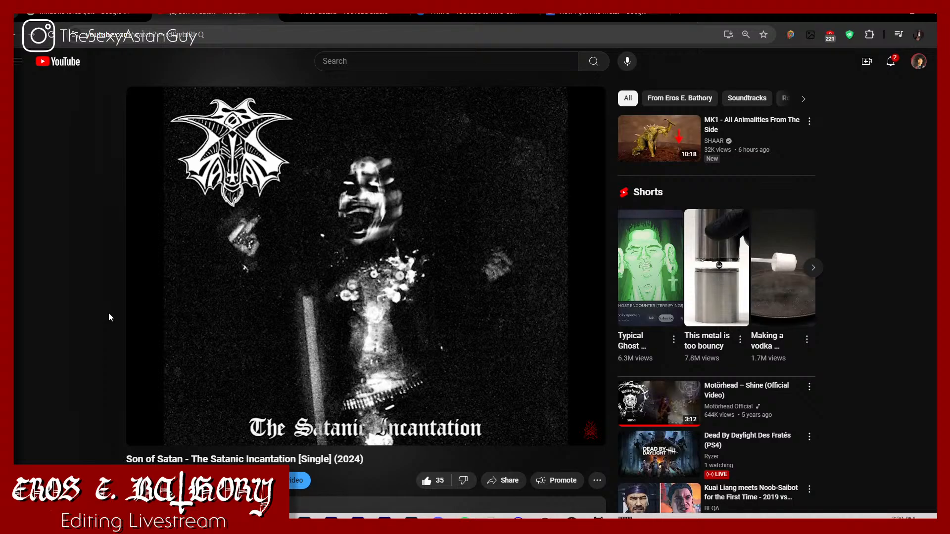
mouse_move(127, 294)
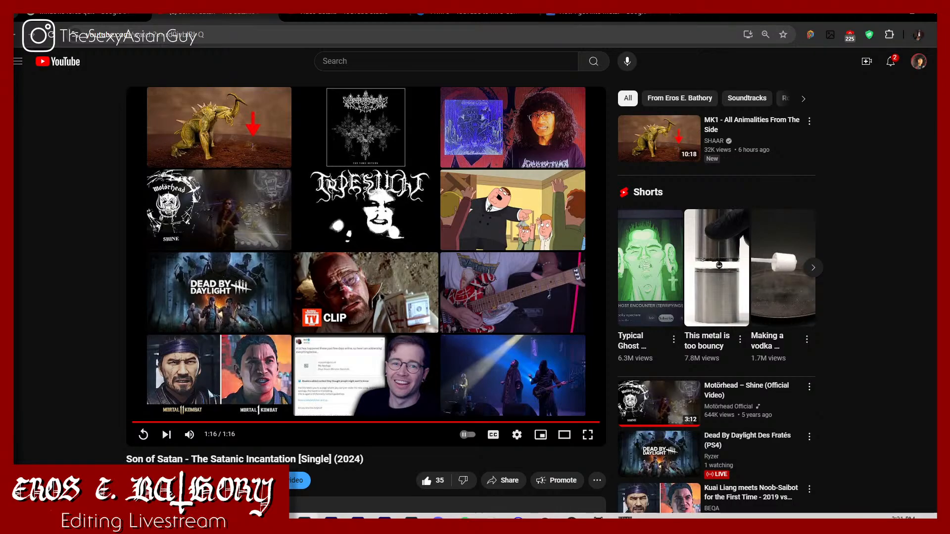
key("alt+Tab")
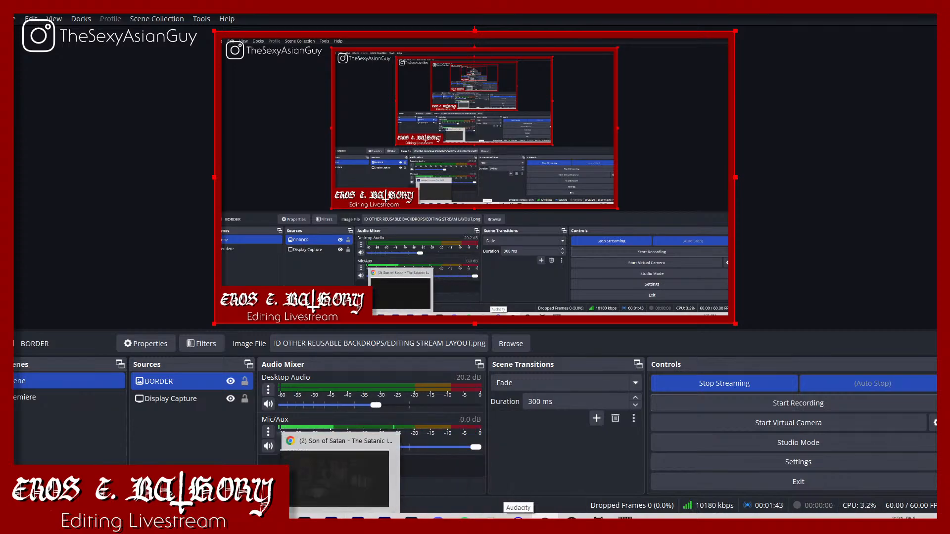
left_click(251, 524)
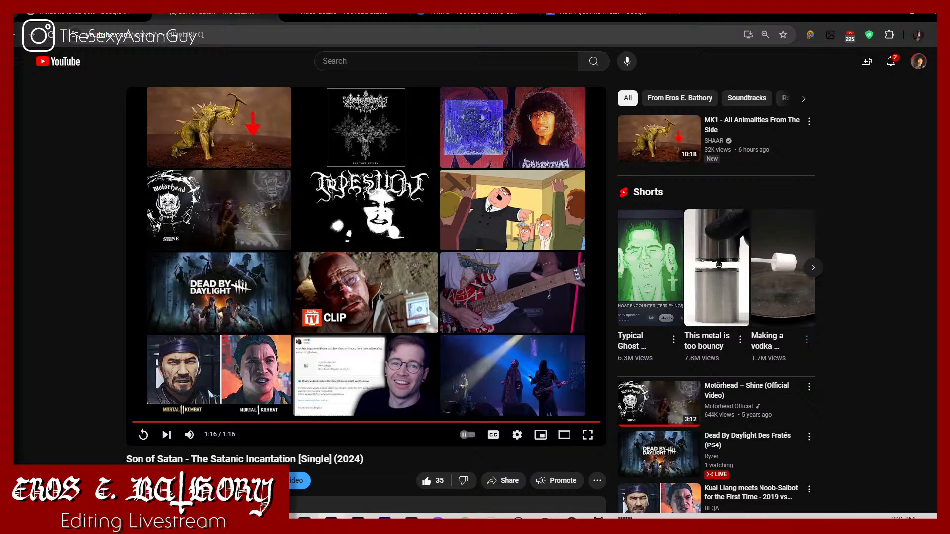
Step: Switch to Premiere Pro, open the recent project How I got Into Metal and leave all its missing media offline
left_click(331, 517)
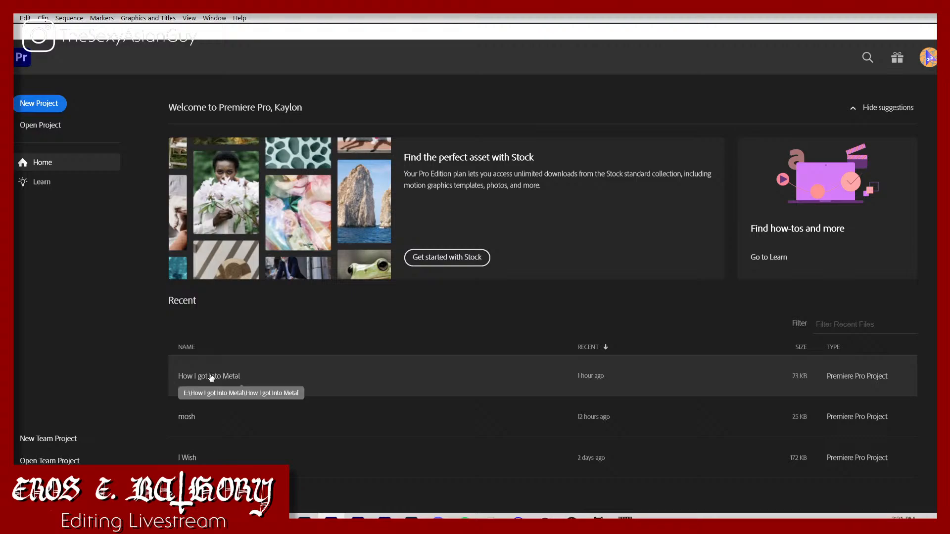
left_click(224, 522)
left_click(166, 478)
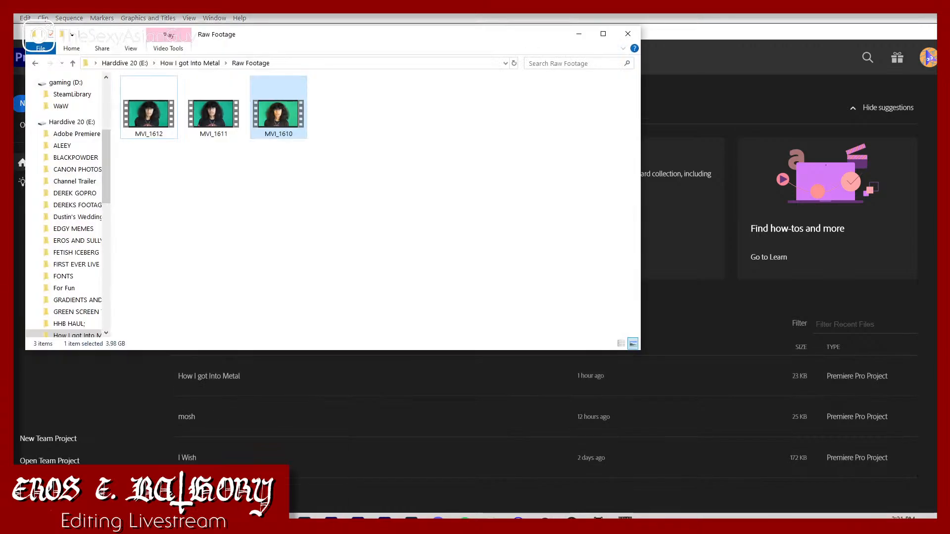
left_click(162, 373)
left_click(209, 367)
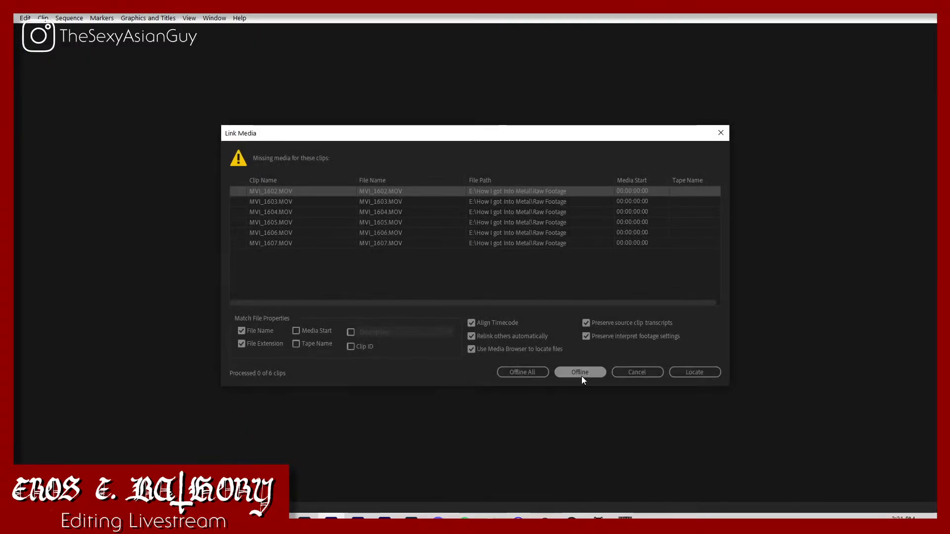
left_click(512, 372)
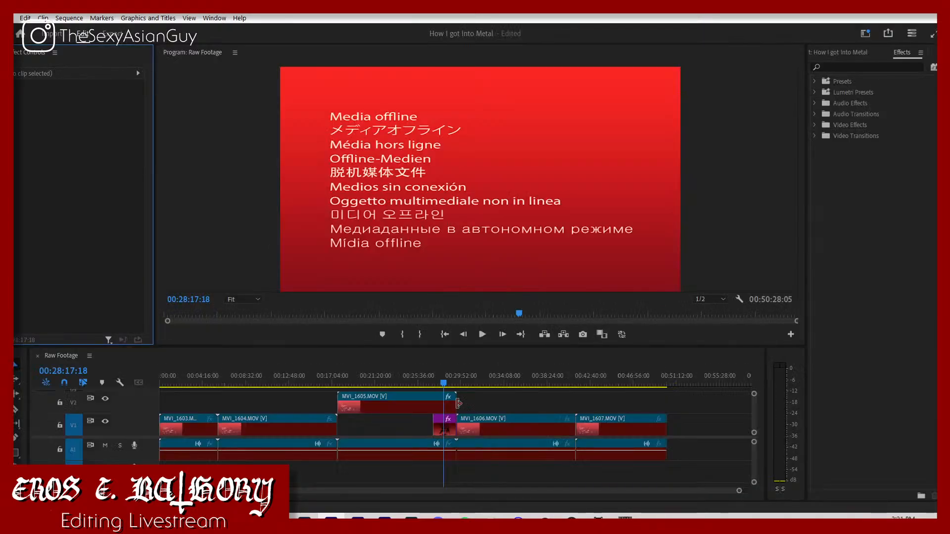
Step: Delete the offline clips MVI_1603, MVI_1604, MVI_1606 and MVI_1607 from the Raw Footage sequence
left_click_drag(180, 402, 314, 432)
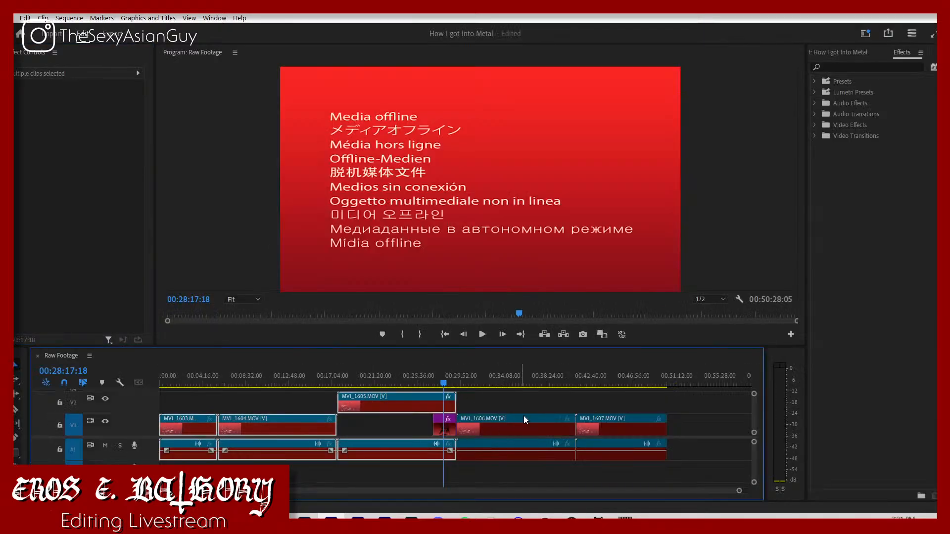
left_click(513, 400)
left_click_drag(513, 399, 622, 446)
key("Delete")
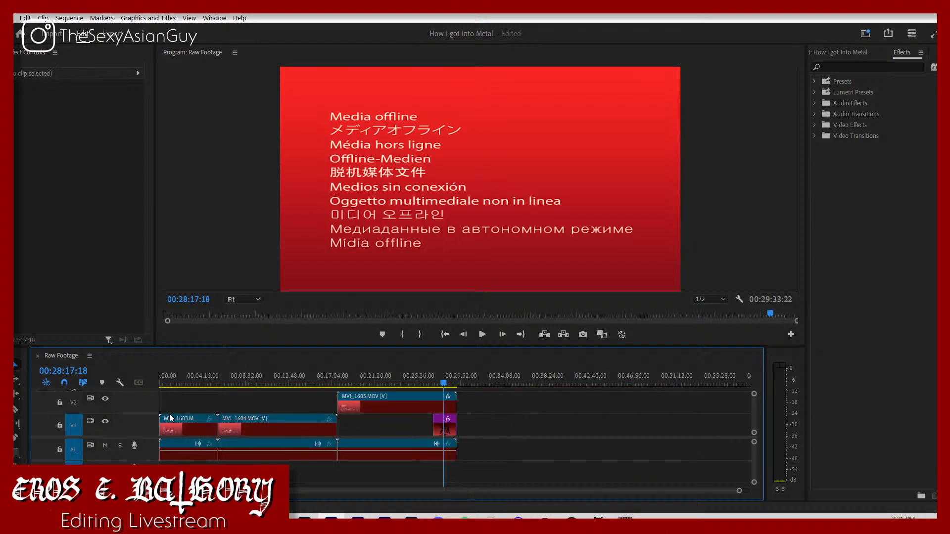
left_click_drag(182, 406, 244, 438)
key("Delete")
Step: Delete all offline clips from the project's Raw Footage bin, including their references in the sequence
left_click(858, 48)
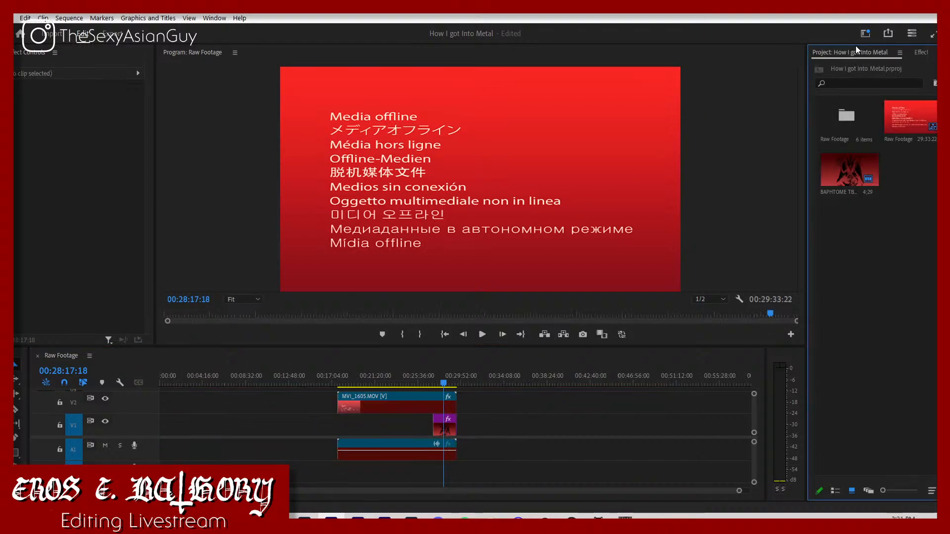
double_click(849, 130)
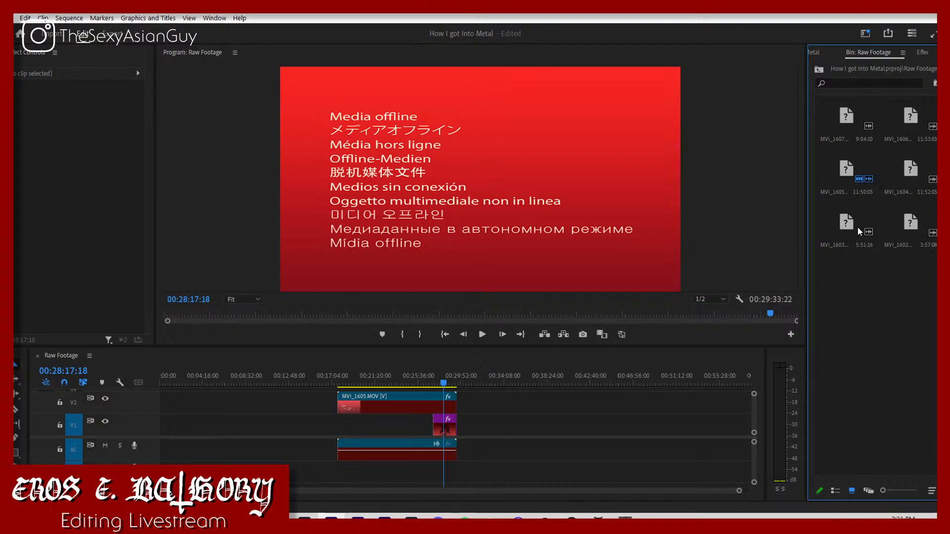
key("ctrl+a")
key("Delete")
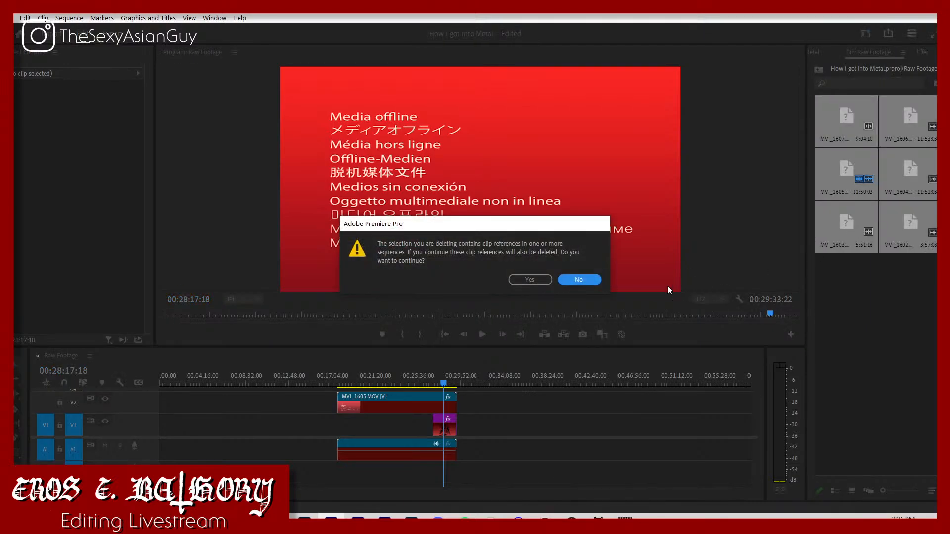
left_click(527, 279)
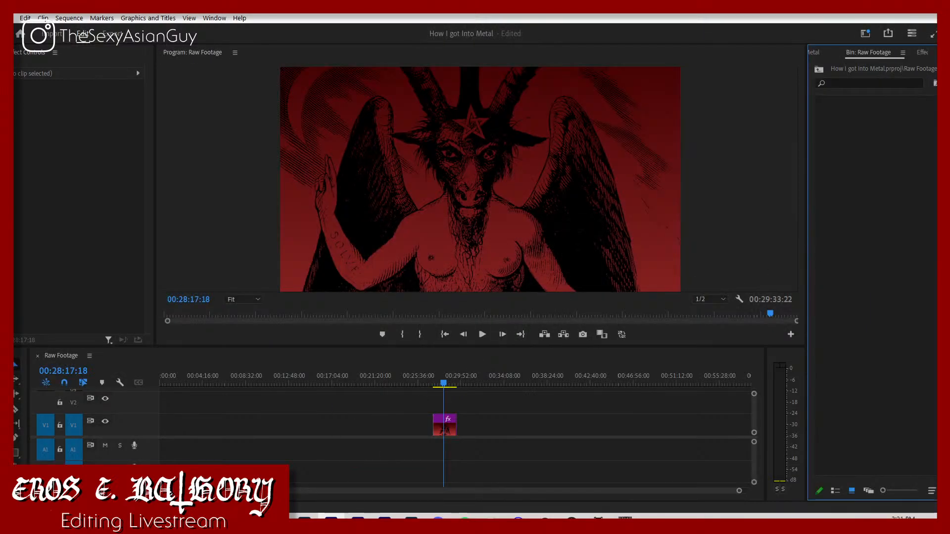
Step: Import MVI_1610, MVI_1611 and MVI_1612 from the Raw Footage folder on disk into the Raw Footage bin
left_click(224, 524)
left_click(193, 480)
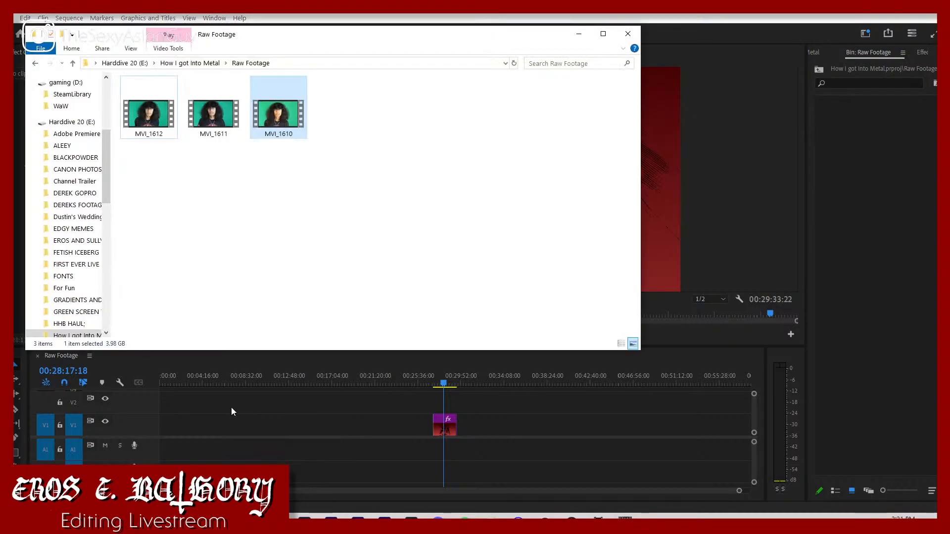
left_click_drag(412, 138, 128, 81)
left_click_drag(213, 114, 891, 163)
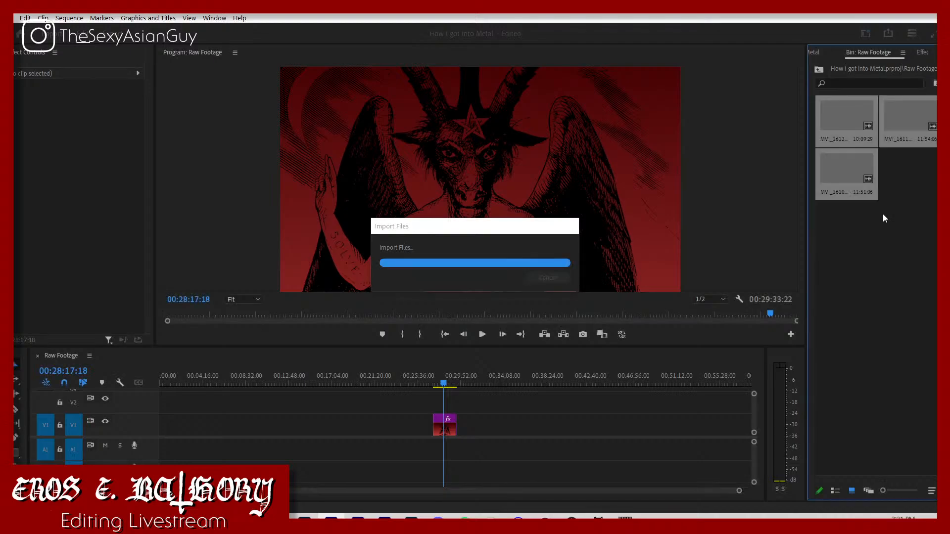
Step: Place MVI_1610, MVI_1611 and MVI_1612 in order on V1 from the sequence start, moving the backdrop image well past them
left_click_drag(841, 171, 161, 424)
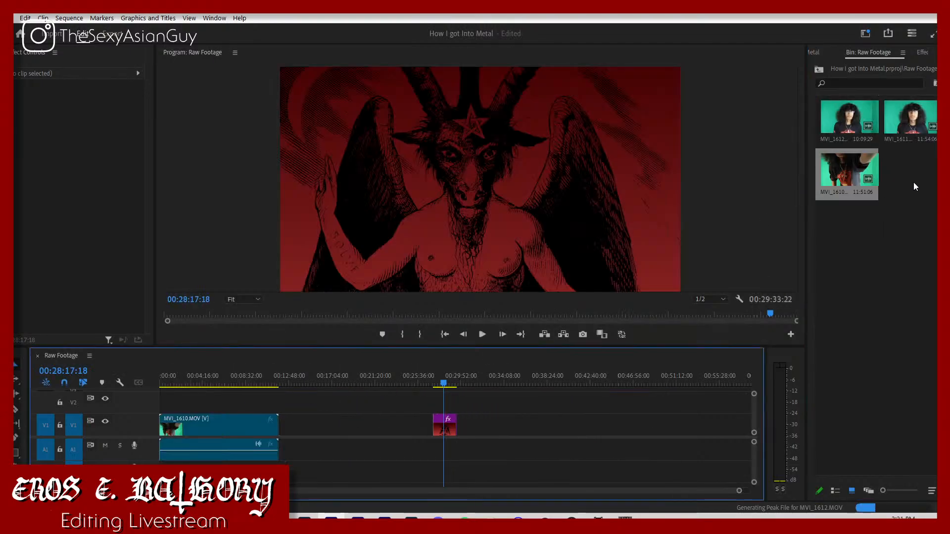
left_click_drag(444, 426, 715, 426)
left_click_drag(922, 114, 287, 448)
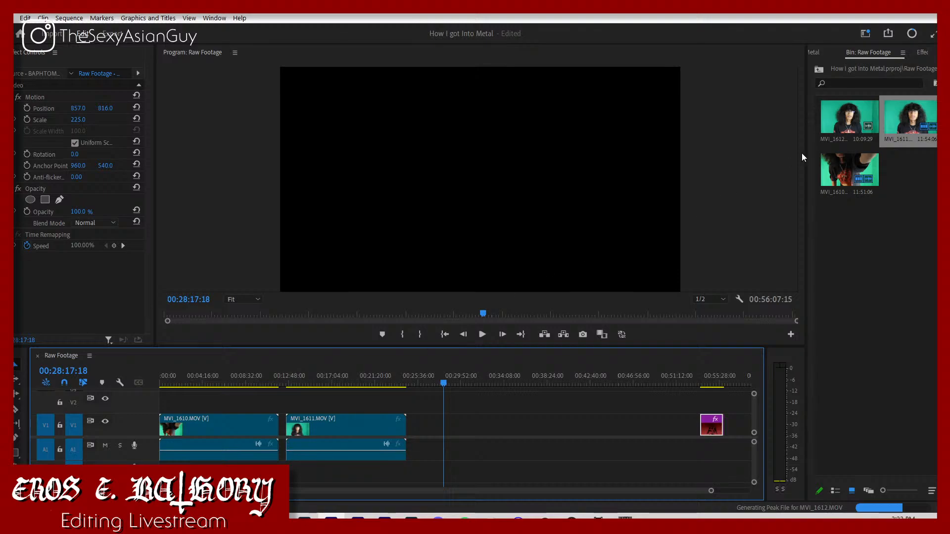
left_click_drag(831, 130, 612, 319)
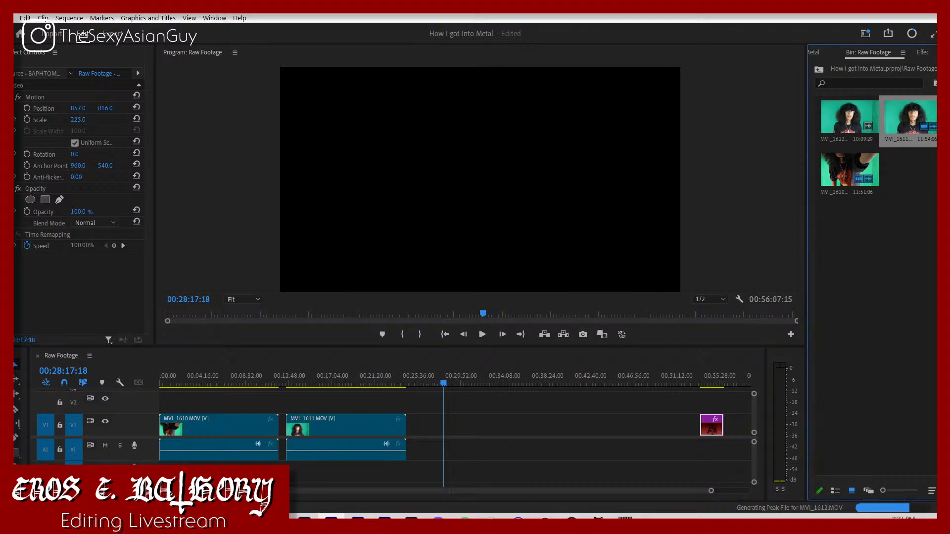
left_click_drag(831, 121, 422, 429)
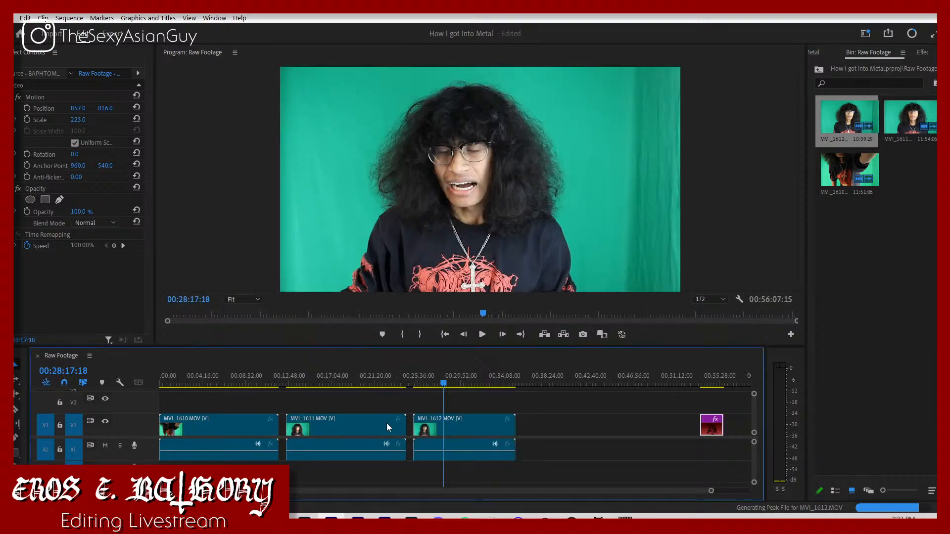
Step: Play the opening of the sequence and move the video of all three clips up to track V2
key("space")
key("Home")
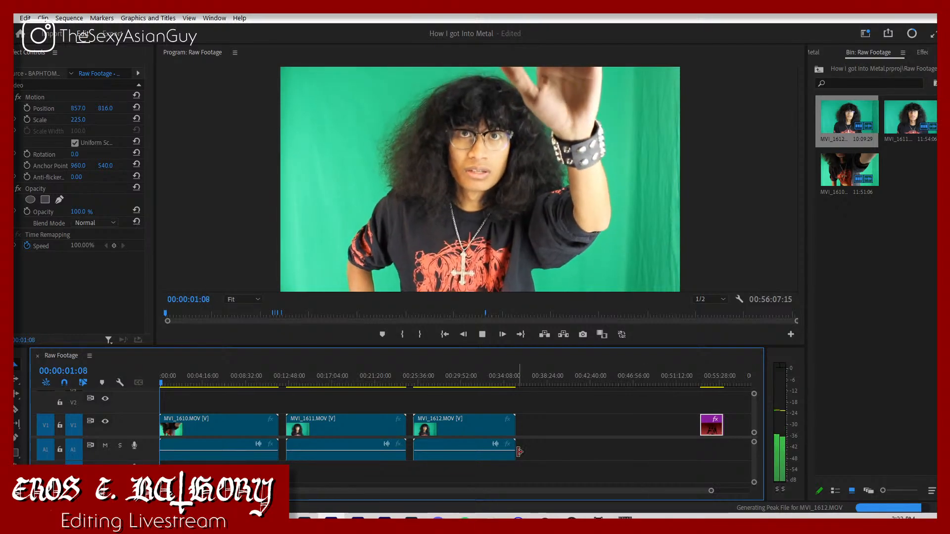
left_click(540, 443)
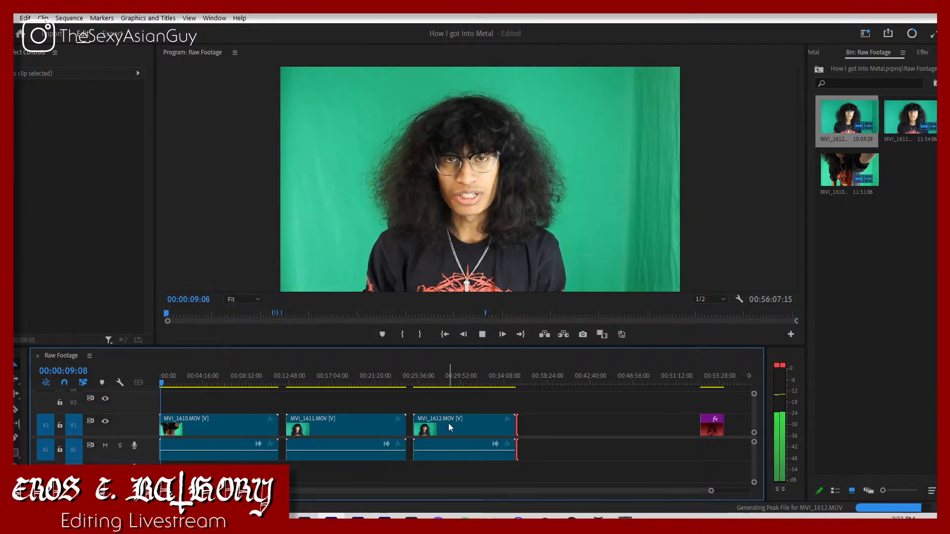
key("space")
left_click_drag(235, 393, 463, 415)
Step: Close the gaps in the sequence and stretch BAPHTOME TBACKDROP.png on V1 beneath the full length of the three clips
left_click(605, 421)
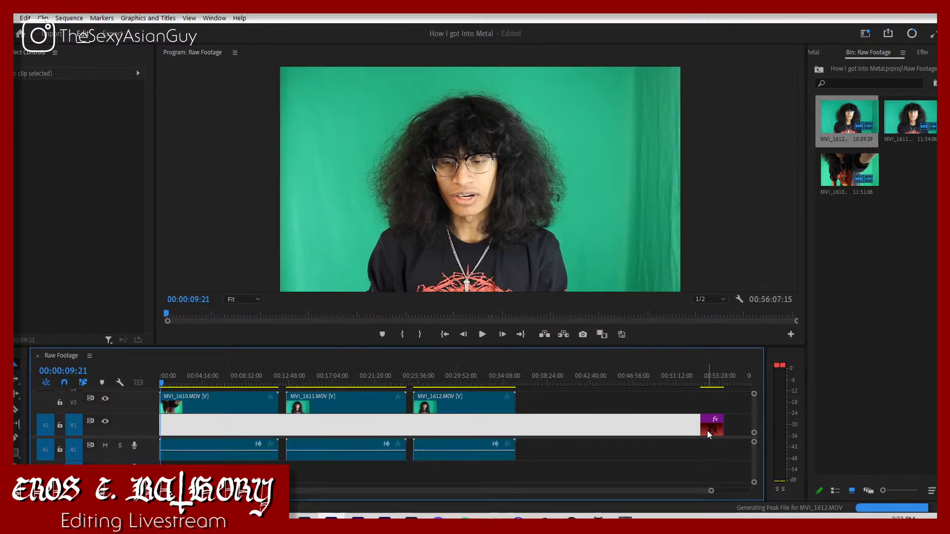
left_click_drag(708, 428, 452, 427)
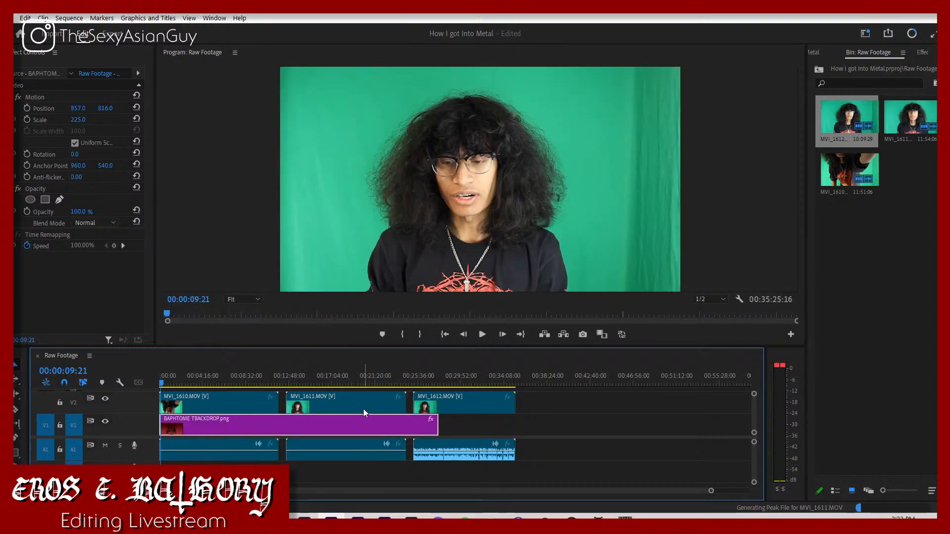
left_click_drag(363, 408, 355, 410)
left_click_drag(439, 410, 499, 429)
left_click(495, 420)
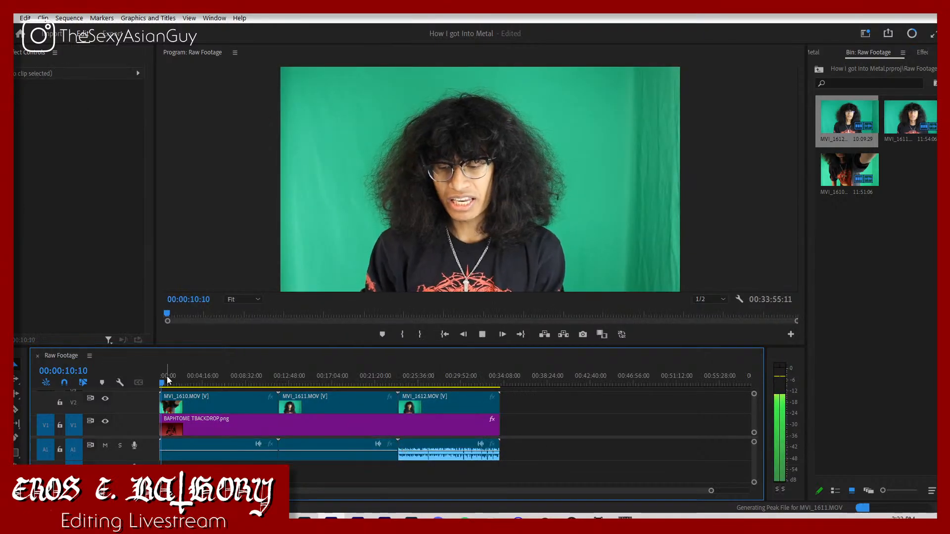
Step: Park the playhead at 00:02:33:06 and apply the Ultra Key effect to the MVI_1610 clip
left_click(216, 384)
left_click_drag(218, 387, 185, 390)
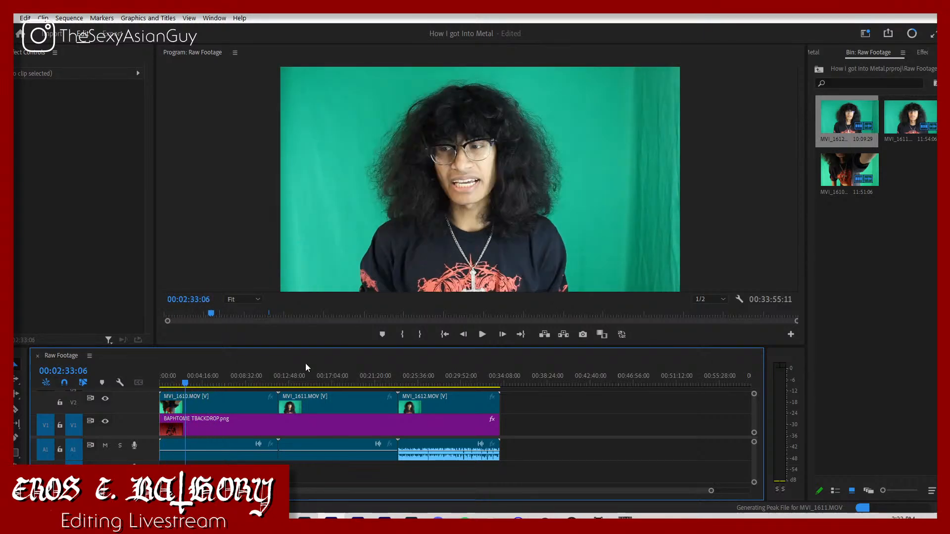
left_click(922, 54)
left_click(894, 65)
type("l")
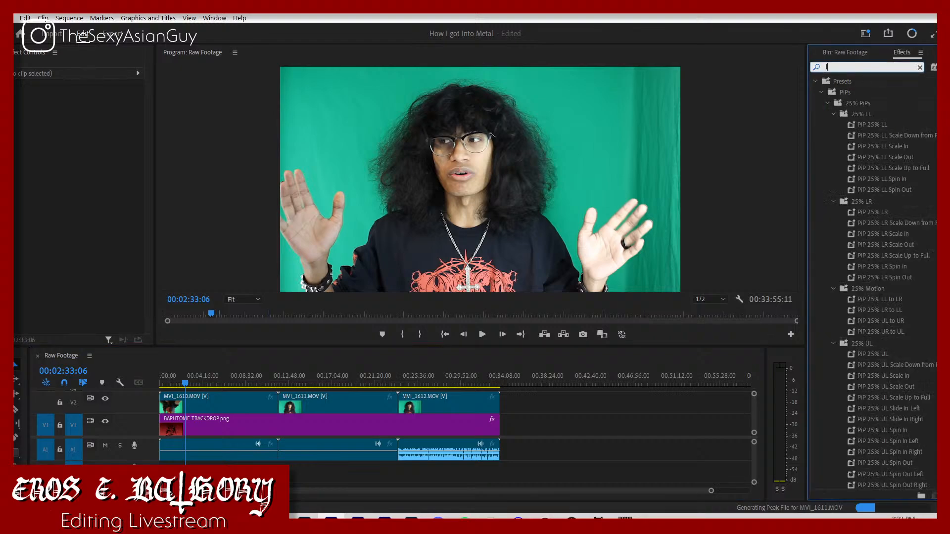
key("BackSpace")
type("key")
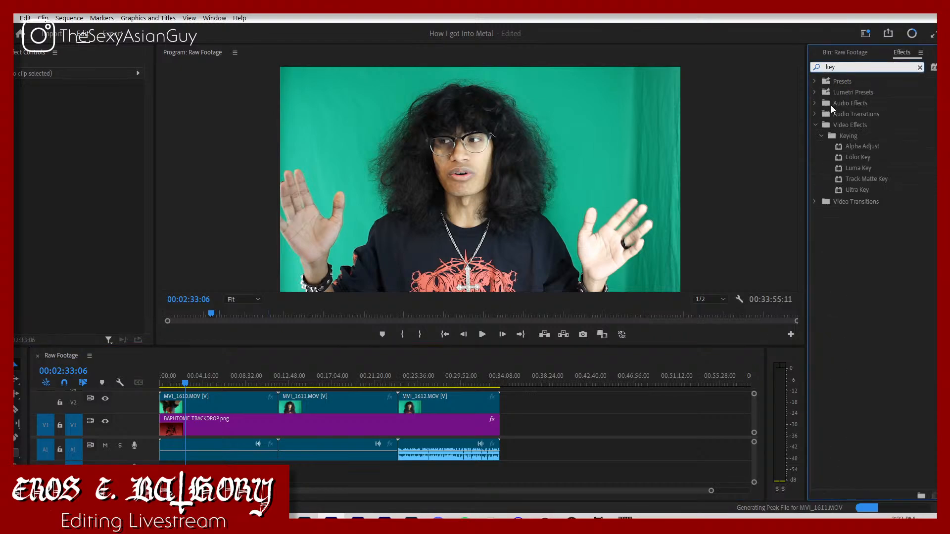
left_click_drag(893, 192, 233, 403)
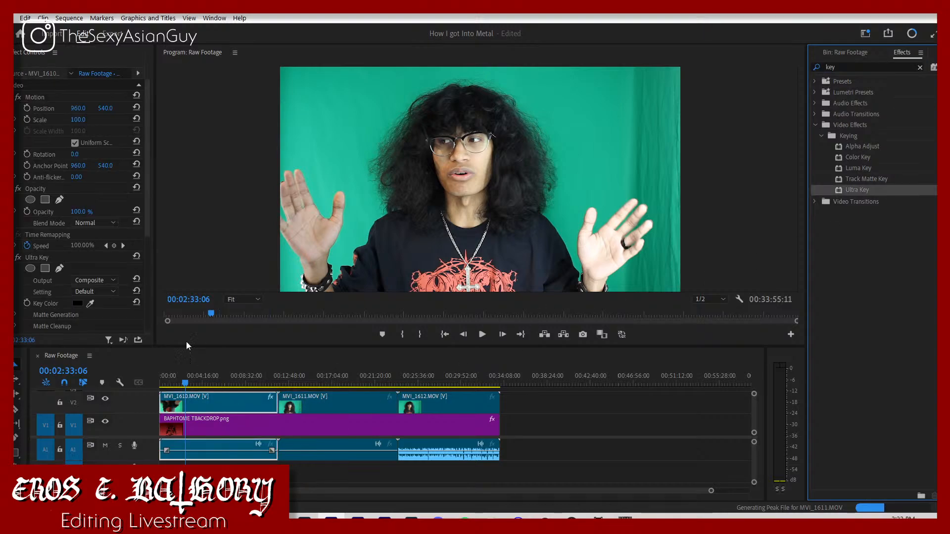
Step: Sample the green screen as MVI_1610's key color and set the matte generation Tolerance and Pedestal to 100
left_click(90, 303)
left_click(625, 122)
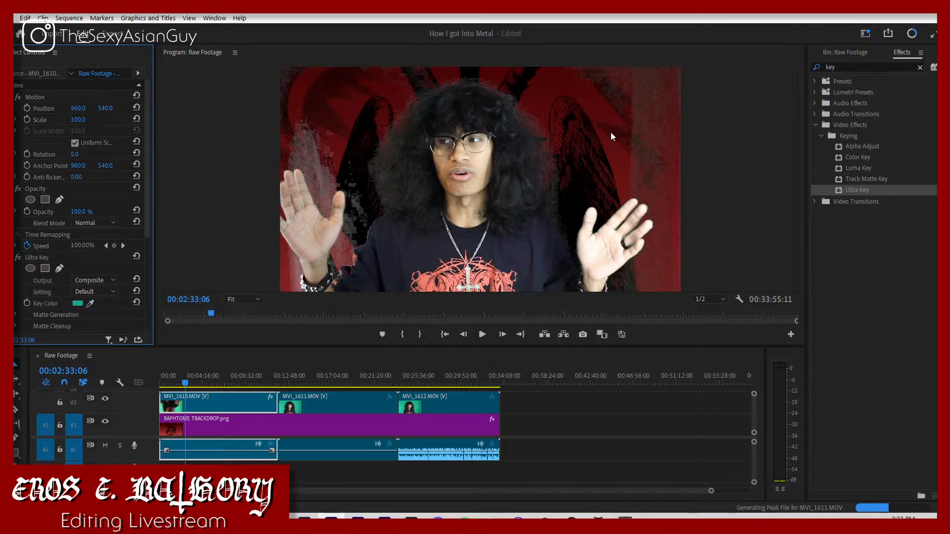
scroll(84, 327, "down", 3)
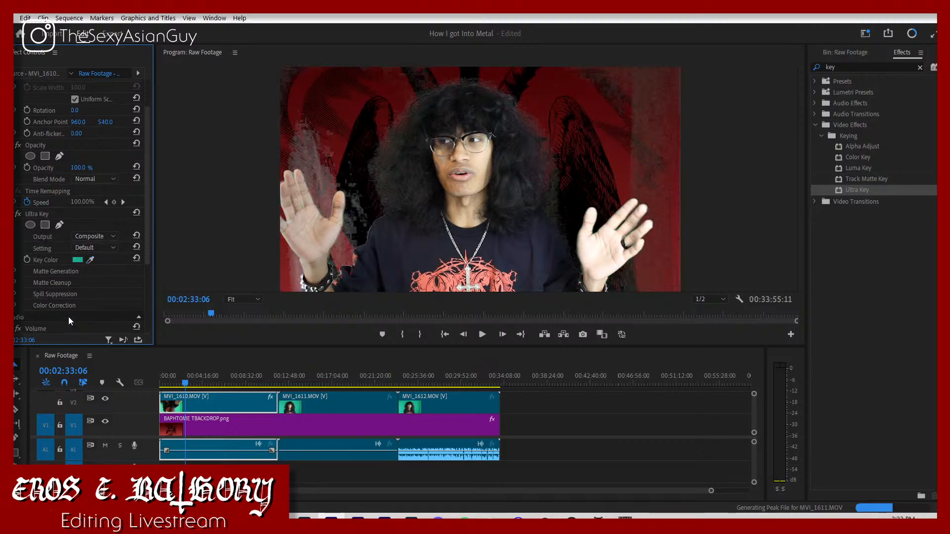
left_click(15, 260)
scroll(102, 256, "down", 2)
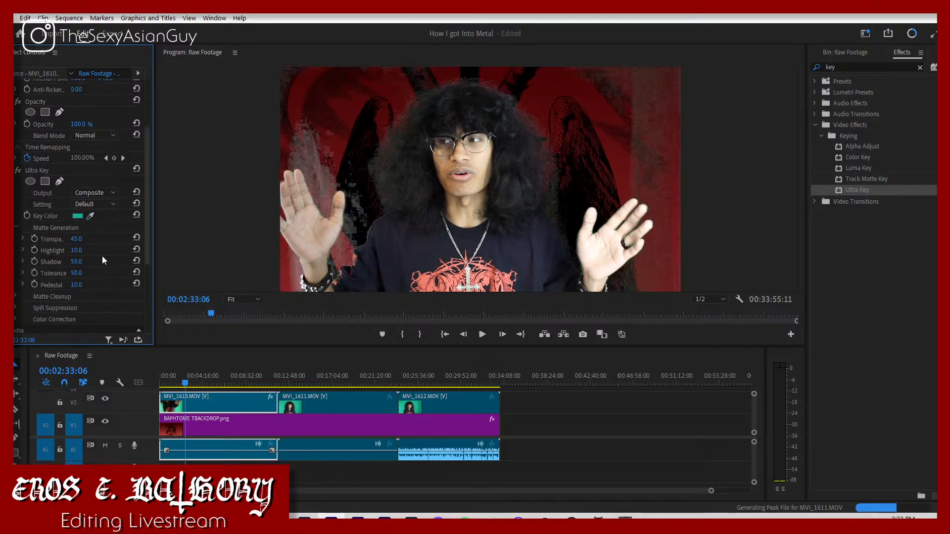
left_click_drag(72, 287, 119, 287)
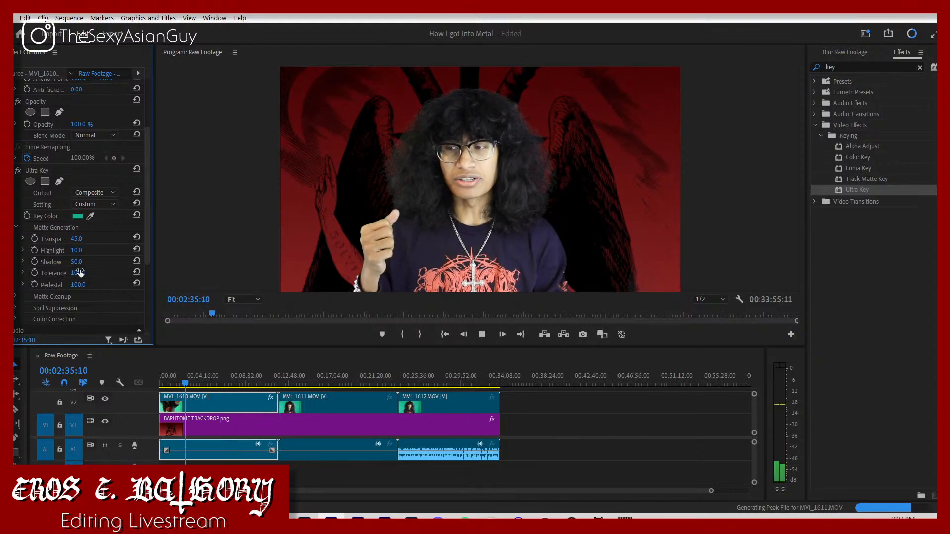
Step: Copy the Ultra Key effect from MVI_1610 to the MVI_1611 and MVI_1612 clips
left_click(44, 169)
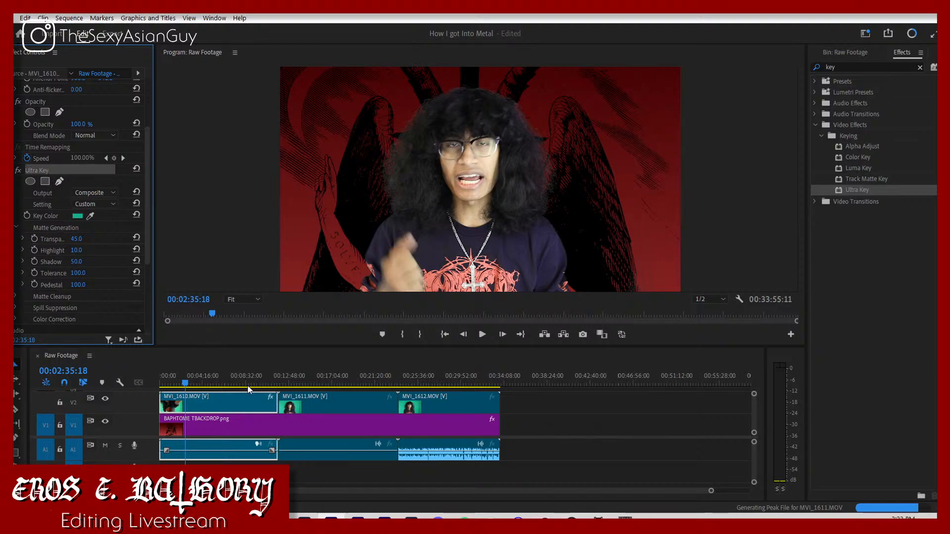
left_click(313, 405)
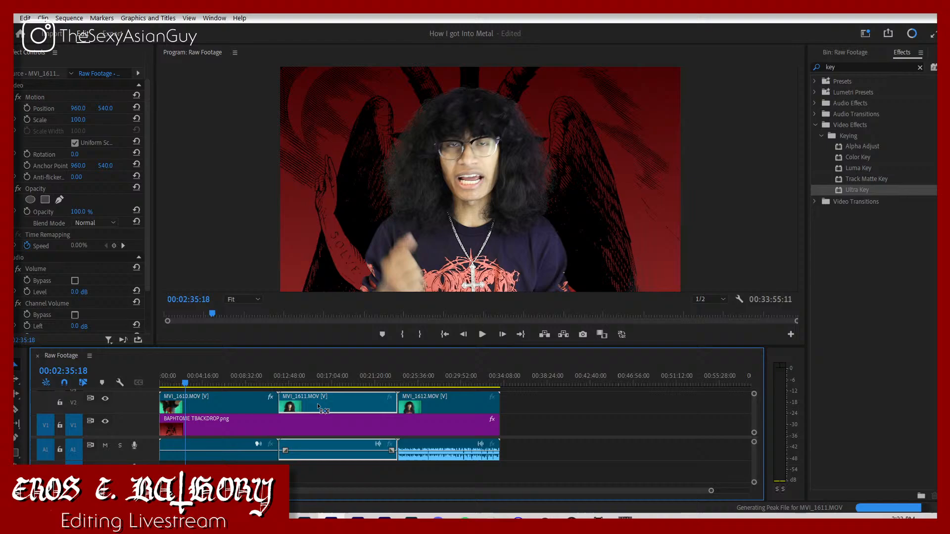
left_click(436, 398)
key("ctrl+v")
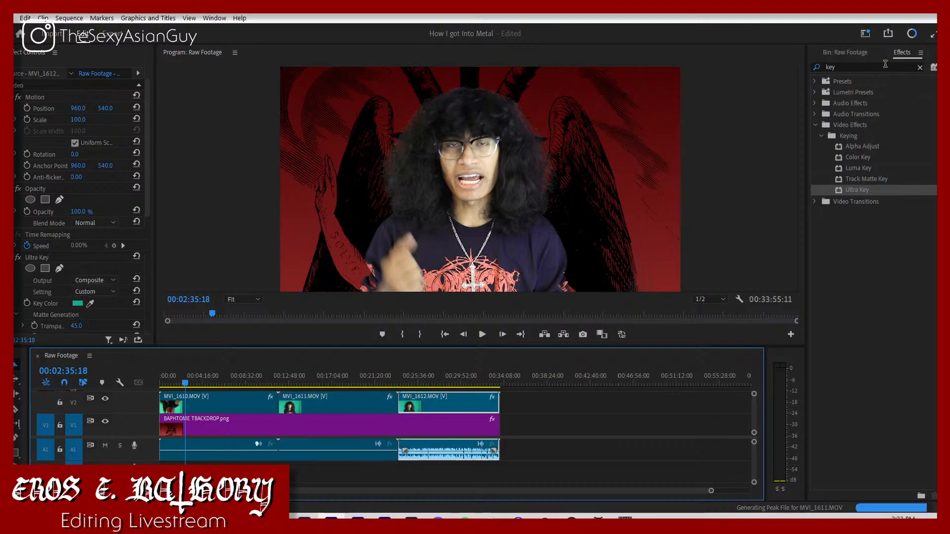
Step: Find the Lumetri Color effect and apply it to the MVI_1610 clip
left_click(885, 65)
type("lumetri color")
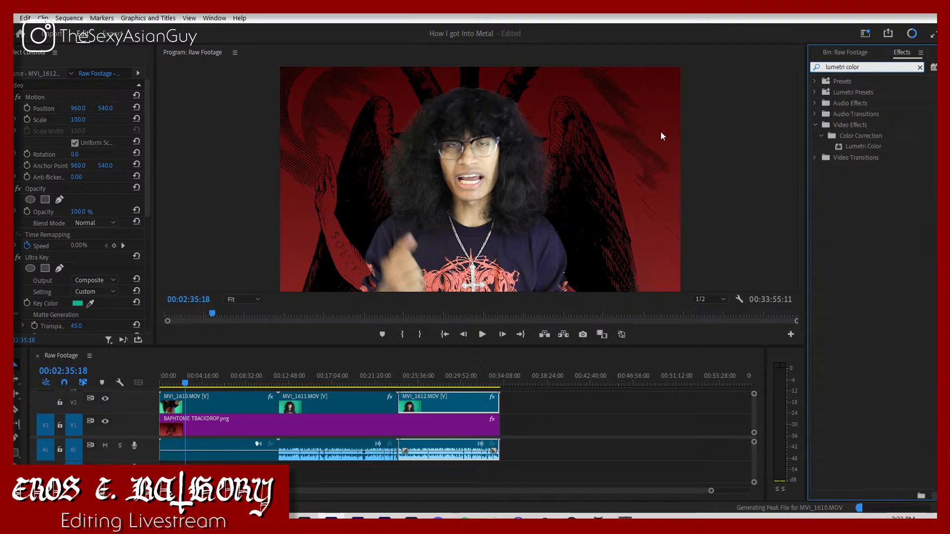
left_click_drag(922, 146, 885, 147)
left_click(240, 401)
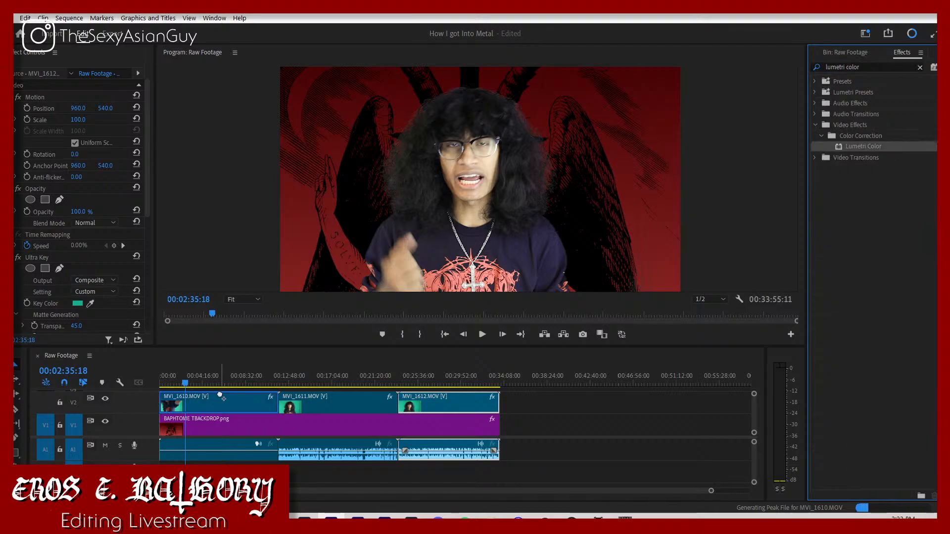
scroll(74, 237, "down", 2)
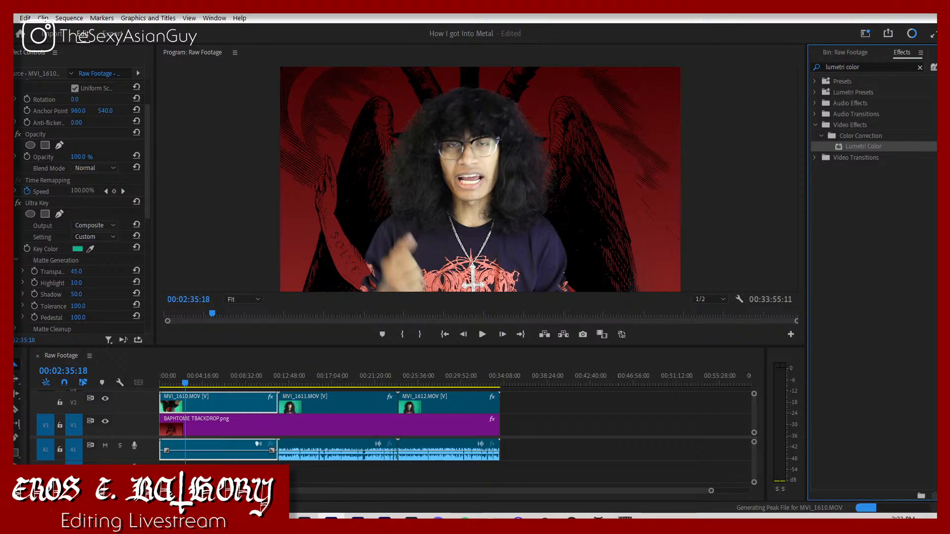
Step: Set the Lumetri Color basic correction Saturation of MVI_1610 to 125
left_click(15, 203)
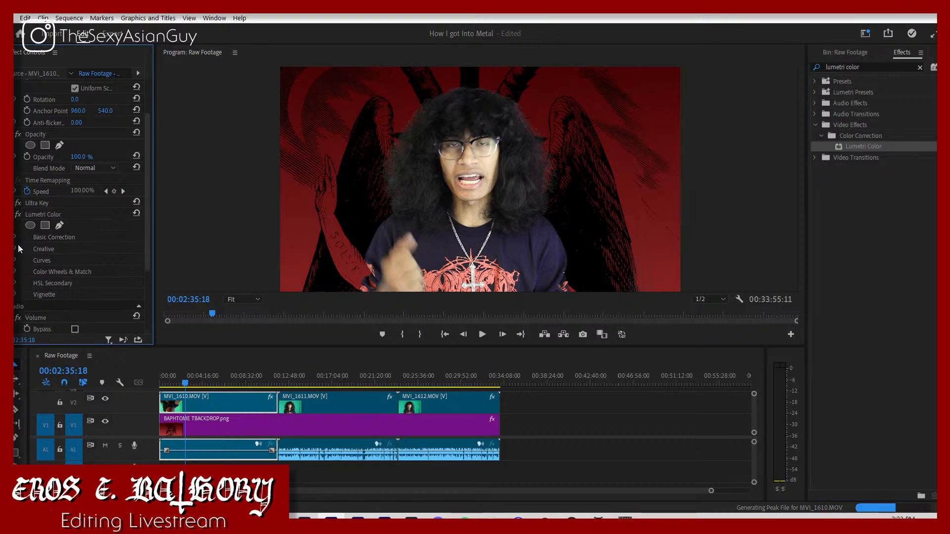
left_click(14, 239)
scroll(29, 256, "down", 3)
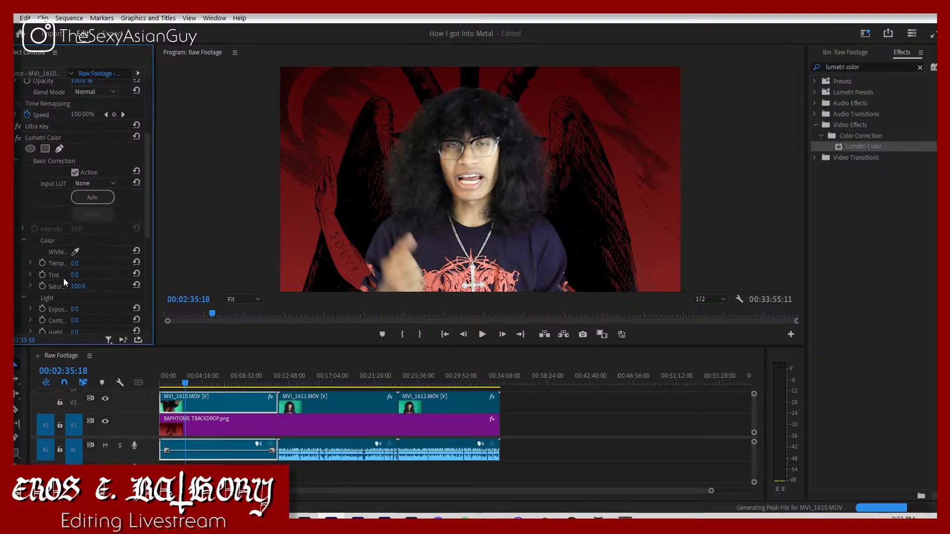
left_click(76, 287)
type("125")
key("Return")
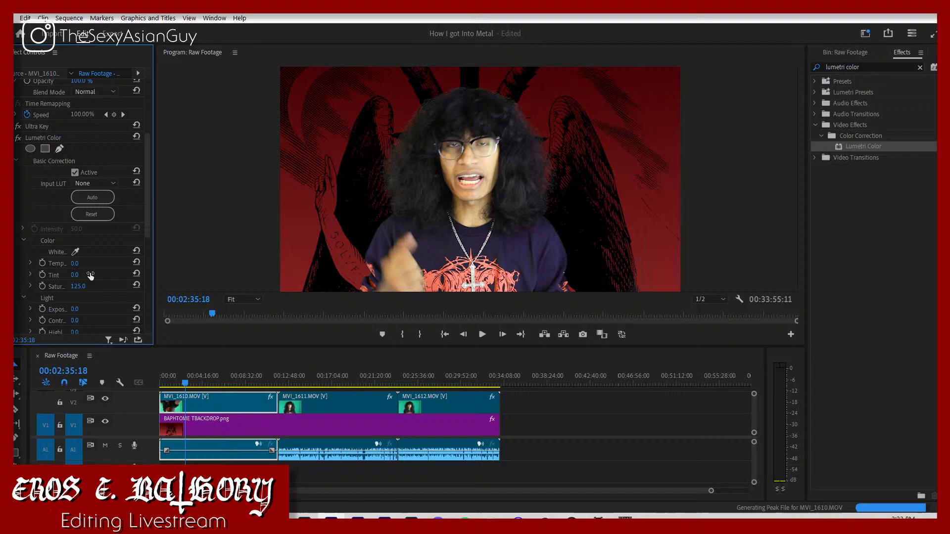
Step: Pull the midtones of MVI_1610's green RGB curve slightly down in Lumetri Color
left_click(22, 241)
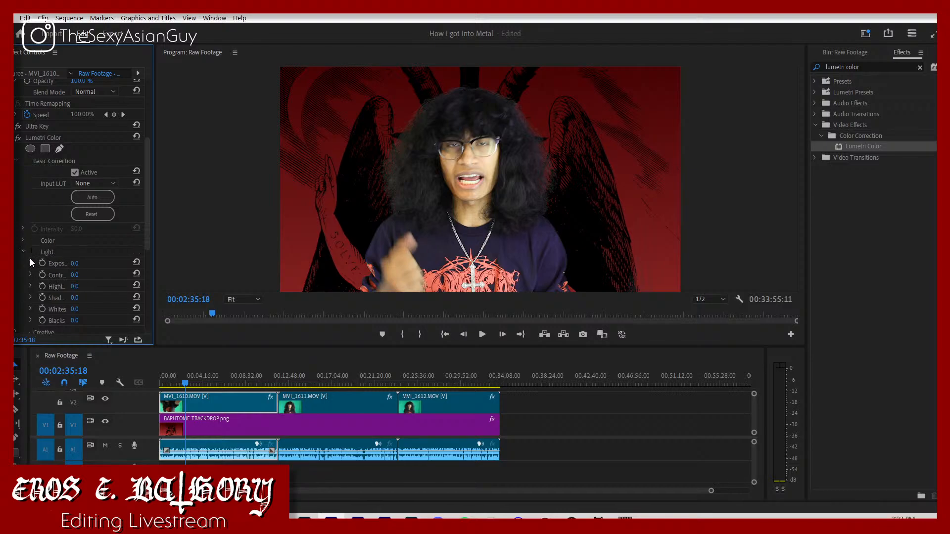
left_click(23, 252)
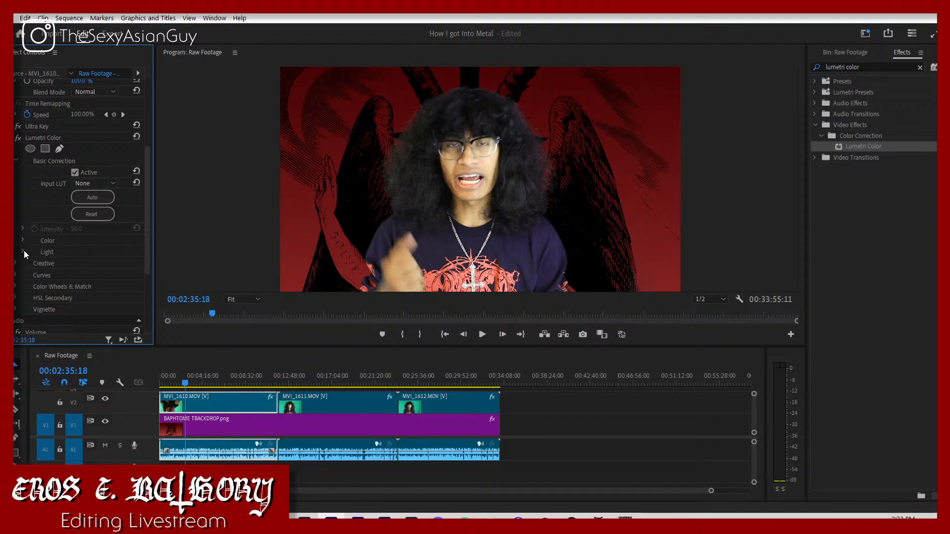
left_click(15, 275)
scroll(84, 247, "down", 3)
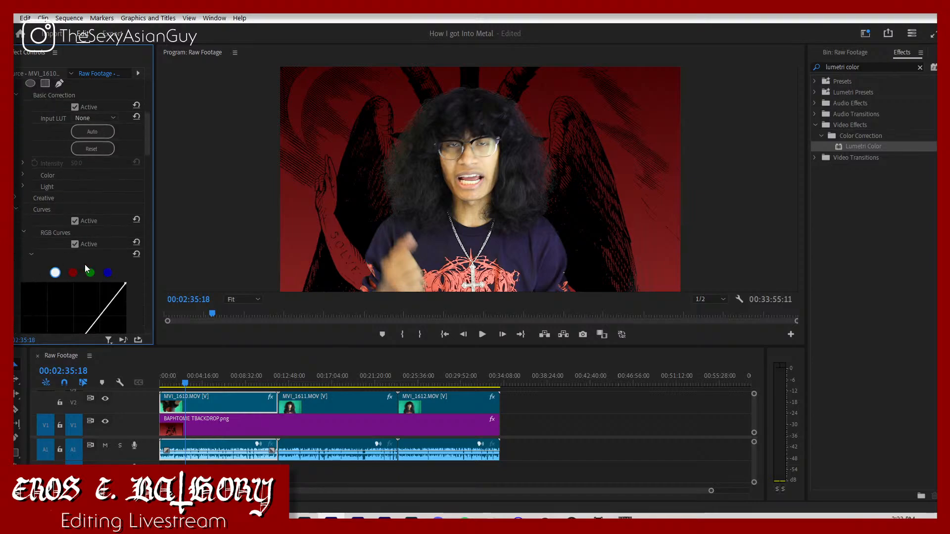
left_click(90, 272)
scroll(88, 275, "down", 3)
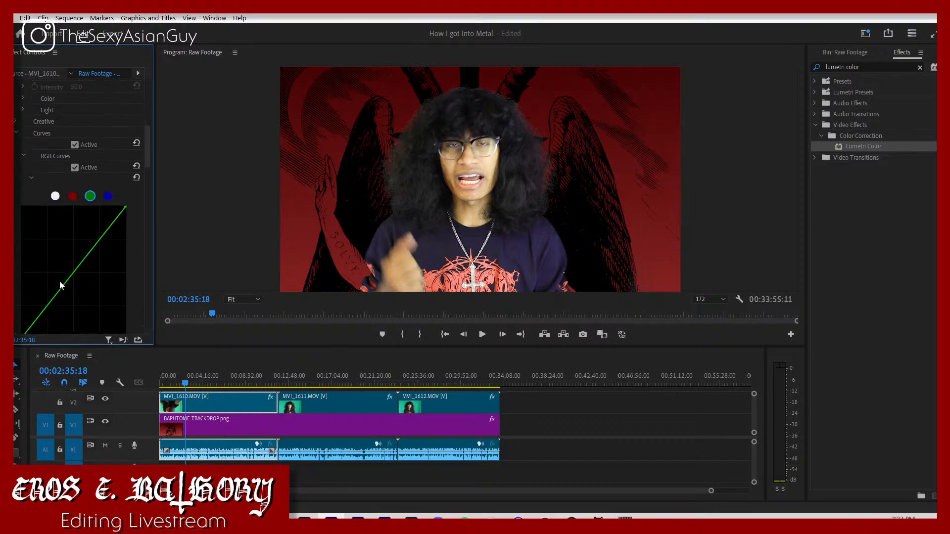
left_click_drag(69, 281, 74, 289)
Step: Pull the blue curve's midtones slightly down, raise the red curve's midtones slightly, and play back the graded MVI_1610 clip
left_click(108, 196)
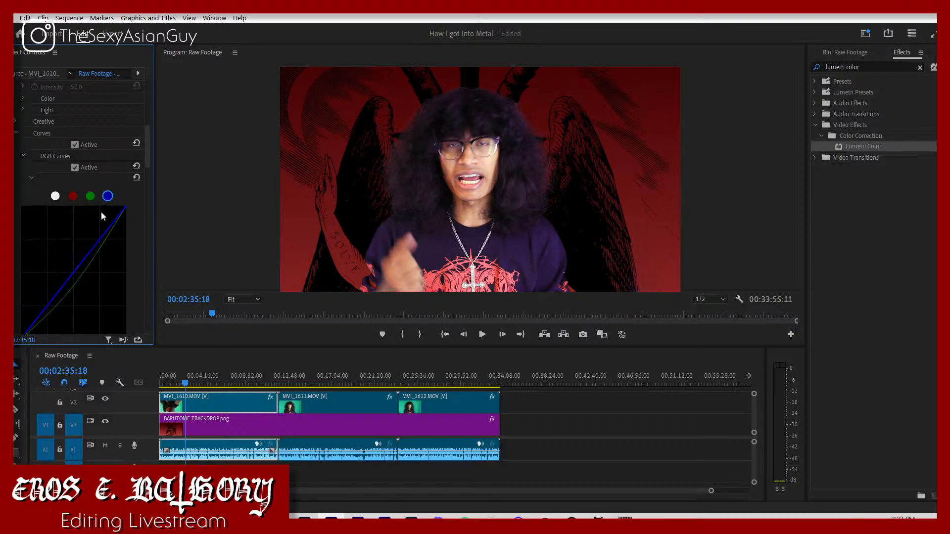
left_click_drag(71, 275, 77, 282)
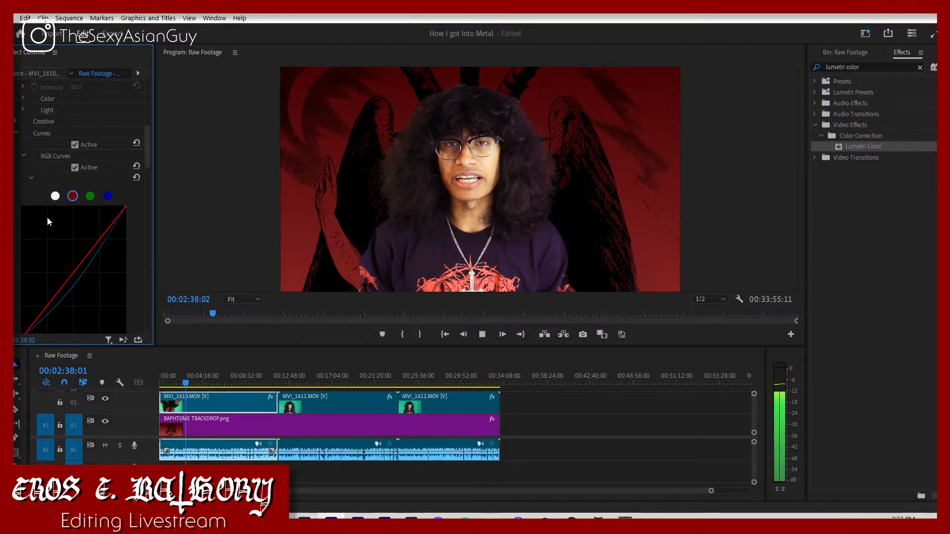
left_click(71, 271)
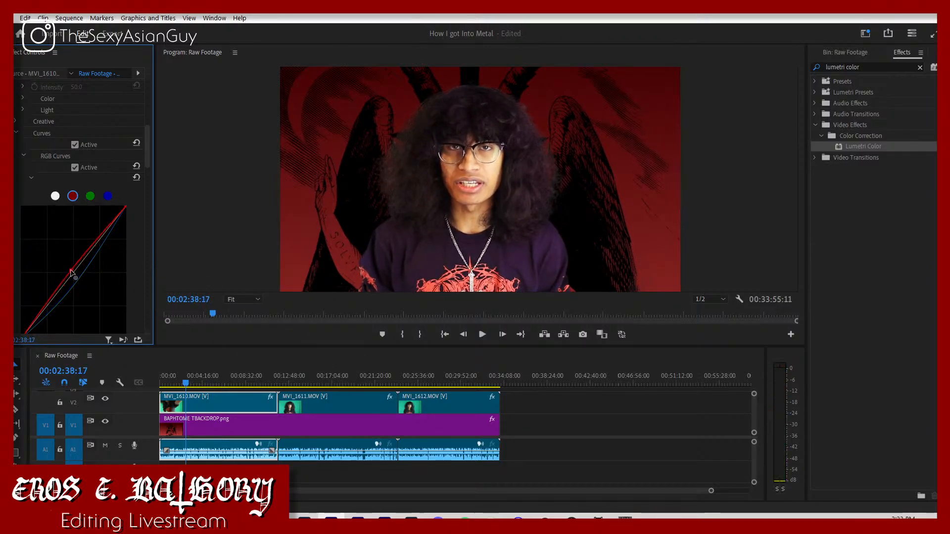
key("space")
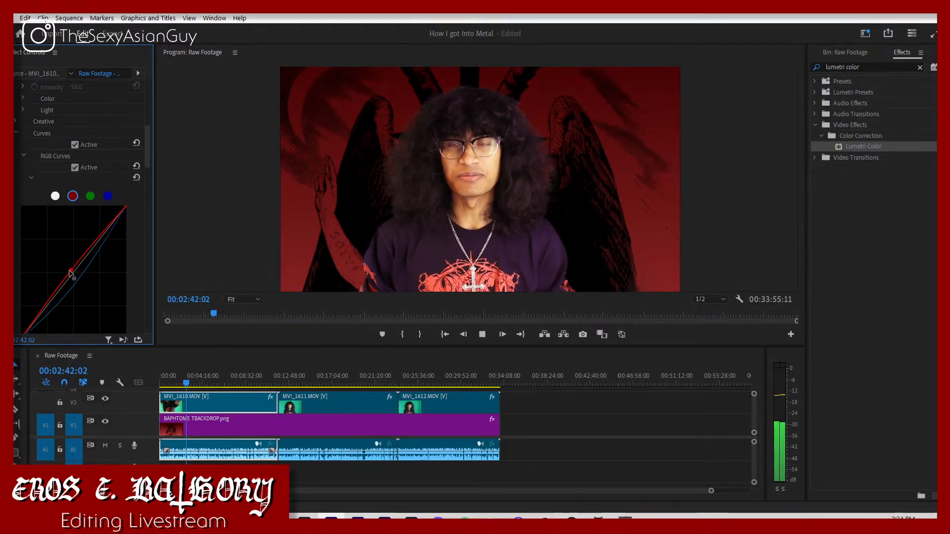
left_click(387, 478)
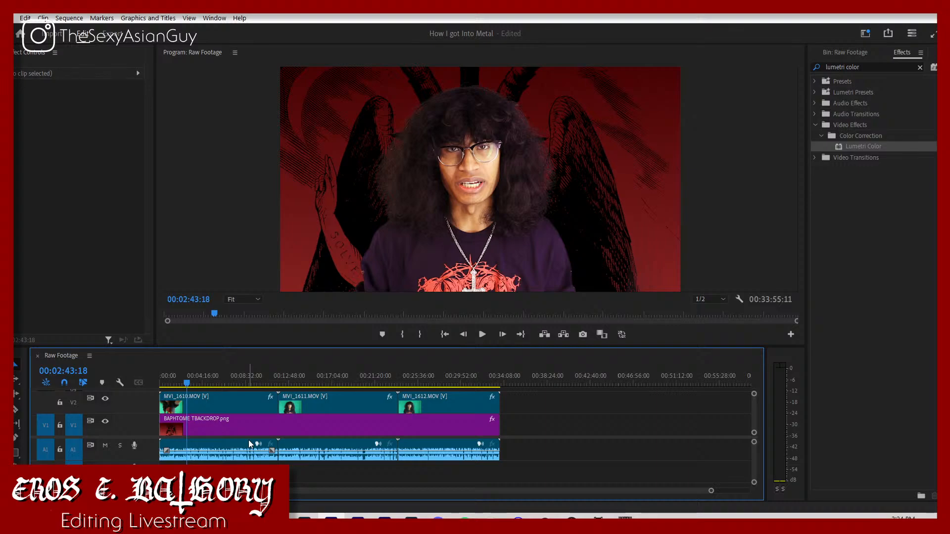
Step: Switch to the web browser and search Google for "diabolical fullmoon mysticism" in a new tab
left_click(277, 524)
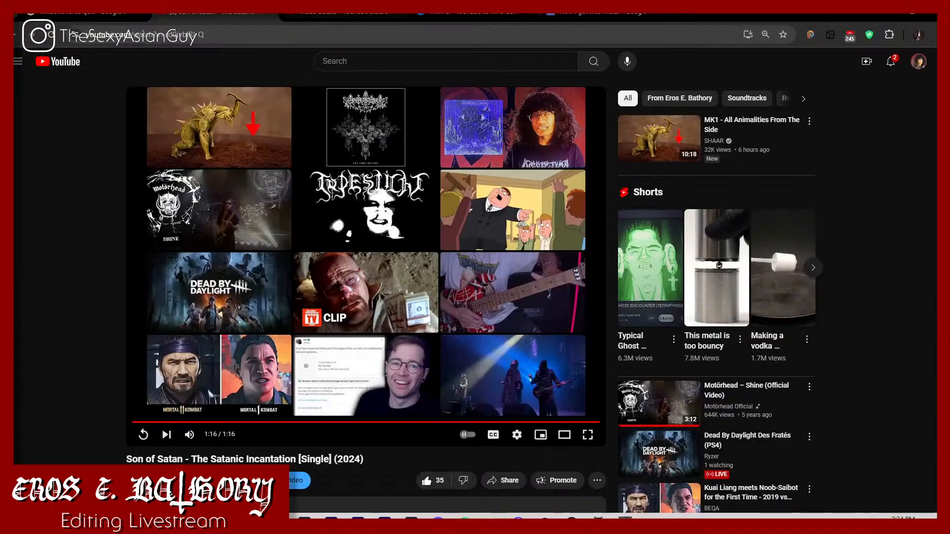
key("ctrl+t")
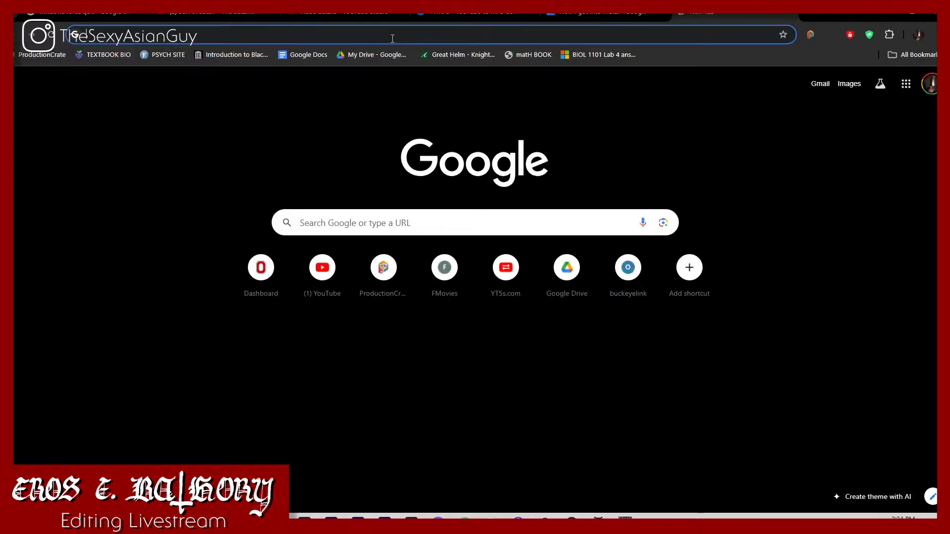
type("diabolical f")
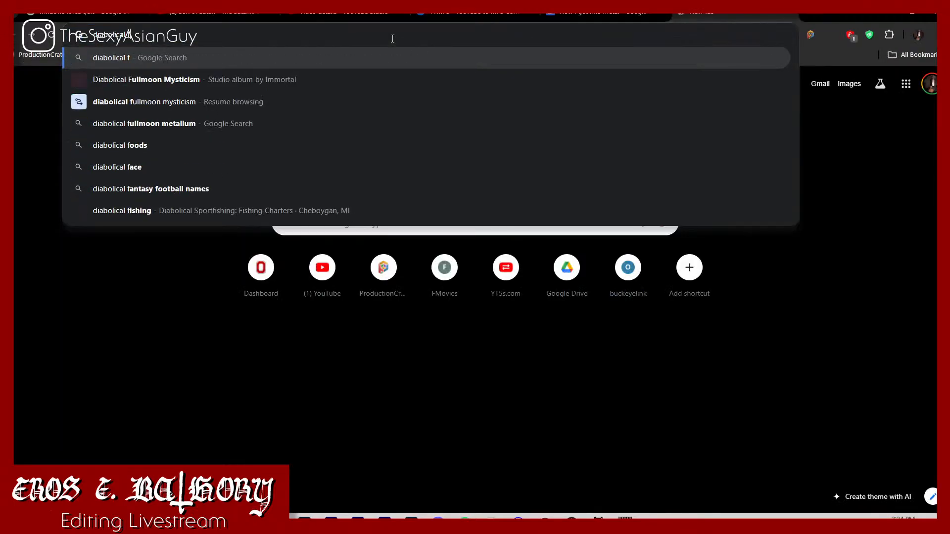
type("ullmoon mysticism")
key("Return")
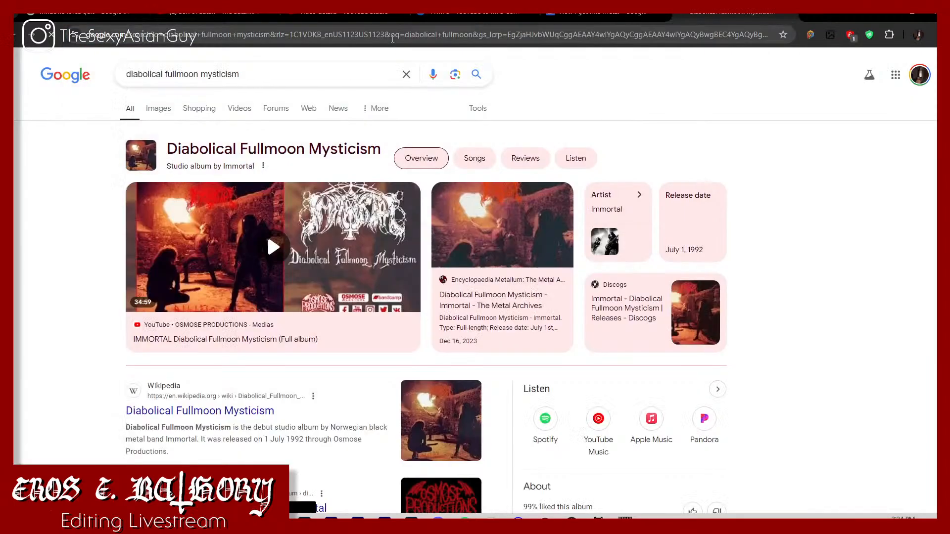
Step: Show the image results and preview the Osmose Productions Bandcamp album cover
left_click(168, 117)
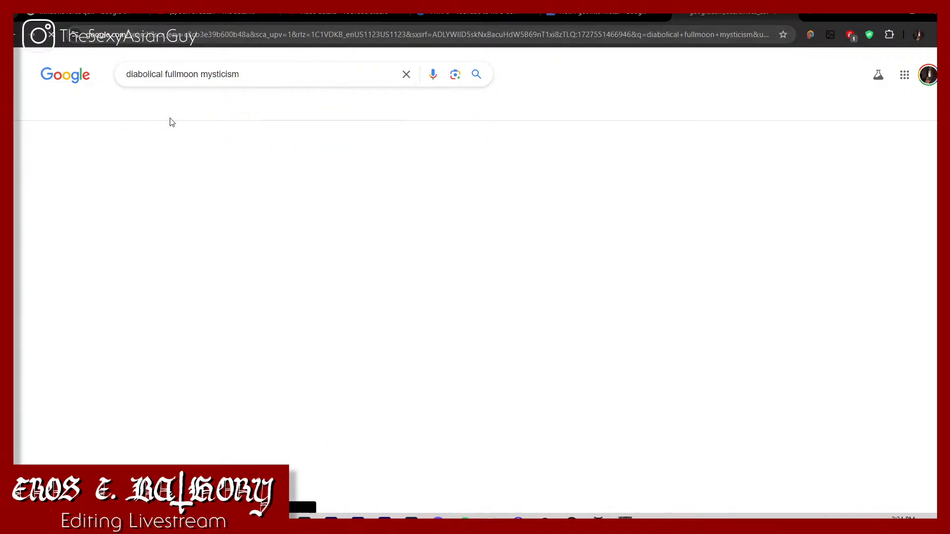
left_click(123, 210)
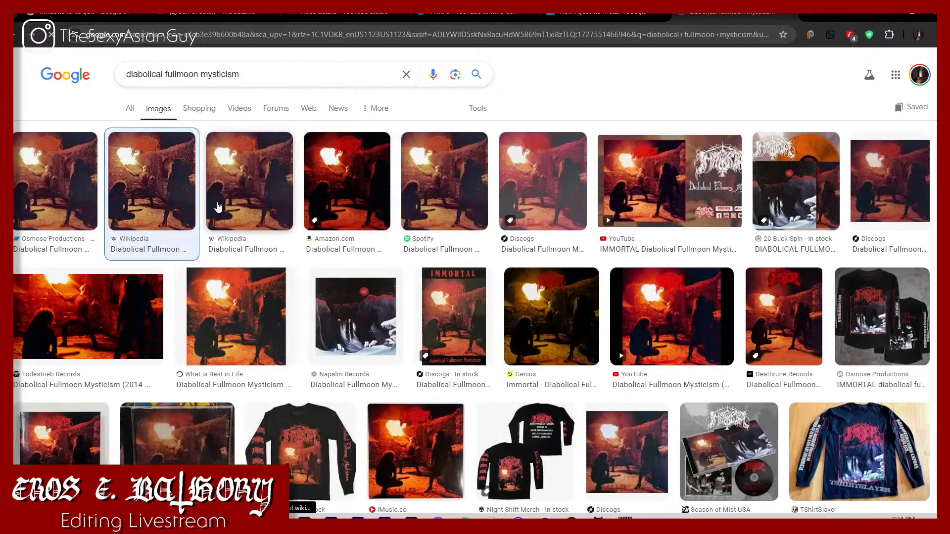
left_click(28, 183)
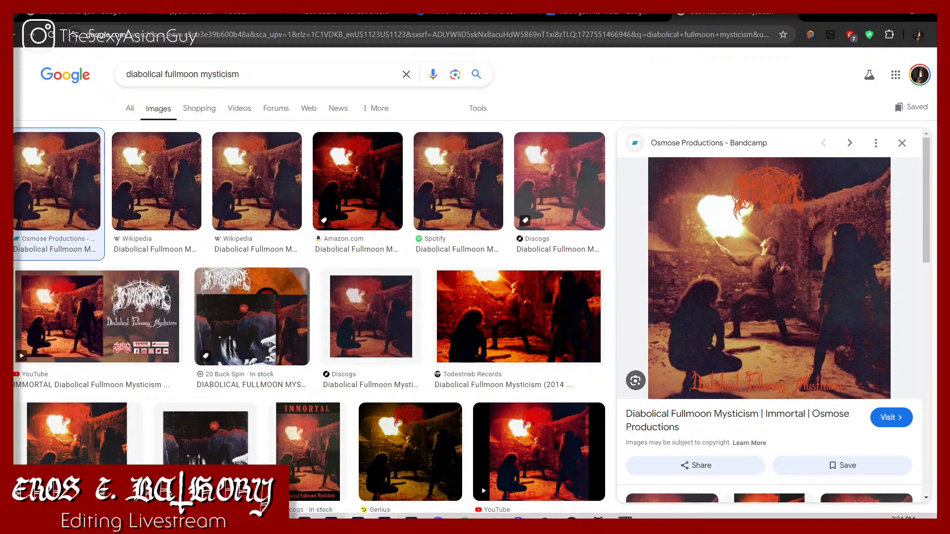
Step: Switch back to Premiere Pro and play the Raw Footage sequence from the beginning to check the keyed, graded footage
left_click(331, 521)
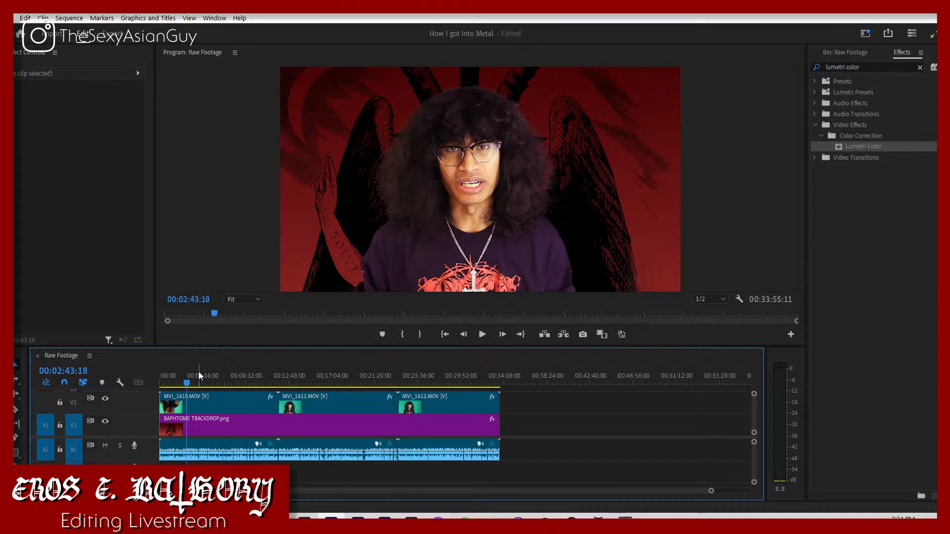
key("space")
left_click_drag(188, 382, 142, 391)
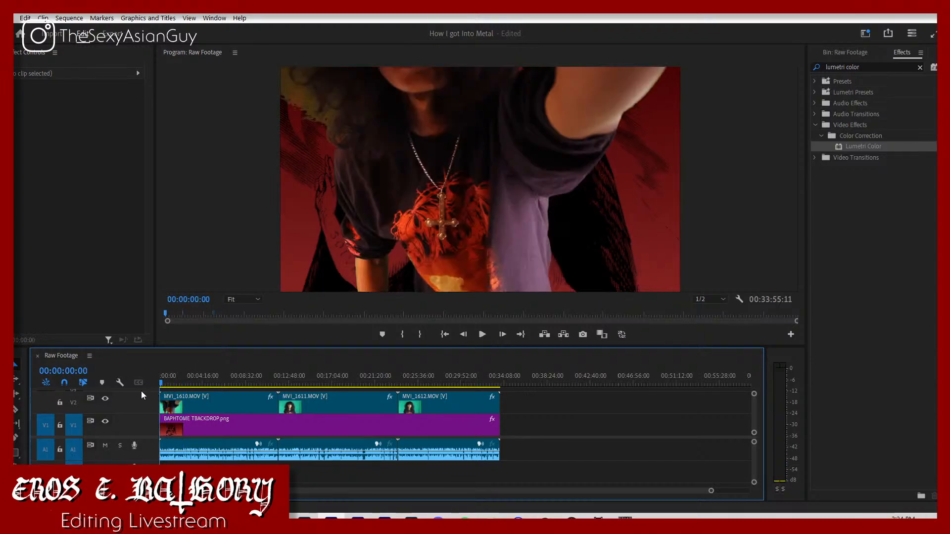
key("space")
key("space")
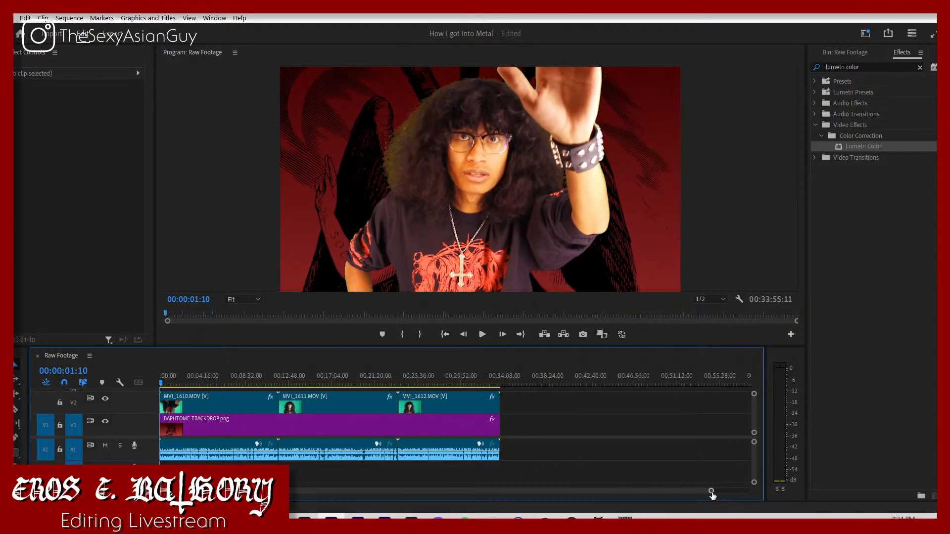
key("space")
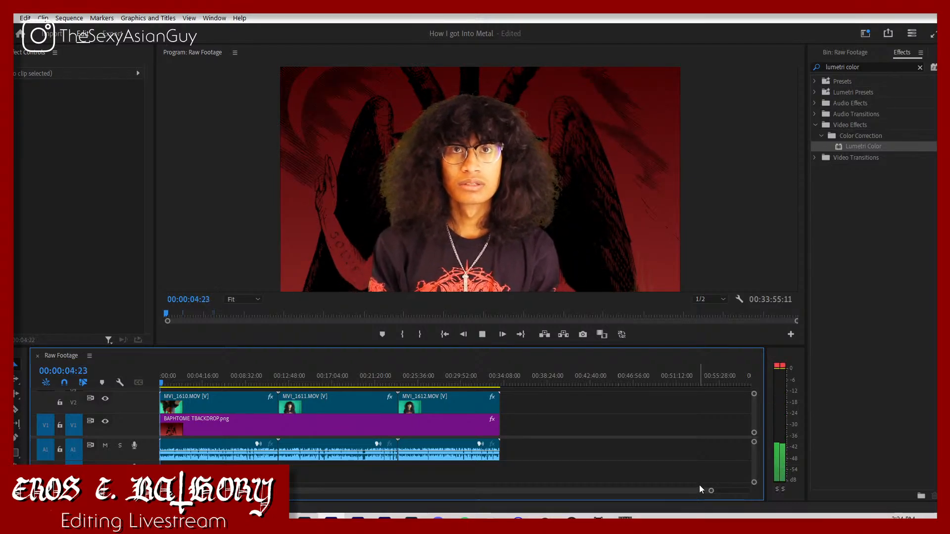
key("space")
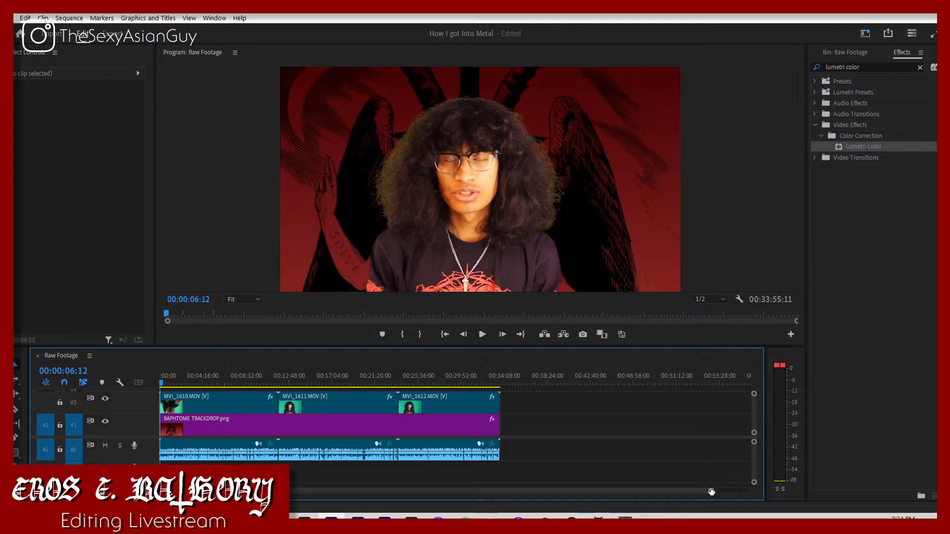
Step: Review MVI_1610 by playing it from several points across its first two minutes, ending at 00:01:41:00
left_click_drag(711, 490, 460, 462)
key("space")
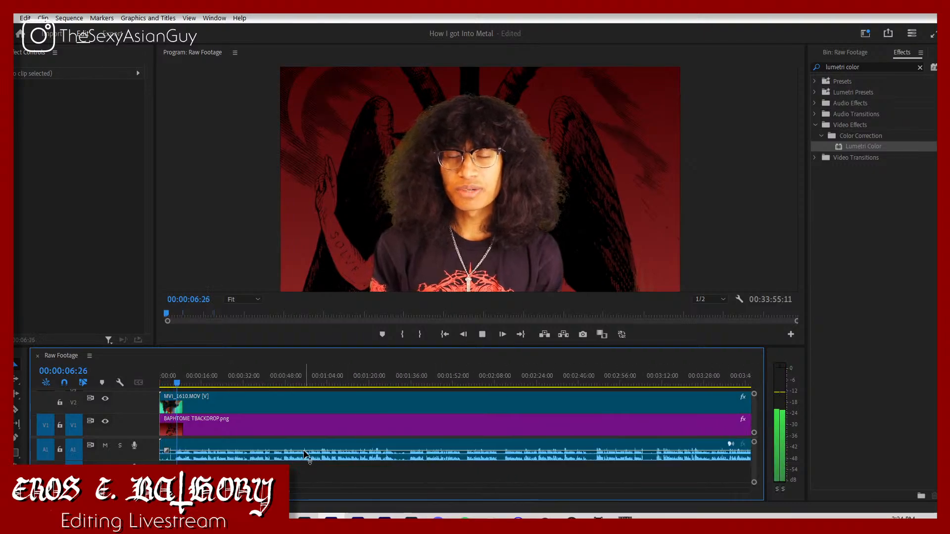
left_click(250, 385)
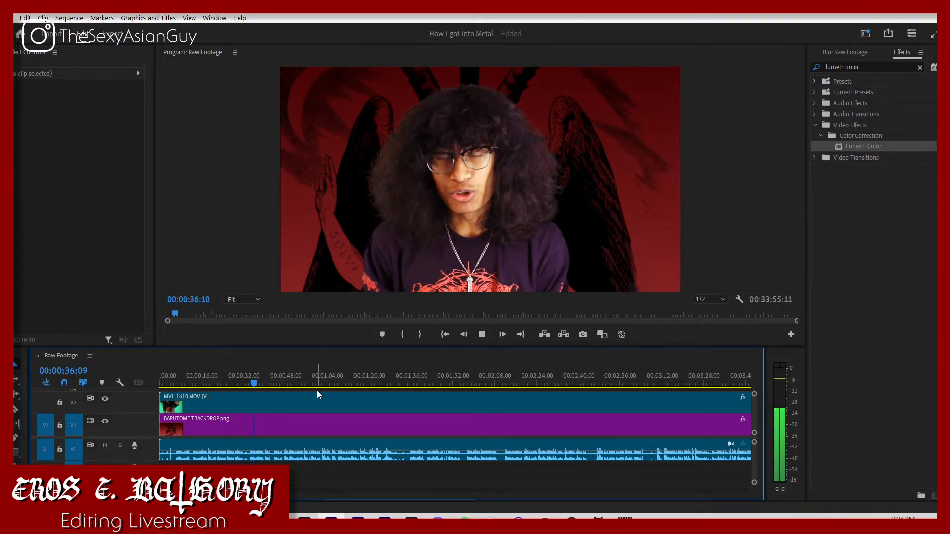
left_click(290, 384)
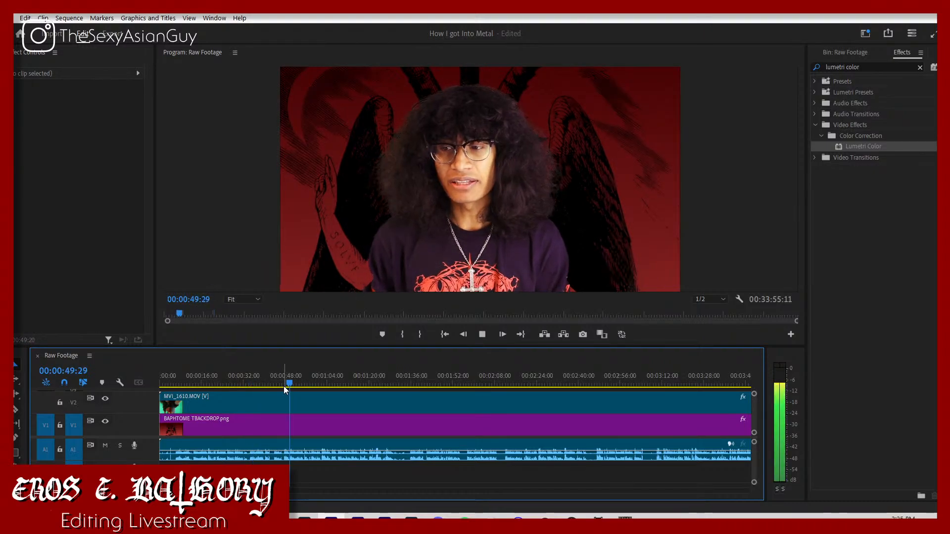
left_click_drag(283, 386, 412, 404)
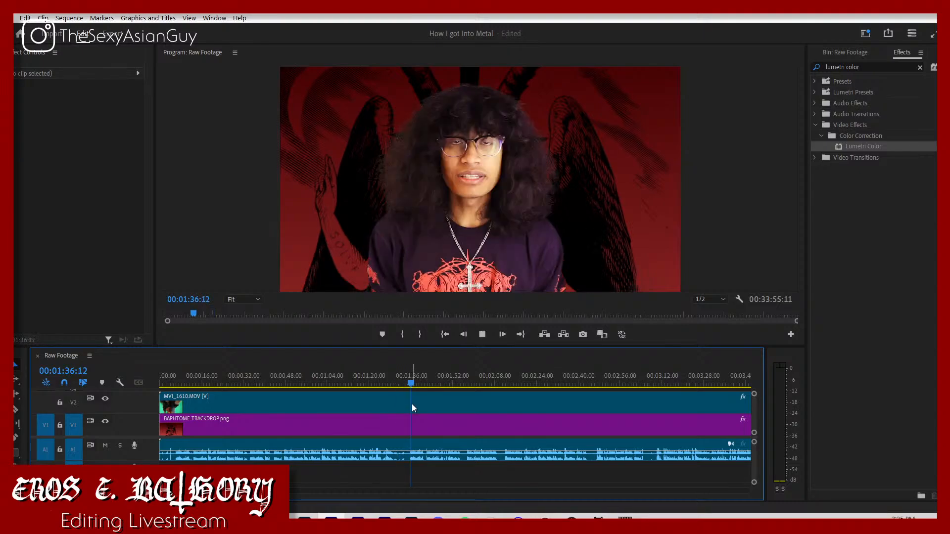
left_click(503, 379)
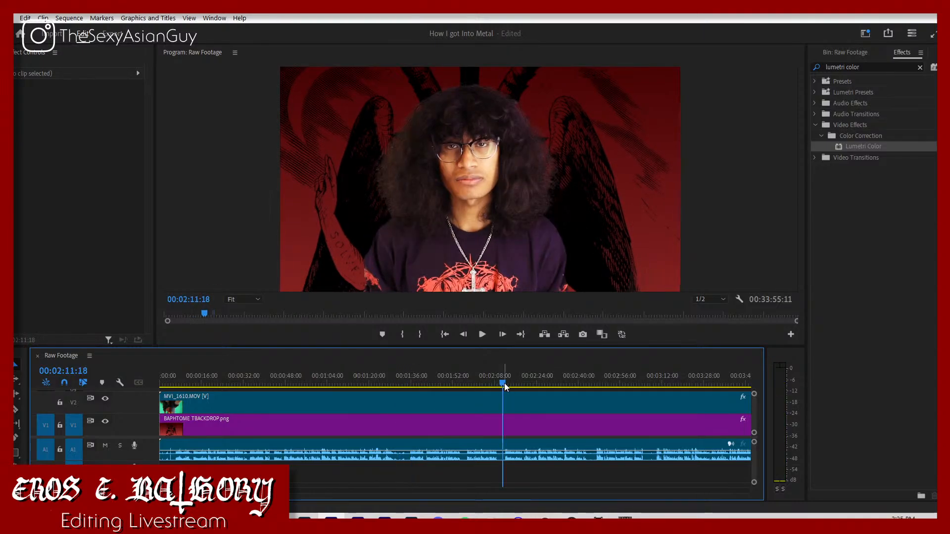
key("space")
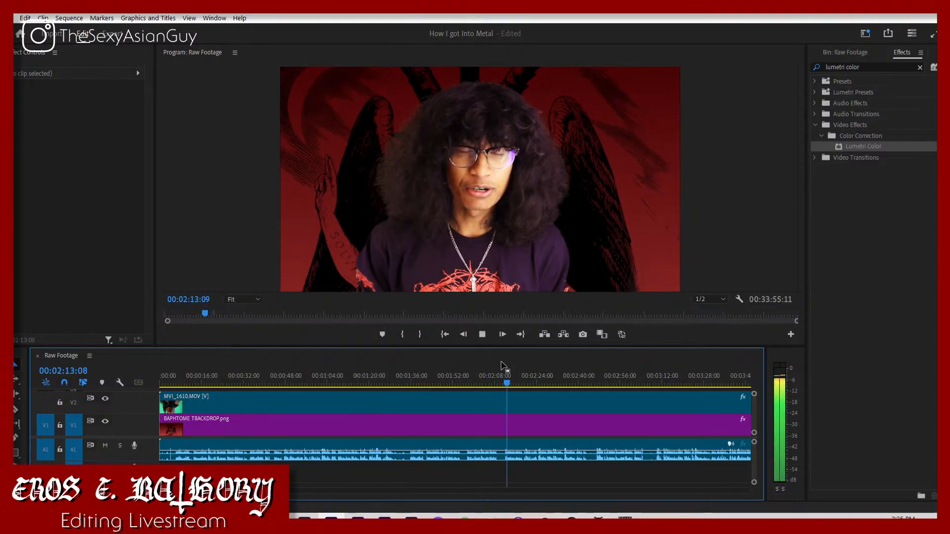
left_click_drag(434, 382, 427, 382)
key("space")
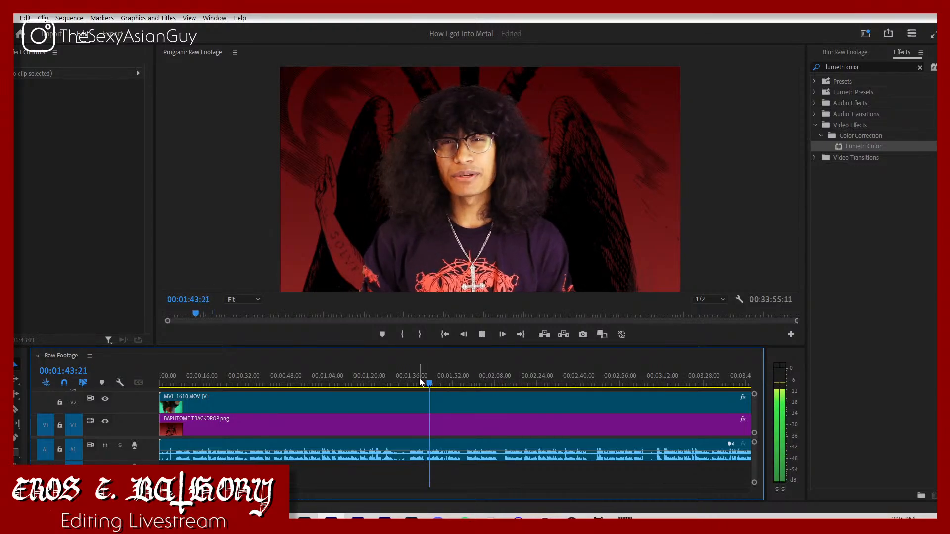
left_click(422, 383)
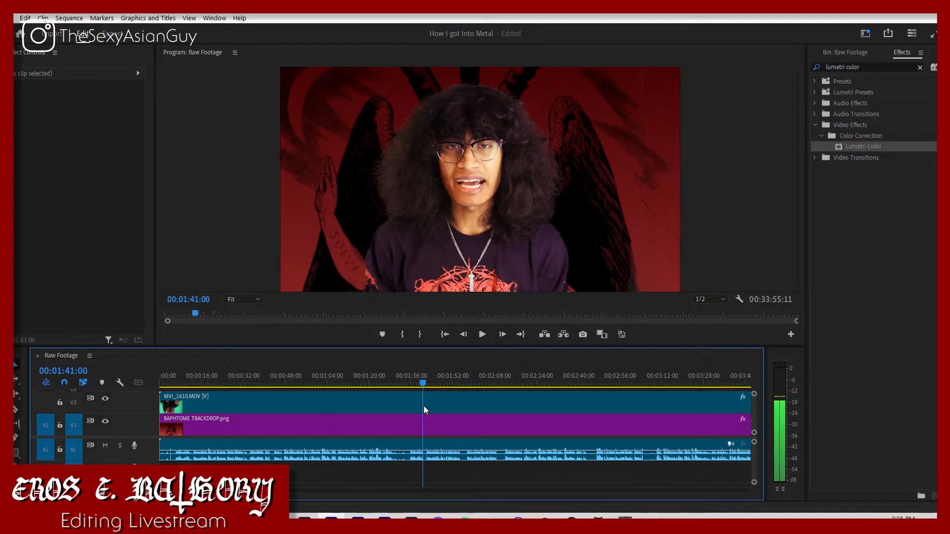
Step: Stop playback, split MVI_1610 at 00:01:41:25 and delete the portion before the cut
key("space")
key("c")
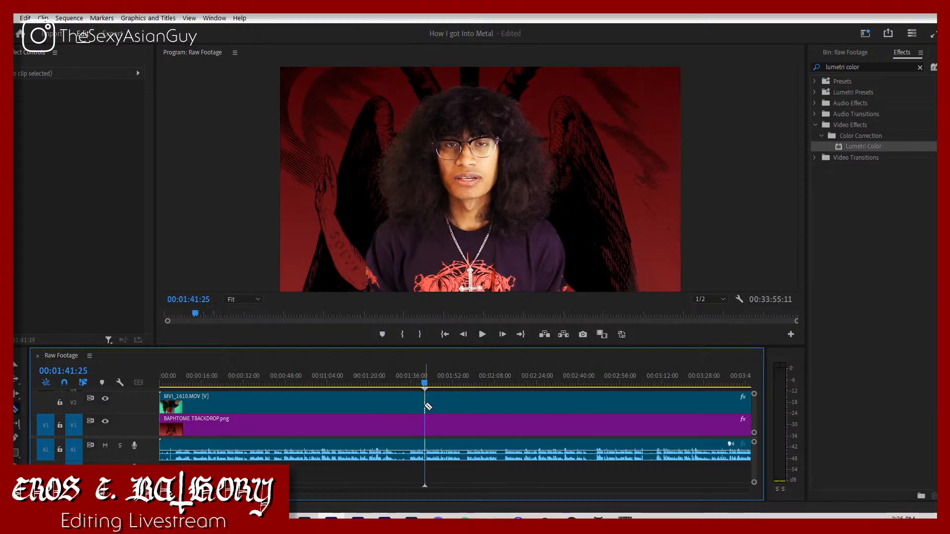
left_click(426, 405)
key("v")
left_click(414, 409)
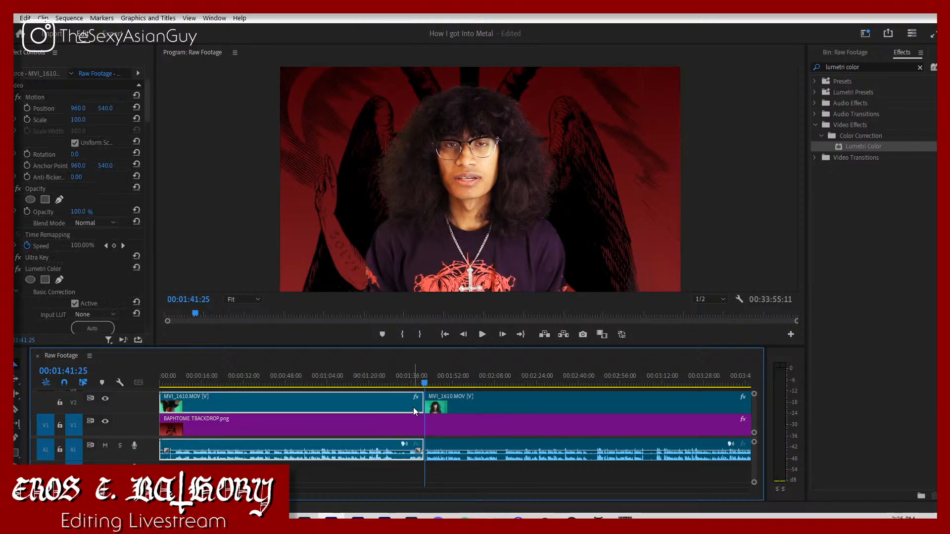
key("Delete")
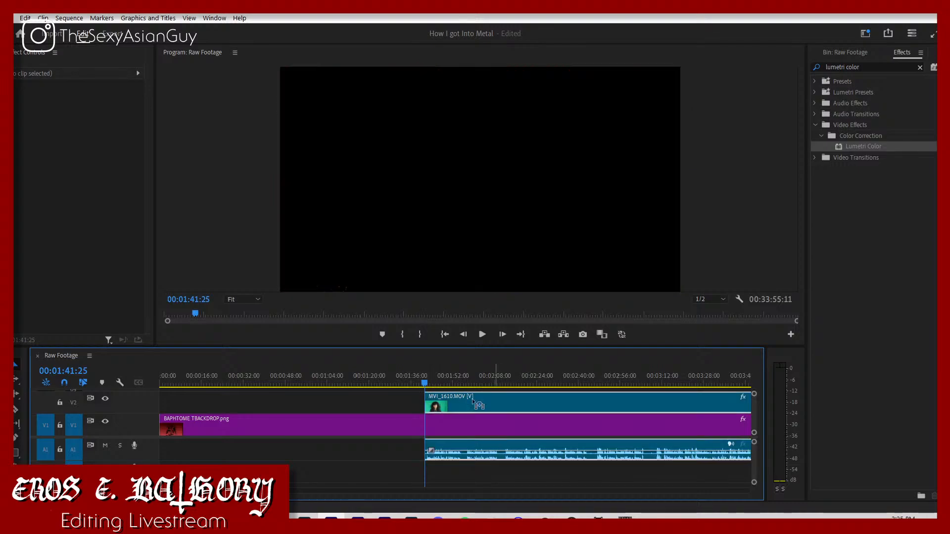
Step: Move the remaining MVI_1610 clip to the start of the sequence and play it from the beginning
left_click_drag(472, 400, 230, 400)
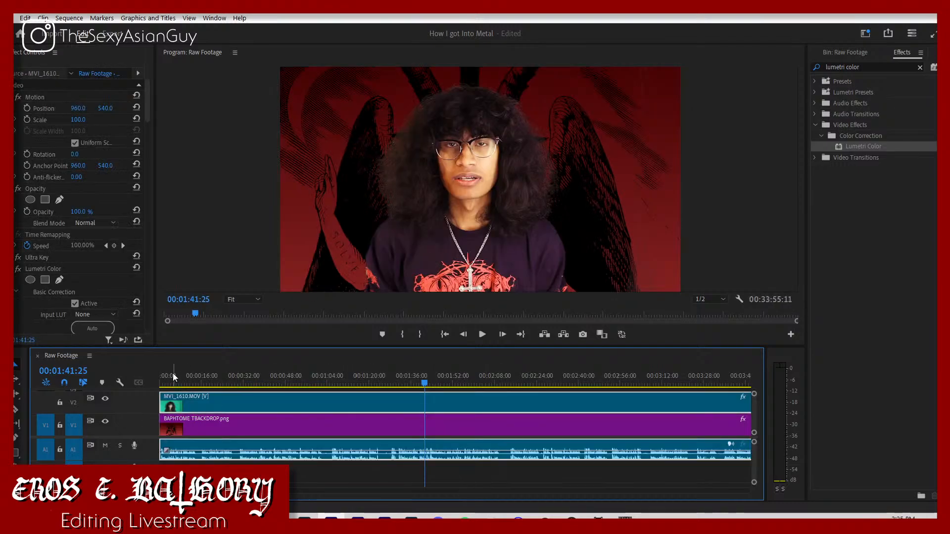
left_click_drag(173, 375, 158, 384)
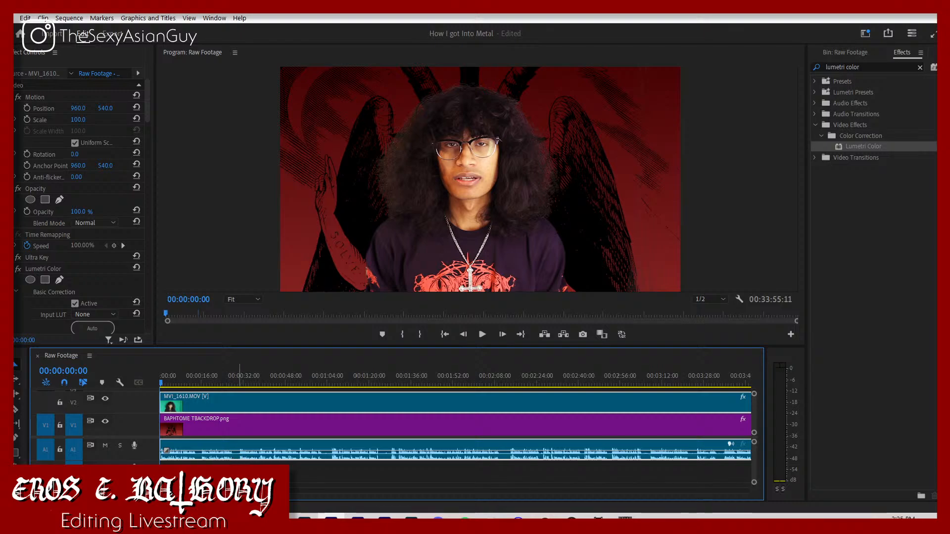
left_click(239, 475)
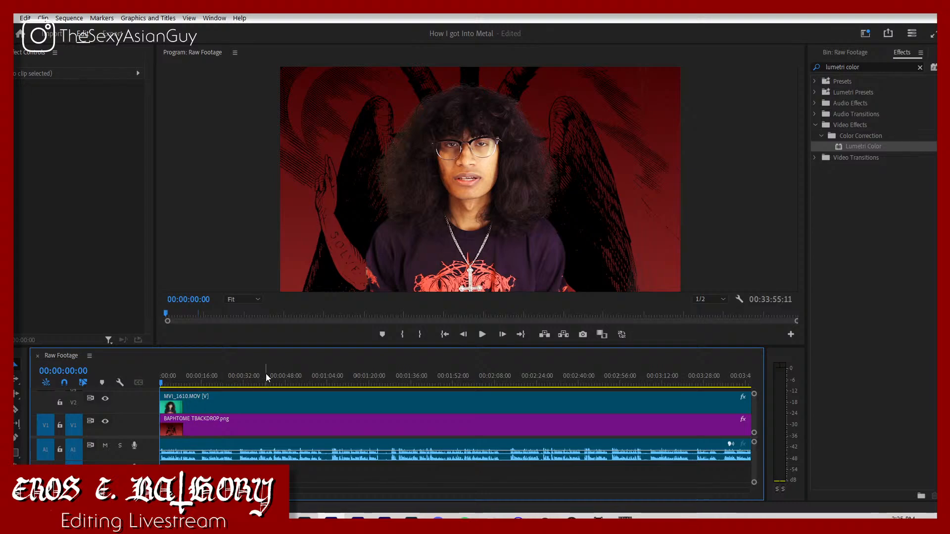
key("space")
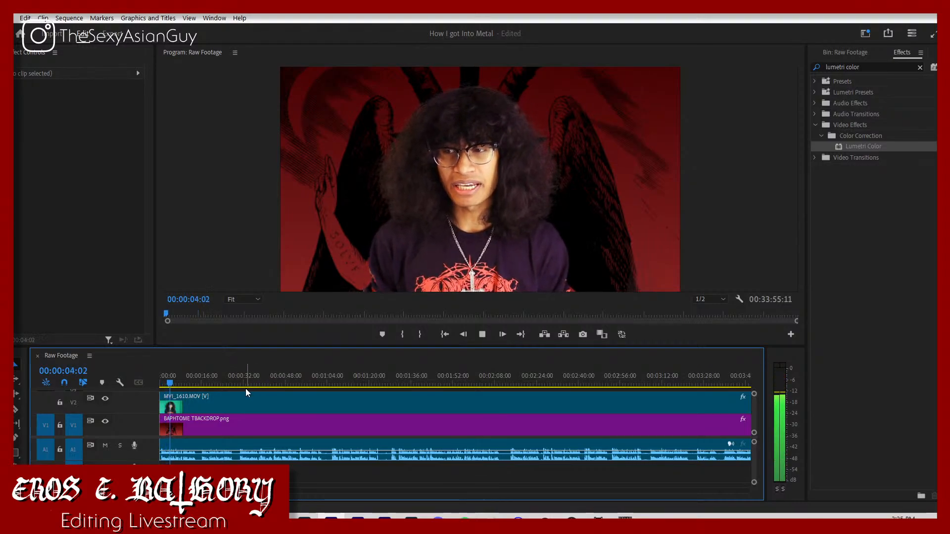
left_click(224, 402)
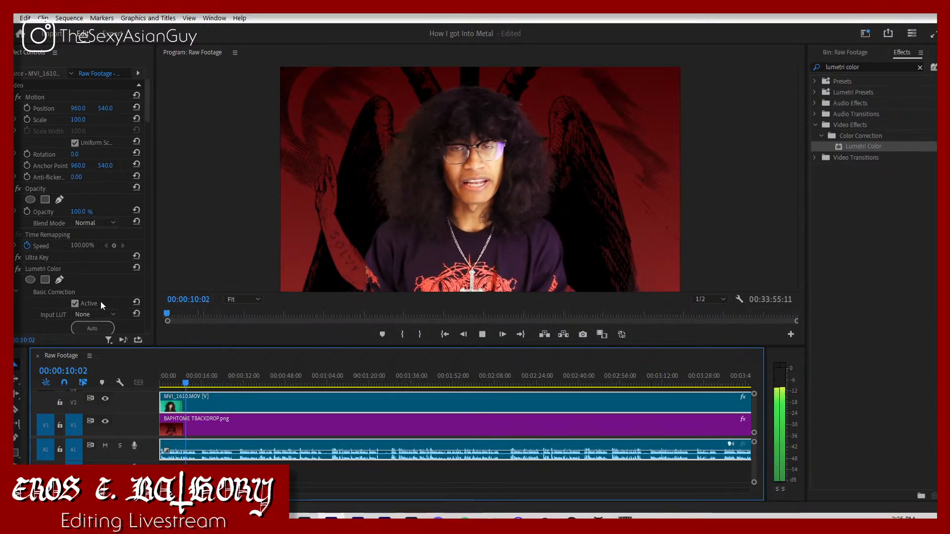
left_click(265, 478)
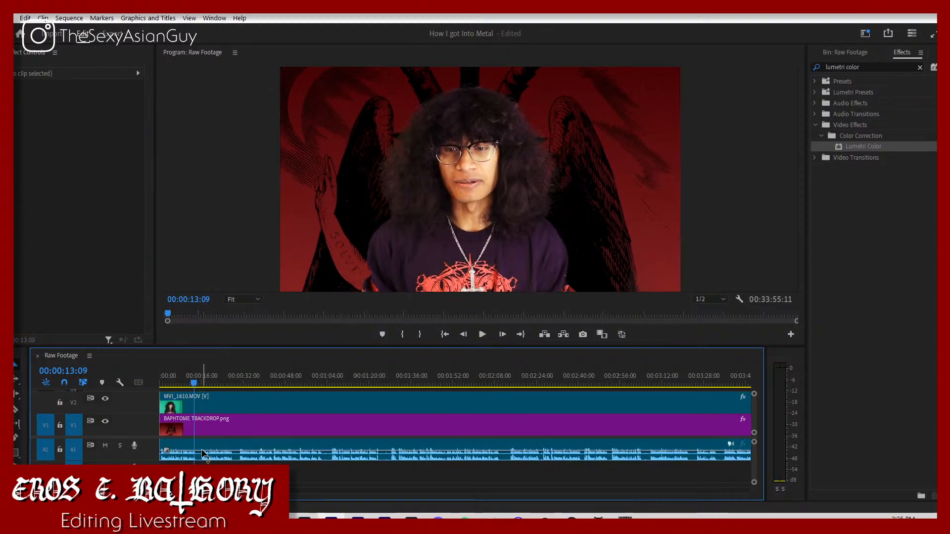
Step: Stop playback and split MVI_1610 at 00:00:13:18, at the end of the opening speech
key("space")
key("c")
left_click(194, 403)
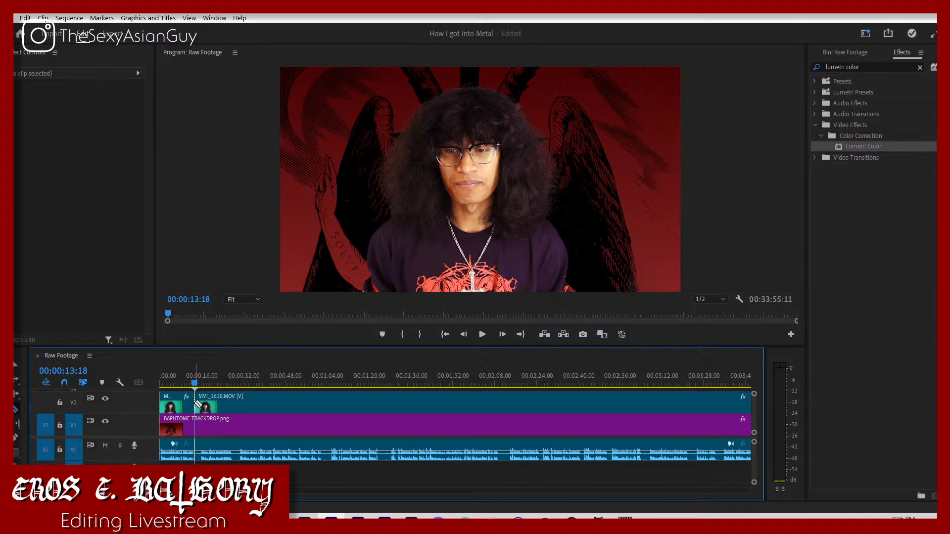
scroll(456, 426, "right", 5)
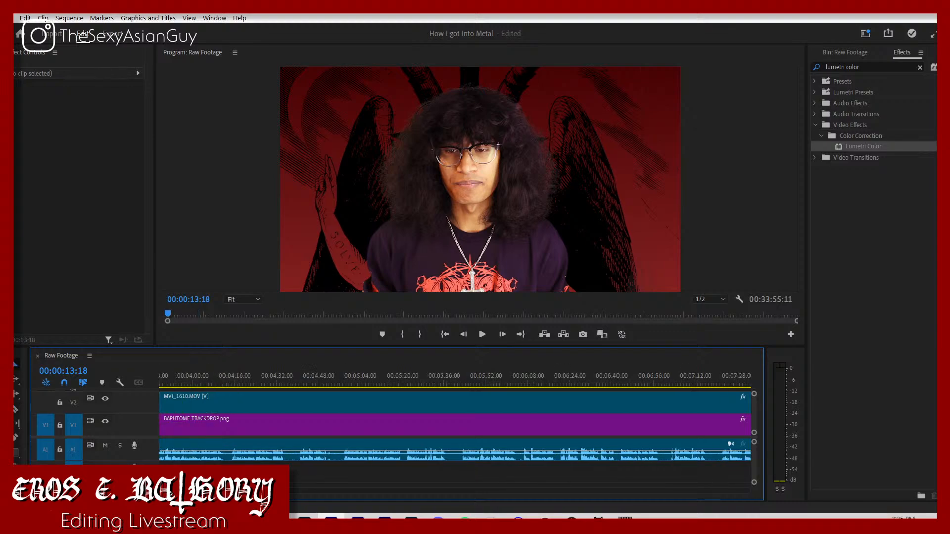
scroll(456, 426, "left", 5)
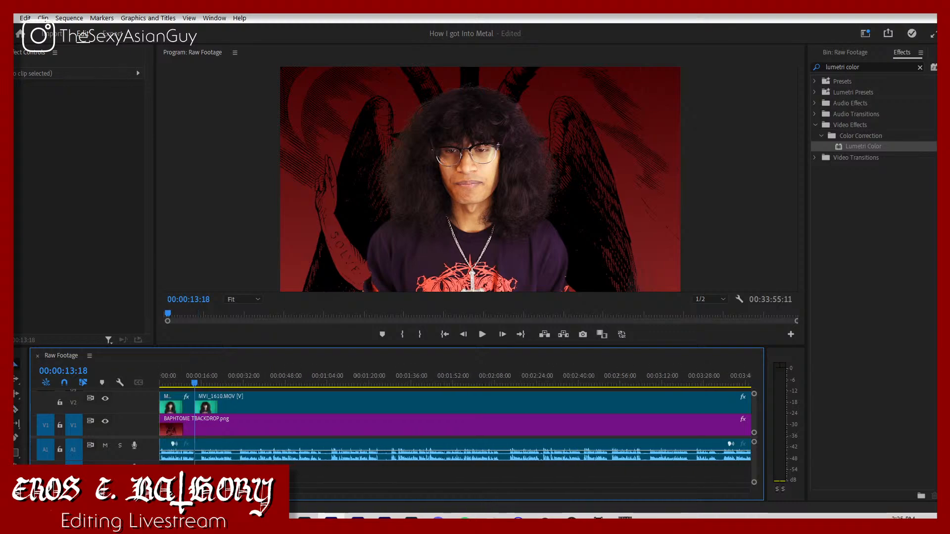
Step: Find where the speech resumes after the first cut and split MVI_1610 again at 00:00:16:02
key("equal")
key("equal")
left_click(426, 371)
key("space")
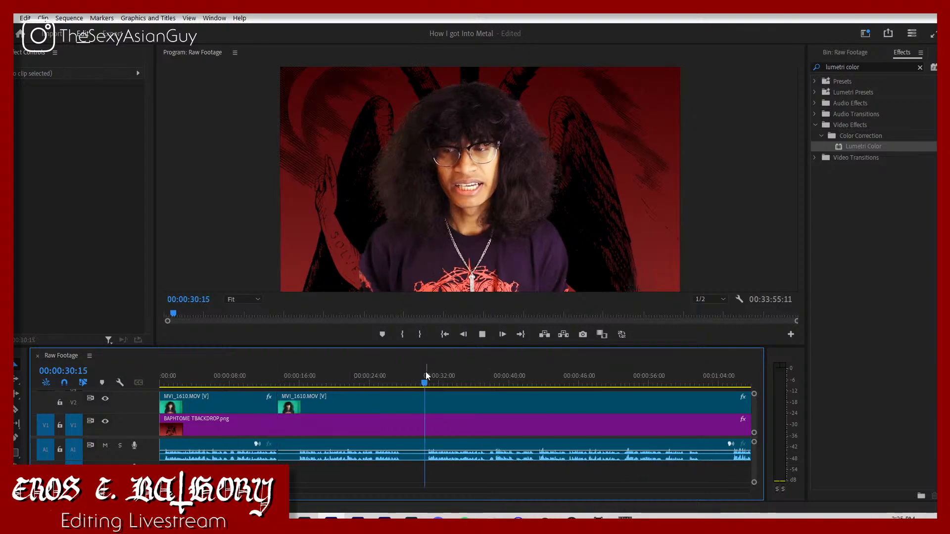
left_click_drag(426, 372, 300, 407)
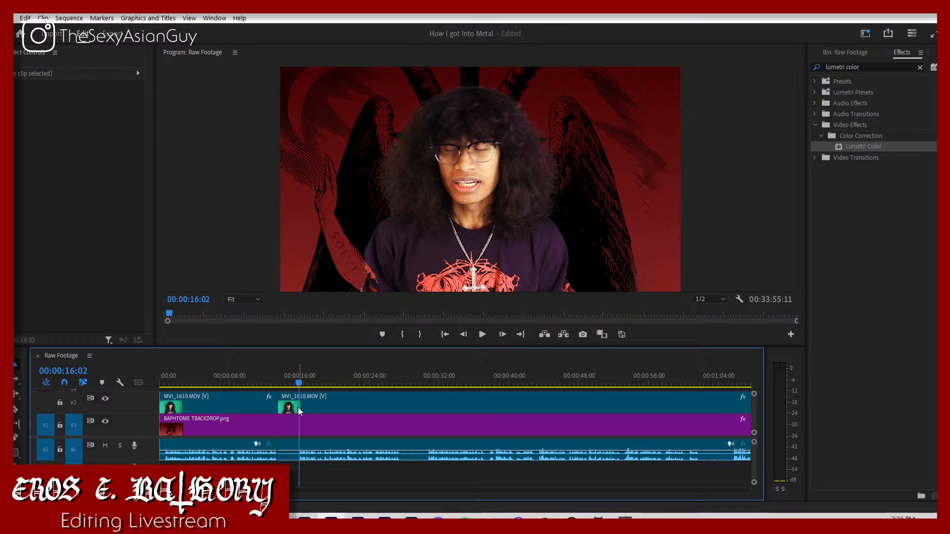
left_click(298, 407)
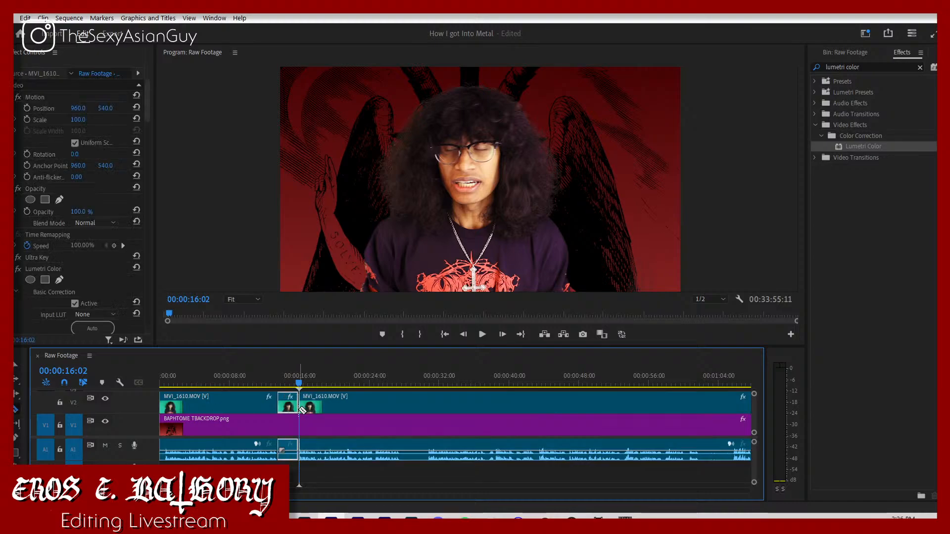
Step: Slide the opening segment against the 00:00:16:02 cut over the short pause, then shift it to overlap with its audio on the second audio track
left_click_drag(266, 406, 286, 415)
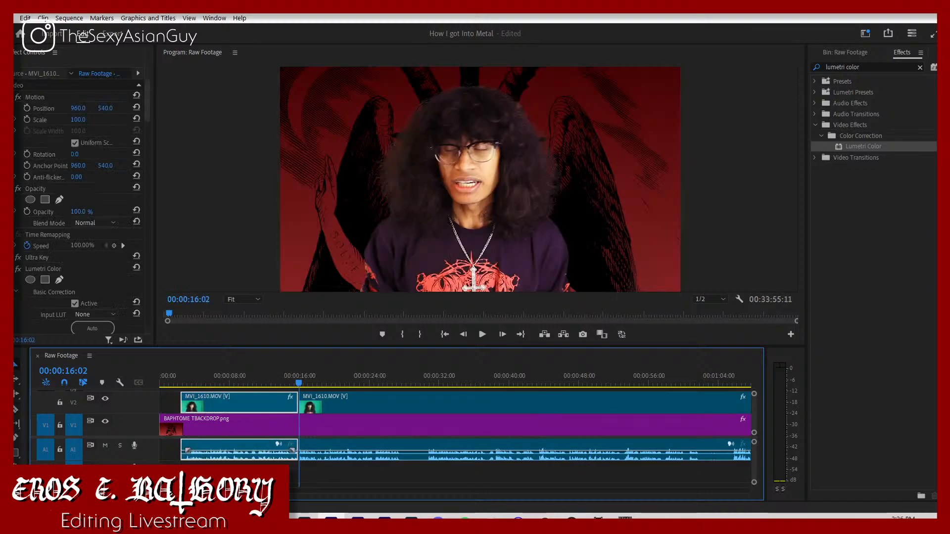
key("=")
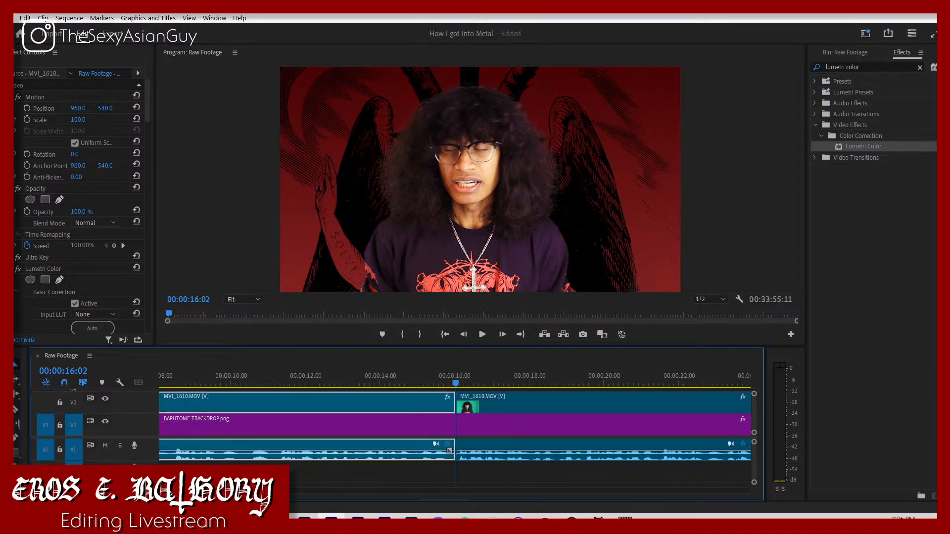
left_click_drag(271, 448, 309, 471)
Step: Play from 00:00:14:20 through the first join and on to 00:00:33:20 to find the next pause
left_click(404, 387)
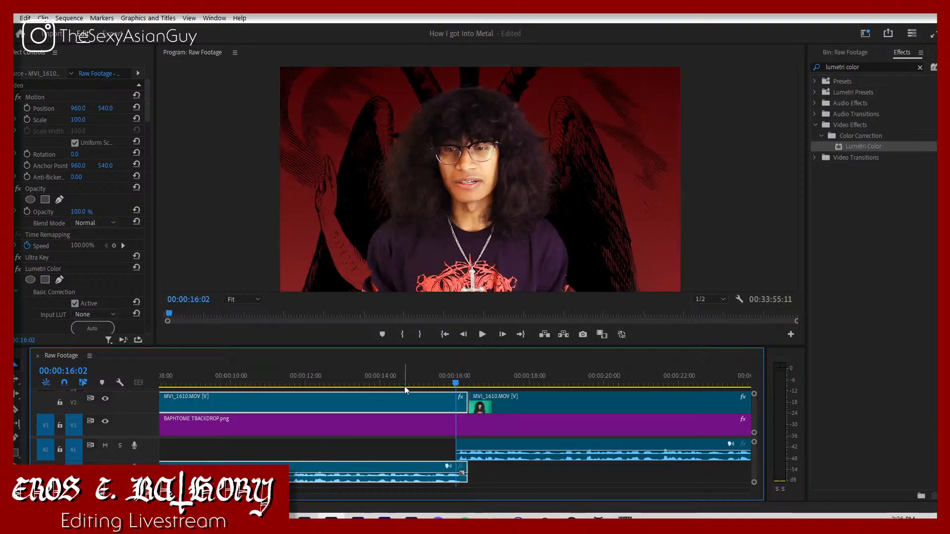
left_click(424, 450)
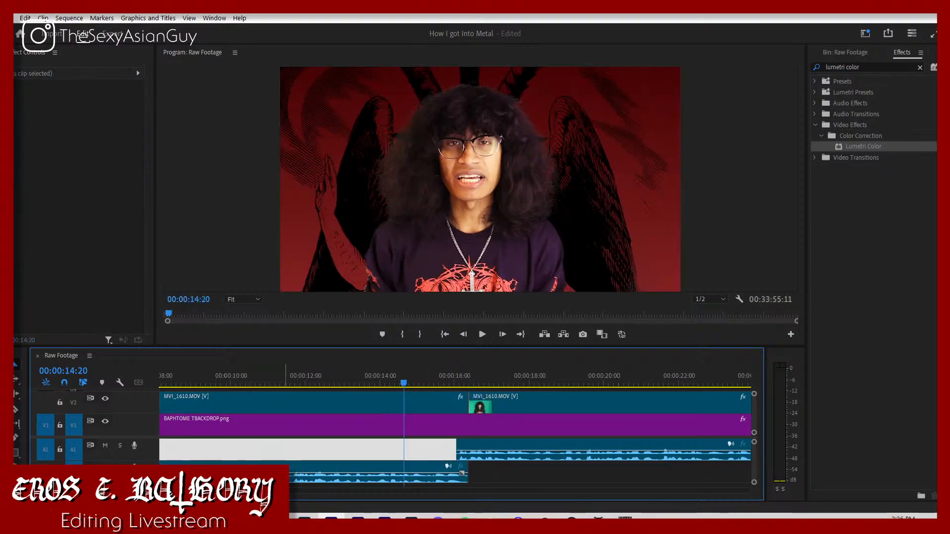
key("space")
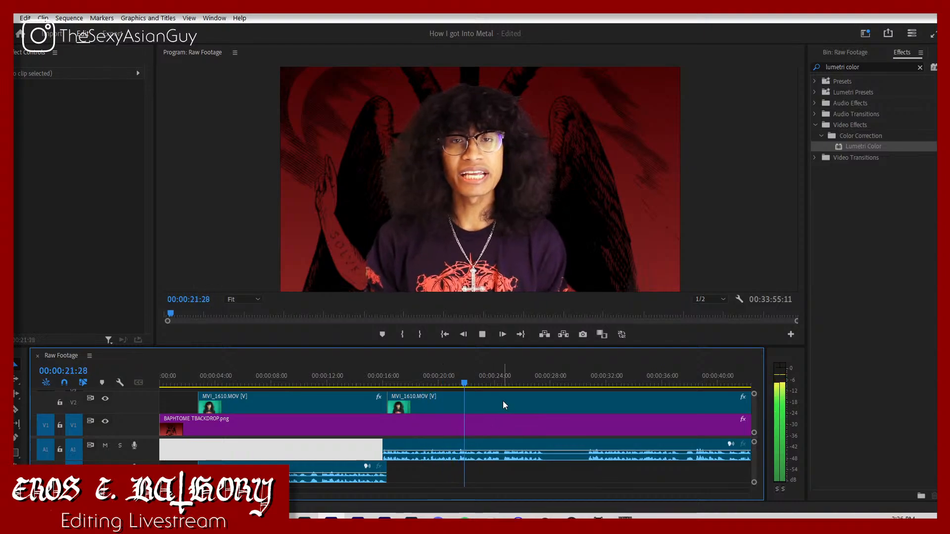
key("c")
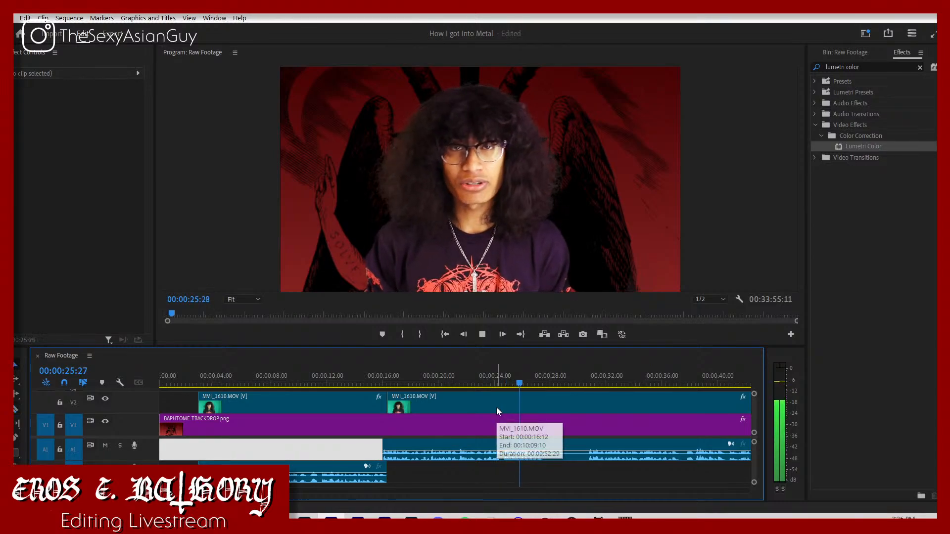
key("space")
key("v")
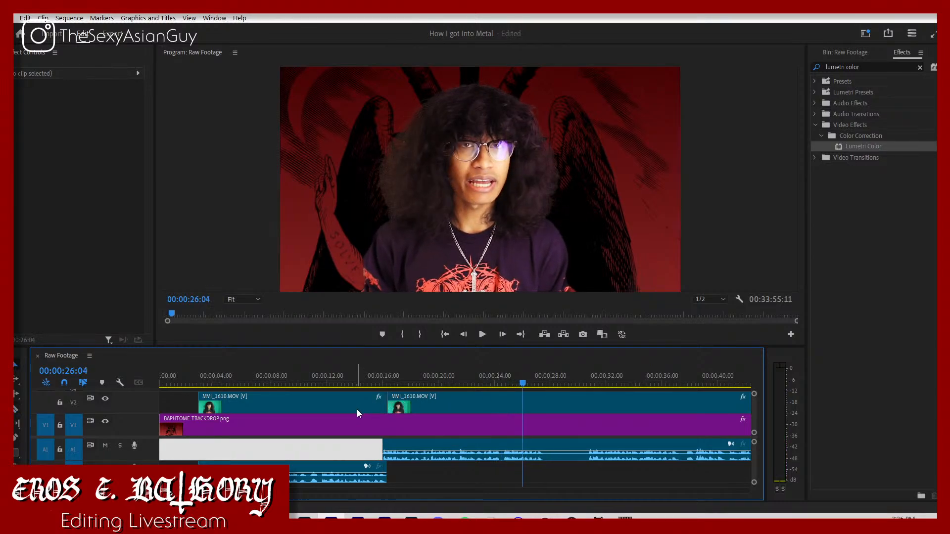
key("space")
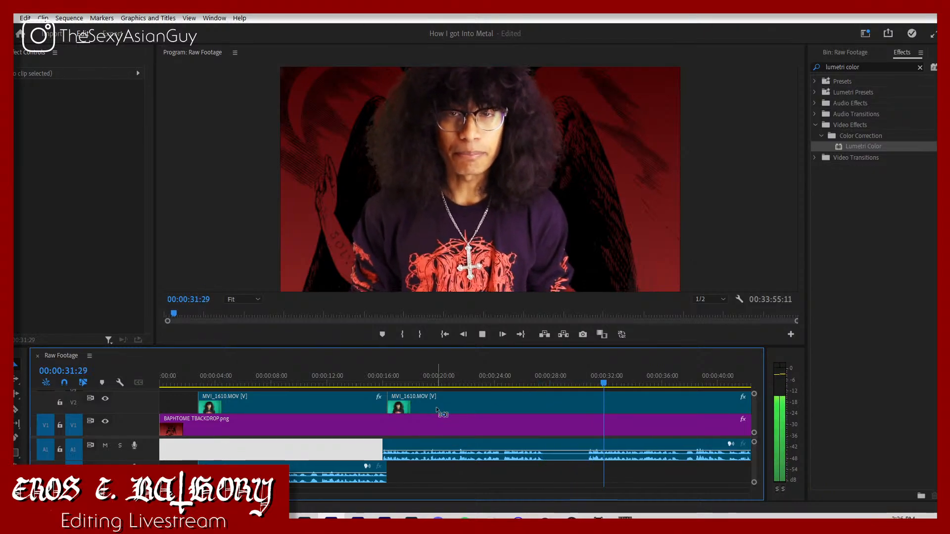
key("space")
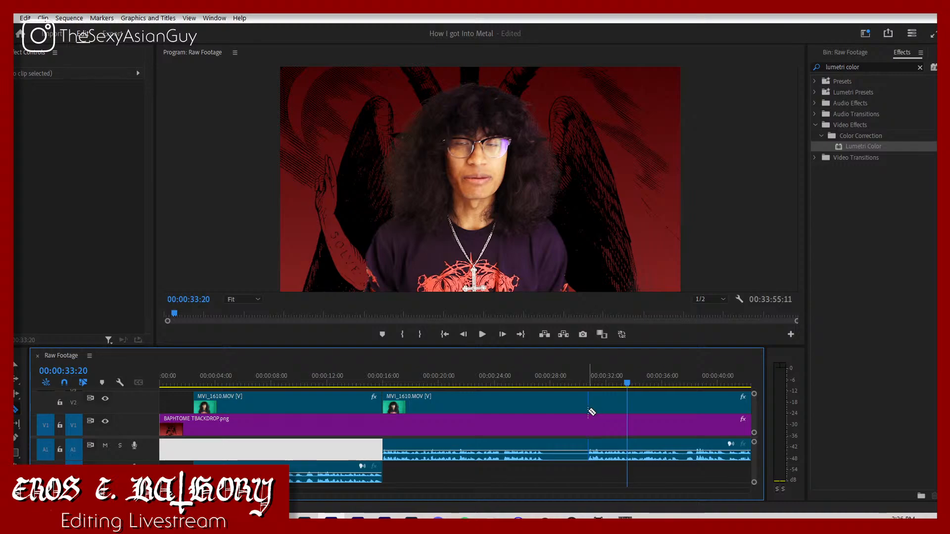
Step: Split MVI_1610 where speech resumes before 00:00:32:00 and move the later segment slightly earlier, with its audio on the second audio track
left_click(589, 411)
key("v")
left_click_drag(605, 445, 554, 475)
left_click(596, 452)
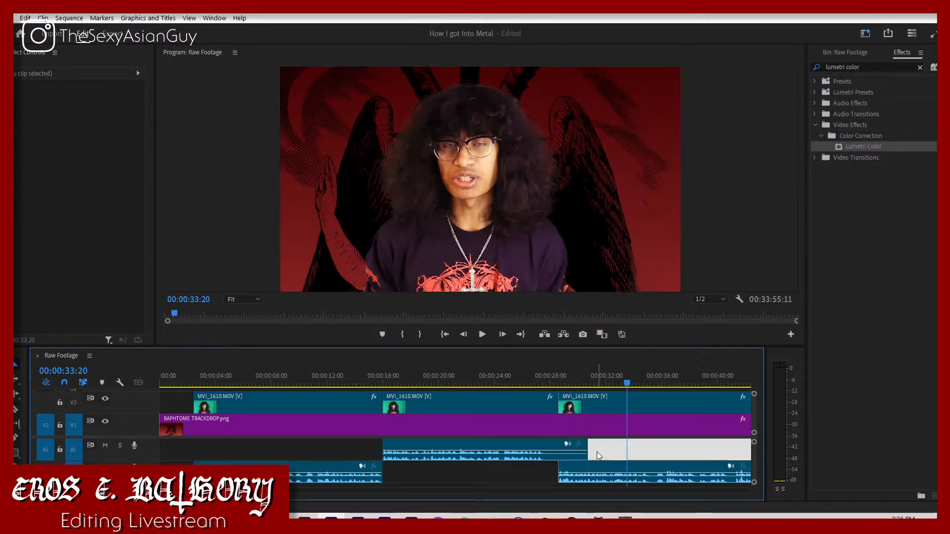
Step: Split the middle MVI_1610 segment where its speech ends before 00:00:28:00 and delete the silent remainder
key("c")
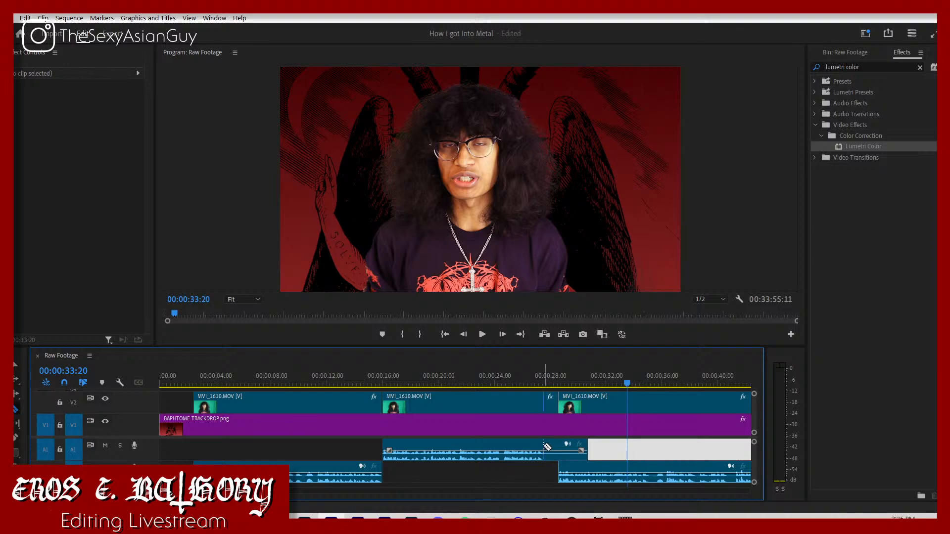
left_click(543, 446)
key("v")
left_click(554, 449)
key("Delete")
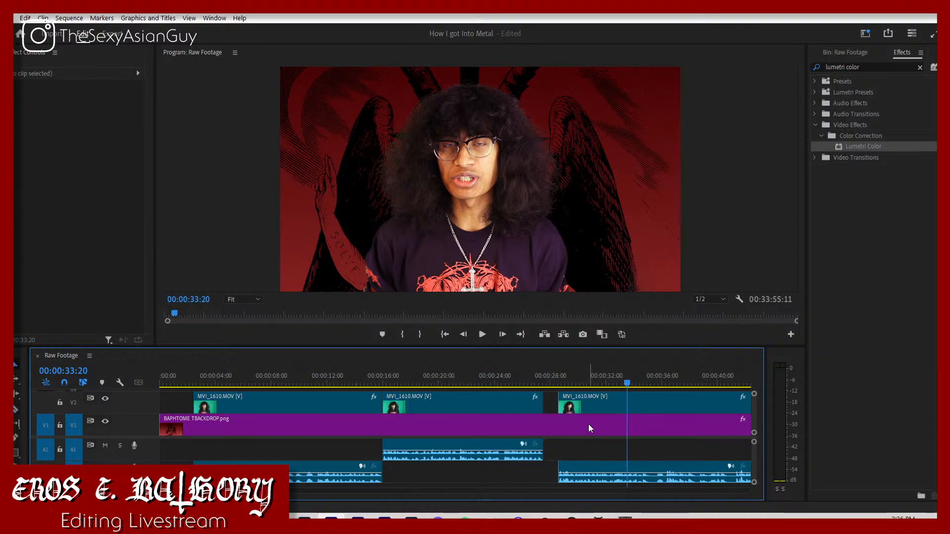
Step: Close the gap by moving the last segment against the middle one, then play across the new join
left_click_drag(589, 407, 548, 393)
left_click(546, 385)
key("Left")
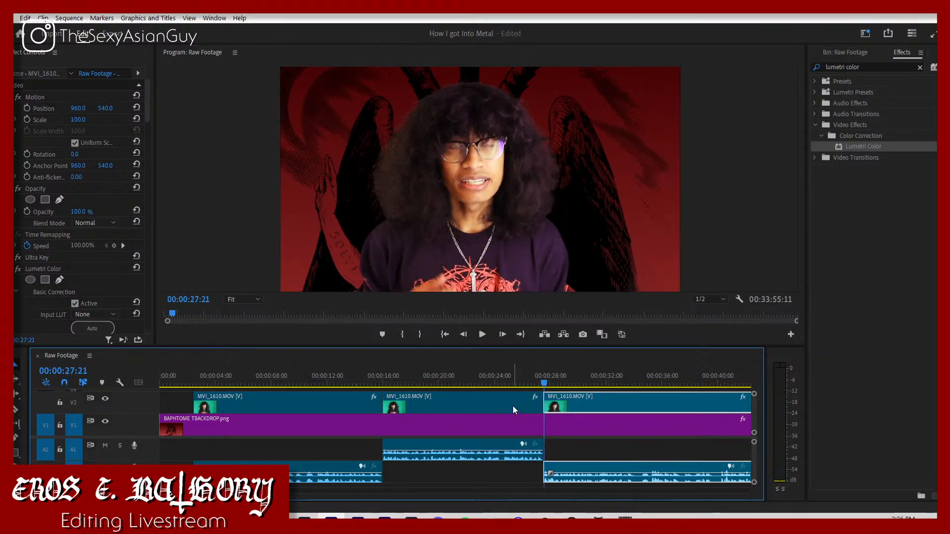
left_click(513, 406)
left_click(526, 385)
key("space")
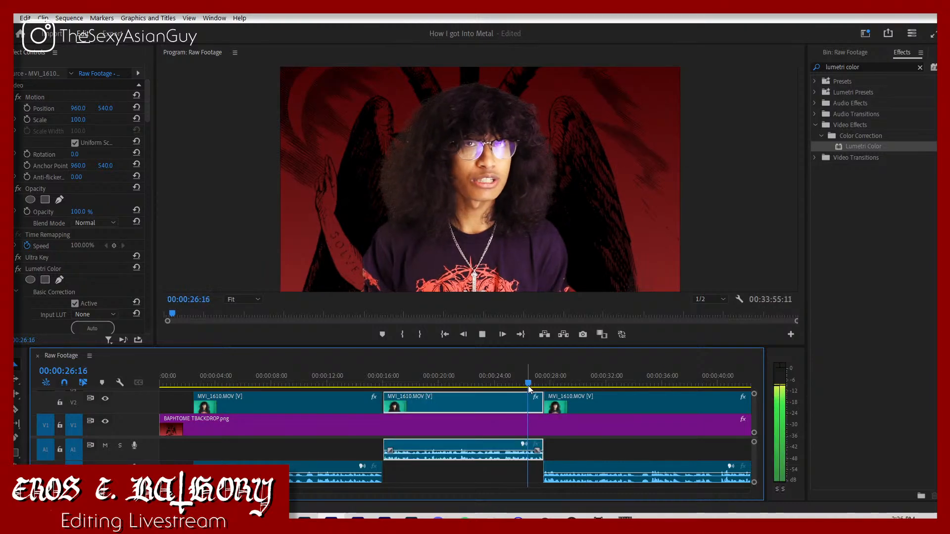
key("space")
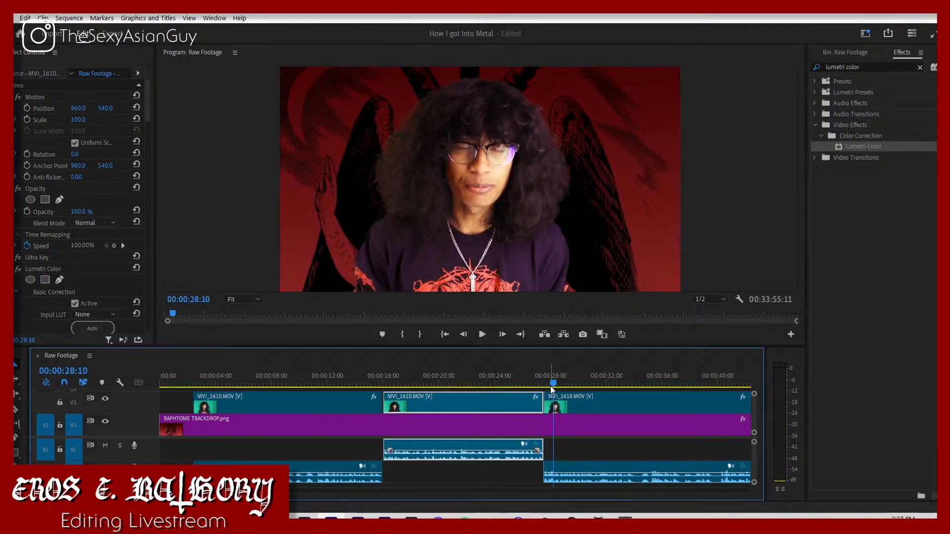
Step: Nudge the middle MVI_1610 segment slightly later over the last one and replay the join from about 00:00:26:06
key("space")
left_click_drag(540, 381, 526, 400)
key("Right")
key("Right")
left_click(526, 383)
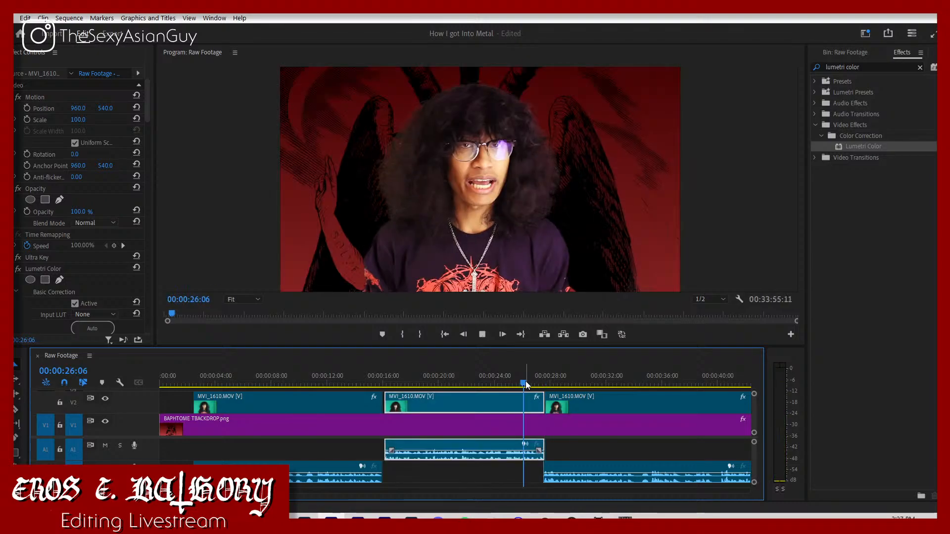
key("space")
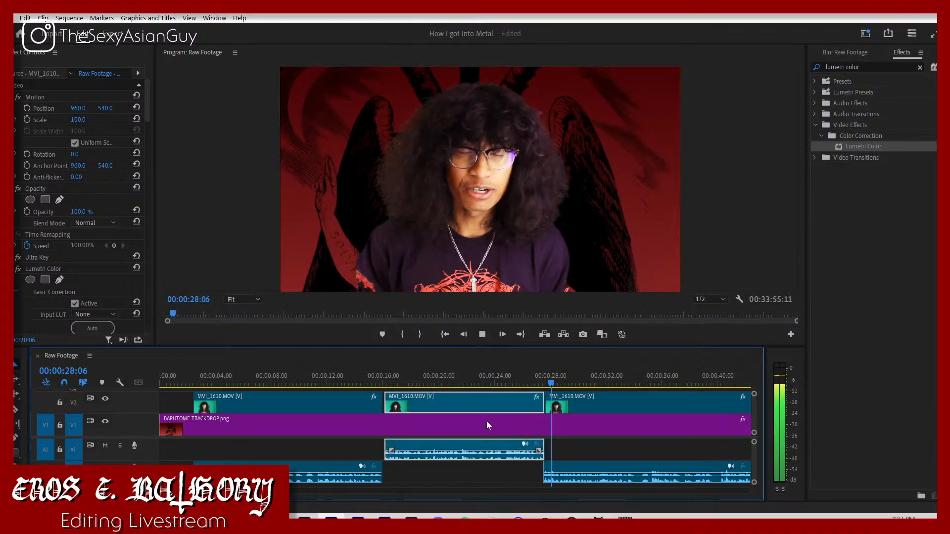
key("space")
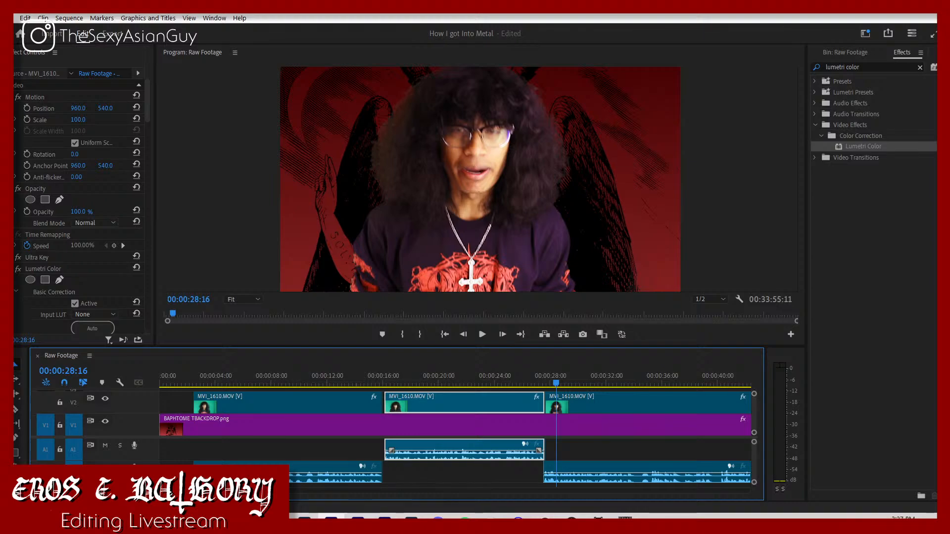
Step: Shift the middle and last MVI_1610 segments about two frames later, keeping their audio overlapped at the join
key("equal")
key("equal")
key("equal")
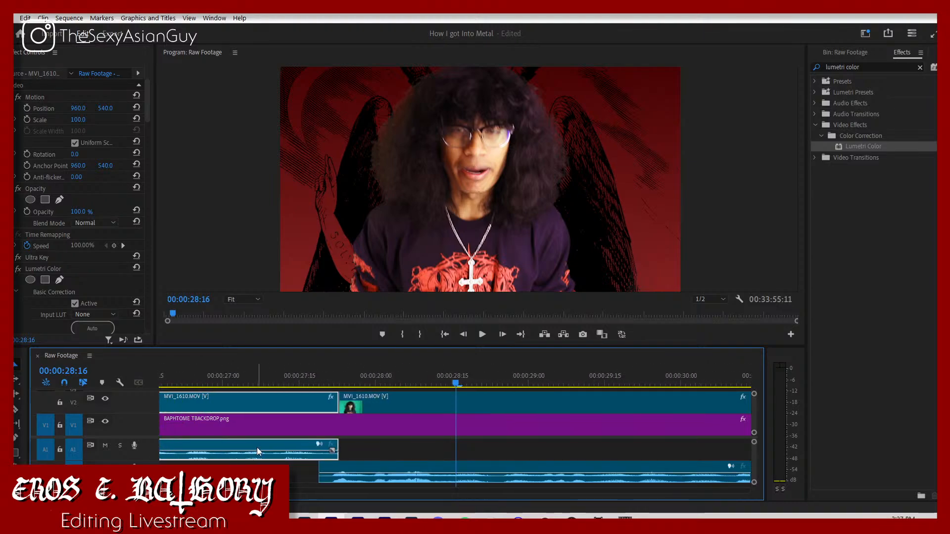
mouse_move(333, 455)
left_mouse_down()
mouse_move(323, 456)
mouse_move(325, 480)
mouse_move(321, 458)
left_mouse_up()
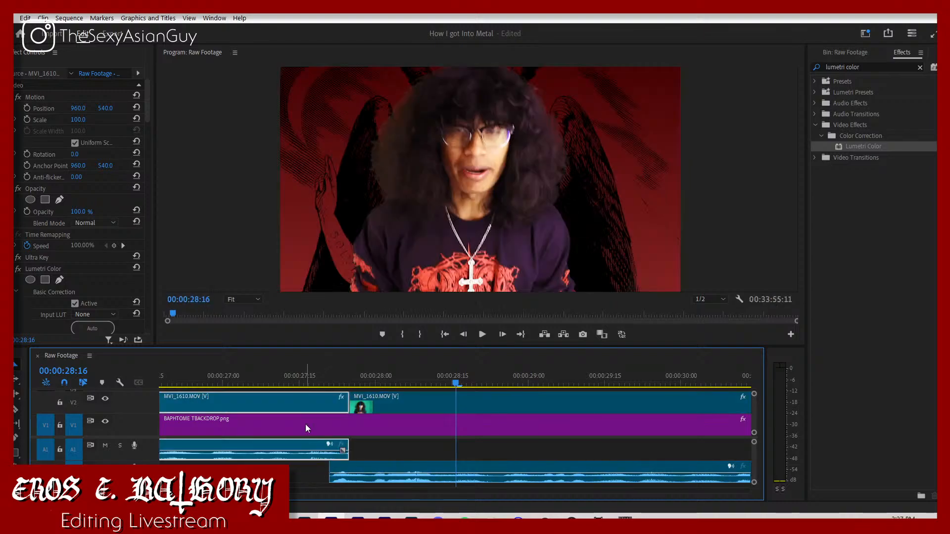
Step: Replay the join between the middle and last MVI_1610 segments from about 00:00:27:09
left_click(269, 375)
key("space")
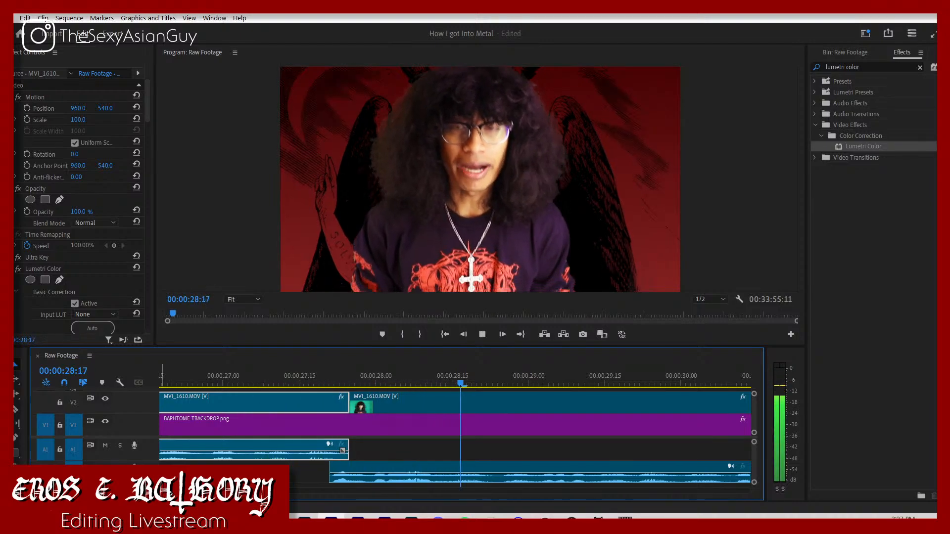
key("space")
Step: Move all the MVI_1610 segments together to the very start of the sequence at 00:00:00:00
left_click_drag(174, 491, 184, 491)
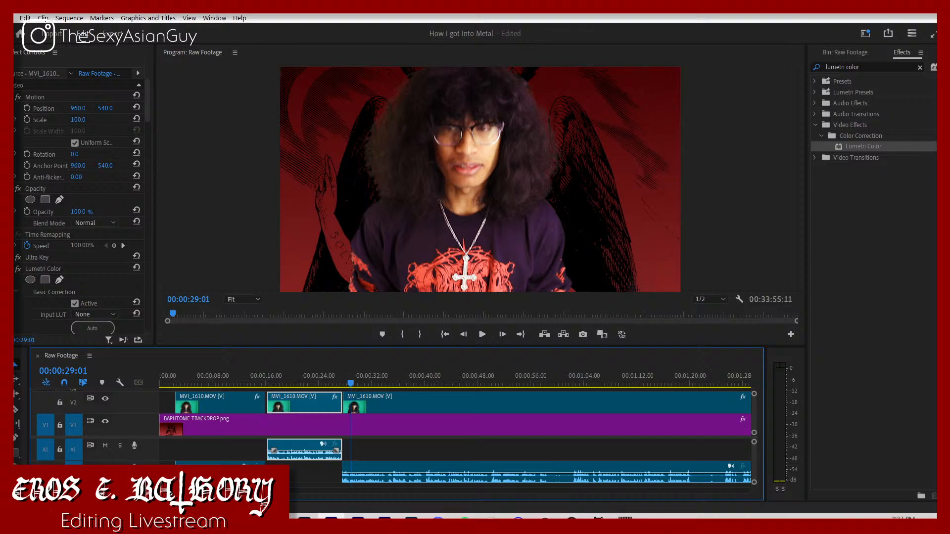
left_click(207, 413)
key("backslash")
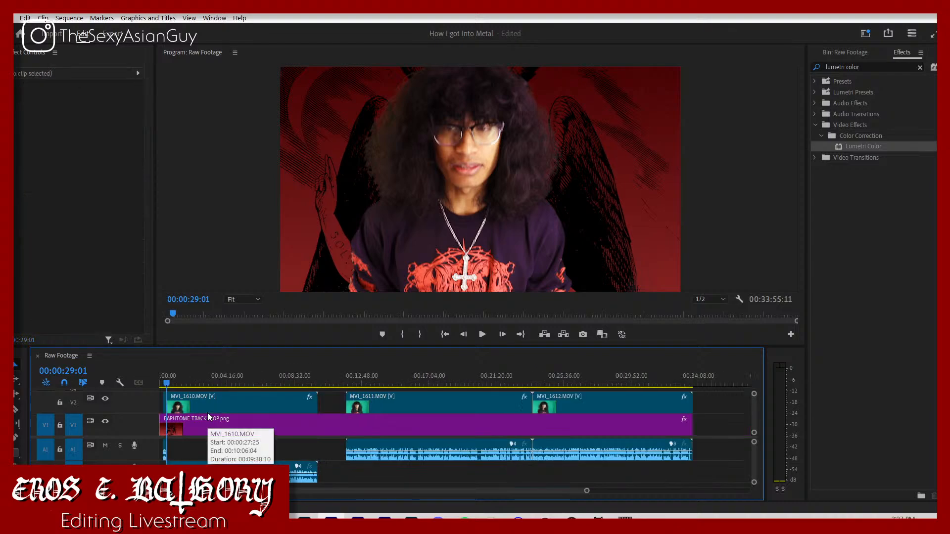
left_click(164, 403)
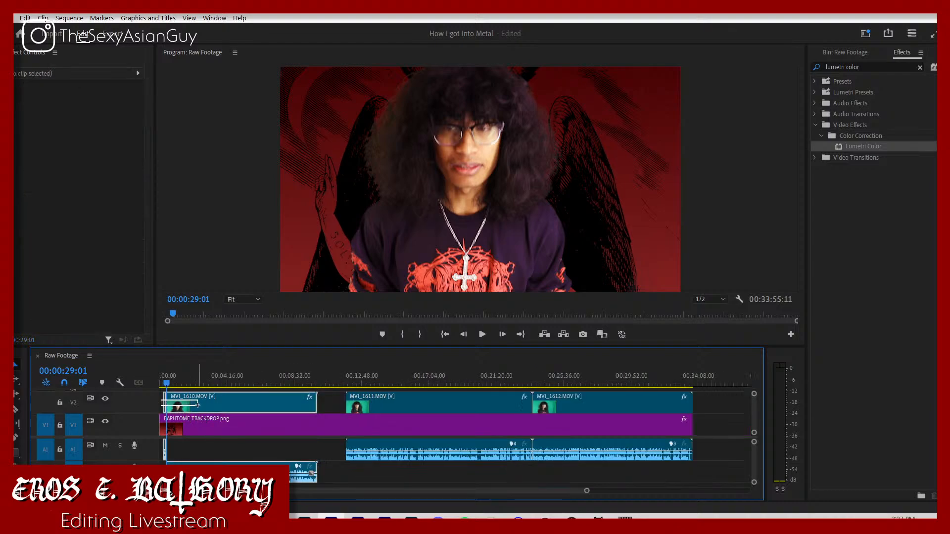
left_click_drag(586, 491, 417, 468)
left_click_drag(173, 378, 130, 381)
left_click_drag(260, 407, 215, 409)
Step: Play the sequence from its beginning to about 00:00:18:05 to find the next pause, showing the project's main contents meanwhile
left_click(231, 450)
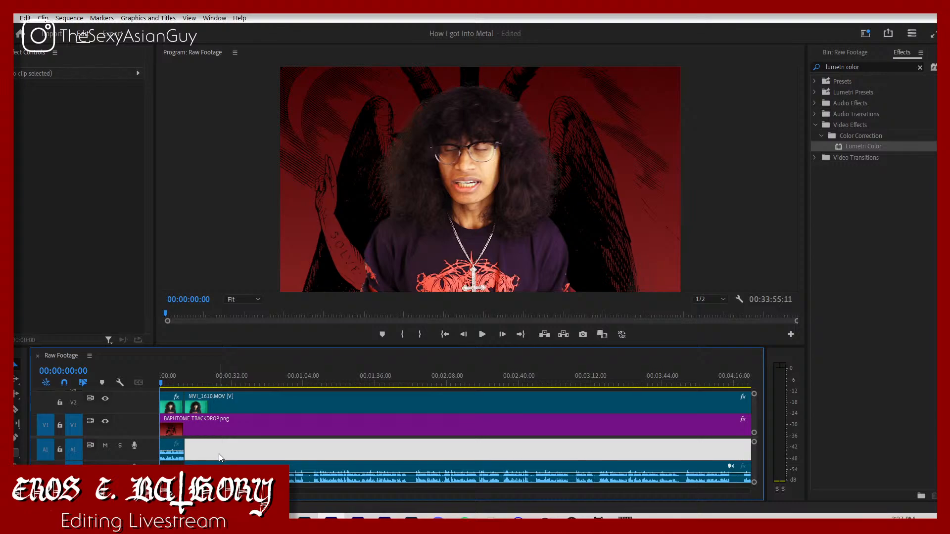
key("space")
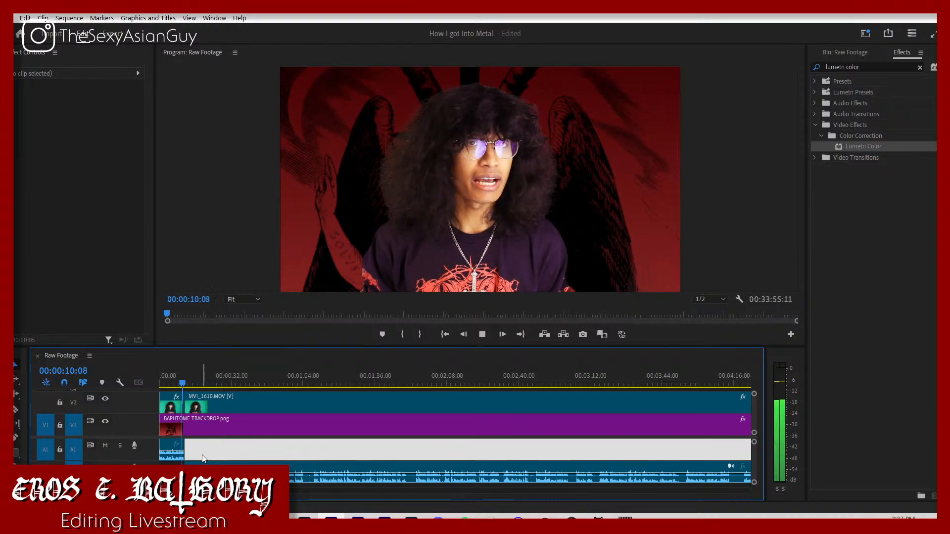
left_click(856, 53)
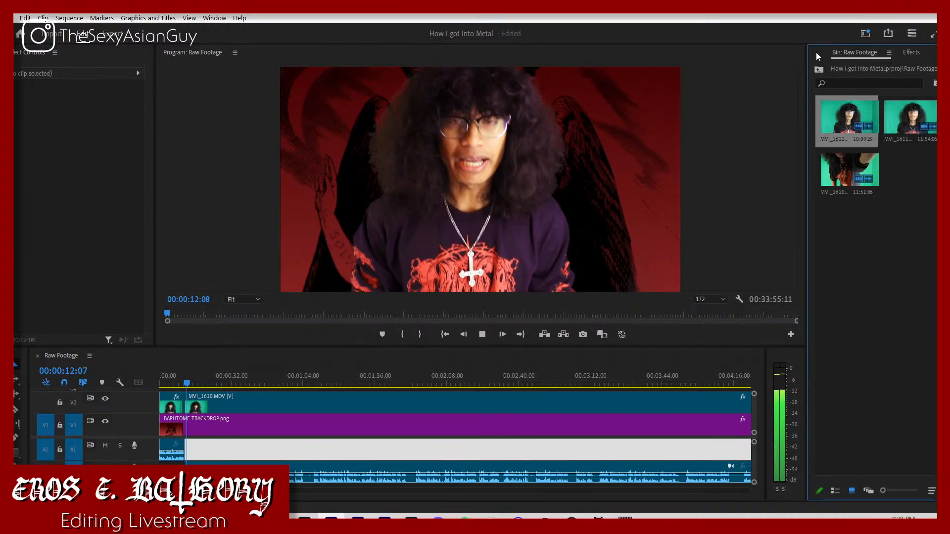
left_click(815, 52)
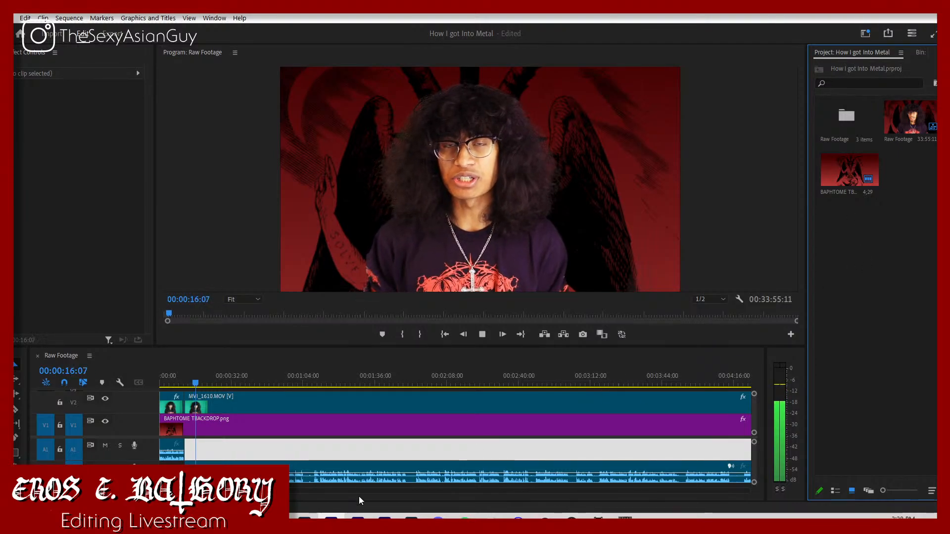
left_click_drag(235, 492, 174, 492)
key("space")
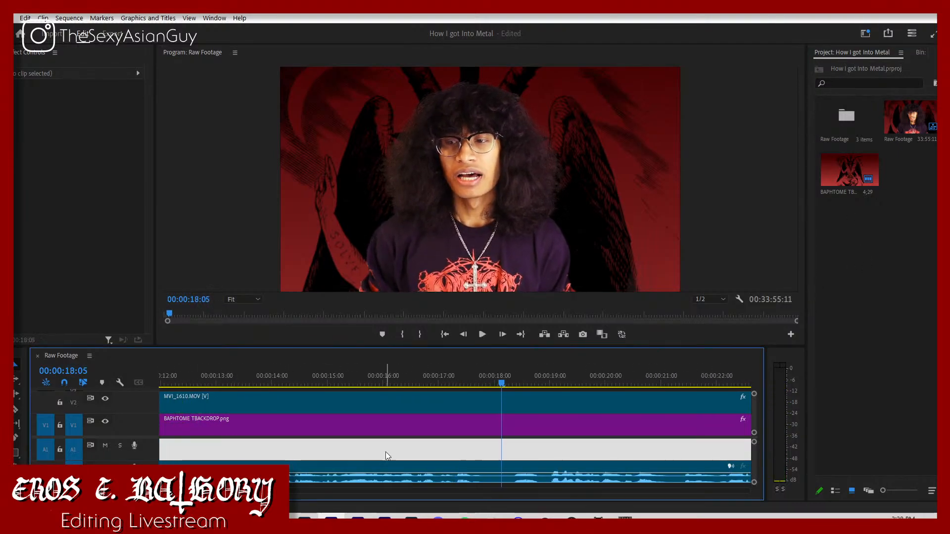
Step: Try splitting the last MVI_1610 segment at about 00:00:17:18, then play across the cut and undo it
key("c")
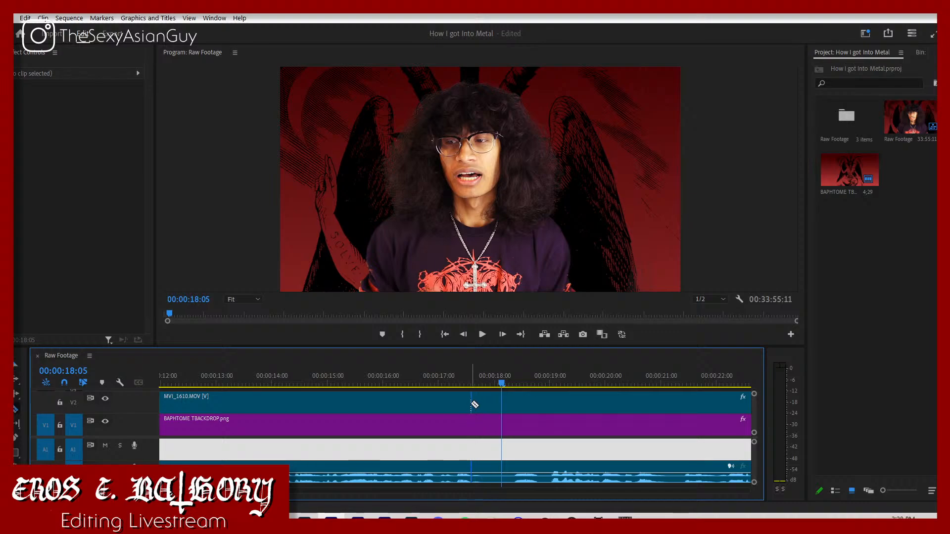
left_click(468, 403)
key("v")
left_click(450, 385)
key("space")
key("space")
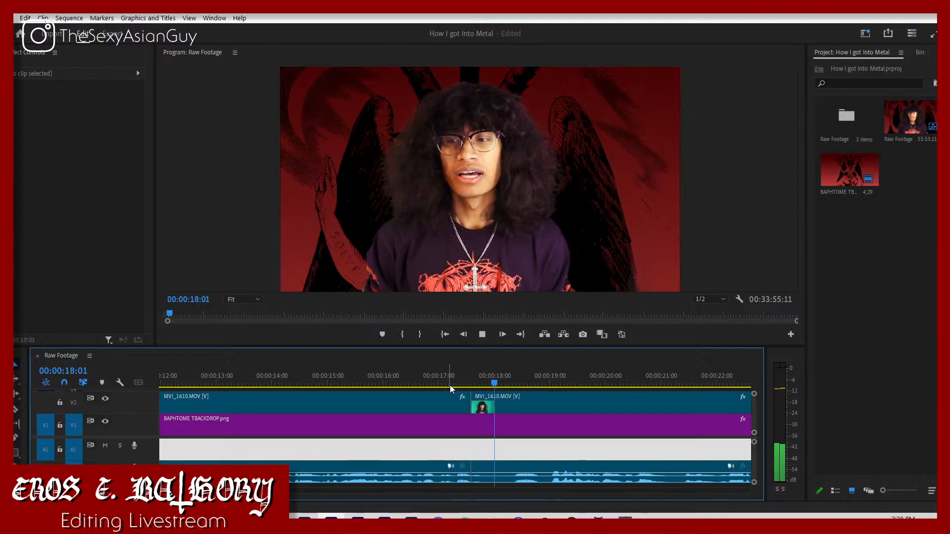
key("ctrl+z")
Step: Split the last MVI_1610 segment at 00:00:17:25 and again at about 00:00:19:01, on both sides of the pause
left_click_drag(462, 388, 485, 407)
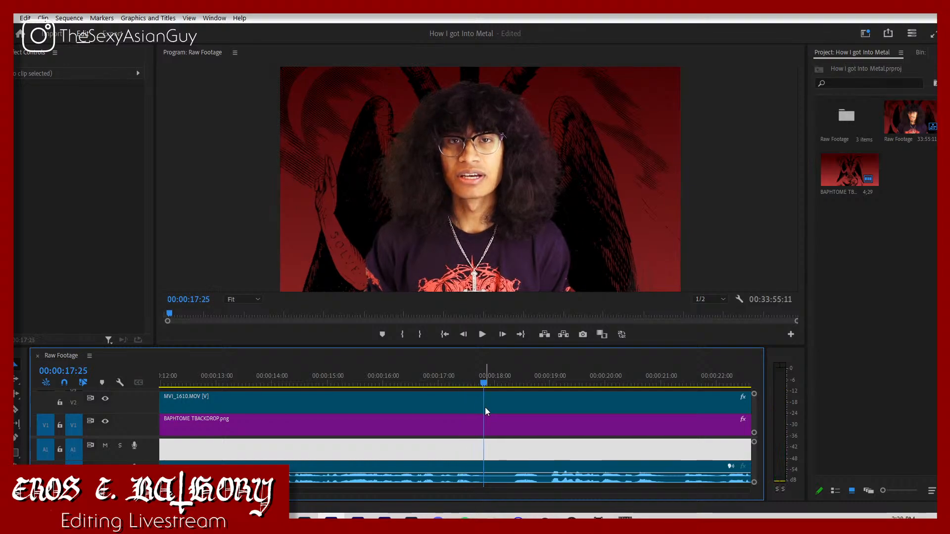
key("c")
left_click(485, 408)
key("v")
key("space")
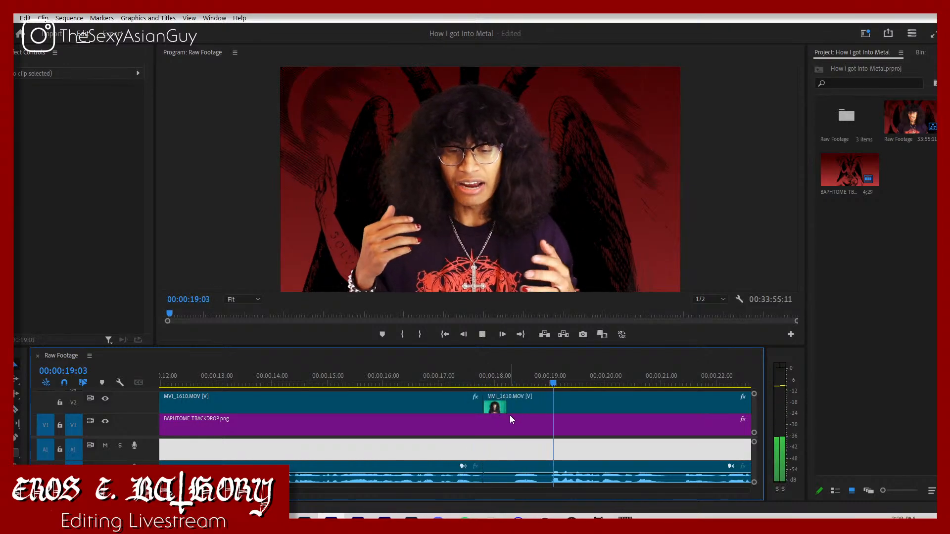
key("space")
key("c")
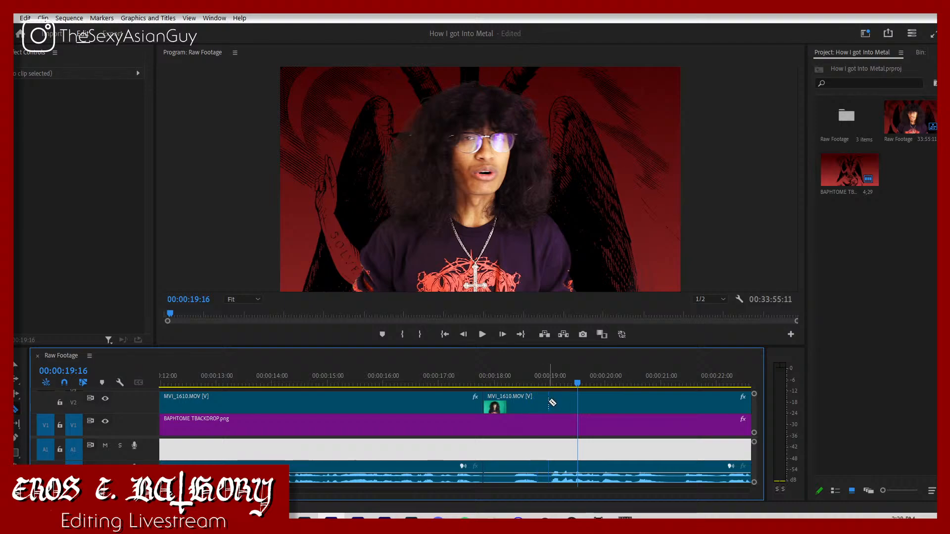
left_click(550, 403)
key("v")
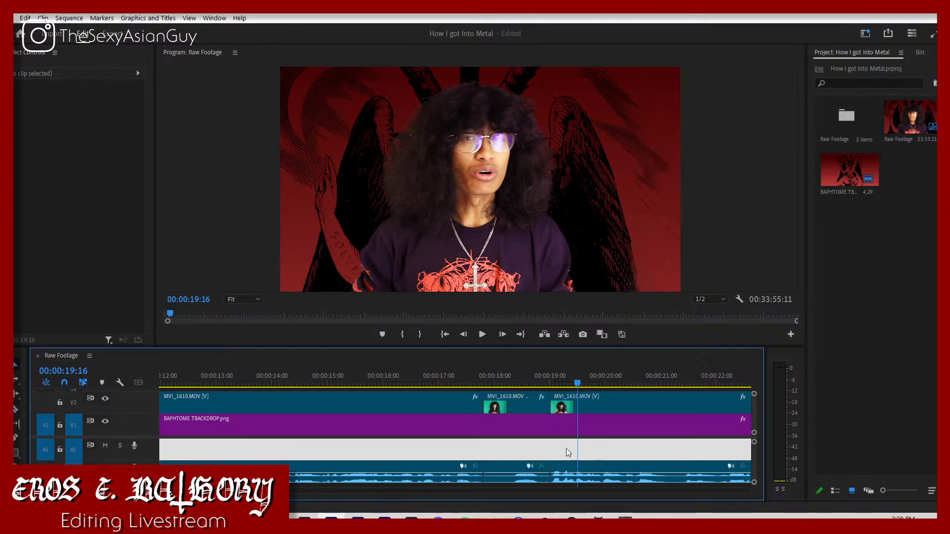
Step: Remove the piece between the cuts and move the last segment slightly over the previous one with audio on A3, then play the join
left_click_drag(577, 462, 507, 487)
left_click(487, 448)
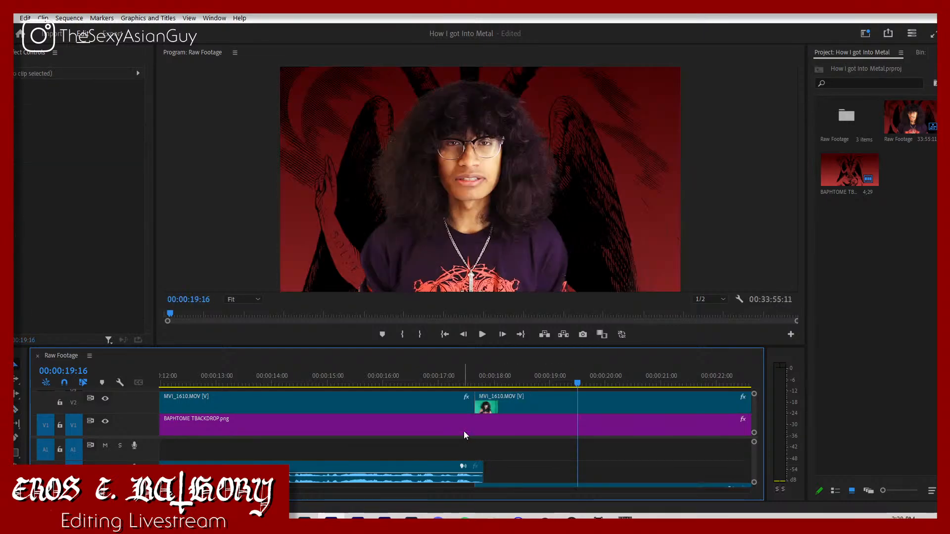
left_click(420, 376)
key("space")
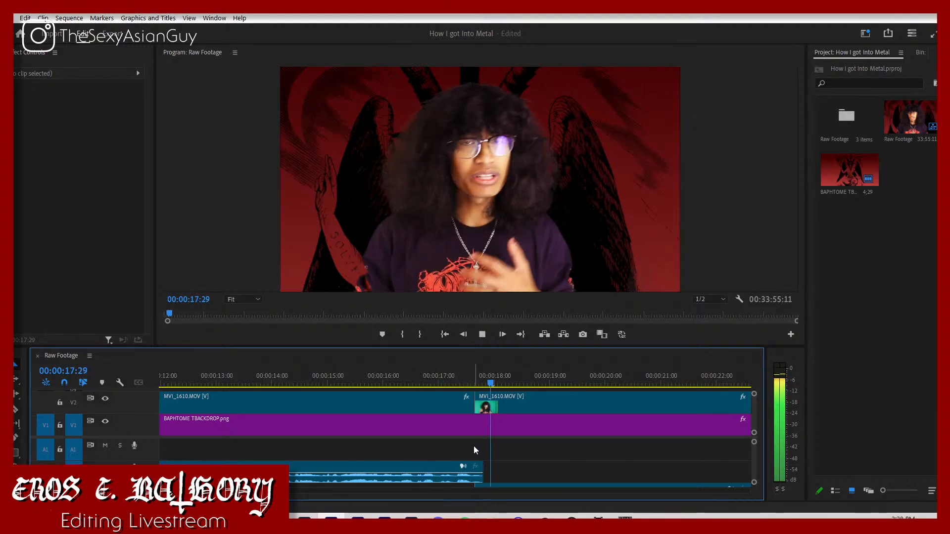
scroll(467, 453, "down", 1)
key("space")
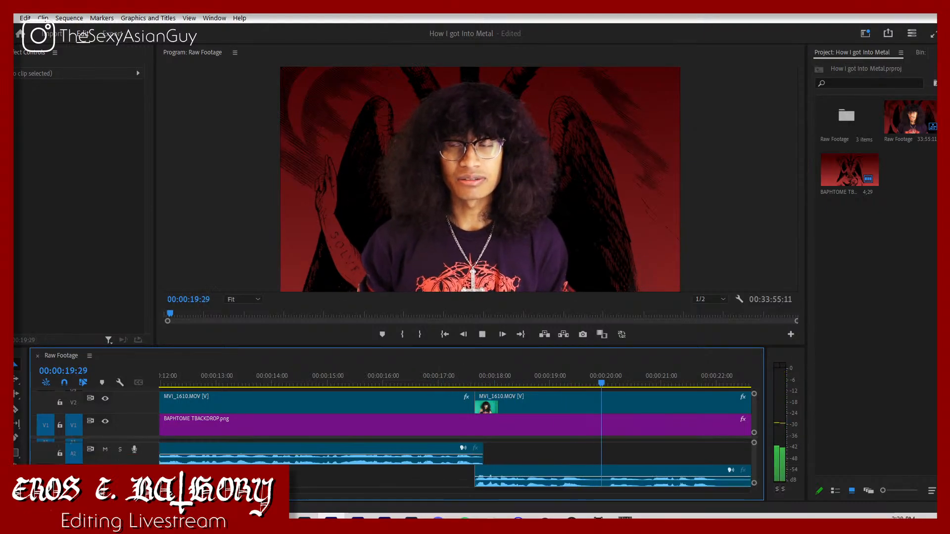
Step: Play on, split the last MVI_1610 segment at 00:00:22:03, and continue past the cut to about 00:00:22:21
key("minus")
key("minus")
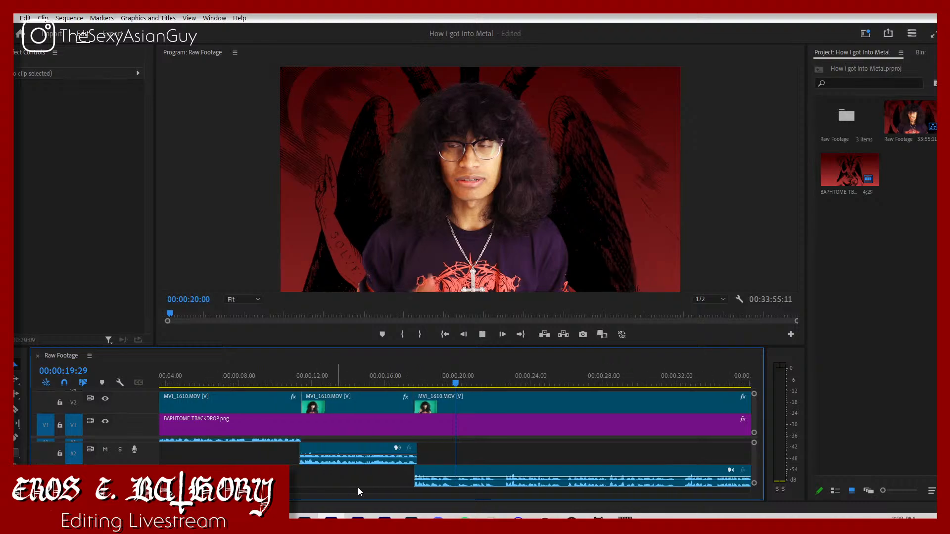
key("space")
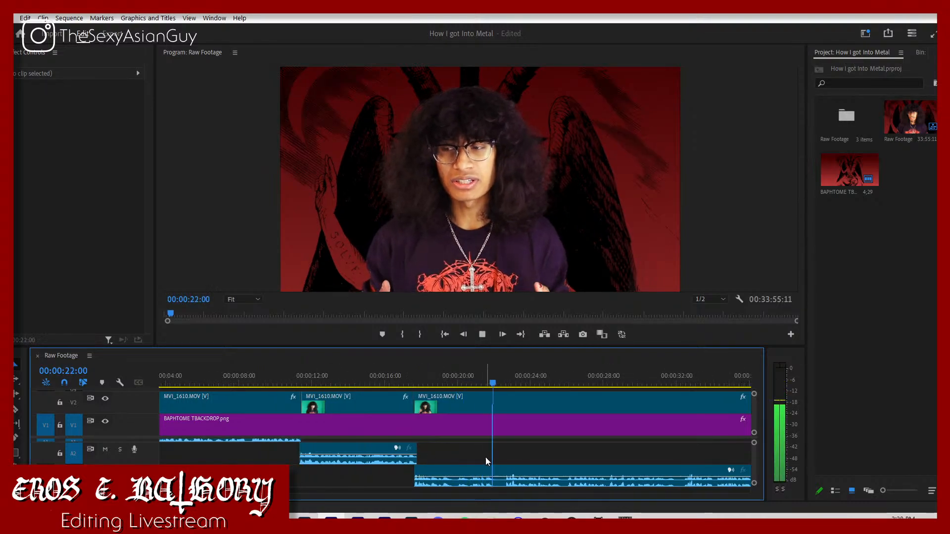
key("space")
left_click(494, 468)
key("ctrl+k")
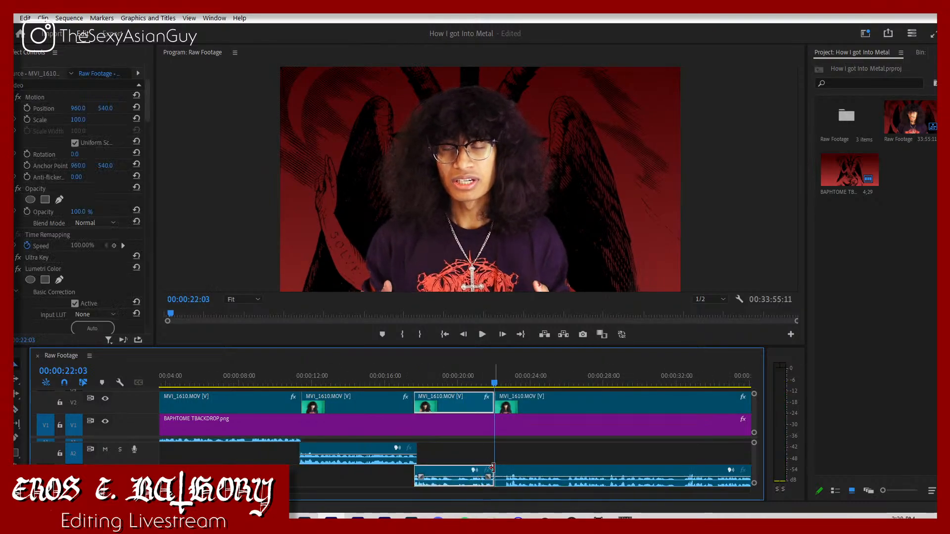
key("space")
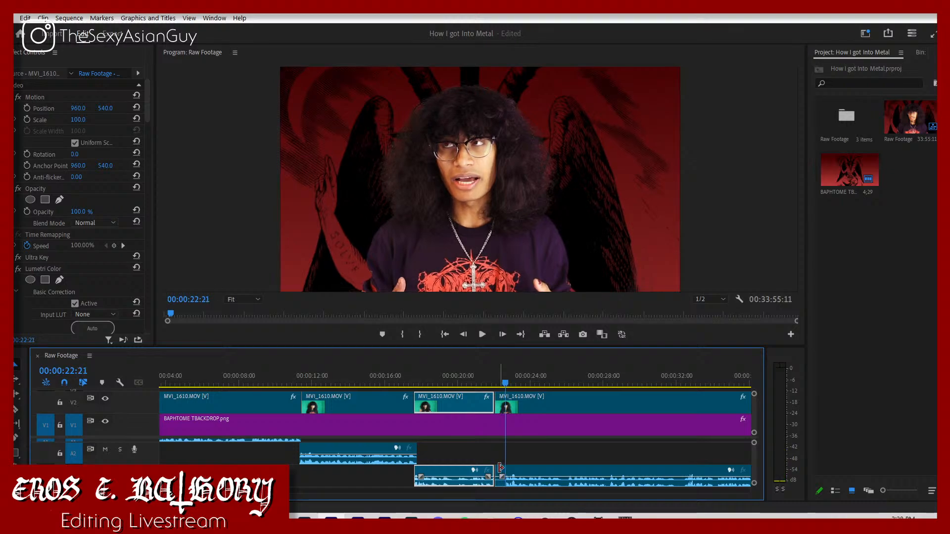
Step: Cut out the pause between 00:00:22:03 and 00:00:22:22 and move the last segment against the short one, placing its audio on A2
left_click_drag(511, 468, 533, 459)
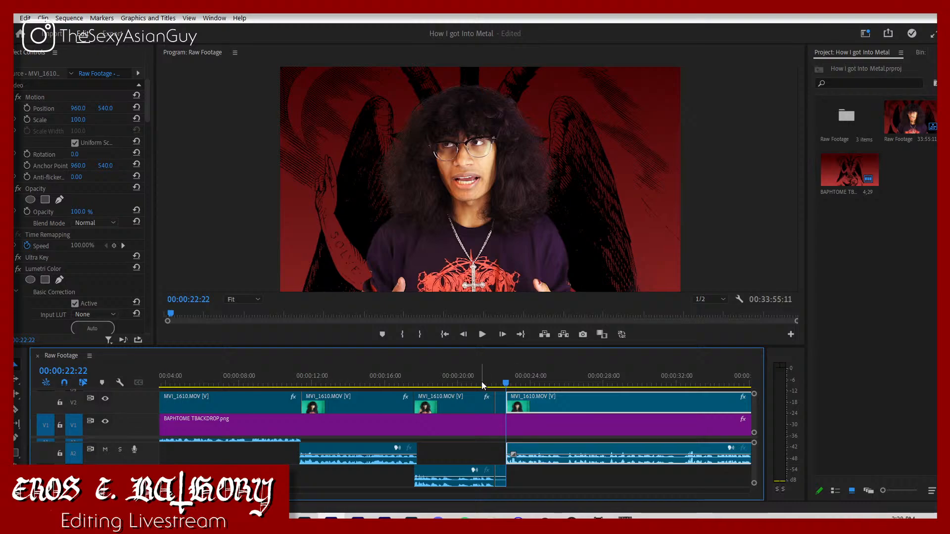
left_click_drag(499, 375, 478, 413)
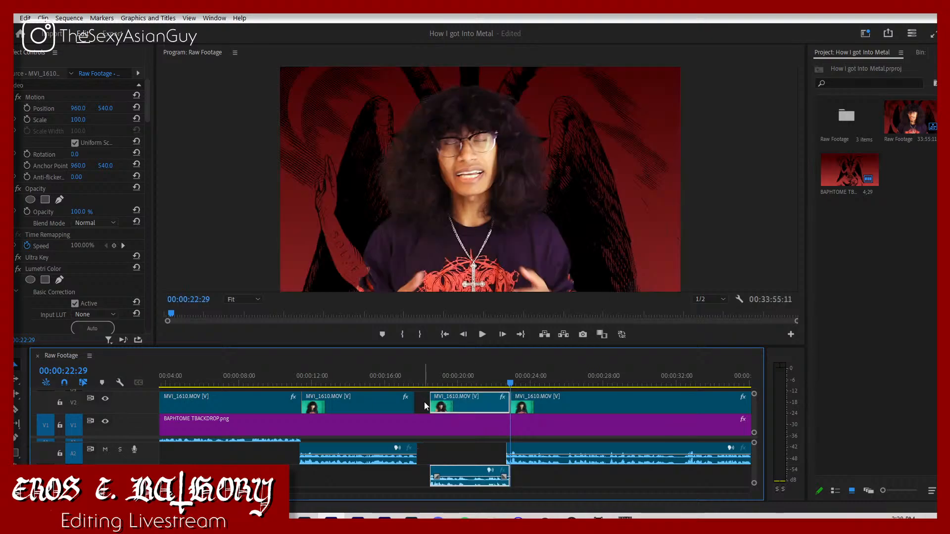
key("ctrl+z")
Step: Play across the joins from about 00:00:16:17 and move the short third MVI_1610 segment's audio up to A1
left_click(394, 377)
key("space")
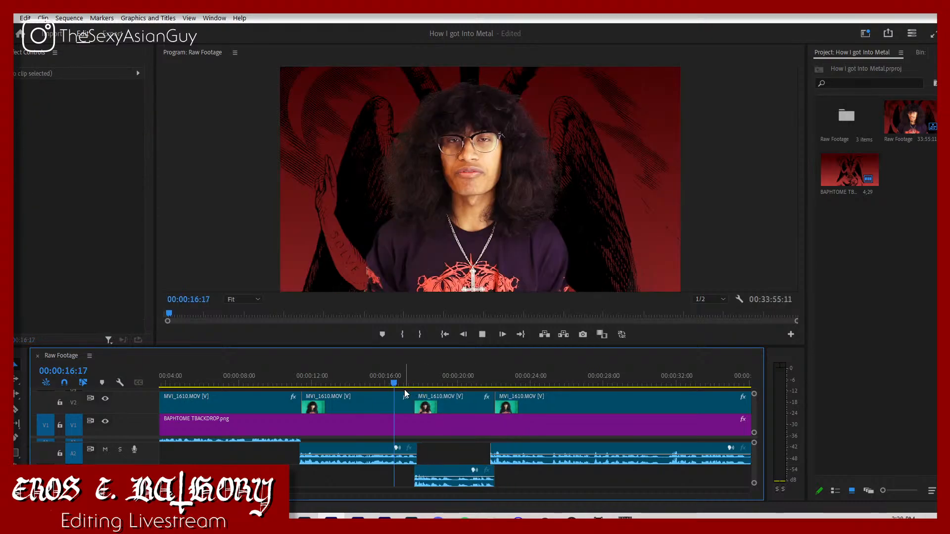
scroll(466, 455, "up", 1)
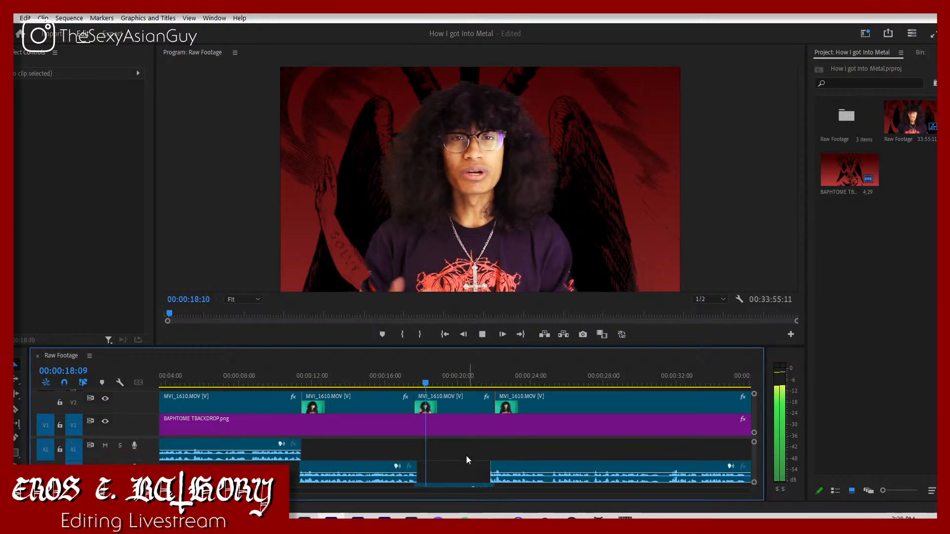
scroll(466, 456, "down", 1)
left_click(453, 474)
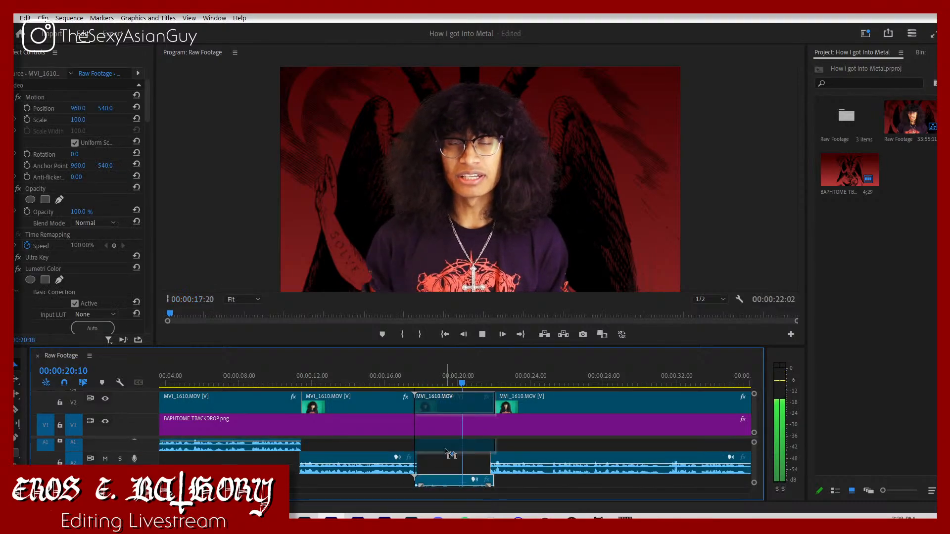
left_click_drag(451, 454, 451, 449)
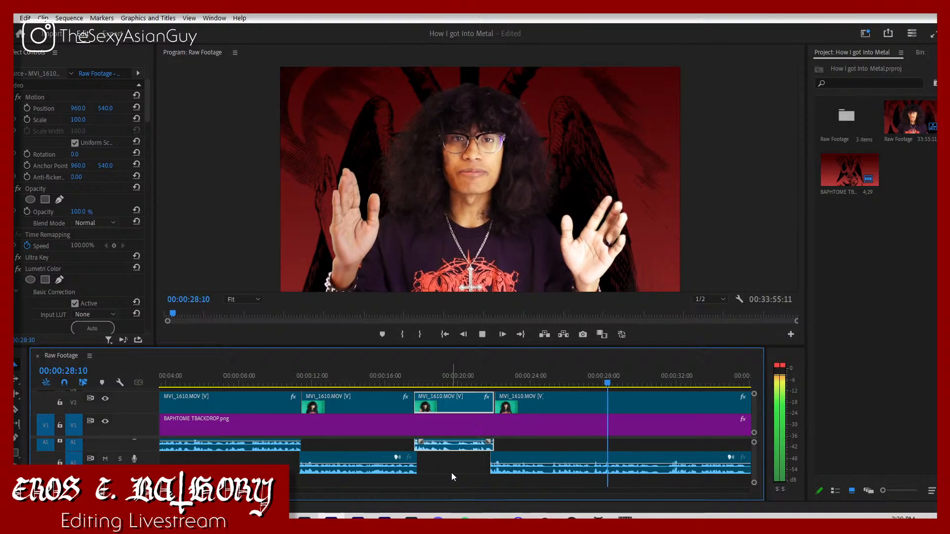
key("space")
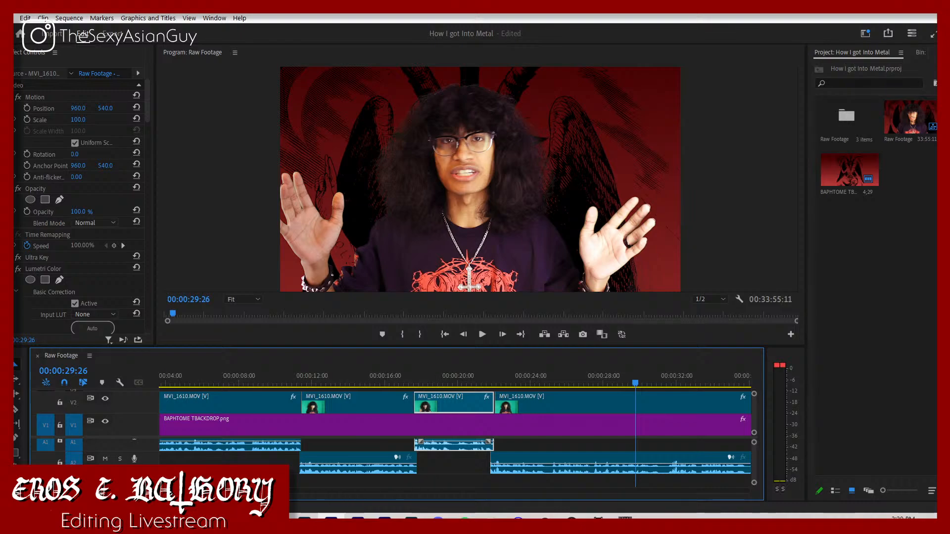
Step: Play on from 00:00:29:26 and split the last MVI_1610 segment at about 00:00:31:06
key("minus")
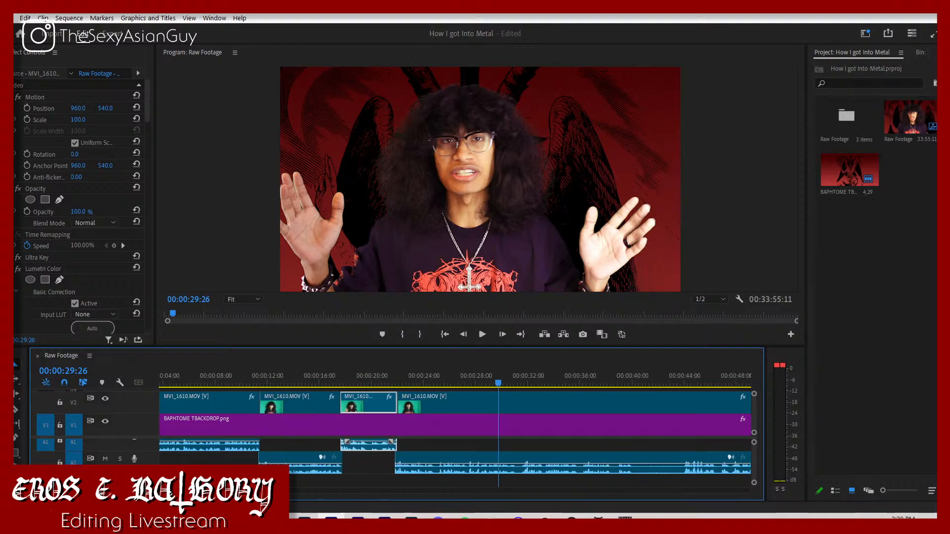
key("backslash")
key("backslash")
scroll(423, 475, "up", 1)
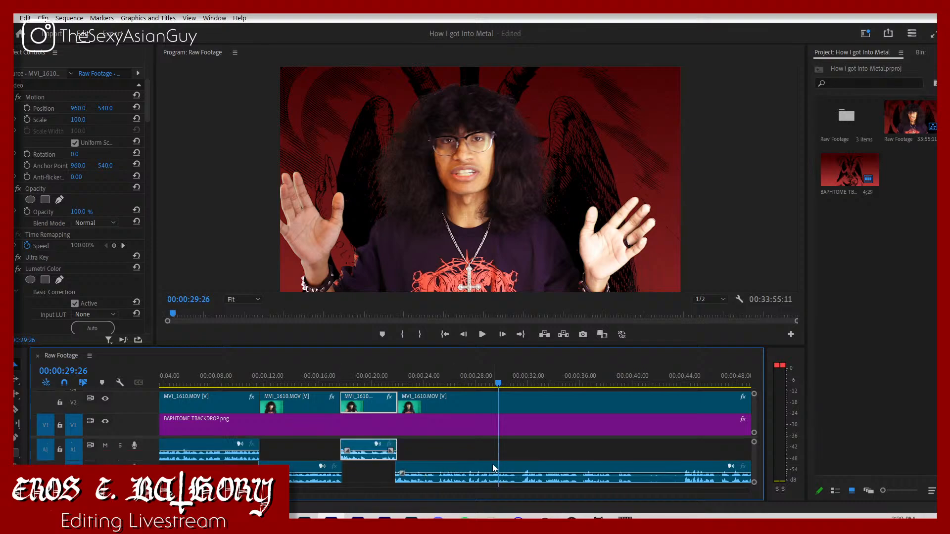
left_click(515, 452)
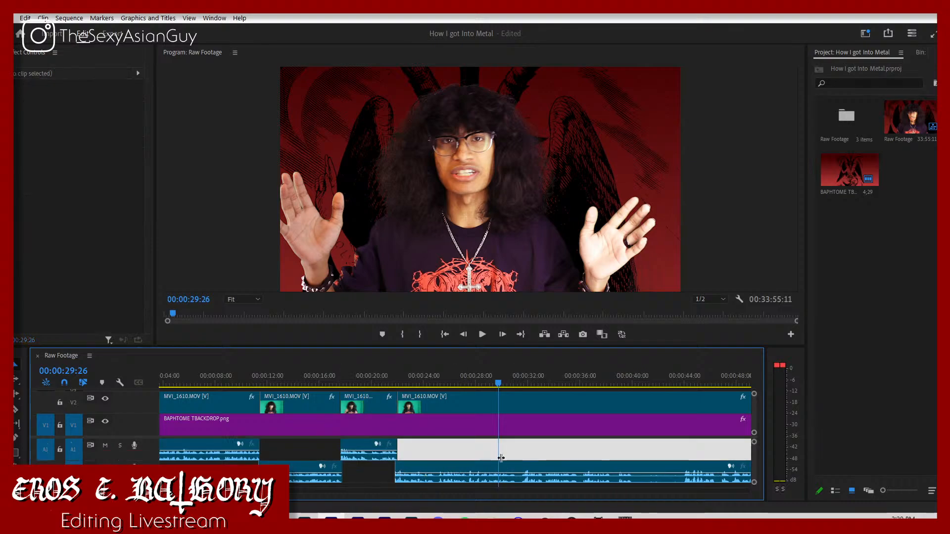
key("space")
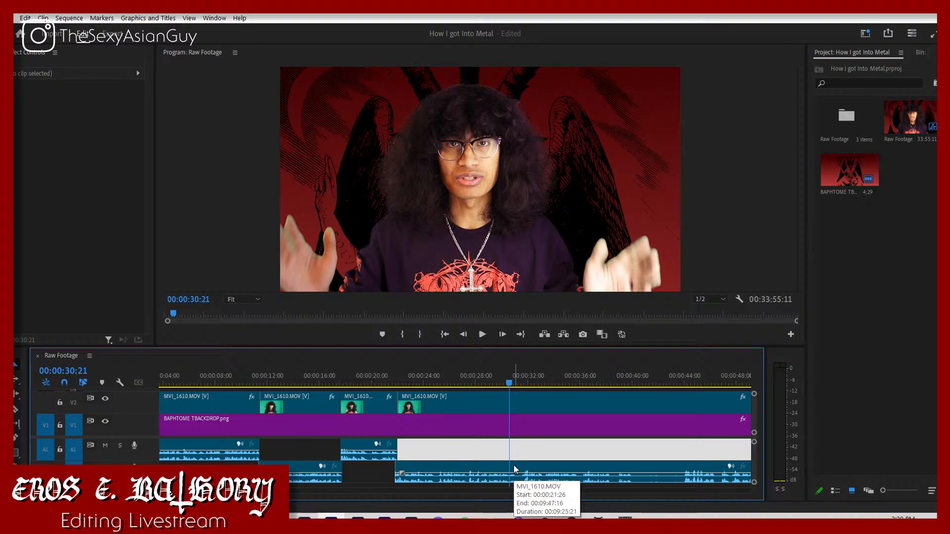
key("c")
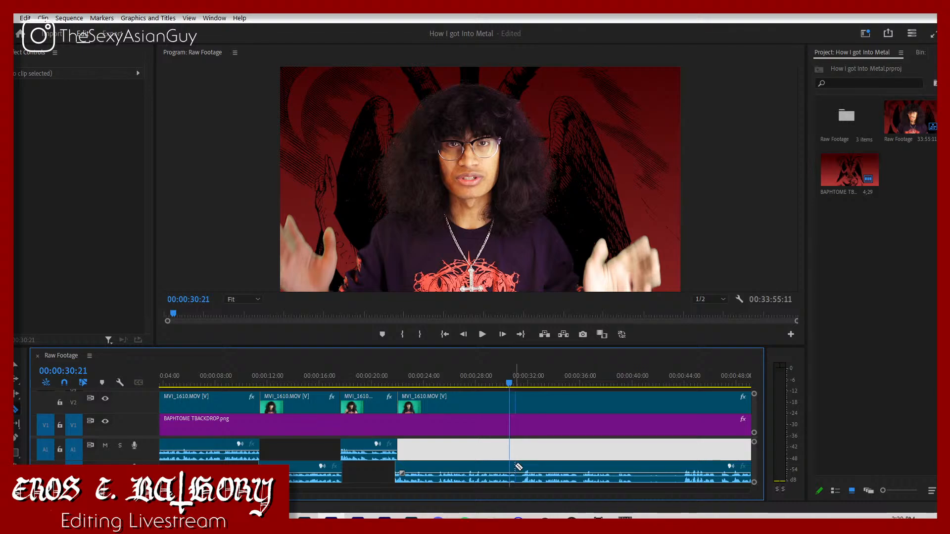
left_click(517, 468)
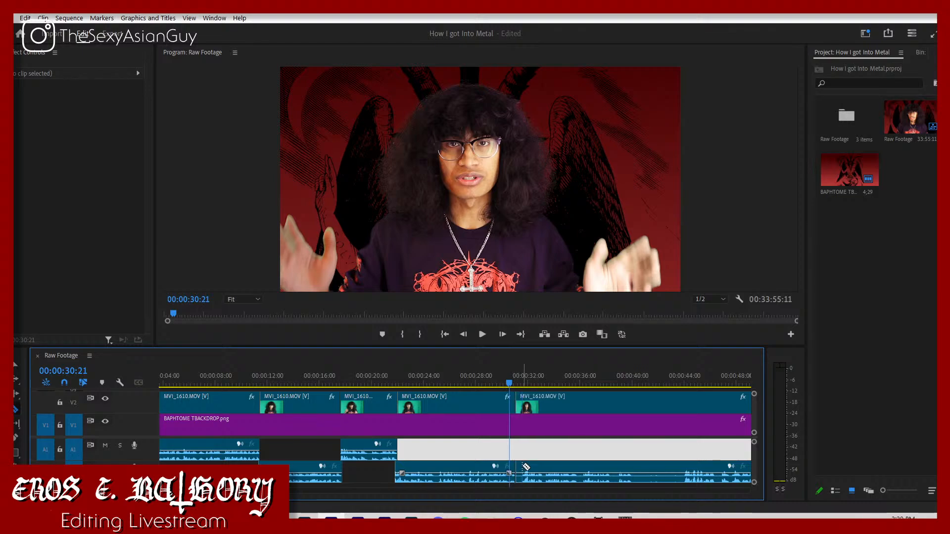
Step: Cut out the pause between about 00:00:31:06 and 00:00:31:18, put the last MVI_1610 segment's audio on A1 and close the gap
left_click(522, 466)
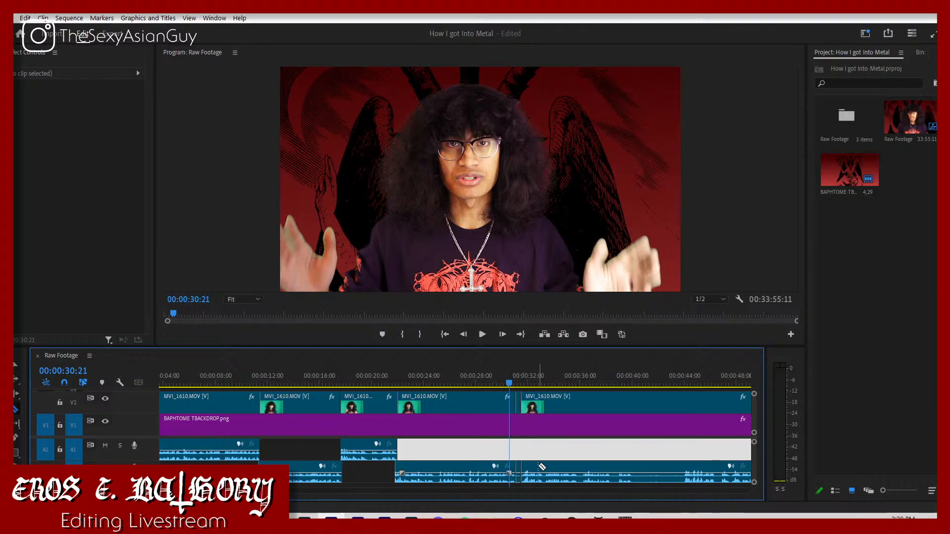
key("v")
left_click(538, 470)
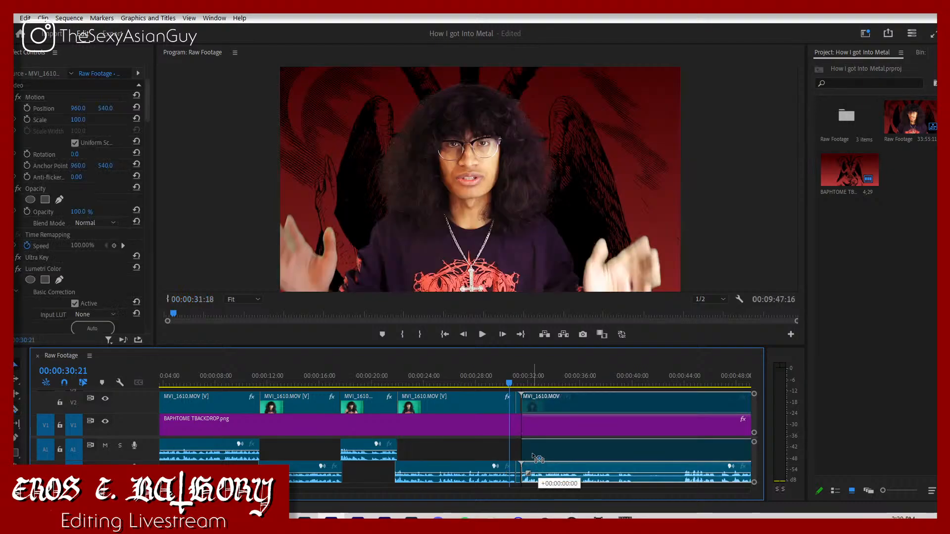
left_click(518, 472)
key("Delete")
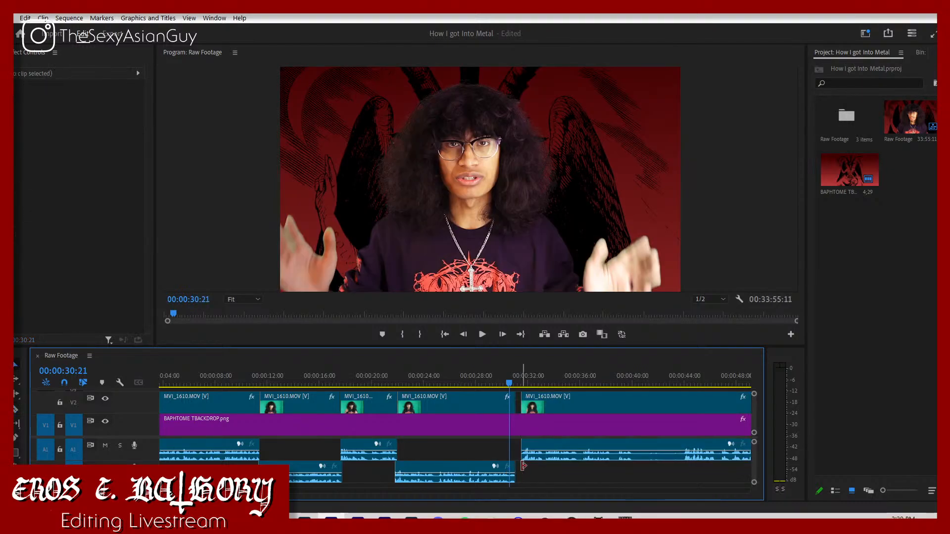
key("space")
left_click_drag(533, 448, 528, 446)
Step: Play the join from about 00:00:30:11 and move the last MVI_1610 segment slightly earlier, to 00:00:31:02
left_click(505, 382)
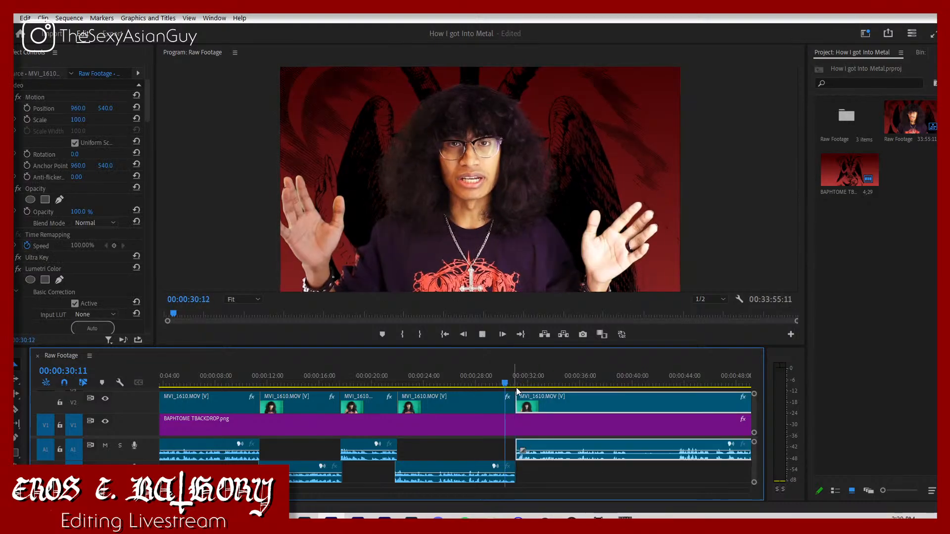
key("space")
key("space")
key("space")
key("space")
double_click(536, 401)
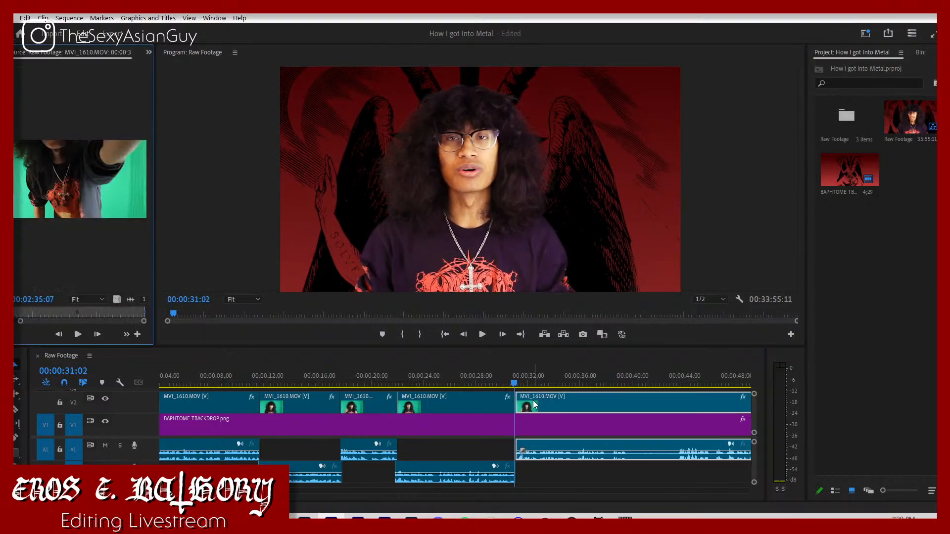
left_click_drag(542, 408, 533, 409)
Step: Close the Source monitor and play from about 00:00:28 across the join to about 00:00:39:18
left_click(471, 376)
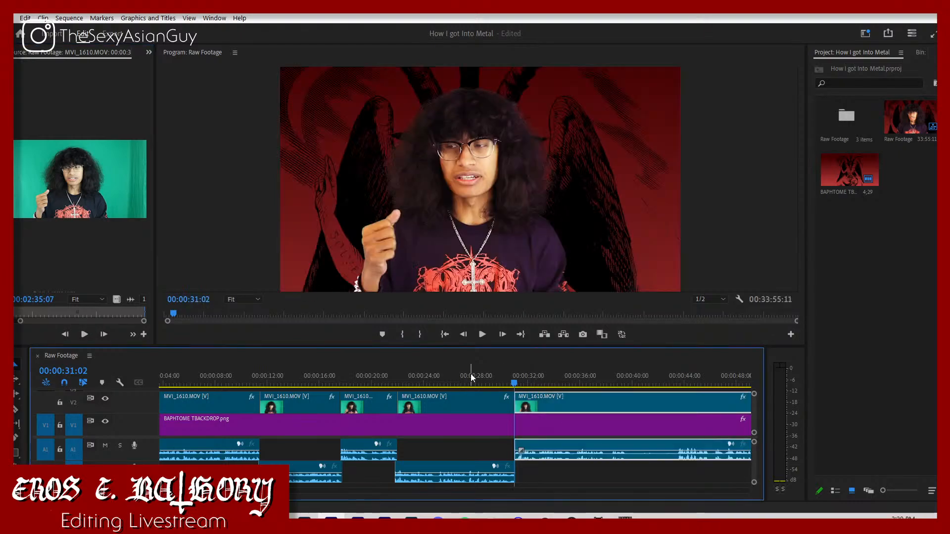
key("space")
right_click(129, 51)
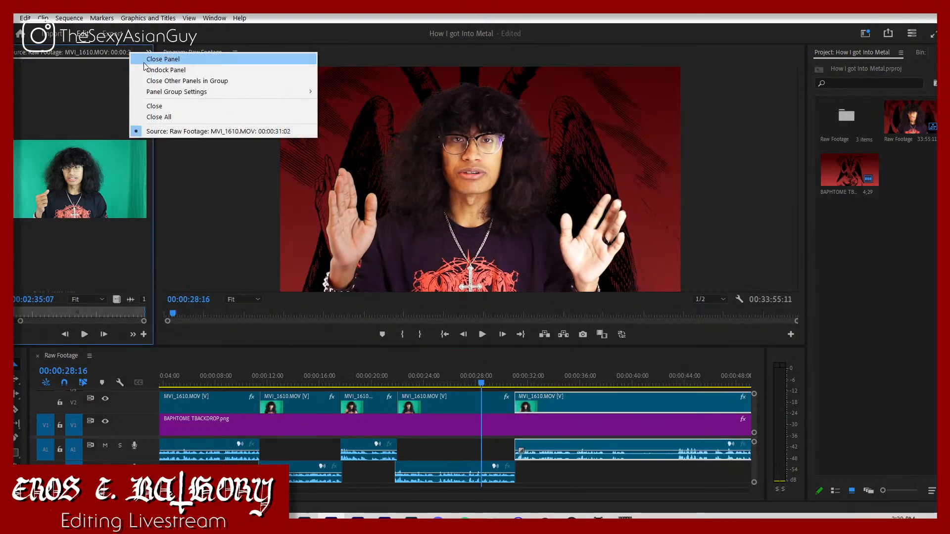
left_click(150, 59)
key("space")
left_click(577, 473)
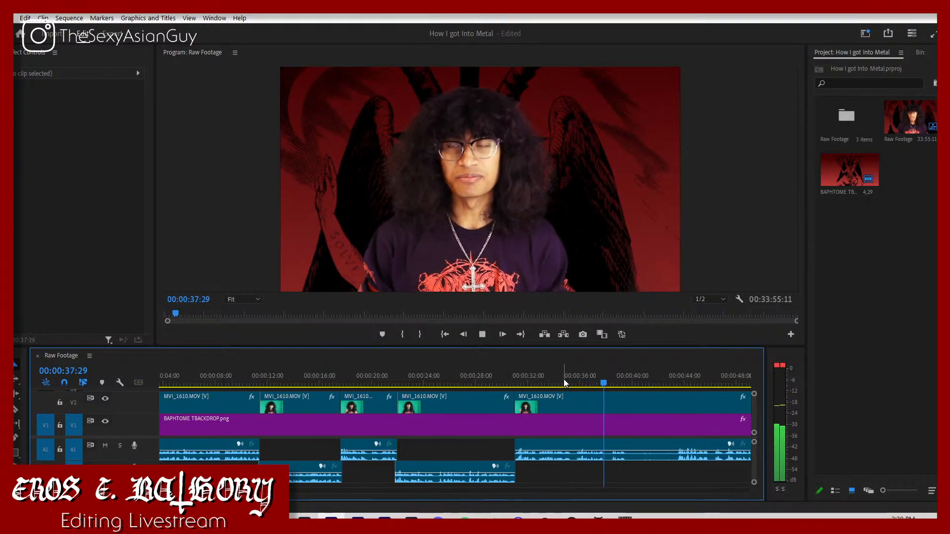
key("space")
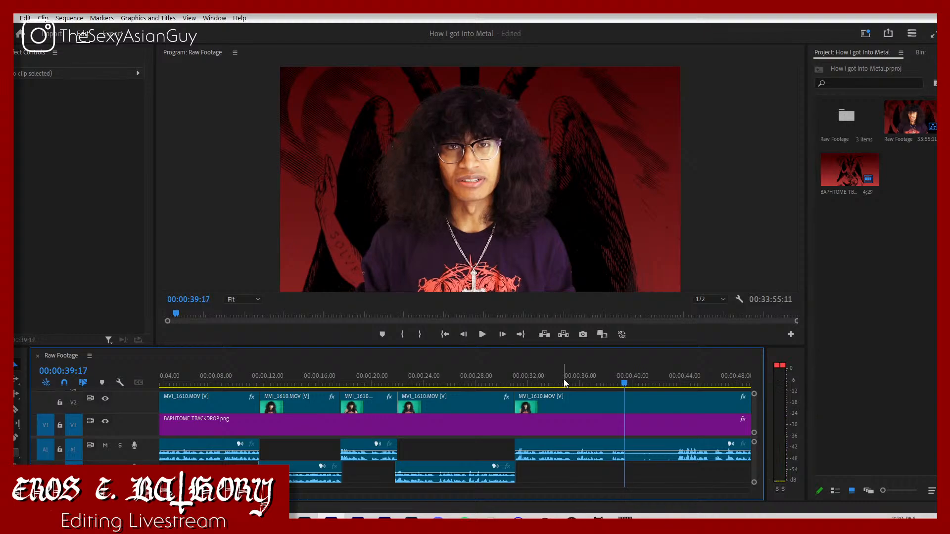
key("Right")
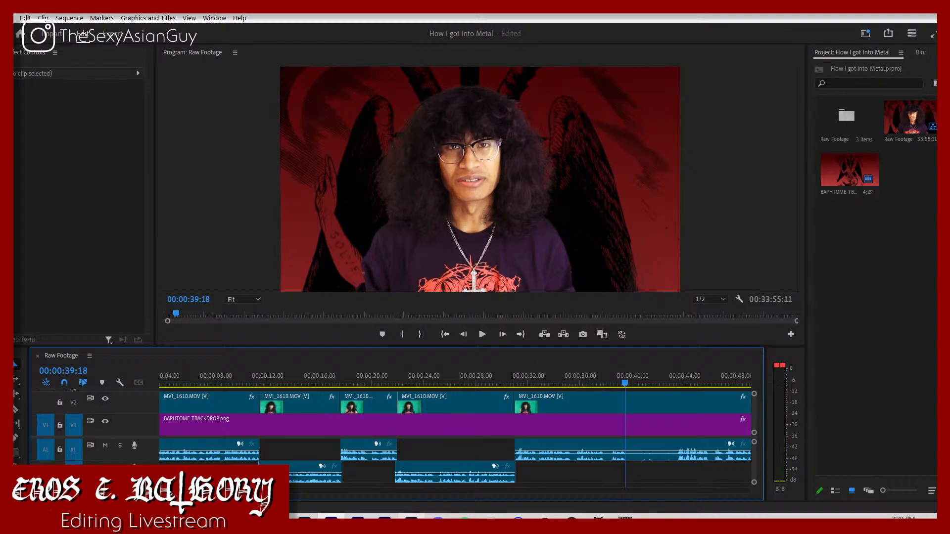
Step: In the last MVI_1610 segment's Lumetri Basic Correction, set Contrast to 25, Highlights to -20 and Whites to -5
left_click(603, 398)
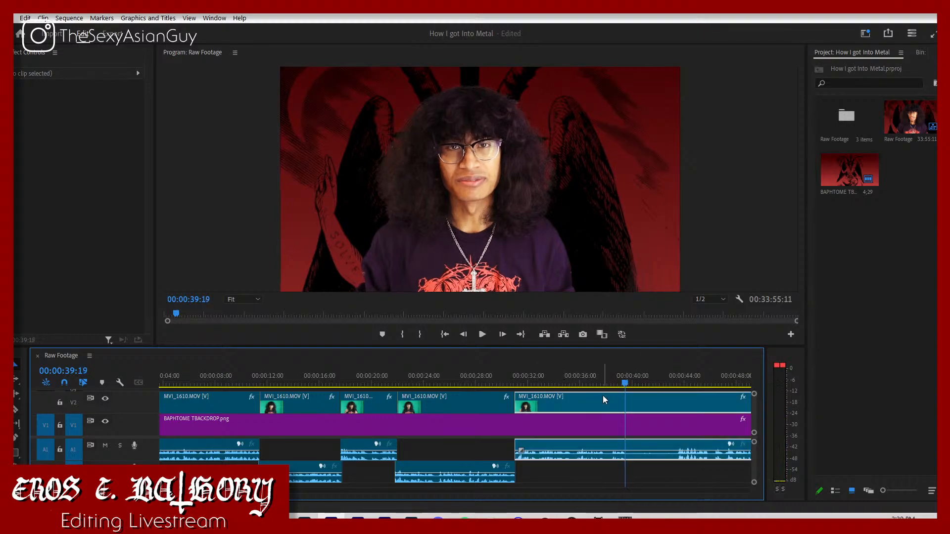
scroll(79, 262, "down", 10)
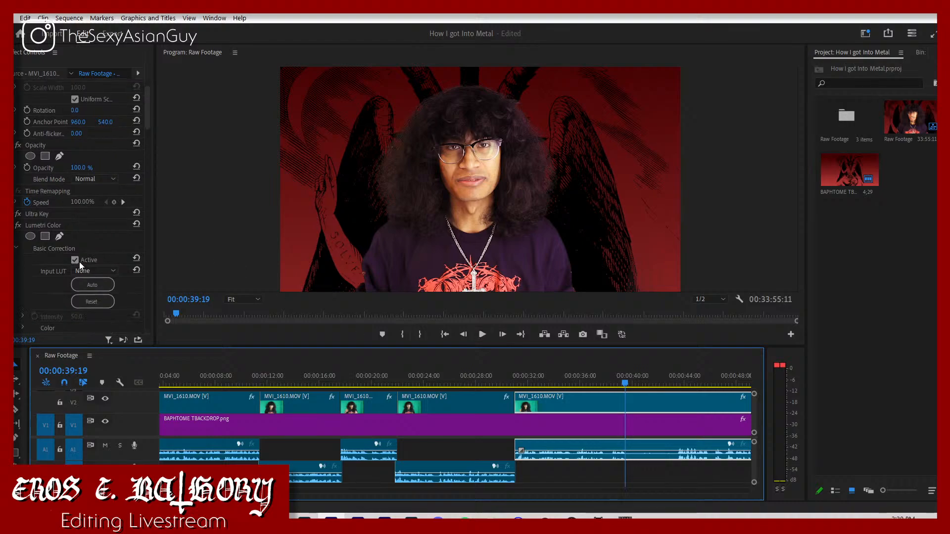
scroll(82, 273, "up", 5)
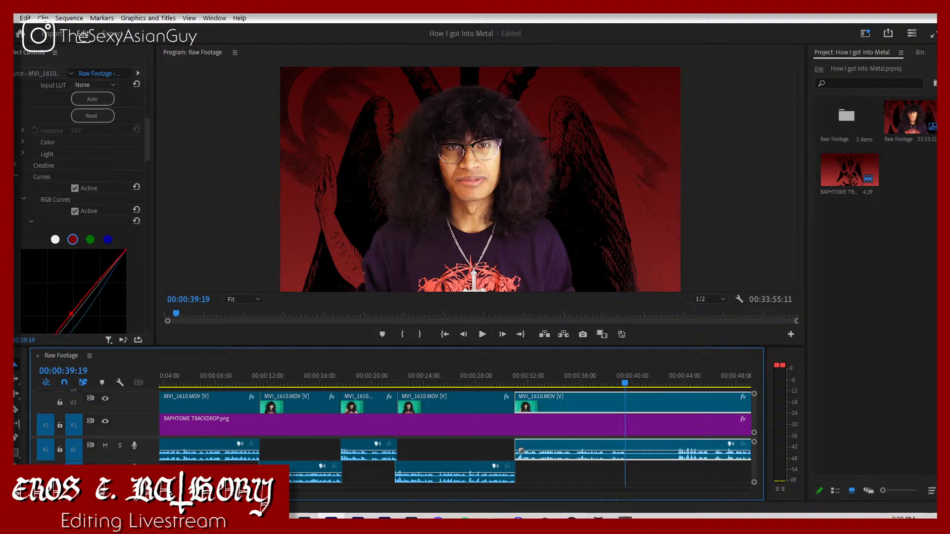
left_click(16, 127)
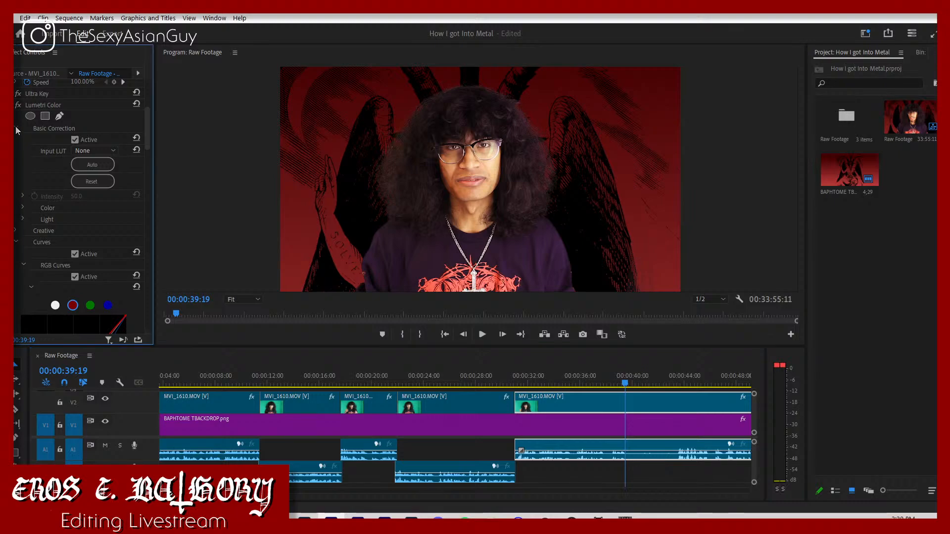
left_click(16, 126)
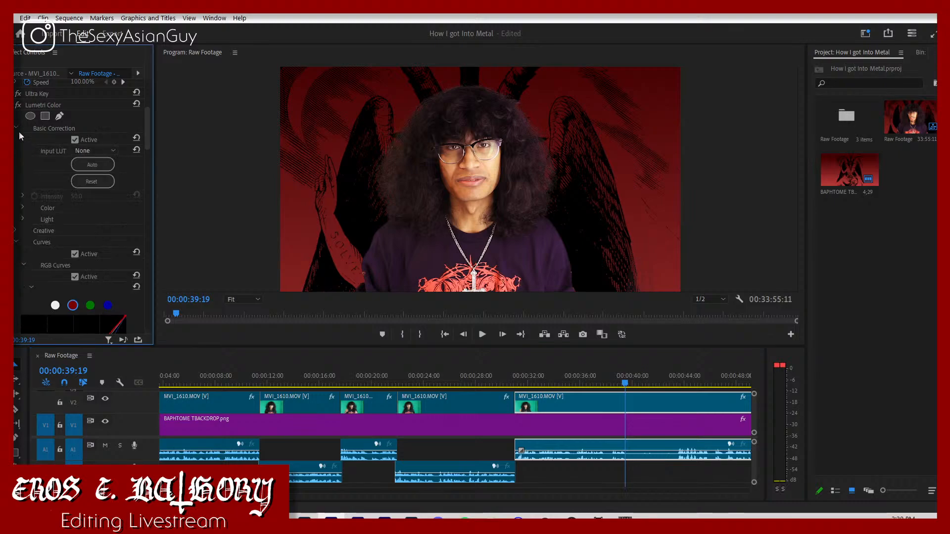
left_click(28, 209)
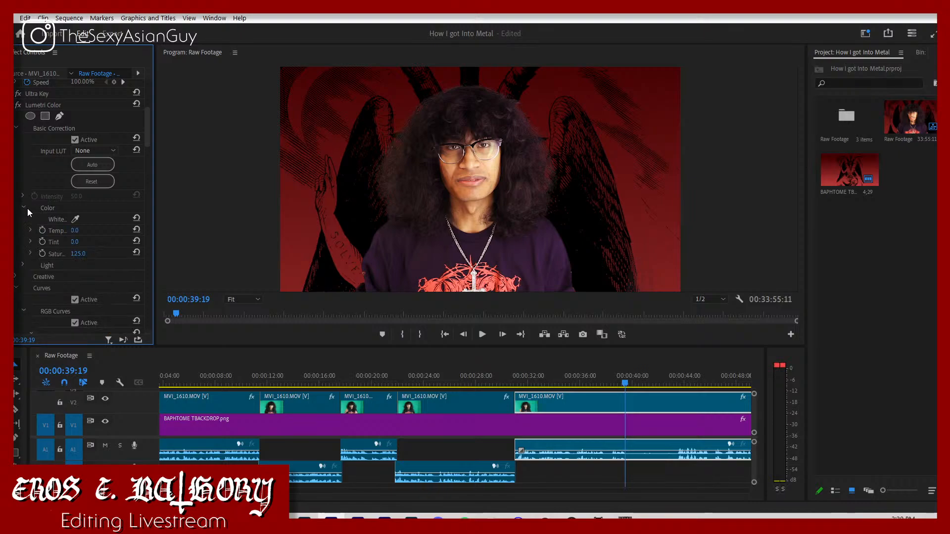
left_click(24, 262)
scroll(31, 159, "down", 2)
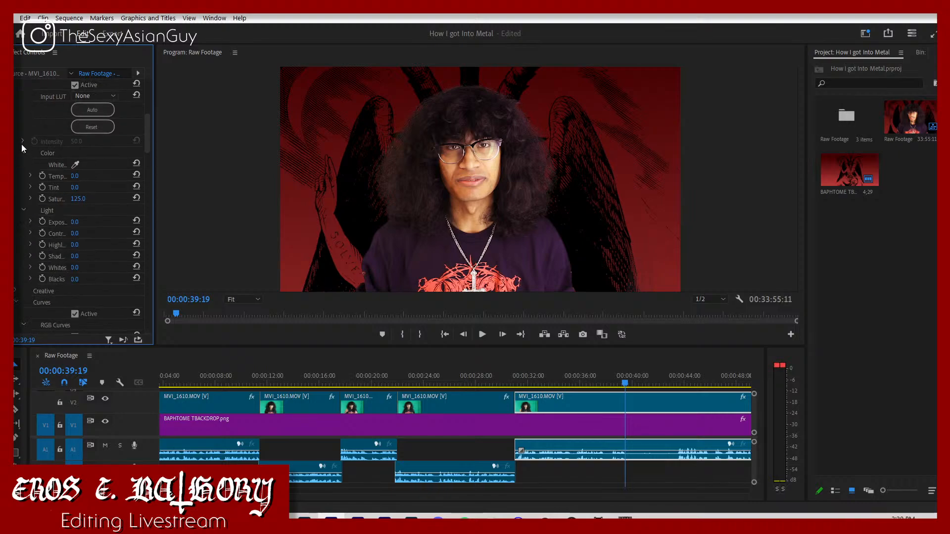
left_click(23, 153)
scroll(21, 139, "up", 1)
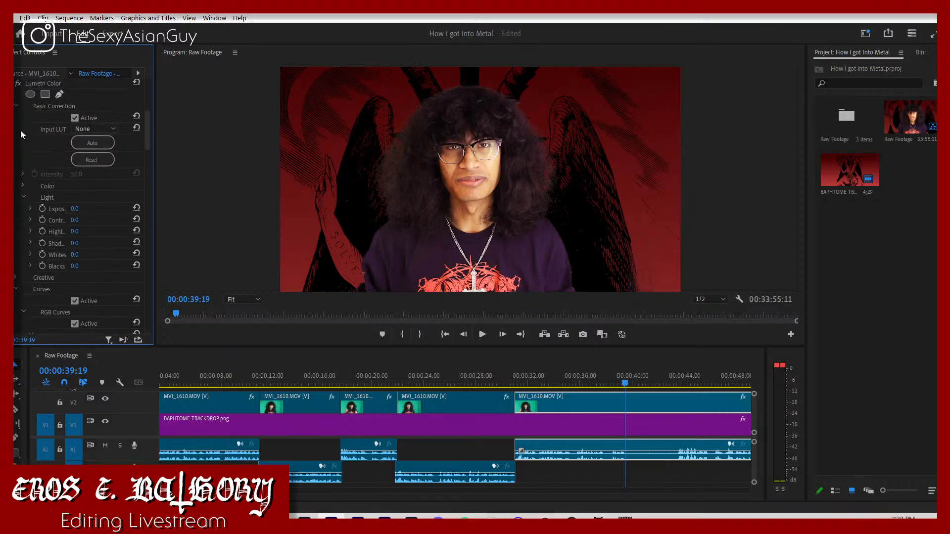
left_click(16, 104)
left_click(16, 104)
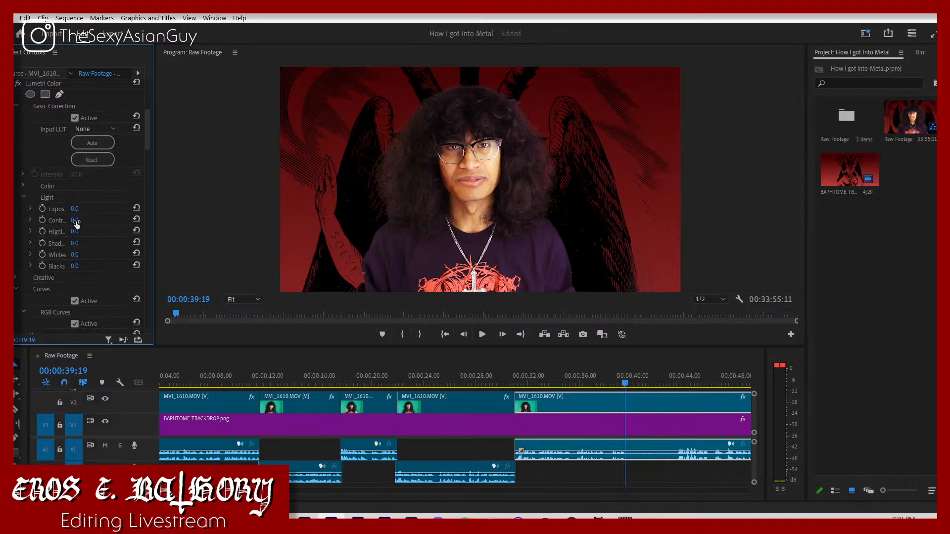
scroll(64, 182, "up", 4)
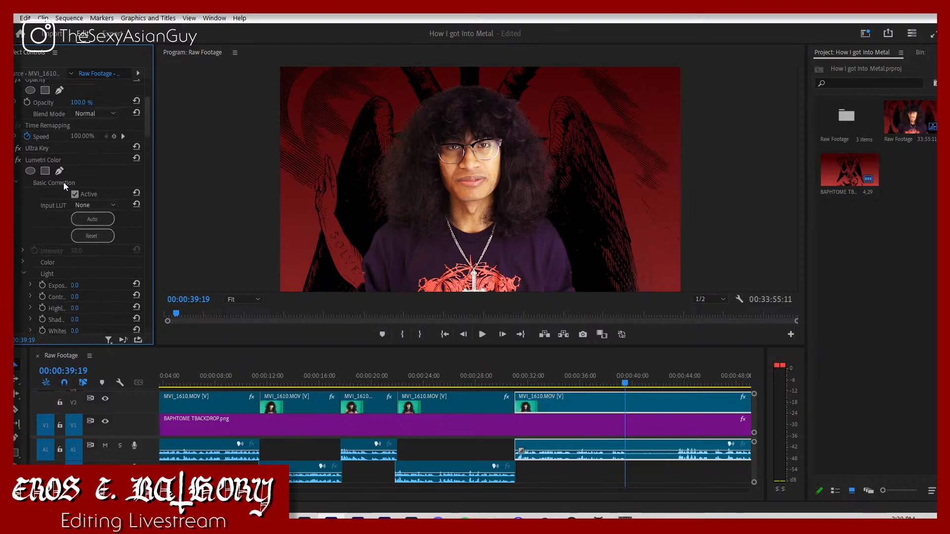
scroll(67, 214, "down", 2)
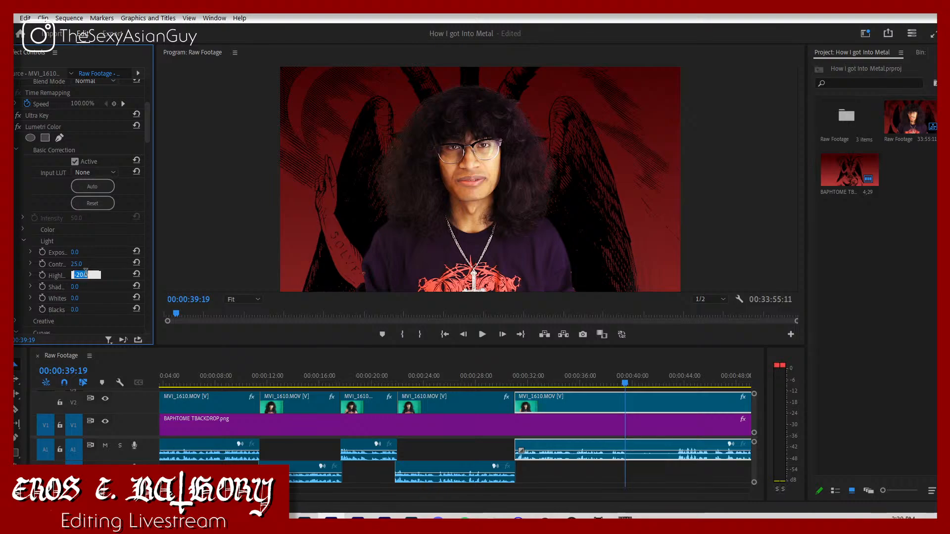
left_click_drag(77, 287, 88, 310)
Step: Play the regraded segment from about 00:00:30 to 00:00:39:16 with the timeline enlarged around the playhead
left_click(501, 376)
key("space")
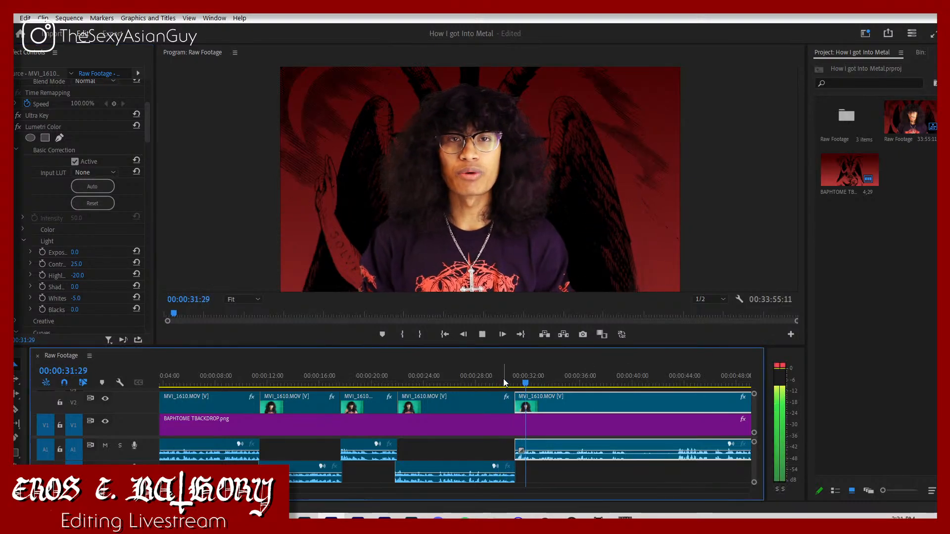
left_click(601, 471)
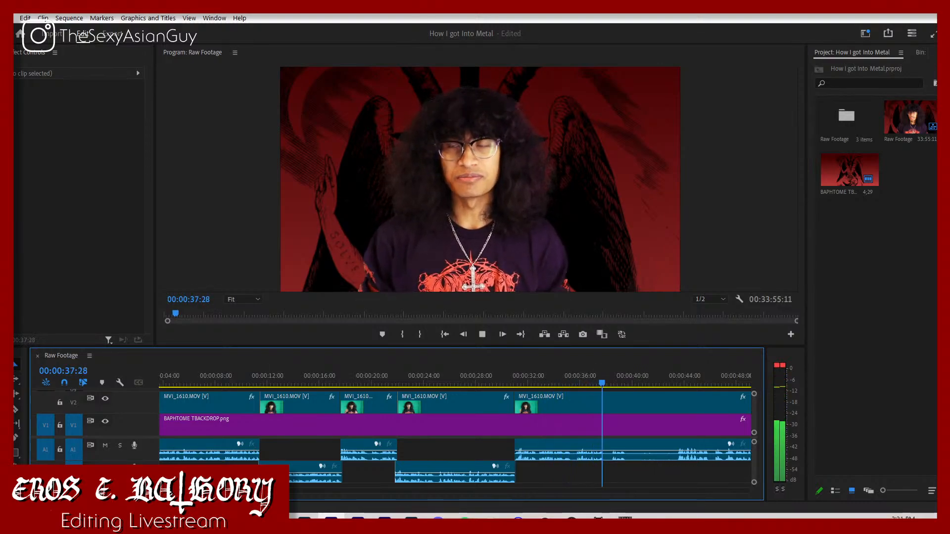
key("minus")
key("equal")
key("equal")
key("space")
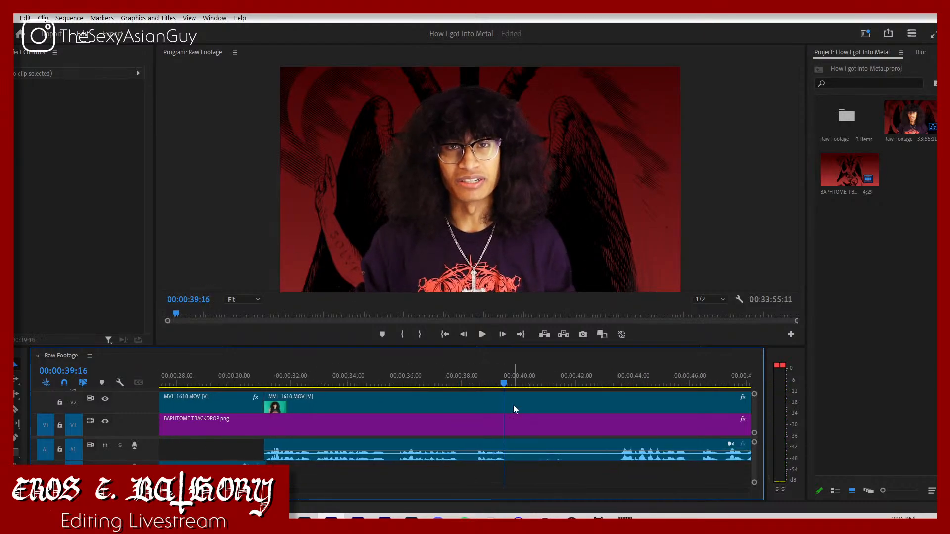
Step: Split the last MVI_1610 segment at about 00:00:43:18 and at 00:00:39:16, and delete the silent piece in between
key("c")
left_click(621, 406)
key("v")
left_click(456, 399)
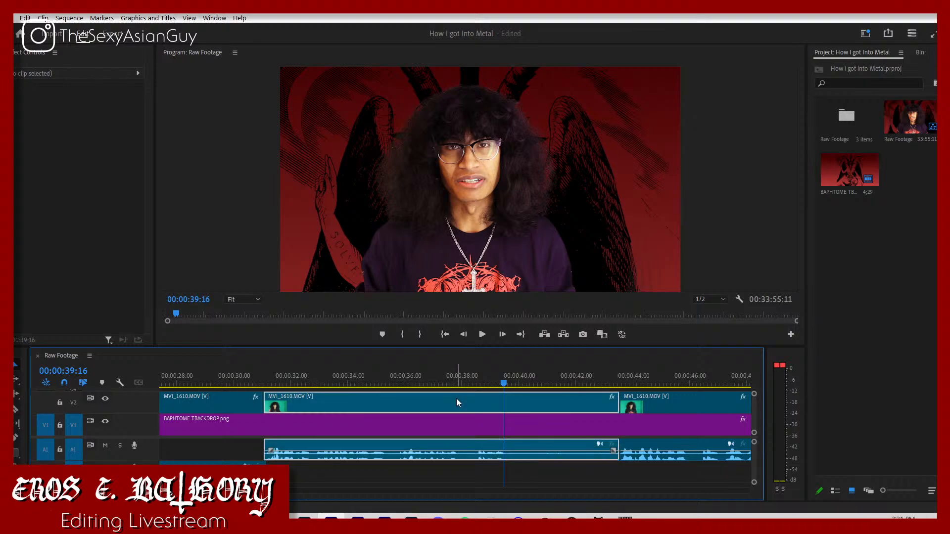
key("ctrl+k")
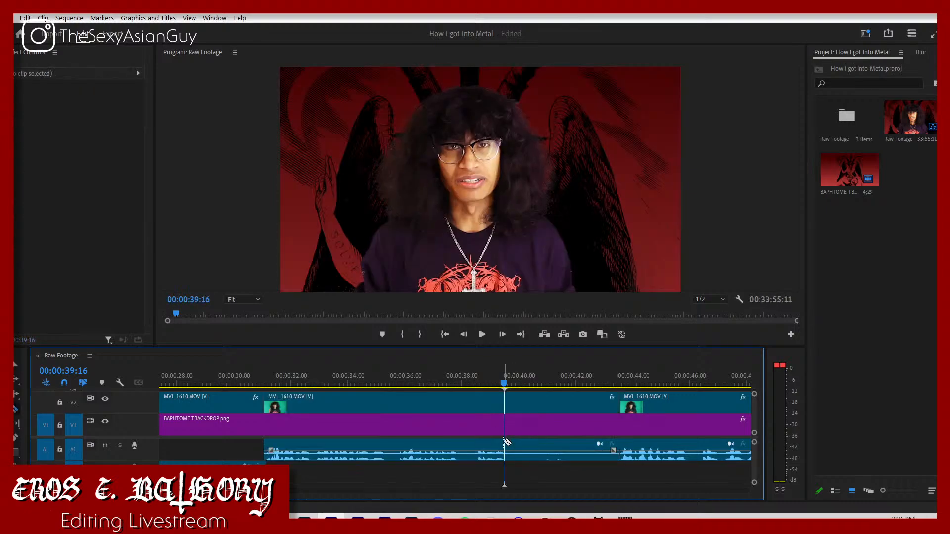
left_click(512, 442)
key("Delete")
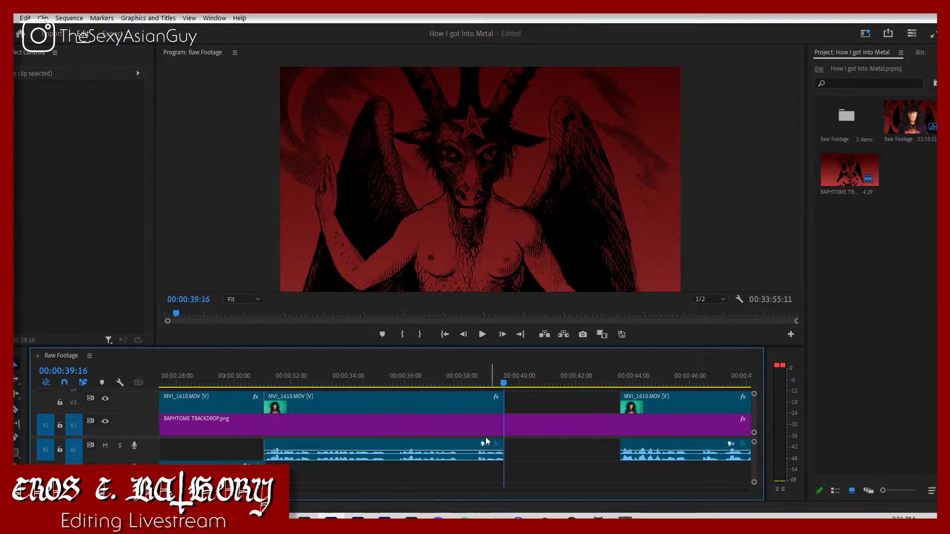
Step: Trim the last segment's video start slightly so its audio leads, and move the segment against the previous one with its audio on A2
left_click(463, 451)
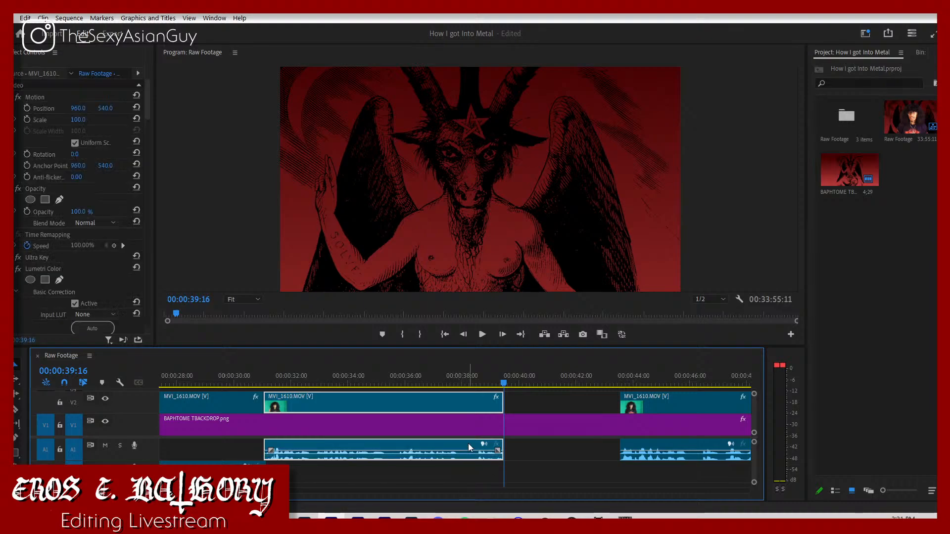
left_click_drag(469, 448, 373, 396)
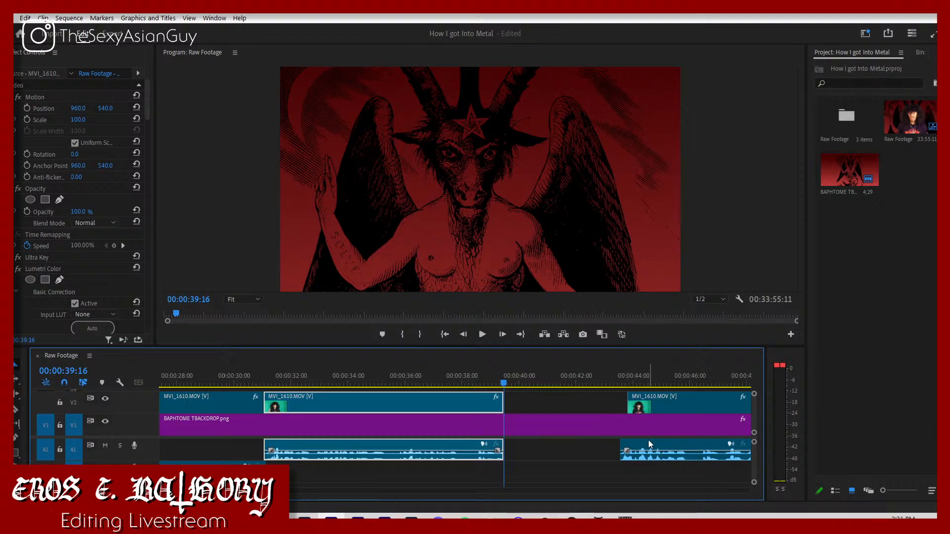
left_click_drag(657, 443, 536, 469)
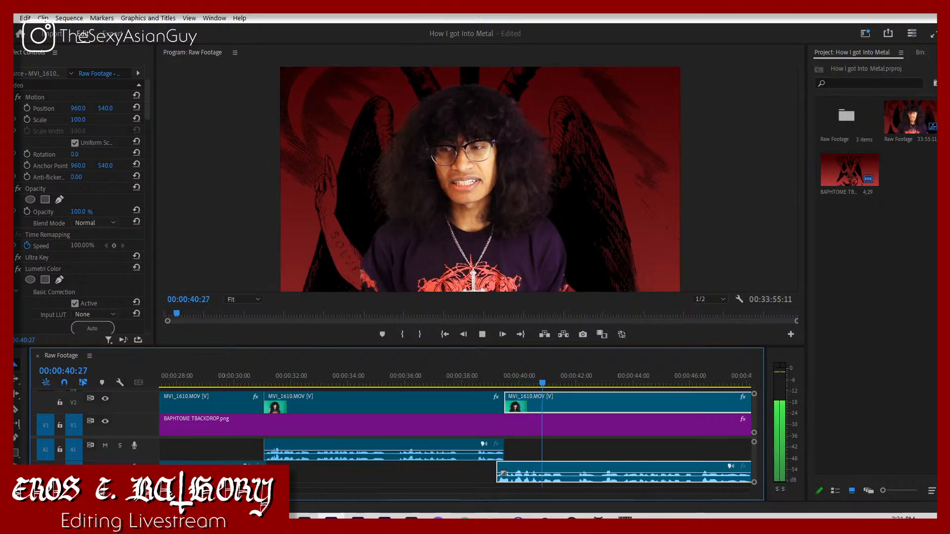
Step: Play on to about 00:00:42:24 and trim the last MVI_1610 segment's video and audio start to about 00:00:43
key("minus")
key("minus")
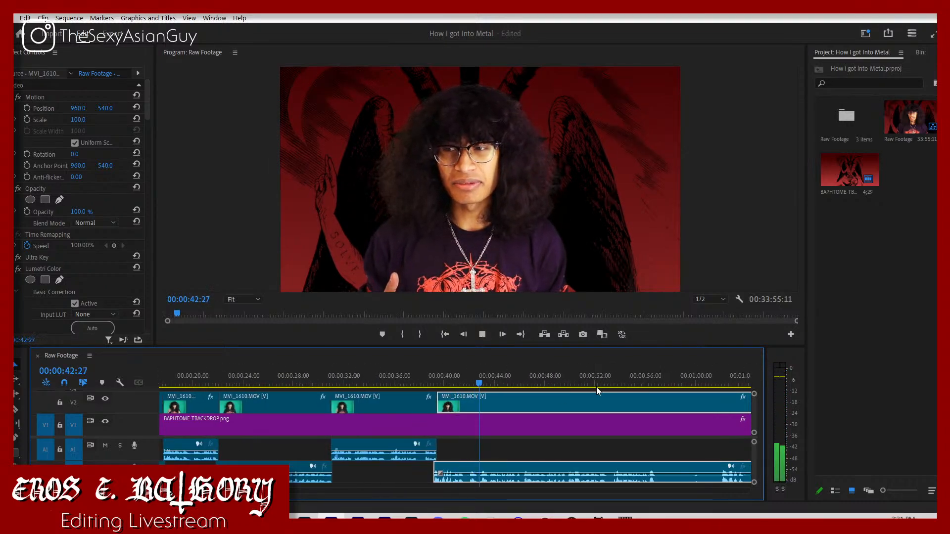
left_click(593, 444)
left_click(479, 384)
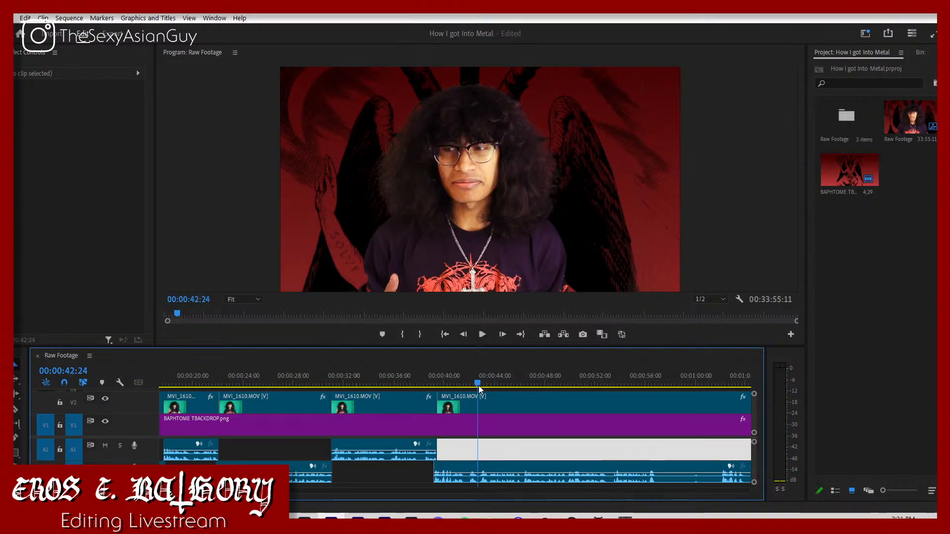
left_click_drag(440, 404, 485, 414)
Step: Check the trimmed start, move the preceding MVI_1610 segment later against the last one, and play across the join
key("space")
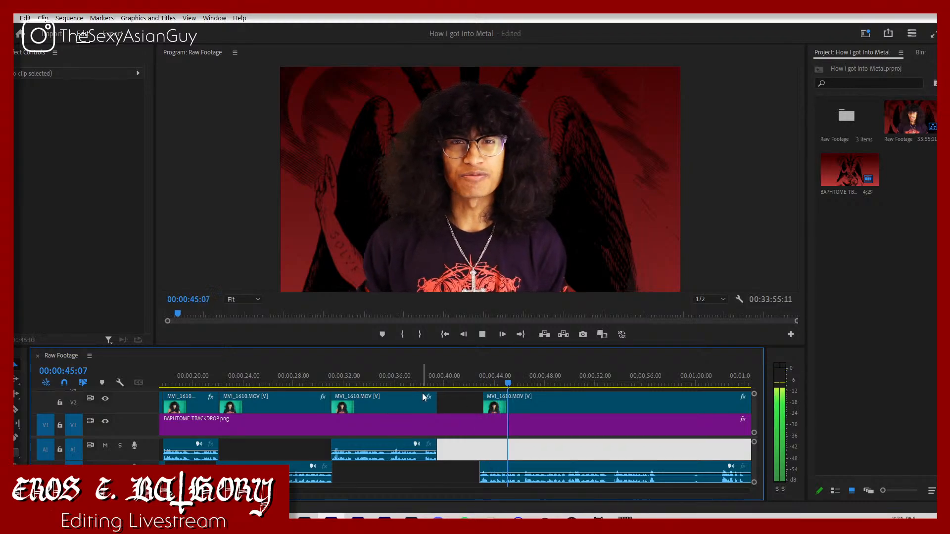
left_click(479, 382)
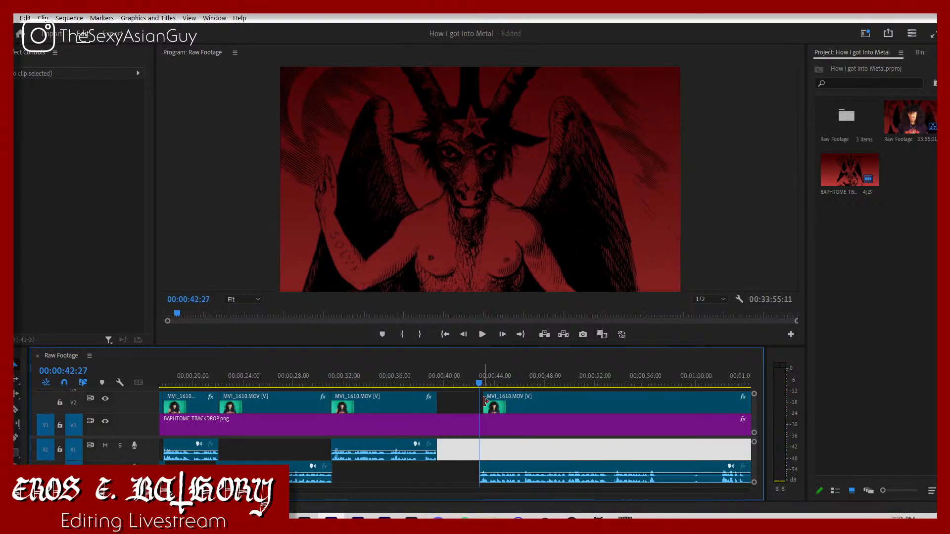
left_click_drag(406, 406, 459, 394)
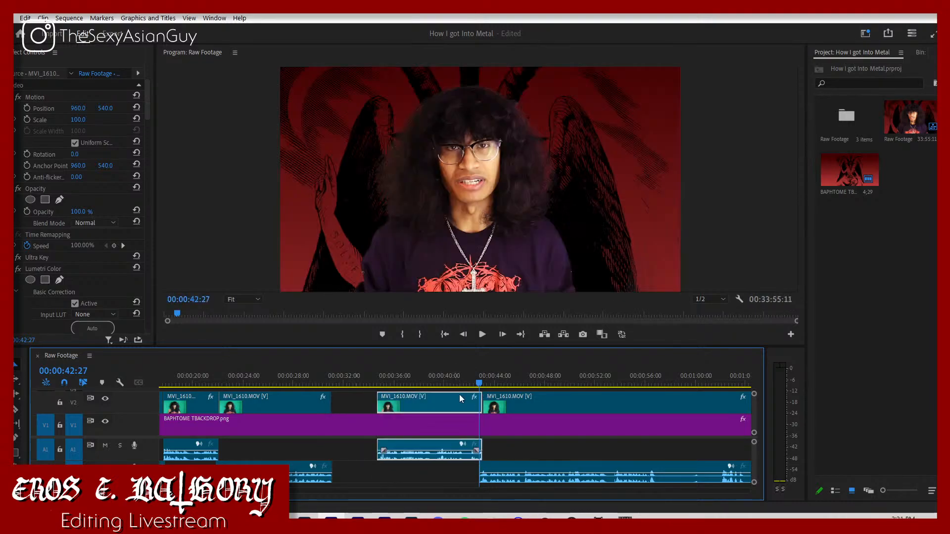
left_click(469, 375)
key("space")
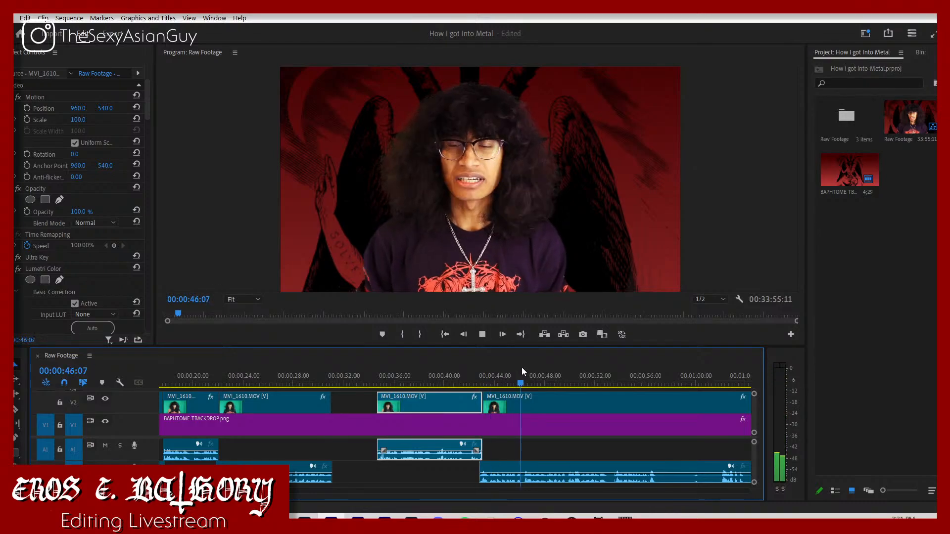
Step: Skim the last MVI_1610 segment for the next usable take and split it just before the speech at about 00:01:04:25
left_click(657, 384)
left_click(720, 384)
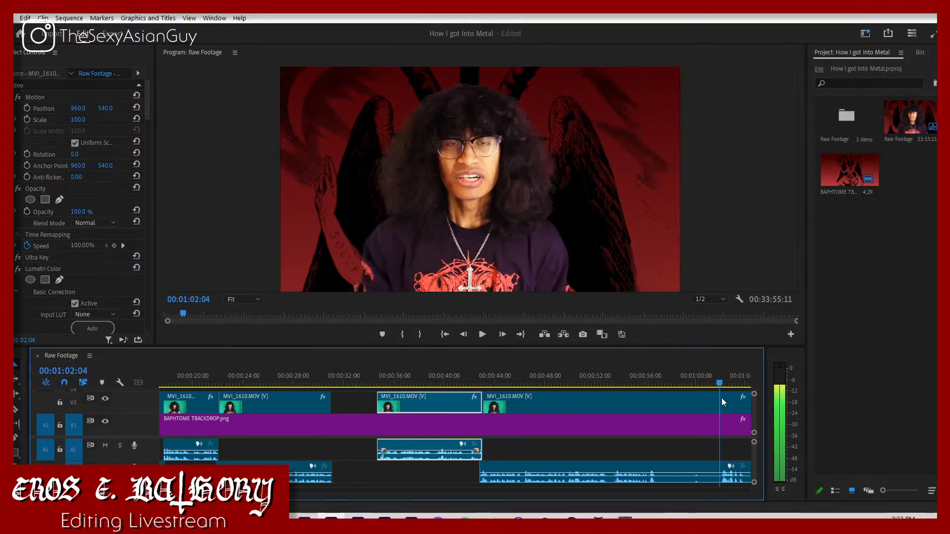
key("minus")
key("minus")
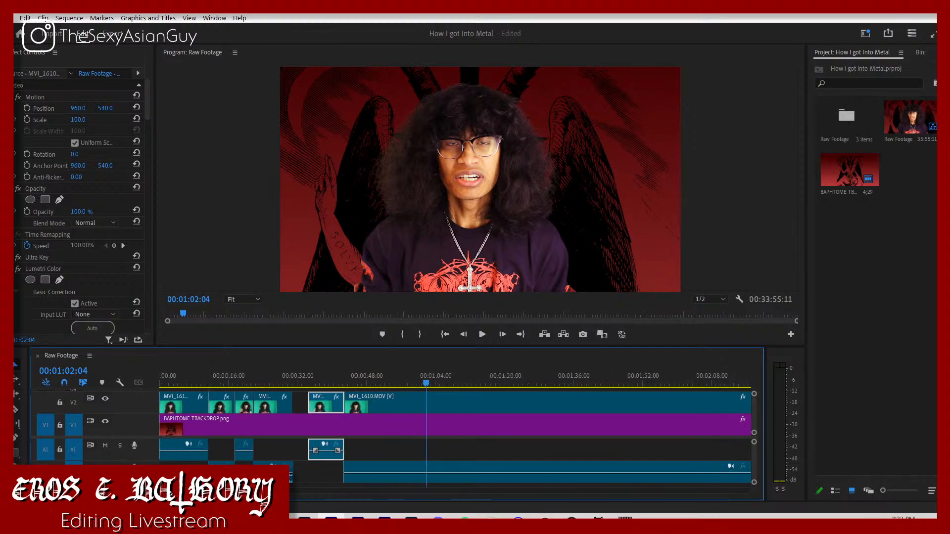
key("space")
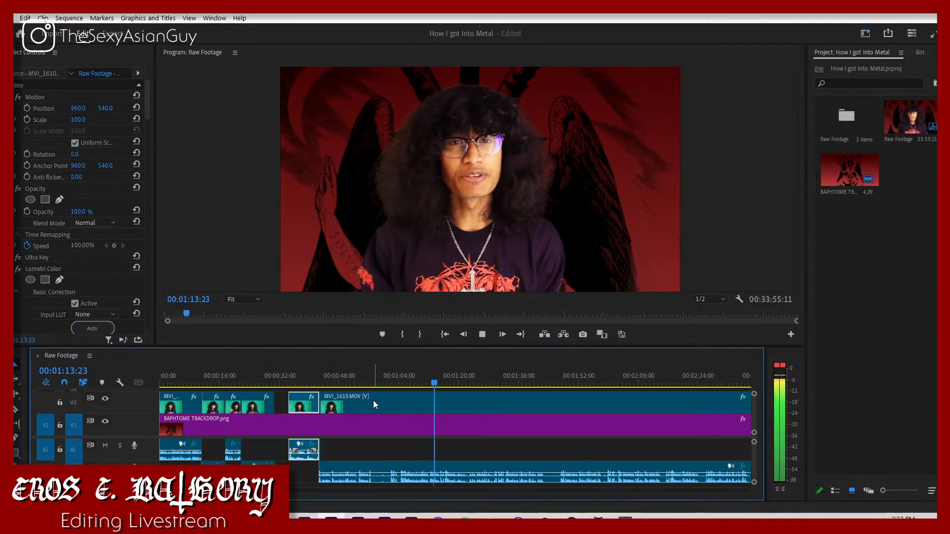
left_click(394, 381)
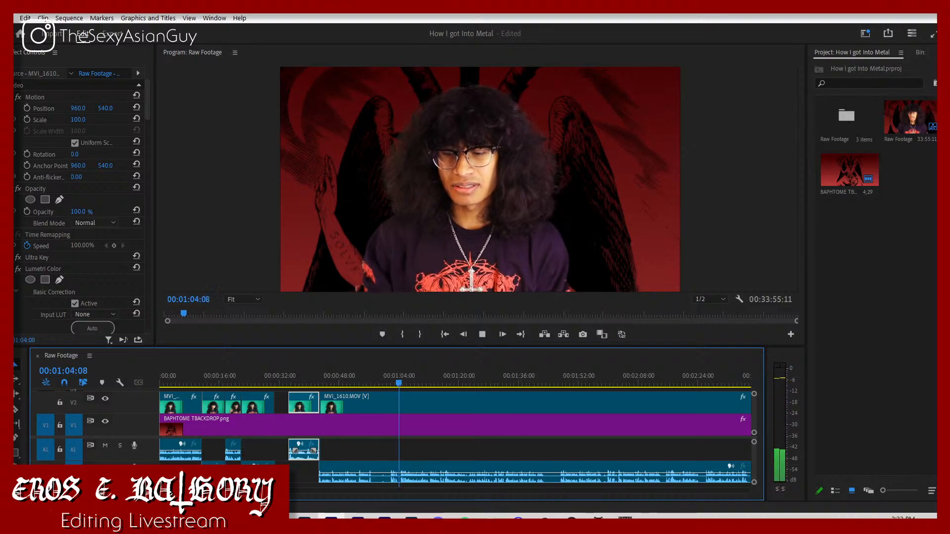
key("equal")
key("equal")
key("equal")
left_click_drag(480, 374, 473, 377)
key("c")
left_click(471, 405)
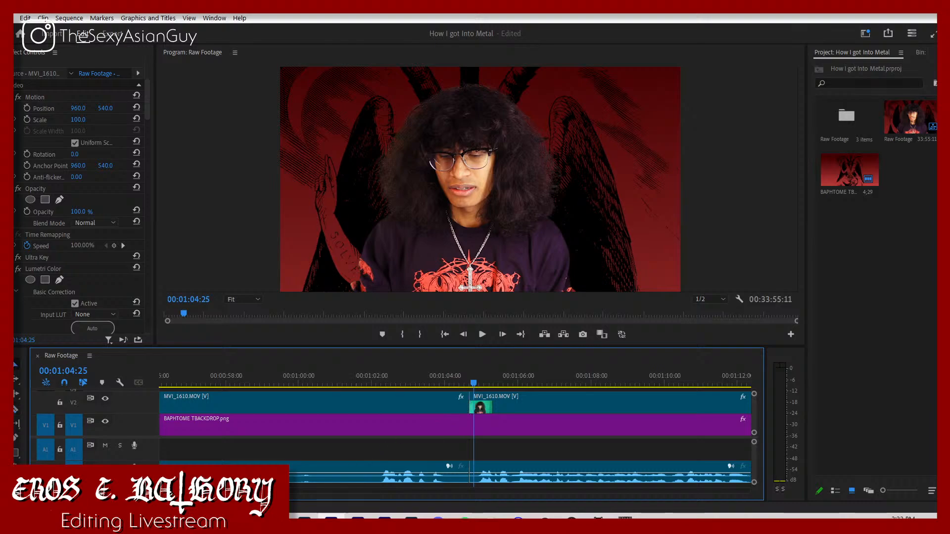
Step: Move the preceding MVI_1610 segment up against the cut at about 00:01:04:25 and delete the leftover piece before it
key("minus")
key("minus")
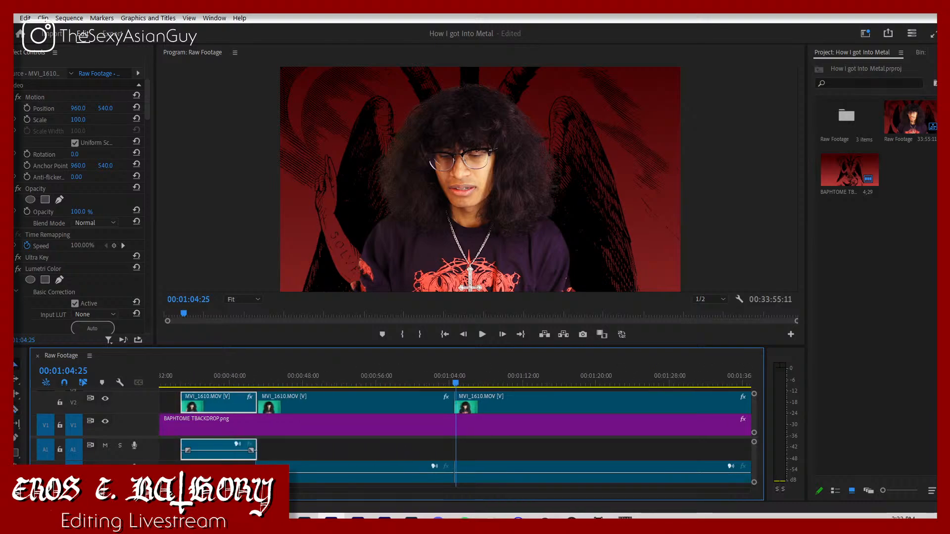
left_click_drag(269, 439, 418, 452)
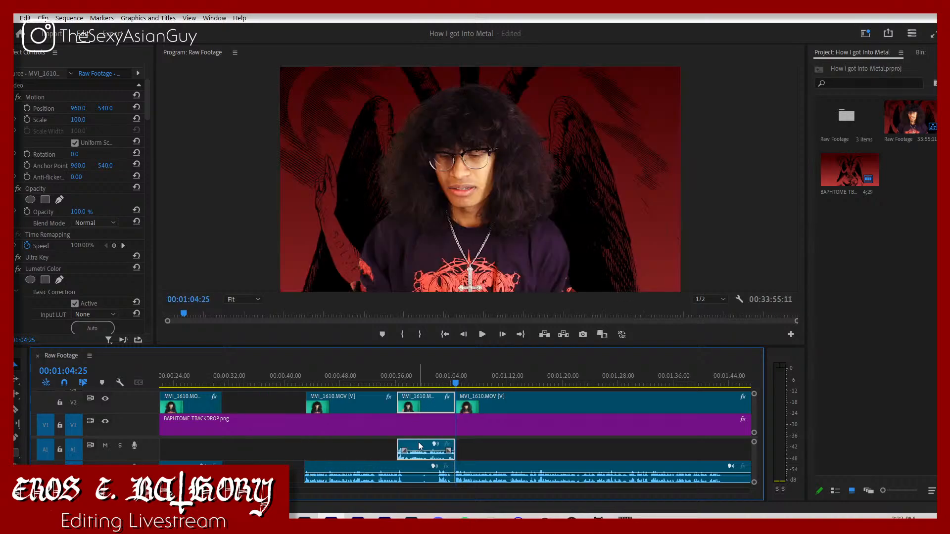
left_click(416, 462)
key("Delete")
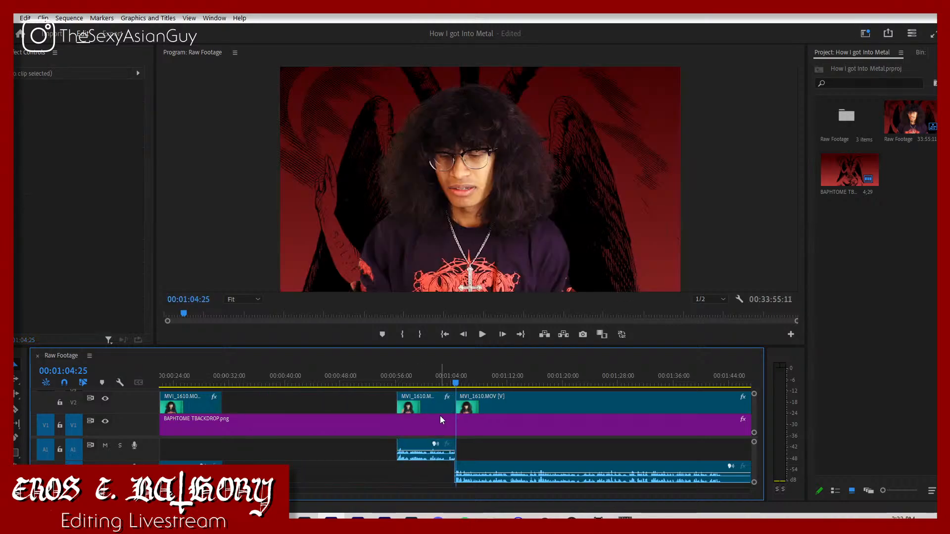
Step: Play across the join at about 00:01:04:25 to check how the two MVI_1610 segments connect
left_click(447, 382)
key("space")
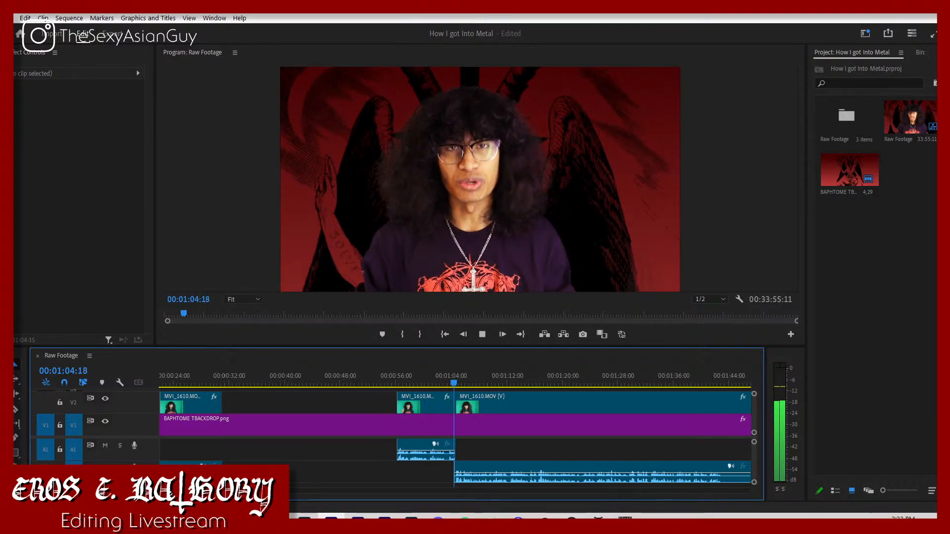
key("equal")
key("equal")
key("equal")
key("equal")
key("equal")
key("equal")
key("space")
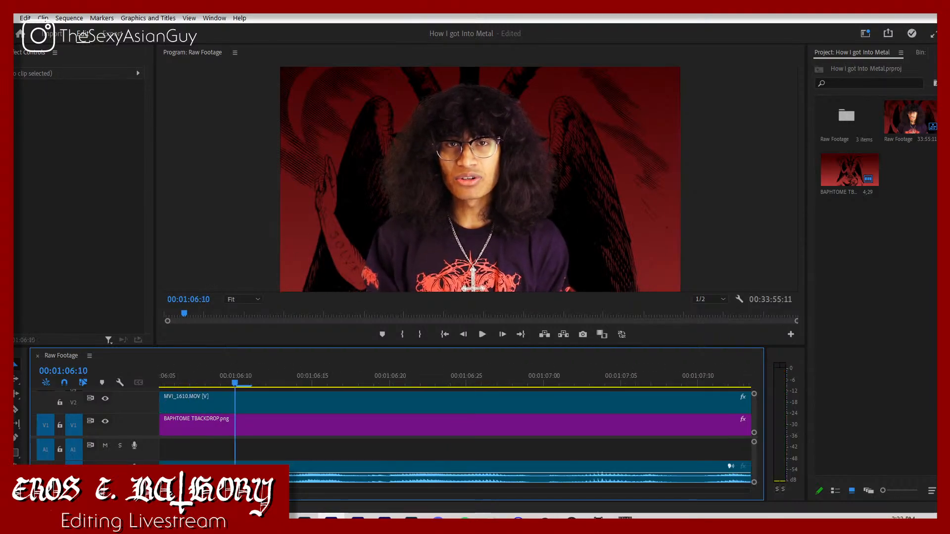
Step: Ripple delete the empty gap before the last two MVI_1610 segments so they close up against the earlier ones
key("minus")
key("minus")
key("minus")
key("minus")
key("minus")
key("minus")
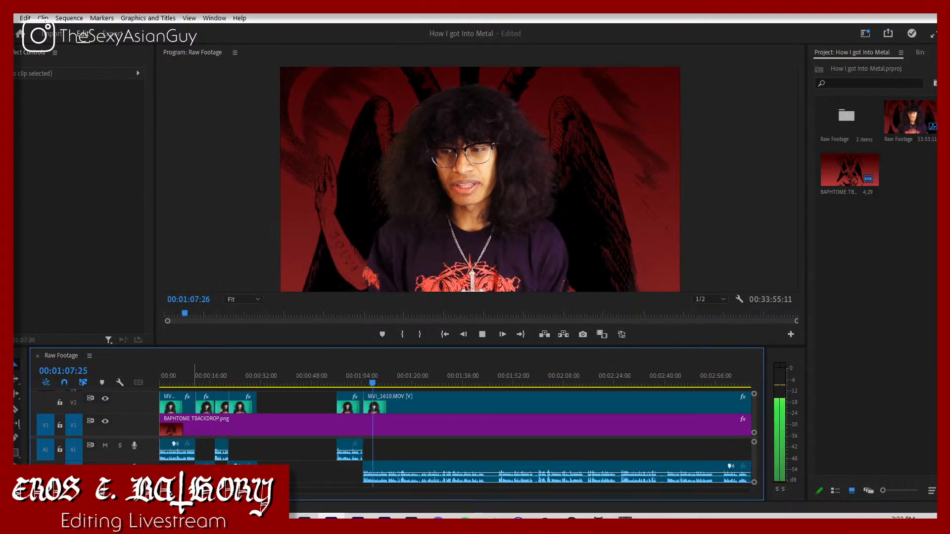
left_click(283, 396)
key("Delete")
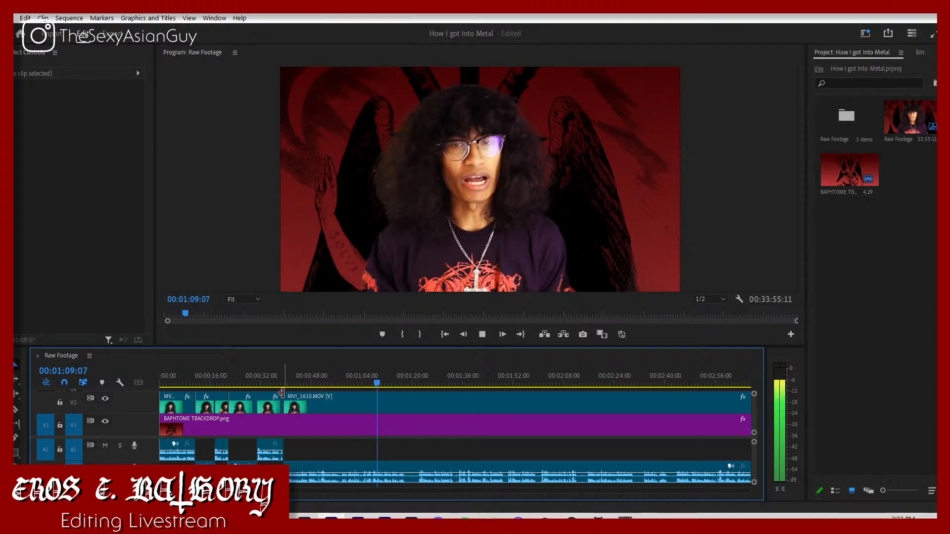
Step: Play the start of the last MVI_1610 segment and split it at about 00:00:50:04
left_click(313, 381)
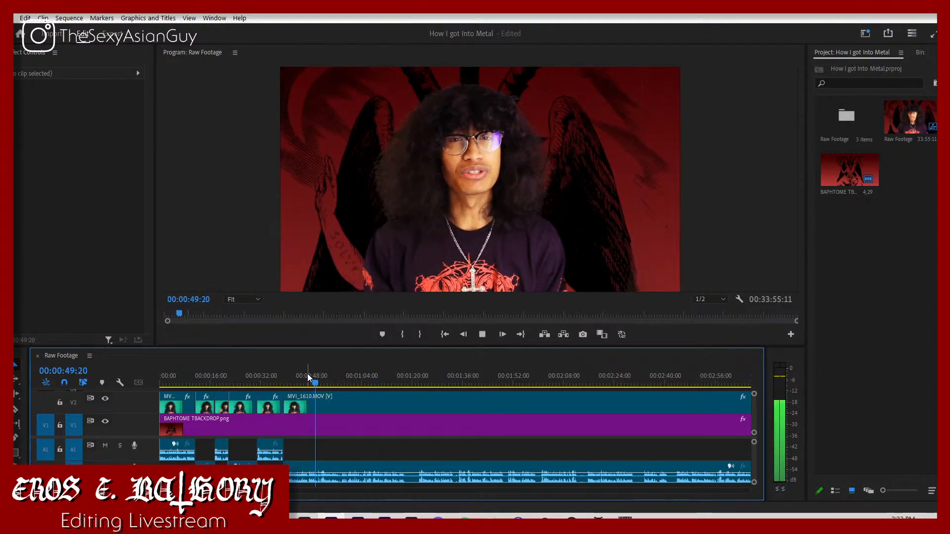
left_click_drag(307, 375, 299, 377)
key("space")
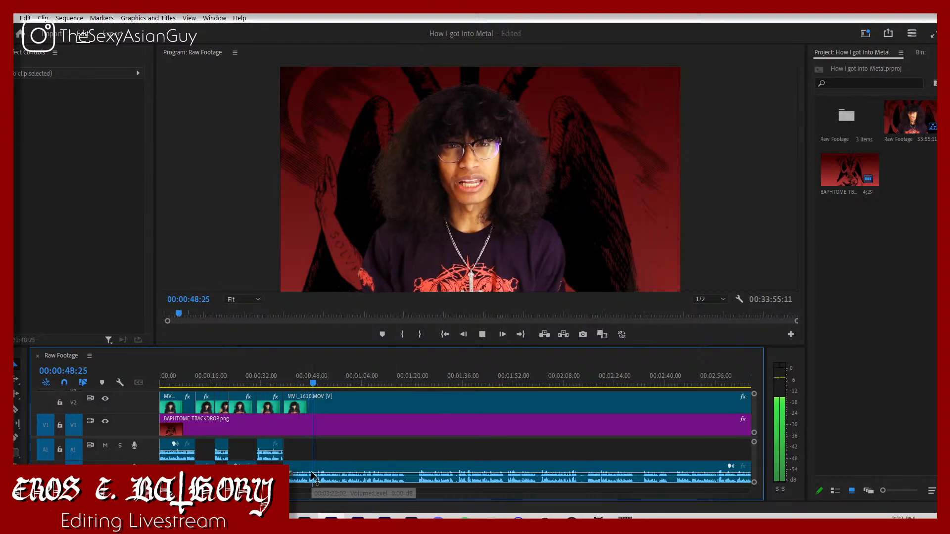
key("space")
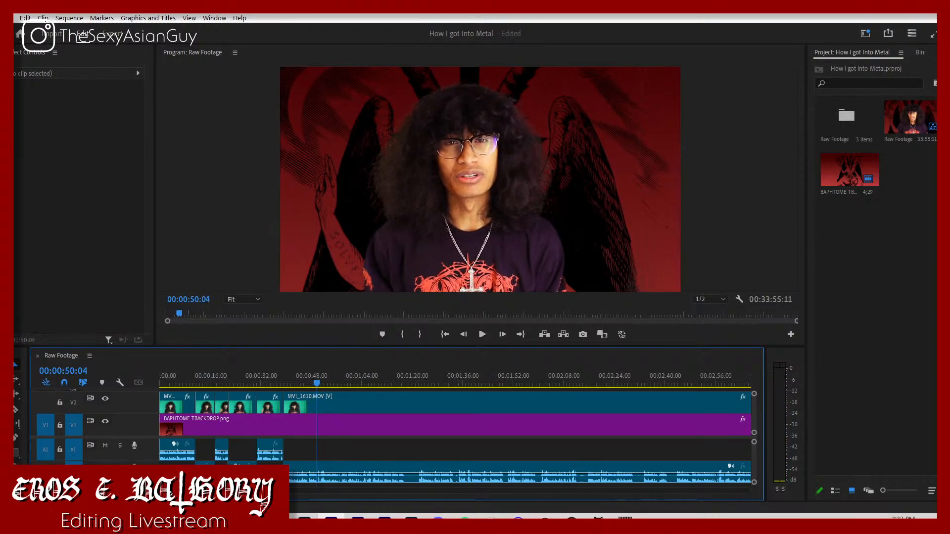
key("equal")
key("equal")
key("equal")
key("equal")
key("equal")
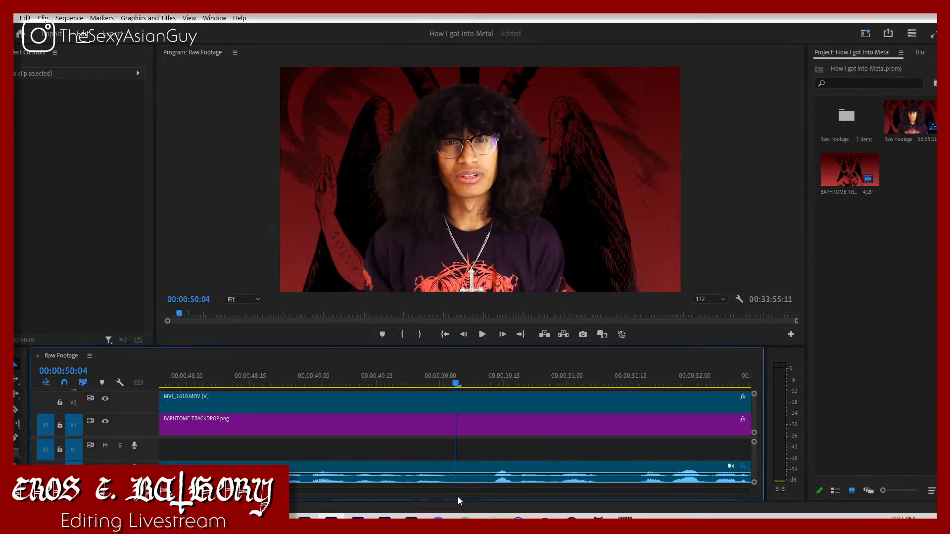
key("ctrl+k")
Step: Continue through the footage after the cut and split the last MVI_1610 segment again at about 00:01:22
key("space")
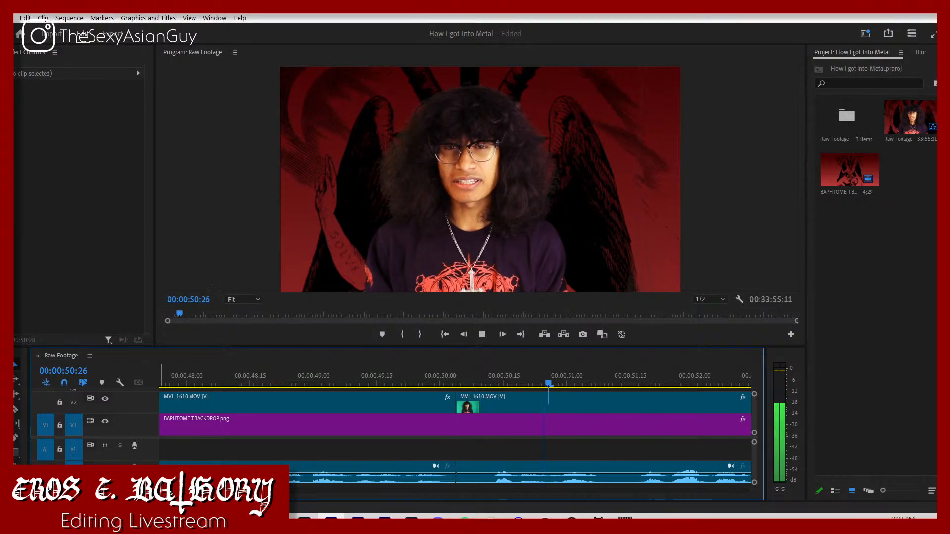
key("minus")
key("minus")
key("minus")
key("minus")
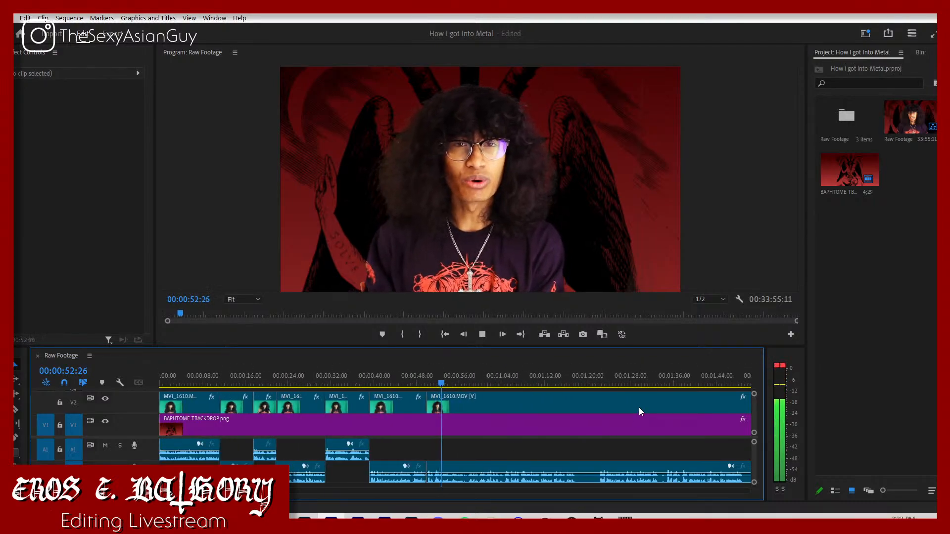
left_click(594, 375)
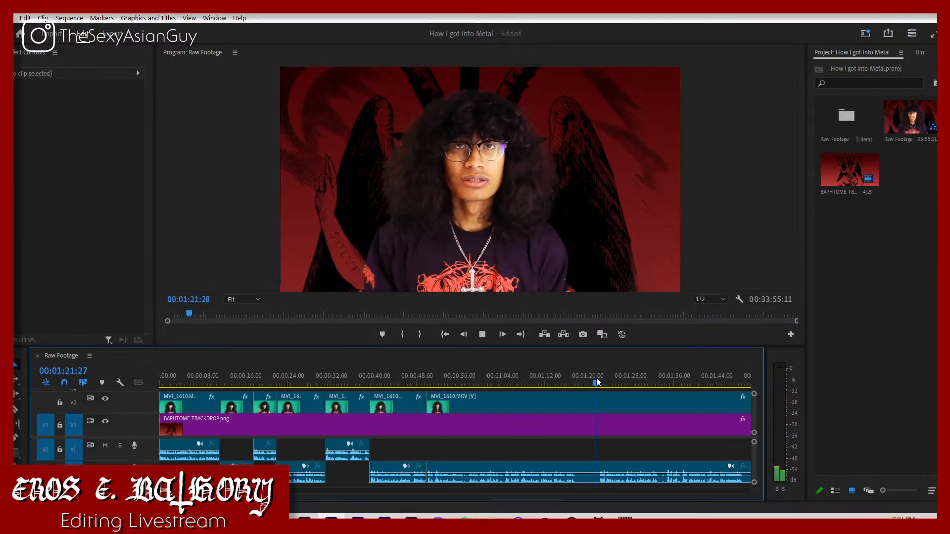
key("space")
left_click(602, 403)
key("v")
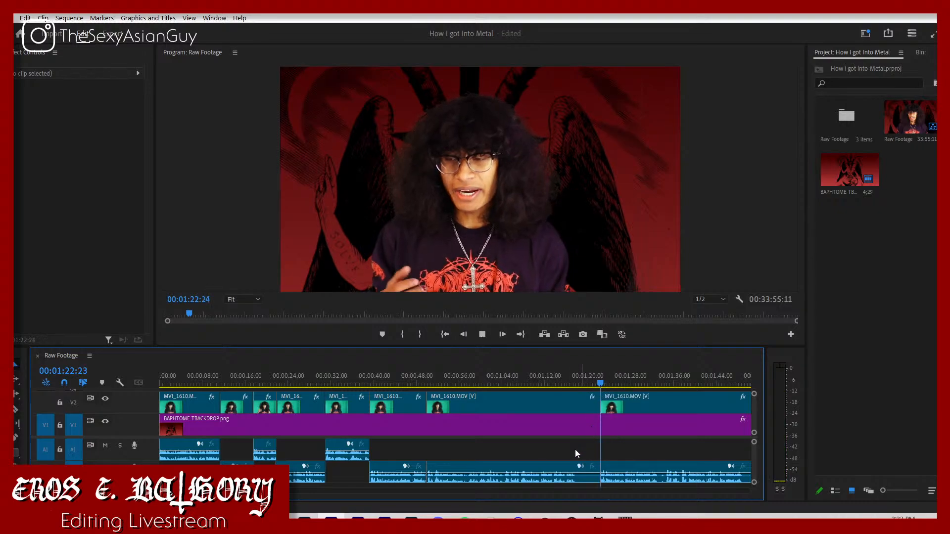
Step: Delete the piece between the two cuts and move the last segment back to 00:00:50:04 with its audio on A1
key("space")
left_click(561, 466)
key("Delete")
left_click_drag(674, 468, 513, 449)
left_click_drag(505, 447, 505, 447)
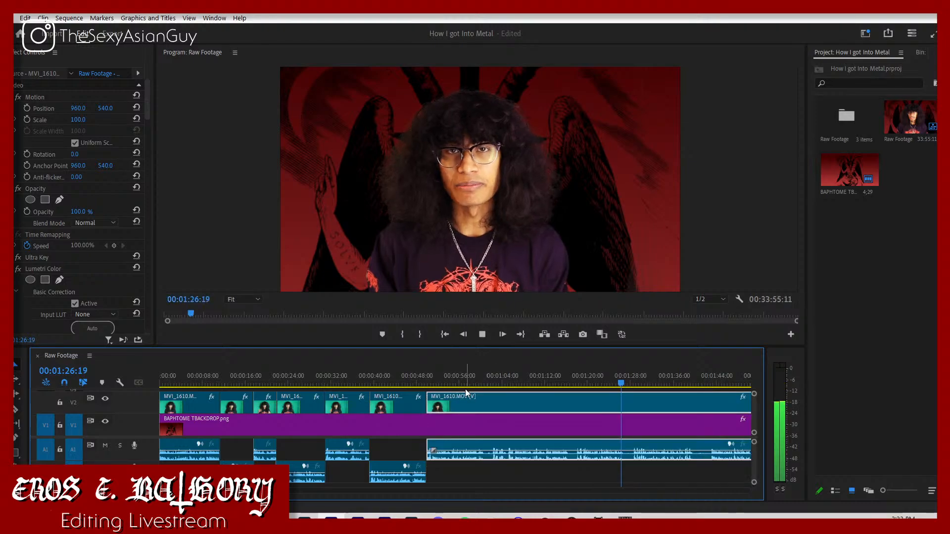
Step: Skim the moved segment and split it where the speech resumes at about 00:01:02:16
left_click(455, 378)
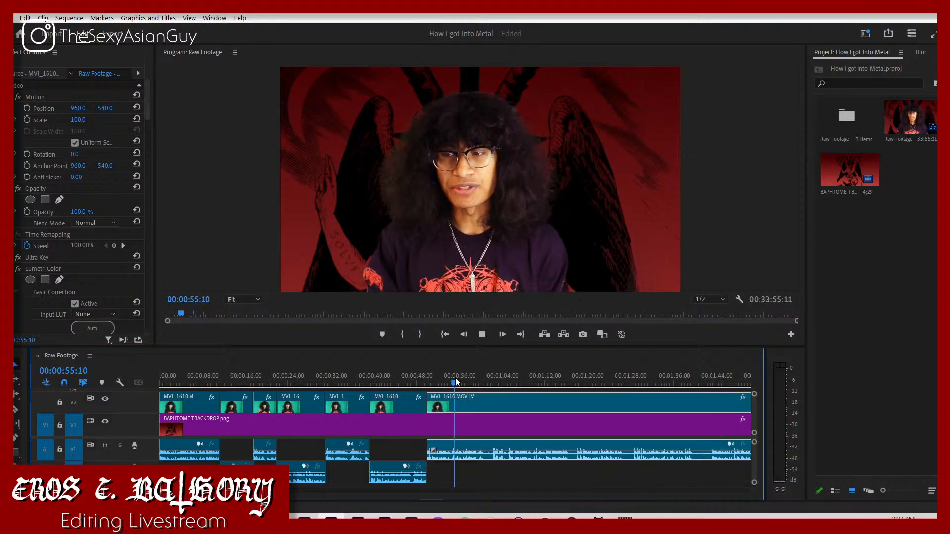
left_click(498, 481)
key("=")
left_click_drag(189, 491, 187, 491)
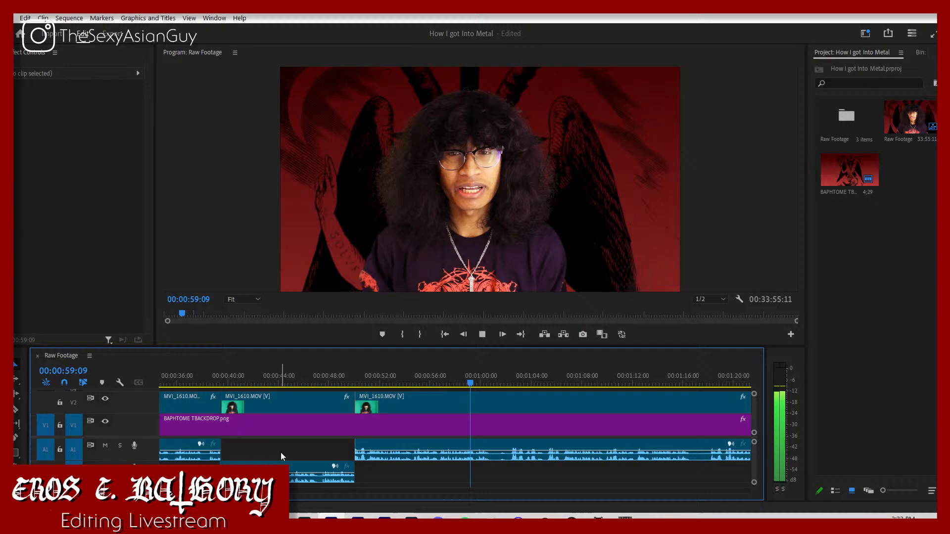
left_click(511, 380)
key("c")
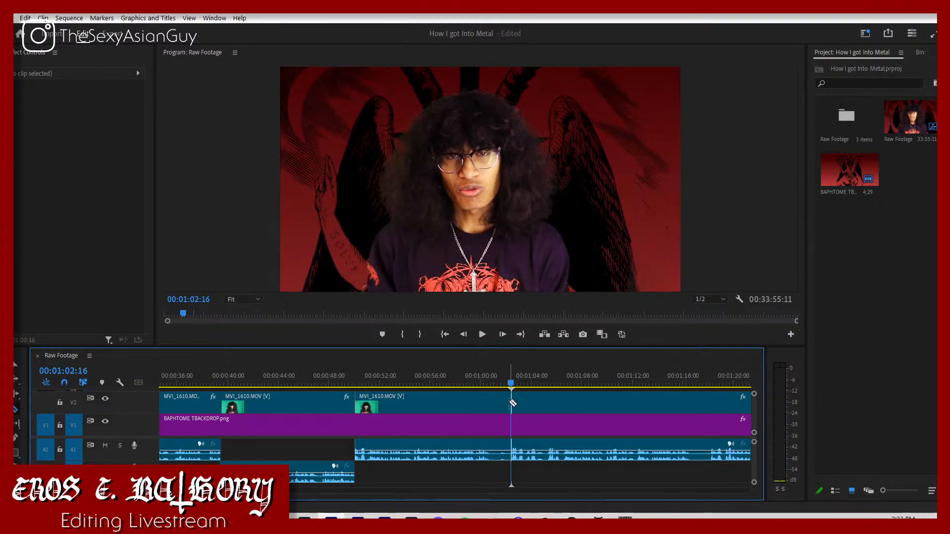
left_click(511, 404)
Step: Delete the piece before the 00:01:02:16 cut and move the last segment back against the previous one at 00:00:50:04
key("v")
key("space")
left_click(471, 407)
key("Delete")
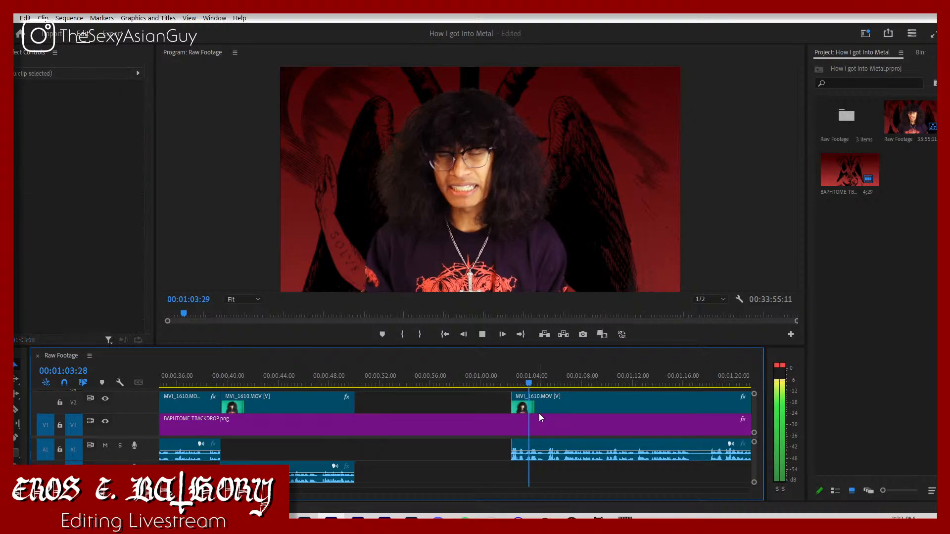
left_click_drag(539, 404, 396, 413)
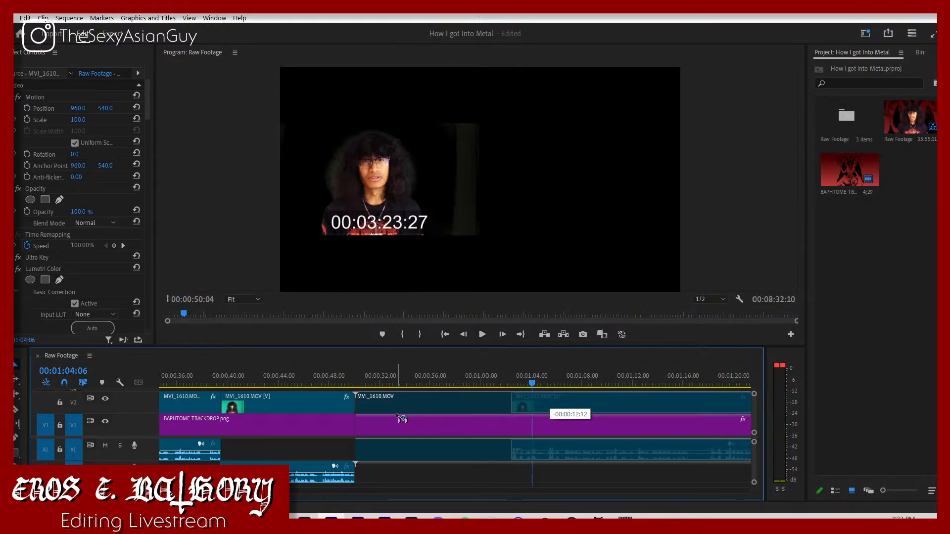
Step: Check the headphone volume and play across the join at about 00:00:50:04
left_click(396, 380)
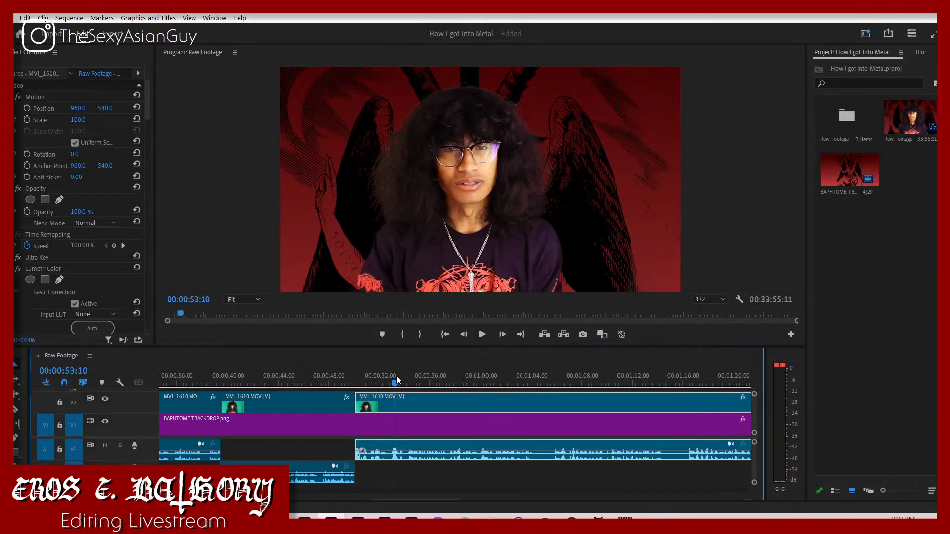
left_click(852, 516)
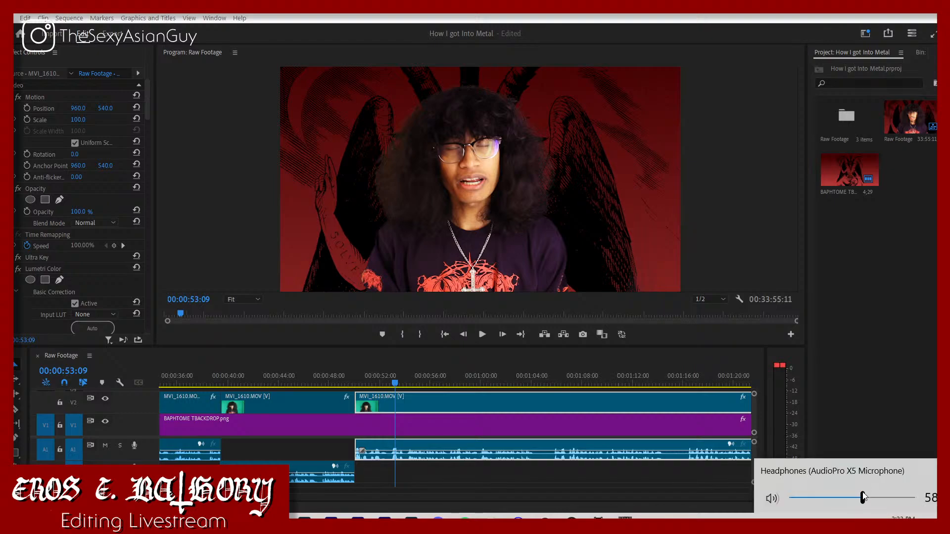
left_click(348, 383)
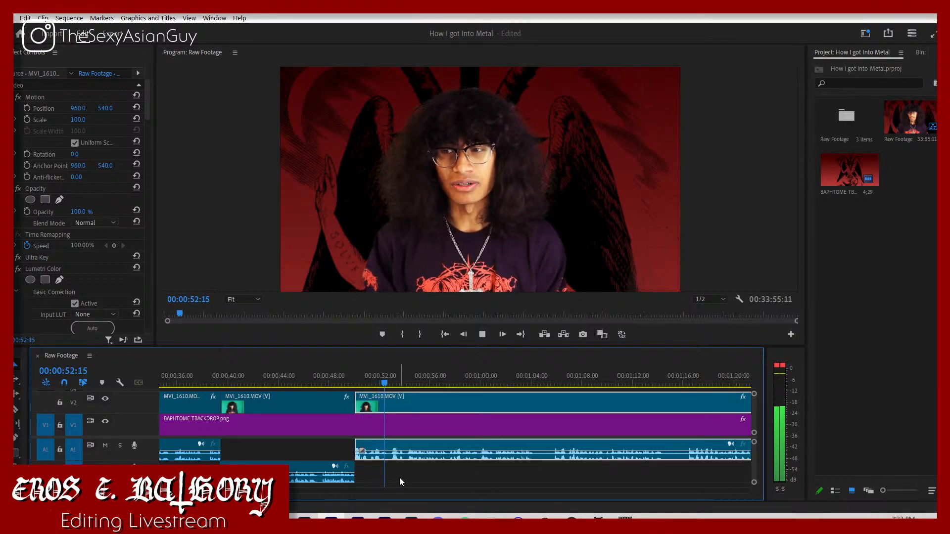
Step: Find the start of the next take in the last MVI_1610 segment and split it at about 00:01:05:29
left_click_drag(595, 368, 572, 357)
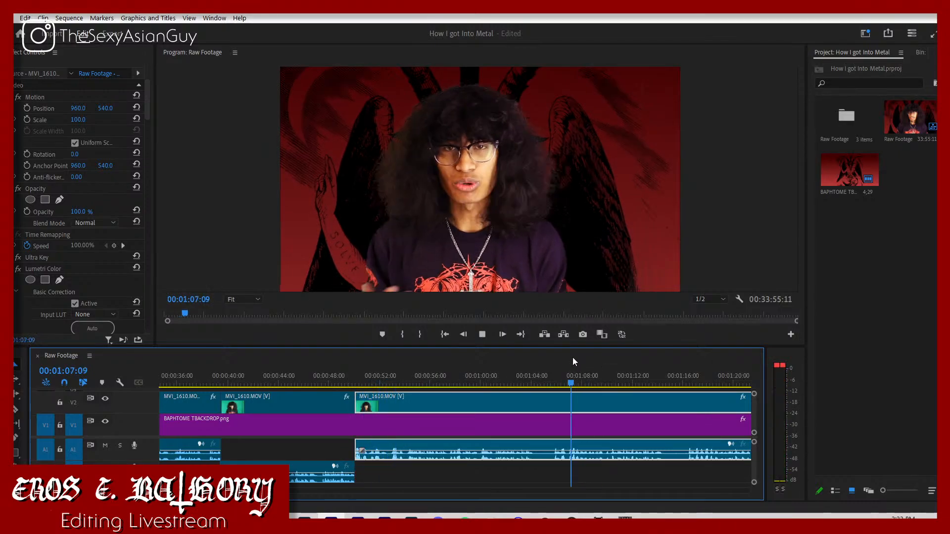
key("minus")
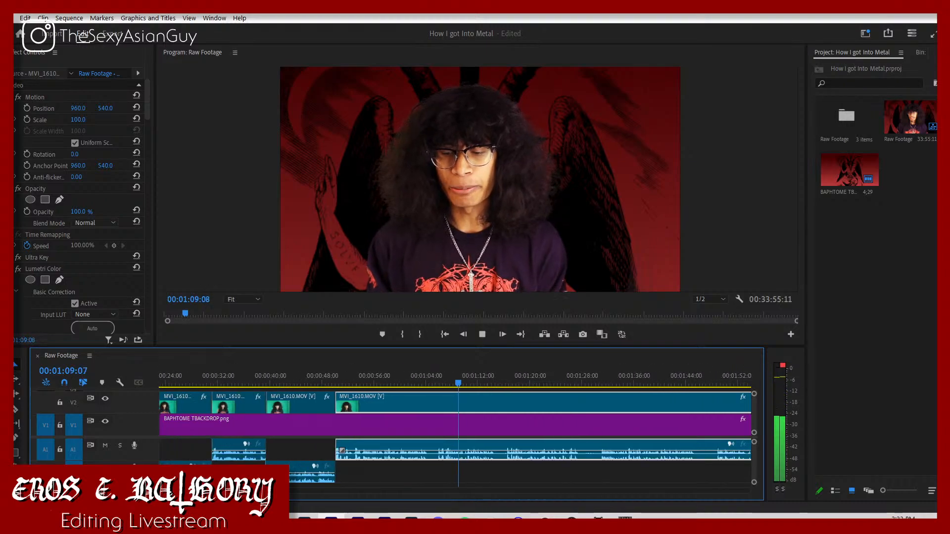
left_click_drag(445, 370, 438, 371)
key("equal")
key("equal")
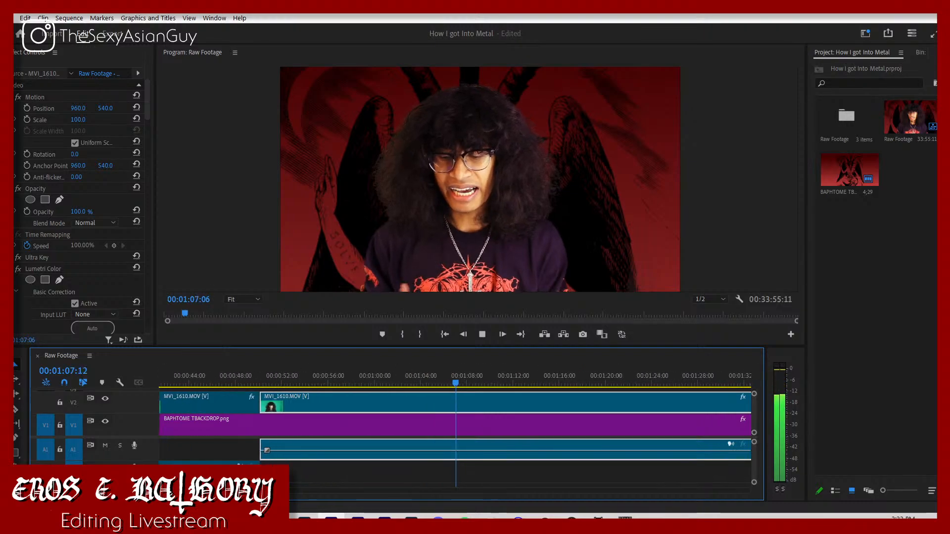
left_click_drag(418, 381, 427, 403)
key("c")
left_click(426, 403)
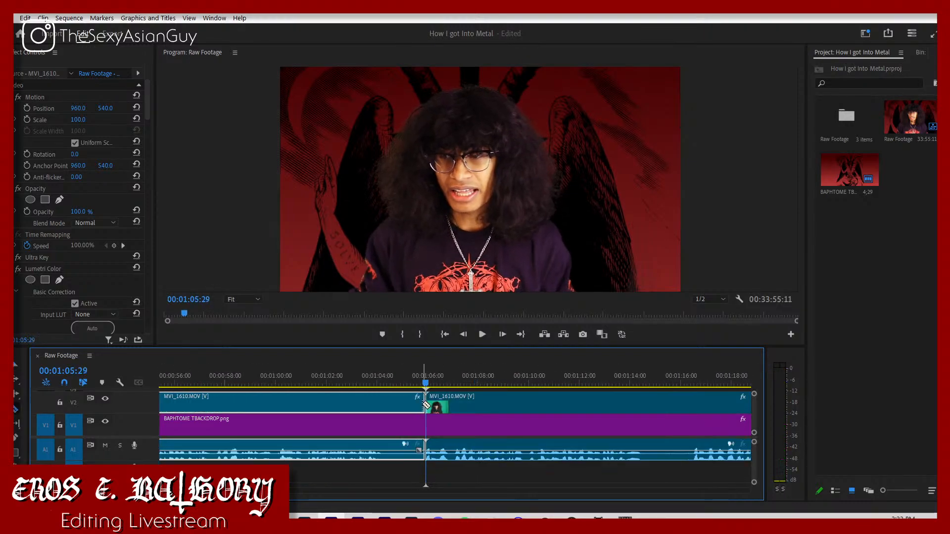
Step: Delete the MVI_1610 piece before the cut at about 00:01:05:29 while playing on through the last segment
key("v")
key("space")
key("Delete")
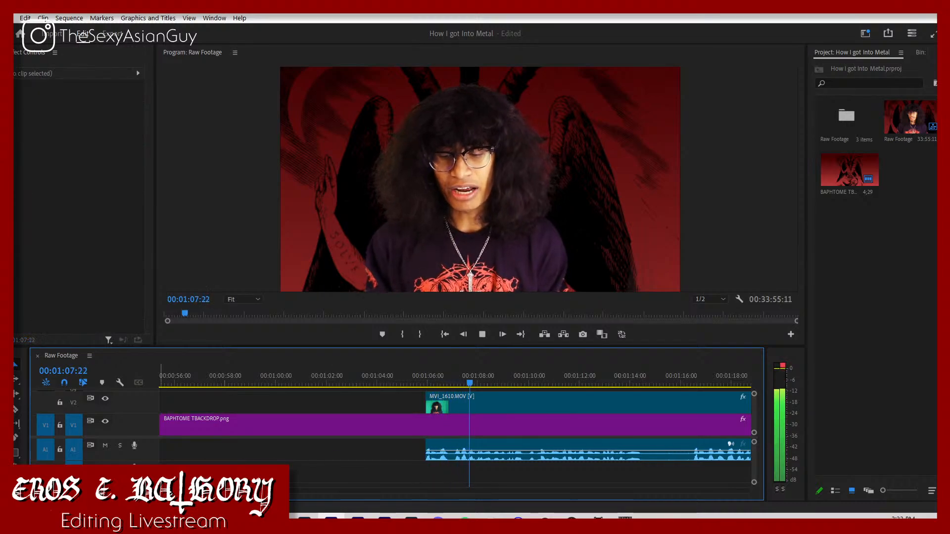
scroll(426, 430, "down", 6)
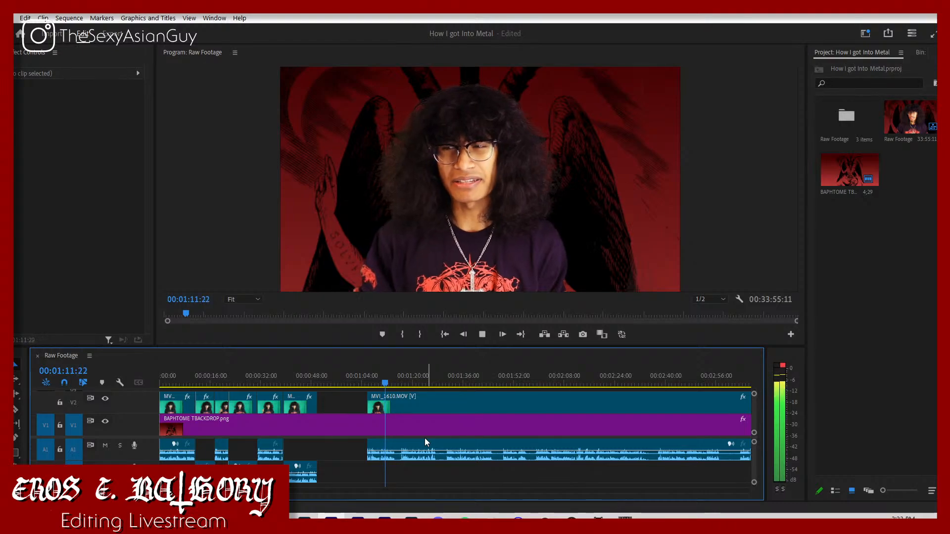
Step: Find the start of the next take in the last MVI_1610 segment and split it at 00:01:16:23
left_click(404, 382)
left_click_drag(435, 382, 446, 382)
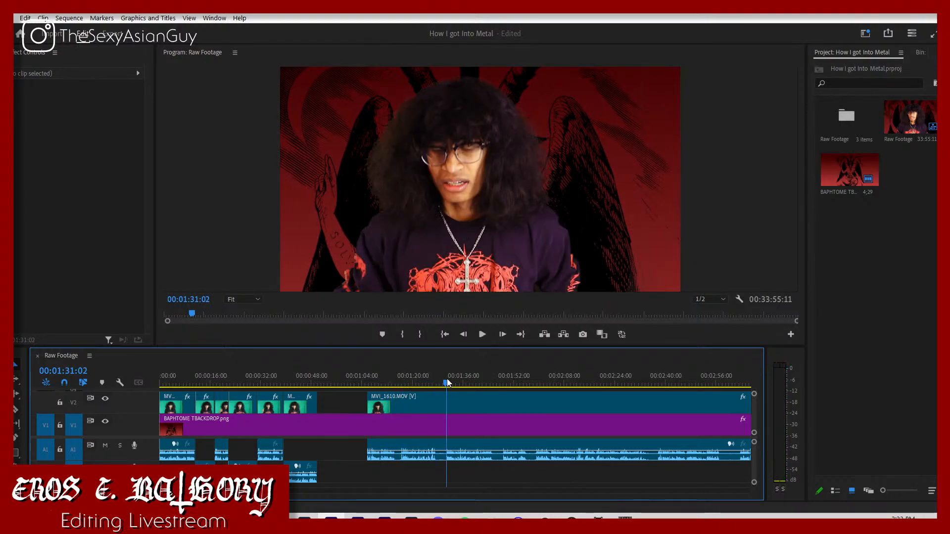
key("space")
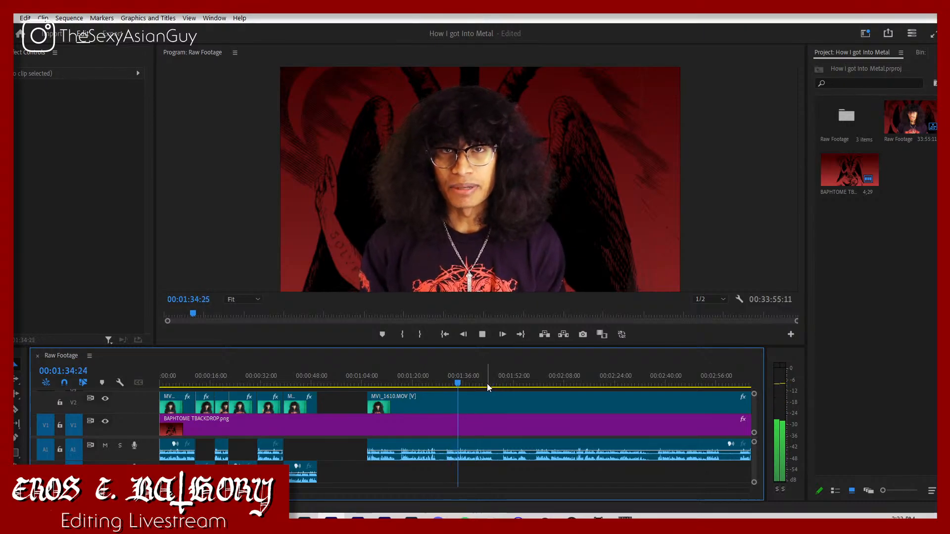
left_click_drag(416, 381, 401, 381)
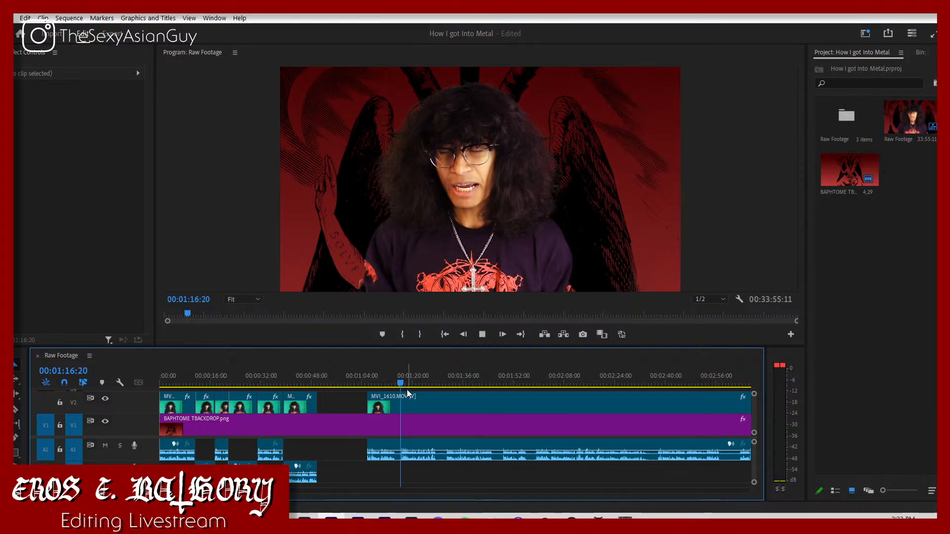
key("space")
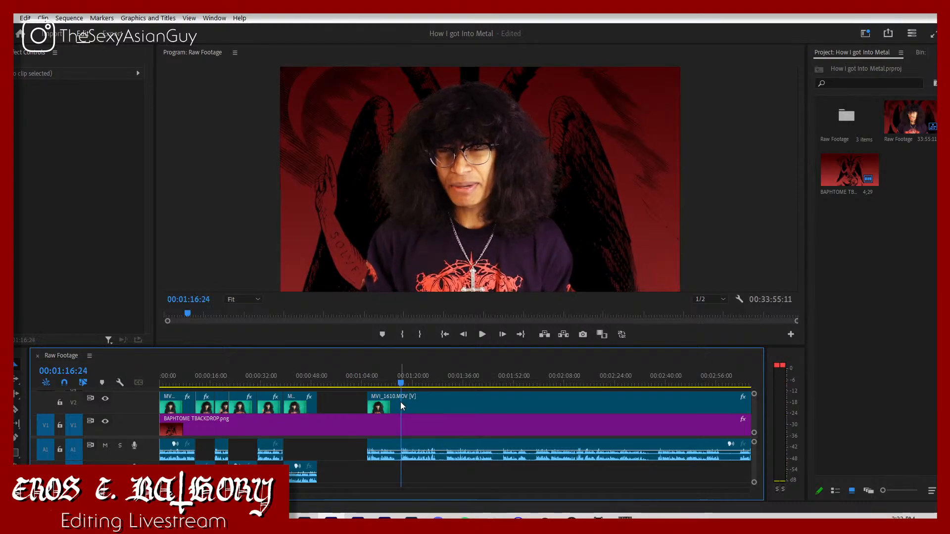
key("Left")
key("c")
left_click(402, 407)
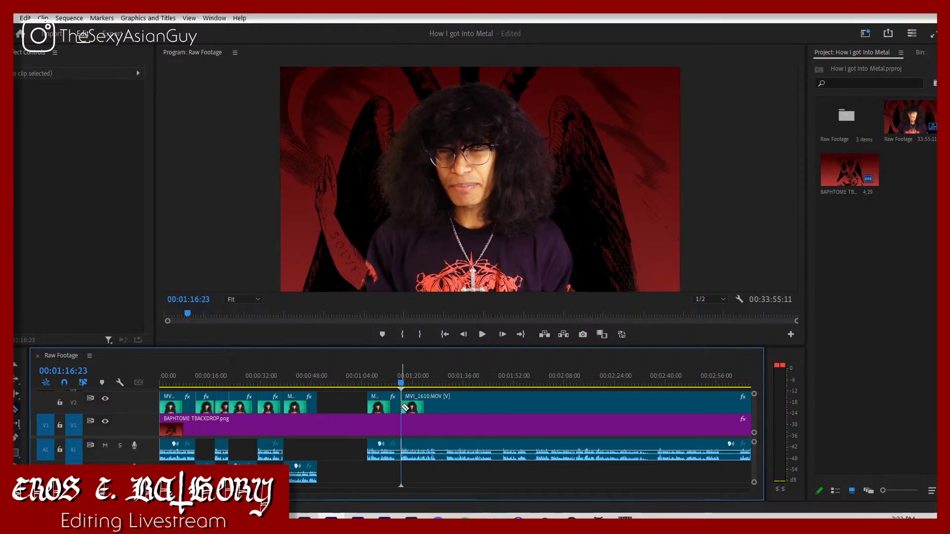
Step: Move the MVI_1610 segment after the cut back against the previous segment at 00:00:50:04 and play across the join
key("v")
left_click_drag(424, 405, 347, 409)
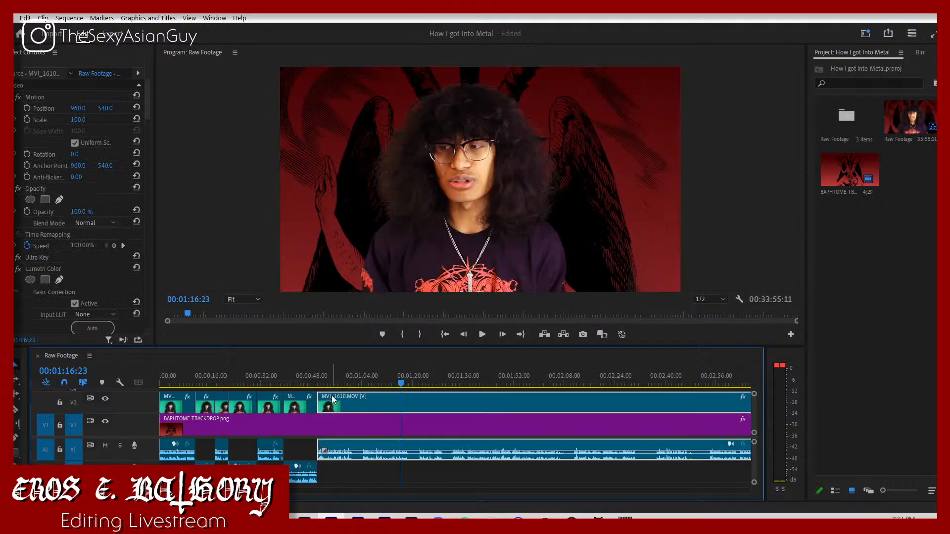
left_click(312, 381)
key("equal")
key("equal")
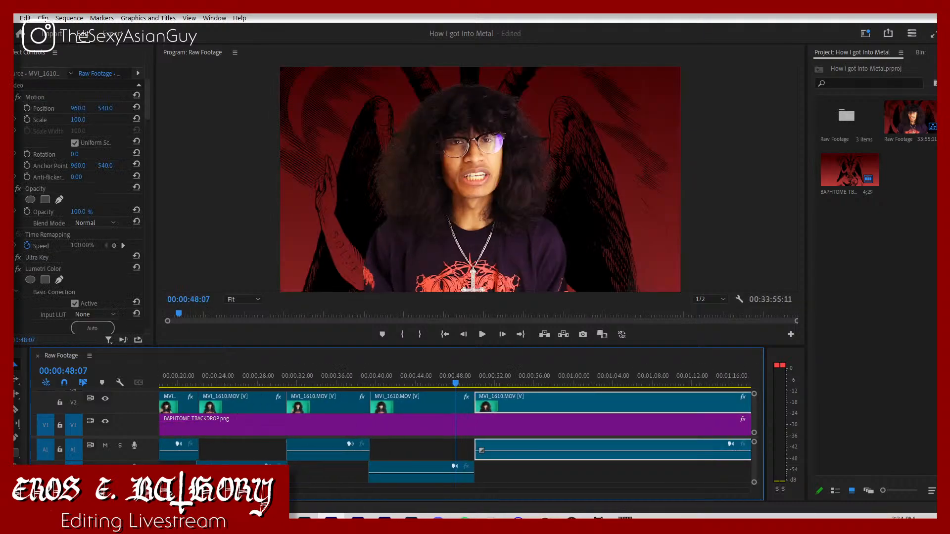
key("space")
scroll(455, 436, "up", 5)
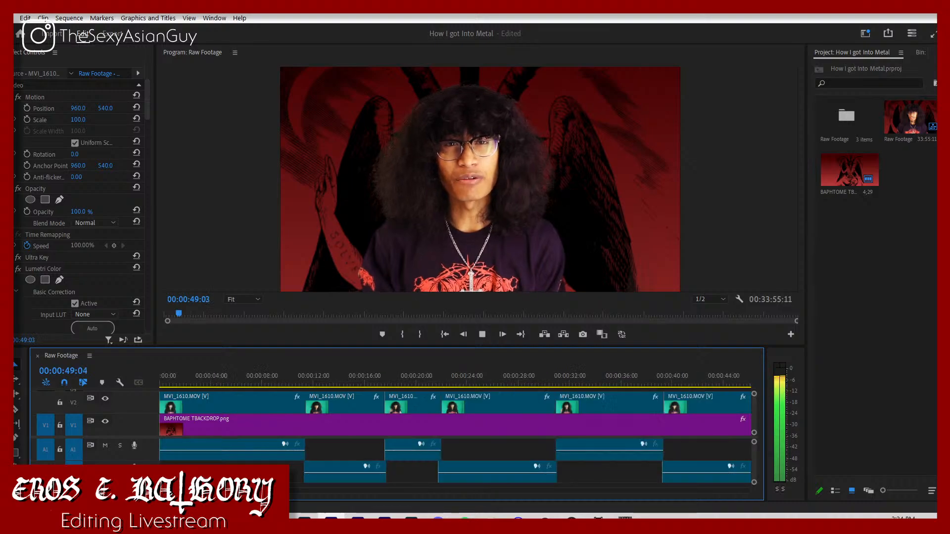
key("space")
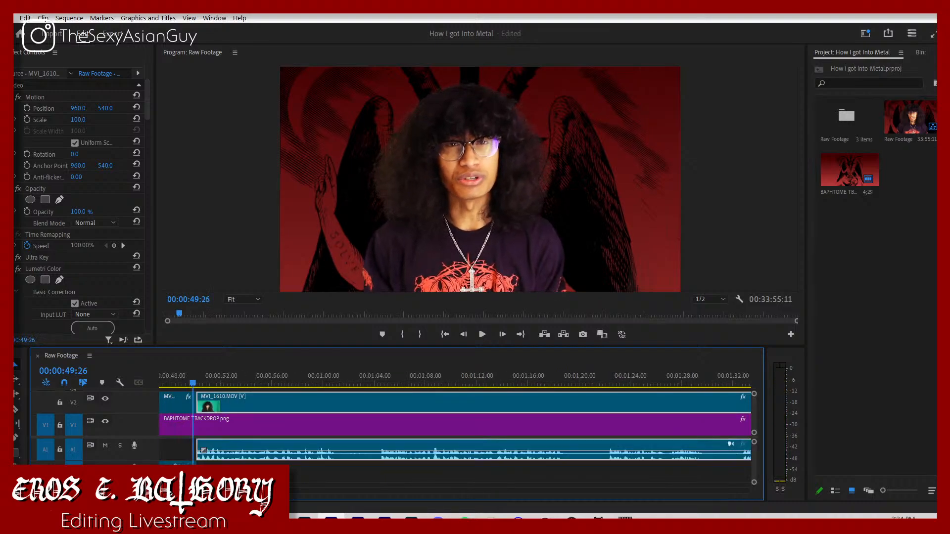
Step: Shift the last MVI_1610 segment a few frames earlier to start at about 00:00:50:00 and replay the join
key("equal")
key("equal")
key("equal")
key("equal")
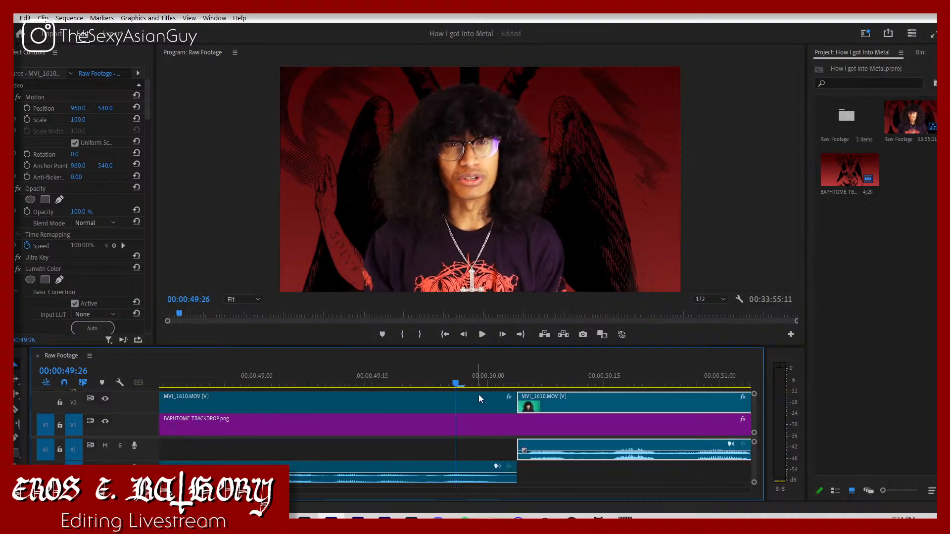
left_click_drag(557, 397, 515, 399)
key("space")
key("space")
left_click(512, 406)
left_click(447, 383)
key("space")
key("space")
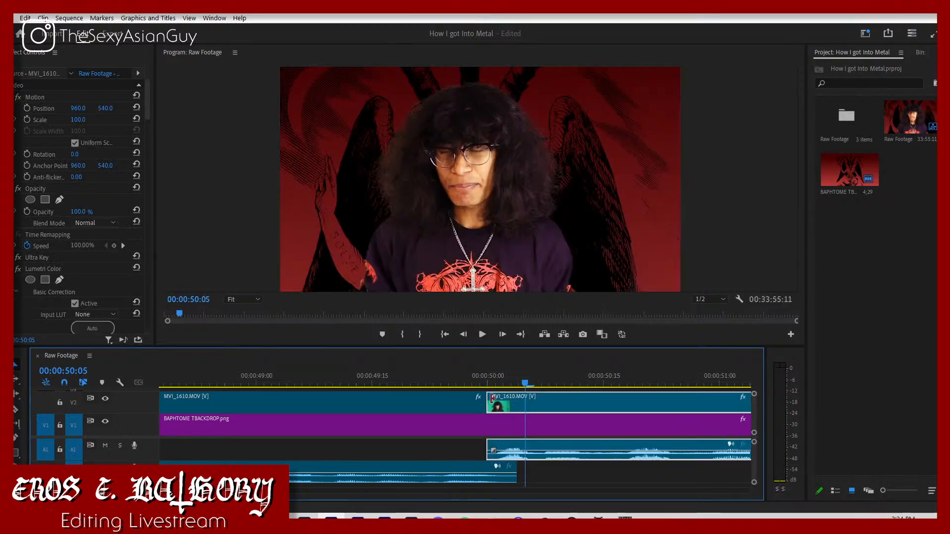
left_click(456, 389)
left_click(456, 387)
key("space")
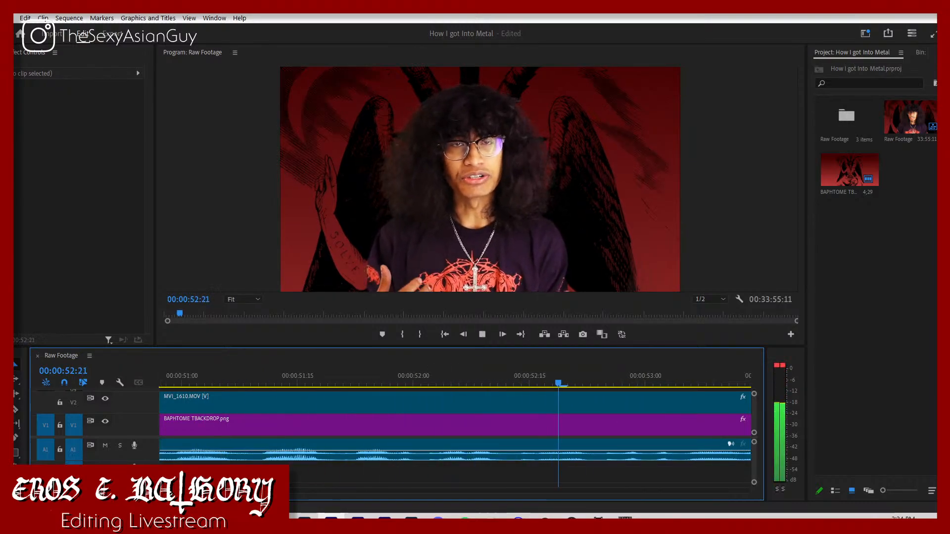
Step: Play on past 00:01:00, split the last MVI_1610 segment at about 00:01:01:16 and move the remainder about three seconds later
left_click_drag(173, 491, 189, 491)
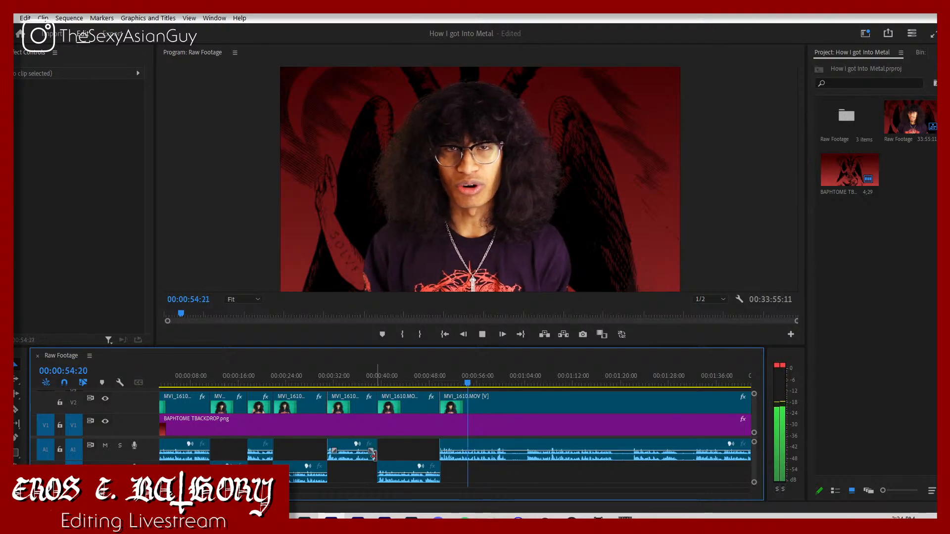
mouse_move(189, 490)
left_mouse_down()
mouse_move(175, 491)
mouse_move(185, 490)
left_mouse_up()
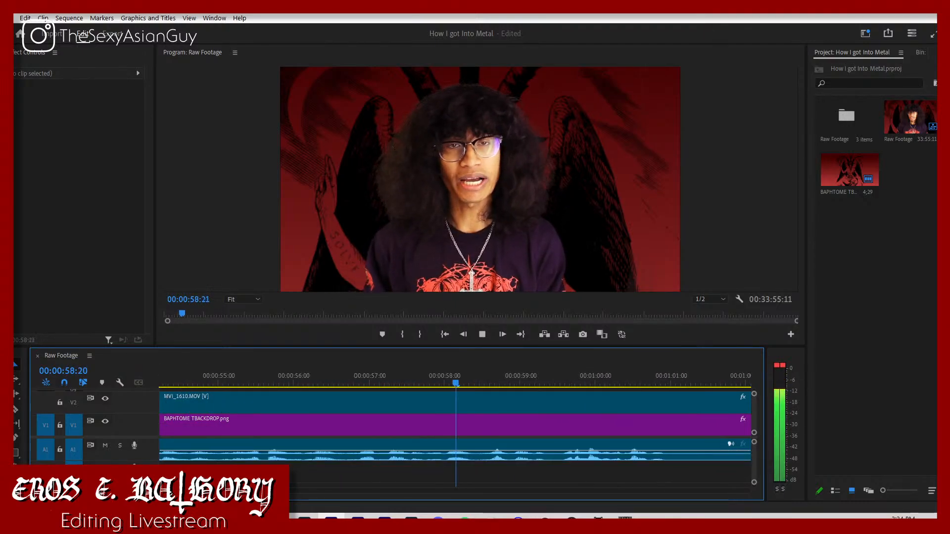
key("minus")
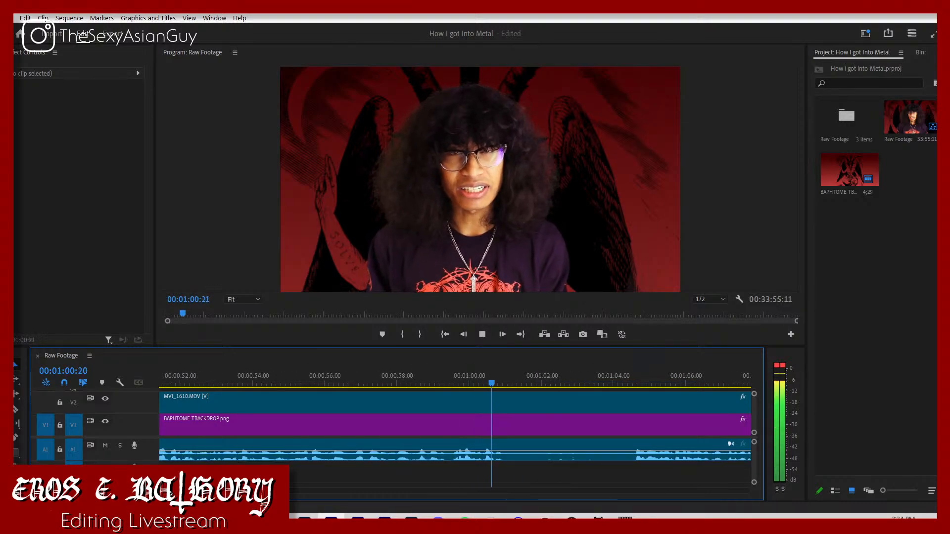
key("space")
left_click(526, 400)
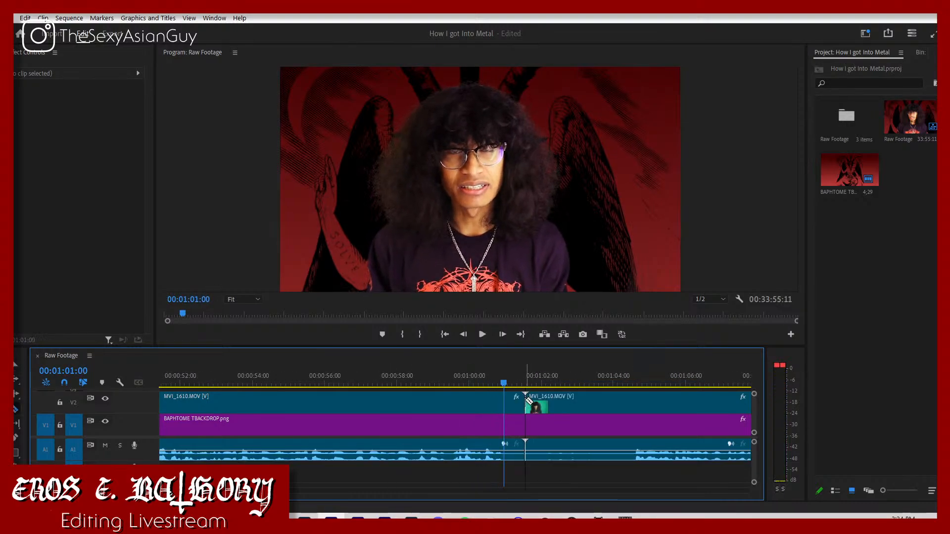
key("v")
left_click_drag(557, 399, 671, 404)
Step: Split MVI_1610 and the backdrop at 00:00:59:18 and delete the backdrop piece between there and the end of the MVI_1610 clip
mouse_move(453, 387)
left_mouse_down()
mouse_move(438, 385)
mouse_move(456, 384)
left_mouse_up()
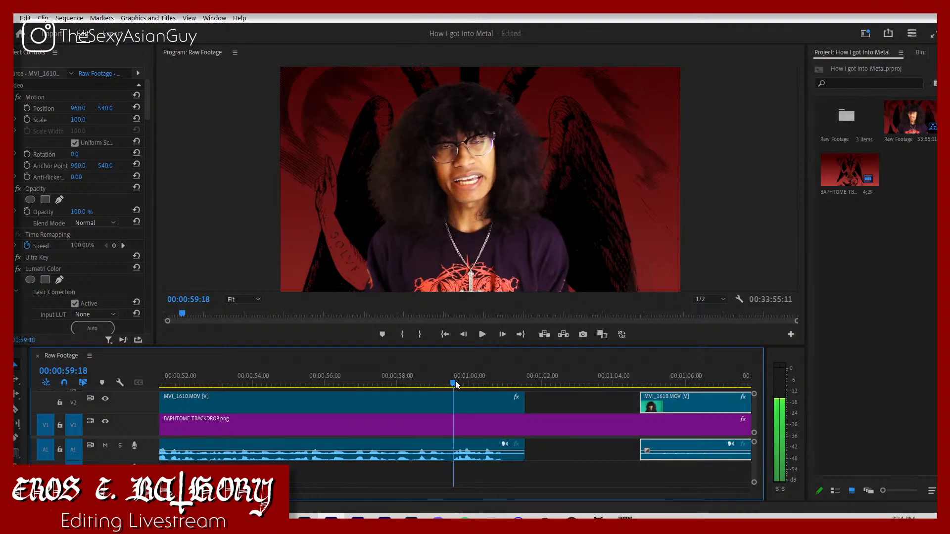
key("c")
left_click(455, 406)
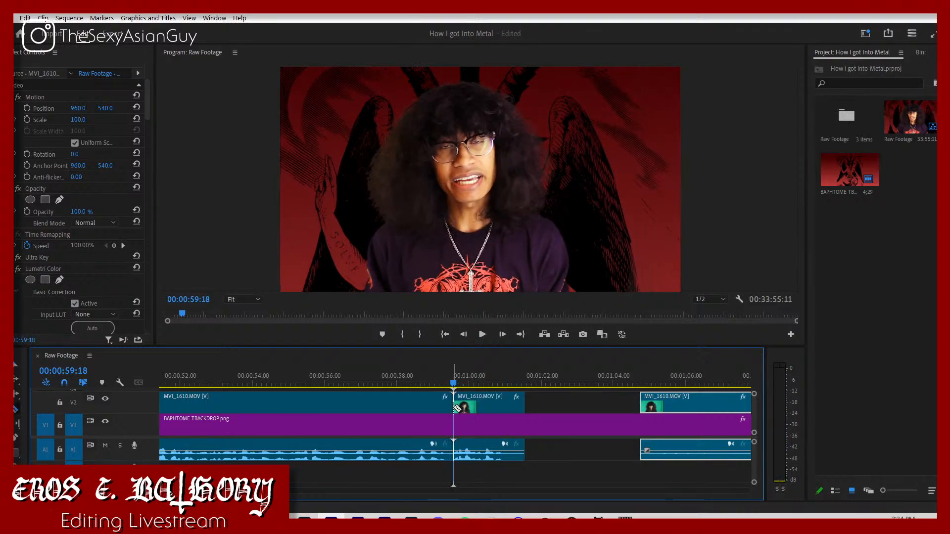
left_click(526, 434)
left_click(453, 425)
key("v")
left_click(479, 432)
key("Delete")
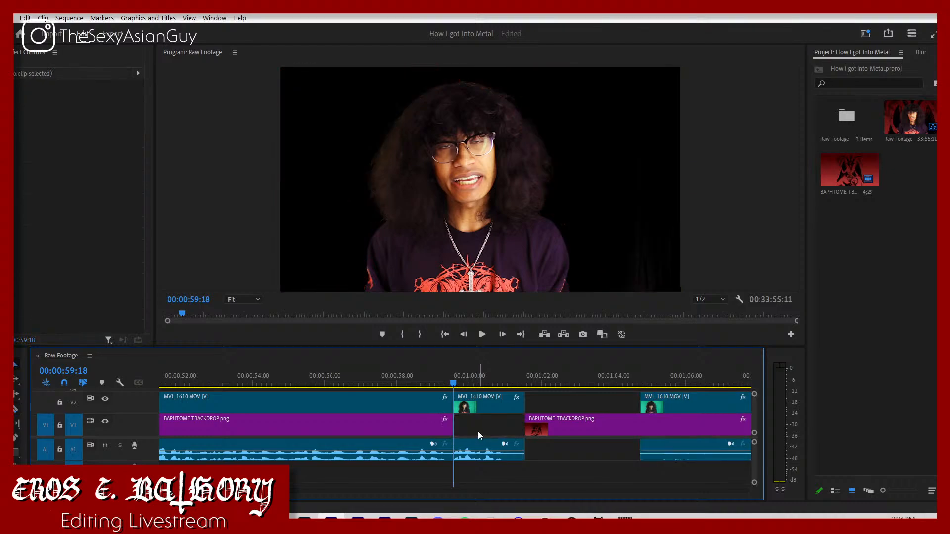
Step: Switch to the Raw Footage file window, browse the drive's folders and import that bird that Metallica hates.mp4 into the project
left_click(224, 523)
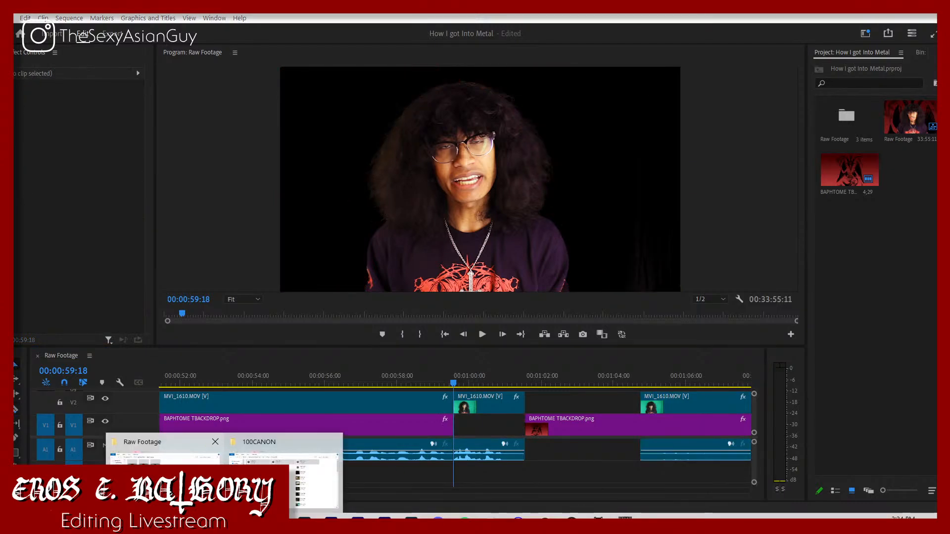
left_click(163, 453)
scroll(54, 233, "down", 2)
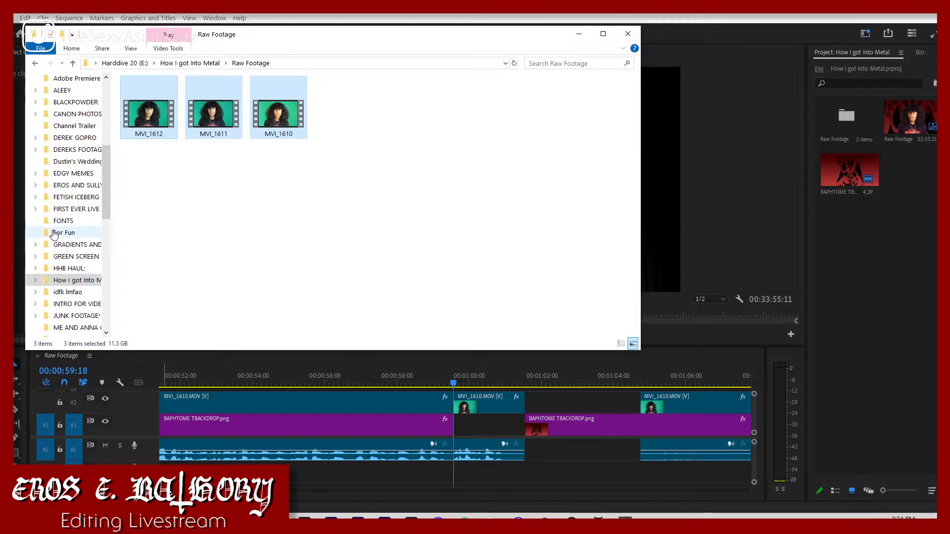
scroll(55, 235, "down", 3)
scroll(54, 242, "down", 4)
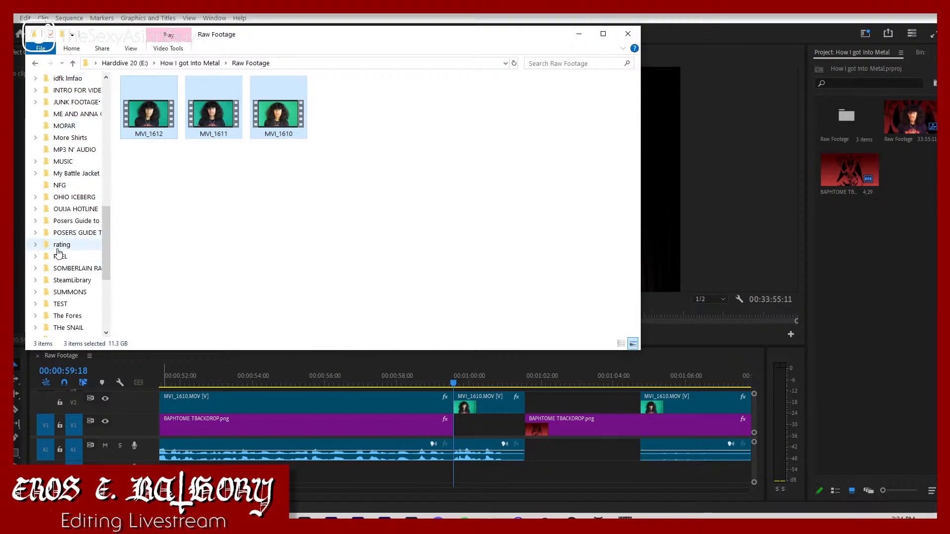
left_click(57, 246)
left_click_drag(198, 210, 895, 288)
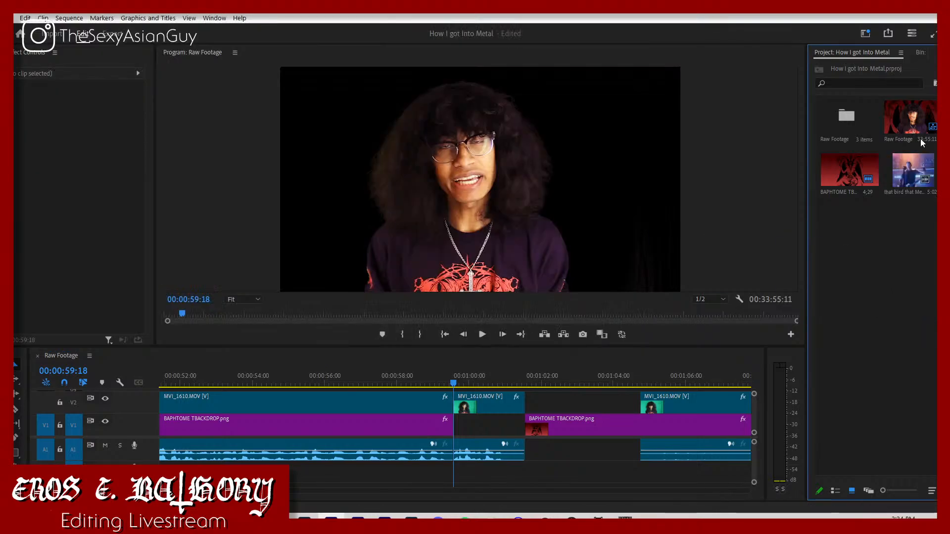
Step: Place the that bird that Metallica hates clip on V3 at about 00:00:59 and play its opening
double_click(910, 172)
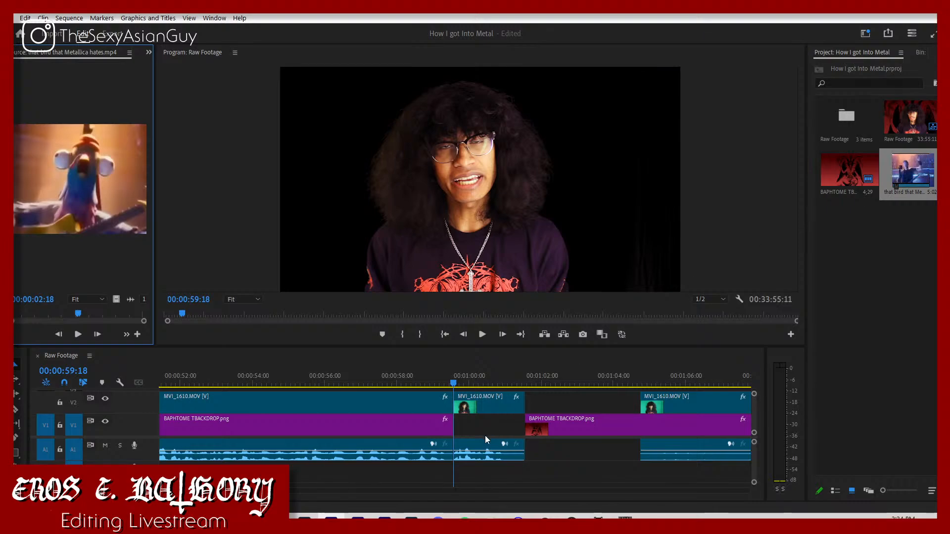
left_click(902, 168)
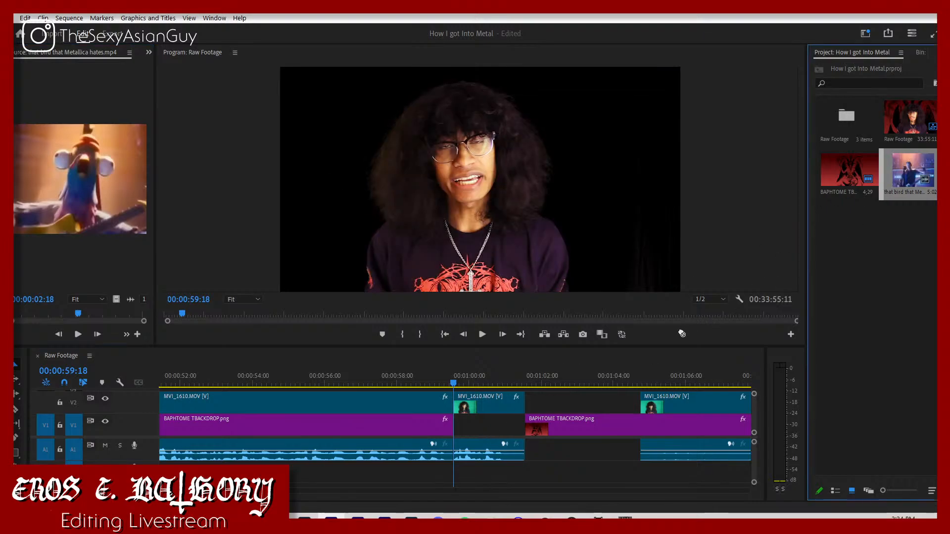
left_click_drag(682, 334, 430, 388)
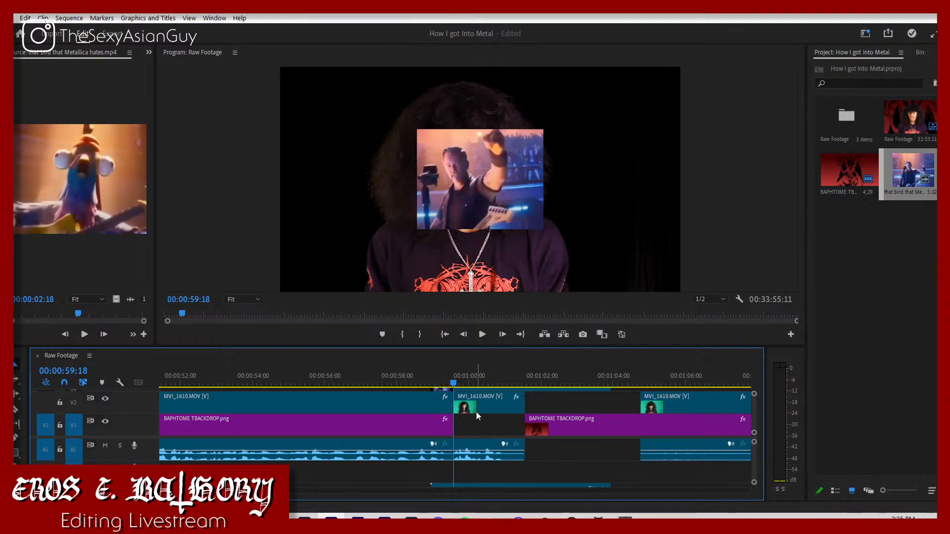
scroll(482, 450, "down", 2)
key("space")
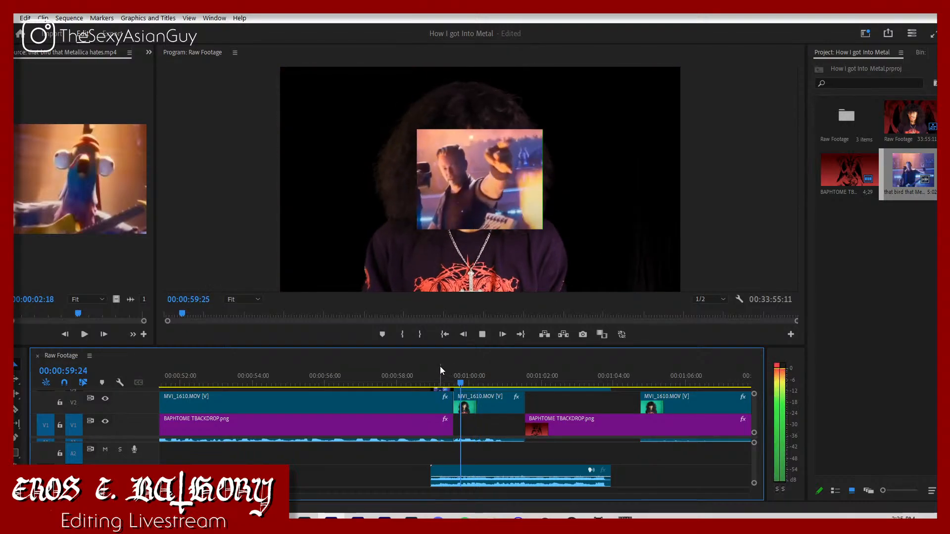
left_click(455, 382)
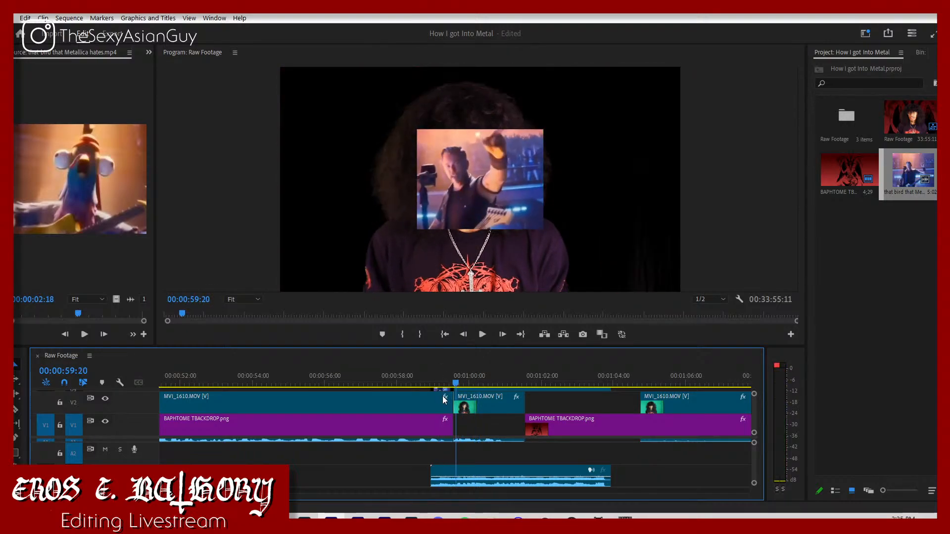
Step: Align the start of the bird clip on V3 with the 00:00:59:18 cut and play it back
scroll(442, 395, "up", 1)
left_click_drag(445, 400, 470, 403)
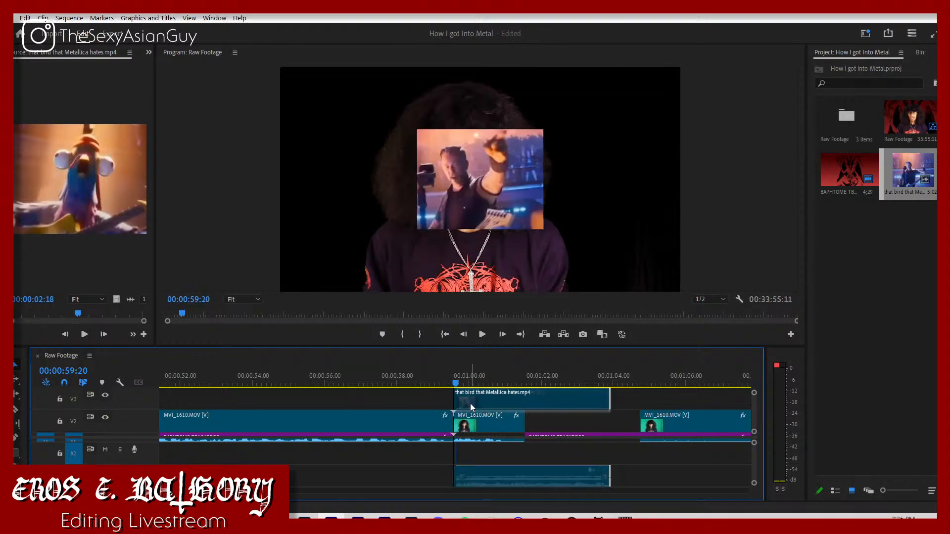
left_click(446, 376)
key("space")
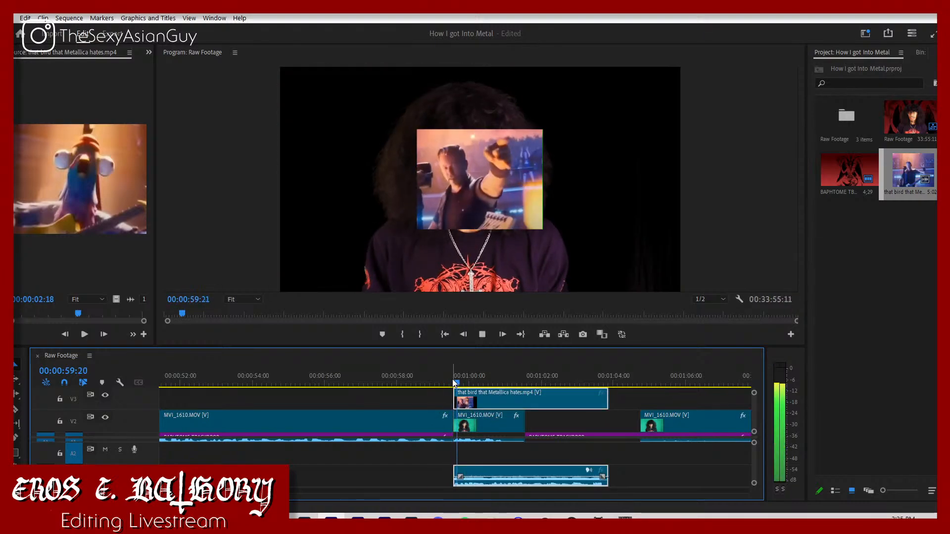
Step: Split the bird clip at 00:01:00:29 and delete the part after the cut
key("space")
left_click_drag(494, 377, 504, 389)
key("c")
left_click(504, 402)
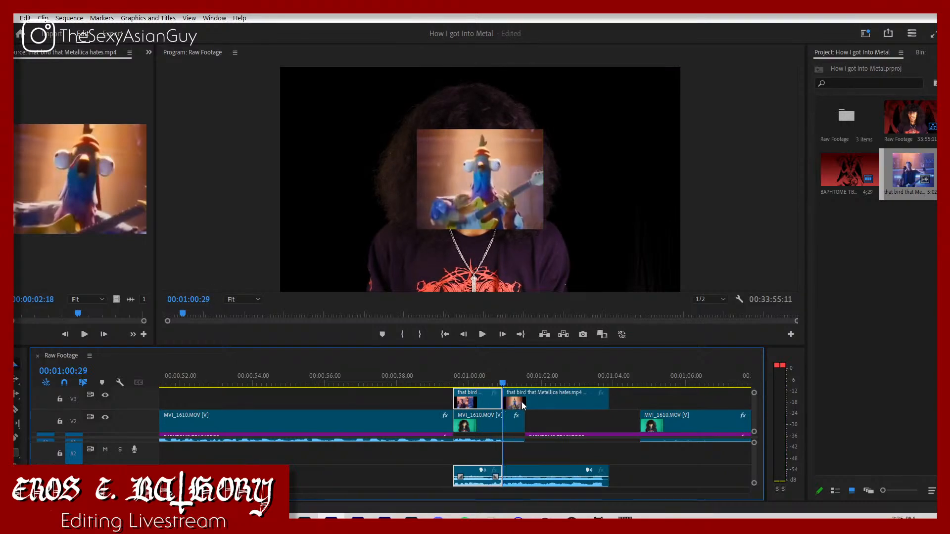
left_click(523, 405)
key("Delete")
Step: Move the trimmed bird clip's video into the V1 gap beneath MVI_1610 and its audio up to A2
scroll(530, 403, "down", 1)
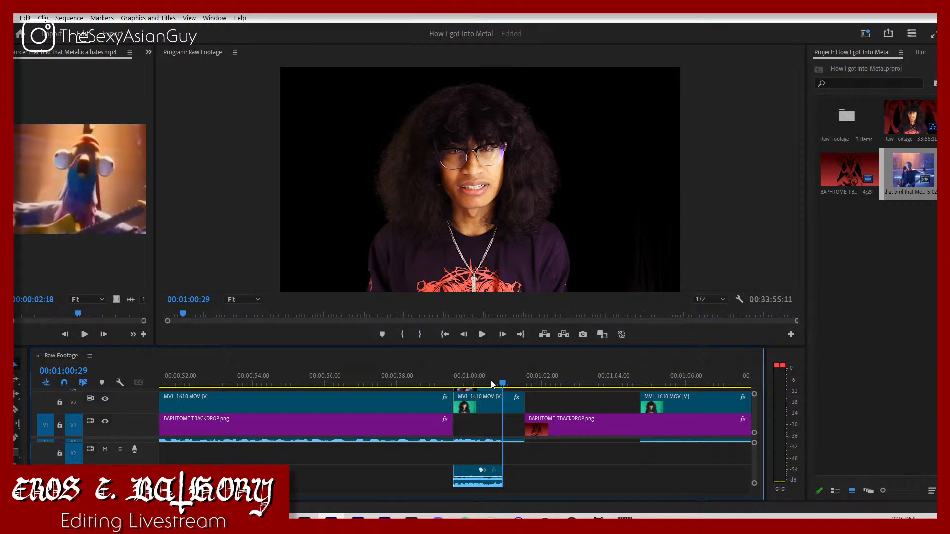
left_click_drag(470, 390, 478, 425)
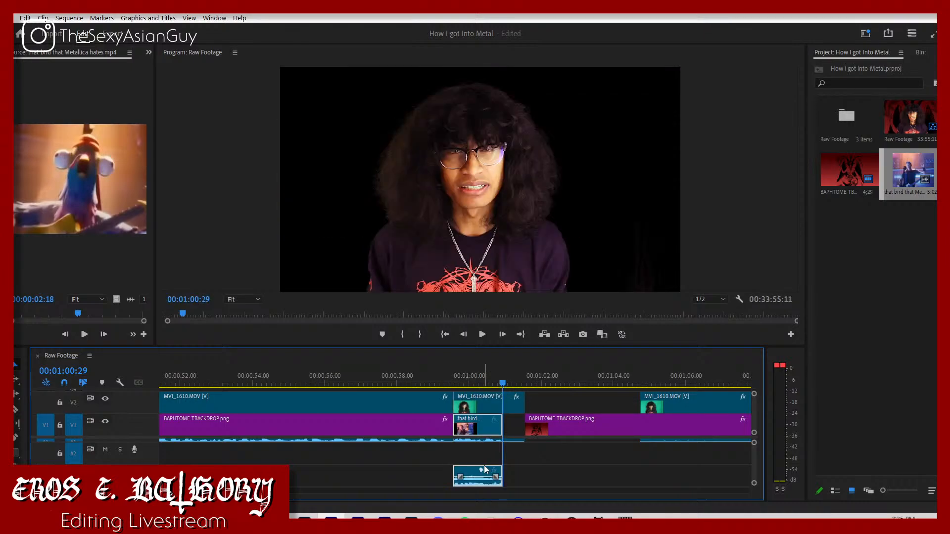
left_click_drag(463, 480, 474, 453)
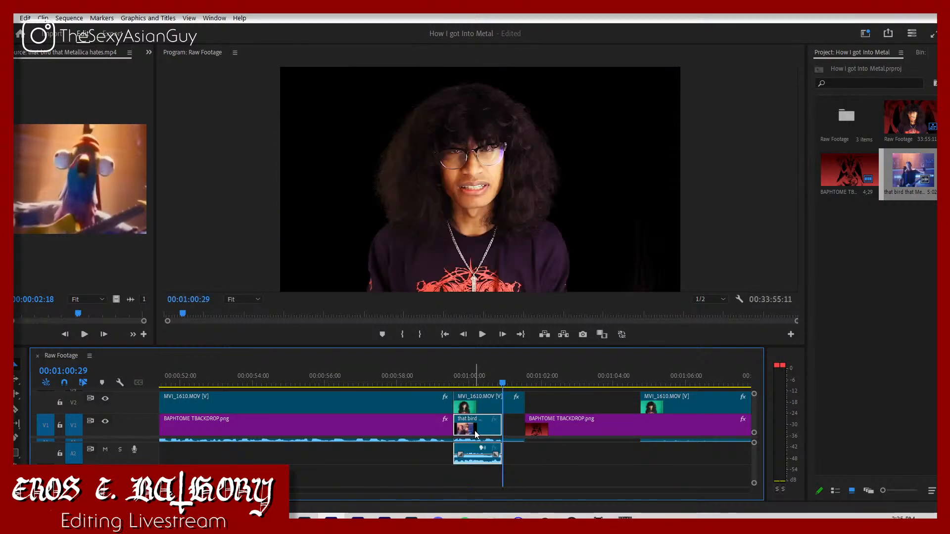
Step: Open the Effect Controls for the bird clip and set its audio volume level to -20 dB
left_click(148, 52)
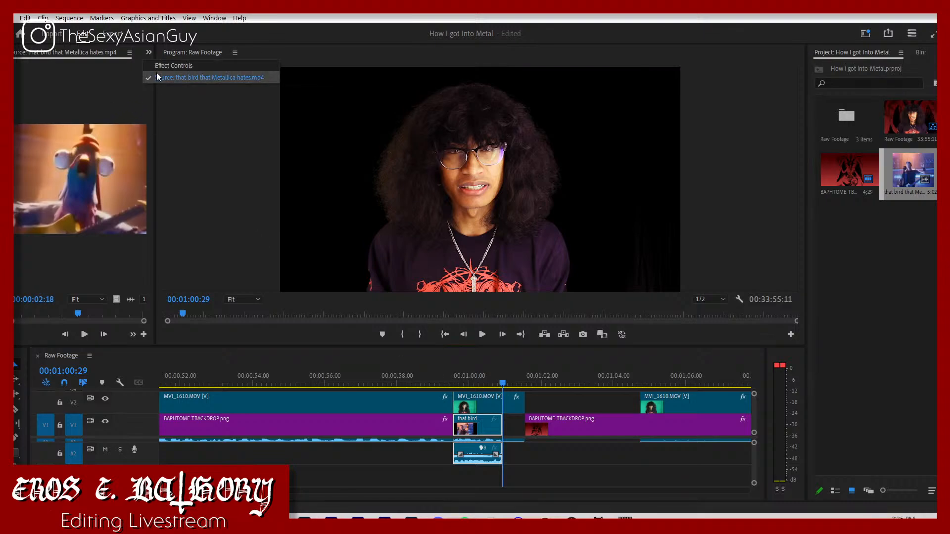
left_click(128, 53)
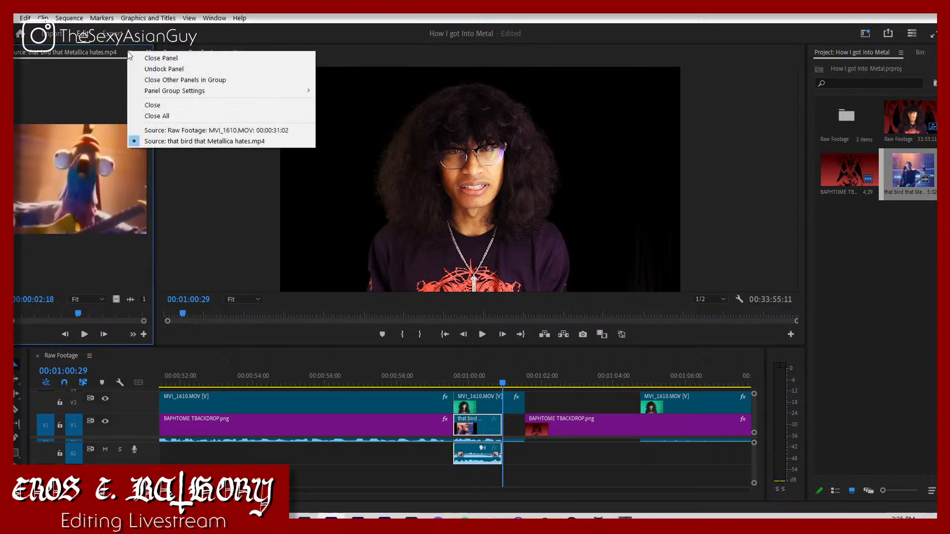
left_click(133, 58)
left_click(547, 466)
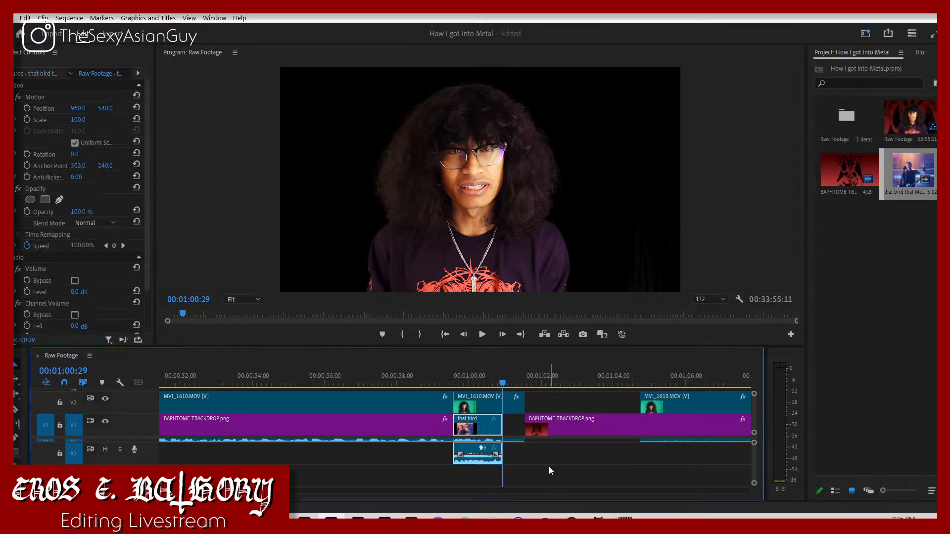
left_click(469, 451)
left_click(84, 293)
type("-2")
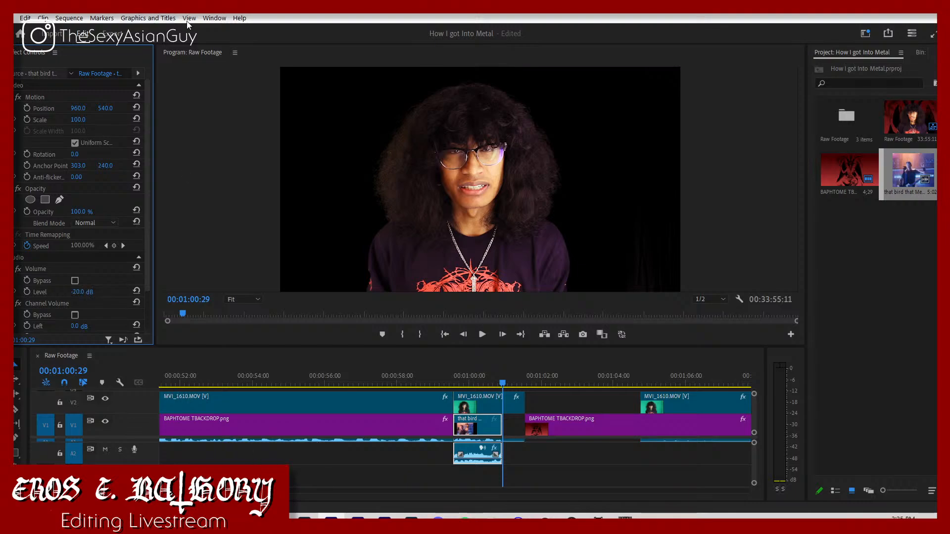
type("j")
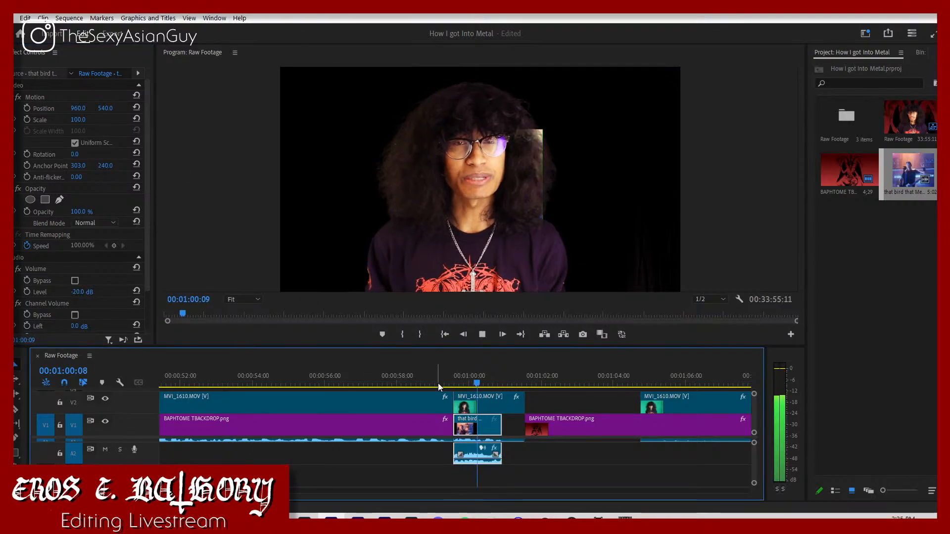
Step: Play back to 00:01:00:07 and set the bird clip's video scale to 276
key("space")
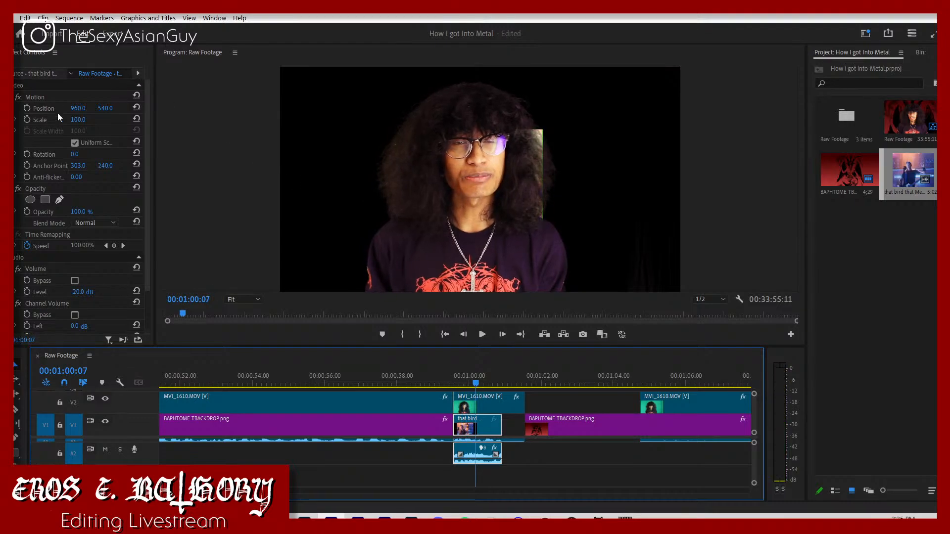
left_click_drag(77, 119, 164, 119)
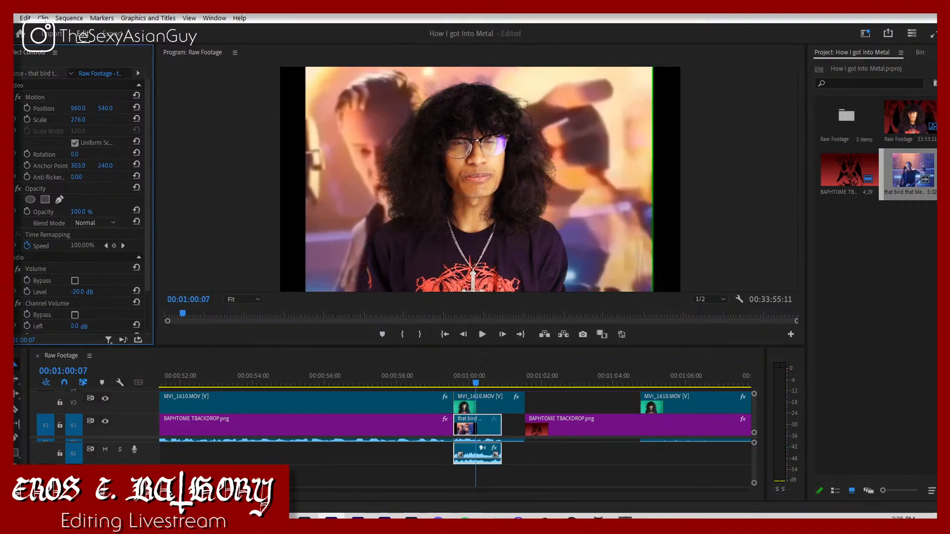
Step: Scale the MVI_1610 clip above the bird clip to 60, position it at 1452, 759, and play the section
left_click(476, 411)
left_click_drag(85, 119, 327, 108)
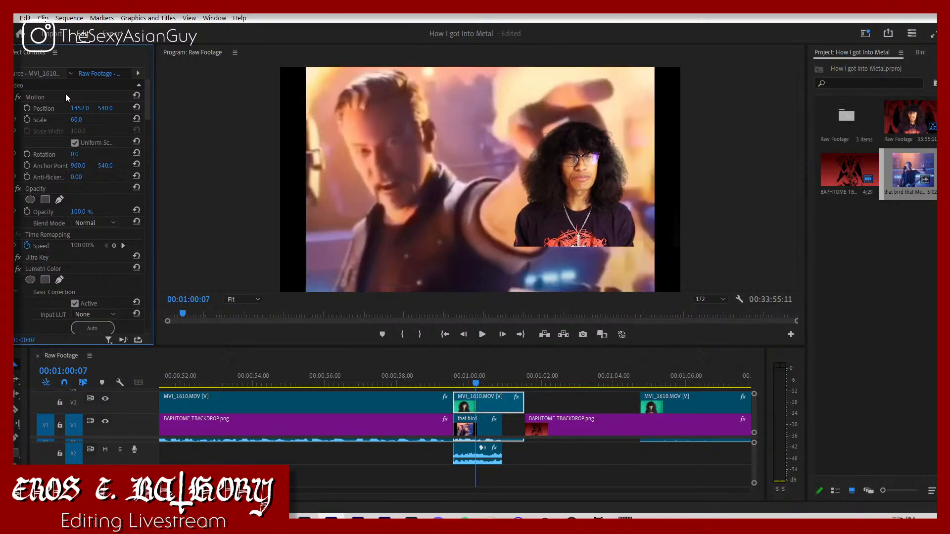
left_click_drag(105, 109, 233, 293)
left_click(451, 376)
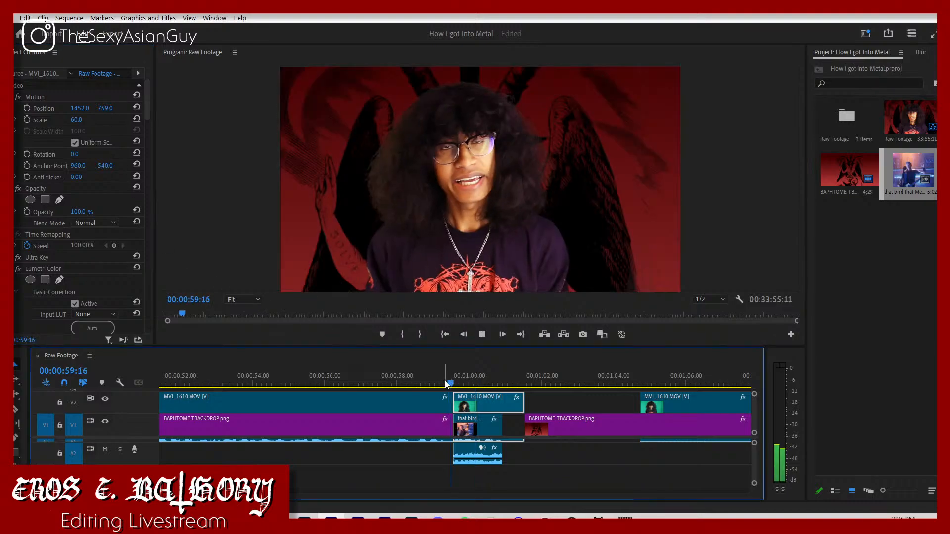
key("space")
key("space")
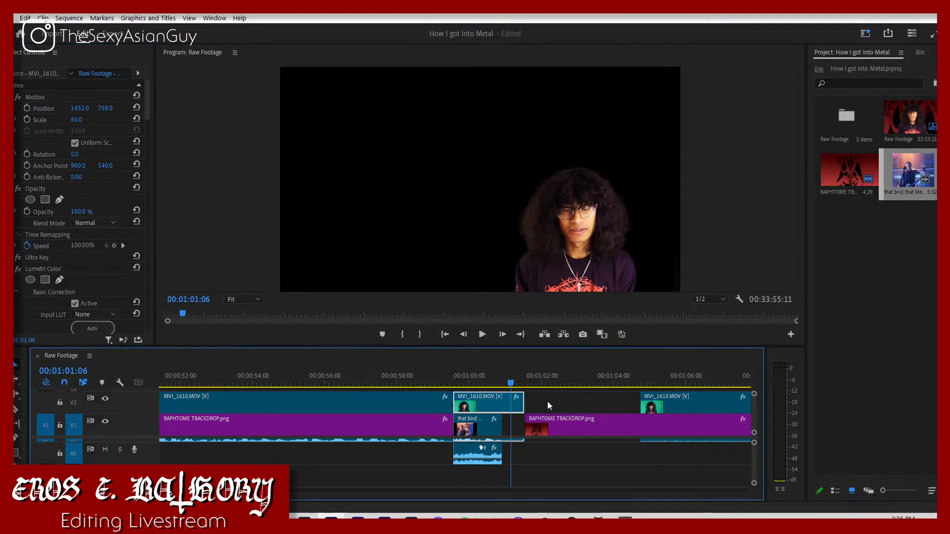
Step: Trim the following backdrop's start to the next MVI_1610 clip and move both together to the playhead at 00:01:01:06
left_click(615, 421)
left_click_drag(525, 430, 637, 434)
scroll(639, 461, "up", 1)
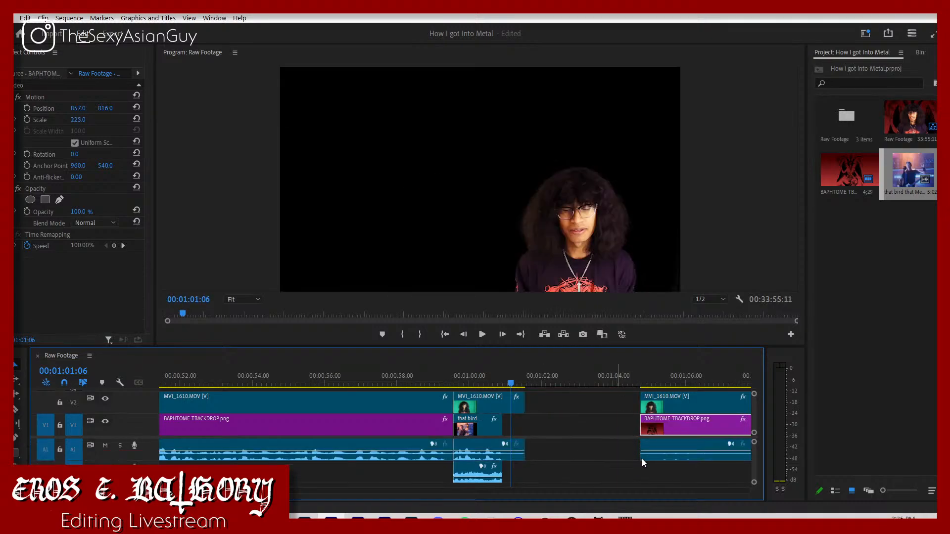
left_click(662, 444)
left_click(675, 425, "shift")
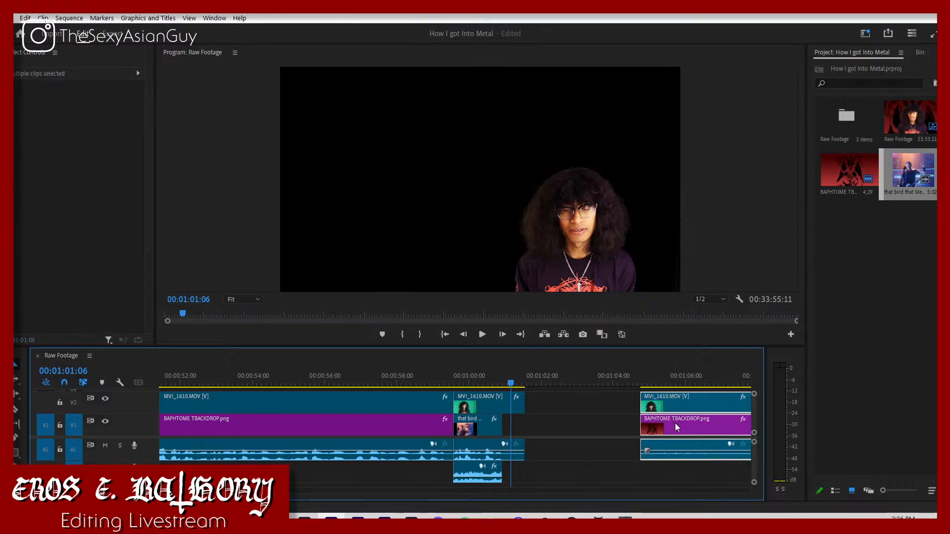
left_click_drag(677, 427, 553, 436)
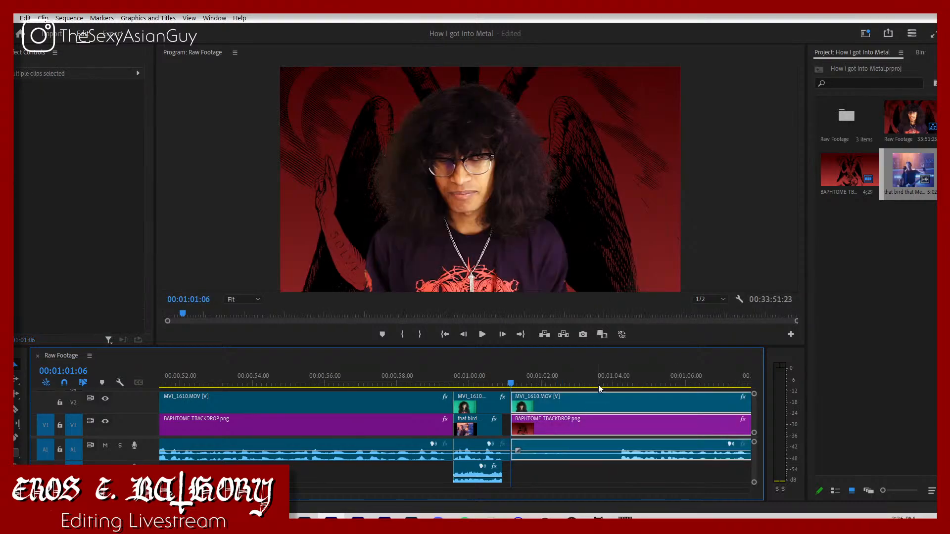
Step: Split MVI_1610 and the backdrop at 00:01:04:07 and delete the part before the cut
left_click_drag(598, 385, 620, 395)
key("c")
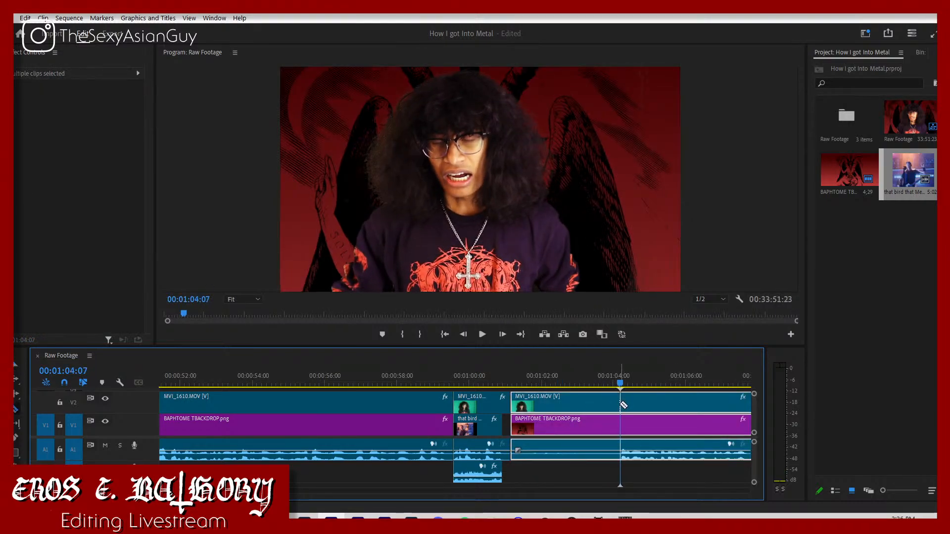
left_click(622, 404)
left_click(621, 425)
key("v")
left_click_drag(593, 480, 567, 405)
key("Delete")
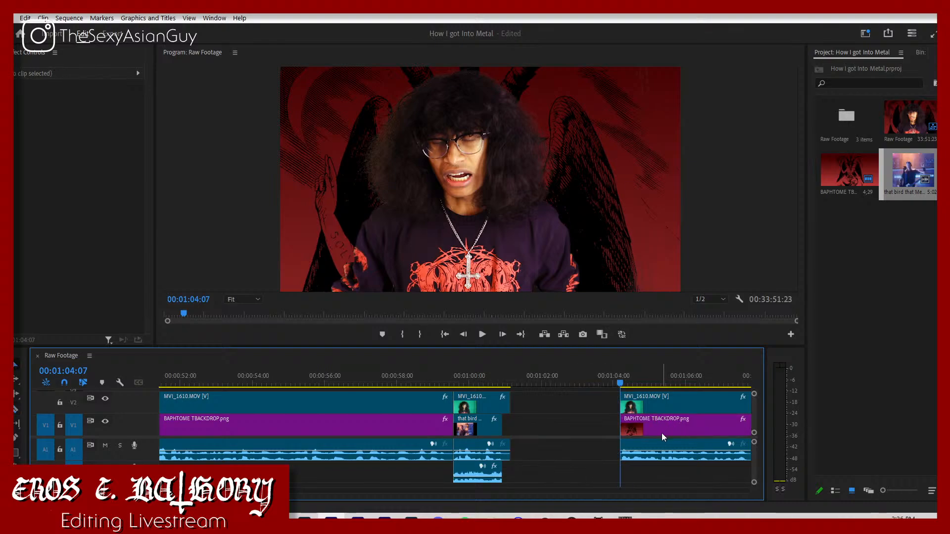
Step: Trim the start of the remaining MVI_1610 clip by one frame to 00:01:04:08
key("Right")
key("Right")
key("Left")
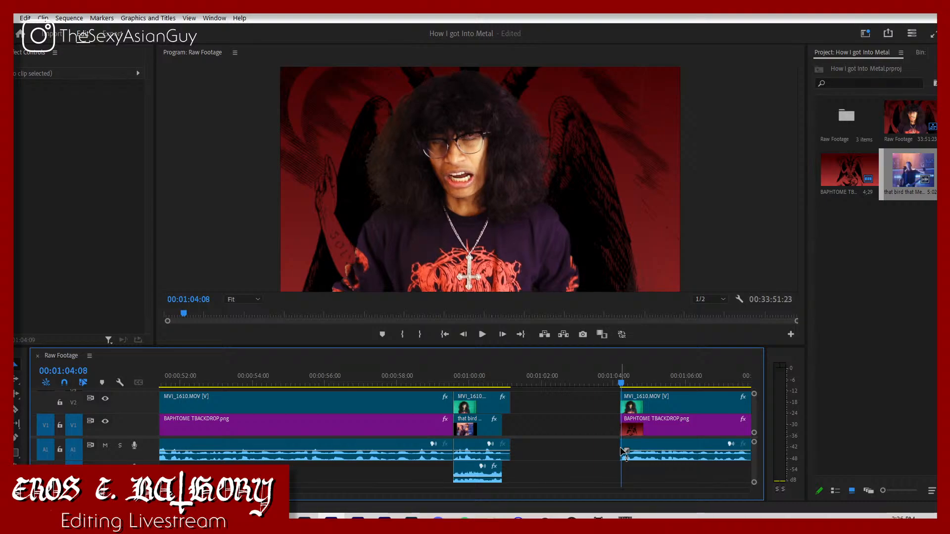
left_click_drag(617, 445, 539, 433)
left_click(637, 429)
key("ctrl+z")
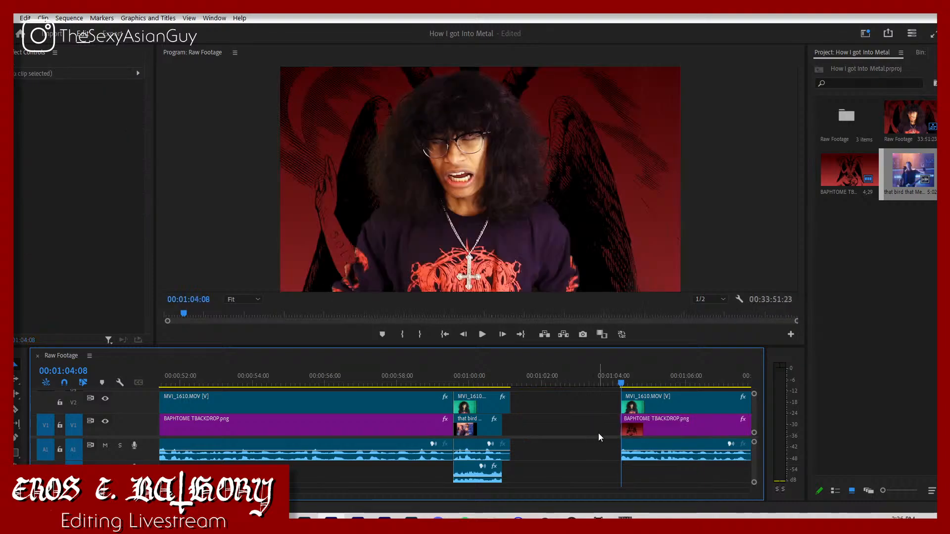
Step: Move MVI_1610 and its backdrop back against the end of the bird clip, with the audio on A2, and play the join
left_click(690, 418)
left_click(688, 405, "shift")
left_click_drag(687, 406, 569, 408)
left_click_drag(575, 410, 581, 414)
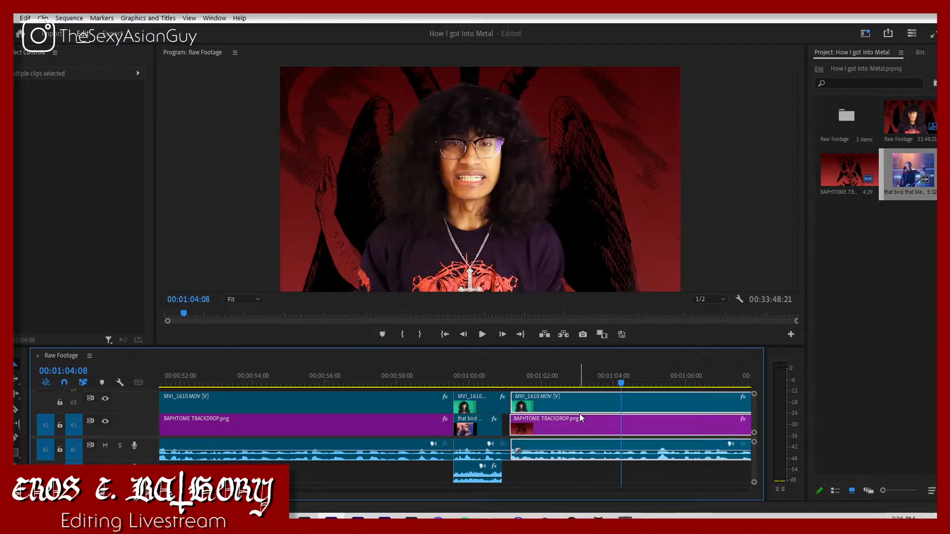
left_click_drag(552, 443, 544, 461)
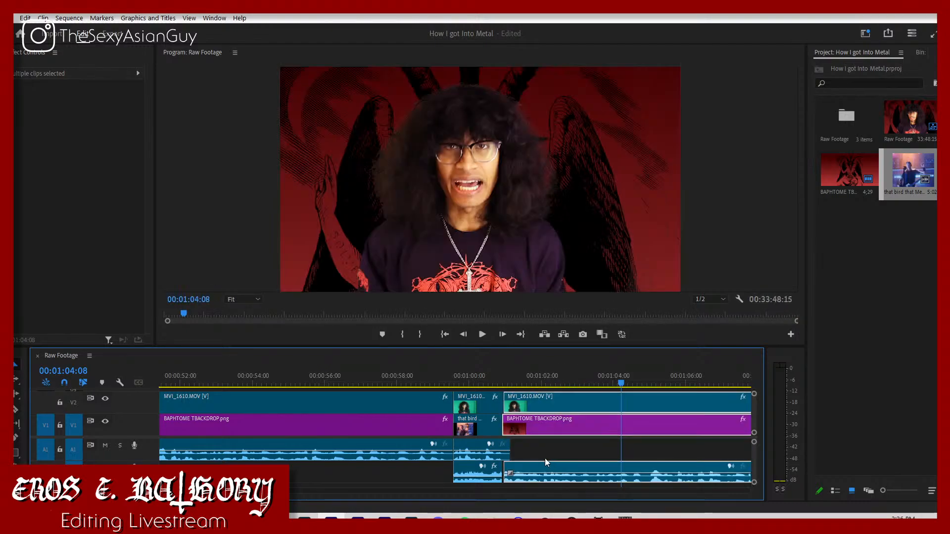
left_click(496, 378)
key("space")
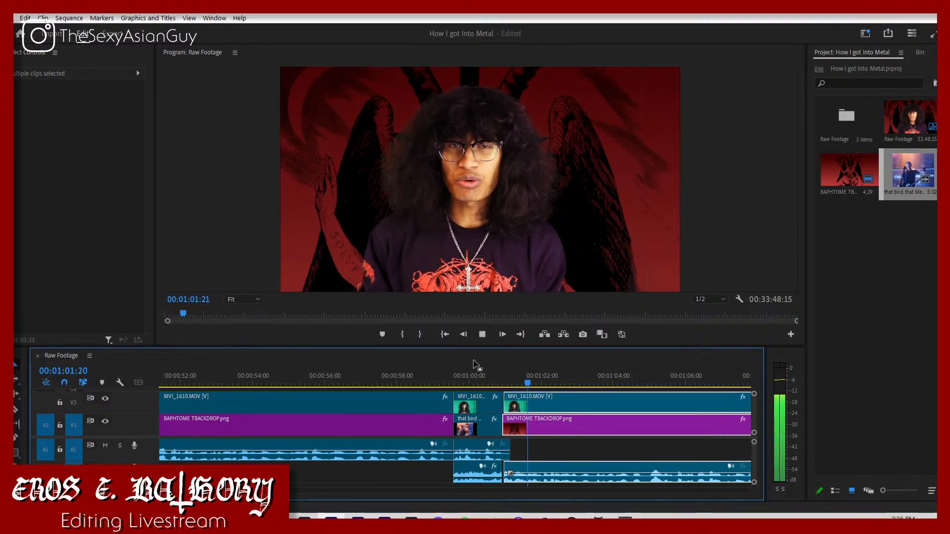
key("space")
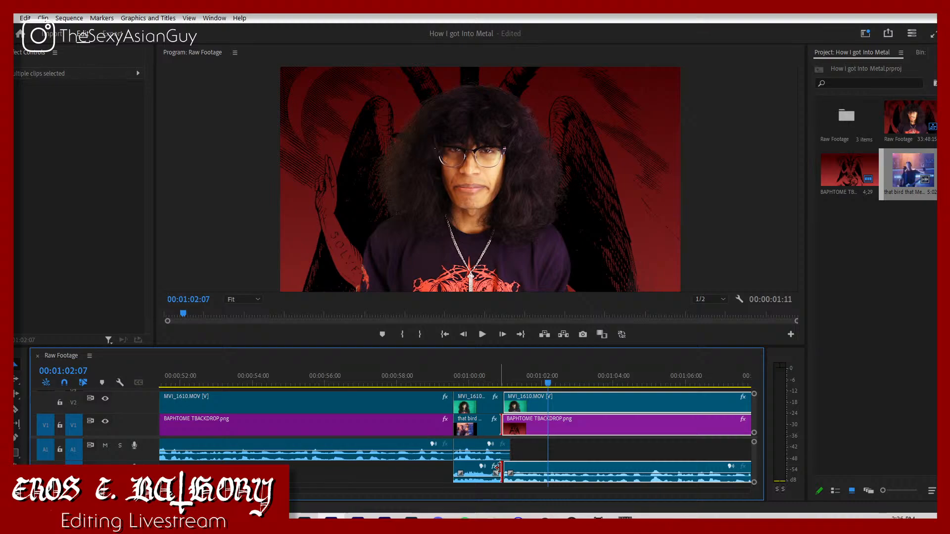
Step: Roll the V1 edit between the bird clip and the backdrop to line up with the MVI_1610 cut above
left_click(498, 467)
left_click(527, 445)
left_click(453, 380)
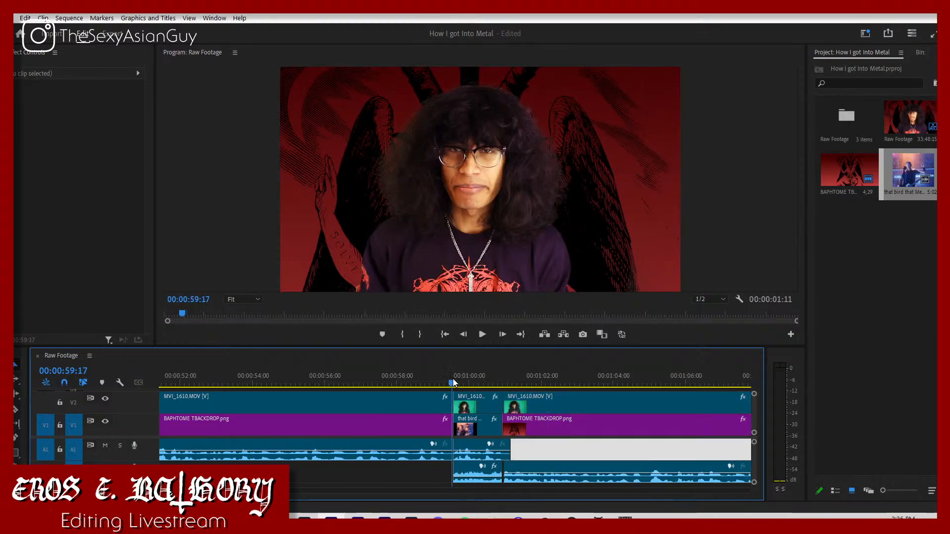
key("space")
left_click_drag(505, 429, 508, 430)
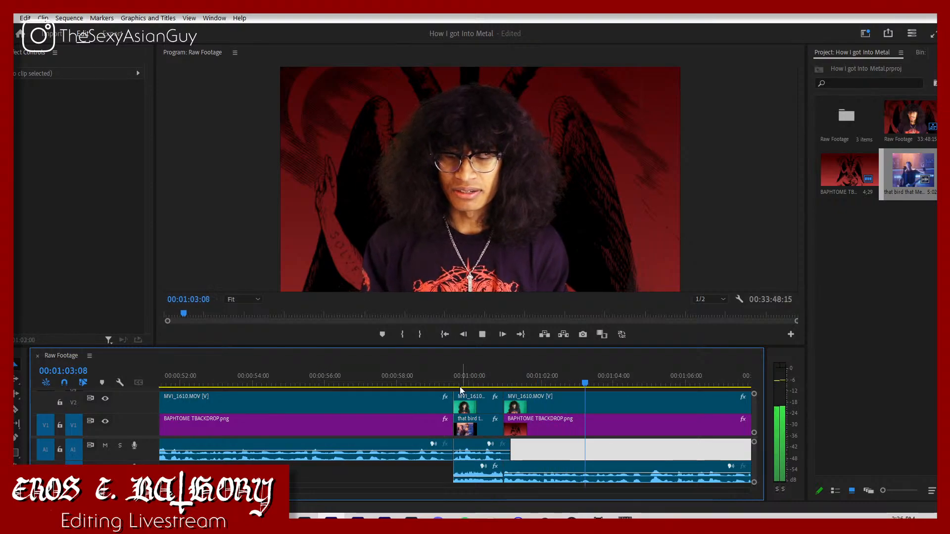
Step: Replay the bird gag and the footage that follows to check the timing of the joins
left_click(442, 381)
key("space")
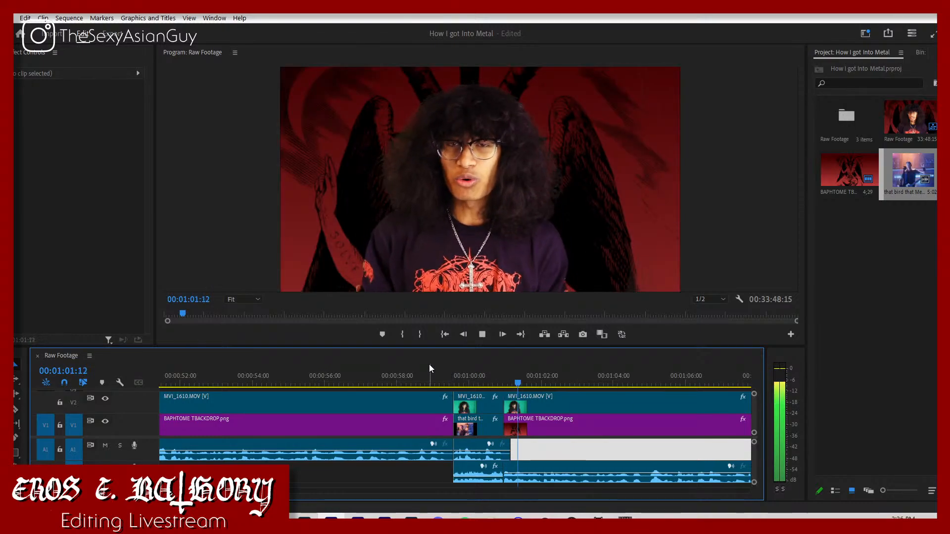
left_click(429, 364)
key("space")
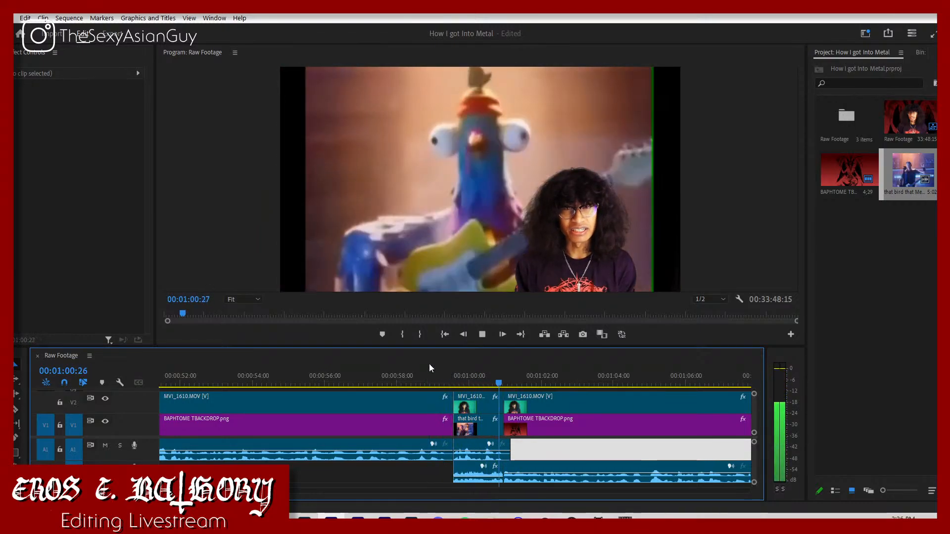
key("space")
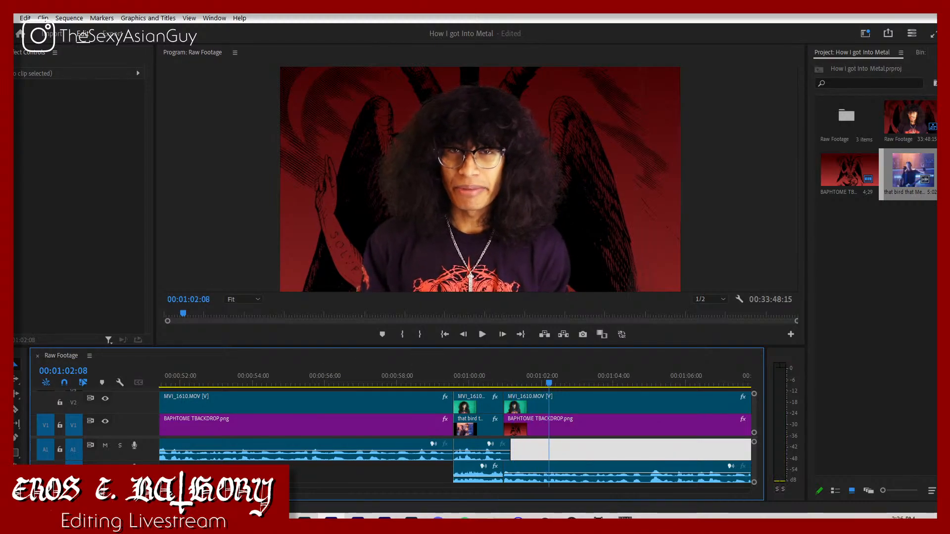
key("minus")
key("minus")
key("minus")
key("space")
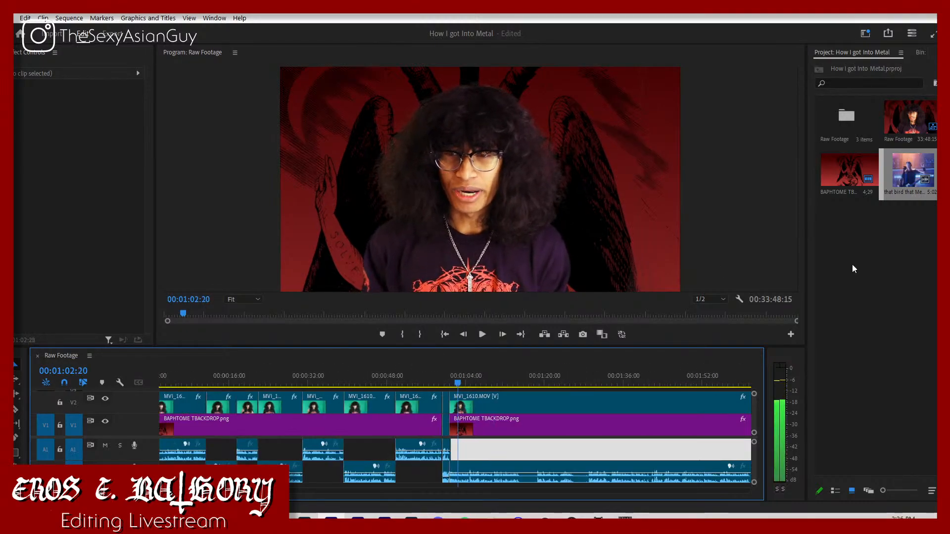
left_click(852, 264)
key("space")
key("space")
Step: Switch to File Explorer and import the VHS ASSETS and VHS Textures folders from VFX ASSETS into the Premiere Pro project
left_click(224, 521)
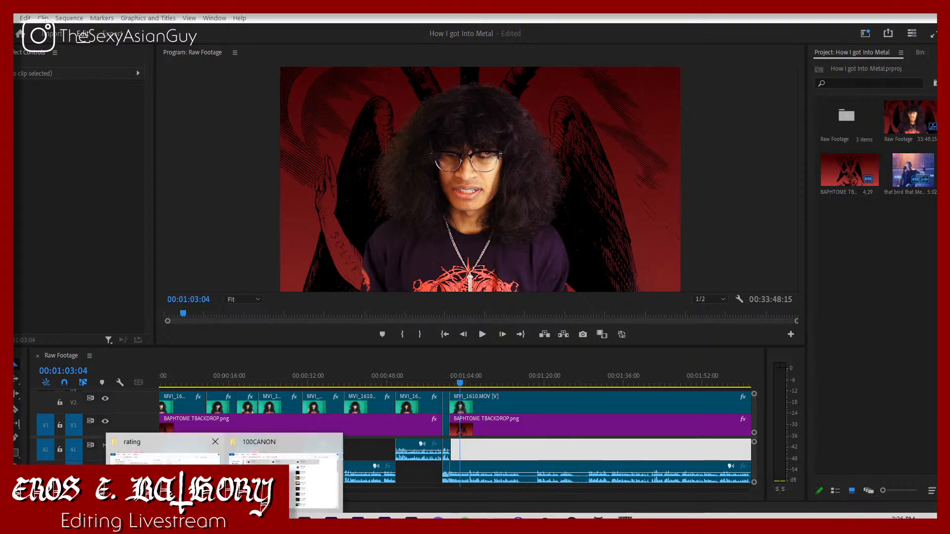
left_click(164, 467)
scroll(67, 265, "down", 2)
scroll(67, 265, "down", 2)
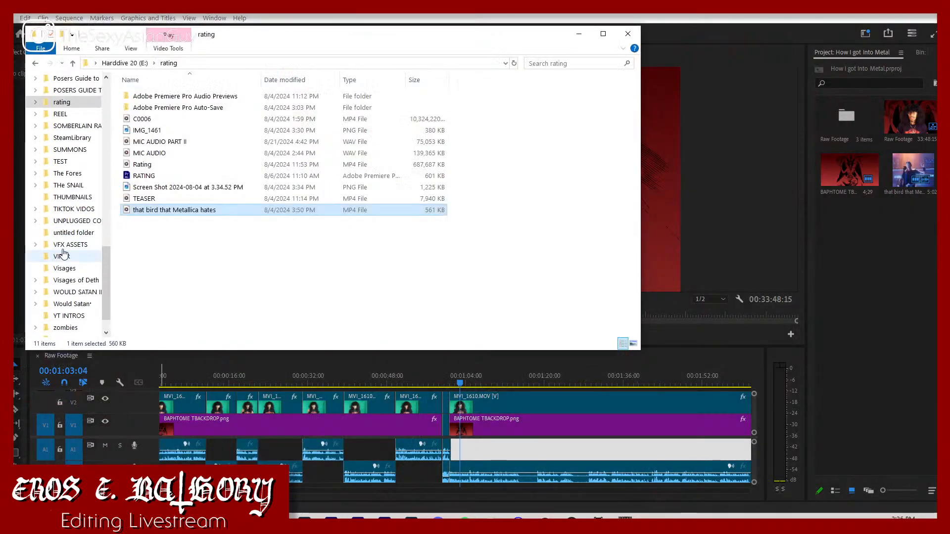
left_click(72, 246)
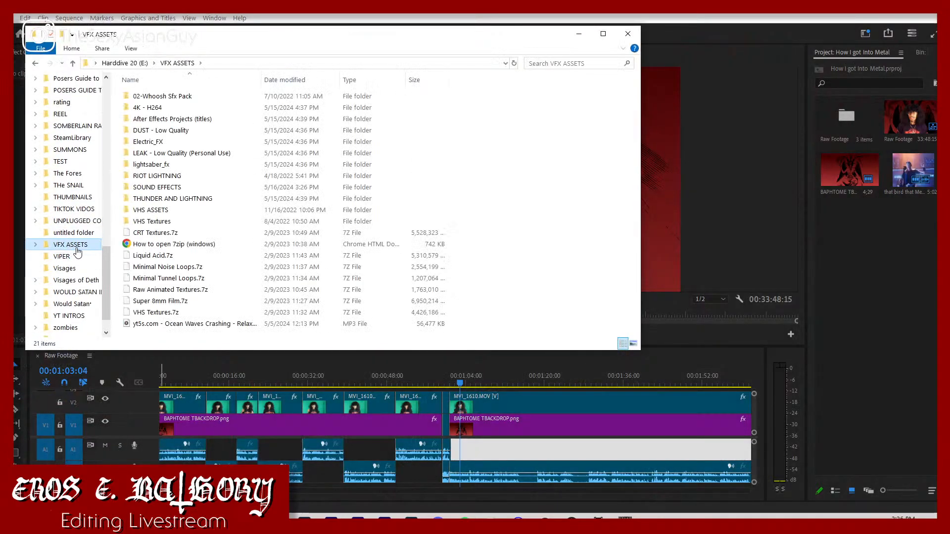
left_click(175, 223)
left_click(169, 212, "ctrl")
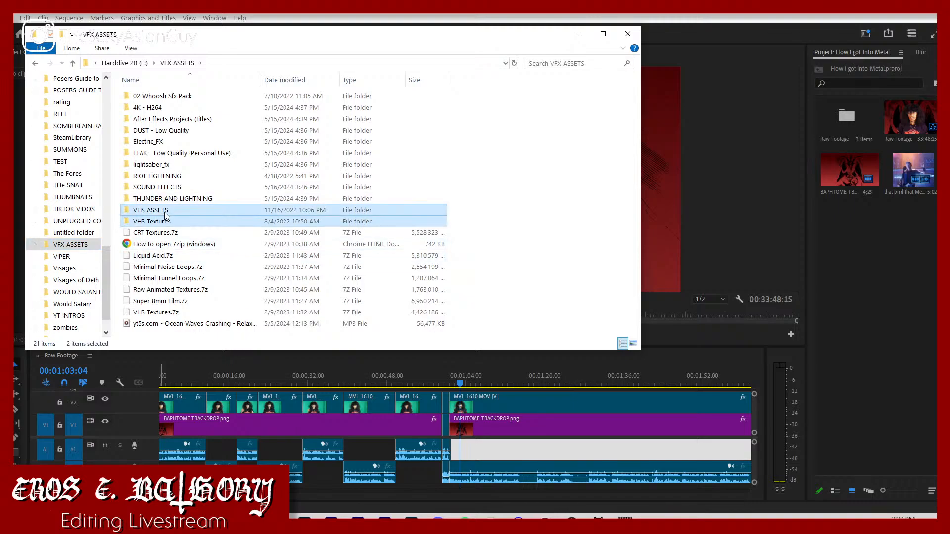
left_click_drag(159, 213, 861, 289)
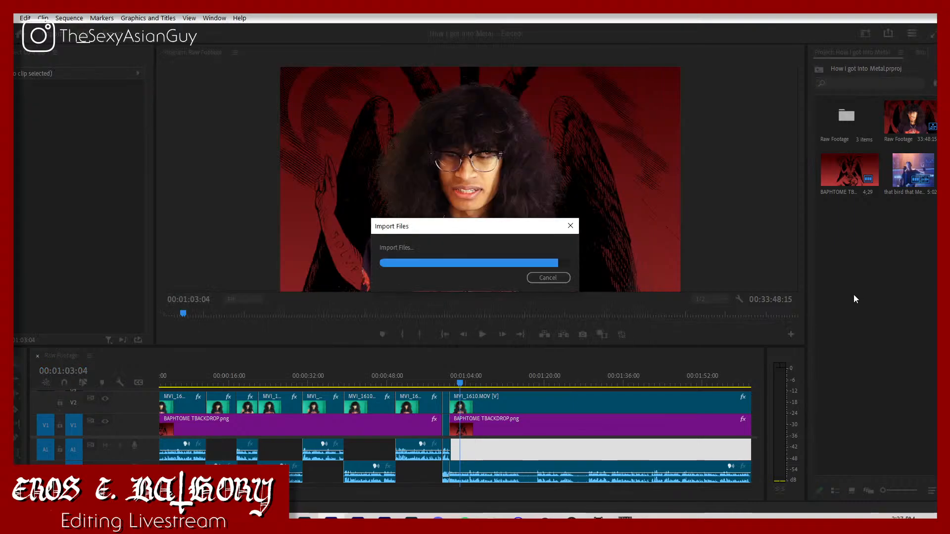
left_click(583, 319)
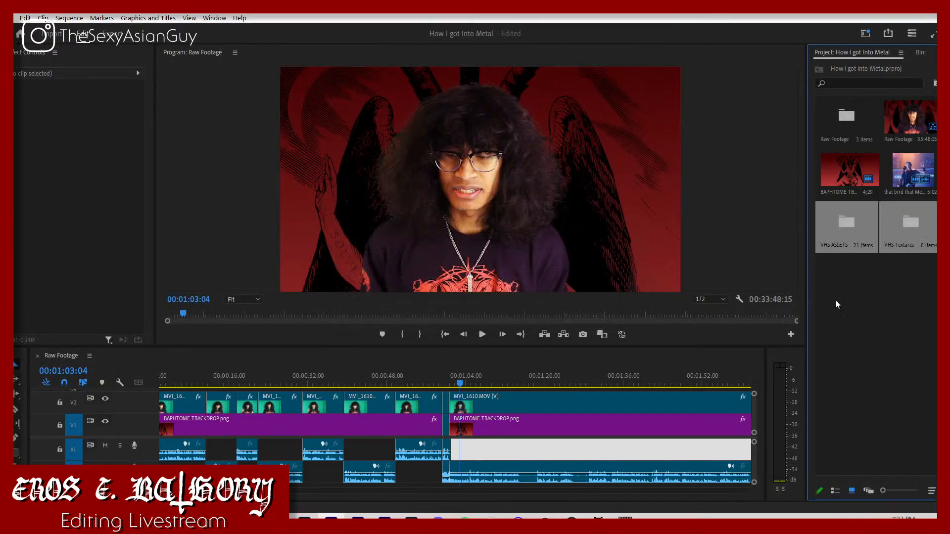
Step: Place Clean 4x3 Overlay_2.png from the VHS Textures 4x3 Overlays bin on V3 and stretch it over the whole sequence
double_click(923, 222)
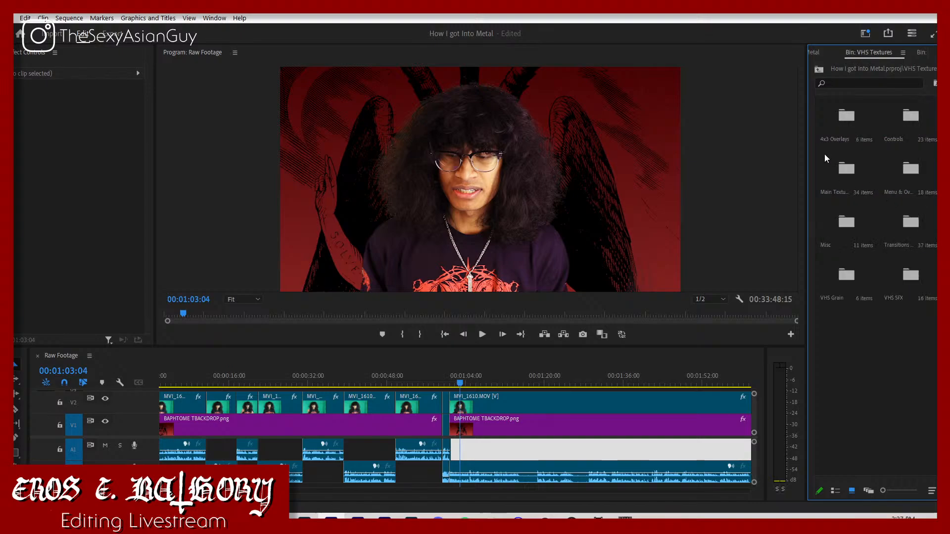
double_click(827, 121)
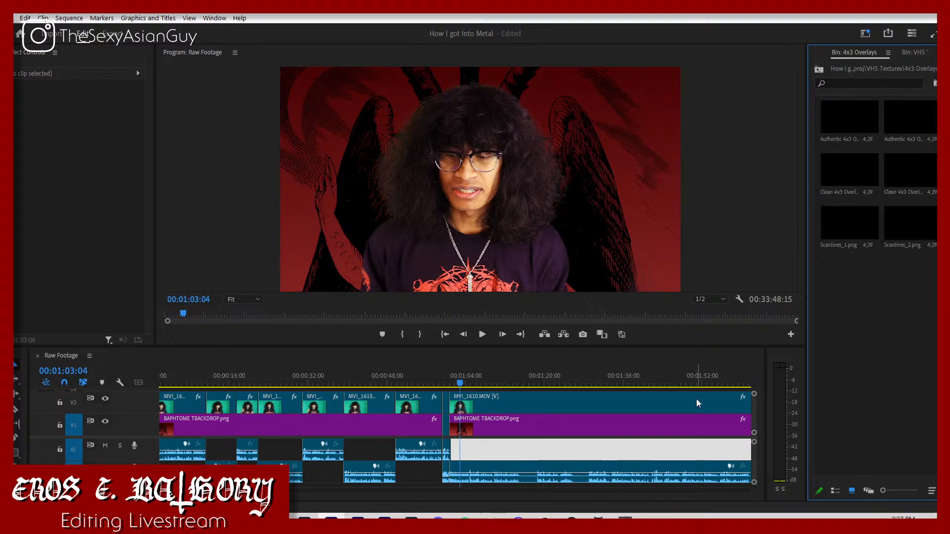
scroll(676, 416, "up", 1)
left_click(844, 170)
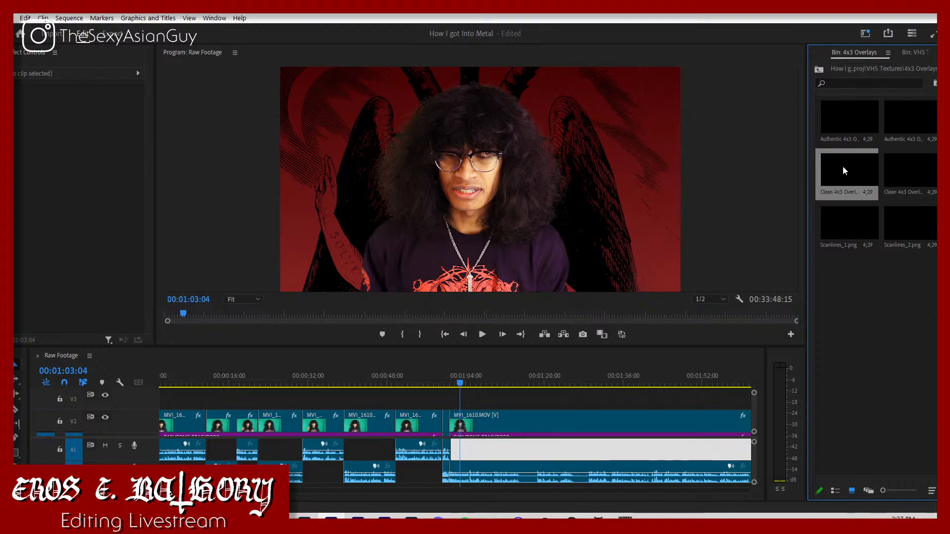
left_click_drag(915, 175, 425, 398)
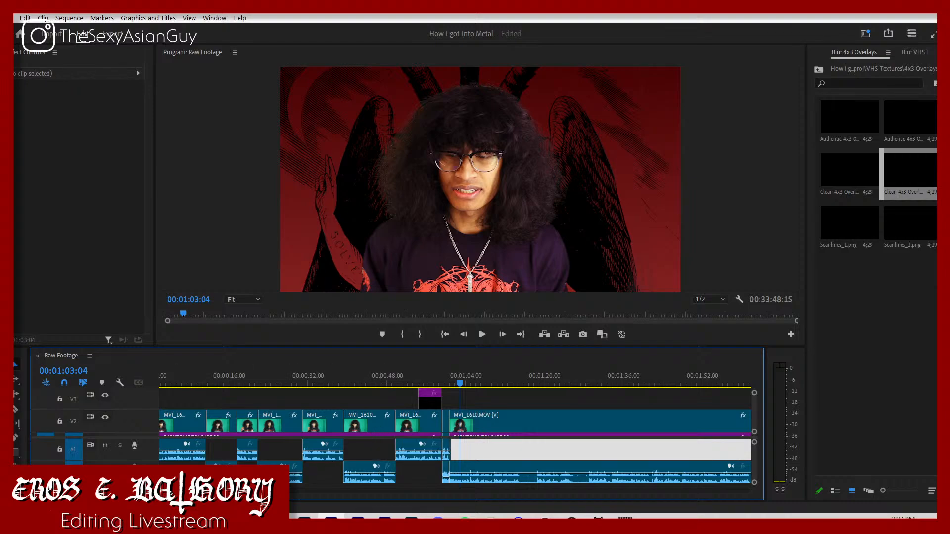
left_click_drag(80, 490, 453, 460)
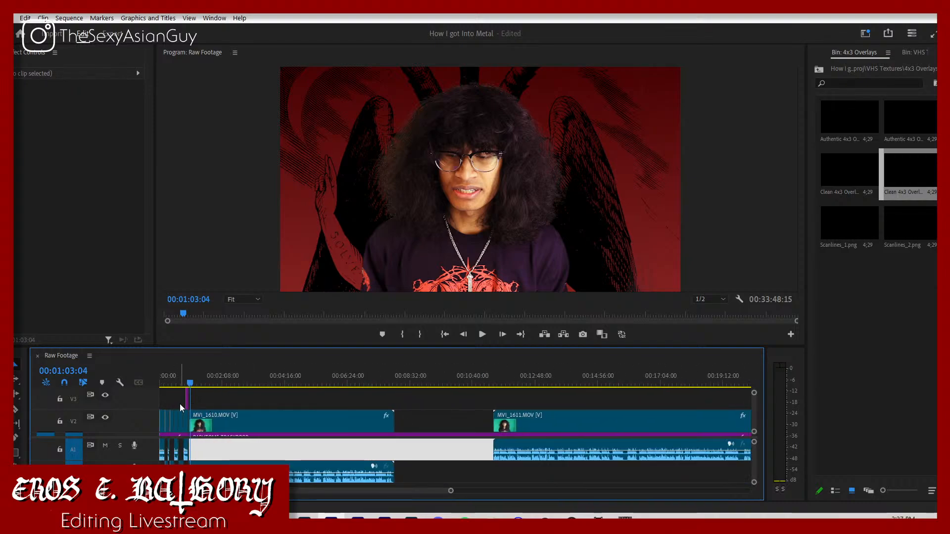
left_click_drag(185, 403, 807, 398)
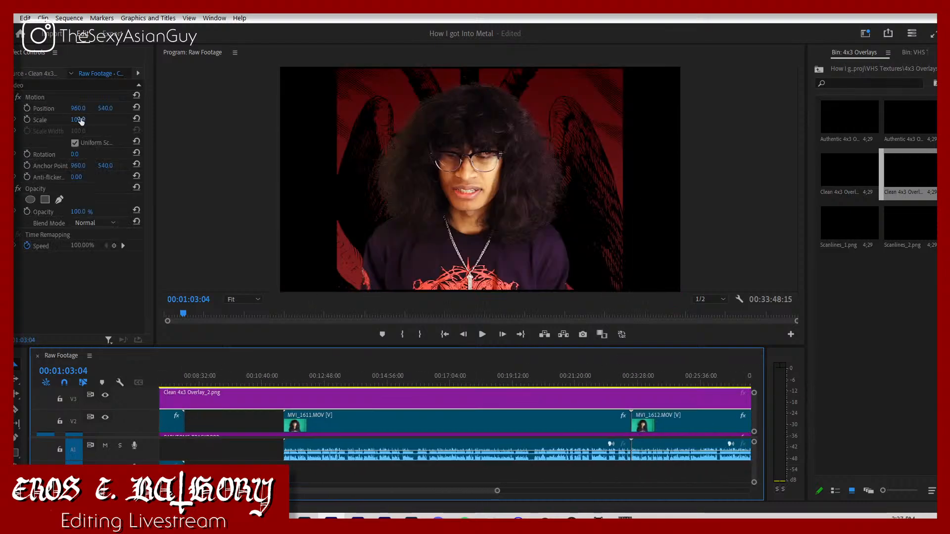
Step: Set the 4x3 overlay's scale to 117 and play the footage to check the framing
left_click(80, 120)
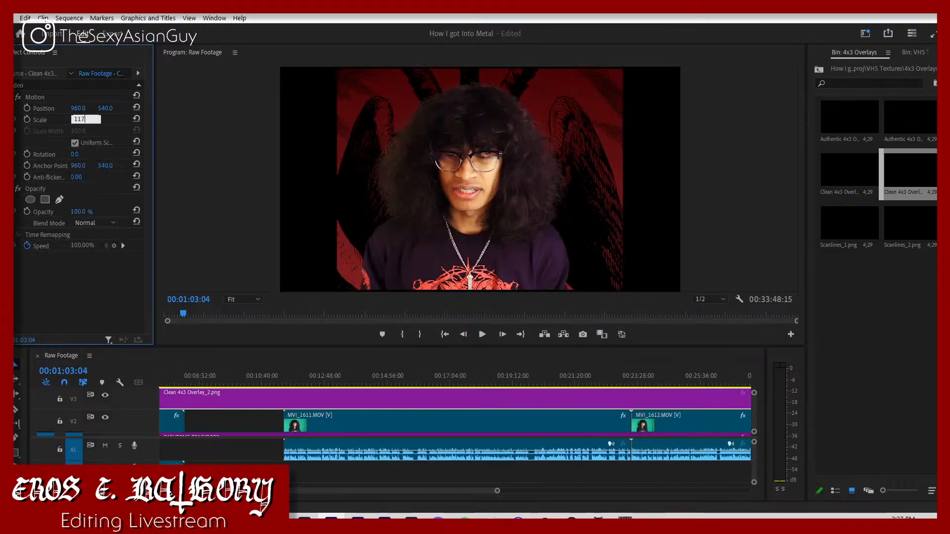
key("Return")
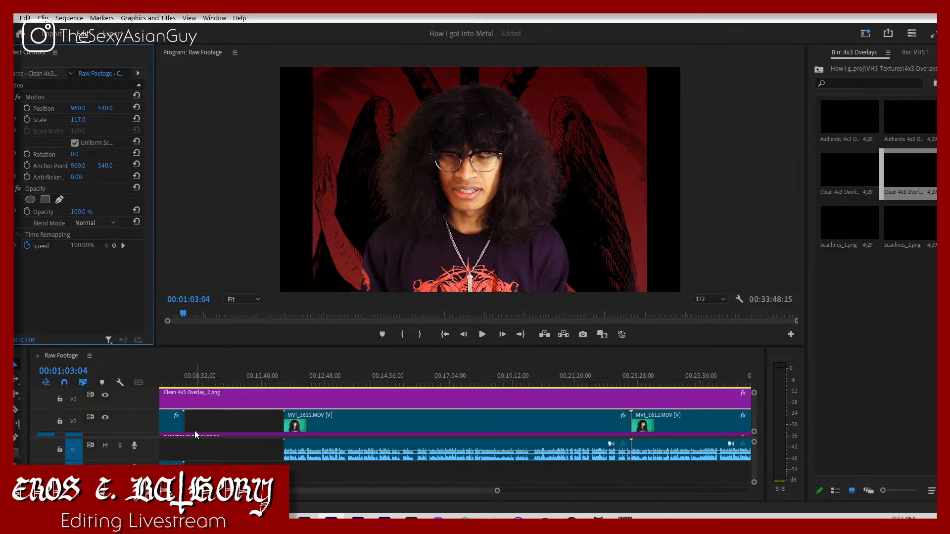
key("space")
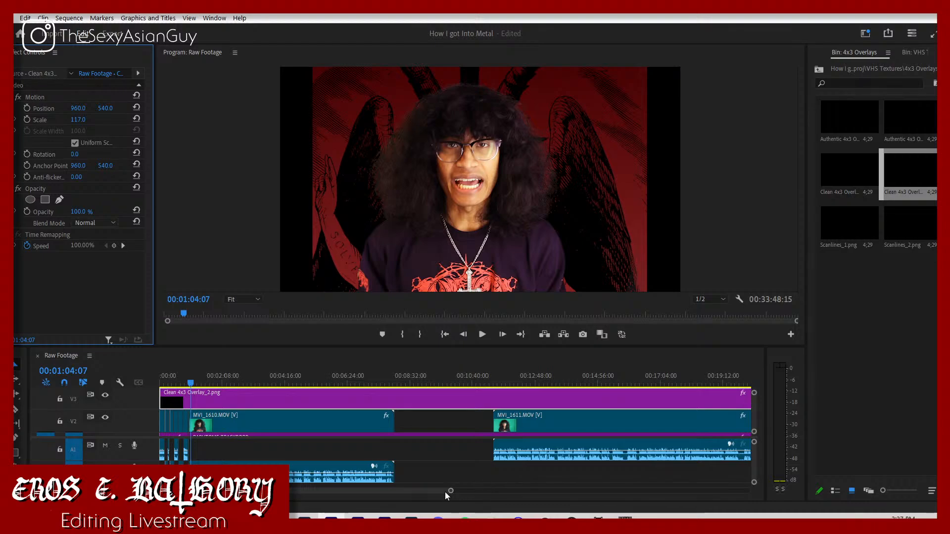
Step: Try shifting the backdrop under MVI_1610 after the bird clip to a horizontal position of 898, and play the result
left_click_drag(450, 492, 310, 492)
scroll(333, 421, "down", 2)
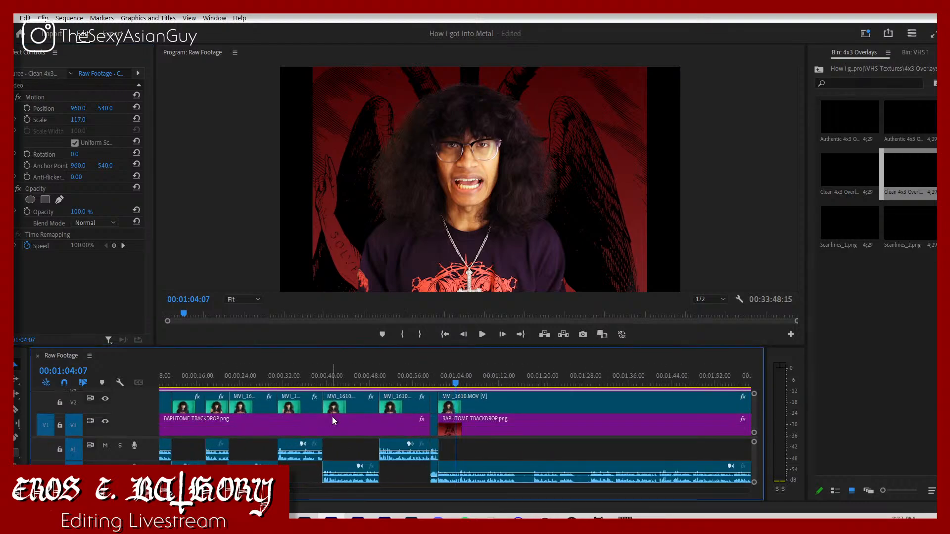
left_click(470, 429)
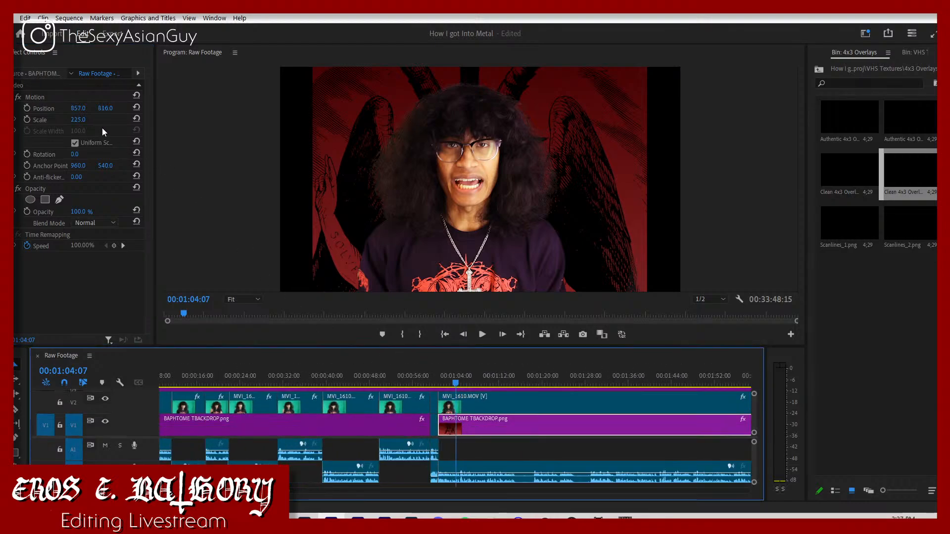
left_click_drag(78, 108, 98, 108)
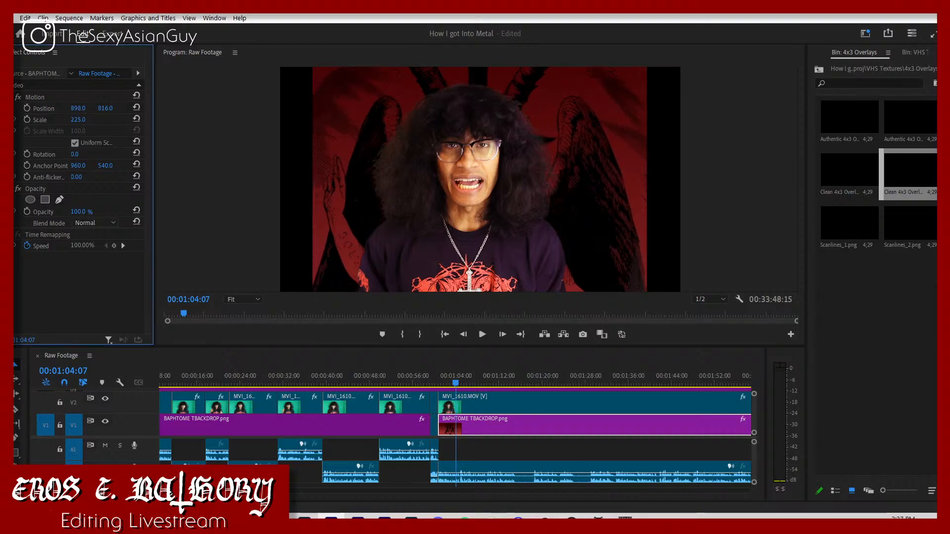
key("space")
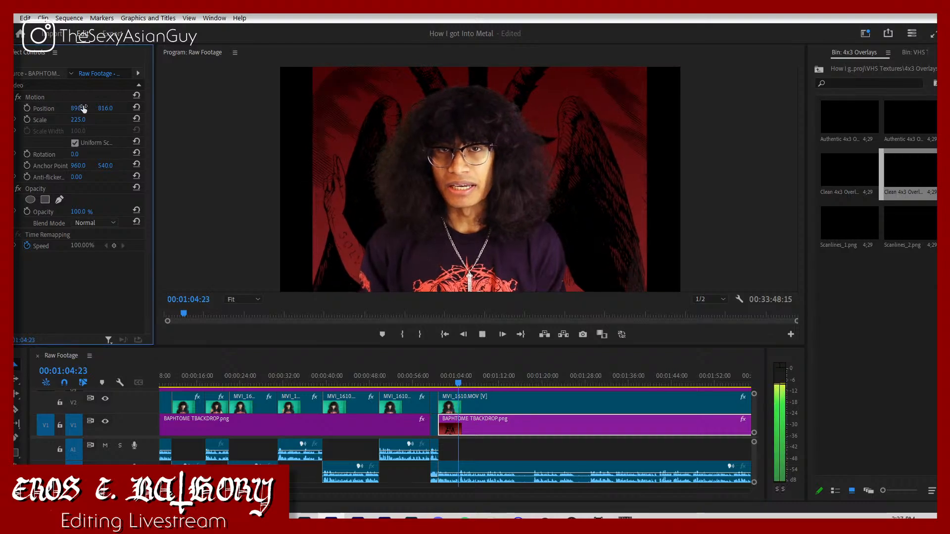
key("space")
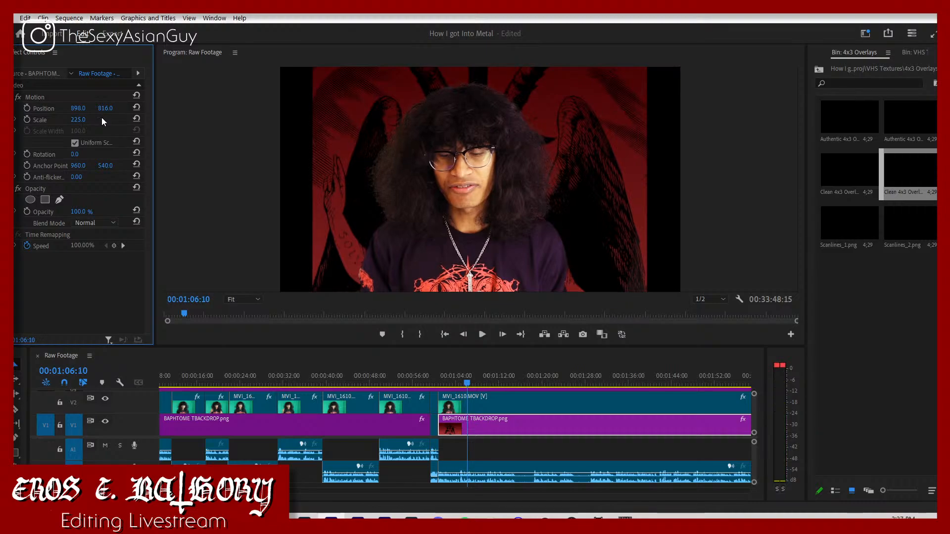
Step: Play the earlier footage from about 00:00:37 to check the backdrop's framing inside the 4x3 overlay
left_click_drag(467, 382, 311, 378)
key("space")
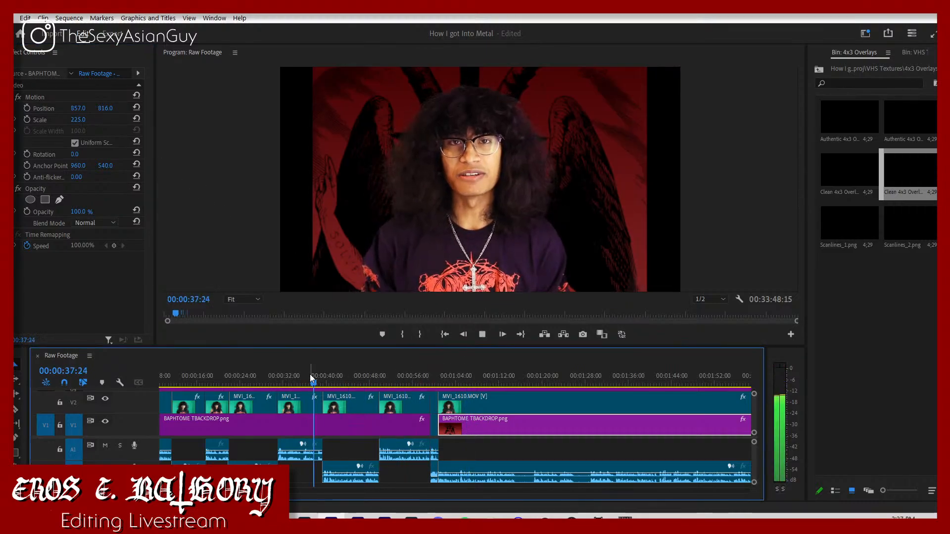
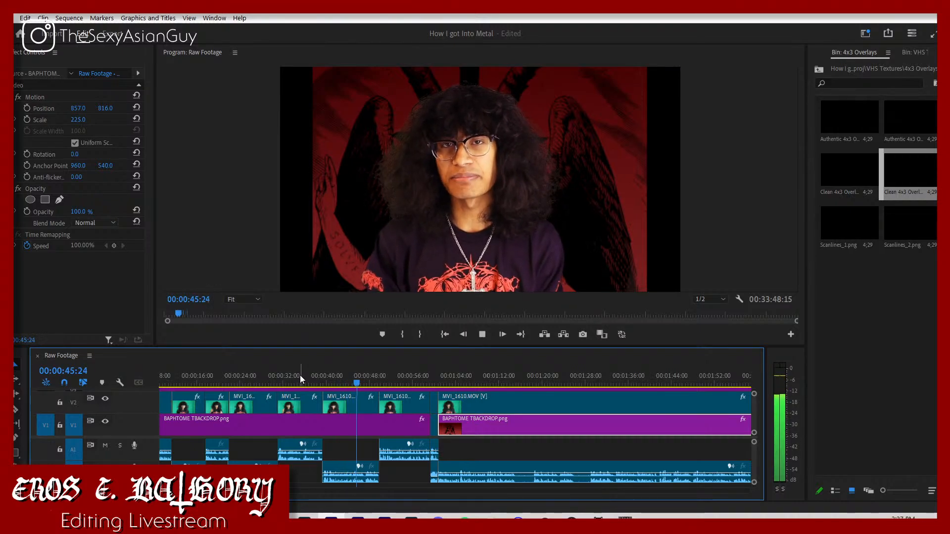
Step: Reset the Lumetri Color effect on the short MVI_1610 clip on V2 just before the last long MVI_1610 clip
left_click(409, 406)
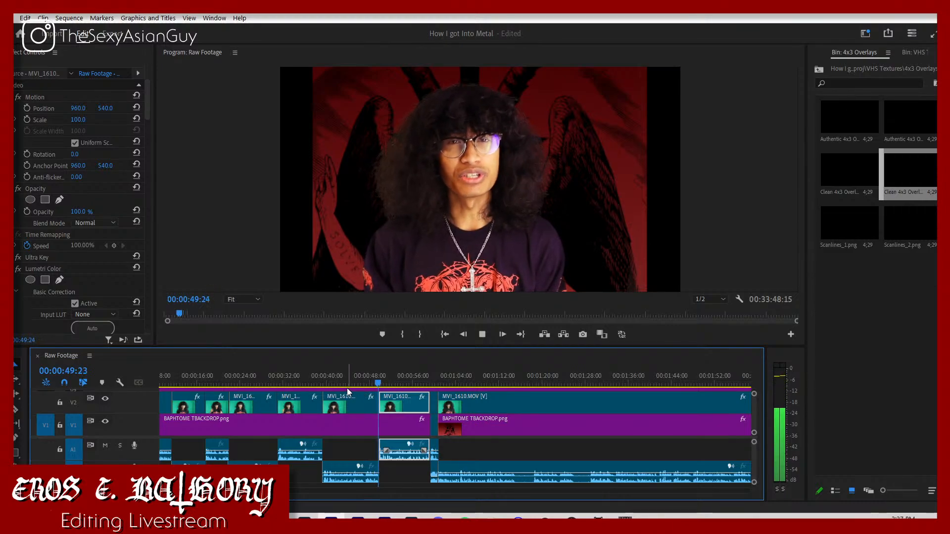
scroll(94, 281, "down", 5)
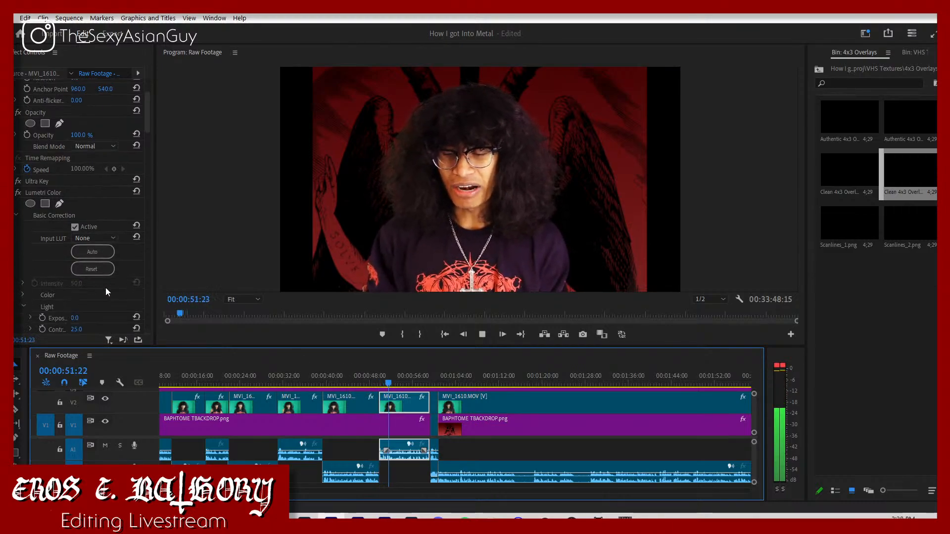
left_click(434, 403)
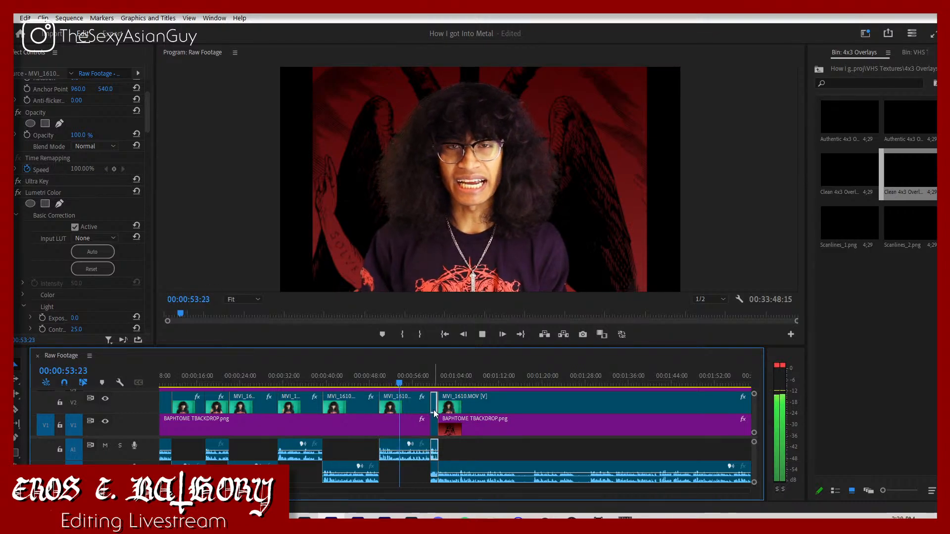
key("space")
scroll(30, 259, "down", 3)
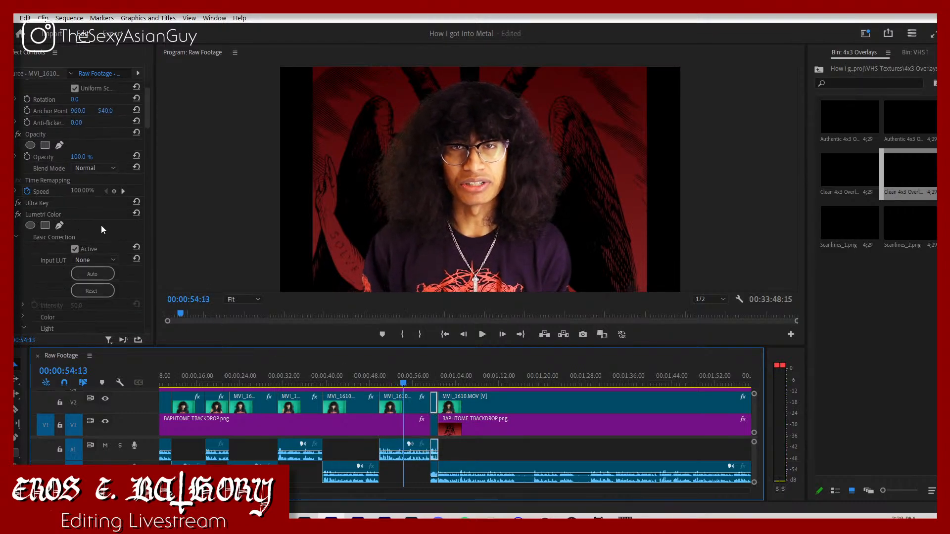
left_click(136, 220)
key("space")
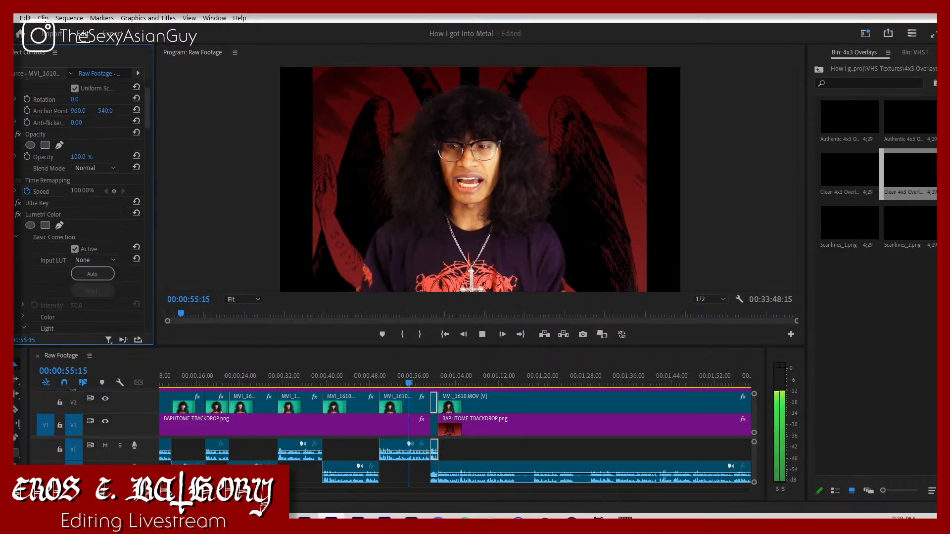
Step: Play the footage through the short clip and into the last MVI_1610 clip, up to about 00:01:04, to check the result
scroll(455, 436, "down", 5)
scroll(455, 435, "up", 6)
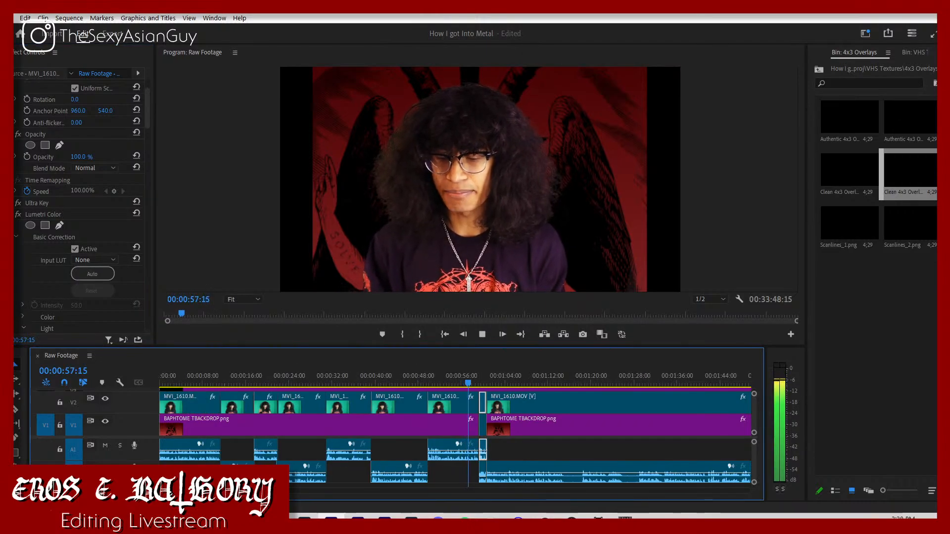
key("equal")
key("equal")
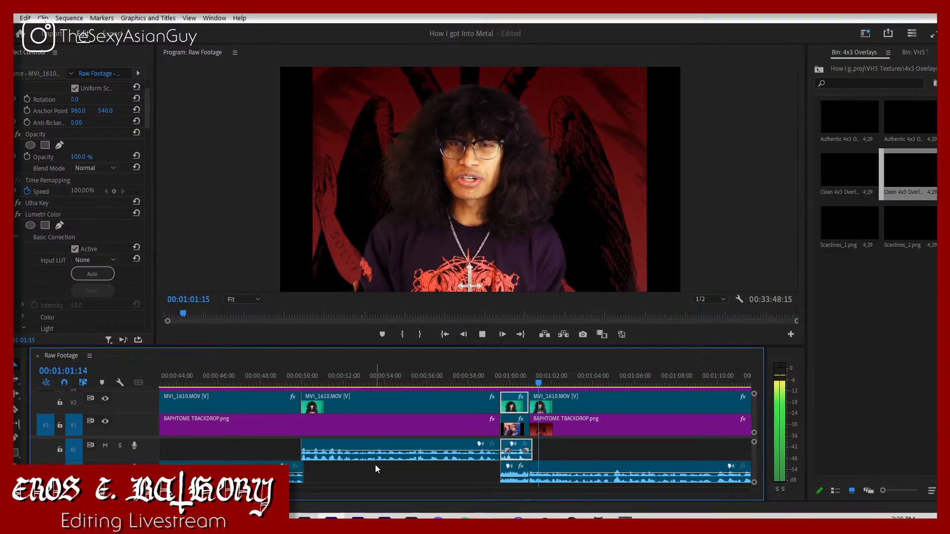
left_click(501, 381)
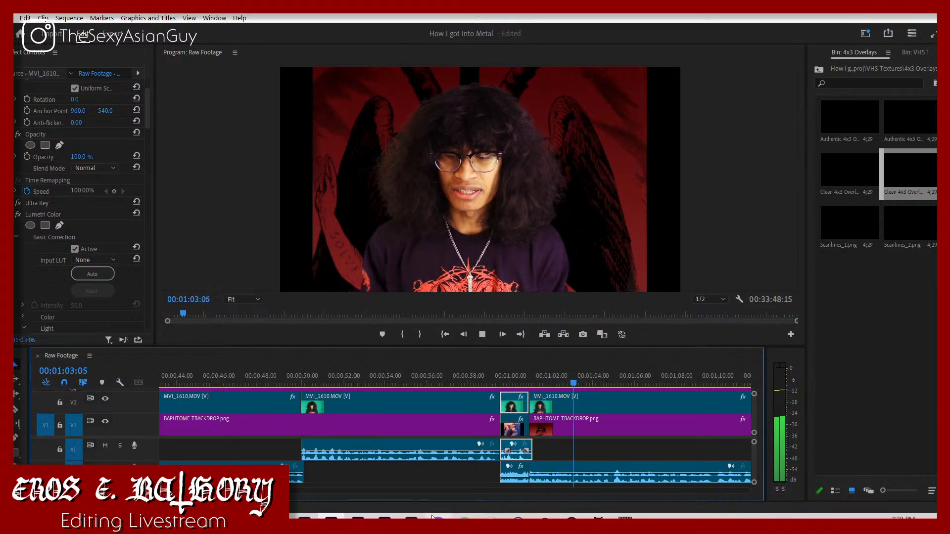
key("space")
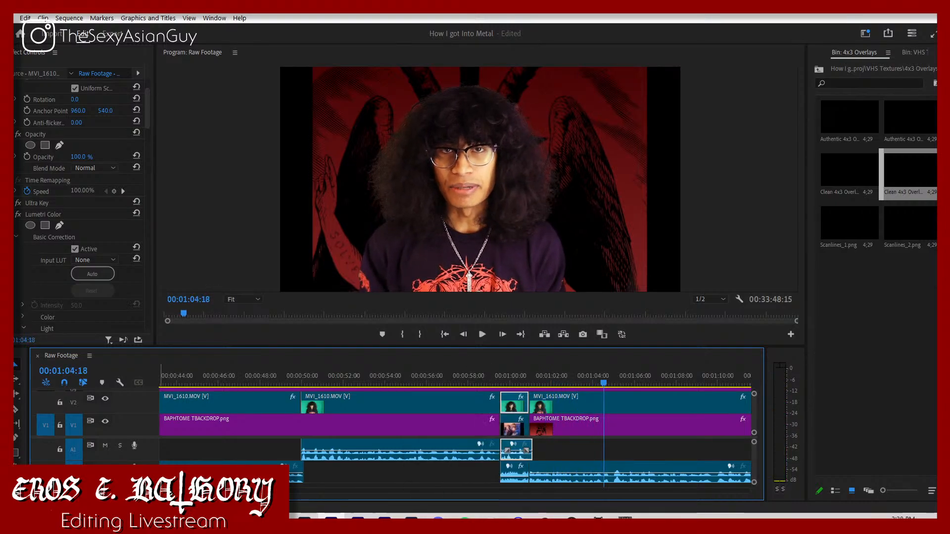
Step: Add a text title reading "CHAPTER i. 8TH GRADE" at 00:01:01:24, near the start of the last MVI_1610 clip
key("minus")
key("minus")
scroll(470, 407, "up", 2)
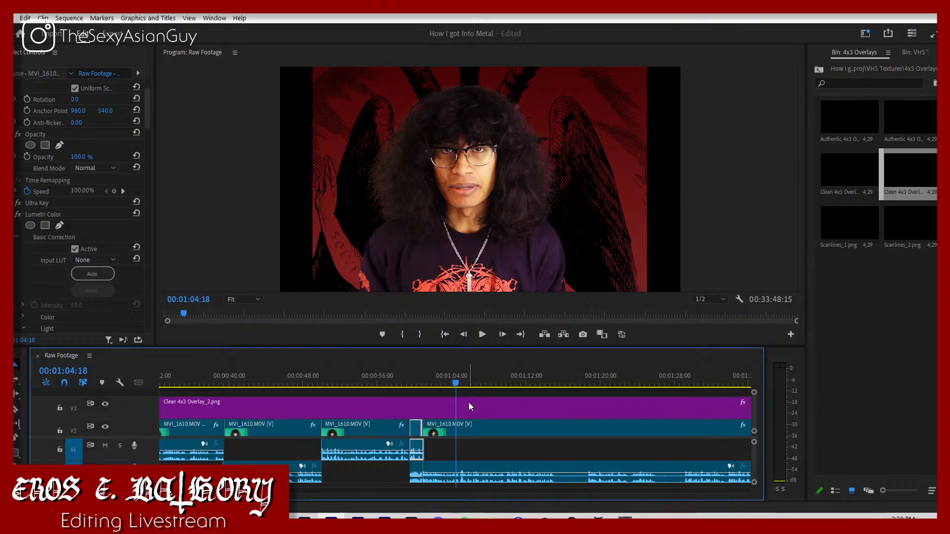
left_click(430, 382)
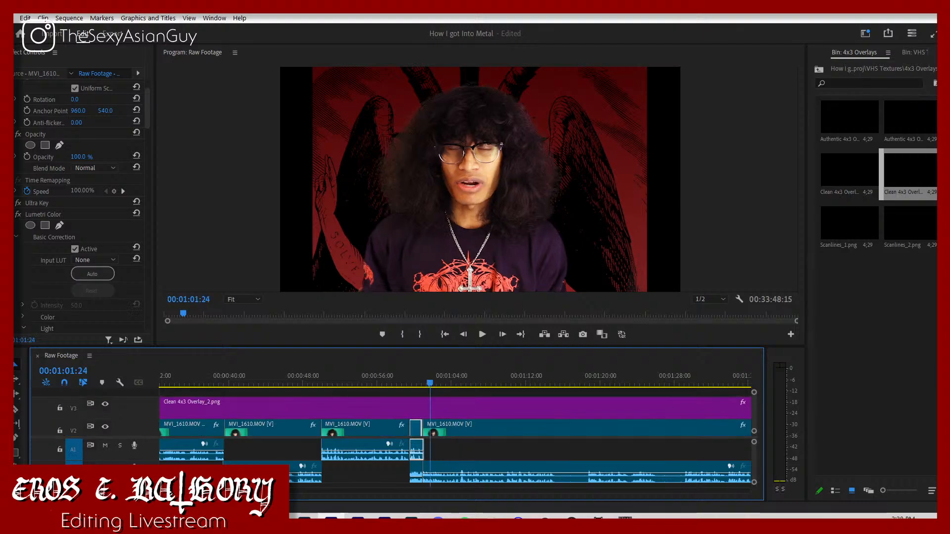
left_click(362, 265)
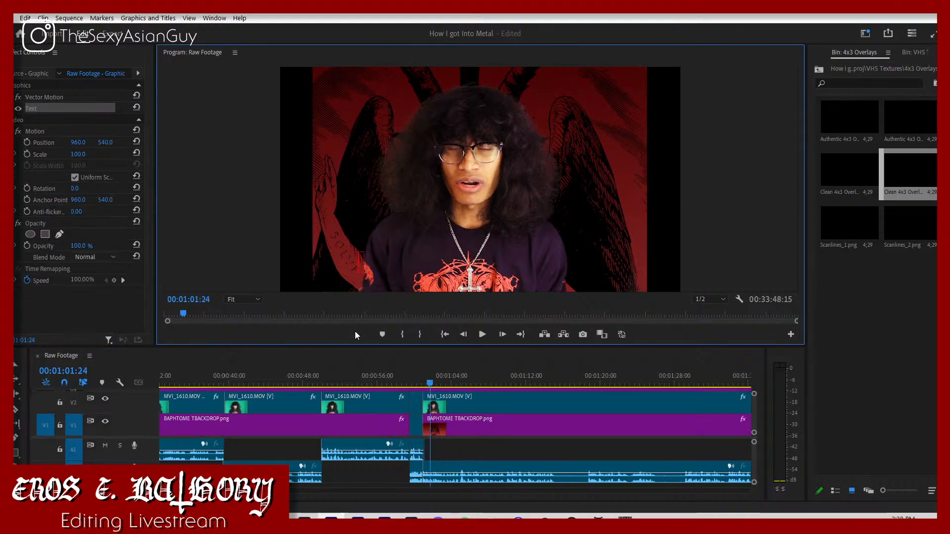
type("cHAPTER")
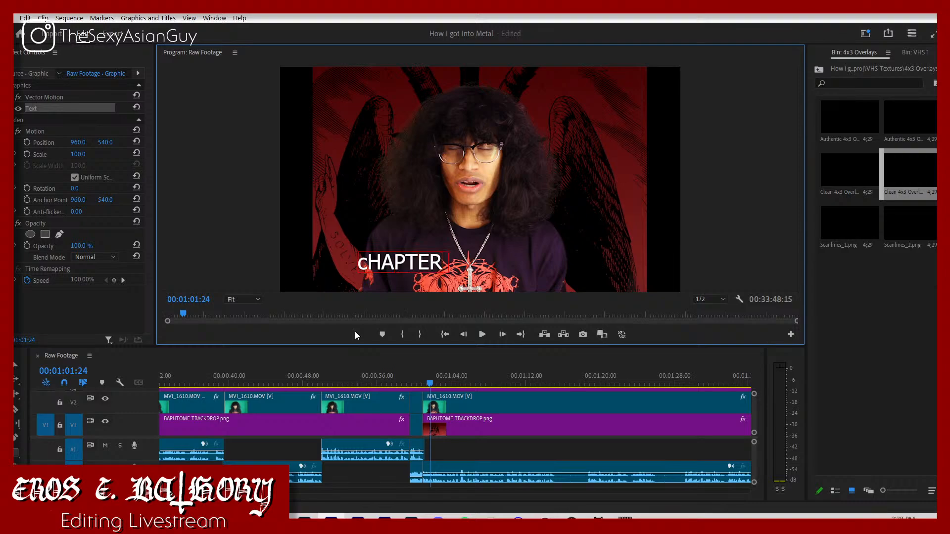
type(" i. 8TH")
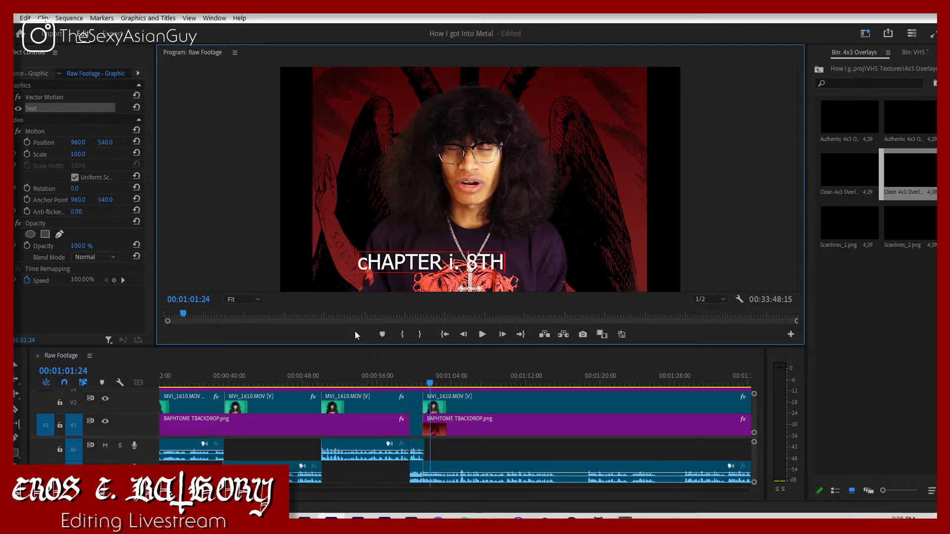
type(" GRADE")
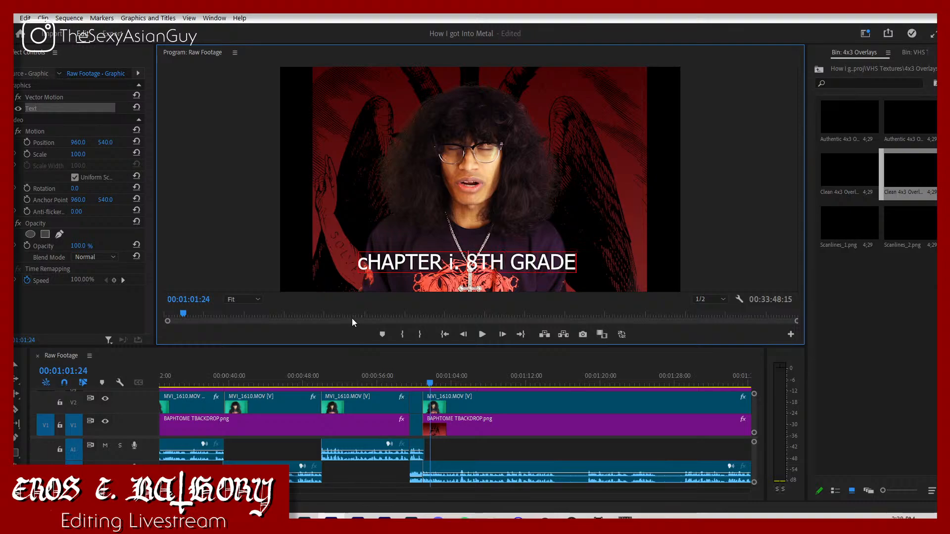
left_click(369, 270)
key("BackSpace")
type("C")
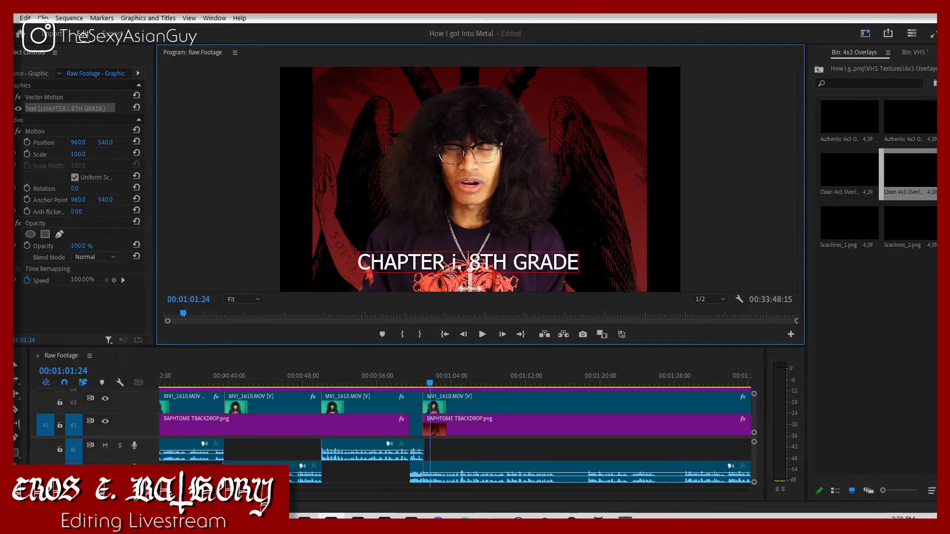
Step: Set the whole chapter title's font to ITC Serif Gothic Black from the favourite fonts
key("ctrl+a")
left_click(8, 108)
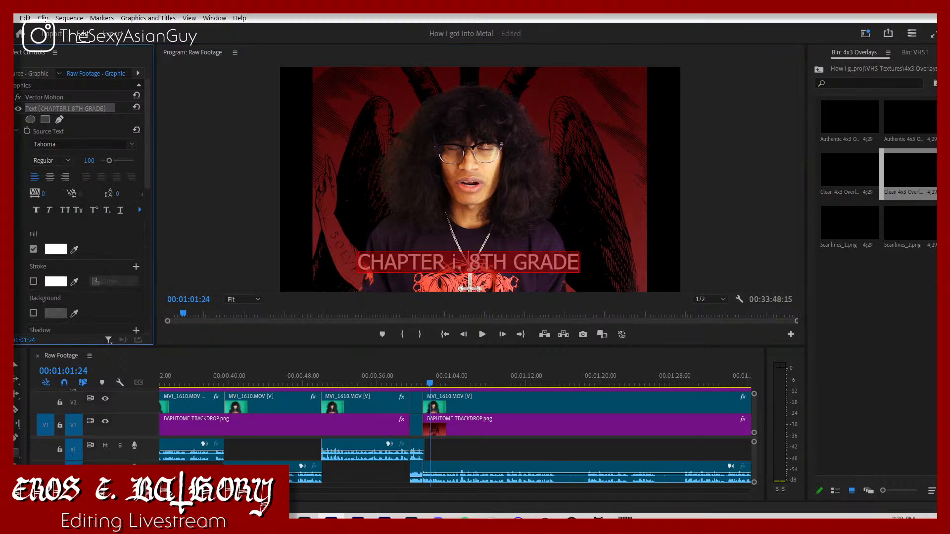
left_click(82, 144)
left_click(74, 159)
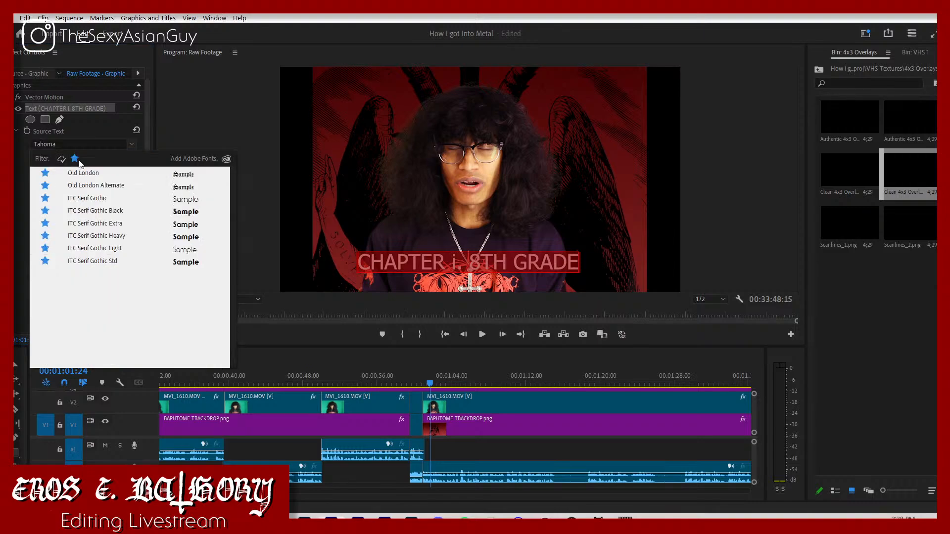
left_click(118, 215)
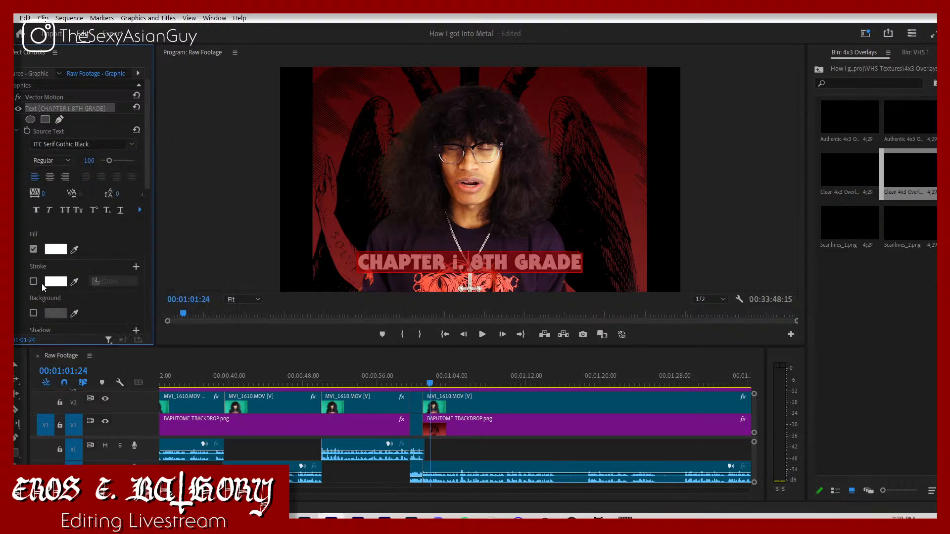
Step: Enable a shadow on the chapter title and set its colour to black, 000000
scroll(43, 288, "down", 2)
left_click(33, 302)
left_click(65, 300)
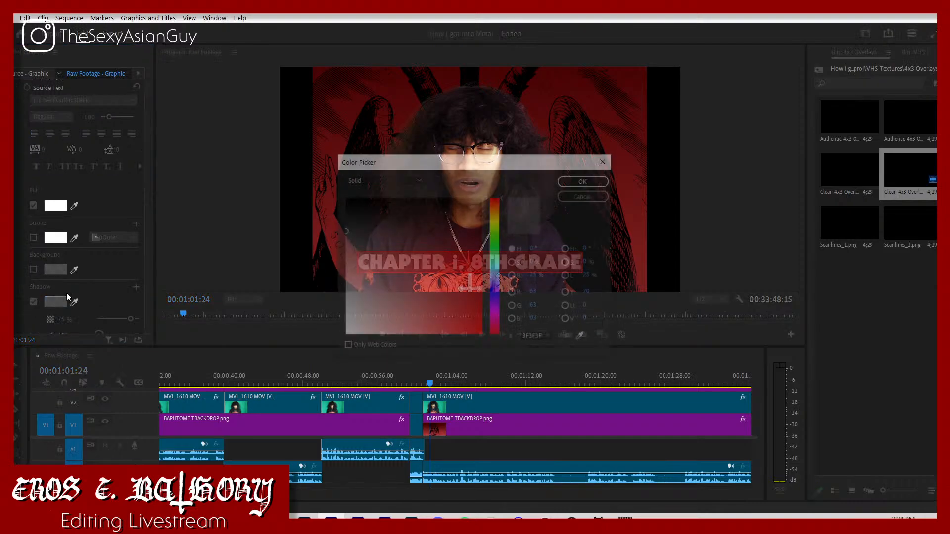
left_click_drag(422, 273, 280, 195)
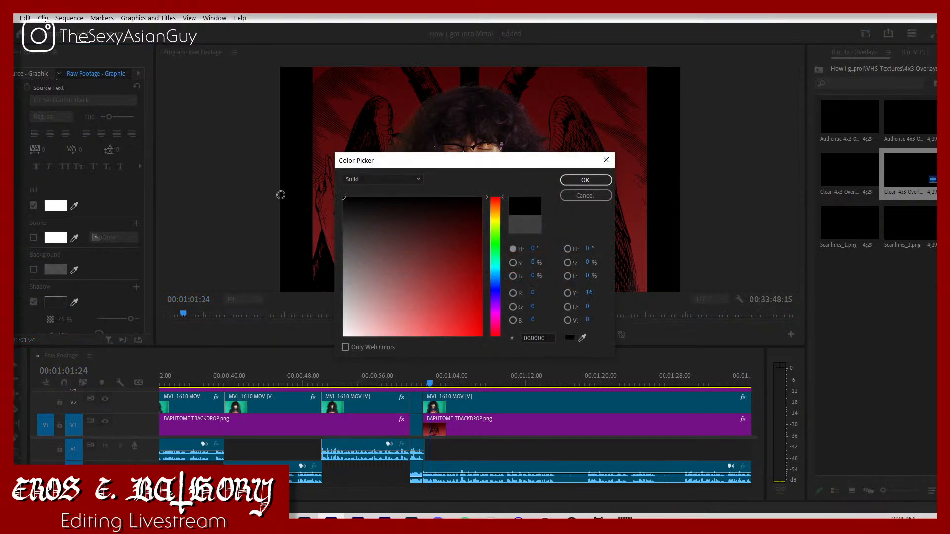
left_click(577, 181)
Step: Set the title shadow's opacity to 100%, its distance to 13 and its blur to 0
scroll(96, 302, "down", 1)
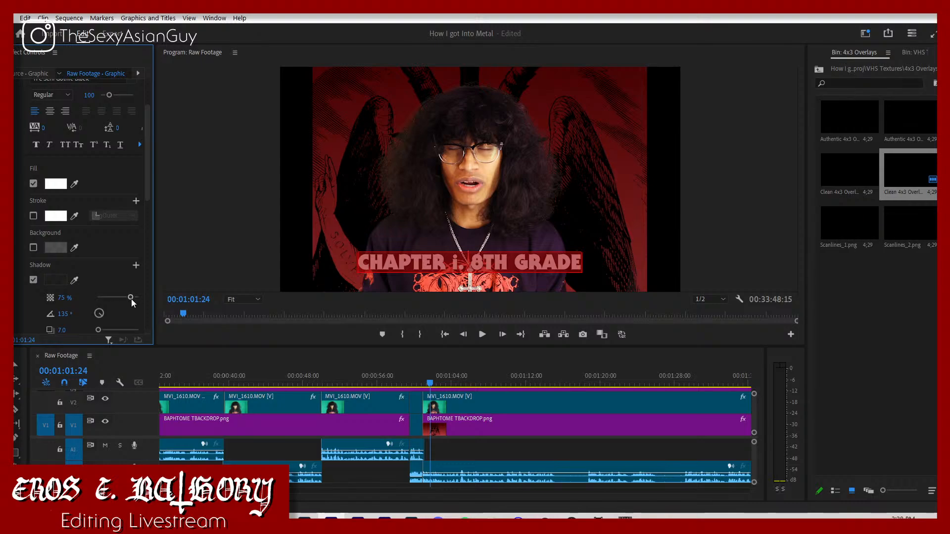
left_click_drag(131, 298, 145, 302)
scroll(128, 312, "down", 2)
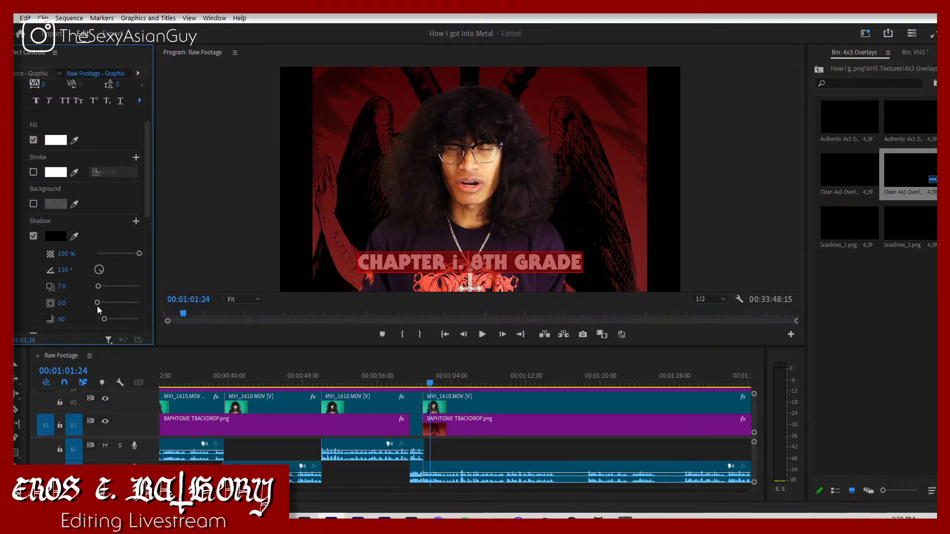
scroll(109, 310, "down", 1)
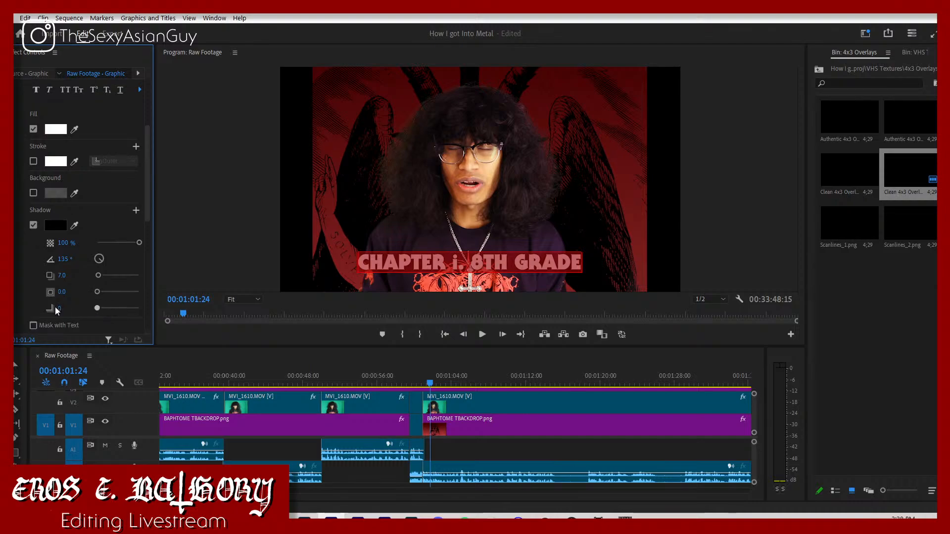
left_click_drag(100, 275, 104, 276)
Step: Move the title to the lower left of the 4x3 picture and align its V4 clip with the last MVI_1610 clip's start
left_click(17, 367)
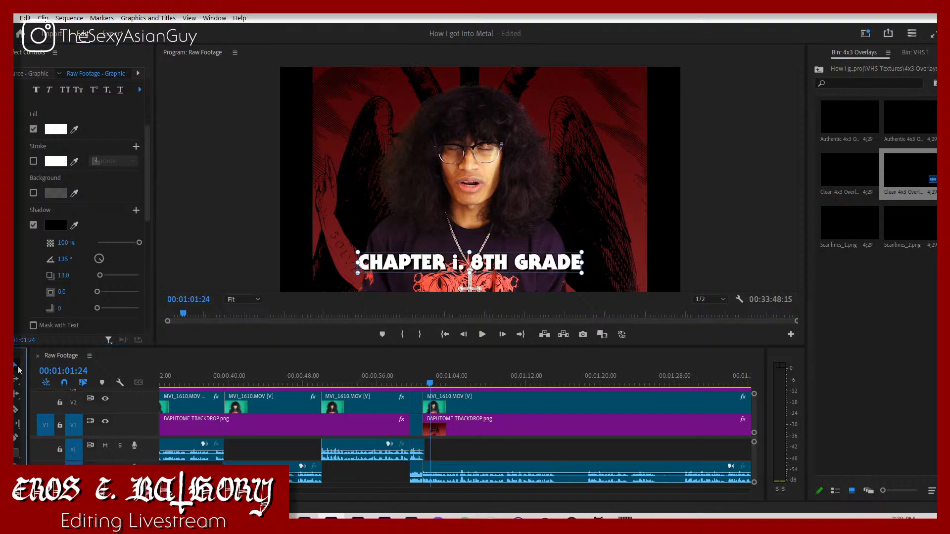
left_click_drag(494, 269, 459, 284)
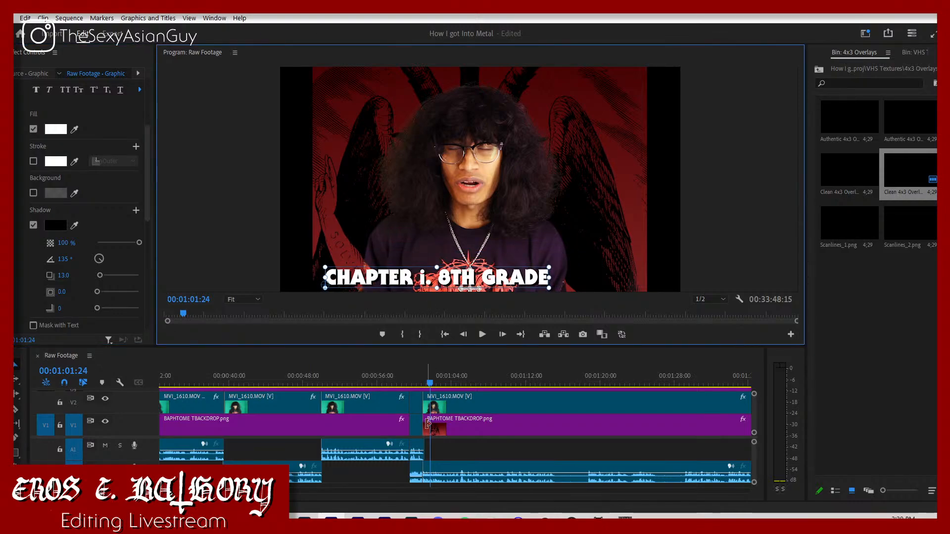
scroll(428, 423, "up", 3)
left_click_drag(451, 405, 442, 407)
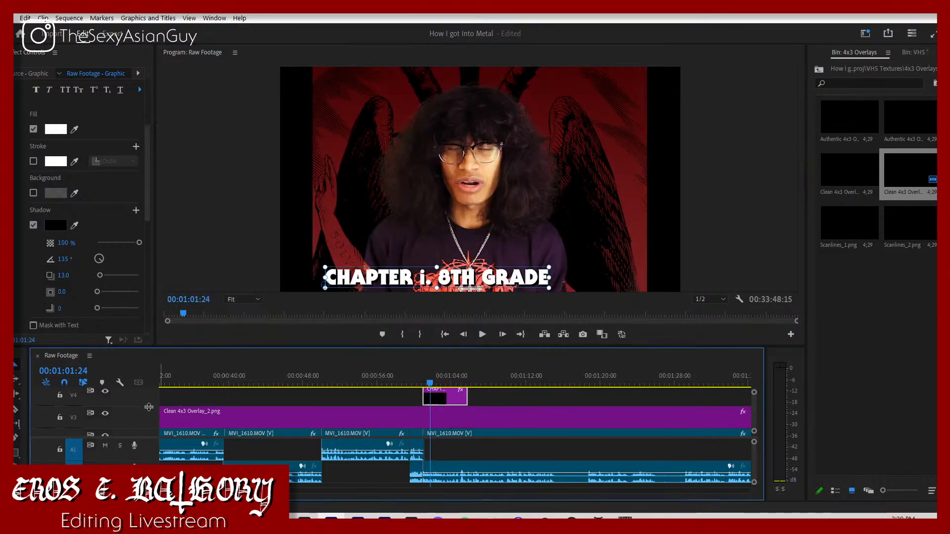
Step: Reduce the heights of video tracks V1 to V4 and of the audio tracks so more tracks fit in the timeline
scroll(148, 406, "up", 2)
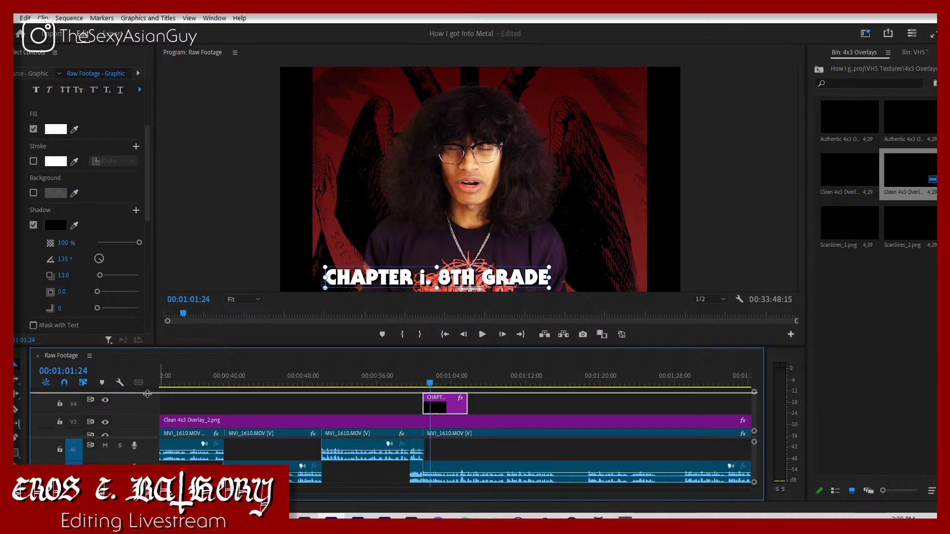
scroll(146, 401, "down", 2)
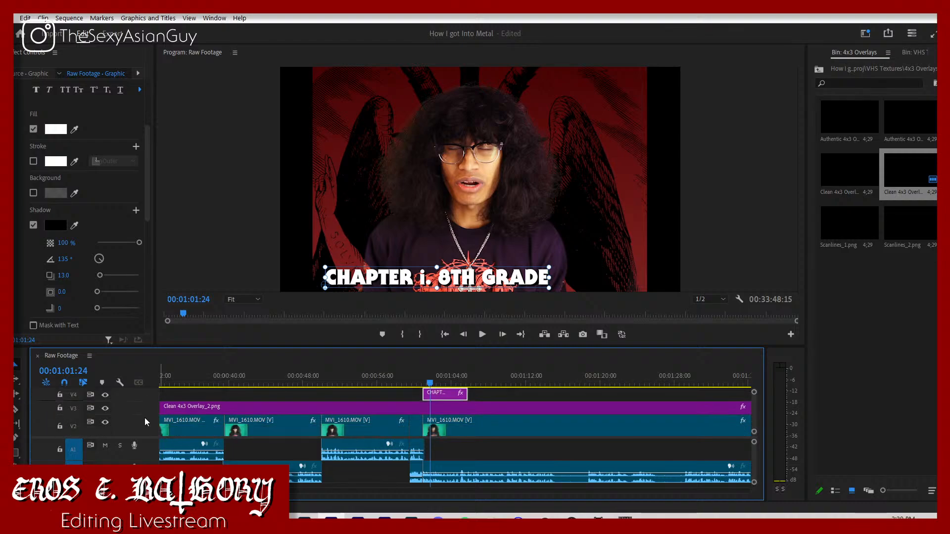
scroll(145, 423, "down", 2)
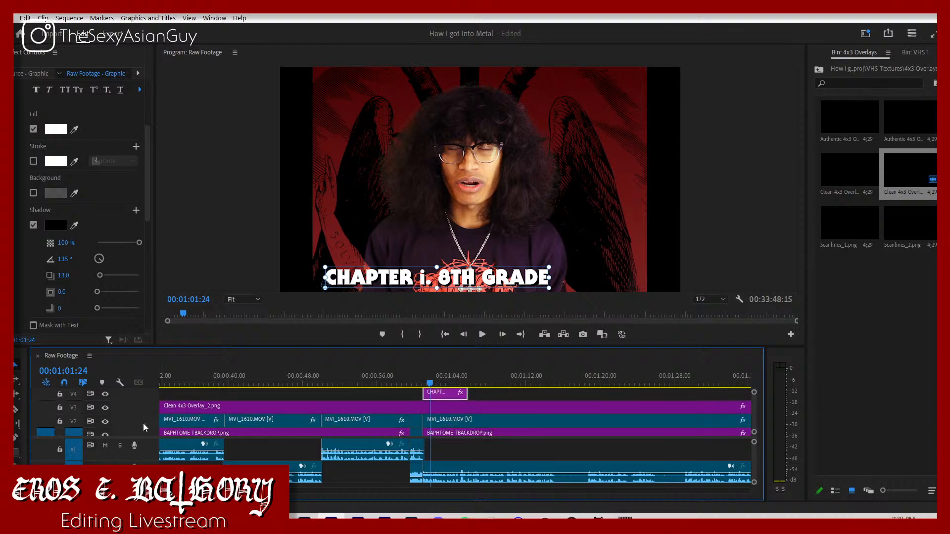
scroll(142, 418, "down", 2)
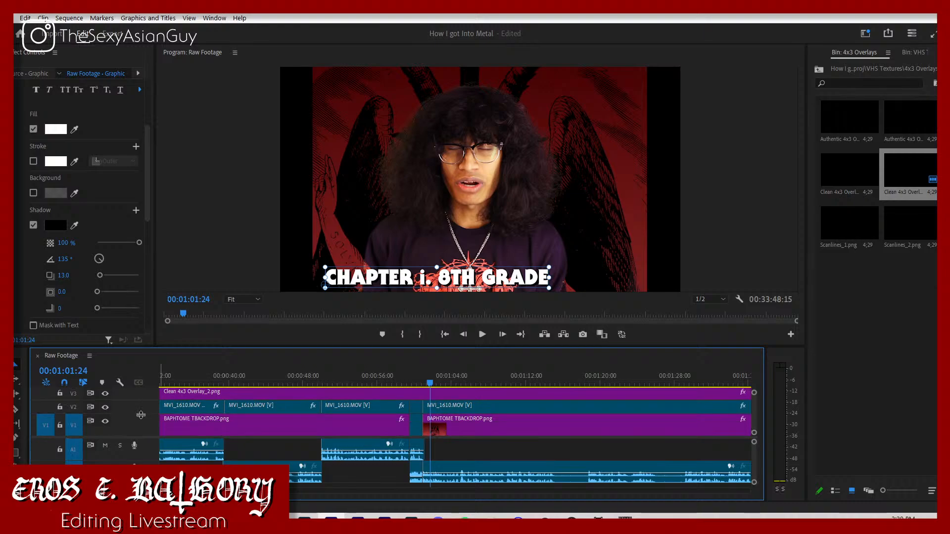
scroll(141, 426, "up", 1)
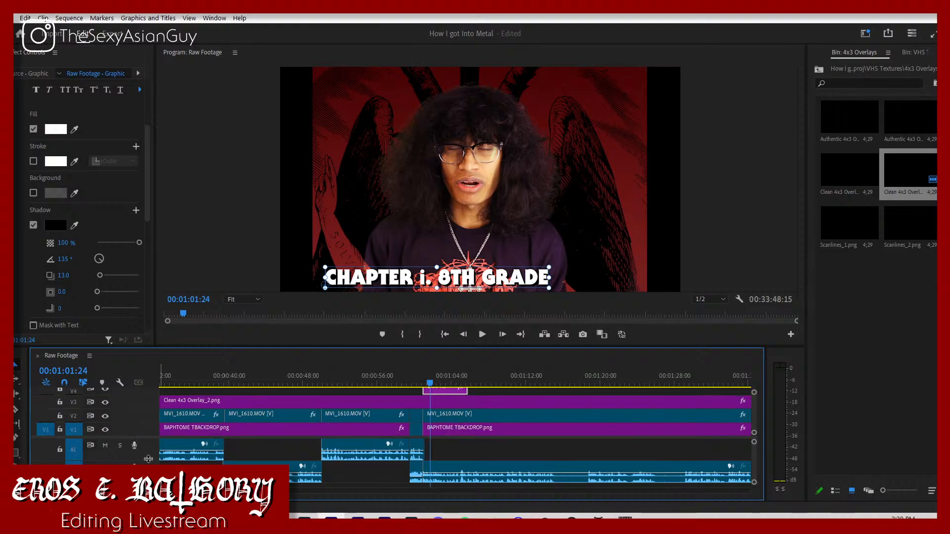
left_click_drag(148, 460, 150, 452)
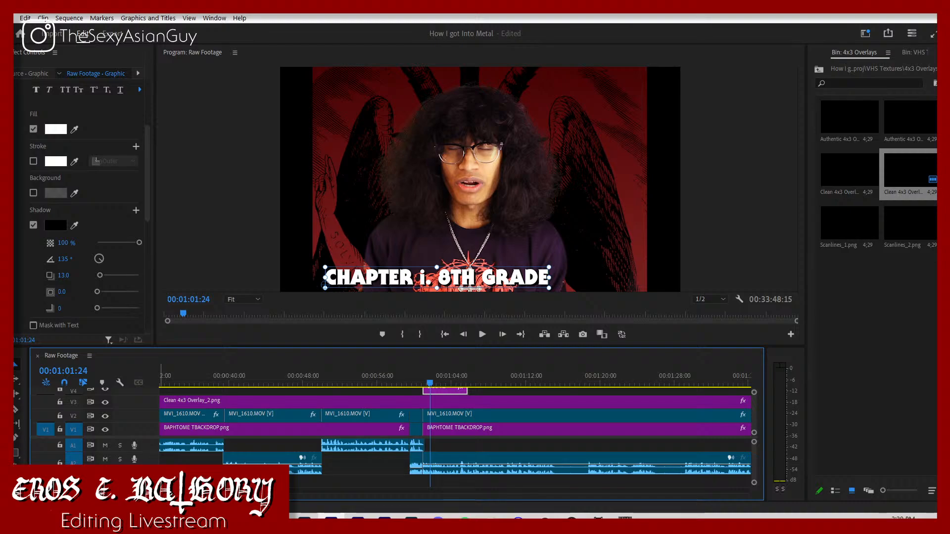
scroll(149, 463, "down", 1)
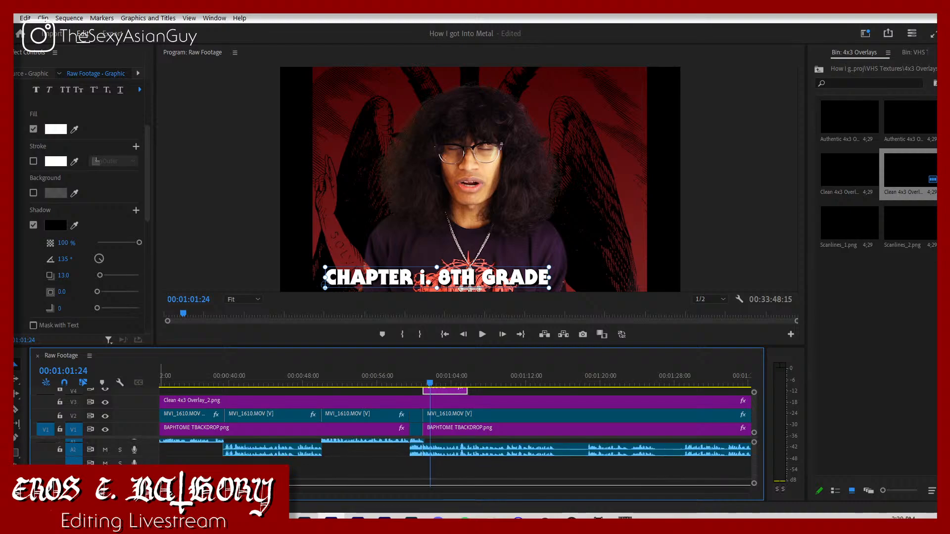
left_click_drag(149, 480, 150, 470)
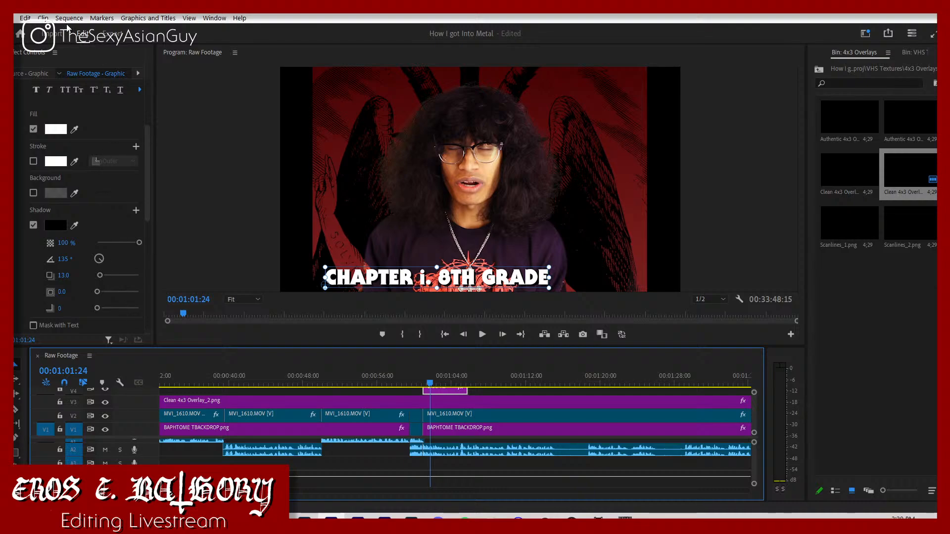
Step: Add six video tracks after Video 4 and six standard audio tracks after Audio 3 to the sequence
left_click(69, 19)
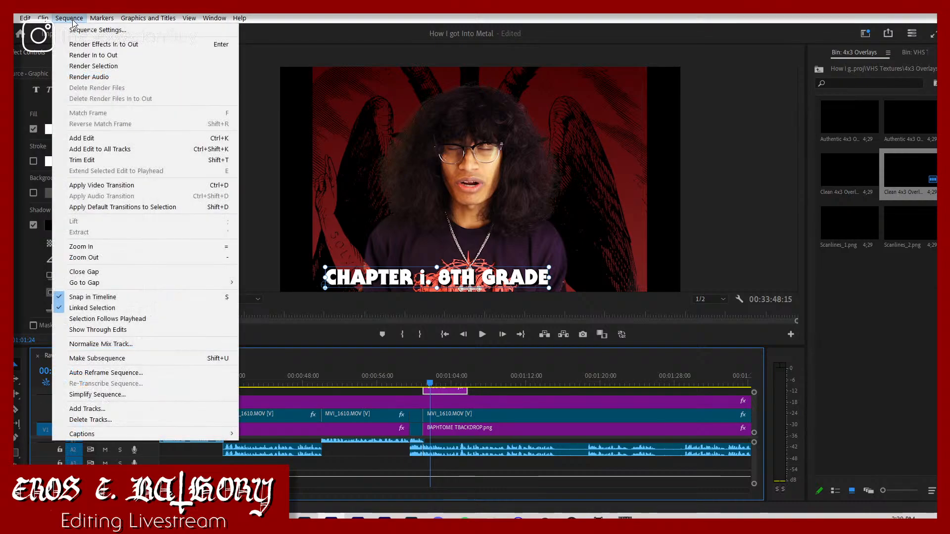
left_click(86, 410)
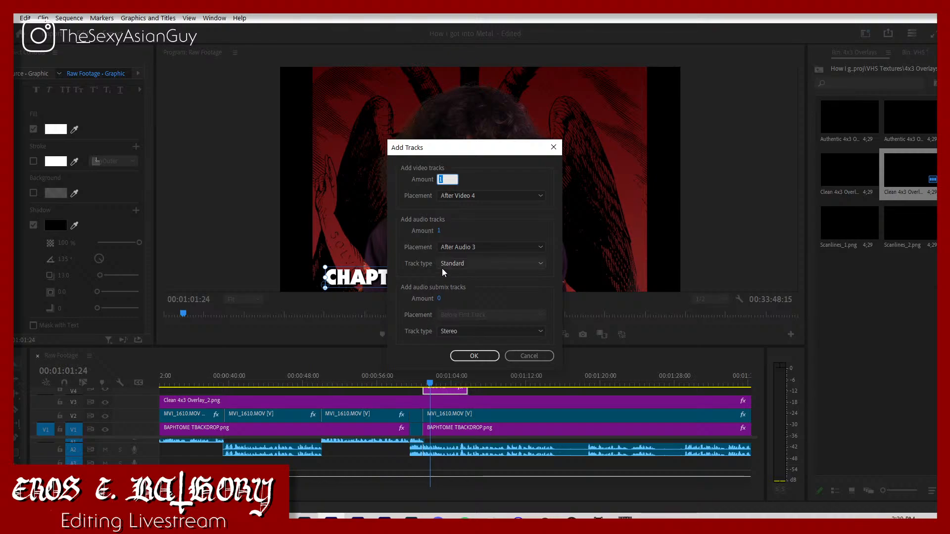
type("6")
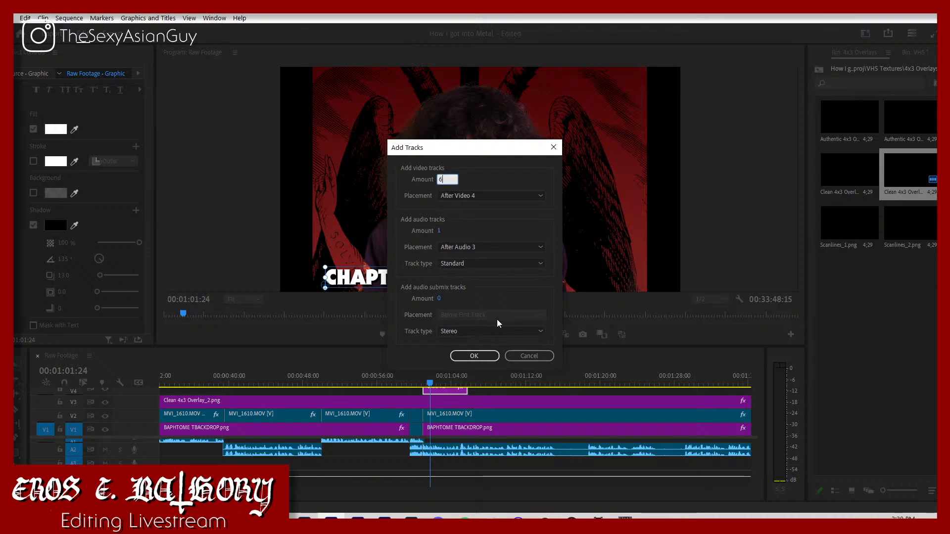
left_click(438, 237)
type("6")
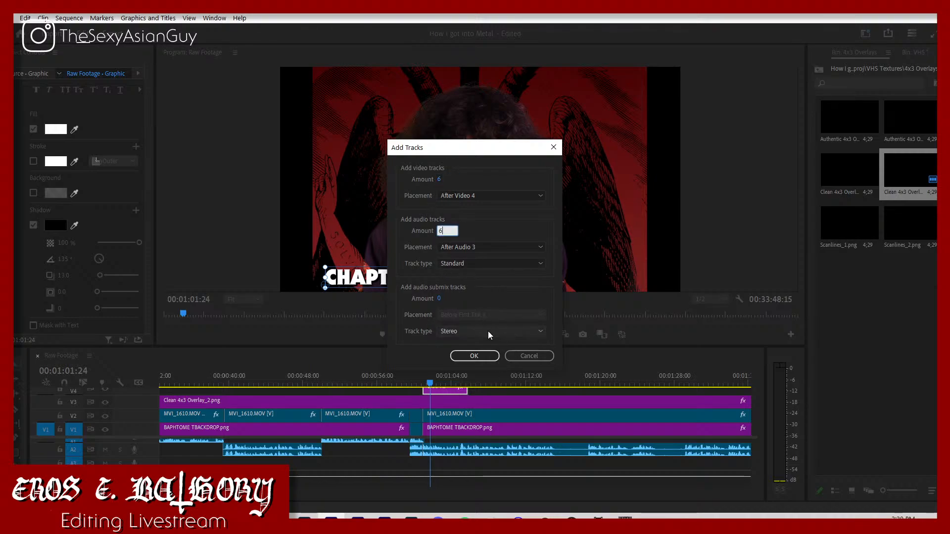
left_click(485, 357)
Step: Reduce the heights of the newly added audio tracks below A3
scroll(127, 464, "down", 1)
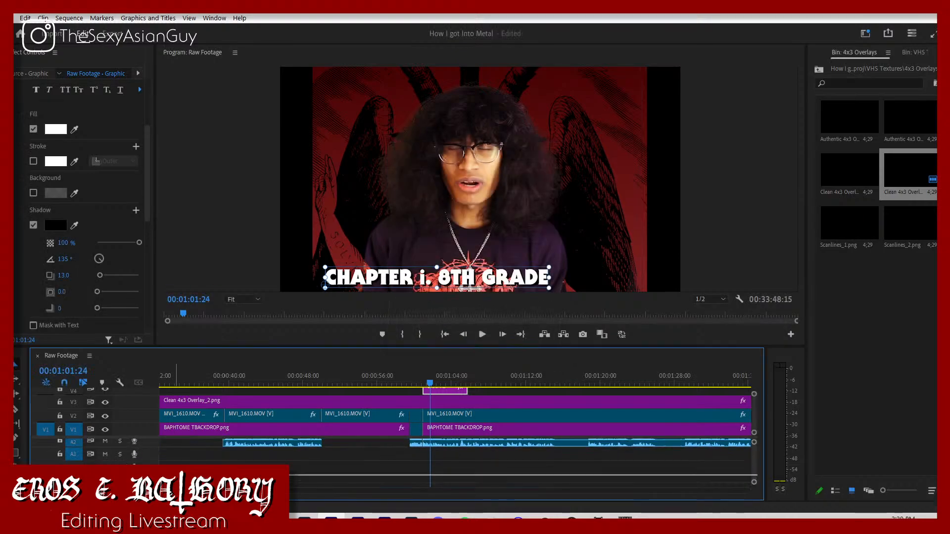
scroll(127, 460, "down", 2)
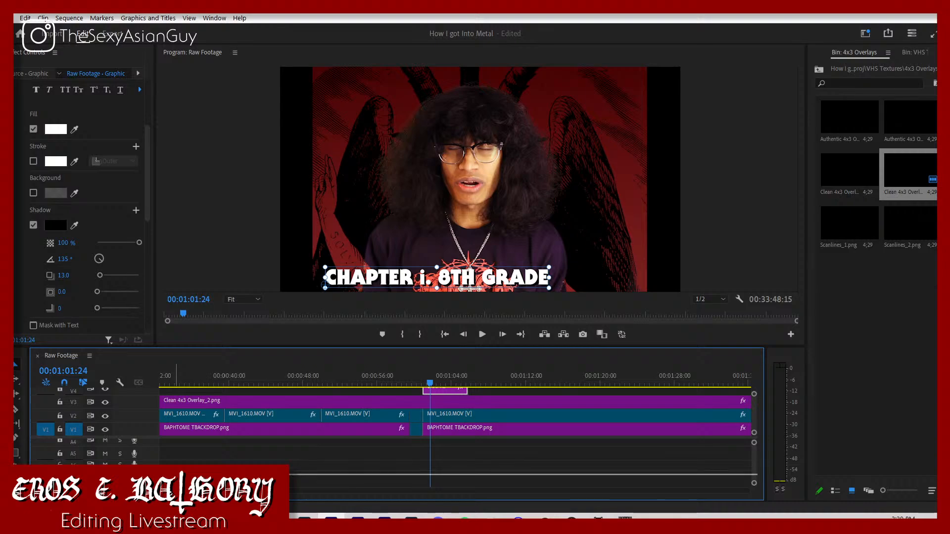
scroll(455, 460, "down", 2)
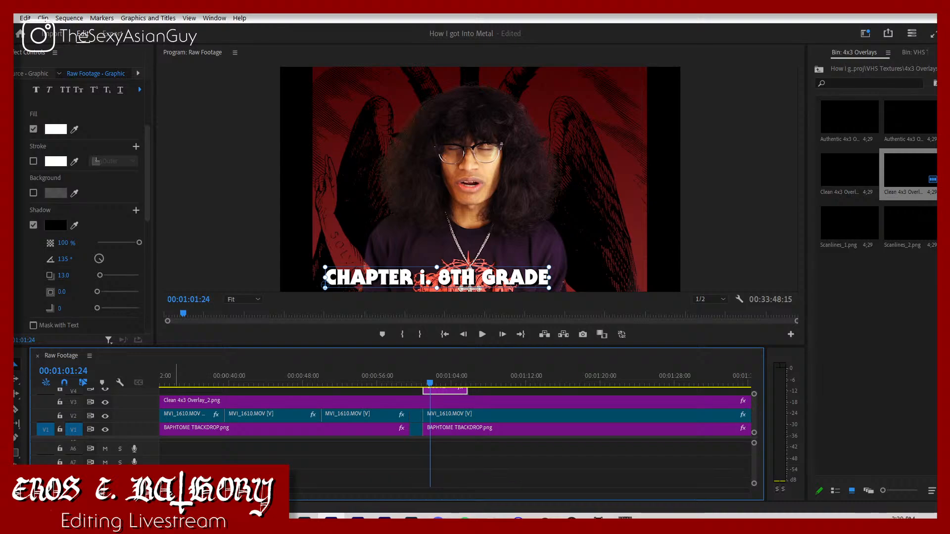
scroll(455, 455, "down", 1)
scroll(455, 455, "down", 1)
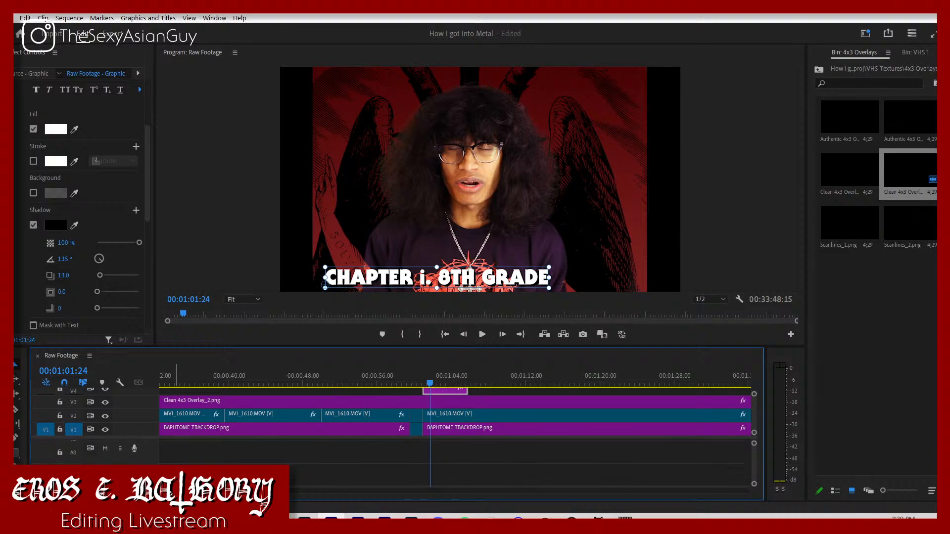
left_click_drag(119, 462, 120, 454)
Step: Reduce the heights of track V4 and the newly added video tracks above it
scroll(123, 460, "up", 6)
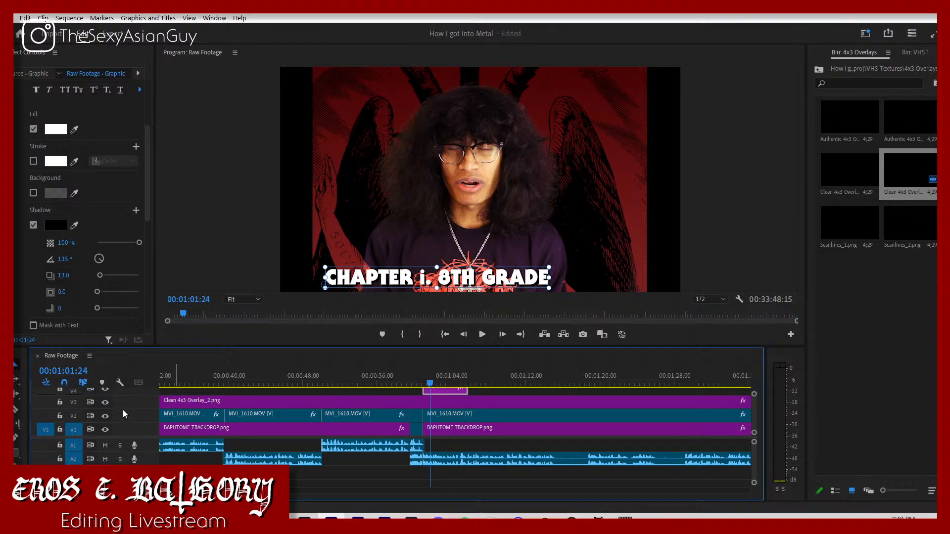
scroll(123, 408, "up", 3)
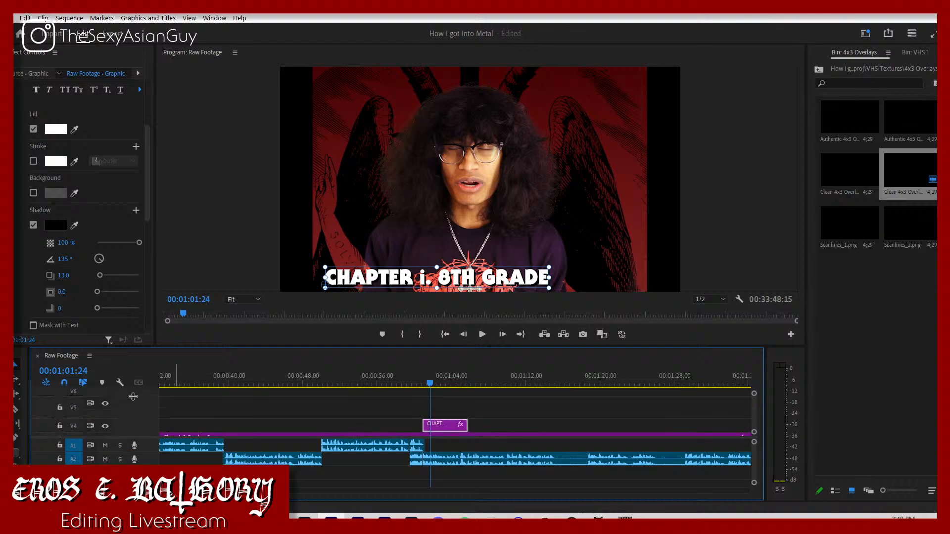
left_click_drag(131, 400, 131, 411)
scroll(132, 411, "up", 2)
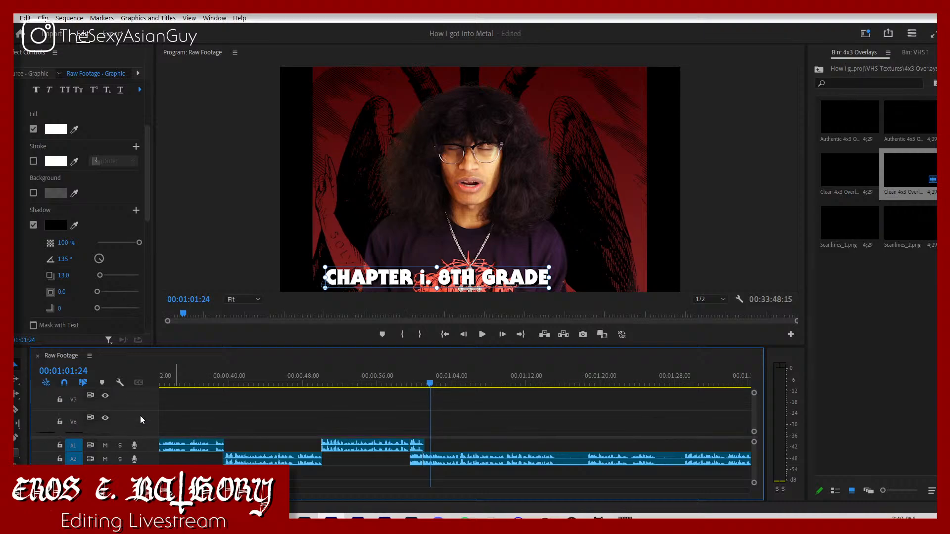
mouse_move(141, 409)
left_mouse_down()
mouse_move(136, 432)
mouse_move(143, 398)
mouse_move(143, 406)
left_mouse_up()
scroll(141, 416, "up", 2)
scroll(139, 417, "up", 2)
scroll(137, 411, "up", 1)
scroll(137, 411, "down", 2)
scroll(139, 413, "up", 2)
scroll(141, 403, "up", 1)
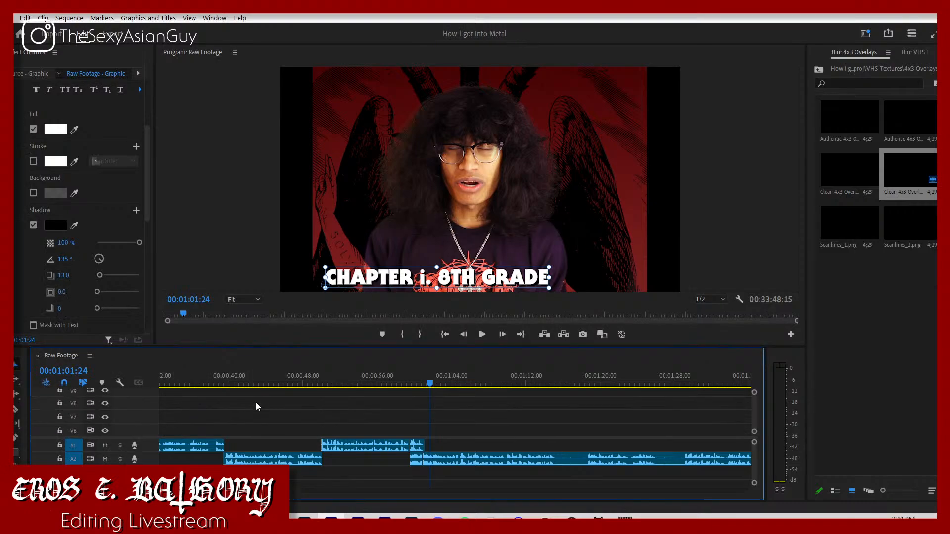
Step: Play the sequence from its start and shift all clips about 50 seconds later to make room for an intro
scroll(256, 402, "down", 5)
left_click_drag(366, 382, 17, 409)
key("space")
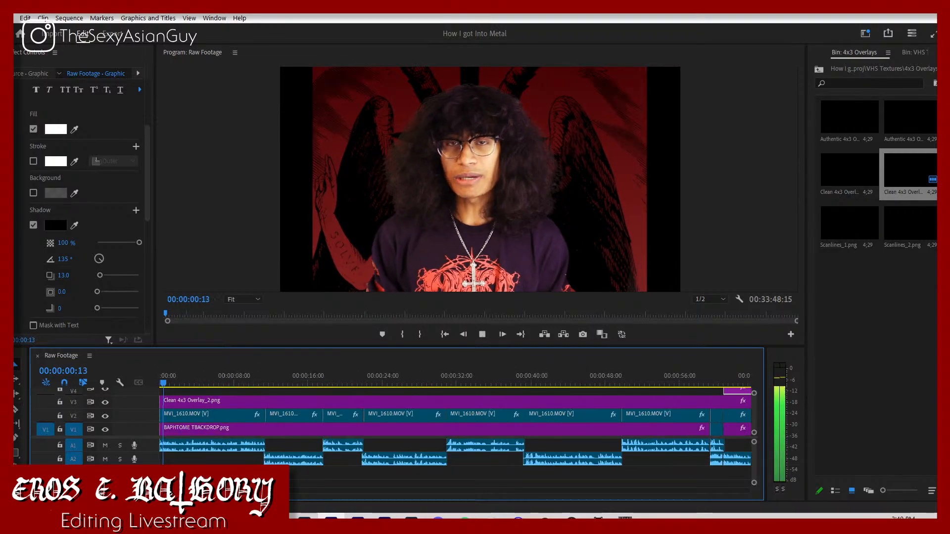
key("minus")
key("minus")
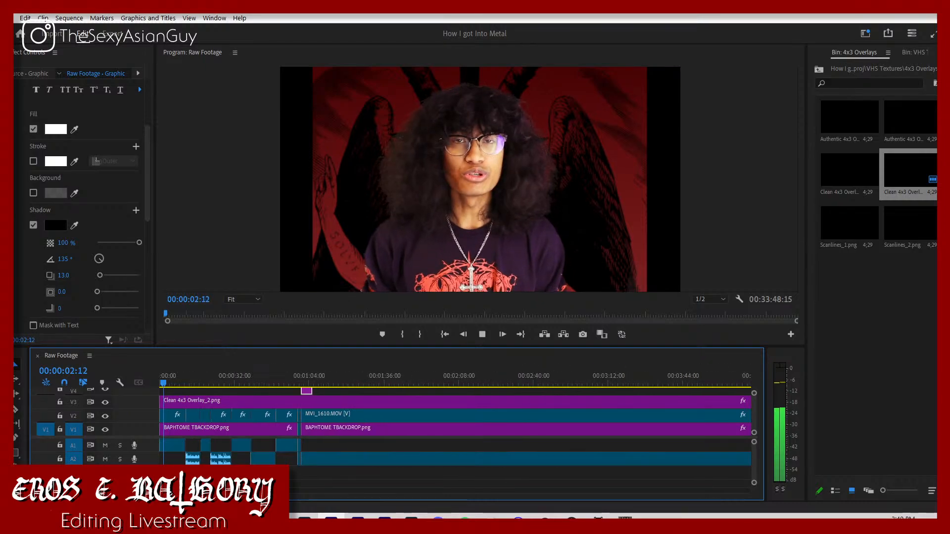
key("ctrl+a")
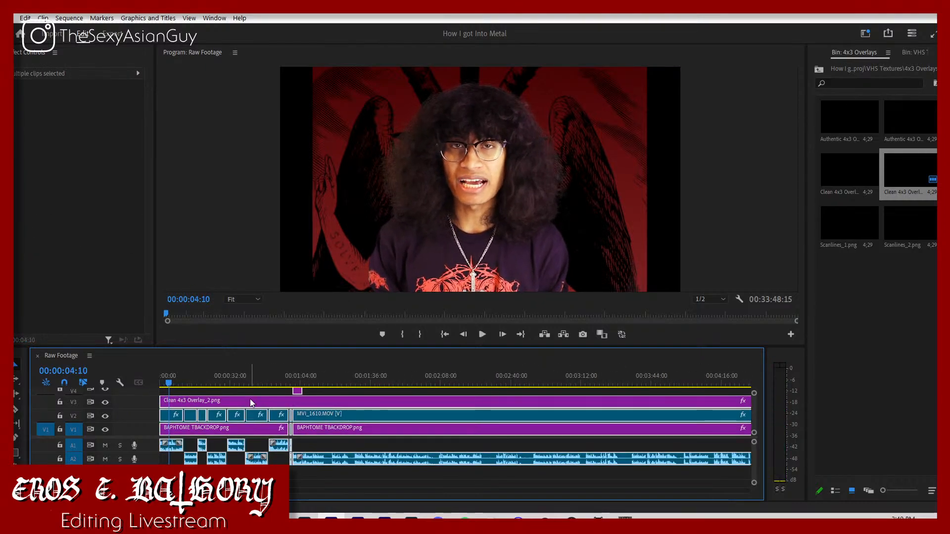
left_click_drag(248, 393, 357, 395)
left_click(198, 430)
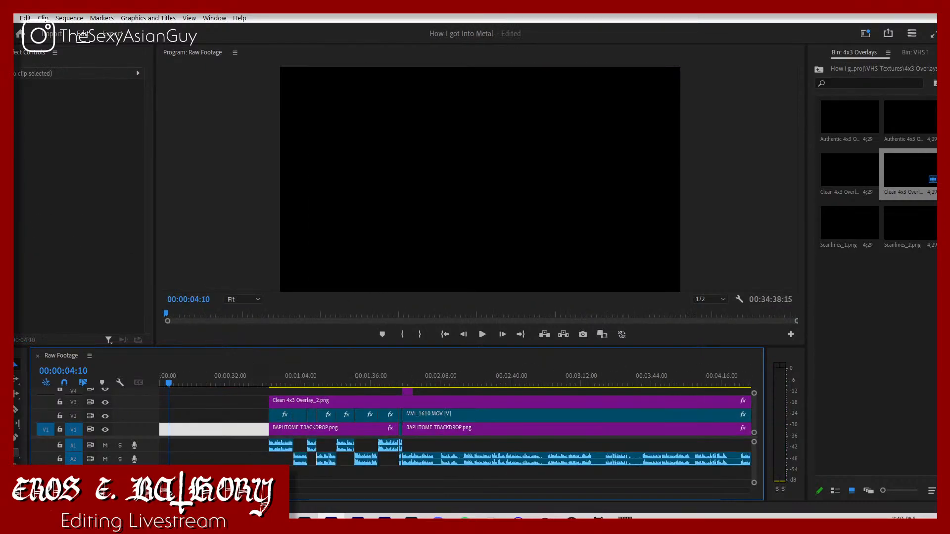
Step: In File Explorer, find the INTRO FOR VIDEOS folder and open the INTRO II Premiere project from it
left_click(225, 523)
left_click(167, 478)
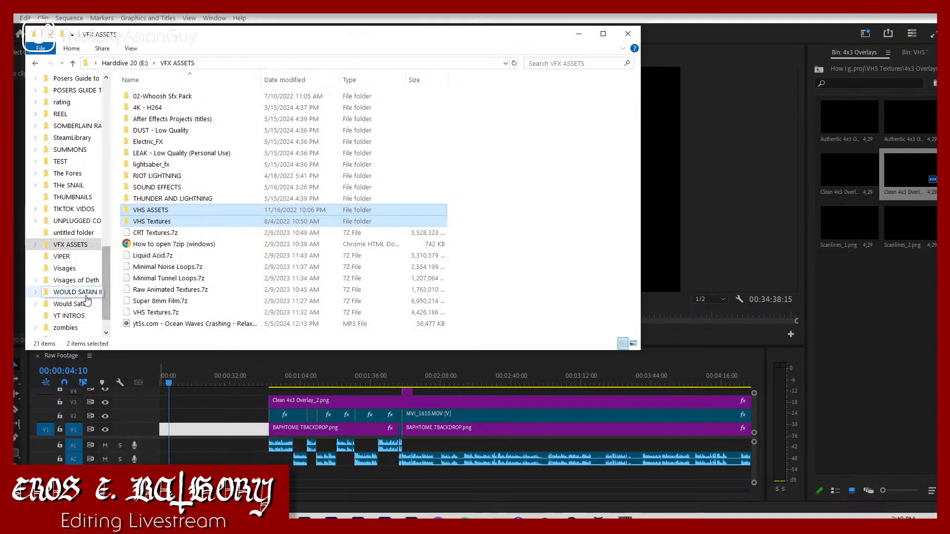
scroll(87, 299, "down", 1)
left_click(80, 268)
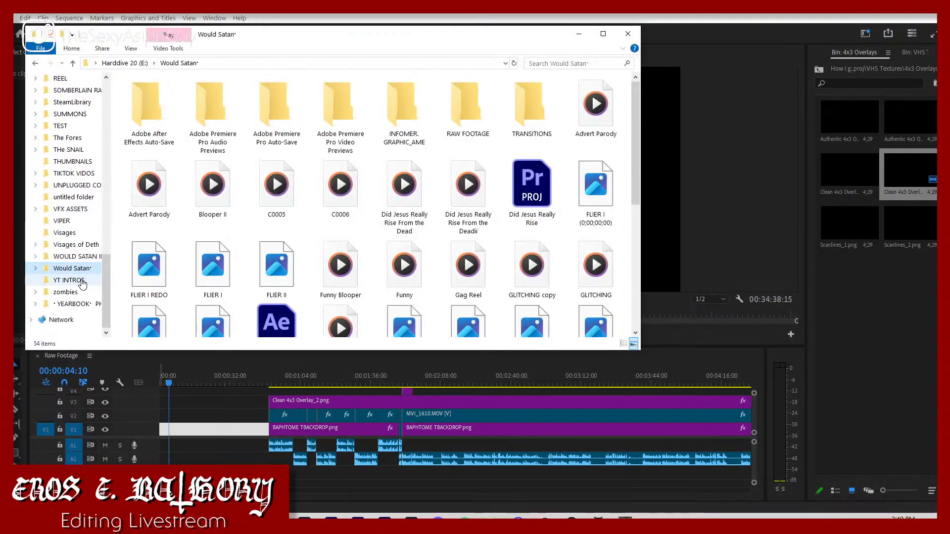
left_click(82, 282)
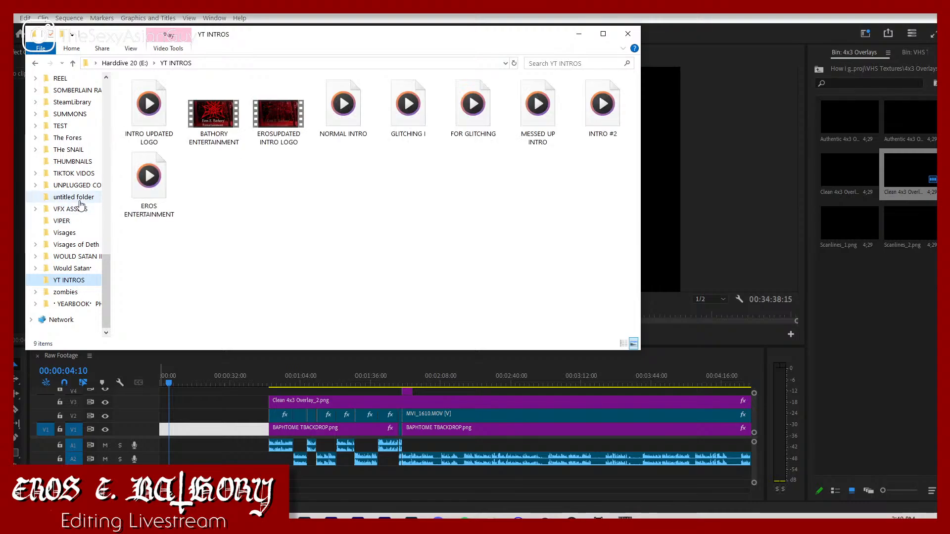
scroll(81, 204, "up", 6)
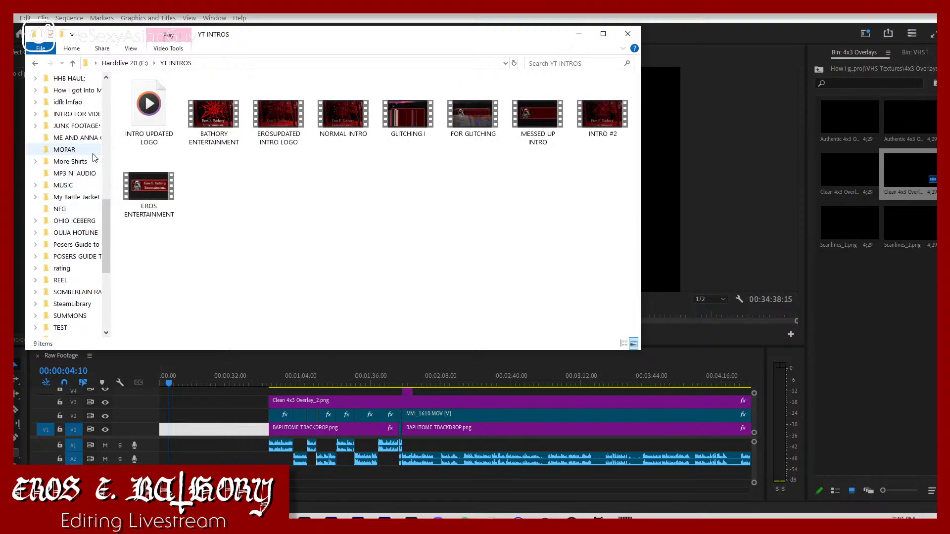
left_click(76, 114)
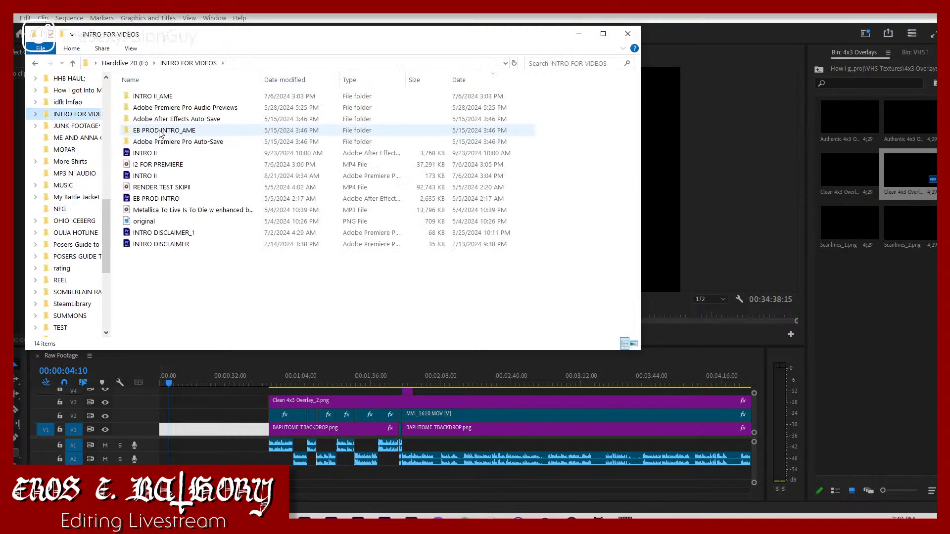
left_click(183, 175)
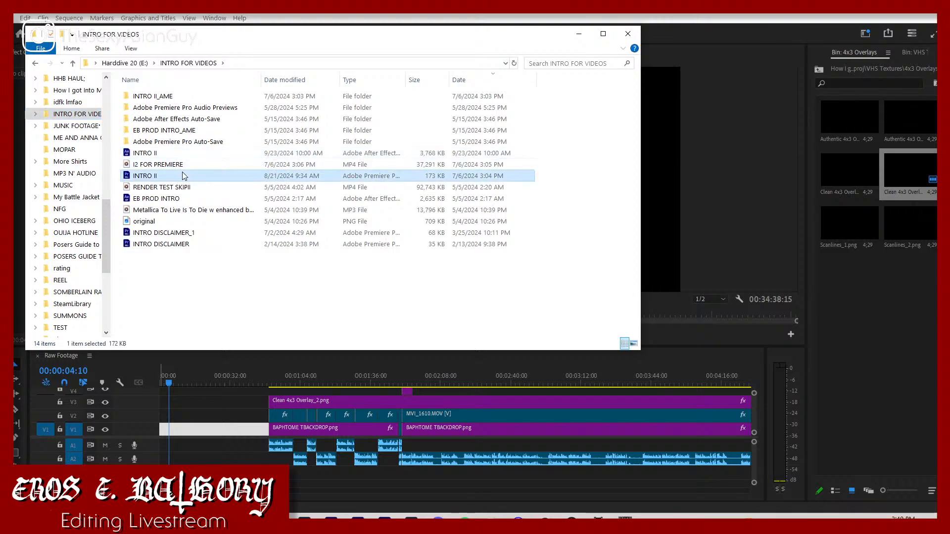
double_click(183, 175)
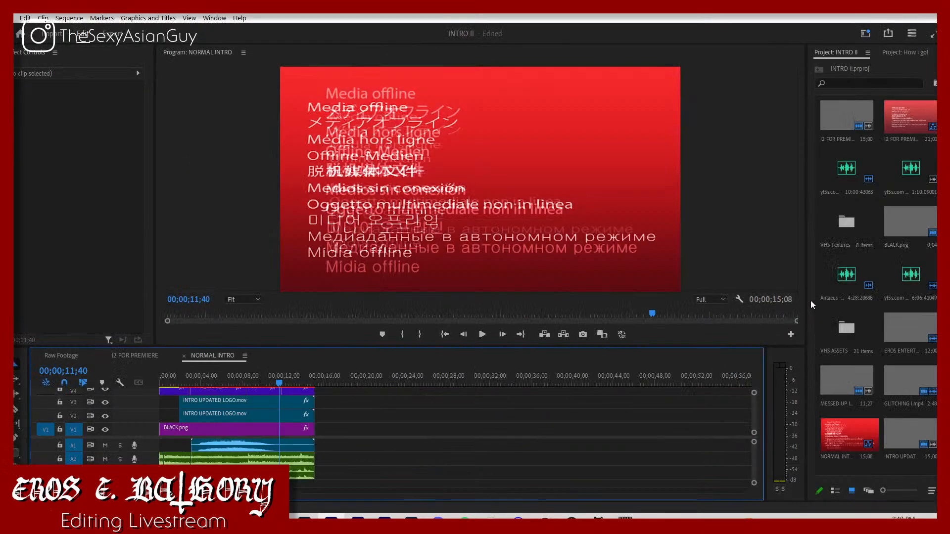
Step: Copy all NORMAL INTRO clips to the start of the Raw Footage sequence and close the gap after them
key("ctrl+a")
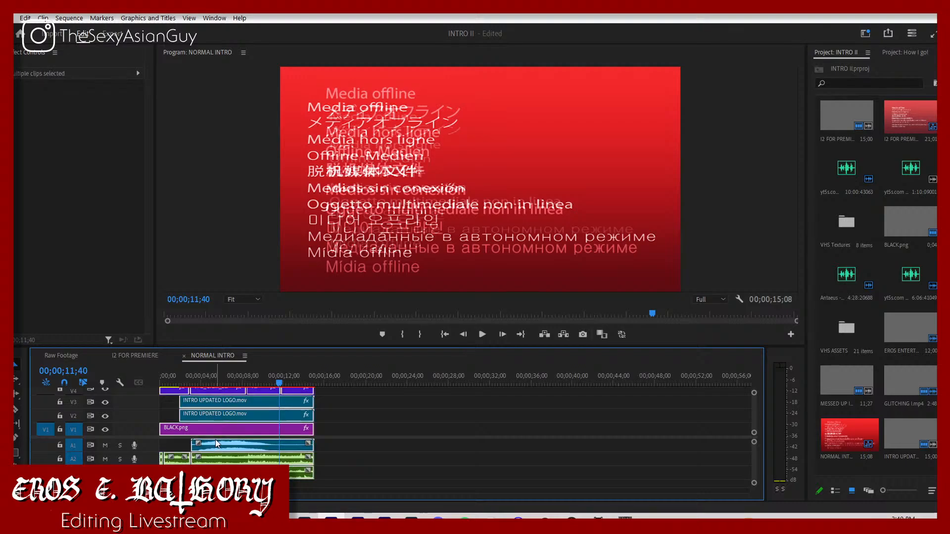
left_click(79, 356)
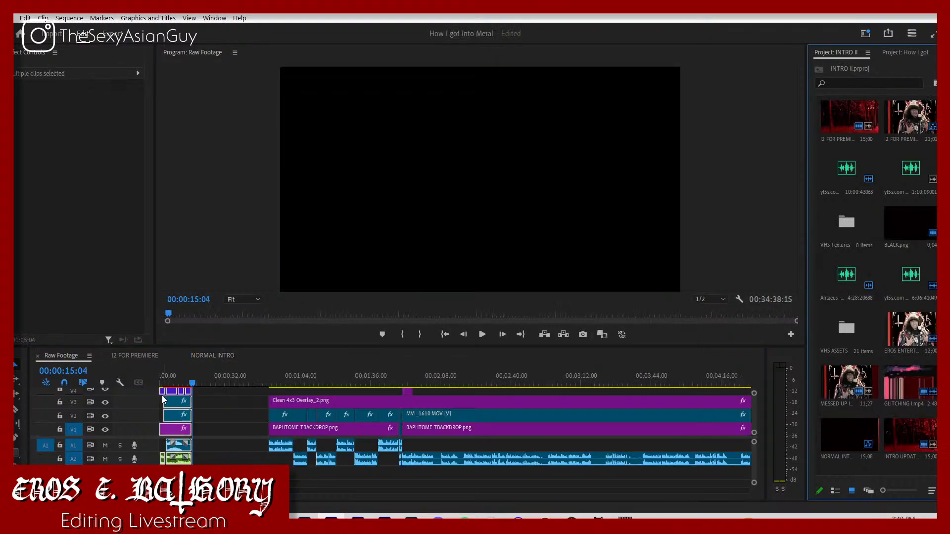
left_click(208, 414)
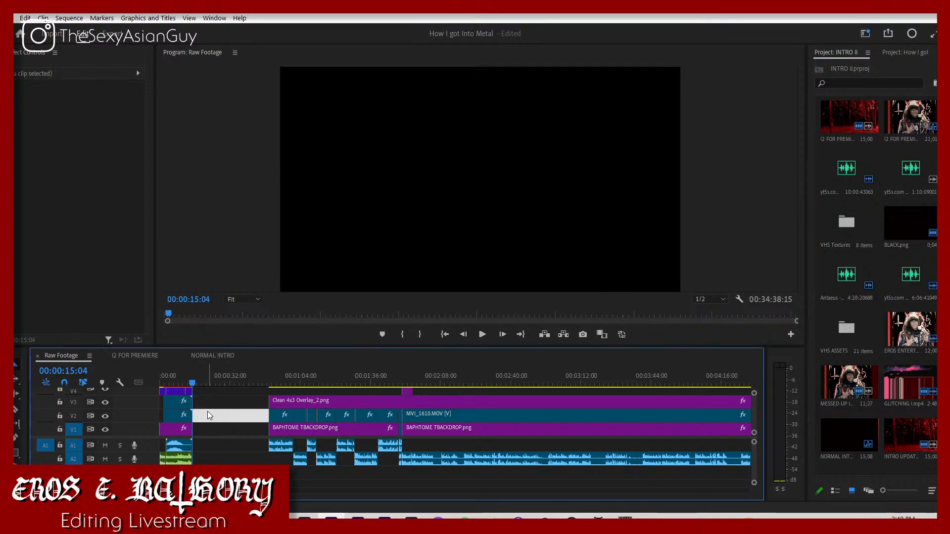
key("Delete")
Step: Delete the intro's V3 logo clip, its V4 clips and its A1 audio clip
left_click(173, 403)
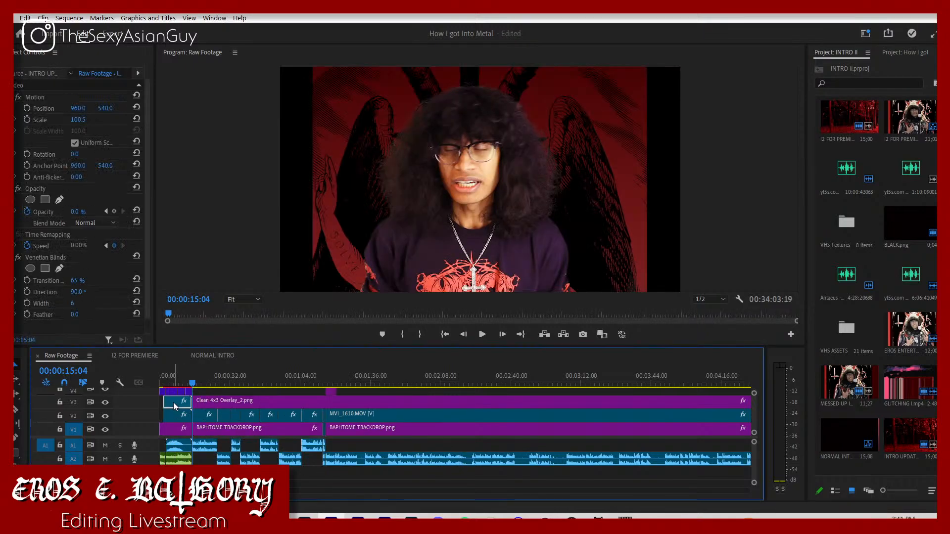
key("Delete")
scroll(178, 404, "up", 1)
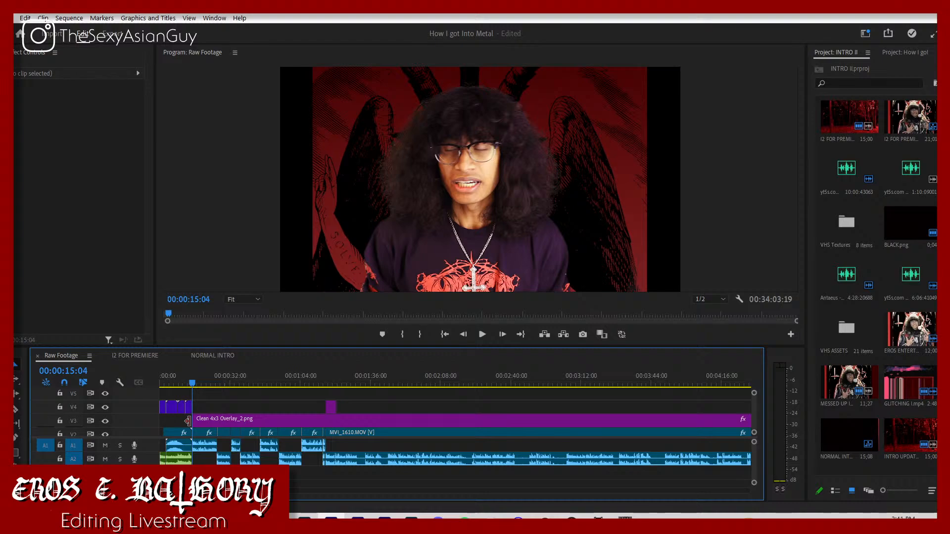
left_click(171, 406)
key("Delete")
scroll(174, 418, "down", 1)
left_click(174, 447)
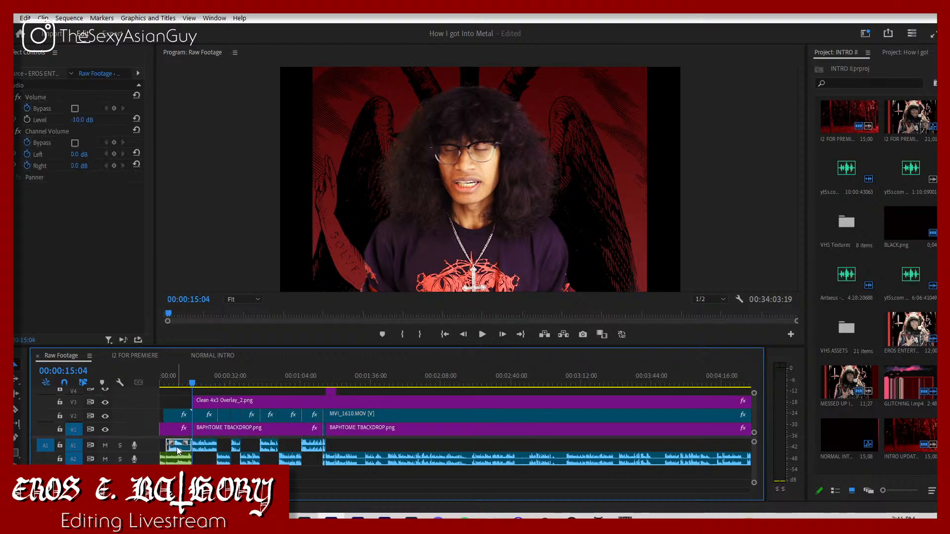
key("Delete")
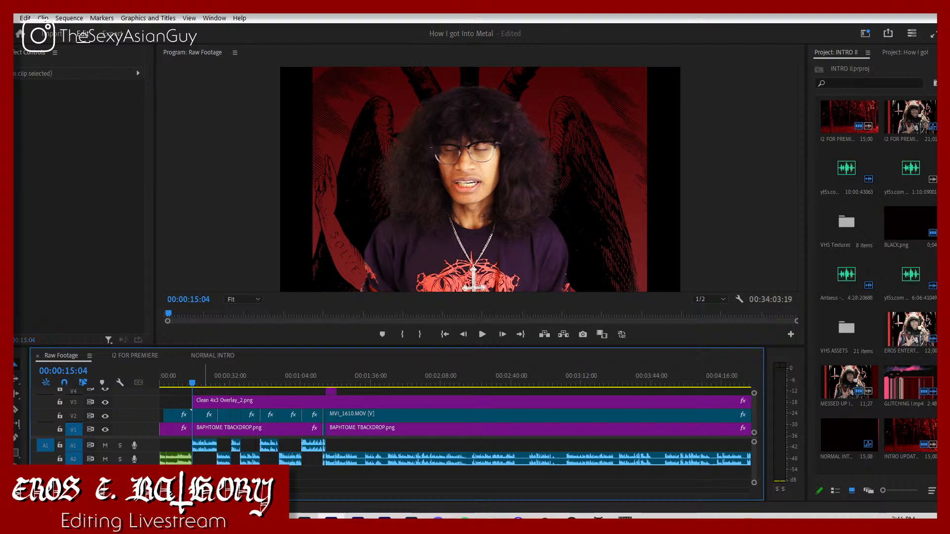
scroll(456, 452, "down", 1)
scroll(202, 451, "down", 2)
scroll(201, 451, "up", 3)
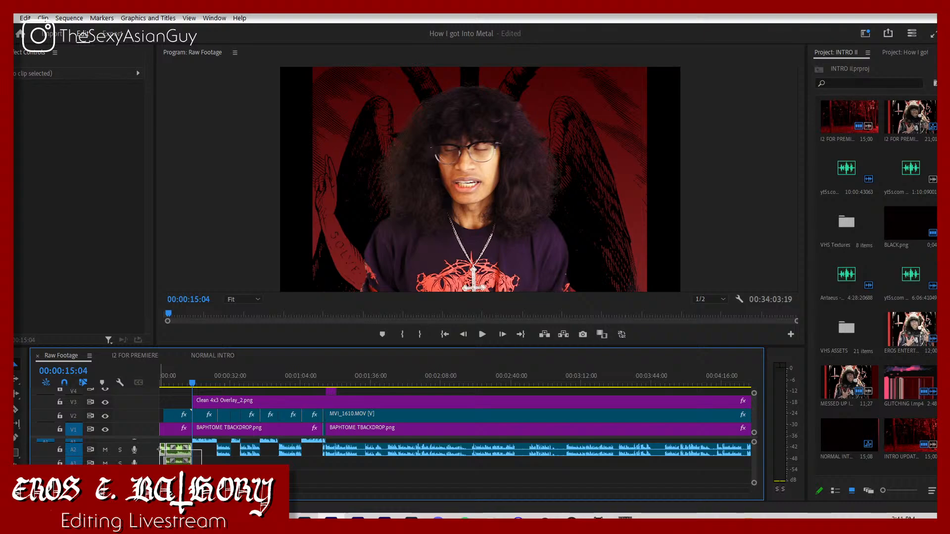
left_click(178, 454)
right_click(179, 456)
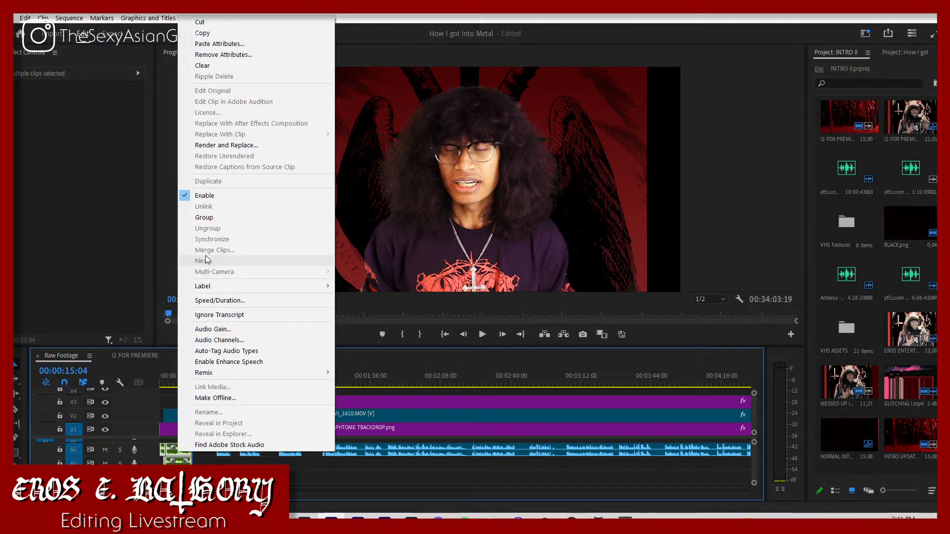
left_click(191, 458)
left_click(192, 458)
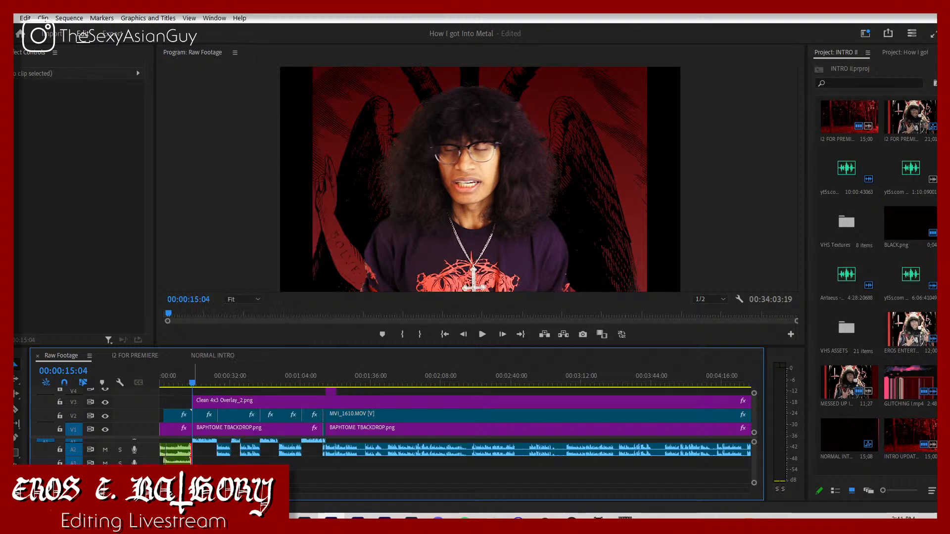
Step: Nest the intro's selected V1 clips at the start of the Raw Footage sequence under the name "tHE sTORM"
left_click_drag(203, 475, 152, 425)
left_click(207, 432, "shift")
left_click(201, 419, "shift")
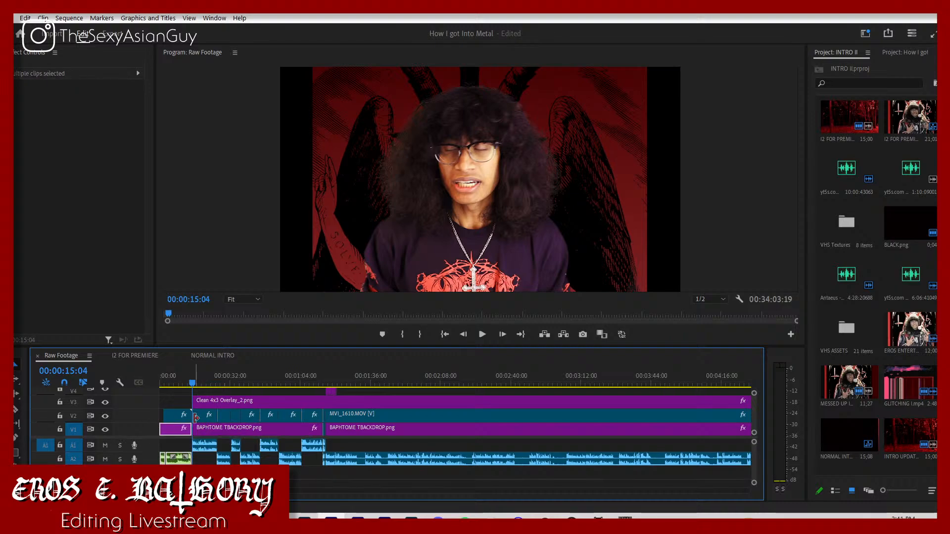
right_click(169, 430)
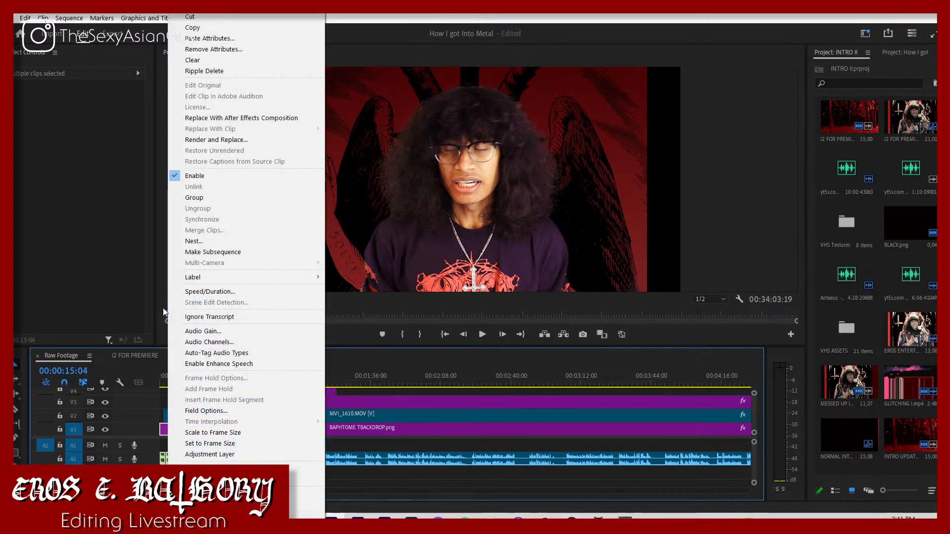
left_click(184, 246)
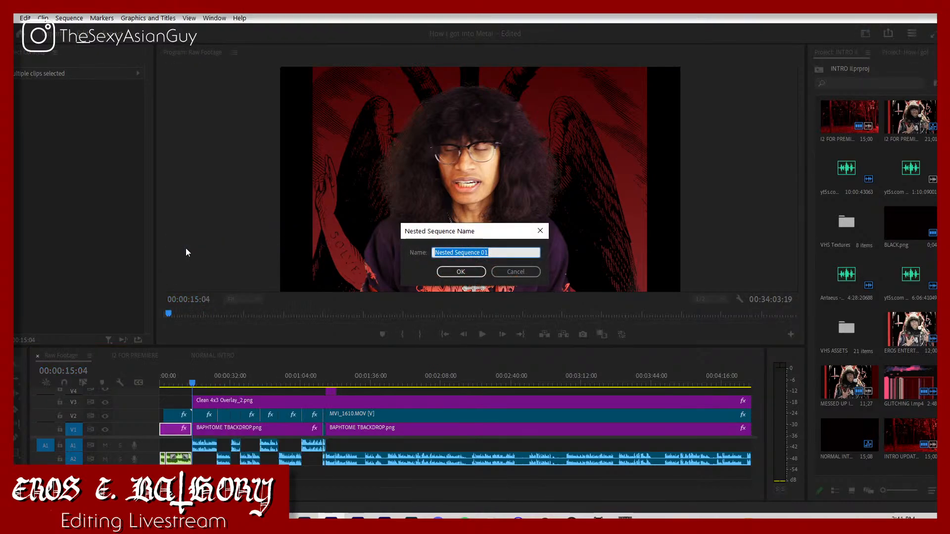
type("tHE sTORM")
key("Return")
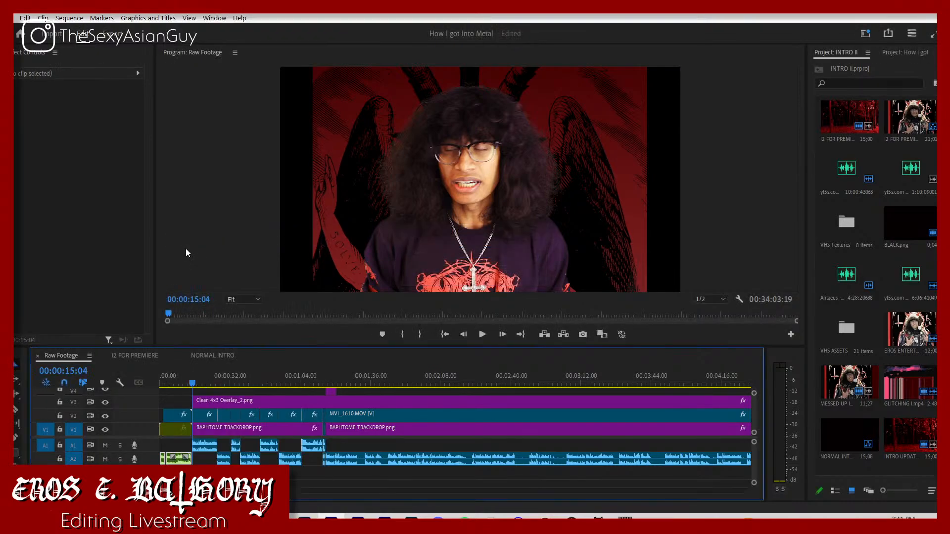
Step: Place the tHE sTORM sequence from the How I got into Metal project at the timeline start and delete the old intro audio on A2
left_click(897, 52)
left_click_drag(915, 382, 151, 451)
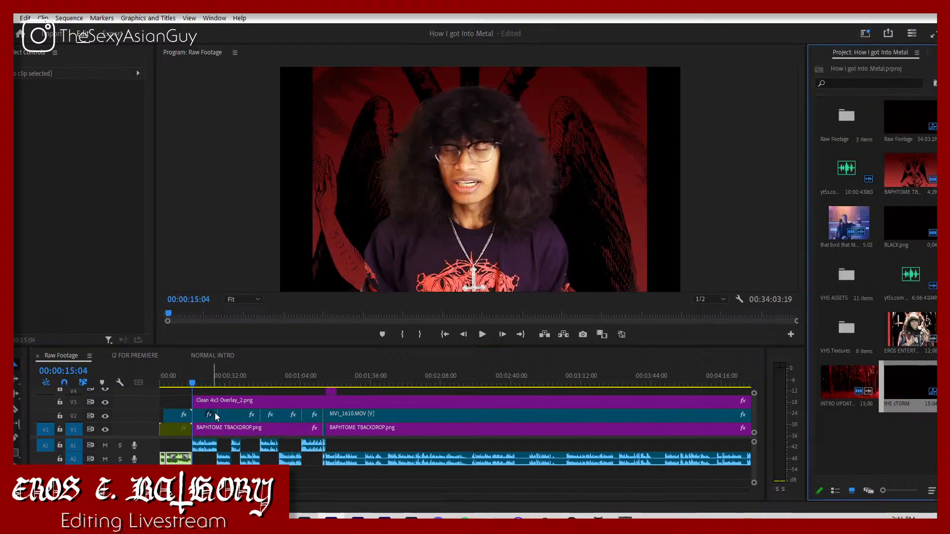
left_click_drag(926, 387, 152, 445)
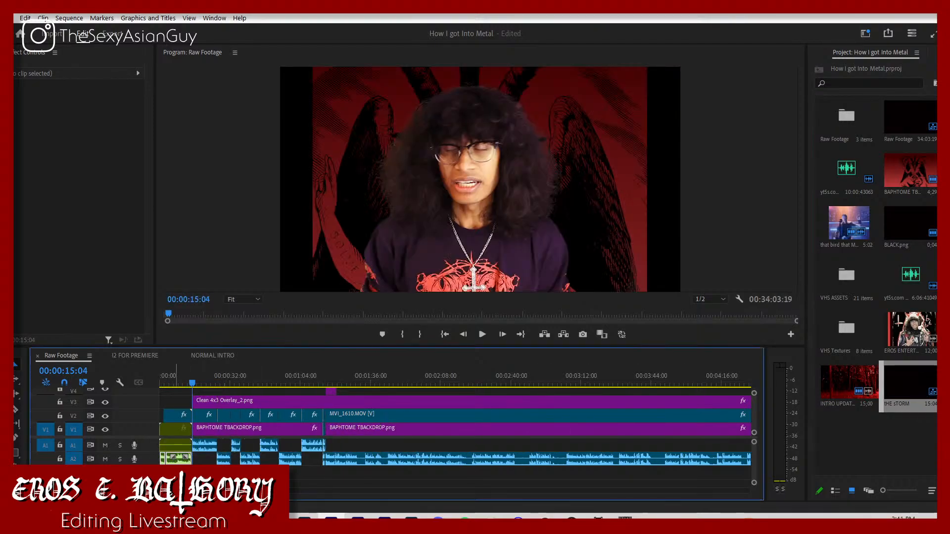
left_click(181, 460)
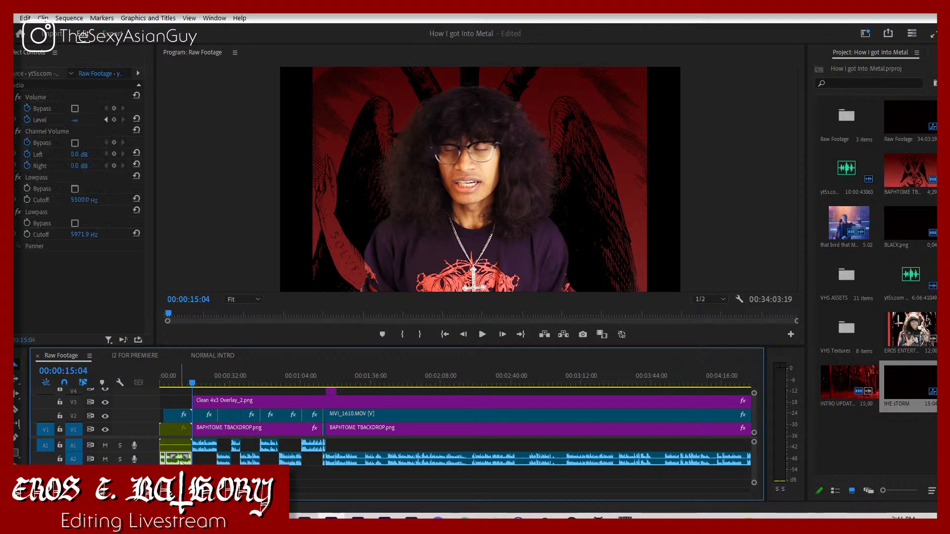
key("Delete")
scroll(180, 463, "down", 5)
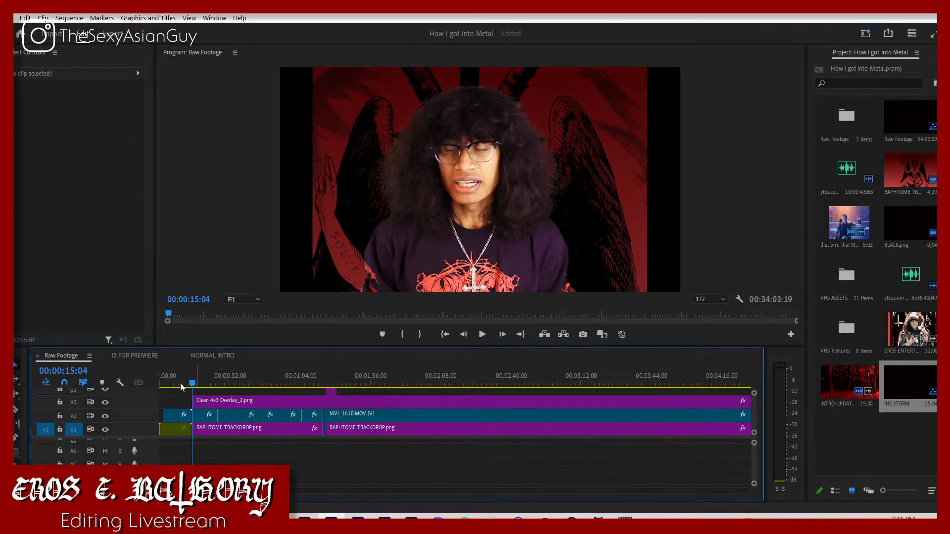
Step: Play the sequence from its start to check the intro
key("Home")
key("space")
scroll(134, 450, "up", 5)
scroll(183, 436, "up", 1)
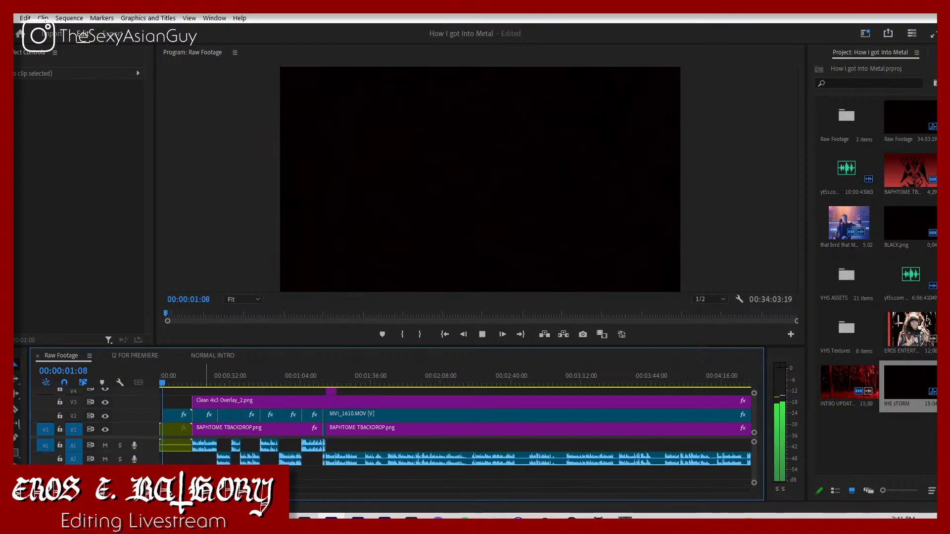
Step: Move the Clean 4x3 Overlay_2.png clip up to V4 and the intro's V2 clip up to V3
left_click(179, 419)
left_click_drag(174, 418, 185, 402)
key("space")
left_click(205, 402)
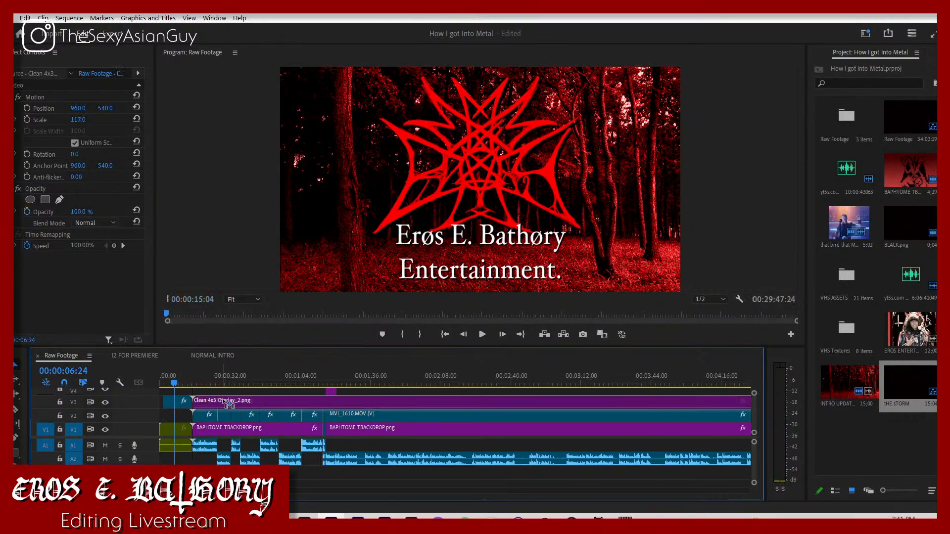
scroll(242, 402, "up", 1)
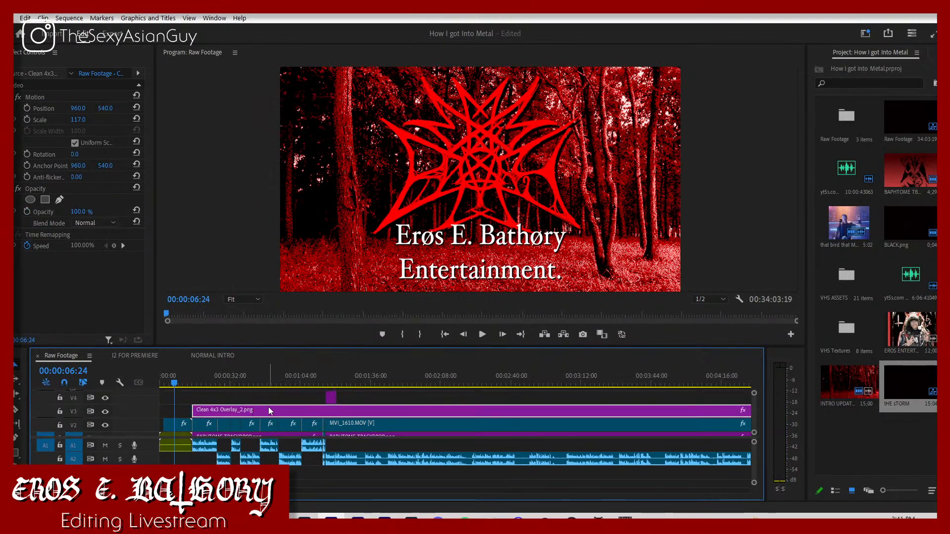
left_click_drag(276, 391, 316, 402)
left_click_drag(182, 423, 217, 407)
left_click(217, 403)
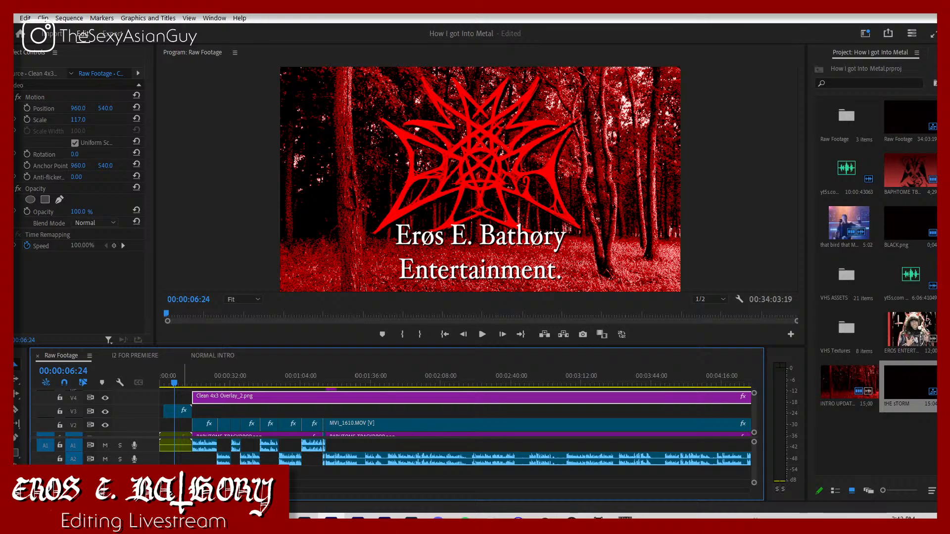
scroll(220, 417, "down", 2)
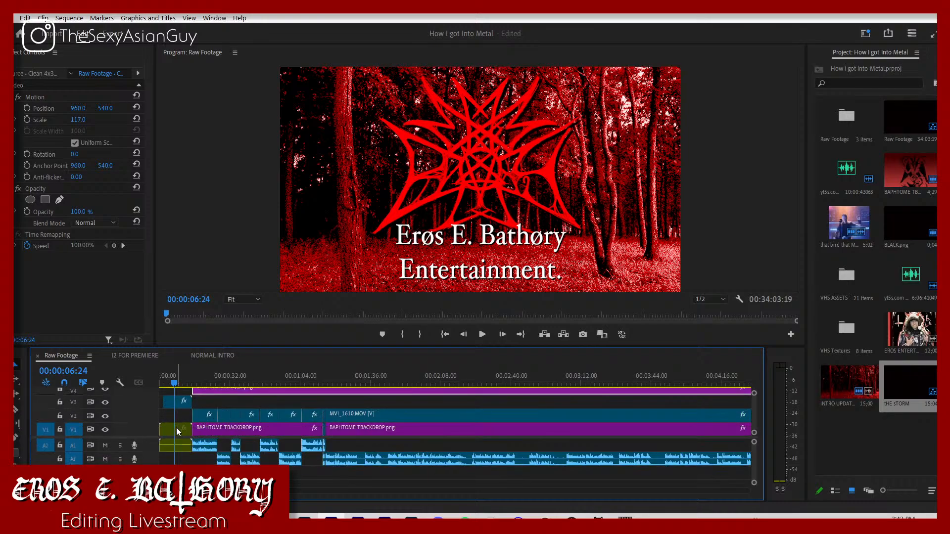
left_click(178, 429)
left_click(907, 460)
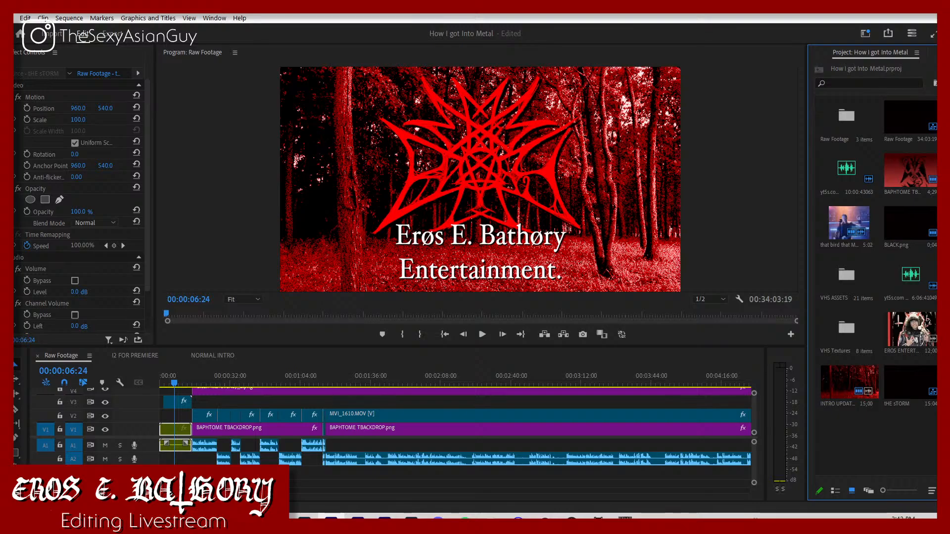
left_click(224, 523)
mouse_move(166, 487)
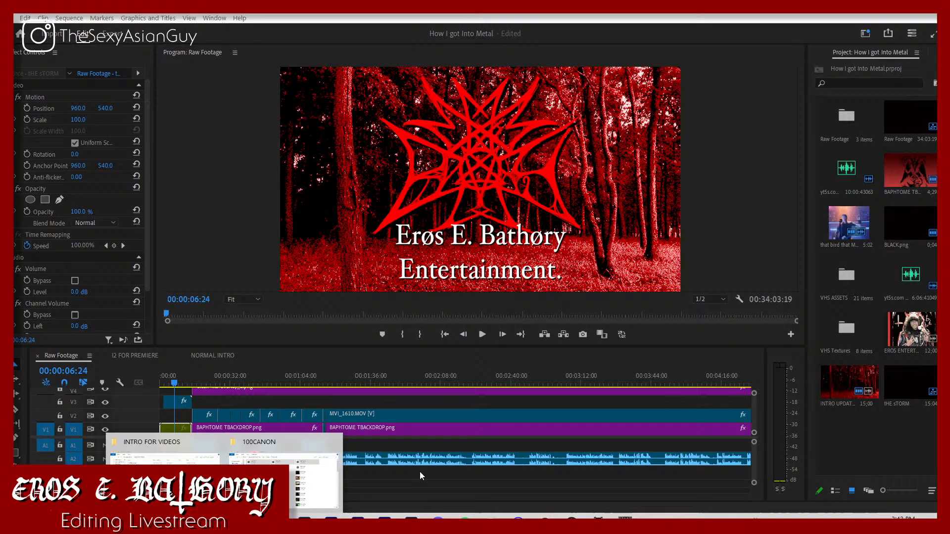
left_click(420, 474)
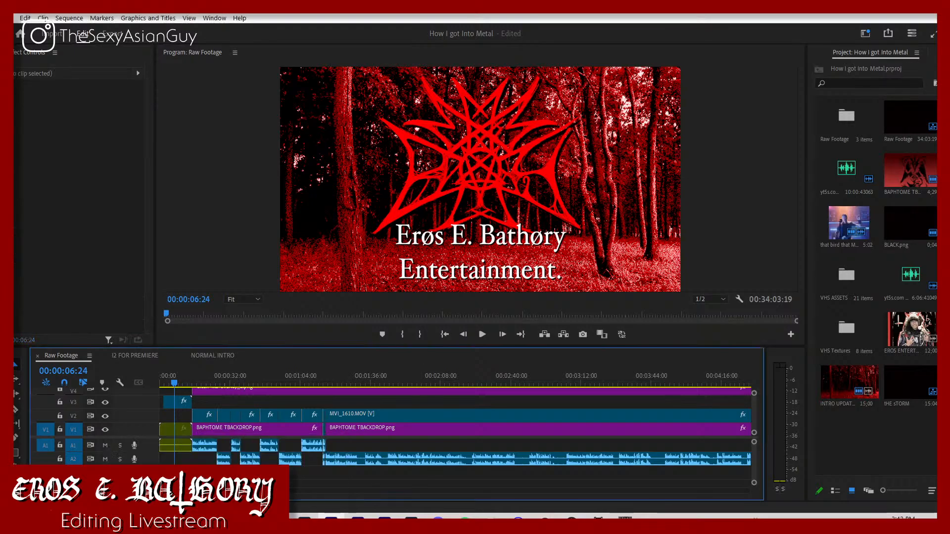
Step: Switch to the browser, search YouTube for IDYLLS OF THE LIVING DAMNED and open the video Idylls of the Chosen Damned
left_click(251, 524)
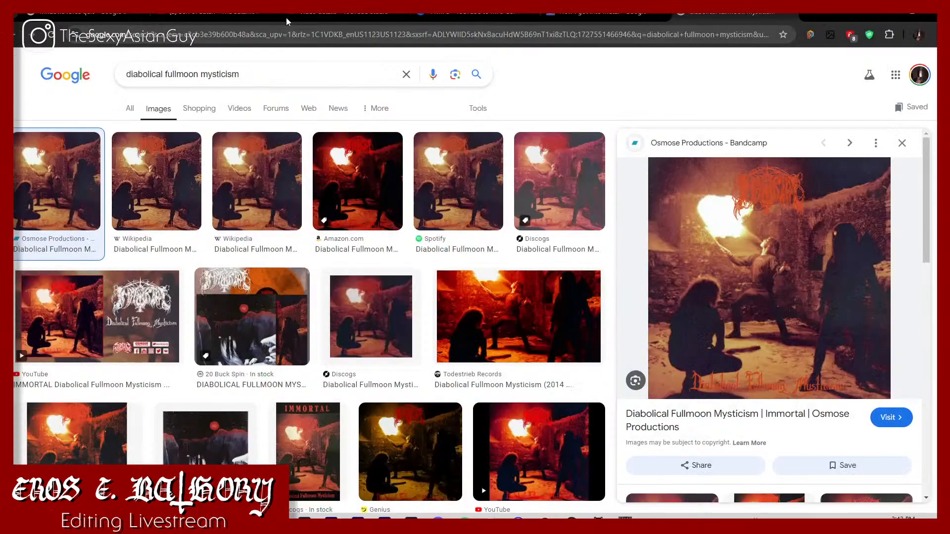
left_click(228, 16)
left_click(383, 59)
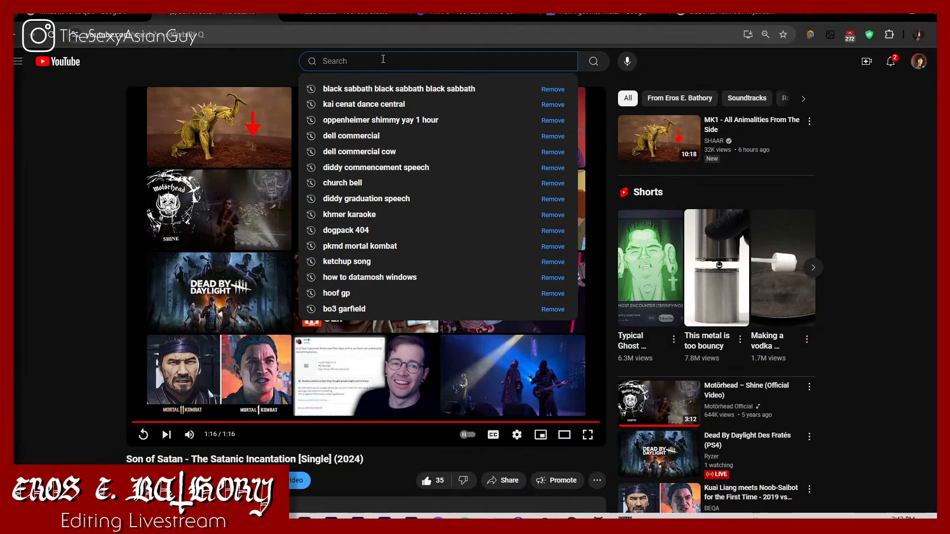
type("IDYLLS OF THE")
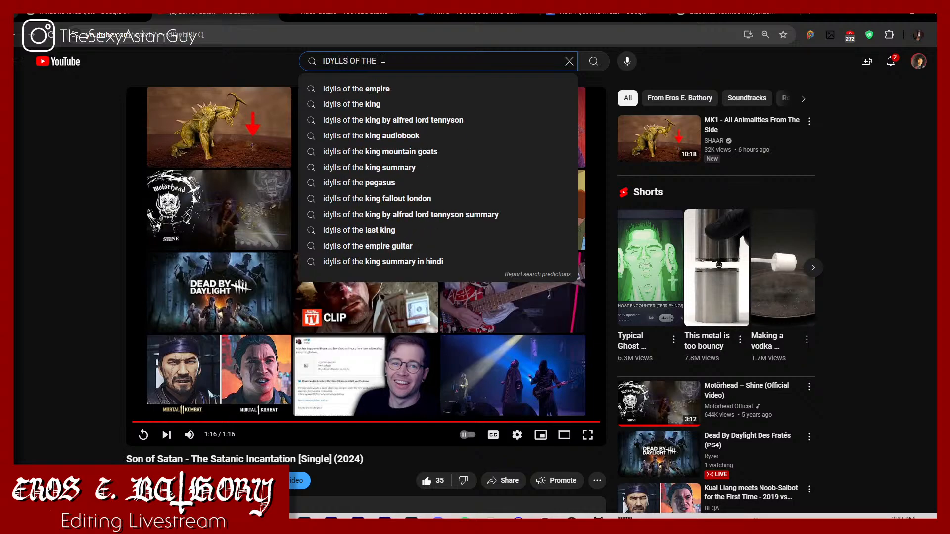
type(" LIVING DAMNED")
key("Return")
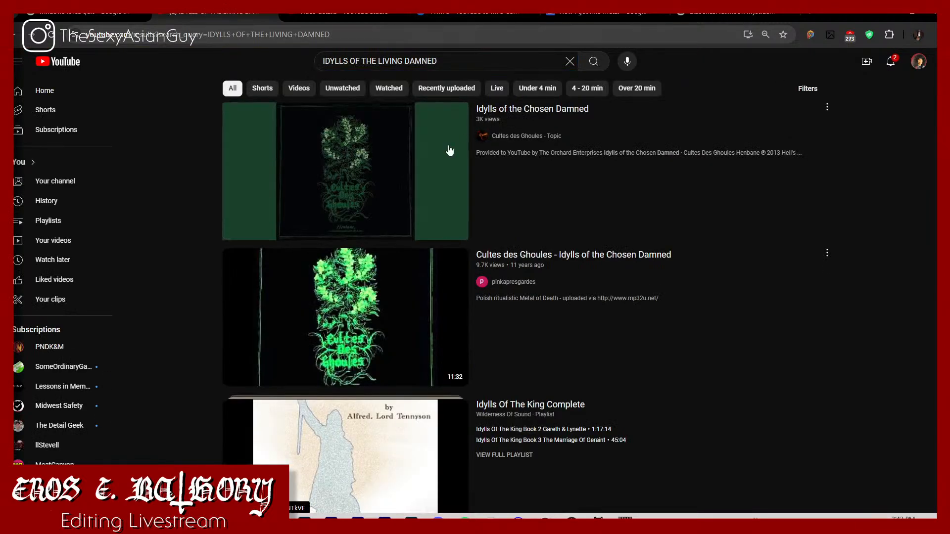
left_click(348, 208)
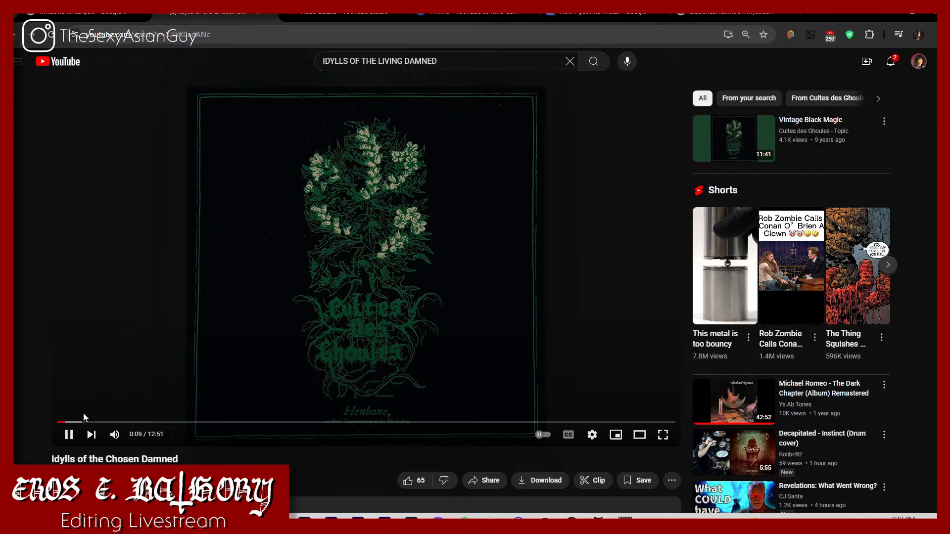
Step: Skip ahead in the song, copy the video's URL and try to convert it on the open YTMP3 converter page
left_click_drag(83, 422, 88, 421)
left_click(168, 35)
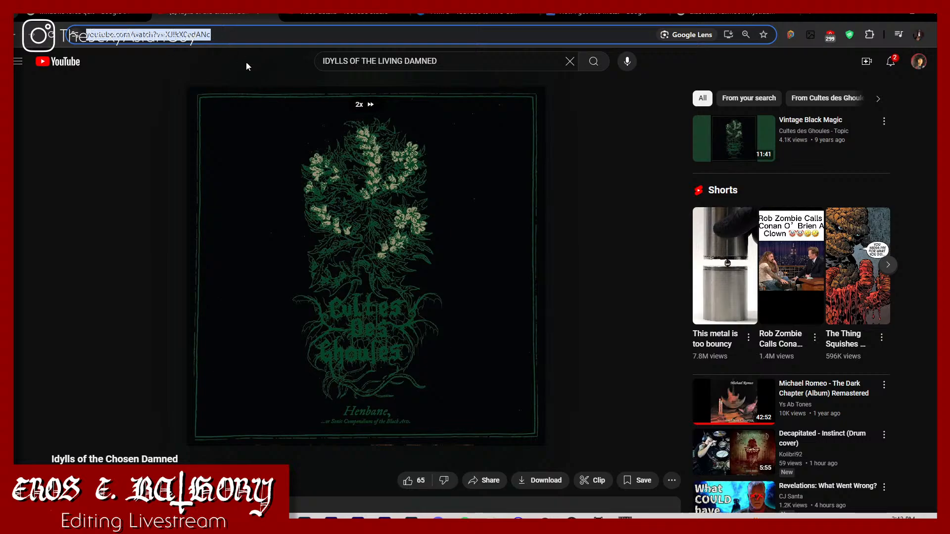
left_click(315, 188)
left_click(476, 17)
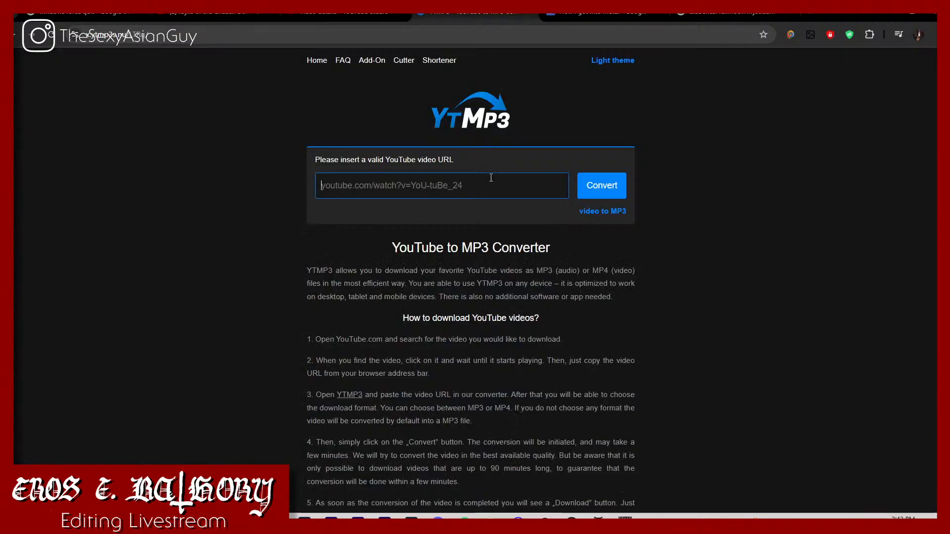
type("https://www.youtube.com/watch?v=XJlkX0adANc")
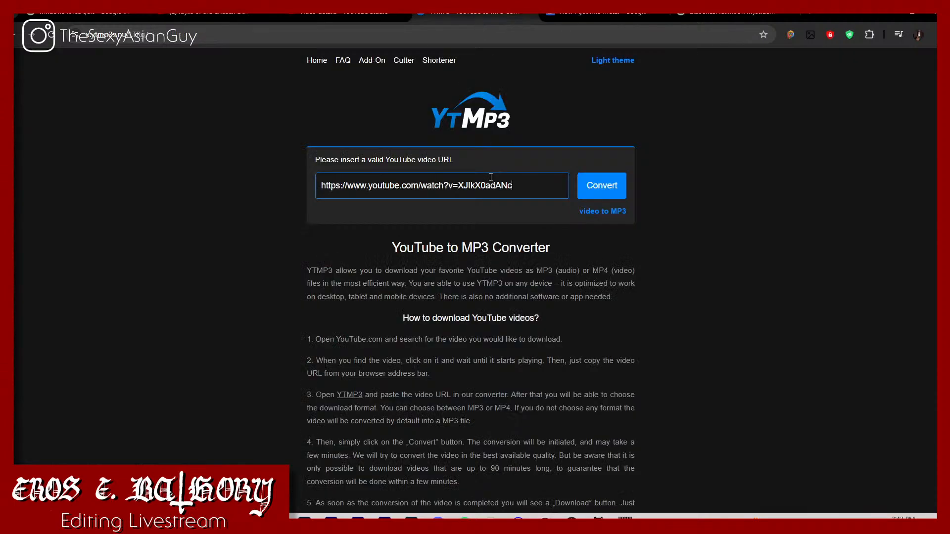
key("Return")
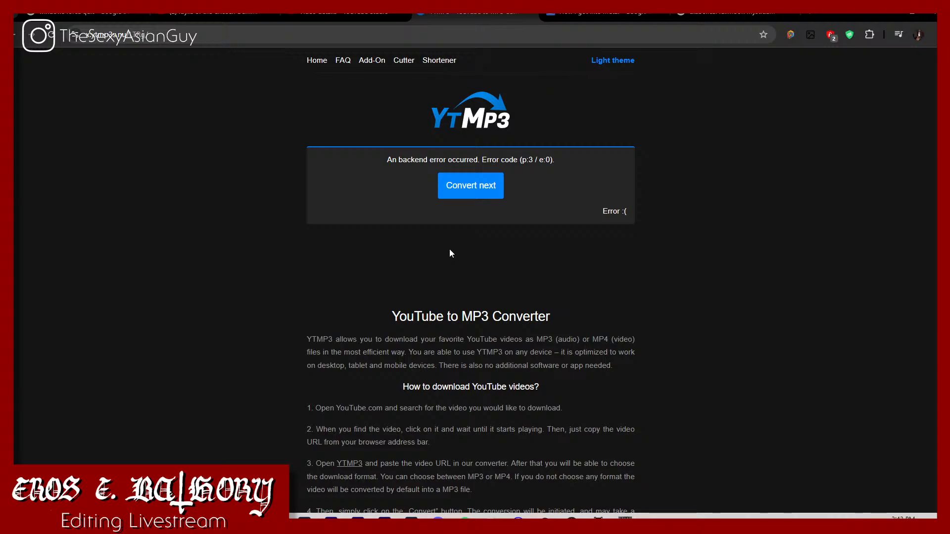
Step: Open the ytmp3.nu converter site and try to convert the copied video URL to MP3
left_click(420, 34)
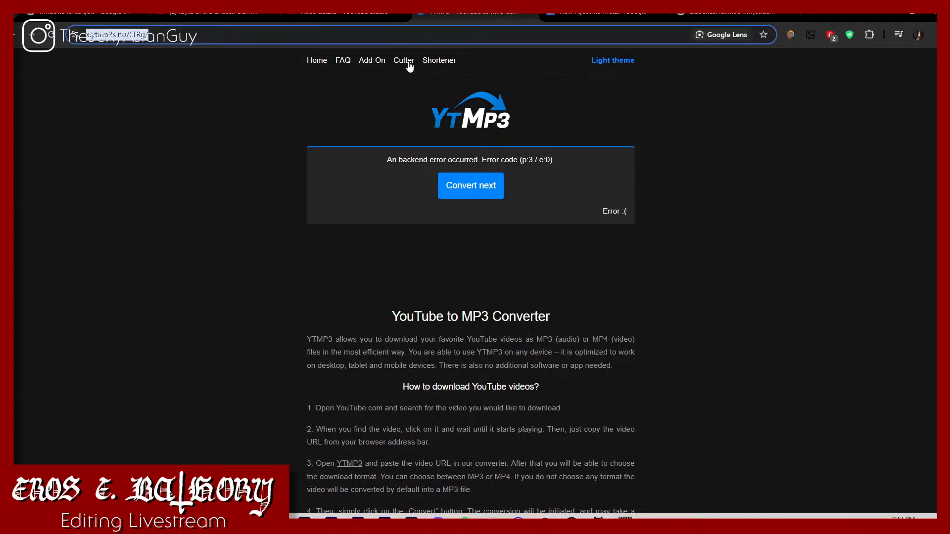
type("ytmp3.")
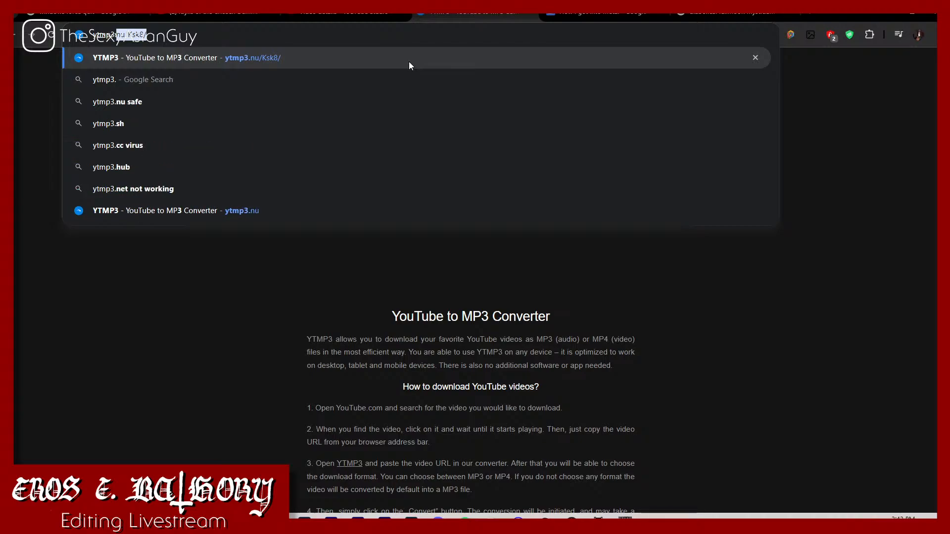
left_click(210, 210)
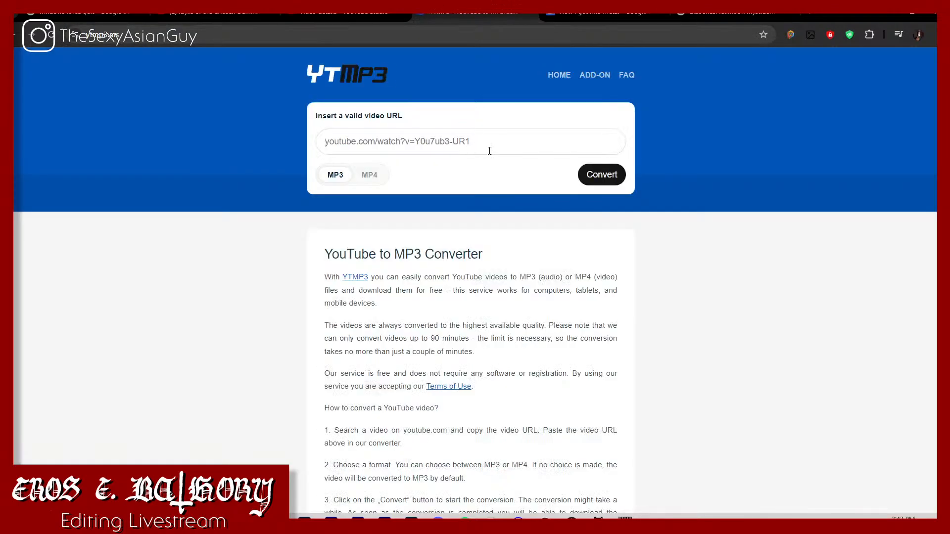
type("https://www.youtube.com/watch?v=XJlkX0adANc")
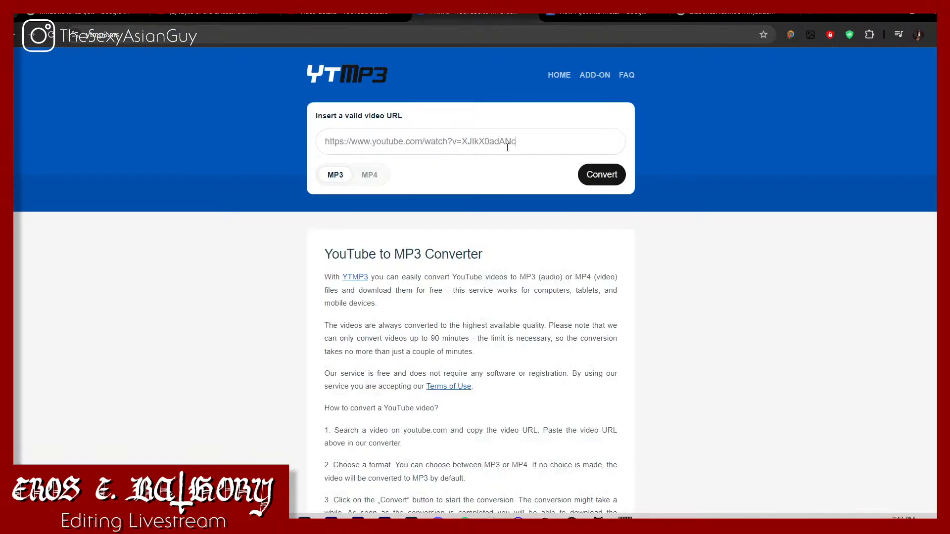
left_click(601, 175)
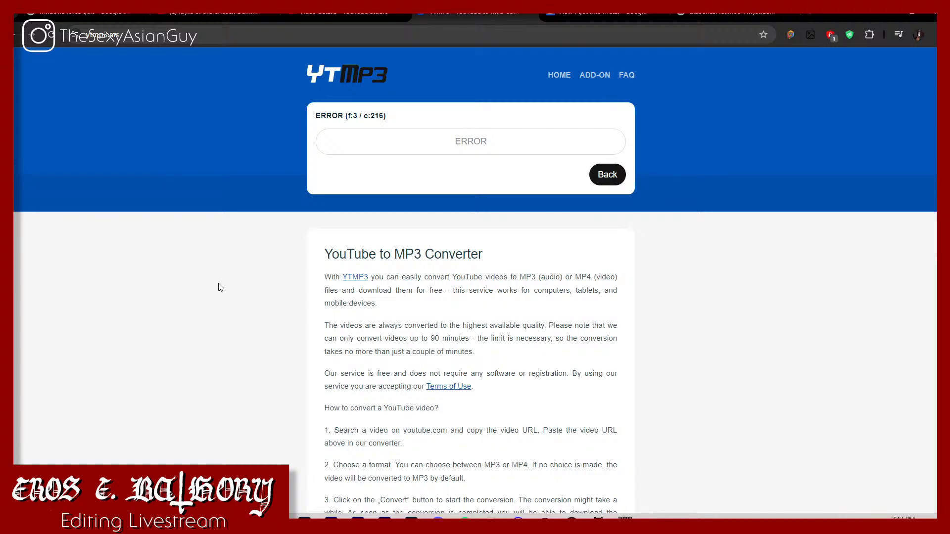
Step: Copy the URL of Idylls of the Chosen Damned again, resubmit it for MP3 conversion on ytmp3.nu and return to the video
left_click(248, 19)
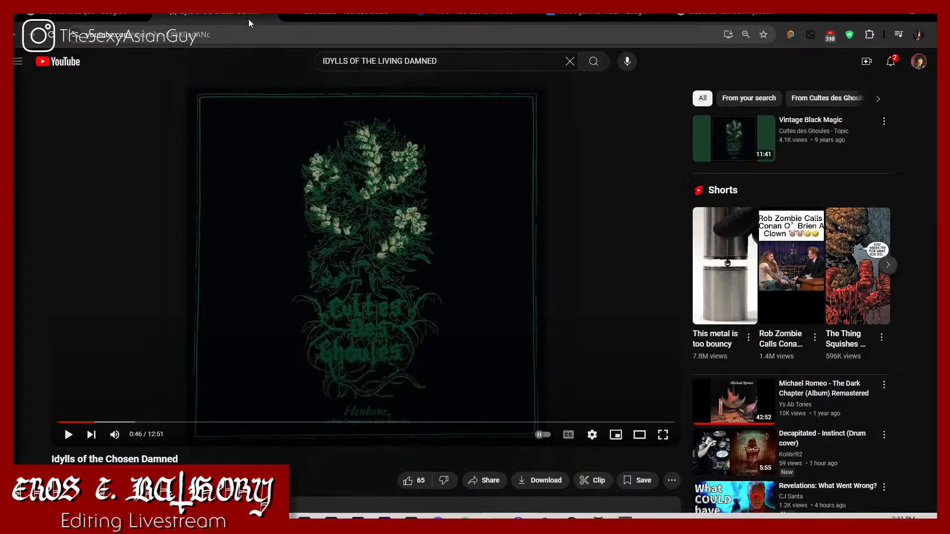
left_click(260, 43)
left_click(253, 31)
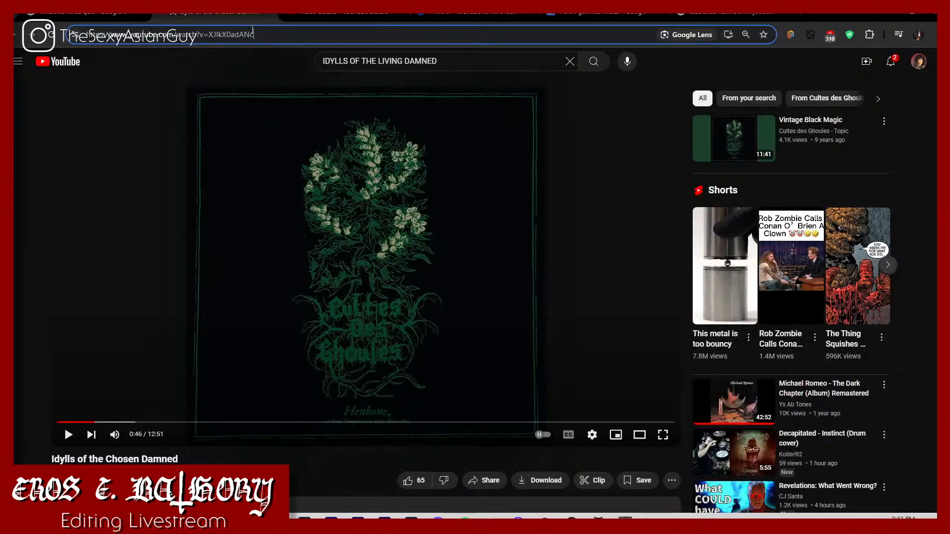
key("ctrl+a")
left_click(460, 12)
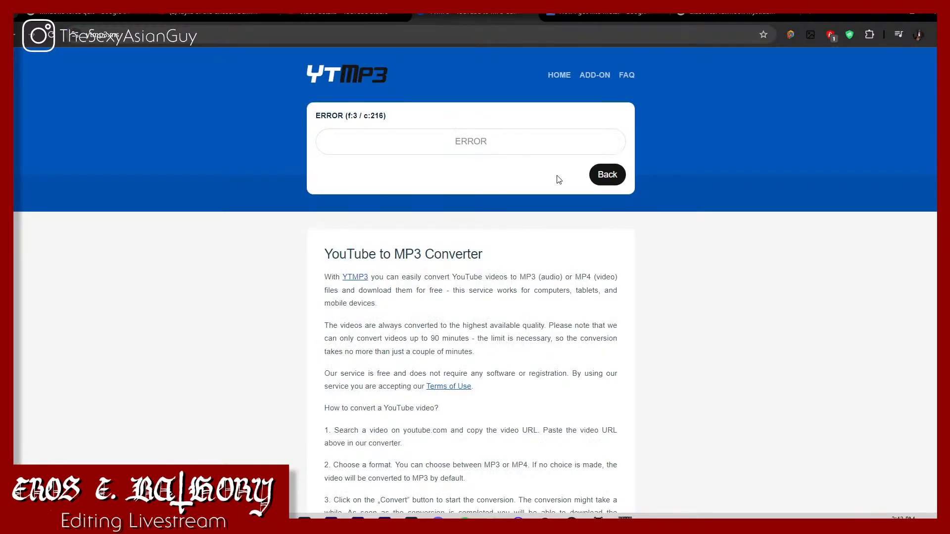
left_click(606, 173)
type("https://www.youtube.com/watch?v=XJlkX0adANc")
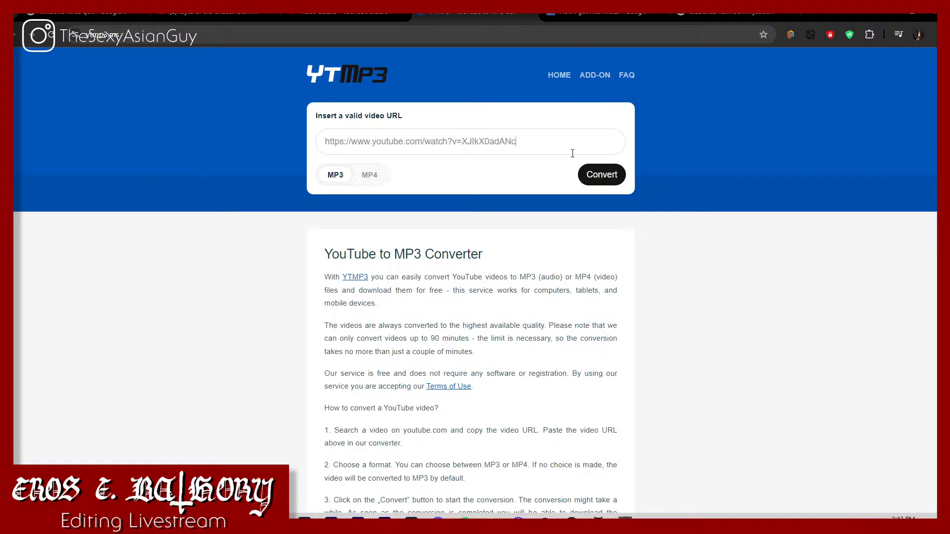
left_click(600, 176)
left_click(189, 19)
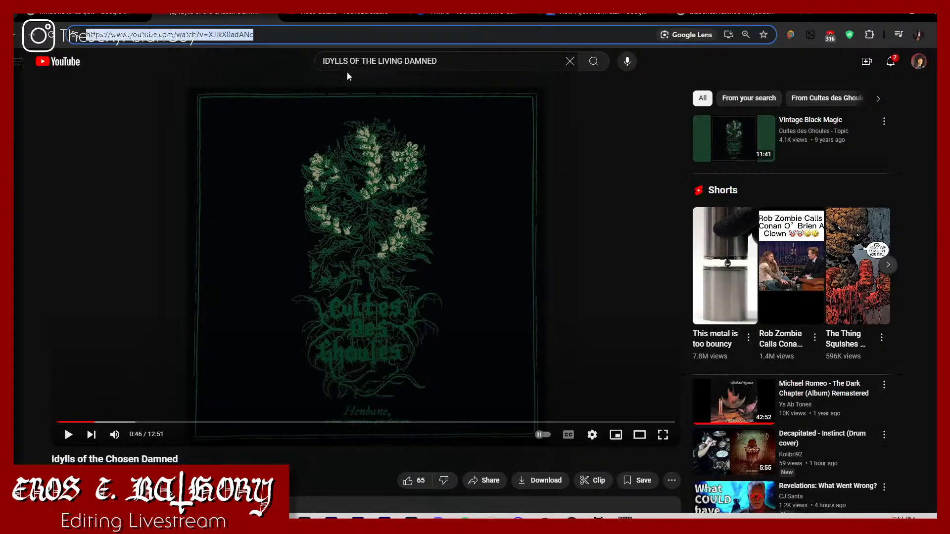
Step: Search YouTube for aaskereia and open the full playlist Aaskereia - Mit Raben Und Wölfen 2003
left_click(346, 61)
key("ctrl+a")
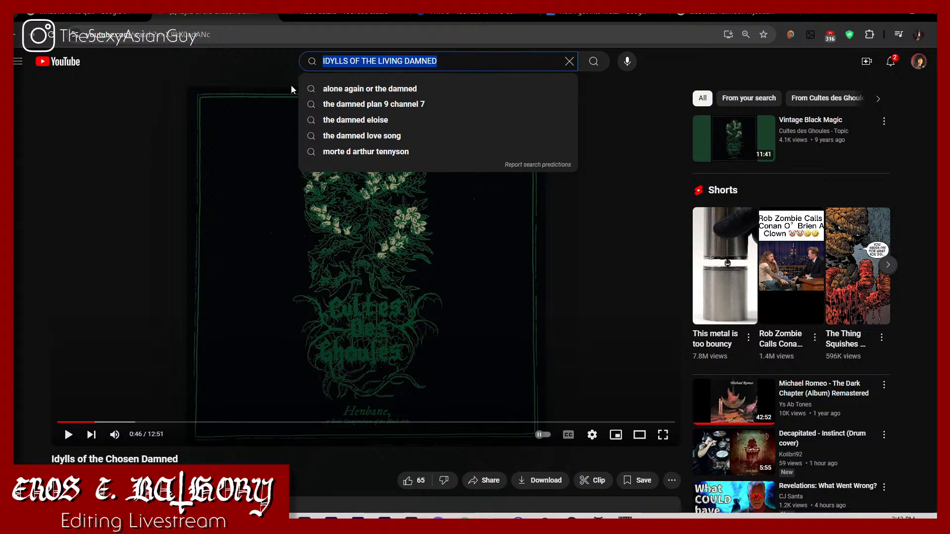
type("aasker")
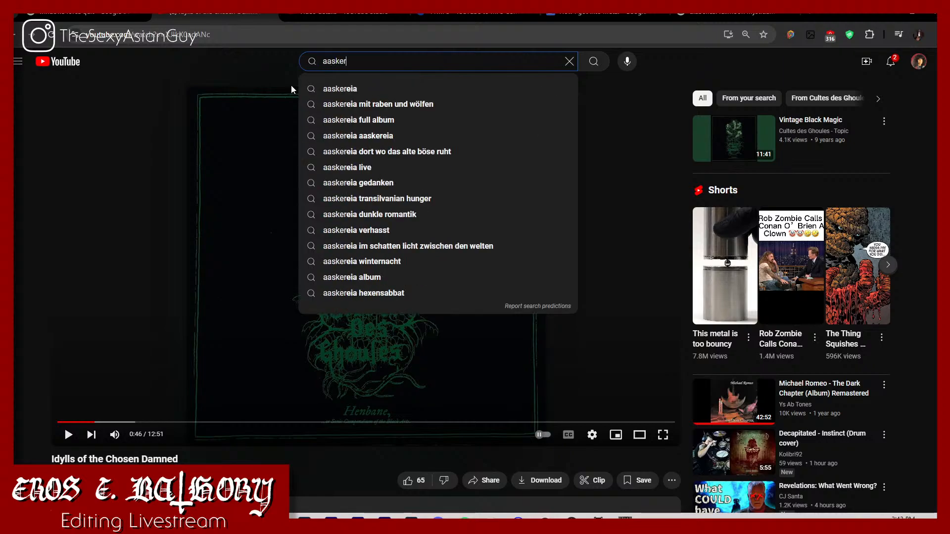
type("eia")
key("Return")
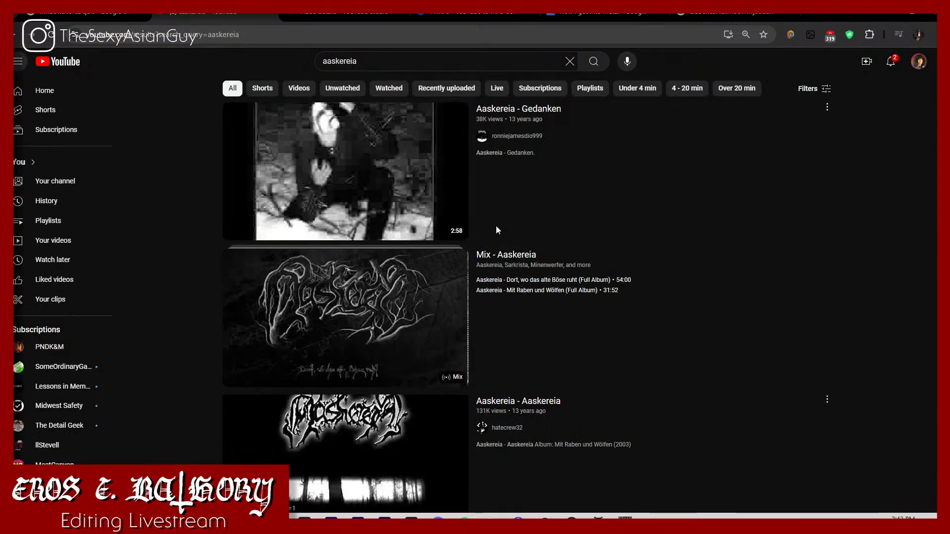
scroll(414, 319, "down", 3)
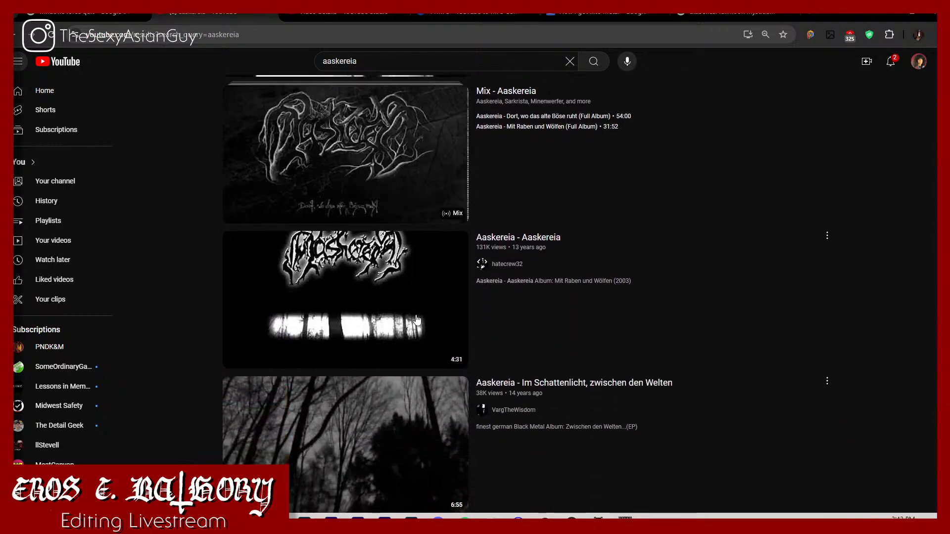
scroll(389, 174, "down", 3)
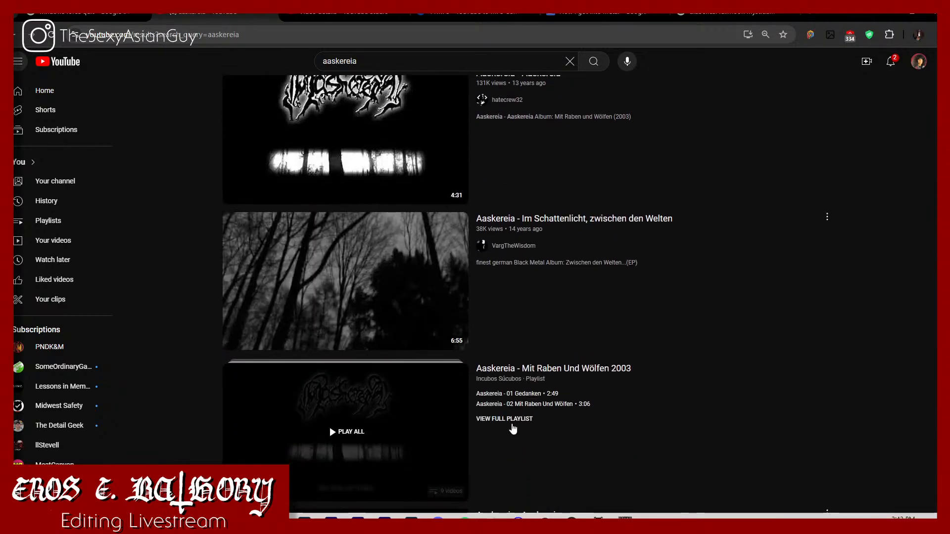
left_click(513, 419)
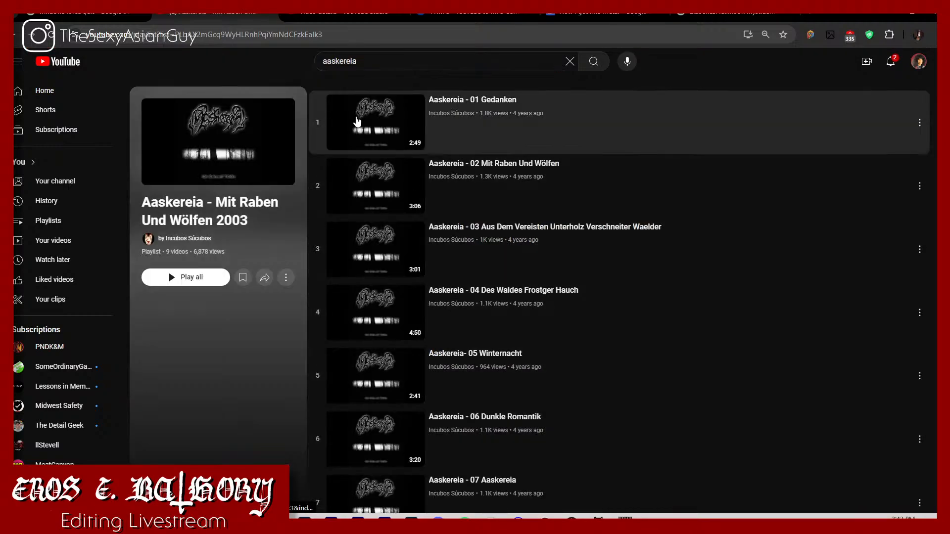
Step: Play the playlist tracks 01 Gedanken and 02 Mit Raben Und Wölfen, and read the full description of track 02
left_click(360, 131)
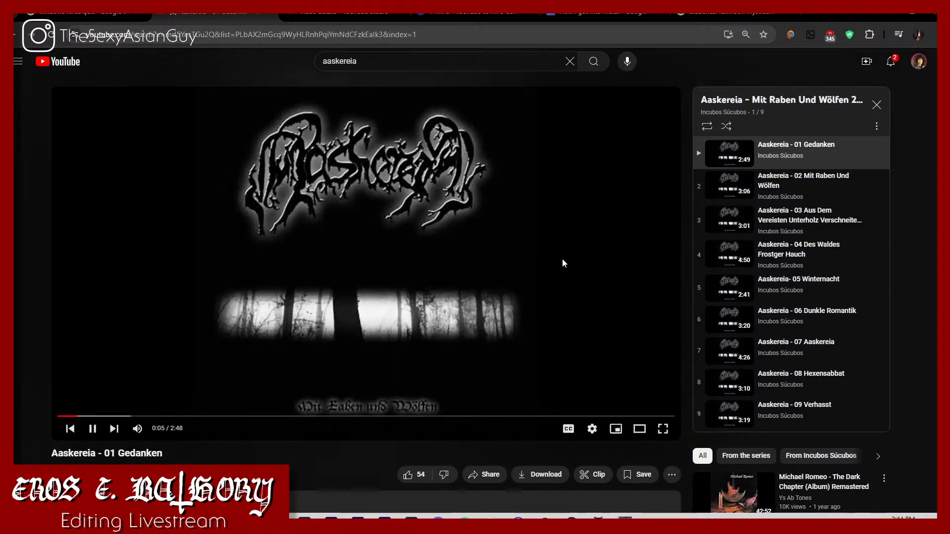
left_click(724, 188)
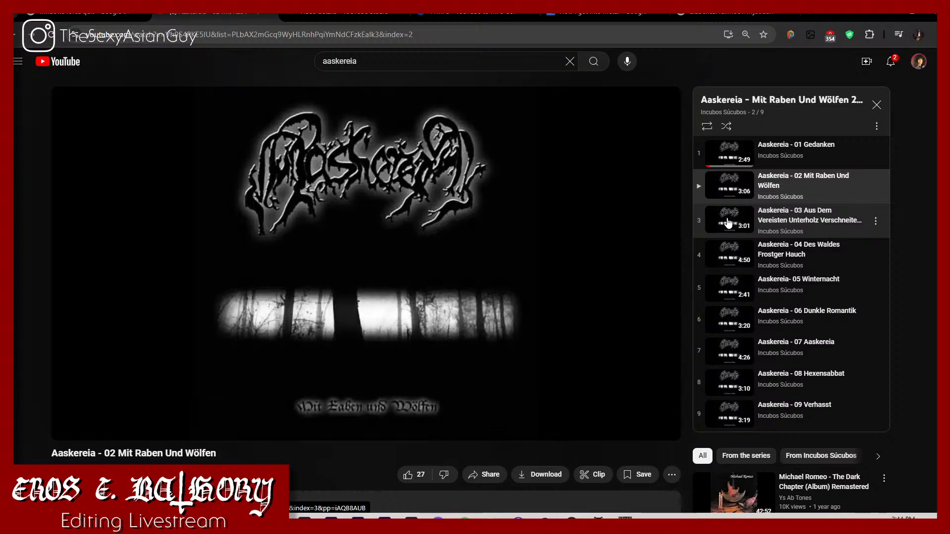
scroll(187, 452, "down", 3)
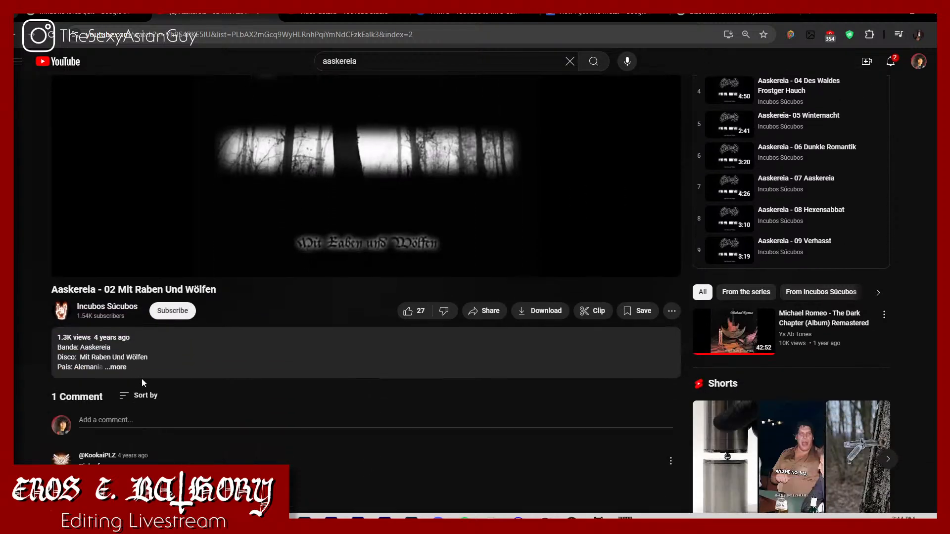
left_click(120, 369)
scroll(120, 366, "down", 1)
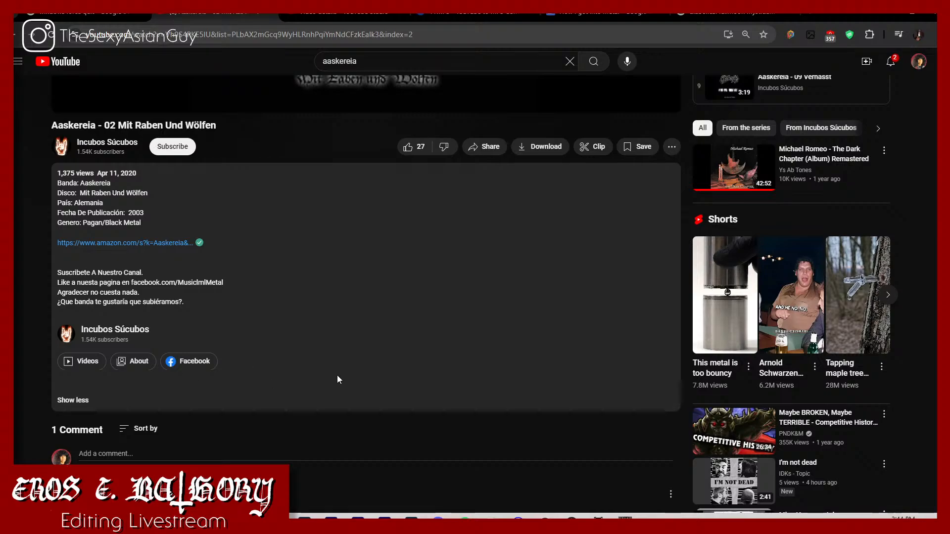
scroll(336, 375, "up", 2)
scroll(339, 377, "up", 2)
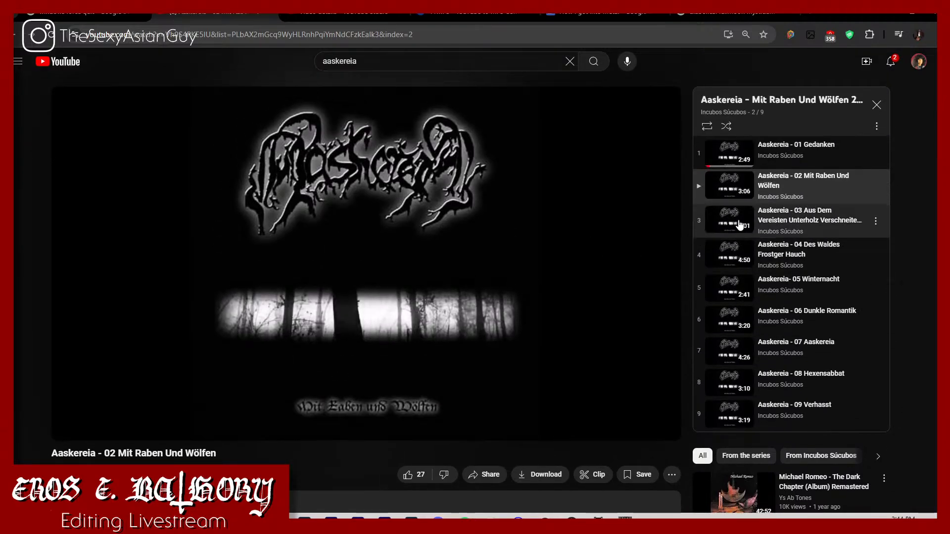
Step: Copy the URL of track 02, download the converted Idylls of the Chosen Damned MP3 from YTMP3 and close the pop-up tab
left_click(415, 35)
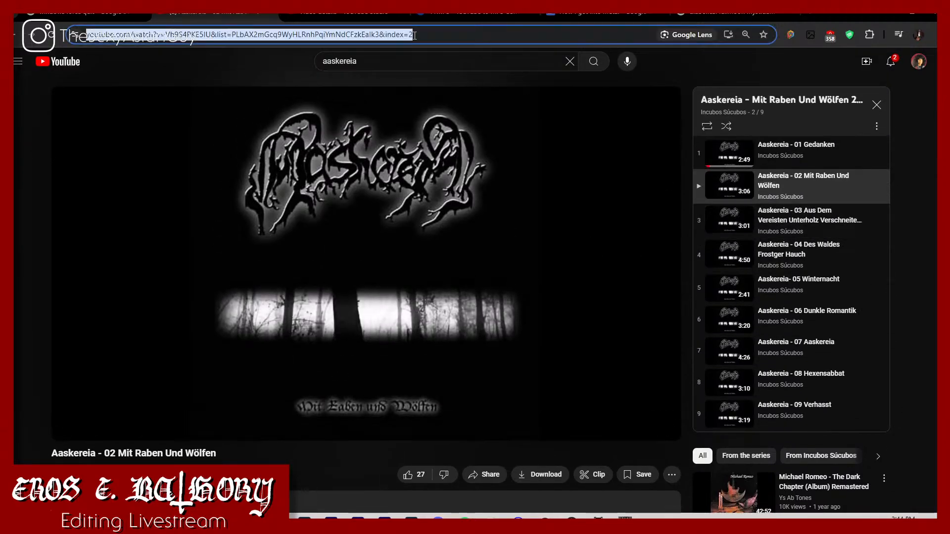
left_click(432, 17)
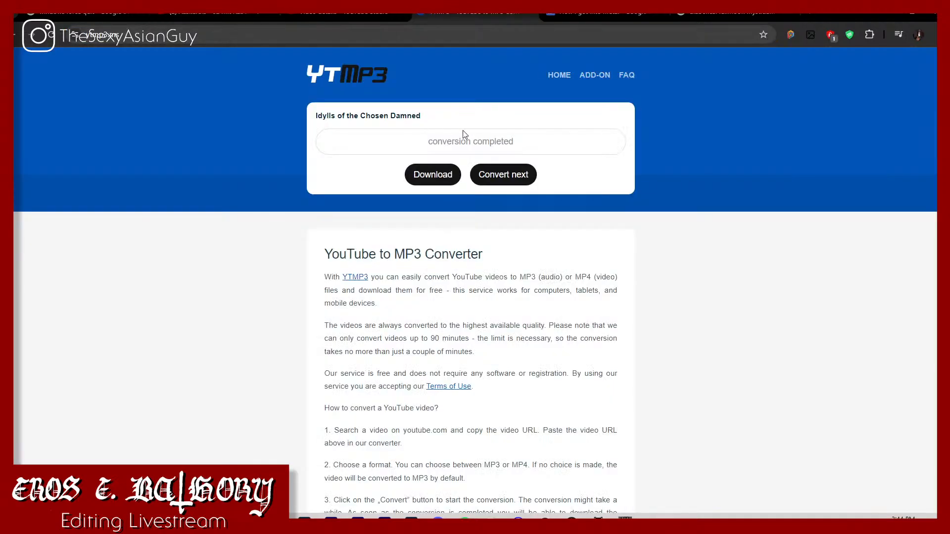
left_click(440, 184)
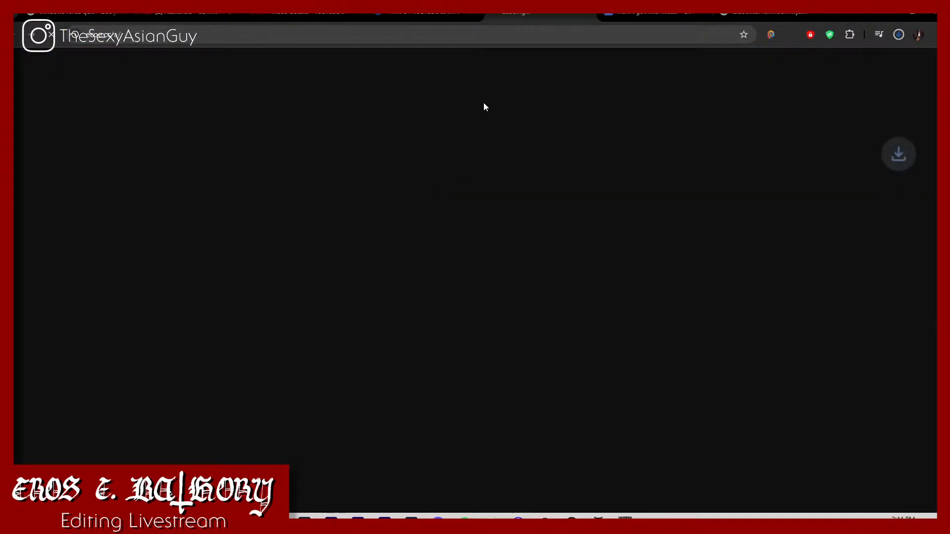
key("ctrl+w")
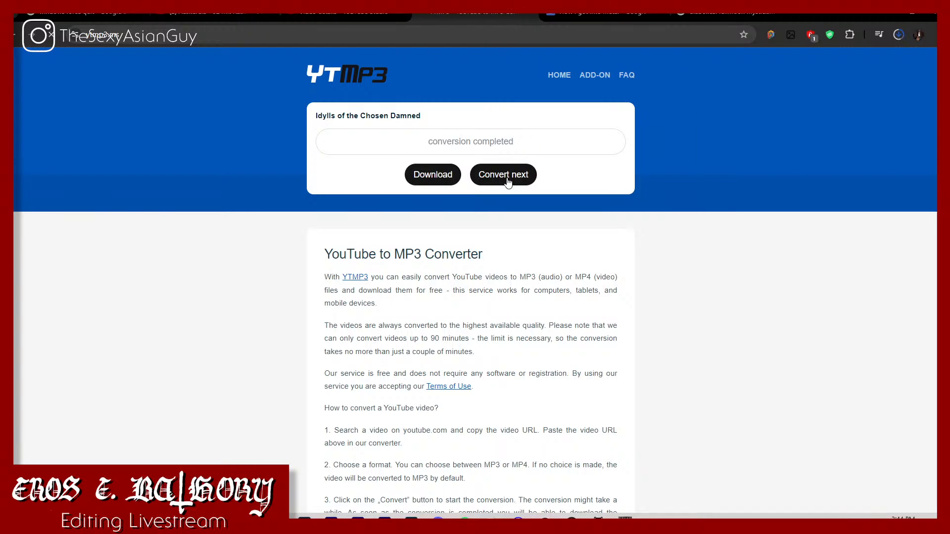
Step: Try to convert the copied playlist URL of Mit Raben Und Wölfen to MP3 on YTMP3, playing the song while it processes
left_click(507, 177)
key("ctrl+v")
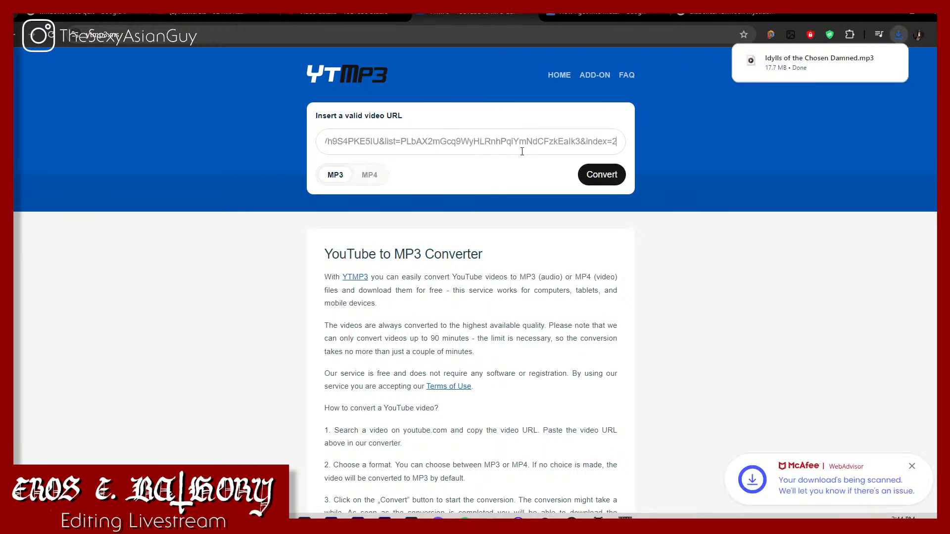
left_click(602, 174)
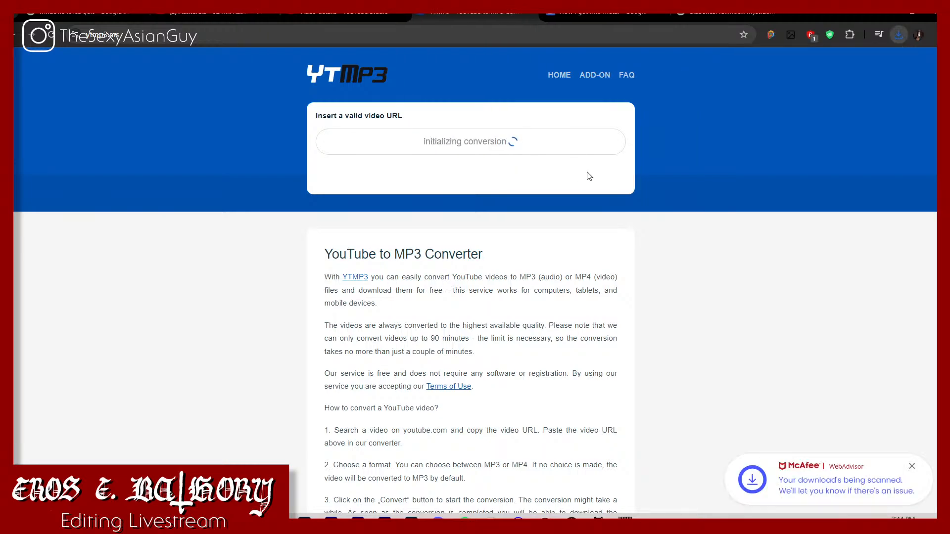
left_click(233, 21)
left_click(335, 156)
left_click(488, 19)
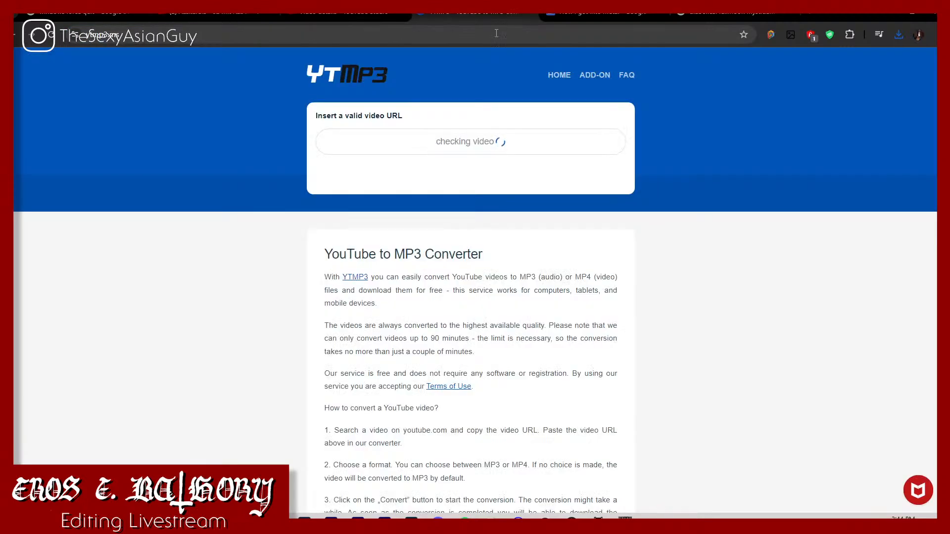
Step: Copy the share link of Aaskereia - 02 Mit Raben Und Wölfen and submit it for MP3 conversion on YTMP3
left_click(206, 17)
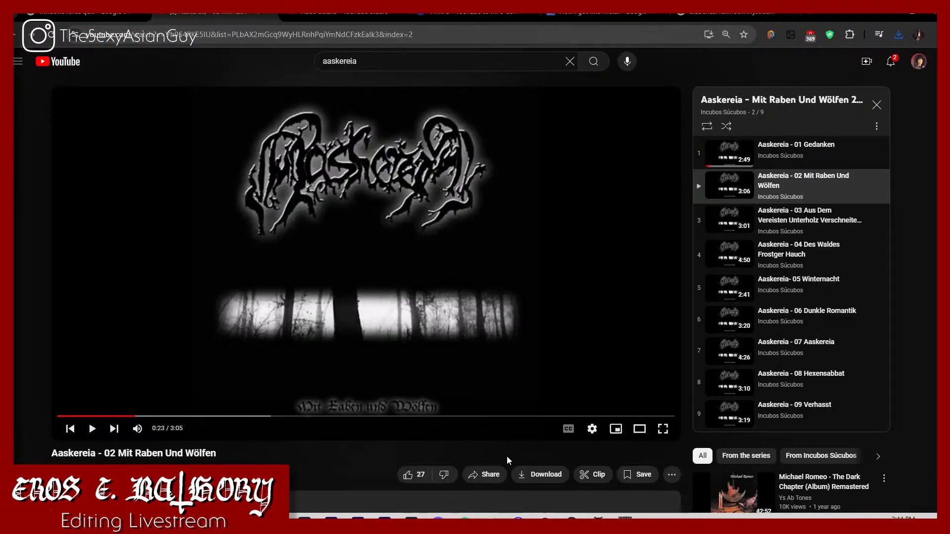
left_click(485, 475)
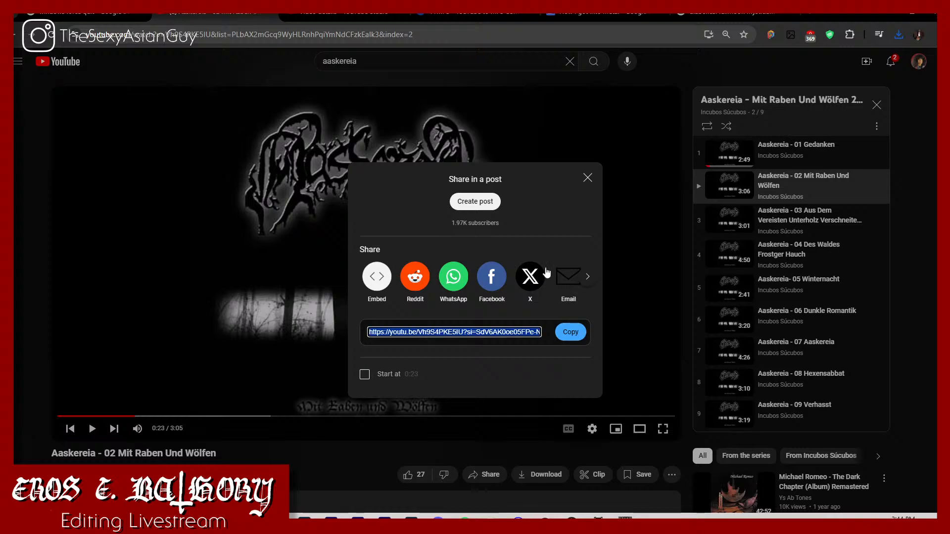
left_click(442, 16)
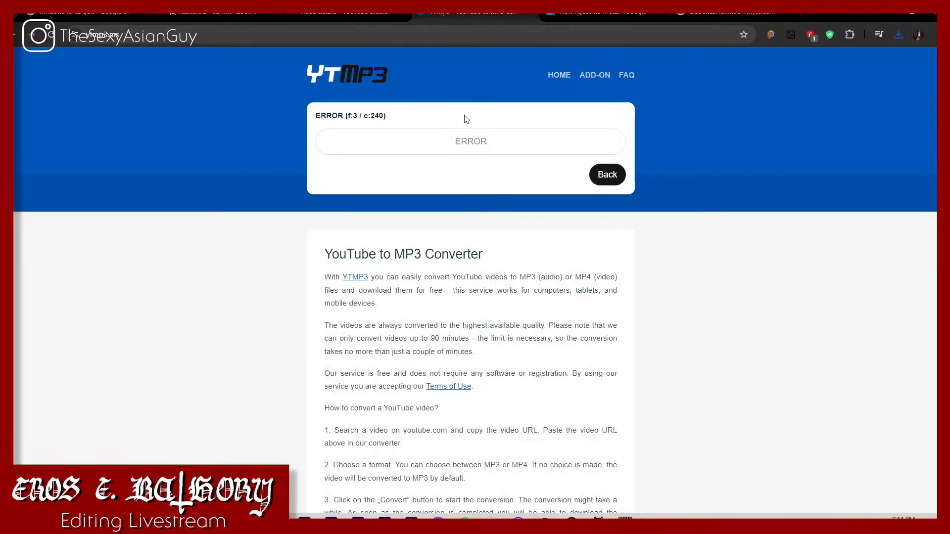
left_click(599, 175)
type("https://youtu.be/Vh9S4PKE5IU?si=SdV6AK0oe05FPe-N")
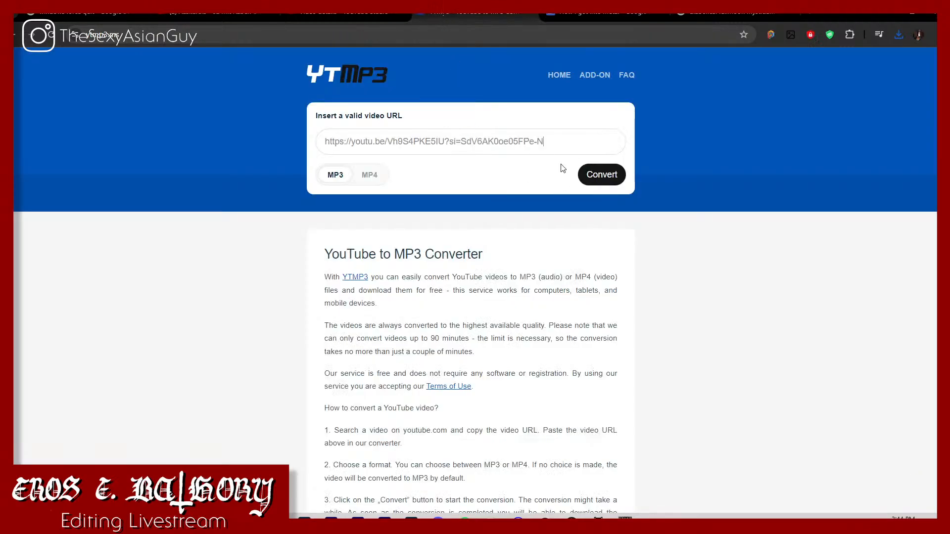
left_click(603, 175)
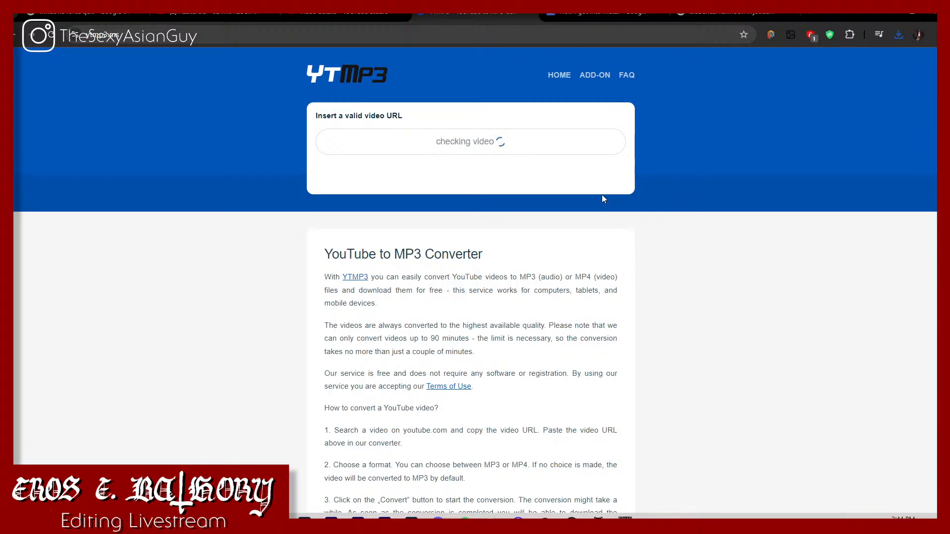
Step: Close the share dialog, listen to more of Mit Raben Und Wölfen and check the conversion progress
left_click(229, 11)
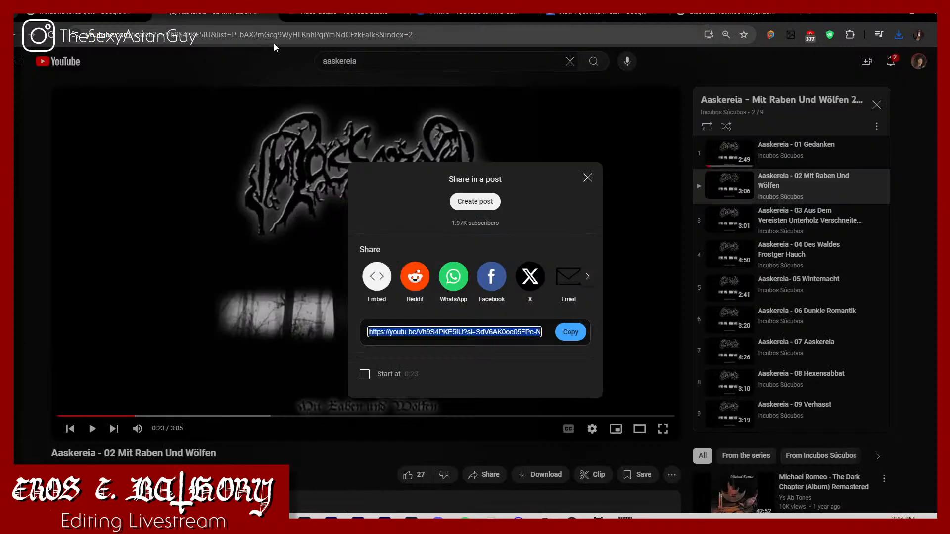
left_click(285, 242)
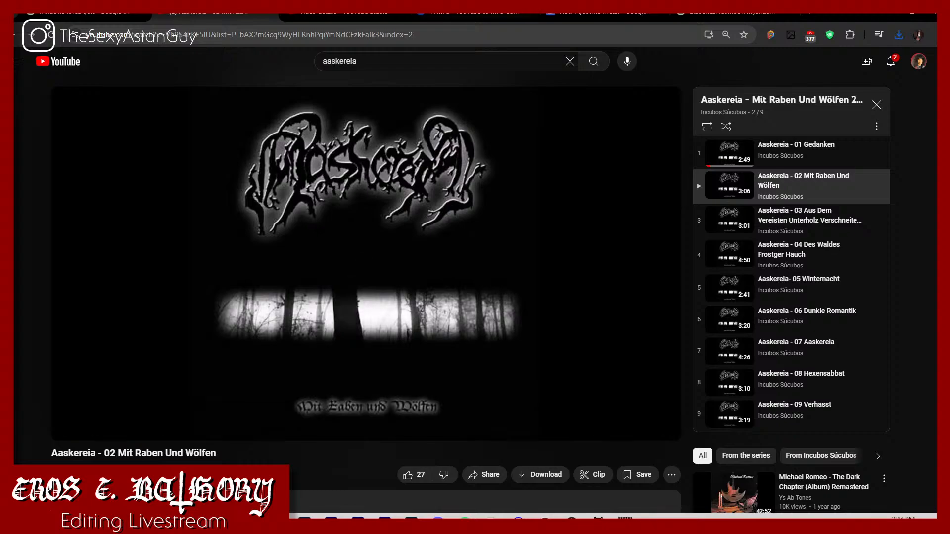
left_click(427, 13)
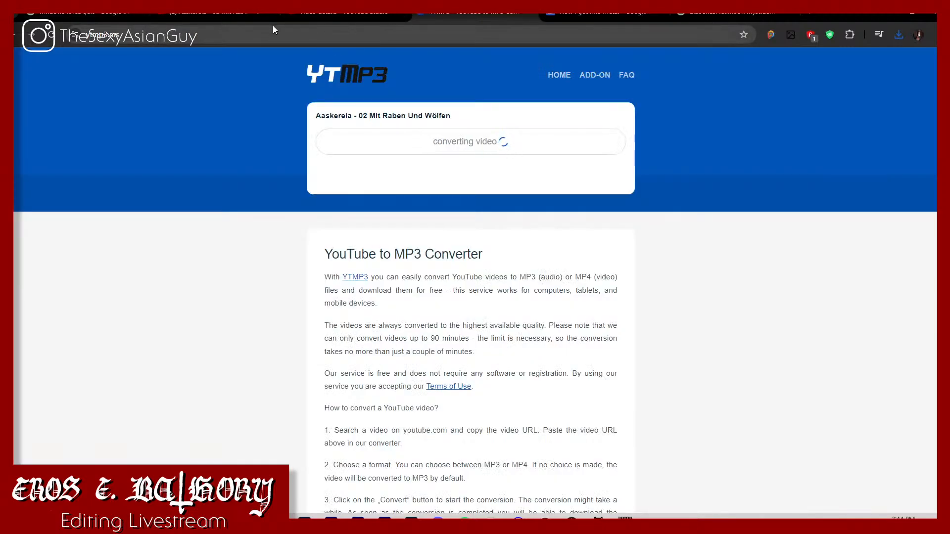
left_click(228, 15)
left_click(296, 236)
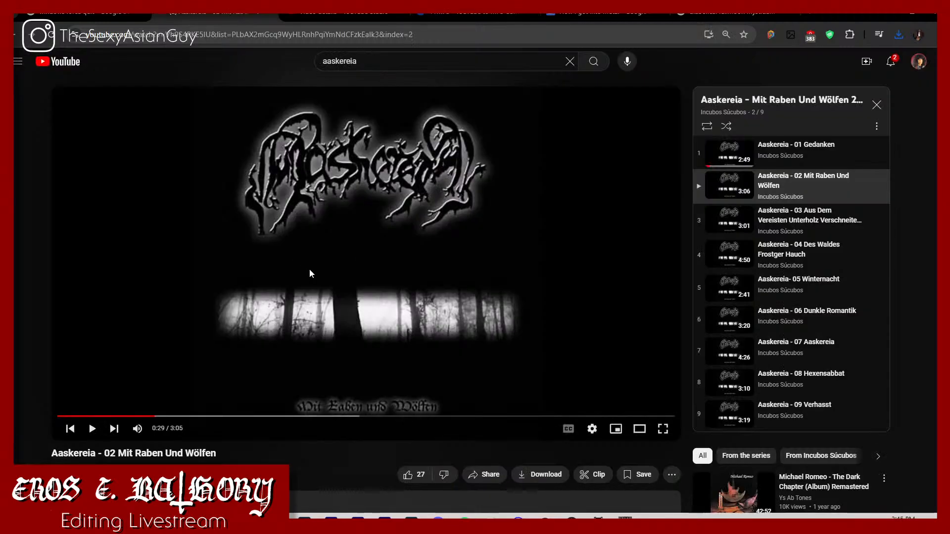
Step: Download the converted Aaskereia - 02 Mit Raben Und Wölfen MP3 and close the pop-up tab
left_click(455, 19)
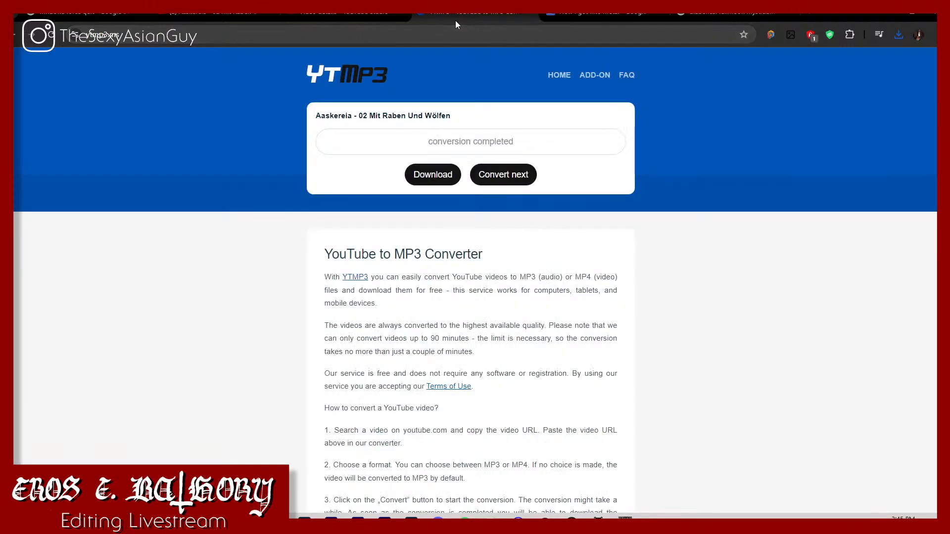
left_click(447, 174)
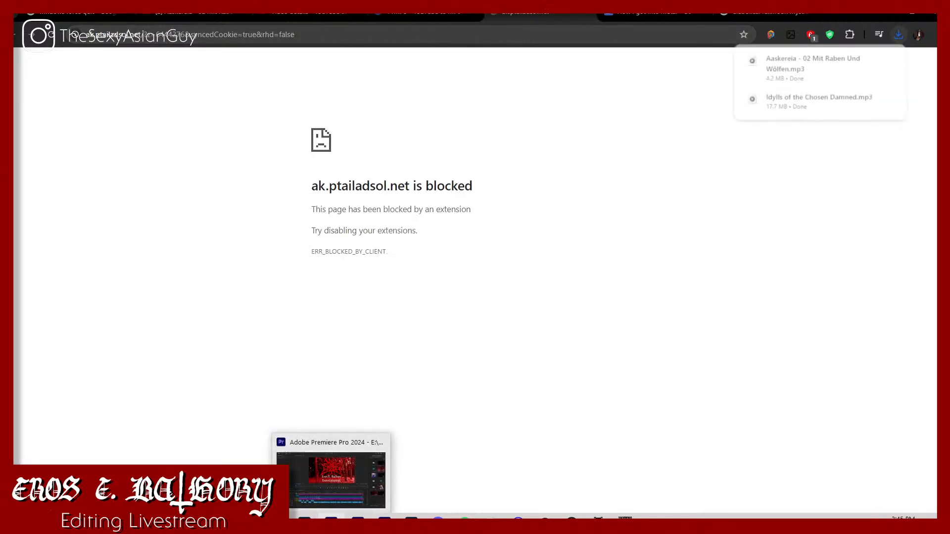
key("ctrl+w")
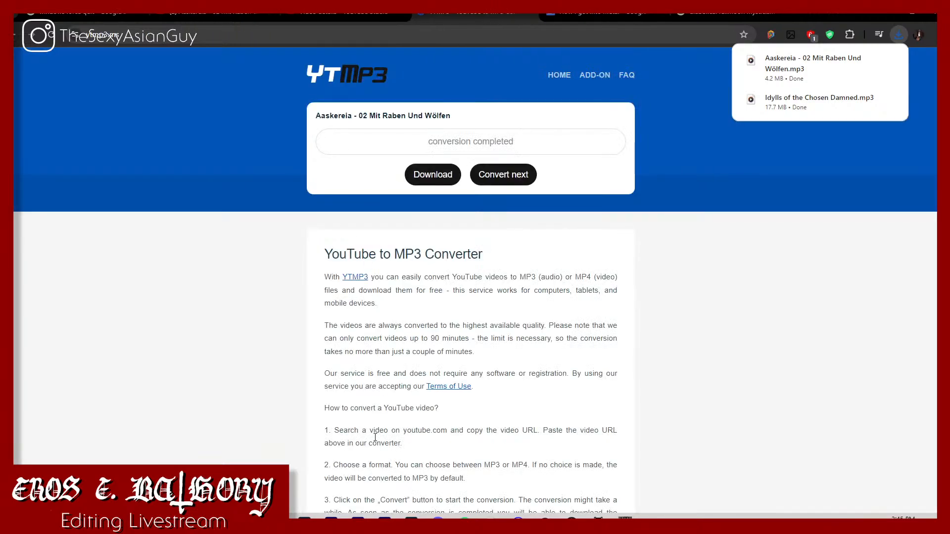
Step: Create a folder named Music inside the How I got Into Metal project folder on Harddive 20 (E:)
left_click(331, 518)
mouse_move(225, 519)
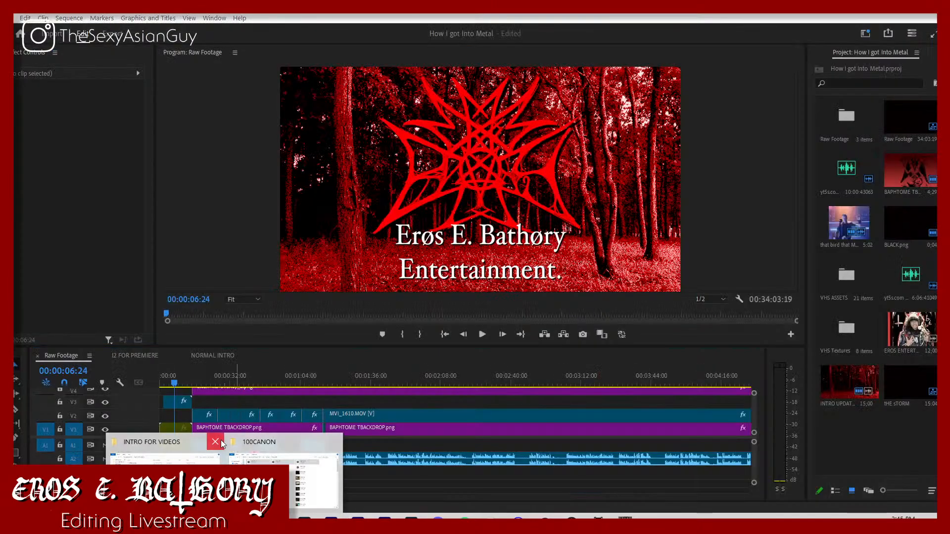
left_click(158, 461)
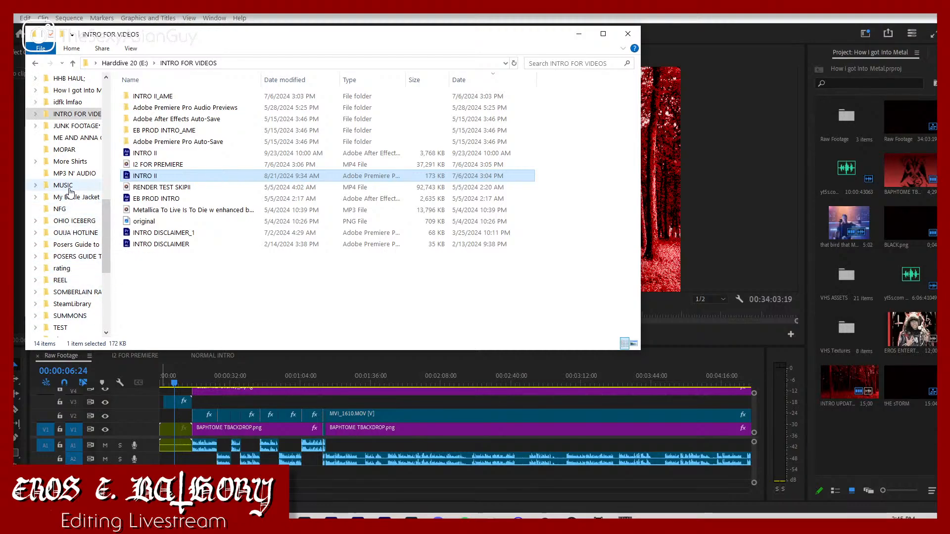
left_click(71, 90)
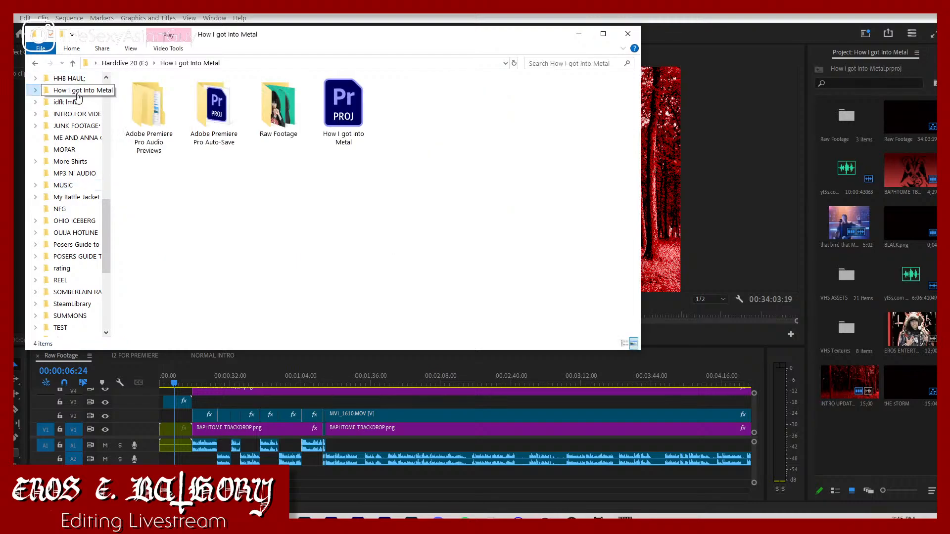
right_click(181, 174)
mouse_move(291, 308)
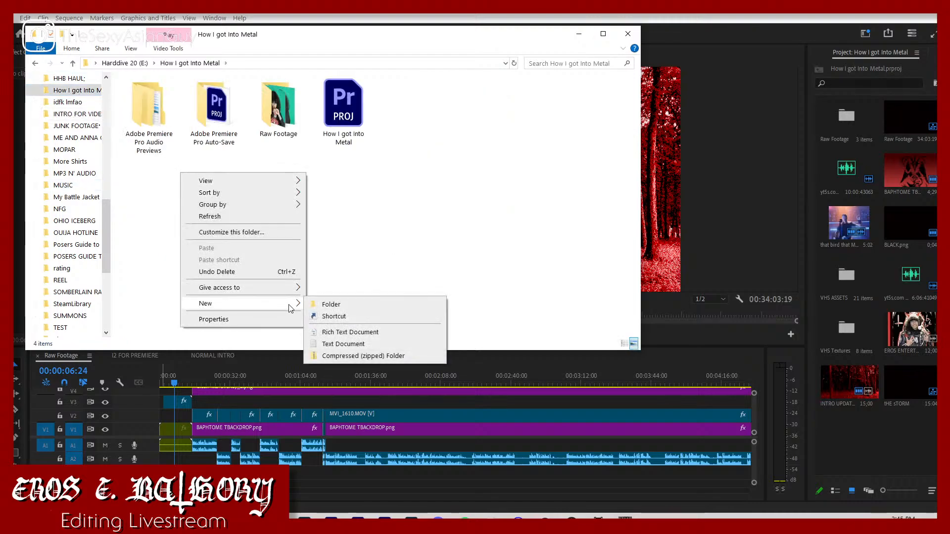
left_click(326, 305)
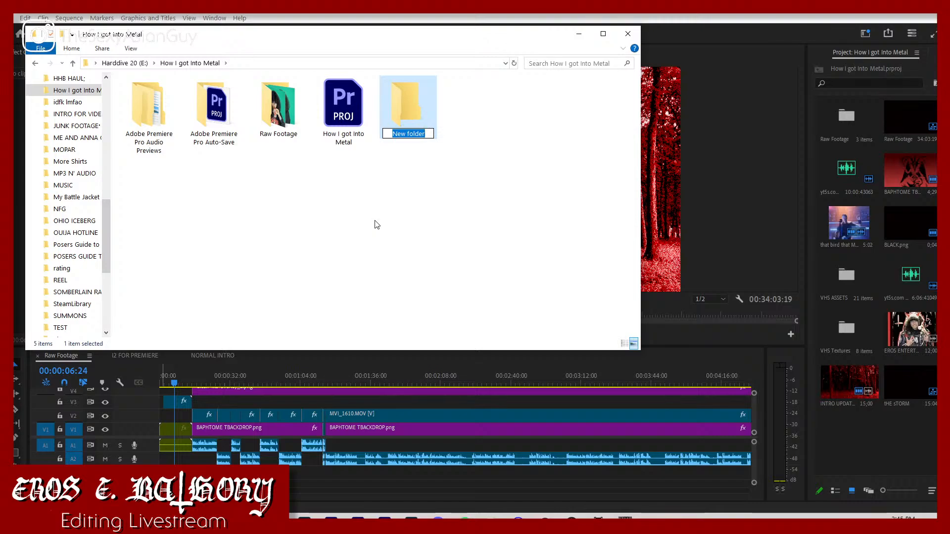
type("Music")
key("Return")
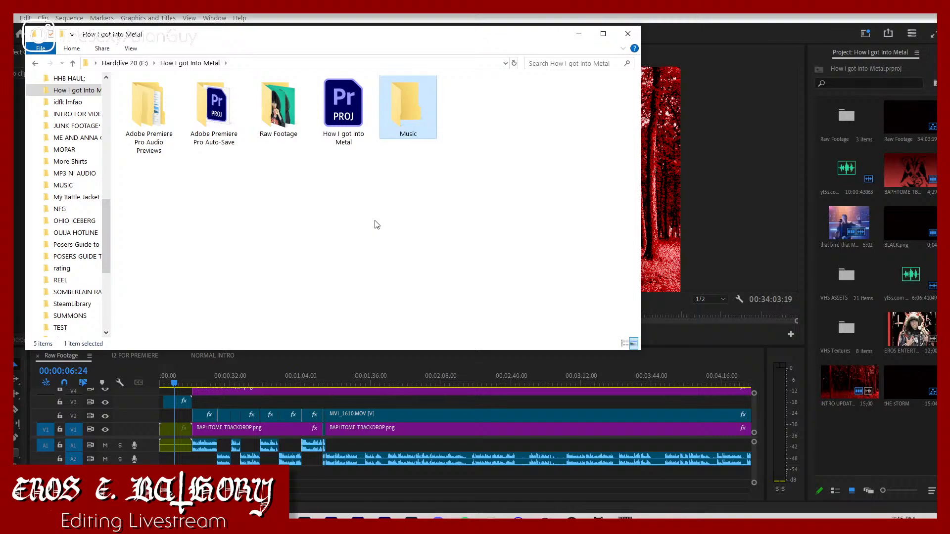
Step: Copy the Aaskereia - 02 Mit Raben Und Wölfen and Idylls of the Chosen Damned MP3s from Downloads into the Music folder, and open that folder
left_click(394, 141)
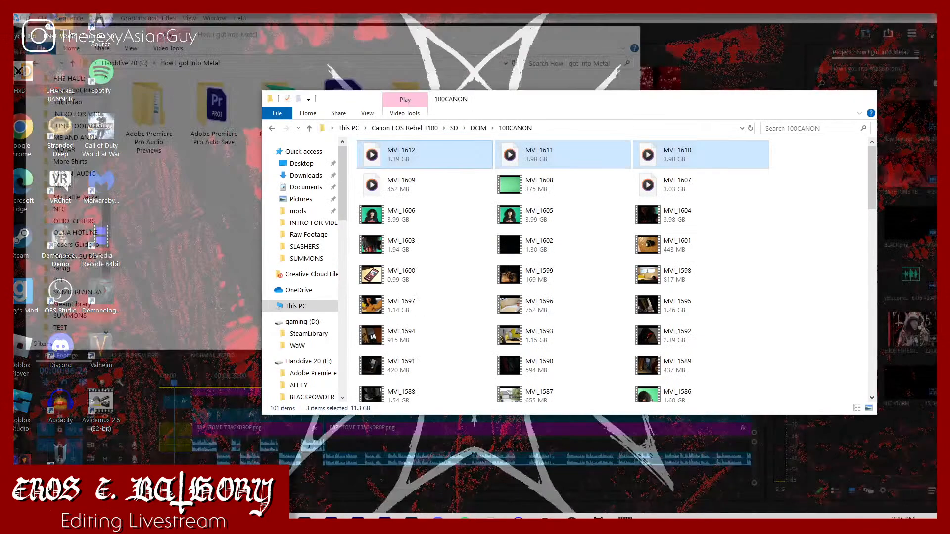
left_click(305, 176)
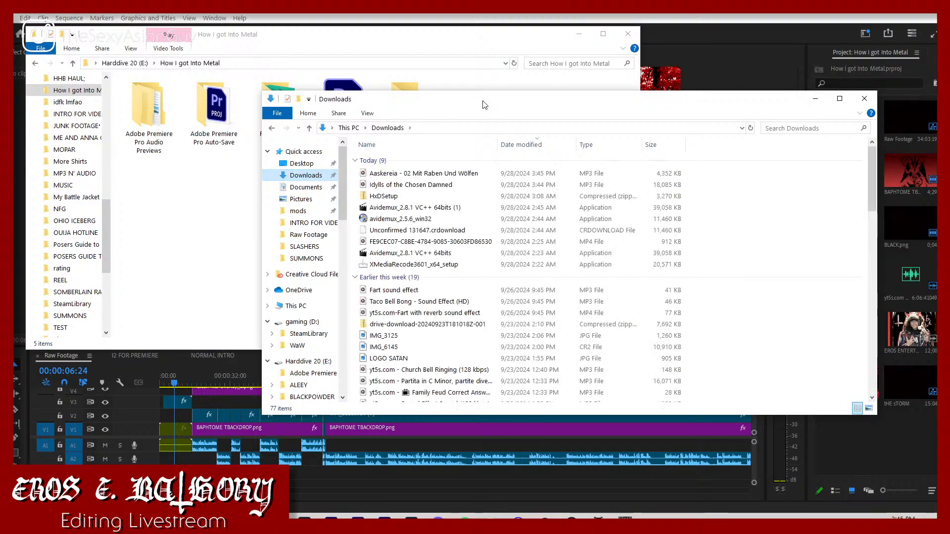
left_click_drag(484, 104, 484, 154)
left_click(447, 233)
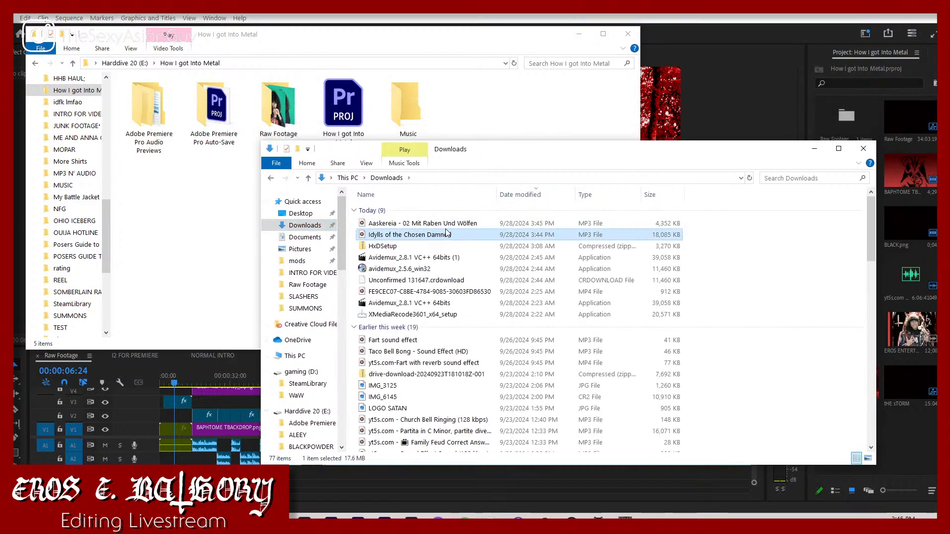
left_click(448, 223, "ctrl")
left_click_drag(458, 227, 404, 106)
double_click(404, 106)
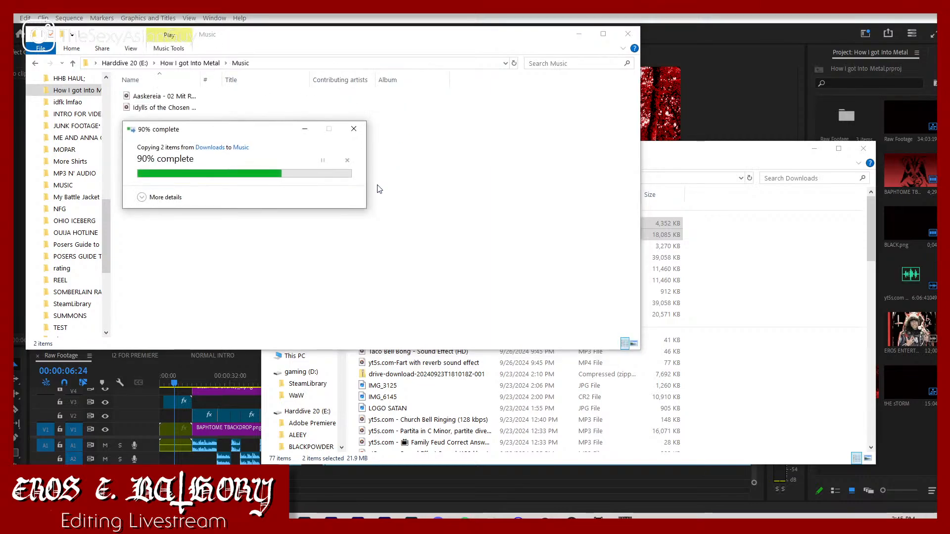
Step: Place the Aaskereia - 02 Mit Raben Und Wölfen MP3 on the track beneath A2 in the Raw Footage sequence and play the intro from its start
left_click(177, 108)
left_click_drag(173, 97, 174, 474)
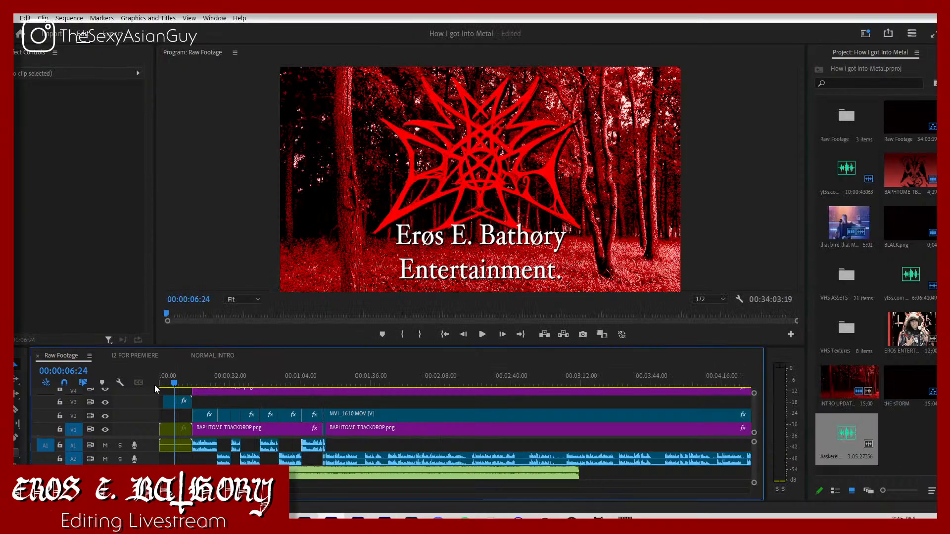
key("Home")
key("space")
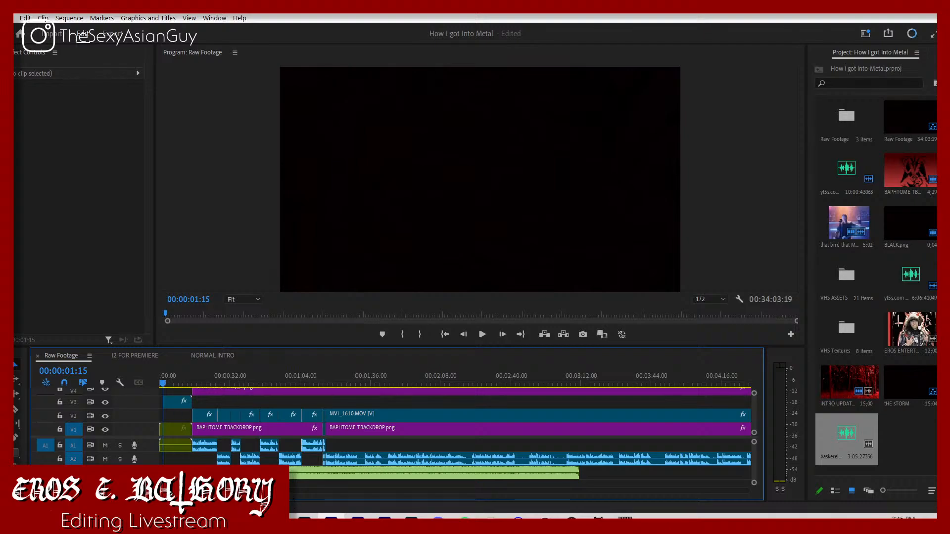
key("=")
key("=")
key("=")
key("=")
key("=")
key("space")
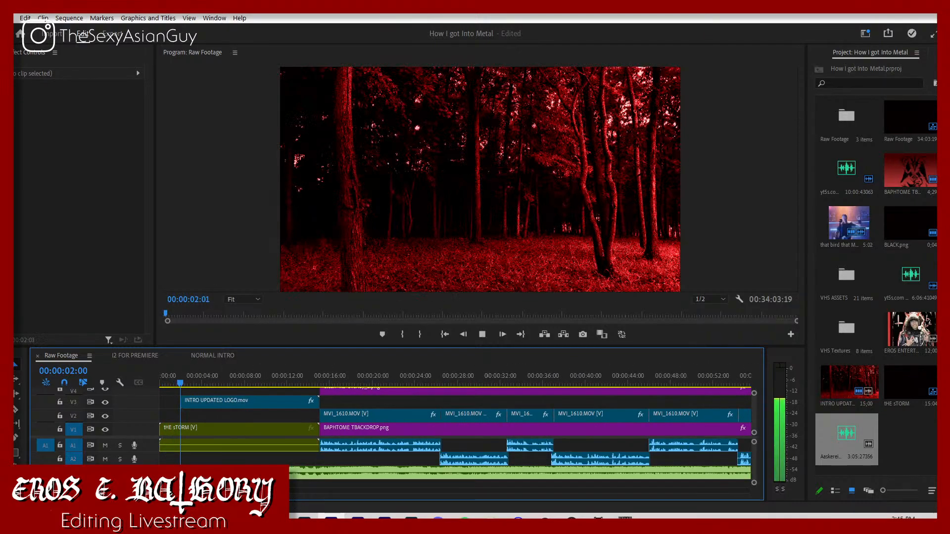
Step: Shift the Aaskereia music clip earlier on its track and replay the logo fade-in from about 3 seconds
left_click(292, 471)
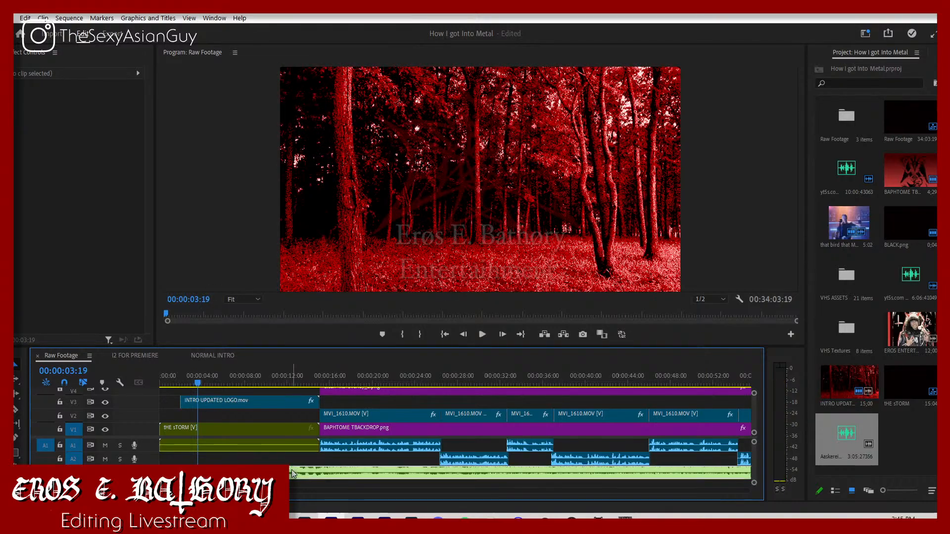
left_click_drag(291, 471, 223, 472)
key("Left")
key("Left")
key("Left")
key("Left")
key("Left")
key("Left")
key("Left")
key("Left")
key("Left")
key("Left")
key("Left")
key("Left")
key("Left")
key("Left")
key("Left")
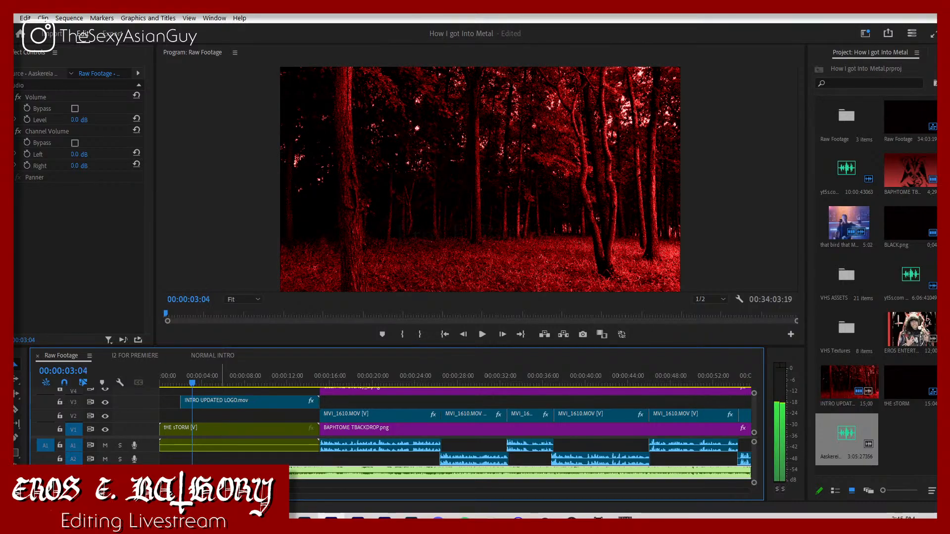
key("space")
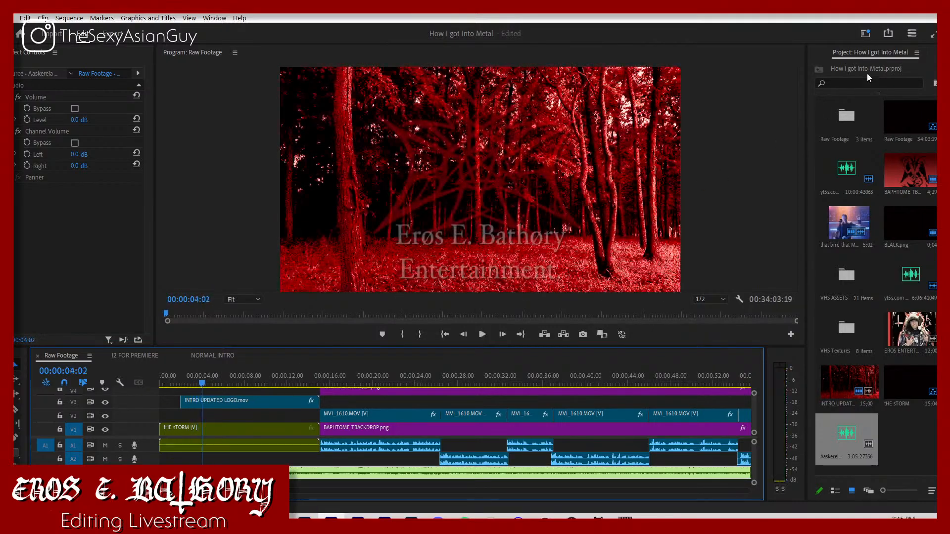
Step: Find the Lowpass audio effect and apply it to the Aaskereia music clip
left_click(939, 53)
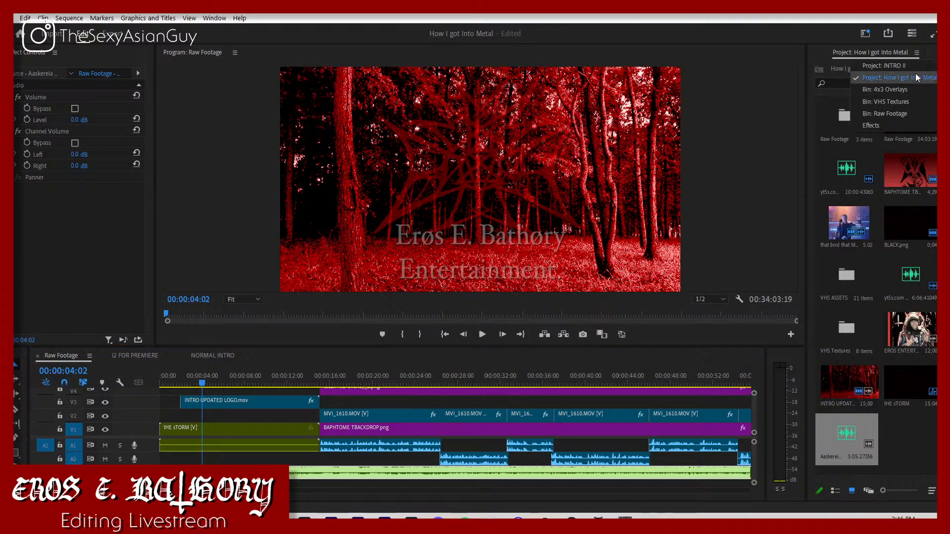
left_click(902, 128)
left_click(869, 67)
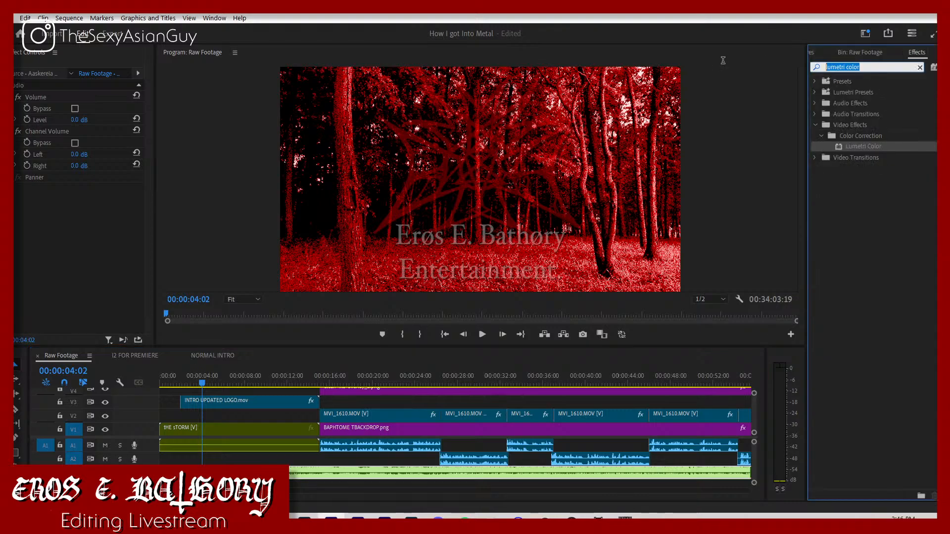
type("lowpass")
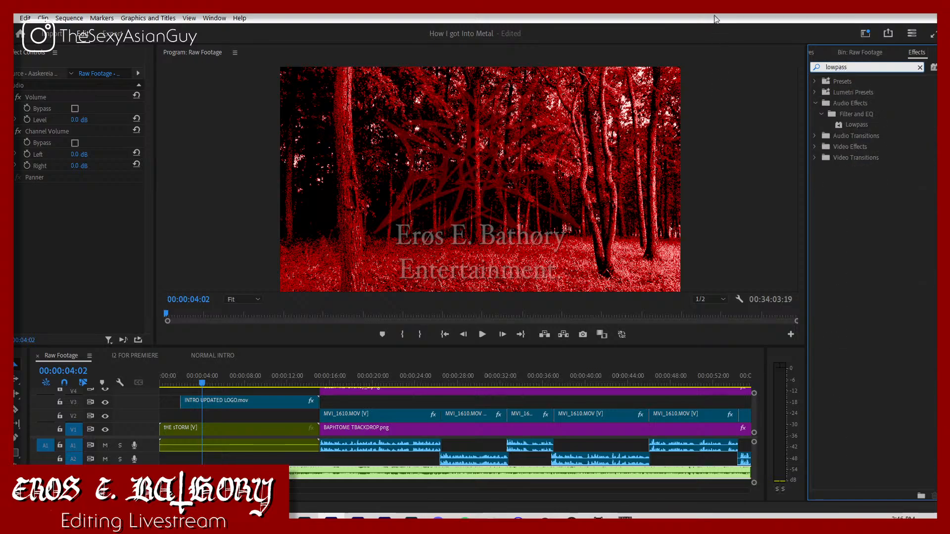
left_click(871, 118)
left_click(872, 124)
left_click_drag(871, 124, 435, 479)
Step: Change the Lowpass cutoff on the Aaskereia music clip and play the intro to hear the filtered sound
left_click(79, 200)
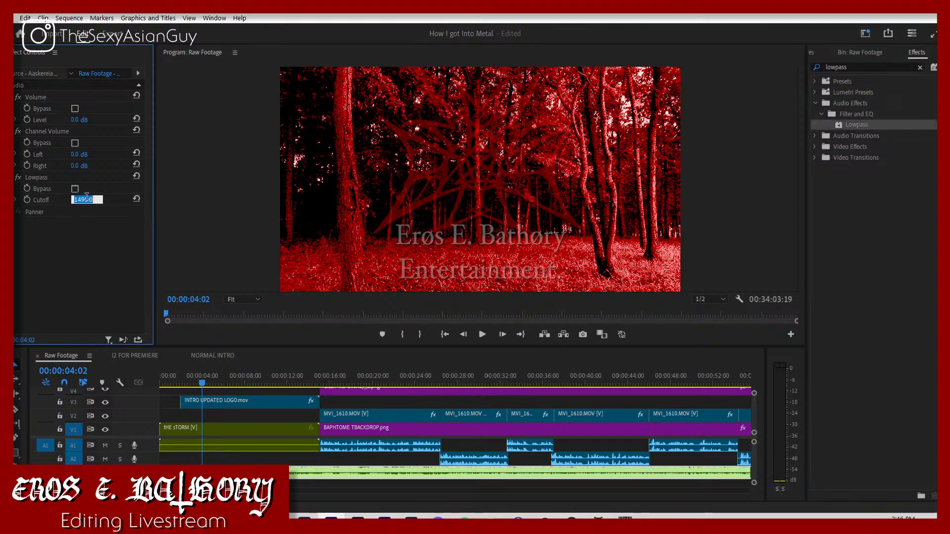
type("2500.0 Hz")
key("space")
left_click(170, 391)
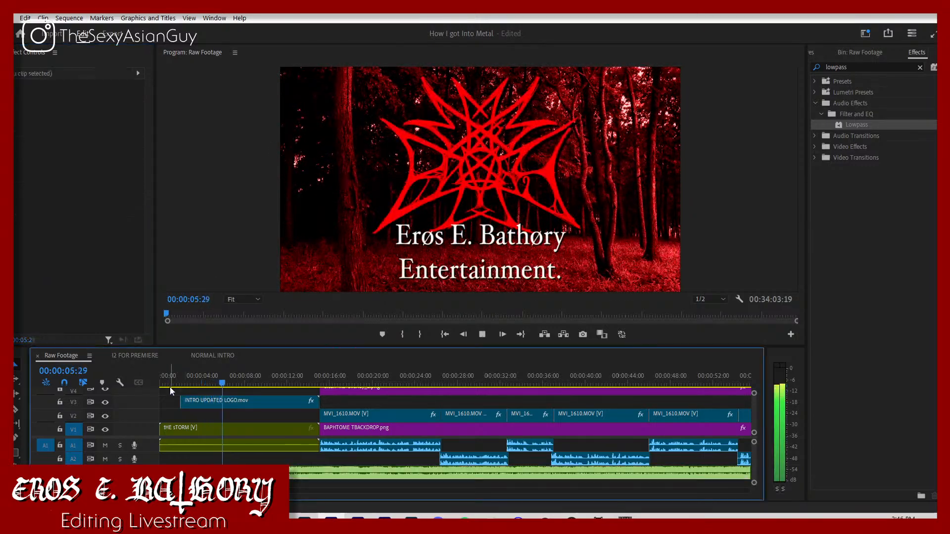
key("space")
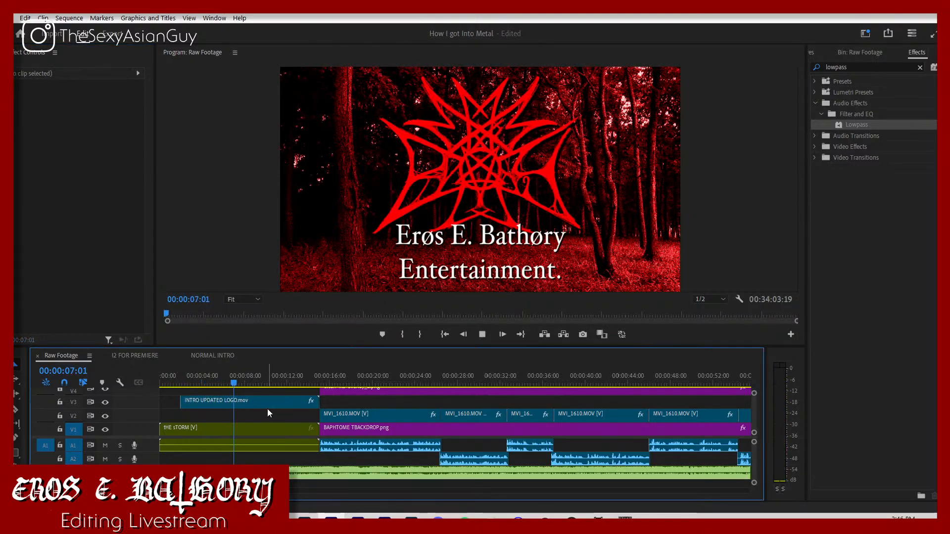
key("space")
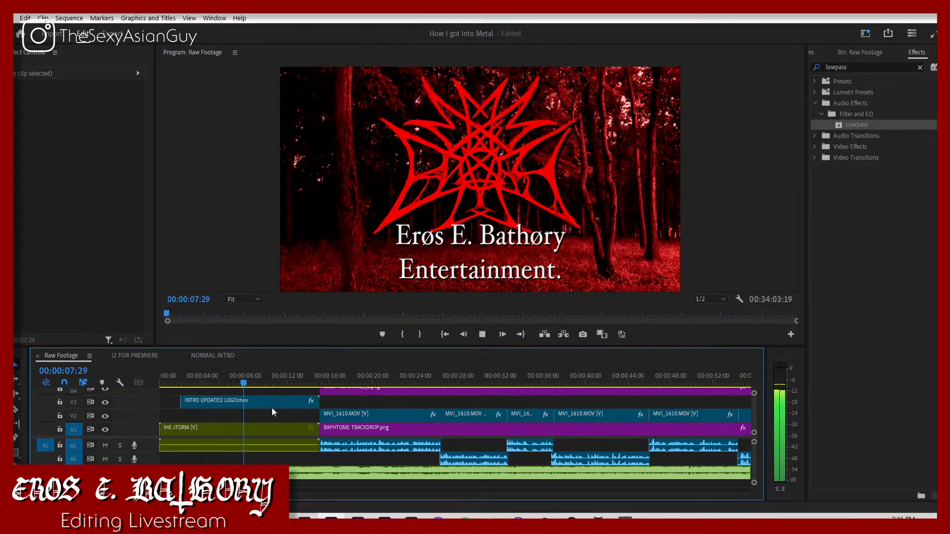
key("space")
Step: Move the INTRO UPDATED LOGO clip's two fade-out opacity keyframes later, with the last one at the clip's end
left_click(287, 401)
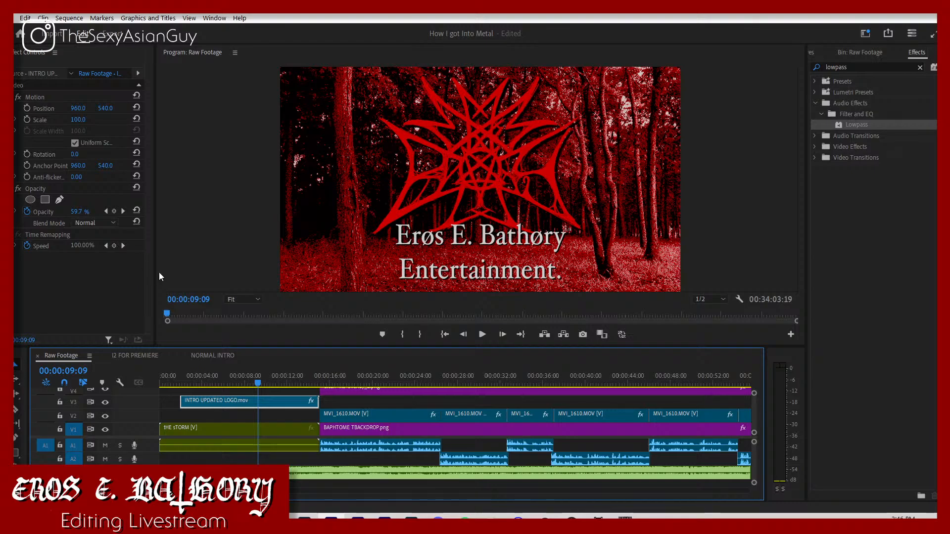
left_click_drag(155, 276, 223, 276)
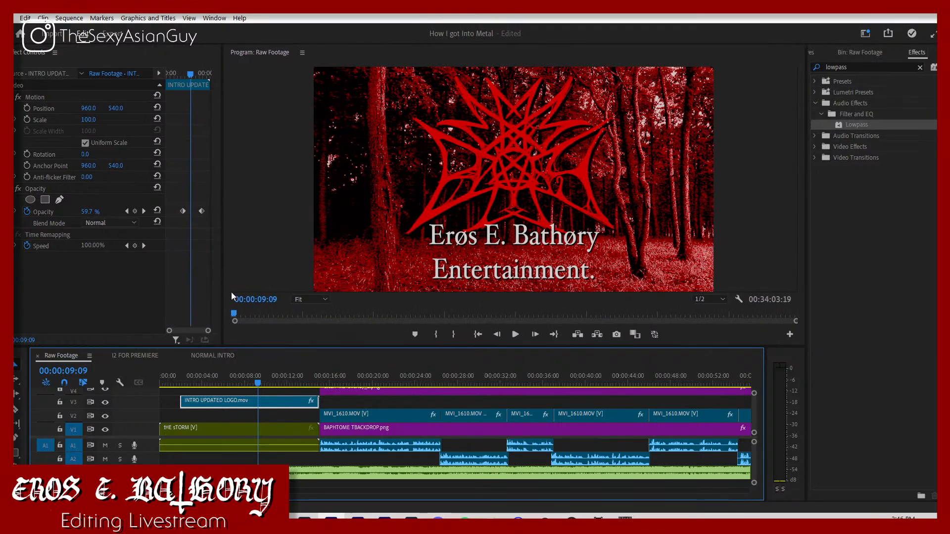
left_click_drag(185, 197, 204, 217)
key("space")
key("space")
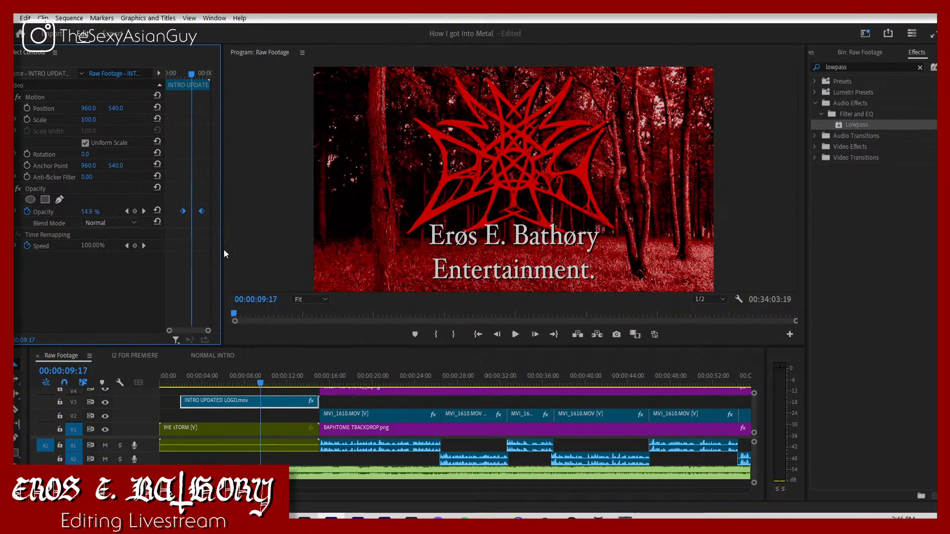
left_click_drag(202, 215, 244, 235)
scroll(289, 399, "up", 1)
scroll(289, 399, "down", 1)
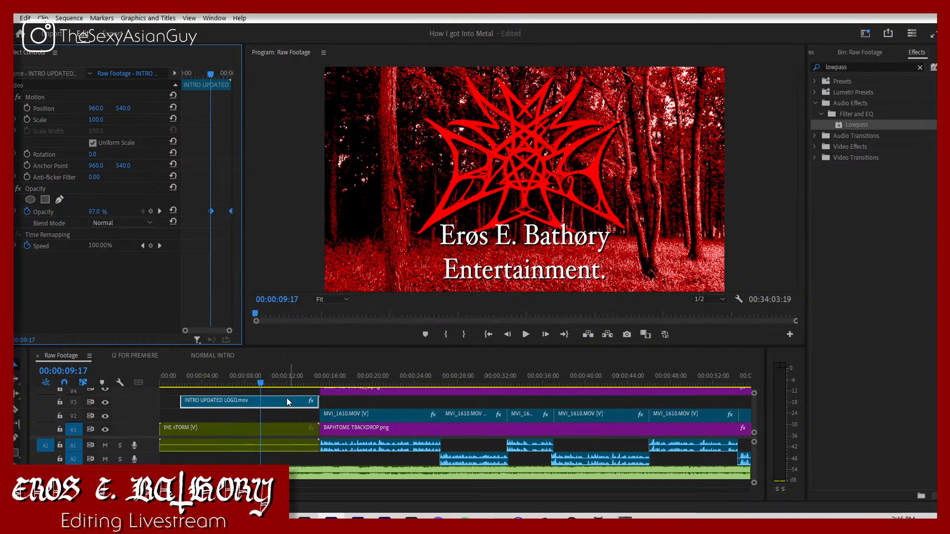
Step: Move the tHE sTORM clip's audio down to track A2 and play the end of the intro to check the logo's fade-out
left_click_drag(299, 445, 296, 458)
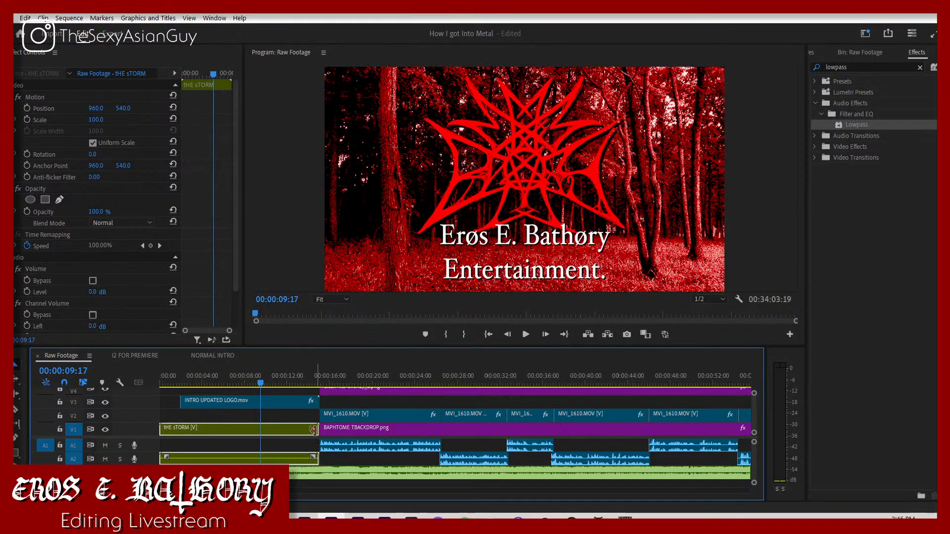
key("space")
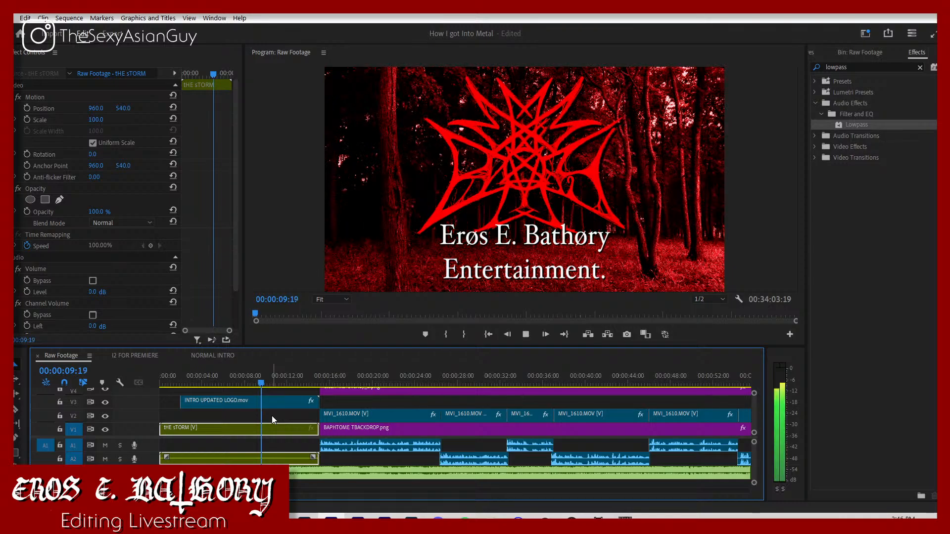
left_click(269, 396)
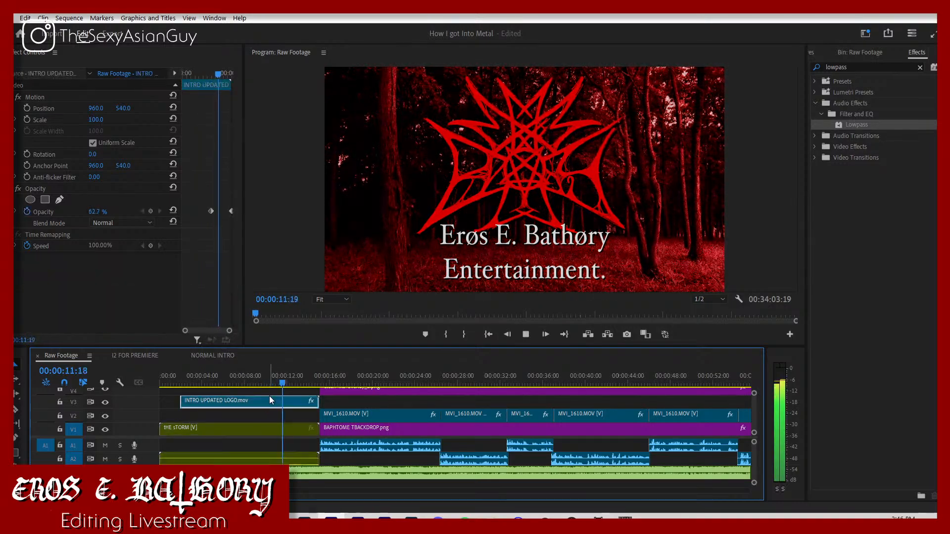
key("space")
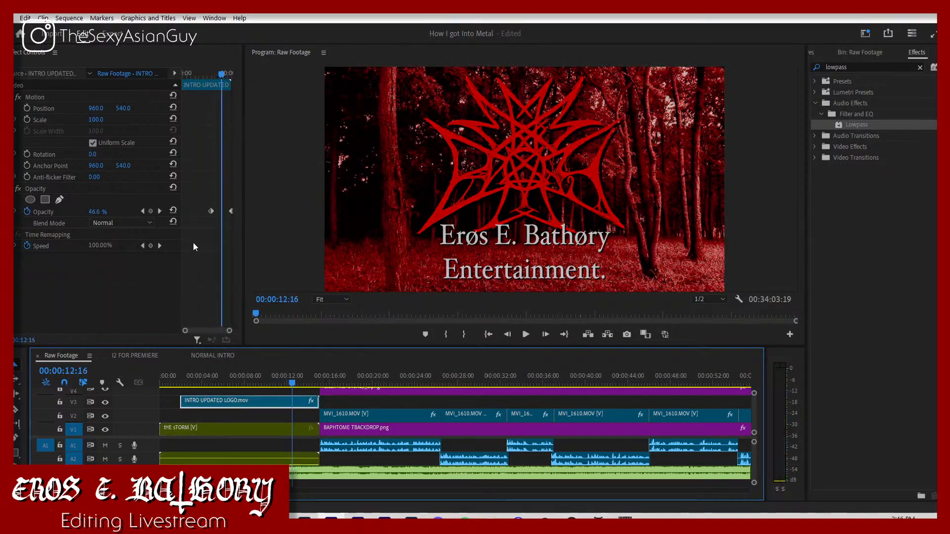
left_click(280, 411)
key("space")
key("space")
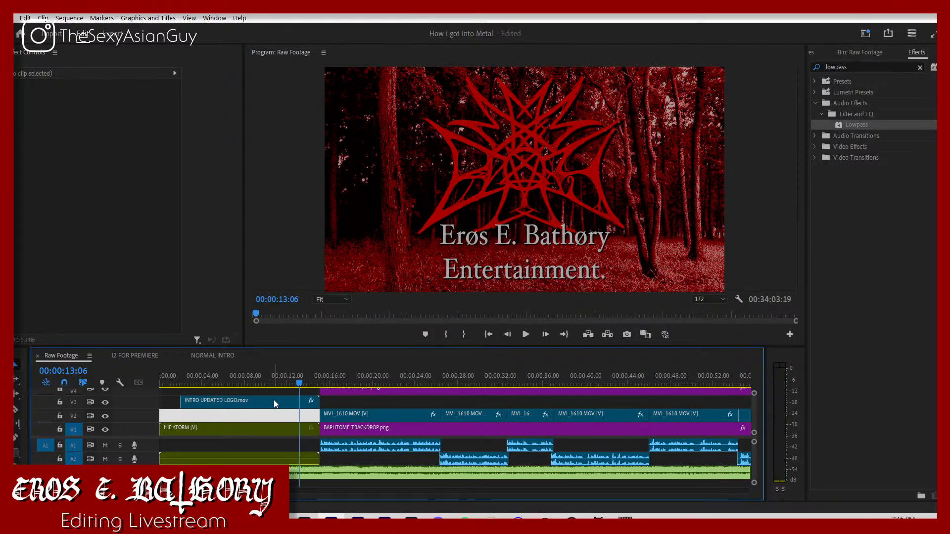
Step: Play the intro and move the INTRO UPDATED LOGO clip's fade-out opacity keyframes earlier, to 00:00:09:08 and 00:00:11:02
left_click_drag(270, 382, 201, 383)
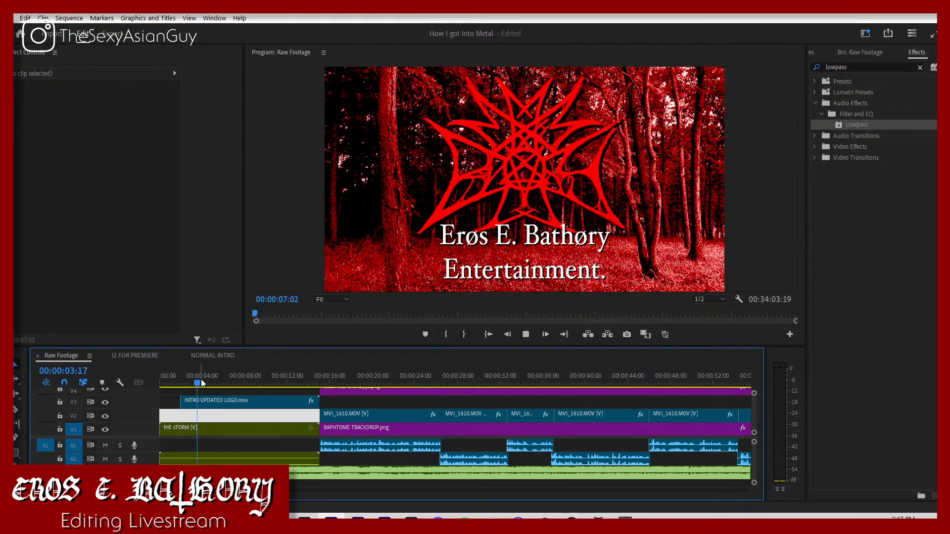
left_click(230, 442)
key("space")
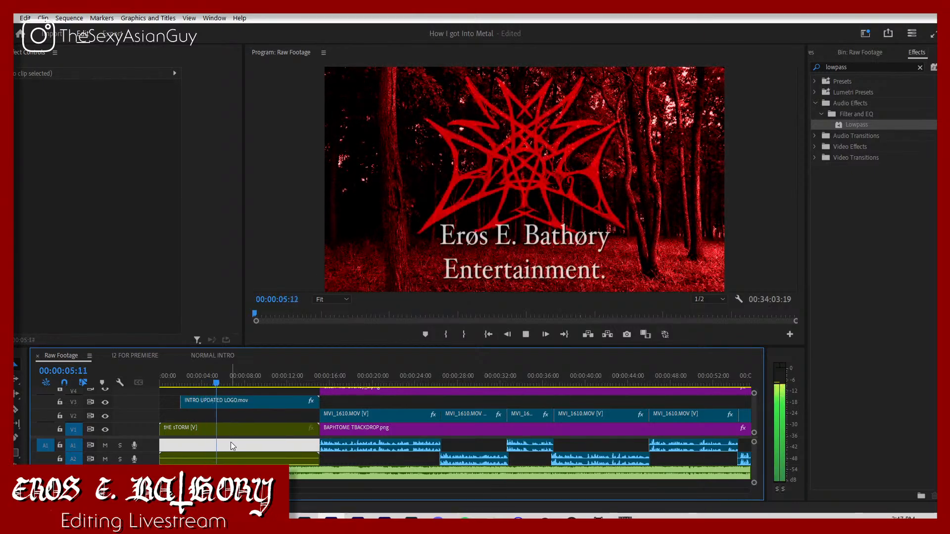
left_click(247, 402)
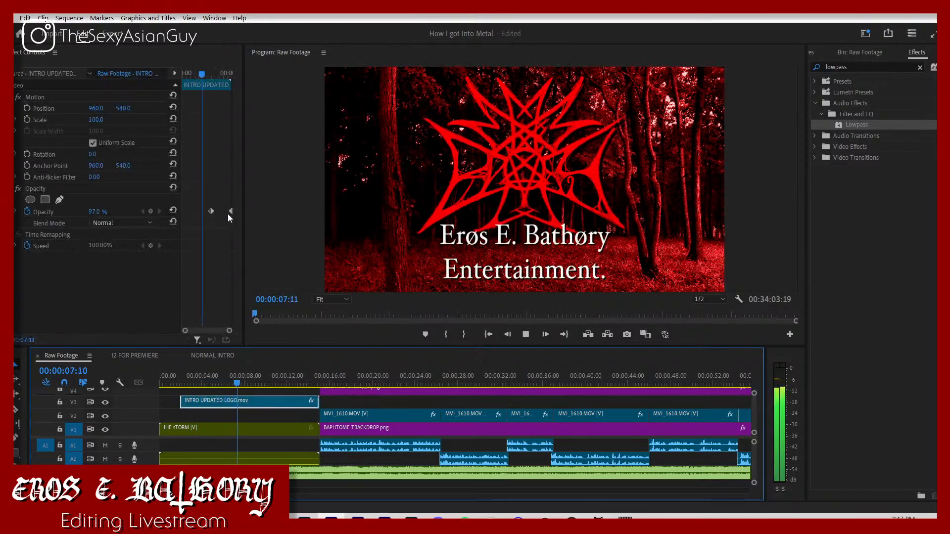
key("space")
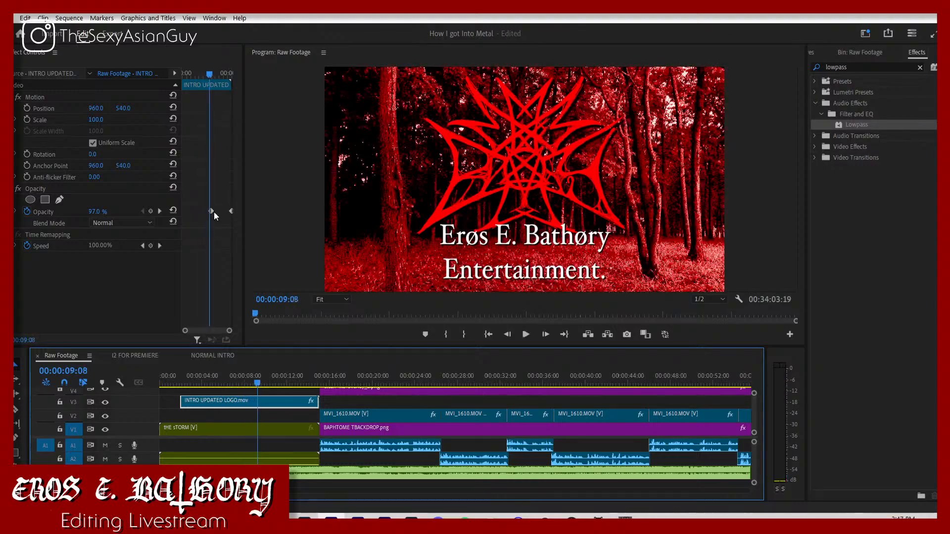
left_click_drag(211, 213, 208, 215)
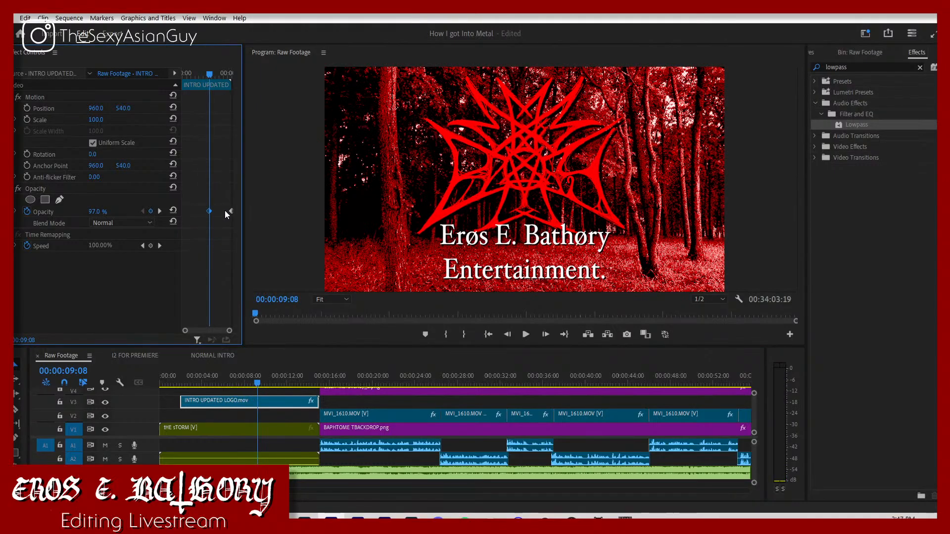
key("space")
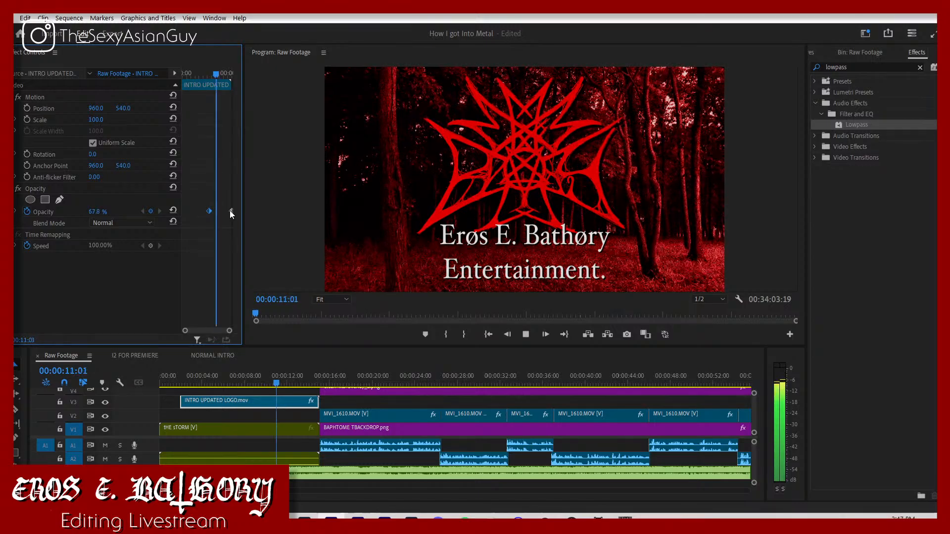
mouse_move(231, 213)
left_mouse_down()
mouse_move(212, 212)
mouse_move(220, 216)
left_mouse_up()
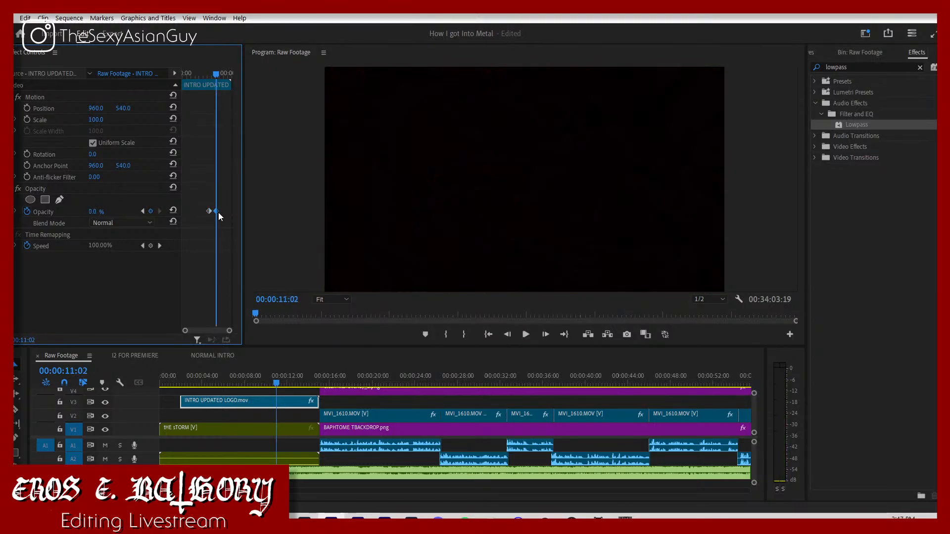
left_click(142, 211)
Step: Unlink the tHE sTORM clip and delete its video part, keeping its audio on track A2
left_click(238, 427)
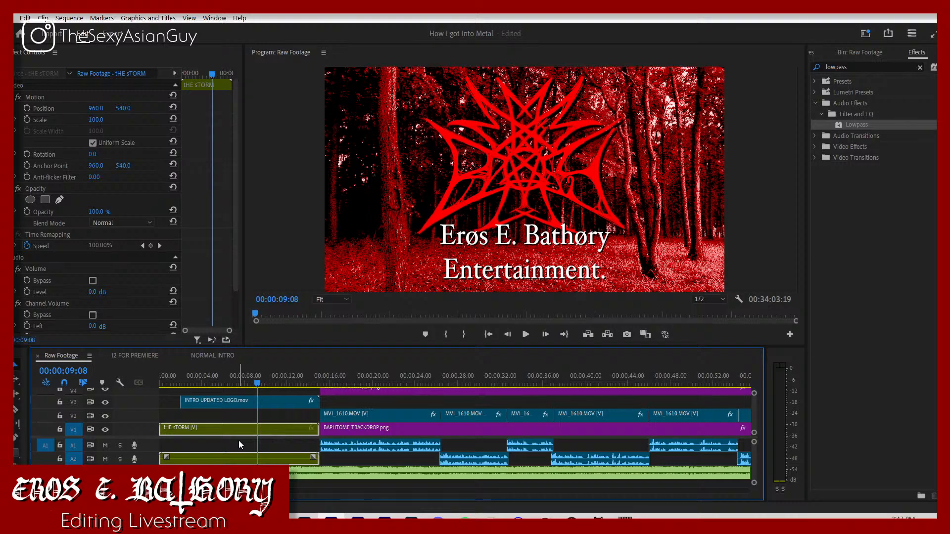
key("ctrl+l")
key("Delete")
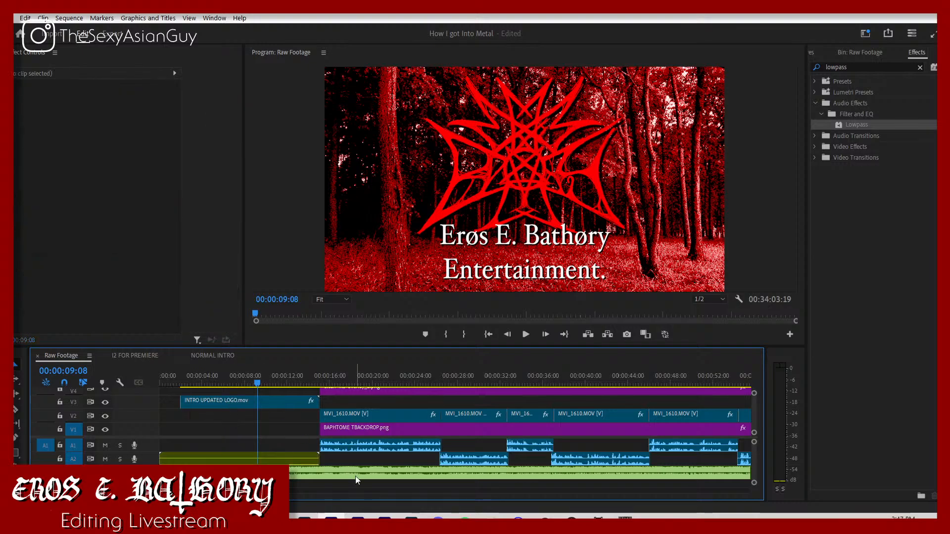
Step: Move all the main footage, its audio and the backdrop earlier to start at 00:00:09:08, leaving the logo and music clips in place
key("ctrl+a")
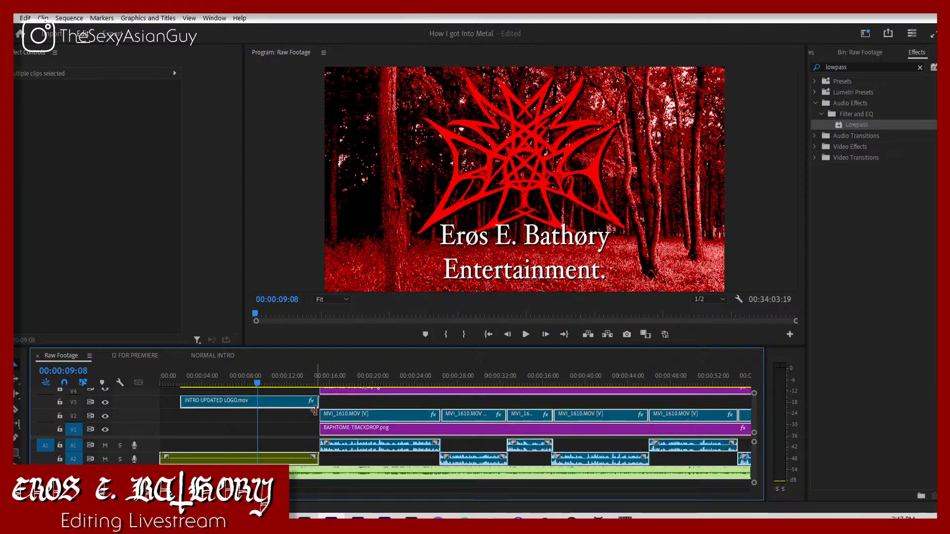
left_click(295, 401, "shift")
left_click(285, 454, "shift")
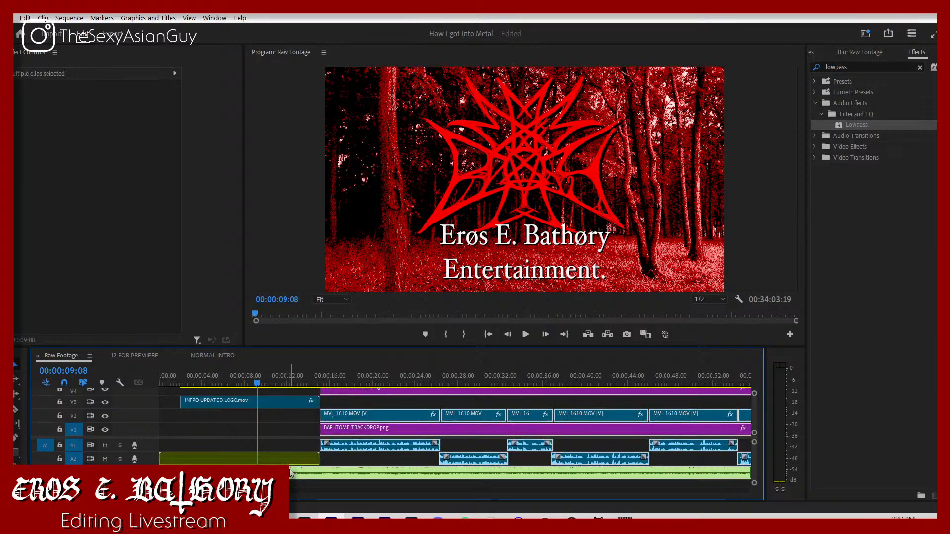
left_click(292, 472, "shift")
left_click_drag(348, 416, 283, 432)
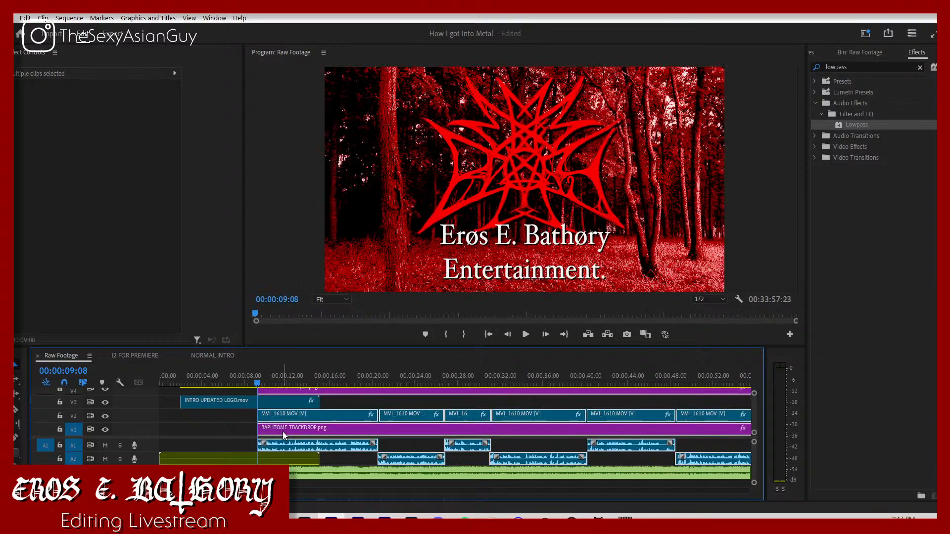
left_click(224, 441)
Step: Keyframe the Aaskereia music clip's volume level from 00:00:09:08 down to -25 dB at 00:00:10:10
left_click(251, 473)
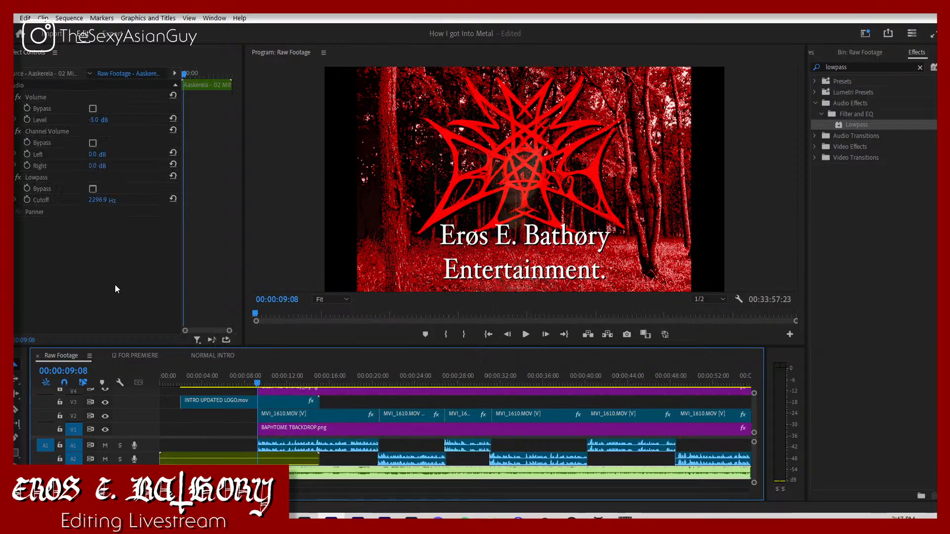
left_click(27, 120)
key("space")
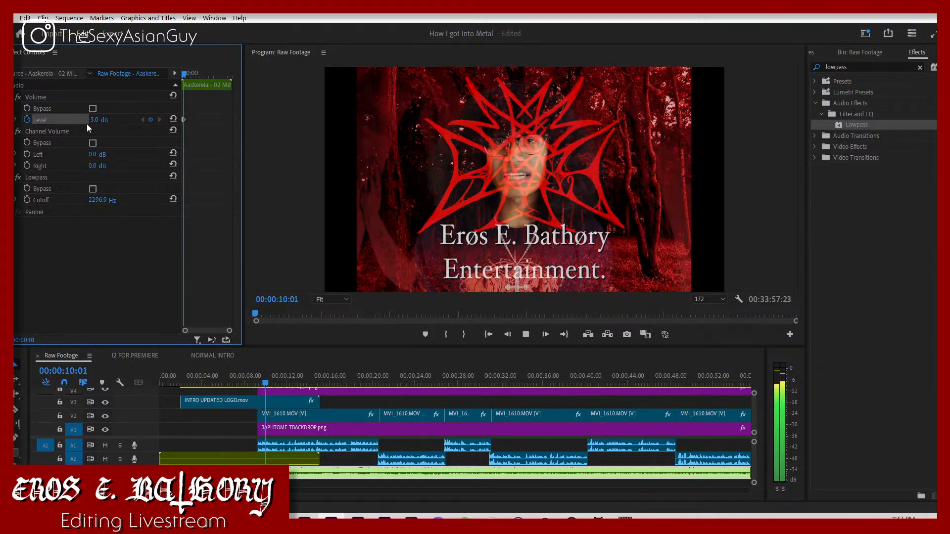
left_click(99, 119)
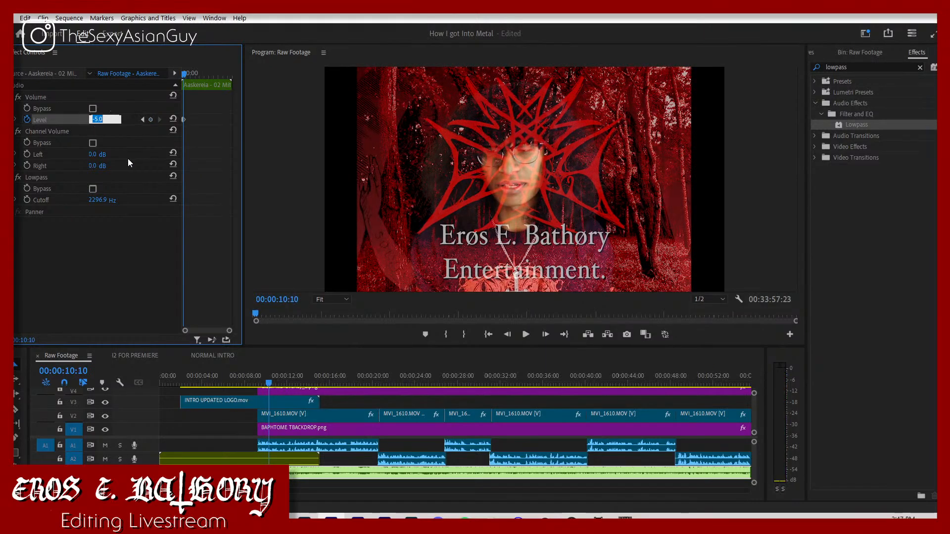
type("-20")
key("Return")
key("space")
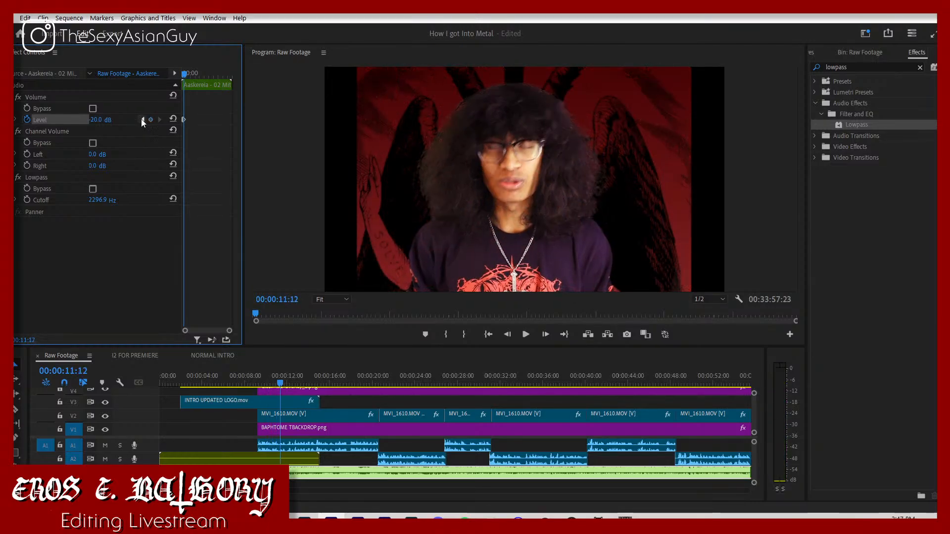
left_click(142, 120)
left_click(99, 120)
type("-25")
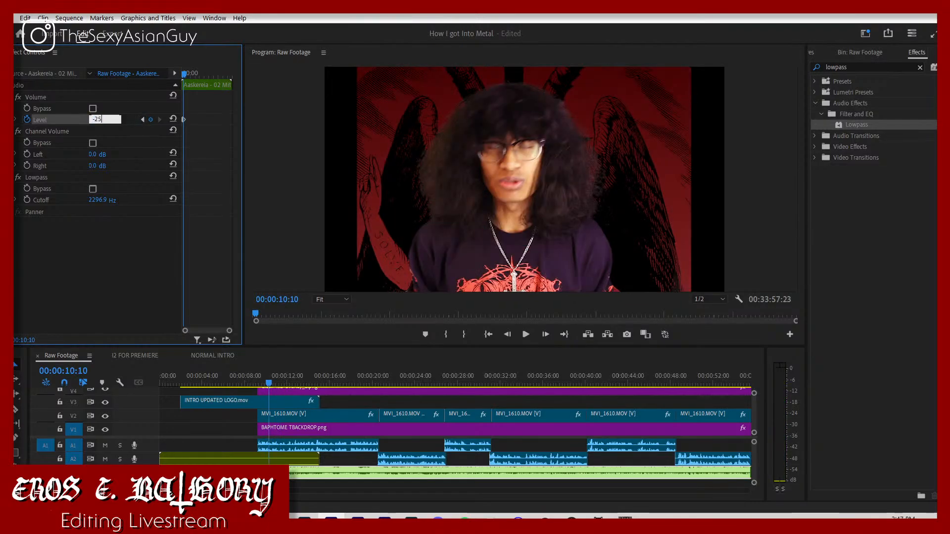
key("Return")
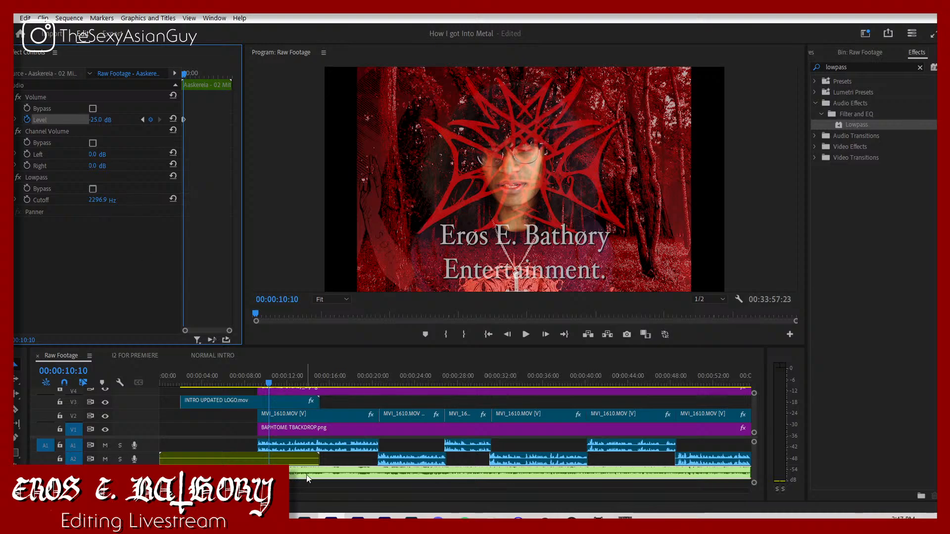
Step: Shift the main footage, its audio and the backdrop slightly later to start at 00:00:09:16 and play the transition
left_click(248, 447)
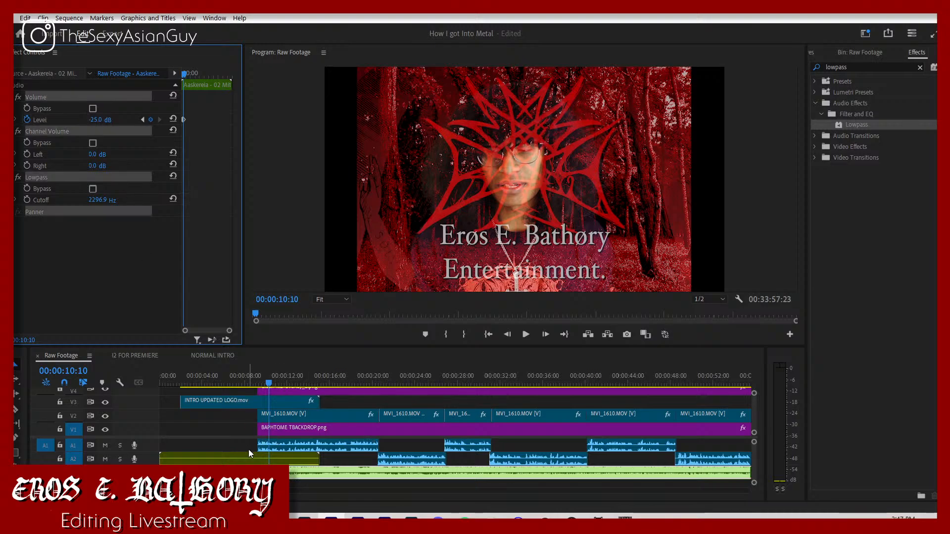
key("ctrl+a")
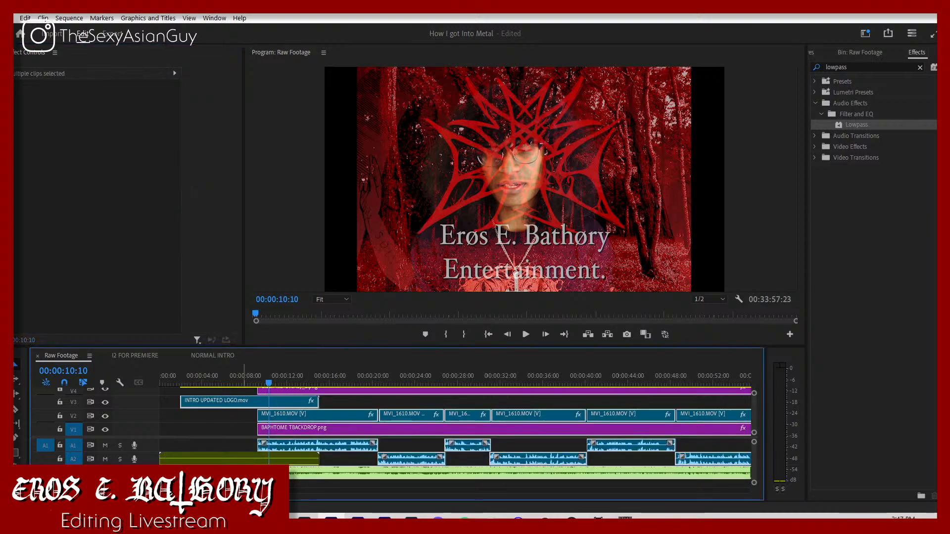
left_click(237, 402, "shift")
left_click_drag(255, 383, 277, 418)
key("Left")
key("Left")
key("Left")
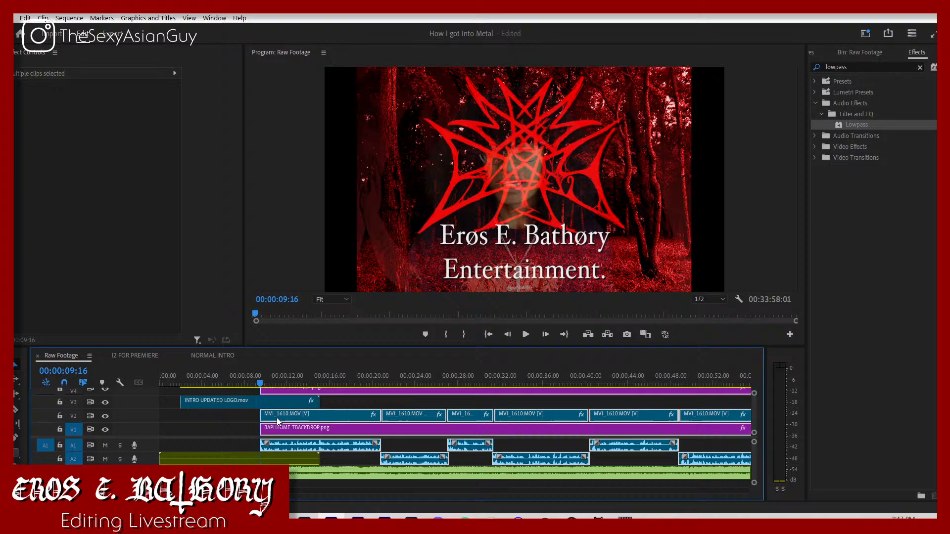
left_click(249, 381)
key("space")
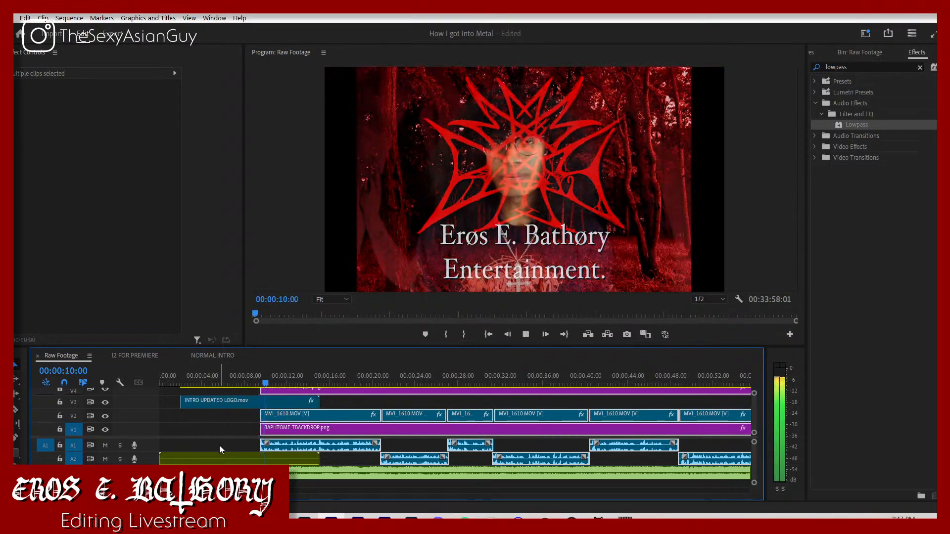
key("space")
Step: Shift the main footage and backdrop four more frames later to start at 00:00:09:20 and play the transition
key("equal")
key("equal")
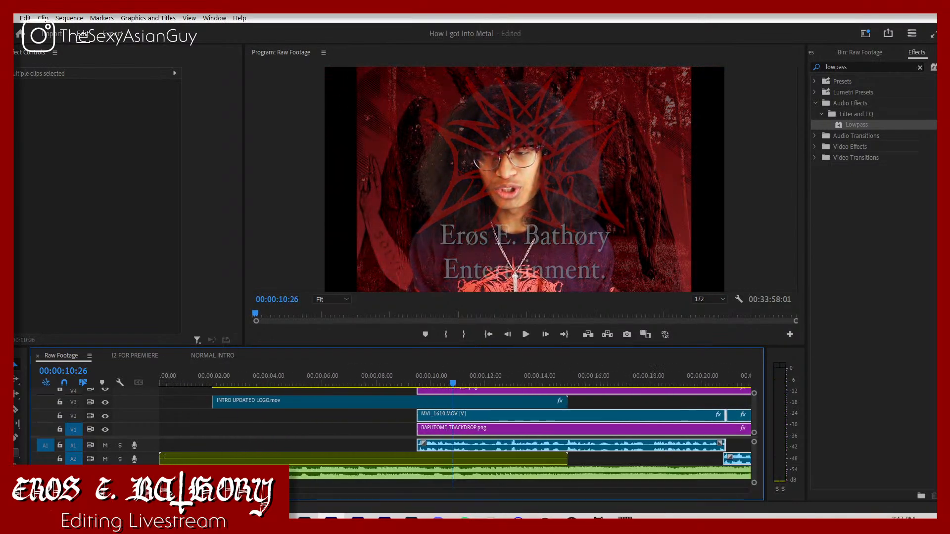
left_click_drag(458, 424, 456, 417)
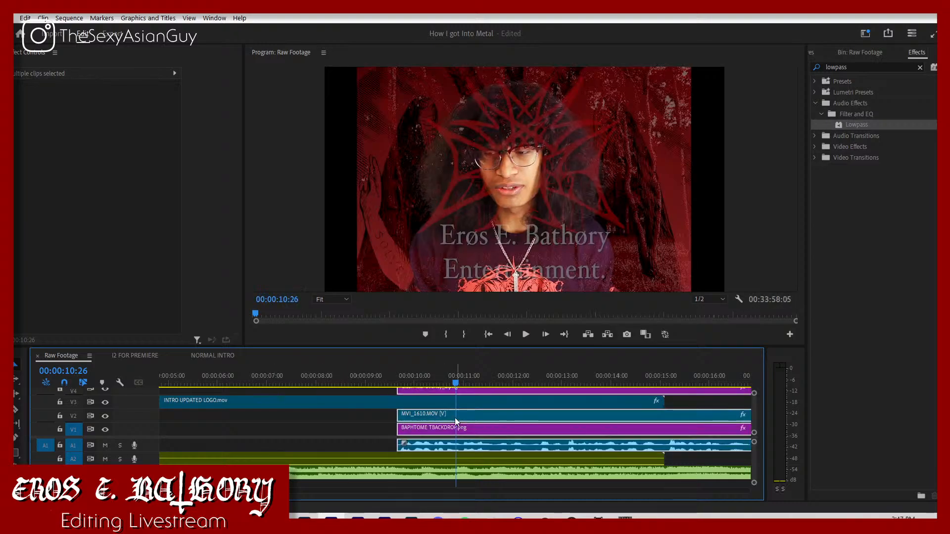
left_click(339, 380)
key("space")
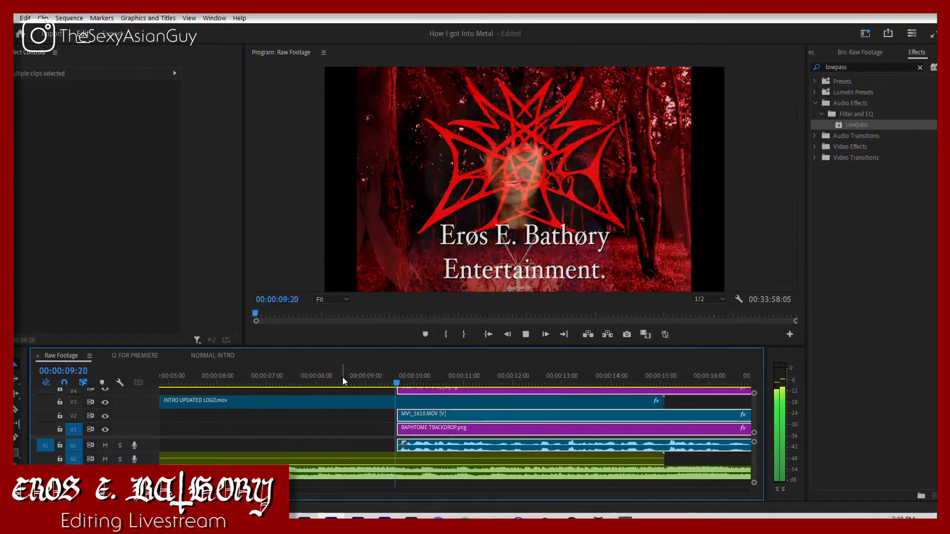
key("space")
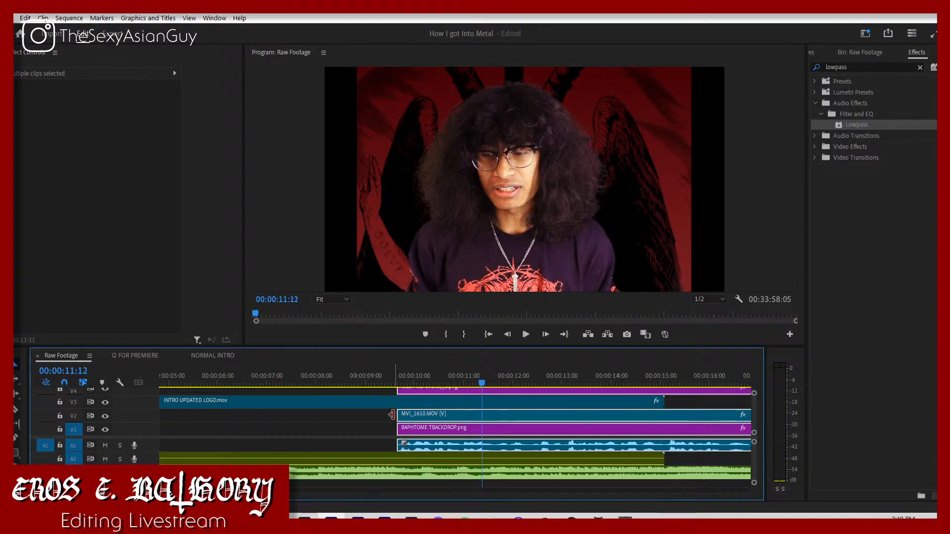
Step: Extend the start of the first footage clip, its audio and the backdrop about half a second earlier and play the join
left_click_drag(394, 416, 370, 416)
left_click(348, 375)
key("space")
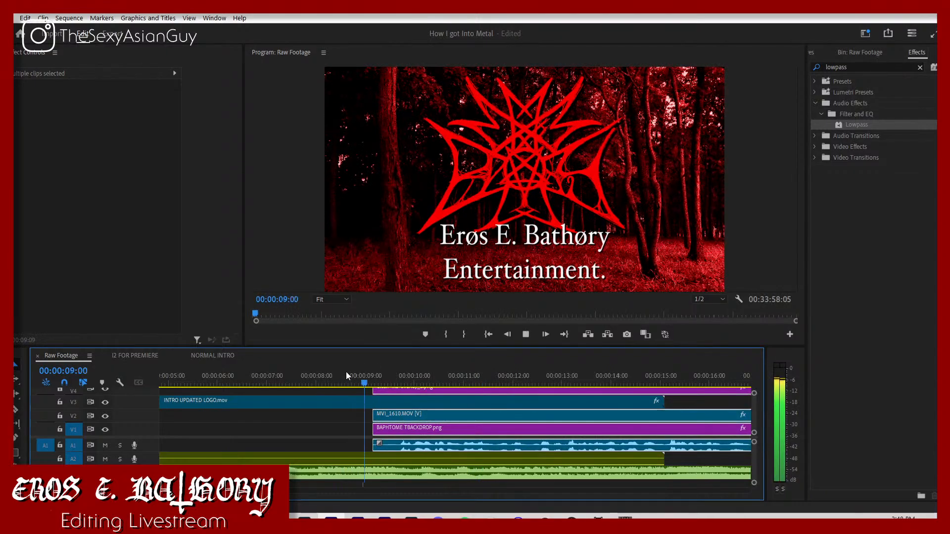
left_click_drag(355, 374, 373, 377)
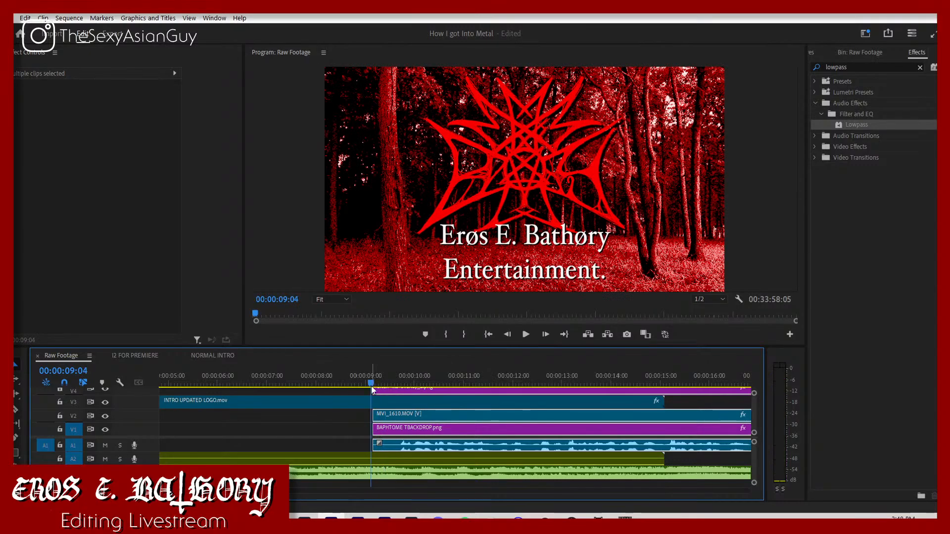
Step: Play the INTRO UPDATED LOGO clip's fade-out from its first opacity keyframe to check the crossfade into the footage
left_click(364, 401)
key("space")
key("space")
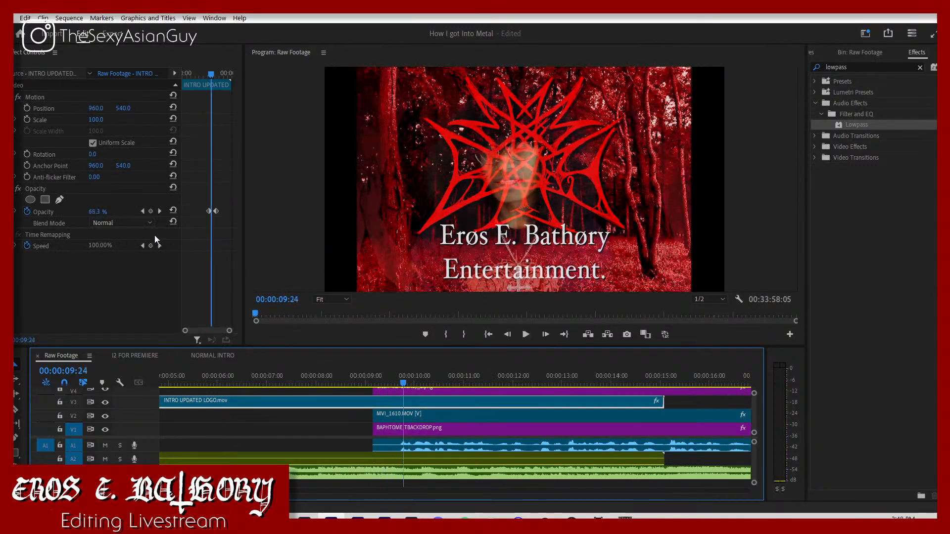
left_click(141, 212)
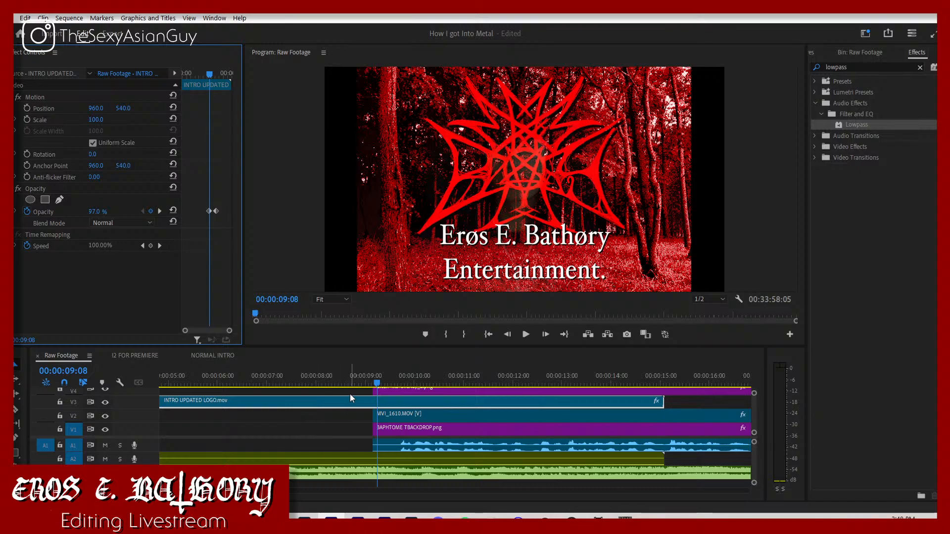
key("space")
key("space")
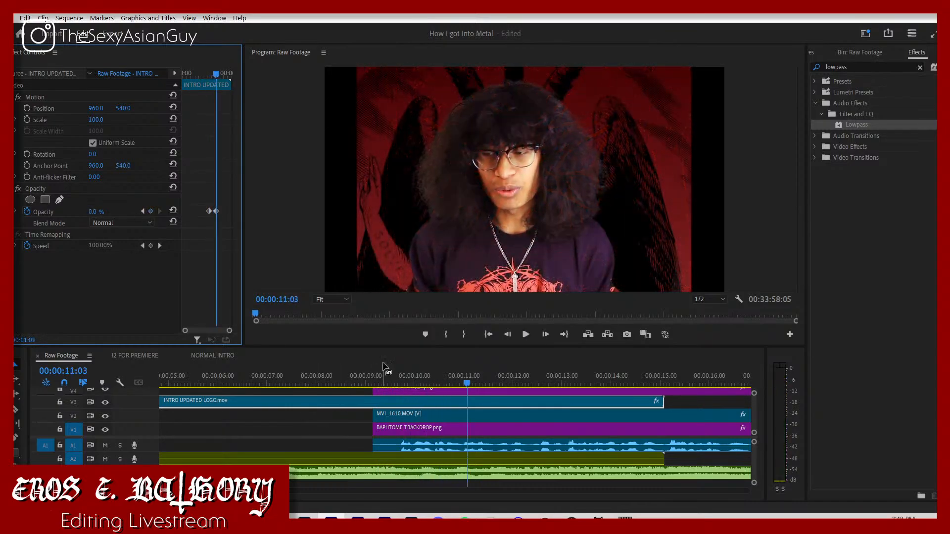
key("space")
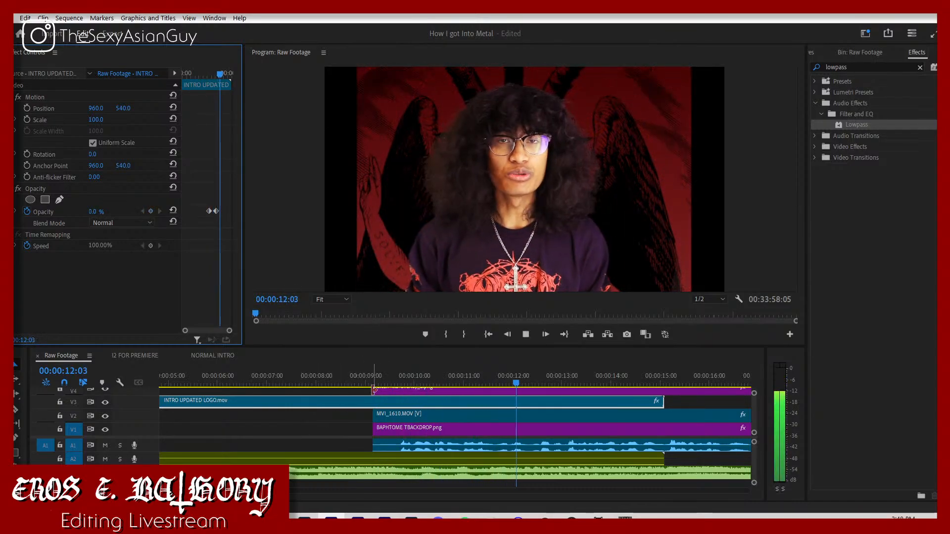
Step: Extend the start of the PNG overlay on track V4 back to the beginning of the sequence
left_click_drag(374, 390, 165, 426)
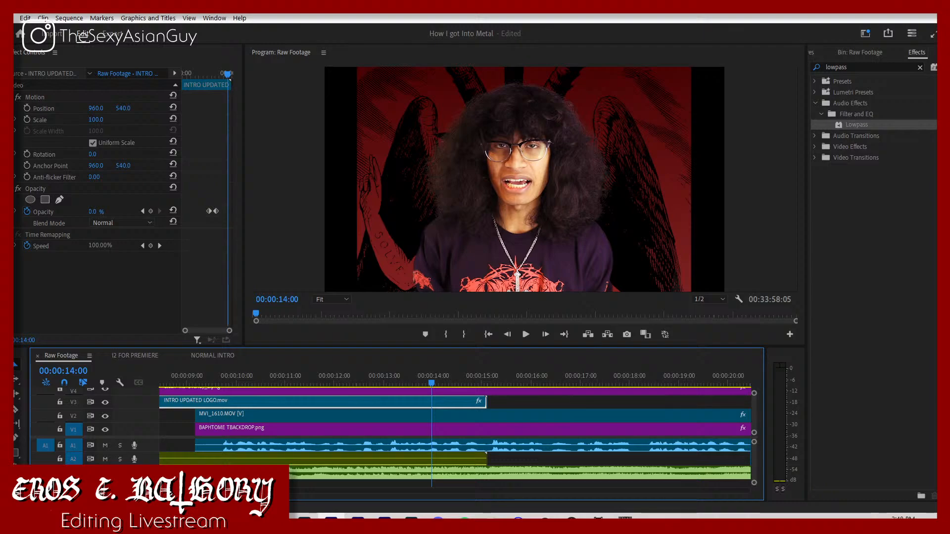
key("minus")
left_click_drag(240, 391, 159, 392)
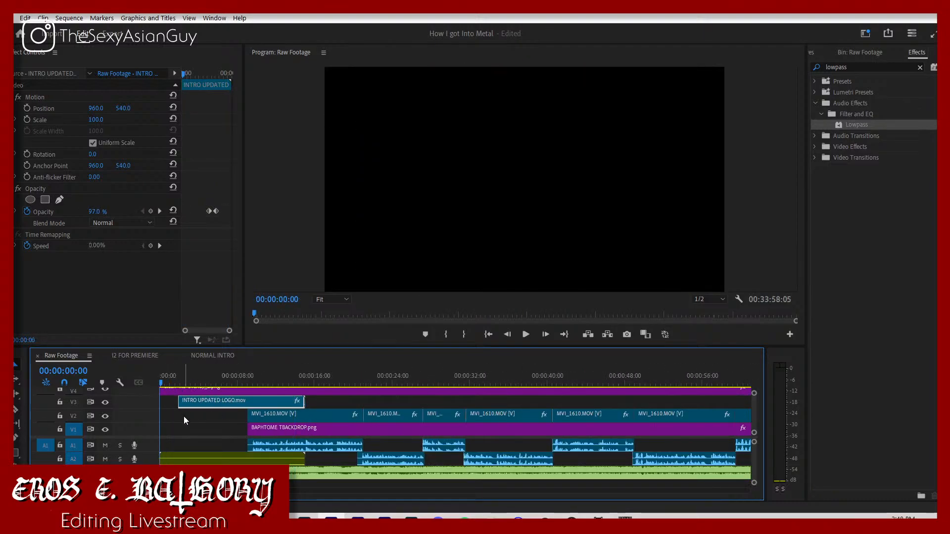
scroll(184, 418, "up", 1)
scroll(184, 418, "down", 1)
left_click(187, 421)
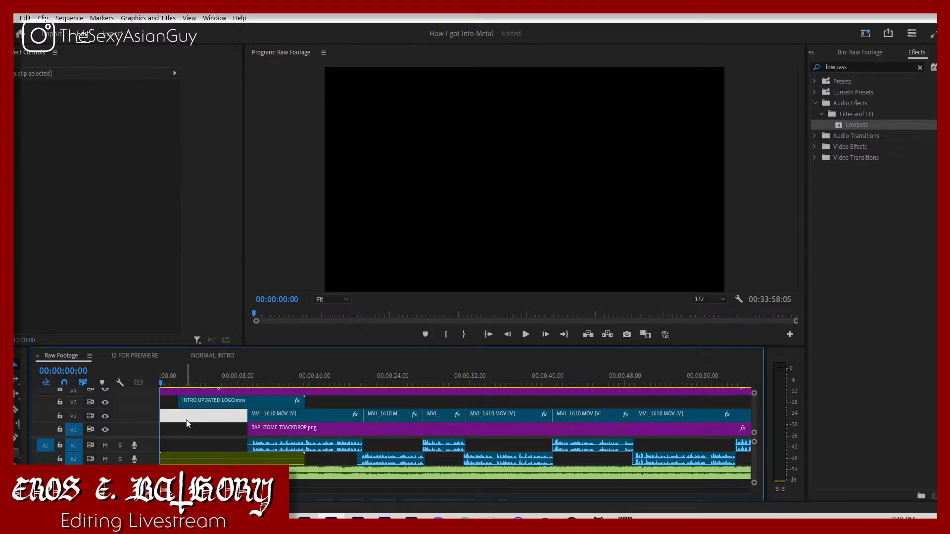
Step: Deselect the empty gap on track V2 and play the sequence from the start through the intro into the footage
left_click(188, 423)
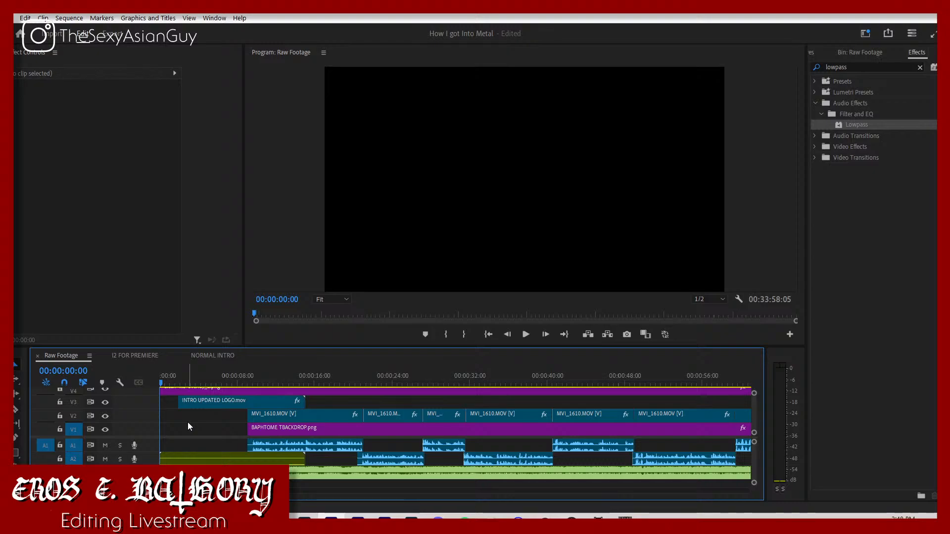
left_click(258, 377)
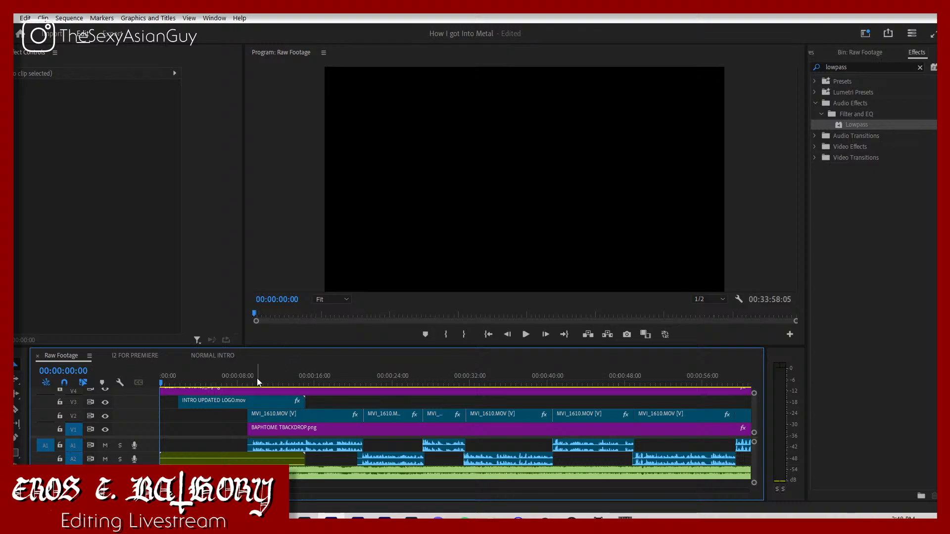
left_click_drag(263, 375, 156, 414)
scroll(194, 410, "up", 1)
scroll(195, 410, "up", 1)
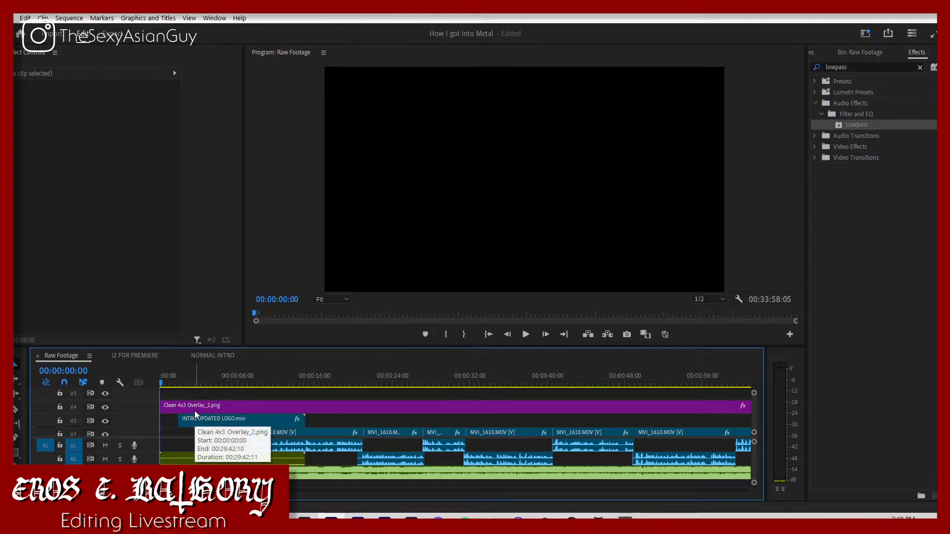
scroll(195, 411, "down", 1)
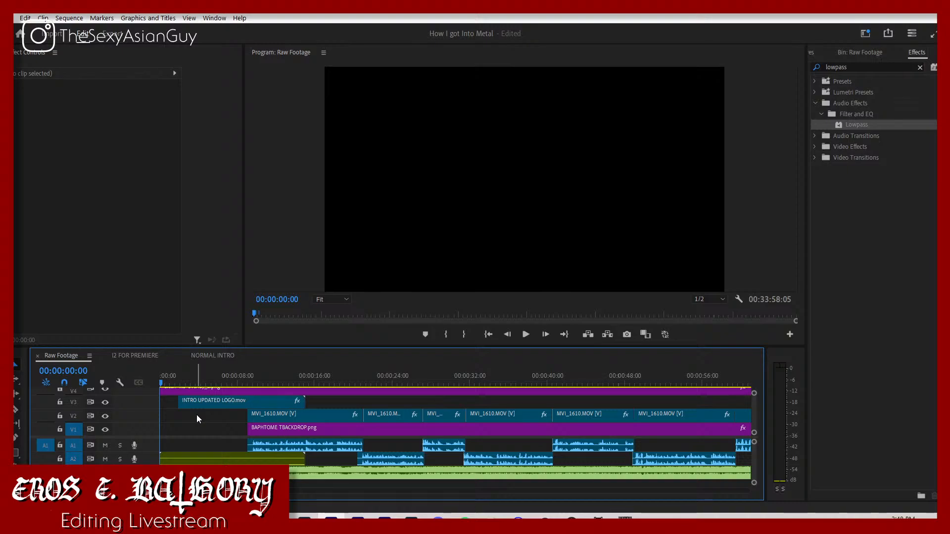
key("space")
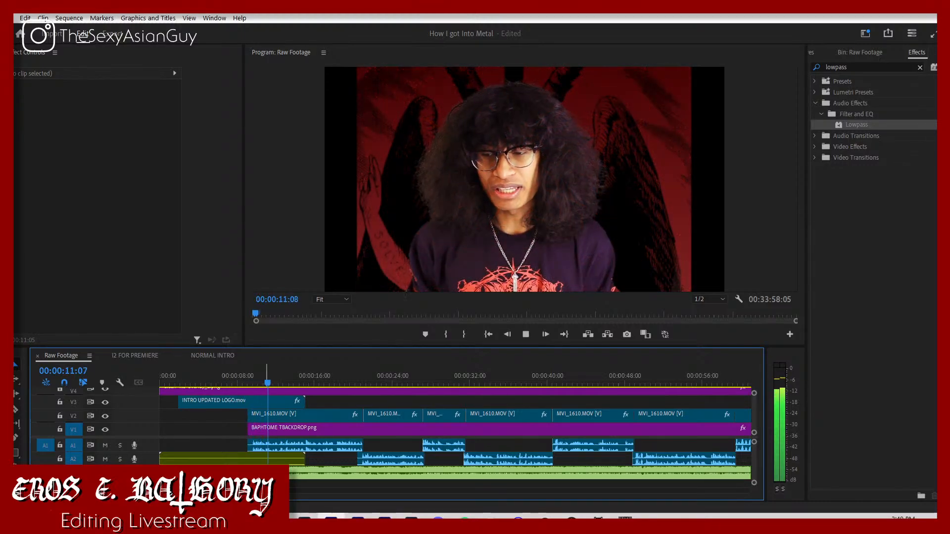
Step: Set the Aaskereia music clip's volume keyframe at 00:00:10:10 to -30 dB and play the transition
left_click(297, 472)
key("space")
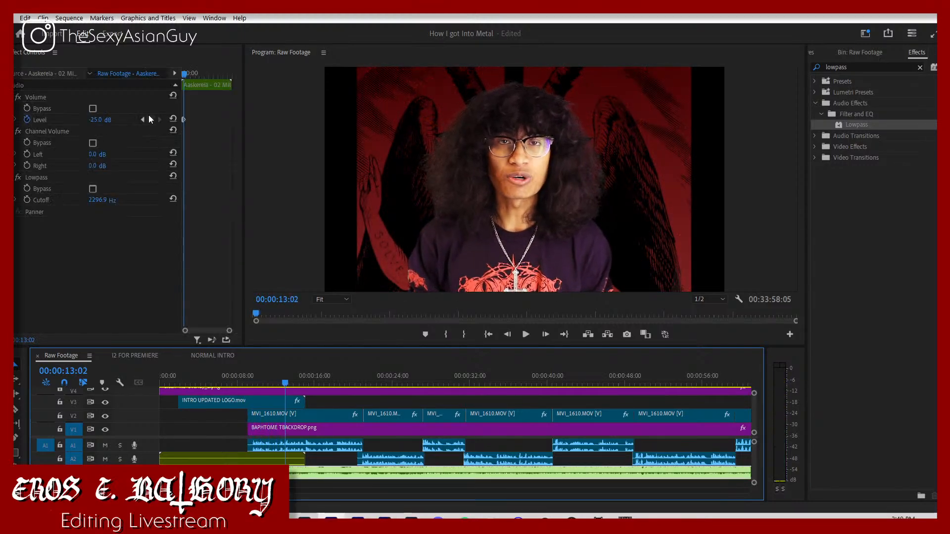
left_click(143, 119)
left_click(104, 119)
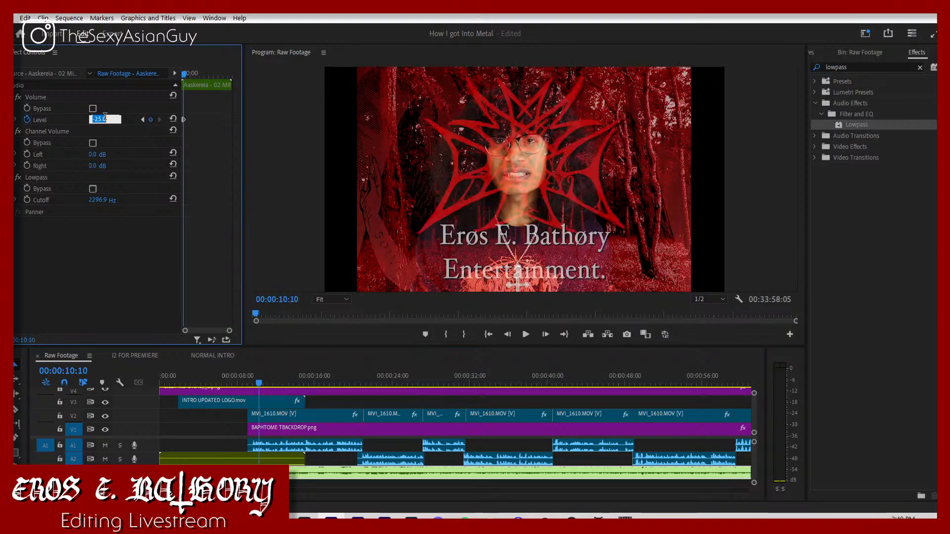
type("-30")
key("Return")
left_click(243, 376)
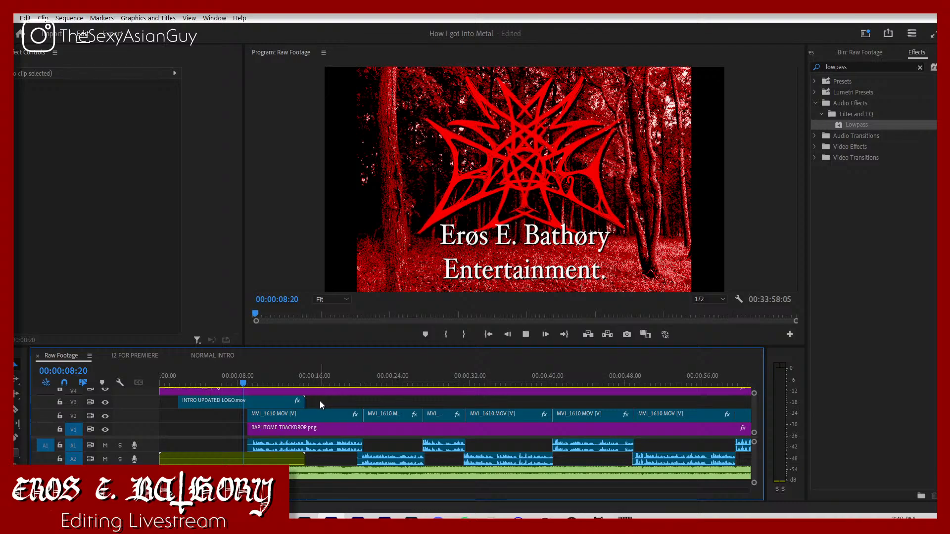
key("space")
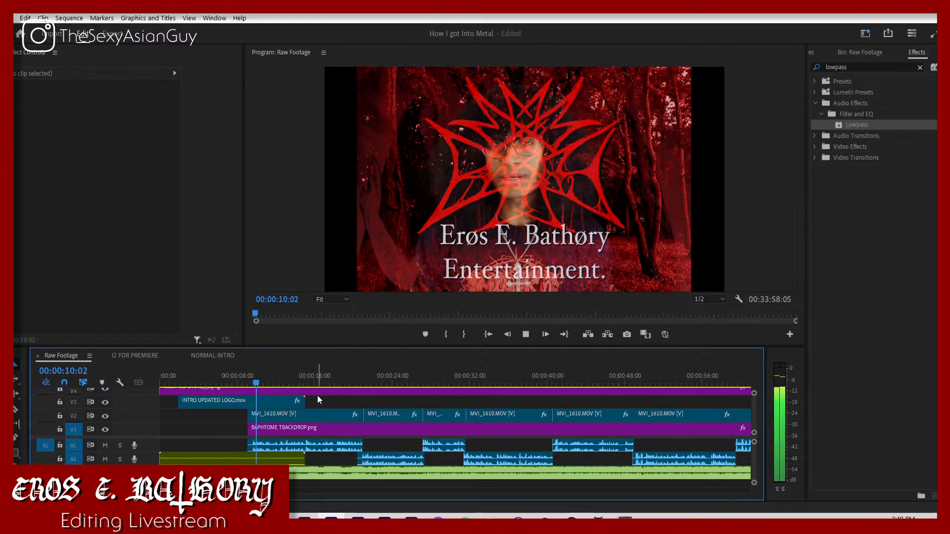
key("space")
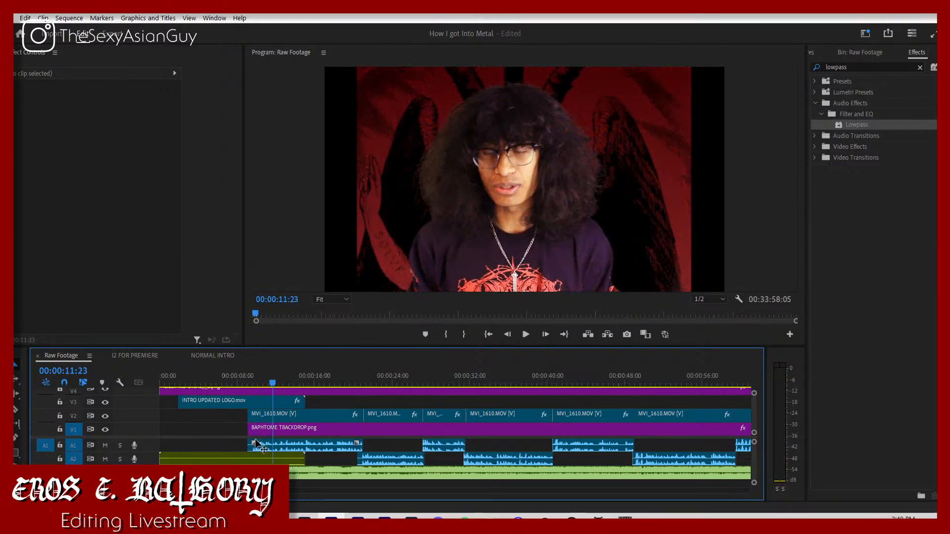
Step: Fade out the tHE sTORM intro audio with Level keyframes of 0 dB at 00:00:09:09 and -300 dB at 00:00:11:04, and play it
left_click(249, 382)
left_click(237, 459)
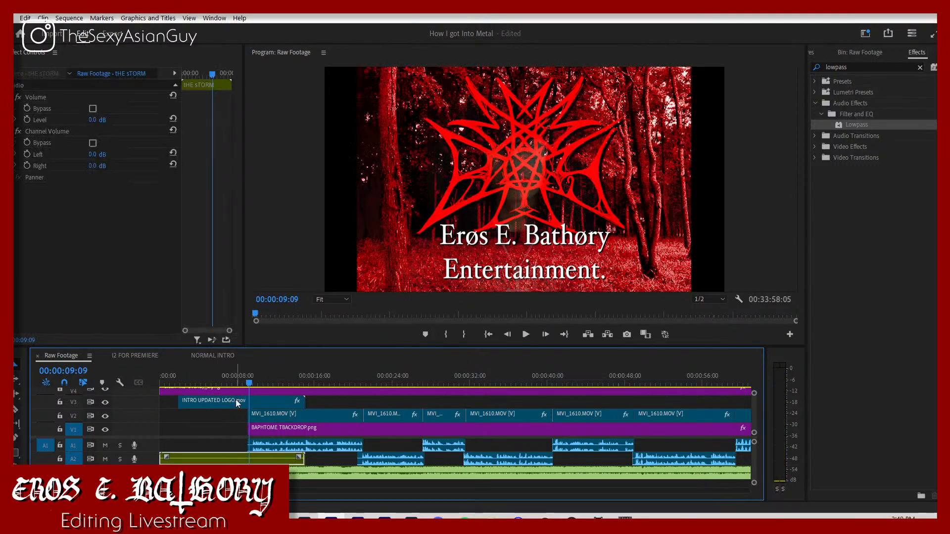
left_click(27, 120)
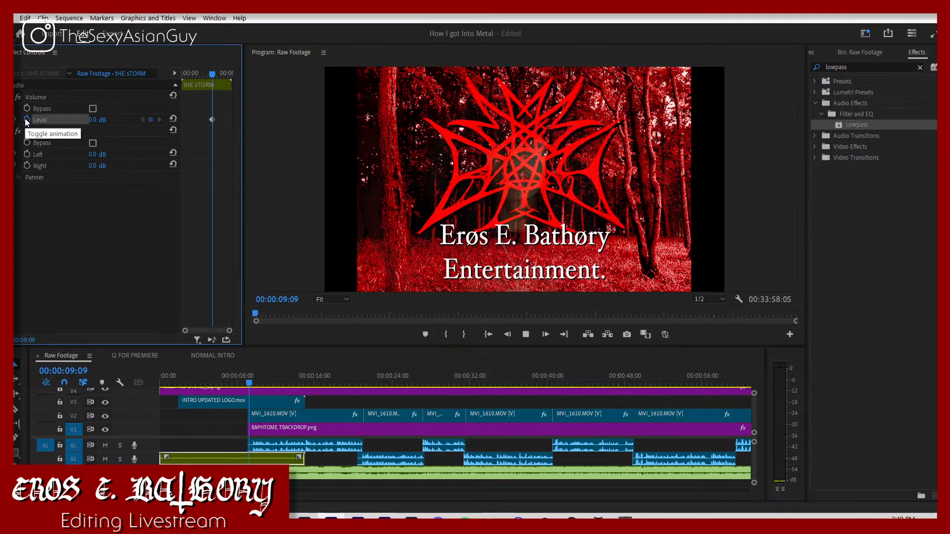
key("space")
left_click(95, 124)
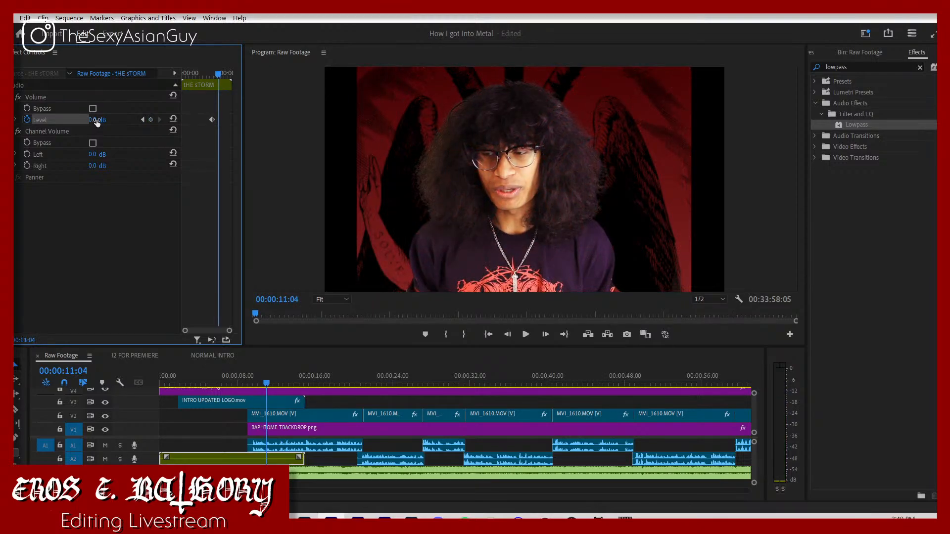
type("-300")
key("Return")
key("space")
left_click(325, 458)
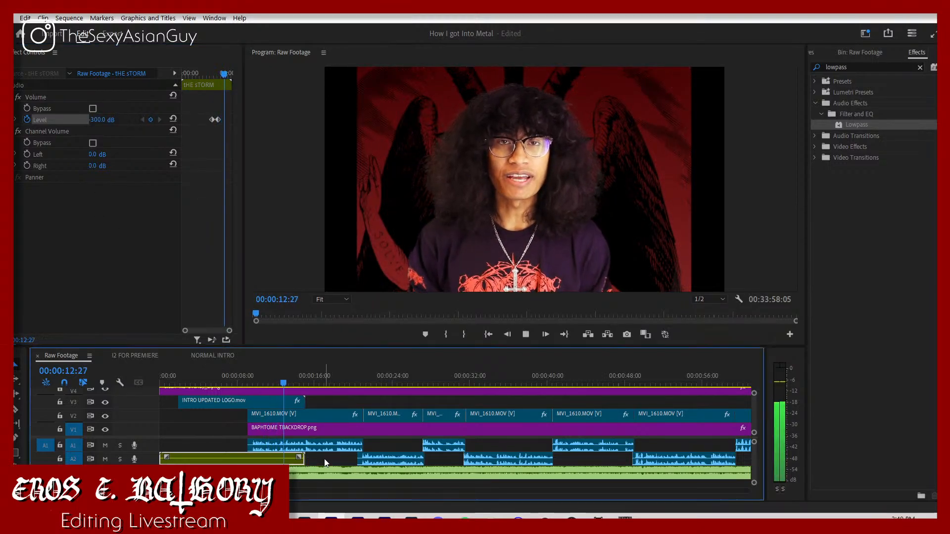
Step: Lower the Aaskereia music clip's volume keyframe to -33 dB and listen to it under the speech
left_click(319, 474)
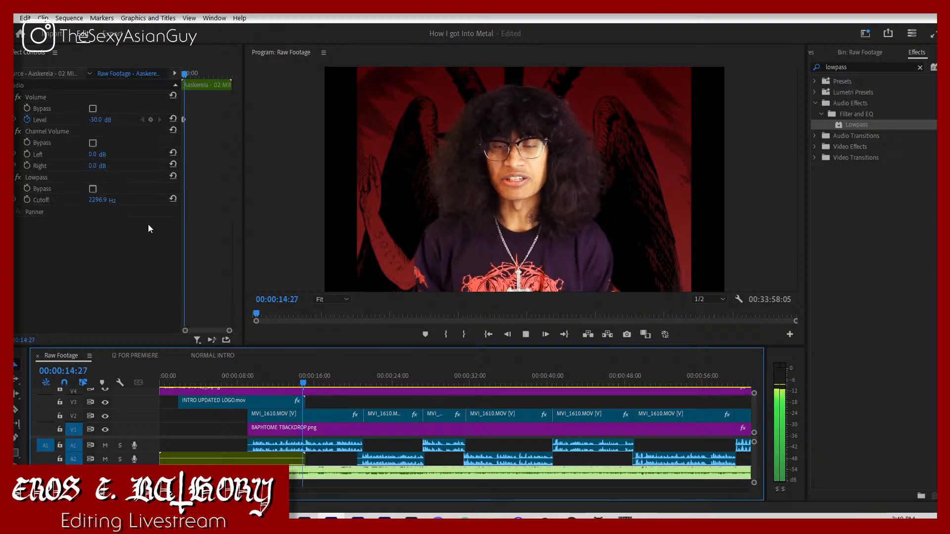
left_click(142, 119)
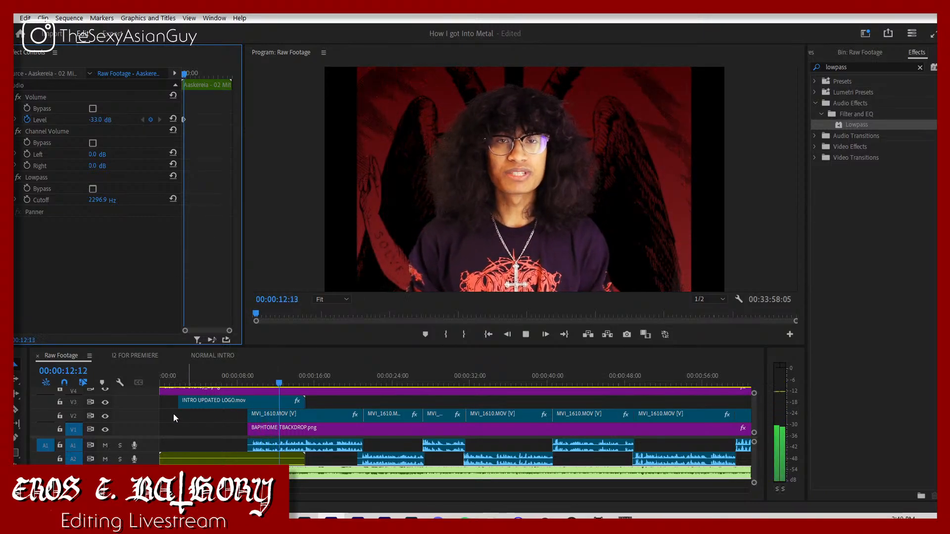
left_click(104, 445)
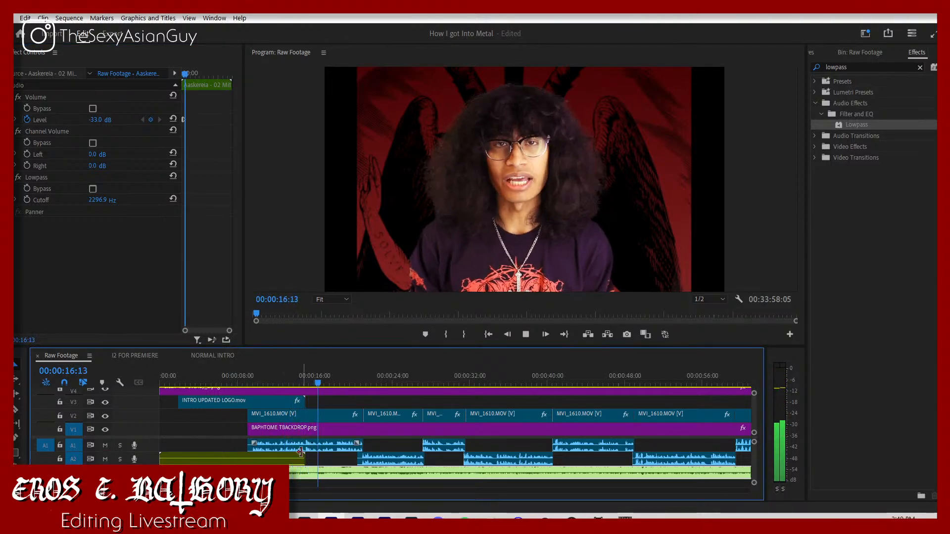
Step: Set the Aaskereia music clip's volume keyframe at 00:00:10:10 to -36 dB and play the mix with the speech
left_click(100, 120)
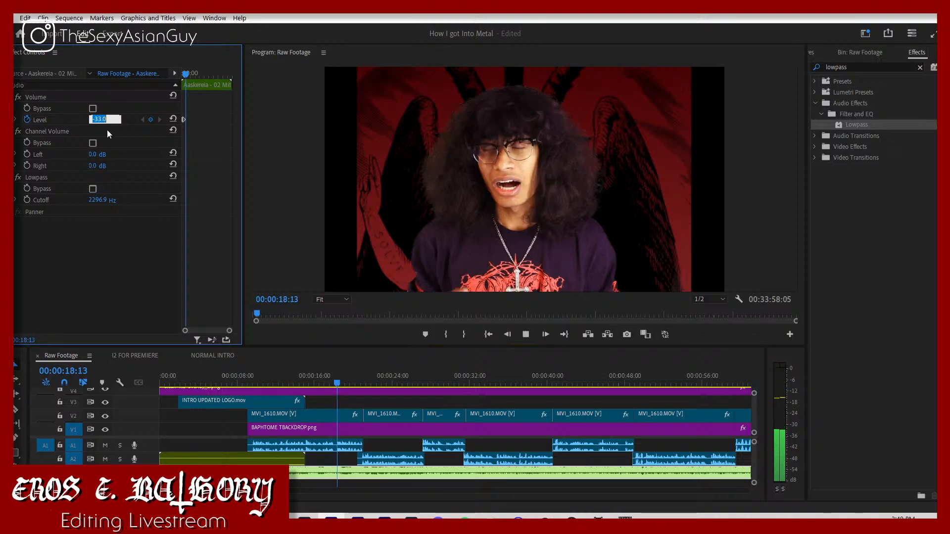
key("Left")
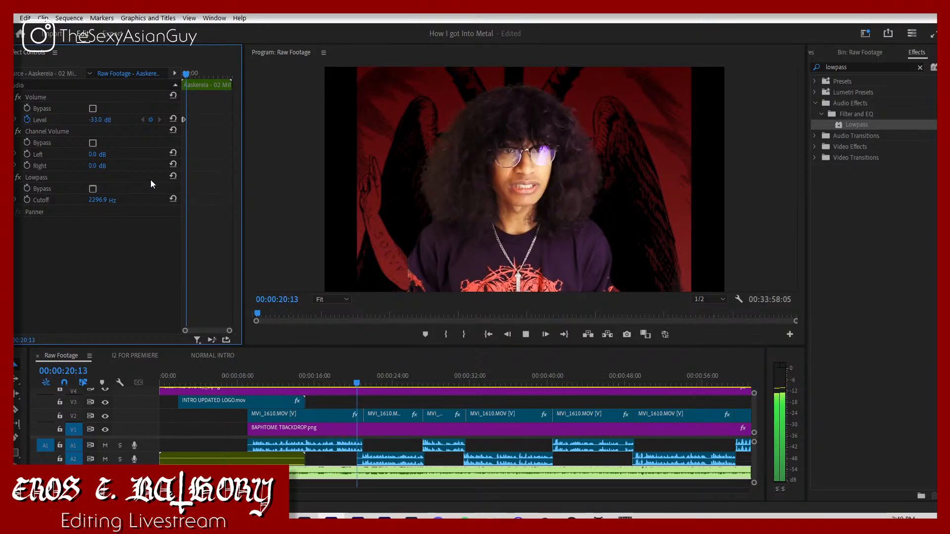
left_click(142, 119)
left_click(105, 120)
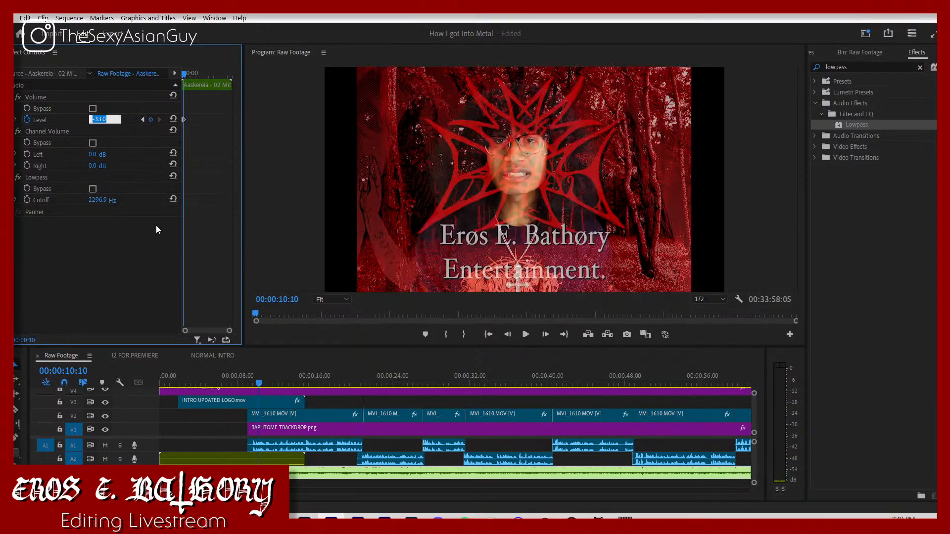
type("-3")
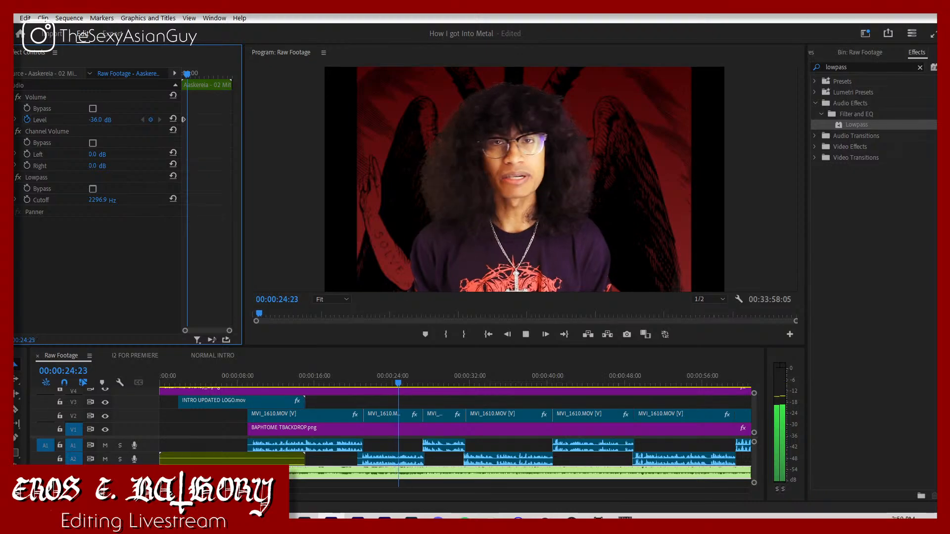
left_click_drag(203, 493, 211, 493)
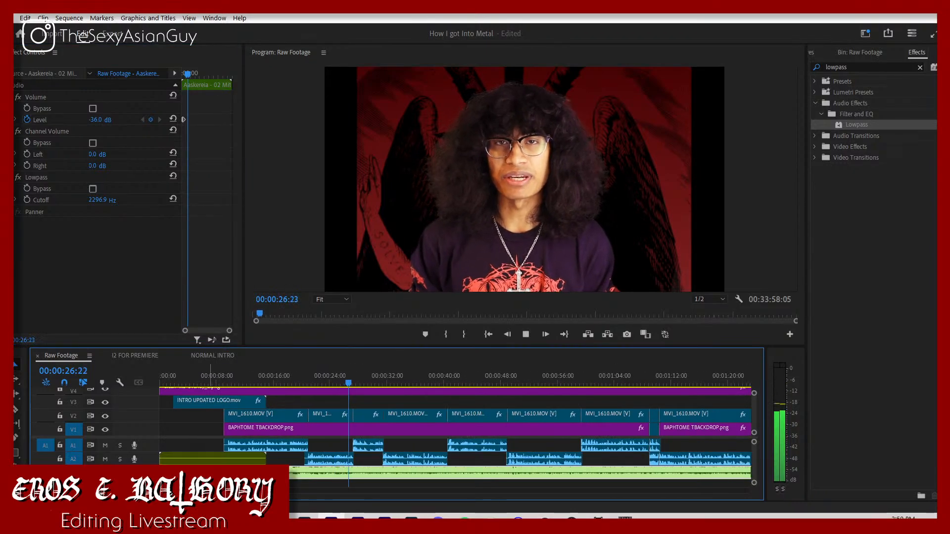
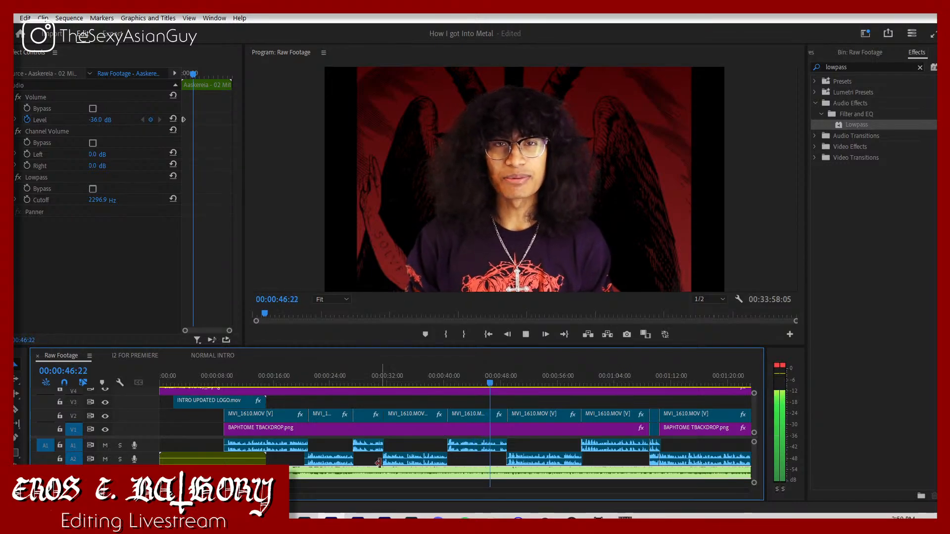
Step: Play the mix from the intro through to the chapter title and listen to the music level under the speech
left_click_drag(186, 491, 189, 492)
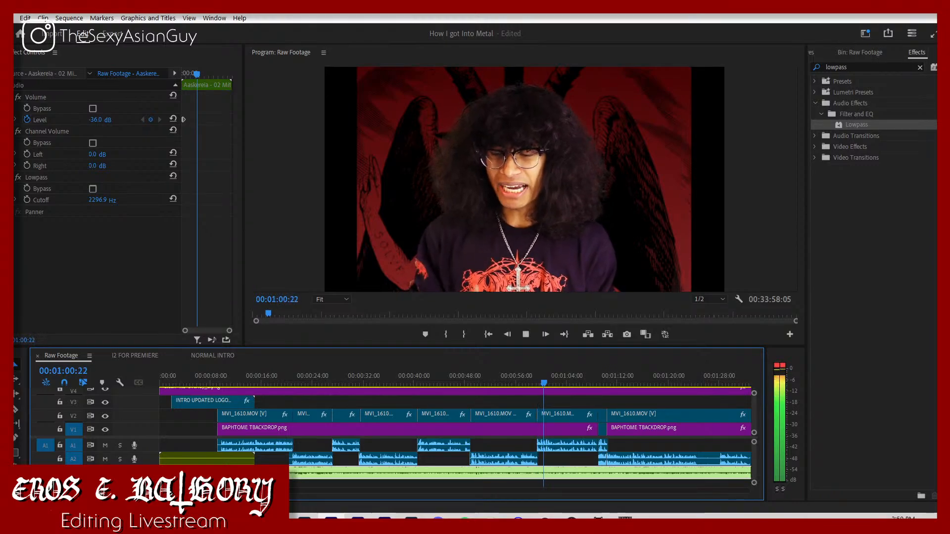
key("minus")
key("minus")
key("minus")
key("equal")
key("equal")
key("equal")
key("equal")
key("equal")
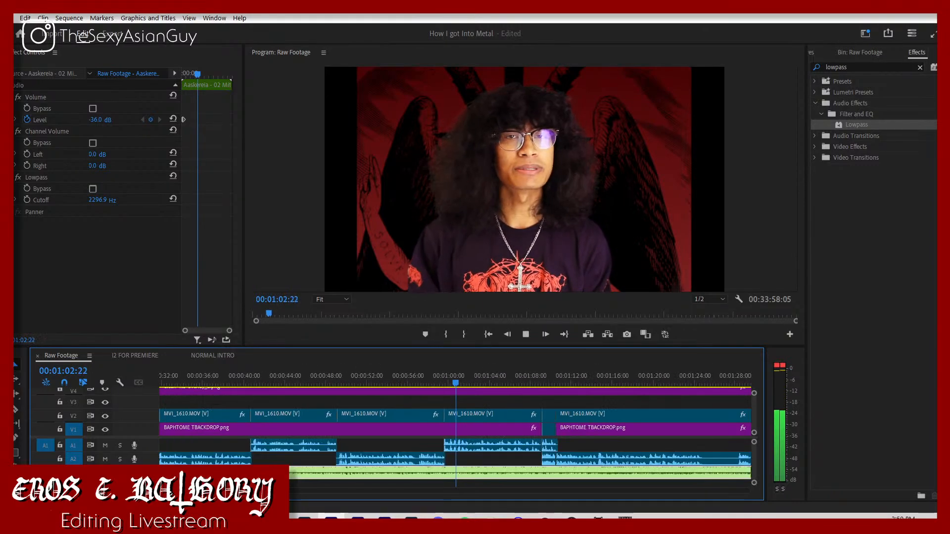
left_click_drag(213, 490, 355, 476)
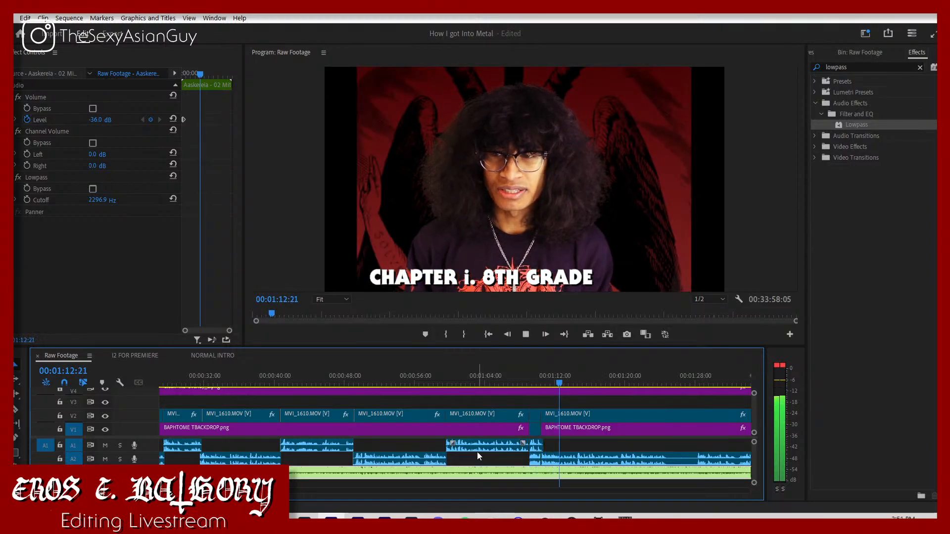
key("space")
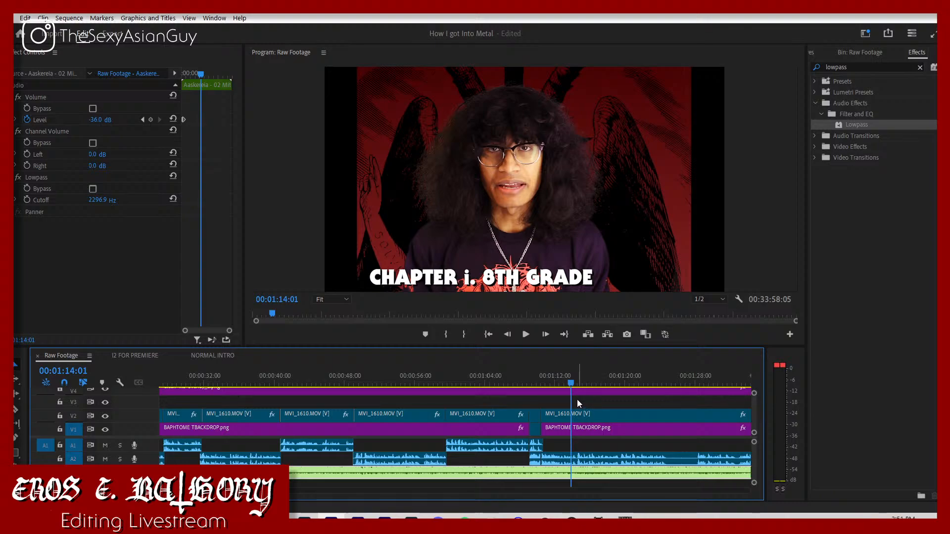
Step: Move the CHAPTER i. 8TH GRADE title down to track V3, lengthen it and start it at the 00:01:10:20 cut, and play it
scroll(576, 399, "up", 2)
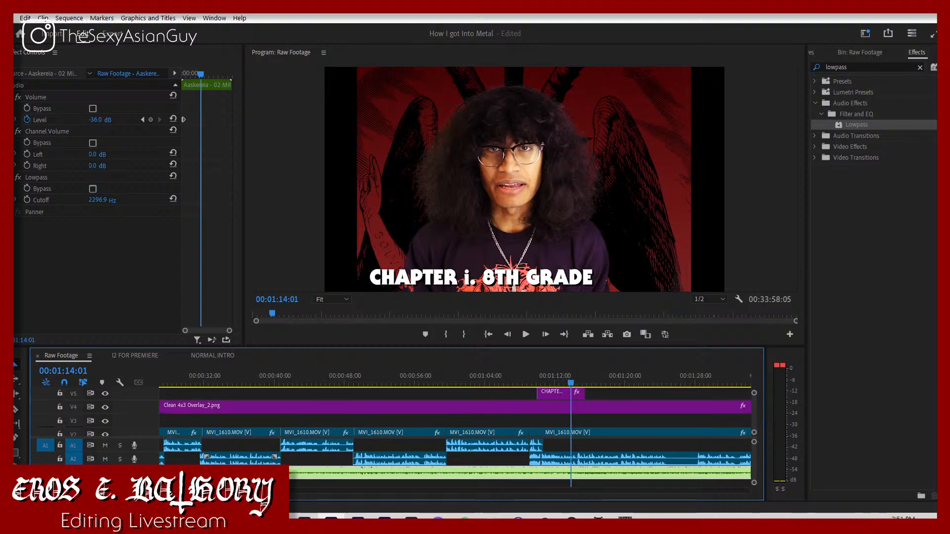
scroll(253, 454, "up", 2)
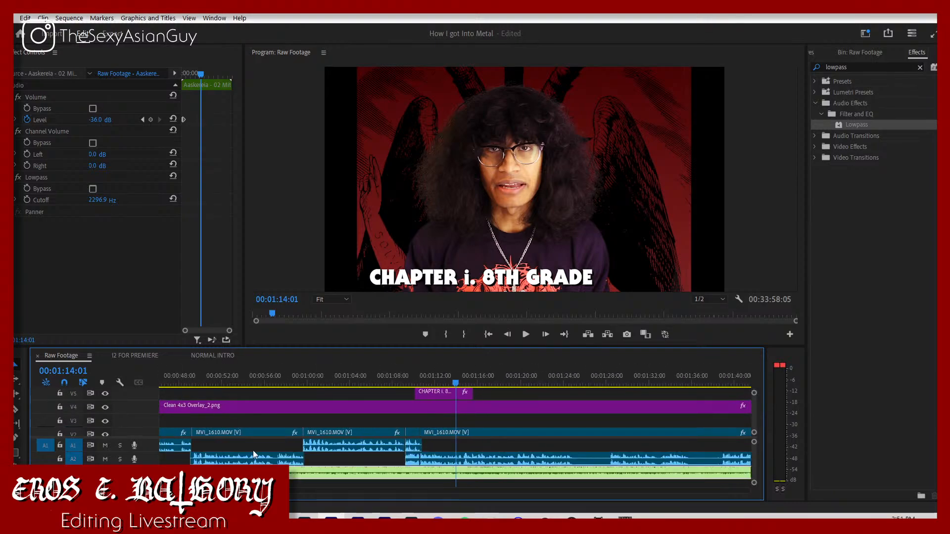
left_click_drag(436, 397, 507, 409)
left_click(401, 382)
key("space")
Step: Fade out the chapter title with Opacity keyframes at 00:01:14:04 and 0% at 00:01:15:11, and trim its end to just after the fade
scroll(431, 417, "down", 1)
scroll(147, 303, "down", 1)
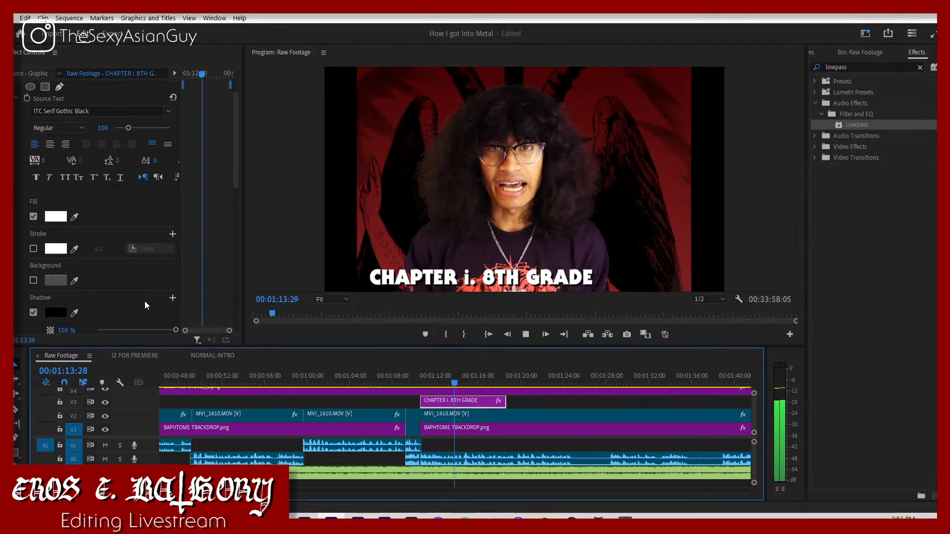
key("space")
scroll(144, 301, "down", 5)
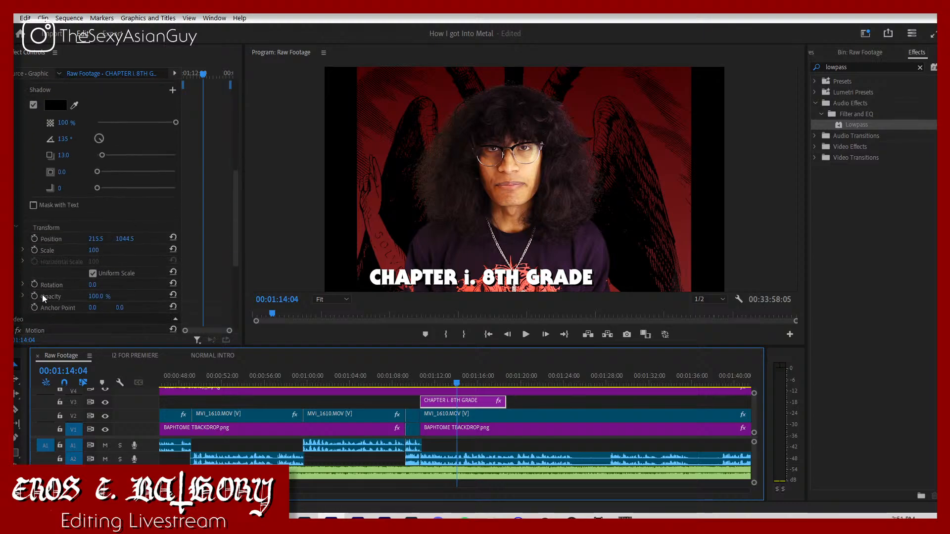
left_click(45, 297)
key("space")
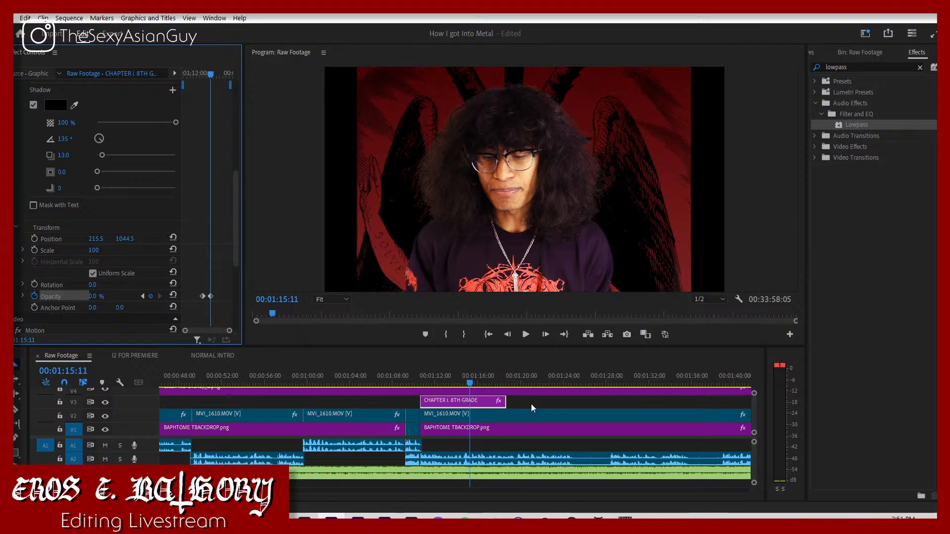
left_click_drag(512, 399, 474, 400)
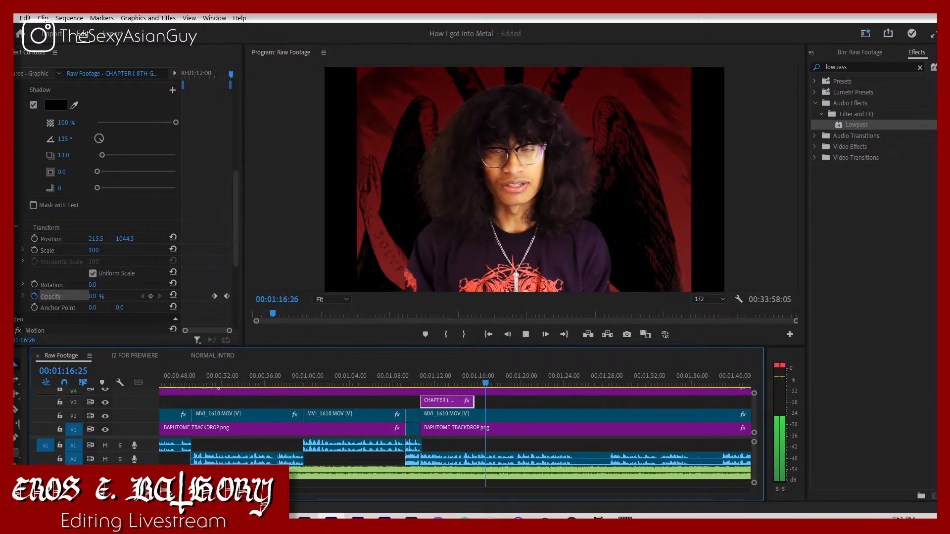
Step: Cut out the pause at 00:01:24:29, pulling the following footage back with its audio on A1, trim the silent A2 tail, and play the join
left_click_drag(74, 491, 71, 491)
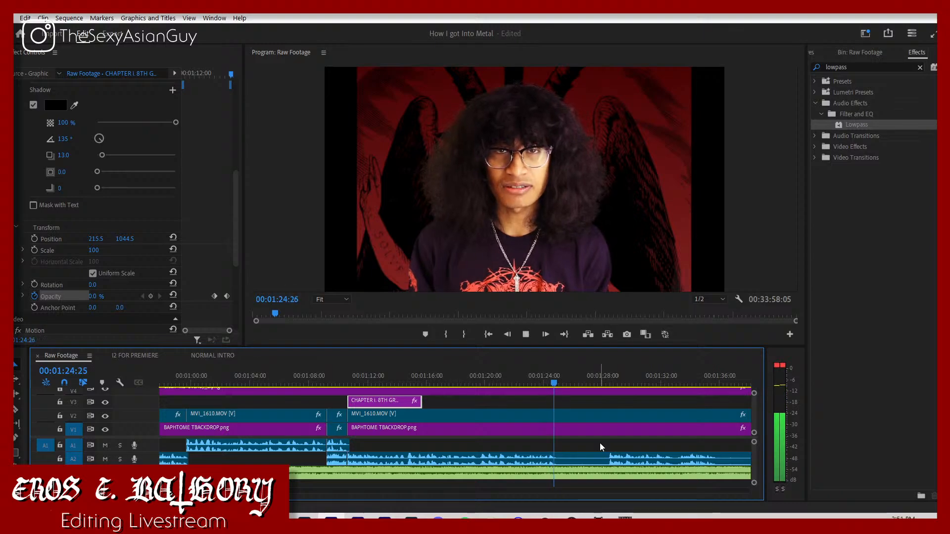
key("space")
key("c")
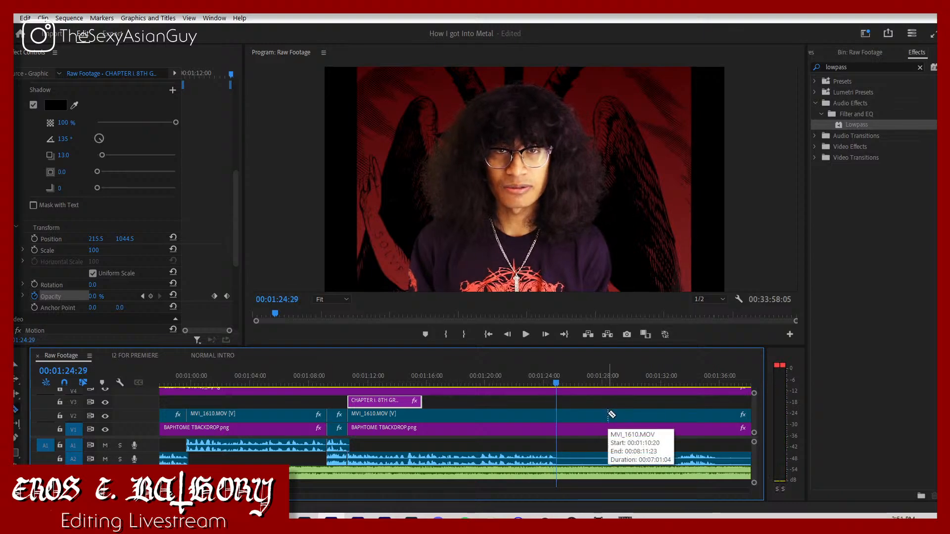
left_click(610, 415)
key("v")
left_click_drag(634, 450, 567, 458)
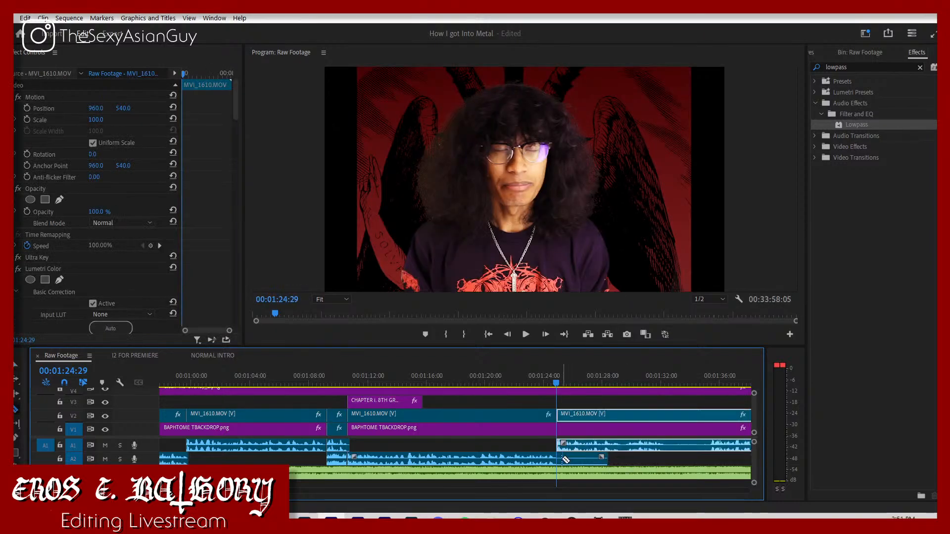
left_click(574, 458)
left_click(549, 386)
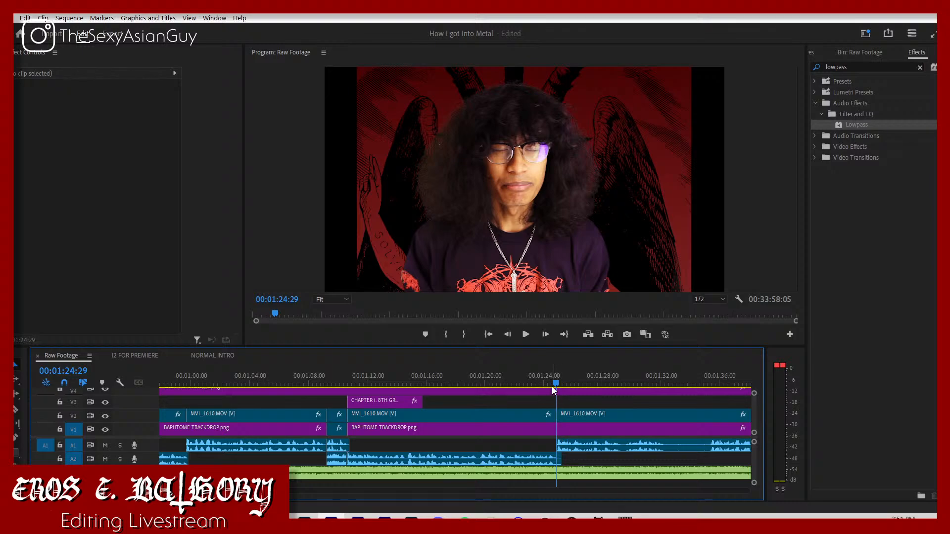
key("space")
key("space")
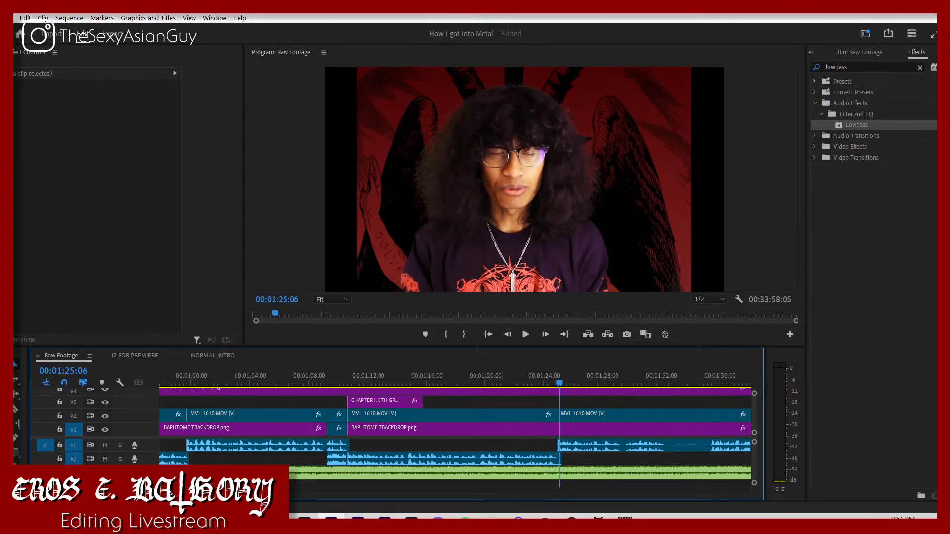
Step: Move the footage after that cut about 10 frames earlier so its audio overlaps the previous clip, and play on
key("equal")
key("equal")
key("equal")
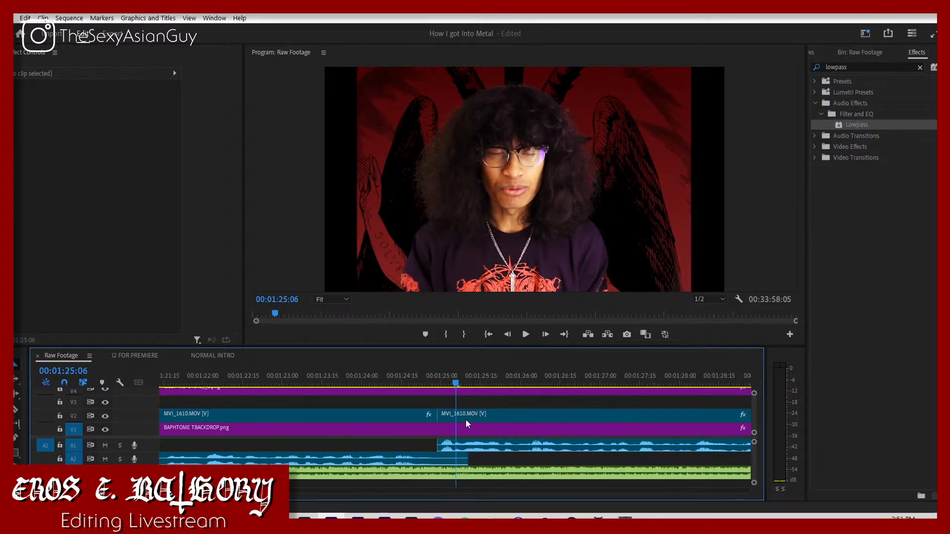
left_click_drag(440, 416, 439, 415)
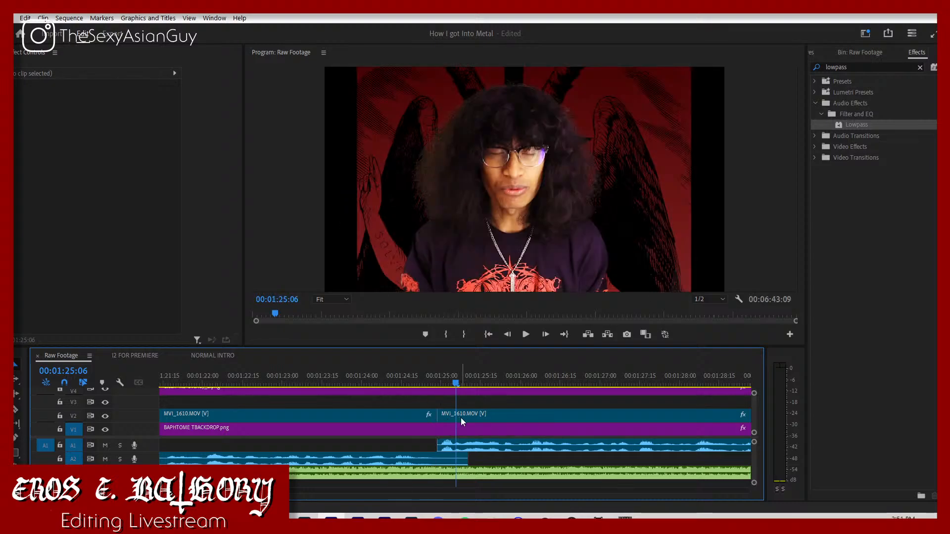
left_click_drag(435, 372, 438, 420)
key("space")
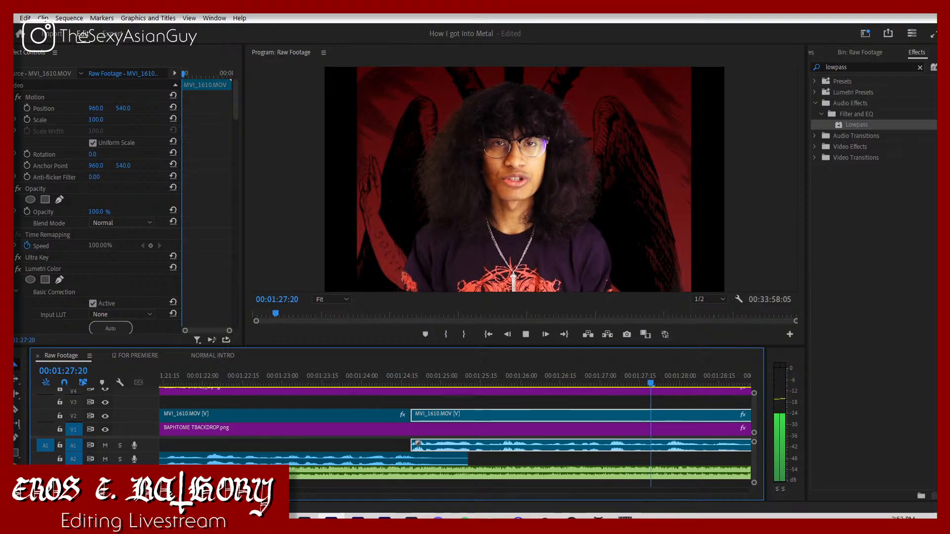
key("minus")
key("minus")
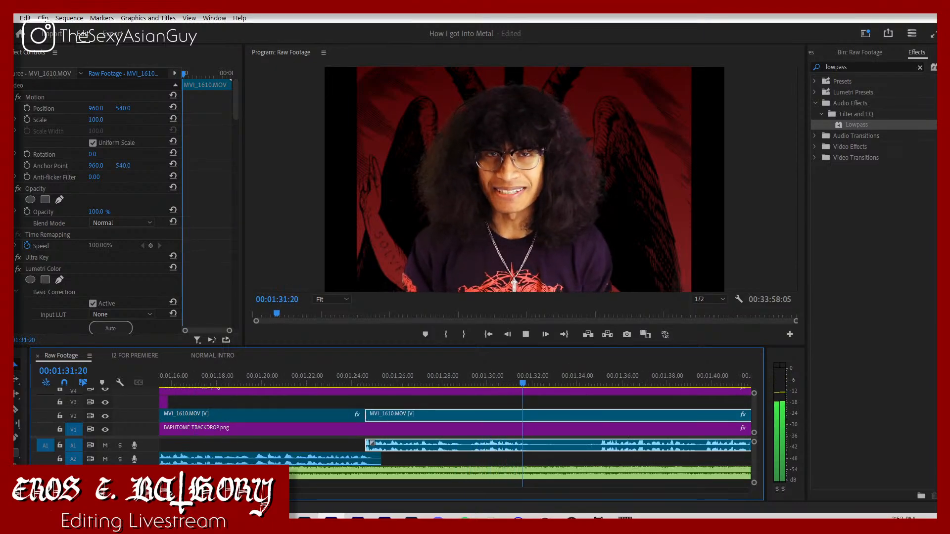
Step: Split the talking footage where the sentence ends, just after 00:01:31:25
key("space")
scroll(456, 426, "up", 10)
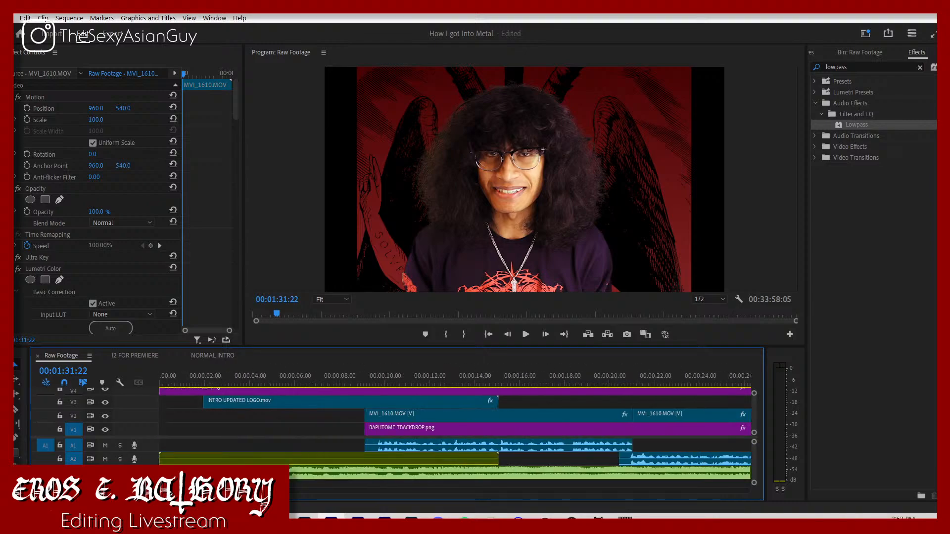
key("space")
key("equal")
key("equal")
key("equal")
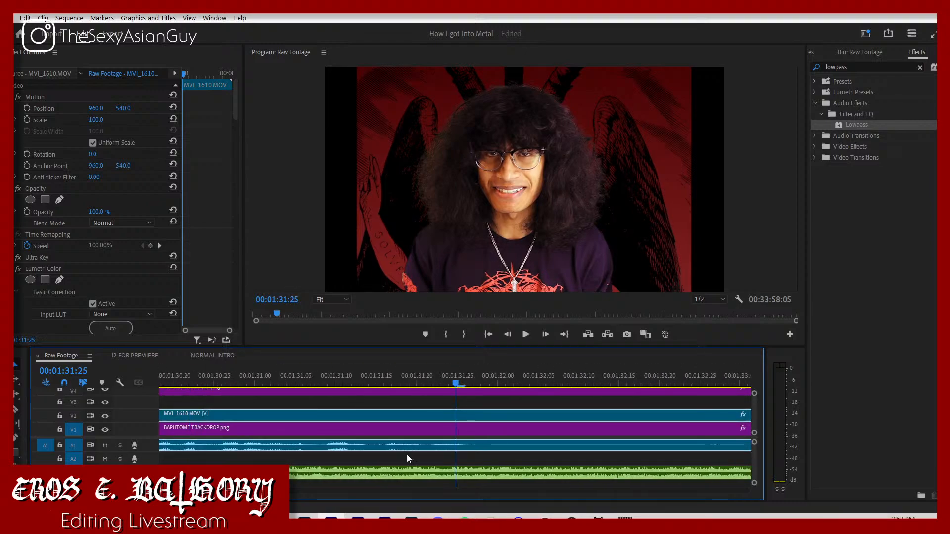
left_click(480, 419)
key("v")
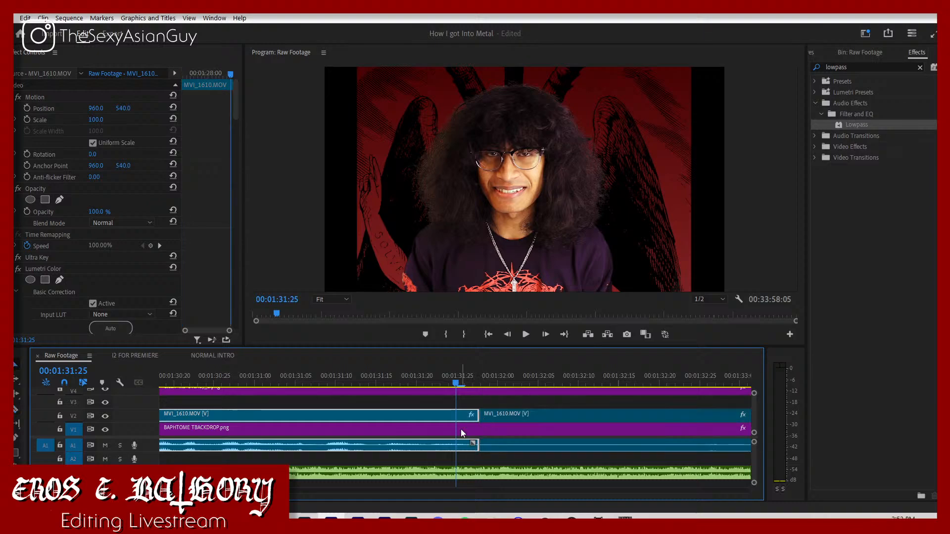
Step: Split the footage at 00:01:35:03, pull the rest back over the pause with its audio on A2, and play the join
key("minus")
key("minus")
key("minus")
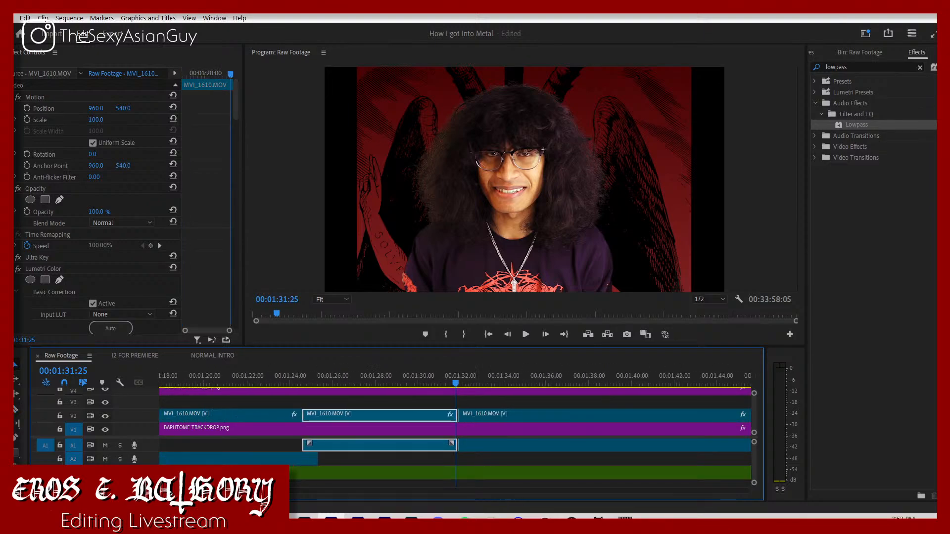
left_click(522, 380)
key("Left")
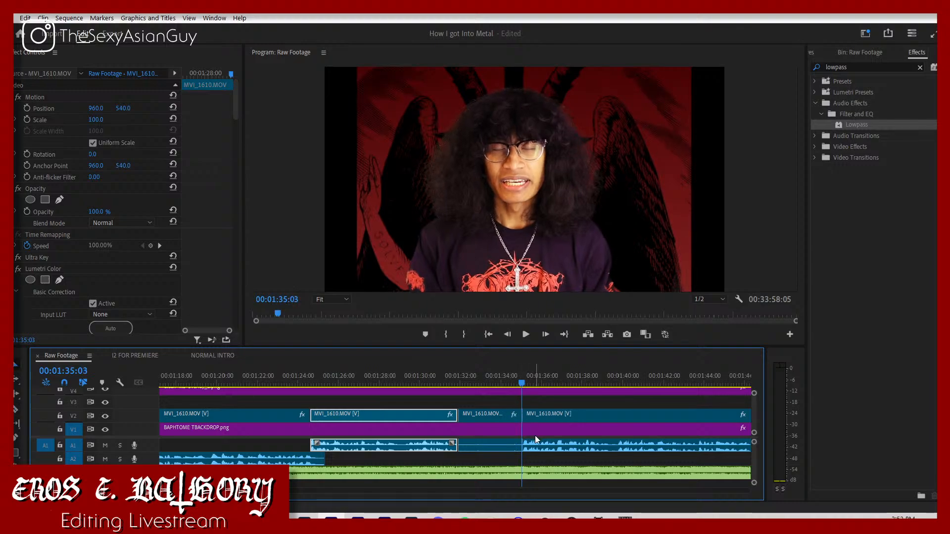
left_click_drag(540, 441, 477, 460)
key("space")
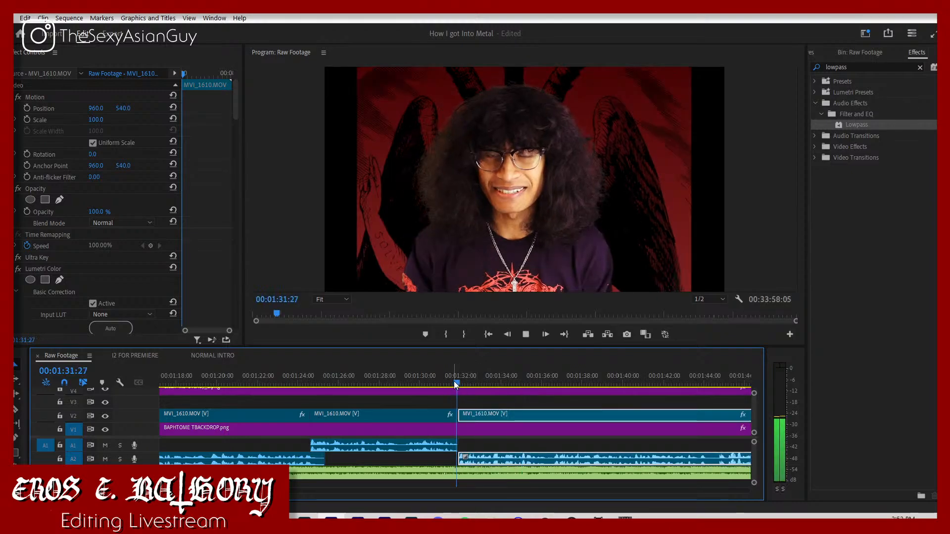
key("space")
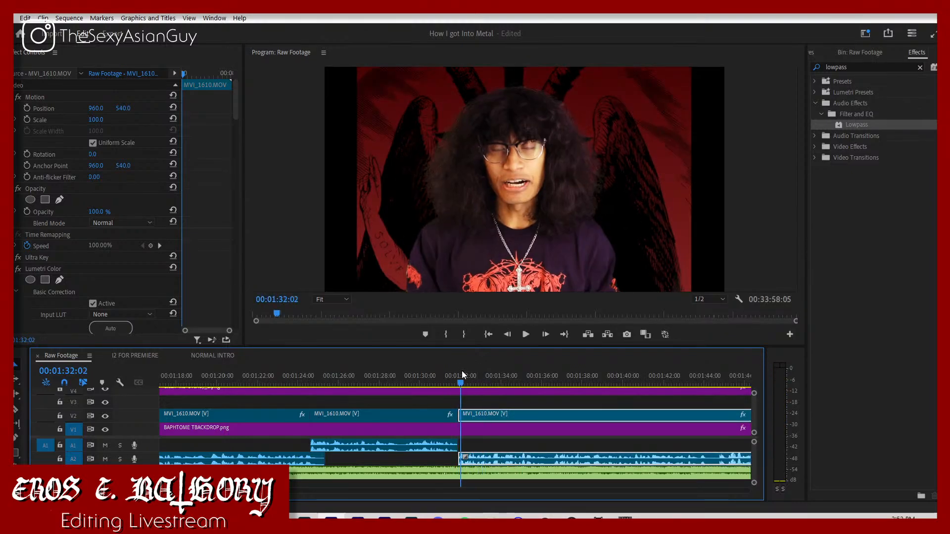
Step: Move the clip before the new cut about 3 frames later so it ends at 00:01:32:01, and play the join
key("equal")
key("equal")
key("equal")
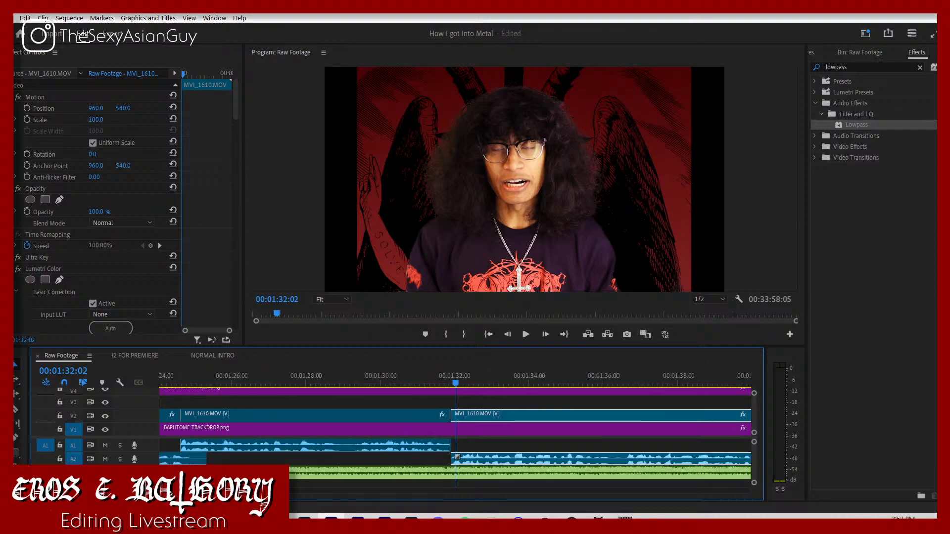
left_click_drag(415, 370, 449, 391)
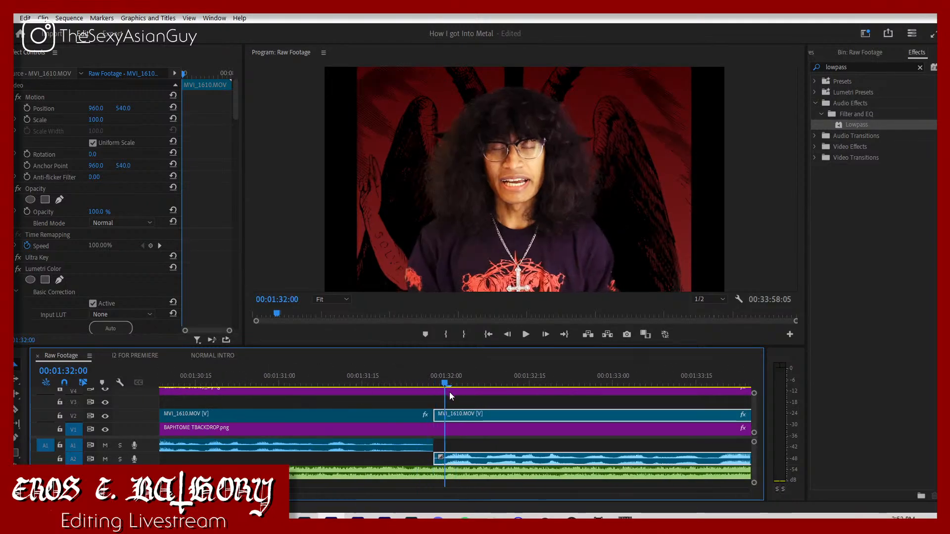
left_click(386, 417)
left_click_drag(386, 417, 402, 419)
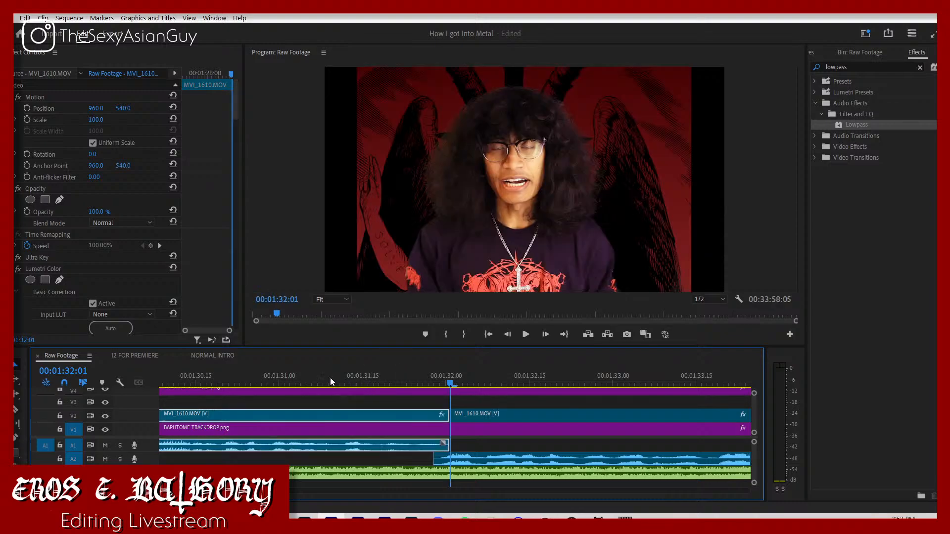
left_click(314, 385)
key("space")
key("space")
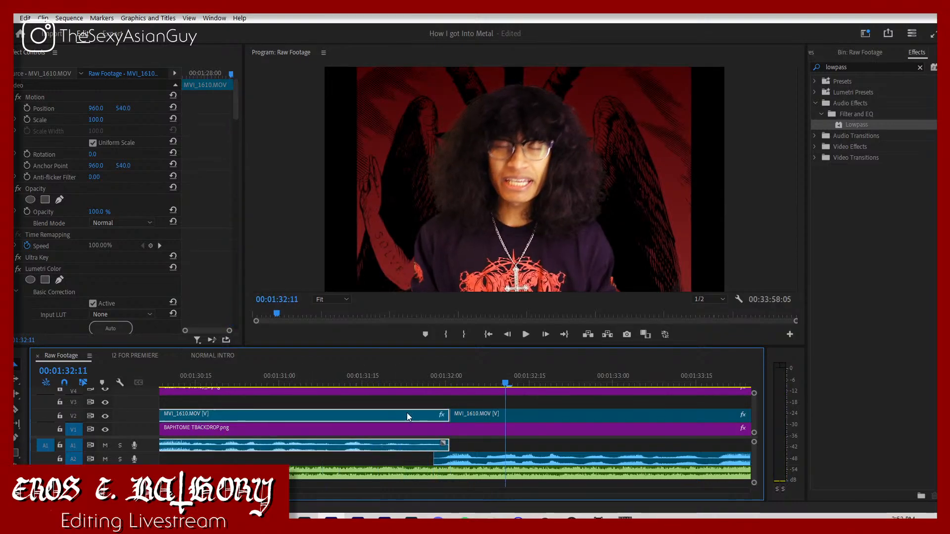
Step: Move that same clip about 4 more frames later past 00:01:32:01 and play the overlap
left_click_drag(440, 387, 450, 387)
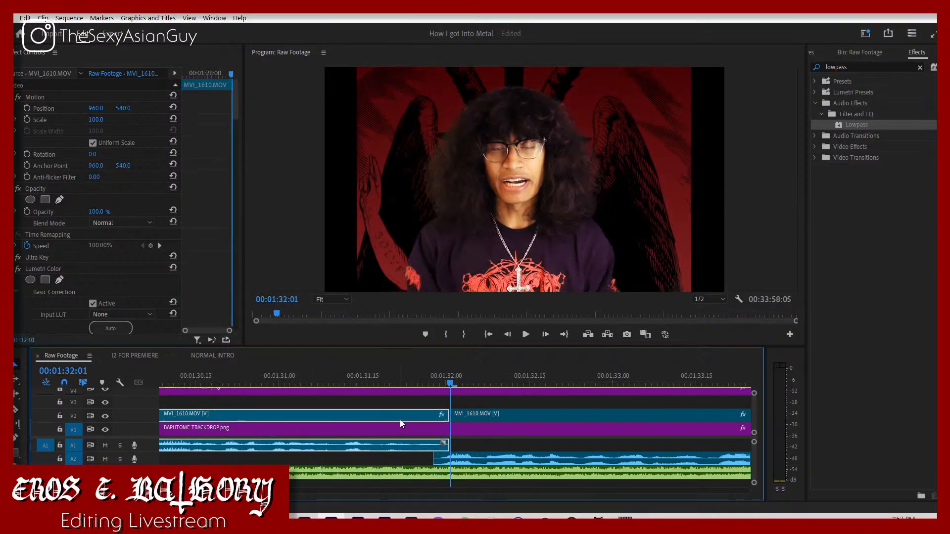
left_click_drag(400, 419, 428, 424)
left_click(412, 384)
key("space")
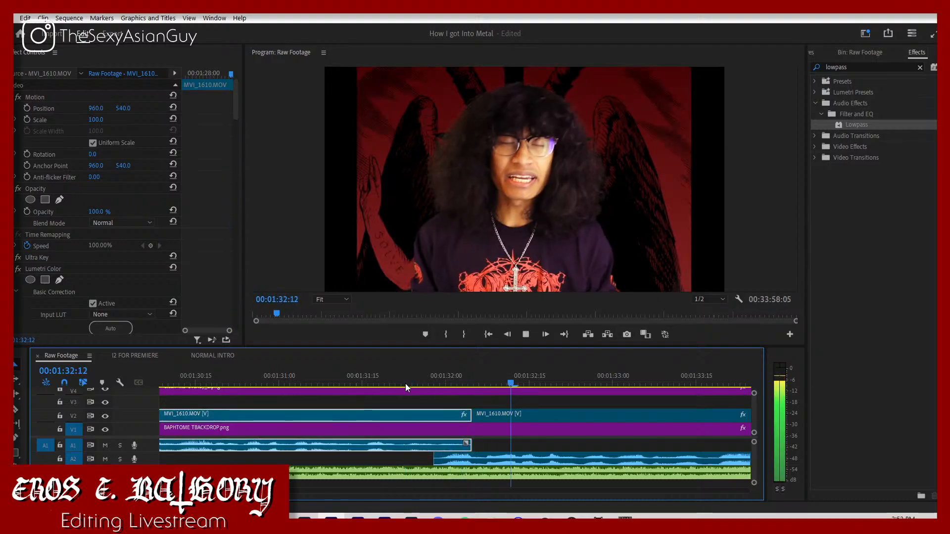
key("space")
Step: Delete the small gap left before the moved clip on V2 and keep playing the footage
key("minus")
key("minus")
key("minus")
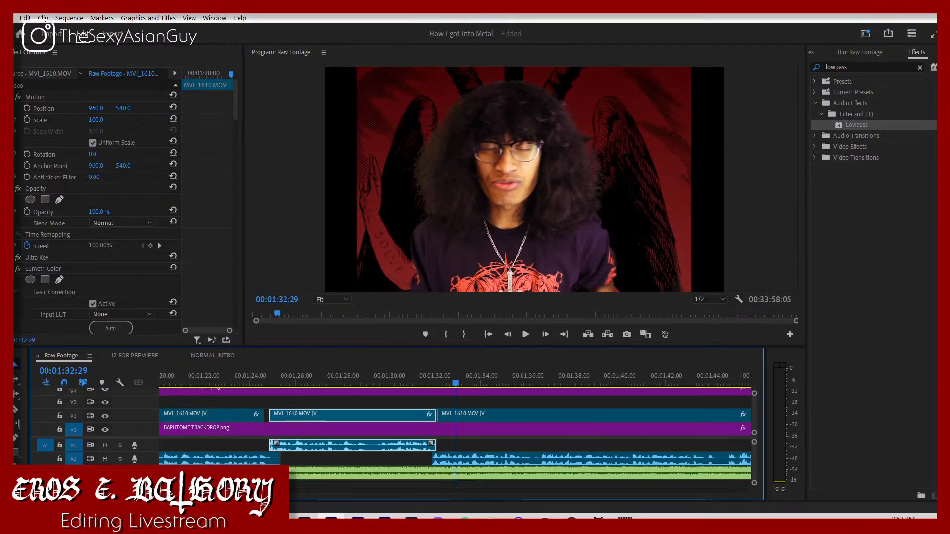
key("space")
left_click(266, 413)
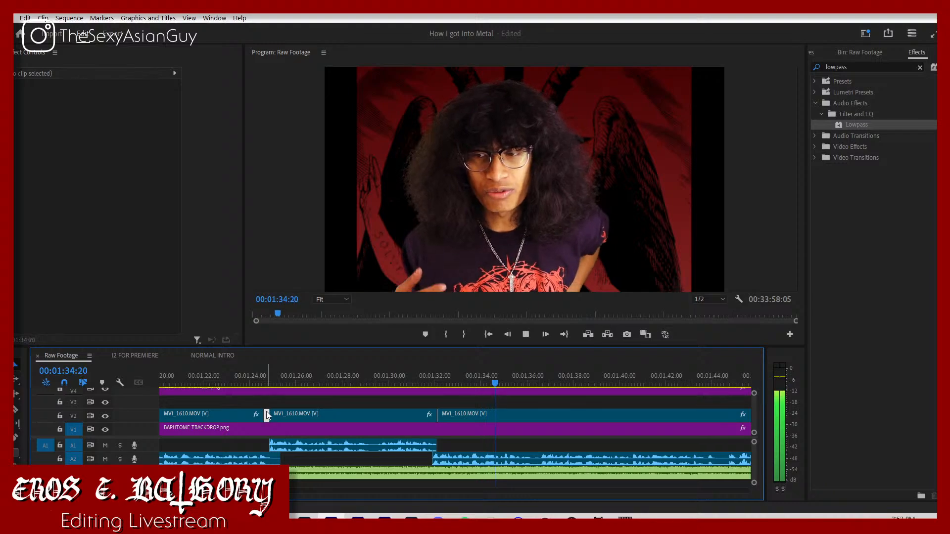
key("Delete")
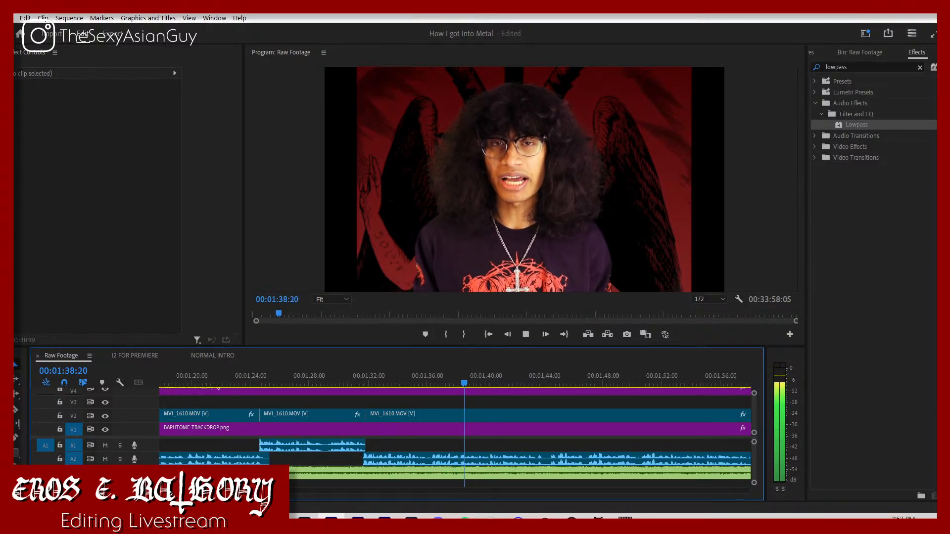
Step: Skim the upcoming footage around 00:02:10 and 00:02:35, stopping the playhead near 00:02:10:02
key("minus")
key("minus")
key("space")
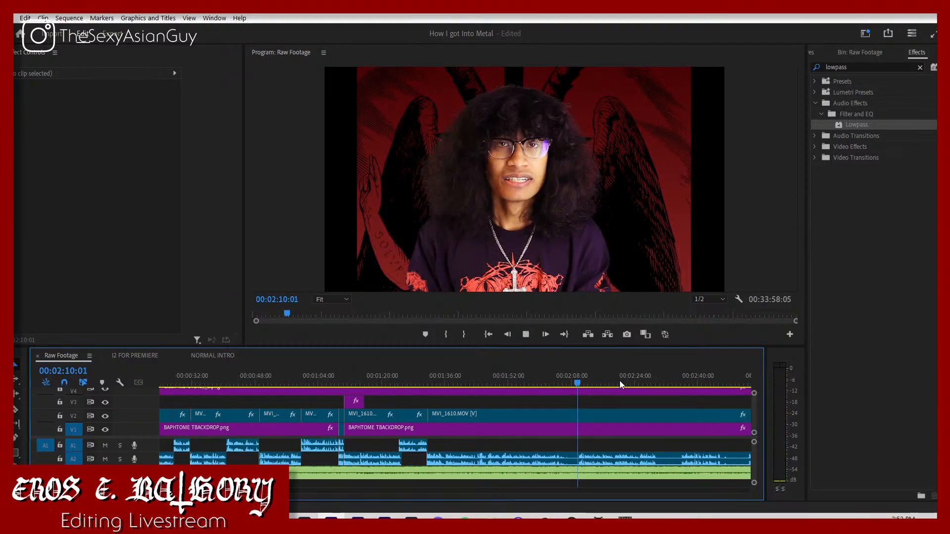
left_click(679, 380)
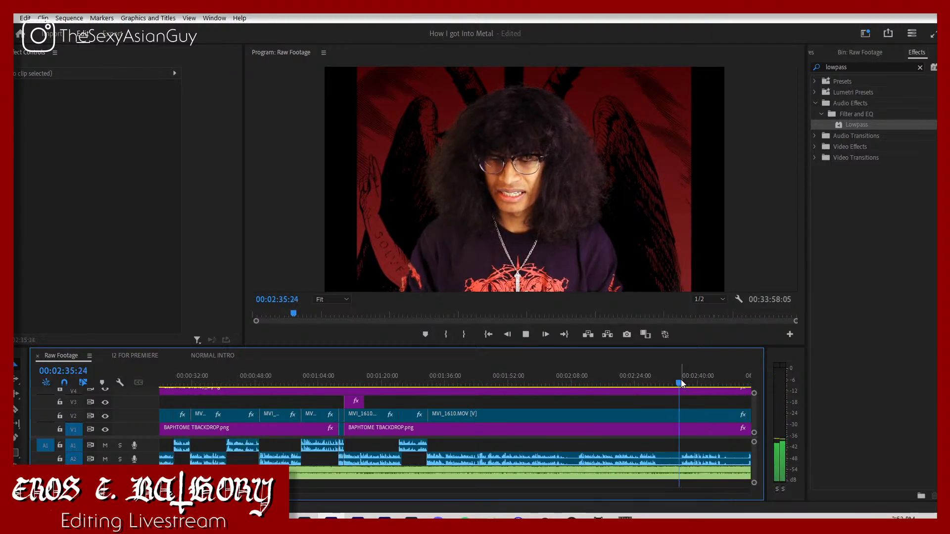
left_click(577, 383)
left_click_drag(580, 385, 580, 392)
key("space")
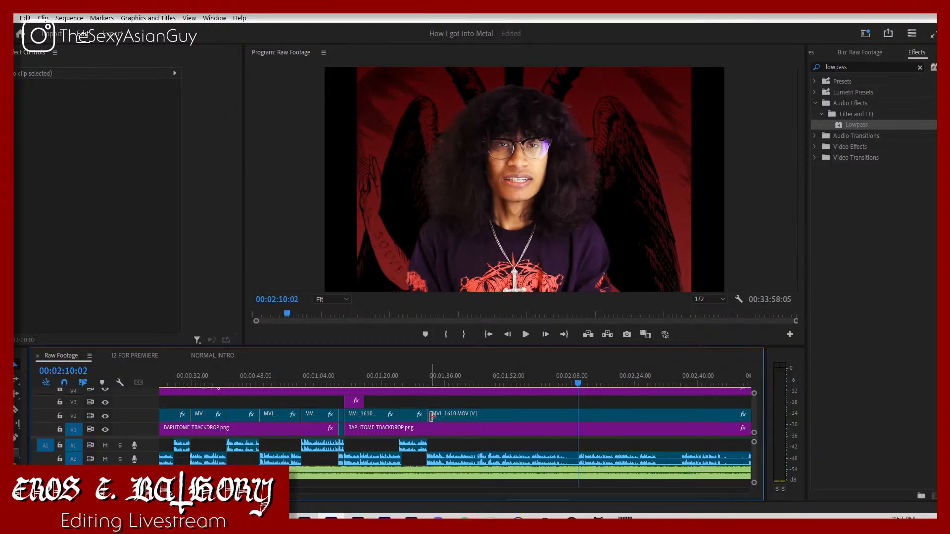
Step: Try to trim the start of the long clip after the 00:01:32 cut to 00:02:10:09
key("Left")
key("Left")
key("Left")
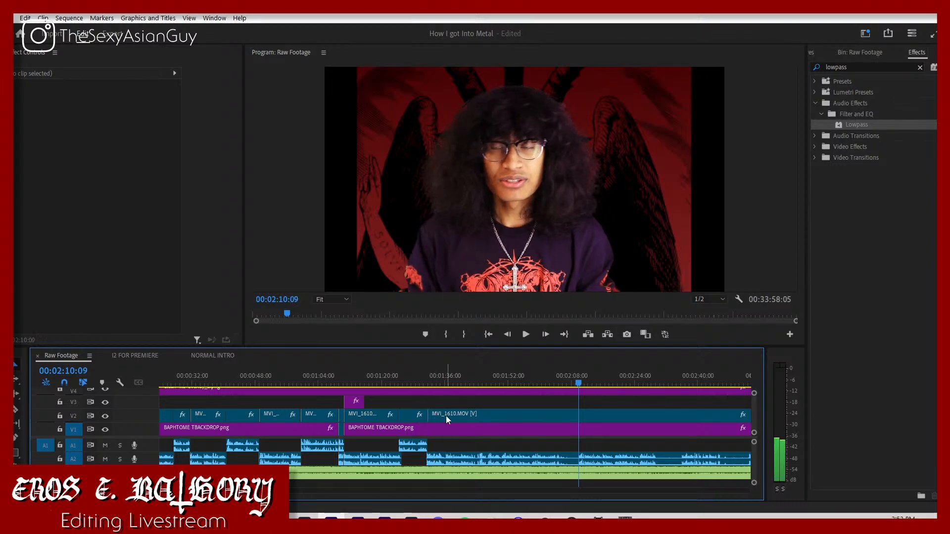
left_click_drag(429, 459, 580, 460)
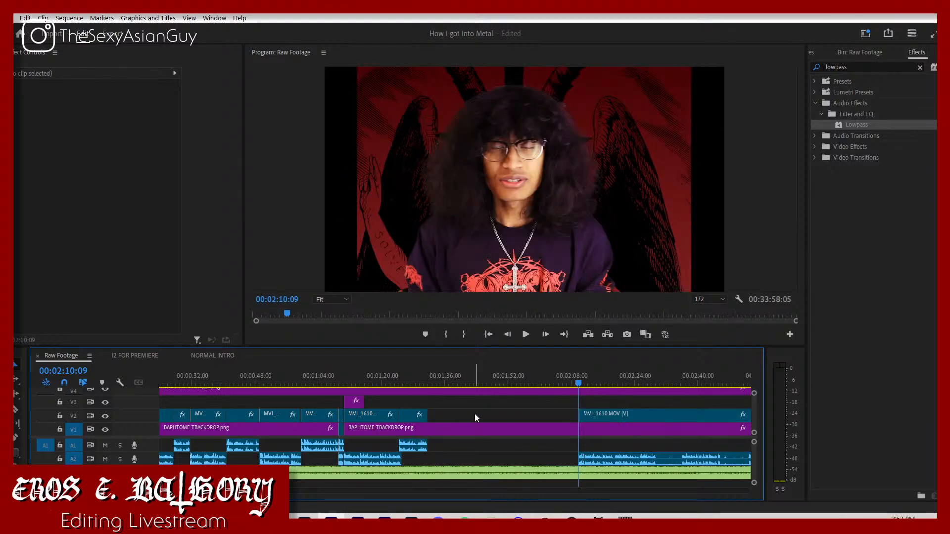
key("ctrl+z")
Step: Play the join near 00:01:32 and try trimming the overlapping A2 audio start to line up with the video cut
left_click(415, 384)
key("space")
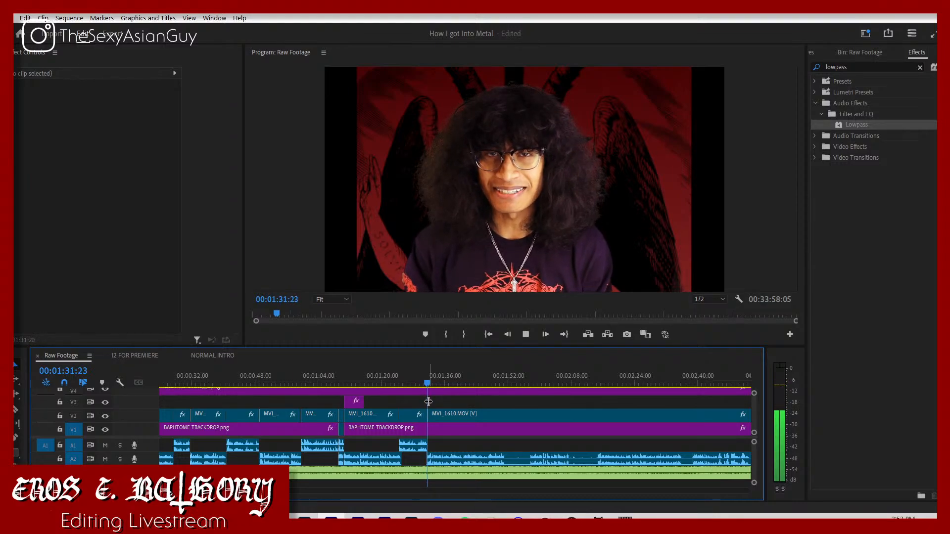
key("space")
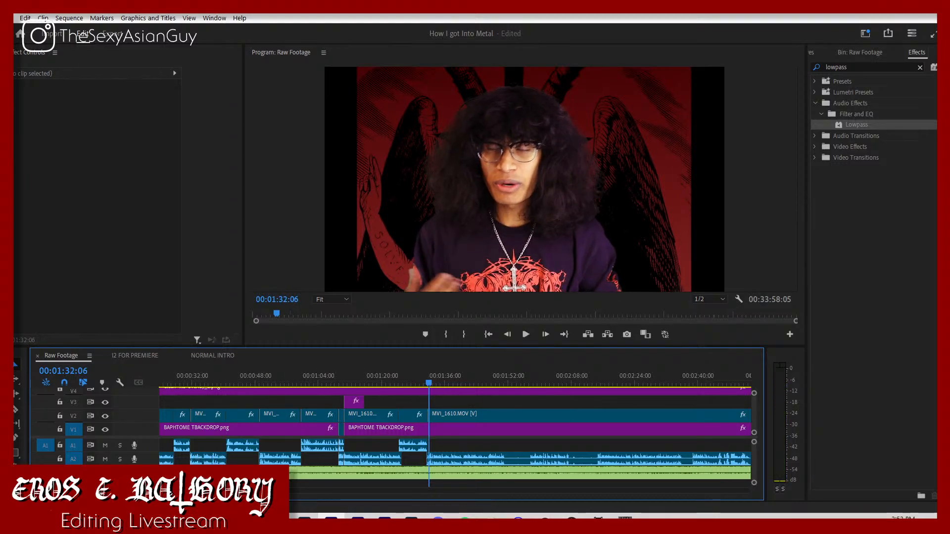
key("equal")
key("equal")
key("equal")
key("equal")
key("equal")
key("equal")
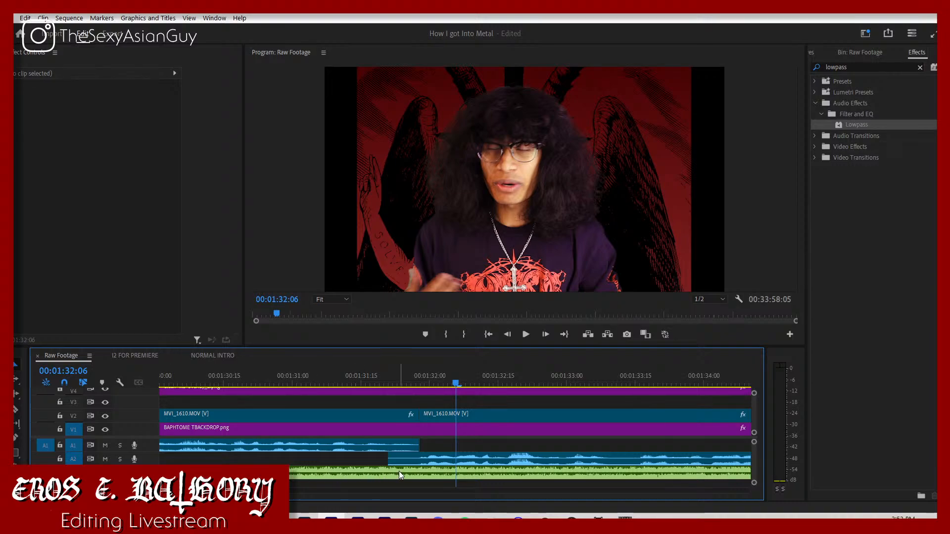
left_click_drag(385, 461, 418, 476)
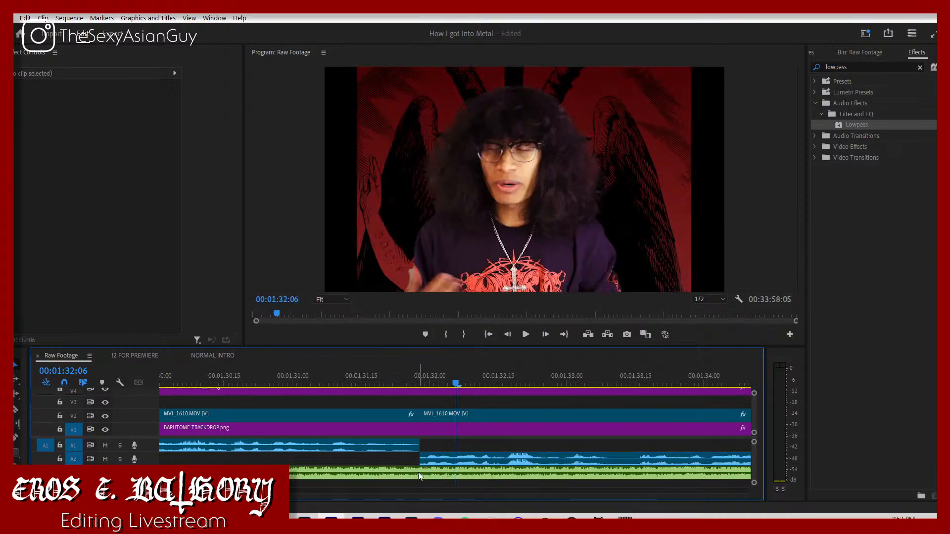
key("ctrl+z")
Step: Trim about 7 frames off the start of the clip after the 00:01:32 cut, delete the V2 gap, and play on
left_click(442, 414)
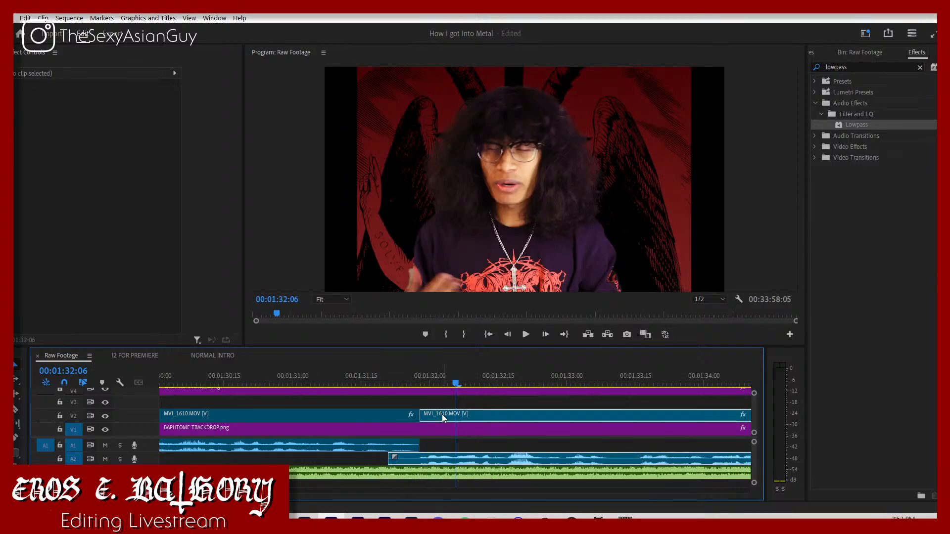
left_click_drag(389, 461, 419, 461)
left_click(433, 413)
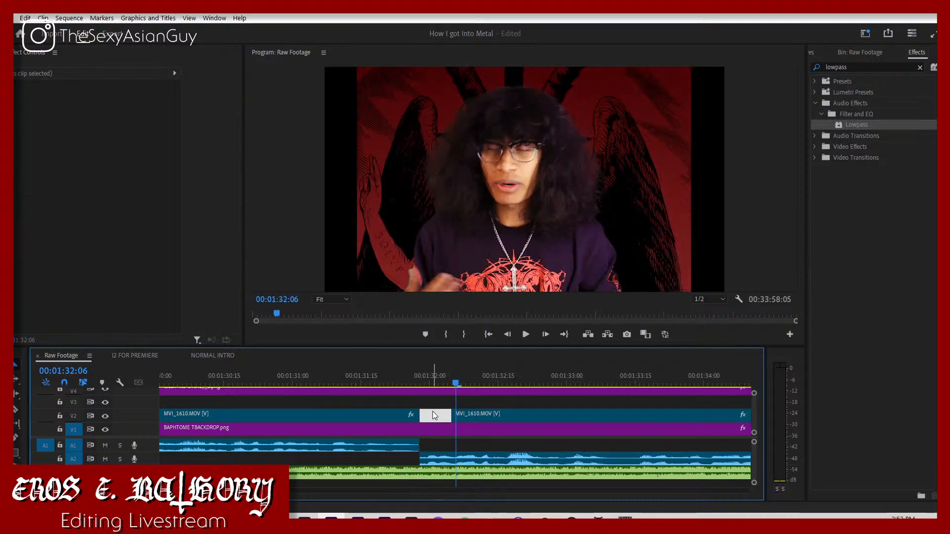
key("Delete")
left_click(352, 390)
left_click(349, 386)
key("space")
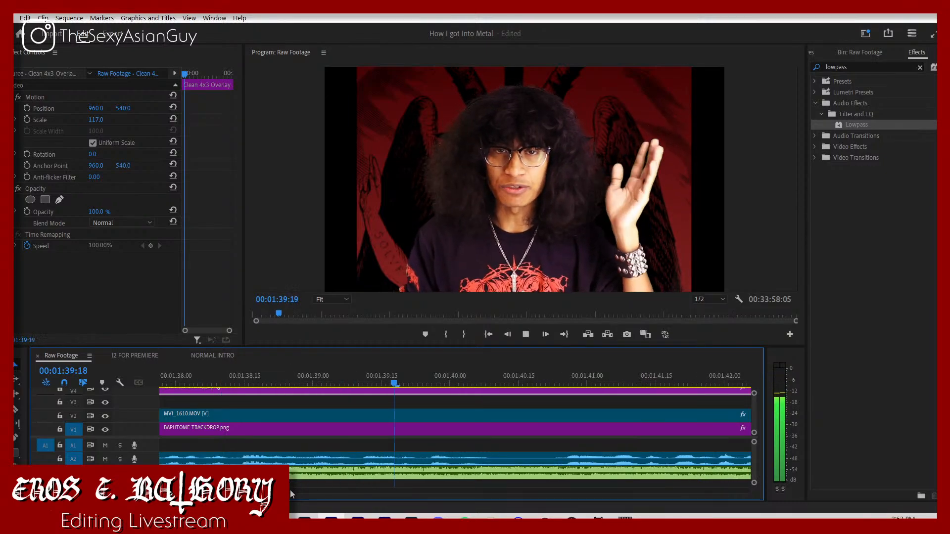
Step: Split the footage at about 00:01:40:22 and pull the rest back to 00:01:40:13 with its audio on A1
key("space")
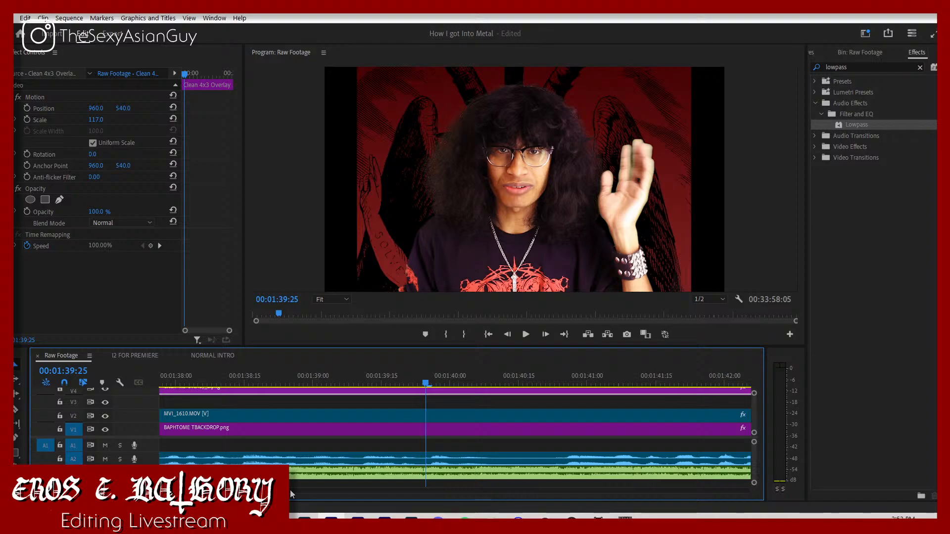
key("space")
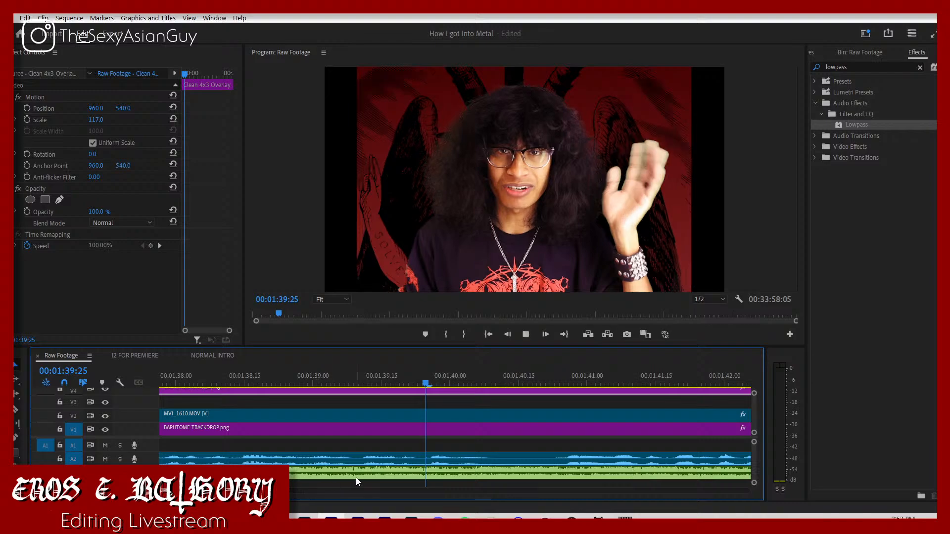
key("space")
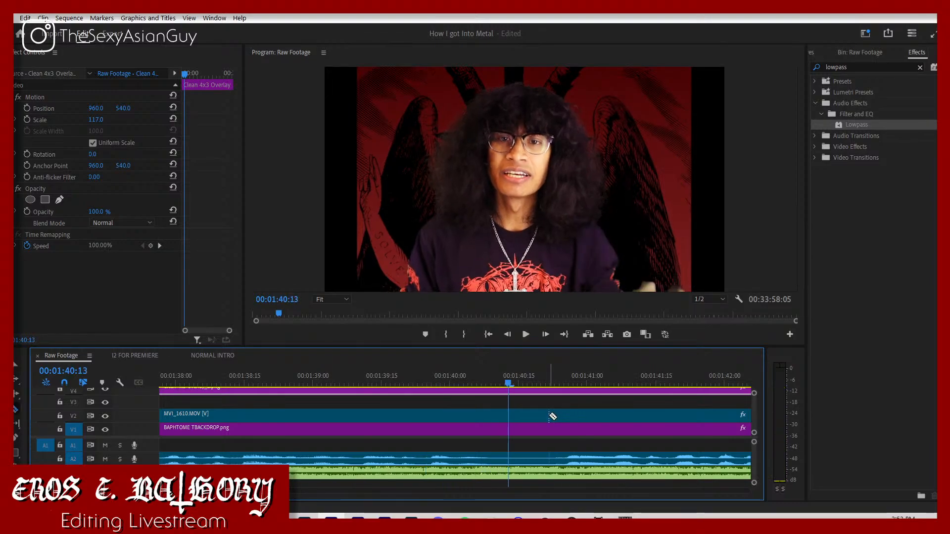
key("v")
left_click_drag(580, 455, 505, 432)
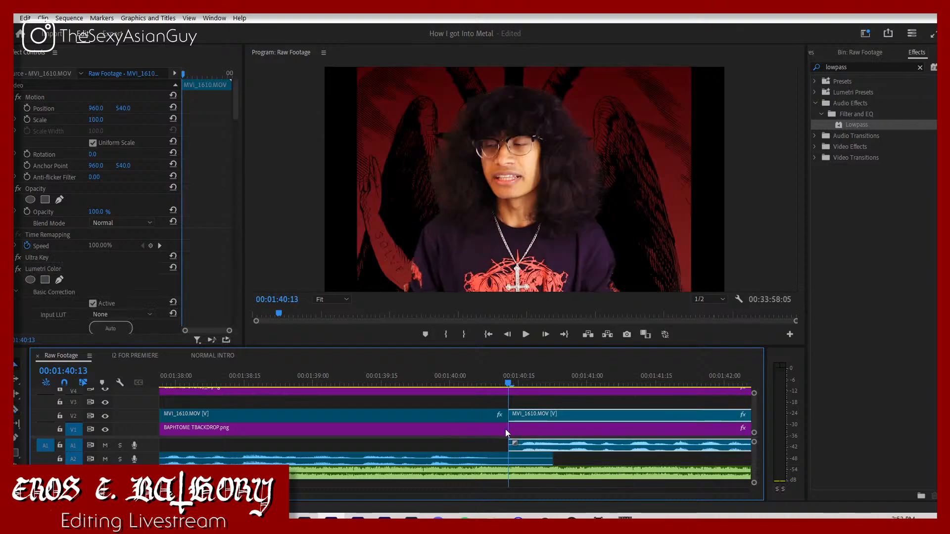
left_click(414, 385)
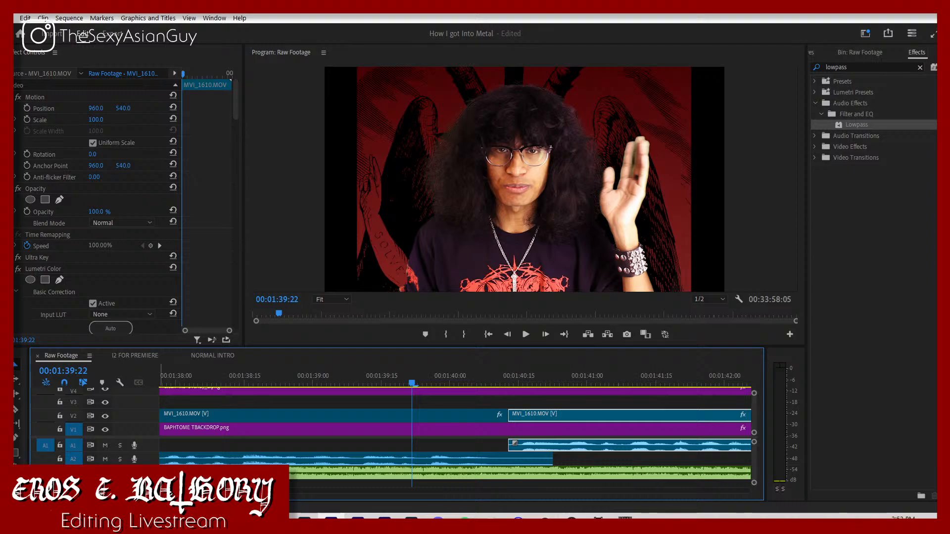
key("minus")
key("minus")
key("minus")
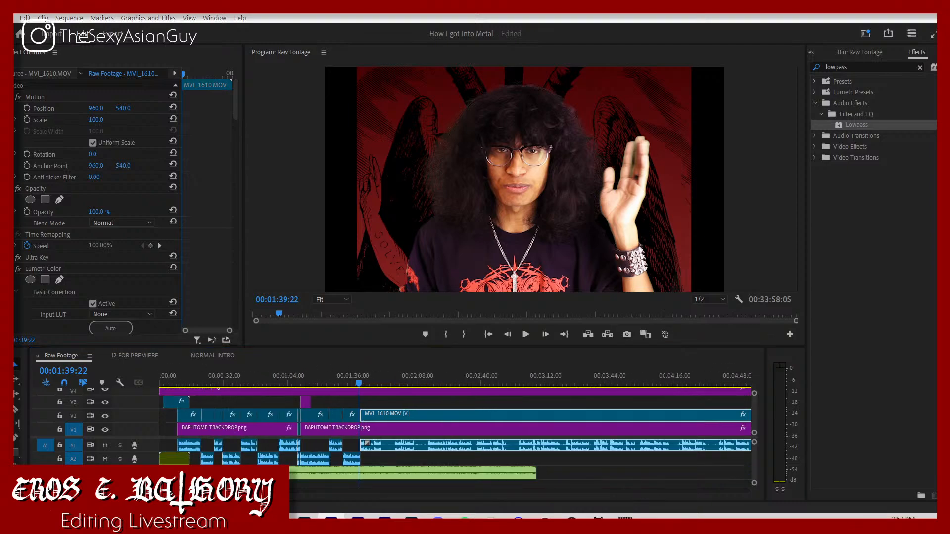
Step: Switch to YouTube in the browser and open OBSESSIONS - BATHORY'S HORROR HOTLINE from your own channel's videos
key("alt+Tab")
left_click(190, 19)
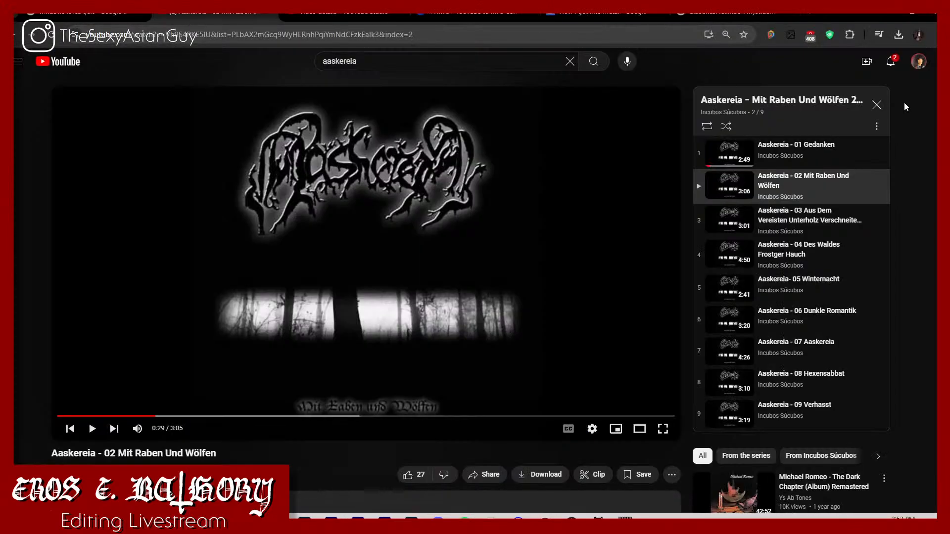
left_click(920, 63)
left_click(852, 108)
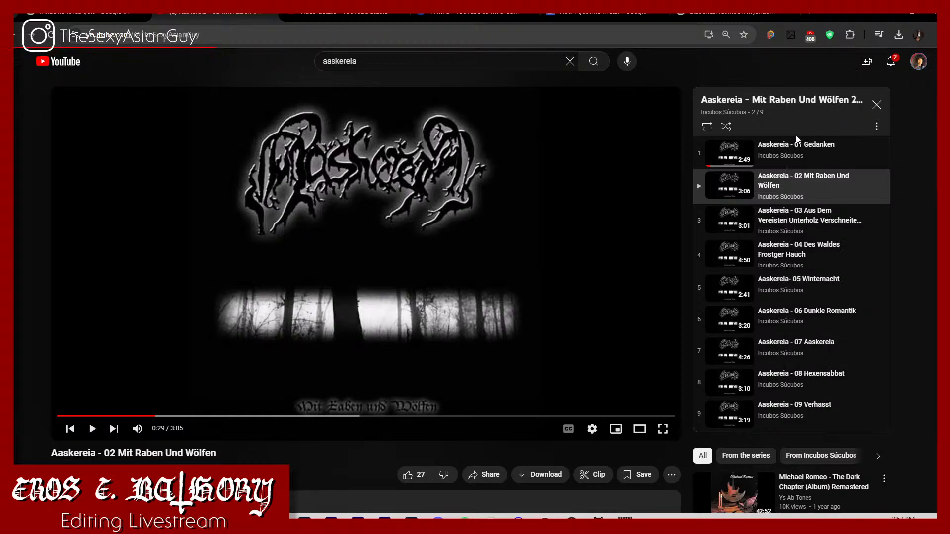
left_click(266, 295)
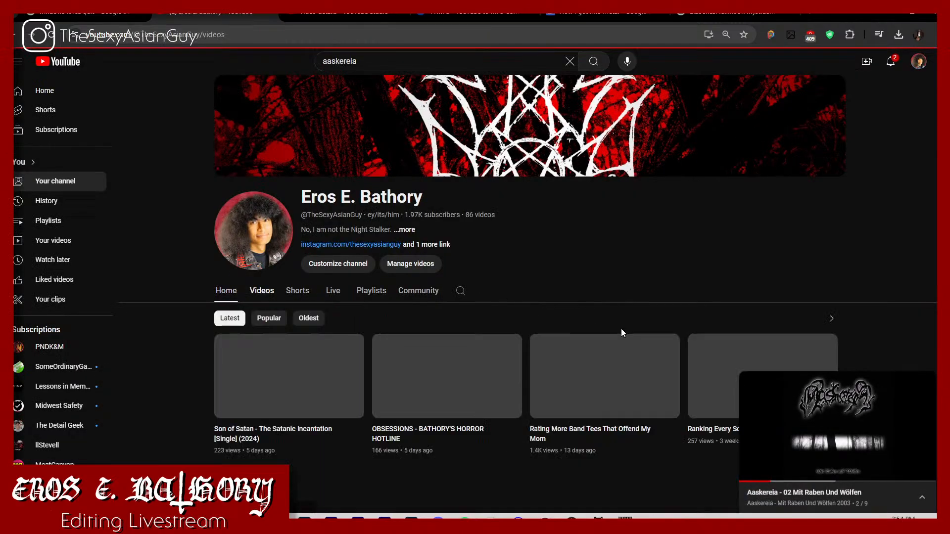
left_click(928, 383)
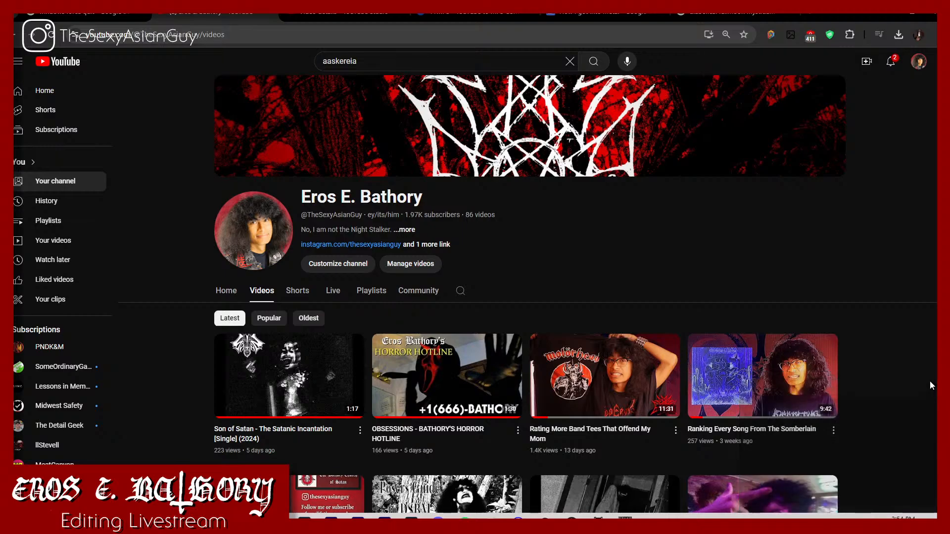
scroll(474, 365, "down", 1)
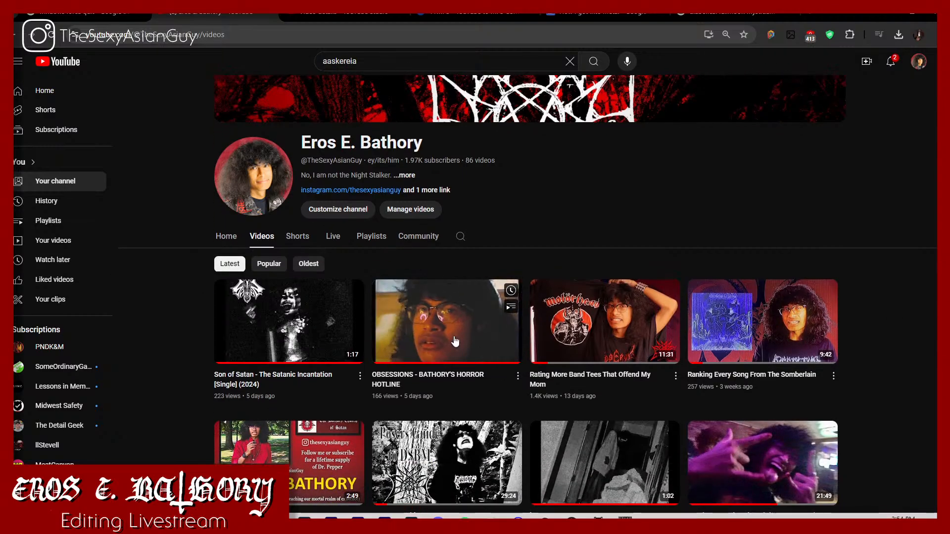
left_click(471, 347)
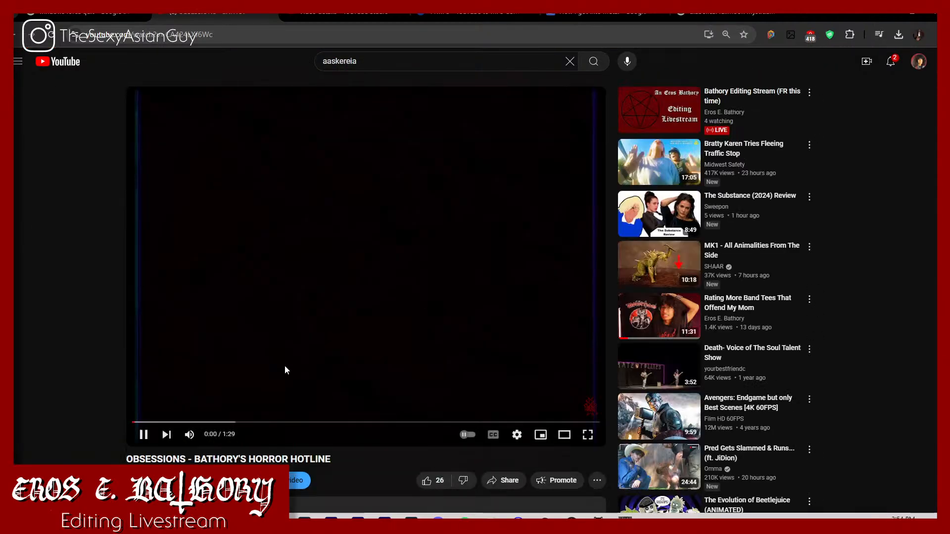
Step: Skim the Horror Hotline video from its opening titles through the doorway silhouette scene around 0:47
left_click(173, 423)
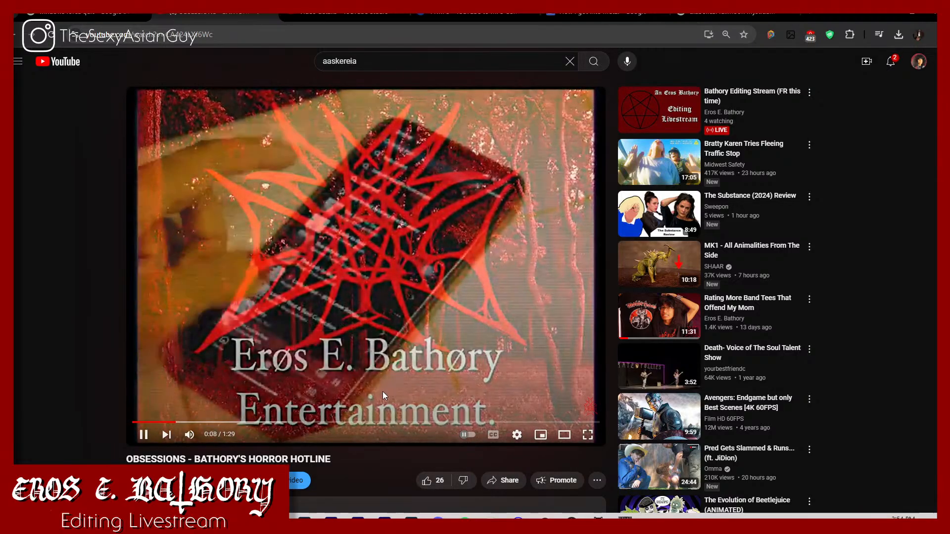
left_click(374, 422)
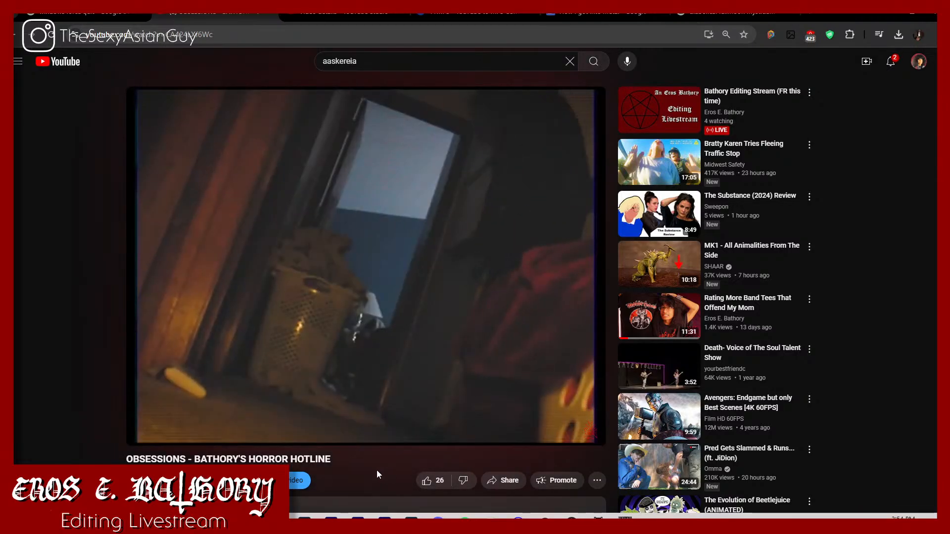
key("space")
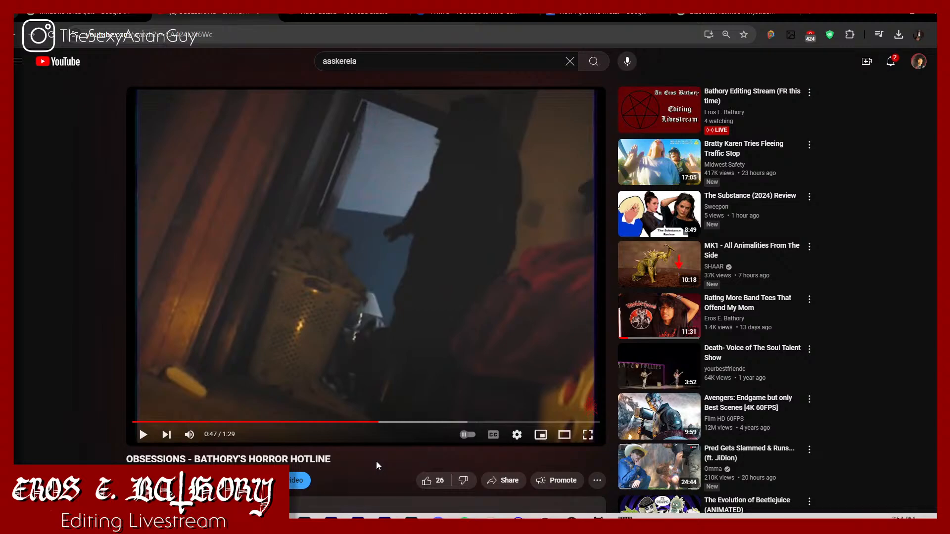
left_click(408, 422)
left_click(428, 423)
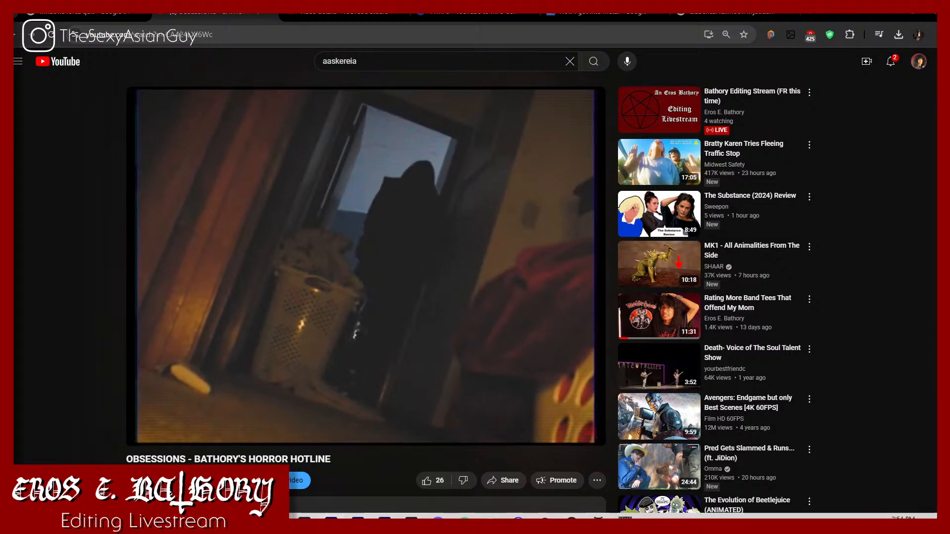
Step: Skip ahead in the Horror Hotline video and review the scenes from about 1:00 to 1:11, pausing along the way
left_click(331, 519)
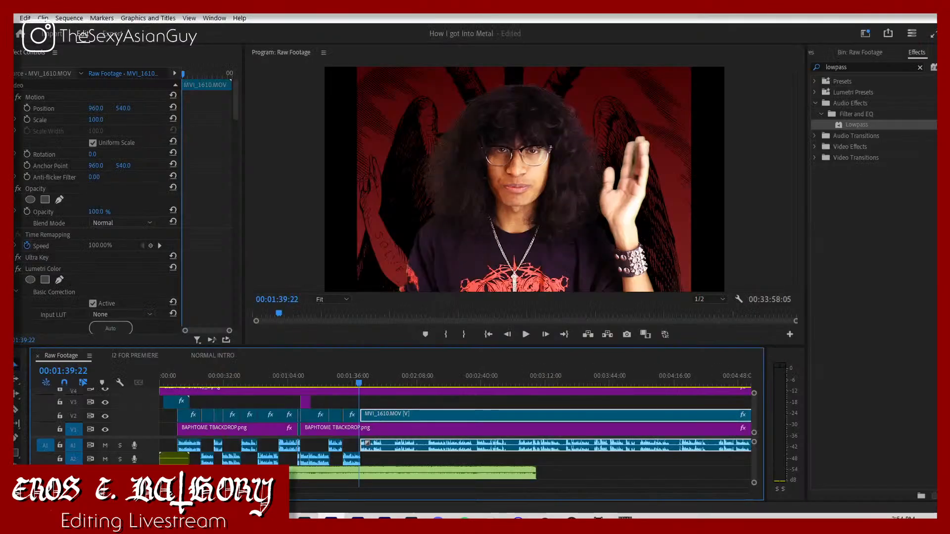
left_click(331, 519)
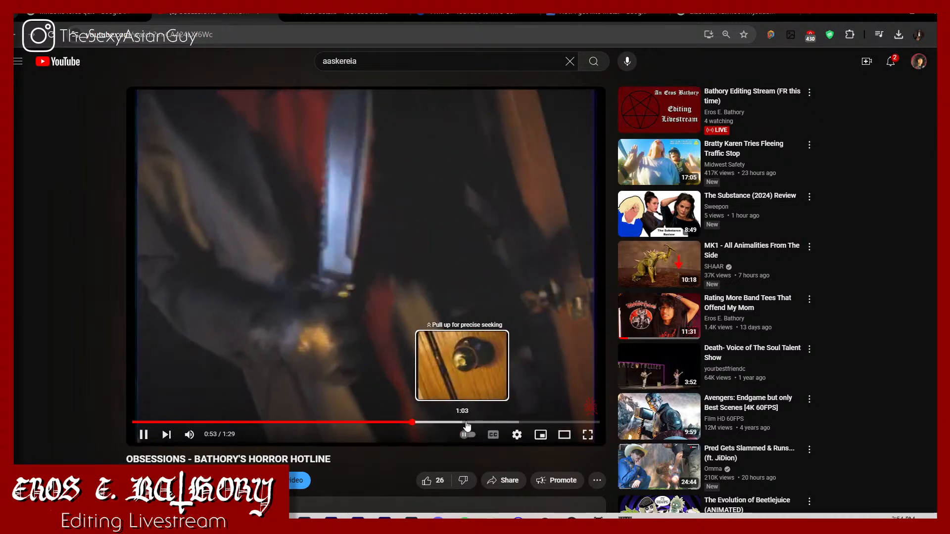
key("Right")
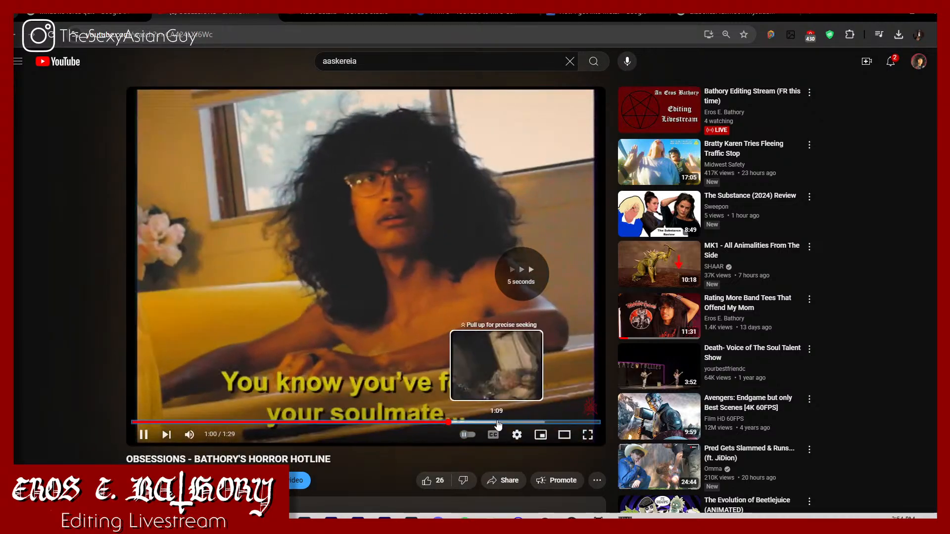
left_click(472, 423)
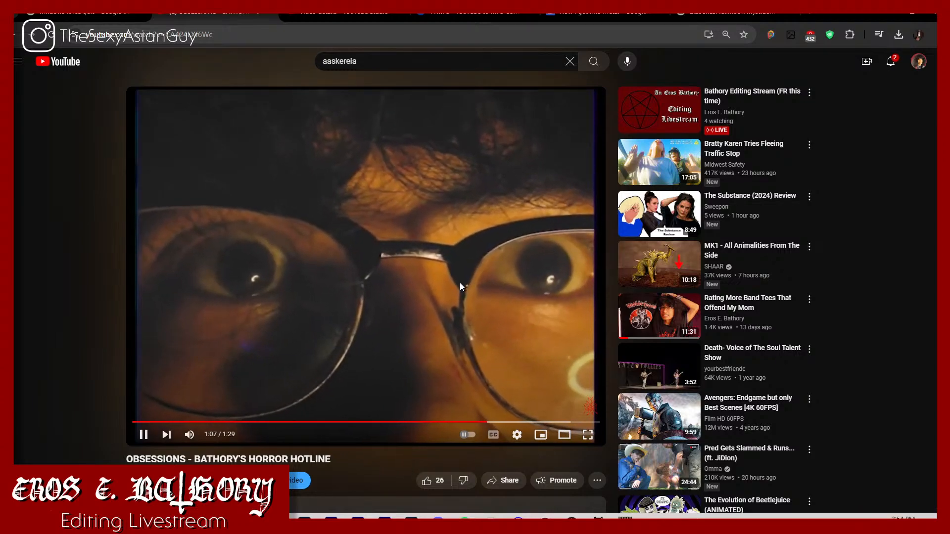
left_click(546, 212)
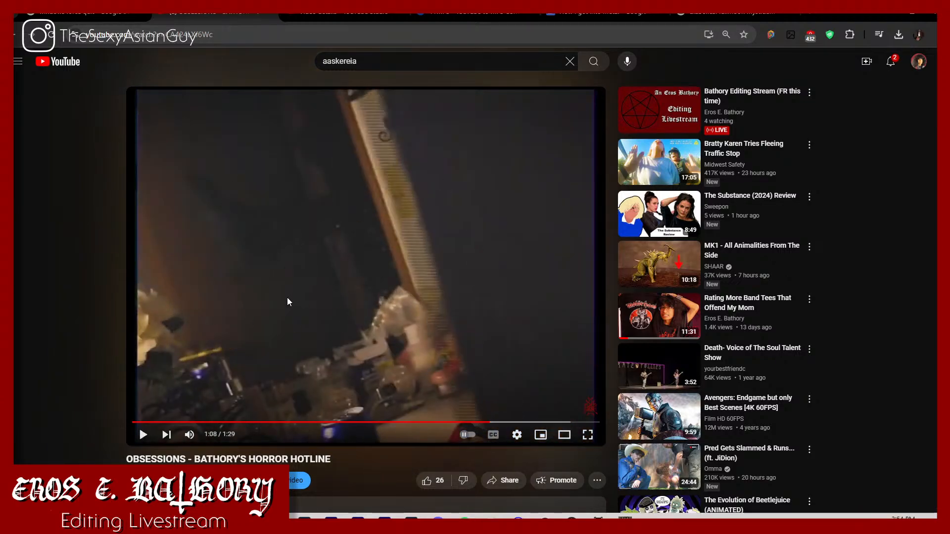
left_click(355, 235)
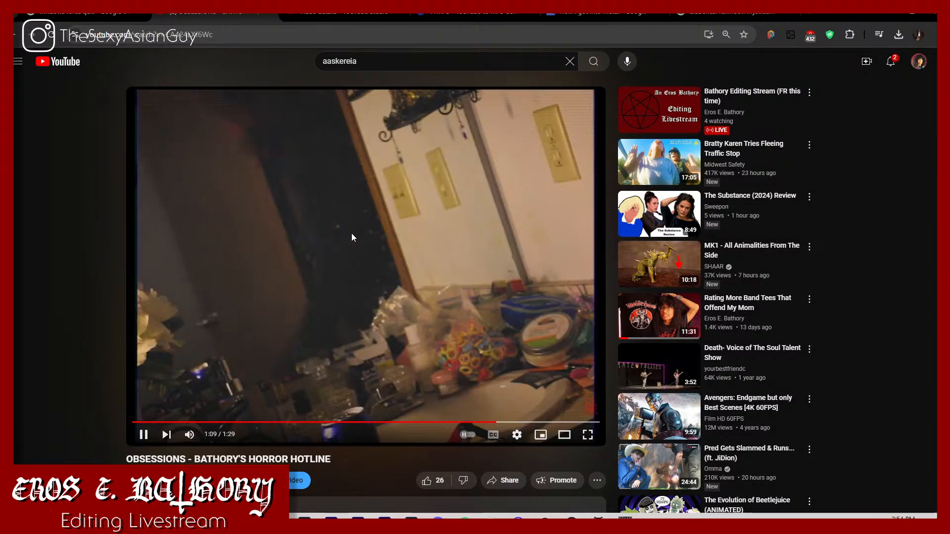
left_click(225, 256)
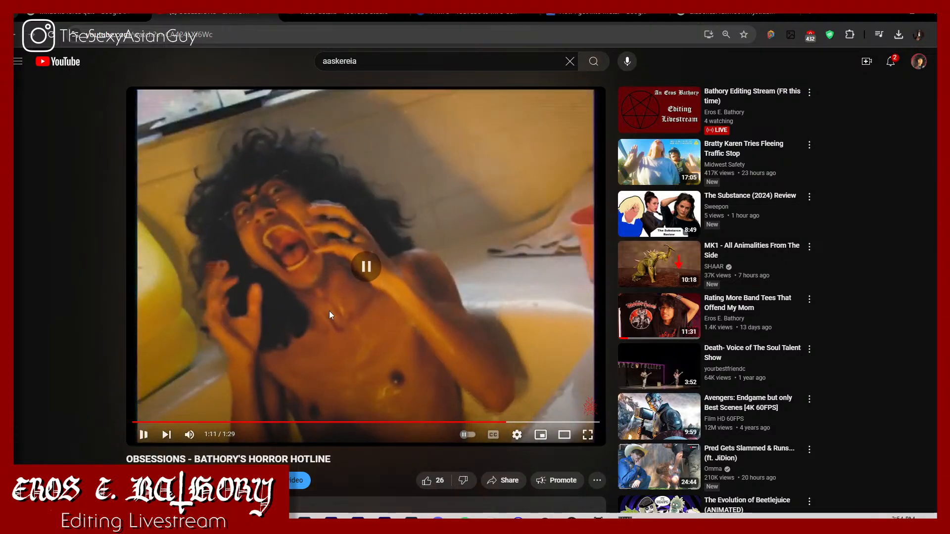
Step: Replay the Horror Hotline video's scenes leading up to the bathtub scream at about 1:12
left_click_drag(484, 422, 496, 431)
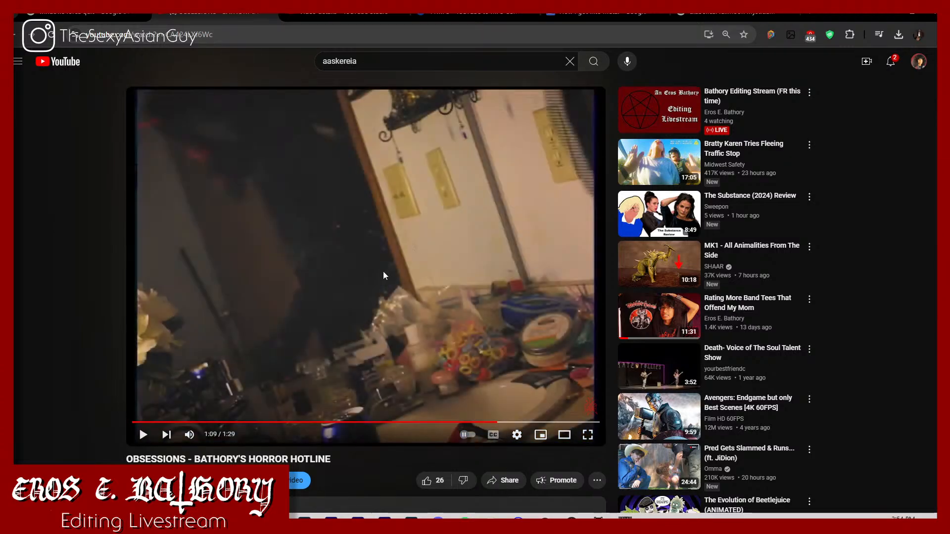
left_click(474, 425)
key("space")
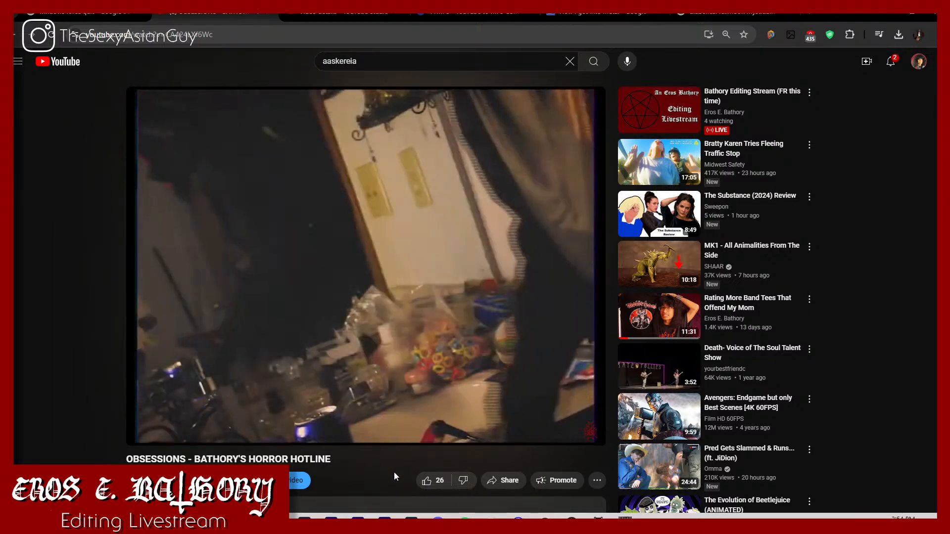
key("space")
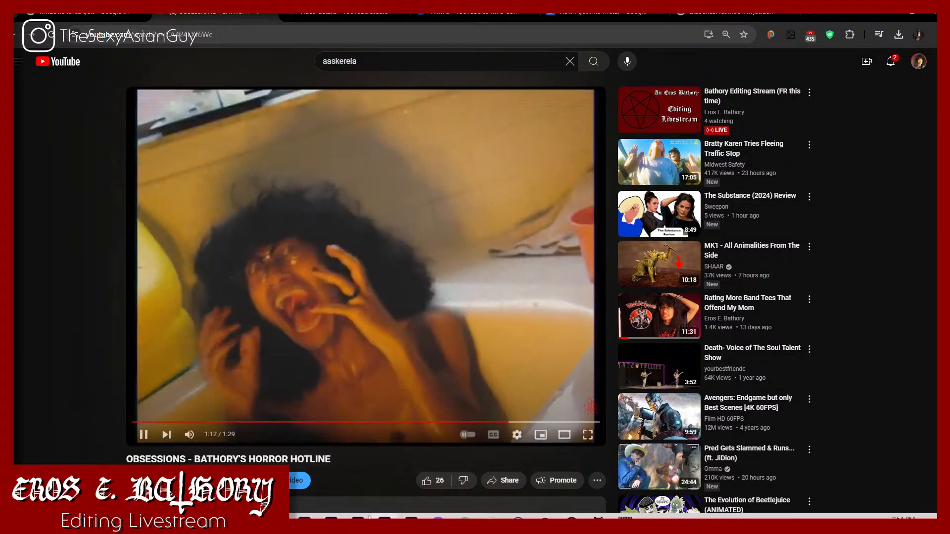
Step: Switch back to Premiere Pro and play the Raw Footage sequence from 00:01:35:23 across the latest cut
key("alt+Tab")
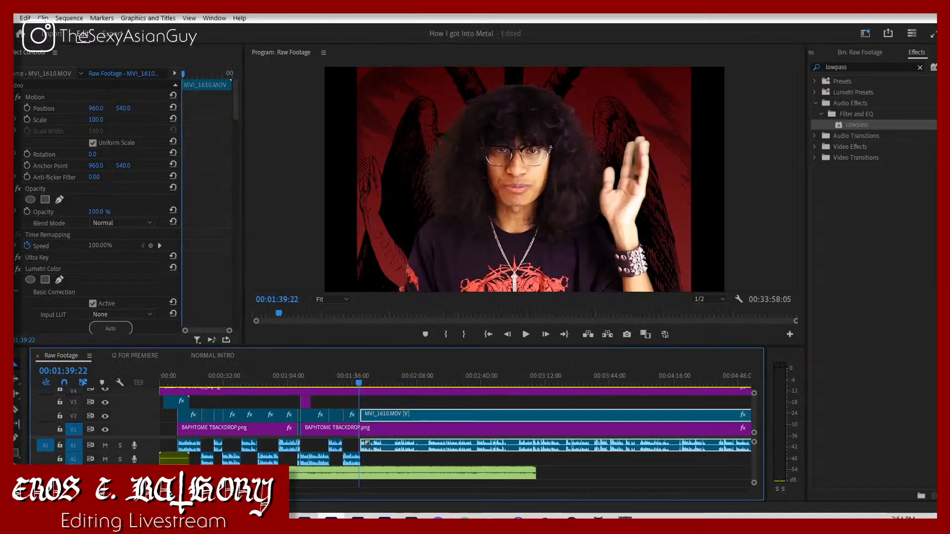
left_click(352, 384)
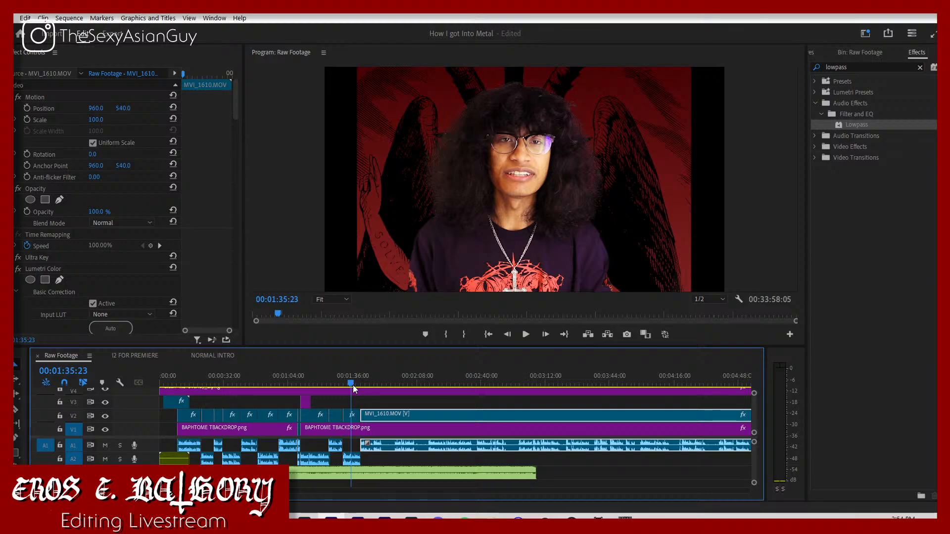
left_click(394, 458)
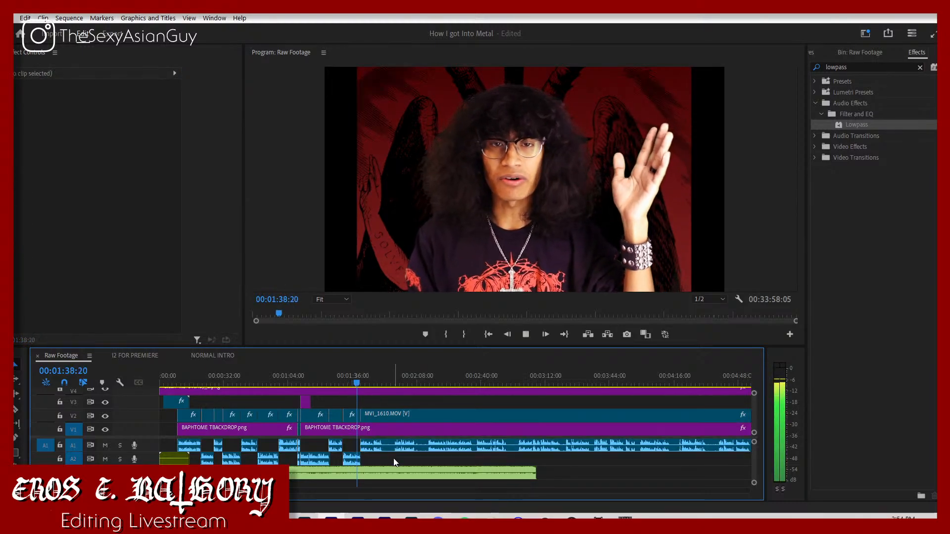
key("space")
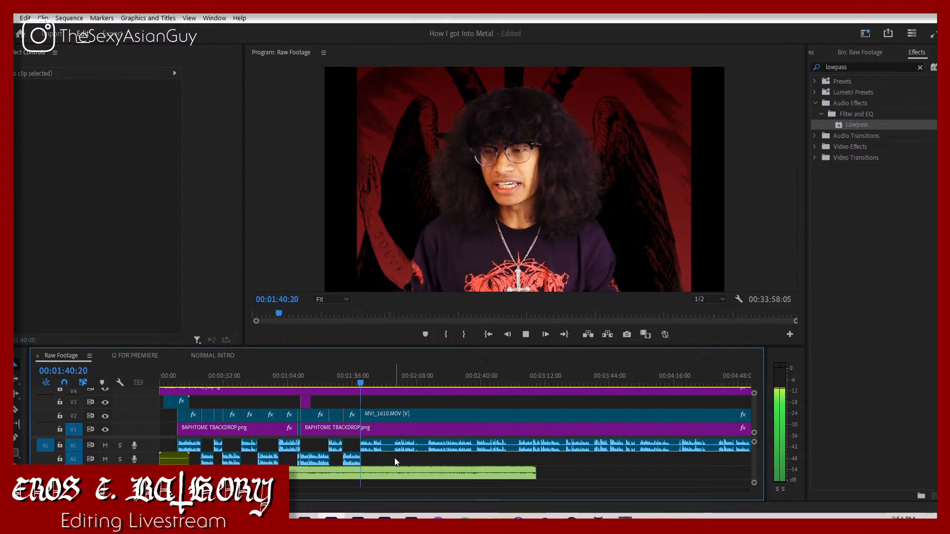
Step: Pull the remaining MVI_1610.MOV clip with its A1 audio back to start at about 00:01:40:06 and check the cut
key("=")
key("=")
key("=")
key("=")
key("=")
key("=")
key("=")
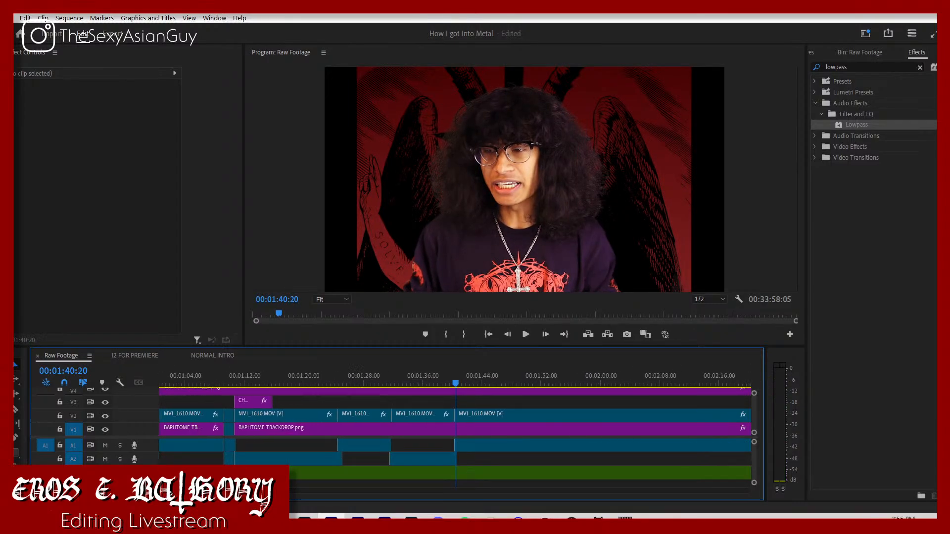
key("=")
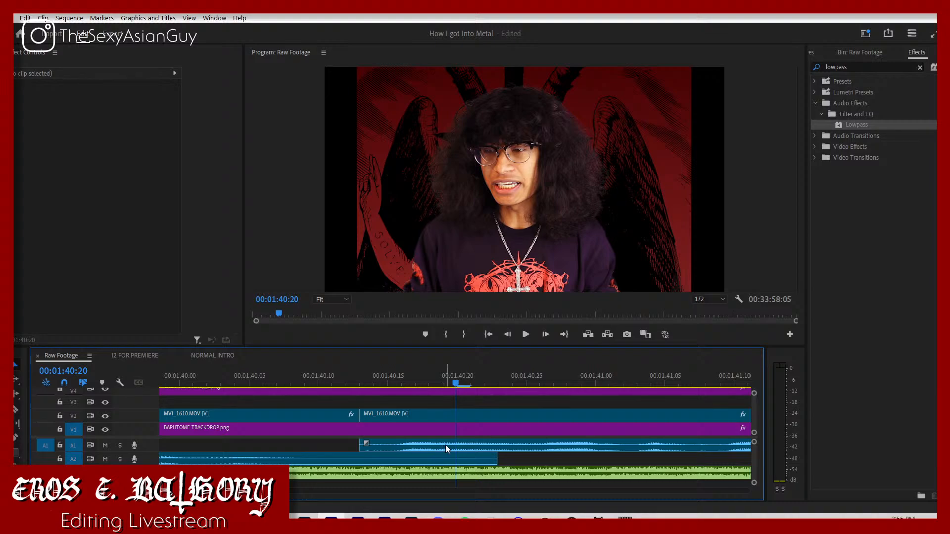
left_click_drag(446, 445, 349, 447)
key("space")
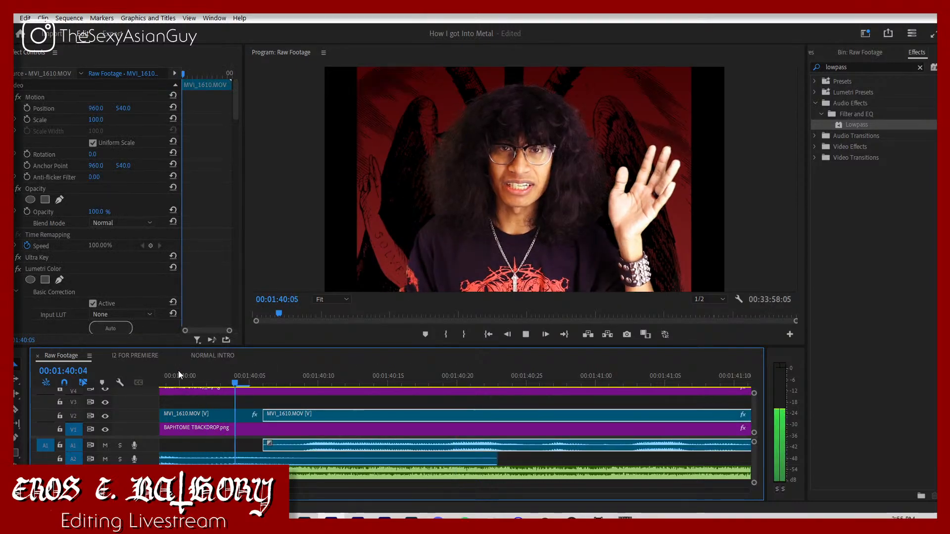
Step: Review the footage after the cut up to about 00:01:50:05, and replay it from 00:01:44:11
key("minus")
key("minus")
key("minus")
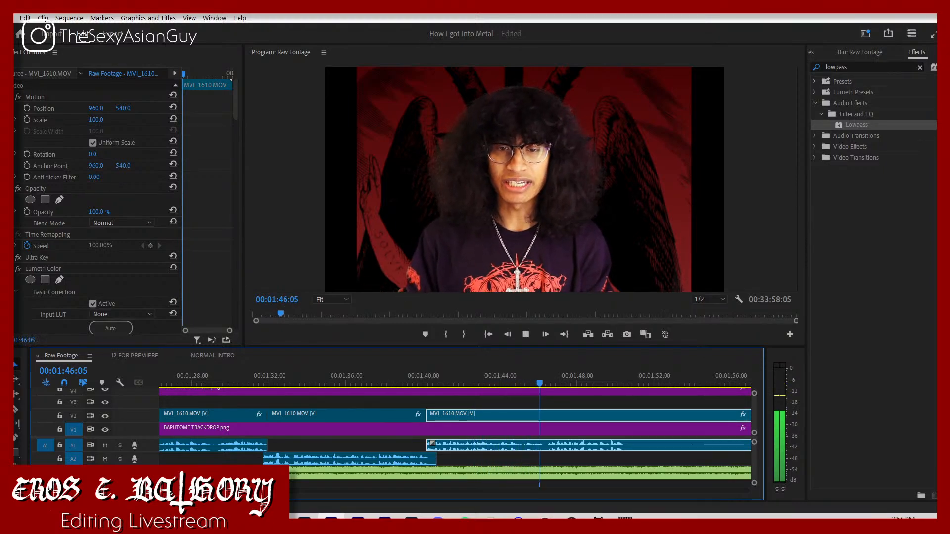
key("minus")
key("equal")
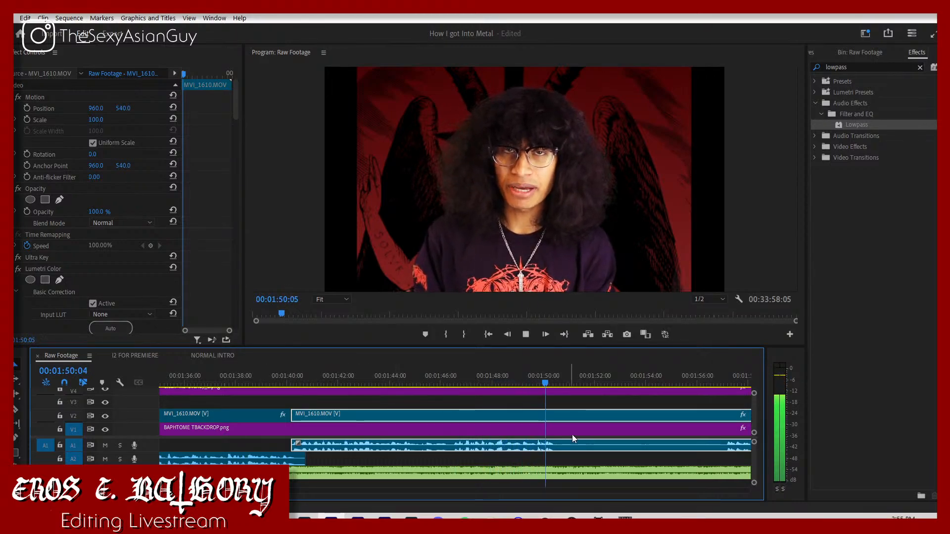
key("Down")
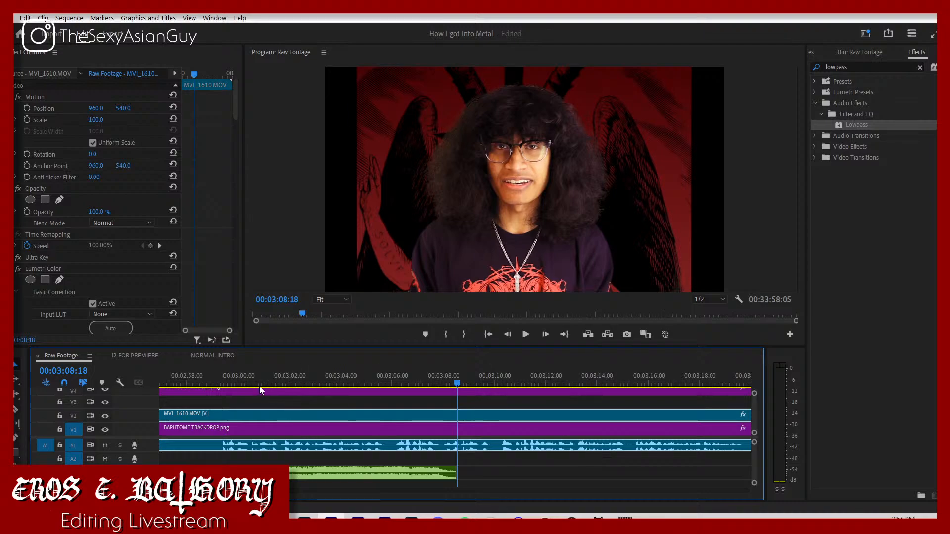
left_click_drag(259, 386, 734, 406)
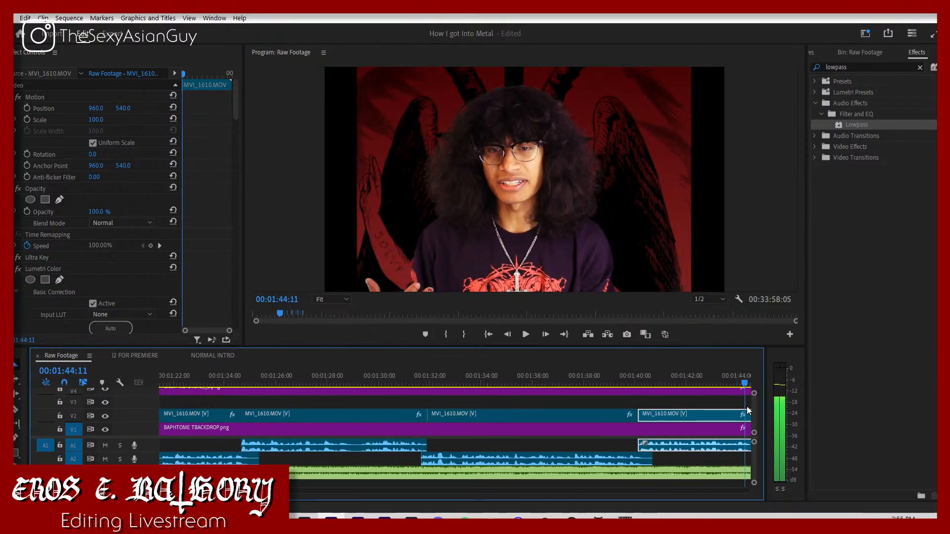
key("space")
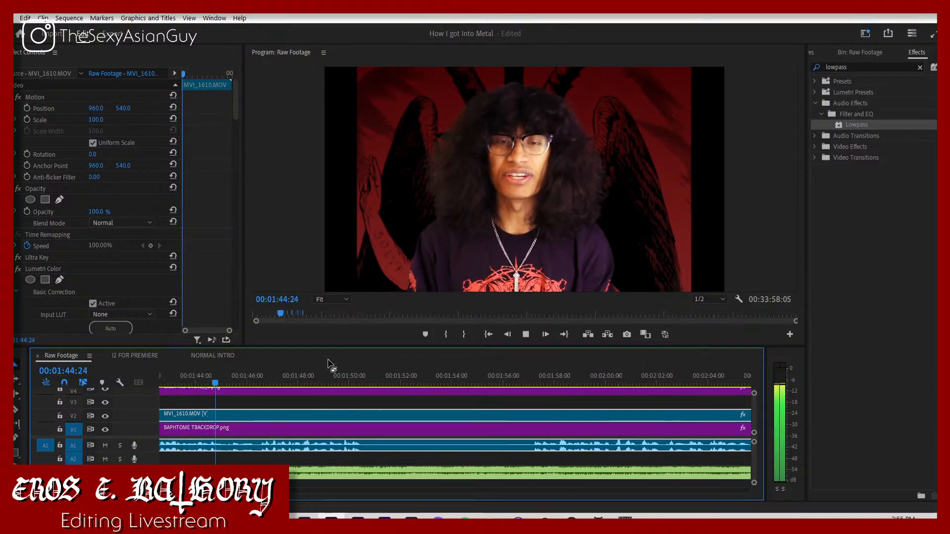
Step: Split the MVI_1610.MOV clip at 00:01:50:15, where the speech pauses, and play across the split
left_click(361, 376)
key("ctrl+k")
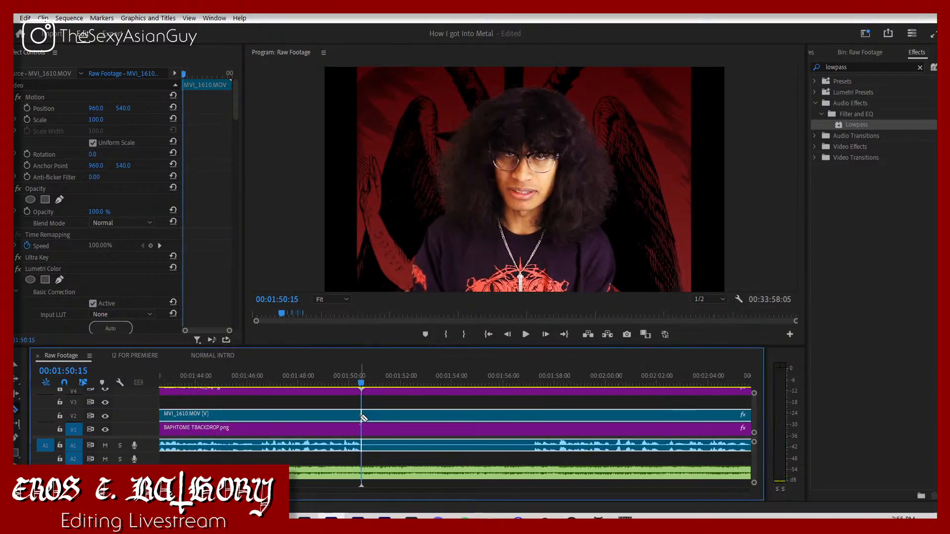
left_click(344, 380)
key("space")
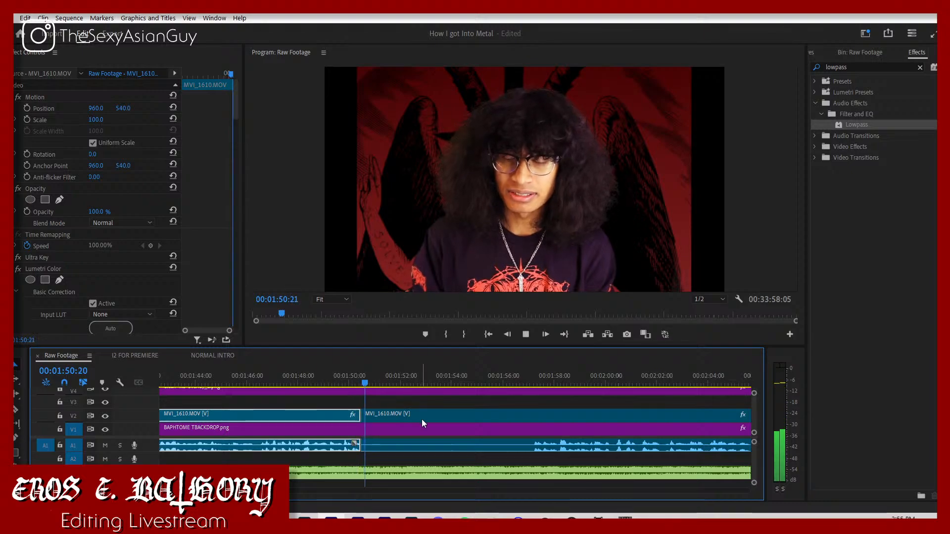
Step: Split the footage at 00:01:57:08 where speech resumes, and remove the pause by pulling the rest back to 00:01:50:15
left_click(536, 383)
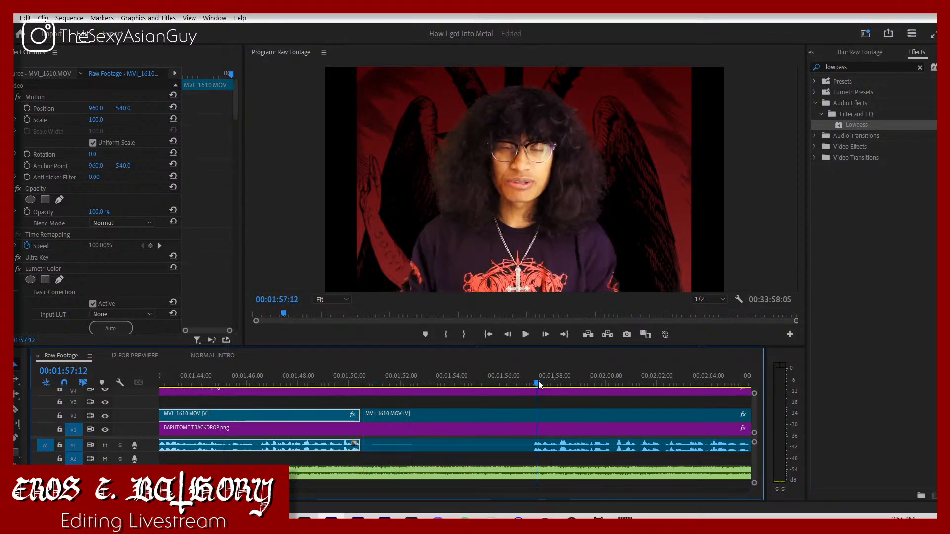
left_click_drag(536, 383, 532, 391)
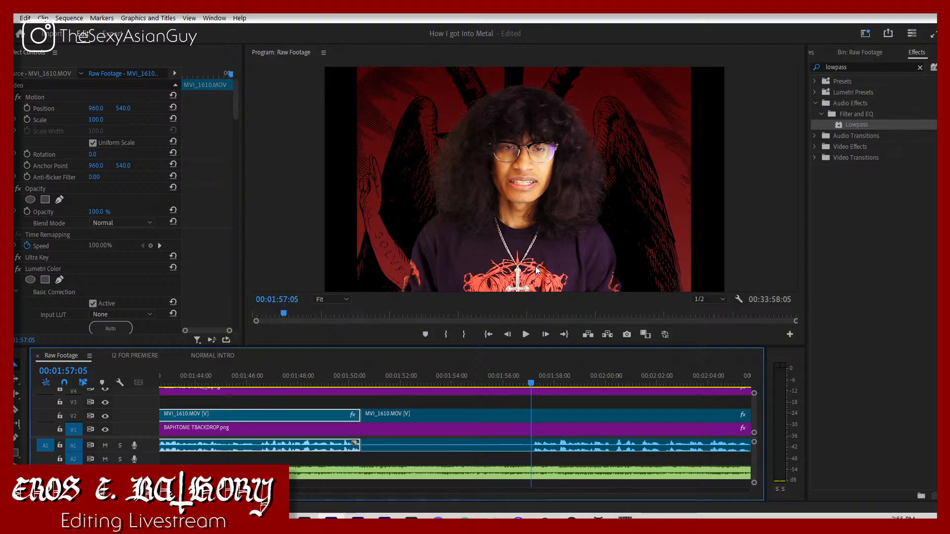
key("Right")
key("Right")
key("Right")
key("Right")
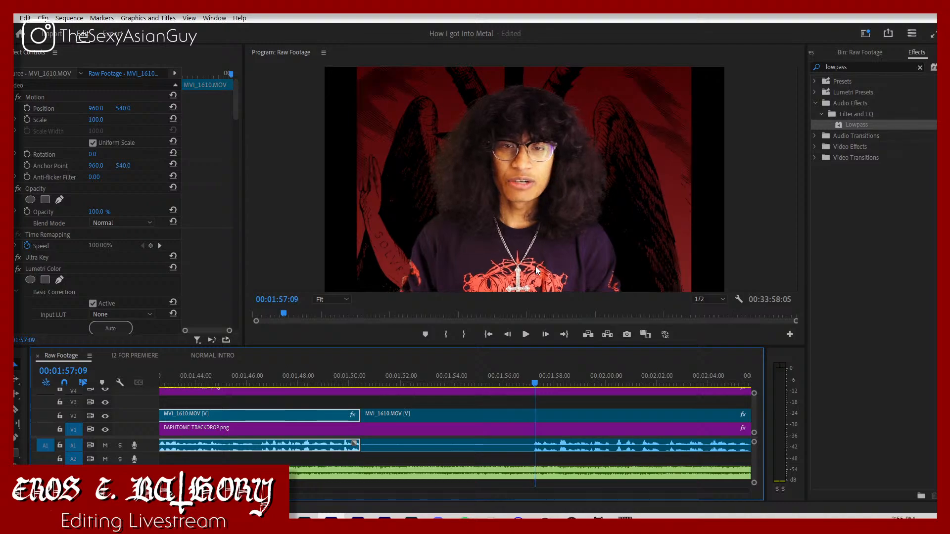
key("Left")
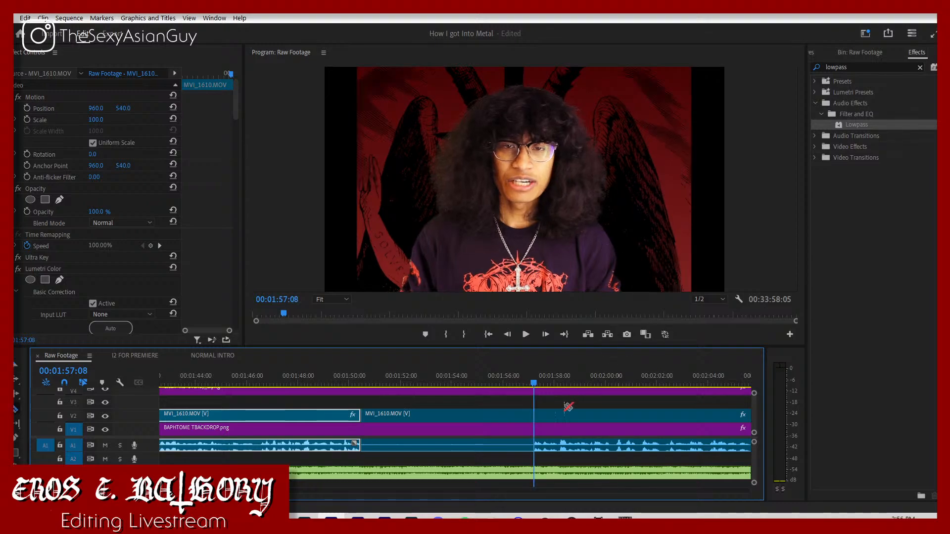
left_click_drag(572, 448, 402, 421)
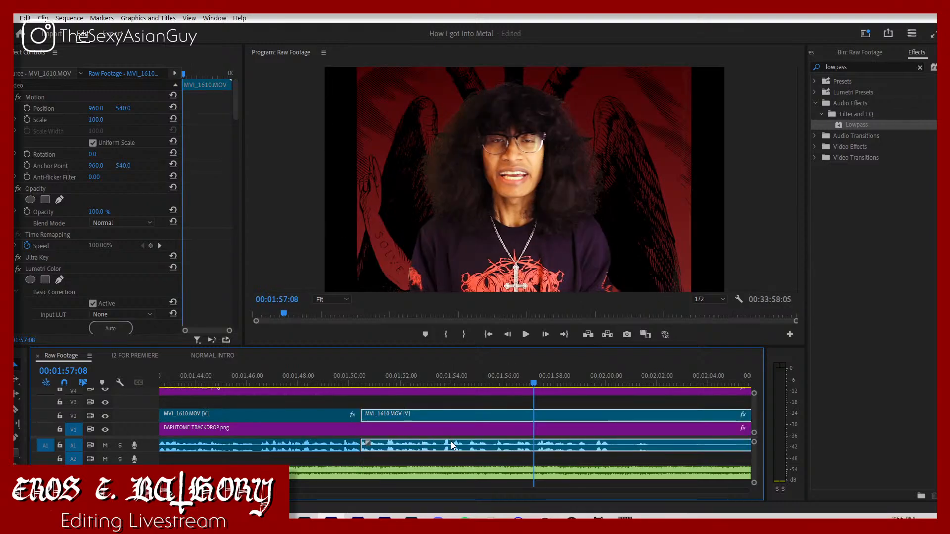
Step: Place the pulled-back clip's audio on A2 and shift the clip earlier to start at 00:01:50:12
left_click_drag(450, 441, 453, 453)
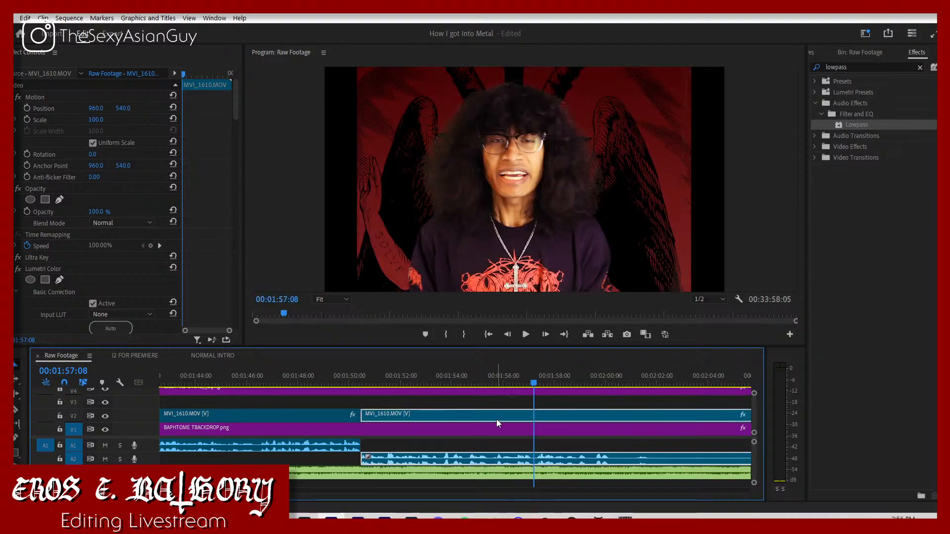
left_click(344, 383)
key("space")
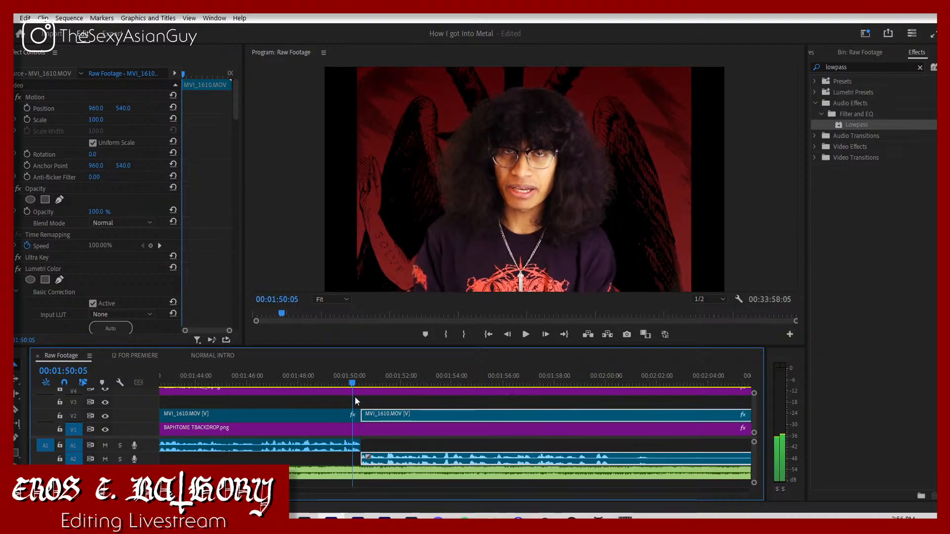
key("space")
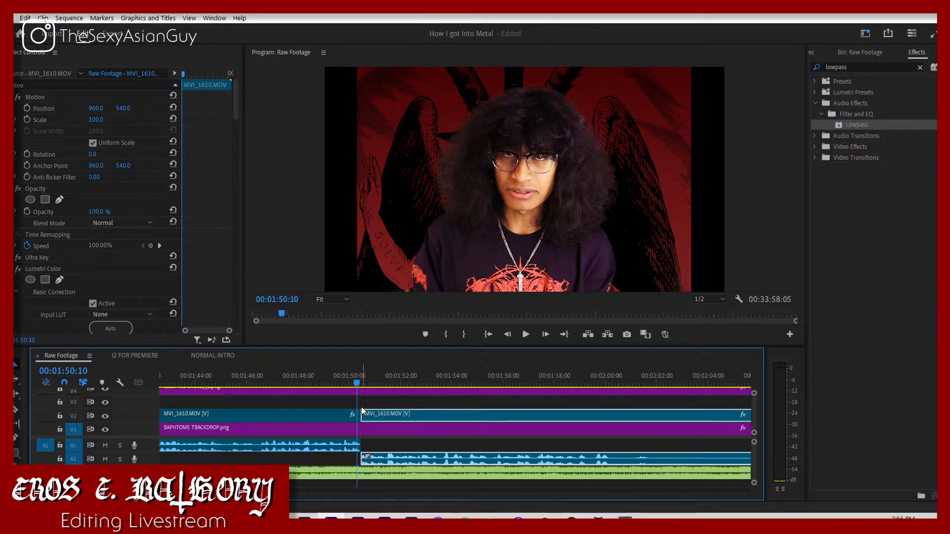
key("Right")
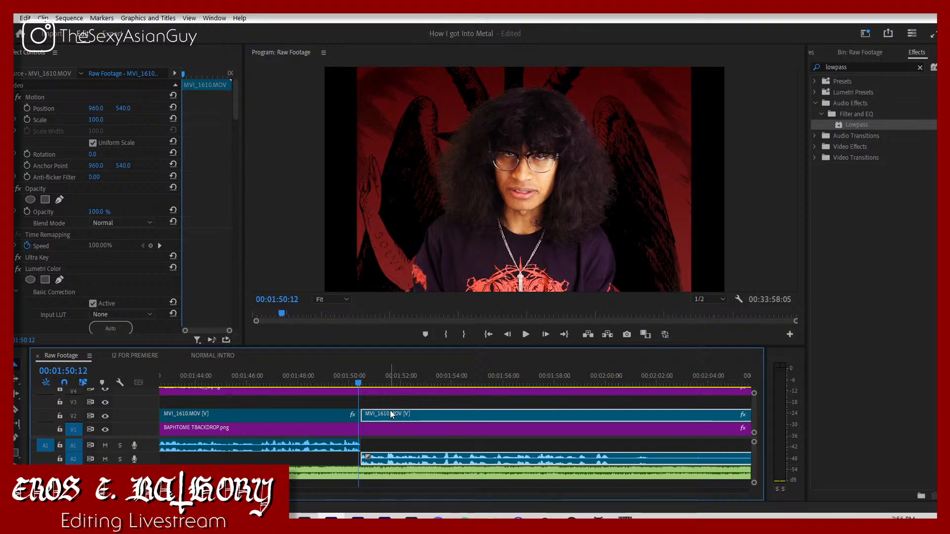
left_click_drag(390, 411, 371, 411)
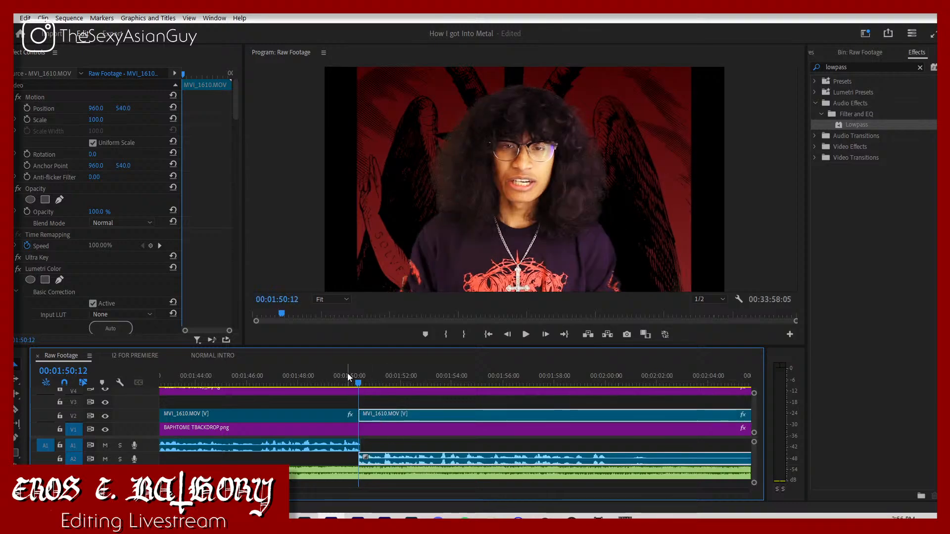
Step: Play the tightened cut from 00:01:49:28 through to about 00:02:00:05
left_click(348, 376)
left_click(360, 405)
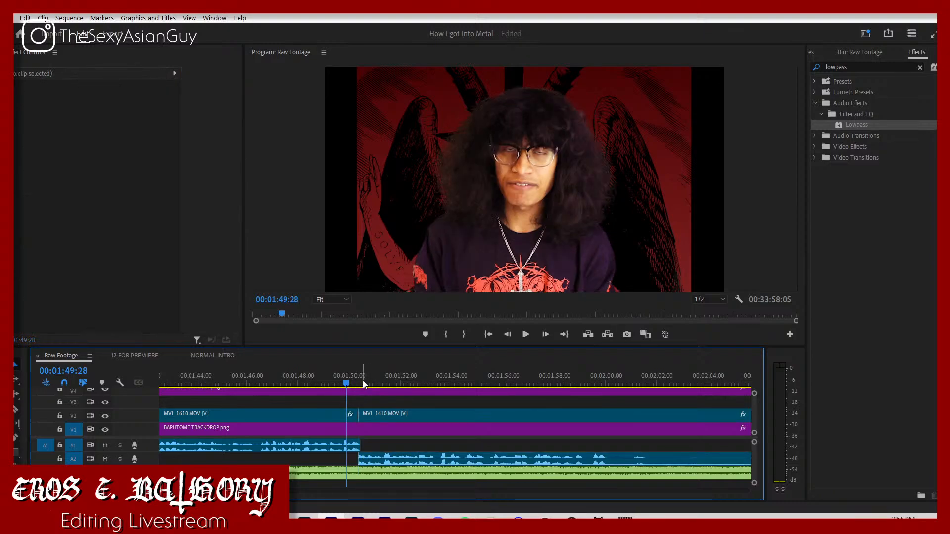
key("space")
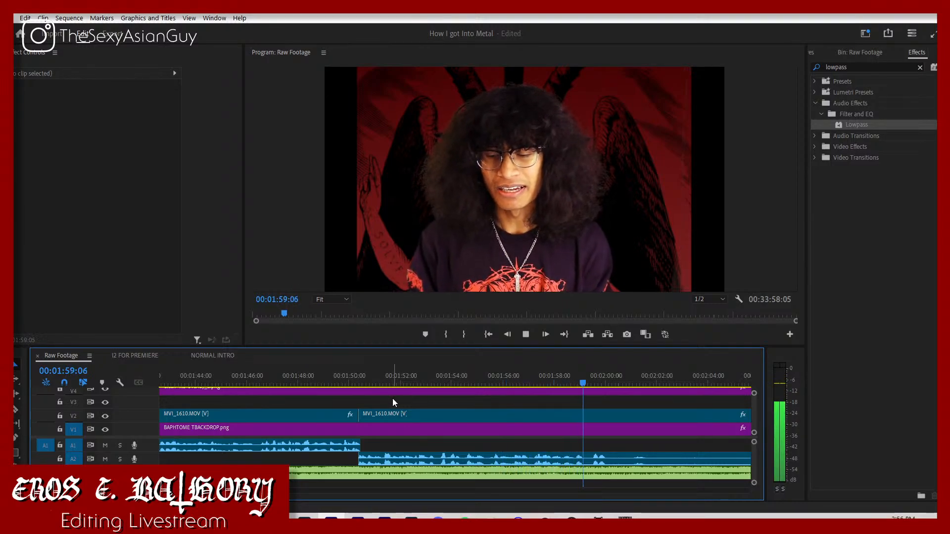
key("space")
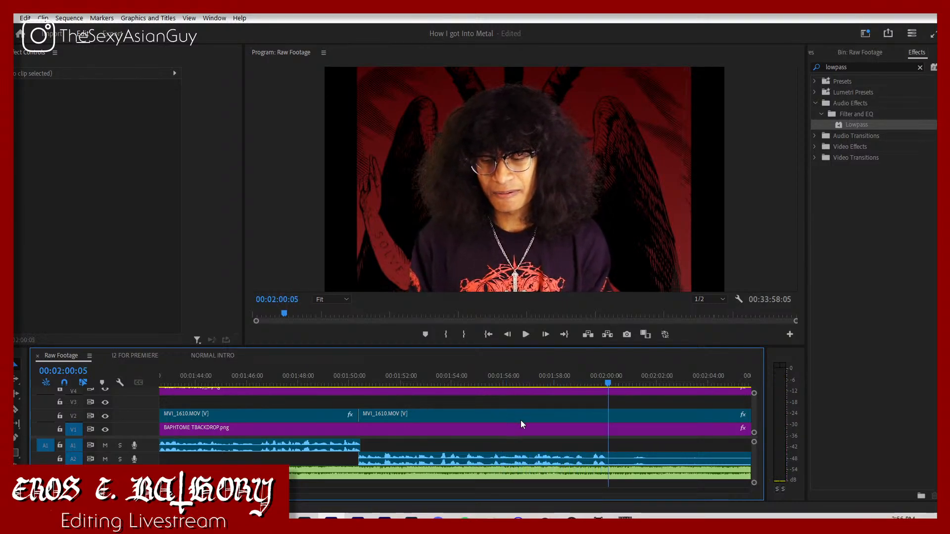
Step: Replay the speech near 00:01:58:25 and split the MVI_1610.MOV clip on V2 at about 00:01:59:05
left_click(566, 390)
left_click(567, 384)
key("space")
key("space")
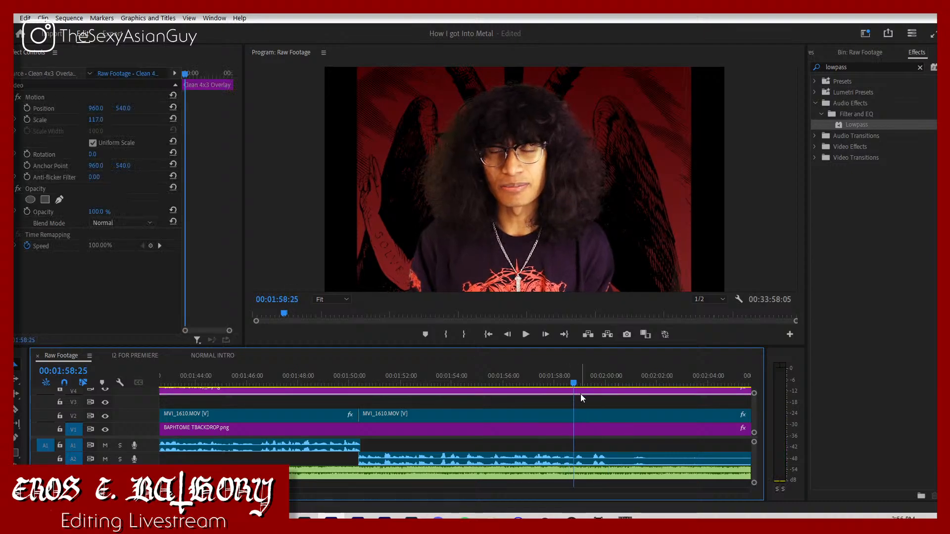
key("space")
key("space")
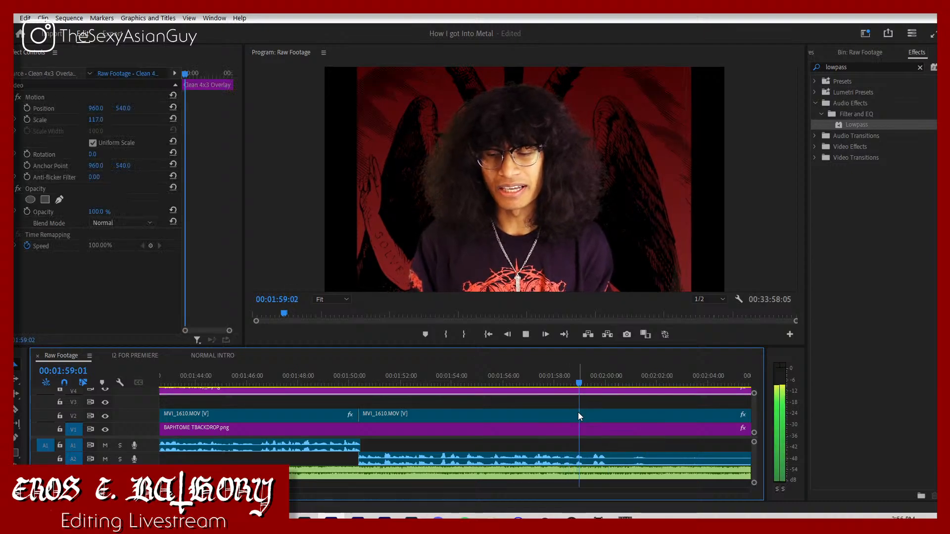
key("c")
left_click(582, 413)
key("v")
Step: Scan ahead past the last cut and split the MVI_1610.MOV clip on V2 at about 00:02:06:27
key("space")
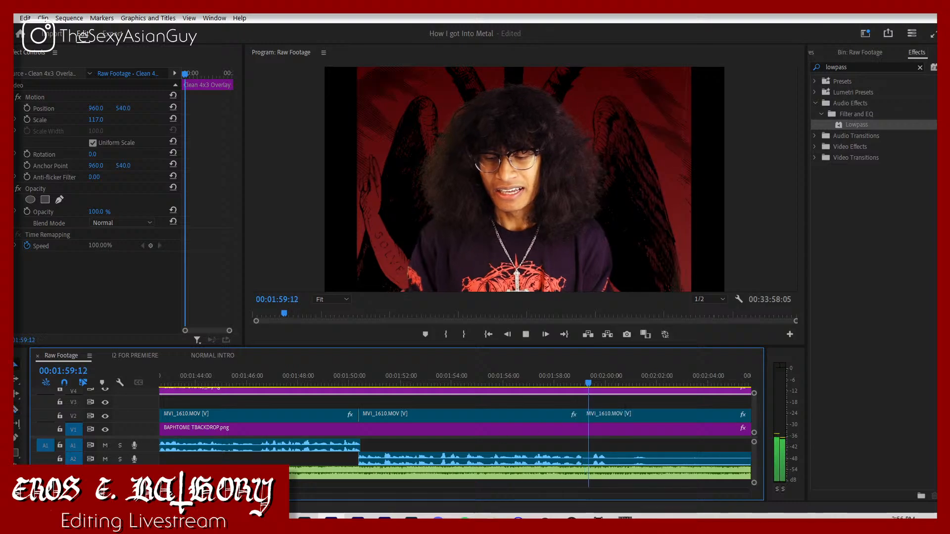
key("space")
key("backslash")
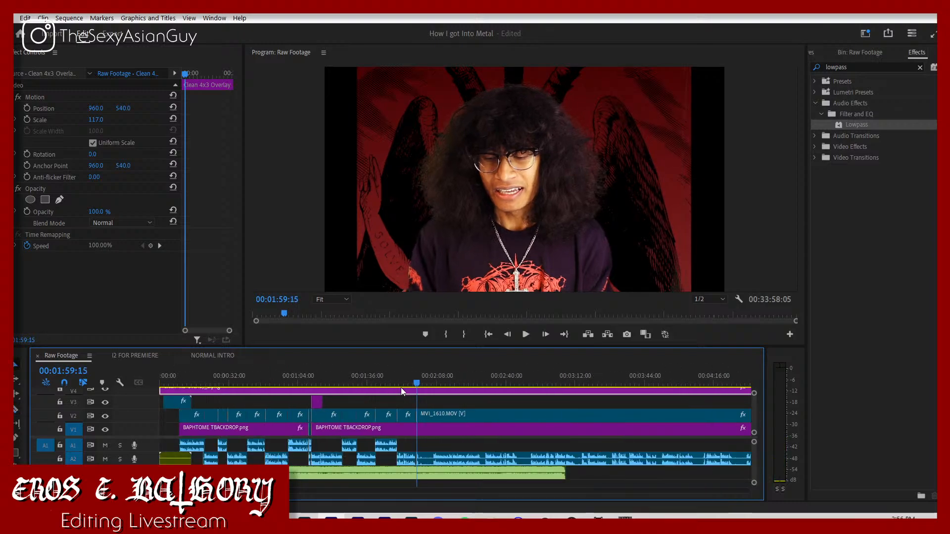
left_click_drag(422, 380, 432, 381)
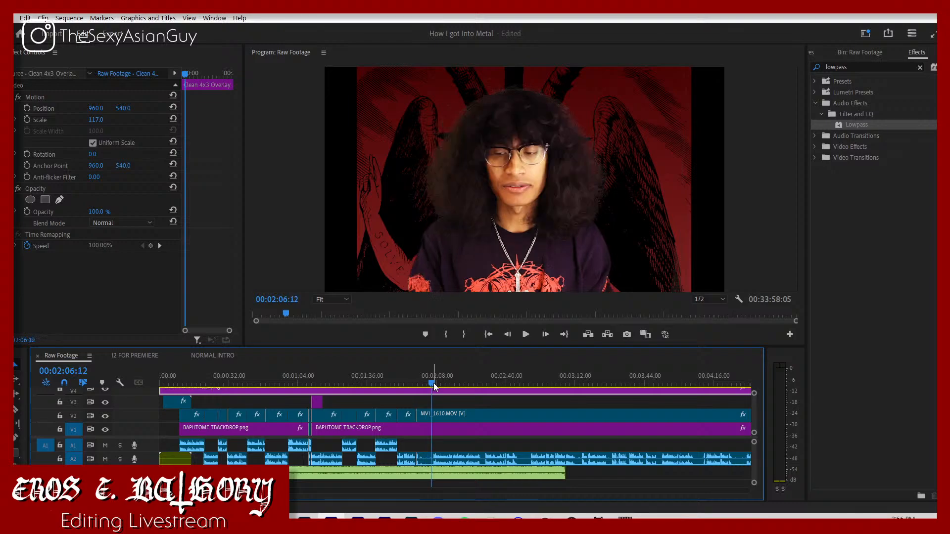
key("space")
Step: Listen on to 00:02:30:14, cut away the footage before that point, and pull the rest back to about 00:01:59:05
key("space")
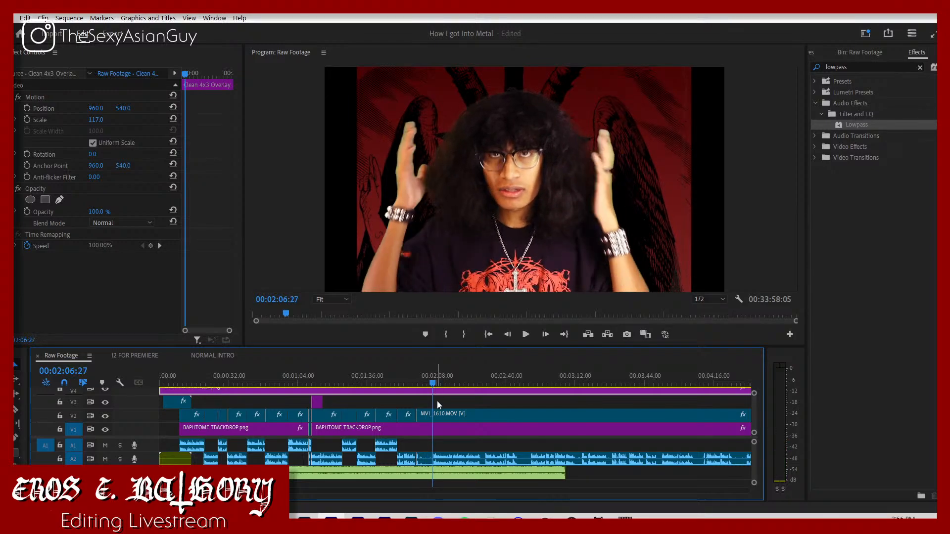
left_click(438, 416)
key("space")
key("v")
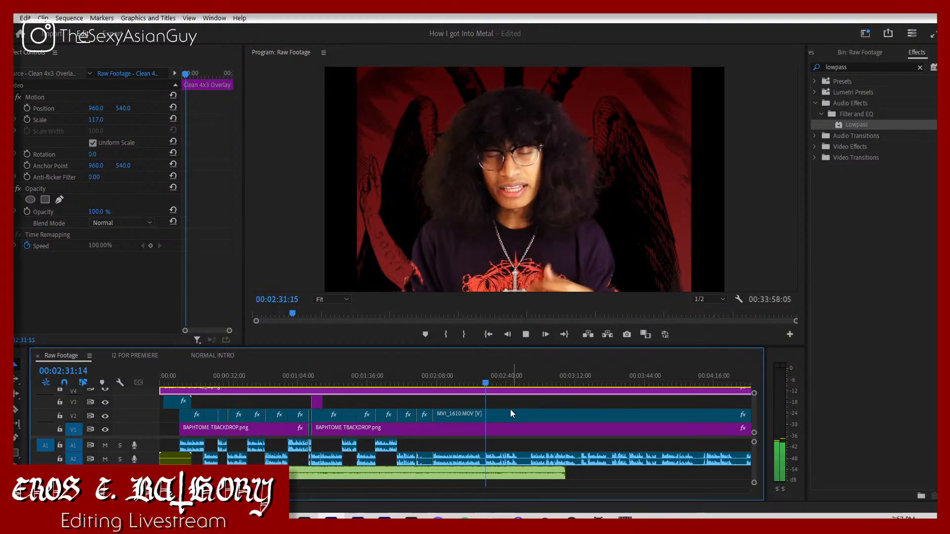
left_click(480, 378)
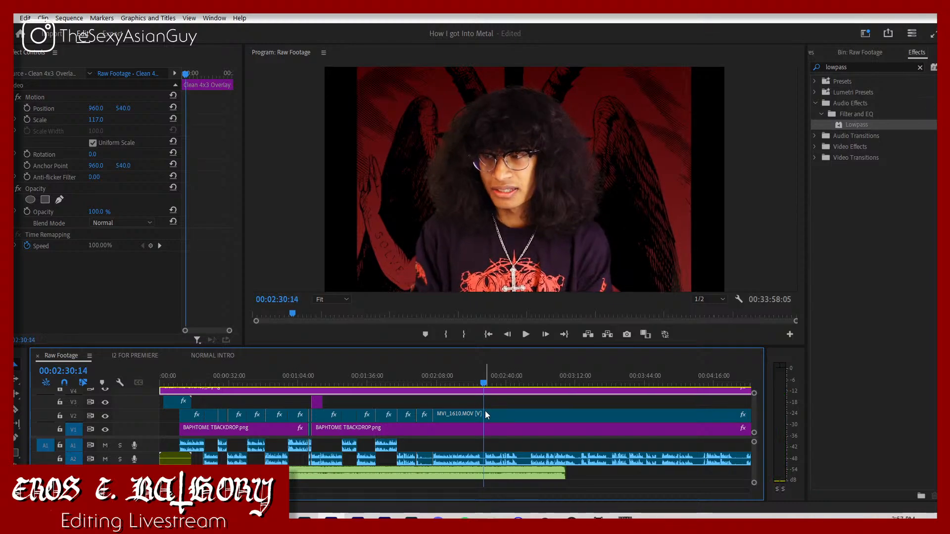
left_click_drag(495, 459, 434, 459)
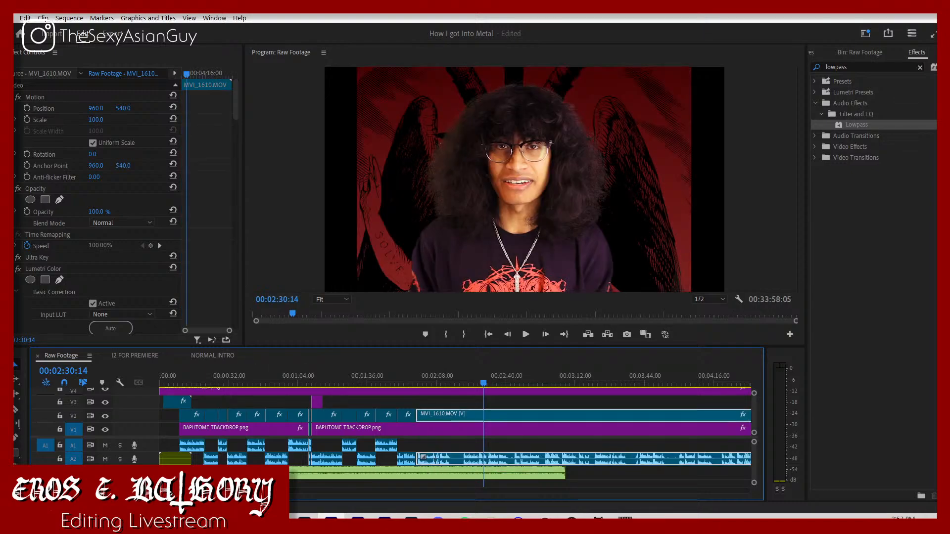
Step: Split the pulled-back clip on V2 at 00:02:00:07 where speech begins and delete the short piece before it
key("=")
key("=")
key("=")
key("=")
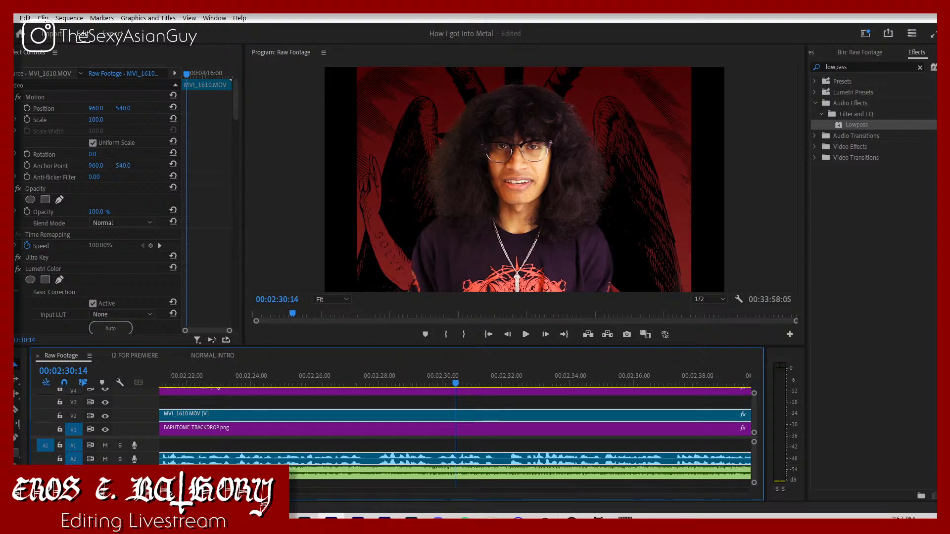
scroll(455, 425, "up", 5)
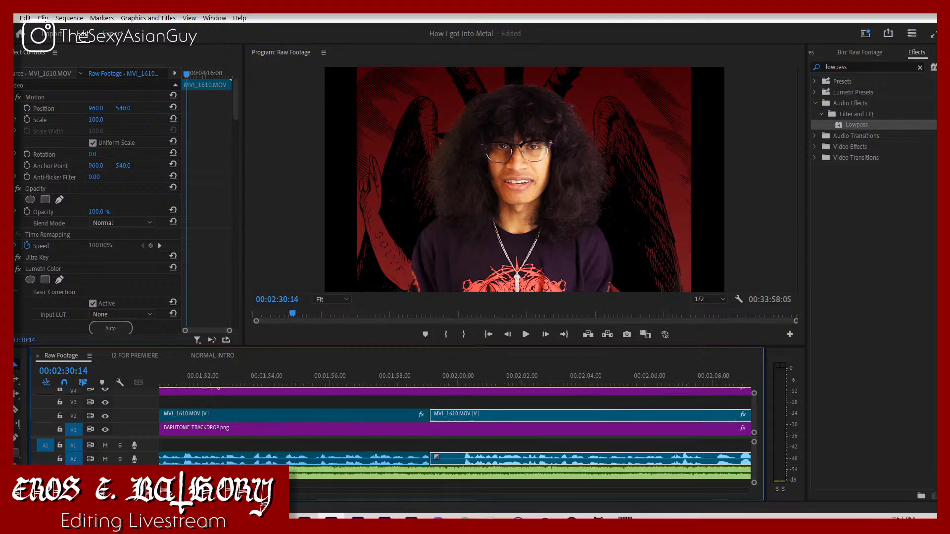
left_click_drag(479, 383, 456, 385)
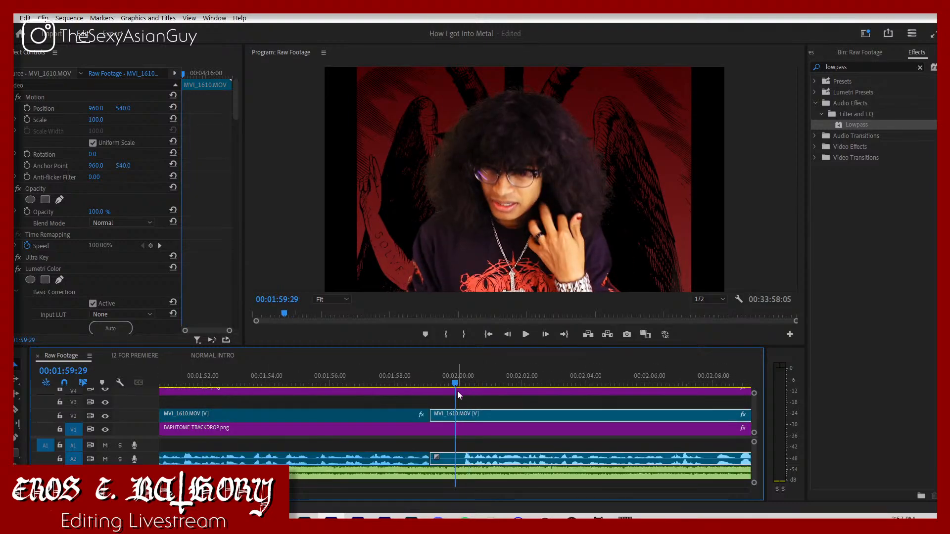
key("space")
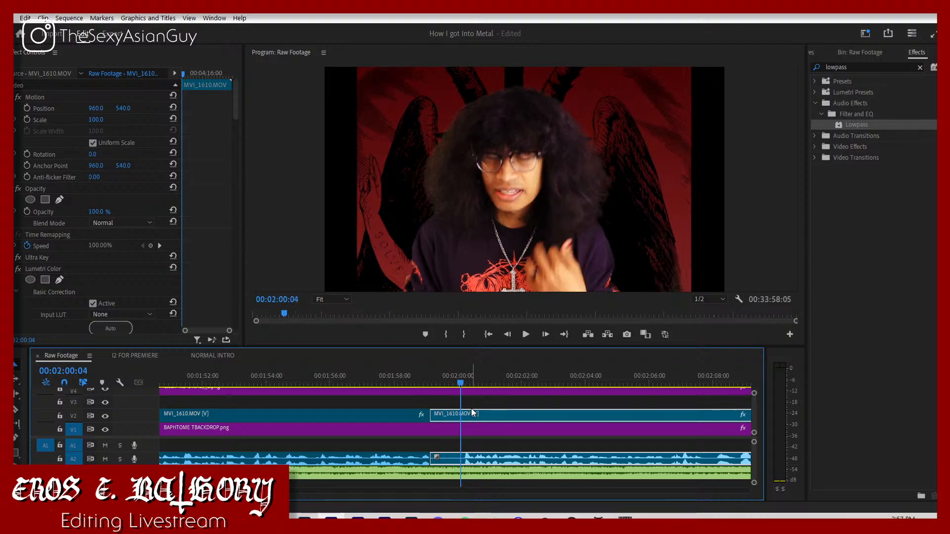
key("c")
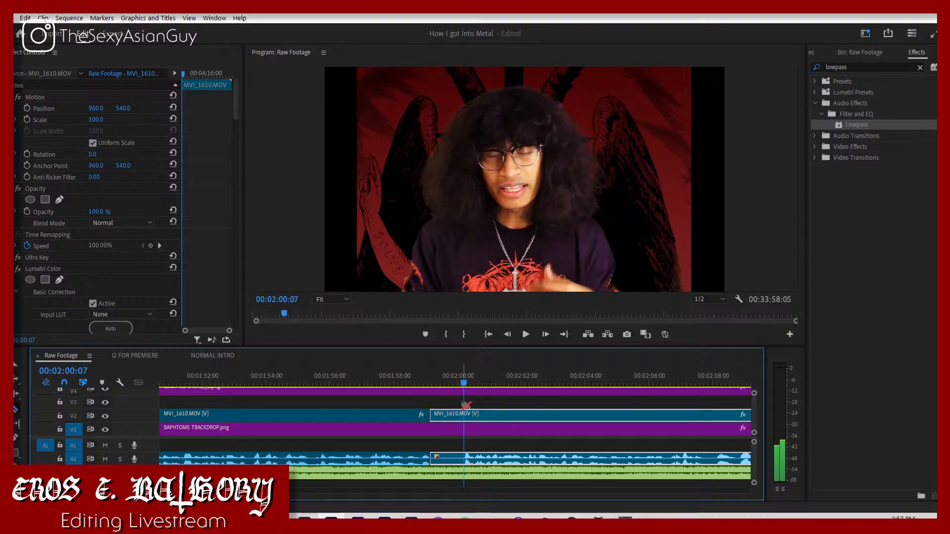
left_click(464, 416)
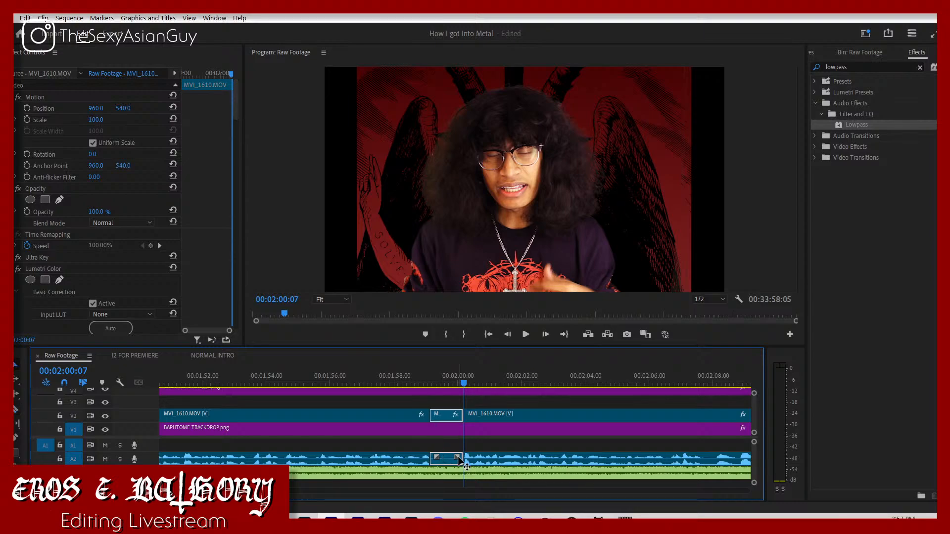
key("Delete")
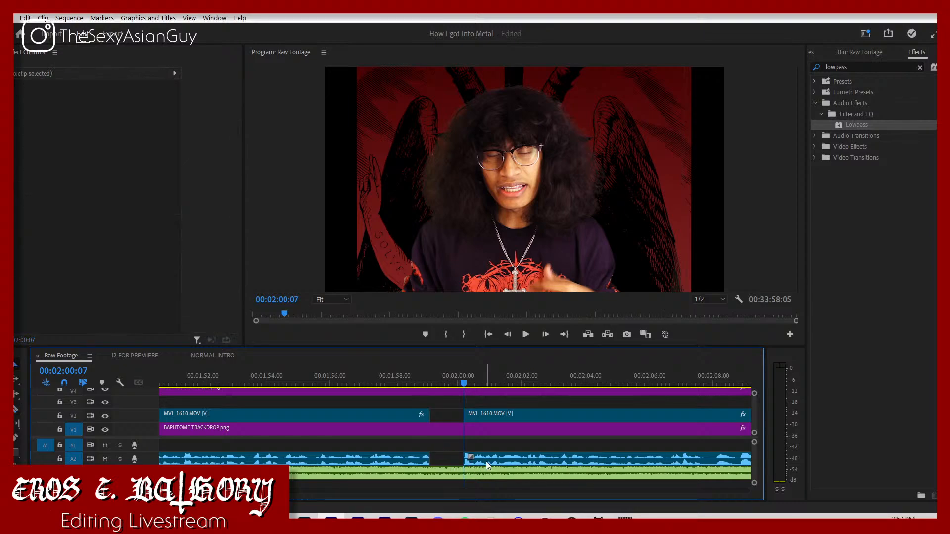
Step: Close the gap by moving the remaining clip back to 00:01:59:04 with its audio on A1, and play the join
key("space")
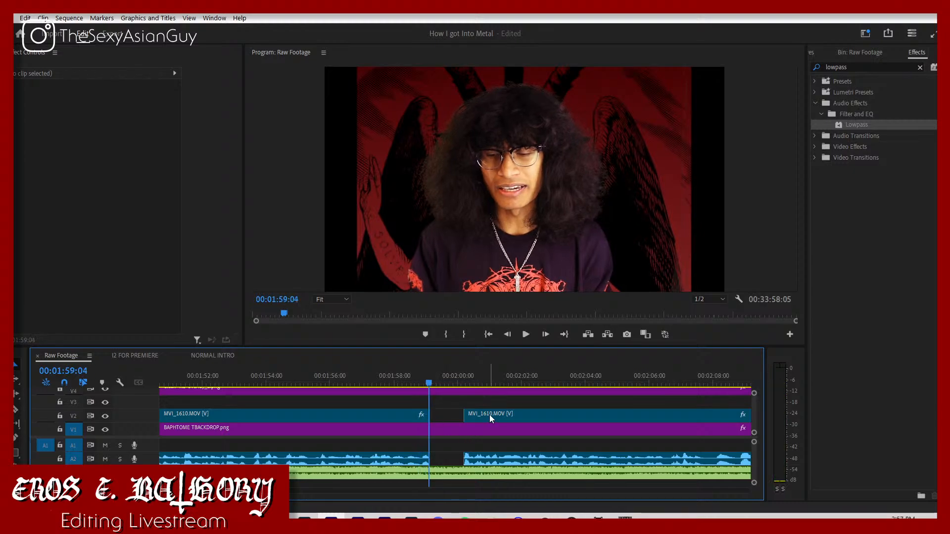
left_click_drag(489, 415, 453, 444)
left_click(376, 380)
key("space")
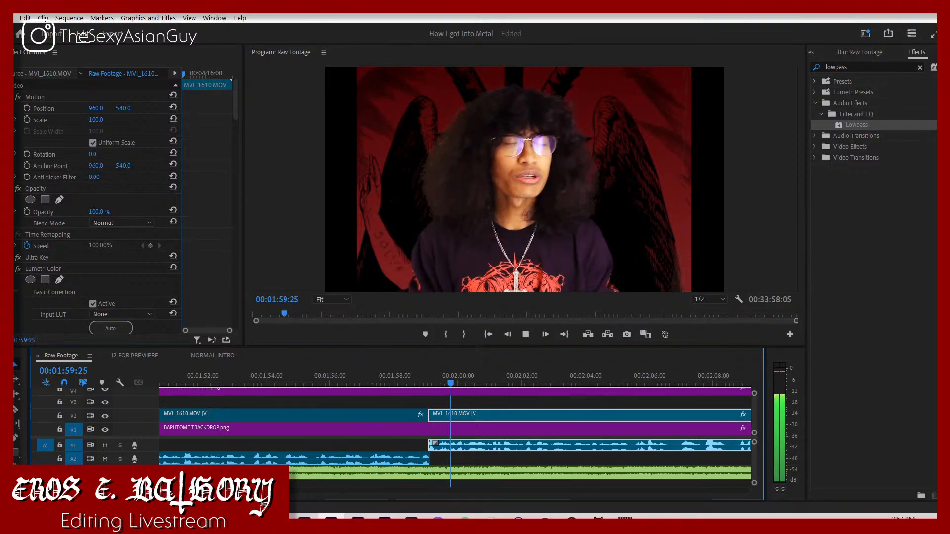
Step: Move the clip further back to about 00:01:50:12 over the preceding segment, with its audio on A2, and replay the cut
key("minus")
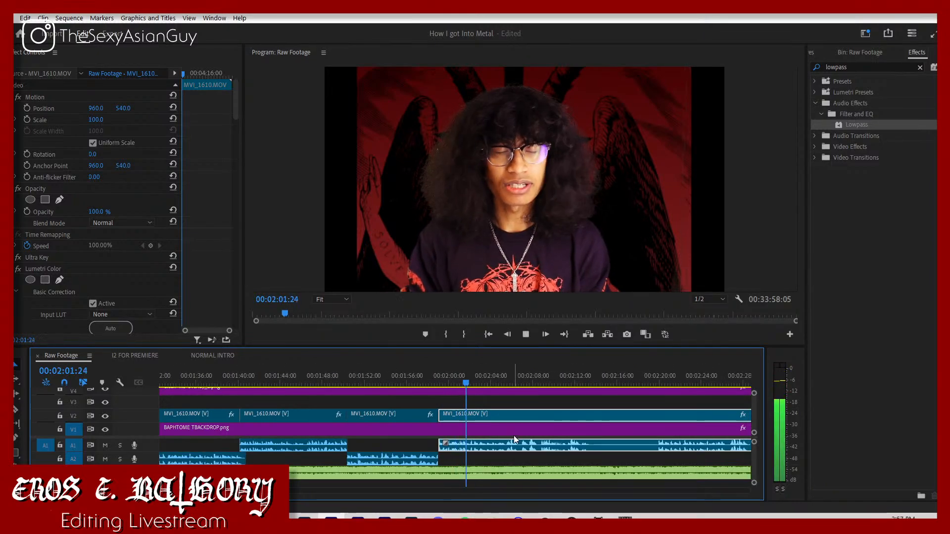
left_click_drag(509, 445, 417, 465)
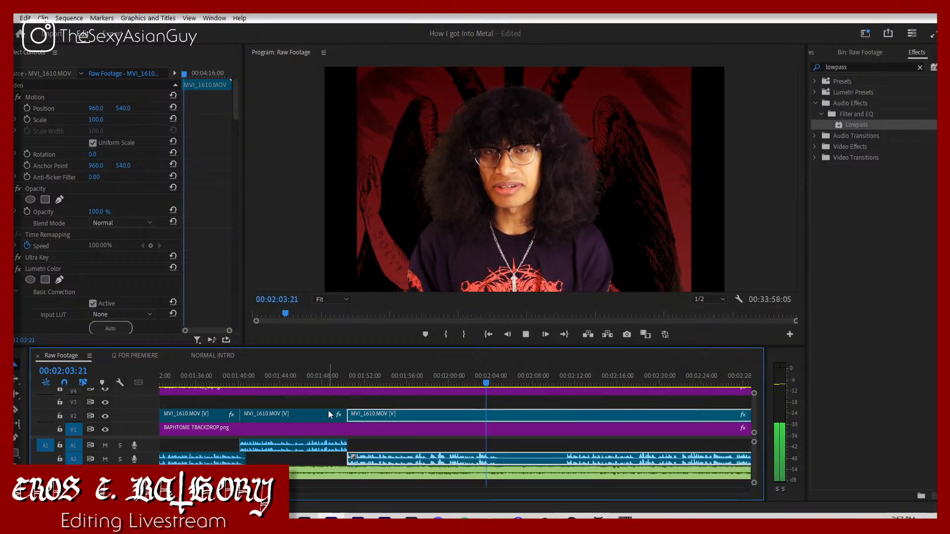
left_click(343, 383)
left_click(379, 438)
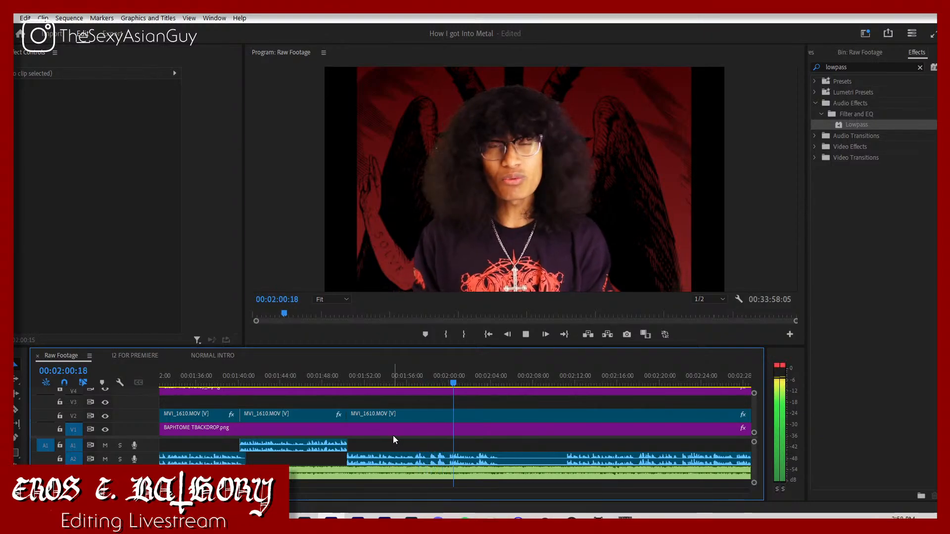
Step: Find the end of the spoken phrase and split the V2 clip at 00:02:04:25
key("space")
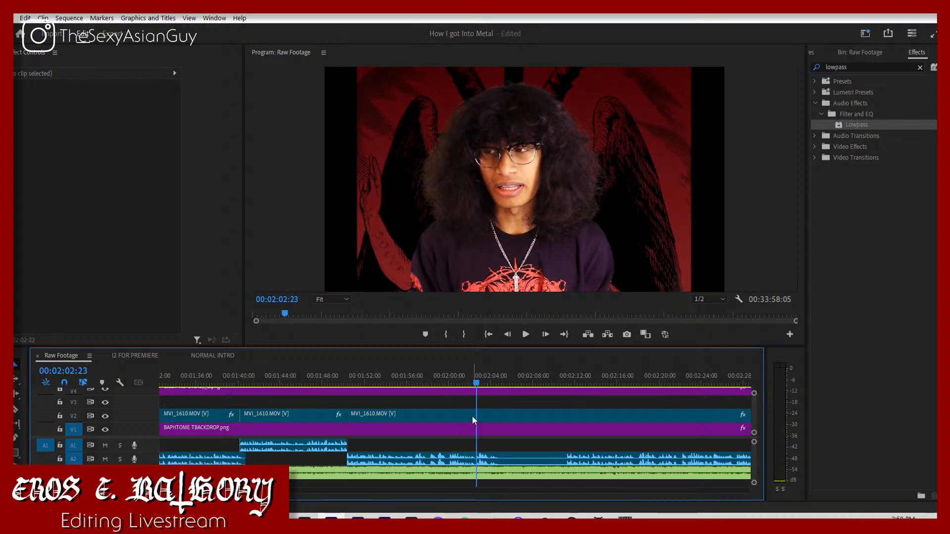
key("space")
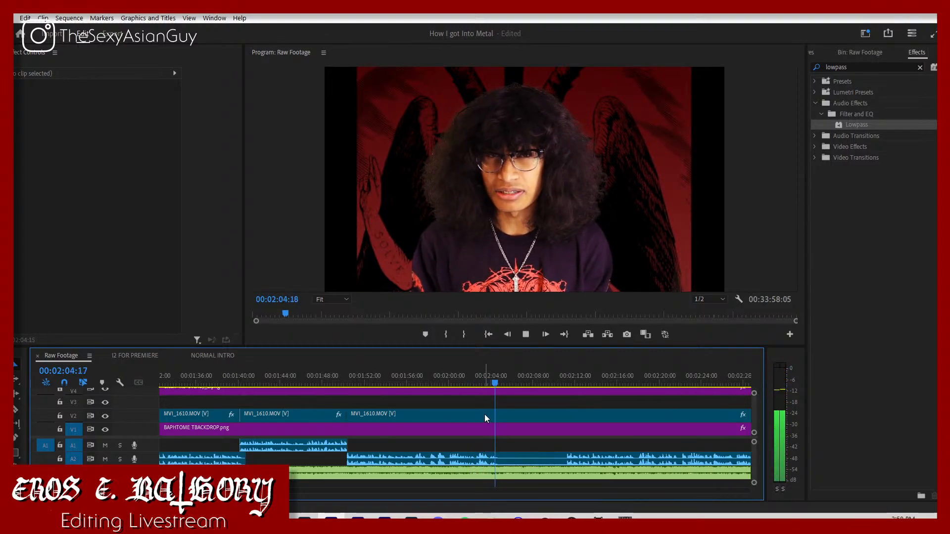
key("space")
key("c")
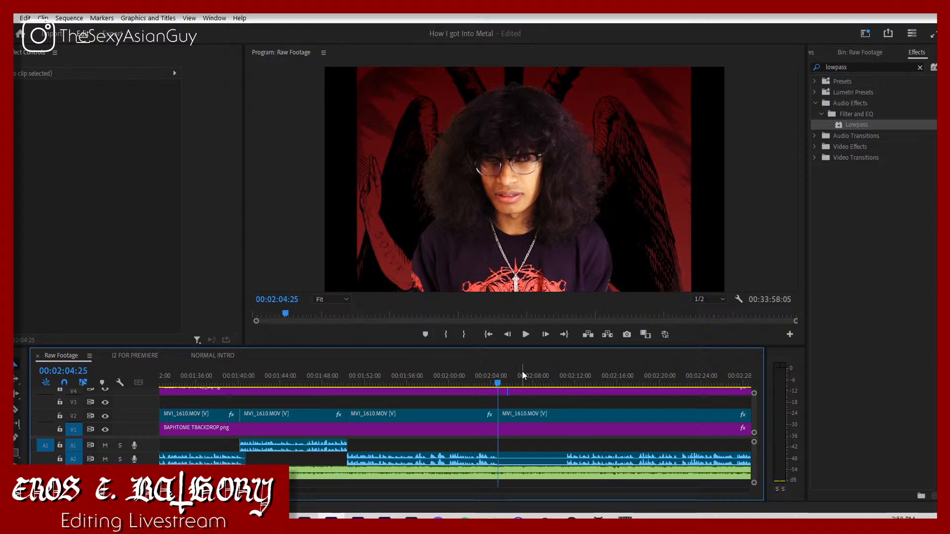
Step: Split the footage at 00:02:11:10 and remove the pause by pulling the rest back to 00:02:04:25 with audio on A1
left_click_drag(522, 376, 566, 388)
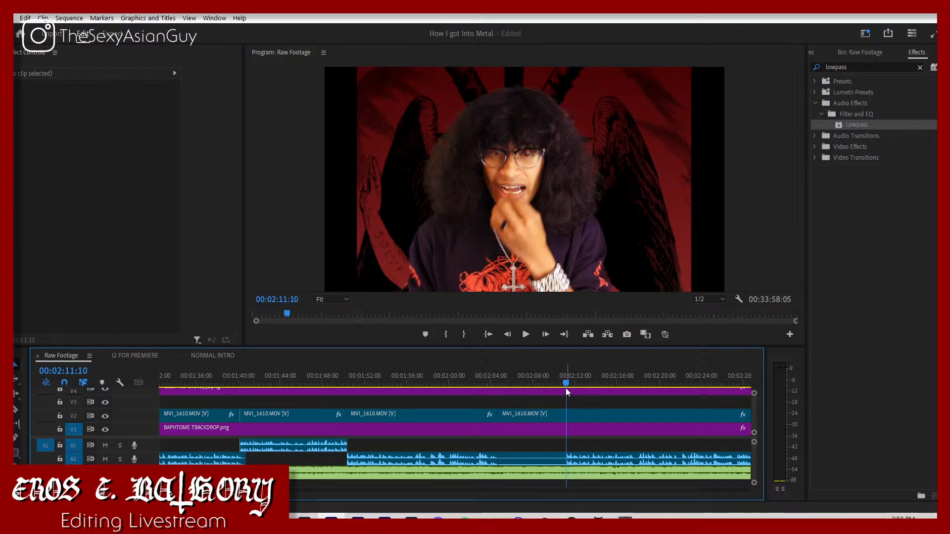
key("c")
left_click(567, 412)
key("v")
left_click_drag(583, 458, 515, 447)
left_click(524, 458)
key("Delete")
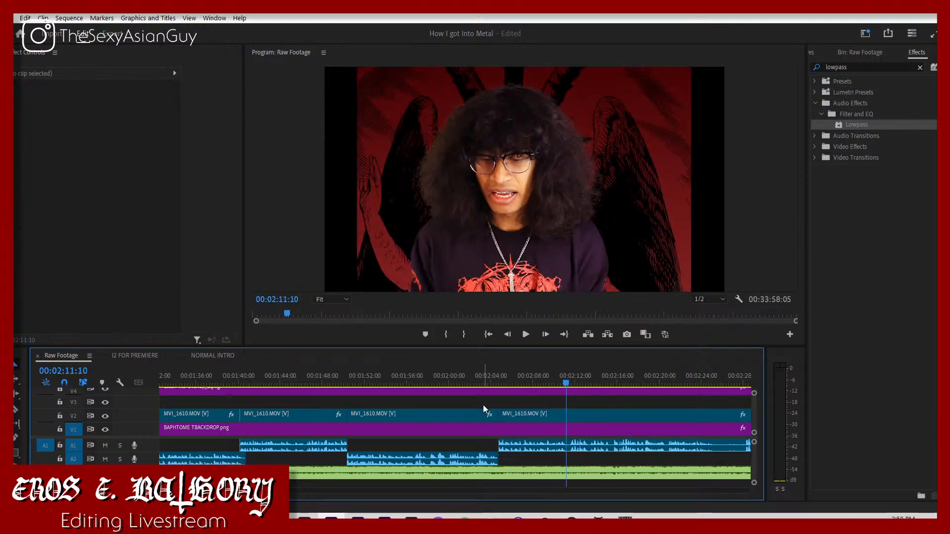
Step: Play across the new cut and shift the clip a few frames earlier to start at about 00:02:04:20
left_click(484, 380)
key("space")
key("space")
left_click_drag(509, 415, 506, 414)
key("space")
left_click(482, 377)
key("space")
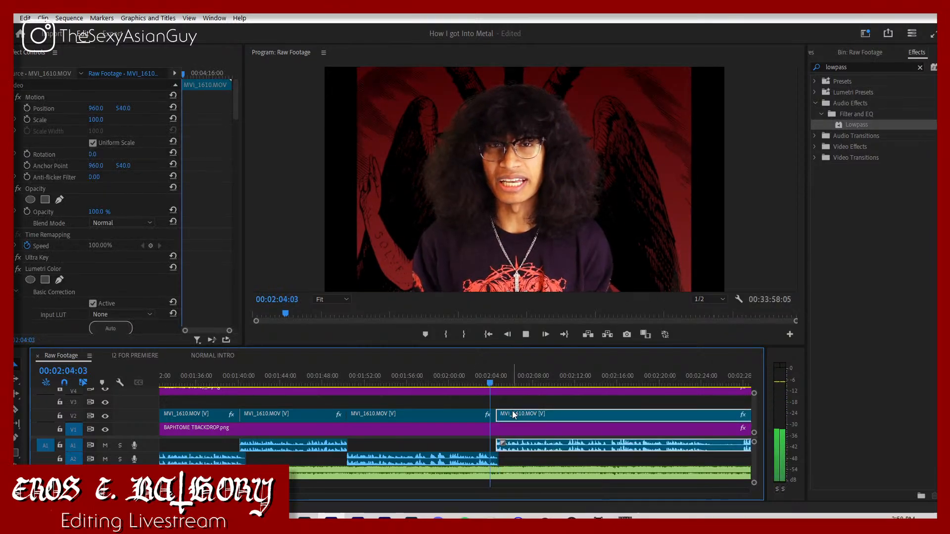
key("space")
key("space")
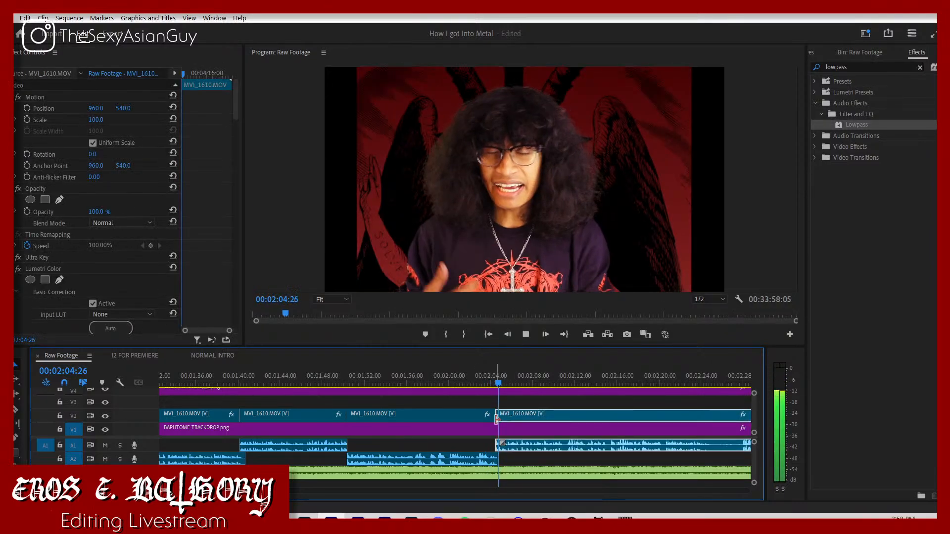
Step: Save the project, keep listening, and split the V2 clip at 00:02:25:02
left_click(521, 457)
key("ctrl+s")
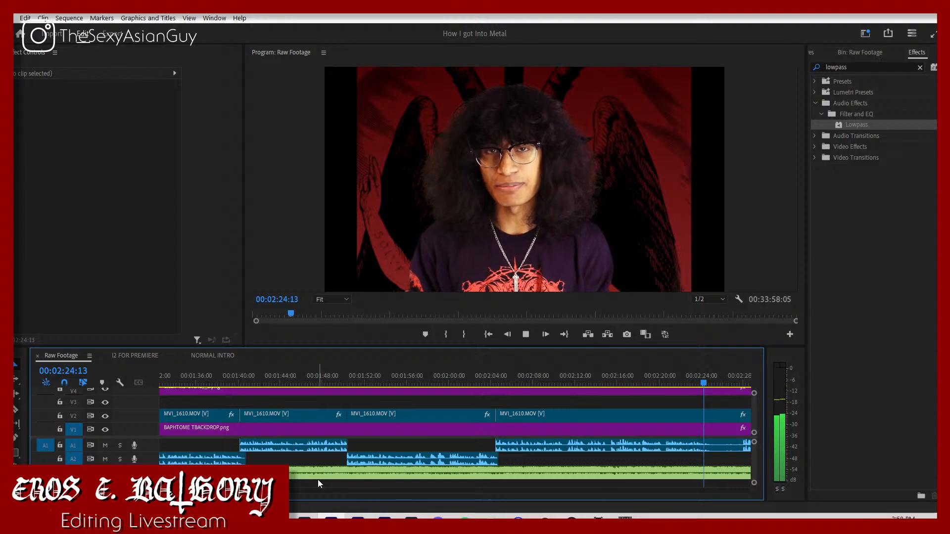
key("space")
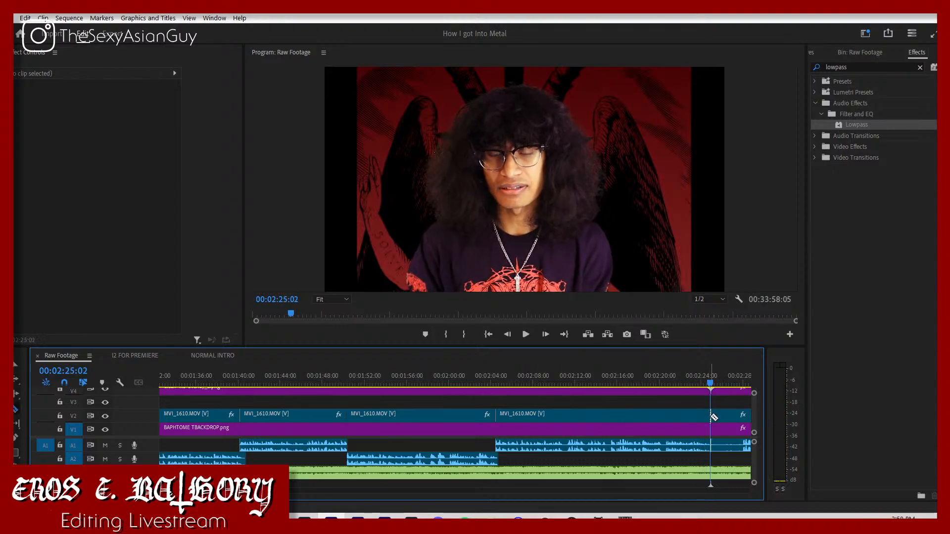
left_click(711, 417)
Step: Trim the start of the clip after the split to 00:02:28:06 and, after listening on, to 00:02:30:26
key("space")
key("minus")
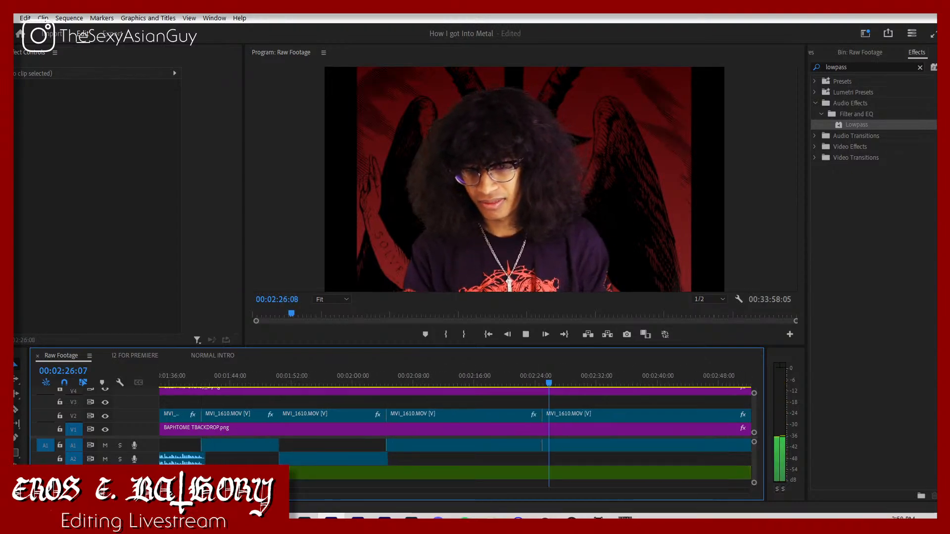
left_click_drag(210, 494, 214, 494)
key("space")
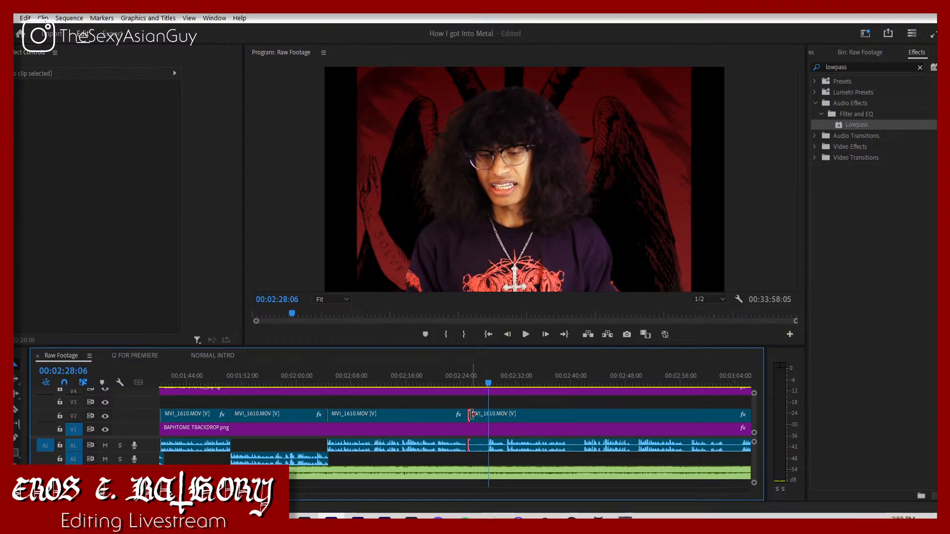
left_click_drag(470, 415, 490, 416)
key("space")
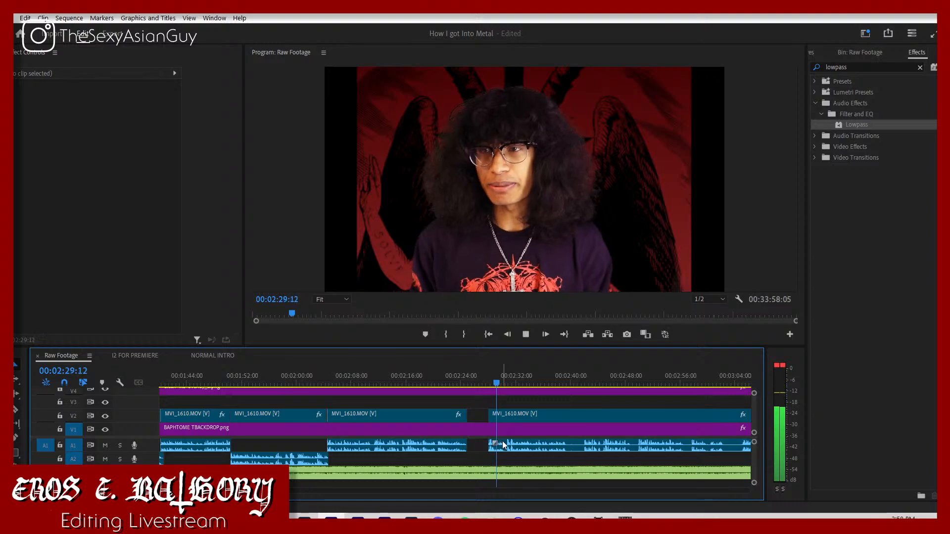
key("space")
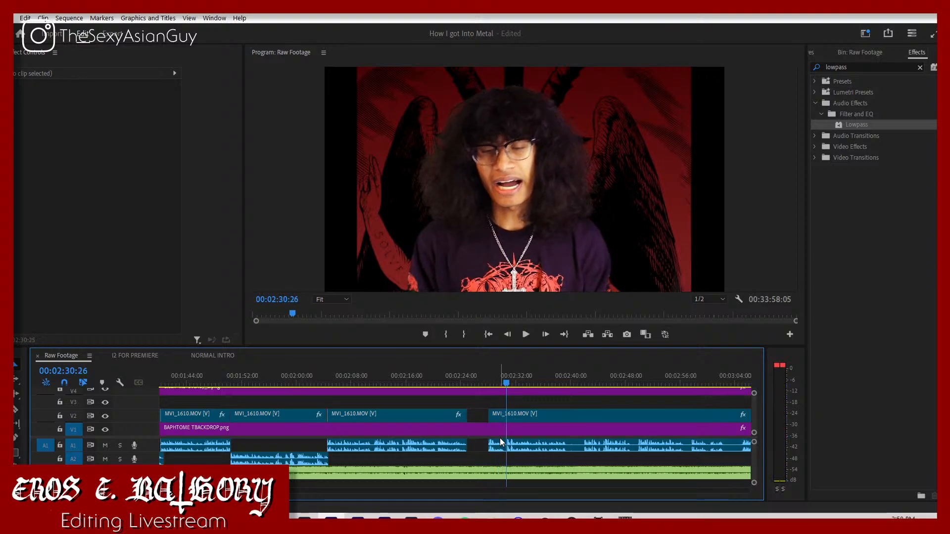
left_click_drag(489, 418, 507, 426)
key("space")
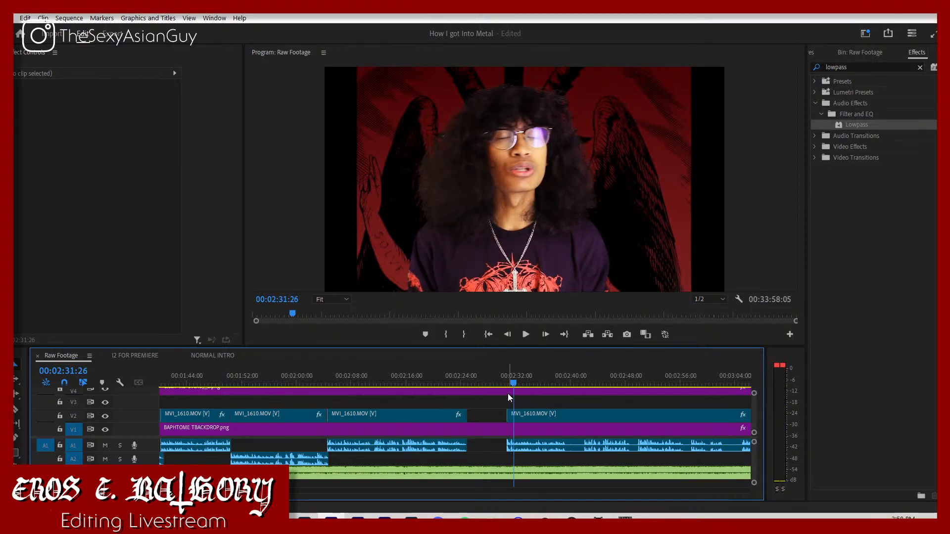
Step: Pull the trimmed clip back to 00:02:24:20 with its audio on A2 and play the join from about 00:02:21:02
left_click(505, 382)
left_click(463, 382)
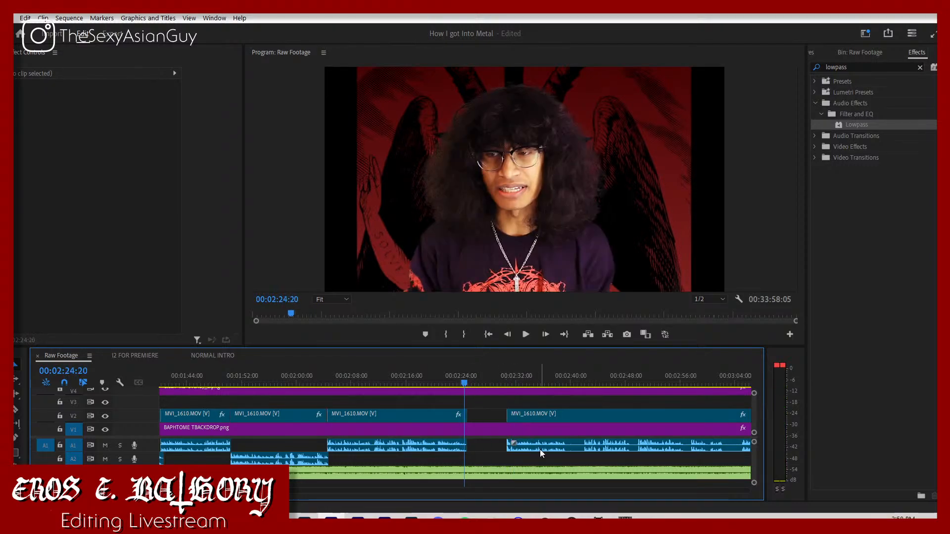
left_click_drag(539, 449, 497, 460)
left_click(440, 382)
key("space")
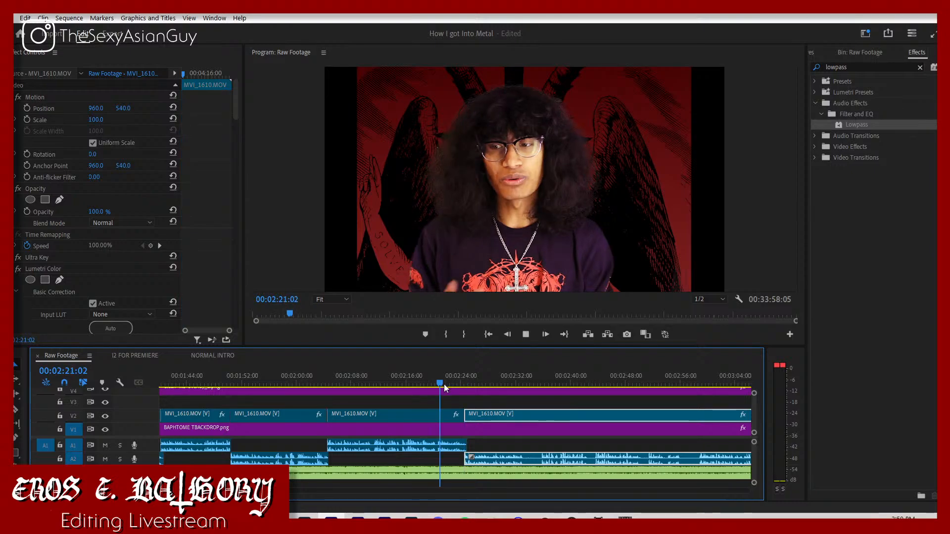
left_click(478, 434)
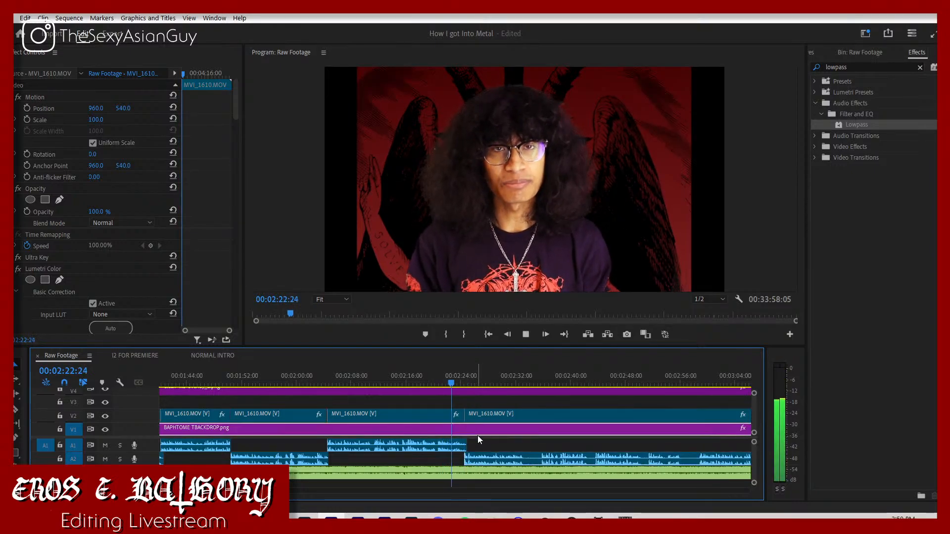
Step: Listen on, split the V2 clip at about 00:02:35:27 and pull the remainder back to 00:02:33:06 with its audio on A1
left_click(480, 445)
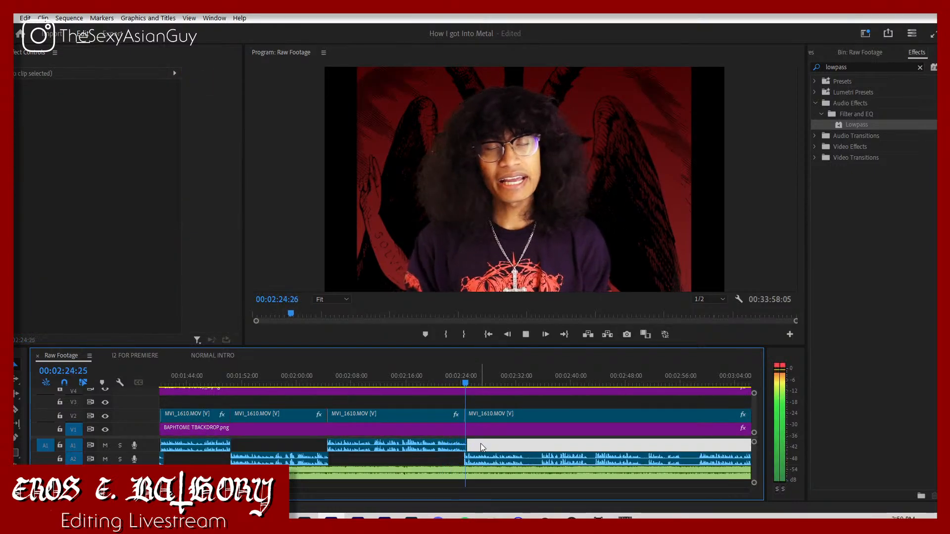
left_click(510, 438)
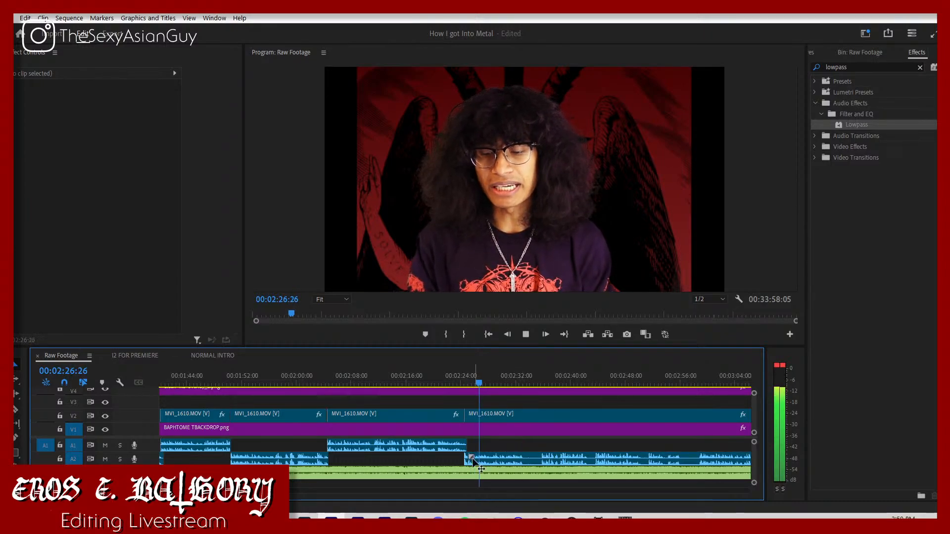
key("equal")
key("equal")
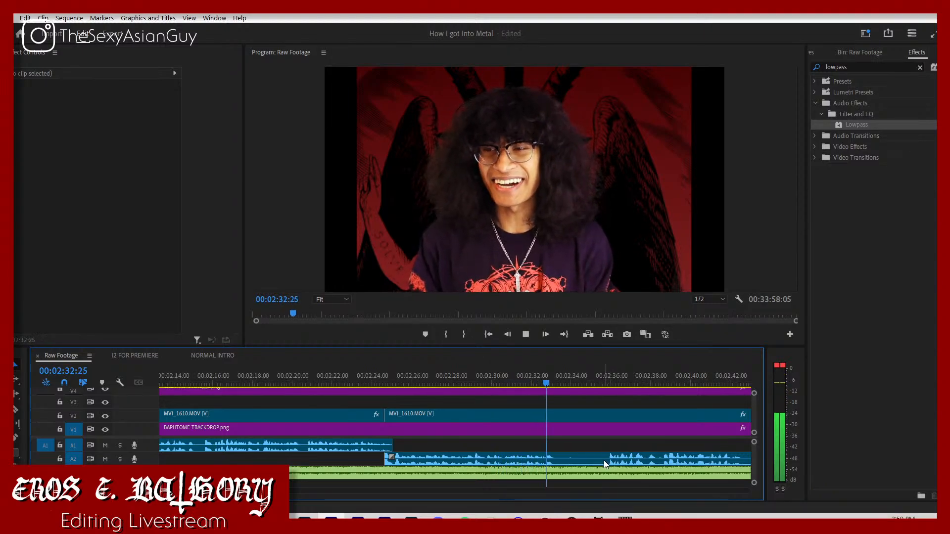
key("space")
key("c")
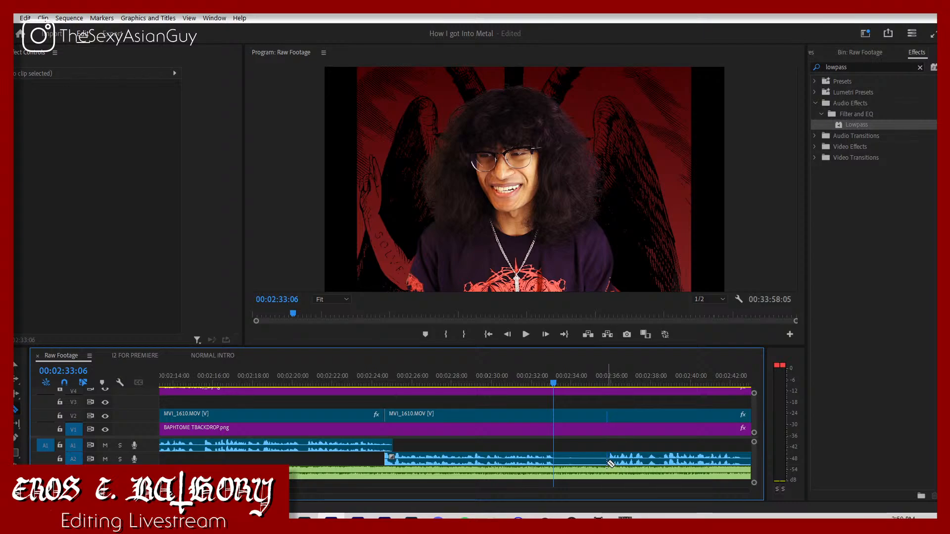
left_click_drag(624, 461, 571, 450)
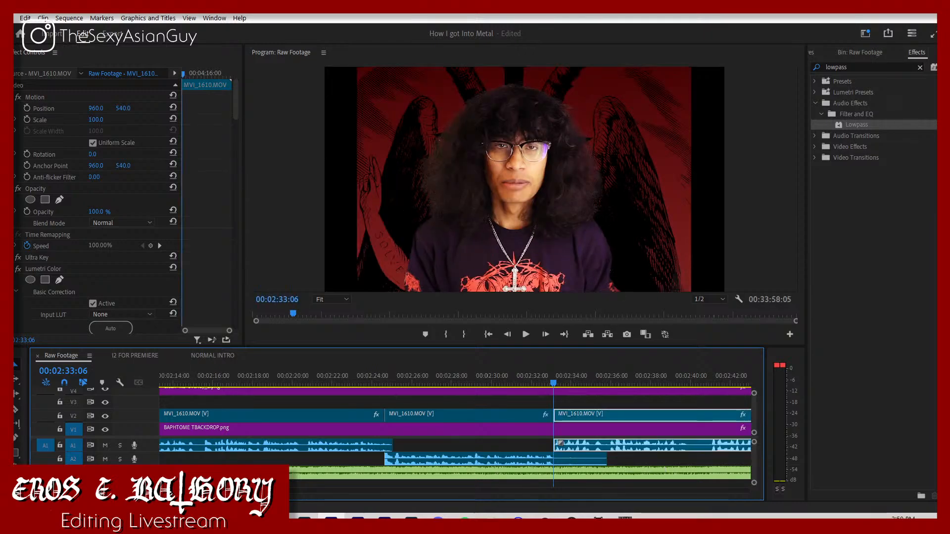
Step: Trim the overhanging A2 audio and the start of the following clip to 00:02:33:09, and close the resulting gap on V2
key("=")
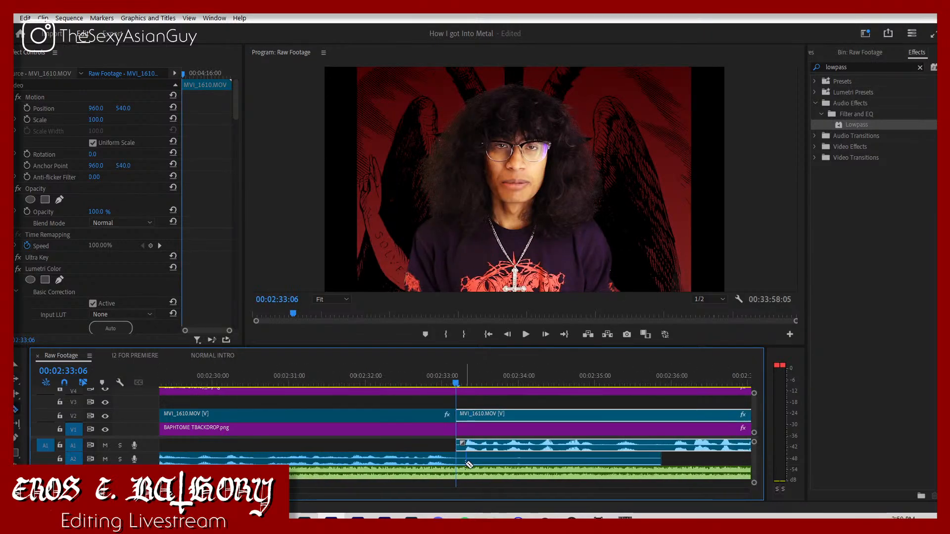
left_click(485, 462)
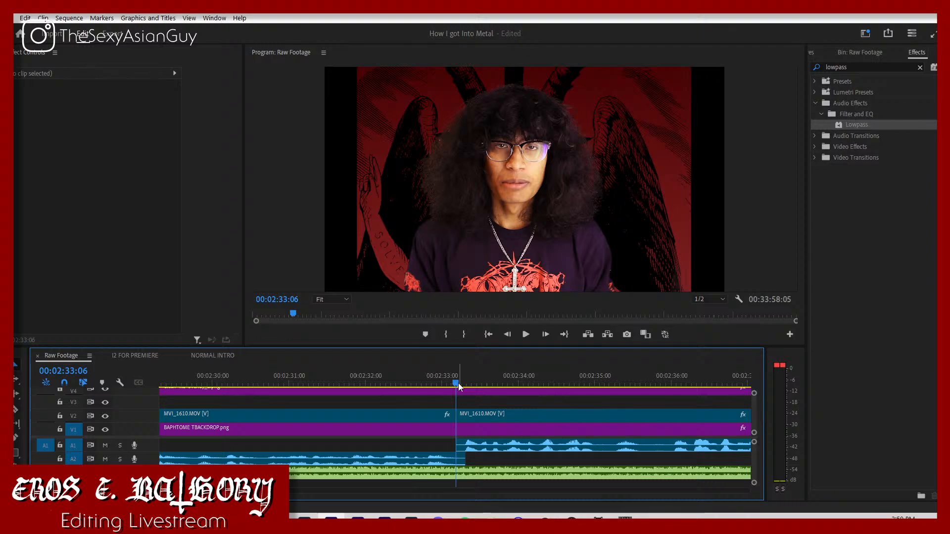
left_click_drag(459, 382, 461, 417)
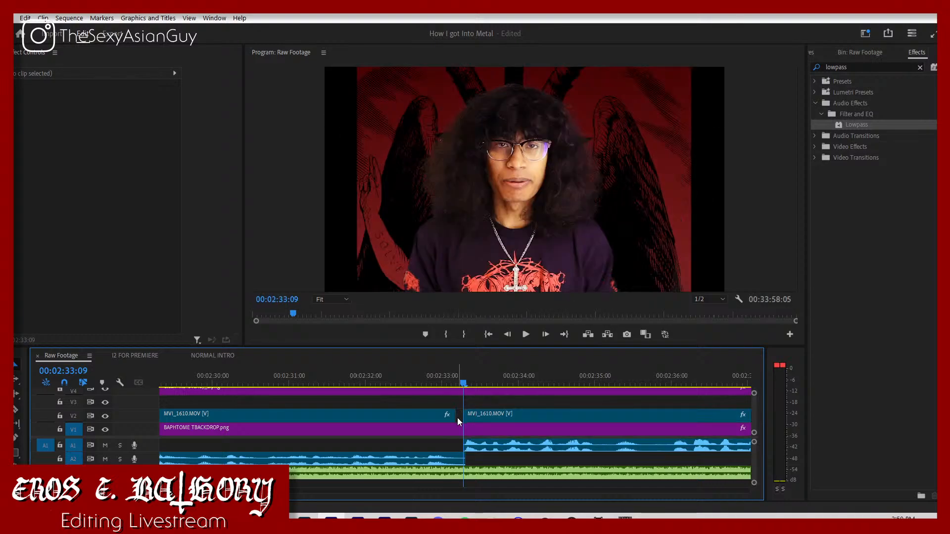
key("Delete")
Step: Play across the join from about 00:02:32:23 and pull the following clip back to start at 00:02:33:02
left_click(428, 390)
key("space")
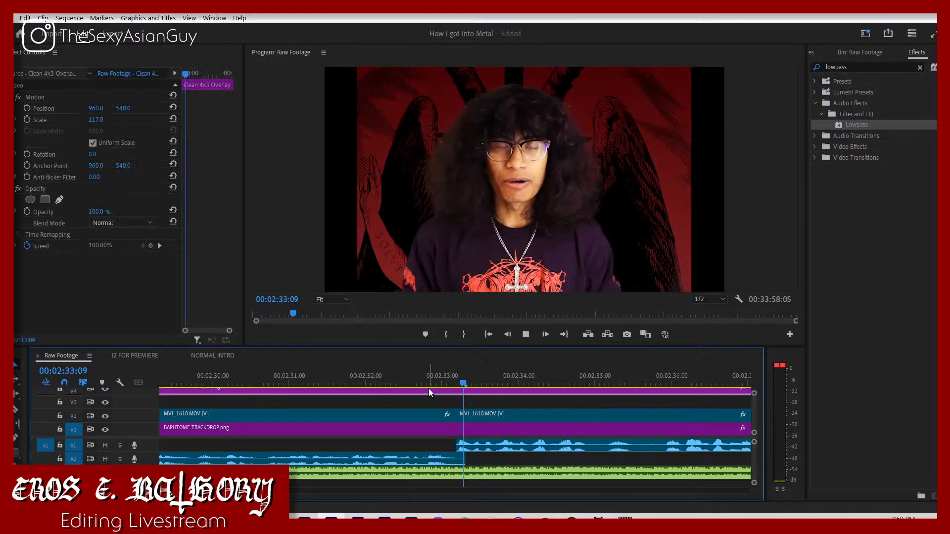
left_click(418, 385)
key("space")
left_click(423, 383)
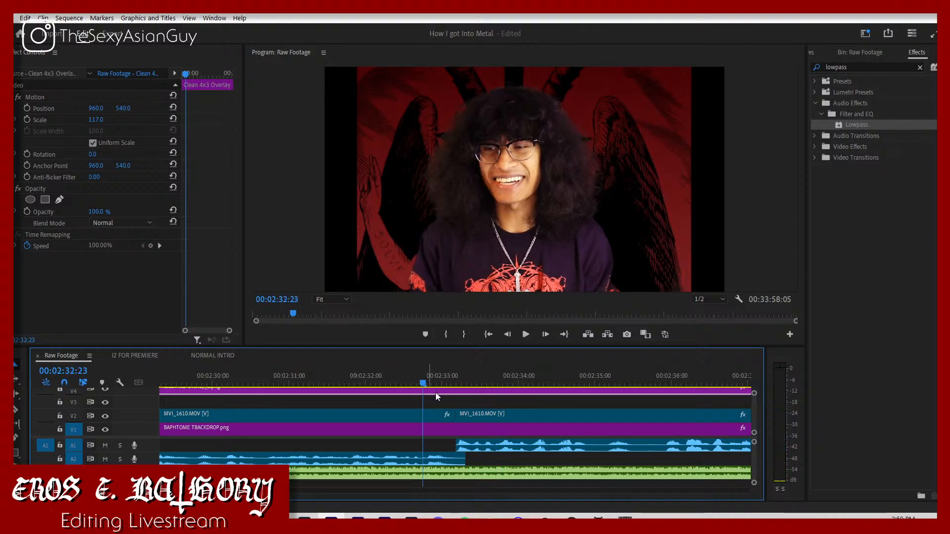
key("space")
key("space")
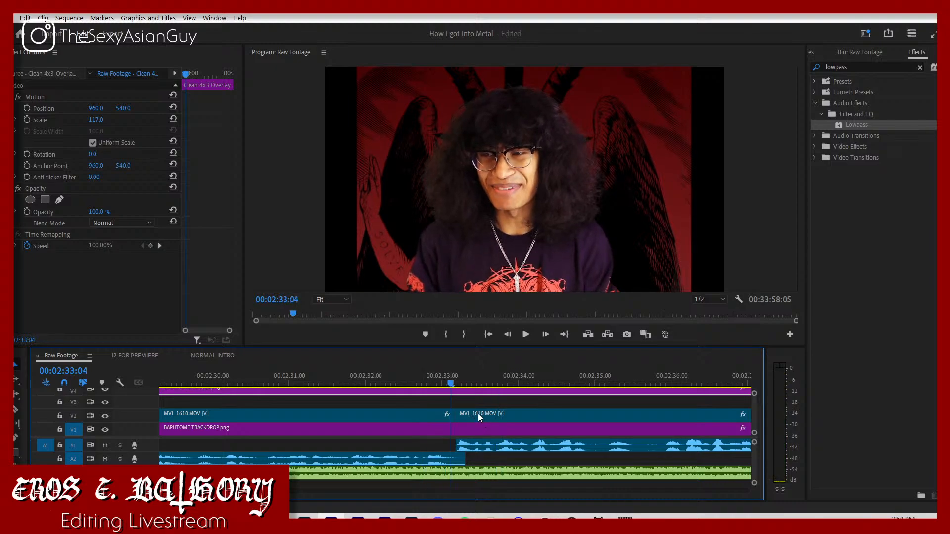
key("Left")
key("Left")
left_click_drag(478, 414, 468, 413)
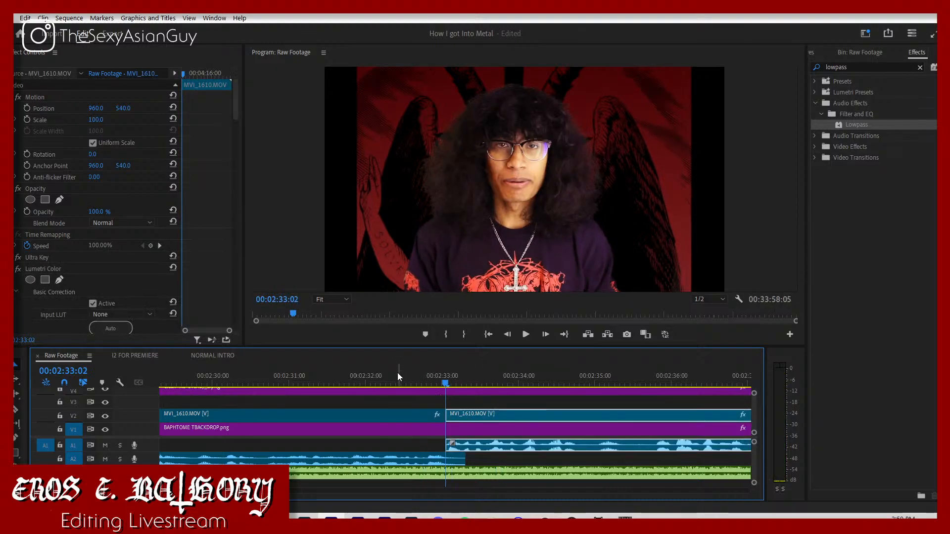
Step: Listen on, split the V2 clip at 00:02:40:29 and pull the part after the split back to 00:02:33:02 over the earlier take
key("space")
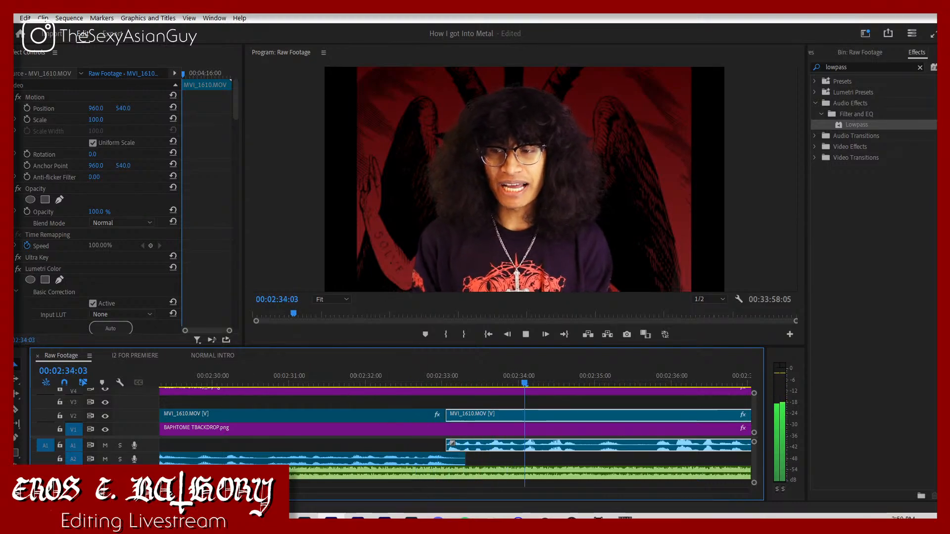
key("minus")
key("minus")
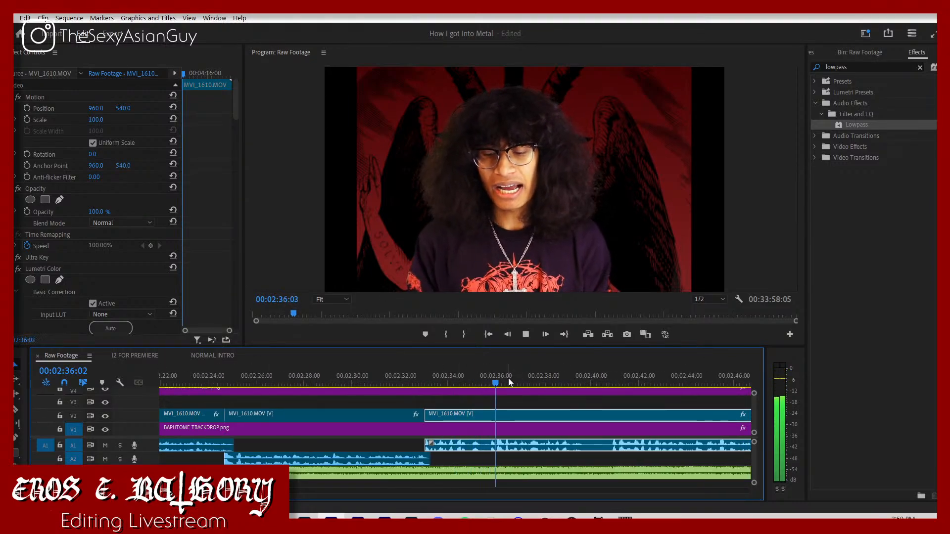
left_click(563, 401)
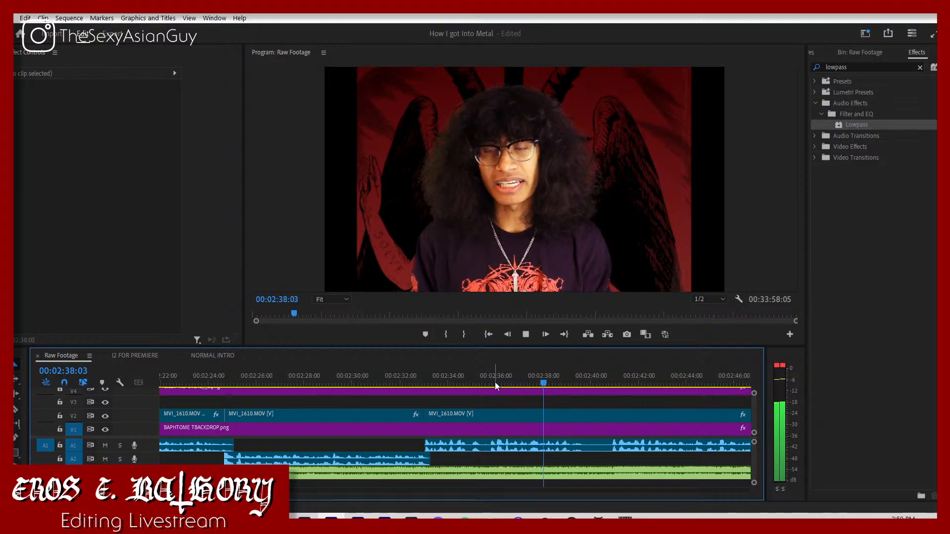
left_click_drag(589, 382, 609, 385)
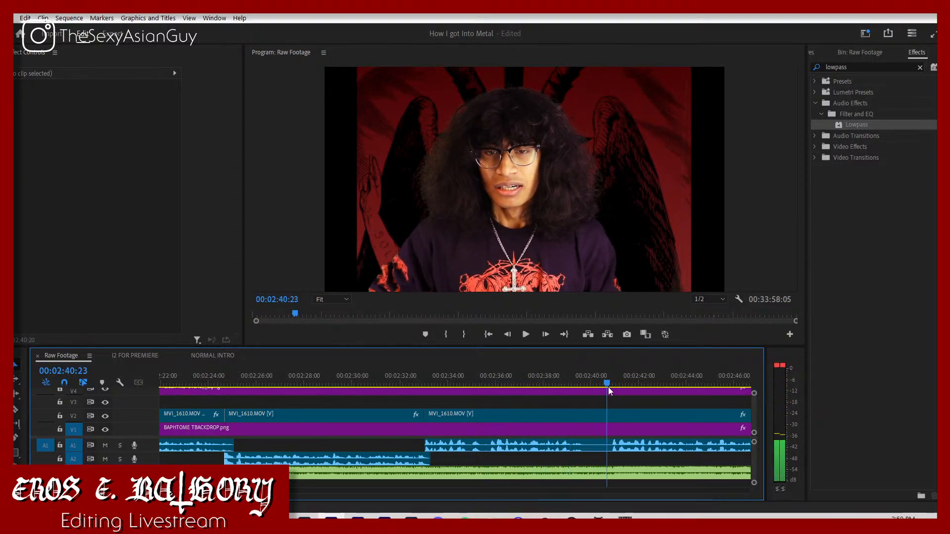
key("space")
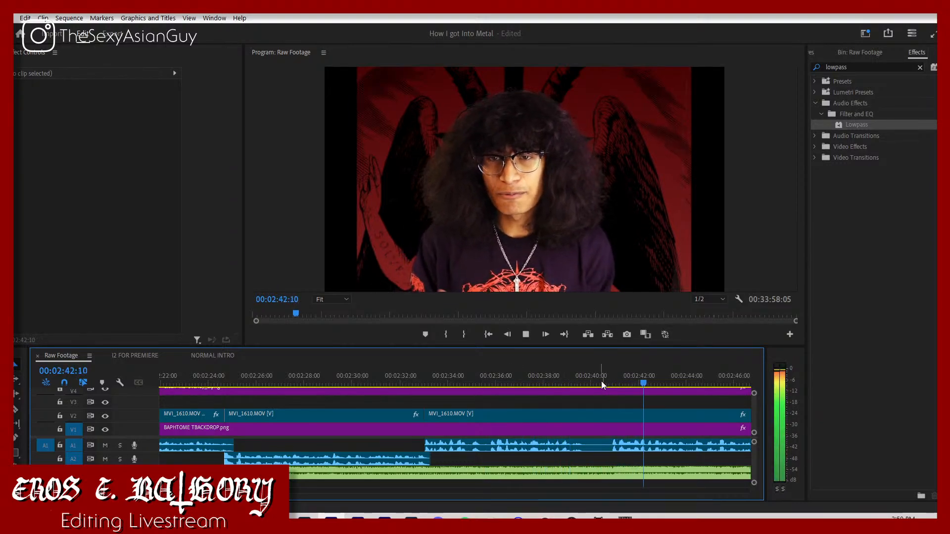
left_click(600, 380)
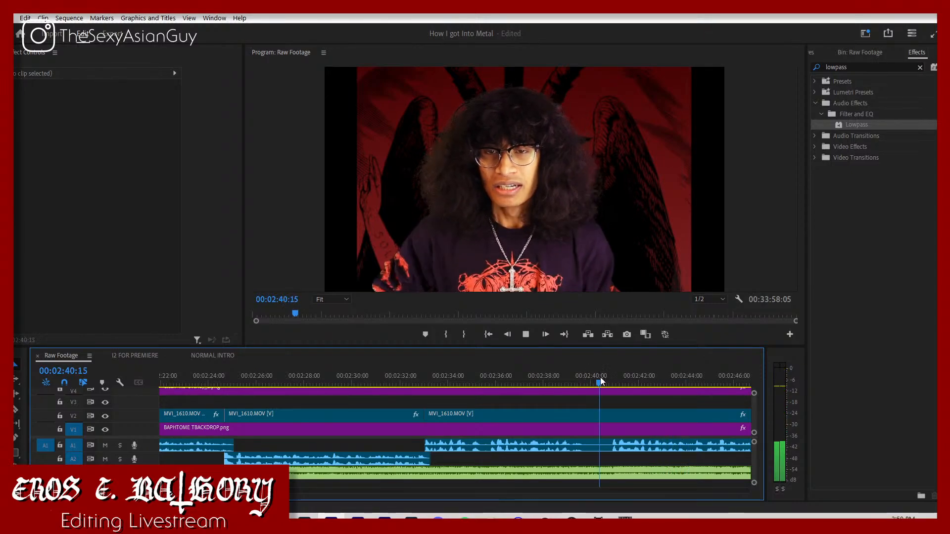
key("space")
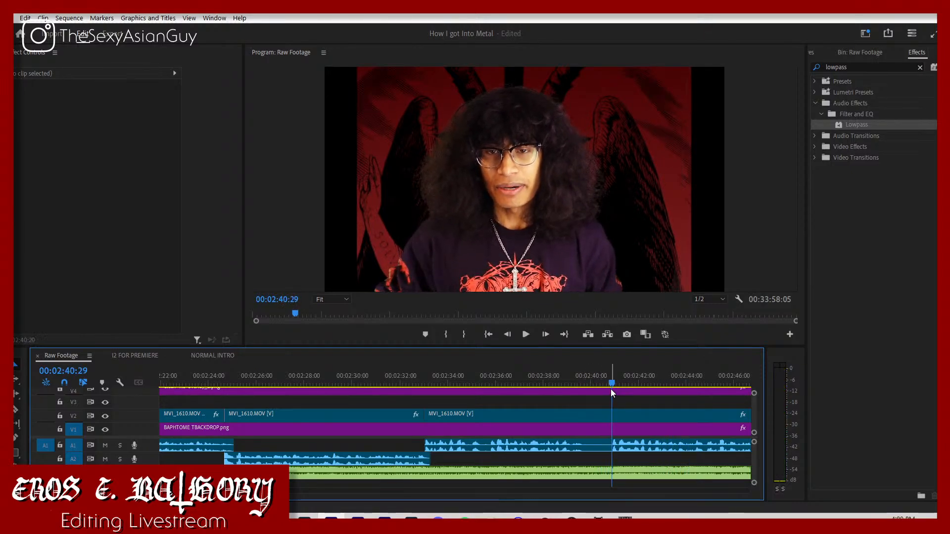
key("c")
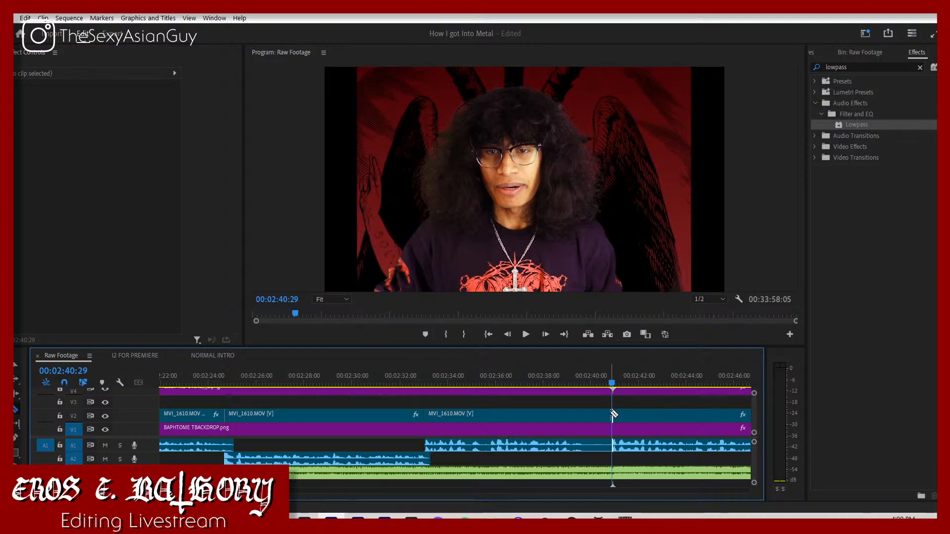
left_click(613, 415)
key("v")
left_click_drag(640, 419, 452, 419)
Step: Play the new join from about 00:02:32:15 and split the V2 clip and its audio at 00:02:39:18, after the spoken phrase
left_click(411, 385)
key("space")
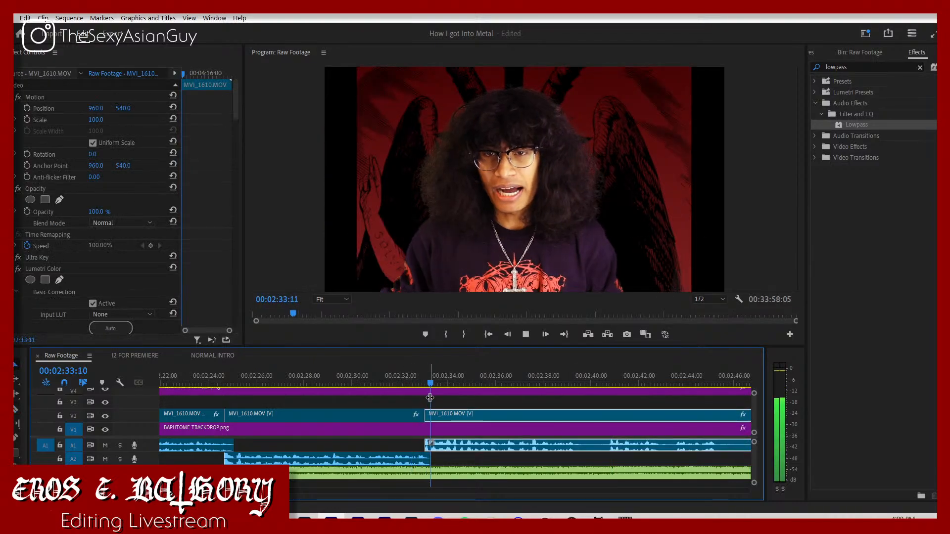
left_click(432, 406)
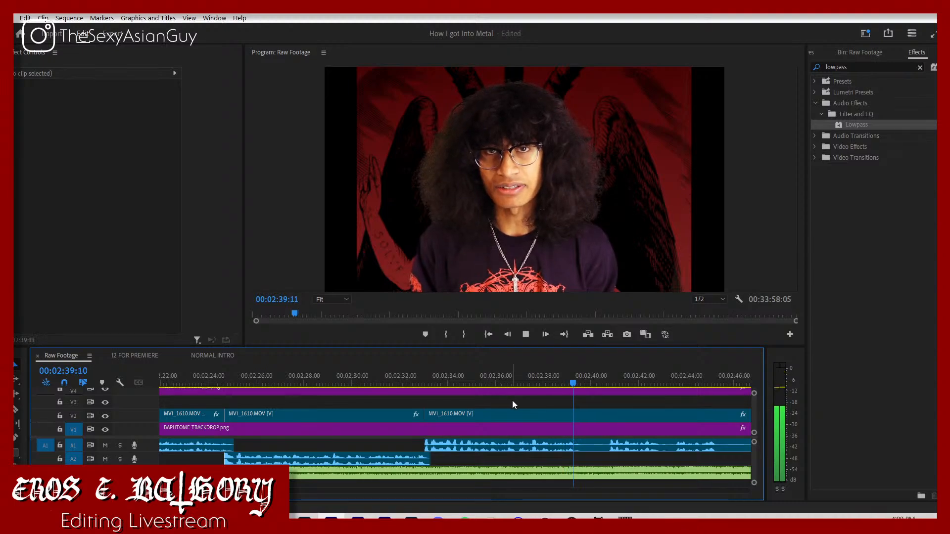
key("space")
key("Right")
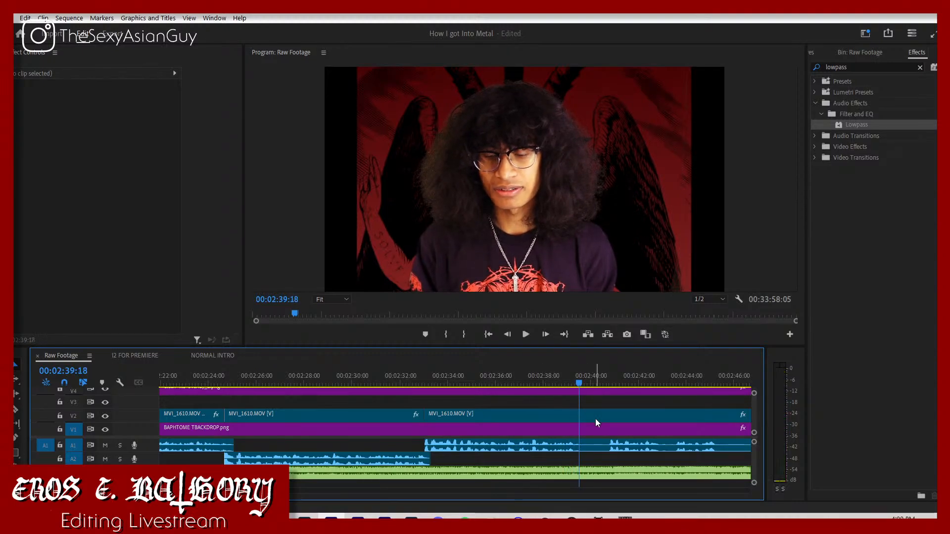
key("c")
left_click(581, 418)
key("v")
Step: Listen to the following take and split the clip where the speech restarts at 00:02:48:07
key("space")
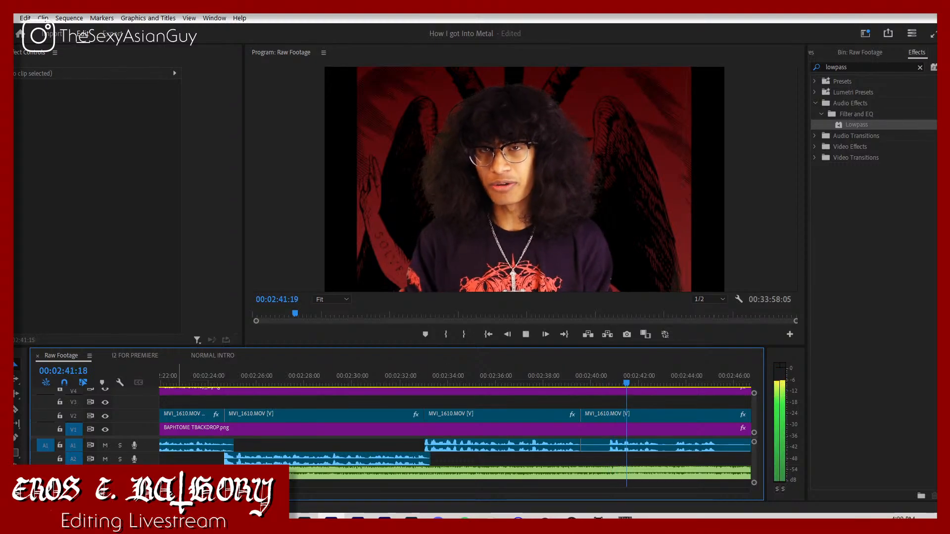
key("minus")
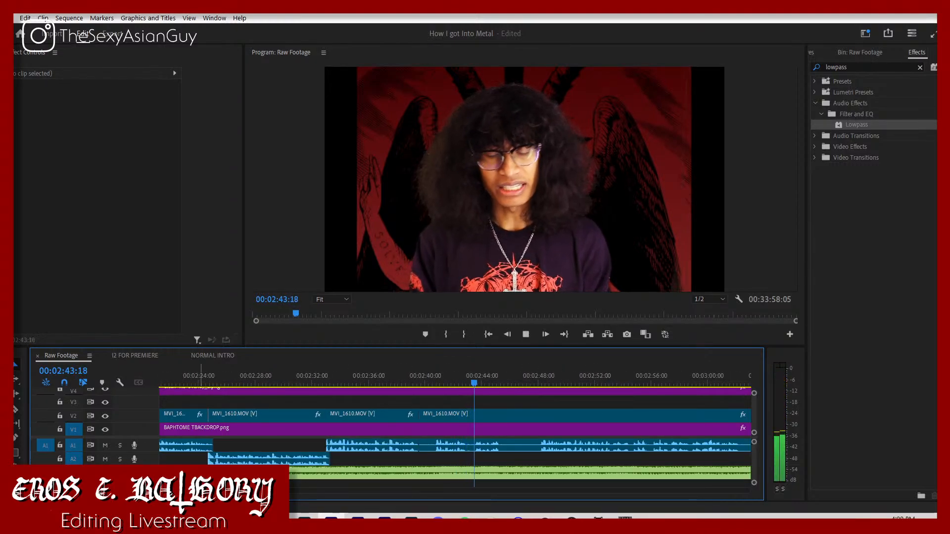
left_click(538, 382)
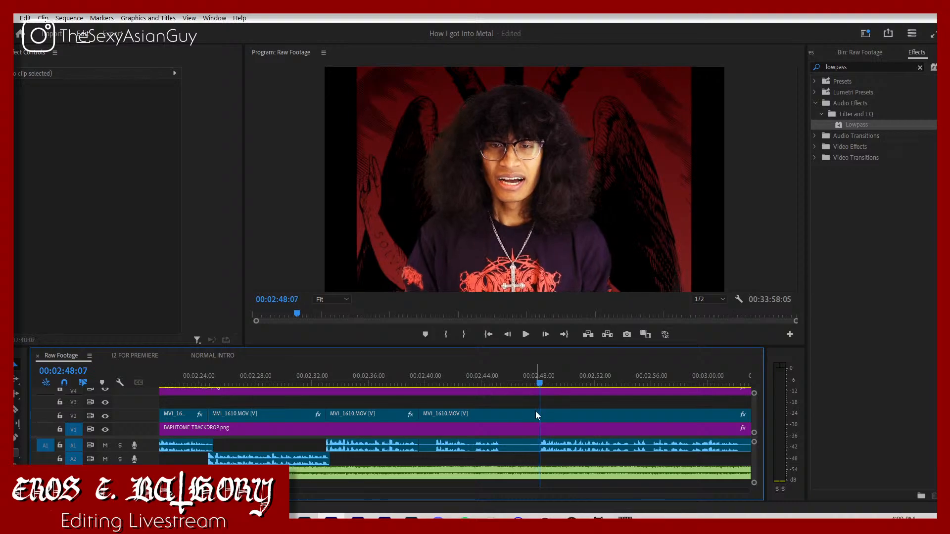
key("Down")
left_click_drag(387, 389, 528, 426)
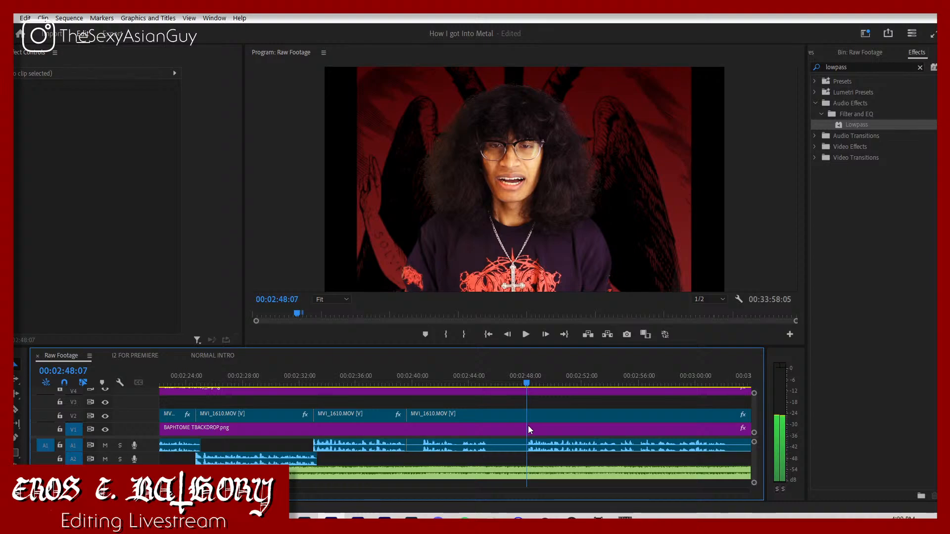
key("ctrl+k")
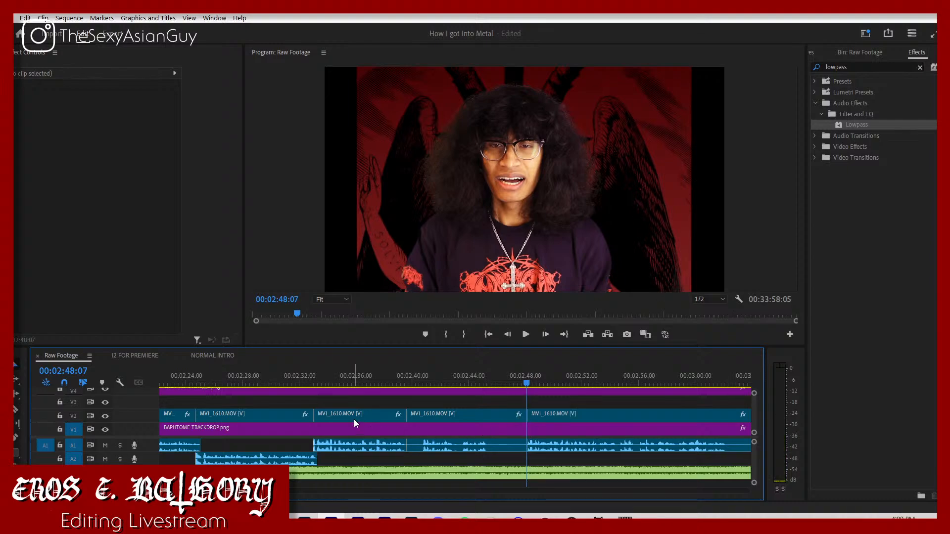
Step: Slide the clip from 00:02:33:02 forward against the take at 00:02:48:07, put that take's audio on A2 and play the join
left_click_drag(354, 419, 456, 440)
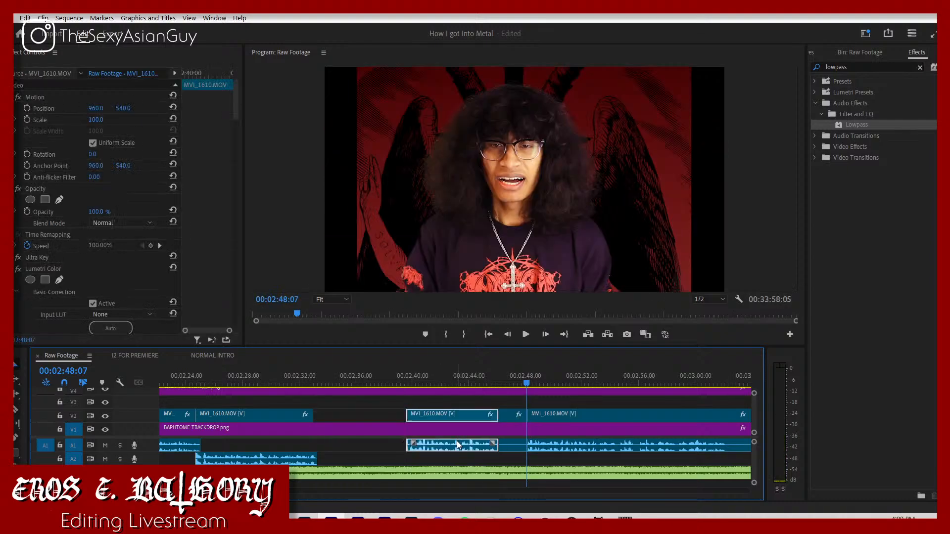
left_click_drag(549, 444, 540, 459)
left_click_drag(467, 447, 496, 446)
key("space")
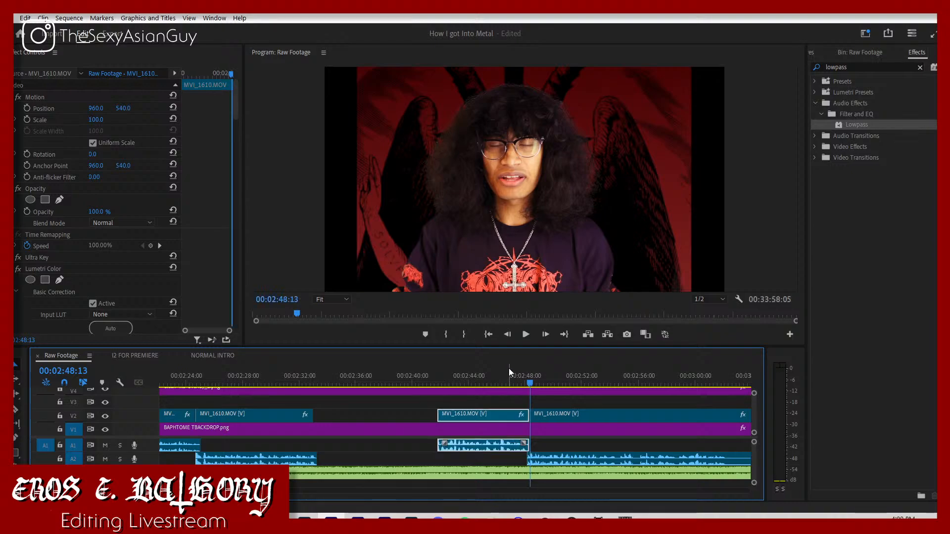
left_click(517, 376)
key("space")
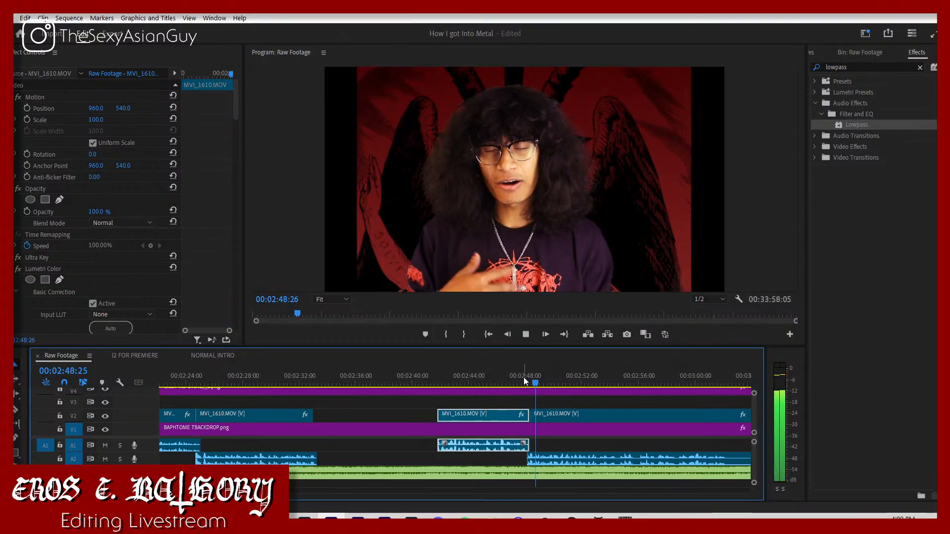
Step: Shift the moved clip a few frames further forward, remove the empty gap before it and play the closed-up section
left_click_drag(524, 378, 517, 415)
left_click(512, 385)
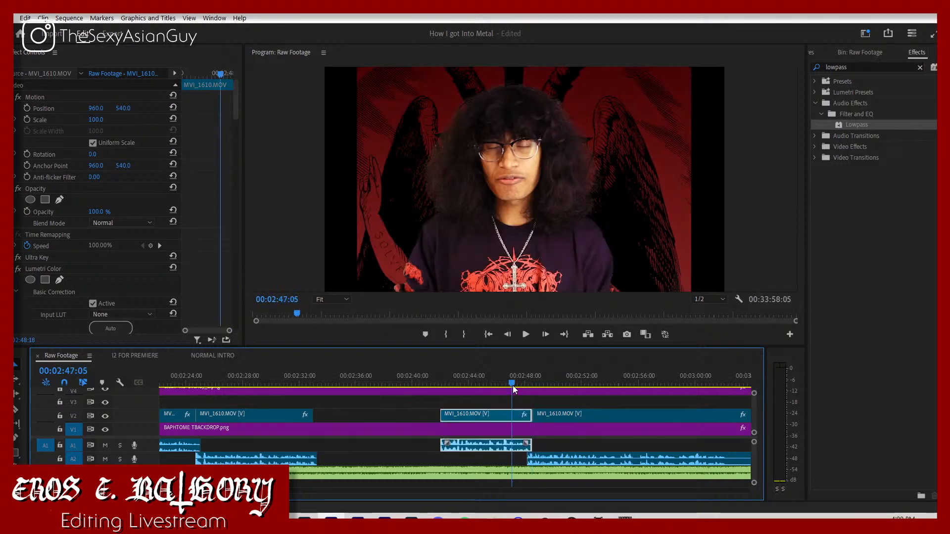
key("space")
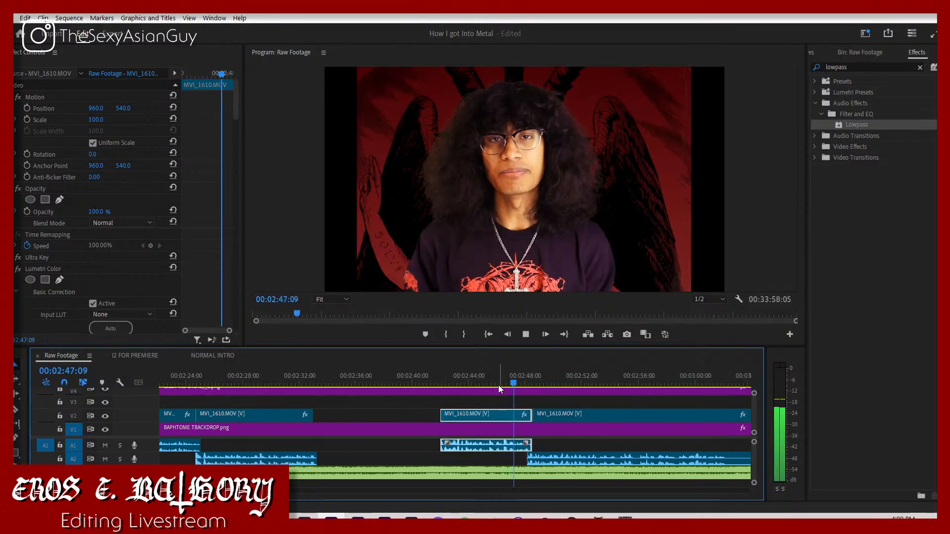
left_click(404, 418)
key("Delete")
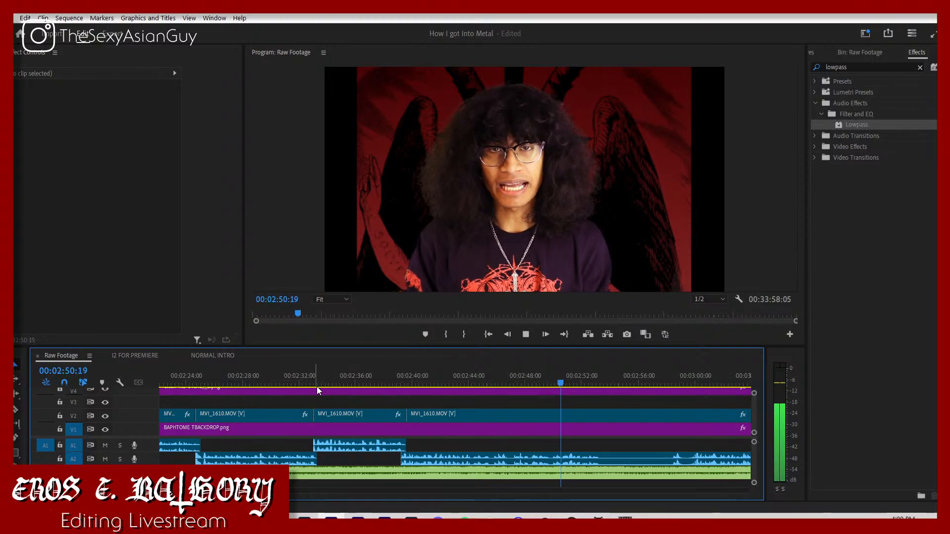
left_click(399, 372)
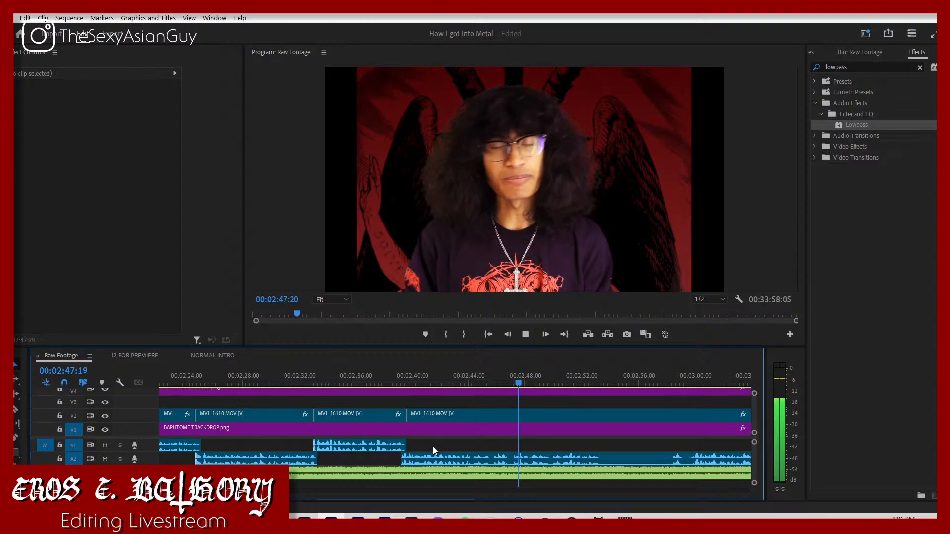
Step: Play the take after the join near 00:02:40 and split the V2 clip and its audio at 00:02:45:27
key("space")
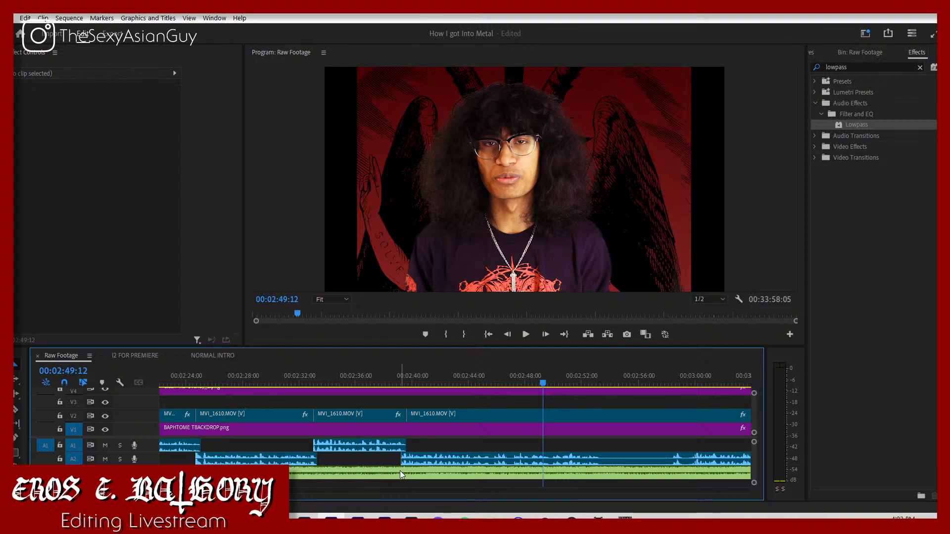
key("space")
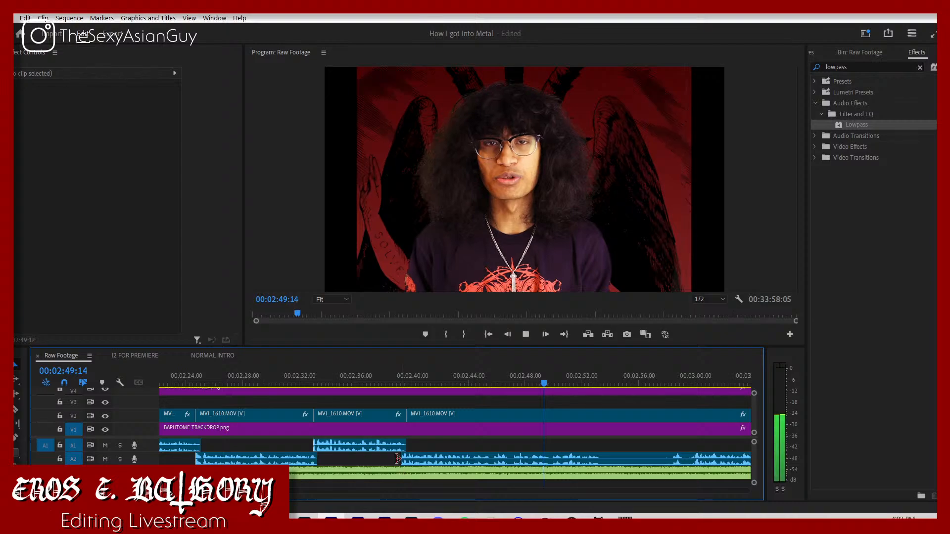
left_click(398, 384)
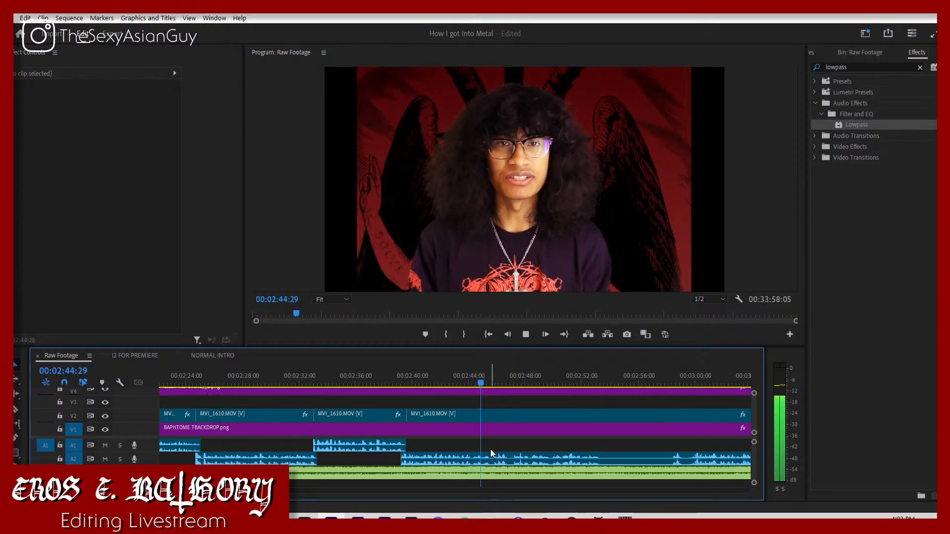
left_click(480, 379)
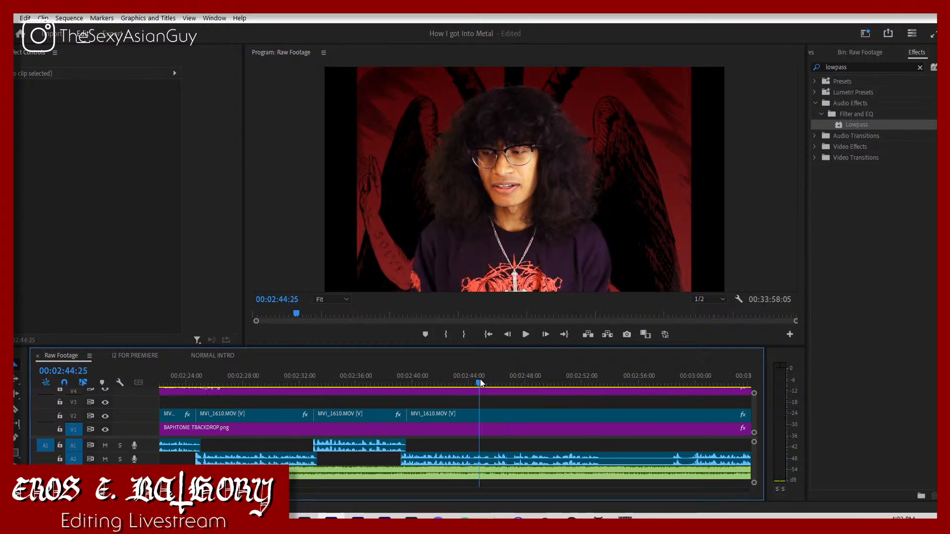
key("space")
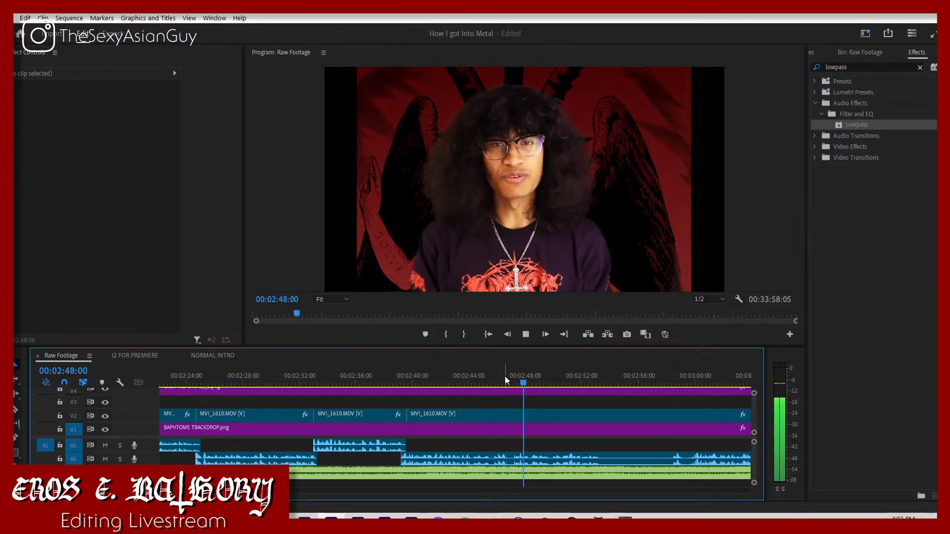
left_click(494, 379)
key("c")
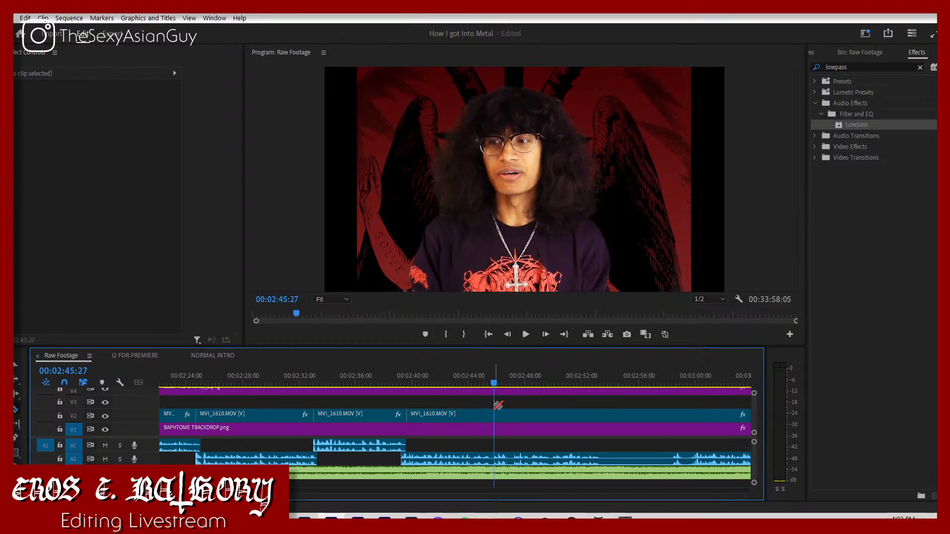
left_click(495, 414)
key("v")
Step: Play up to the new cut and slide the following clip earlier to 00:02:45:01, with its audio on A1
left_click(448, 383)
key("space")
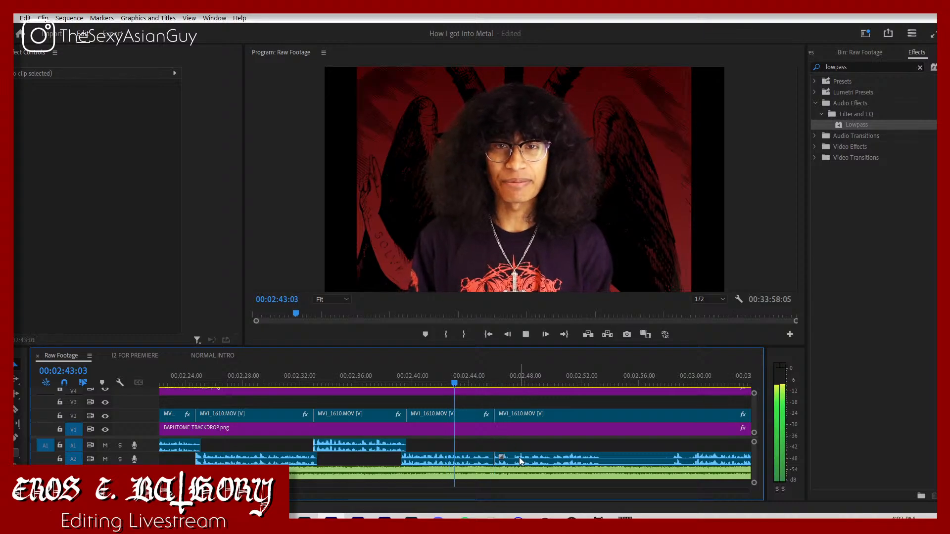
key("space")
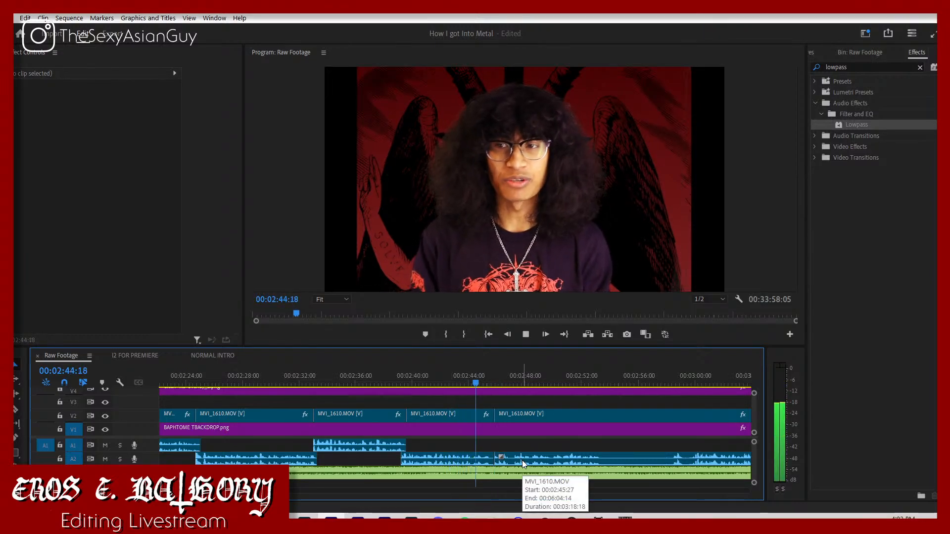
left_click_drag(522, 460, 502, 451)
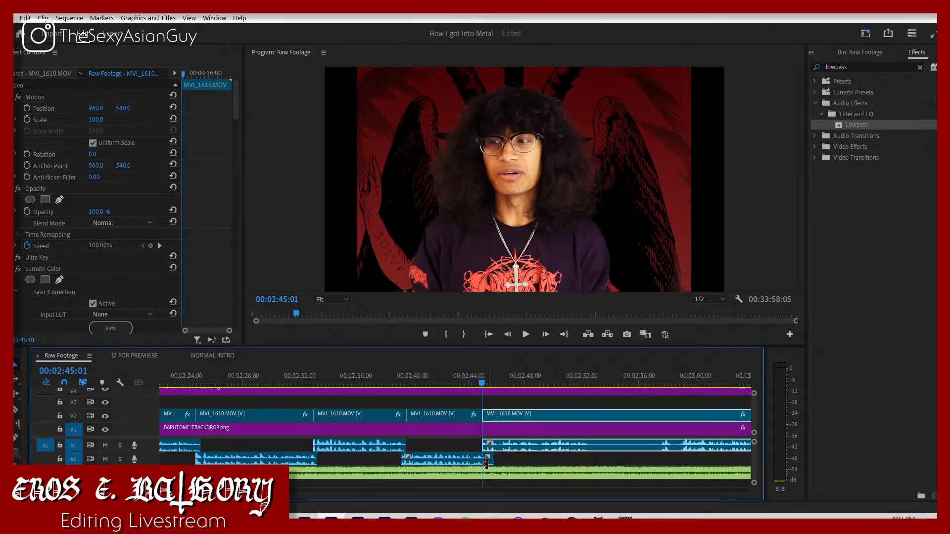
Step: Cut the A2 audio at the 00:02:45:01 join and delete the excess piece that overlaps the next clip
key("c")
left_click(483, 460)
key("v")
left_click(488, 464)
key("Delete")
Step: Play the join from 00:02:43:03, stop at 00:02:52:17 after the phrase and split the clip where speech restarts near 00:02:57
left_click(456, 373)
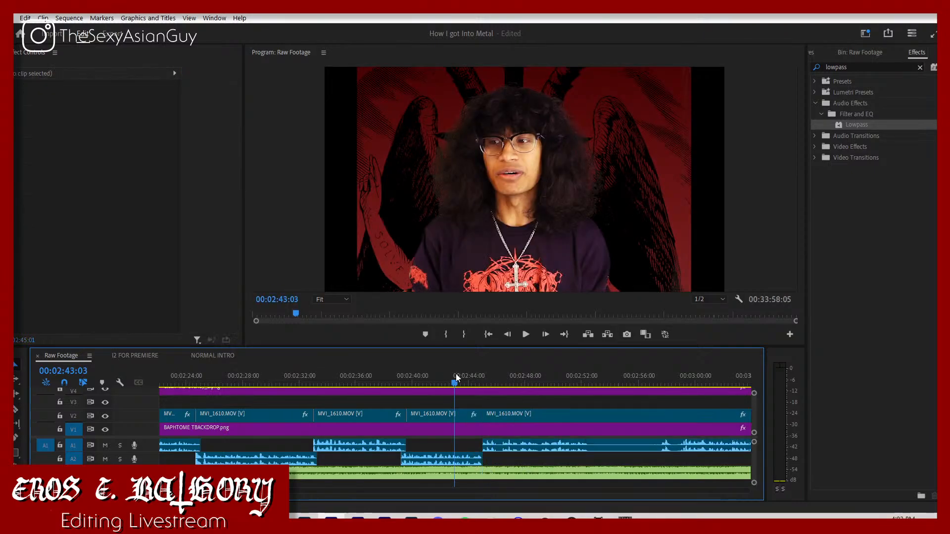
key("space")
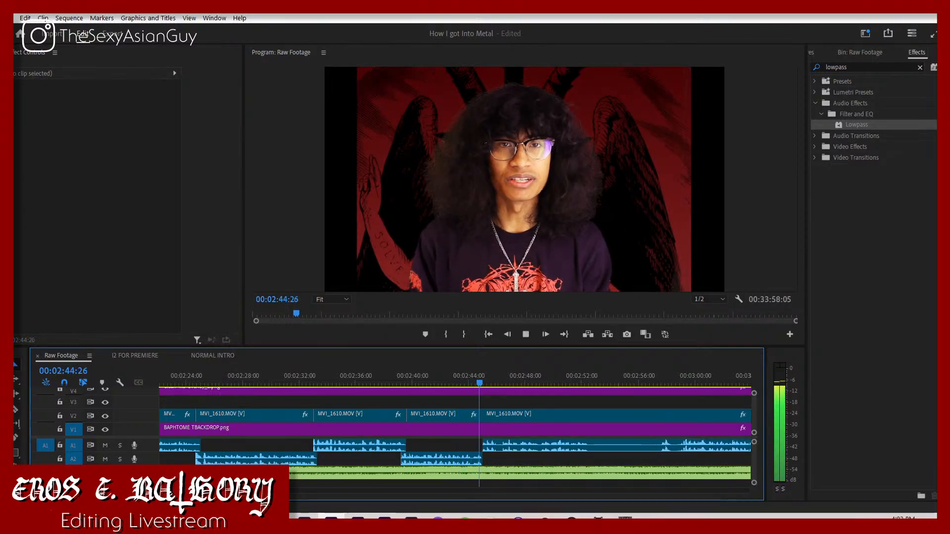
key("equal")
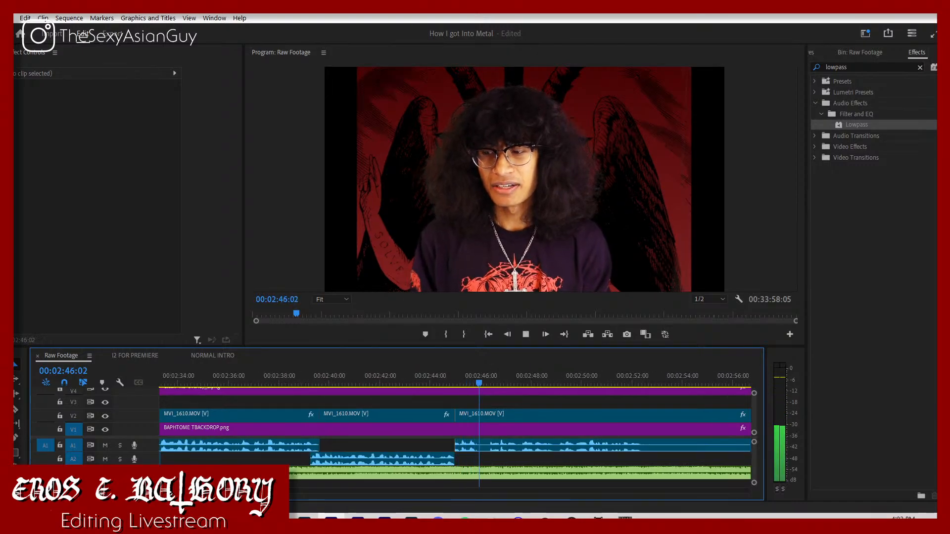
key("minus")
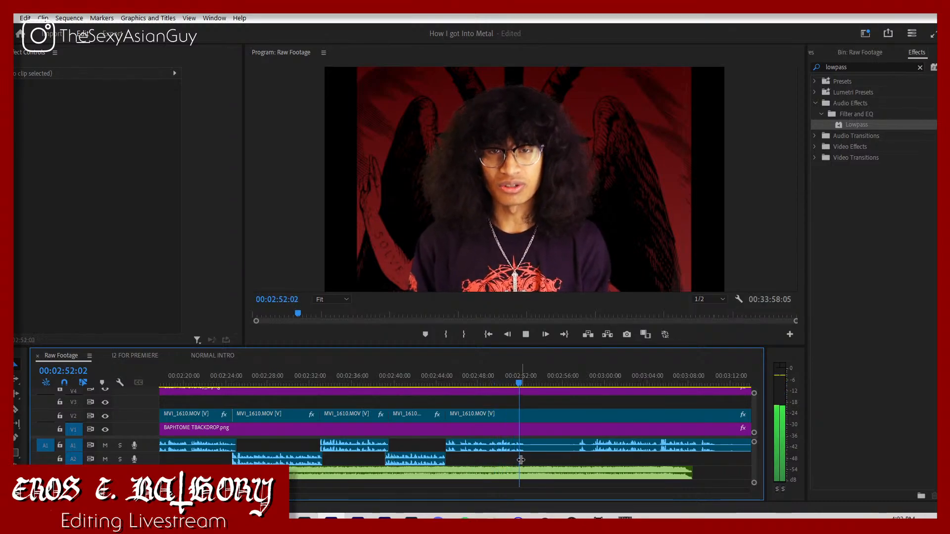
key("space")
key("c")
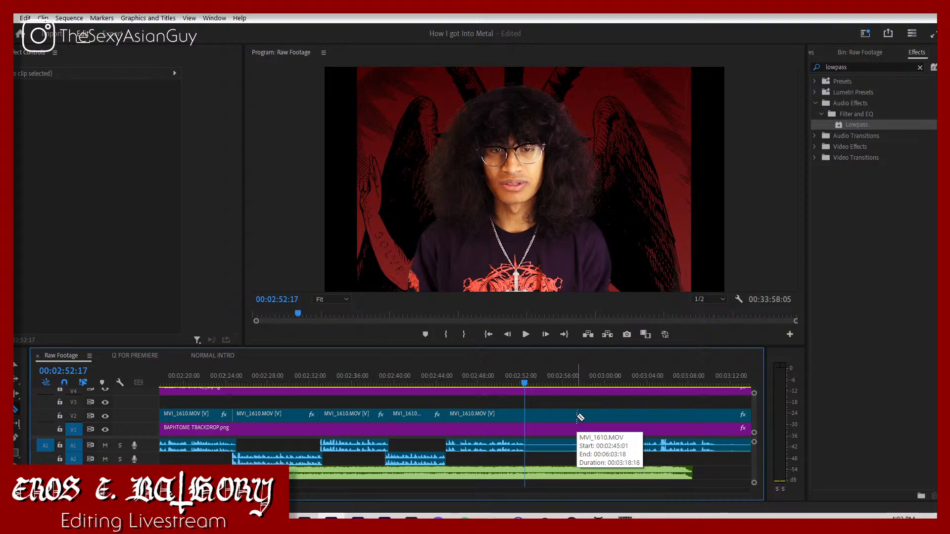
left_click(578, 417)
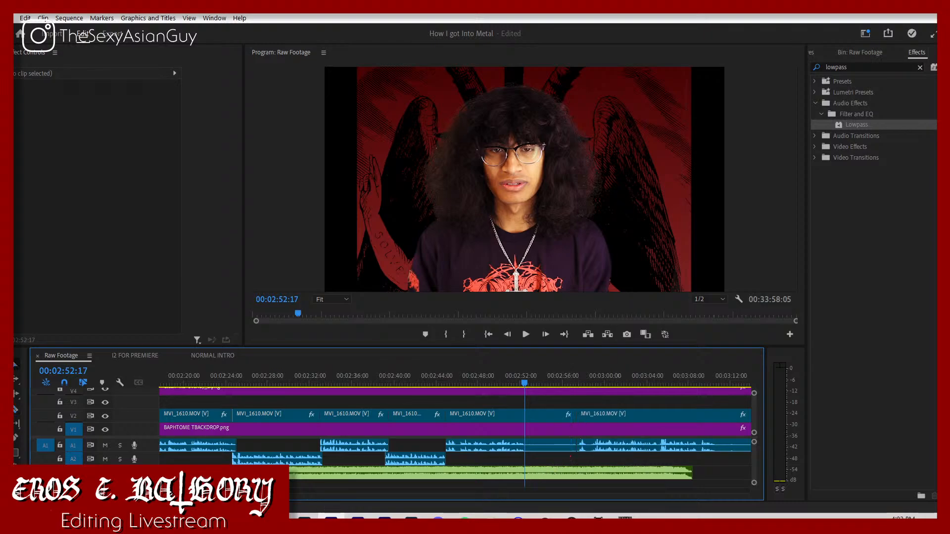
Step: Split the take again near 00:02:59 and move the later part to 00:02:52:17, with its audio on A2
key("=")
key("=")
key("=")
key("=")
key("=")
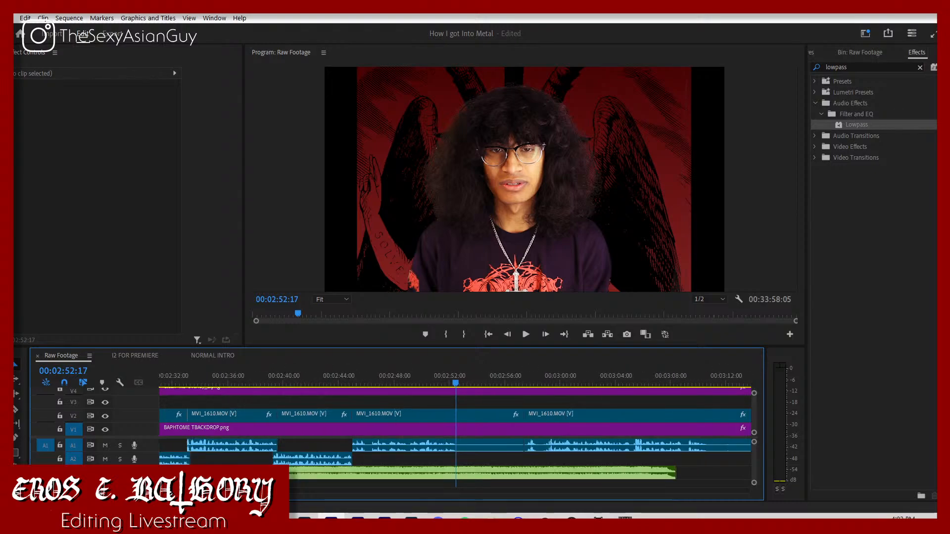
key("c")
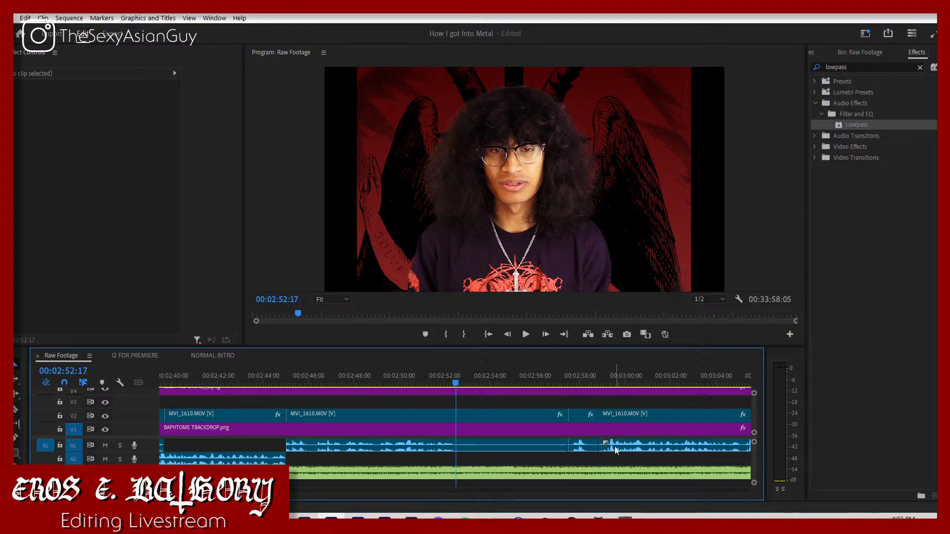
left_click_drag(614, 446, 477, 464)
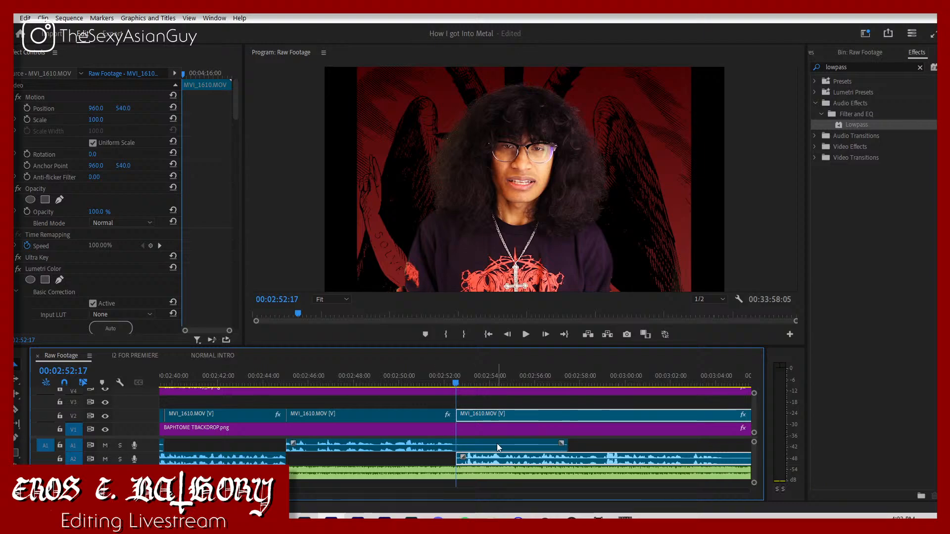
Step: Shift the moved V2 clip and its A2 audio a few frames earlier to start at 00:02:52:11
left_click(484, 405)
mouse_move(453, 387)
left_mouse_down()
mouse_move(444, 376)
mouse_move(453, 396)
left_mouse_up()
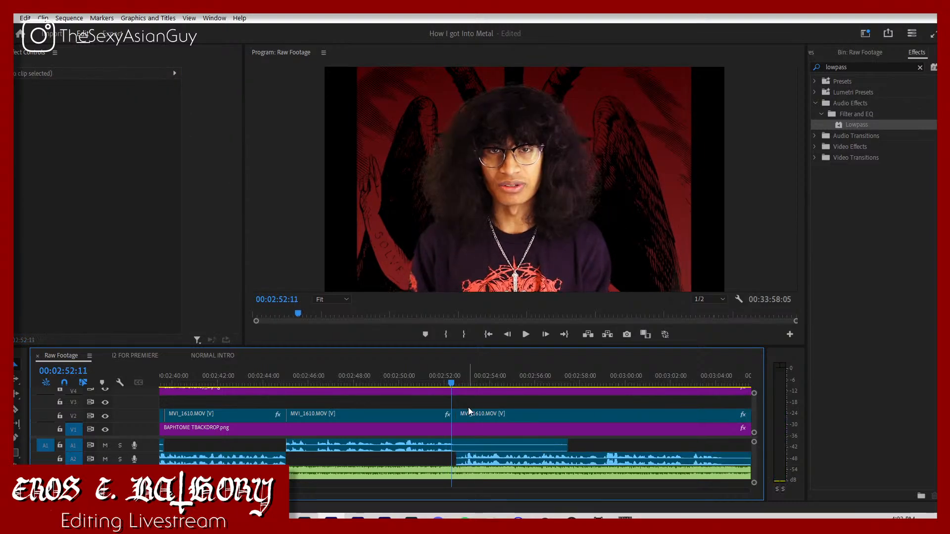
left_click(500, 414)
left_click_drag(501, 414, 496, 415)
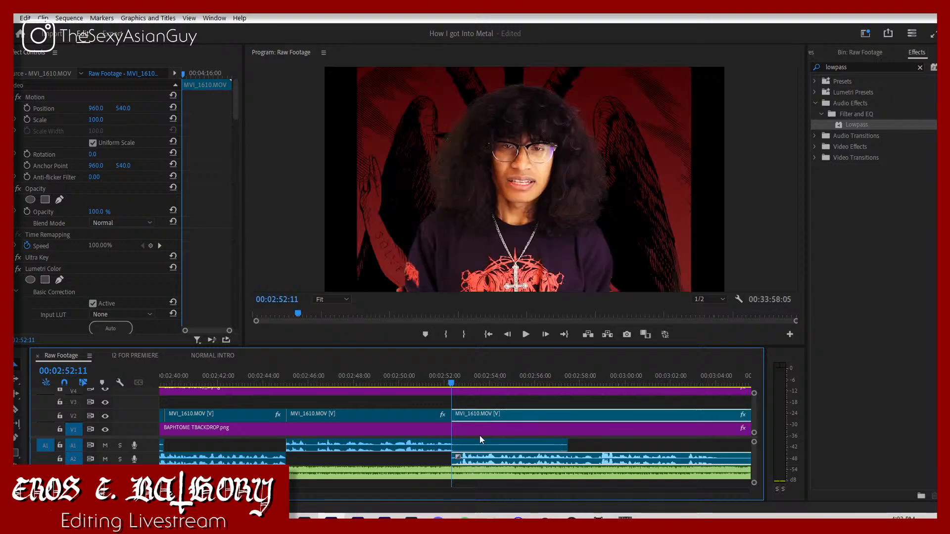
Step: Cut the A1 audio just past the 00:02:52:11 join, delete the excess and play the section through to 00:03:04:10
key("c")
left_click(462, 445)
key("v")
left_click(482, 445)
key("Delete")
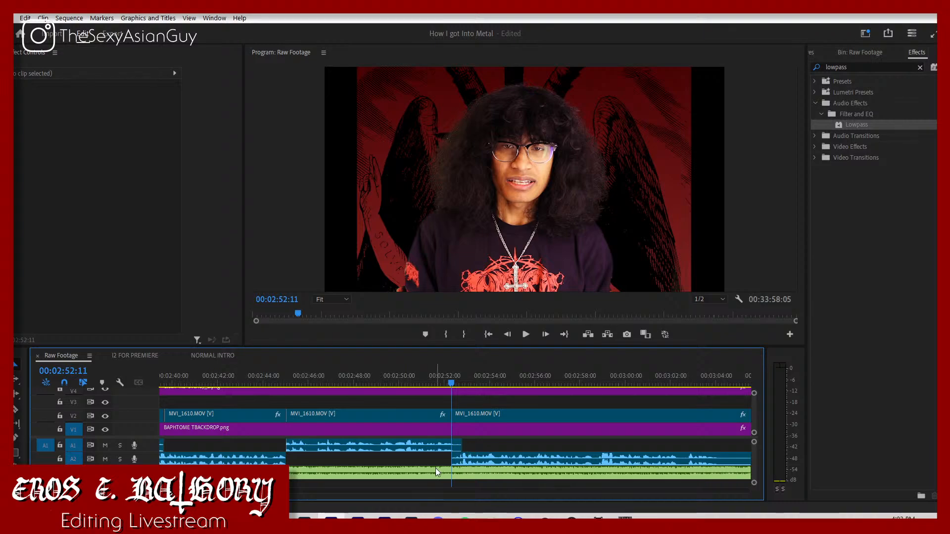
left_click(433, 379)
key("space")
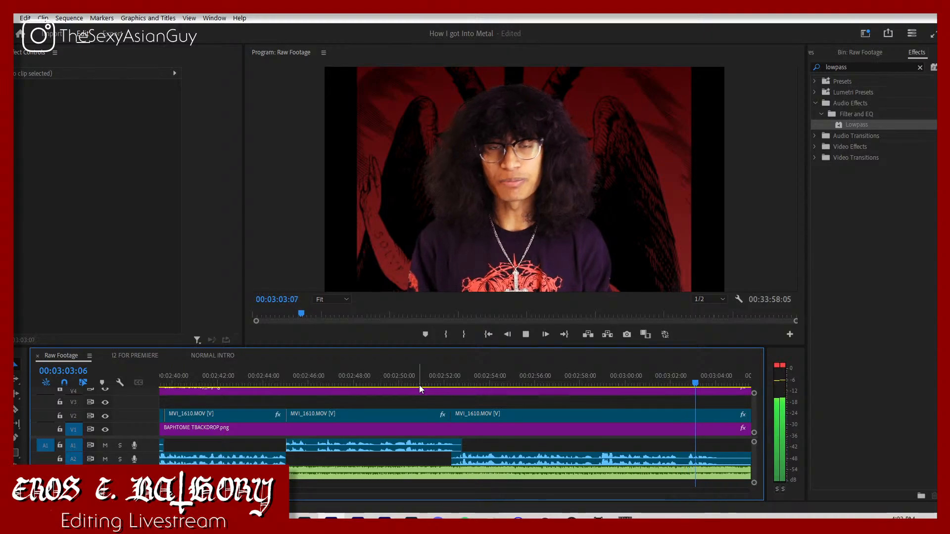
key("space")
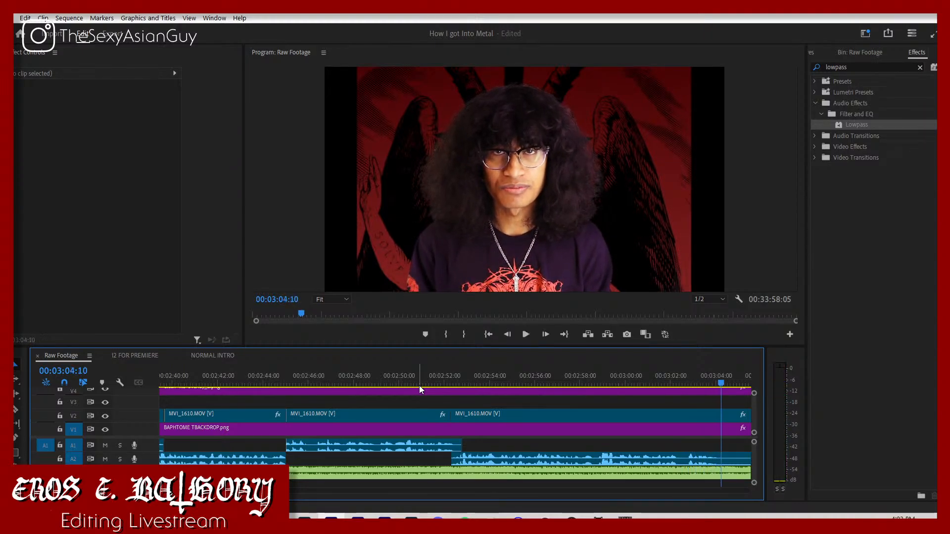
Step: Fade out the Aaskereia music by keyframing its volume Level, setting -300 dB at 00:03:05:06
left_click(724, 473)
left_click(150, 119)
key("space")
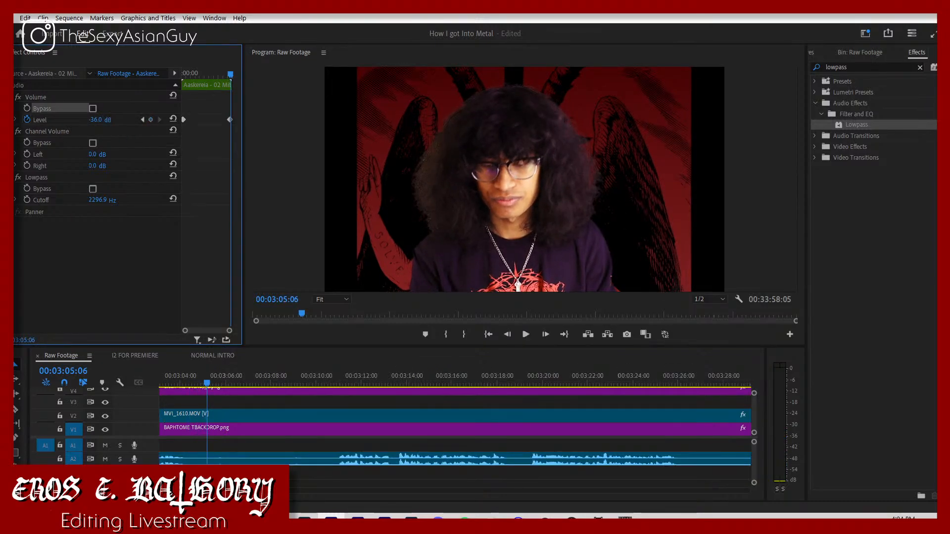
left_click(97, 119)
type("-300")
key("Return")
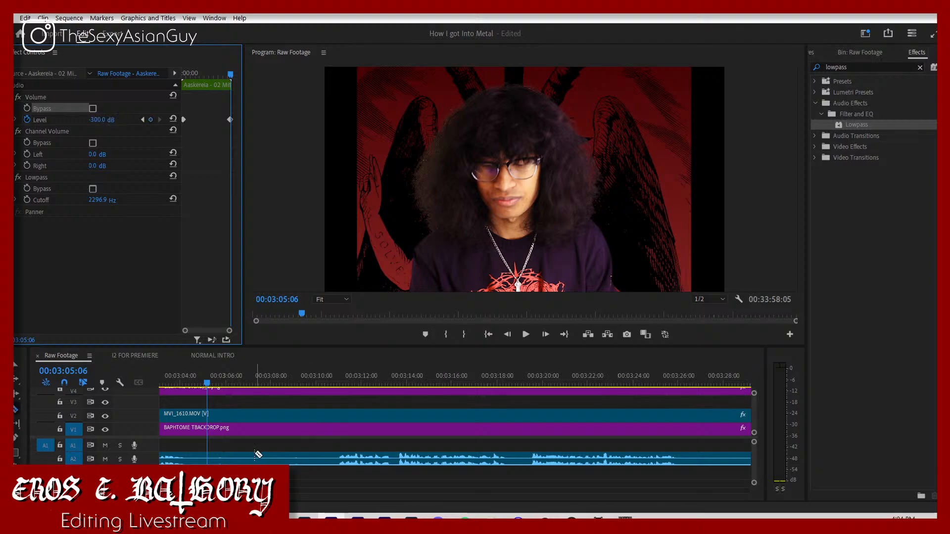
Step: Split the V2 clip at 00:03:05:06 and move the remaining MVI_1610 footage up against the start of MVI_1611
left_click(214, 458)
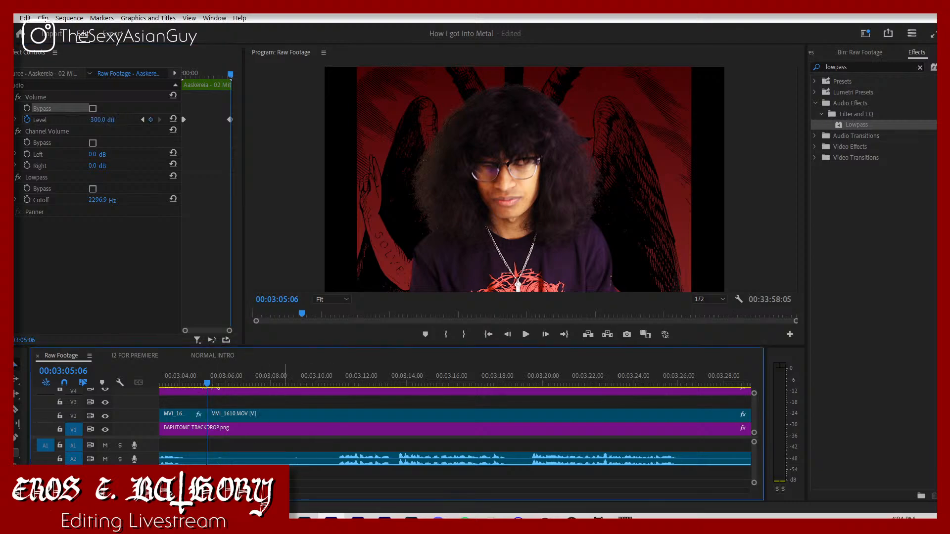
key("space")
key("space")
left_click_drag(284, 474, 213, 473)
scroll(188, 456, "down", 8)
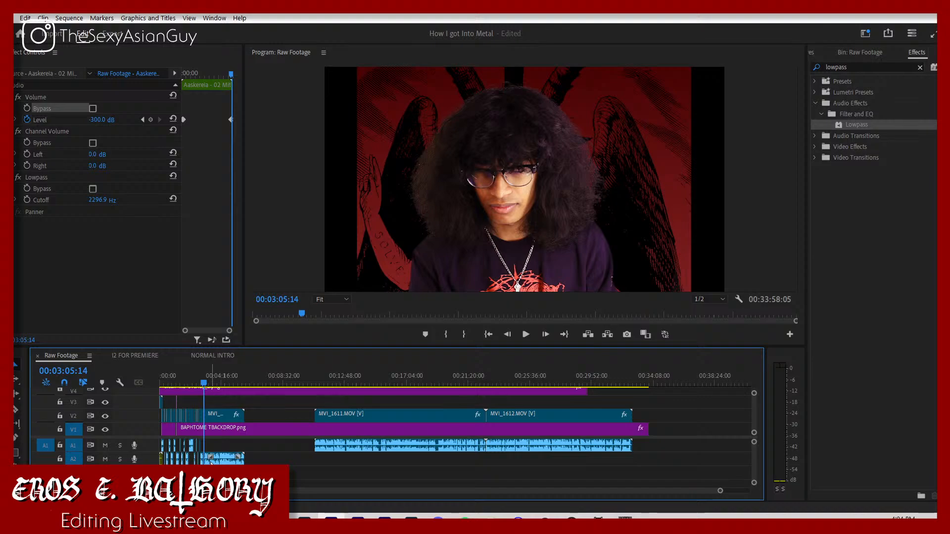
left_click_drag(220, 459, 290, 452)
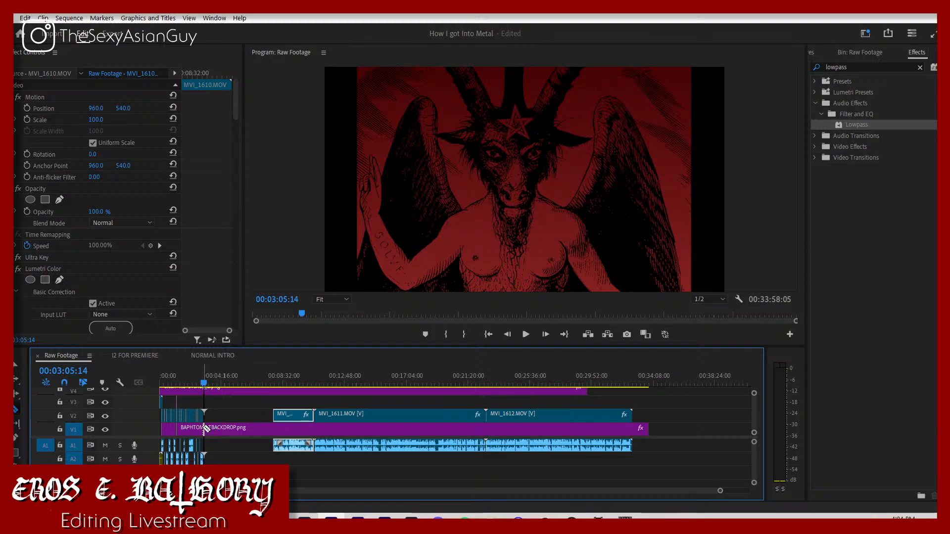
Step: Split the V1 backdrop at 00:03:05:14 and move its remainder with all unedited footage to where the V4 overlay ends
left_click(210, 428)
left_click_drag(211, 427, 279, 443)
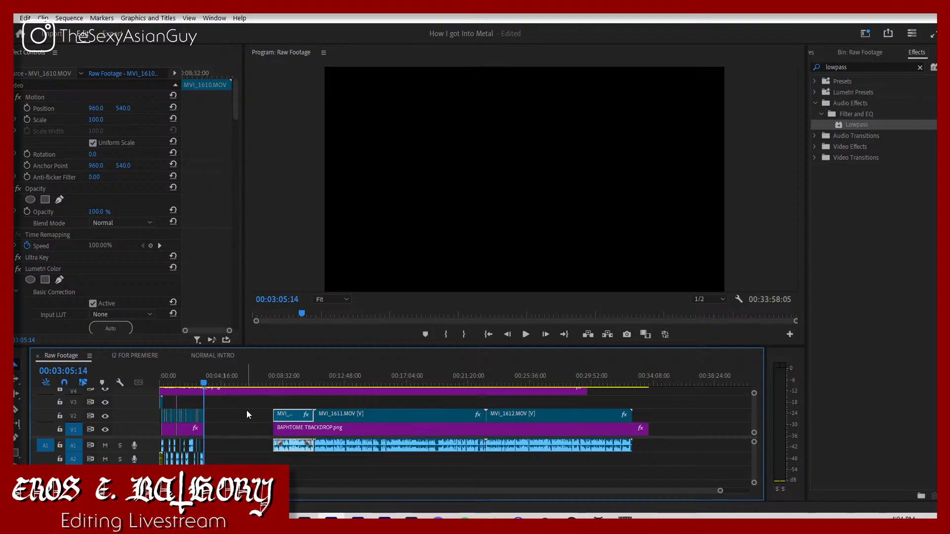
left_click_drag(247, 410, 583, 487)
left_click_drag(411, 417, 725, 429)
scroll(657, 453, "up", 2)
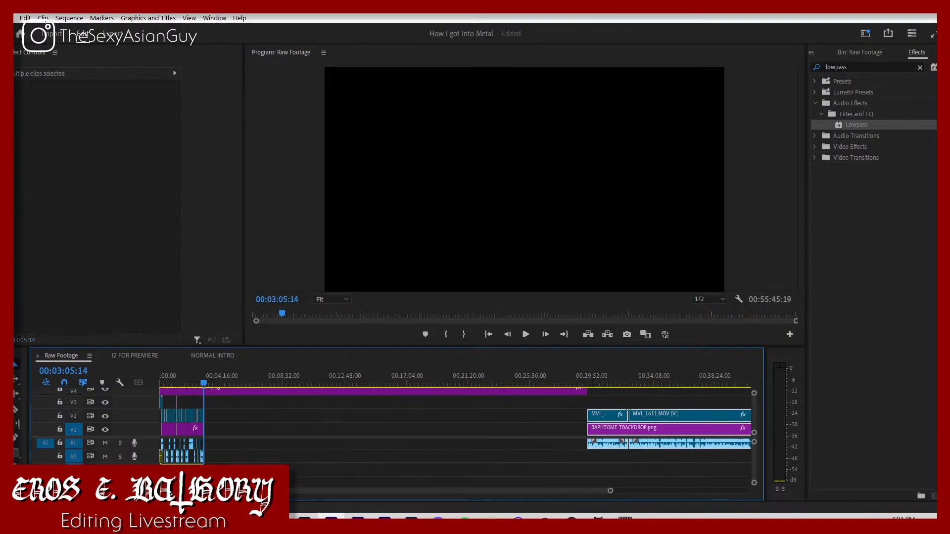
Step: Switch to the browser, check the chapter's song list in the How I got into Metal script and reset the YTMP3 converter
left_click(304, 517)
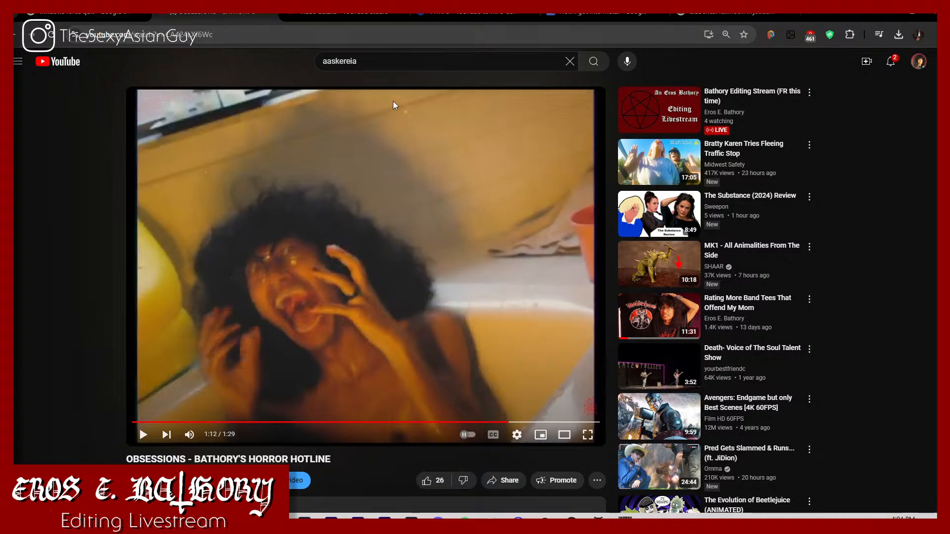
left_click(594, 12)
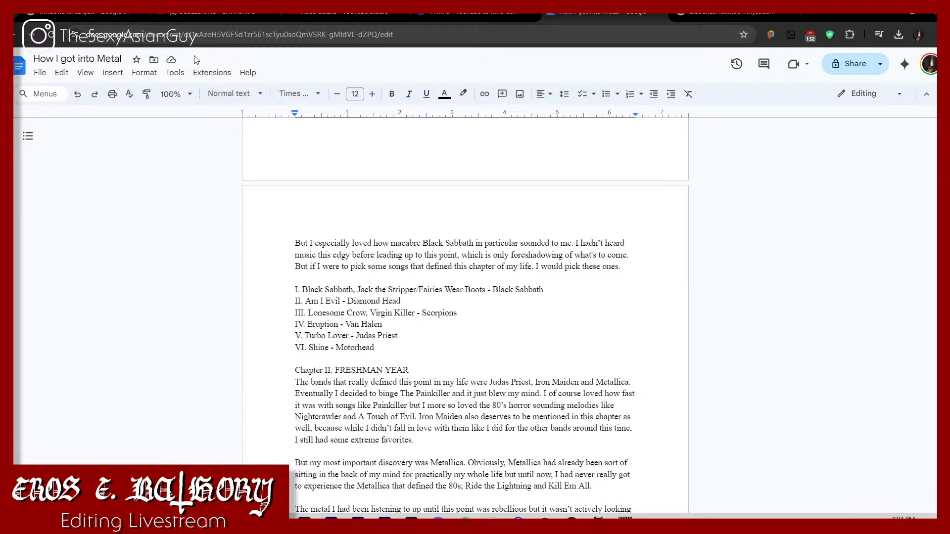
left_click(441, 13)
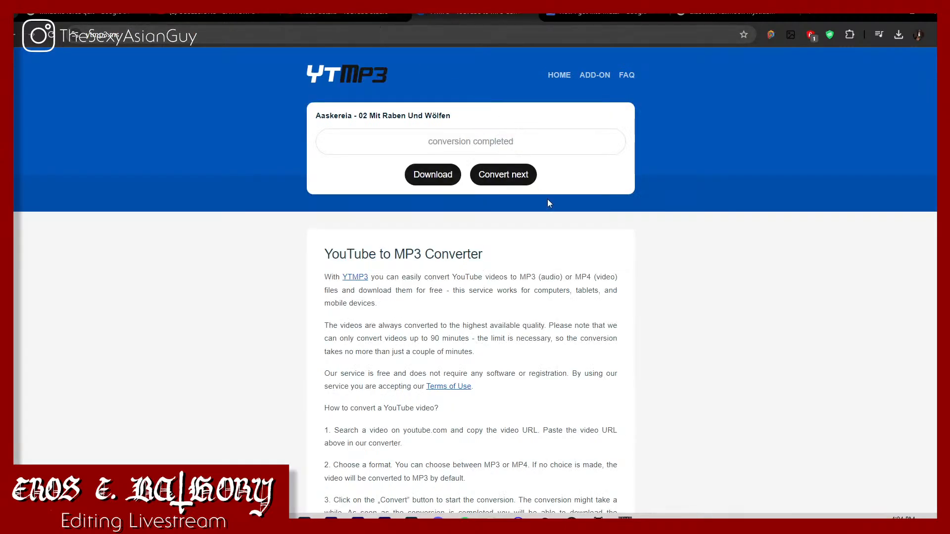
left_click(482, 172)
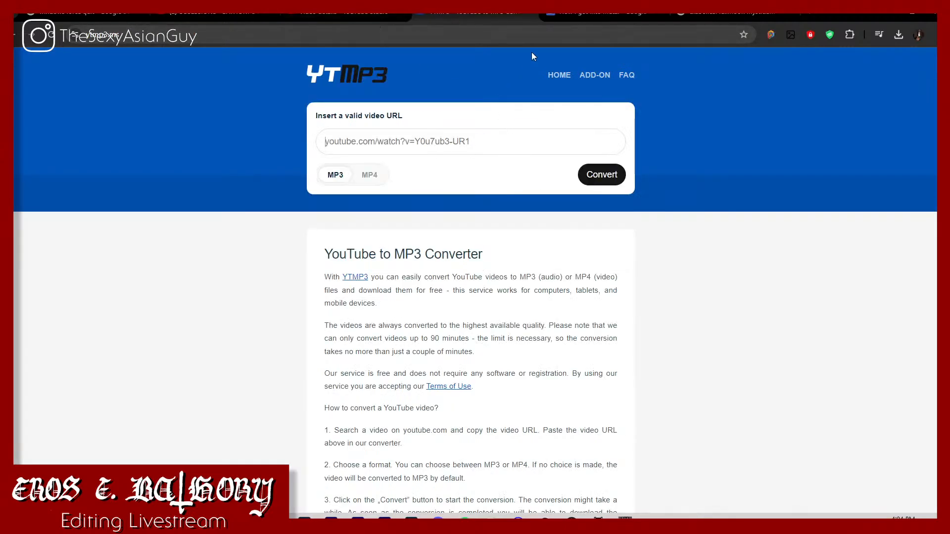
Step: Open the YTMP3 converter site in two additional browser tabs
left_click(484, 40)
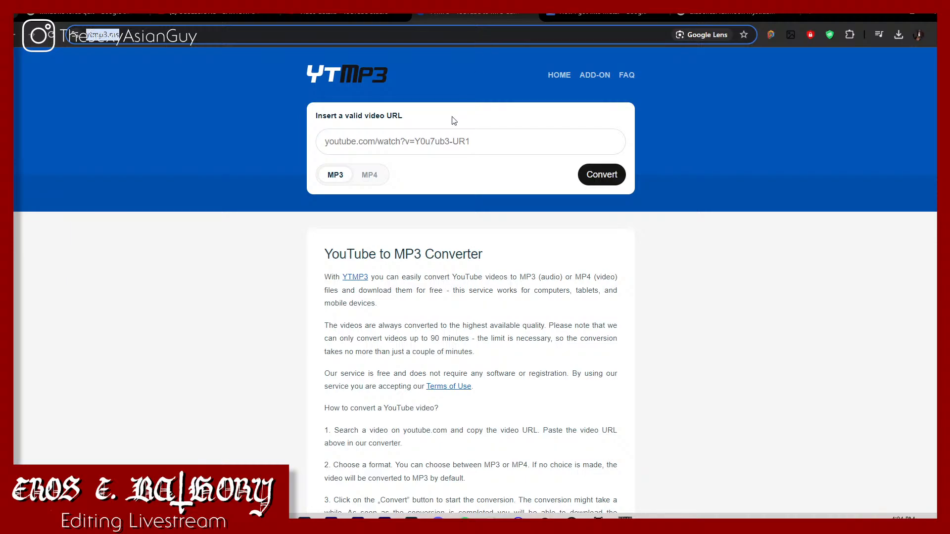
key("ctrl+t")
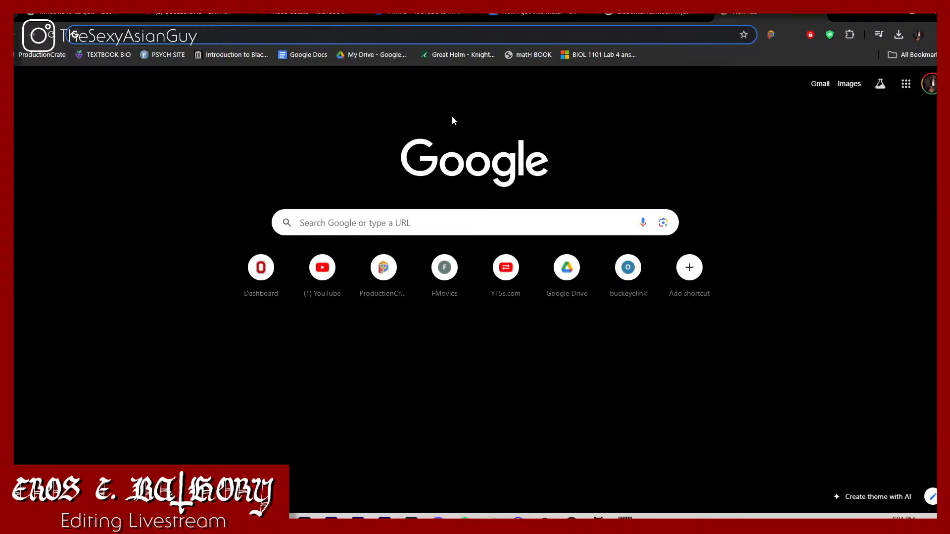
key("ctrl+v")
key("Return")
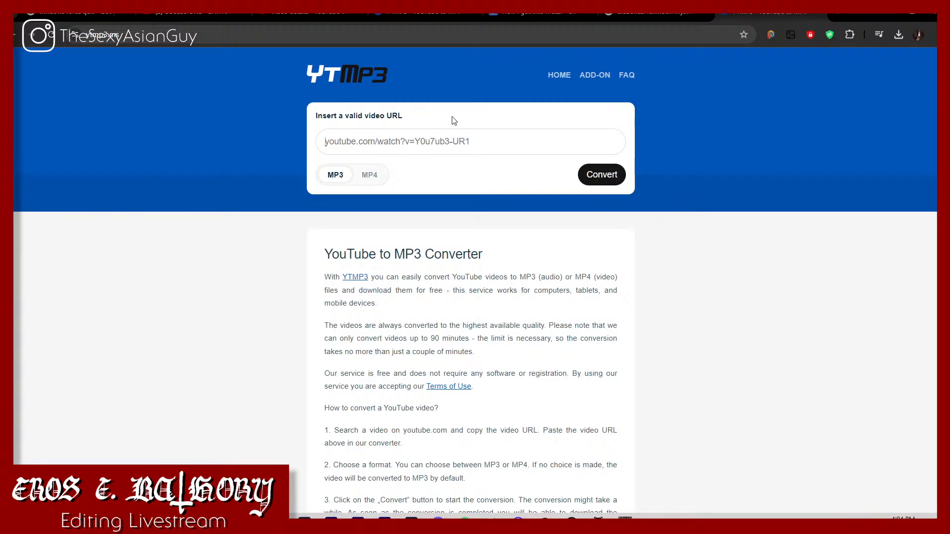
key("ctrl+t")
type("https://ytmp3.ms/")
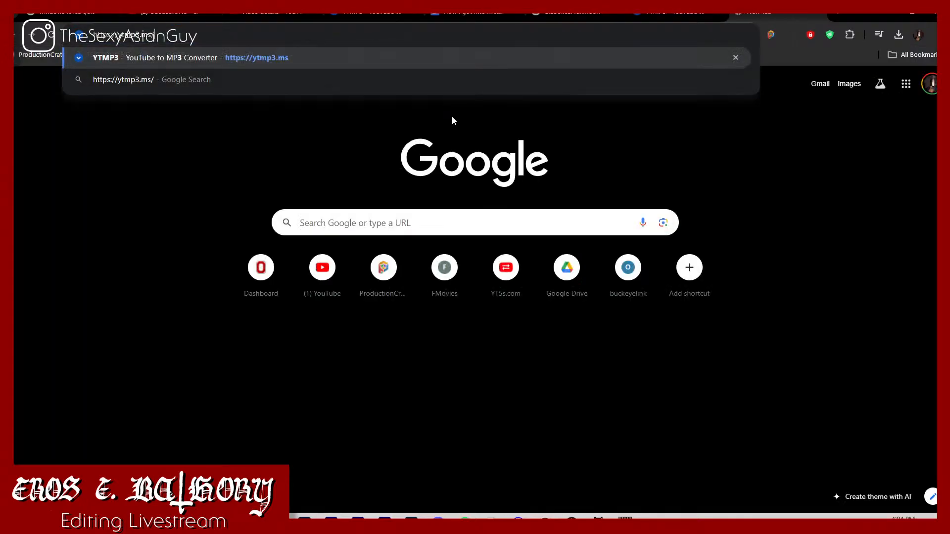
key("Return")
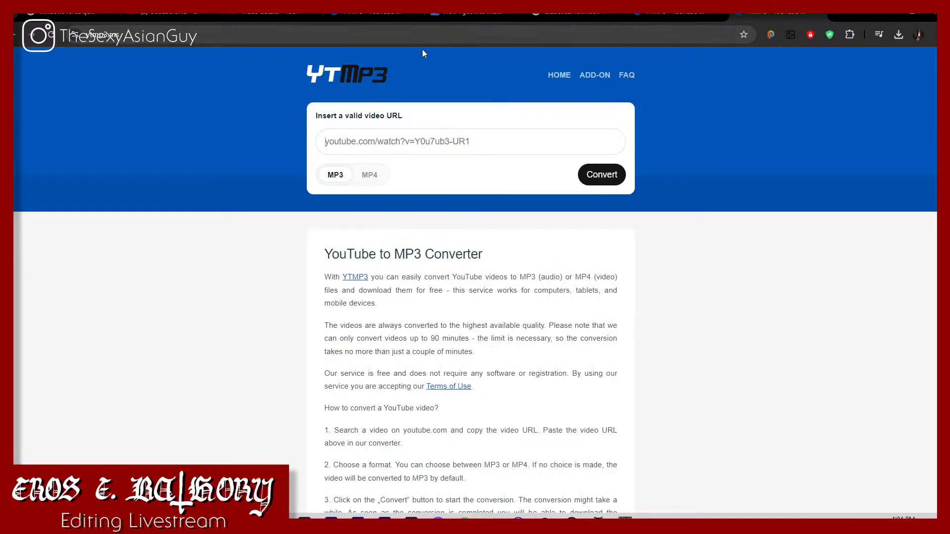
Step: Move the script document's tab ahead of the converter tabs and close the diabolical fullmoon mysticism image search
left_click_drag(467, 17, 383, 28)
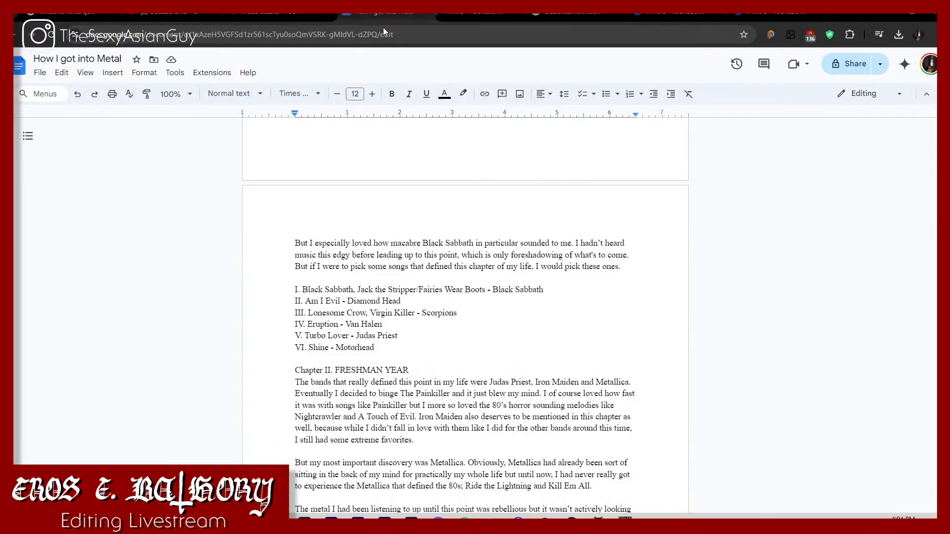
left_click_drag(601, 17, 481, 28)
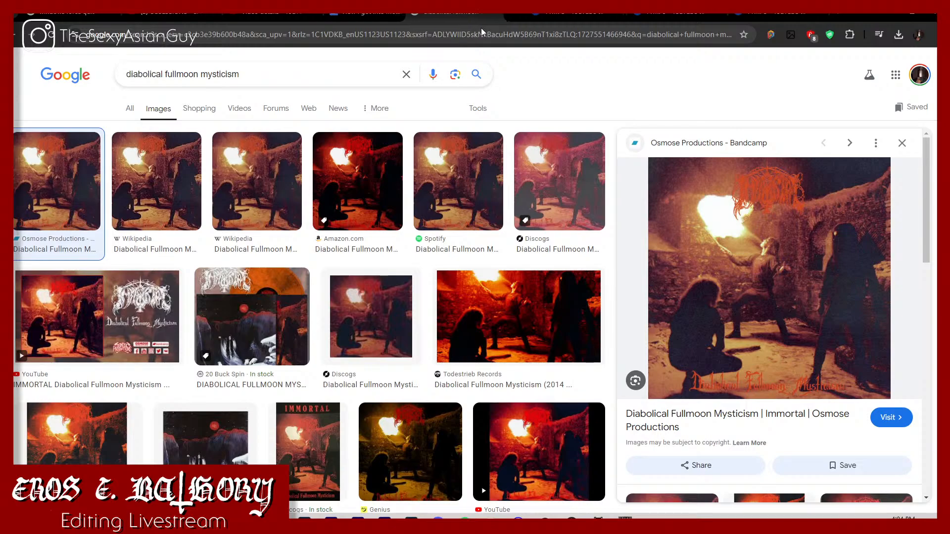
left_click(516, 16)
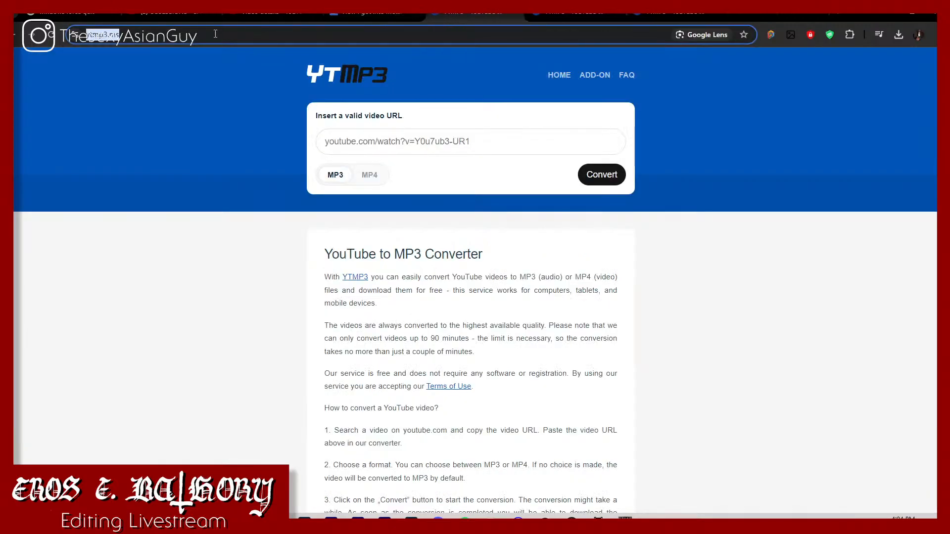
Step: Search YouTube for "black sabbath black sabbath black sabbath" and open the first Black Sabbath - Black Sabbath result in a new tab
left_click(146, 19)
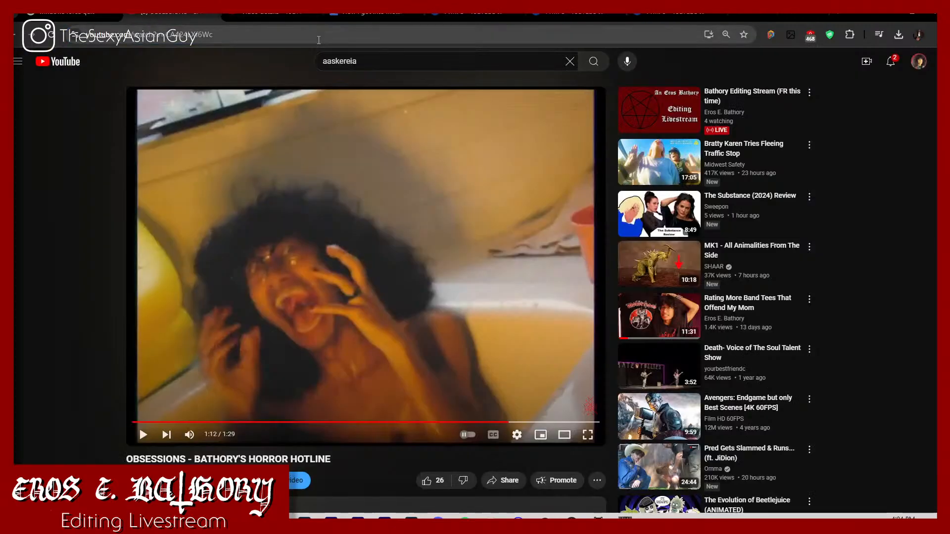
left_click(293, 54)
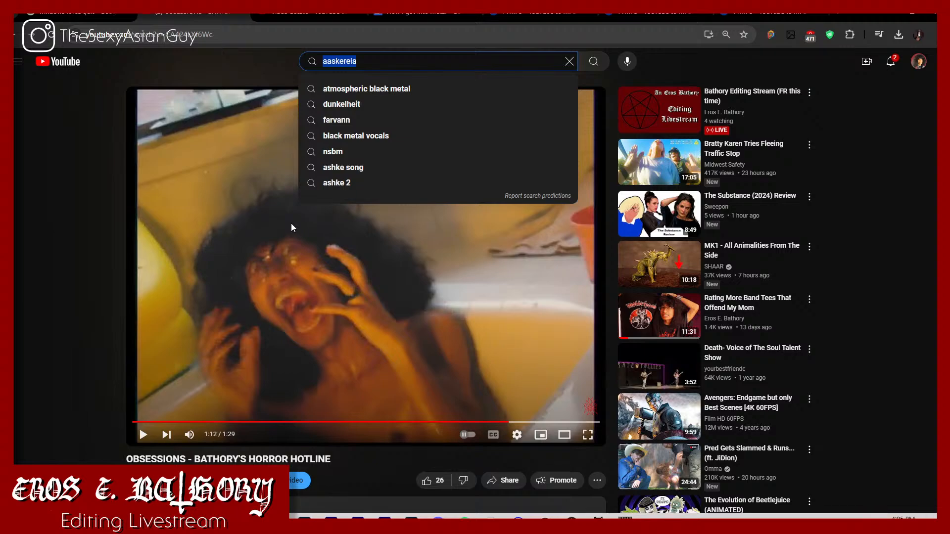
type("black sabbath b")
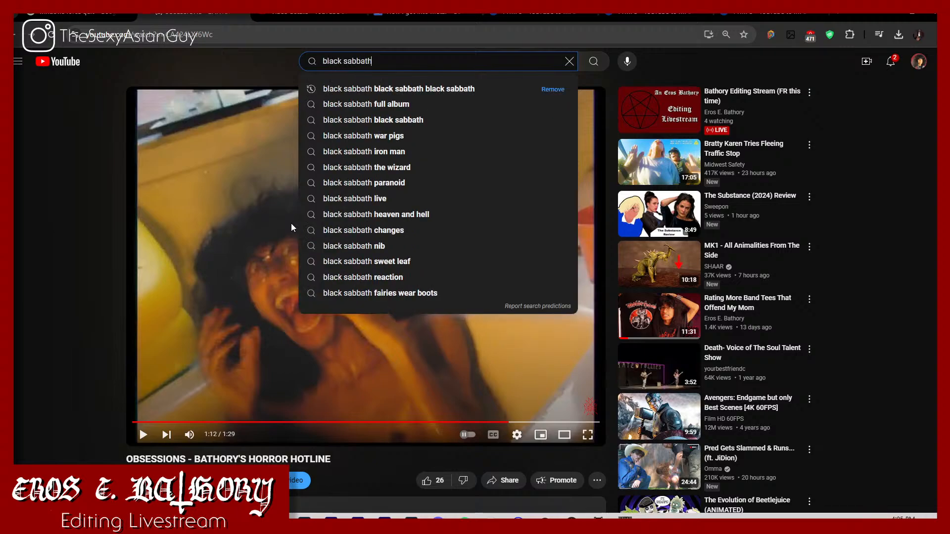
left_click(395, 93)
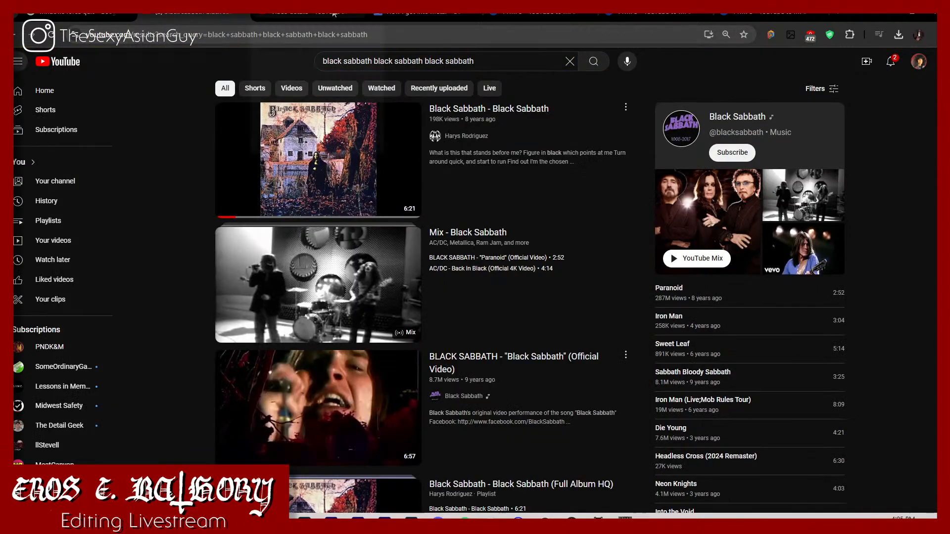
mouse_move(334, 14)
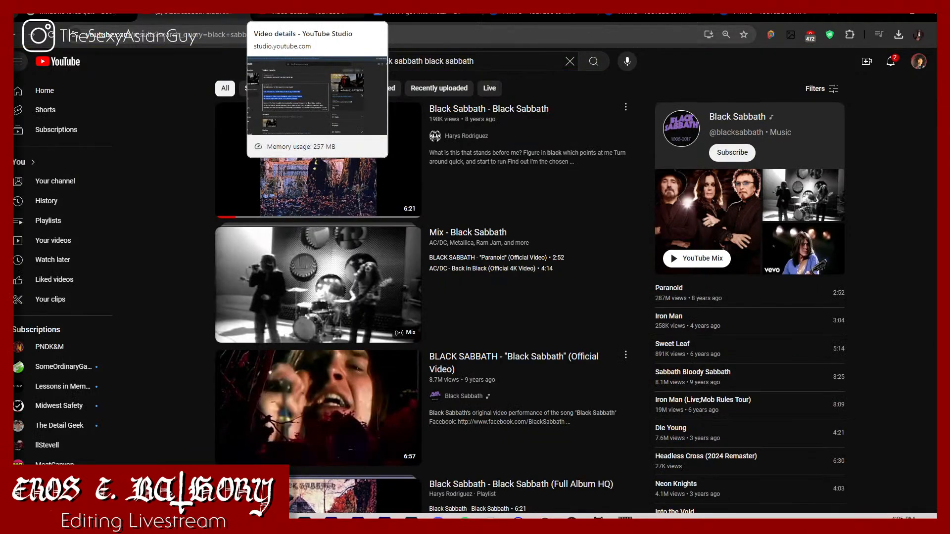
right_click(303, 191)
left_click(336, 202)
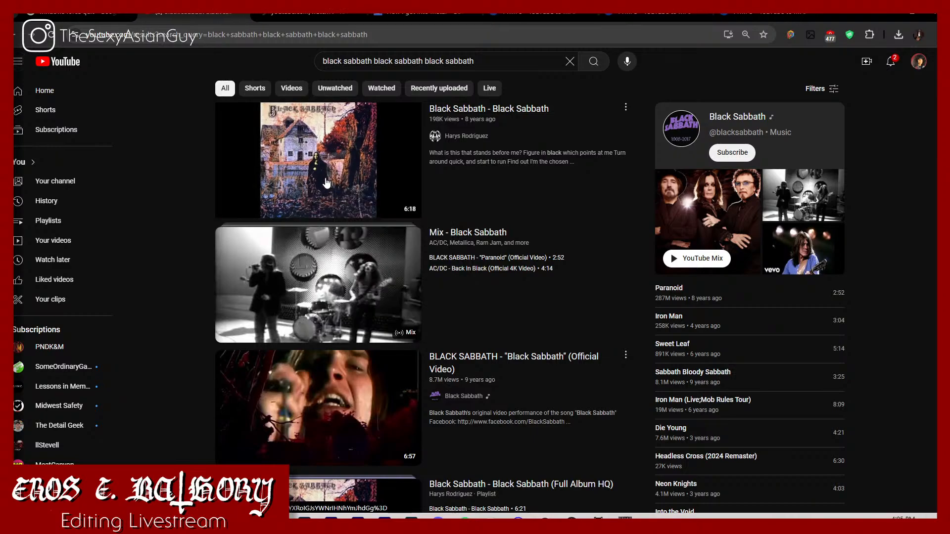
Step: Search YouTube for "fairies wear boots"
left_click_drag(542, 60, 286, 78)
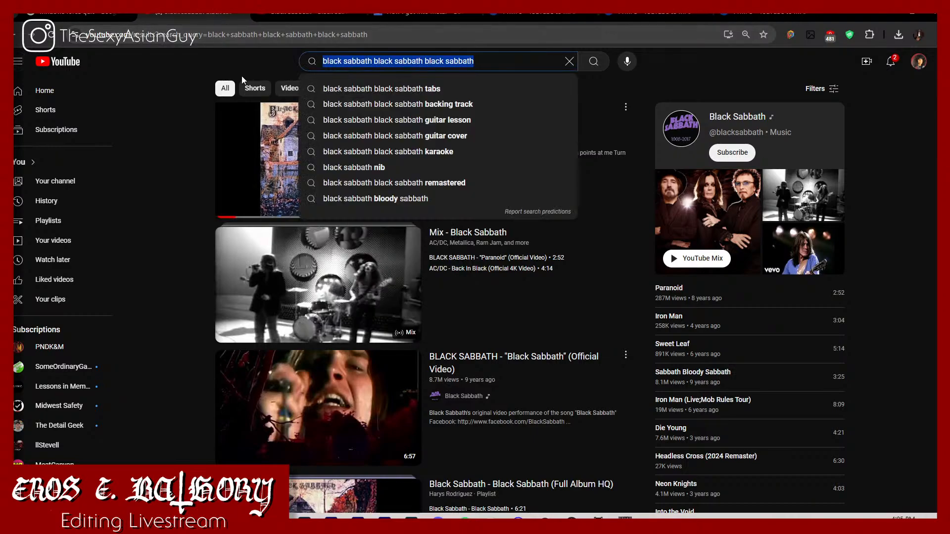
type("fairi")
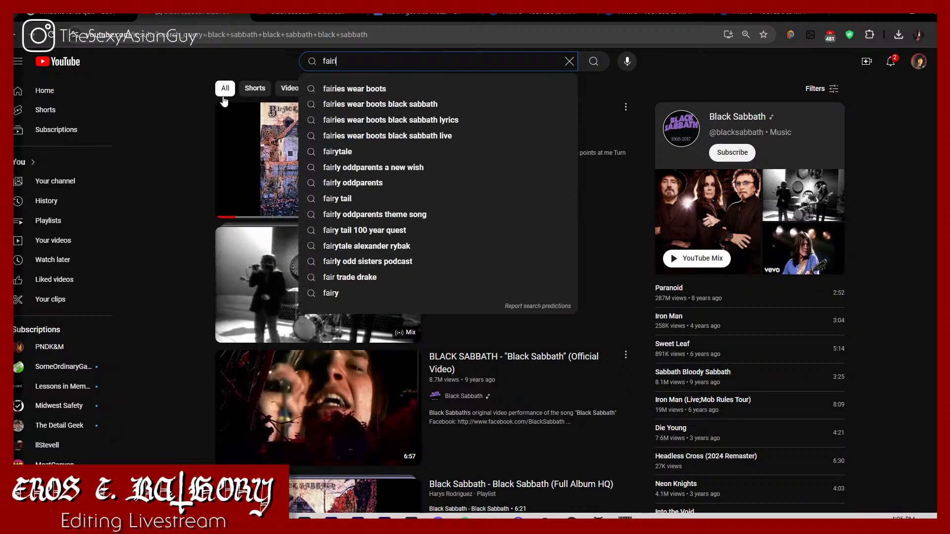
type("es wear boots")
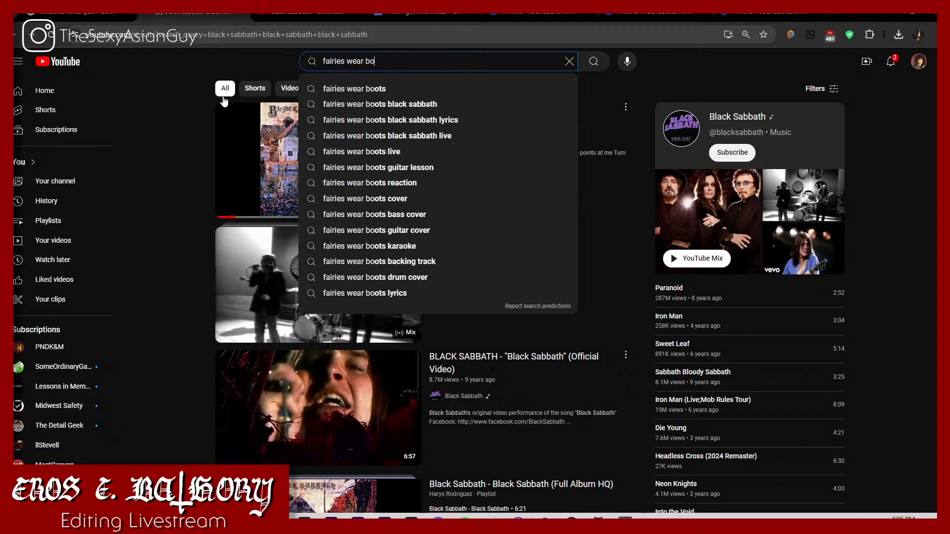
key("Return")
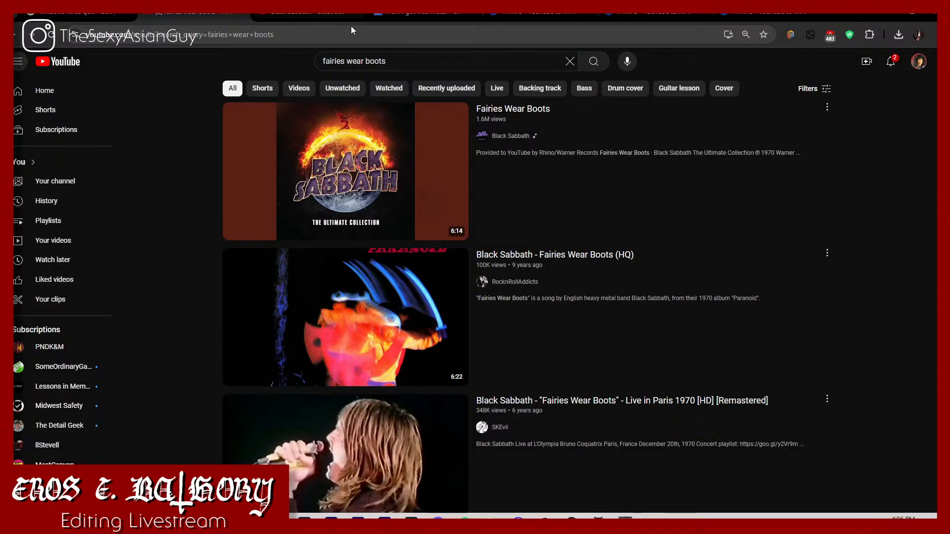
Step: Copy the URL of the Black Sabbath - Black Sabbath video and convert it to MP3 in the first YTMP3 tab
left_click(290, 20)
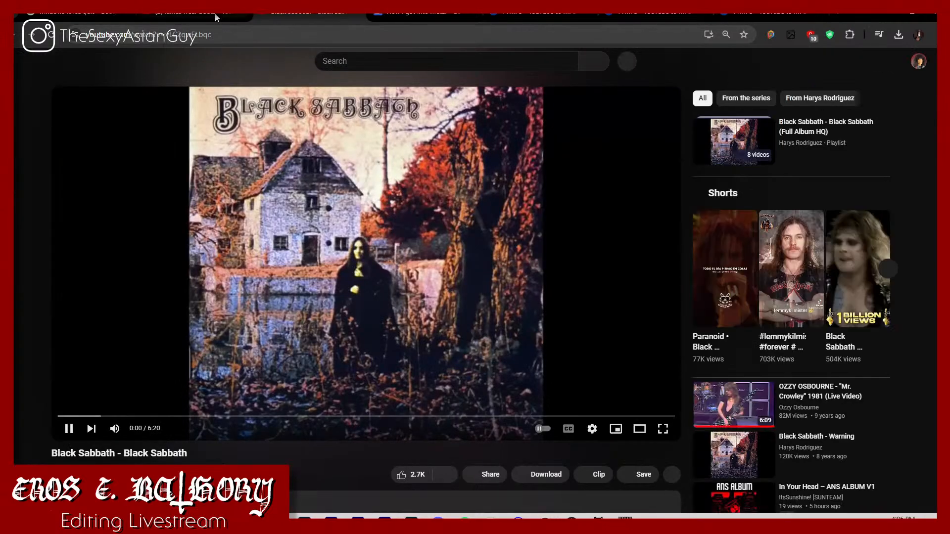
left_click(218, 34)
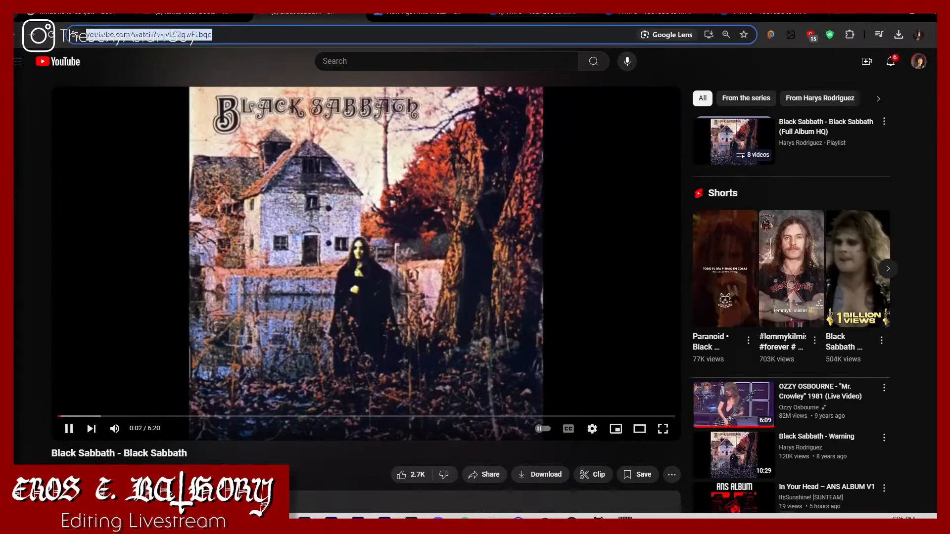
key("ctrl+c")
left_click(530, 19)
left_click(467, 144)
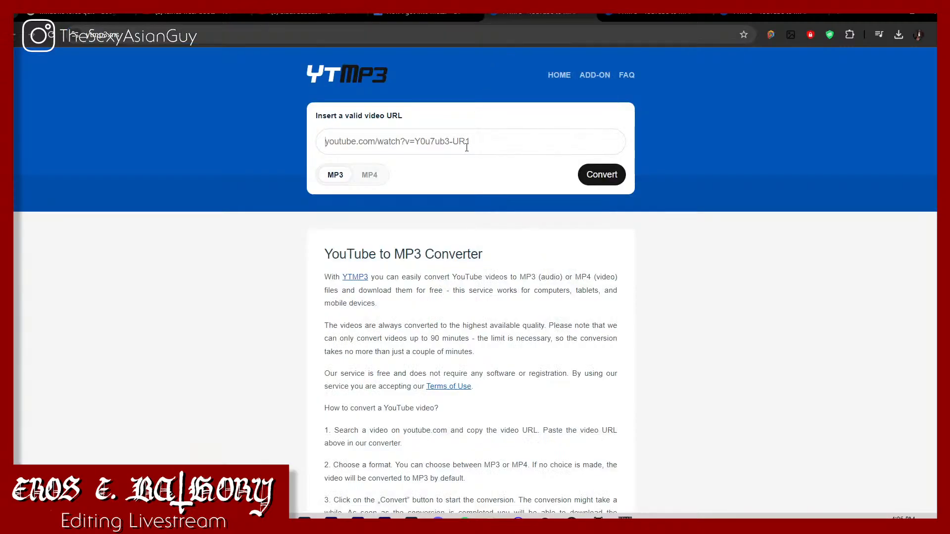
key("ctrl+v")
left_click(598, 174)
Step: Open the Black Sabbath - Fairies Wear Boots (HQ) video from the search results and pause it
left_click(195, 14)
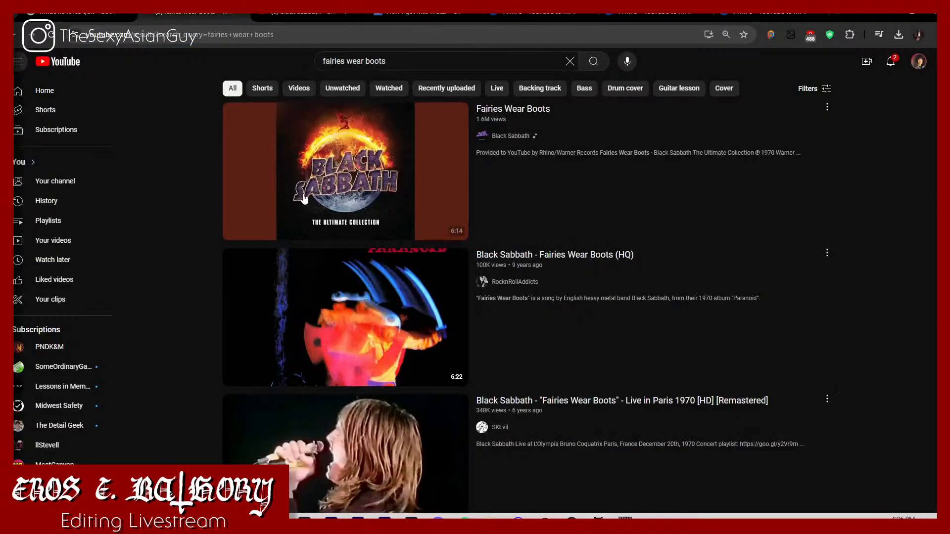
left_click(332, 303)
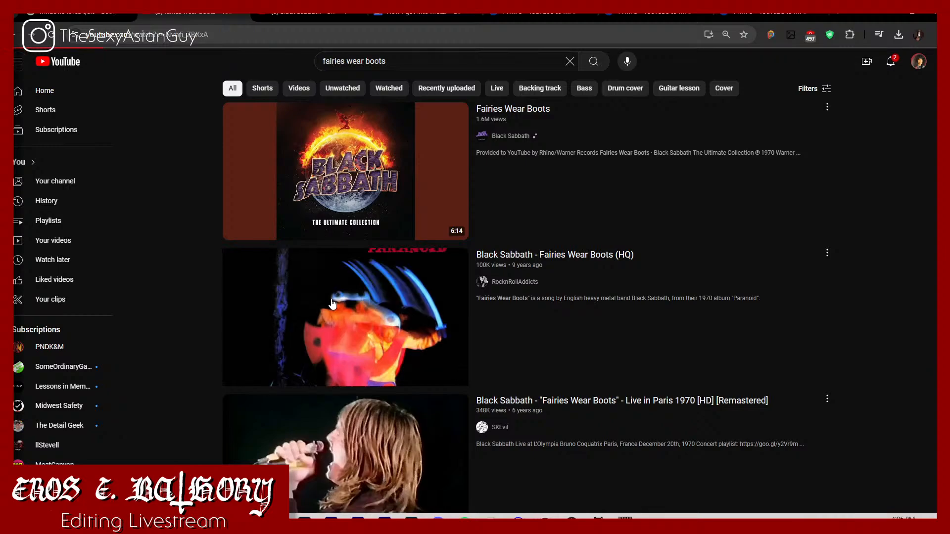
left_click(312, 249)
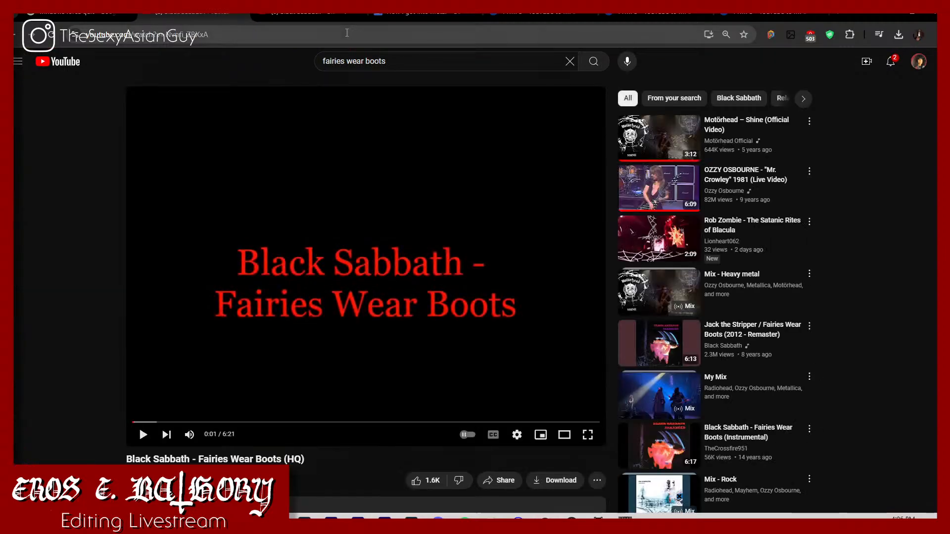
Step: Copy the Fairies Wear Boots (HQ) video's URL and convert it to MP3 in the second YTMP3 tab
left_click(310, 15)
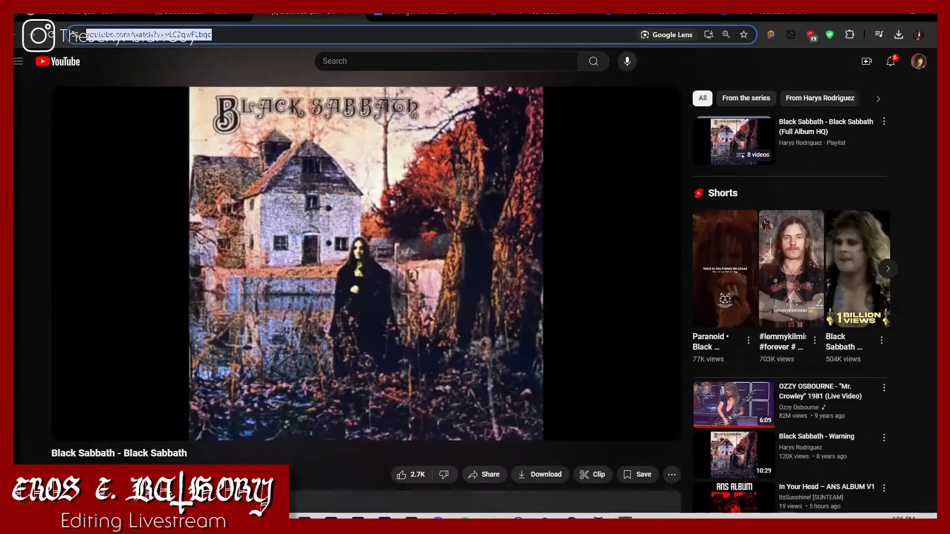
left_click(192, 19)
left_click(212, 32)
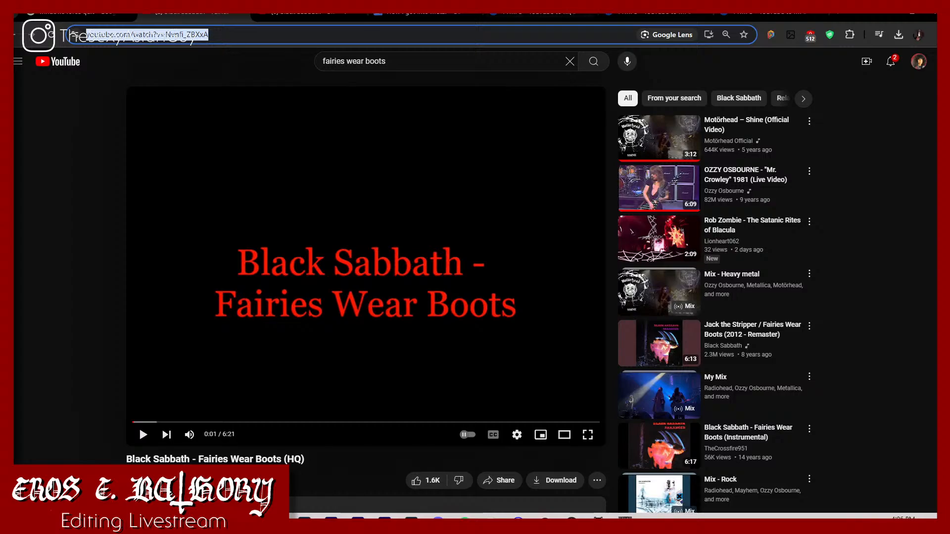
key("ctrl+c")
left_click(648, 14)
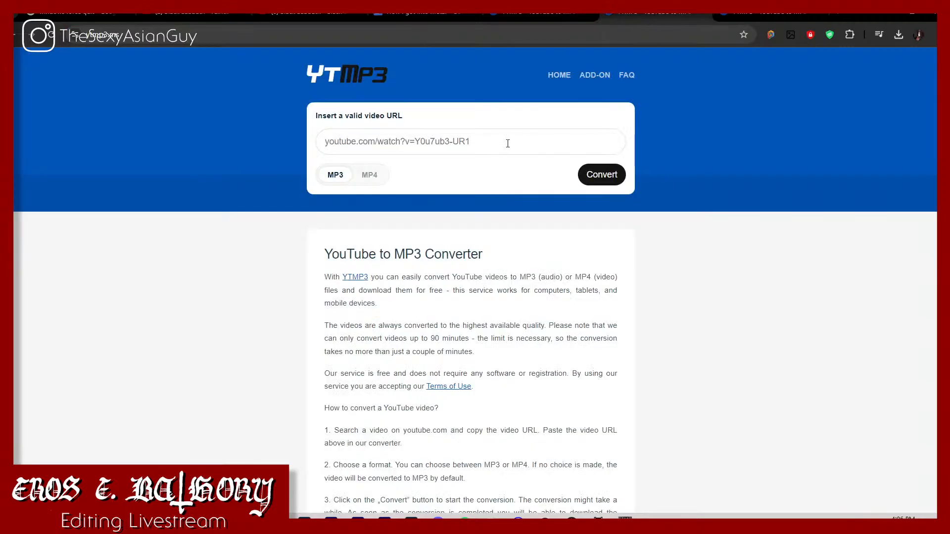
key("ctrl+v")
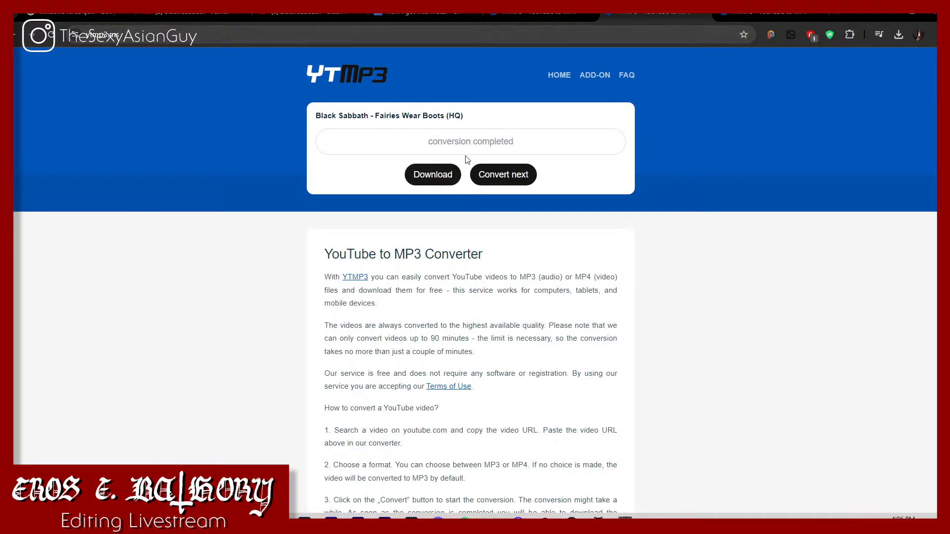
Step: Download the converted Black Sabbath and Fairies Wear Boots MP3 files, closing the ad tabs that open
left_click(527, 19)
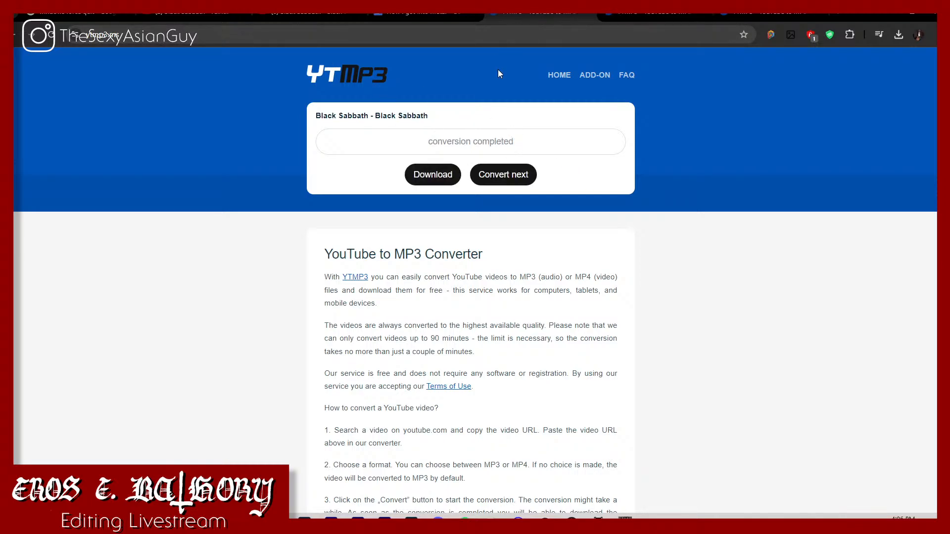
left_click(431, 174)
left_click(616, 16)
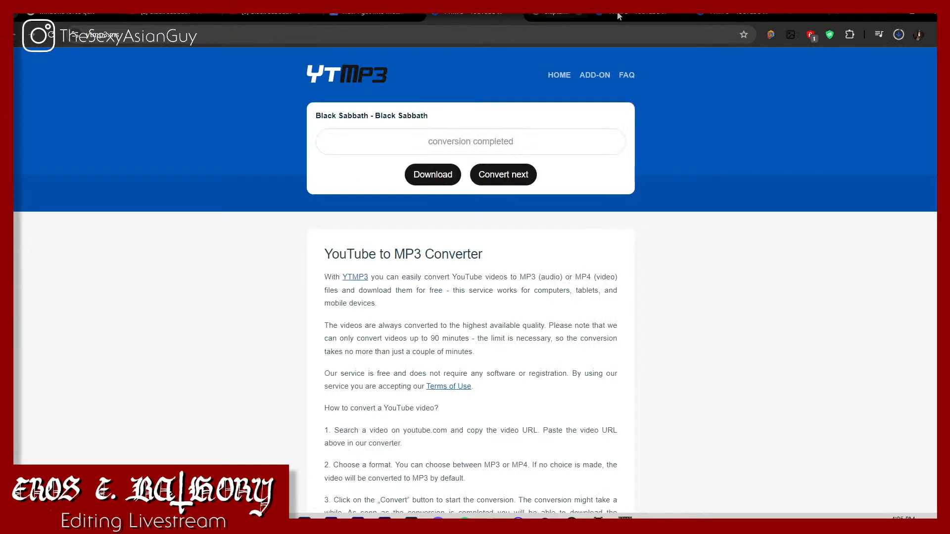
left_click(573, 19)
left_click(431, 176)
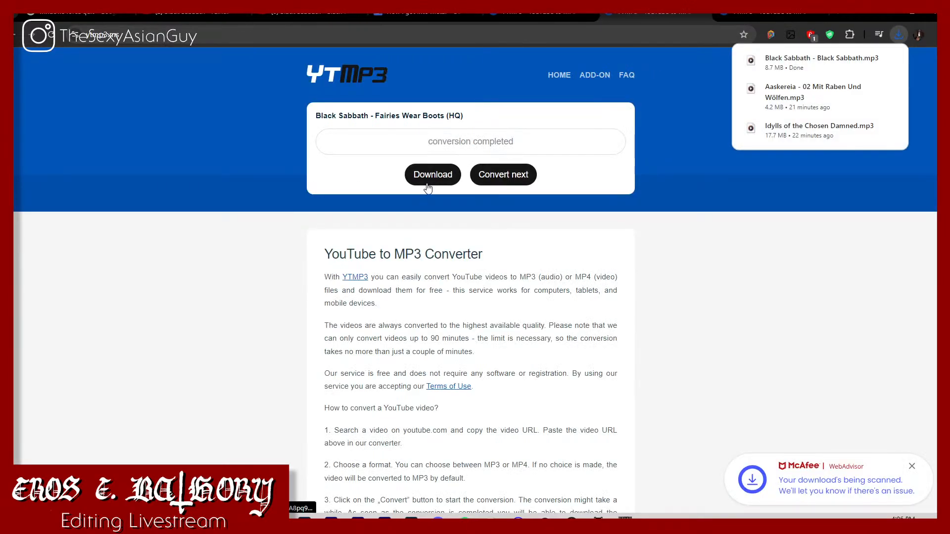
left_click(435, 175)
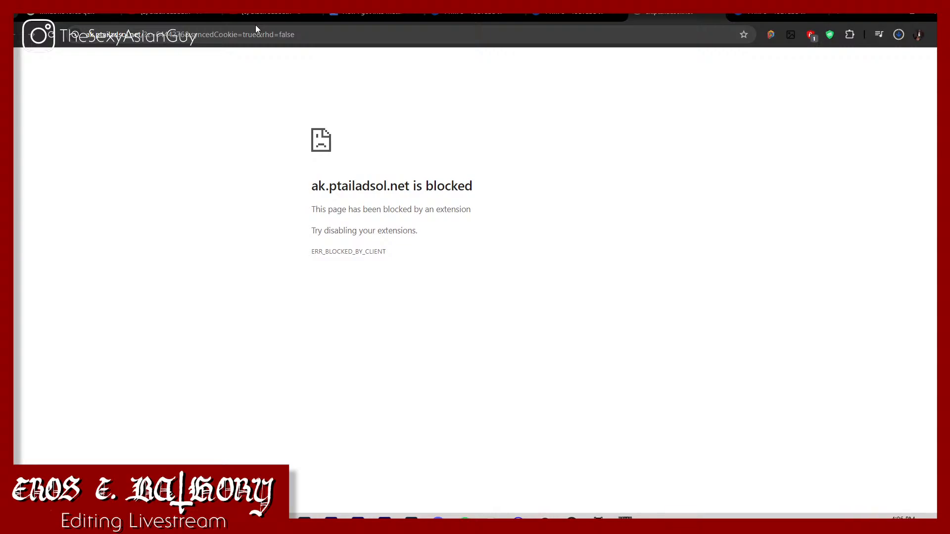
key("ctrl+w")
Step: Return to the YouTube page of the Fairies Wear Boots (HQ) video
left_click(290, 20)
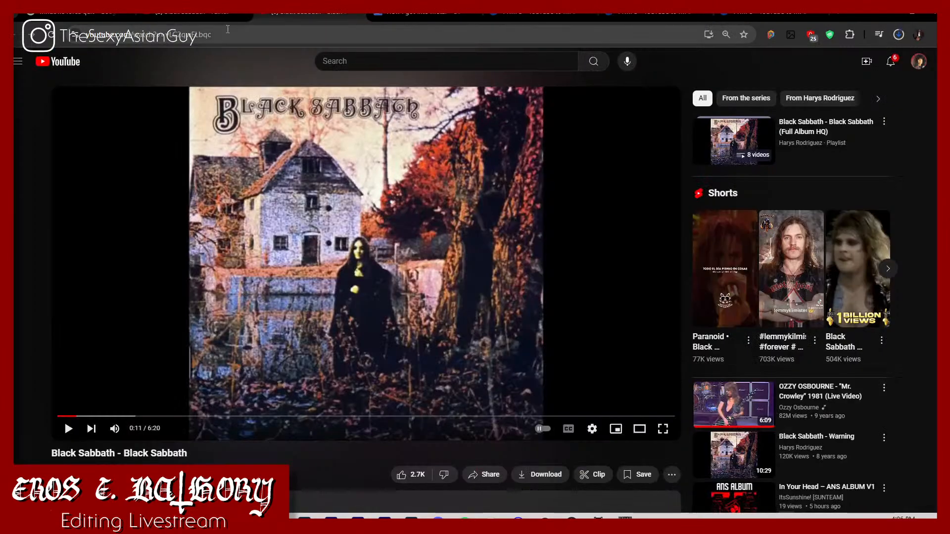
left_click(198, 20)
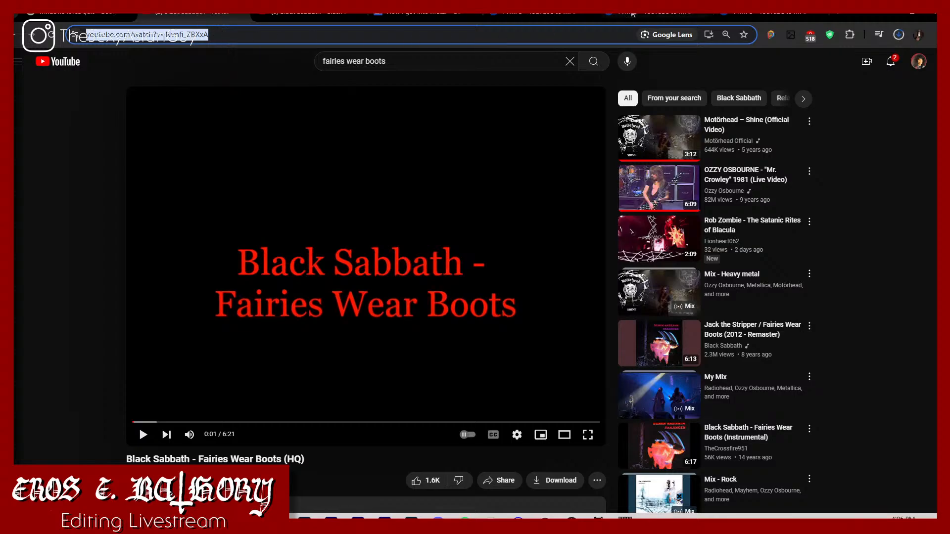
mouse_move(737, 18)
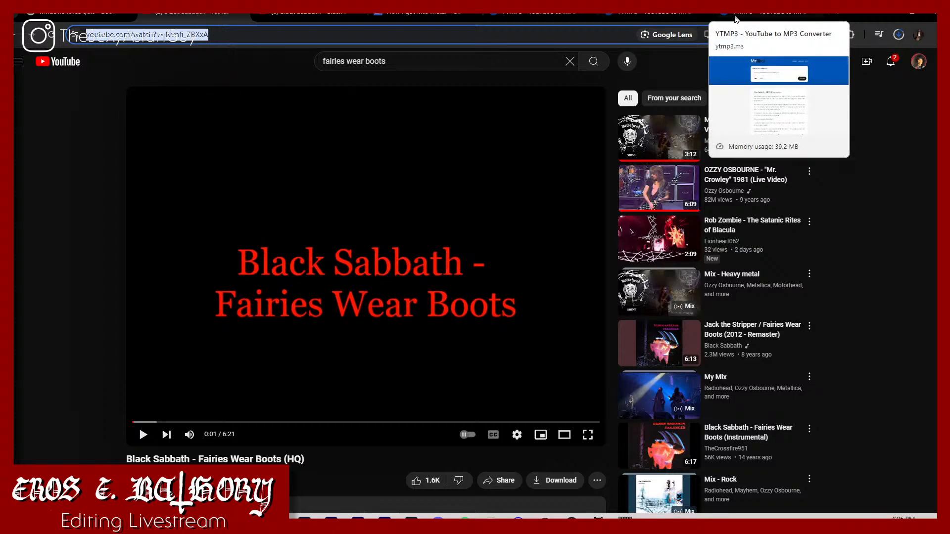
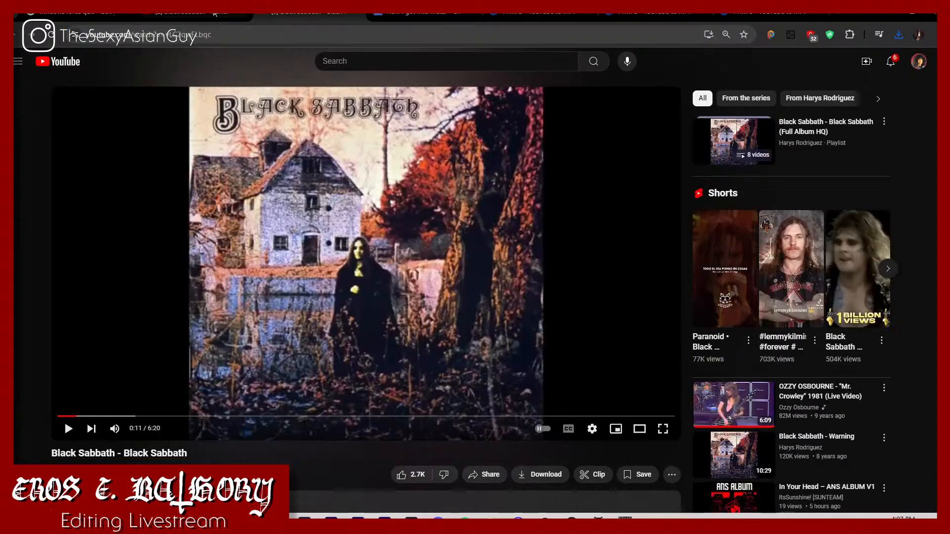
Step: Check the recent download history for the Black Sabbath and Fairies Wear Boots MP3 files
left_click(215, 13)
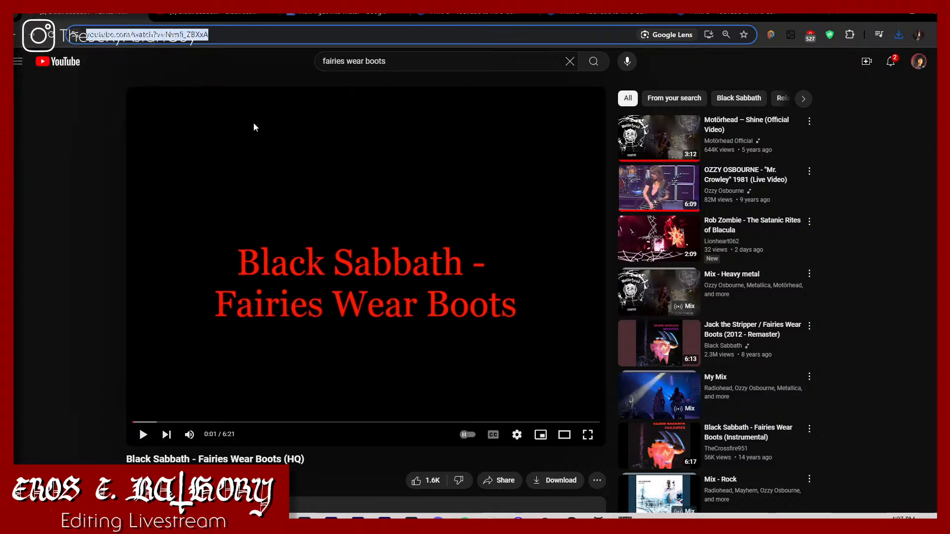
left_click(368, 15)
left_click(601, 15)
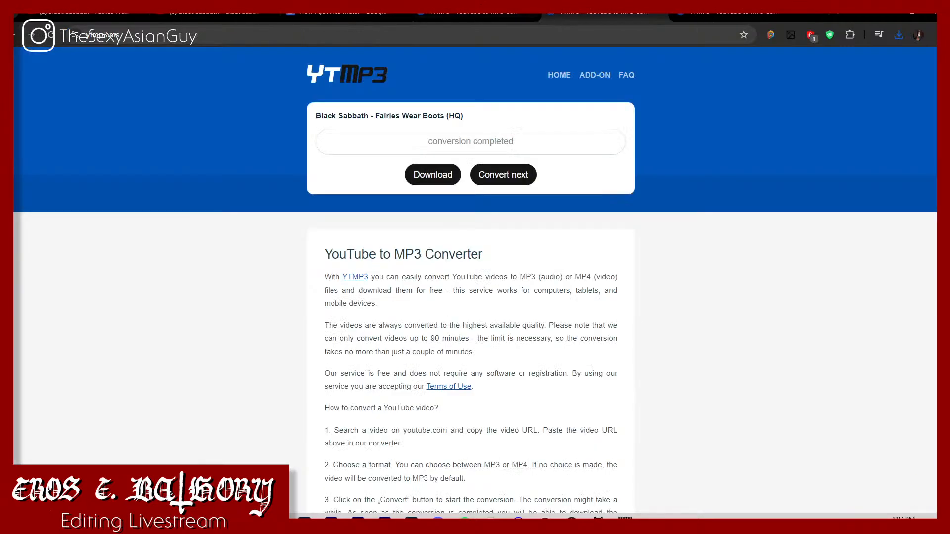
left_click(904, 33)
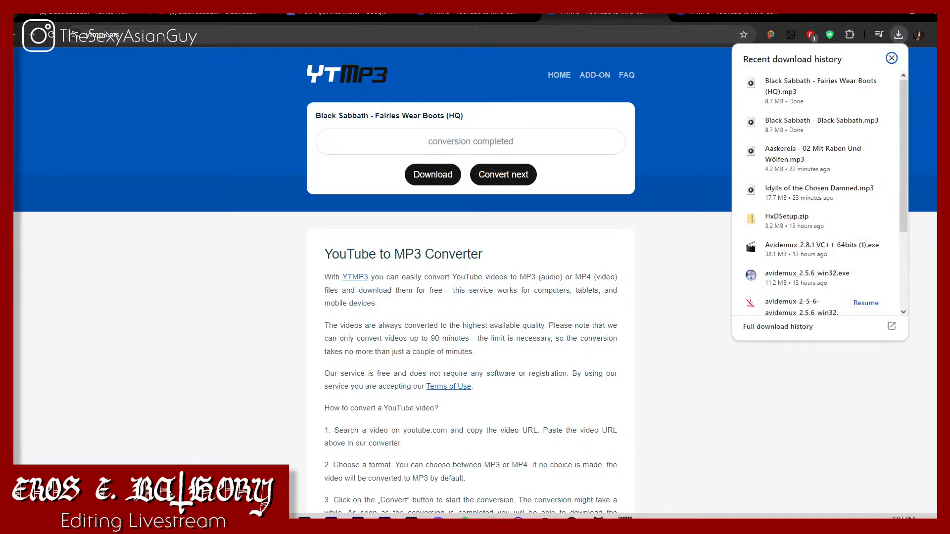
left_click(69, 17)
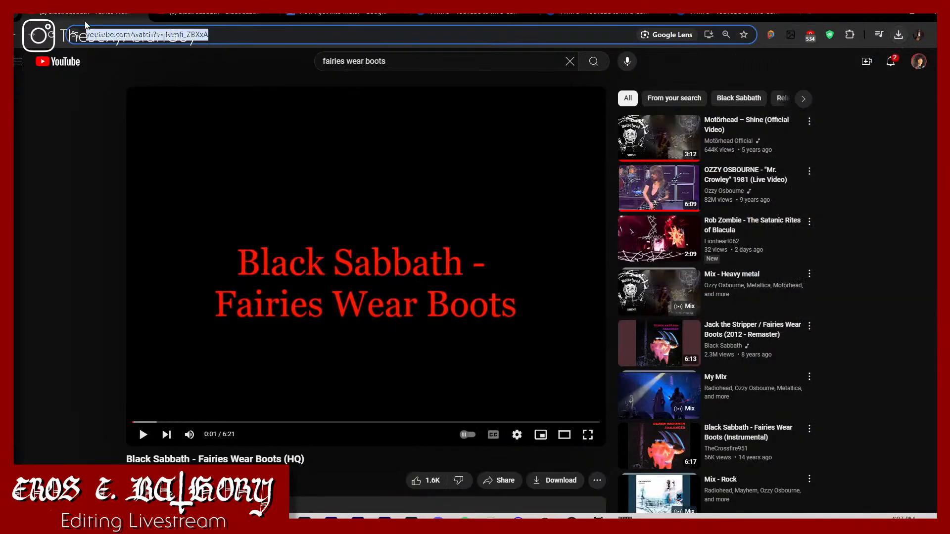
Step: Consult the document's song list, then find "lonesome crow scorpions" on YouTube and open the Lonesome Crow - Scorpions video in a new tab
left_click(285, 20)
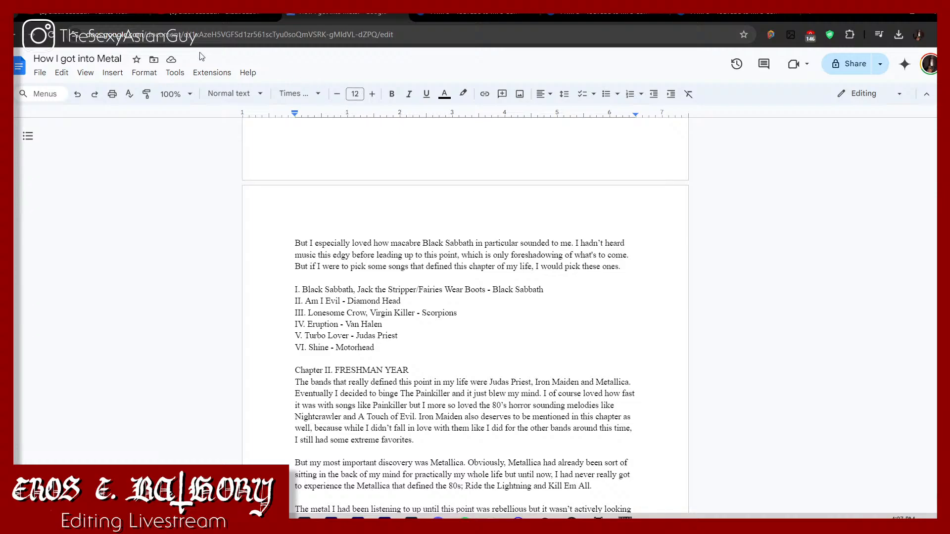
left_click(82, 18)
left_click(438, 62)
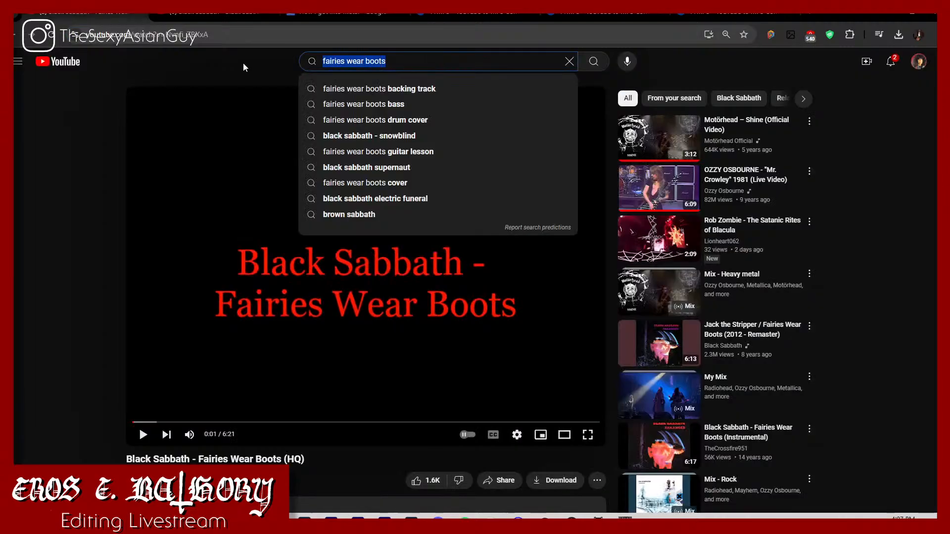
type("lone")
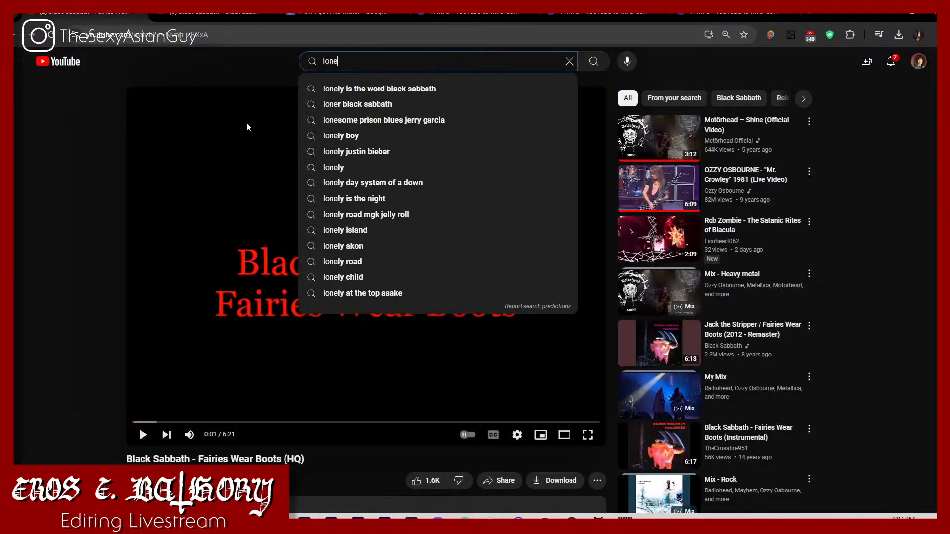
type("some crow s")
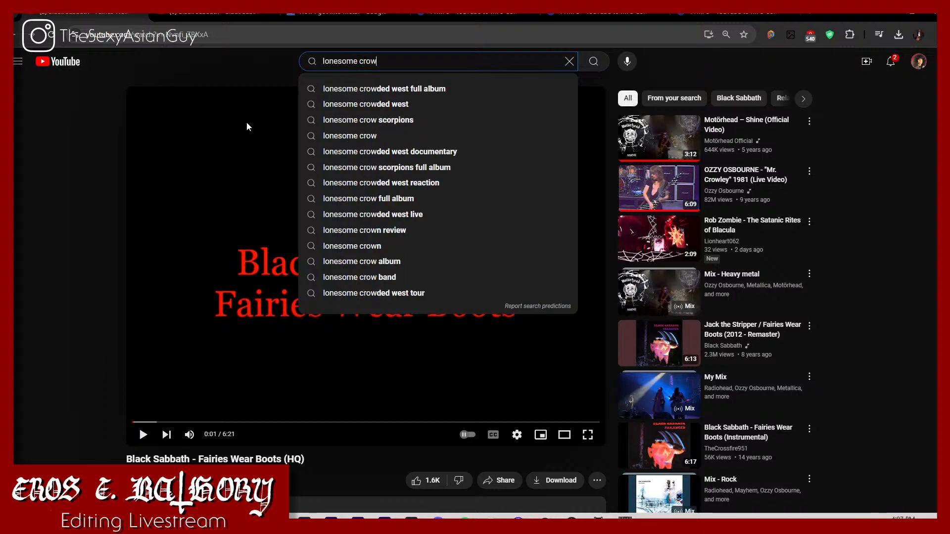
type("corpions")
key("Return")
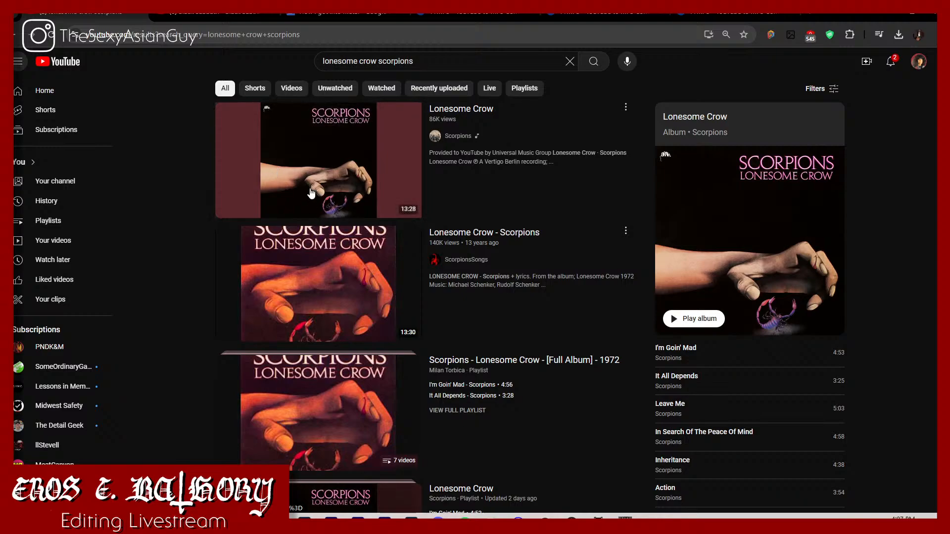
right_click(355, 321)
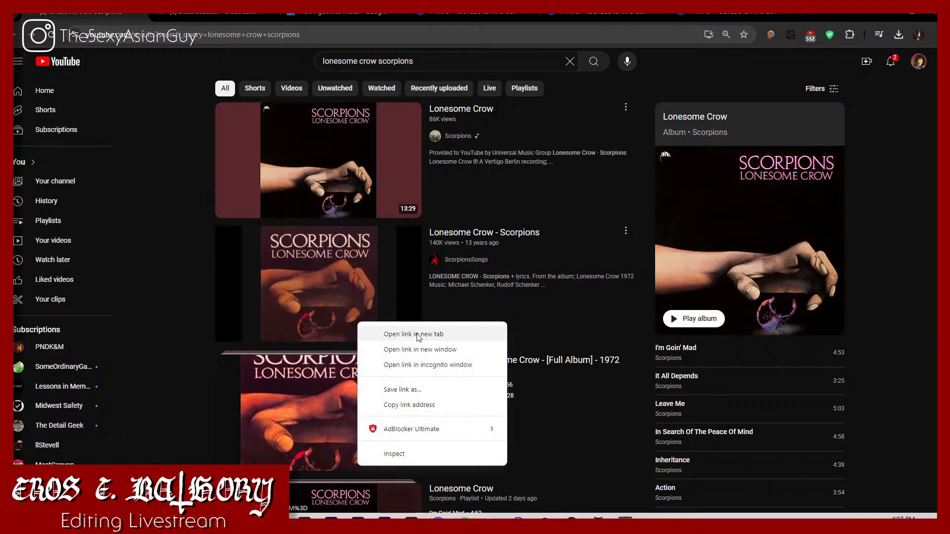
left_click(381, 332)
Step: Move the How I got into Metal document out of the tab row into its own browser window
left_click(436, 15)
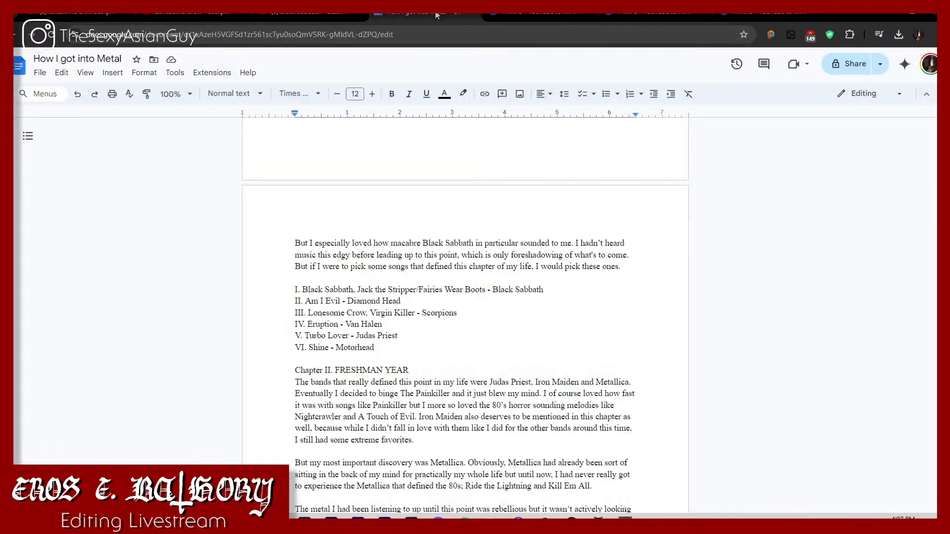
left_click_drag(438, 16, 474, 84)
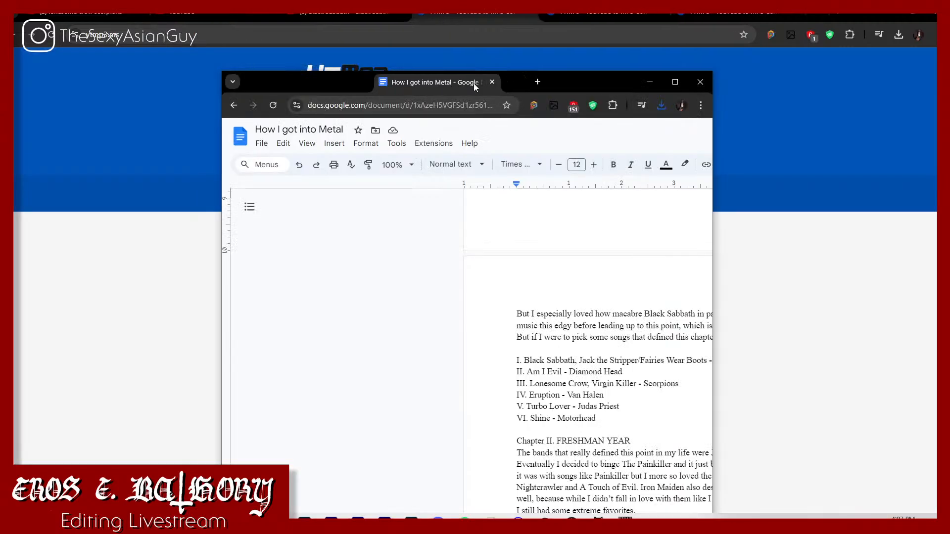
left_click_drag(543, 57, 541, 4)
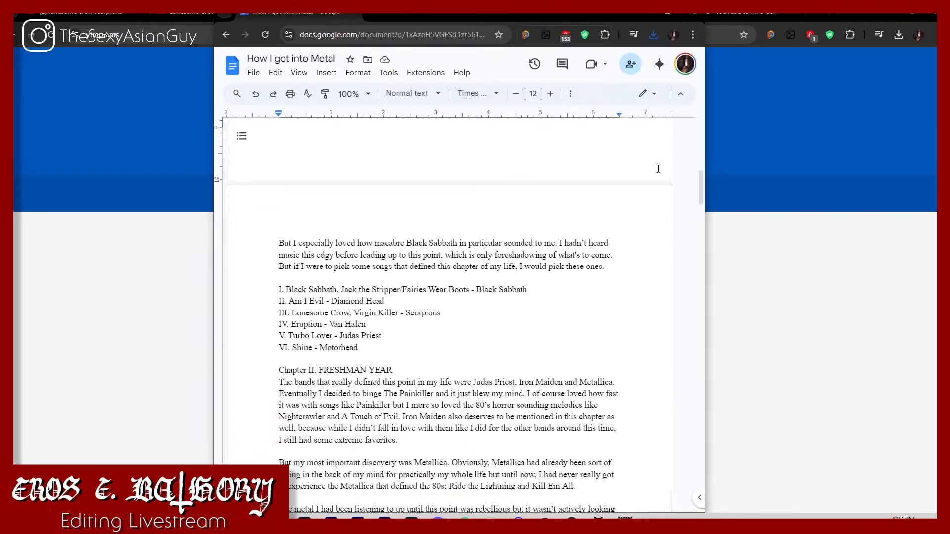
left_click(709, 382)
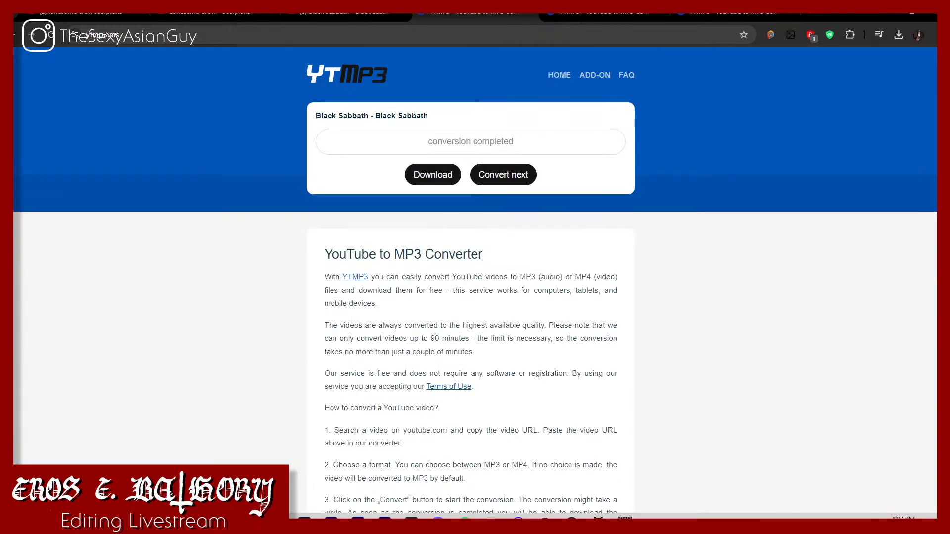
Step: Arrange the document and YTMP3 browser windows side by side, and reset the converter for another video
left_click(912, 16)
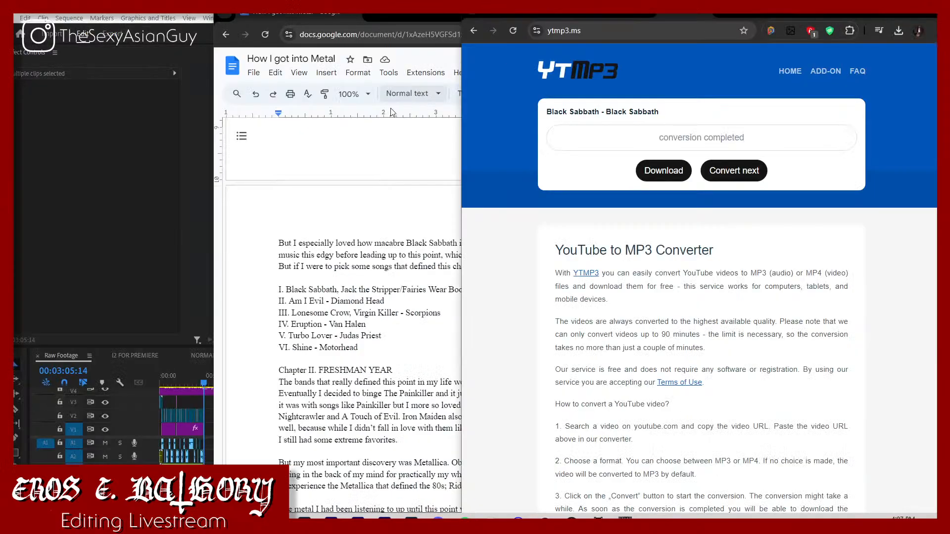
left_click(395, 184)
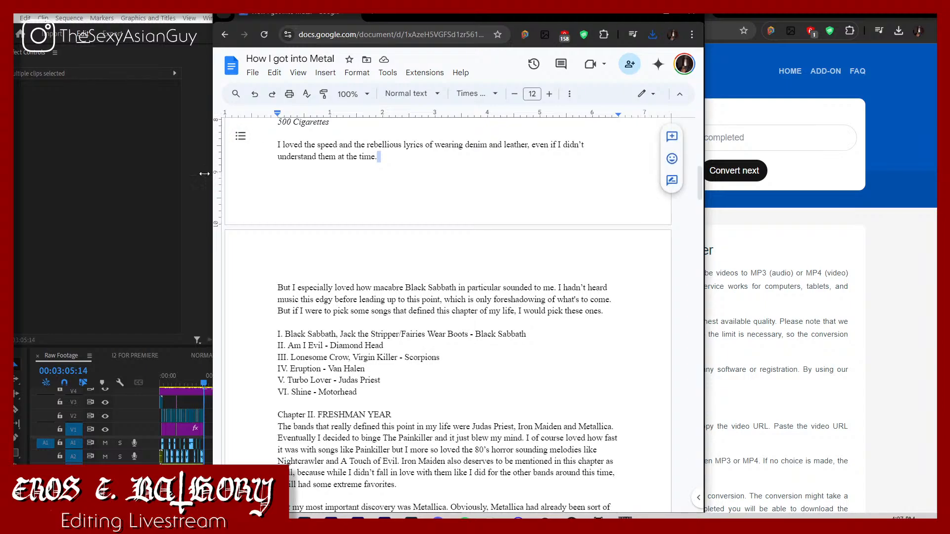
left_click_drag(210, 171, 18, 188)
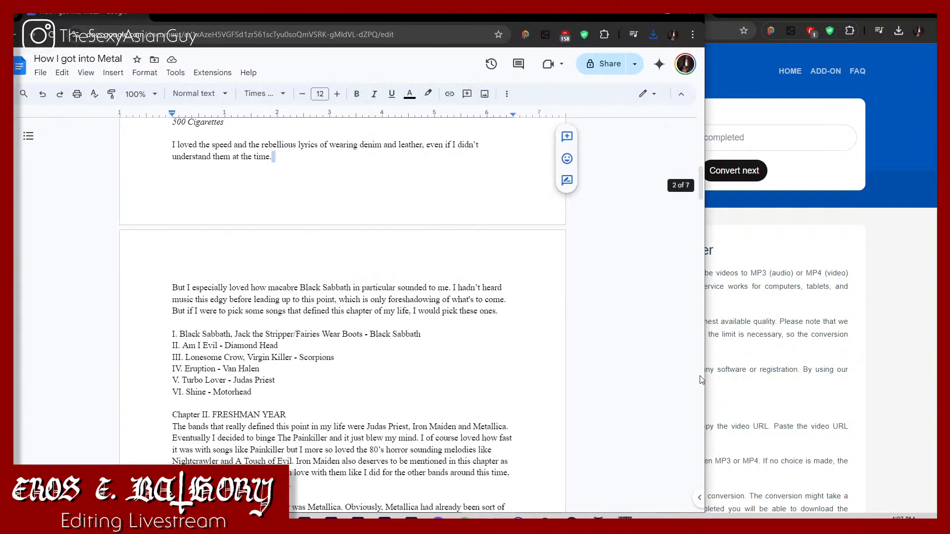
left_click_drag(705, 404, 390, 398)
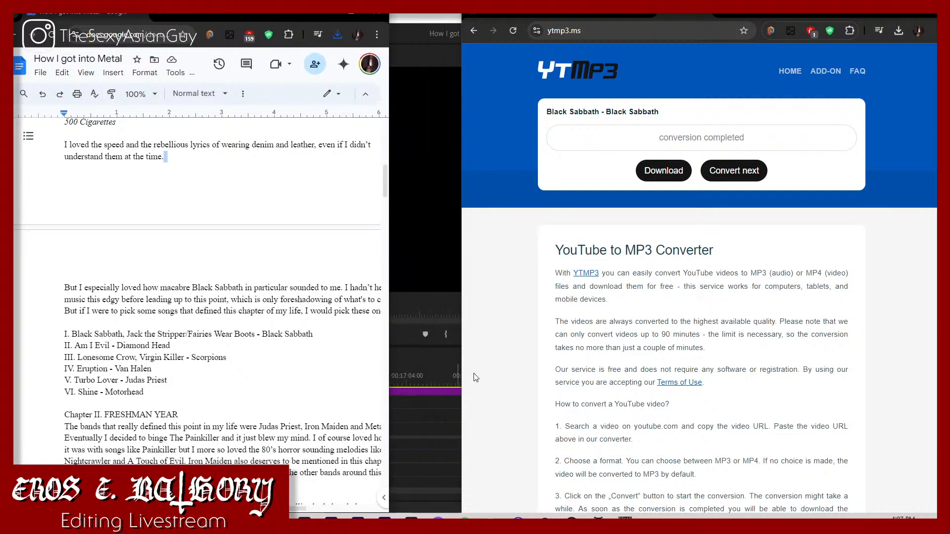
left_click_drag(460, 378, 388, 390)
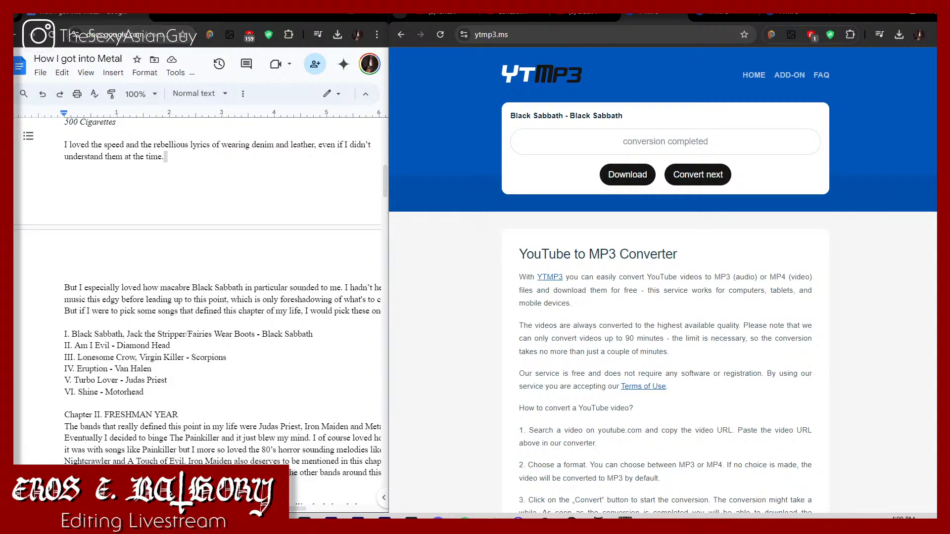
left_click(697, 175)
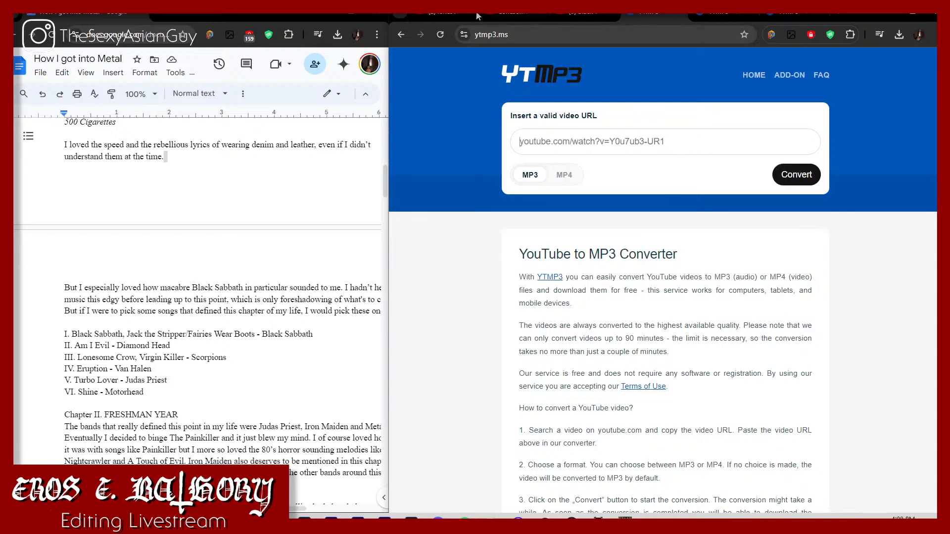
Step: Search YouTube for "eruption van halen" and open the Eruption (2015 Remaster) video in a new tab
left_click(436, 18)
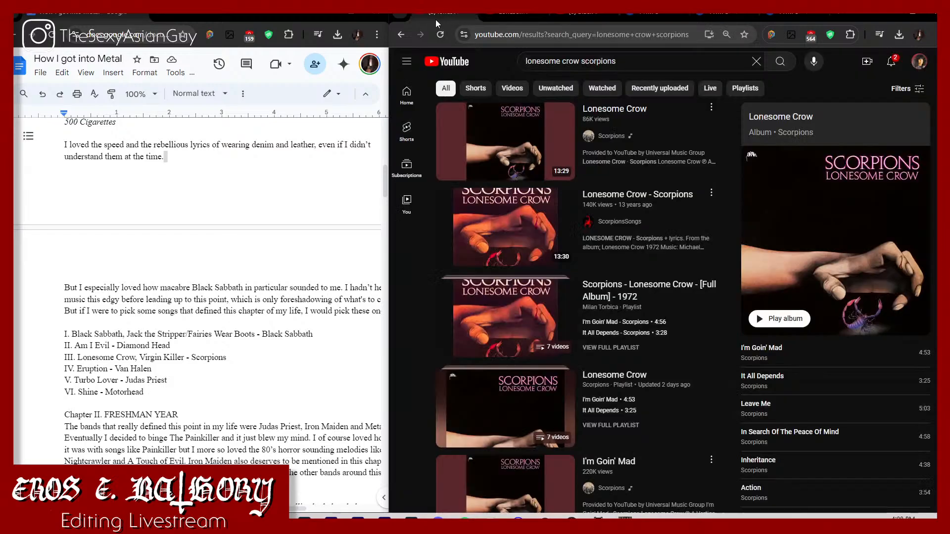
left_click_drag(653, 63, 449, 70)
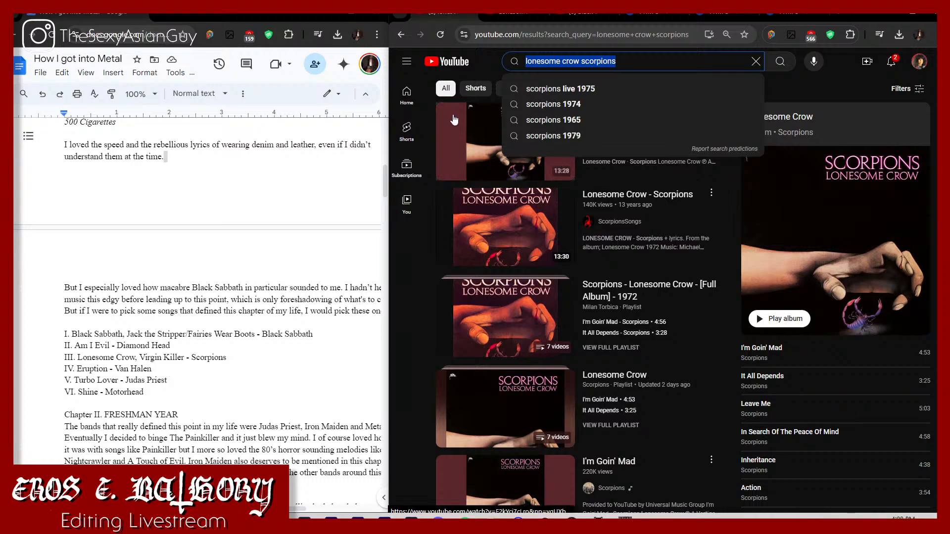
type("eruption")
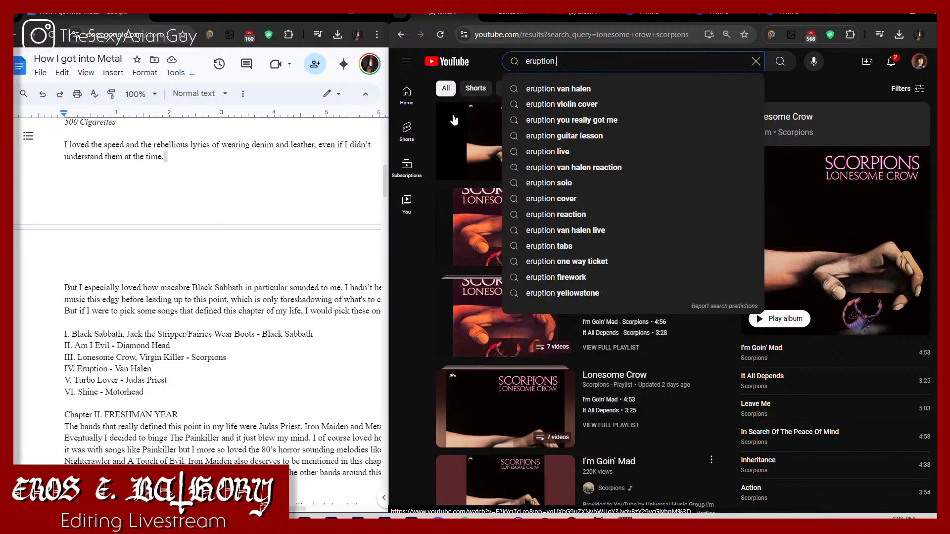
type(" van halen")
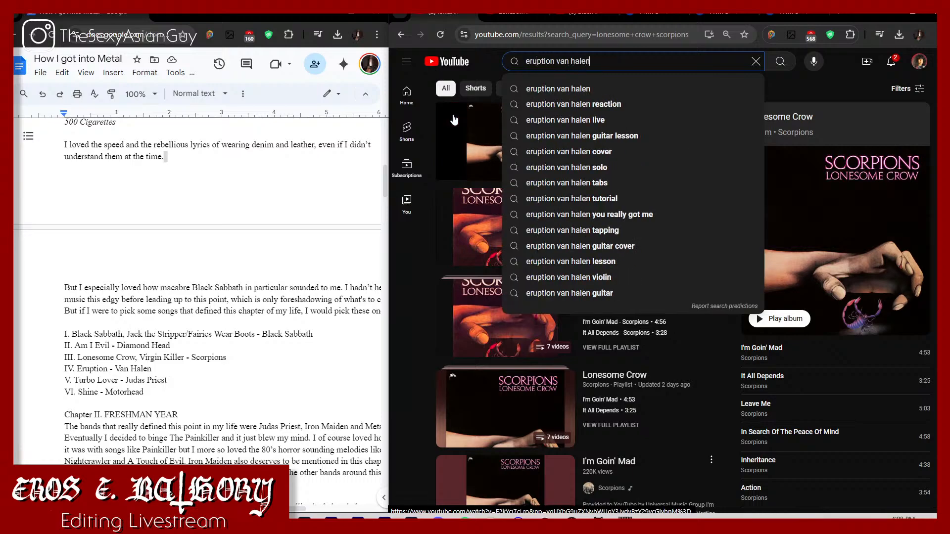
key("Return")
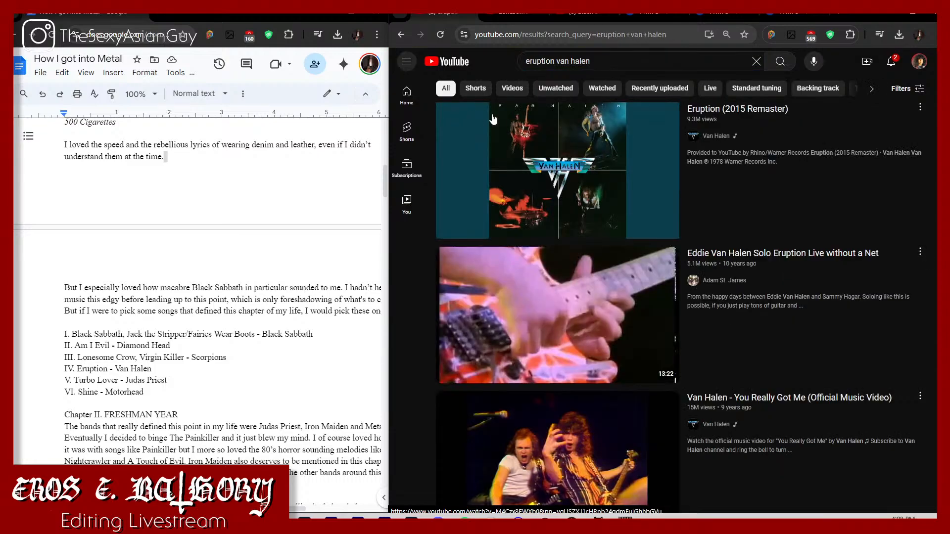
right_click(597, 204)
left_click(618, 207)
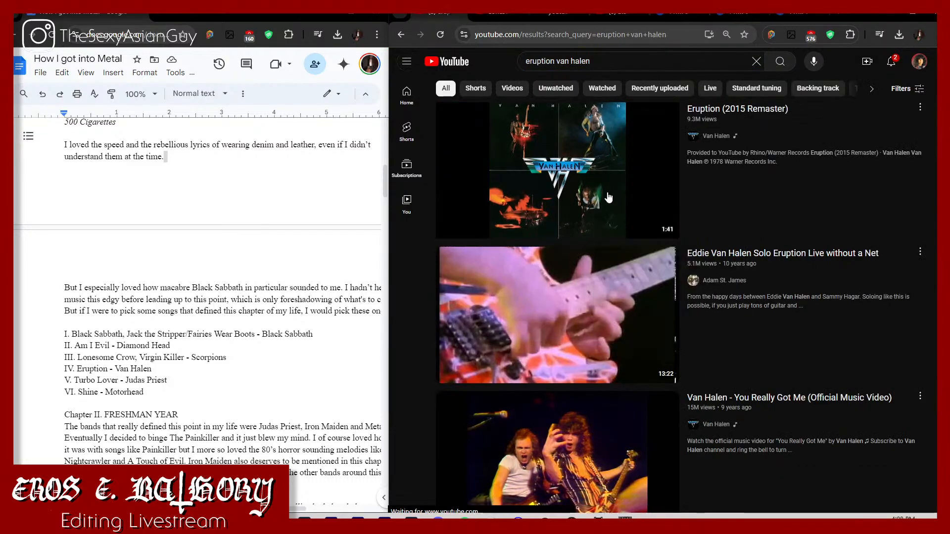
Step: Search YouTube for "turbo lover" and open the Judas Priest - Turbo Lover (Audio) video in a new tab
left_click(590, 61)
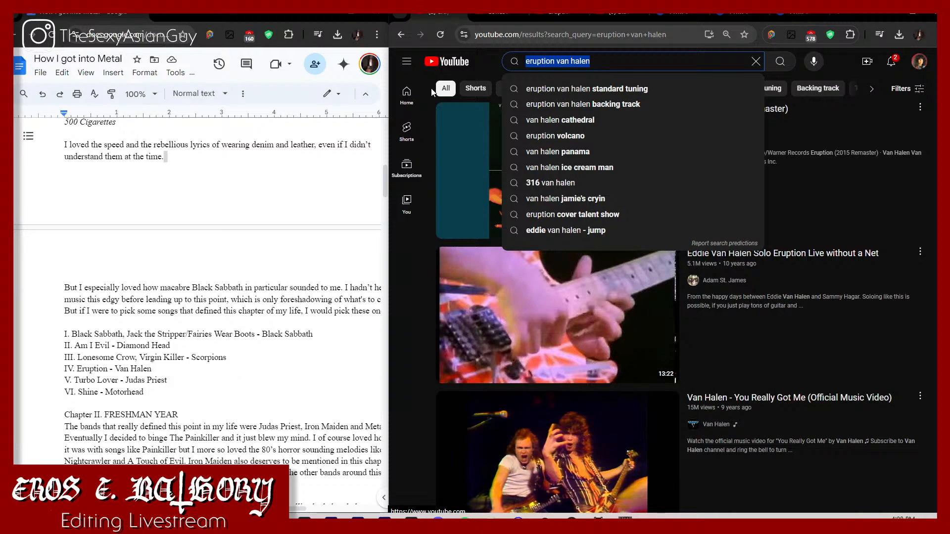
type("turbo")
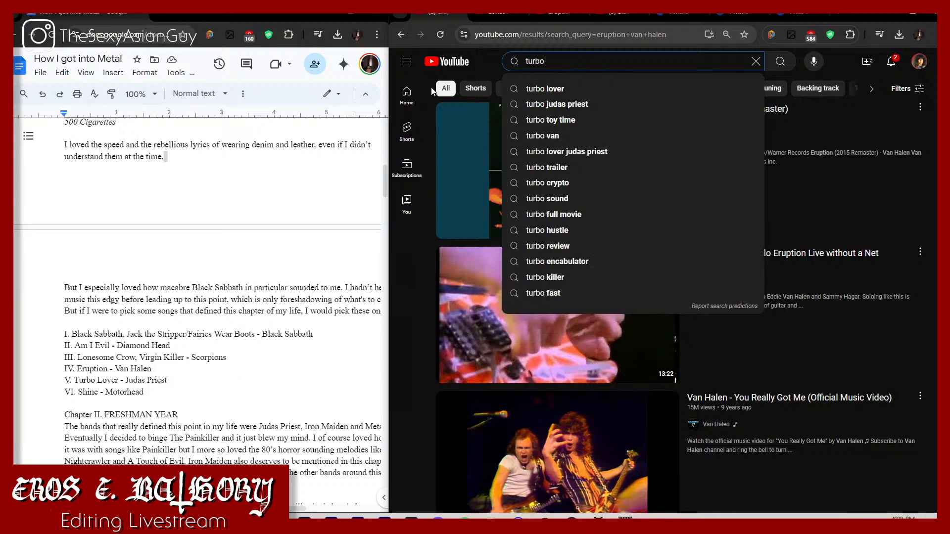
left_click(565, 90)
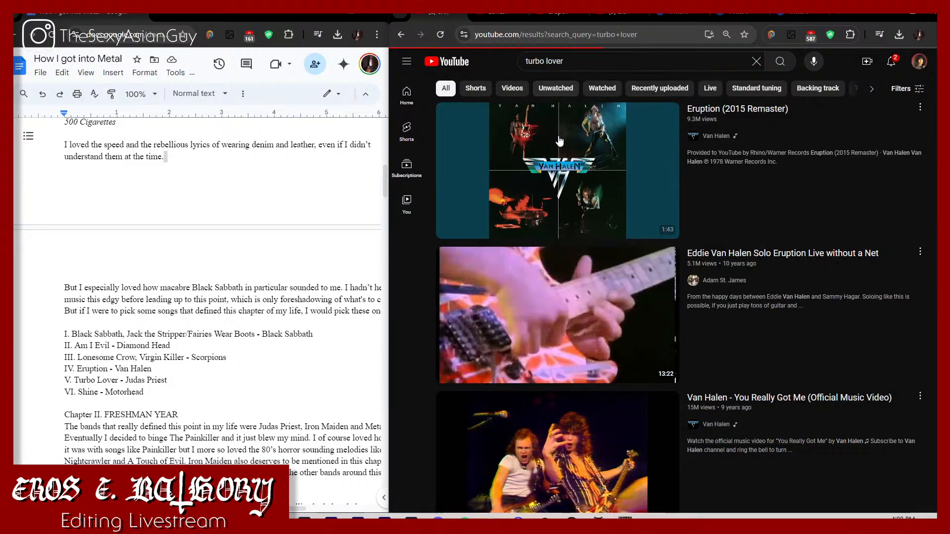
right_click(556, 161)
right_click(538, 337)
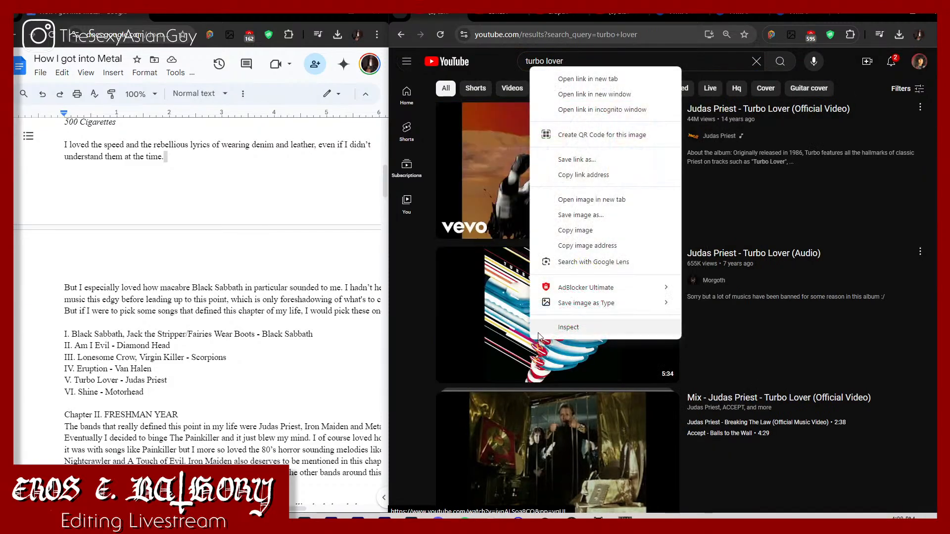
left_click(598, 78)
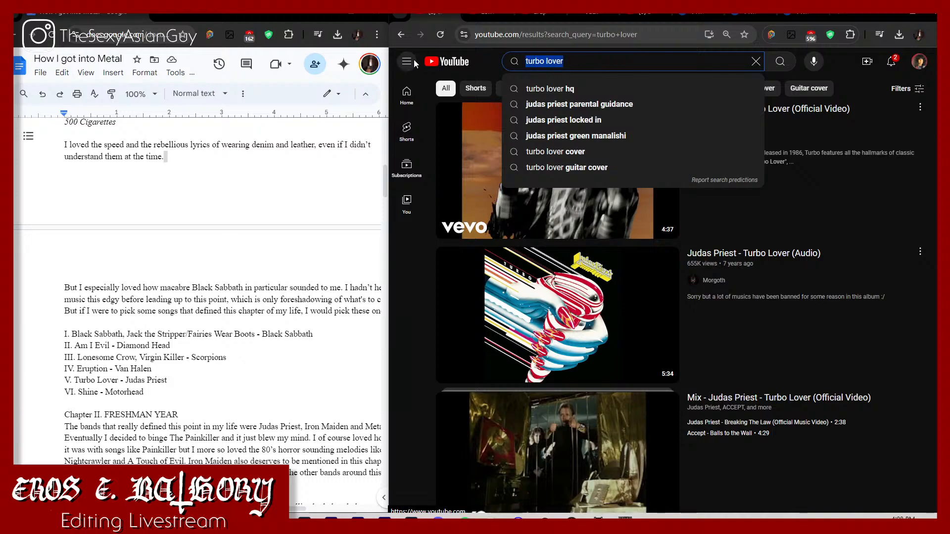
Step: Search YouTube for "shine motorhead" and open the Motörhead - Shine album-art video
type("shine m")
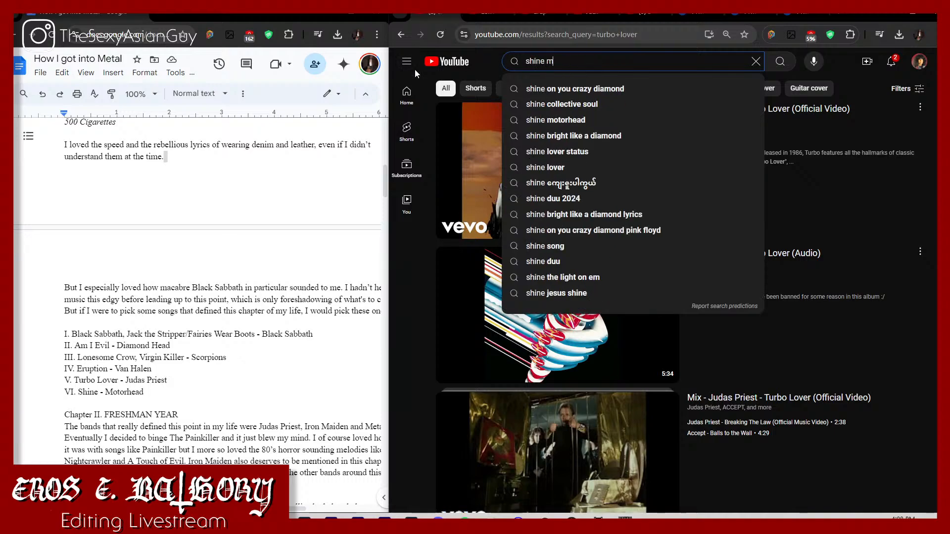
type("otot")
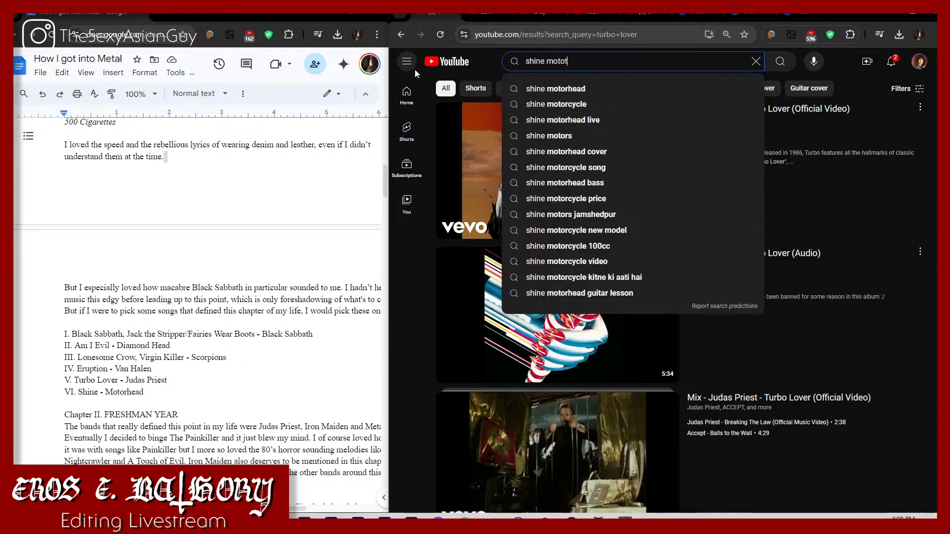
key("BackSpace")
type("rhead")
key("Return")
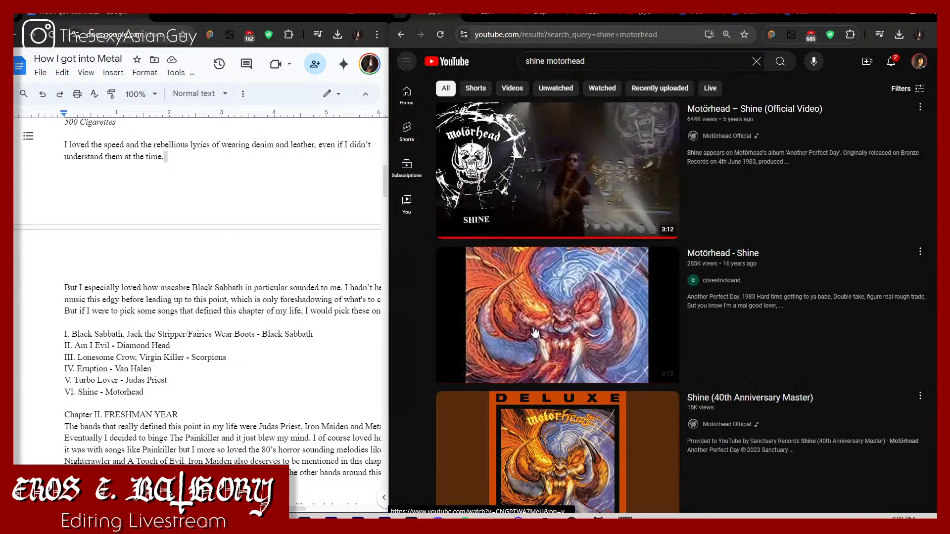
left_click(534, 333)
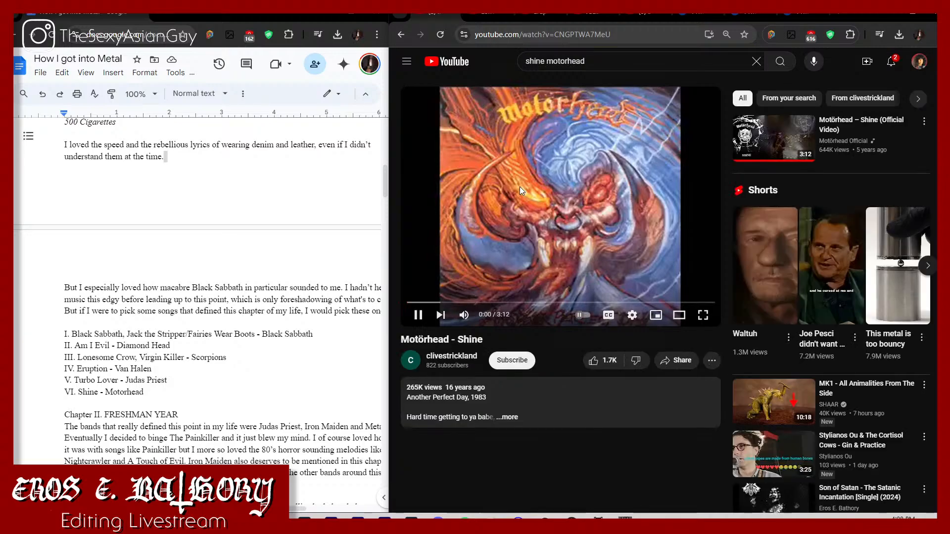
Step: Pause Motörhead's Shine, copy the Judas Priest - Turbo Lover (Audio) video's URL, and convert it to MP3 in YTMP3
left_click(519, 186)
left_click(637, 17)
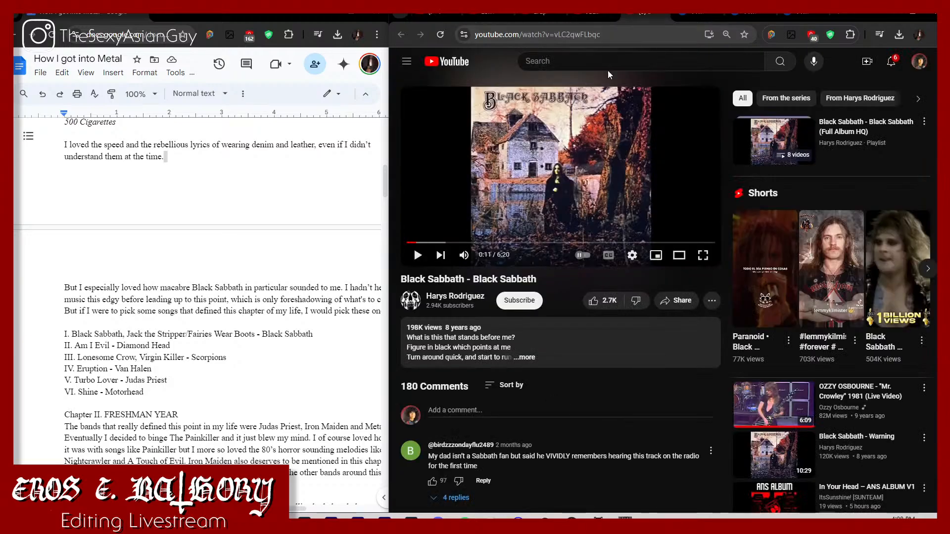
left_click(688, 16)
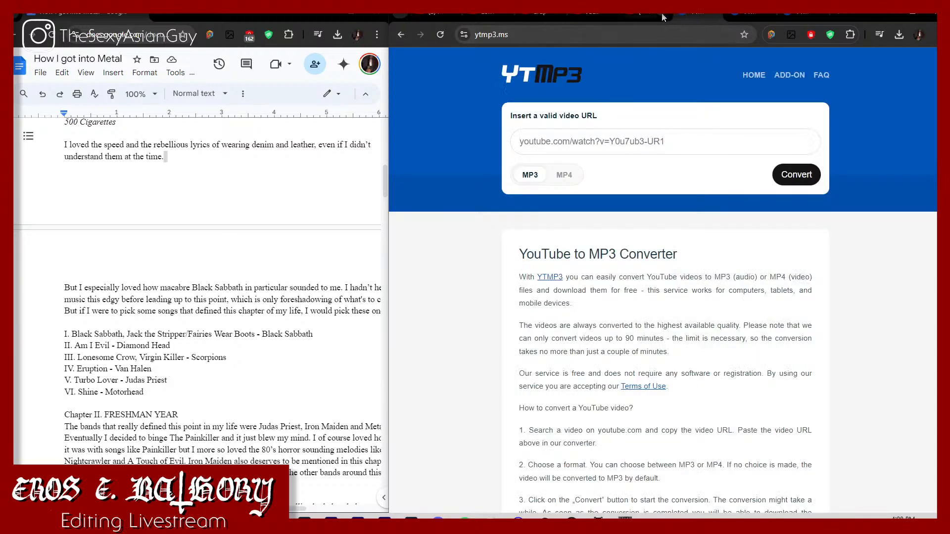
left_click(599, 20)
left_click(594, 34)
key("ctrl+c")
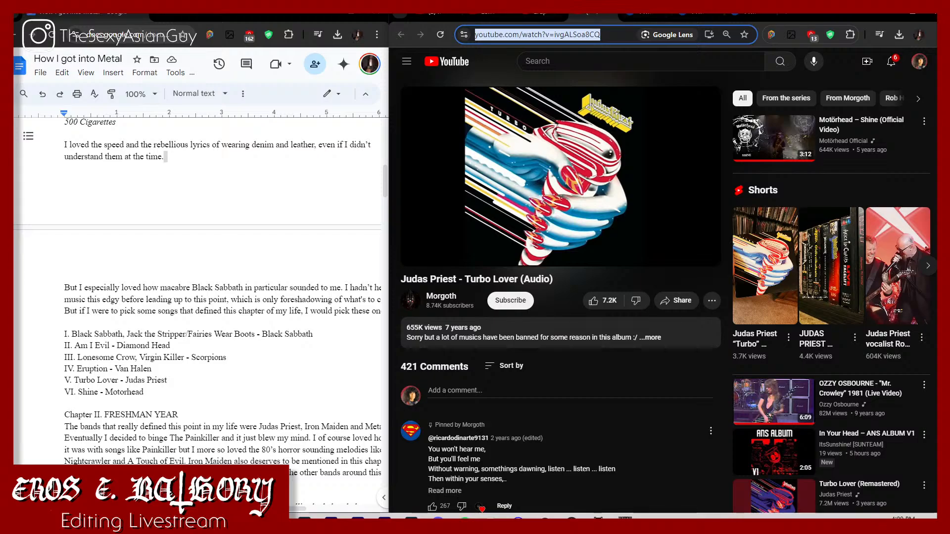
left_click(639, 14)
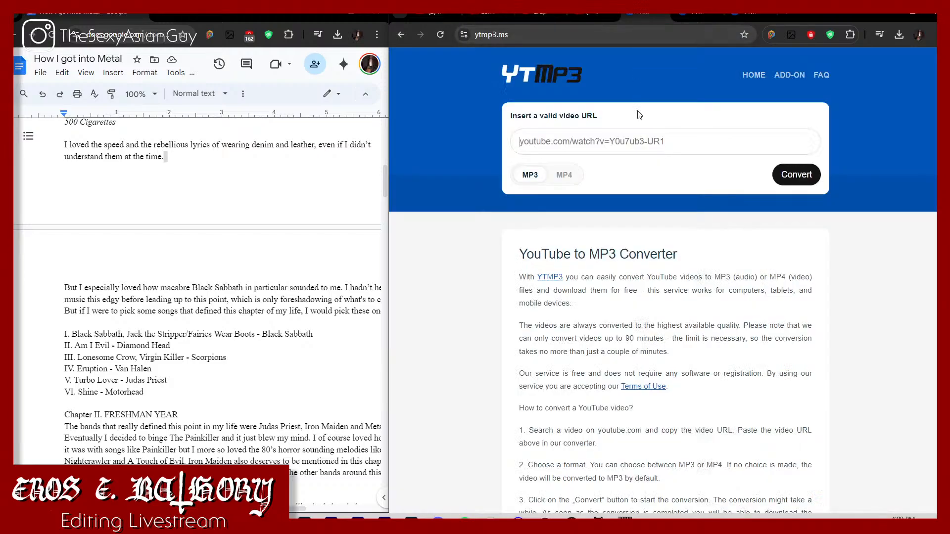
key("ctrl+v")
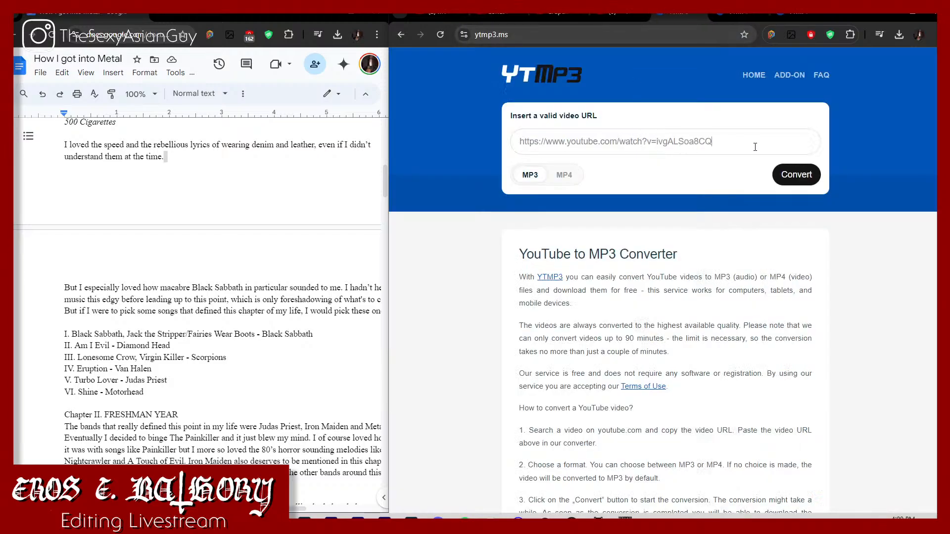
left_click(796, 174)
Step: Copy the Van Halen Eruption (2015 Remaster) URL and convert it to MP3 in the YTMP3 tab used for Fairies Wear Boots
left_click(556, 16)
left_click(563, 32)
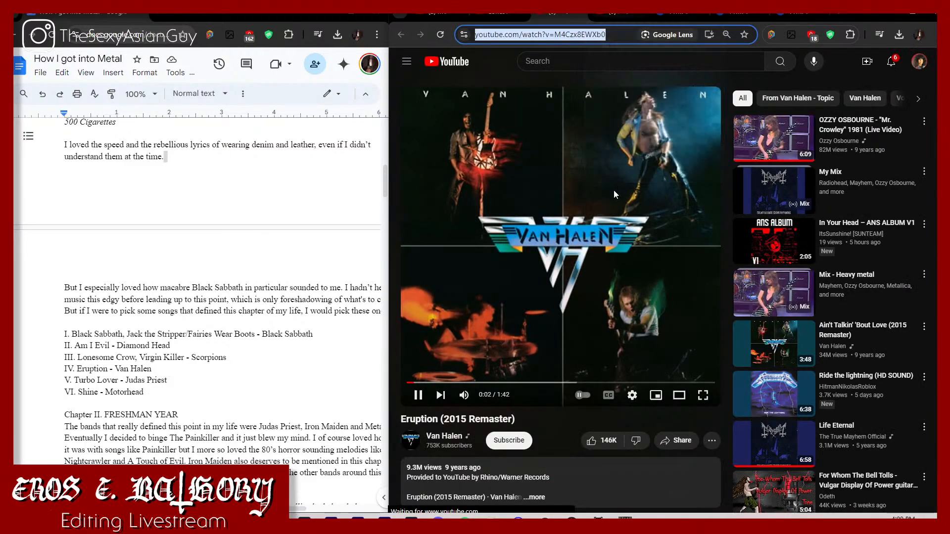
left_click(560, 205)
left_click(736, 16)
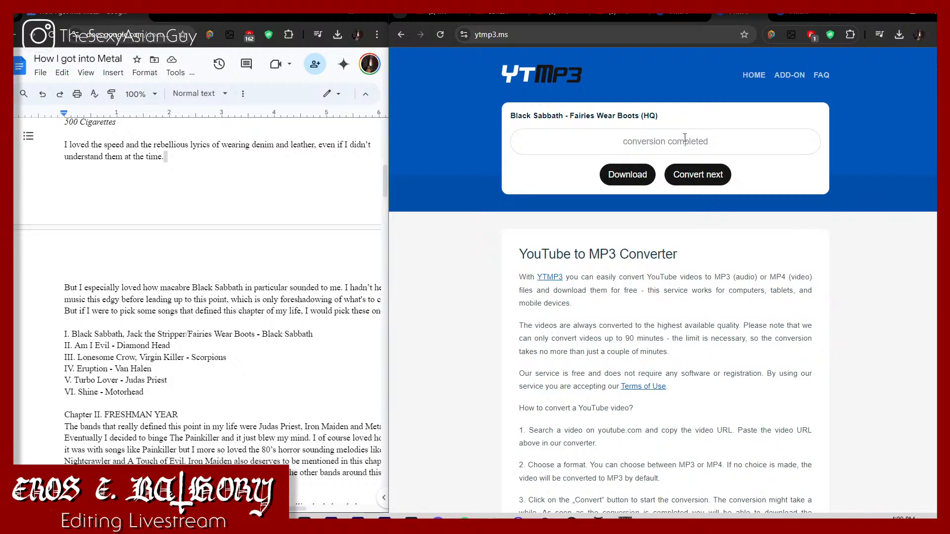
left_click(690, 178)
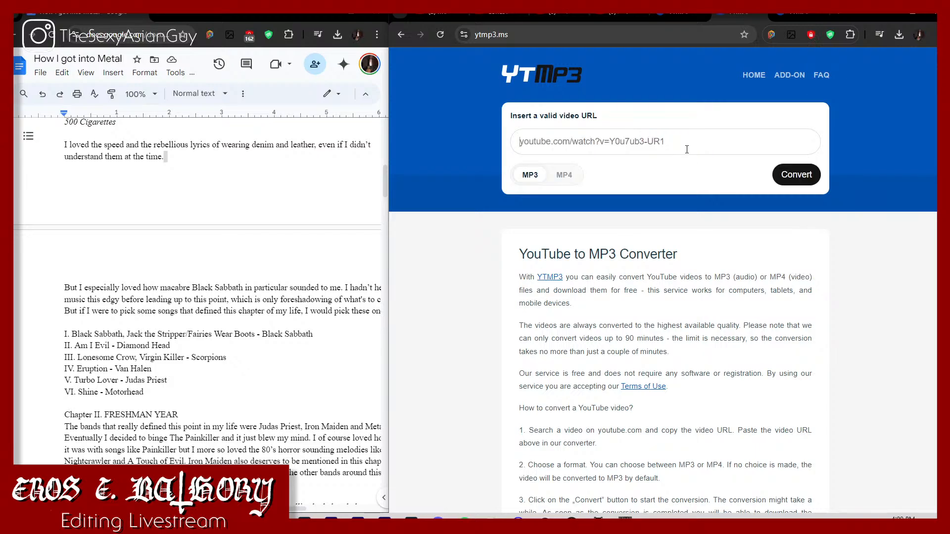
key("ctrl+v")
left_click(789, 175)
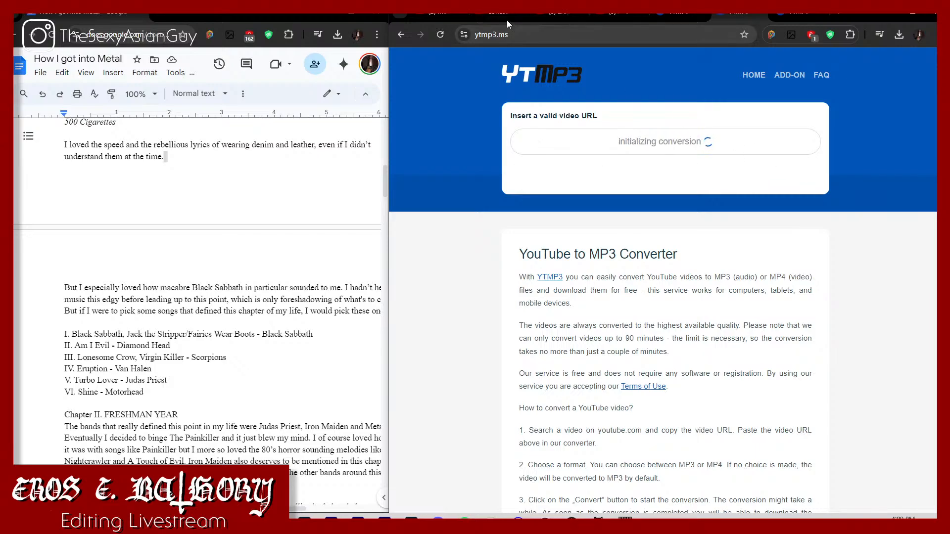
Step: Try to convert the Lonesome Crow - Scorpions video to MP3 in another YTMP3 tab
left_click(507, 20)
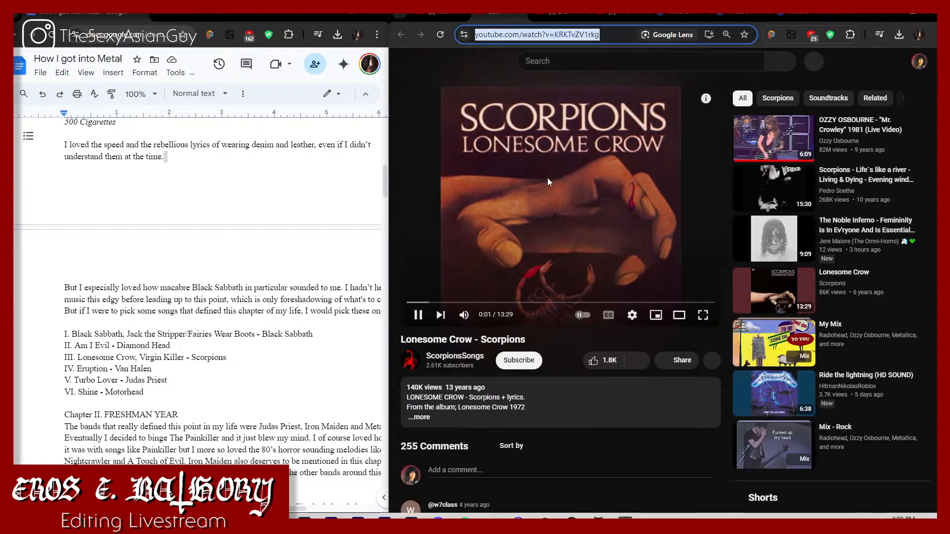
left_click(553, 176)
left_click(789, 16)
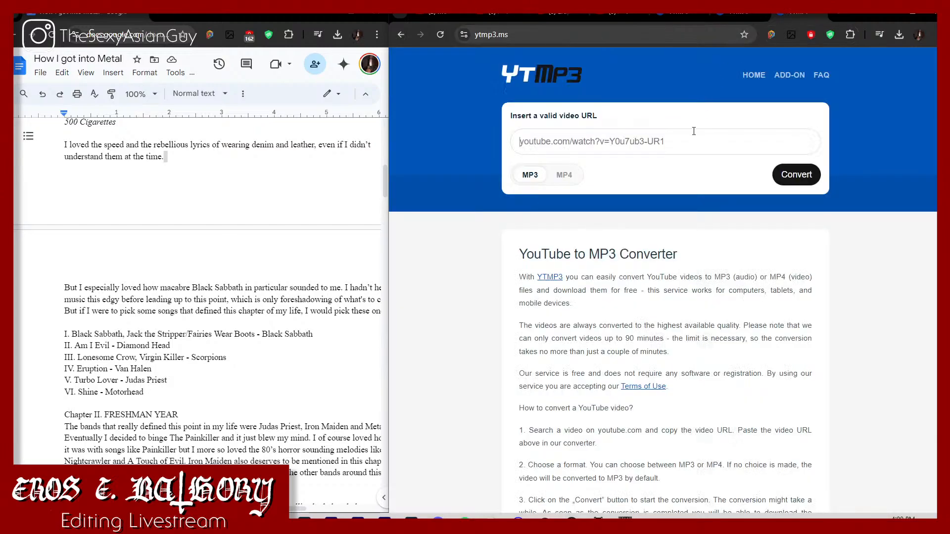
key("ctrl+v")
left_click(776, 175)
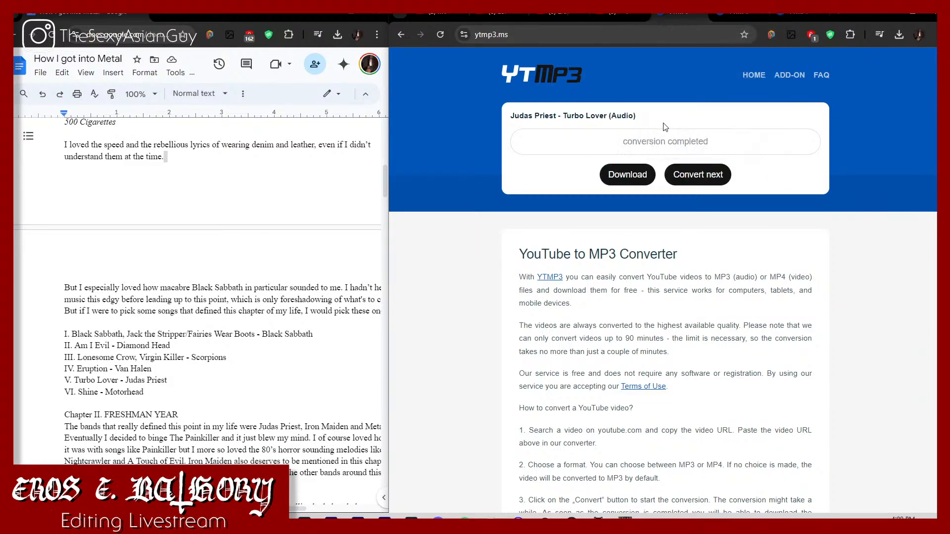
Step: Download the converted Turbo Lover and Eruption MP3 files and close the ad pages that open
left_click(641, 176)
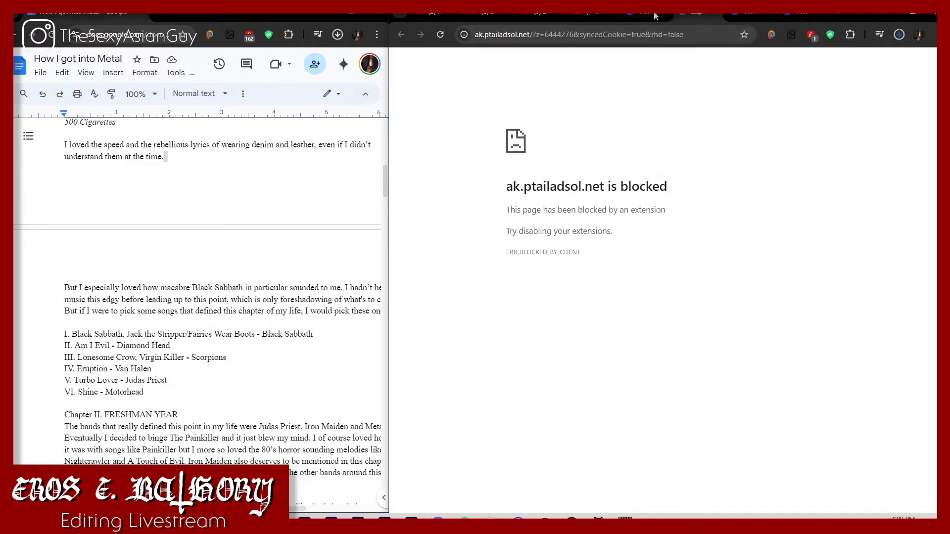
left_click(692, 14)
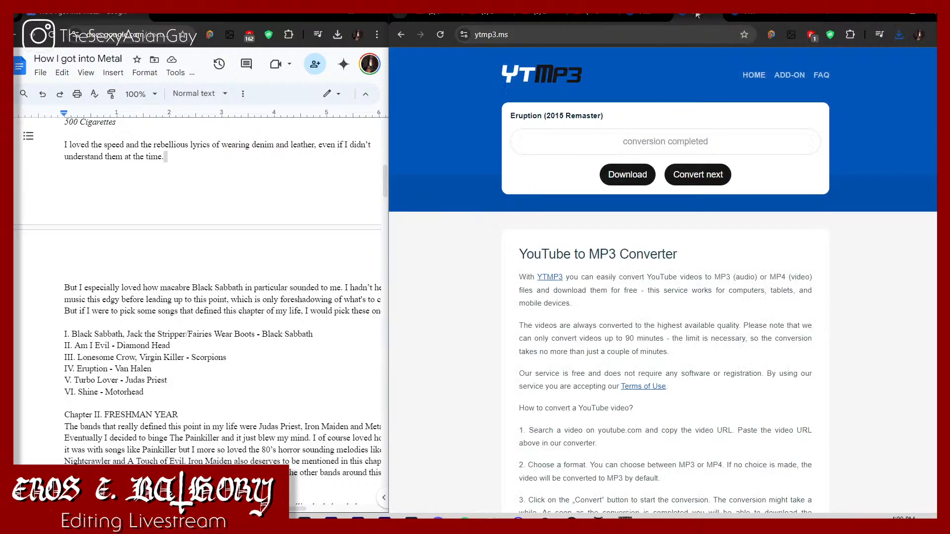
left_click(619, 170)
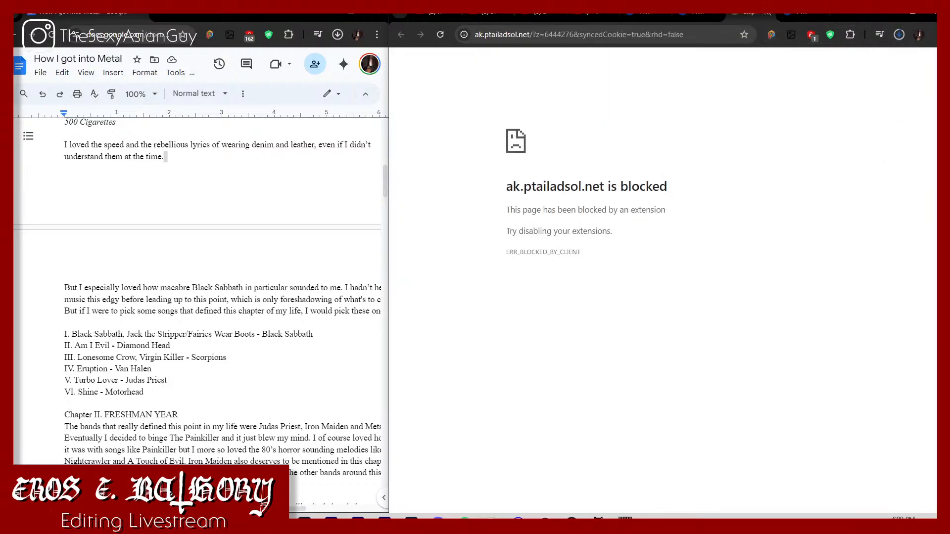
left_click(756, 17)
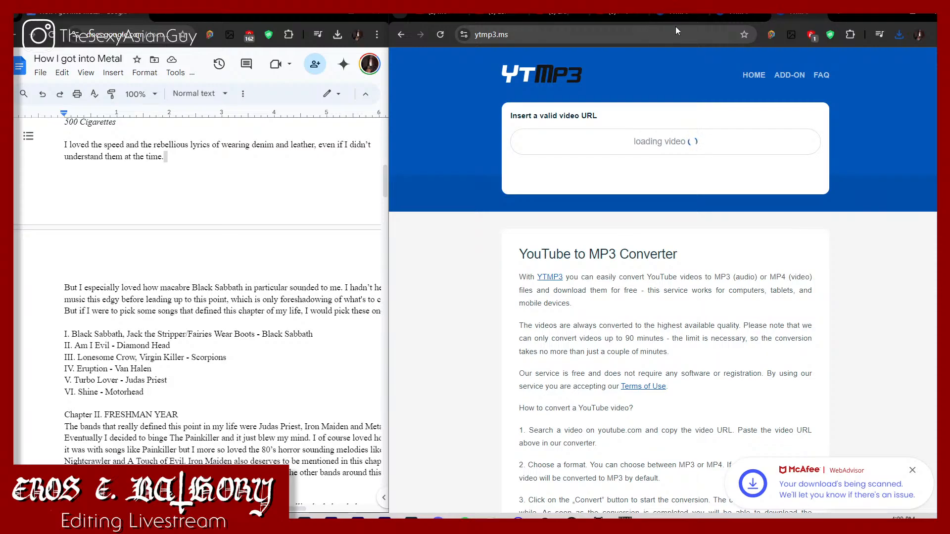
Step: Search YouTube for "virgin killer" and open the Scorpions Virgin Killer video
left_click(535, 16)
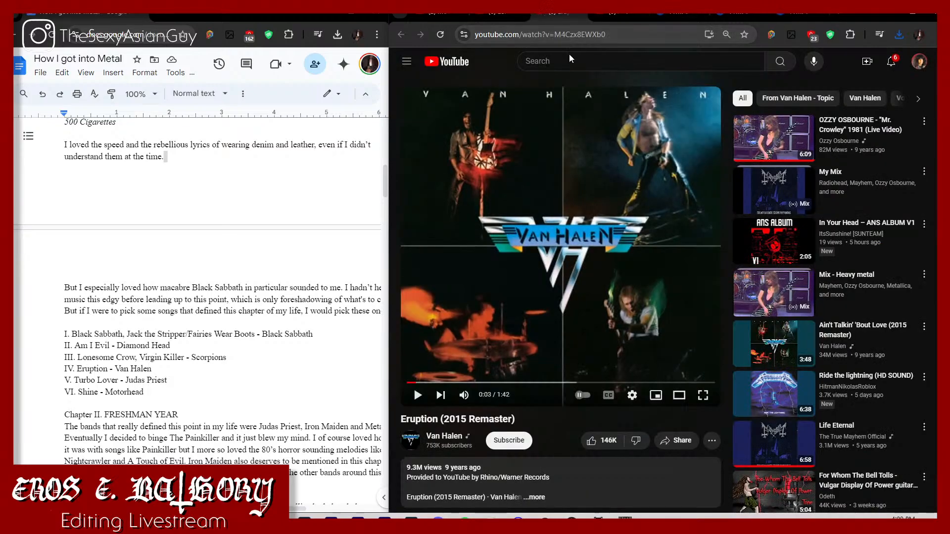
left_click(570, 60)
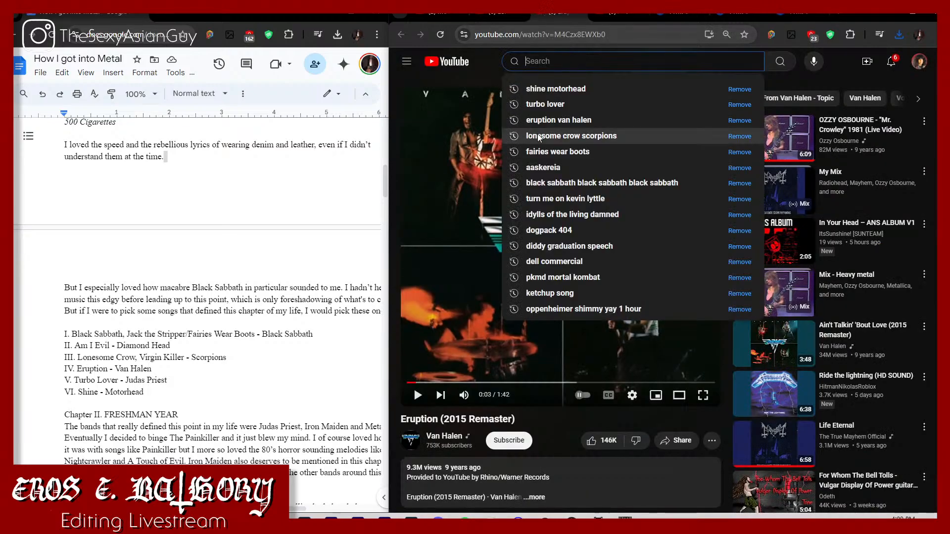
type("virgin")
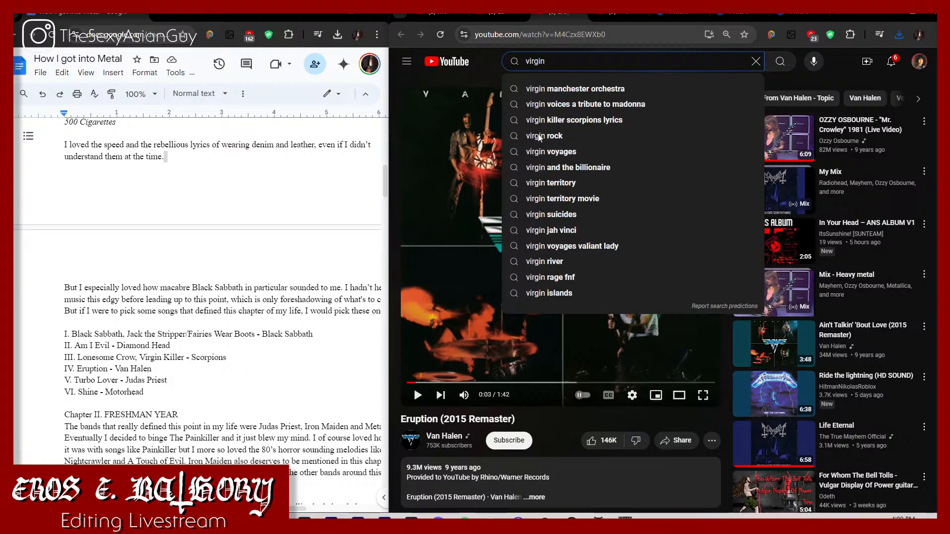
type(" killer")
key("Return")
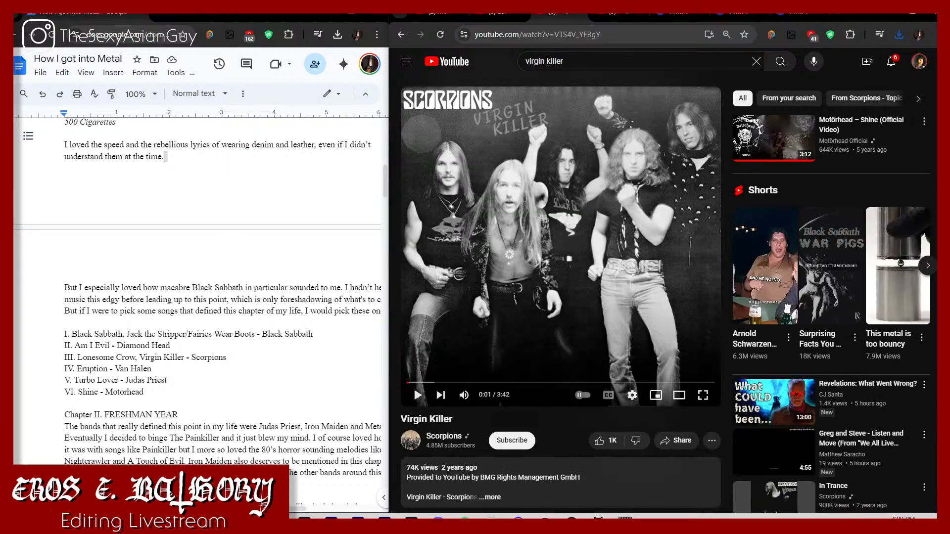
Step: Listen to a passage further into the Judas Priest - Turbo Lover video and pause it
left_click(608, 18)
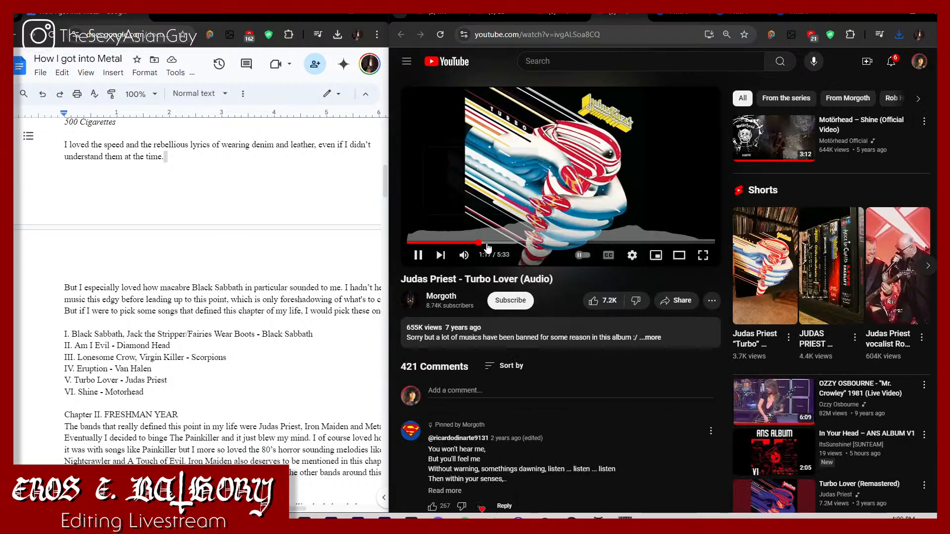
left_click(503, 243)
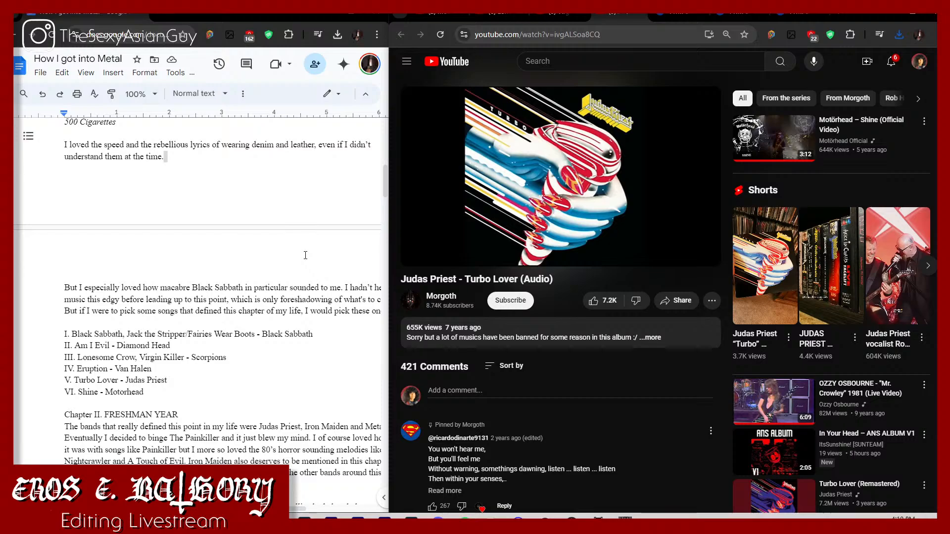
key("space")
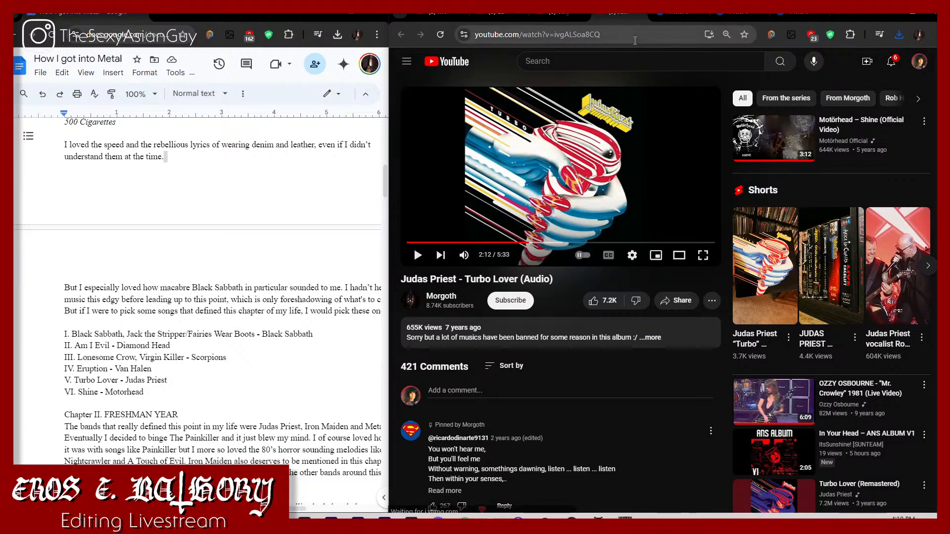
Step: Check the recent downloads and return the failed YTMP3 conversion tab to its URL entry form
left_click(681, 12)
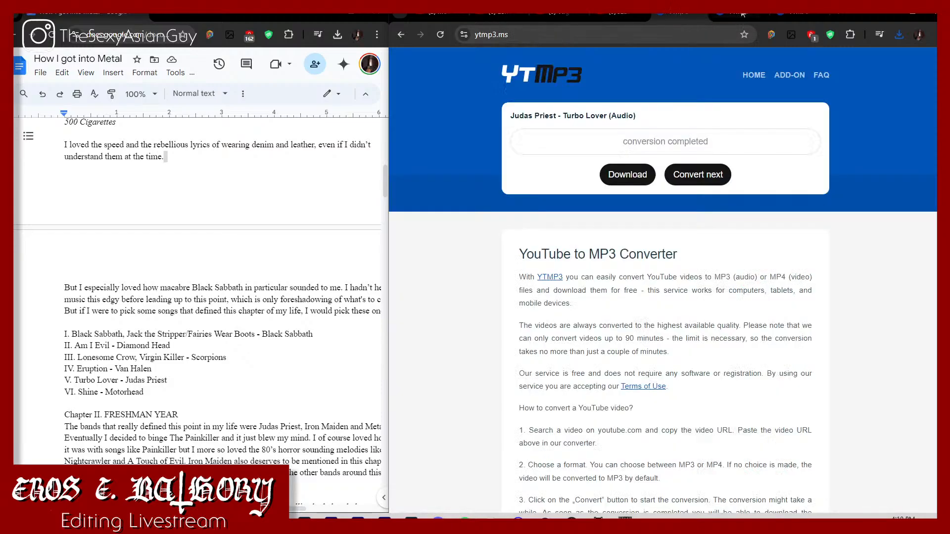
left_click(900, 35)
left_click(796, 17)
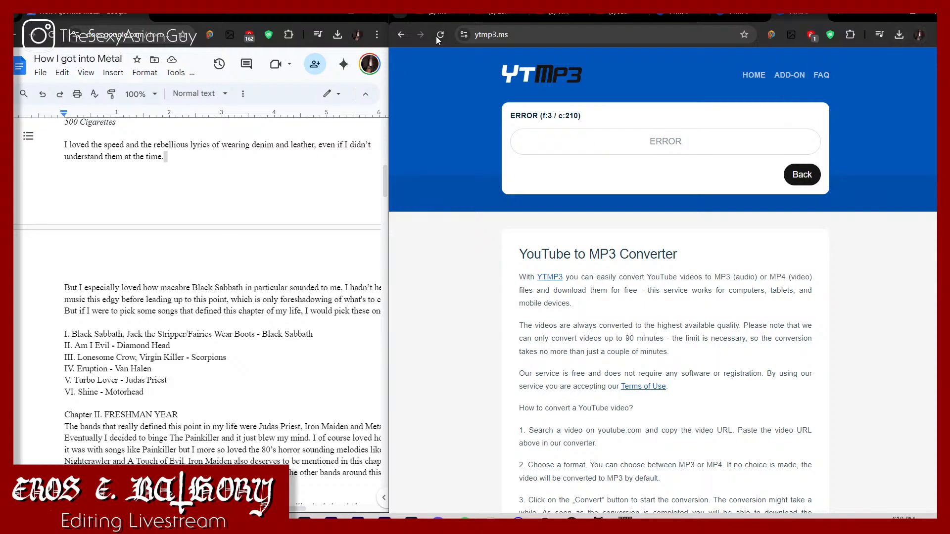
left_click(802, 177)
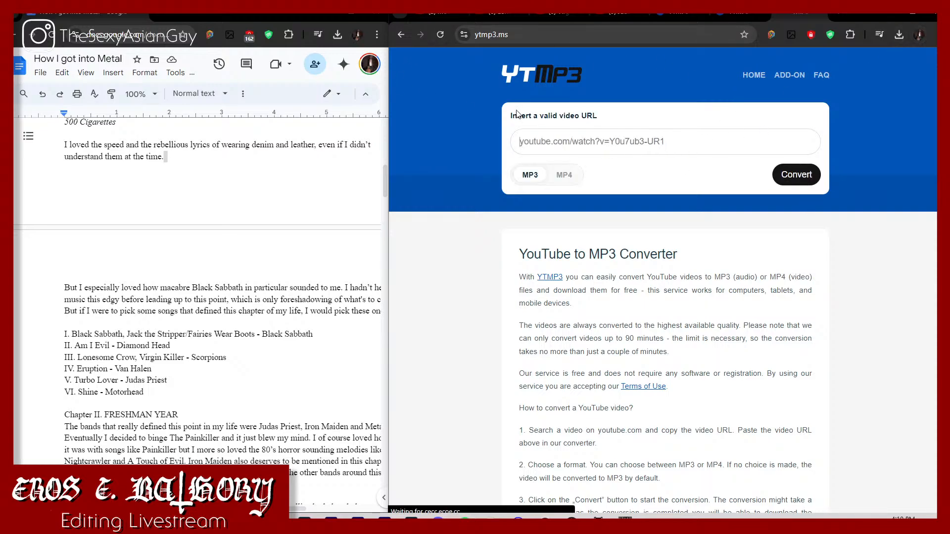
Step: Copy the Motörhead - Shine video's URL and convert it to MP3 in the reset YTMP3 tab
left_click(434, 16)
left_click(497, 31)
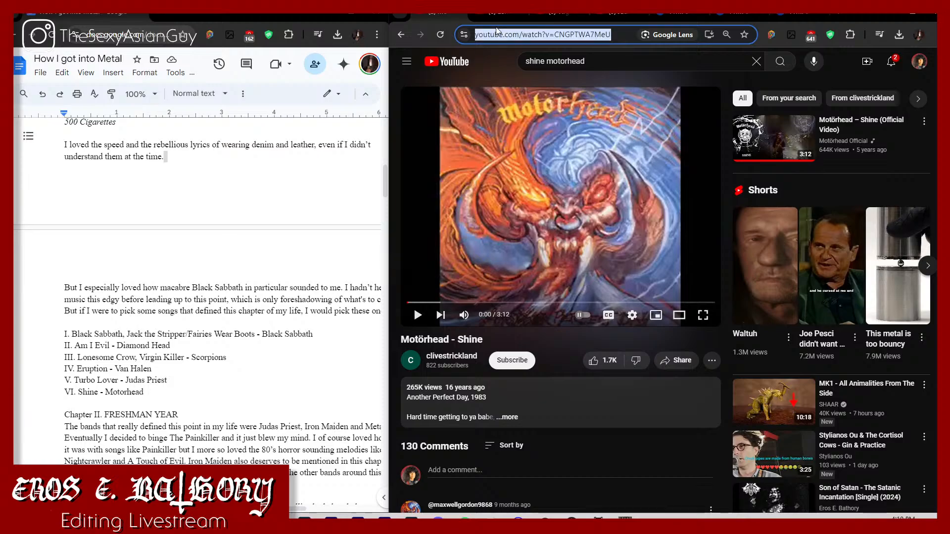
left_click(899, 33)
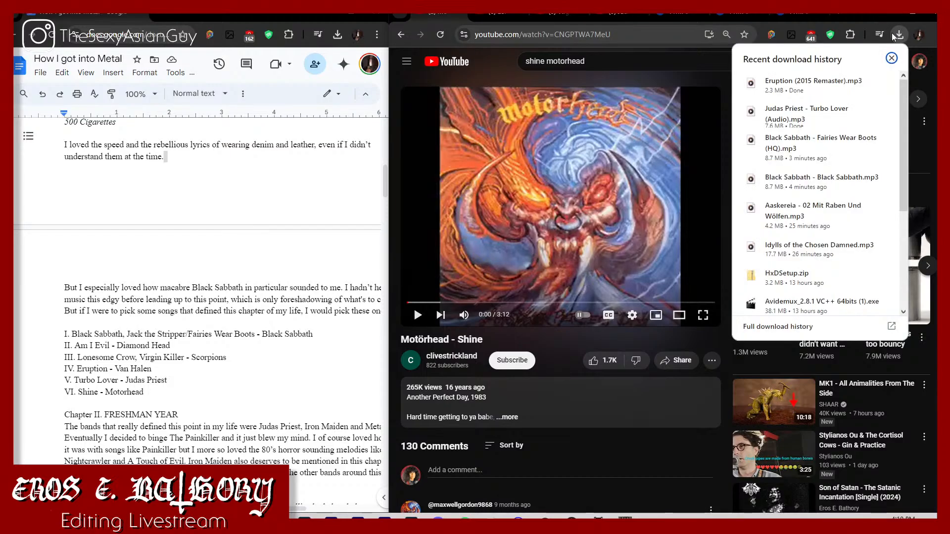
left_click(796, 16)
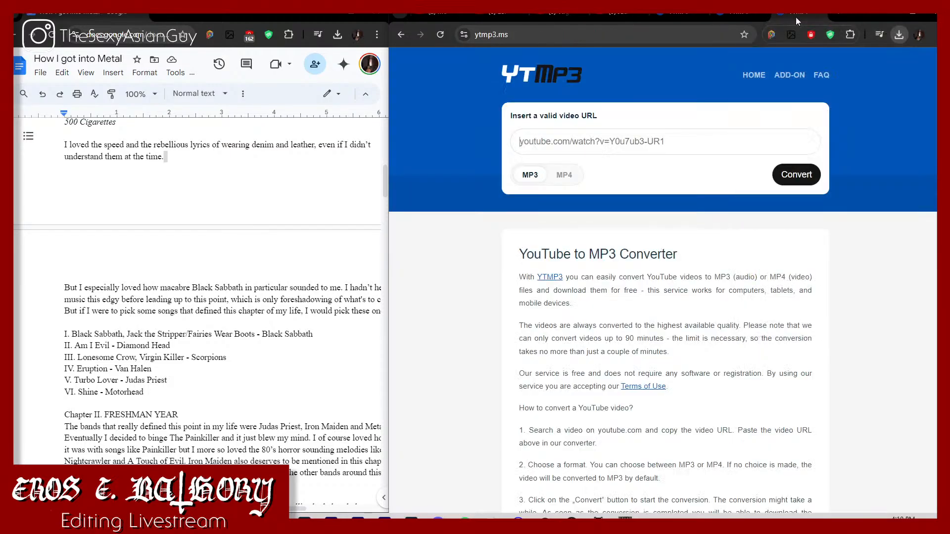
left_click(731, 142)
type("https://www.youtube.com/watch?v=KRKTvZV1rkg")
left_click(796, 175)
Step: Copy the Lonesome Crow - Scorpions URL and convert it to MP3 in the YTMP3 tab that finished Eruption
left_click(503, 19)
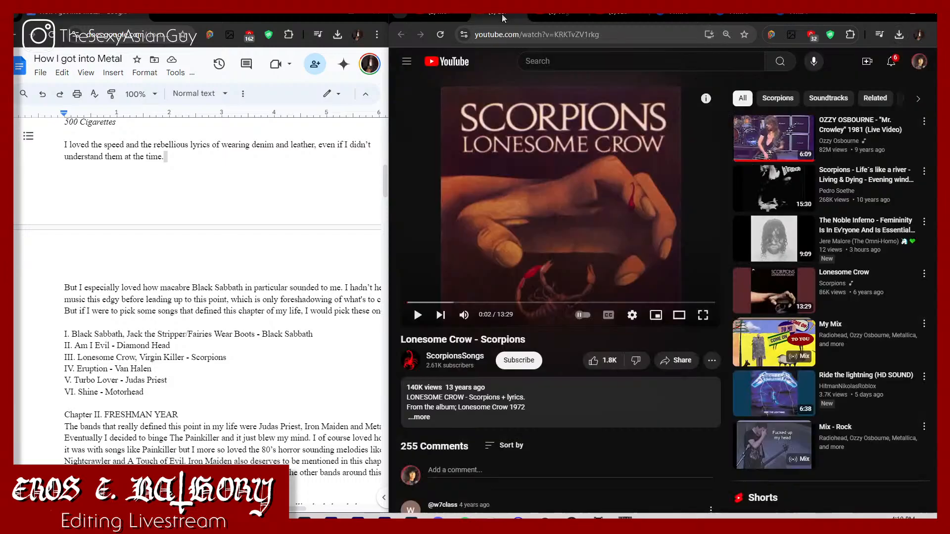
left_click(515, 34)
key("ctrl+c")
left_click(728, 16)
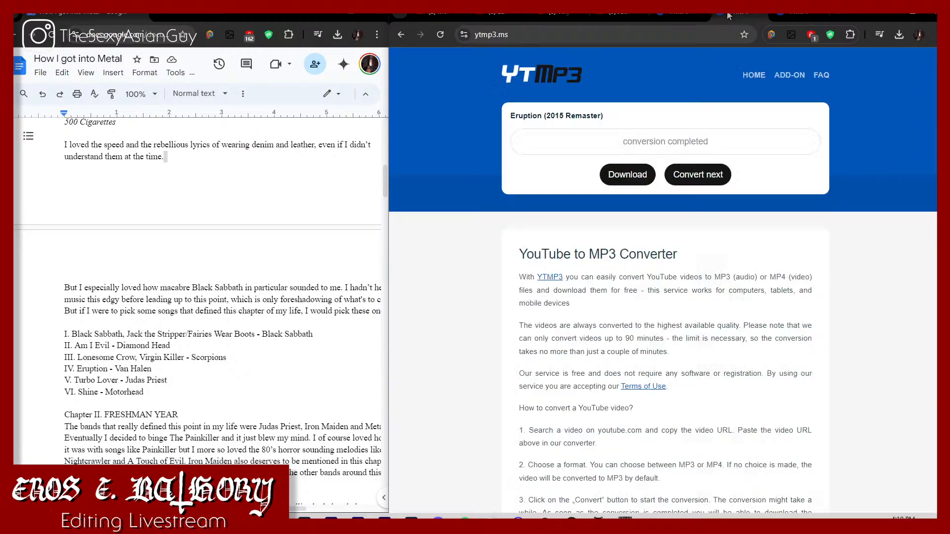
left_click(709, 179)
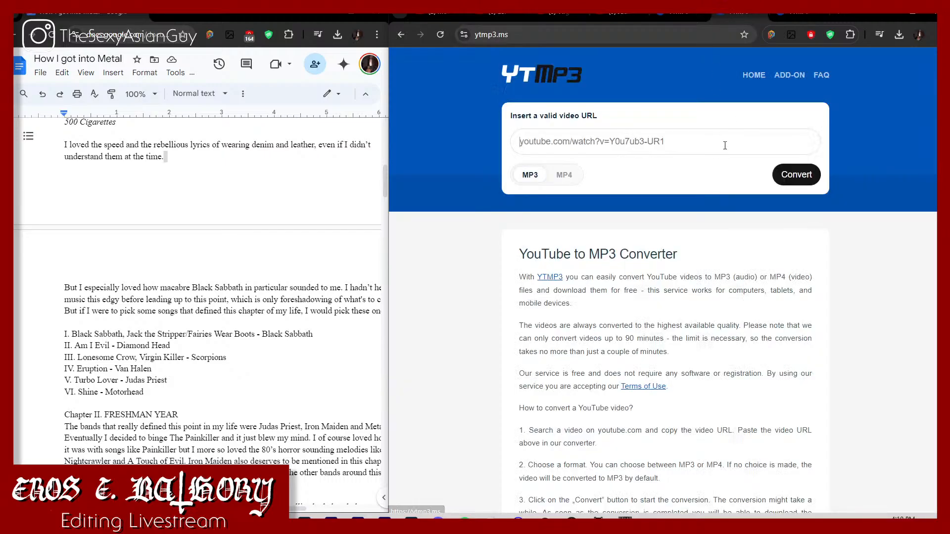
left_click(779, 133)
key("ctrl+v")
left_click(899, 34)
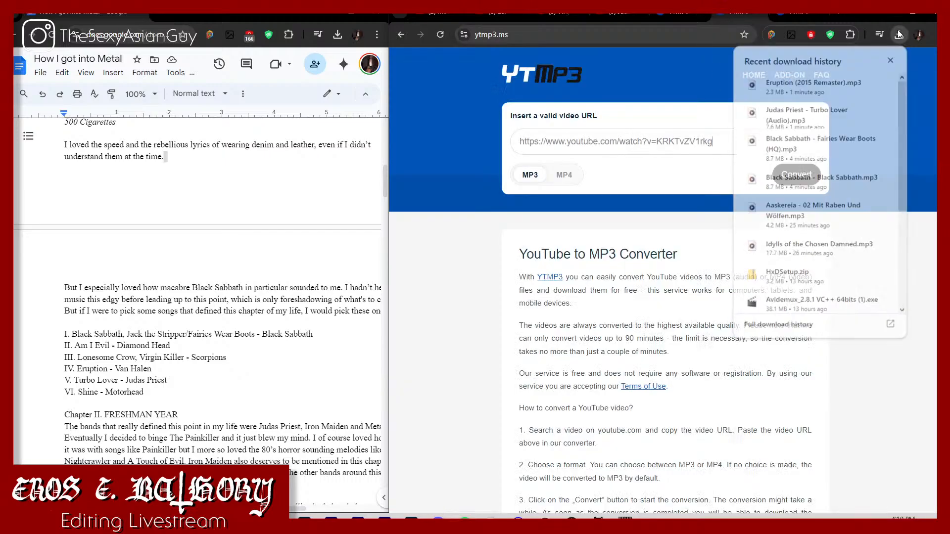
left_click(798, 175)
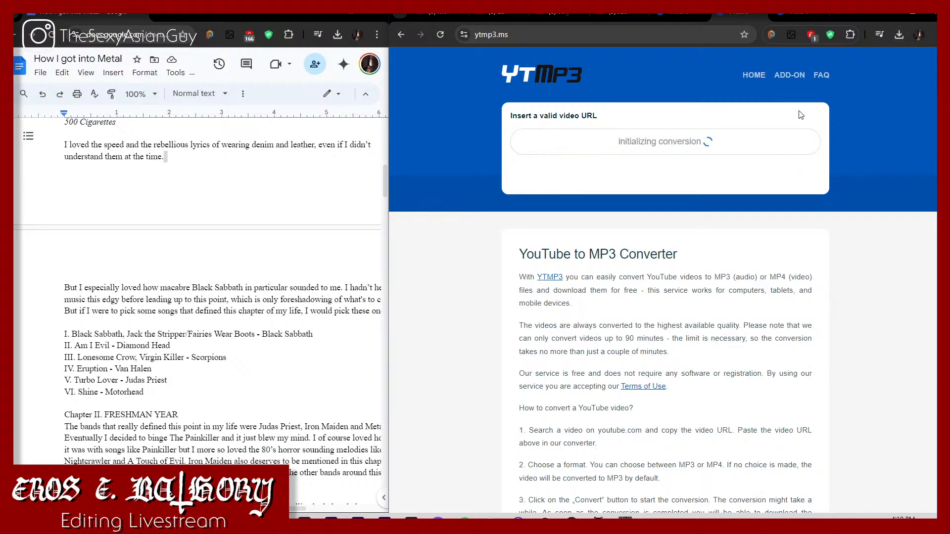
Step: Try to convert the Scorpions - Virgin Killer video to MP3 in the YTMP3 tab that finished Turbo Lover, using its copied URL
left_click(548, 25)
left_click(553, 35)
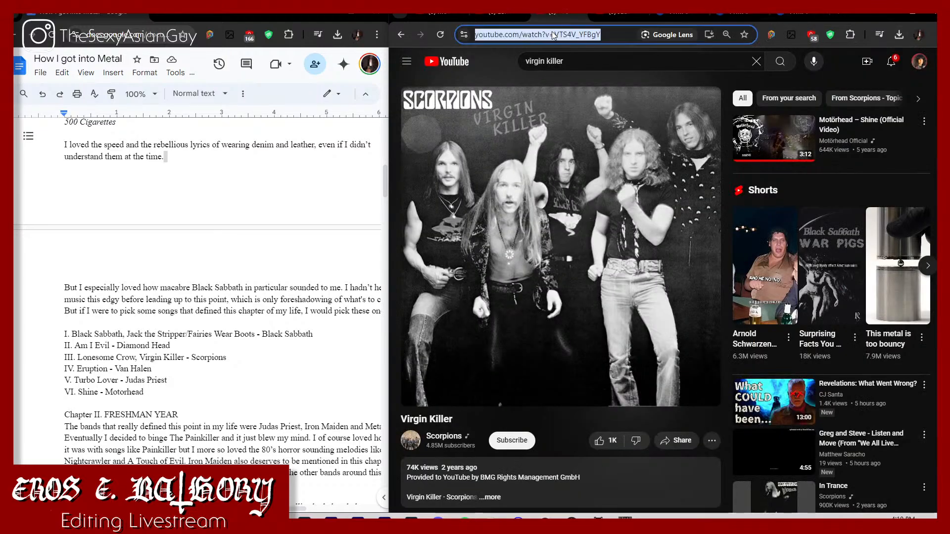
left_click(675, 15)
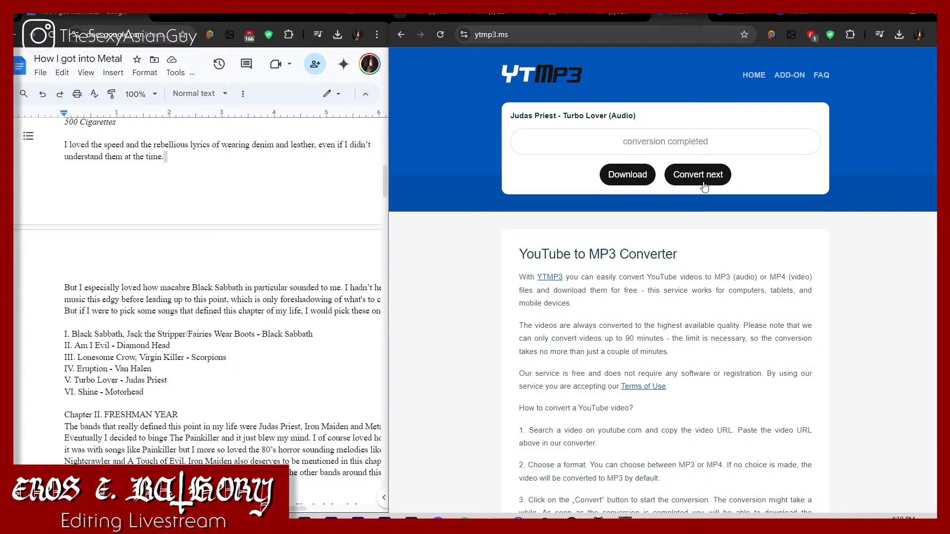
left_click(687, 174)
left_click(684, 151)
key("ctrl+v")
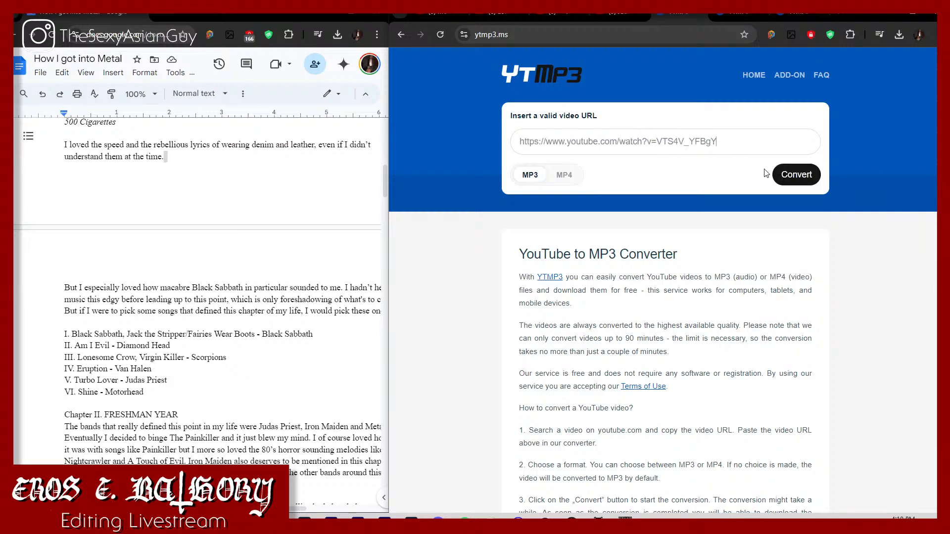
left_click(796, 174)
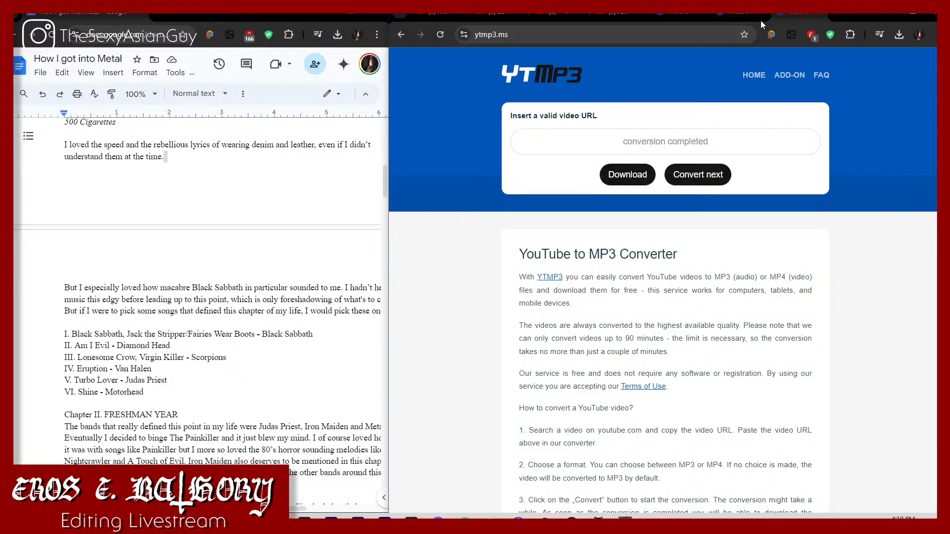
Step: Download the completed Motörhead - Shine conversion, close the ad tab it opens, and check the download
left_click(896, 36)
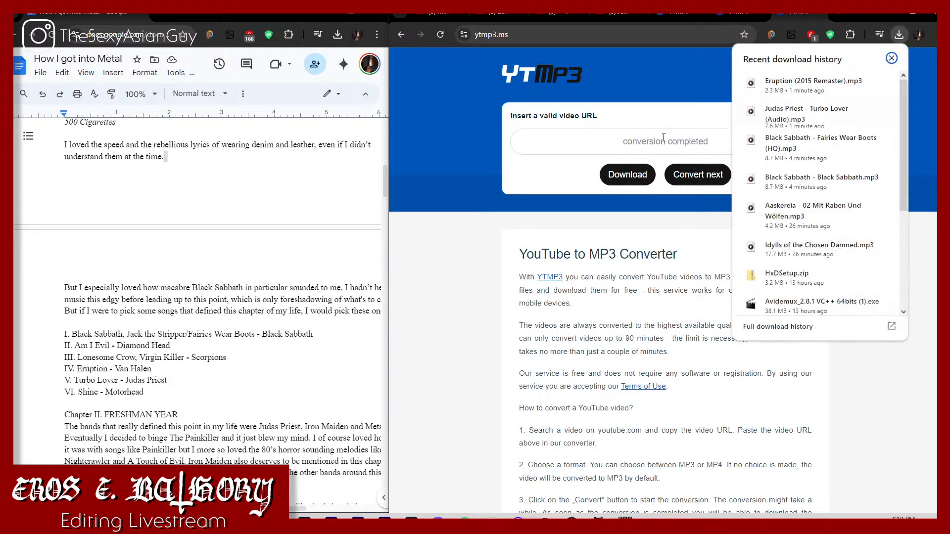
left_click(624, 149)
left_click(625, 173)
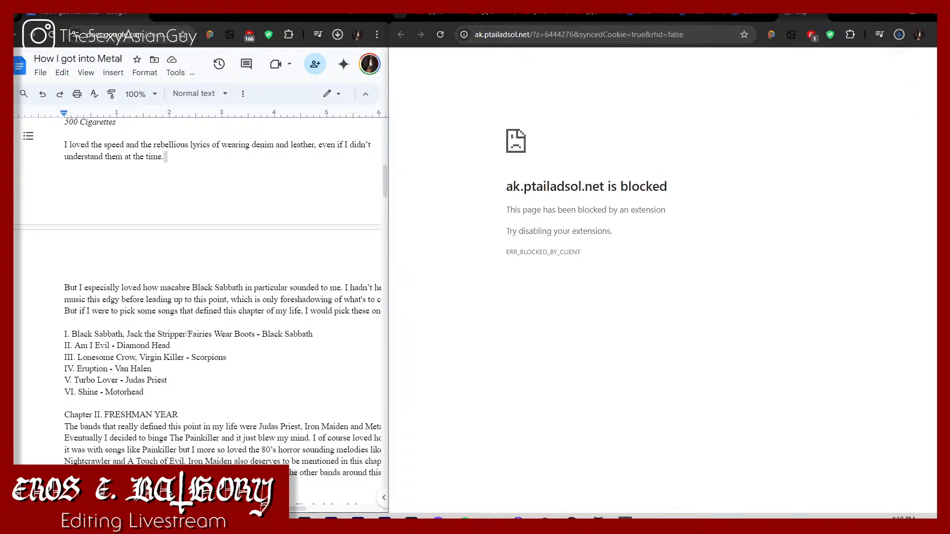
left_click(820, 14)
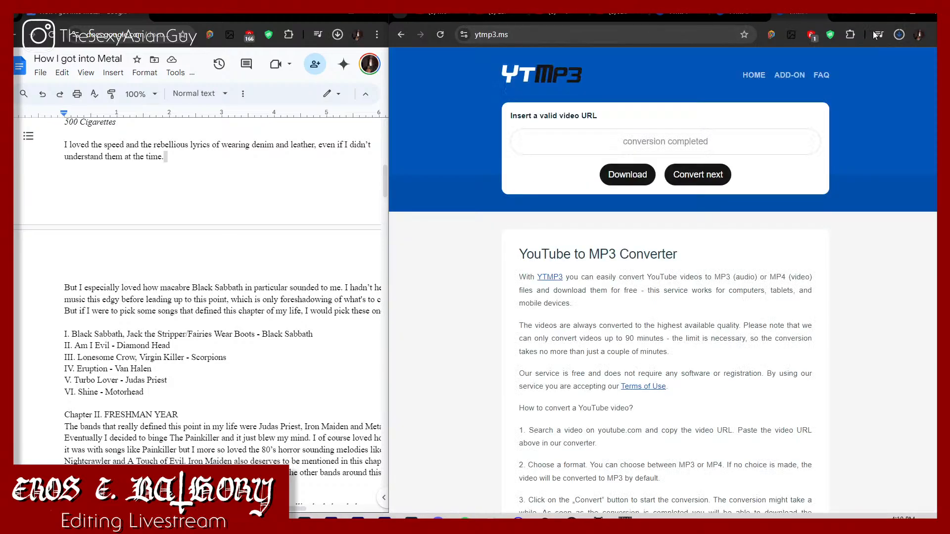
left_click(899, 37)
left_click(899, 37)
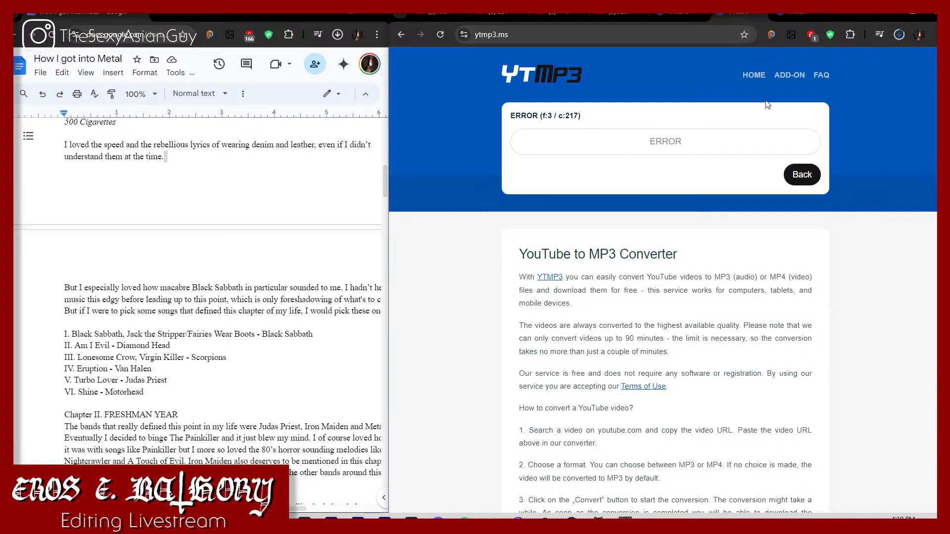
Step: Reload the failed YTMP3 tab and convert the Lonesome Crow - Scorpions video to MP3 again from its copied URL
left_click(659, 38)
key("Return")
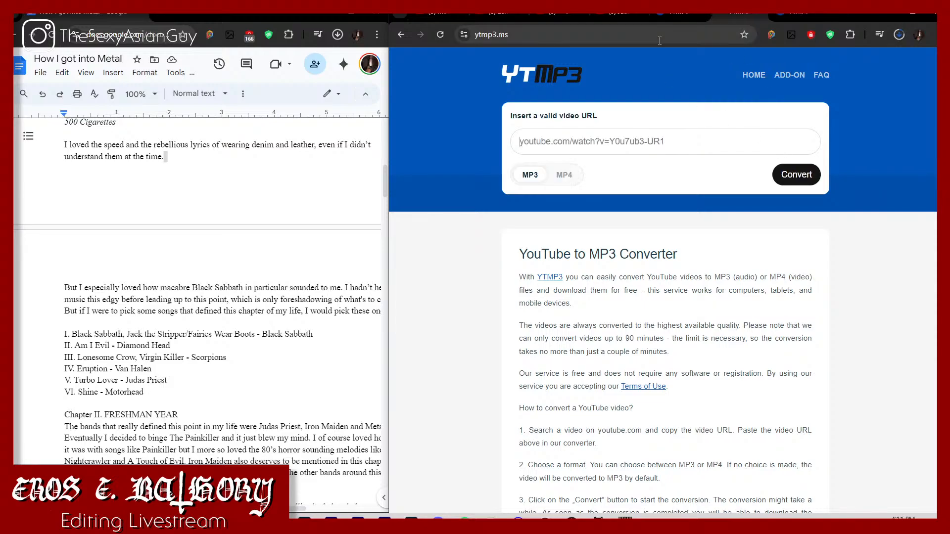
left_click(500, 20)
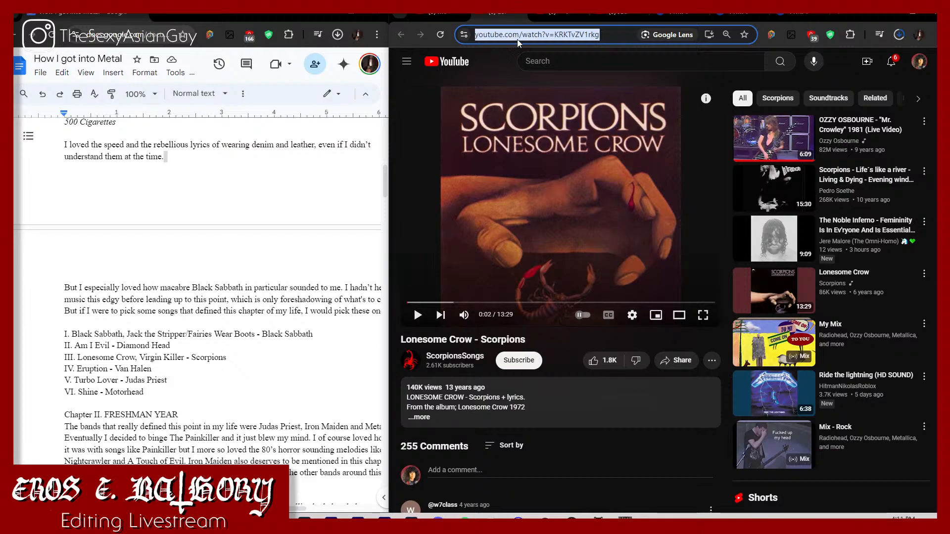
left_click(743, 13)
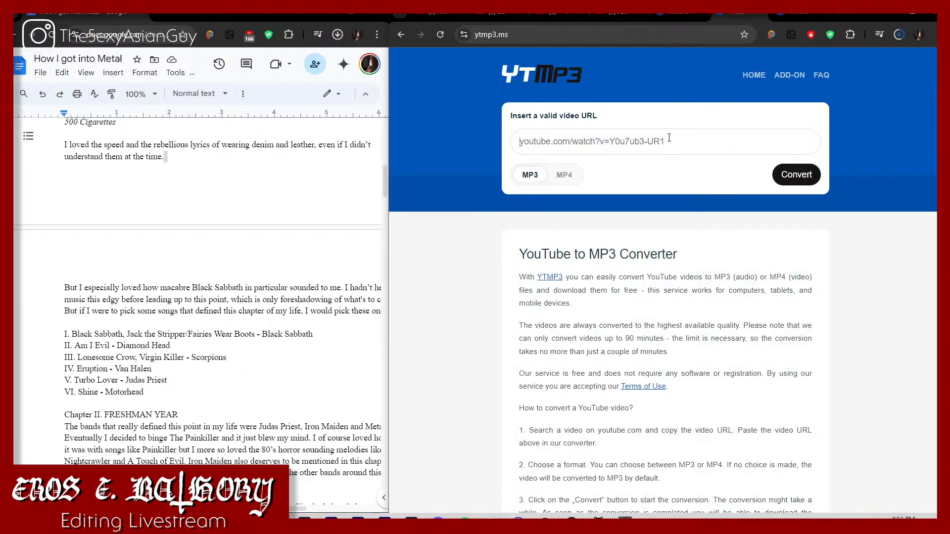
key("ctrl+v")
left_click(796, 175)
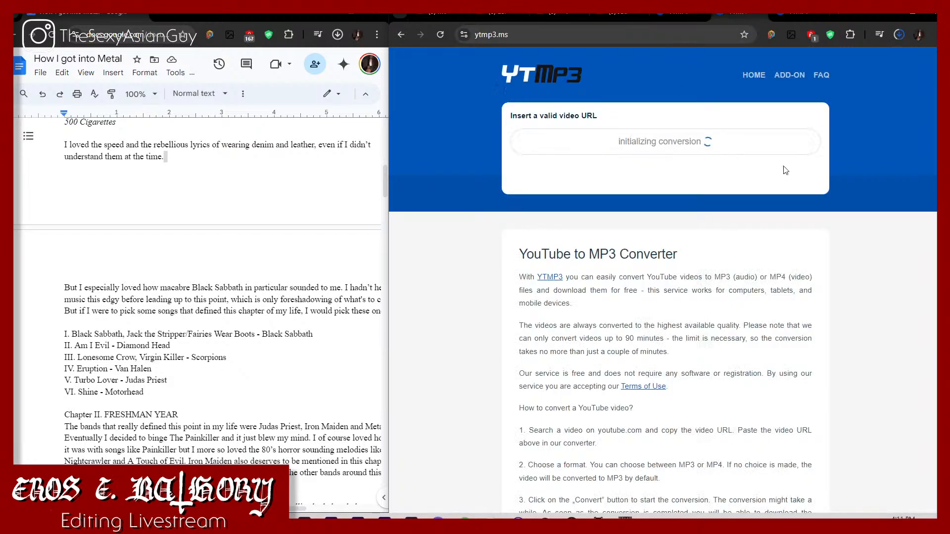
Step: Copy the Motörhead - Shine URL again and resubmit it for MP3 conversion in the YTMP3 tab that already finished it
left_click(440, 20)
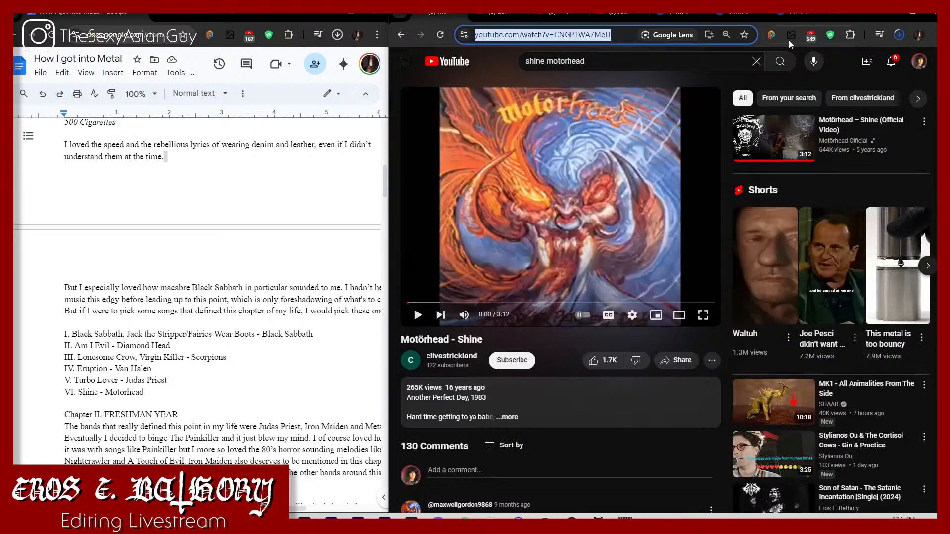
left_click(786, 16)
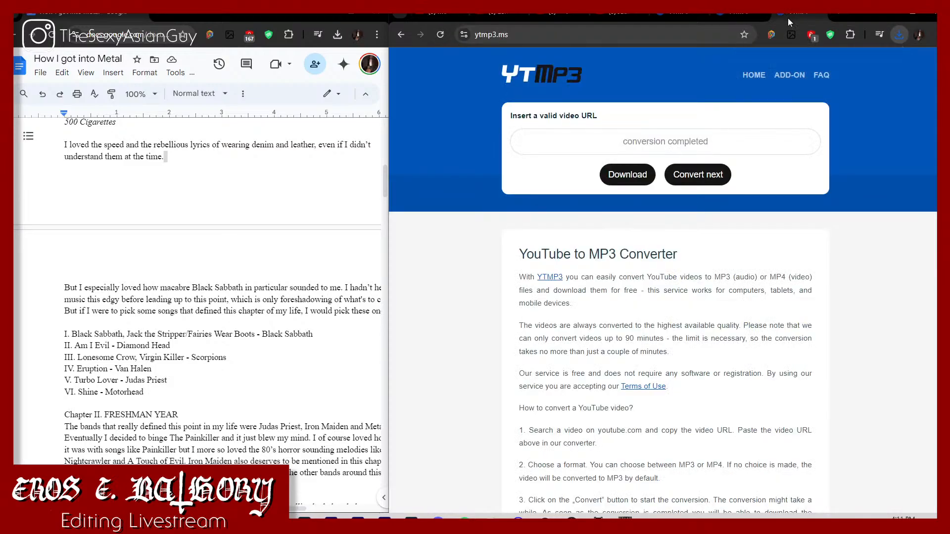
left_click(723, 174)
key("ctrl+v")
left_click(795, 175)
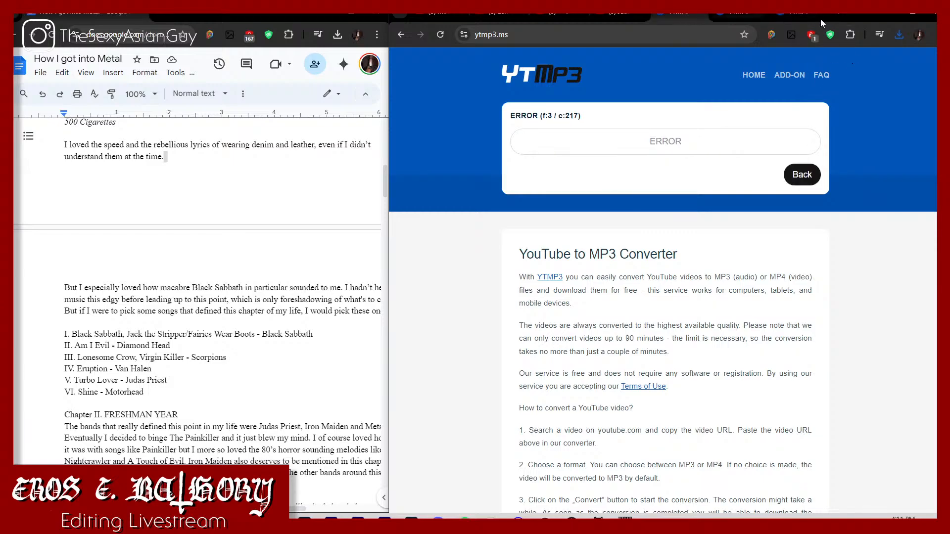
Step: Check the recent downloads, play noname.mp3 to identify the song, and close the media player
left_click(798, 14)
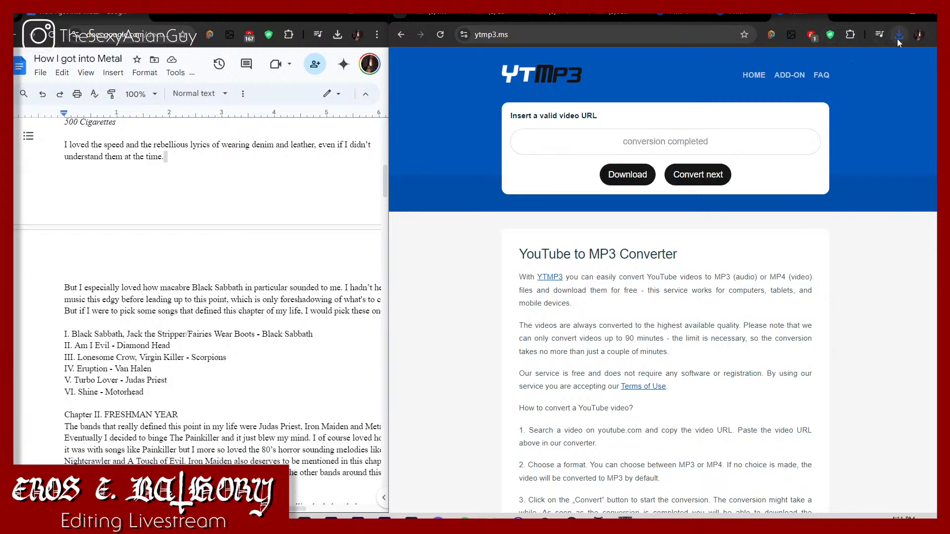
left_click(898, 38)
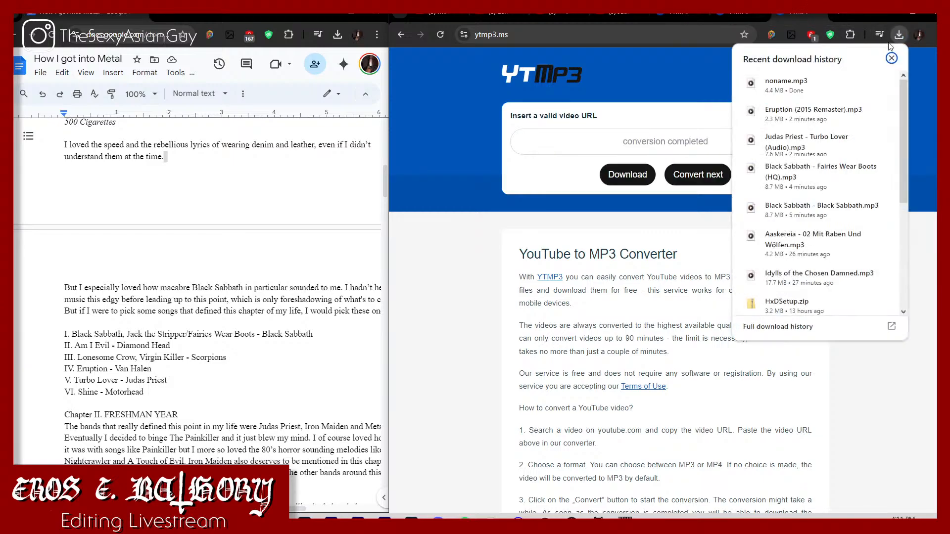
left_click(559, 15)
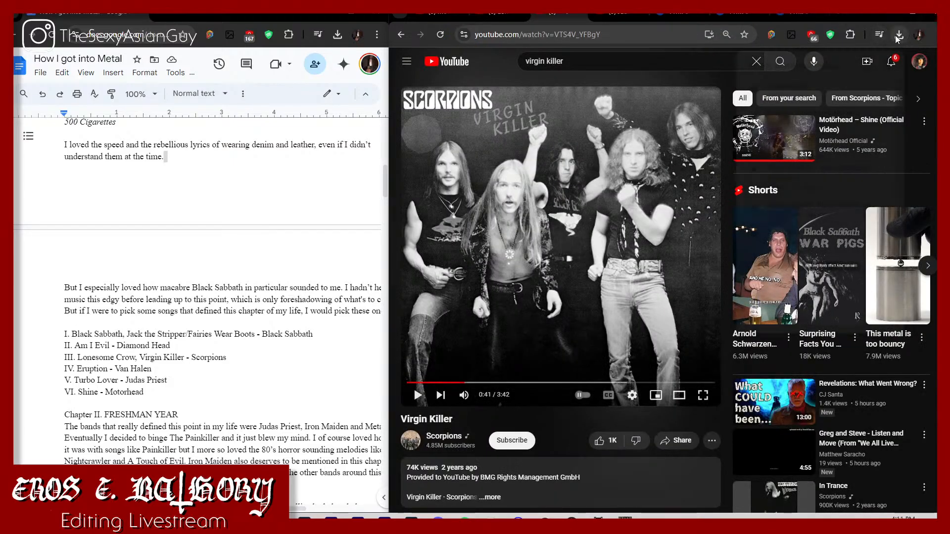
left_click(898, 39)
left_click(825, 77)
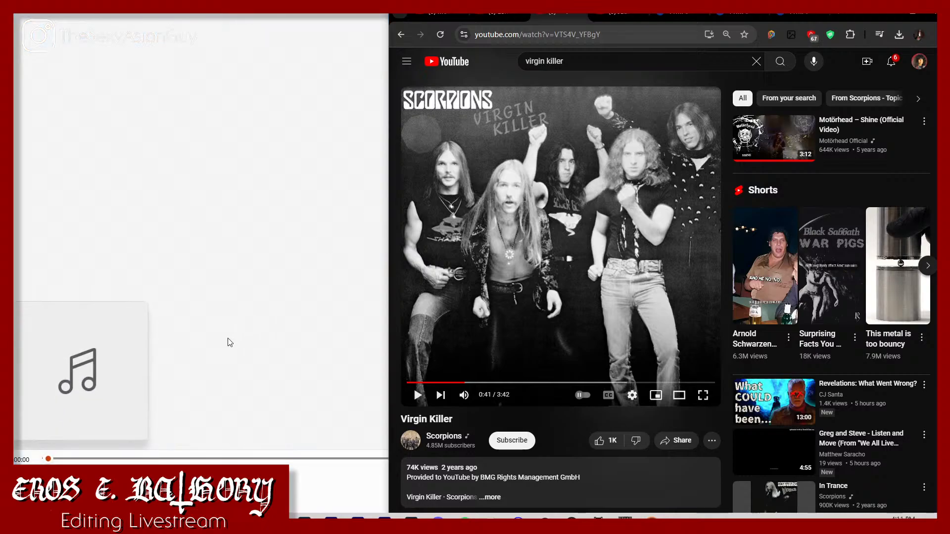
key("space")
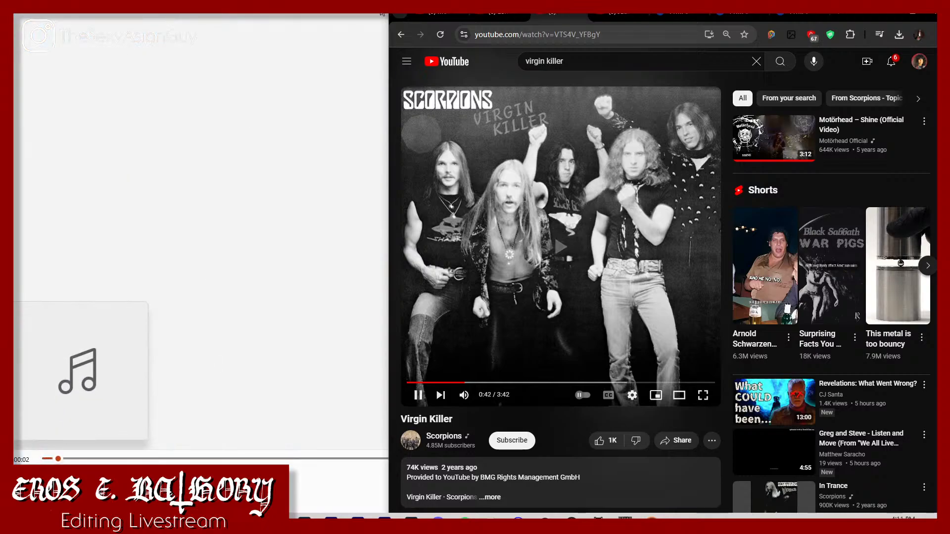
left_click(382, 13)
left_click(932, 15)
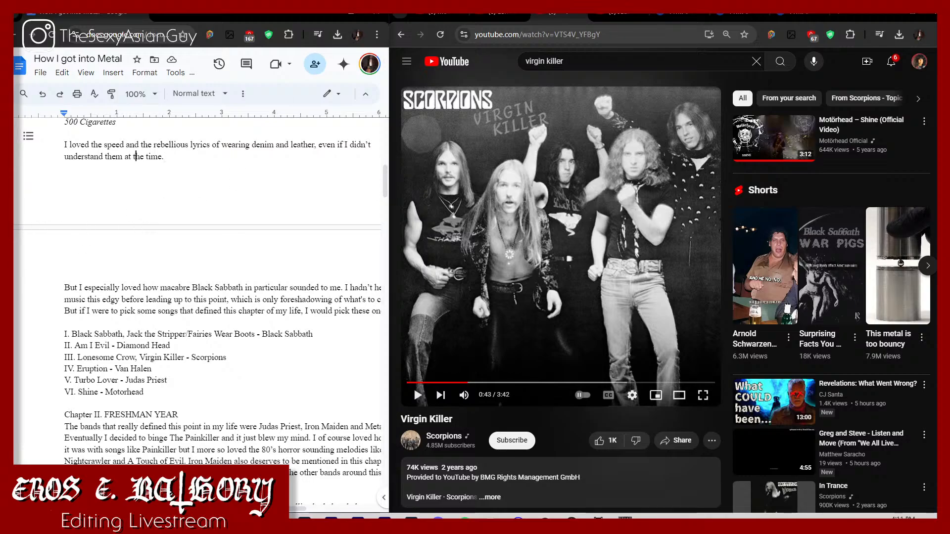
Step: Check the recent downloads, download the converted Lonesome Crow - Scorpions MP3, and close the ad tab it opens
left_click(726, 15)
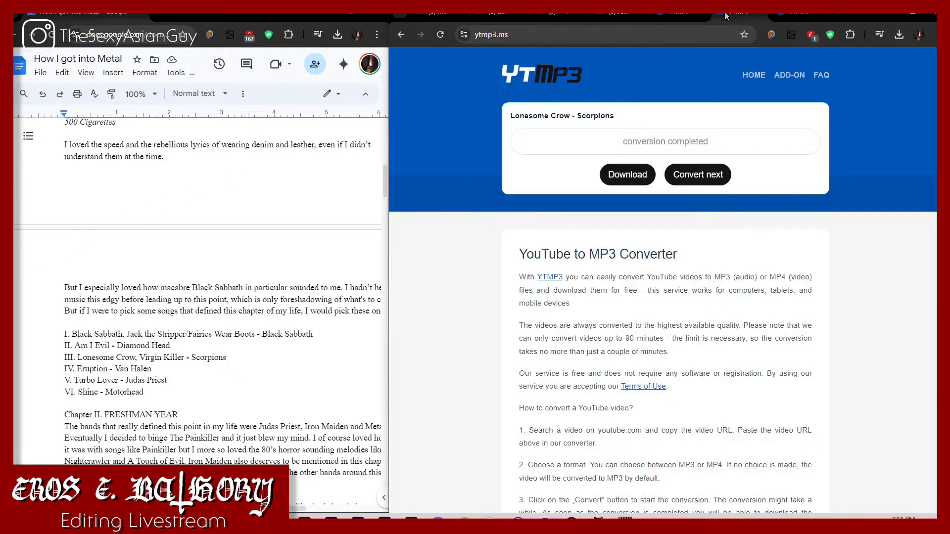
left_click(896, 36)
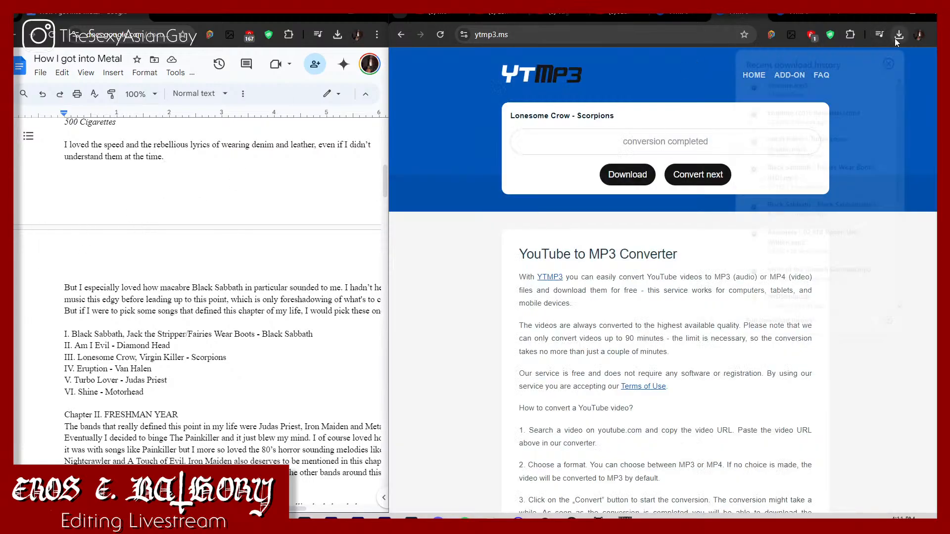
left_click(641, 178)
key("ctrl+w")
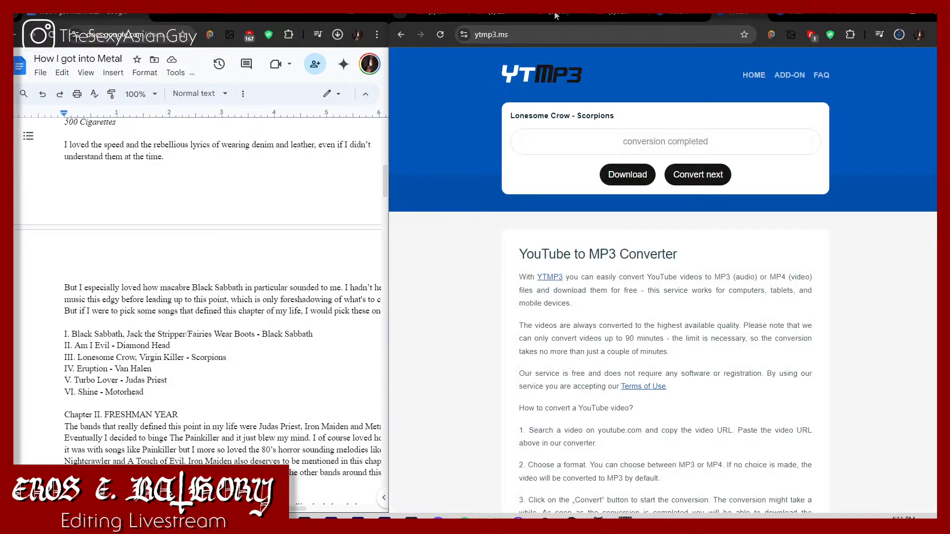
Step: Copy the Scorpions - Virgin Killer URL and convert it to MP3 in the YTMP3 tab that shows the error
left_click(568, 15)
left_click(683, 13)
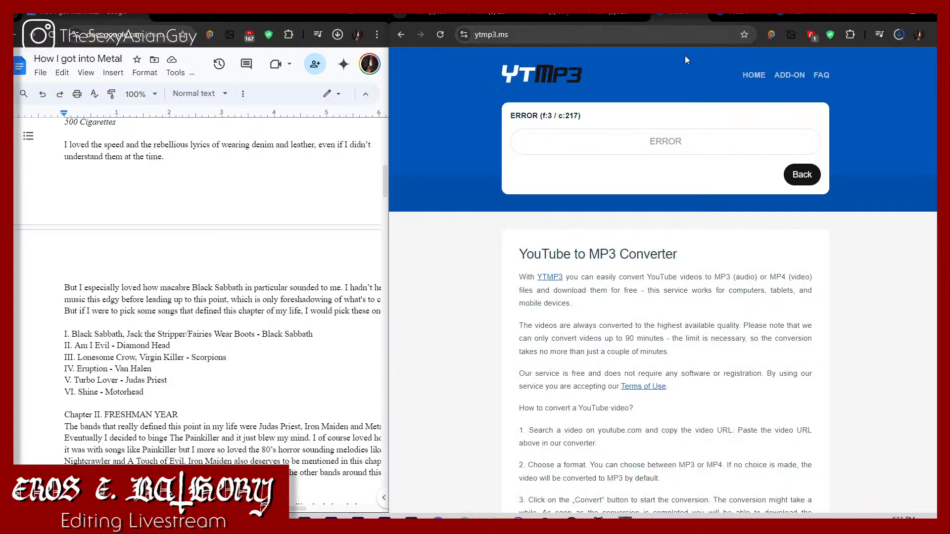
left_click(536, 12)
left_click(556, 29)
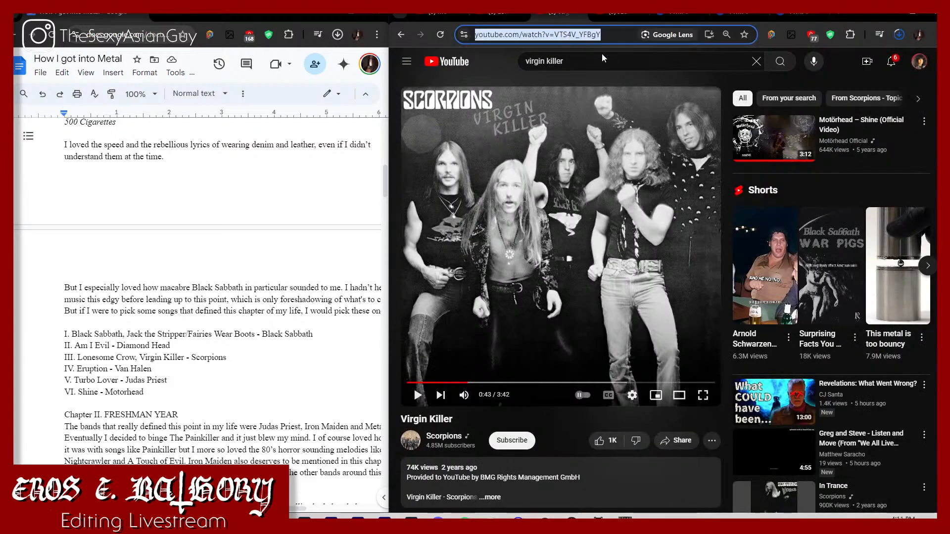
left_click(660, 21)
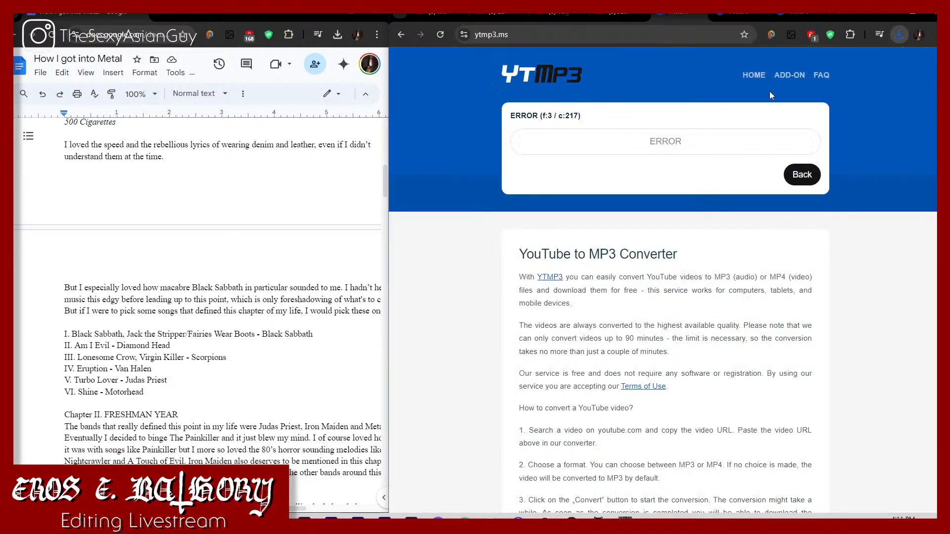
left_click(795, 173)
key("ctrl+v")
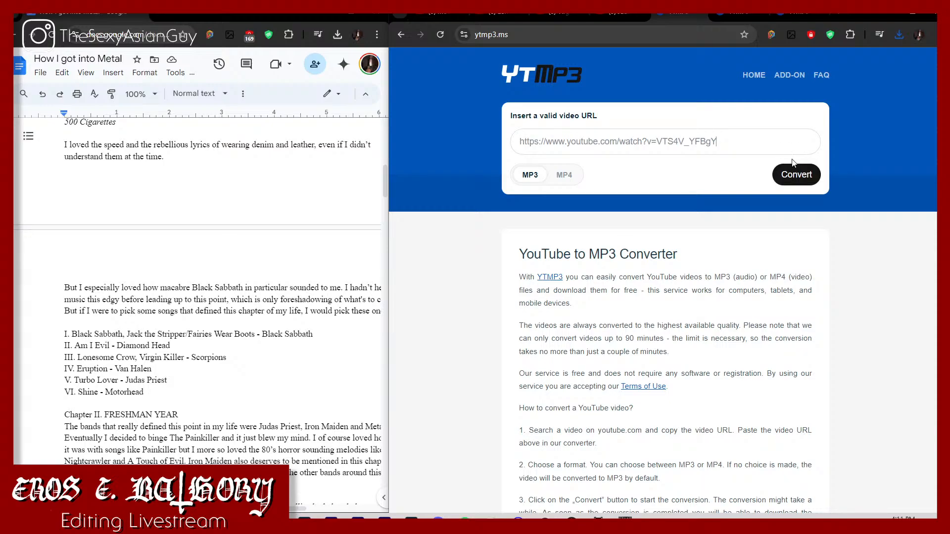
left_click(792, 169)
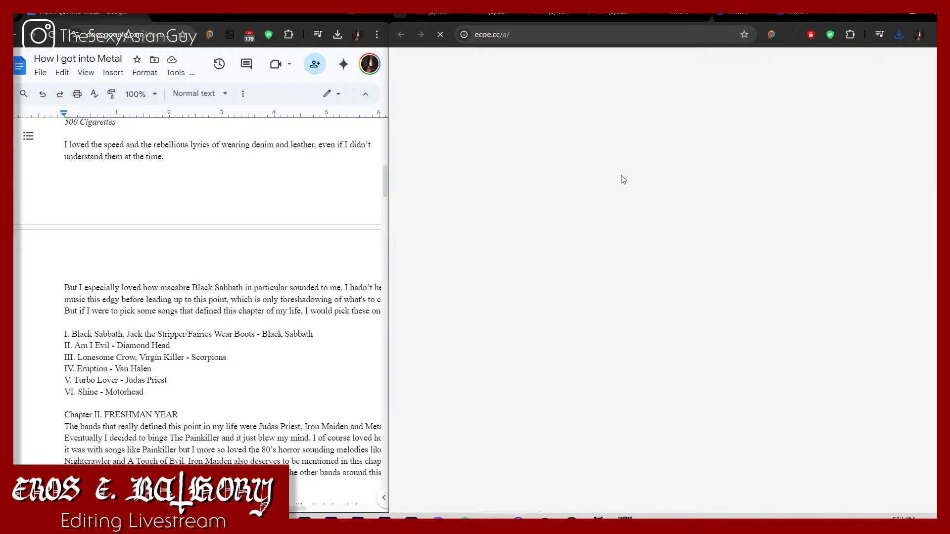
Step: Download the converted Virgin Killer MP3 and return to the chapter song list in the How I got into Metal document
left_click(622, 175)
key("ctrl+w")
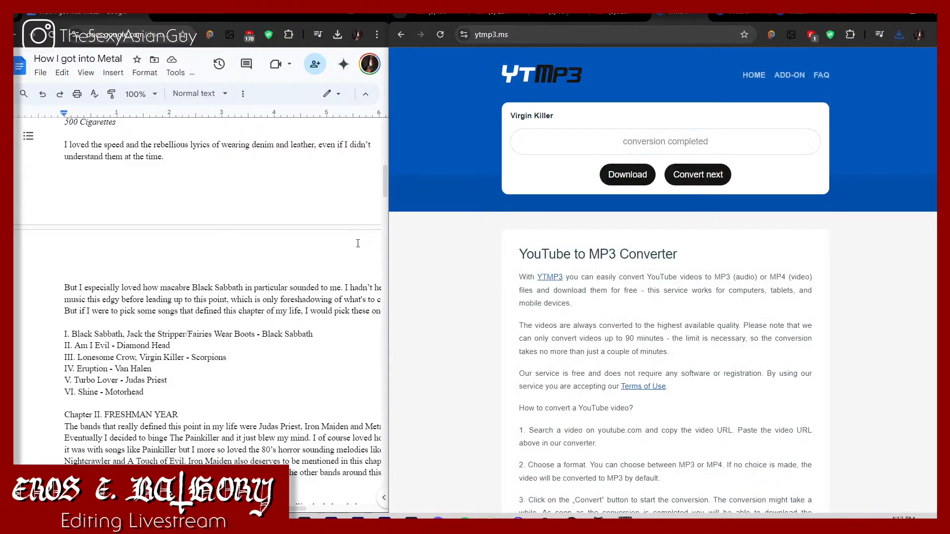
left_click(334, 255)
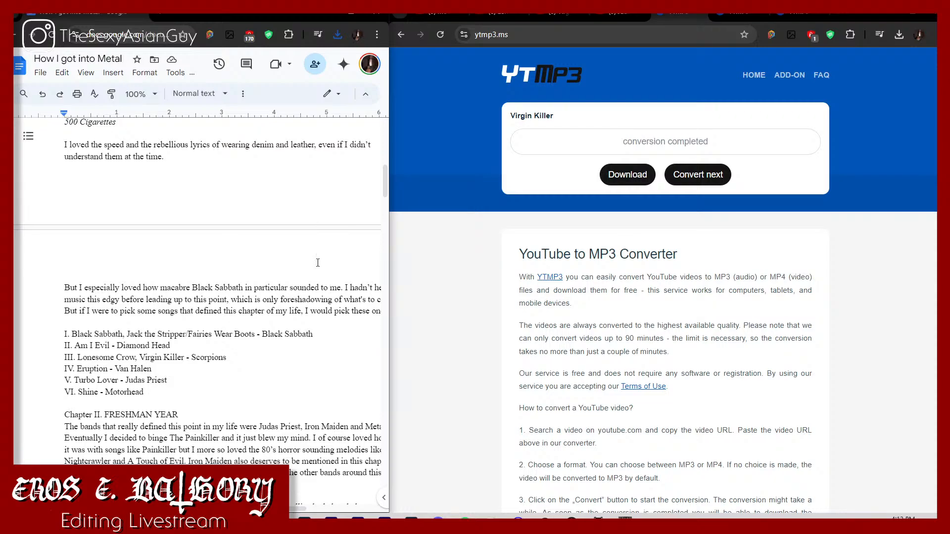
scroll(318, 262, "up", 5)
scroll(317, 263, "down", 7)
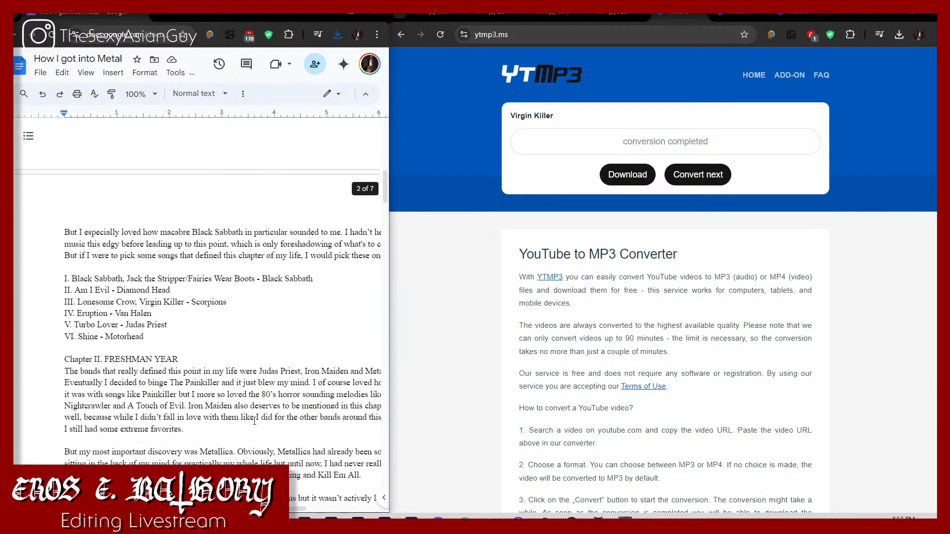
Step: Create a new folder called Chapter I inside the project's Music folder
mouse_move(224, 522)
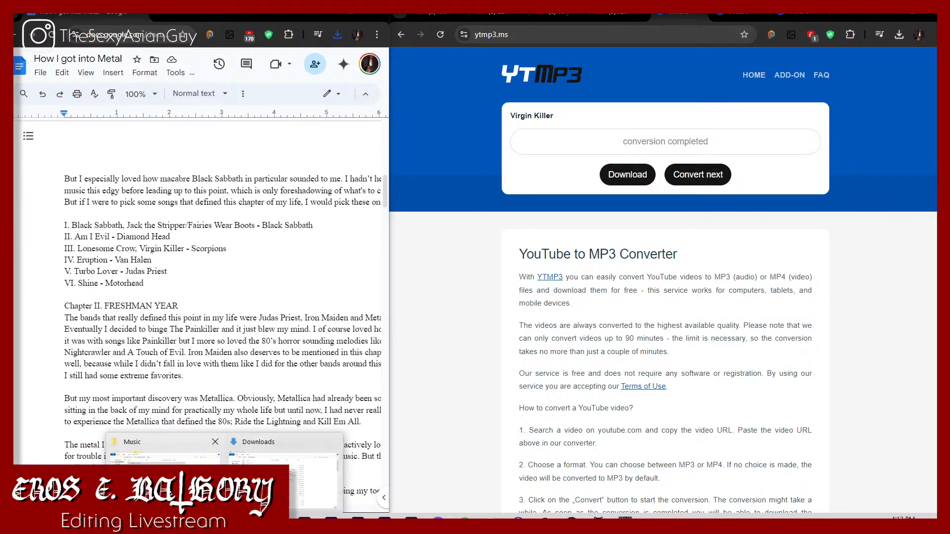
left_click(163, 475)
right_click(210, 189)
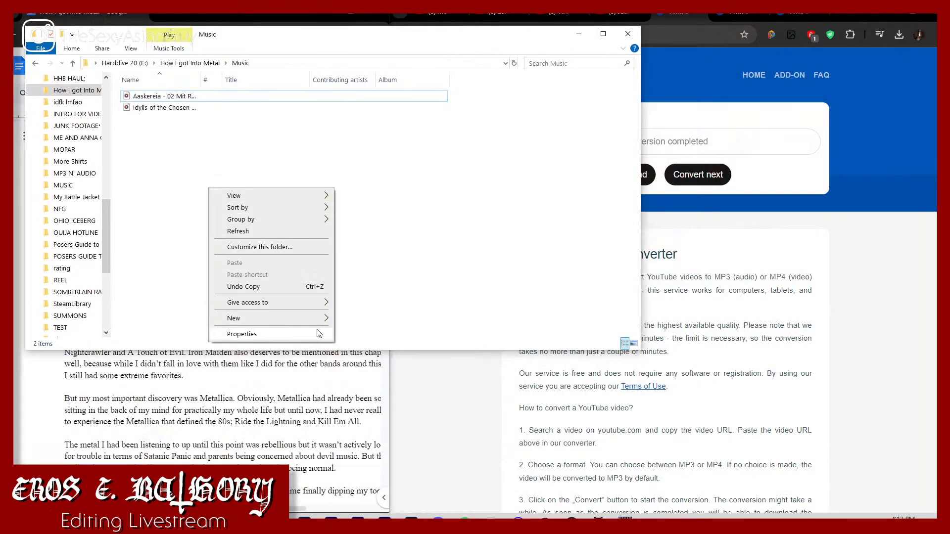
mouse_move(318, 321)
left_click(360, 318)
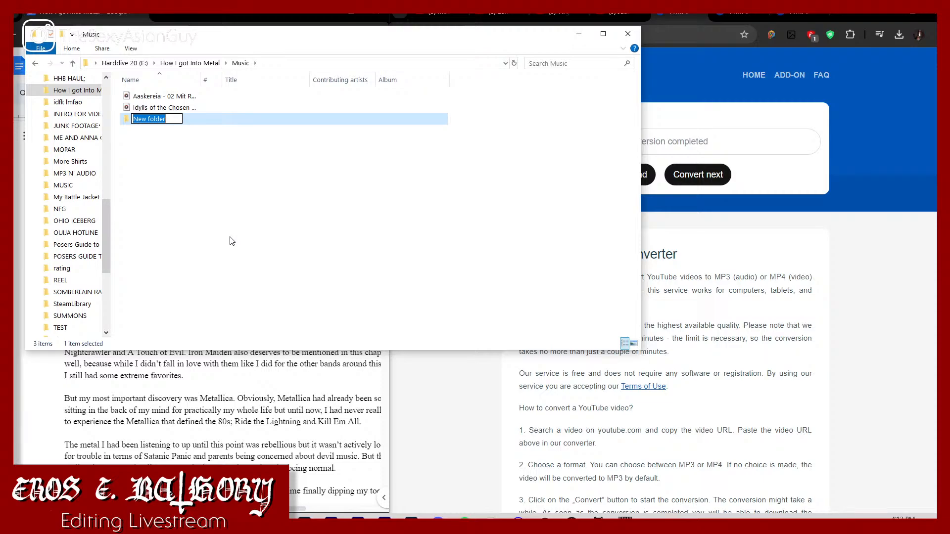
type("Chapter I")
key("Return")
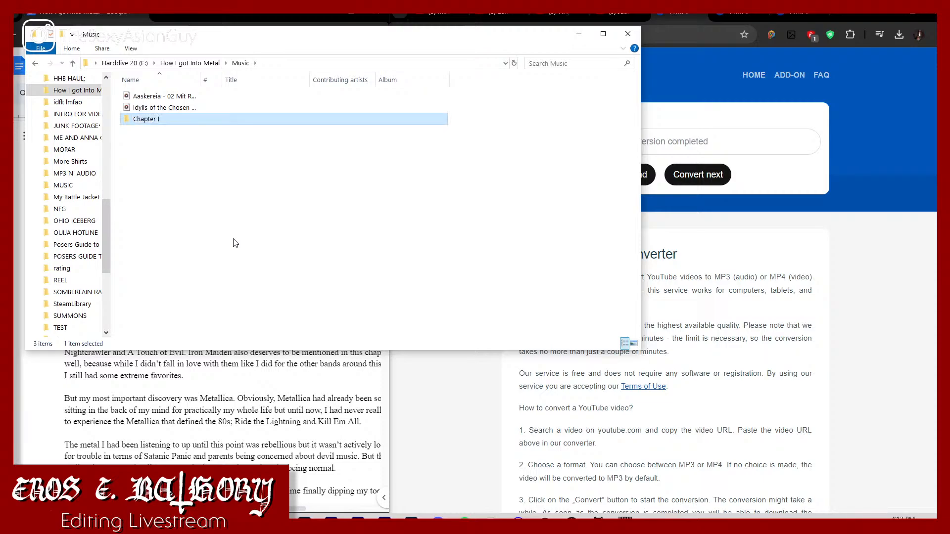
Step: Copy the seven MP3s from Black Sabbath - Black Sabbath through Virgin Killer out of Downloads into the Chapter I folder
left_click(226, 524)
left_click(290, 472)
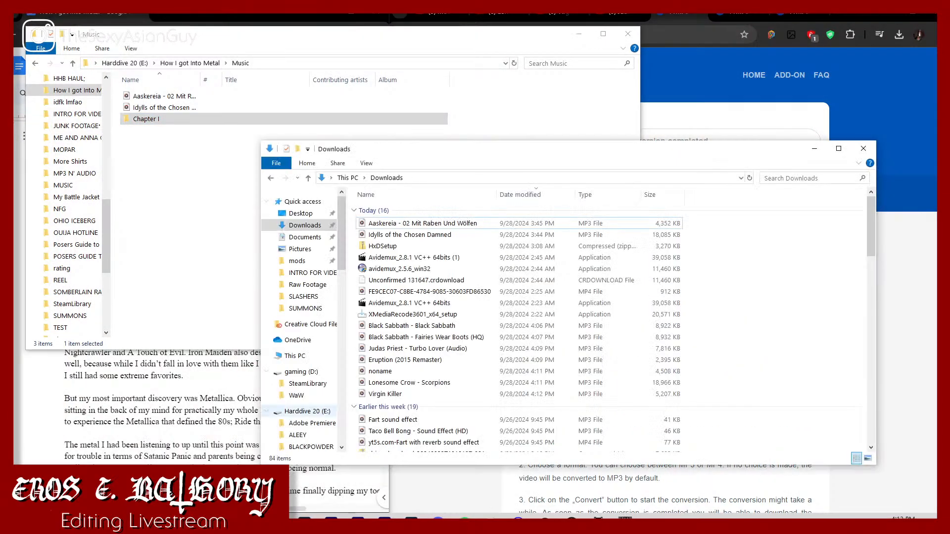
left_click(415, 326)
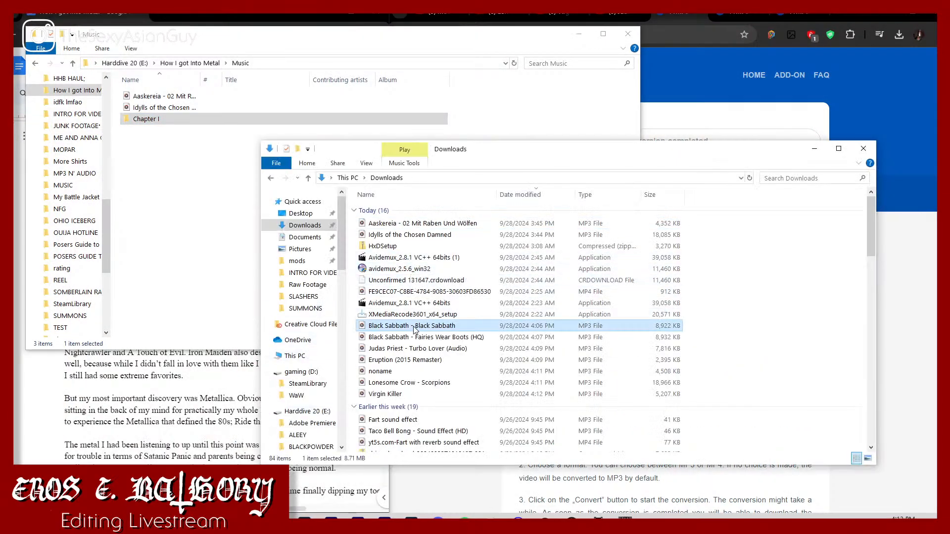
left_click(420, 395, "shift")
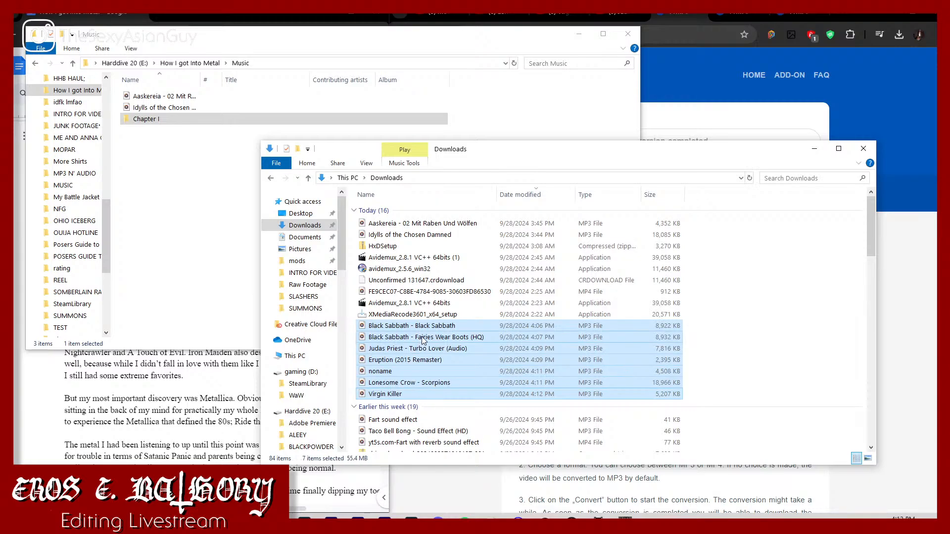
left_click_drag(432, 328, 318, 121)
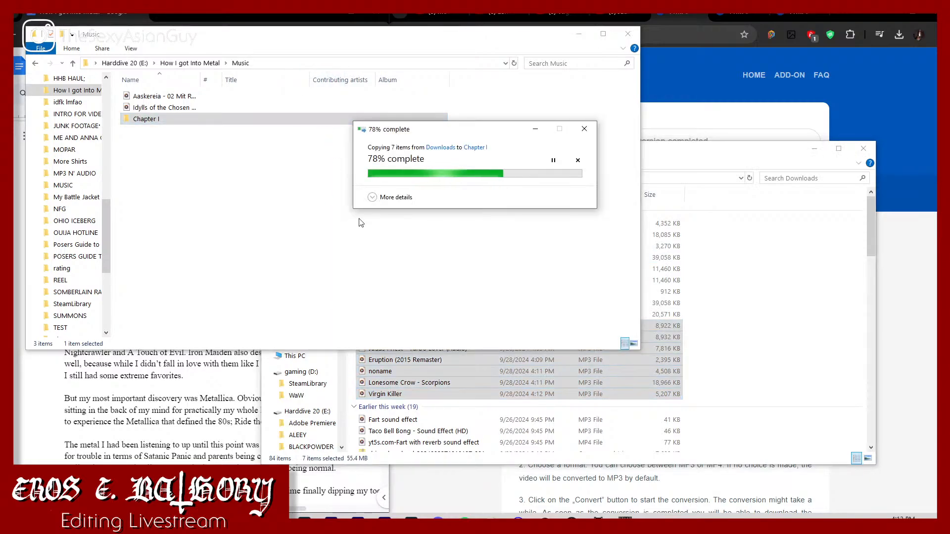
Step: Switch to Premiere Pro and import the Chapter I music folder into the How I got into Metal project as a bin
left_click(331, 525)
left_click(225, 524)
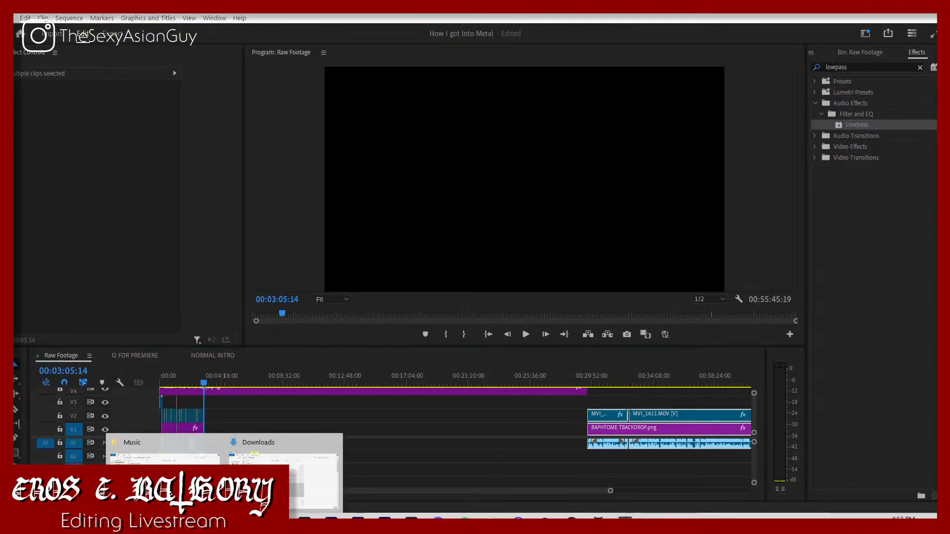
left_click(198, 477)
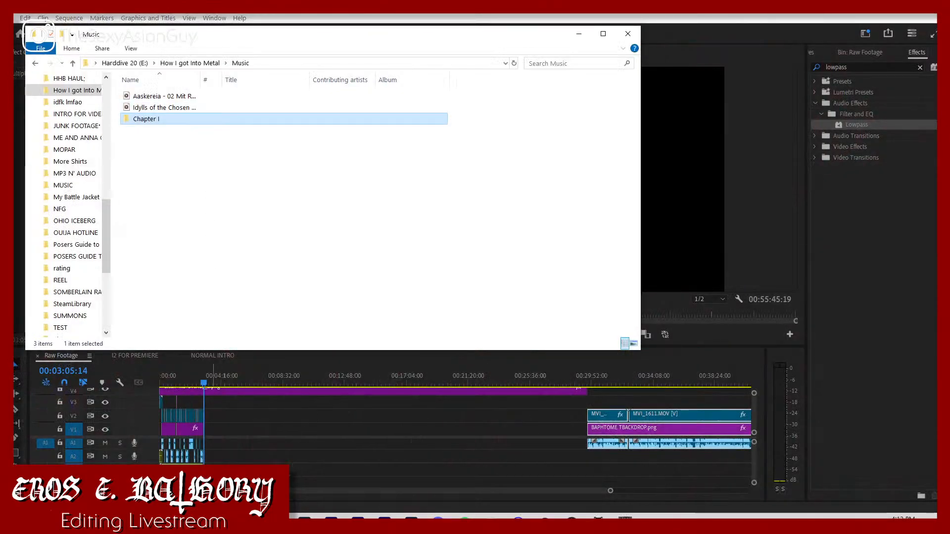
left_click(830, 54)
left_click(825, 54)
left_click(822, 53)
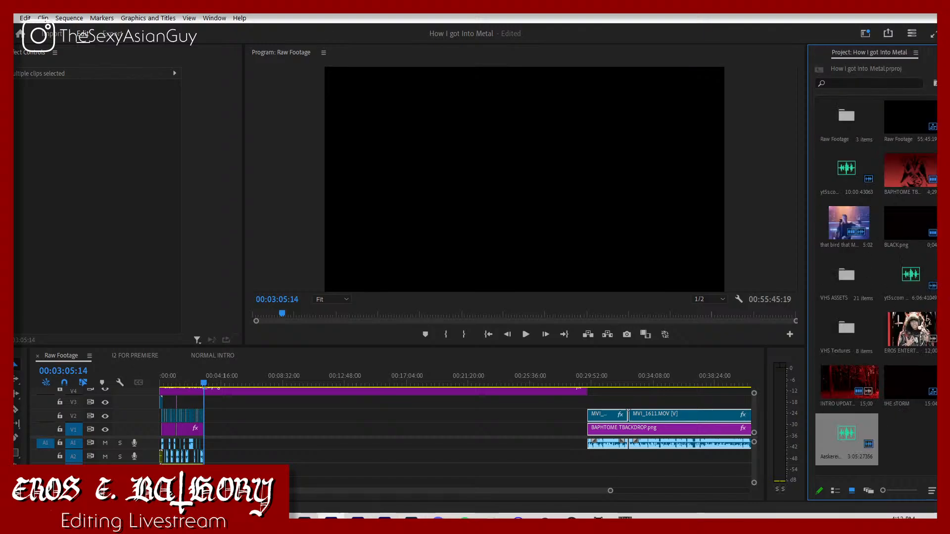
left_click(224, 522)
left_click(144, 456)
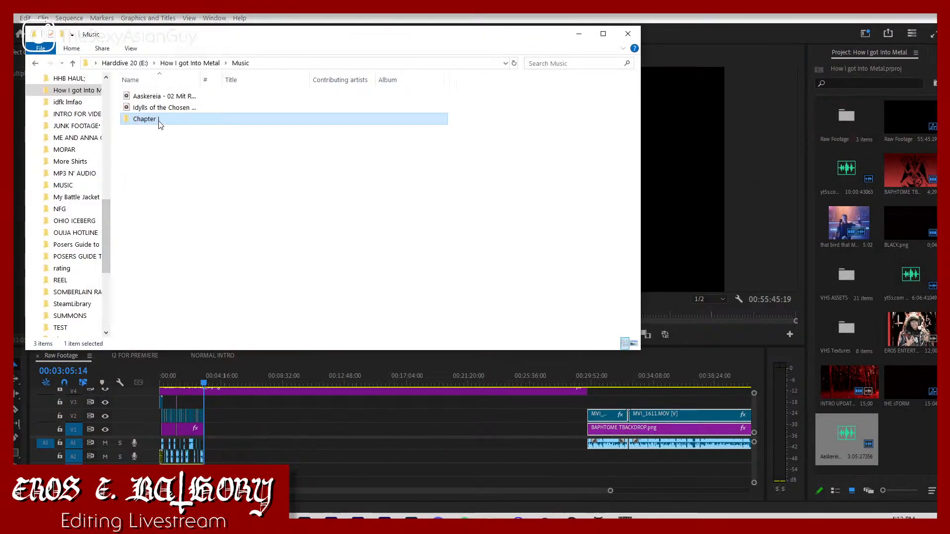
left_click_drag(160, 124, 906, 450)
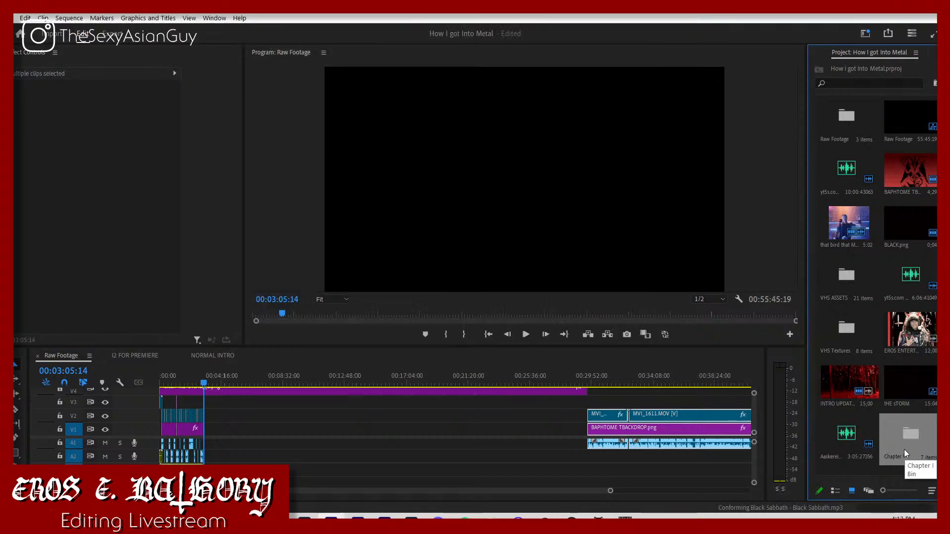
Step: Return to Chrome with the script alongside, search Google for "metallum black sabbath" and open the band's Encyclopaedia Metallum page
left_click(251, 523)
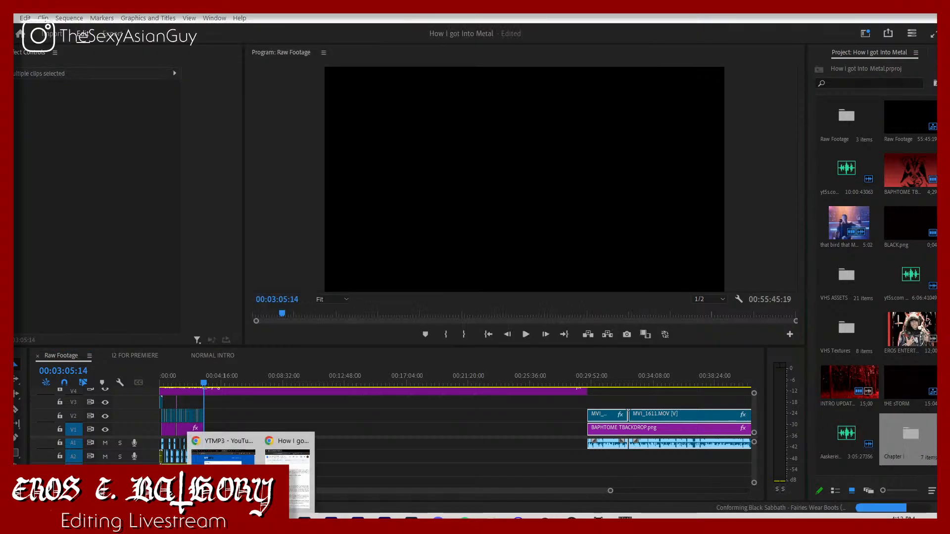
left_click(223, 453)
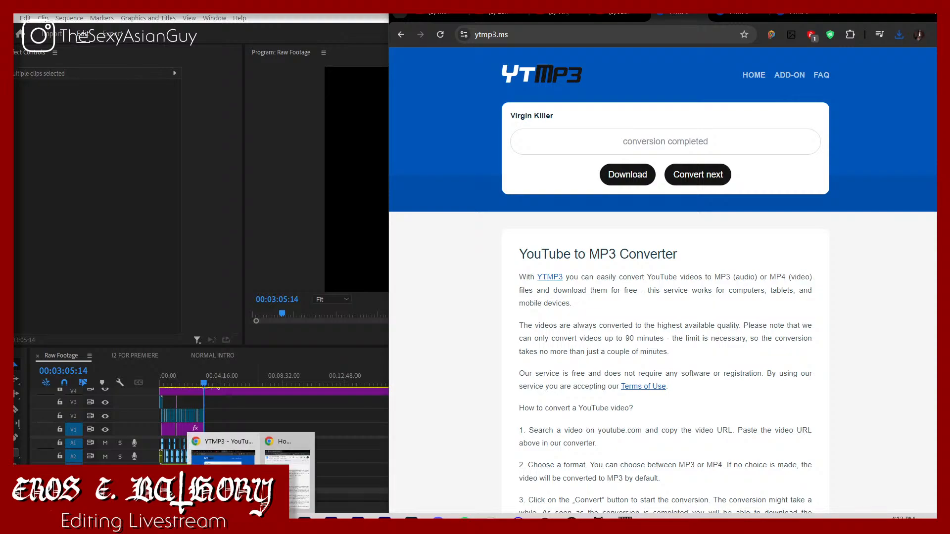
left_click(290, 494)
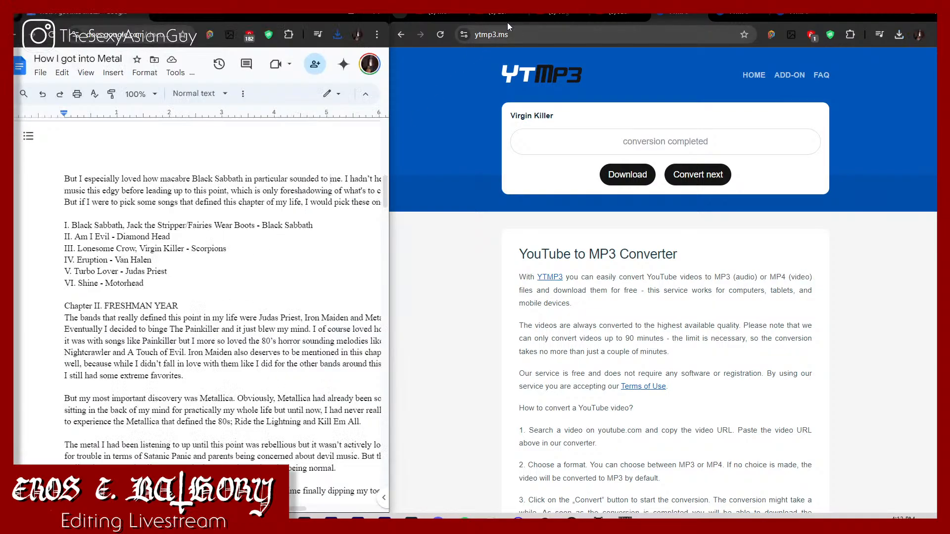
left_click(439, 16)
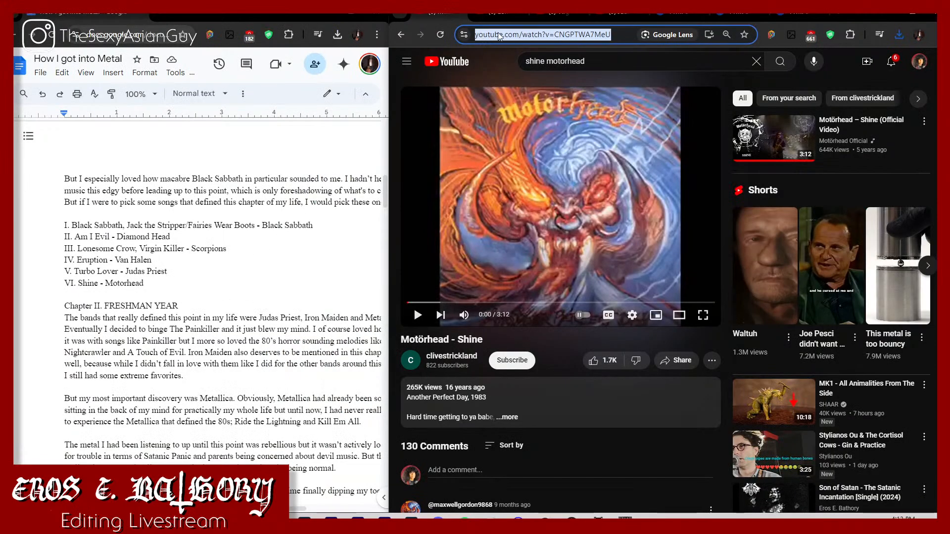
type("metall")
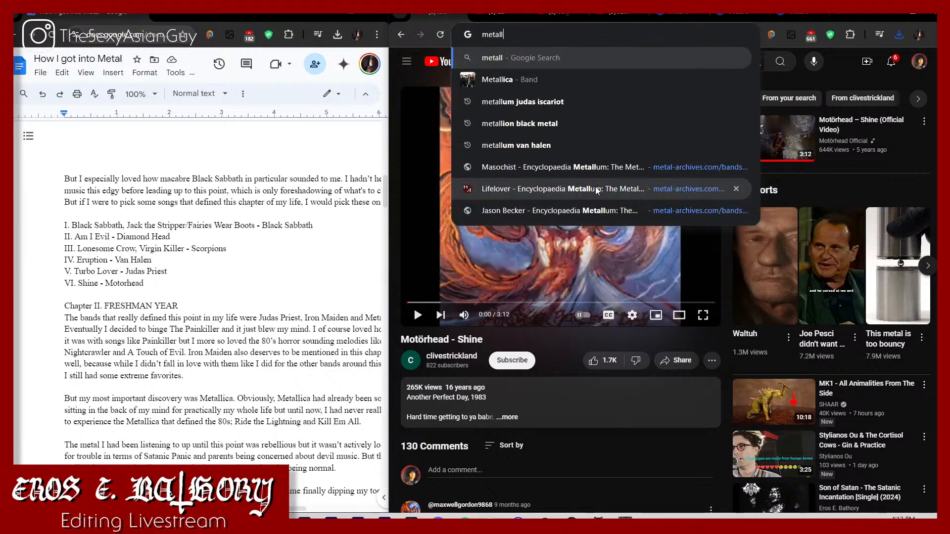
type("um black sabbath")
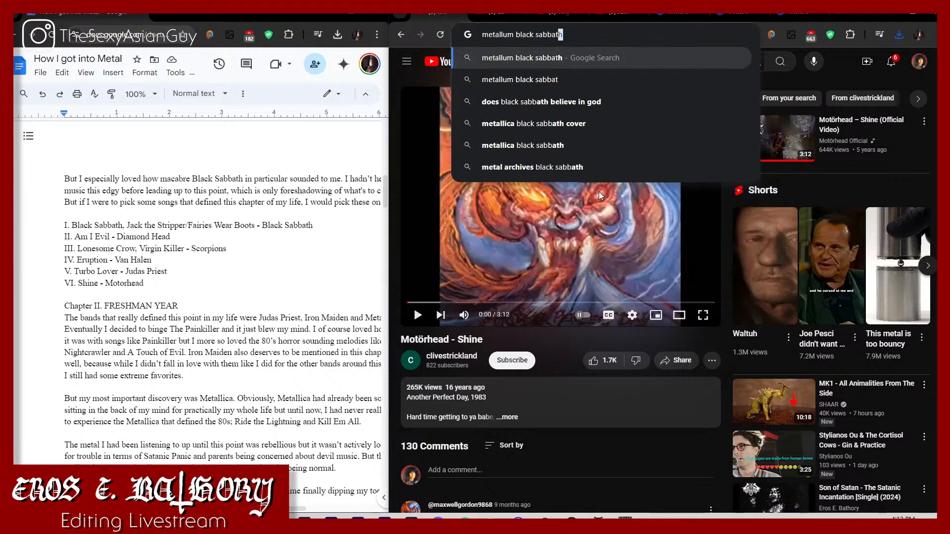
key("Return")
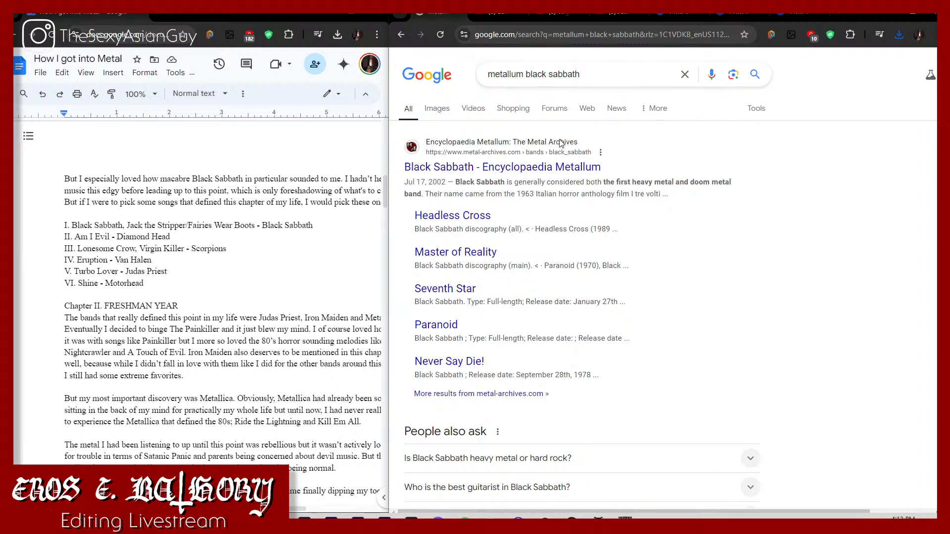
left_click(541, 169)
Step: Search Google for "metallum scorpions" in the tab holding the Lonesome Crow video
left_click(508, 17)
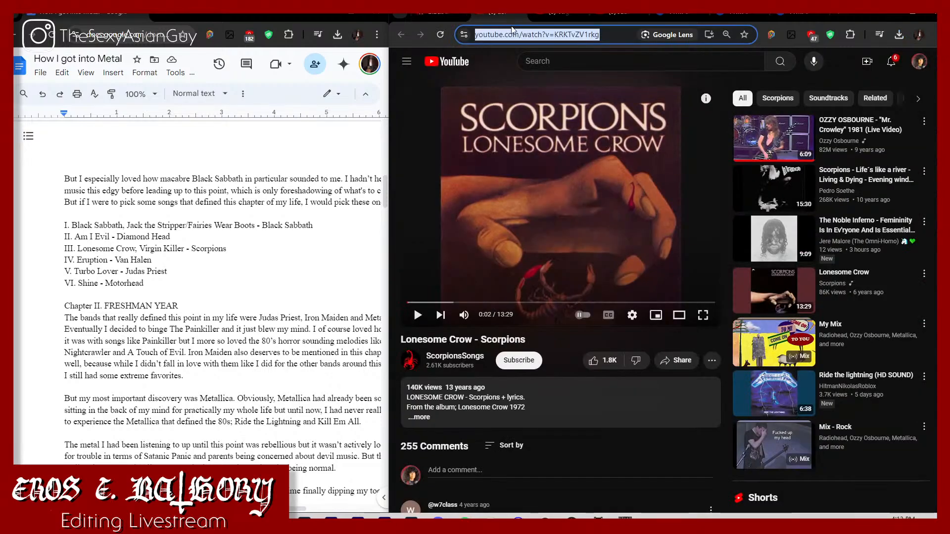
type("metallu")
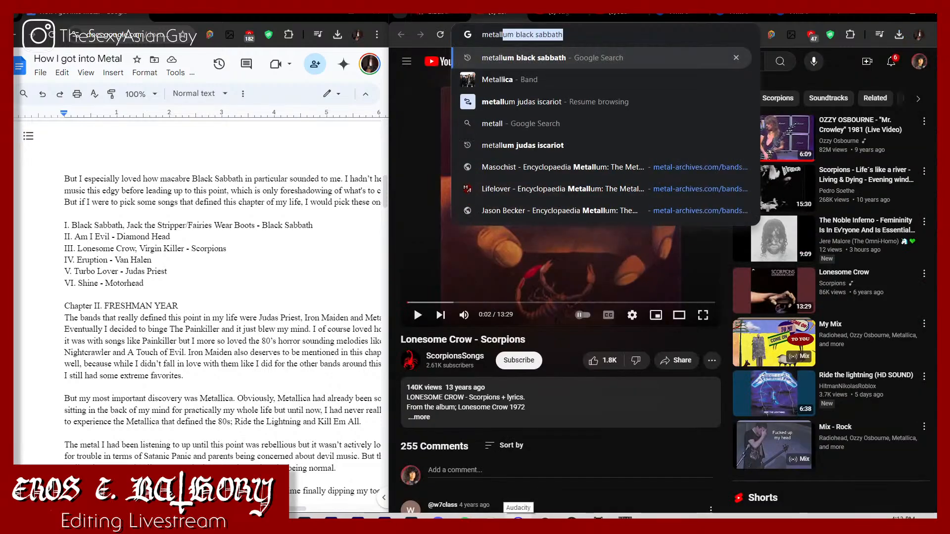
type("m scorpions")
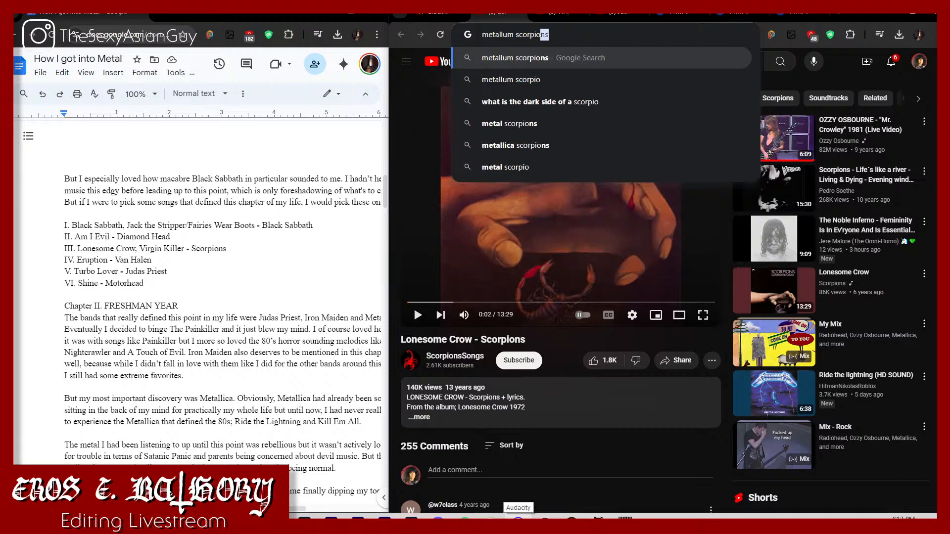
key("Return")
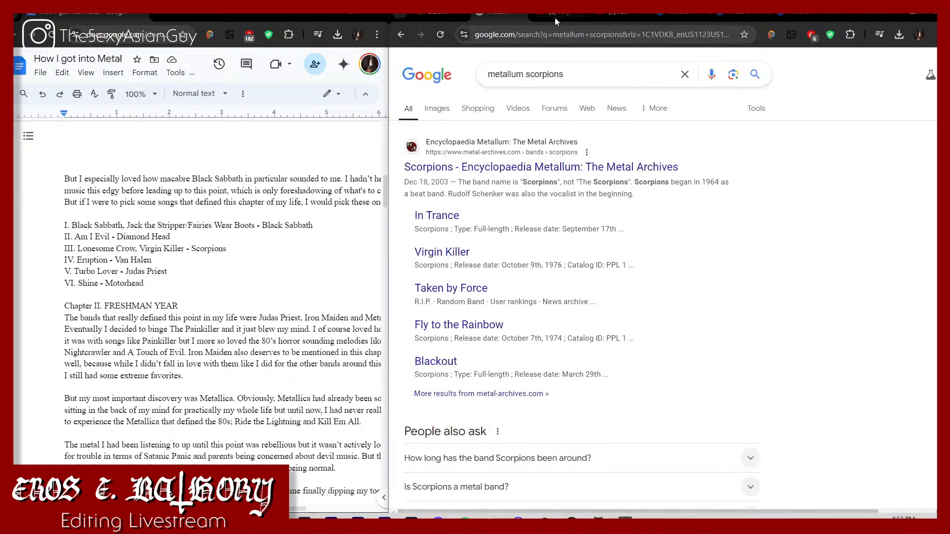
Step: Search Google for "metallum judas priest" in the tab holding the Virgin Killer video
left_click(555, 17)
key("ctrl+l")
type("meta")
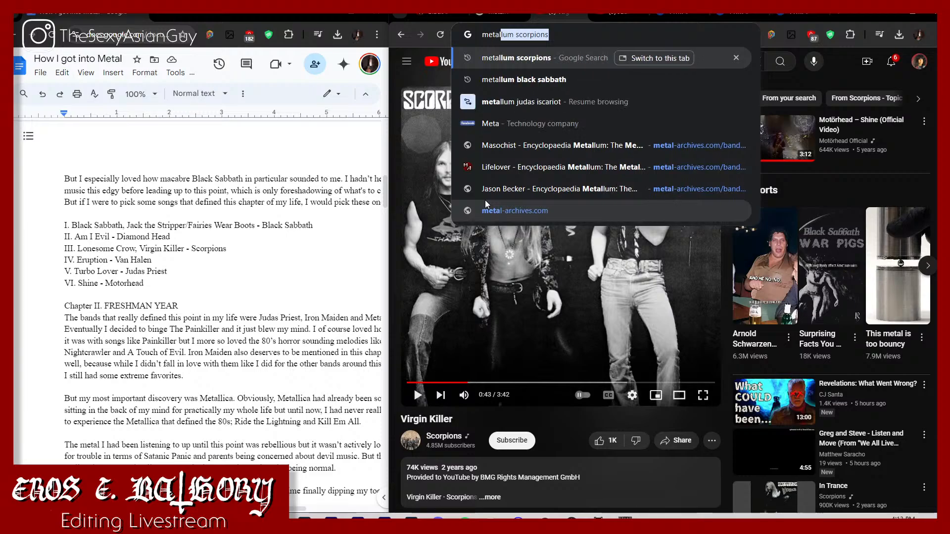
type("llum judas ")
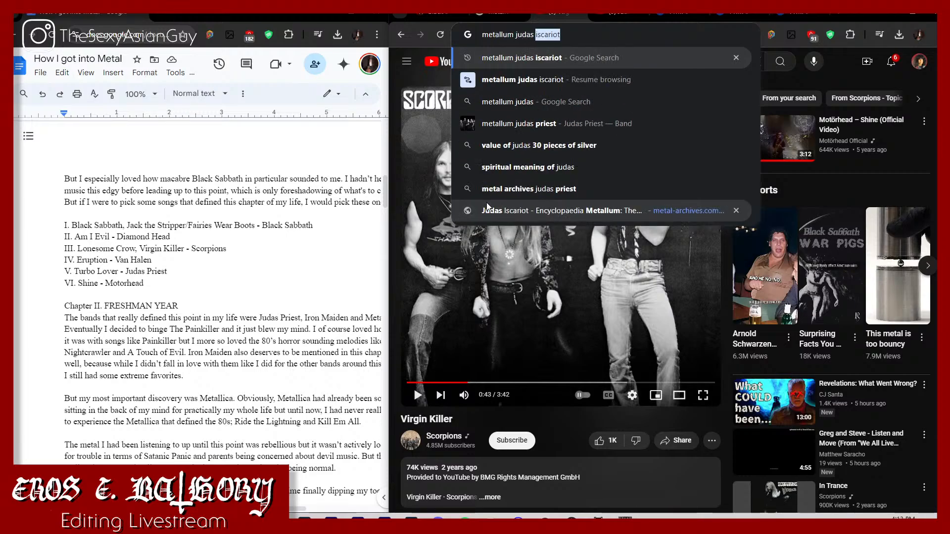
type("priest")
key("Return")
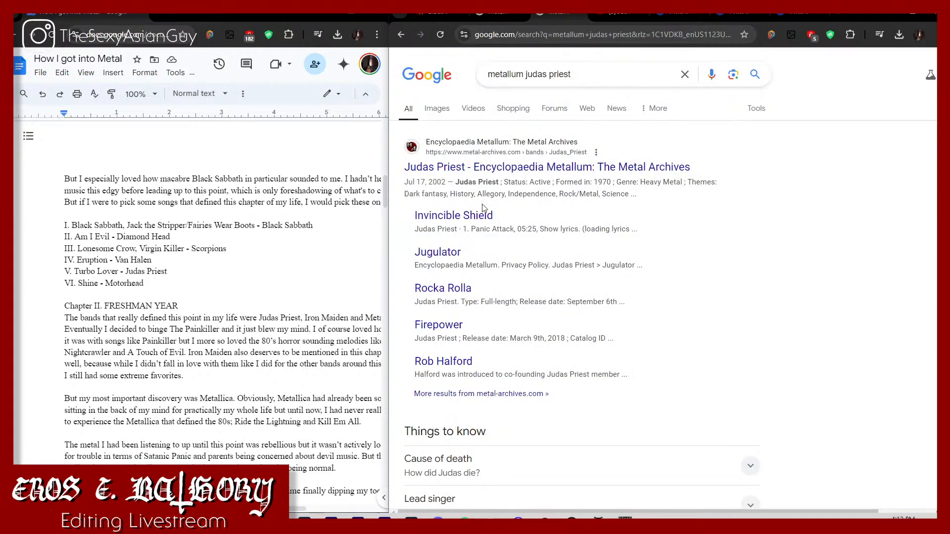
Step: Search Google for "metallum motorhead" in the tab holding the Turbo Lover video
left_click(616, 11)
left_click(609, 42)
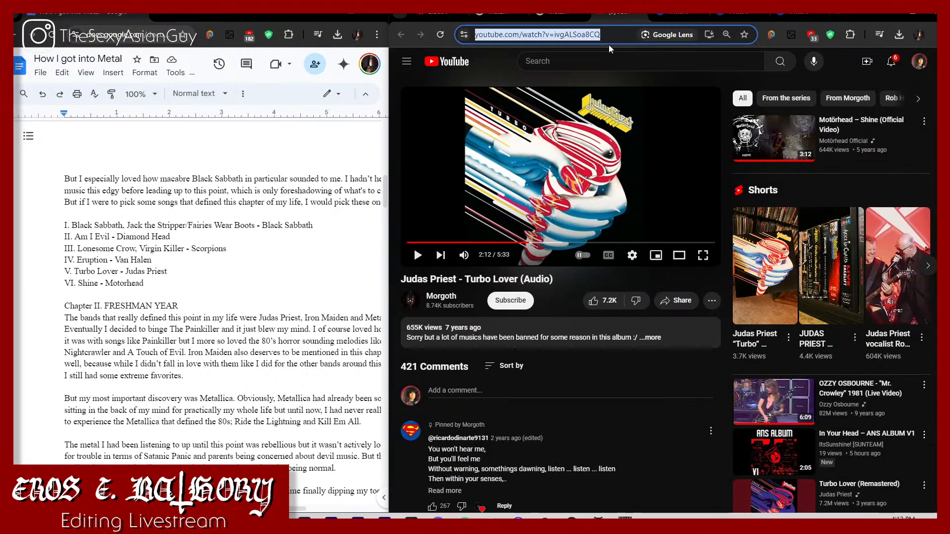
type("metallum motorhe")
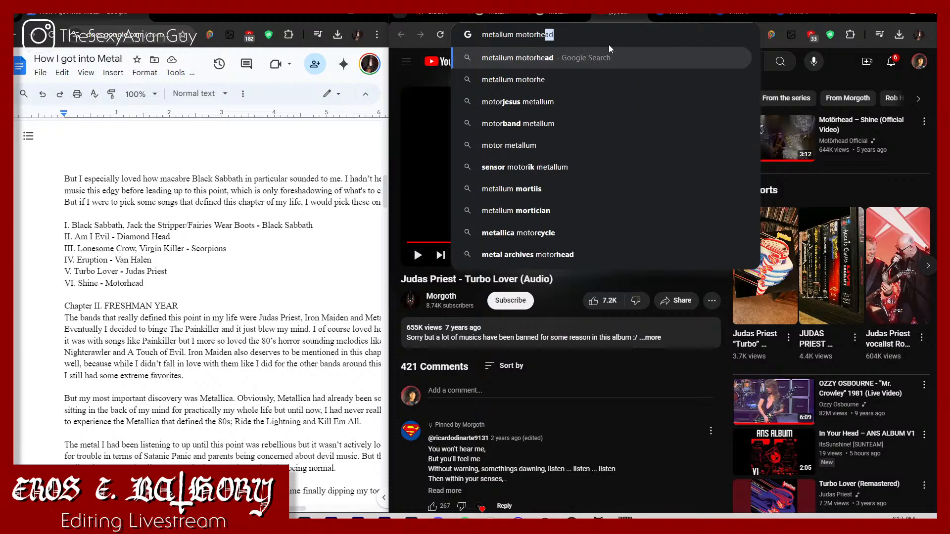
key("Return")
Step: Search for "metallum eddie van halen" in a new tab and open the guitarist's Encyclopaedia Metallum artist page
key("ctrl+t")
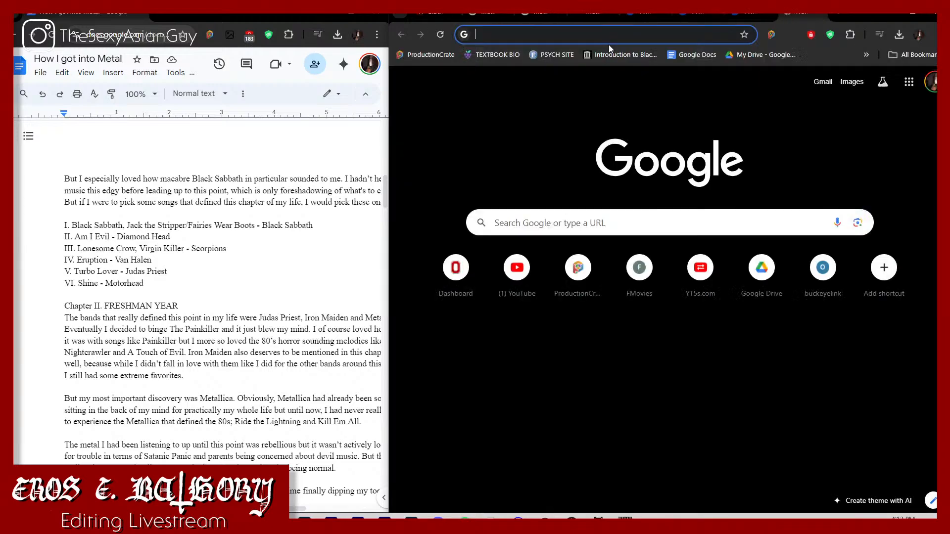
type("metallum eddie van ")
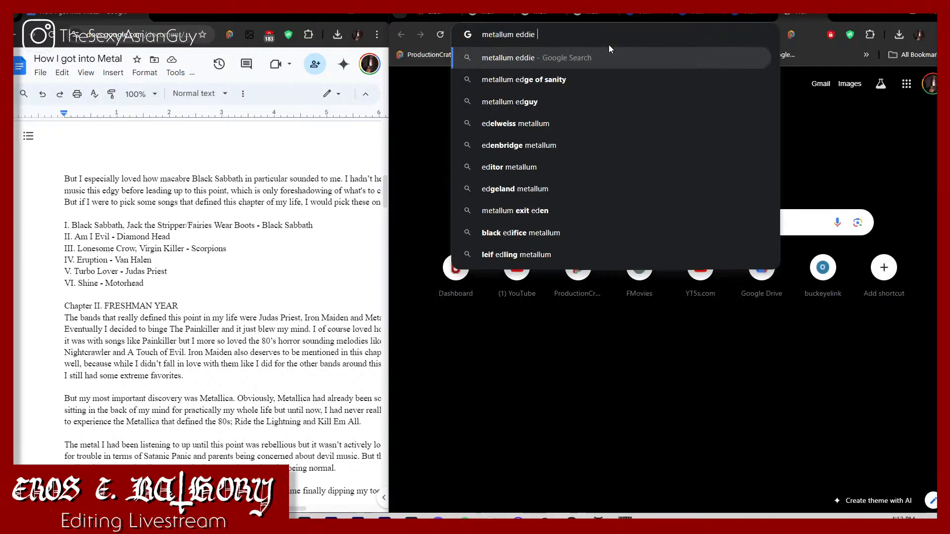
type("halen")
key("Return")
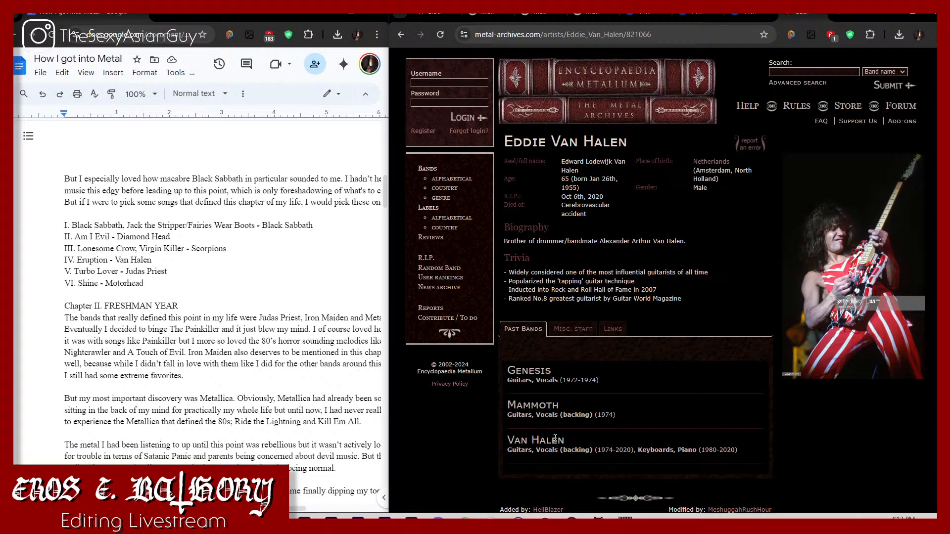
Step: Search Google for "van halen" from the artist page tab and look through the band's songs and members
left_click(581, 41)
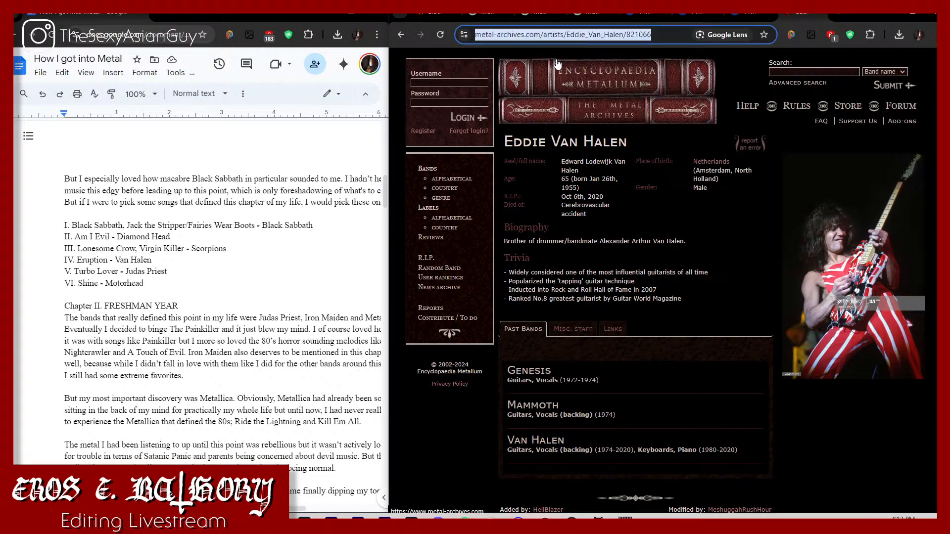
type("van halen")
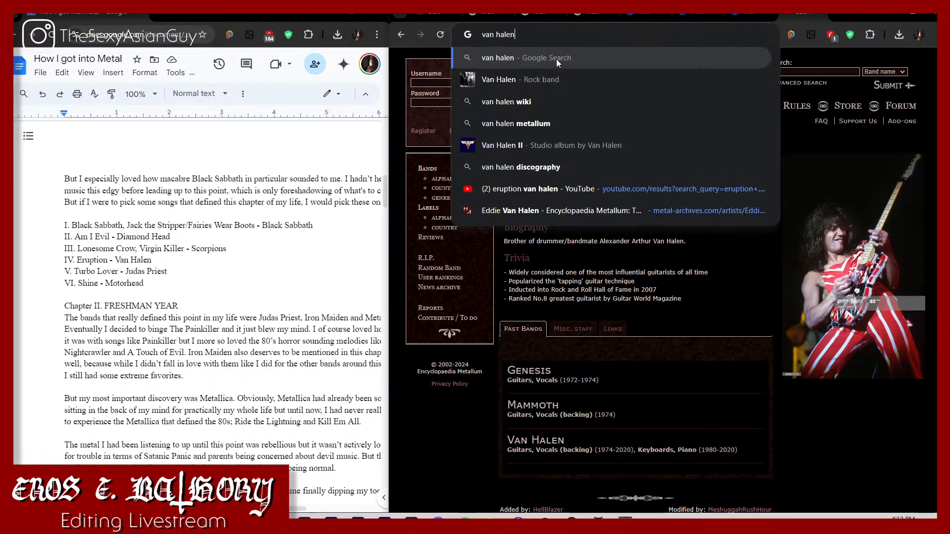
key("Return")
scroll(672, 301, "down", 10)
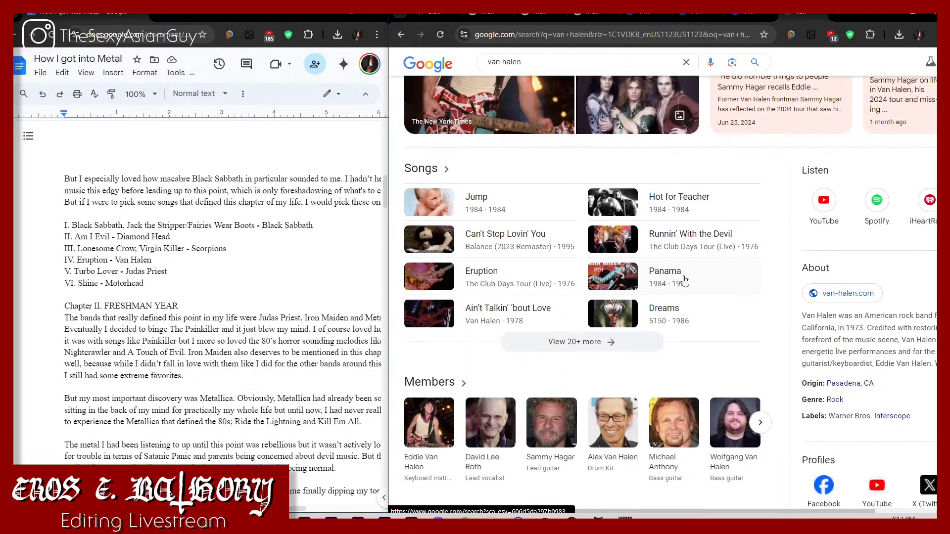
Step: Look through Van Halen's full song list and albums, and open the results for the 1978 Van Halen album
scroll(673, 301, "down", 1)
scroll(730, 224, "up", 6)
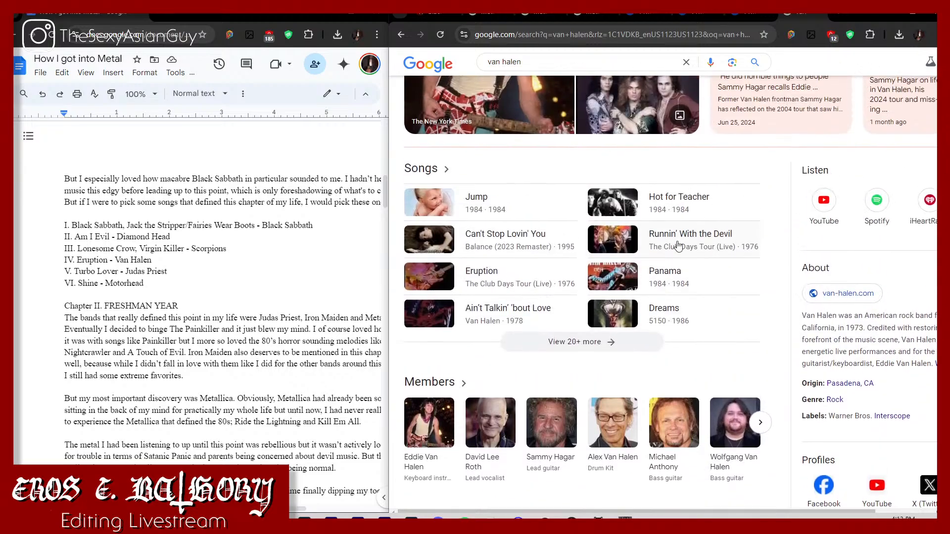
left_click(569, 341)
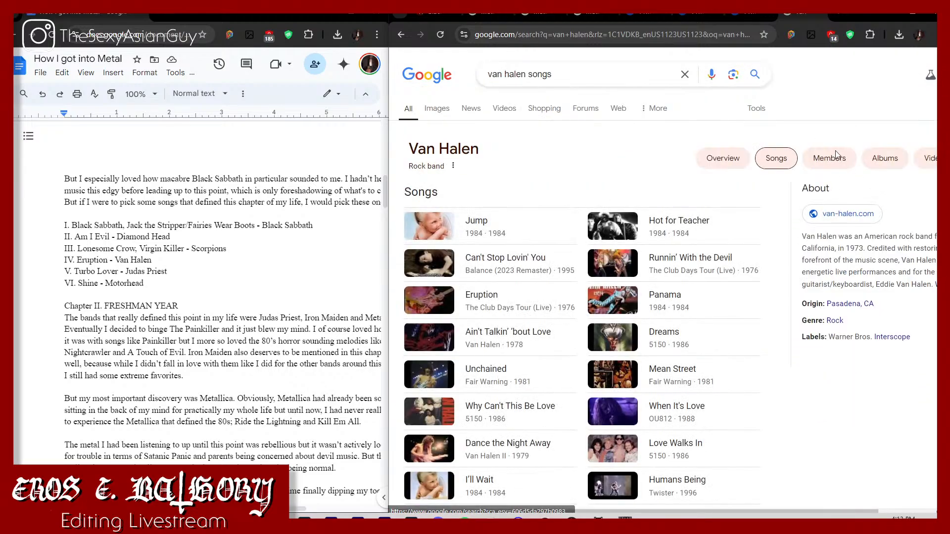
left_click(899, 166)
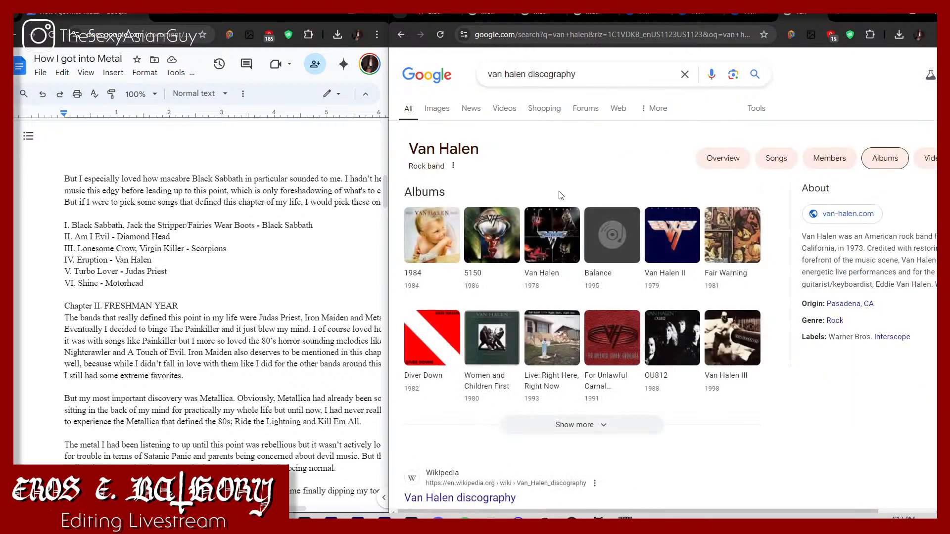
left_click(557, 245)
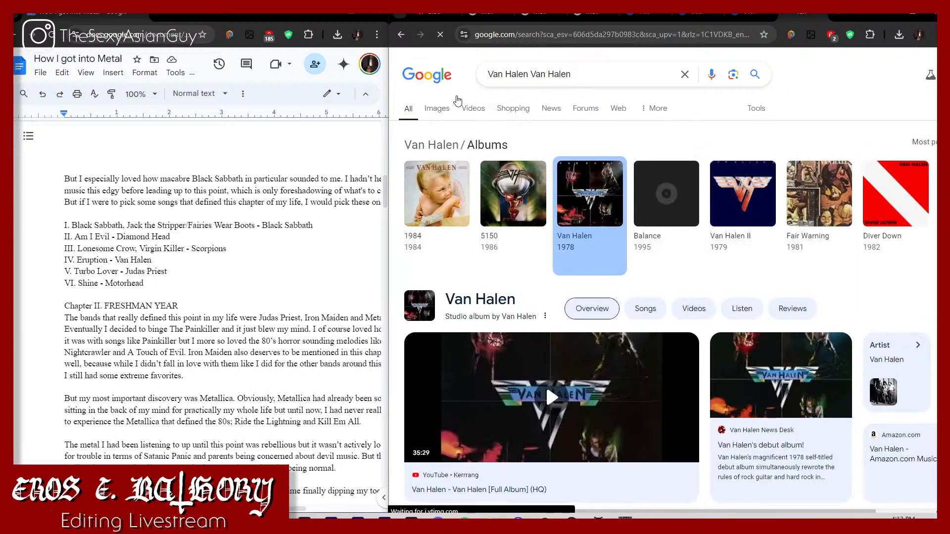
Step: Find images of the Van Halen album cover and open the 1,000 × 1,000 Amazon version in a new tab
left_click(442, 110)
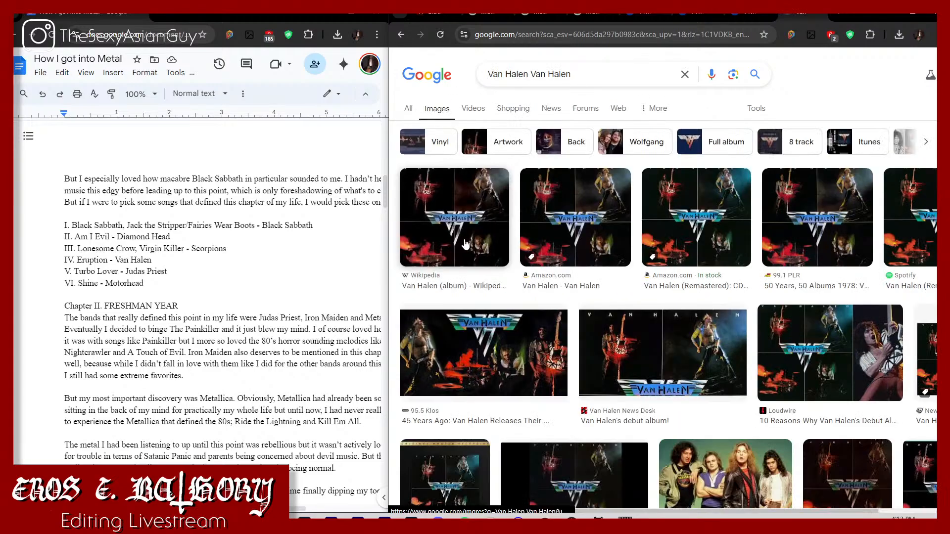
left_click(678, 218)
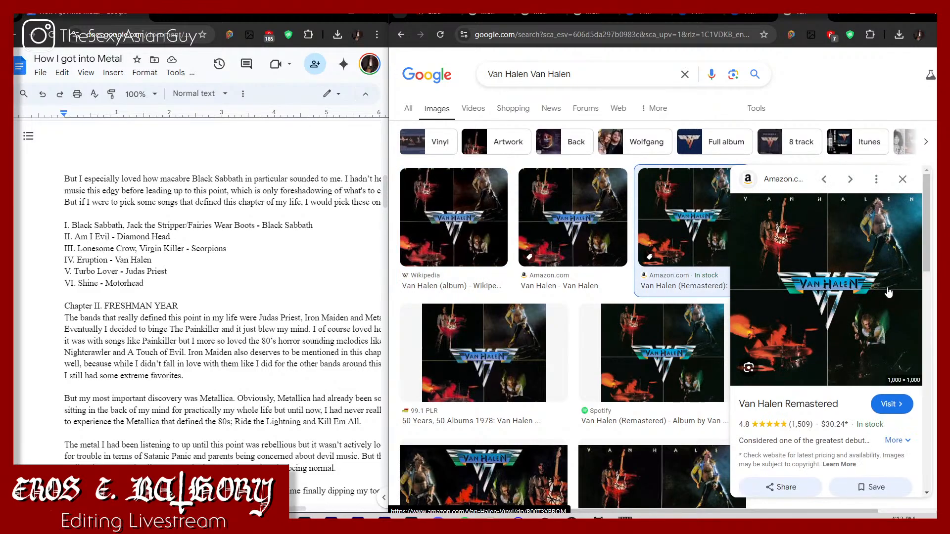
right_click(879, 289)
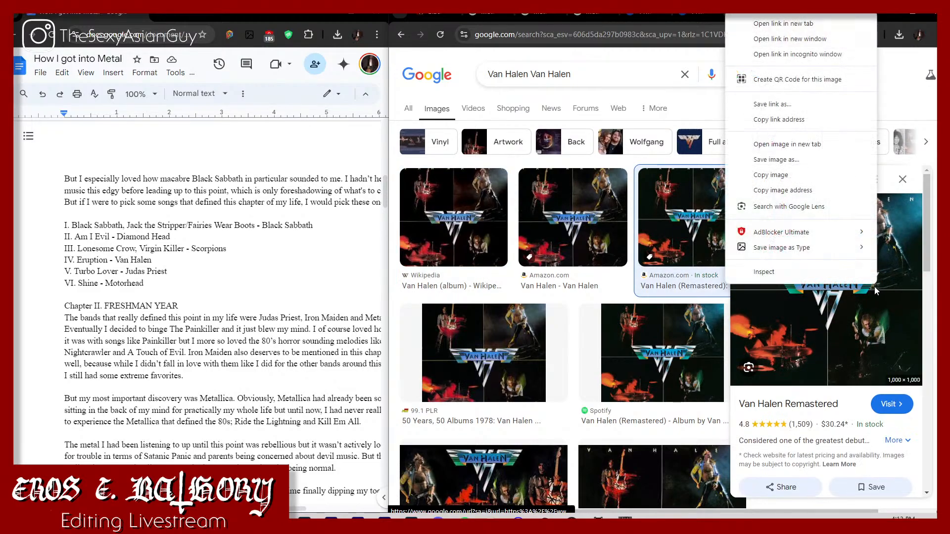
left_click(802, 150)
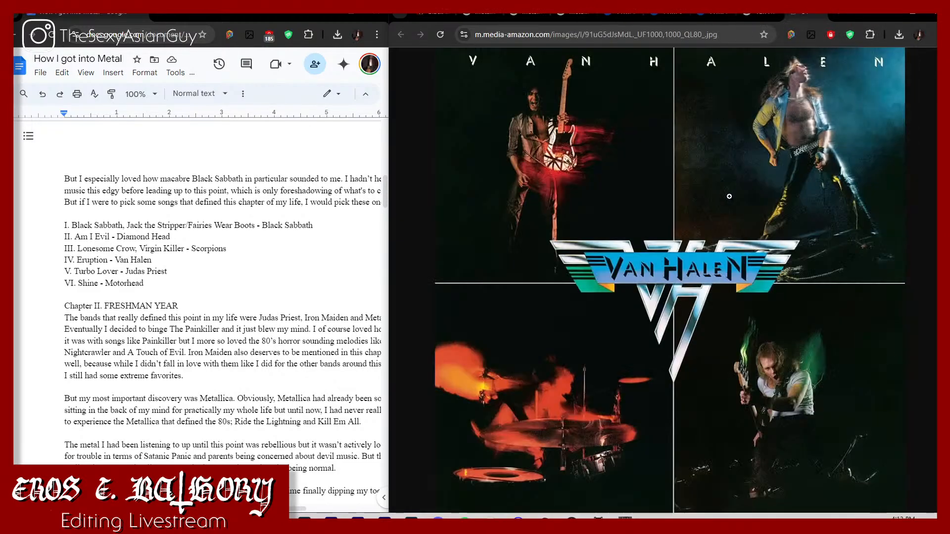
Step: Start saving the Van Halen cover as a PNG and browse to the Chapter I folder inside How I got Into Metal's Music folder
right_click(719, 218)
mouse_move(819, 350)
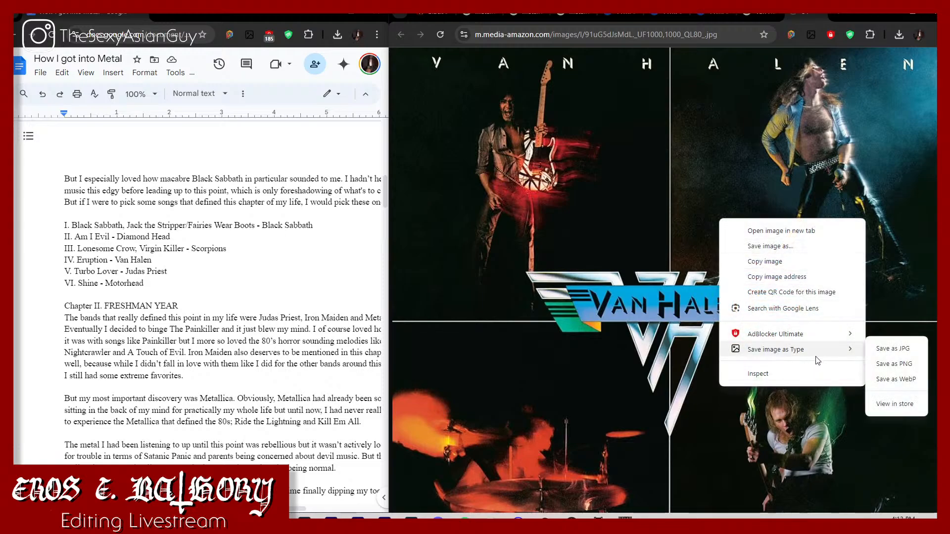
left_click(893, 366)
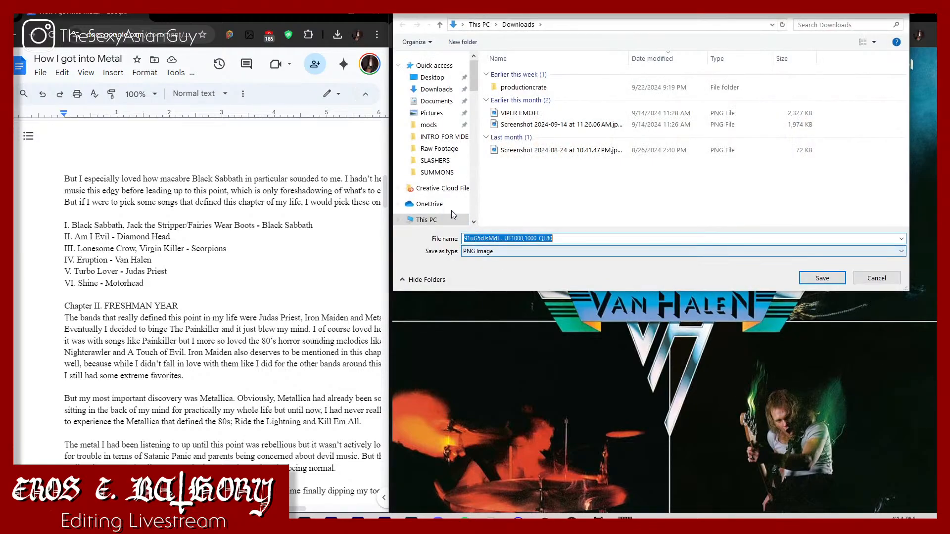
scroll(422, 161, "down", 10)
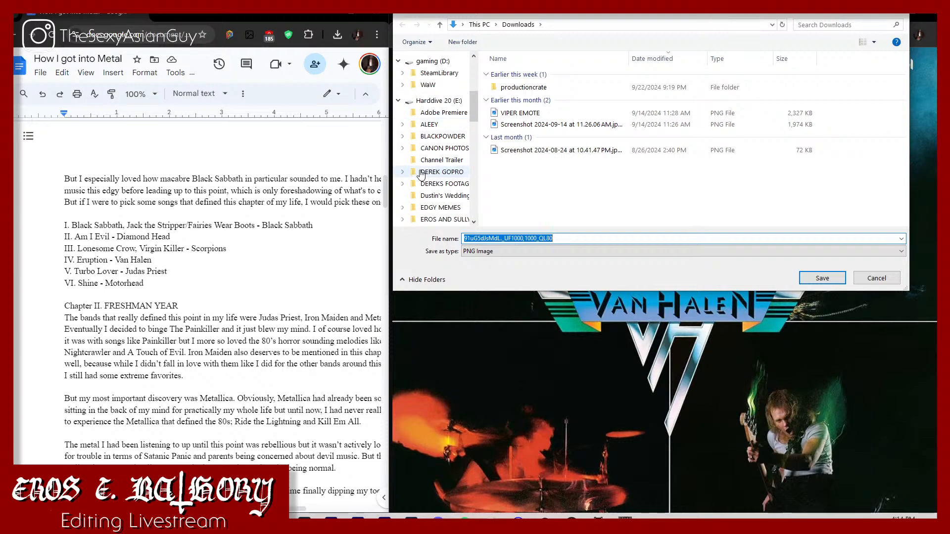
scroll(420, 178, "down", 2)
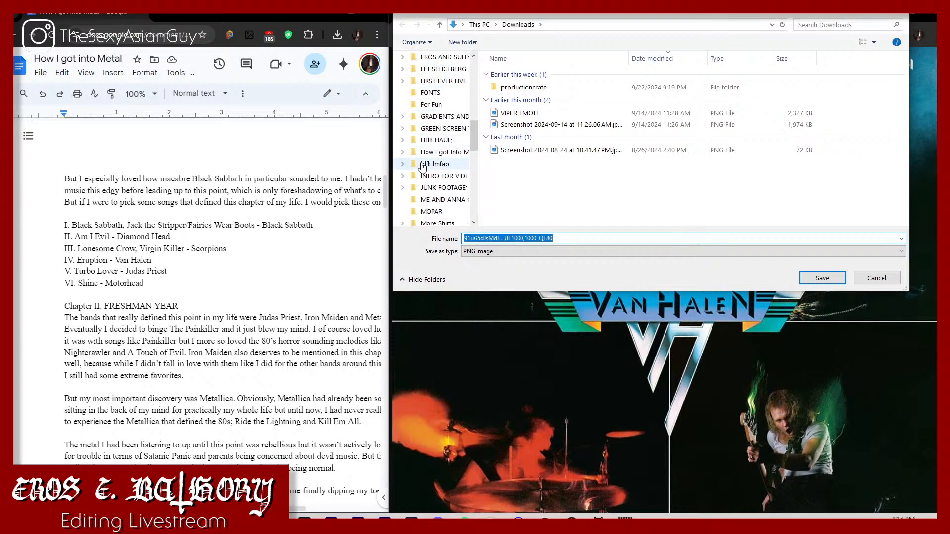
left_click(438, 152)
double_click(622, 91)
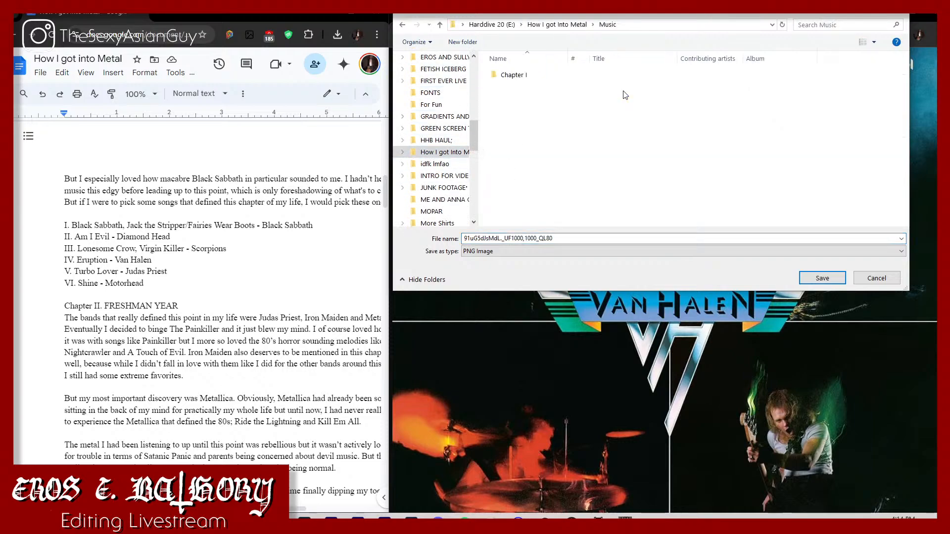
double_click(548, 78)
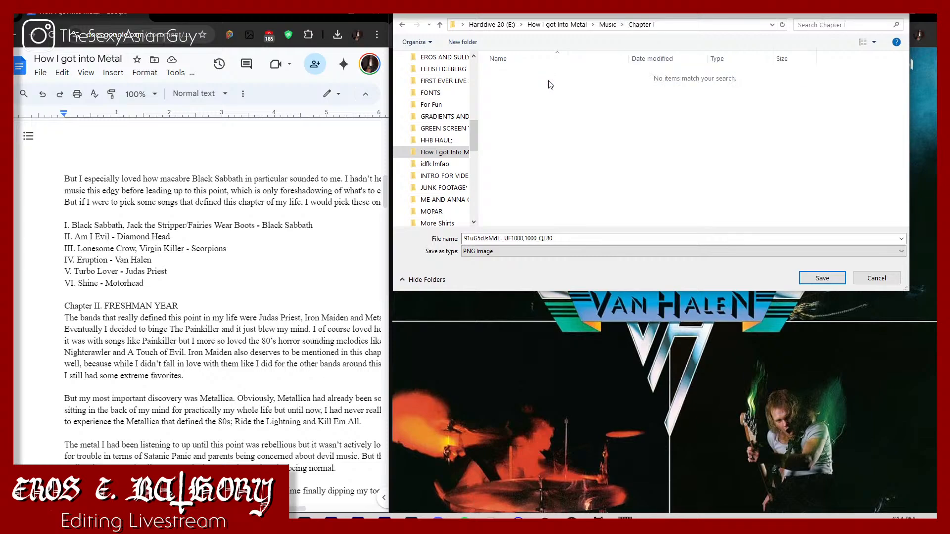
Step: Create a folder named Albums inside the Chapter I folder
right_click(524, 155)
mouse_move(572, 270)
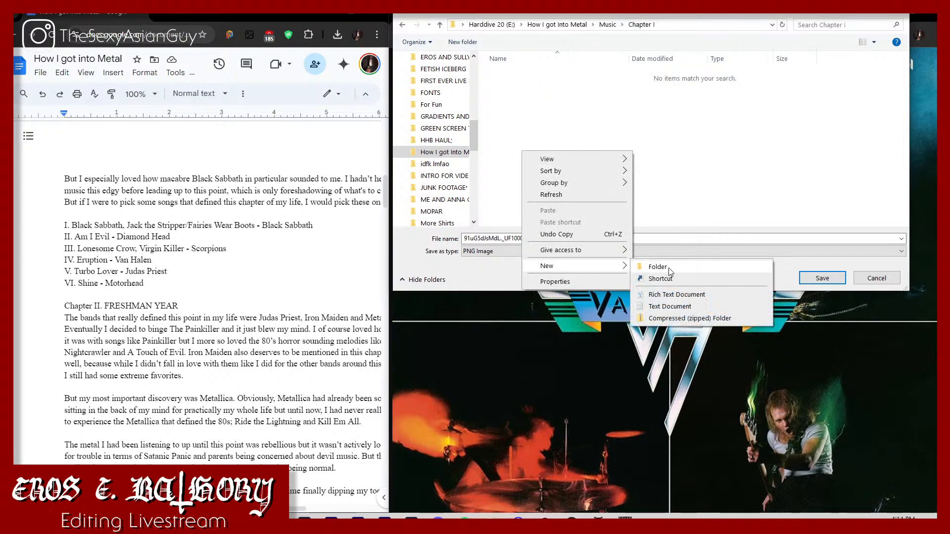
left_click(658, 267)
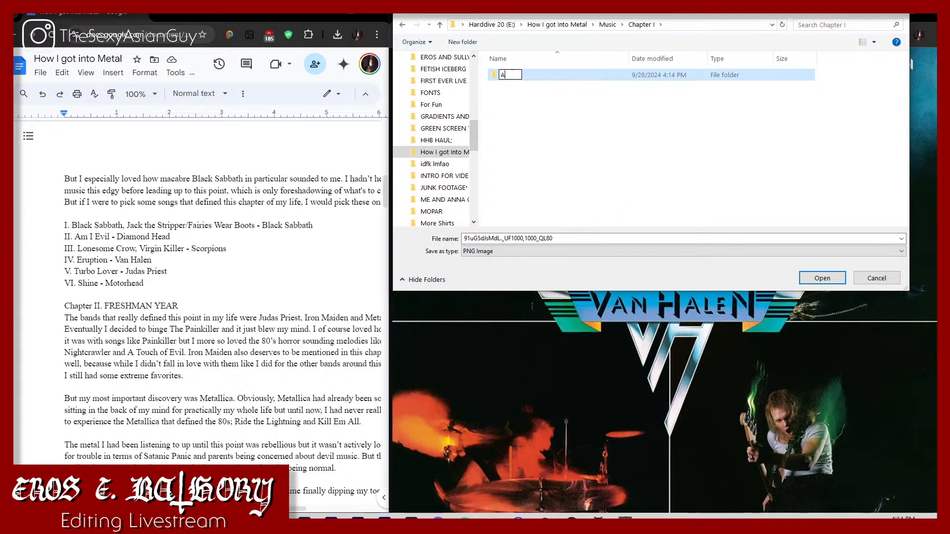
type("Albums")
key("Return")
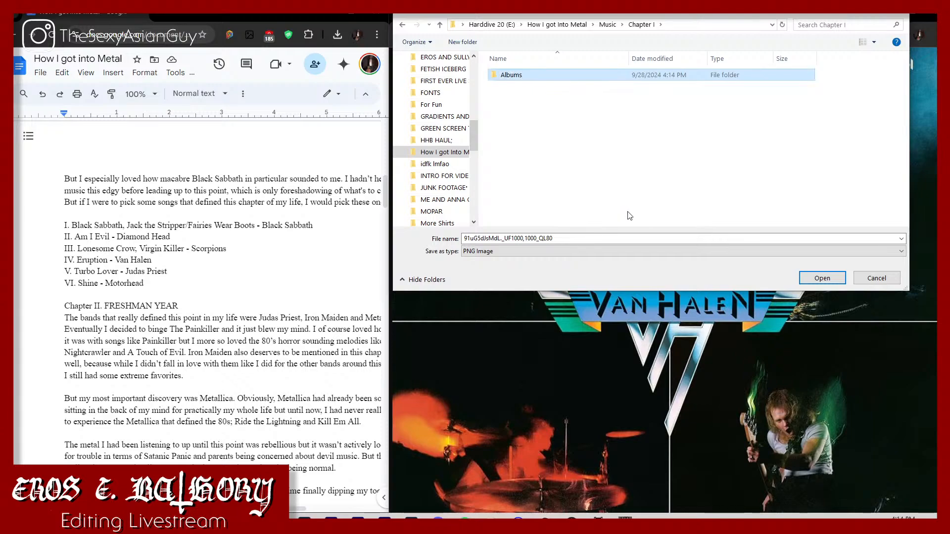
Step: Save the cover in the Albums folder as Van Halen, and close the image tab and the Van Halen search tab
double_click(627, 79)
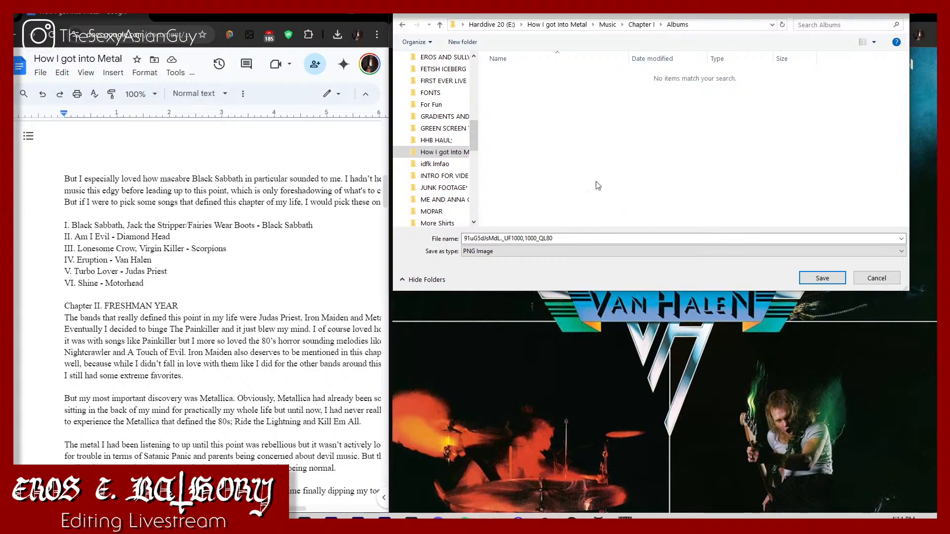
left_click(584, 239)
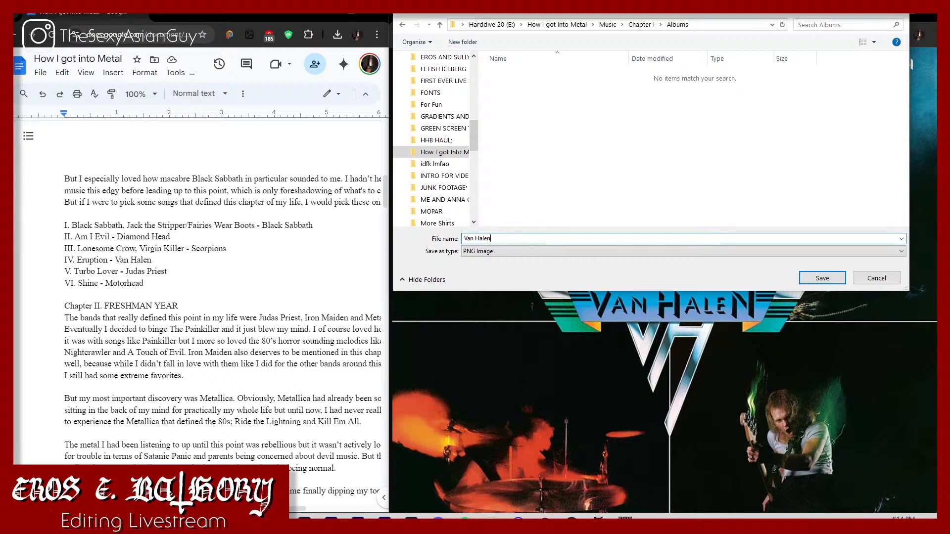
key("Return")
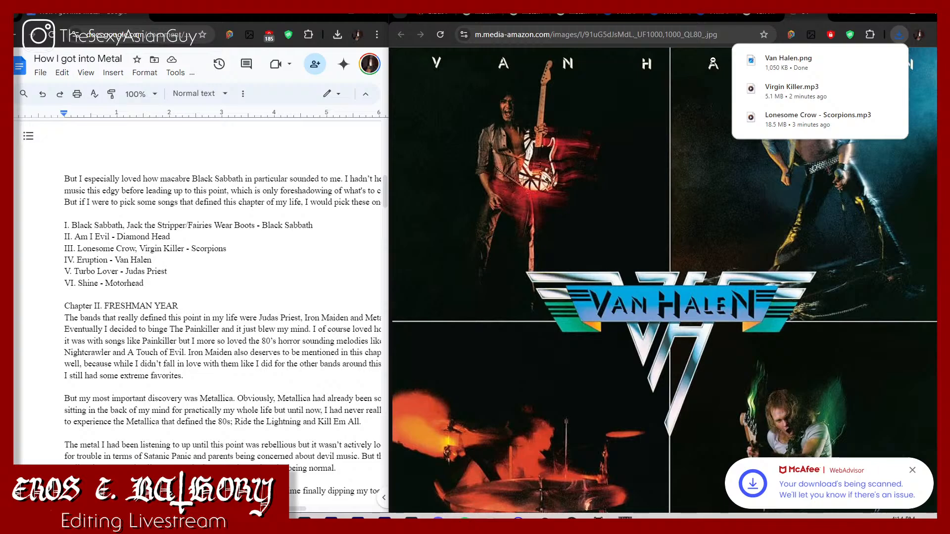
mouse_move(740, 61)
key("ctrl+w")
key("ctrl+w")
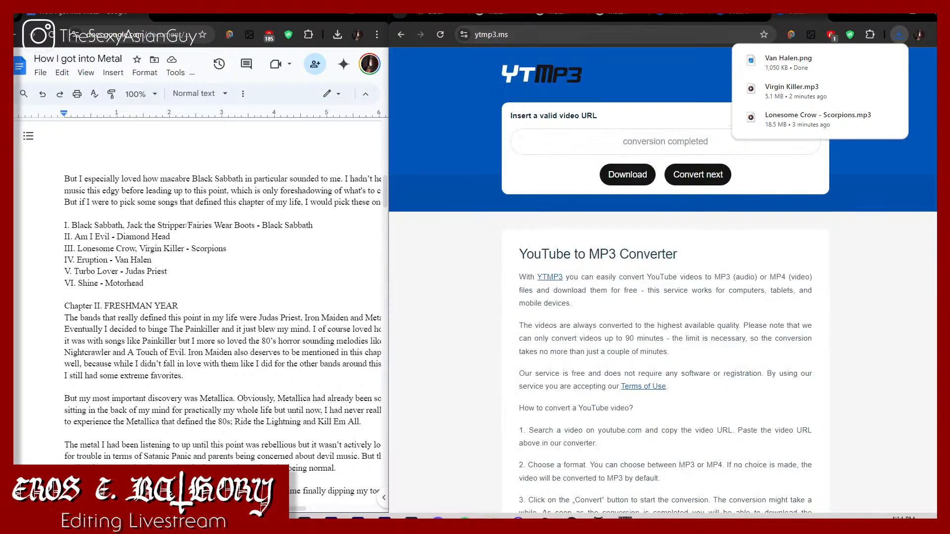
Step: From Black Sabbath's Encyclopaedia Metallum discography, open the full-length albums Black Sabbath and Paranoid in new tabs
left_click(436, 17)
scroll(550, 381, "down", 3)
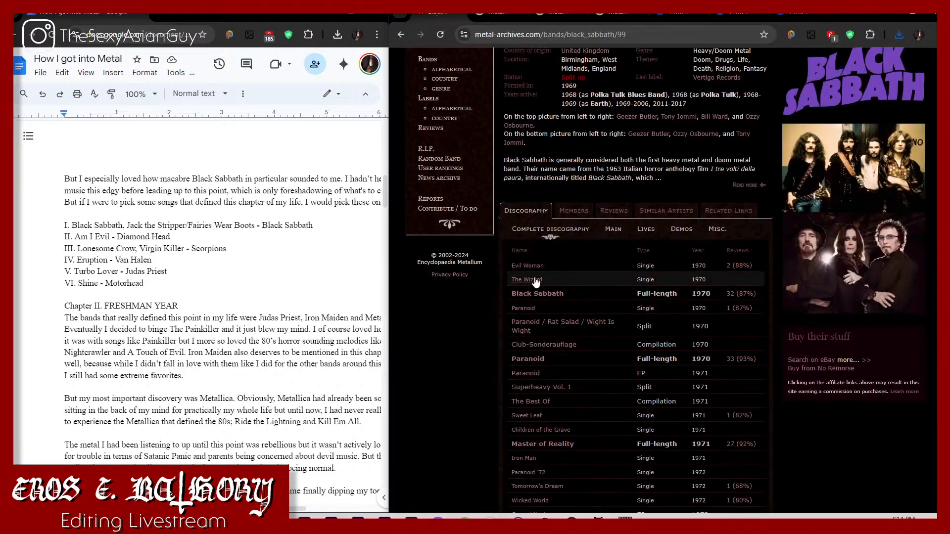
right_click(543, 296)
left_click(561, 300)
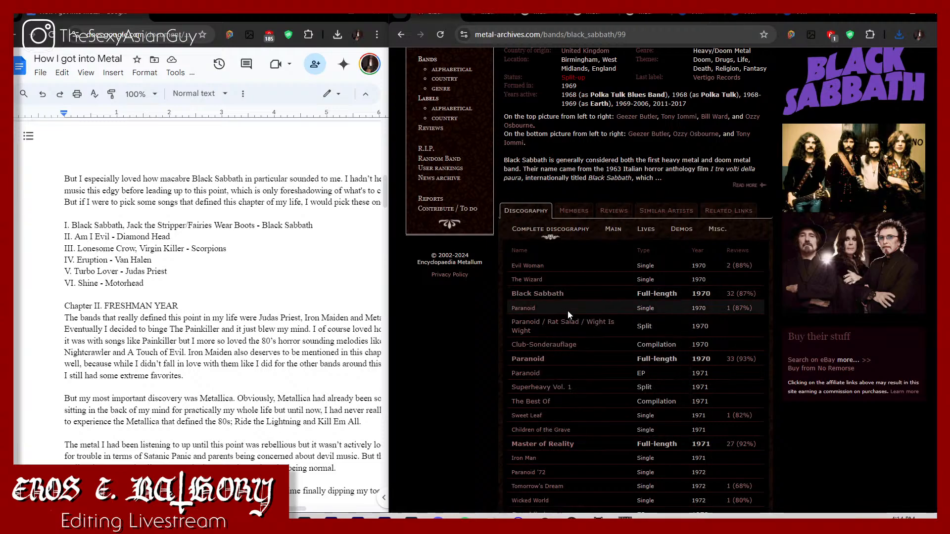
right_click(525, 357)
left_click(559, 371)
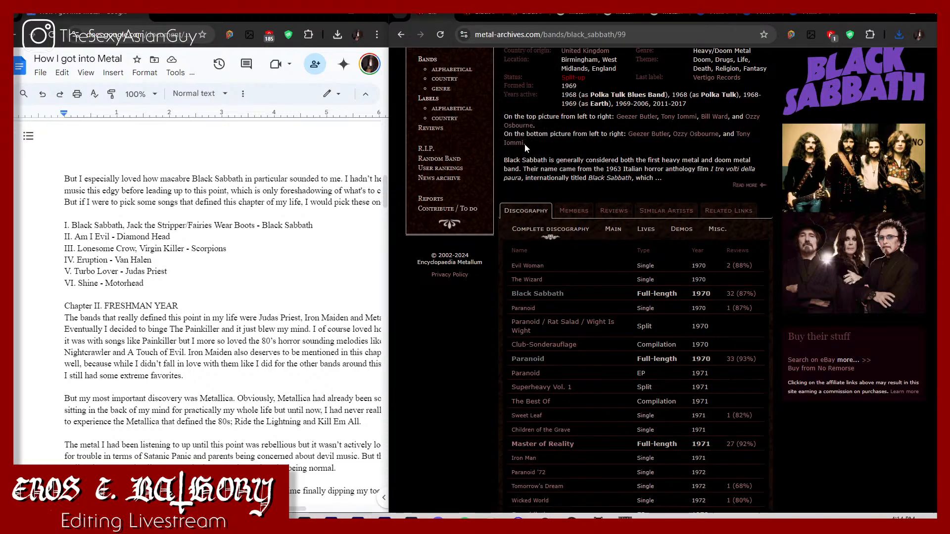
Step: Start saving the Black Sabbath album cover as a PNG and name the file Black Sabbath (1970)
left_click(486, 14)
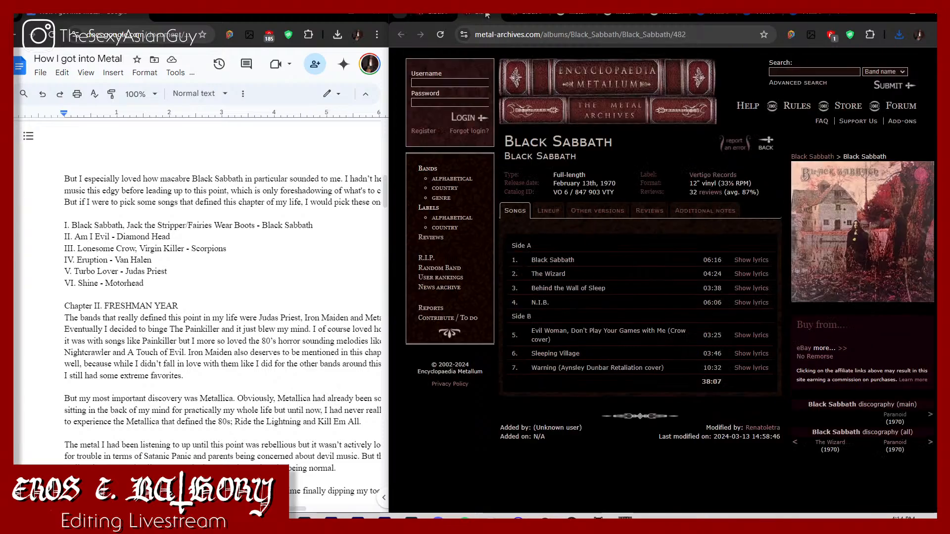
right_click(840, 242)
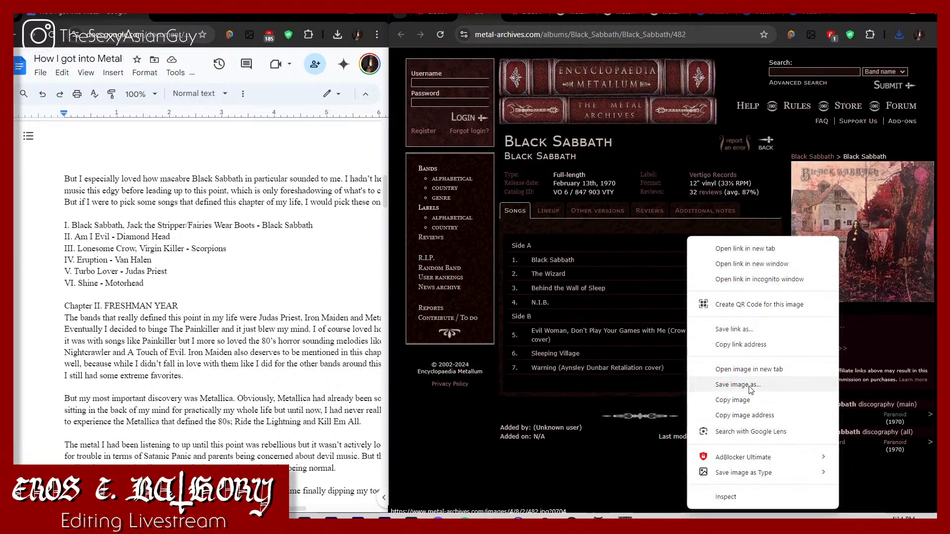
mouse_move(757, 482)
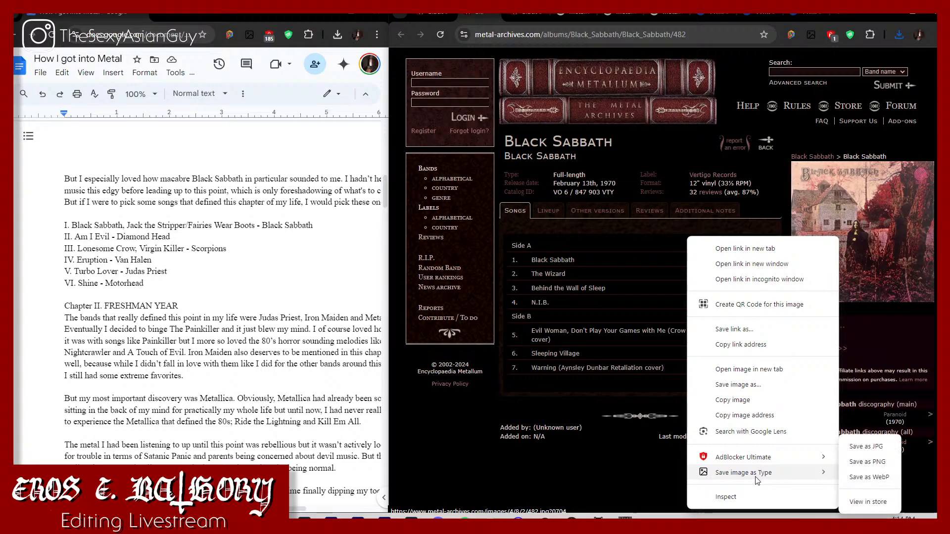
left_click(885, 462)
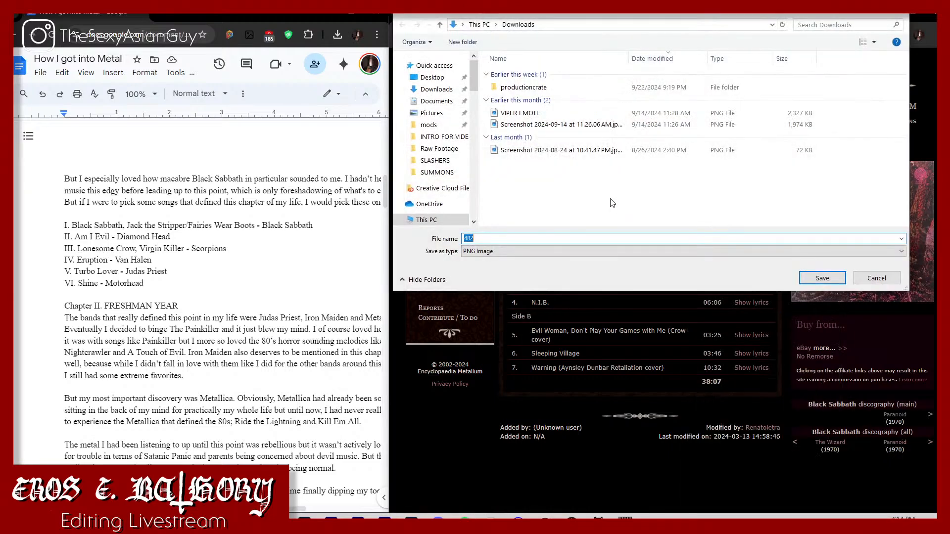
type("Black")
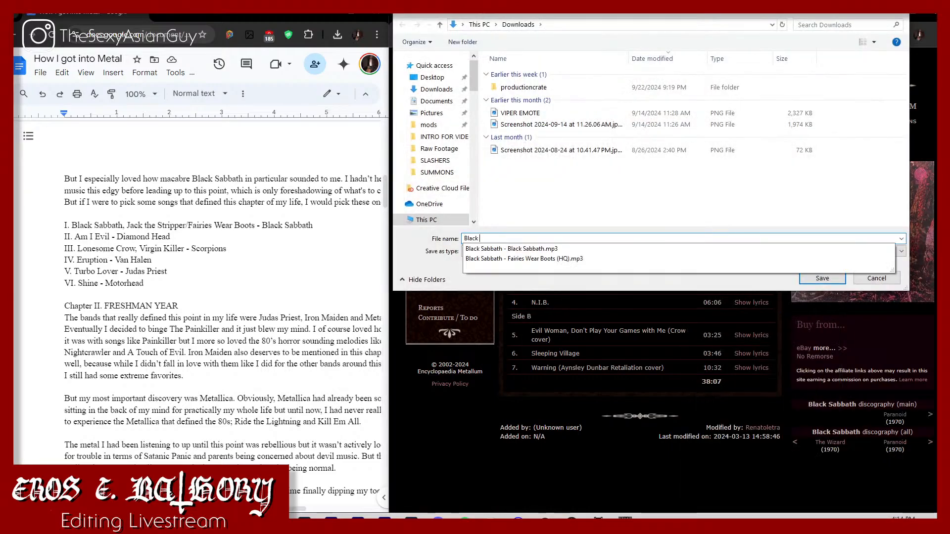
type(" Sabbath (")
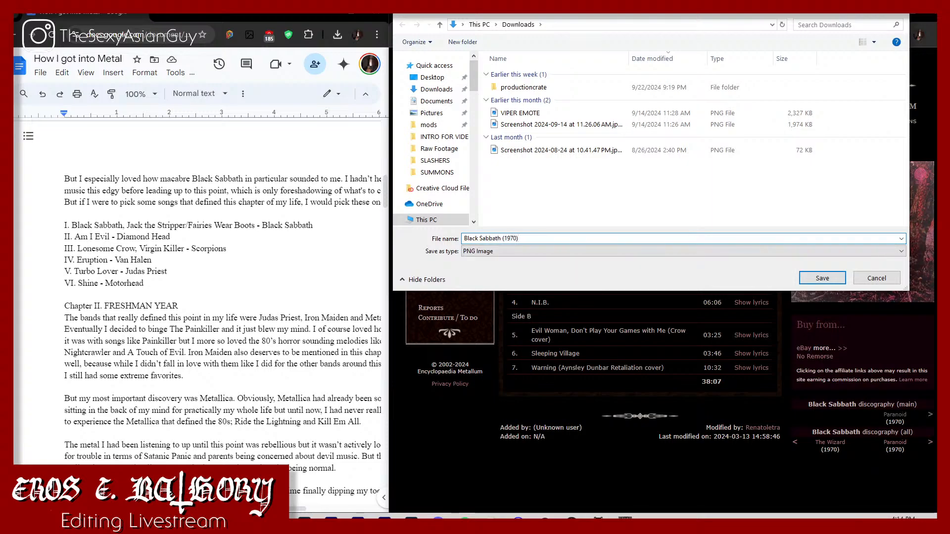
type("1970)")
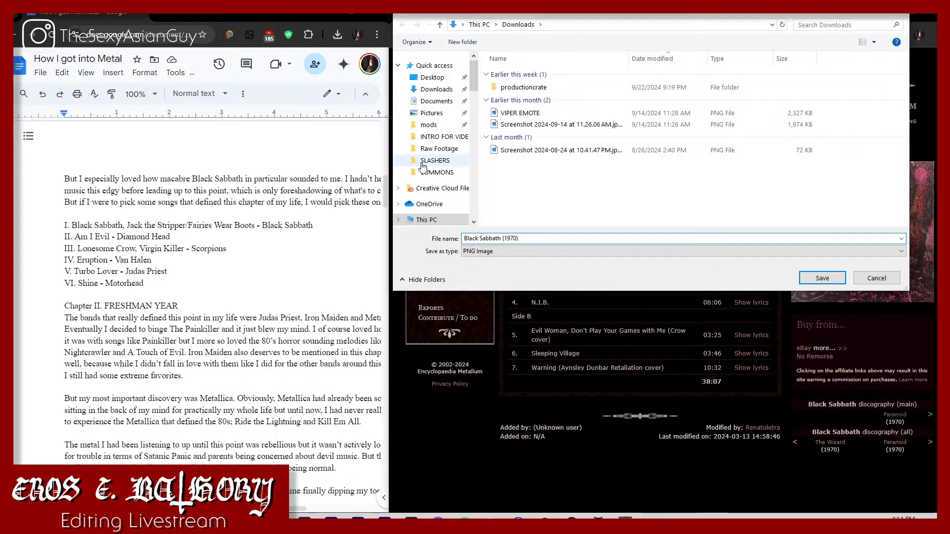
Step: Save the cover in the Albums folder within How I got Into Metal's Music and Chapter I folders
scroll(436, 163, "down", 12)
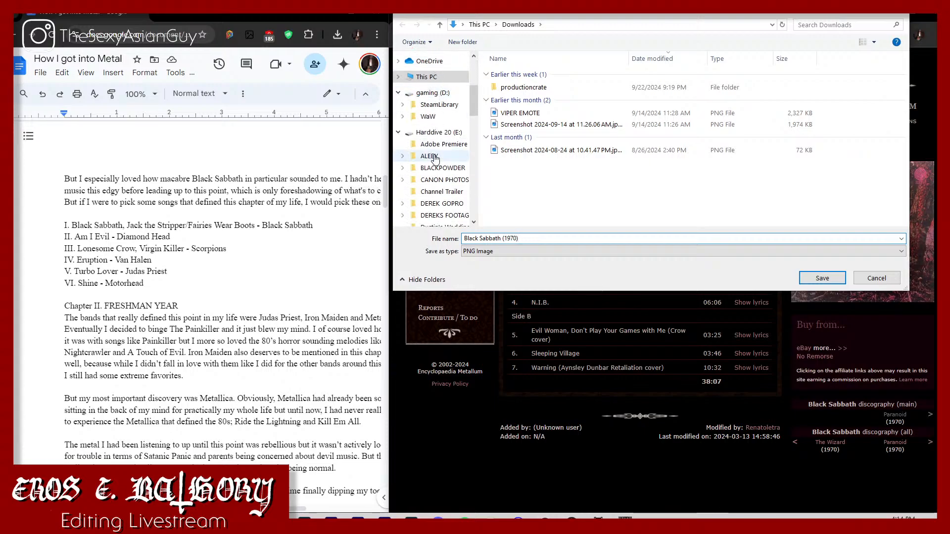
scroll(435, 158, "down", 8)
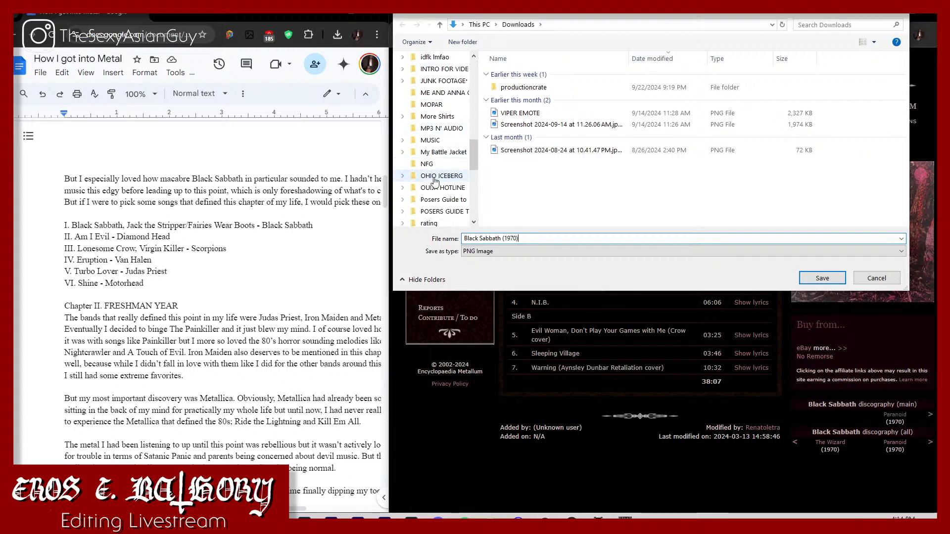
scroll(430, 188, "down", 10)
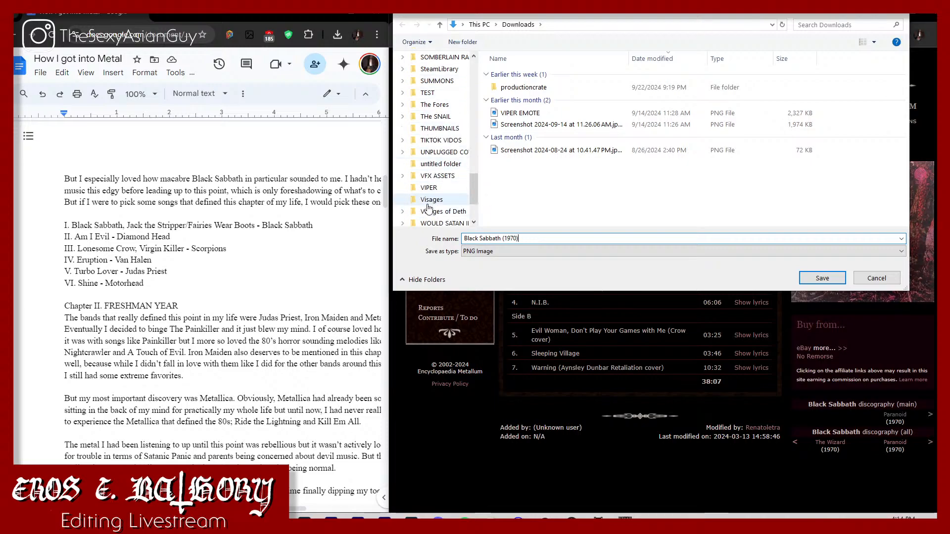
scroll(429, 208, "up", 10)
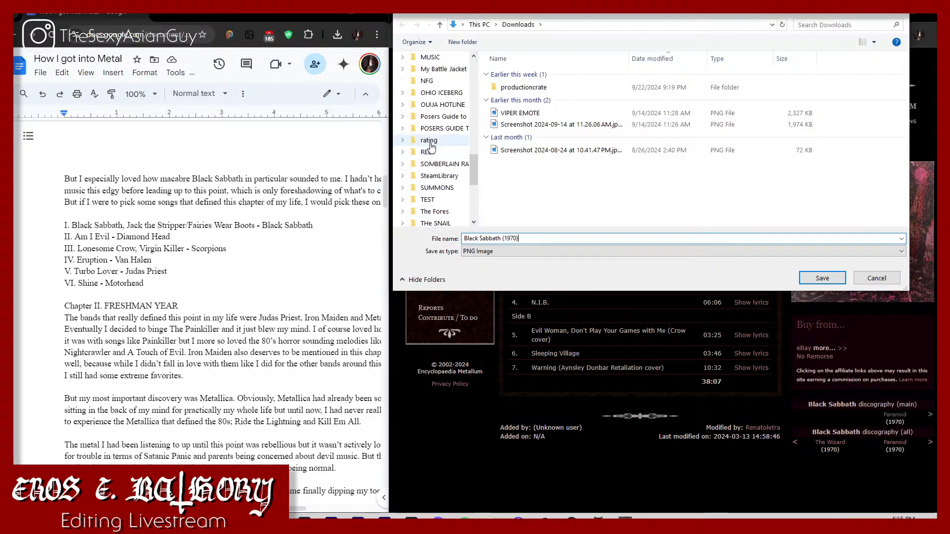
scroll(434, 137, "up", 3)
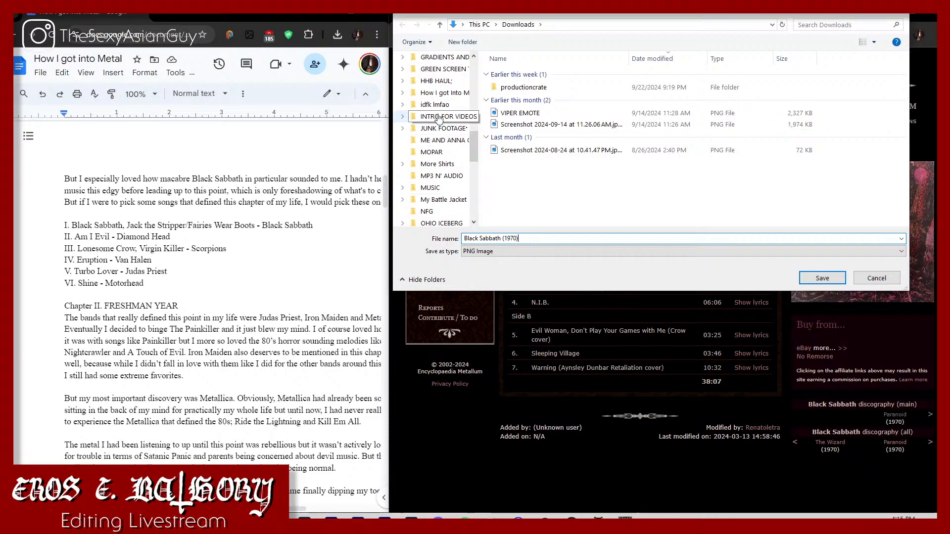
left_click(462, 94)
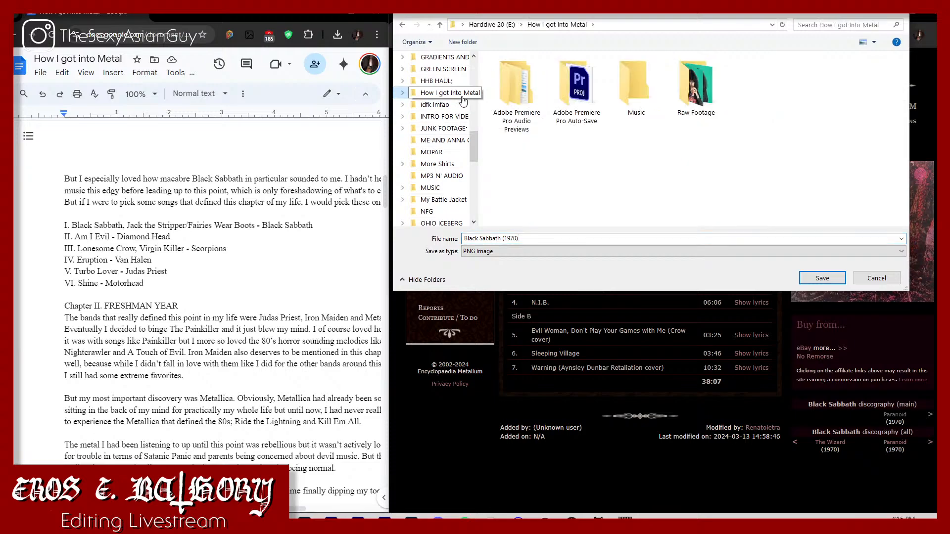
double_click(624, 79)
left_click(560, 78)
double_click(561, 80)
double_click(535, 76)
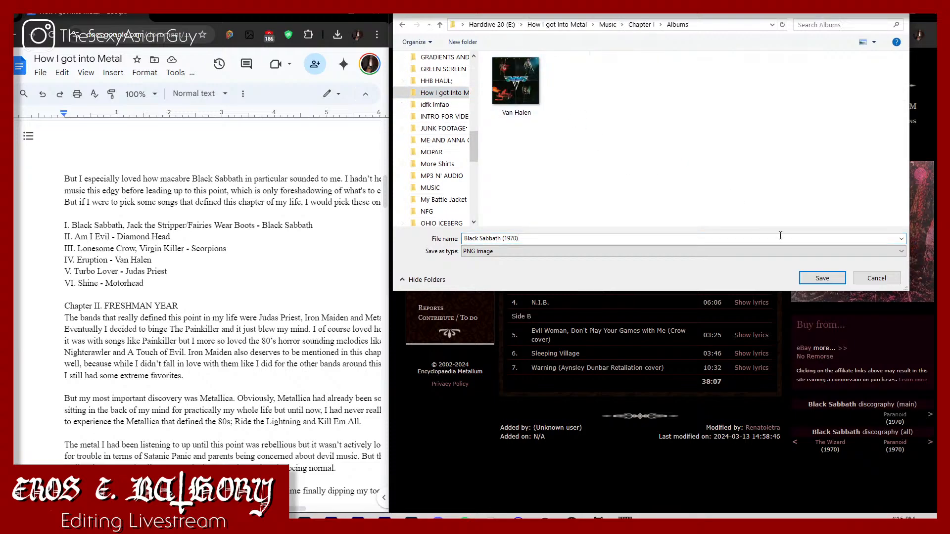
left_click(808, 282)
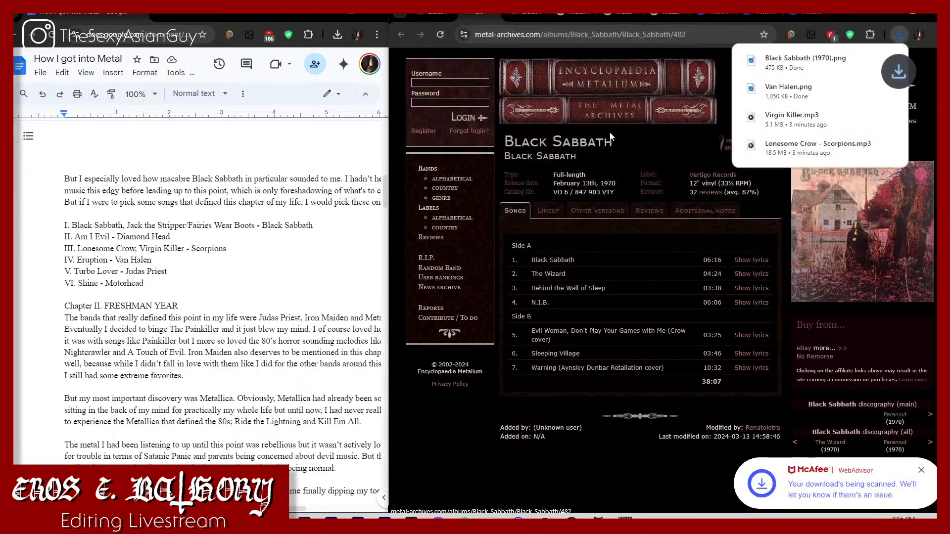
Step: Save the Paranoid album cover as a PNG named Paranoid (1970) in the Chapter I folder inside How I got Into Metal's Music folder
left_click(519, 16)
right_click(880, 225)
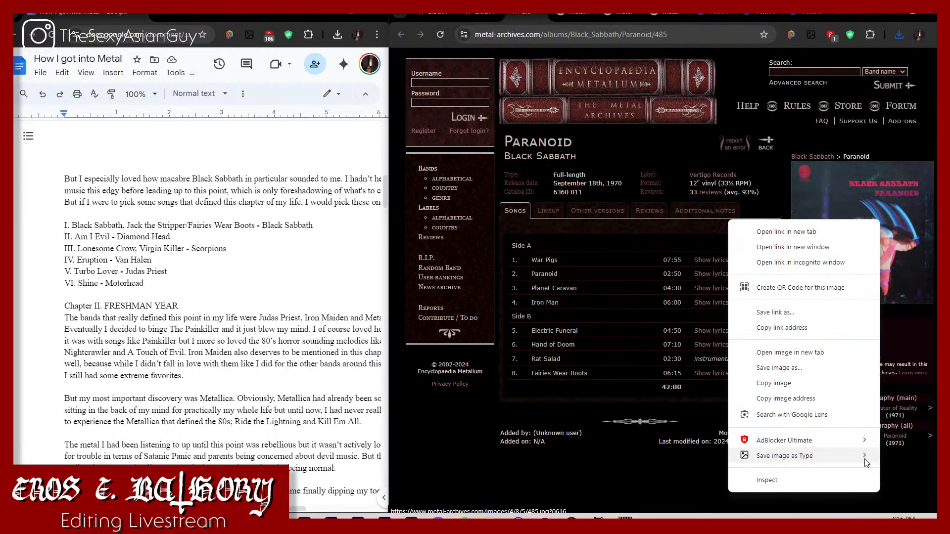
left_click(886, 464)
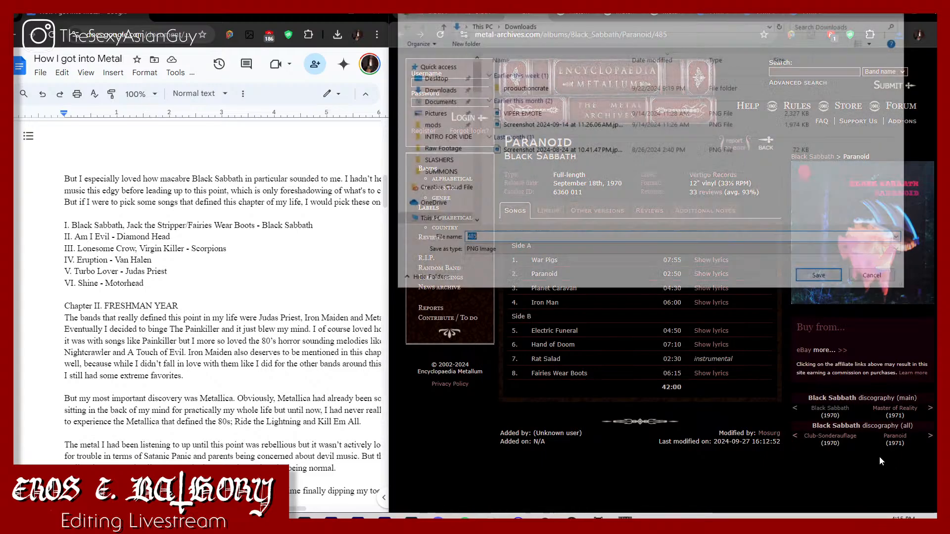
scroll(439, 196, "down", 10)
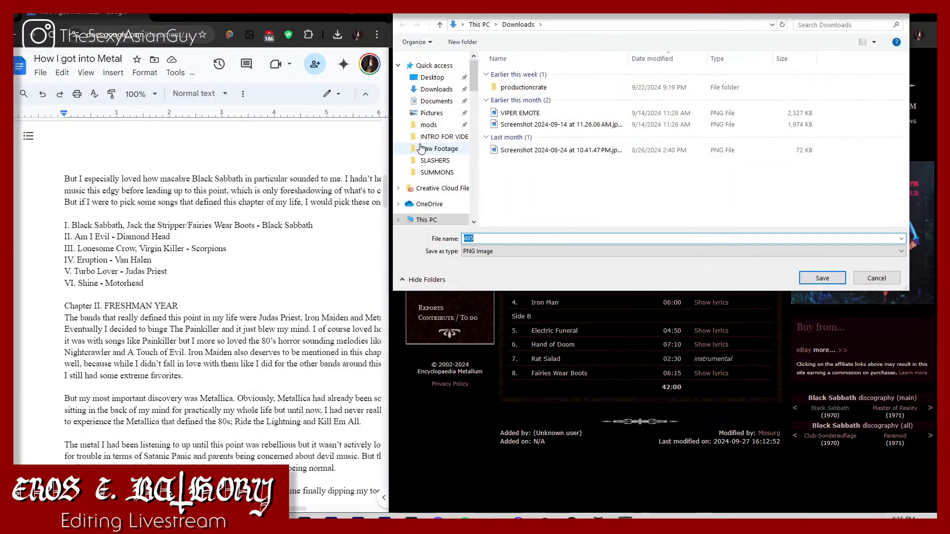
scroll(438, 196, "down", 3)
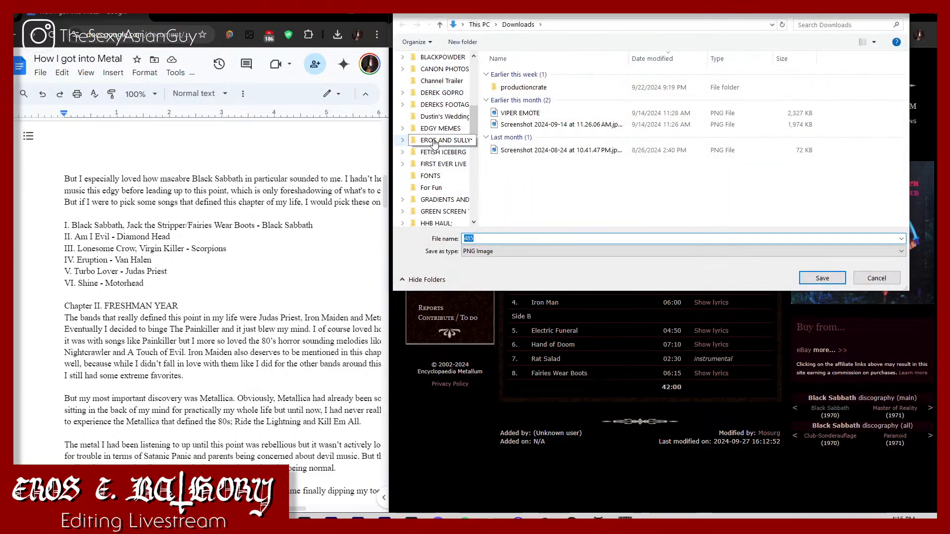
left_click(443, 212)
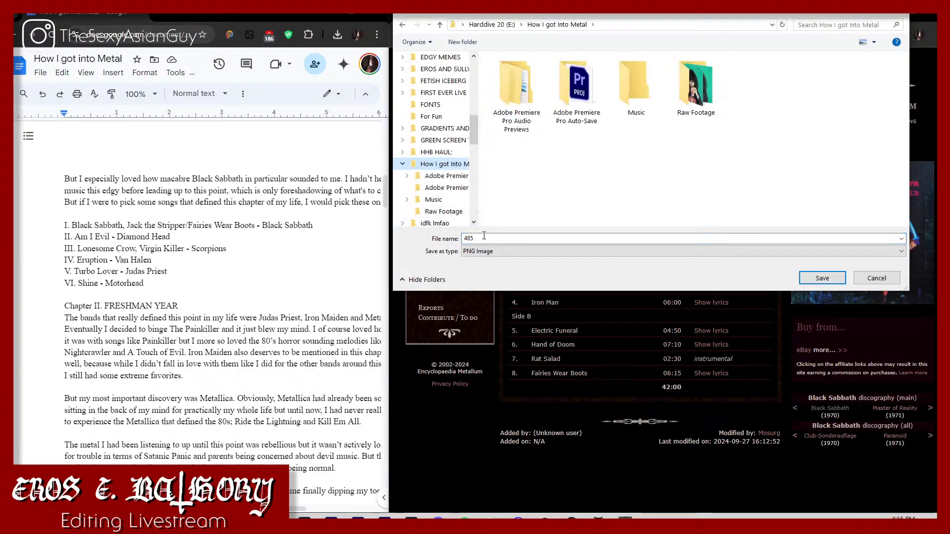
type("Paranoid (1970")
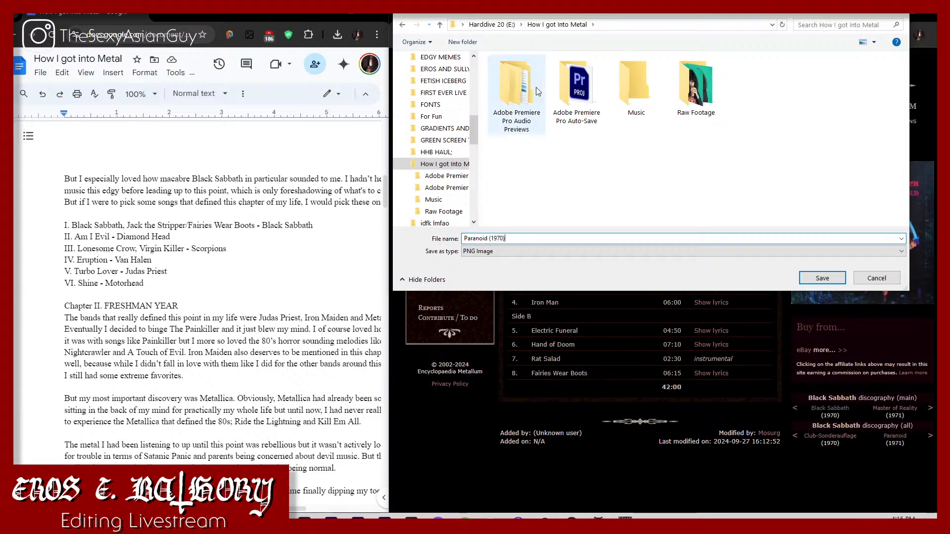
double_click(620, 79)
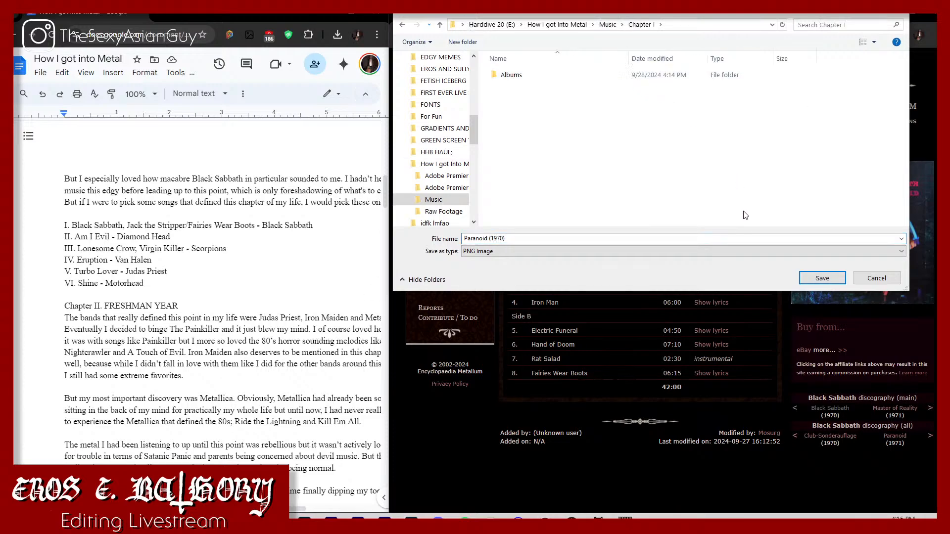
left_click(822, 278)
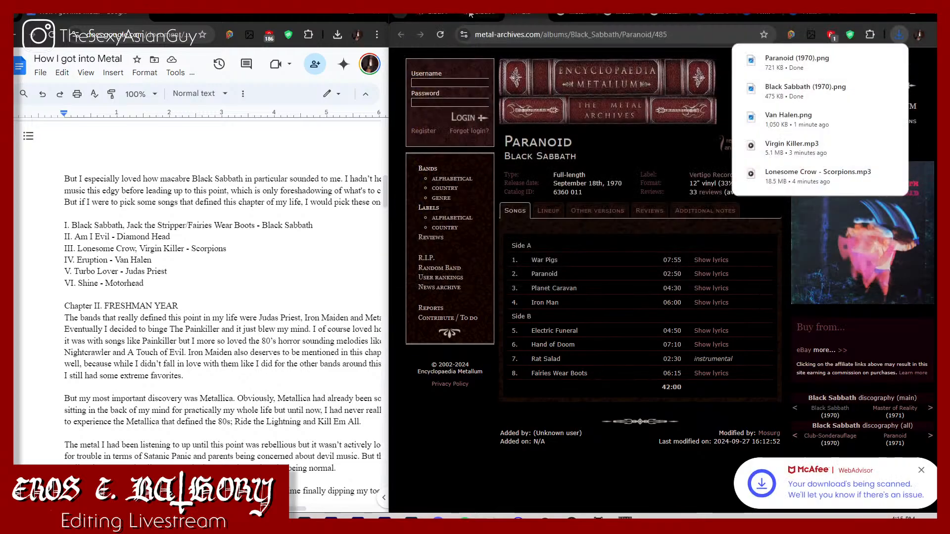
Step: Close the two Black Sabbath album tabs and open Scorpions' Encyclopaedia Metallum page from the metallum scorpions search results
left_click(470, 14)
left_click(492, 13)
left_click(491, 14)
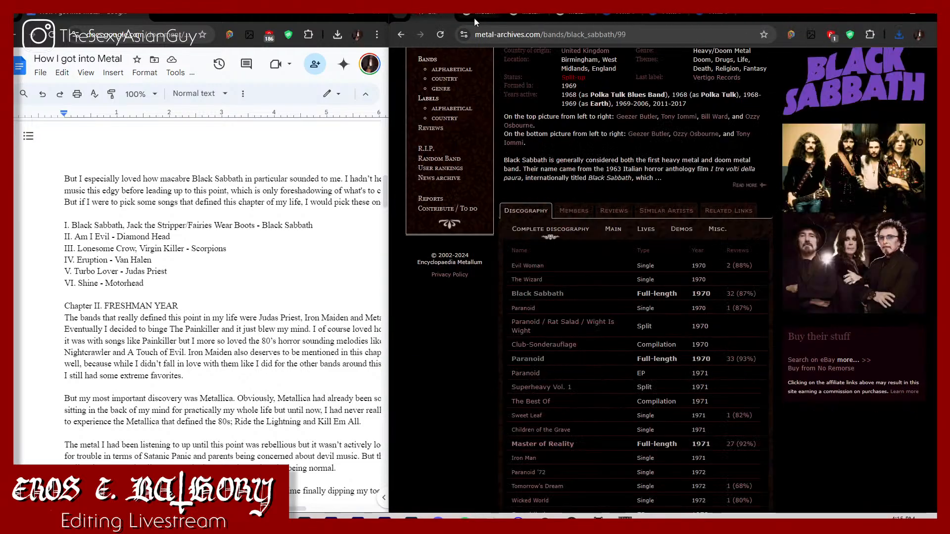
left_click(475, 20)
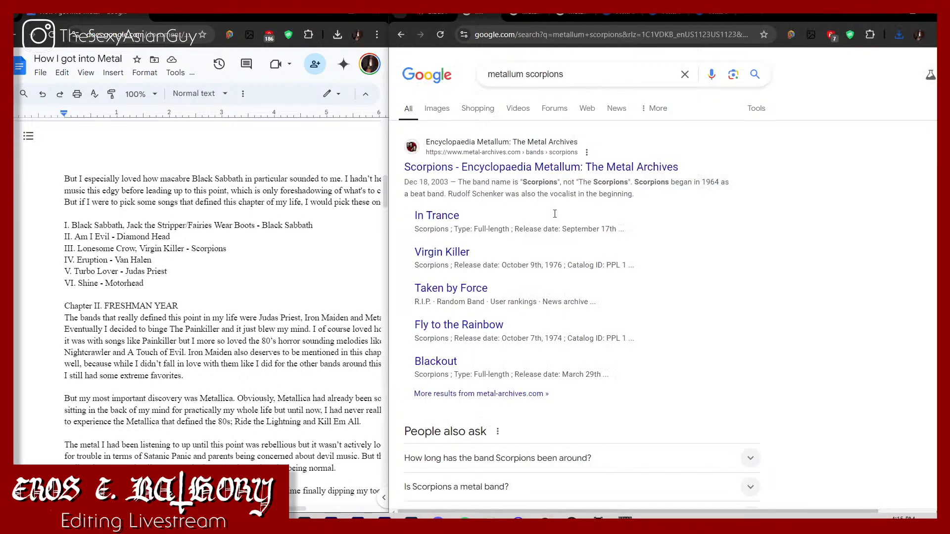
left_click(465, 168)
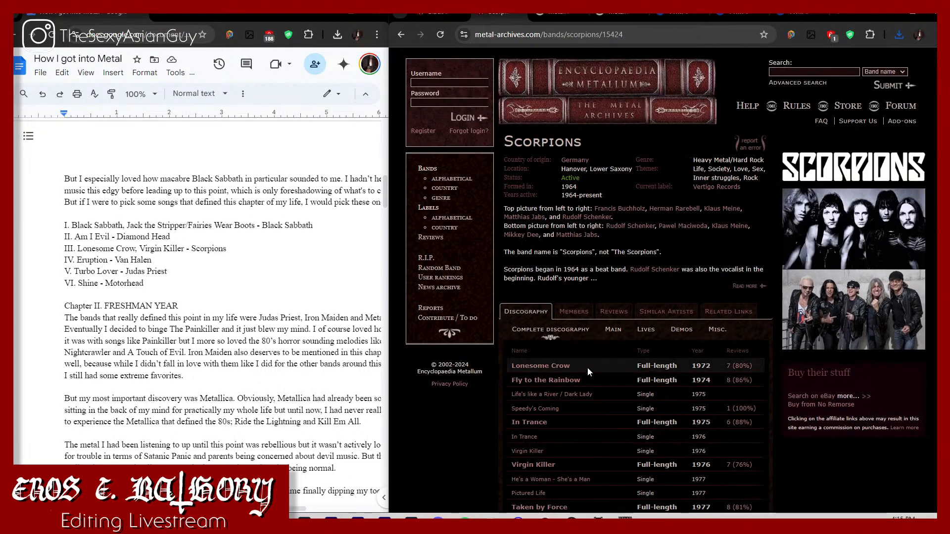
Step: Open the full-length albums Lonesome Crow and Virgin Killer from Scorpions' discography in new tabs and compare their pages
right_click(563, 372)
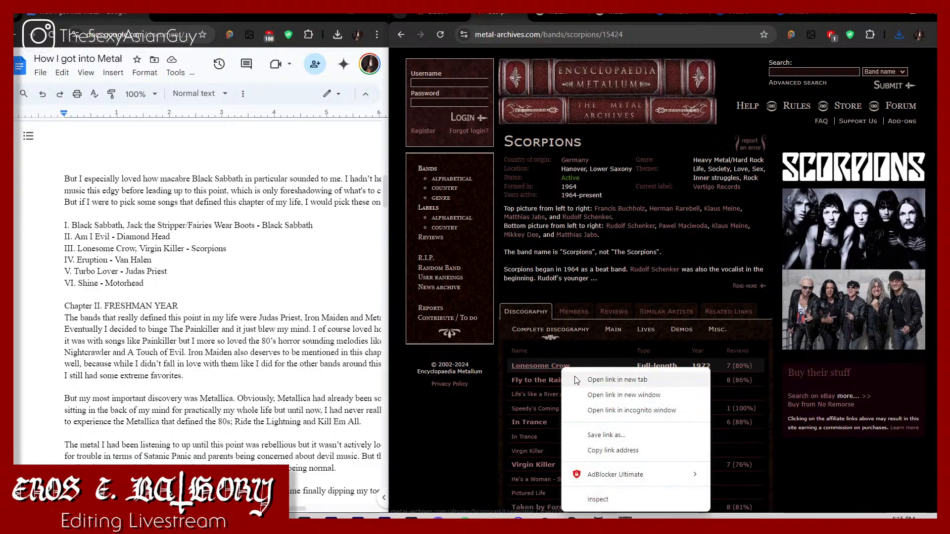
left_click(589, 378)
right_click(551, 465)
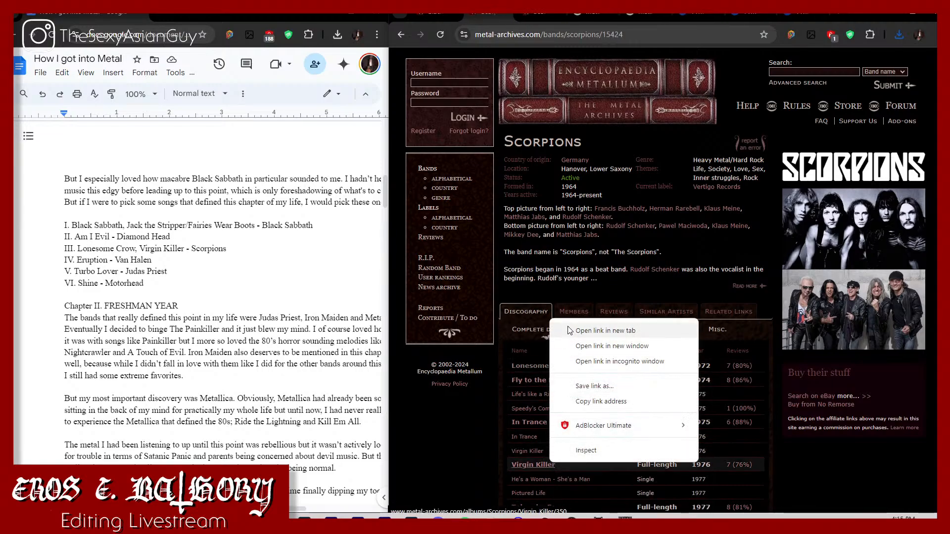
left_click(574, 331)
left_click(529, 19)
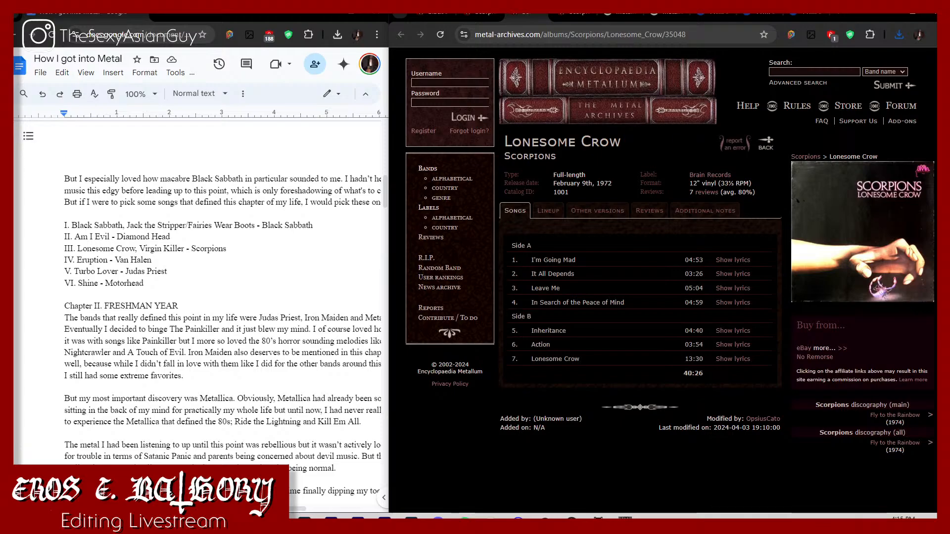
left_click(551, 14)
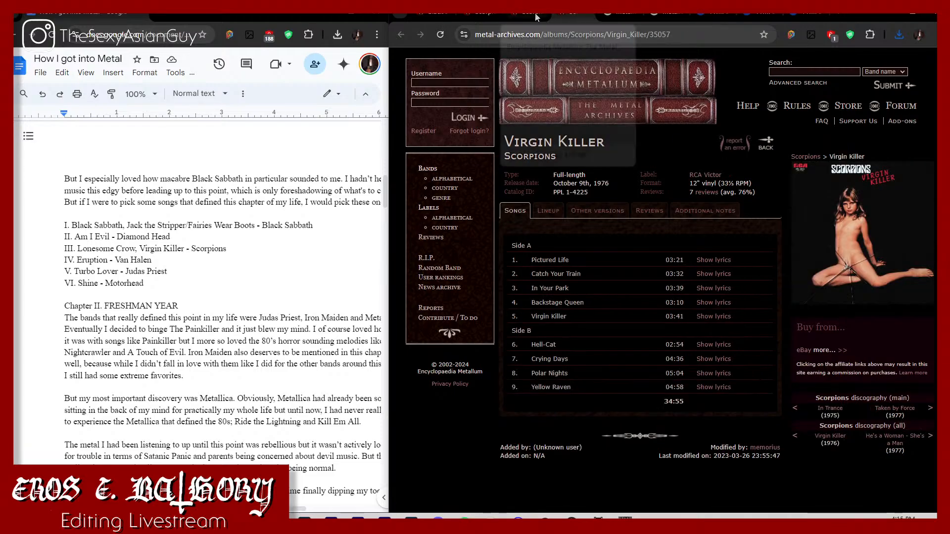
left_click(535, 17)
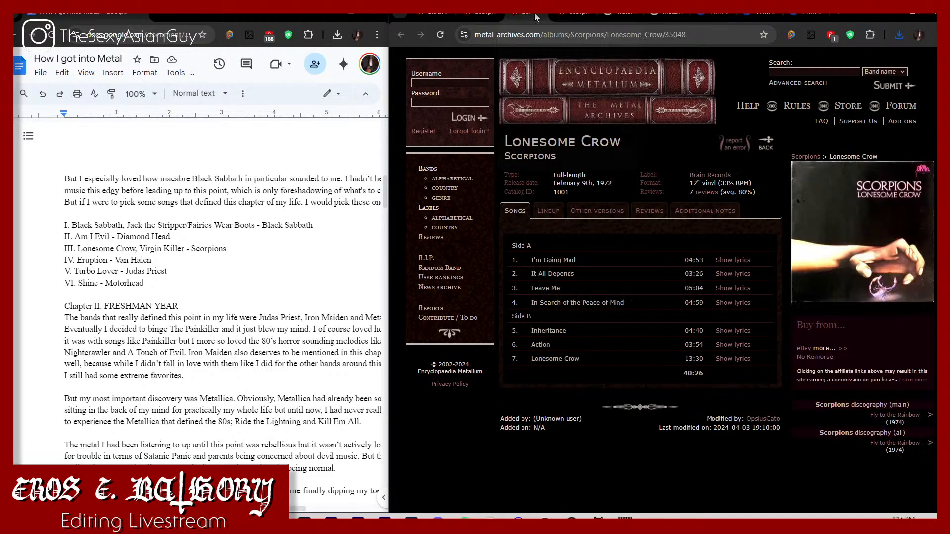
left_click(572, 16)
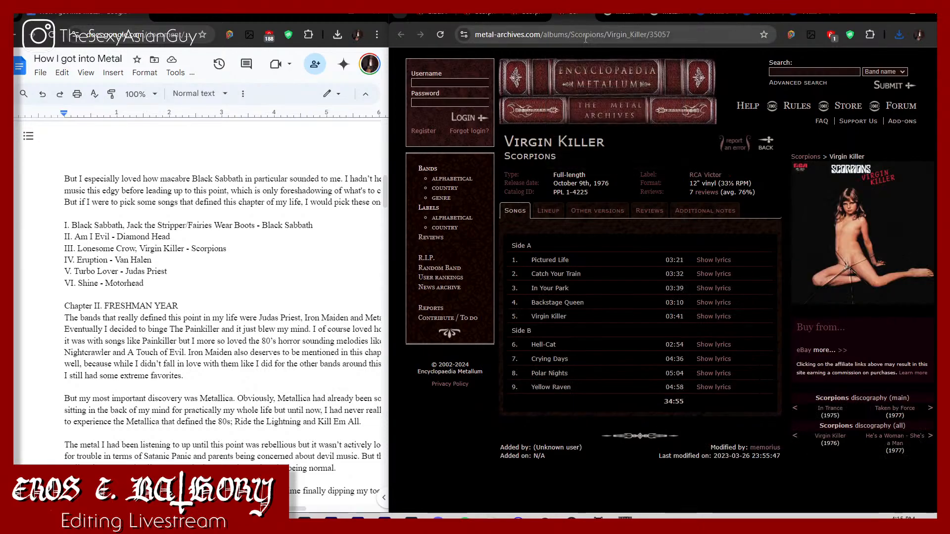
Step: Search Google for virgin killer scorpions in the Virgin Killer album tab
left_click(586, 35)
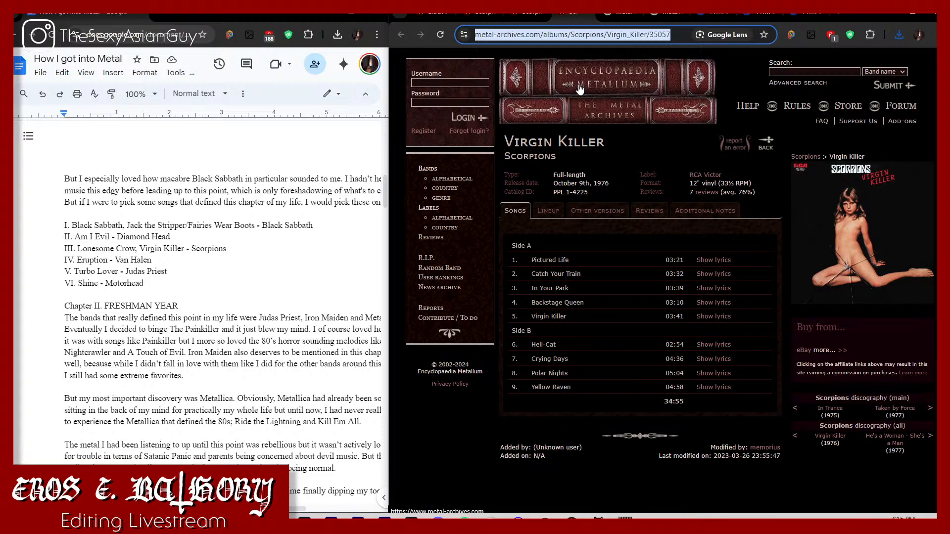
type("virgin kille")
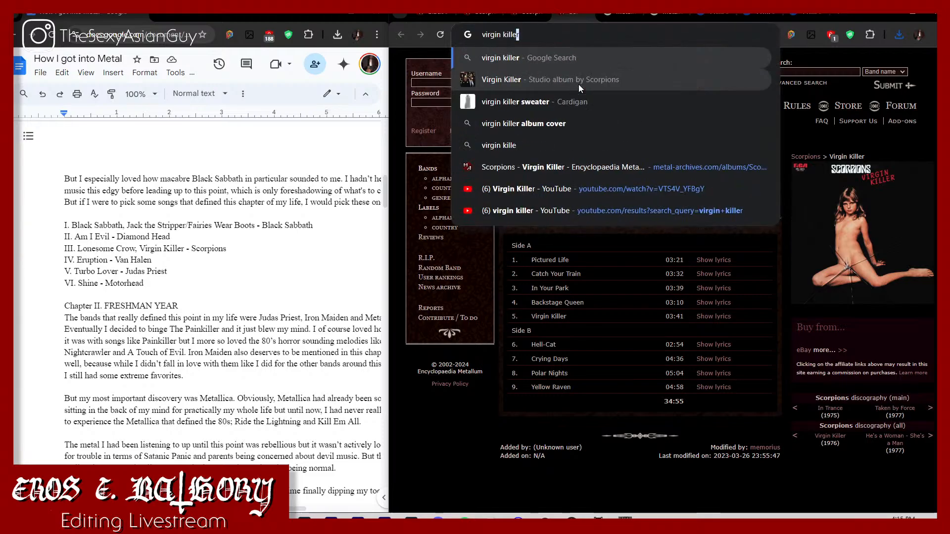
type("r scorpions")
key("Return")
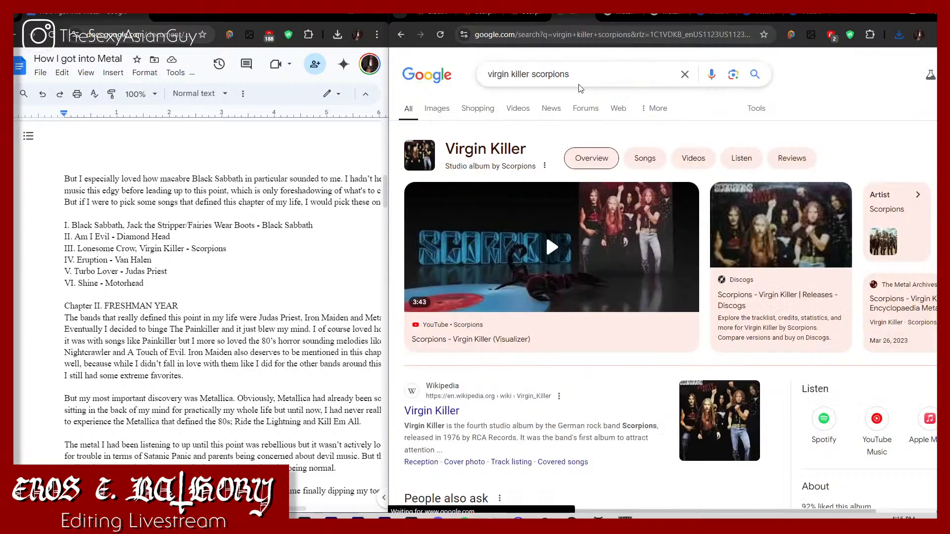
Step: Find the Virgin Killer album cover with the band photo in the image results and open the full-size image in a new tab
left_click(435, 108)
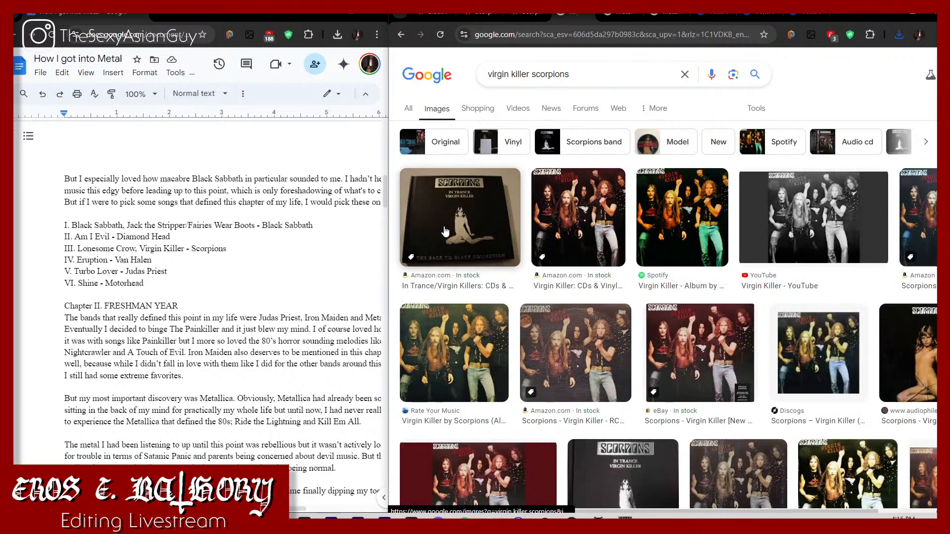
left_click(484, 231)
left_click(587, 218)
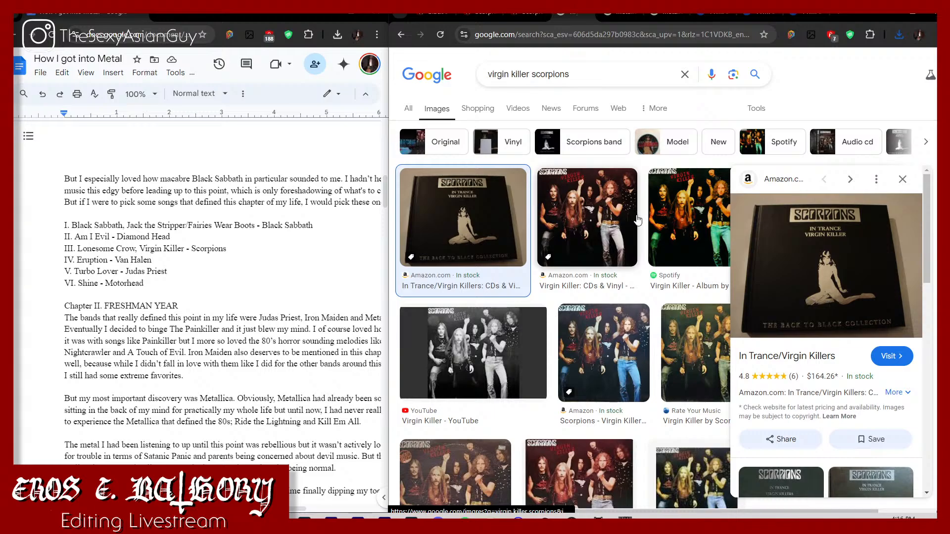
right_click(902, 301)
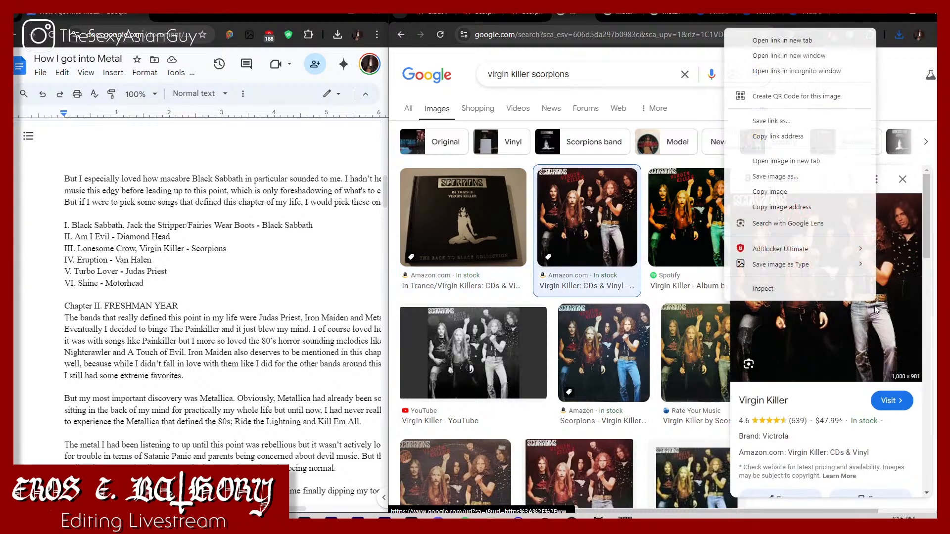
left_click(775, 168)
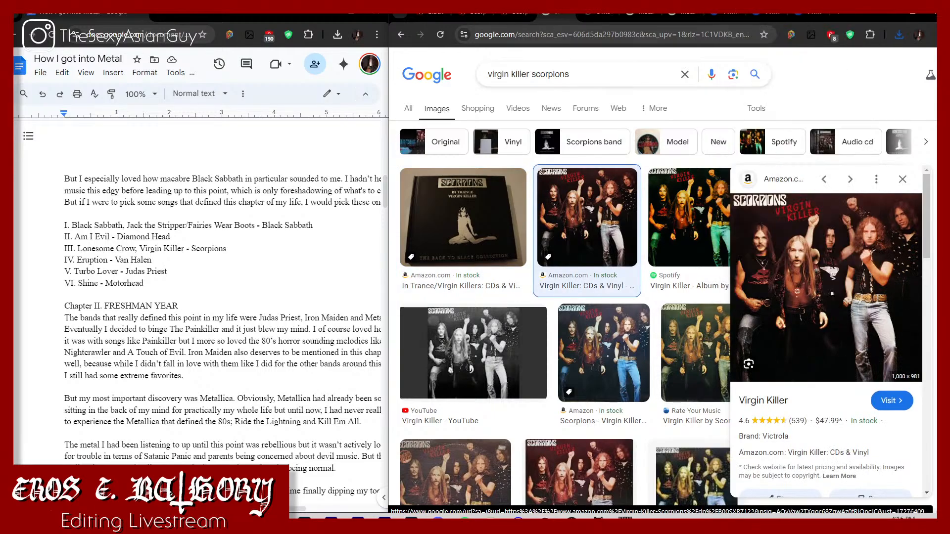
left_click(605, 16)
Step: Save the Virgin Killer cover as a PNG named Virgin Killer 1976 in How I got Into Metal's Music > Chapter I > Albums folder
right_click(680, 255)
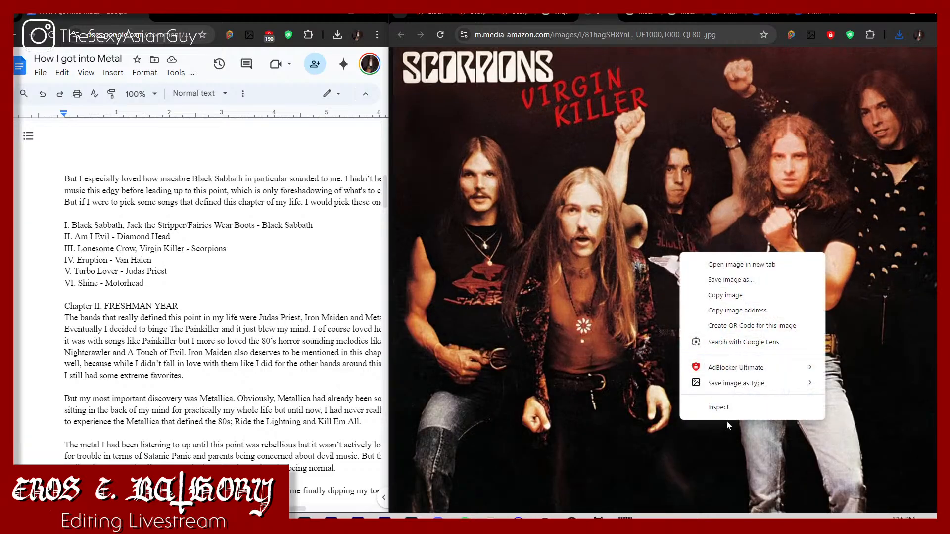
mouse_move(797, 383)
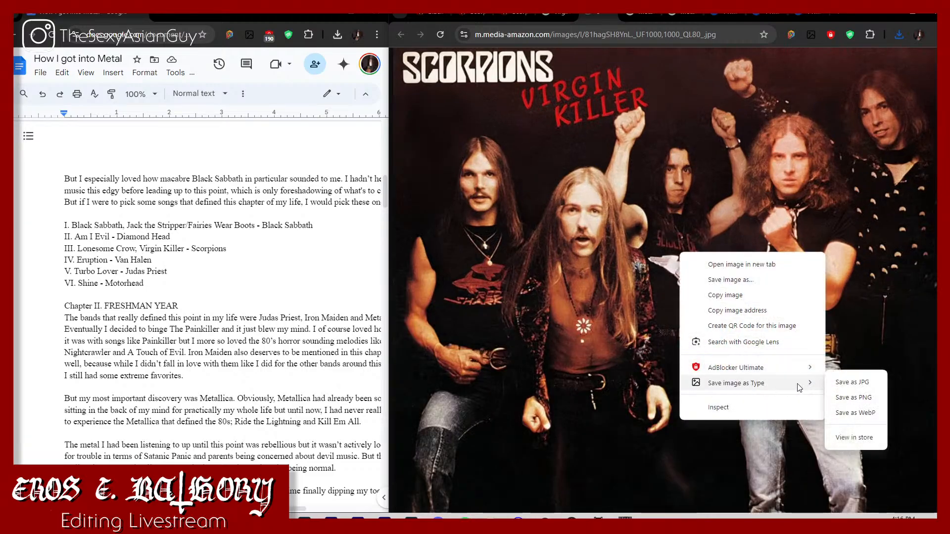
left_click(847, 391)
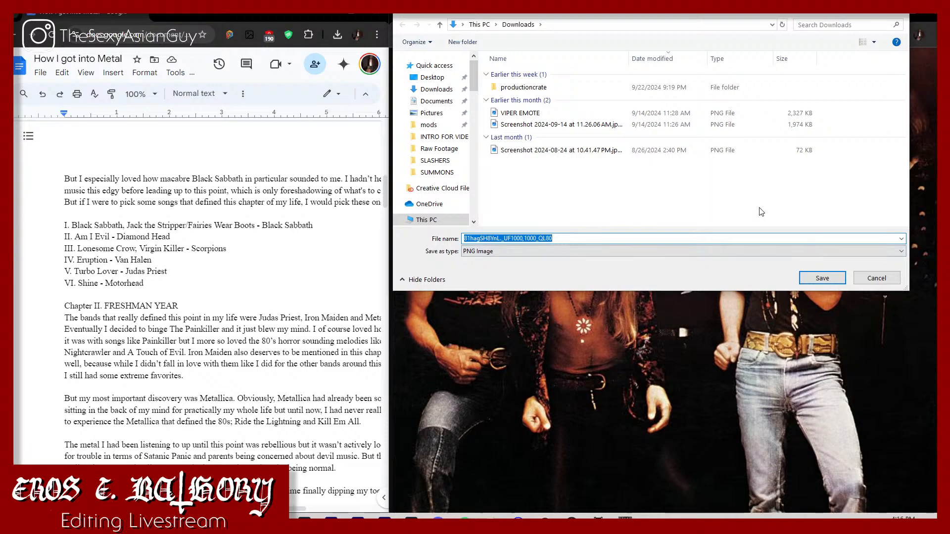
type("Virgin Kille")
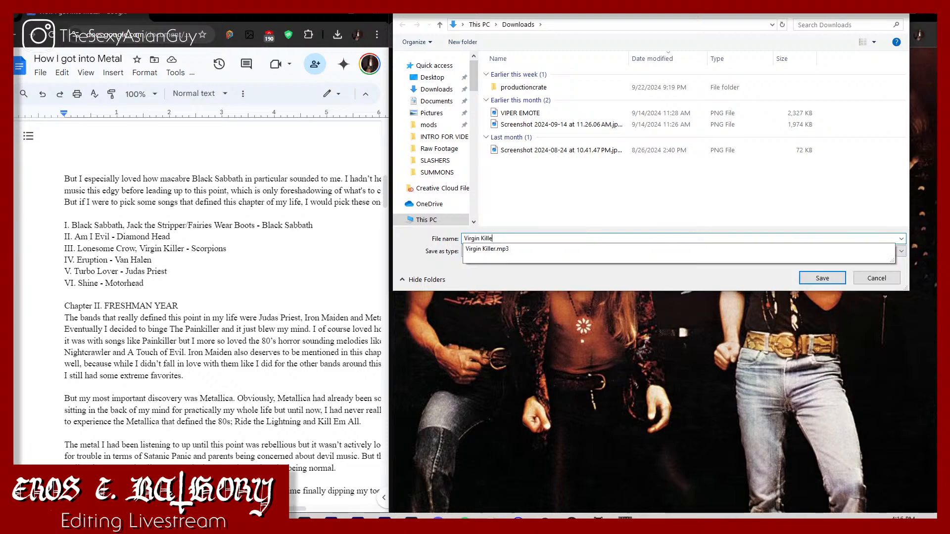
type("r 1976")
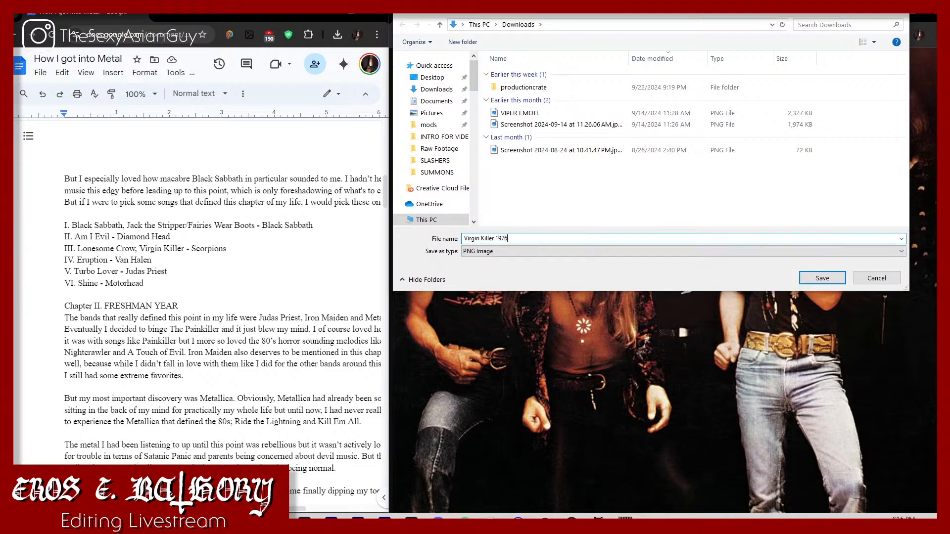
scroll(476, 212, "down", 10)
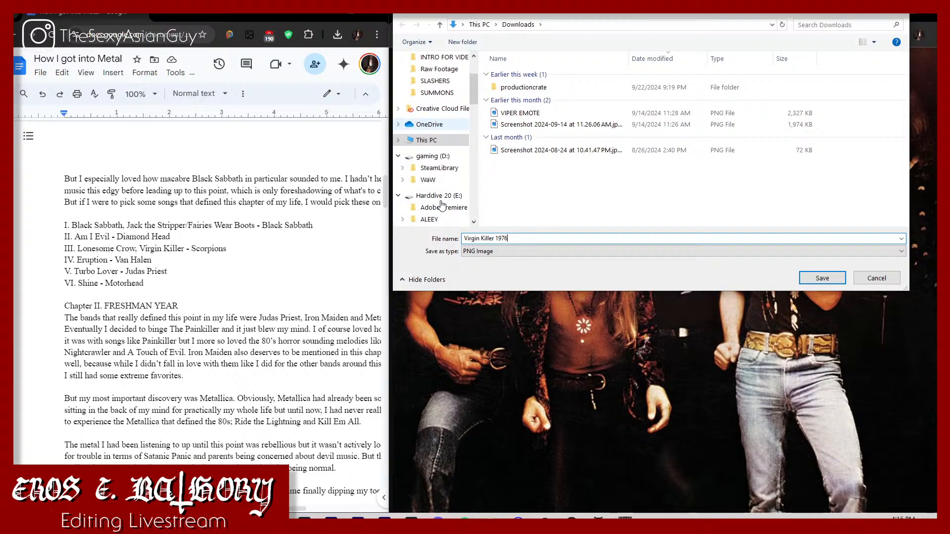
scroll(442, 205, "down", 2)
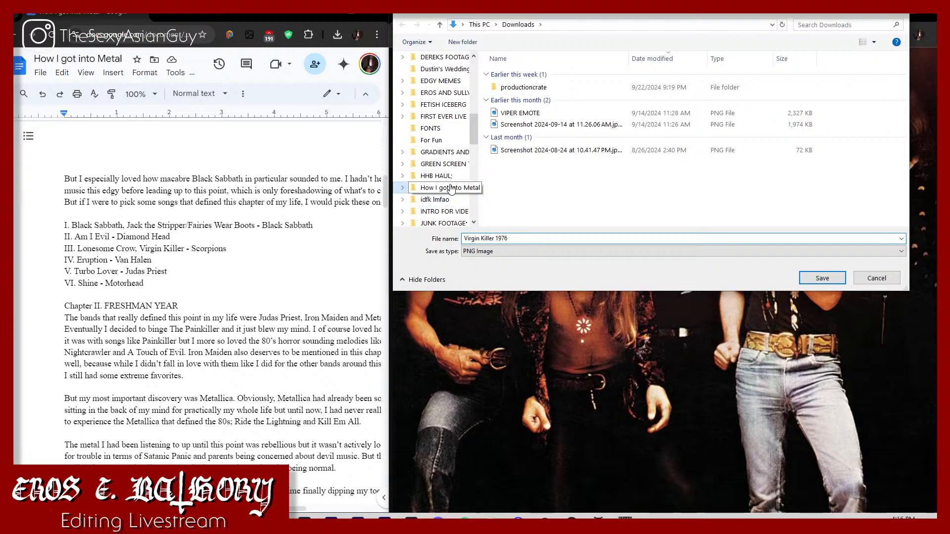
left_click(444, 188)
double_click(635, 86)
double_click(596, 79)
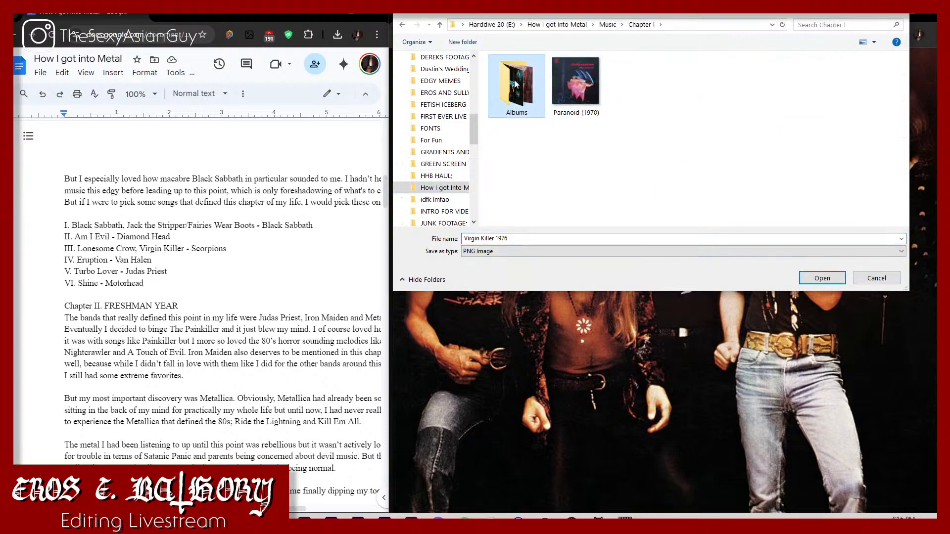
double_click(516, 82)
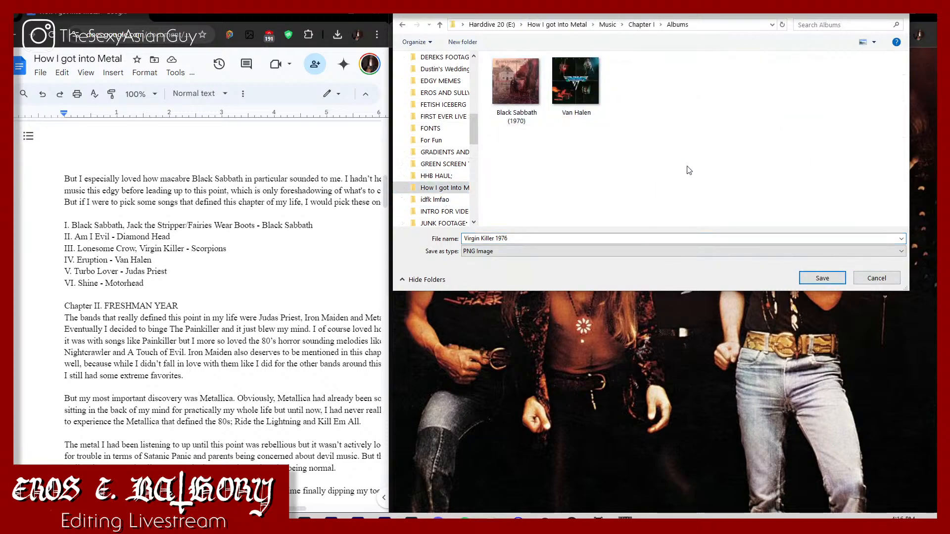
left_click(822, 278)
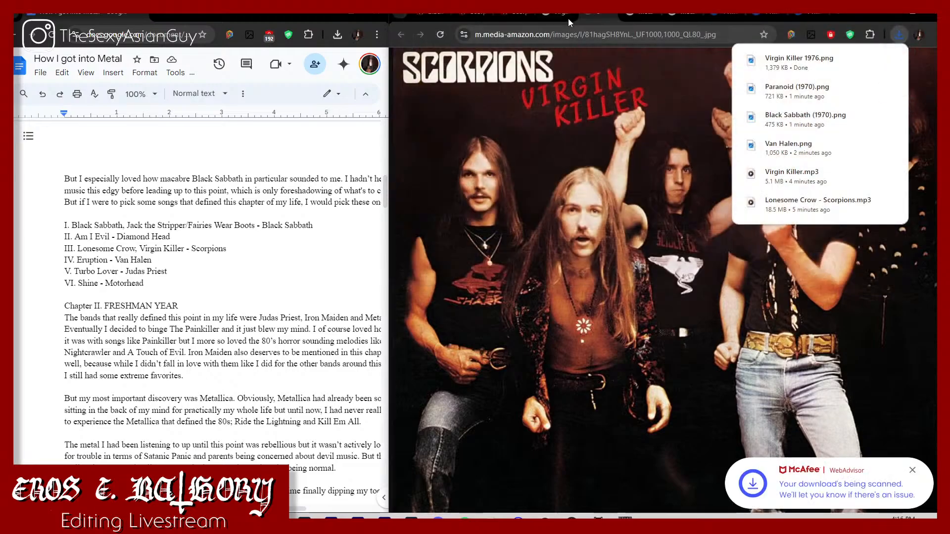
Step: Close the Virgin Killer image and search tabs and switch to the Lonesome Crow album page
key("ctrl+w")
key("ctrl+w")
left_click(532, 18)
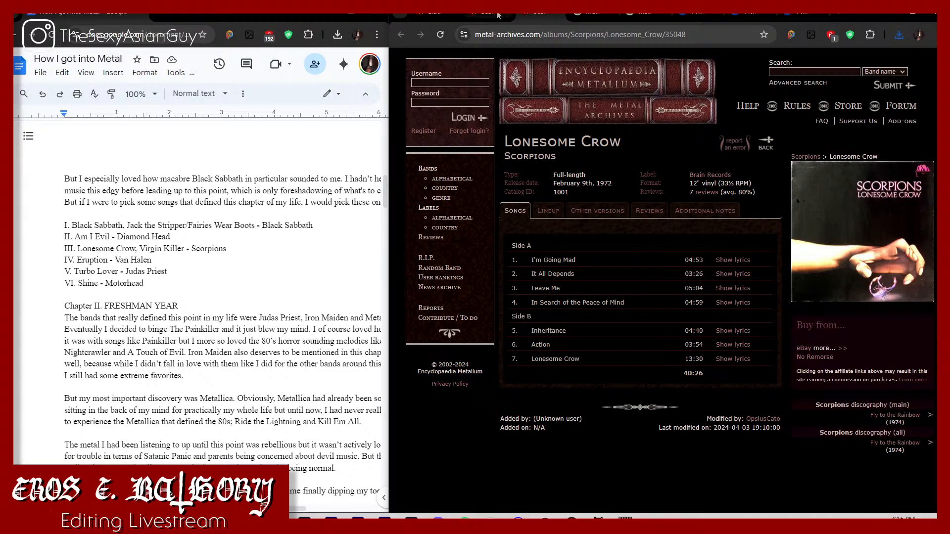
Step: Save the Lonesome Crow cover as a PNG named Lonesome Crow (1972) in the Chapter I Albums folder
right_click(933, 273)
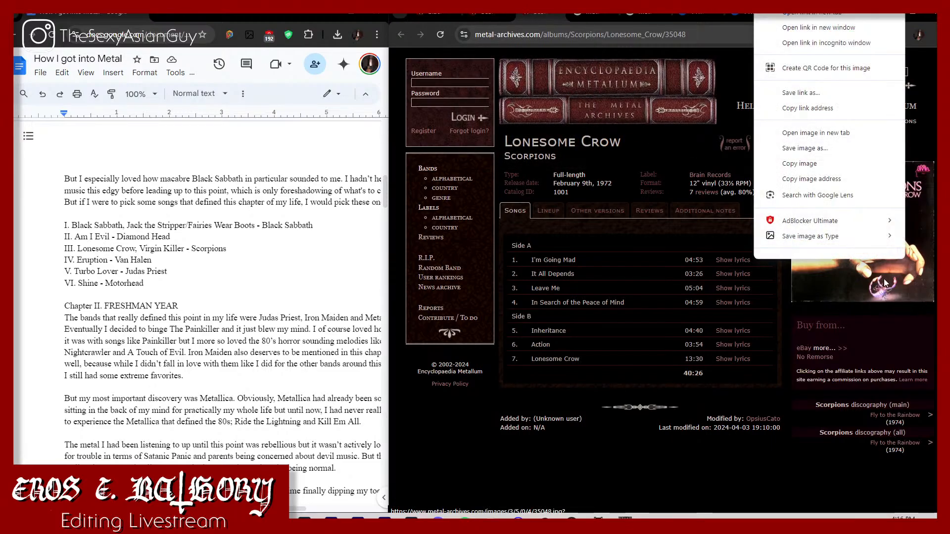
mouse_move(847, 241)
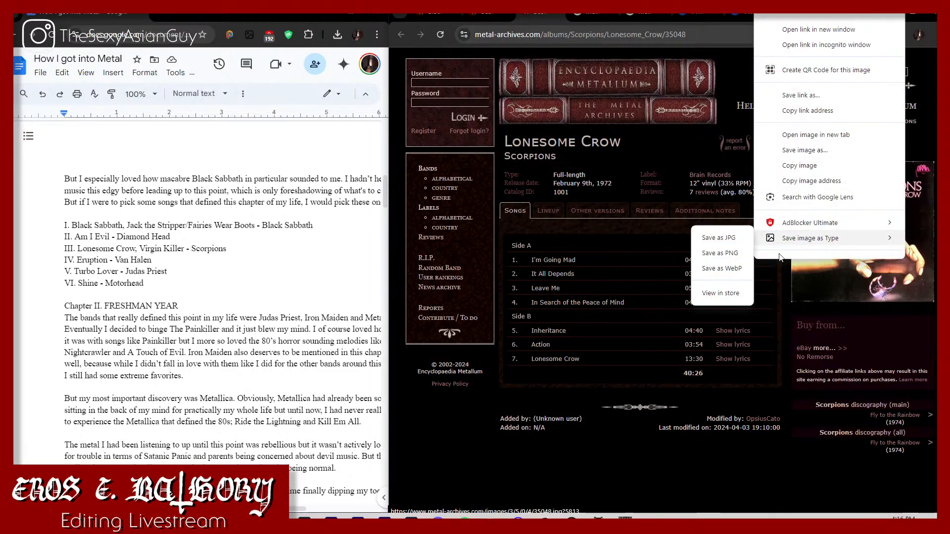
left_click(728, 255)
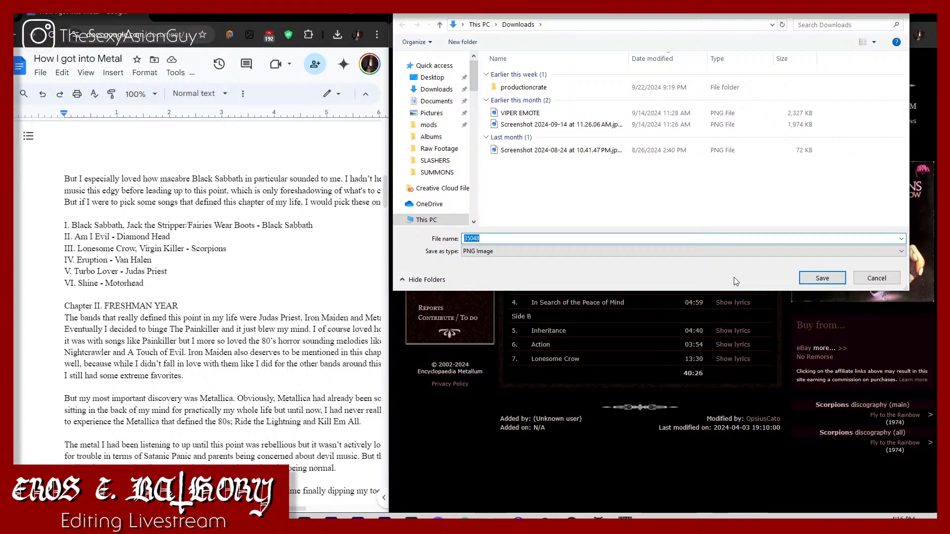
type("Lonesome C")
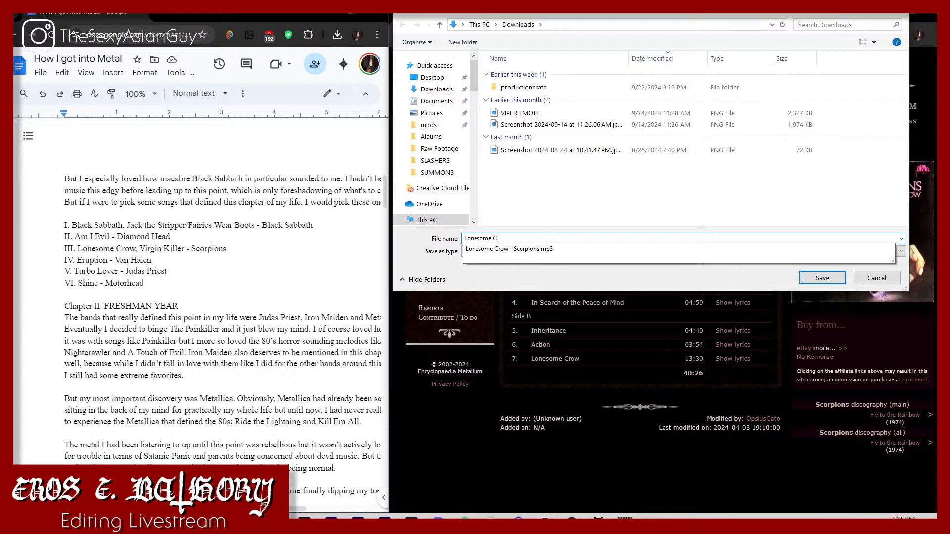
type("row (1972")
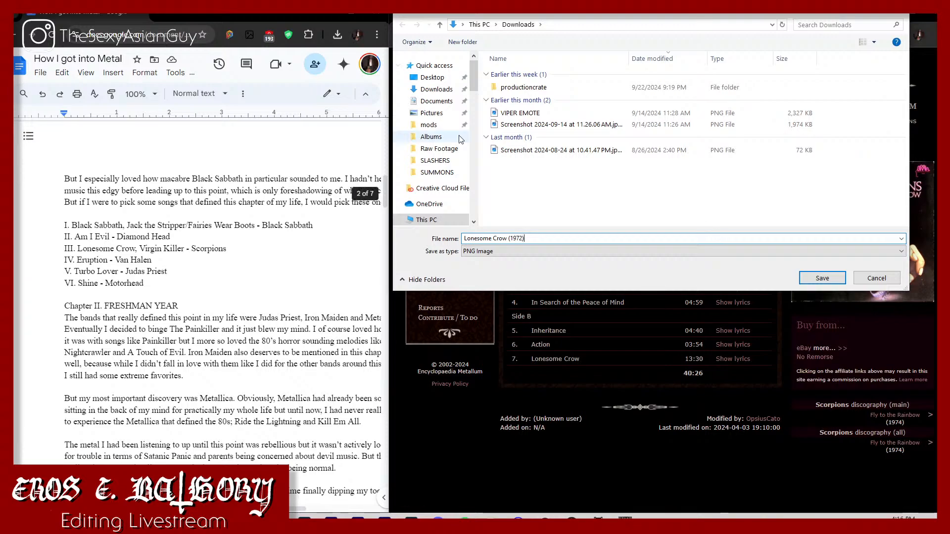
scroll(454, 195, "down", 10)
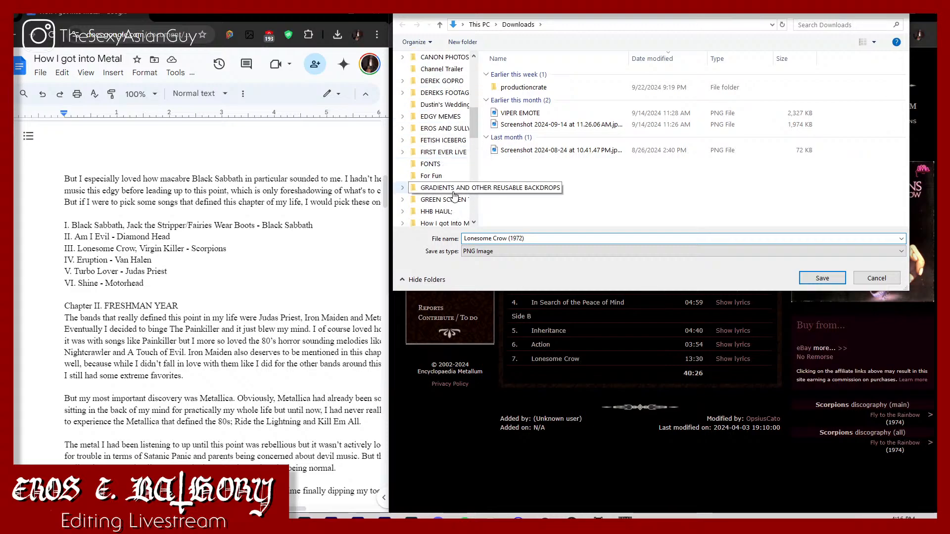
left_click(444, 223)
double_click(631, 78)
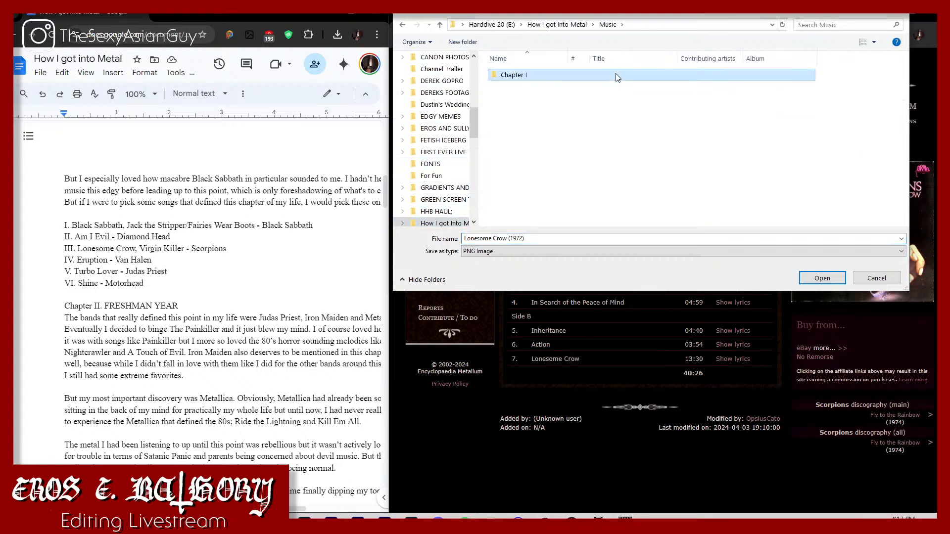
double_click(617, 76)
double_click(517, 94)
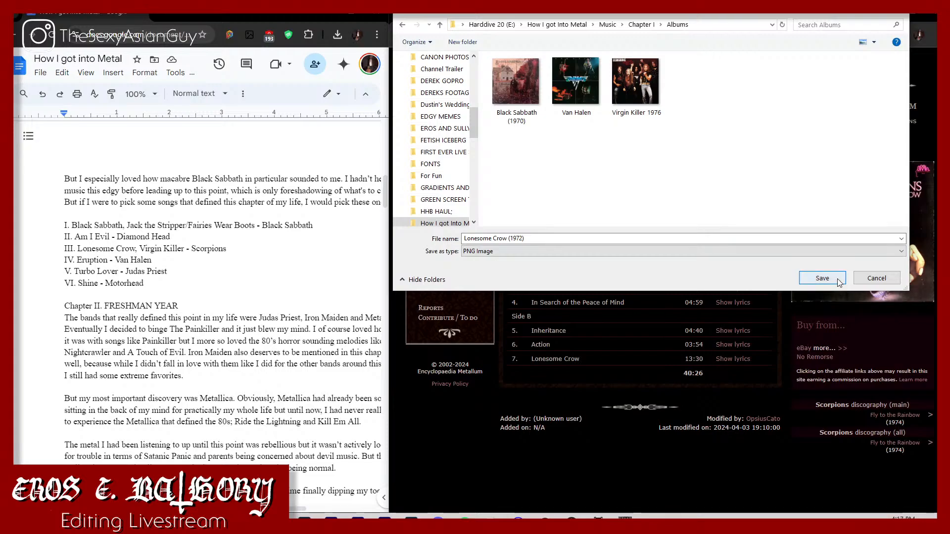
left_click(814, 276)
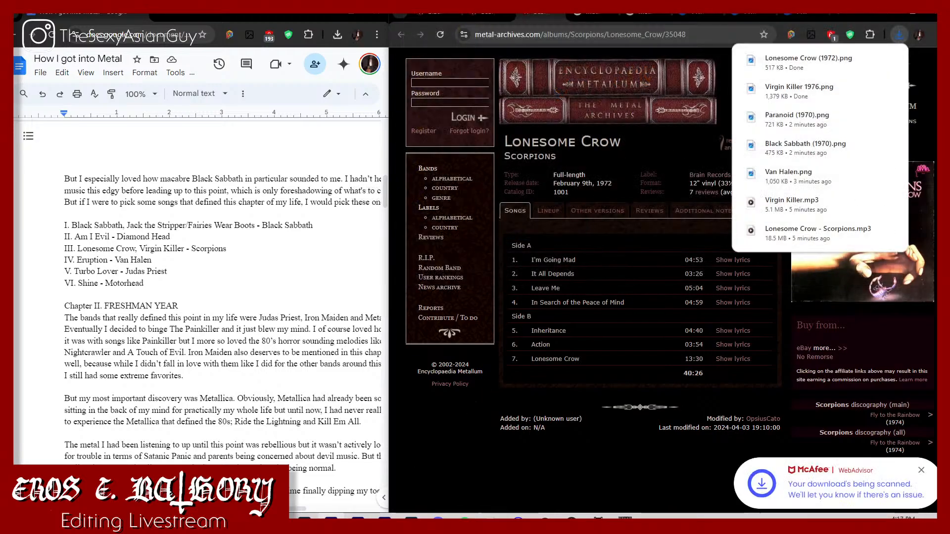
Step: Close the Scorpions tabs and open Judas Priest's Encyclopaedia Metallum page from the metallum judas priest search results
left_click(483, 17)
left_click(504, 13)
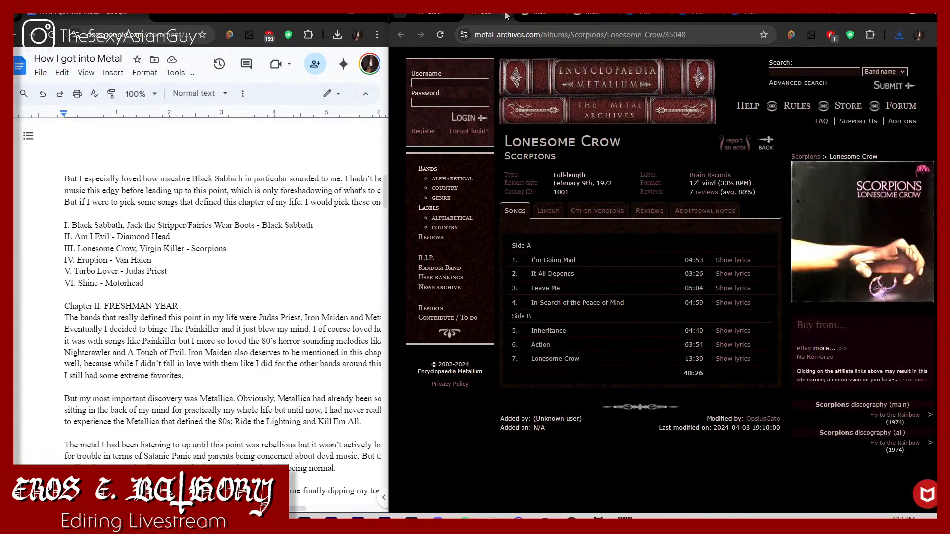
left_click(505, 13)
left_click(534, 17)
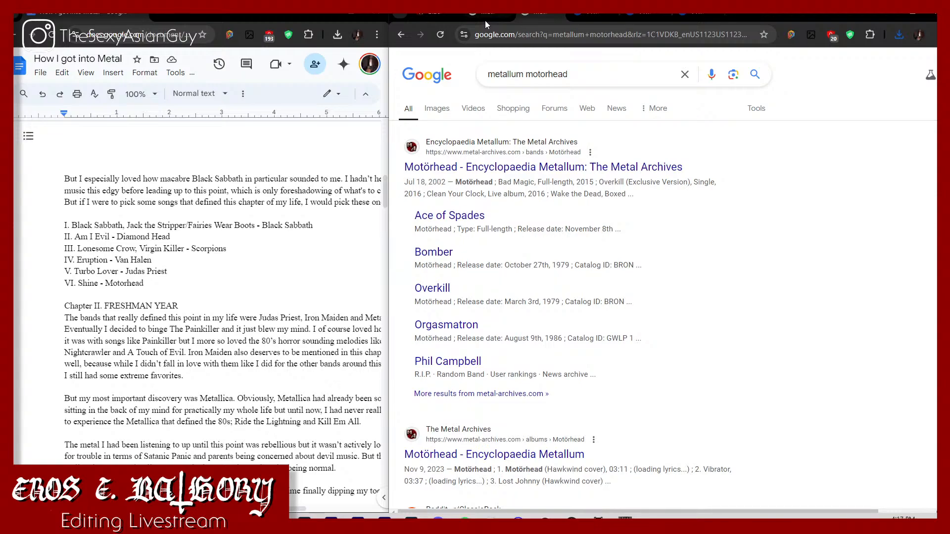
left_click(484, 19)
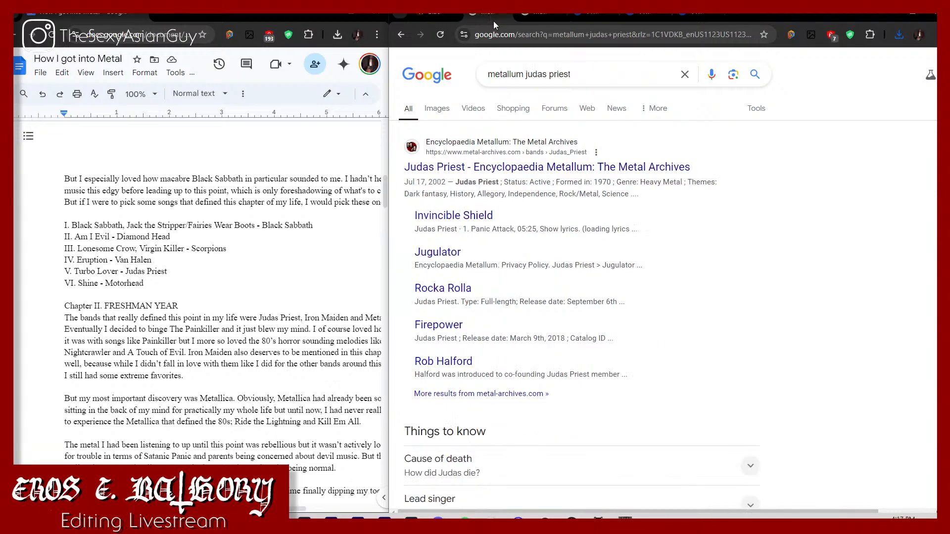
left_click(562, 182)
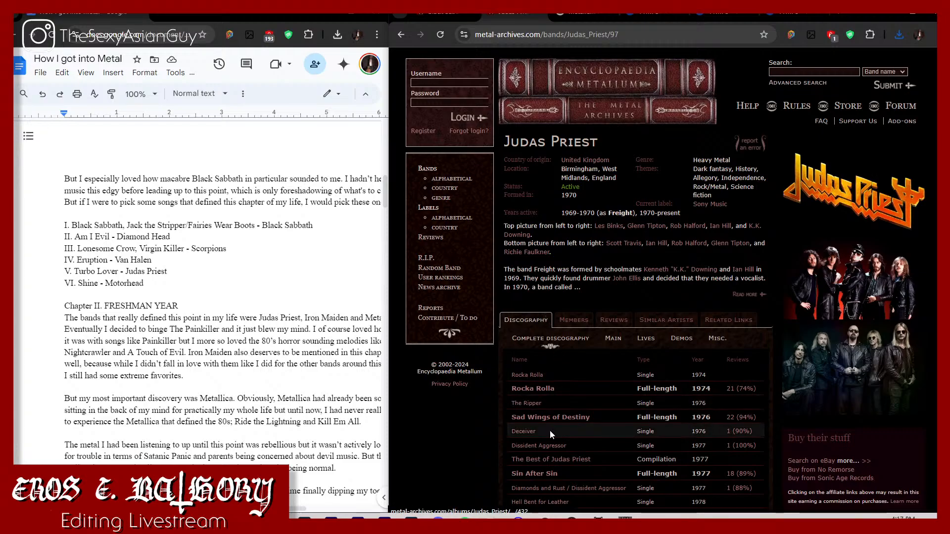
Step: Open the full-length album Point of Entry from Judas Priest's discography in a new tab and check its track list
scroll(550, 416, "down", 4)
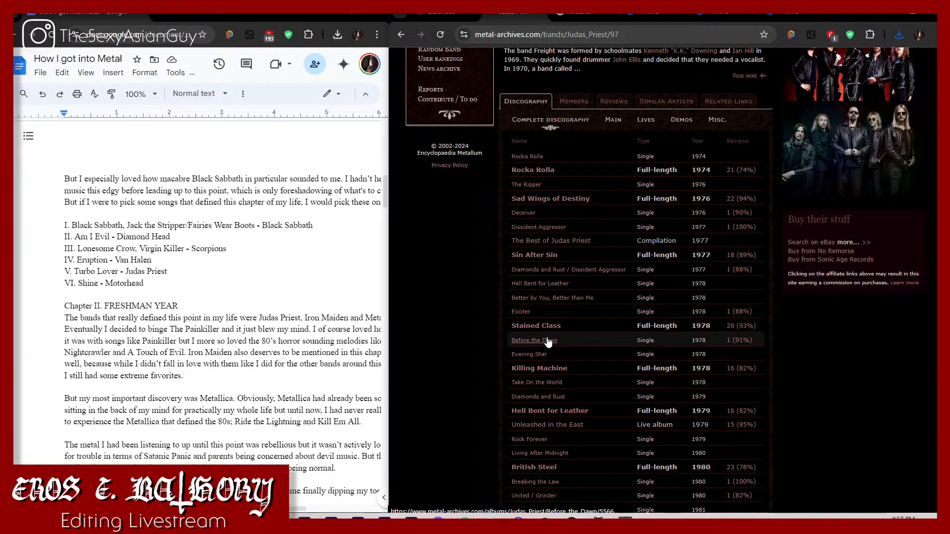
scroll(548, 341, "down", 3)
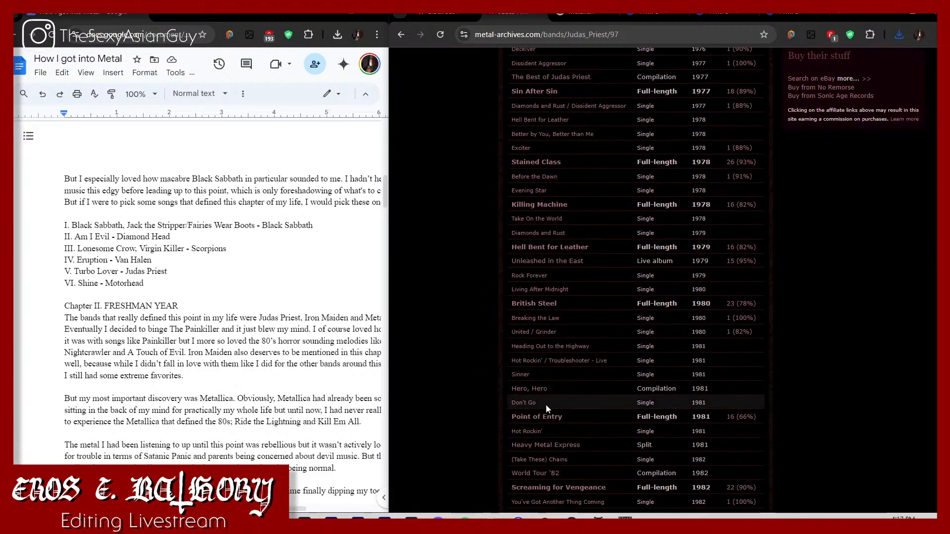
right_click(544, 418)
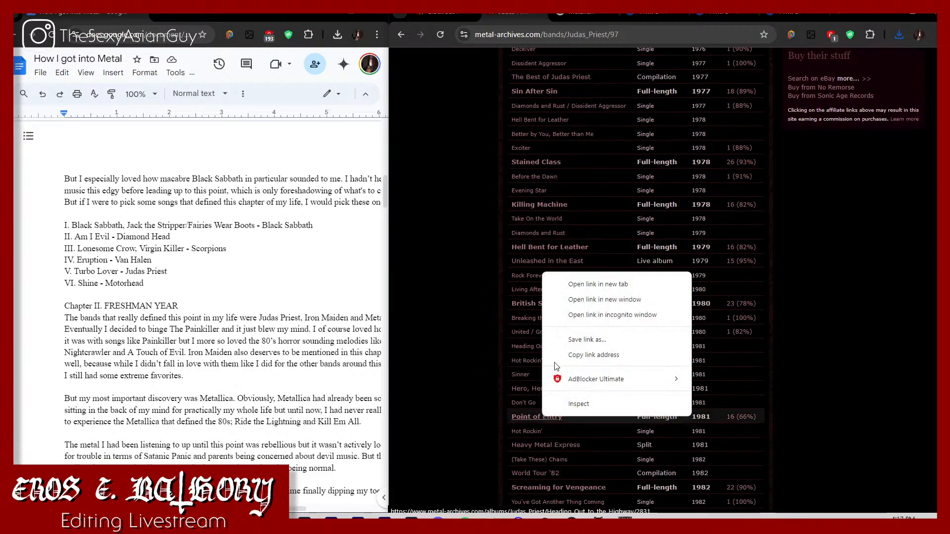
left_click(559, 289)
left_click(555, 13)
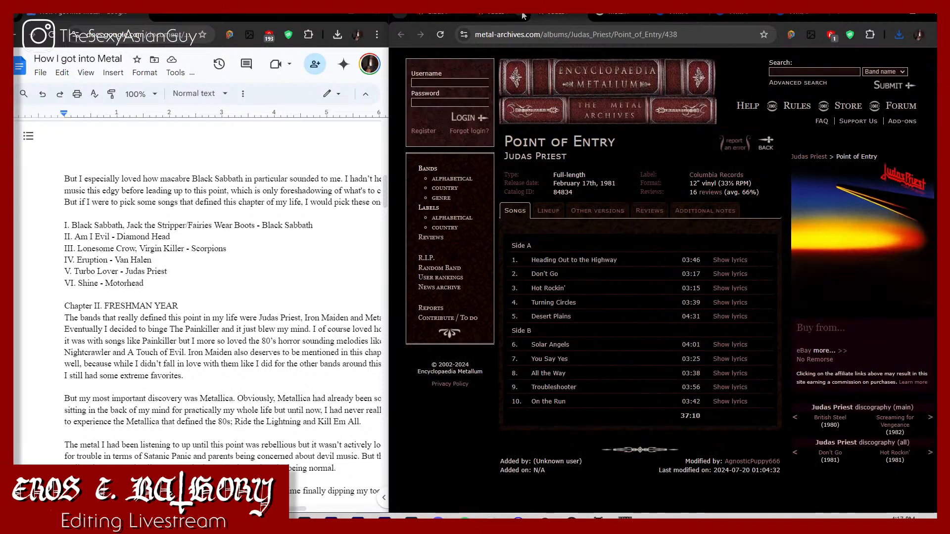
Step: Return to Judas Priest's discography and check the track lists of Sin After Sin and Stained Class for Turbo Lover
left_click(493, 19)
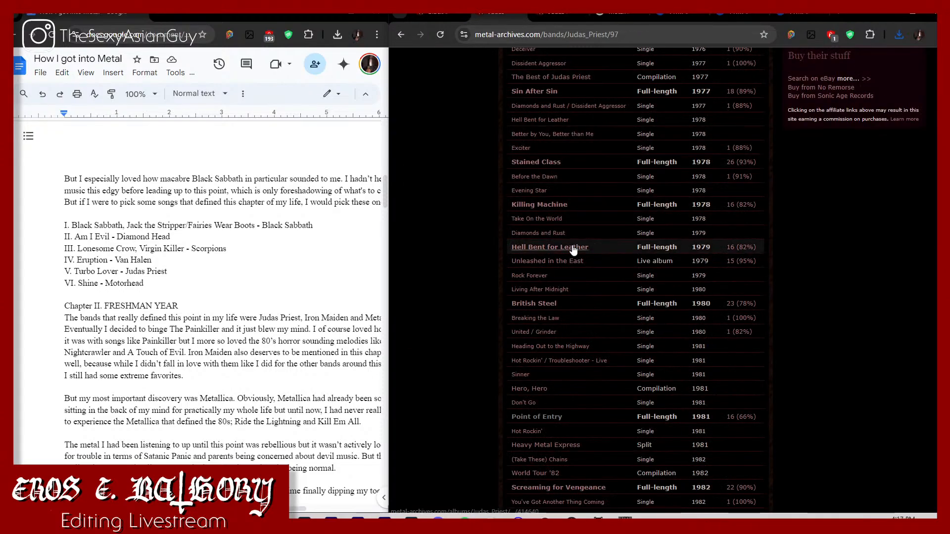
scroll(543, 169, "down", 3)
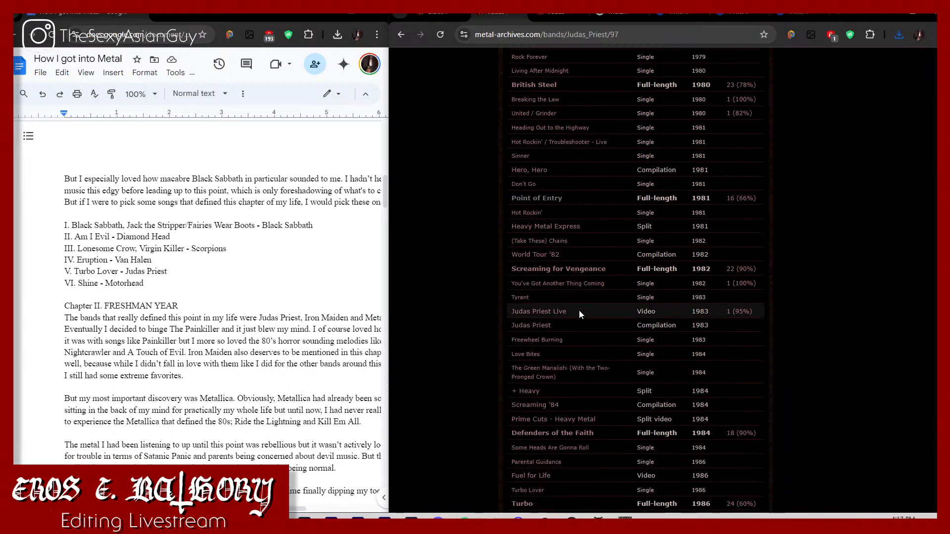
scroll(577, 307, "up", 5)
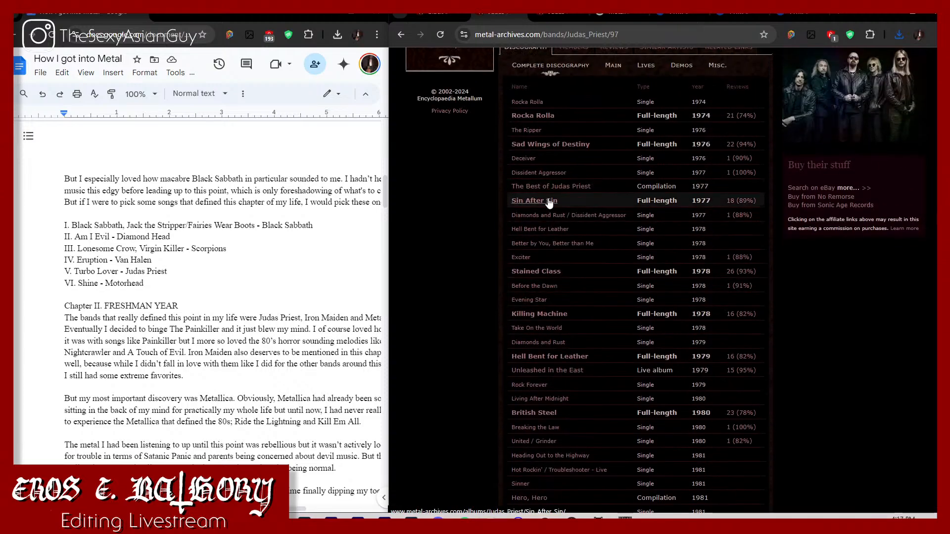
left_click(545, 201)
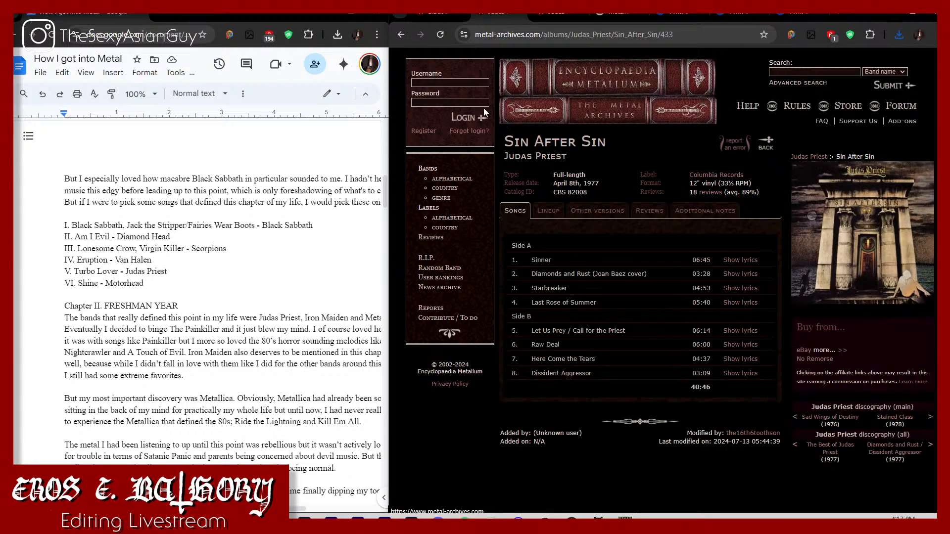
left_click(410, 34)
scroll(542, 380, "down", 2)
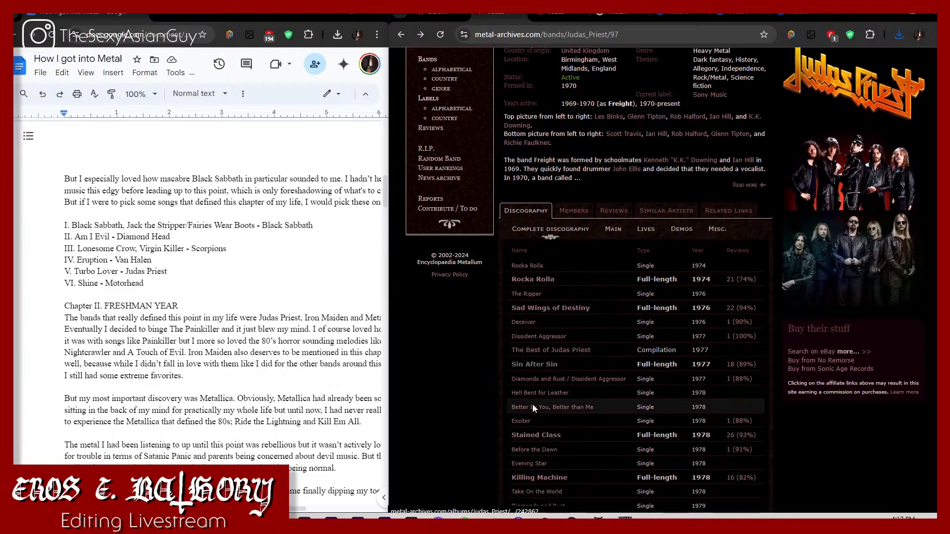
left_click(532, 435)
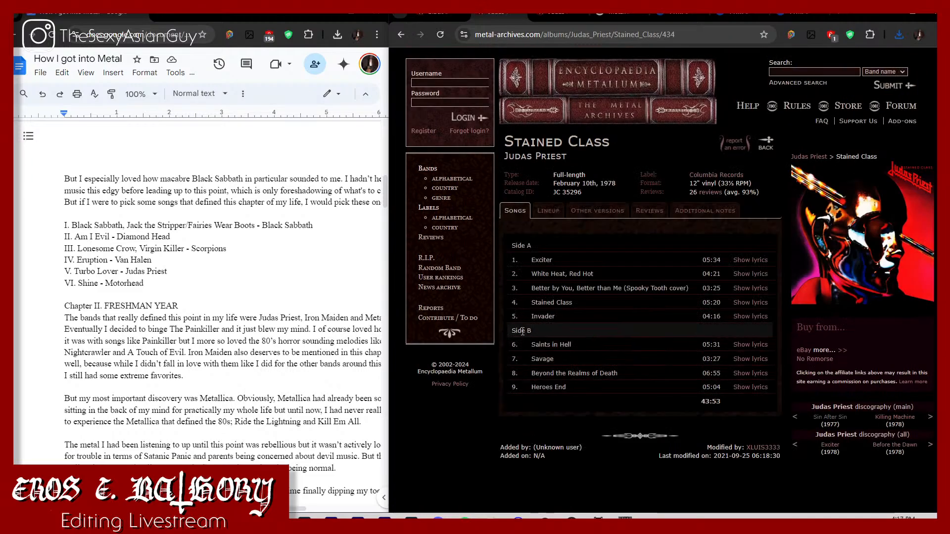
Step: Check the track lists of Judas Priest's Killing Machine and Hell Bent for Leather albums
left_click(398, 34)
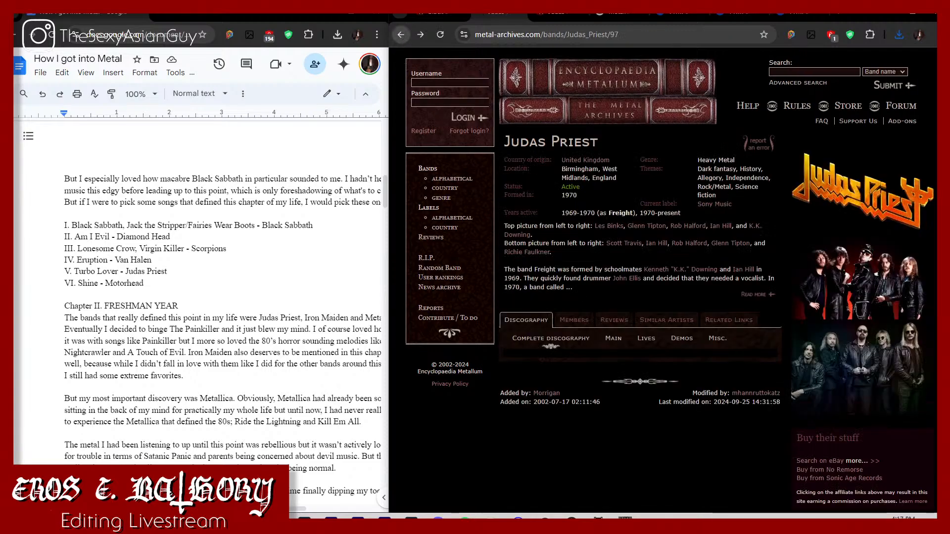
scroll(589, 444, "down", 2)
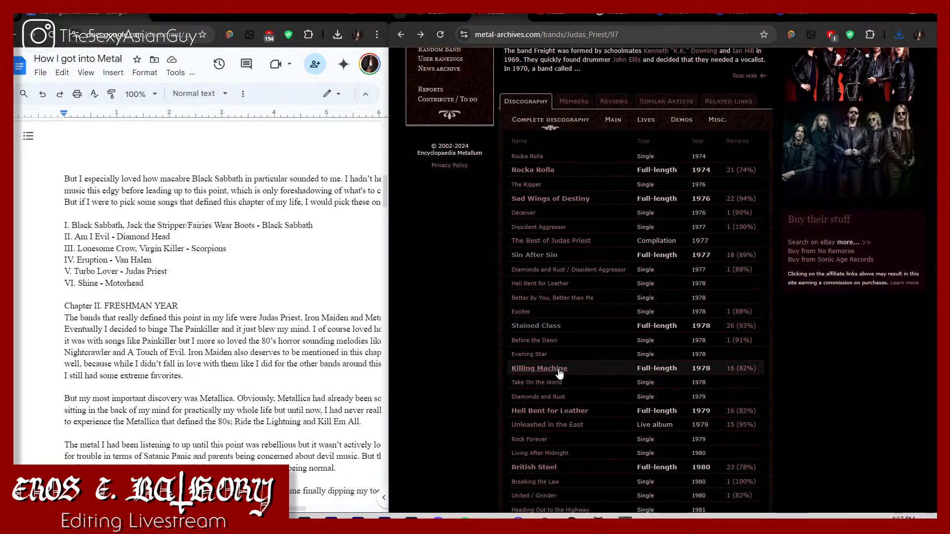
left_click(552, 365)
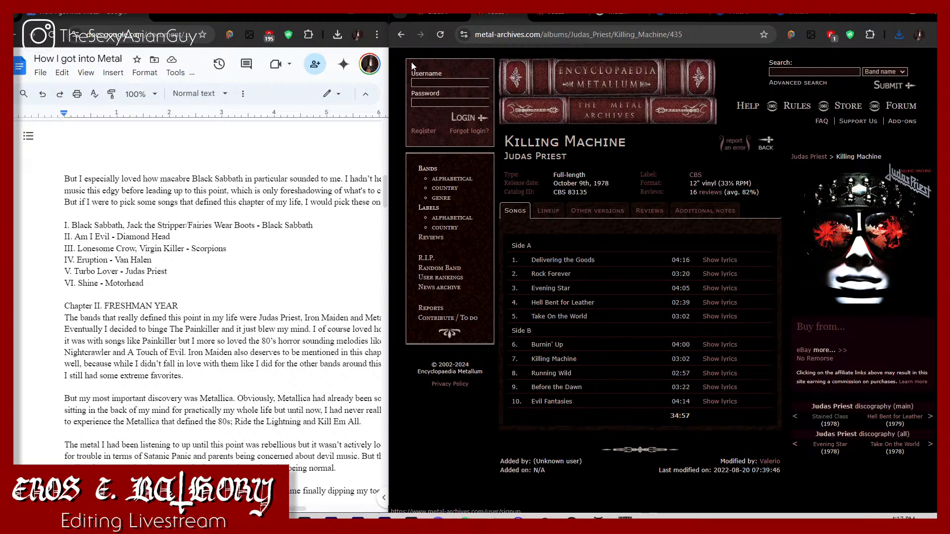
left_click(401, 35)
scroll(652, 445, "down", 5)
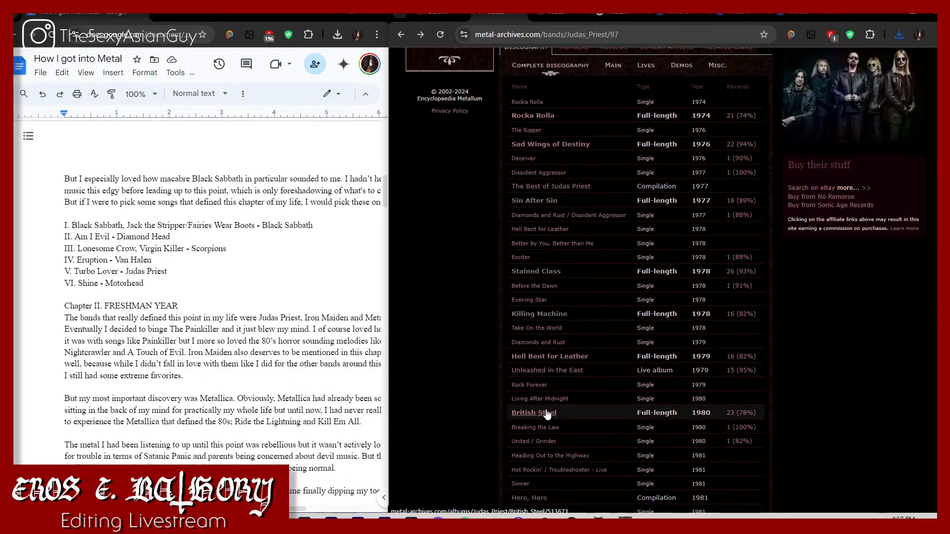
left_click(538, 357)
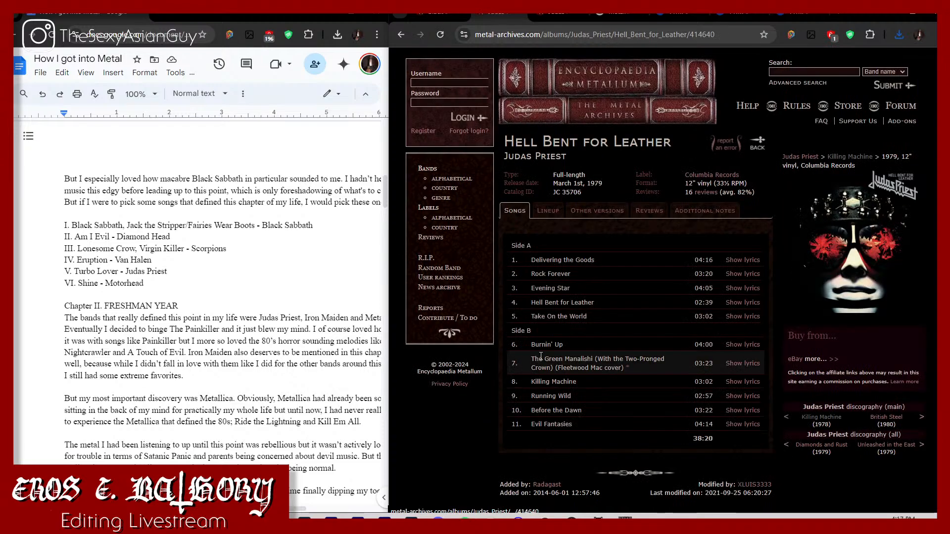
Step: Check the track lists of Judas Priest's British Steel and Ram It Down albums
left_click(400, 35)
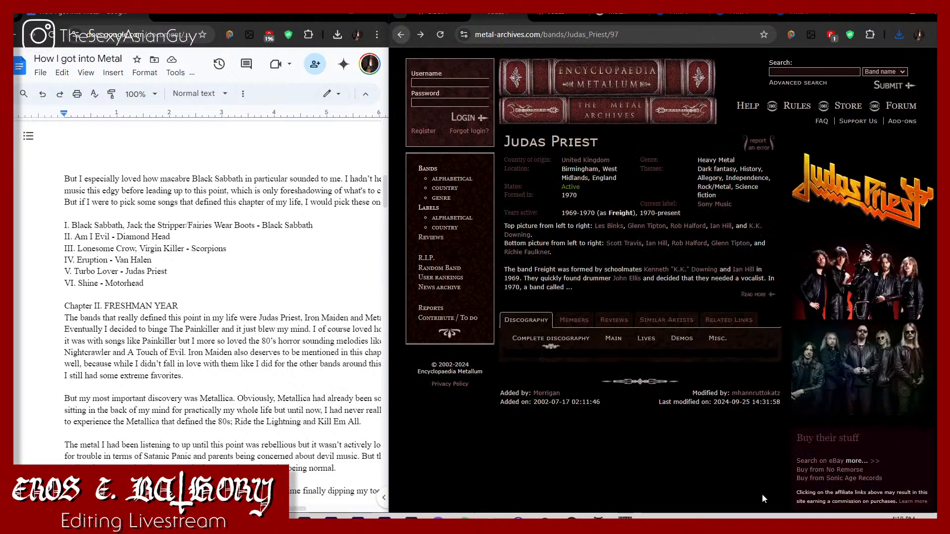
scroll(669, 449, "down", 5)
left_click(563, 417)
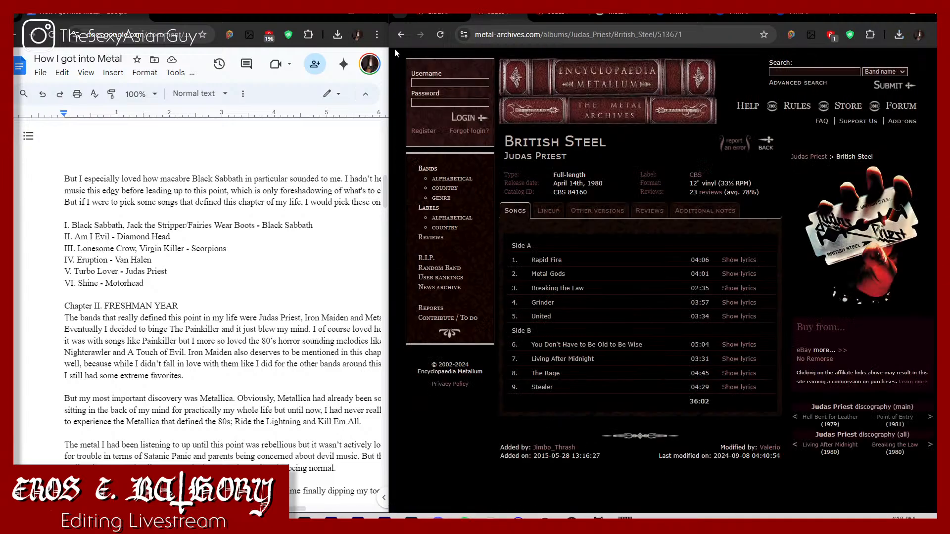
left_click(400, 36)
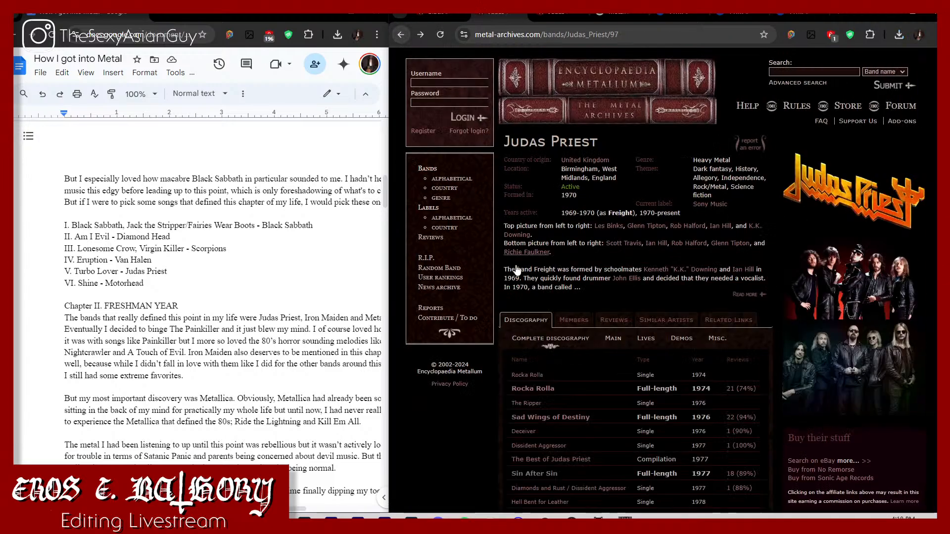
scroll(534, 309, "down", 7)
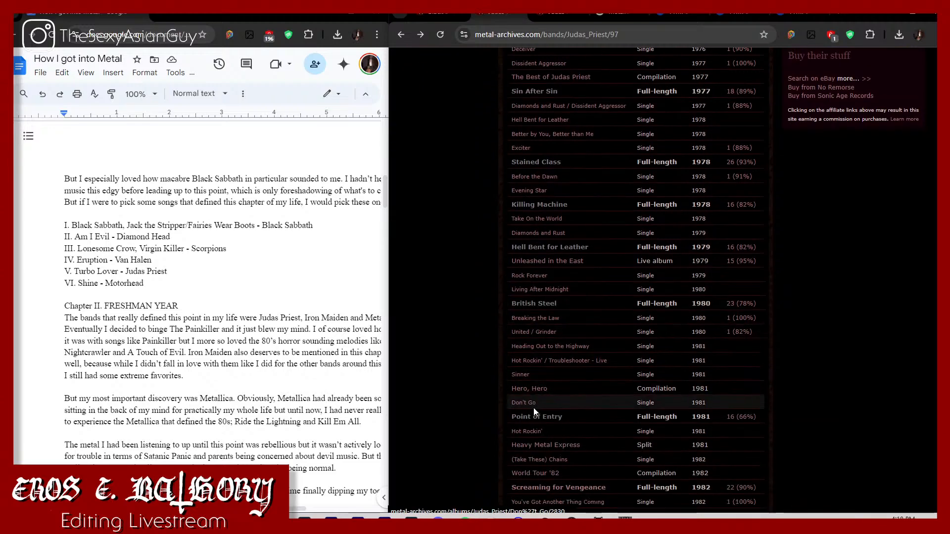
scroll(540, 474, "down", 5)
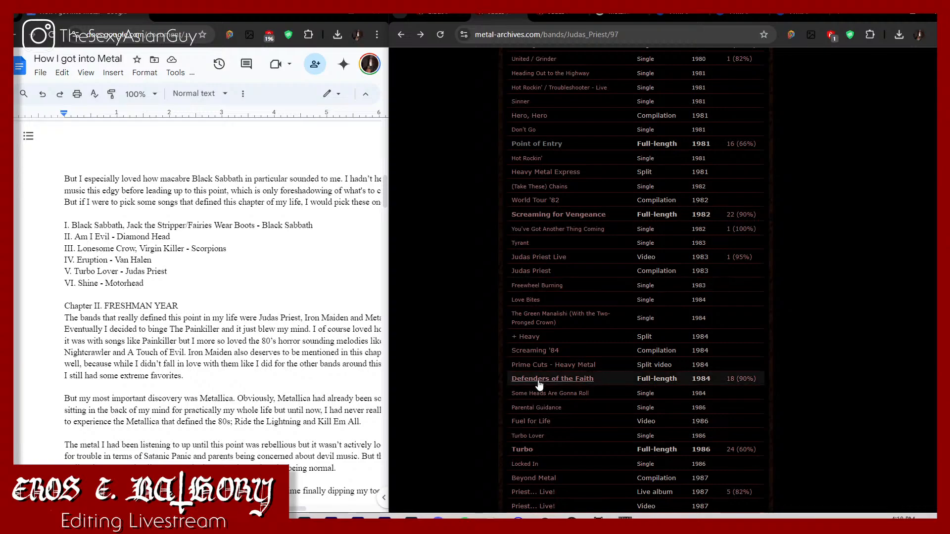
scroll(539, 403, "down", 3)
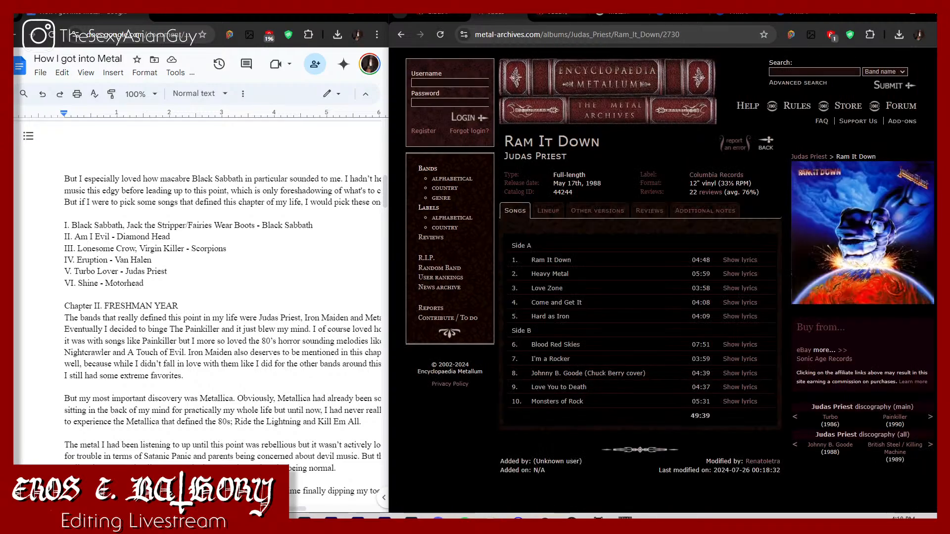
Step: Replace the Point of Entry page with a Google search for turbo lover judas priest and look up the song's album
left_click(559, 21)
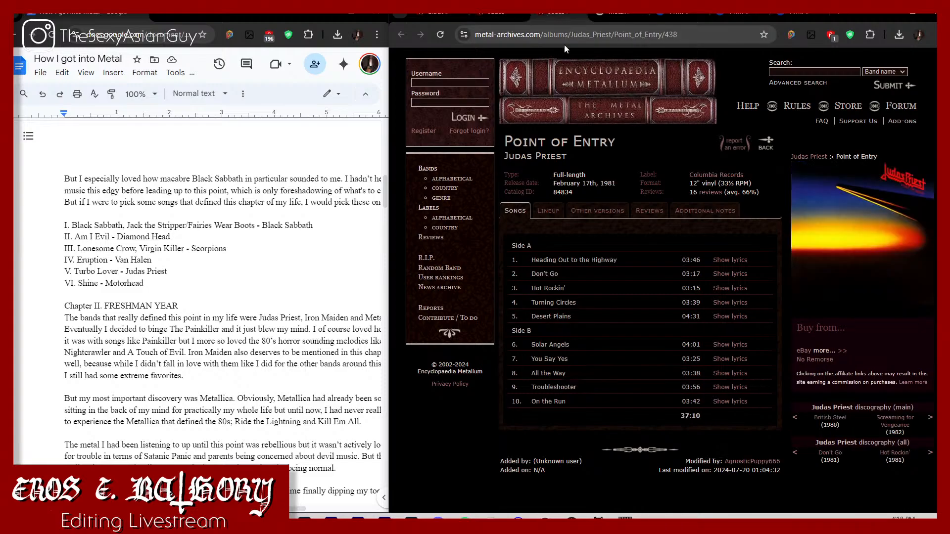
left_click(564, 42)
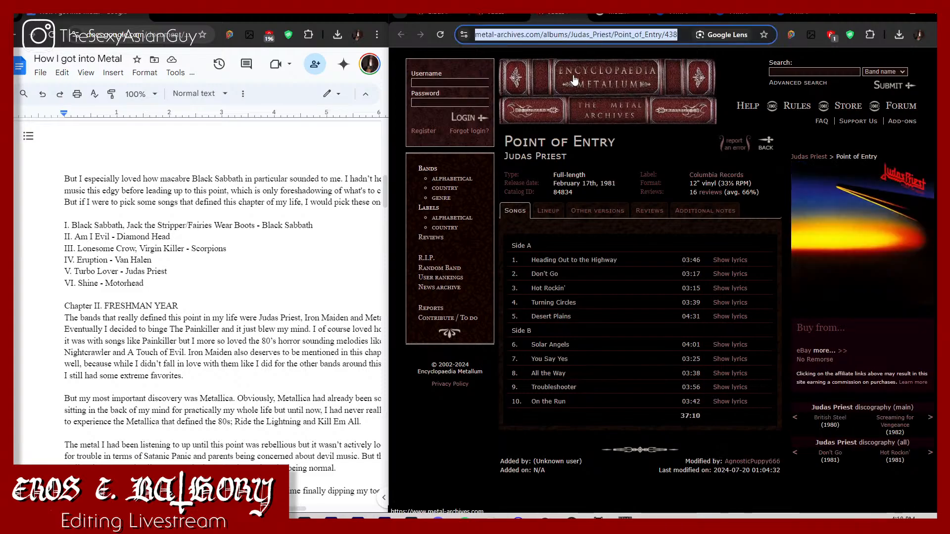
type("turbo lover ju")
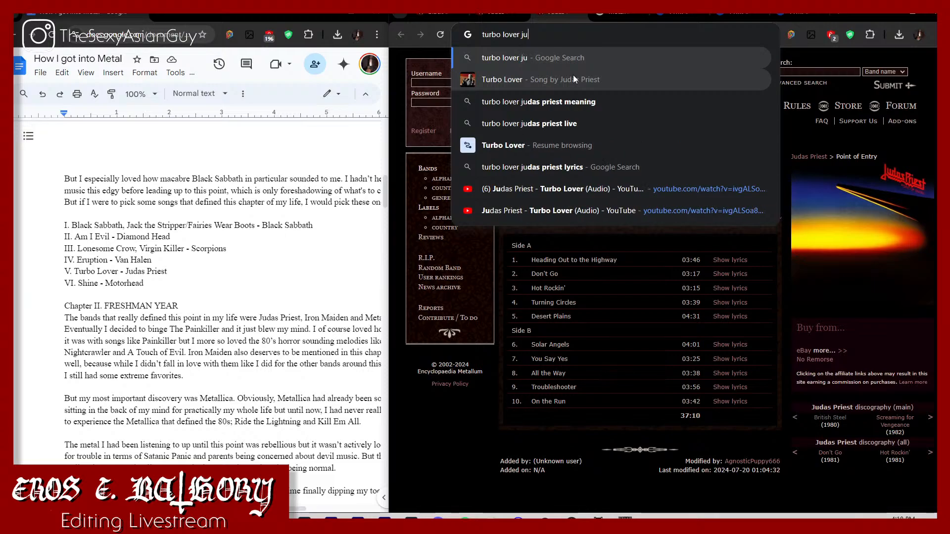
type("das priest")
key("Return")
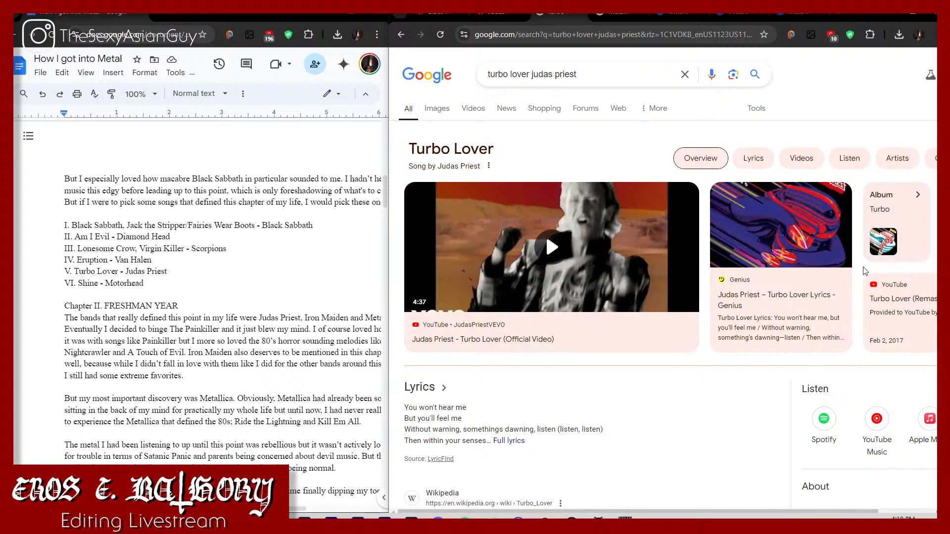
scroll(545, 446, "down", 3)
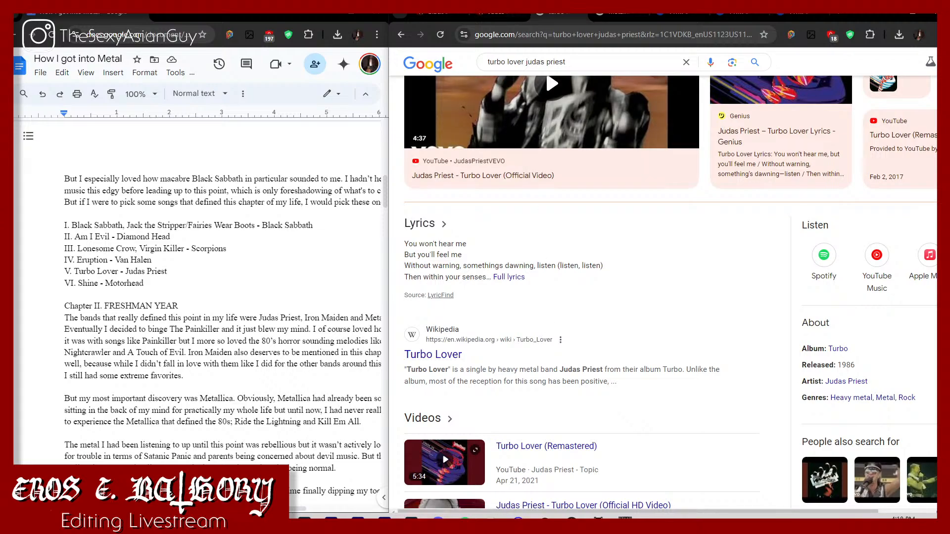
Step: Return from Ram It Down to Judas Priest's discography and open the 1986 full-length album Turbo
left_click(510, 15)
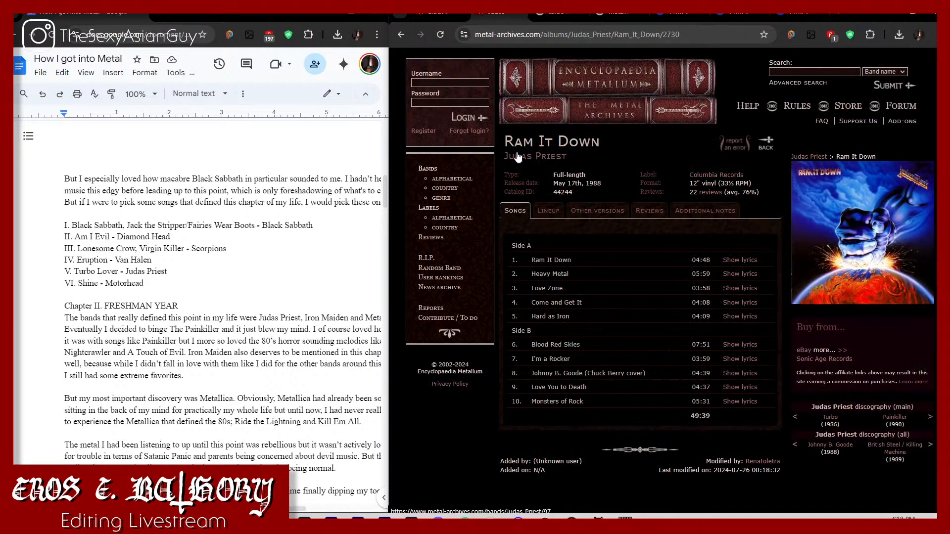
scroll(548, 269, "down", 10)
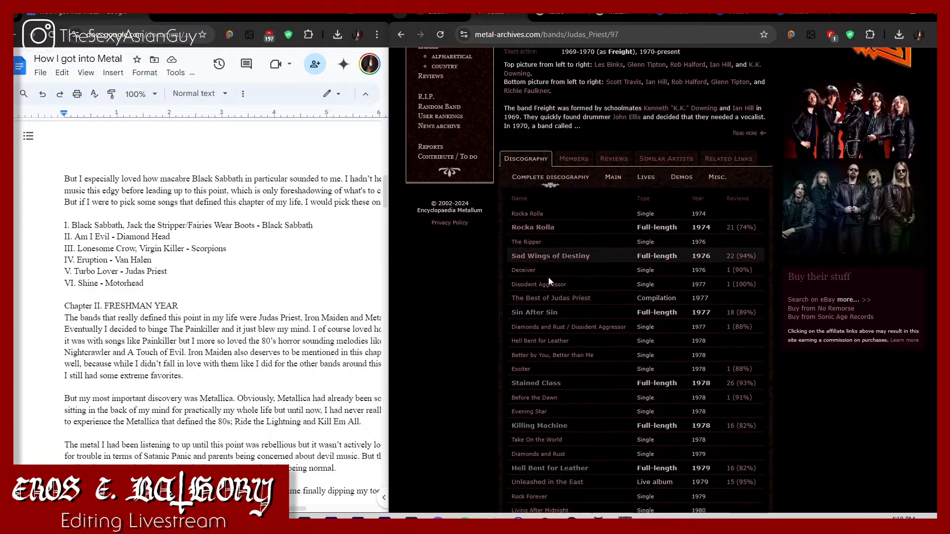
scroll(549, 282, "down", 9)
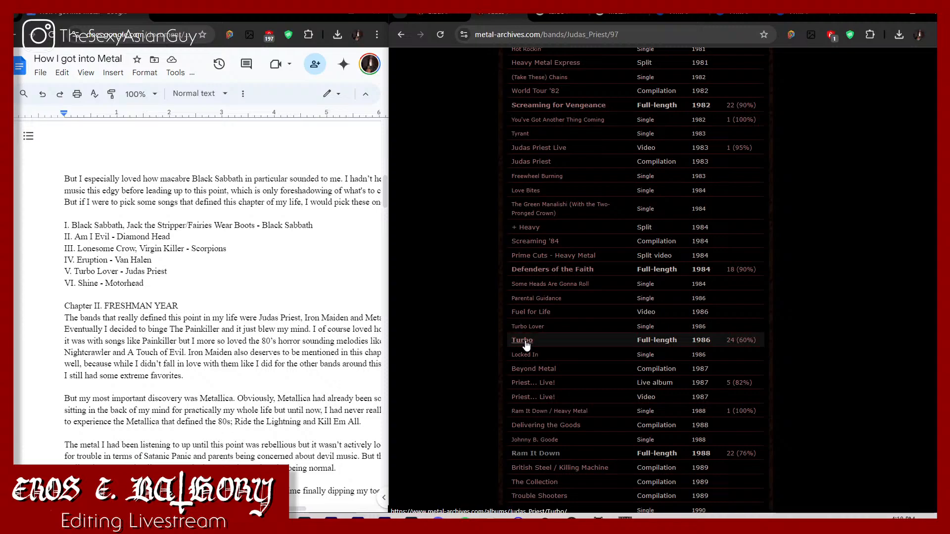
left_click(522, 341)
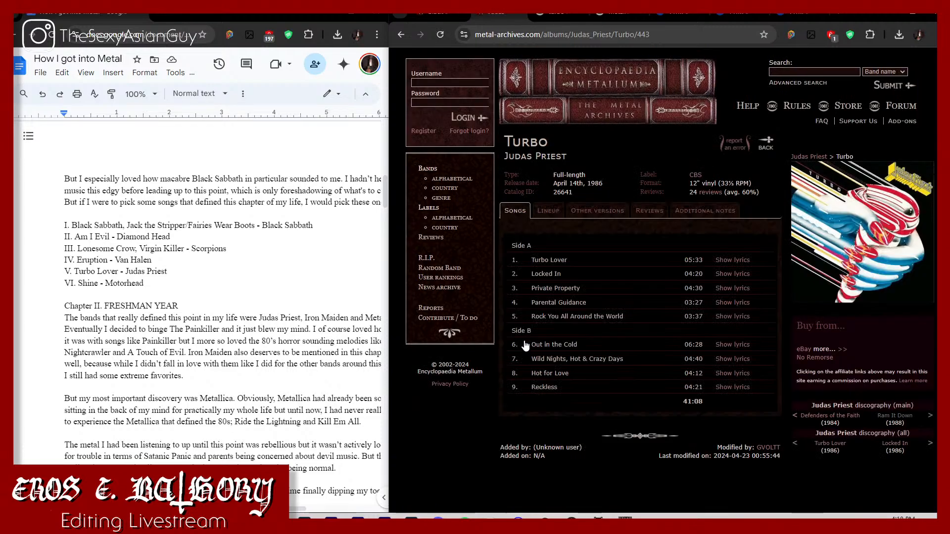
Step: Save the Turbo cover as a PNG named Turbo (1986) in the Chapter I Albums folder of How I got Into Metal
right_click(865, 256)
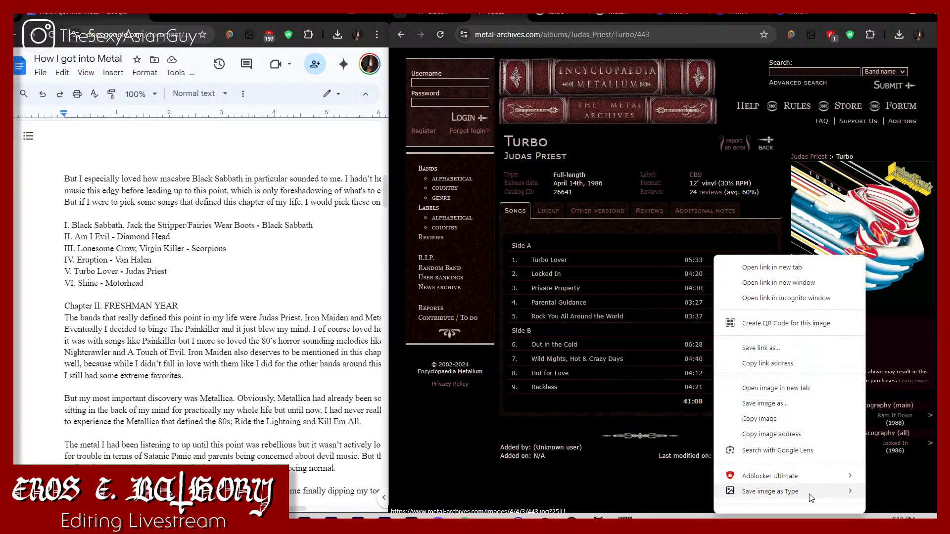
mouse_move(812, 496)
left_click(879, 462)
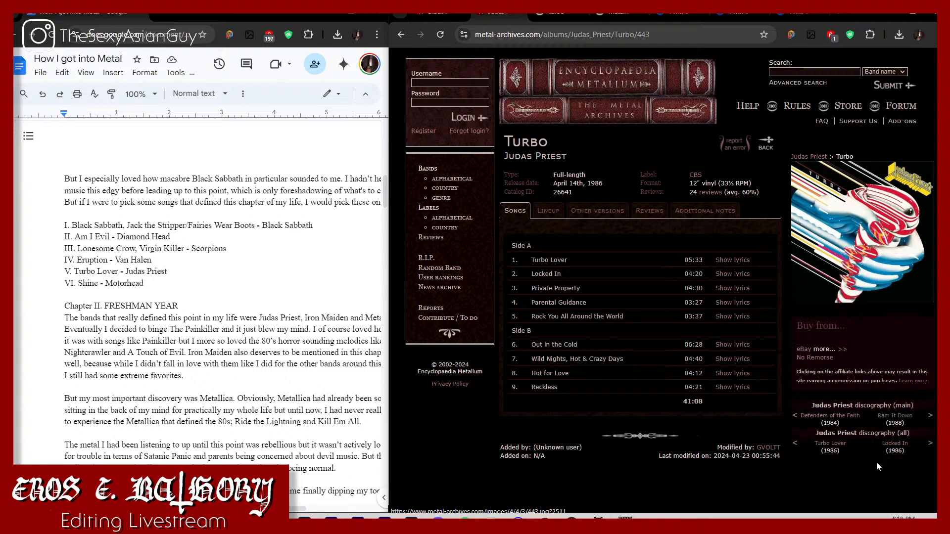
type("Turbo (1986")
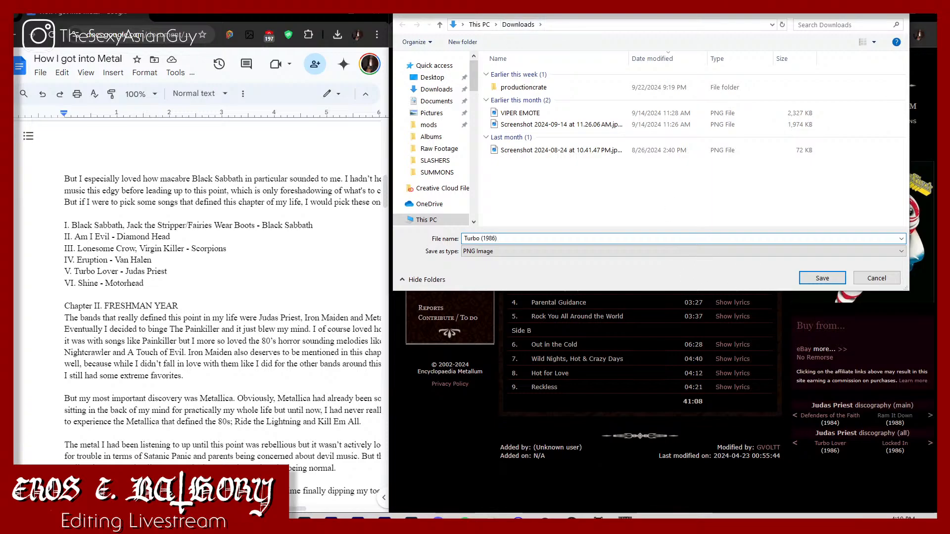
scroll(408, 154, "down", 10)
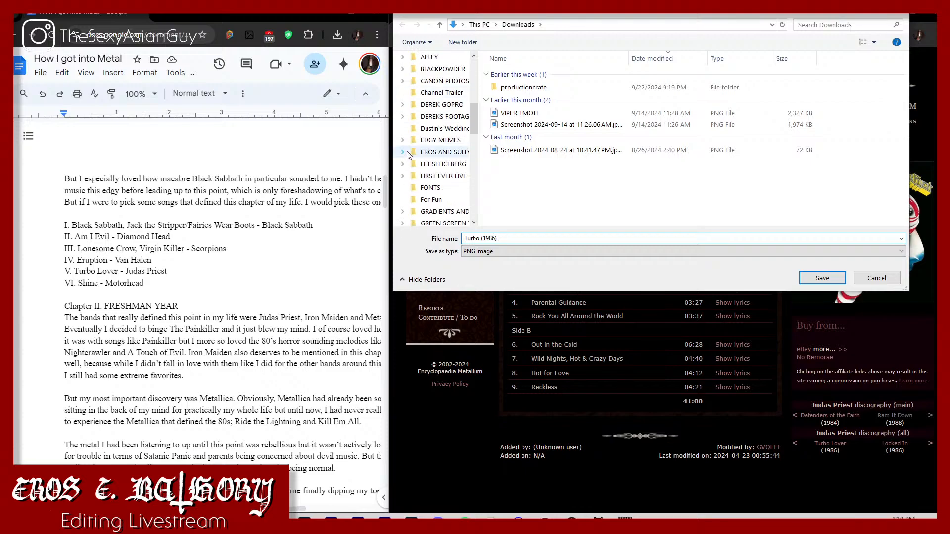
scroll(426, 200, "down", 1)
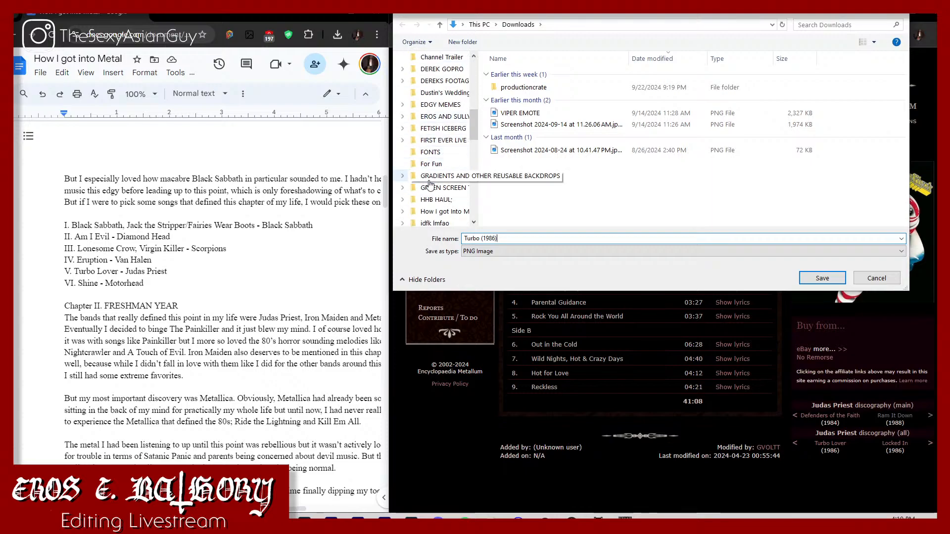
left_click(443, 212)
double_click(657, 77)
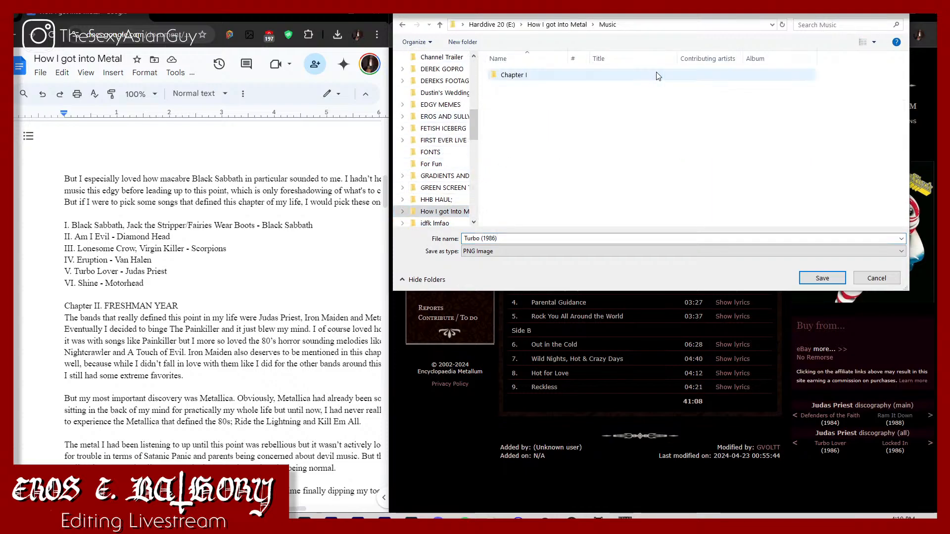
double_click(599, 78)
double_click(516, 79)
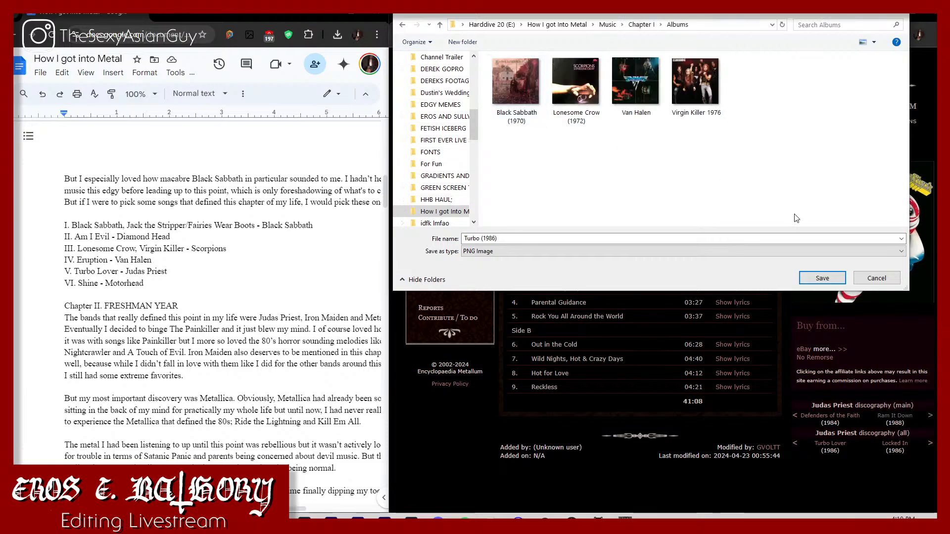
left_click(821, 278)
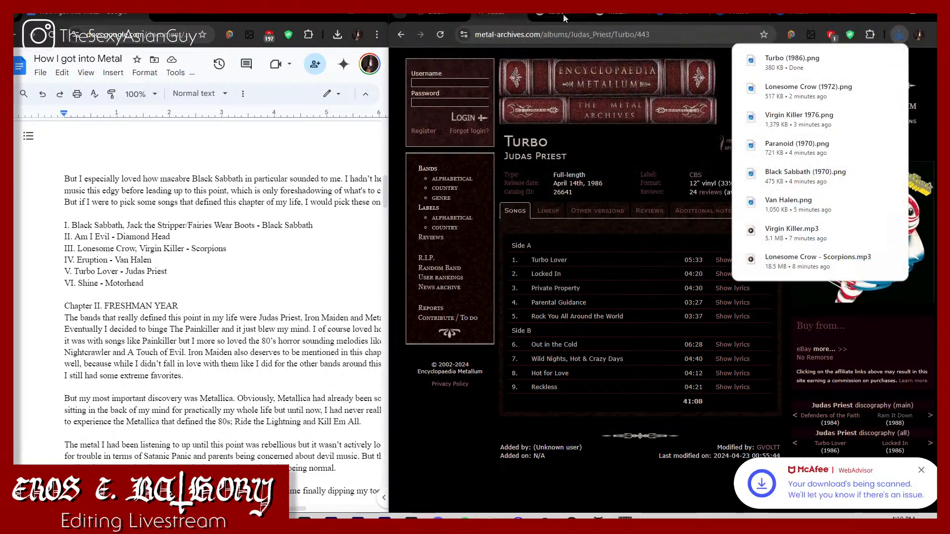
Step: Replace the Turbo album page with the Metal Archives page for Scorpions' Virgin Killer
left_click(599, 15)
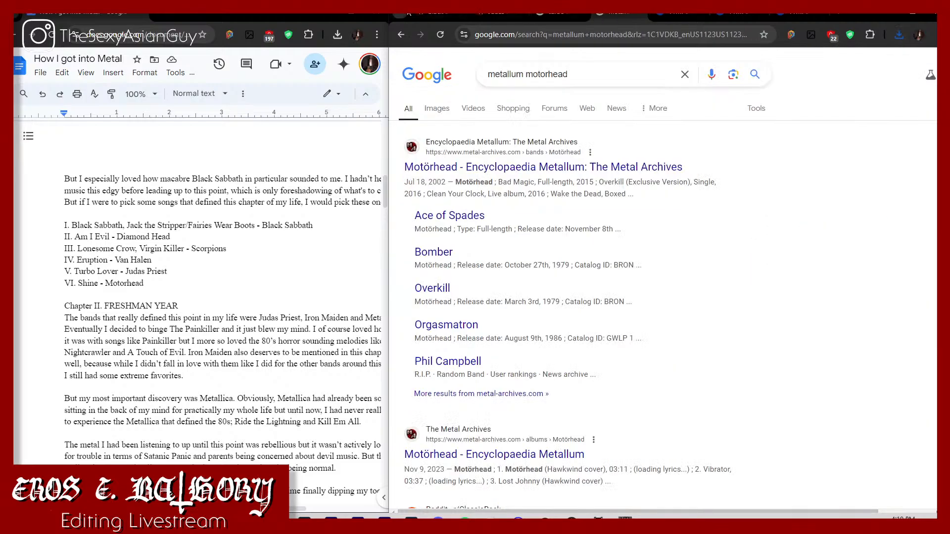
left_click(520, 19)
left_click(527, 39)
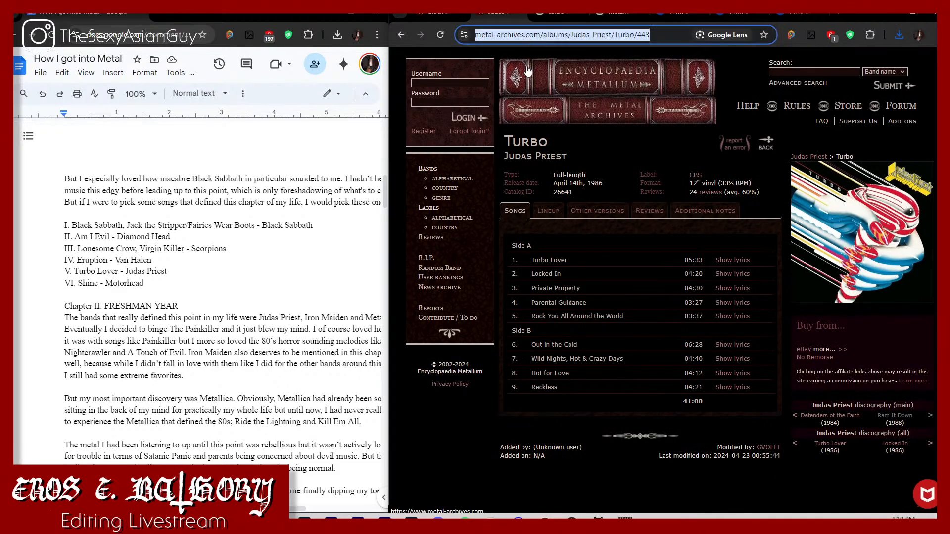
type("scorpions")
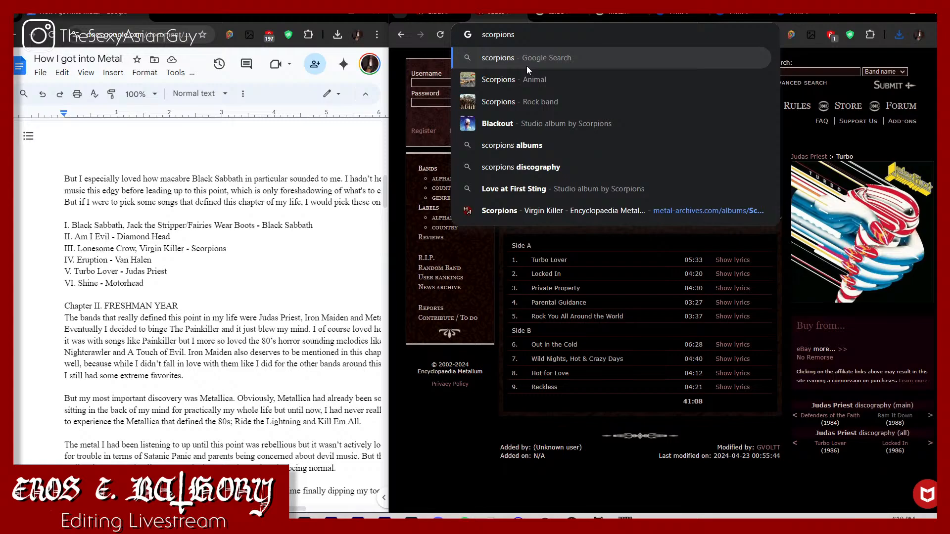
left_click(570, 211)
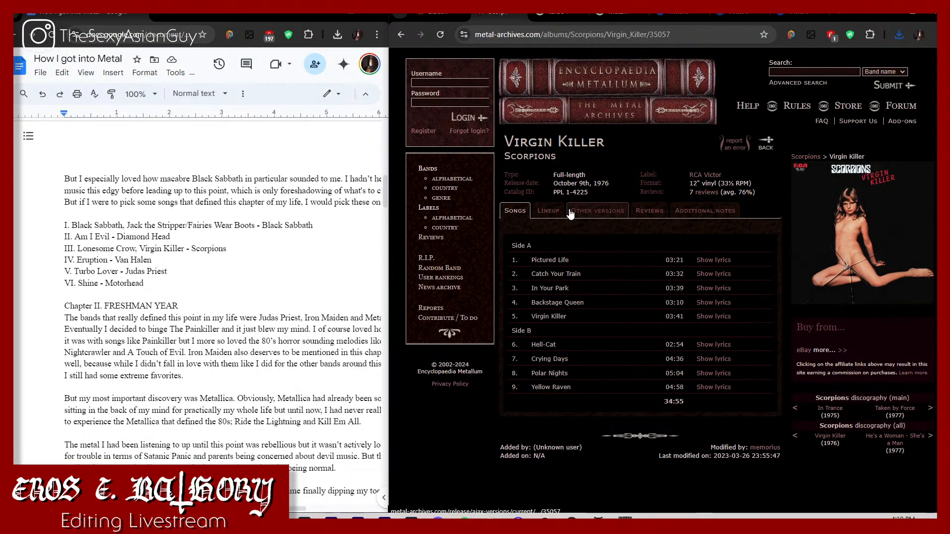
Step: From the metallum motorhead search results, open Motörhead's Metal Archives page and its 1983 full-length album Another Perfect Day
left_click(536, 14)
left_click(574, 13)
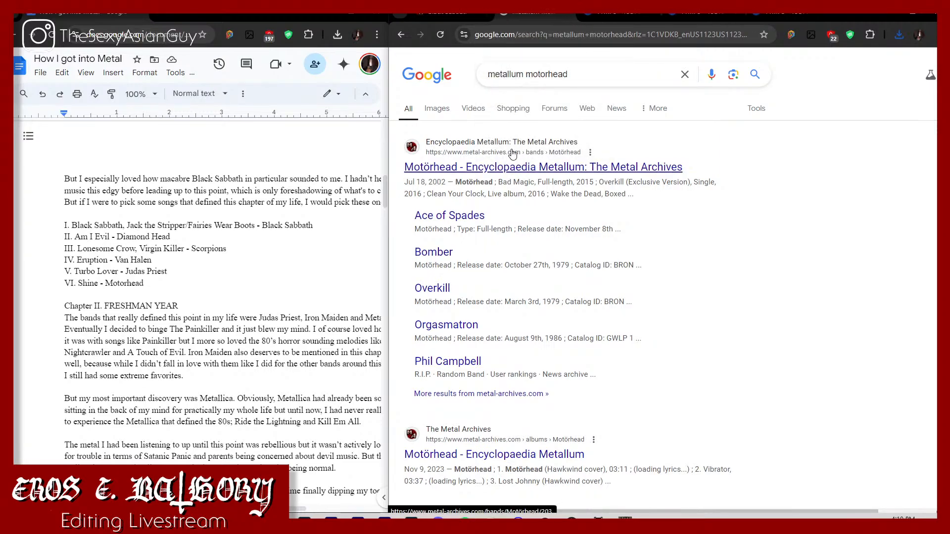
left_click(544, 167)
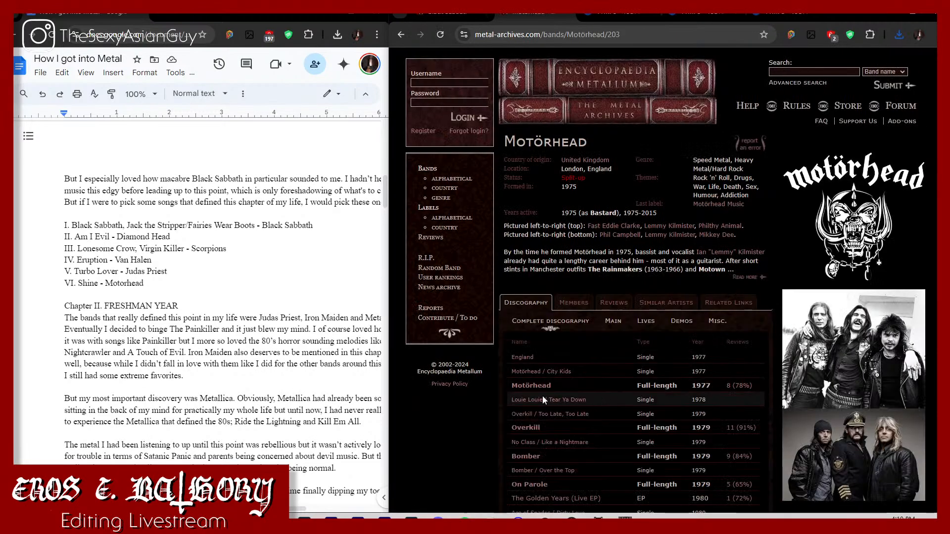
scroll(542, 396, "down", 2)
scroll(548, 409, "down", 4)
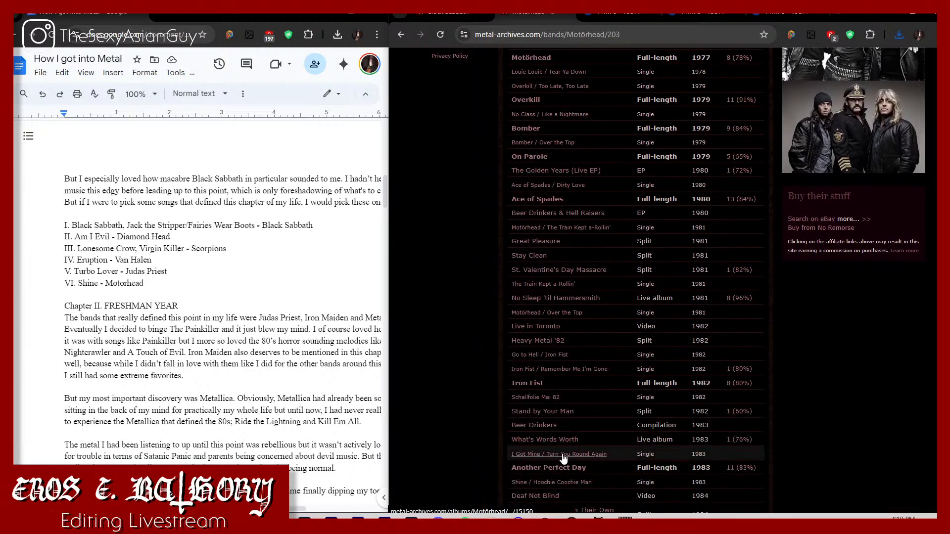
left_click(565, 468)
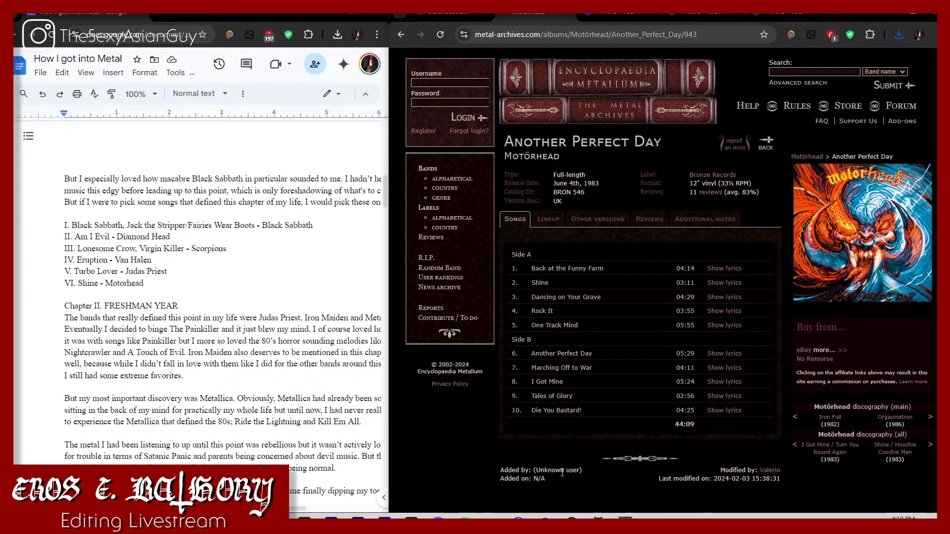
Step: Save the Another Perfect Day album cover as a PNG image
right_click(806, 270)
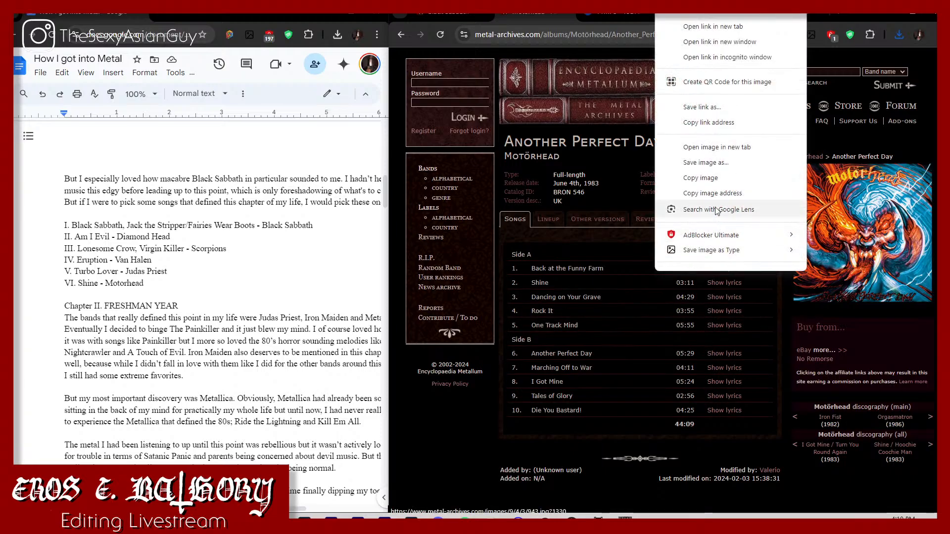
mouse_move(740, 253)
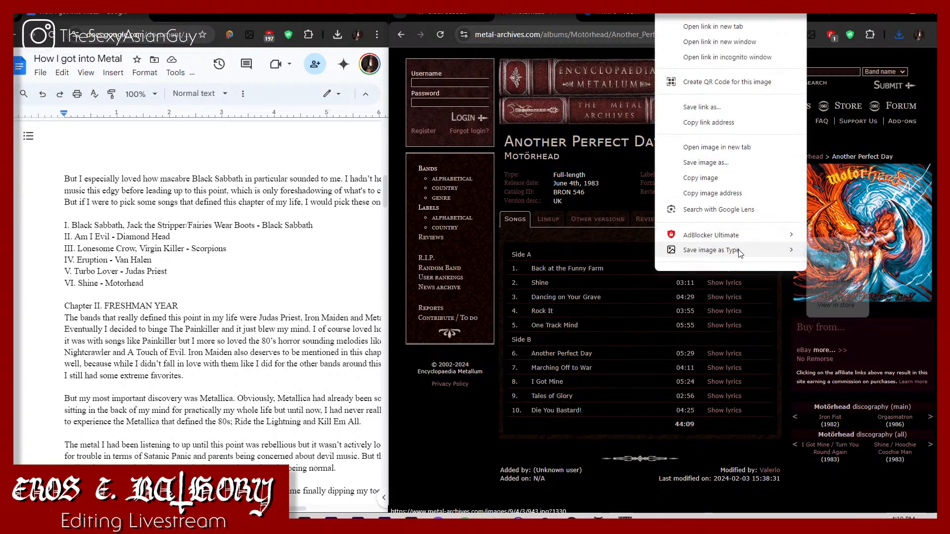
left_click(835, 266)
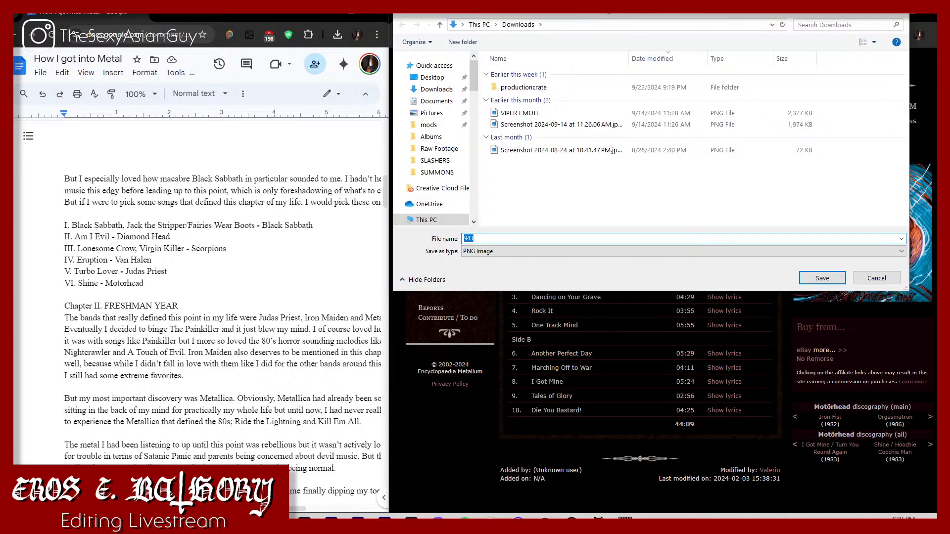
Step: Save the album cover as "Another Perfect Day (1983)" in the Albums folder under How I got Into Metal, Music, Chapter I
left_click_drag(600, 15, 539, 12)
type("Another Perfe")
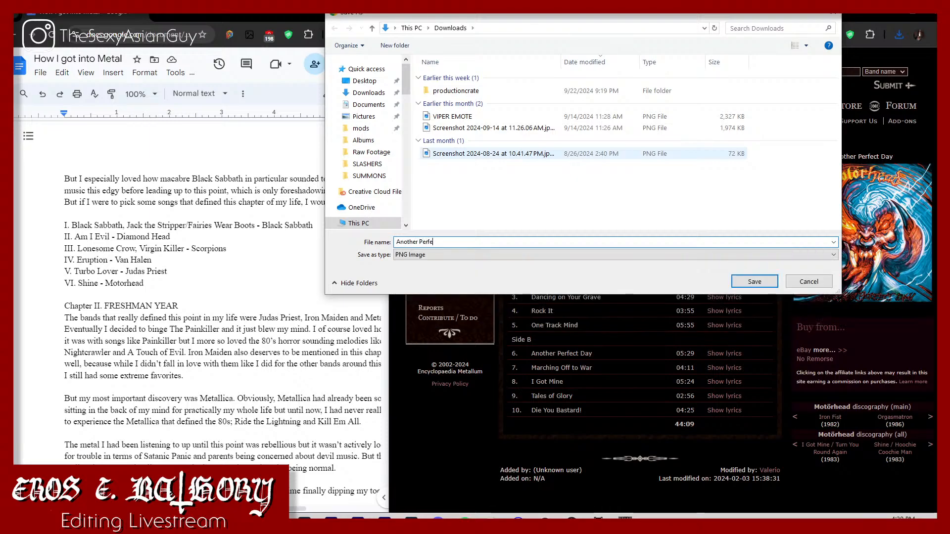
type("ct Day (1983")
scroll(385, 179, "down", 8)
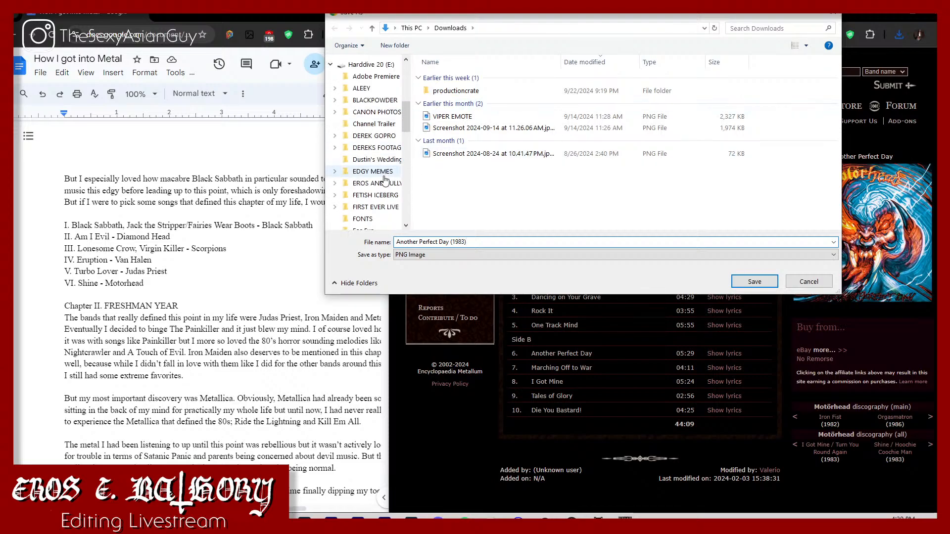
scroll(385, 179, "down", 4)
left_click(377, 226)
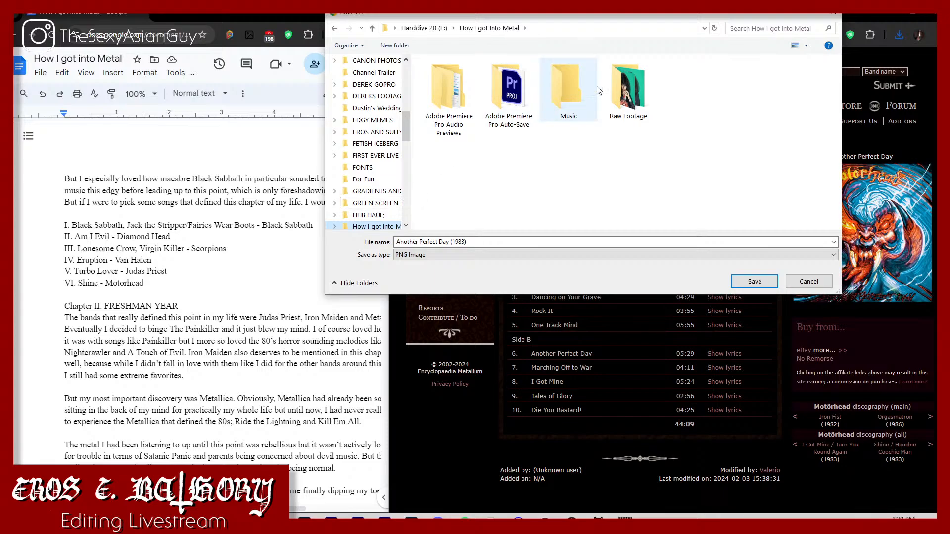
double_click(569, 87)
double_click(451, 77)
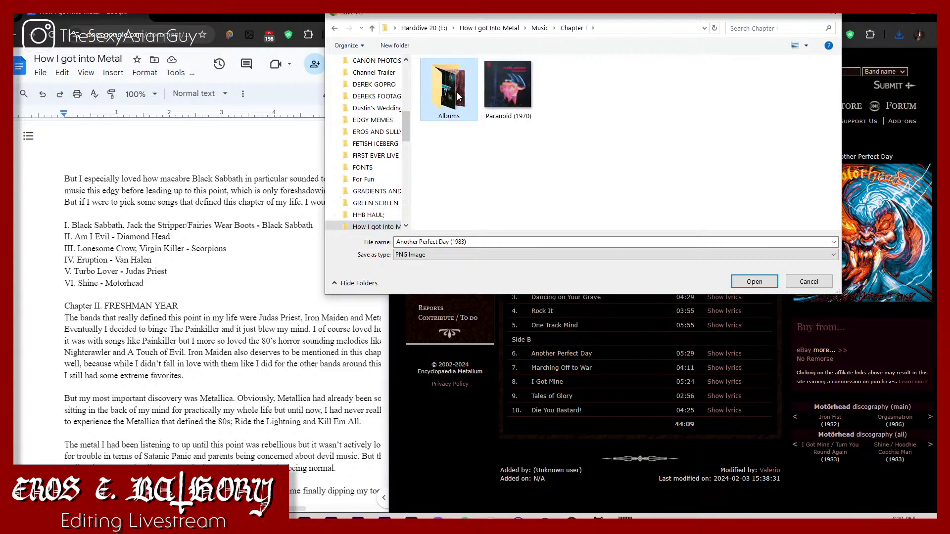
double_click(456, 91)
left_click(752, 282)
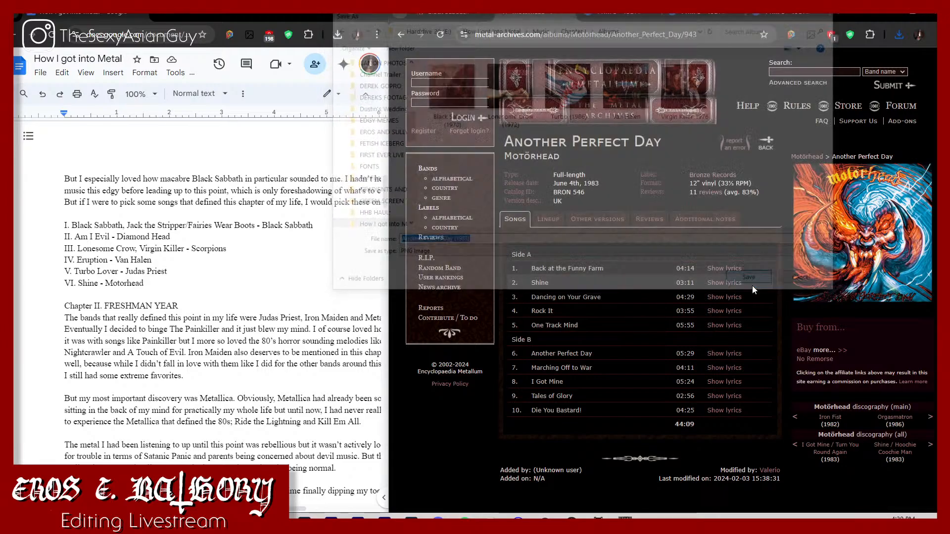
left_click(665, 159)
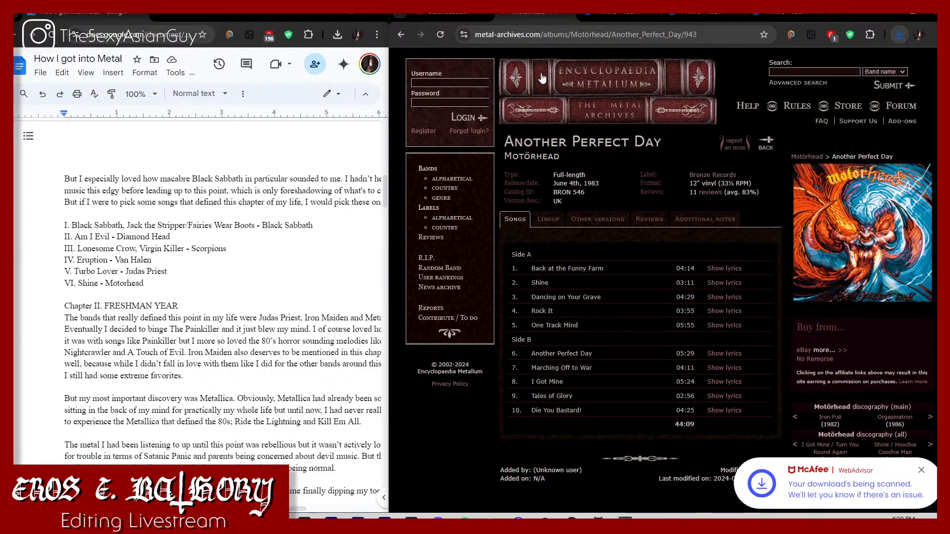
Step: Switch to File Explorer and move the Paranoid (1970) image from the Chapter I music folder into its Albums subfolder
left_click(432, 18)
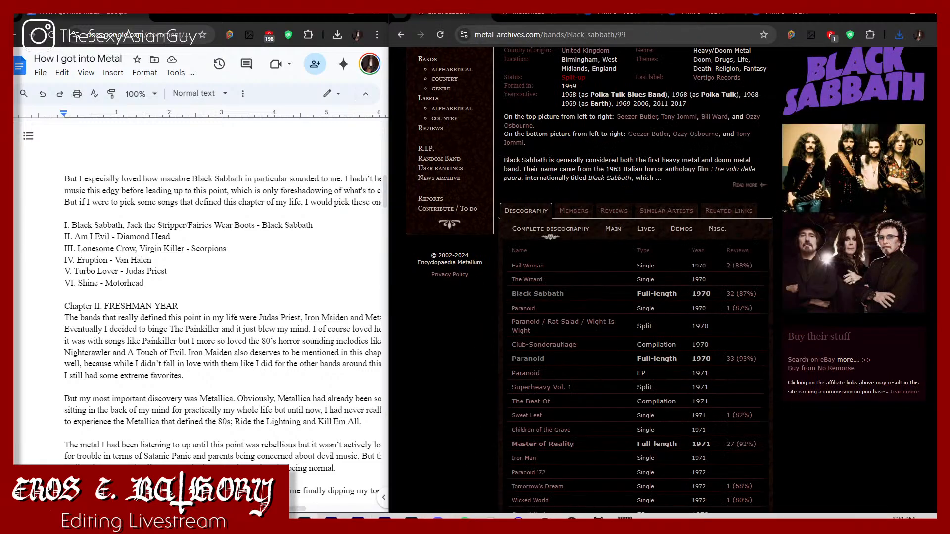
left_click(331, 518)
mouse_move(224, 518)
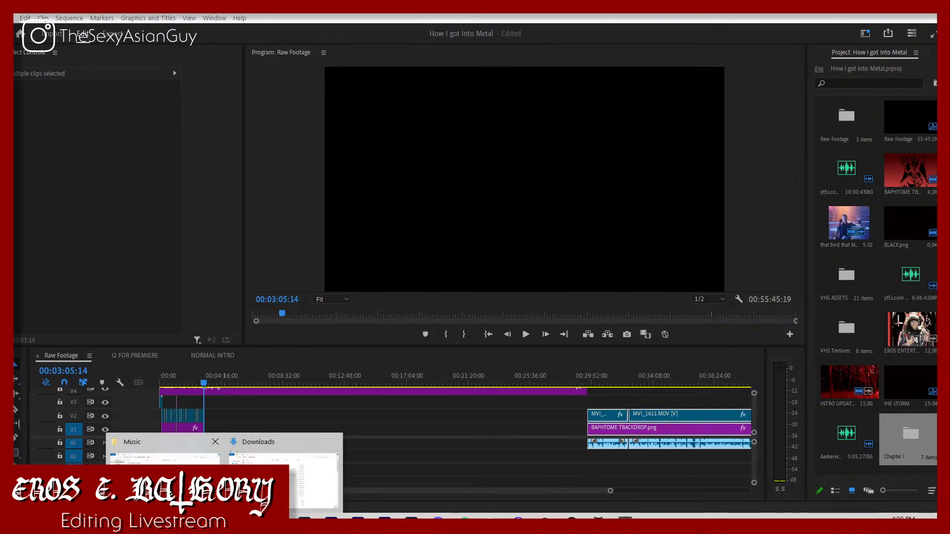
left_click(163, 475)
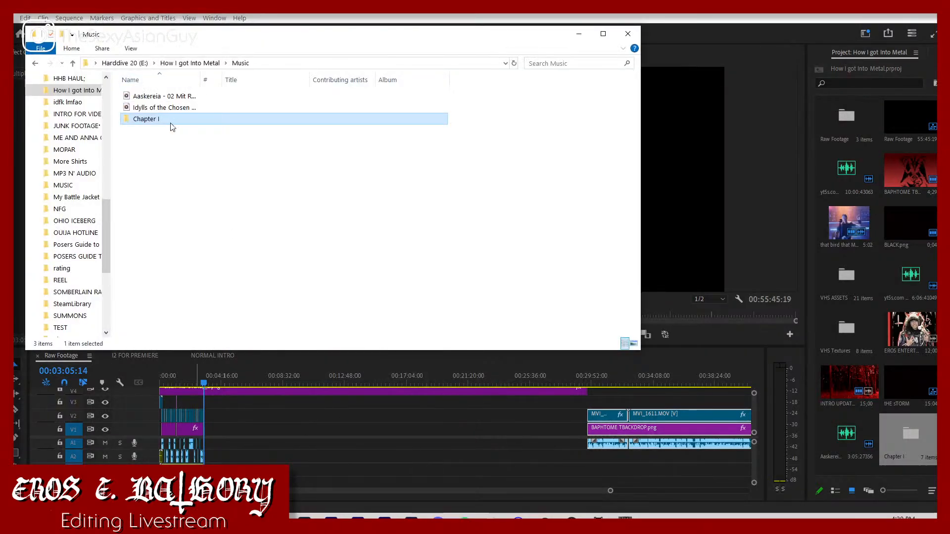
left_click(164, 155)
left_click(88, 93)
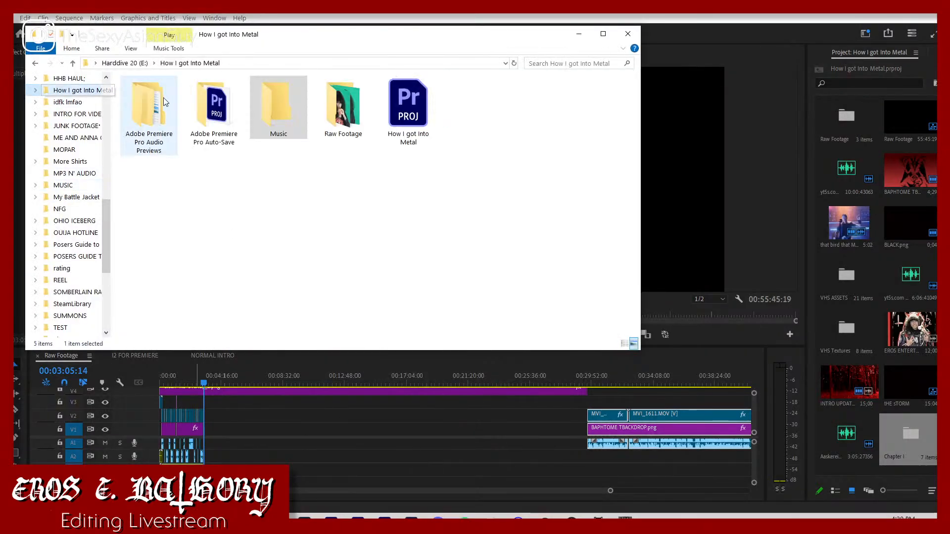
double_click(278, 112)
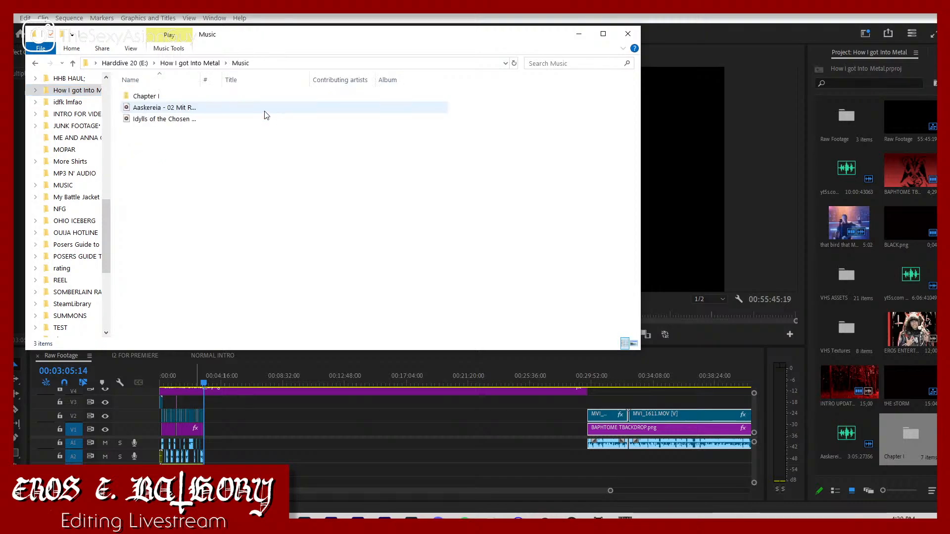
double_click(222, 97)
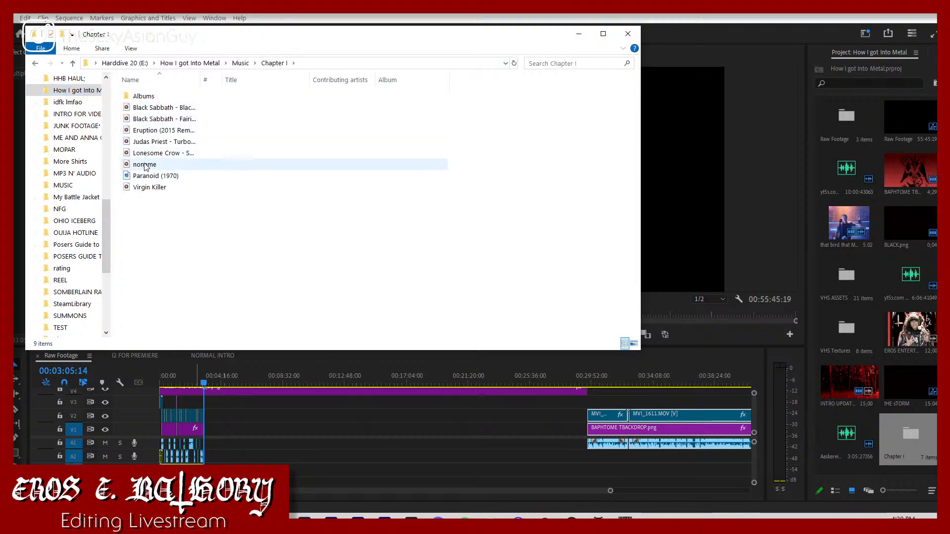
left_click(158, 181)
left_click_drag(158, 182, 271, 154)
Step: Import the Albums folder into the Chapter I bin of the Premiere Pro project and open that bin
left_click(143, 96)
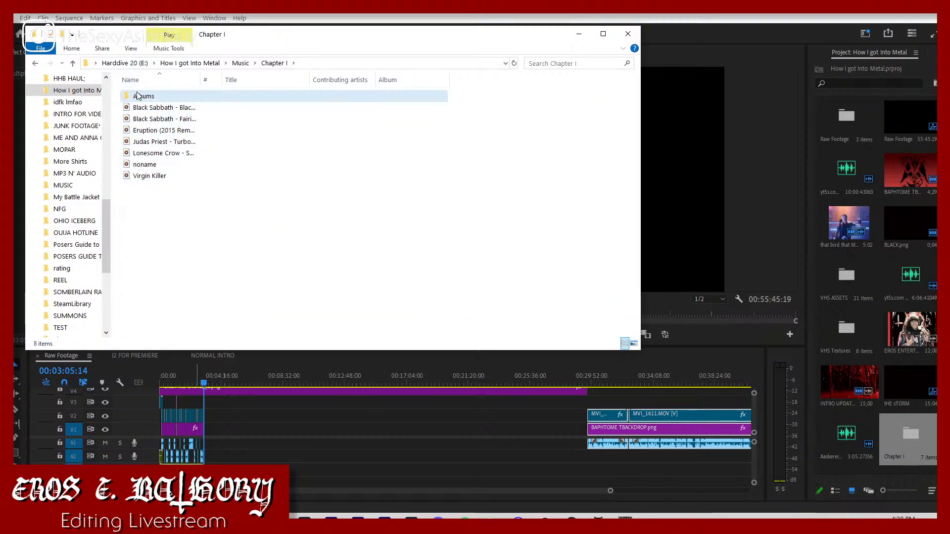
left_click_drag(144, 96, 911, 439)
double_click(911, 440)
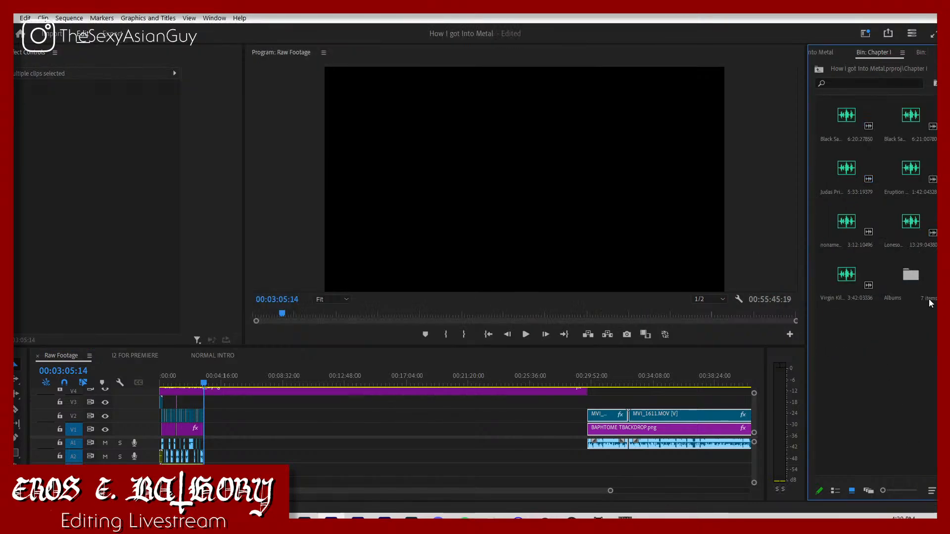
Step: Place the contents of the Albums bin on track V2 of the Raw Footage sequence, a little after the playhead
left_click_drag(907, 277, 218, 432)
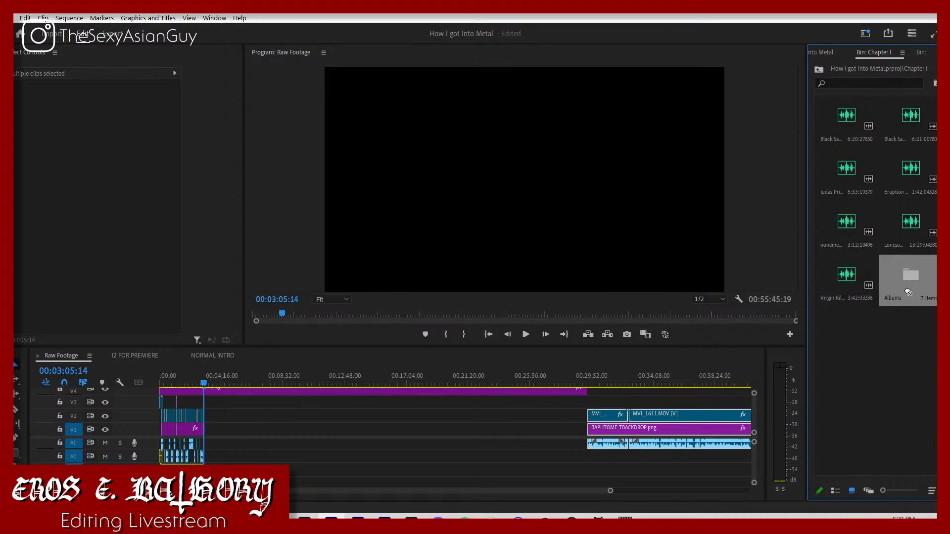
left_click(215, 415)
left_click_drag(609, 491, 423, 473)
left_click(916, 365)
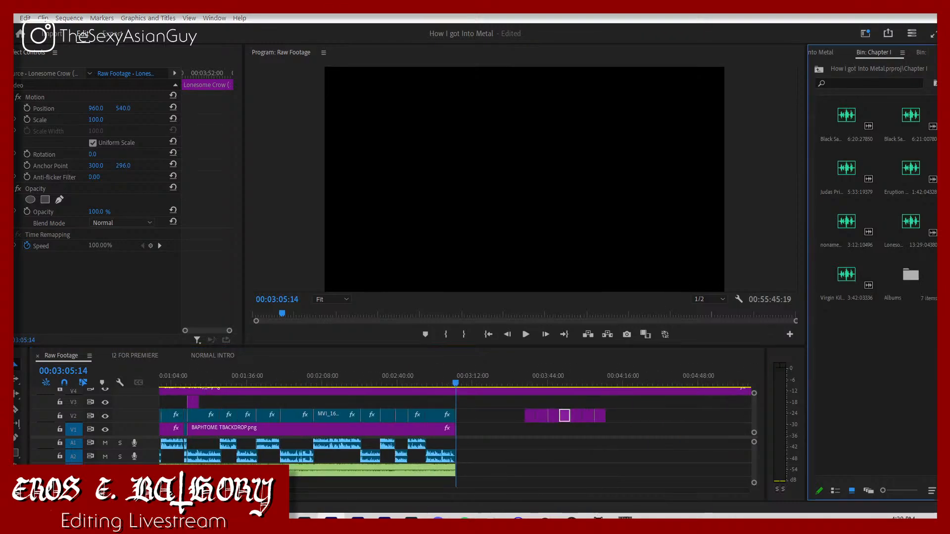
Step: Check the song list in the script, and add the two Black Sabbath songs to tracks A1 and A2 after the existing clips
mouse_move(251, 522)
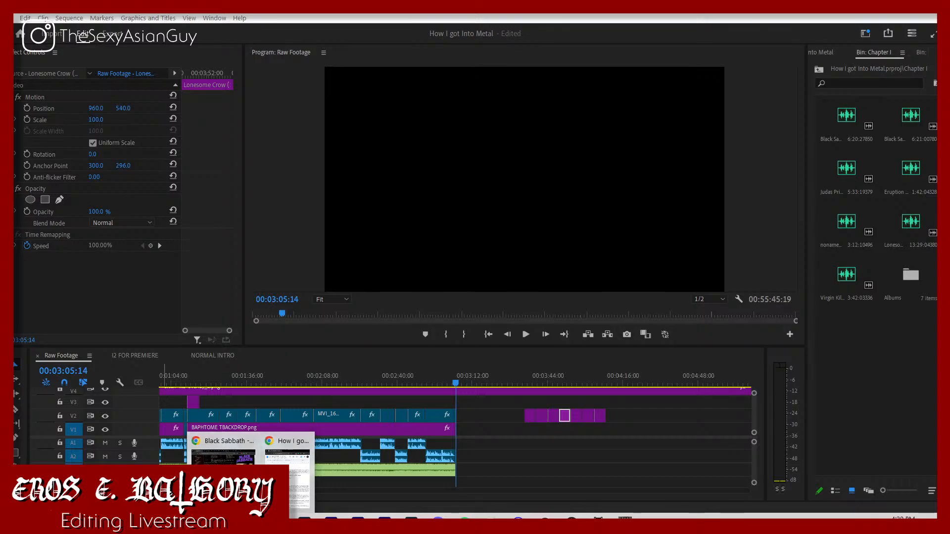
left_click(225, 473)
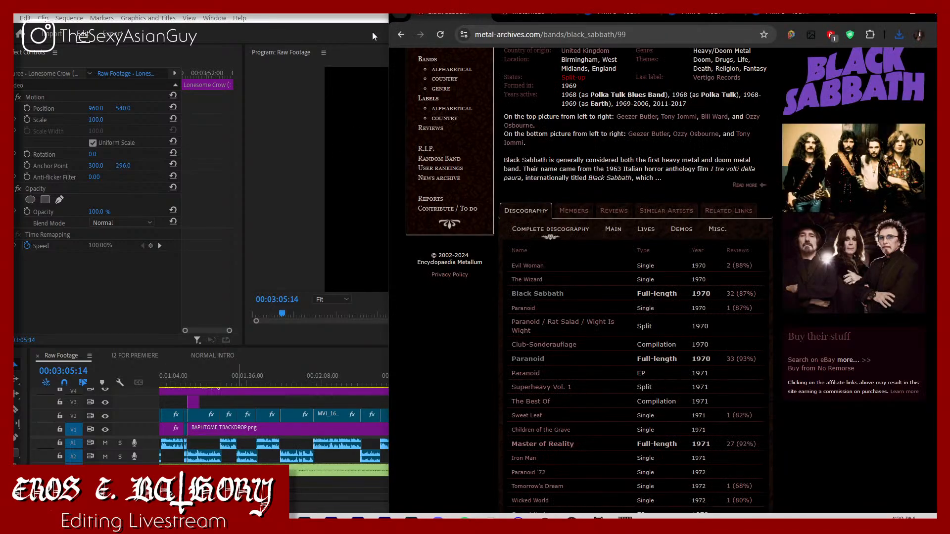
mouse_move(251, 522)
left_click(287, 473)
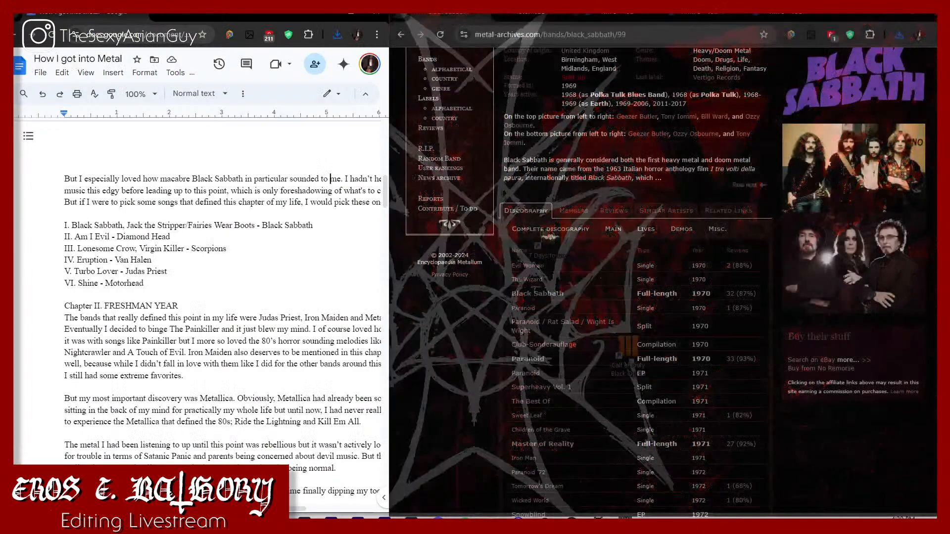
mouse_move(331, 523)
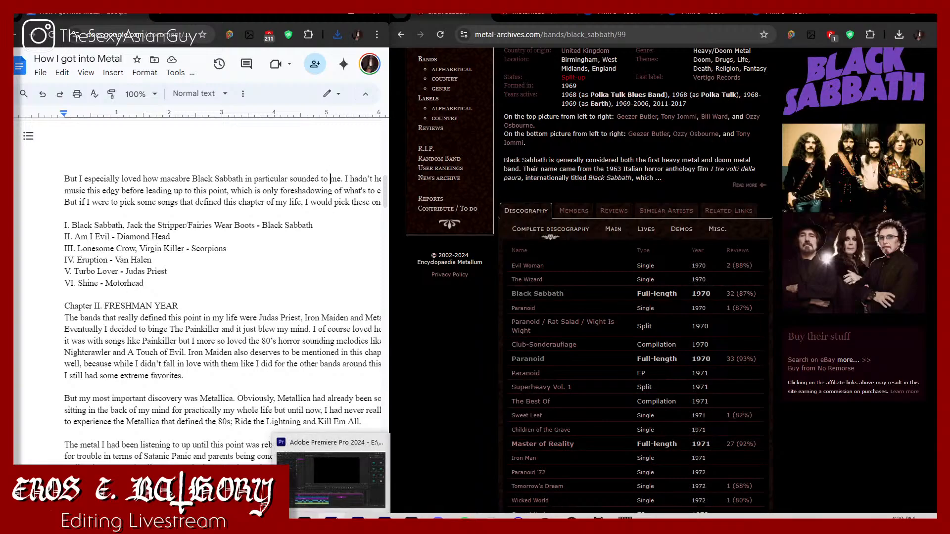
left_click(330, 475)
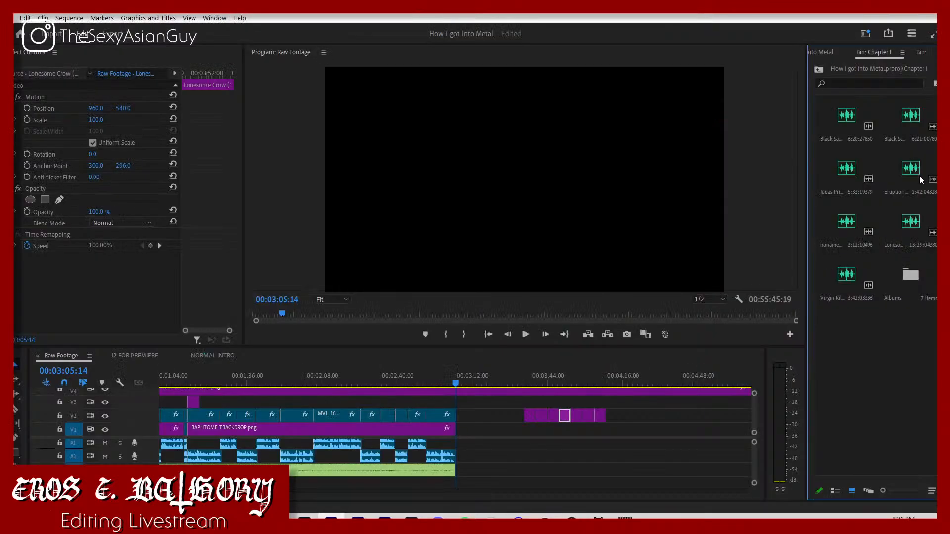
left_click(909, 130)
left_click_drag(853, 116, 471, 442)
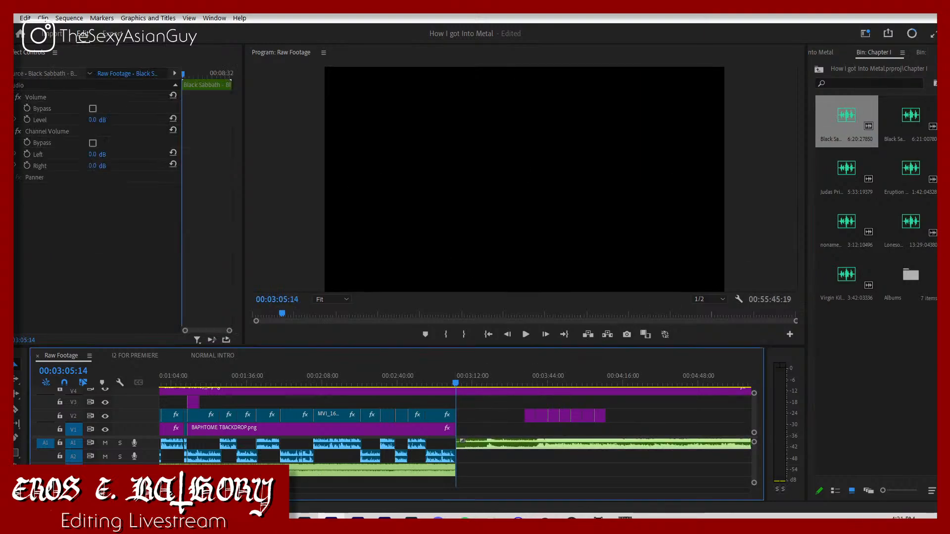
left_click_drag(280, 485, 639, 480)
left_click_drag(897, 129, 214, 456)
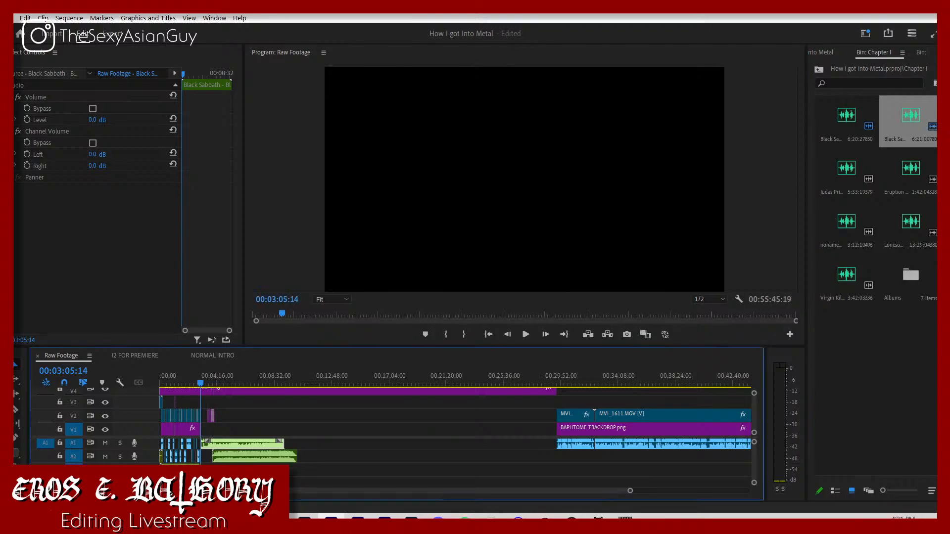
Step: Switch to Chrome with the script alongside and search Google for "diamond head band metallum"
mouse_move(331, 517)
mouse_move(223, 458)
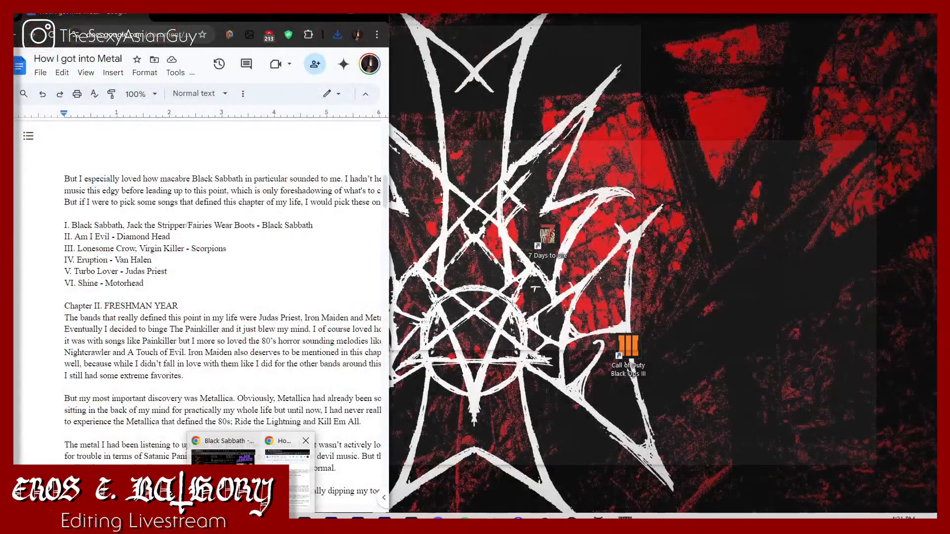
left_click(287, 458)
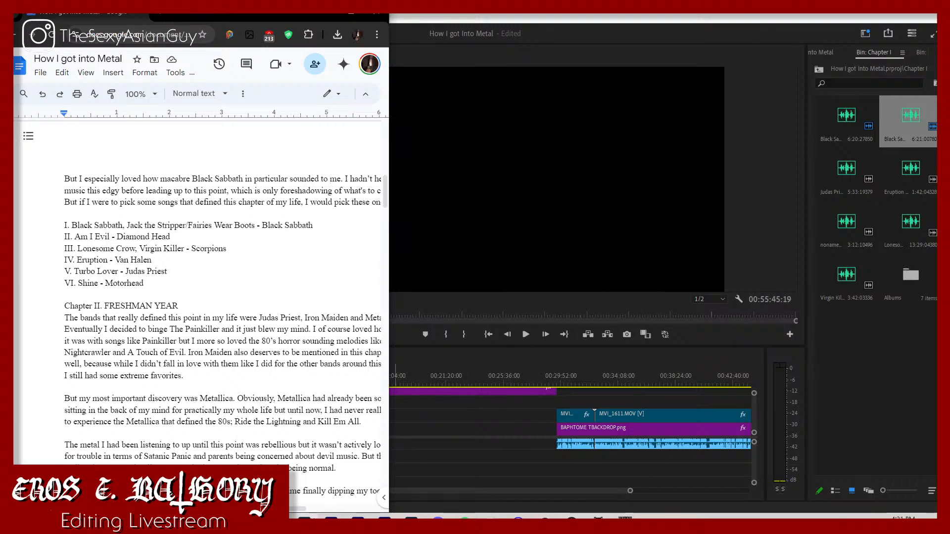
left_click(251, 522)
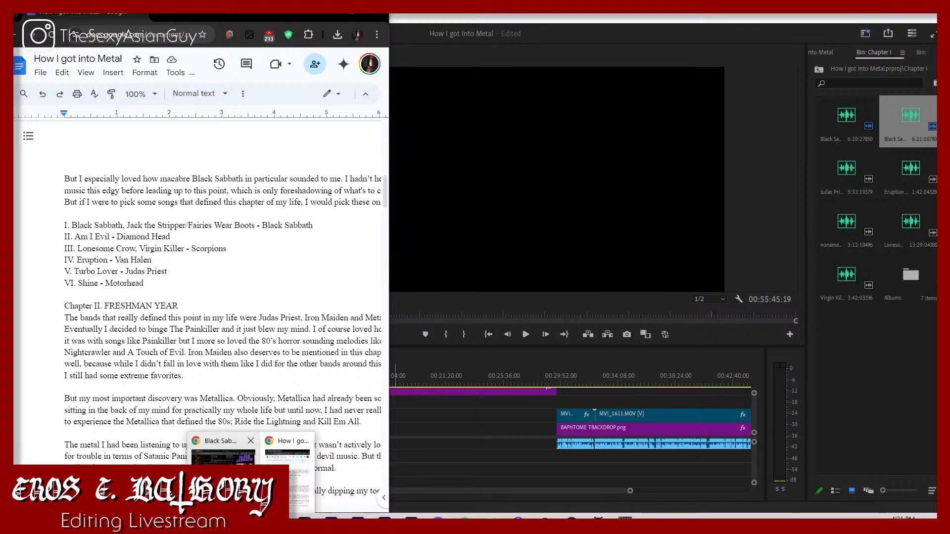
left_click(222, 452)
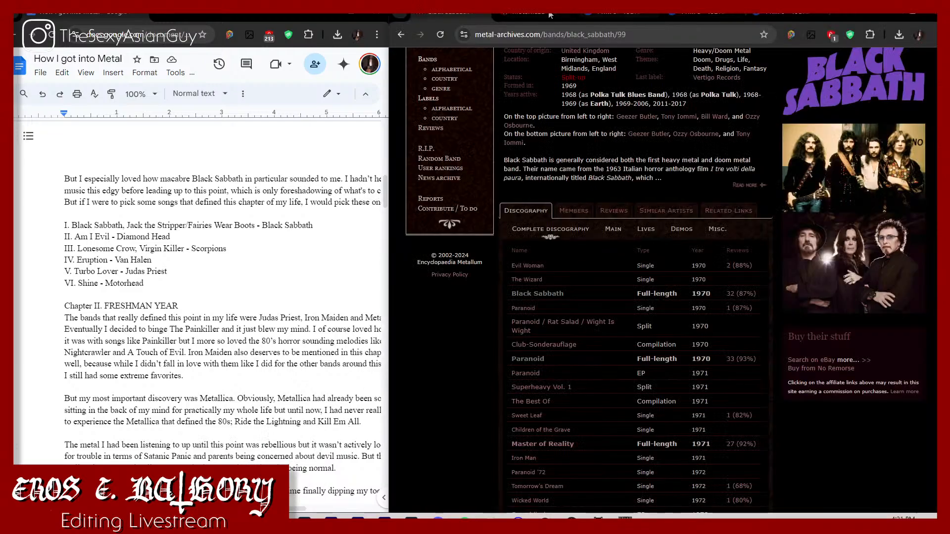
left_click(540, 33)
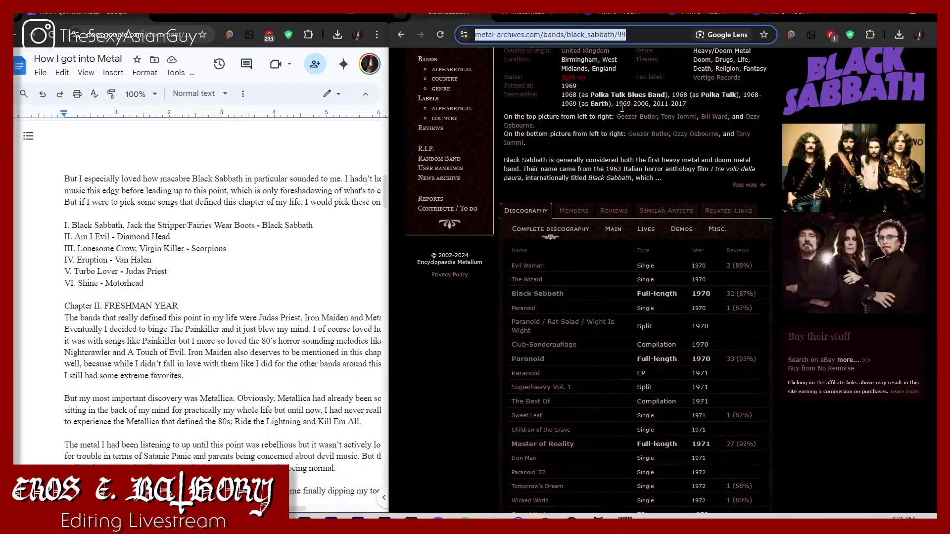
type("diamond head")
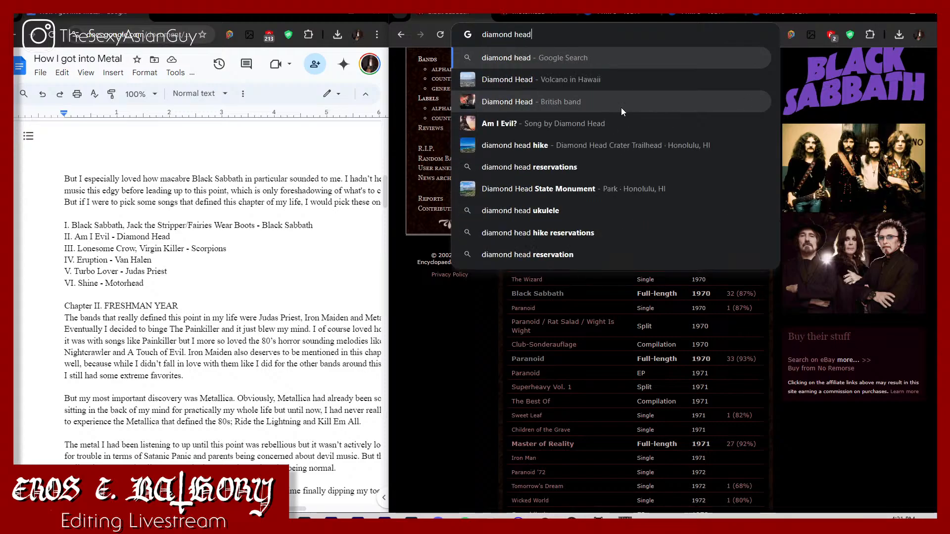
key("Return")
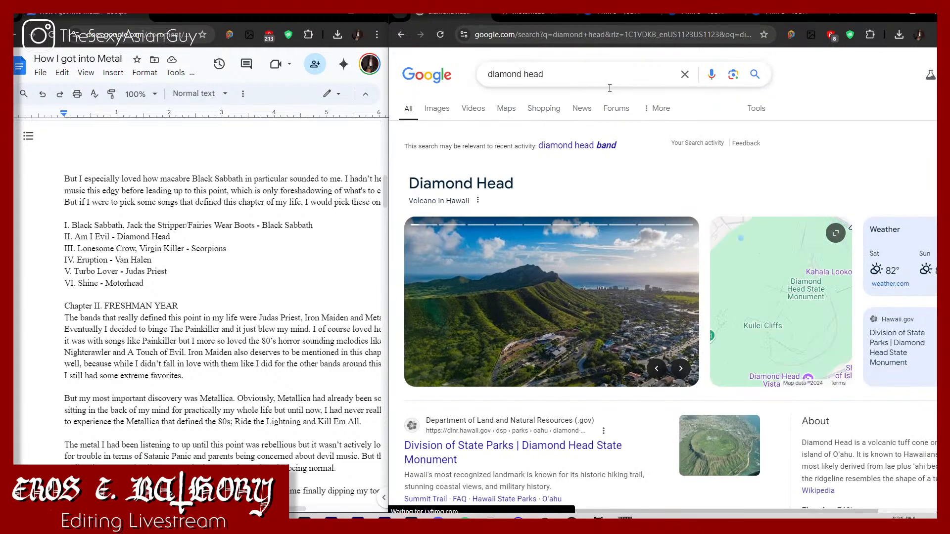
left_click(601, 146)
left_click(649, 74)
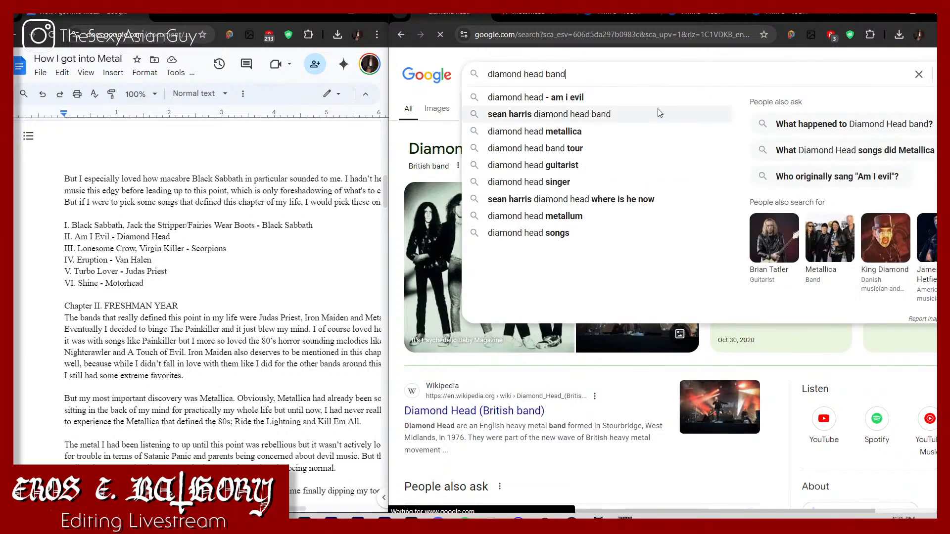
type("metallum")
key("Return")
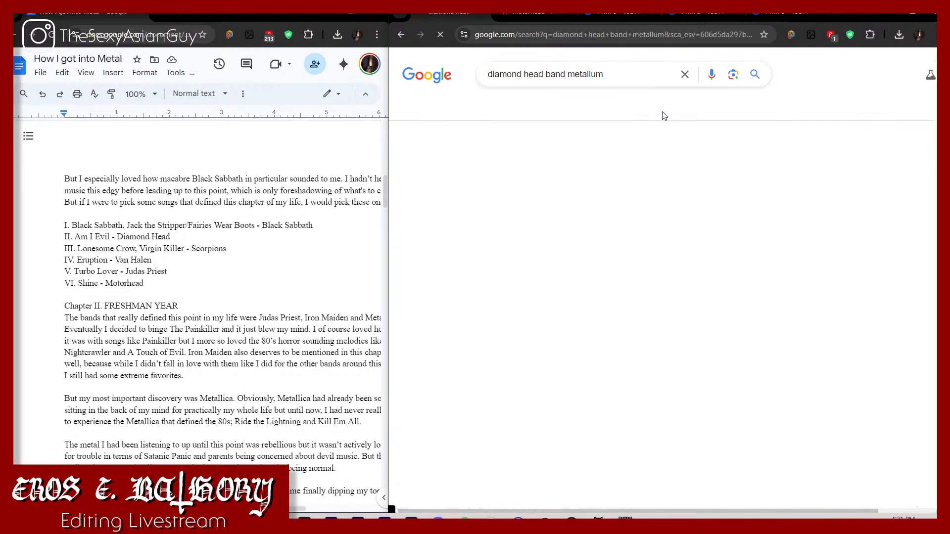
Step: Open youtube.com in the tab with the Motörhead album page, ready for a video search
key("ctrl+Tab")
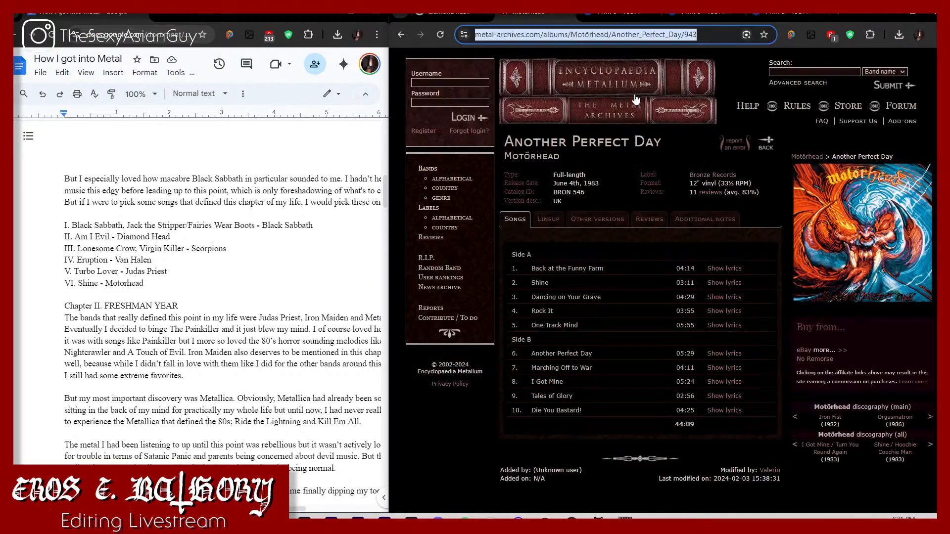
type("youtube.com")
key("Return")
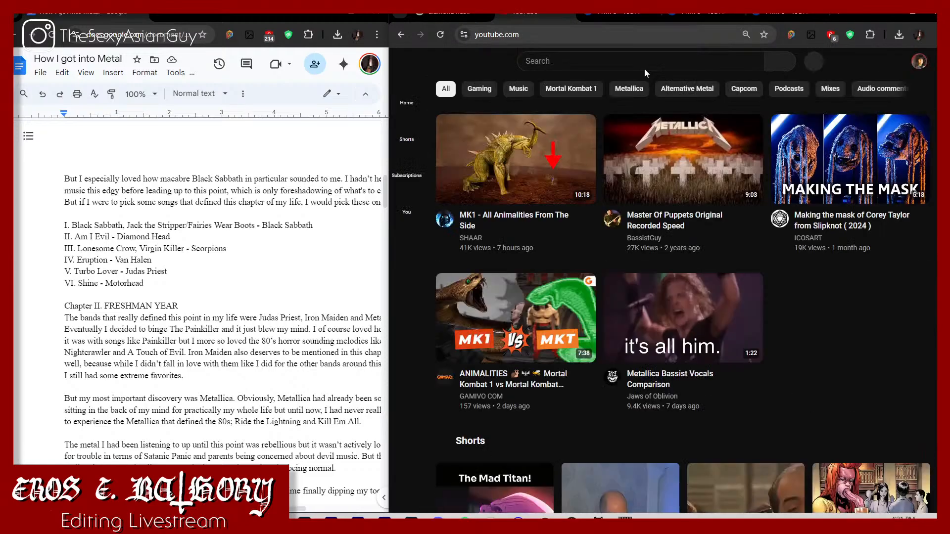
left_click(646, 67)
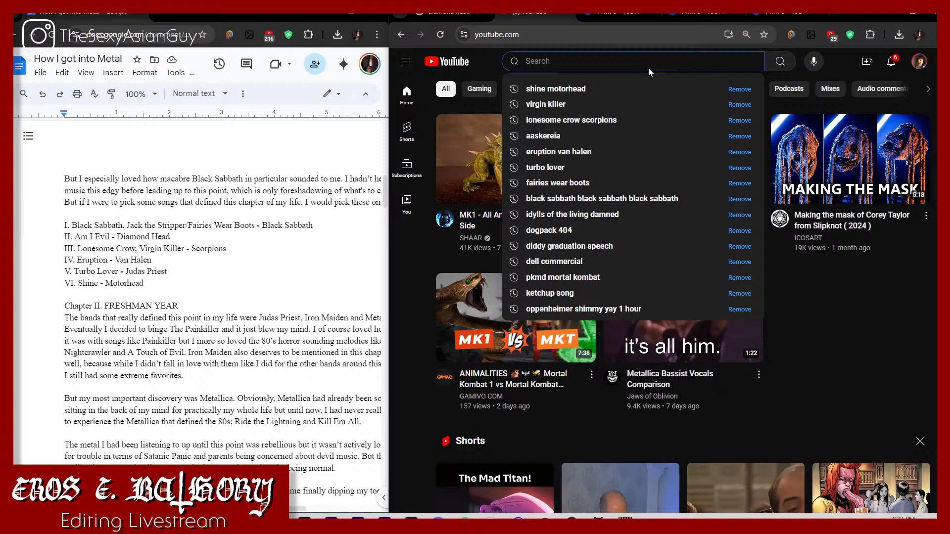
type("am")
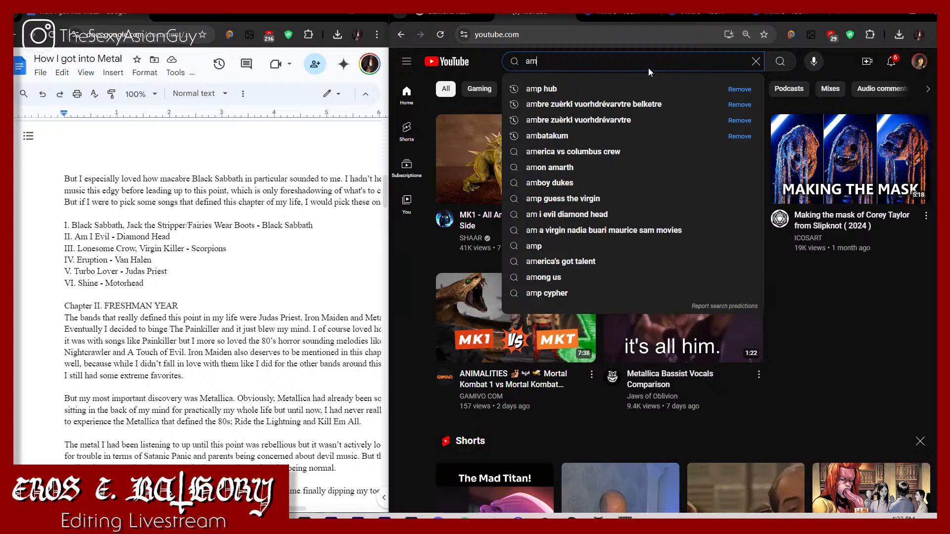
type(" i ")
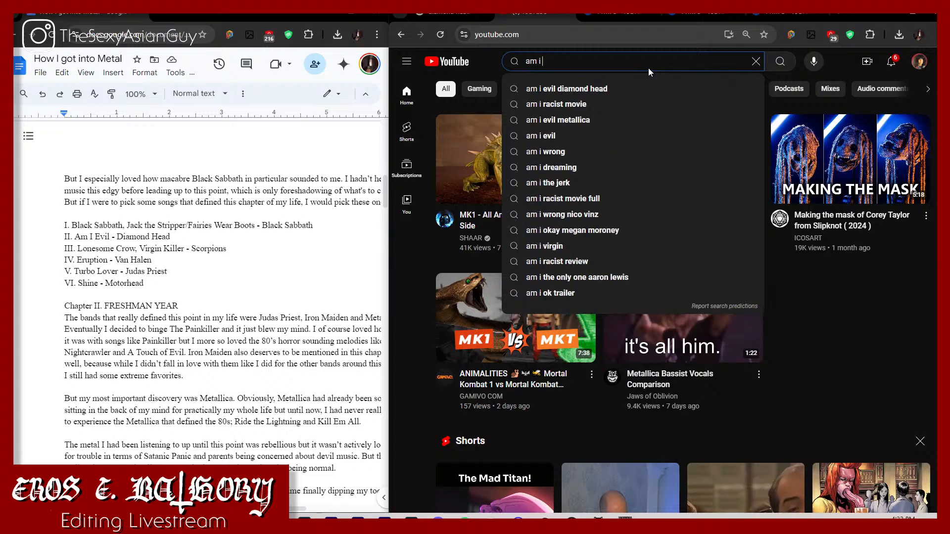
type("evil di")
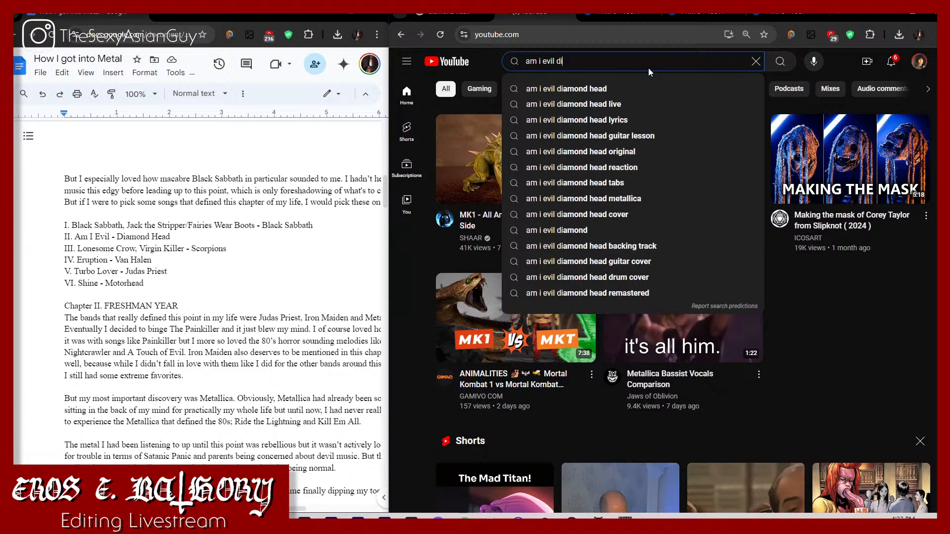
key("BackSpace")
key("BackSpace")
key("BackSpace")
key("BackSpace")
key("BackSpace")
key("BackSpace")
key("BackSpace")
key("BackSpace")
key("BackSpace")
key("BackSpace")
key("BackSpace")
key("BackSpace")
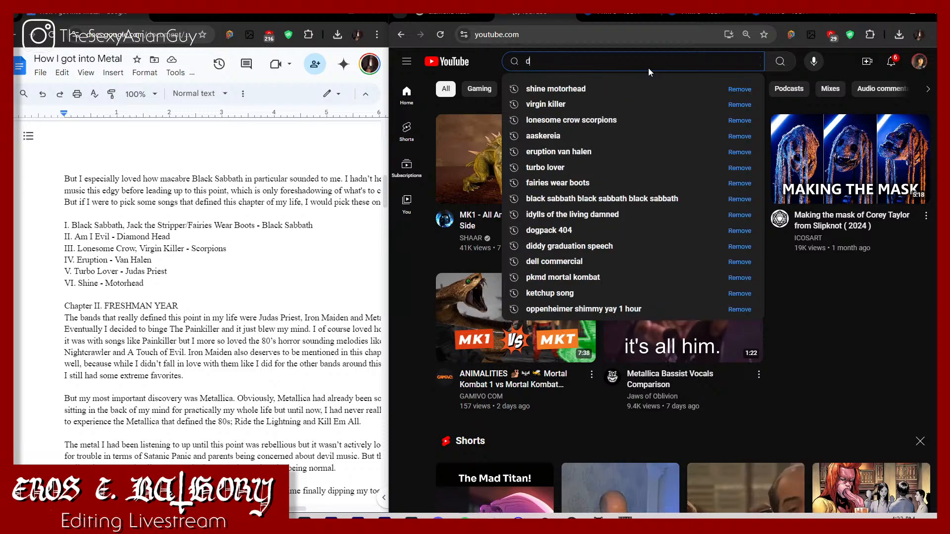
Step: Search YouTube for "dead reckoning diamond head"
type("dead recko")
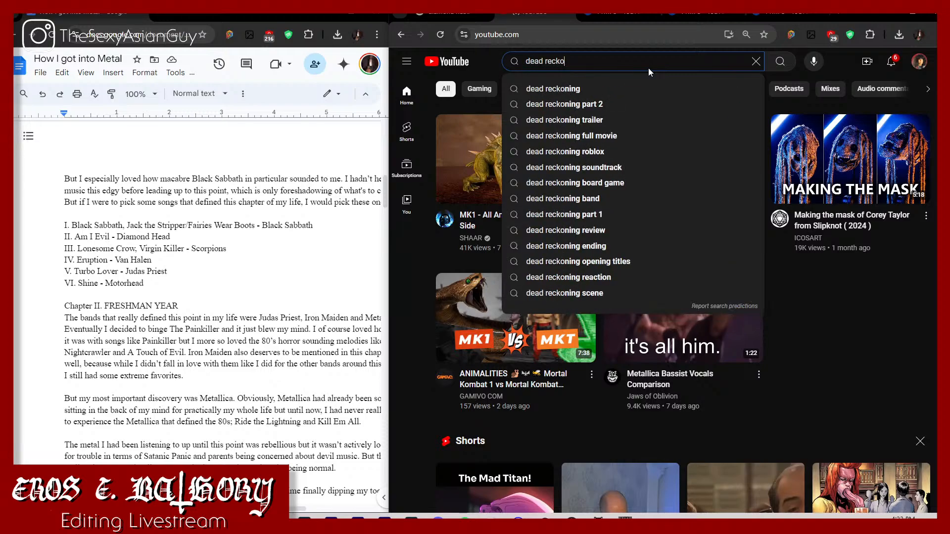
type("ning diamond head")
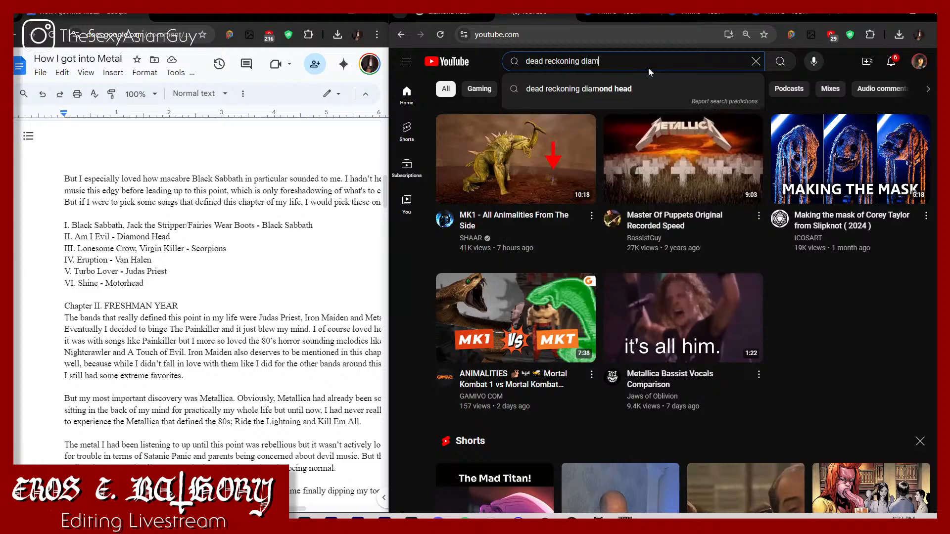
key("Return")
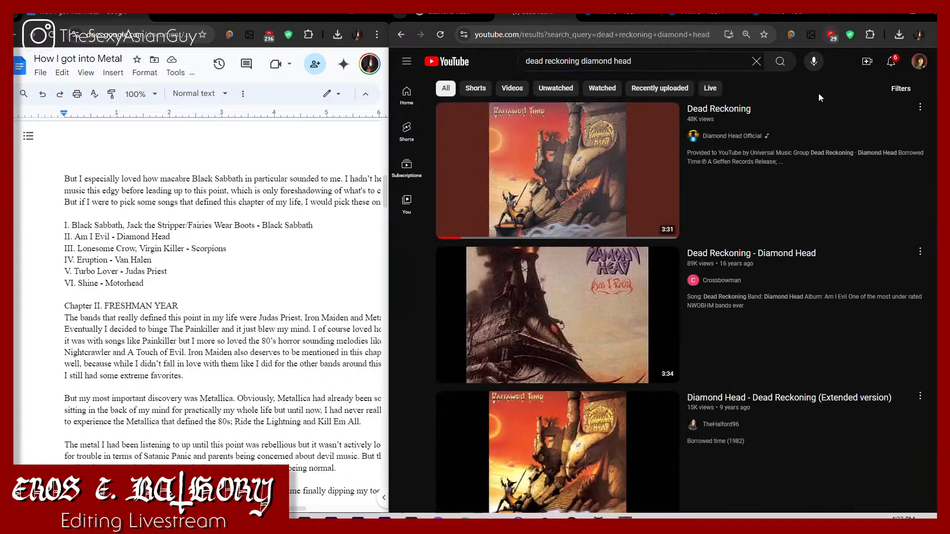
Step: Open Diamond Head's official Dead Reckoning video and convert its link to MP3 in YTMP3
left_click(606, 187)
left_click(569, 40)
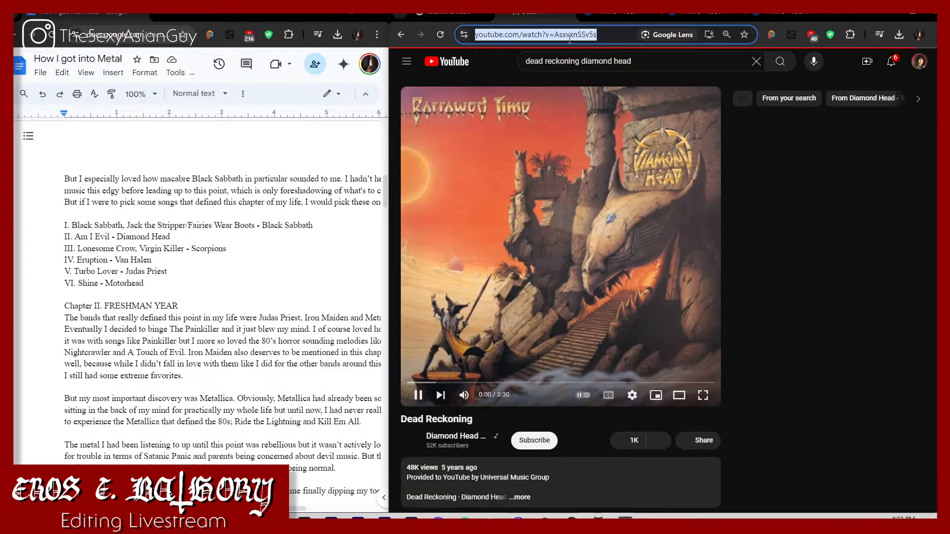
left_click(625, 16)
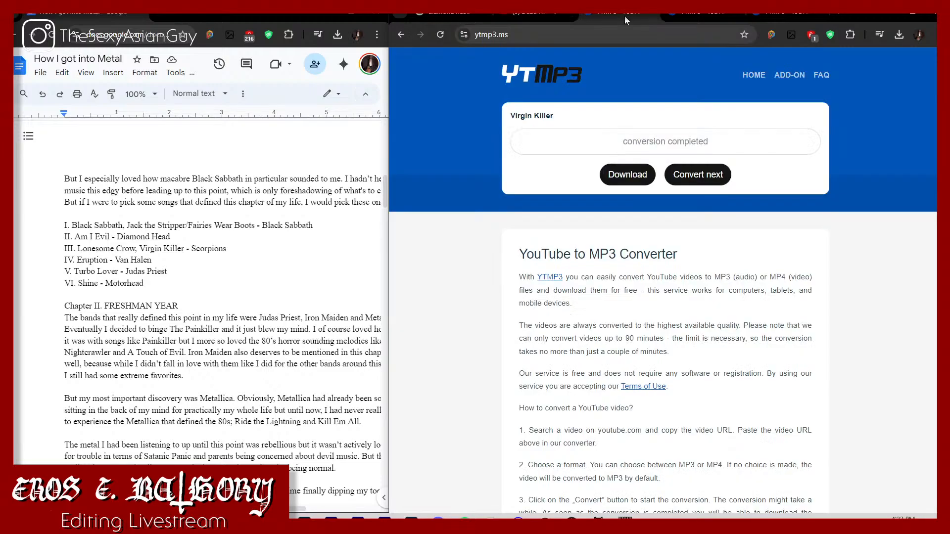
left_click(688, 179)
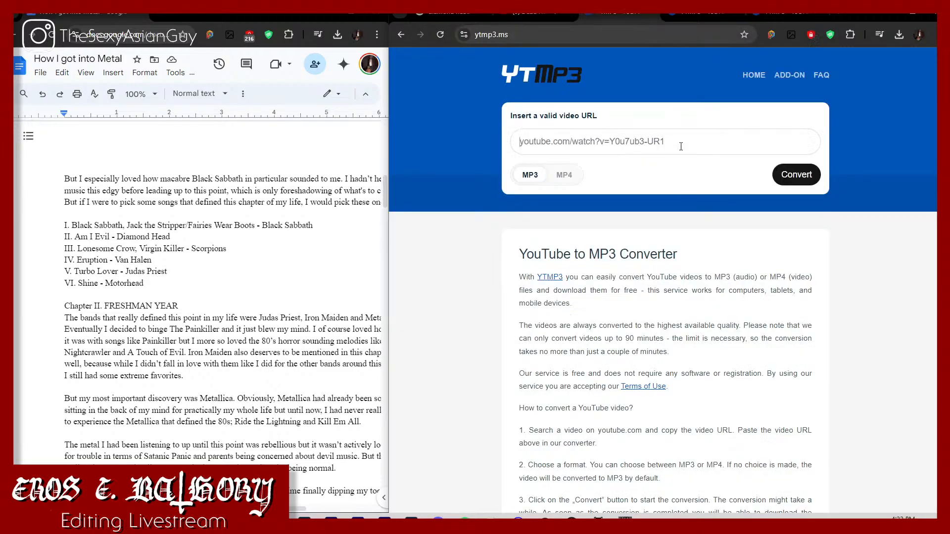
key("ctrl+v")
left_click(786, 184)
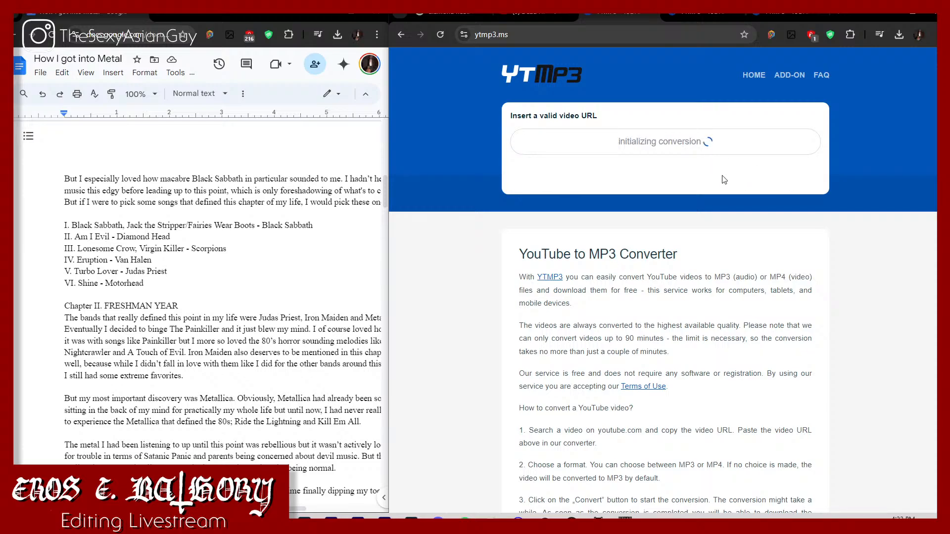
Step: Check the Lightning to the Nations album page from Diamond Head's Encyclopaedia Metallum discography, and return to the band page
left_click(548, 14)
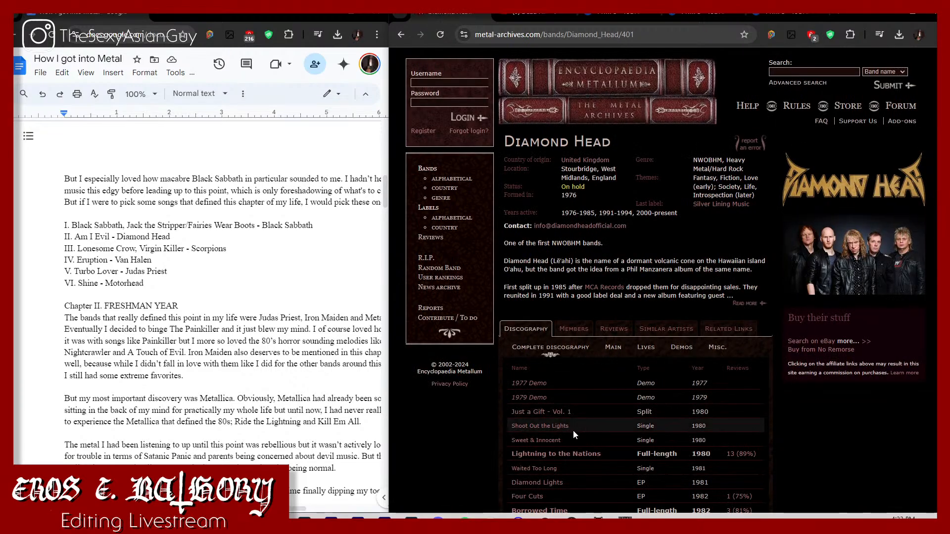
scroll(573, 431, "down", 1)
left_click(559, 400)
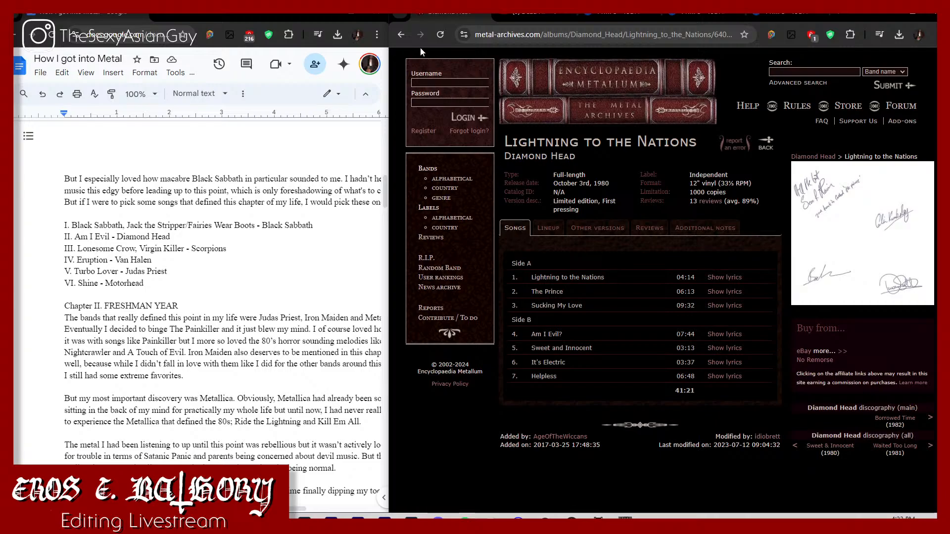
left_click(401, 35)
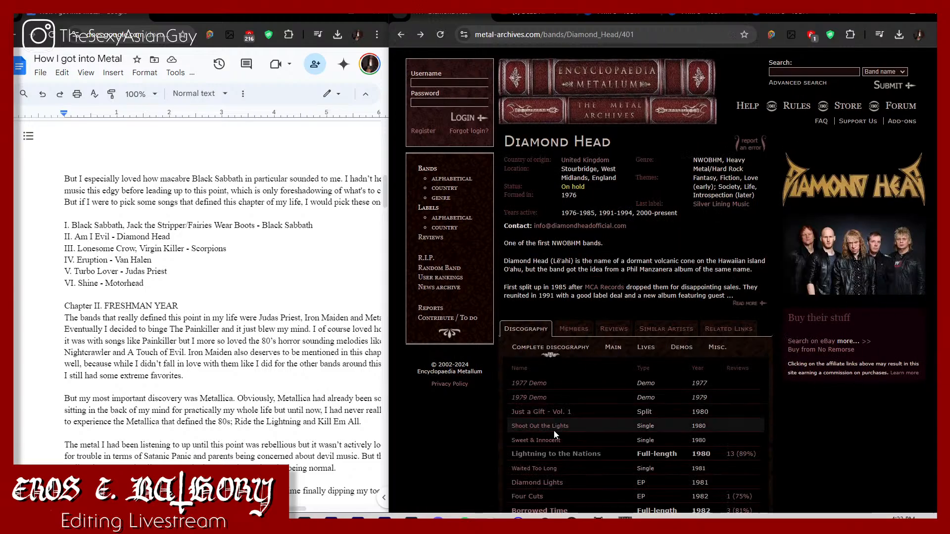
Step: Check the album cover in the Dead Reckoning video, and open the matching Borrowed Time page from Diamond Head's discography
scroll(557, 451, "down", 1)
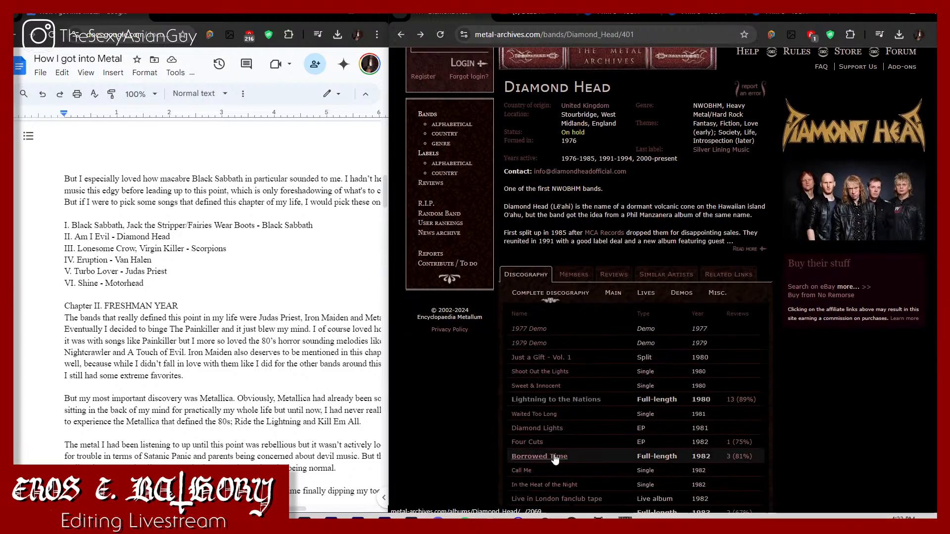
scroll(555, 459, "down", 2)
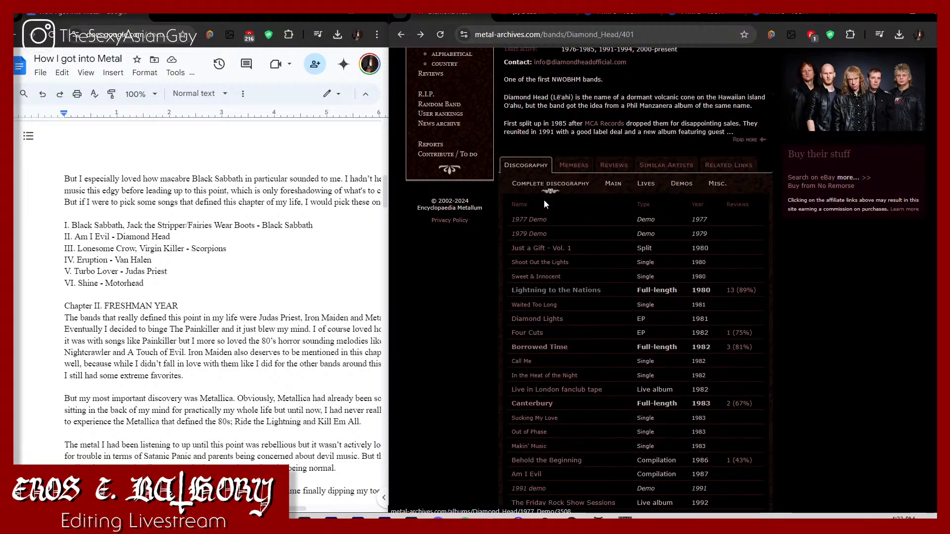
left_click(531, 17)
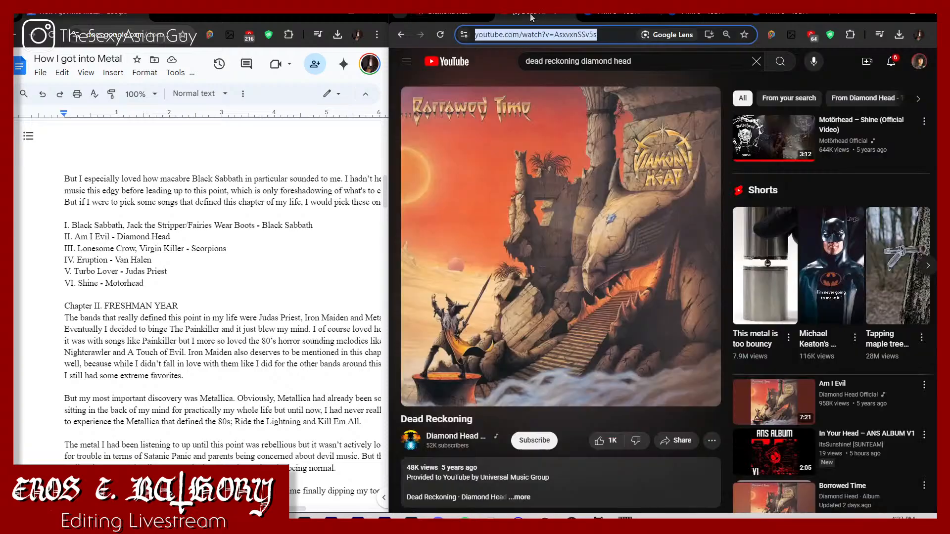
left_click(438, 18)
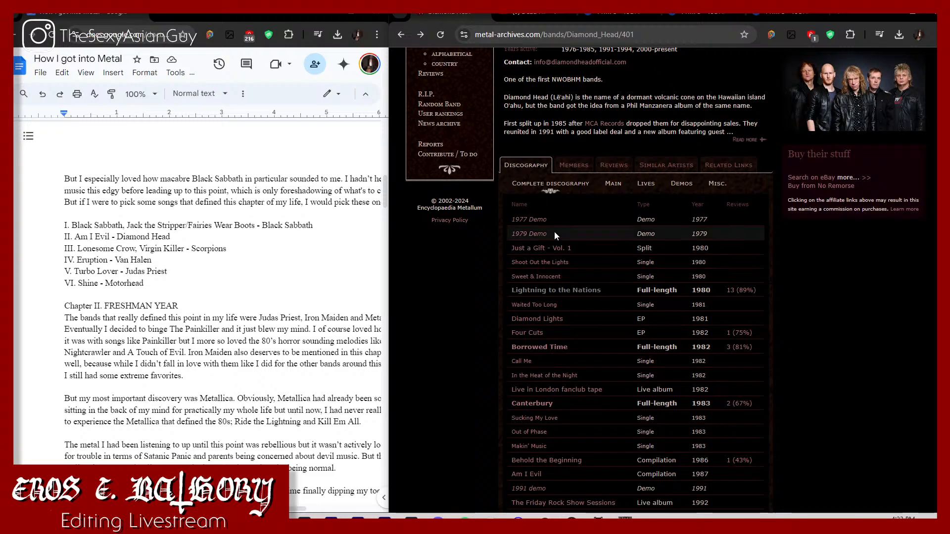
left_click(539, 347)
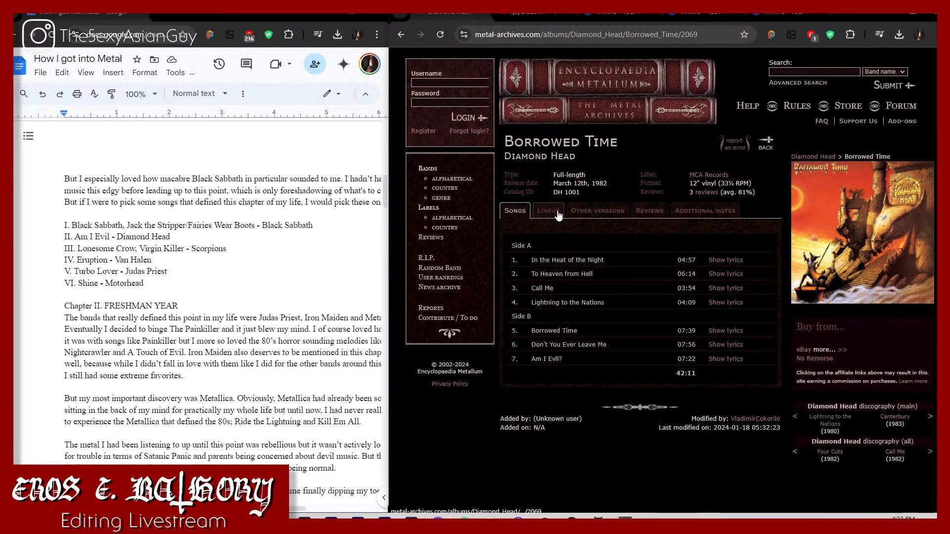
Step: Compare the album page with the video, and search Google for "borrowed time diamond head" to examine the album's song list
left_click(539, 15)
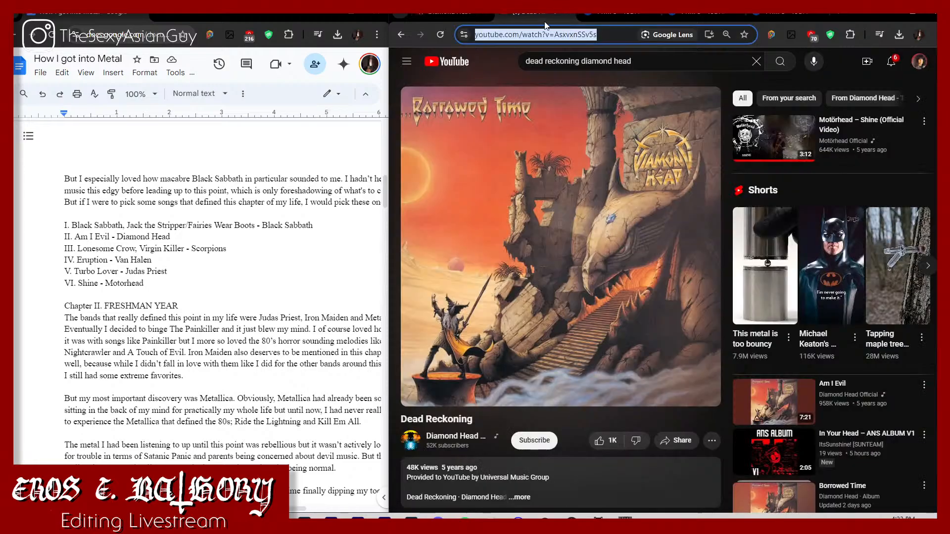
left_click(459, 18)
left_click(509, 34)
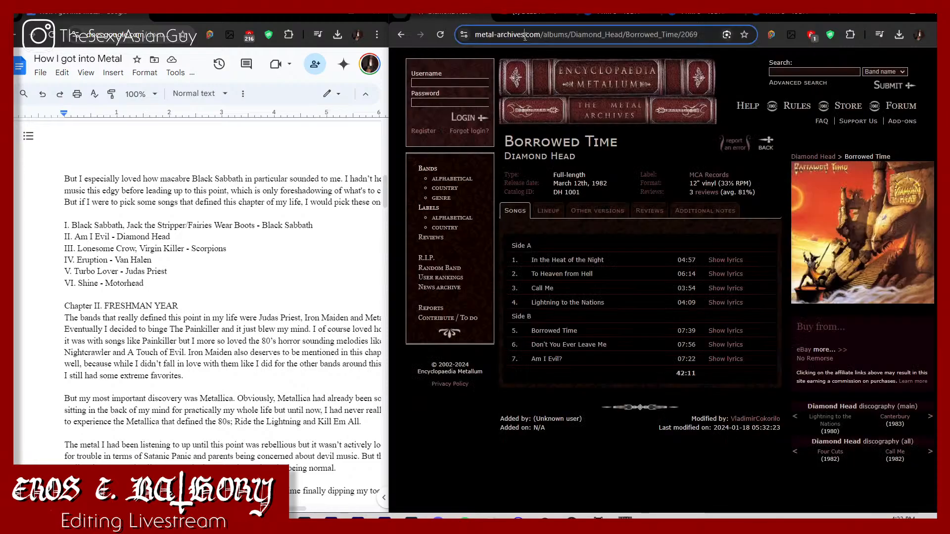
type("bor")
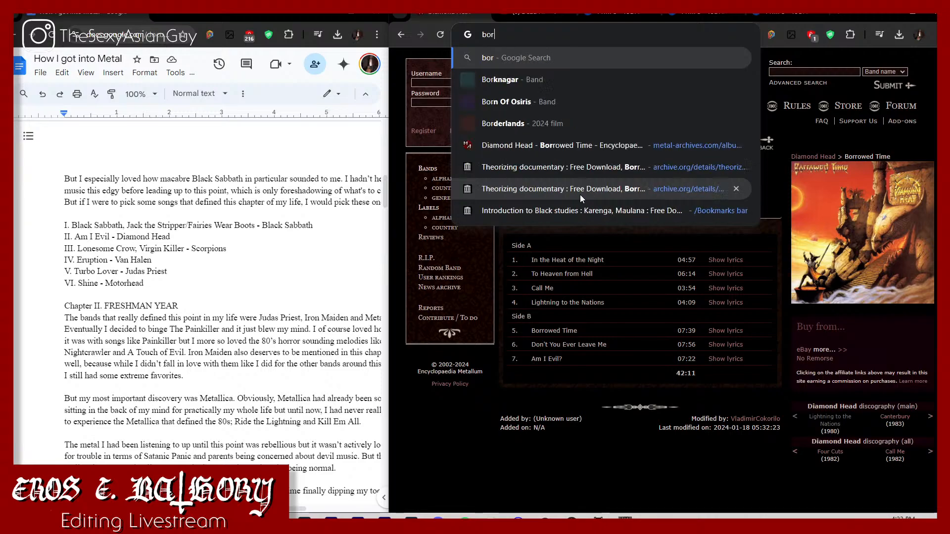
type("rowed time diamond head")
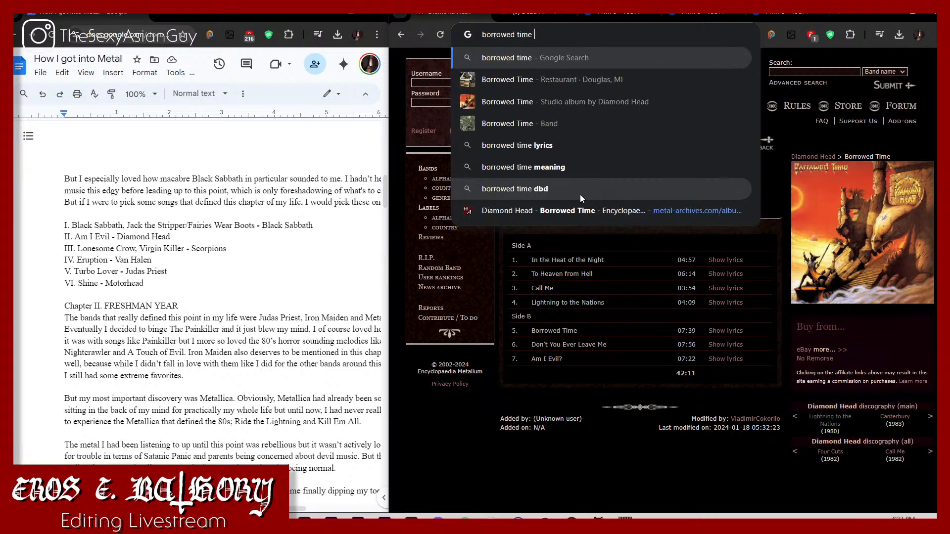
key("Return")
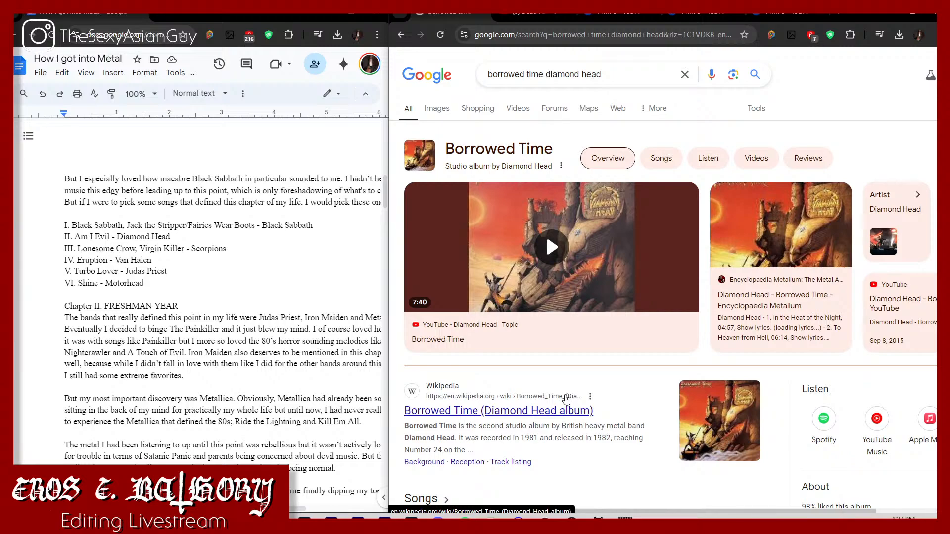
scroll(545, 394, "down", 3)
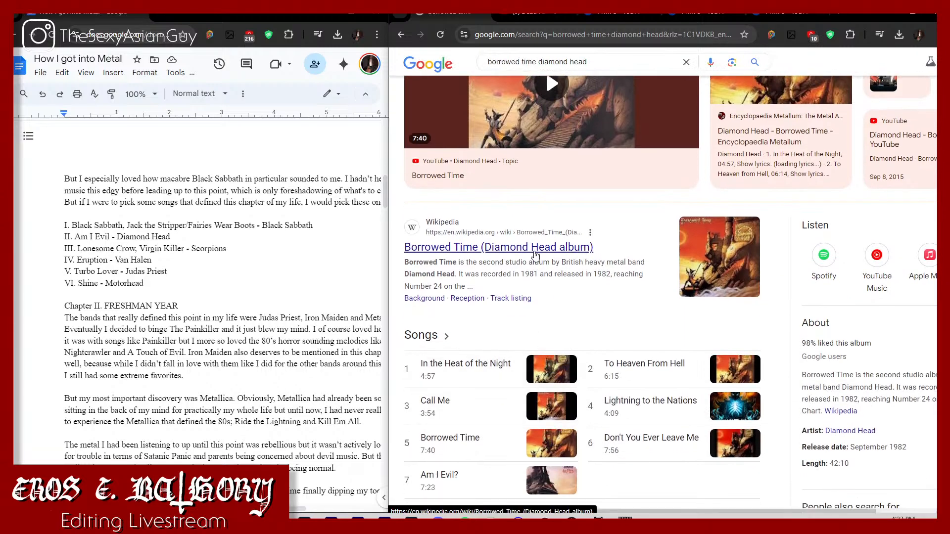
scroll(535, 256, "down", 2)
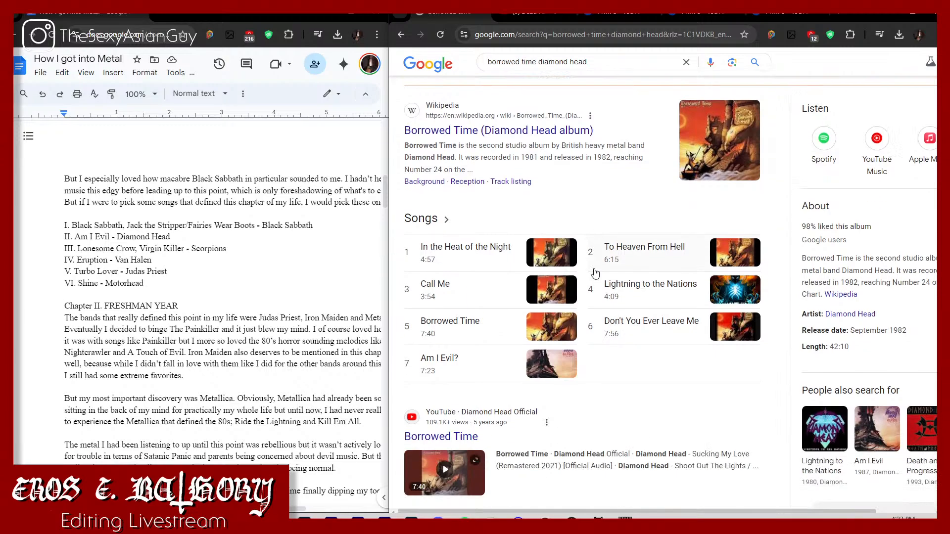
scroll(593, 297, "down", 6)
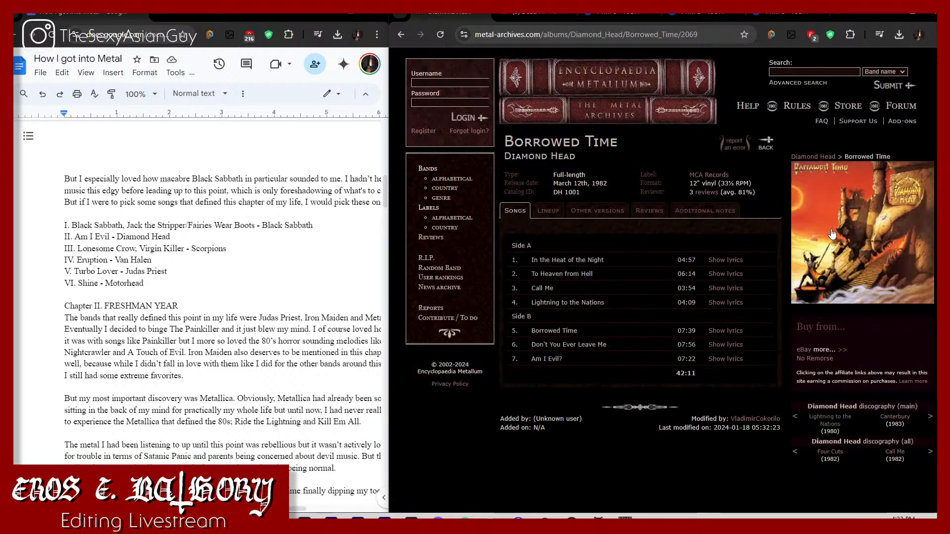
Step: Open the Borrowed Time album cover from the Encyclopaedia Metallum page as a full-size image in its own tab
right_click(834, 234)
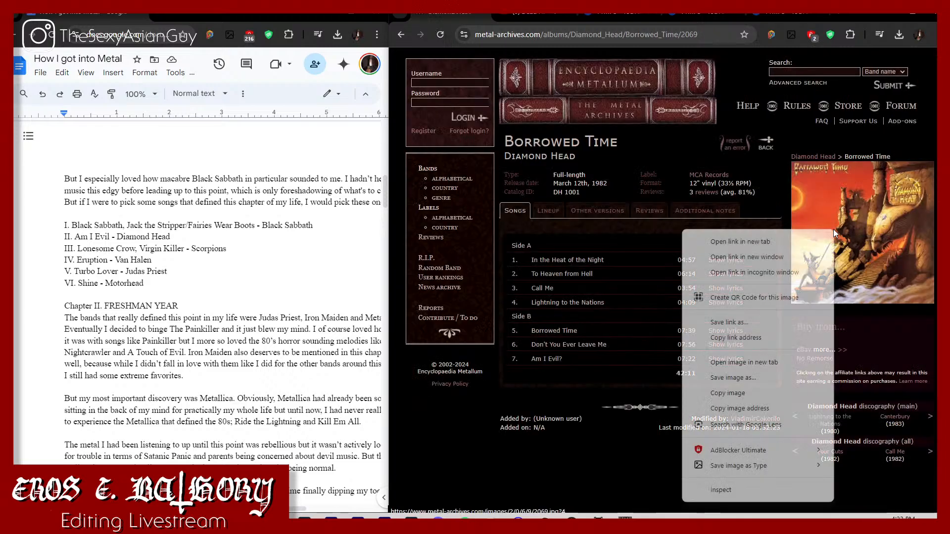
left_click(789, 364)
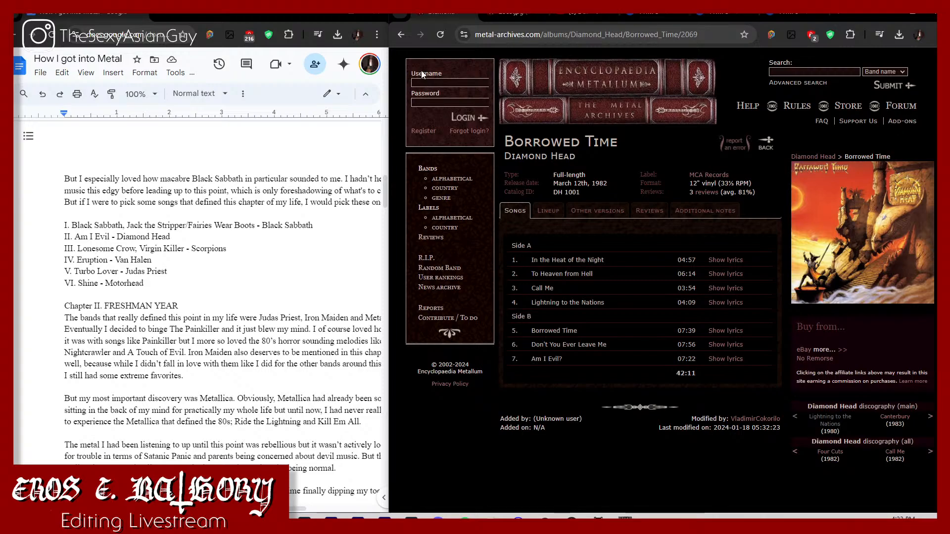
left_click(529, 14)
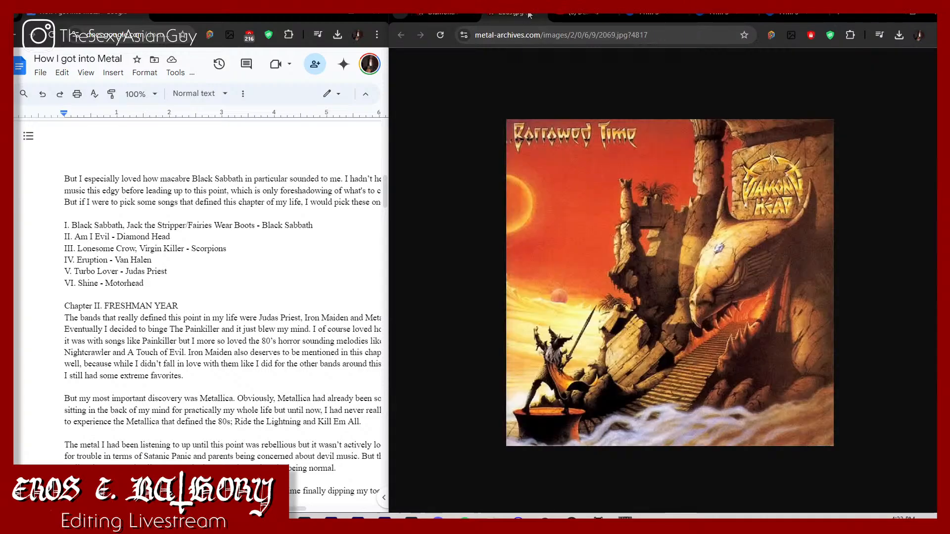
Step: Save the cover as a PNG named "Borrowed Time 1982" in How I got Into Metal > Music > Chapter I > Albums
right_click(654, 213)
mouse_move(797, 342)
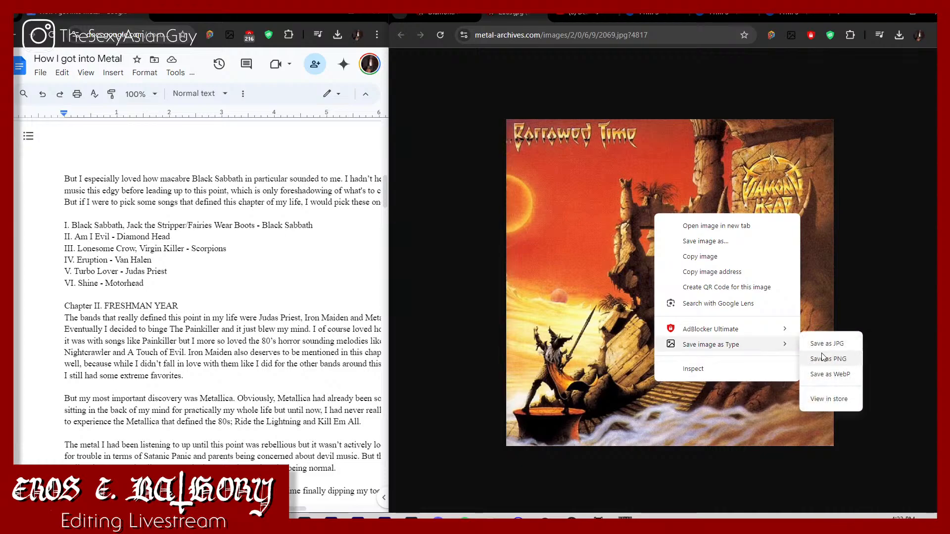
left_click(823, 358)
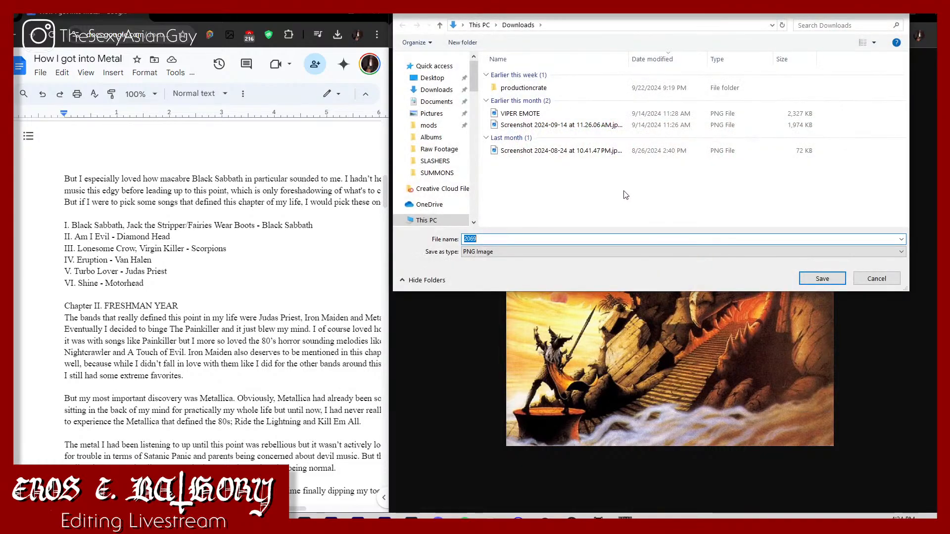
type("1982")
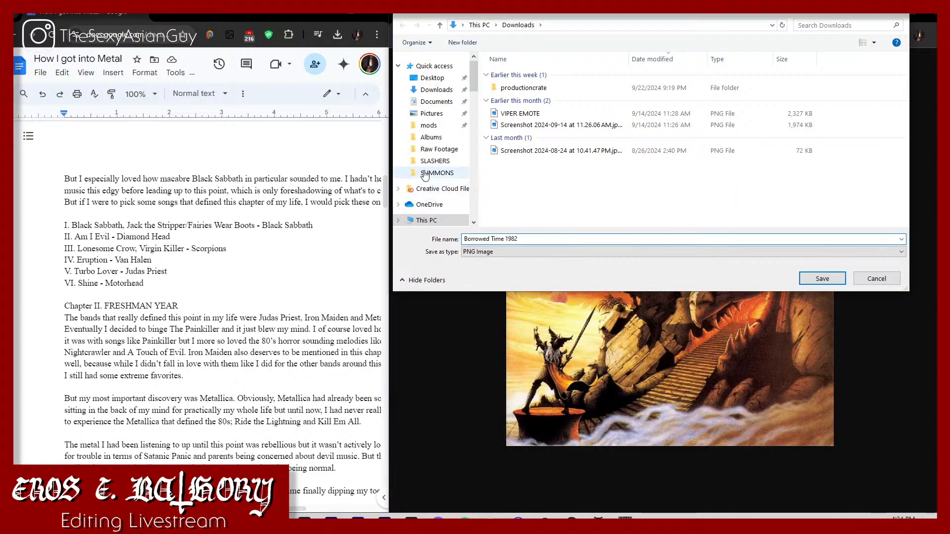
scroll(424, 175, "down", 10)
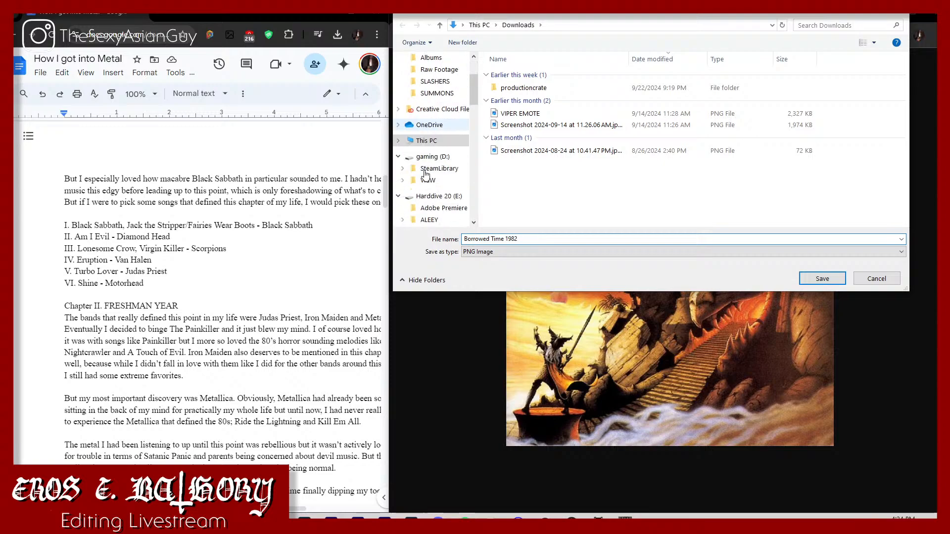
scroll(433, 182, "down", 1)
left_click(438, 212)
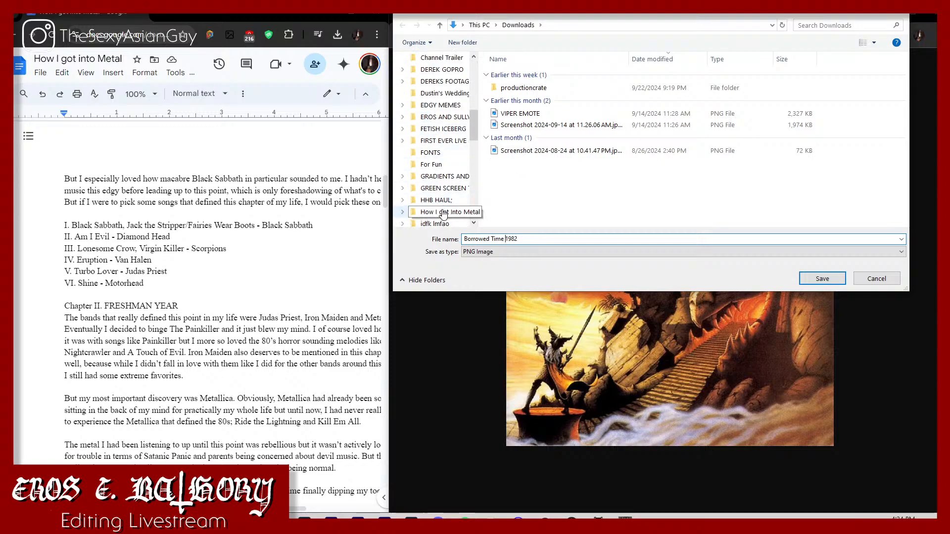
double_click(636, 81)
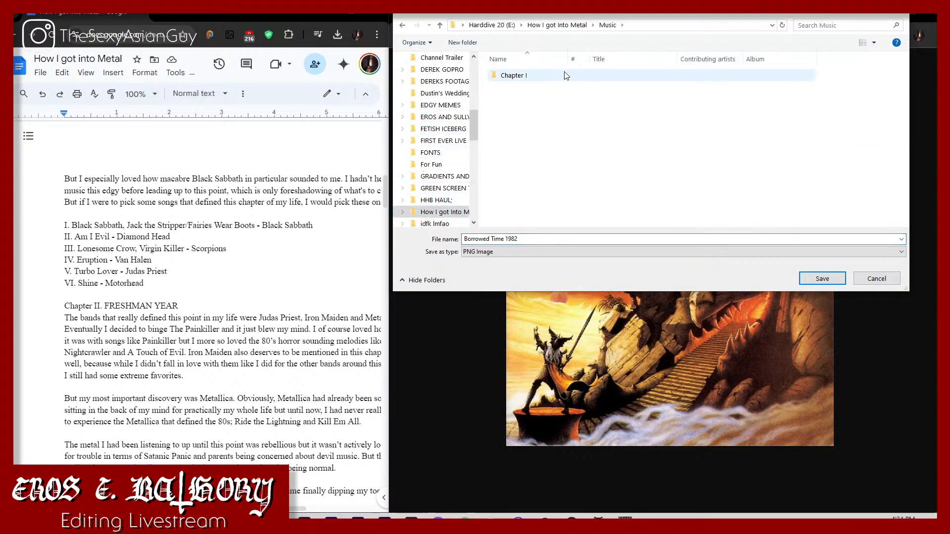
double_click(563, 74)
double_click(547, 77)
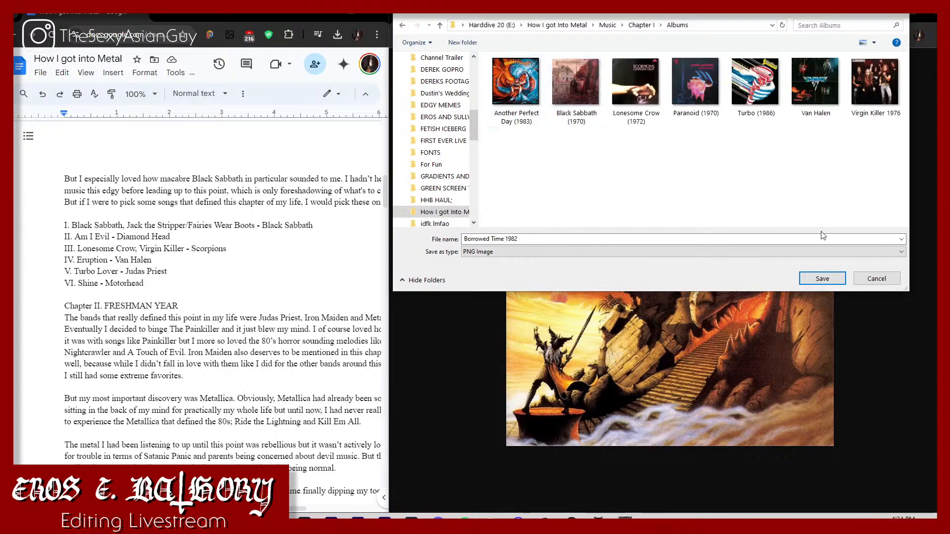
left_click(835, 278)
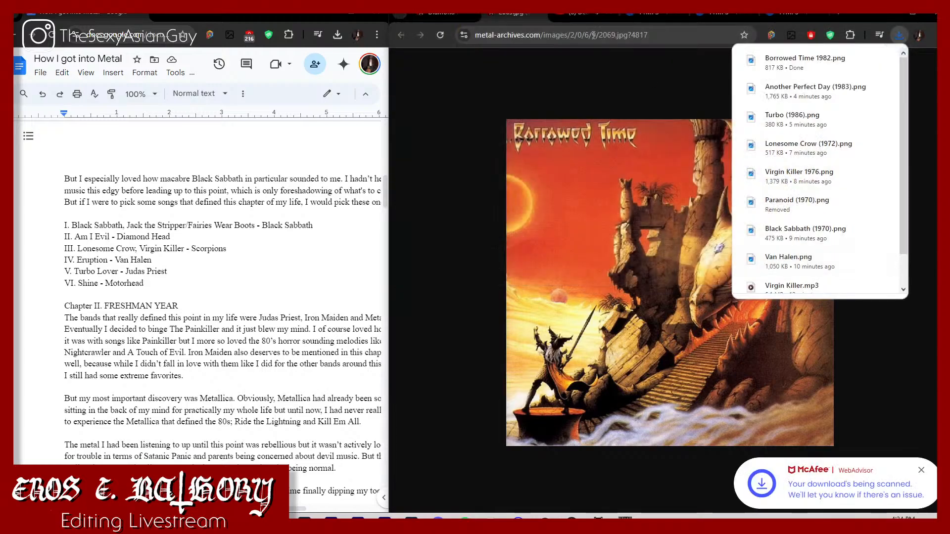
Step: Compare the cover with the one in the Dead Reckoning video, and download the converted Dead Reckoning MP3 from YTMP3
left_click(577, 14)
left_click(536, 250)
left_click_drag(460, 433, 492, 396)
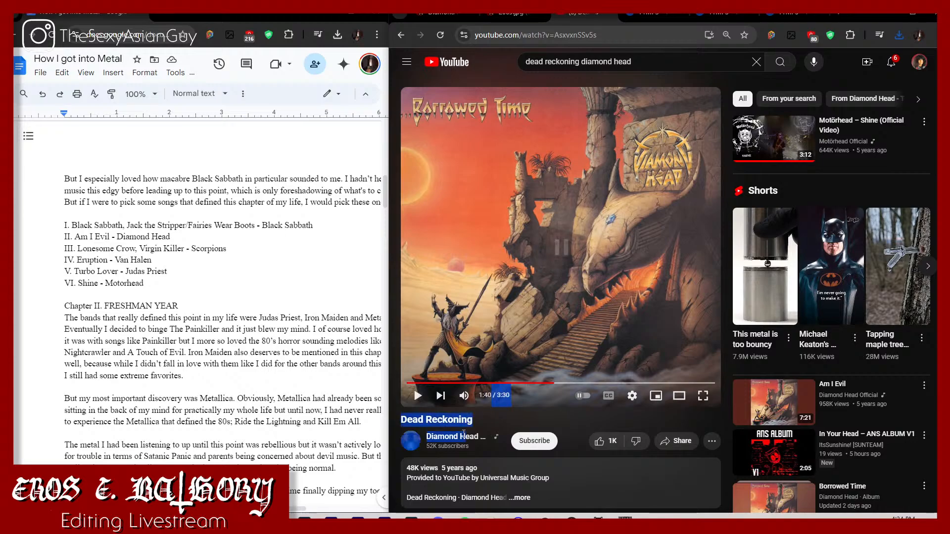
left_click(653, 14)
left_click(607, 173)
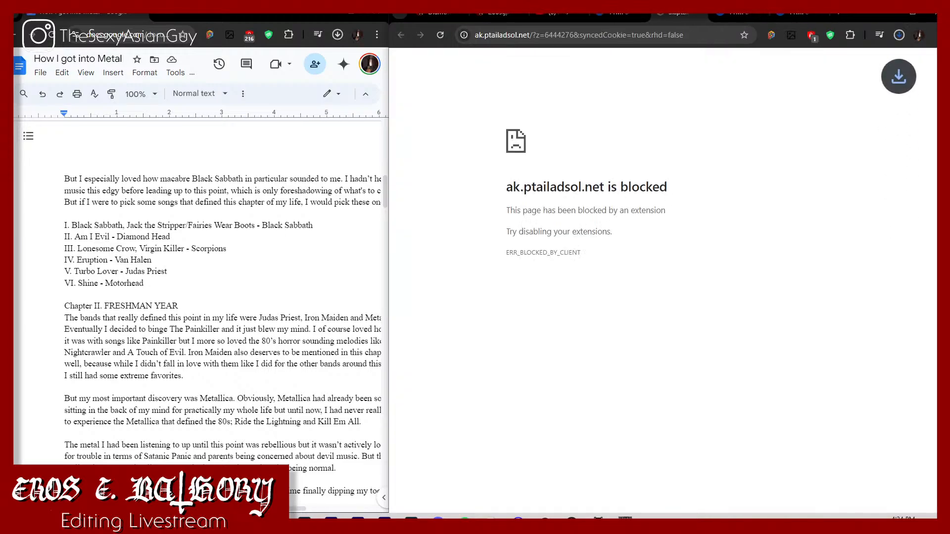
Step: Copy the Dead Reckoning MP3 from Downloads into the video's Chapter I music folder
left_click(225, 523)
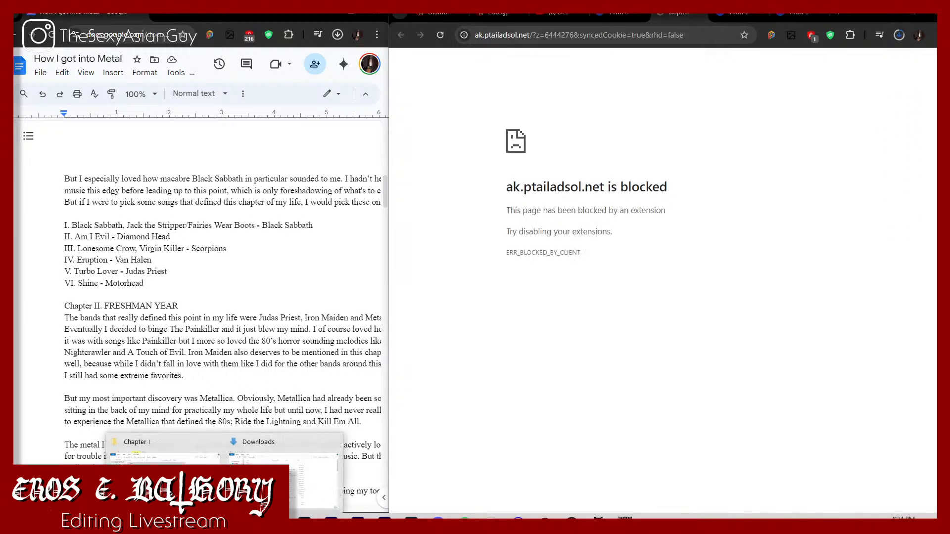
left_click(287, 472)
left_click(225, 524)
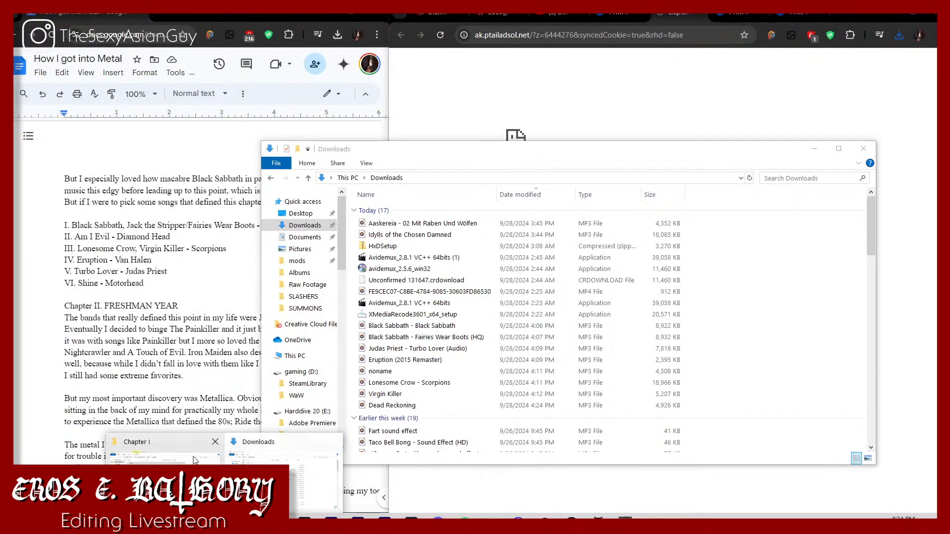
left_click(195, 461)
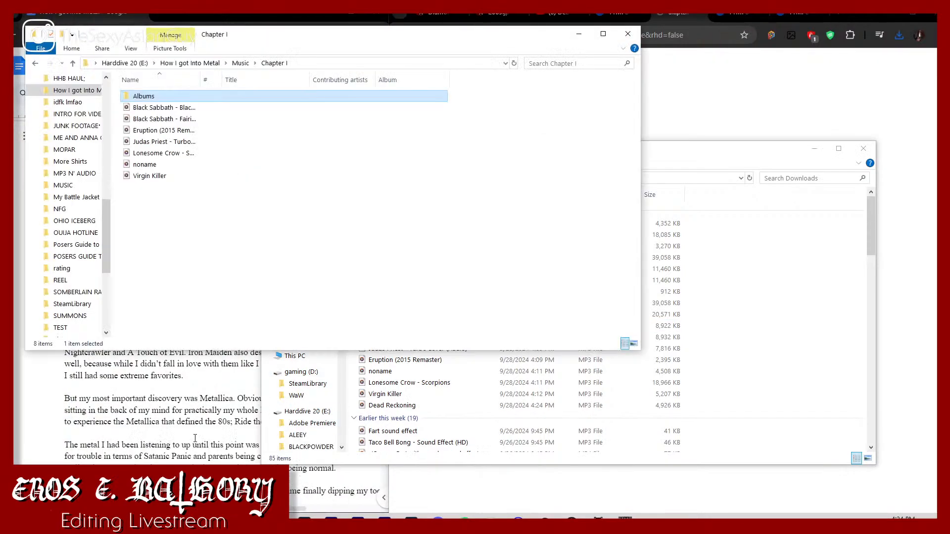
left_click(411, 406)
left_click_drag(413, 406, 163, 208)
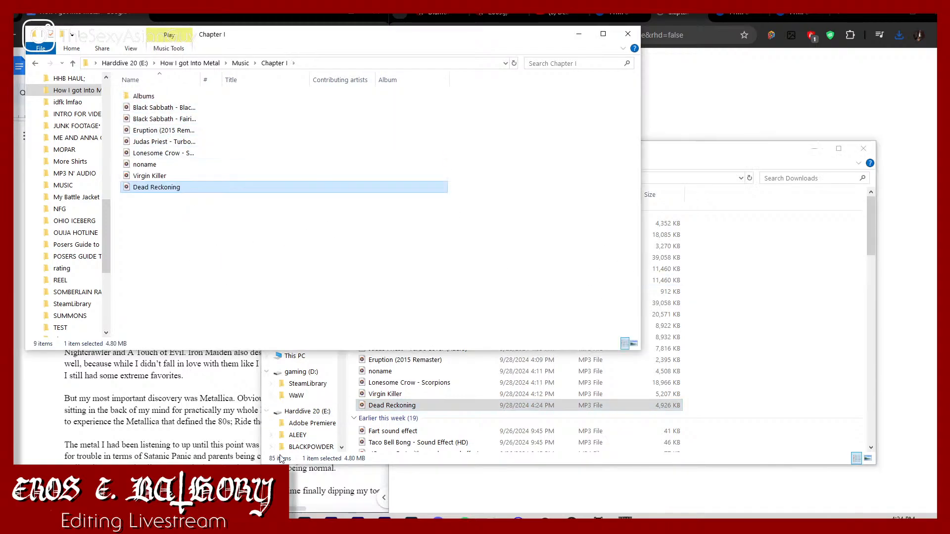
Step: Switch to Premiere Pro and place Dead Reckoning from the Chapter I folder on audio track A1, following the Black Sabbath songs
left_click(331, 519)
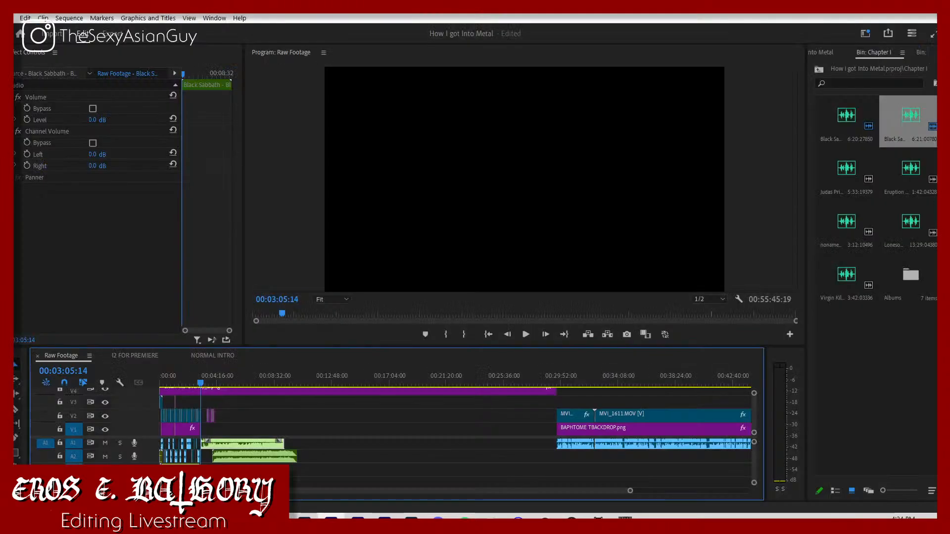
left_click(224, 523)
left_click(164, 479)
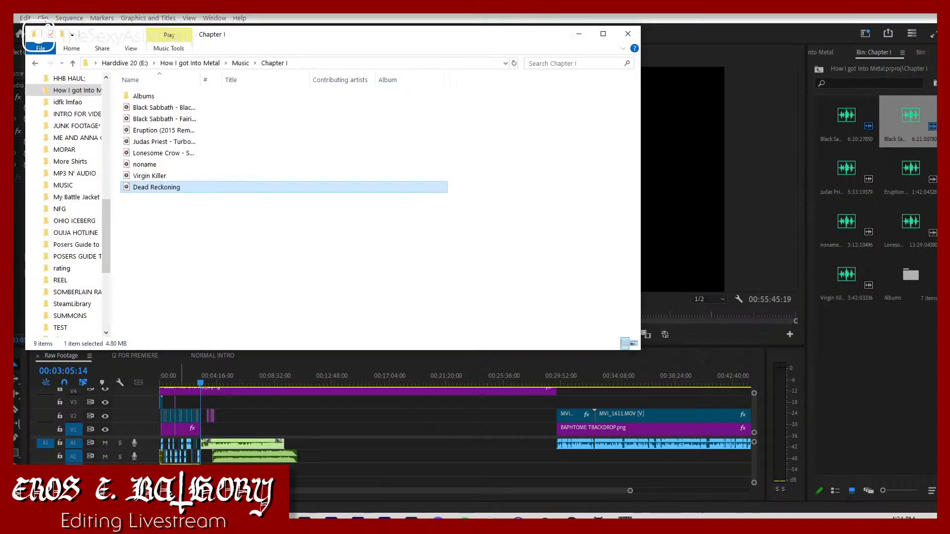
left_click_drag(176, 190, 296, 447)
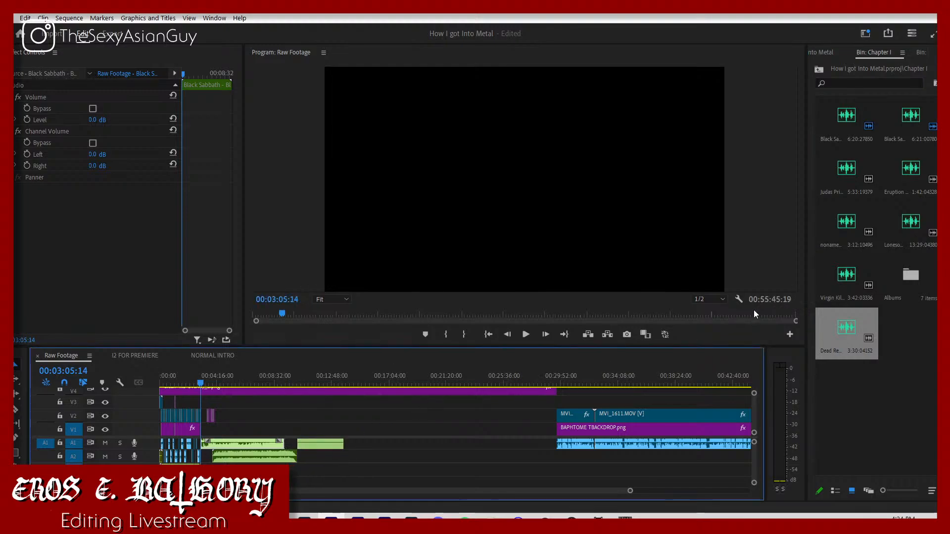
Step: Import the Borrowed Time 1982 cover into the Albums bin and place it on track V2 after the other album covers
double_click(915, 282)
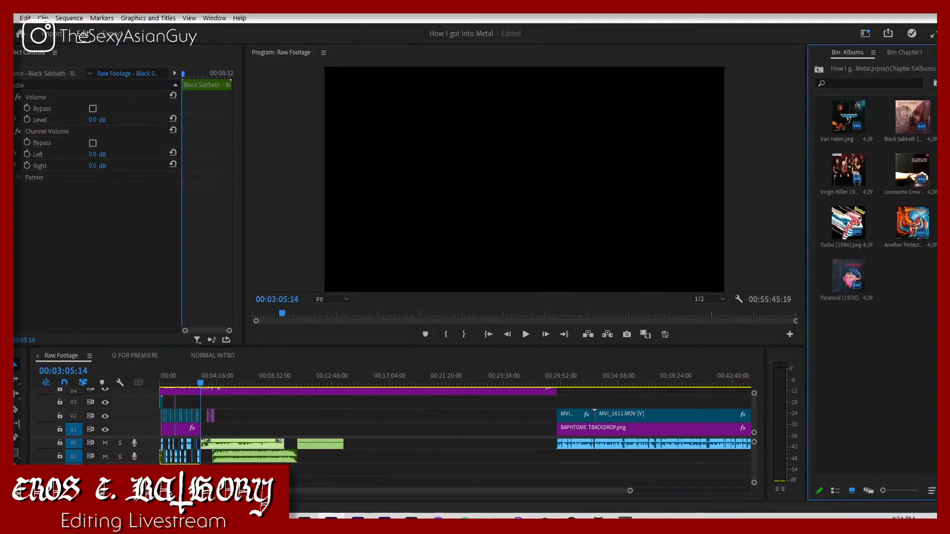
left_click(224, 522)
left_click(166, 477)
left_click(150, 101)
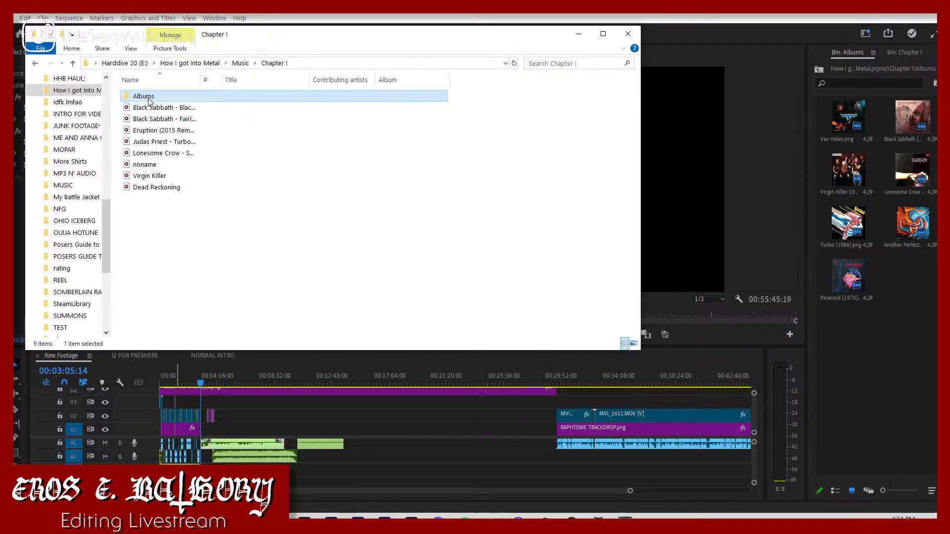
double_click(150, 101)
left_click_drag(279, 103, 221, 415)
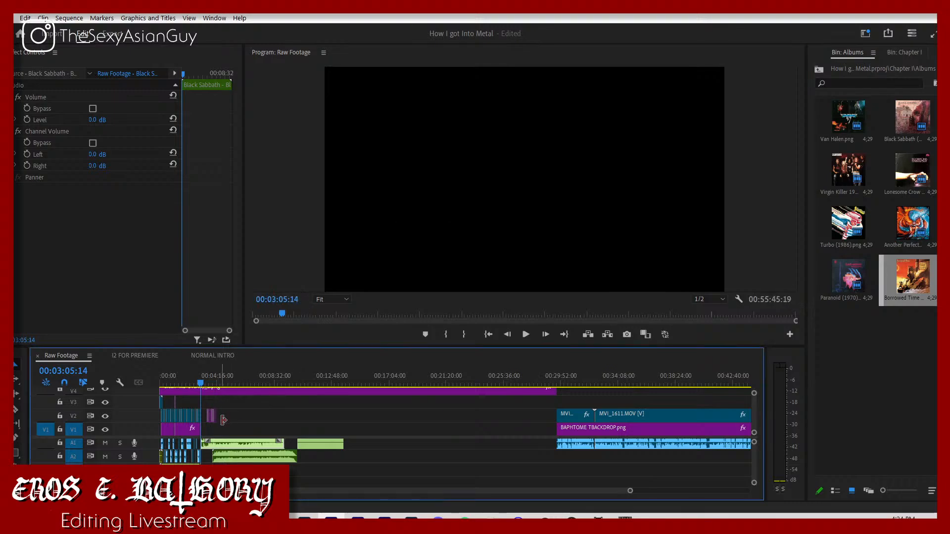
Step: Check the script's song list, and place Lonesome Crow on track A2 and Virgin Killer on A1 after Dead Reckoning
left_click(242, 425)
left_click(820, 52)
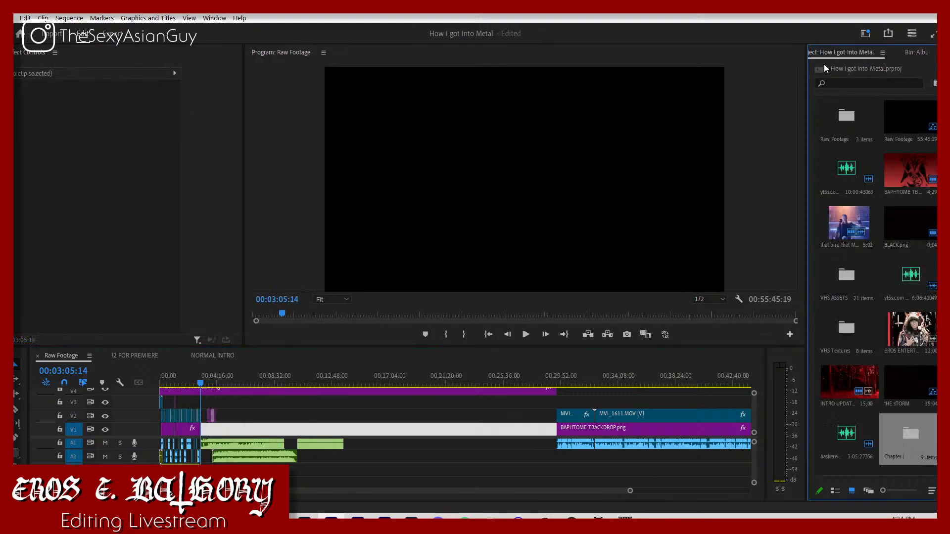
double_click(898, 437)
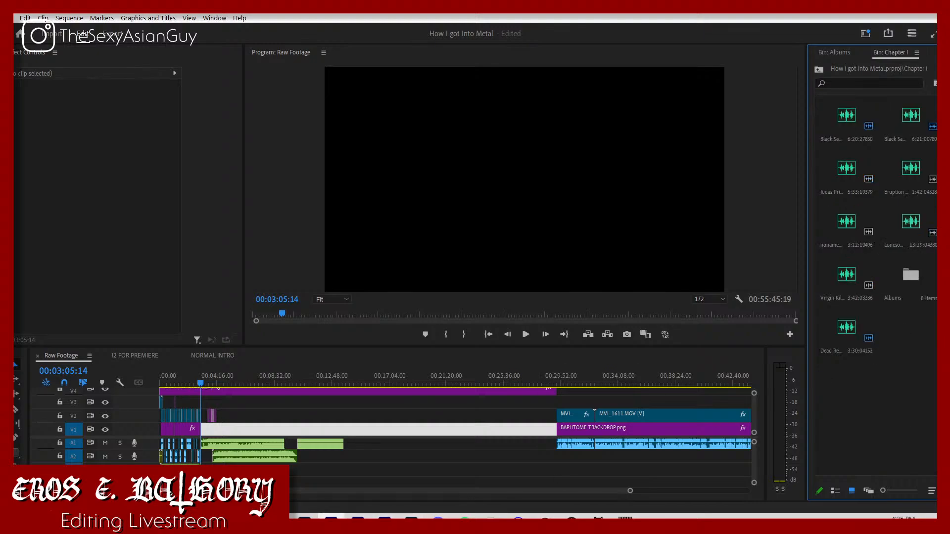
left_click(251, 523)
left_click(290, 475)
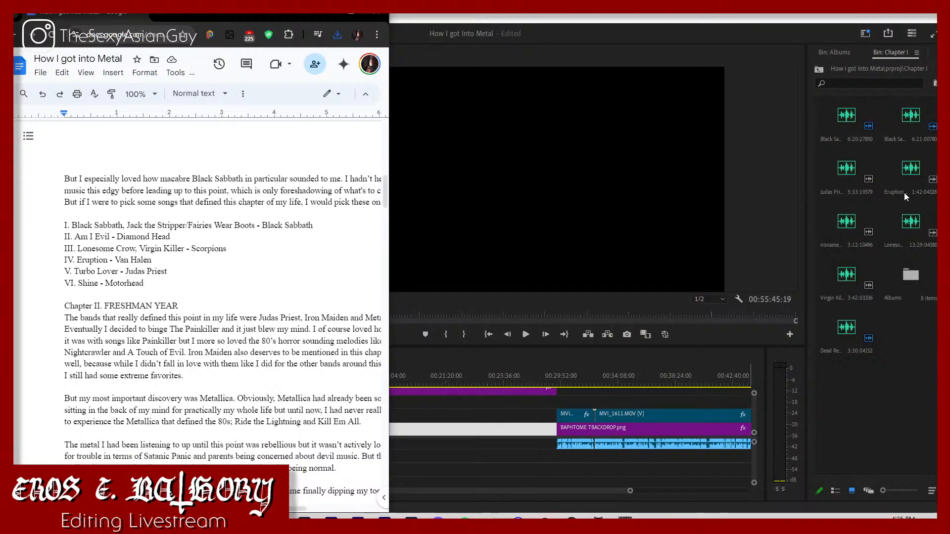
left_click(894, 239)
left_click_drag(914, 228, 332, 466)
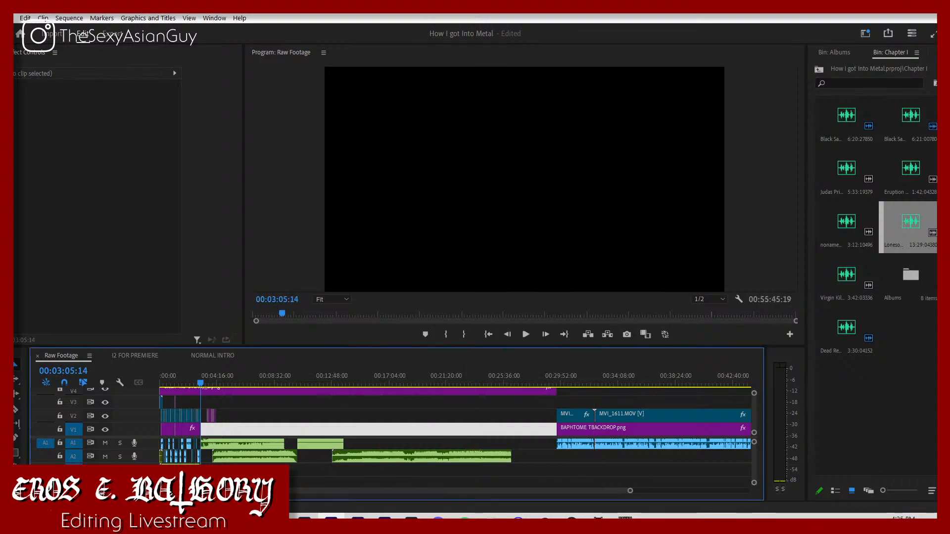
left_click_drag(843, 291, 374, 453)
Step: Play parts of Lonesome Crow, trim its start so it follows Dead Reckoning, and move Virgin Killer earlier on A1
left_click(352, 384)
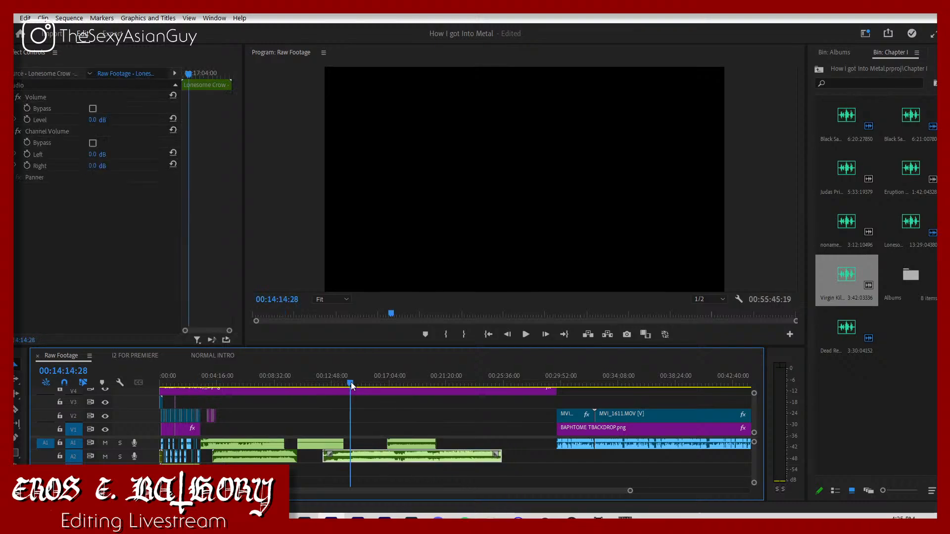
key("space")
left_click(356, 383)
key("space")
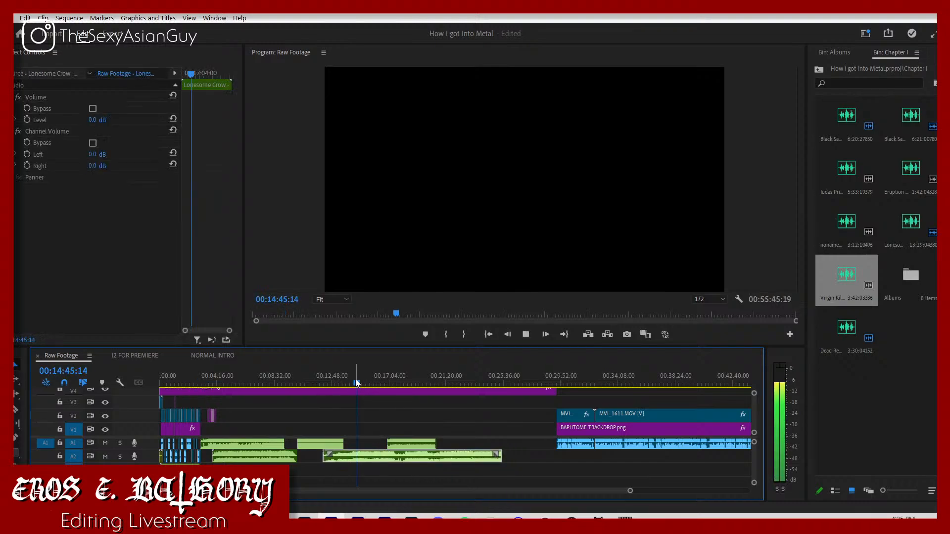
left_click_drag(323, 455, 385, 446)
left_click(342, 377)
left_click(431, 447)
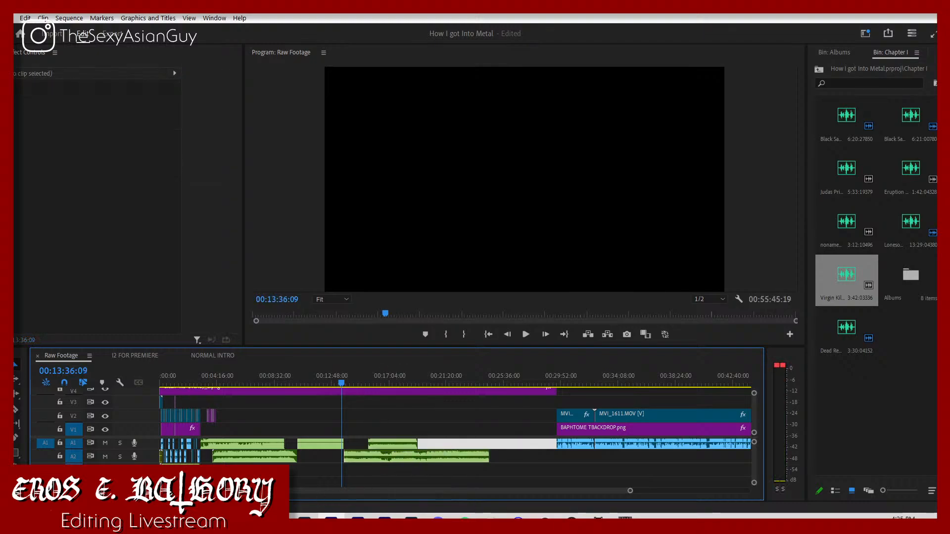
Step: Check the script's song list again, and place Eruption and the noname song on track A1 after Virgin Killer
left_click(224, 523)
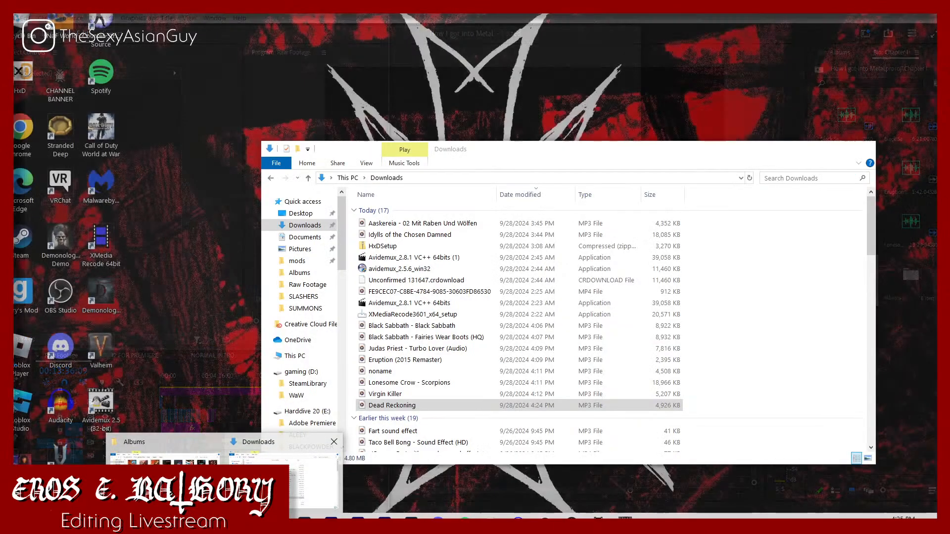
mouse_move(251, 524)
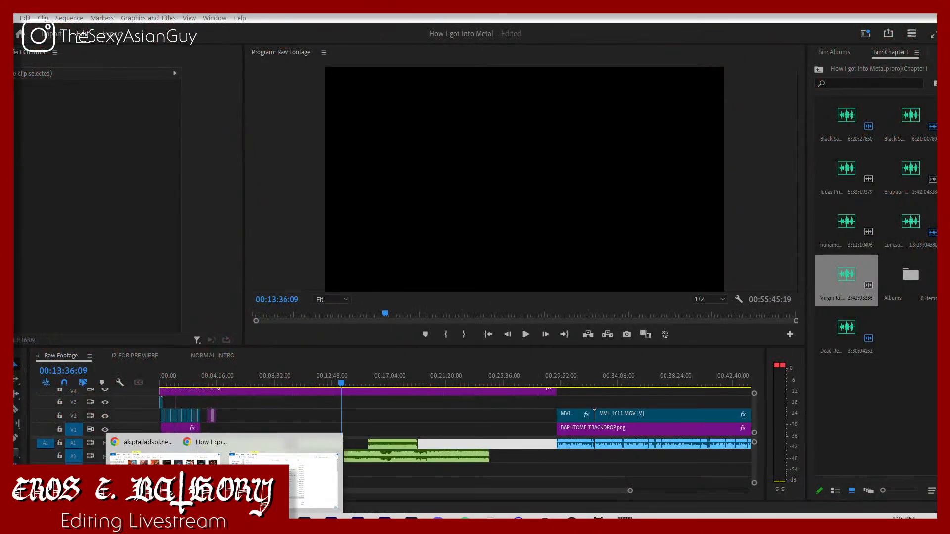
left_click(295, 487)
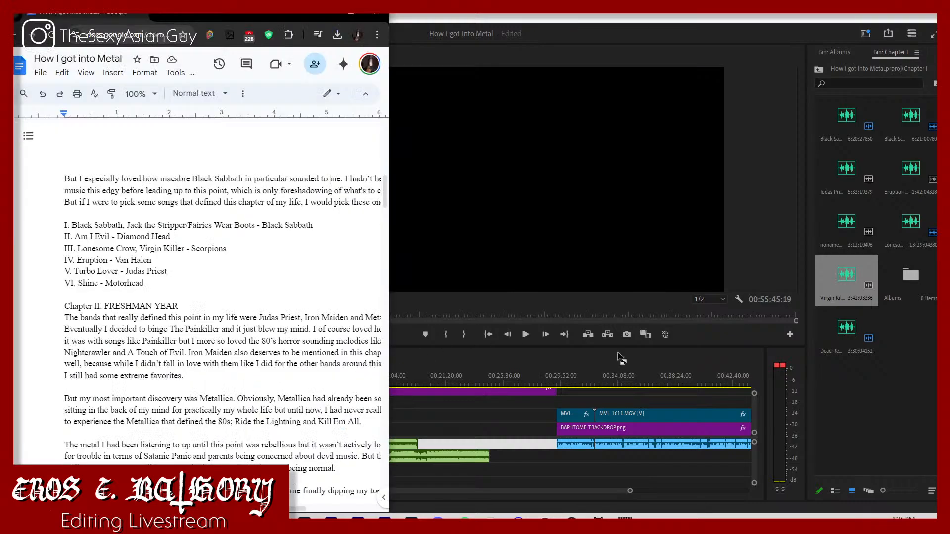
left_click(908, 180)
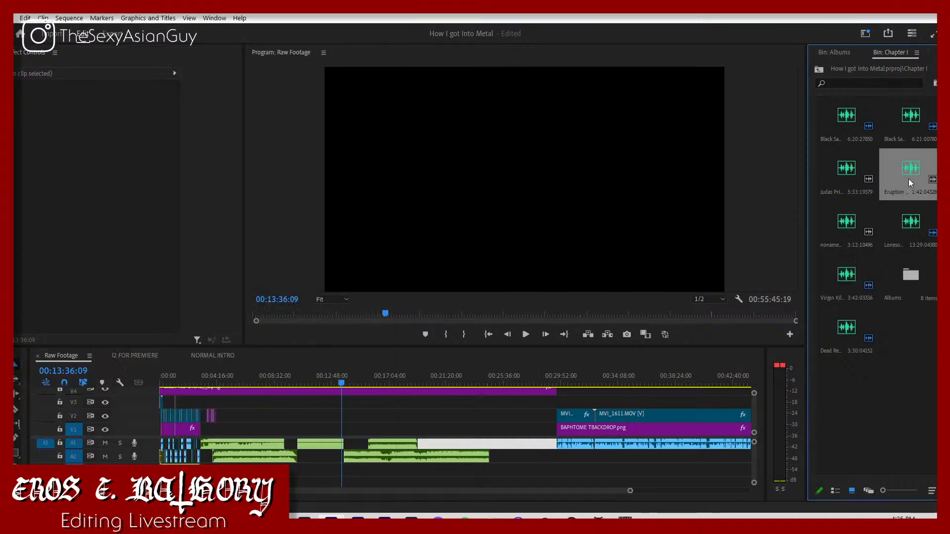
left_click_drag(909, 180, 865, 188)
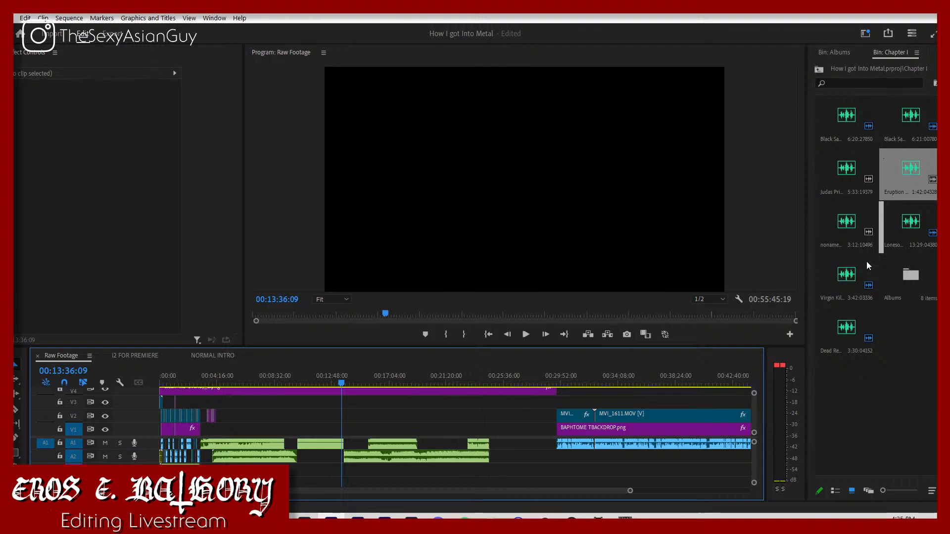
left_click(831, 230)
left_click_drag(830, 230, 513, 446)
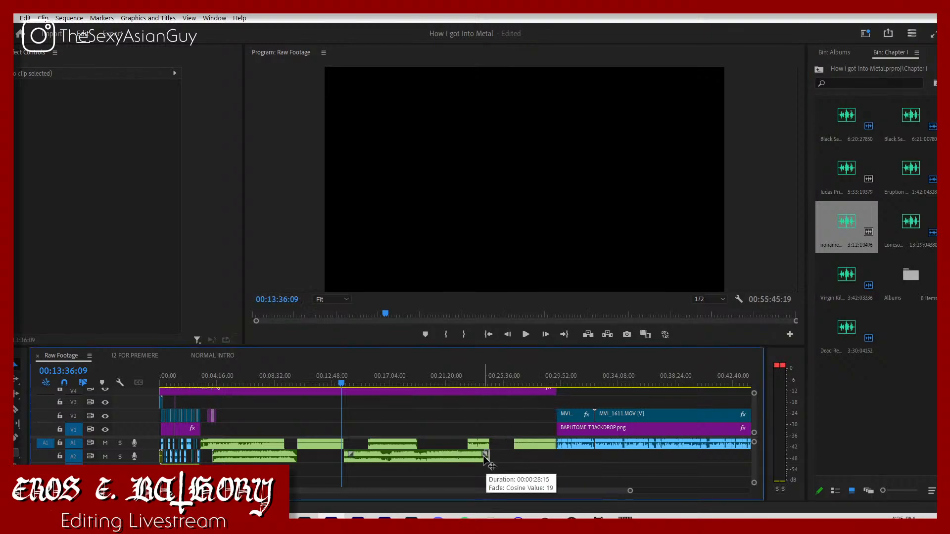
Step: Shorten the end of Lonesome Crow on track A2 to just before Virgin Killer ends, and move Eruption onto A2 right after it
left_click(485, 456)
key("ctrl+z")
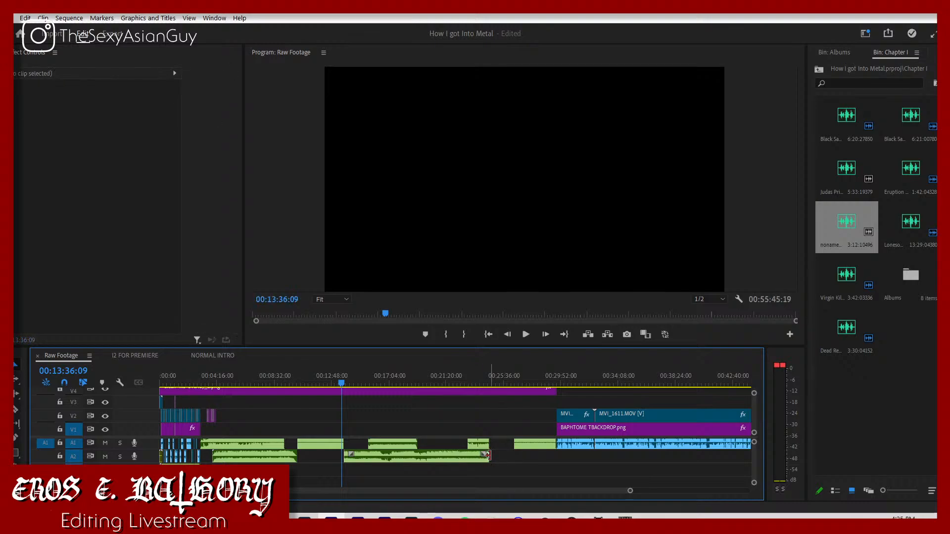
left_click_drag(487, 457, 410, 455)
left_click_drag(477, 446, 446, 448)
left_click(388, 457)
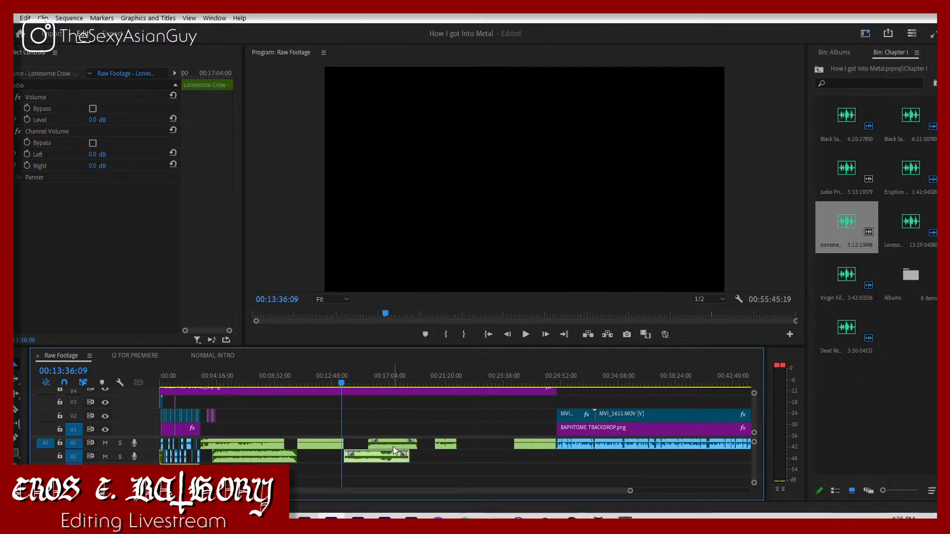
left_click(393, 445)
left_click_drag(446, 449, 422, 447)
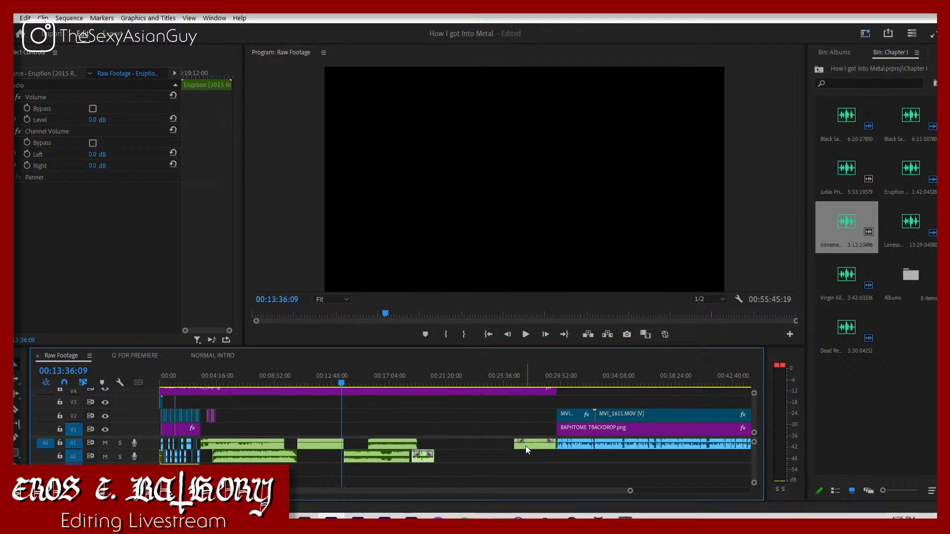
Step: Move the noname song earlier and down to track A2, and place the Judas Priest song on A1 after Eruption
left_click_drag(527, 449, 493, 458)
left_click(848, 374)
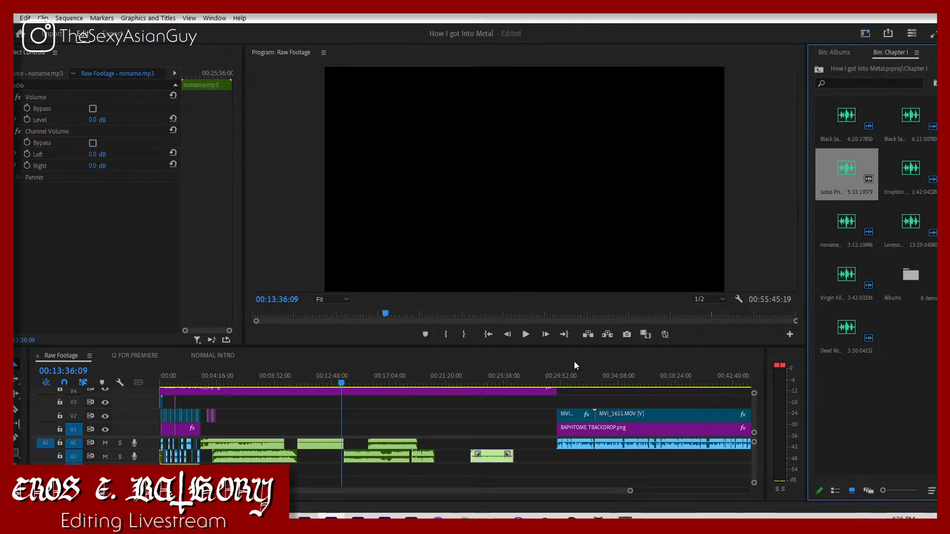
left_click_drag(574, 366, 435, 446)
Step: Trim the opening of the first Black Sabbath song on A1 and move it back against the end of the talking-head footage
left_click(196, 381)
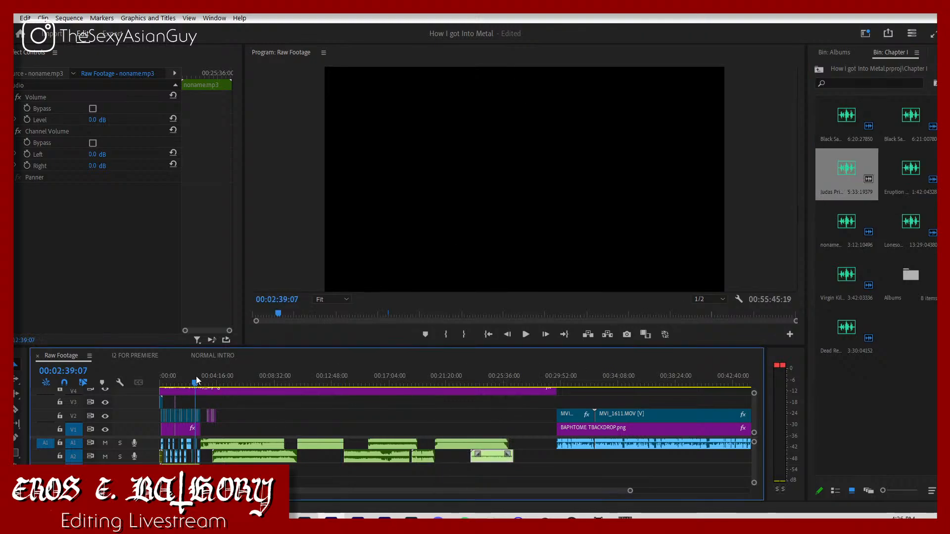
left_click_drag(630, 491, 426, 490)
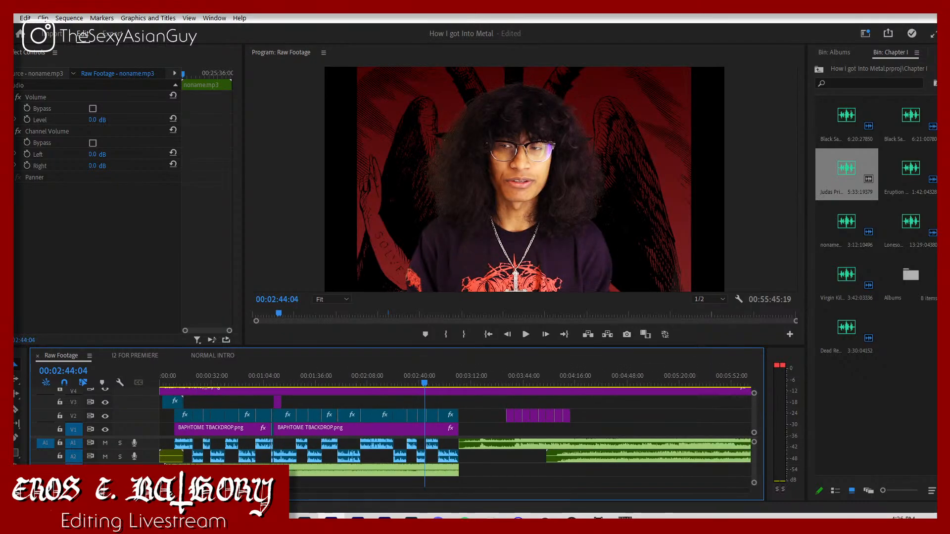
left_click_drag(273, 491, 315, 491)
scroll(388, 466, "up", 1)
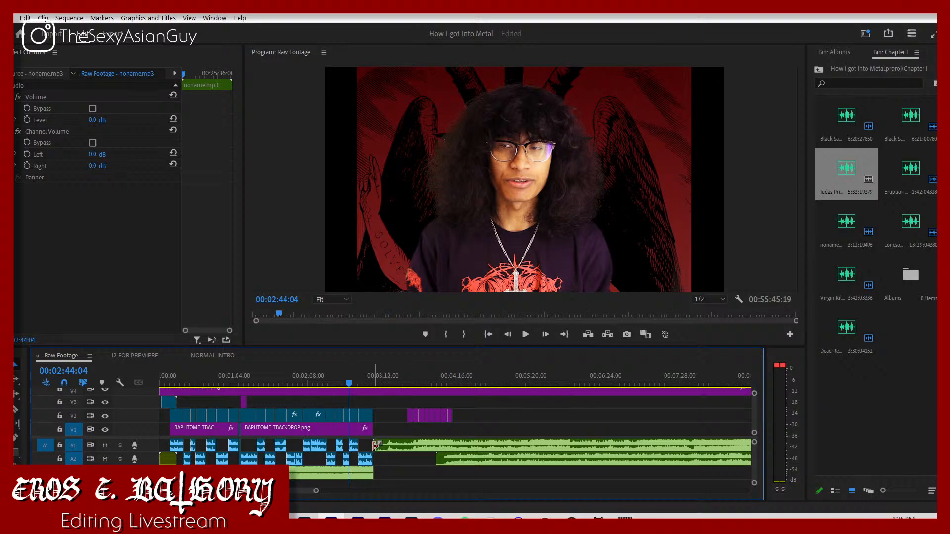
left_click_drag(372, 446, 646, 447)
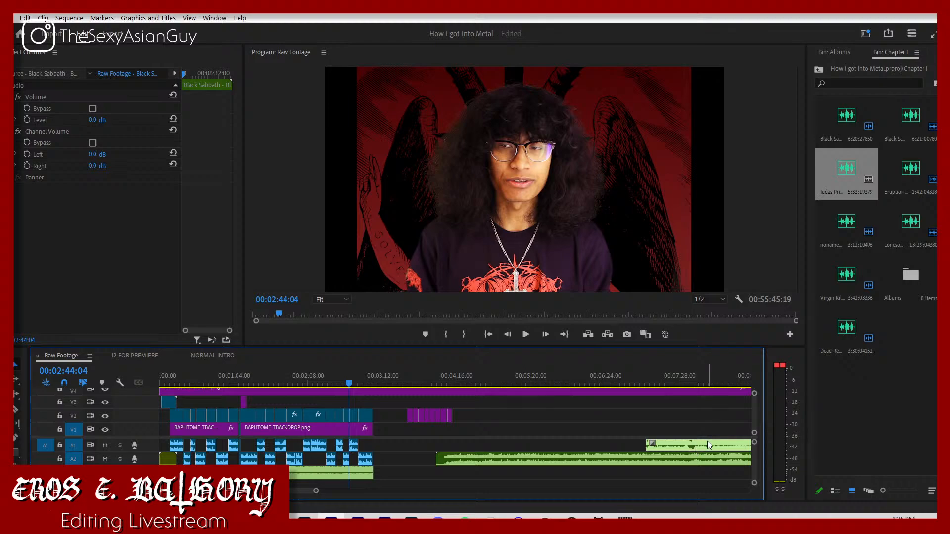
left_click_drag(708, 442, 429, 448)
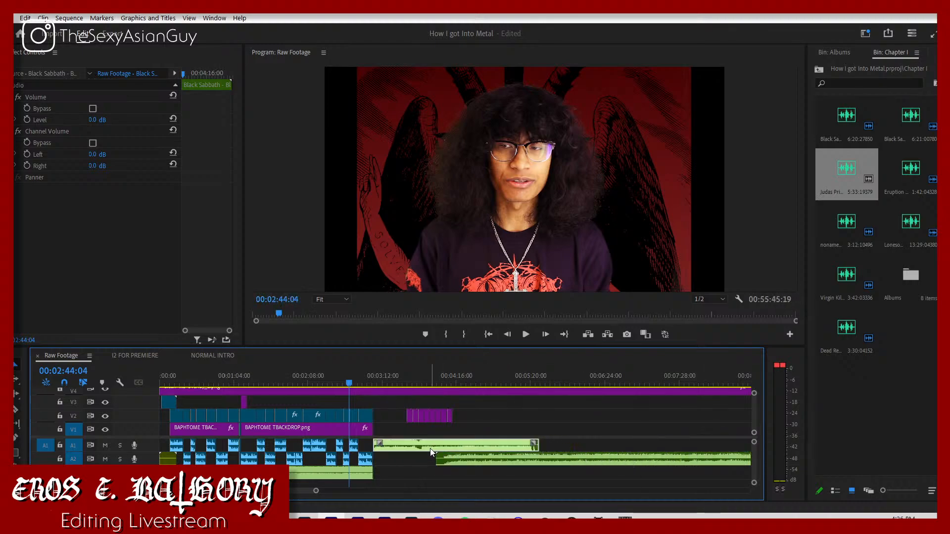
left_click(396, 435)
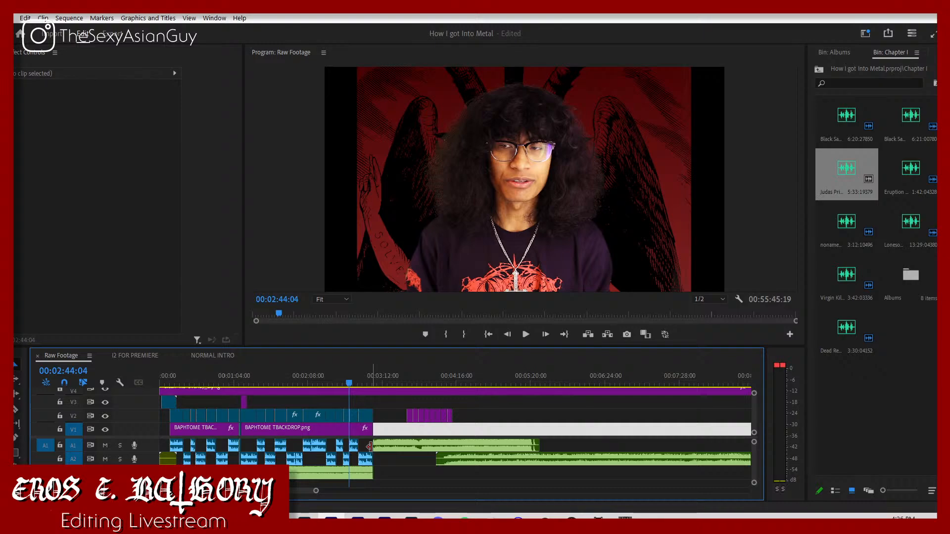
left_click_drag(370, 446, 407, 446)
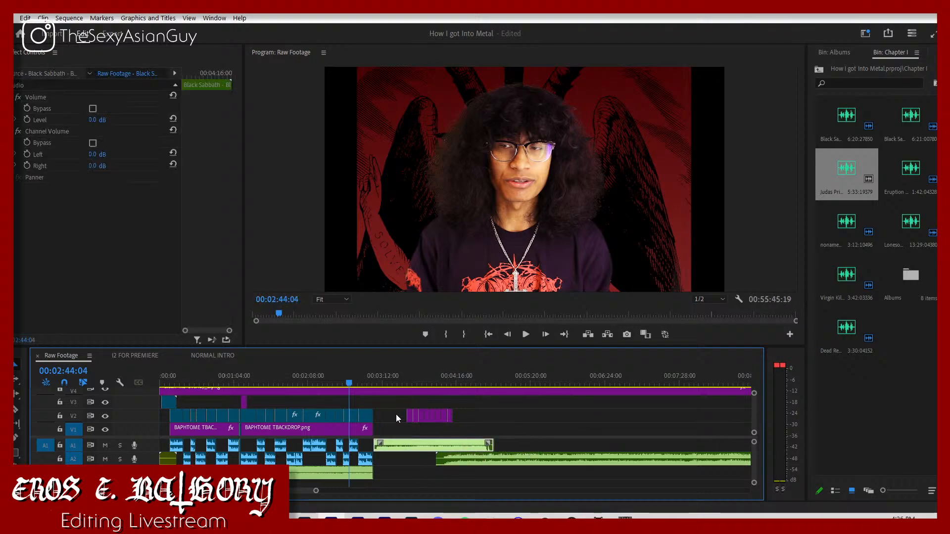
Step: Play the start of the first Black Sabbath song and set its volume level to -7 dB
left_click(377, 381)
key("space")
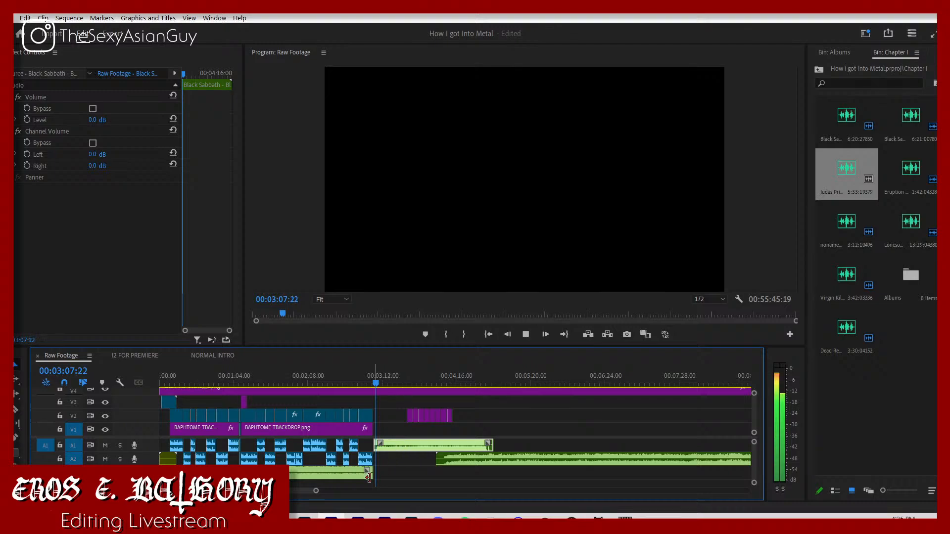
left_click_drag(315, 491, 258, 494)
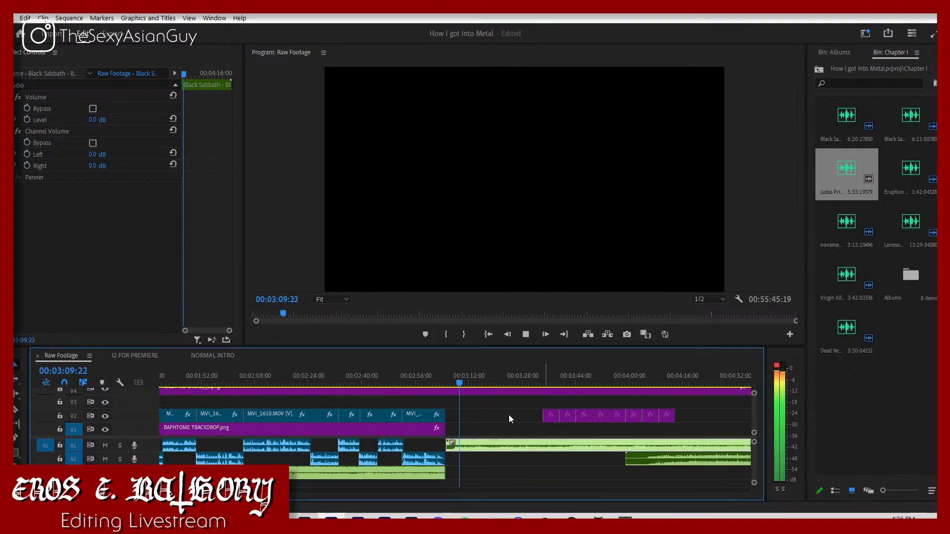
left_click(99, 120)
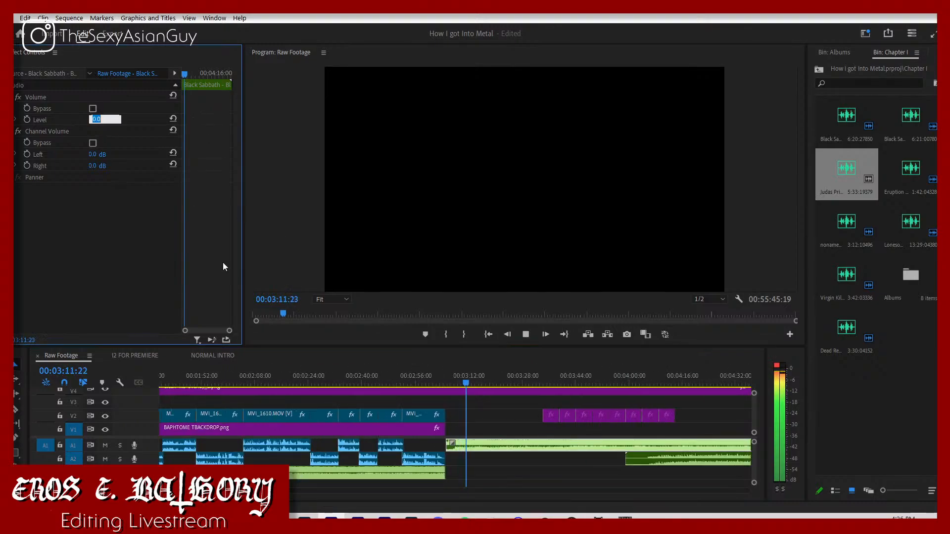
type("-3")
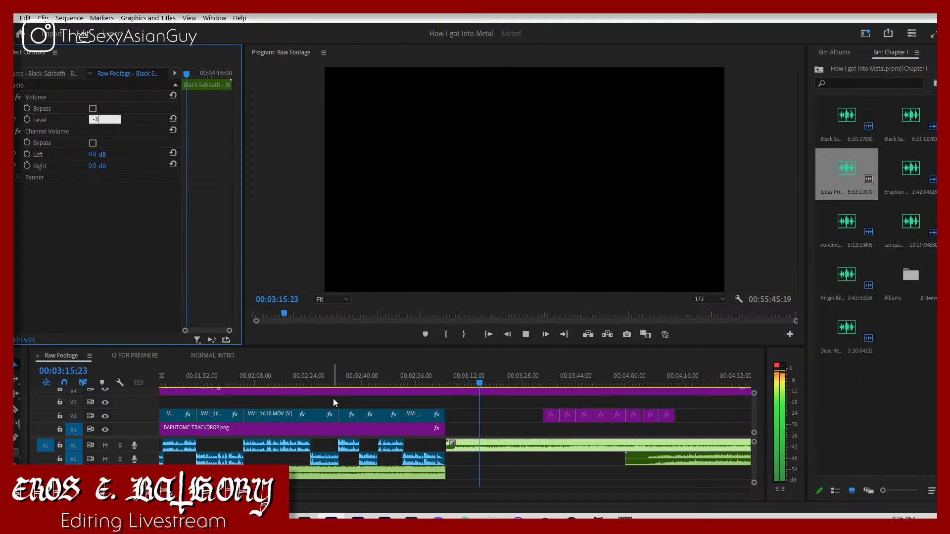
key("Return")
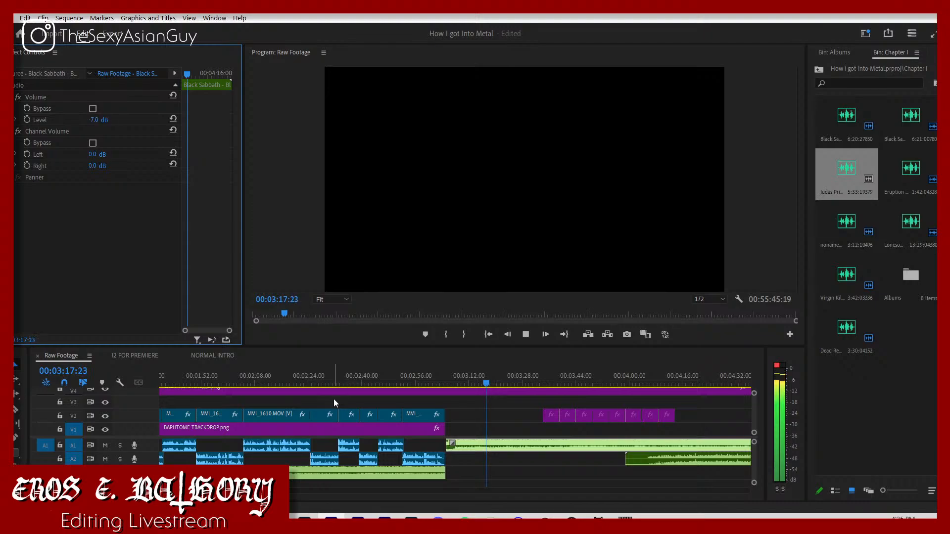
Step: Play parts of the first Black Sabbath song, trim more off its start, and move it back on A1 to the footage's end
left_click(429, 381)
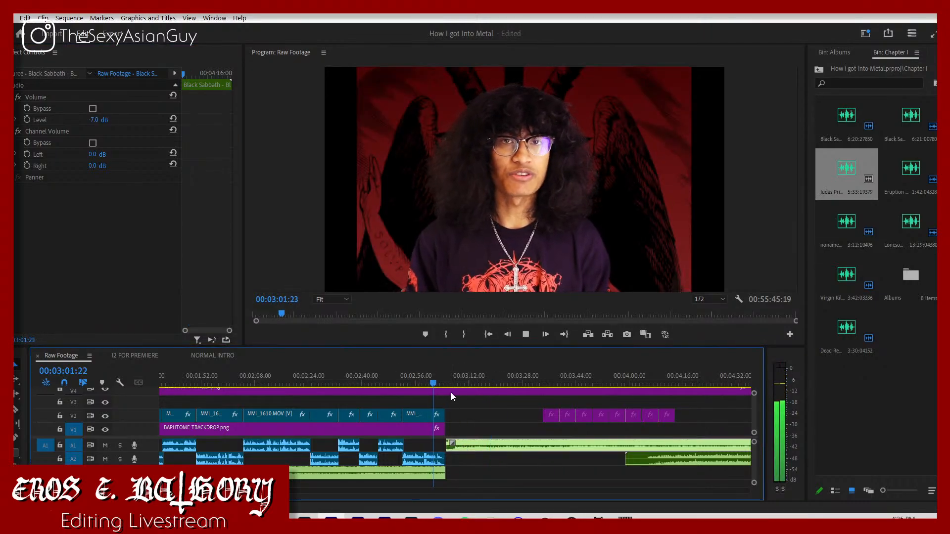
left_click(450, 379)
key("space")
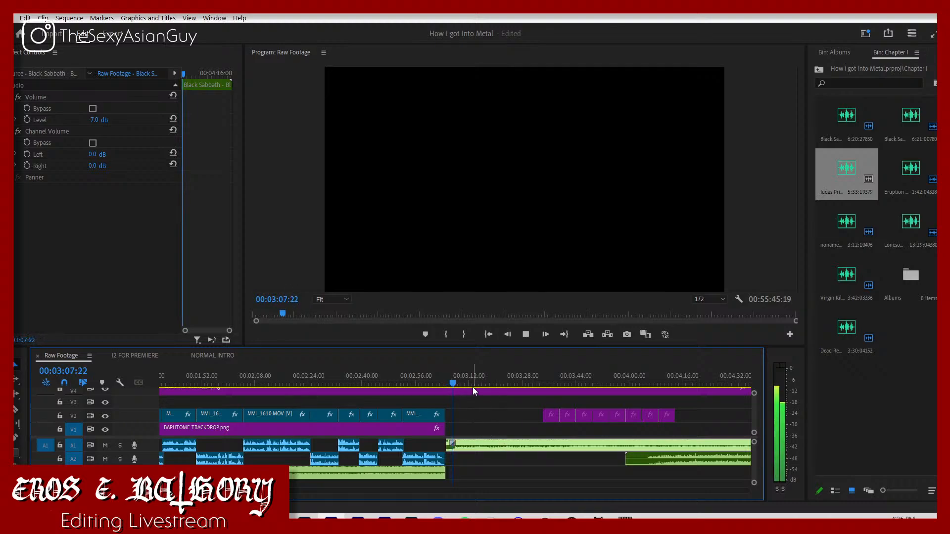
left_click(490, 381)
key("space")
left_click(506, 379)
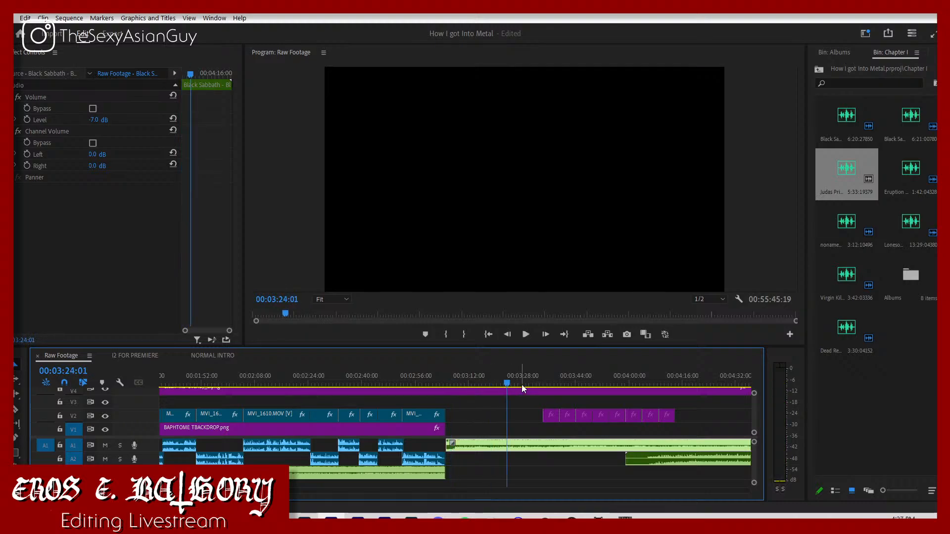
left_click(521, 384)
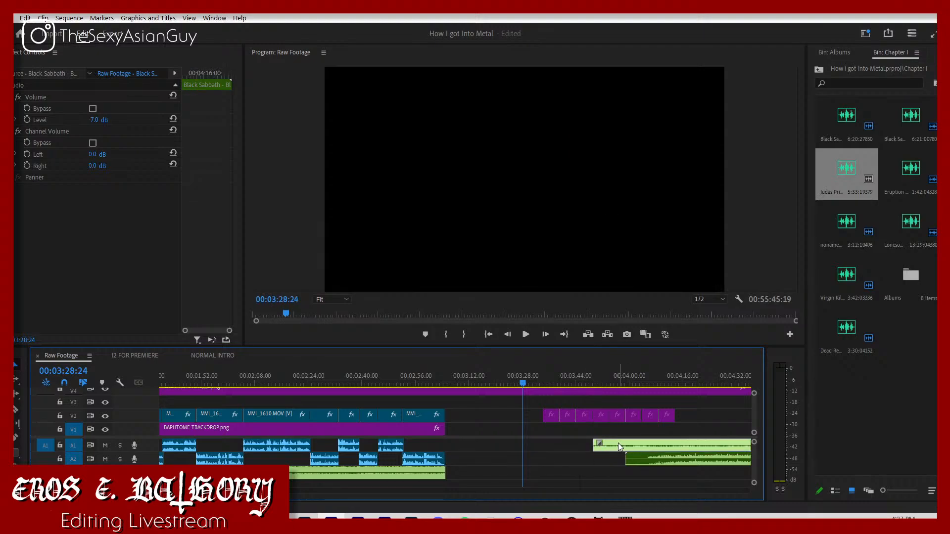
left_click_drag(619, 444, 455, 458)
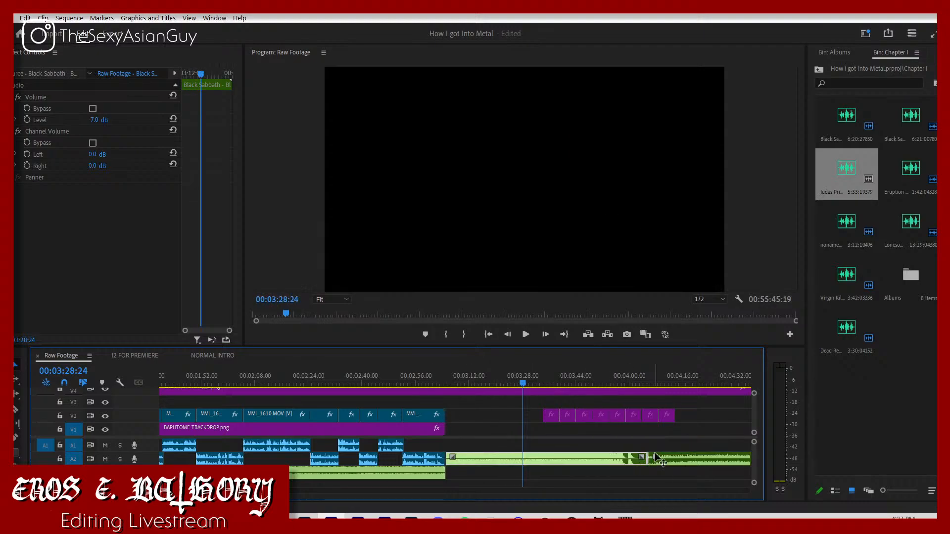
key("ctrl+z")
left_click_drag(623, 445, 456, 446)
Step: Play the transition from the talking-head footage into the trimmed Black Sabbath song
left_click(451, 380)
key("space")
left_click(452, 382)
left_click(446, 383)
left_click(437, 383)
key("space")
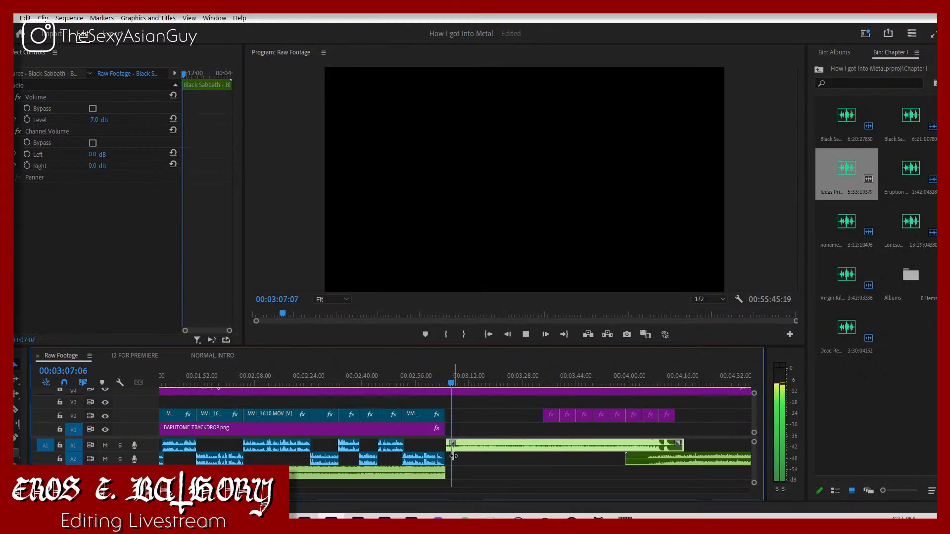
key("space")
key("space")
key("space")
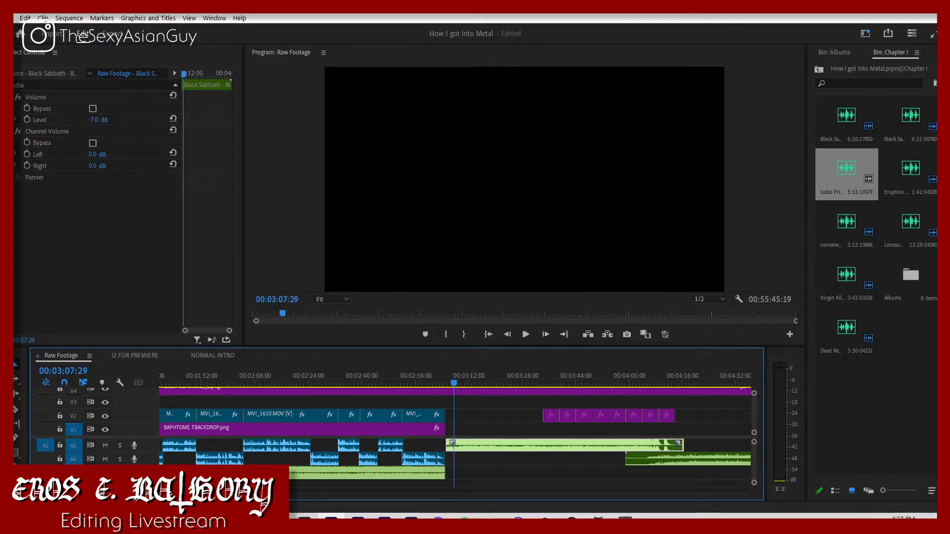
Step: Move the Black Sabbath (1970) cover on V2 to the song's start and extend it up to the first remaining cover
left_click_drag(208, 491, 205, 492)
left_click(321, 468)
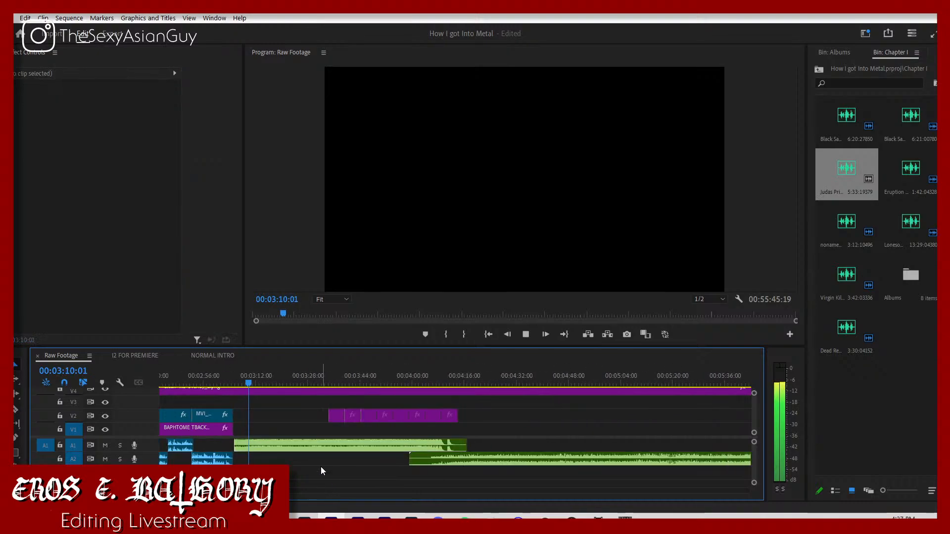
left_click(337, 421)
left_click(352, 418)
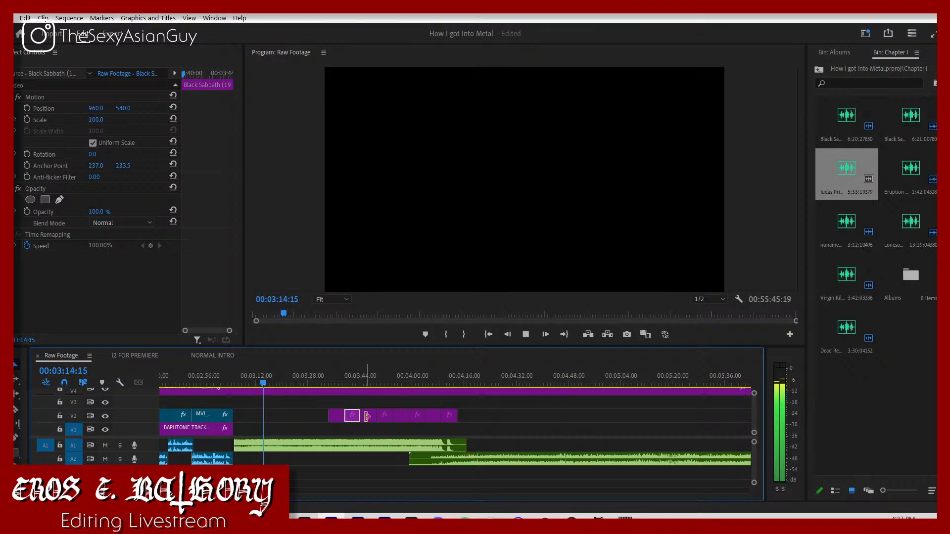
left_click_drag(350, 416, 256, 418)
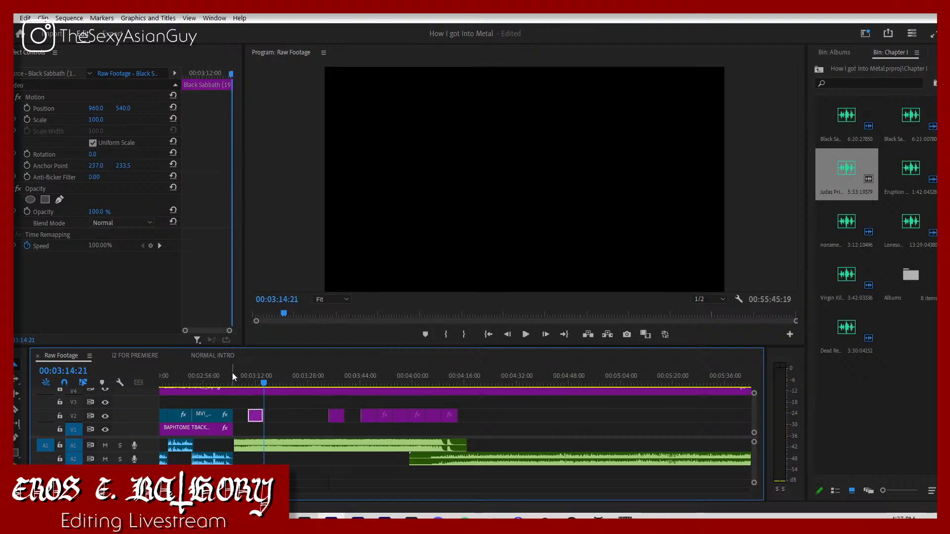
left_click(233, 376)
key("space")
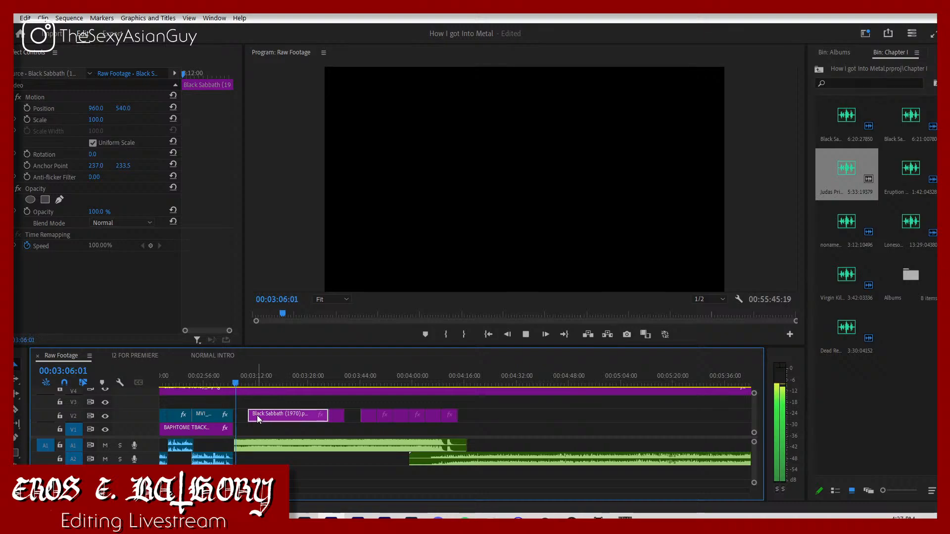
left_click_drag(251, 419, 234, 419)
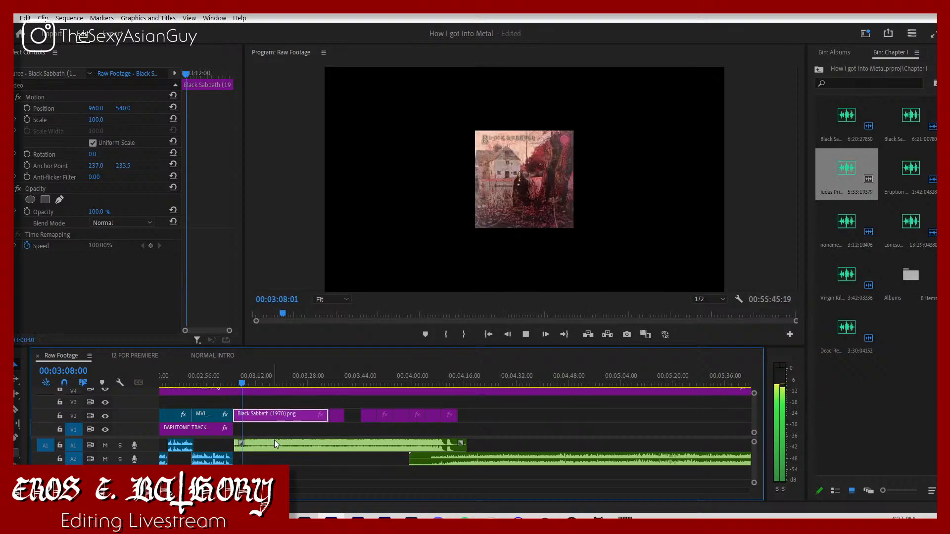
Step: Set the Black Sabbath (1970) cover's scale to 136 and its vertical position to 475
left_click(277, 441)
left_click(284, 420)
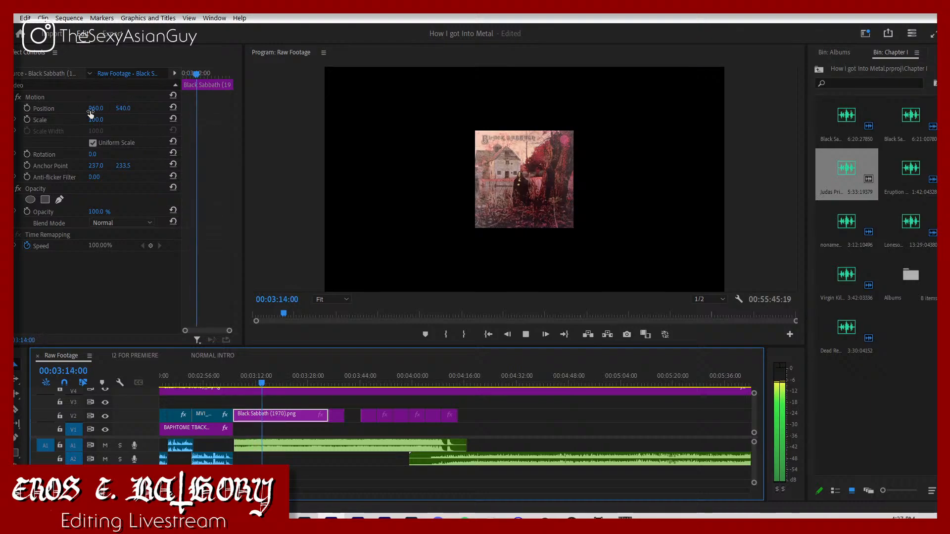
mouse_move(94, 120)
left_mouse_down()
mouse_move(113, 119)
mouse_move(91, 108)
left_mouse_up()
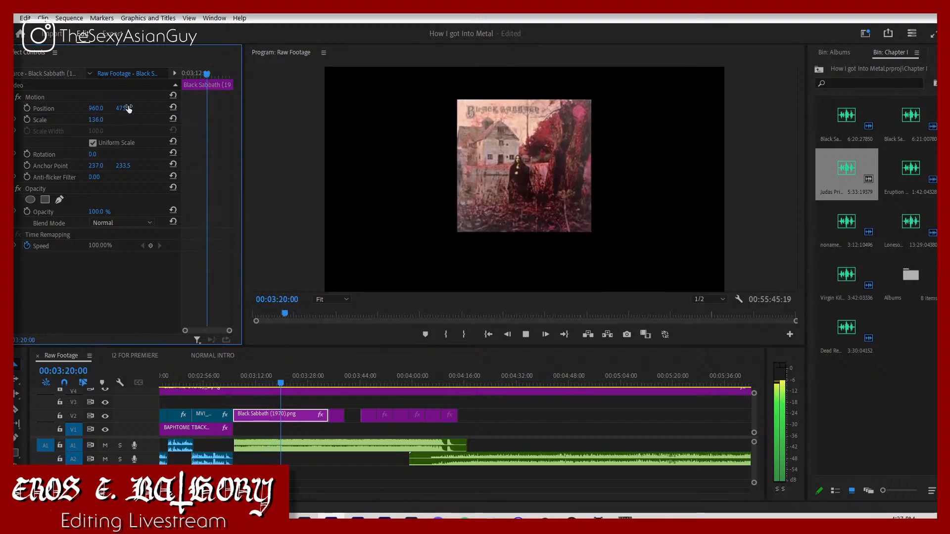
left_click(345, 427)
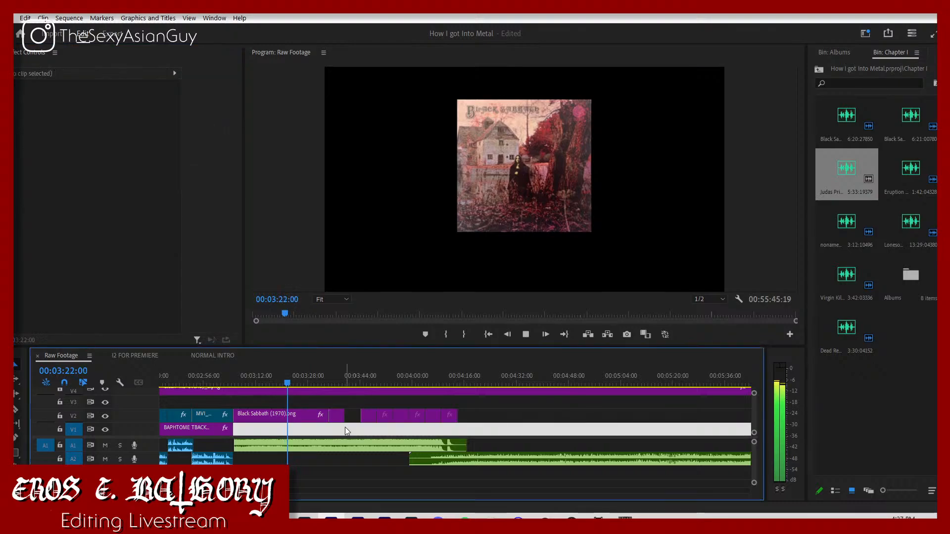
key("space")
Step: Add the text "Black Sabbath" above the album cover in the frame
left_click(297, 415)
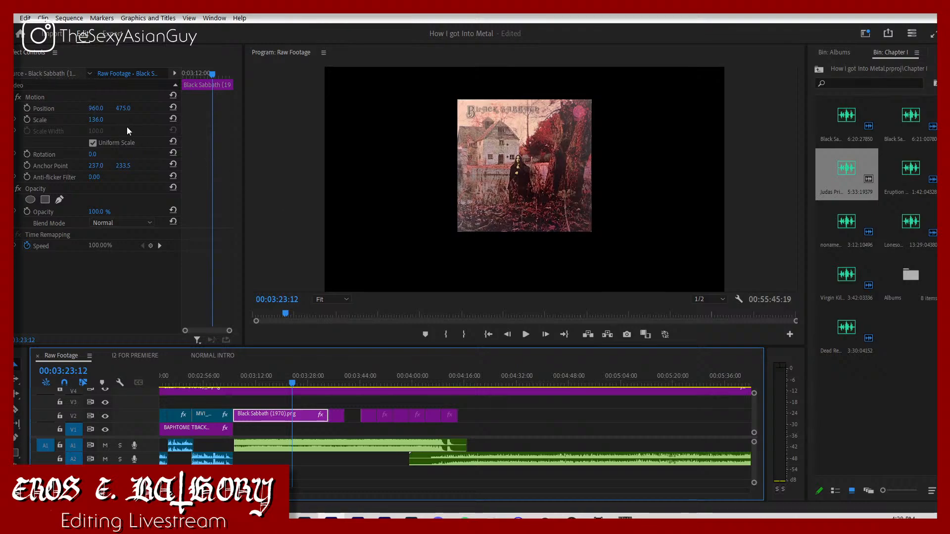
left_click(16, 481)
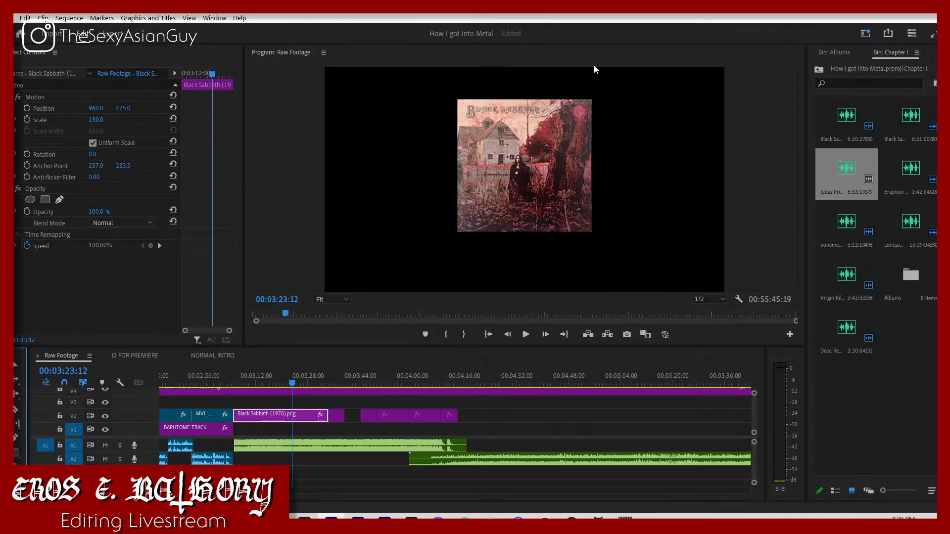
left_click(474, 85)
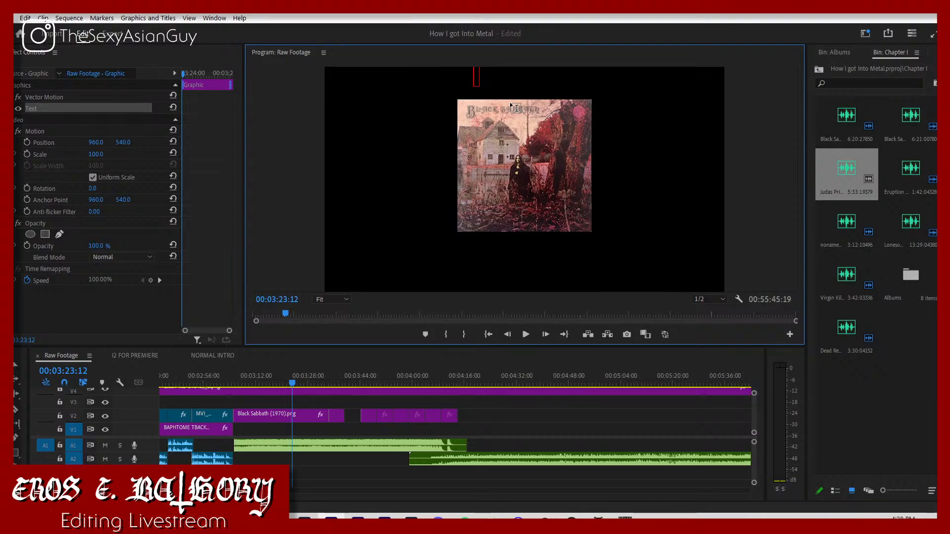
type("Black Sabbath")
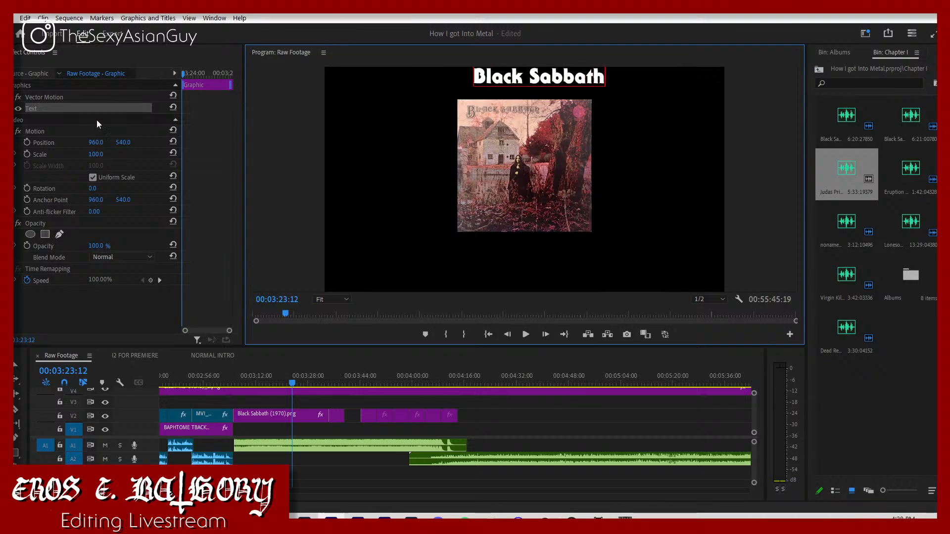
Step: Center-align the "Black Sabbath" title above the cover and set its position to 960 horizontally and about 119.6 vertically
left_click(70, 199)
scroll(82, 184, "down", 8)
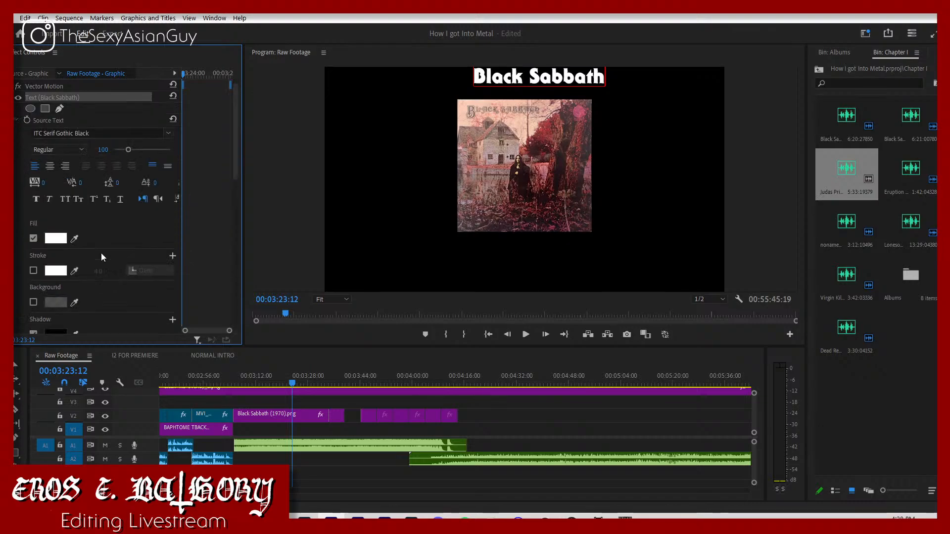
left_click(101, 282)
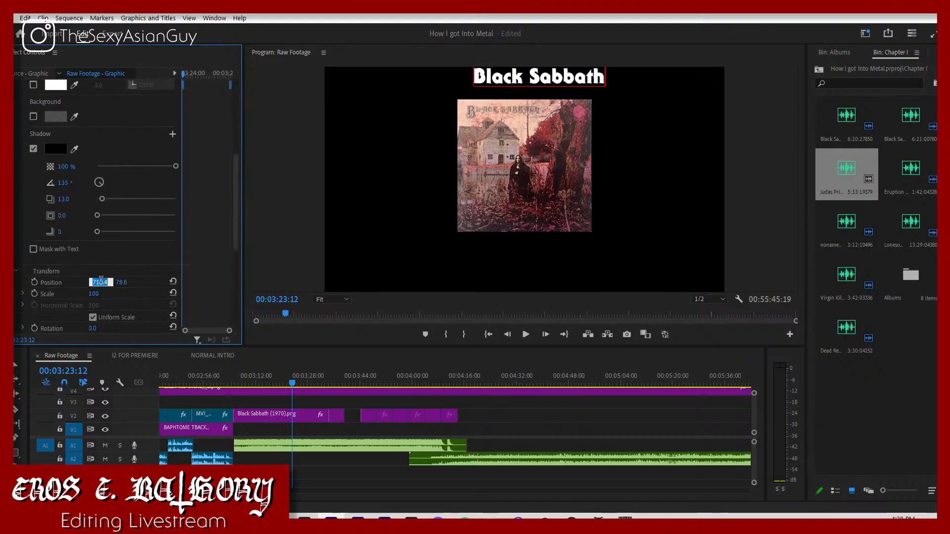
type("960")
key("Return")
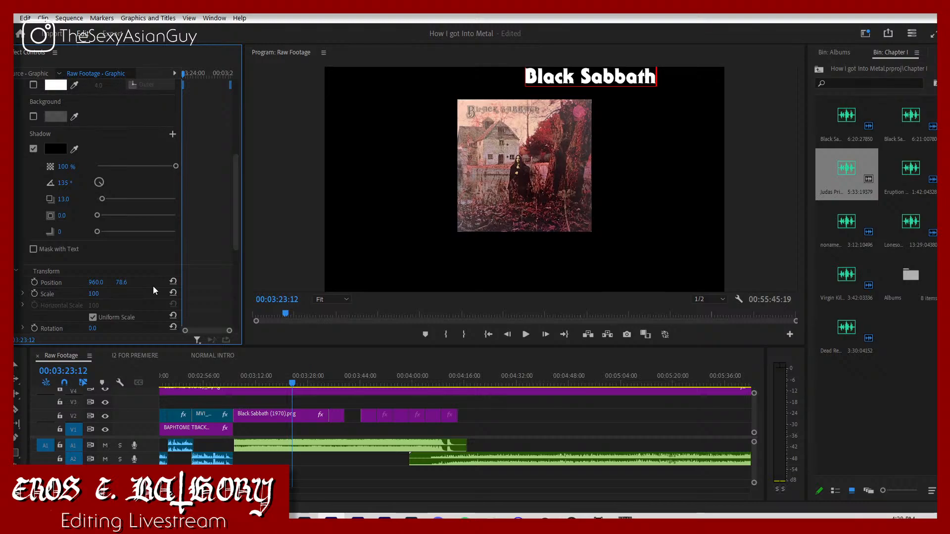
scroll(89, 113, "up", 5)
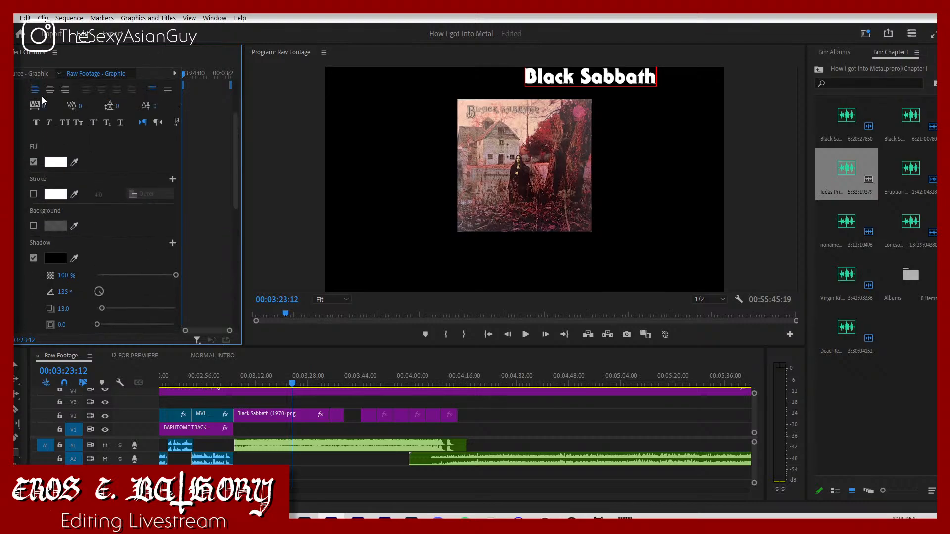
left_click(50, 90)
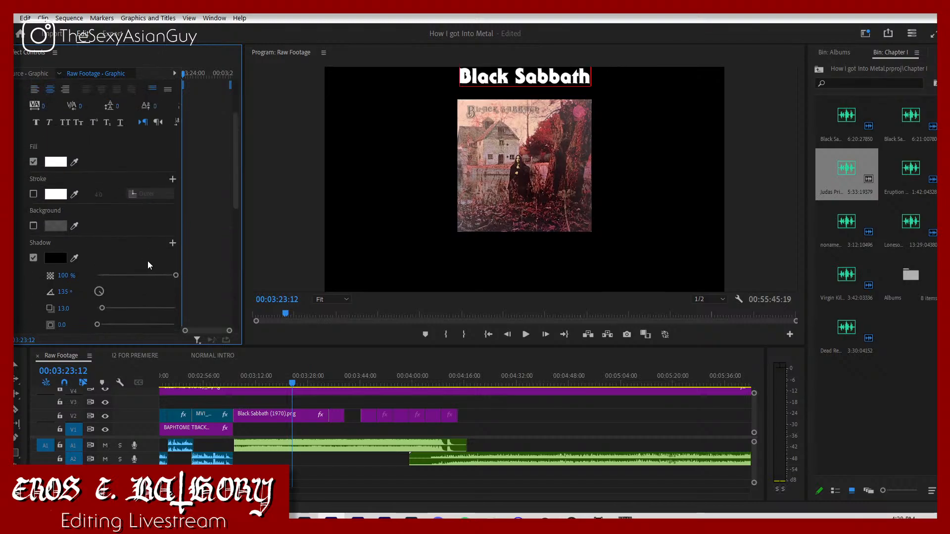
scroll(148, 263, "down", 5)
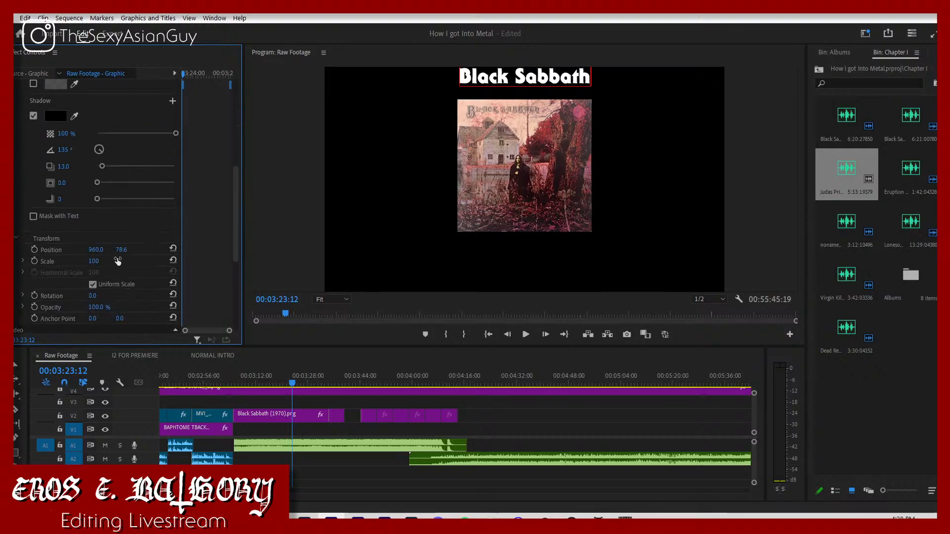
mouse_move(121, 249)
left_mouse_down()
mouse_move(141, 249)
mouse_move(128, 250)
left_mouse_up()
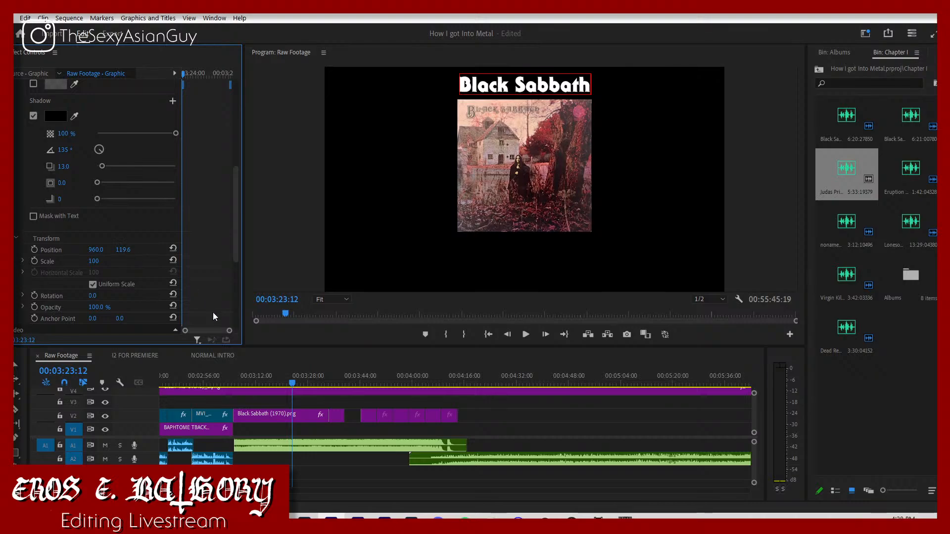
Step: Move the title graphic from V5 to V3 and match its start and length to the Black Sabbath (1970) cover
scroll(277, 396, "up", 3)
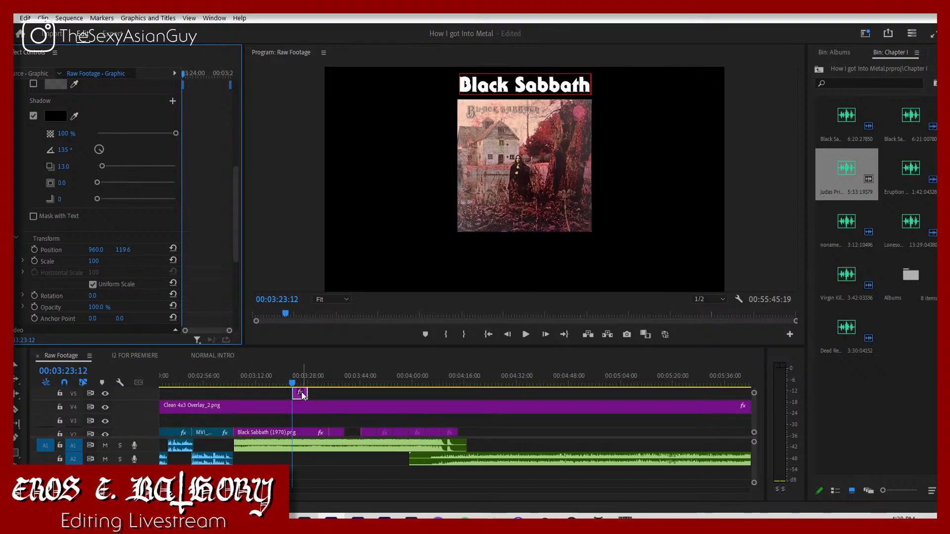
left_click_drag(300, 394, 322, 416)
left_click(282, 384)
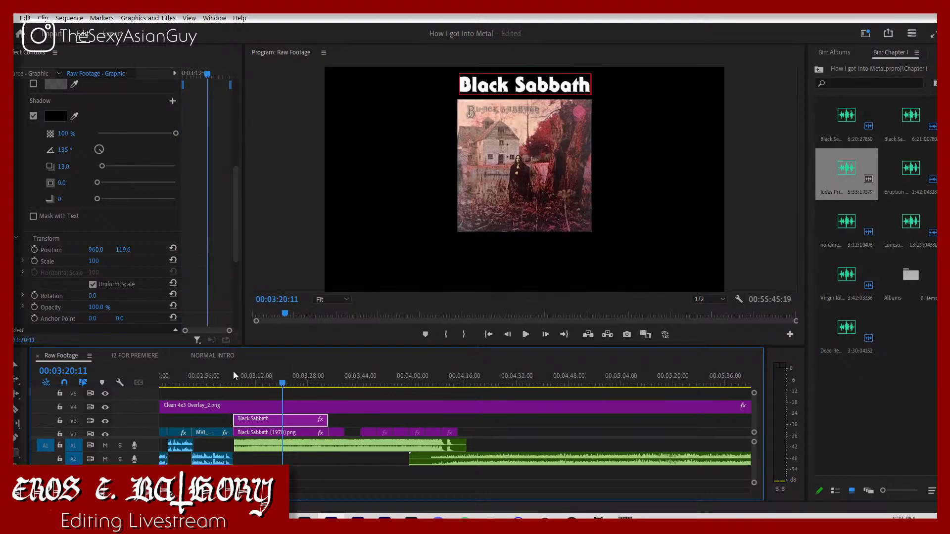
Step: Add a two-line text below the album cover in the same graphic, reading "Black Sabbath (1970)" and "Black Sabbath"
left_click(533, 244)
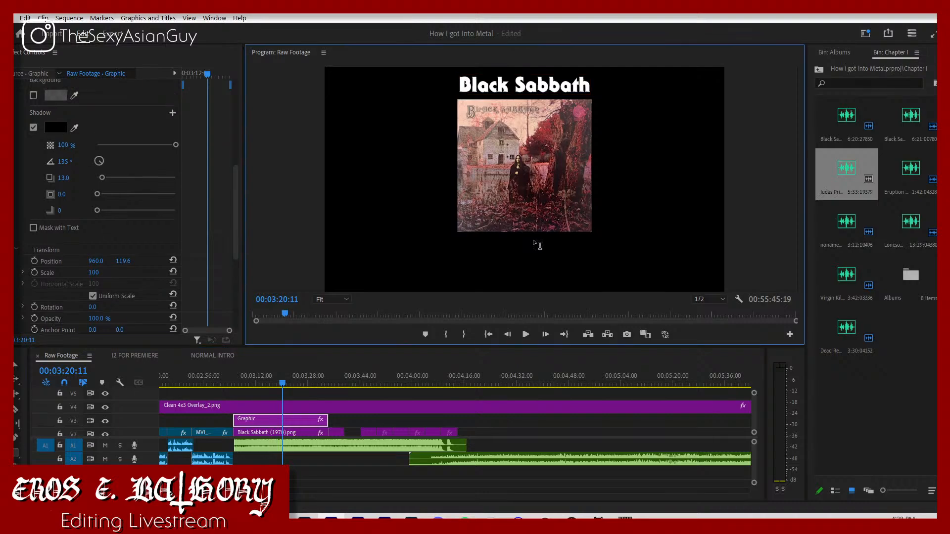
scroll(126, 174, "up", 3)
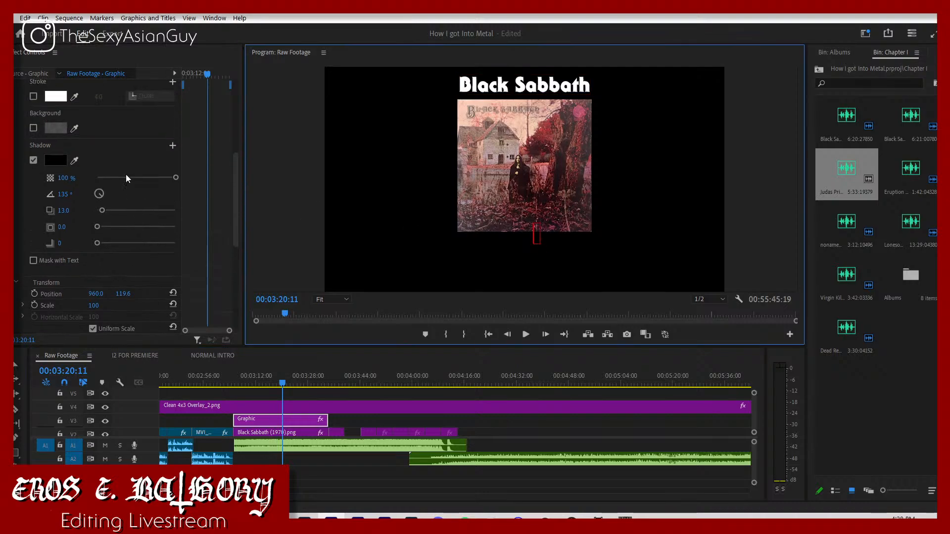
scroll(124, 171, "up", 5)
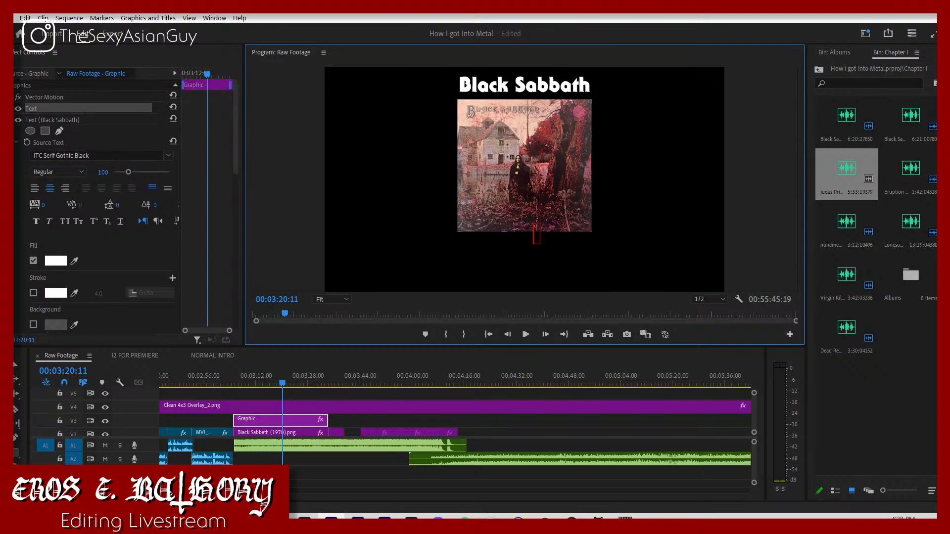
left_click(8, 120)
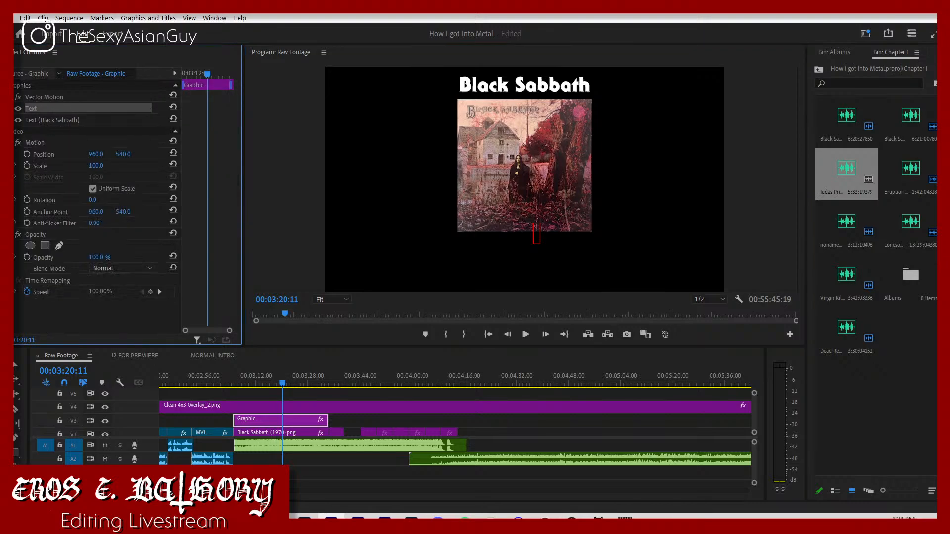
left_click(539, 238)
type("Black")
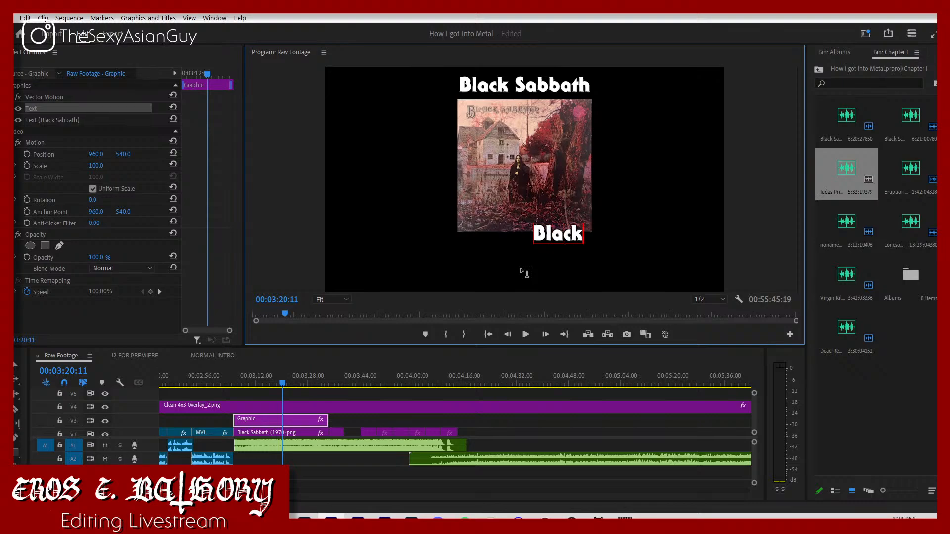
type(" Sabbath (1")
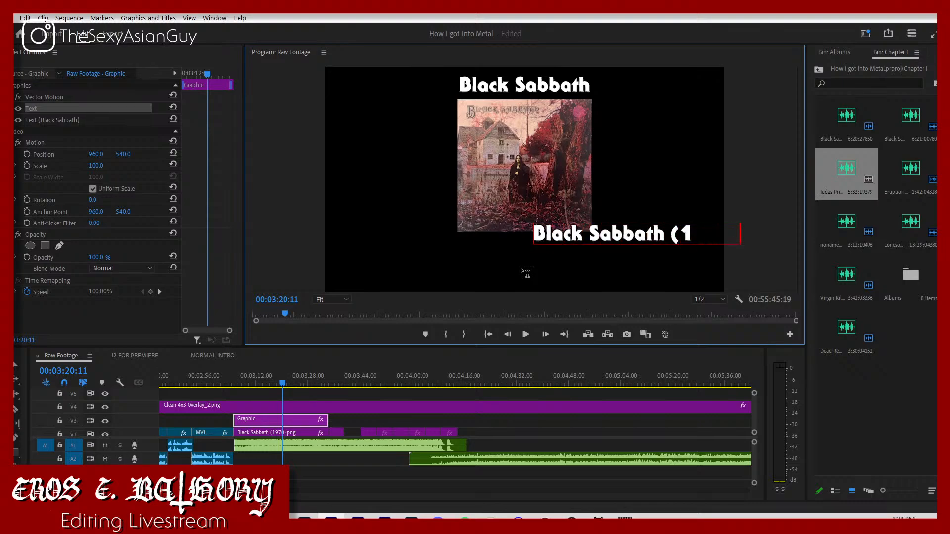
key("Return")
type("Black Sabbath")
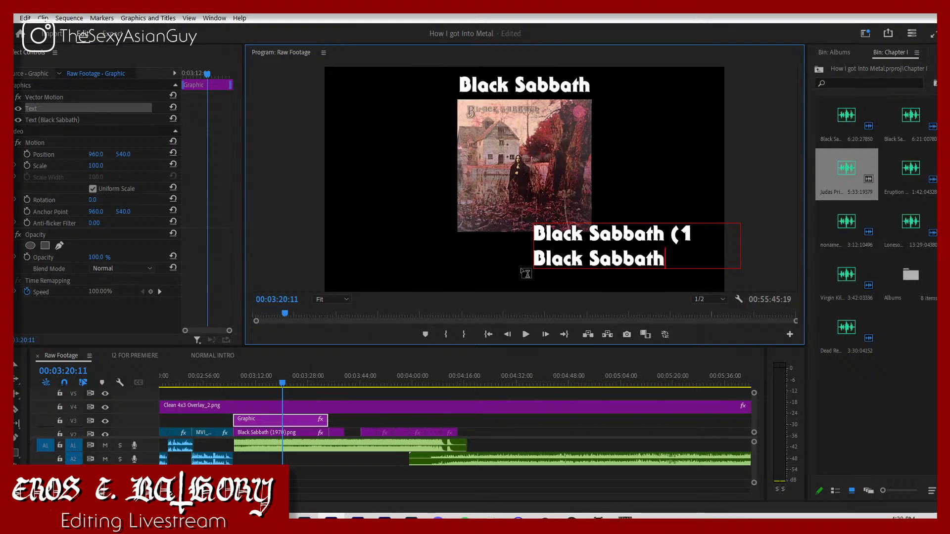
key("ctrl+a")
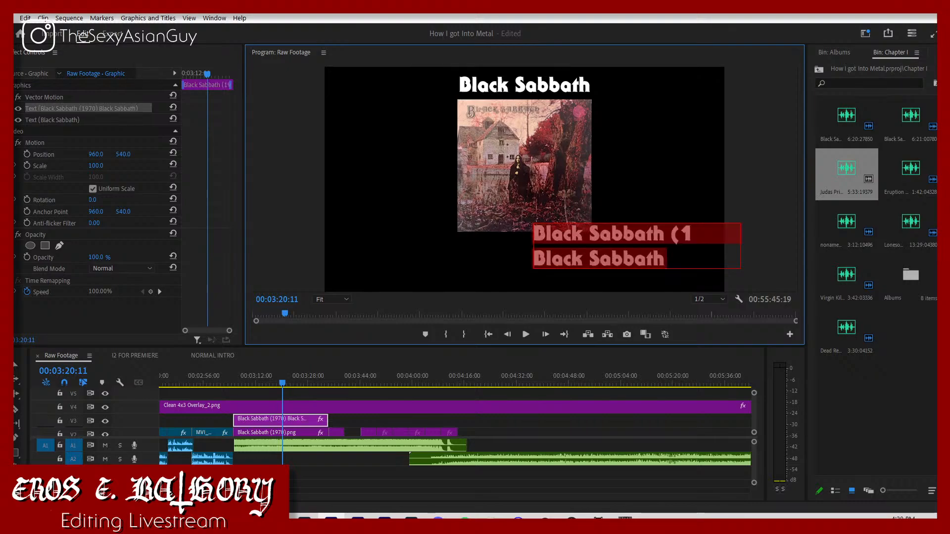
Step: Center-align the two-line caption and lower it beneath the cover to a vertical position of about 903
left_click(81, 109)
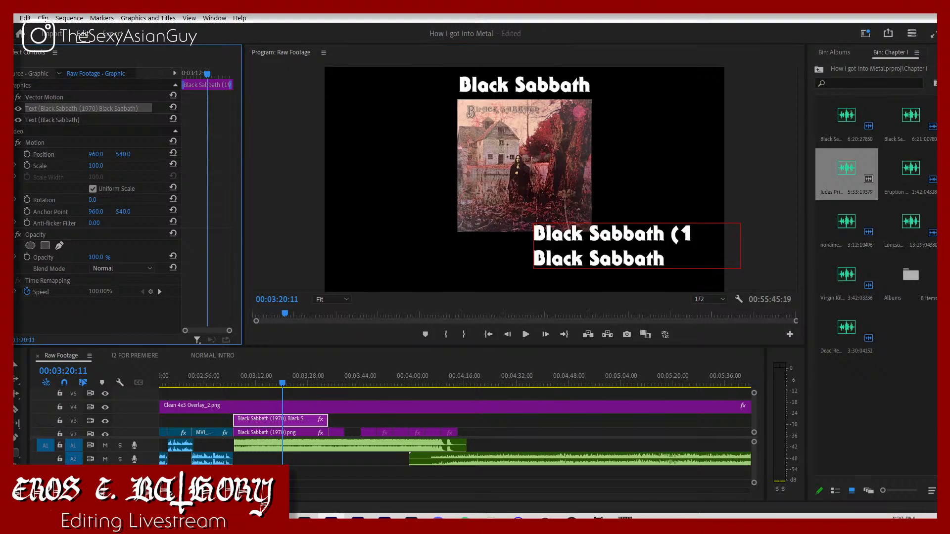
left_click(8, 109)
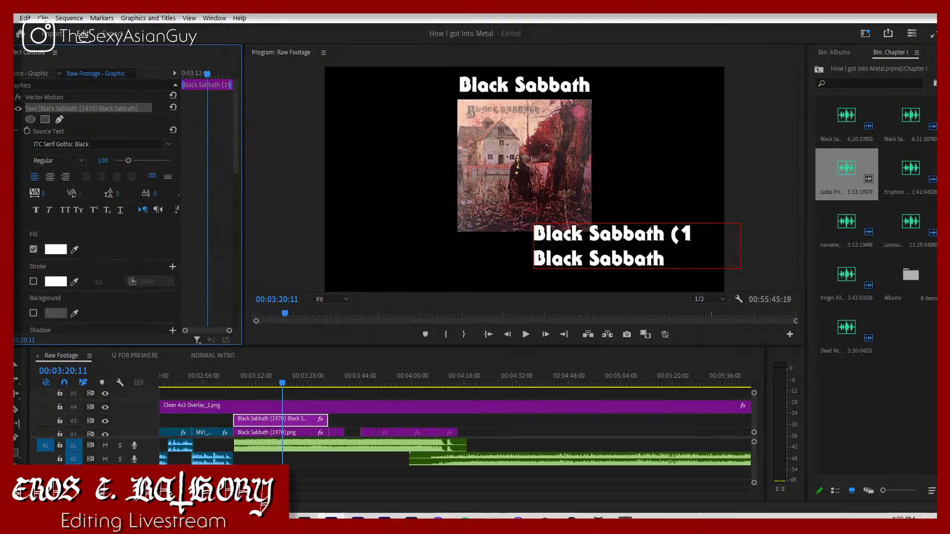
left_click(50, 177)
scroll(103, 233, "down", 8)
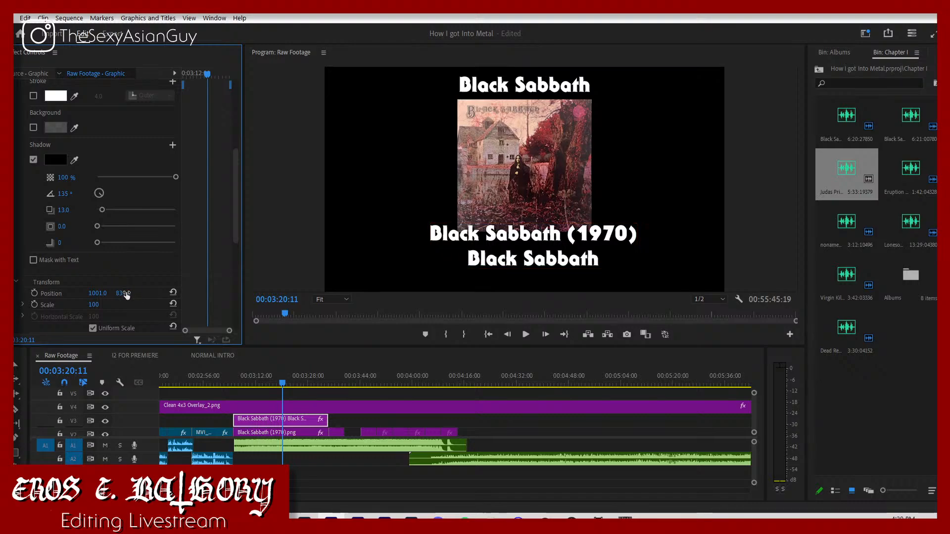
left_click_drag(126, 295, 128, 294)
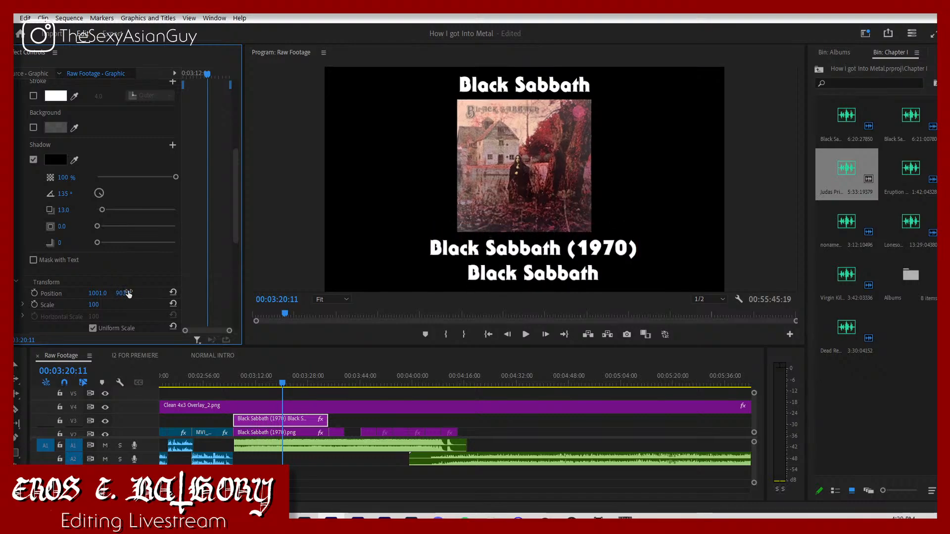
Step: Set the two-line caption's horizontal position to 960
left_click(267, 433)
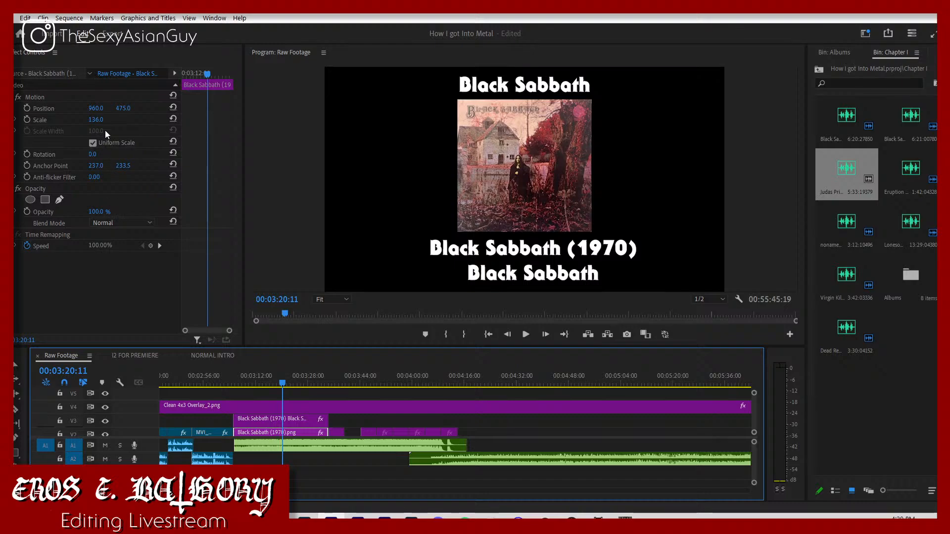
left_click(272, 417)
scroll(128, 275, "down", 5)
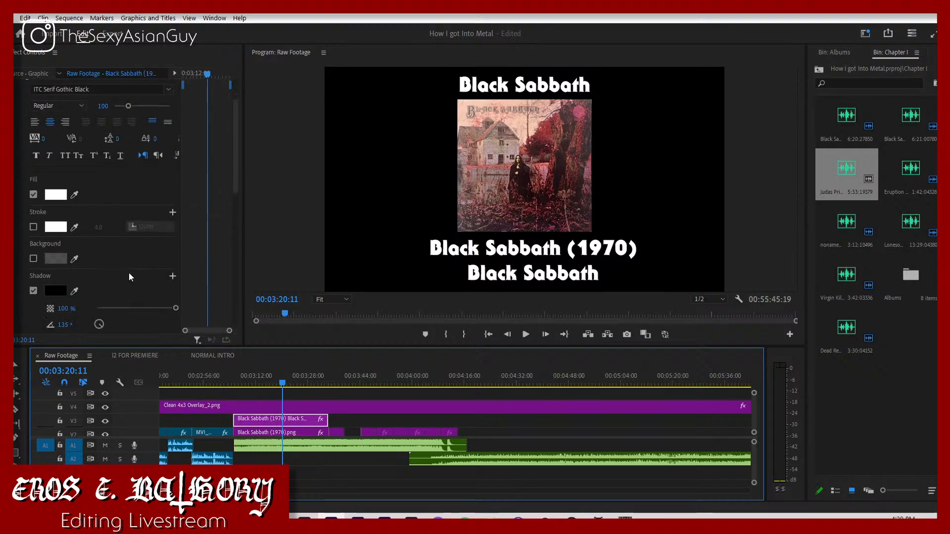
left_click(101, 315)
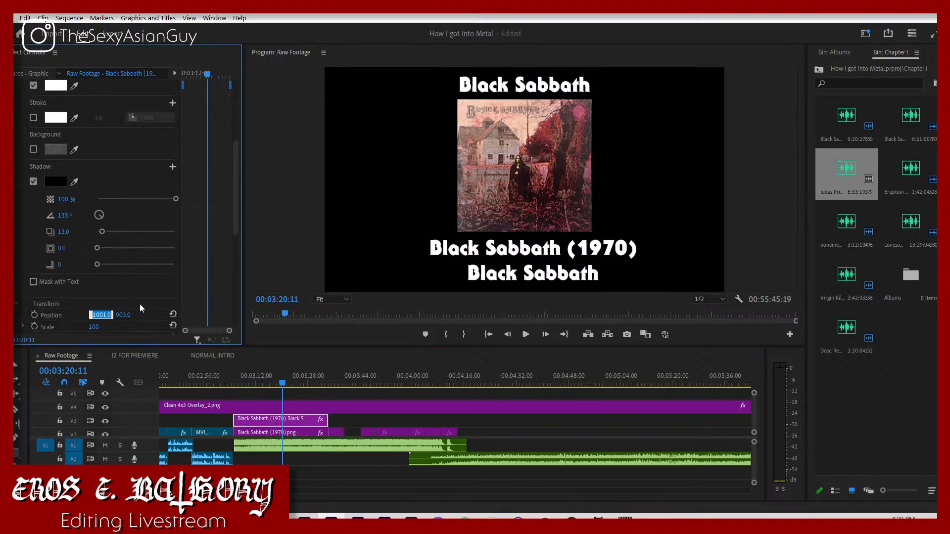
type("960")
key("Return")
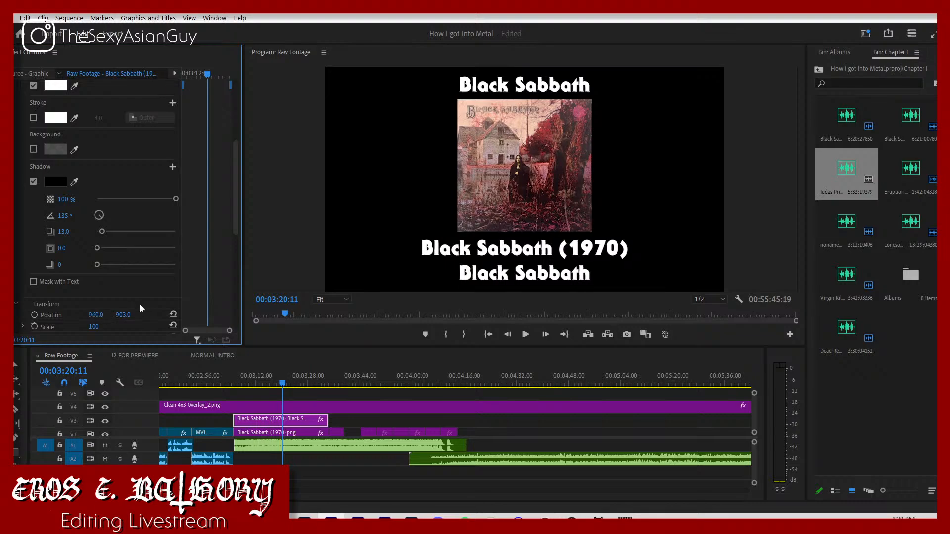
Step: Set the caption's second line to ITC Serif Gothic Light and underline its first line, "Black Sabbath (1970)"
left_click(573, 273)
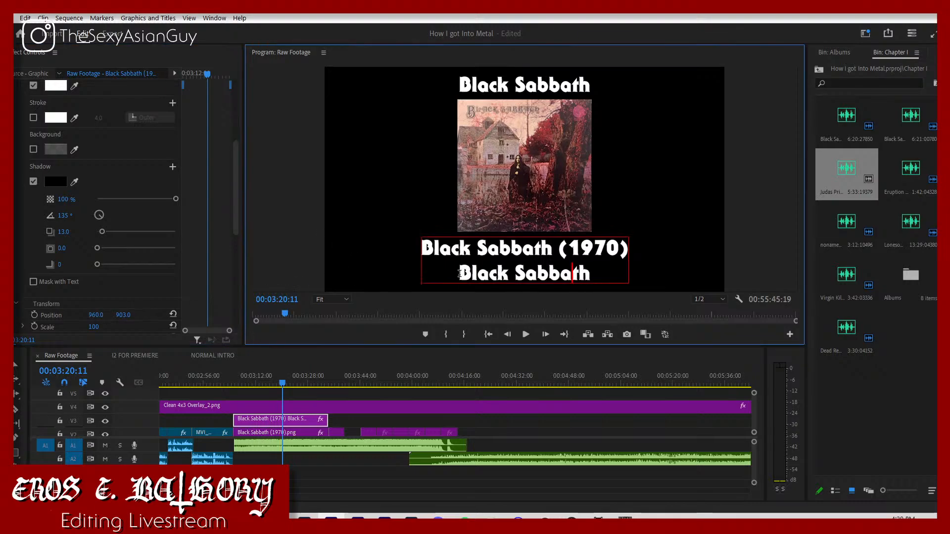
left_click_drag(459, 274, 623, 292)
scroll(130, 150, "up", 5)
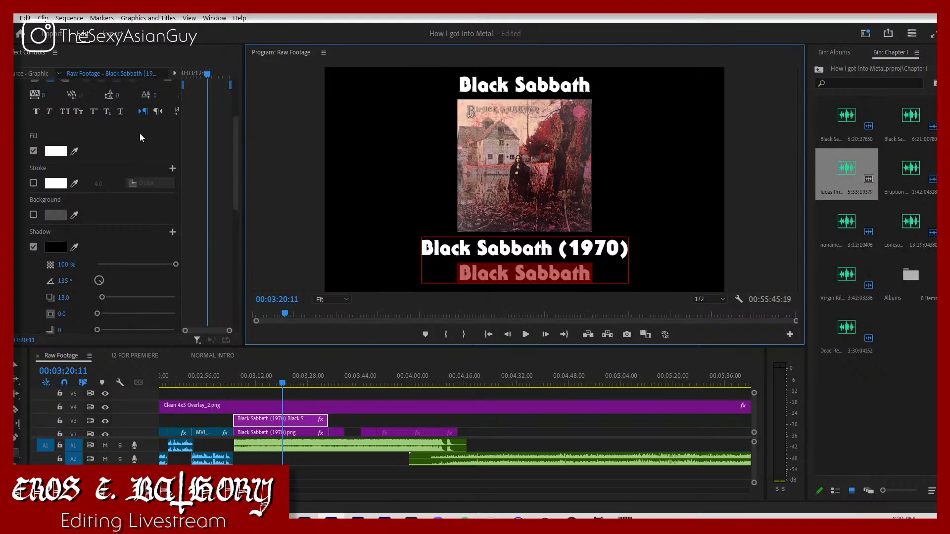
left_click(167, 92)
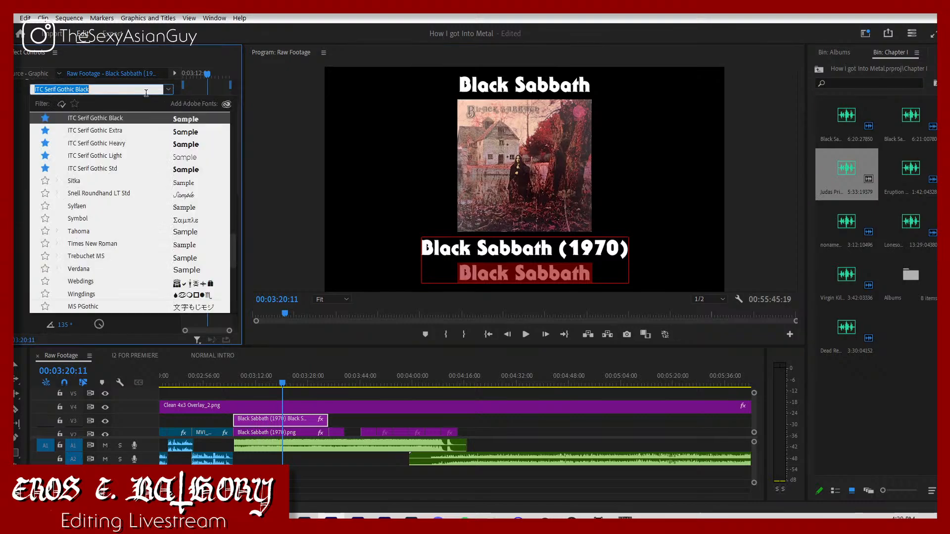
left_click(75, 104)
left_click(113, 172)
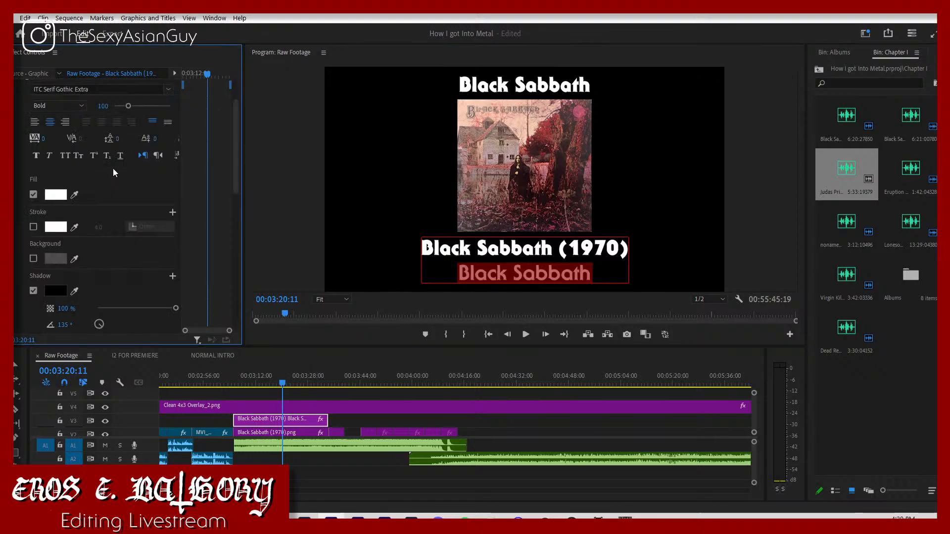
left_click(167, 90)
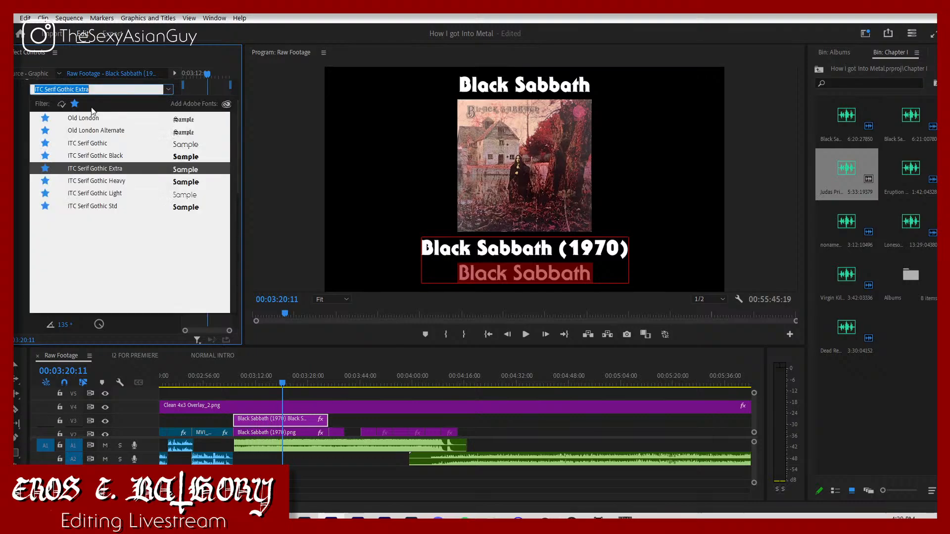
left_click(135, 194)
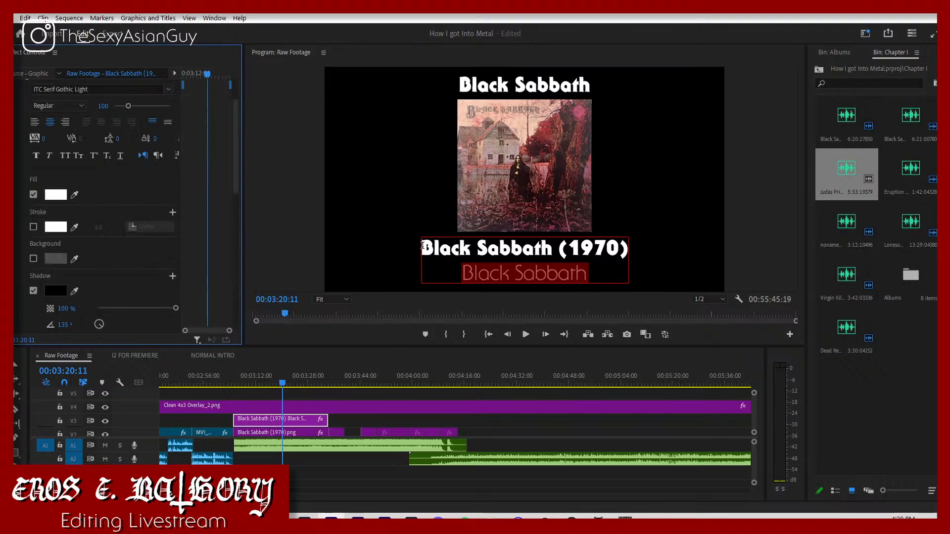
left_click_drag(423, 246, 638, 257)
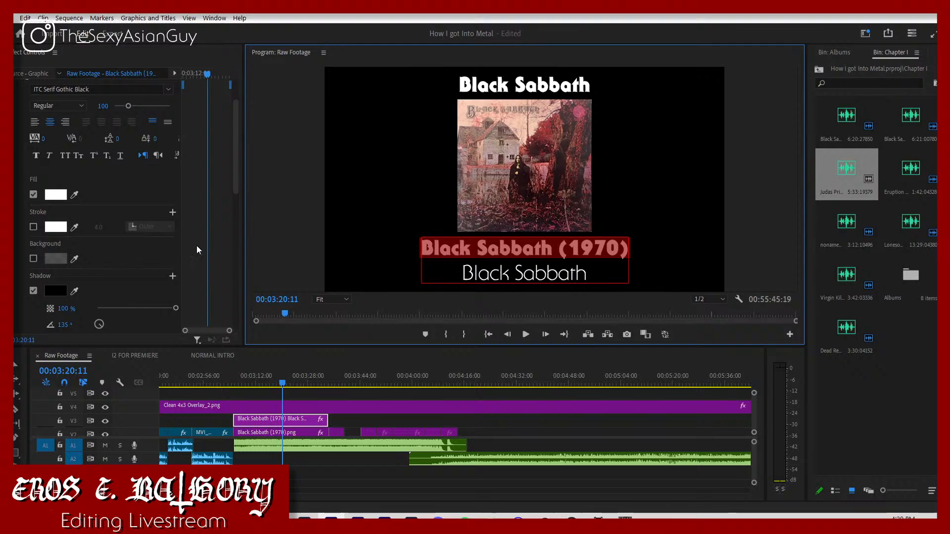
left_click(120, 155)
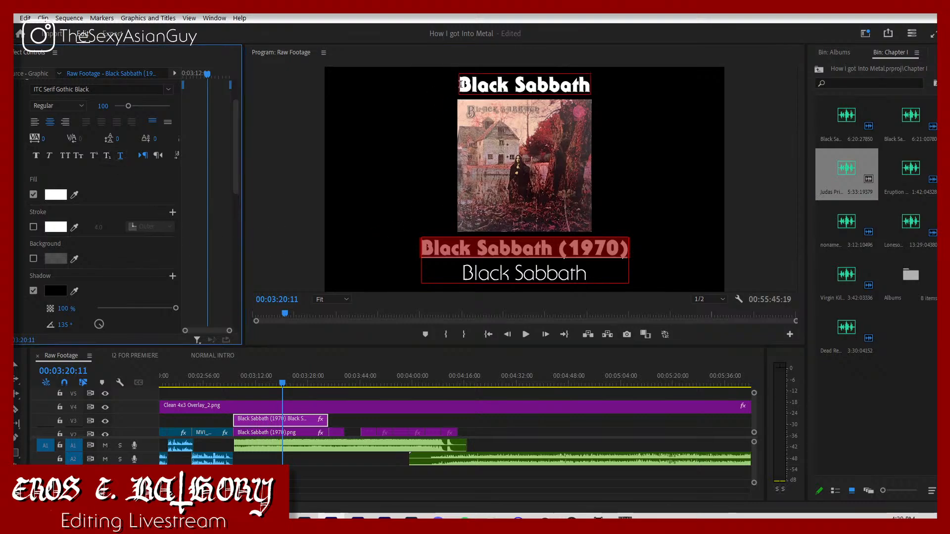
Step: Play the titled Black Sabbath section from the start of the song
left_click(232, 384)
scroll(253, 403, "down", 2)
key("space")
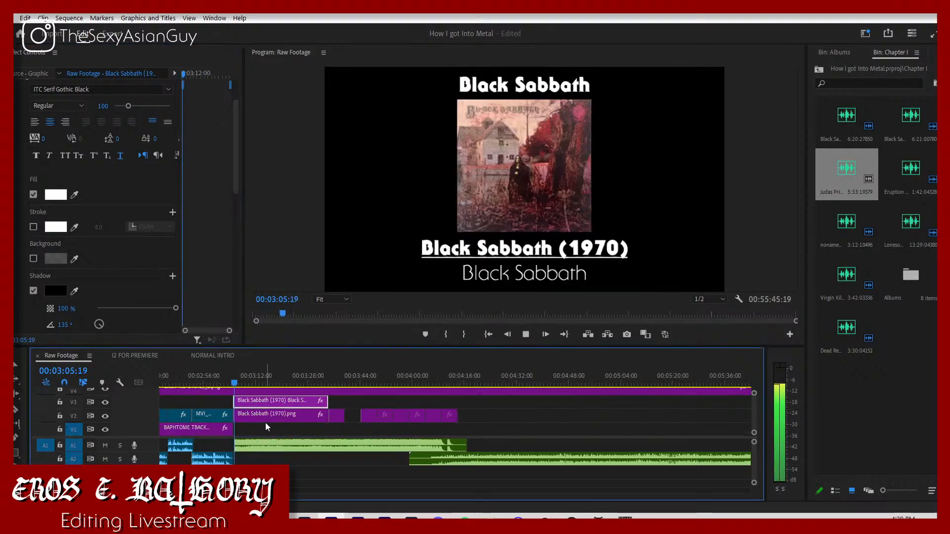
left_click(265, 421)
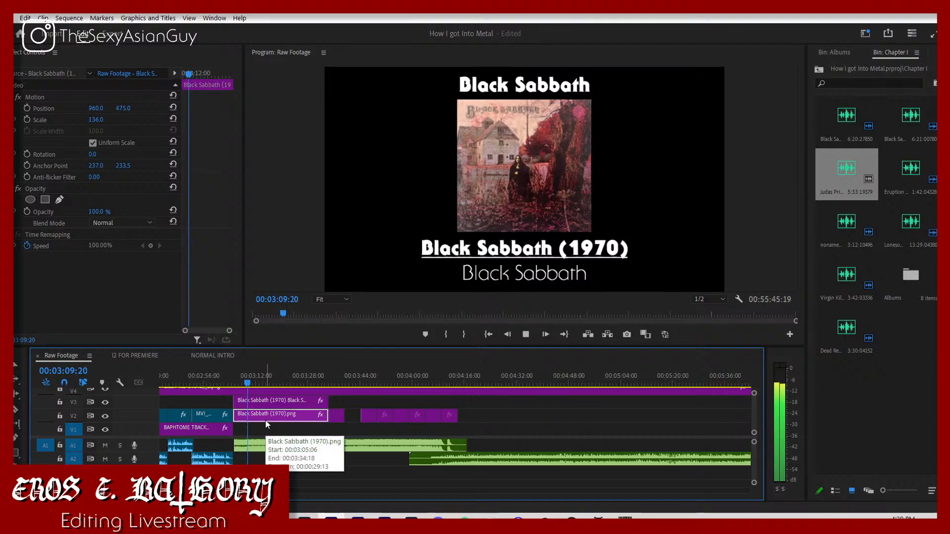
Step: Stop playback and duplicate the Black Sabbath (1970) cover clip onto track V1, directly beneath the original
key("space")
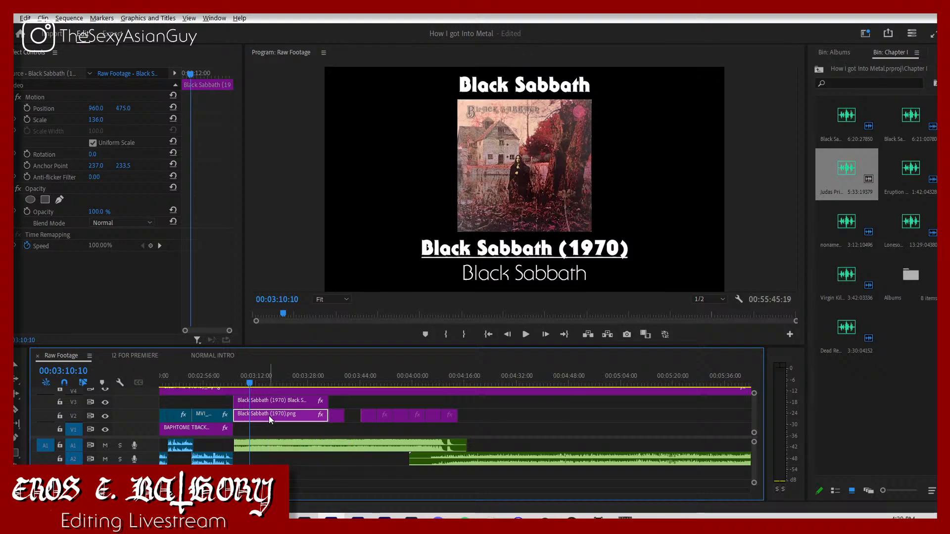
left_click_drag(268, 415, 286, 423)
left_click(335, 427)
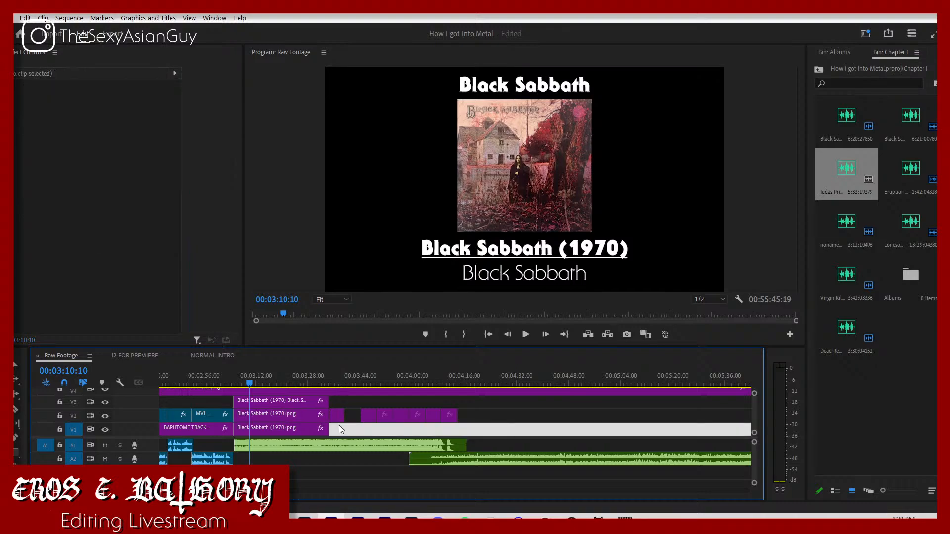
Step: Open the effects library and search it for "blur"
left_click(924, 54)
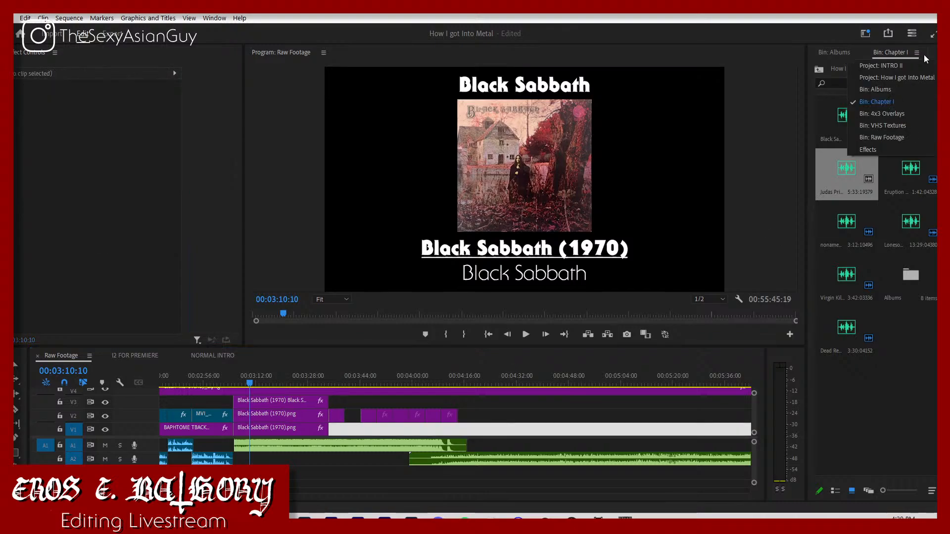
left_click(875, 147)
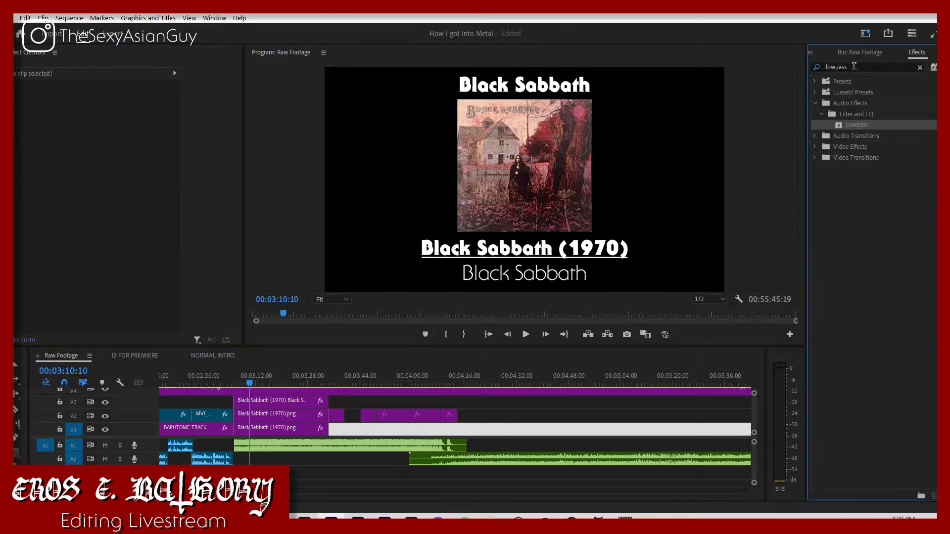
left_click(850, 66)
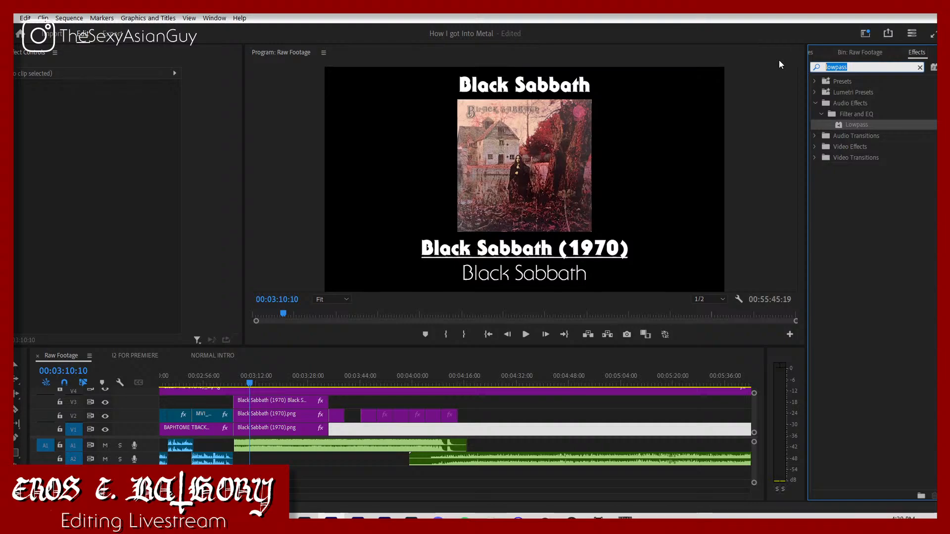
type("blur")
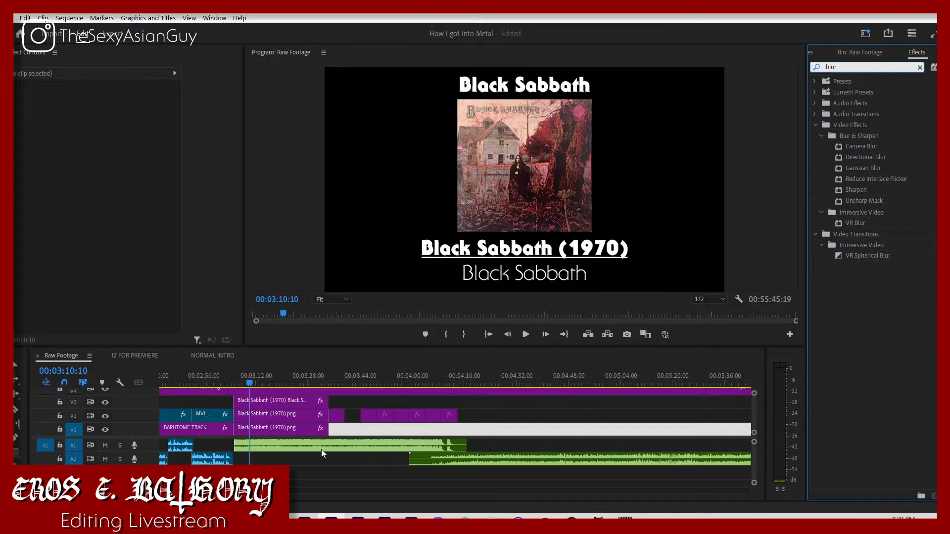
Step: Set the duplicated V1 cover's vertical position to 540 and enlarge its scale to 368 as a background
left_click(292, 425)
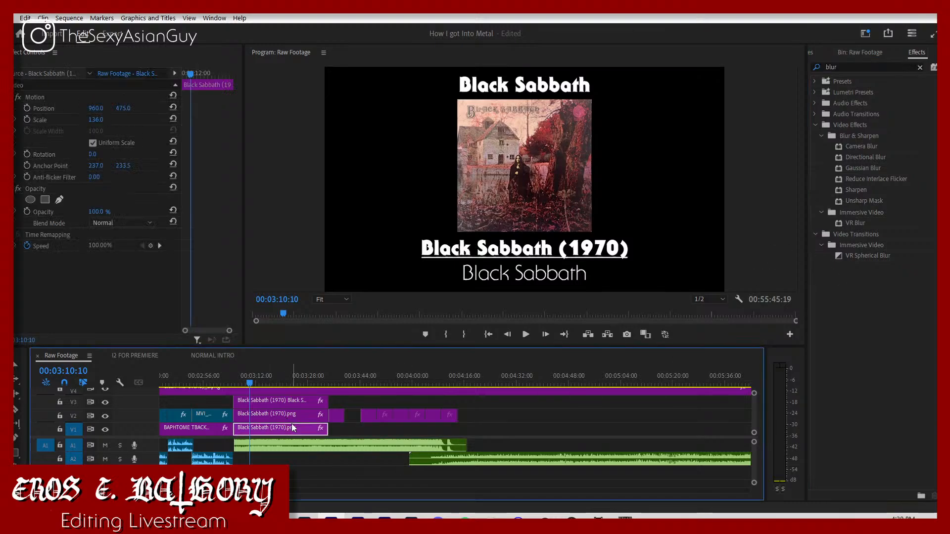
left_click(120, 109)
type("540")
key("Return")
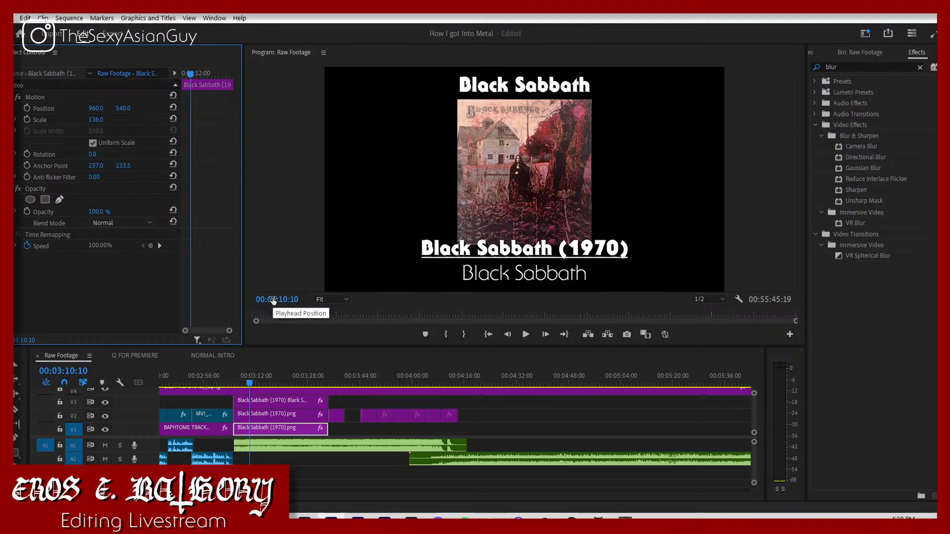
left_click(106, 120)
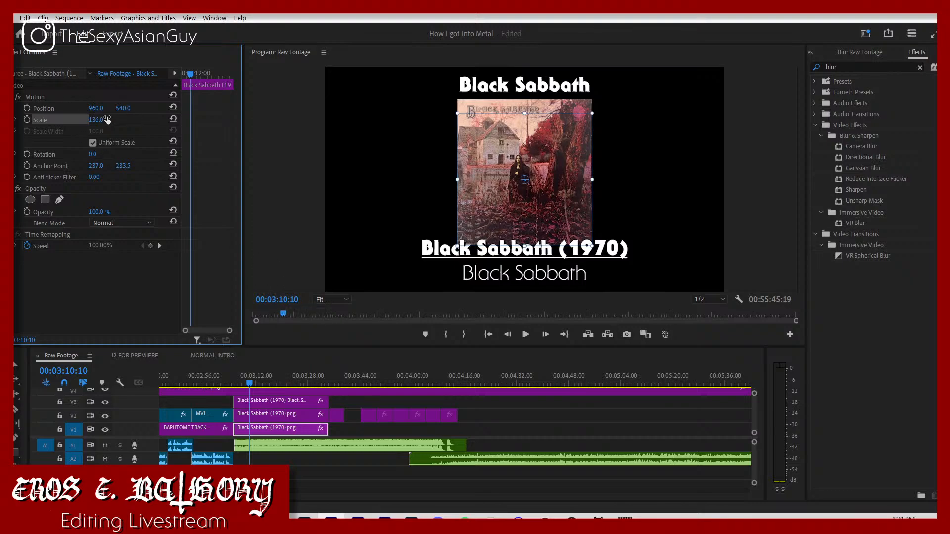
left_click_drag(107, 120, 104, 120)
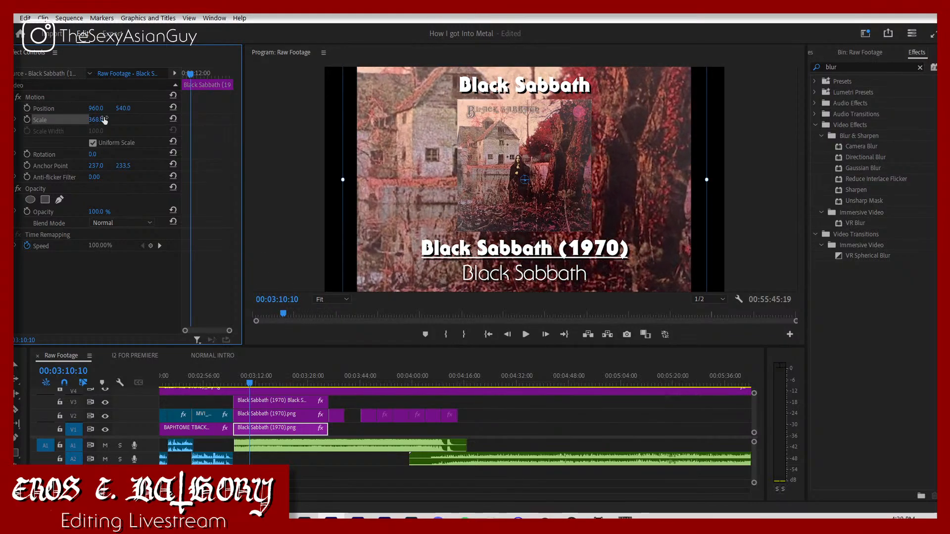
Step: Apply Camera Blur to the enlarged V1 background cover and set its Percent Blur to 5
left_click(870, 193)
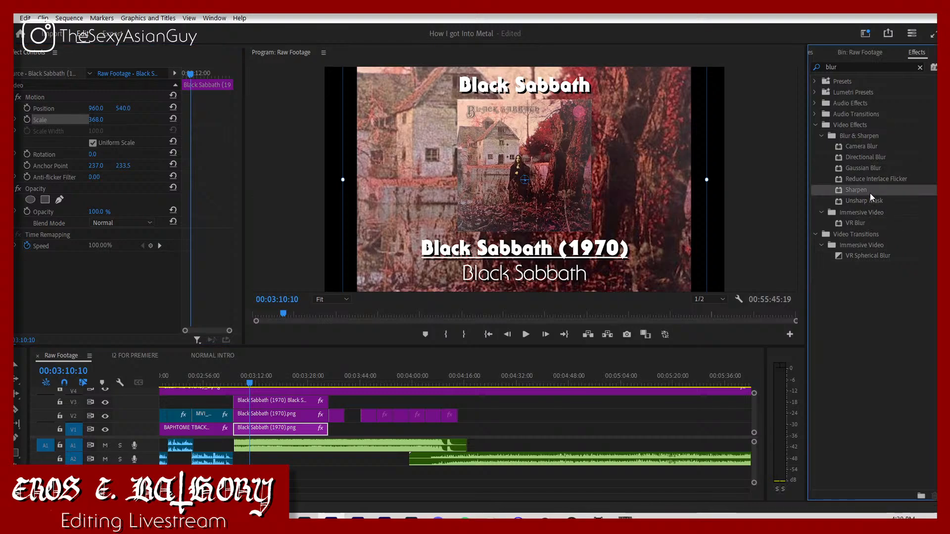
left_click(867, 180)
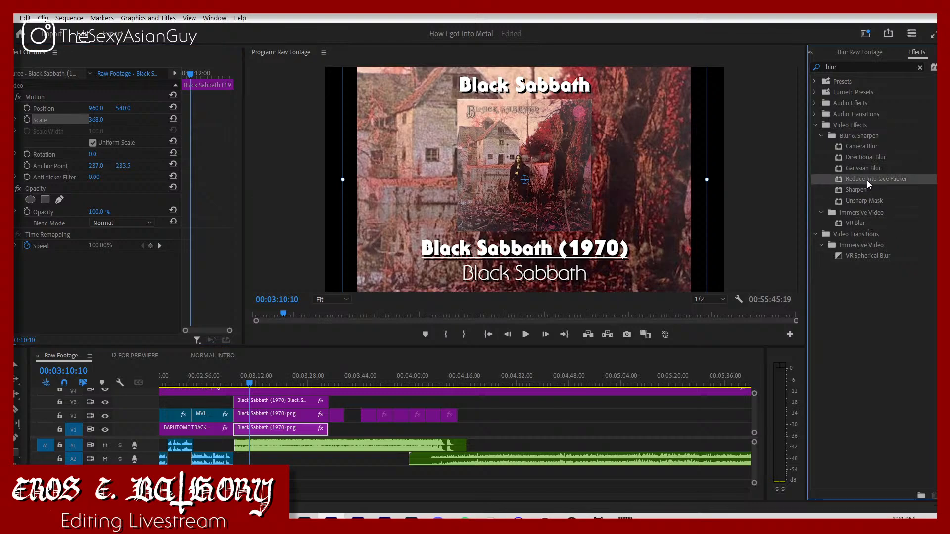
left_click(864, 147)
left_click_drag(454, 304, 285, 425)
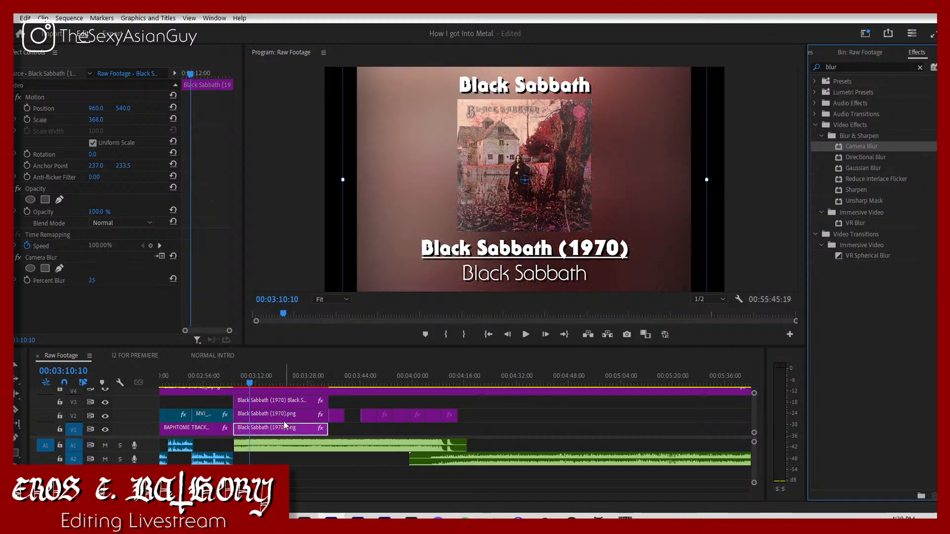
left_click(92, 281)
type("10")
key("Return")
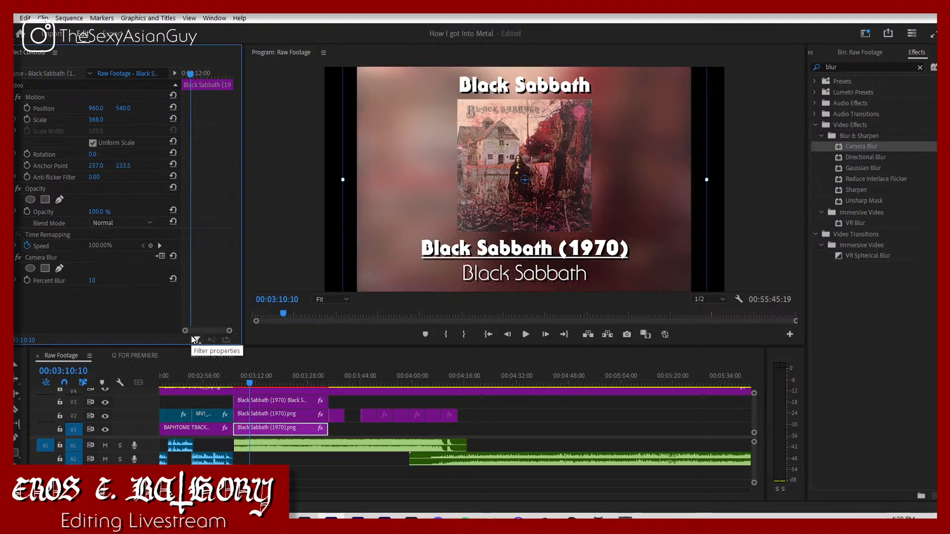
left_click(93, 280)
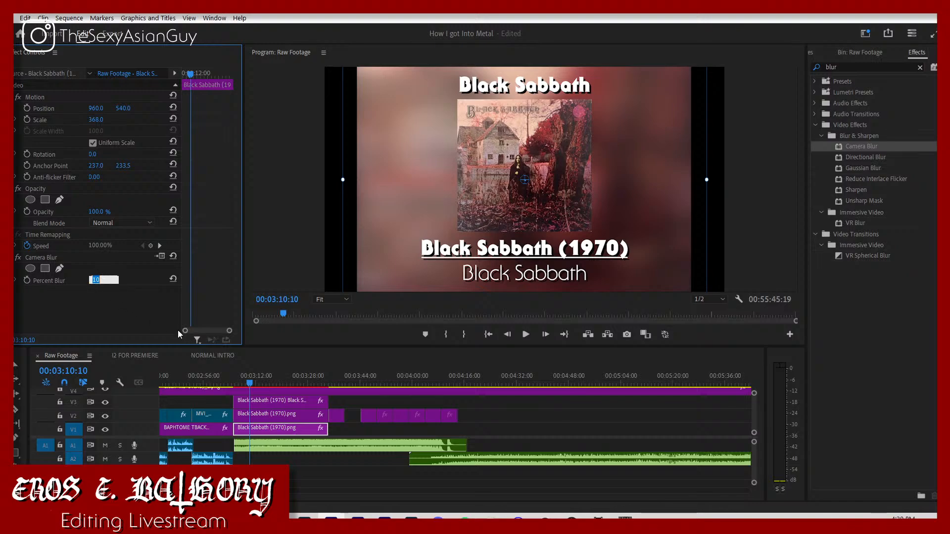
type("5")
key("Return")
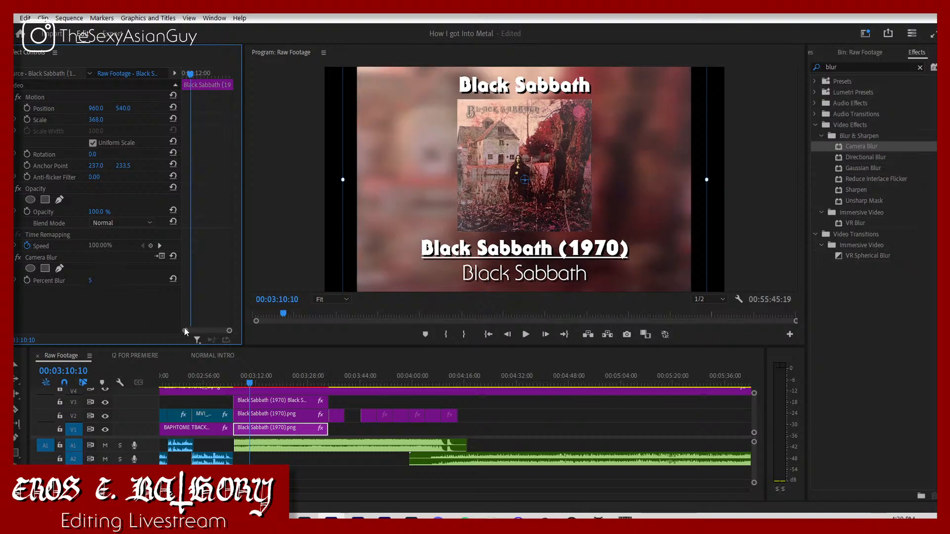
Step: Apply Drop Shadow to the V2 album cover with opacity 100%, distance 16 and softness 31
left_click(849, 66)
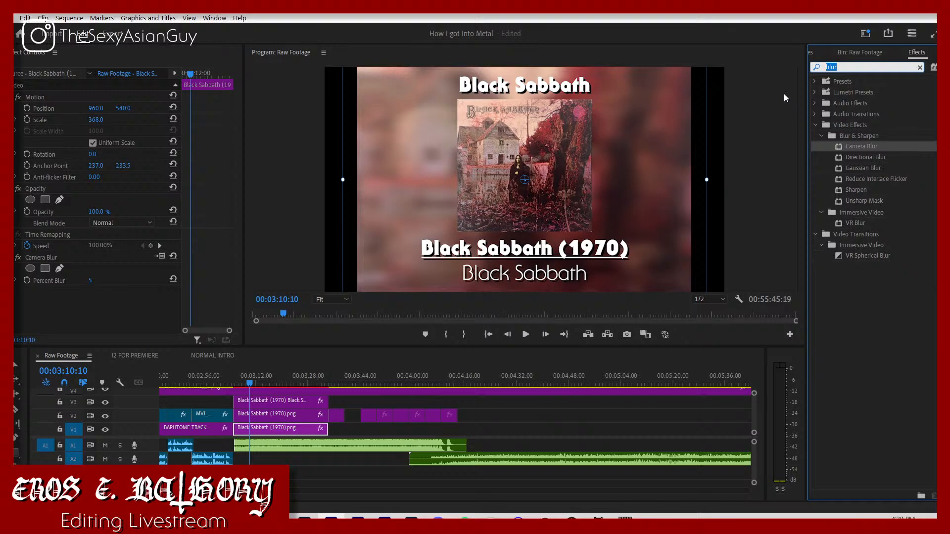
type("drop shadow")
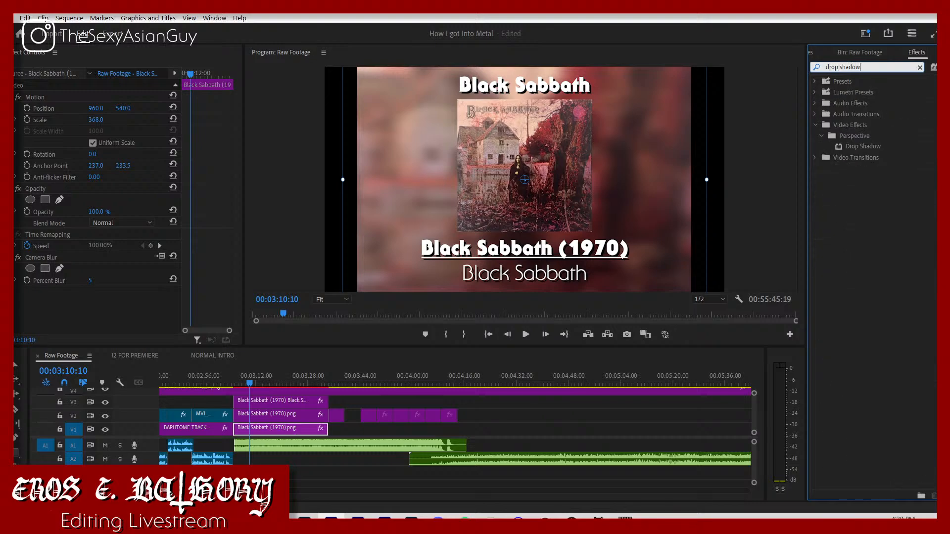
left_click(880, 147)
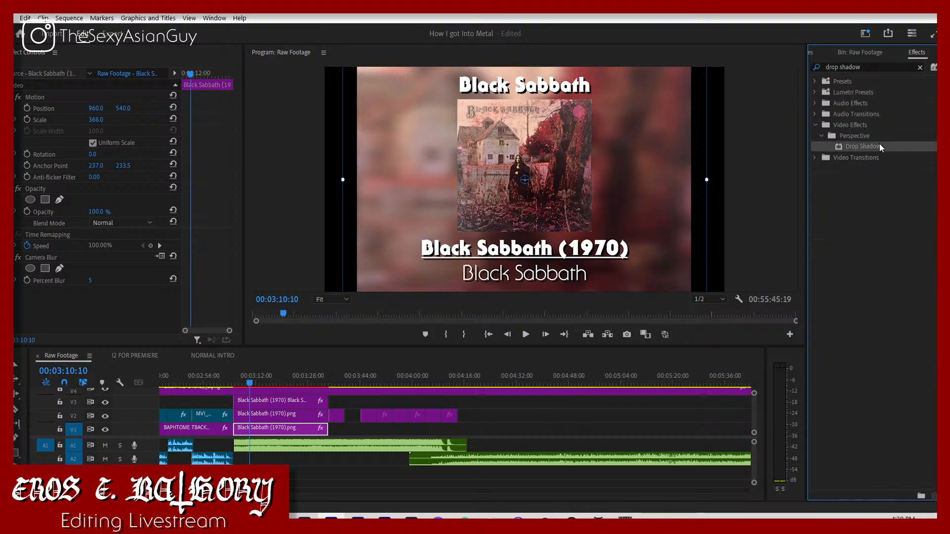
left_click_drag(386, 388, 277, 415)
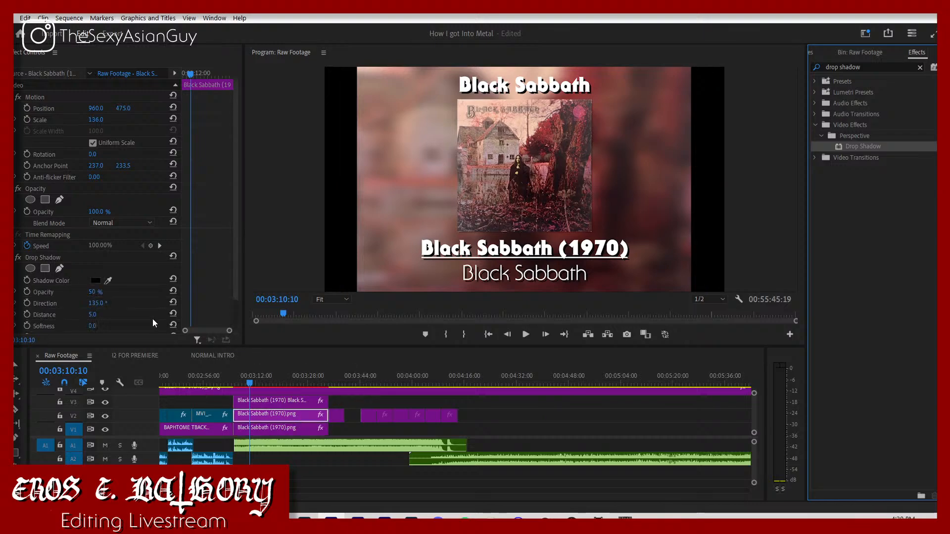
scroll(125, 304, "down", 1)
scroll(125, 304, "down", 1)
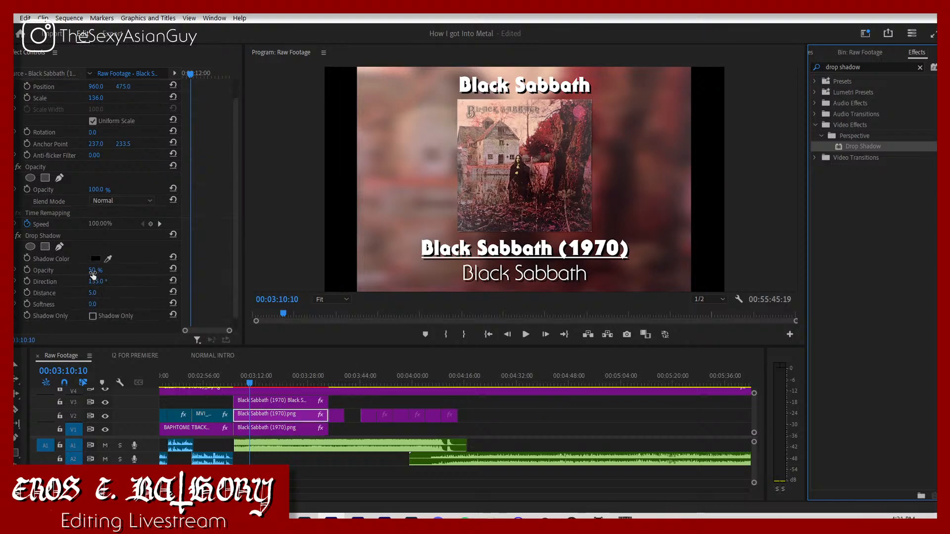
left_click_drag(92, 272, 108, 305)
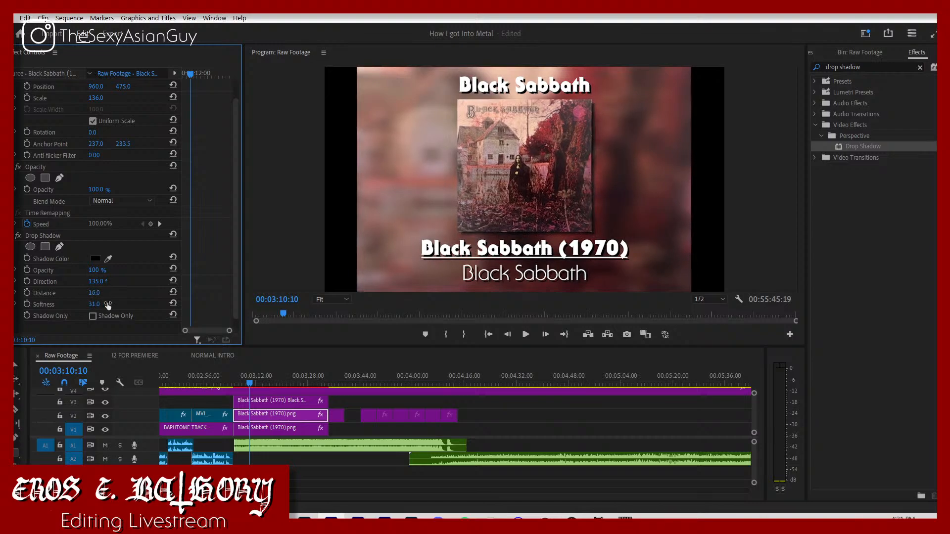
Step: Replay the Black Sabbath section from its start and move the following song on A2 earlier, to about 3:44
left_click(238, 377)
key("space")
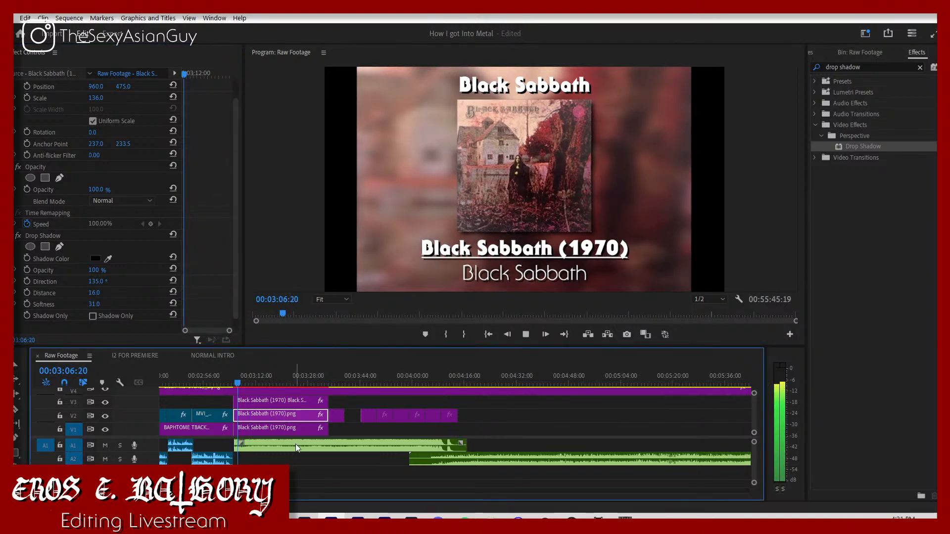
left_click(298, 474)
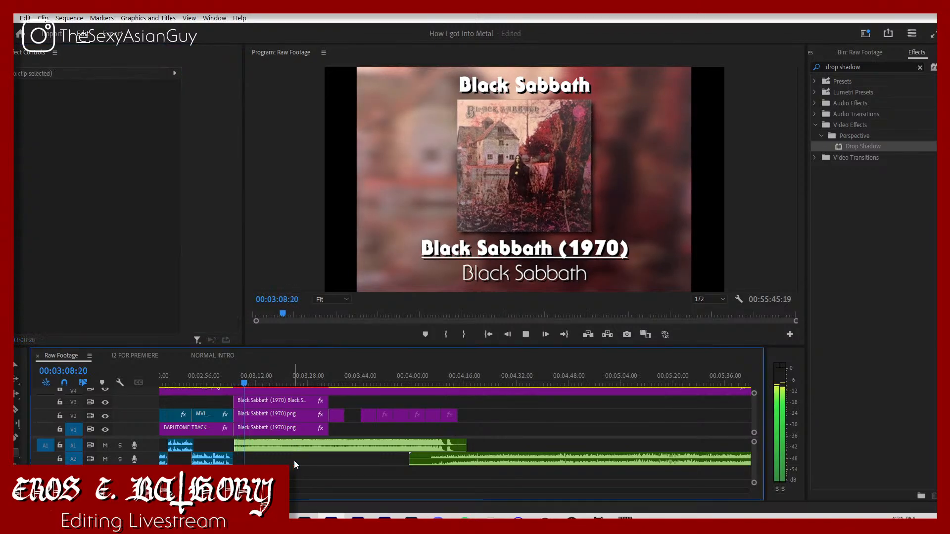
left_click(456, 460)
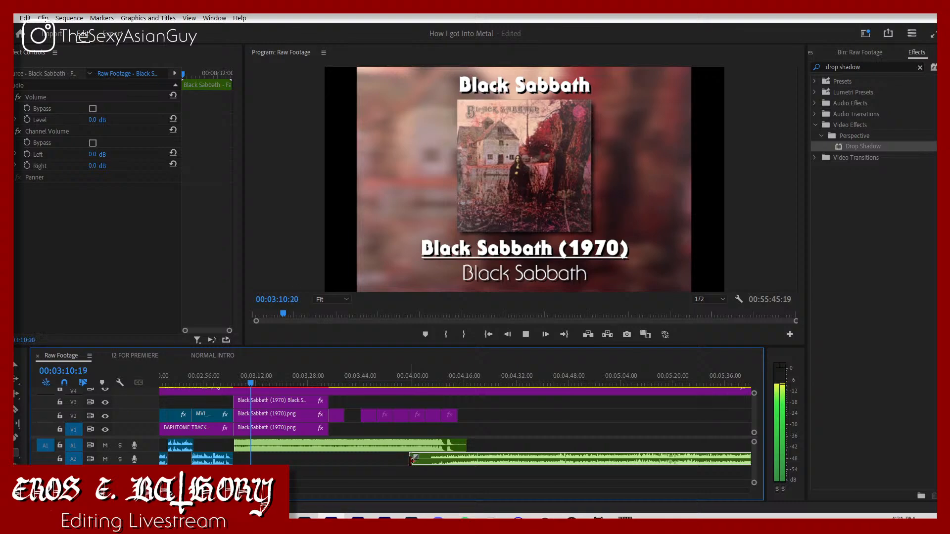
left_click_drag(420, 458, 376, 458)
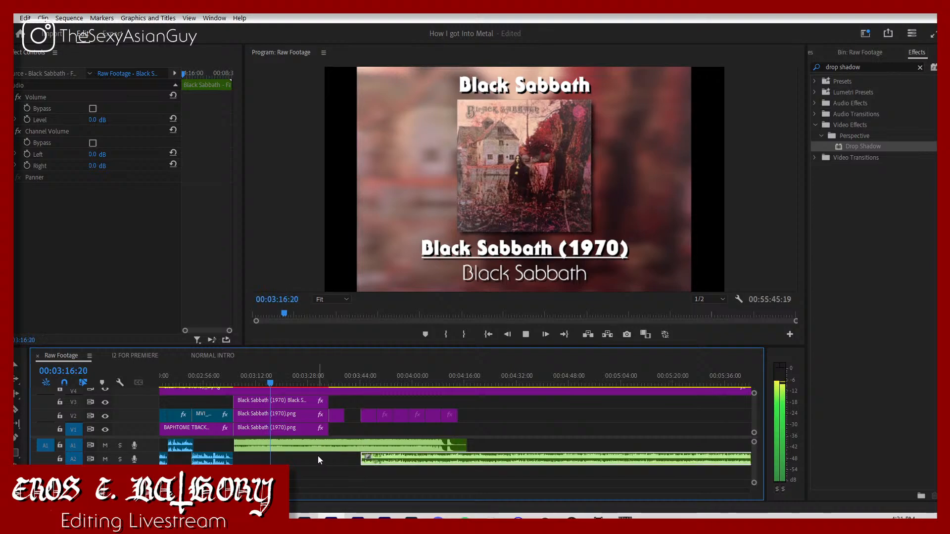
Step: Fade out the A1 Black Sabbath song by keyframing its volume level at 00:03:18:18 and setting -300 dB at 00:03:19:15
key("space")
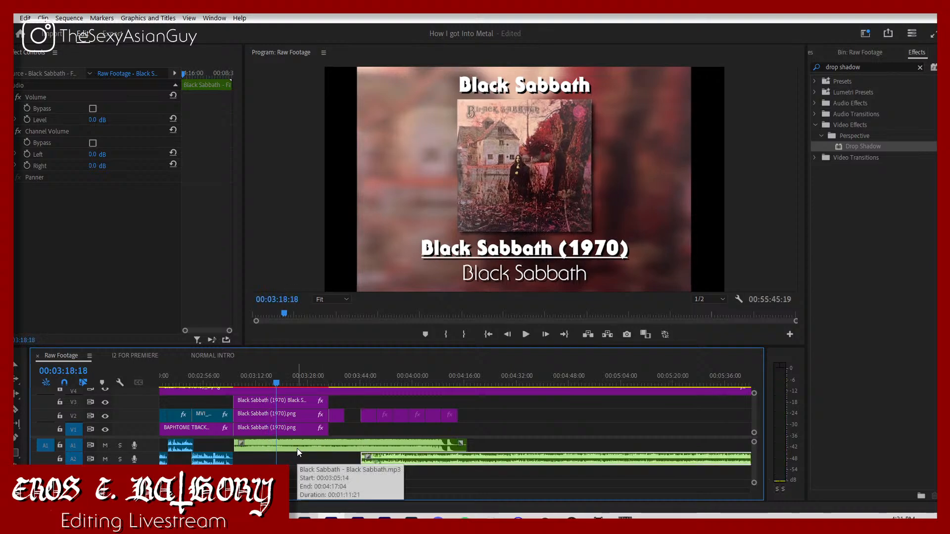
left_click(297, 447)
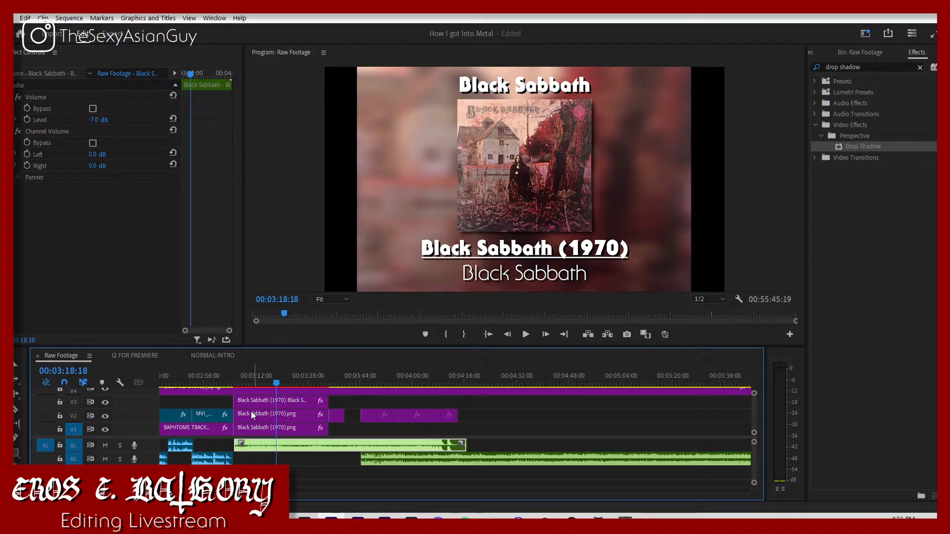
left_click(27, 121)
key("space")
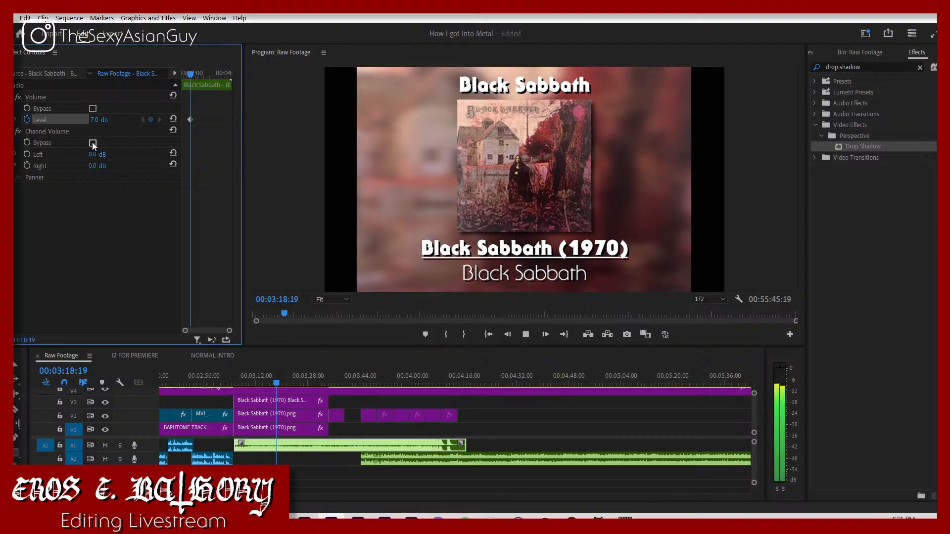
key("space")
left_click(98, 120)
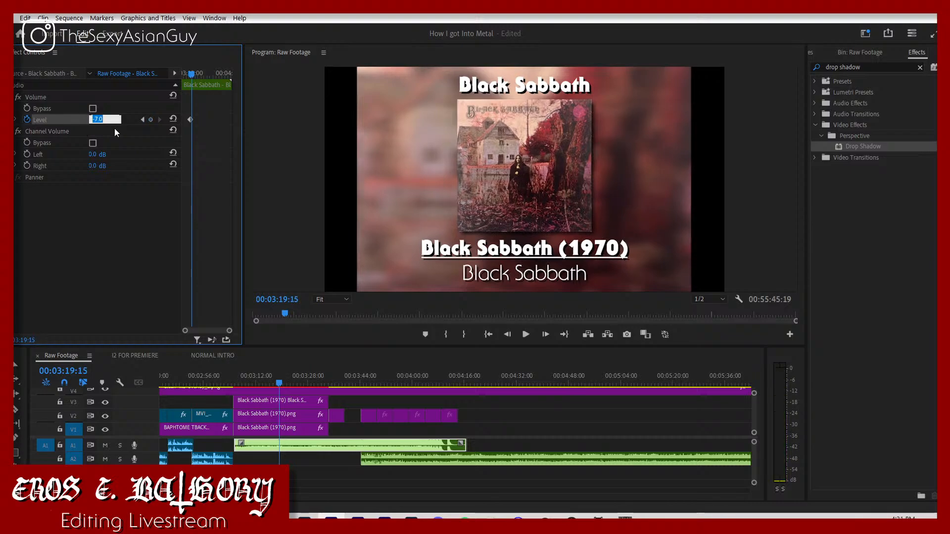
type("-300")
type("c")
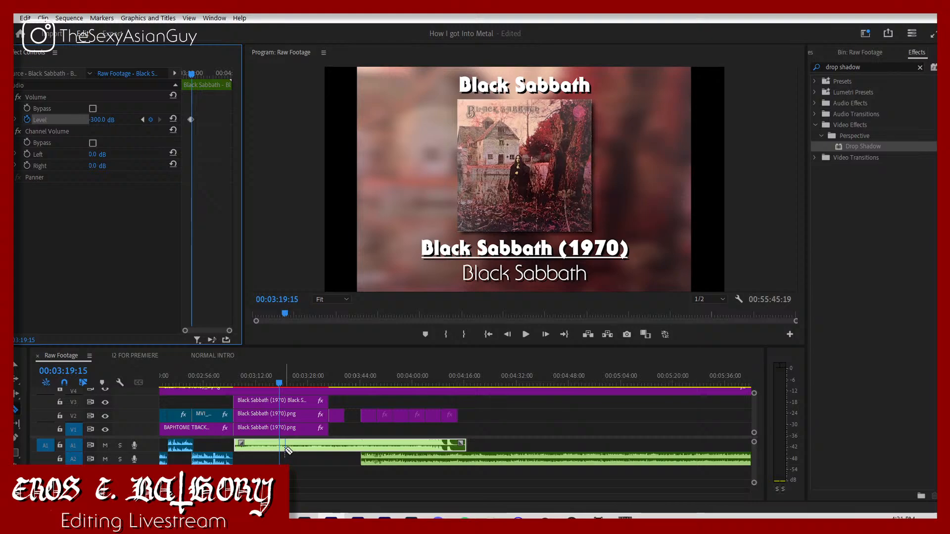
Step: Cut the A1 song just after its fade-out, at about 3:21, and delete the remainder
left_click(286, 449)
key("v")
left_click(320, 447)
key("Delete")
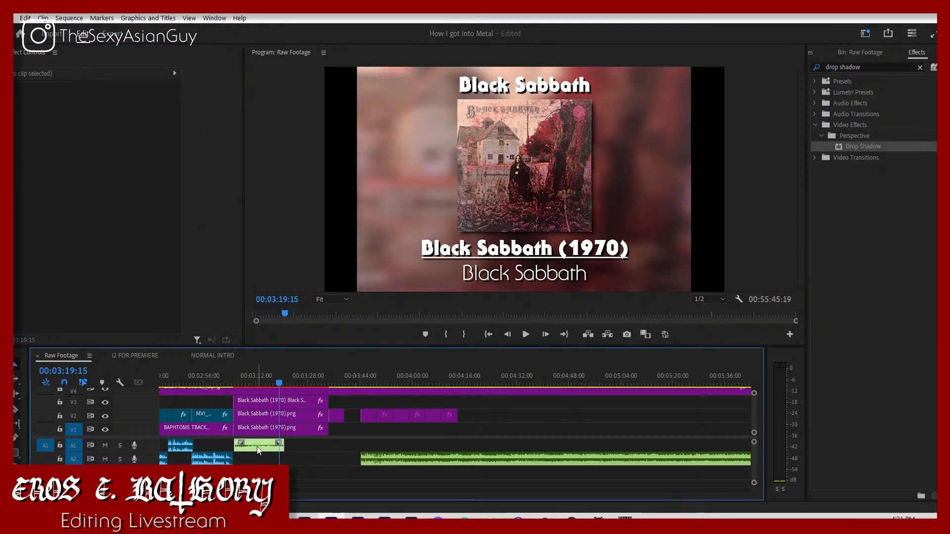
Step: Return to the fade's first volume keyframe and move the next song on A2 to start there, at 00:03:18:18
right_click(257, 446)
left_click(201, 256)
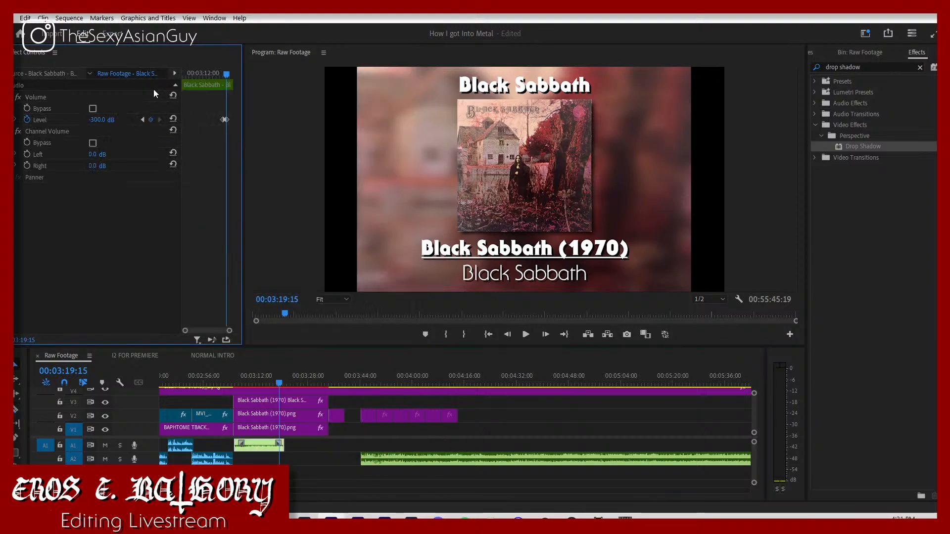
left_click(141, 120)
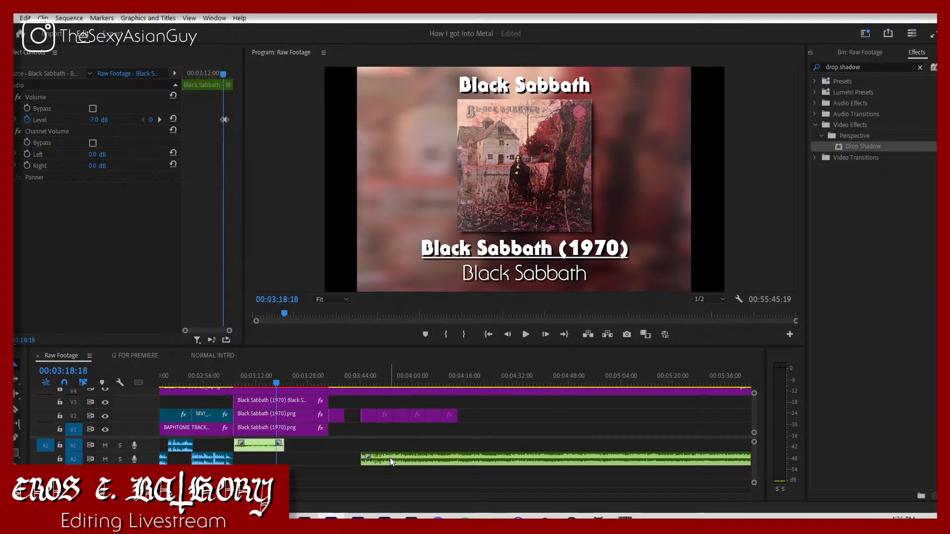
left_click_drag(390, 458, 308, 458)
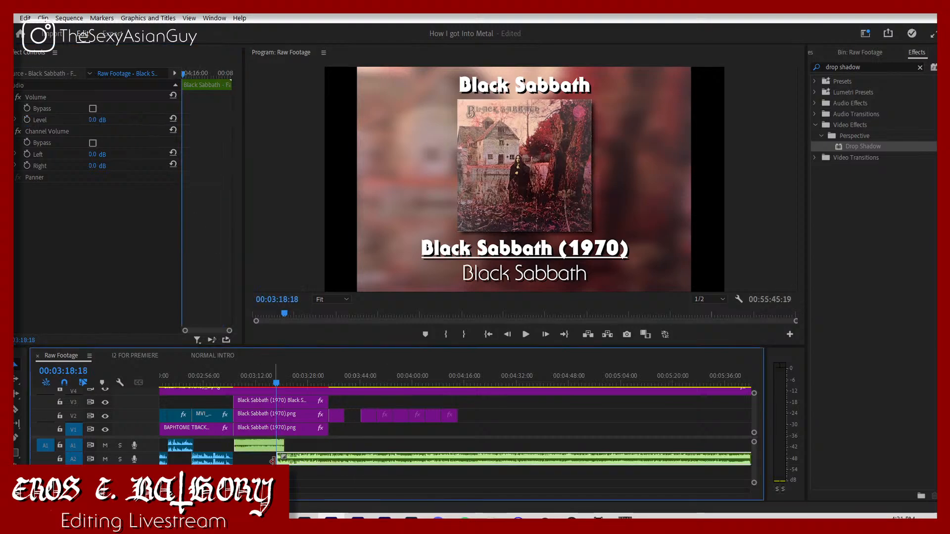
Step: Extend the Black Sabbath title on V3 to about 4:40 and split it at 00:03:18:18
mouse_move(273, 461)
left_mouse_down()
mouse_move(566, 465)
mouse_move(304, 460)
left_mouse_up()
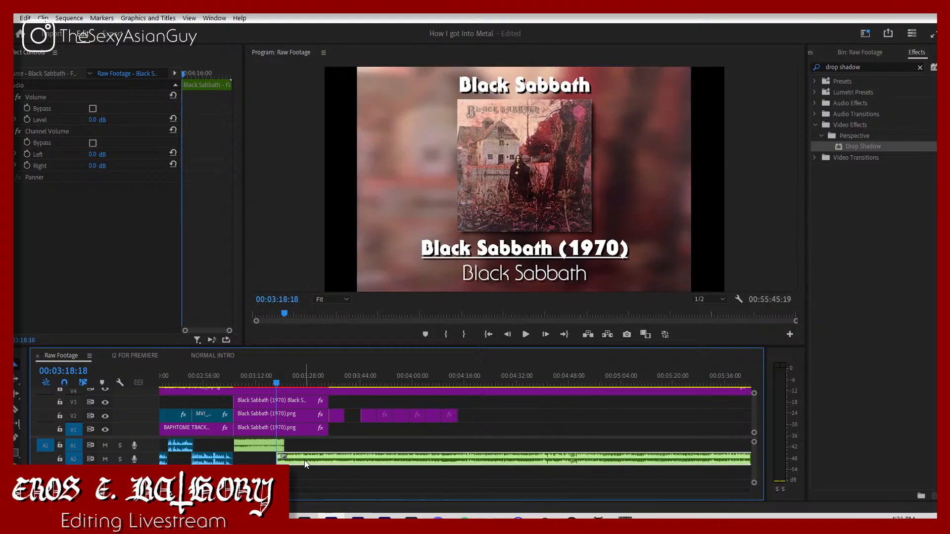
left_click(309, 449)
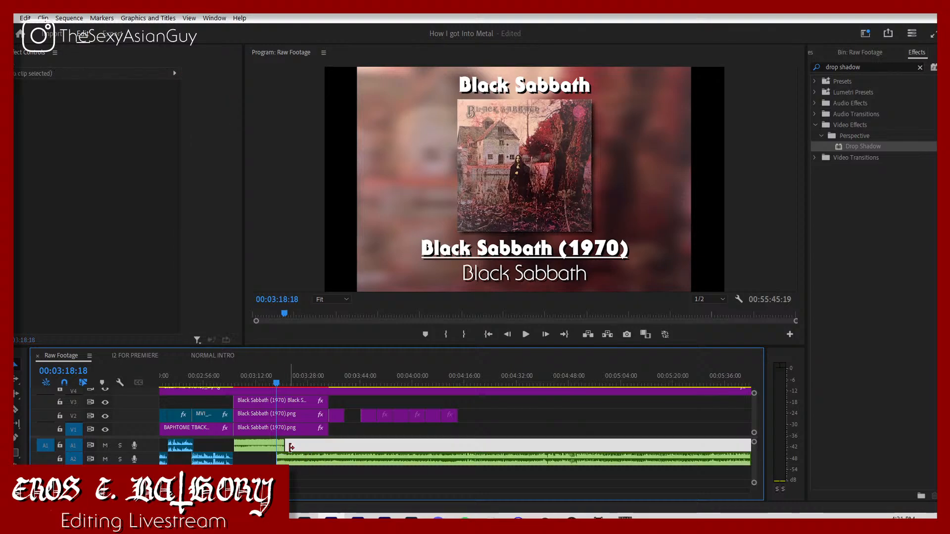
left_click_drag(327, 401, 542, 436)
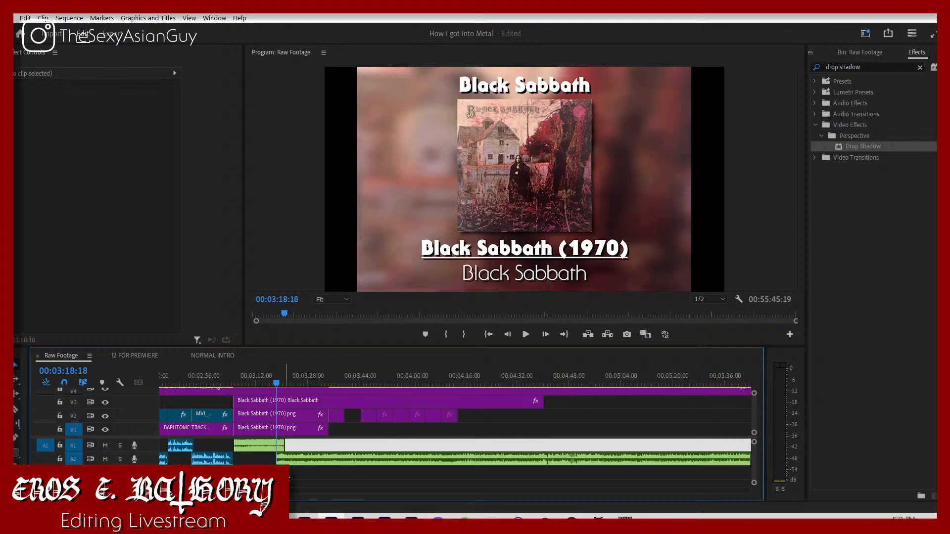
left_click(279, 405)
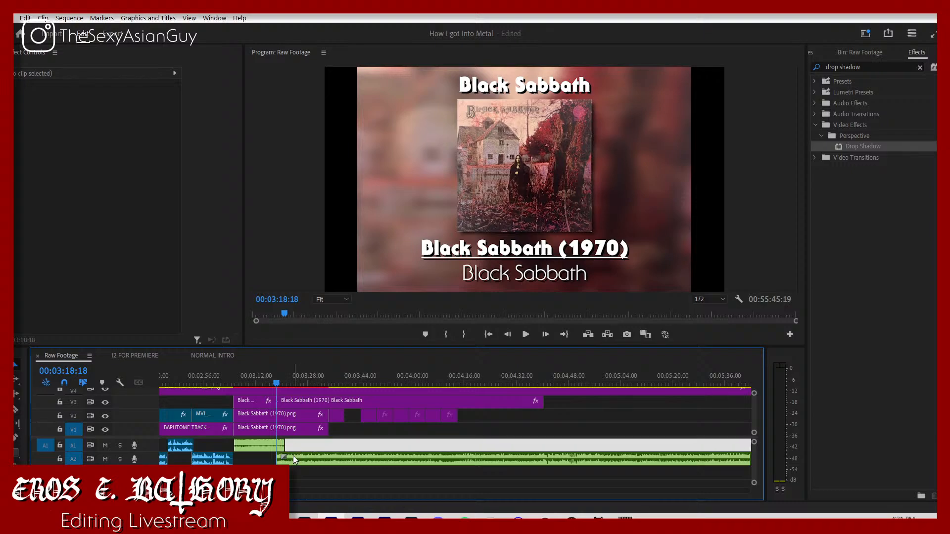
Step: Play through the song change and make the A2 song start at about 3:18:00 with a short fade-in
key("space")
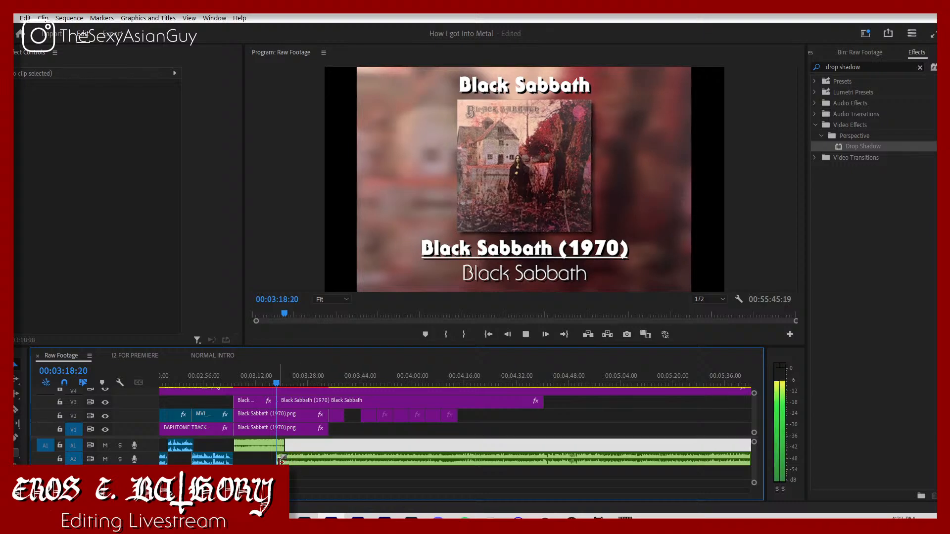
left_click(272, 384)
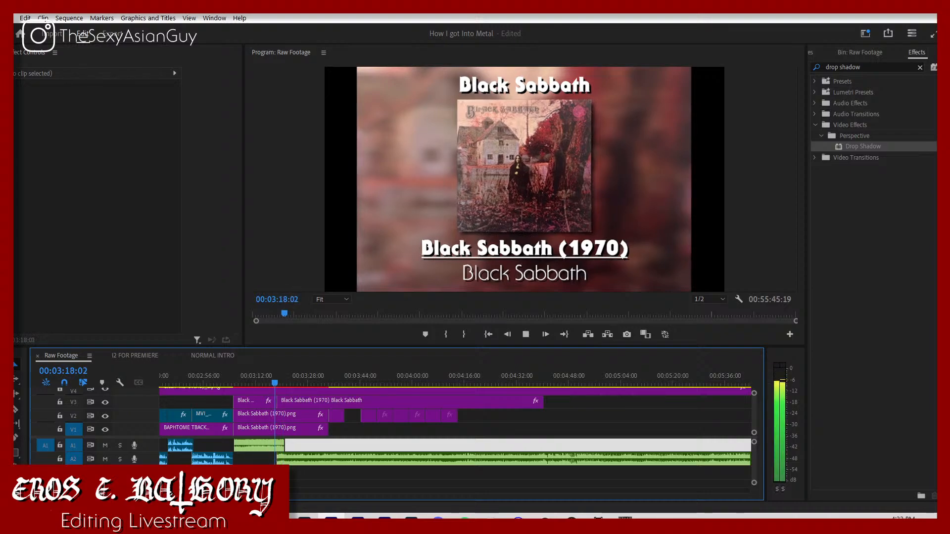
key("equal")
key("equal")
key("space")
key("equal")
key("equal")
key("equal")
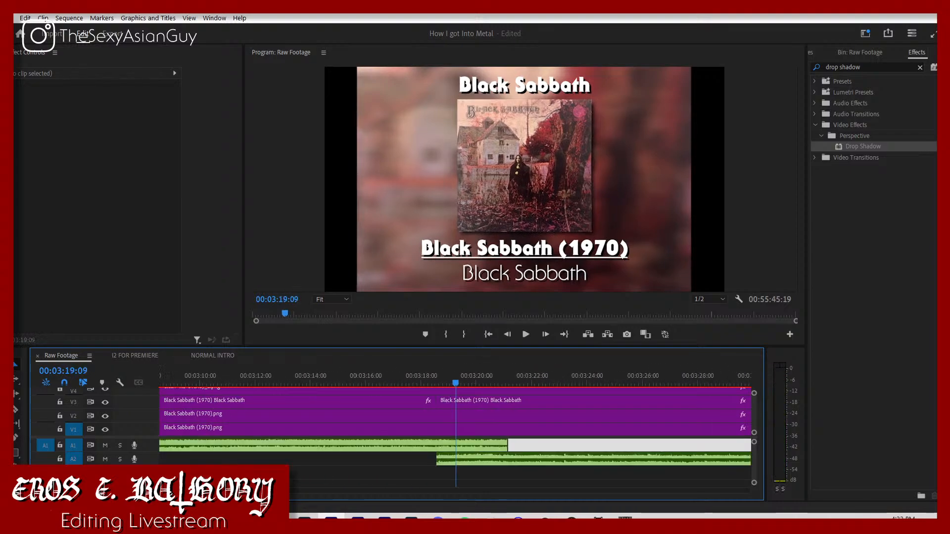
left_click(385, 375)
key("space")
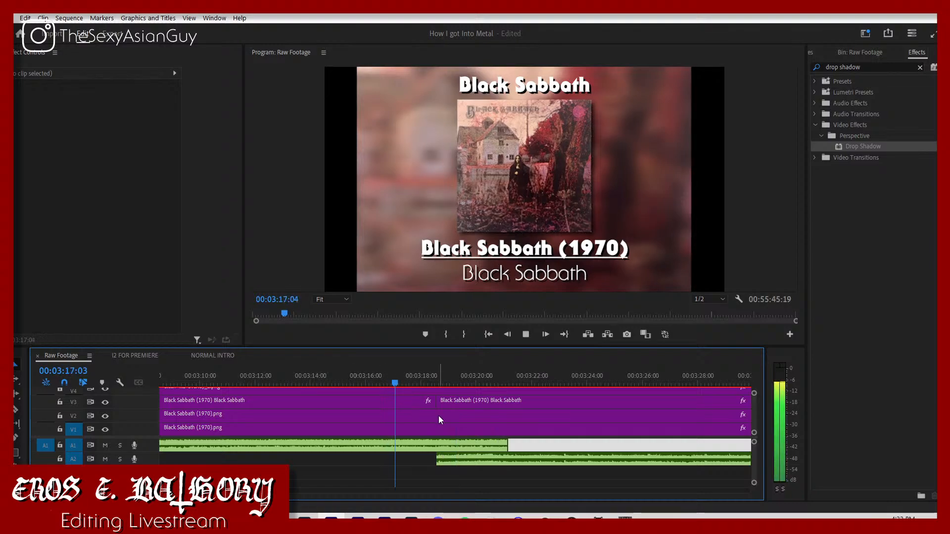
key("space")
mouse_move(448, 457)
left_mouse_down()
mouse_move(437, 460)
mouse_move(450, 458)
left_mouse_up()
key("space")
Step: Shorten the A1 song's fade-out by moving its second volume keyframe earlier, to about 3:18:28
key("space")
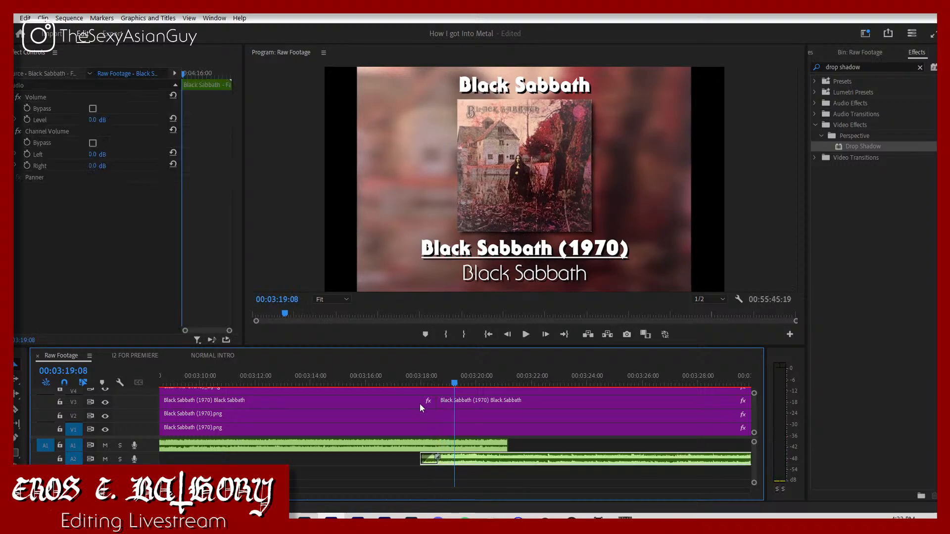
left_click(406, 384)
key("space")
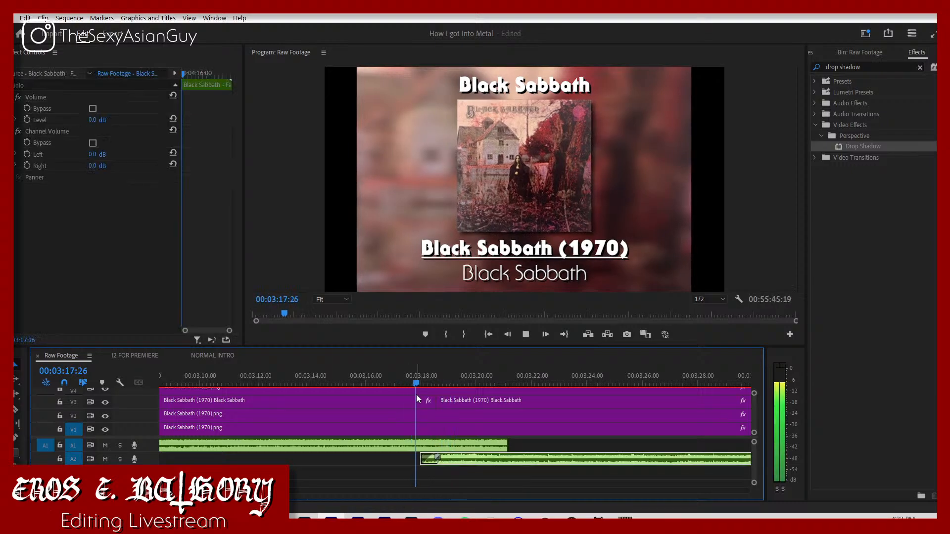
key("space")
left_click(444, 444)
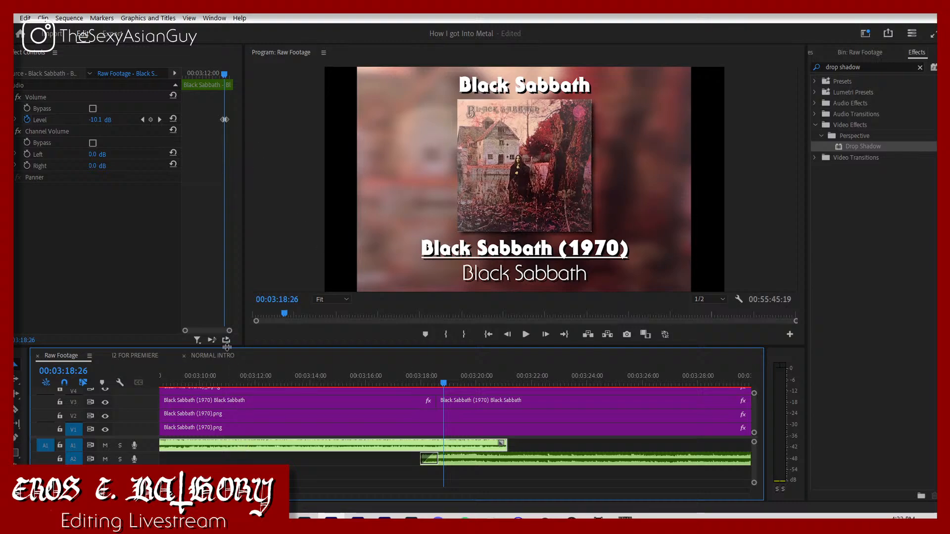
left_click_drag(229, 331, 220, 331)
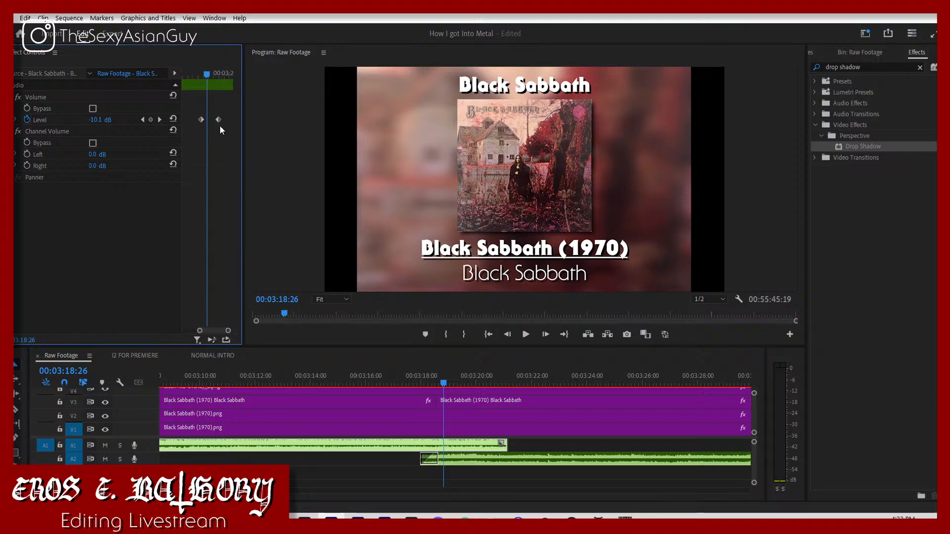
key("space")
left_click_drag(219, 121, 208, 121)
key("space")
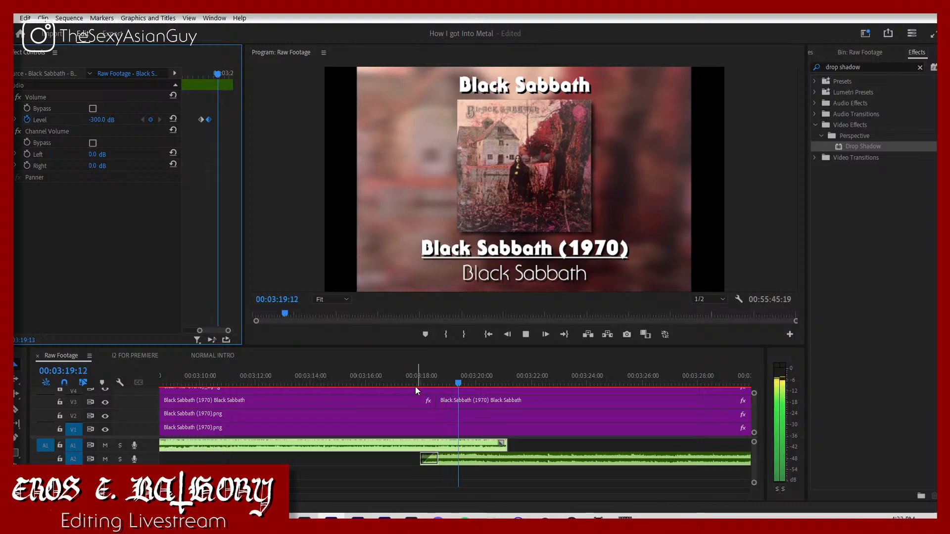
Step: Check the level at the A1 song's first volume keyframe and set the A2 song's volume level to -7 dB
left_click(416, 388)
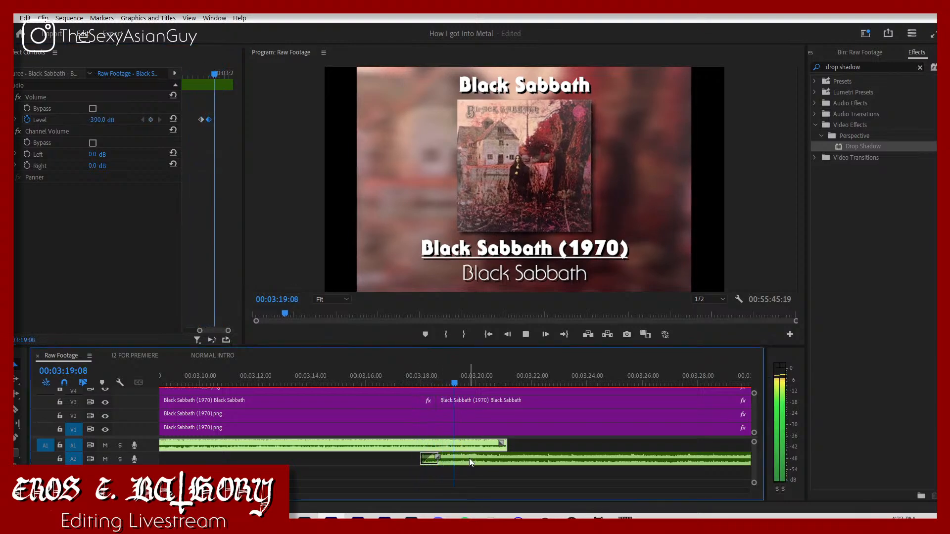
key("space")
left_click(143, 120)
left_click(143, 120)
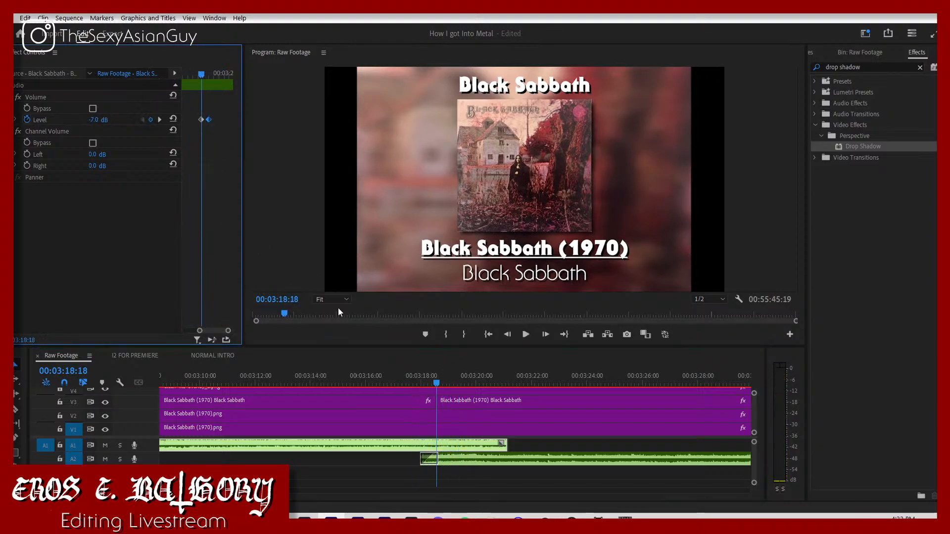
left_click(458, 459)
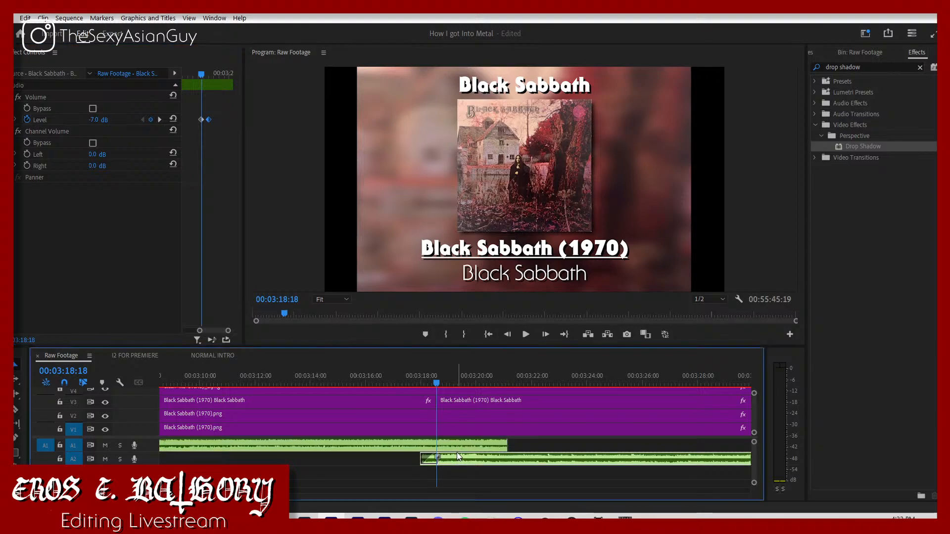
left_click(95, 120)
type("-7")
key("Return")
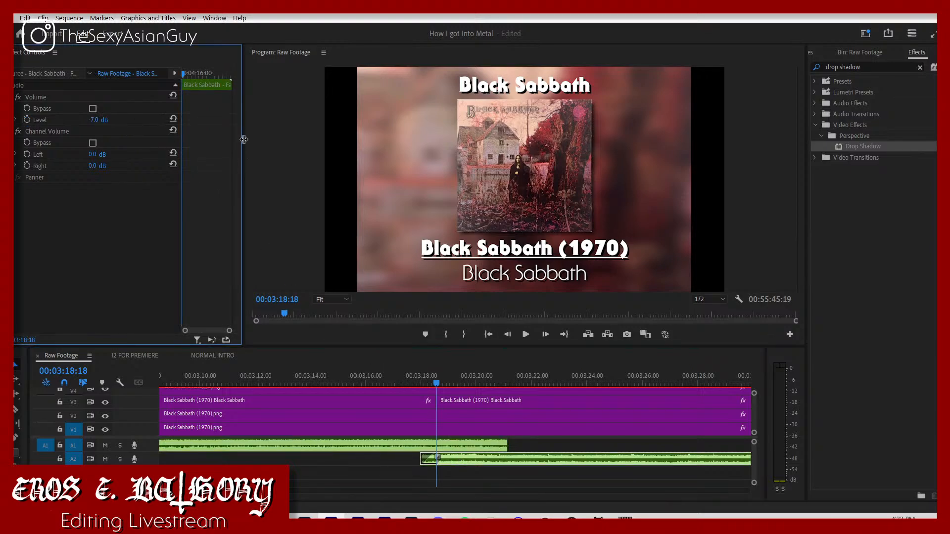
Step: Replay the song change and set the A1 song's volume keyframe at 00:03:18:18 to -10 dB
left_click(421, 386)
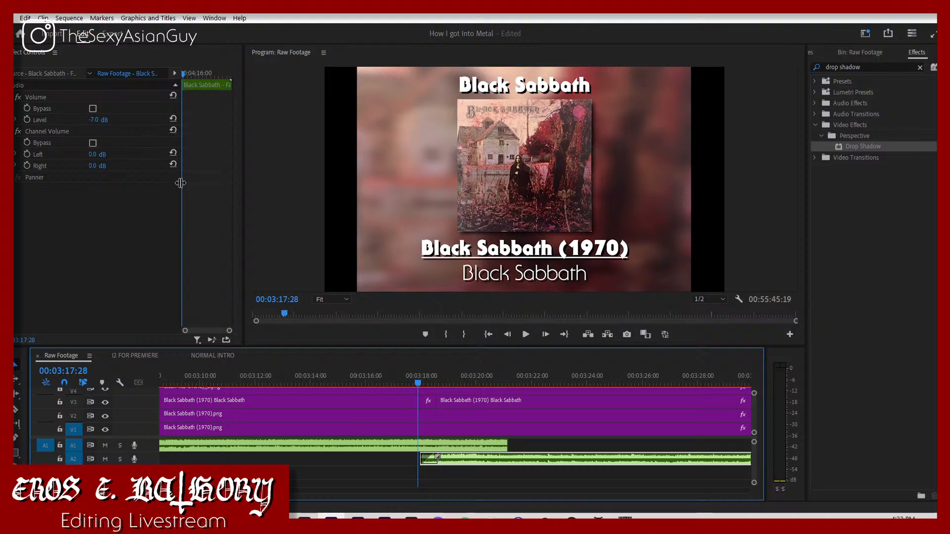
key("space")
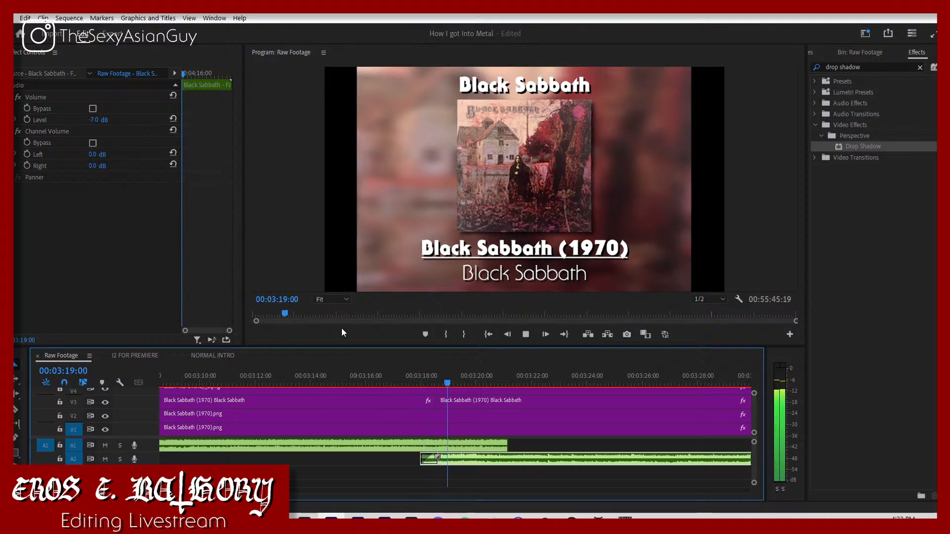
left_click(418, 385)
key("space")
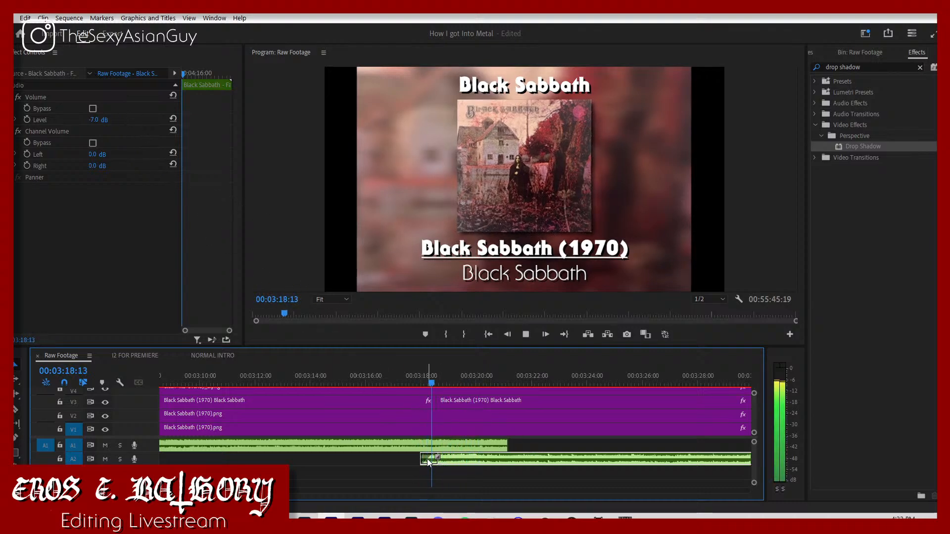
key("space")
left_click(410, 444)
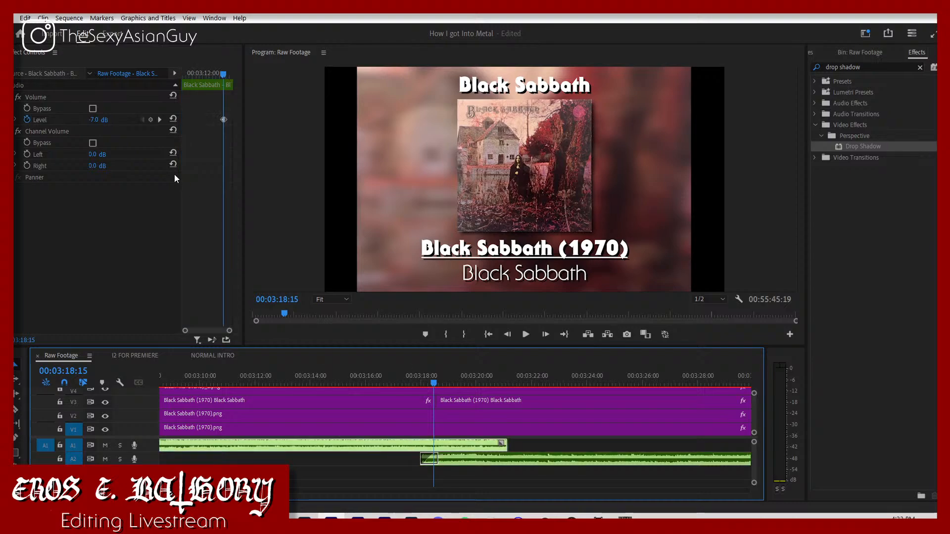
left_click(160, 119)
left_click(107, 120)
type("-10")
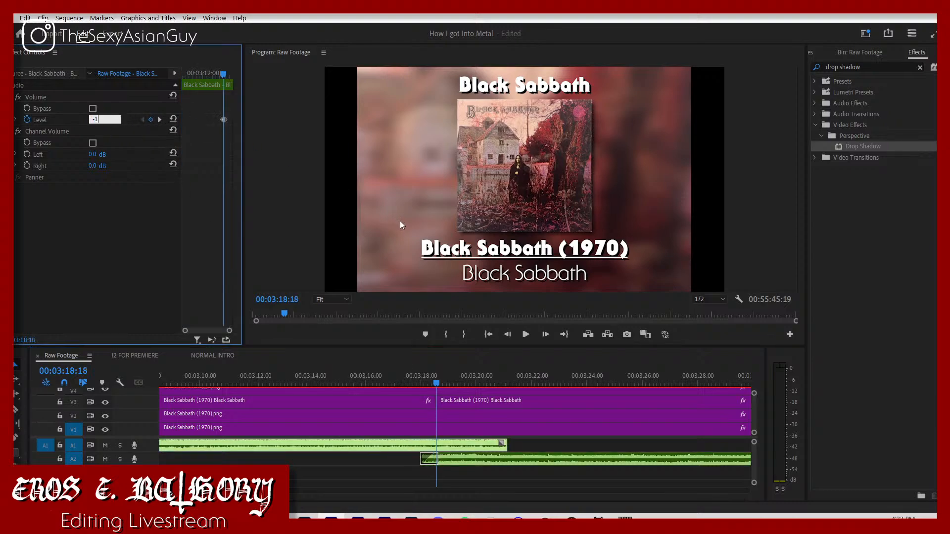
key("Return")
Step: Lengthen the fade-in at the start of the A2 song to 27 frames and replay the song change
left_click(388, 384)
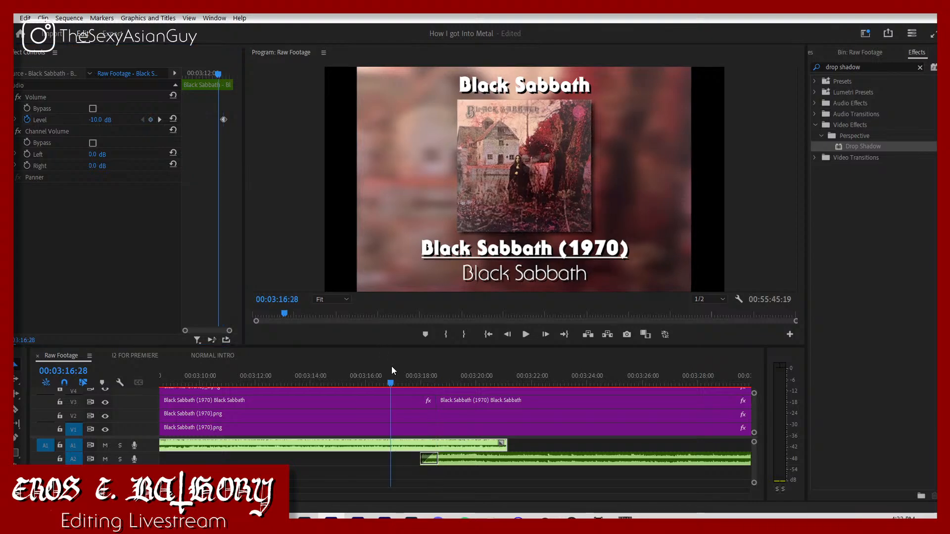
key("space")
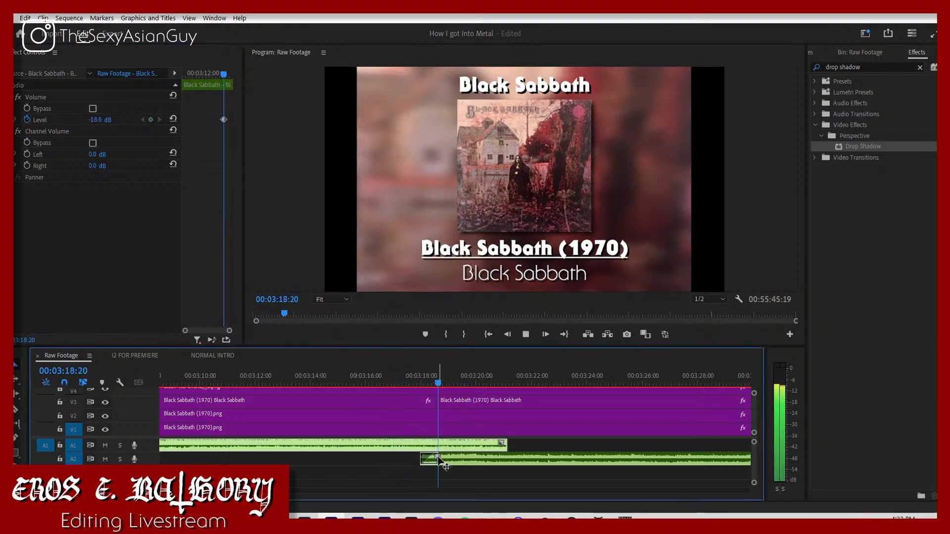
left_click_drag(440, 460, 444, 459)
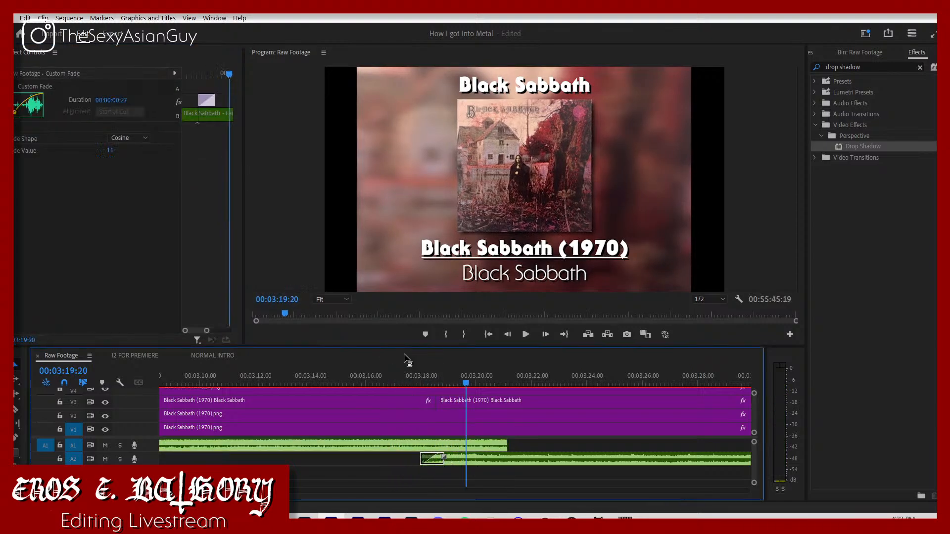
left_click(402, 382)
key("space")
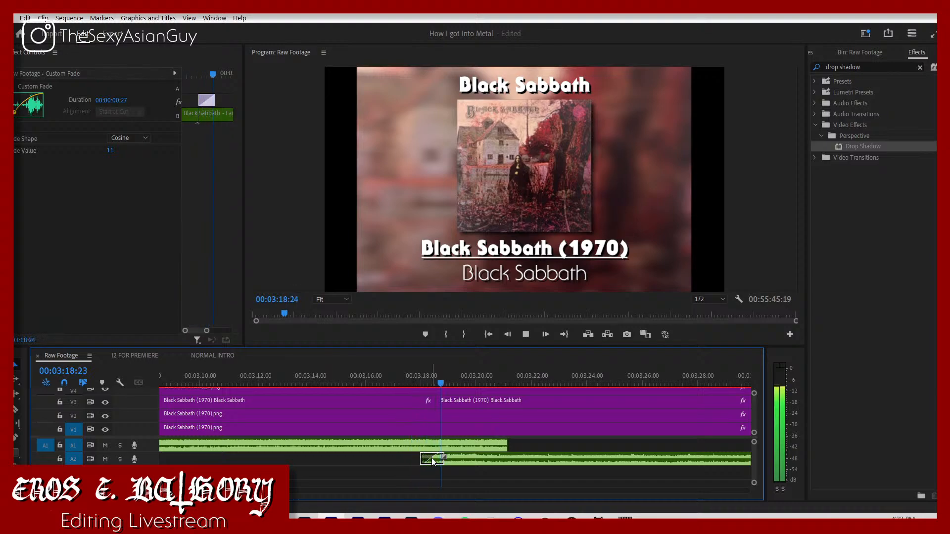
key("space")
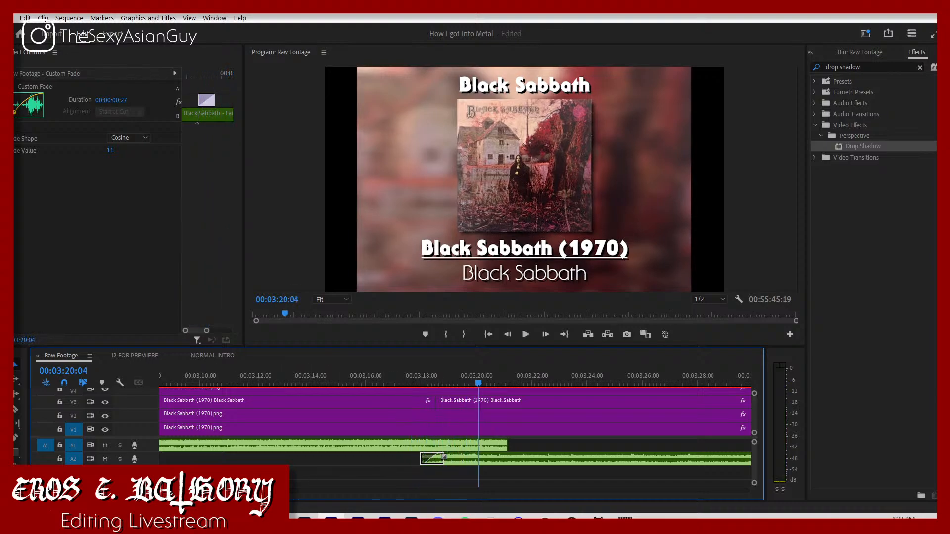
Step: Find the Paranoid (1970) cover among the V2 images, move it to the title split at 3:18:18, and play the transition
key("minus")
key("minus")
key("minus")
key("minus")
key("minus")
key("minus")
key("minus")
key("minus")
key("equal")
key("equal")
key("equal")
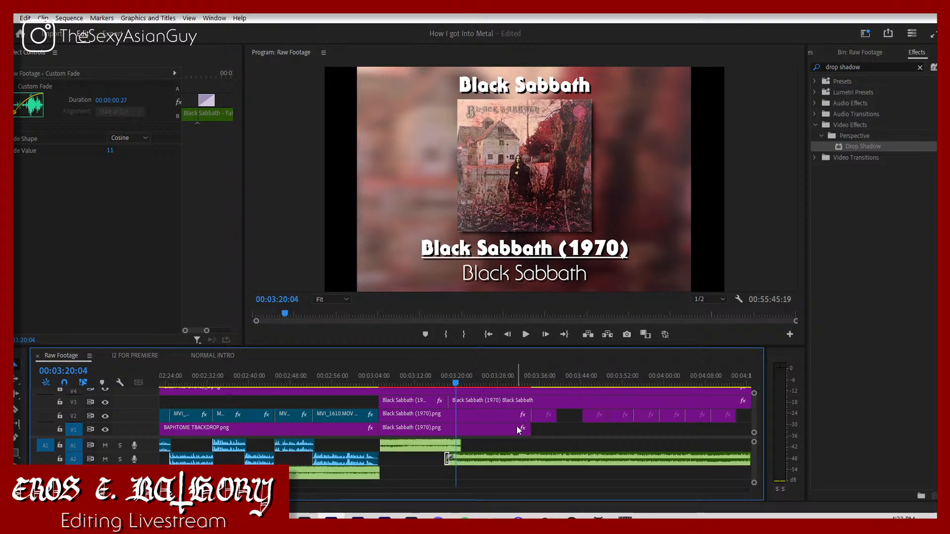
left_click(545, 416)
left_click(592, 420)
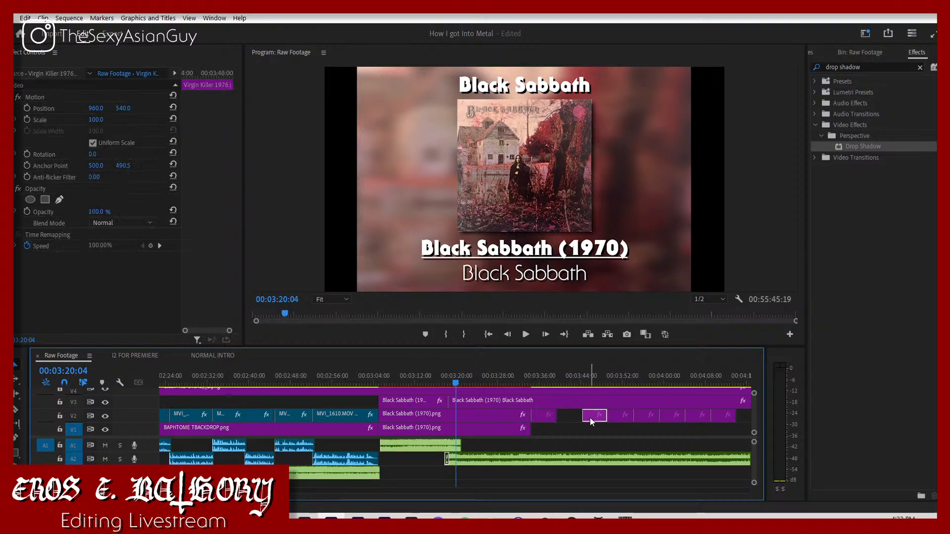
left_click(619, 418)
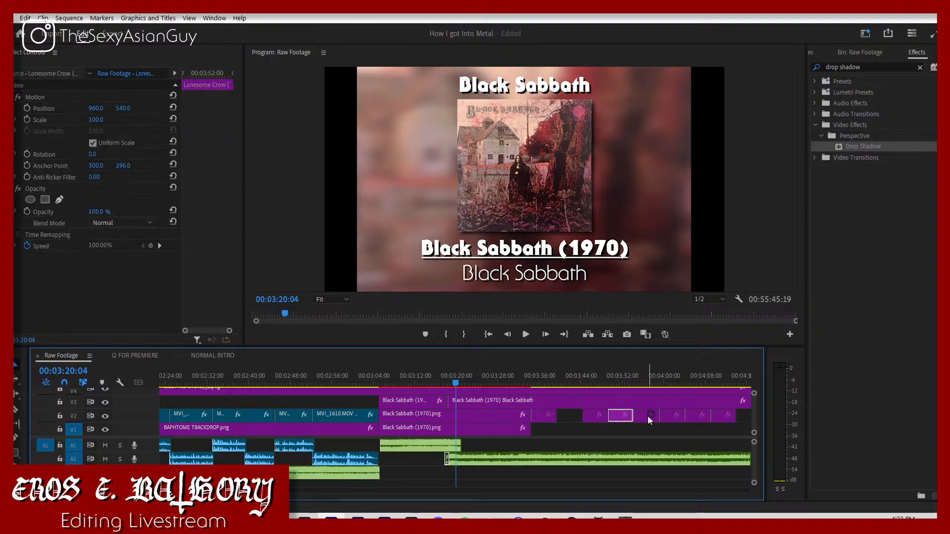
left_click(648, 419)
left_click(673, 418)
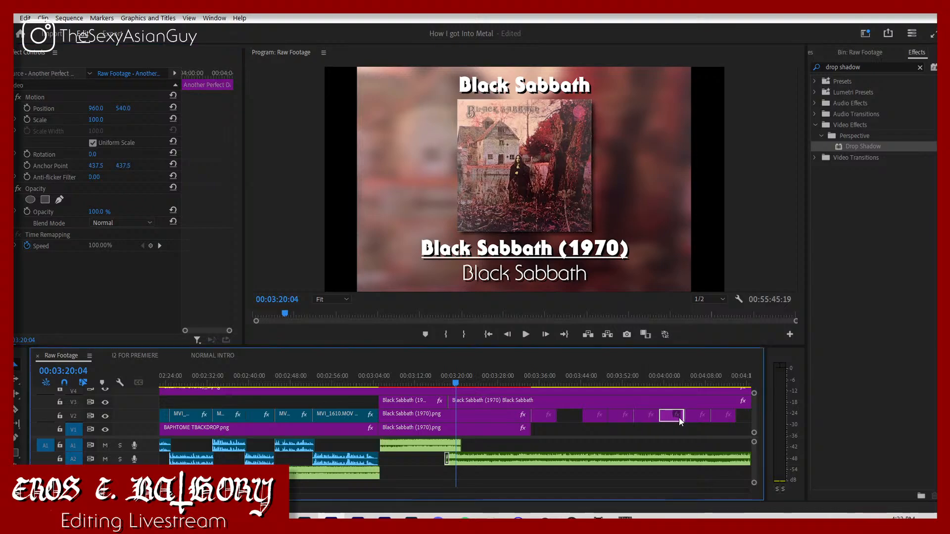
left_click_drag(696, 419, 462, 420)
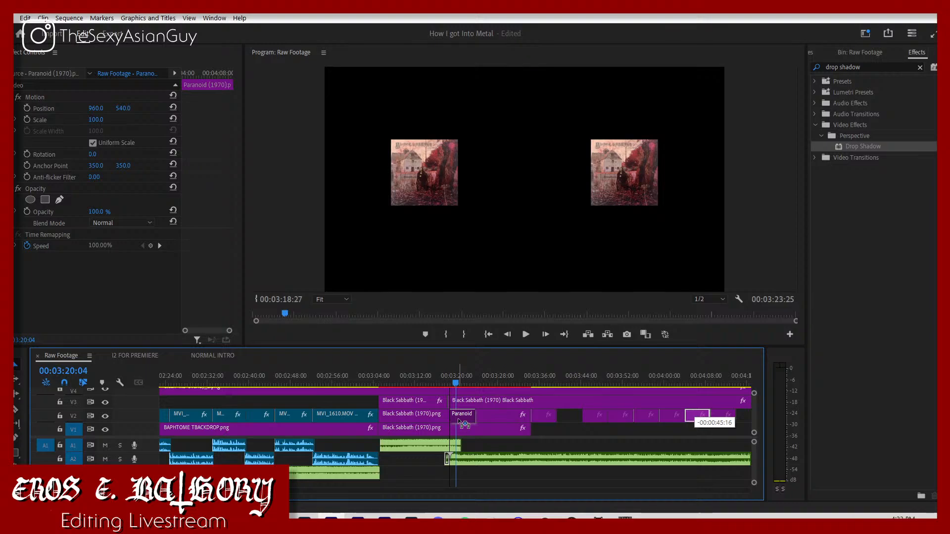
left_click_drag(464, 423, 456, 418)
left_click(442, 380)
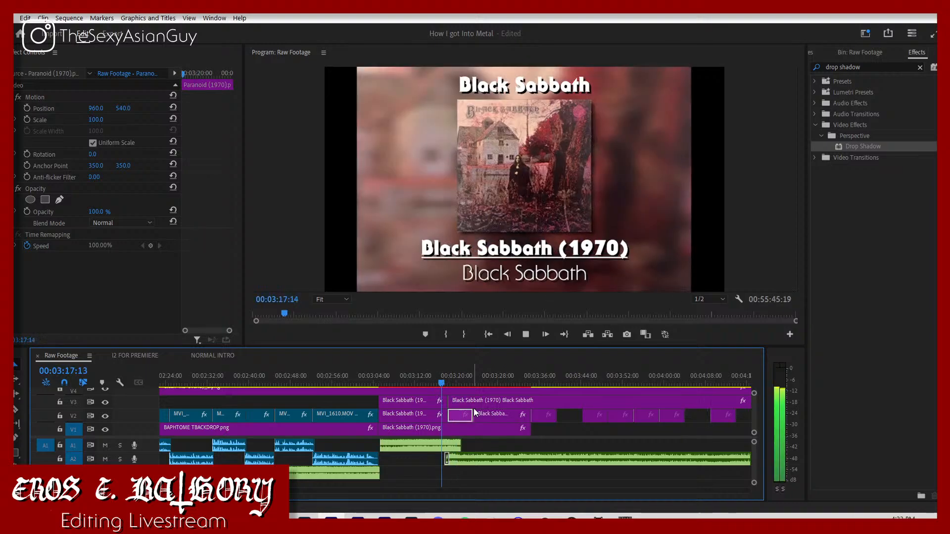
key("space")
key("space")
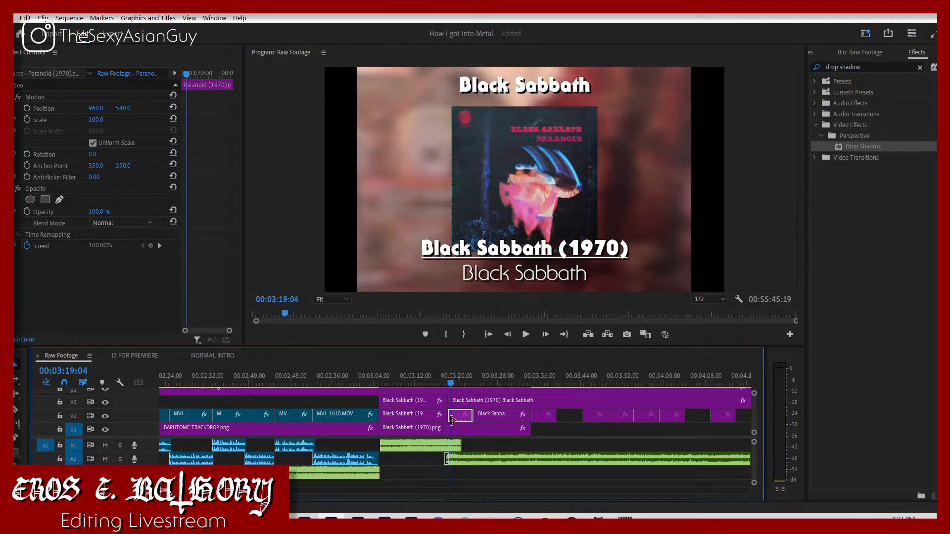
Step: Set the Paranoid (1970) cover's vertical position to 475 and its scale to 88
left_click(439, 417)
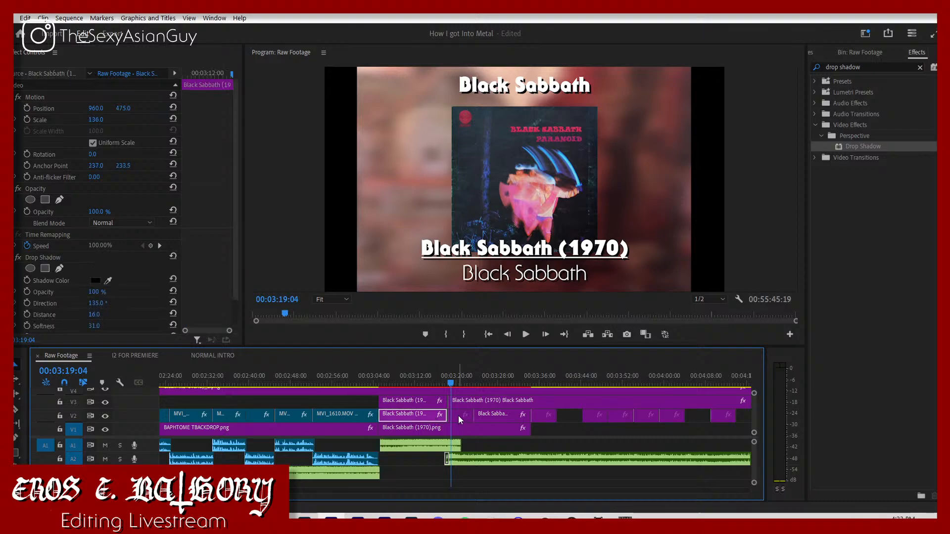
left_click(458, 415)
left_click(127, 107)
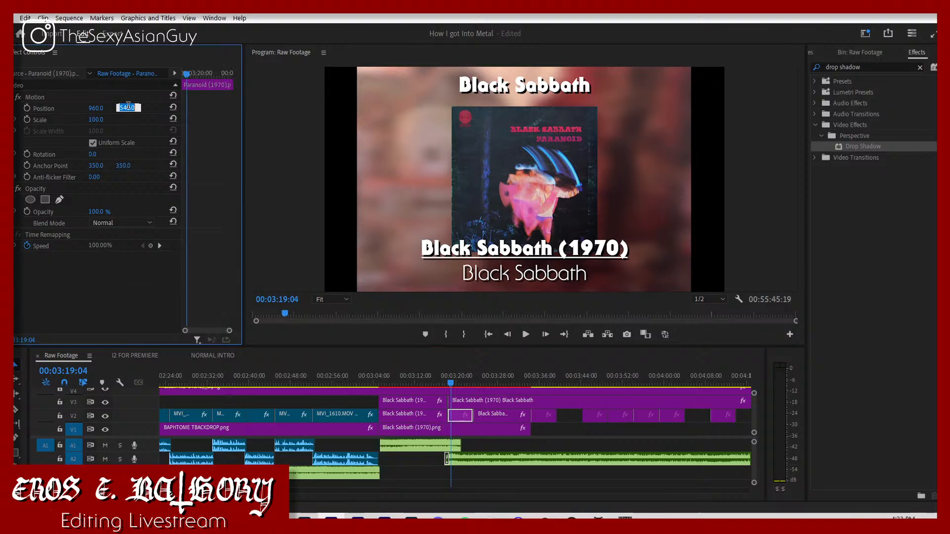
type("475")
key("Return")
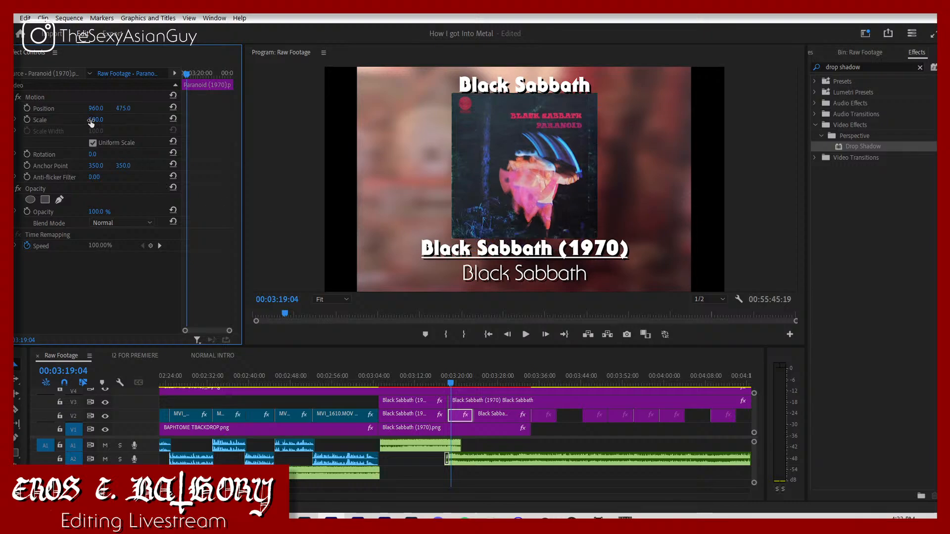
left_click_drag(102, 119, 96, 120)
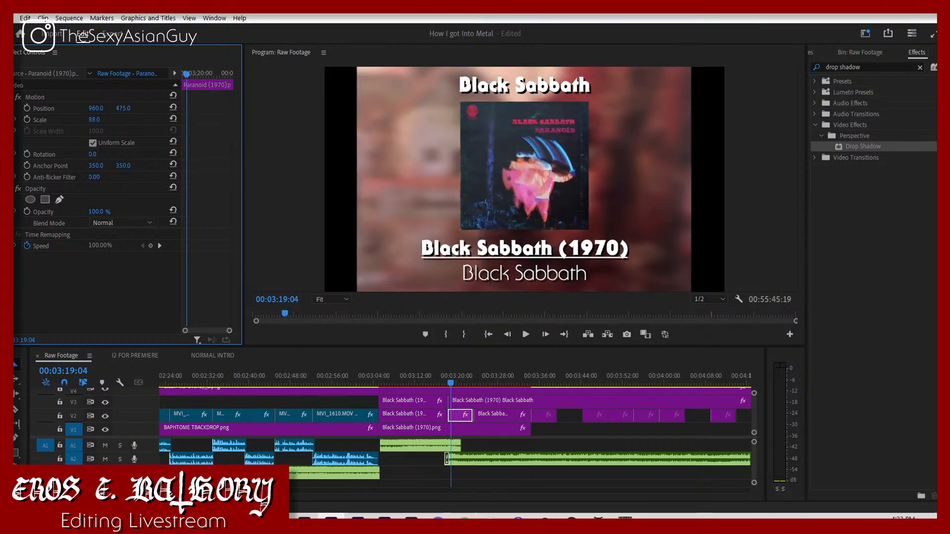
Step: Move through the frames around the cover change at 3:18:18 to compare the two covers' size and placement
key("Left")
key("Left")
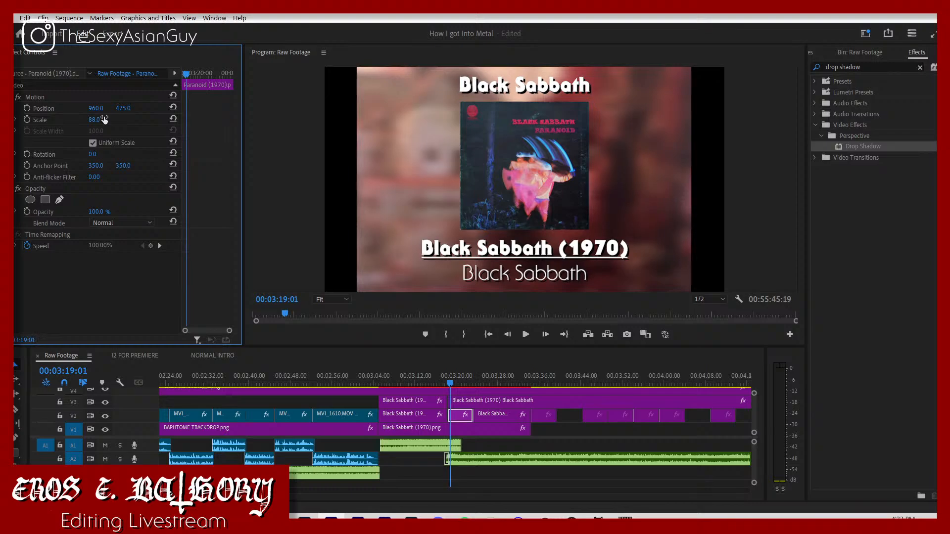
key("Left")
key("Left")
key("Left")
key("Left")
key("Left")
key("Left")
key("Left")
key("Left")
key("Left")
key("Left")
key("Left")
key("Left")
key("Left")
key("Left")
key("Left")
key("Left")
key("Left")
key("Left")
key("Left")
key("Left")
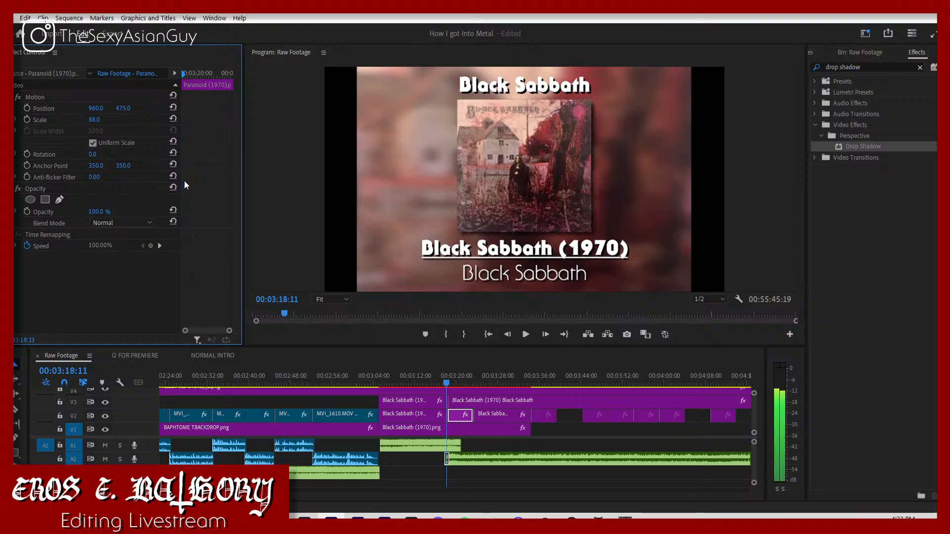
key("Right")
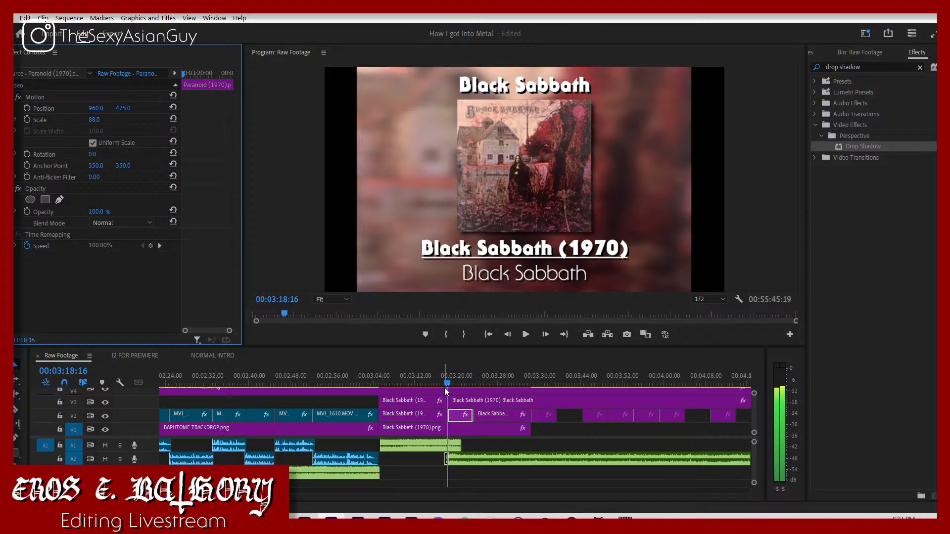
key("Right")
key("Right")
key("Right")
key("Right")
key("Right")
Step: Copy the Drop Shadow effect from the Black Sabbath (1970) cover to the Paranoid (1970) cover on V2
left_click(423, 417)
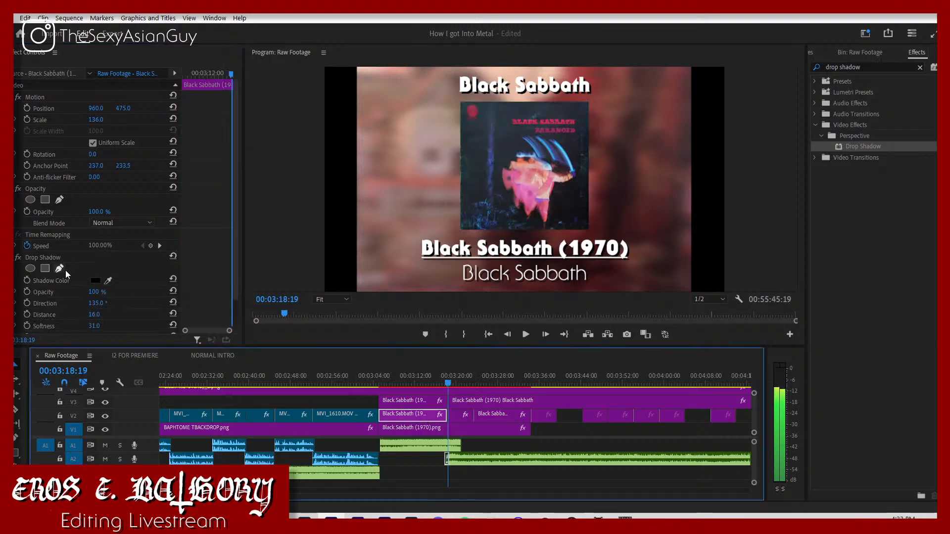
left_click(47, 257)
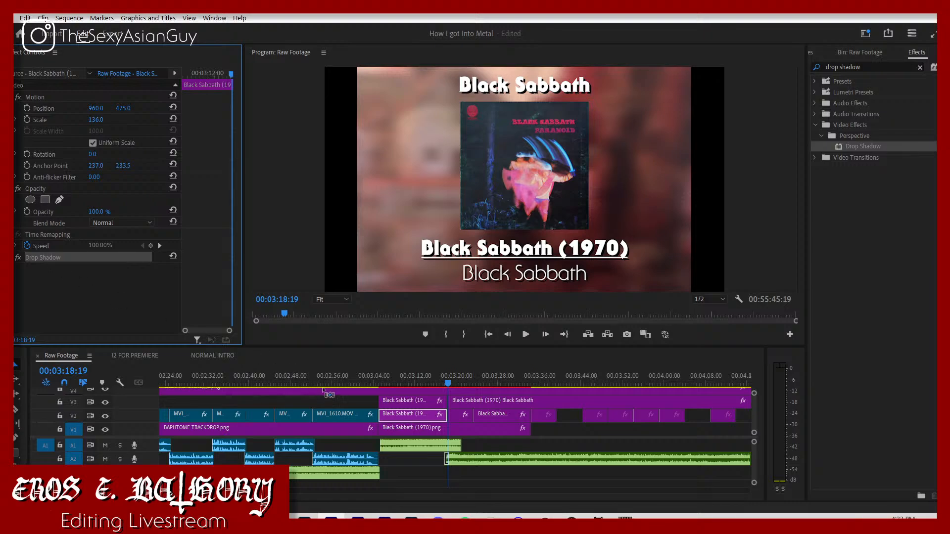
left_click(455, 416)
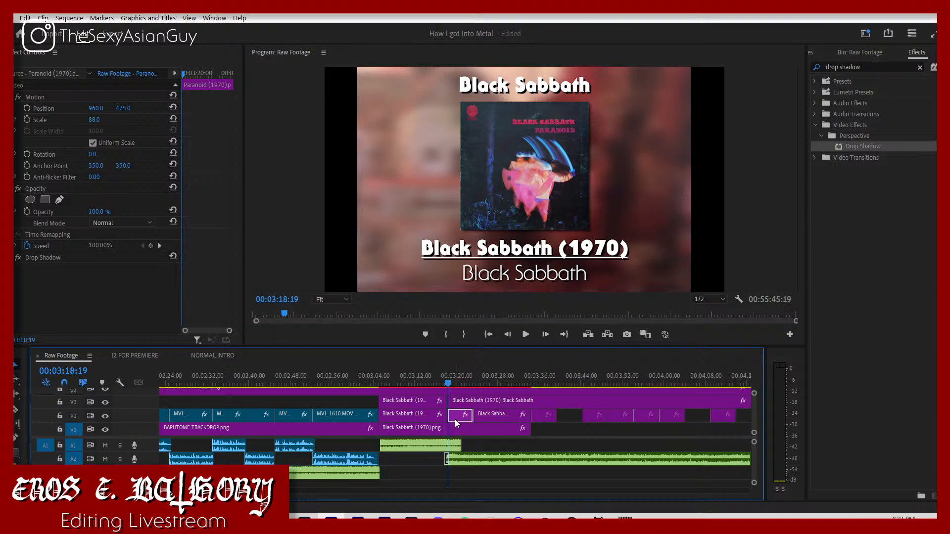
Step: Replace the V1 background under the Paranoid title with a copy of the Paranoid cover, extending both to the old background's end
mouse_move(456, 414)
left_mouse_down()
mouse_move(463, 431)
mouse_move(489, 419)
mouse_move(469, 419)
left_mouse_up()
left_click(486, 429)
key("Delete")
left_click_drag(471, 420, 531, 424)
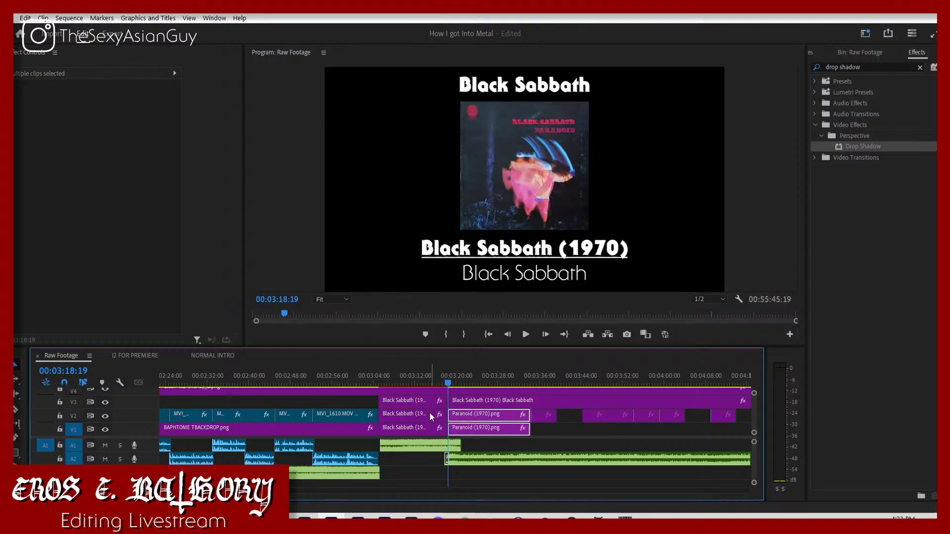
Step: Replace the Drop Shadow on the V1 Paranoid image with the Camera Blur effect copied from the Black Sabbath background
left_click(426, 429)
left_click(52, 257)
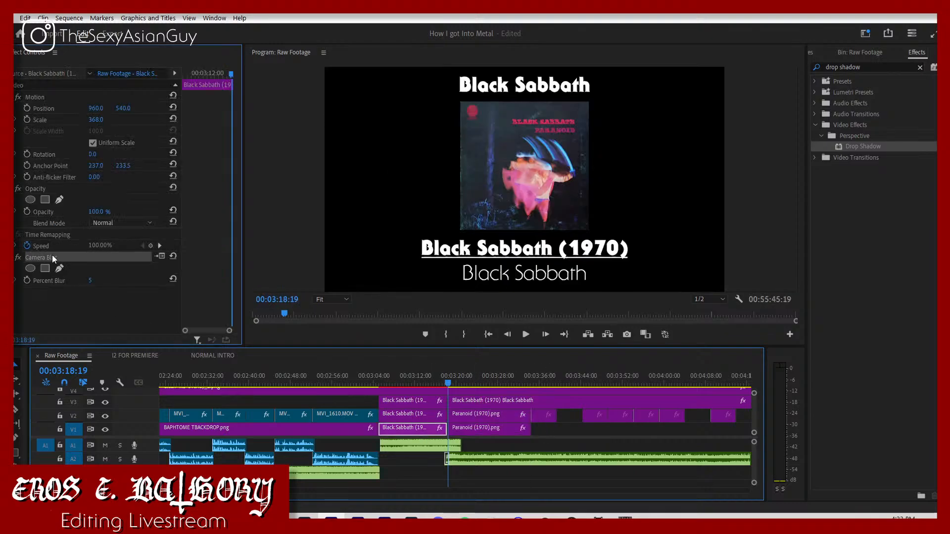
left_click(493, 430)
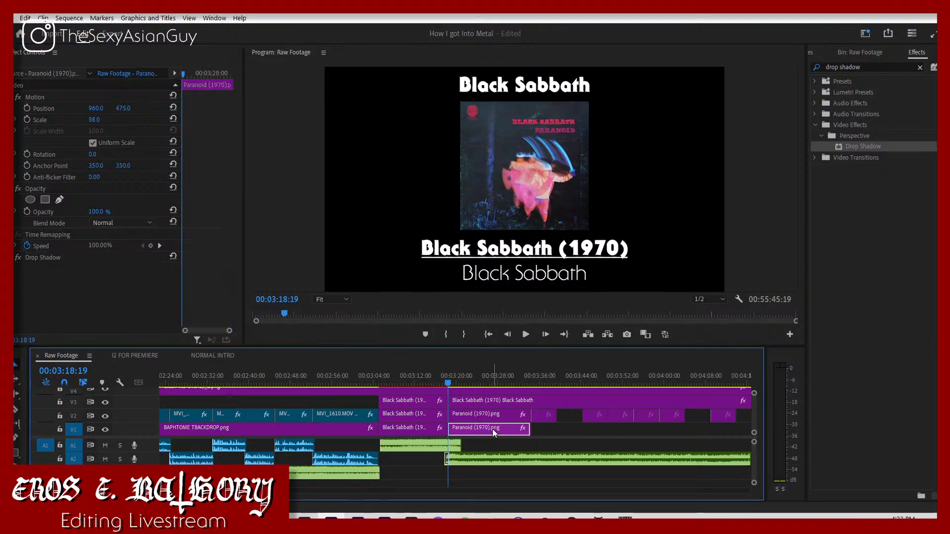
left_click(70, 258)
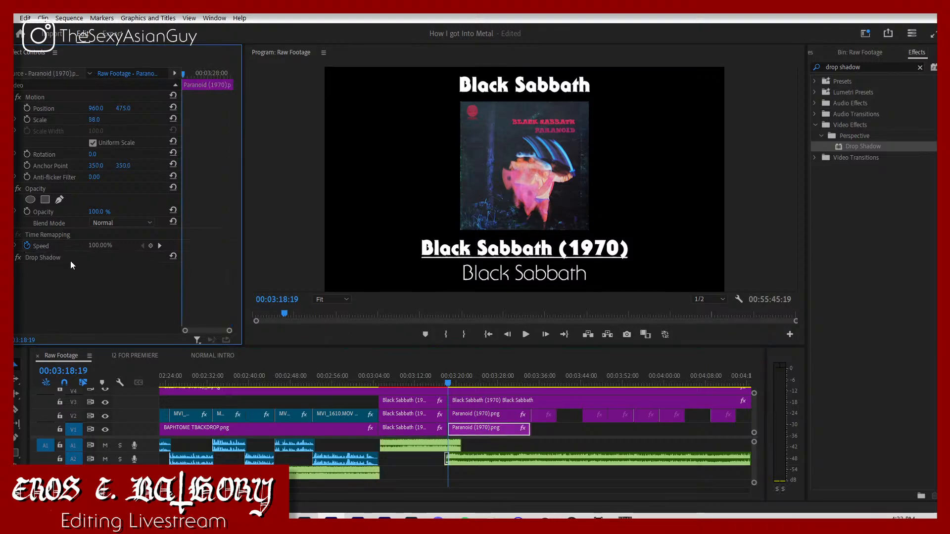
key("Delete")
key("ctrl+v")
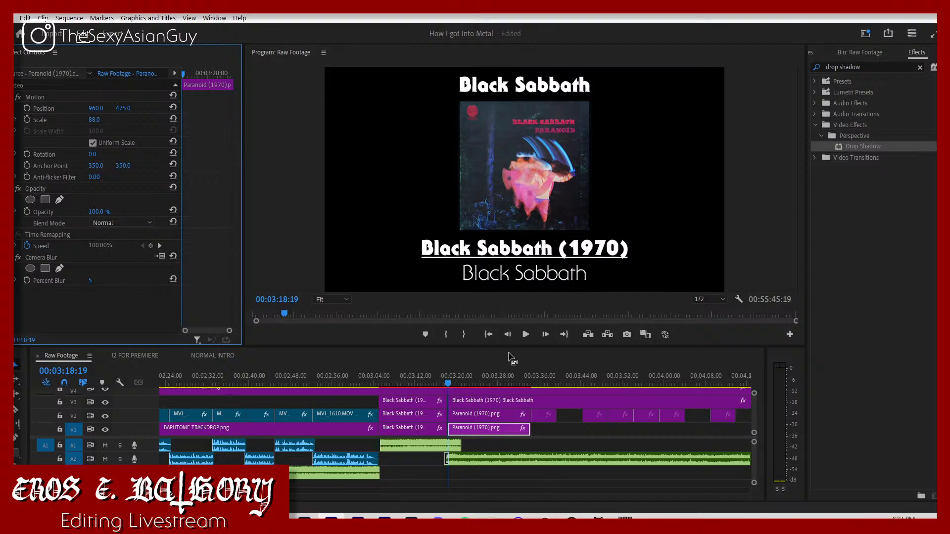
Step: Set the blurred Paranoid background's vertical position to 540 and scale to 306, and play the result
left_click(123, 107)
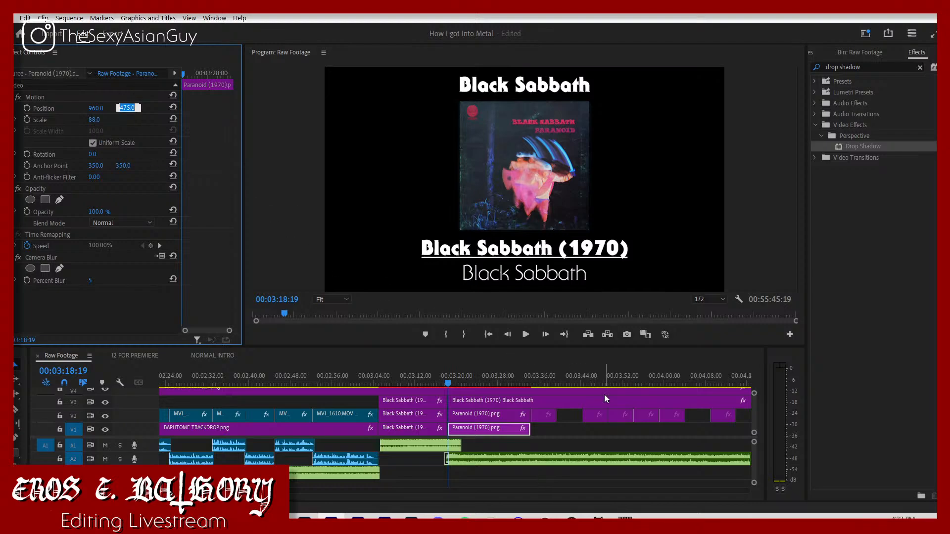
type("540")
key("Return")
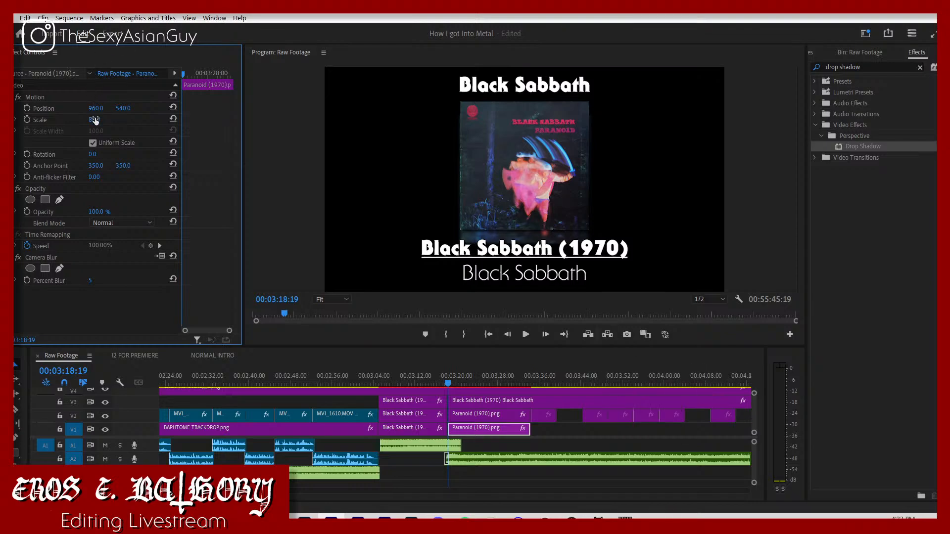
left_click_drag(94, 119, 158, 171)
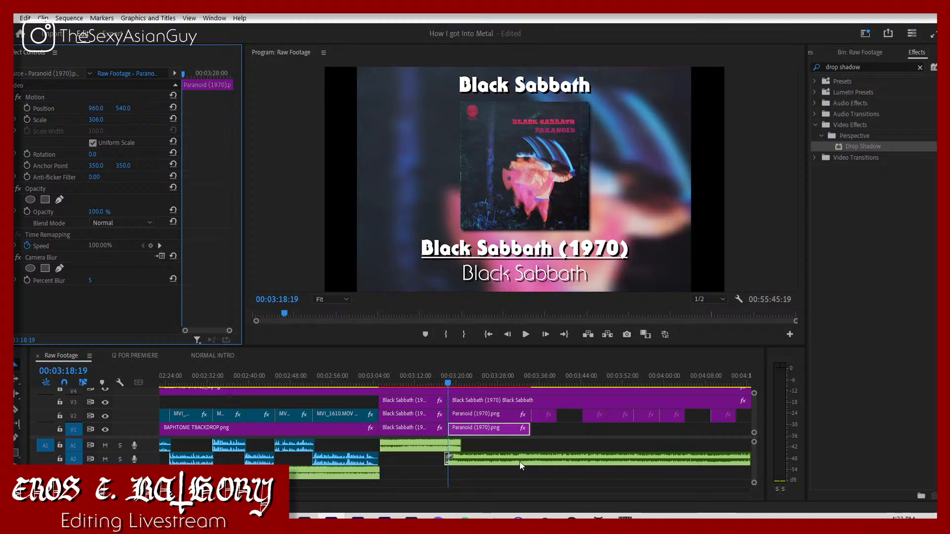
left_click(501, 446)
key("space")
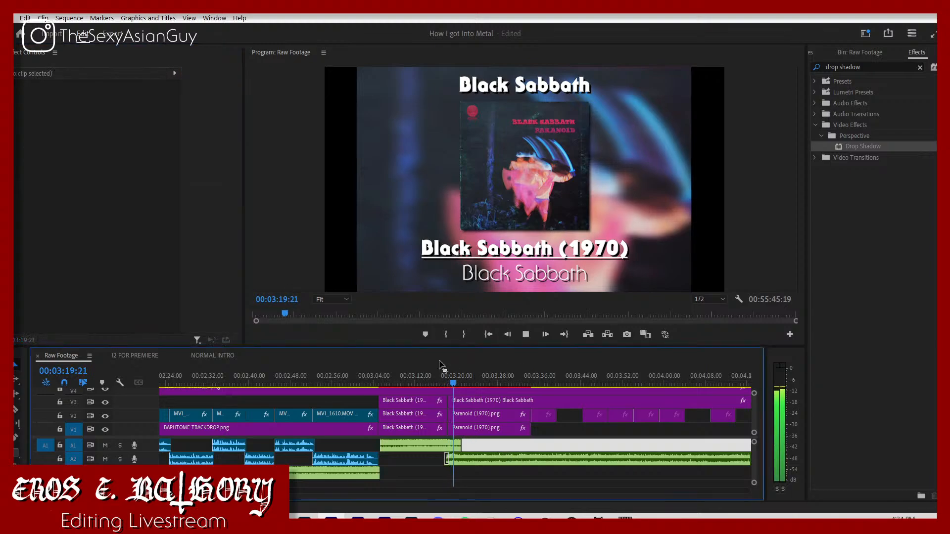
key("space")
Step: Change the album line of the second title on V3 to "Paranoid (1970)"
left_click(513, 254)
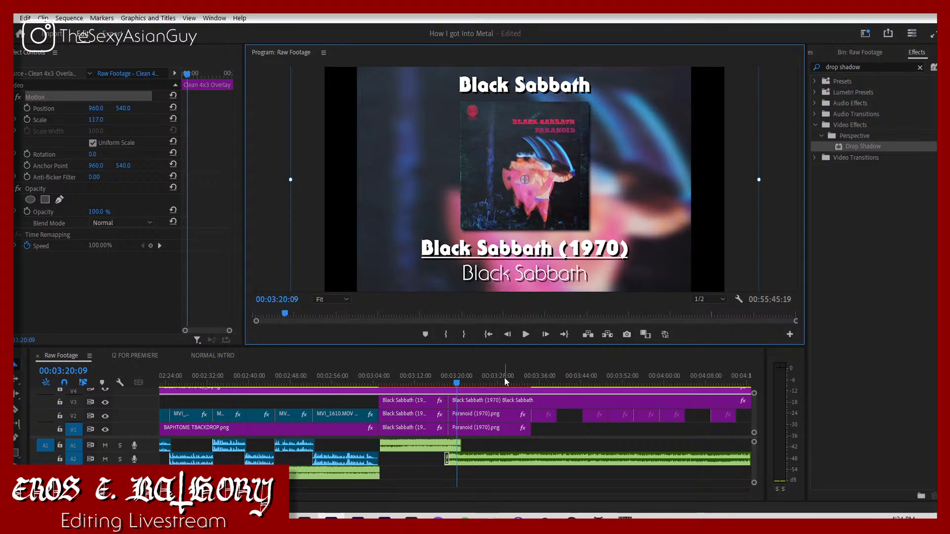
left_click(467, 400)
left_click(556, 256)
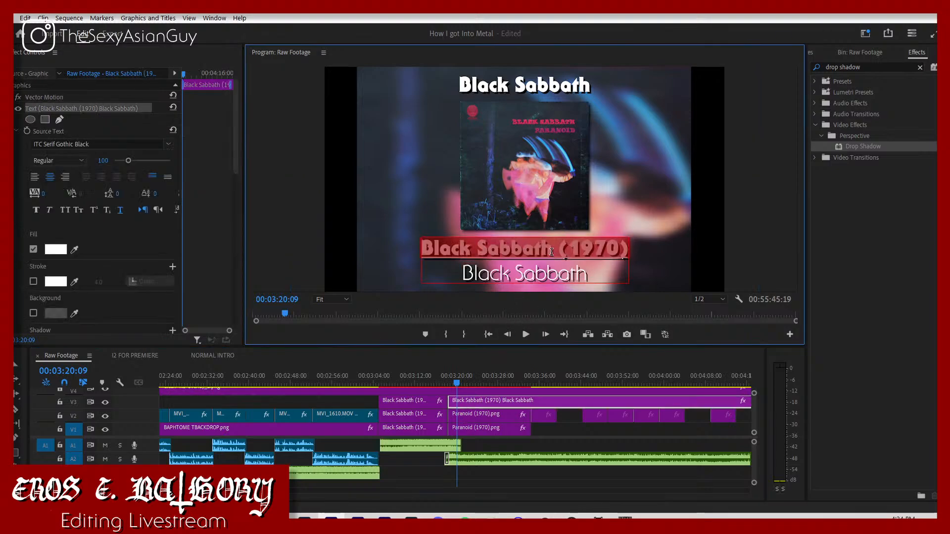
left_click_drag(555, 256, 435, 225)
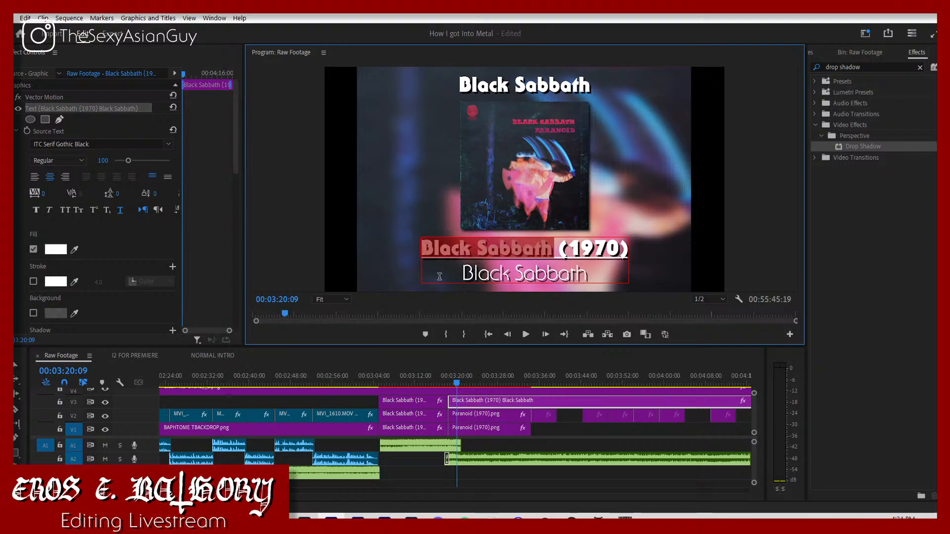
type("Para")
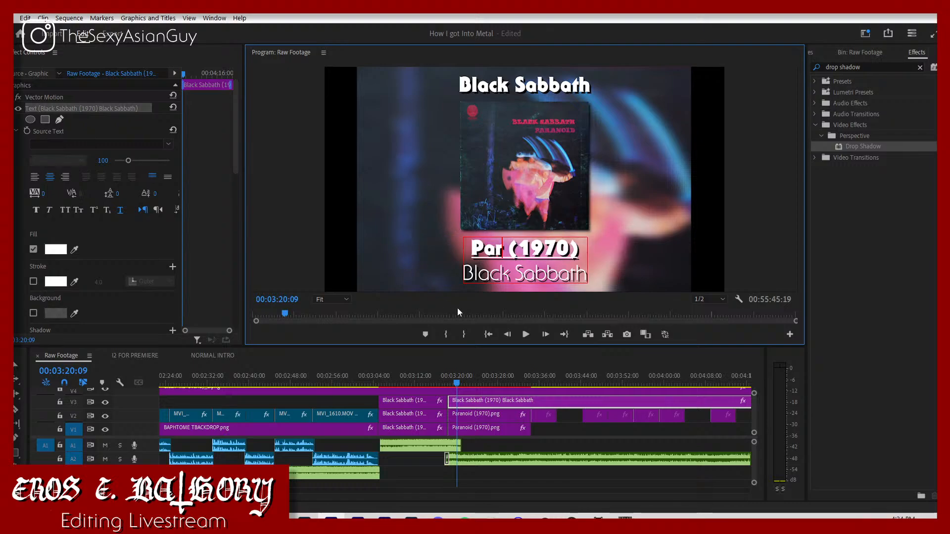
type("noid")
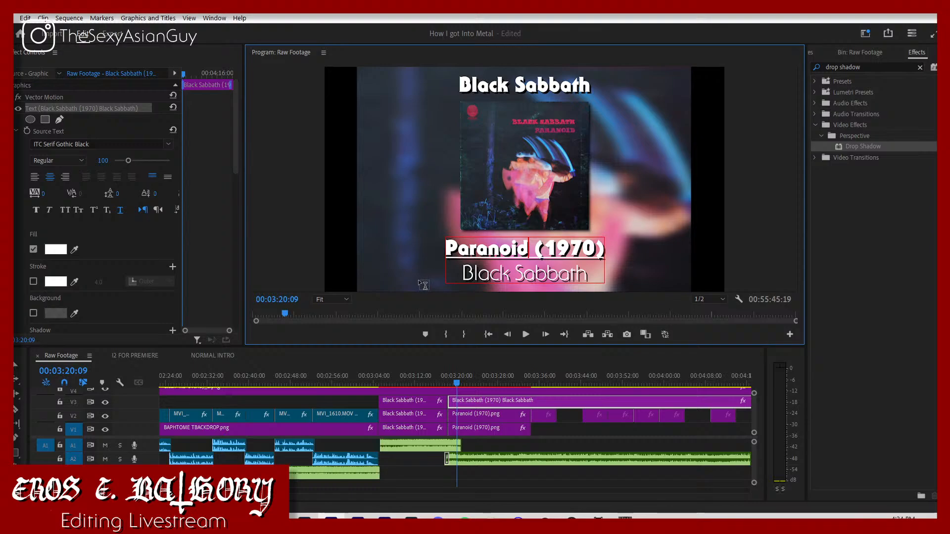
Step: Replace the song line of the Paranoid title with "Jack the Stripper/Faires Wear Boots"
left_click_drag(449, 271, 663, 266)
type("J")
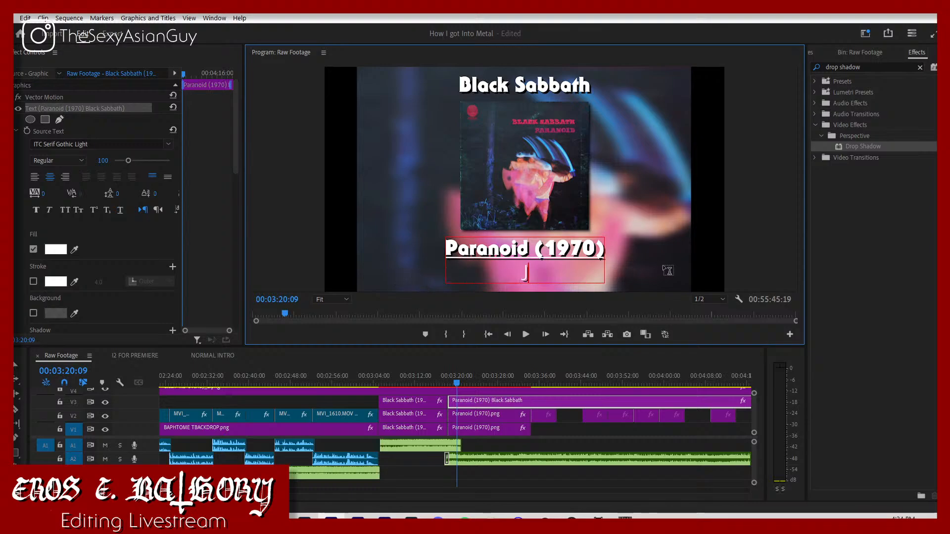
type("ack the Stri")
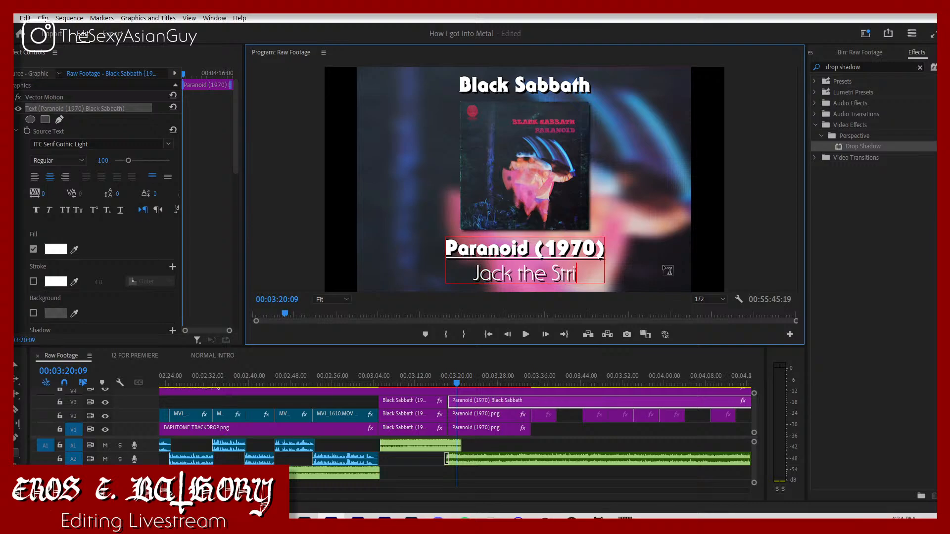
type("pper/F")
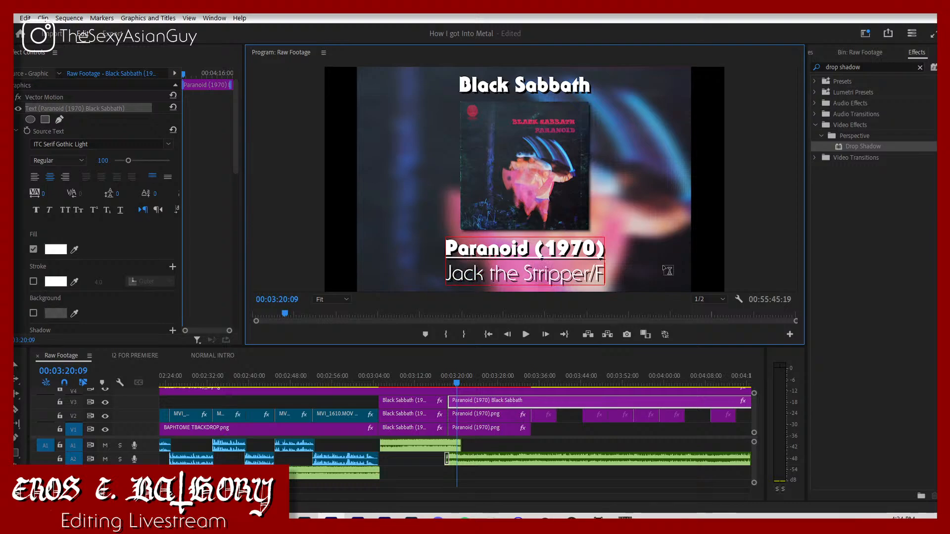
type("aires")
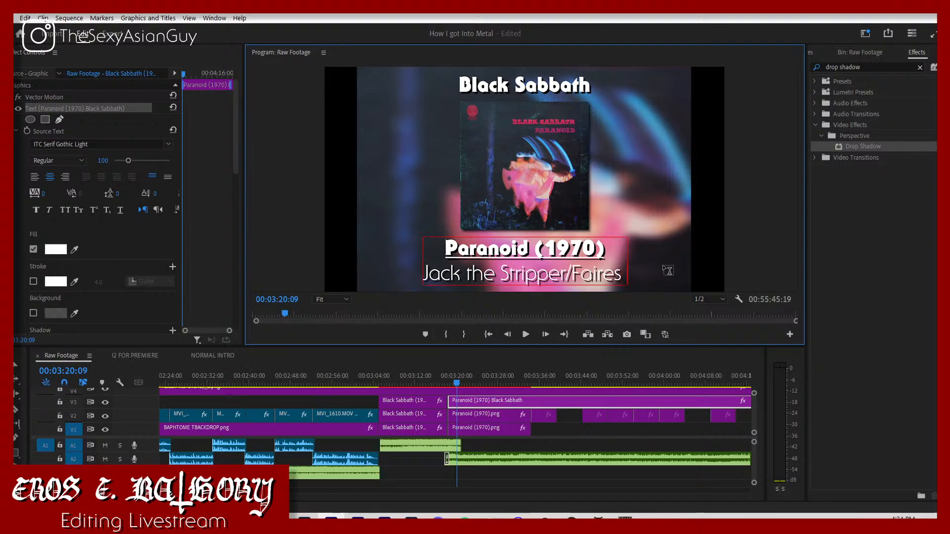
type(" Wear Bo")
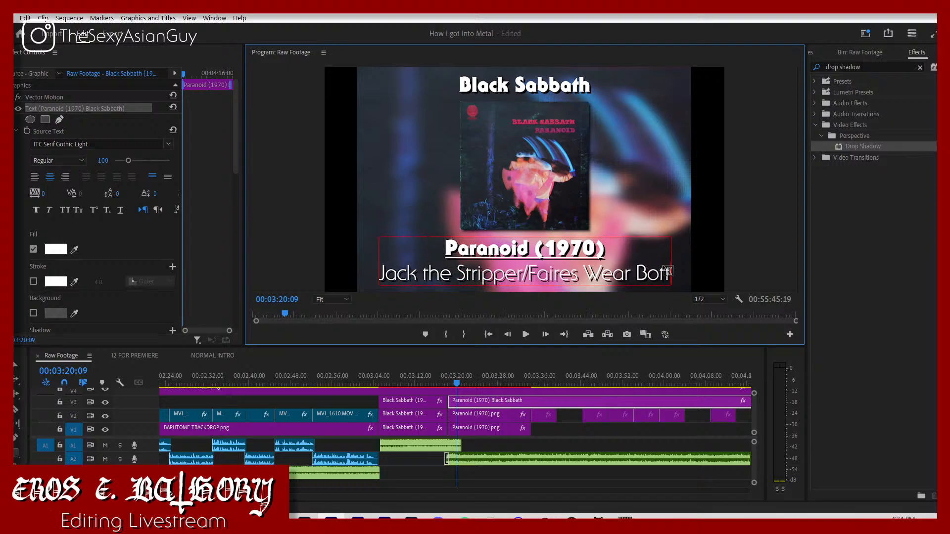
type("otsd")
key("BackSpace")
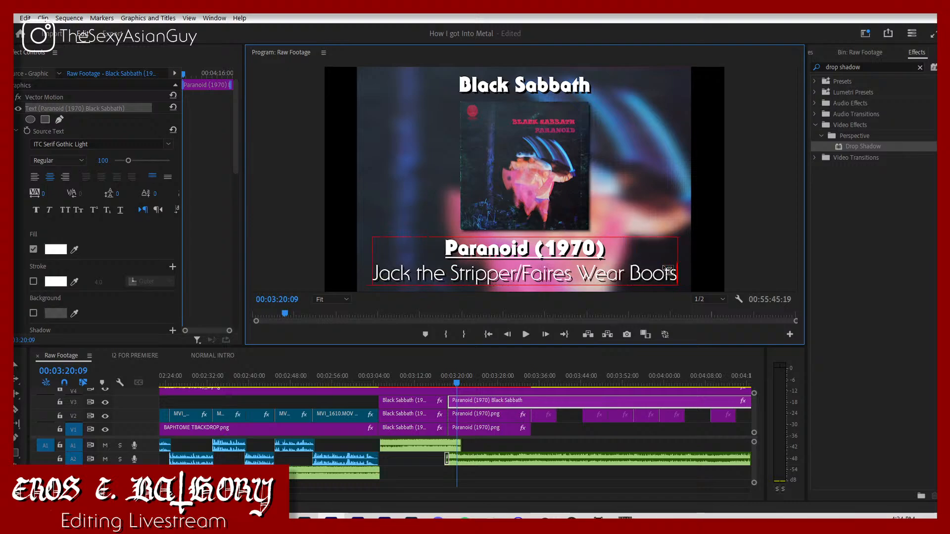
Step: Replay the change from the Black Sabbath cover and song to Paranoid and inspect the cut up close
left_click(434, 386)
key("space")
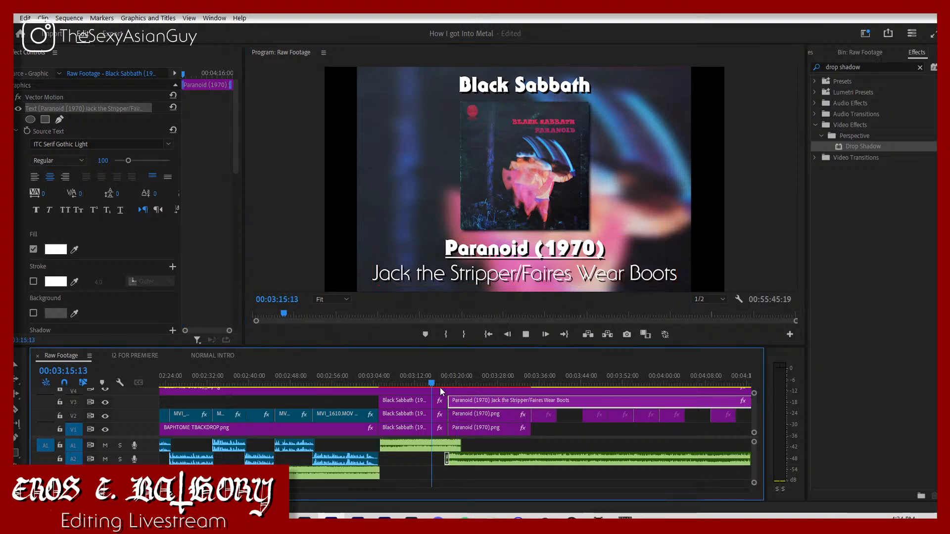
left_click(486, 444)
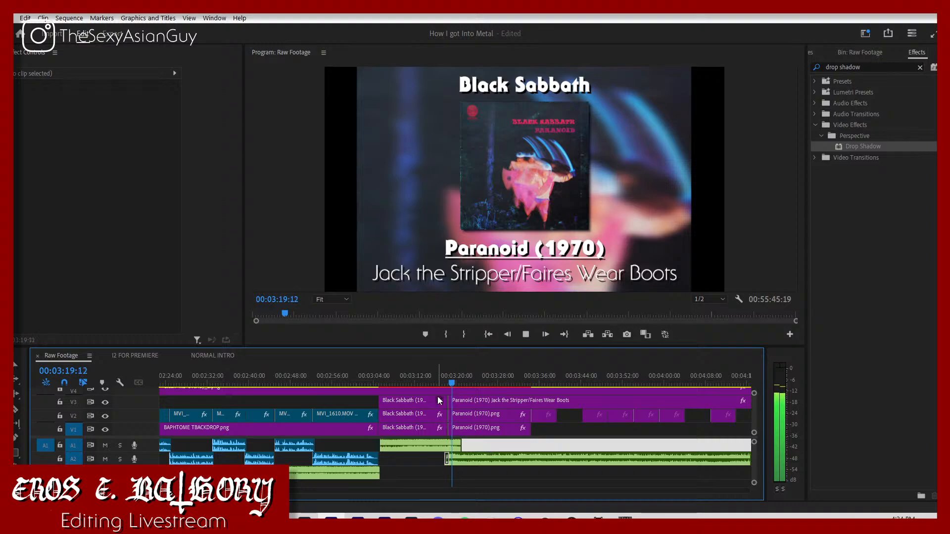
left_click(444, 383)
key("space")
key("space")
left_click_drag(205, 491, 197, 490)
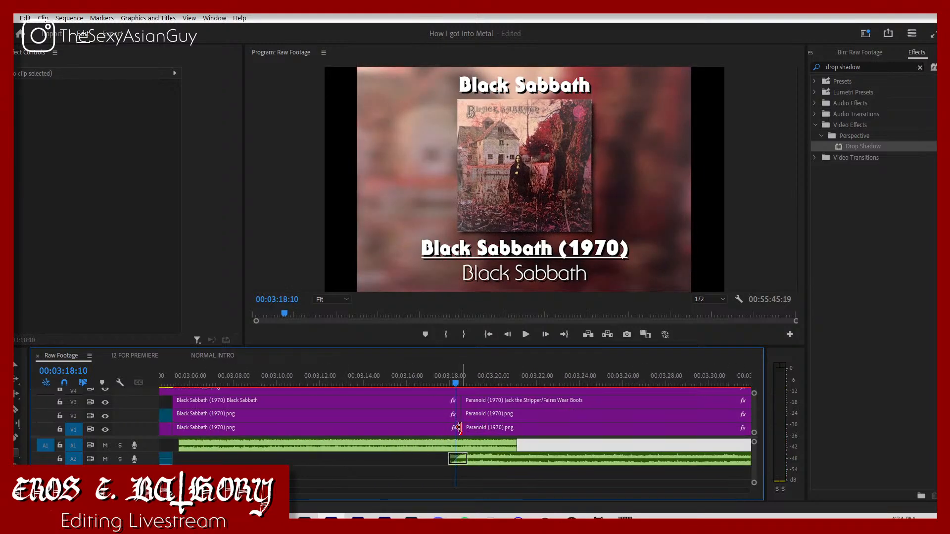
left_click_drag(459, 428, 454, 432)
key("space")
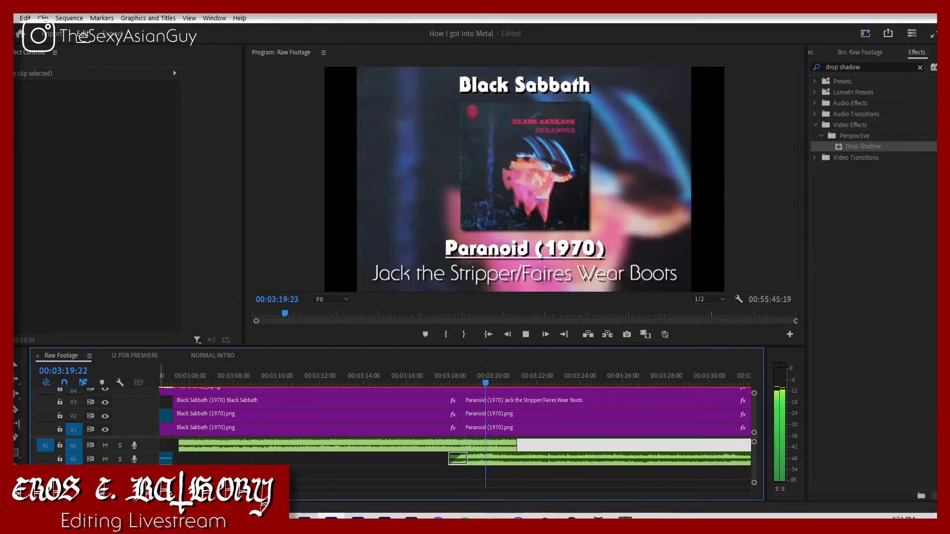
left_click_drag(196, 491, 207, 491)
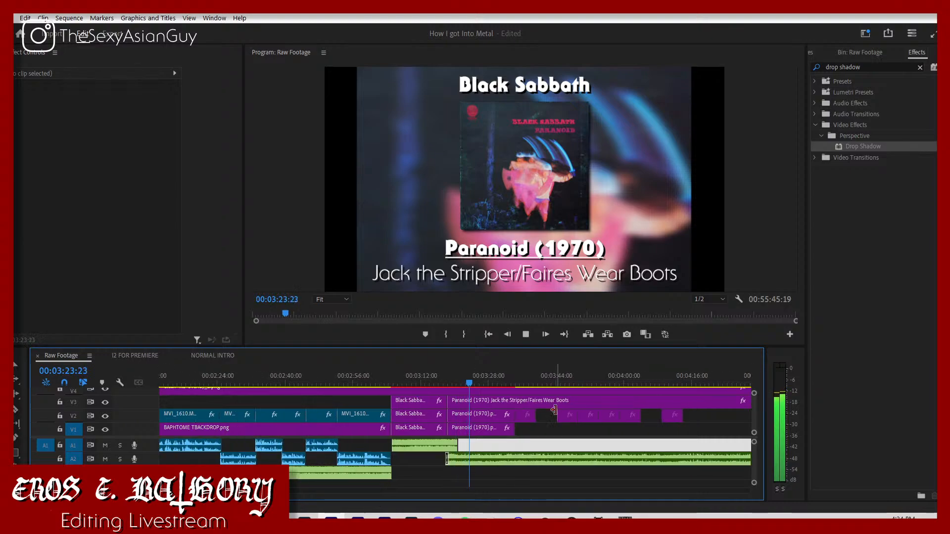
Step: Fade out the Black Sabbath song on A2 under the Paranoid cover by keyframing its volume level down to -300 dB at 03:27:29
left_click(556, 425)
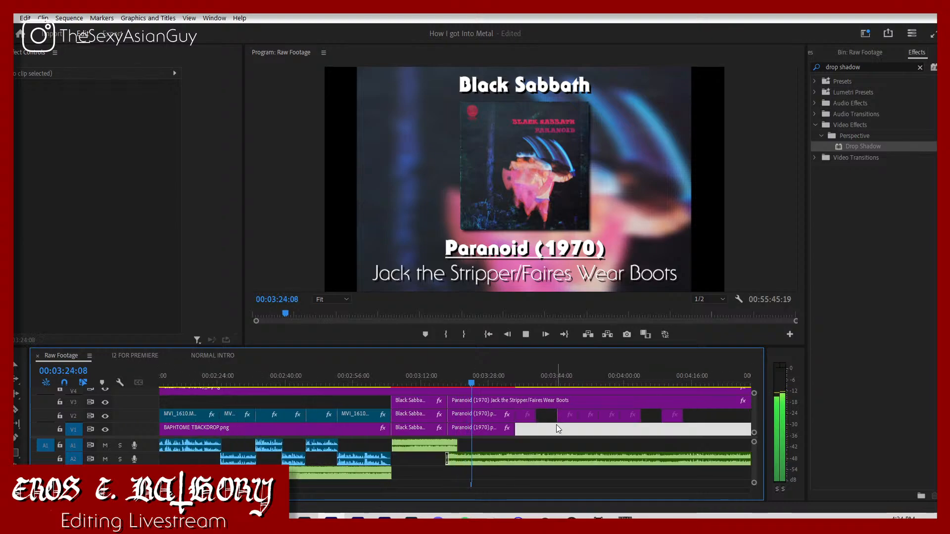
key("minus")
key("space")
left_click(454, 460)
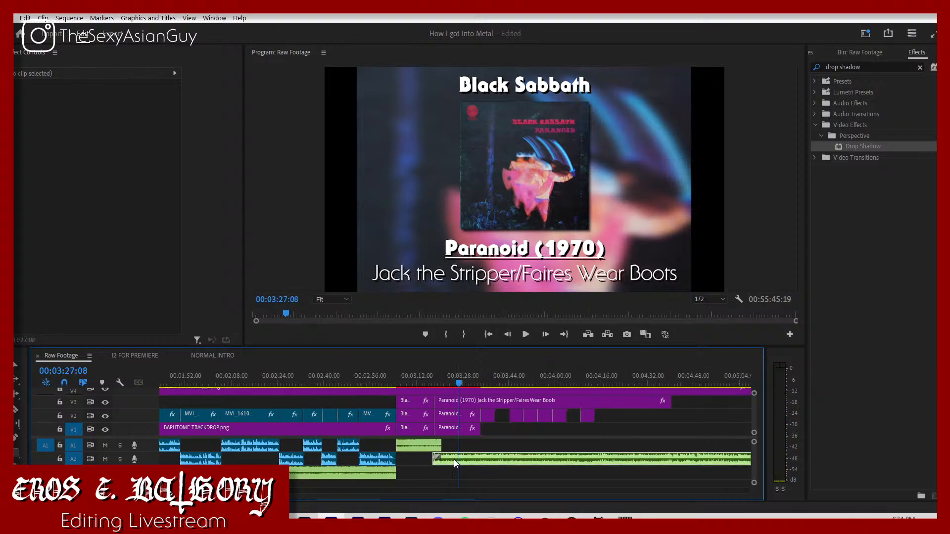
left_click(30, 118)
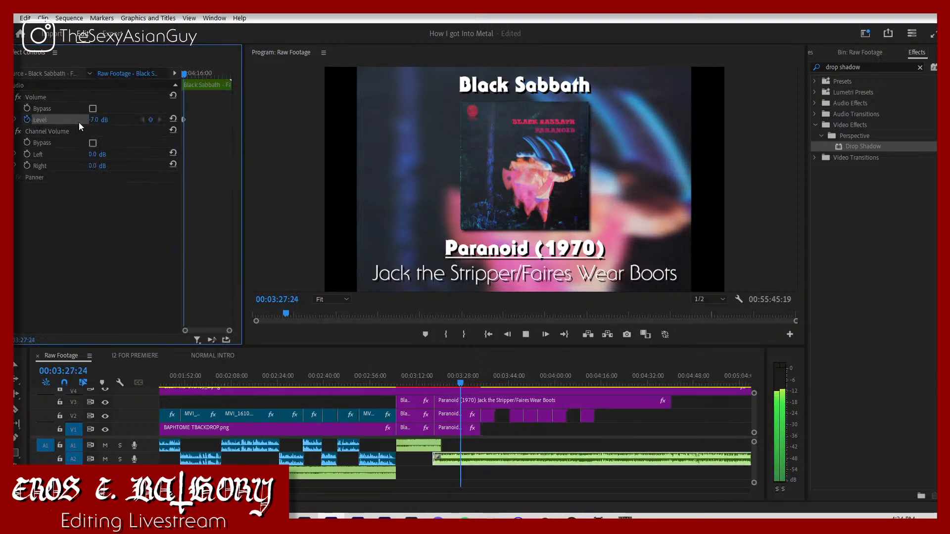
left_click(94, 120)
type("-300")
key("Return")
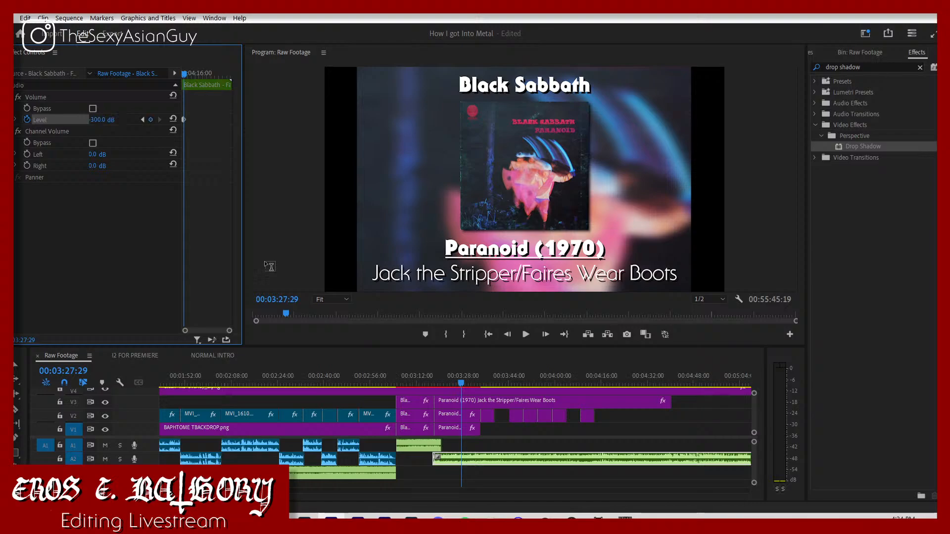
Step: Split the Paranoid song on A2 at 03:27:29, delete the remainder, and return to the keyframe where its fade-out begins
left_click(466, 459)
key("v")
left_click(491, 455)
key("Delete")
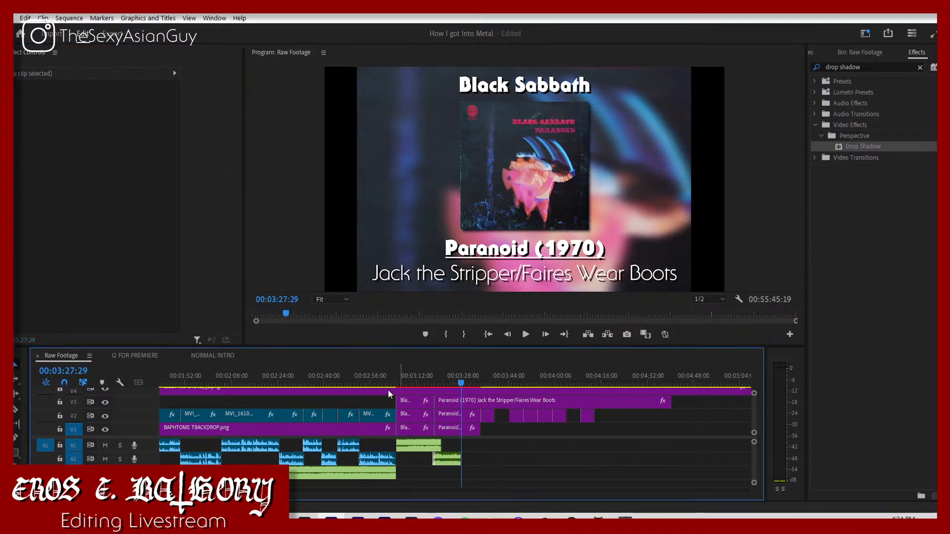
left_click(447, 460)
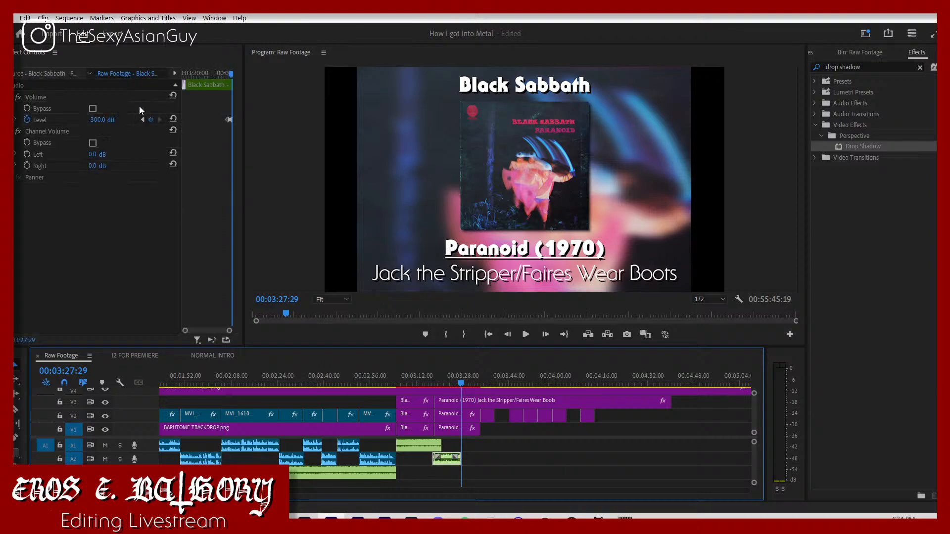
left_click(143, 119)
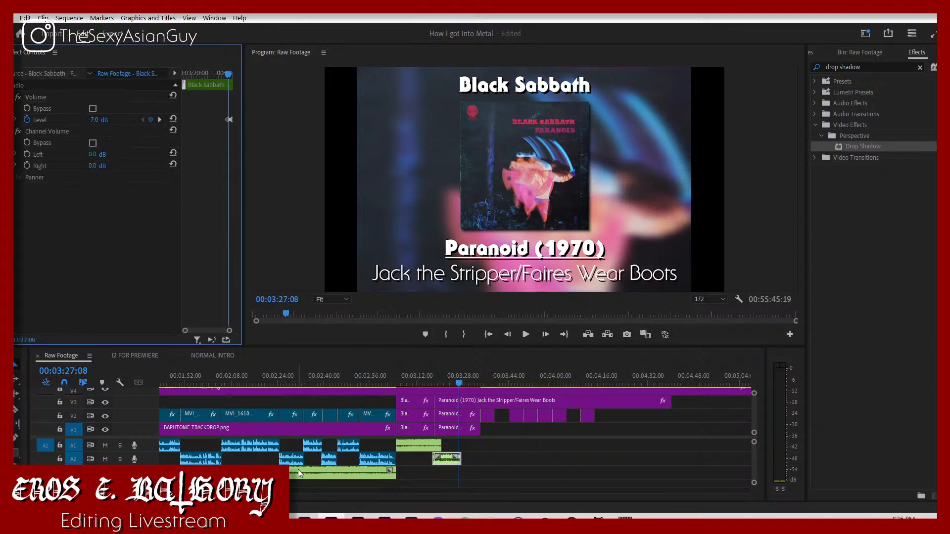
Step: Move all the remaining song clips earlier so the first one starts on A1 at 03:27:08, and play the transition
left_click_drag(223, 490, 542, 486)
left_click_drag(622, 478, 255, 446)
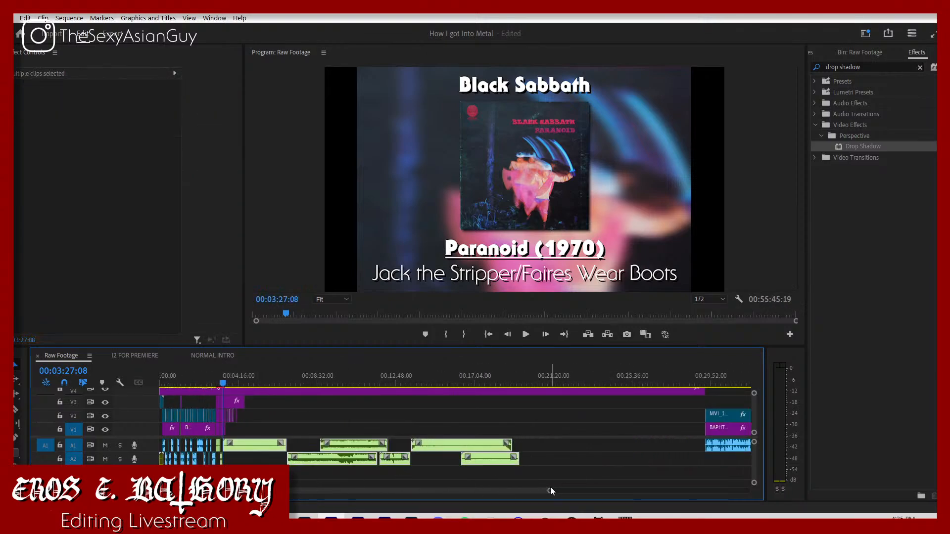
left_click_drag(550, 488, 370, 474)
key("space")
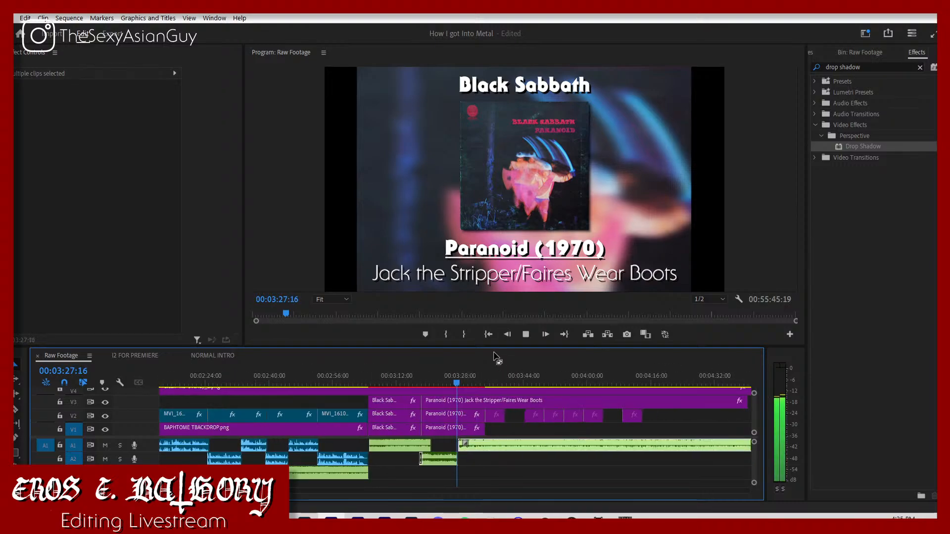
Step: Set the volume level of the Dead Reckoning song on A1 to -10 dB
left_click(513, 456)
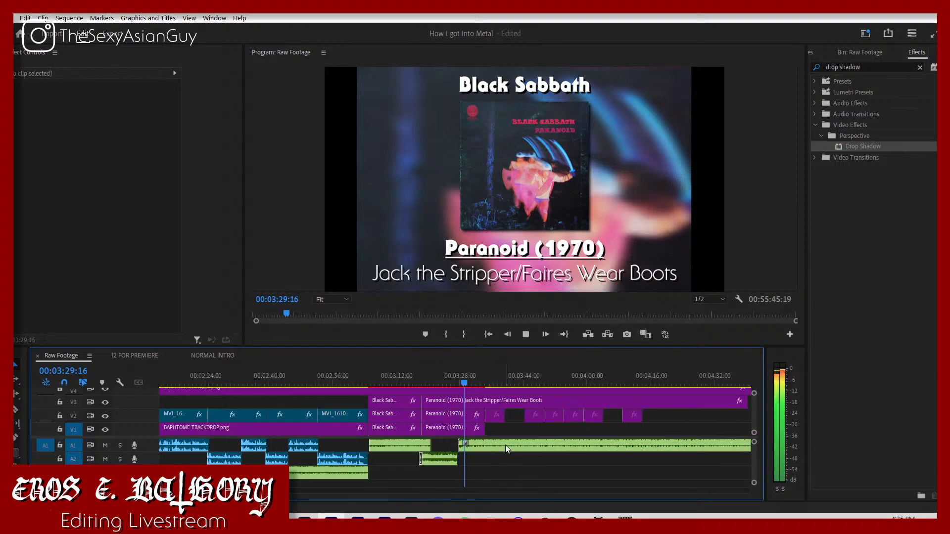
left_click(506, 444)
left_click(95, 119)
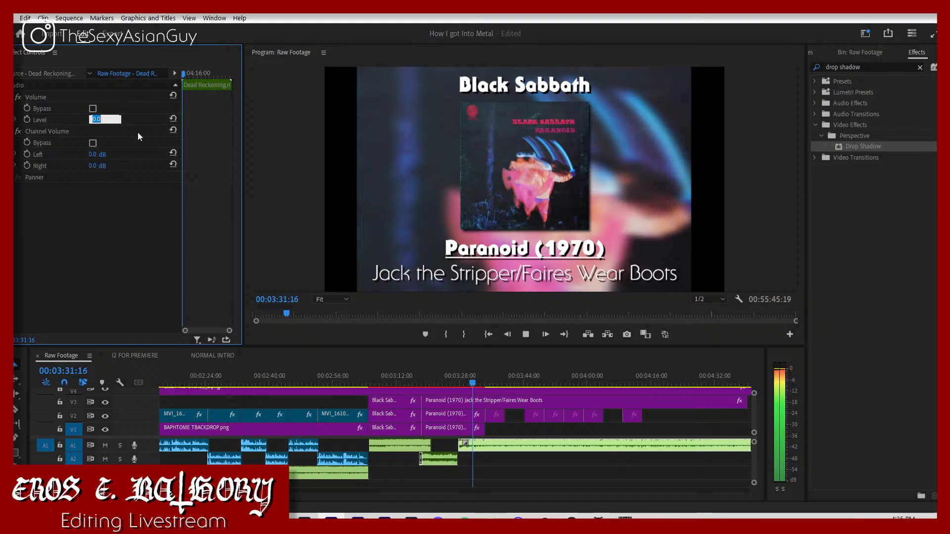
type("-10")
key("Return")
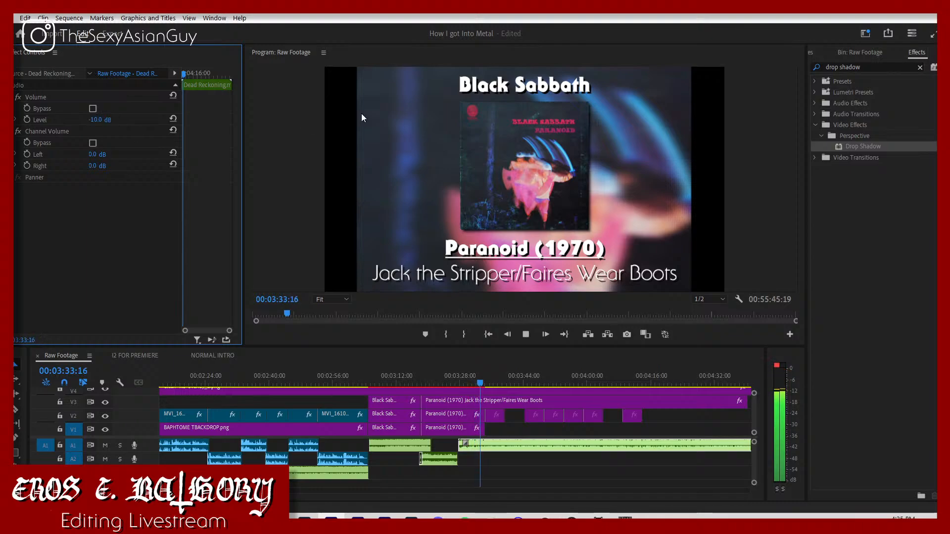
Step: Trim a little off the beginning of the Dead Reckoning song on A1
left_click(631, 419)
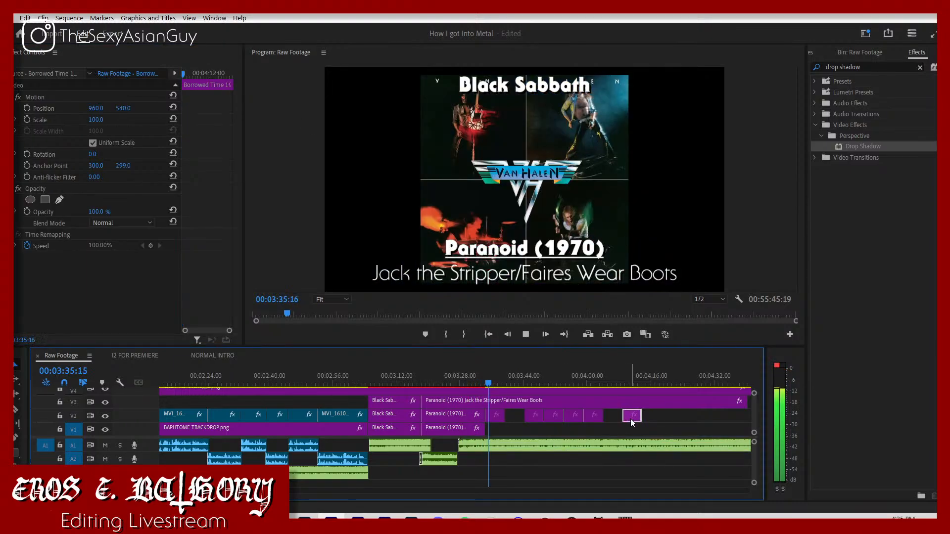
left_click(567, 430)
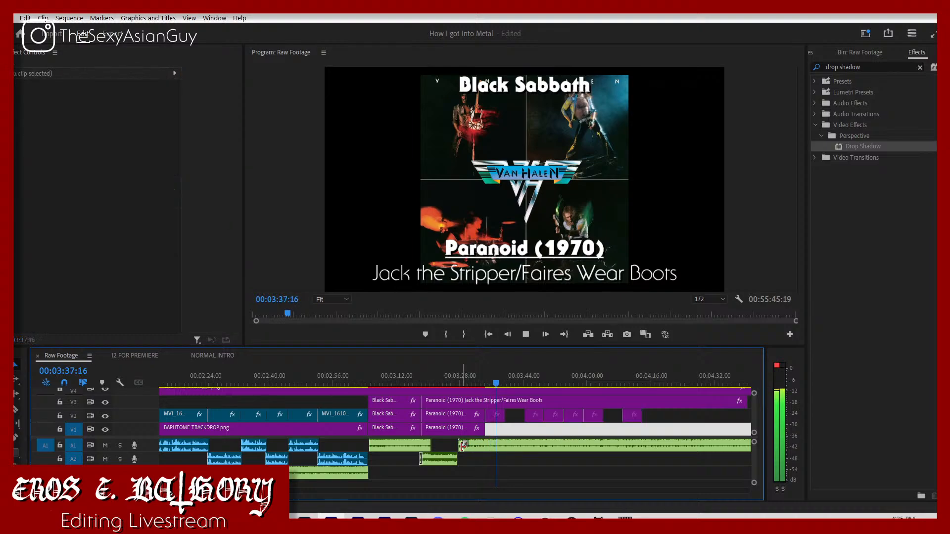
mouse_move(461, 444)
left_mouse_down()
mouse_move(504, 444)
mouse_move(470, 445)
left_mouse_up()
key("space")
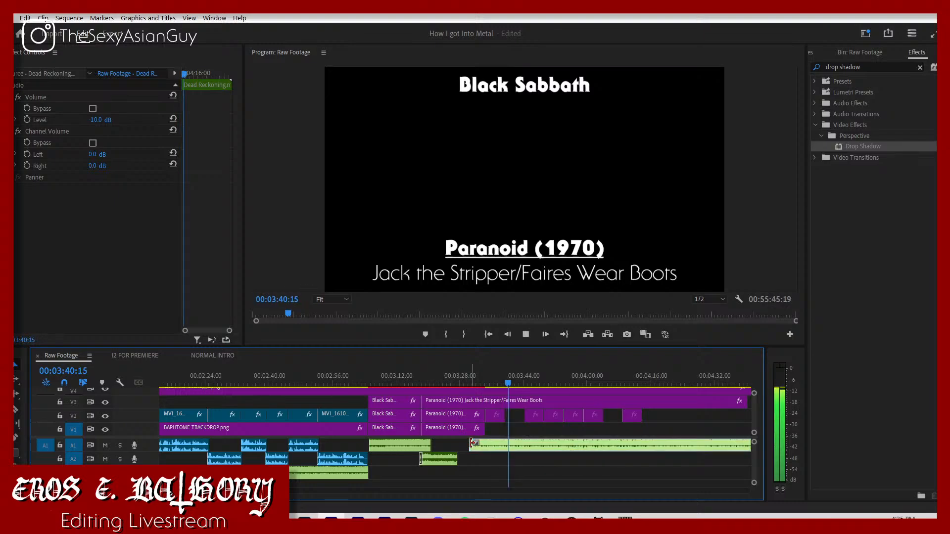
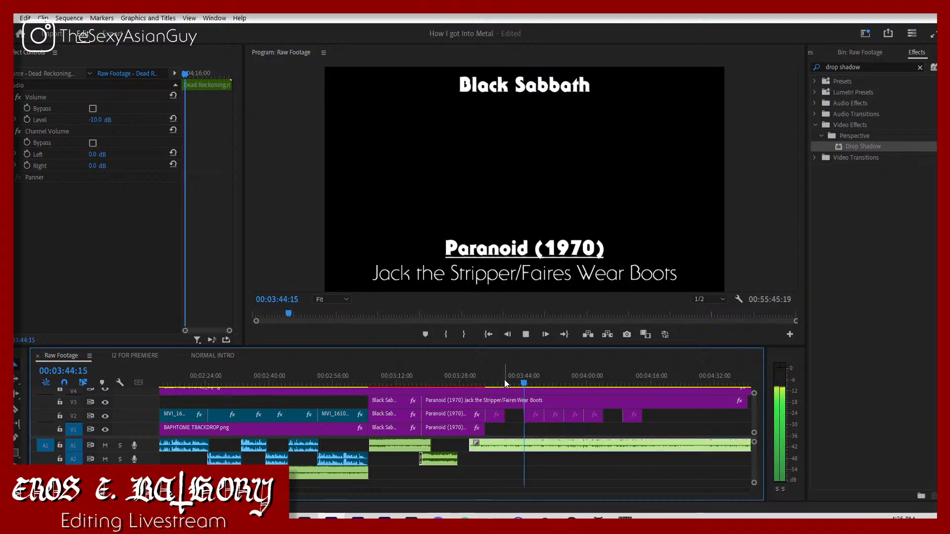
Step: Trim the beginning of the Dead Reckoning song on A1 so it starts at 03:42:16
left_click(516, 379)
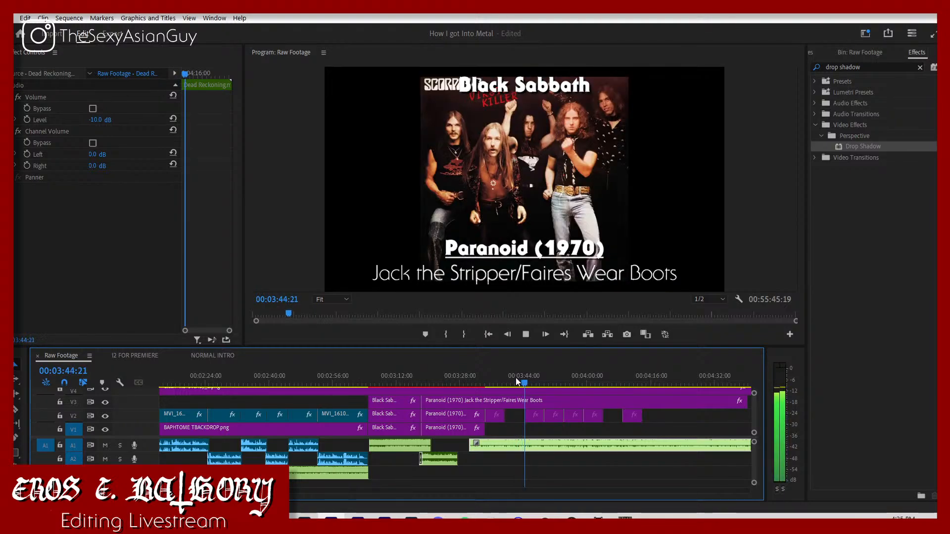
left_click(516, 382)
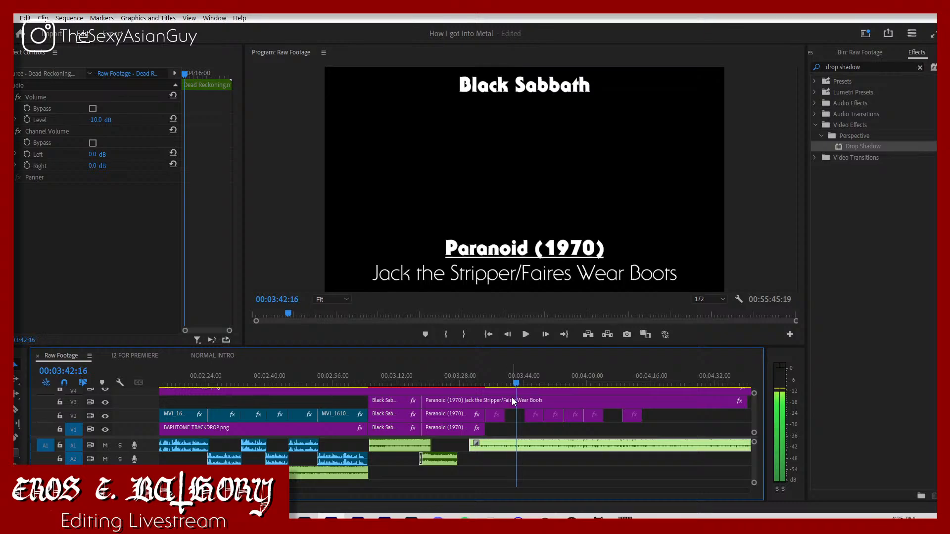
left_click_drag(476, 443, 517, 444)
Step: Move the Dead Reckoning song on A1 back to the Paranoid song's fade-out keyframe at 03:27:08 and play the transition
left_click(443, 458)
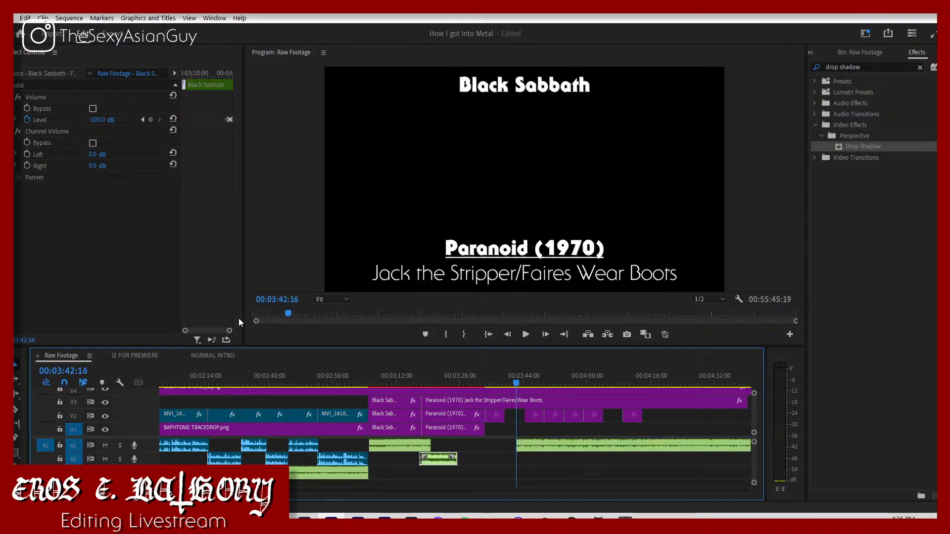
left_click(143, 120)
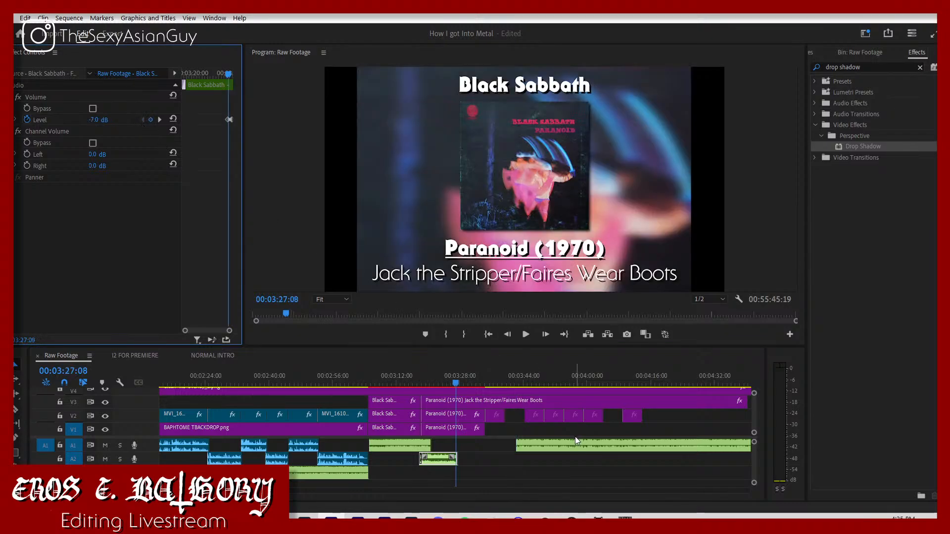
left_click_drag(574, 440, 505, 451)
left_click(450, 374)
key("space")
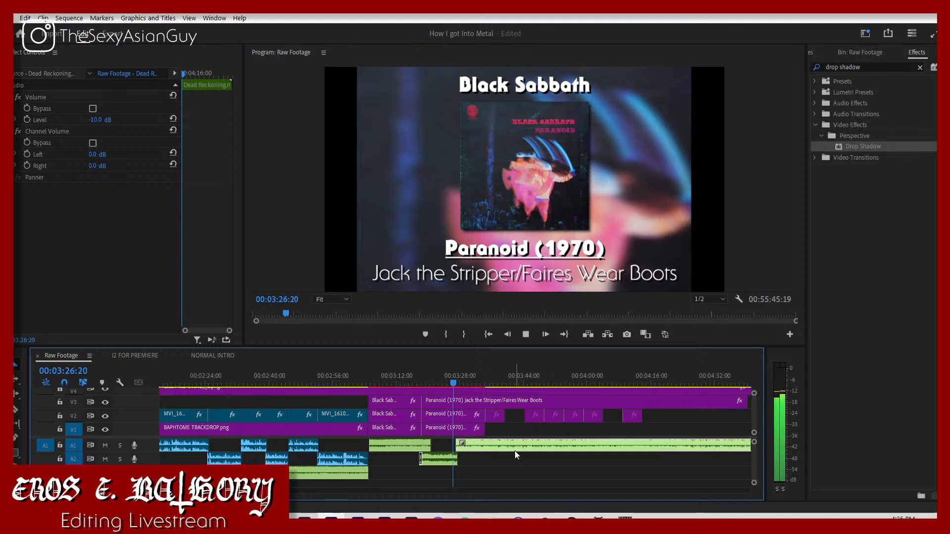
key("space")
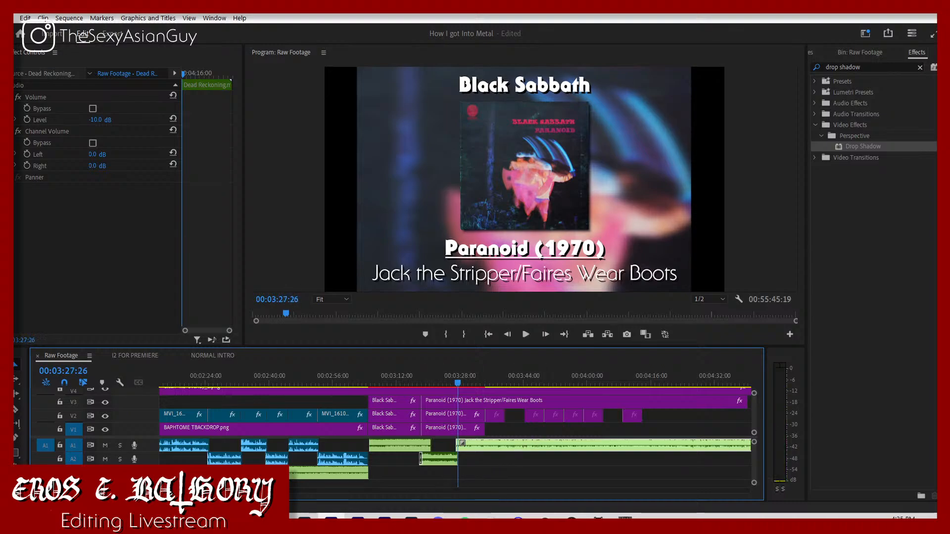
Step: Move the Dead Reckoning song on A1 slightly earlier so it overlaps more of the Paranoid song's ending
key("equal")
key("equal")
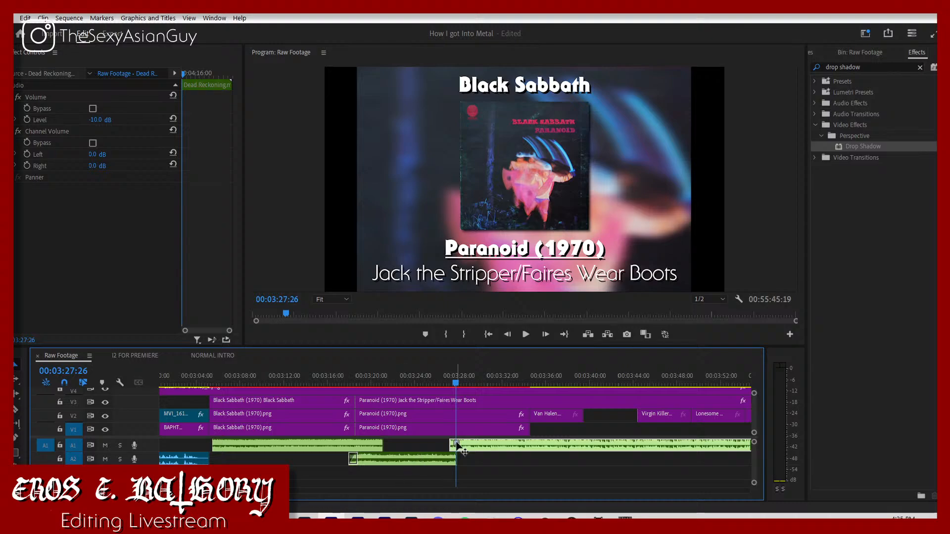
left_click_drag(453, 442, 446, 442)
Step: Switch to Chrome, search Google for "sodom" and open the results for the band
left_click(251, 522)
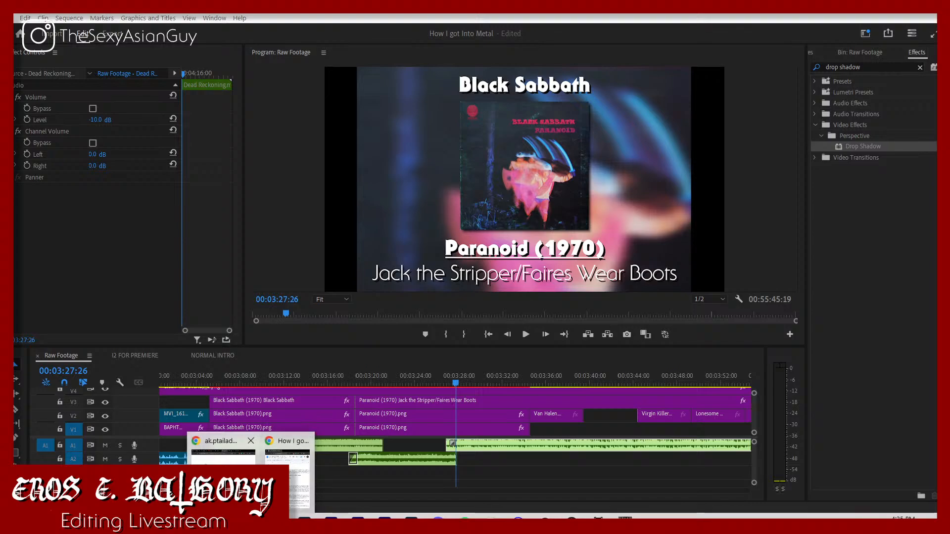
left_click(288, 481)
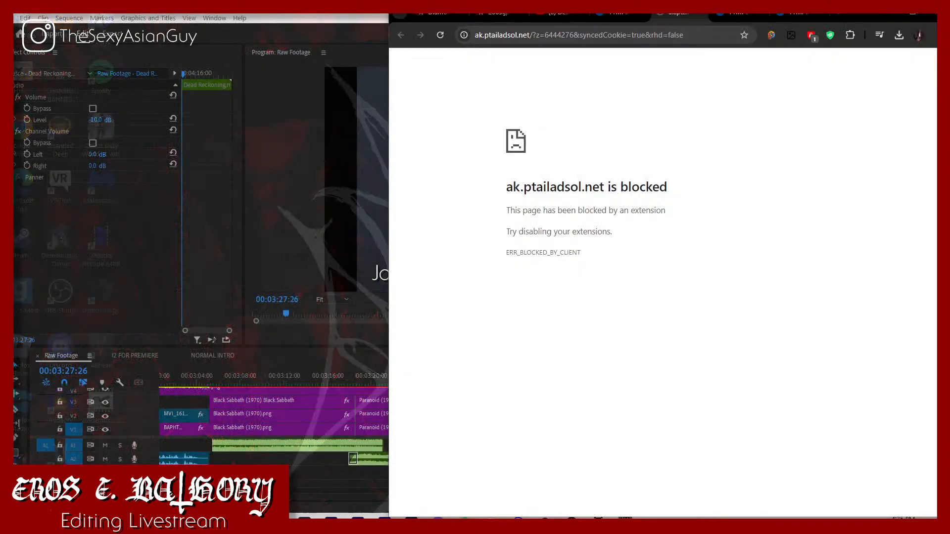
left_click(717, 32)
type("sodom")
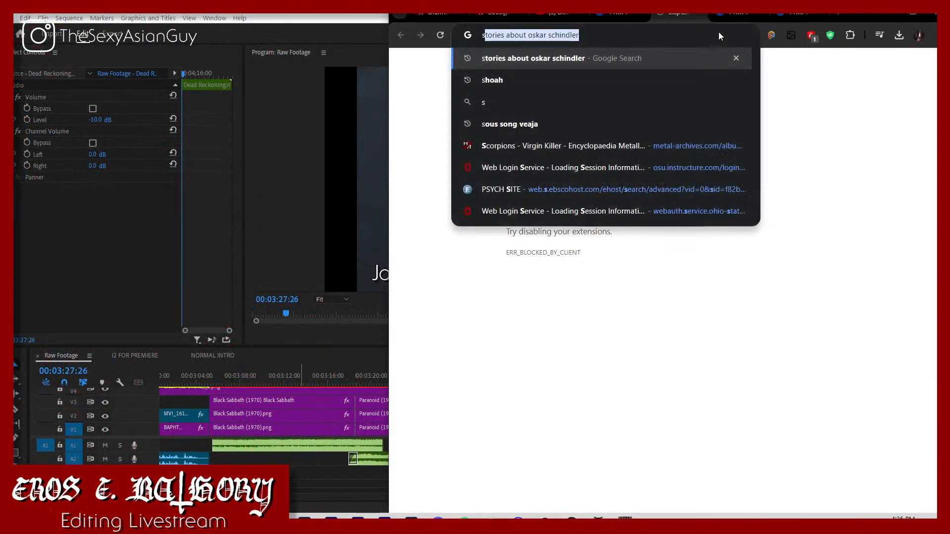
key("Return")
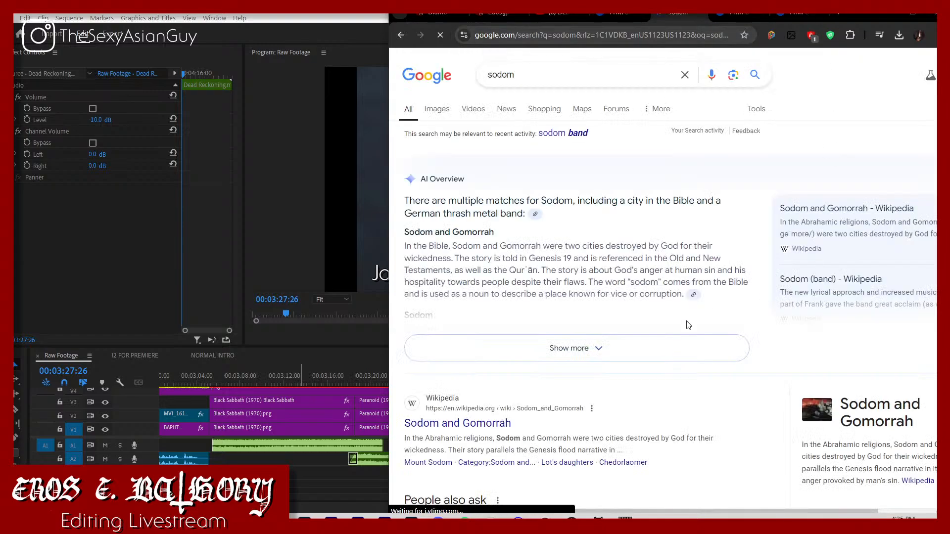
scroll(560, 265, "down", 1)
scroll(547, 117, "up", 1)
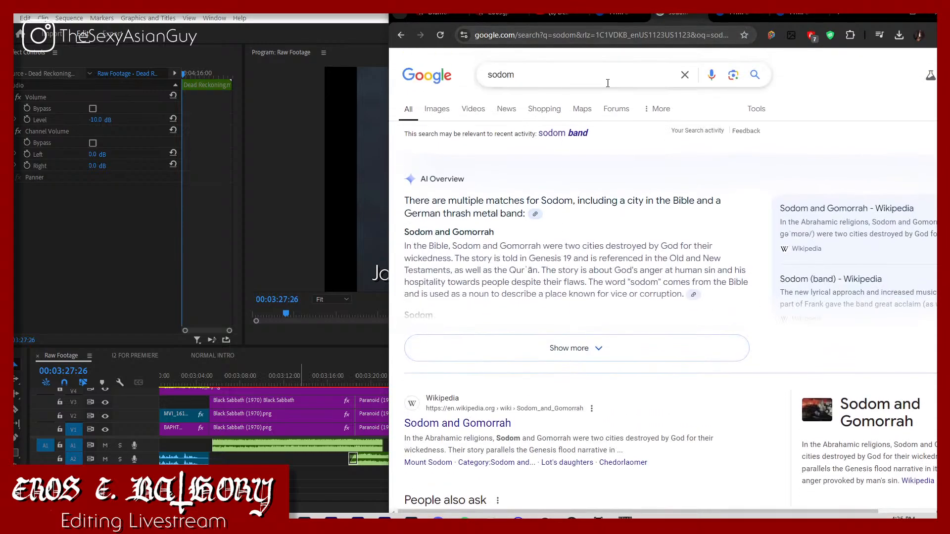
left_click(564, 132)
Step: Expand the list of Sodom's albums and look through the releases and their years
scroll(596, 258, "down", 1)
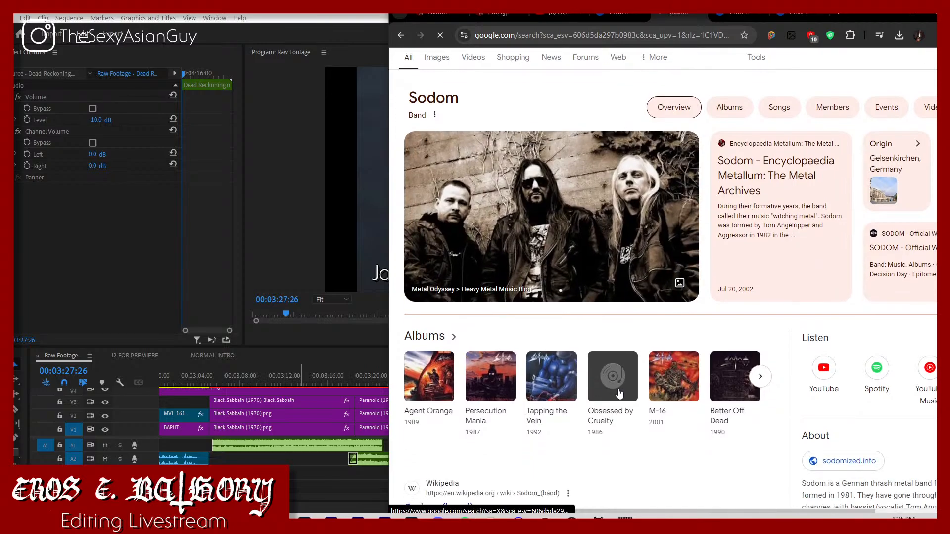
left_click(761, 376)
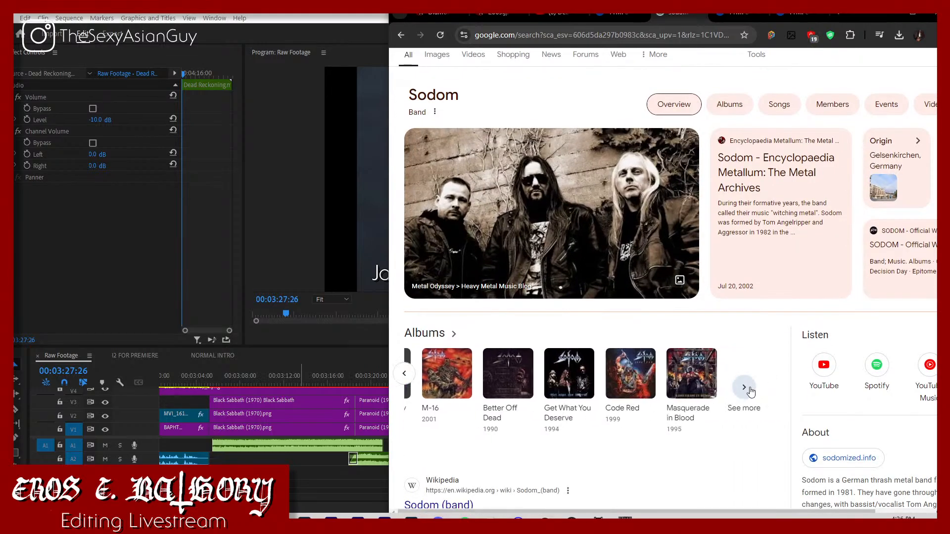
left_click(744, 387)
scroll(594, 395, "down", 1)
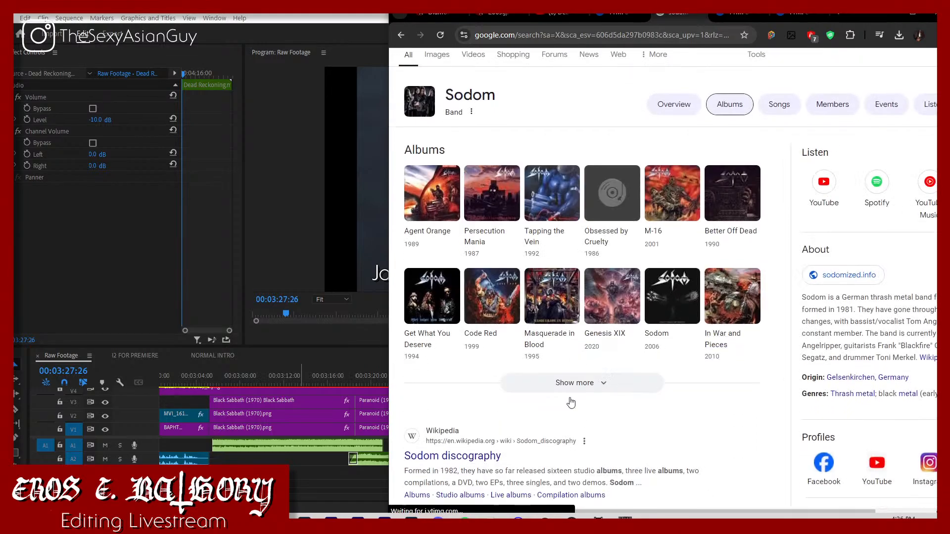
left_click(577, 387)
scroll(567, 394, "down", 3)
scroll(612, 341, "down", 8)
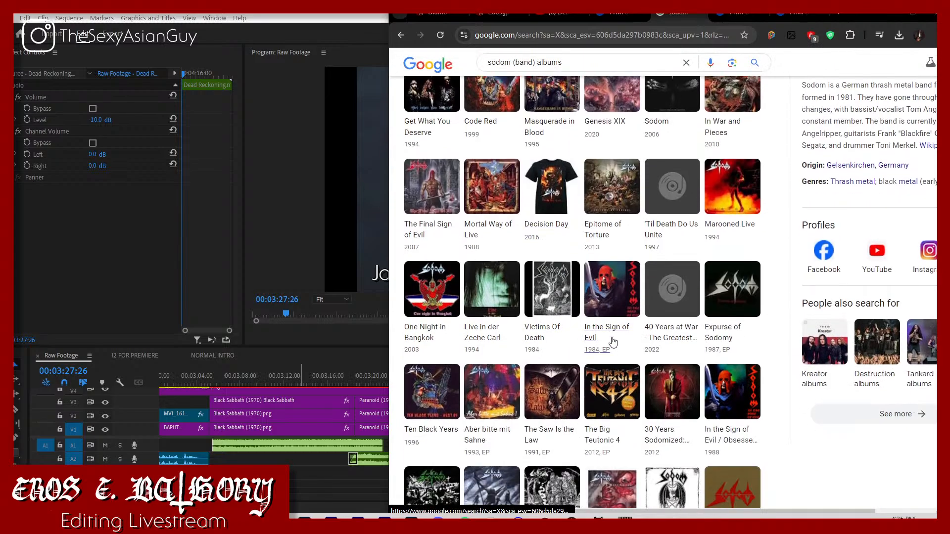
scroll(620, 348, "up", 4)
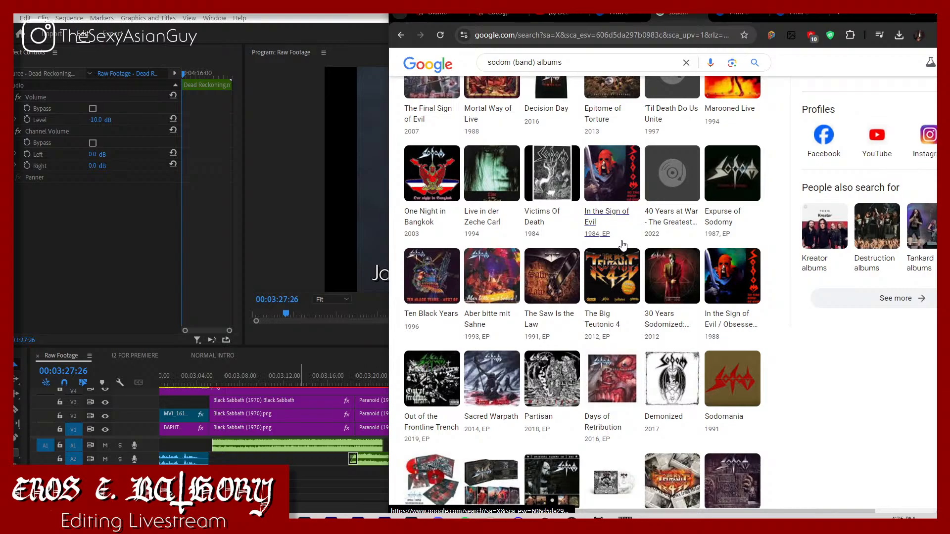
scroll(600, 387, "up", 3)
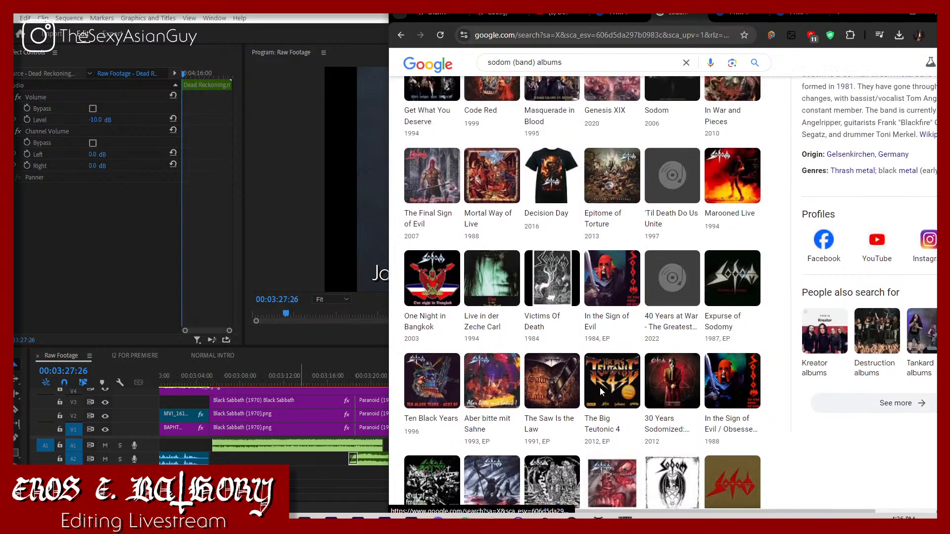
scroll(600, 387, "up", 2)
scroll(599, 384, "up", 1)
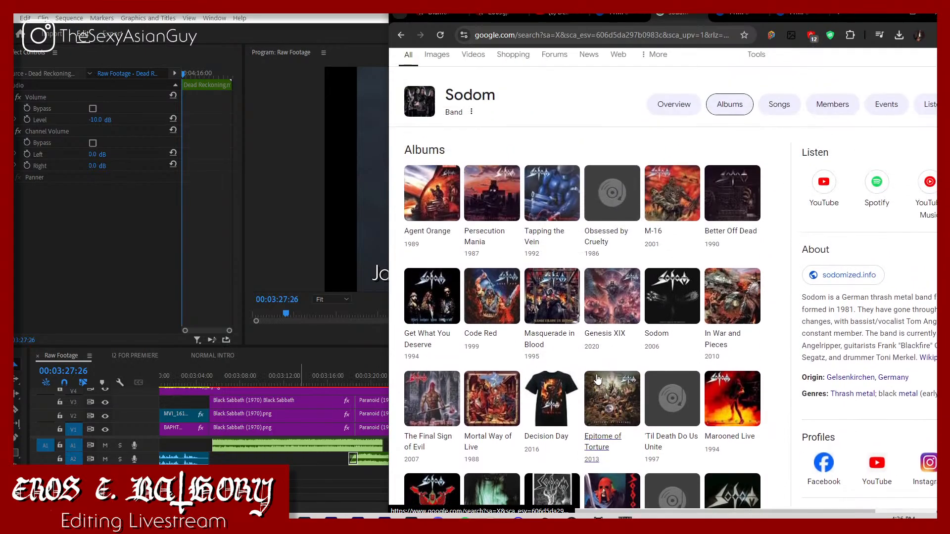
Step: Open the Obsessed by Cruelty album results and view its cover in the image results
left_click(619, 210)
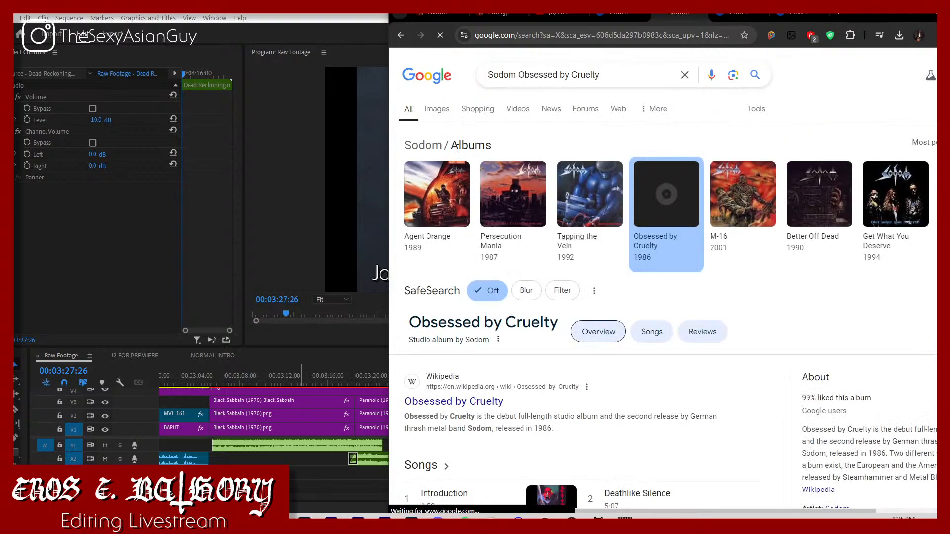
left_click(458, 109)
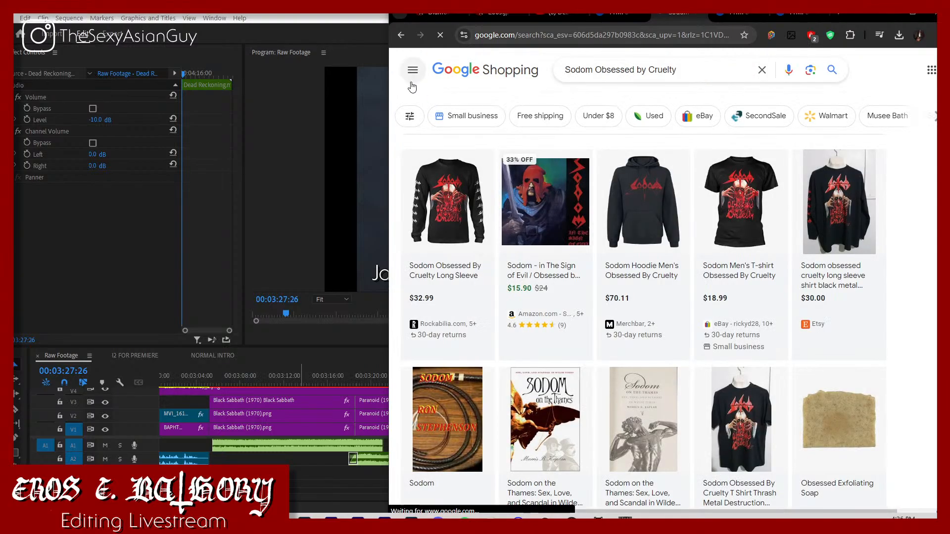
left_click(412, 20)
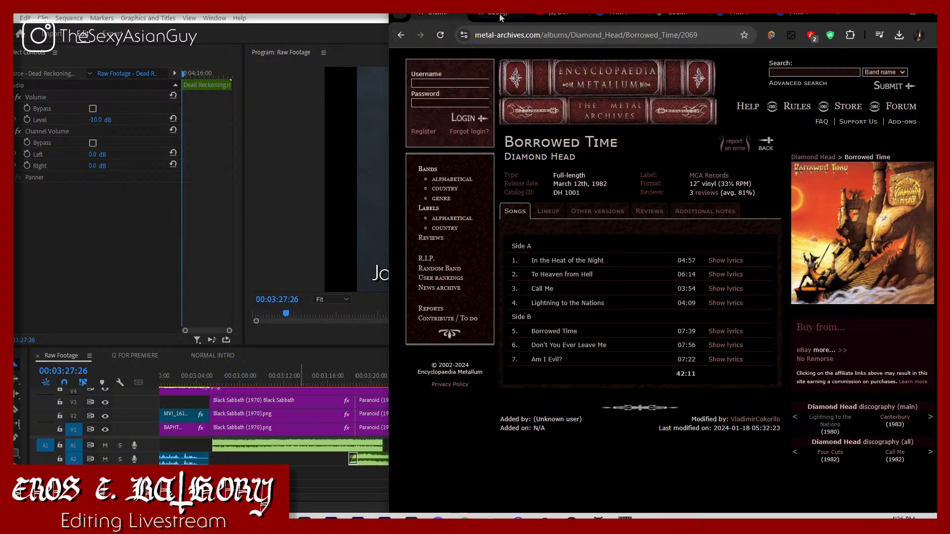
left_click(535, 14)
left_click(677, 14)
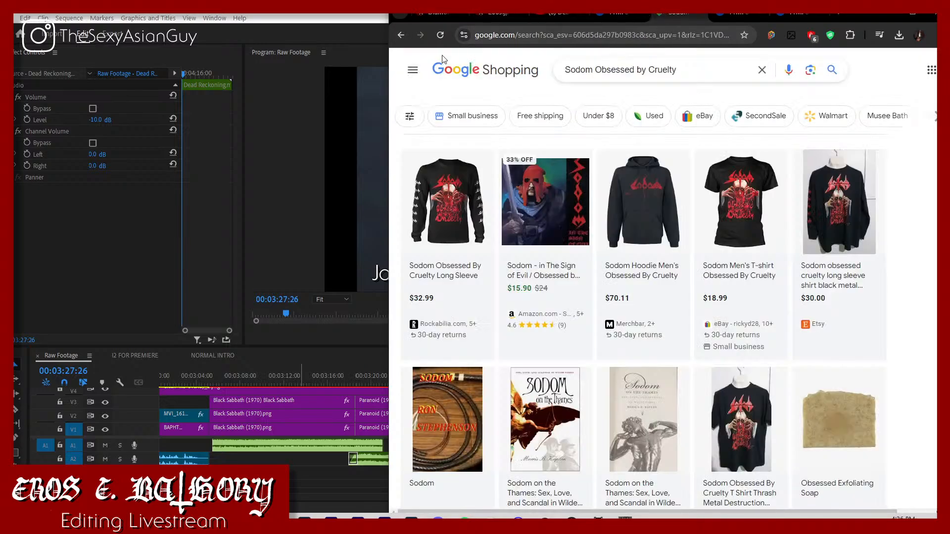
left_click(401, 36)
left_click(437, 108)
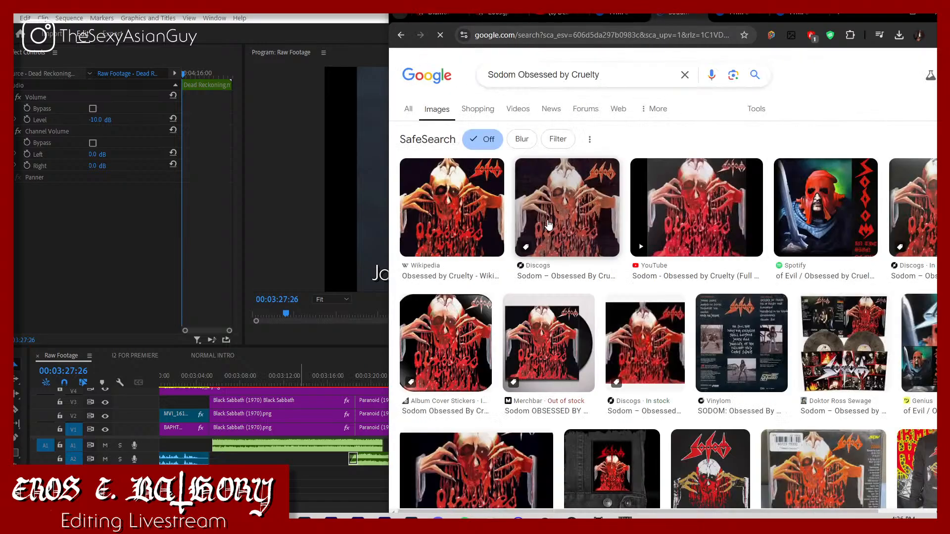
Step: Replace the image results with the YTMP3 YouTube to MP3 converter site from ytmp3.nu
left_click(650, 35)
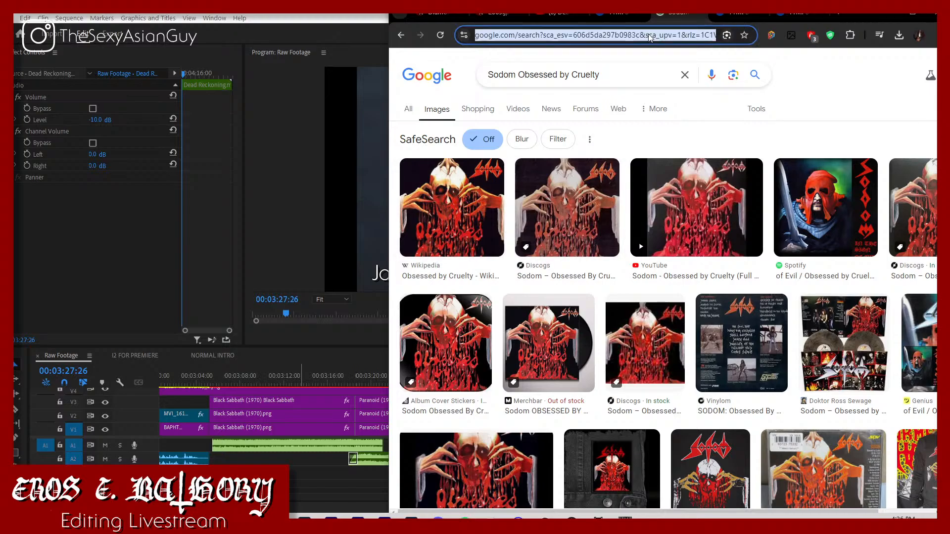
type("ytm[p")
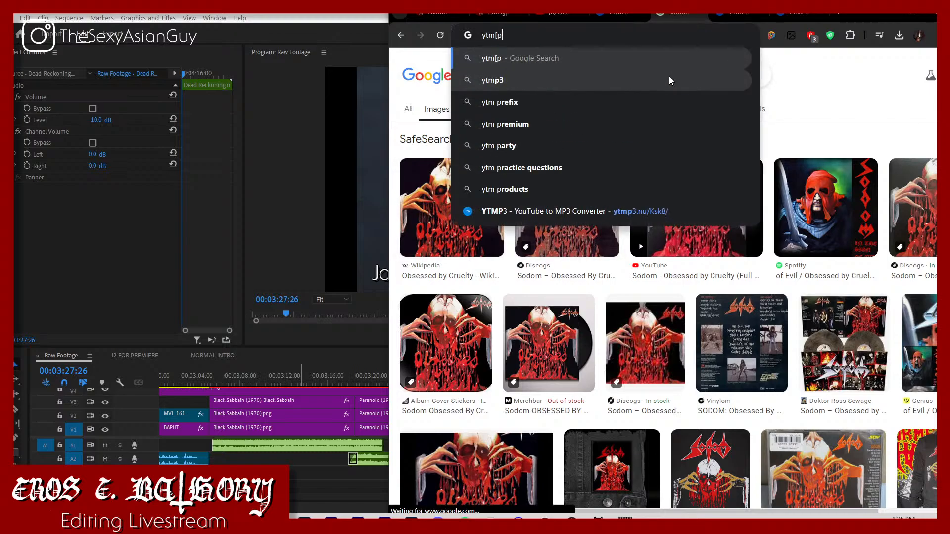
key("BackSpace")
key("BackSpace")
type("p")
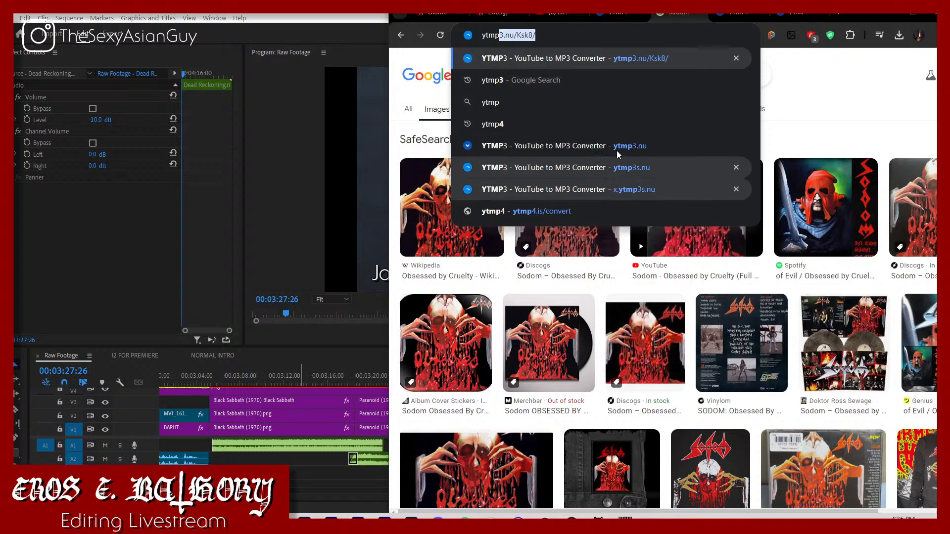
left_click(657, 167)
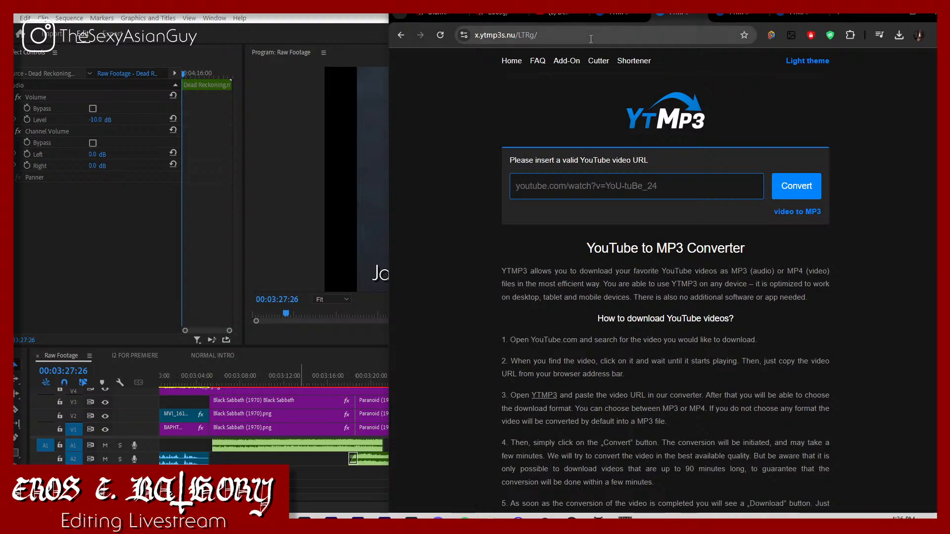
left_click(525, 42)
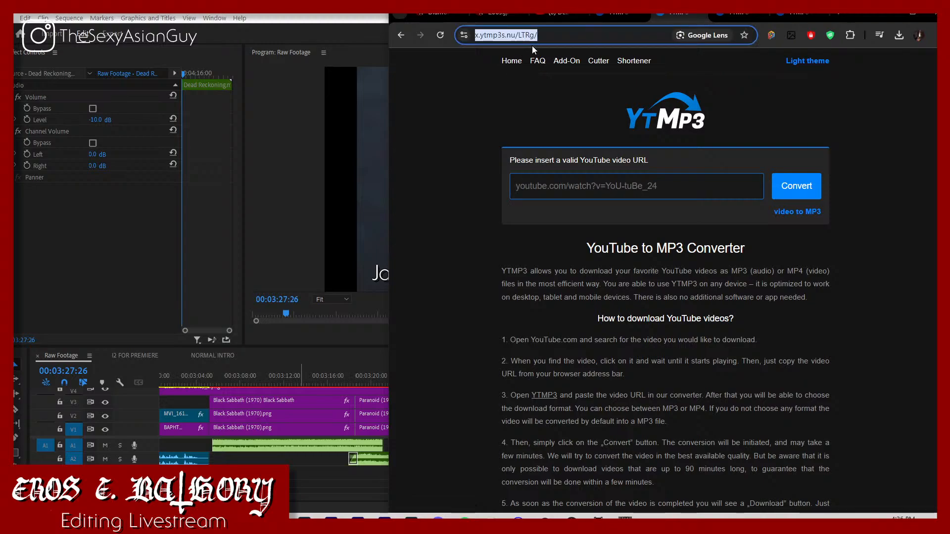
type("ytmp")
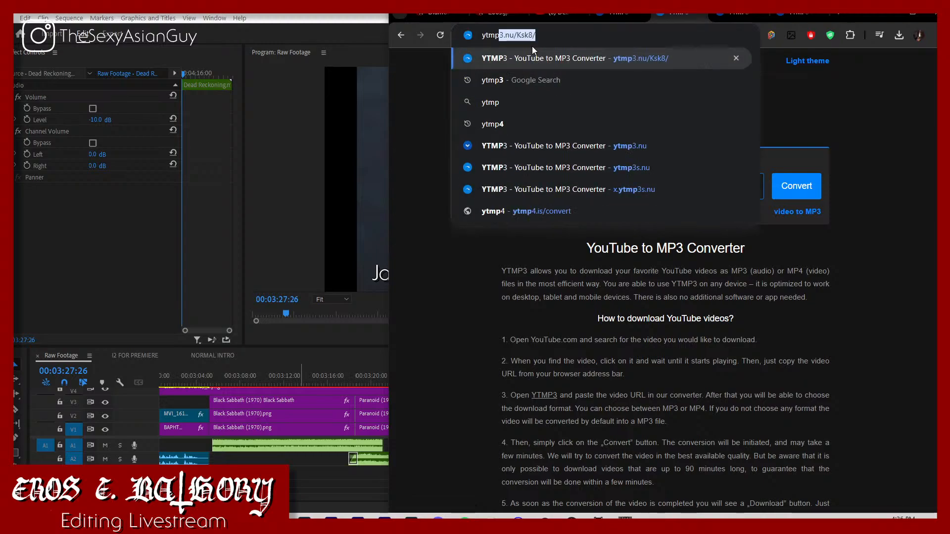
left_click(605, 147)
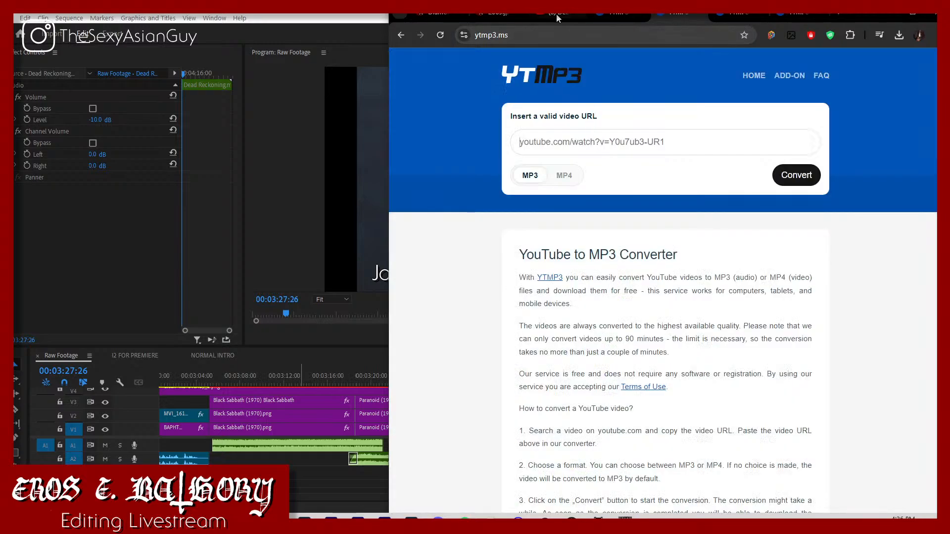
Step: Switch back to Premiere Pro and replay the overlap between the Paranoid and Dead Reckoning songs from just before the transition
left_click(557, 18)
left_click(332, 522)
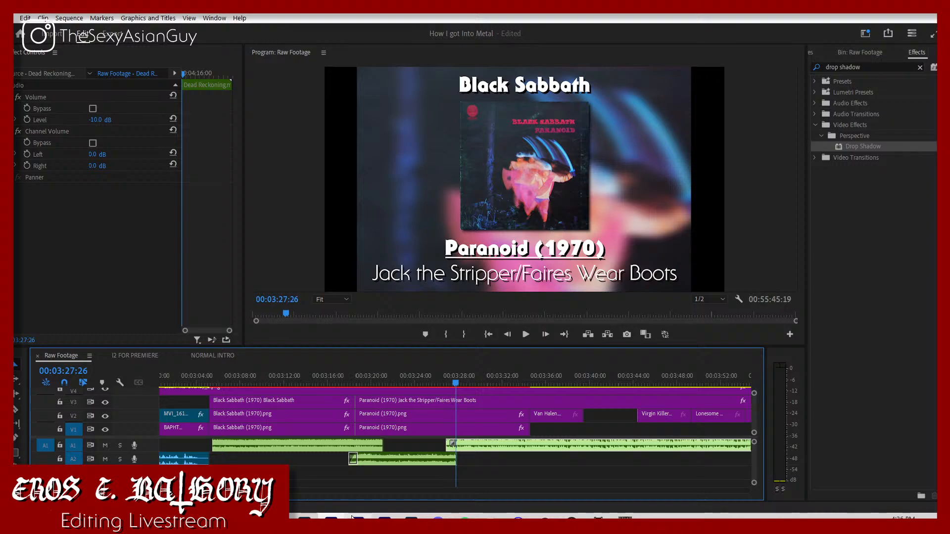
left_click(443, 381)
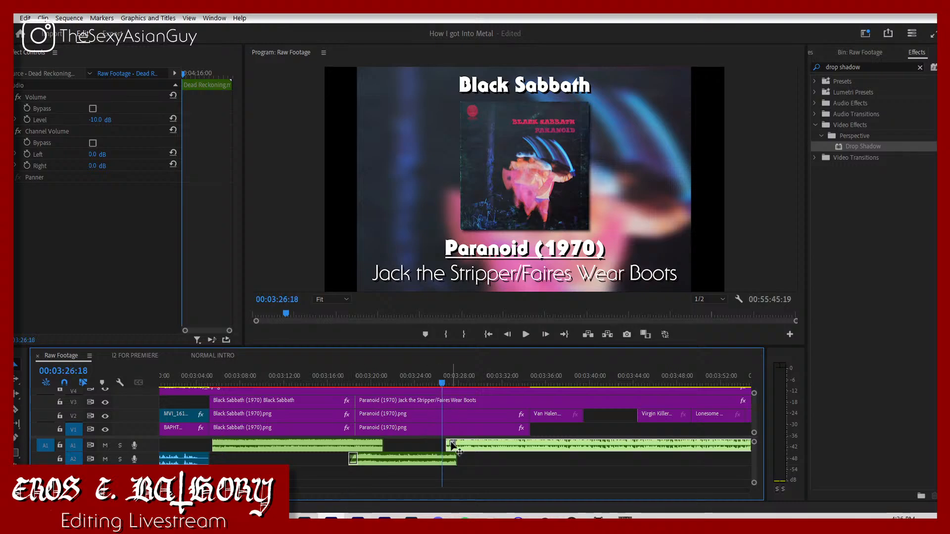
key("space")
key("equal")
key("equal")
key("equal")
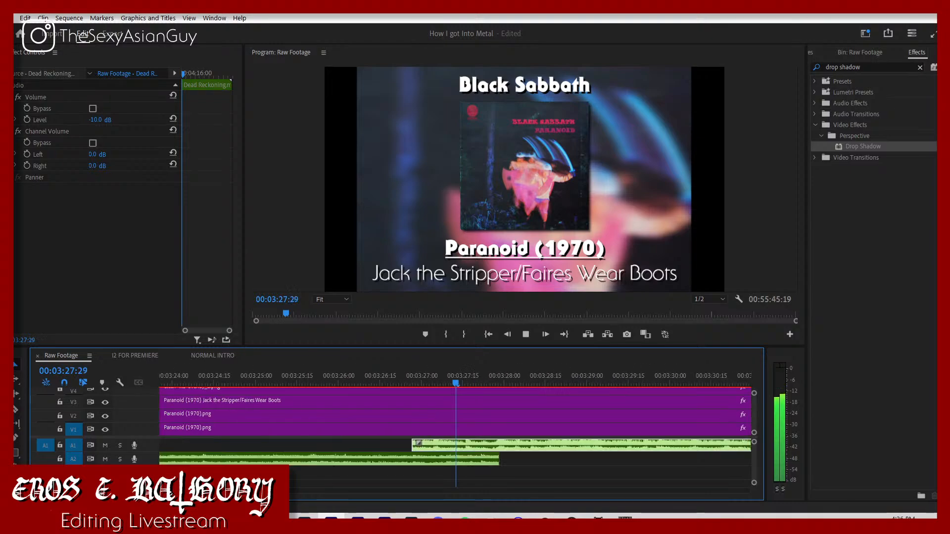
key("space")
left_click(317, 382)
key("space")
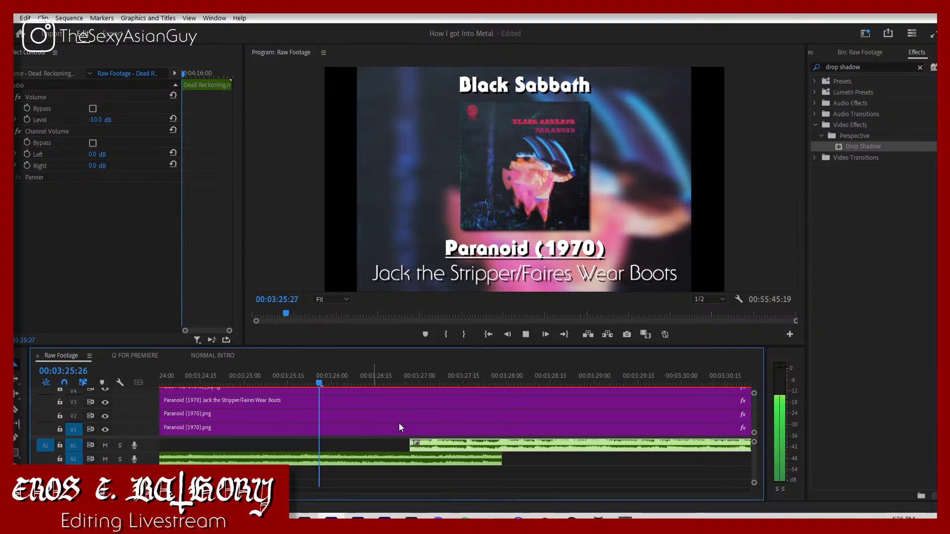
Step: Move the Dead Reckoning audio to the end of the Paranoid song, pull it slightly earlier into an overlap, and replay the transition
left_click_drag(428, 438, 526, 444)
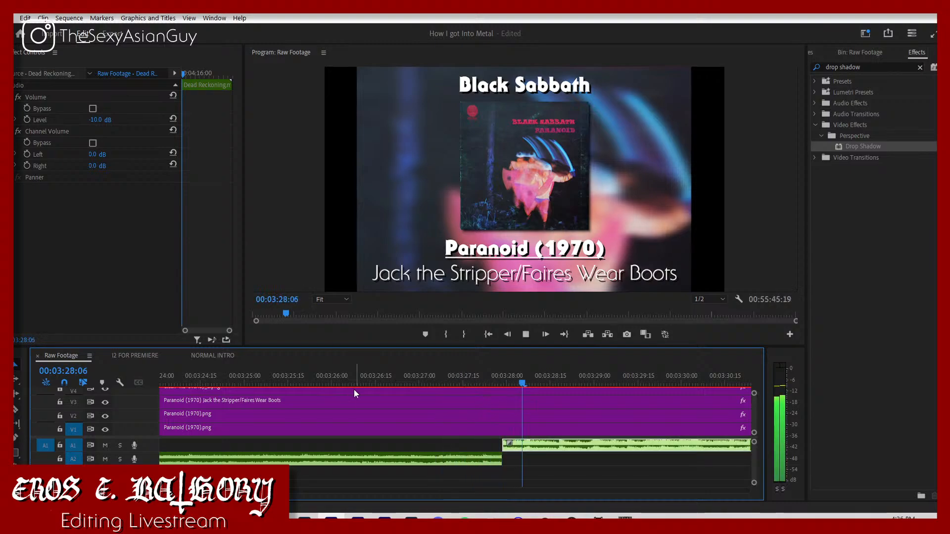
left_click(344, 384)
key("space")
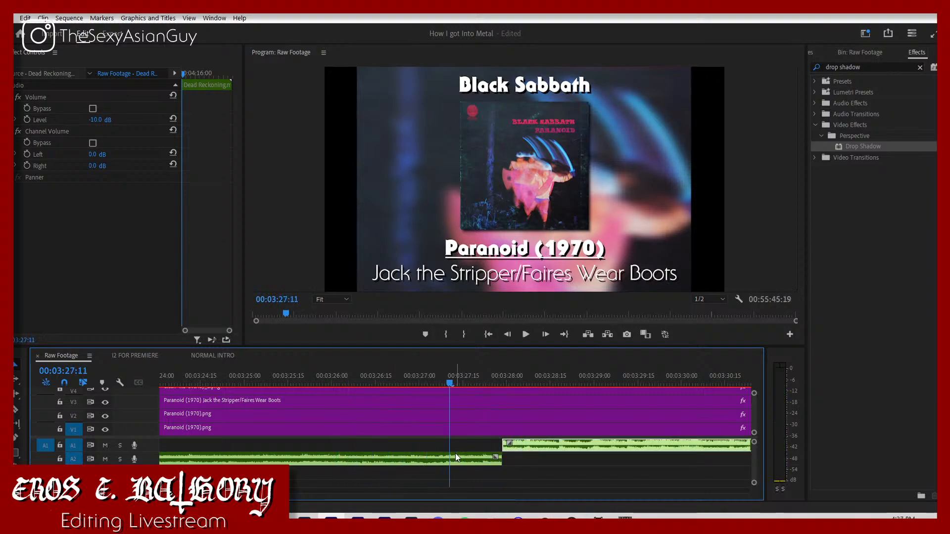
left_click_drag(433, 384, 439, 391)
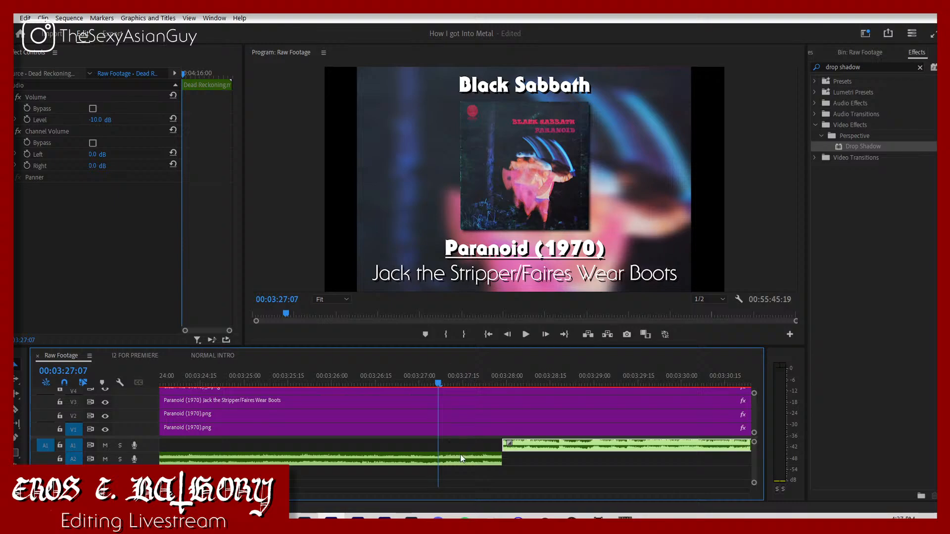
left_click_drag(504, 448, 482, 447)
key("space")
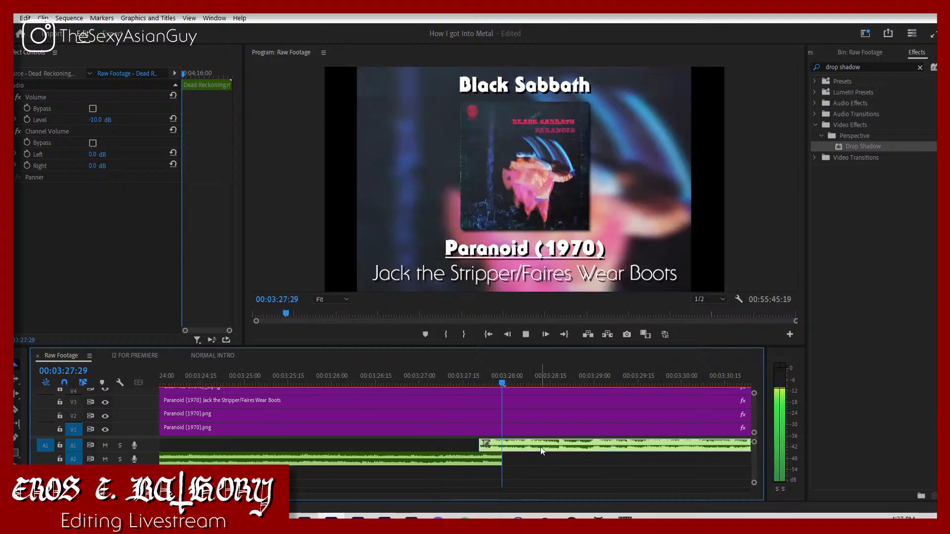
left_click(523, 385)
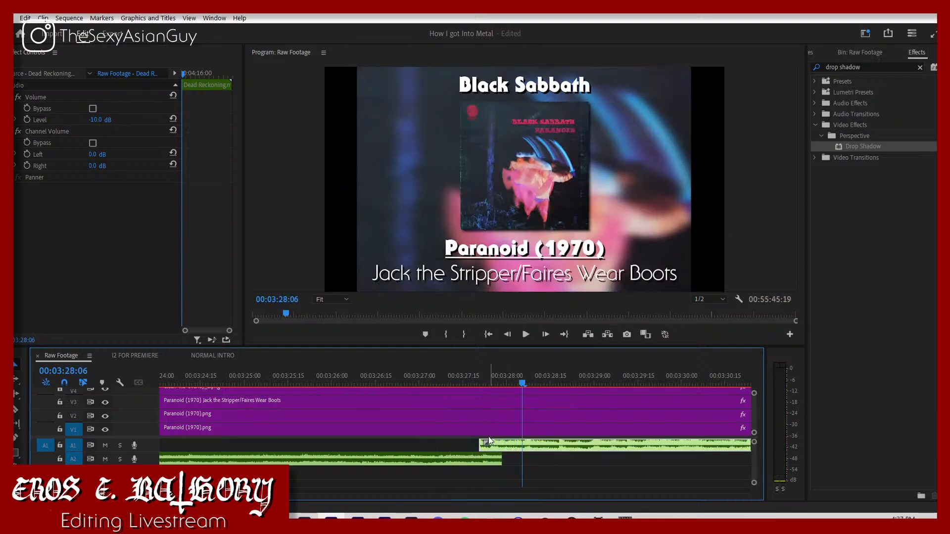
Step: Shift the start of the Dead Reckoning audio to about 03:27:07 and listen to the changeover from the Paranoid song
mouse_move(478, 444)
left_mouse_down()
mouse_move(526, 447)
mouse_move(483, 445)
mouse_move(492, 446)
left_mouse_up()
left_click(340, 379)
key("space")
key("space")
key("space")
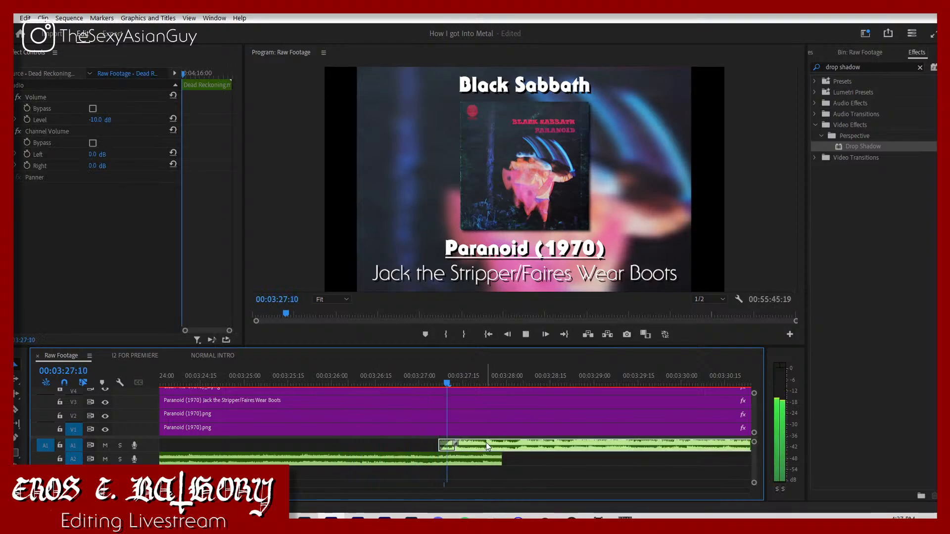
left_click(371, 382)
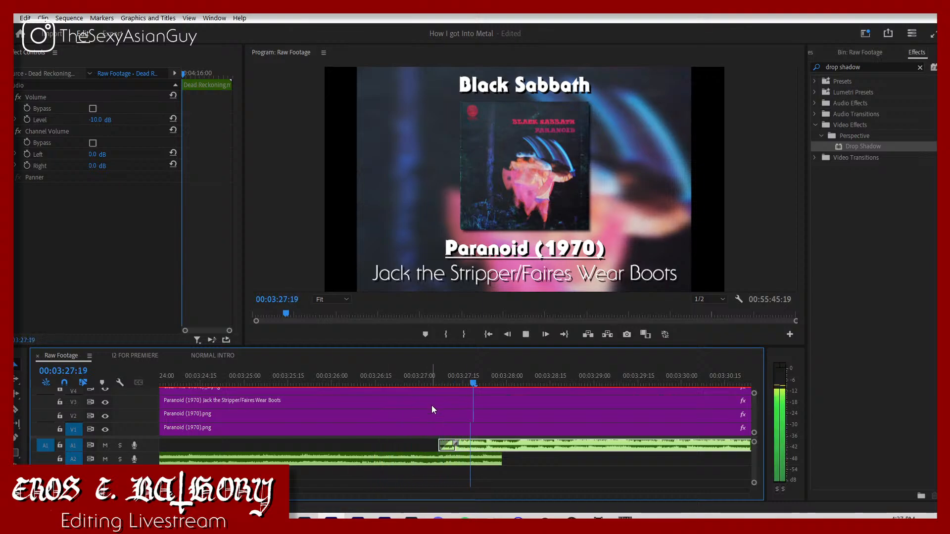
Step: Nudge the Dead Reckoning audio a few frames earlier, then slightly later, replaying the changeover after each adjustment
left_click(431, 381)
left_click_drag(479, 442, 471, 443)
key("space")
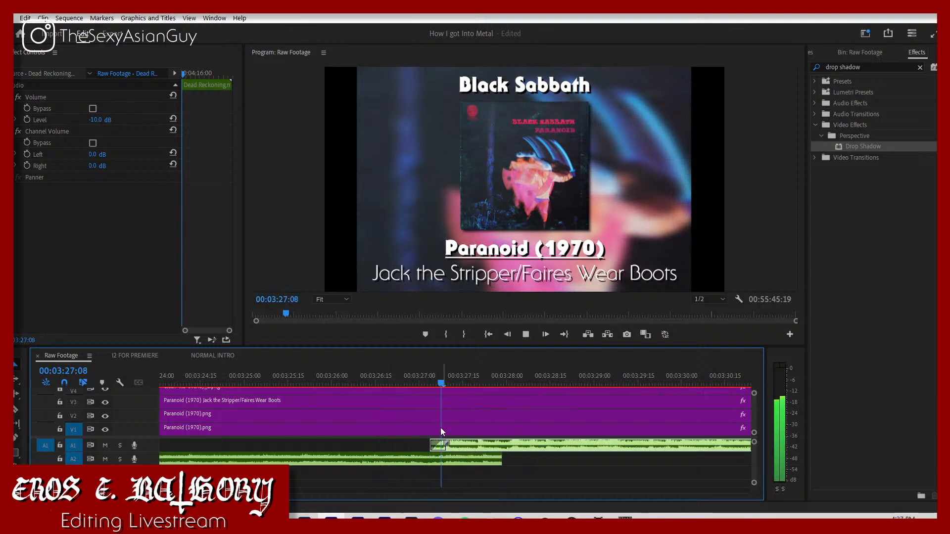
left_click(376, 373)
left_click(358, 370)
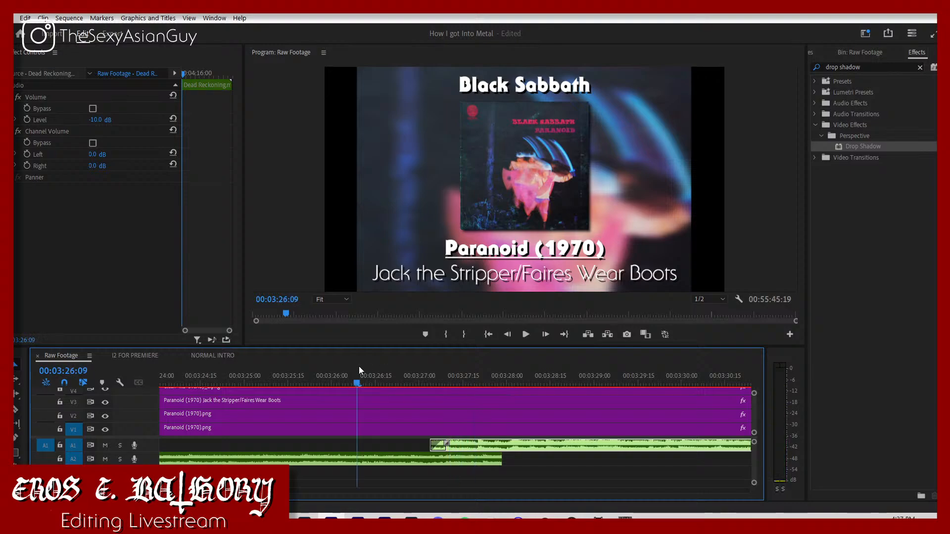
key("space")
left_click_drag(473, 445, 477, 443)
left_click(259, 382)
key("space")
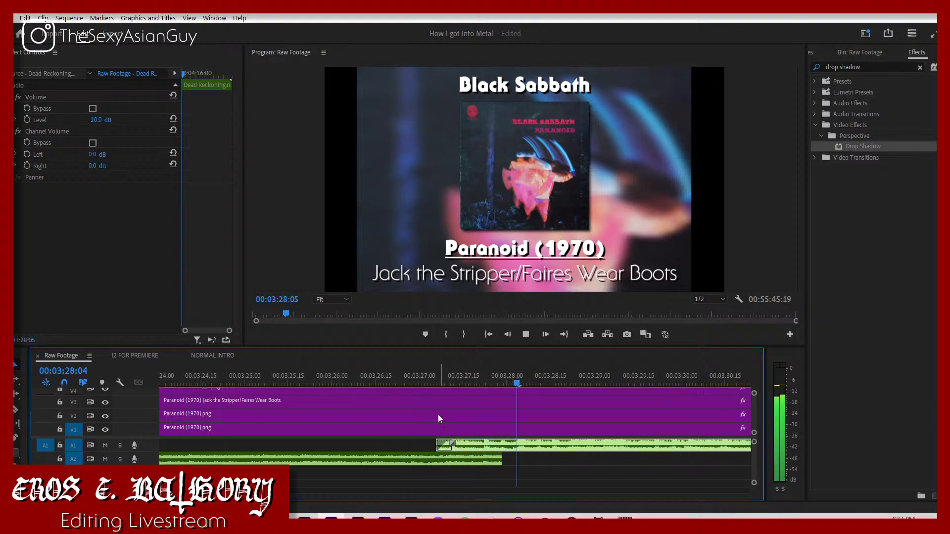
Step: Align the start of the Dead Reckoning audio to 03:27:05 and replay the transition from the Paranoid song
left_click_drag(427, 378, 432, 393)
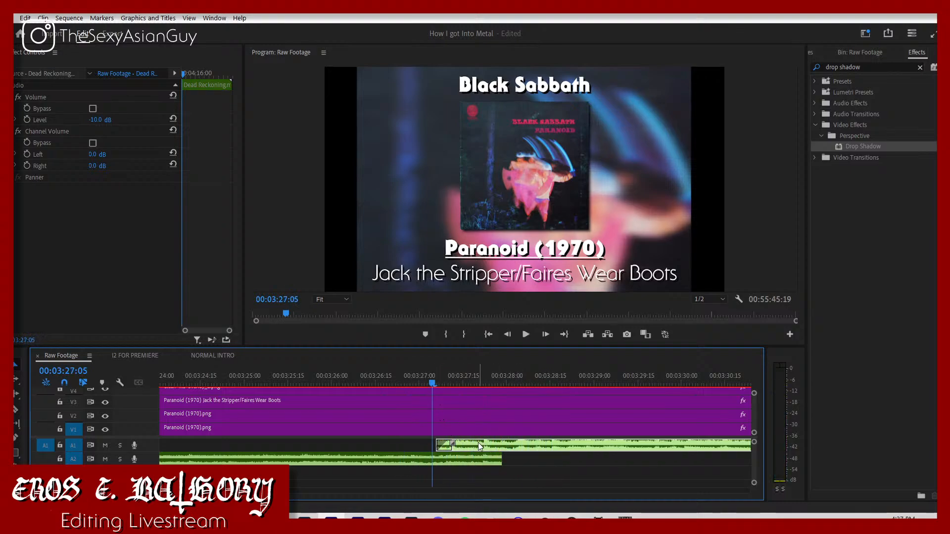
left_click_drag(478, 443, 474, 446)
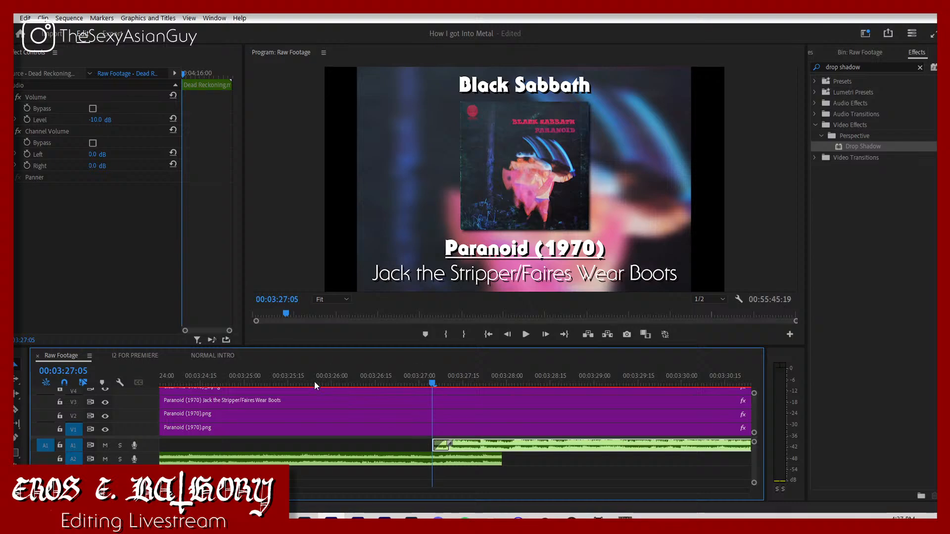
left_click(299, 384)
key("space")
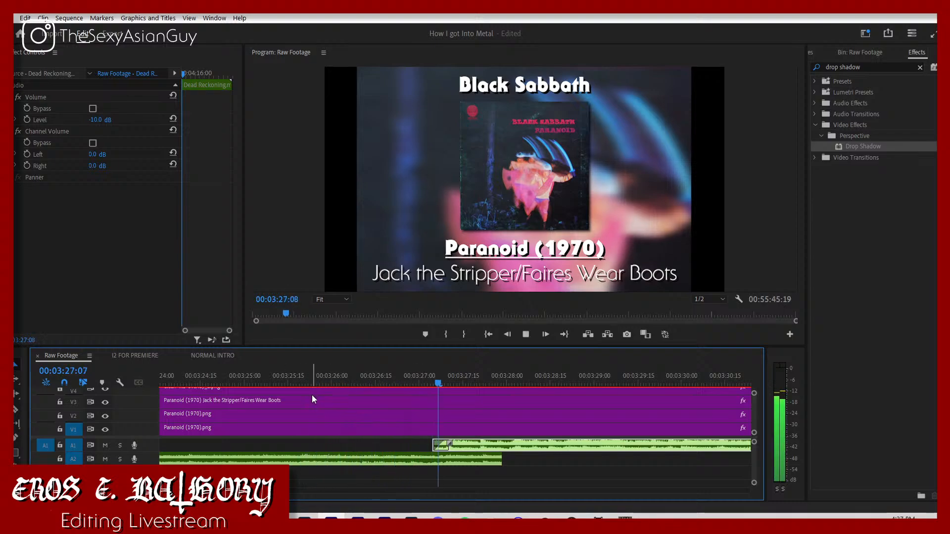
left_click(312, 384)
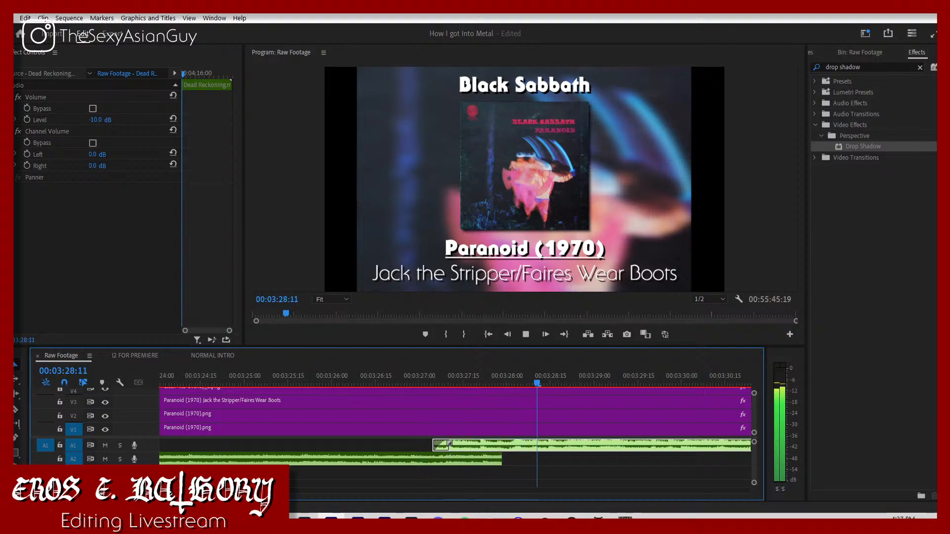
Step: Place the Borrowed Time album cover on V2 at the start of Dead Reckoning and delete the leftover Paranoid cover piece after it
key("minus")
key("minus")
key("minus")
key("minus")
key("minus")
key("minus")
key("minus")
key("minus")
key("minus")
key("minus")
key("space")
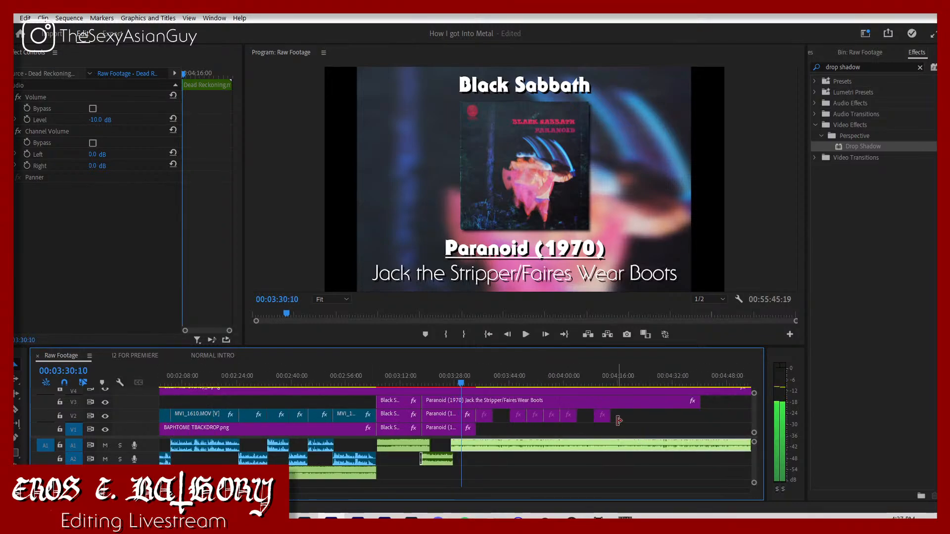
left_click_drag(602, 415, 458, 423)
key("space")
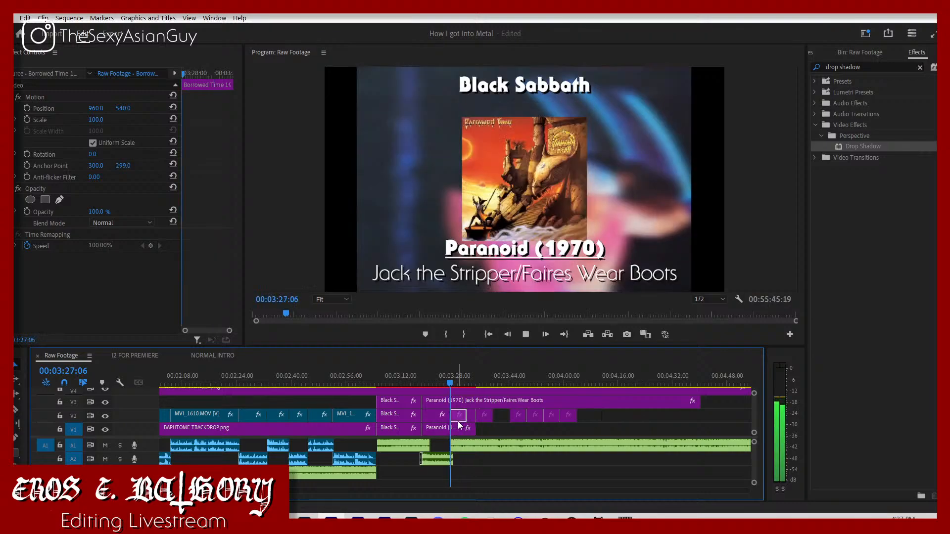
left_click(472, 418)
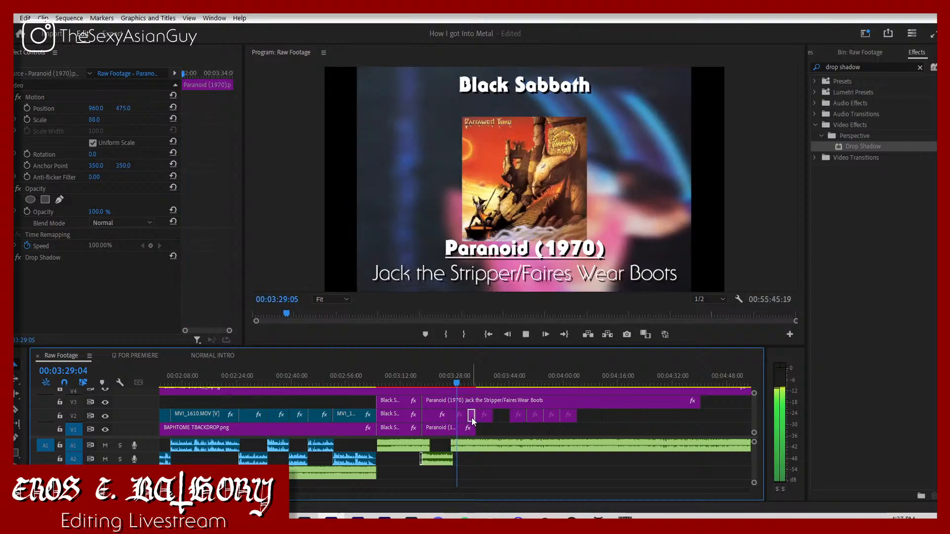
key("Delete")
Step: Trim the Paranoid background on V1 to the start of Dead Reckoning and end the Borrowed Time cover at 03:36:20
left_click_drag(599, 418, 550, 422)
left_click_drag(467, 417, 451, 429)
key("space")
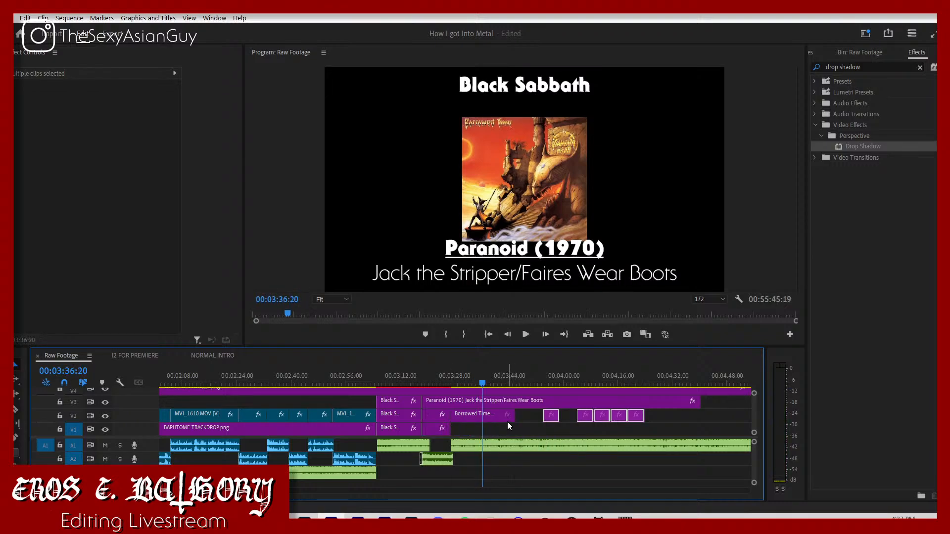
left_click_drag(512, 416, 473, 414)
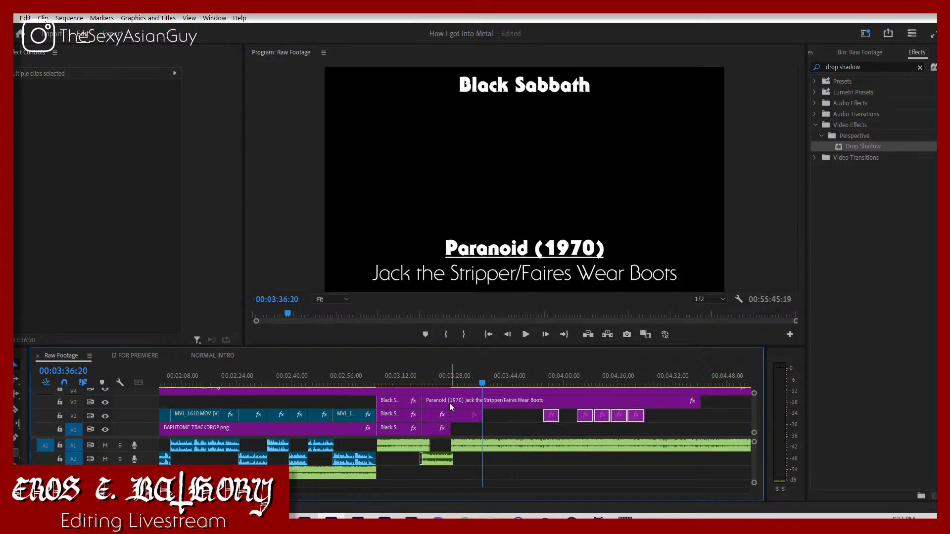
Step: Split the Paranoid (1970) title graphic on V3 at the start of the Dead Reckoning song
key("c")
left_click(451, 402)
key("v")
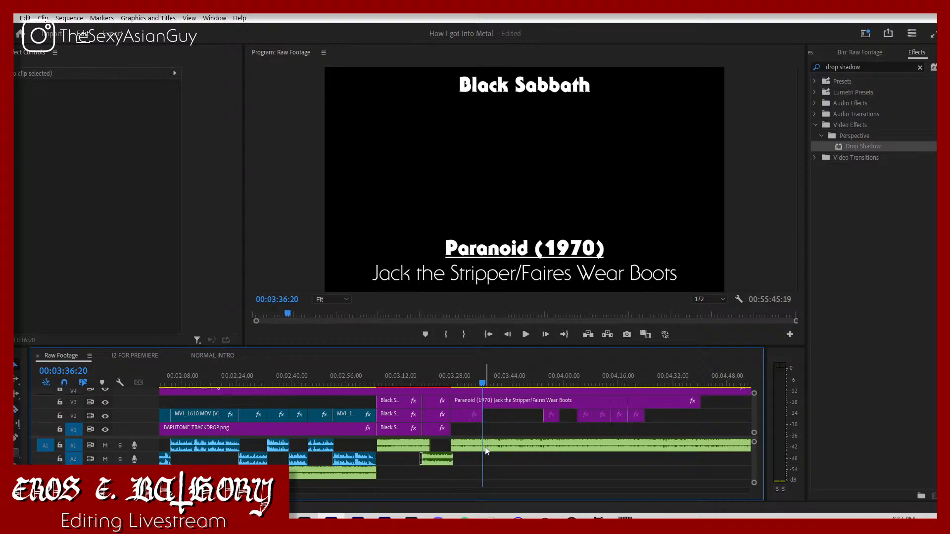
Step: Keyframe the Dead Reckoning volume to fade from -10 dB to -300 dB at 03:37:13
left_click(485, 447)
key("space")
key("space")
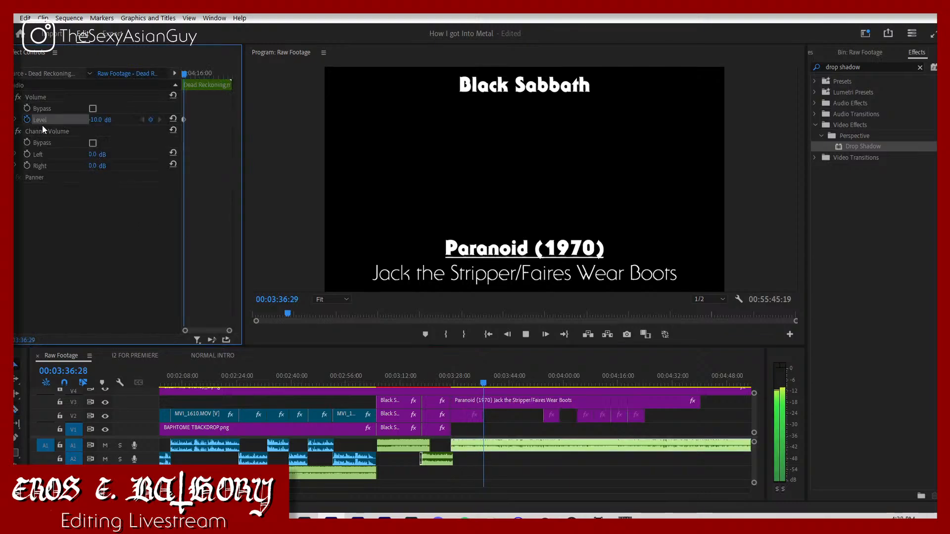
left_click(101, 119)
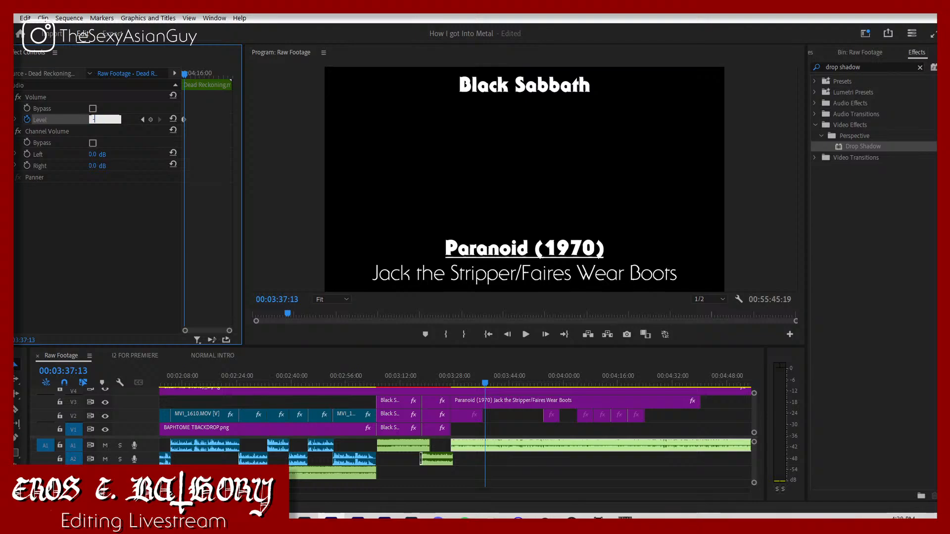
type("-300")
key("Return")
Step: Cut the Dead Reckoning audio at 03:37:13 and delete the remainder of the song
left_click(486, 442)
key("v")
left_click(501, 446)
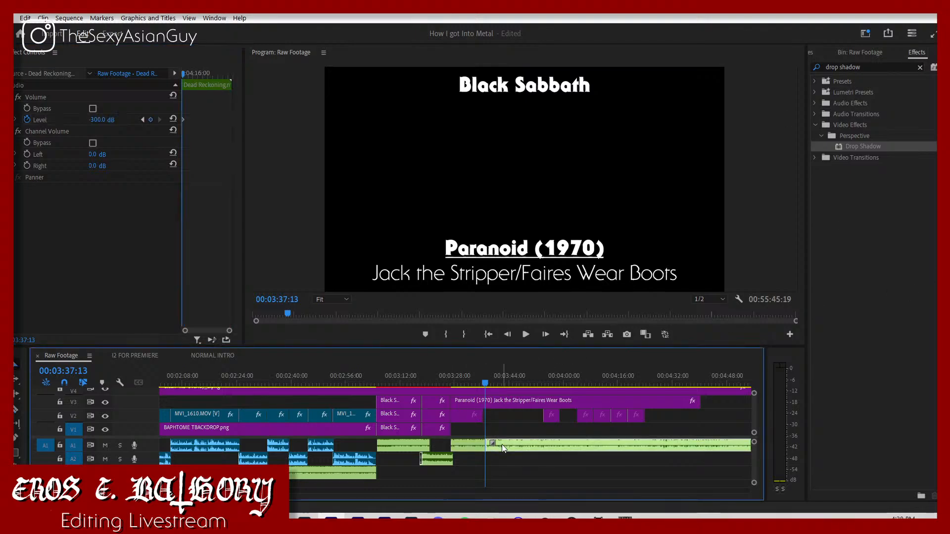
key("Delete")
Step: Set the Borrowed Time cover's vertical position to 475
left_click(464, 380)
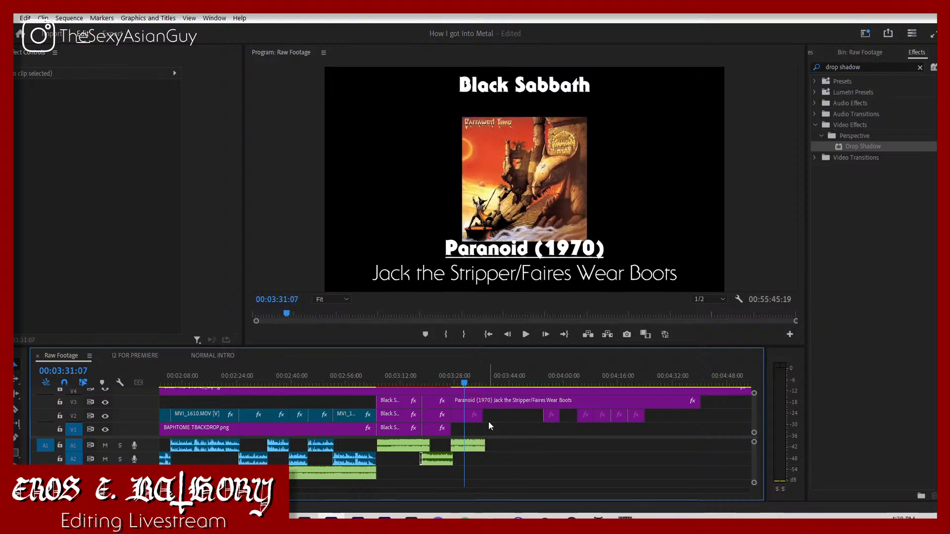
left_click(470, 415)
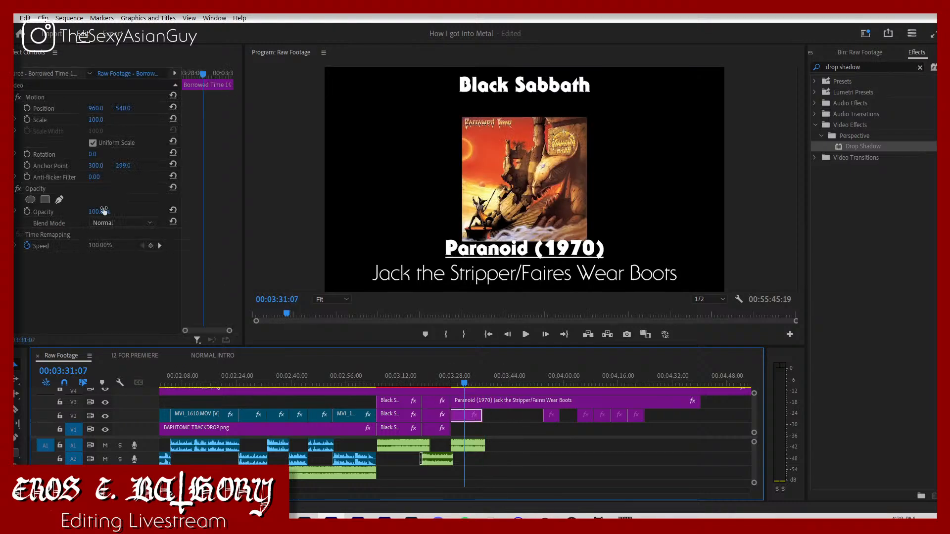
left_click(129, 108)
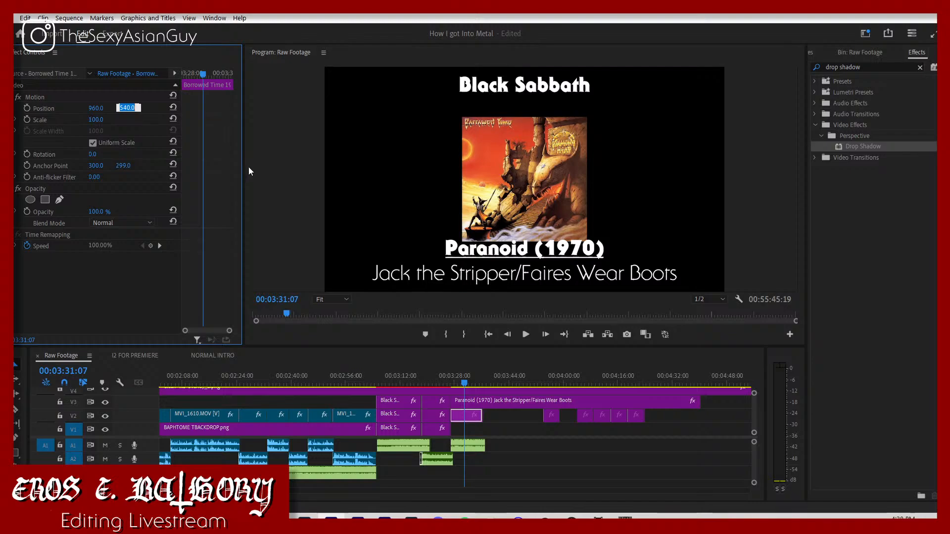
type("475")
key("Return")
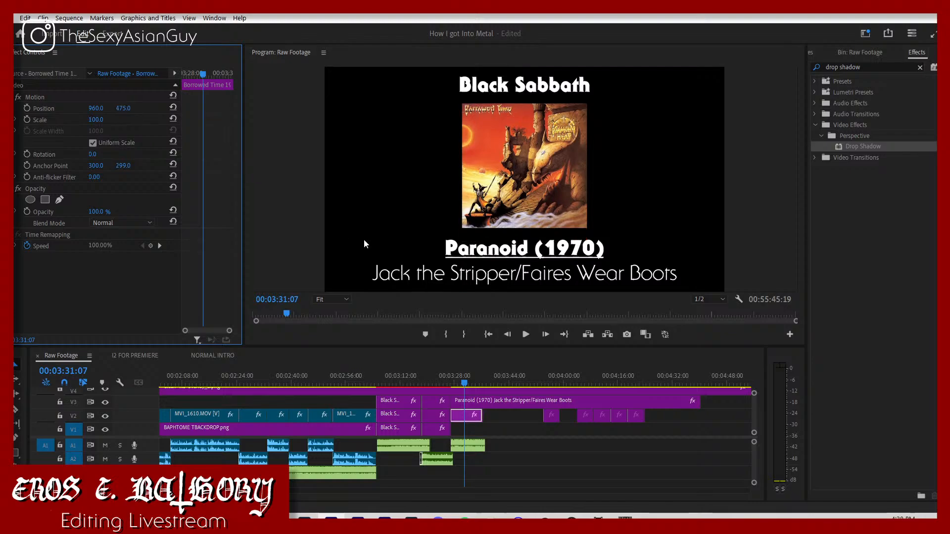
Step: Move the remaining song clips from further down the timeline so the first one starts where Dead Reckoning ends
left_click_drag(448, 383, 423, 405)
left_click(519, 429)
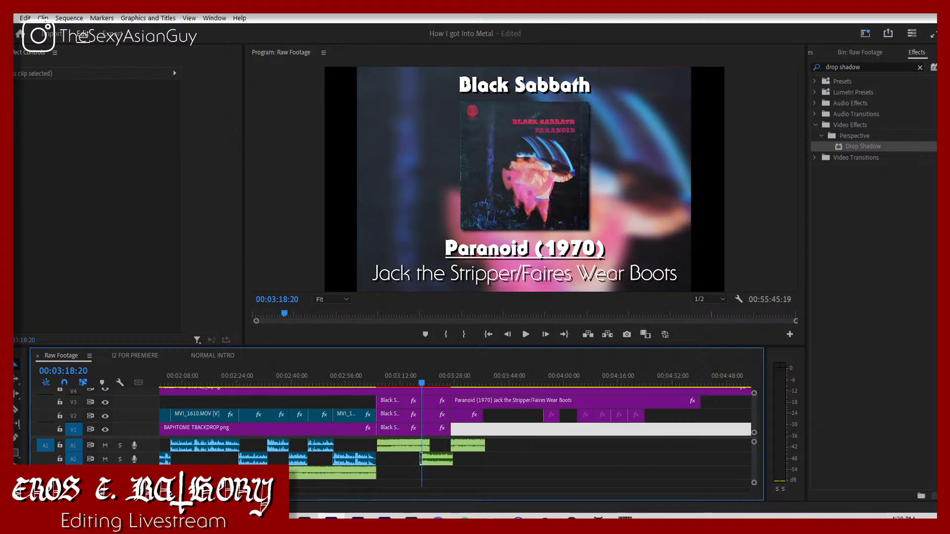
left_click_drag(271, 491, 434, 489)
left_click_drag(402, 444, 375, 451)
left_click(706, 461)
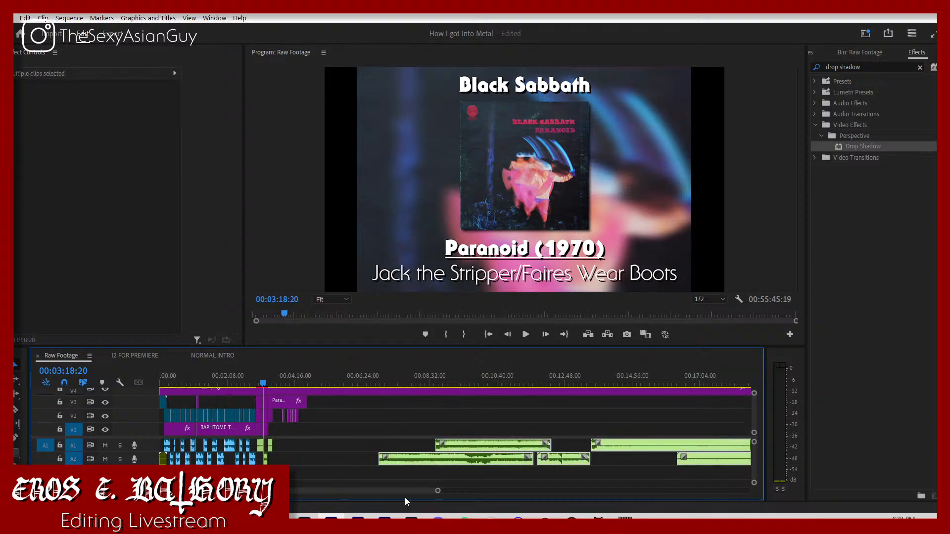
left_click_drag(438, 491, 379, 465)
key("equal")
key("equal")
key("equal")
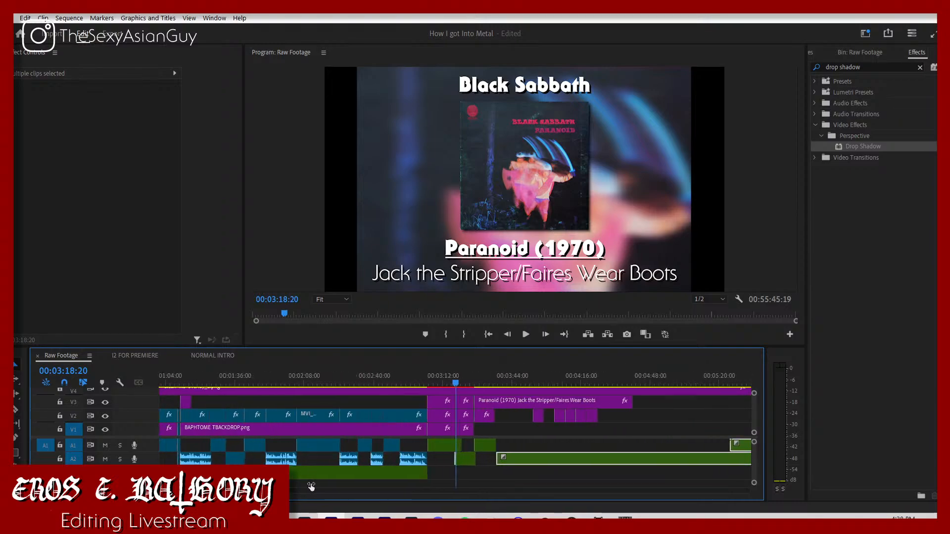
Step: Replay the sequence from the start of the first Black Sabbath album section into the Paranoid section
key("space")
left_click(584, 447)
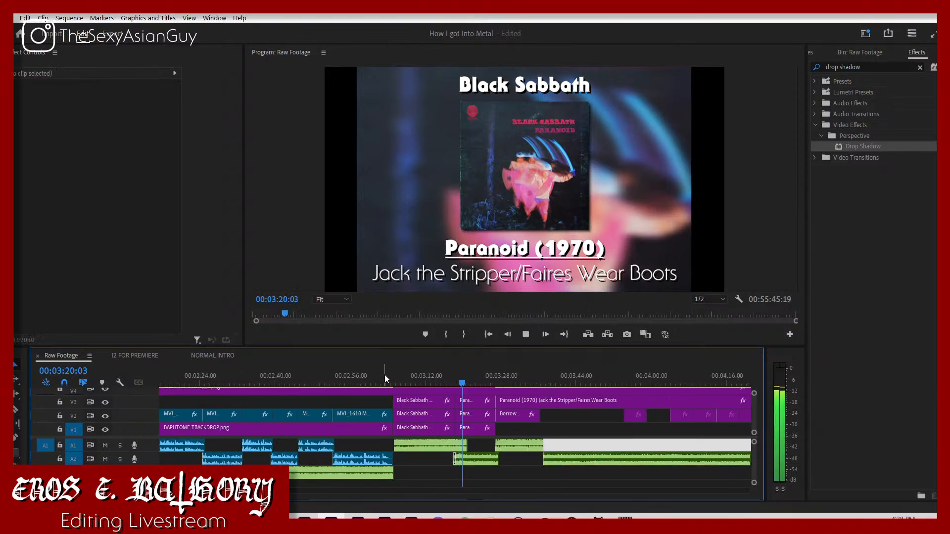
left_click_drag(390, 380, 395, 380)
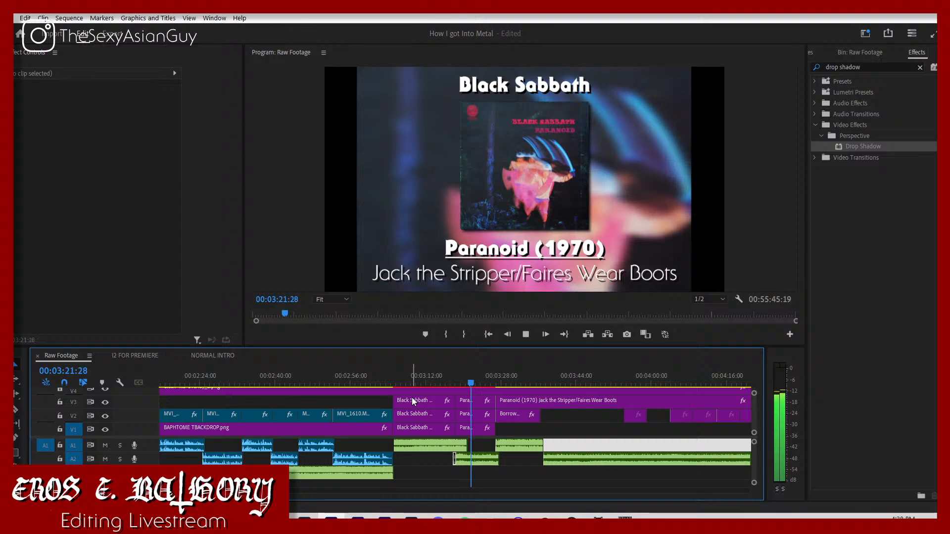
key("space")
Step: Correct "Faires" to "Fairies" in the first Paranoid (1970) title, over the Paranoid cover, and resume playback
left_click(558, 280)
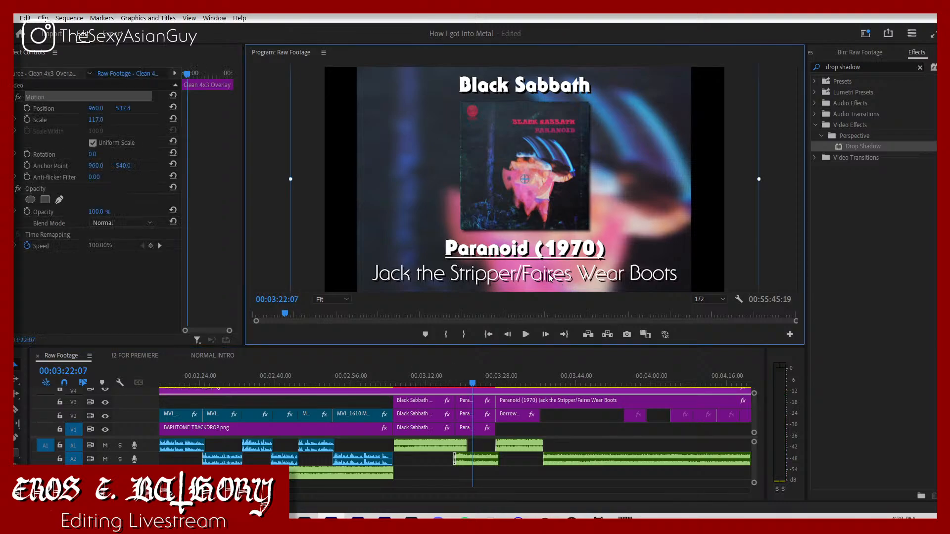
left_click(478, 405)
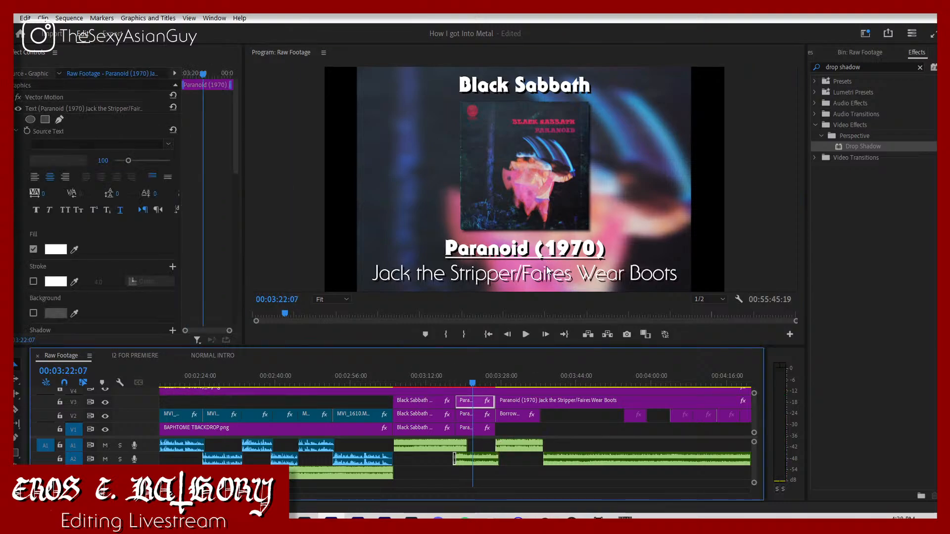
left_click(548, 271)
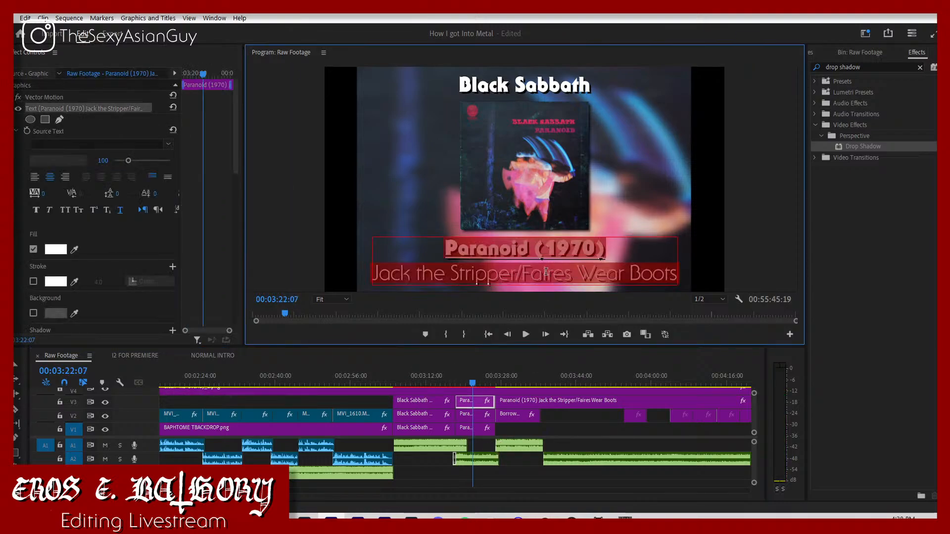
left_click(572, 279)
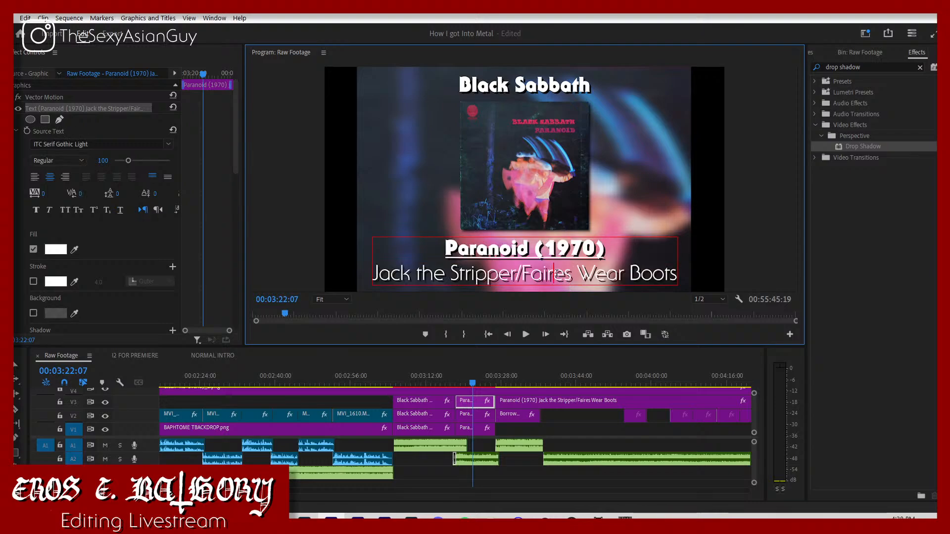
type("i")
left_click(472, 387)
key("space")
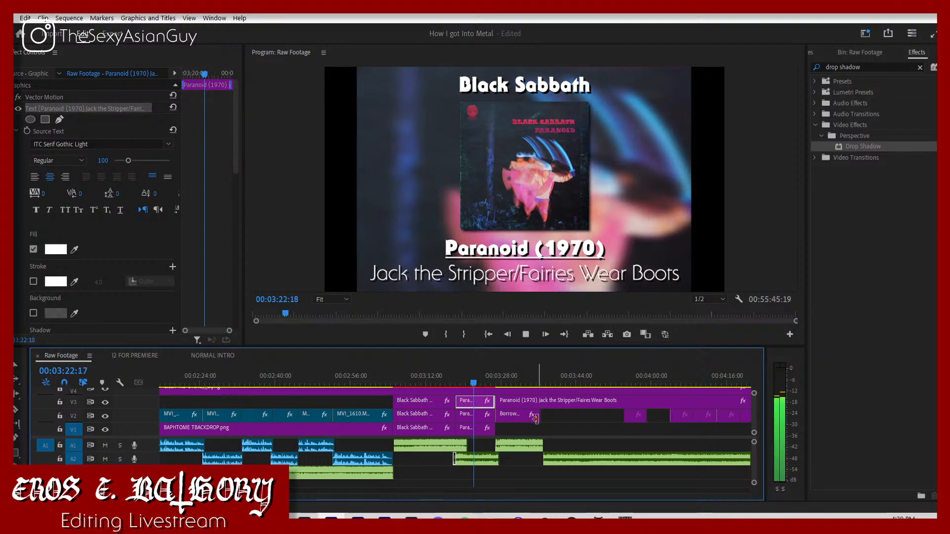
left_click(549, 423)
left_click(549, 423)
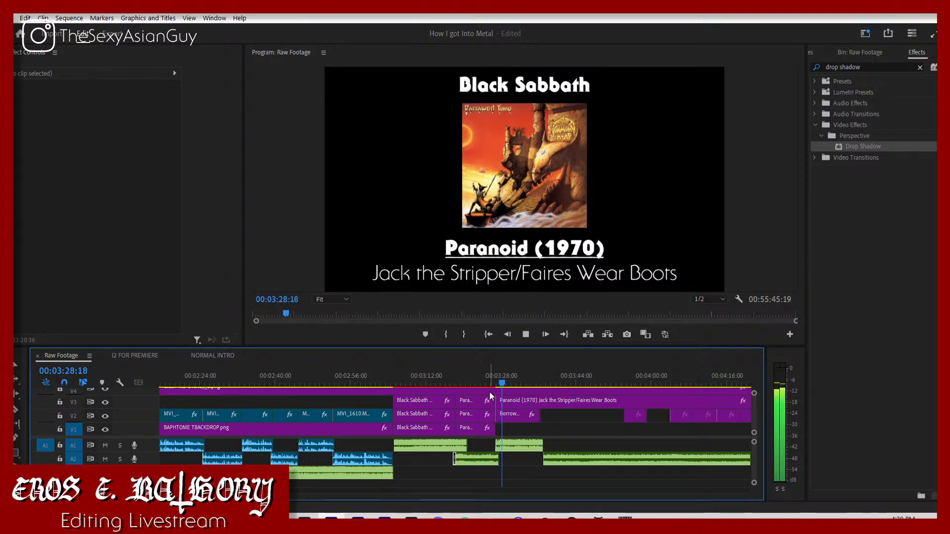
Step: Move the Lonesome Crow audio slightly earlier so it overlaps the end of Dead Reckoning, and replay the transition
left_click(564, 449)
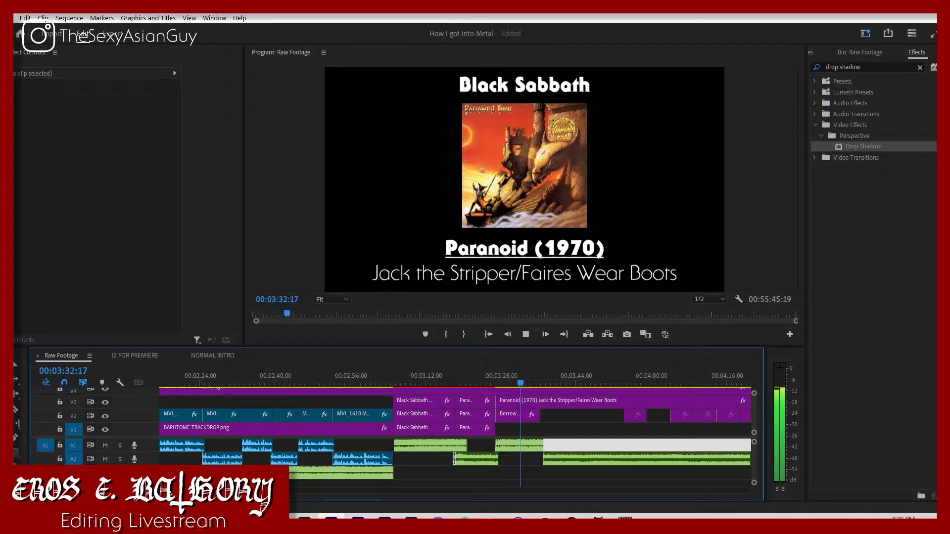
key("equal")
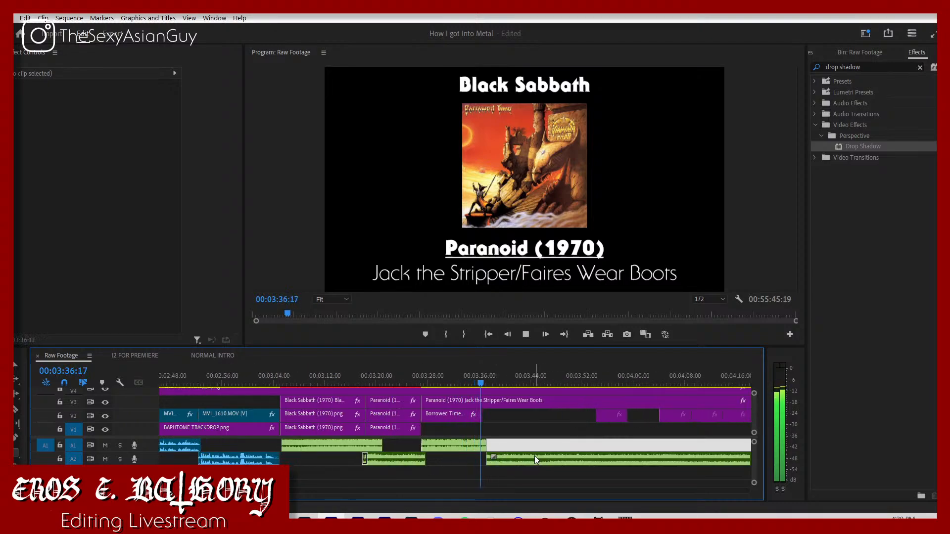
key("space")
left_click_drag(535, 458, 530, 460)
key("space")
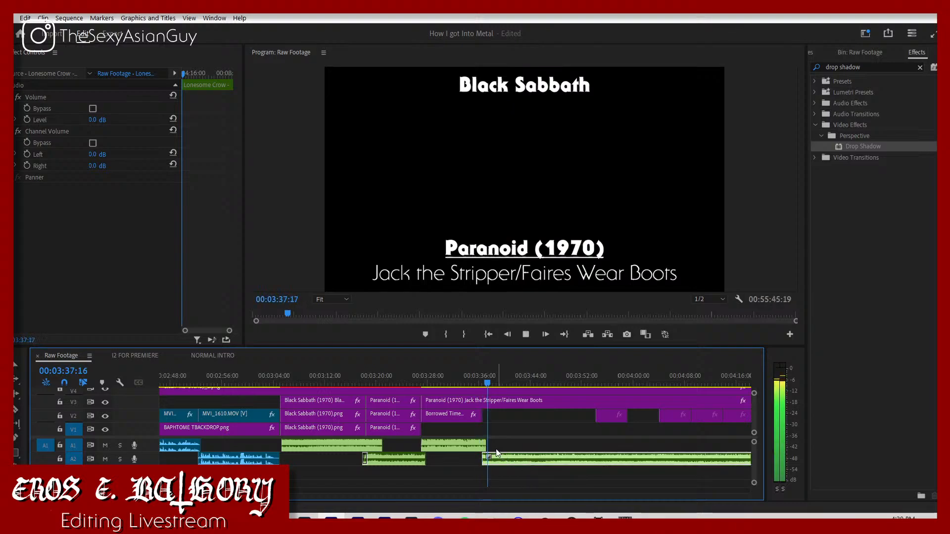
key("space")
left_click(456, 381)
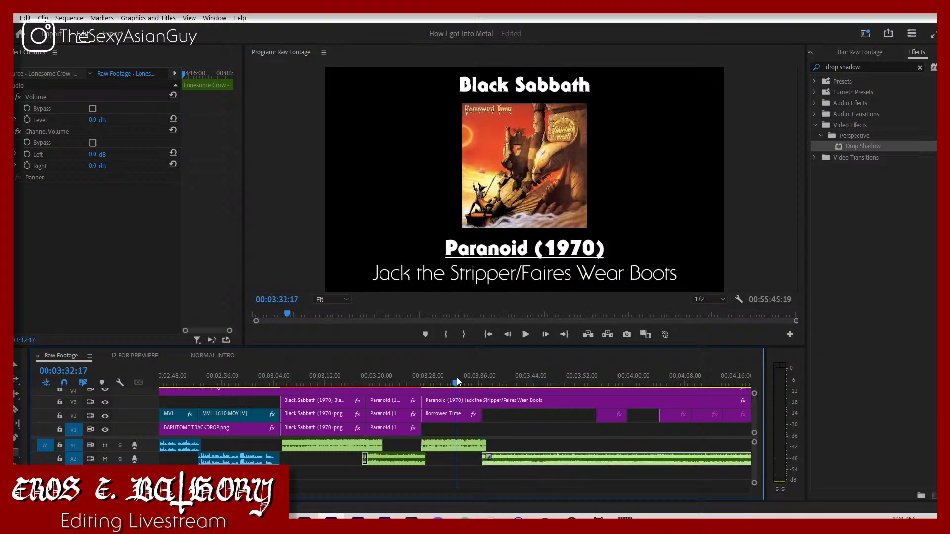
key("space")
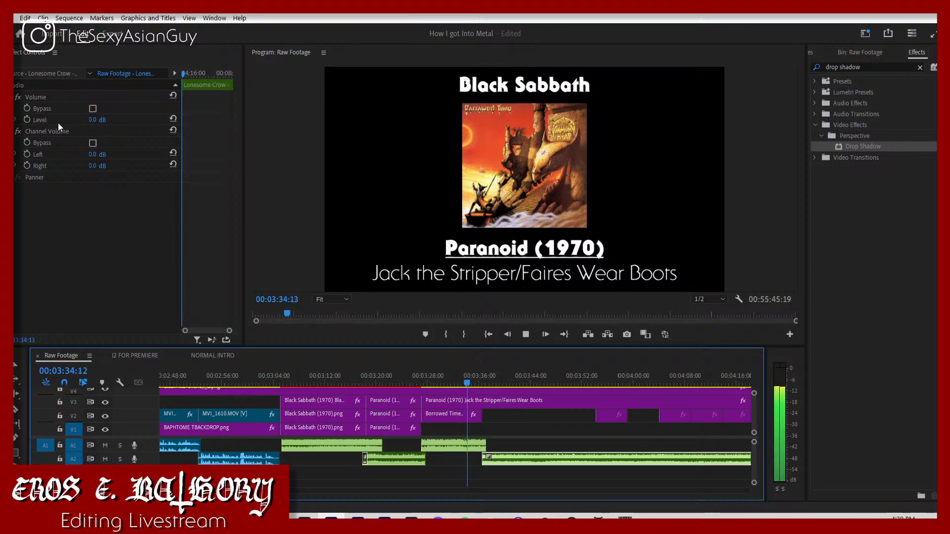
Step: Set the Lonesome Crow audio's volume level to -7 dB and replay its transition from Dead Reckoning
left_click(95, 120)
type("-7")
key("Return")
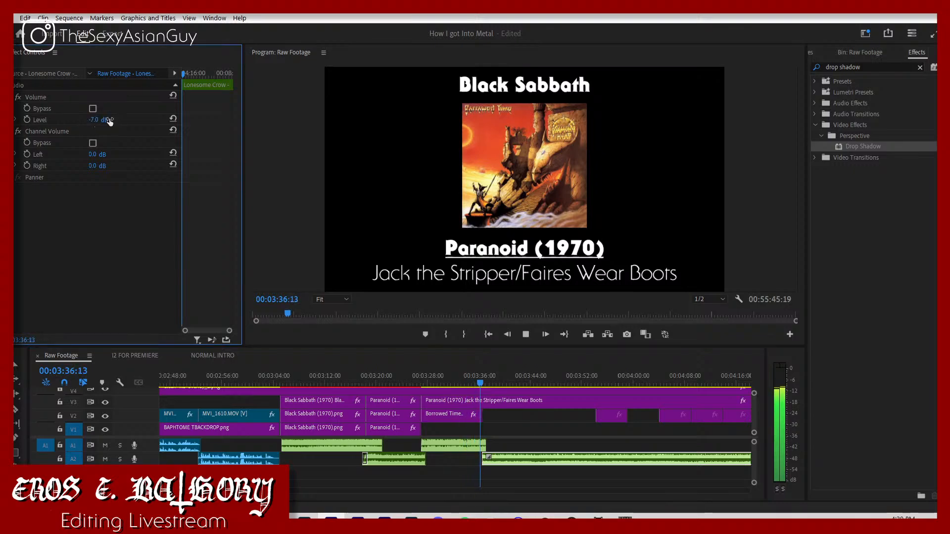
key("space")
left_click(474, 375)
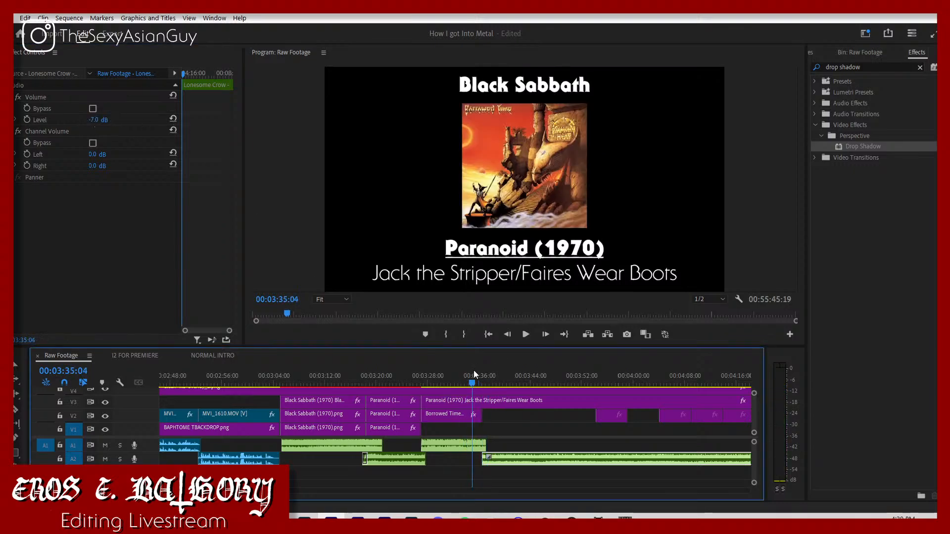
key("space")
Step: Nudge the Lonesome Crow audio slightly earlier to tighten its entry, and replay the transition from about 03:35:26
key("space")
key("=")
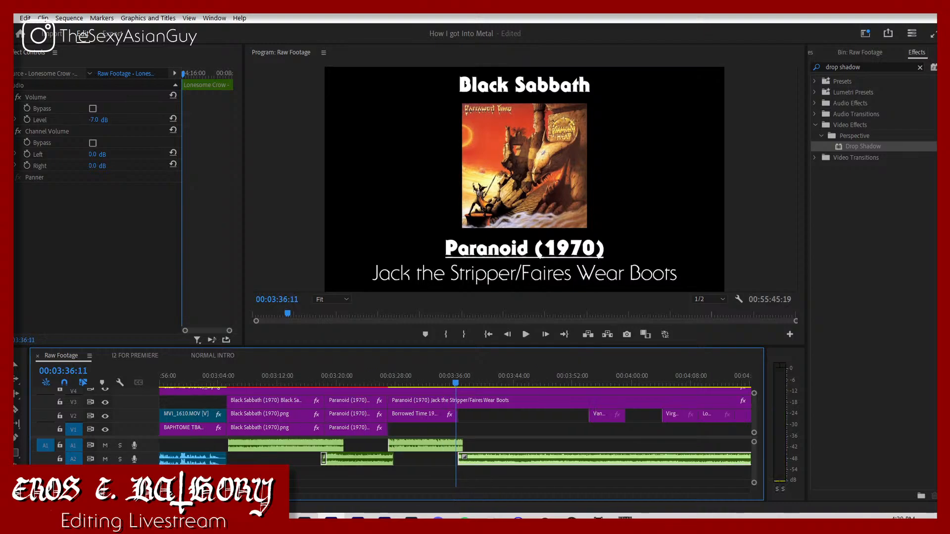
key("=")
key("=")
key("=")
key("=")
key("space")
left_click_drag(501, 463, 500, 463)
key("space")
left_click(442, 384)
key("space")
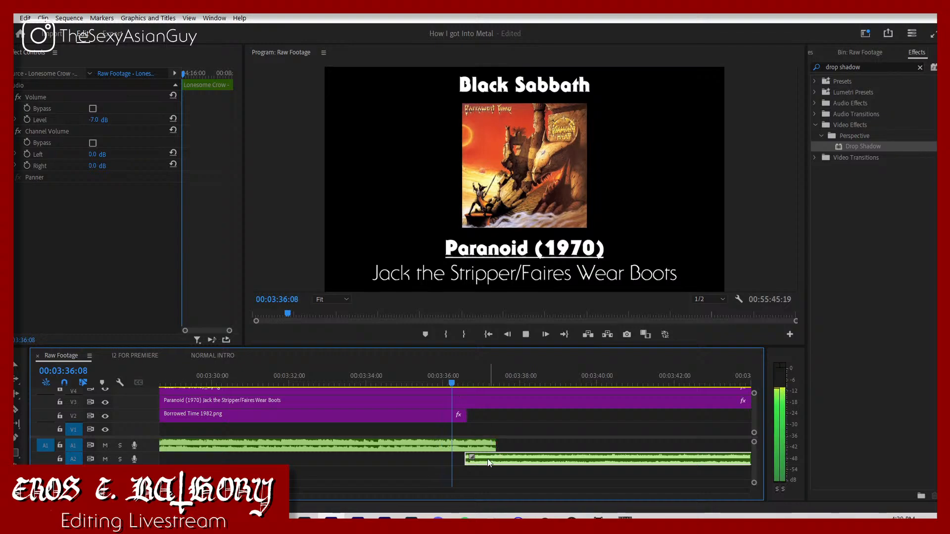
left_click(437, 382)
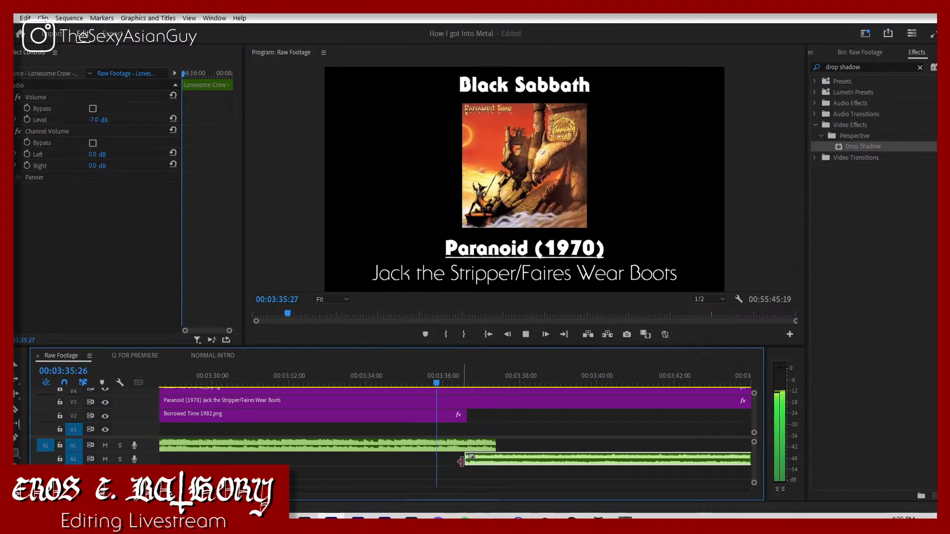
left_click(435, 382)
key("space")
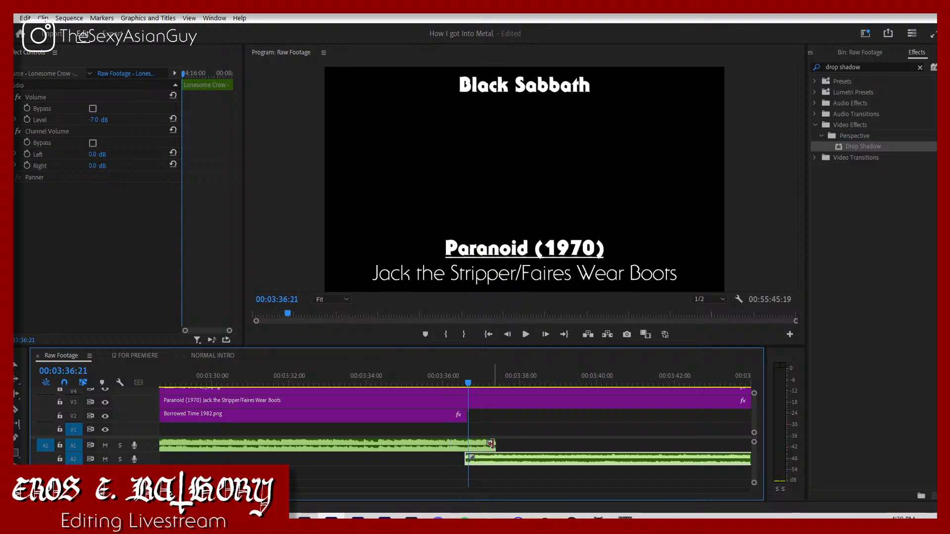
Step: Trim the end of the Dead Reckoning audio to about 03:37:08, add a short fade-out, and replay the transition
left_click_drag(495, 446, 468, 446)
left_click(444, 373)
key("space")
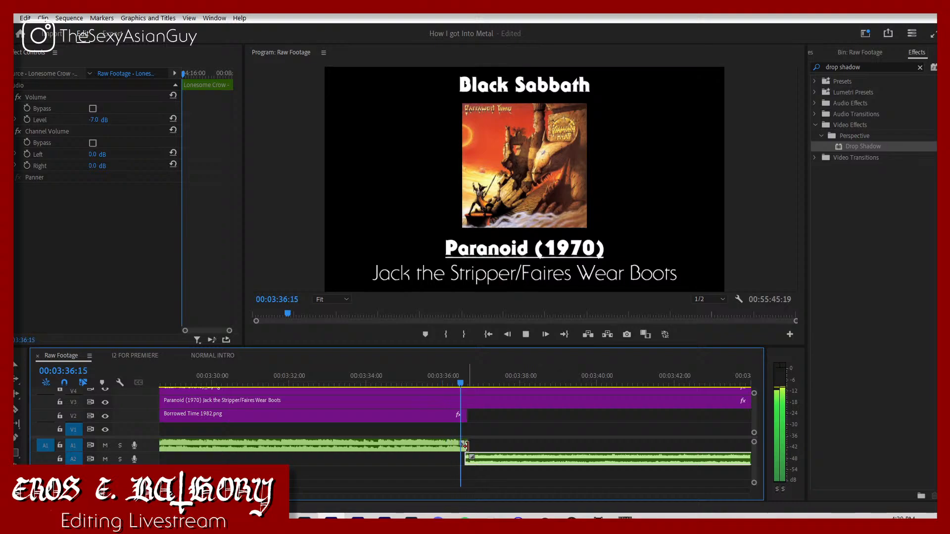
left_click_drag(466, 443, 489, 445)
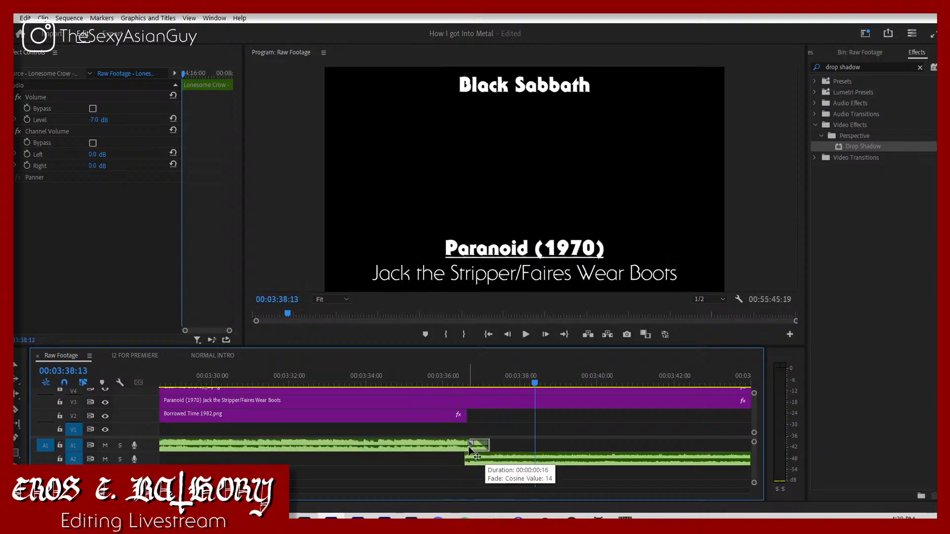
left_click(444, 385)
key("space")
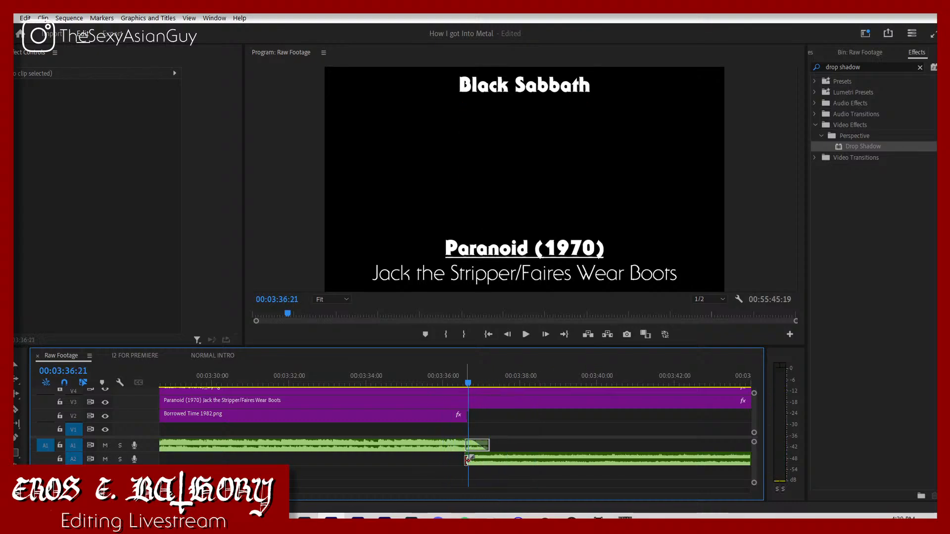
Step: Extend the start of the Lonesome Crow audio slightly earlier, add a short fade-in, and replay the crossfade
mouse_move(467, 463)
left_mouse_down()
mouse_move(458, 464)
mouse_move(475, 459)
left_mouse_up()
left_click(452, 384)
key("space")
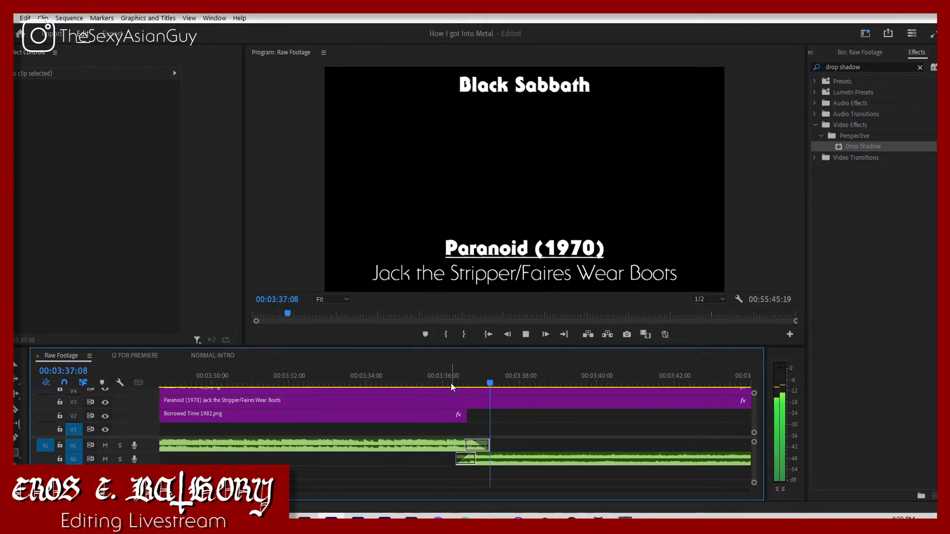
left_click(446, 383)
key("space")
Step: Shift the Lonesome Crow audio a few frames earlier so it starts at about 03:36:07, and replay the crossfade
left_click_drag(445, 386, 455, 387)
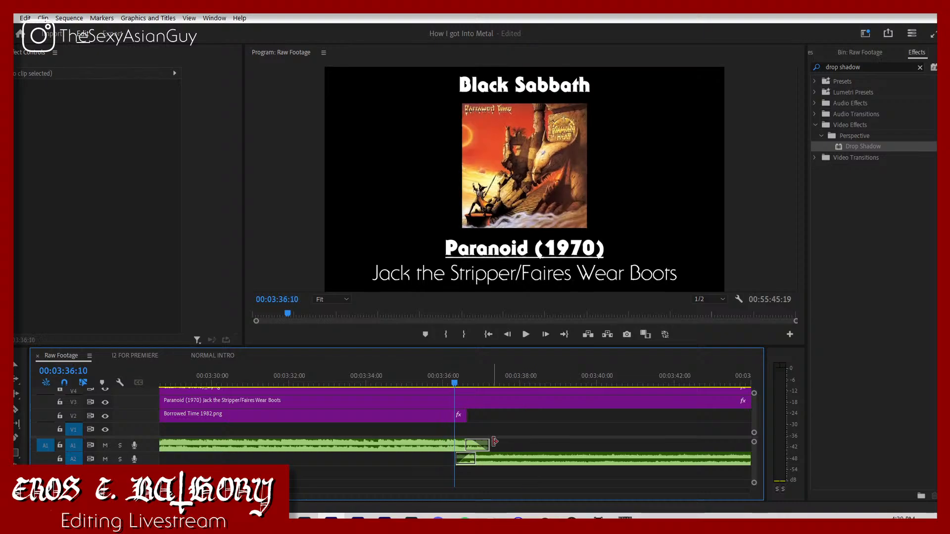
left_click_drag(494, 460, 491, 463)
key("space")
left_click(432, 375)
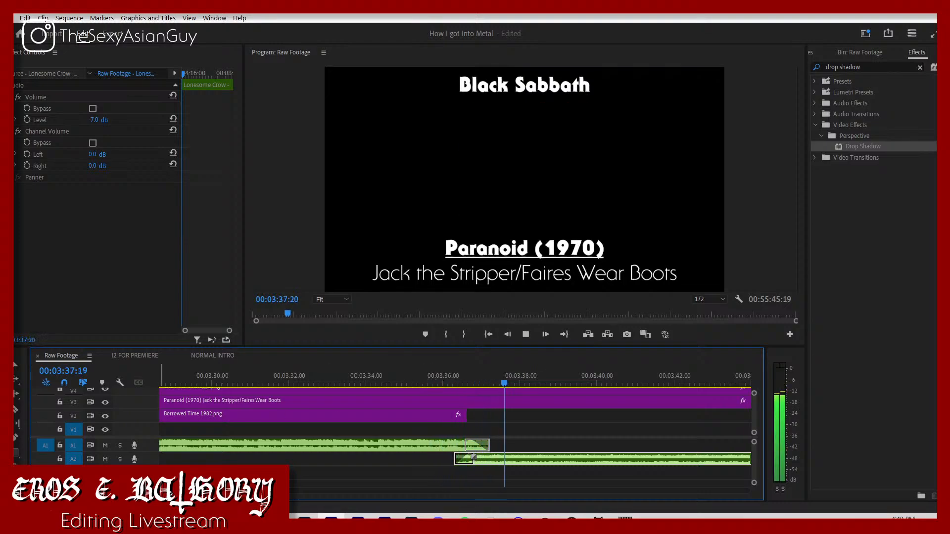
left_click(450, 375)
key("Left")
key("Left")
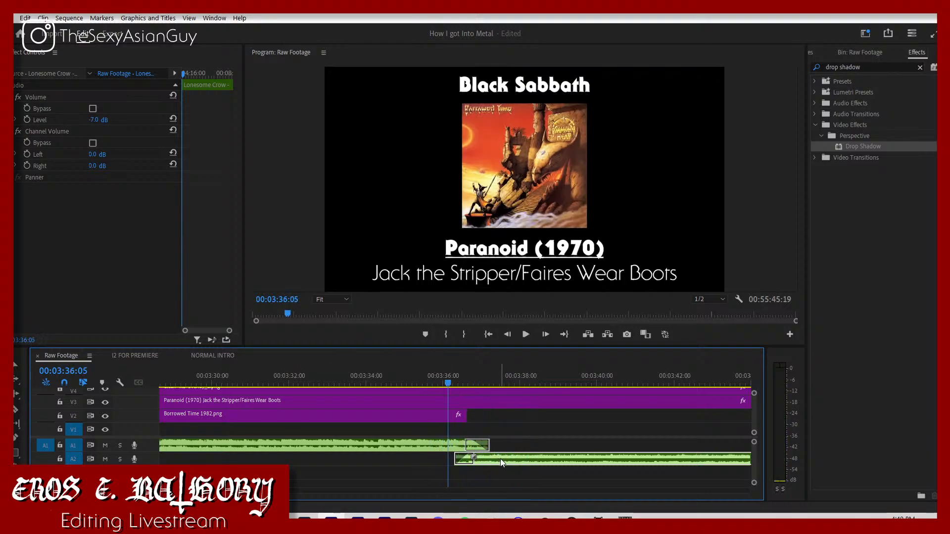
key("Right")
key("Right")
left_click_drag(500, 457, 496, 457)
key("space")
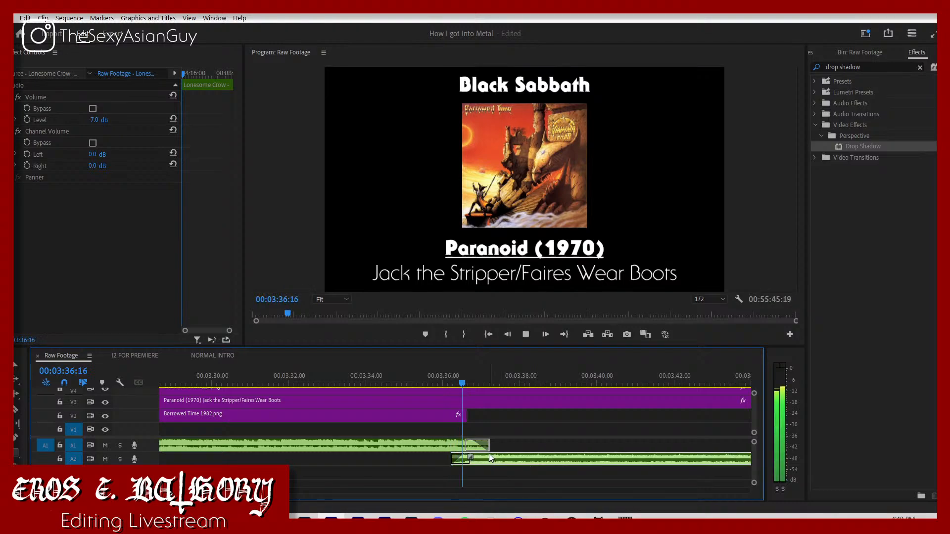
left_click(424, 385)
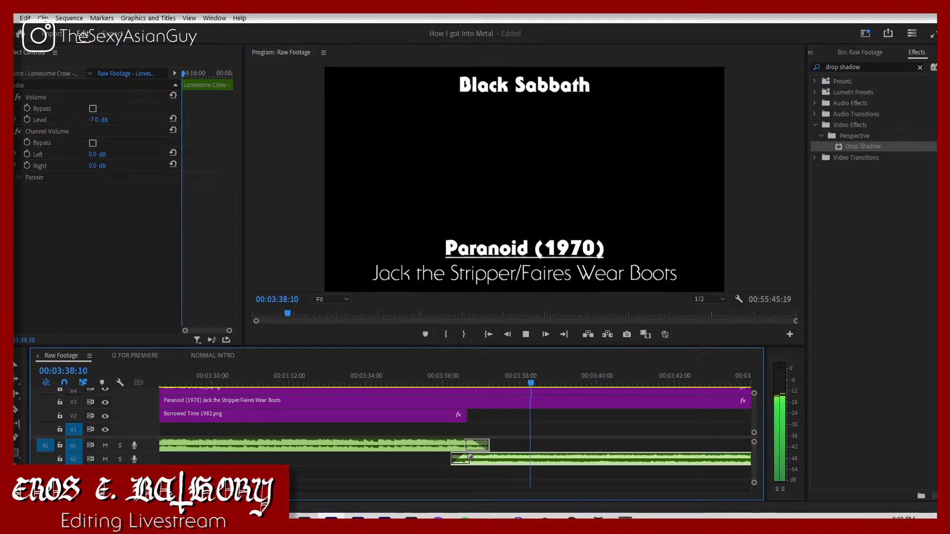
Step: Find the Lonesome Crow cover among the remaining album images and move it to start directly after the Borrowed Time cover
scroll(456, 430, "down", 5)
scroll(455, 430, "up", 6)
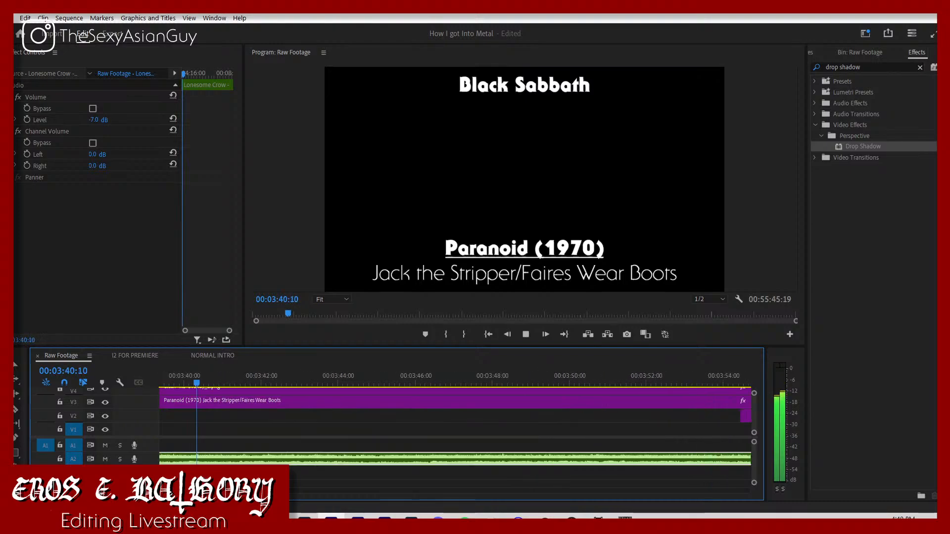
key("minus")
key("minus")
key("minus")
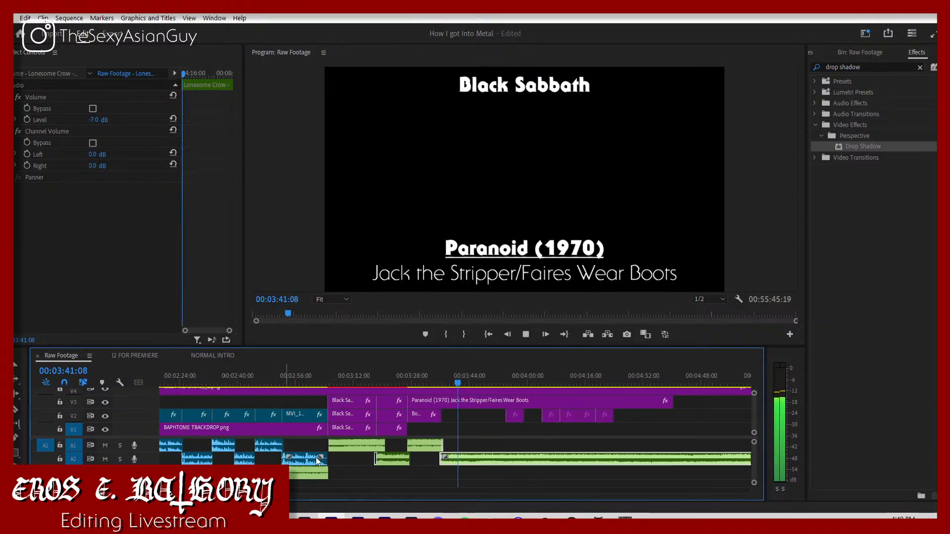
left_click(516, 417)
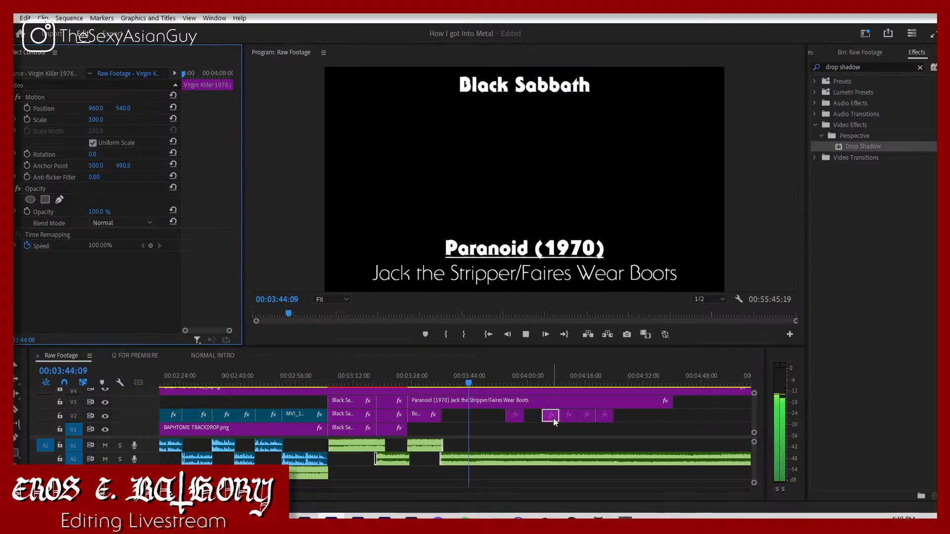
key("space")
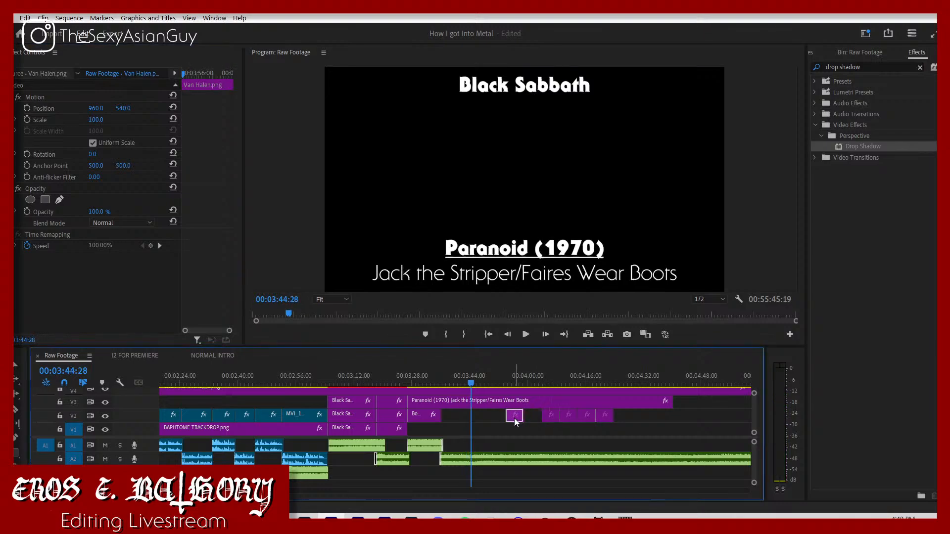
left_click(566, 419)
key("space")
left_click_drag(549, 421, 438, 418)
left_click(436, 382)
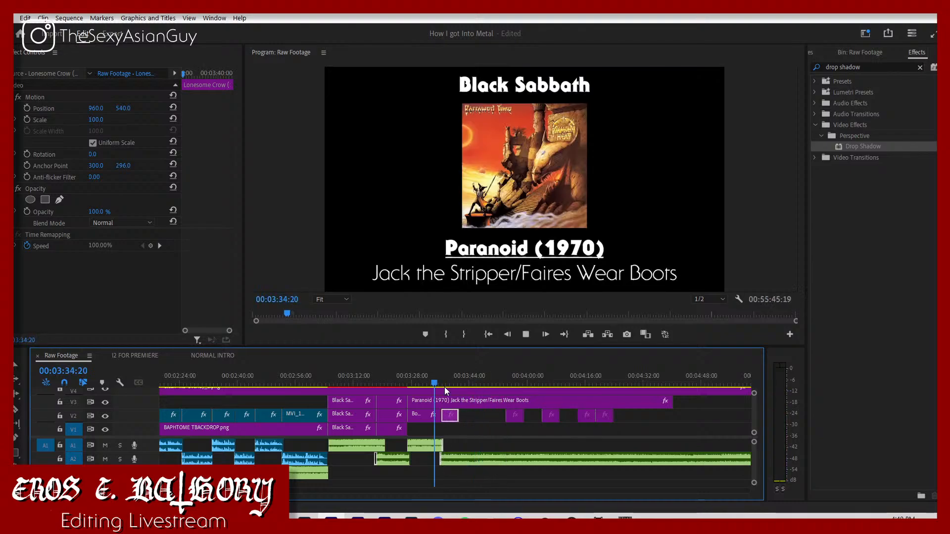
Step: Set the Lonesome Crow cover's vertical position to 475
key("equal")
key("equal")
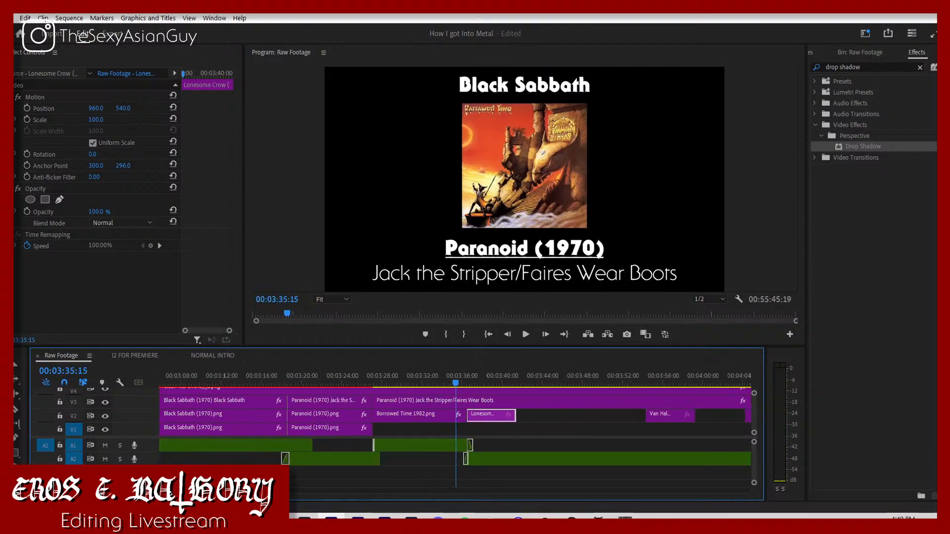
key("space")
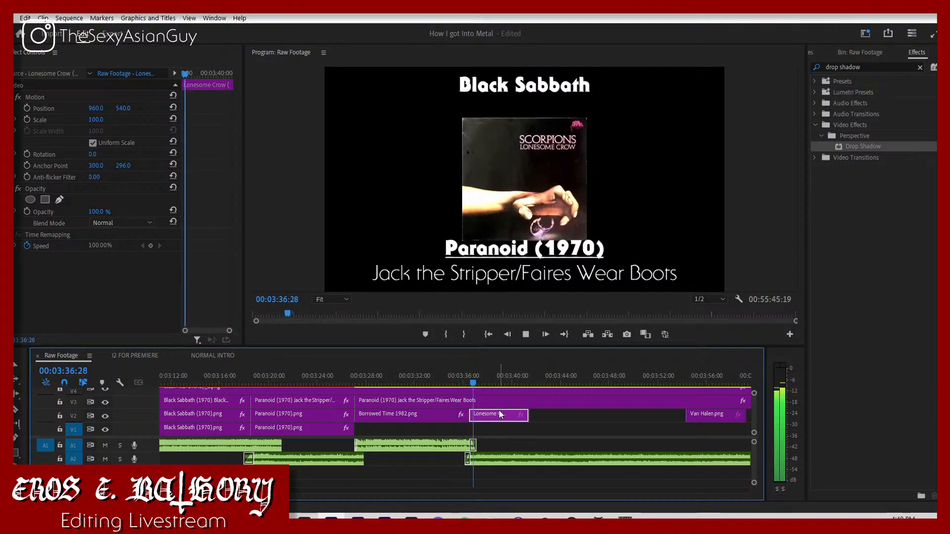
key("space")
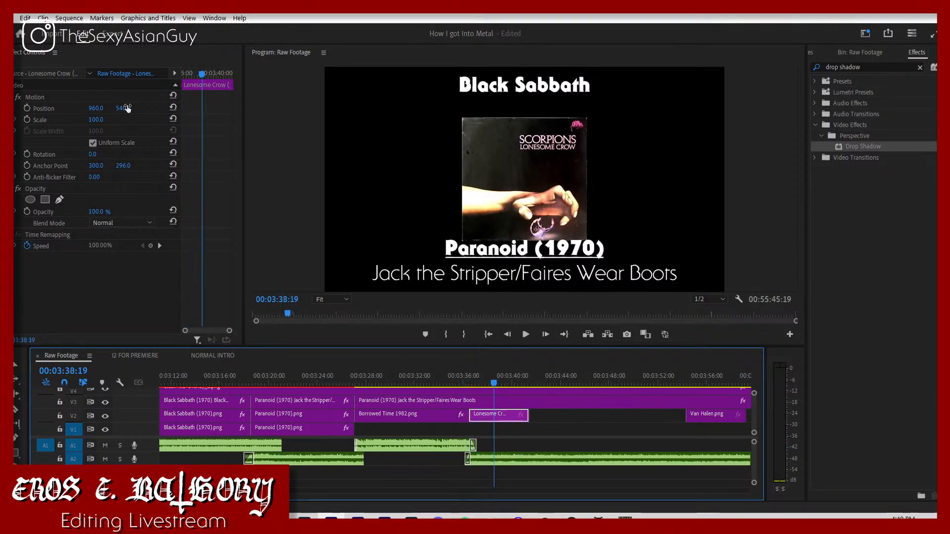
left_click(125, 108)
type("475")
key("Return")
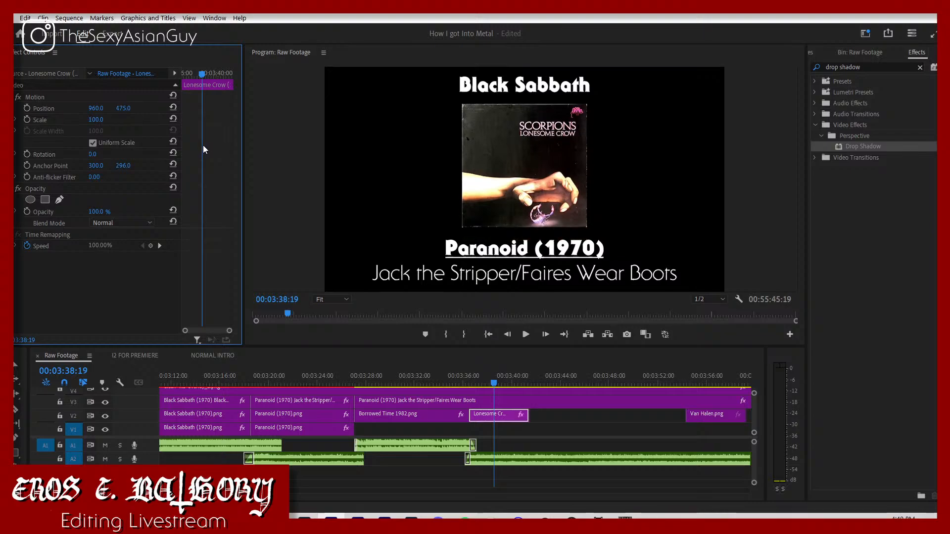
Step: Split the duplicated Paranoid title graphic where the Lonesome Crow cover starts, align the cut with that edge, and play it back
left_click(472, 401)
key("c")
left_click(471, 400)
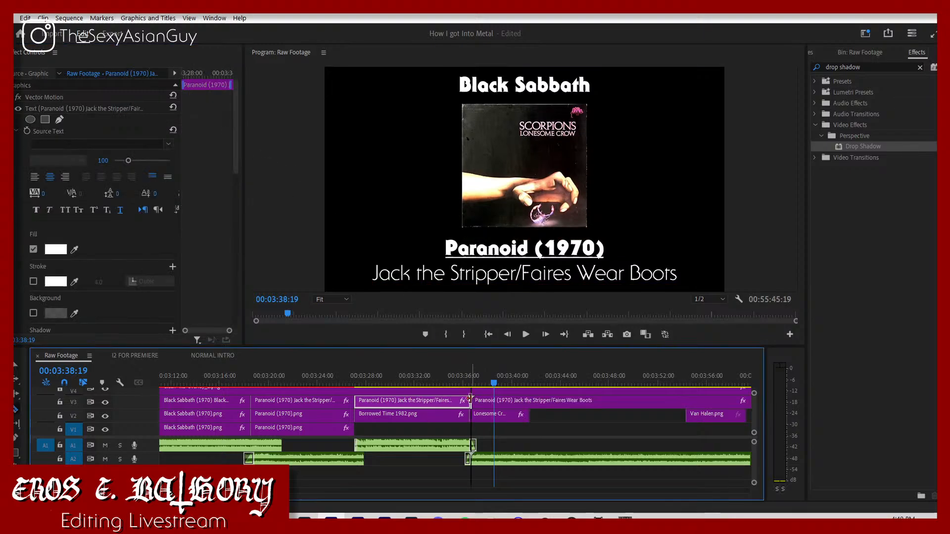
left_click_drag(470, 399, 474, 403)
left_click(453, 381)
key("space")
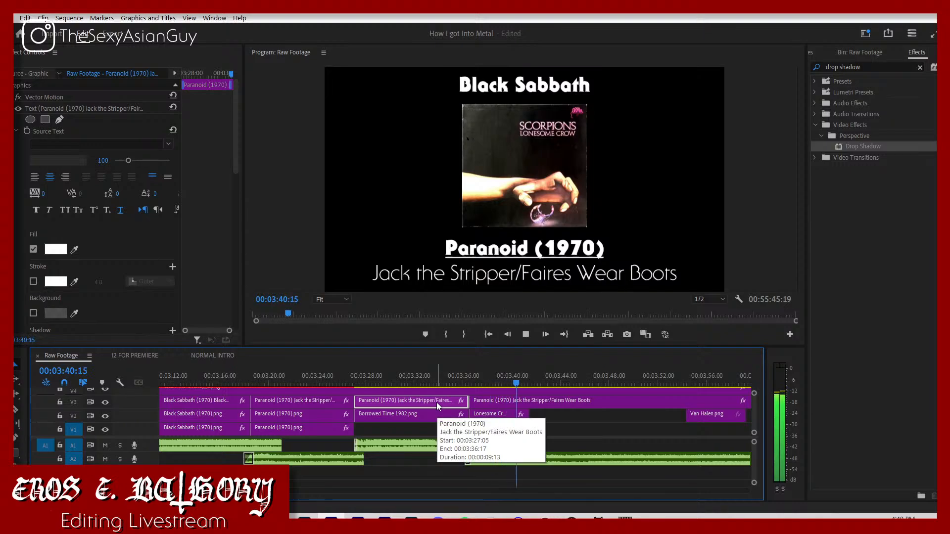
Step: Replay the change from Black Sabbath to Paranoid and set the Paranoid album and song text's vertical position to 890
left_click(229, 378)
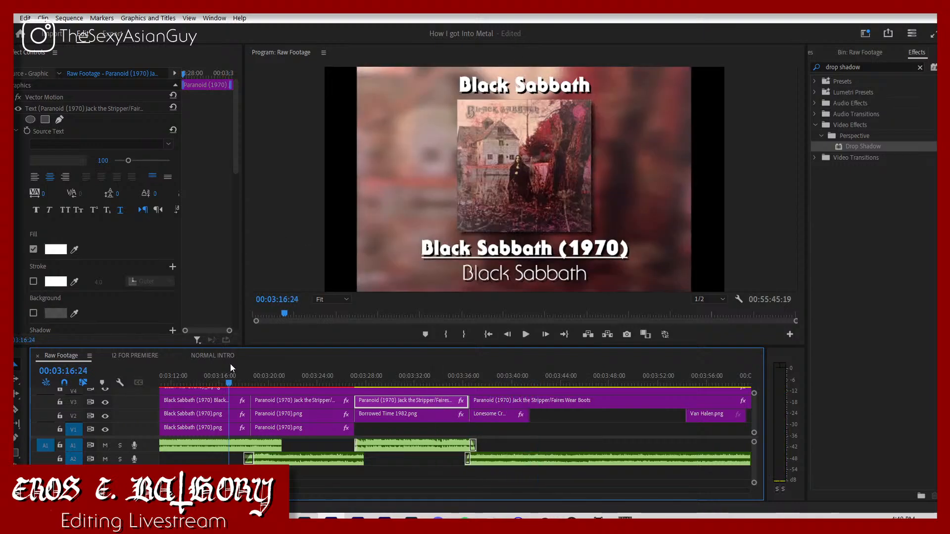
key("space")
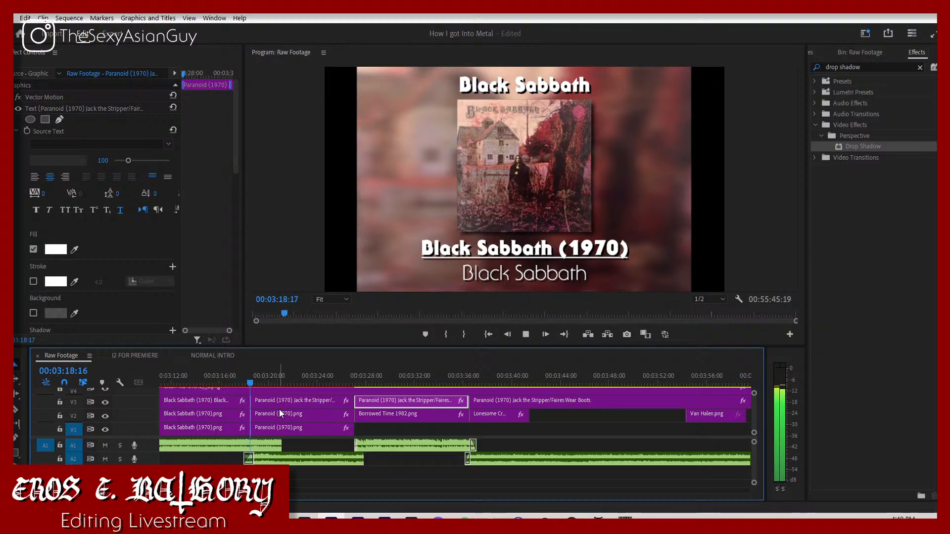
left_click(297, 401)
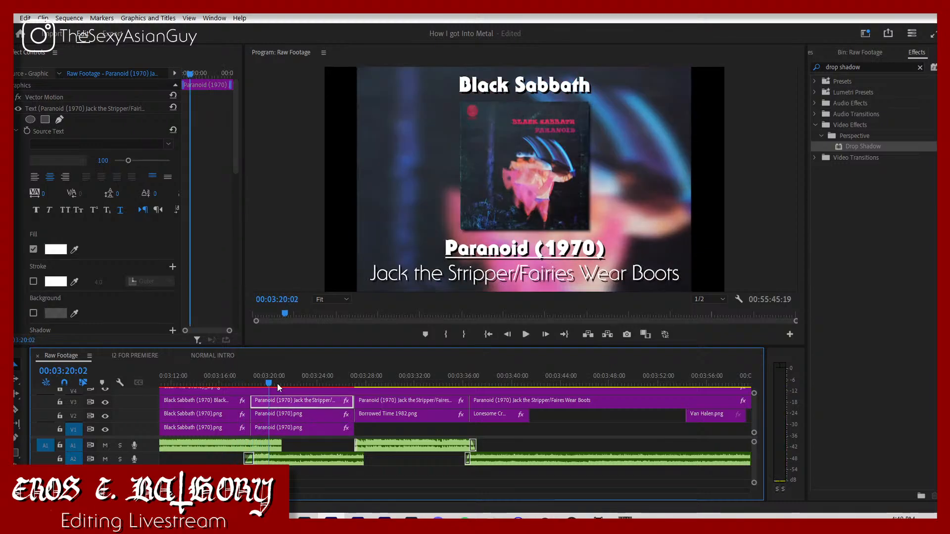
scroll(164, 287, "down", 6)
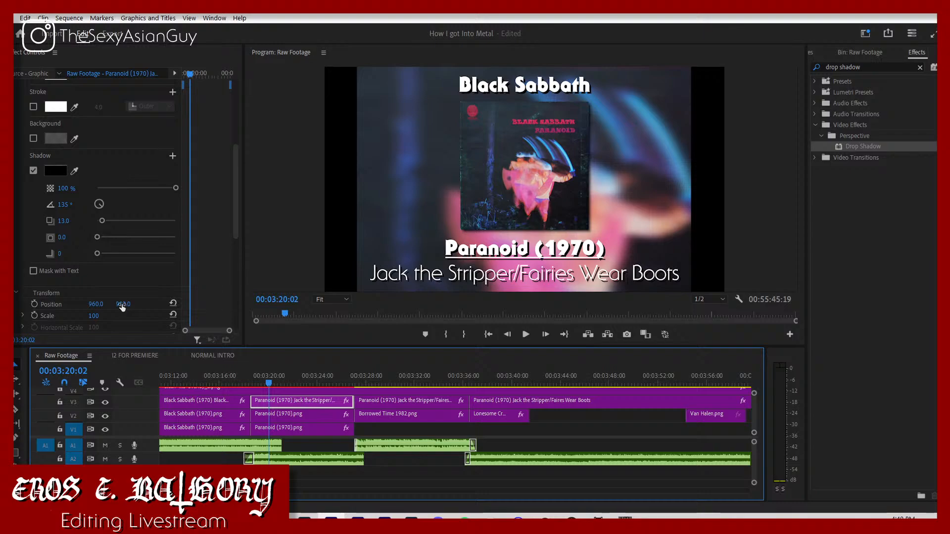
left_click_drag(123, 307, 128, 301)
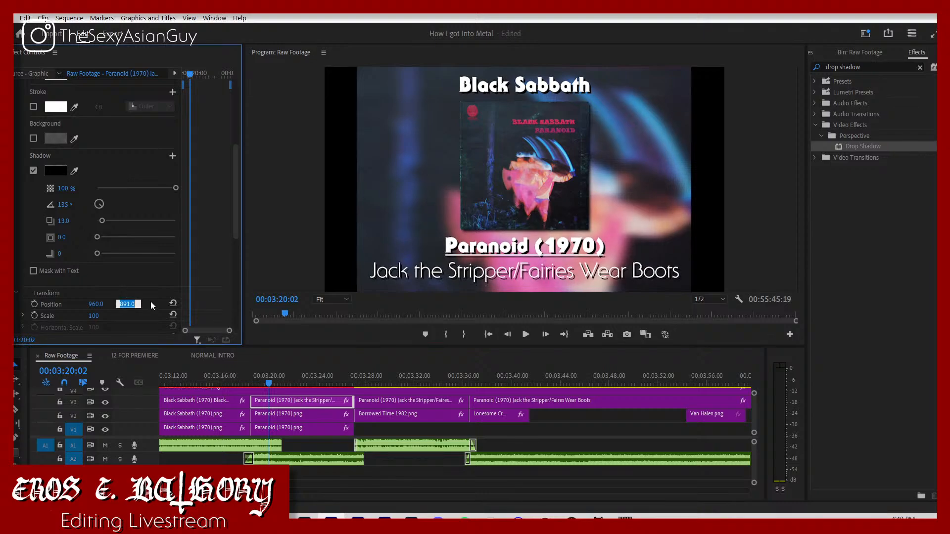
type("890")
key("Return")
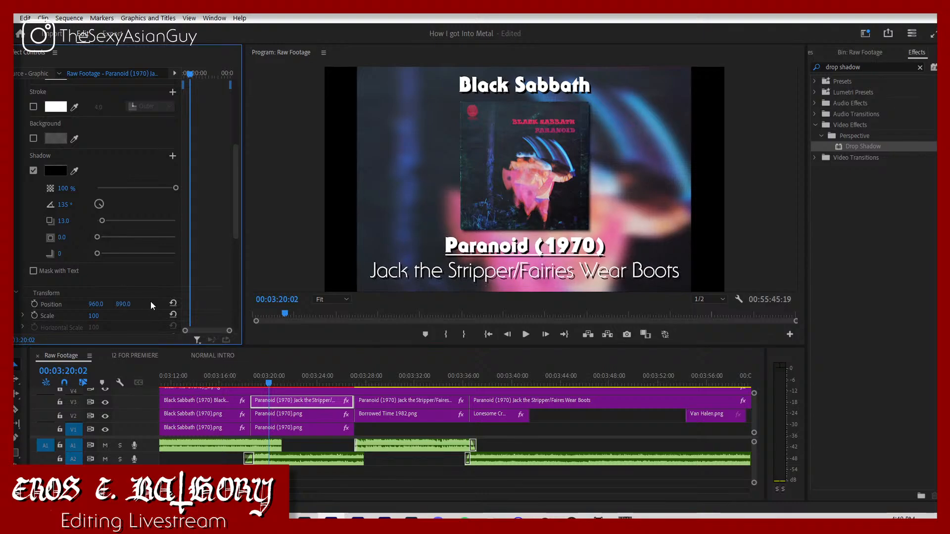
Step: Set the vertical position of the album and song text above the Borrowed Time cover to 890
left_click(399, 400)
key("space")
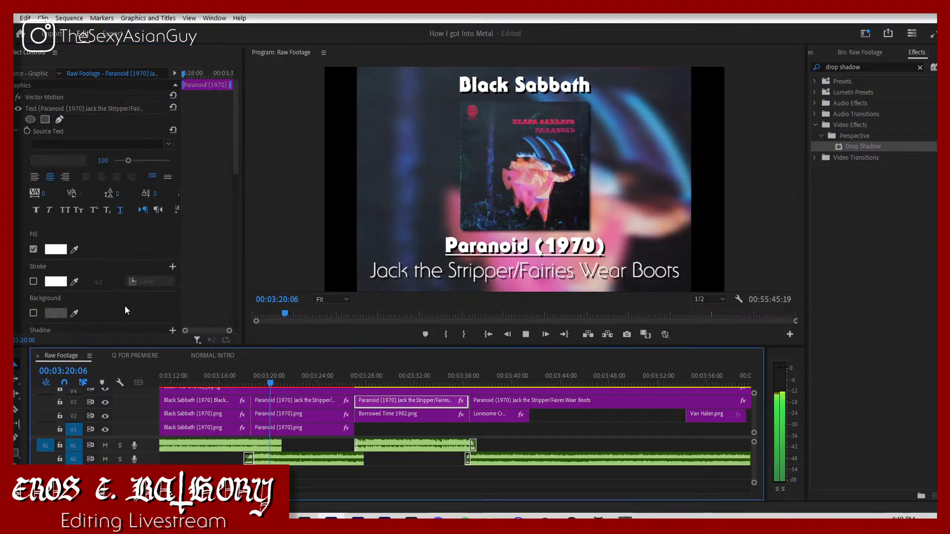
scroll(125, 305, "down", 3)
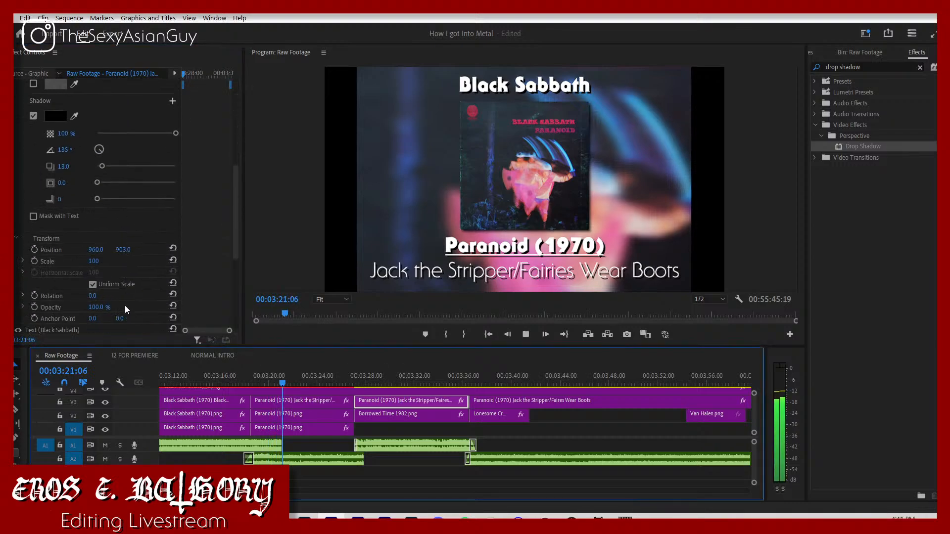
left_click(123, 249)
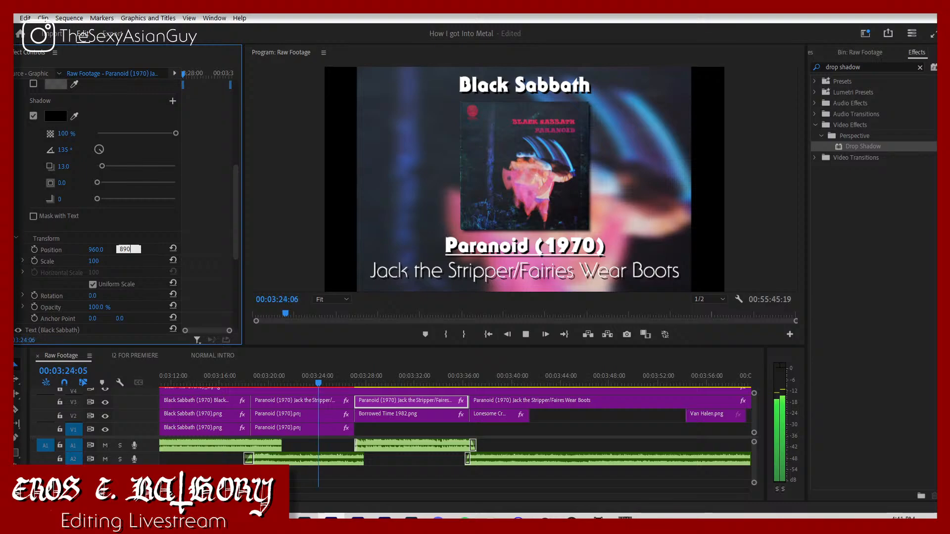
type("890")
key("Return")
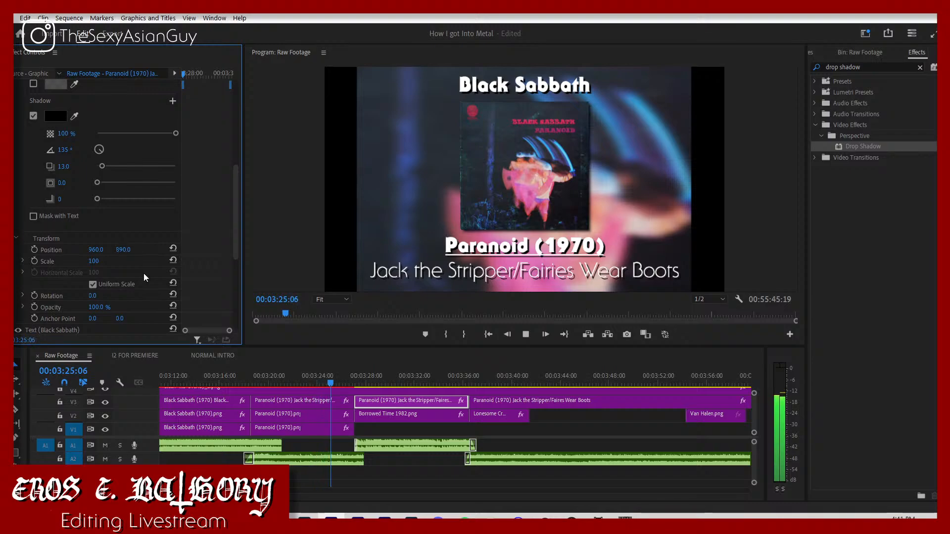
Step: Set the vertical position of the album and song text above the Lonesome Crow cover to 890, and deselect the clip
left_click(488, 400)
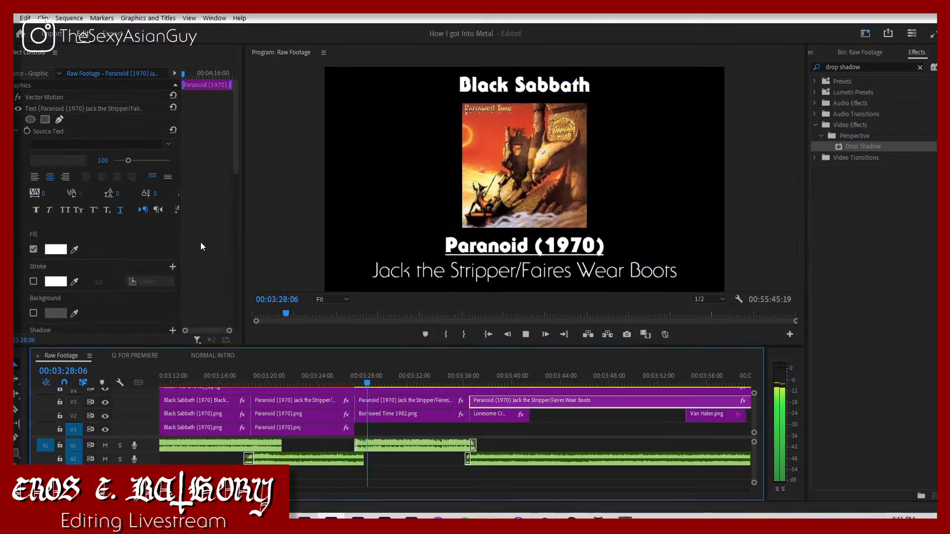
scroll(177, 242, "down", 5)
left_click(122, 326)
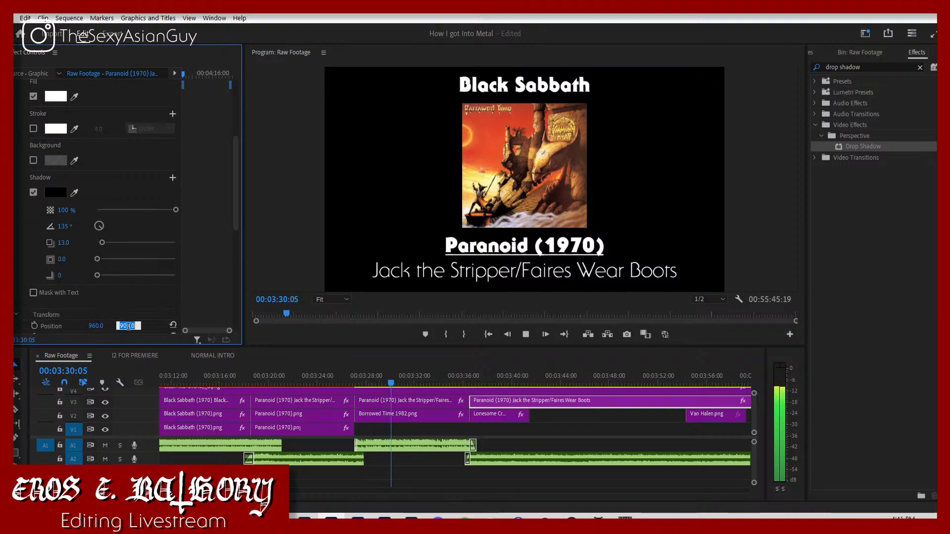
type("9")
key("BackSpace")
type("890")
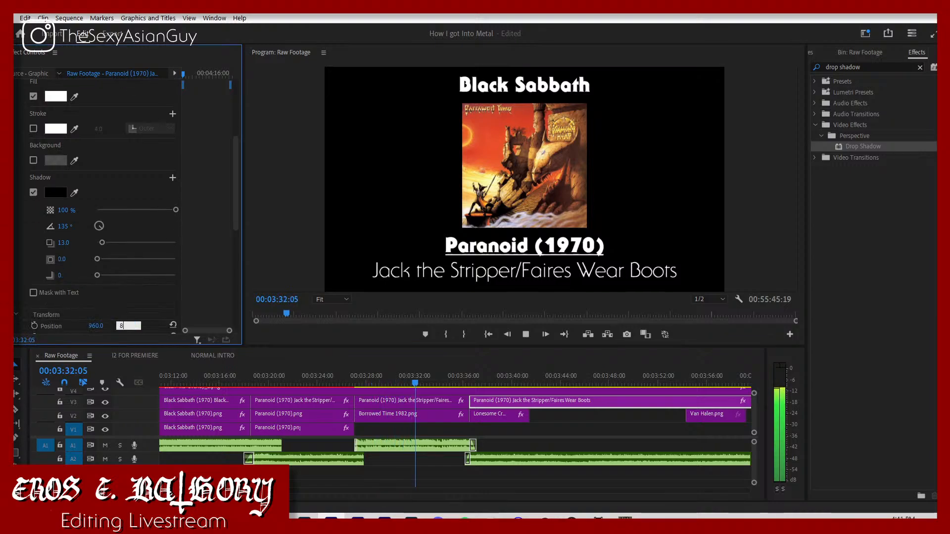
key("Return")
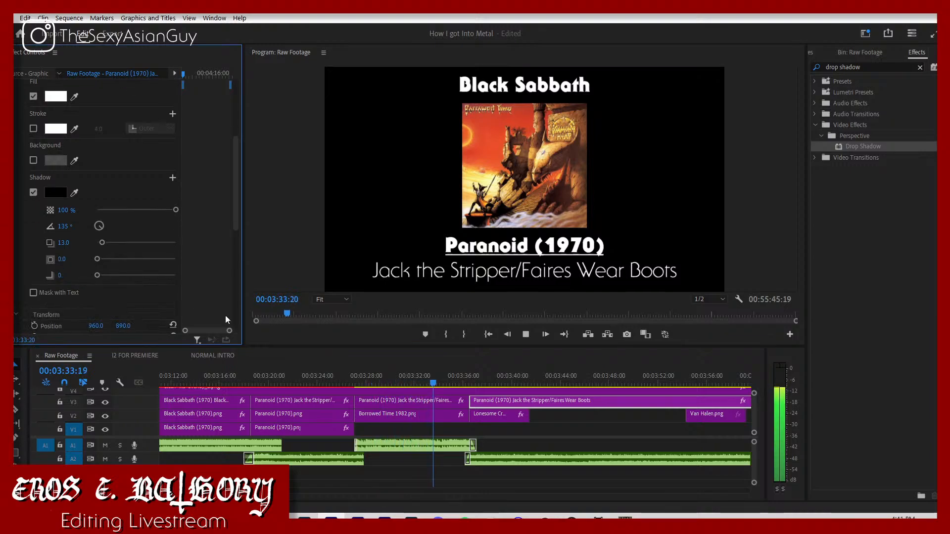
left_click(515, 440)
left_click(530, 432)
left_click(533, 426)
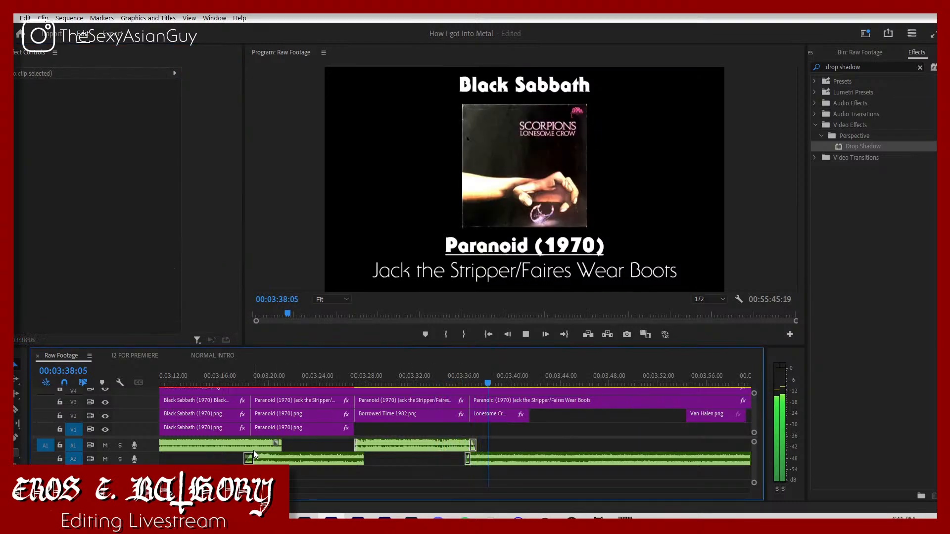
Step: Keyframe a fade-out on the Lonesome Crow audio, from its current level at 03:46:10 to -300 dB at 03:46:24
key("minus")
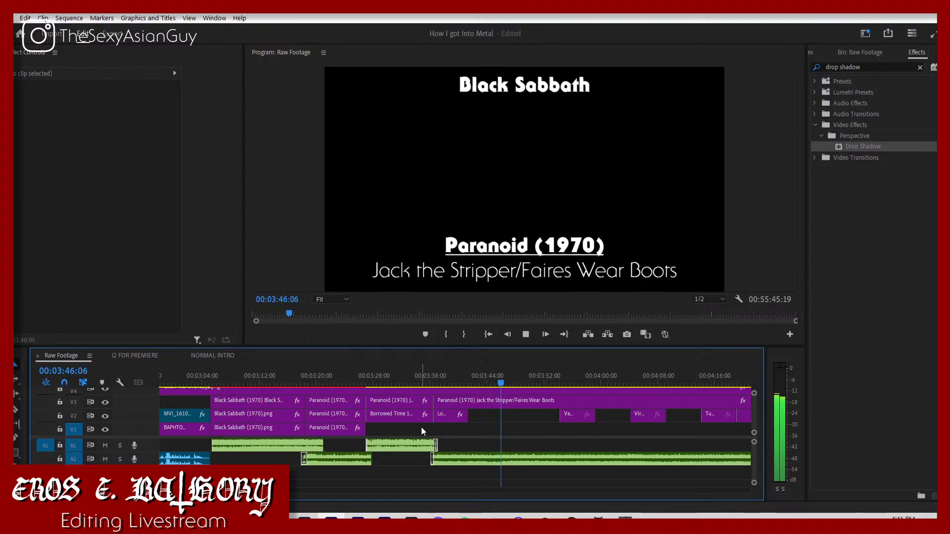
key("space")
left_click(484, 461)
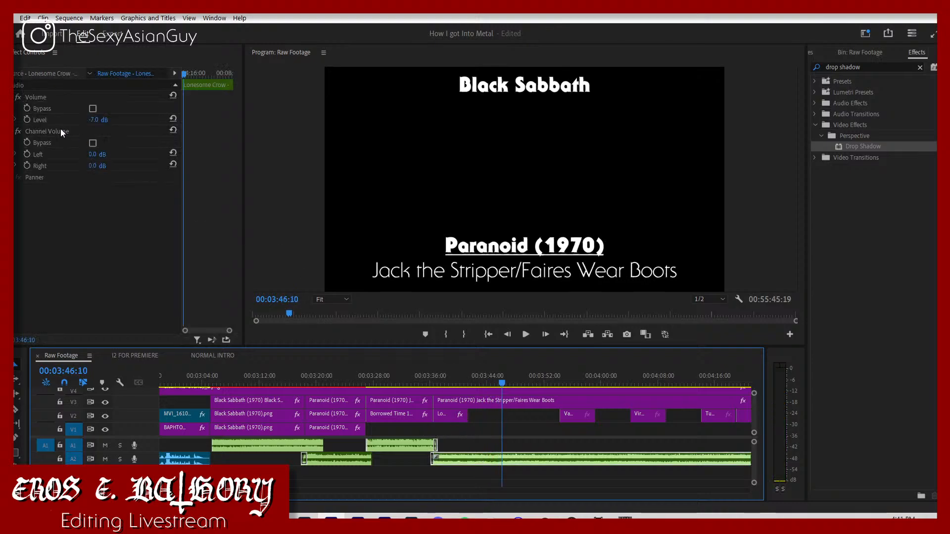
left_click(28, 121)
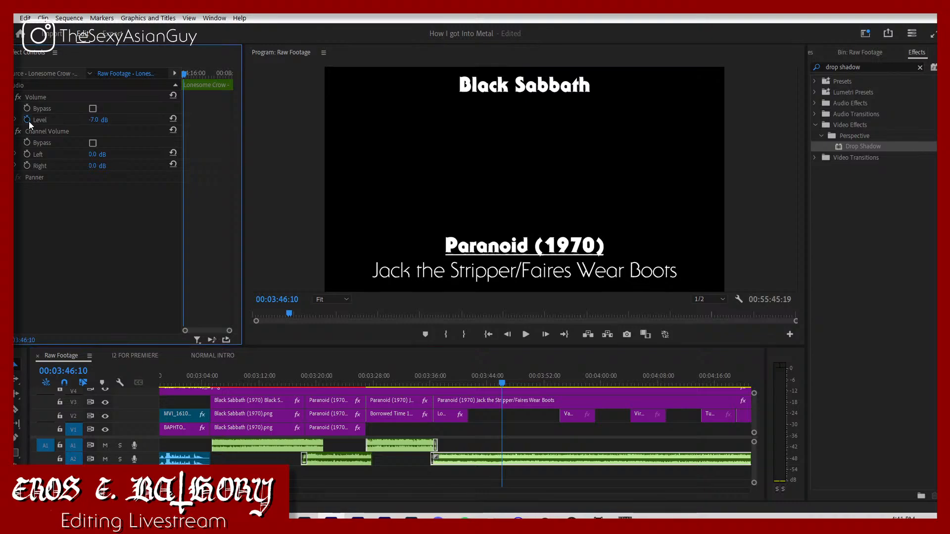
left_click(522, 452)
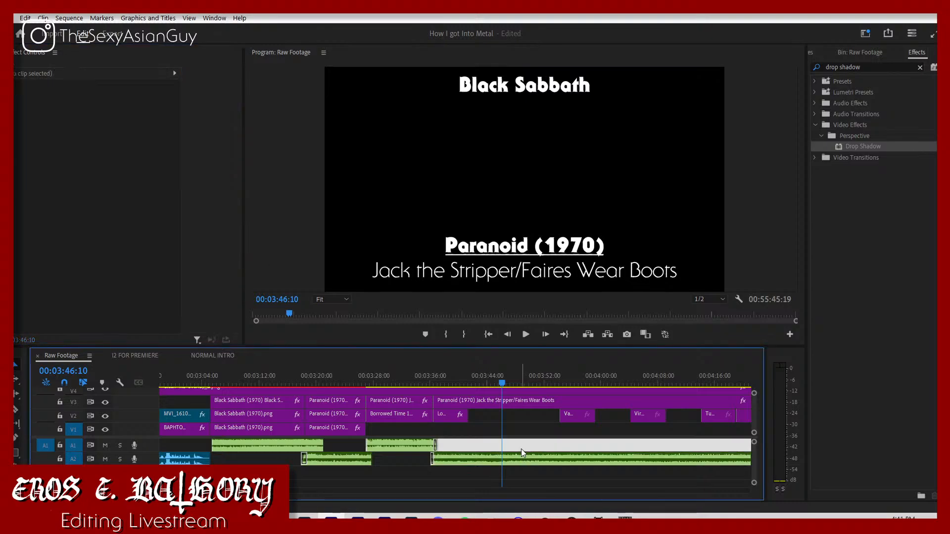
left_click(449, 458)
key("space")
left_click(103, 120)
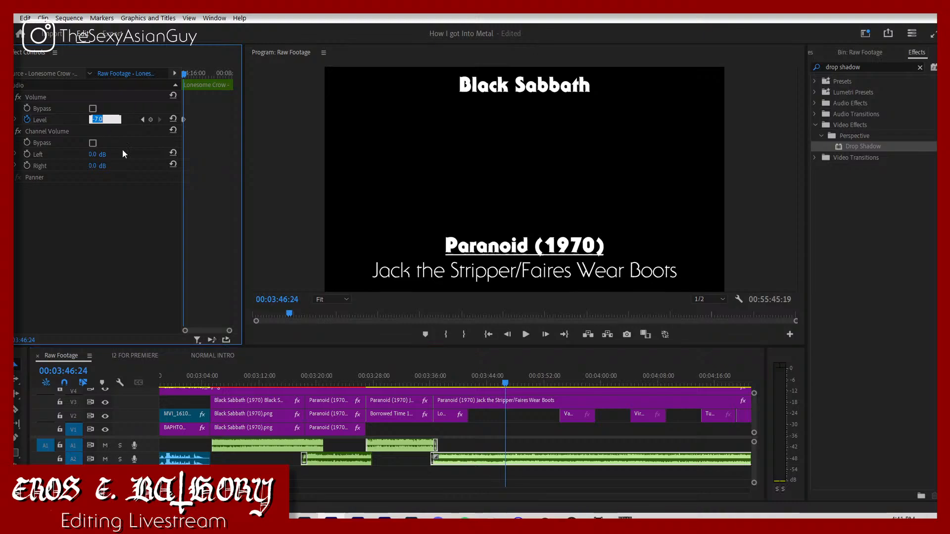
type("-300")
key("Return")
Step: Cut off the Lonesome Crow audio just after its fade-out, delete the remainder, and extend the Lonesome Crow cover to match
key("c")
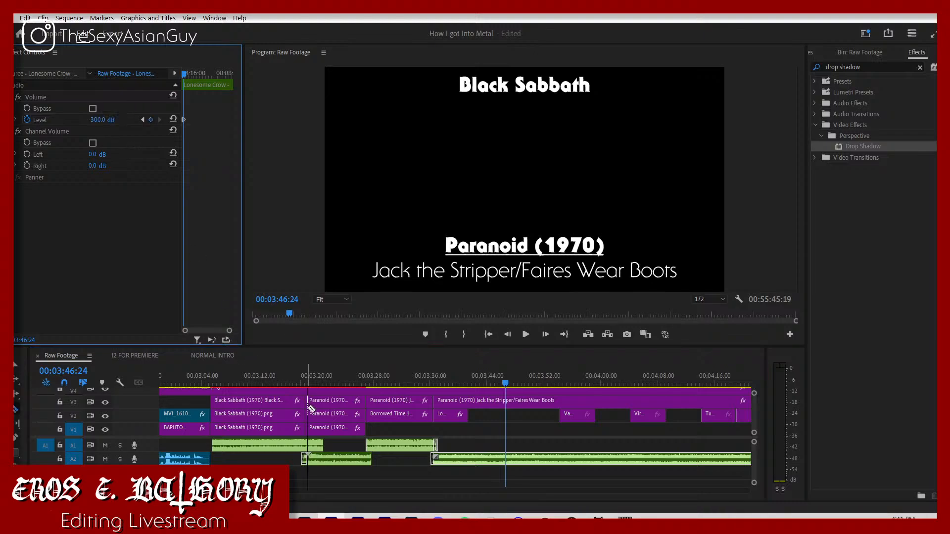
left_click(515, 460)
key("v")
left_click(531, 462)
key("Delete")
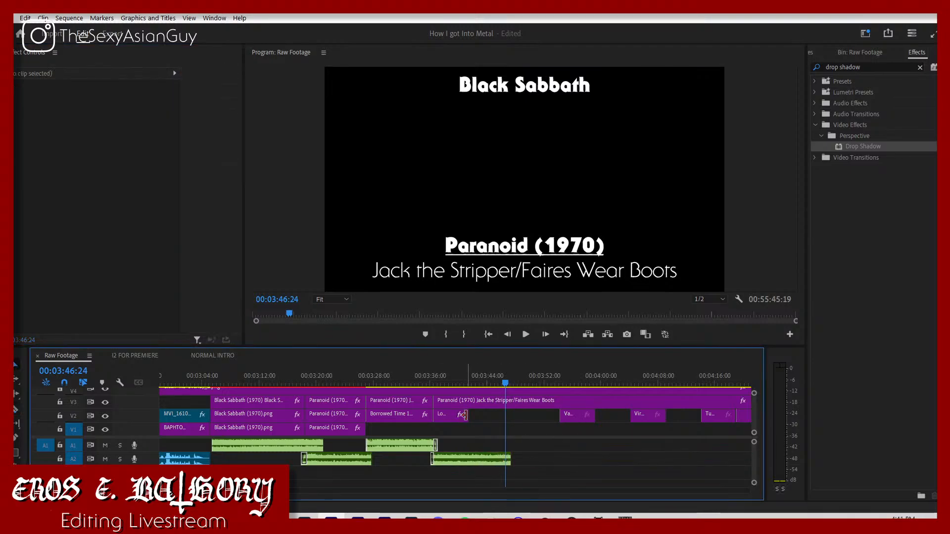
left_click_drag(464, 415, 505, 430)
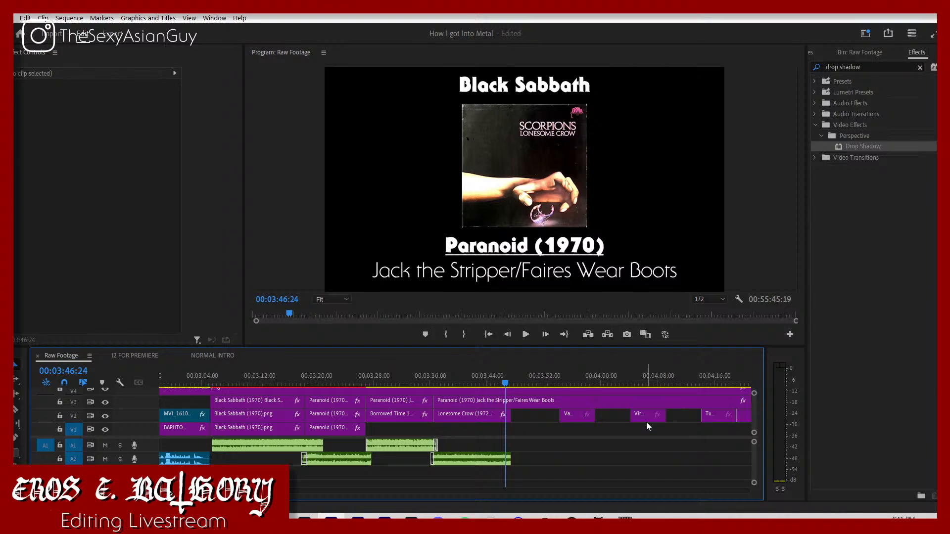
Step: Move the Virgin Killer cover to start at 03:46:24 and place the Virgin Killer audio at the end of Lonesome Crow
left_click_drag(638, 421, 525, 422)
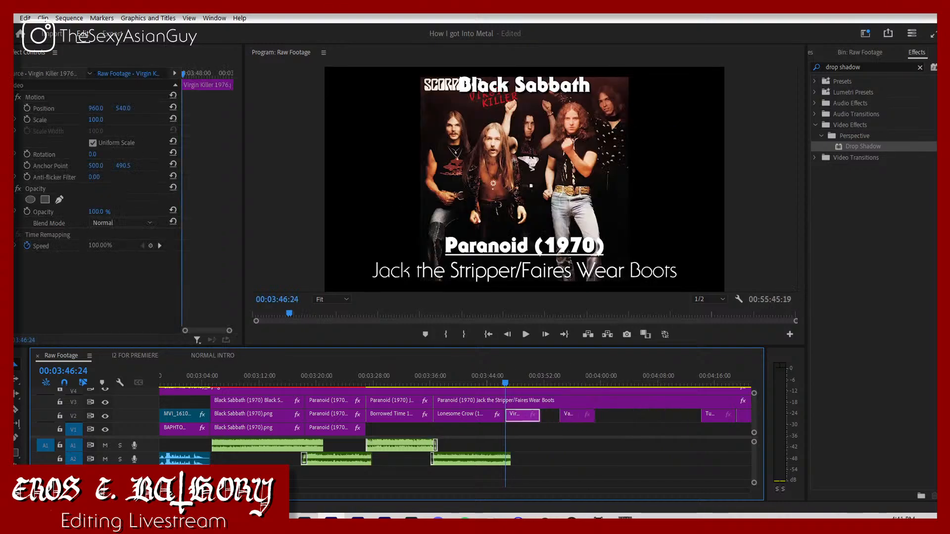
scroll(455, 431, "down", 5)
scroll(393, 445, "down", 8)
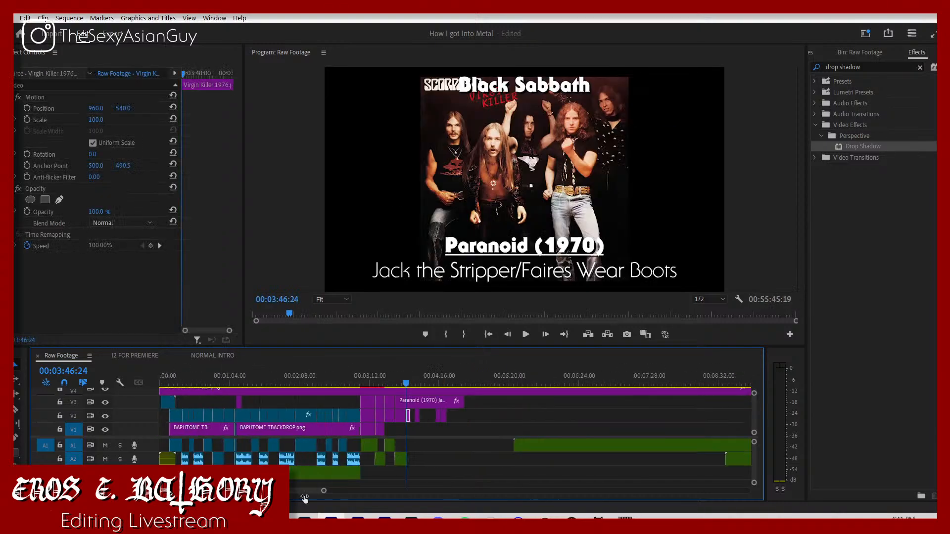
left_click(376, 445)
left_click_drag(377, 446, 330, 446)
left_click_drag(444, 493, 319, 466)
left_click_drag(518, 447, 486, 443)
Step: Play the Virgin Killer audio from about 04:02 and set its volume level to -5 dB
left_click(515, 376)
key("space")
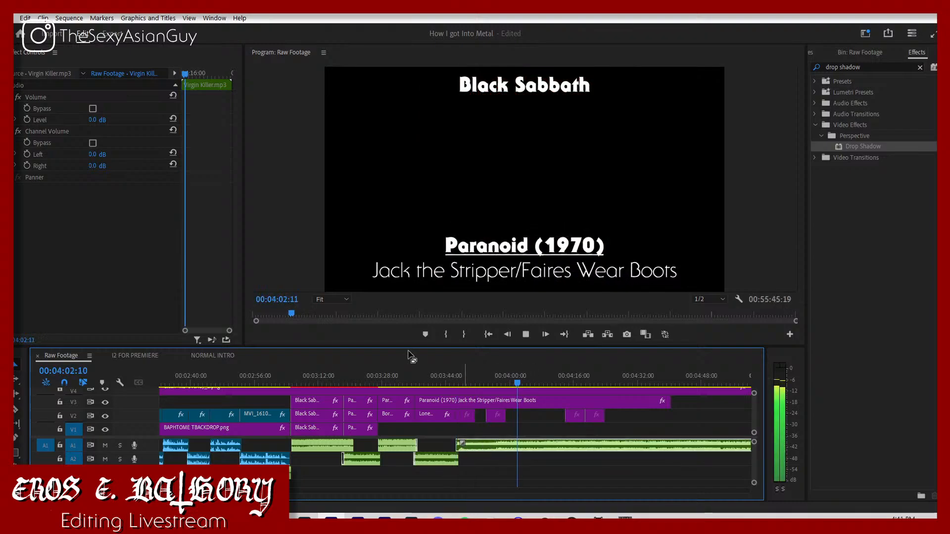
left_click(93, 120)
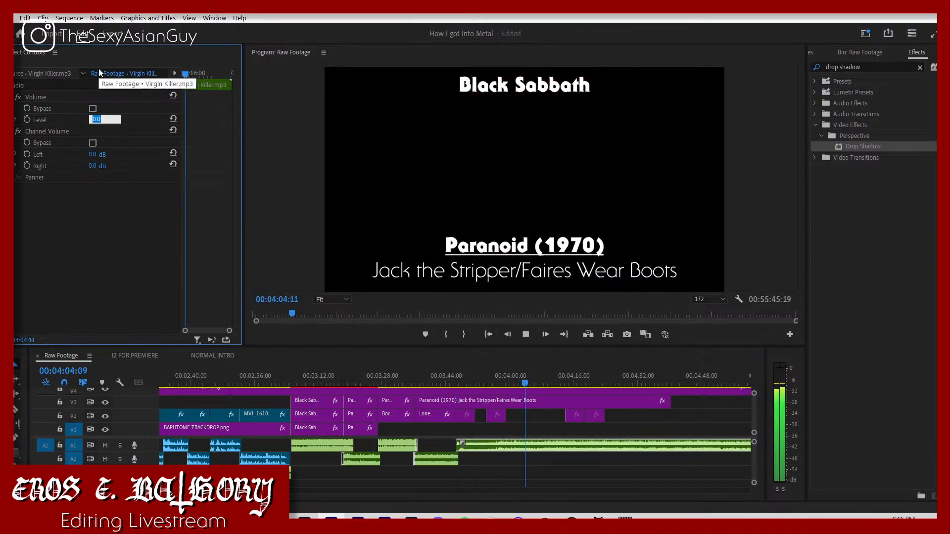
type("-5")
key("Return")
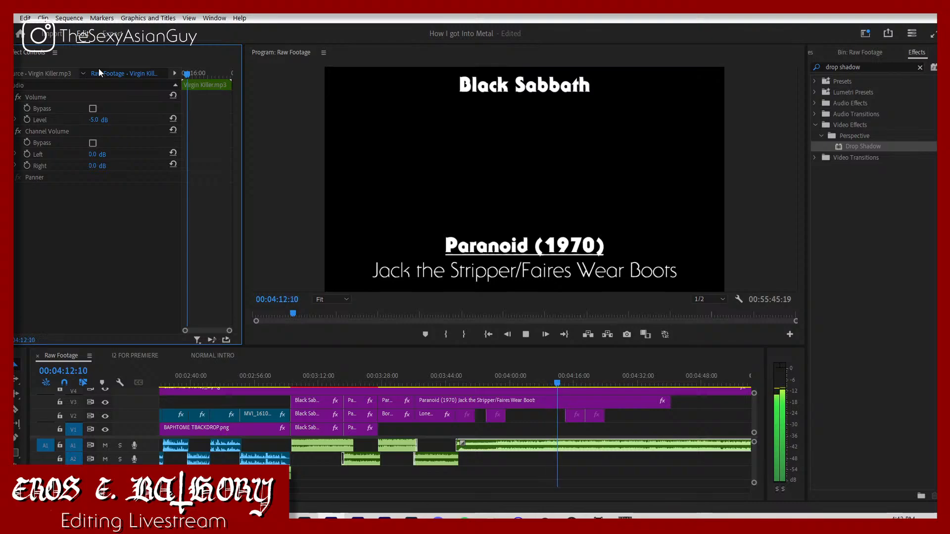
Step: Sample the Virgin Killer audio between about 04:31 and 04:51 to look for the passage to use
left_click(716, 384)
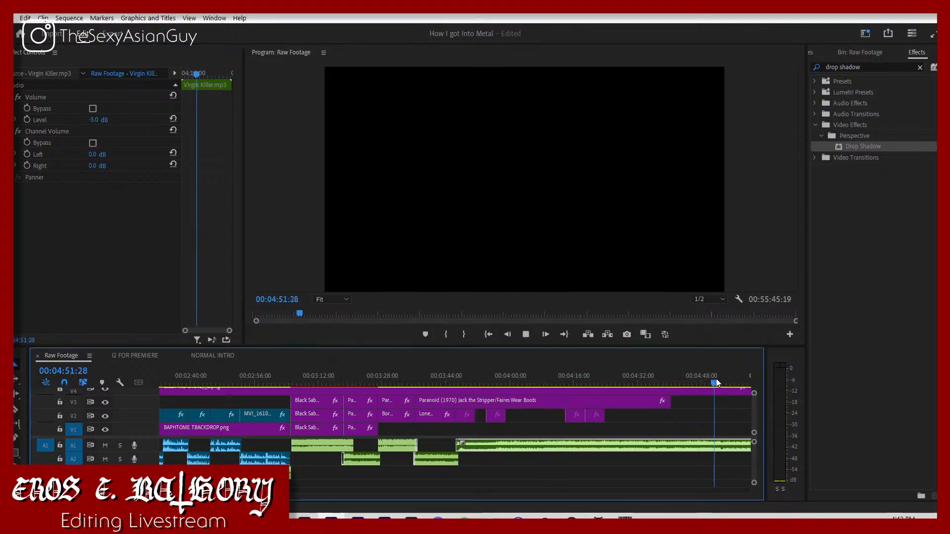
left_click(687, 384)
left_click(664, 382)
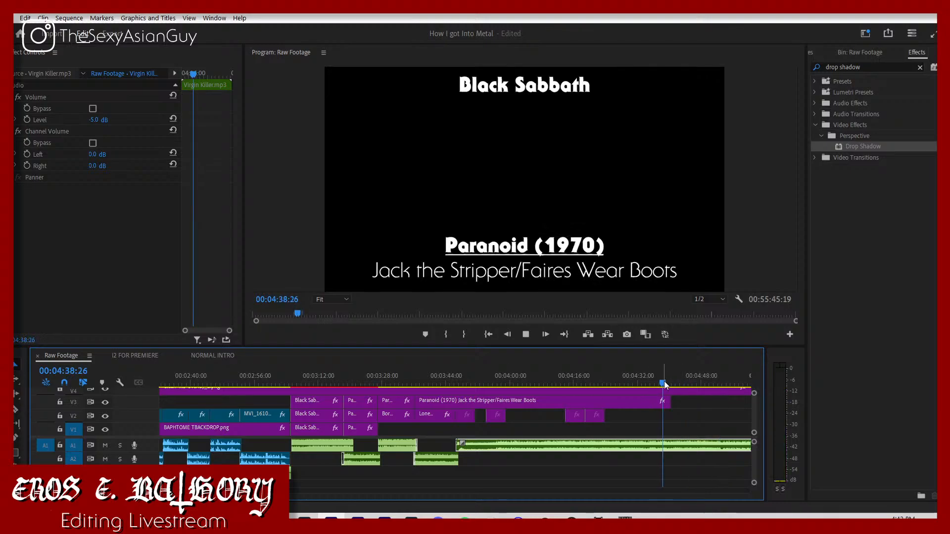
left_click(635, 377)
key("space")
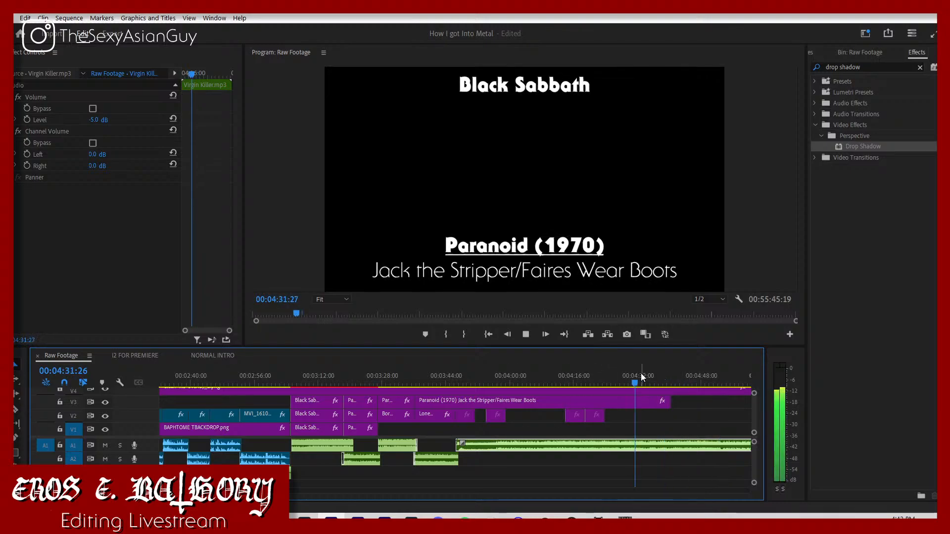
left_click(643, 374)
key("space")
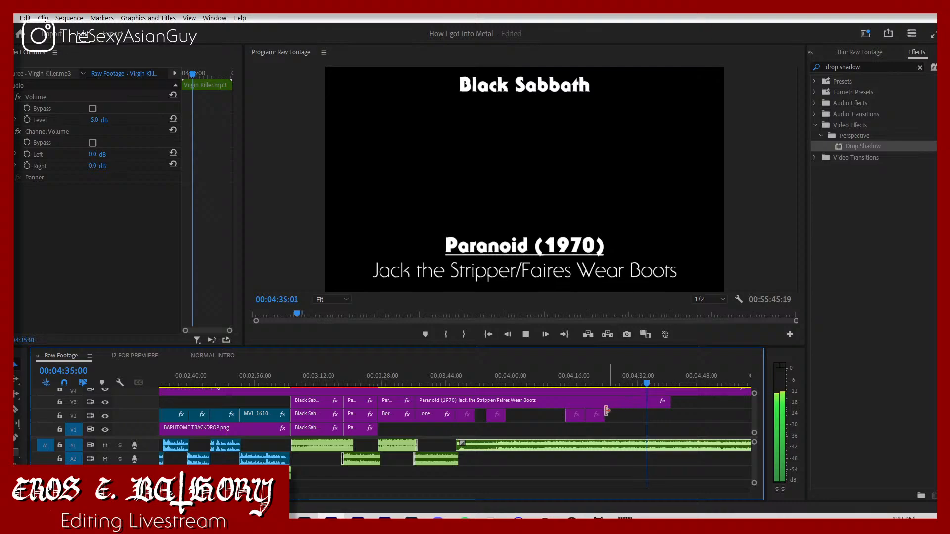
key("space")
key("space")
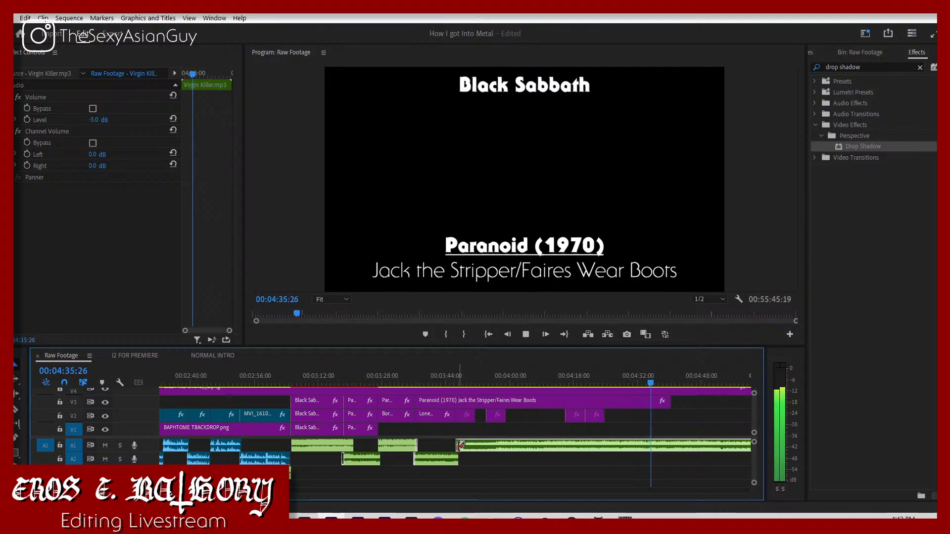
Step: Trim the beginning of the Virgin Killer audio so the clip starts at 03:54:00
mouse_move(459, 445)
left_mouse_down()
mouse_move(656, 451)
mouse_move(471, 446)
left_mouse_up()
left_click(474, 384)
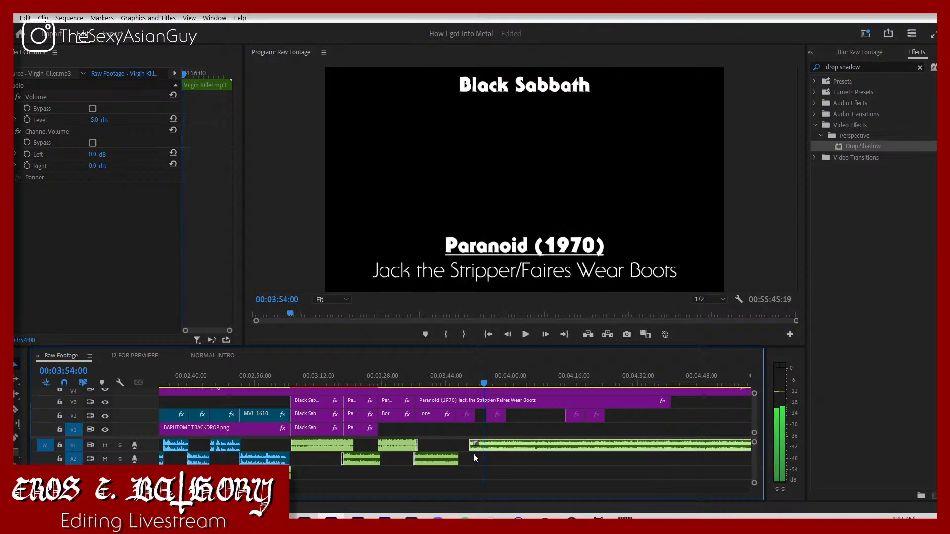
mouse_move(471, 446)
left_mouse_down()
mouse_move(495, 451)
mouse_move(485, 447)
left_mouse_up()
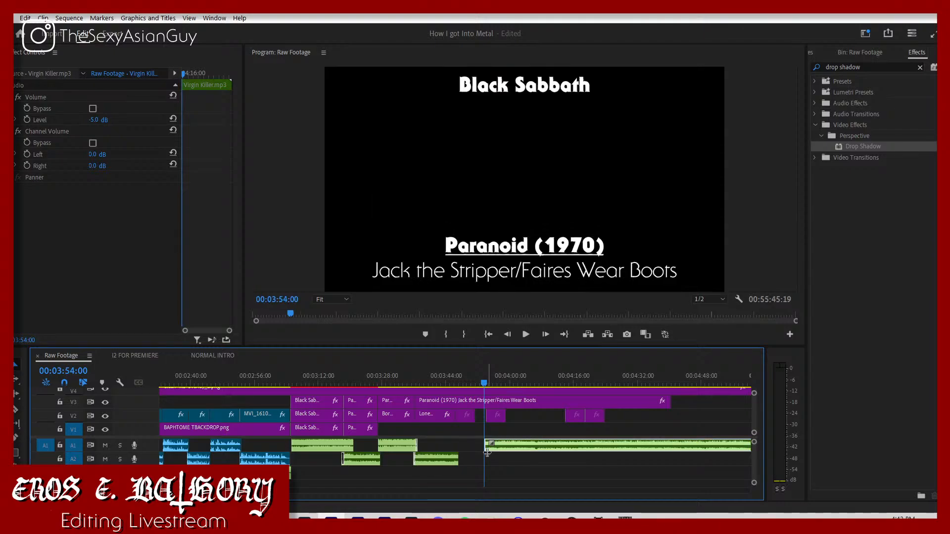
key("space")
Step: Move the Virgin Killer audio to start at about 03:46:10, overlapping the Lonesome Crow fade-out, and play the transition
left_click(436, 459)
key("space")
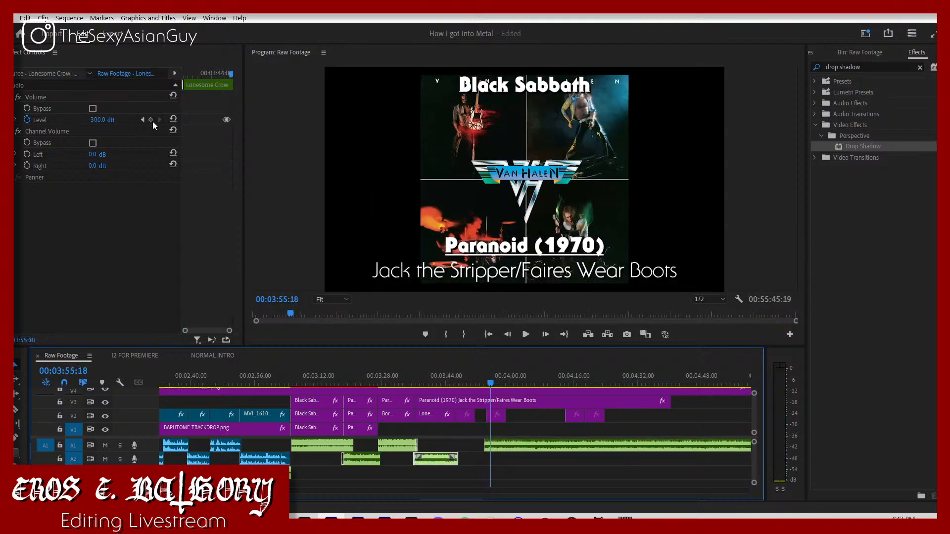
left_click(143, 119)
left_click(143, 120)
left_click_drag(572, 447, 541, 447)
left_click(440, 371)
key("space")
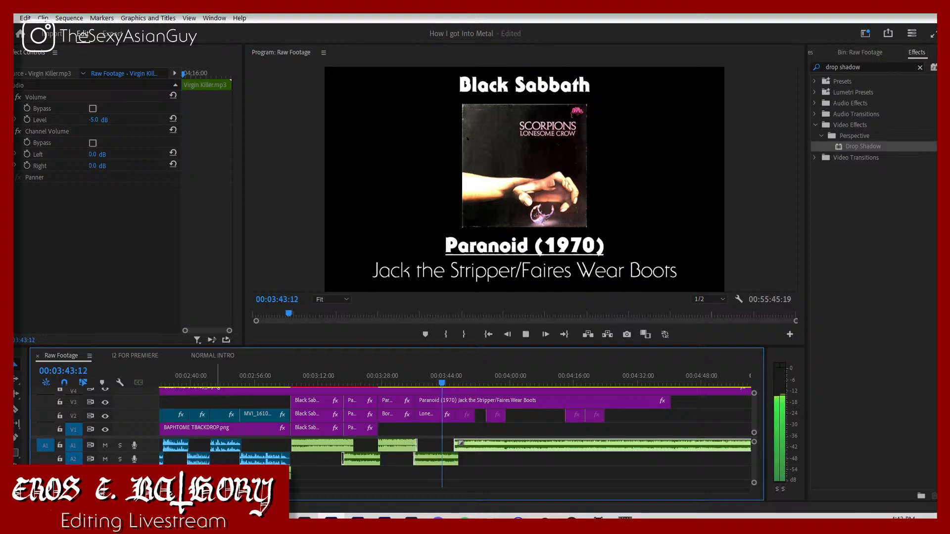
key("equal")
key("equal")
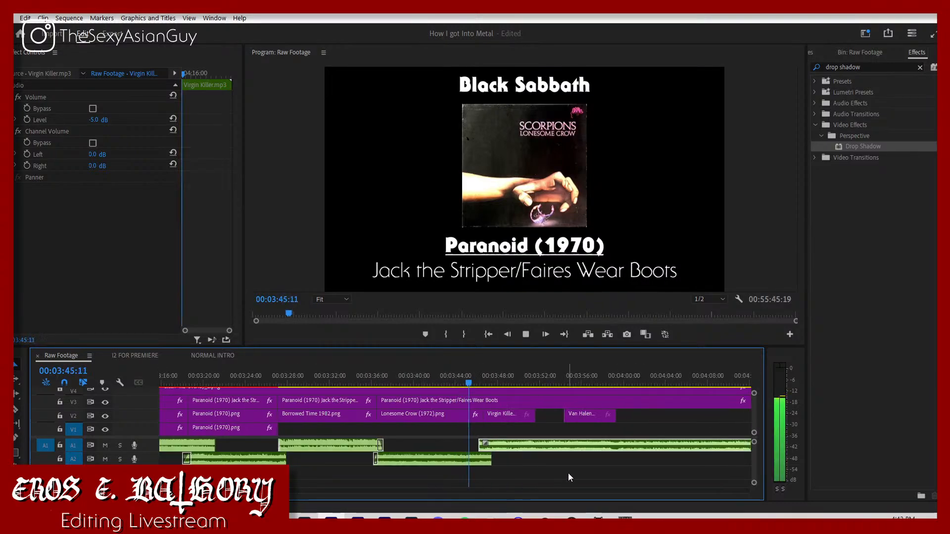
left_click(568, 471)
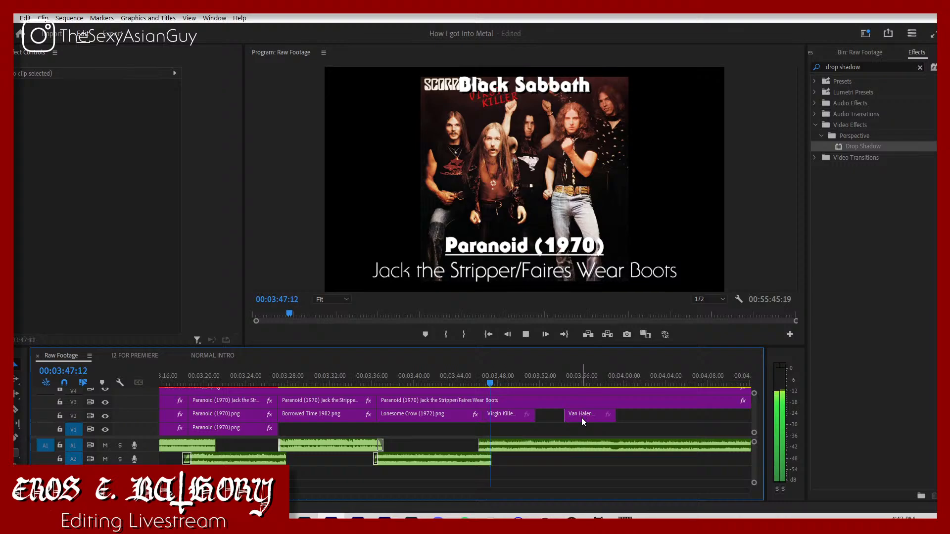
Step: Shift the Virgin Killer cover 14 frames earlier so it starts with its audio at 03:46:10
left_click(460, 378)
left_click(501, 417)
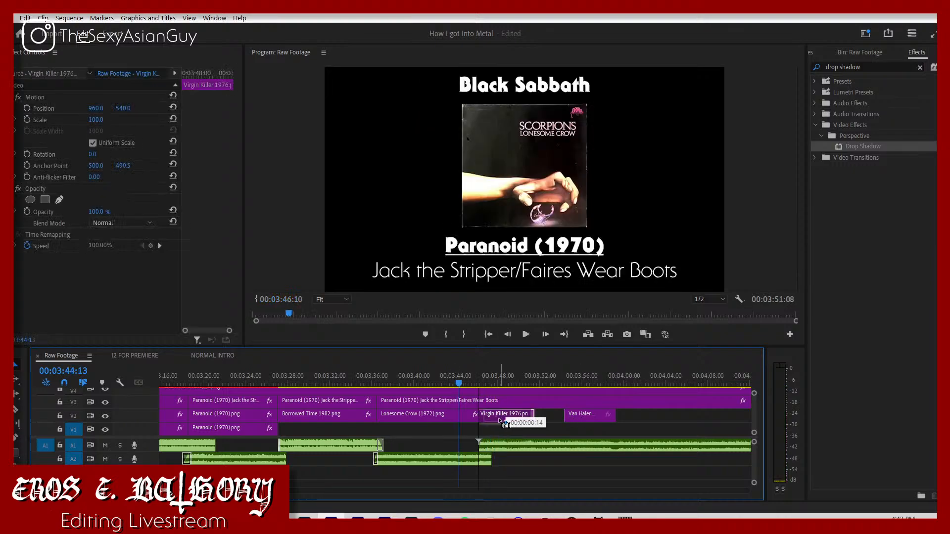
left_click(506, 429)
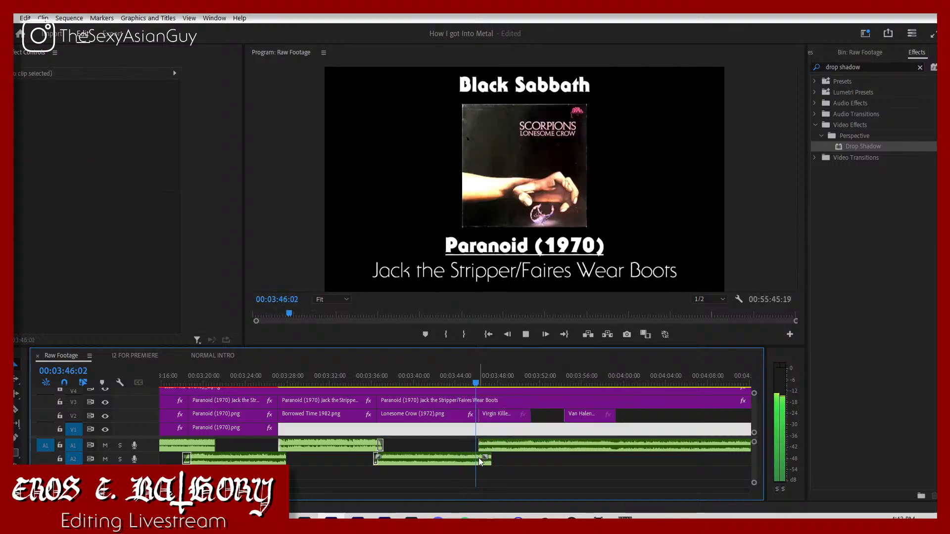
Step: Set the Virgin Killer cover's vertical position to 475 and its scale to 65
left_click(494, 416)
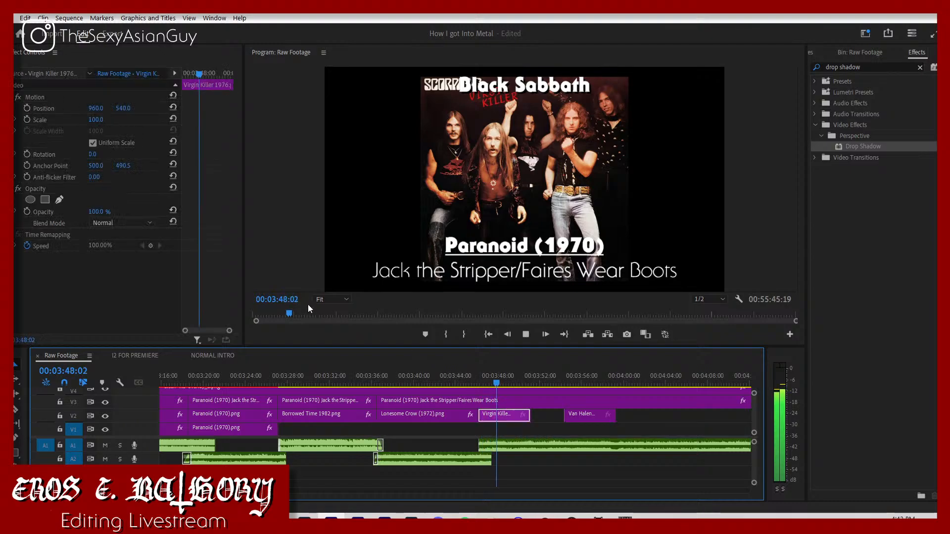
key("space")
left_click(123, 108)
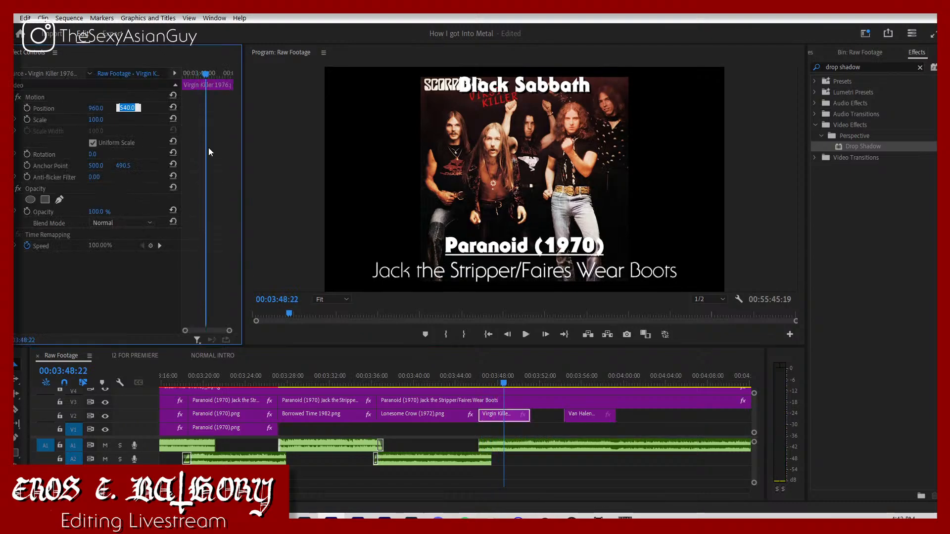
type("475")
key("Return")
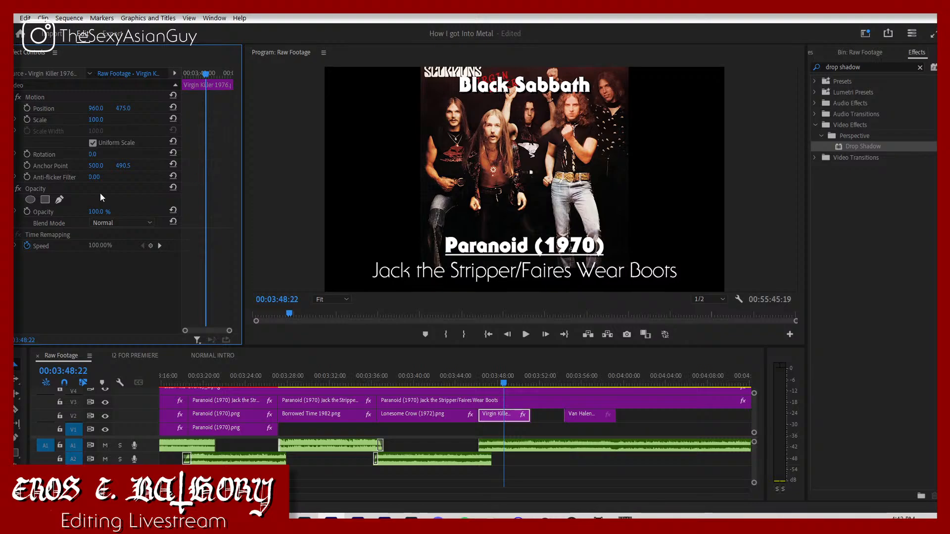
left_click_drag(101, 120, 84, 120)
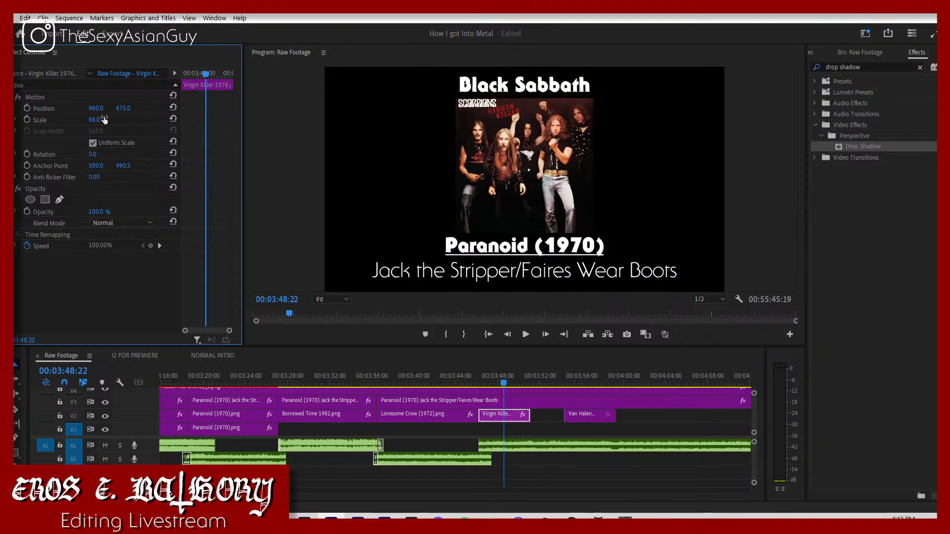
type("65")
key("Return")
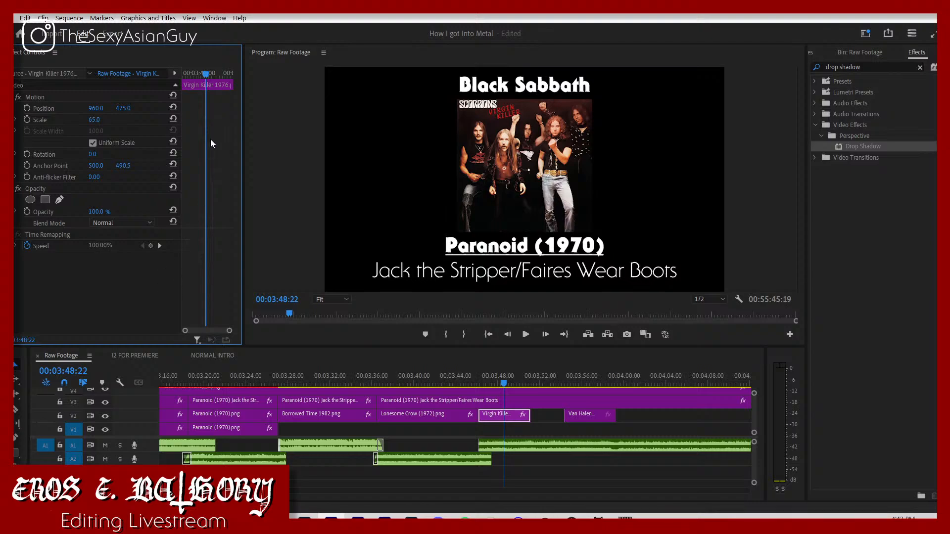
Step: Play the change from Lonesome Crow to Virgin Killer and set the Virgin Killer cover's scale to 60
left_click(456, 375)
key("space")
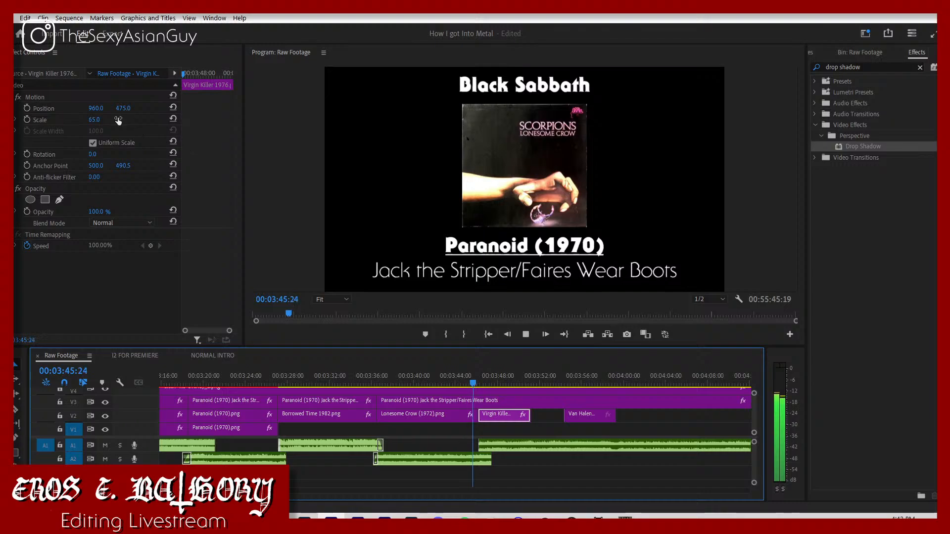
left_click(103, 119)
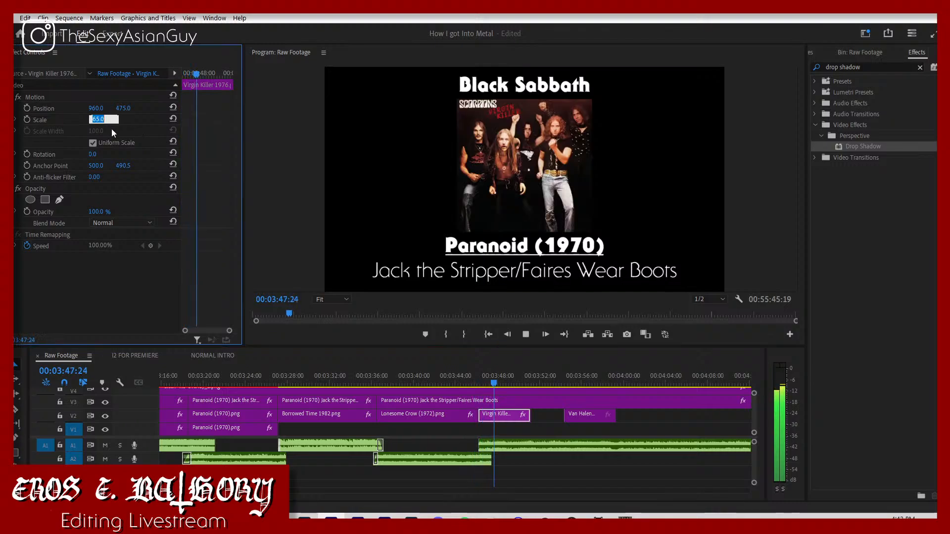
type("60")
key("Return")
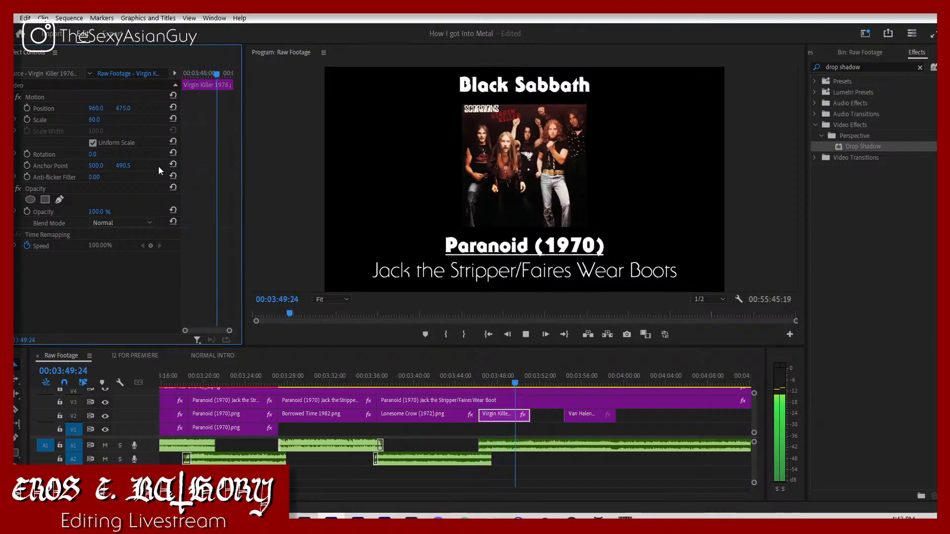
key("space")
Step: Try scaling the Black Sabbath (1970) cover at 03:18:05 to 100 and to 125
left_click_drag(479, 370, 220, 354)
left_click_drag(188, 347, 184, 348)
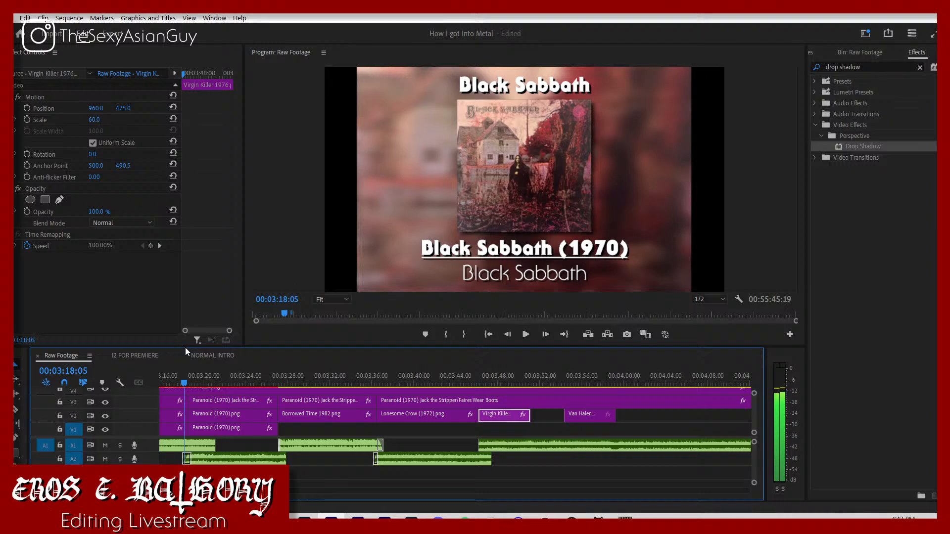
left_click(165, 400)
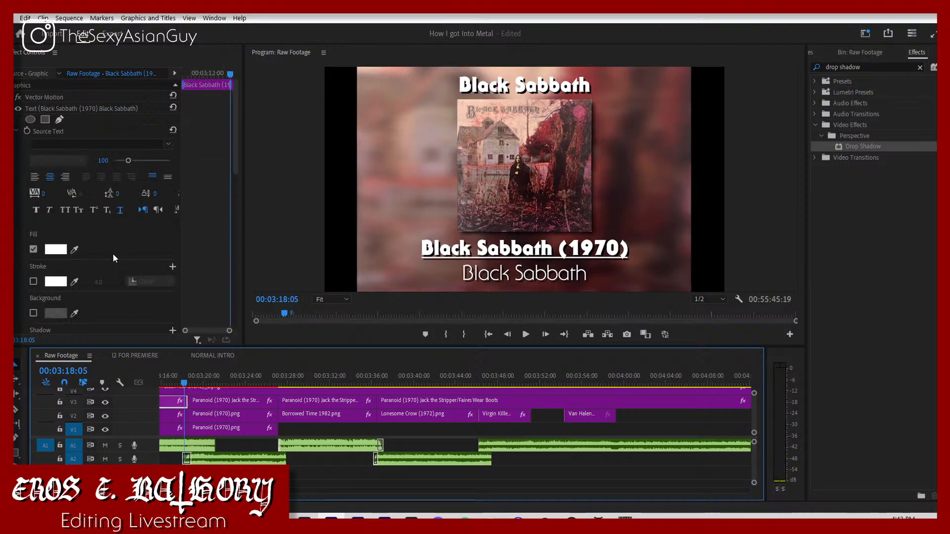
scroll(114, 245, "down", 5)
left_click(98, 293)
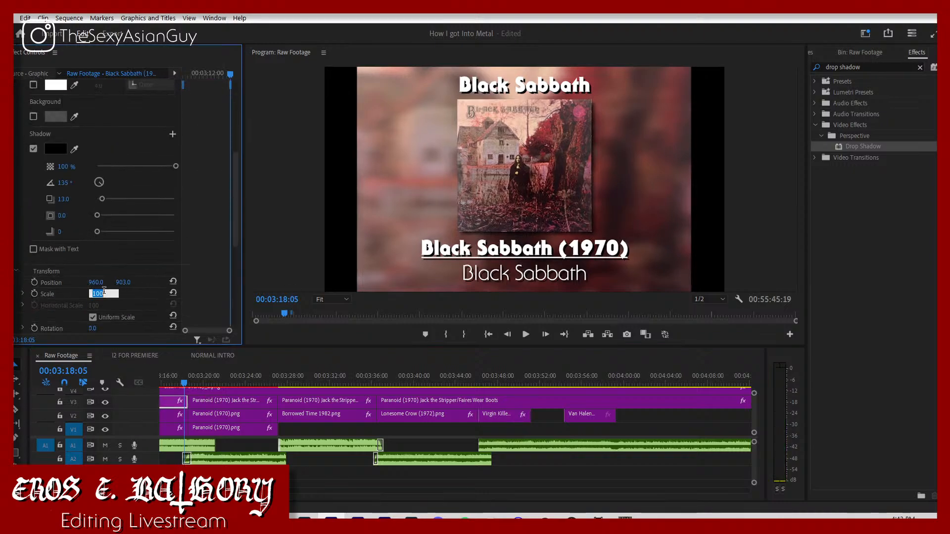
scroll(104, 291, "down", 2)
left_click(173, 416)
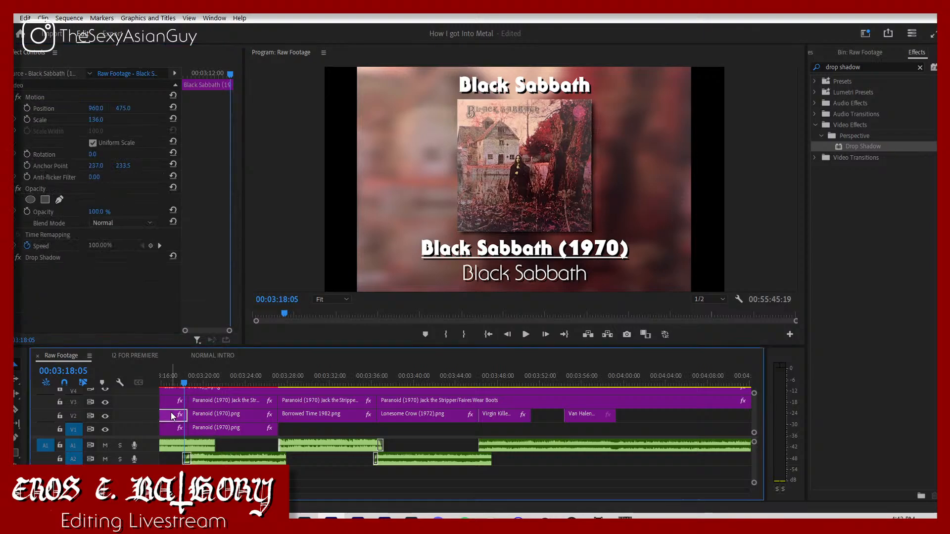
left_click(95, 118)
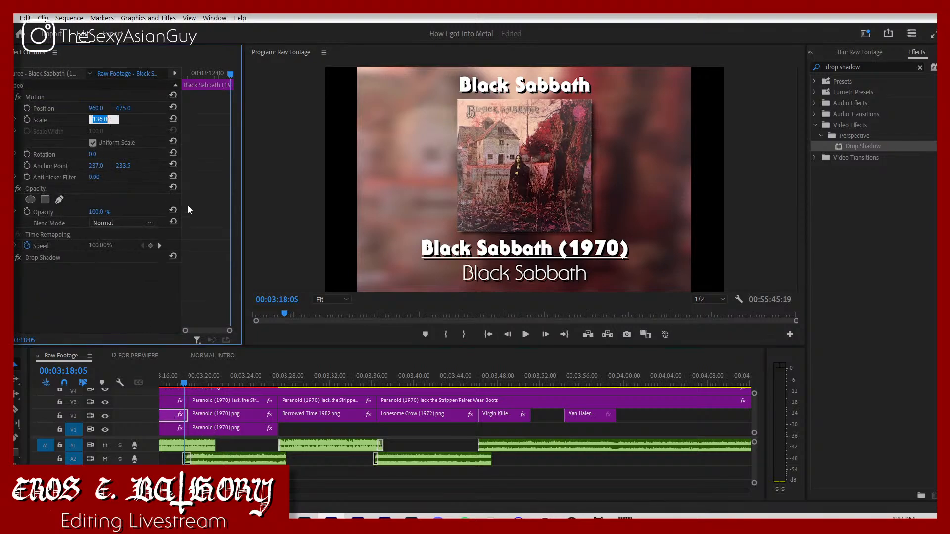
type("100")
key("Return")
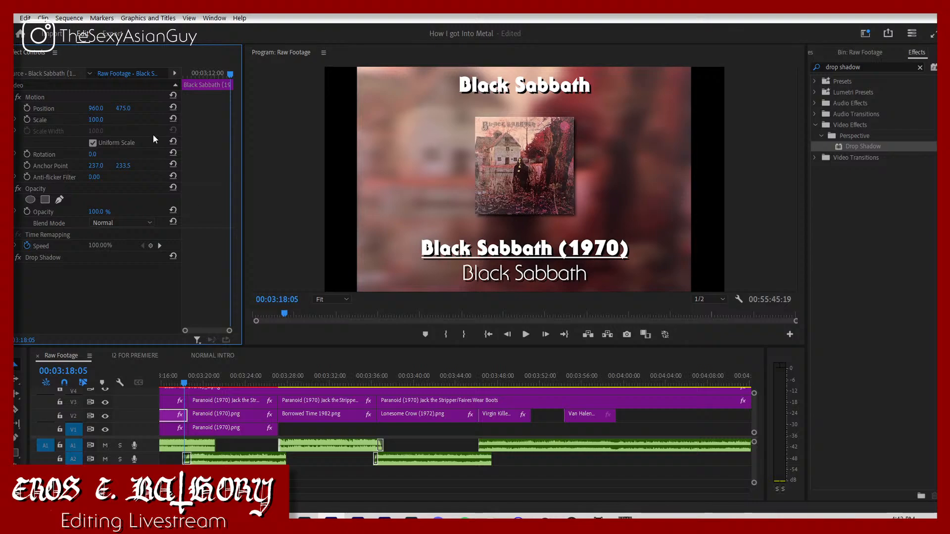
type("125")
key("Return")
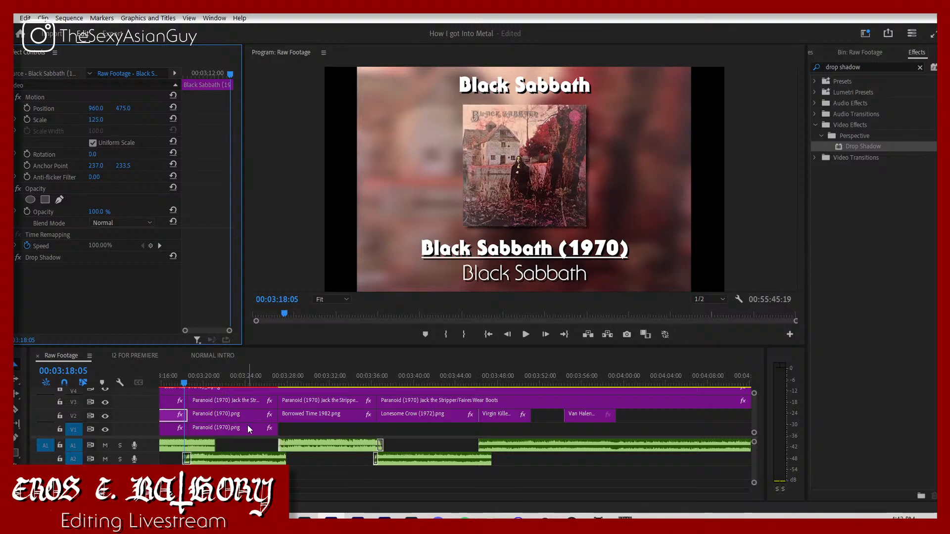
Step: Compare the Black Sabbath (1970) cover with the Paranoid cover and set its scale to 130
key("space")
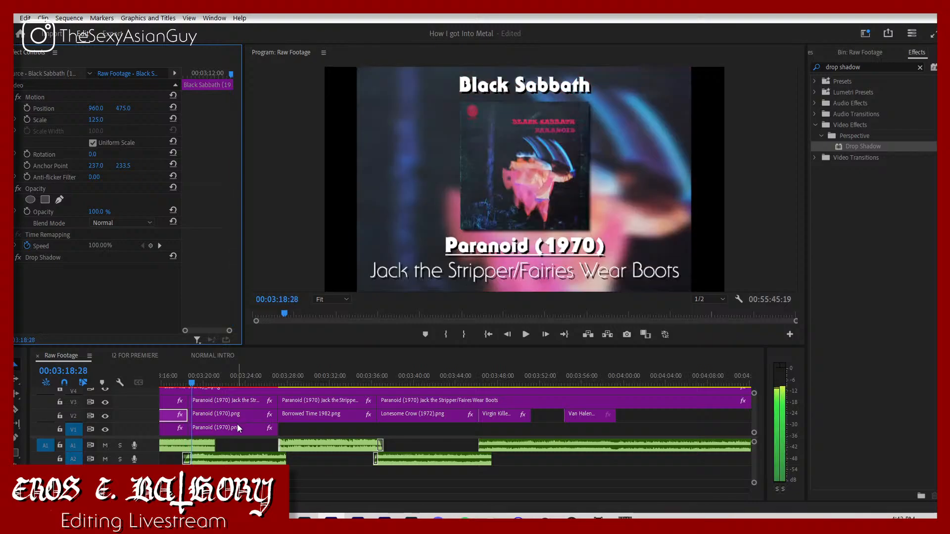
key("Left")
key("Left")
key("Left")
key("Left")
key("Left")
key("Left")
key("Left")
key("Left")
key("Left")
key("Left")
key("Left")
key("Left")
key("Left")
key("Left")
key("Left")
key("Left")
key("Left")
key("Left")
key("Left")
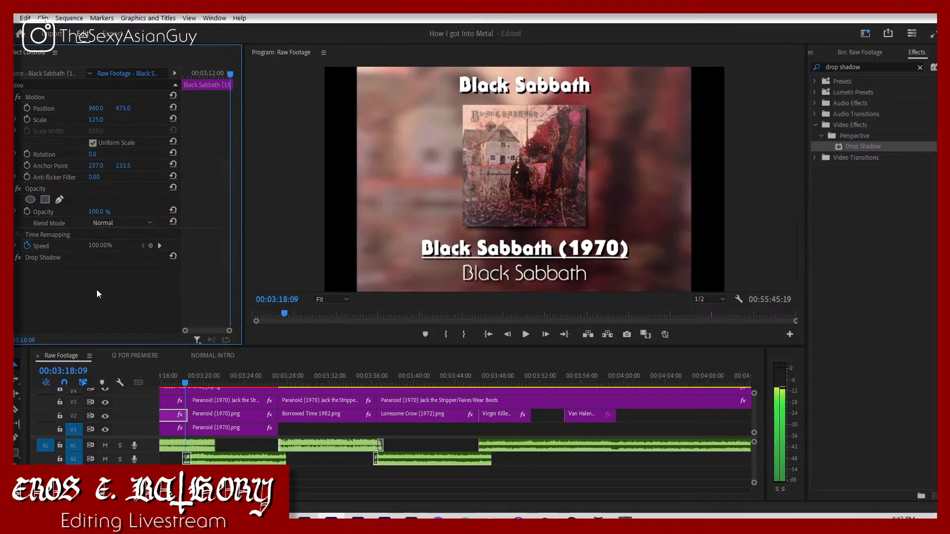
left_click(96, 119)
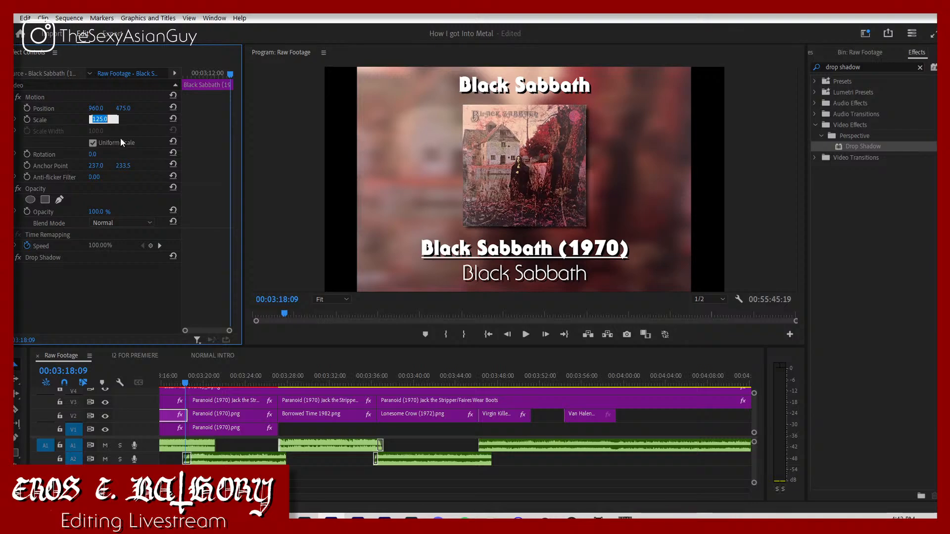
type("130")
key("Return")
Step: Play the sequence from the Paranoid section through the Virgin Killer cover to check cover sizes and transitions
key("space")
scroll(381, 367, "up", 5)
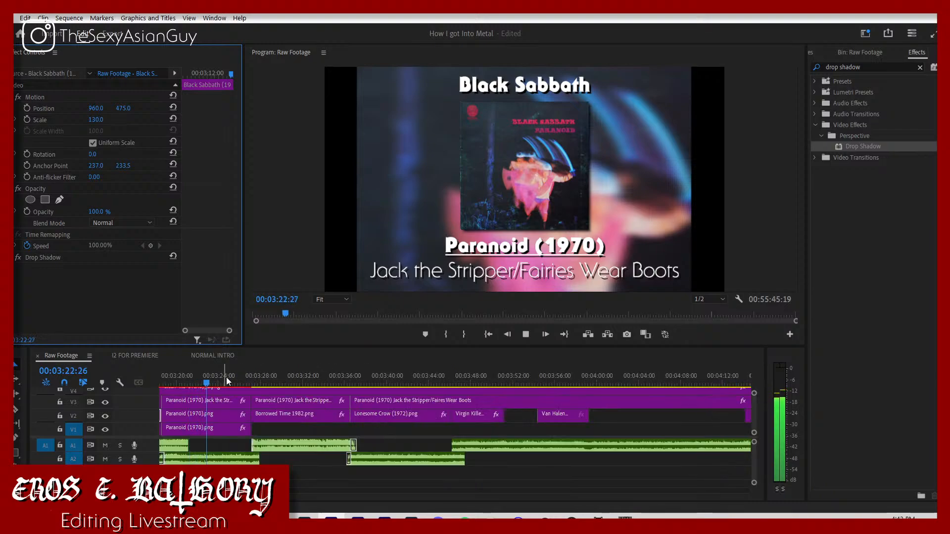
left_click(247, 383)
key("space")
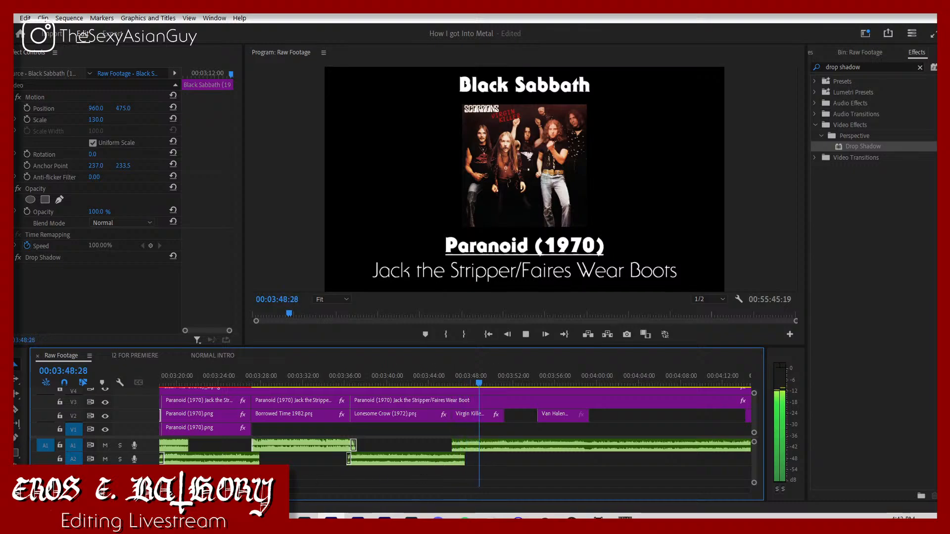
key("minus")
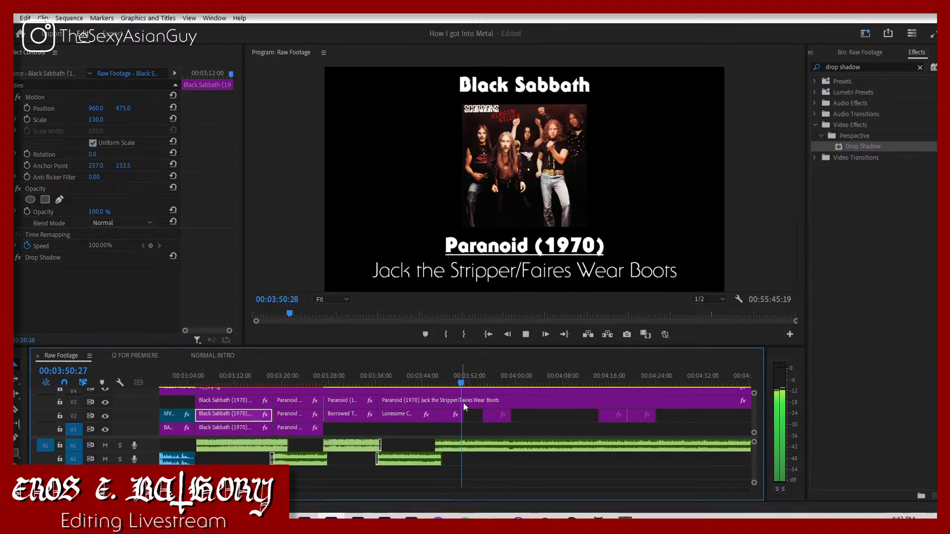
Step: Check the script document in the browser and replay the Virgin Killer transition from about 03:45
left_click(251, 524)
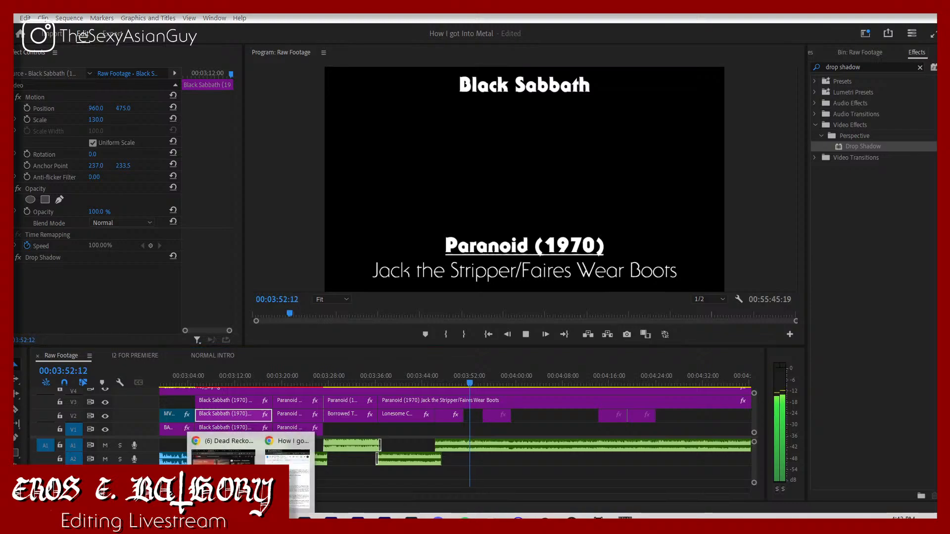
left_click(291, 484)
left_click(499, 428)
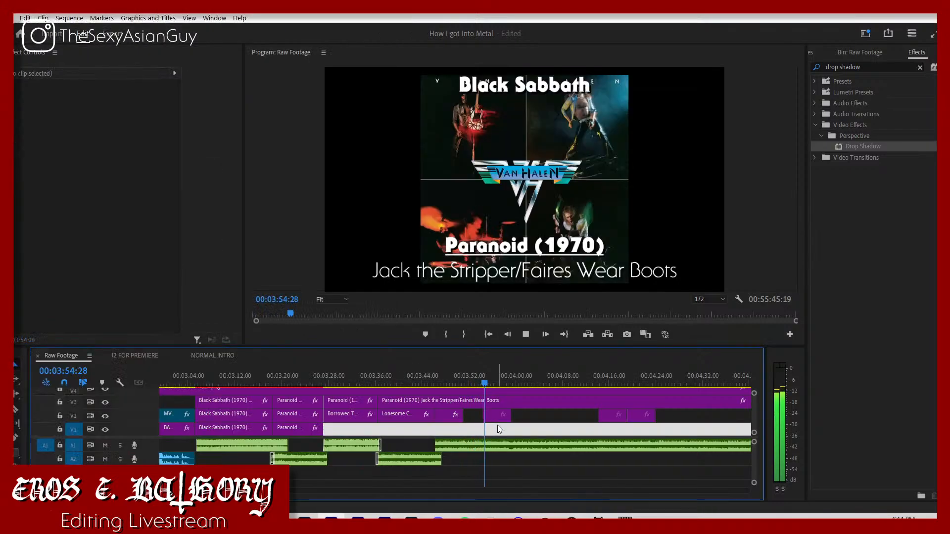
left_click(514, 416)
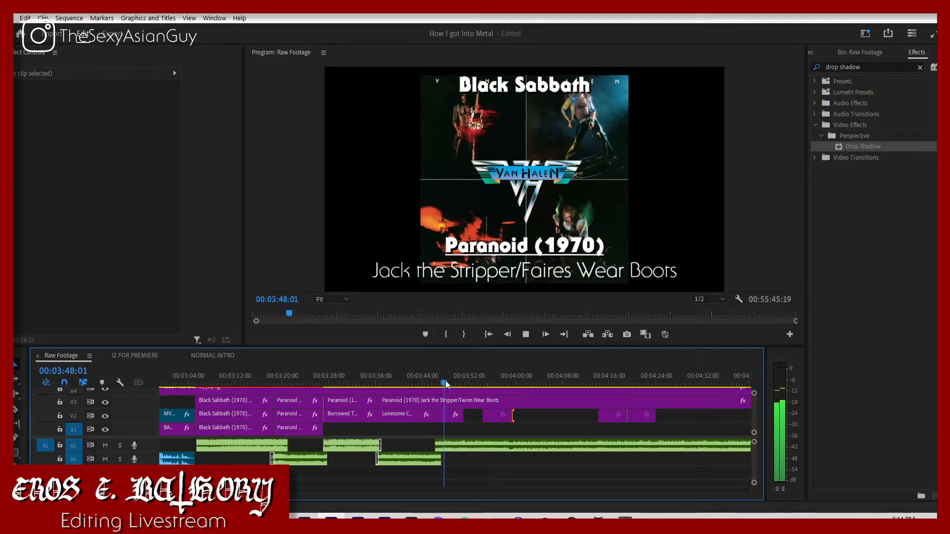
left_click(426, 382)
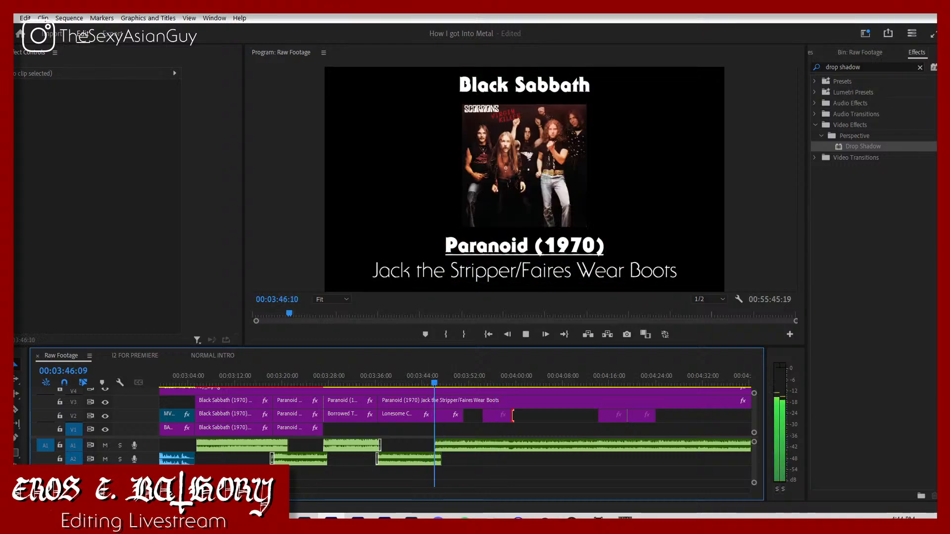
Step: Move the Eruption audio clip from further along track A2 so it starts at the end of the Van Halen cover, near 03:59
left_click_drag(243, 491, 383, 478)
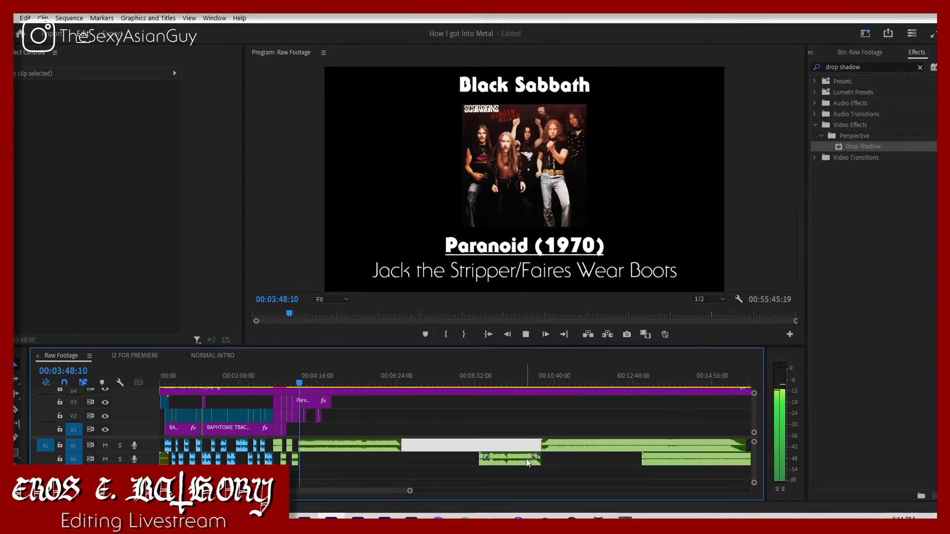
left_click_drag(526, 458, 365, 462)
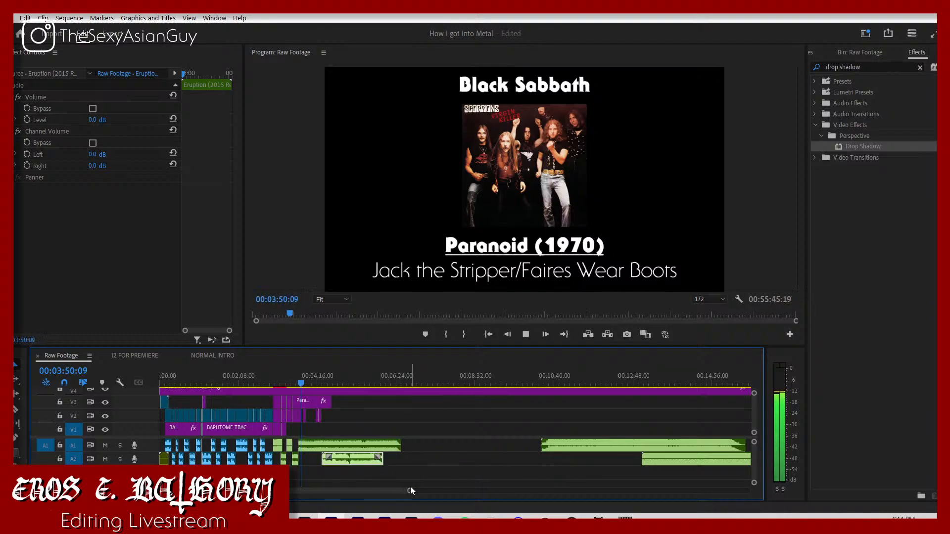
left_click_drag(412, 489, 250, 480)
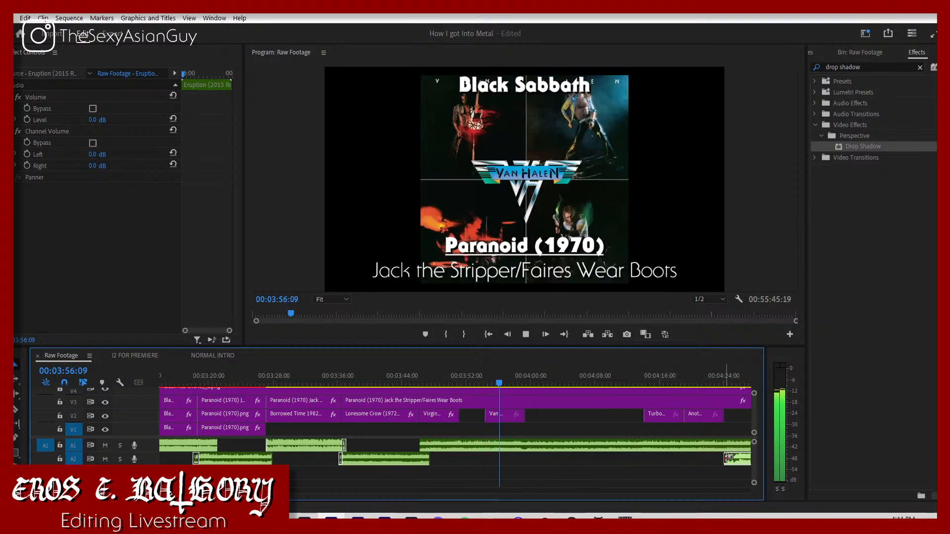
left_click_drag(736, 461, 592, 454)
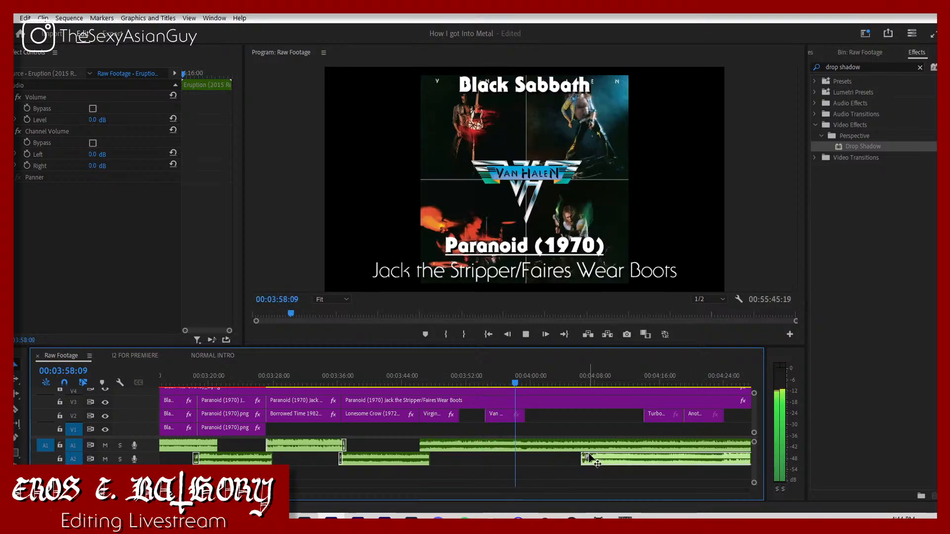
key("space")
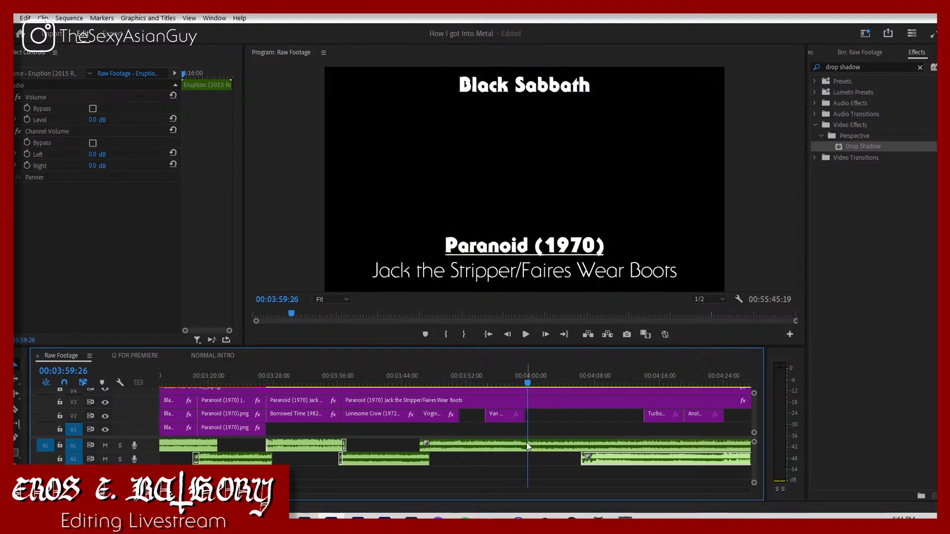
left_click_drag(609, 459, 529, 457)
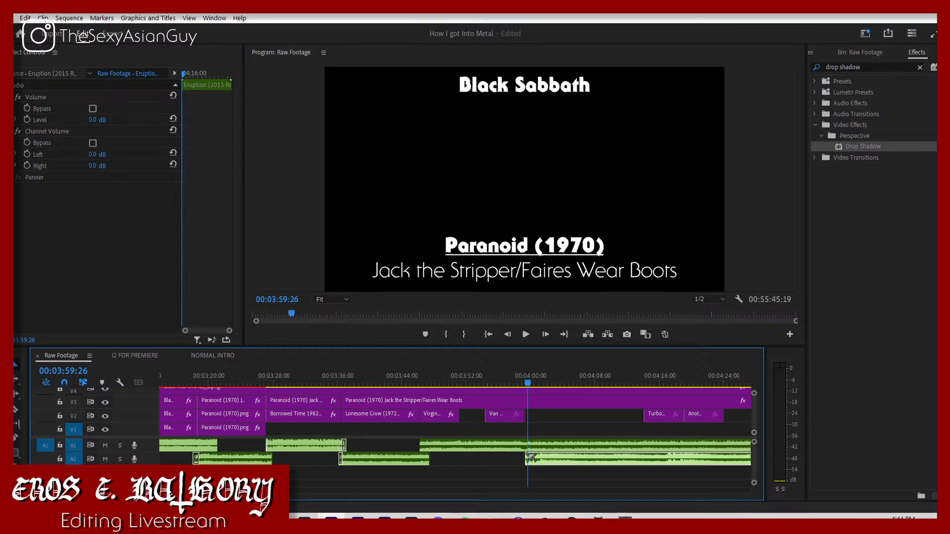
key("=")
key("=")
key("=")
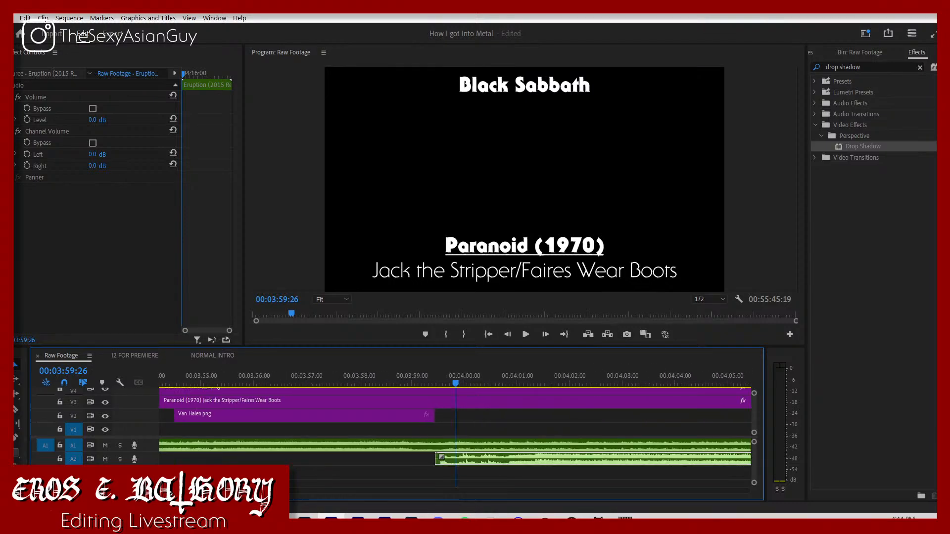
Step: Split the Eruption clip, keep only its ending portion starting near 03:59 on track A2, and delete the rest
key("-")
key("-")
key("-")
key("-")
key("-")
left_click_drag(250, 491, 258, 491)
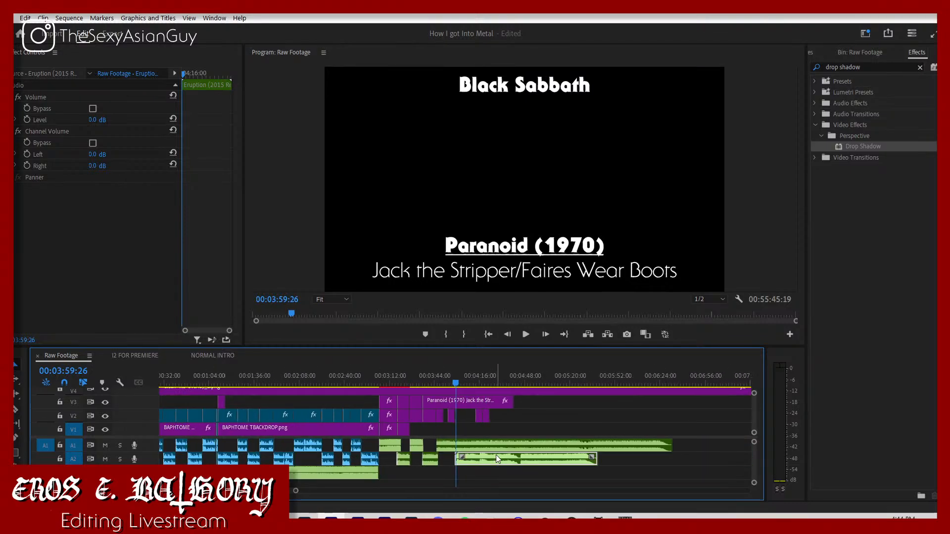
key("c")
left_click(549, 461)
key("v")
left_click_drag(569, 461, 479, 463)
key("shift+Delete")
Step: Keyframe a volume fade-out on Virgin Killer.mp3, from the current level at 03:59:26 down to -300 dB at 04:01:03
left_click(507, 444)
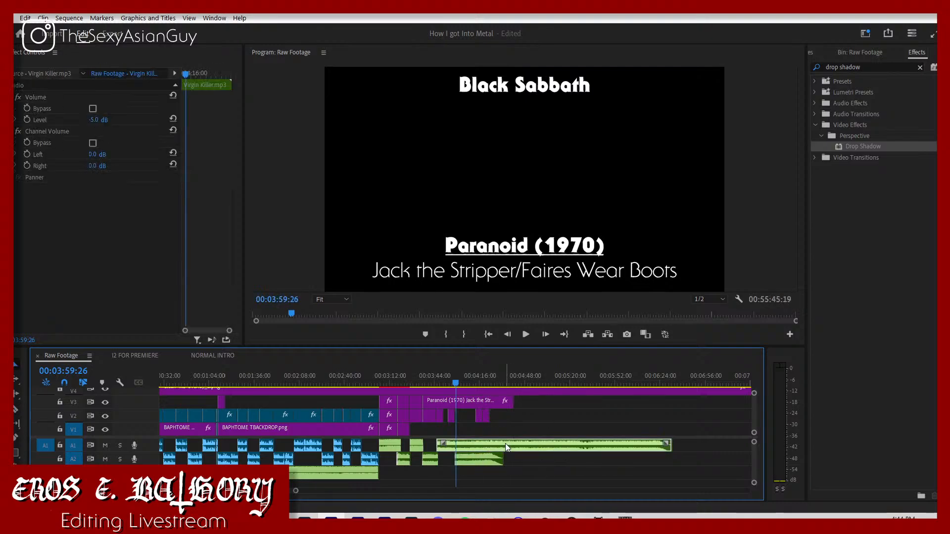
left_click(32, 119)
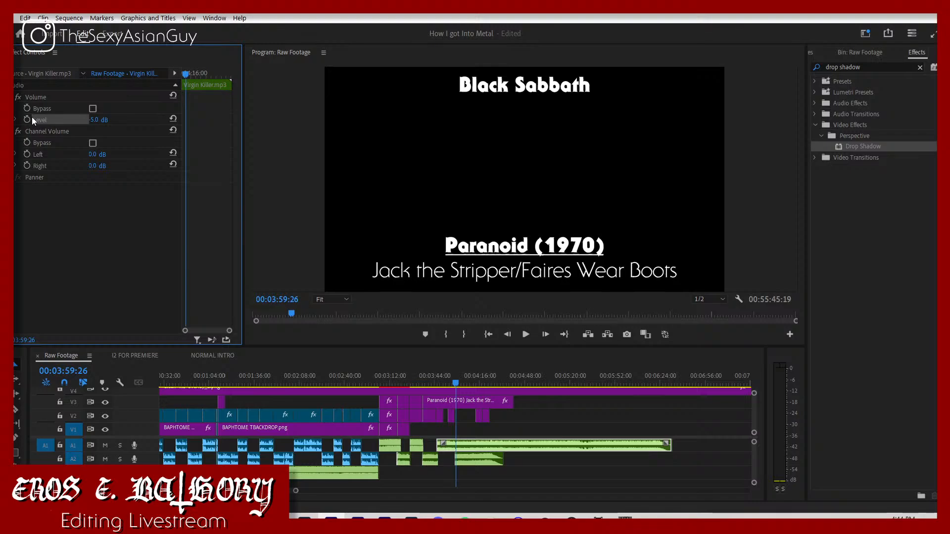
left_click(31, 117)
key("space")
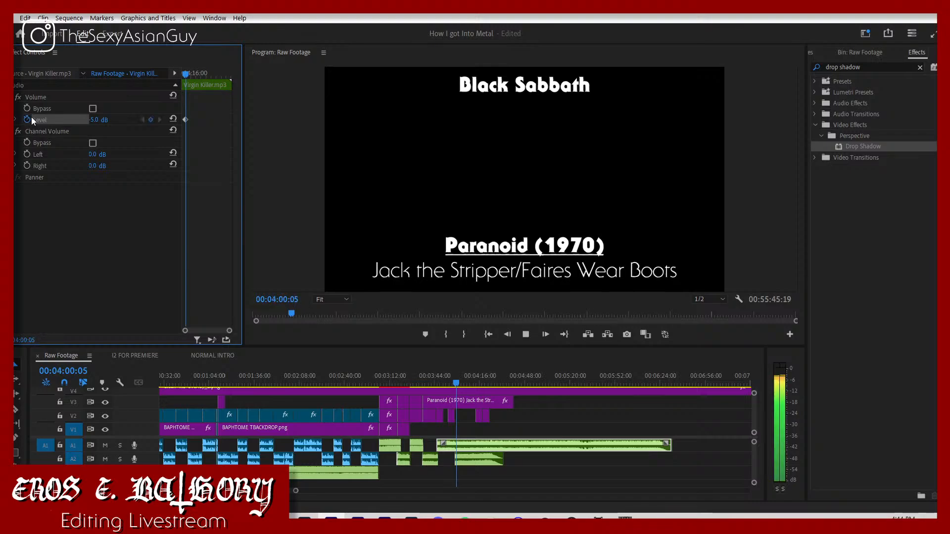
key("space")
left_click(110, 118)
type("-300")
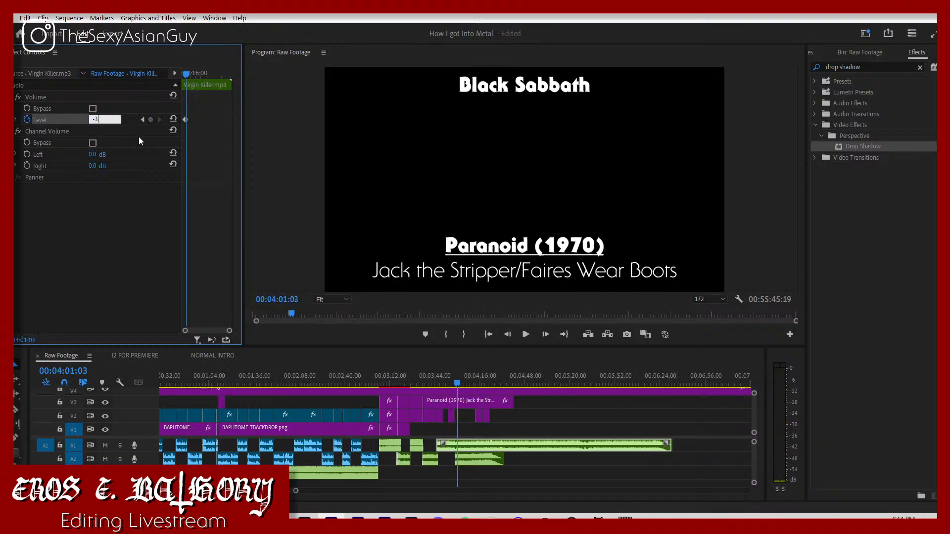
key("Return")
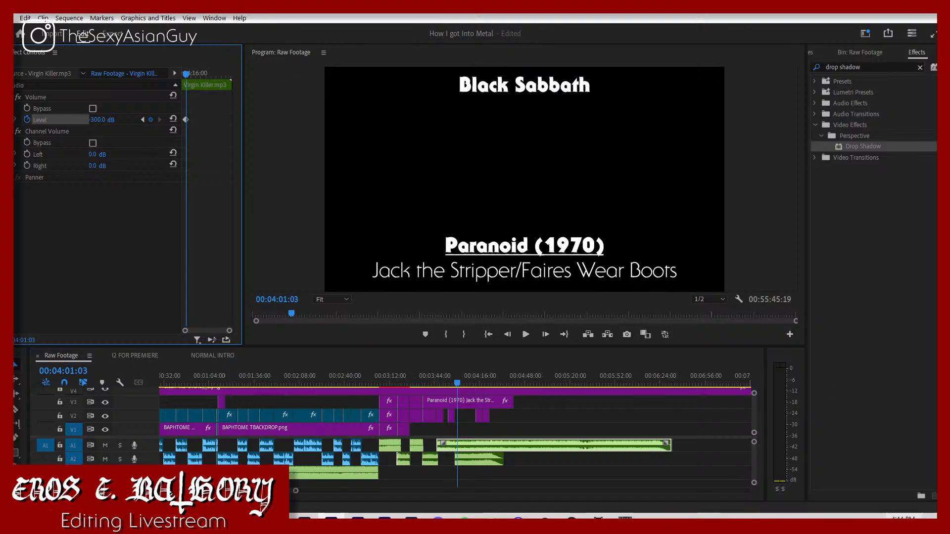
Step: Extend the Virgin Killer cover up to the start of the Van Halen cover and play the transition before 03:59
left_click_drag(296, 491, 247, 491)
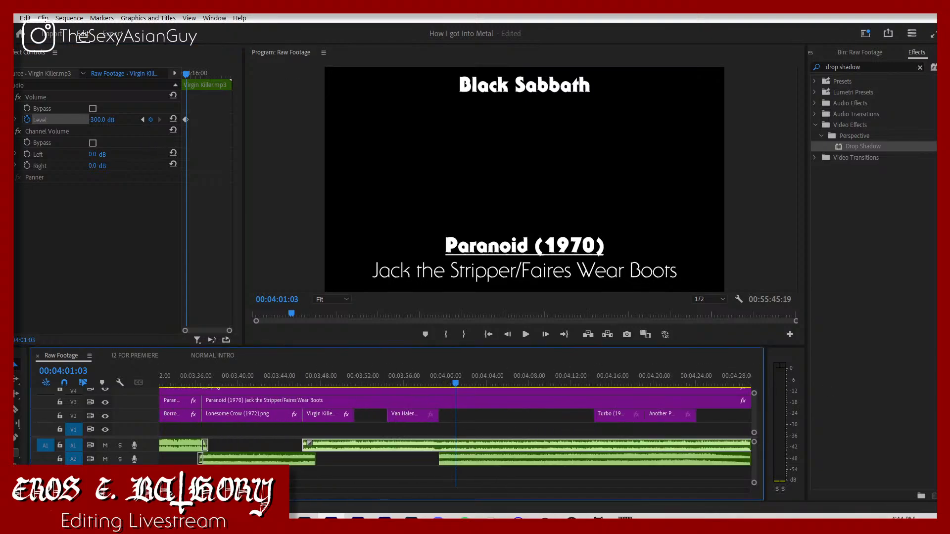
left_click_drag(354, 418, 387, 418)
left_click(429, 379)
key("space")
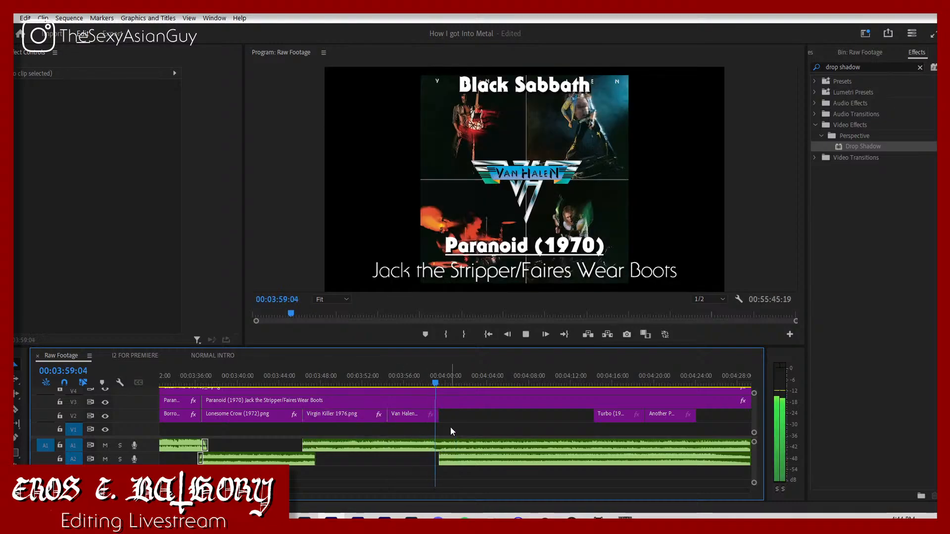
Step: Move the Eruption clip down to track A3 so it starts at about 04:01
left_click_drag(462, 457, 500, 467)
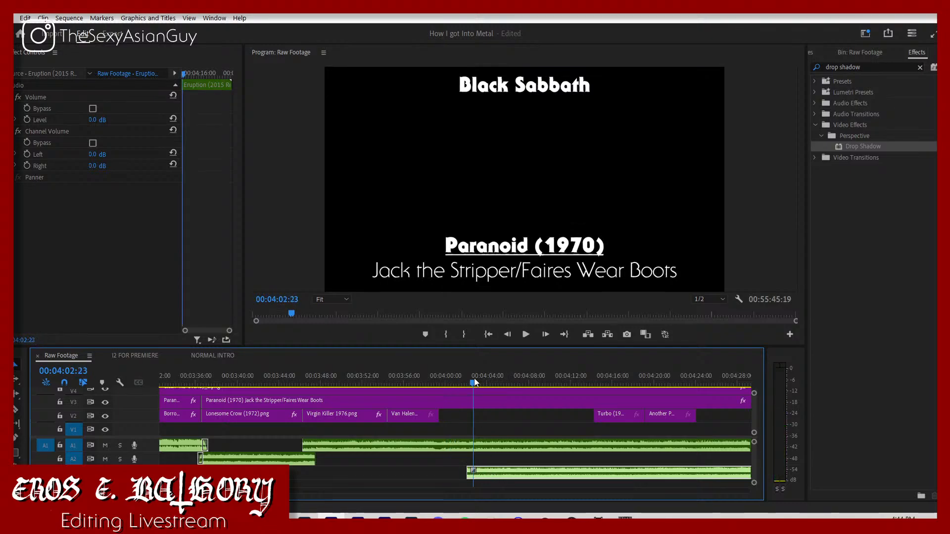
mouse_move(484, 472)
left_mouse_down()
mouse_move(443, 471)
mouse_move(537, 468)
mouse_move(484, 469)
left_mouse_up()
Step: Adjust the timing of the Virgin Killer.mp3 volume fade by nudging its keyframe near 04:00
left_click(426, 376)
left_click(444, 443)
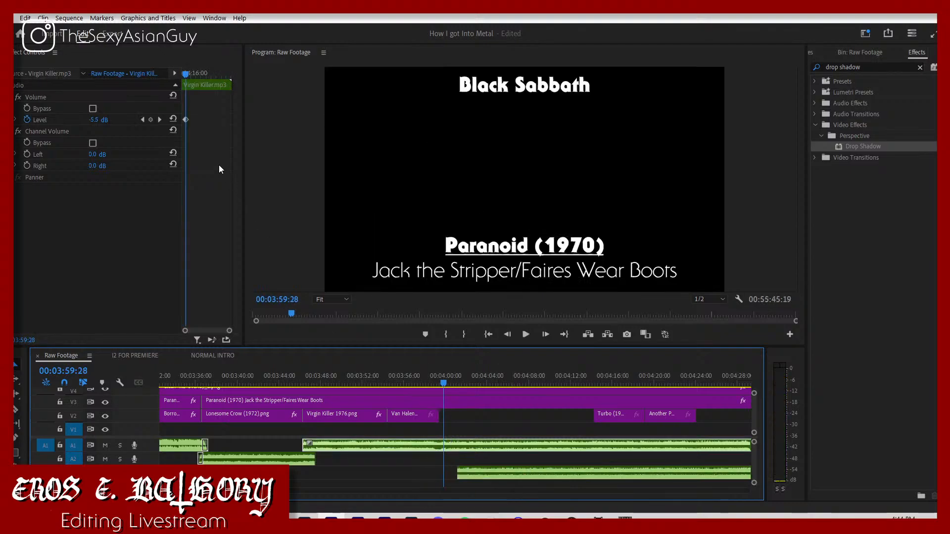
left_click_drag(229, 331, 219, 329)
key("space")
key("space")
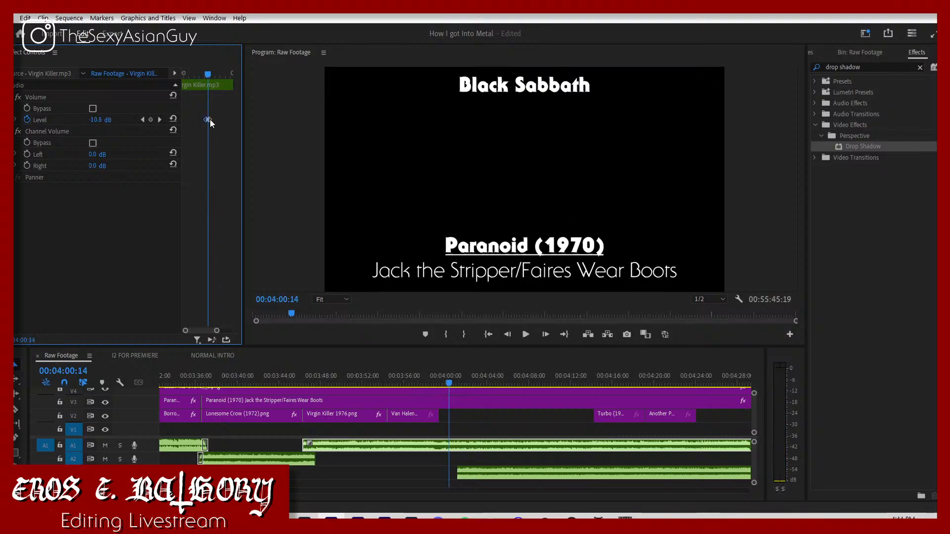
left_click_drag(210, 120, 209, 120)
Step: Move the Eruption clip on track A3 to start at about 03:55:16, under the Van Halen cover
left_click(482, 470)
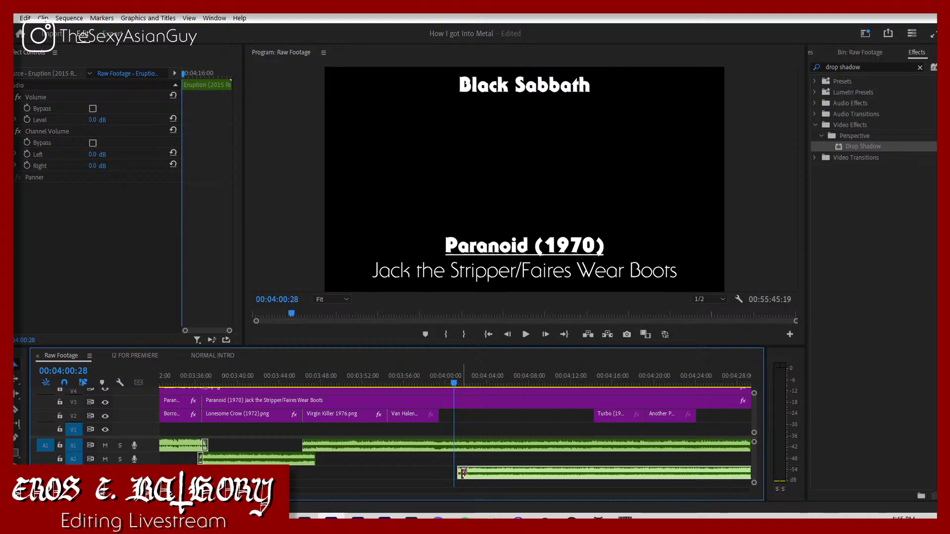
left_click_drag(458, 473, 394, 461)
key("space")
left_click(389, 375)
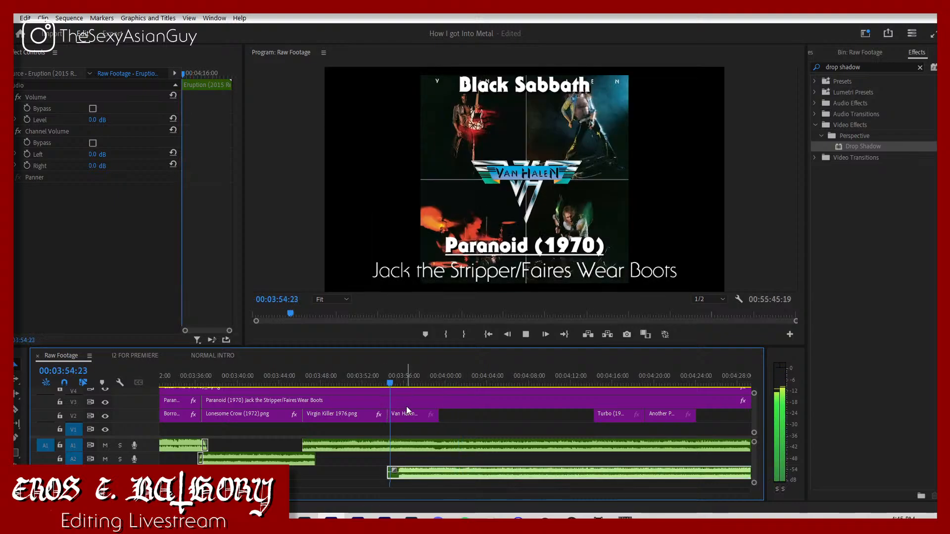
left_click_drag(393, 383, 398, 413)
left_click_drag(384, 474, 398, 473)
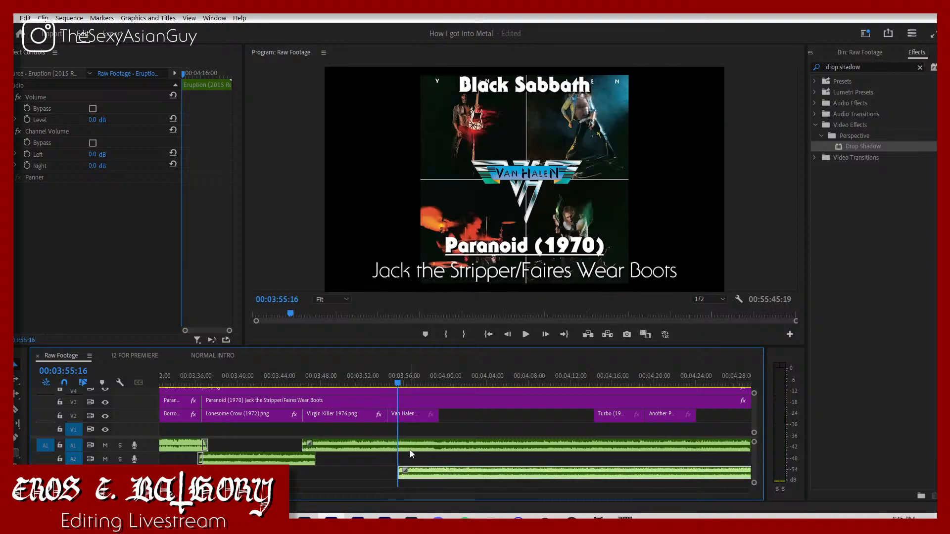
Step: Jump to the Virgin Killer.mp3 volume keyframe at 03:59:26 and place the Eruption clip on track A2 starting there
left_click(409, 448)
left_click(159, 120)
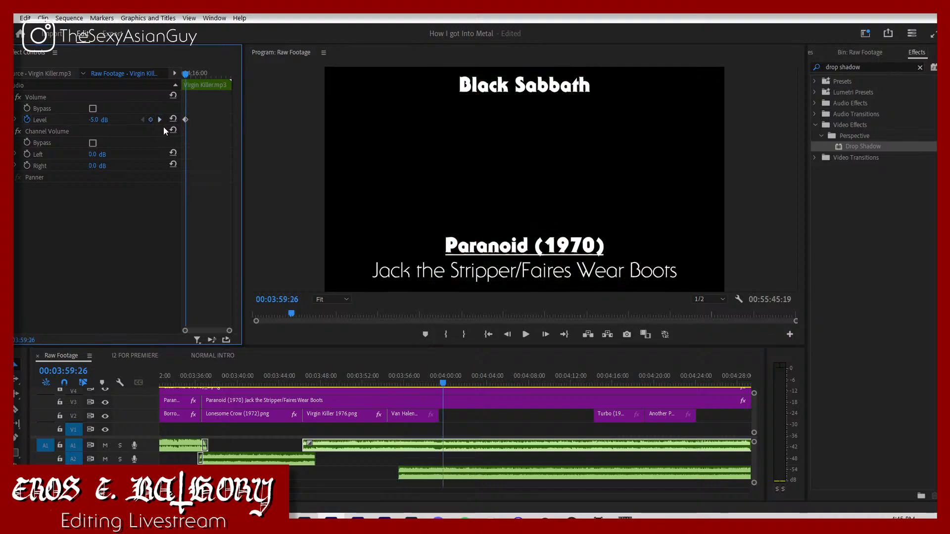
left_click_drag(434, 475, 479, 464)
Step: Move the Van Halen cover to start at 03:59:26 and extend the Virgin Killer cover to meet it
left_click_drag(431, 417, 487, 417)
left_click_drag(389, 410, 445, 416)
key("space")
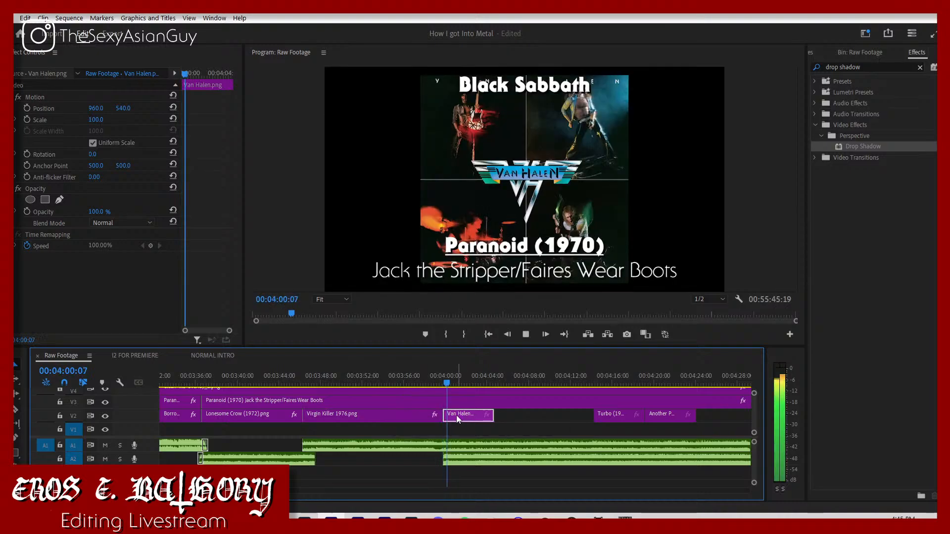
Step: Play the Virgin Killer to Van Halen transition and nudge the Eruption clip slightly earlier, just ahead of the cover change
left_click(428, 373)
key("space")
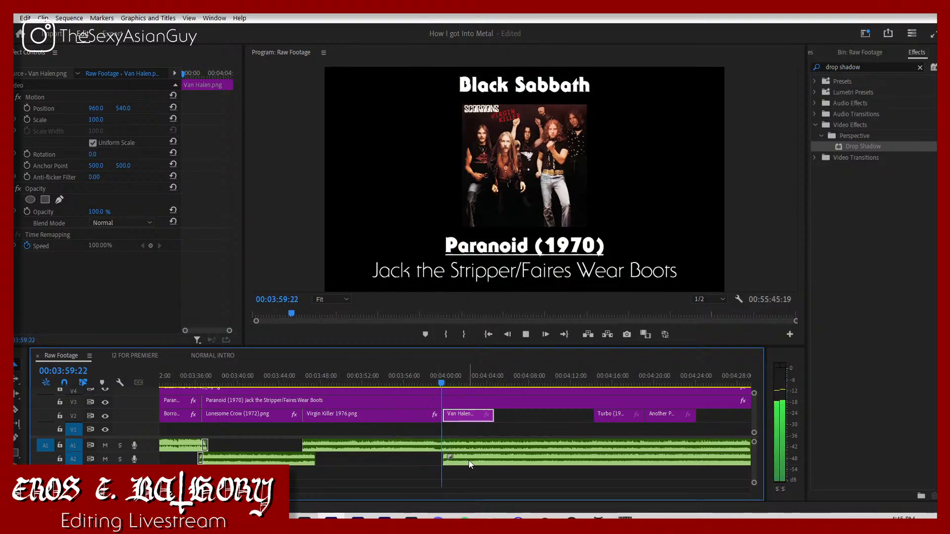
key("space")
left_click(434, 383)
key("space")
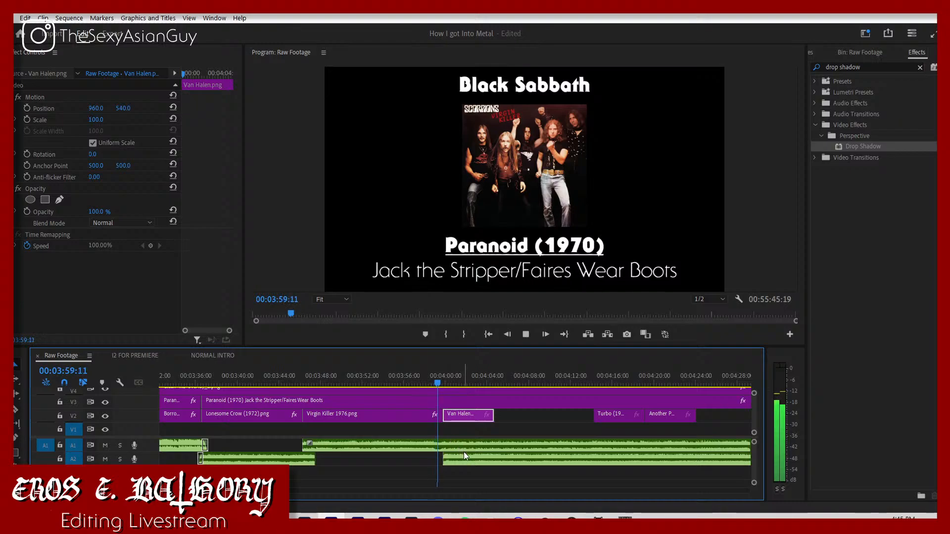
key("space")
left_click_drag(469, 458, 465, 458)
key("space")
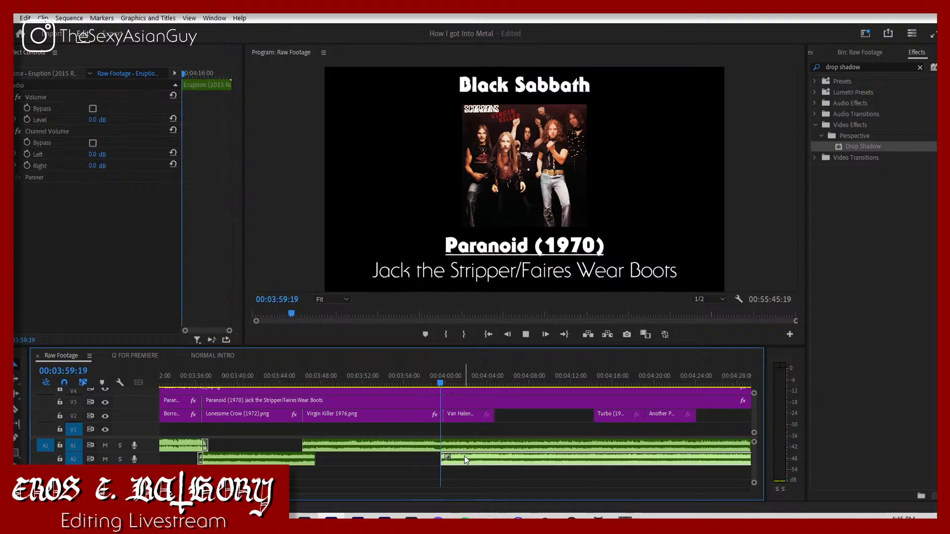
left_click(440, 375)
key("space")
key("space")
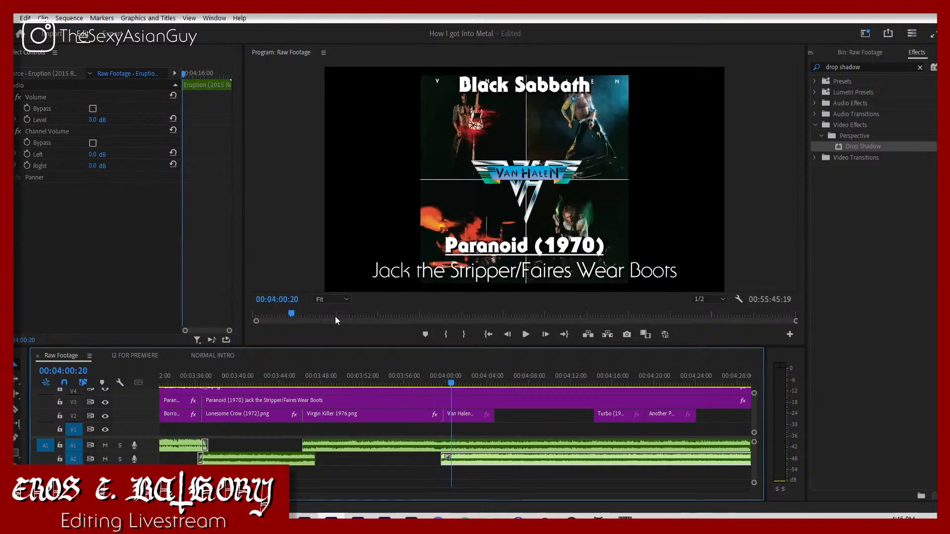
Step: Set the Eruption clip's volume level to -5 dB and play it back
left_click(94, 121)
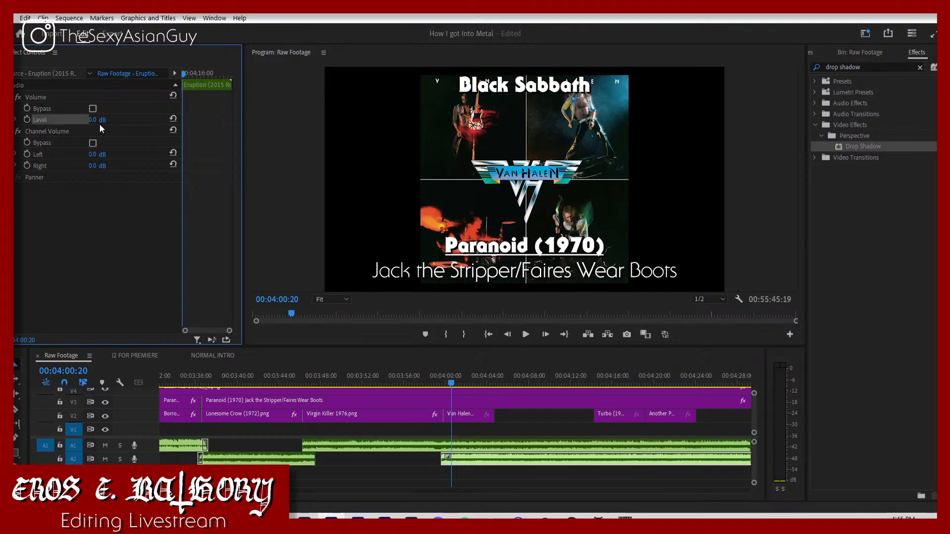
type("-5")
key("Return")
key("space")
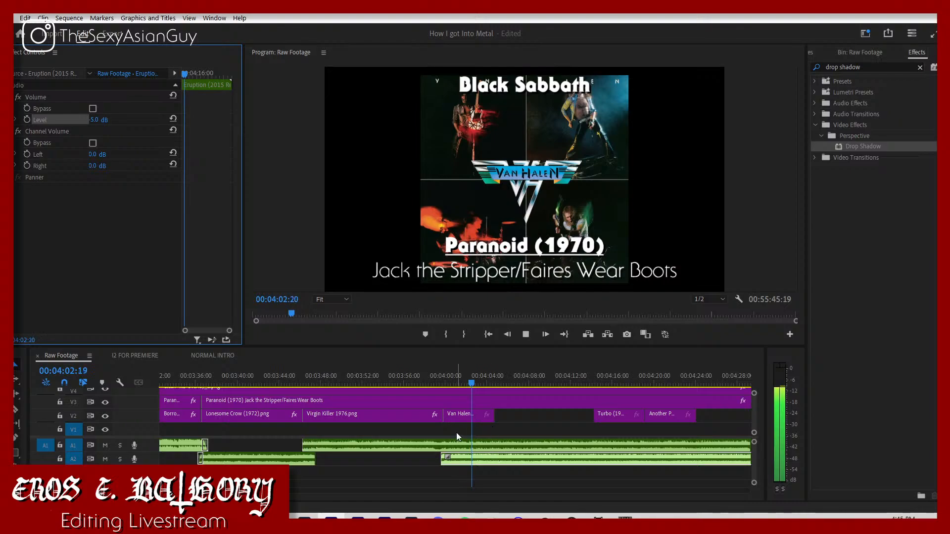
Step: Set the Van Halen cover's vertical position to 475 and its scale to 60
left_click(468, 416)
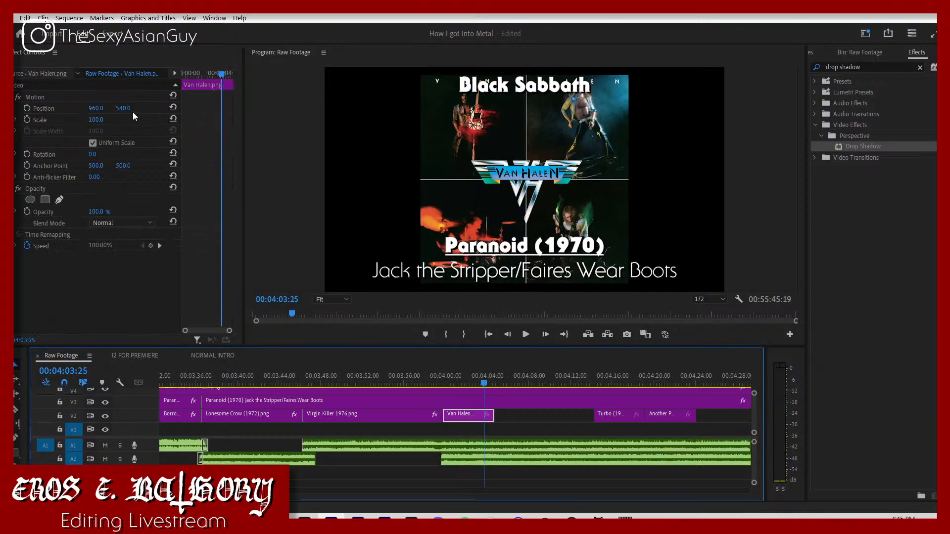
left_click(127, 108)
type("47")
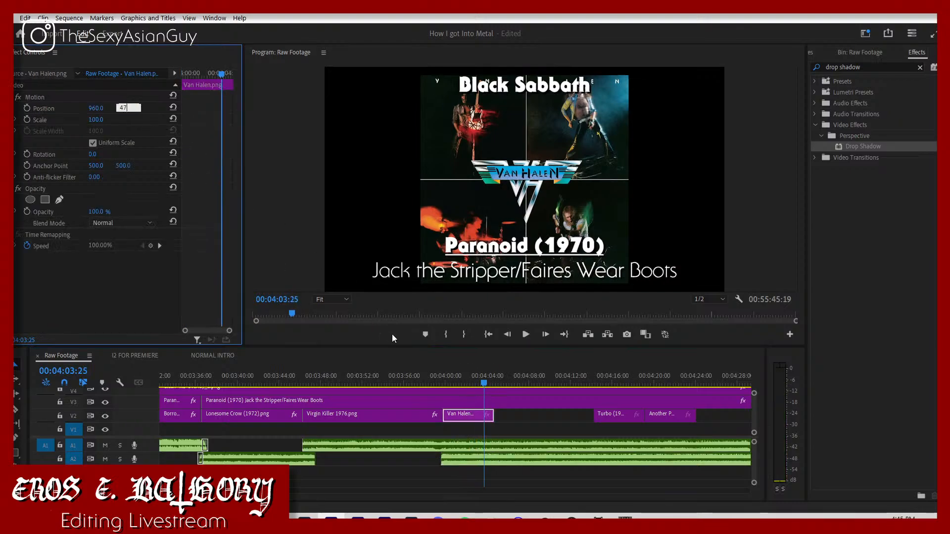
type("5")
key("Return")
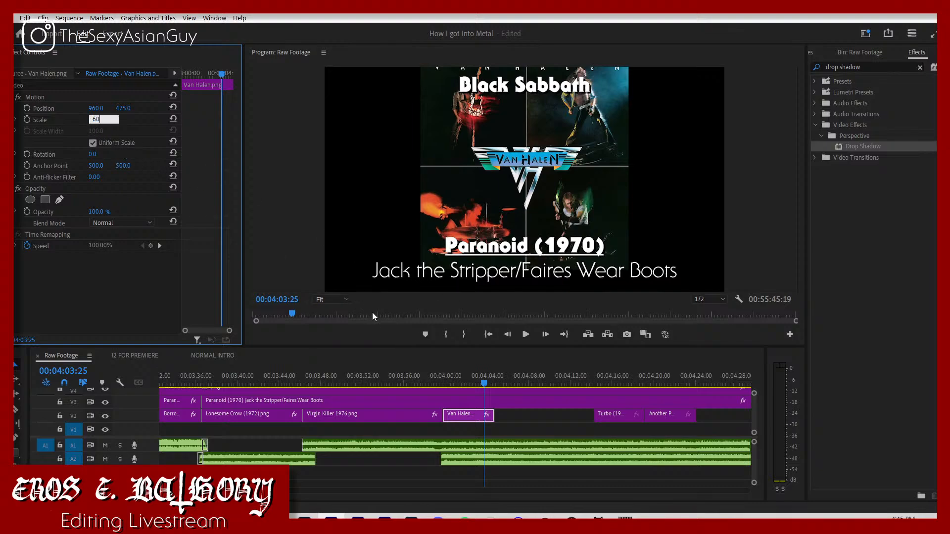
type("60")
key("Return")
Step: Play the Van Halen transition from about 03:58, and replay the Virgin Killer section from about 03:47 to check covers and audio
left_click(423, 377)
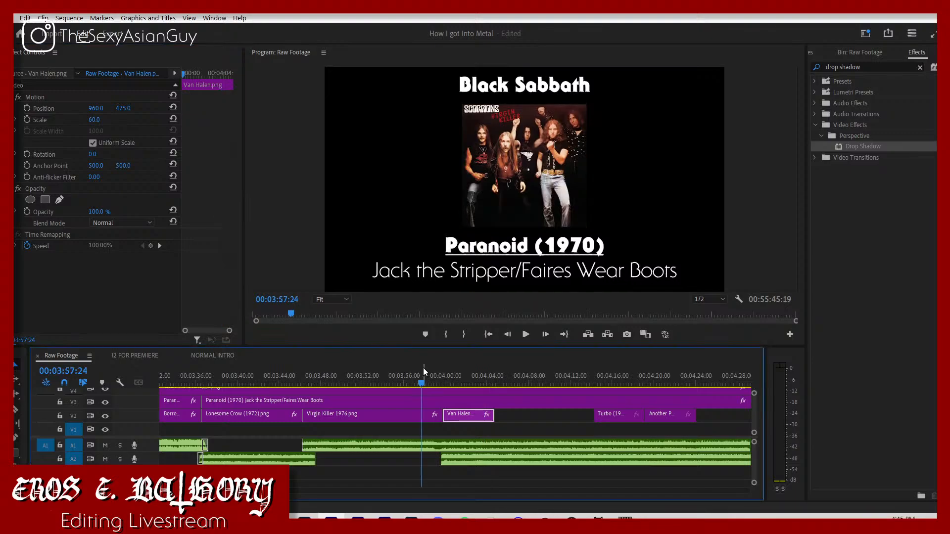
key("space")
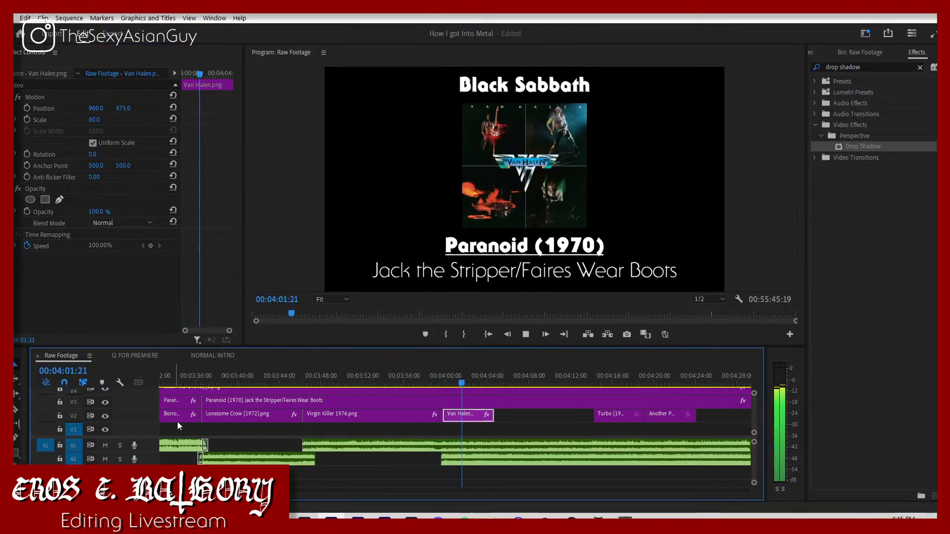
left_click(308, 375)
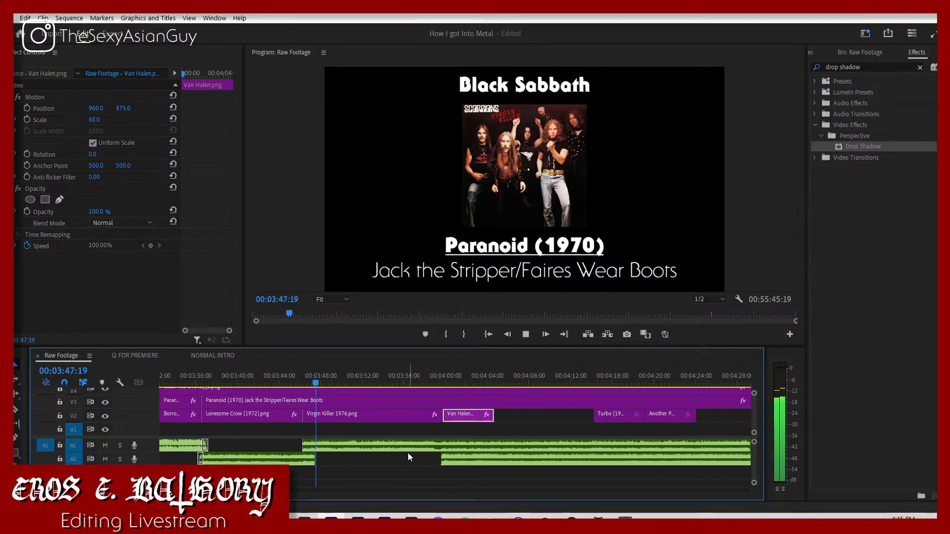
Step: Move the Eruption audio clip earlier on its track so it starts at 03:54:09, overlapping the Virgin Killer song
left_click_drag(408, 447, 409, 459)
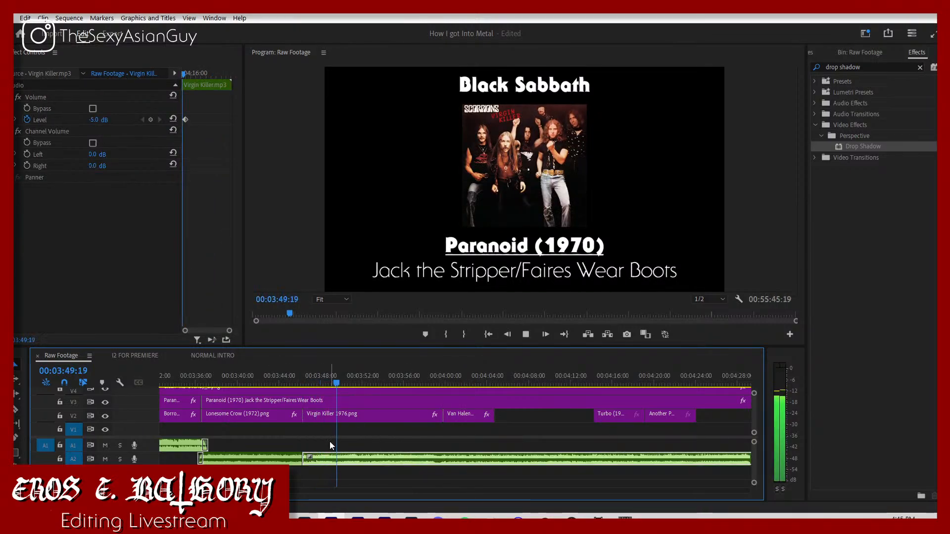
key("ctrl+z")
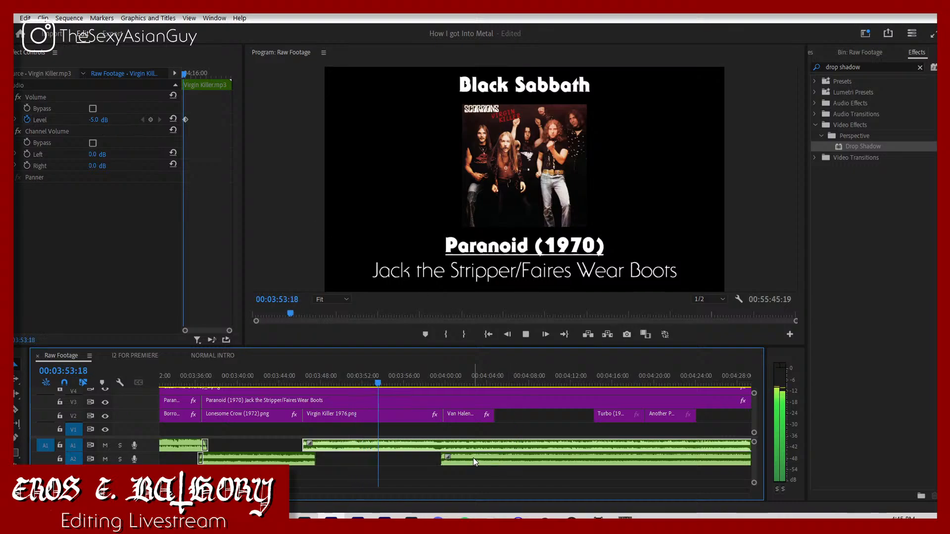
left_click_drag(473, 458, 420, 454)
Step: Shift the Virgin Killer song's fade-out volume keyframes earlier to about 03:54:09 and play the crossfade into Eruption
left_click(420, 449)
left_click_drag(194, 140, 193, 139)
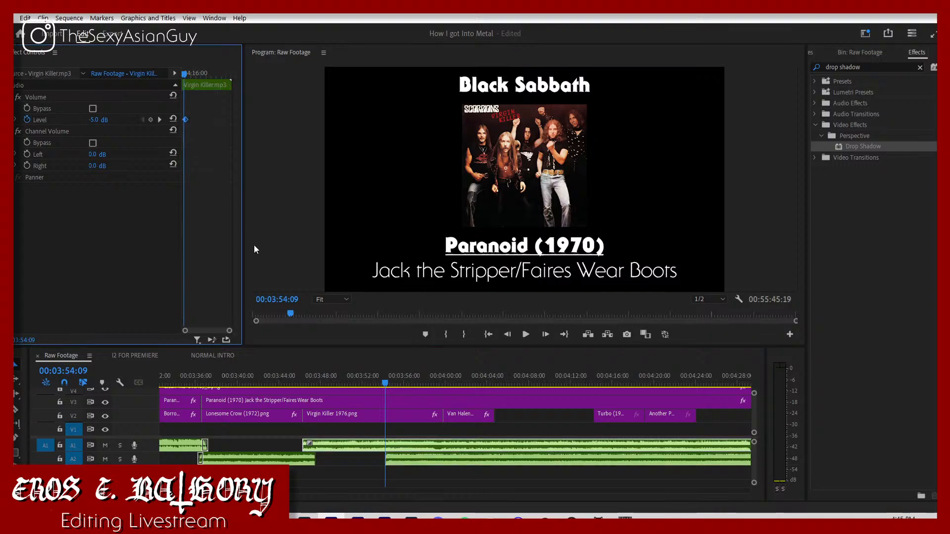
mouse_move(229, 333)
left_mouse_down()
mouse_move(205, 328)
mouse_move(223, 328)
left_mouse_up()
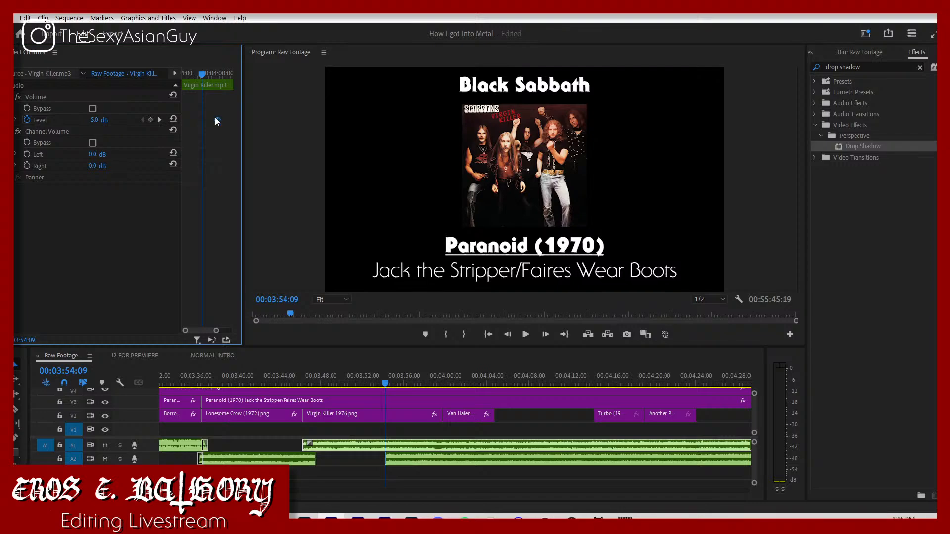
left_click_drag(217, 119, 203, 134)
key("space")
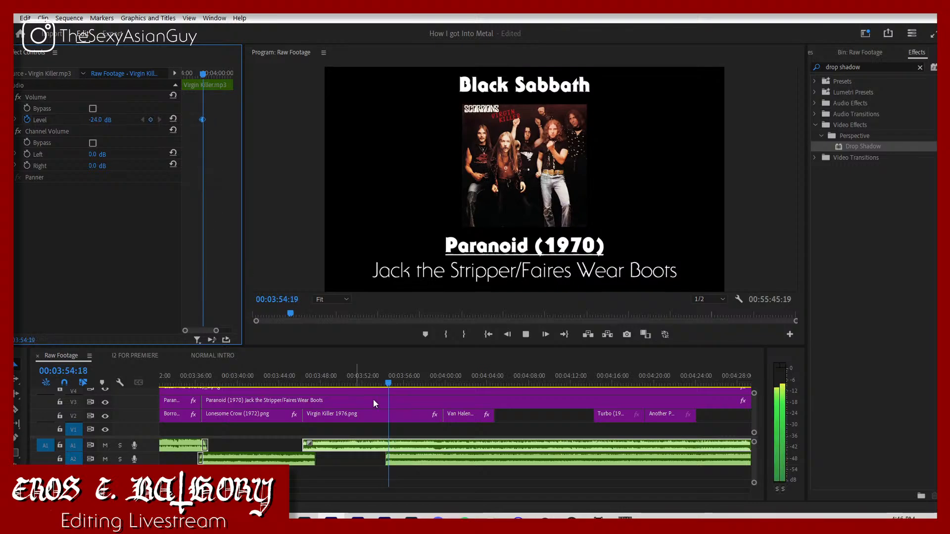
left_click(373, 375)
key("space")
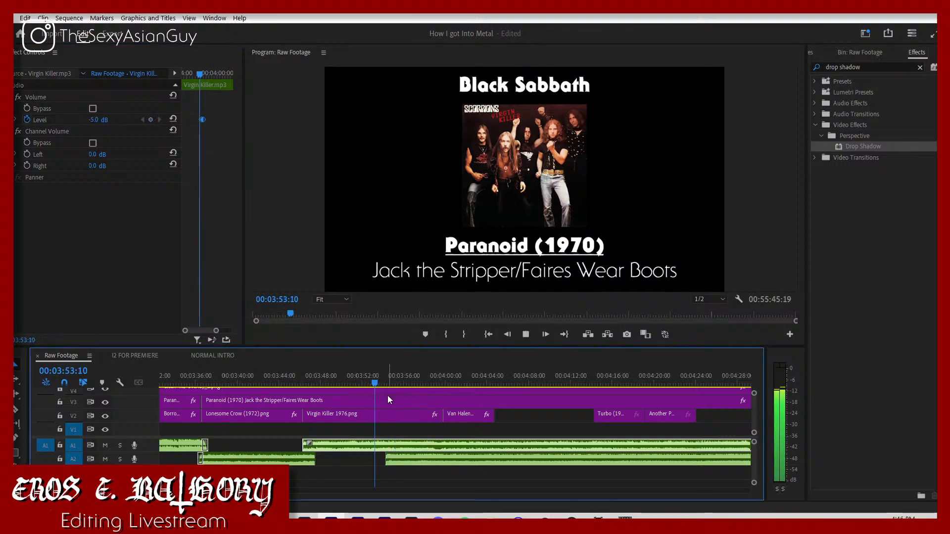
left_click(402, 434)
key("space")
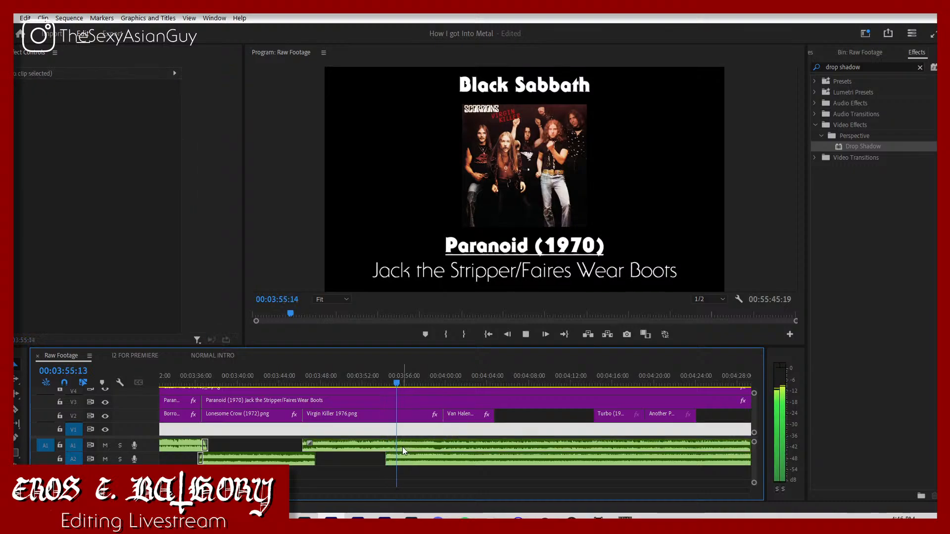
Step: Split the Virgin Killer audio clip at 03:55:14 and delete the part after the cut
key("space")
left_click(398, 443)
key("c")
left_click(398, 443)
key("v")
left_click(408, 445)
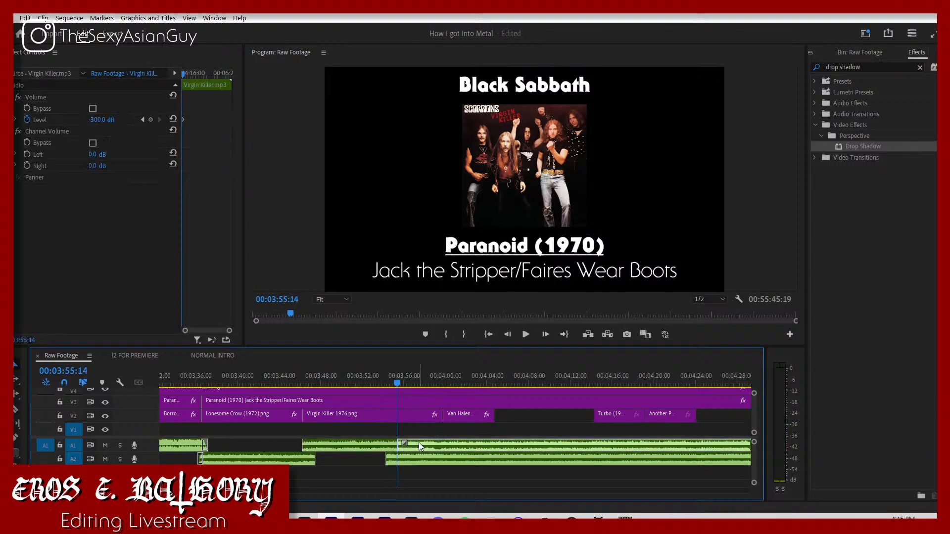
key("Delete")
Step: Move the Van Halen cover earlier to start at 03:54:09 with the Eruption audio, and extend its end to about 04:08
left_click_drag(461, 418, 407, 419)
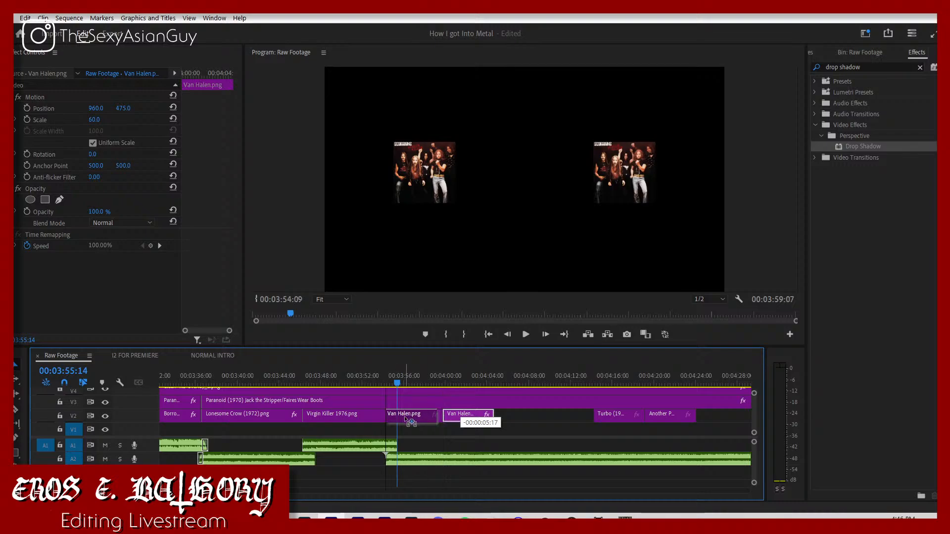
left_click(388, 376)
key("space")
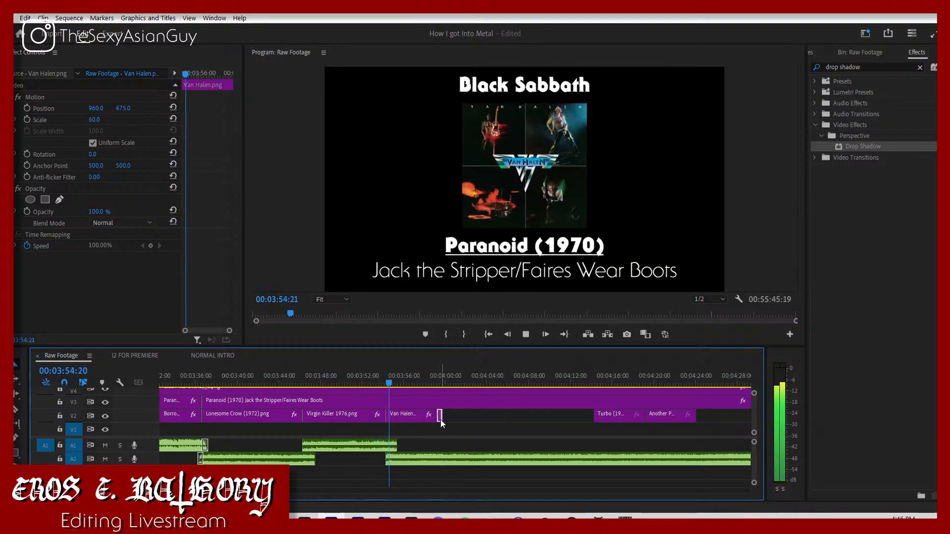
left_click_drag(439, 420, 525, 427)
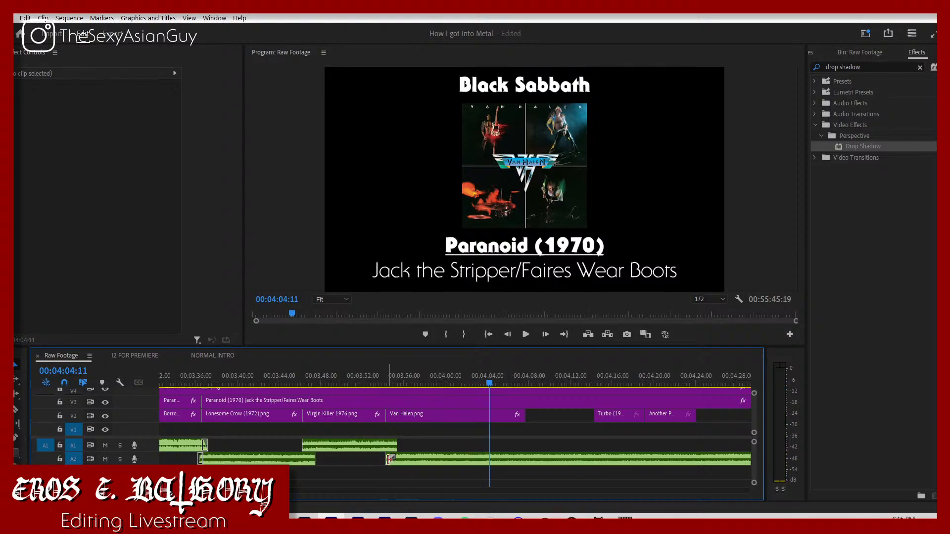
Step: Trim the Eruption clip's start to 04:04:11, move the clip back to the Van Halen cover's start at 03:54:09, and play the transition
left_click_drag(388, 459, 492, 459)
key("ctrl+z")
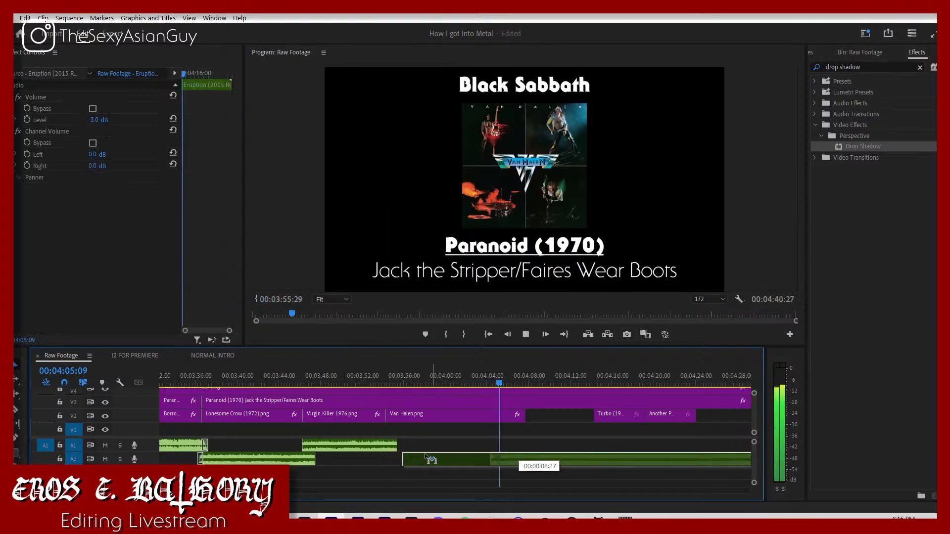
left_click(375, 382)
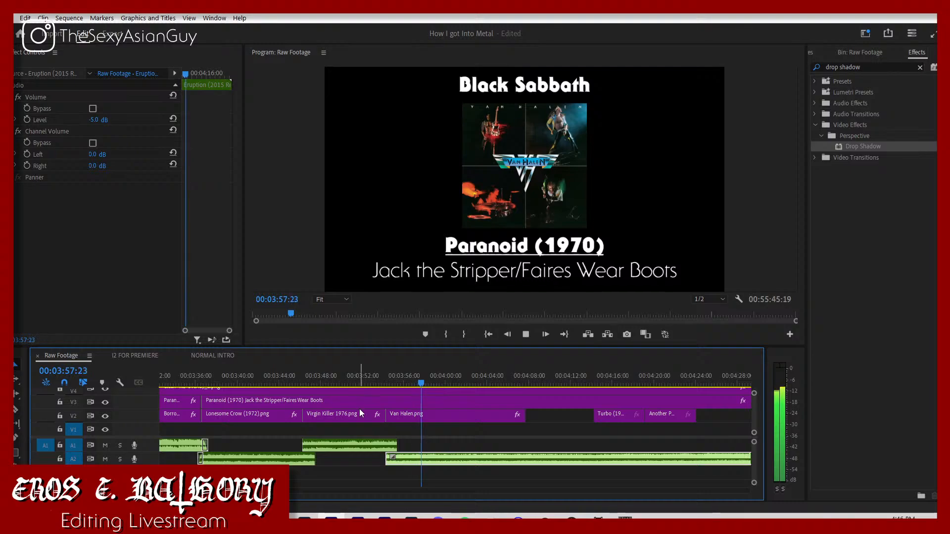
left_click(378, 372)
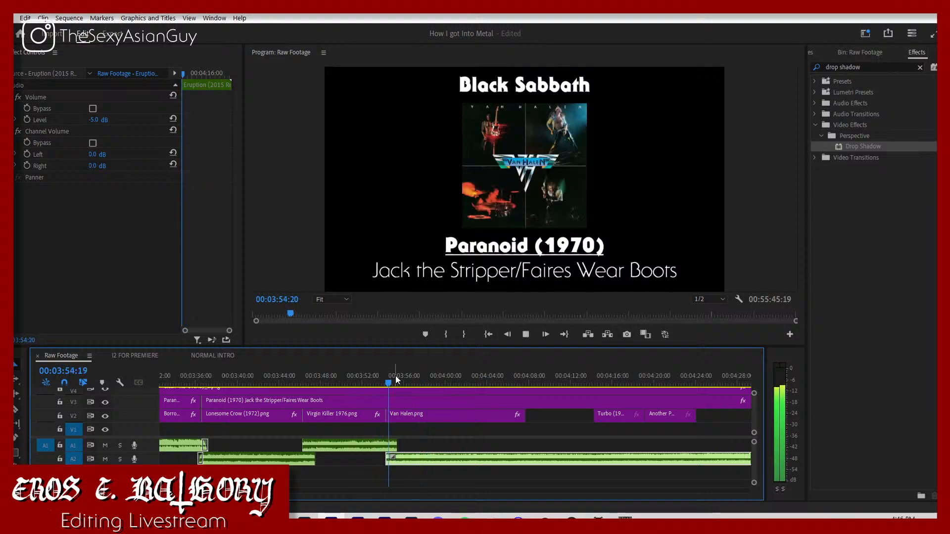
left_click(467, 430)
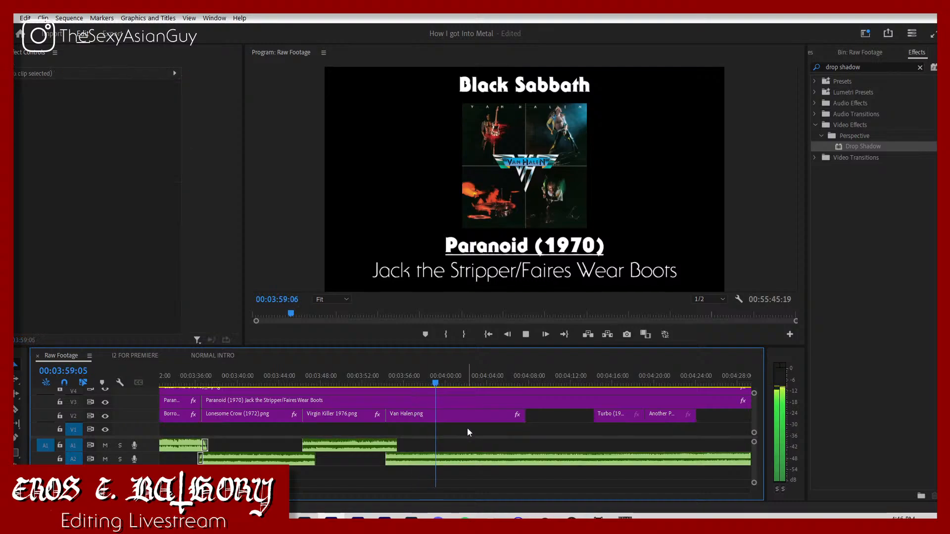
left_click(468, 455)
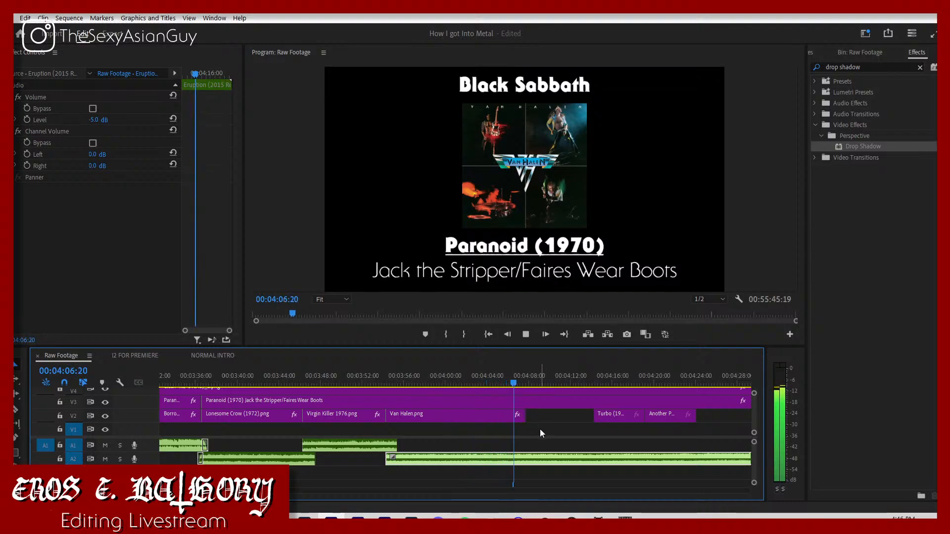
key("space")
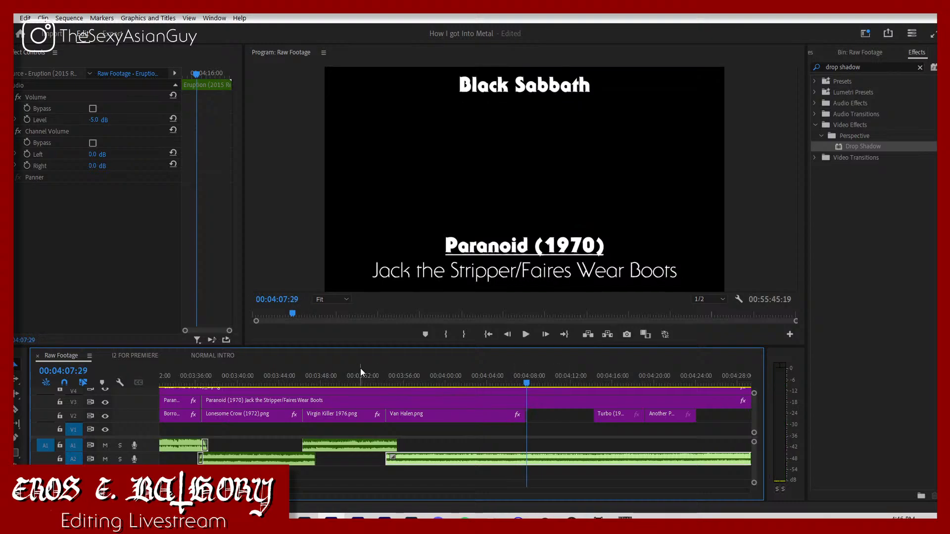
Step: Extend the start of the Black Sabbath song's audio to meet its cover's start, and play the chapter from about 03:05
left_click_drag(361, 372, 239, 391)
key("space")
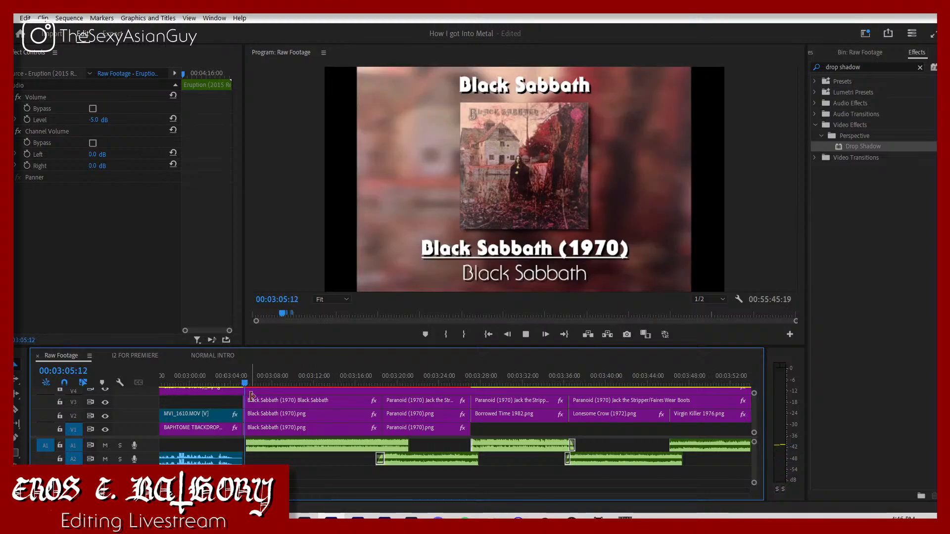
left_click_drag(246, 447, 245, 448)
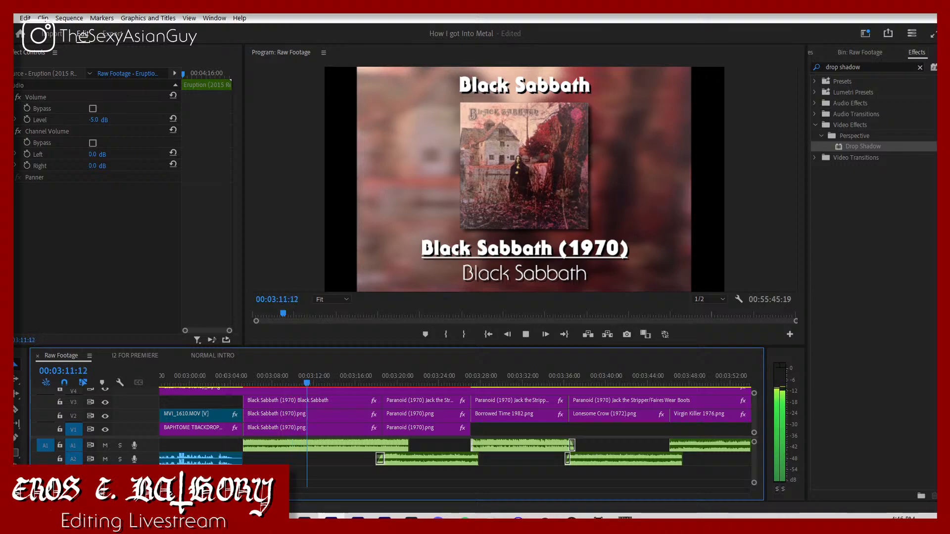
key("minus")
key("minus")
key("minus")
key("minus")
key("minus")
key("minus")
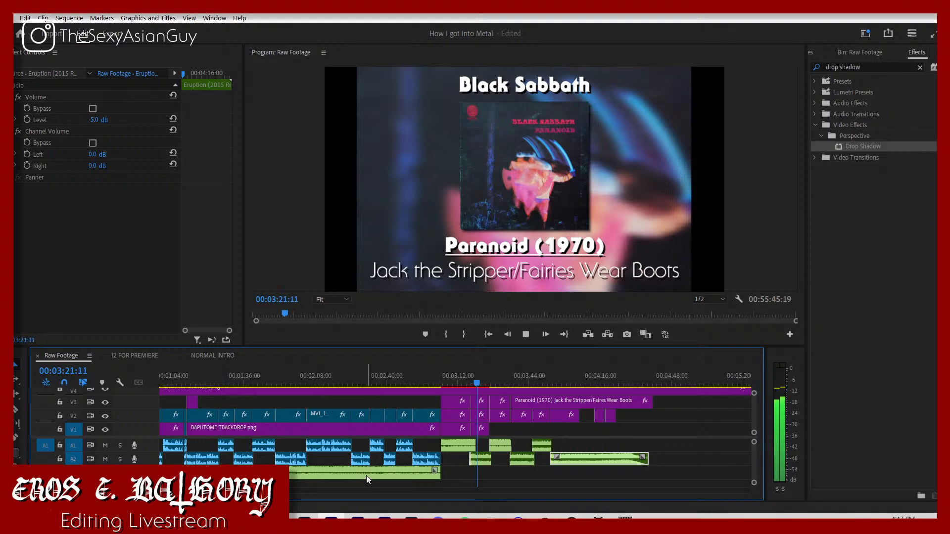
left_click(505, 473)
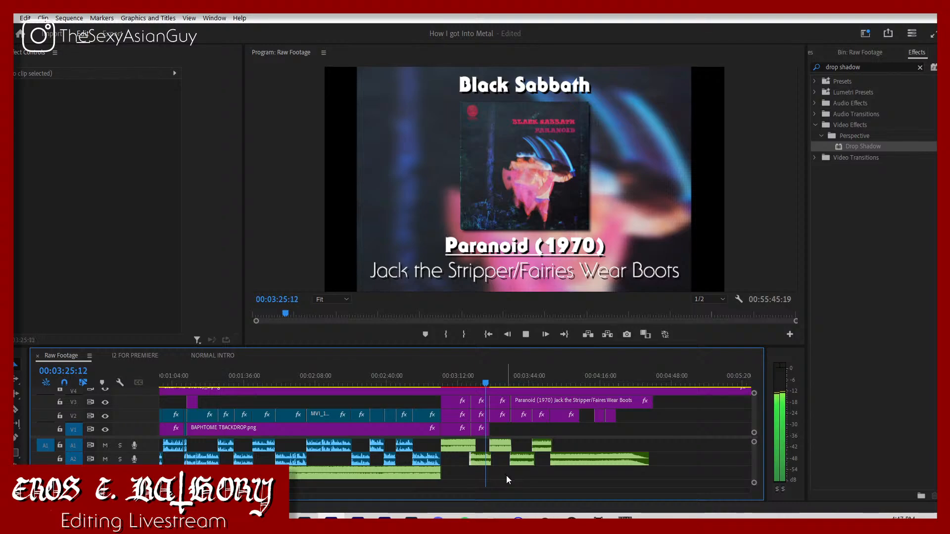
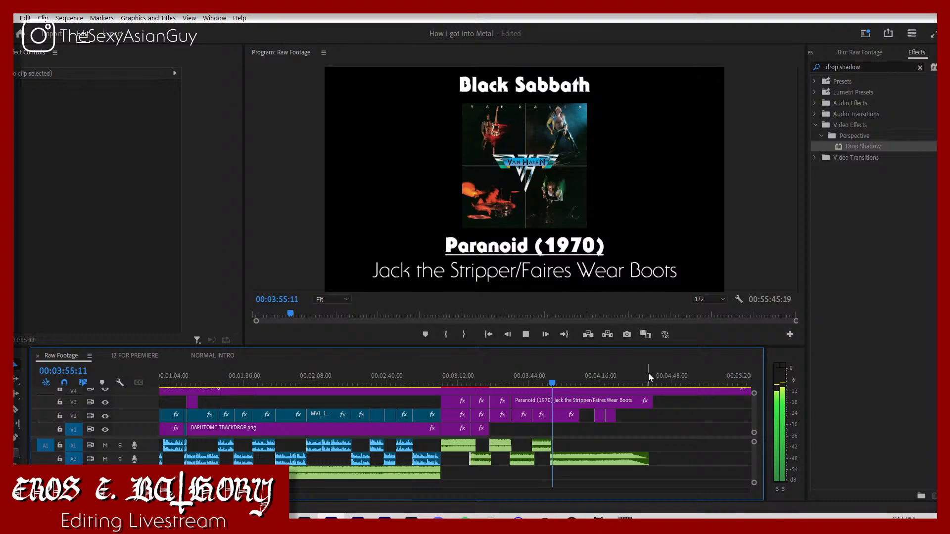
Step: Set the Virgin Killer song's level at its 03:54:09 fade keyframe to -3 dB, and replay that section
left_click(536, 378)
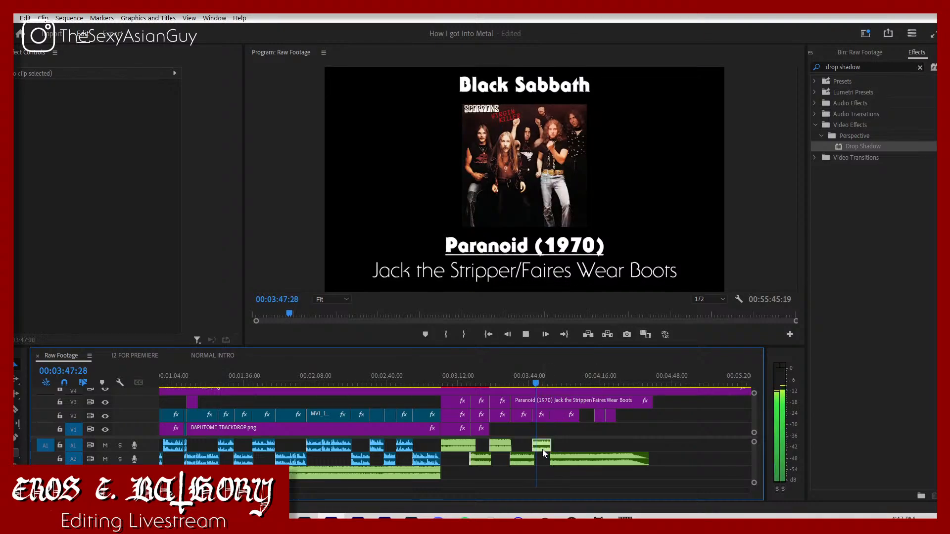
left_click(542, 447)
key("space")
left_click(161, 128)
left_click(160, 120)
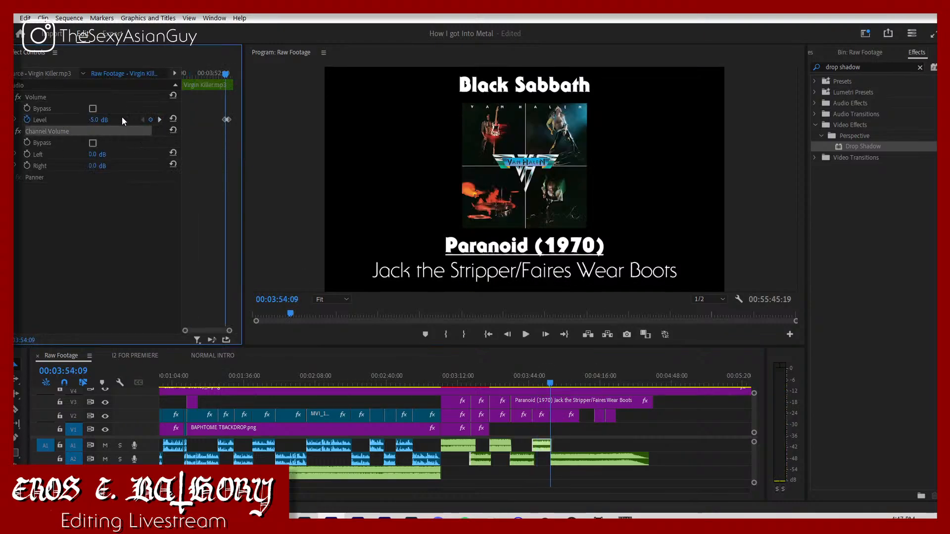
left_click(102, 119)
type("-3")
key("Return")
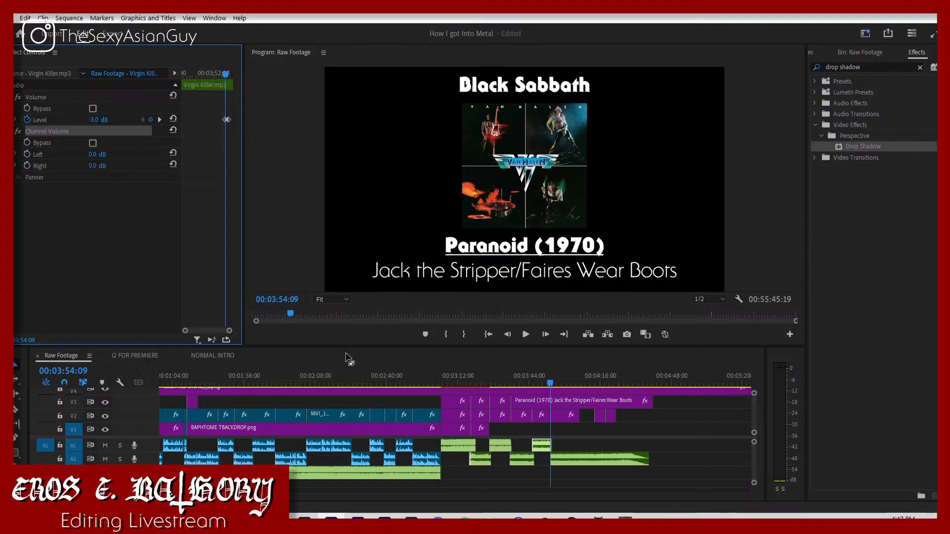
left_click(530, 382)
key("space")
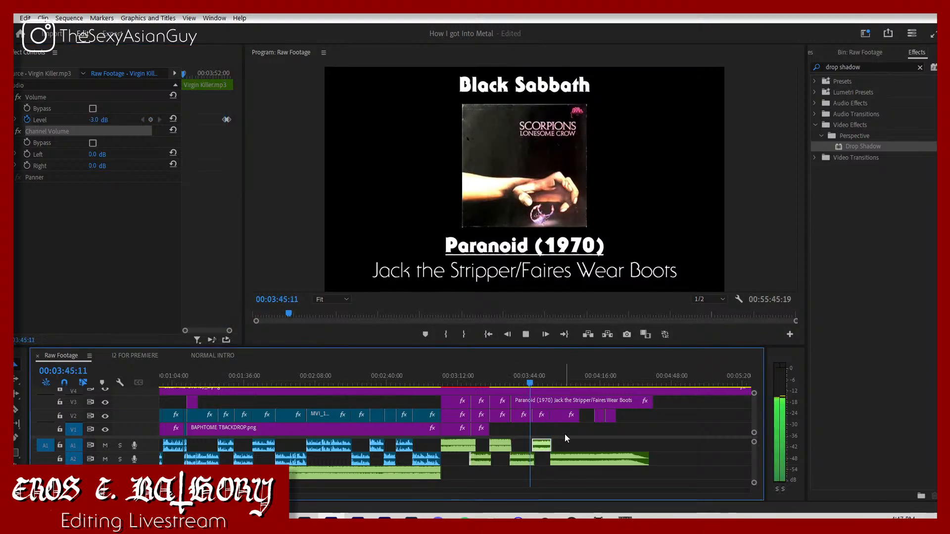
Step: Set the Lonesome Crow song's level at its 03:46:10 fade keyframe to -5 dB, and replay from just before its cover
left_click(497, 383)
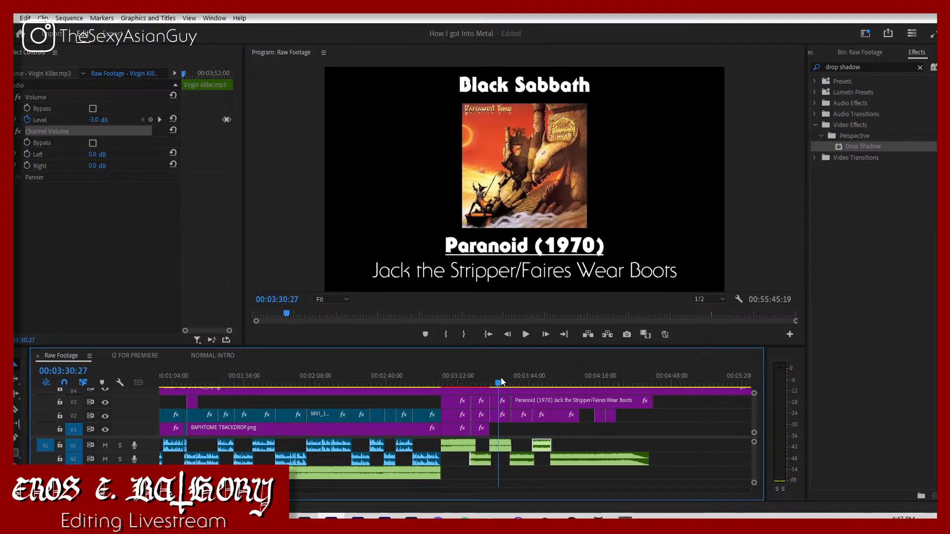
left_click(522, 459)
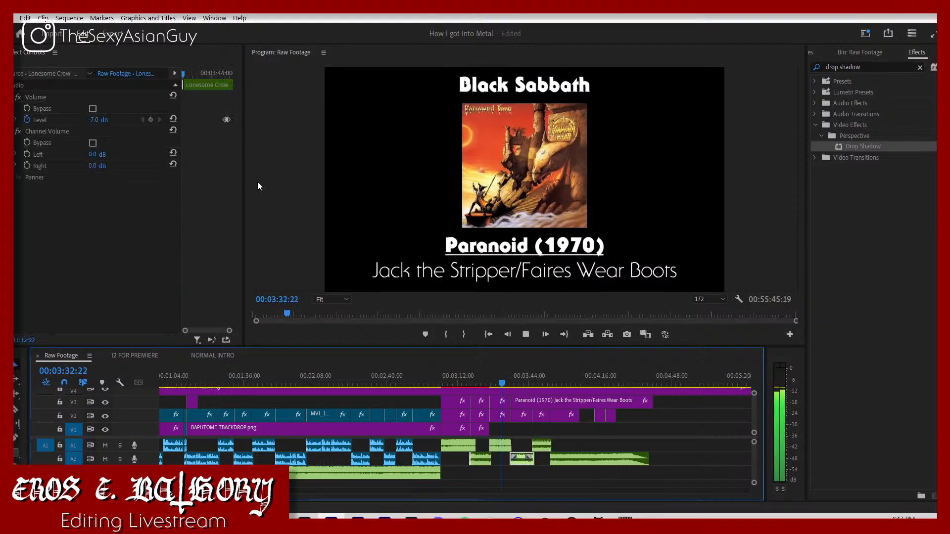
left_click(159, 119)
left_click(94, 120)
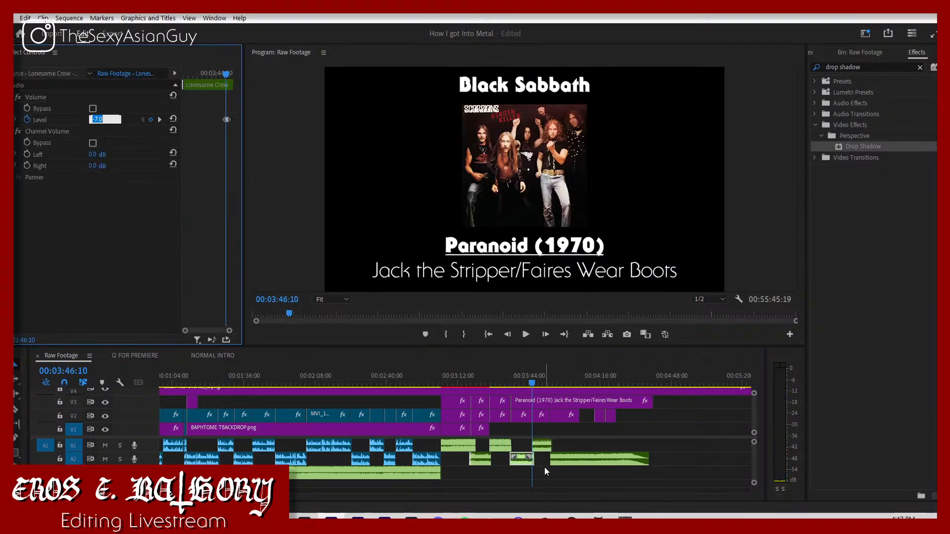
type("-5")
key("Return")
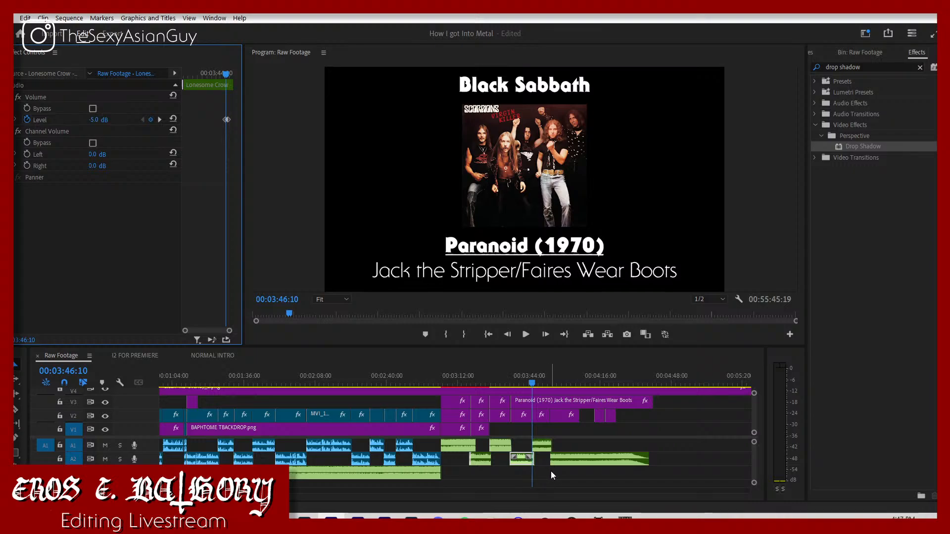
left_click(508, 375)
key("space")
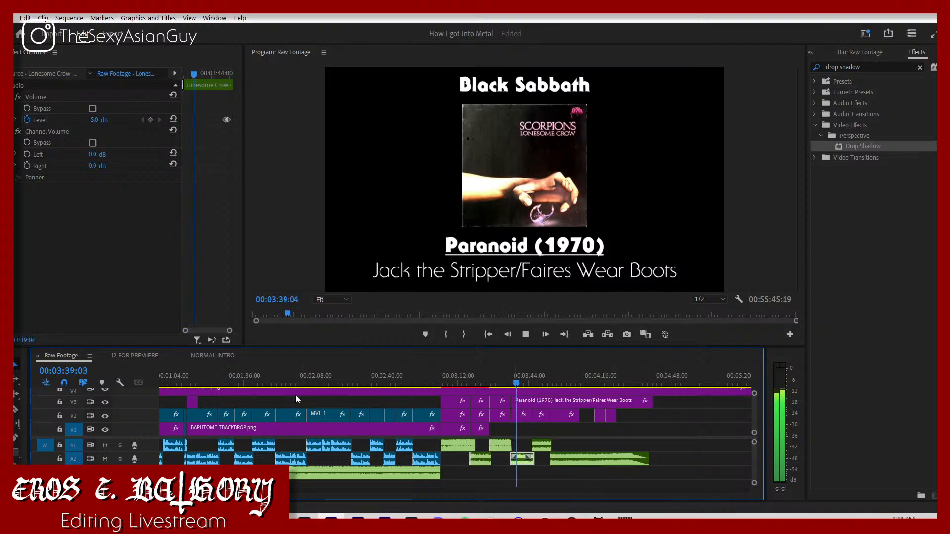
Step: Split the Paranoid (1970) title clip at the start of the Van Halen cover
key("equal")
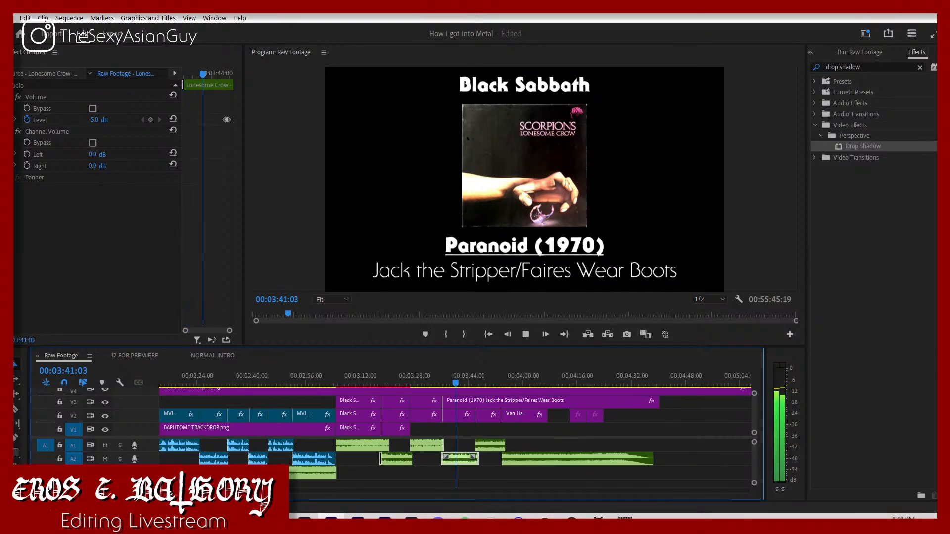
left_click(486, 462)
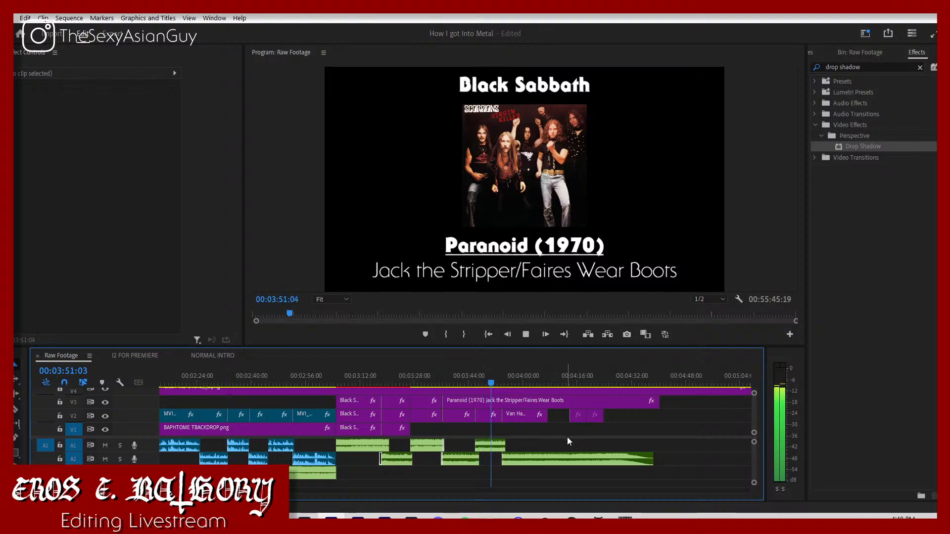
left_click(480, 419)
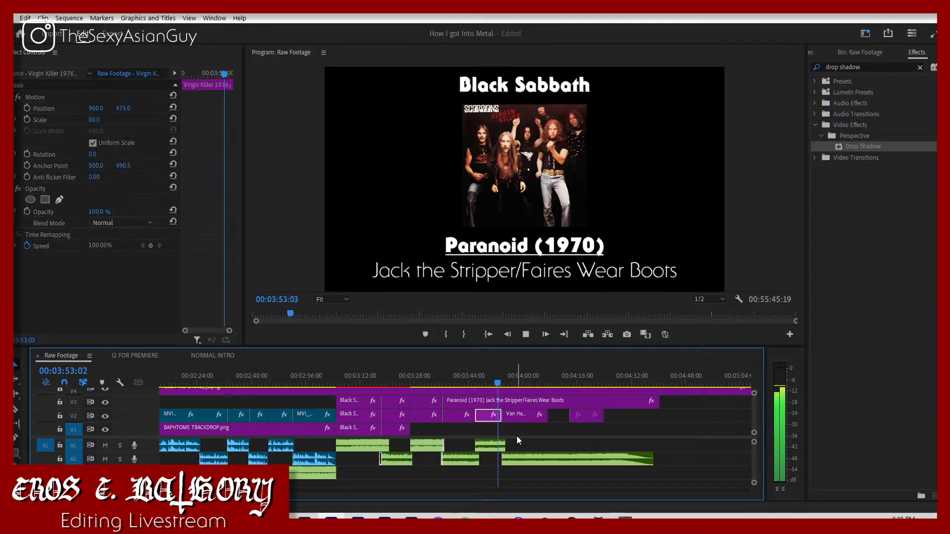
left_click(516, 431)
key("c")
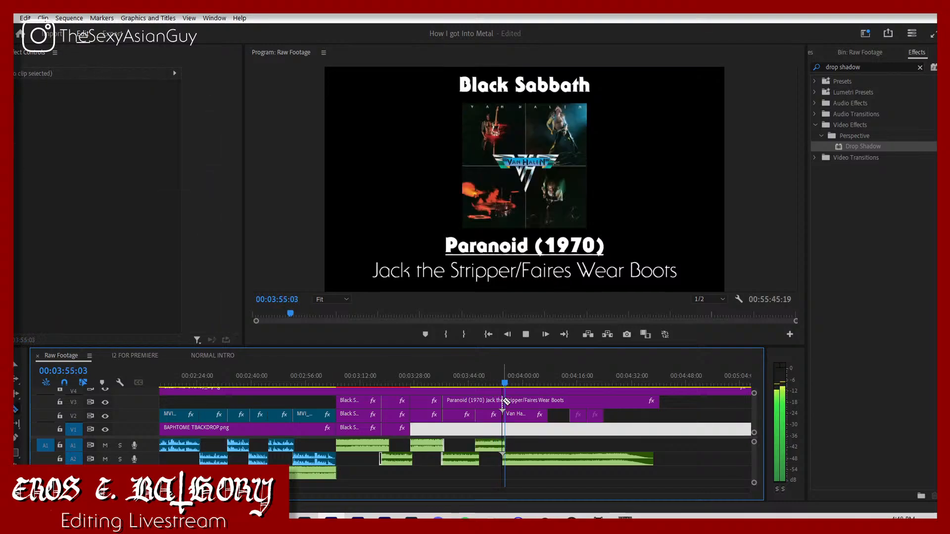
left_click(503, 402)
left_click(476, 399)
key("v")
Step: Set the Eruption song's volume level to -7 dB, and play it on to about 04:09
left_click(546, 457)
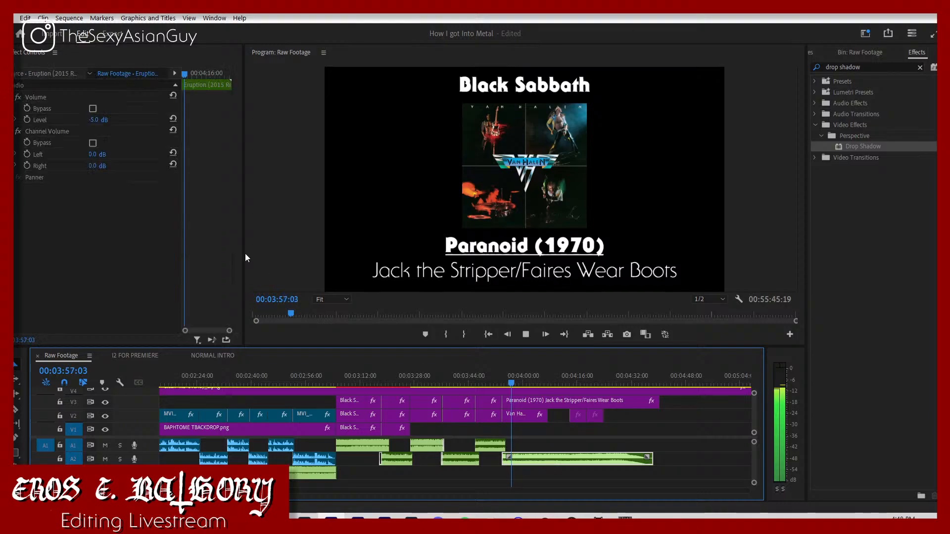
left_click(99, 119)
type("-7")
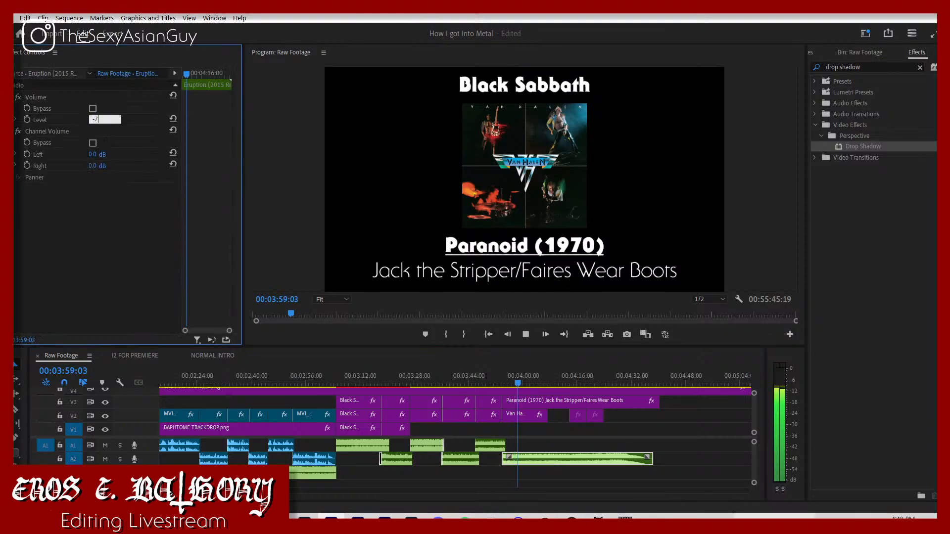
key("Return")
mouse_move(774, 517)
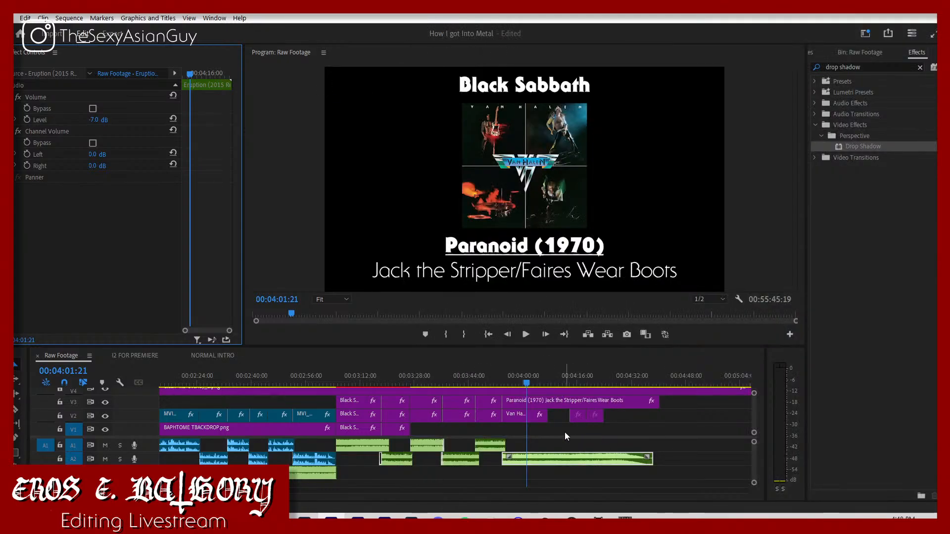
key("space")
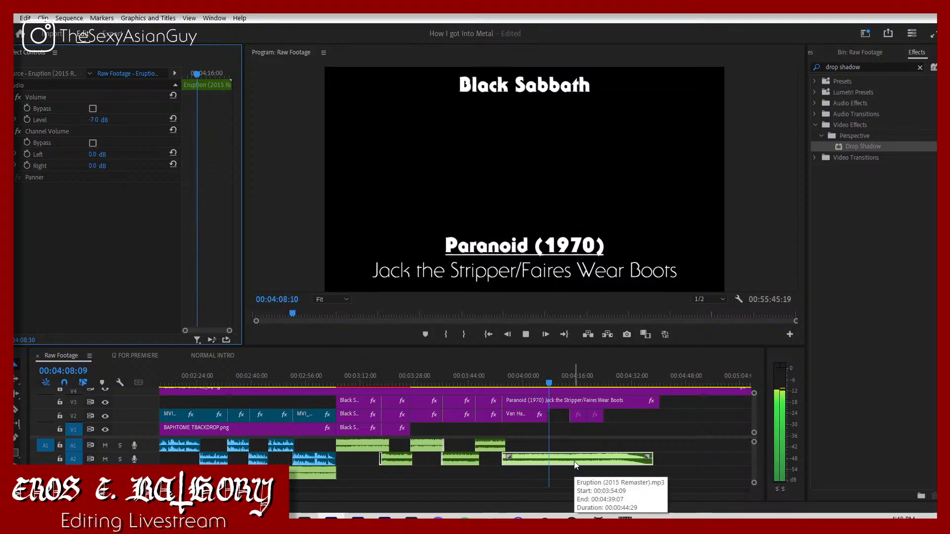
key("space")
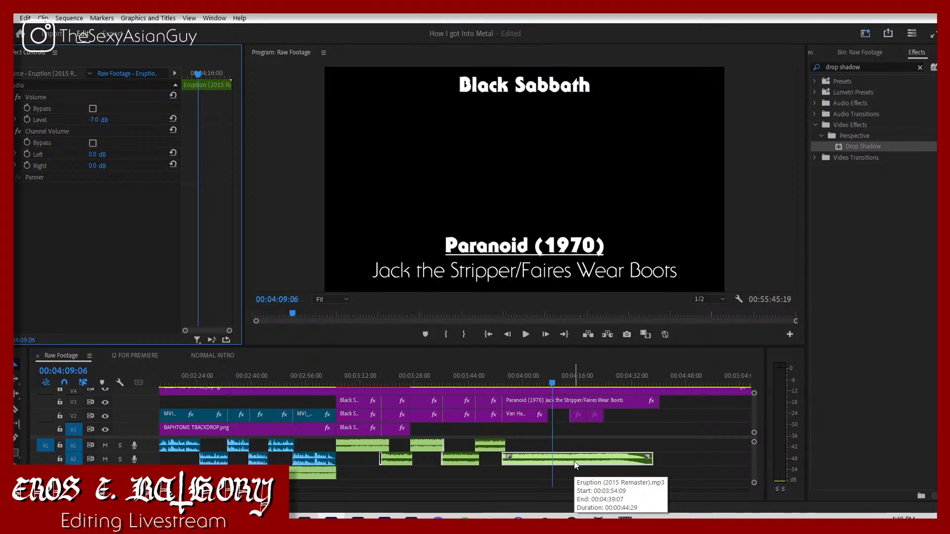
Step: Fade Eruption from -7 dB at 04:09:06 to -300 dB at 04:09:29, split it there and delete the remainder
left_click(27, 119)
key("space")
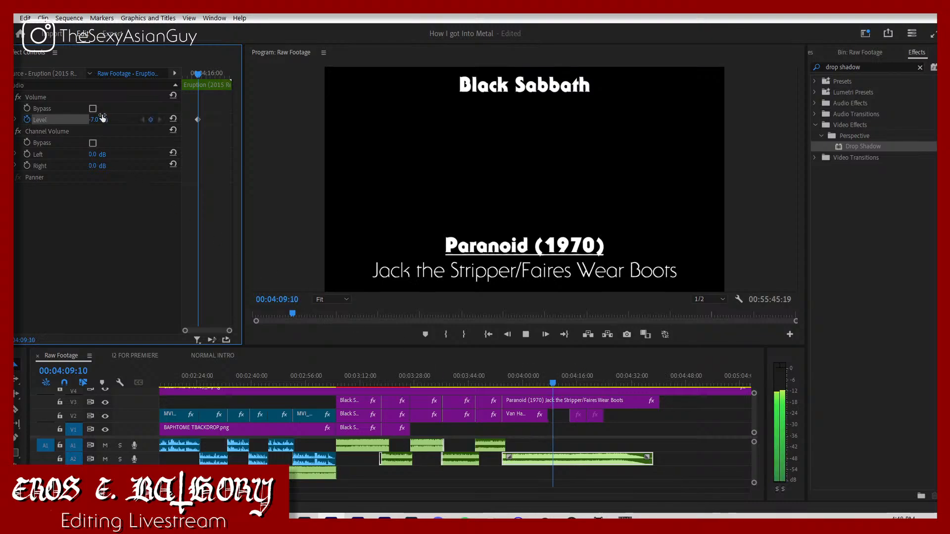
key("space")
left_click(103, 116)
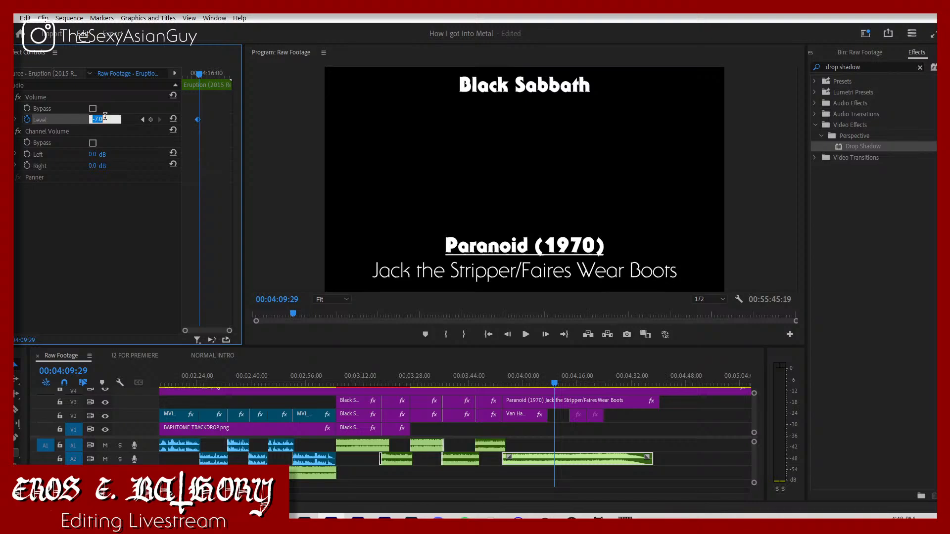
key("Return")
left_click(573, 459)
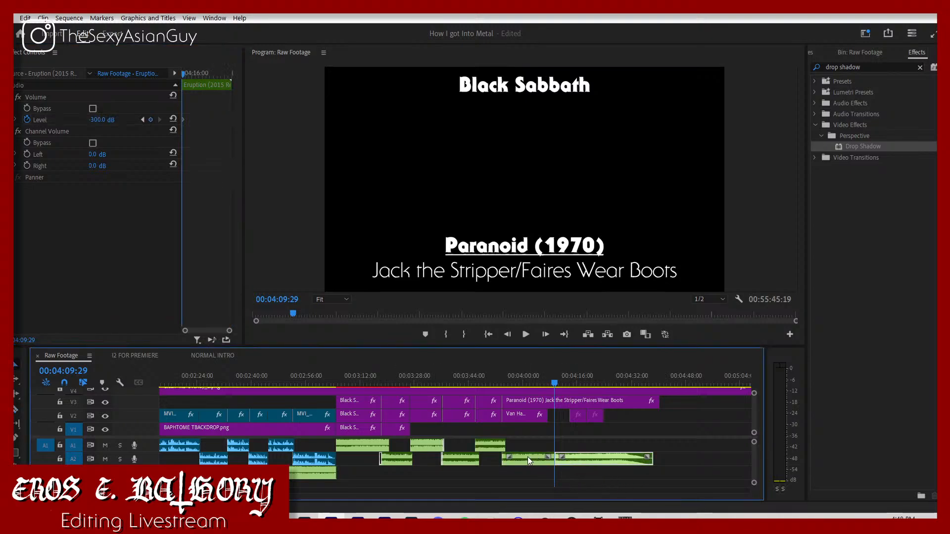
key("Delete")
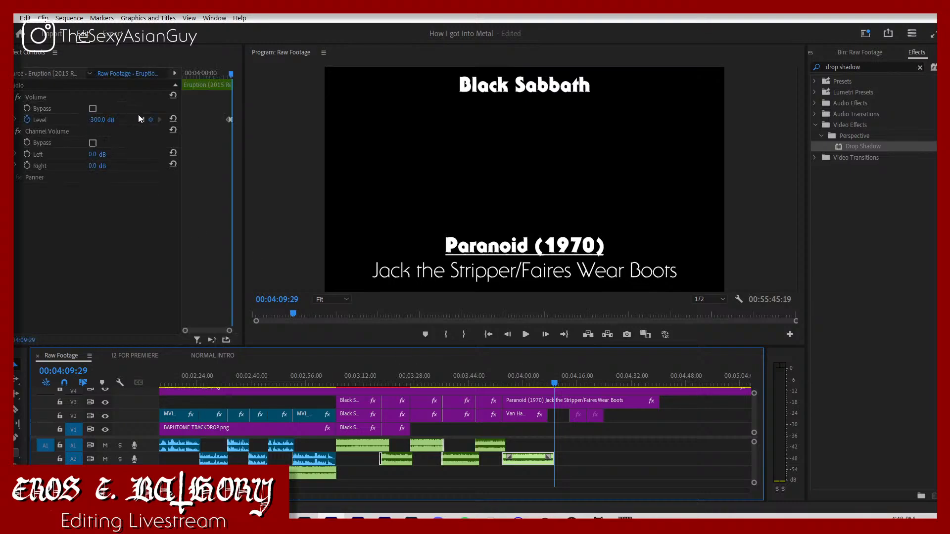
Step: Move the remaining song clips earlier to follow Eruption, and trim and place the Judas Priest song to start at about 04:06
left_click(142, 119)
left_click_drag(228, 491, 460, 484)
left_click_drag(513, 471, 329, 445)
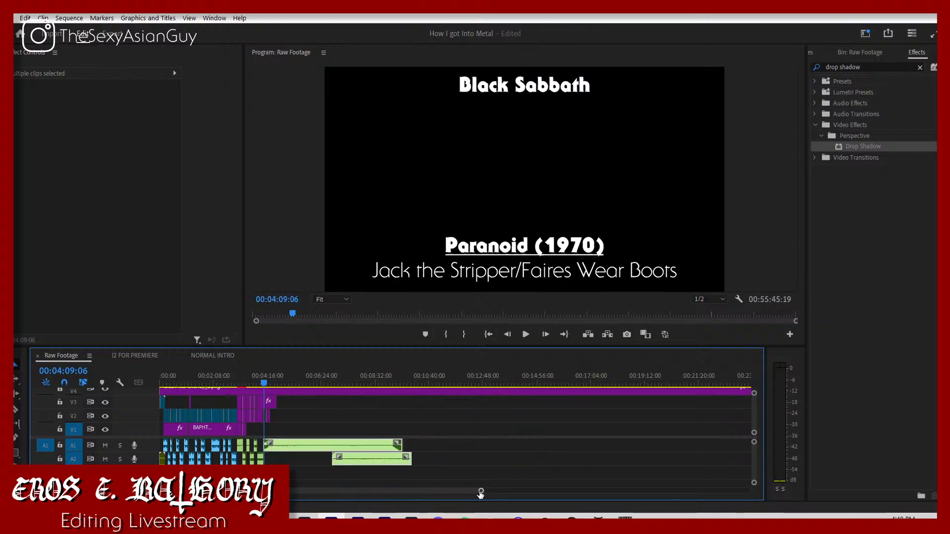
left_click_drag(480, 493, 319, 470)
left_click(537, 472)
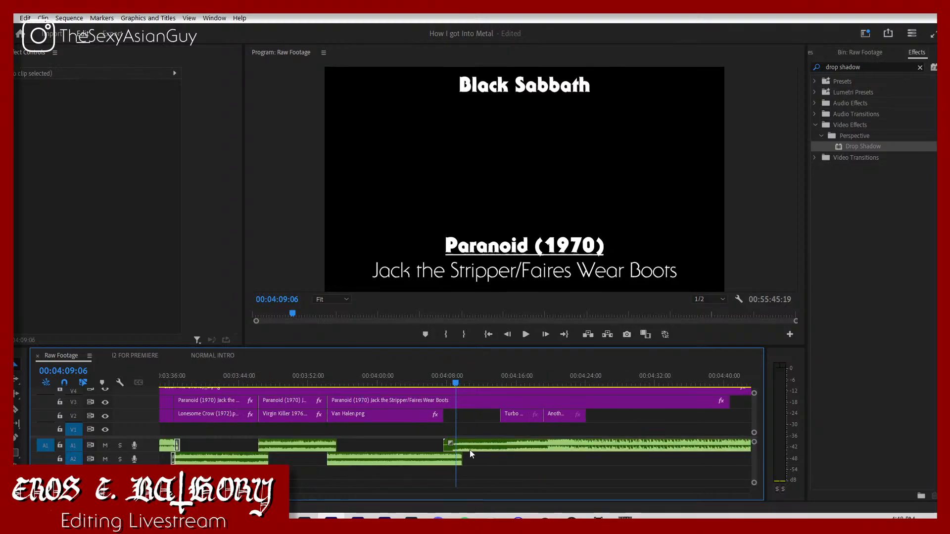
mouse_move(470, 449)
left_mouse_down()
mouse_move(703, 451)
mouse_move(474, 449)
left_mouse_up()
key("space")
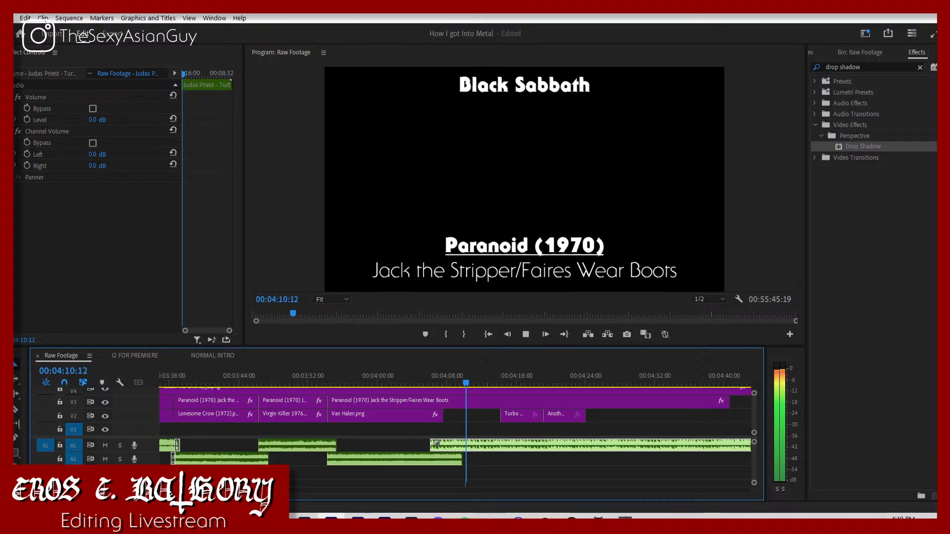
Step: Extend the Turbo cover's start to meet the Van Halen cover's end, and trim the Judas Priest song's start to about 05:01
key("minus")
key("minus")
key("minus")
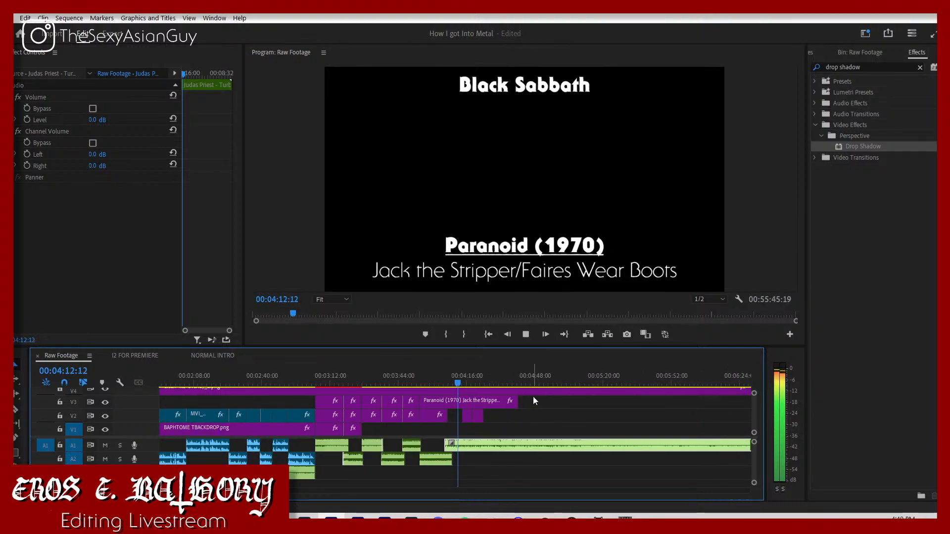
left_click(522, 391)
left_click(528, 382)
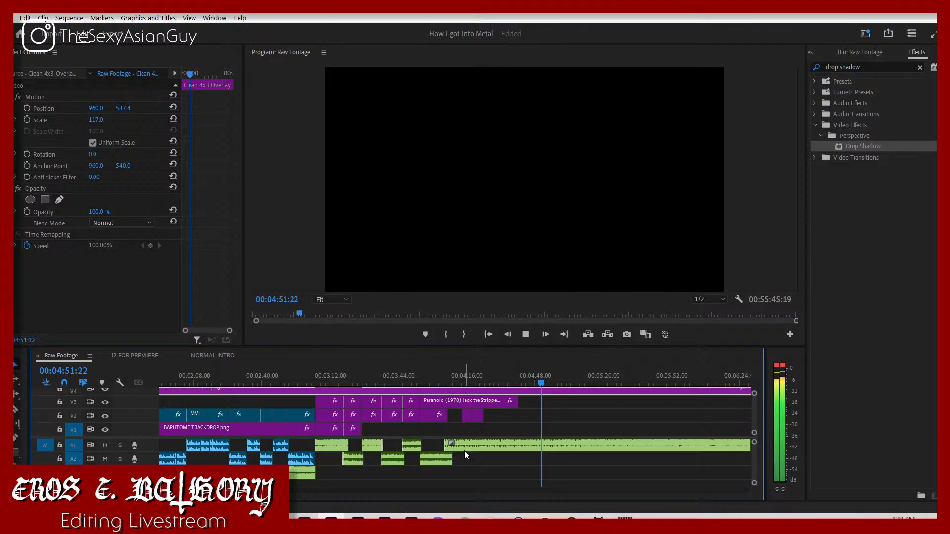
left_click(468, 415)
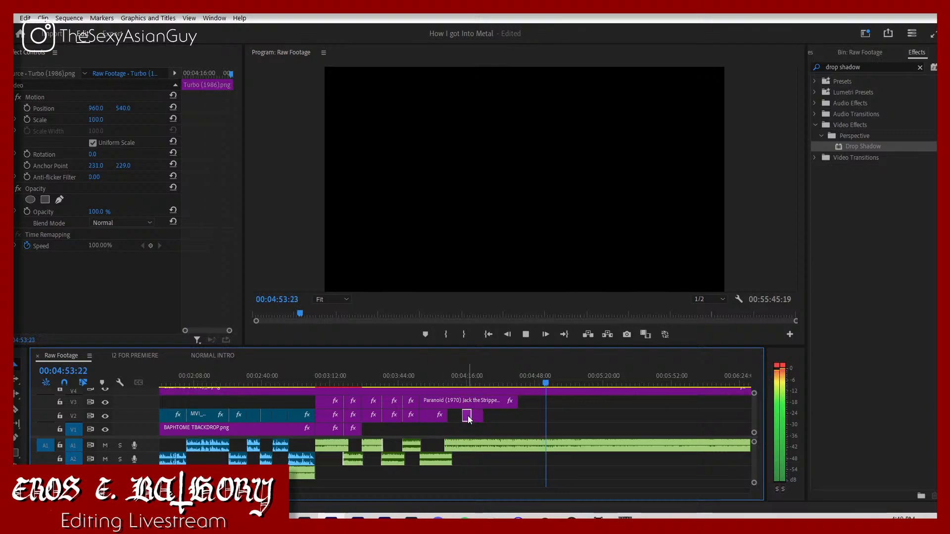
left_click_drag(463, 416, 562, 445)
Step: Play the Judas Priest song around 05:04 and 05:20, and move the clip earlier to start at about 04:16
left_click(568, 383)
key("space")
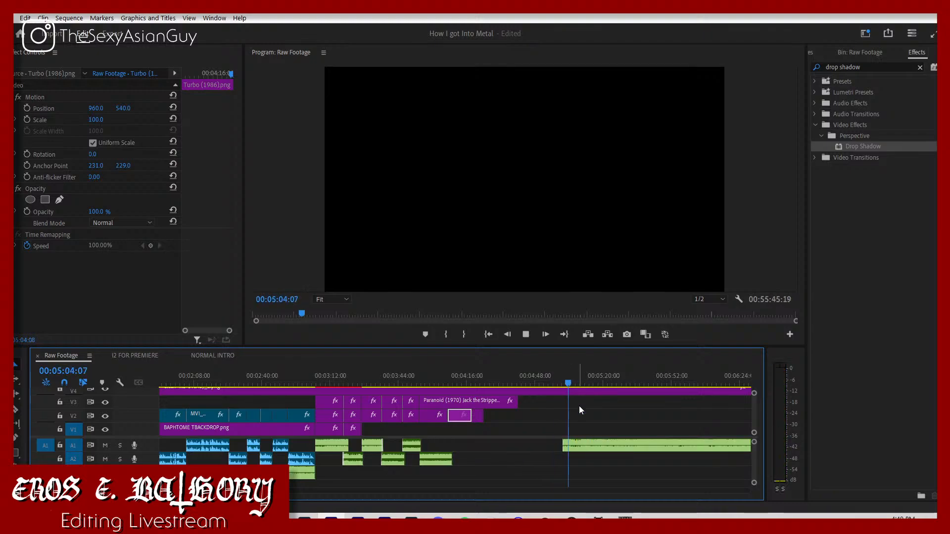
left_click(605, 380)
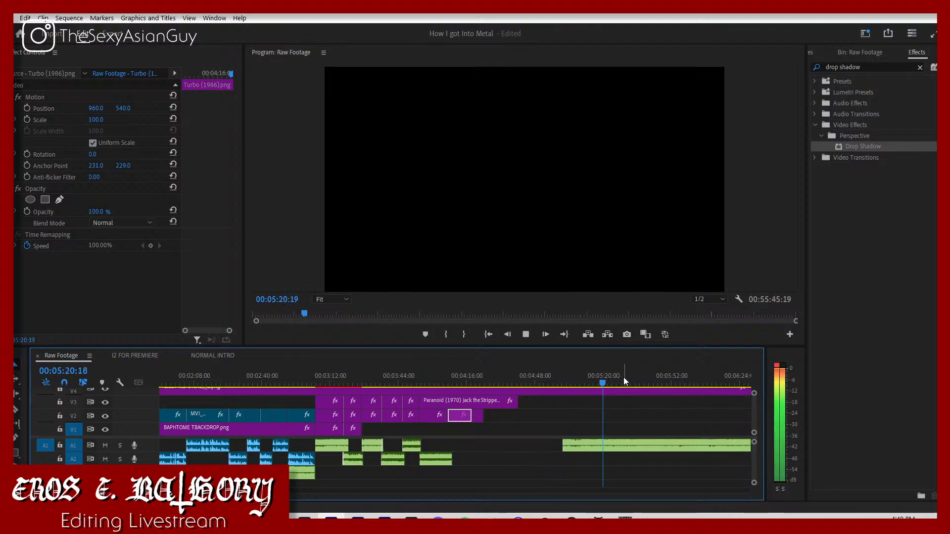
left_click(623, 379)
left_click_drag(569, 447, 466, 445)
Step: Find a new entry point in the Judas Priest song, trim its start, and move the clip to the Turbo cover's start
left_click(589, 378)
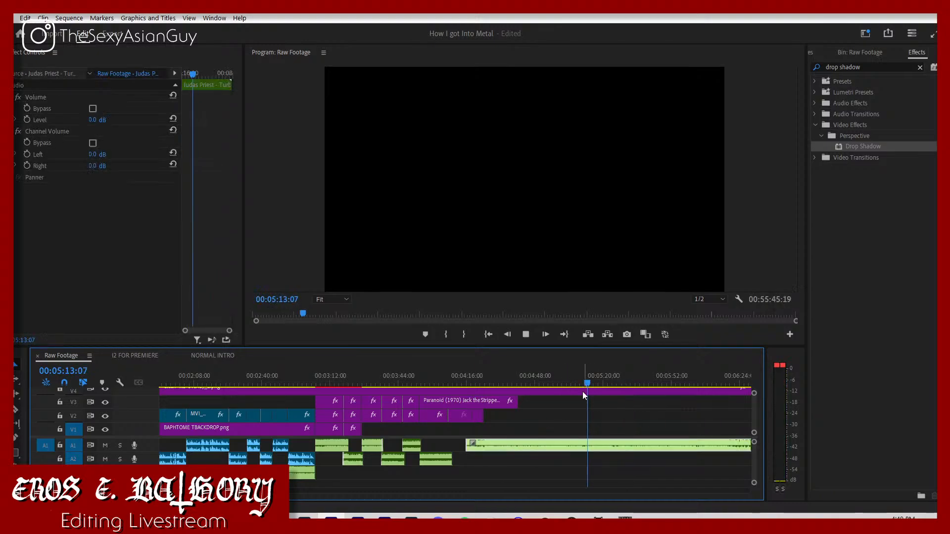
left_click(567, 384)
left_click(553, 380)
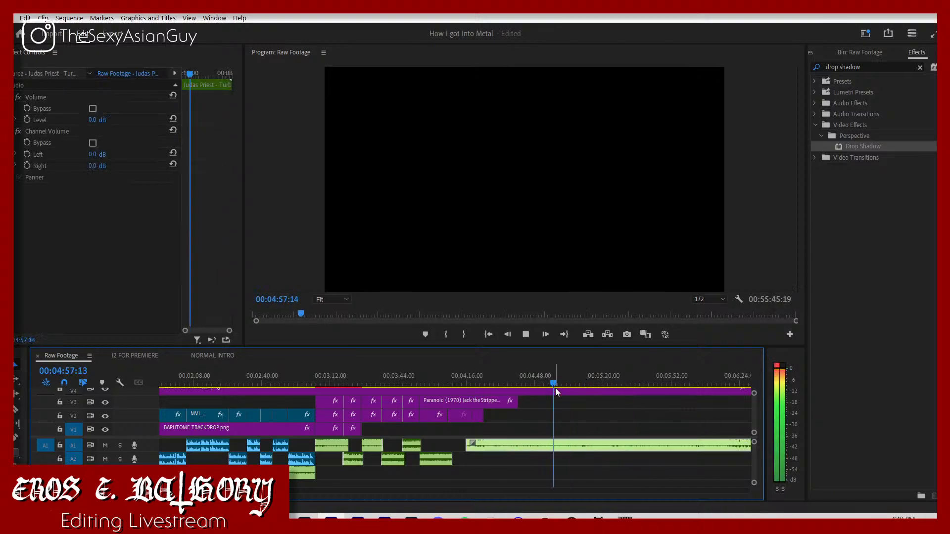
key("space")
Step: Play the join after Eruption and set the Judas Priest song's volume level to -7 dB
key("space")
key("space")
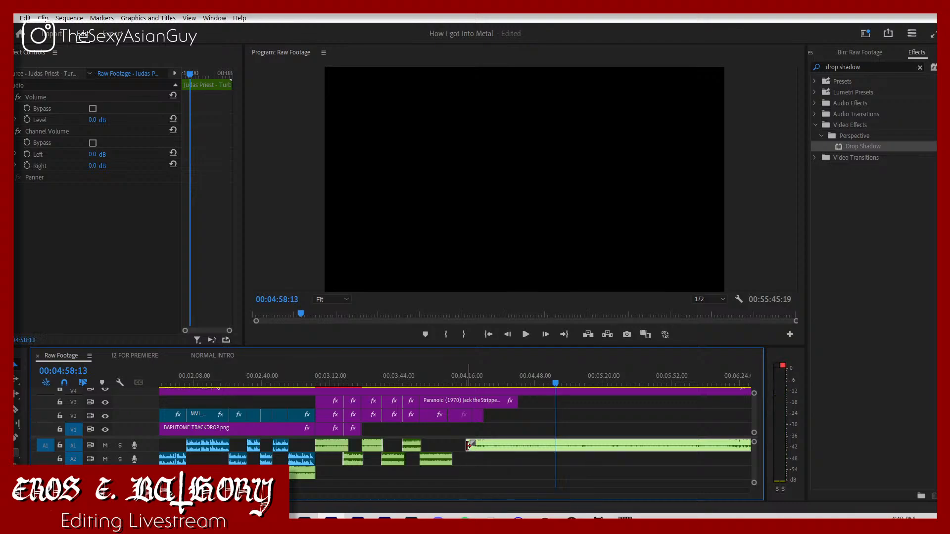
mouse_move(468, 444)
left_mouse_down()
mouse_move(561, 444)
mouse_move(476, 447)
left_mouse_up()
key("space")
left_click(452, 382)
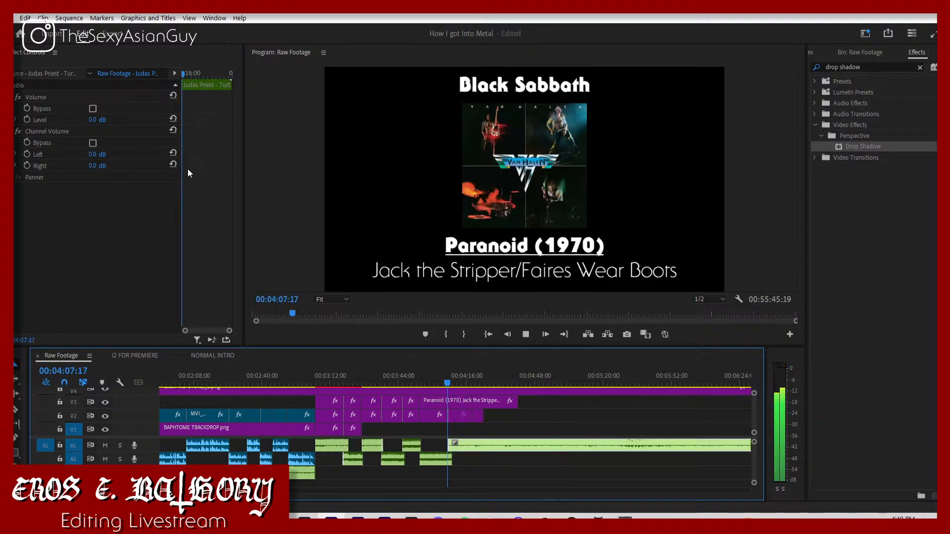
left_click(94, 120)
type("-")
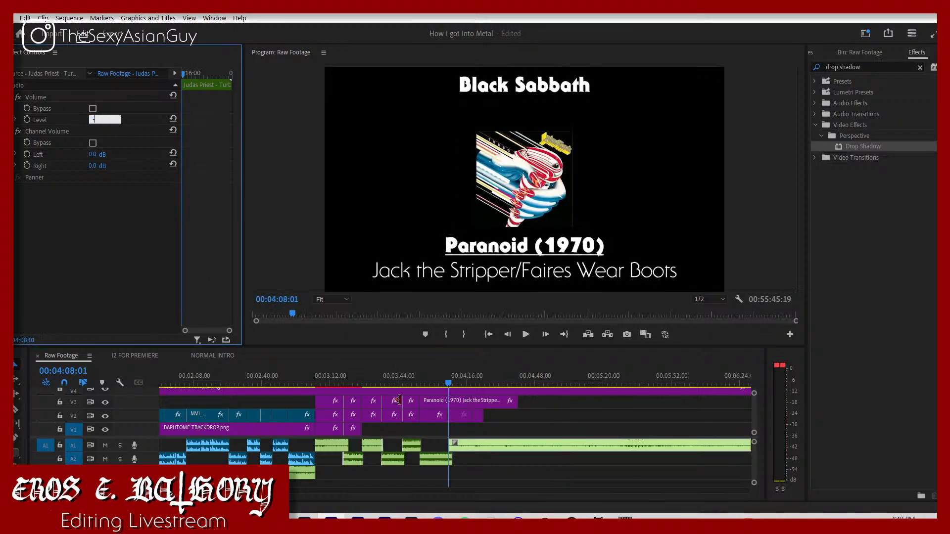
type("7")
key("Return")
key("space")
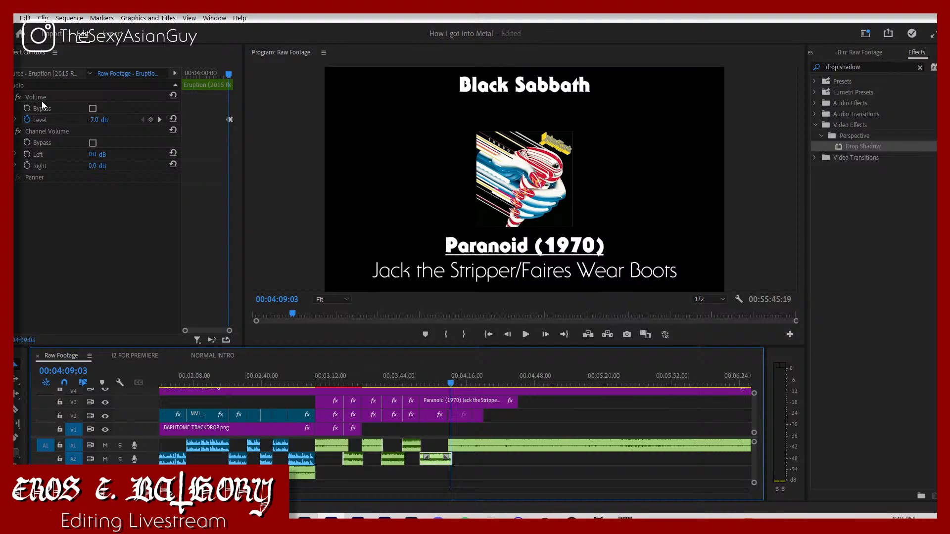
Step: Move the Judas Priest song's start and the cut between the Van Halen and Turbo covers to 00:04:09:06
left_click(160, 119)
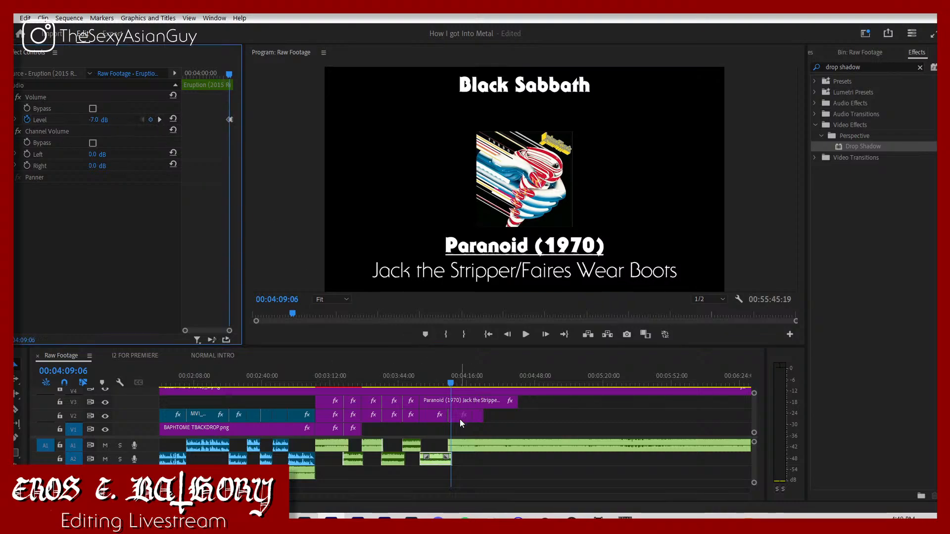
left_click(461, 442)
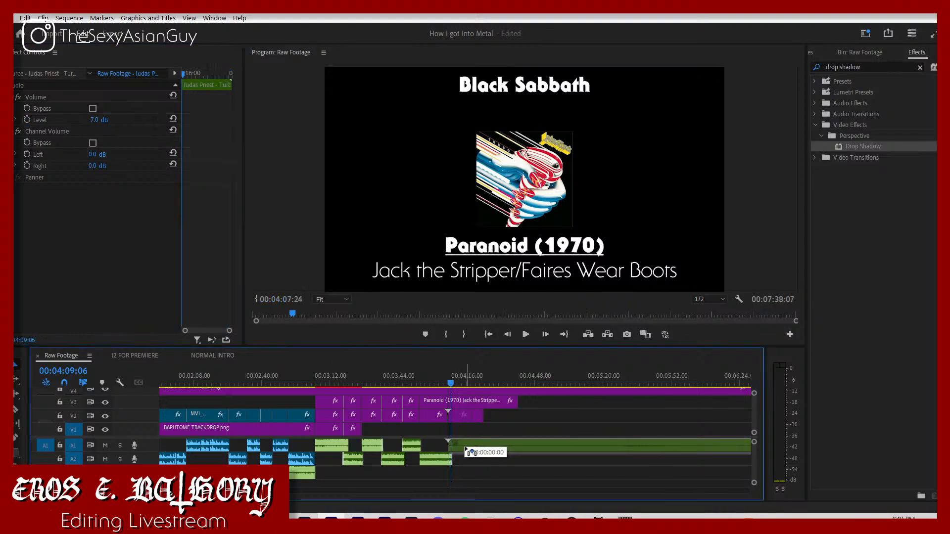
left_click_drag(469, 451, 468, 448)
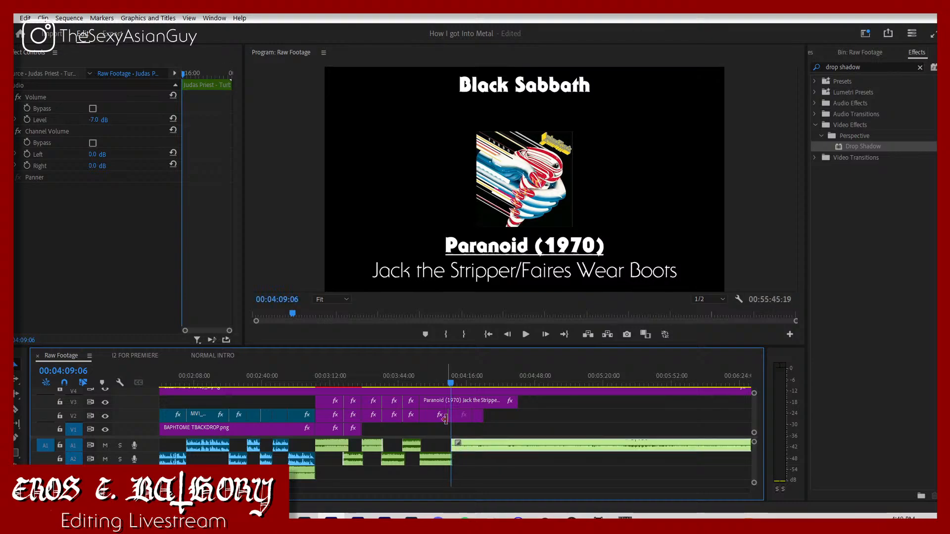
mouse_move(449, 416)
left_mouse_down()
mouse_move(457, 422)
mouse_move(447, 420)
left_mouse_up()
Step: Trim about one second off the Judas Priest song's start and move the clip back to the Turbo cover's start
key("space")
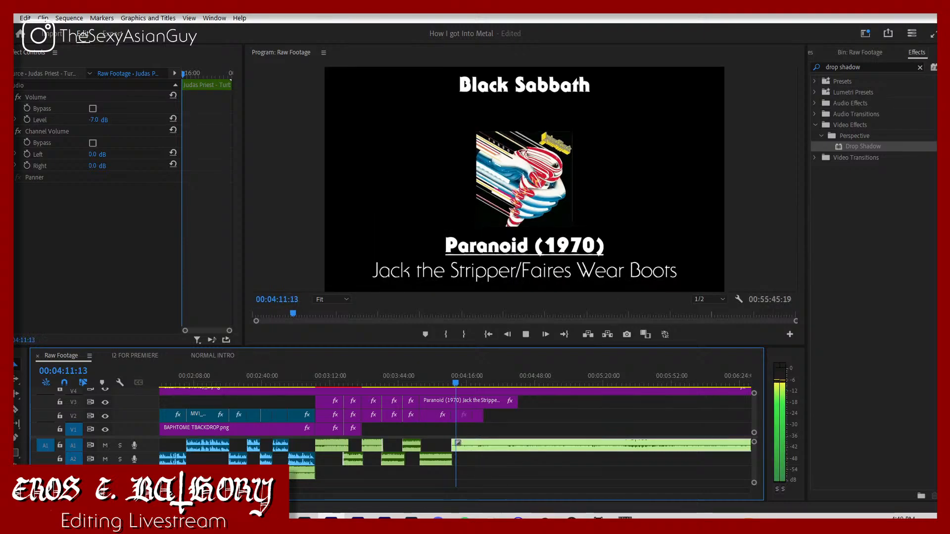
key("equal")
key("equal")
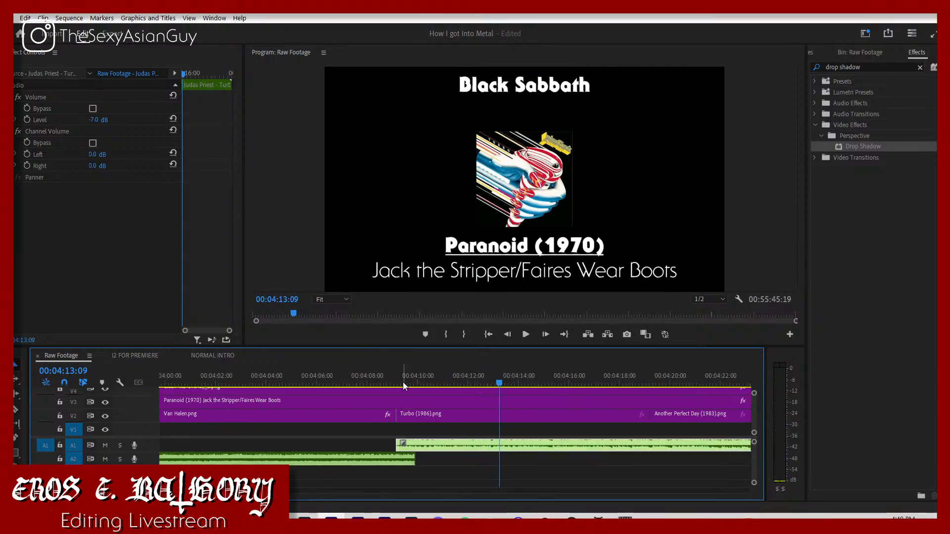
left_click(406, 384)
left_click_drag(406, 385, 433, 389)
left_click_drag(397, 443, 427, 437)
left_click(227, 380)
key("space")
left_click_drag(523, 445, 490, 442)
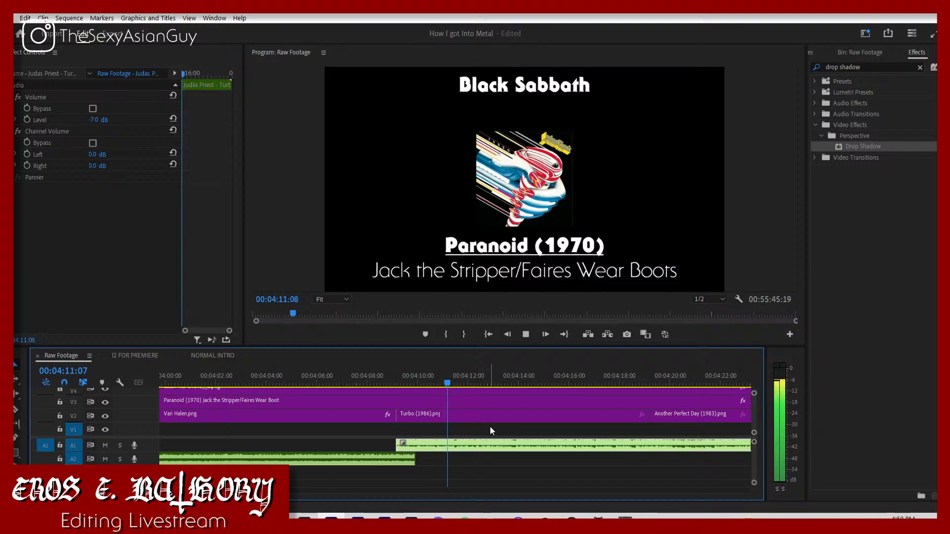
Step: Set the Judas Priest song's volume level to -10 dB
left_click(96, 119)
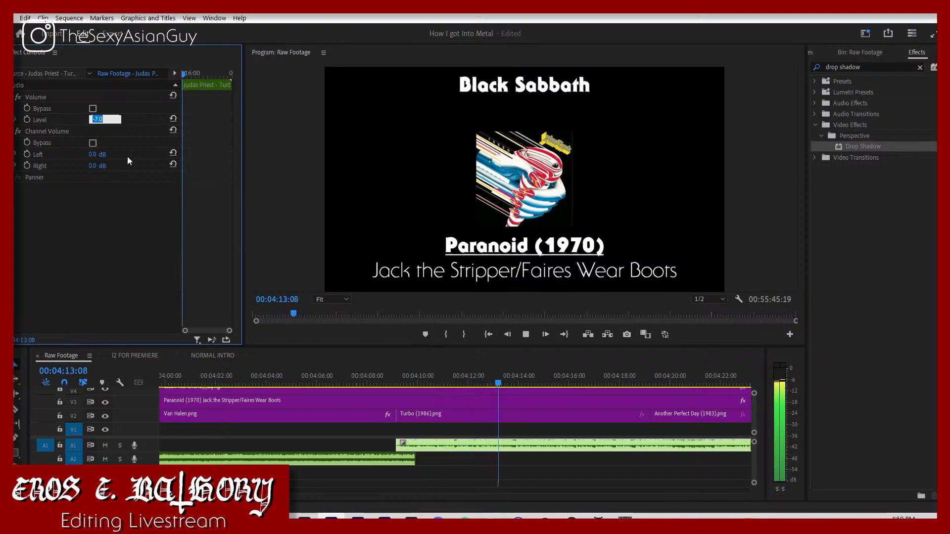
type("-10")
key("Return")
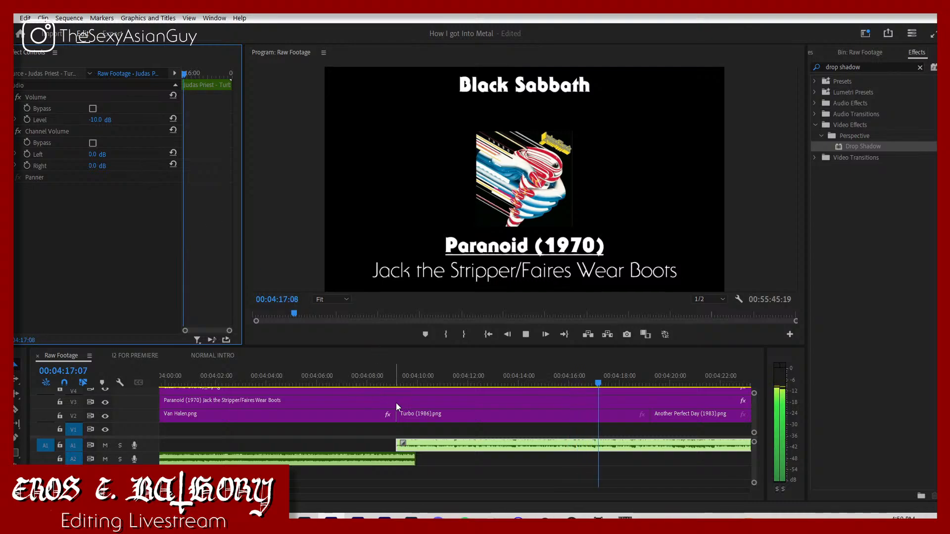
Step: Scale the Turbo (1986) cover to 125 and set its vertical position to 475
left_click(421, 414)
left_click(104, 118)
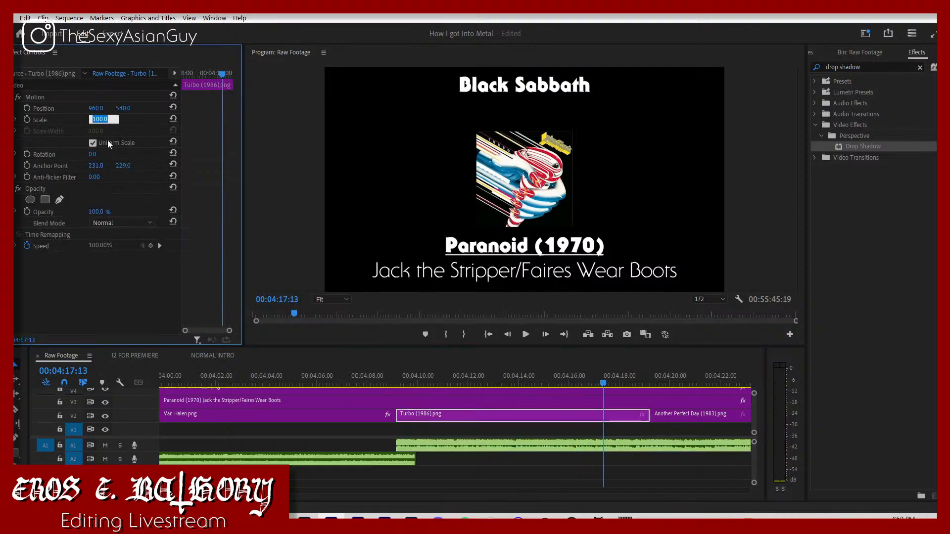
type("125")
key("Return")
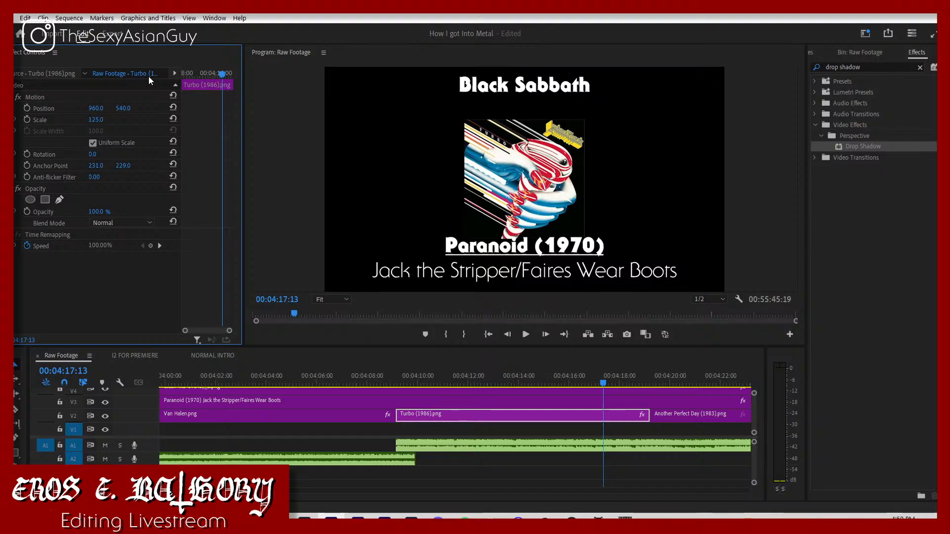
left_click(128, 108)
type("475")
key("Return")
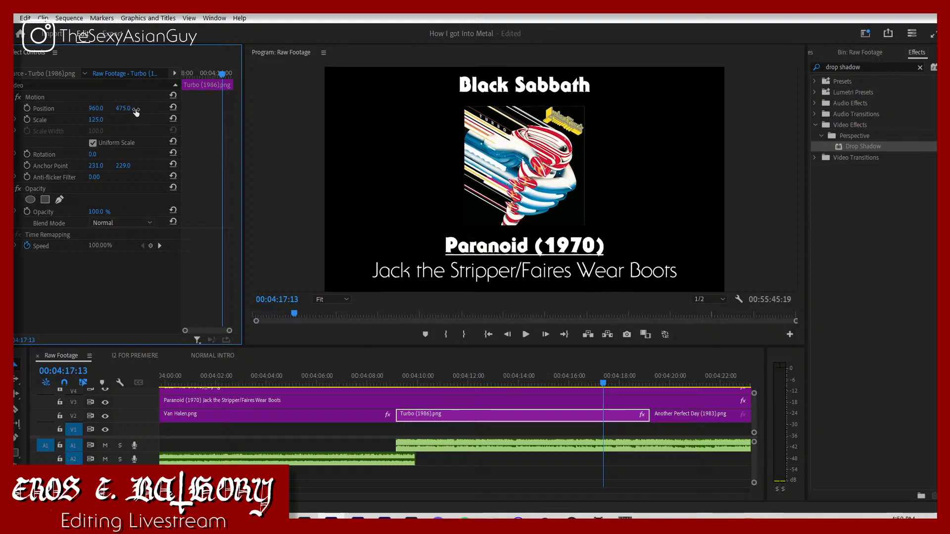
Step: Play the transition from the Van Halen cover and set the Turbo cover's scale to 130
left_click(367, 370)
key("space")
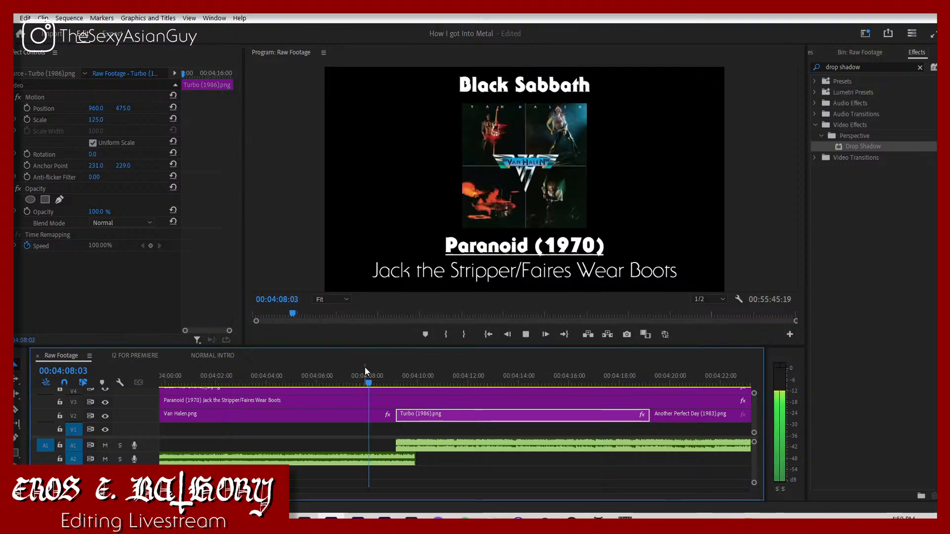
left_click(358, 367)
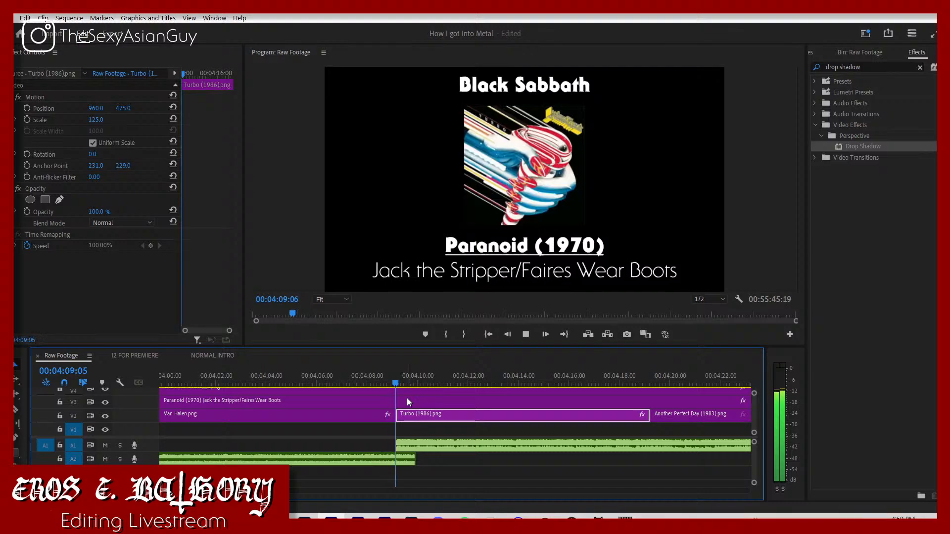
key("space")
left_click(97, 119)
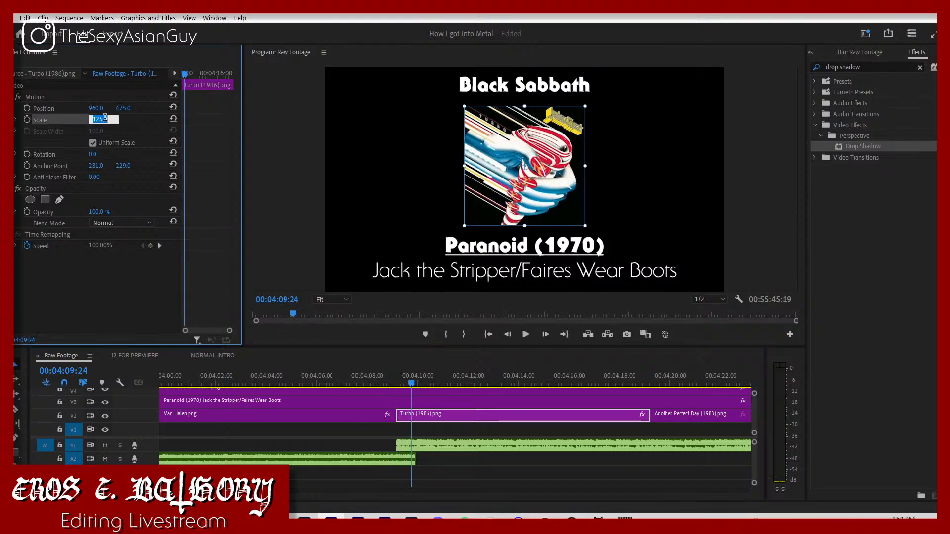
type("130")
key("Return")
key("space")
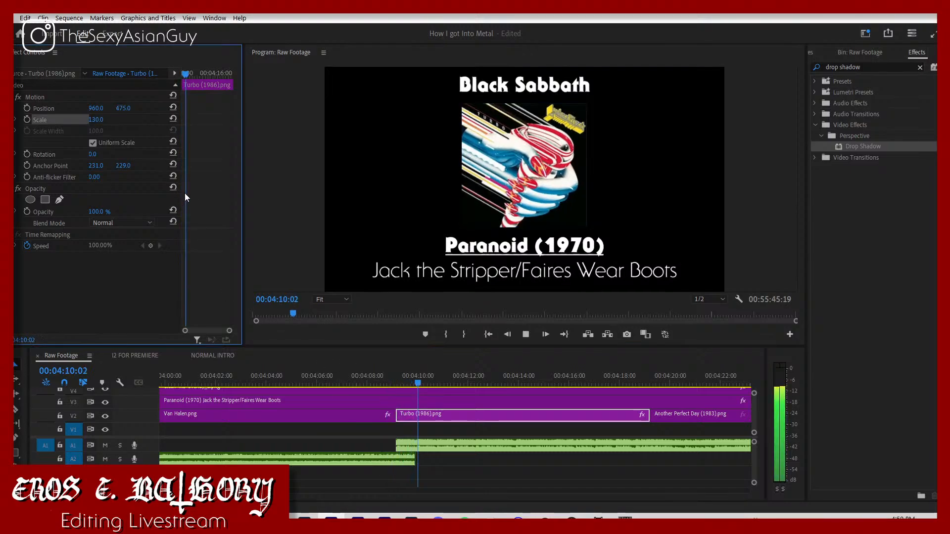
Step: Fade out the Judas Priest song with volume keyframes, from -10 dB at 00:04:15:11 to -300 dB at 00:04:16:18
left_click(390, 373)
key("space")
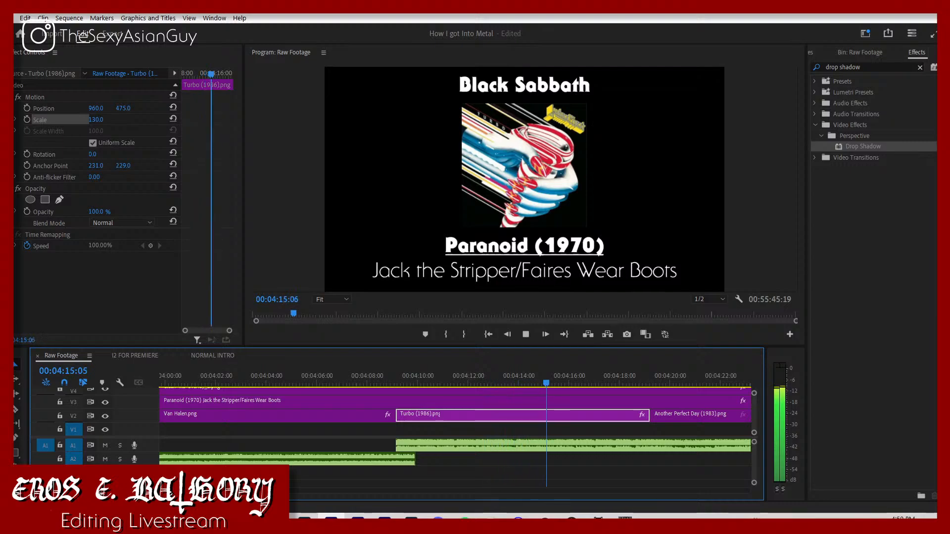
key("space")
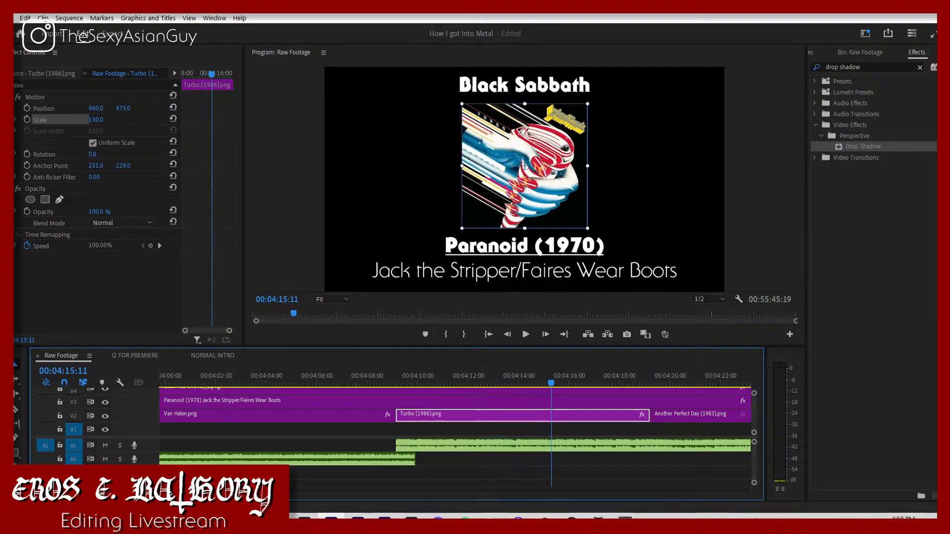
left_click(635, 443)
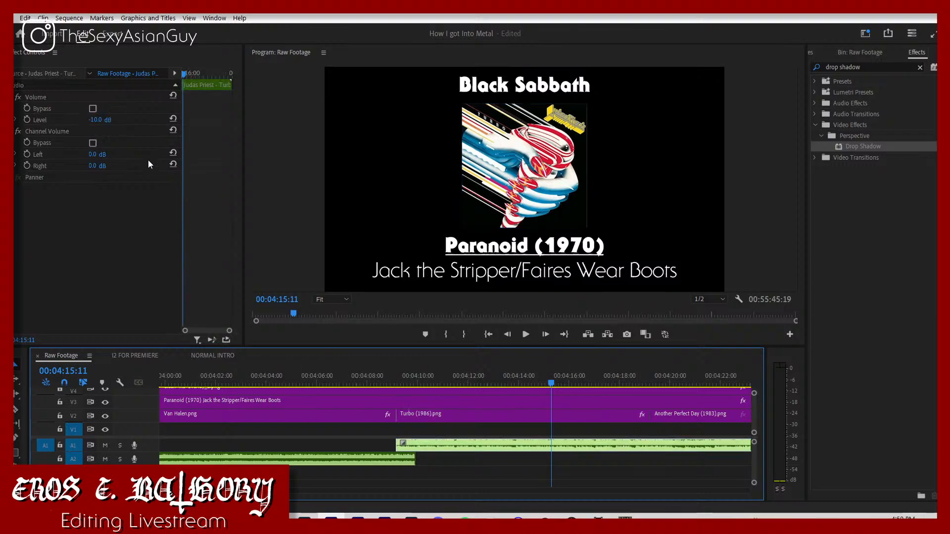
left_click(26, 120)
key("space")
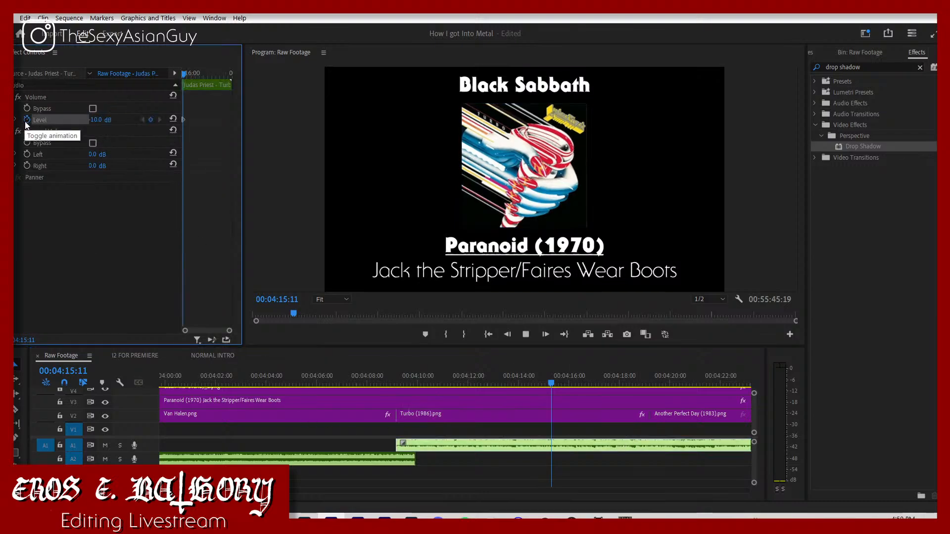
left_click(98, 119)
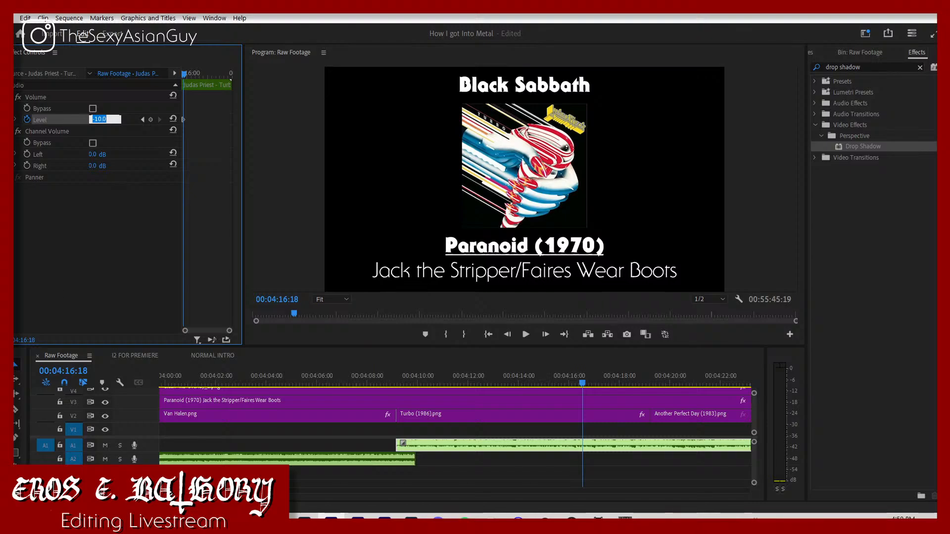
type("-300")
key("Return")
Step: Split the Judas Priest song at 00:04:16:18 and delete the remainder
key("c")
left_click(584, 450)
key("v")
left_click(613, 446)
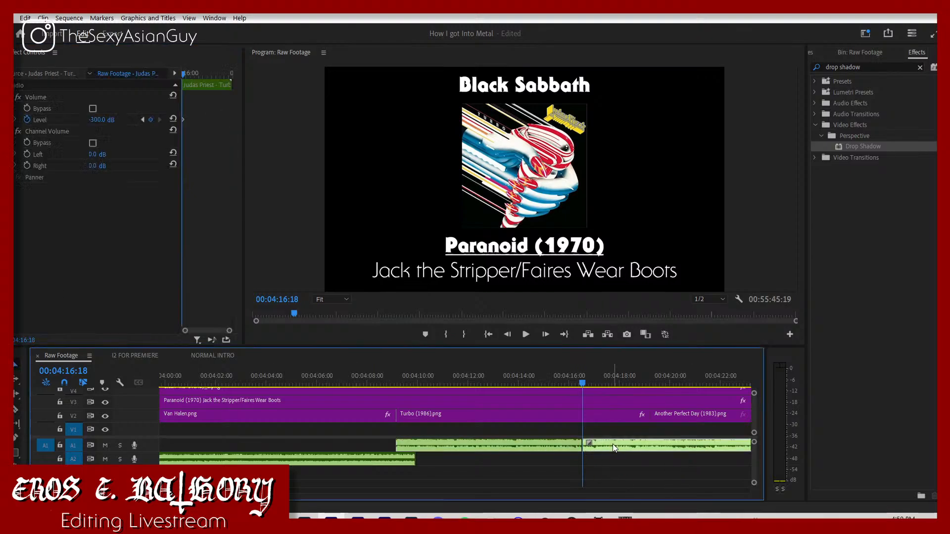
key("Delete")
Step: Move the Another Perfect Day (1983) cover to the start of the Judas Priest fade at 00:04:15:11, overwriting the Turbo cover's end
left_click(519, 441)
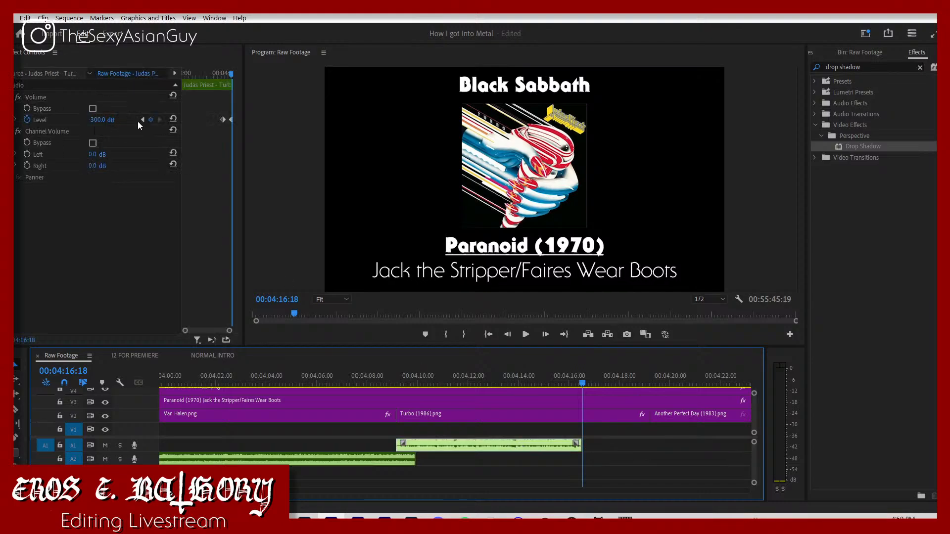
left_click(142, 120)
left_click_drag(664, 420, 563, 421)
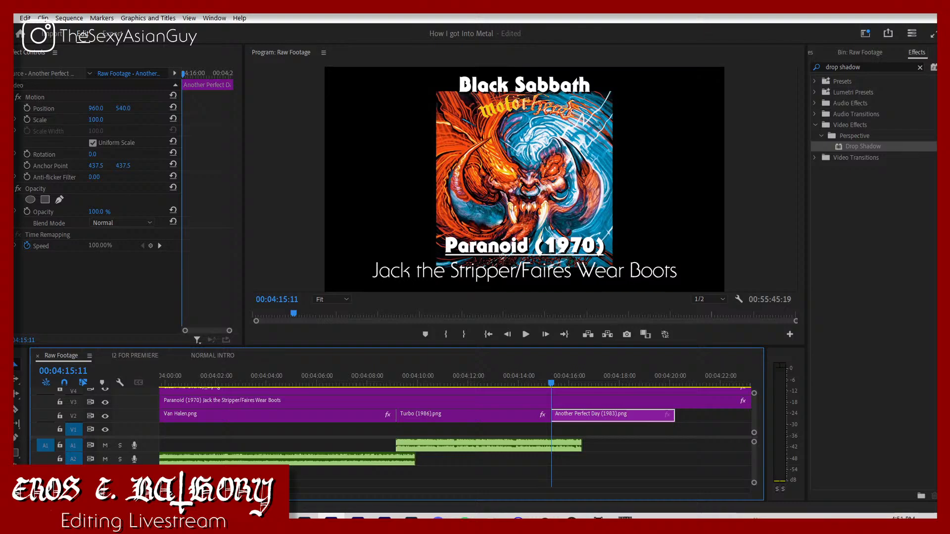
Step: Play the noname.mp3 song from about 07:50 and set its volume level to -10 dB
left_click_drag(237, 491, 391, 493)
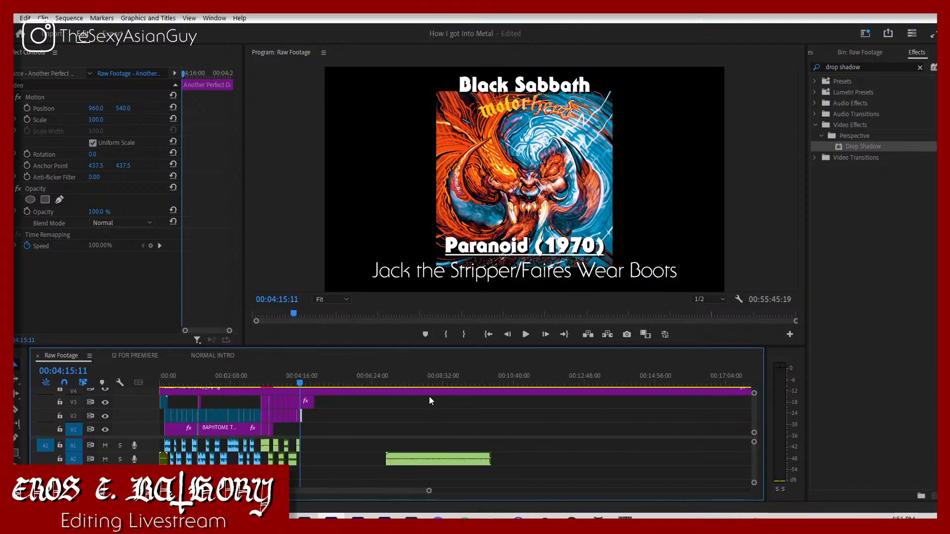
left_click(418, 380)
key("space")
left_click(437, 454)
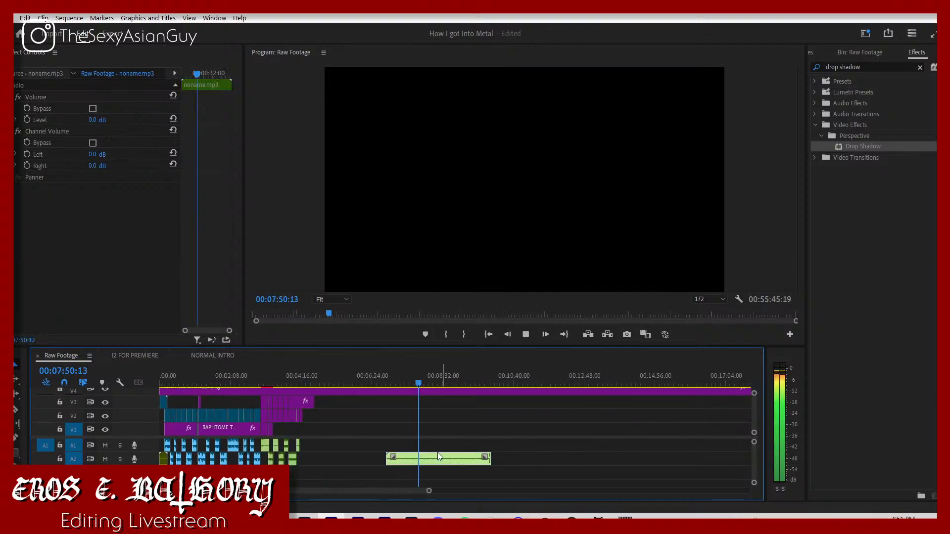
left_click(94, 120)
type("-")
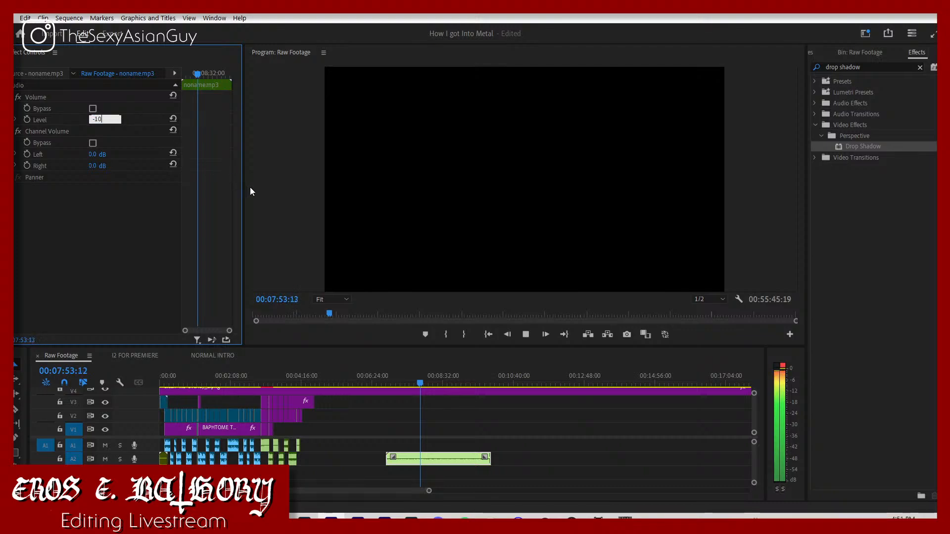
type("10")
key("Return")
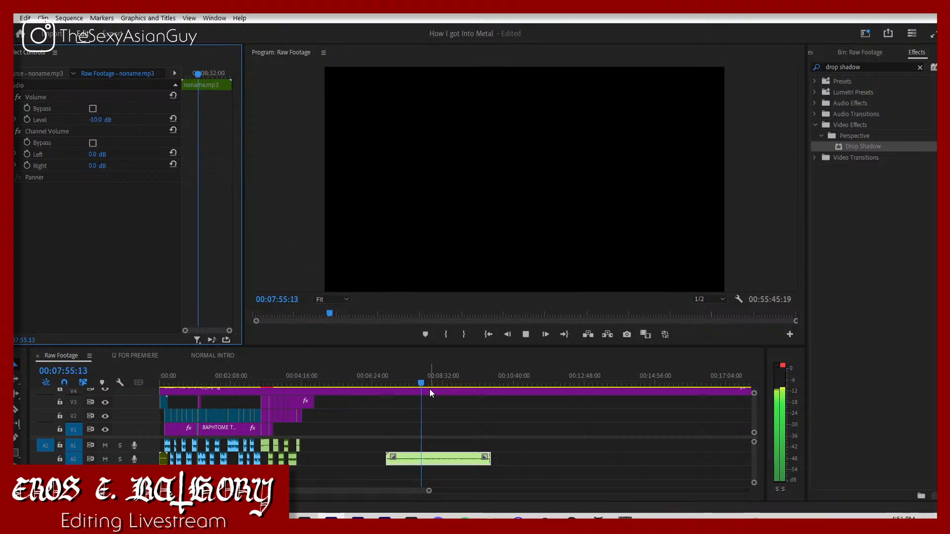
Step: Find an entry point in noname.mp3 by listening at several spots, and trim the clip's start to about 09:04
left_click_drag(429, 490, 324, 487)
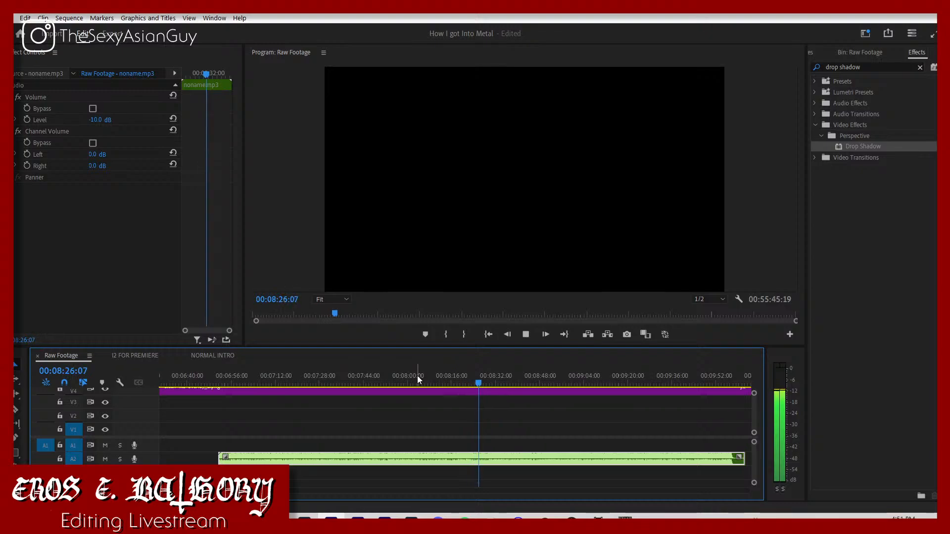
left_click(494, 382)
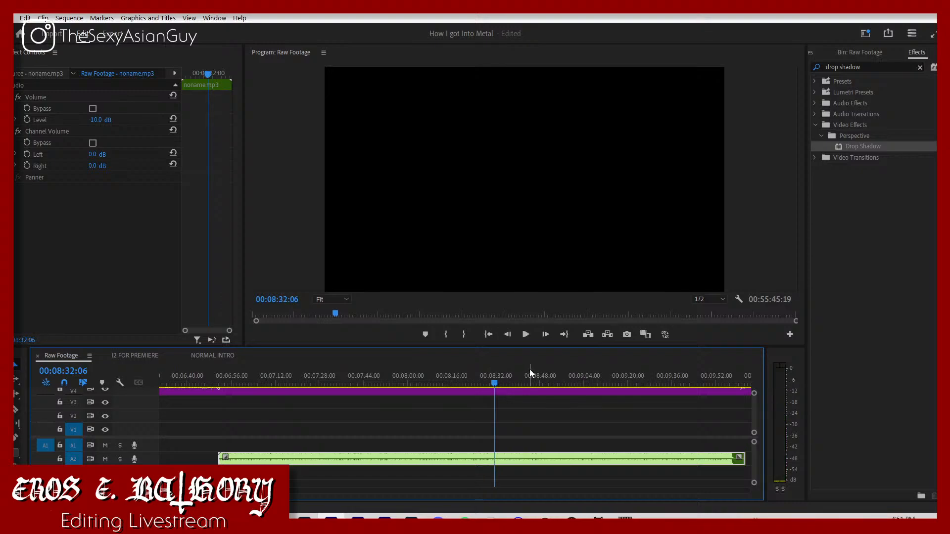
left_click(531, 381)
key("space")
left_click(545, 382)
key("space")
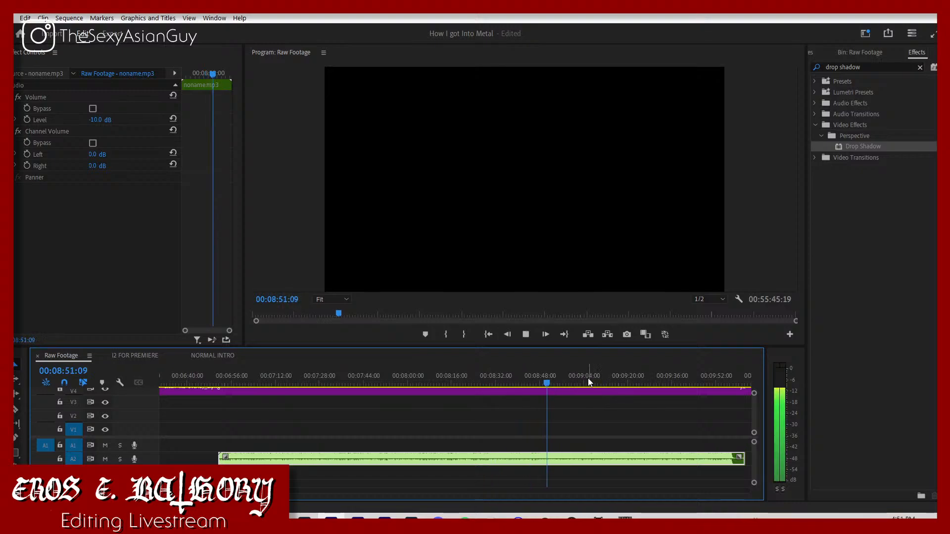
left_click(578, 380)
key("space")
key("space")
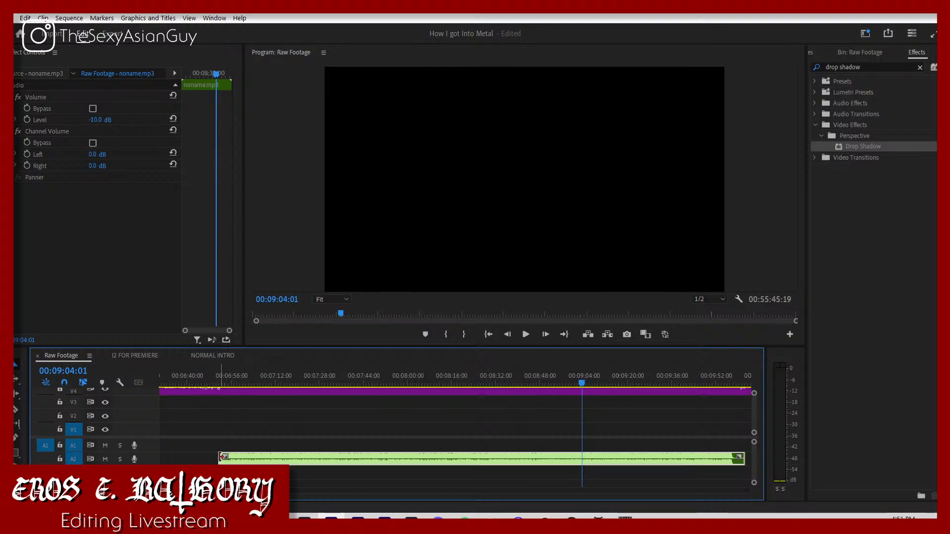
key("space")
left_click_drag(221, 457, 585, 457)
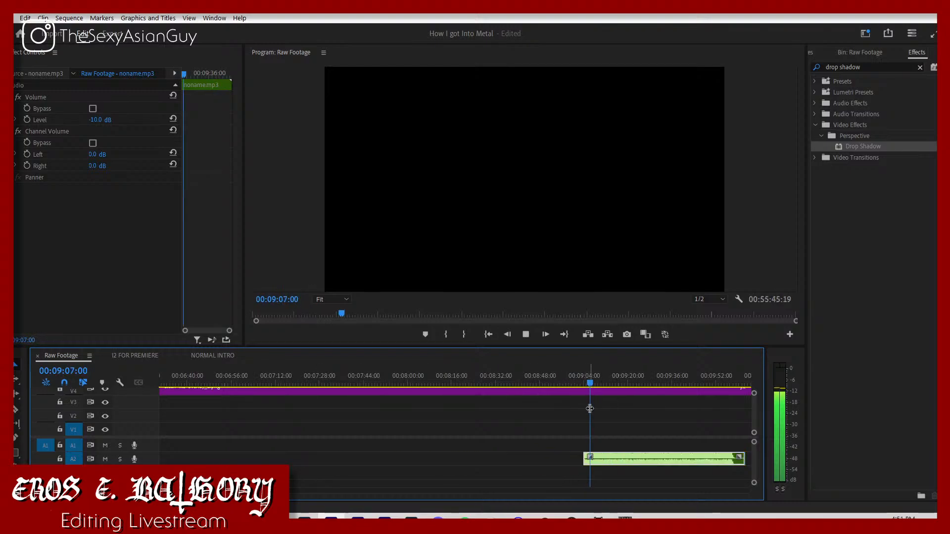
Step: Find a later entry point in noname.mp3 by listening at several spots, and trim the clip's start to about 00:09:33:22
left_click(602, 383)
left_click(613, 385)
left_click(621, 385)
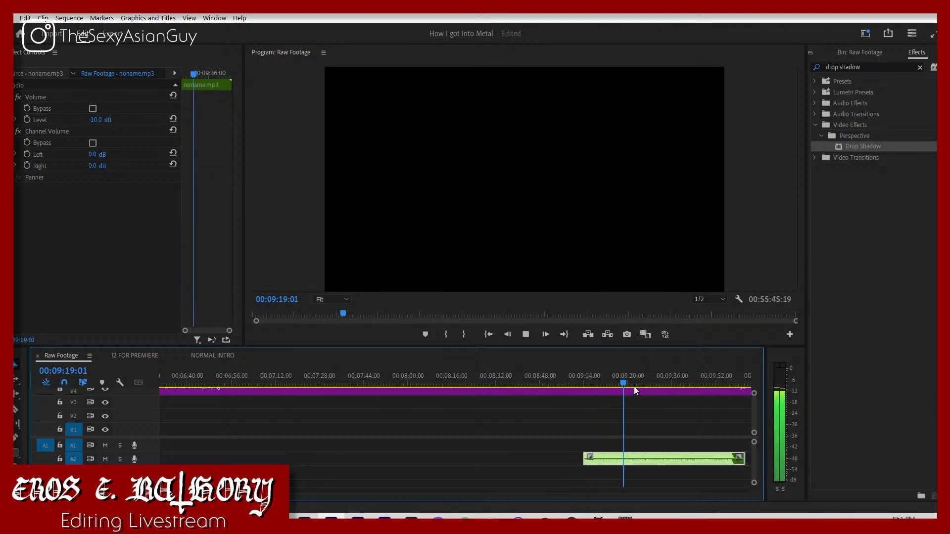
left_click(637, 385)
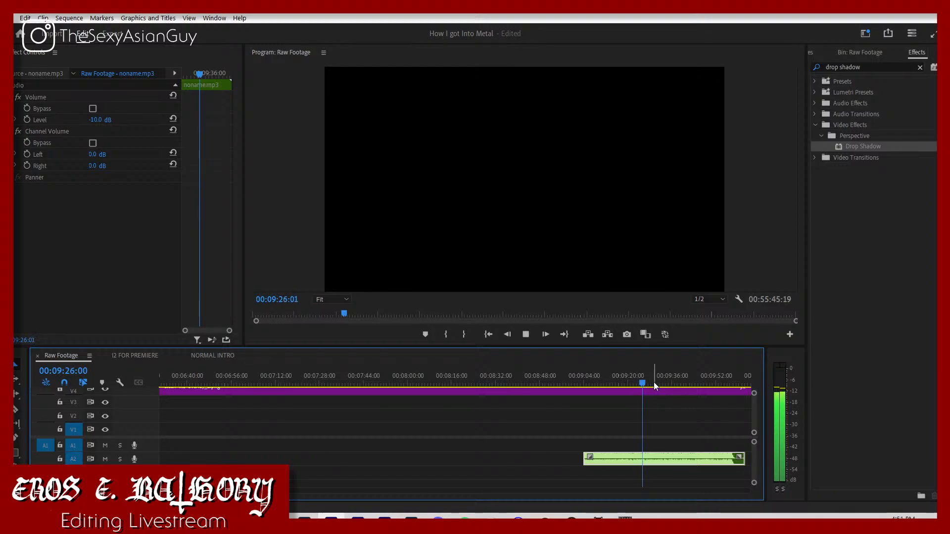
left_click(653, 383)
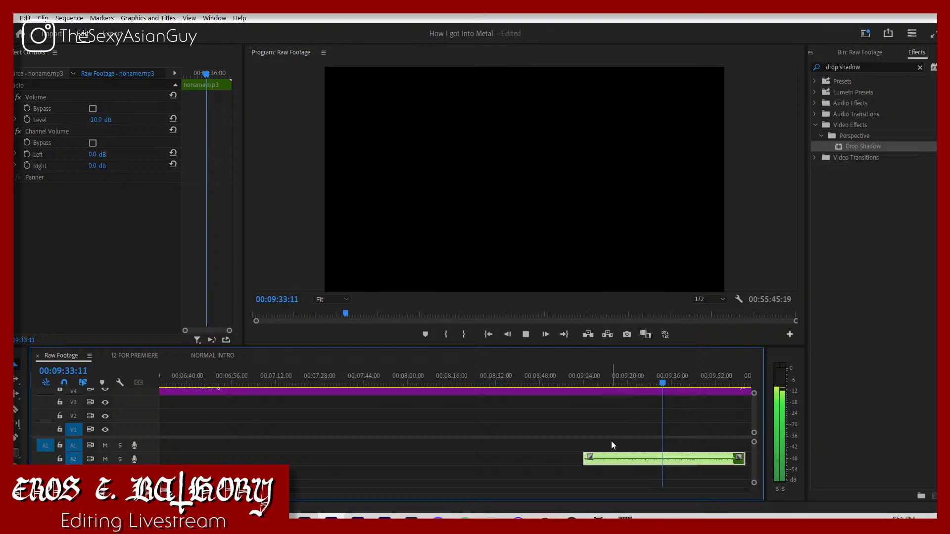
left_click_drag(585, 458, 664, 458)
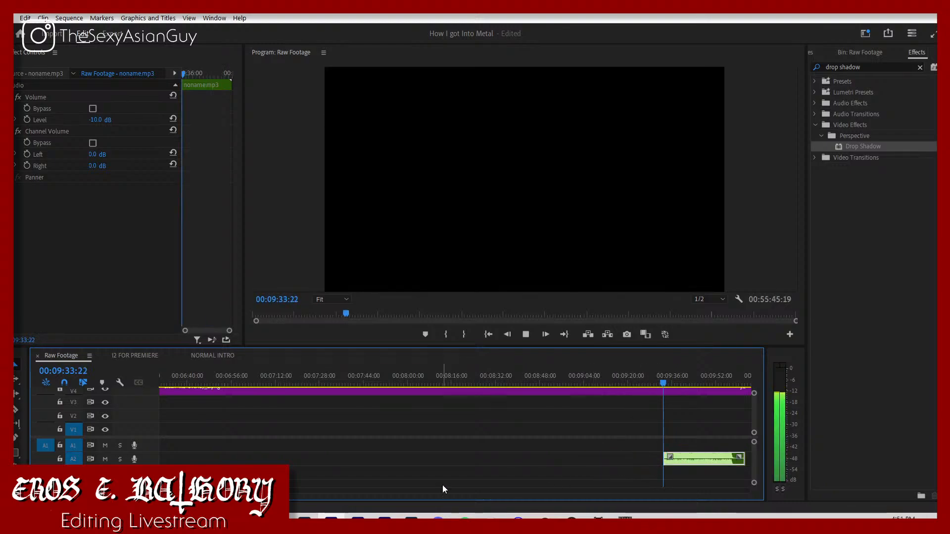
Step: Move the trimmed noname.mp3 clip to the start of the Judas Priest song's fade-out at 00:04:15:11
left_click_drag(289, 491, 375, 469)
key("space")
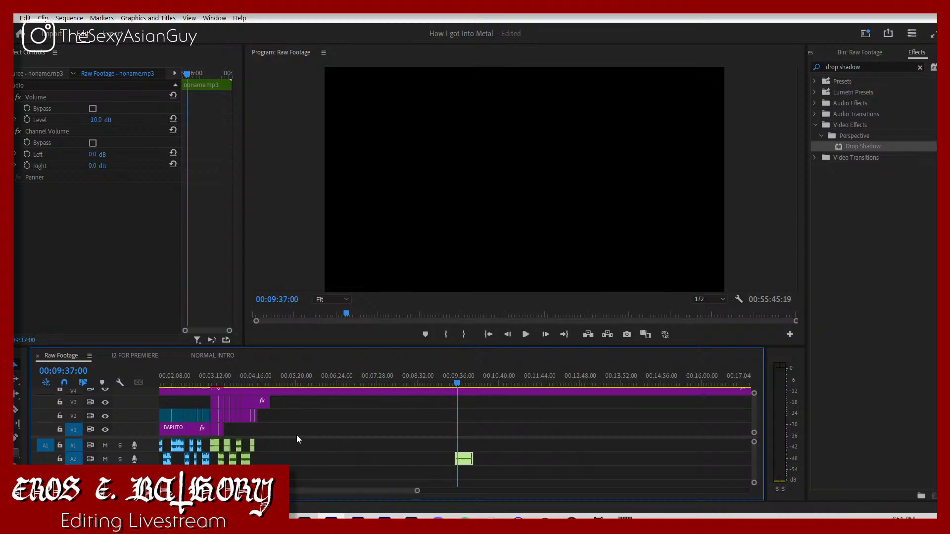
left_click(248, 443)
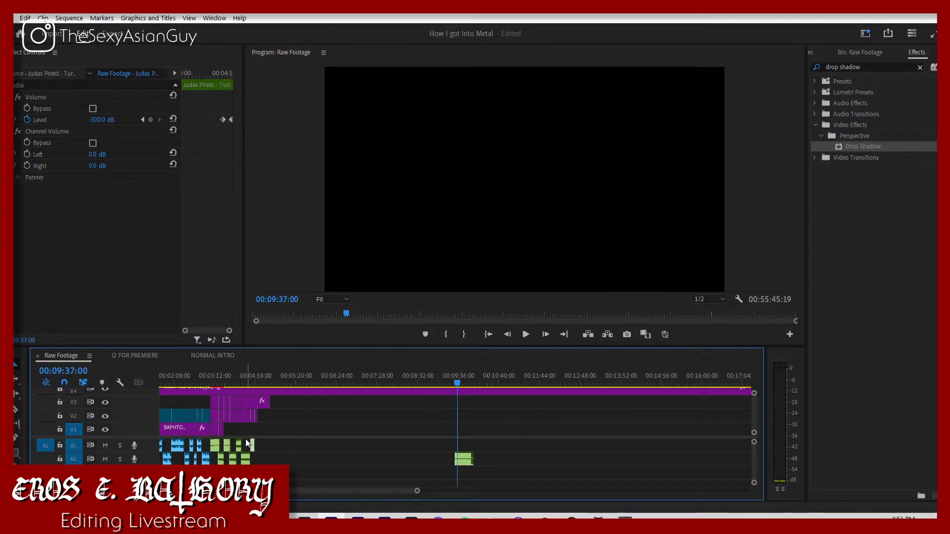
left_click(142, 120)
left_click_drag(465, 462, 266, 463)
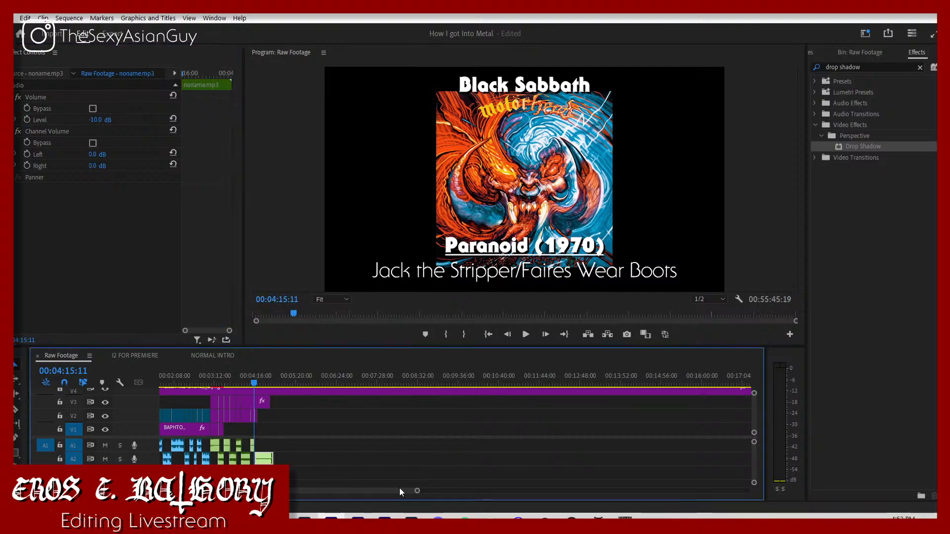
left_click_drag(417, 490, 302, 473)
left_click_drag(548, 459, 526, 460)
Step: Play the transition and shorten the Judas Priest fade-out by moving its final volume keyframe to 00:04:16:03
key("space")
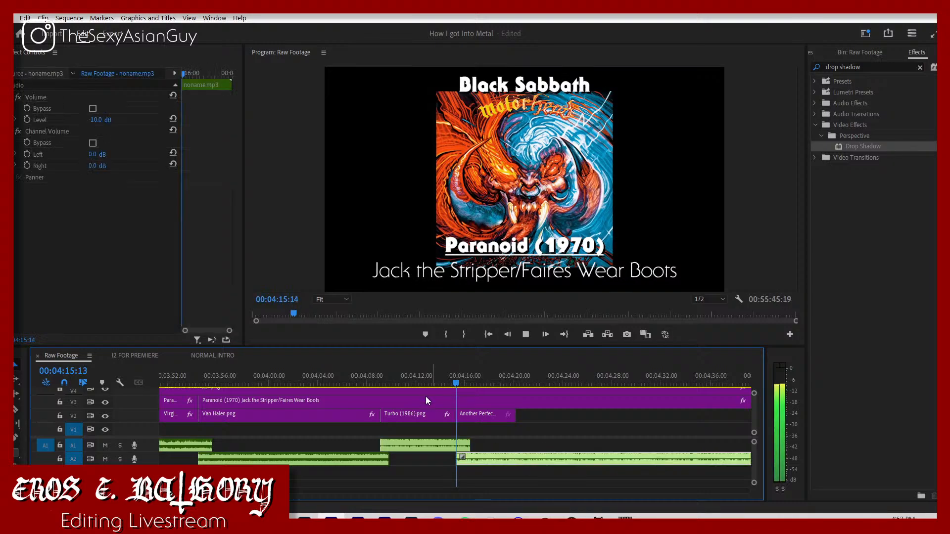
left_click(432, 381)
key("space")
left_click(462, 447)
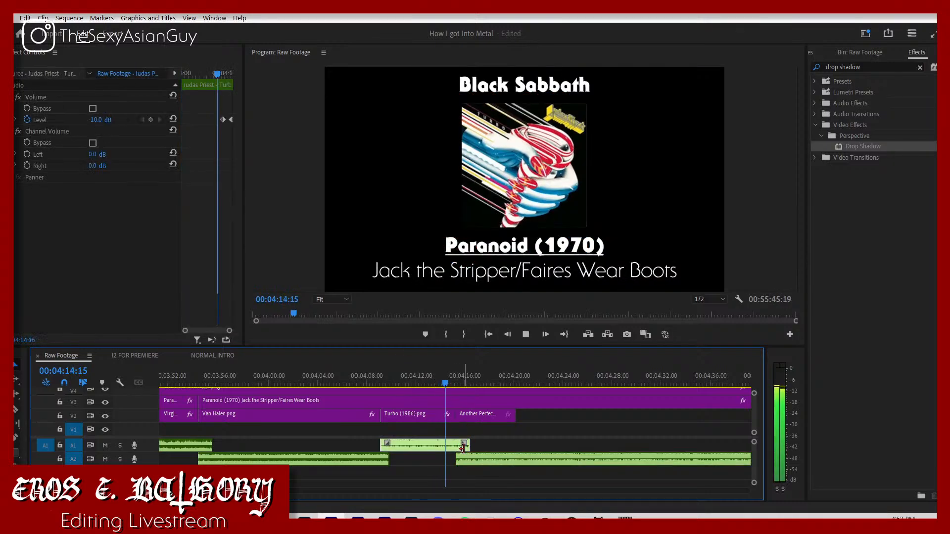
key("space")
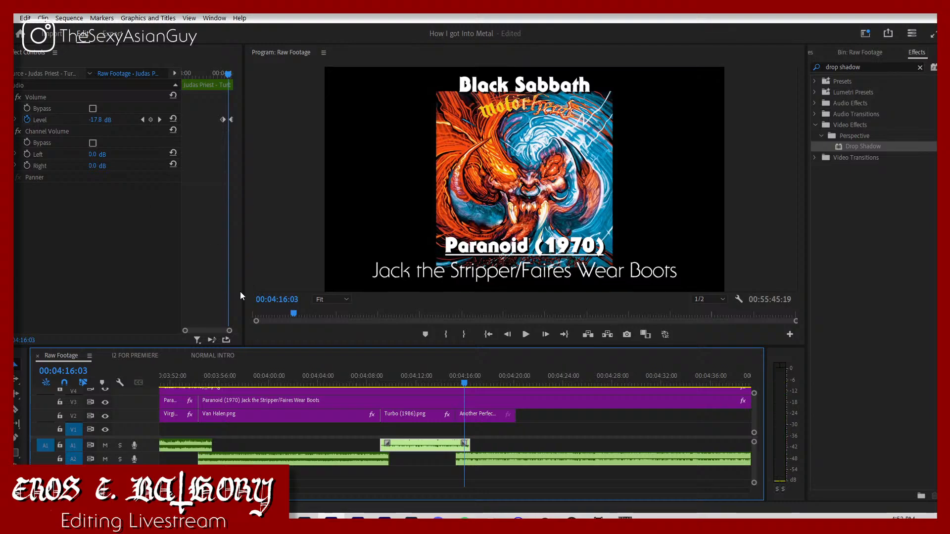
left_click_drag(230, 119, 227, 121)
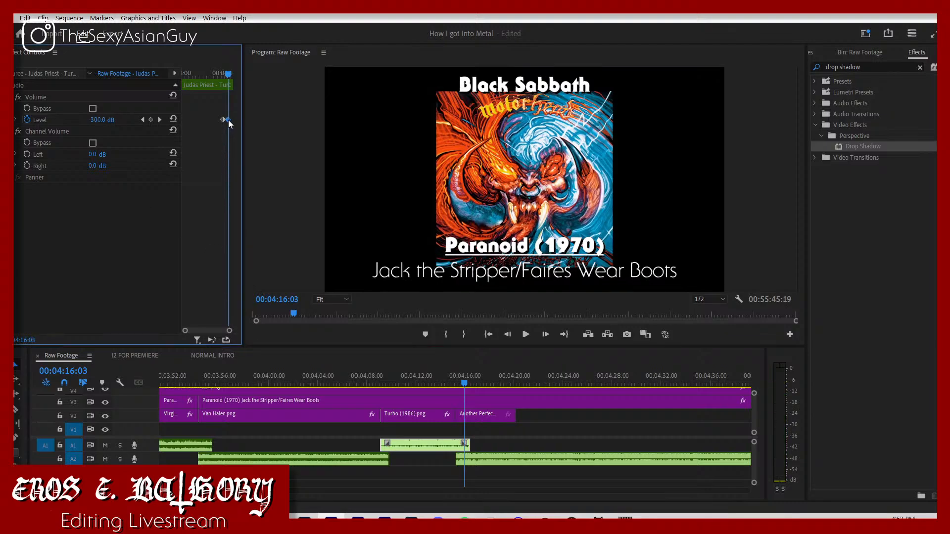
left_click(223, 74)
key("space")
key("space")
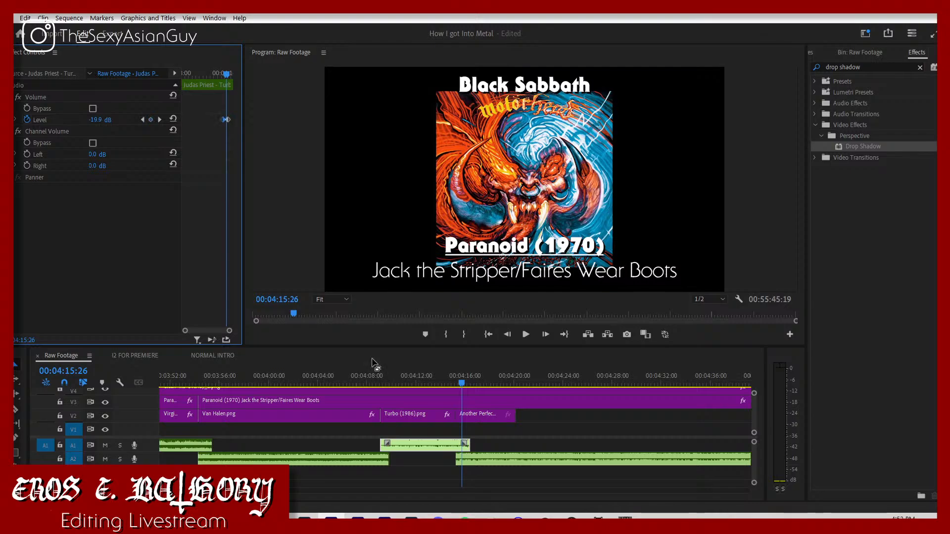
Step: Set the noname.mp3 clip's volume level to -7 dB and play the transition from the Judas Priest song
key("space")
left_click(452, 379)
left_click(485, 455)
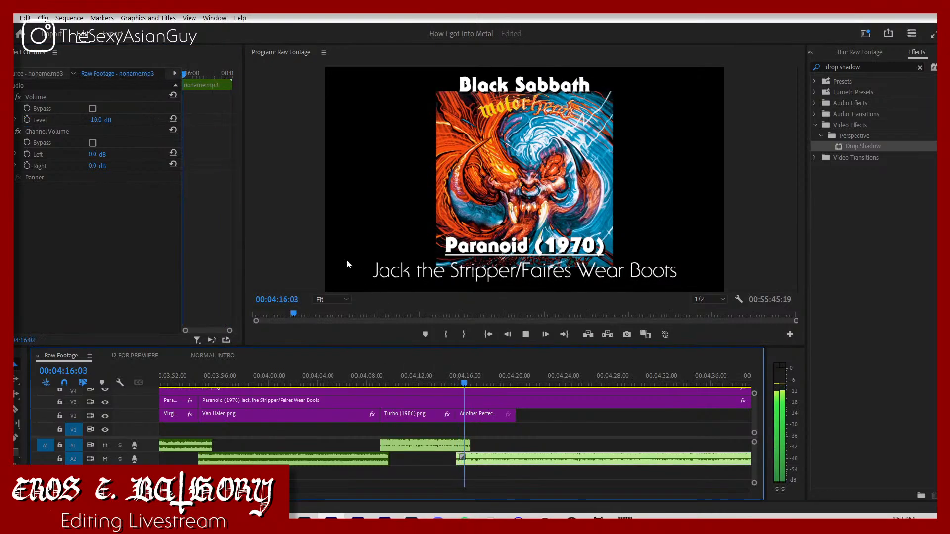
key("space")
left_click(96, 120)
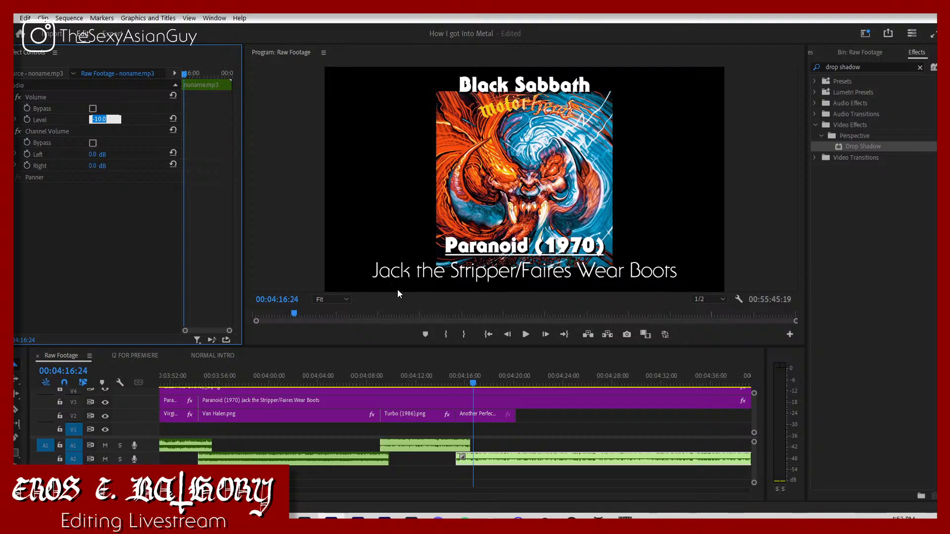
key("Return")
left_click(367, 376)
key("space")
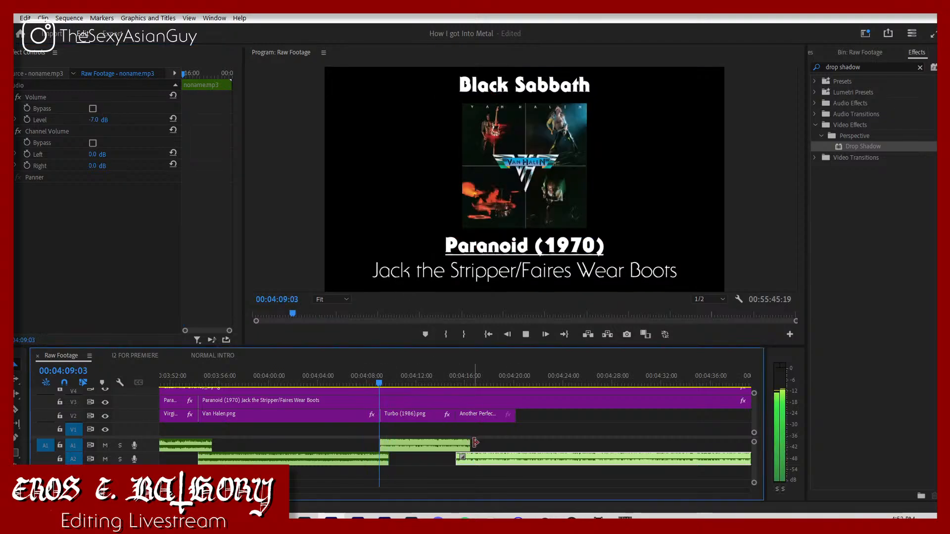
left_click(448, 376)
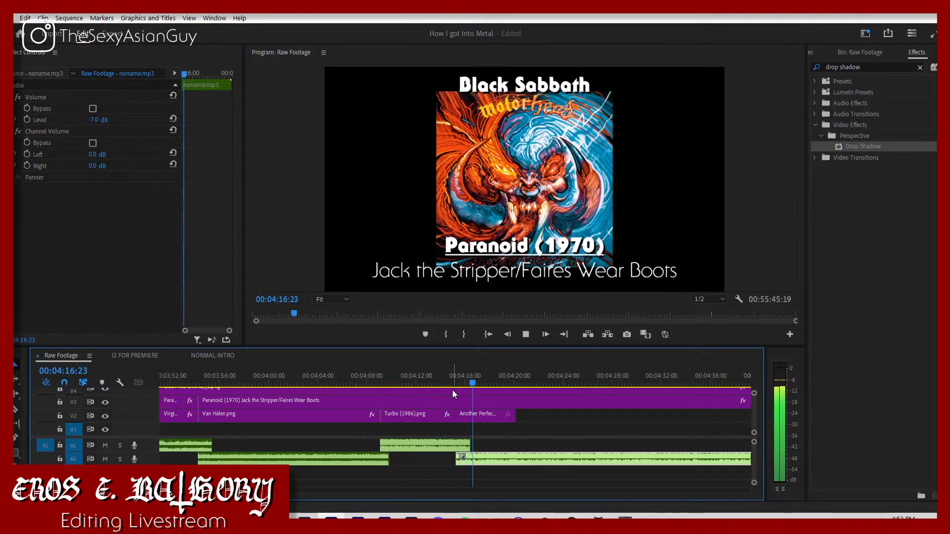
left_click(444, 381)
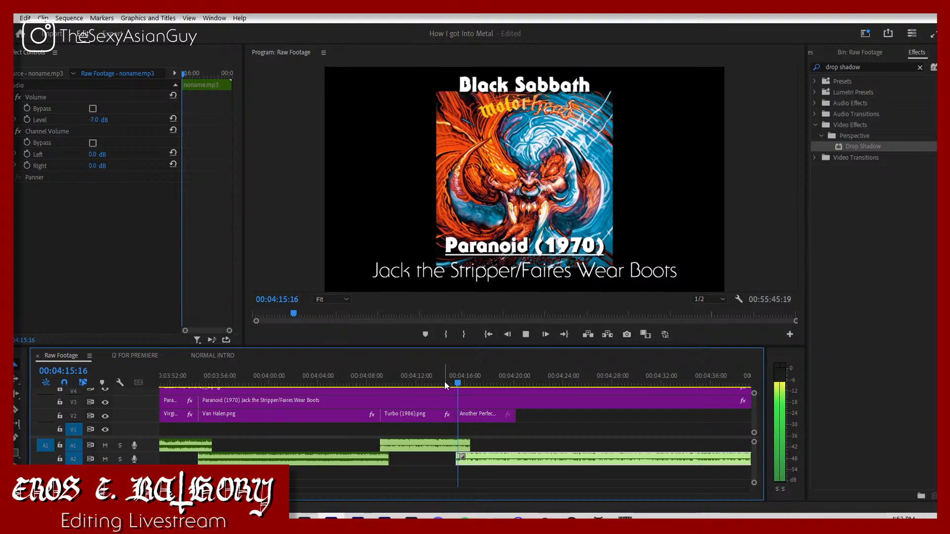
key("space")
Step: Shift the noname.mp3 clip to start at 00:04:15:14 and play the transition again
left_click_drag(452, 385, 458, 385)
left_click_drag(485, 455, 487, 454)
left_click(452, 447)
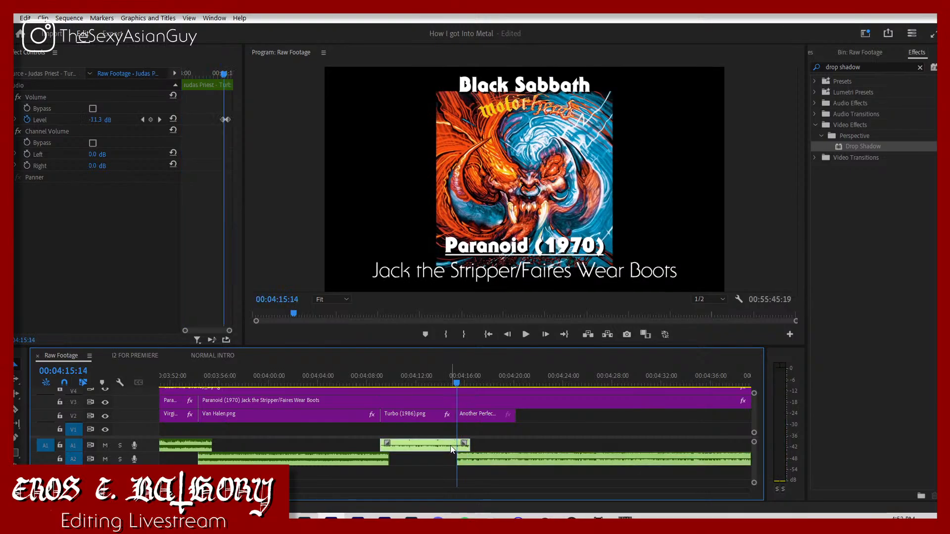
left_click(447, 381)
key("space")
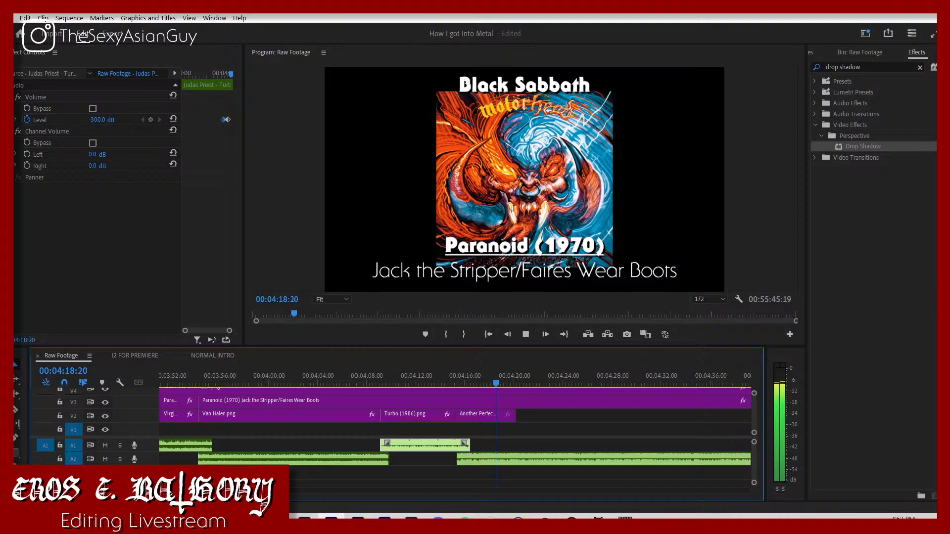
Step: Extend the Another Perfect Day (1983) cover and the Paranoid (1970) title above it to the end of the noname.mp3 song
key("minus")
key("minus")
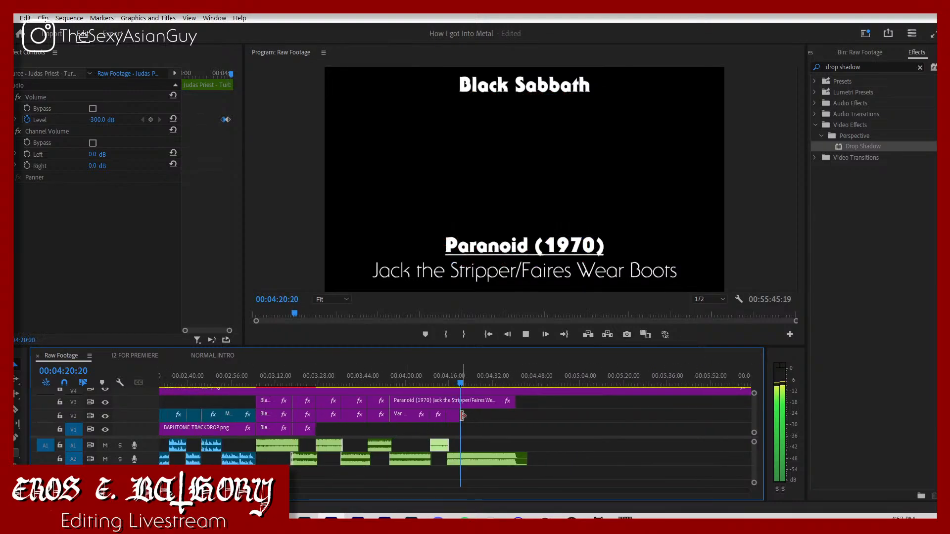
left_click_drag(462, 415, 594, 418)
key("space")
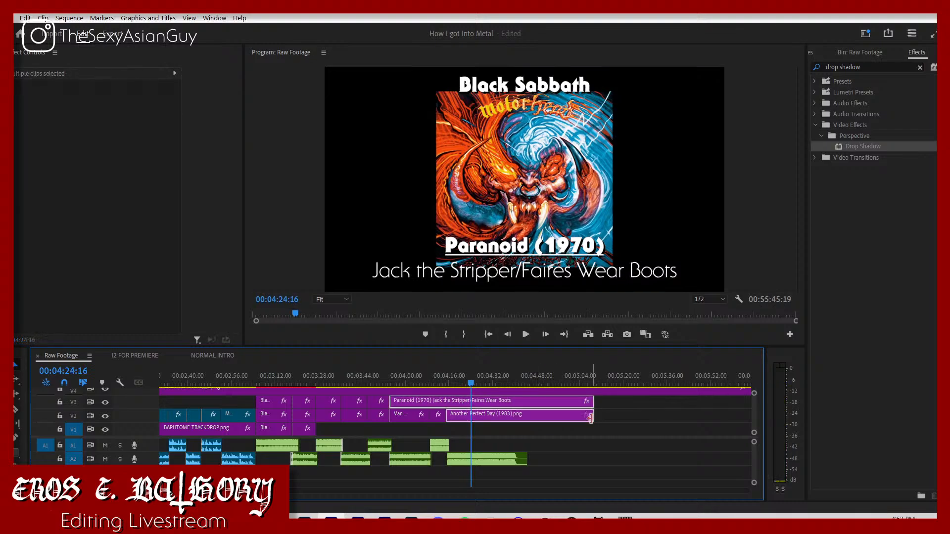
left_click(572, 435)
key("space")
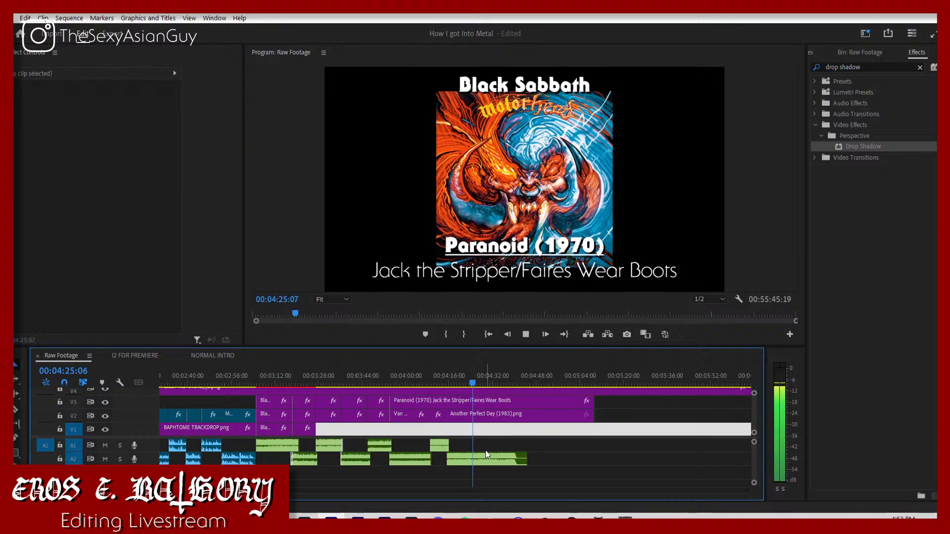
key("space")
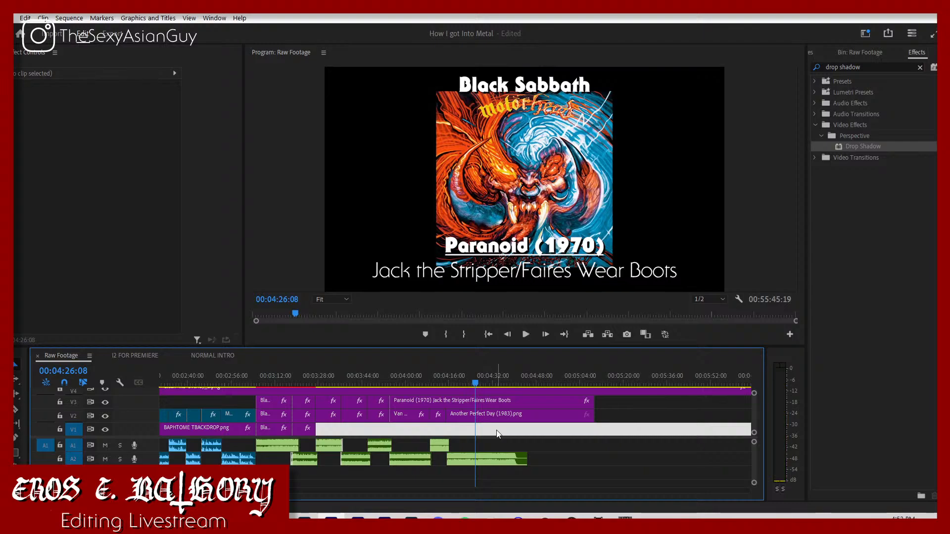
left_click_drag(515, 434, 484, 397)
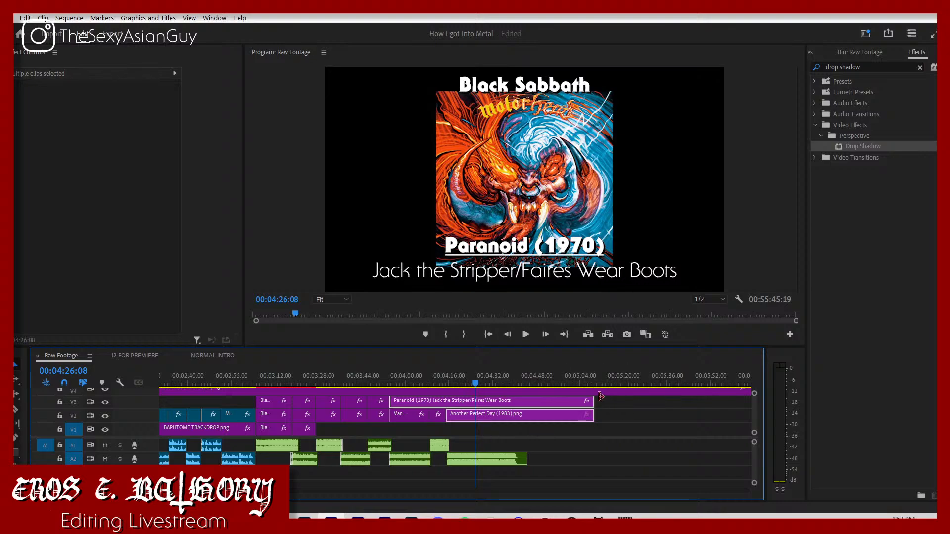
left_click_drag(600, 397, 528, 396)
left_click(539, 414)
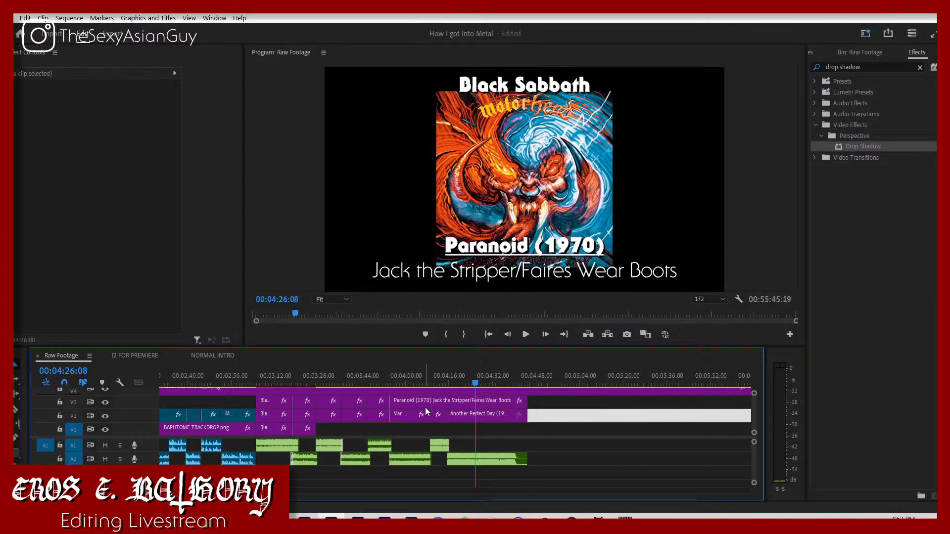
Step: Split the long Paranoid (1970) title with the Razor at the starts of the Another Perfect Day and Turbo covers
key("c")
left_click(448, 403)
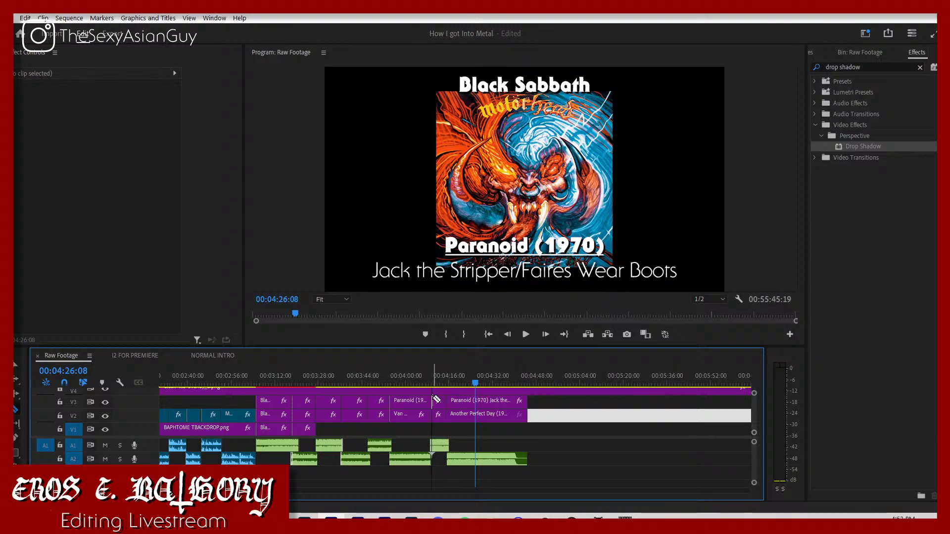
left_click(430, 403)
key("v")
Step: Set the Another Perfect Day (1983) cover's vertical position to 475 and its scale to 70
left_click(463, 417)
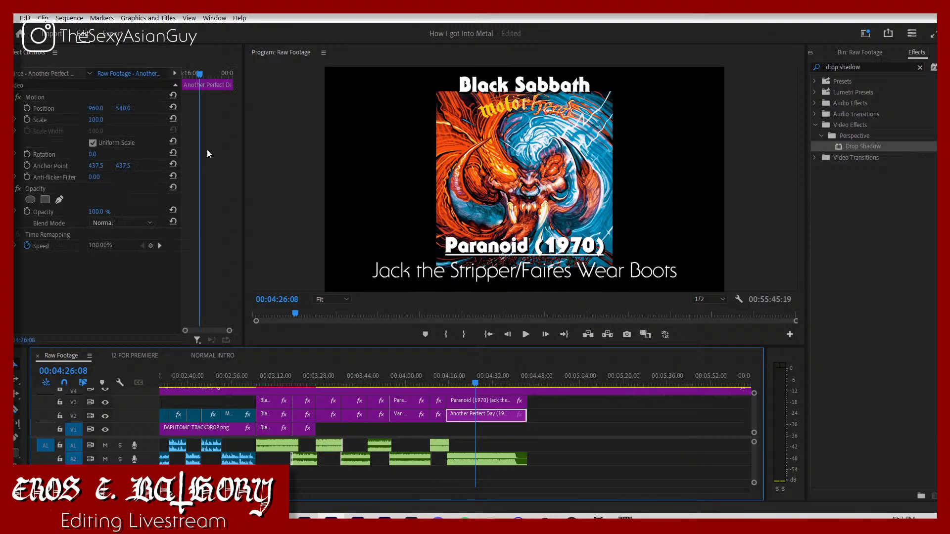
left_click(134, 108)
type("475")
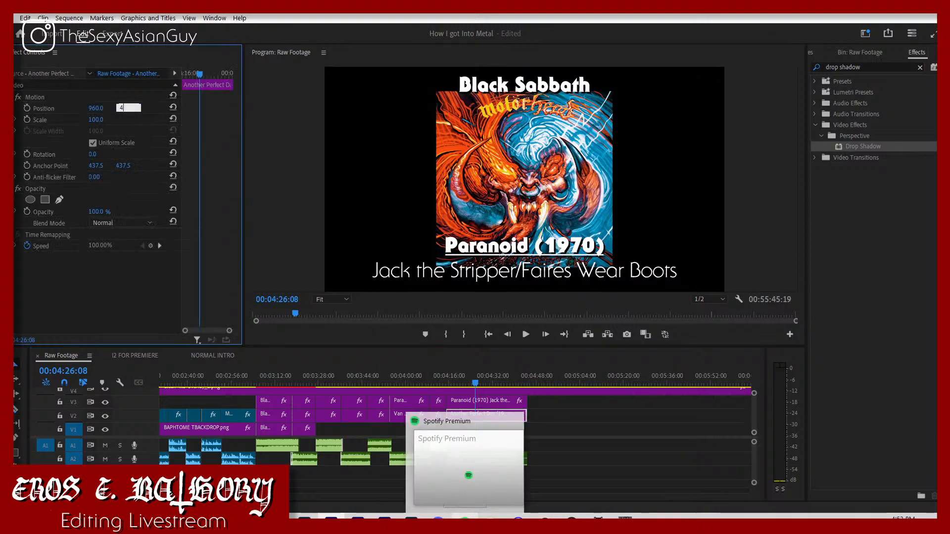
key("Return")
mouse_move(554, 516)
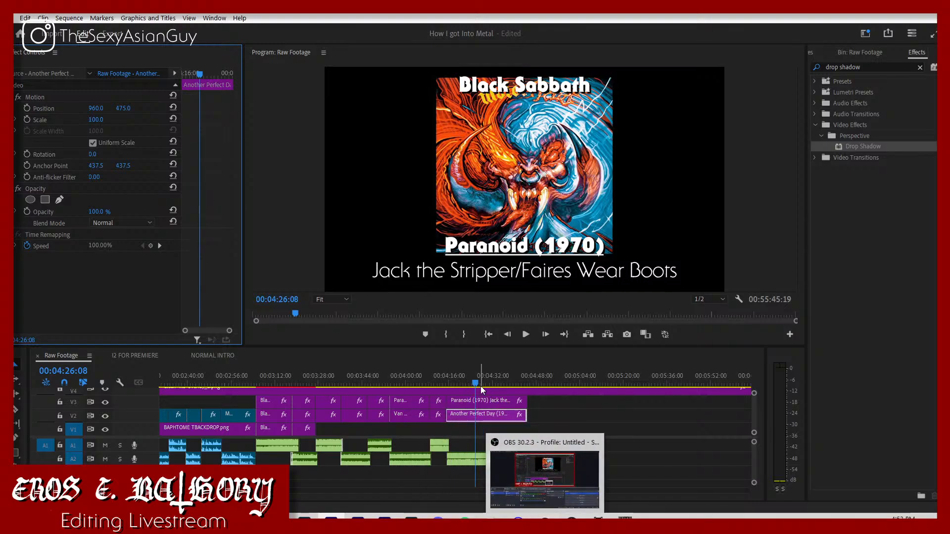
left_click_drag(445, 418, 448, 416)
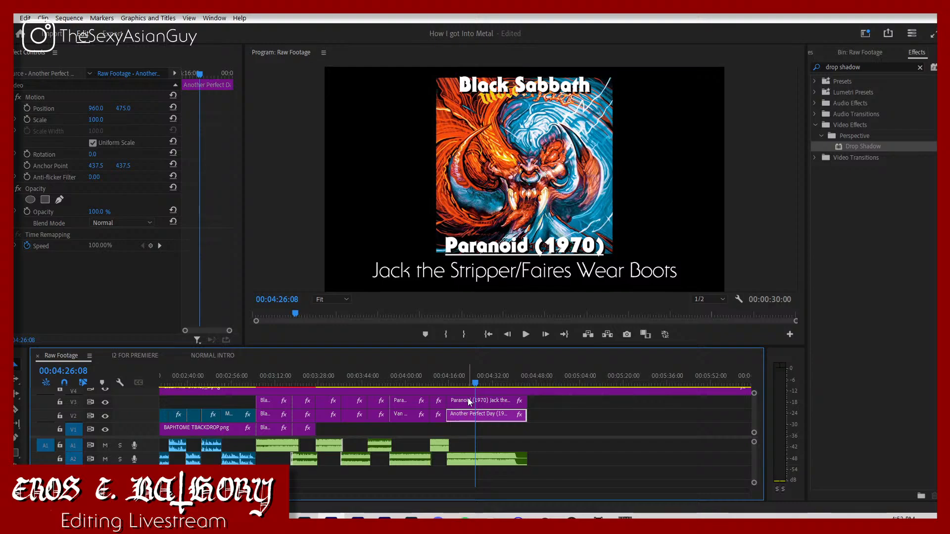
left_click(102, 130)
left_click(99, 119)
type("7")
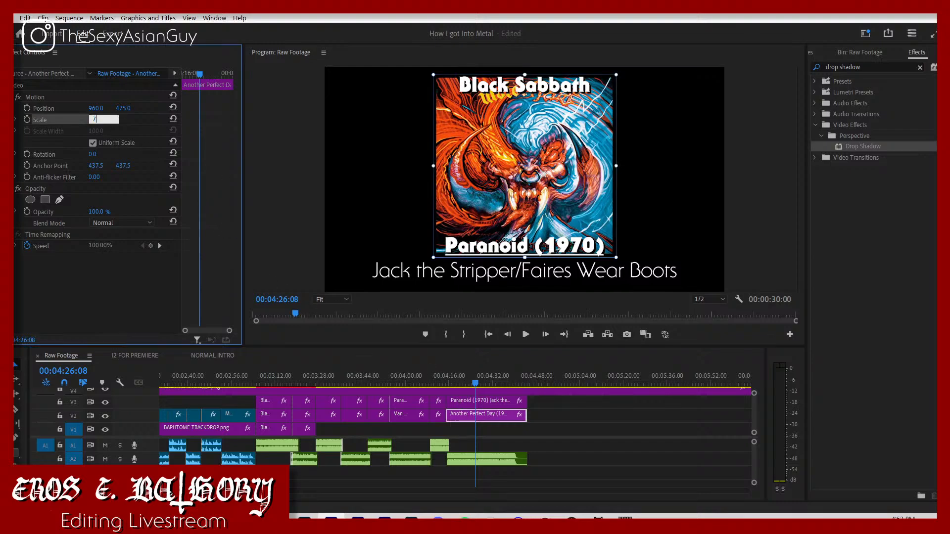
type("0")
key("Return")
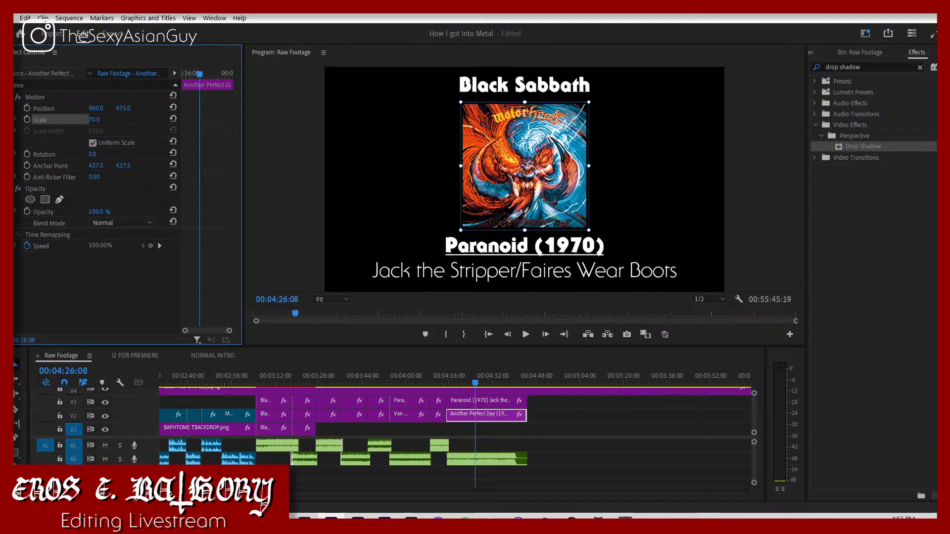
Step: Play the change from the Turbo cover to the Another Perfect Day cover, and return to about 00:03:17:00
left_click(442, 382)
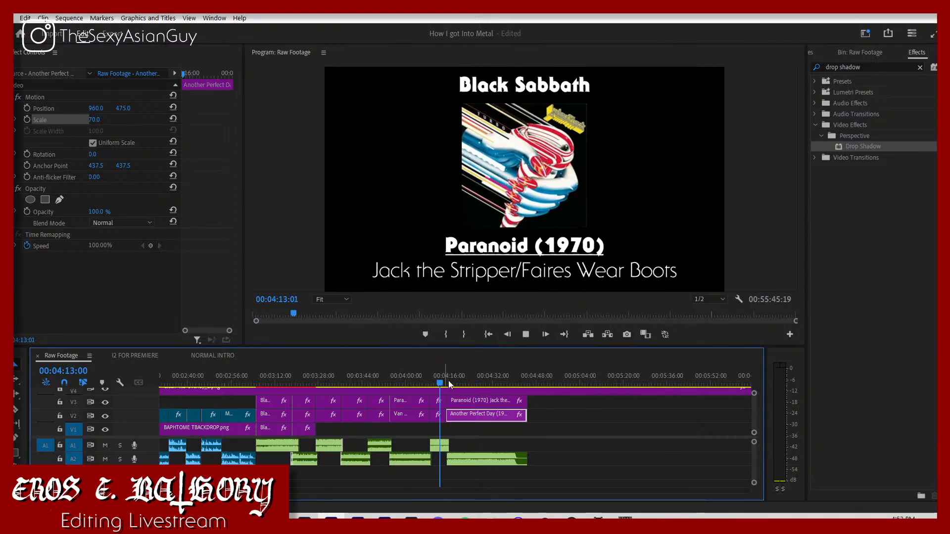
key("space")
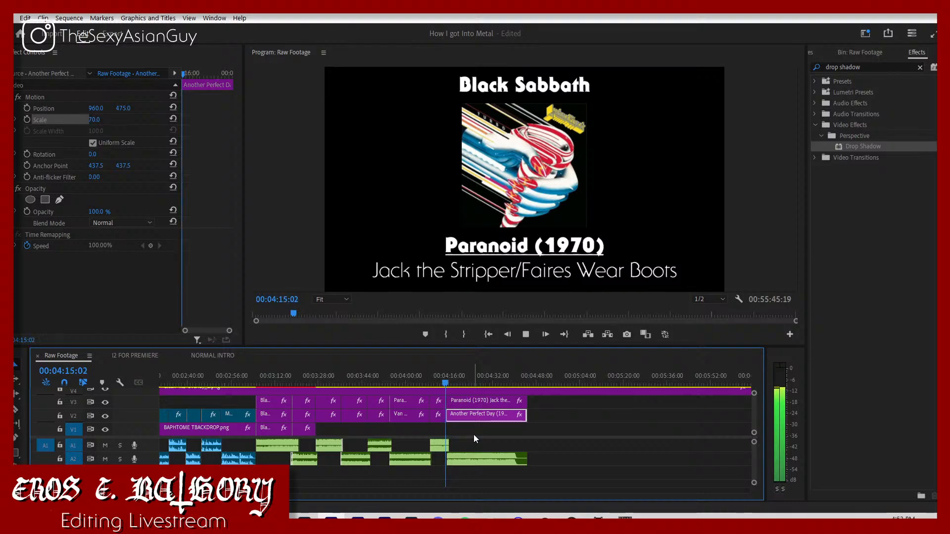
left_click(290, 379)
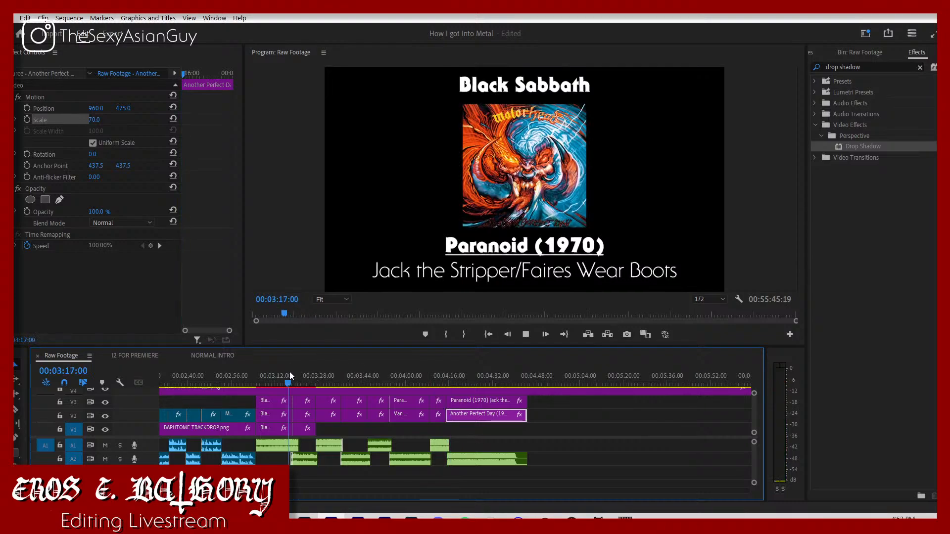
Step: Duplicate the Borrowed Time, Lonesome Crow and Virgin Killer covers from V2 onto V1, directly beneath the originals
left_click(329, 383)
left_click(331, 414)
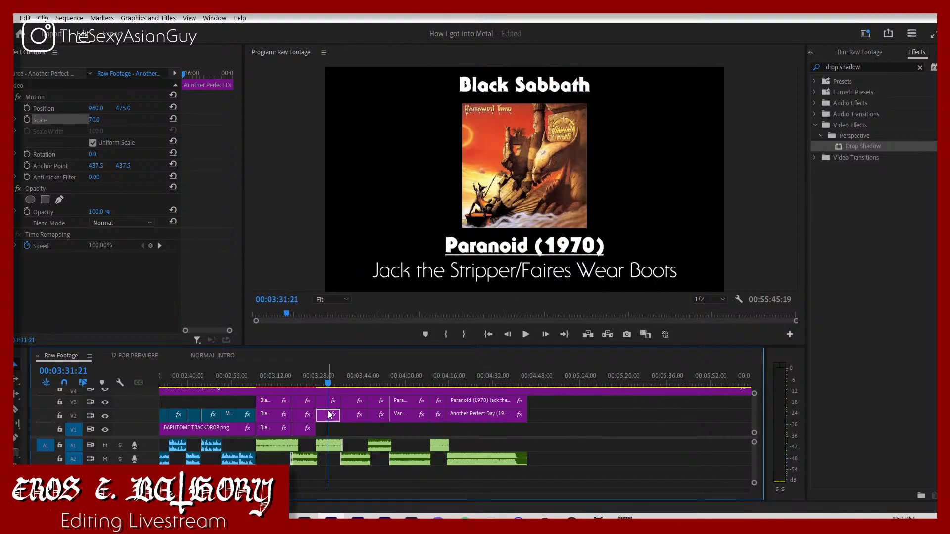
left_click_drag(330, 414, 355, 428)
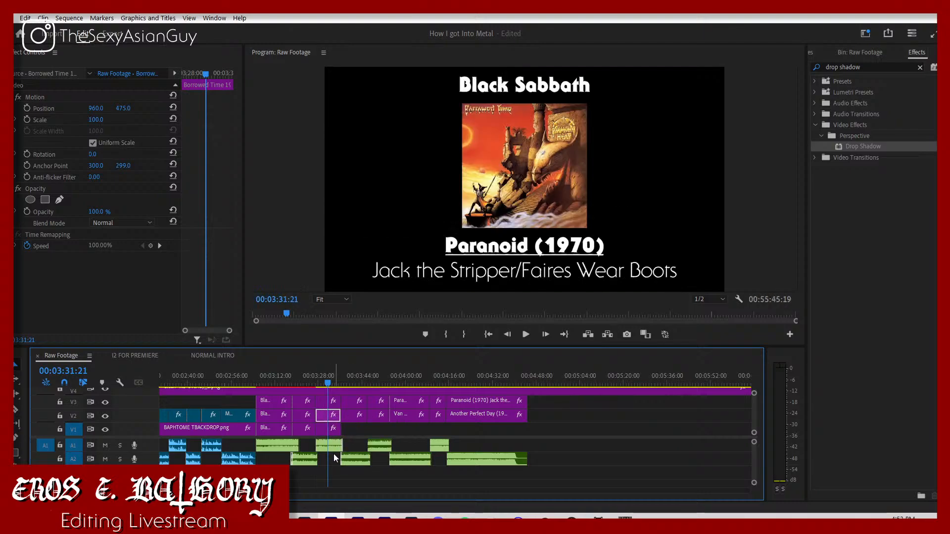
key("equal")
key("equal")
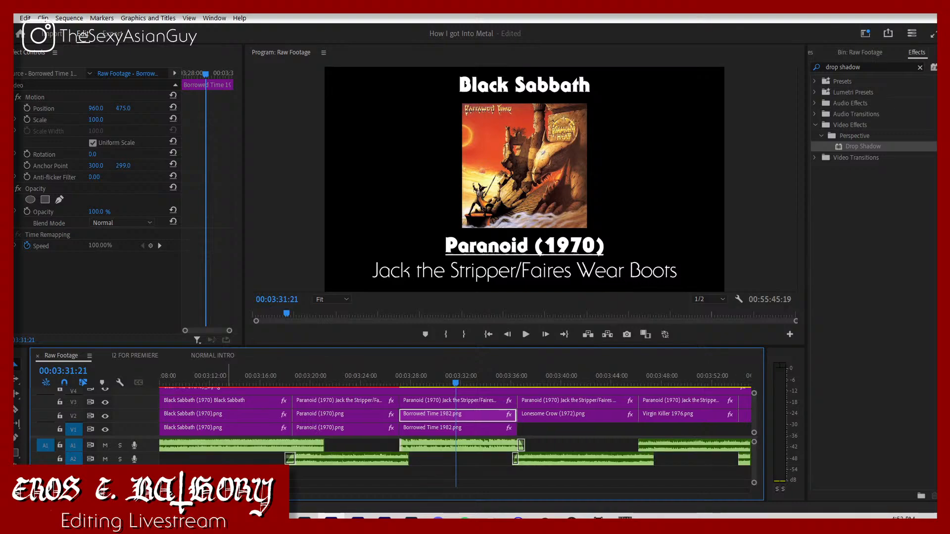
left_click(570, 421)
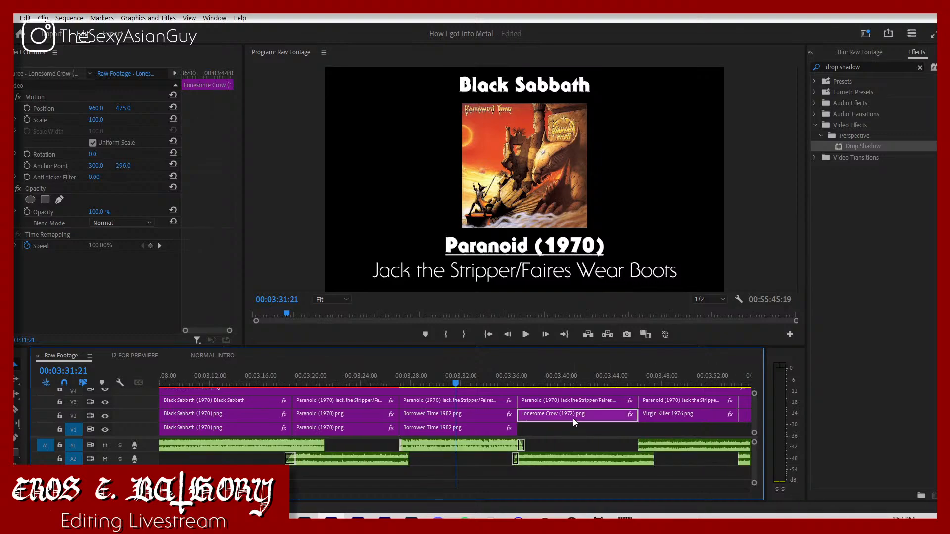
left_click_drag(572, 423, 592, 430)
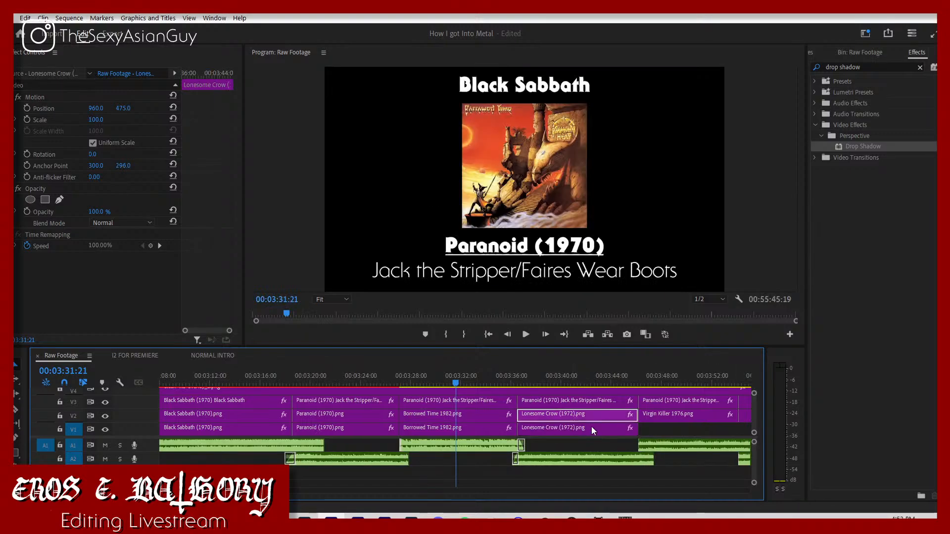
left_click(664, 420)
left_click_drag(663, 420, 664, 429)
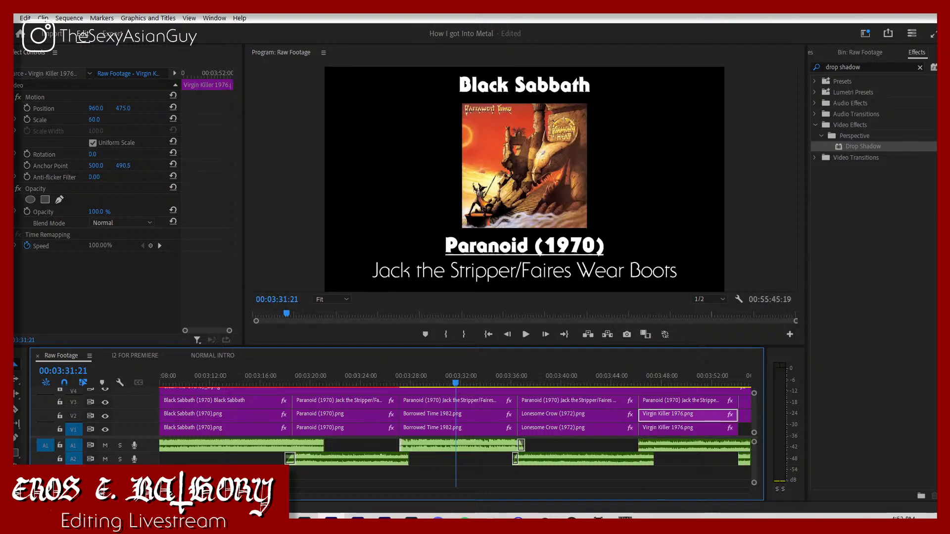
Step: Duplicate the Van Halen, Turbo and Another Perfect Day covers together from V2 onto V1, directly beneath the originals
key("minus")
key("minus")
key("minus")
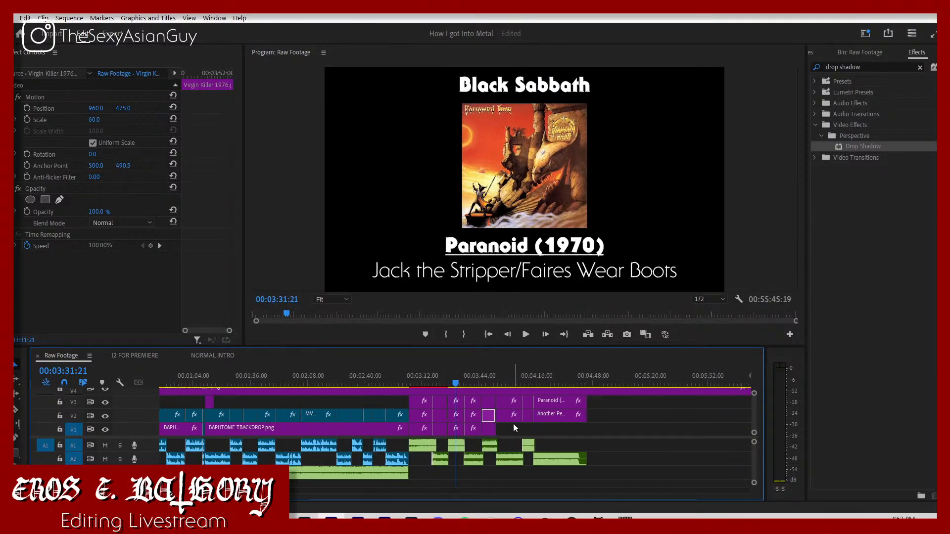
left_click_drag(612, 415, 507, 418)
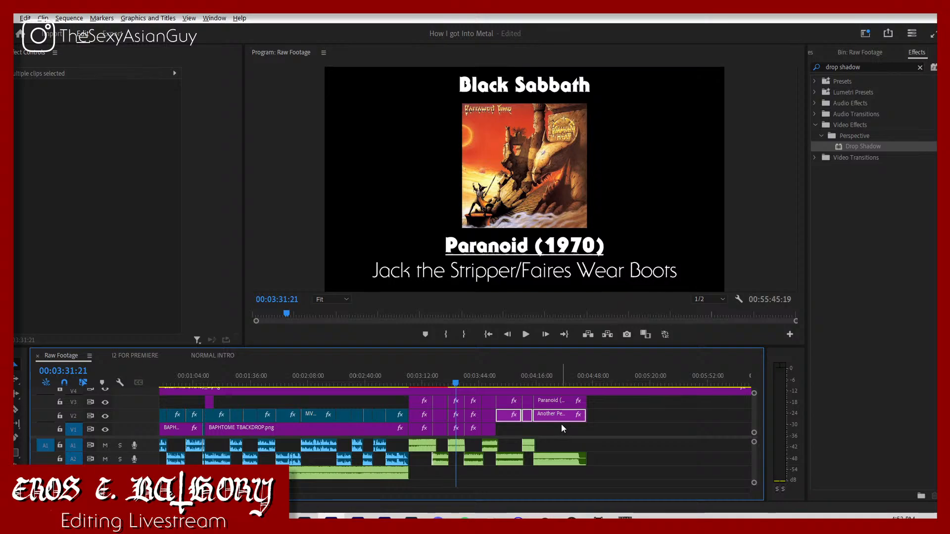
left_click_drag(565, 420, 564, 428)
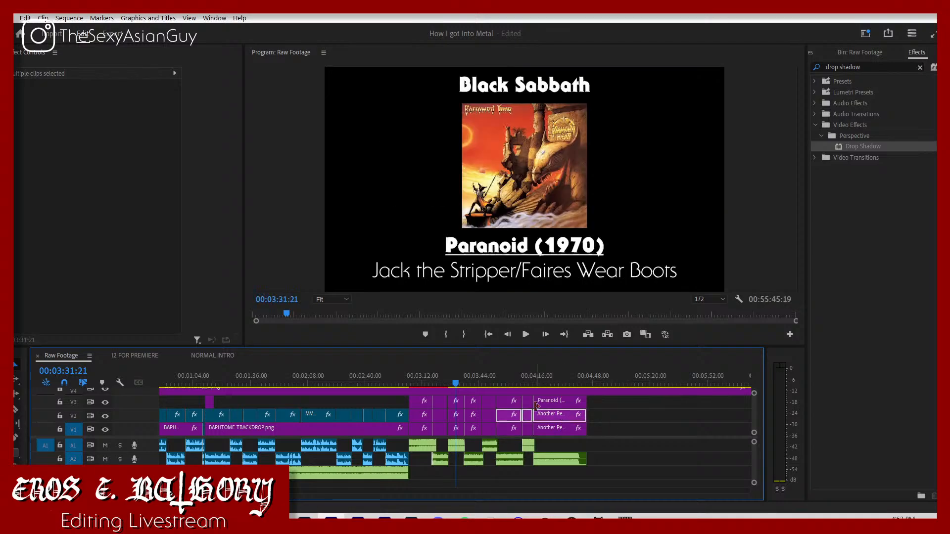
left_click(600, 415)
Step: Move the cut between the Turbo and Another Perfect Day covers on V1 and V2 to the title cut above, and play it
left_click_drag(535, 376, 531, 380)
key("space")
key("space")
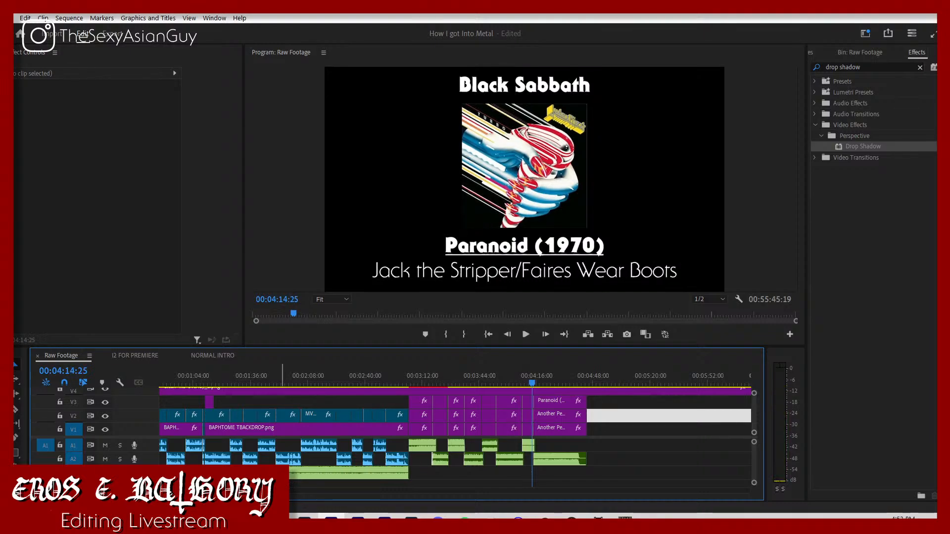
scroll(455, 431, "right", 1)
left_click_drag(116, 491, 90, 491)
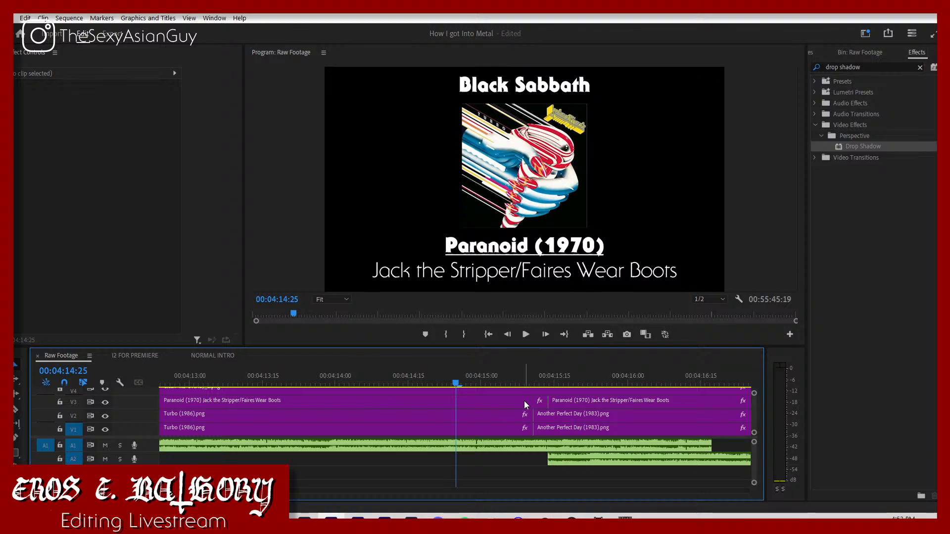
mouse_move(535, 415)
left_mouse_down()
mouse_move(551, 416)
mouse_move(539, 430)
mouse_move(548, 432)
mouse_move(548, 417)
left_mouse_up()
left_click(528, 428)
left_click(528, 416, "shift")
key("space")
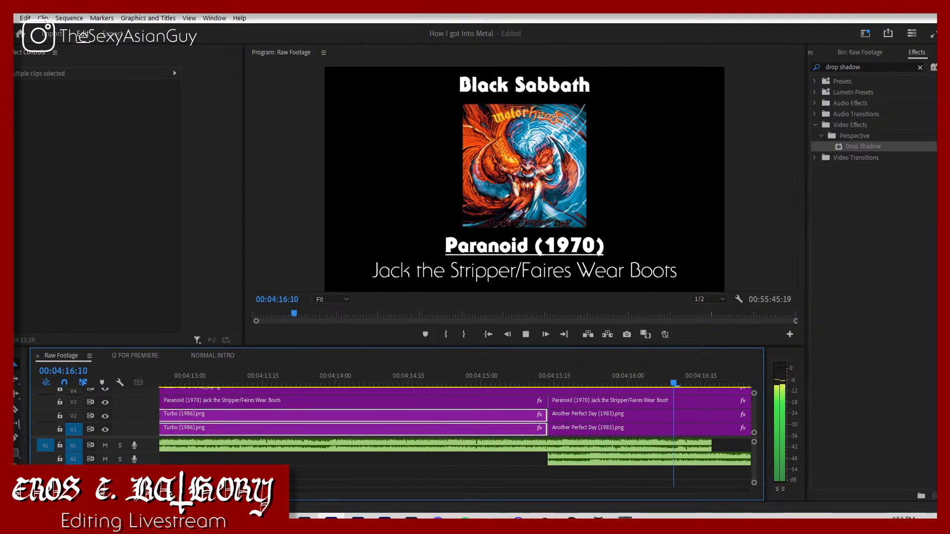
Step: Copy the Black Sabbath cover's Drop Shadow, without Motion, to all V2 covers from Paranoid through Another Perfect Day
key("minus")
key("minus")
key("minus")
key("minus")
key("minus")
key("minus")
key("minus")
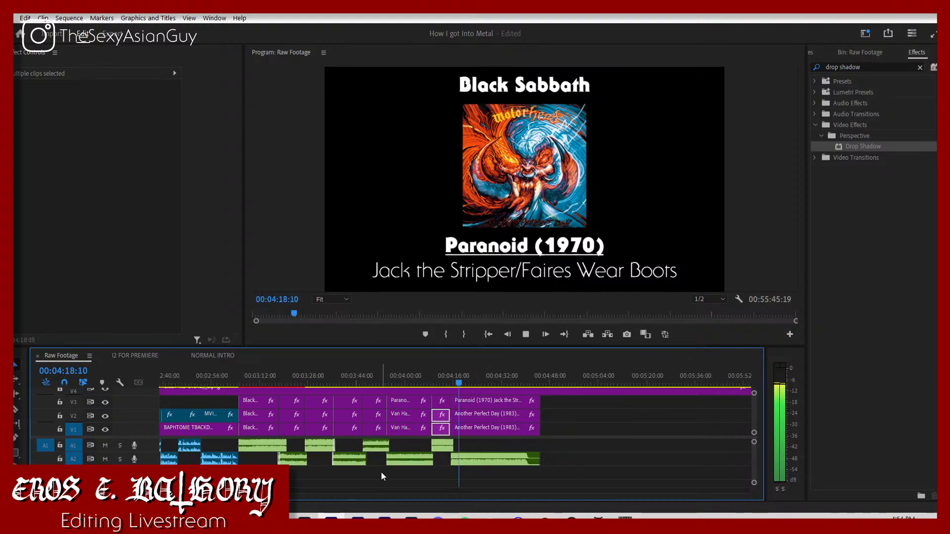
left_click(257, 418)
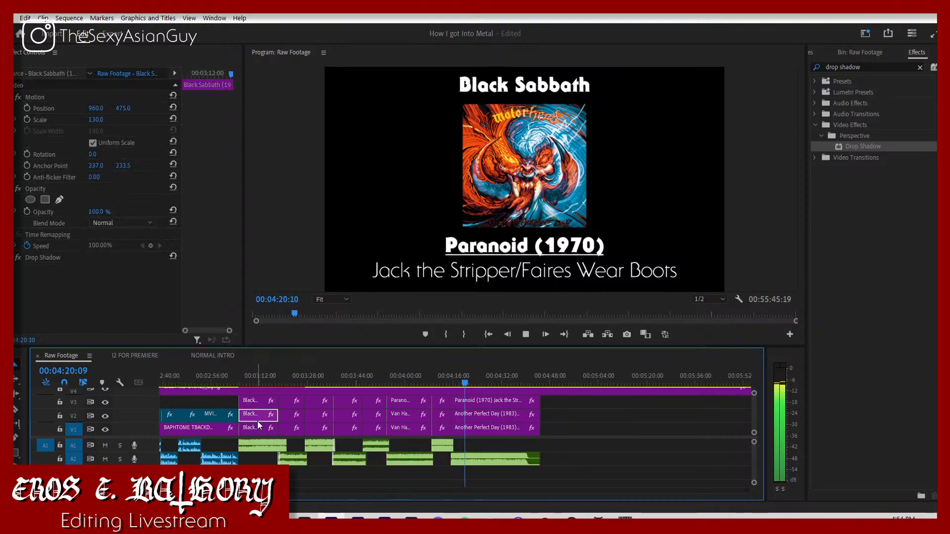
left_click_drag(552, 416, 295, 419)
key("space")
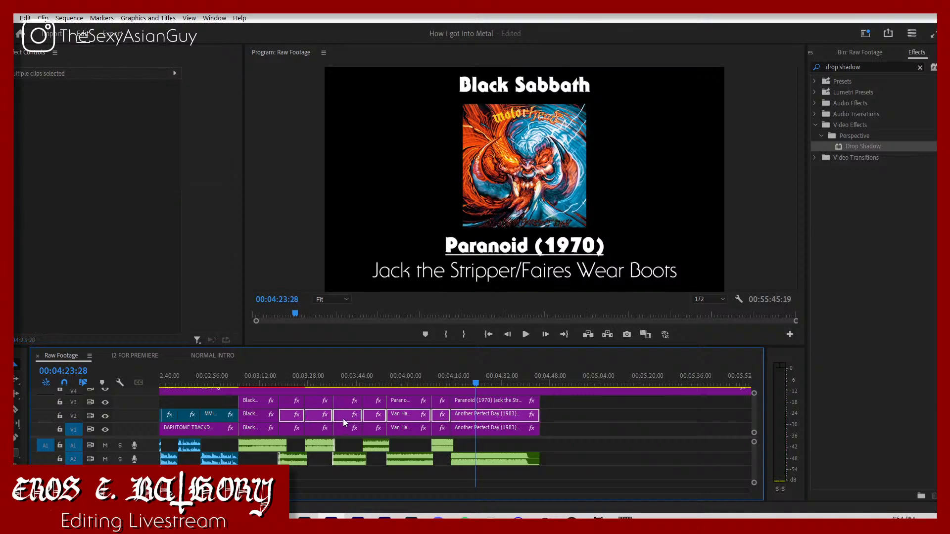
right_click(343, 418)
left_click(355, 81)
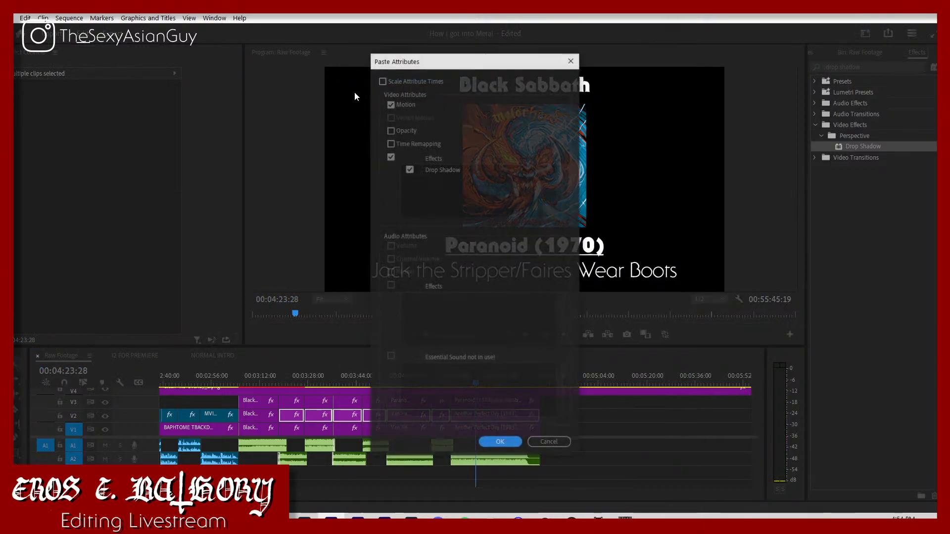
left_click(391, 104)
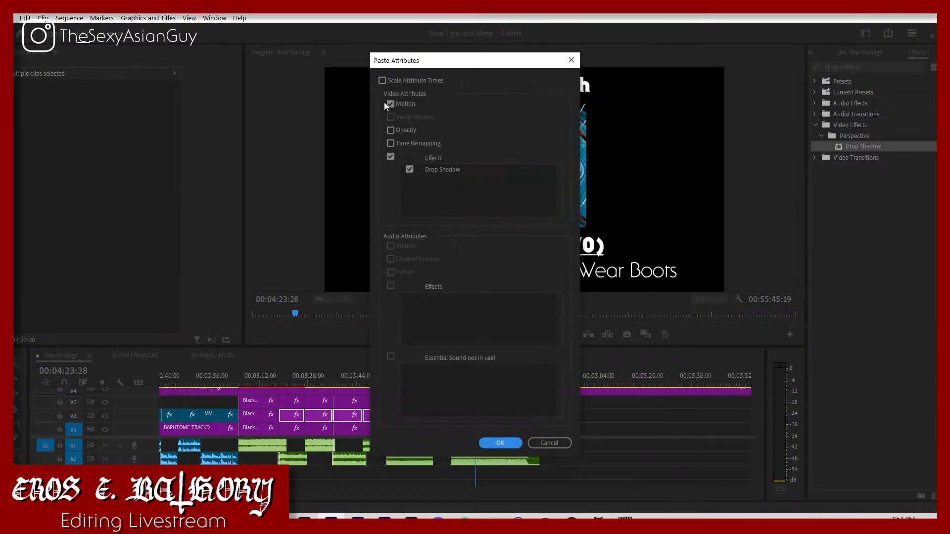
left_click(499, 443)
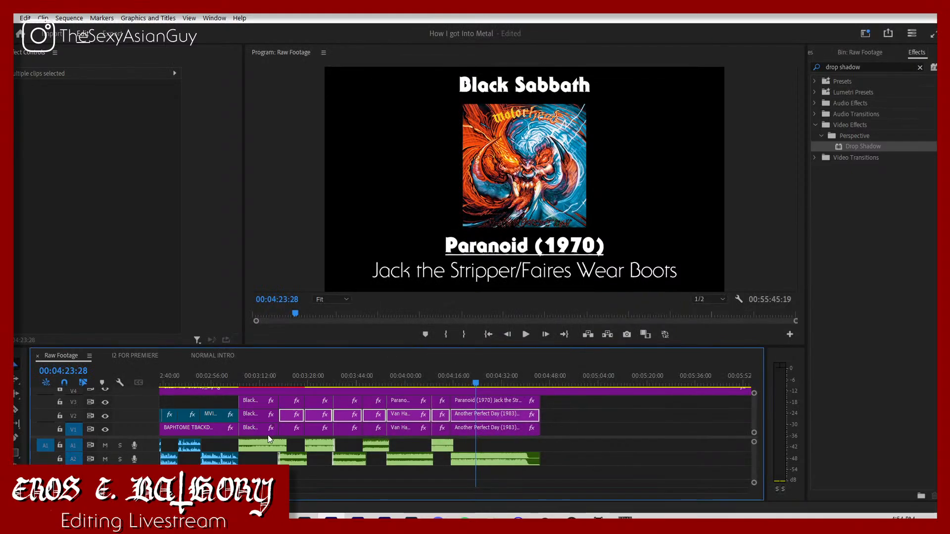
Step: Copy the Motion and Camera Blur attributes of the V1 Paranoid cover to the V1 covers from Borrowed Time through Another Perfect Day
left_click(295, 432)
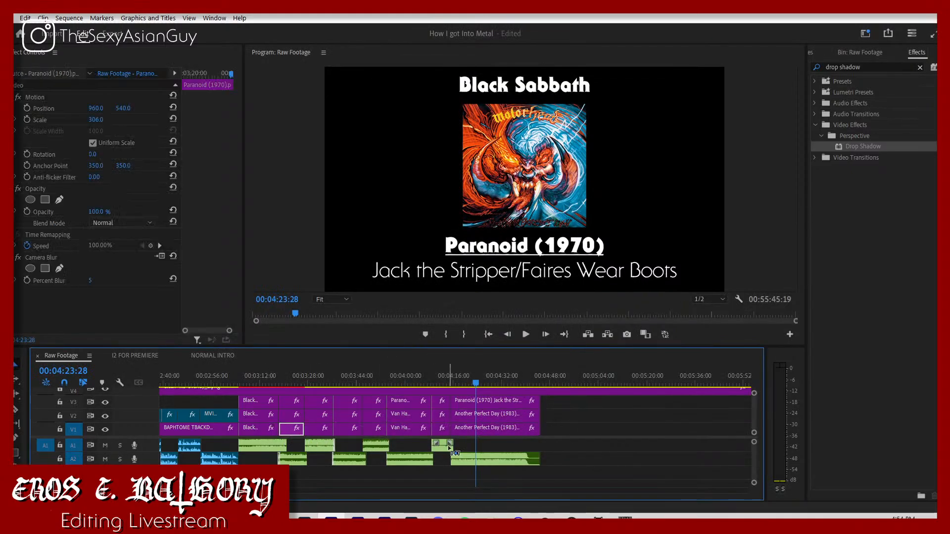
left_click_drag(553, 430, 330, 433)
right_click(315, 431)
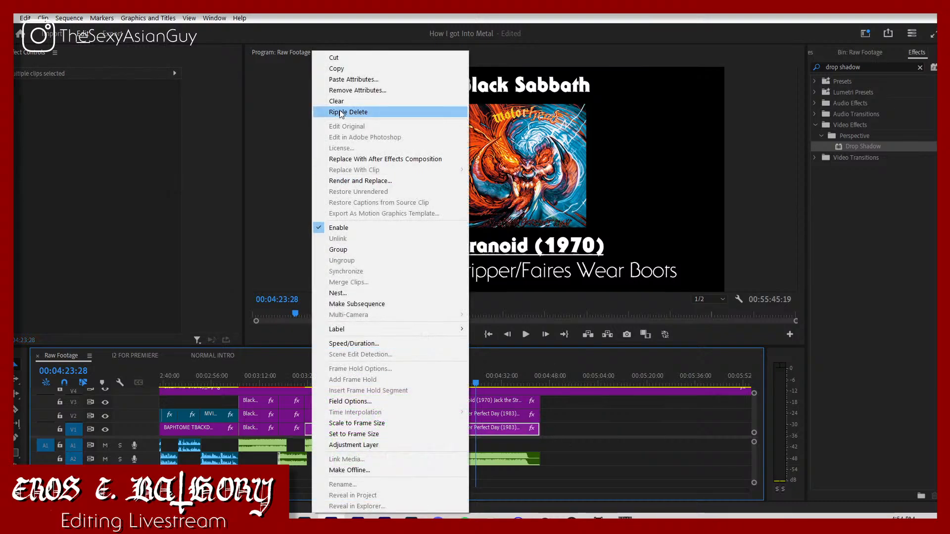
left_click(344, 81)
left_click(389, 104)
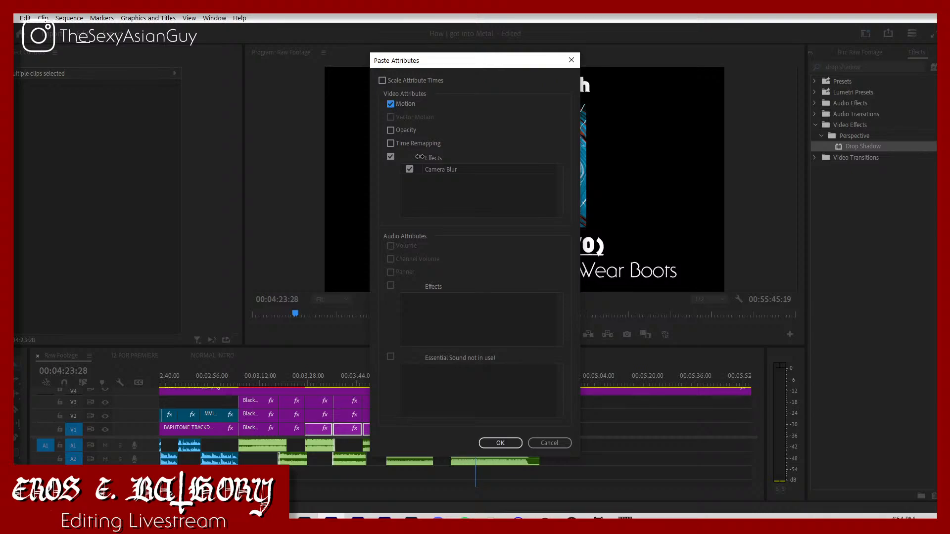
left_click(500, 443)
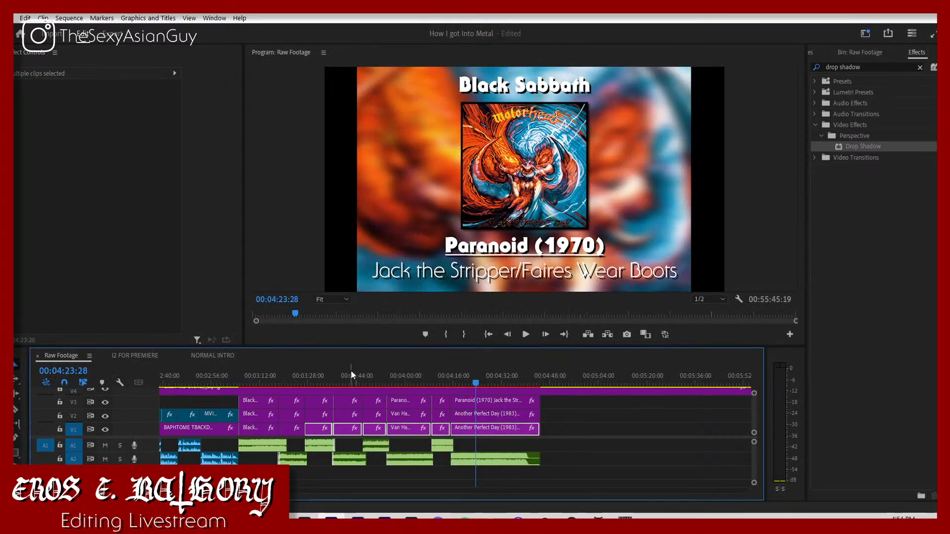
Step: Change the artist name in the title above the Borrowed Time cover to "Diamond Head"
left_click_drag(318, 377, 285, 381)
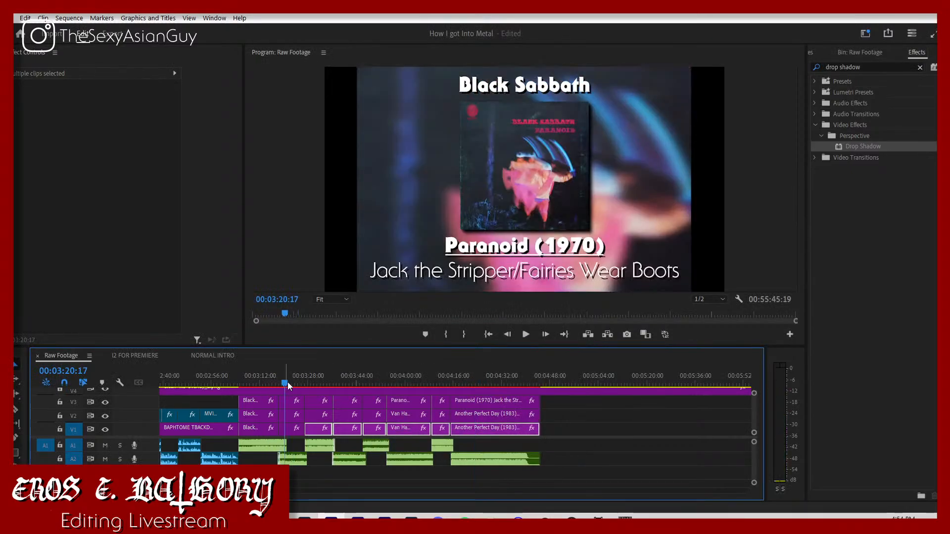
key("space")
left_click(312, 375)
left_click(314, 400)
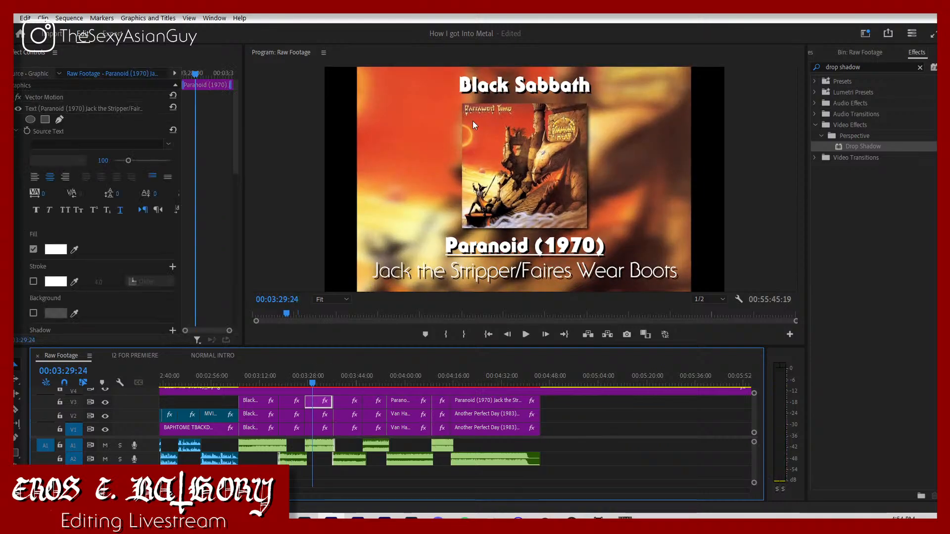
left_click(508, 80)
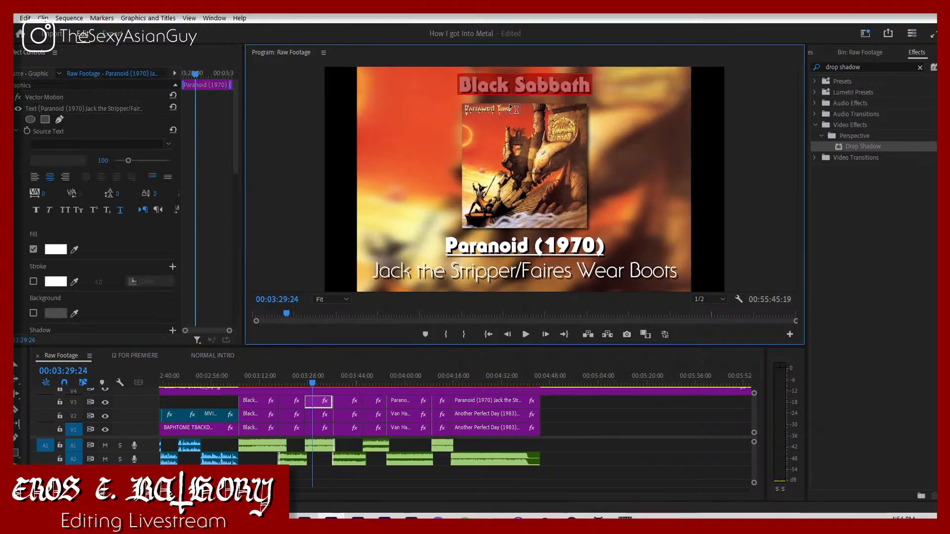
type("Diamond He")
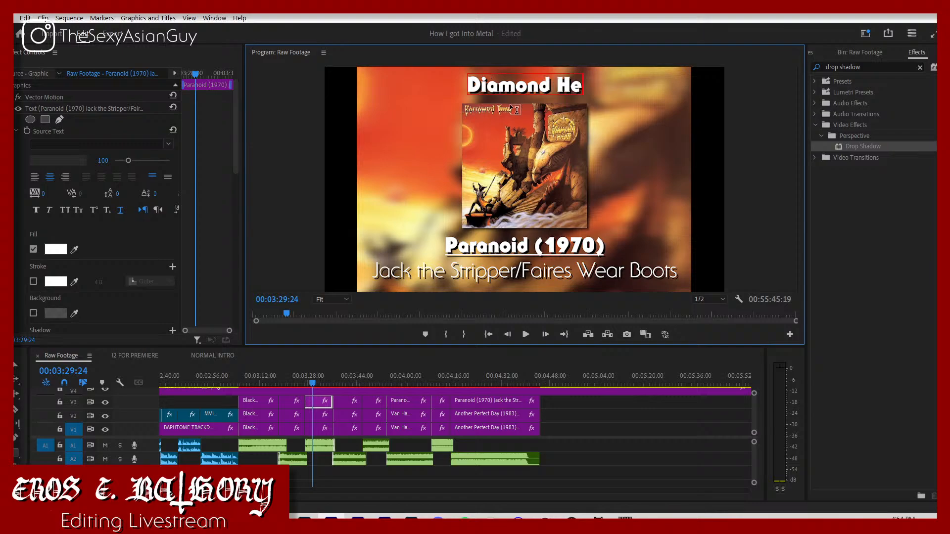
type("ad")
Step: Replace the album line under the Diamond Head cover with "Borrows Time (1982)"
left_click(531, 244)
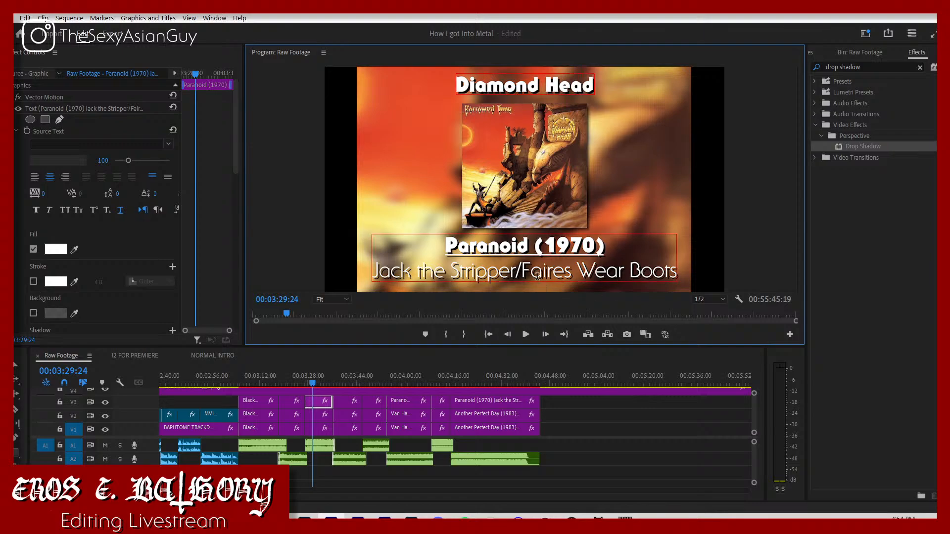
key("BackSpace")
key("BackSpace")
key("BackSpace")
key("BackSpace")
key("BackSpace")
key("BackSpace")
key("BackSpace")
key("BackSpace")
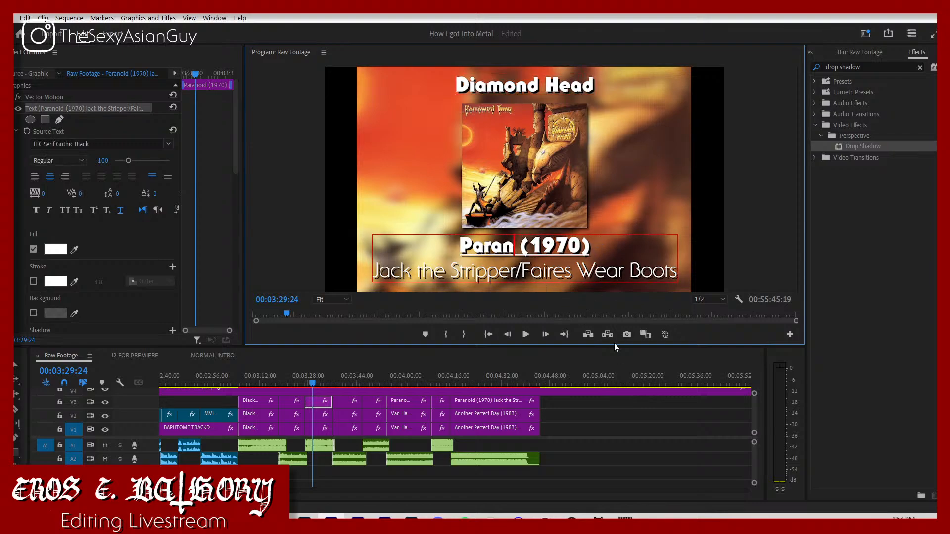
type("Borrows T")
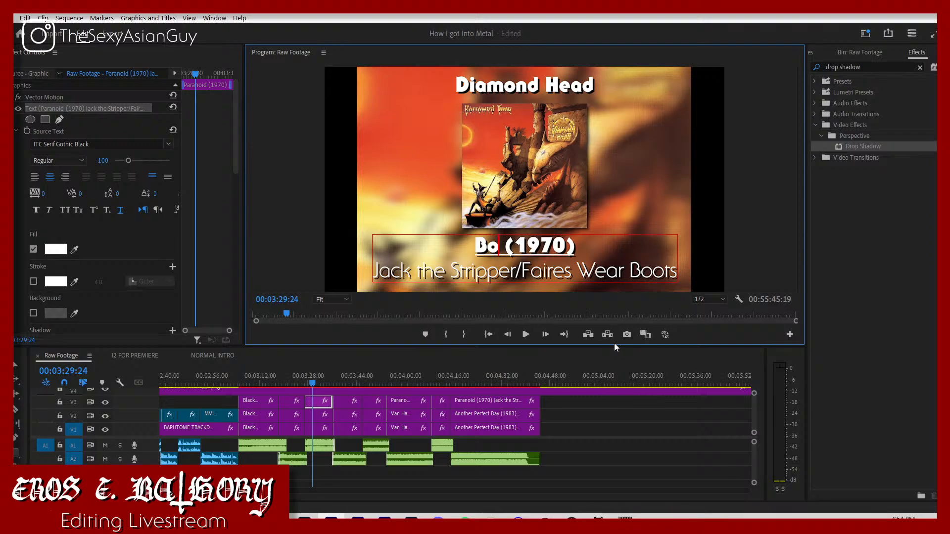
type("ime")
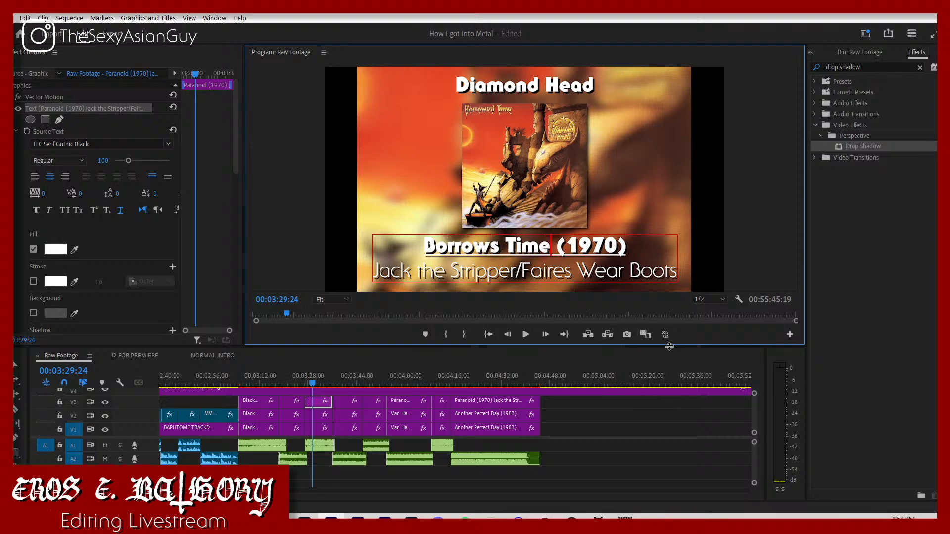
left_click(609, 246)
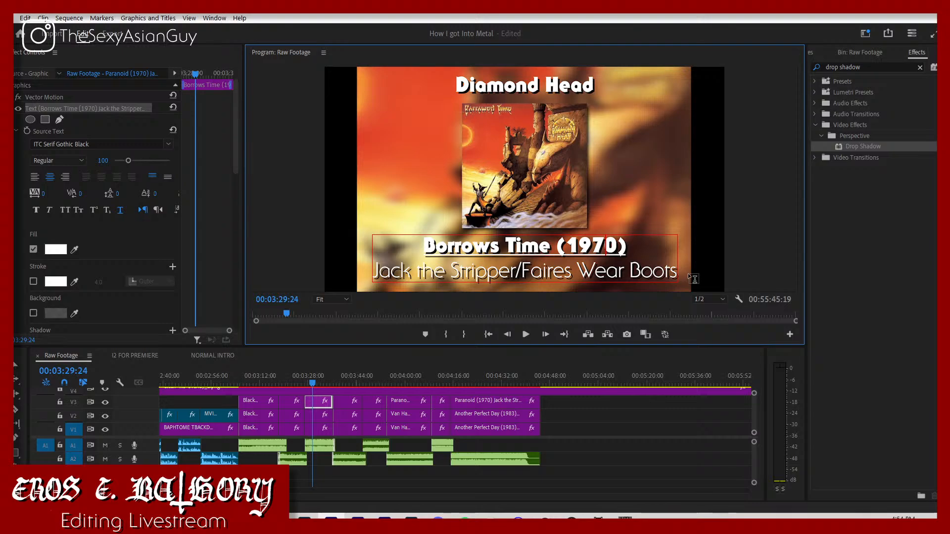
key("BackSpace")
key("BackSpace")
type("82")
Step: Replace the song line under the Diamond Head cover with "Dead Reckoning"
left_click_drag(377, 277, 805, 306)
key("BackSpace")
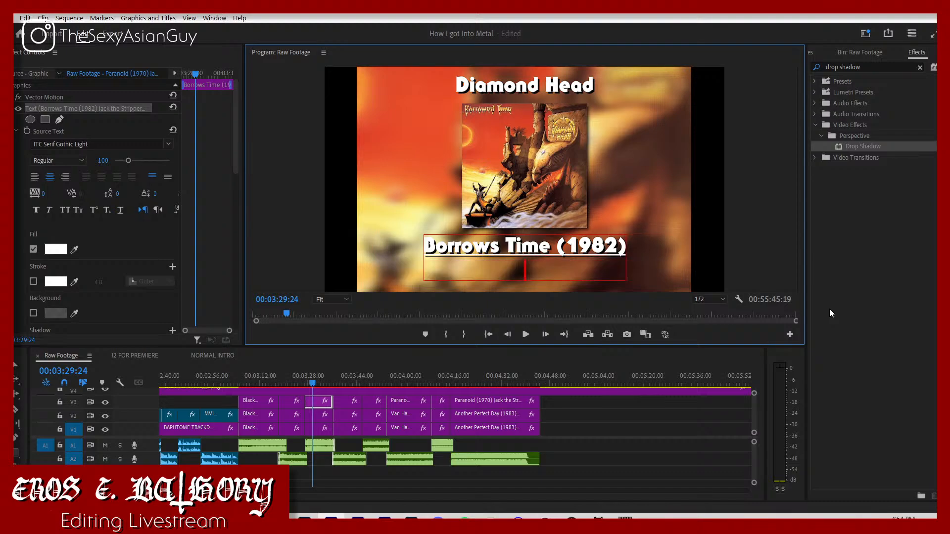
type("Dead R")
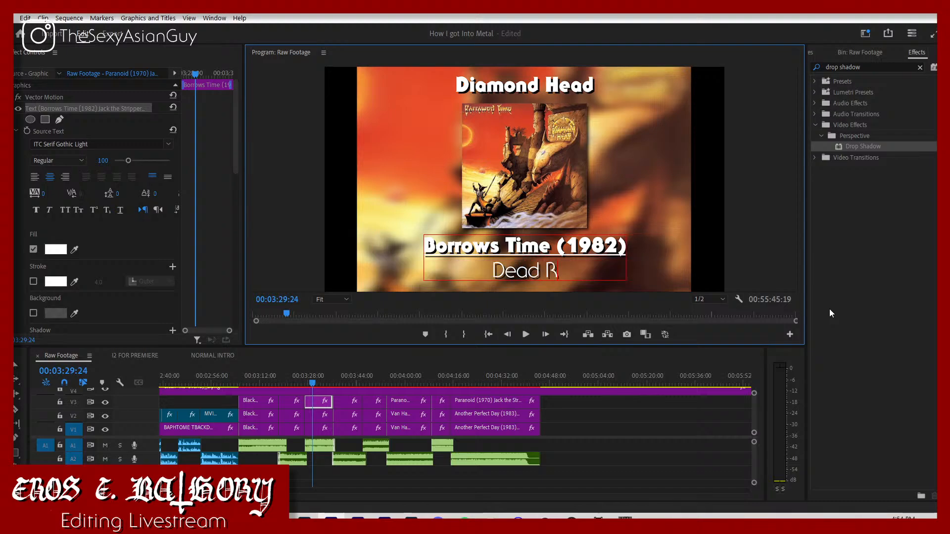
type("eckoning")
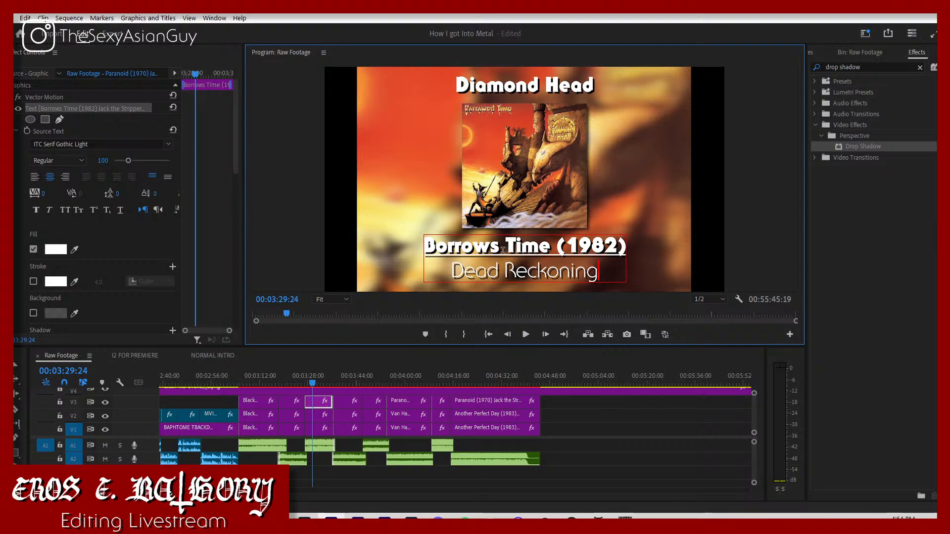
Step: Correct the album name under the Diamond Head cover to "Borrowed Time"
key("Escape")
key("BackSpace")
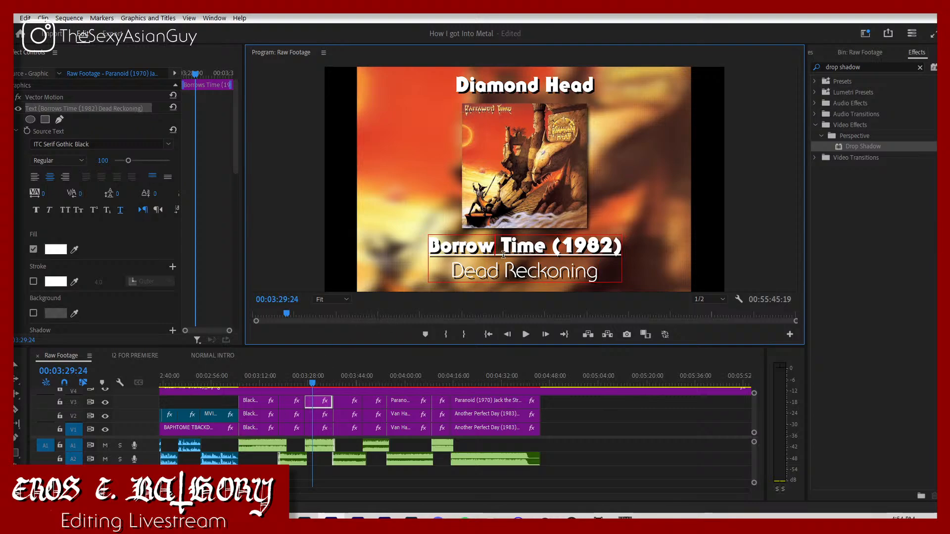
type("ed")
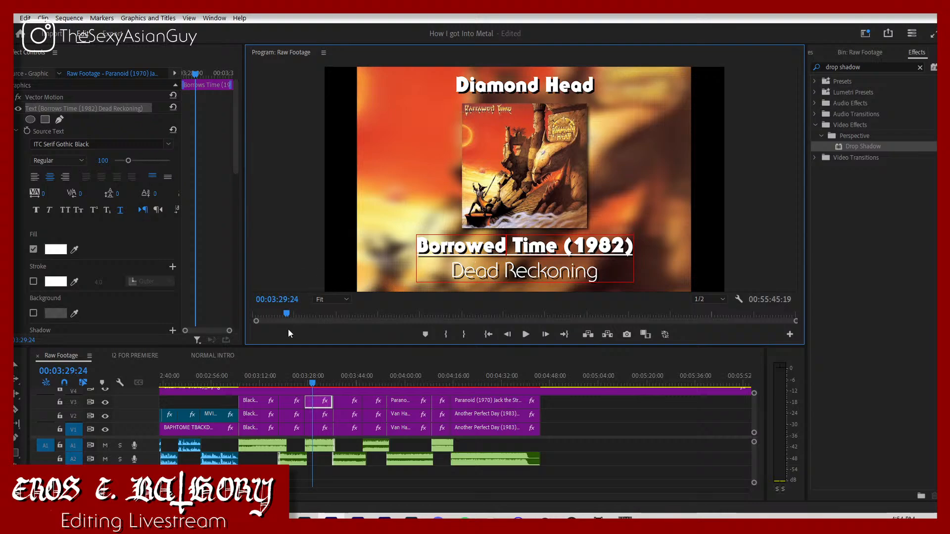
Step: Play on to the Lonesome Crow cover and change the artist name above it to "Scorpions"
left_click(296, 381)
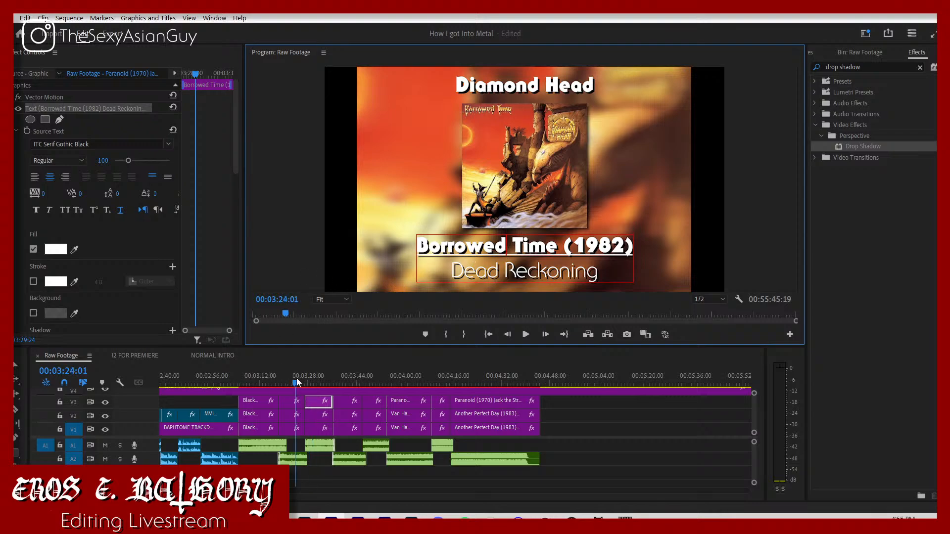
key("space")
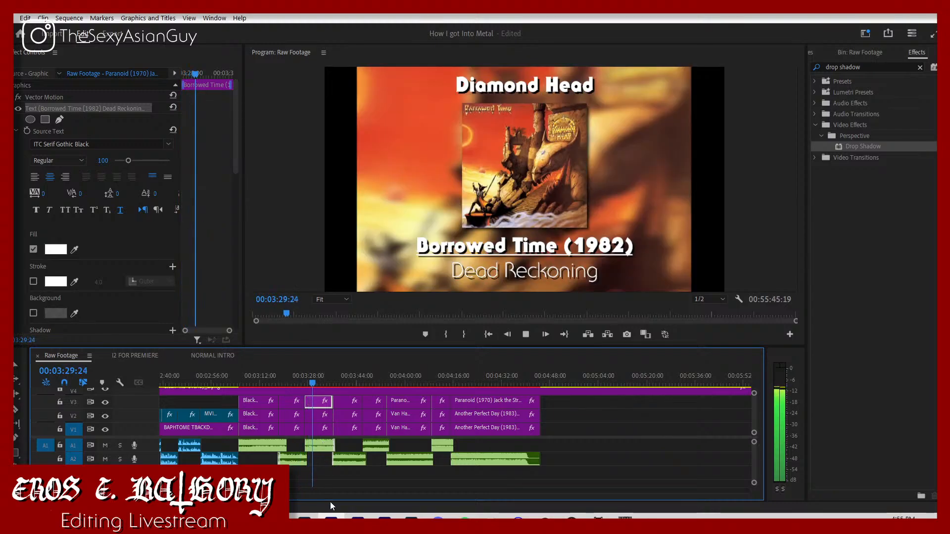
left_click(342, 402)
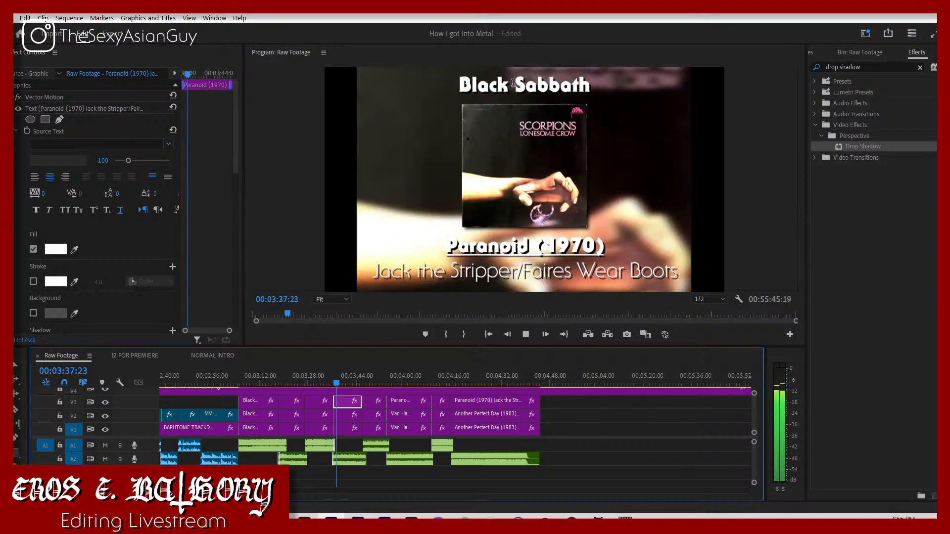
left_click(513, 83)
key("ctrl+a")
type("S")
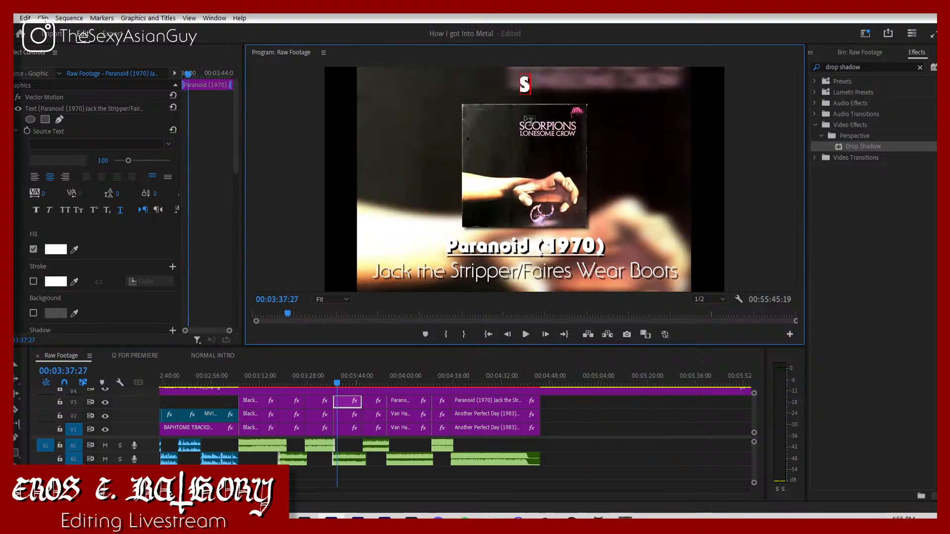
type("corpions")
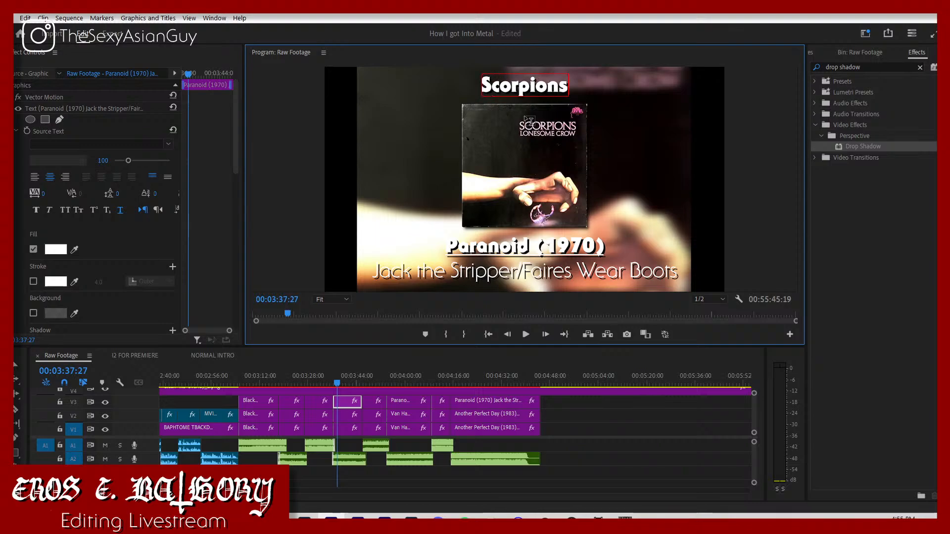
Step: Replace the album name under the first Scorpions cover with "Lonesome Crow", keeping the year in brackets
left_click(450, 246)
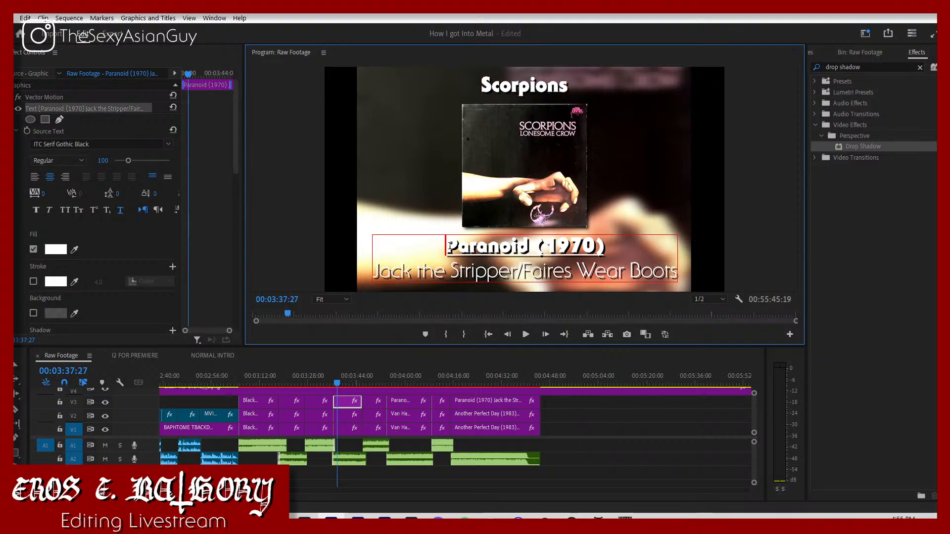
left_click_drag(446, 248, 526, 226)
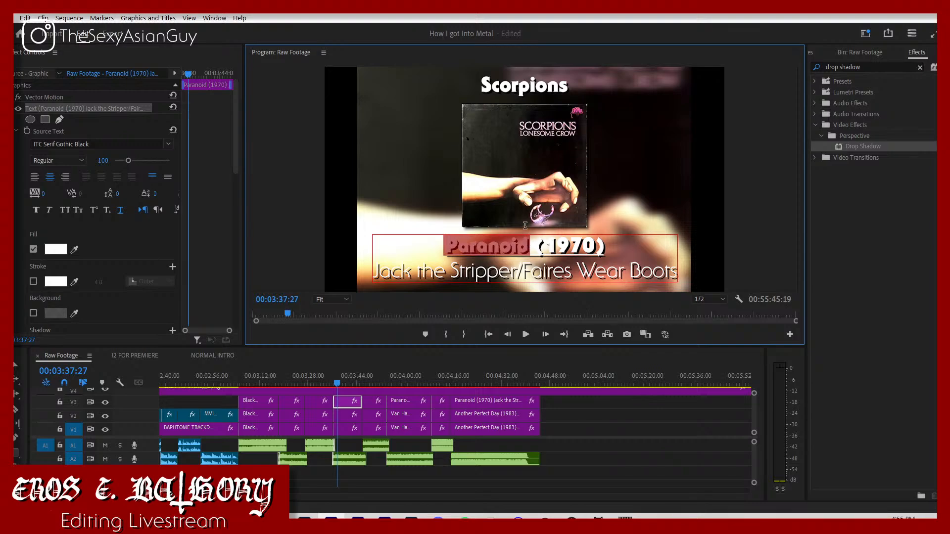
type("Lonesome")
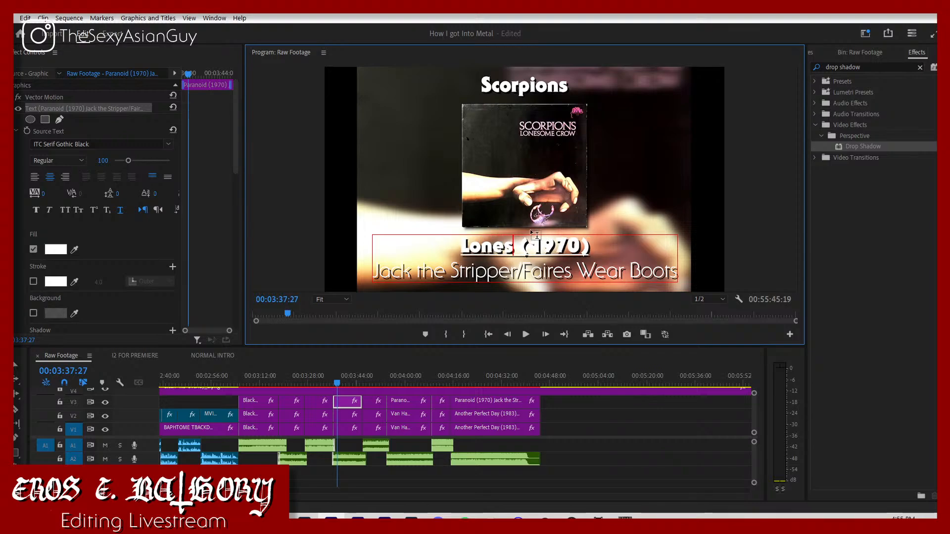
type(" Crow")
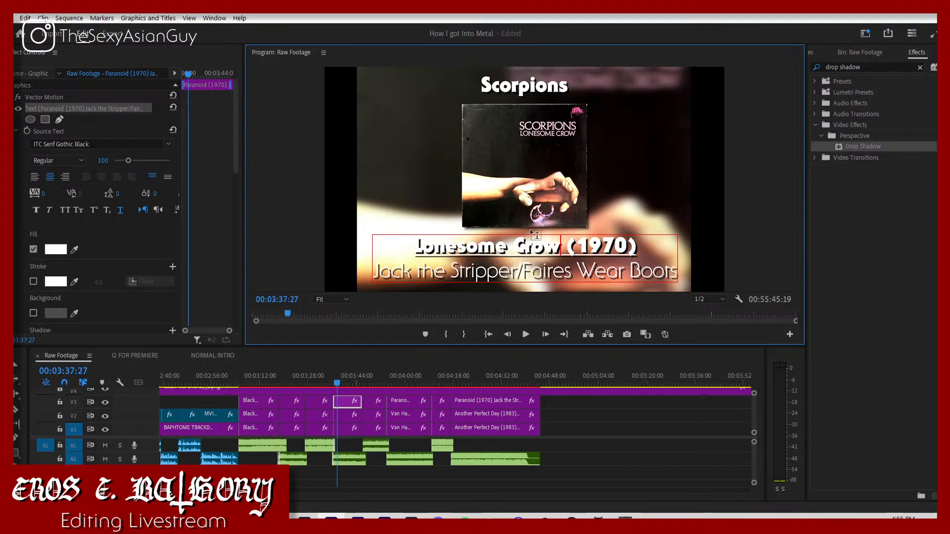
Step: Look up the Lonesome Crow year in the Albums folder and set the year in its title to 1972
left_click(344, 415)
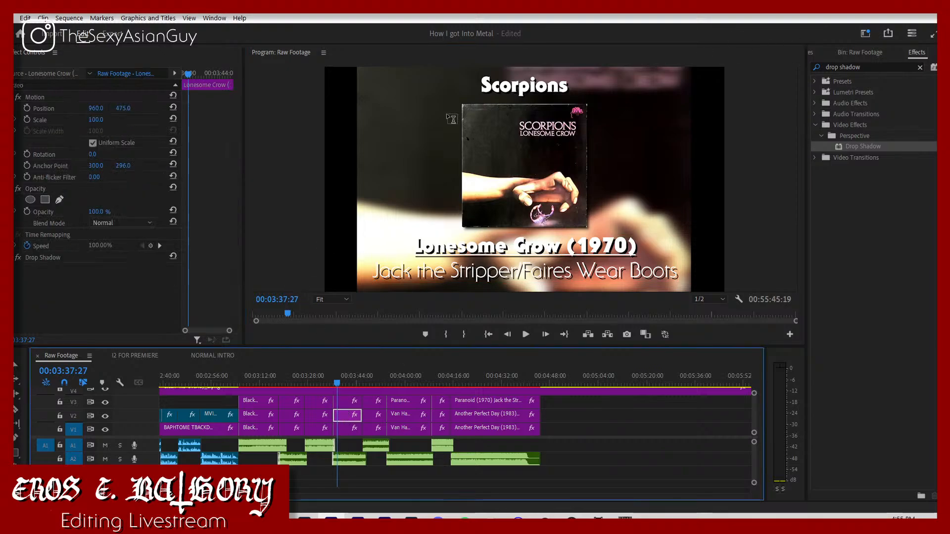
left_click(225, 524)
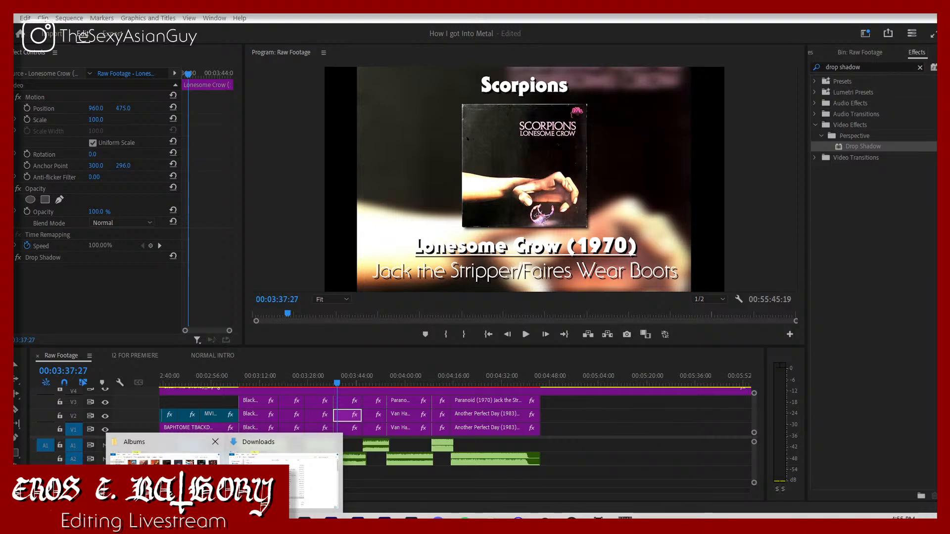
left_click(171, 470)
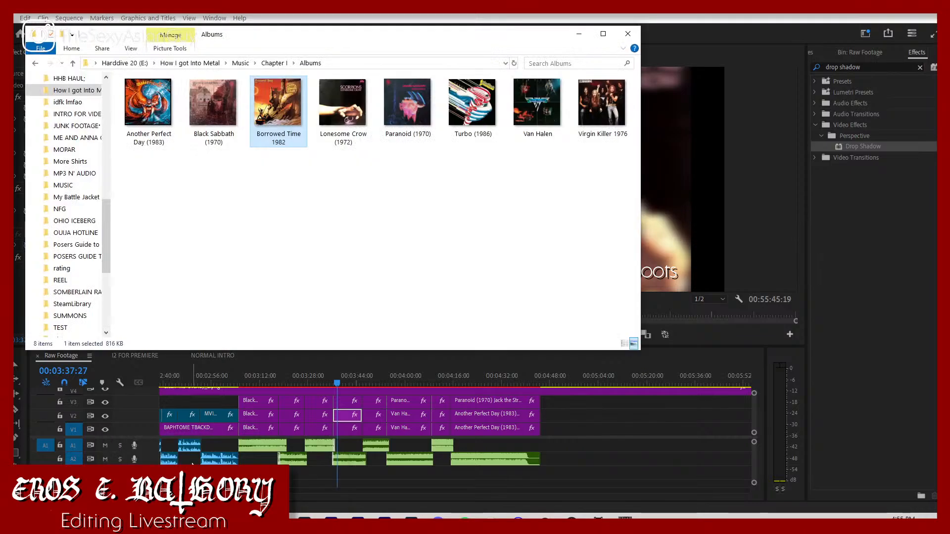
left_click(351, 414)
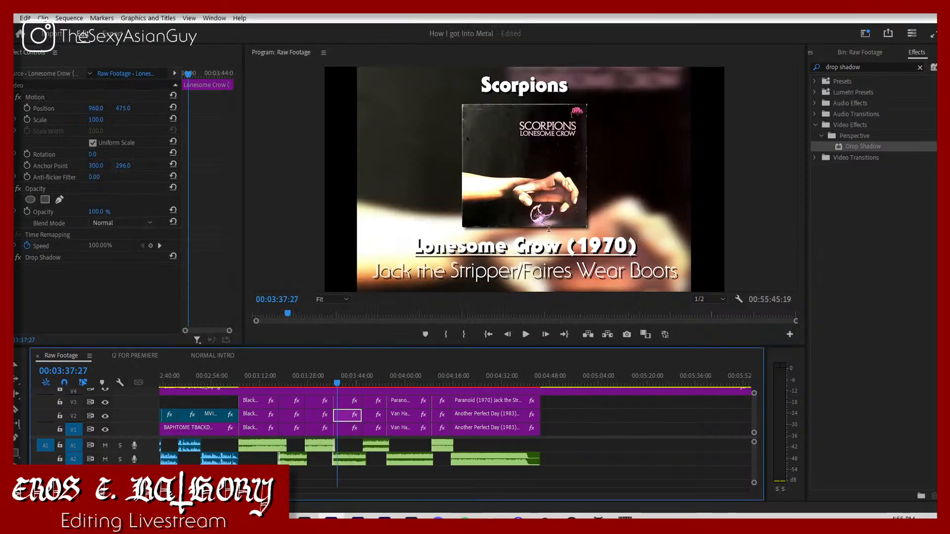
left_click(622, 249)
key("BackSpace")
type("3")
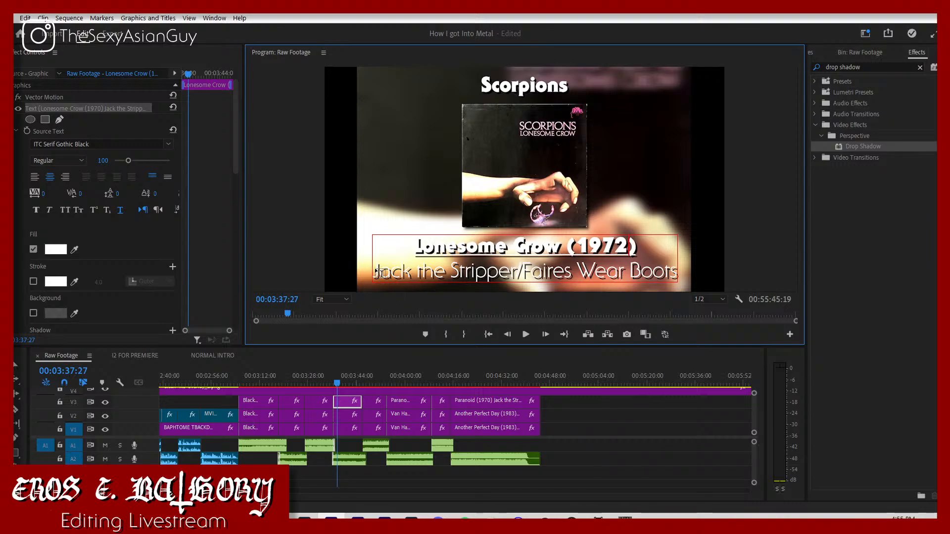
Step: Replace the song line under the Lonesome Crow album title with "Lonesome Crow"
left_click_drag(378, 271, 713, 269)
key("BackSpace")
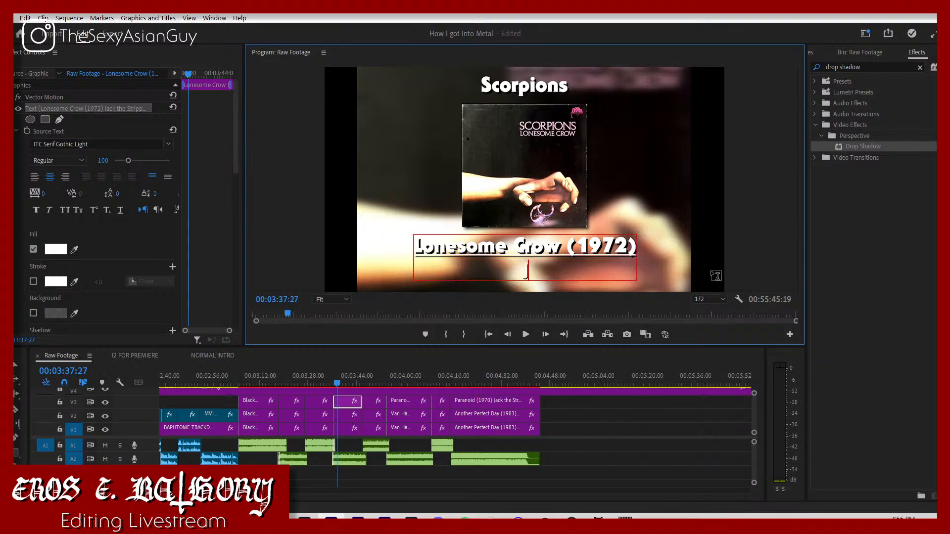
type("Lonesome Crow")
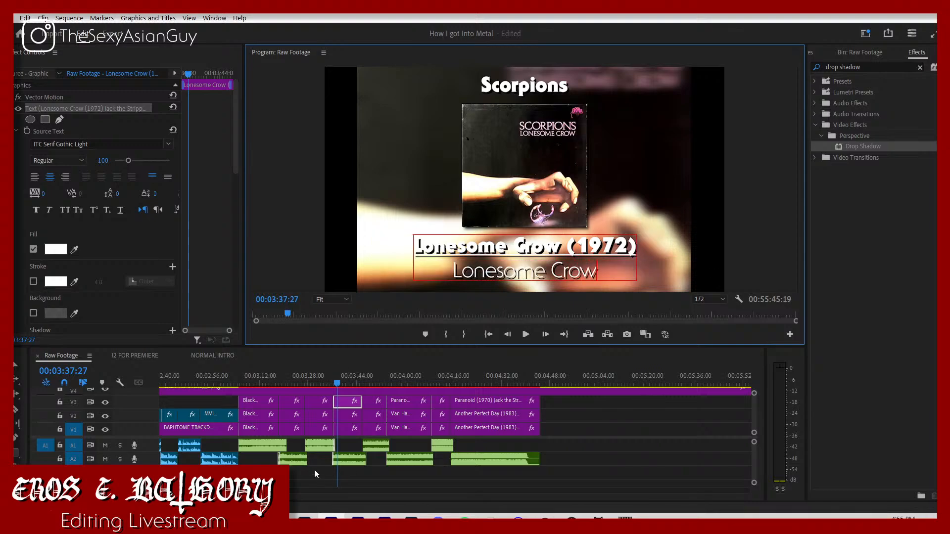
Step: Play on to the Virgin Killer cover and change the artist name above it to "Scorpions"
left_click(338, 383)
key("space")
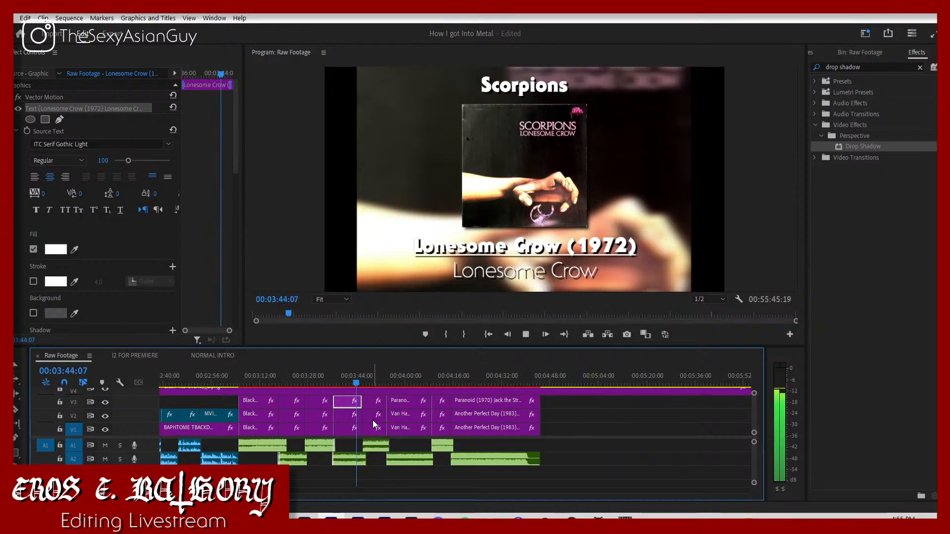
key("space")
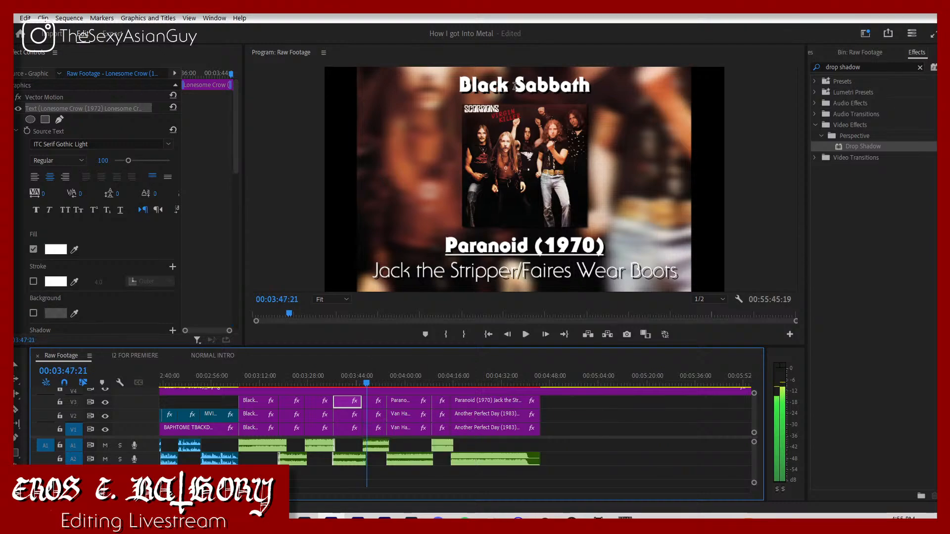
left_click(516, 89)
left_click(517, 90)
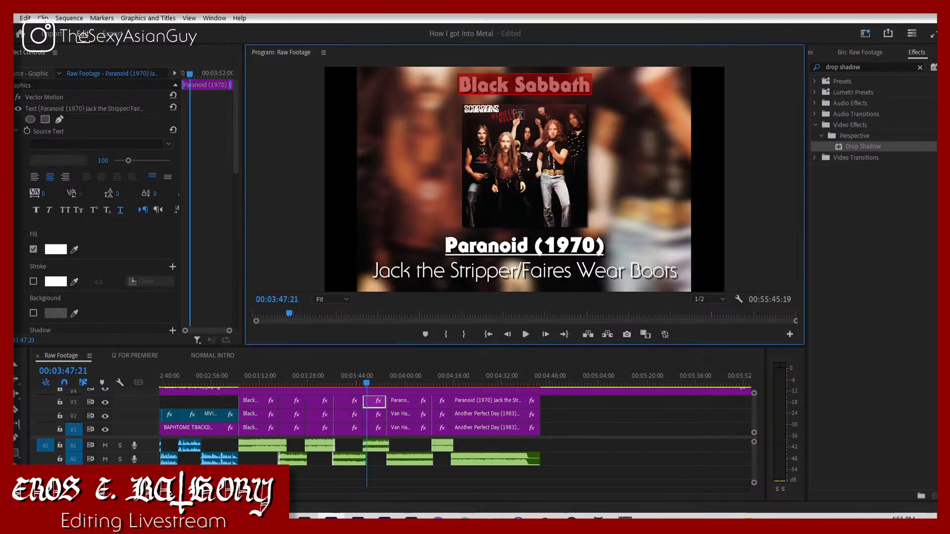
type("Scorpions")
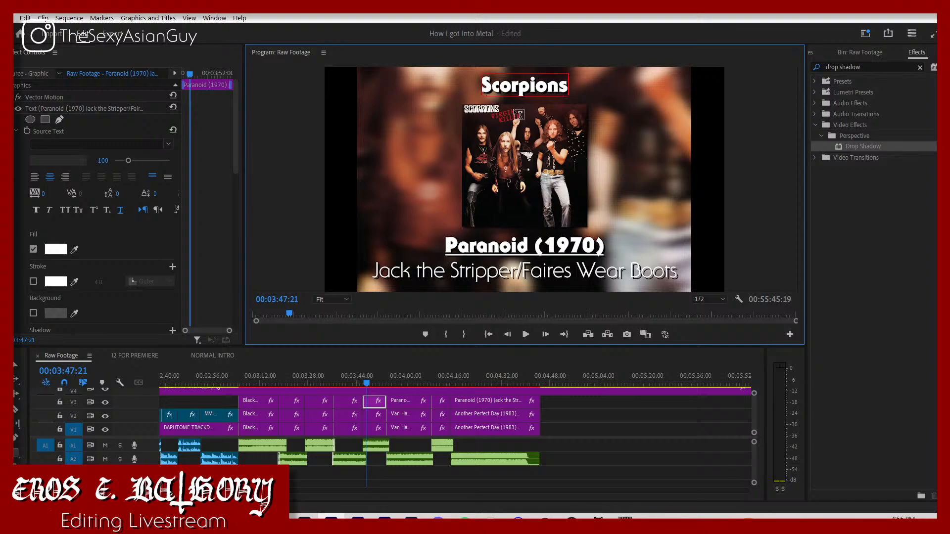
Step: Replace the album name under the second Scorpions cover with "Virgin Killer", keeping the year in brackets
left_click(557, 245)
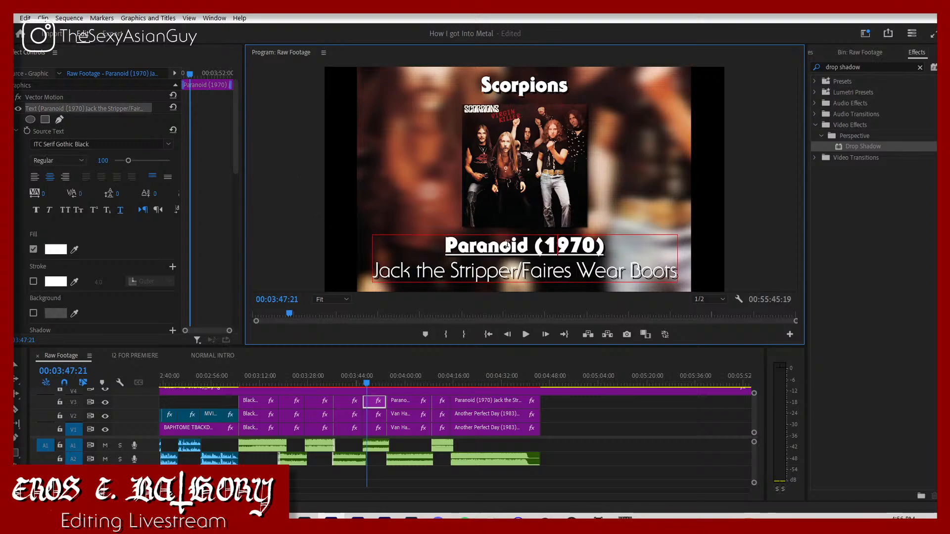
left_click_drag(530, 246, 433, 250)
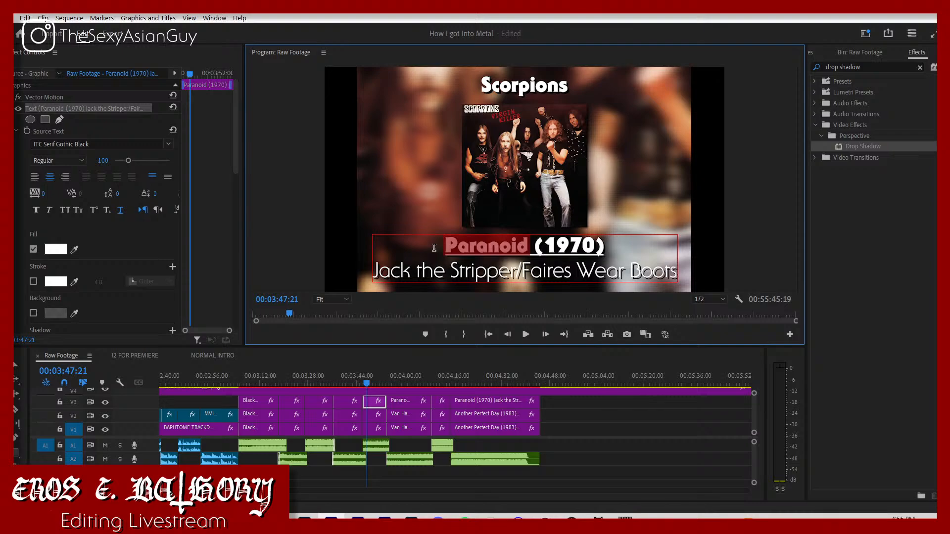
type("Virgin Killer")
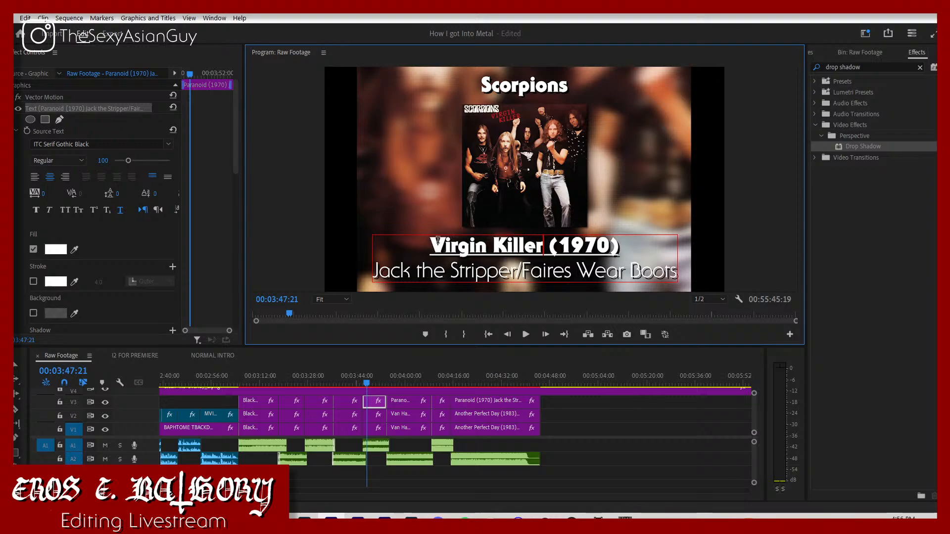
Step: Replace the song line under the Virgin Killer album title with "Virgin Killer" and set the album year to 1976
left_click_drag(377, 274, 785, 291)
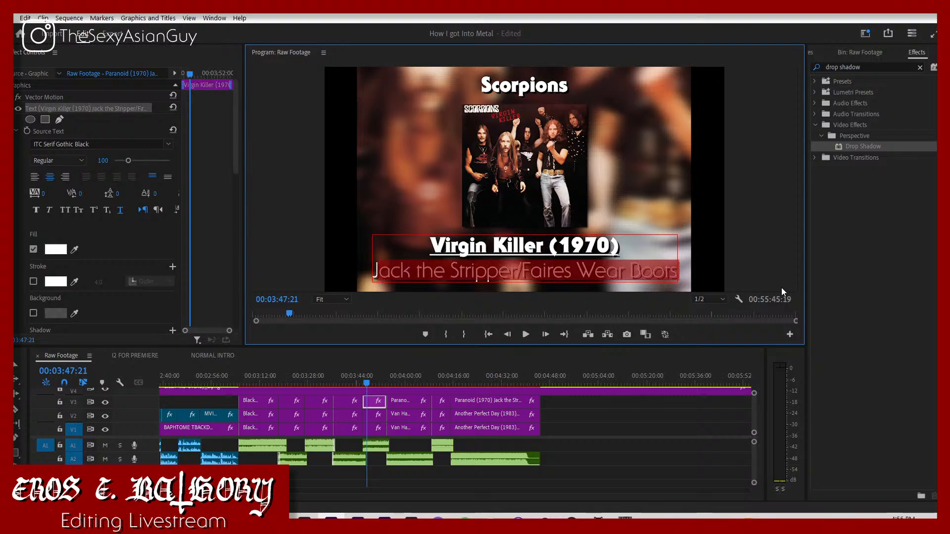
type("J")
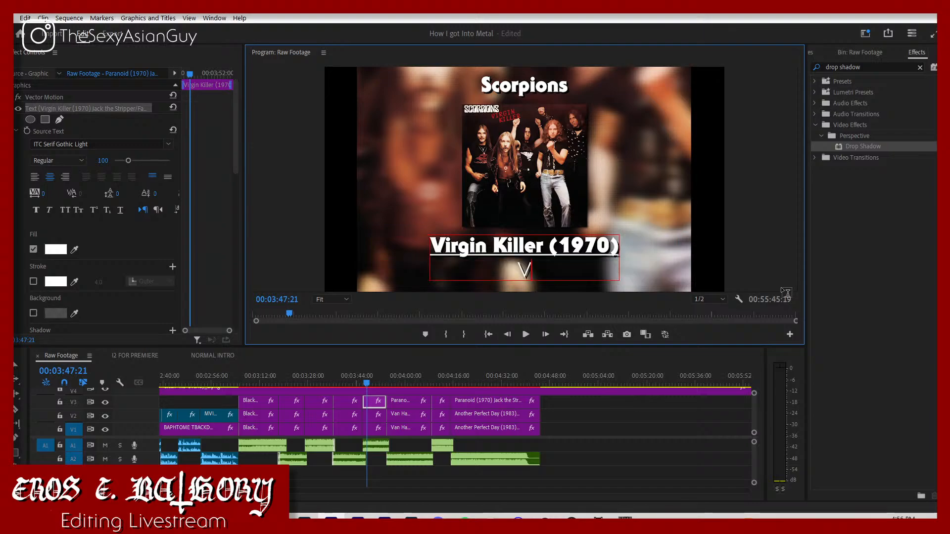
type("irgin Killer")
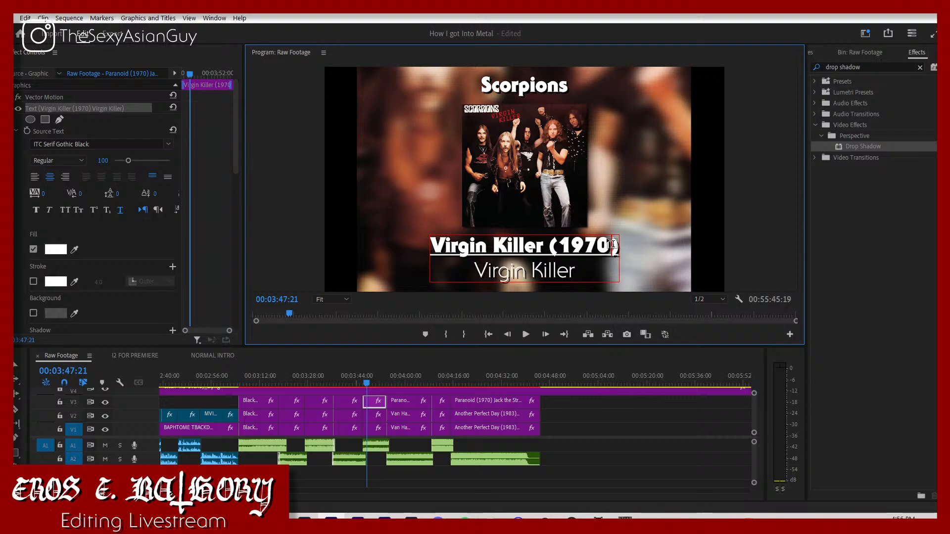
key("BackSpace")
type("6")
Step: Play on to the Van Halen cover and change the artist name above it to "Van Halen"
left_click(387, 378)
key("space")
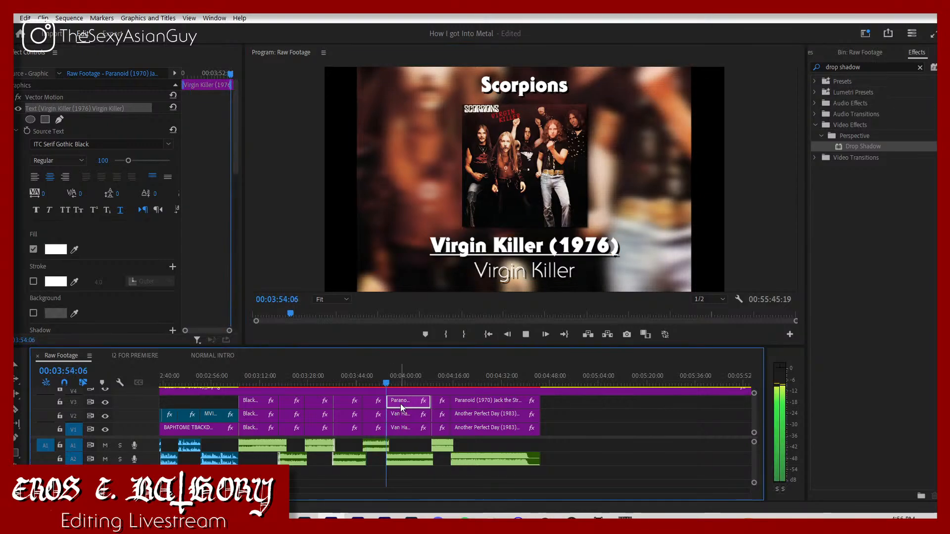
left_click(561, 85)
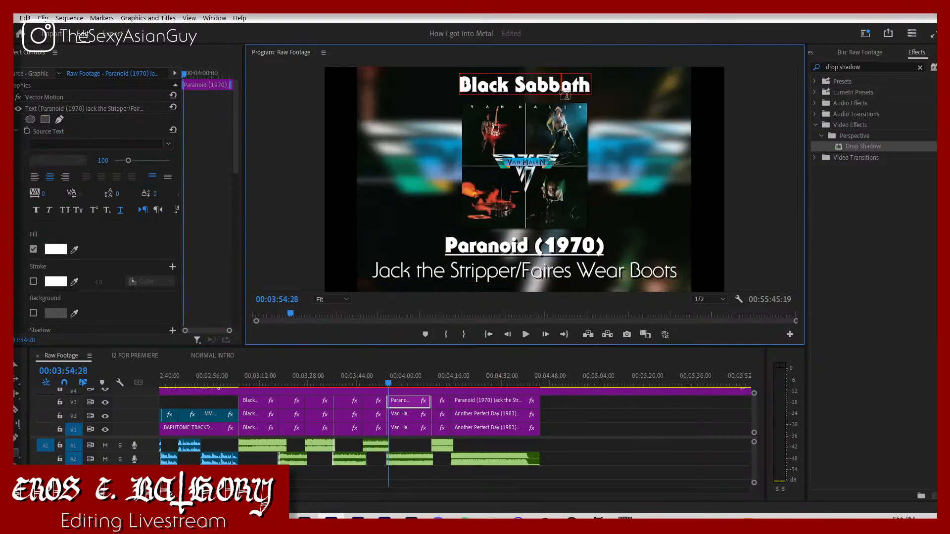
key("ctrl+a")
key("BackSpace")
type("Van Halen")
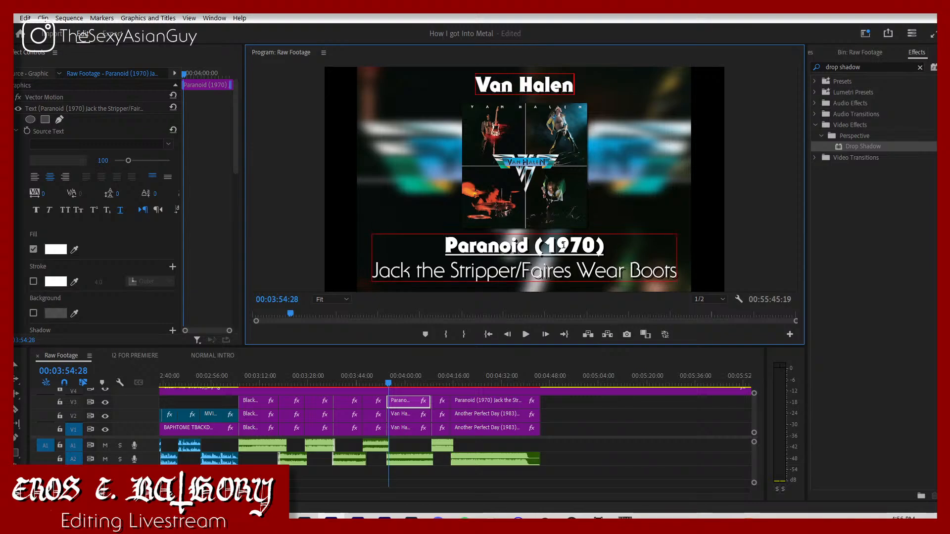
Step: Replace the album name under the Van Halen cover with "Van Halen" and set its year to 1976
left_click(522, 247)
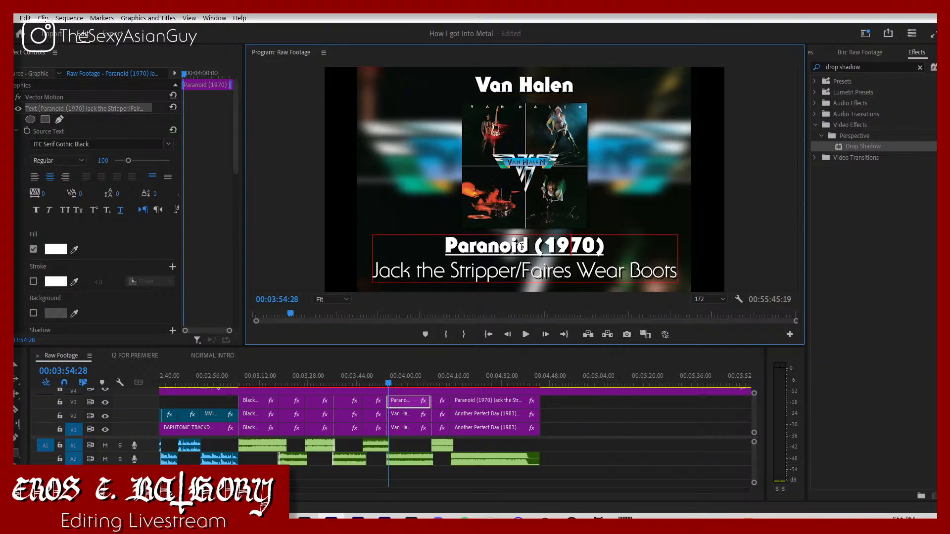
key("BackSpace")
key("BackSpace")
key("BackSpace")
key("BackSpace")
key("BackSpace")
key("BackSpace")
key("BackSpace")
key("BackSpace")
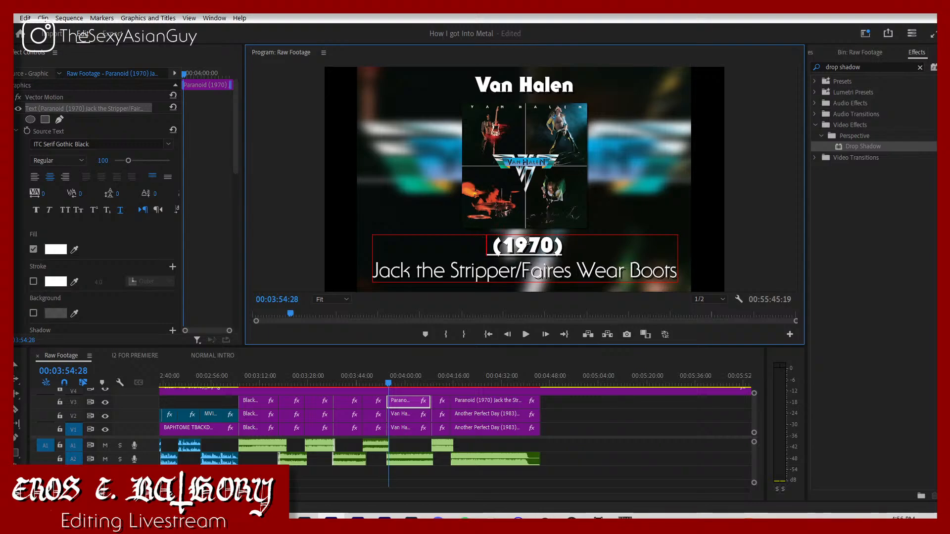
type("Van Halen")
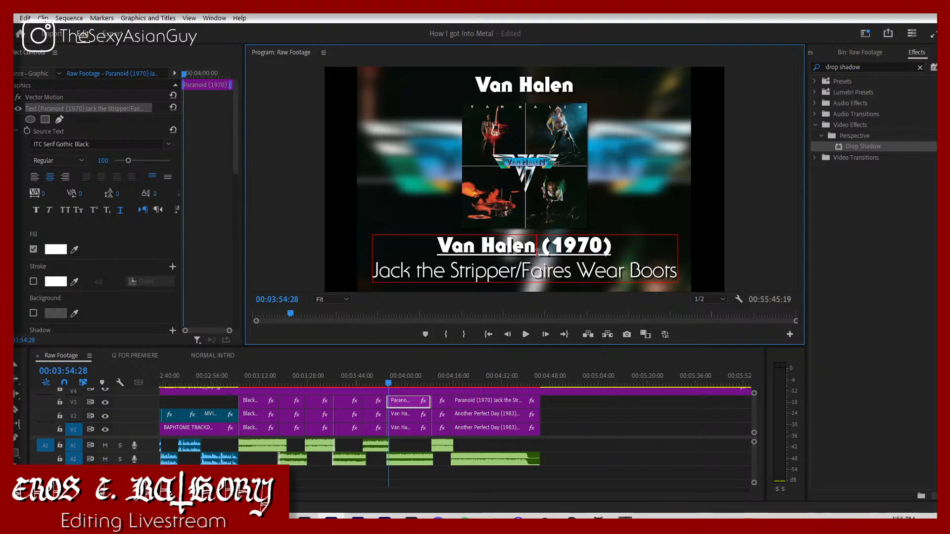
left_click(602, 243)
key("BackSpace")
type("6")
Step: Replace the song line under the Van Halen album title with "Eruption"
left_click_drag(375, 271, 823, 267)
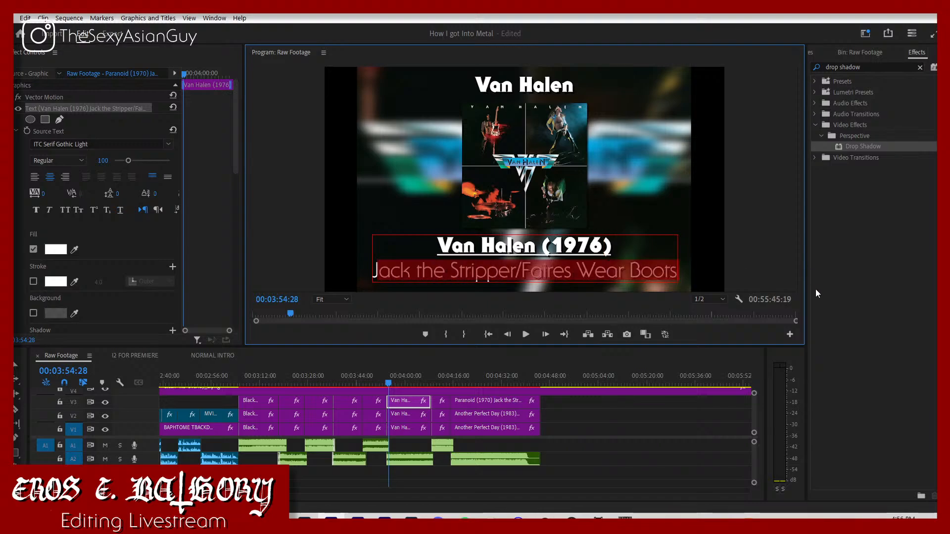
key("BackSpace")
type("Erulpt")
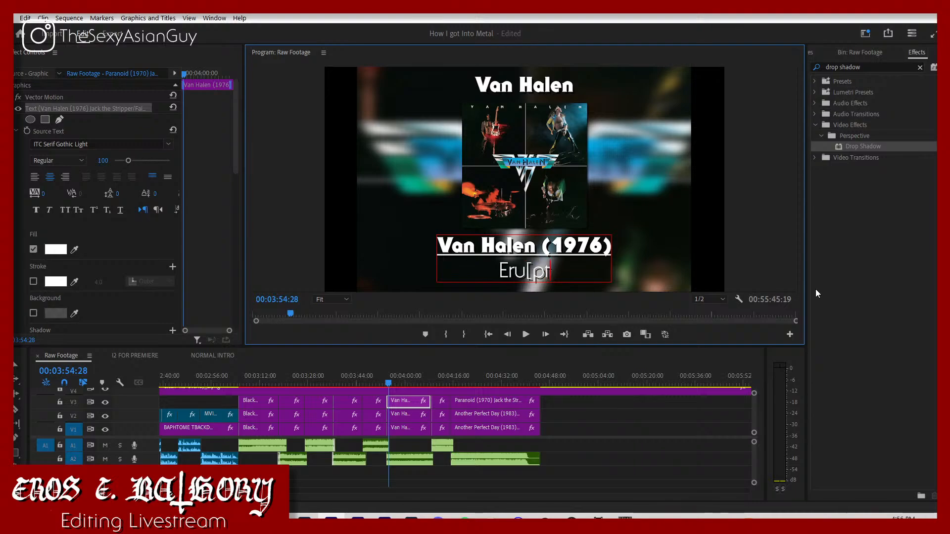
key("BackSpace")
key("BackSpace")
key("BackSpace")
type("ption")
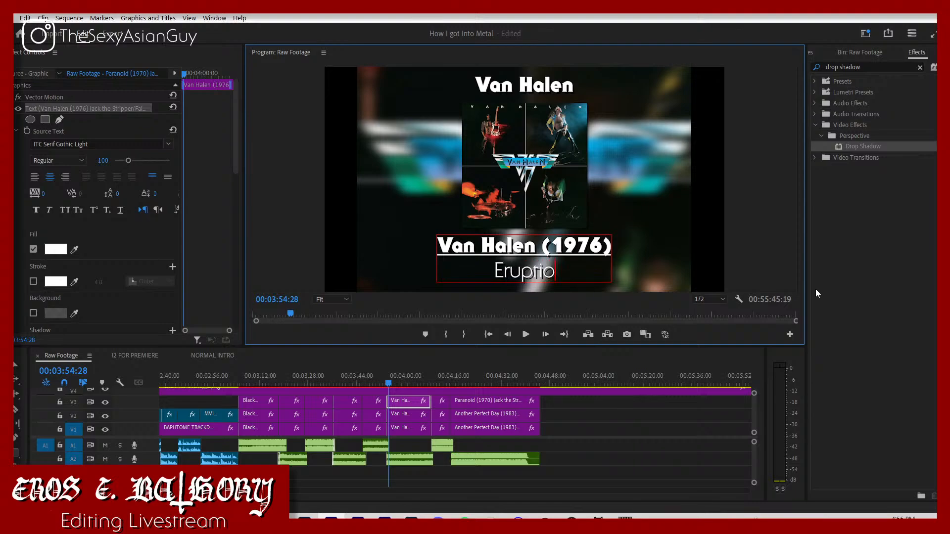
Step: Play on to the Turbo cover and change the artist name above it to "Judas Priest"
left_click(430, 375)
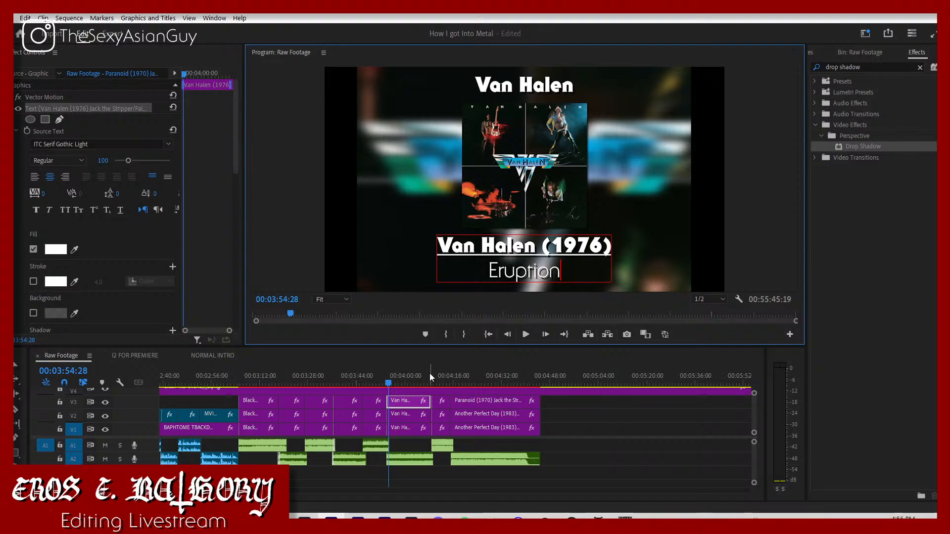
key("space")
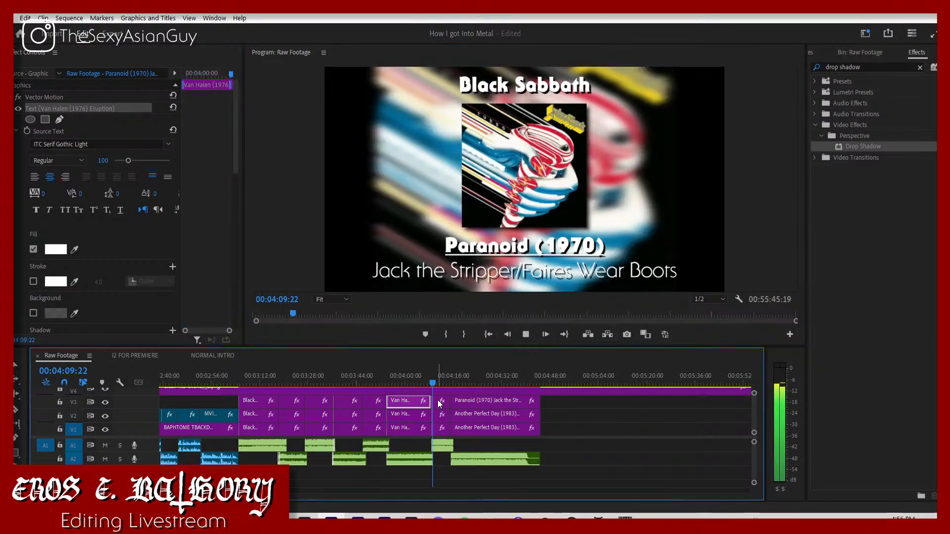
key("space")
left_click(521, 77)
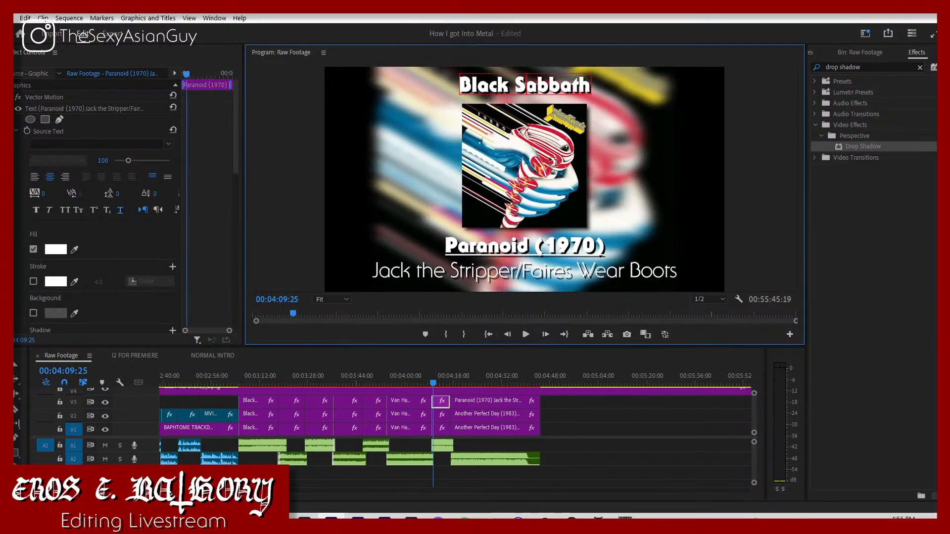
key("ctrl+a")
type("Judas Priest")
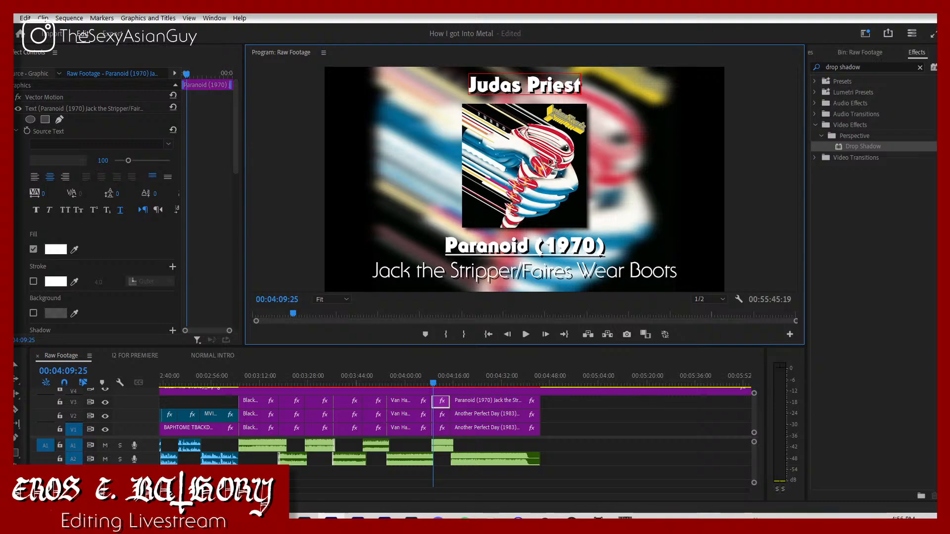
Step: Replace the album name under the Judas Priest cover with "Turbo" and set its year to 1983
left_click(529, 247)
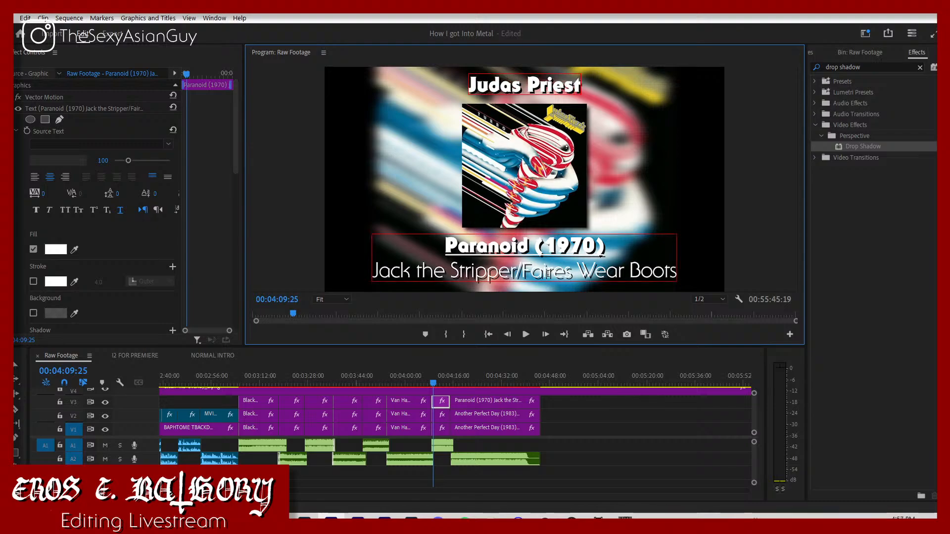
left_click(530, 247)
left_click_drag(530, 247, 450, 253)
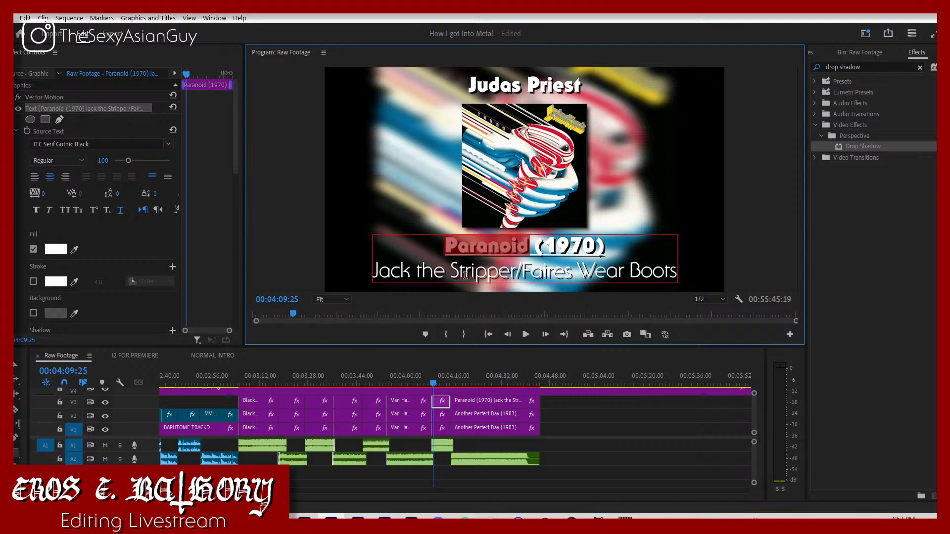
type("Turbo")
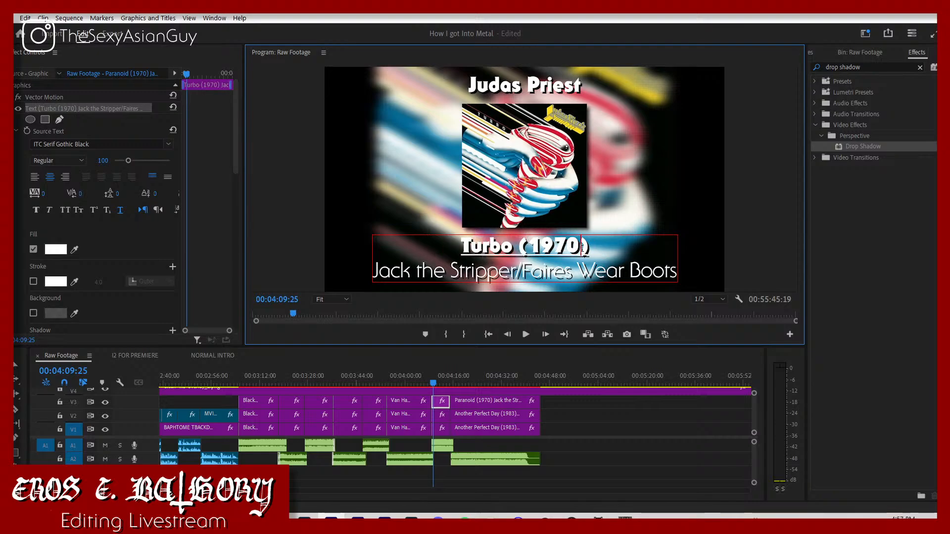
key("BackSpace")
key("BackSpace")
type("83")
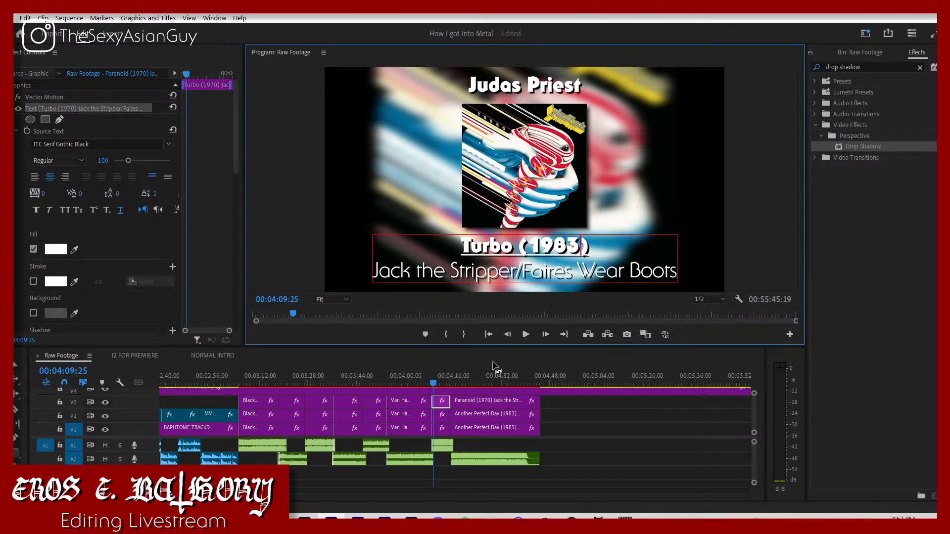
Step: Check the Turbo cover clip's file name for the release year and correct the album year to 1986
left_click(437, 418)
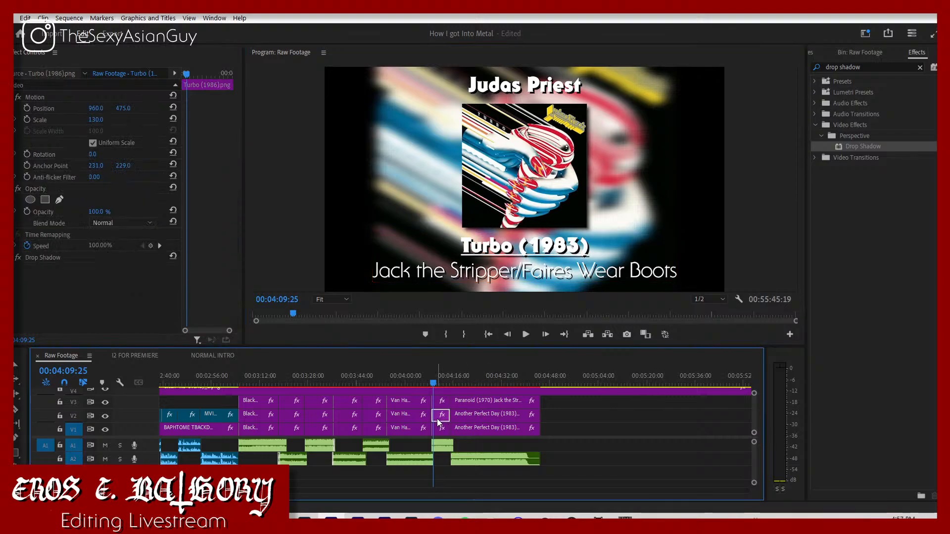
left_click(437, 400)
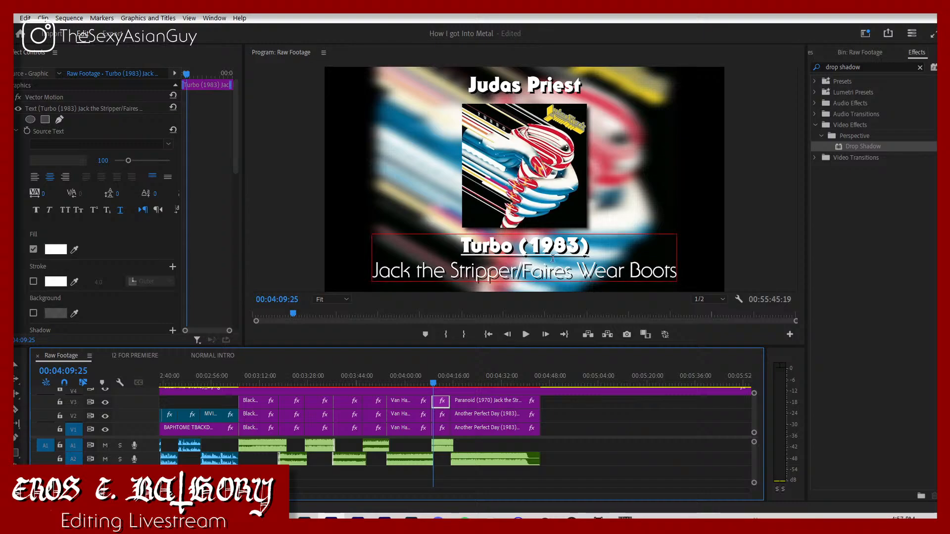
left_click(580, 244)
key("BackSpace")
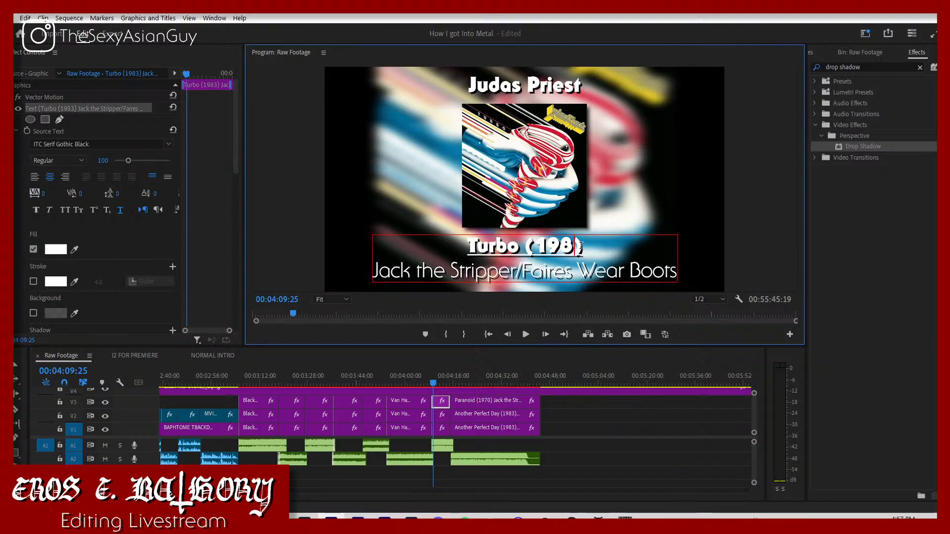
type("6")
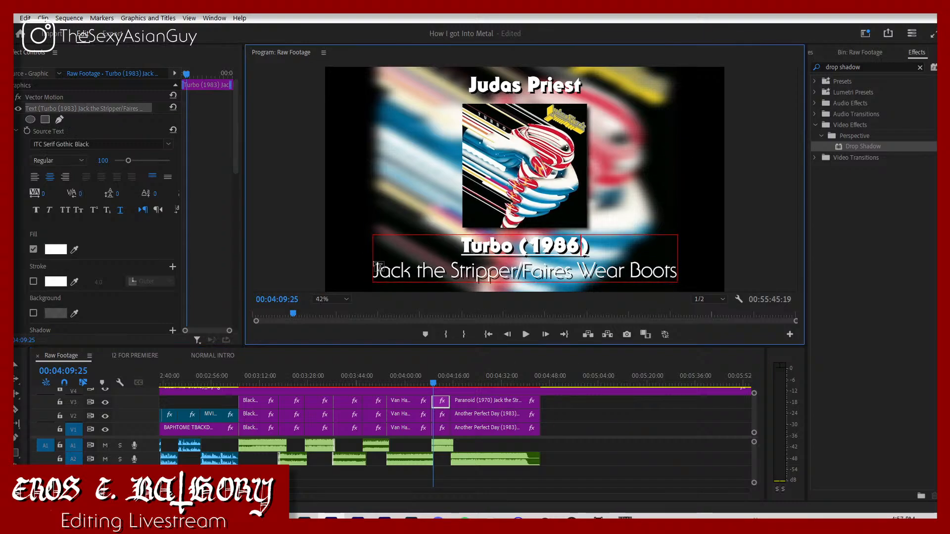
Step: Replace the song line under the Turbo album title with "Turbo Lover"
left_click(375, 271)
left_click_drag(389, 276, 770, 284)
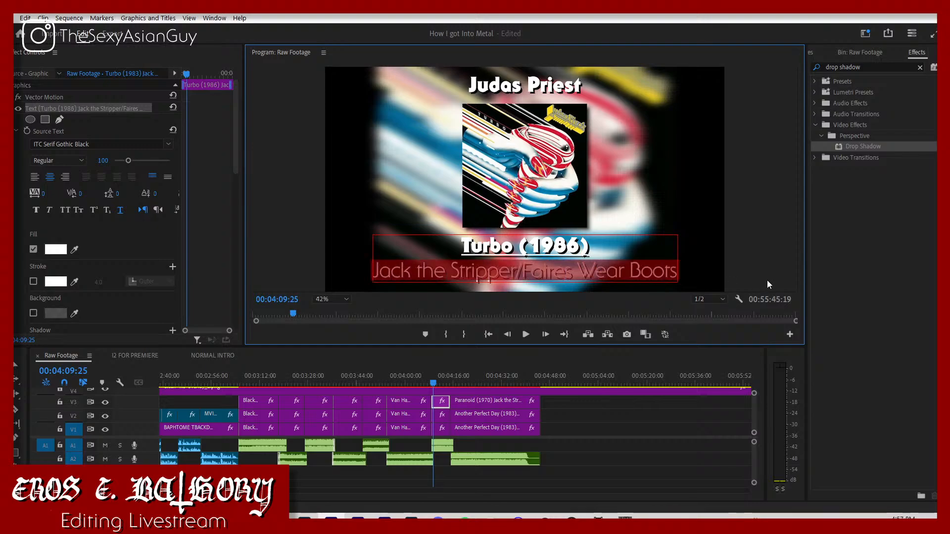
type("Turbo Lover")
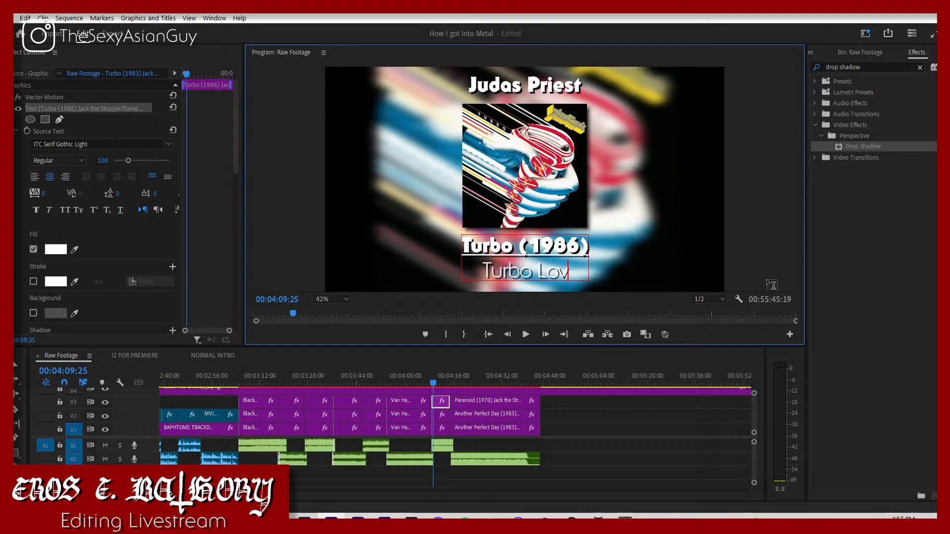
Step: Play on to the last cover in the sequence and change the artist name above it to "Motorhead"
left_click(426, 383)
key("space")
left_click(485, 444)
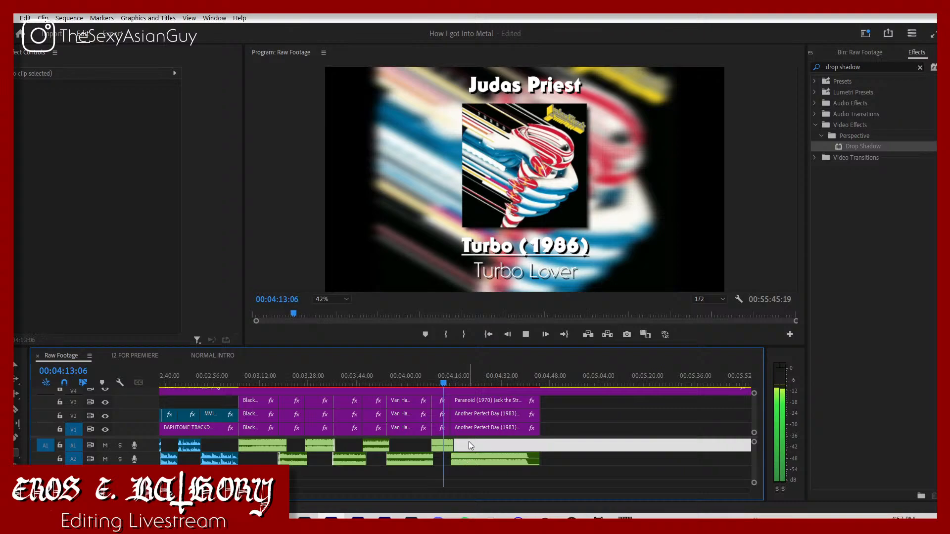
left_click(470, 440)
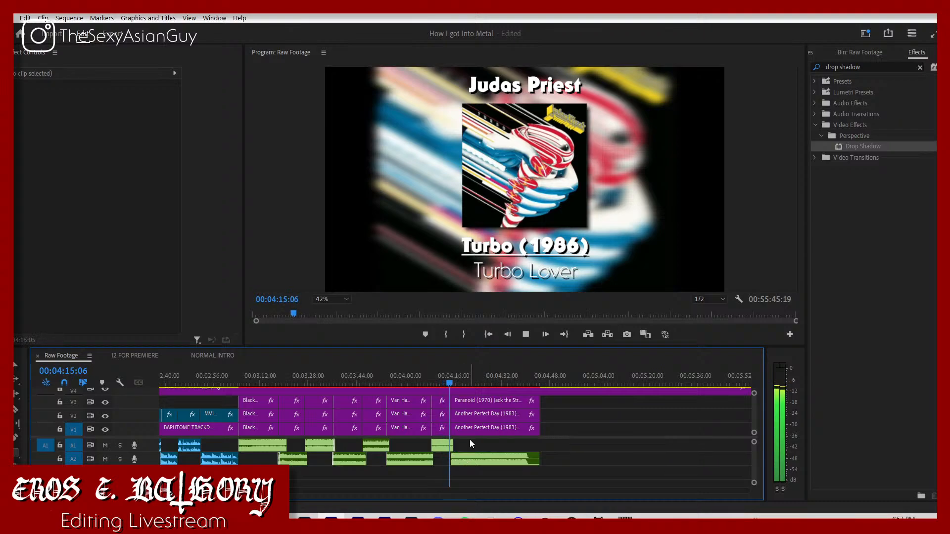
left_click(479, 407)
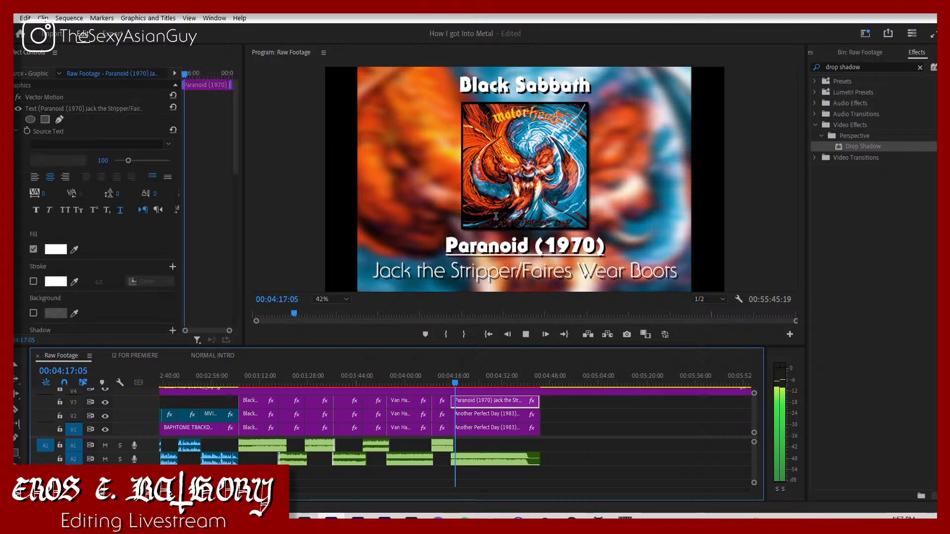
left_click(540, 130)
key("ctrl+a")
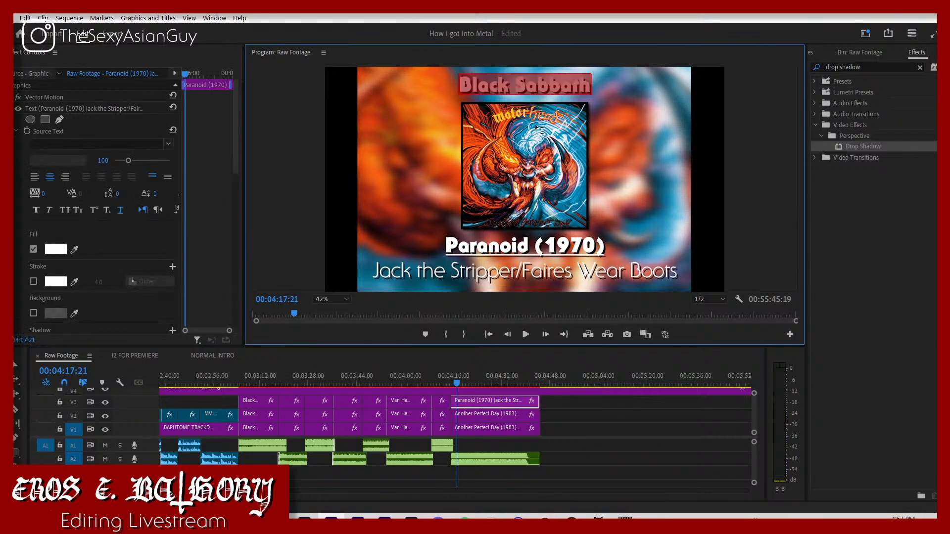
type("Motorhead")
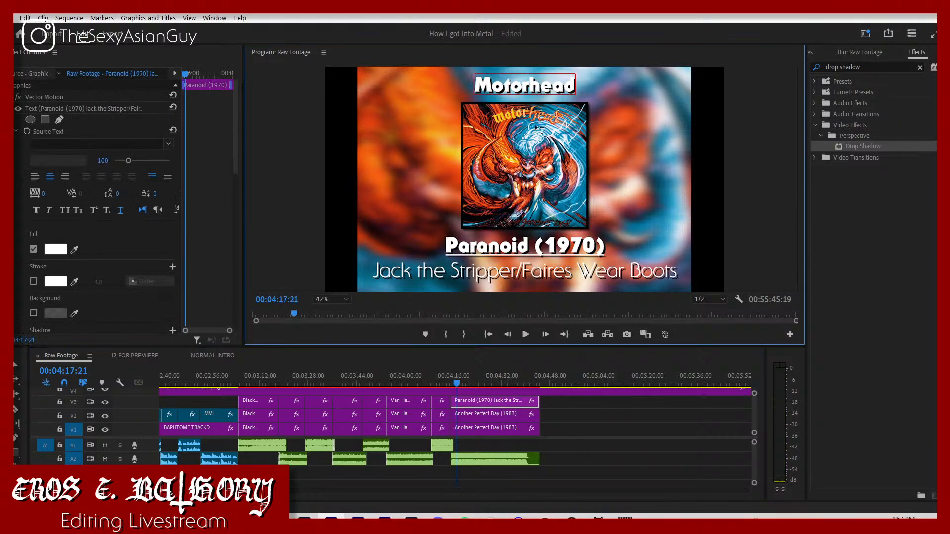
Step: Replace the album name under the Motorhead cover with "Another Perfect Day" and set its year to 1983
left_click(452, 249)
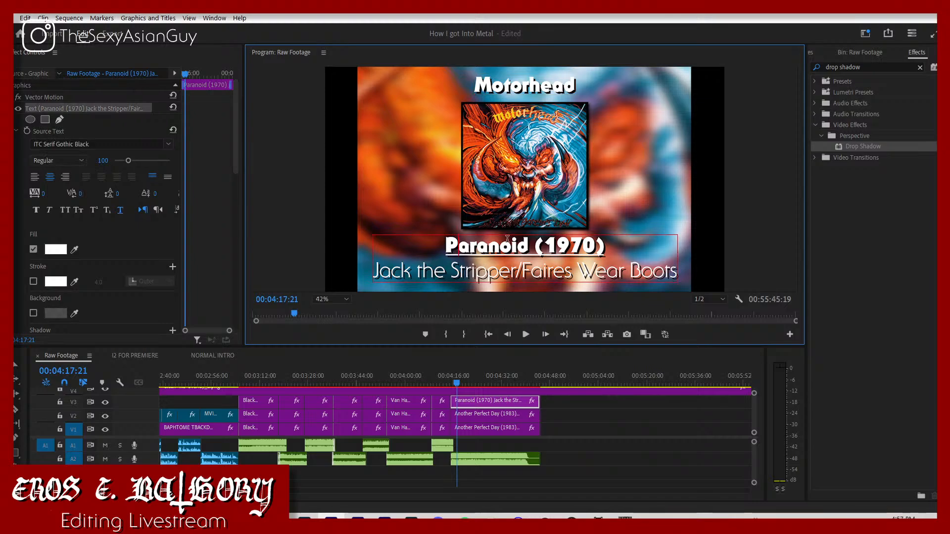
double_click(430, 248)
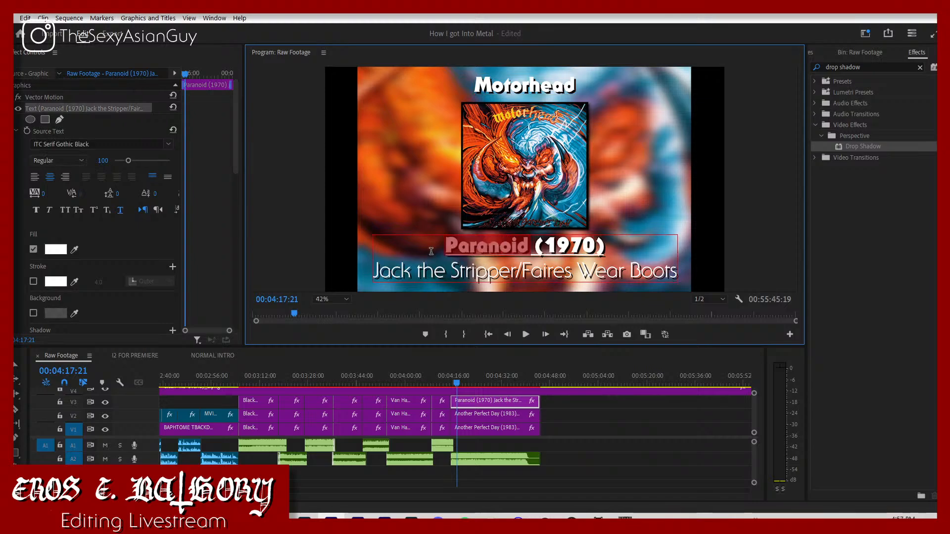
type("Anoth")
type("er Perfect D")
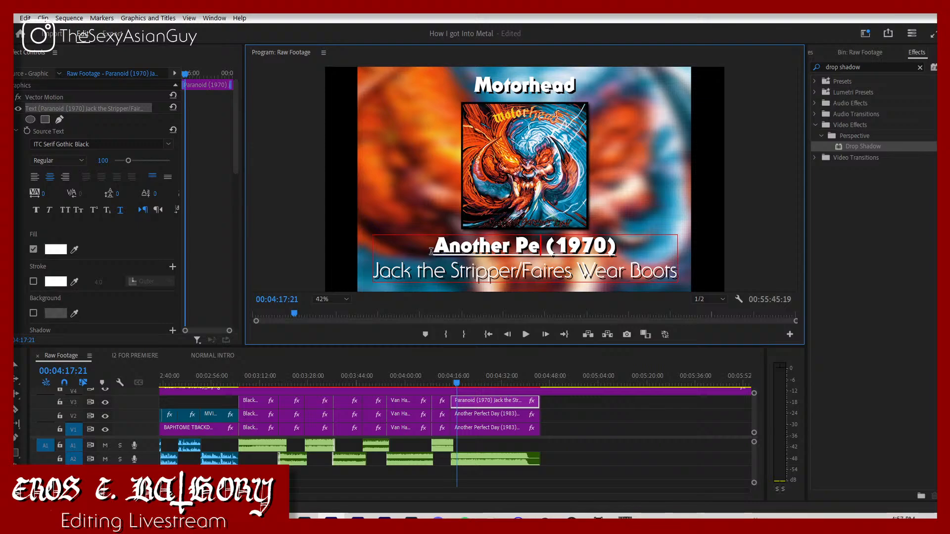
type("ay")
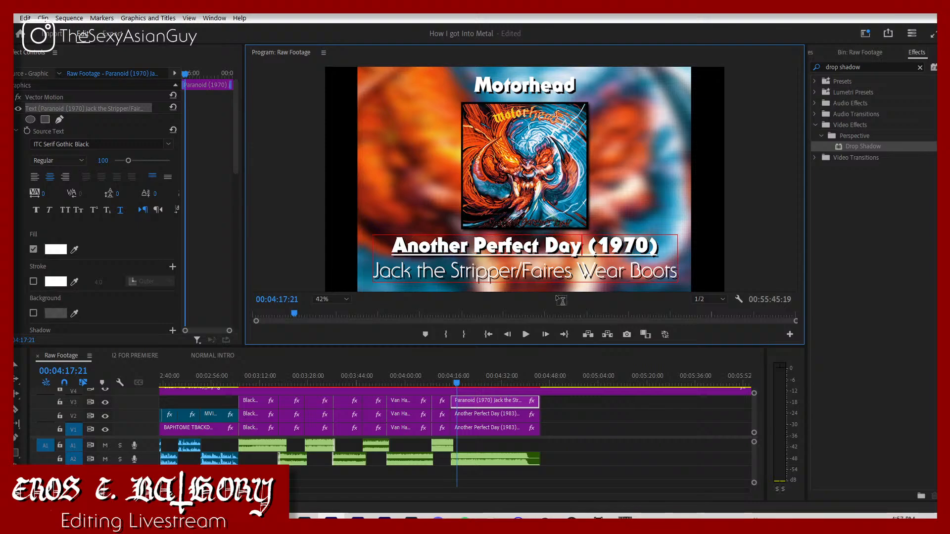
left_click(650, 248)
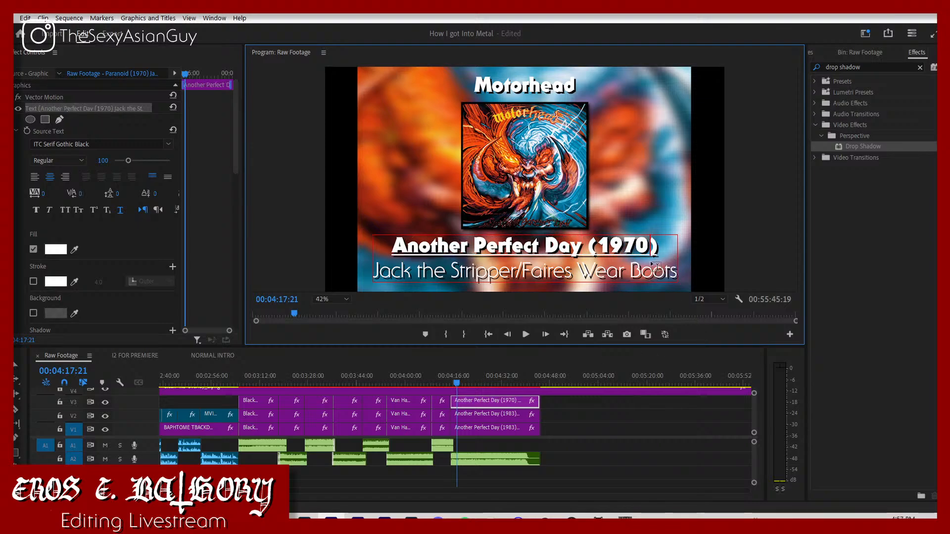
key("BackSpace")
key("BackSpace")
type("83")
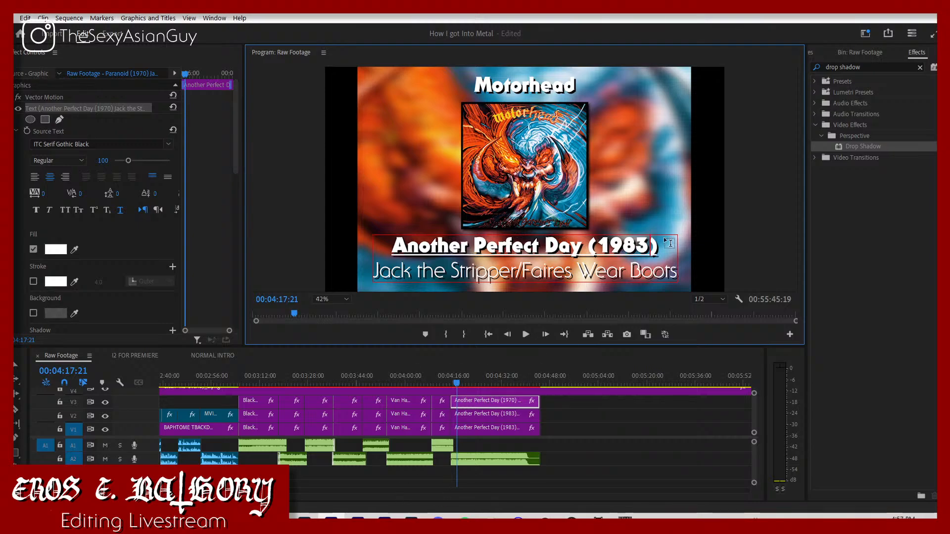
Step: Replace the song line under the Another Perfect Day album title with "Shine"
left_click(500, 272)
triple_click(429, 285)
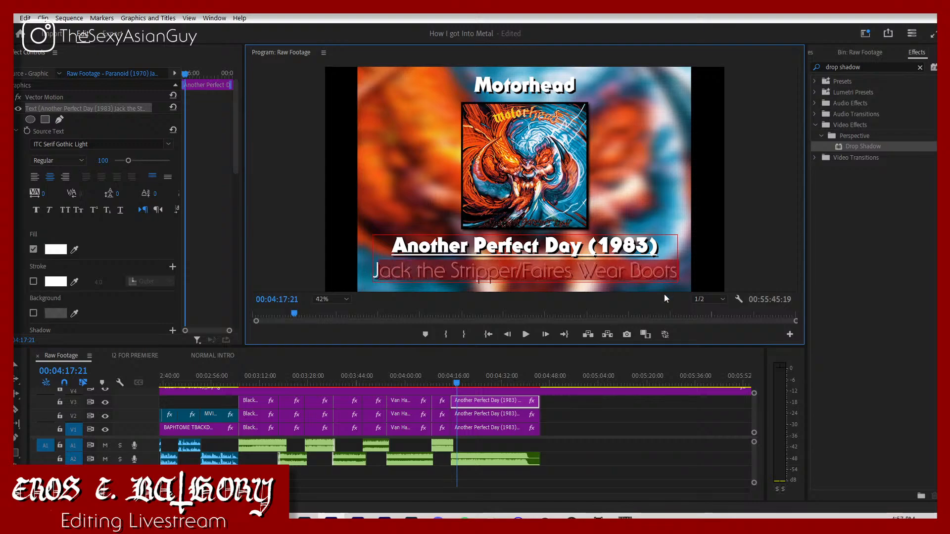
key("BackSpace")
type("Shine")
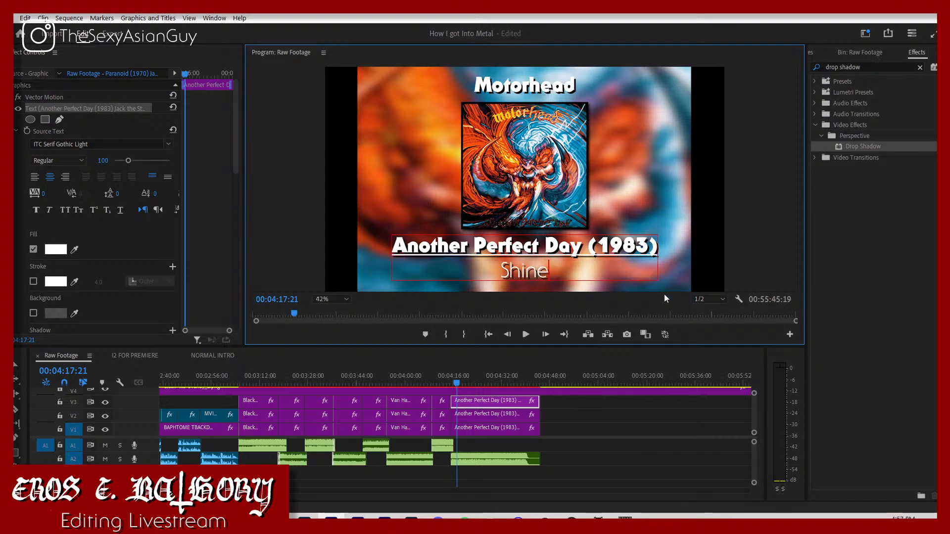
Step: Play back the album cover sequence from just before the first Black Sabbath cover to review the titles
left_click(238, 385)
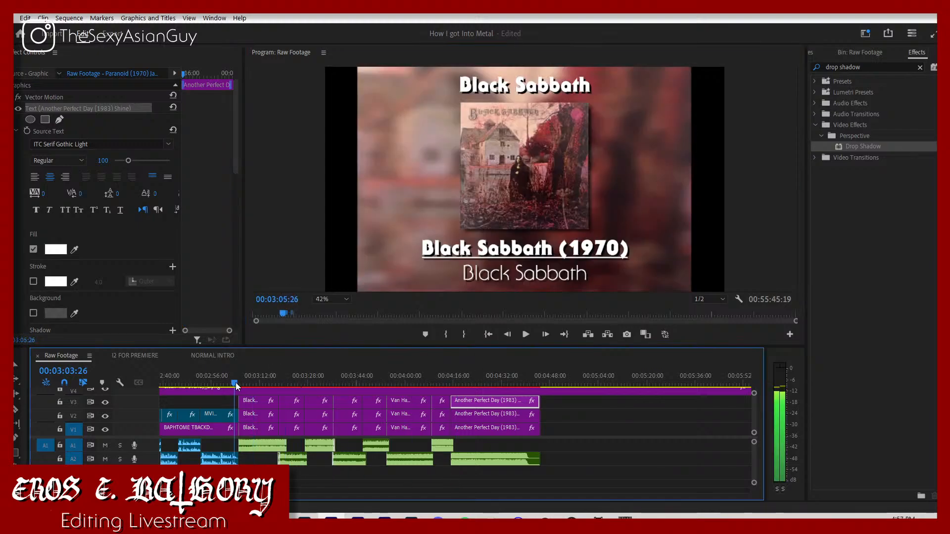
key("space")
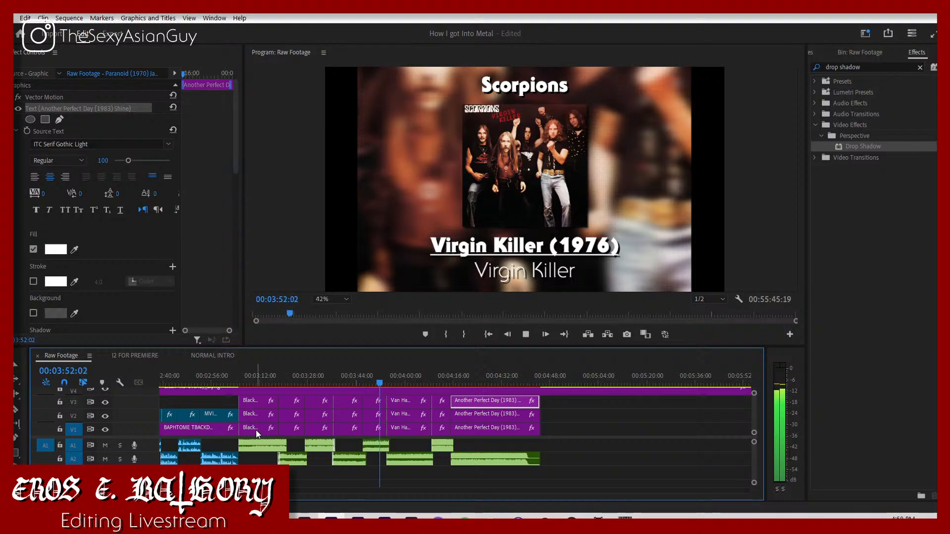
Step: Let the review playback run on through the Motorhead cover and stop it near 00:04:28
left_click(653, 467)
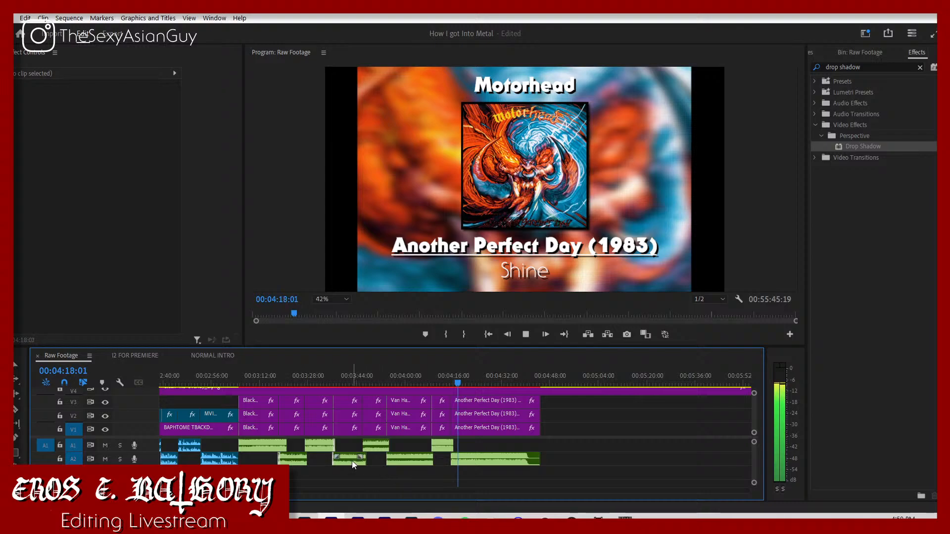
key("minus")
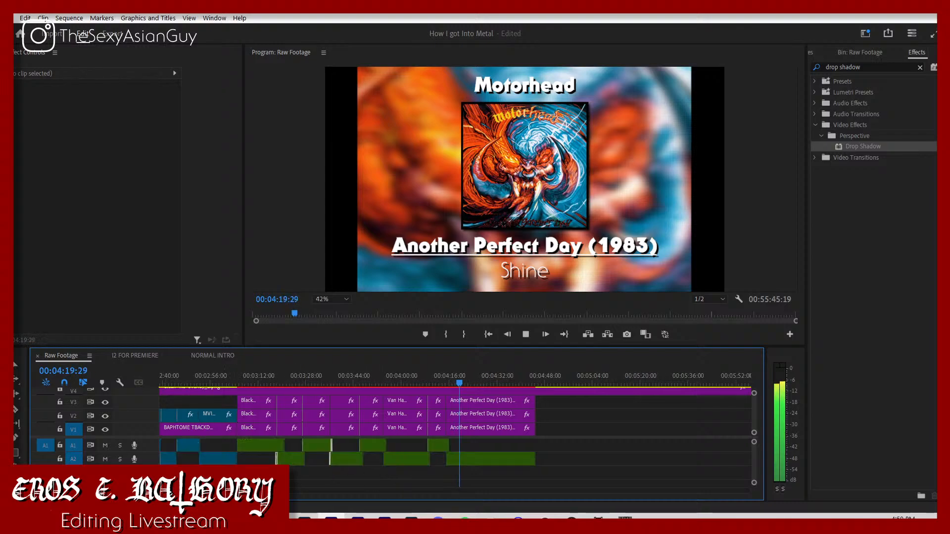
key("equal")
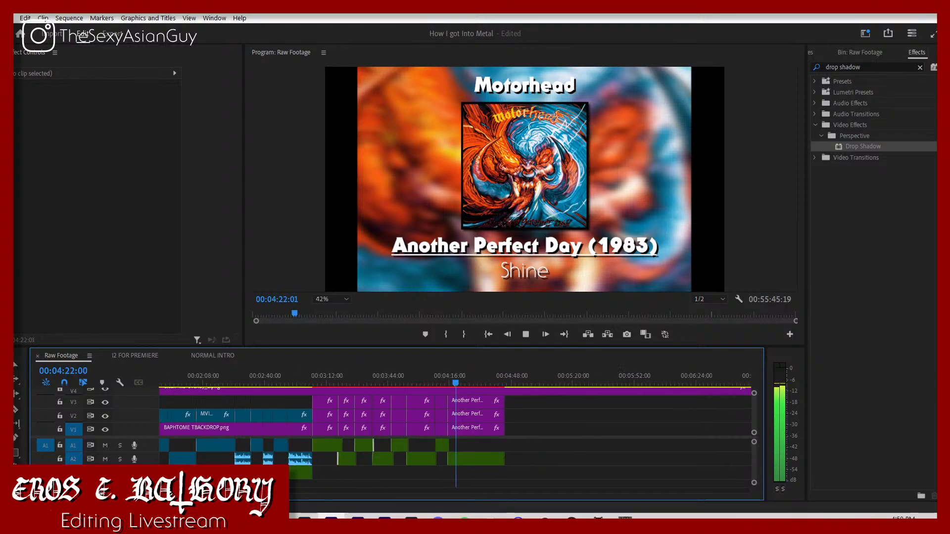
key("minus")
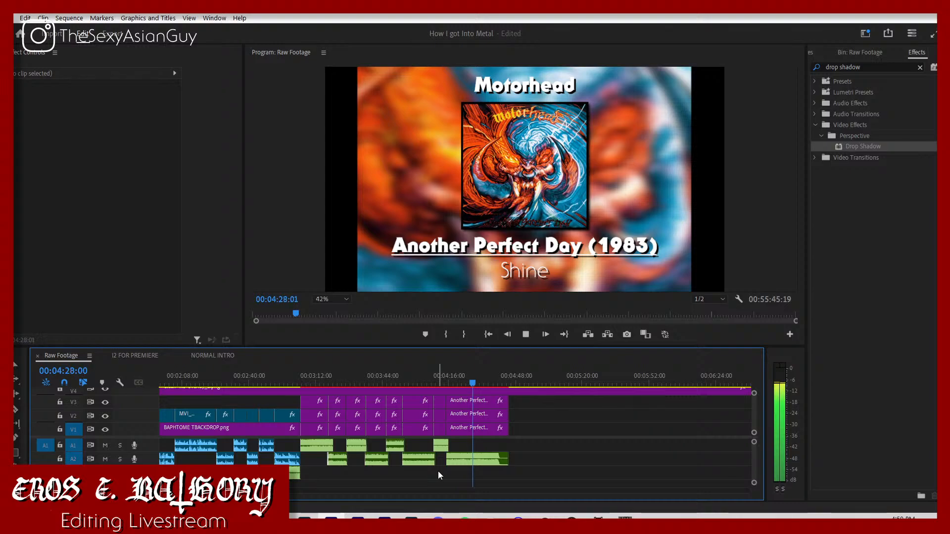
key("space")
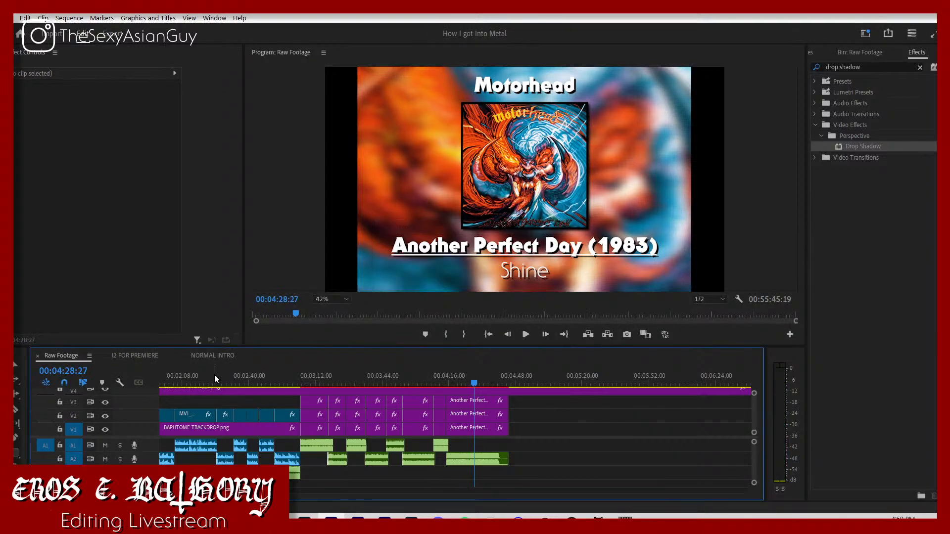
Step: Play the sequence from its beginning, skip to the end of the talking section and play into the first Black Sabbath cover
key("Home")
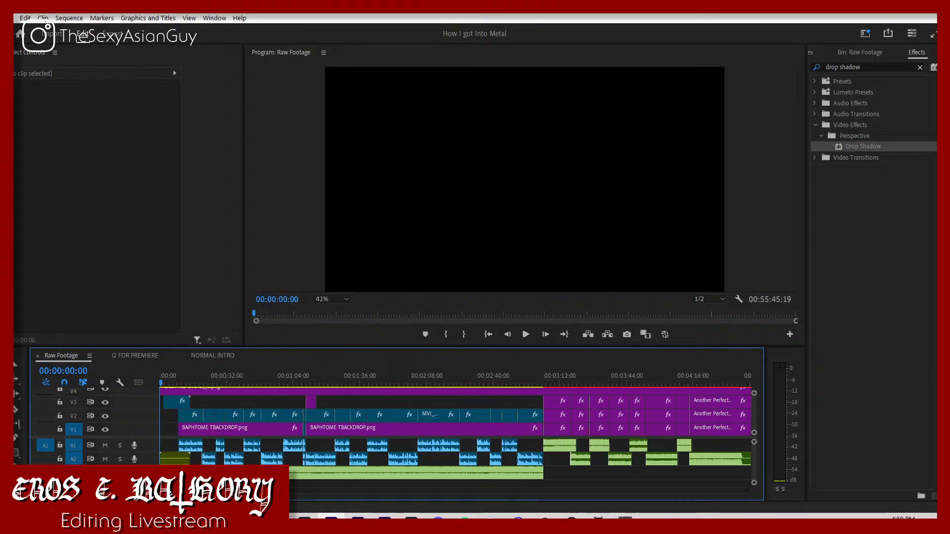
key("space")
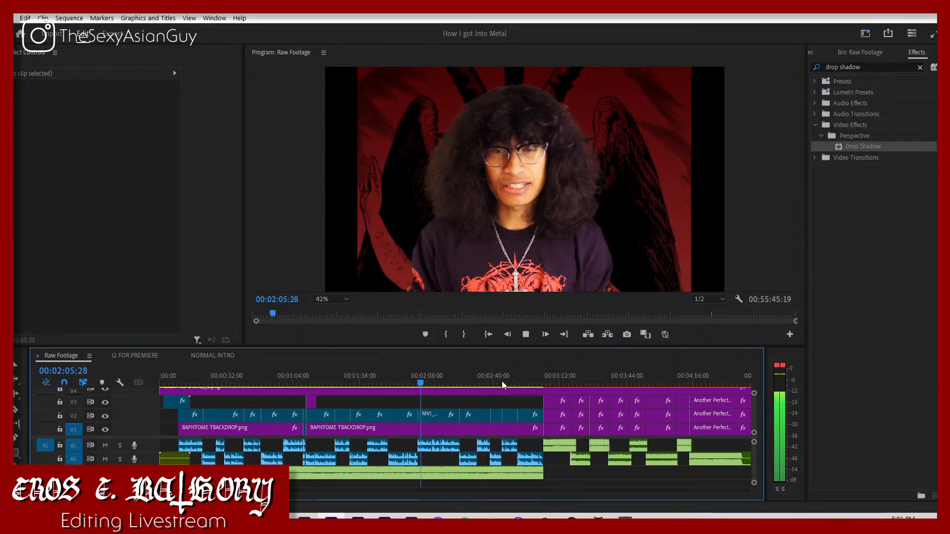
left_click(538, 382)
key("space")
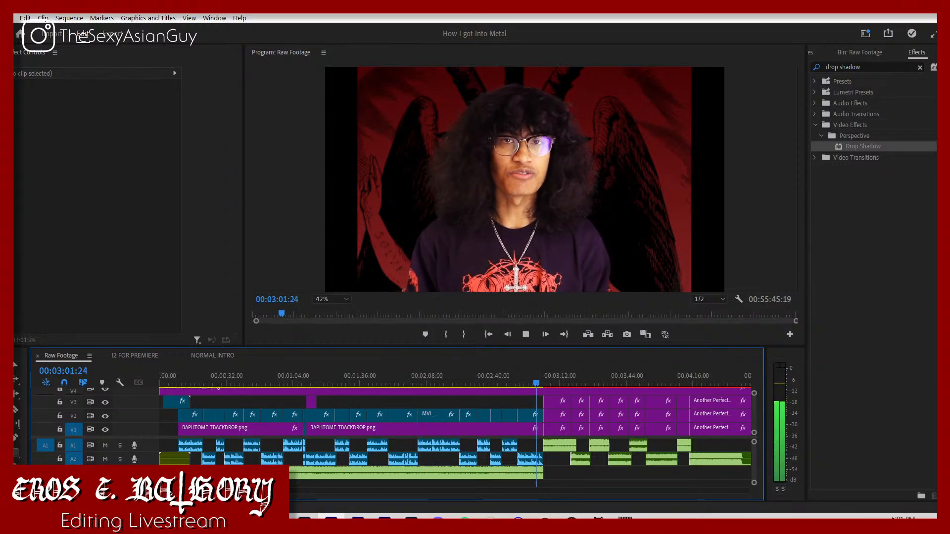
key("minus")
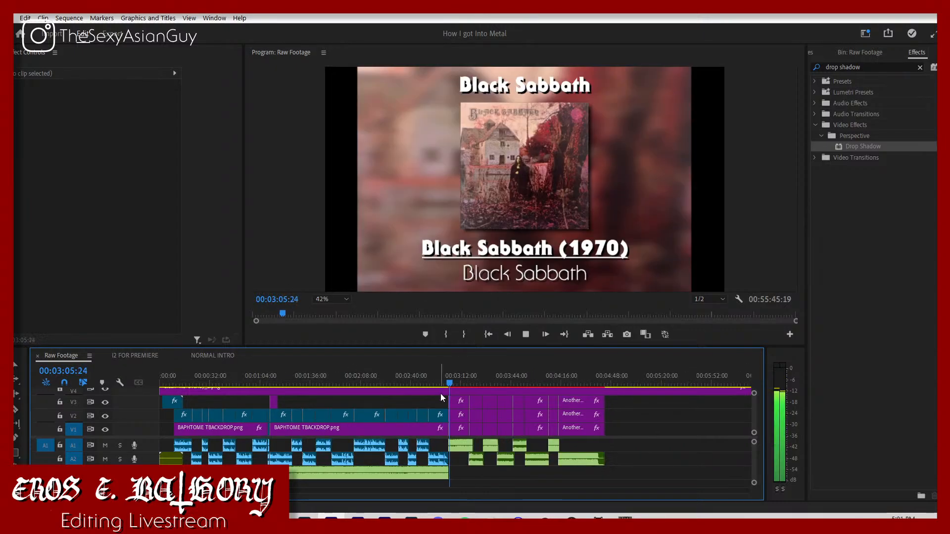
key("space")
Step: Nest all the album cover and title clips into one sequence named "Chapter I"
left_click_drag(605, 479, 459, 410)
right_click(460, 410)
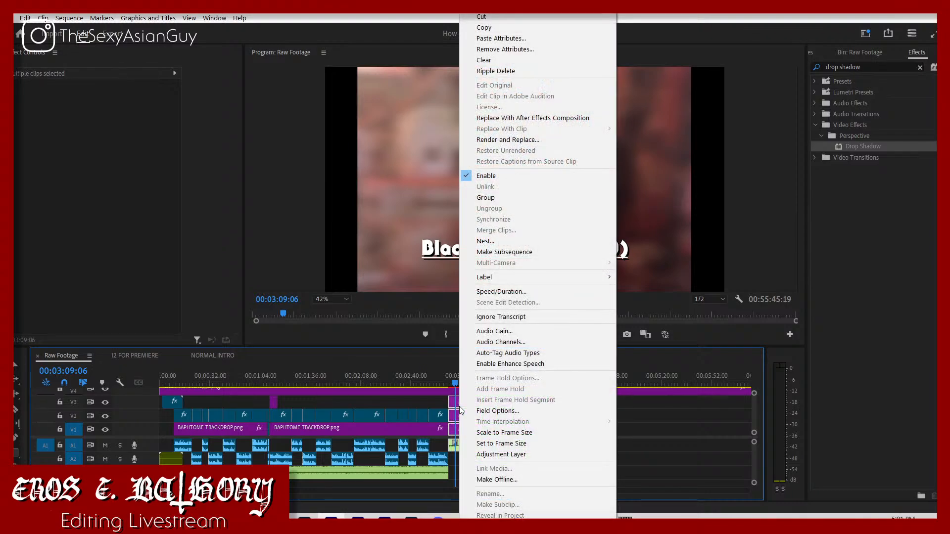
left_click(488, 243)
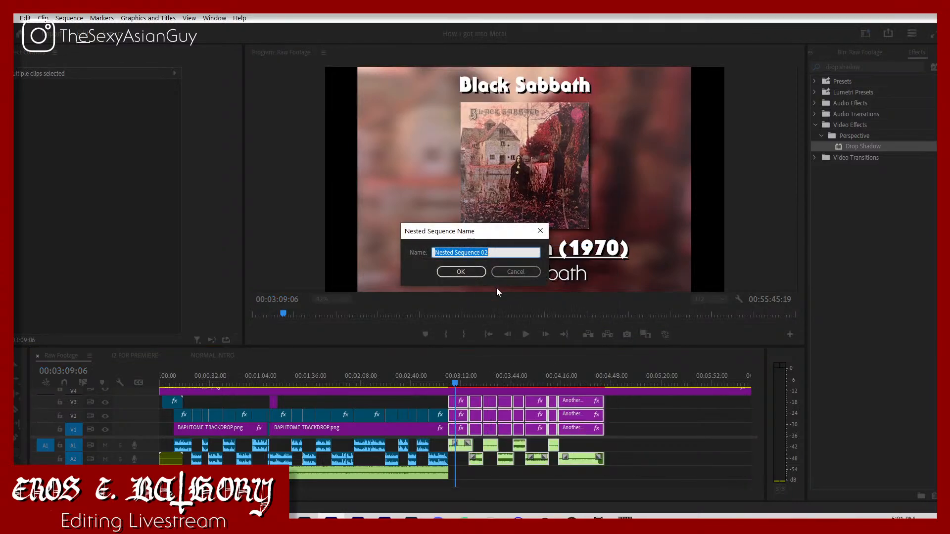
type("Chapter I")
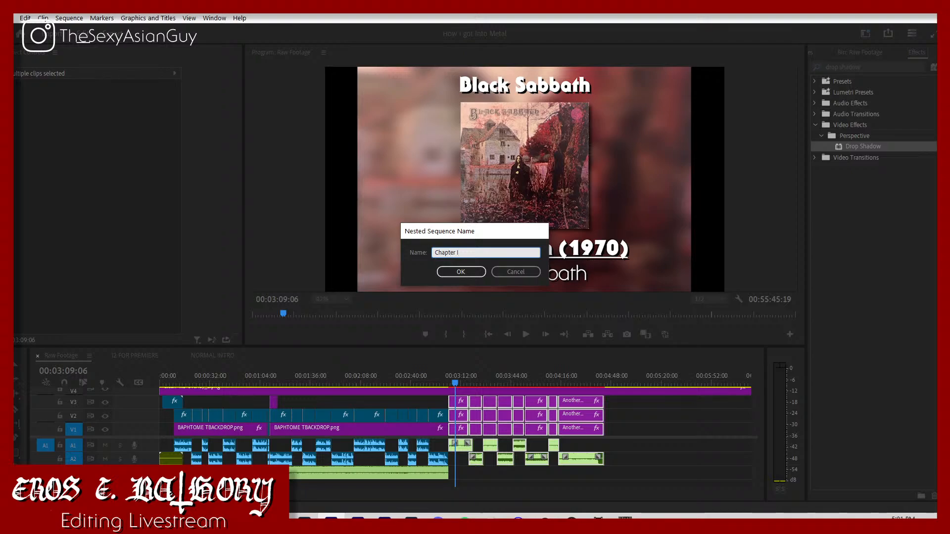
key("Return")
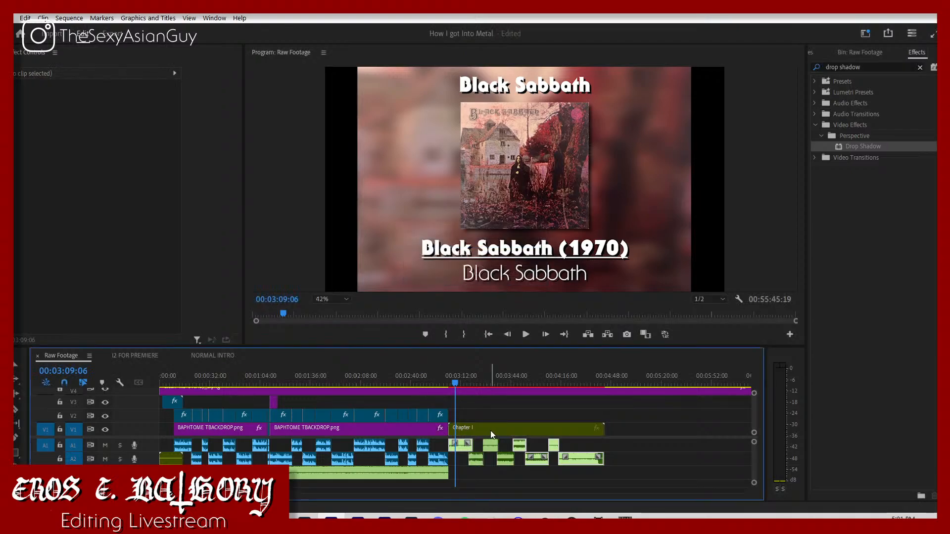
Step: Move the Chapter I nest up to track V3, select it with its songs and play the cut into it
left_click_drag(491, 430, 493, 405)
left_click_drag(620, 483, 472, 409)
left_click_drag(226, 492, 196, 491)
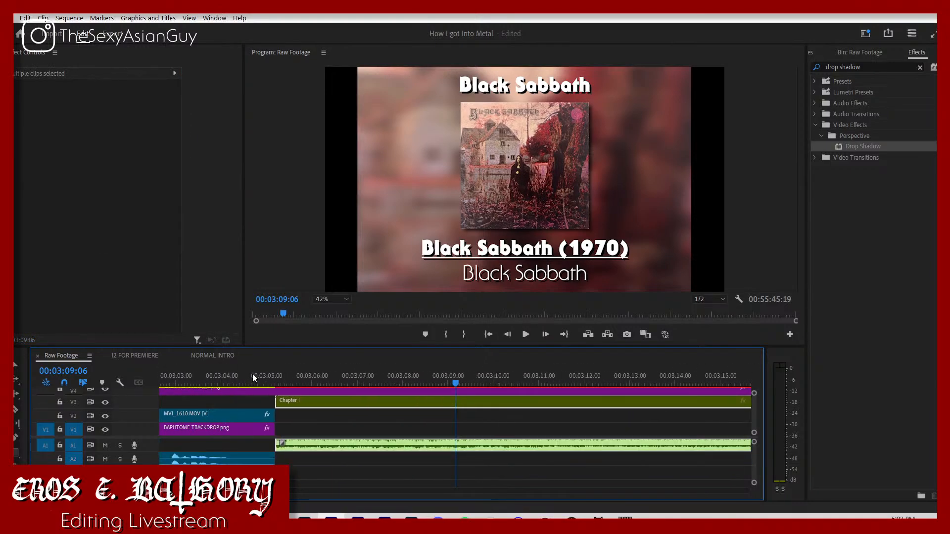
left_click(272, 375)
key("space")
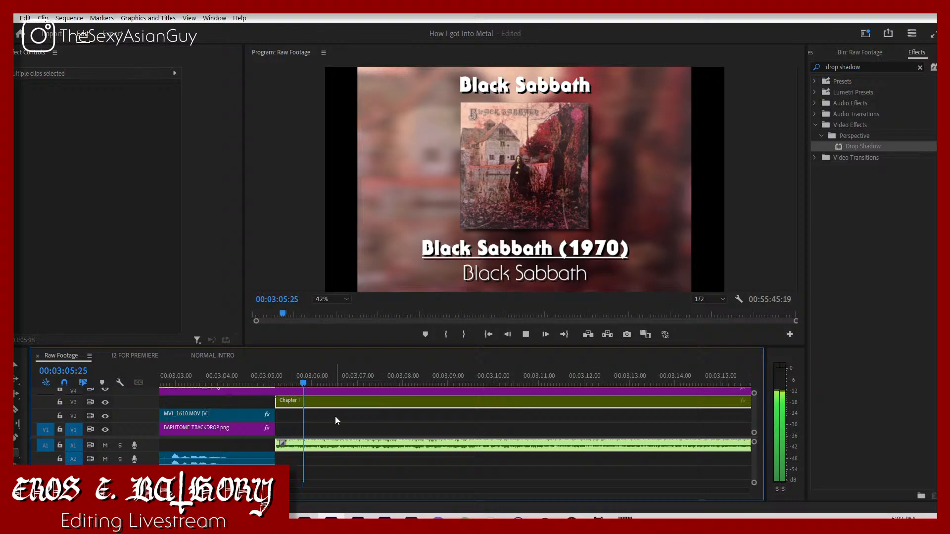
key("space")
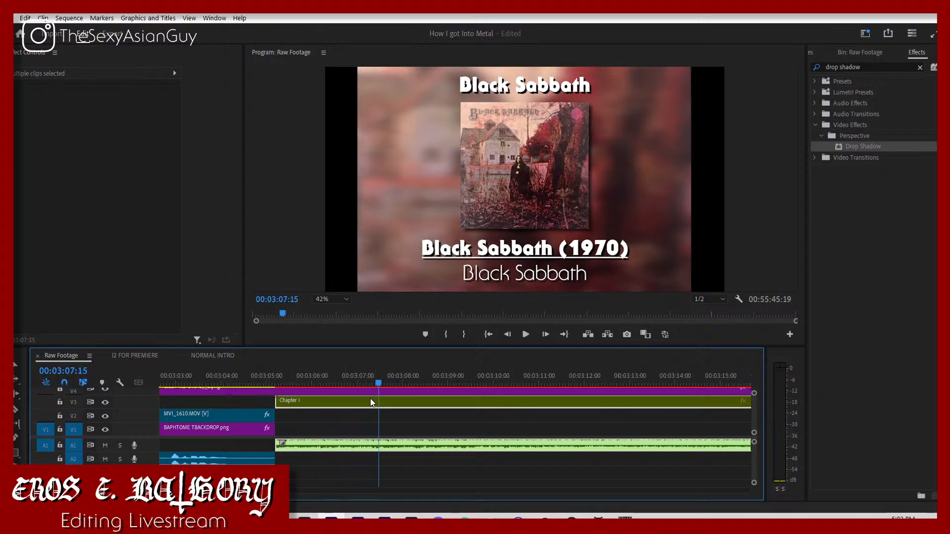
Step: Shift the Chapter I nest and its songs earlier to 00:03:03:27, overlapping the end of the talking clip, and preview the overlap
left_click_drag(281, 401, 244, 396)
key("space")
key("space")
key("ctrl+z")
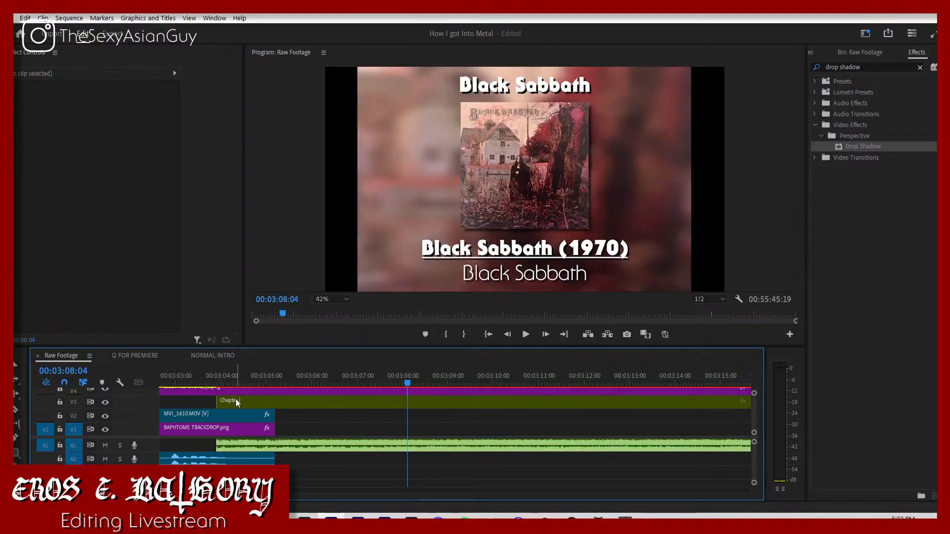
left_click(222, 385)
key("space")
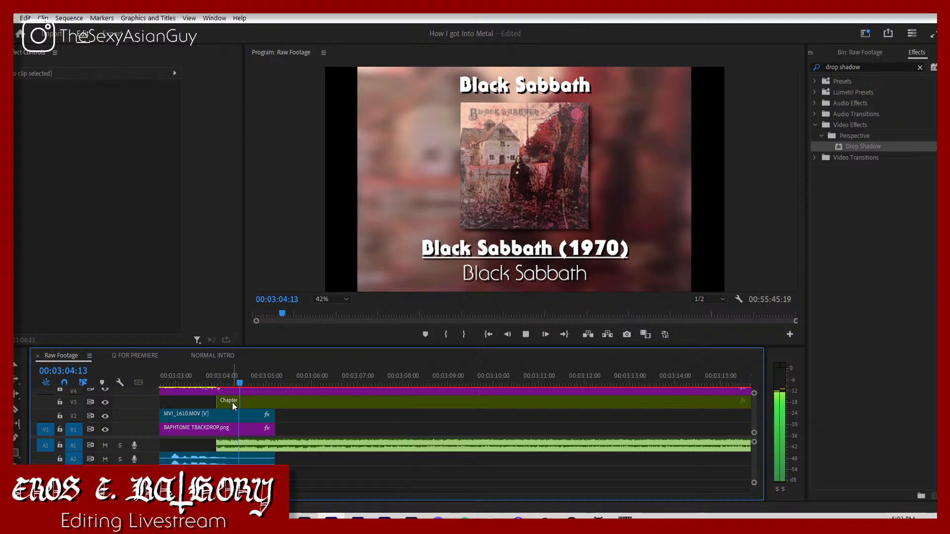
Step: Fade in the first Black Sabbath song with Level keyframes rising from a lower volume at its start to -10 dB
left_click(227, 376)
left_click(229, 444)
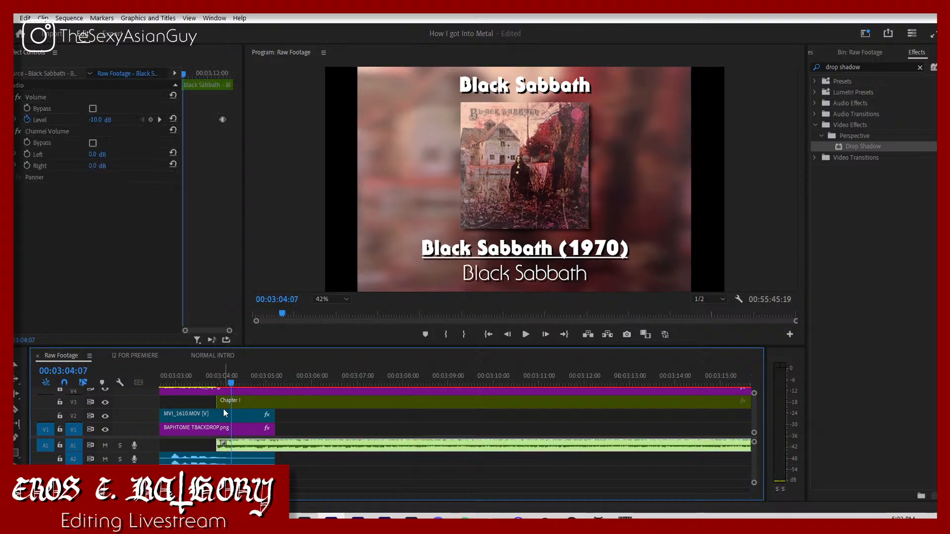
left_click(151, 118)
left_click_drag(182, 75, 162, 91)
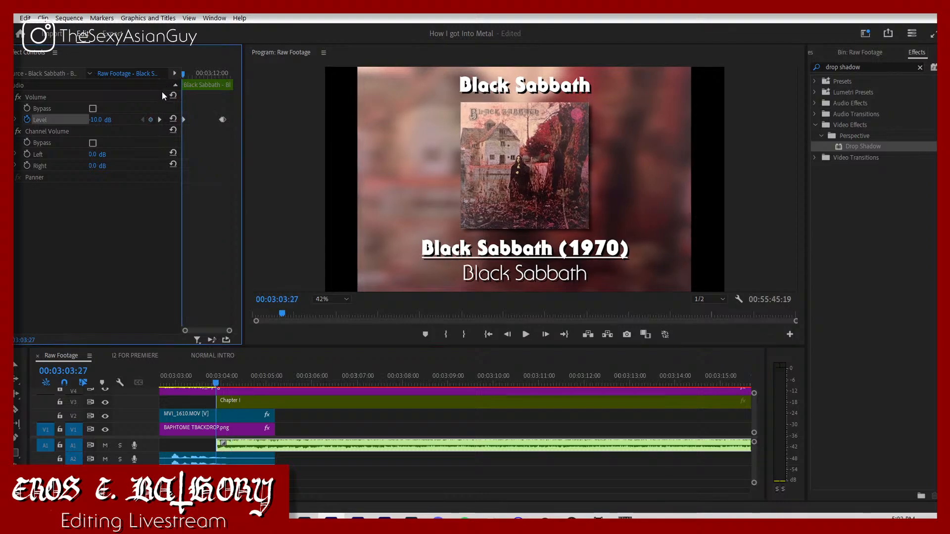
left_click(104, 117)
key("Return")
key("space")
key("space")
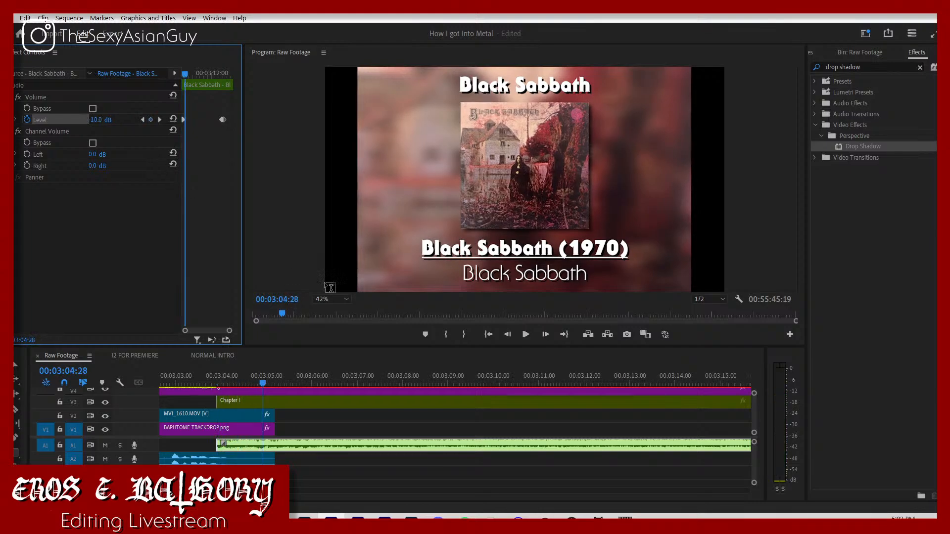
left_click_drag(216, 372, 222, 393)
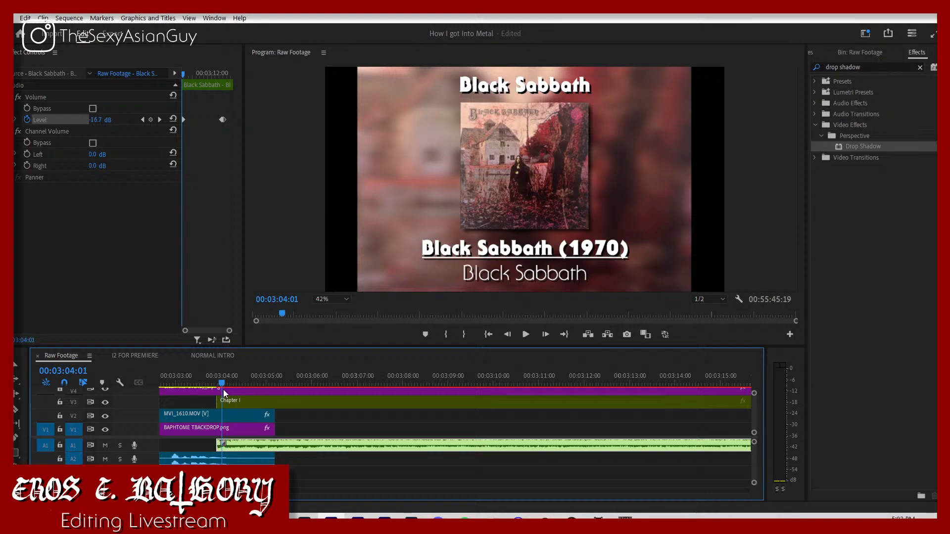
Step: Fade in the Chapter I nest at its start with Opacity keyframes going from 0% to 100%
left_click(226, 400)
left_click_drag(97, 212, 46, 210)
left_click(17, 212)
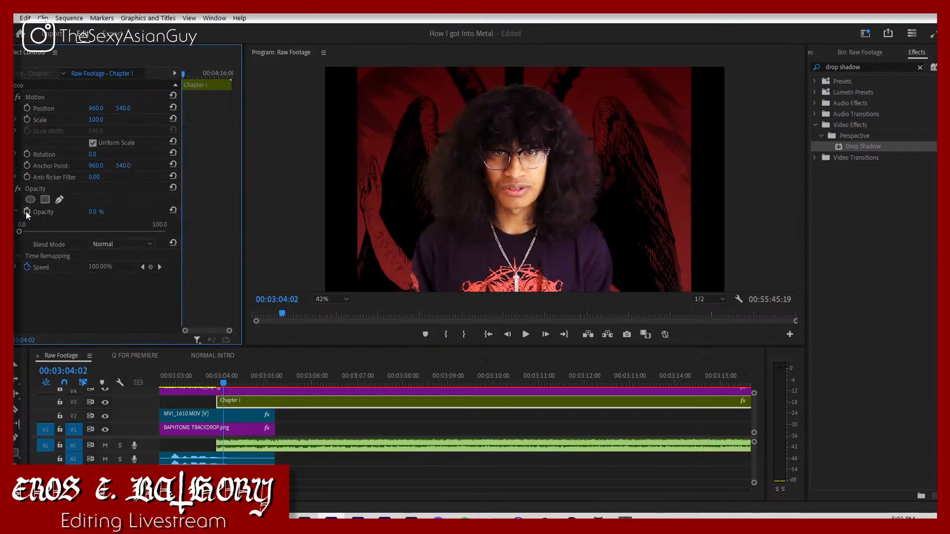
left_click(26, 211)
key("space")
Step: Play back the transition from the talking clip into the Chapter I nest to check the fade-in
key("space")
left_click_drag(93, 212, 143, 211)
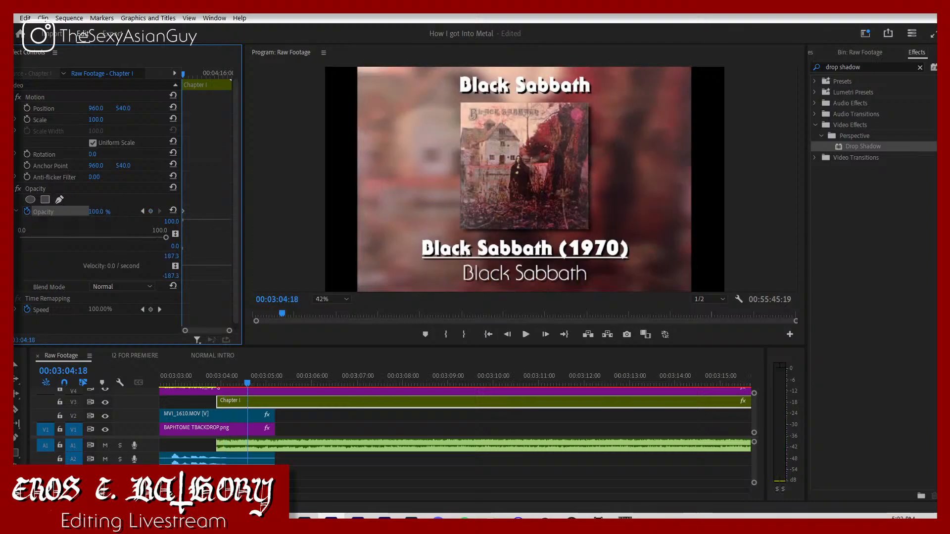
left_click(215, 377)
key("space")
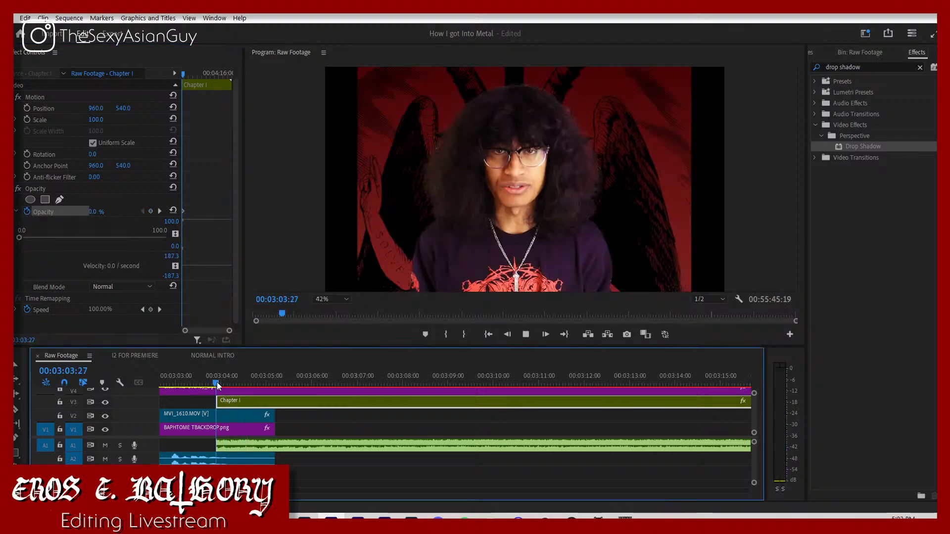
key("space")
key("space")
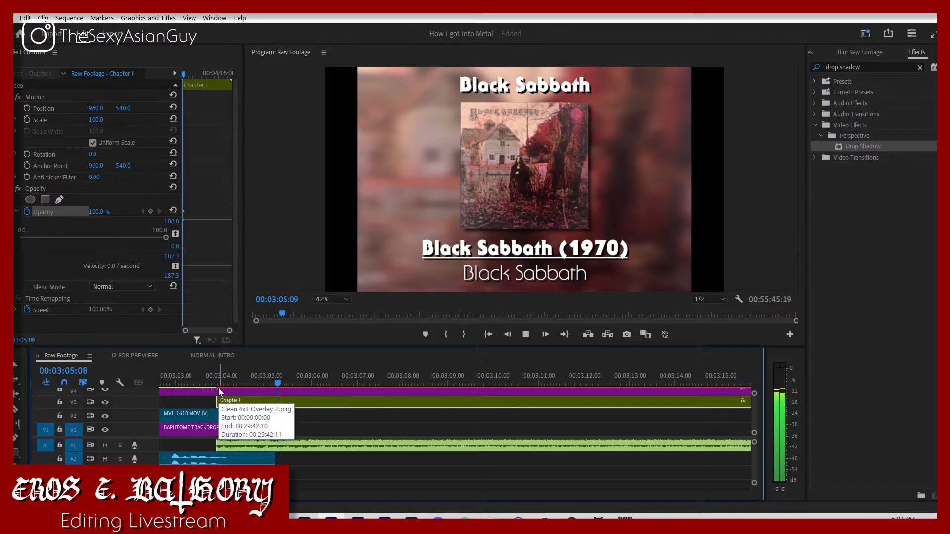
key("minus")
key("minus")
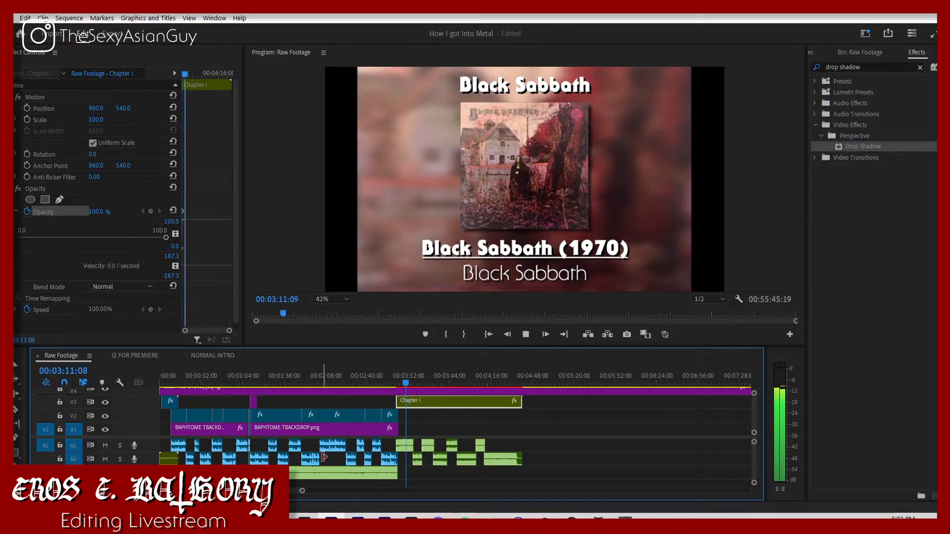
Step: Move all the remaining songs earlier together so they start at the first song's fade-out keyframe, 00:03:15:03
left_click(464, 428)
left_click_drag(301, 491, 230, 487)
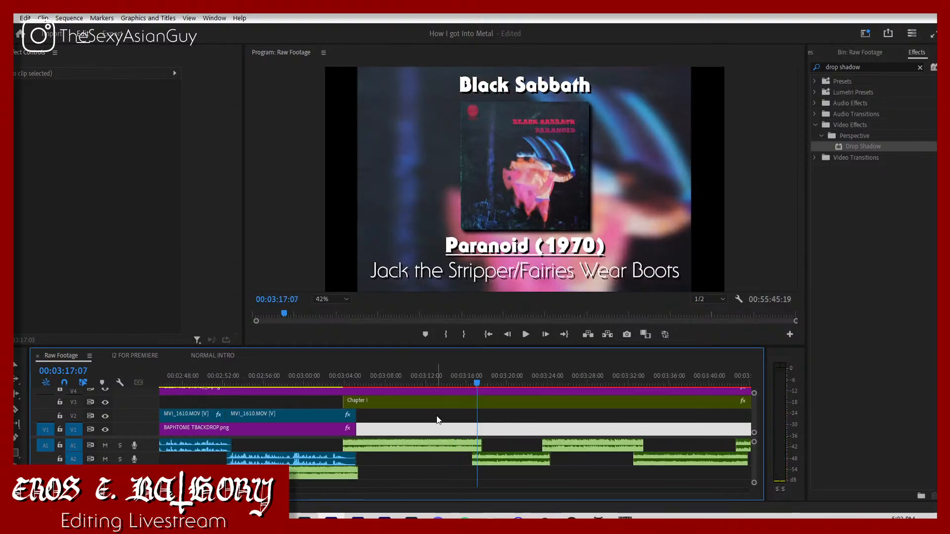
left_click(439, 448)
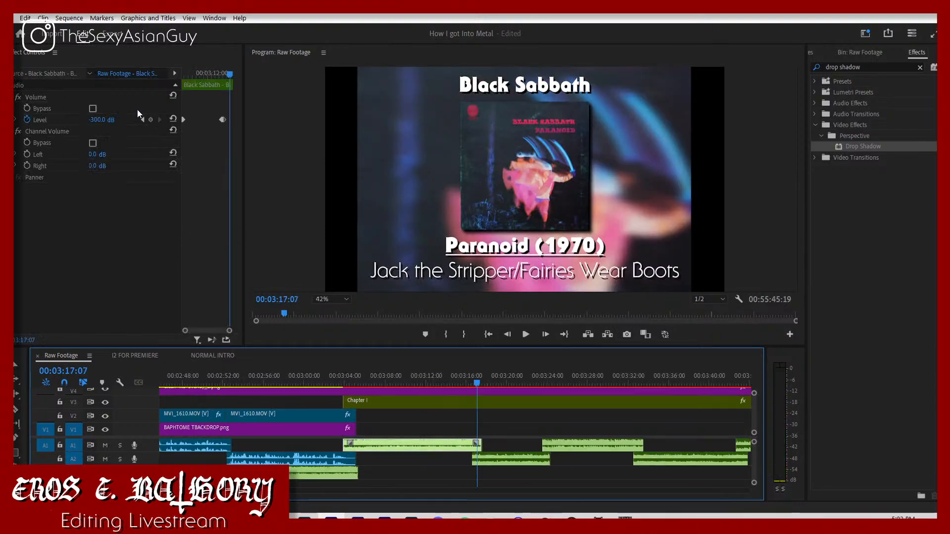
left_click(143, 120)
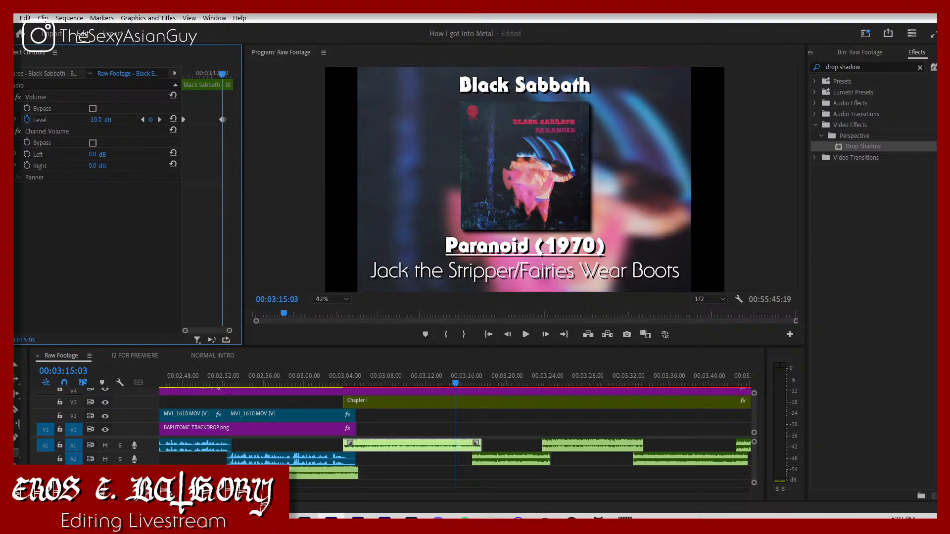
left_click_drag(231, 489, 297, 488)
left_click_drag(555, 487, 462, 453)
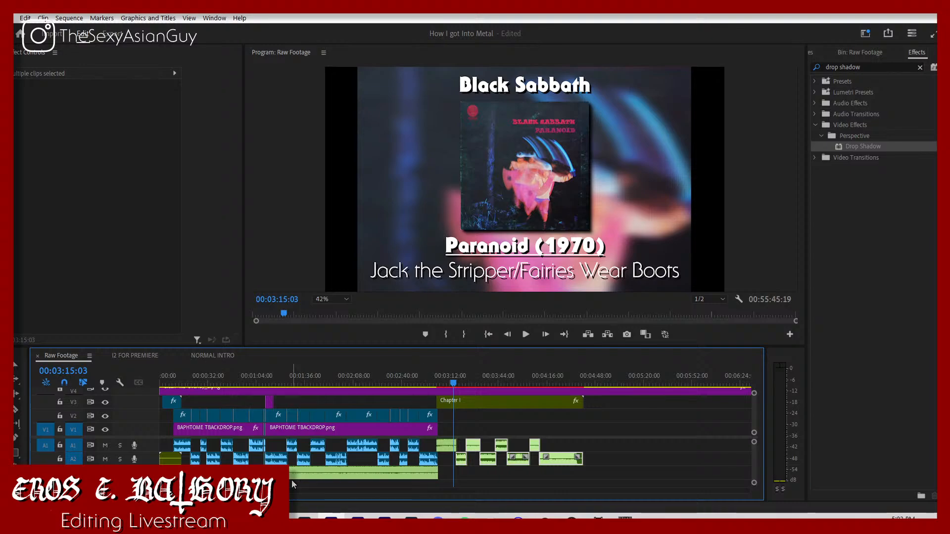
scroll(407, 478, "up", 5)
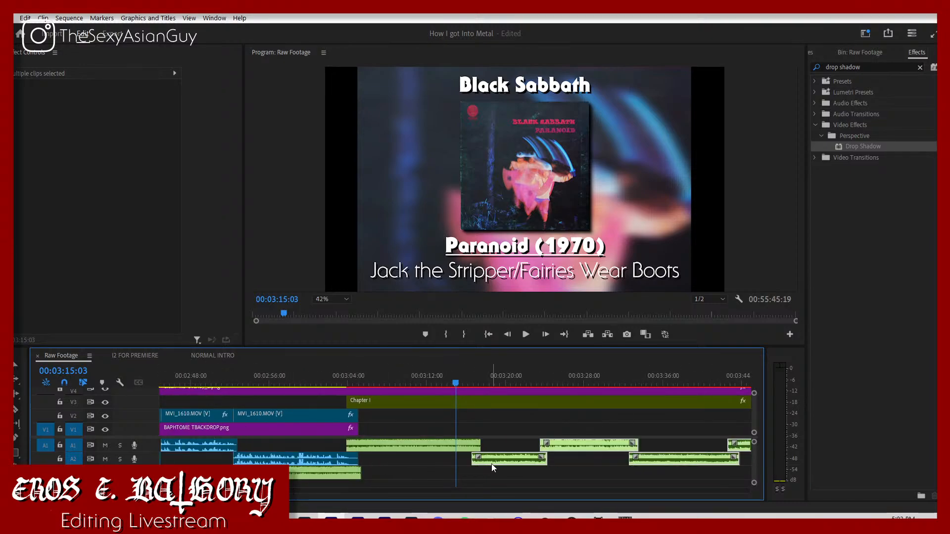
left_click_drag(491, 464, 474, 460)
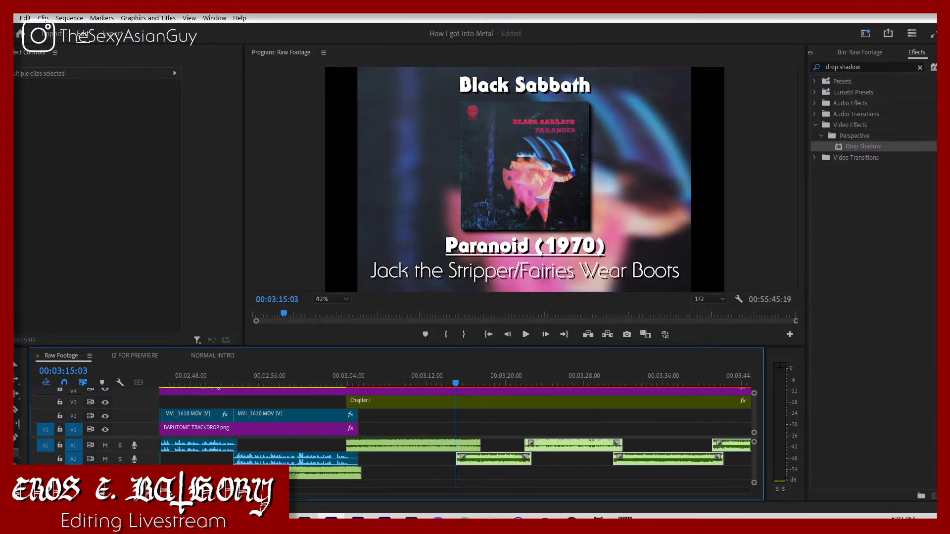
Step: Place the Chapter I sequence from the project under its nest in the Raw Footage timeline, unlink it and delete the duplicate video part
scroll(436, 459, "down", 5)
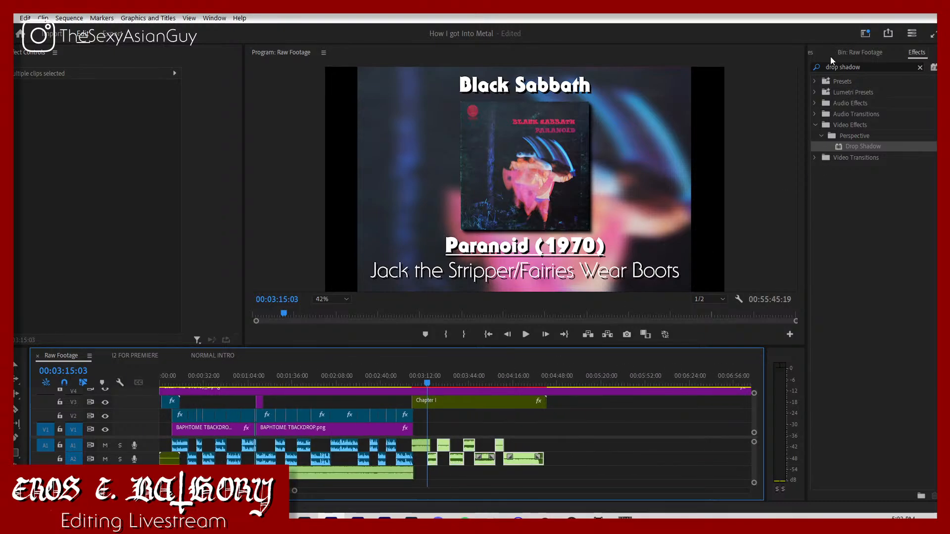
scroll(817, 54, "up", 3)
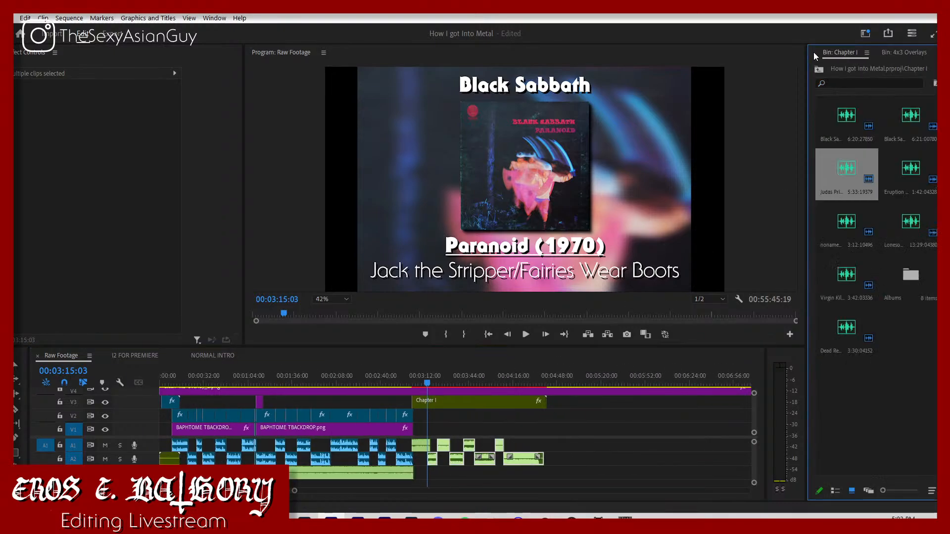
scroll(818, 53, "up", 5)
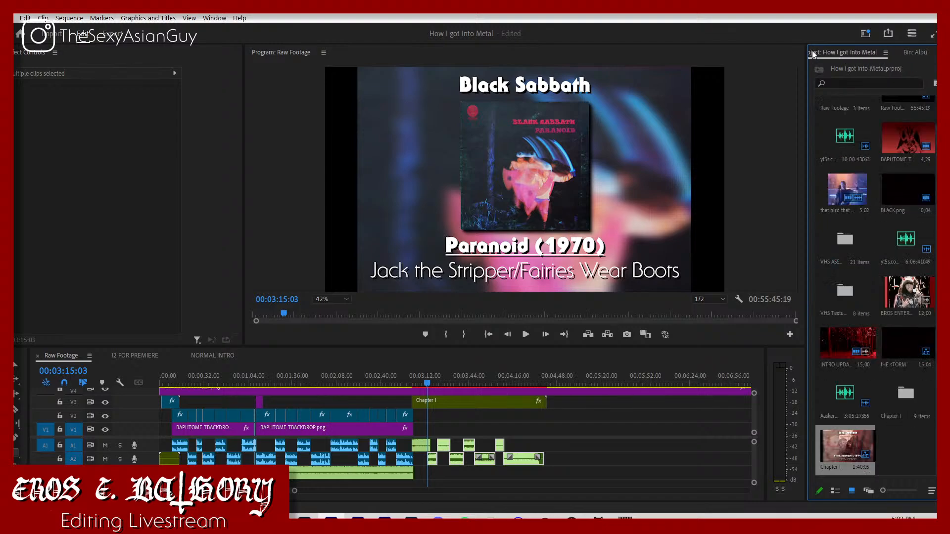
left_click_drag(821, 458, 449, 441)
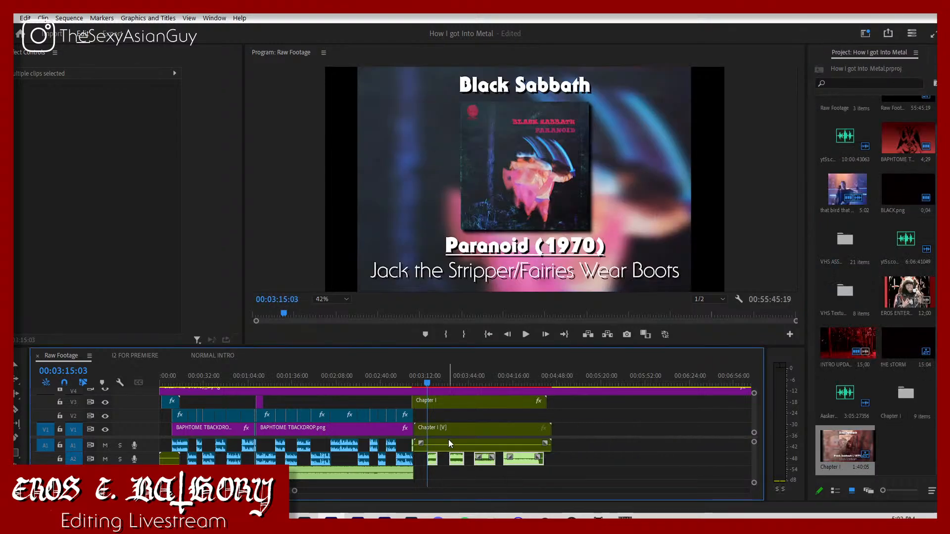
left_click(450, 441)
key("ctrl+l")
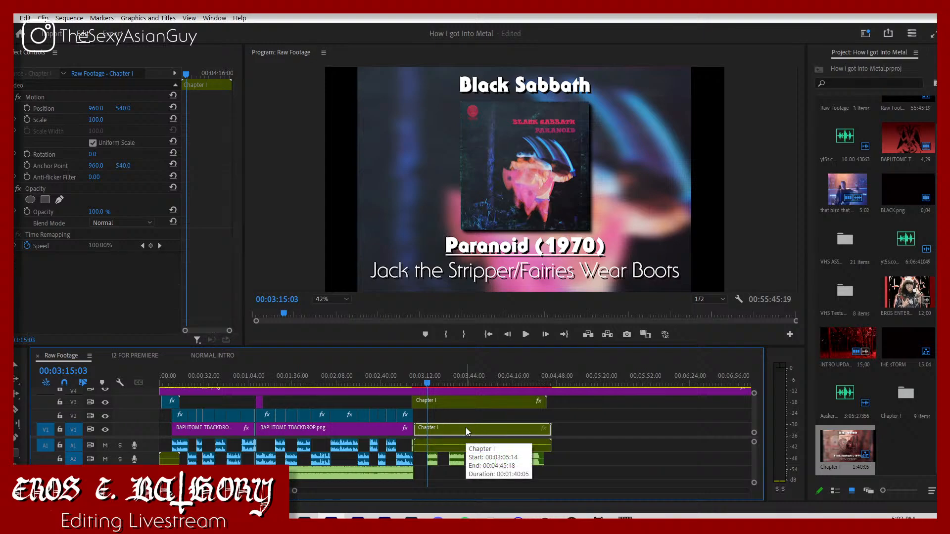
key("Delete")
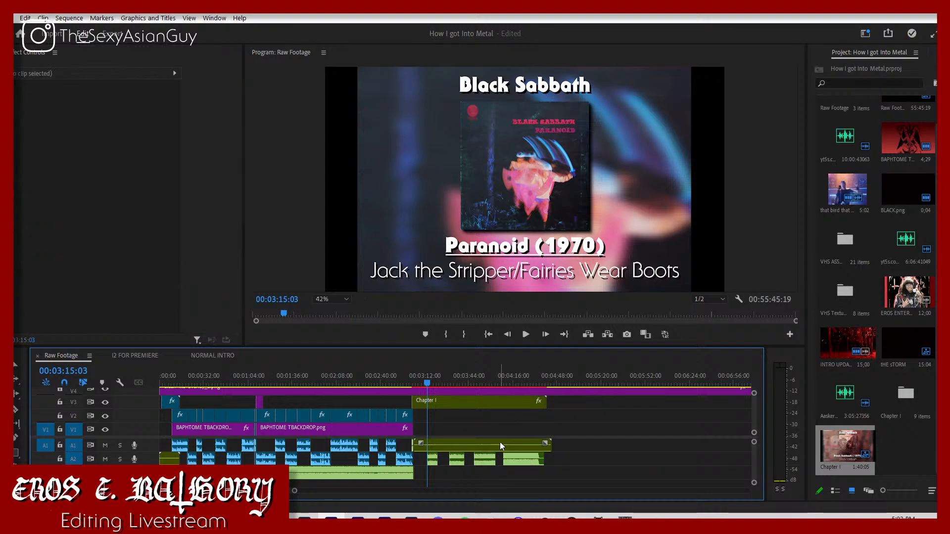
Step: Align the Chapter I audio's end with the nest's end and delete the leftover individual song clips on A2
left_click_drag(500, 442, 496, 443)
left_click_drag(557, 487, 432, 459)
key("Delete")
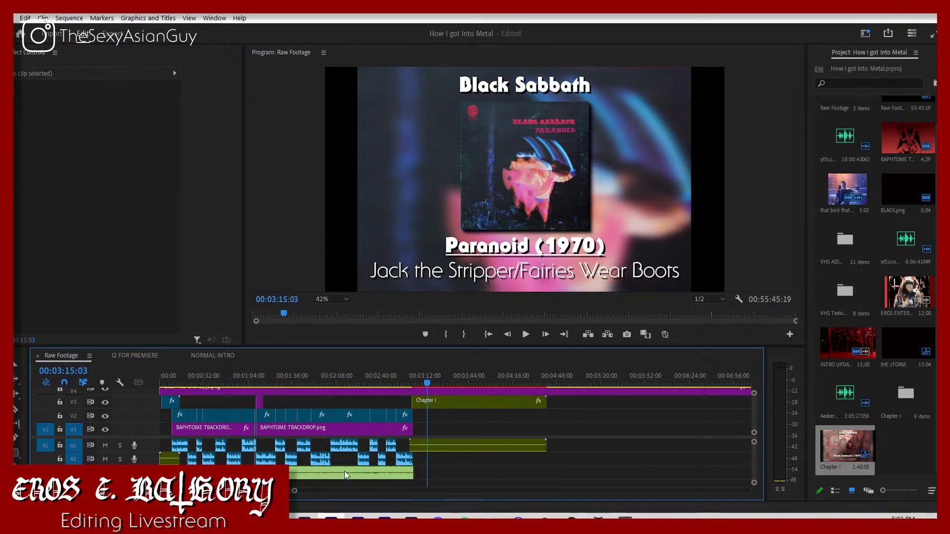
Step: Play back the transition from the talking clip into the Chapter I nest to check its sequence audio
left_click(417, 376)
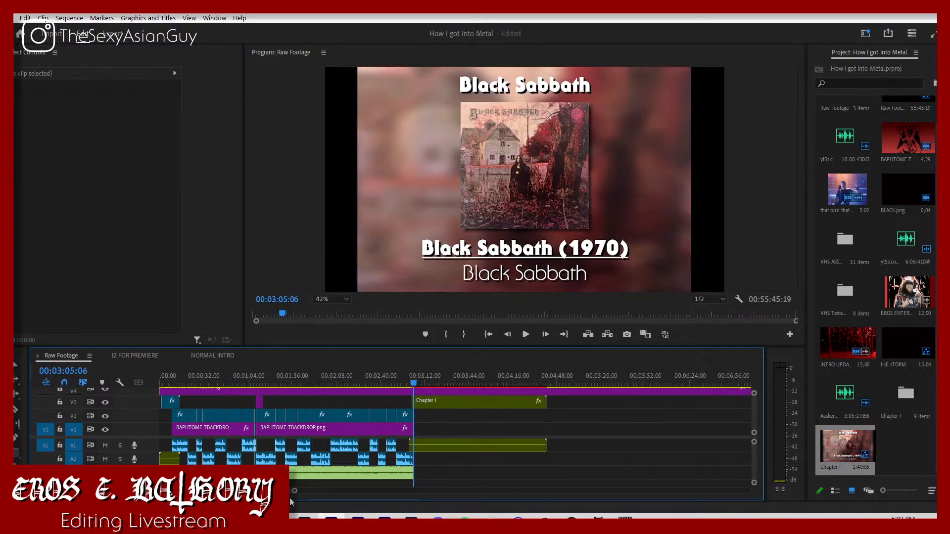
left_click_drag(296, 491, 223, 491)
left_click(384, 377)
key("space")
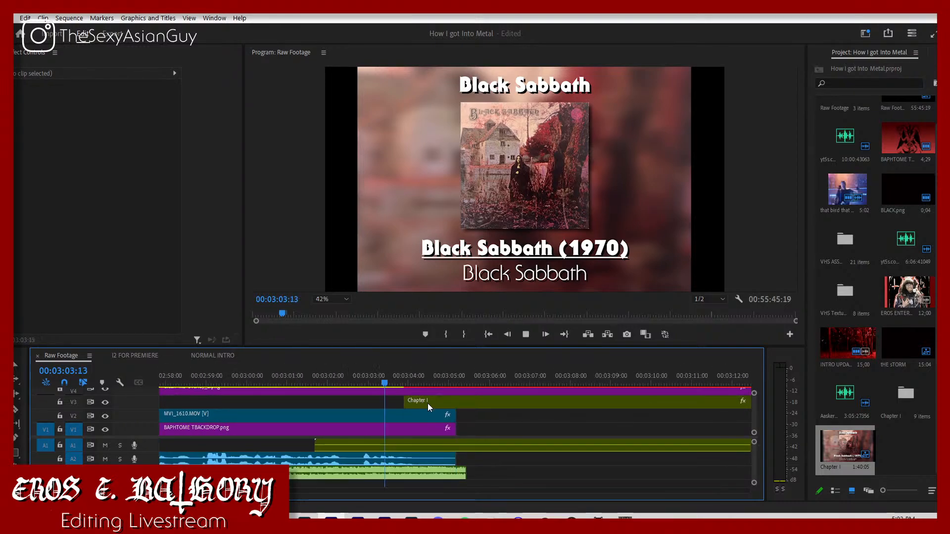
key("space")
Step: Set the volume Level of the Chapter I audio clip to -300 dB
left_click(425, 443)
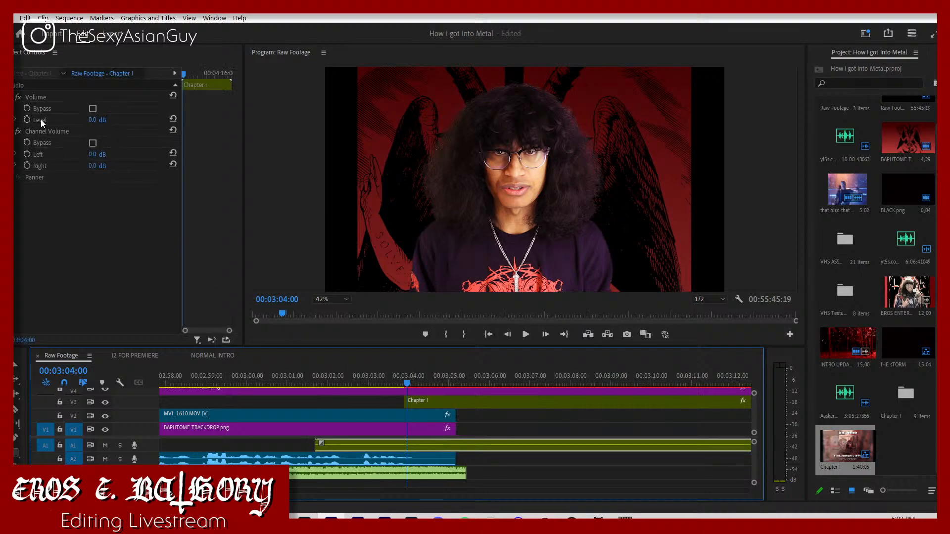
left_click(94, 120)
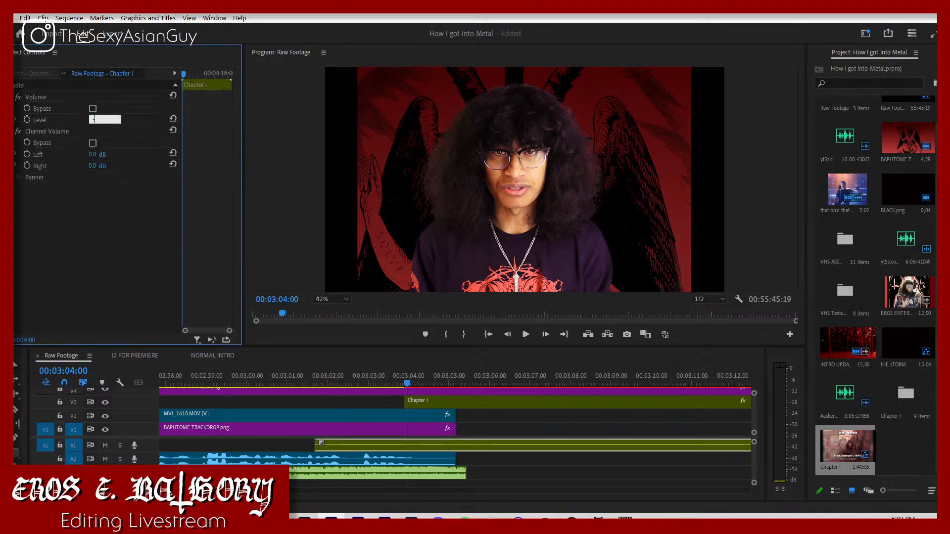
type("-300")
key("Return")
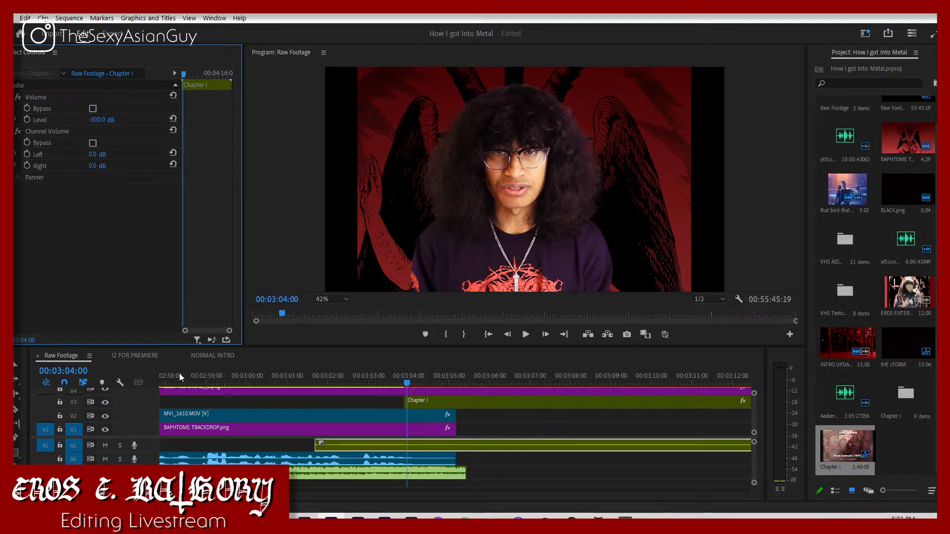
Step: Switch to YouTube in the browser and open the video details of the current live stream, "Bathory Editing Stream (FR this time)", in Studio
left_click(252, 519)
left_click(221, 460)
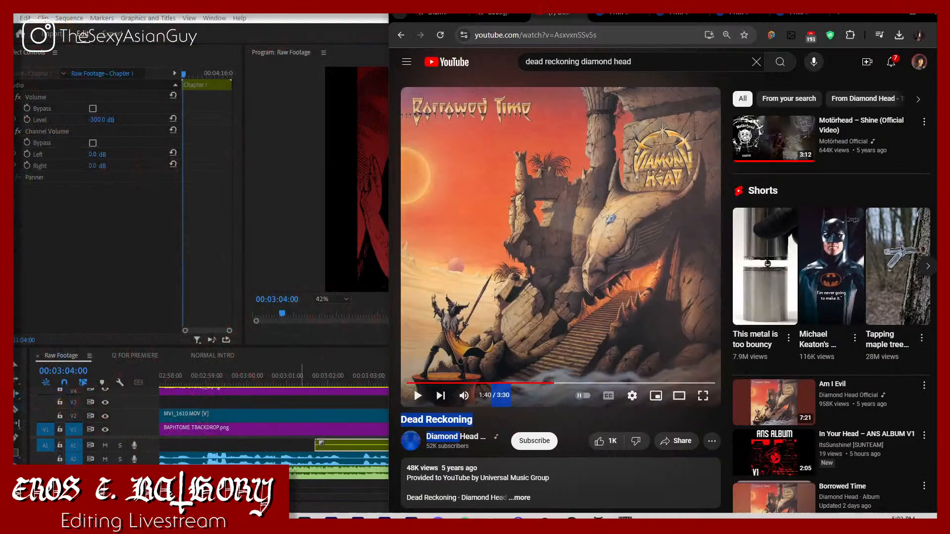
left_click(919, 62)
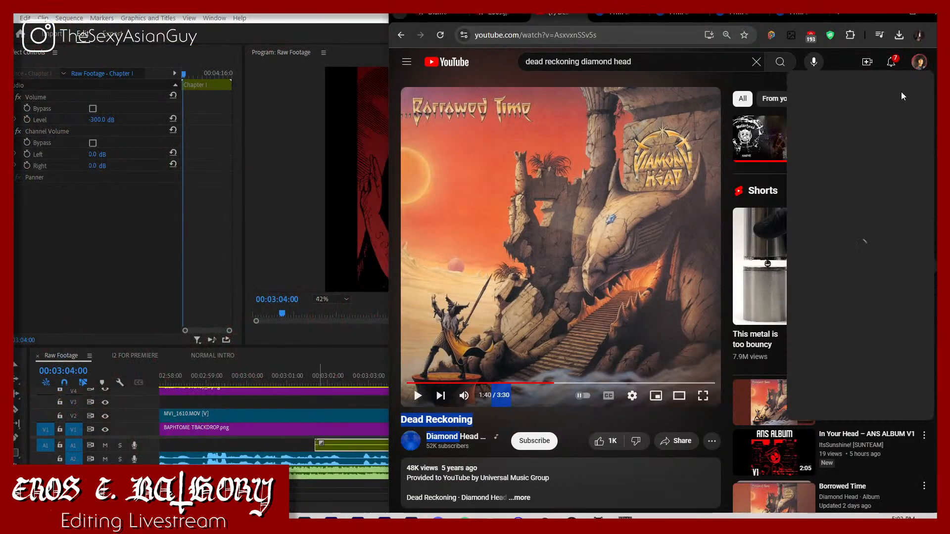
left_click(841, 94)
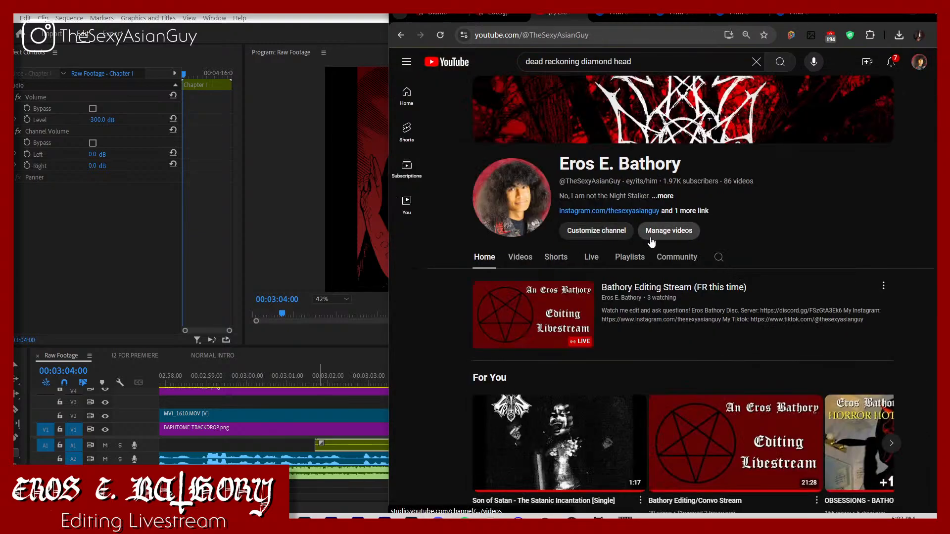
left_click(624, 230)
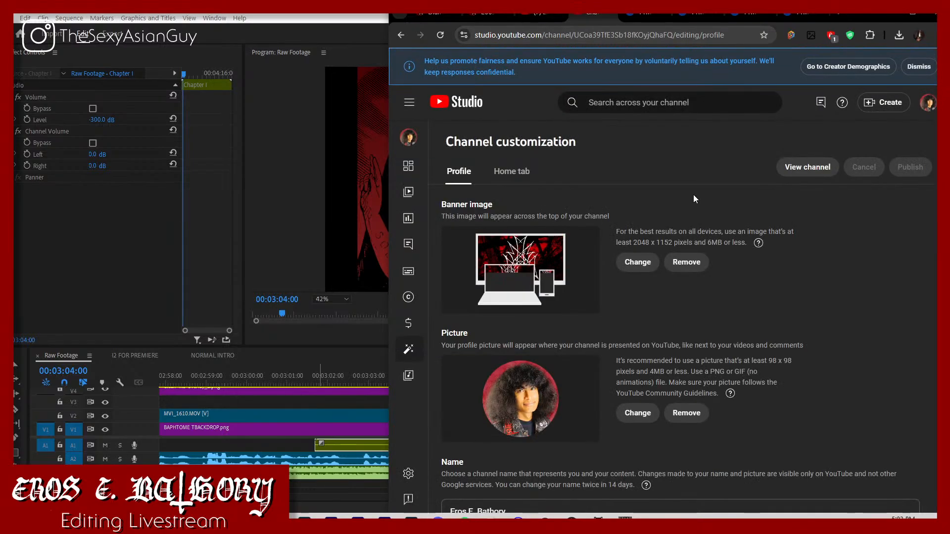
left_click(408, 192)
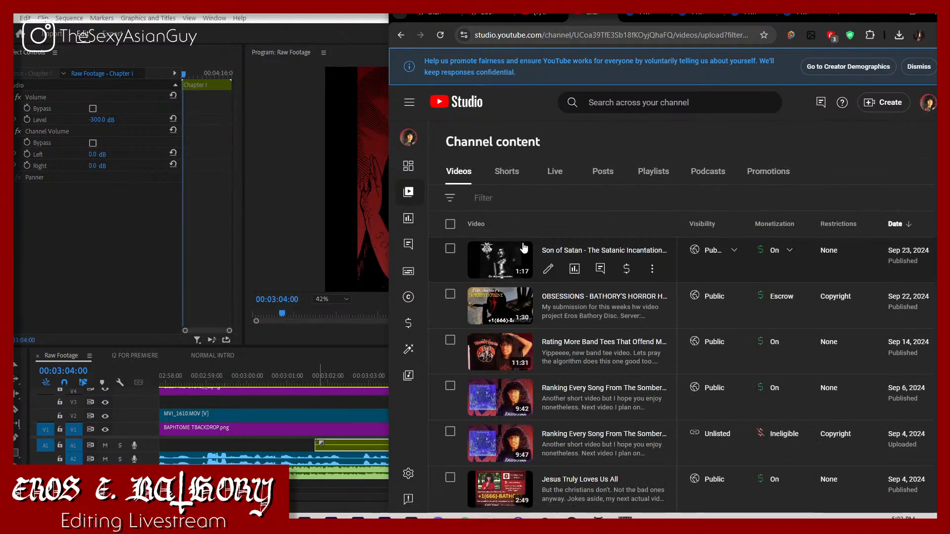
left_click(555, 171)
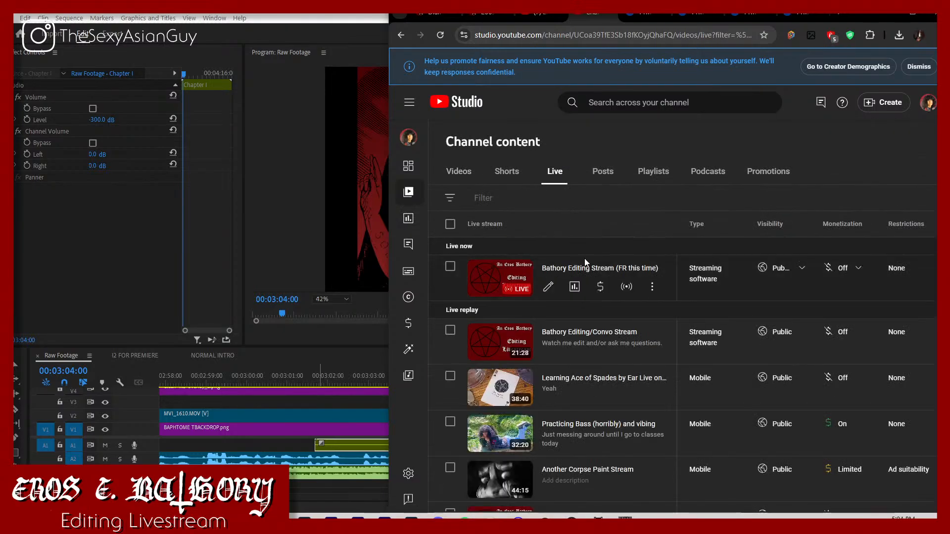
left_click(548, 286)
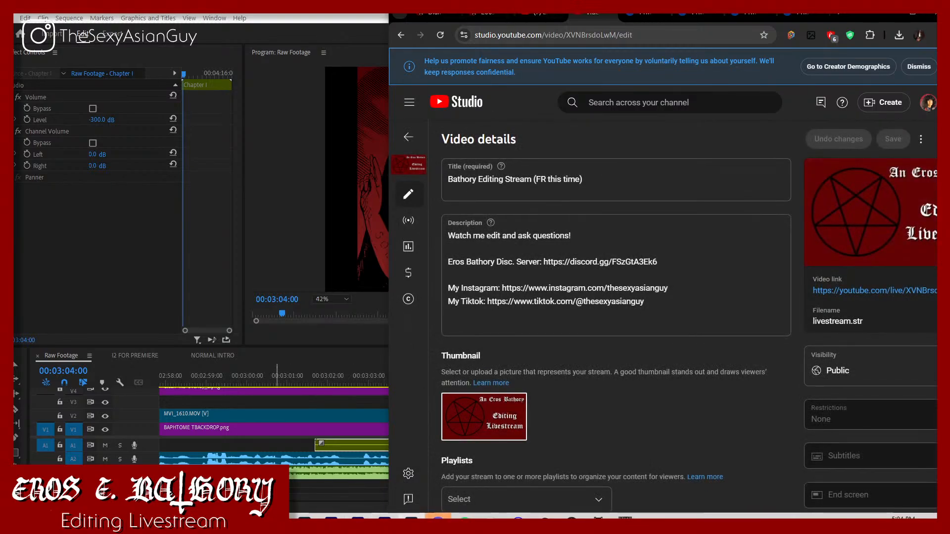
Step: Switch to Discord and open The Children of Bathøry server
left_click(438, 519)
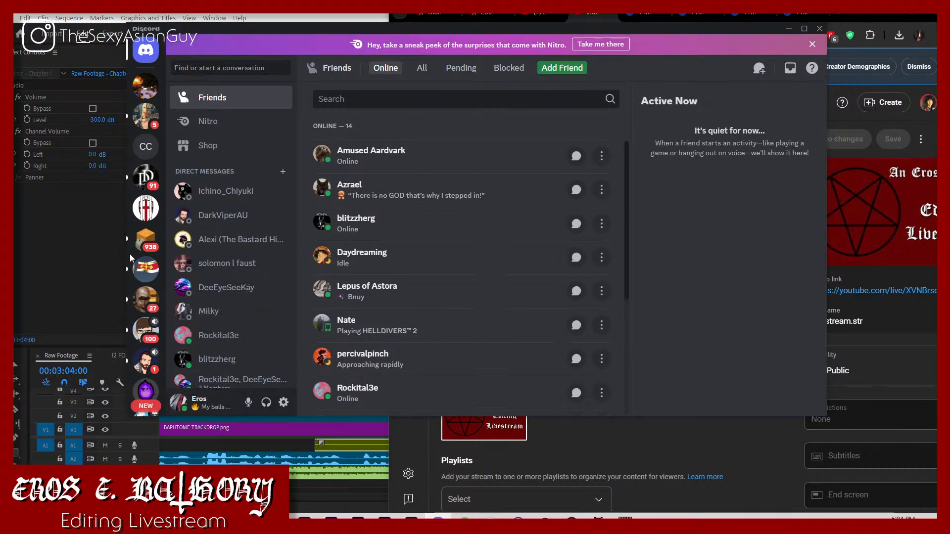
scroll(144, 262, "down", 3)
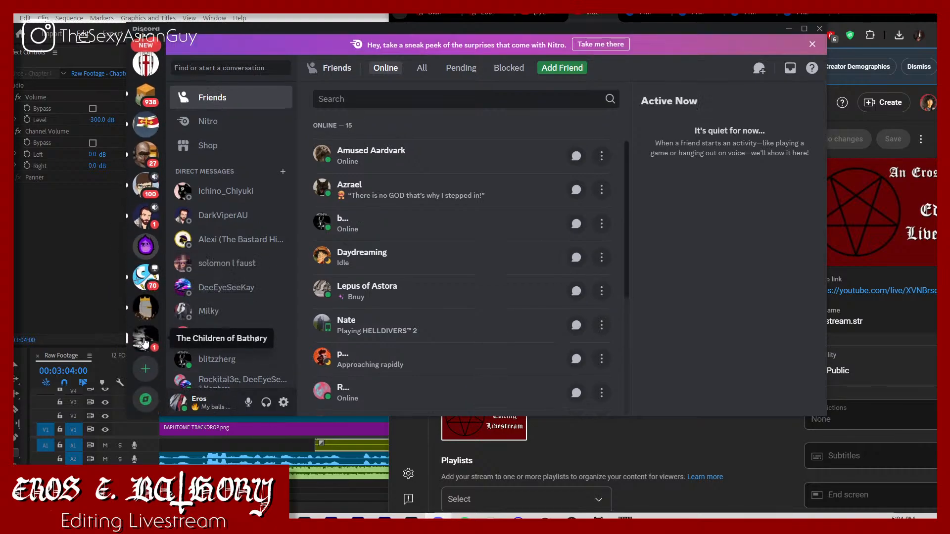
left_click(144, 342)
left_click(263, 72)
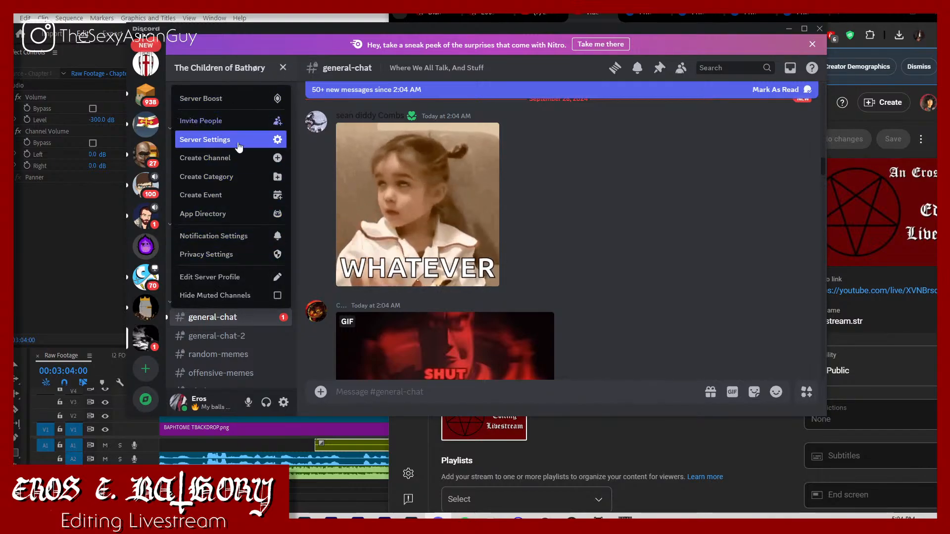
left_click(227, 121)
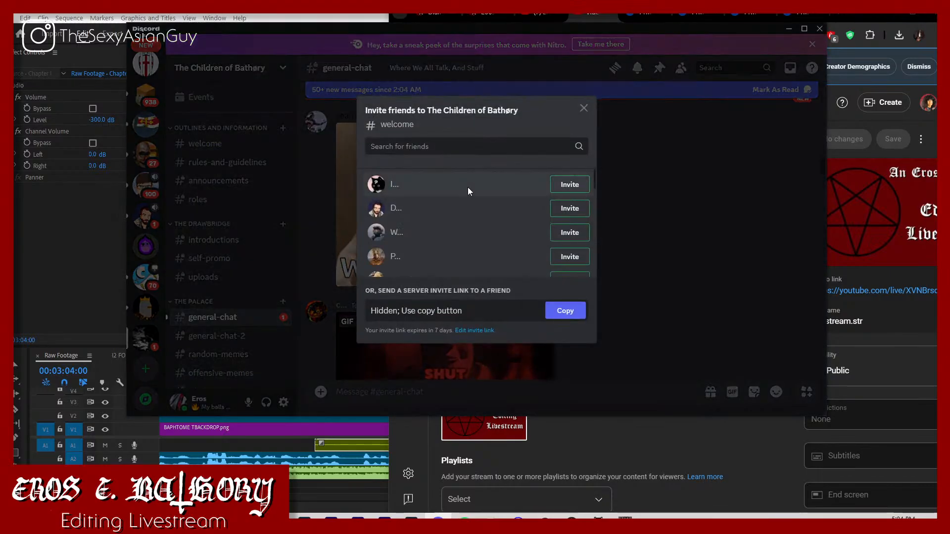
left_click(584, 108)
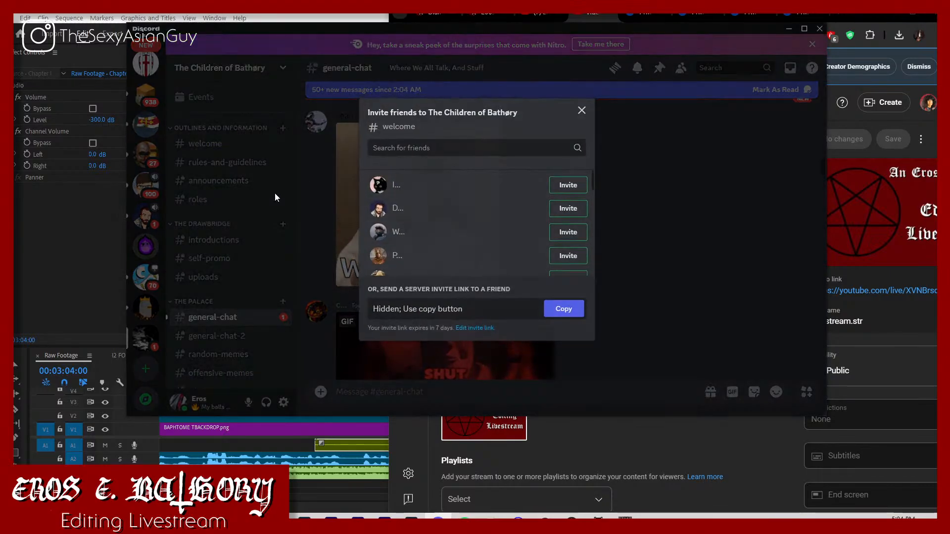
Step: Generate and copy a new invite link to the welcome channel that never expires and has no limit on uses
left_click(210, 144)
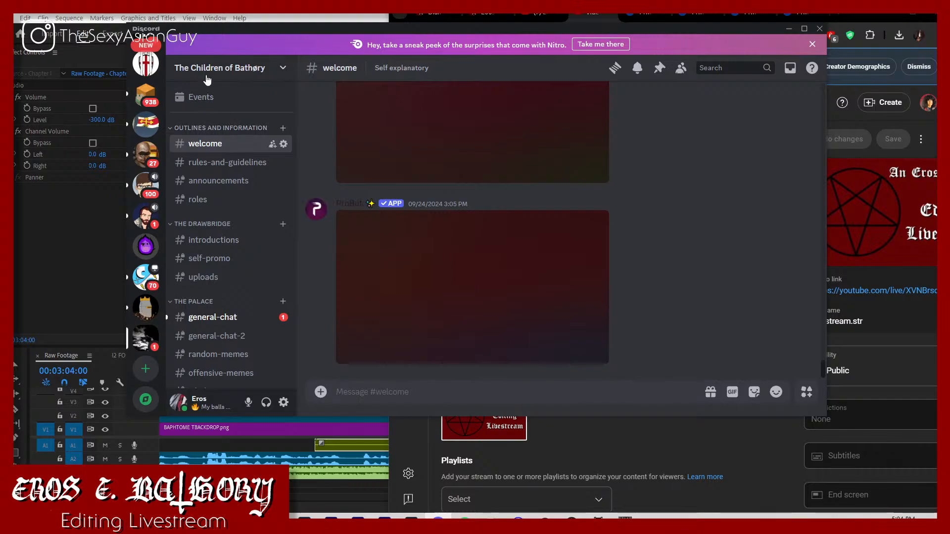
left_click(211, 69)
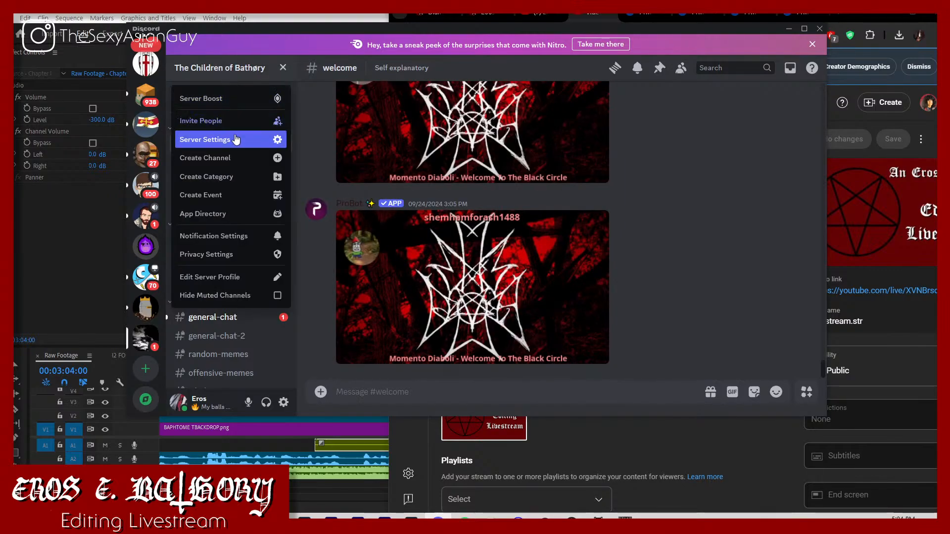
left_click(228, 122)
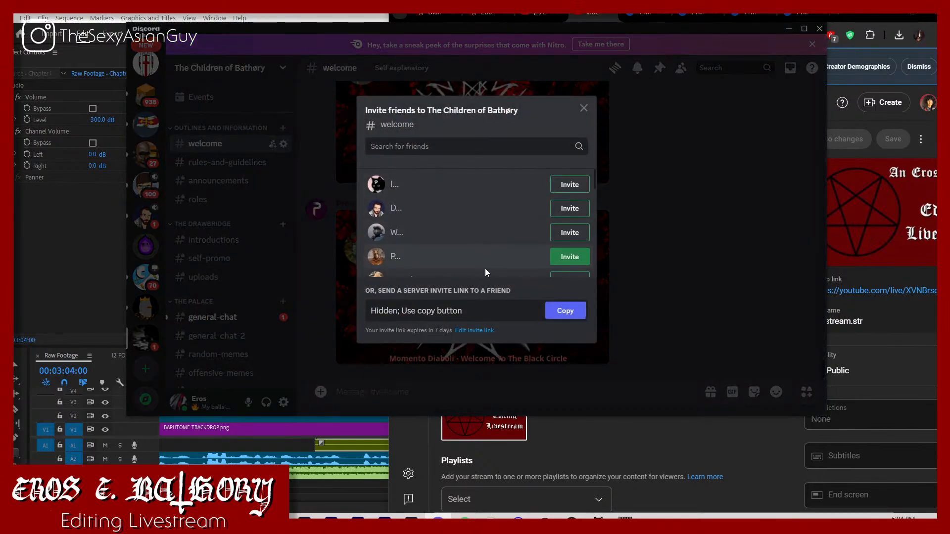
left_click(476, 331)
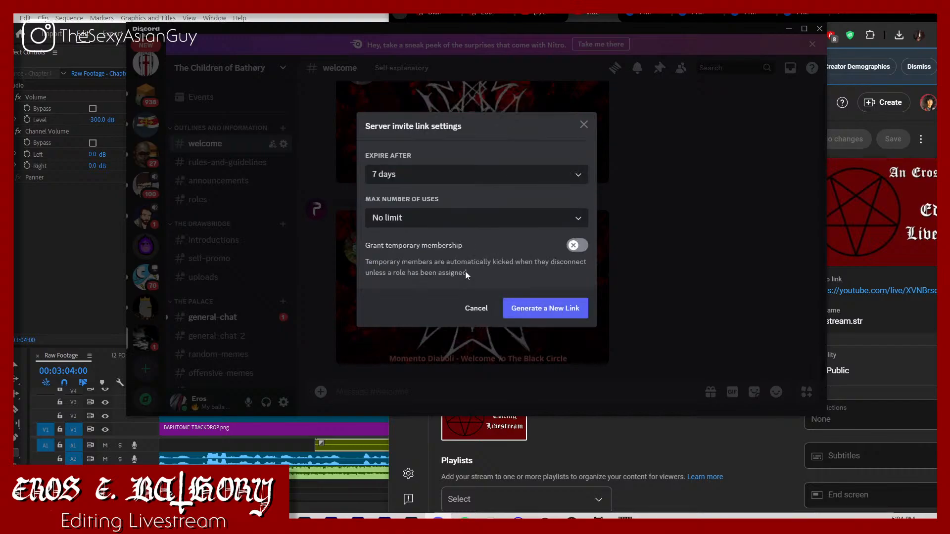
left_click(429, 183)
left_click(401, 328)
left_click(408, 226)
left_click(426, 247)
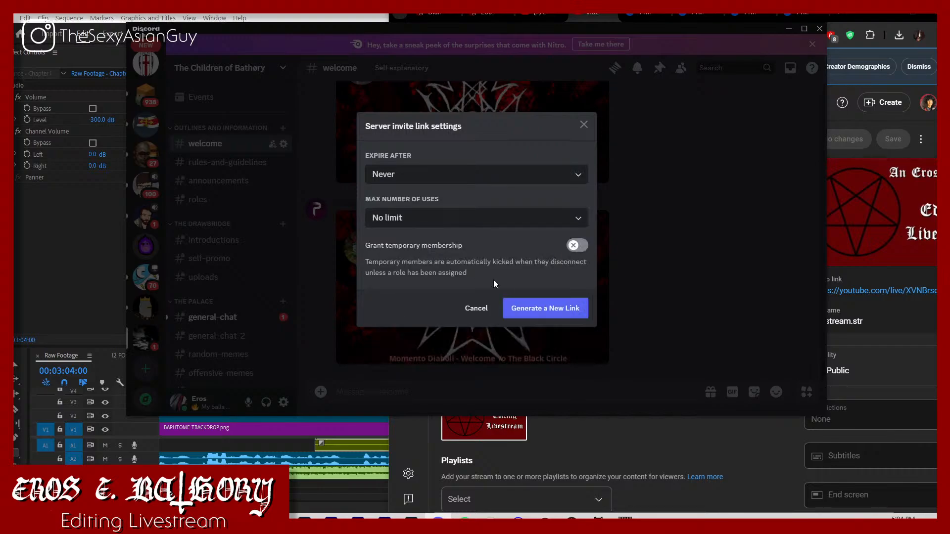
left_click(537, 314)
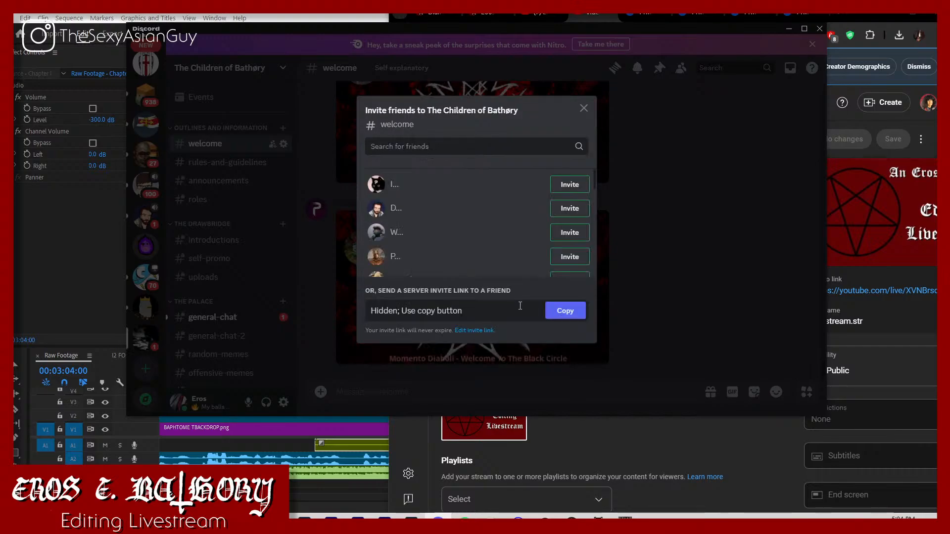
left_click(523, 308)
left_click(565, 310)
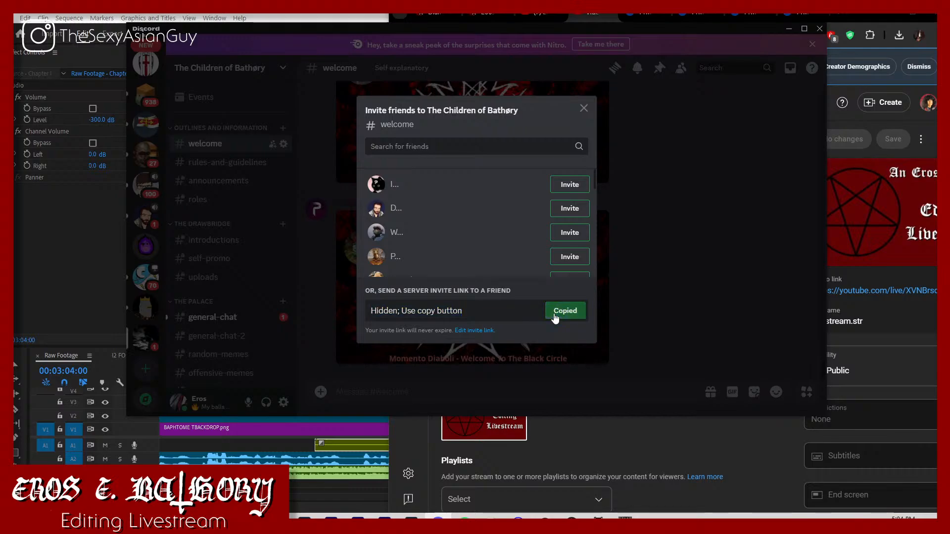
Step: Switch back to YouTube Studio, replace the Discord server link in the stream's description with the copied invite link, and save the changes
left_click(868, 340)
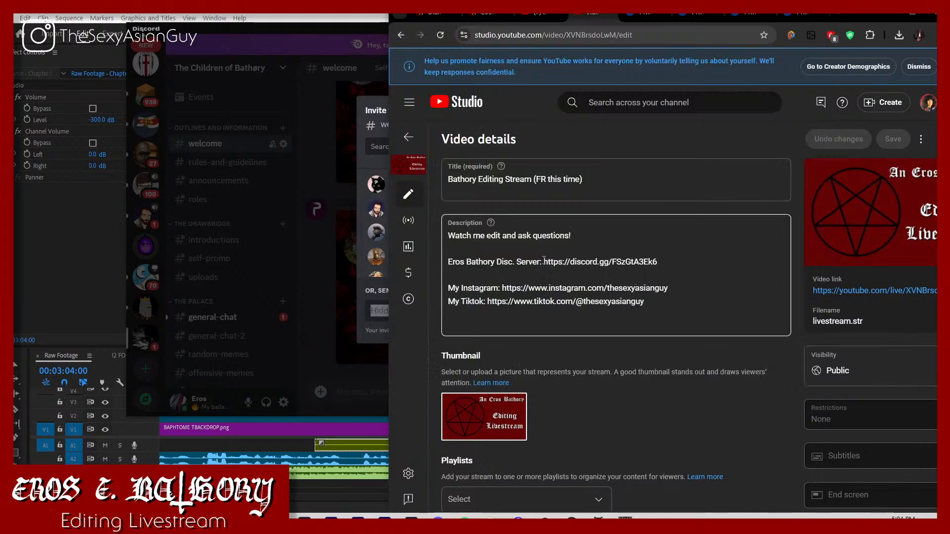
left_click_drag(544, 262, 660, 261)
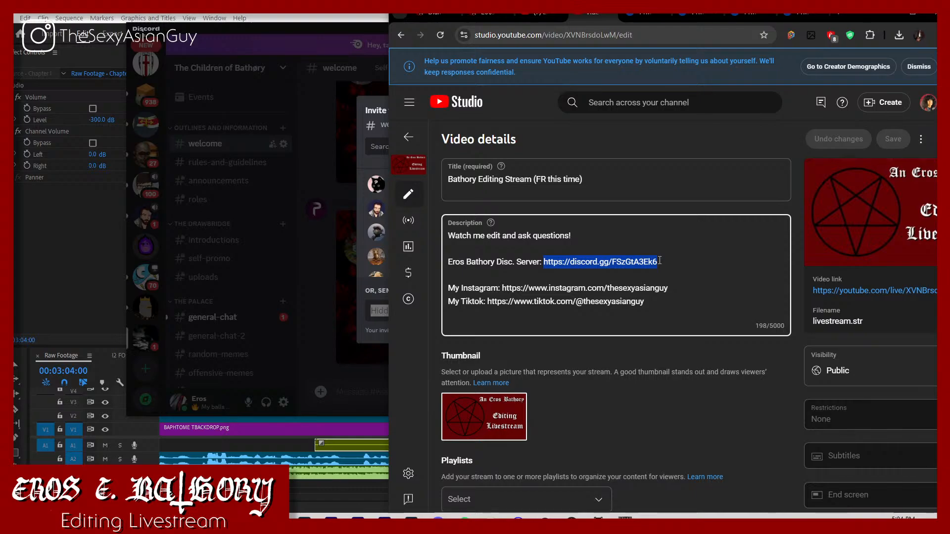
key("ctrl+v")
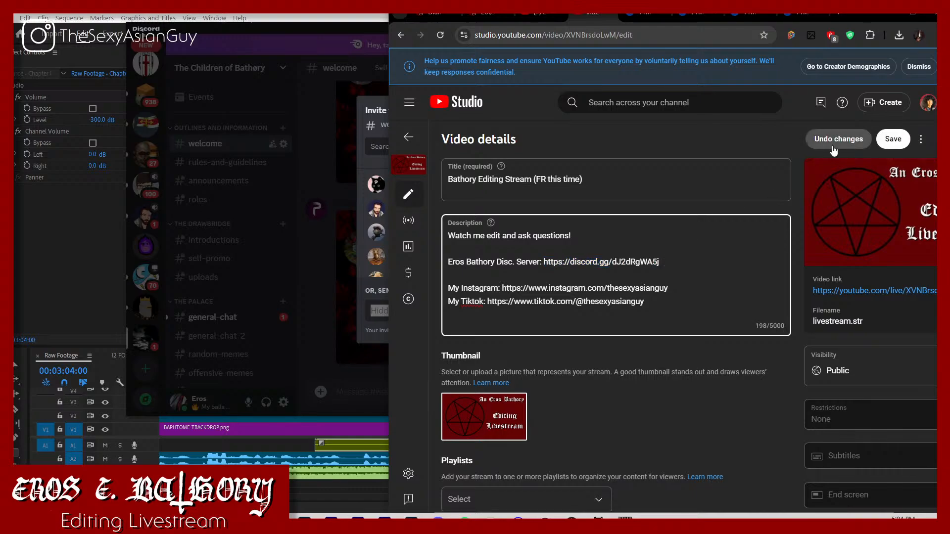
left_click(883, 139)
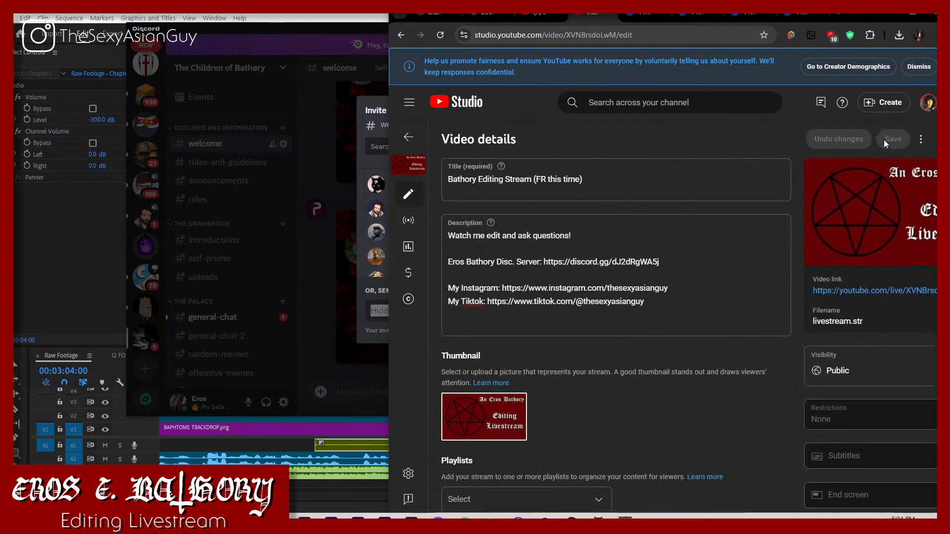
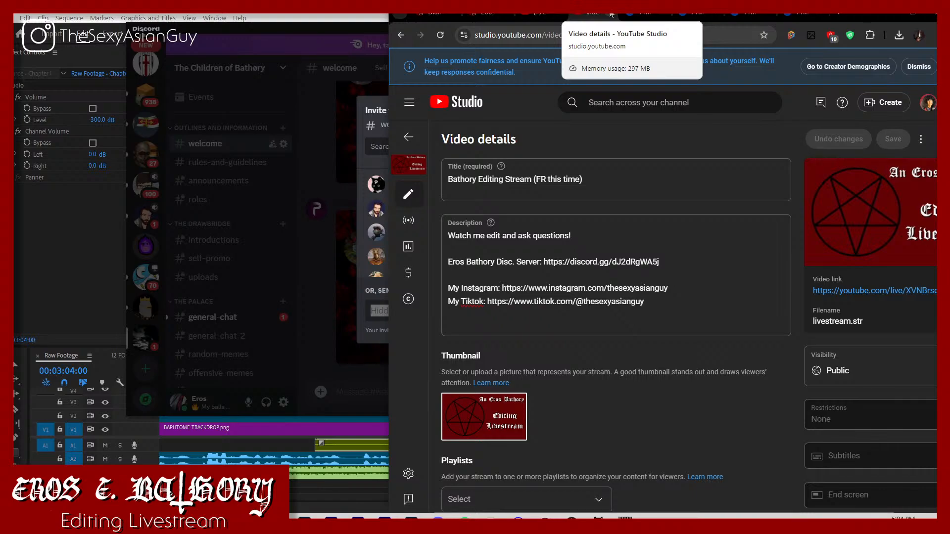
Step: Close the YouTube Studio video details page and switch back to Premiere Pro
left_click(610, 15)
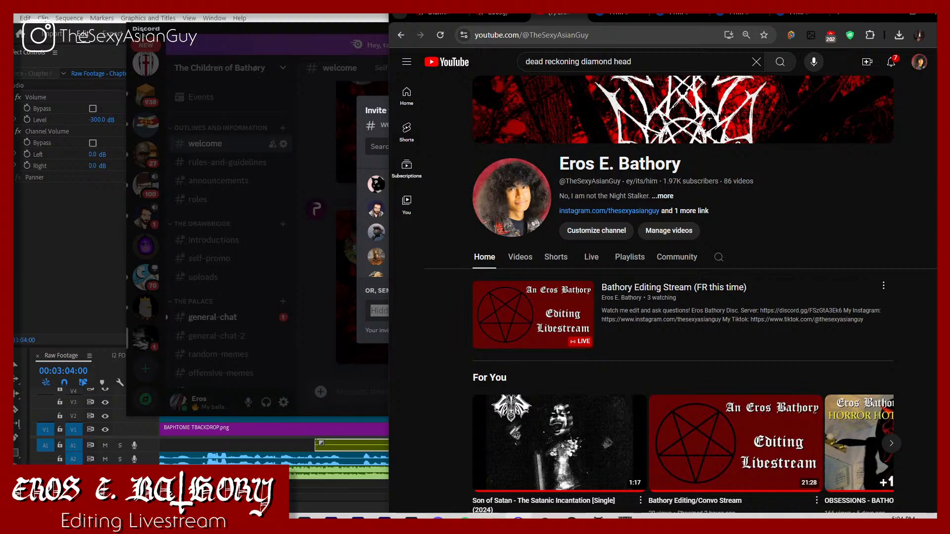
key("alt+Tab")
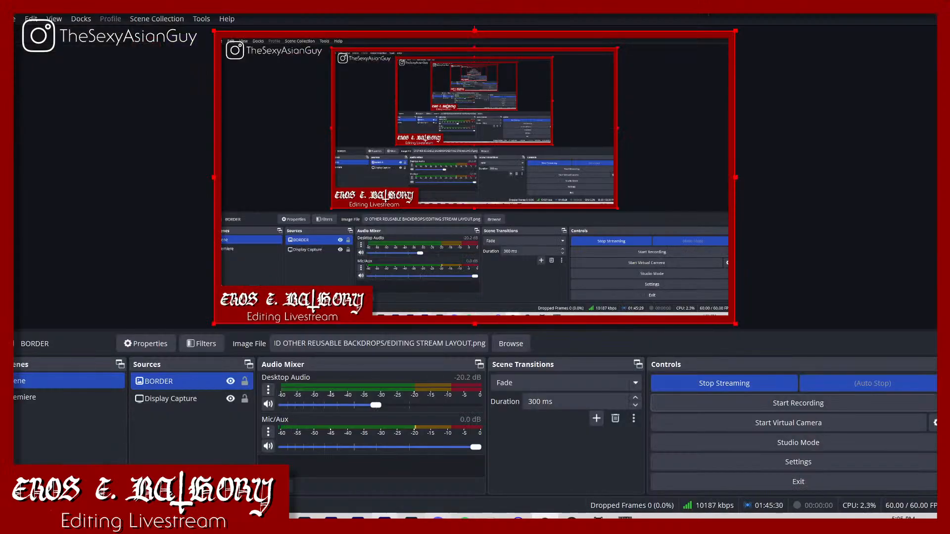
key("alt+Tab")
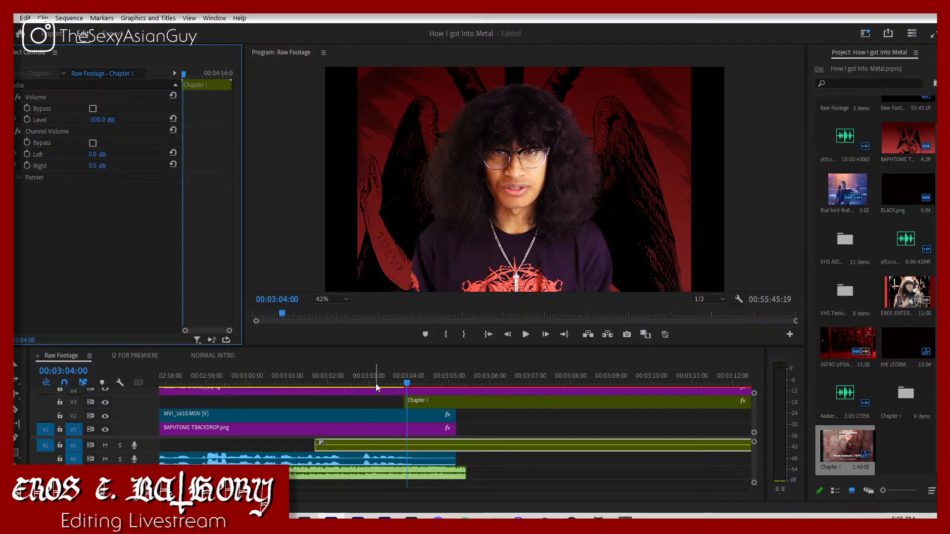
Step: Set the Chapter I nest's audio volume level to 0 dB and play back its opening
left_click(383, 385)
key("space")
key("space")
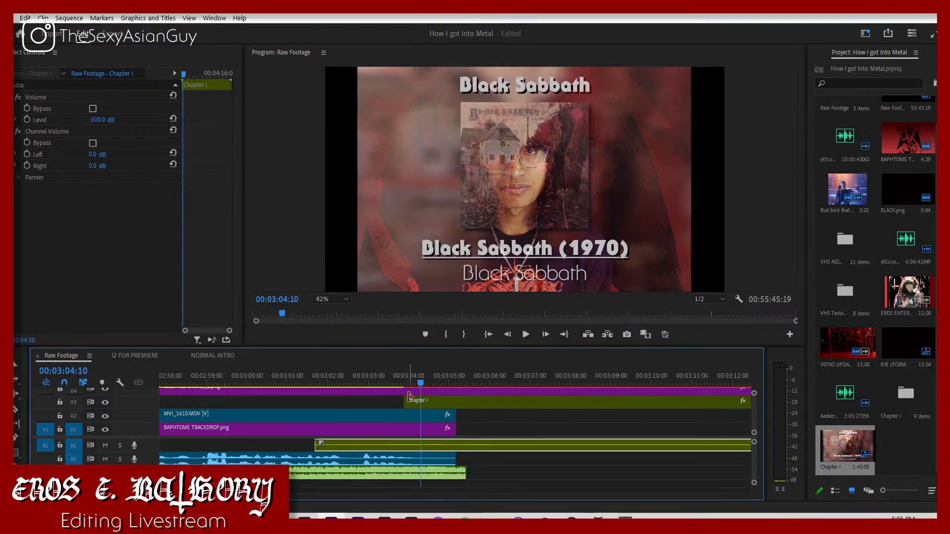
left_click(102, 120)
type("0")
key("Return")
key("space")
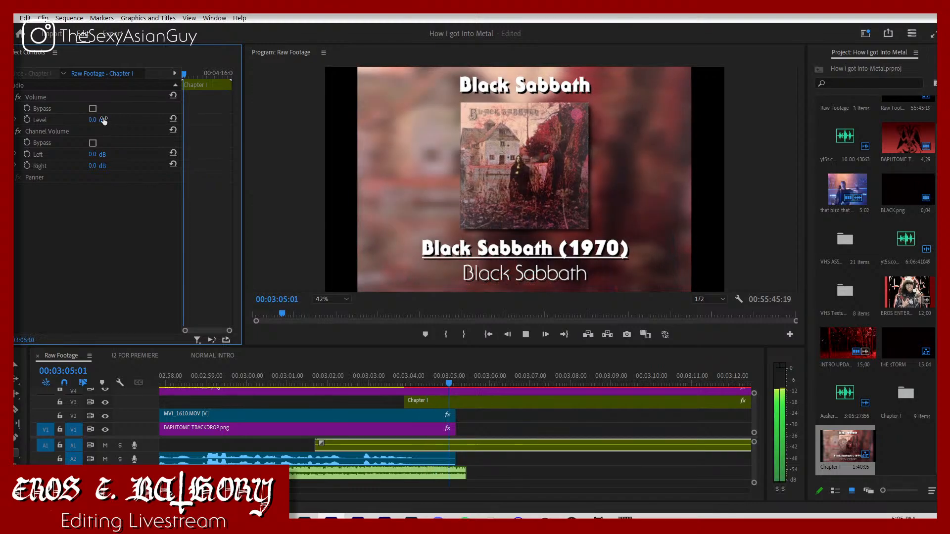
Step: Keyframe the Chapter I audio level at 0 dB at 00:03:04:07 and at -3 dB at 00:03:03:28, then play it back
left_click_drag(430, 378, 416, 394)
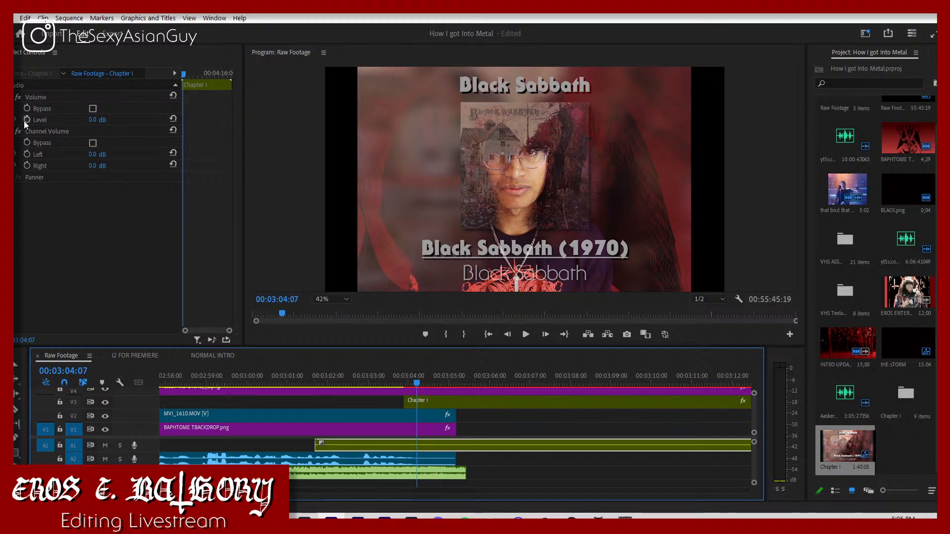
left_click(24, 121)
left_click(406, 384)
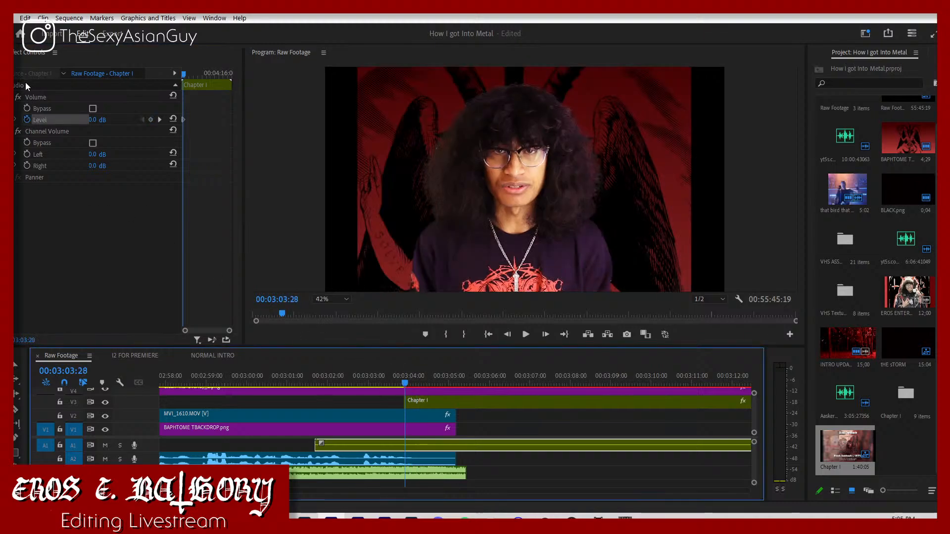
left_click(91, 120)
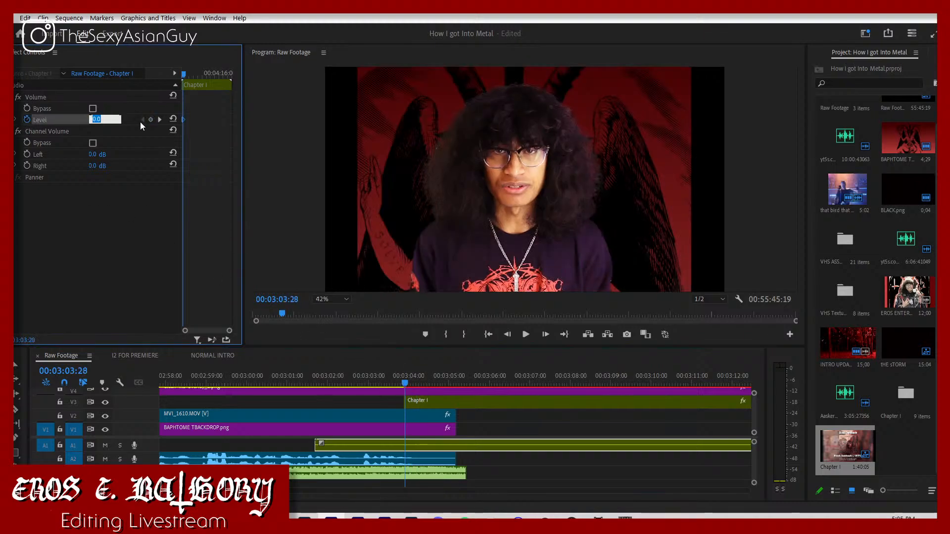
type("-3")
key("Return")
key("space")
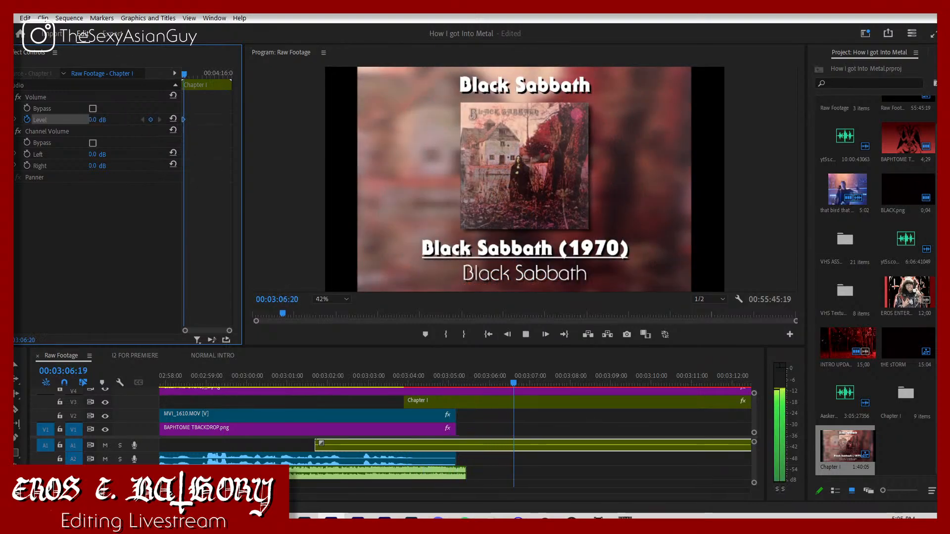
Step: Move all the remaining footage, backdrop and audio clips earlier so they sit shortly after the Chapter I nest
key("minus")
key("minus")
key("minus")
key("minus")
key("minus")
key("minus")
key("minus")
key("minus")
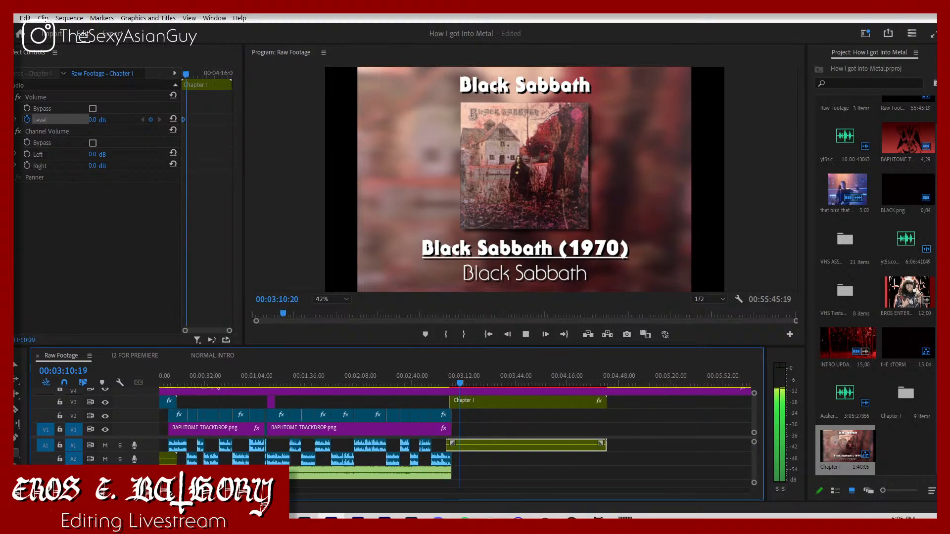
key("minus")
key("minus")
key("minus")
key("minus")
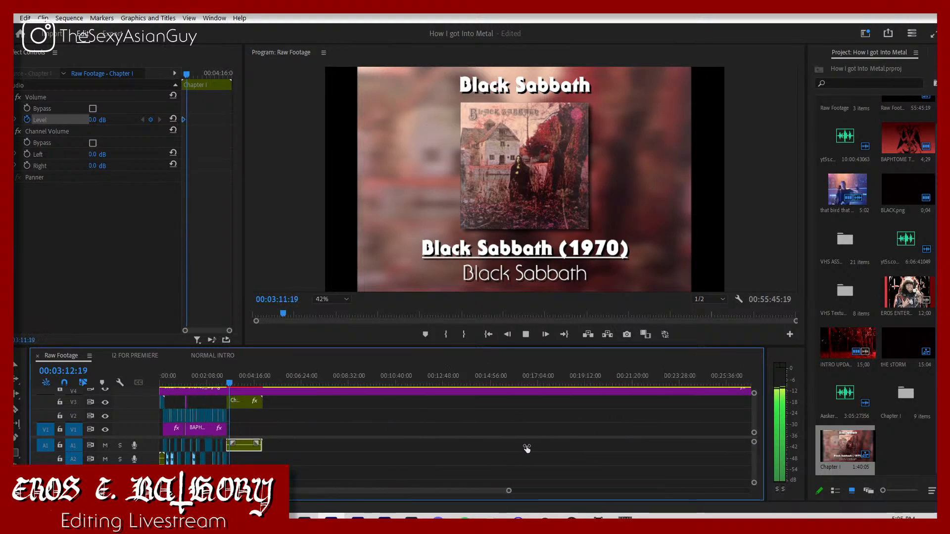
left_click_drag(527, 448, 570, 446)
left_click_drag(523, 417, 292, 433)
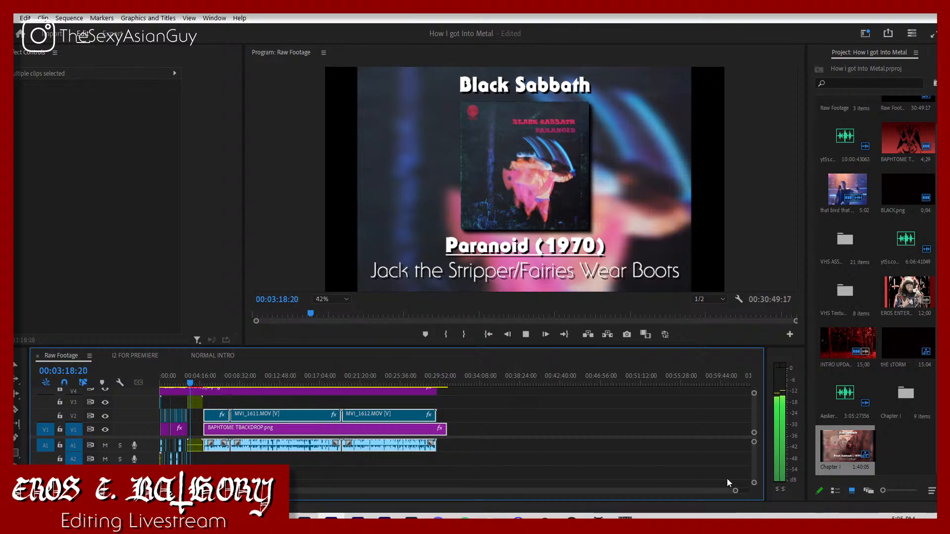
left_click_drag(736, 491, 477, 471)
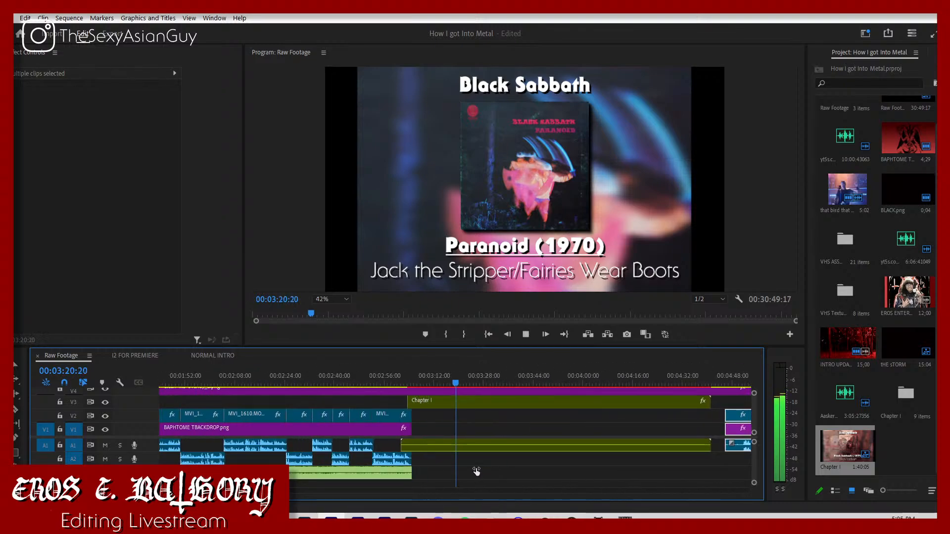
Step: Add a 0 dB volume level keyframe to the Chapter I audio at 00:04:21:00, near its end
left_click(626, 376)
left_click(607, 374)
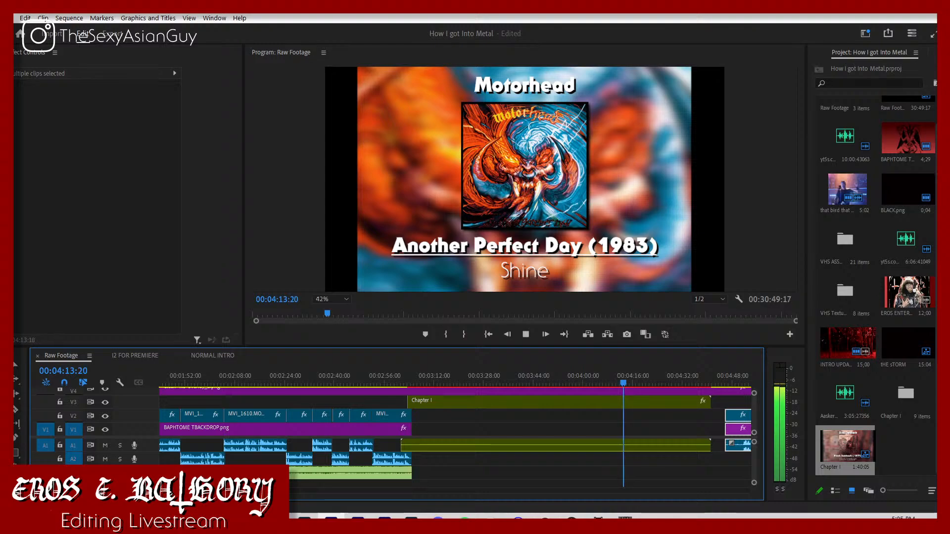
scroll(459, 455, "down", 5)
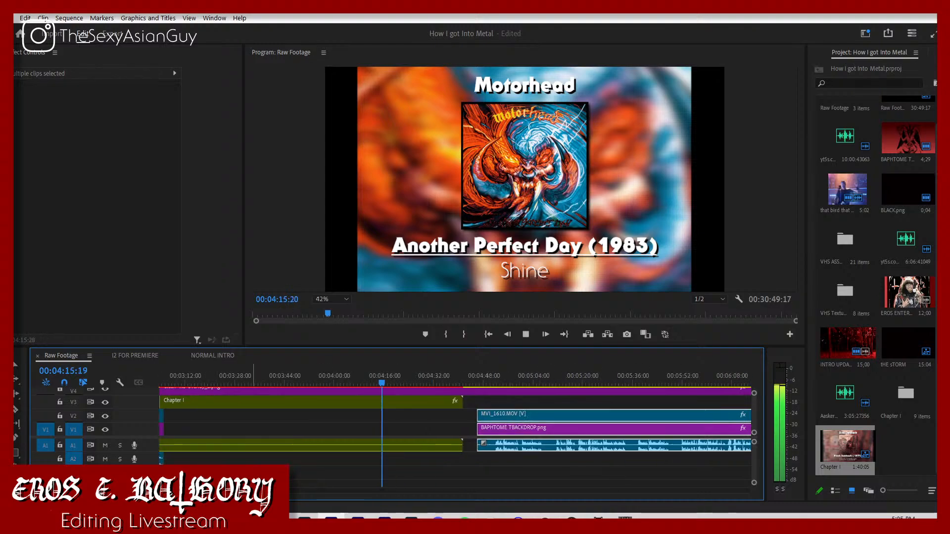
left_click(460, 461)
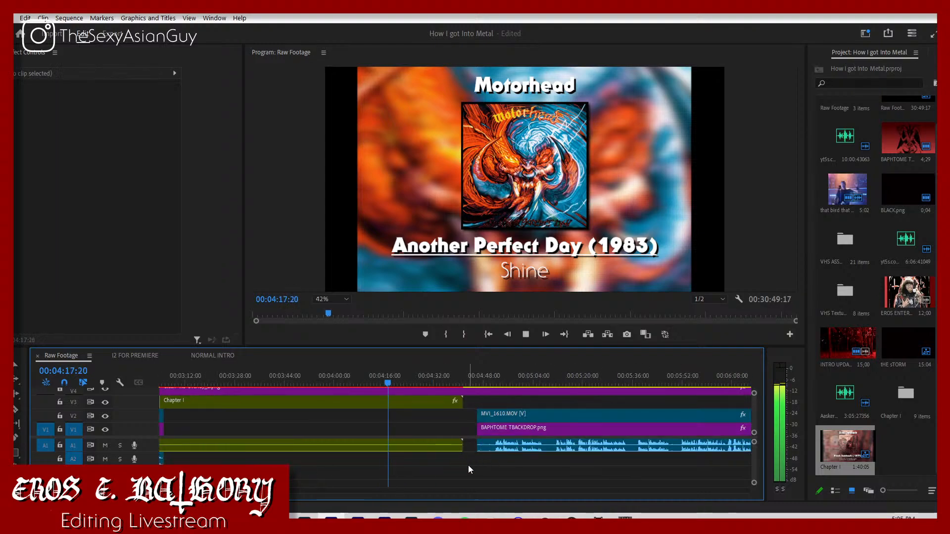
left_click(414, 448)
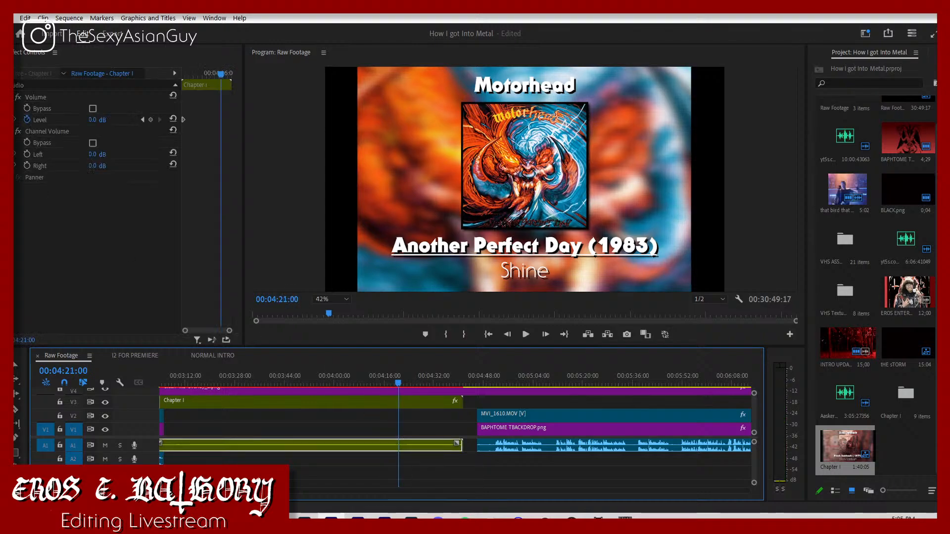
left_click(151, 120)
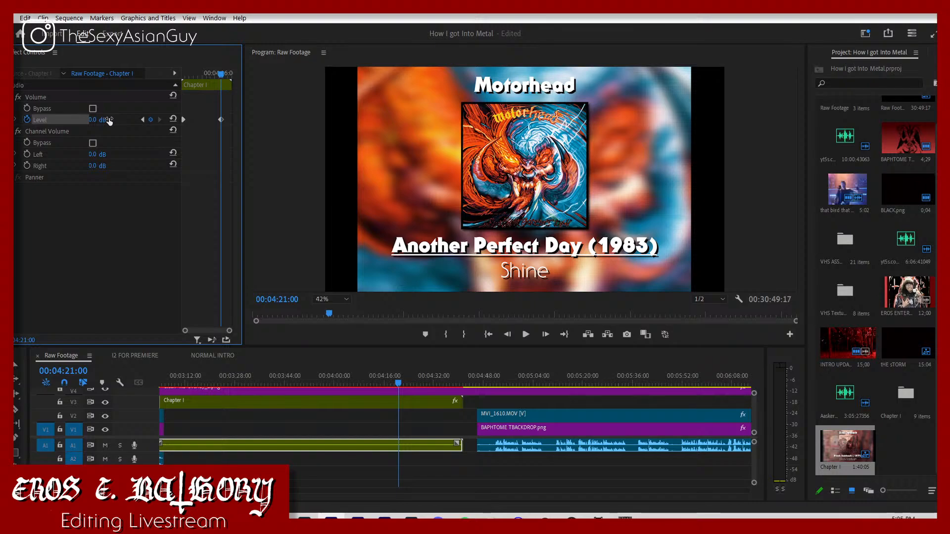
Step: Fade out the Chapter I nest's video with opacity keyframes of 100% at 00:04:21:00 and 0% at 00:04:21:25
left_click(412, 405)
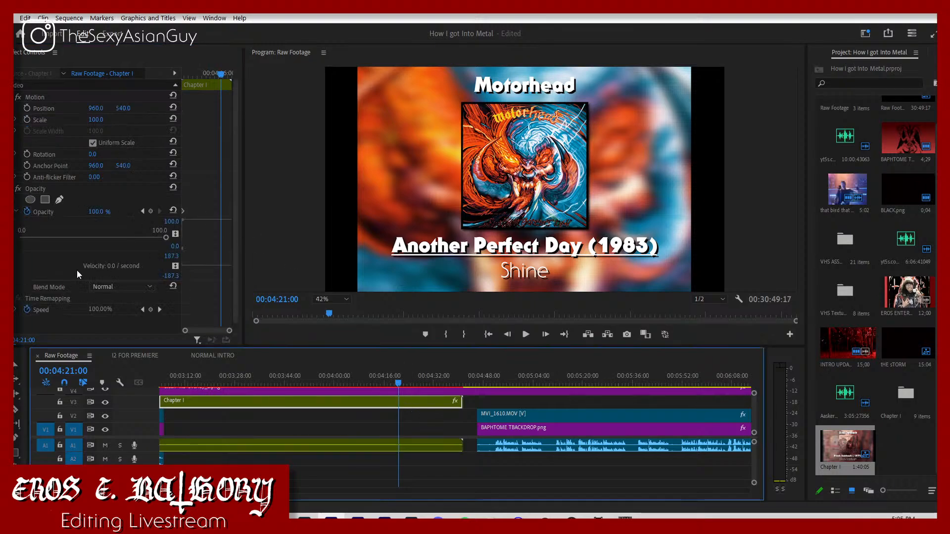
left_click(151, 211)
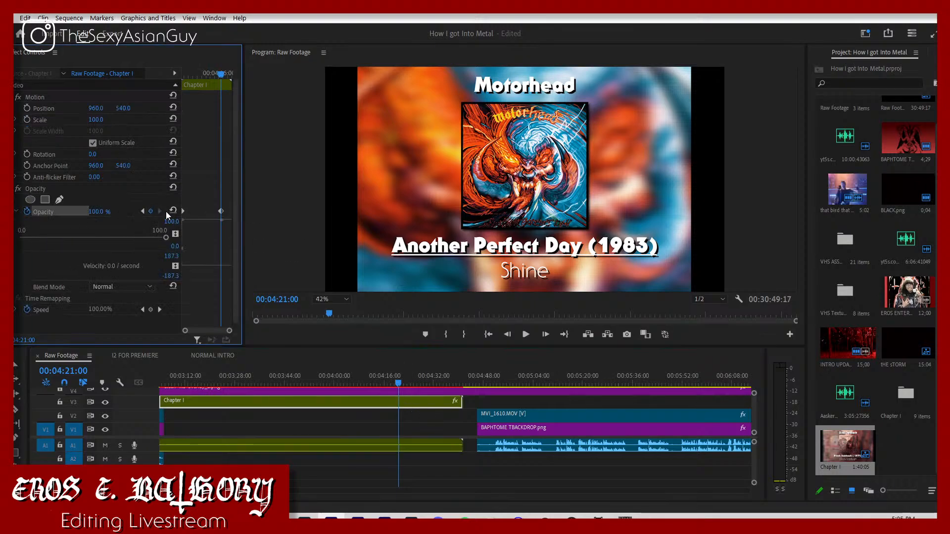
left_click(17, 211)
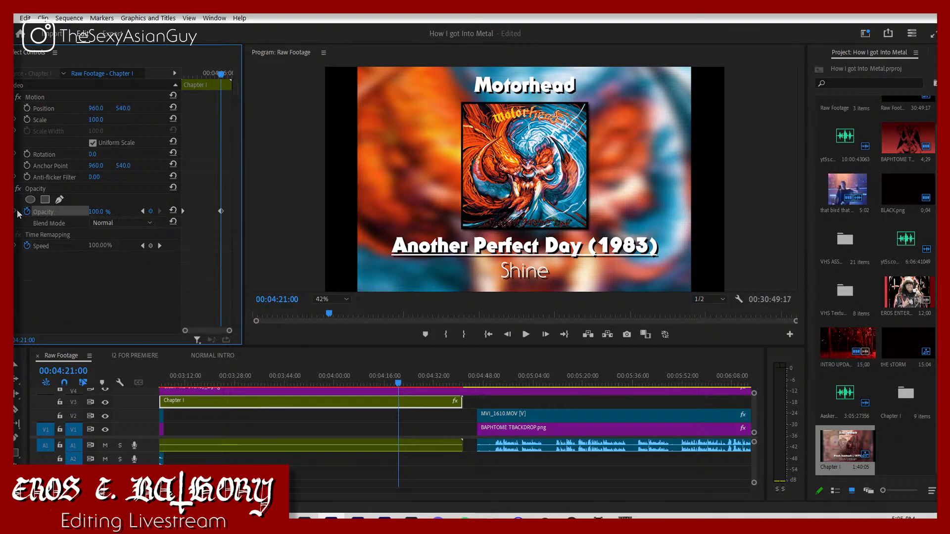
key("space")
left_click_drag(111, 207, 60, 207)
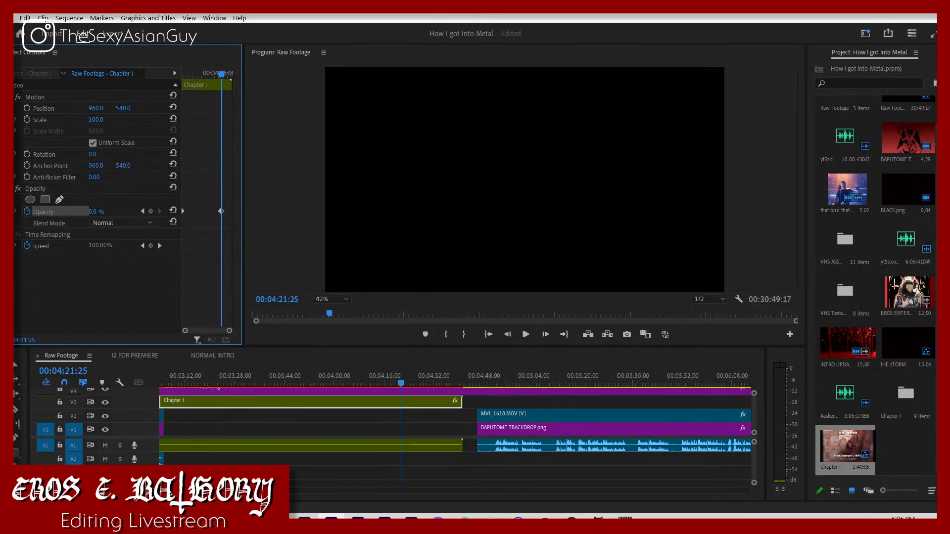
key("space")
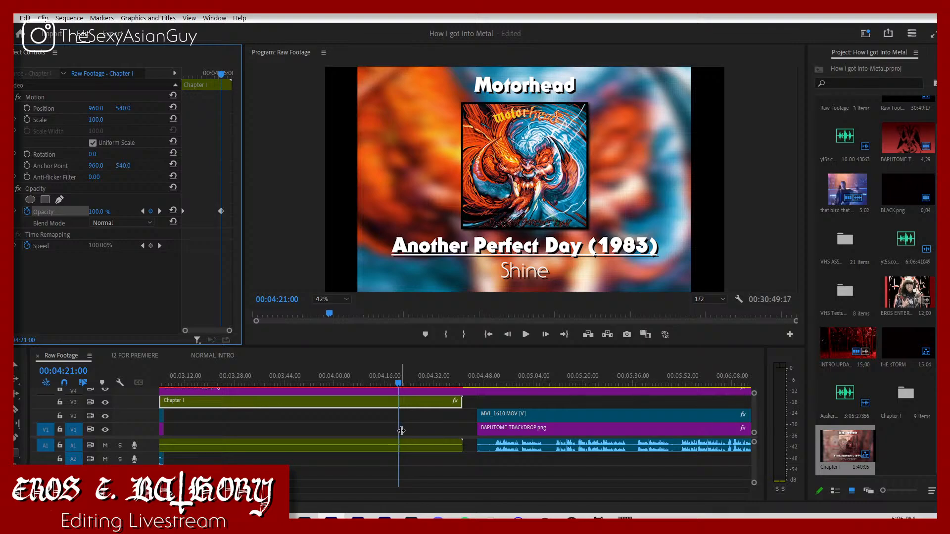
Step: Set the Chapter I audio level to -36 dB at 00:04:22:10
left_click(412, 447)
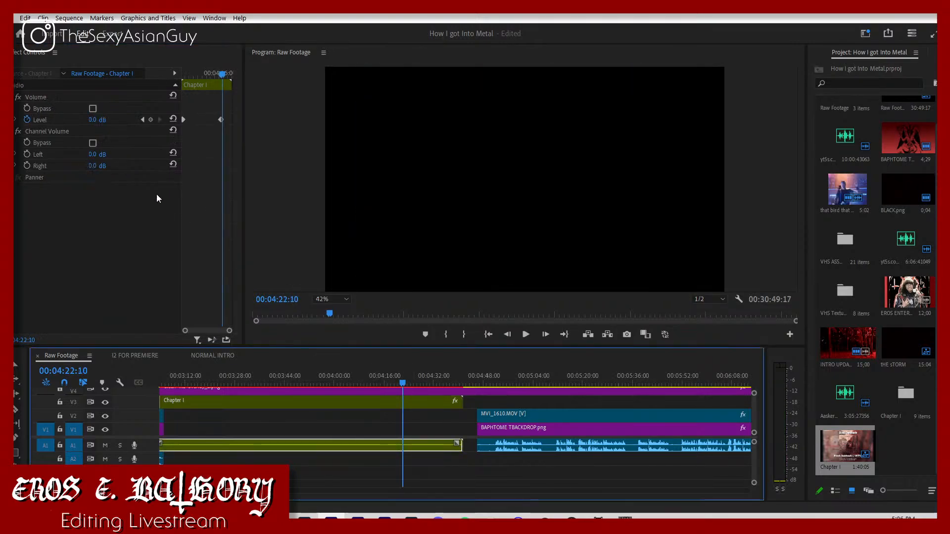
left_click(106, 118)
type("-36")
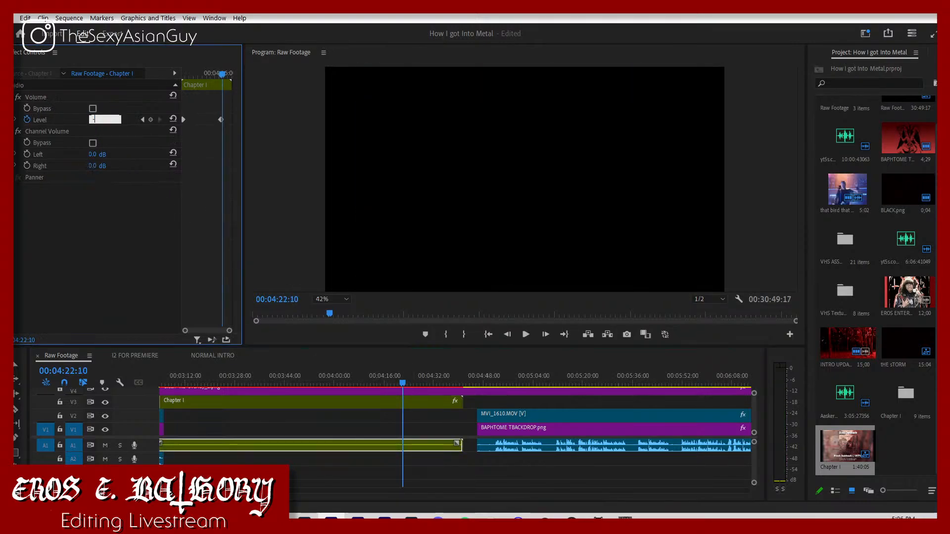
key("Return")
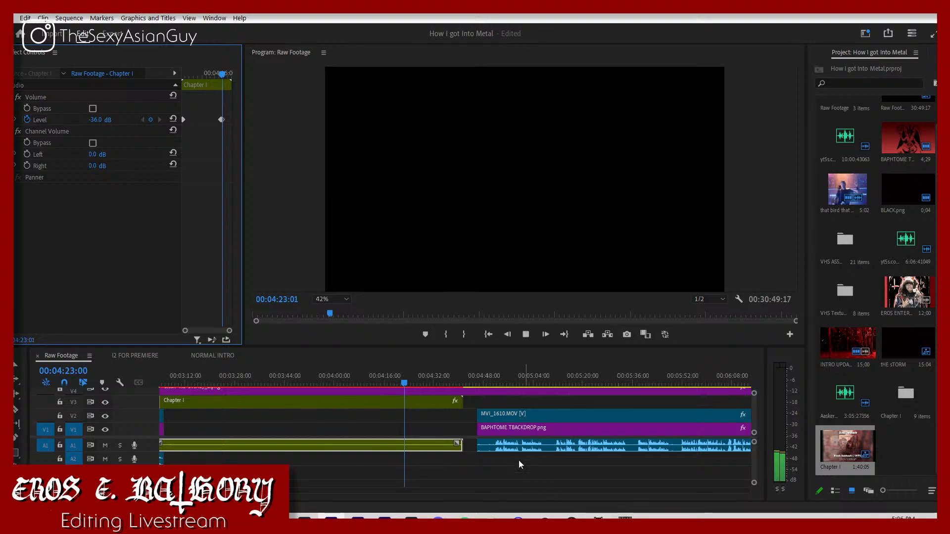
Step: Move MVI_1610.MOV and its backdrop image earlier under the end of Chapter I, with the clip's audio on track A2
left_click_drag(515, 443, 406, 457)
key("space")
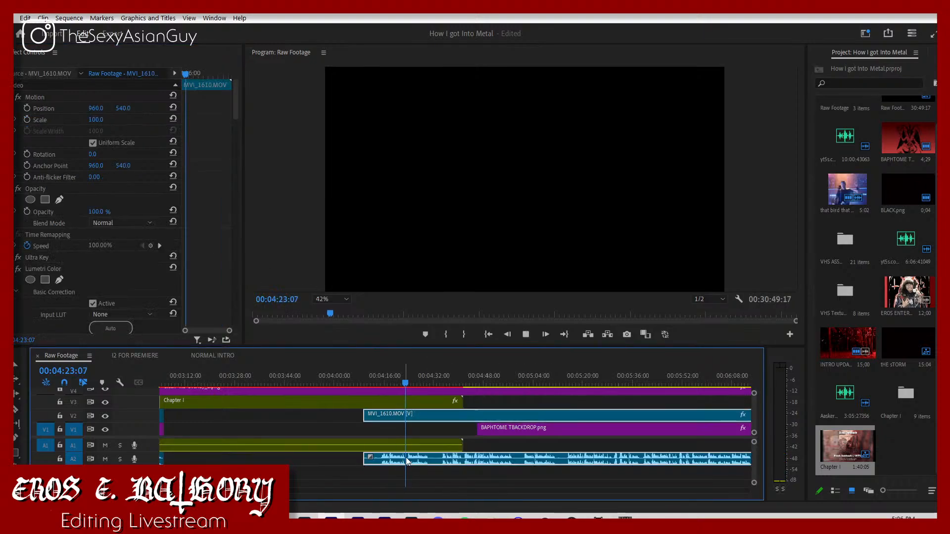
left_click_drag(501, 426, 393, 428)
left_click(476, 438)
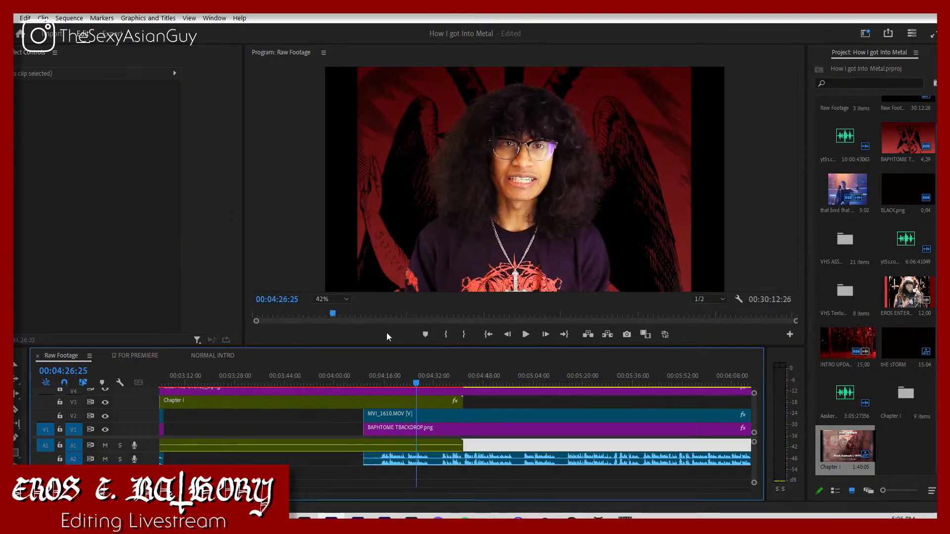
Step: Play back several parts of the moved MVI_1610.MOV footage to find where its usable take begins
left_click_drag(584, 385, 563, 371)
key("space")
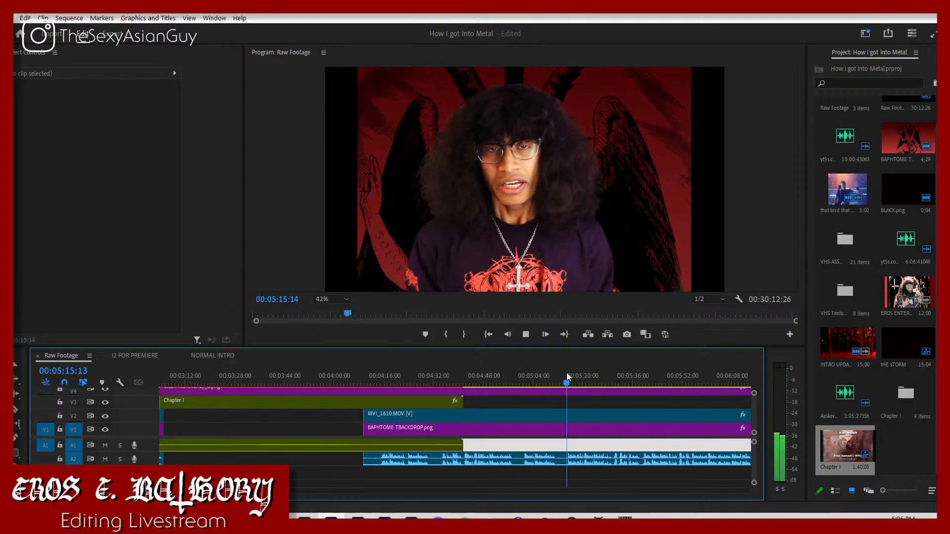
left_click_drag(567, 374, 445, 403)
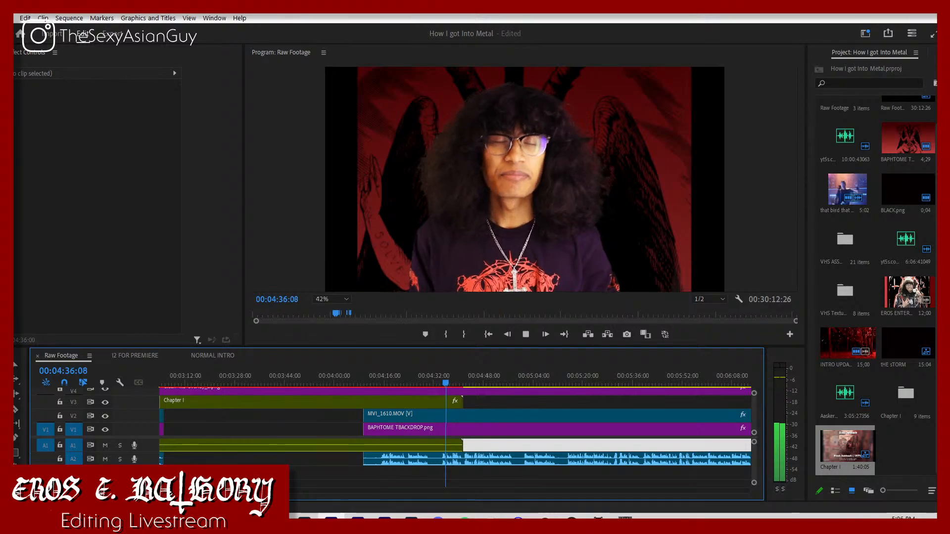
key("space")
key("=")
key("space")
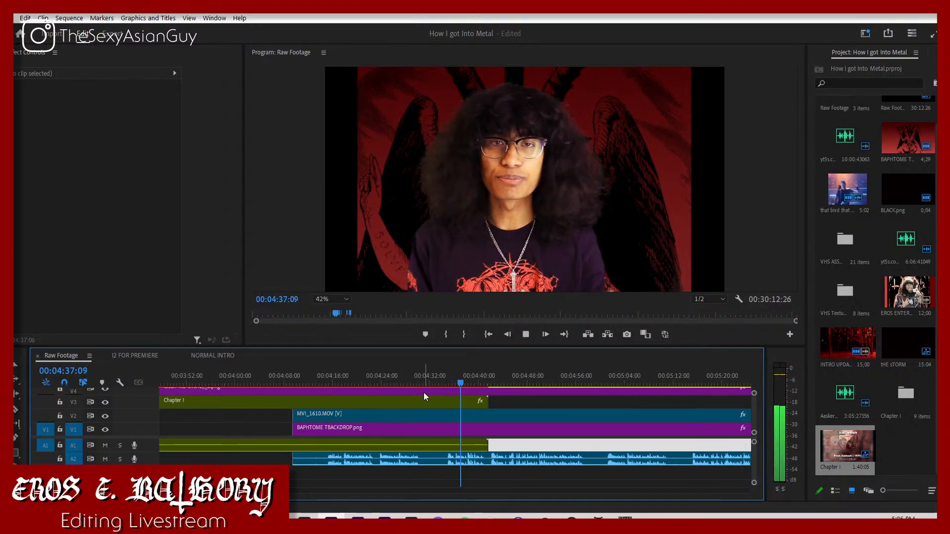
left_click(373, 379)
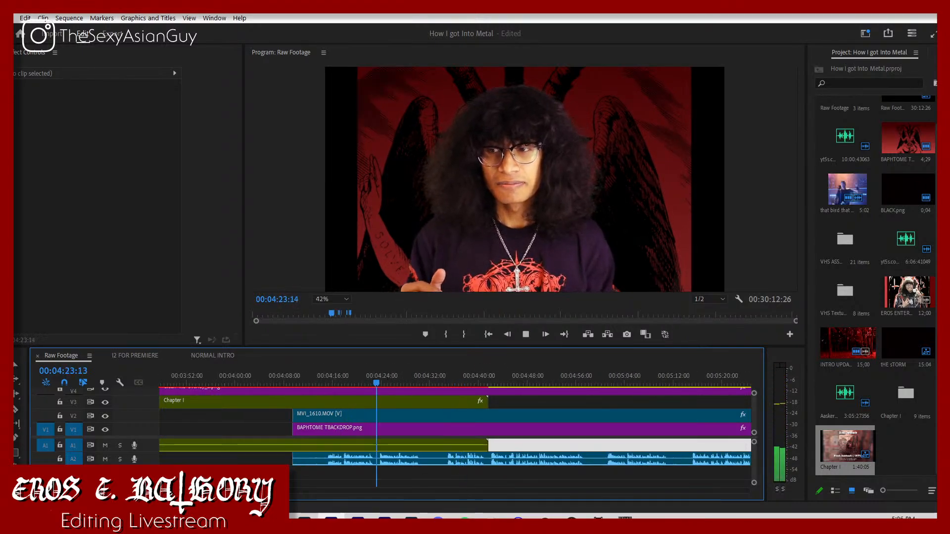
Step: Split MVI_1610.MOV at 00:04:23:26 and delete the part before the cut
key("=")
mouse_move(449, 380)
left_mouse_down()
mouse_move(444, 387)
mouse_move(457, 390)
left_mouse_up()
key("c")
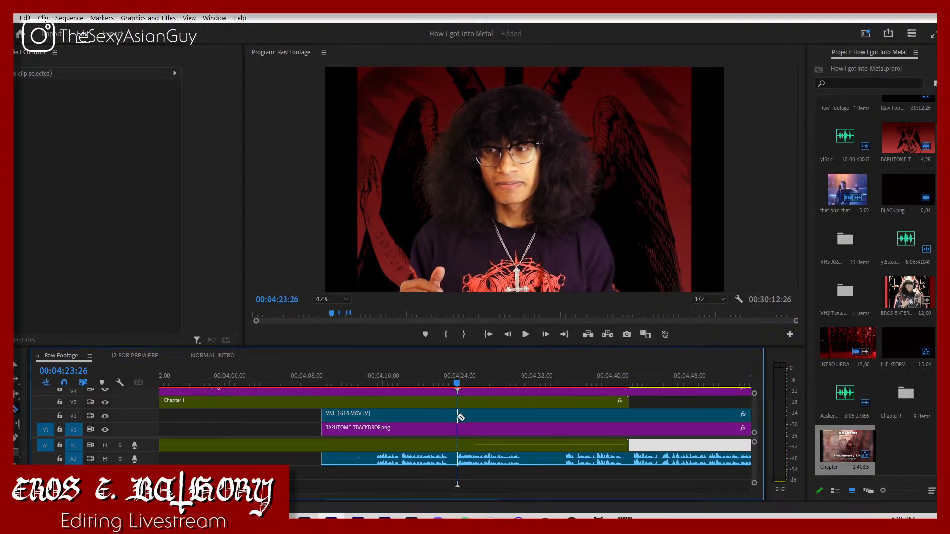
left_click(457, 415)
key("v")
left_click(432, 416)
key("Delete")
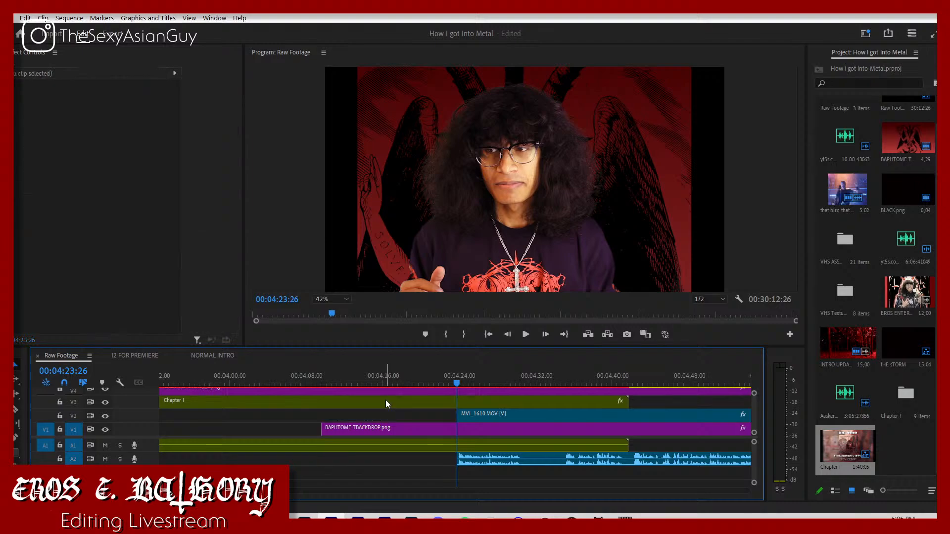
Step: Move MVI_1610.MOV earlier so it starts at 00:04:21:25, on Chapter I's fade-out keyframe, and play back the transition
left_click(385, 399)
left_click(143, 211)
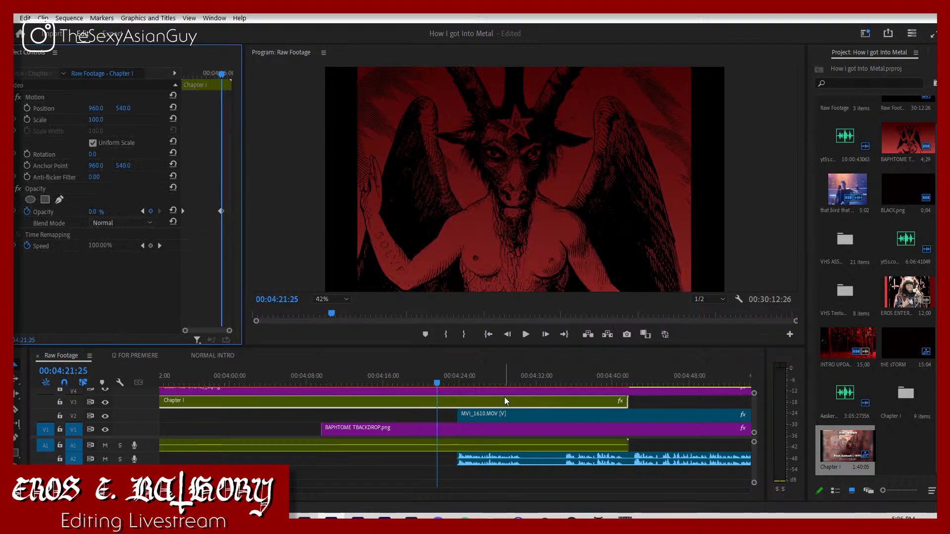
left_click_drag(489, 419, 470, 419)
key("space")
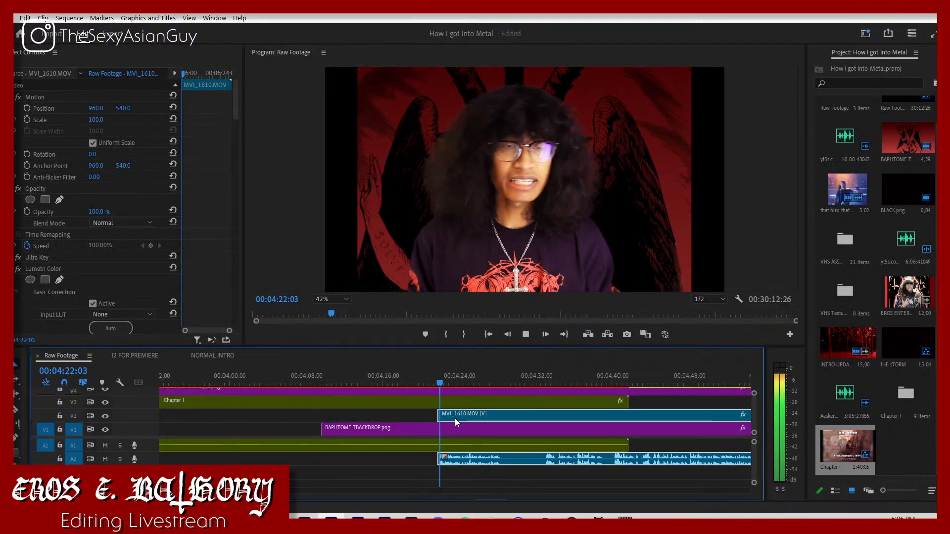
left_click(416, 379)
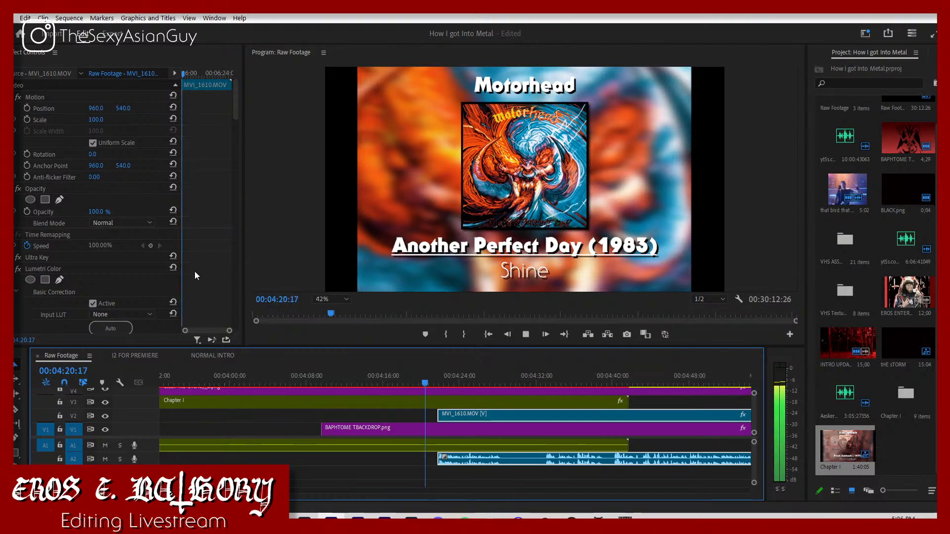
scroll(194, 273, "down", 3)
scroll(198, 279, "down", 3)
key("space")
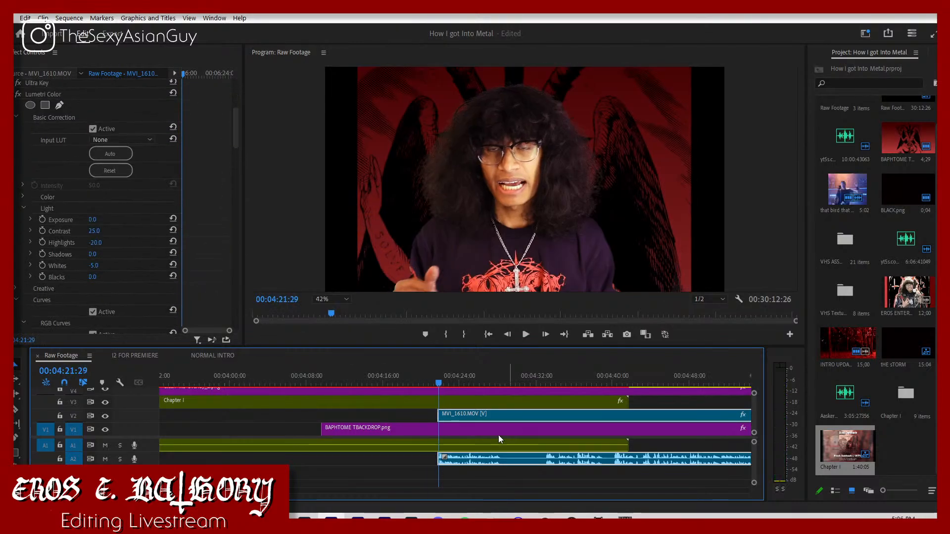
Step: Move MVI_1610.MOV earlier so it starts at 00:04:20:01, playing the transition from Chapter I to judge the timing
left_click_drag(435, 417, 424, 417)
left_click(423, 368)
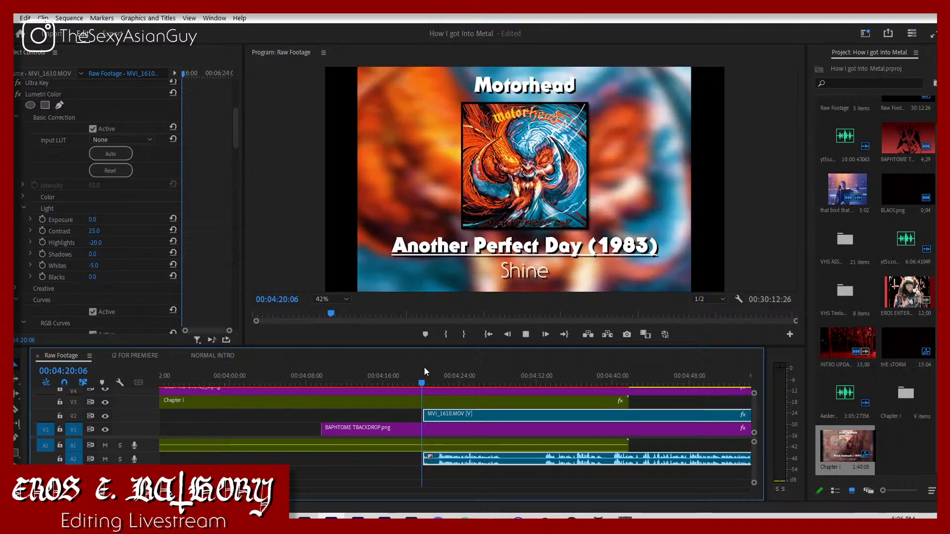
key("space")
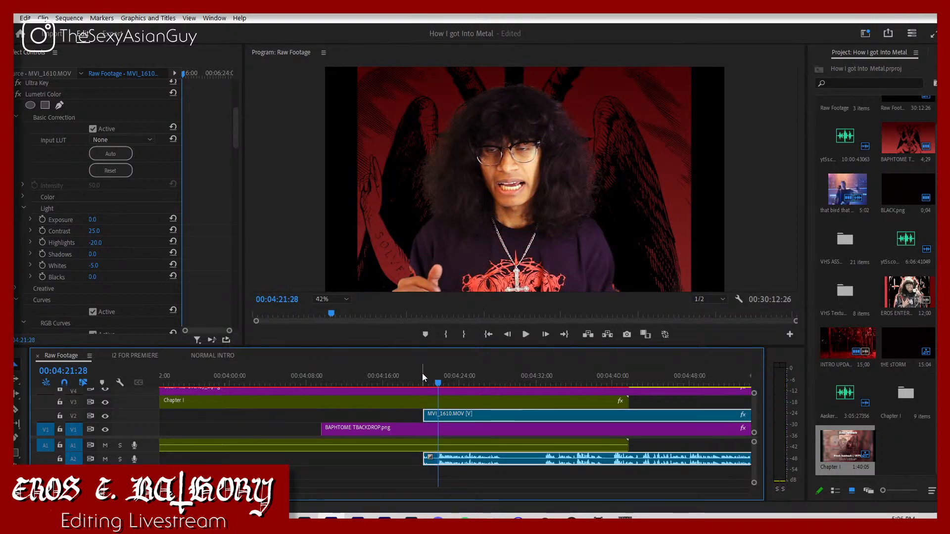
left_click(422, 375)
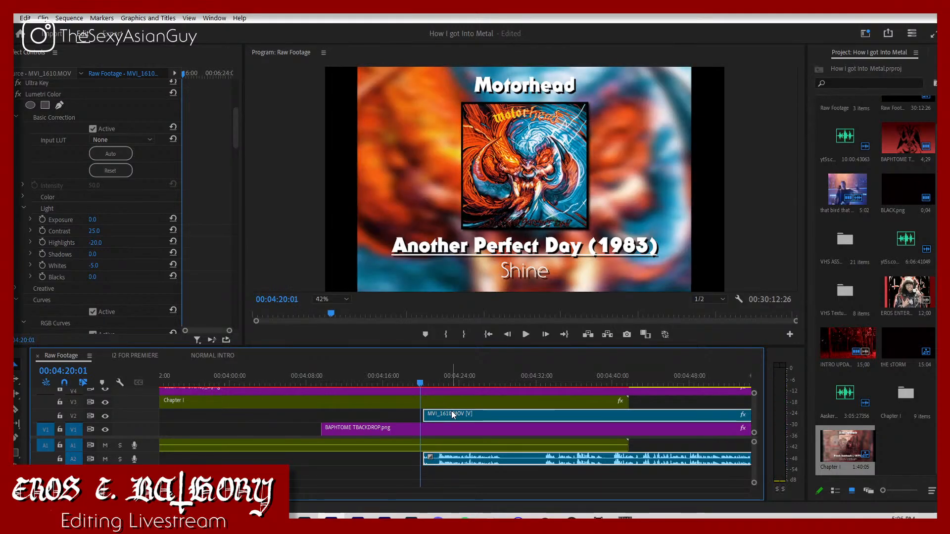
left_click_drag(451, 411, 445, 414)
key("space")
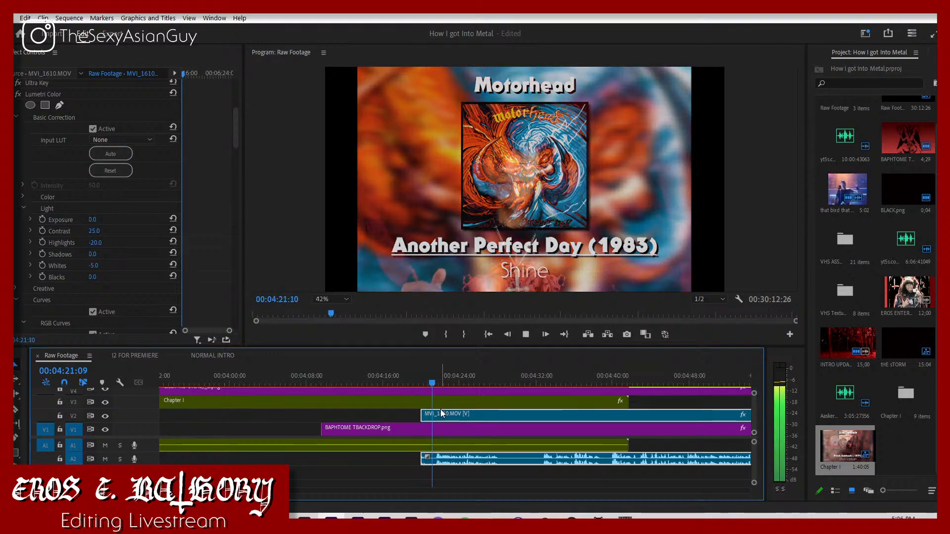
key("space")
Step: Try a slightly earlier placement of MVI_1610.MOV under the Chapter I fade-out and play it back
mouse_move(429, 415)
left_mouse_down()
mouse_move(447, 417)
mouse_move(423, 414)
left_mouse_up()
left_click(430, 417)
key("ctrl+z")
key("space")
key("space")
key("space")
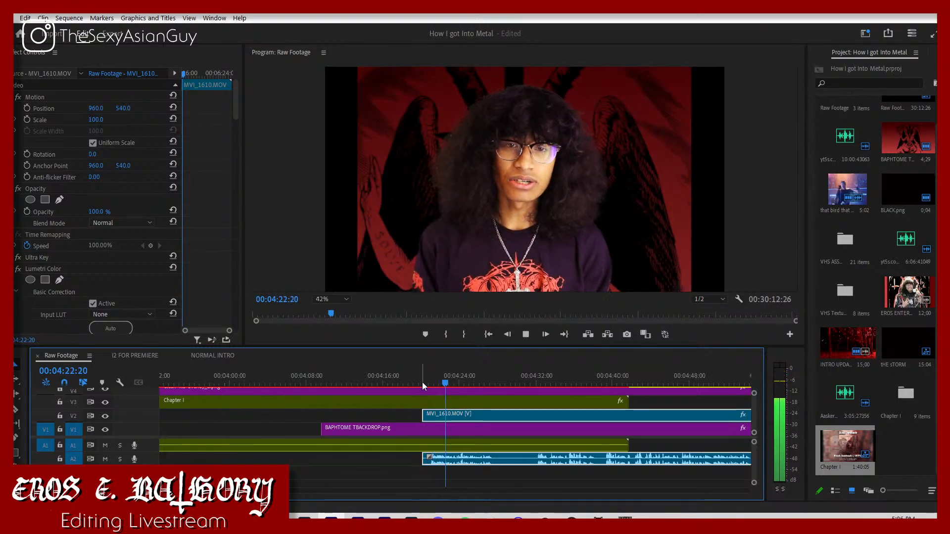
Step: Fine-tune MVI_1610.MOV to start at about 00:04:20:05 and replay its entrance under the Chapter I fade-out
left_click(421, 382)
left_click_drag(437, 417, 424, 415)
key("space")
key("space")
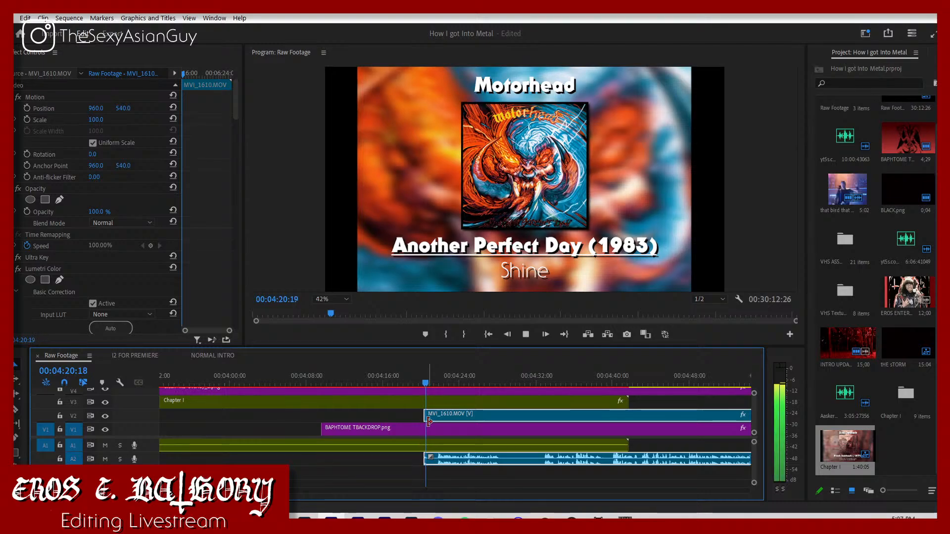
left_click(424, 382)
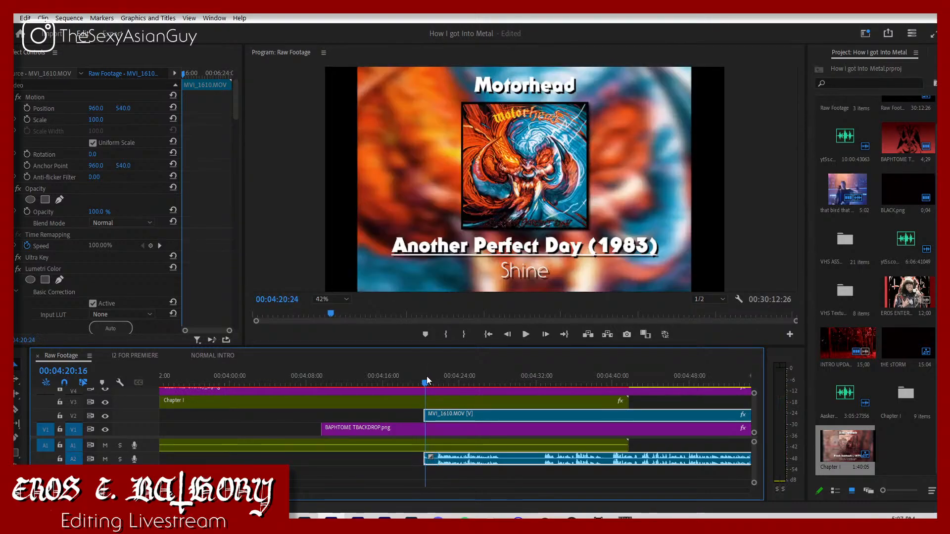
left_click_drag(425, 391, 435, 415)
key("space")
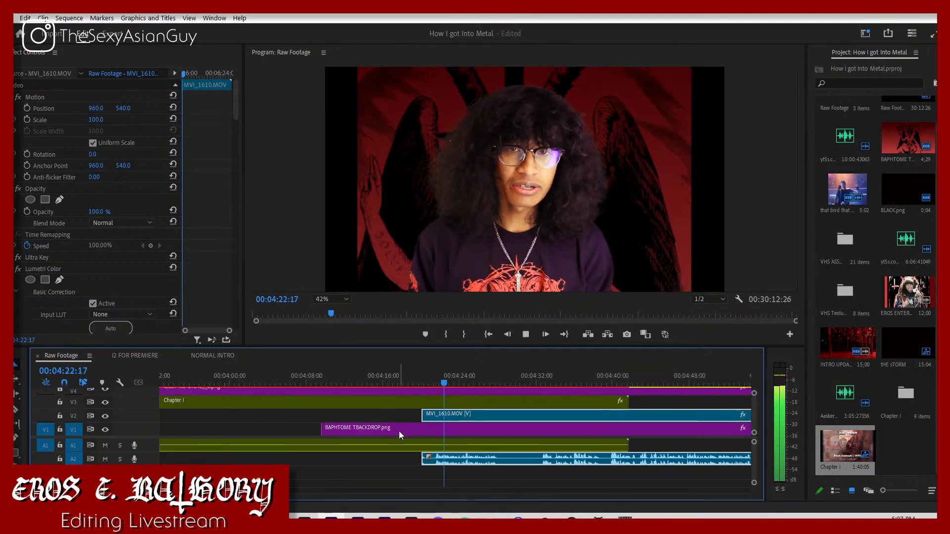
Step: Trim the start of BAPHTOME TBACKDROP.png to match MVI_1610.MOV, and raise Chapter I and Clean 4x3 Overlay_2.png to tracks V4 and V5
left_click_drag(323, 430, 423, 438)
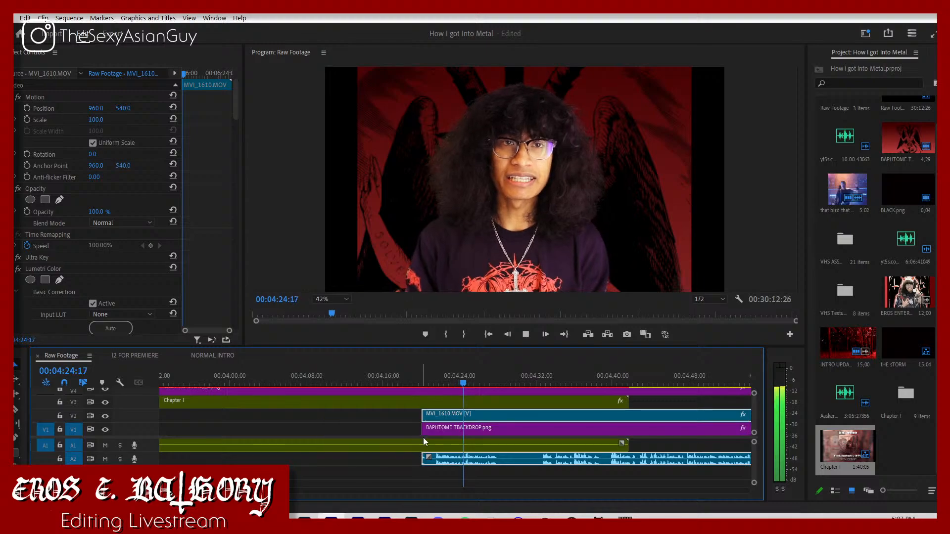
scroll(361, 425, "up", 2)
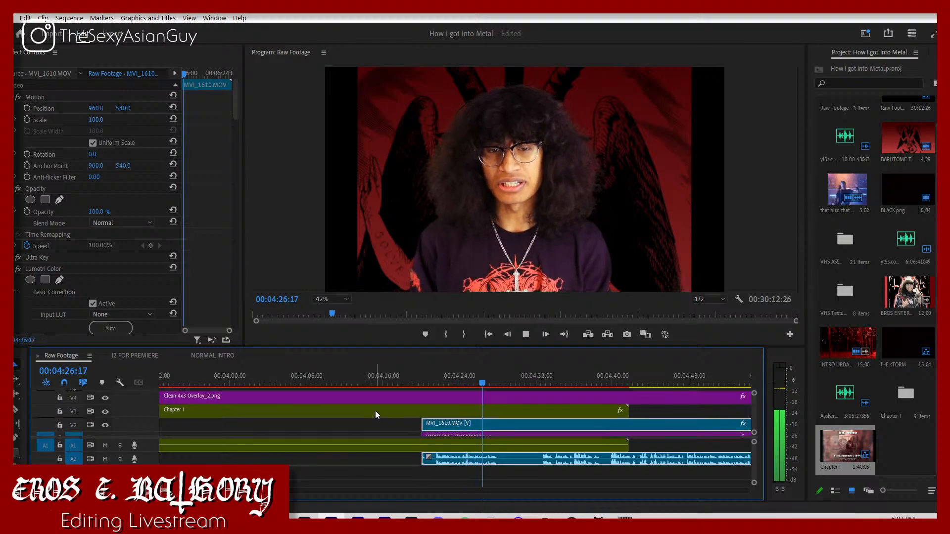
mouse_move(416, 406)
left_mouse_down()
mouse_move(415, 392)
mouse_move(423, 418)
mouse_move(422, 405)
left_mouse_up()
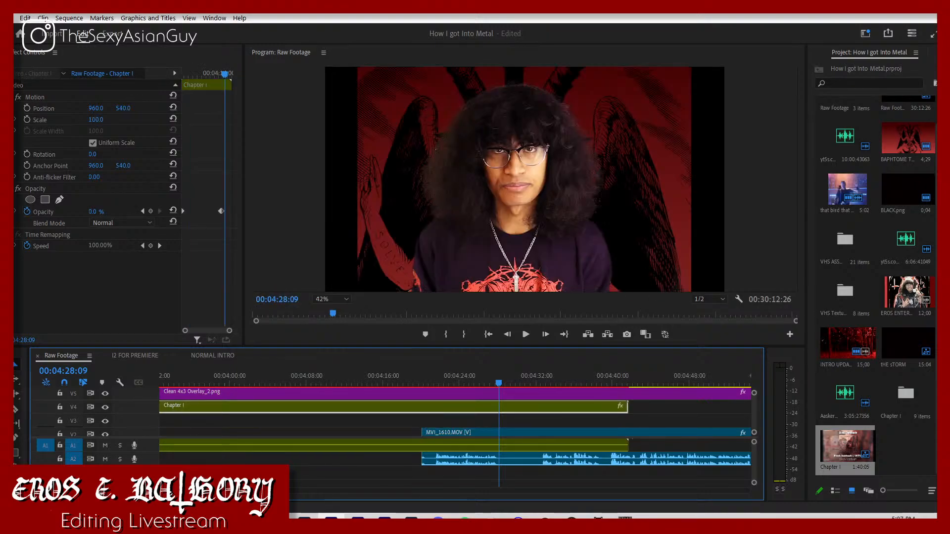
Step: Place a copy of the "CHAPTER i. 8TH GRADE" title on track V3 above MVI_1610.MOV, starting at 00:04:20:29
left_click_drag(233, 491, 163, 491)
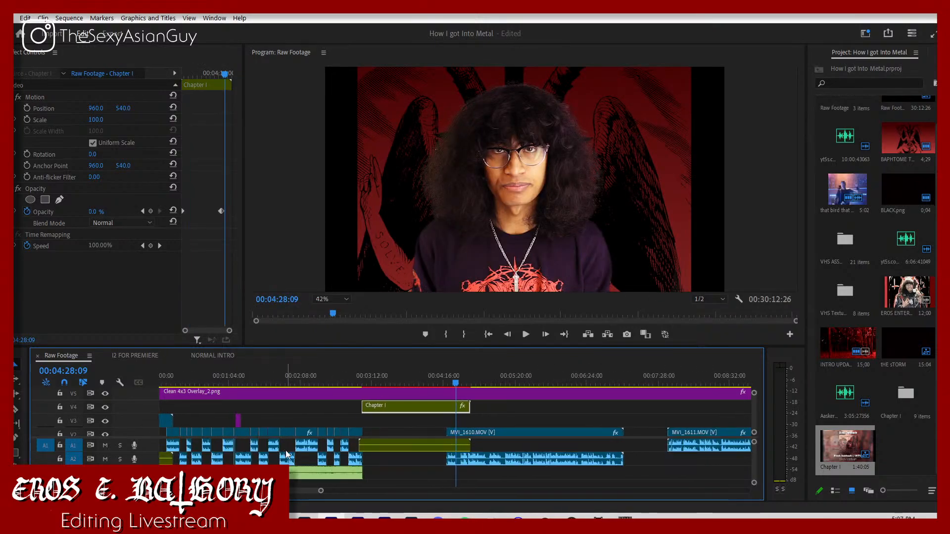
left_click(238, 421)
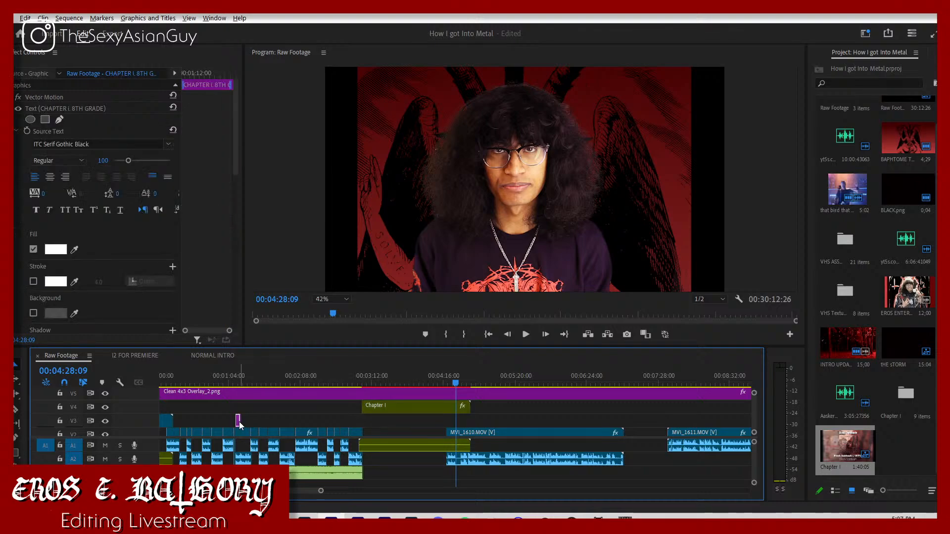
left_click_drag(239, 425, 453, 430)
left_click_drag(321, 491, 250, 491)
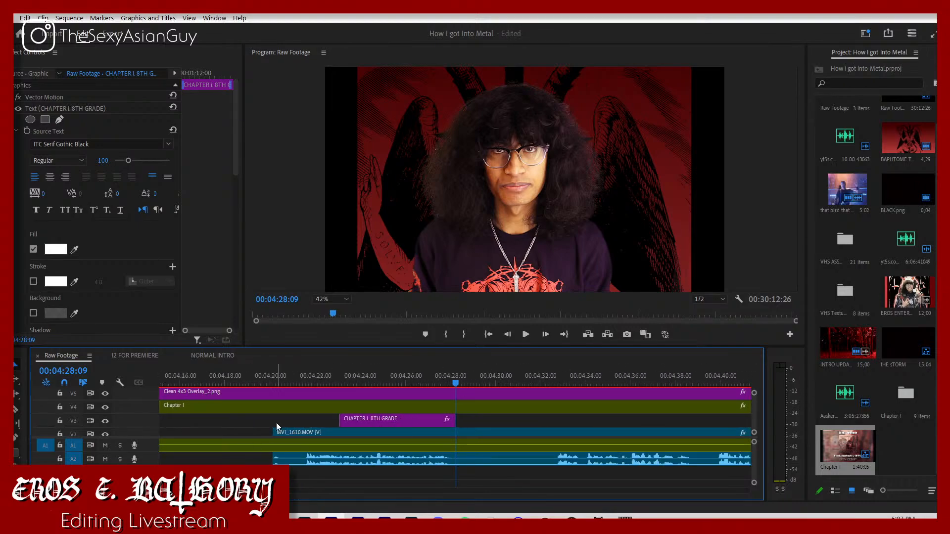
left_click_drag(316, 375, 292, 397)
left_click_drag(353, 420, 304, 422)
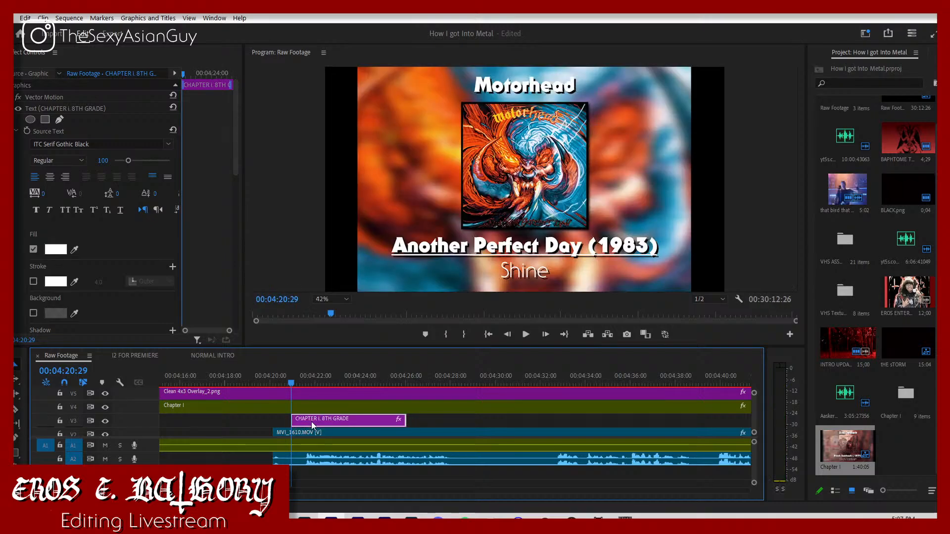
Step: Play the title over the footage, split Chapter I where MVI_1610.MOV starts, and move its earlier part down to track V3
key("space")
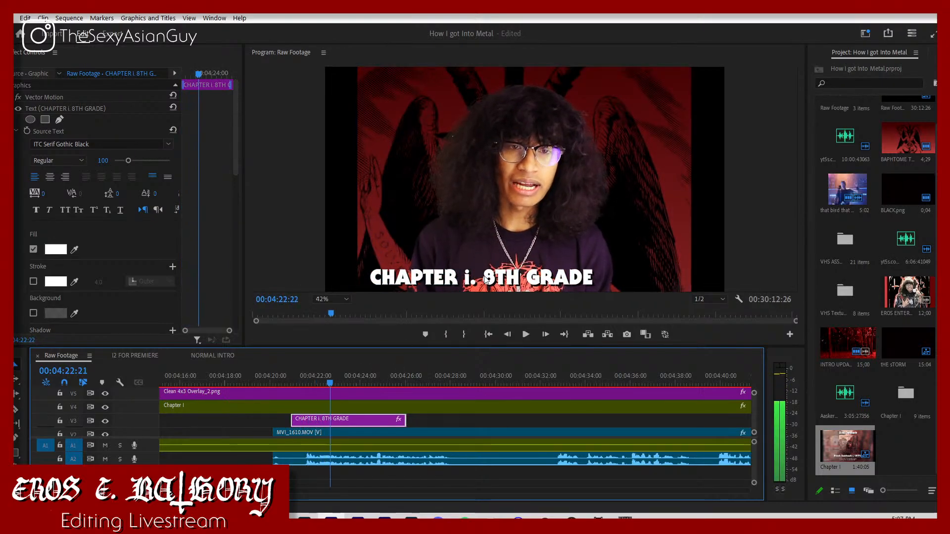
key("space")
key("c")
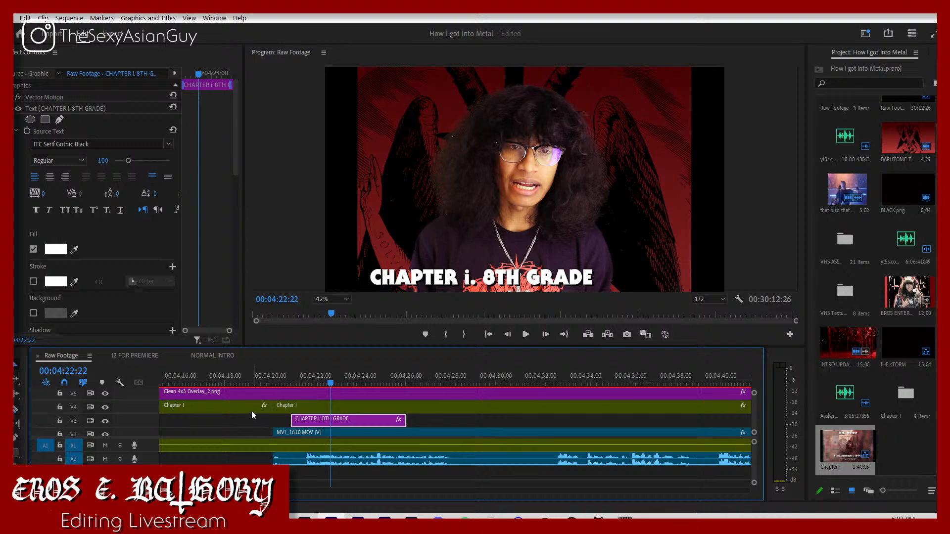
left_click_drag(252, 411, 253, 422)
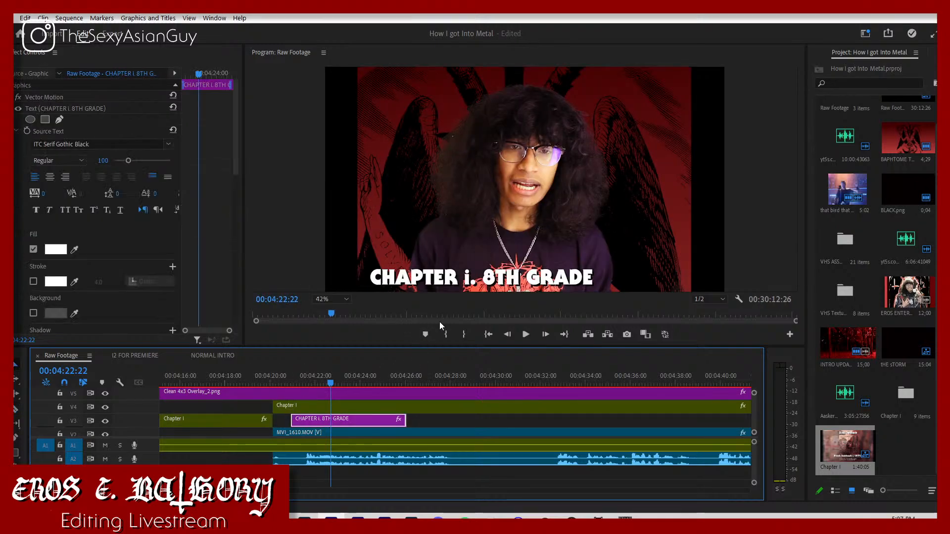
Step: Change the title text over MVI_1610.MOV to "CHAPTER ii. Freshman year"
left_click(474, 280)
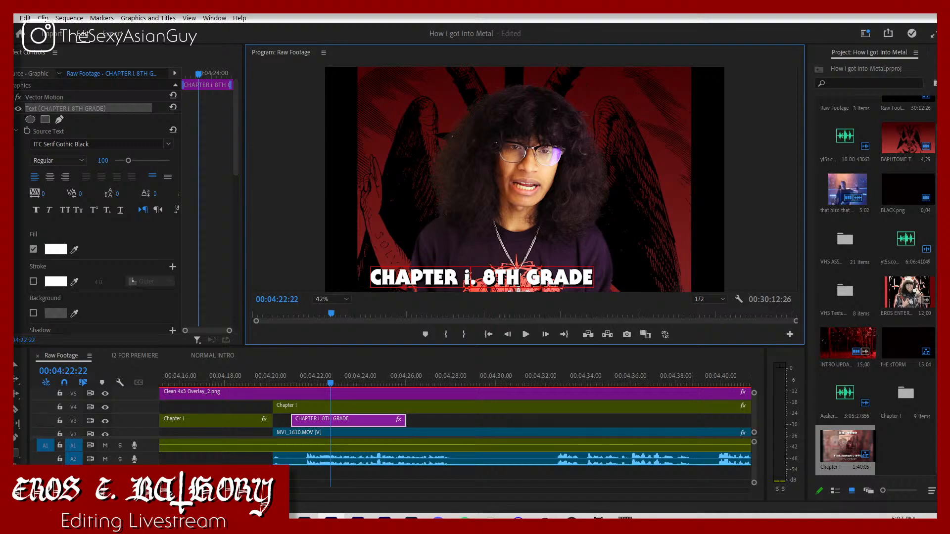
type("i")
left_click_drag(490, 277, 619, 279)
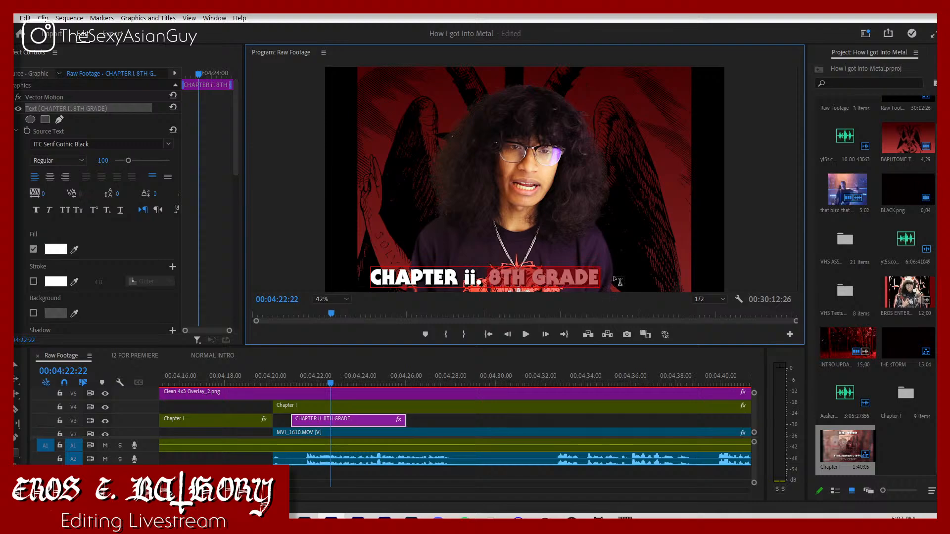
type("Freshman year")
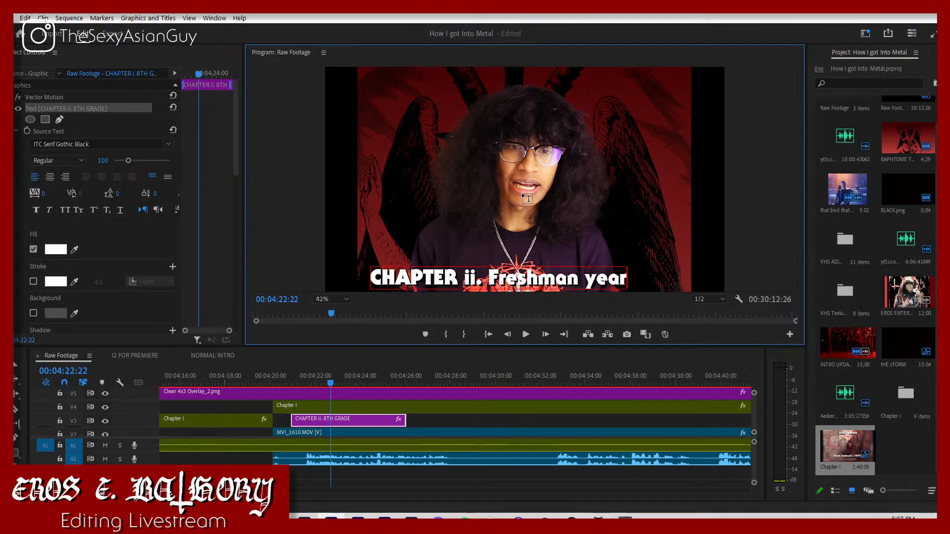
Step: Play the title's entrance and capitalise its last word so it reads "CHAPTER ii. Freshman Year"
left_click(242, 377)
key("space")
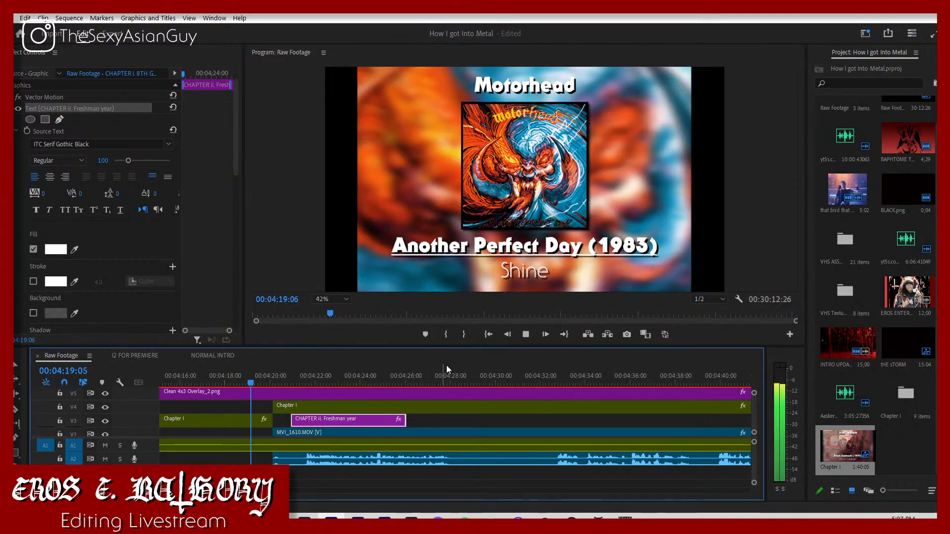
left_click(465, 418)
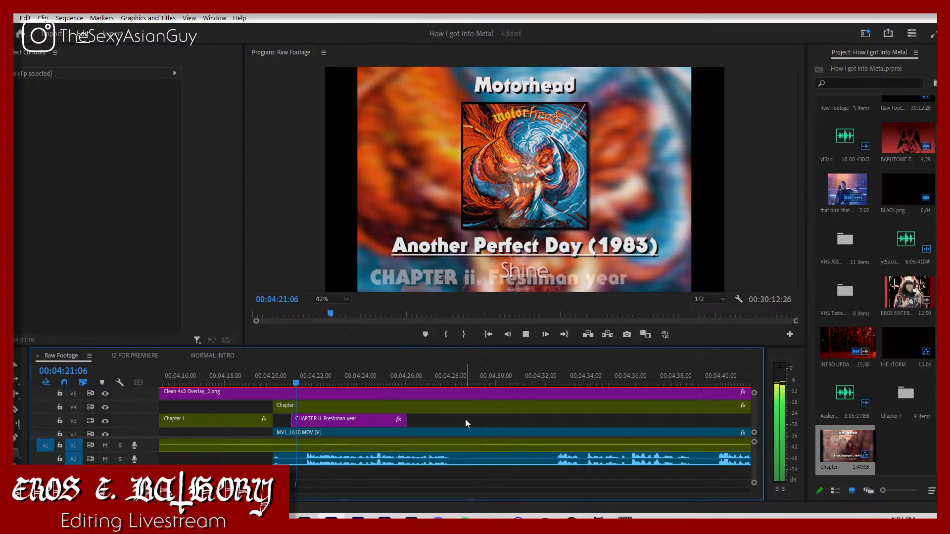
key("space")
left_click(603, 274)
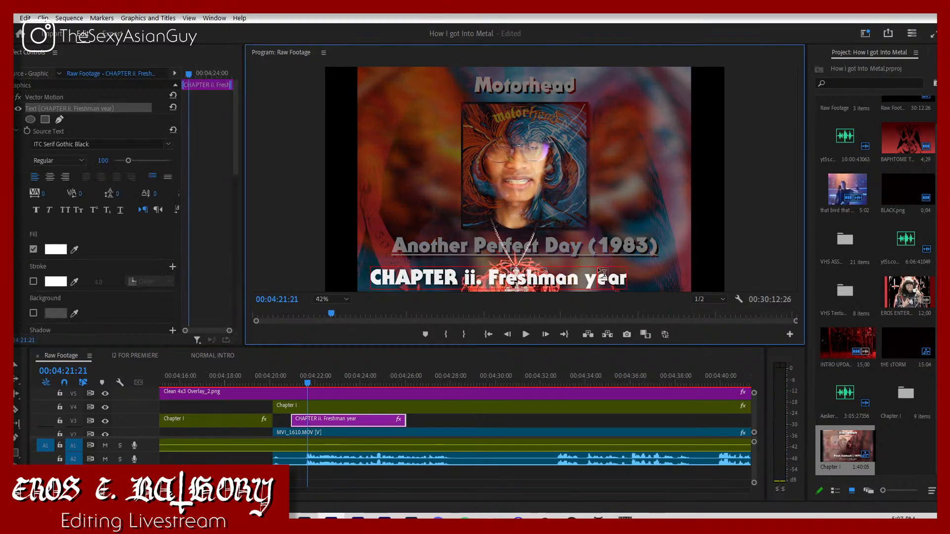
double_click(598, 270)
key("BackSpace")
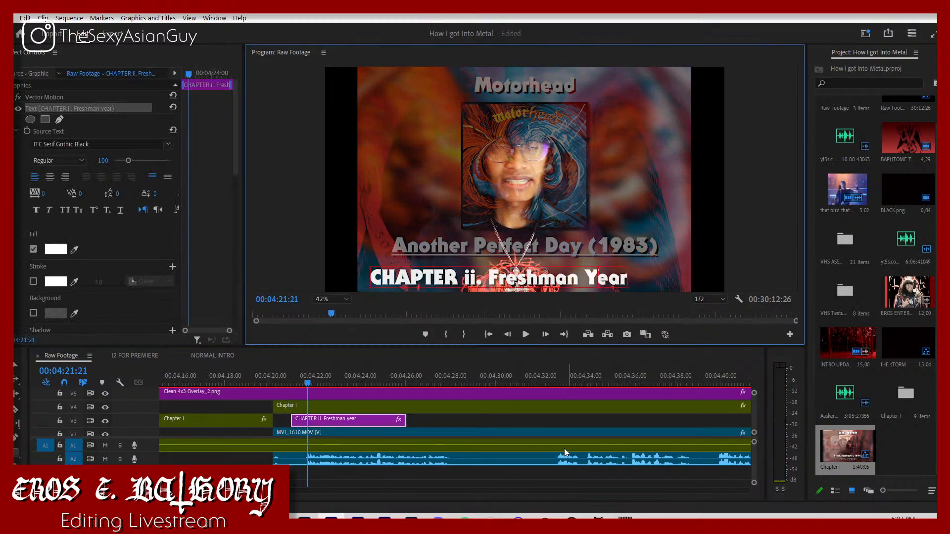
Step: Set the horizontal position of the "CHAPTER ii. Freshman Year" text to 196.5 and play back the result
left_click(429, 417)
key("space")
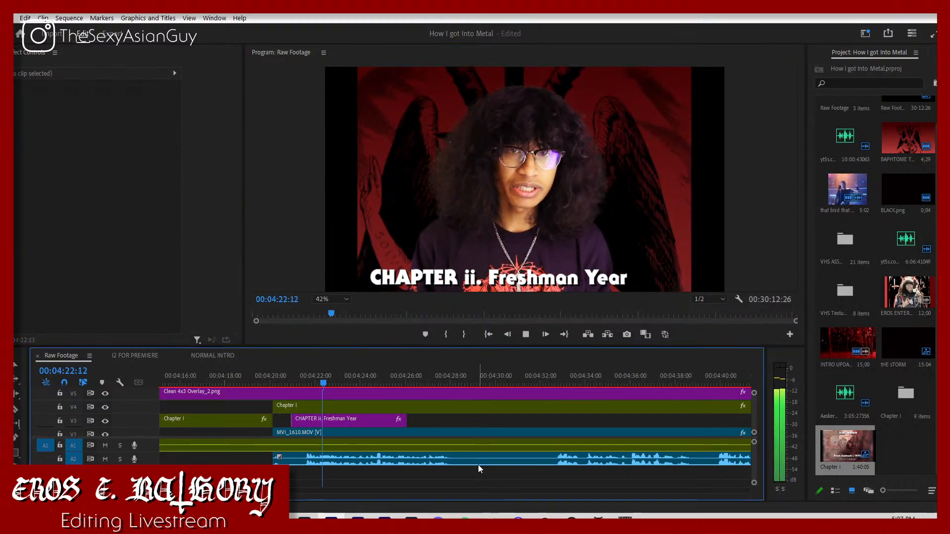
key("space")
left_click(363, 419)
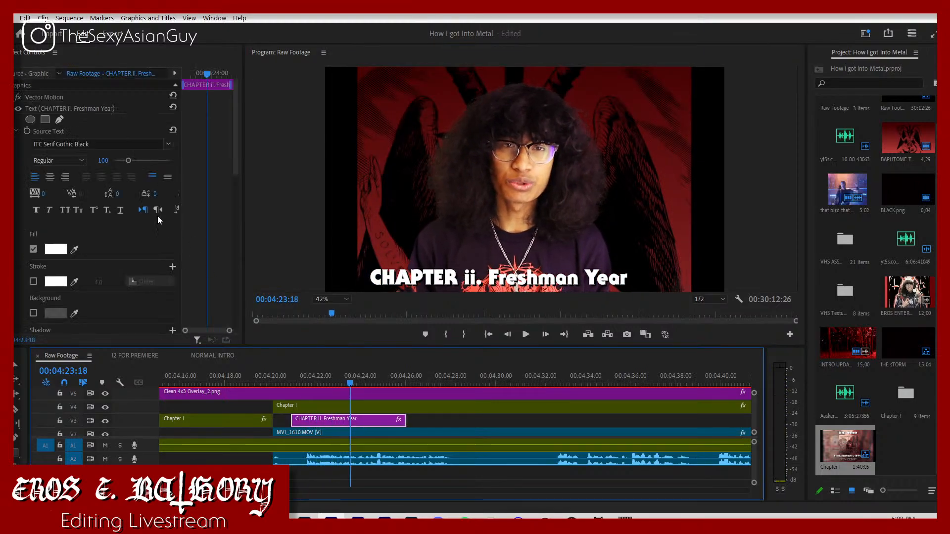
scroll(142, 221, "down", 4)
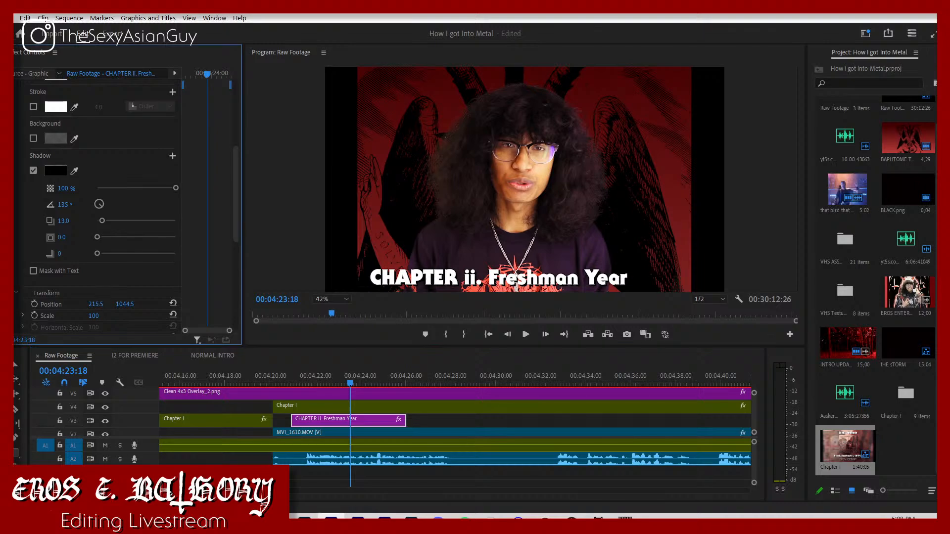
left_click_drag(96, 304, 87, 304)
key("space")
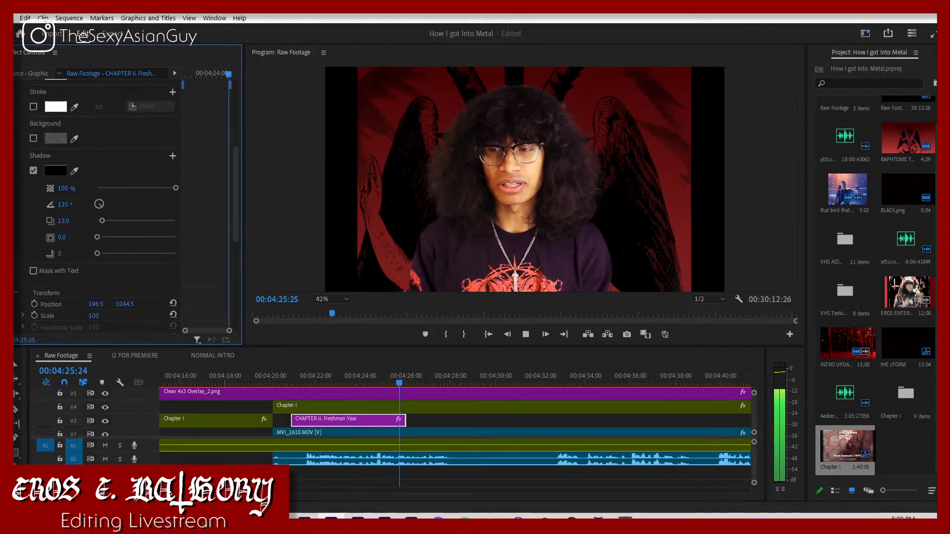
Step: Split MVI_1610.MOV and its audio at about 00:04:40 in the footage after the chapter title
left_click_drag(241, 490, 239, 491)
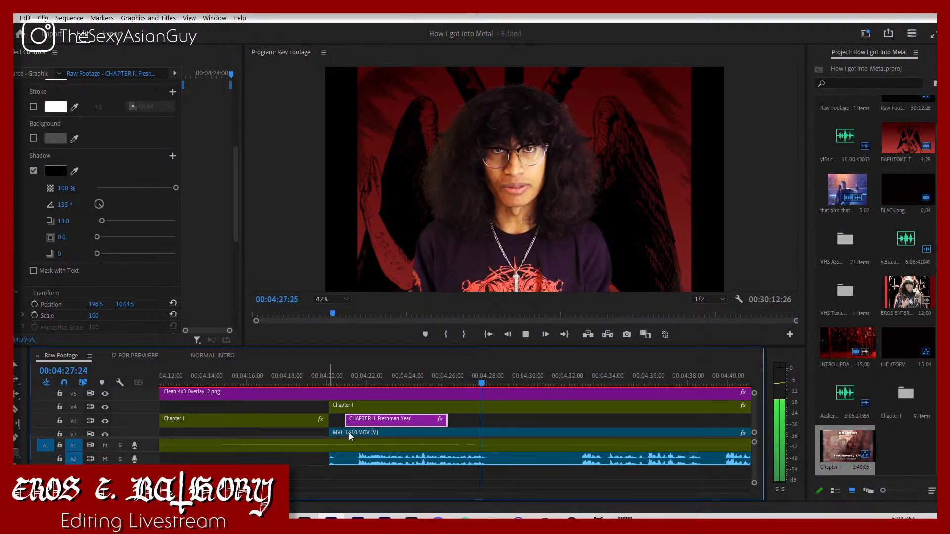
key("space")
left_click(575, 438)
key("c")
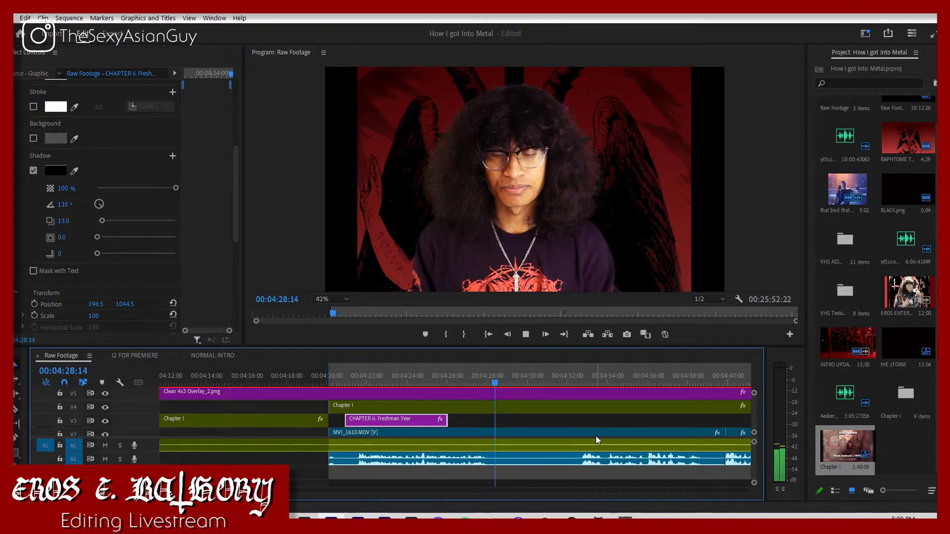
Step: Split MVI_1610.MOV and its audio at about 00:04:33 and clear the sequence's In and Out points
key("space")
left_click(582, 432)
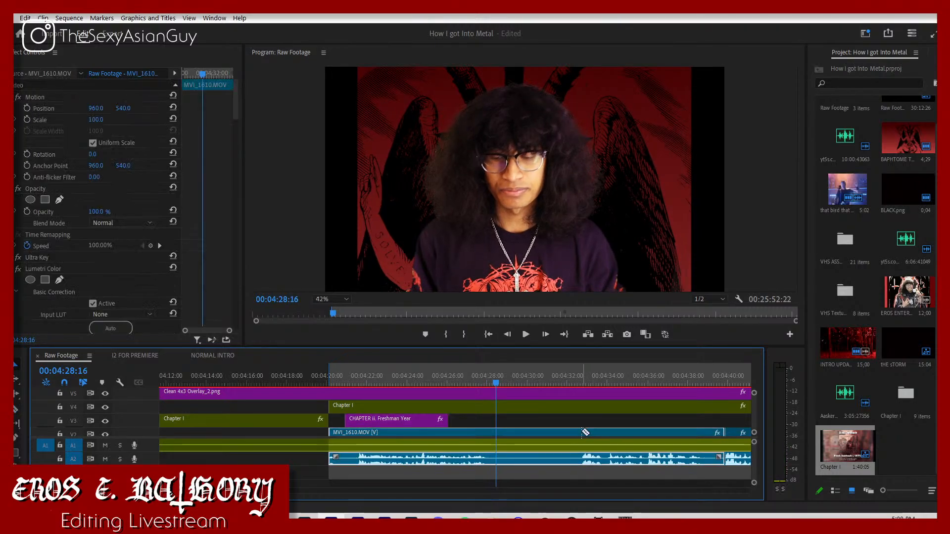
key("c")
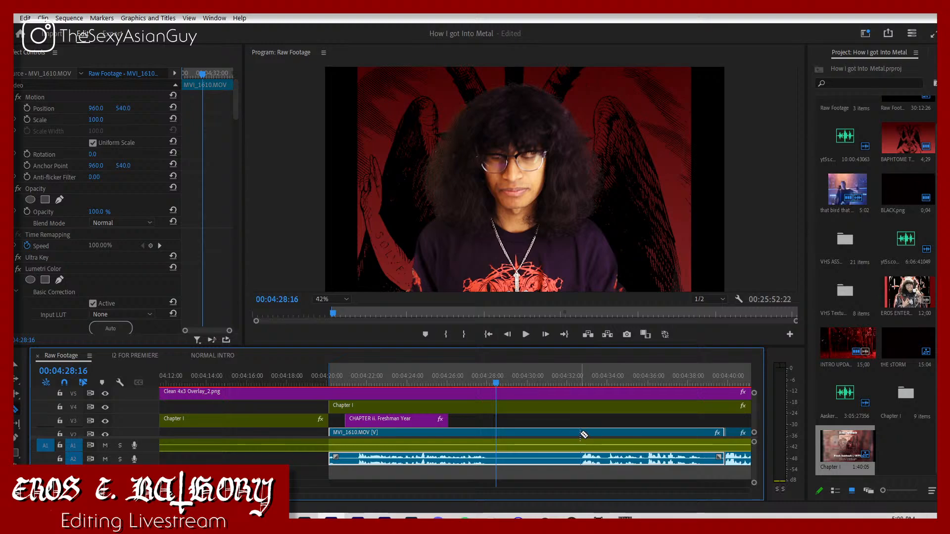
left_click(582, 433)
key("v")
scroll(584, 418, "down", 2)
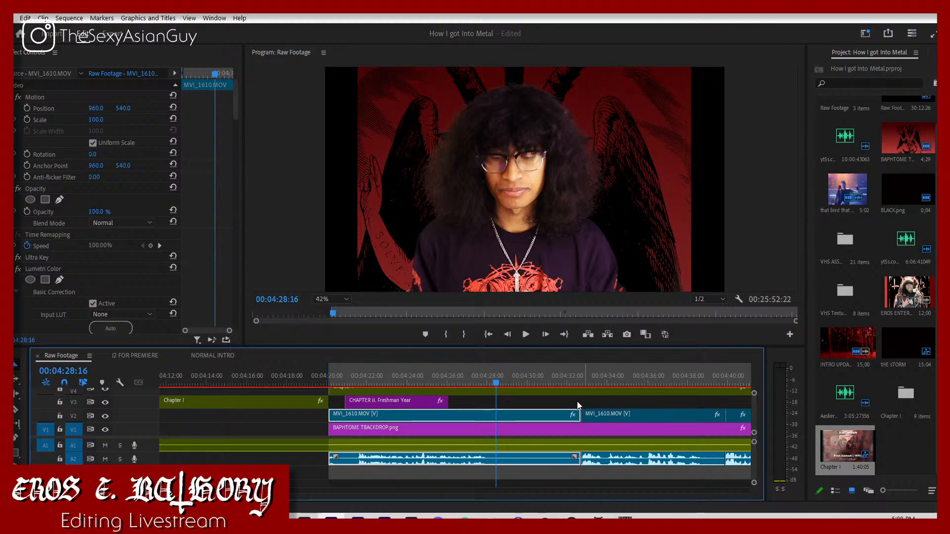
right_click(572, 379)
left_click(607, 261)
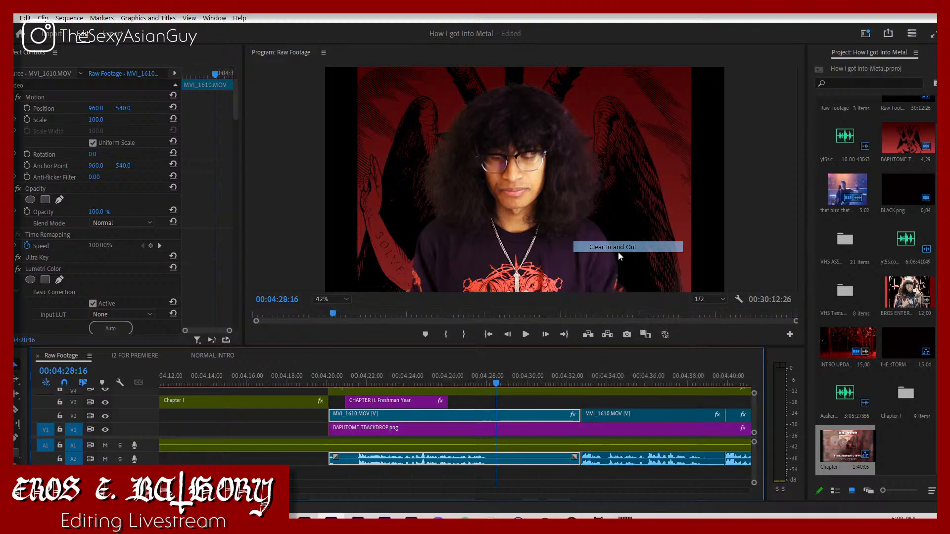
Step: Move the piece after the cut to about 00:04:28 and pull the following MVI_1610.MOV footage earlier over its end
left_click_drag(628, 468, 524, 477)
key("space")
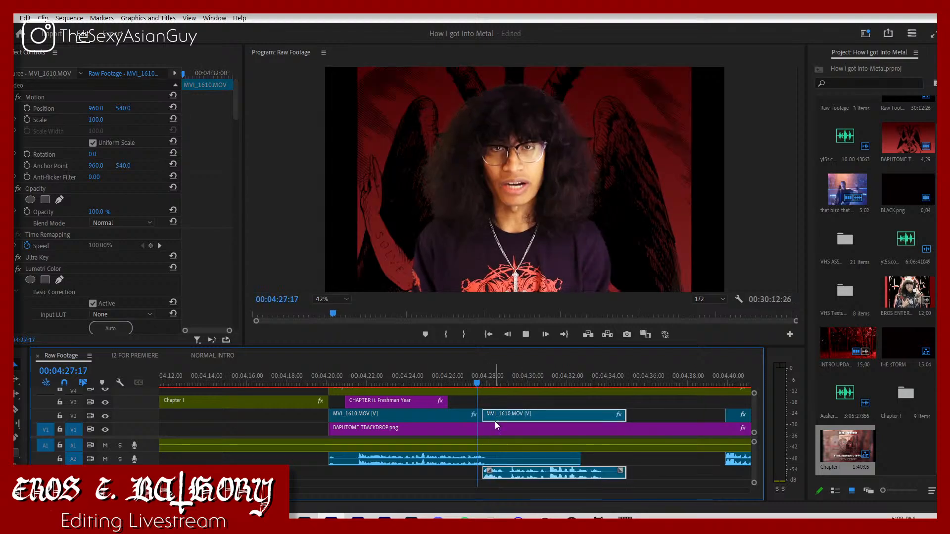
key("space")
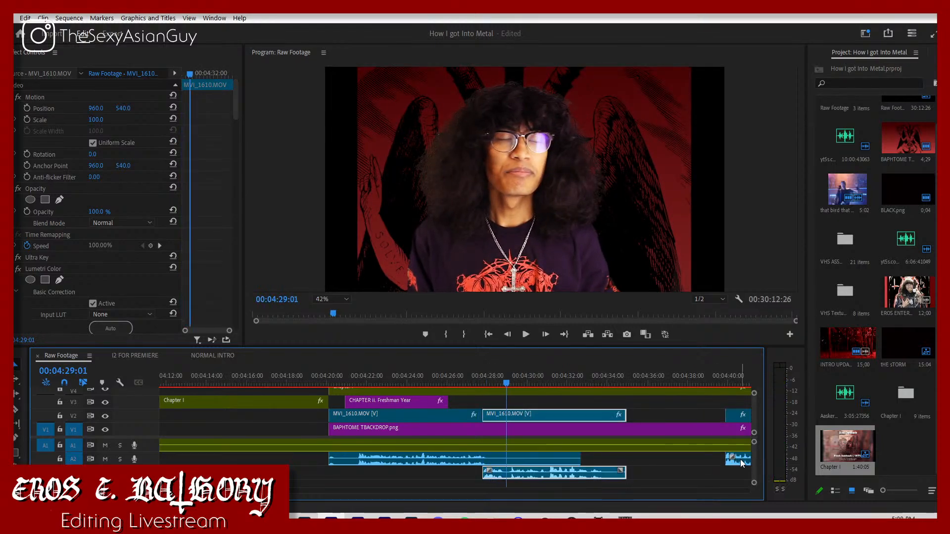
left_click_drag(742, 463, 619, 464)
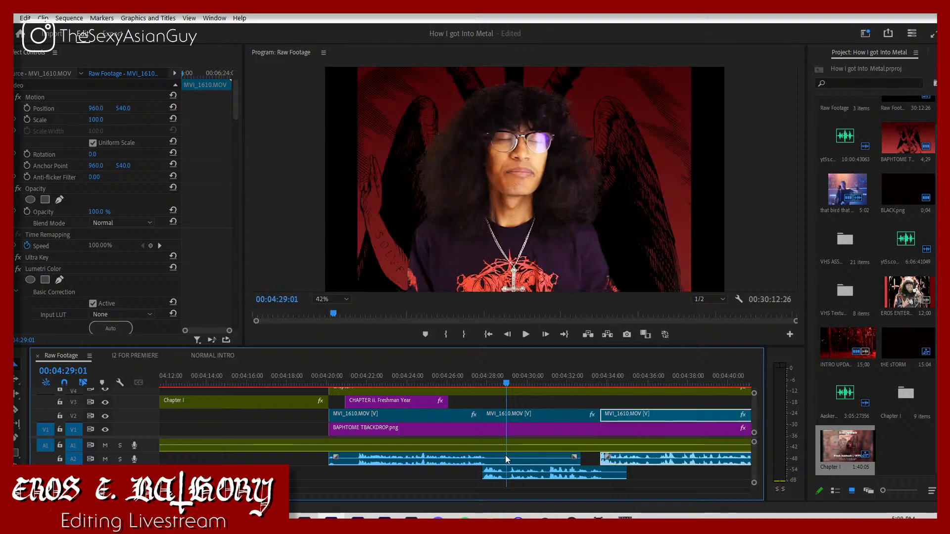
Step: Delete the first piece's leftover audio after about 00:04:28, and move the long remaining MVI_1610.MOV piece back to about 00:04:28
left_click(515, 460)
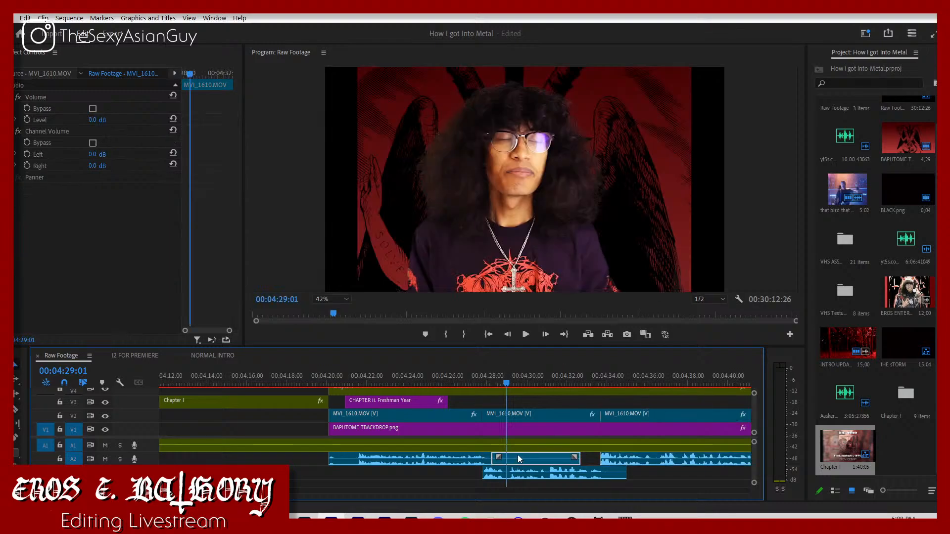
key("space")
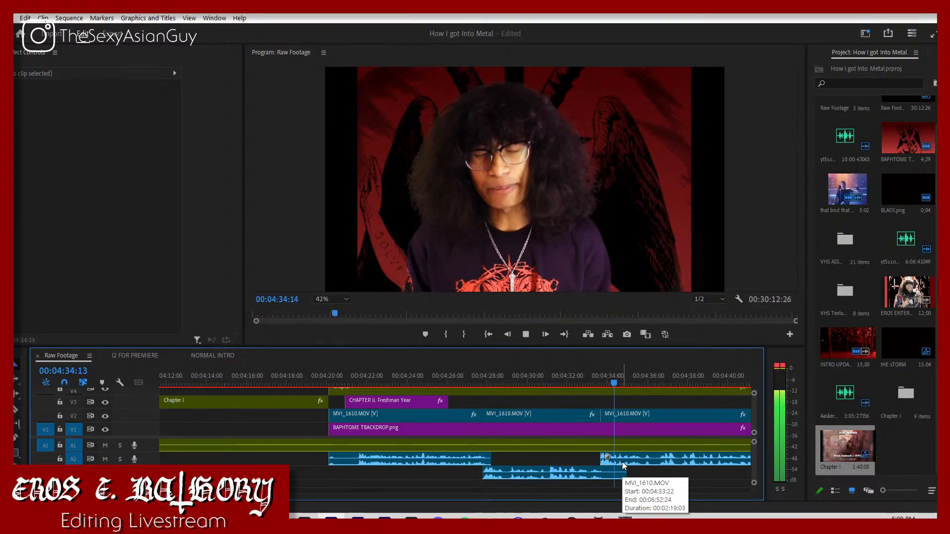
left_click_drag(622, 462, 512, 474)
left_click(484, 379)
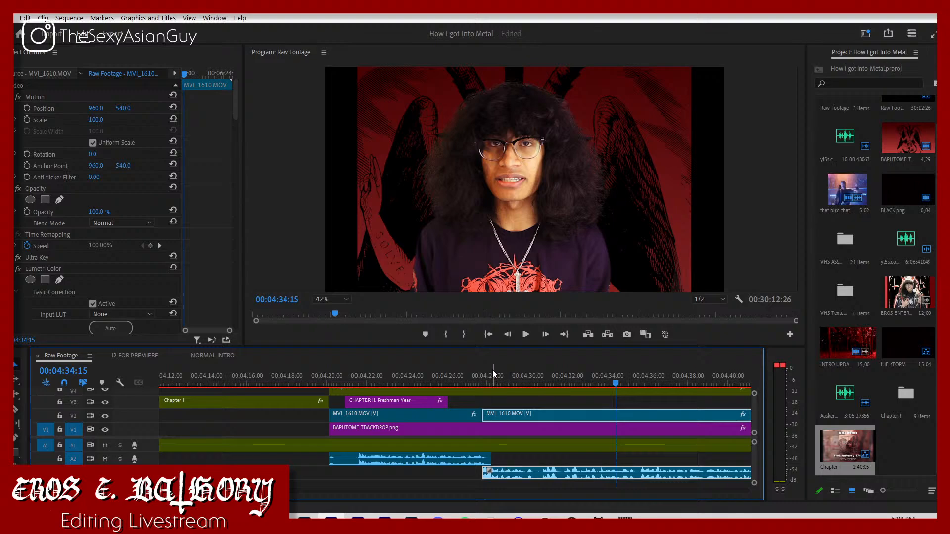
key("space")
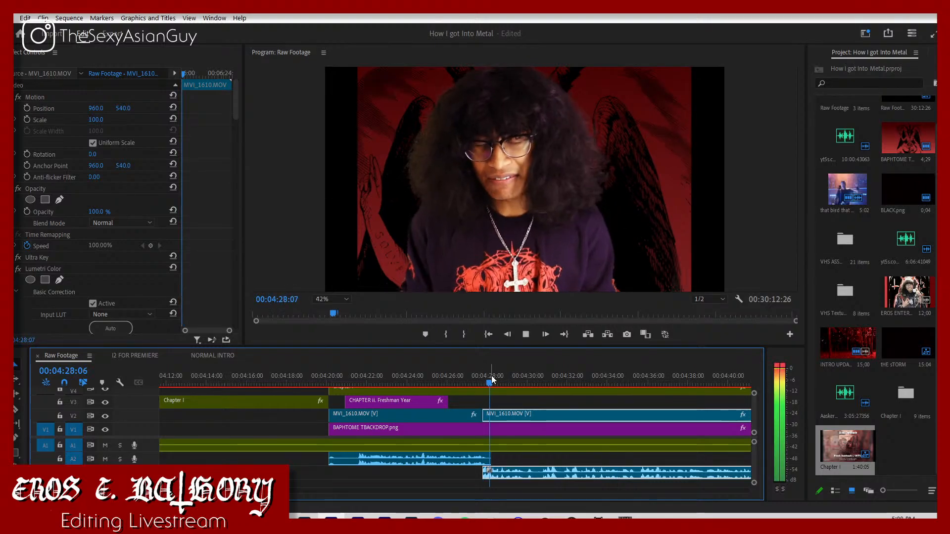
left_click(538, 459)
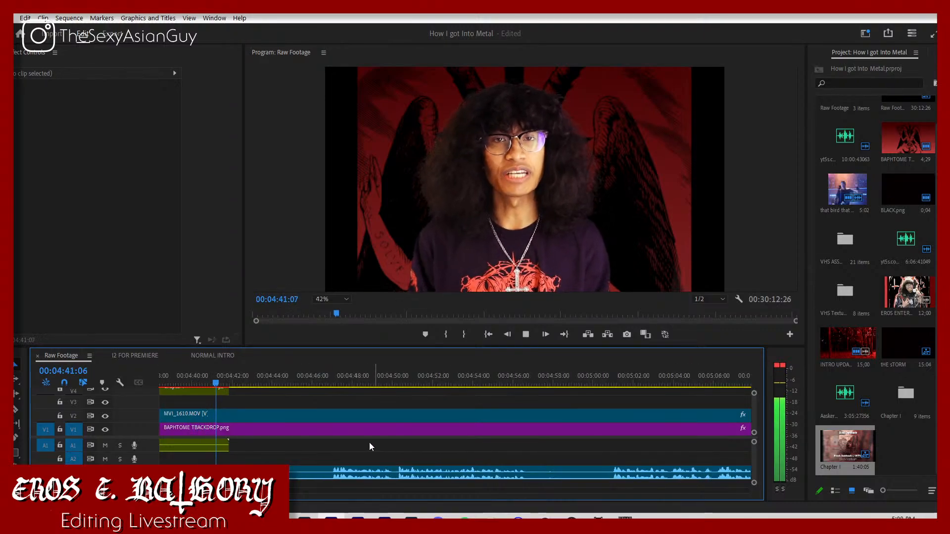
key("space")
Step: Cut out the pause in MVI_1610.MOV between about 00:04:43 and 00:04:47 and delete the leftover audio beneath it
key("c")
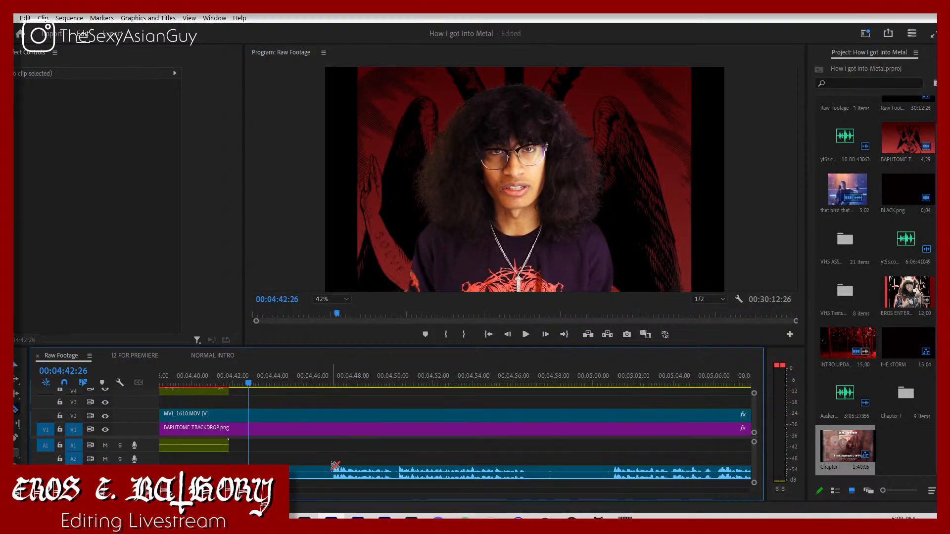
left_click(333, 470)
key("v")
left_click_drag(365, 472, 284, 461)
key("c")
left_click(285, 472)
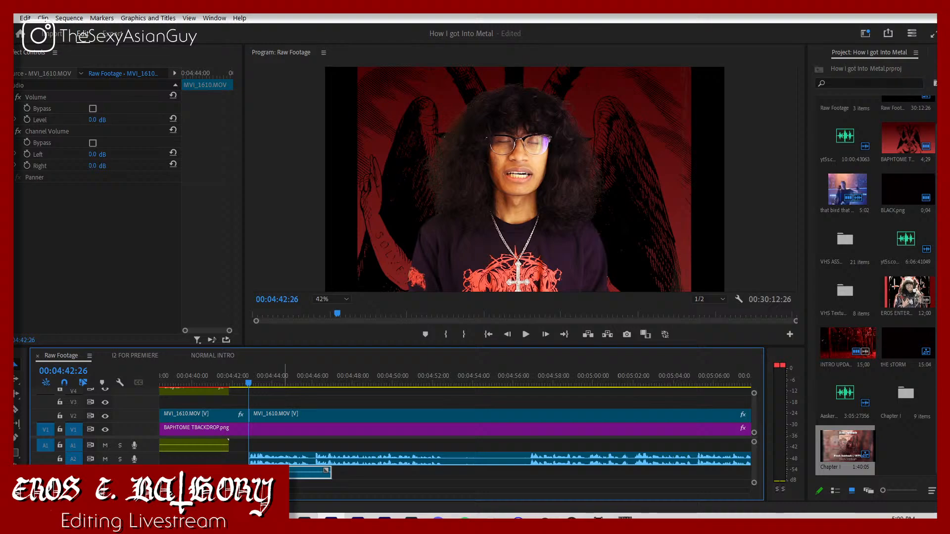
key("Delete")
Step: Play back the join at about 00:04:43 and shift the following MVI_1610.MOV clip a few frames earlier
key("space")
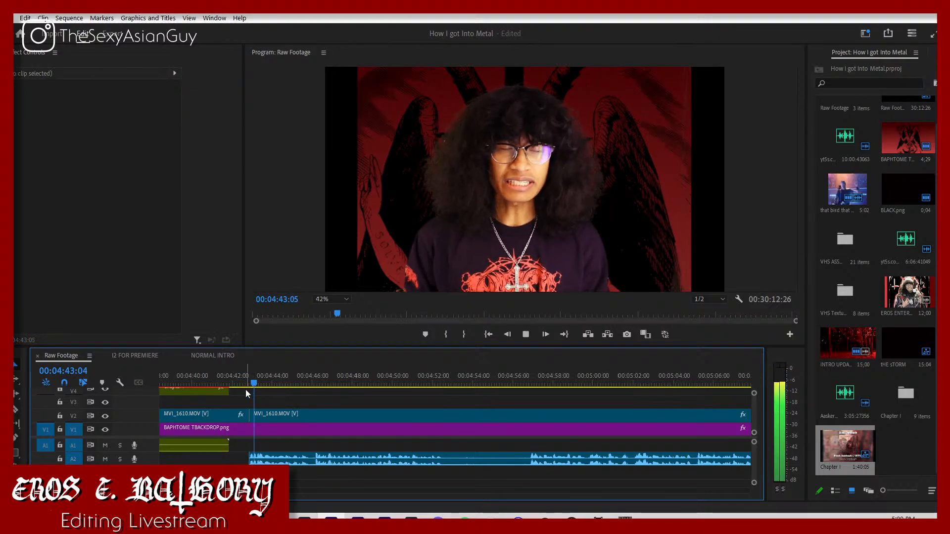
key("space")
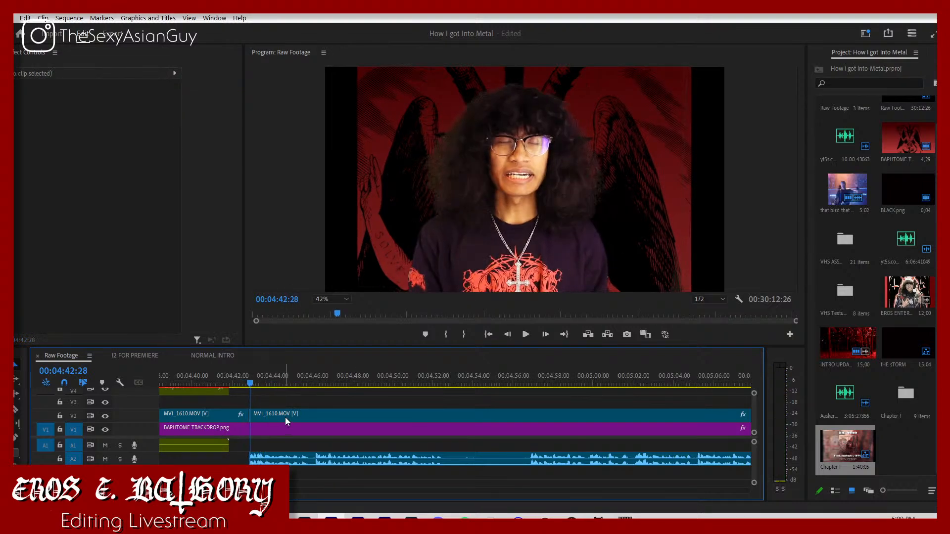
key("Left")
key("Left")
key("Left")
left_click_drag(276, 412, 272, 415)
key("space")
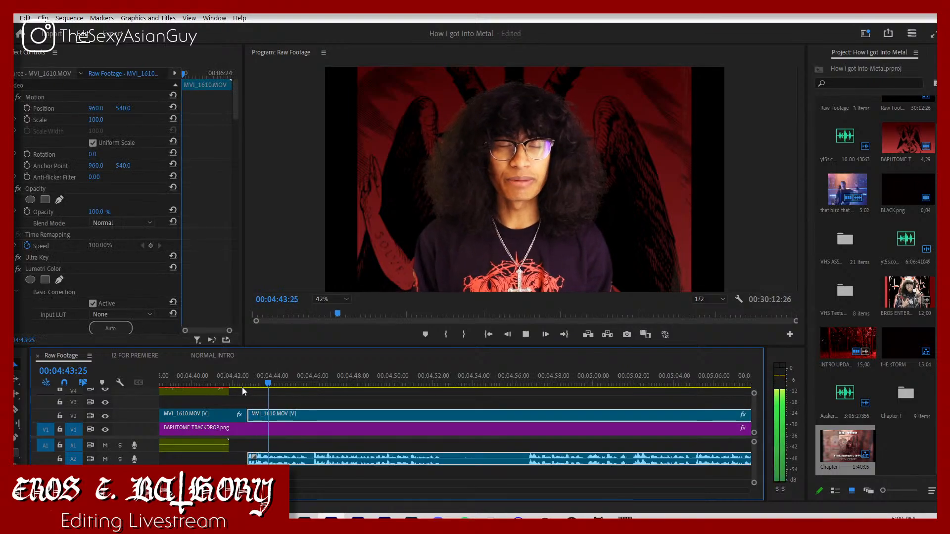
Step: Split MVI_1610.MOV at about 00:04:52 and 00:04:57, and put the last piece's audio on track A1
key("c")
left_click(442, 417)
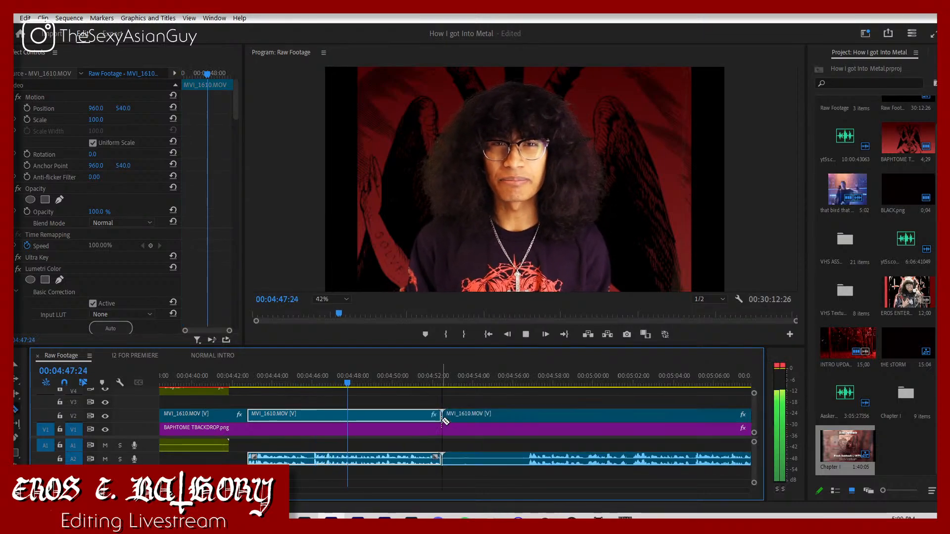
key("space")
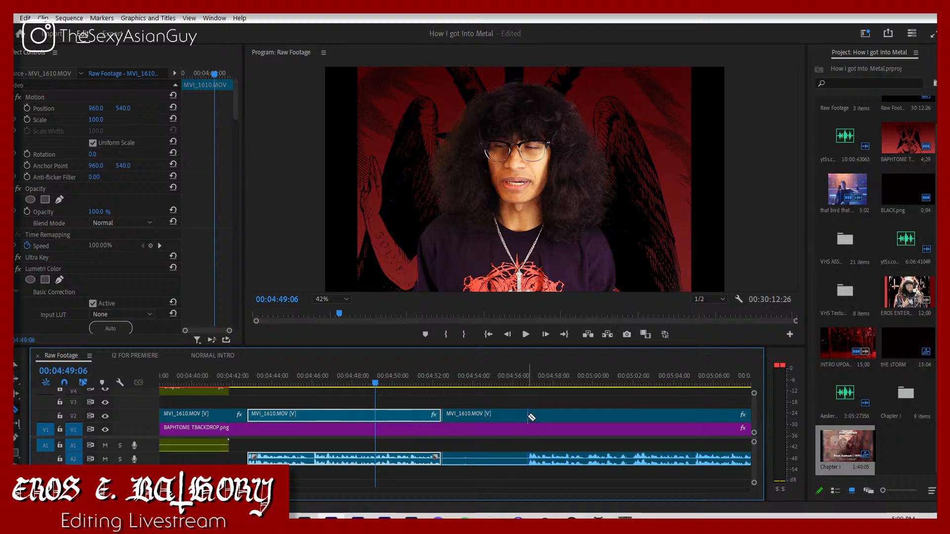
left_click(529, 417)
key("v")
left_click_drag(543, 454, 542, 445)
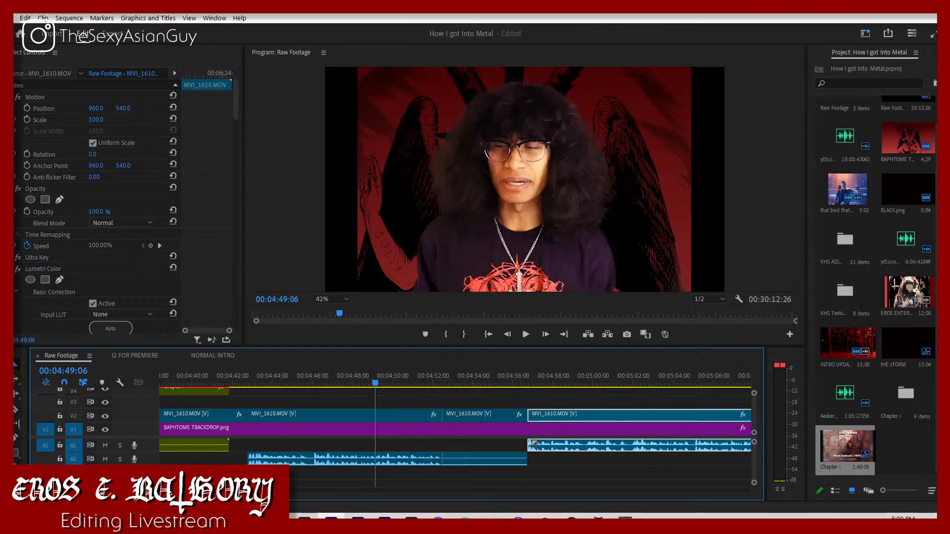
Step: Move the audio of the MVI_1610.MOV piece between about 00:04:28 and 00:04:43 onto track A1
key("minus")
key("minus")
key("minus")
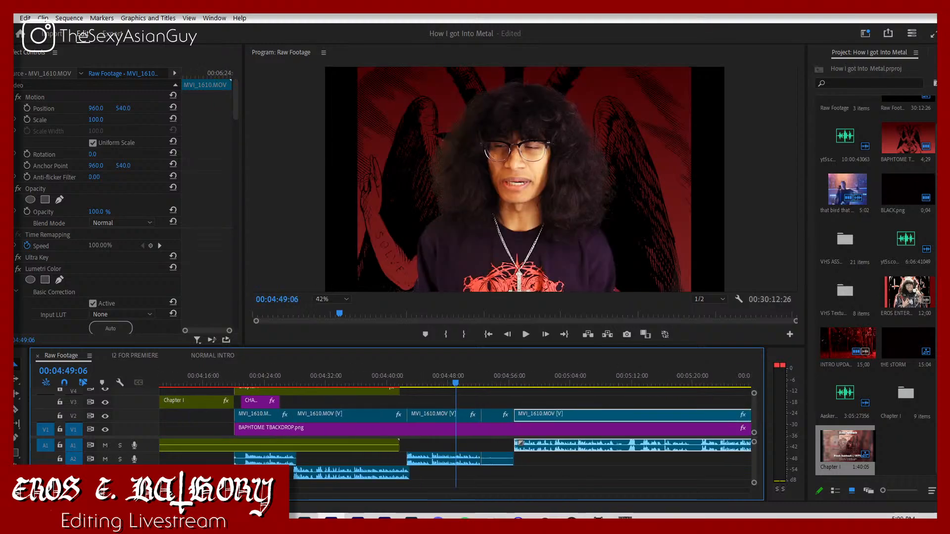
key("equal")
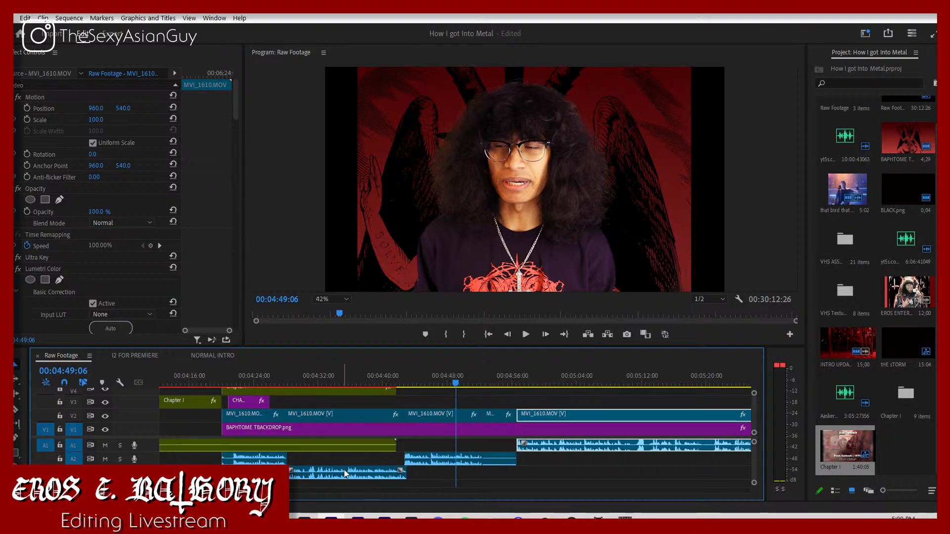
left_click_drag(357, 474, 367, 441)
Step: Set the final volume keyframe of the Chapter I audio to -300 dB and play back the fade under the chapter title
left_click_drag(258, 381, 220, 383)
key("space")
left_click(242, 443)
key("space")
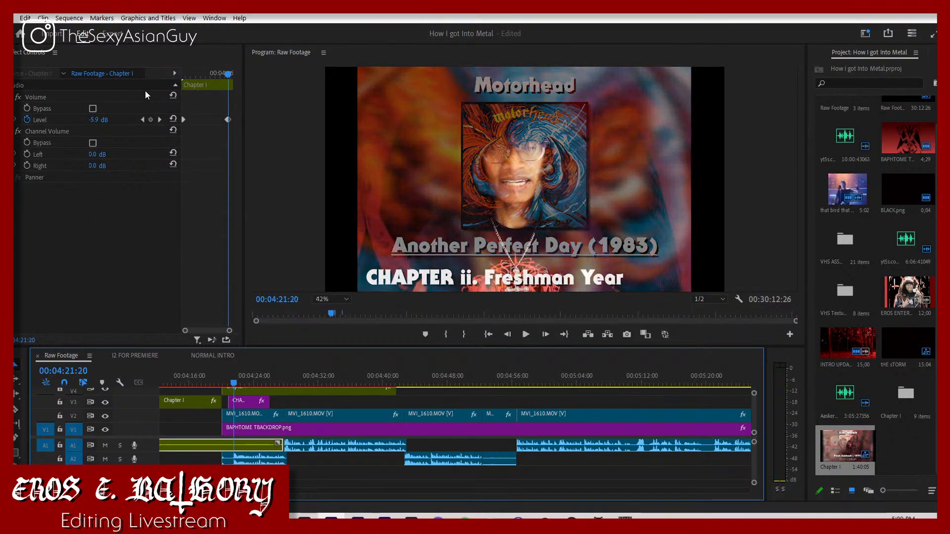
left_click(160, 119)
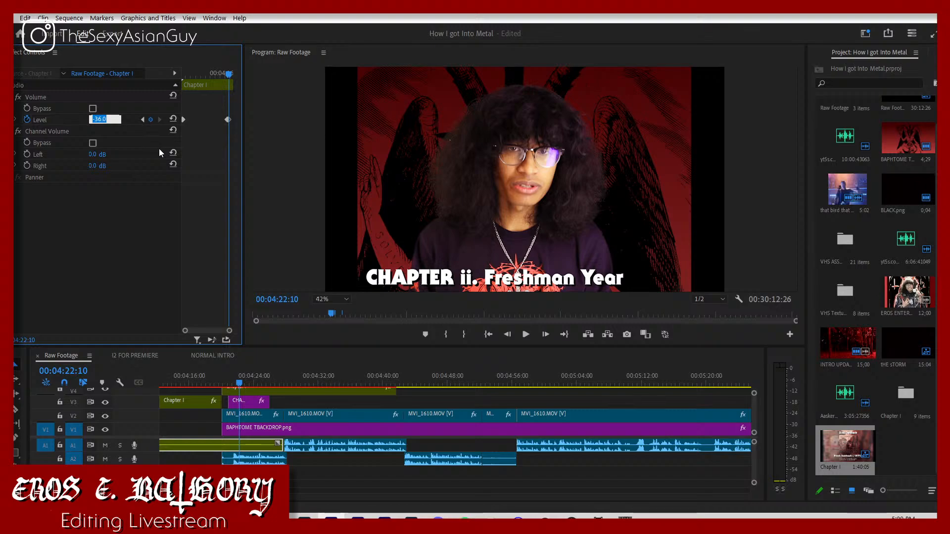
type("-300")
key("Return")
key("space")
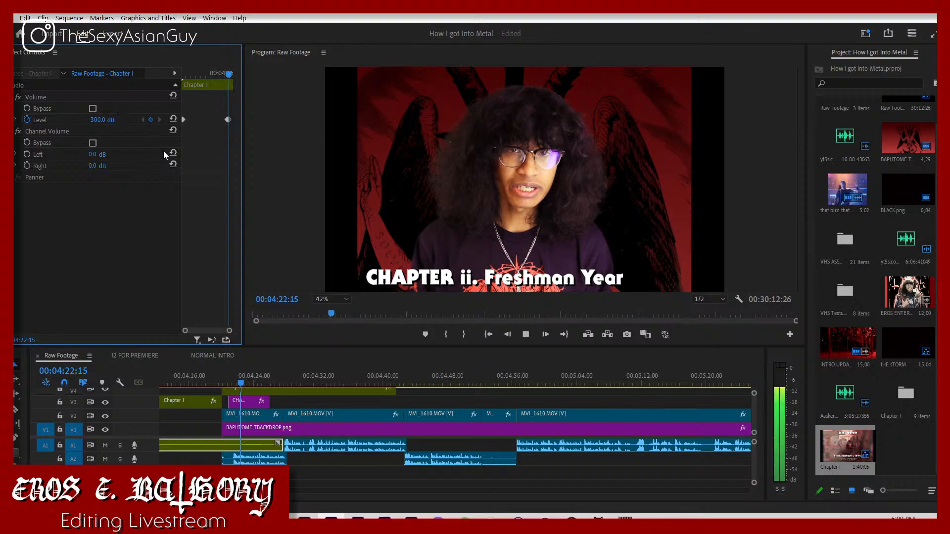
left_click(380, 464)
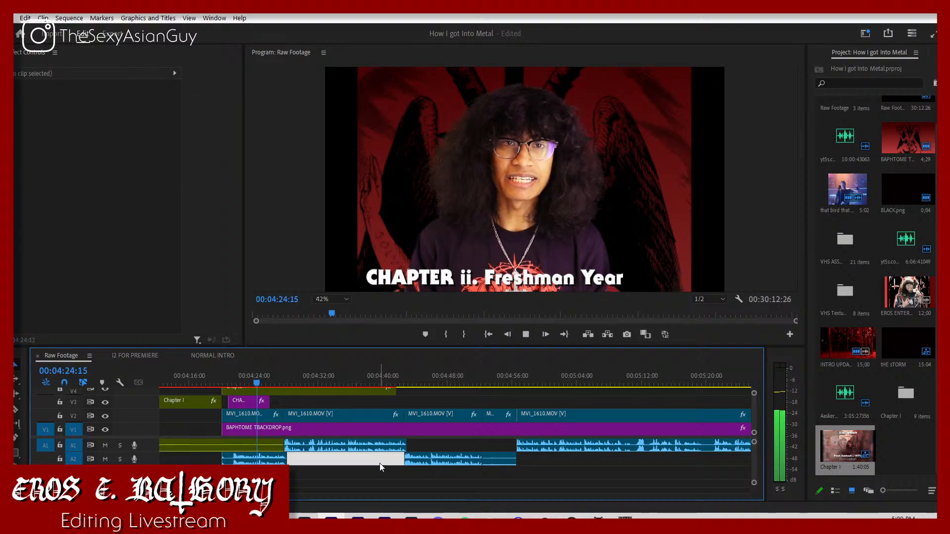
left_click(419, 445)
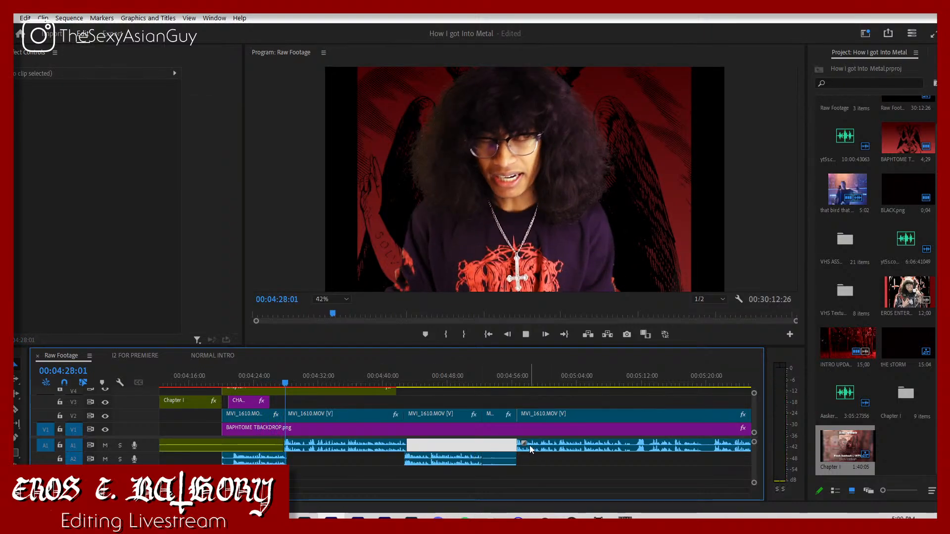
key("space")
Step: Switch to YouTube in Chrome and search for "painkiller judas priest"
left_click(252, 523)
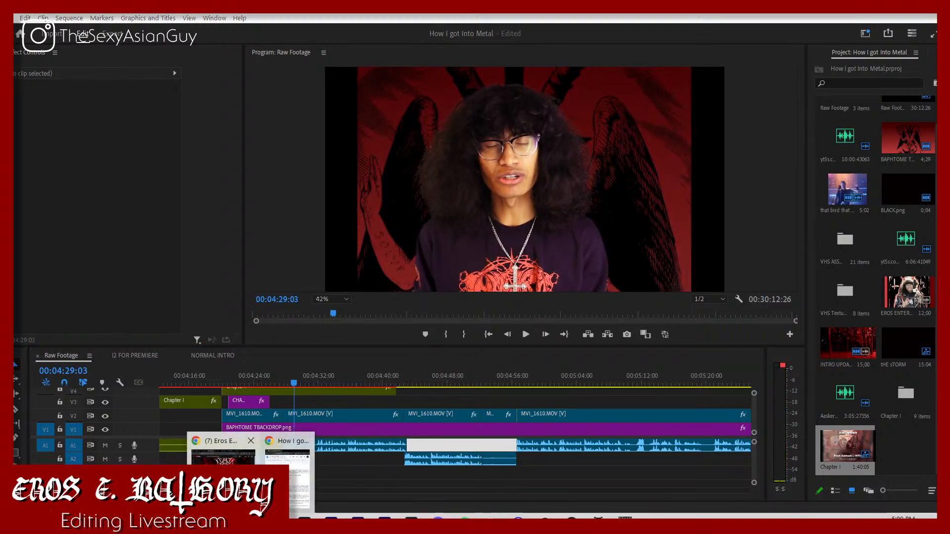
left_click(220, 477)
left_click(708, 64)
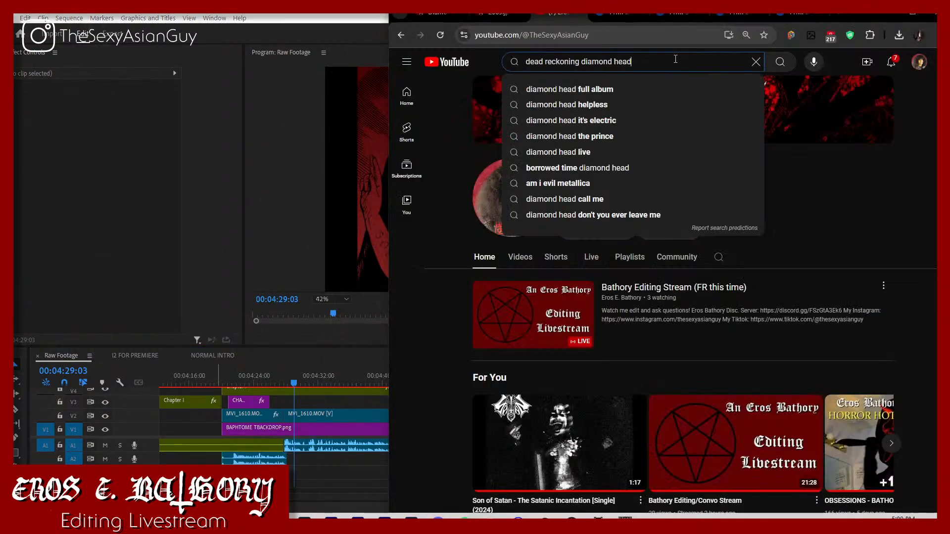
left_click_drag(708, 62, 526, 61)
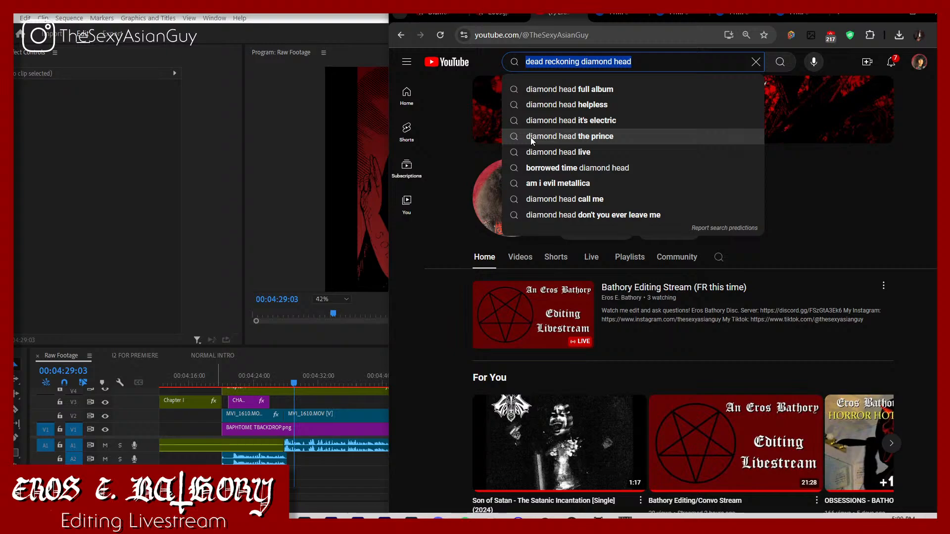
type("pain")
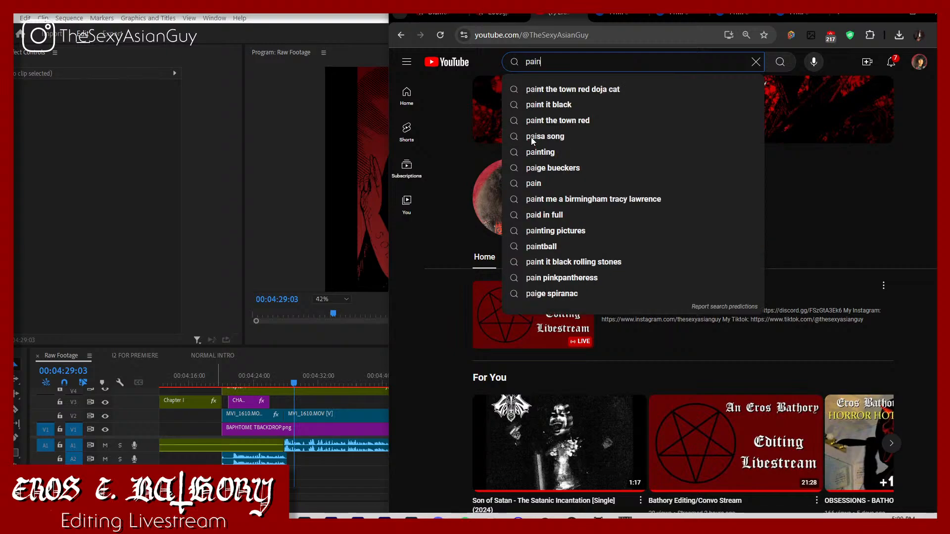
type("killer judas priest")
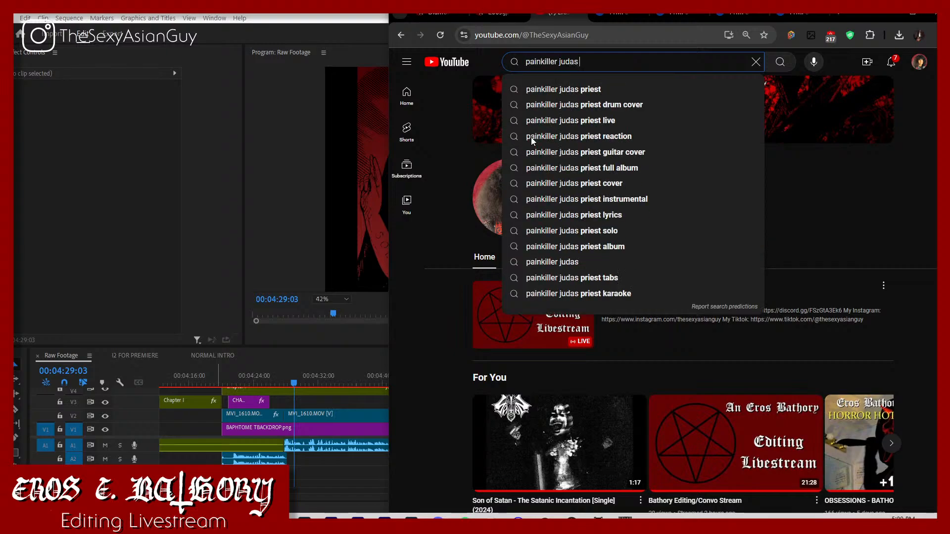
key("Return")
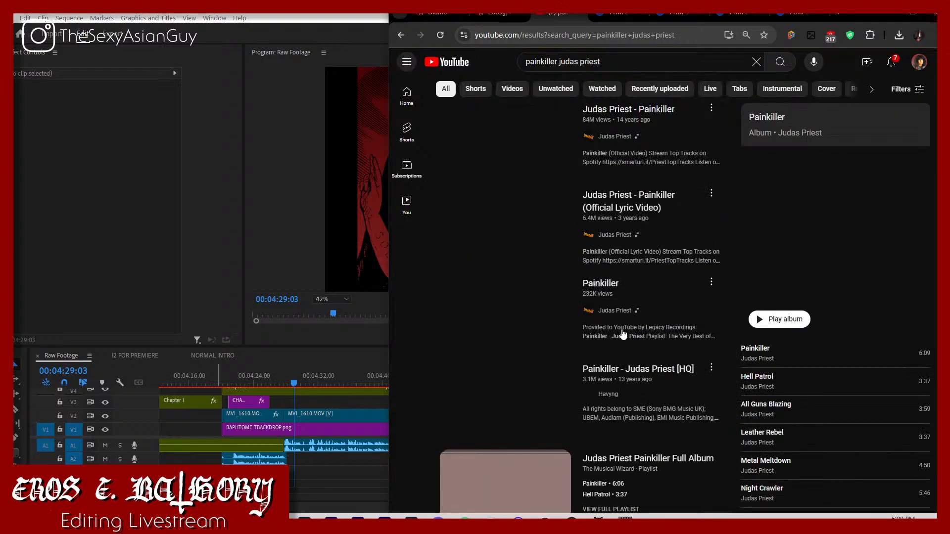
Step: Switch back to Premiere Pro and play MVI_1612.MOV from about 00:28:59
left_click(317, 471)
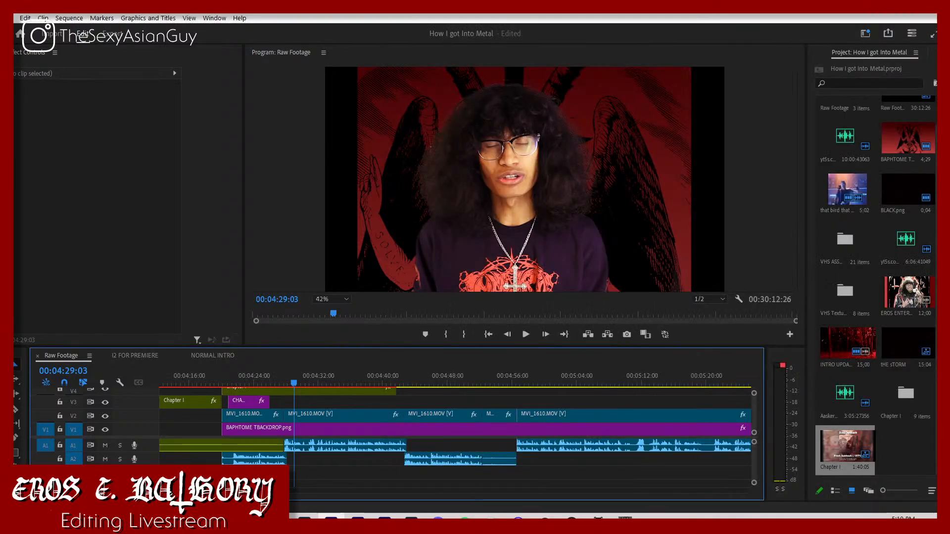
left_click_drag(267, 491, 655, 452)
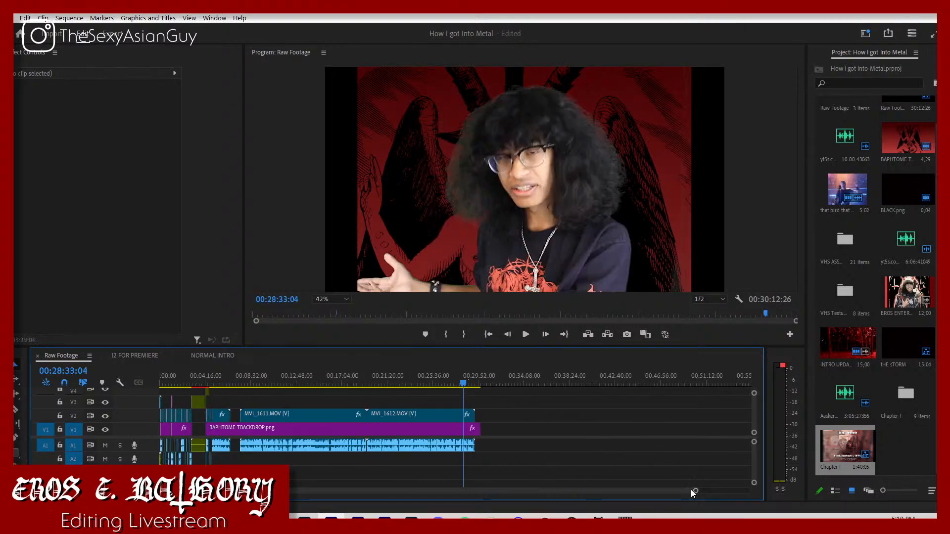
left_click_drag(698, 495, 442, 481)
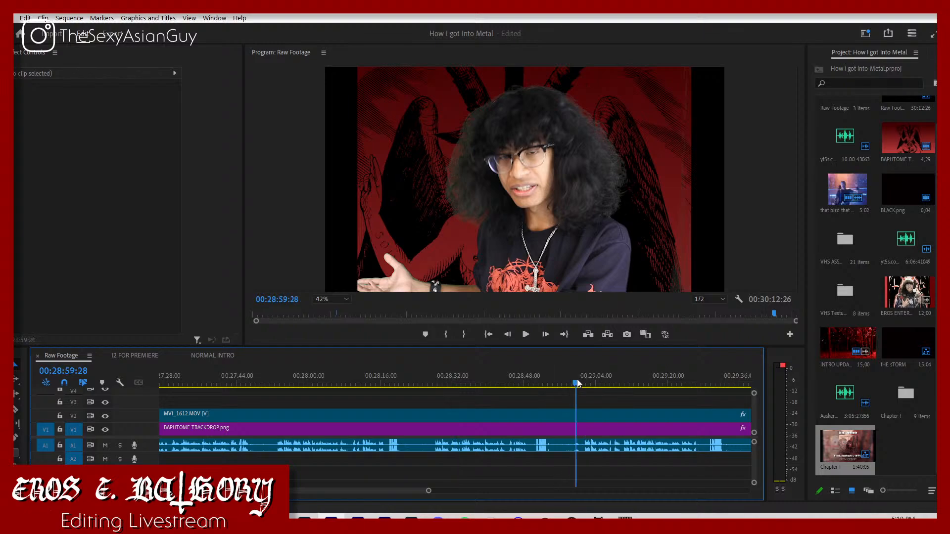
key("space")
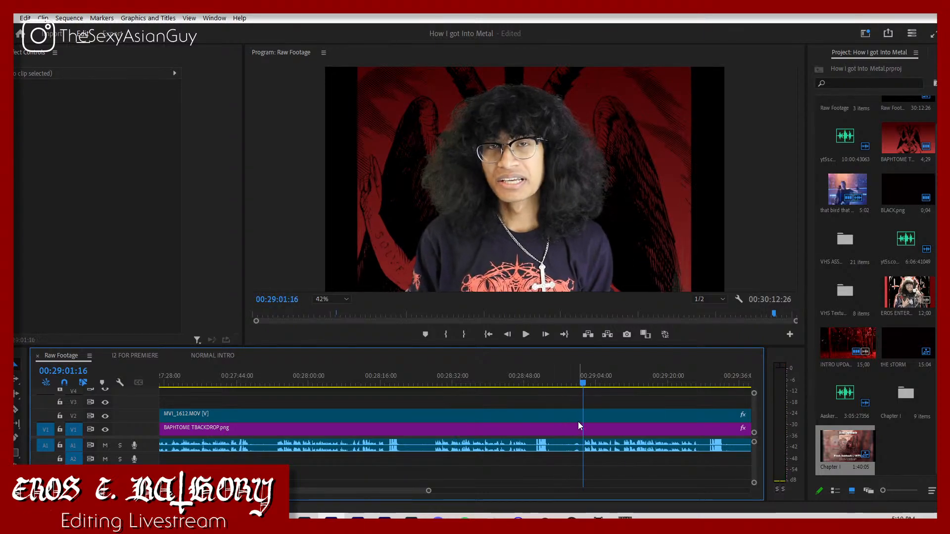
key("c")
left_click_drag(426, 496, 711, 452)
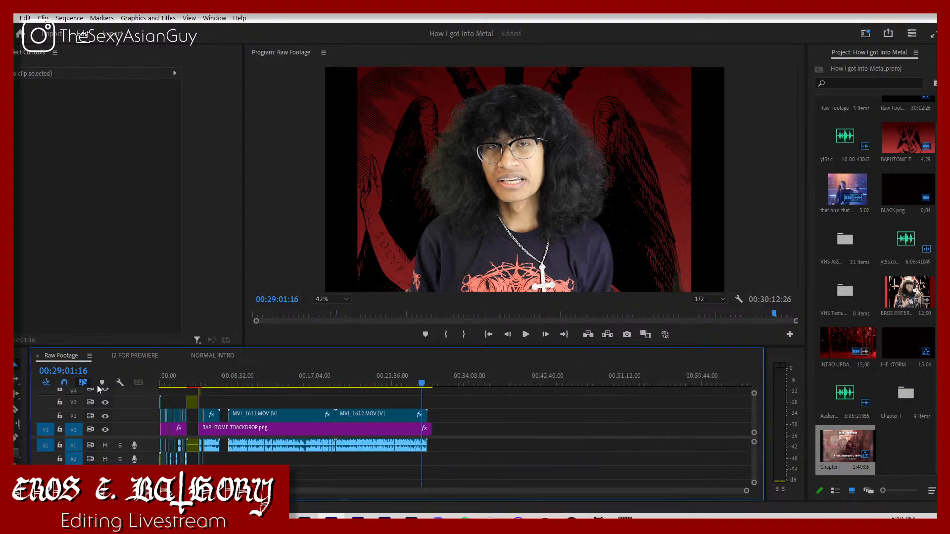
Step: Copy the Lumetri Color effect from the MVI_1610.MOV clip onto the MVI_1612.MOV and MVI_1611.MOV clips
left_click(213, 417)
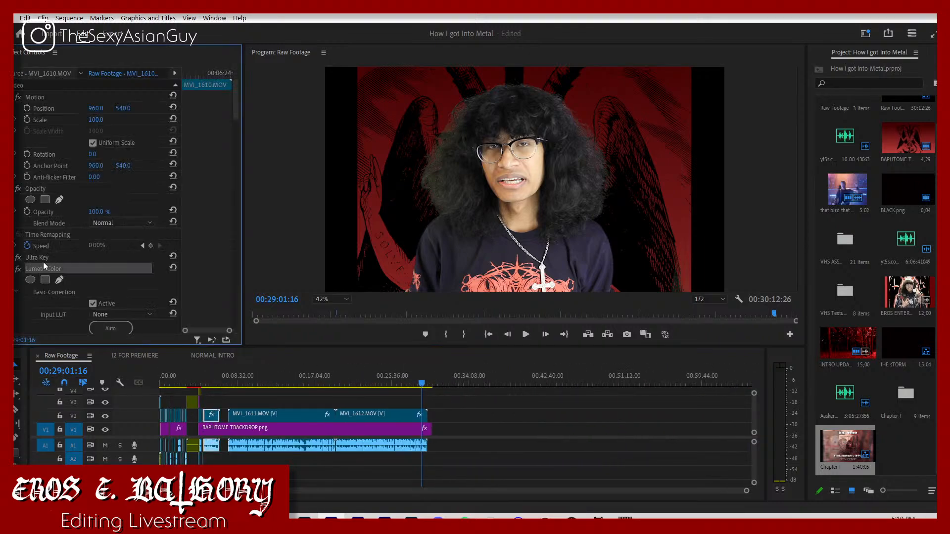
left_click(48, 258)
left_click(49, 276)
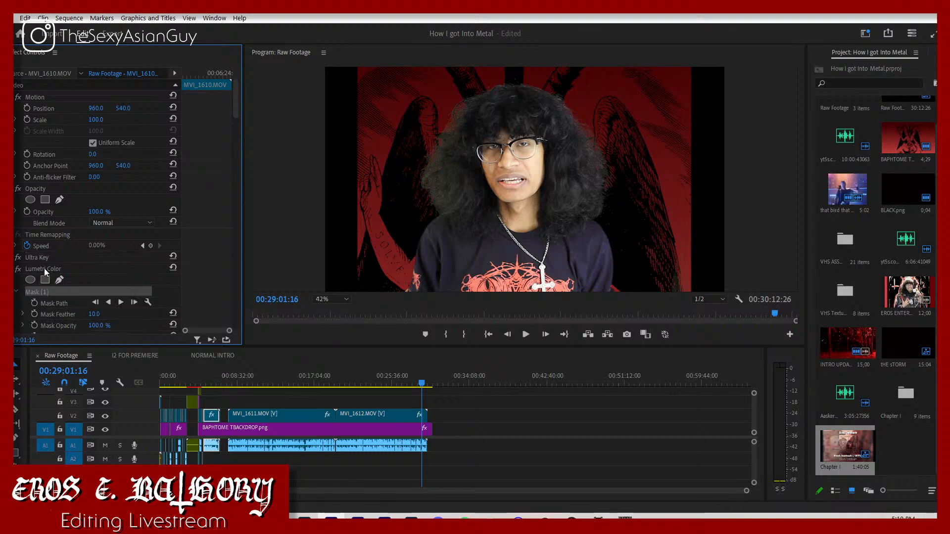
left_click(44, 269)
key("ctrl+z")
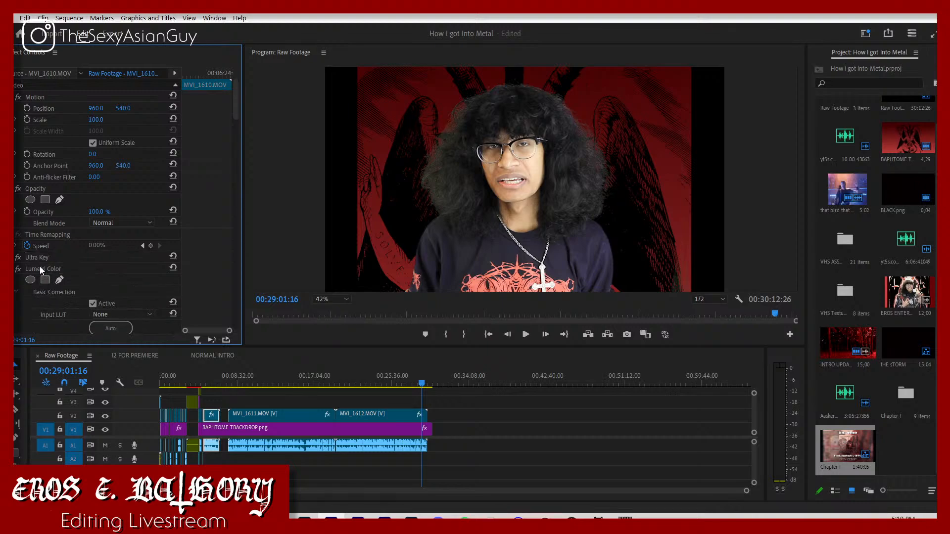
left_click(375, 418)
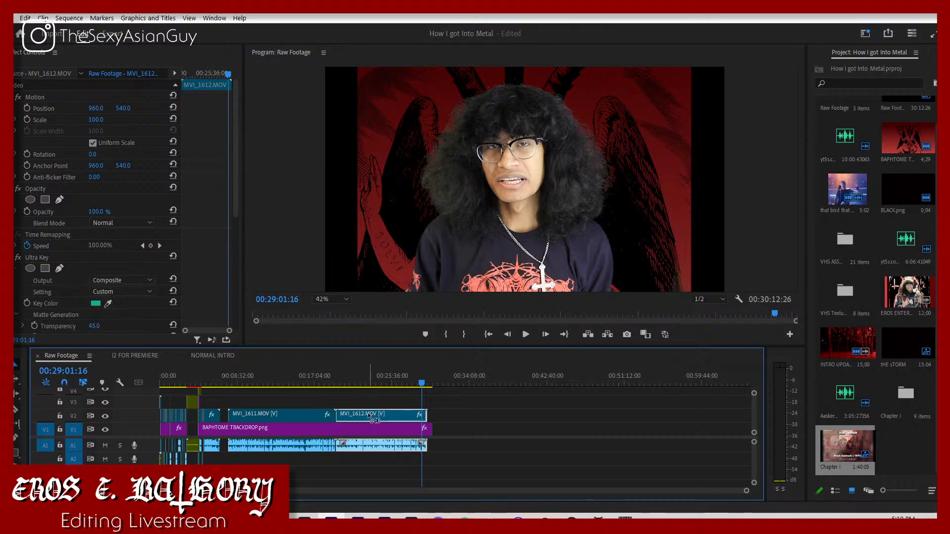
left_click(295, 418)
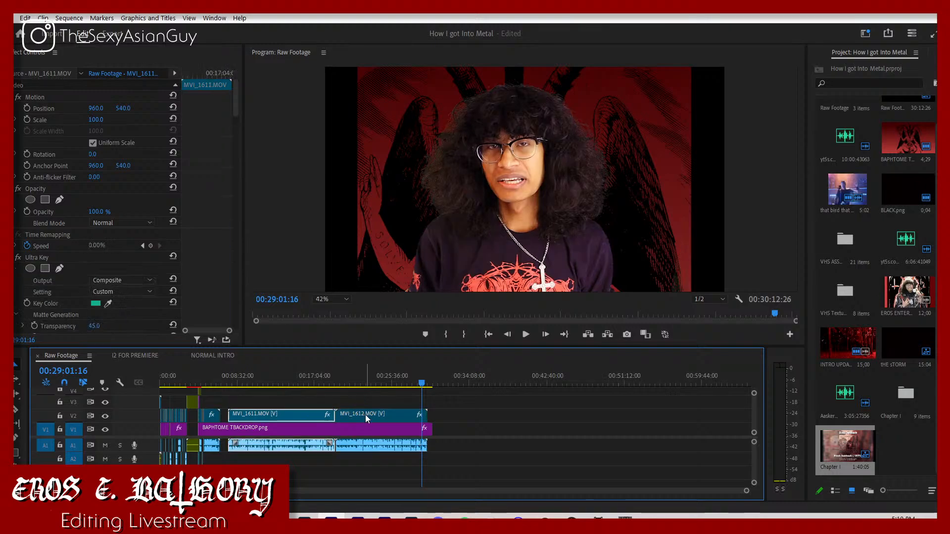
Step: Split MVI_1612.MOV at 00:29:01:26 and play on from the cut
key("space")
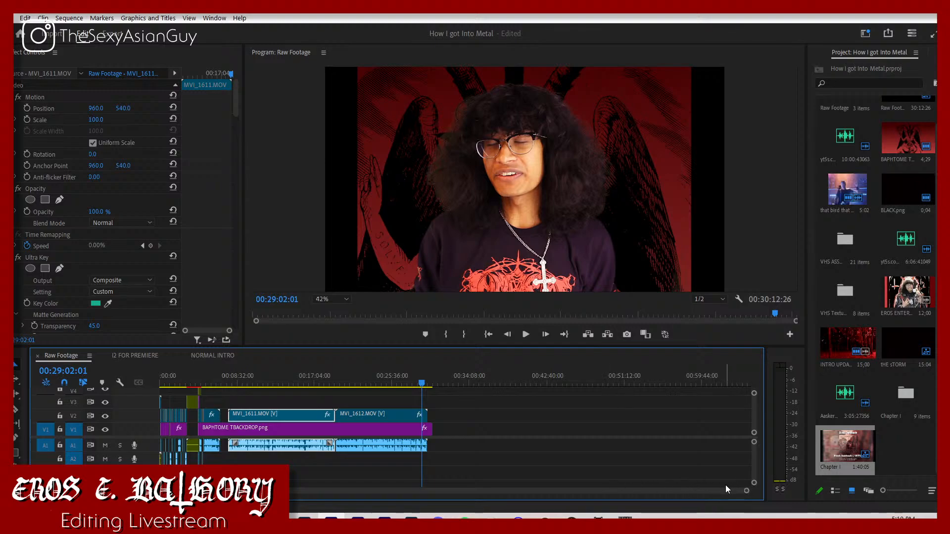
left_click_drag(746, 491, 422, 489)
left_click_drag(451, 379, 453, 387)
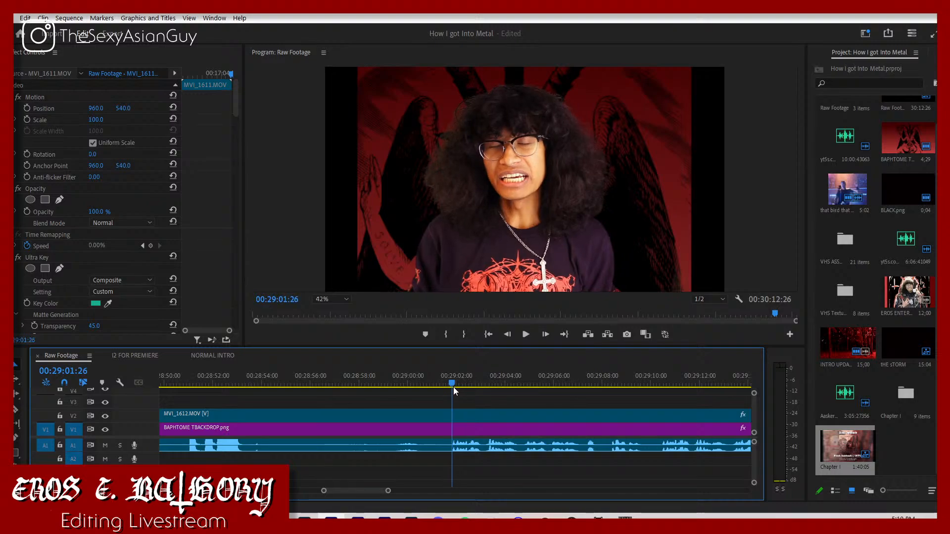
key("ctrl+k")
key("space")
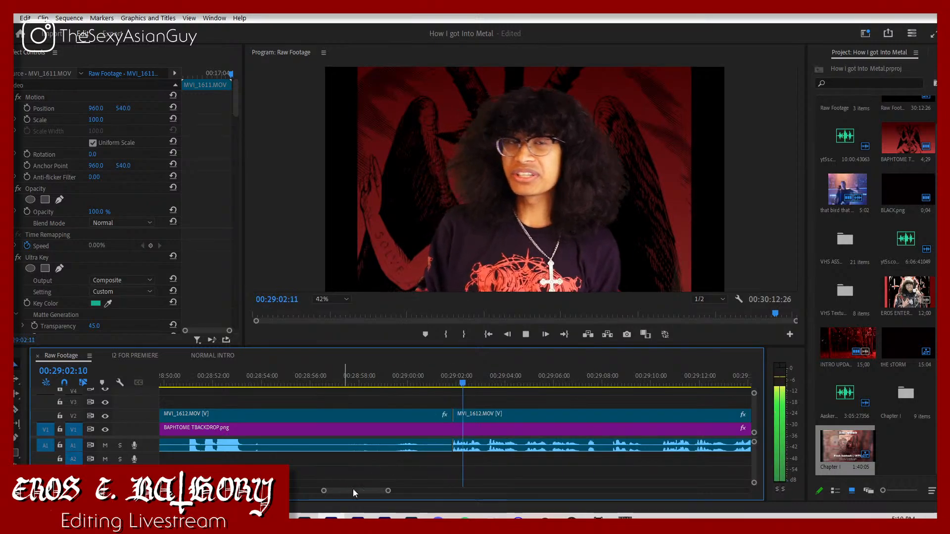
Step: Split MVI_1612.MOV at about 00:29:10:16 and play on towards the end of the clip
mouse_move(388, 492)
left_mouse_down()
mouse_move(397, 493)
mouse_move(381, 490)
left_mouse_up()
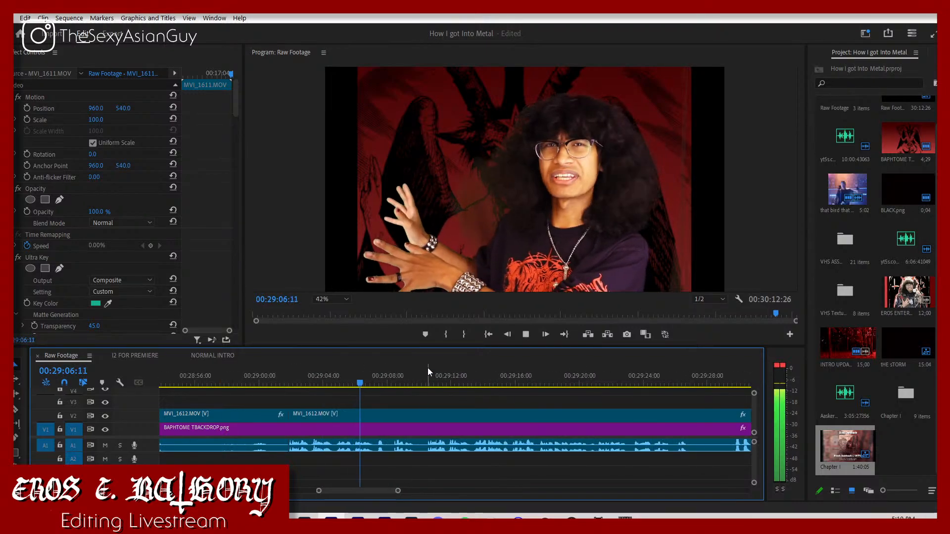
left_click_drag(428, 368, 429, 407)
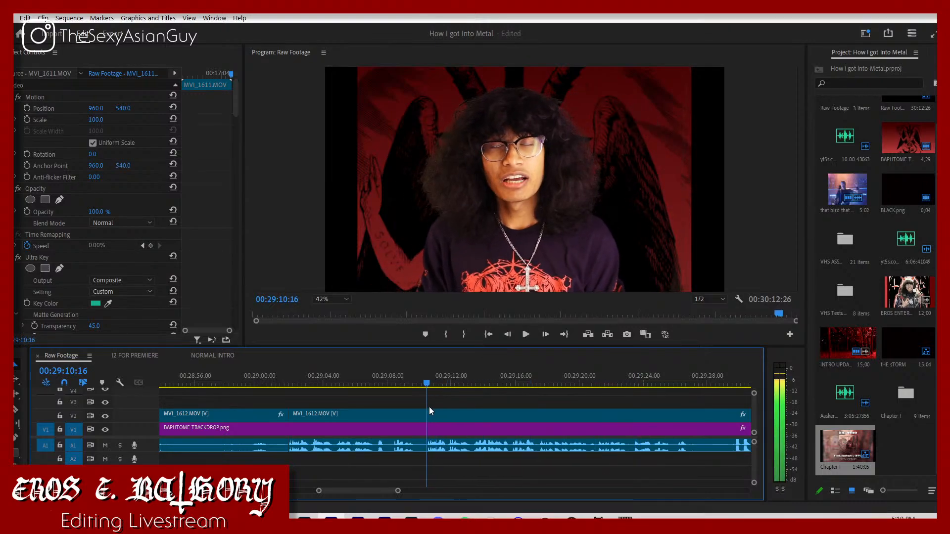
key("ctrl+k")
key("space")
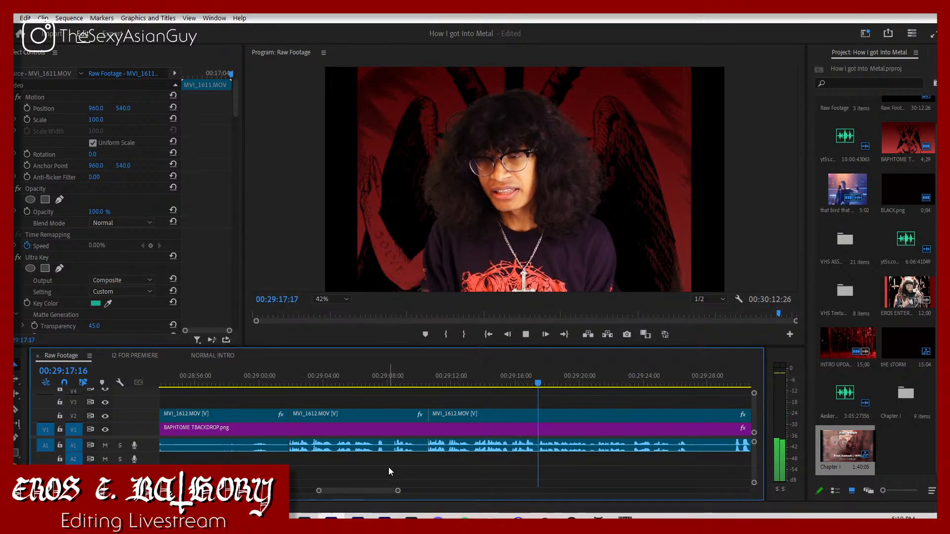
left_click_drag(371, 488, 376, 490)
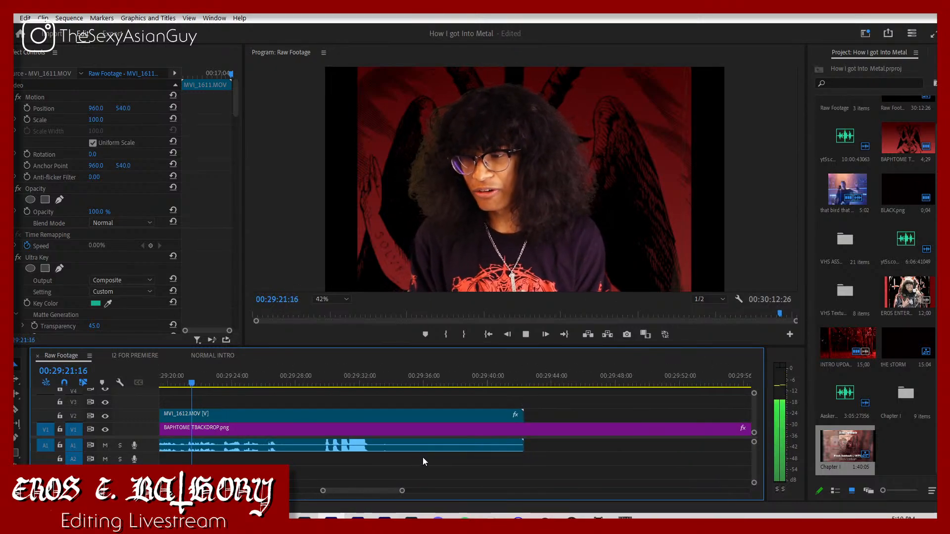
key("c")
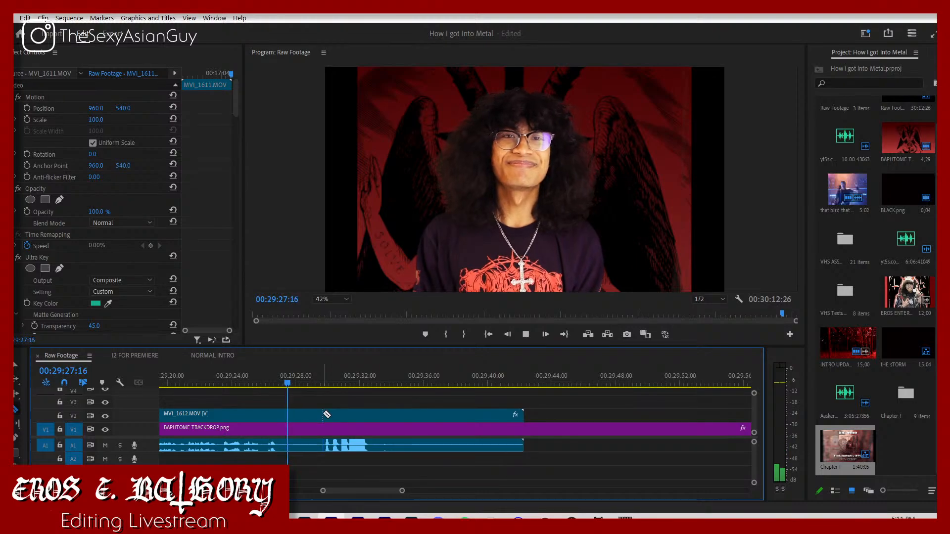
left_click(324, 415)
key("v")
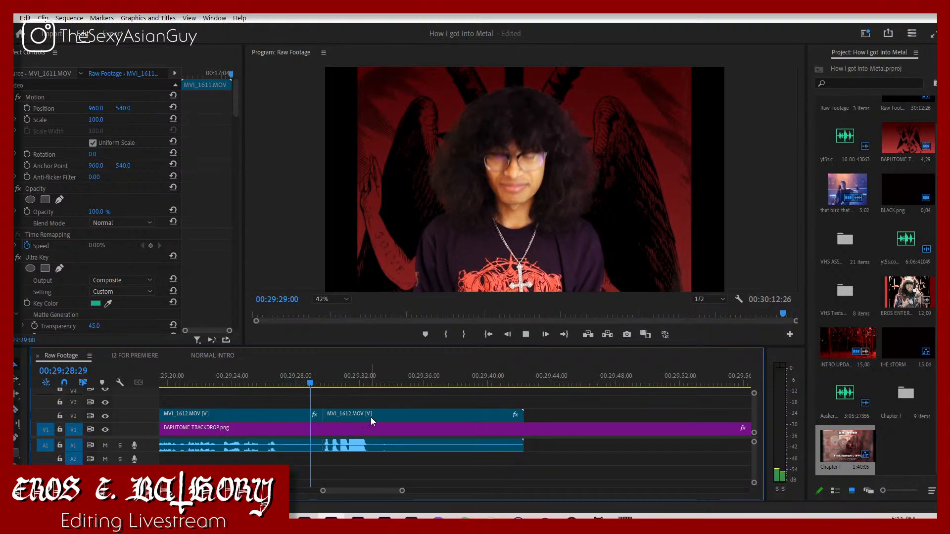
key("space")
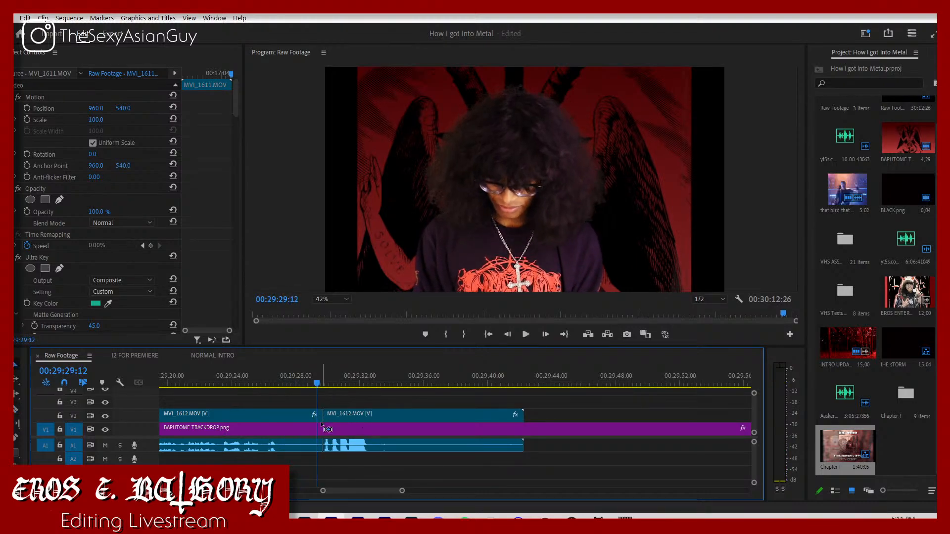
key("ctrl+z")
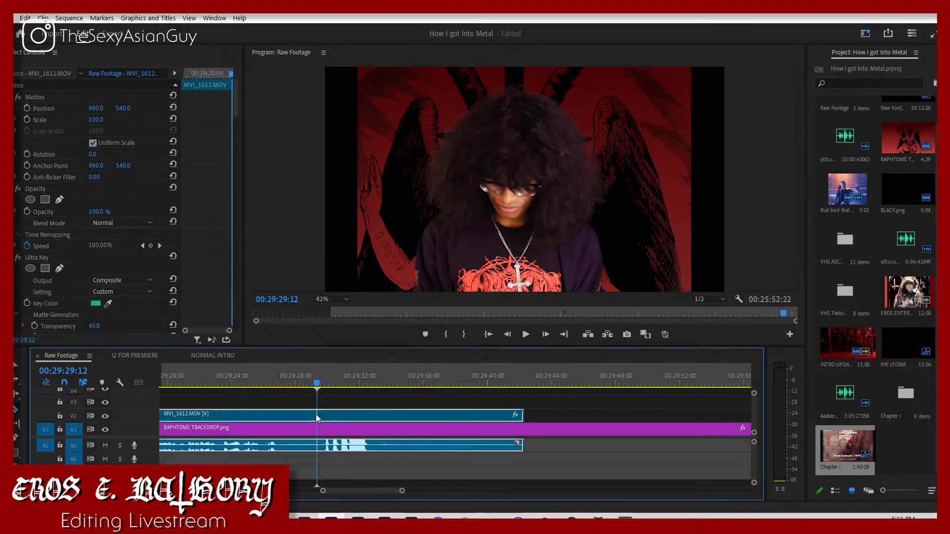
Step: Split MVI_1612.MOV at 00:29:29:12 and apply the Surround Reverb effect to the audio of the last piece
key("ctrl+k")
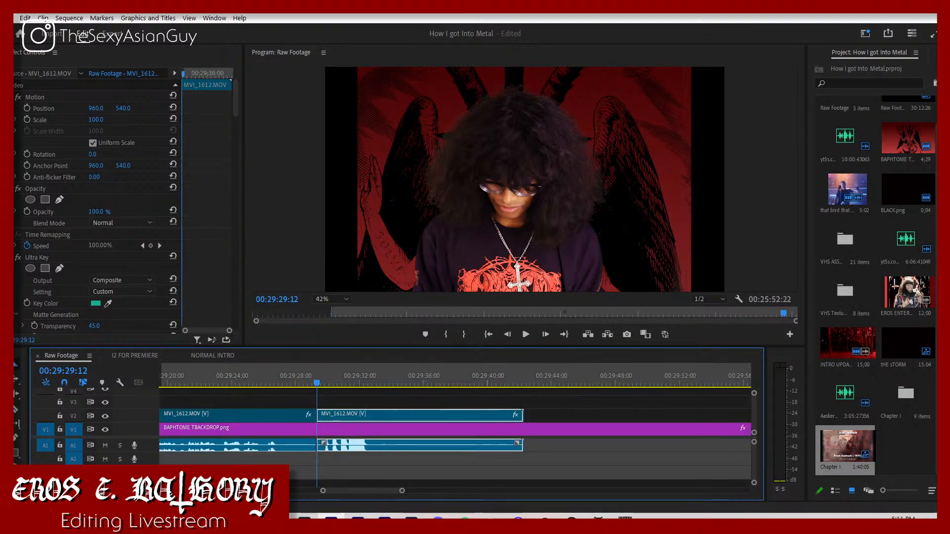
left_click(935, 53)
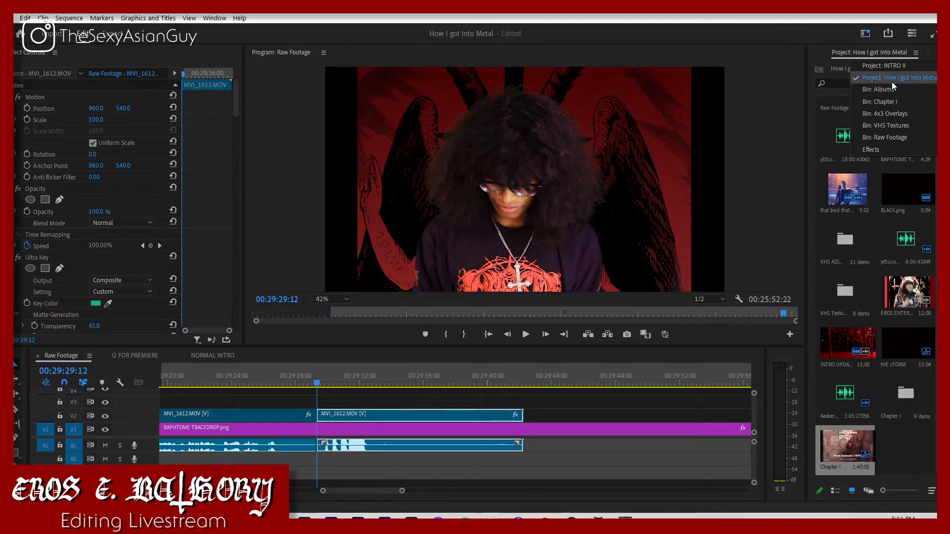
left_click(886, 148)
left_click(848, 67)
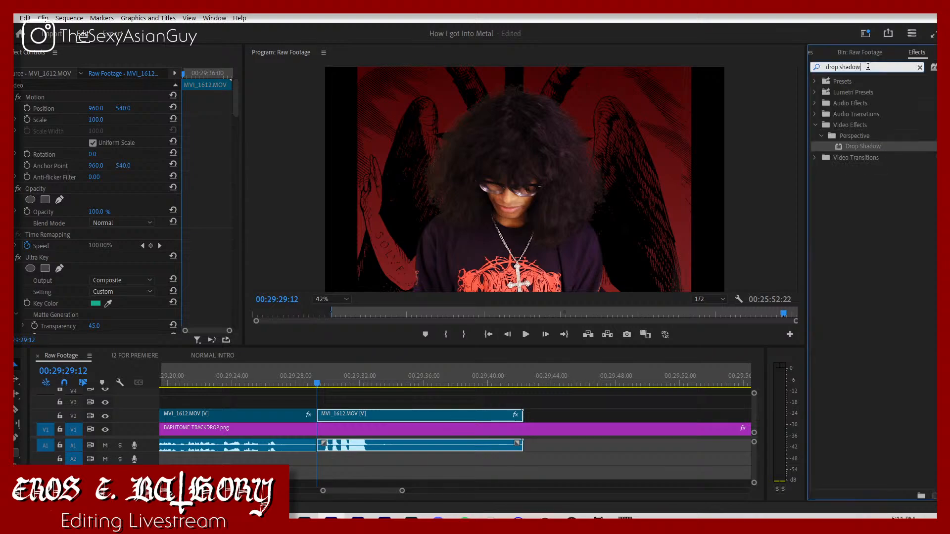
type("reverb")
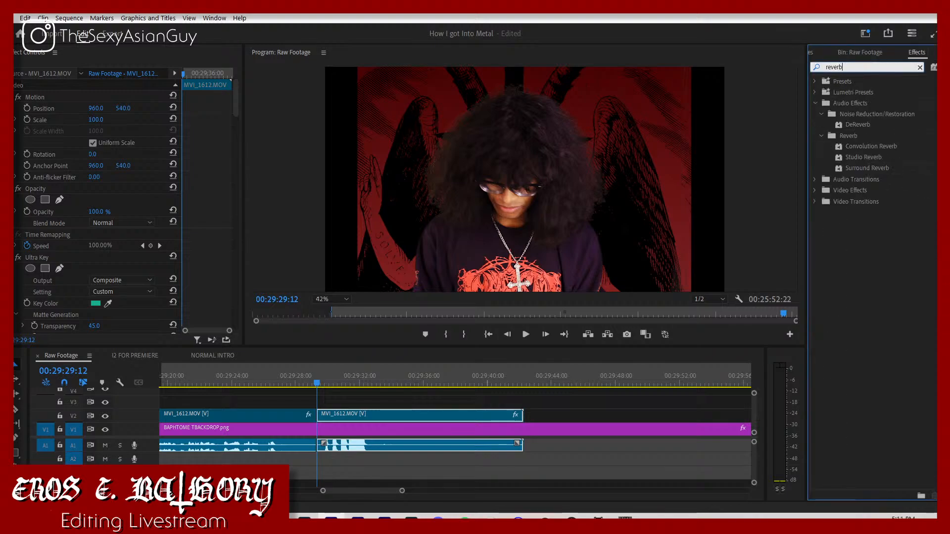
left_click_drag(882, 169, 695, 267)
left_click_drag(585, 325, 462, 445)
Step: Collapse the last piece's Lumetri Color settings to reach Surround Reverb, and play back its start
scroll(89, 262, "down", 8)
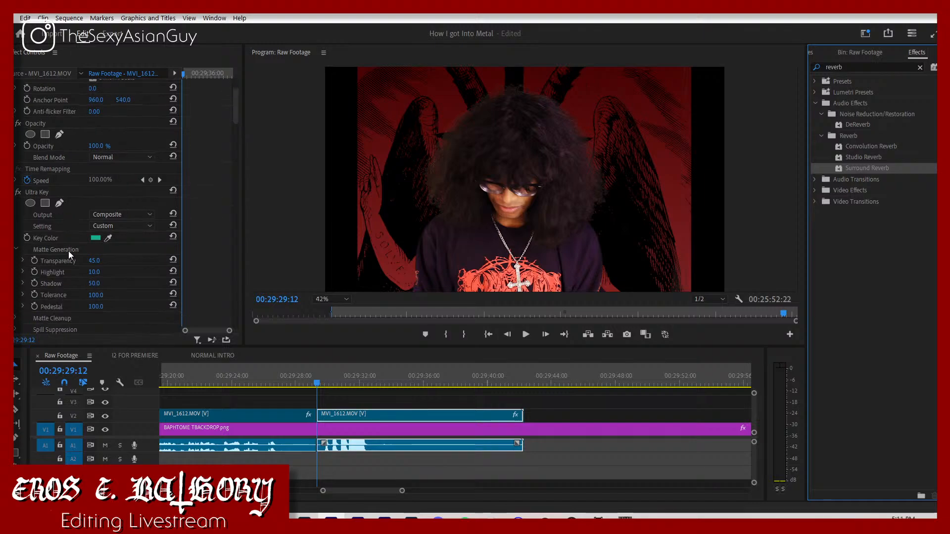
scroll(68, 251, "down", 10)
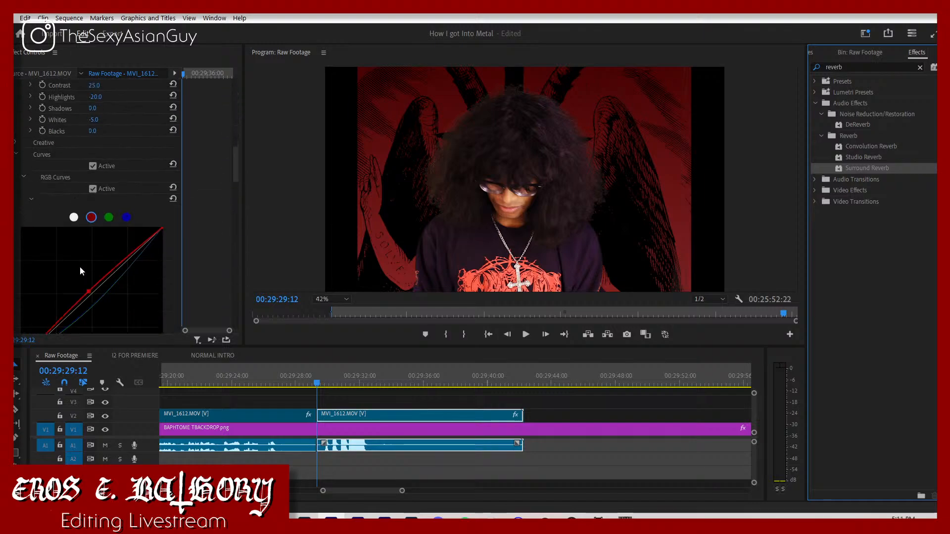
scroll(68, 258, "up", 12)
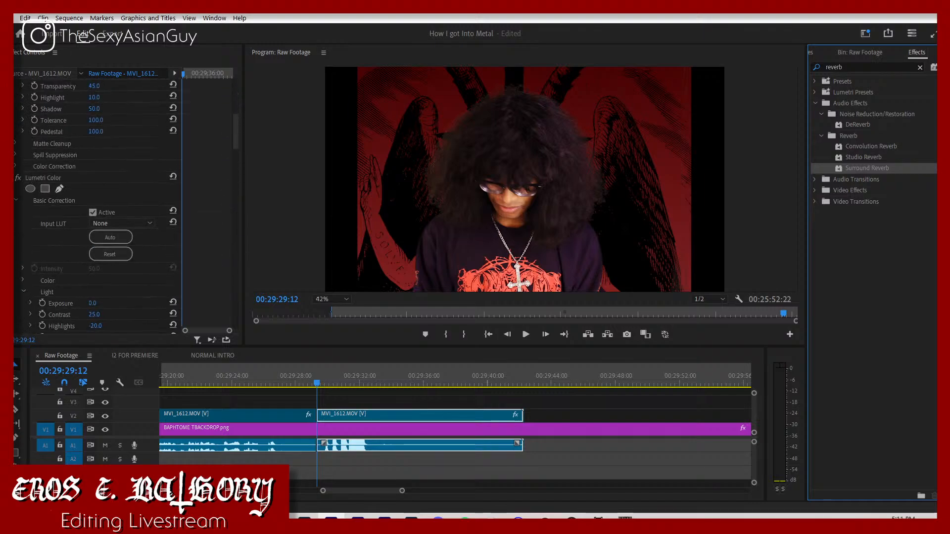
left_click(9, 178)
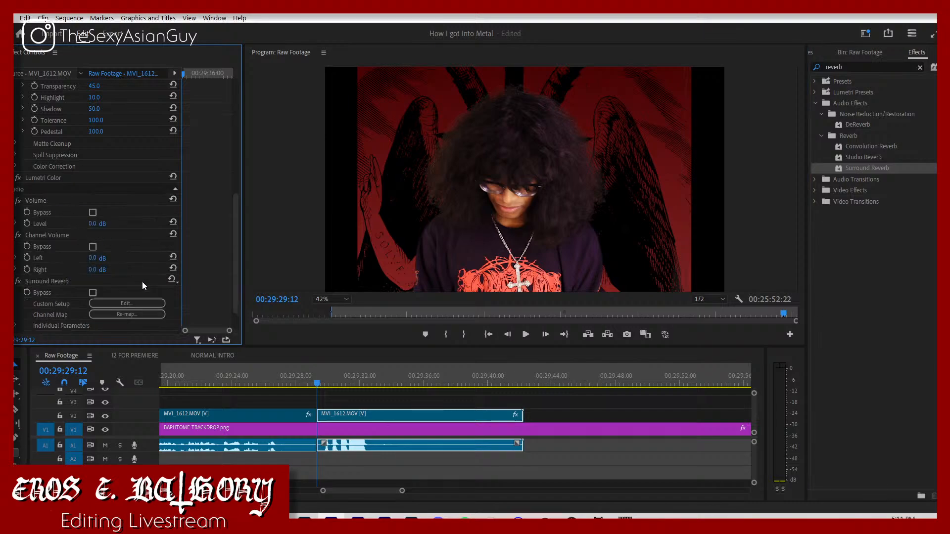
key("space")
key("space")
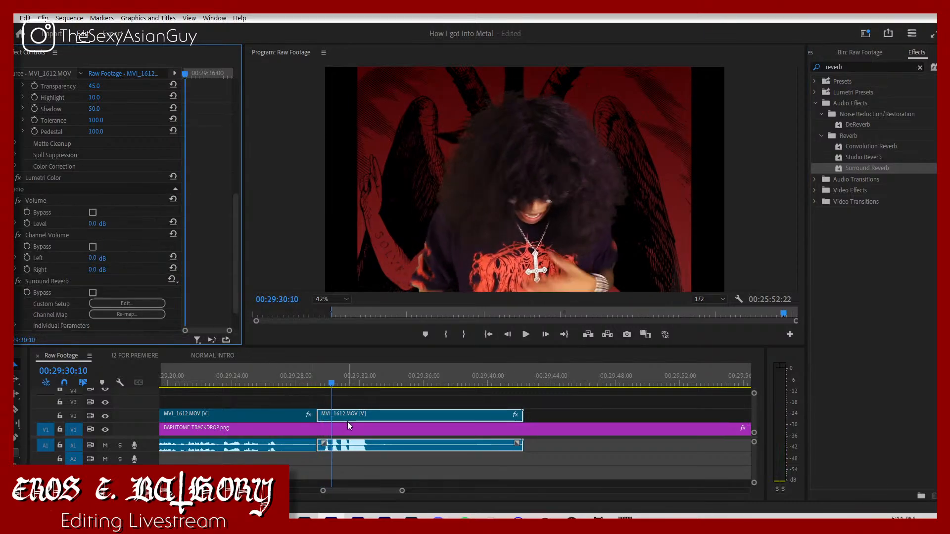
Step: Keyframe the last MVI_1612.MOV piece's opacity at 100% at 00:29:29:12 and lower it at a second keyframe a few seconds on
left_click(320, 383)
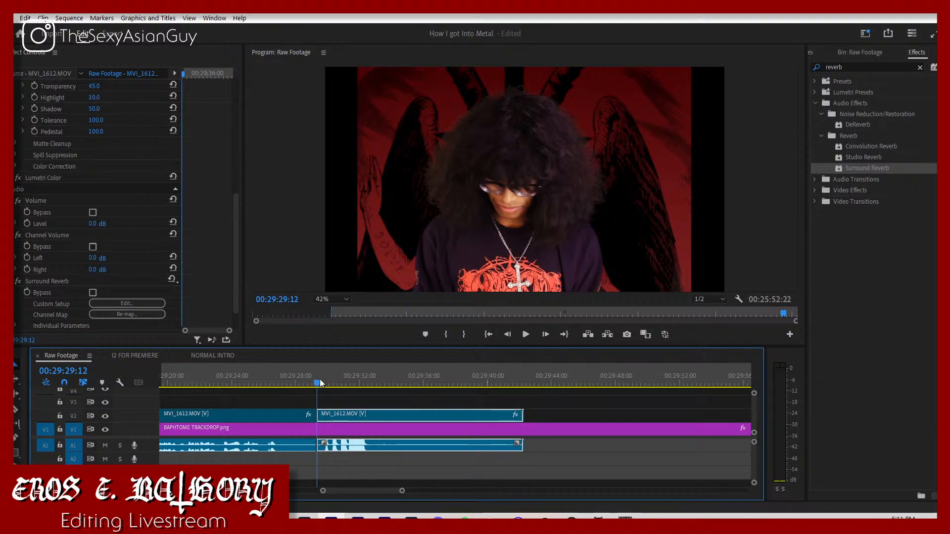
scroll(63, 178, "up", 5)
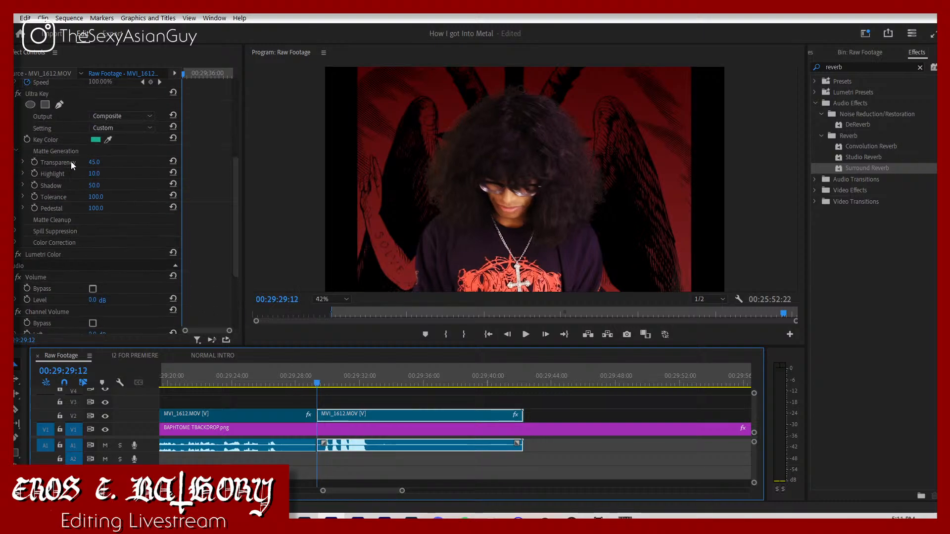
left_click(27, 102)
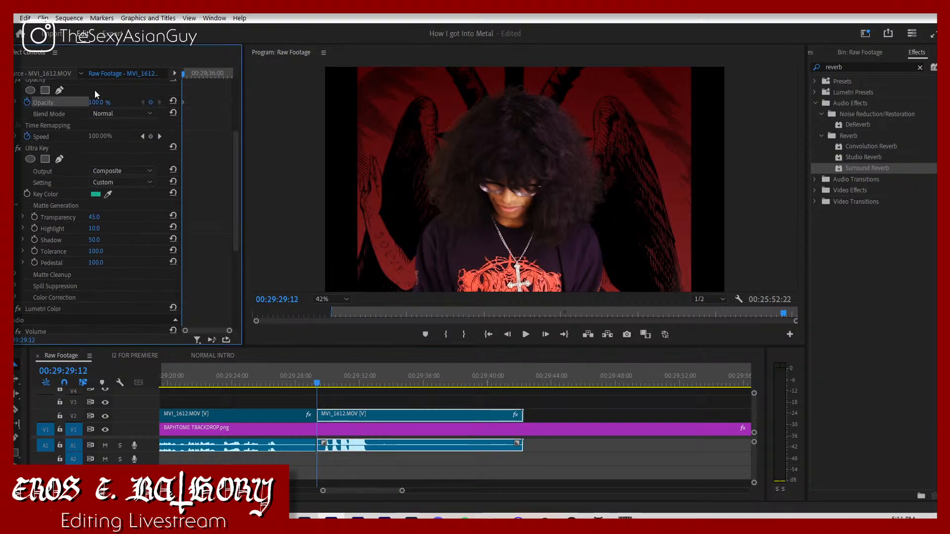
key("space")
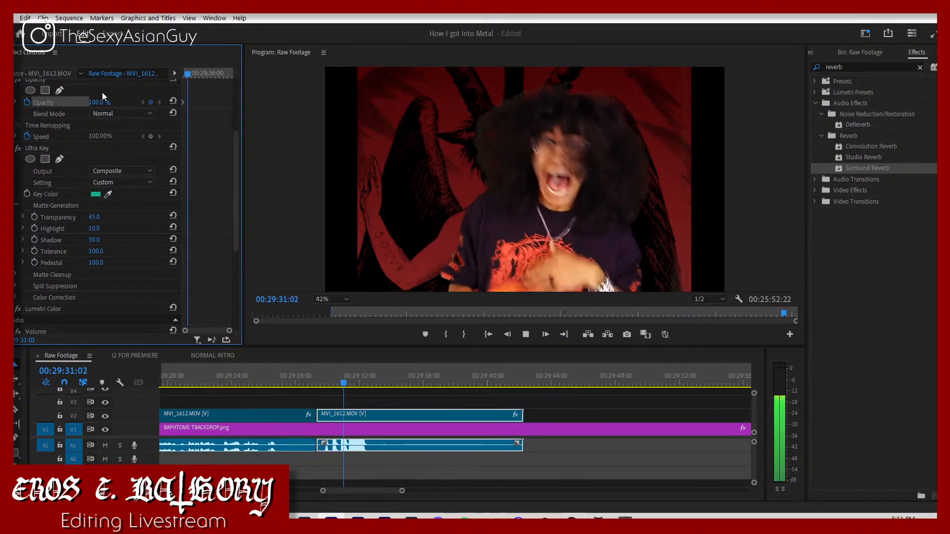
key("space")
key("space")
key("space")
left_click_drag(102, 102, 53, 103)
left_click_drag(192, 74, 157, 77)
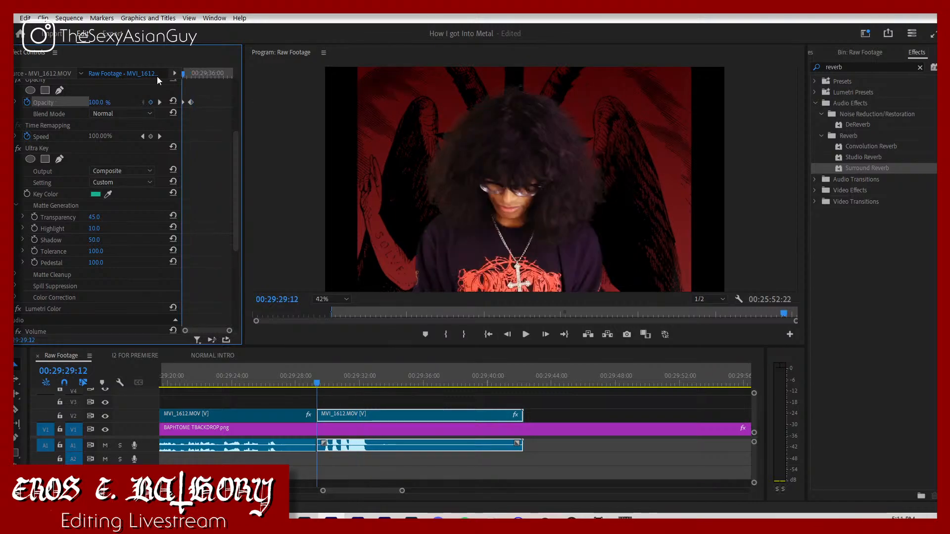
Step: Play back the last piece's fade, add a 75% opacity keyframe at 00:29:30:16, and play it again
key("space")
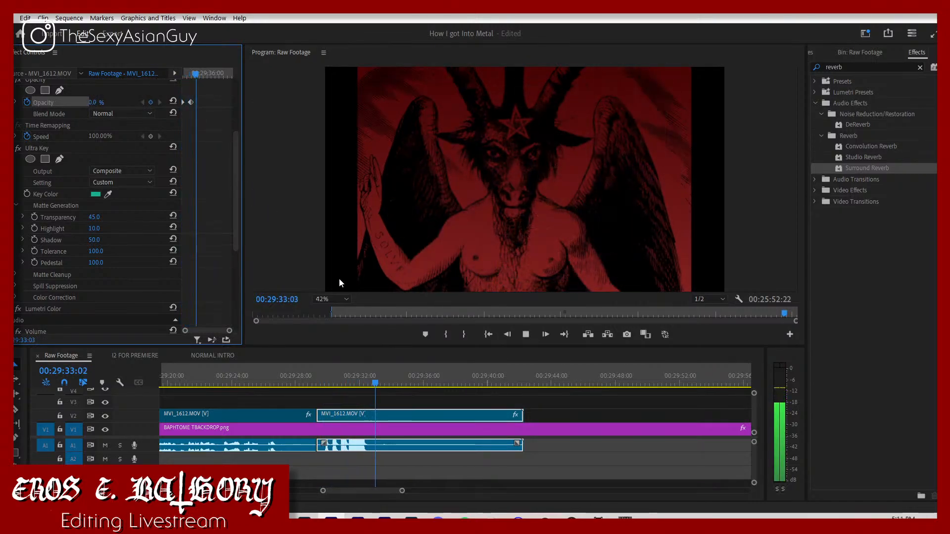
left_click(195, 73)
left_click_drag(195, 73, 187, 82)
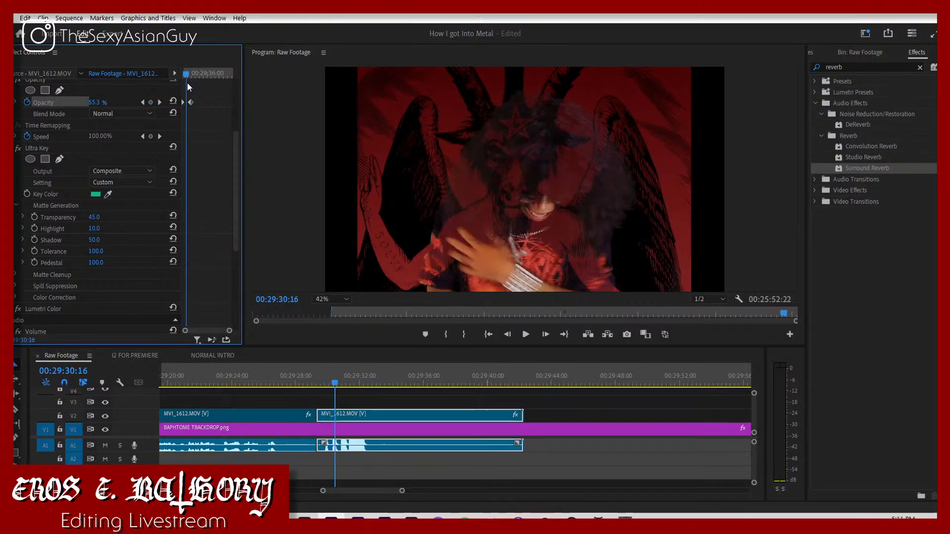
left_click(114, 99)
type("75")
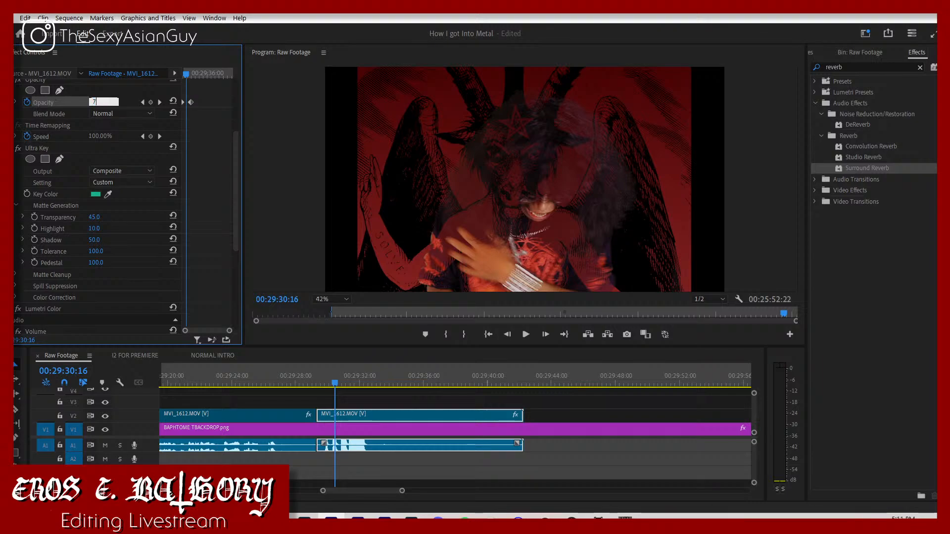
key("Return")
key("space")
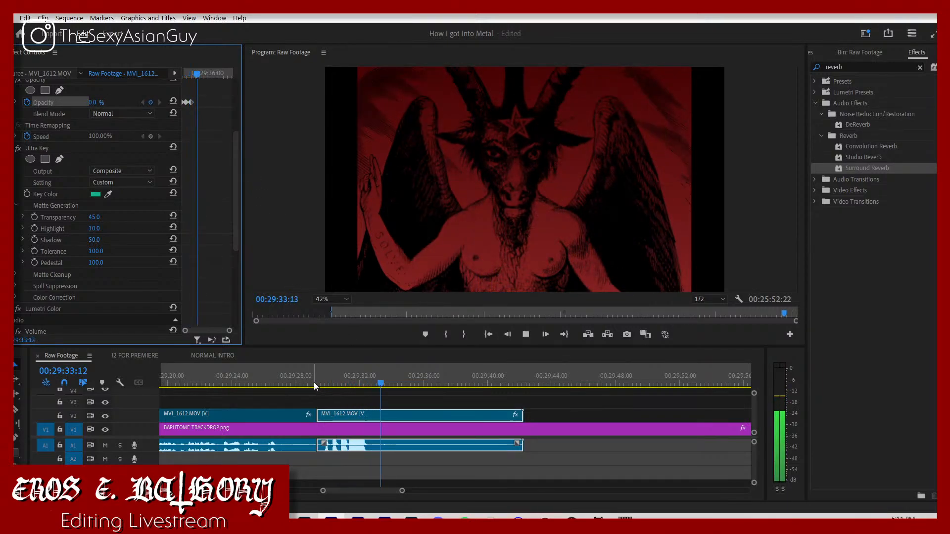
Step: Review the fade from the last cut and remove the 75% opacity keyframe between the first and final ones
left_click_drag(313, 382, 280, 395)
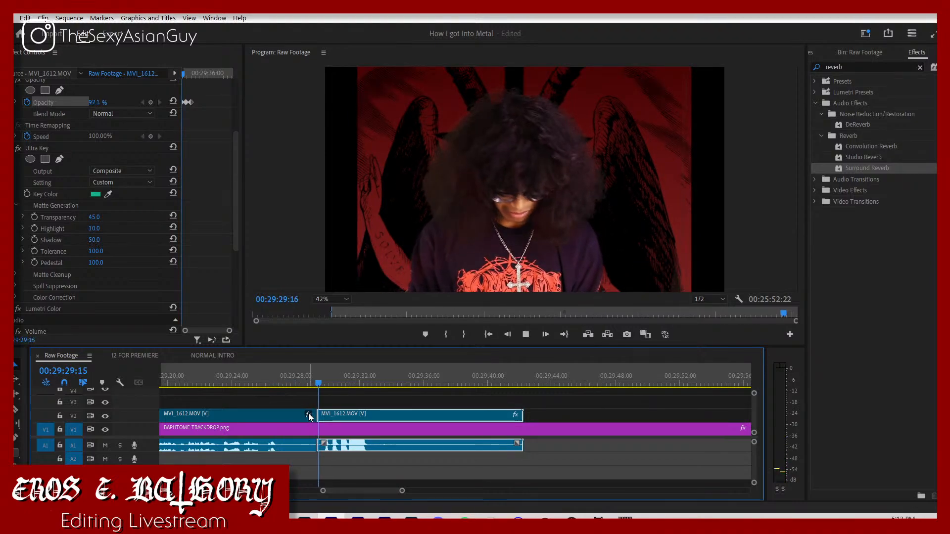
key("space")
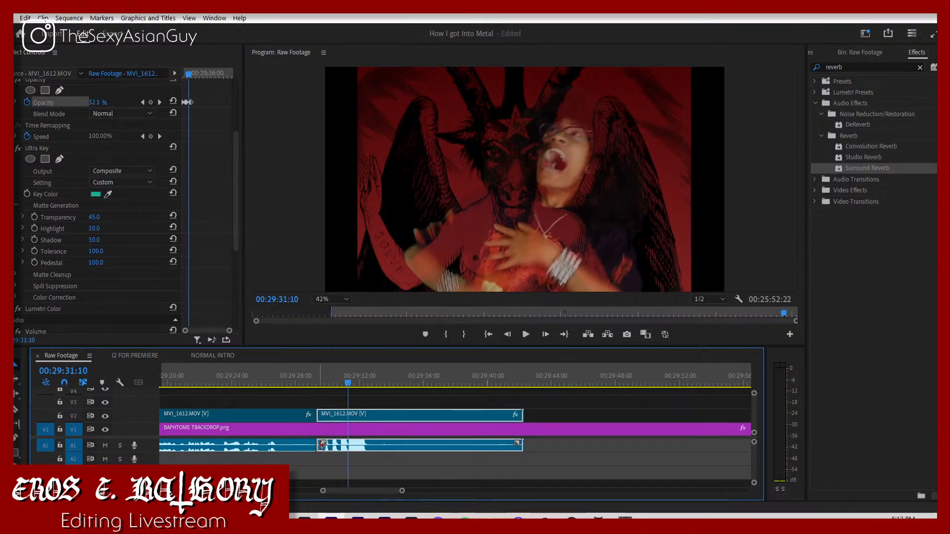
left_click(318, 385)
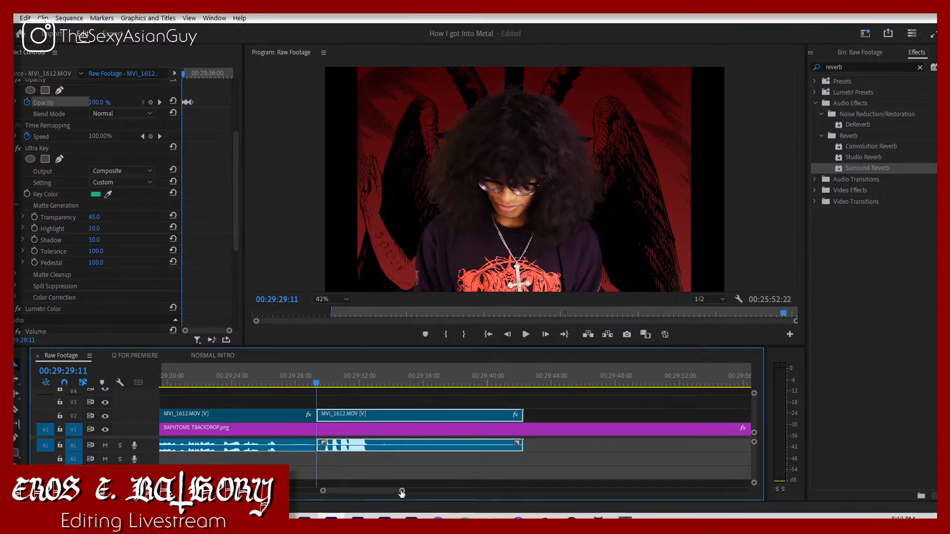
left_click_drag(402, 493, 389, 491)
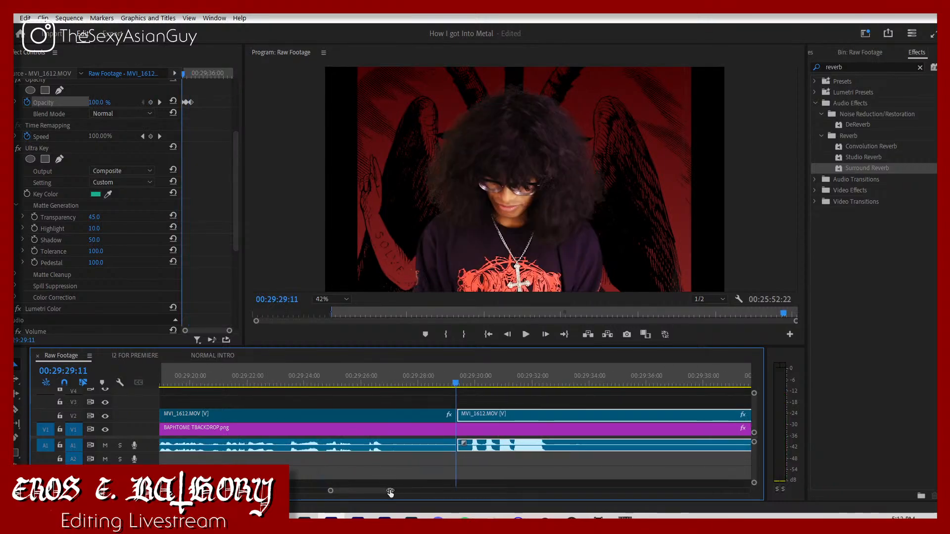
left_click(185, 105)
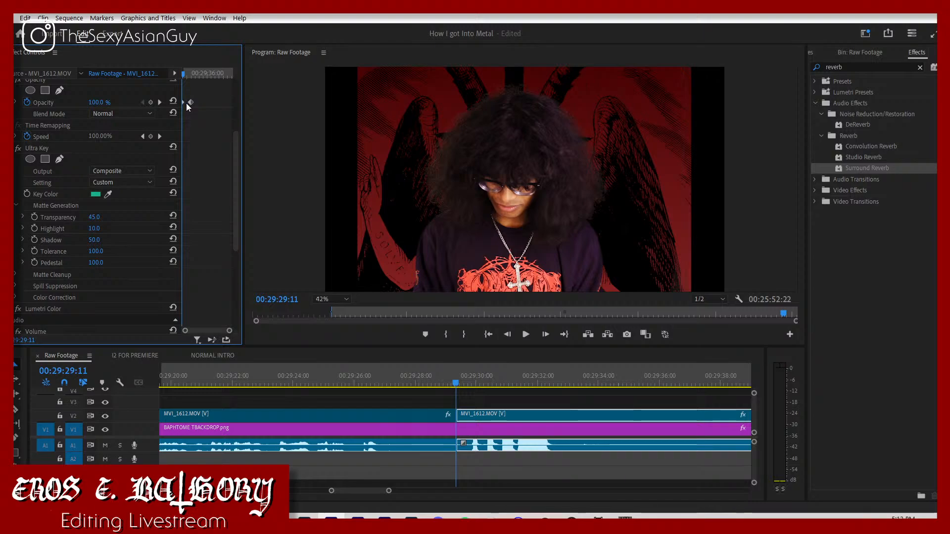
Step: Move the last piece's 100% opacity keyframe to 00:29:29:16 and play back the fade from there
key("space")
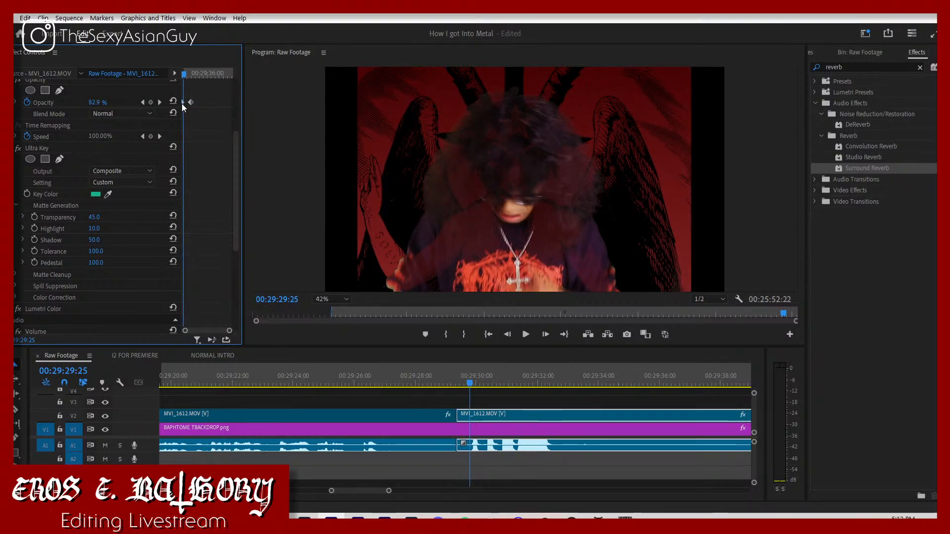
key("space")
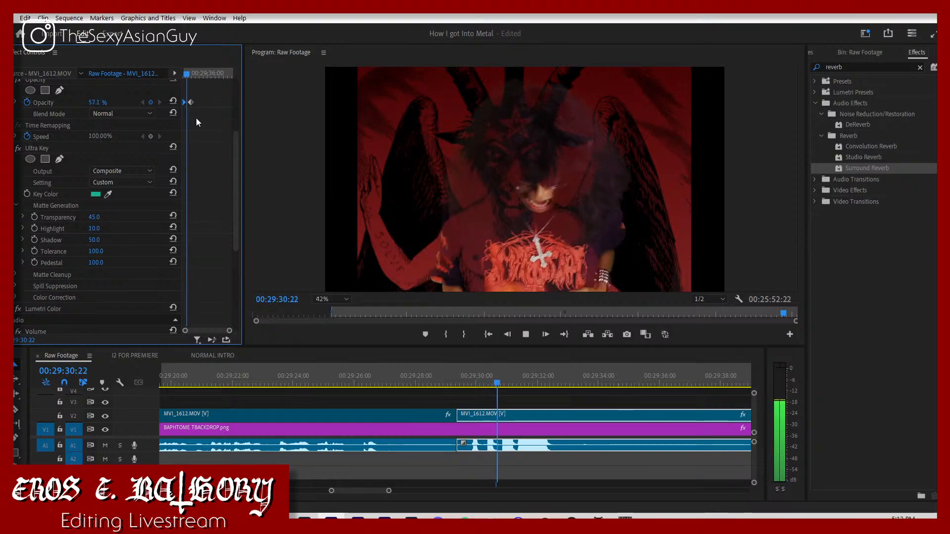
left_click(449, 379)
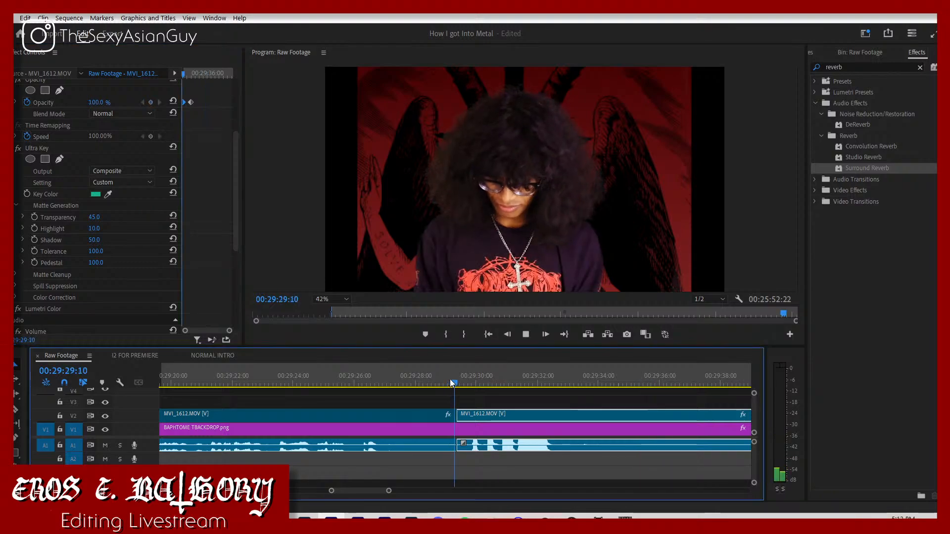
key("space")
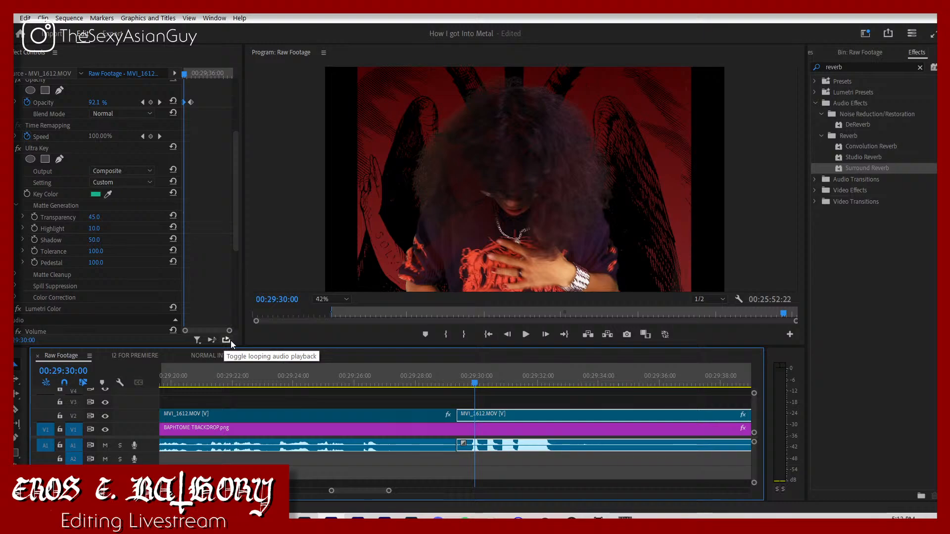
left_click_drag(229, 331, 224, 330)
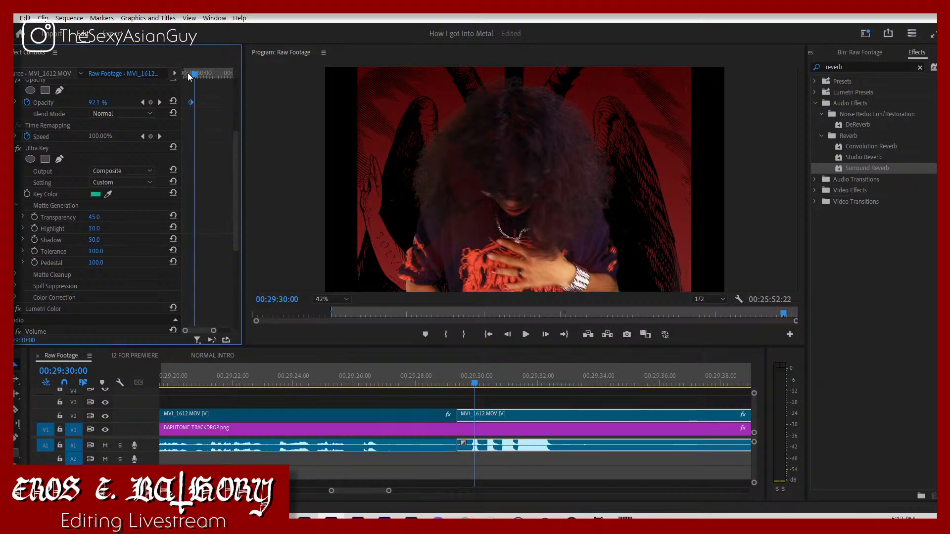
left_click_drag(189, 77, 186, 89)
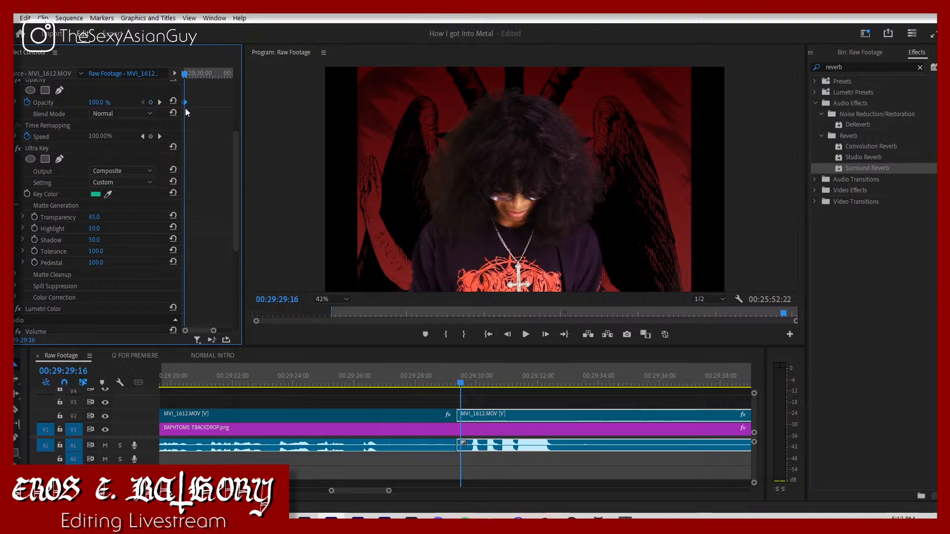
key("space")
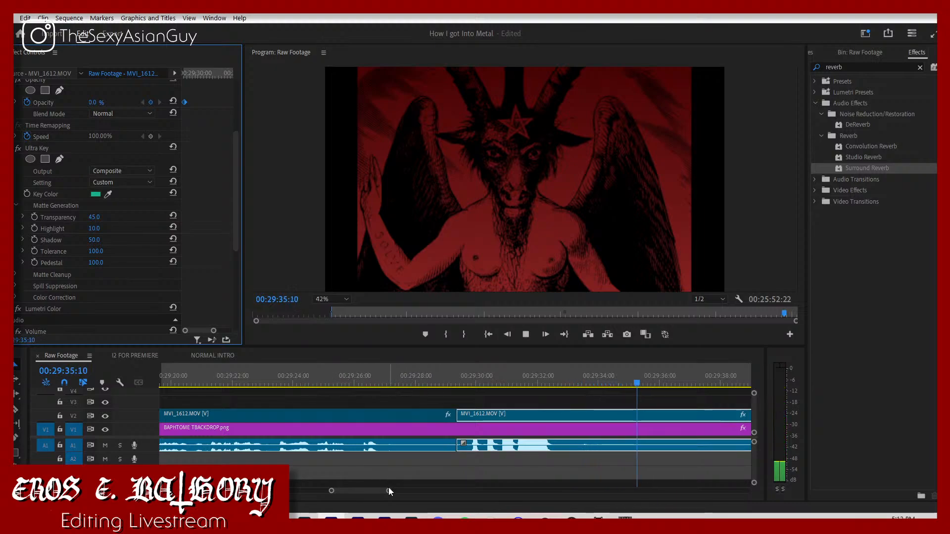
Step: Split MVI_1612.MOV and the BAPHTOME TBACKDROP.png backdrop at 00:29:38:07 and delete both pieces after the cut
left_click_drag(389, 491, 438, 490)
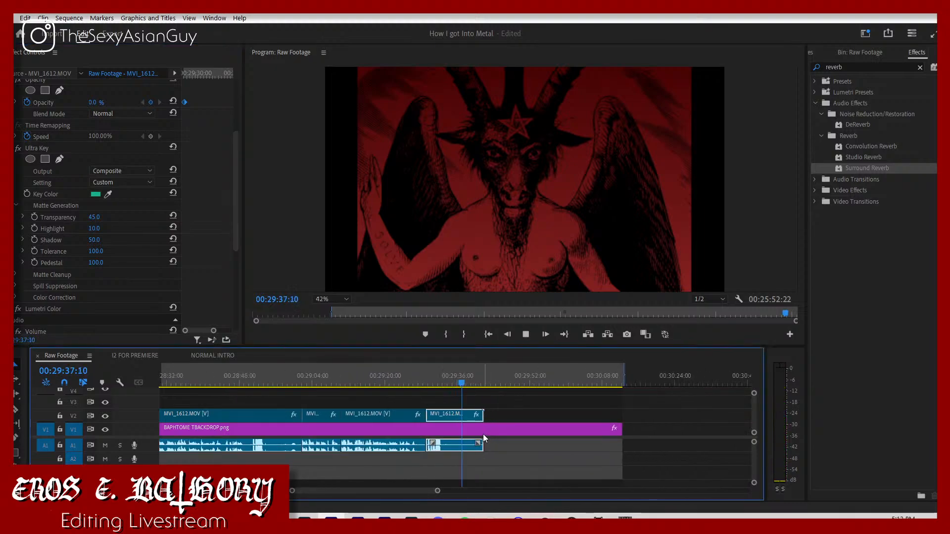
key("space")
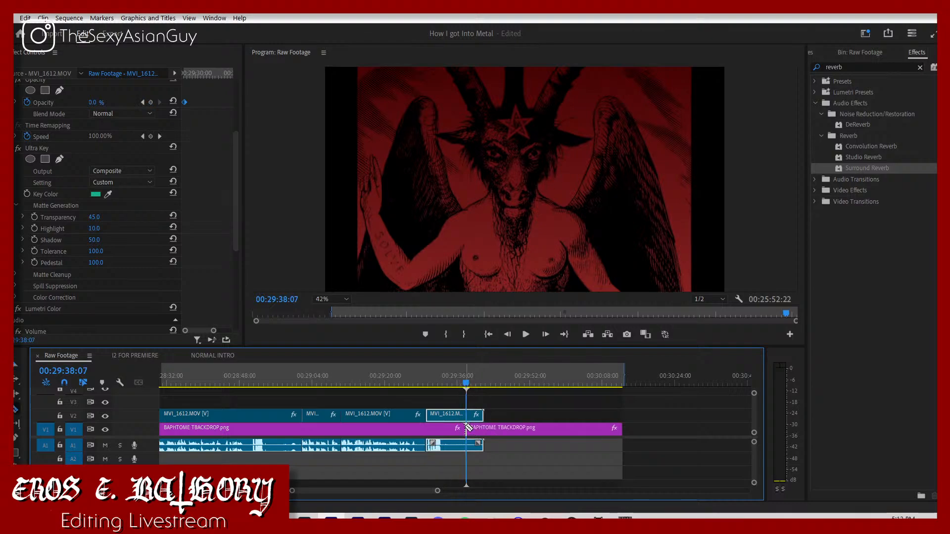
left_click(467, 416)
key("v")
left_click_drag(475, 402, 470, 446)
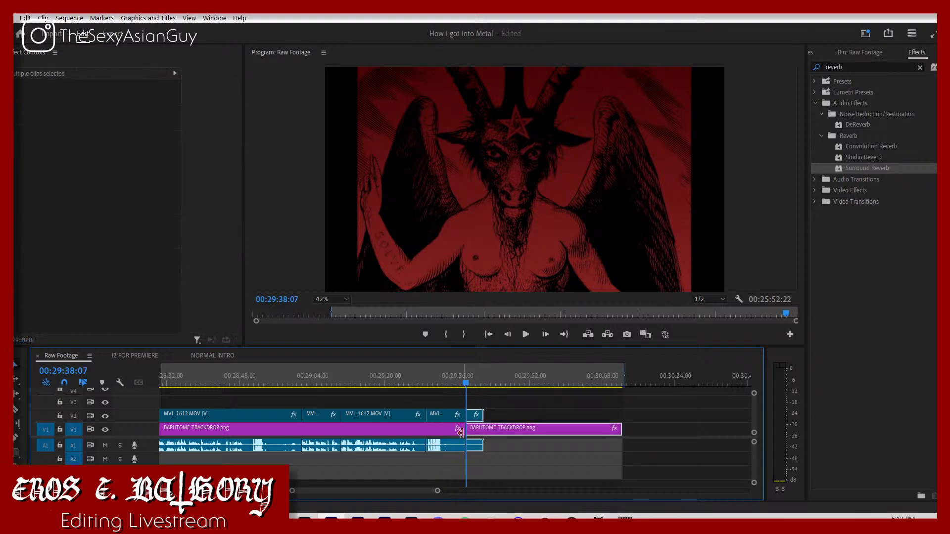
key("Delete")
Step: Set the sequence's In point at the cut near 00:29:10:16 and its Out point at the end of the trimmed clips
key("space")
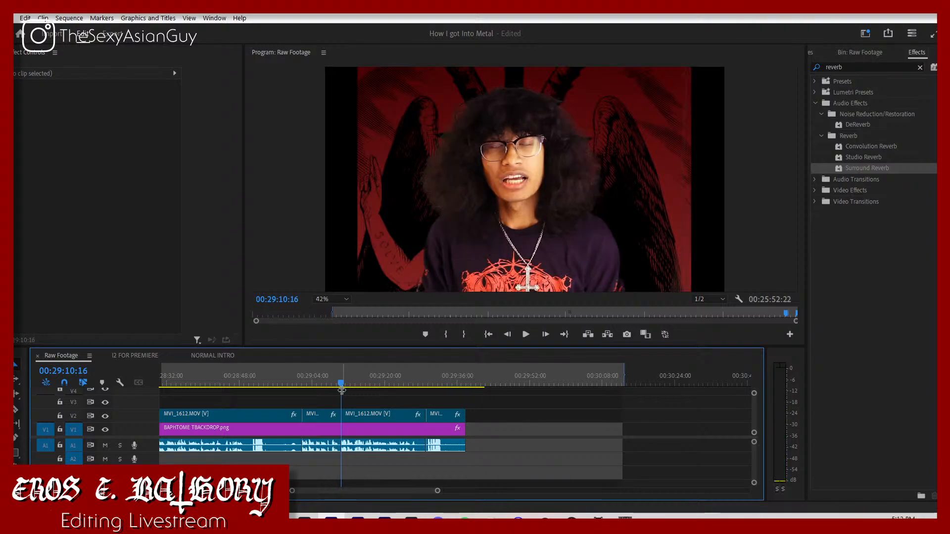
right_click(340, 376)
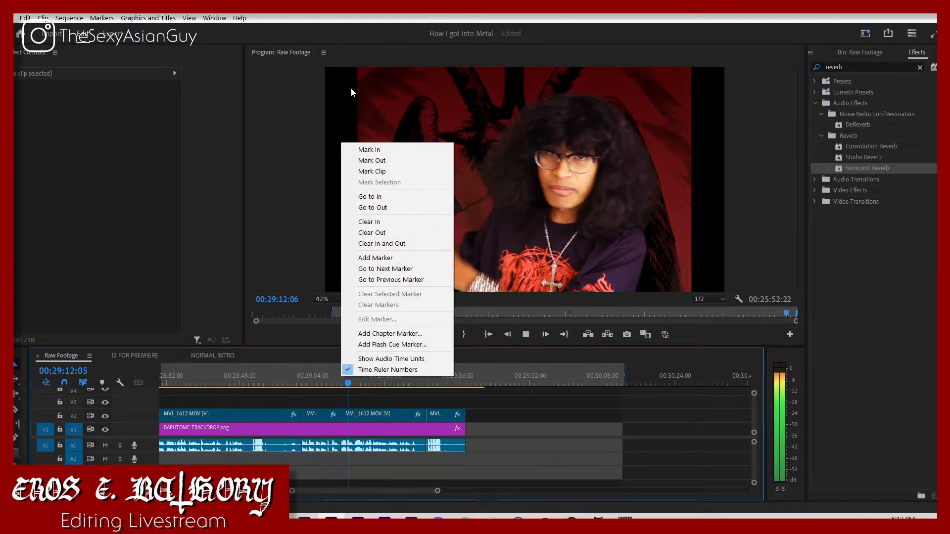
left_click(369, 146)
left_click_drag(352, 375, 341, 375)
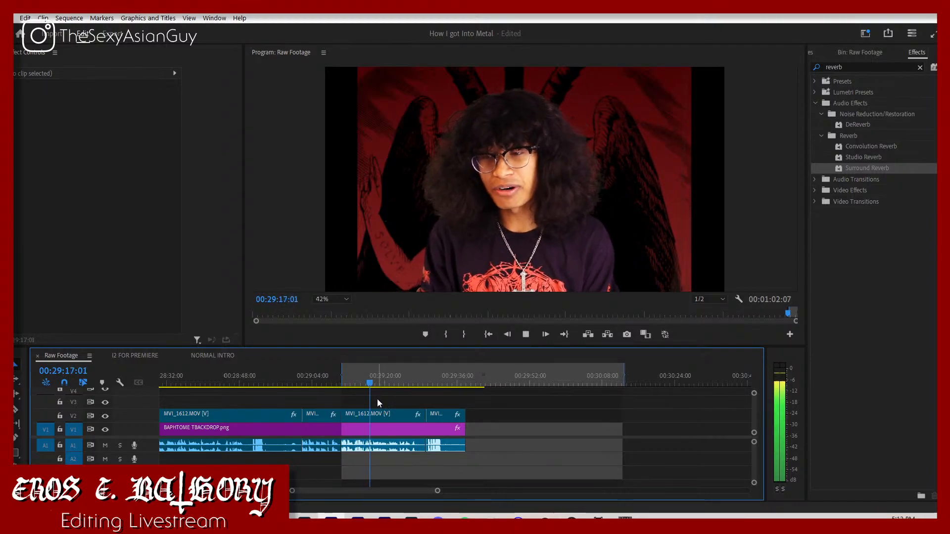
left_click_drag(623, 373, 467, 375)
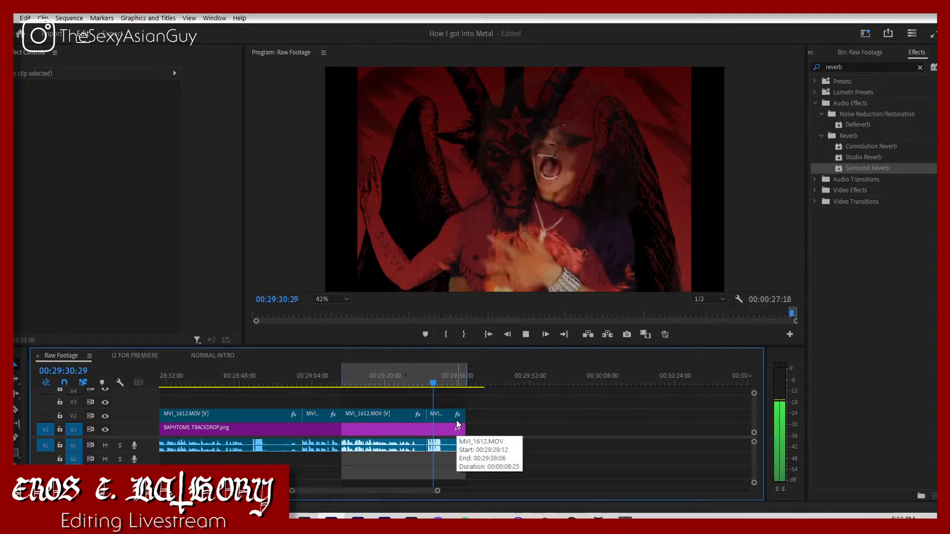
key("space")
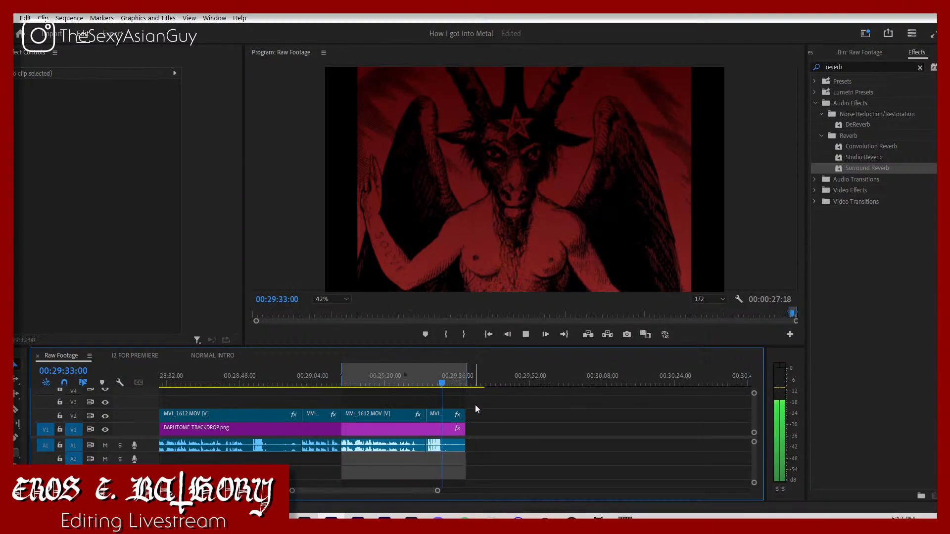
Step: Select the last MVI_1612.MOV piece, shift its 0% opacity keyframe slightly later, and play back the fade
left_click(443, 384)
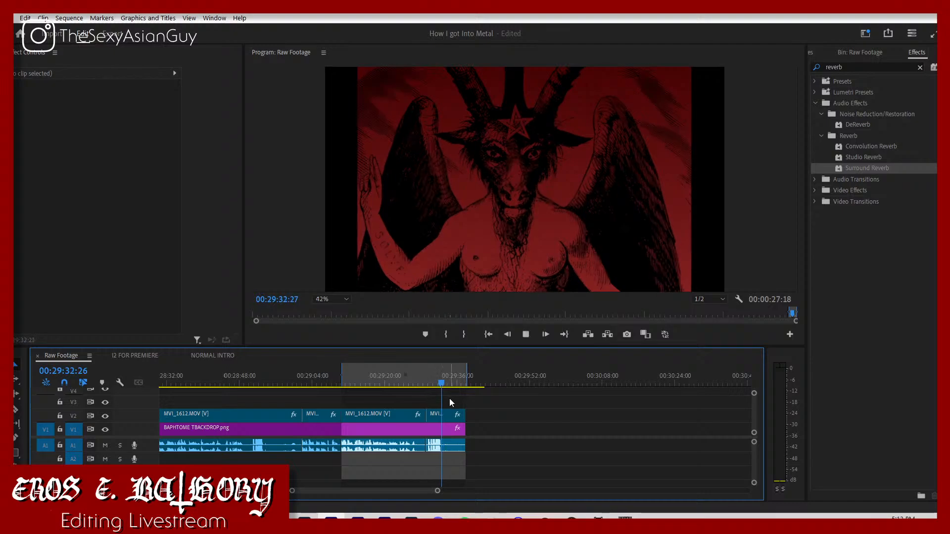
left_click(450, 412)
left_click_drag(196, 211, 202, 212)
key("space")
left_click(438, 374)
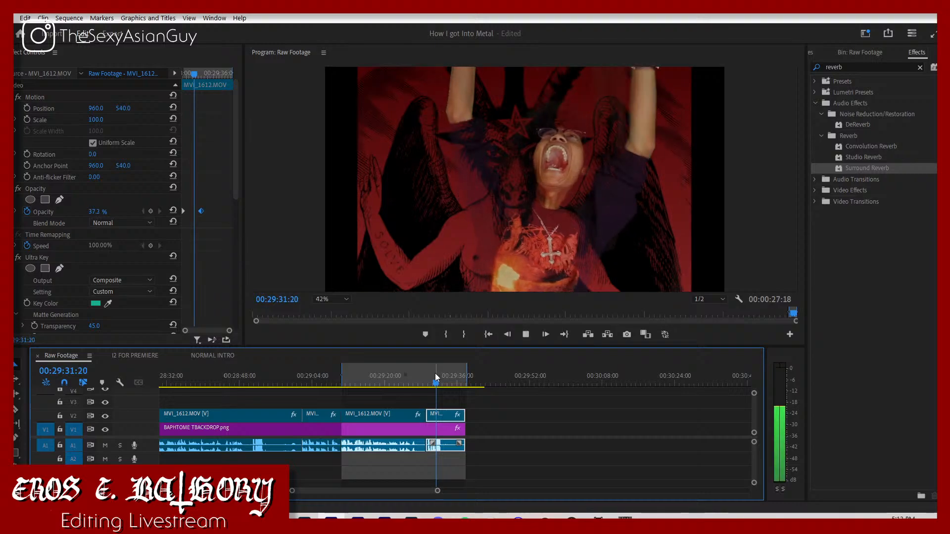
key("space")
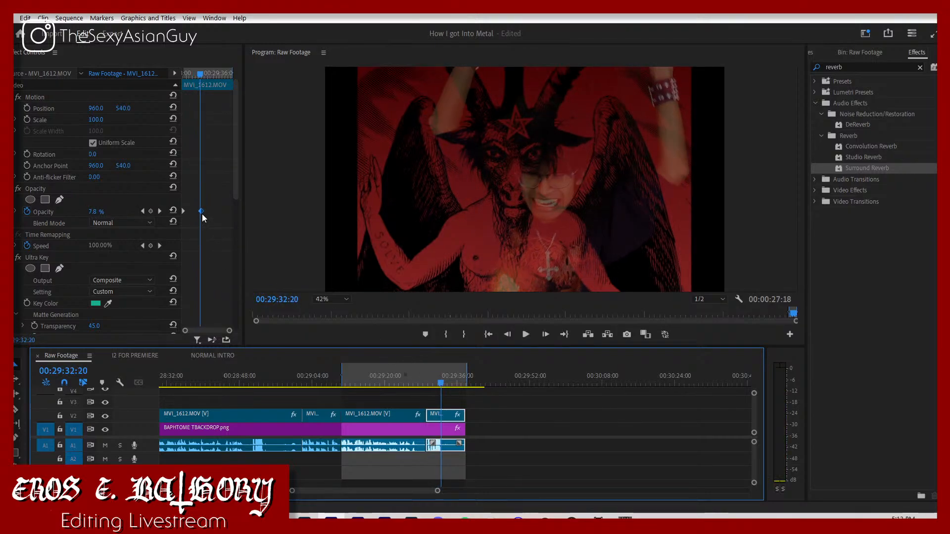
Step: Move the 0% opacity keyframe about one second earlier and play the closing piece from its start to the end
key("Left")
key("Left")
key("Left")
key("Left")
key("Left")
key("Left")
key("Left")
key("Left")
key("Left")
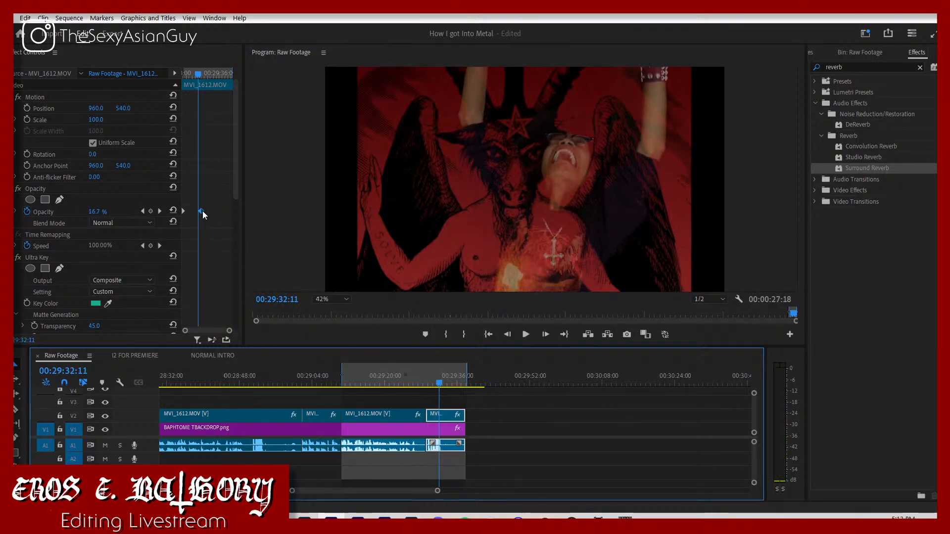
left_click_drag(203, 211, 196, 213)
key("Left")
key("Left")
key("Left")
key("Left")
key("Left")
key("Left")
key("Left")
key("Left")
key("Left")
key("Left")
key("Left")
key("Left")
key("Left")
key("Left")
key("Left")
key("Left")
key("space")
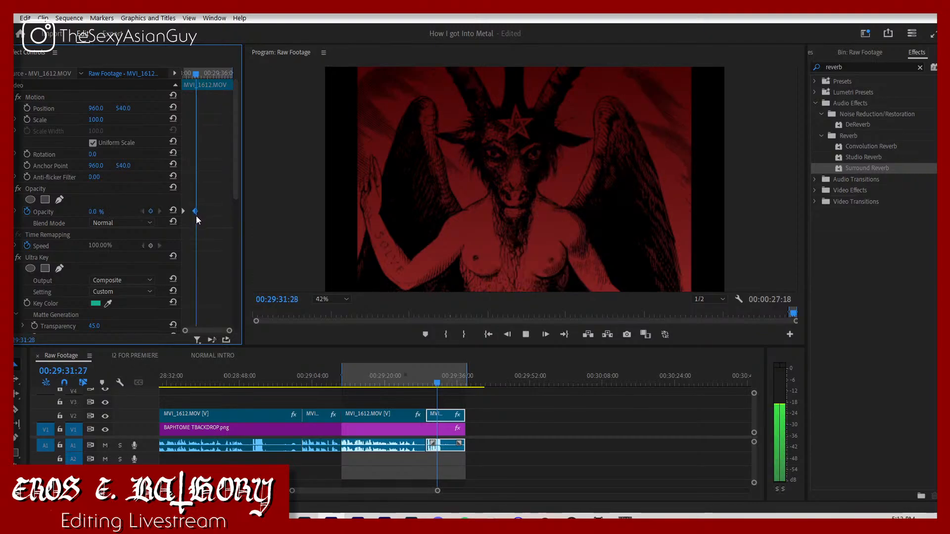
left_click(424, 378)
key("space")
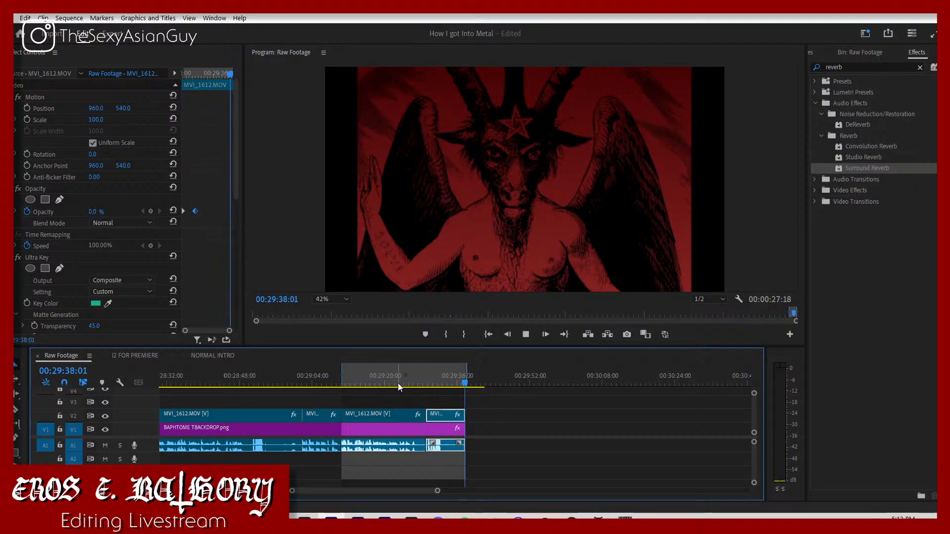
key("space")
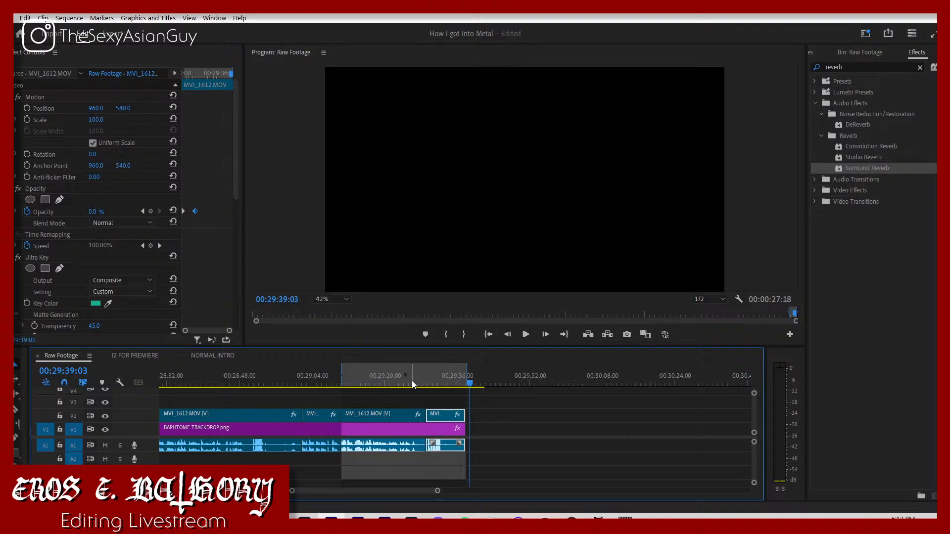
Step: Return the playhead to the start of the closing piece, deselect the clip, and open the media export settings
left_click(426, 376)
left_click(492, 413)
left_click(11, 19)
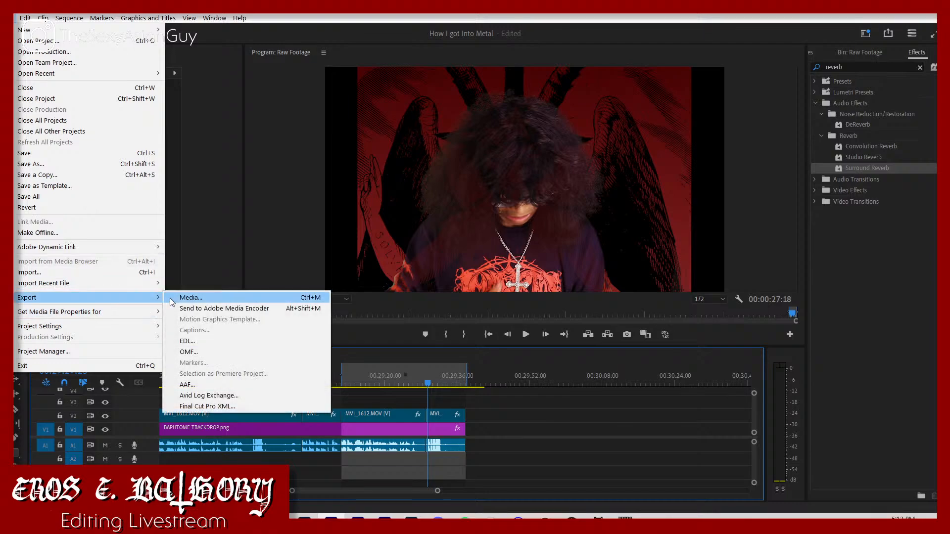
left_click(176, 299)
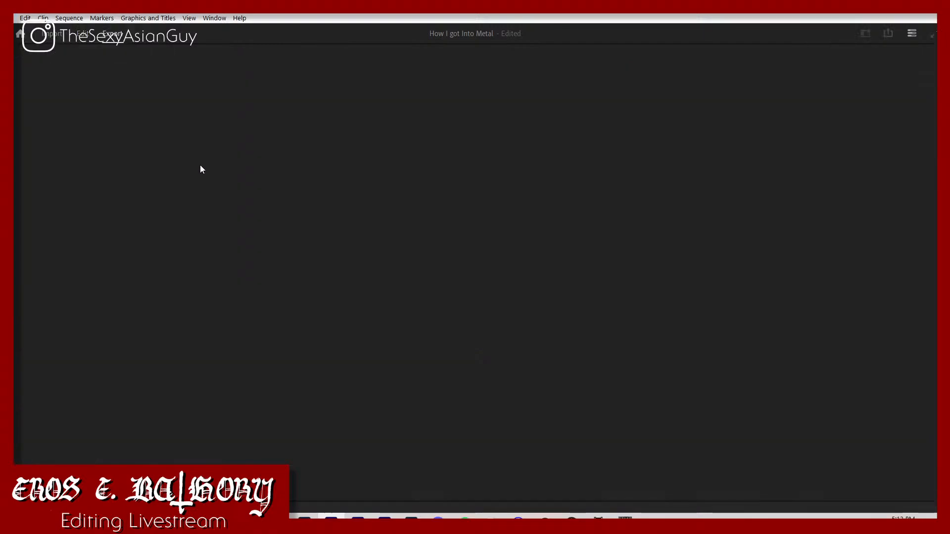
Step: Name the export file teaser and apply the High Quality 720p HD preset
left_click(310, 84)
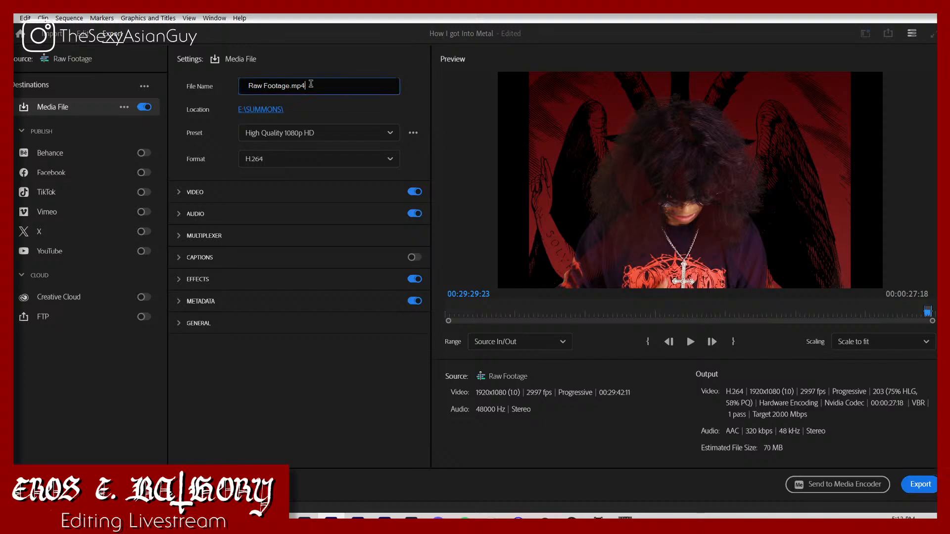
key("ctrl+a")
type("tea")
left_click(346, 133)
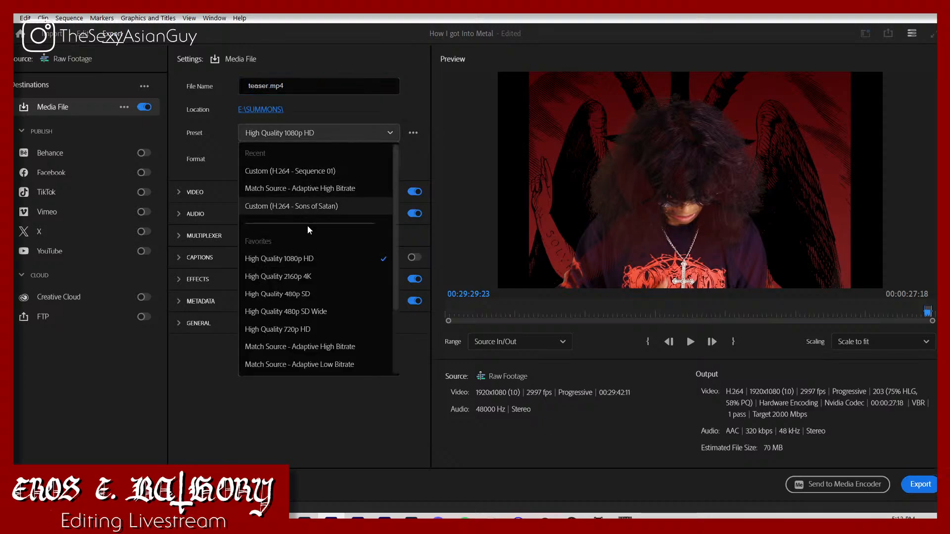
left_click(307, 328)
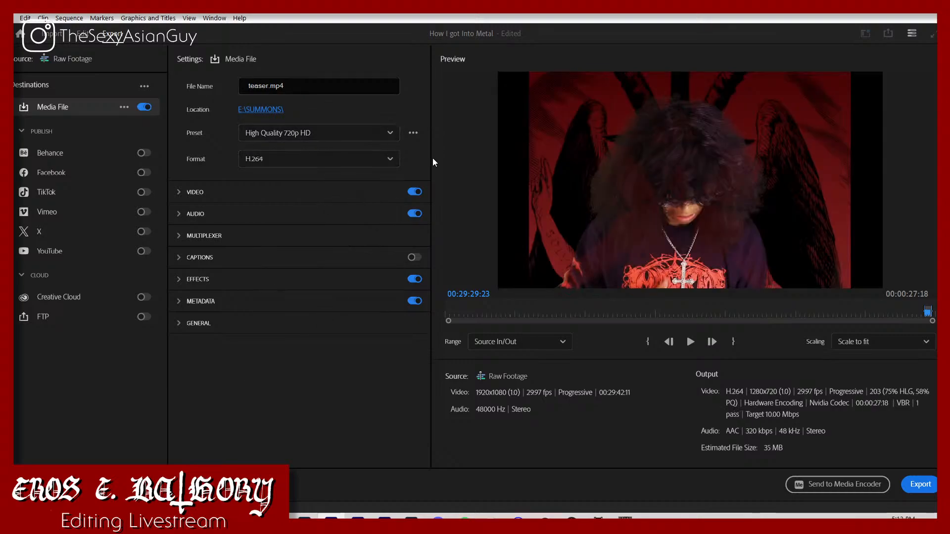
Step: Set the export location to the How I got Into Metal folder on drive E: and export the teaser
left_click(272, 110)
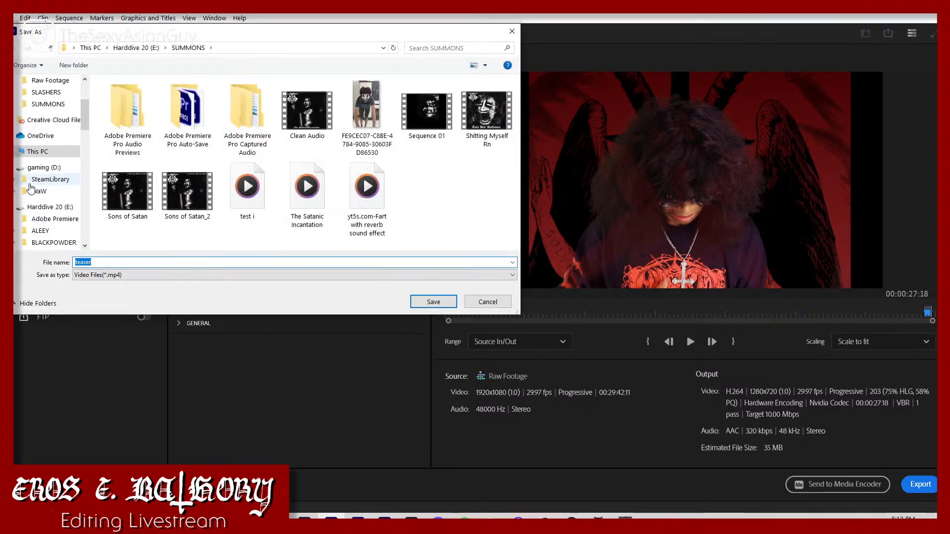
scroll(30, 188, "down", 10)
left_click(52, 175)
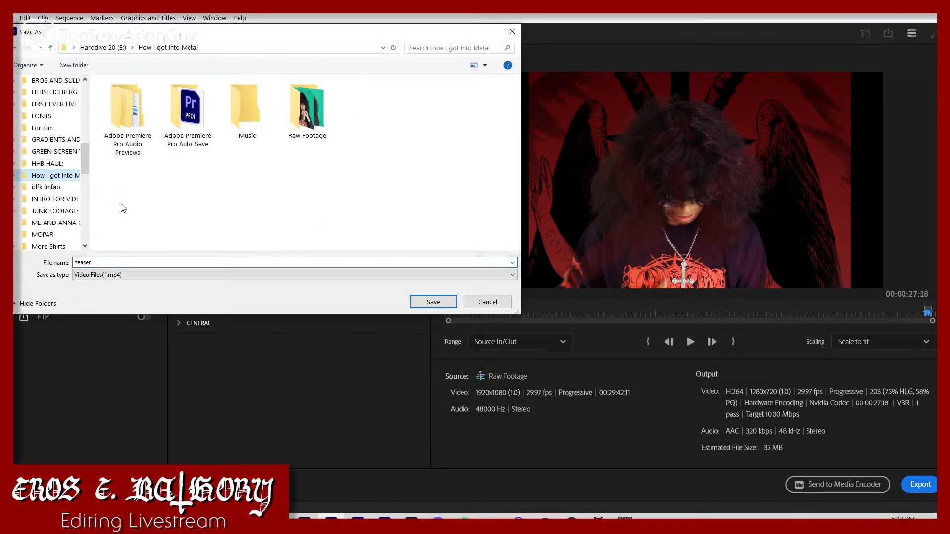
left_click(433, 300)
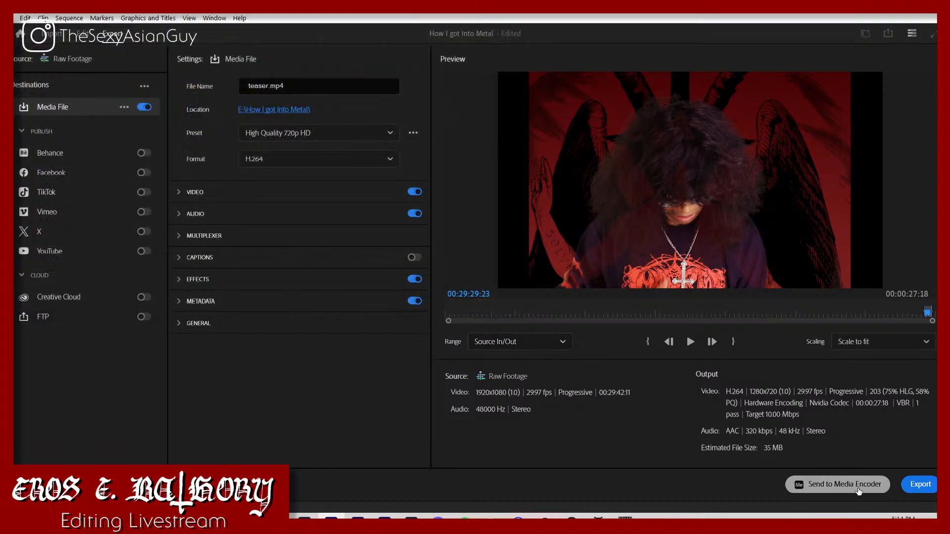
left_click(917, 487)
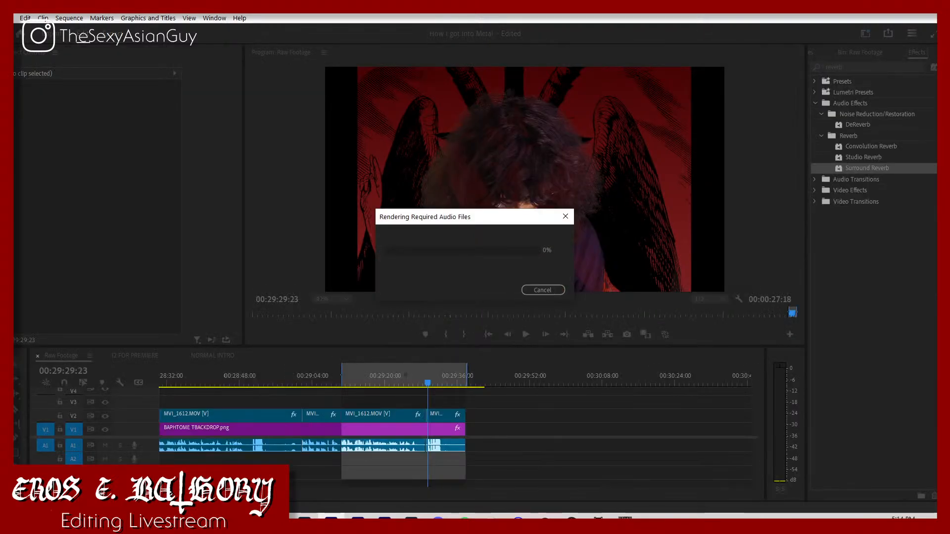
Step: Switch to the Chrome browser and open My Drive in Google Drive in place of the Diamond Head album page
left_click(251, 518)
left_click(224, 467)
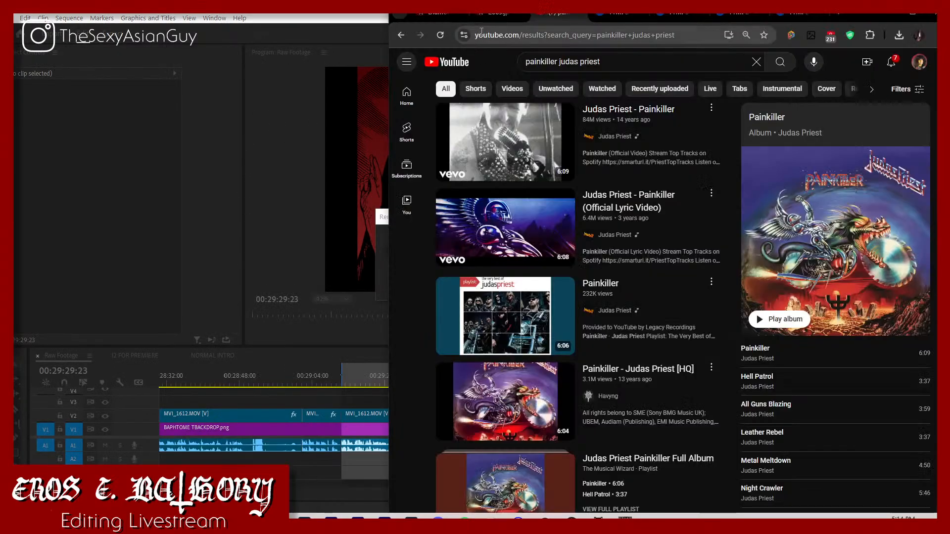
left_click(438, 12)
left_click(493, 35)
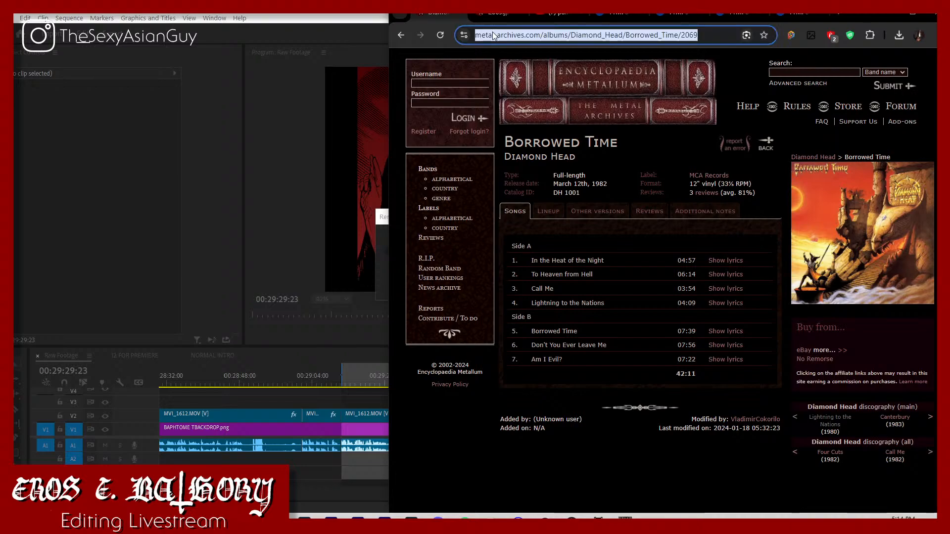
type("google dri")
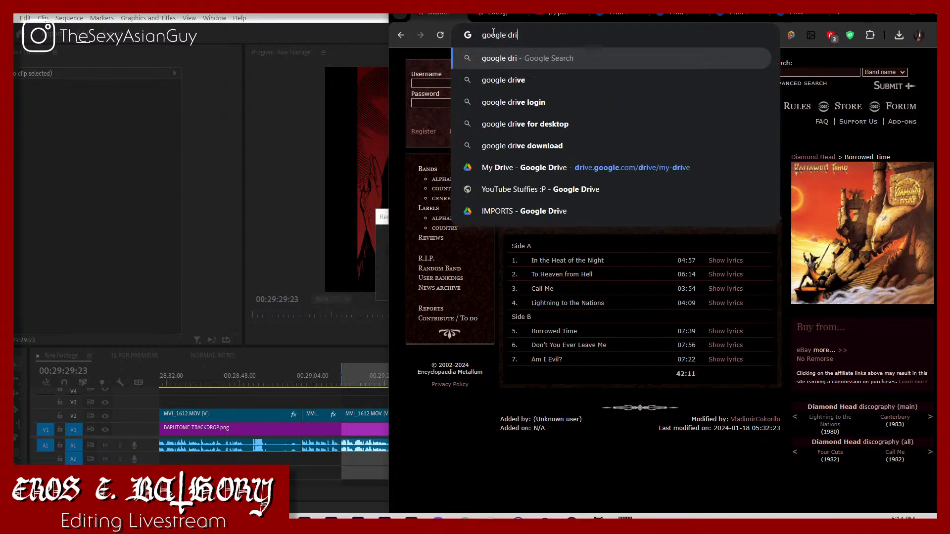
key("BackSpace")
key("BackSpace")
key("BackSpace")
key("BackSpace")
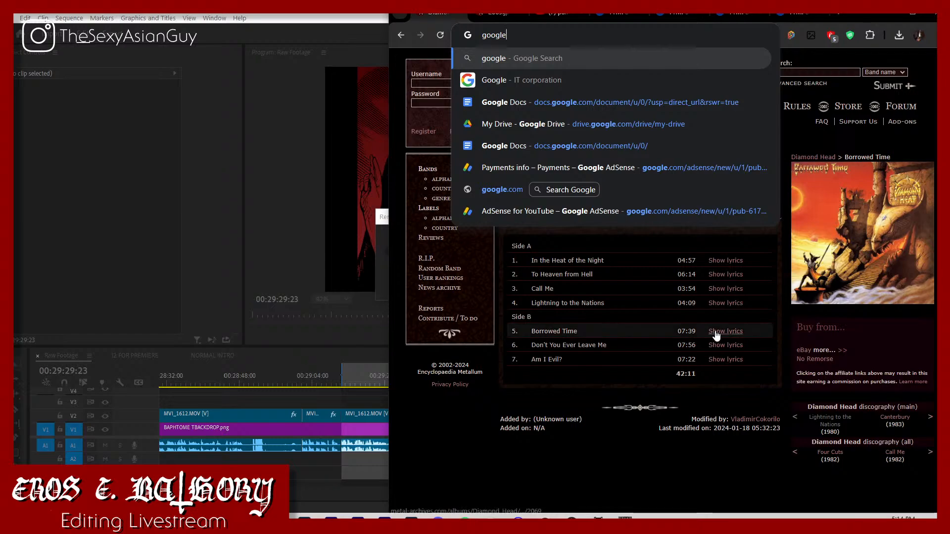
left_click(548, 124)
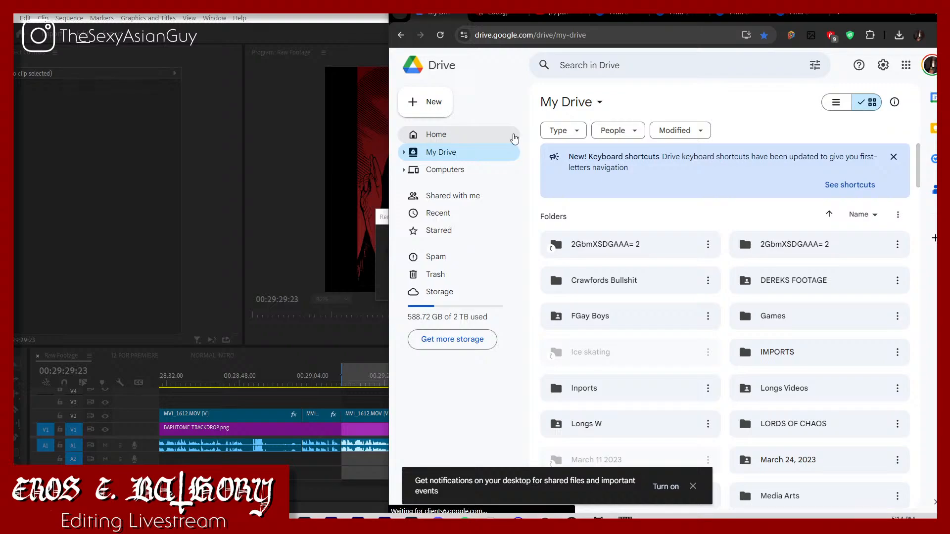
Step: Open the IMPORTS folder in My Drive and go to the video files near its end
key("g")
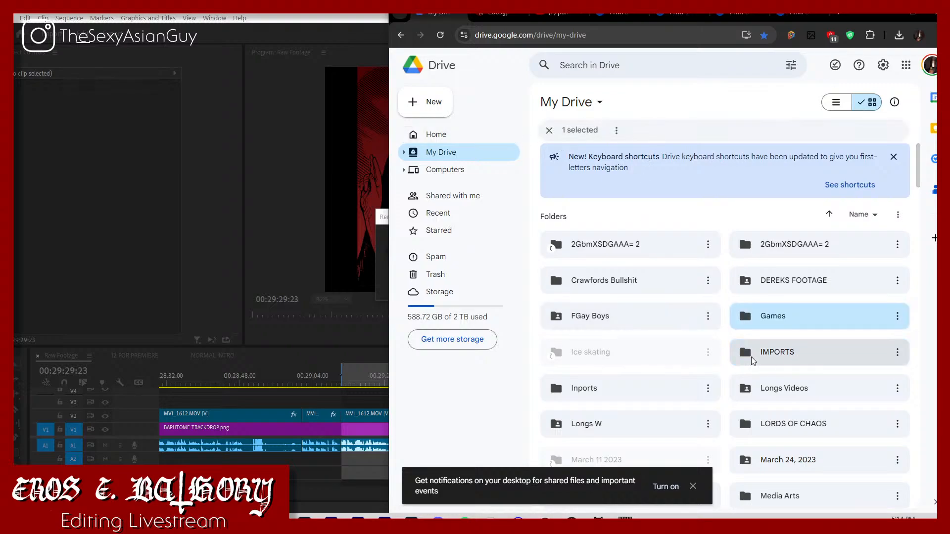
left_click(776, 357)
double_click(781, 355)
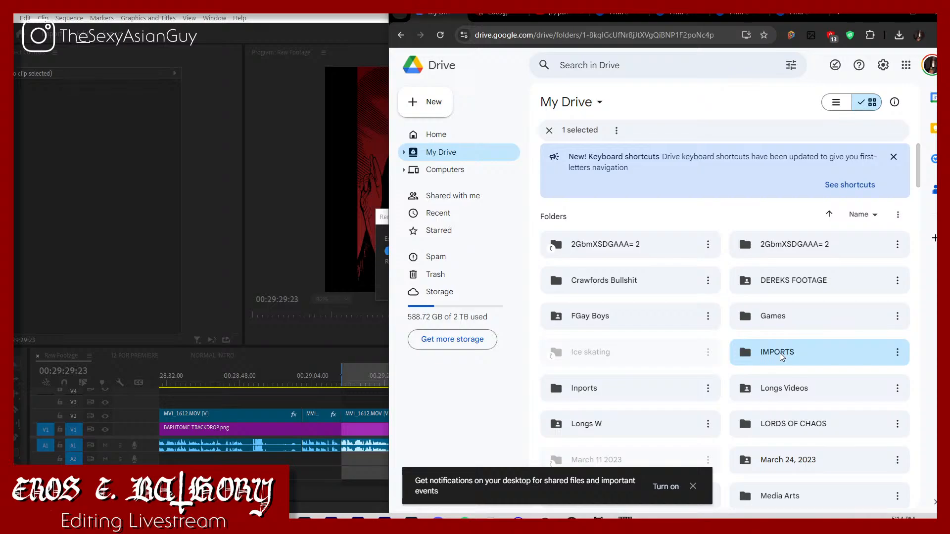
scroll(775, 356, "down", 10)
scroll(770, 361, "down", 15)
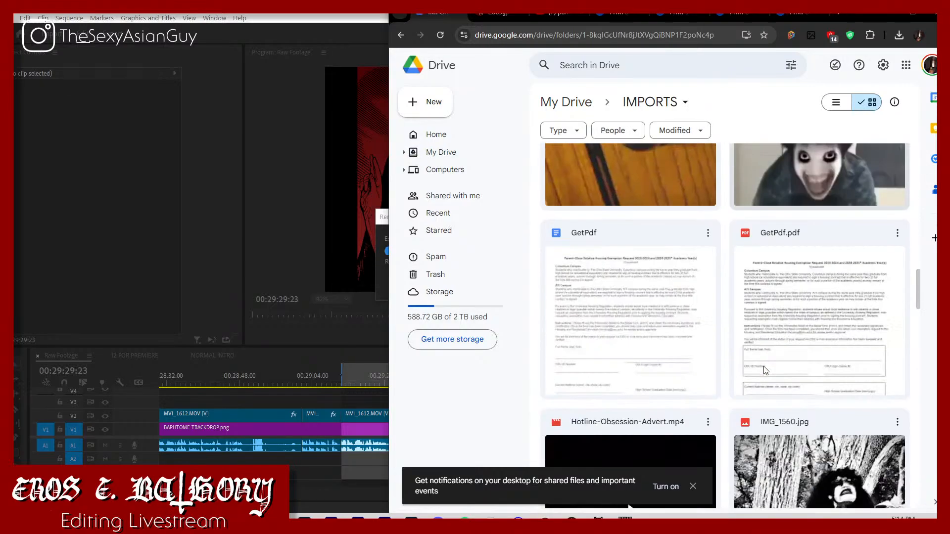
scroll(764, 369, "down", 15)
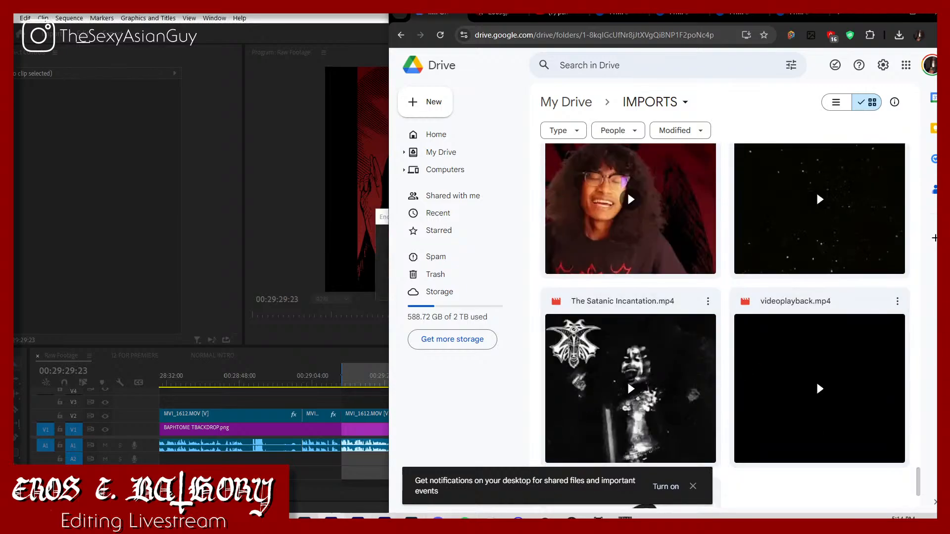
Step: Upload the exported teaser video from the How I got Into Metal folder in File Explorer to the IMPORTS folder in Drive
mouse_move(224, 522)
left_click(163, 460)
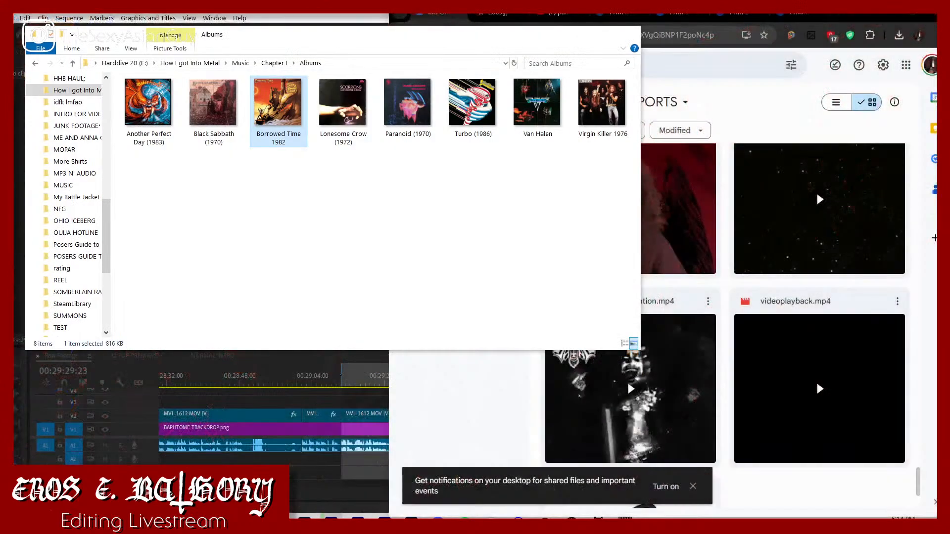
left_click(72, 93)
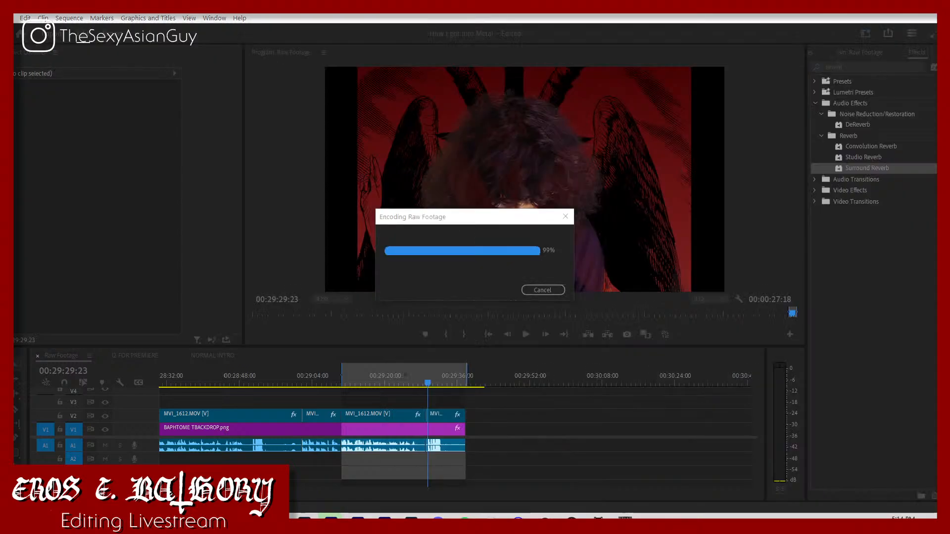
mouse_move(224, 521)
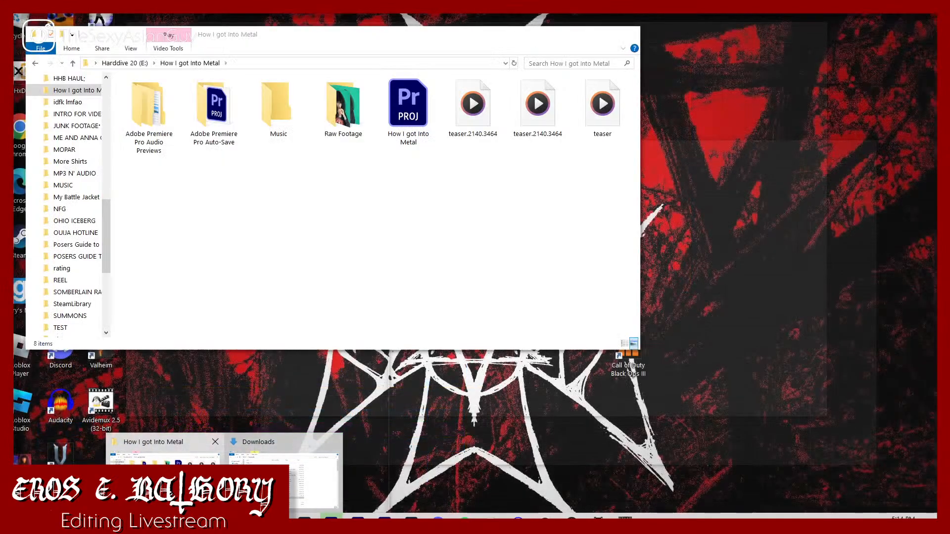
left_click(173, 483)
left_click(244, 445)
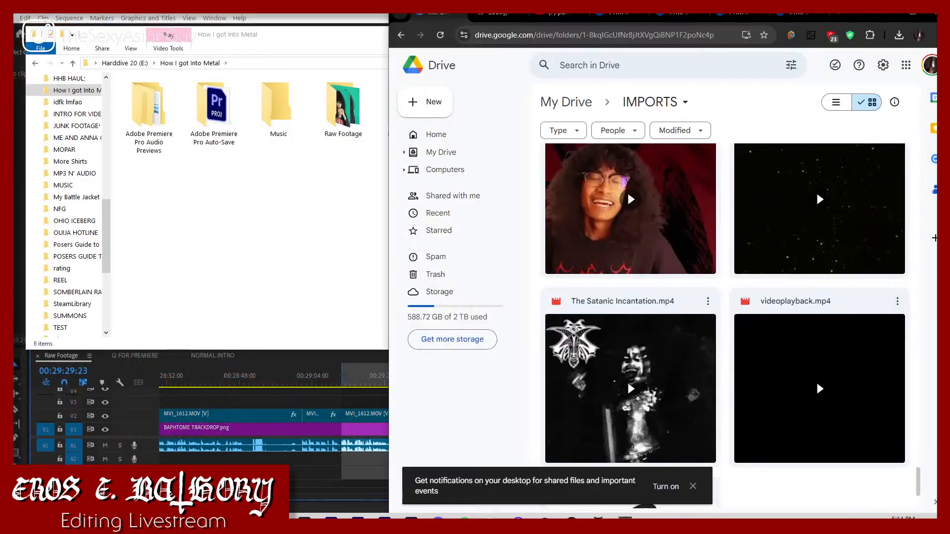
left_click(270, 223)
left_click(473, 116)
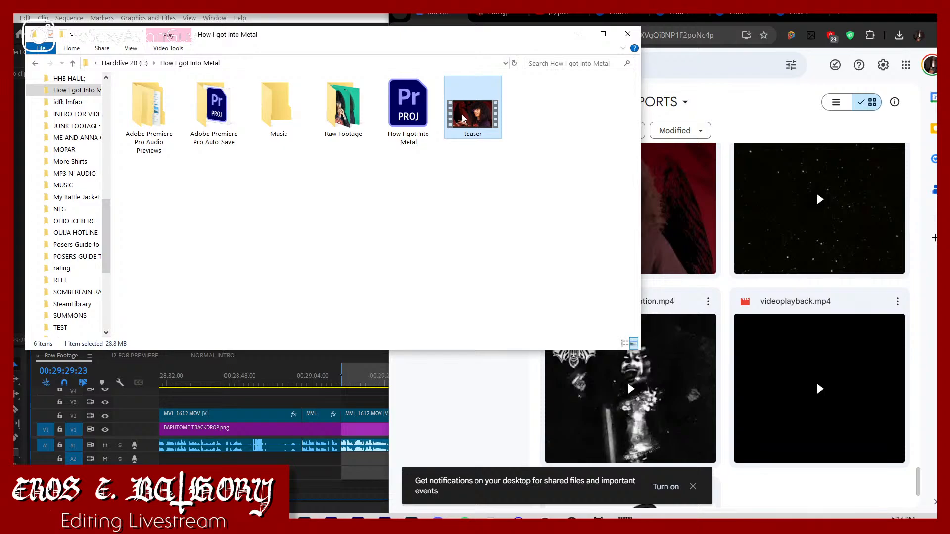
left_click_drag(479, 123, 747, 485)
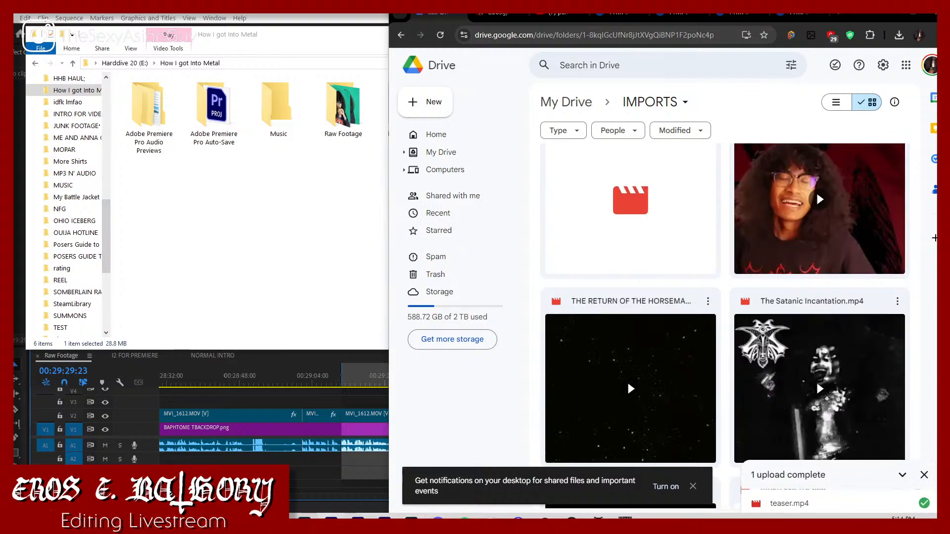
Step: Return to the Raw Footage sequence in Premiere Pro and play it from about 00:05:52:27
left_click(356, 379)
left_click_drag(355, 379, 79, 389)
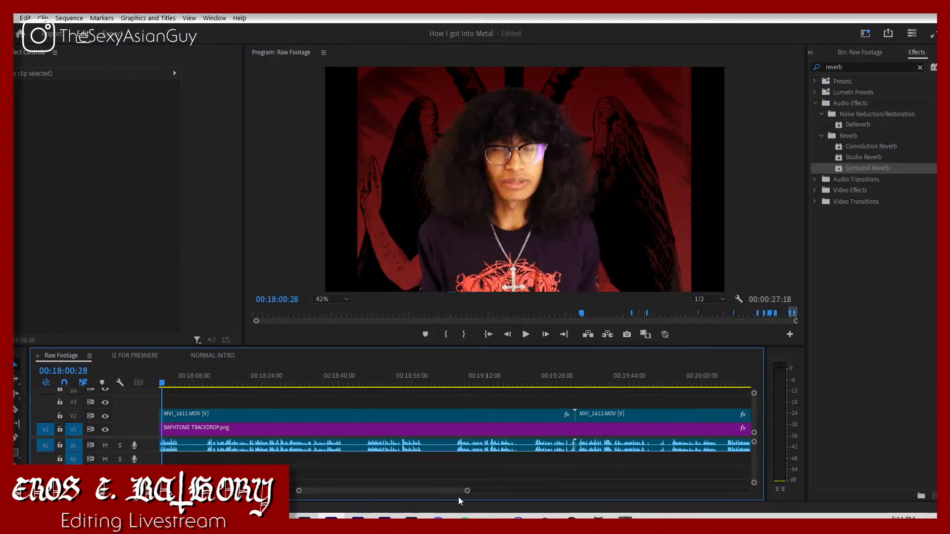
left_click_drag(468, 494, 771, 456)
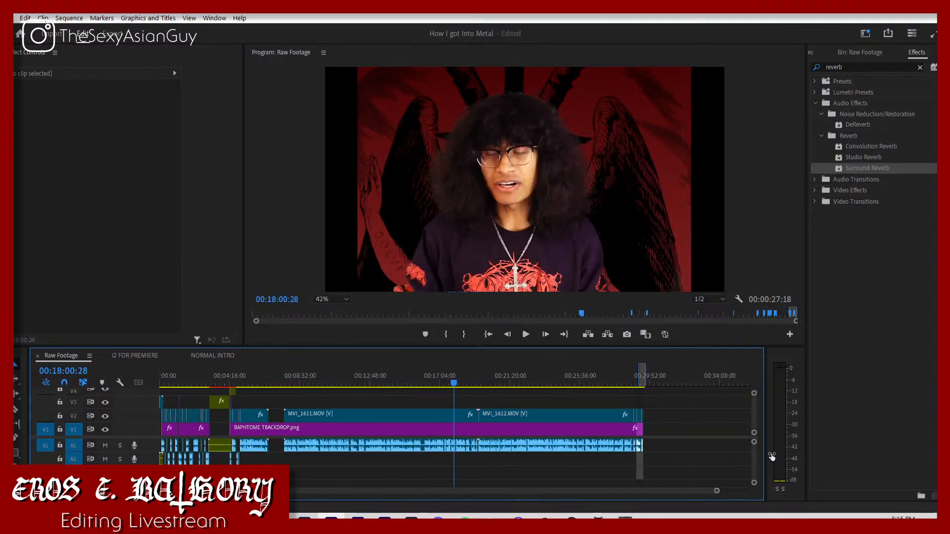
left_click(256, 379)
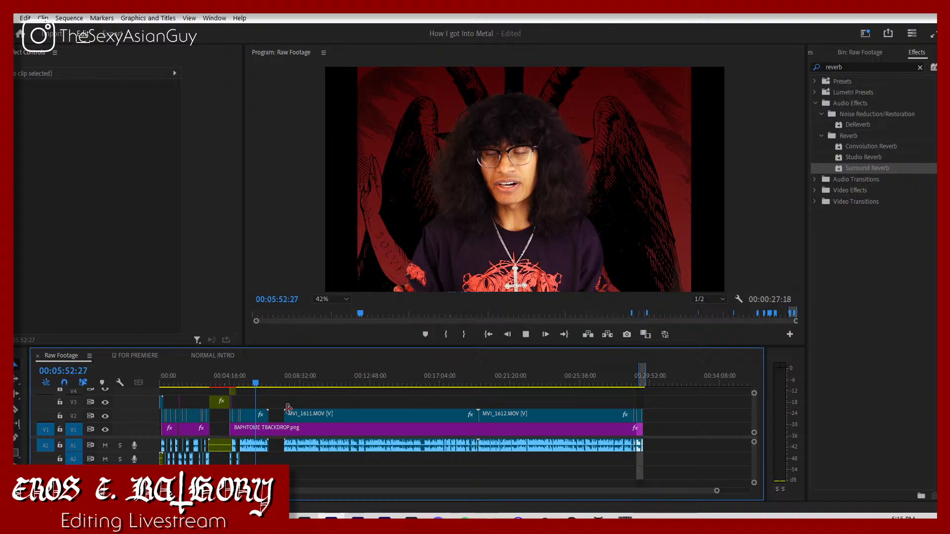
key("space")
left_click_drag(306, 398, 532, 415)
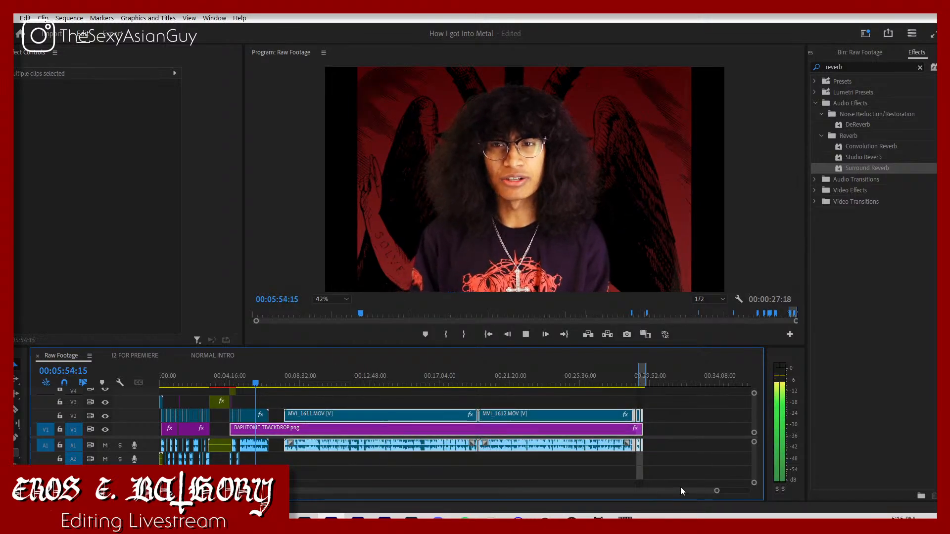
left_click_drag(717, 492, 748, 491)
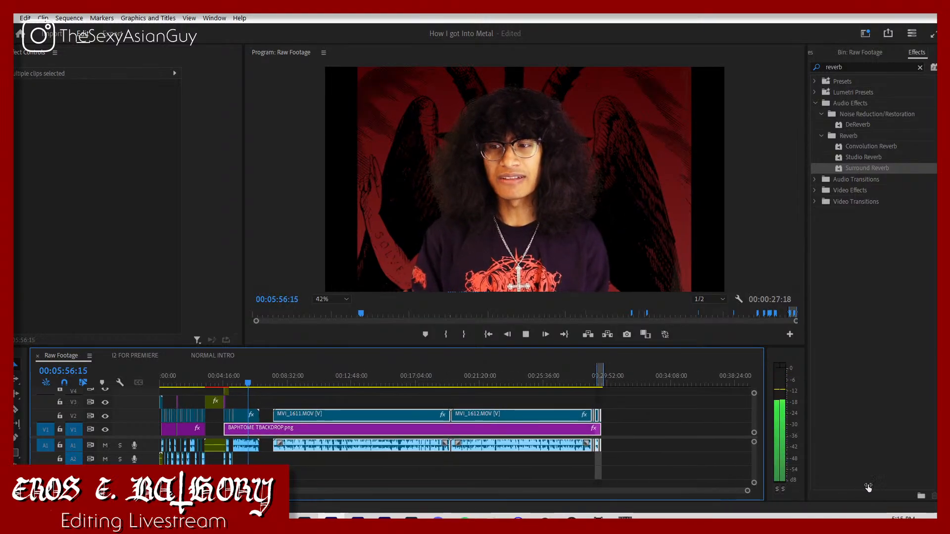
left_click_drag(313, 417, 527, 420)
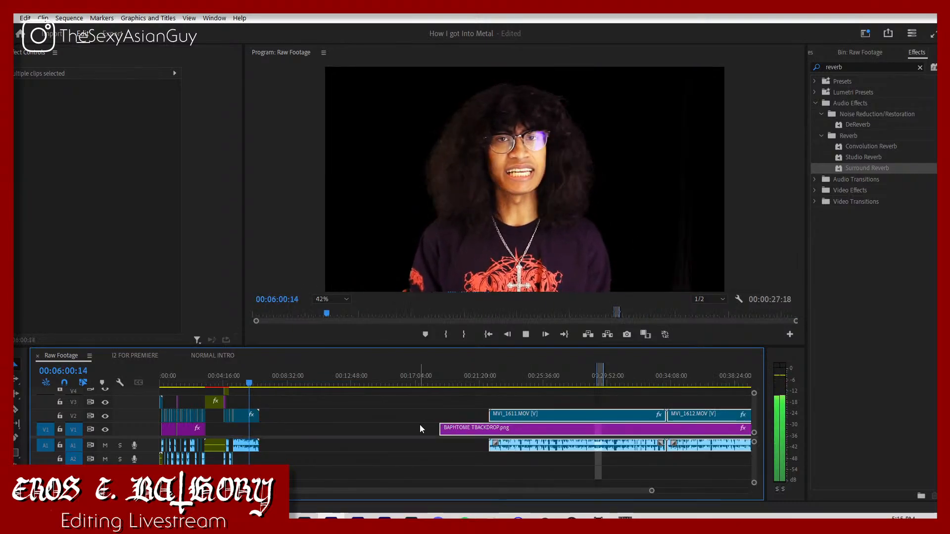
key("ctrl+z")
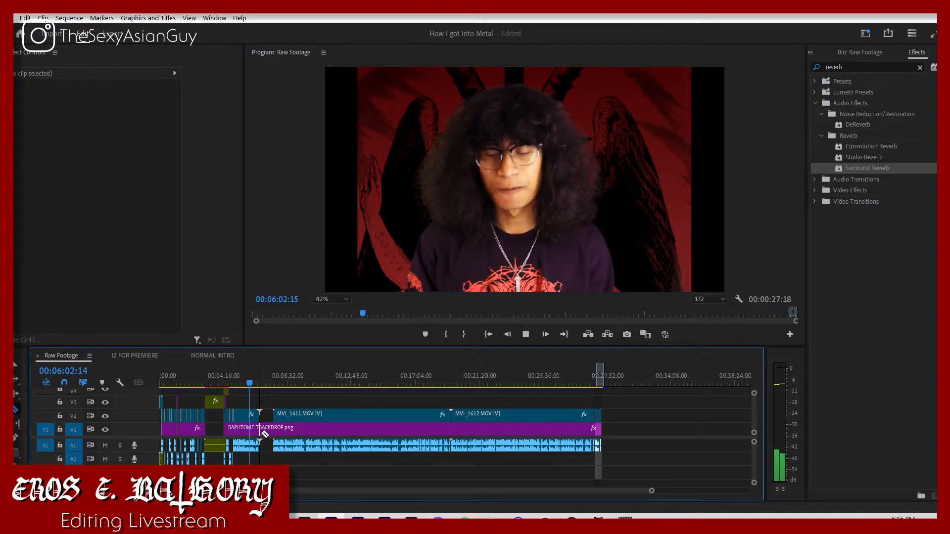
Step: Cut BAPHTOME TBACKDROP.png at the end of MVI_1610.MOV and move everything after the cut about 11 minutes later
key("ctrl+k")
left_click_drag(563, 455, 522, 440)
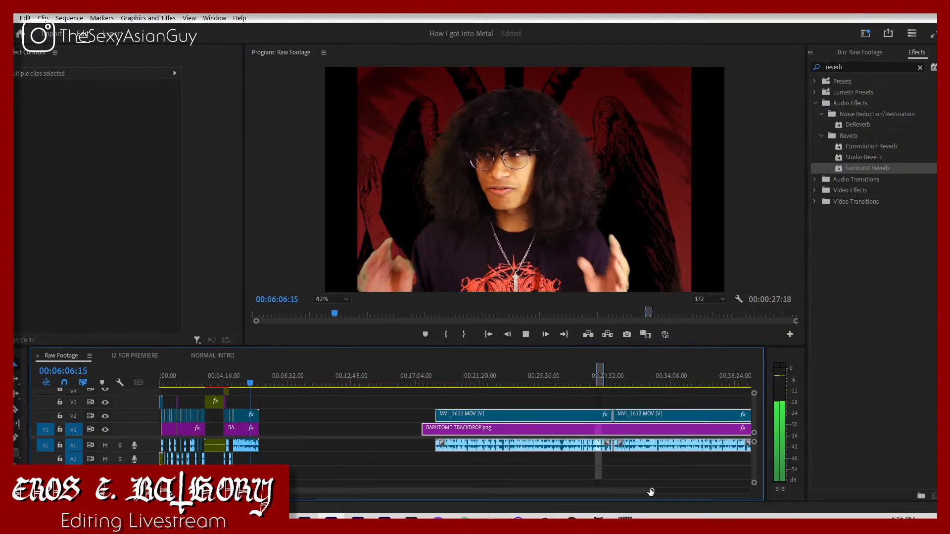
Step: Skim the rest of MVI_1610.MOV in the Raw Footage sequence and move the playhead just past the clip's end
left_click_drag(651, 491, 442, 476)
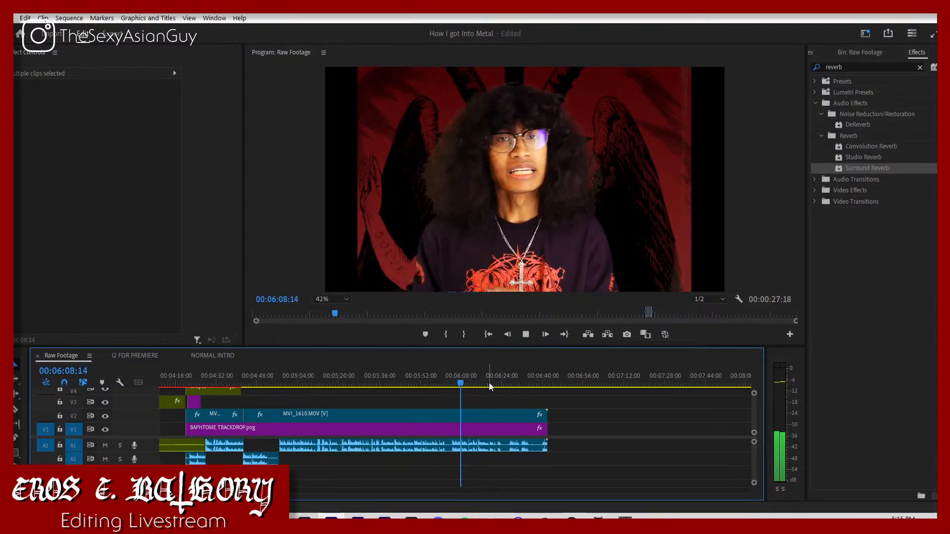
left_click(512, 385)
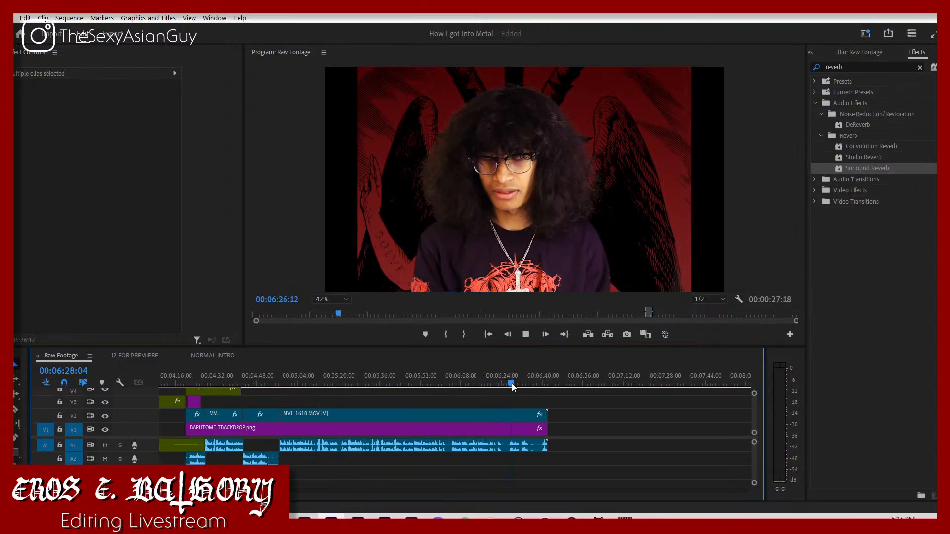
left_click(554, 384)
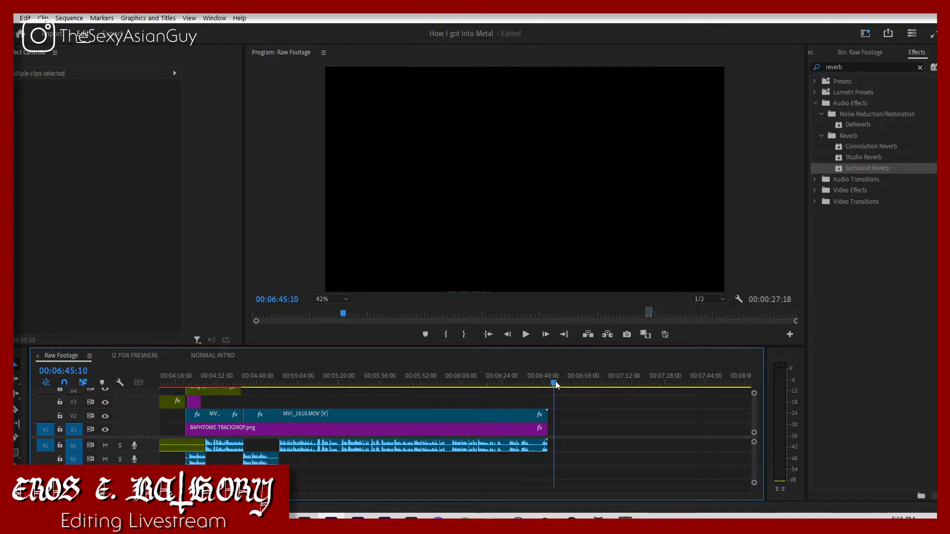
Step: Switch to Chrome and show the "How I got into Metal" script beside the Drive IMPORTS folder
left_click(251, 521)
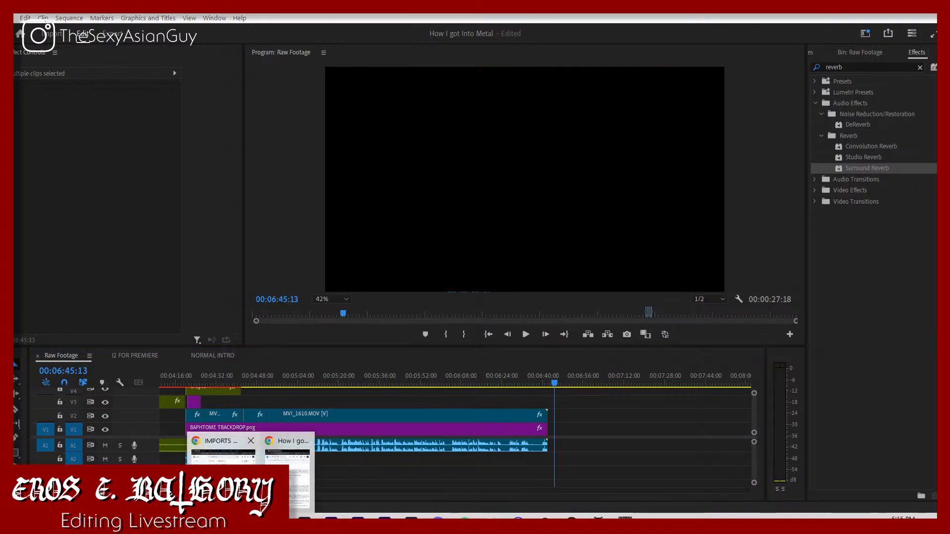
mouse_move(281, 480)
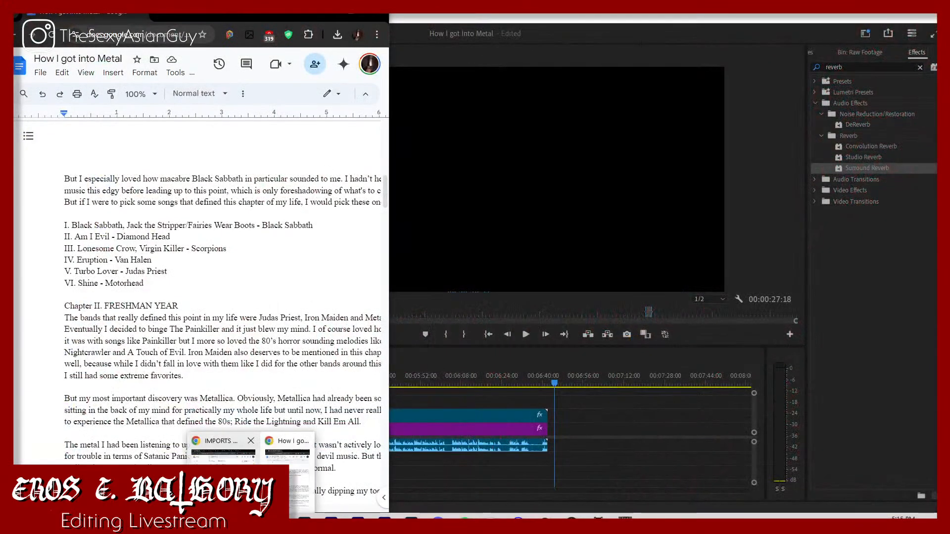
left_click(223, 455)
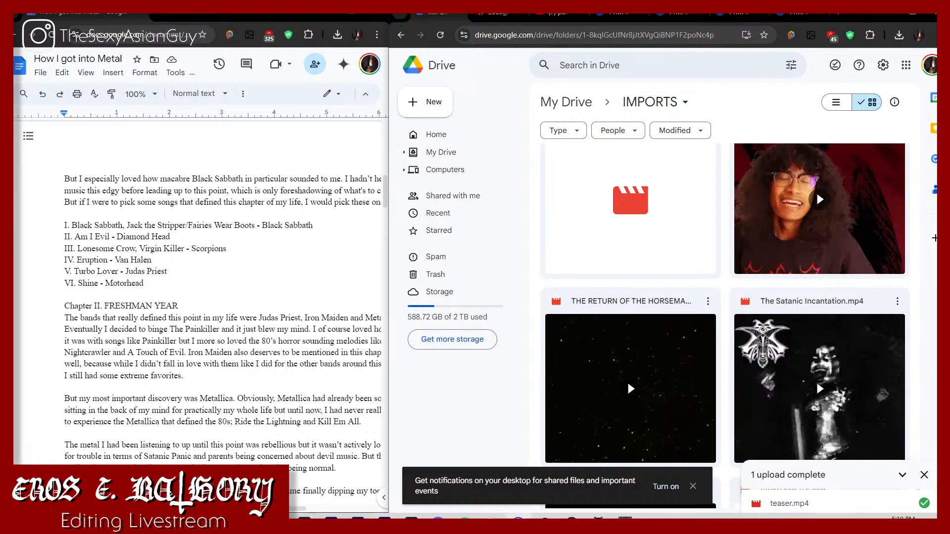
Step: Close the Discord and Spotify windows
right_click(435, 517)
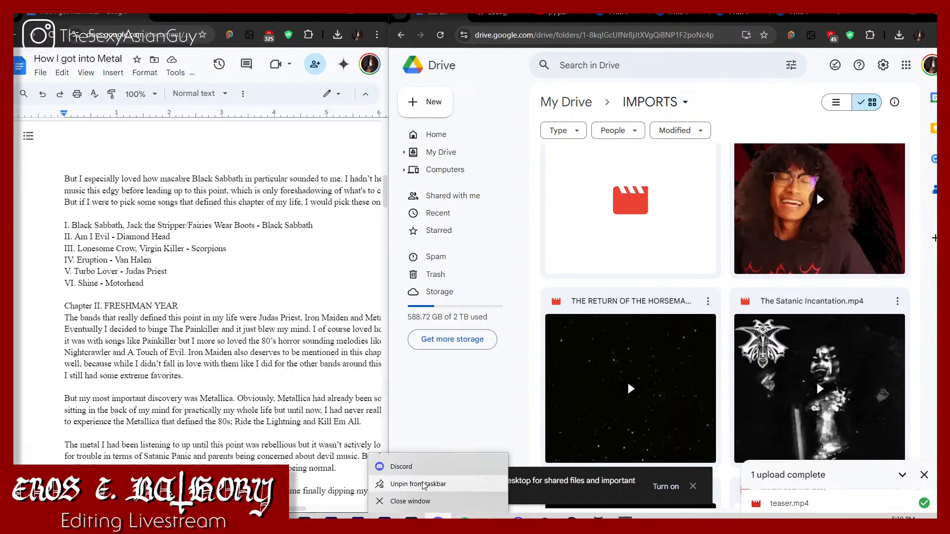
left_click(432, 499)
right_click(459, 518)
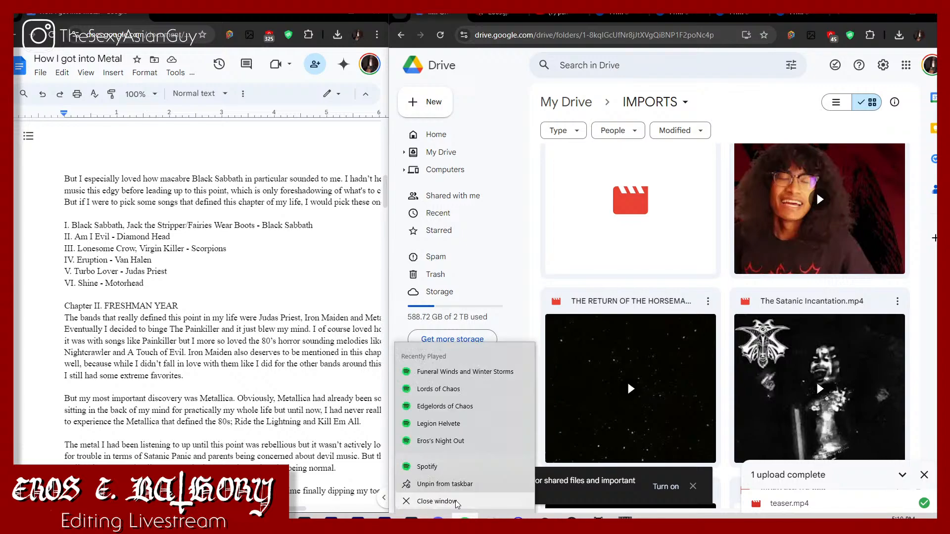
left_click(454, 501)
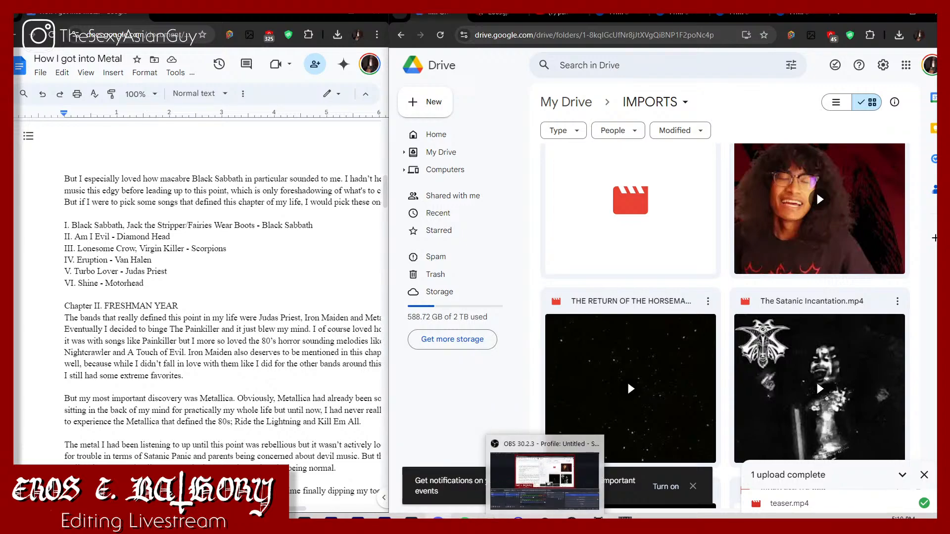
Step: Switch to Premiere Pro and bring the Drive folder and the script document back in front of it
left_click(331, 517)
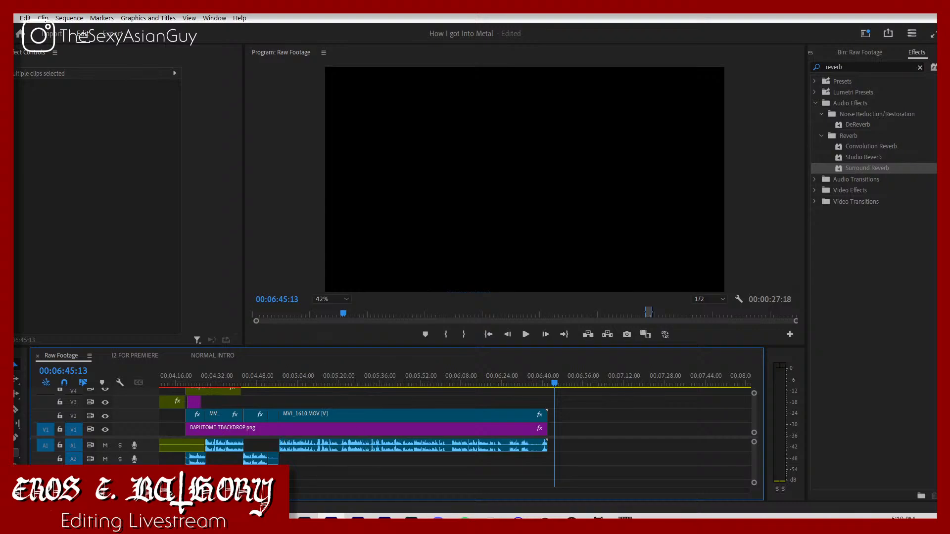
left_click(251, 517)
left_click(220, 473)
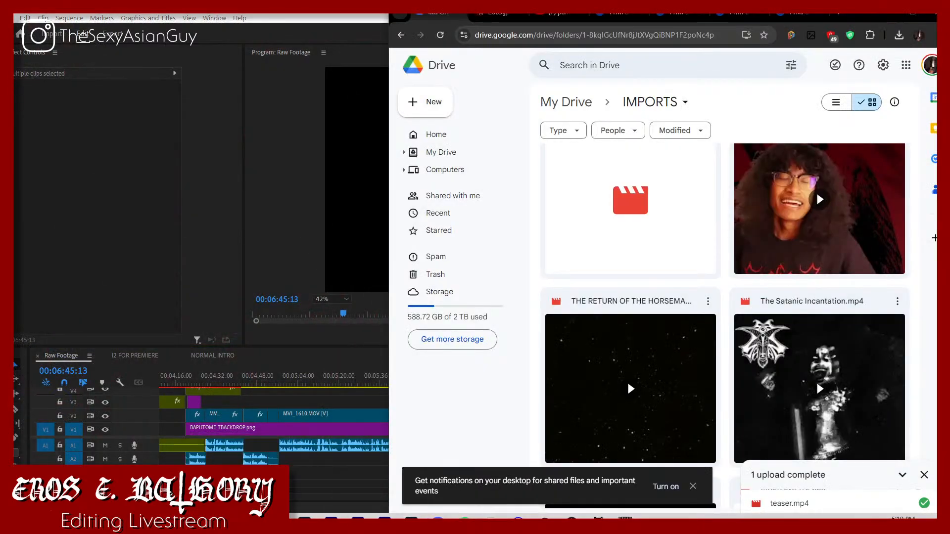
left_click(251, 518)
left_click(286, 472)
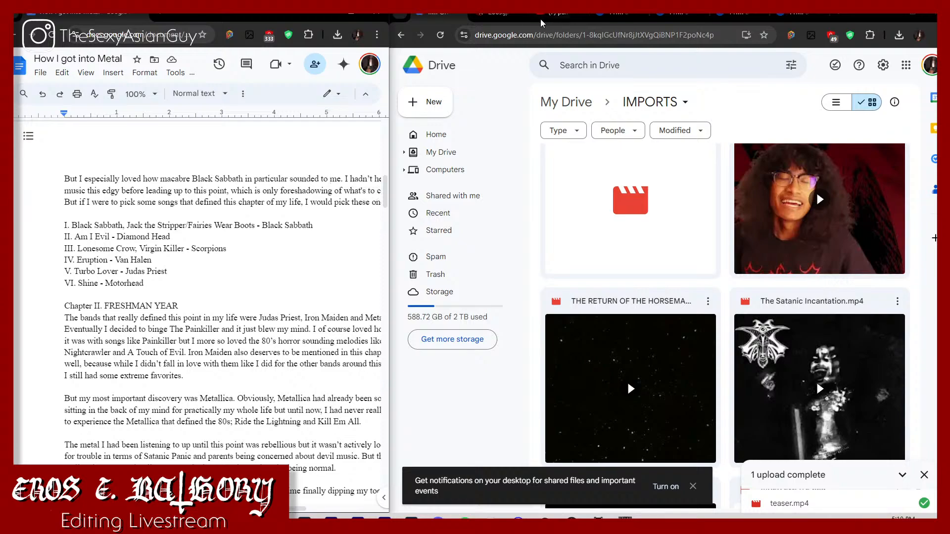
Step: Replace the Borrowed Time cover page with a search for "judas priest metalum" and open the band's Encyclopaedia Metallum page
left_click(502, 16)
left_click(529, 35)
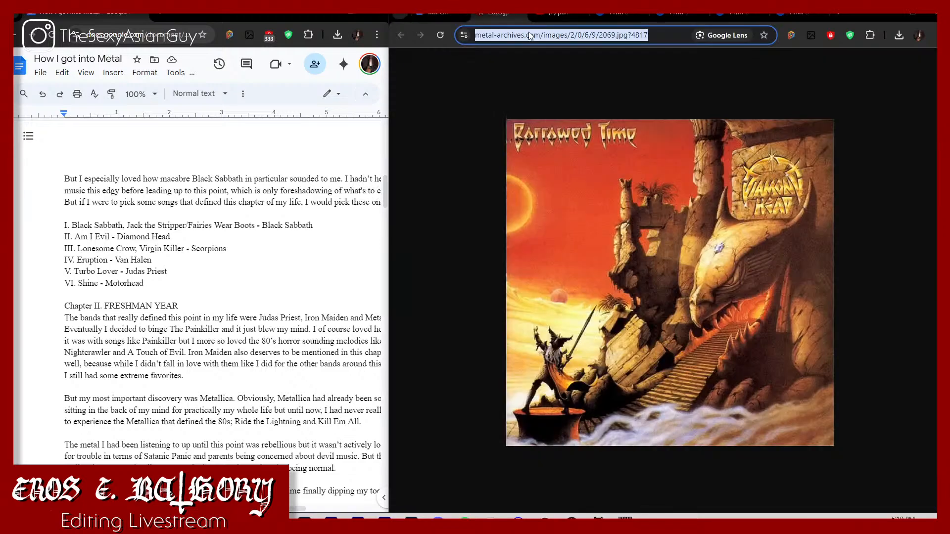
type("judasw")
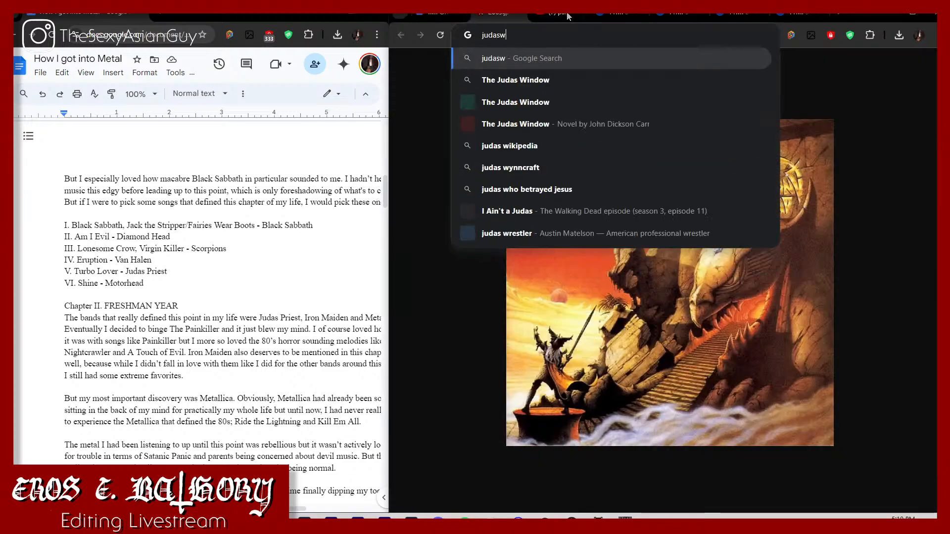
key("BackSpace")
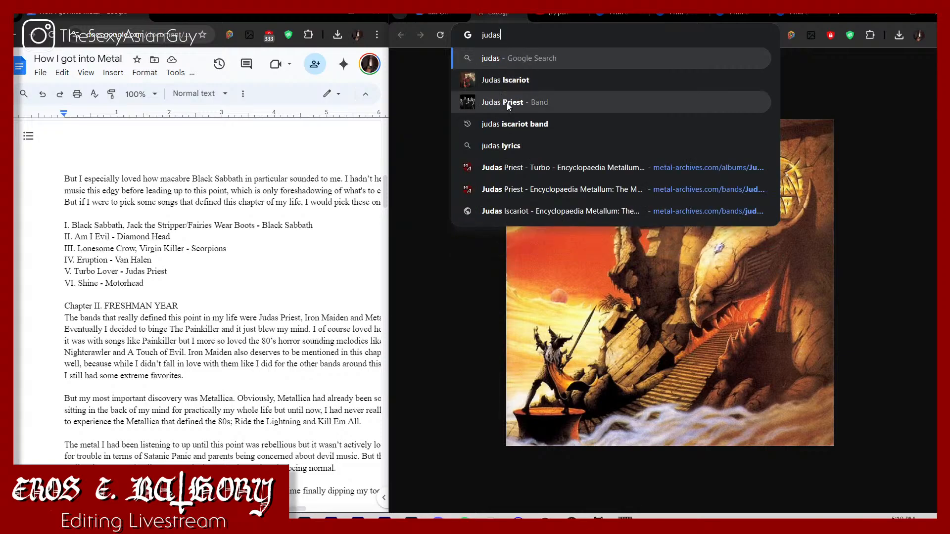
type("priest ")
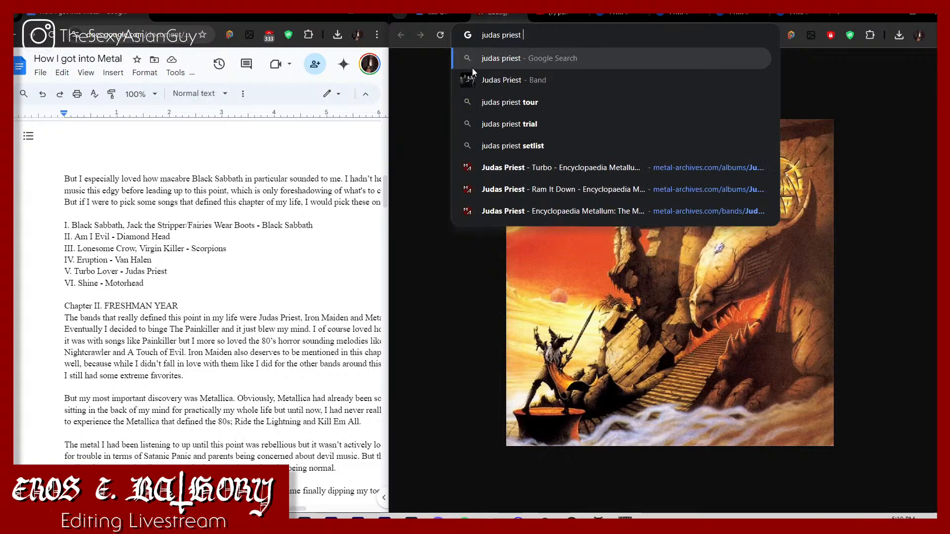
type("metalum")
key("Return")
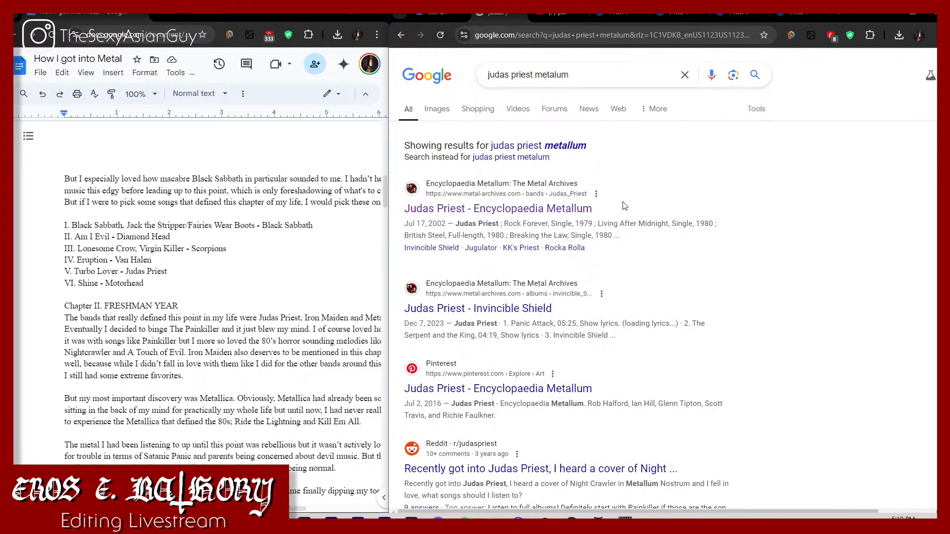
left_click(592, 208)
Step: Show the Chapter II song list in the script and open Judas Priest's full-length 1990 album Painkiller in a new tab
scroll(142, 271, "down", 6)
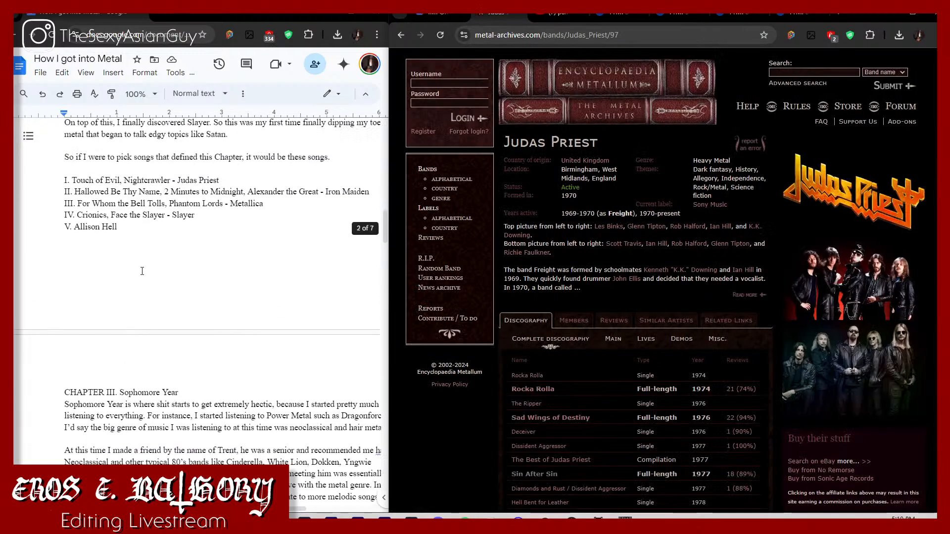
scroll(522, 299, "down", 4)
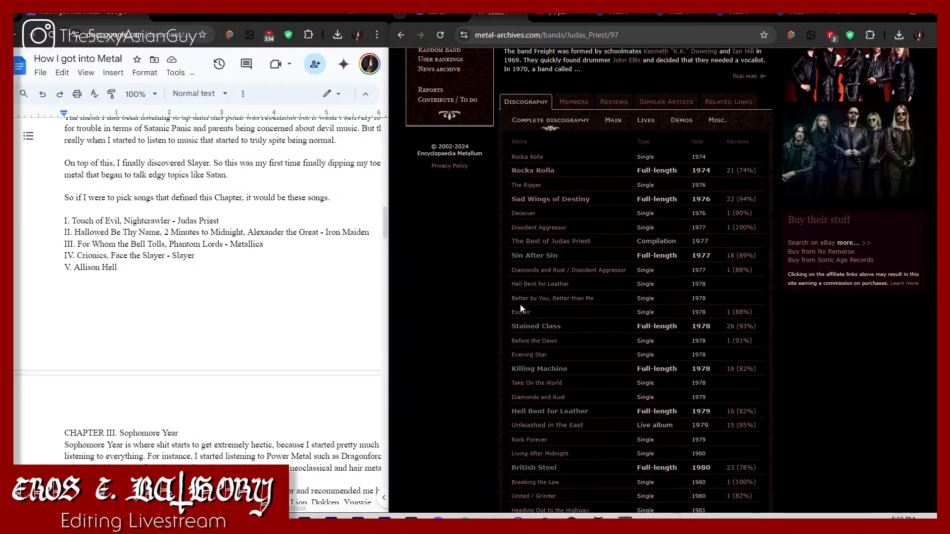
scroll(535, 361, "down", 10)
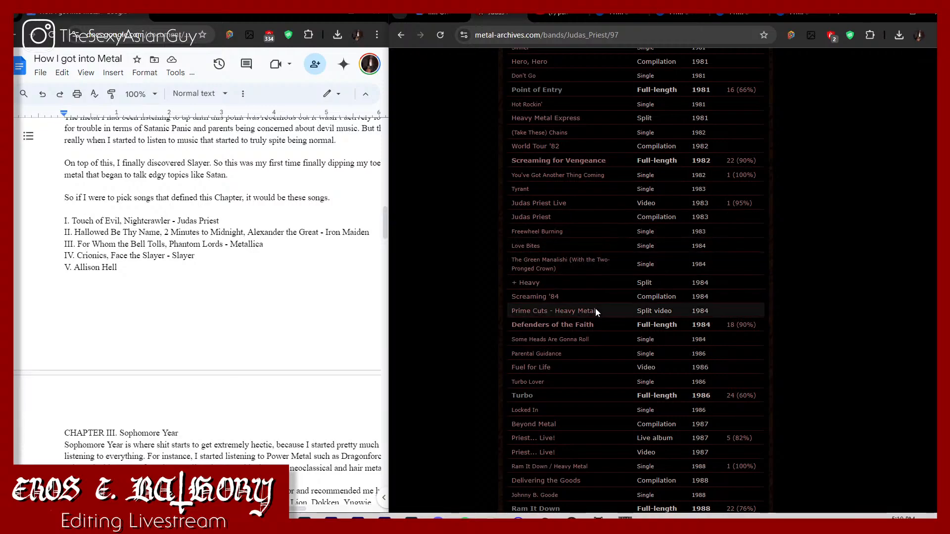
scroll(594, 322, "down", 2)
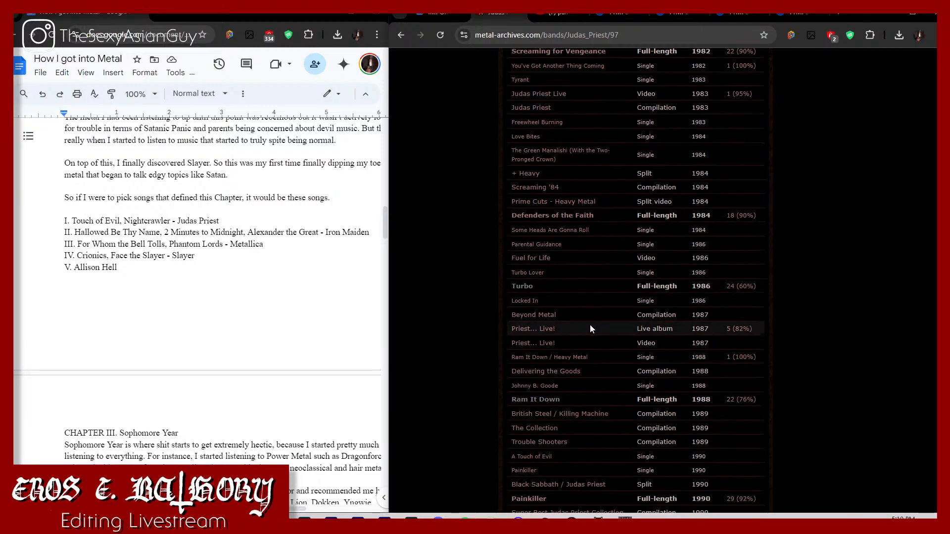
scroll(559, 369, "down", 2)
right_click(538, 393)
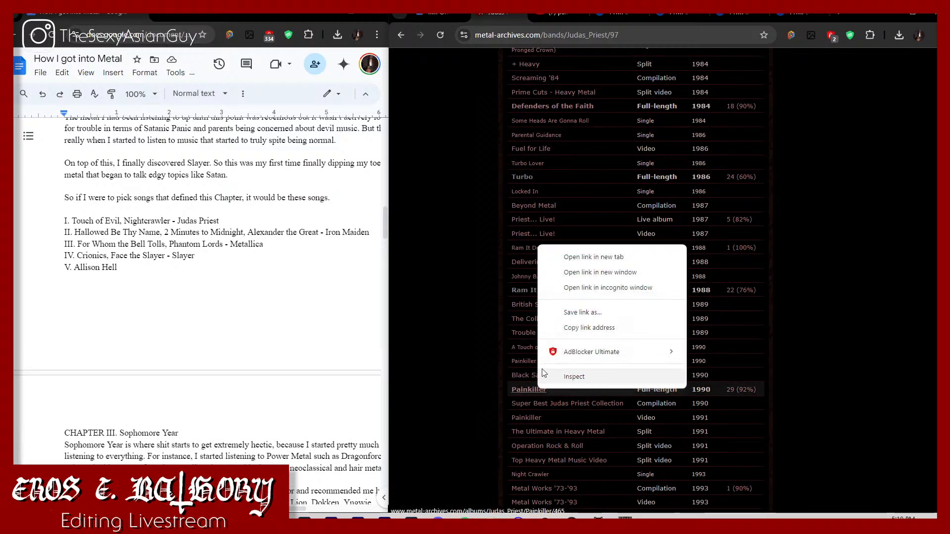
left_click(574, 261)
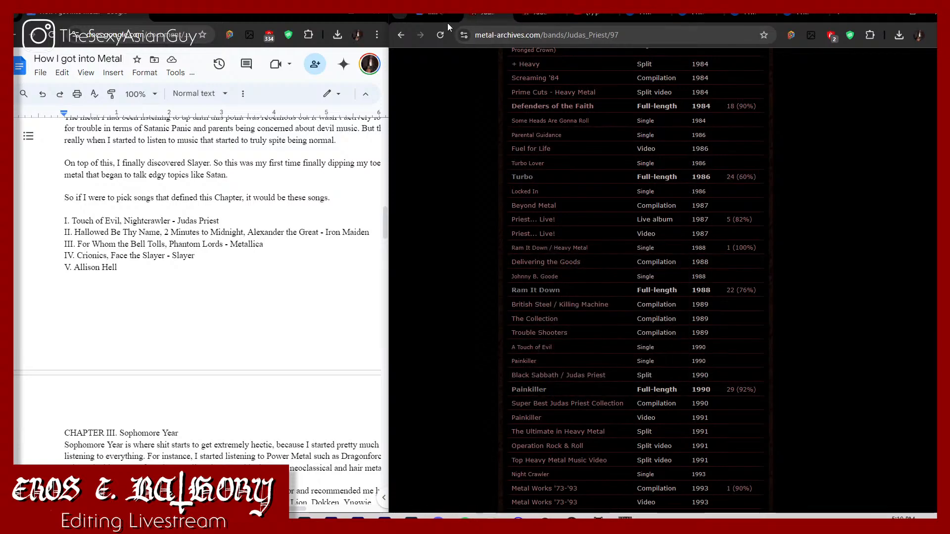
Step: Search for "iron maiden metallum" and open Iron Maiden's band page on Encyclopaedia Metallum
left_click(504, 35)
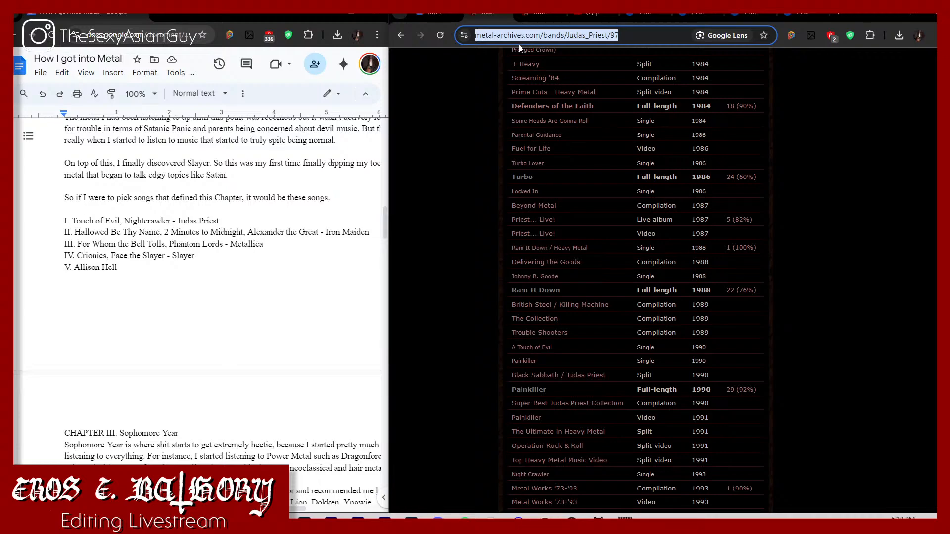
type("iron maiden")
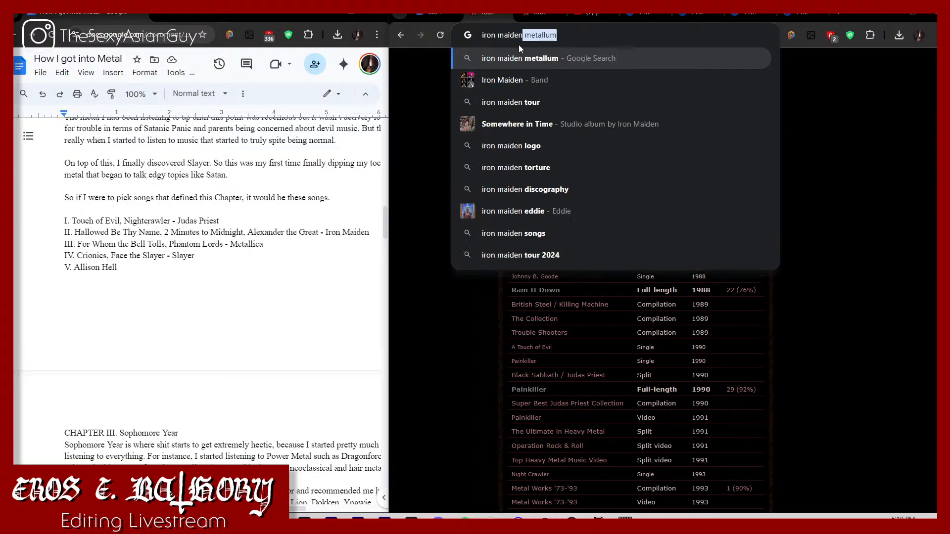
key("Return")
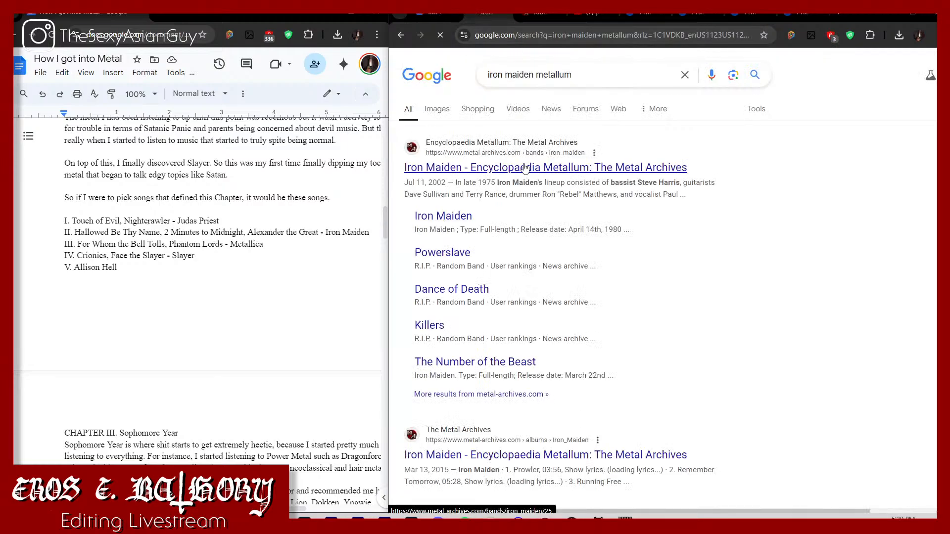
left_click(524, 169)
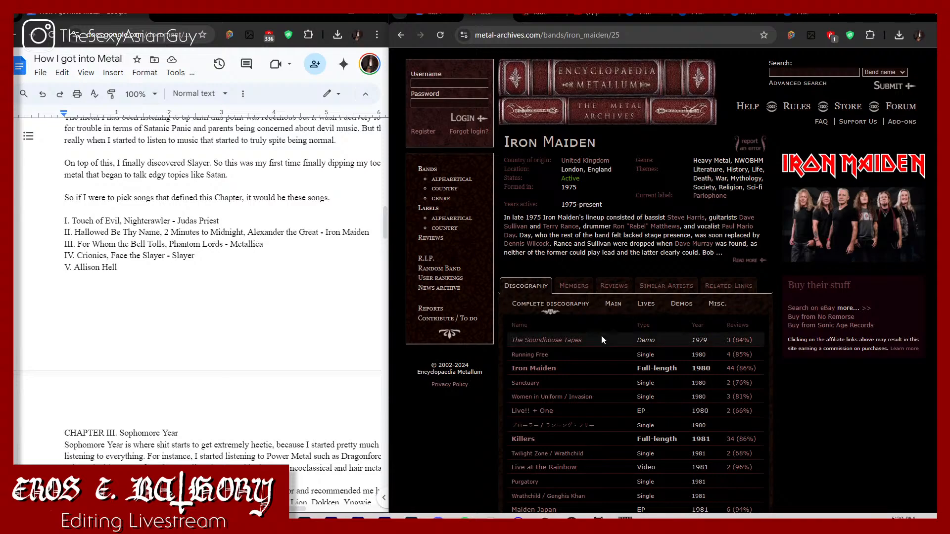
Step: Open the full-length Iron Maiden albums The Number of the Beast, Powerslave and Somewhere in Time in separate new tabs
scroll(601, 335, "down", 3)
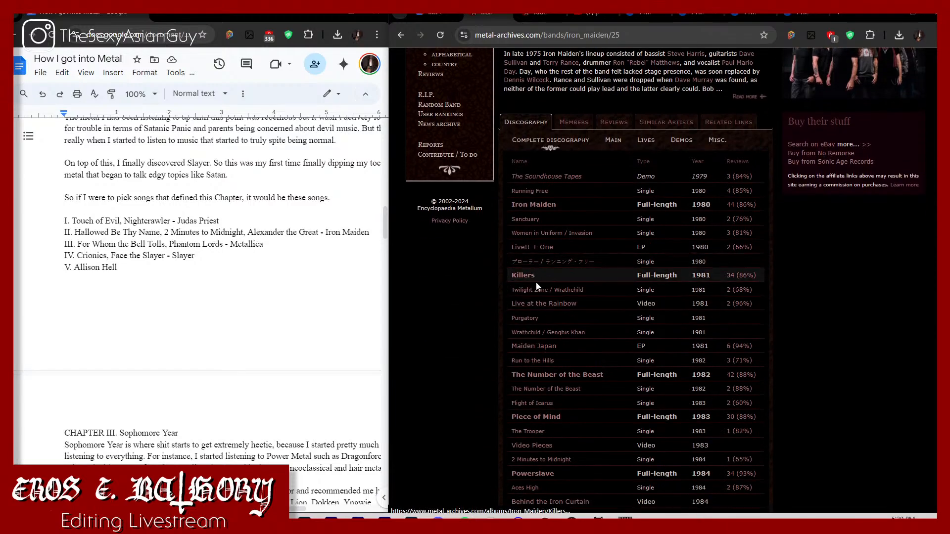
right_click(540, 376)
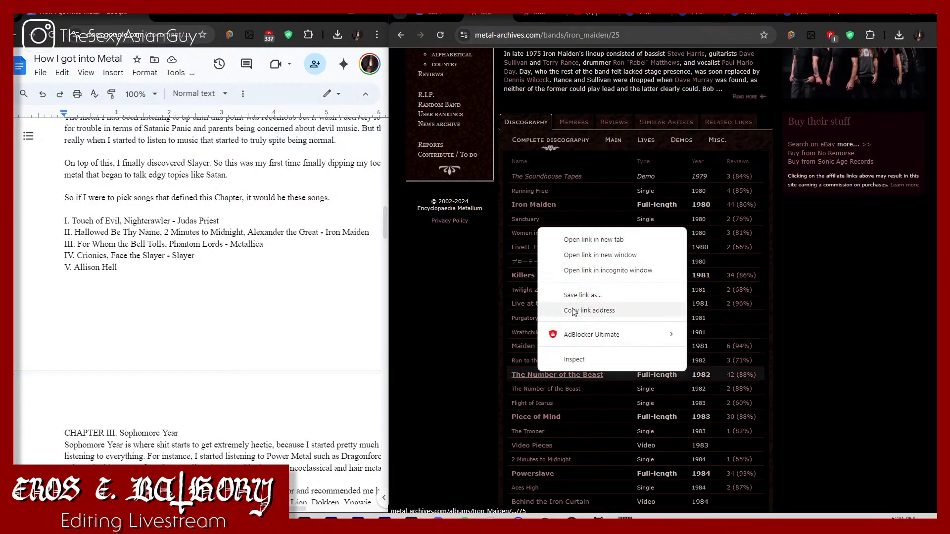
left_click(581, 242)
scroll(576, 328, "down", 1)
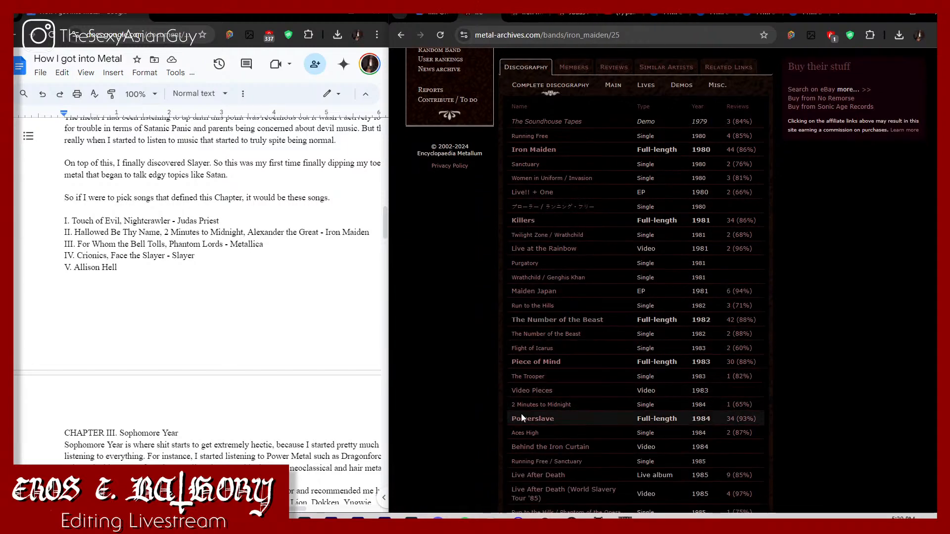
right_click(523, 416)
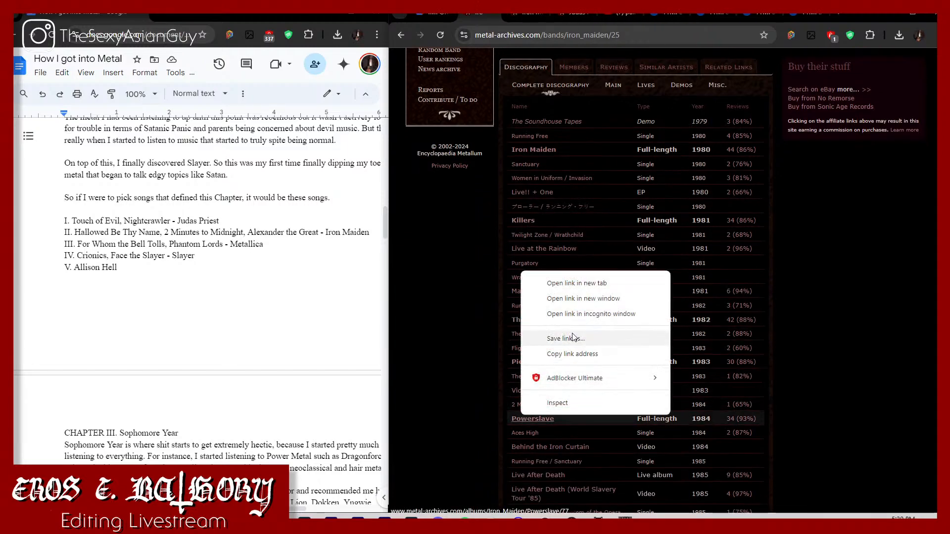
left_click(586, 284)
scroll(589, 339, "down", 3)
right_click(574, 378)
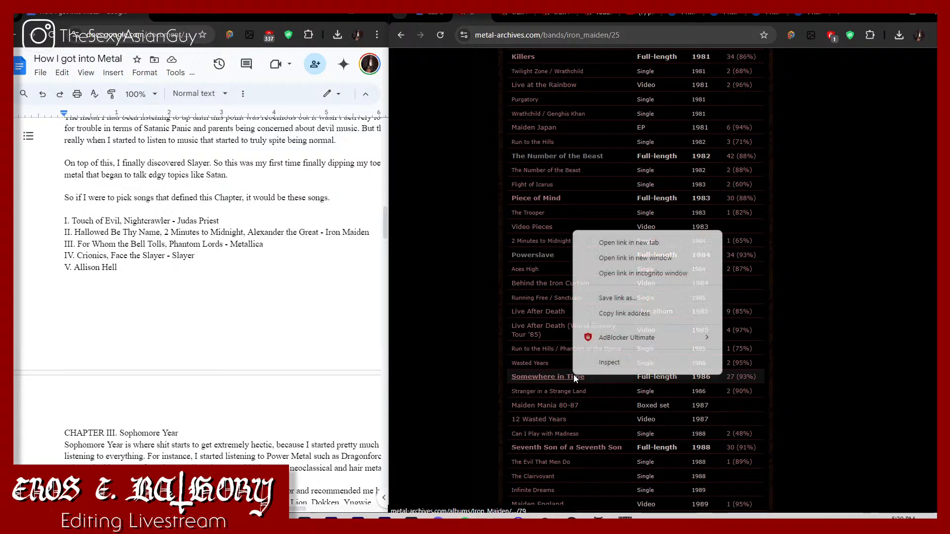
left_click(596, 240)
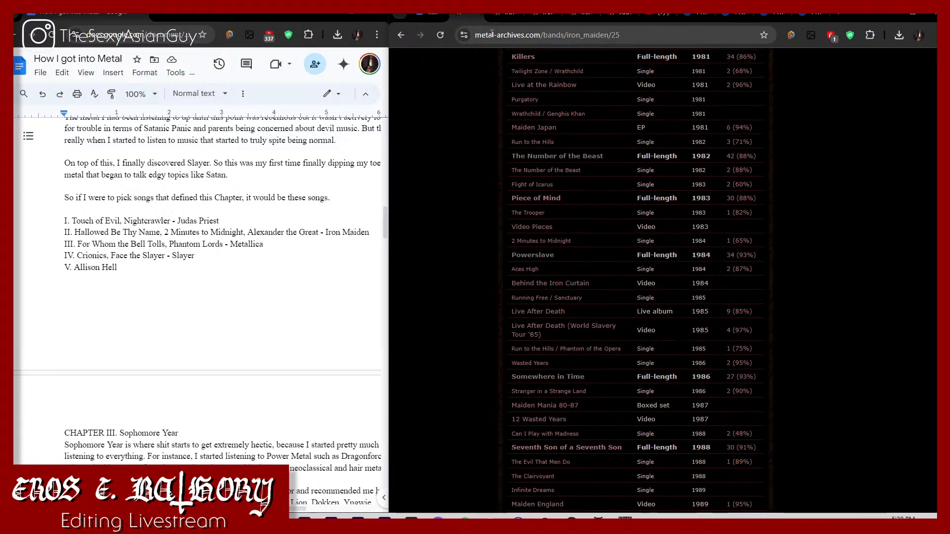
Step: Show the album page for Judas Priest's Painkiller on Encyclopaedia Metallum
left_click(523, 36)
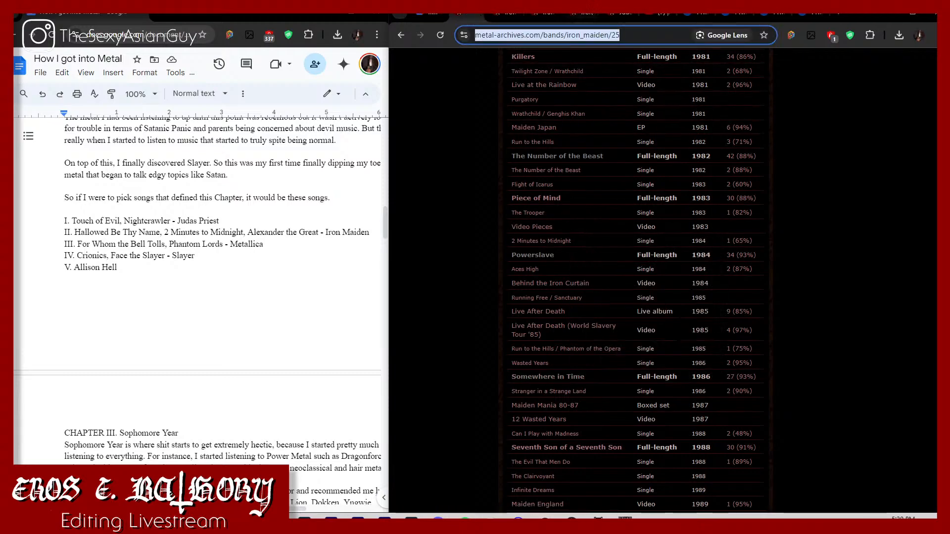
left_click(624, 15)
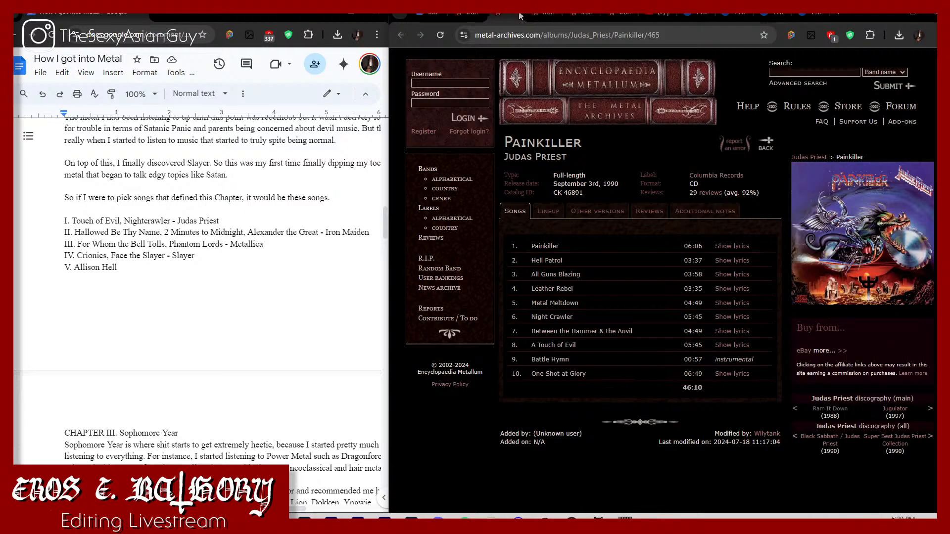
Step: Search for "metallica metallum" and open Metallica's band page on Encyclopaedia Metallum
left_click(472, 16)
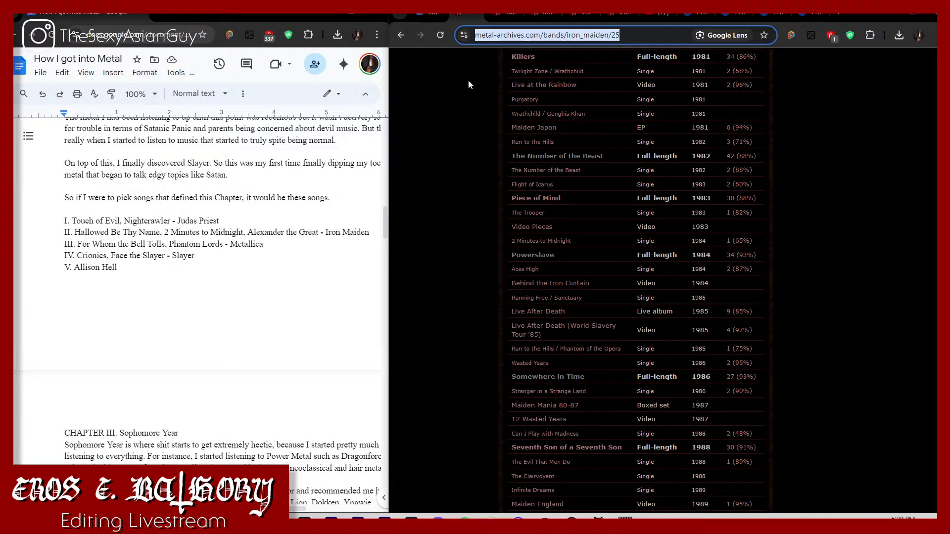
type("metal")
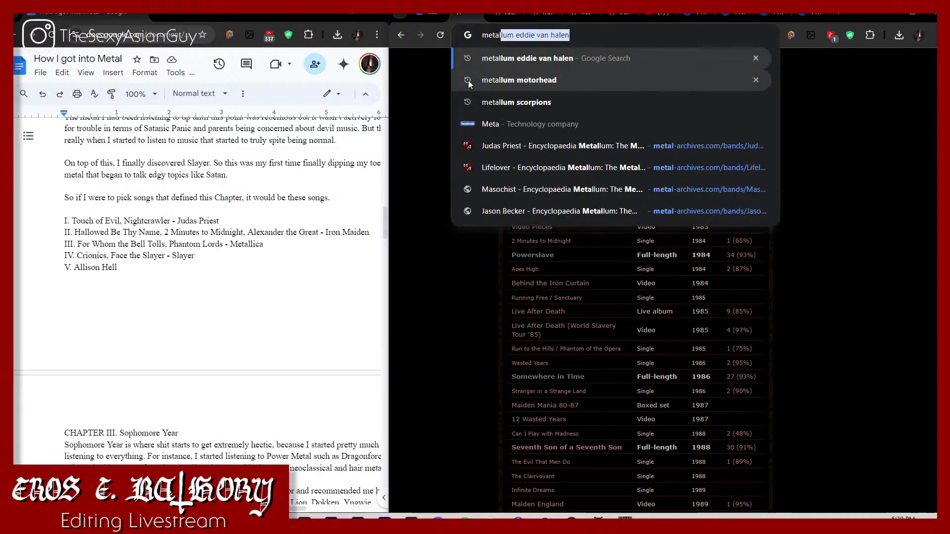
type("lica metal")
key("Return")
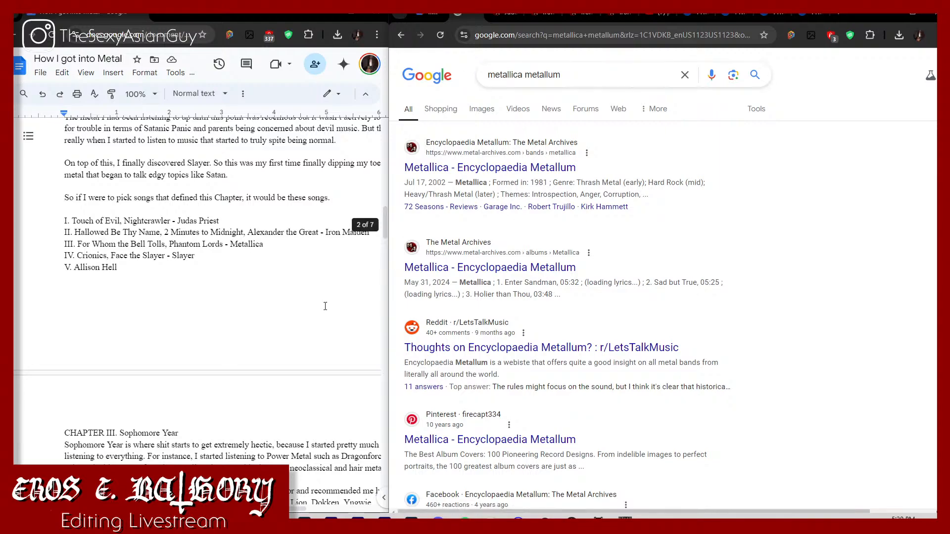
left_click(513, 170)
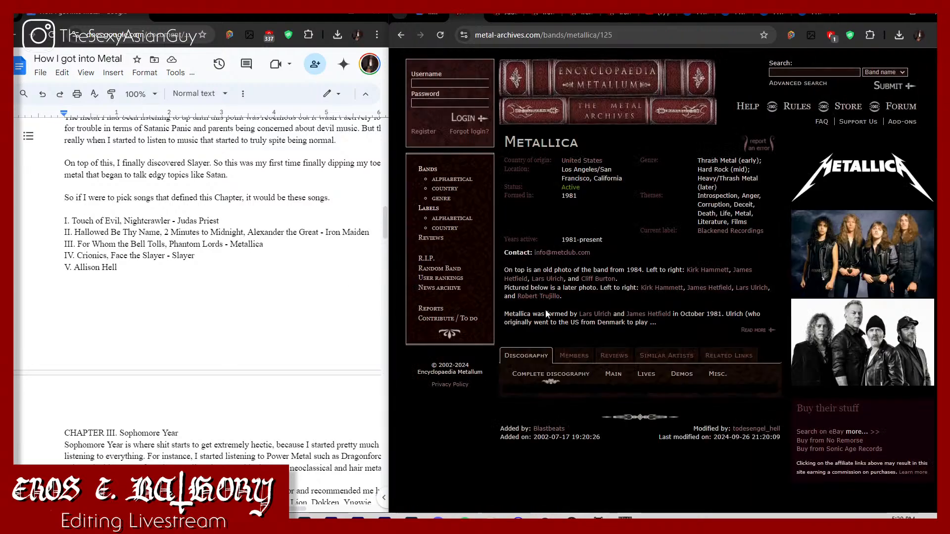
Step: Open the full-length Metallica albums Kill 'Em All and Ride the Lightning in separate new tabs and show both album pages
scroll(549, 327, "down", 2)
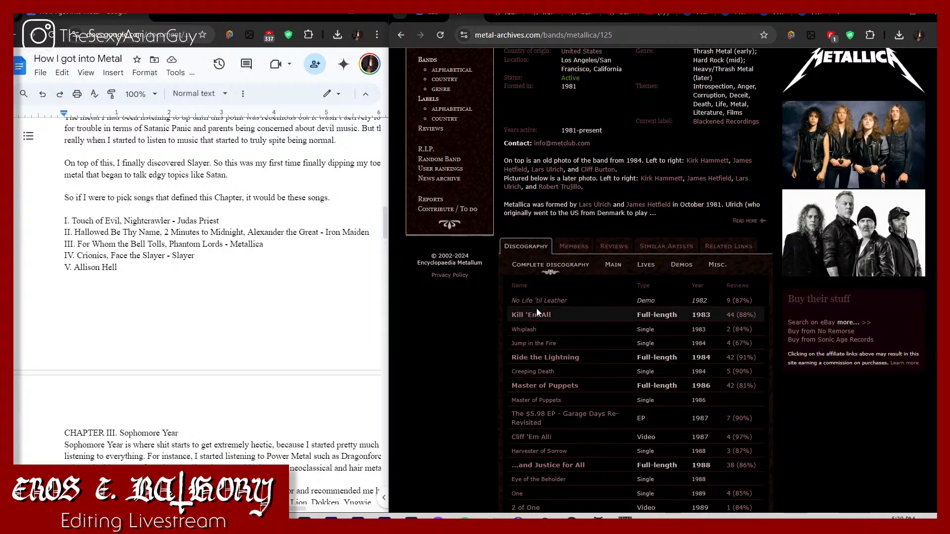
right_click(543, 318)
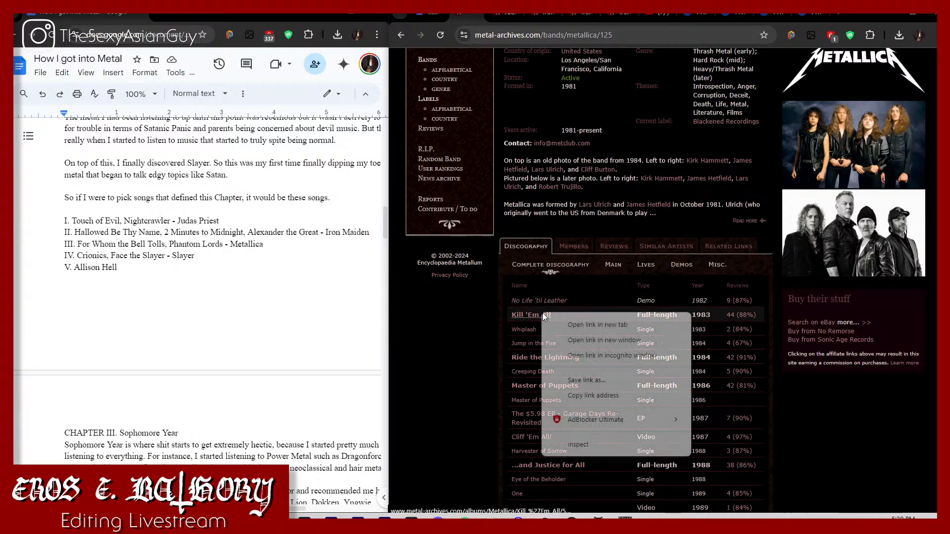
left_click(567, 321)
right_click(552, 355)
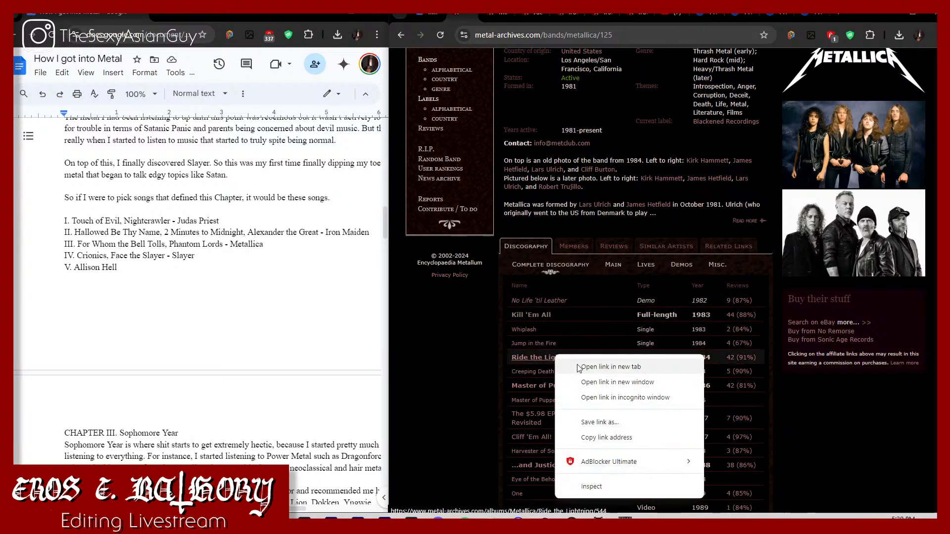
left_click(578, 366)
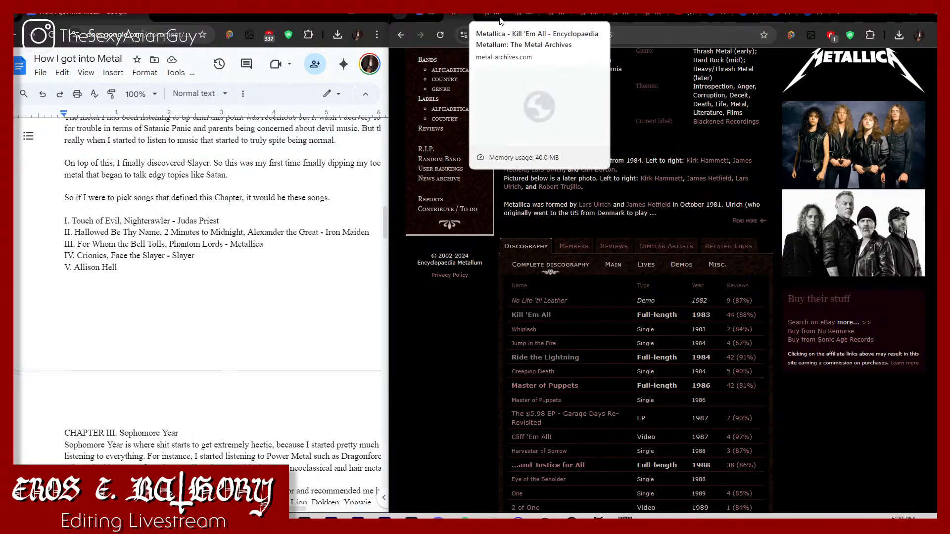
left_click(519, 16)
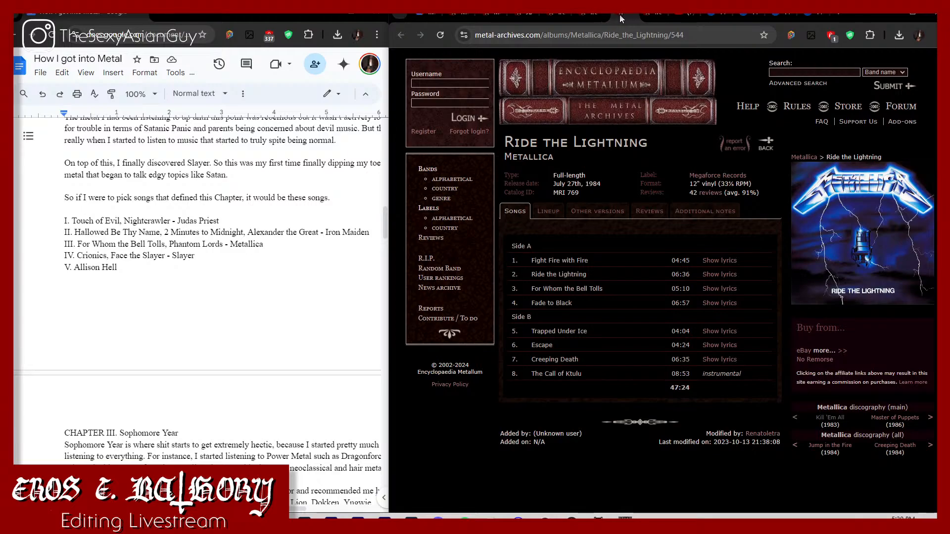
left_click(485, 16)
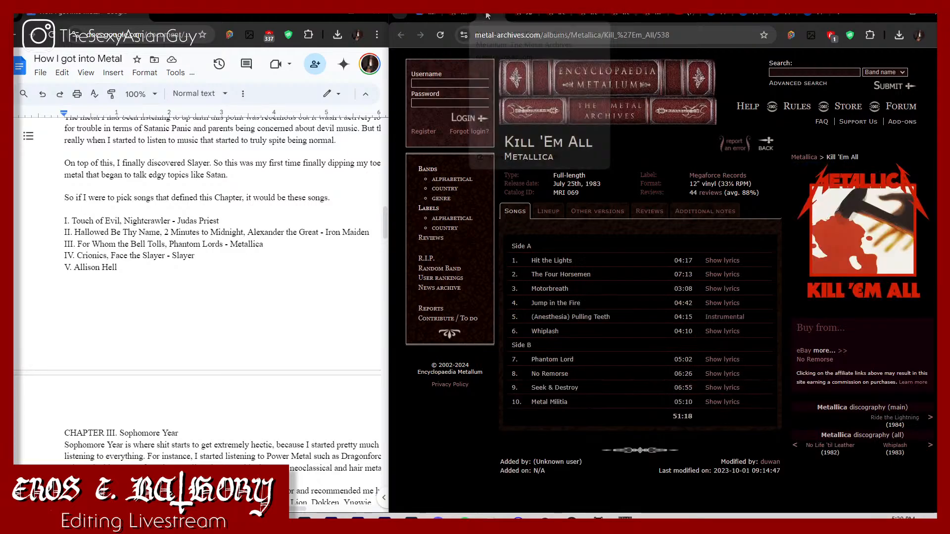
Step: Search for "crionics slayer" from the Metallica band page's tab to find the album containing the song
left_click(456, 17)
left_click(529, 33)
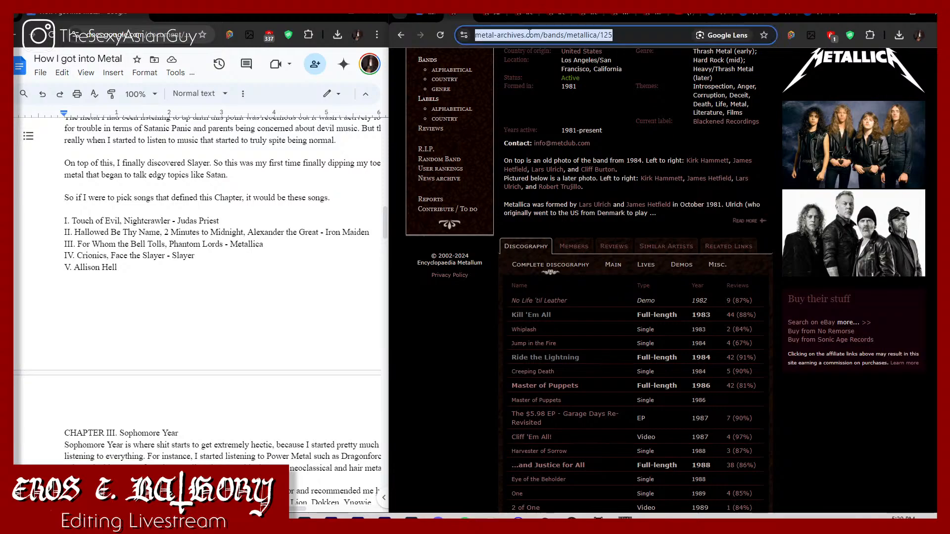
type("crionics")
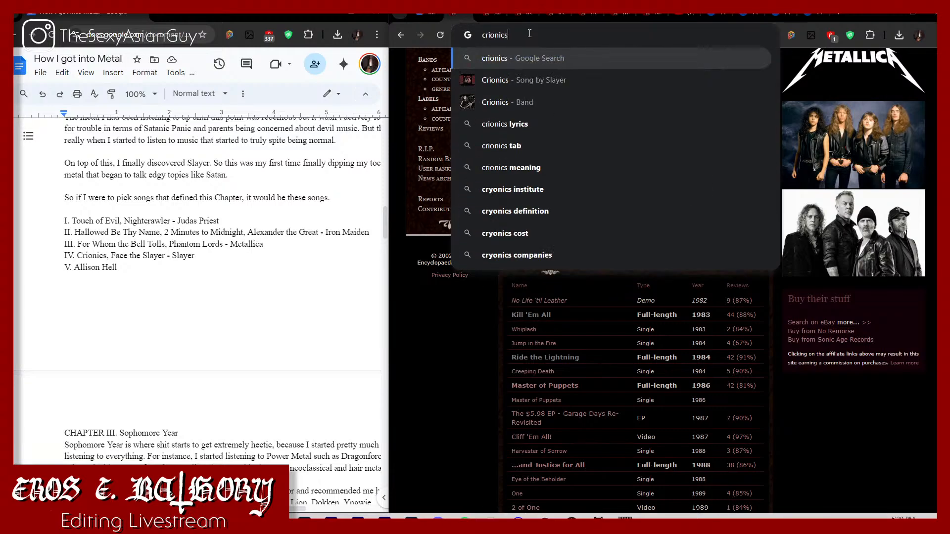
type(" slayer")
key("Return")
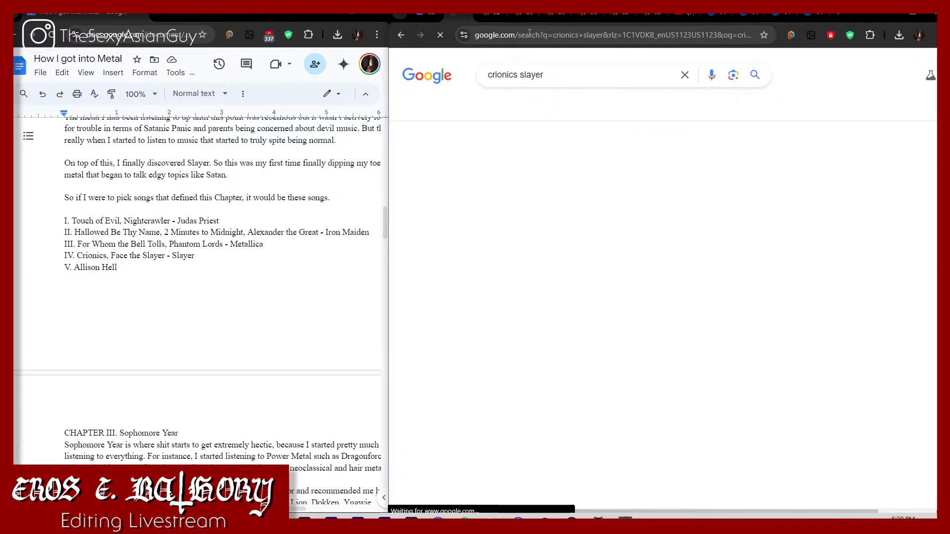
scroll(532, 356, "down", 5)
scroll(513, 76, "up", 3)
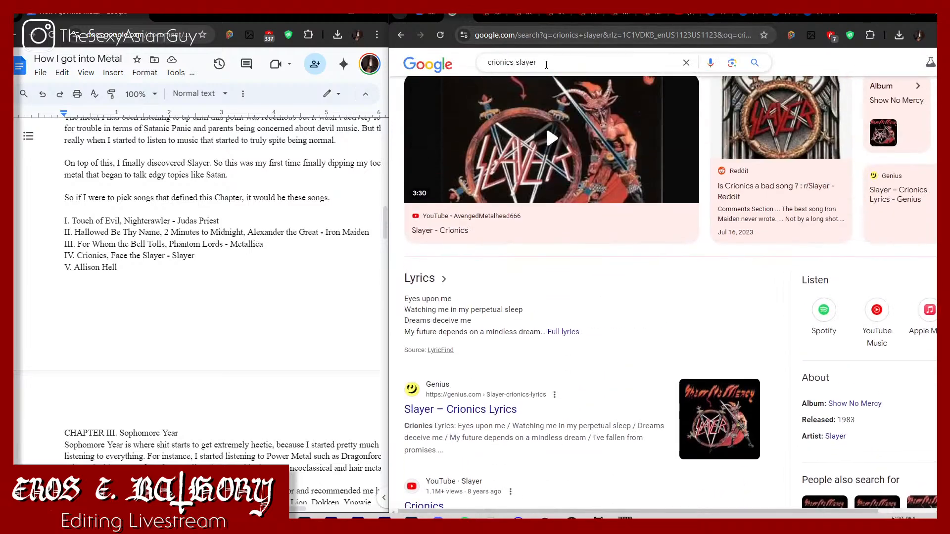
Step: Search for "slayer show no mercy" and look through the results for an Encyclopaedia Metallum page
left_click_drag(544, 63, 465, 45)
type("slaye")
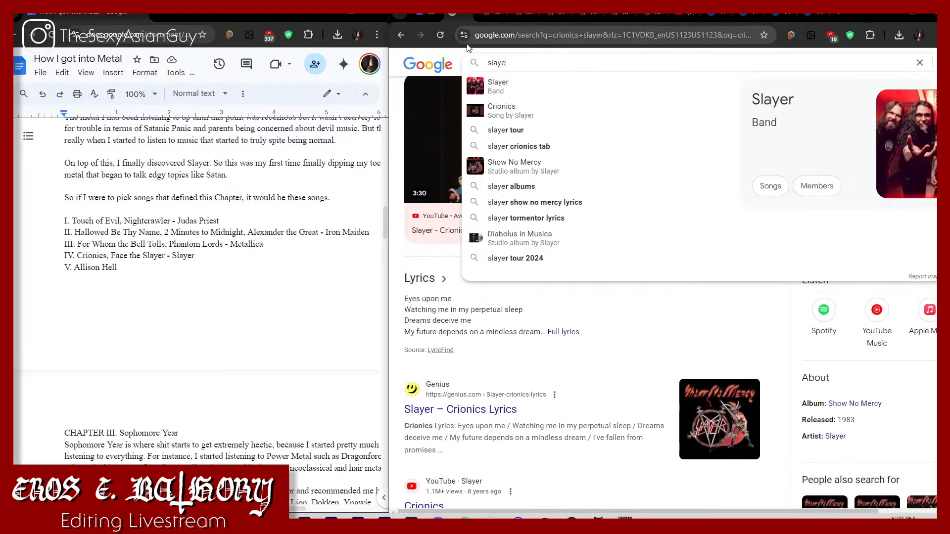
type("r show no mercy")
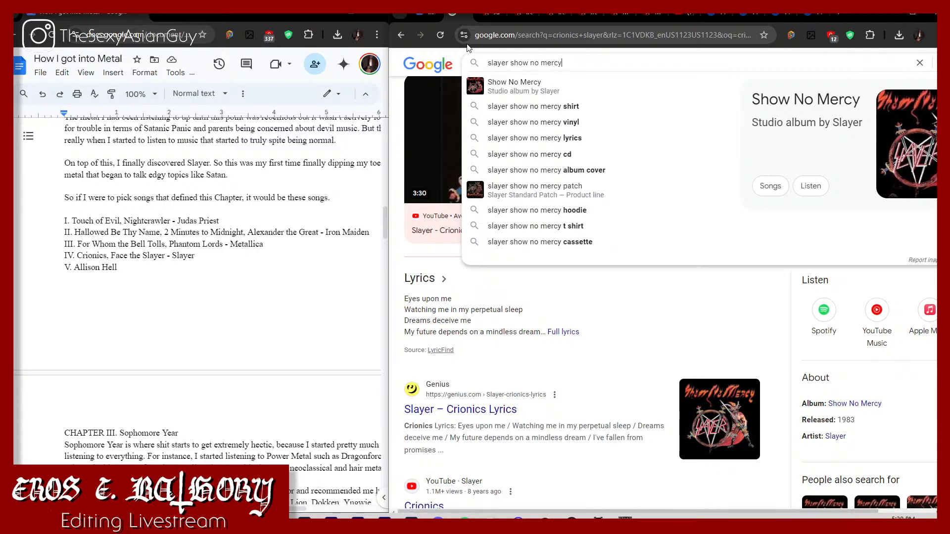
key("Return")
scroll(545, 235, "down", 6)
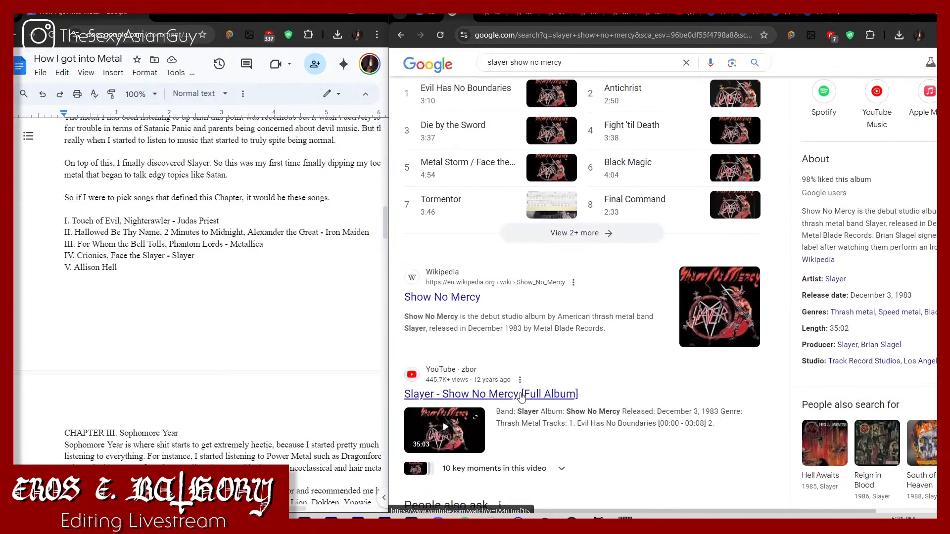
scroll(521, 396, "down", 3)
scroll(534, 372, "down", 5)
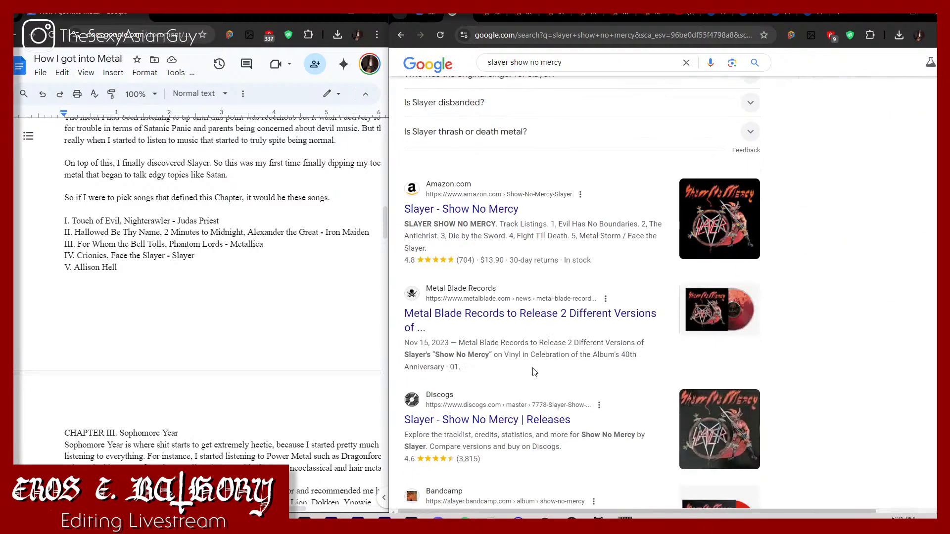
Step: Extend the search to "slayer show no mercy metallum" and open the Show No Mercy album page on Encyclopaedia Metallum
left_click(578, 61)
type("meta")
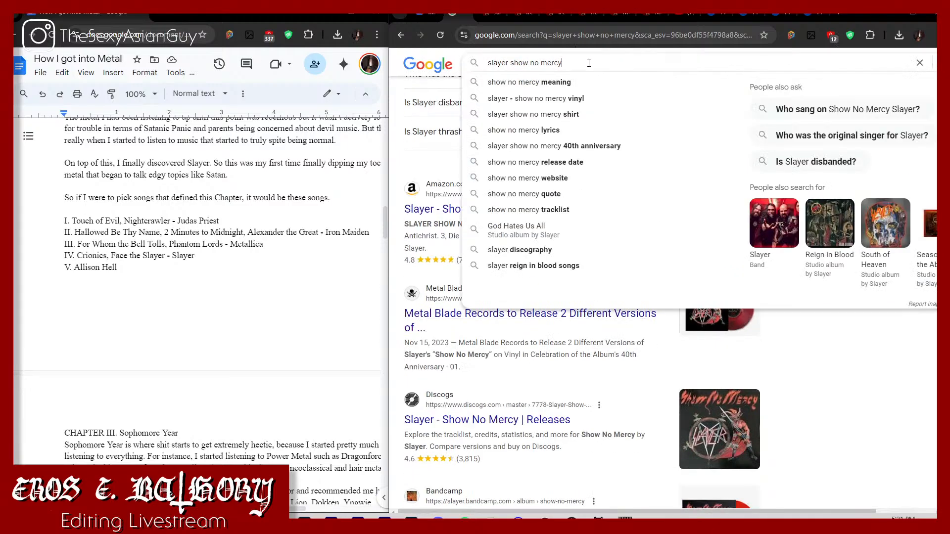
type("llu")
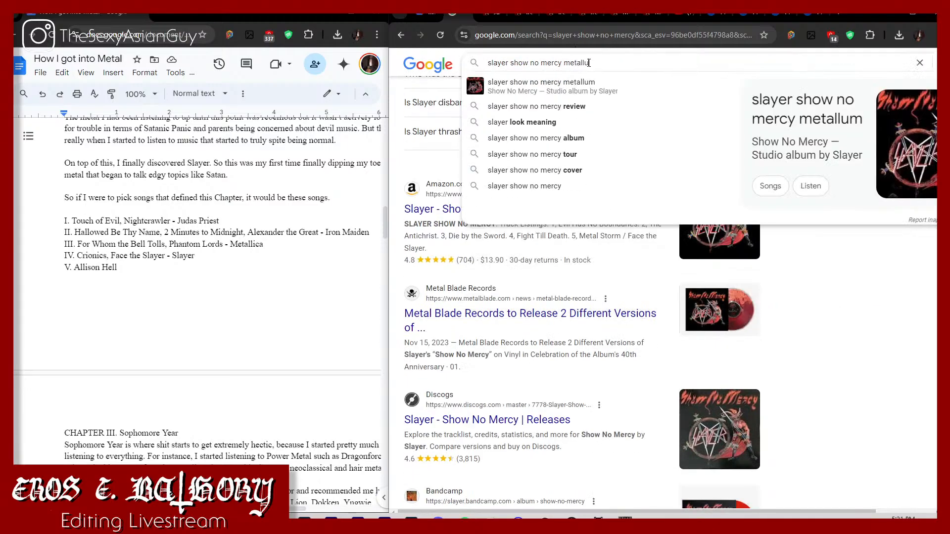
type("m")
key("Return")
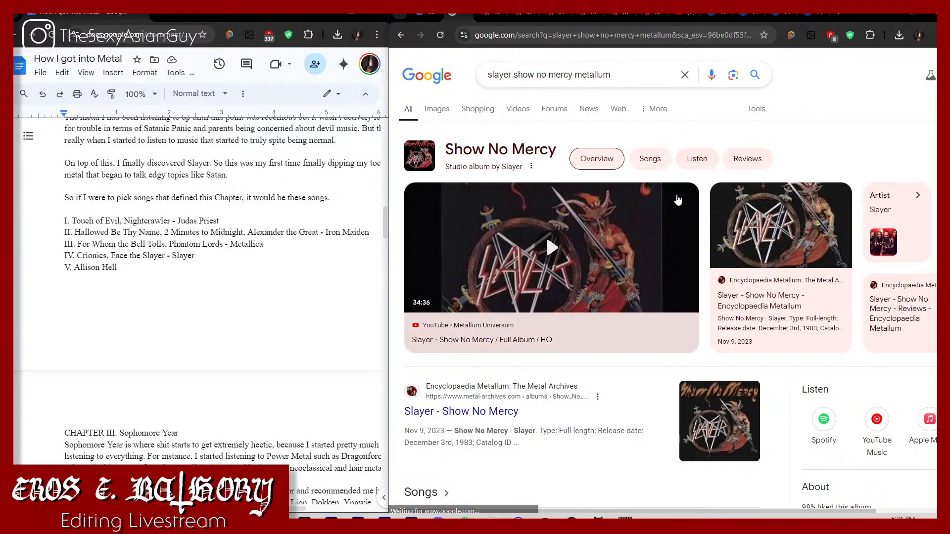
scroll(598, 297, "down", 1)
left_click(483, 358)
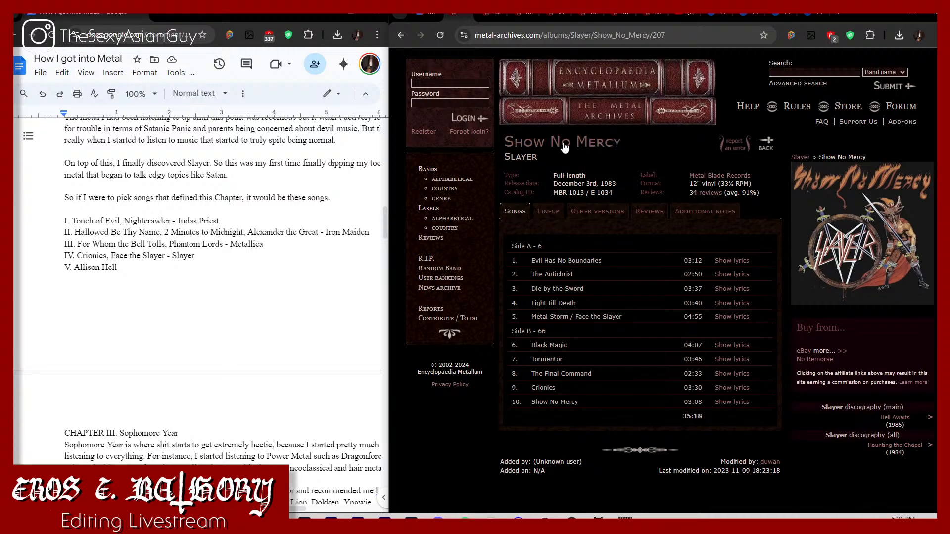
Step: Open Slayer's Show No Mercy album page in an additional tab and show it
right_click(564, 142)
left_click(589, 150)
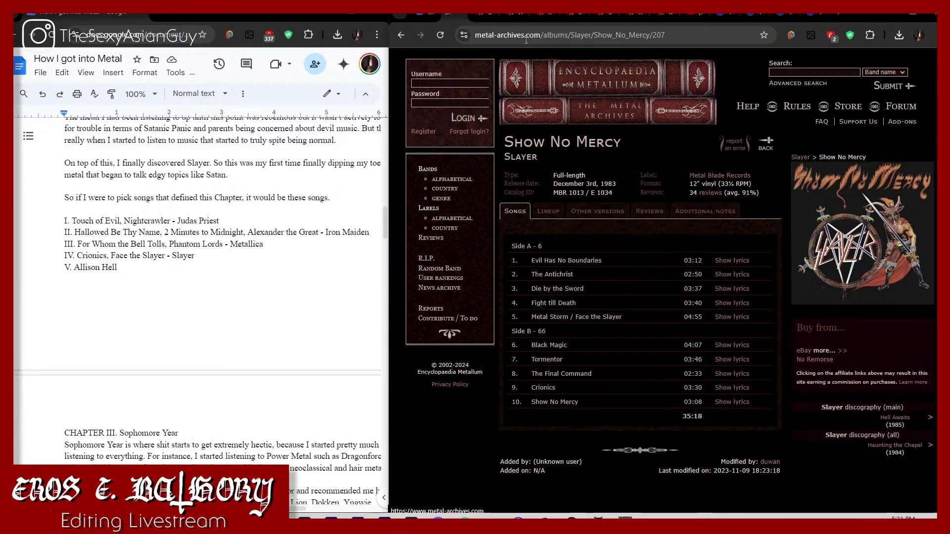
left_click(483, 19)
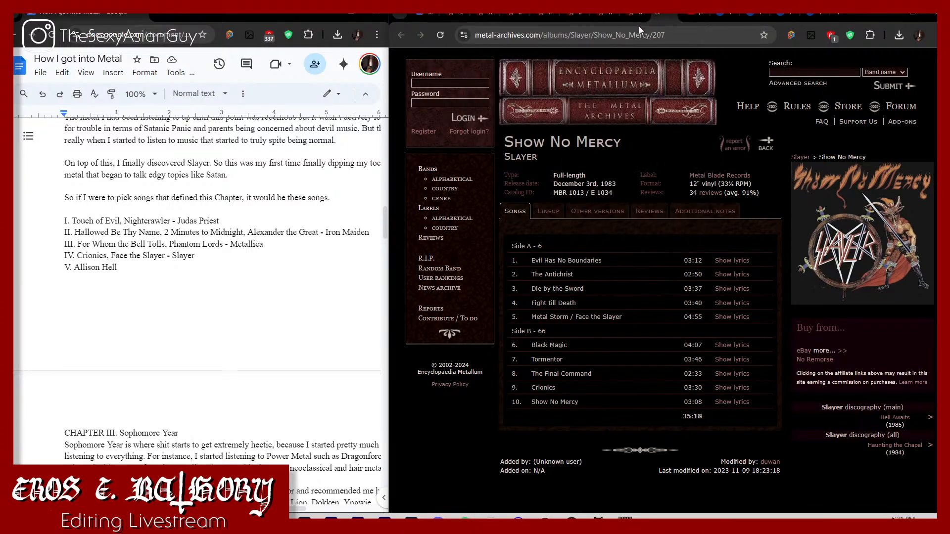
Step: Search for "allison hell metallum", open Annihilator's Alice in Hell album page and move its tab beside the other album tabs
left_click(493, 33)
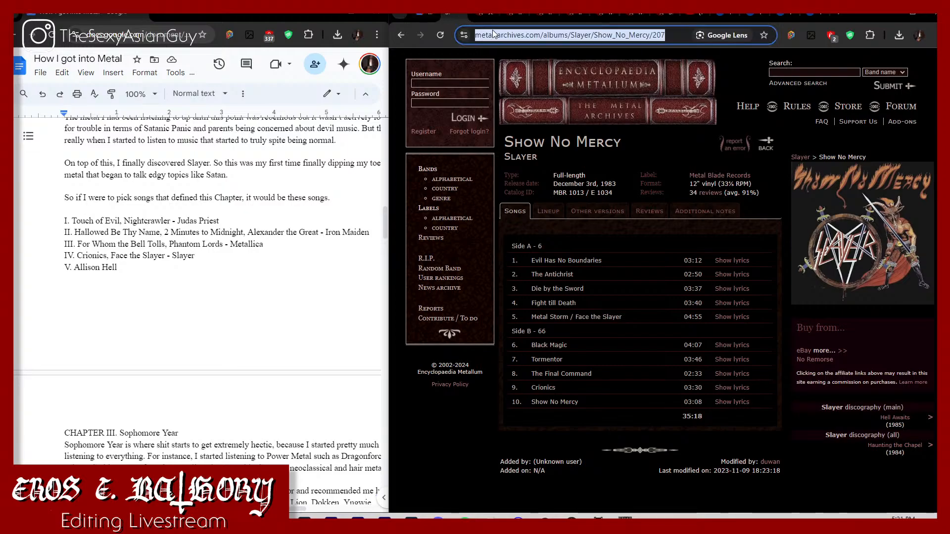
type("all")
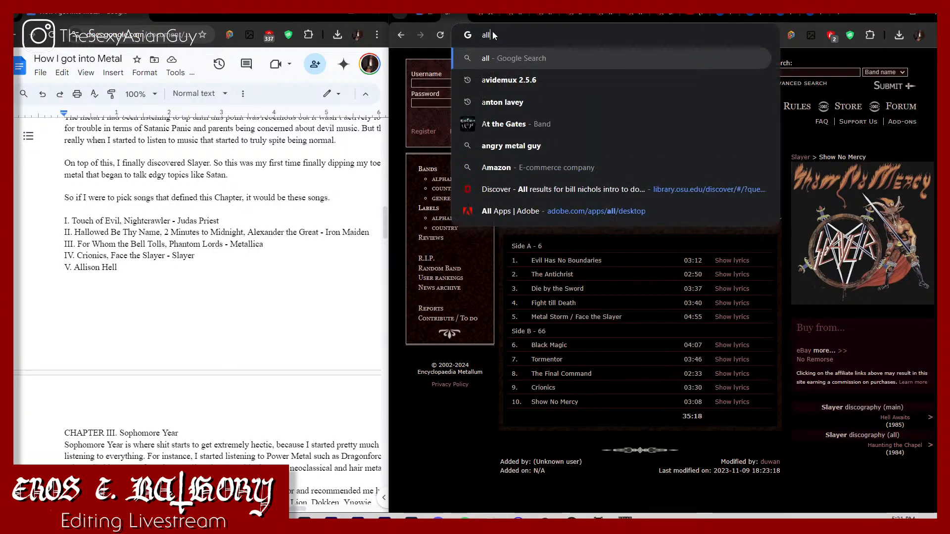
type("ison hell metall")
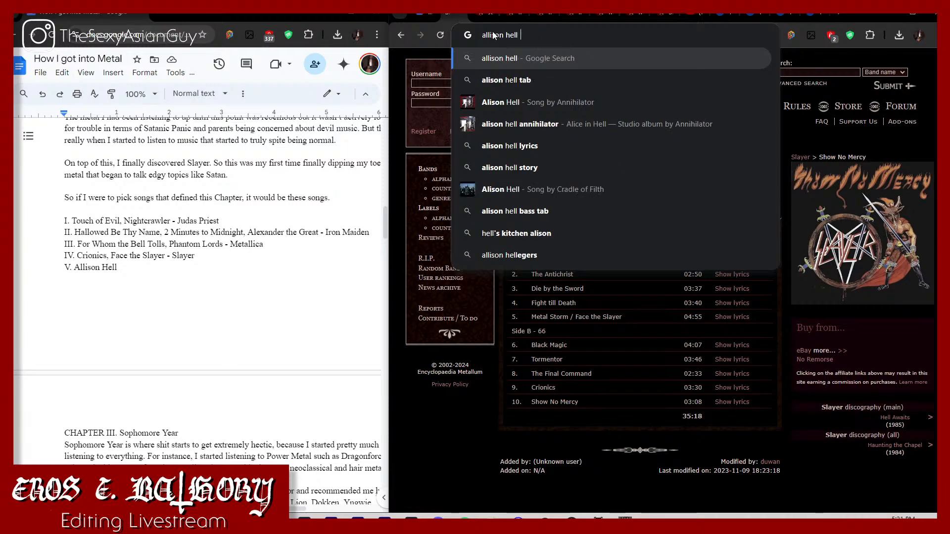
type("um")
key("Return")
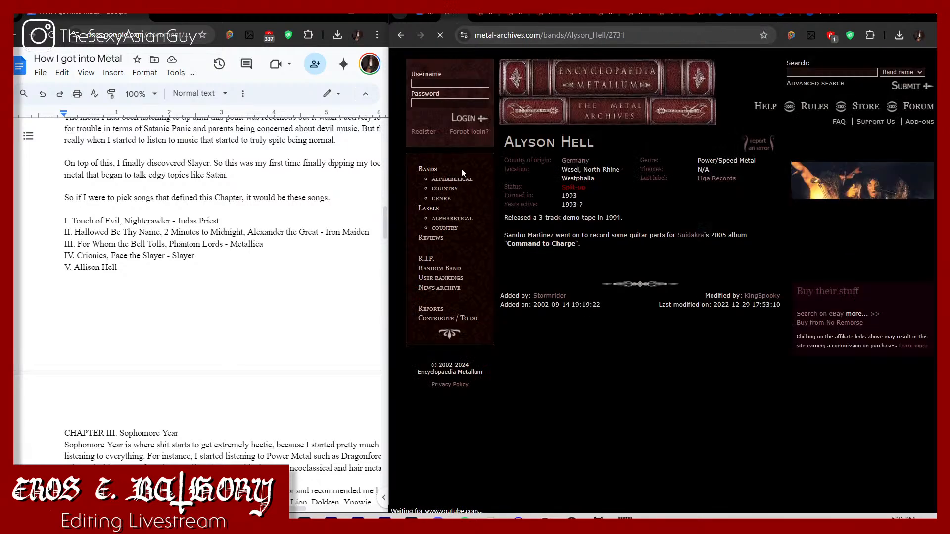
left_click(401, 35)
left_click(587, 310)
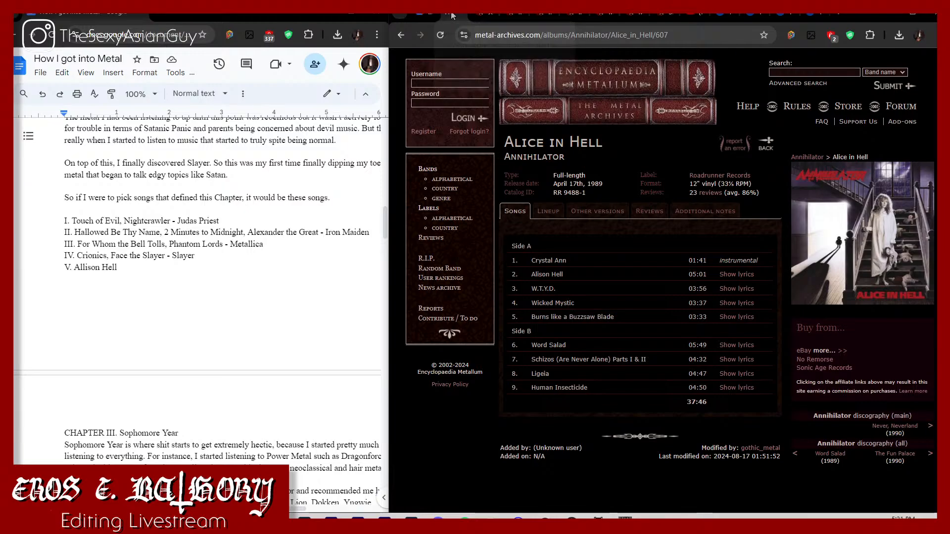
left_click_drag(455, 17, 548, 26)
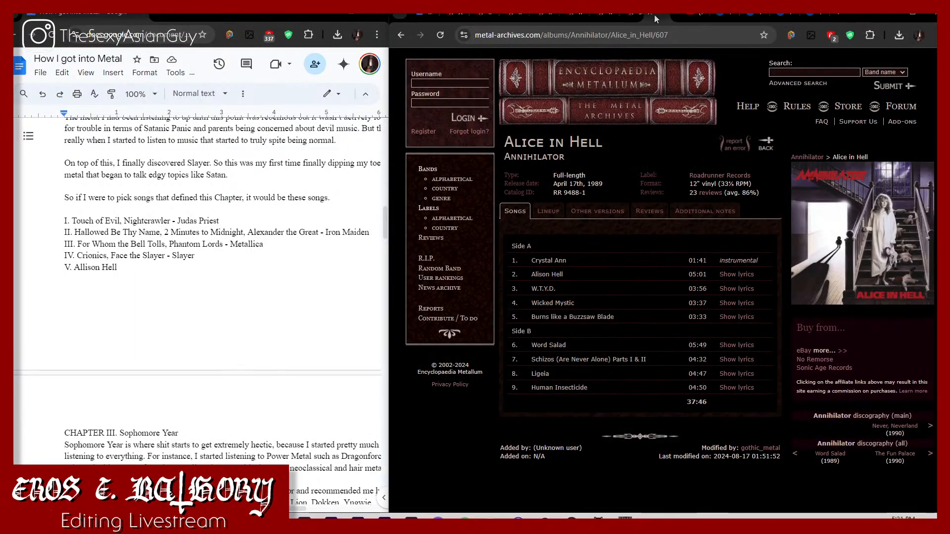
Step: Load YouTube in the Google Drive tab and show the YouTube search results for "painkiller judas priest"
left_click(457, 17)
left_click(419, 18)
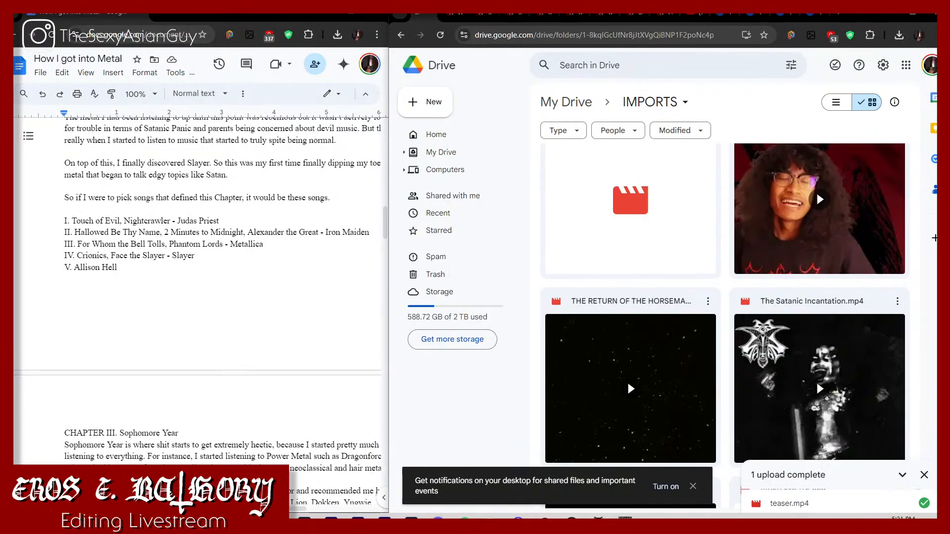
left_click(654, 35)
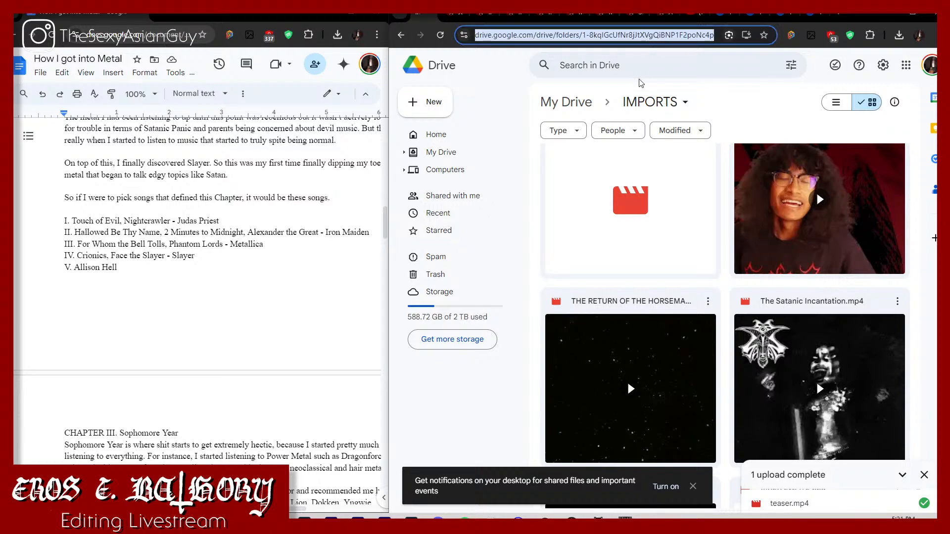
type("yo")
key("Return")
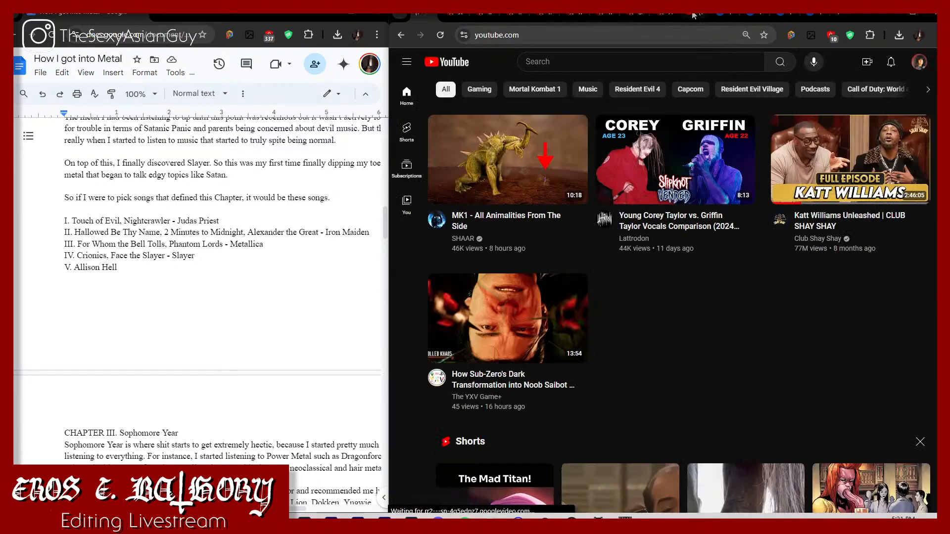
left_click(554, 15)
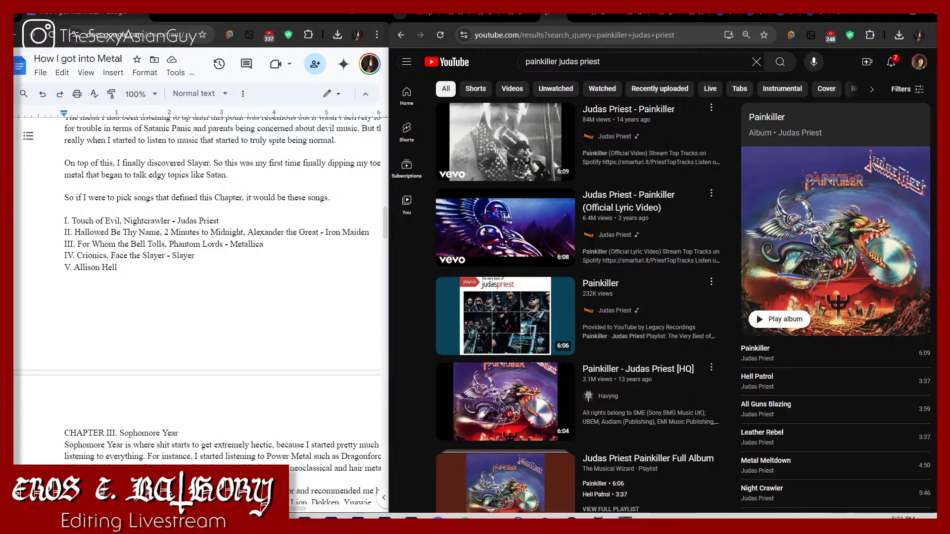
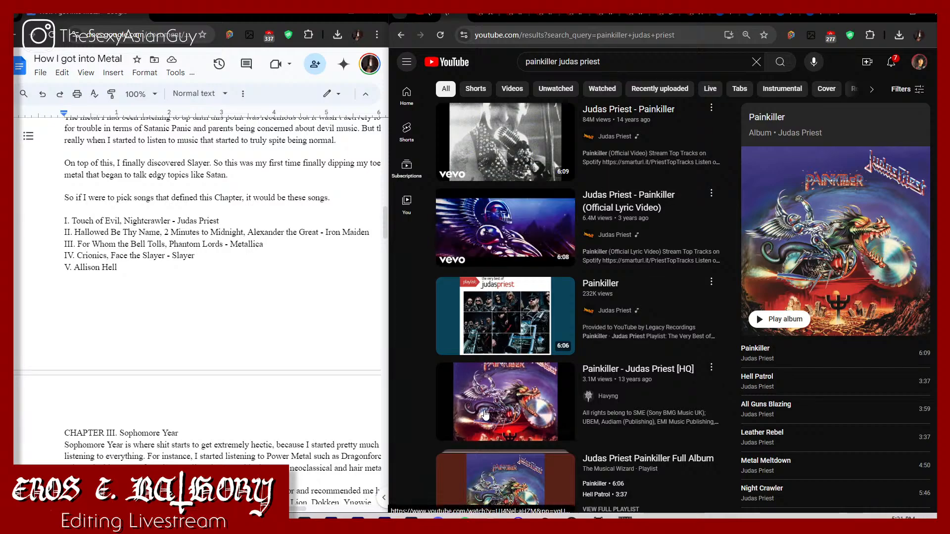
Step: Open the "Painkiller - Judas Priest [HQ]" search result in a new browser tab
right_click(485, 264)
left_click(553, 277)
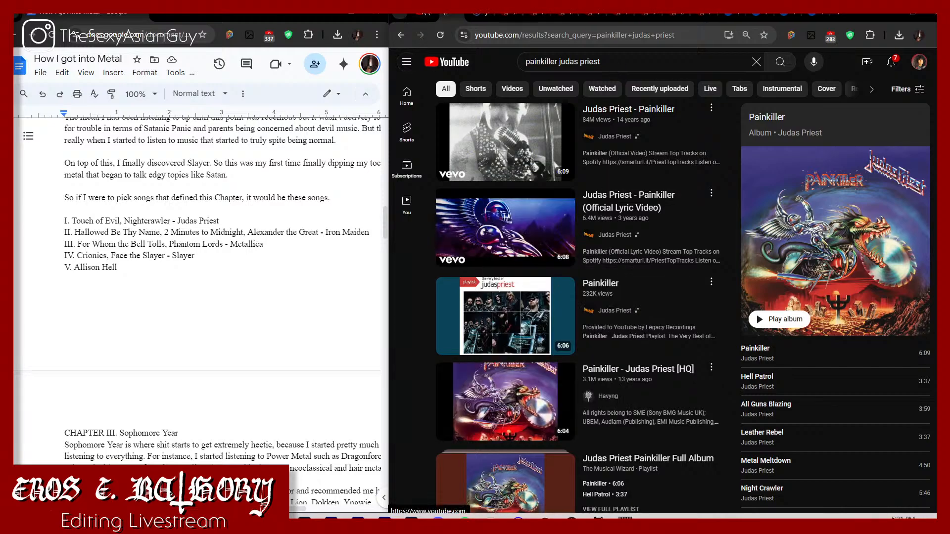
Step: Switch to the YouTube home page tab and search for "touch of evil judas priest"
left_click(419, 15)
left_click(584, 63)
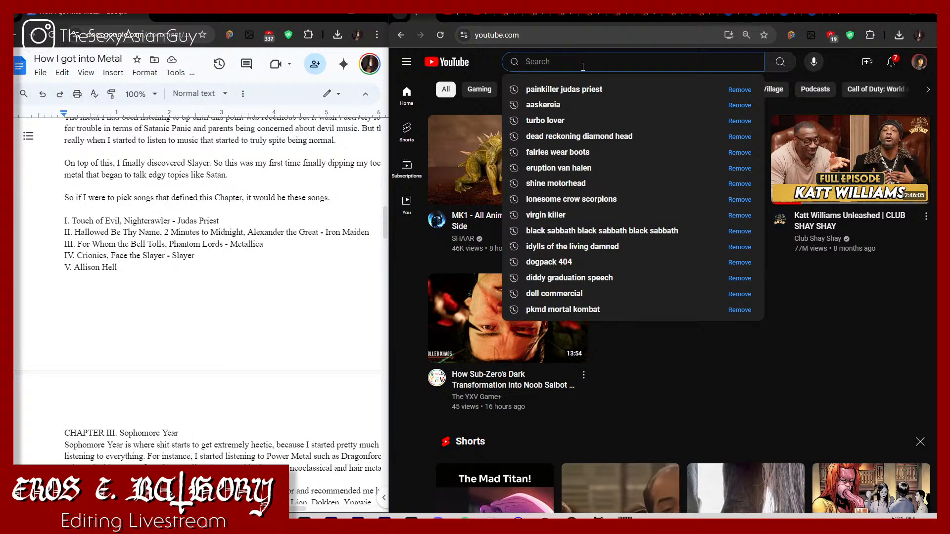
type("touch o")
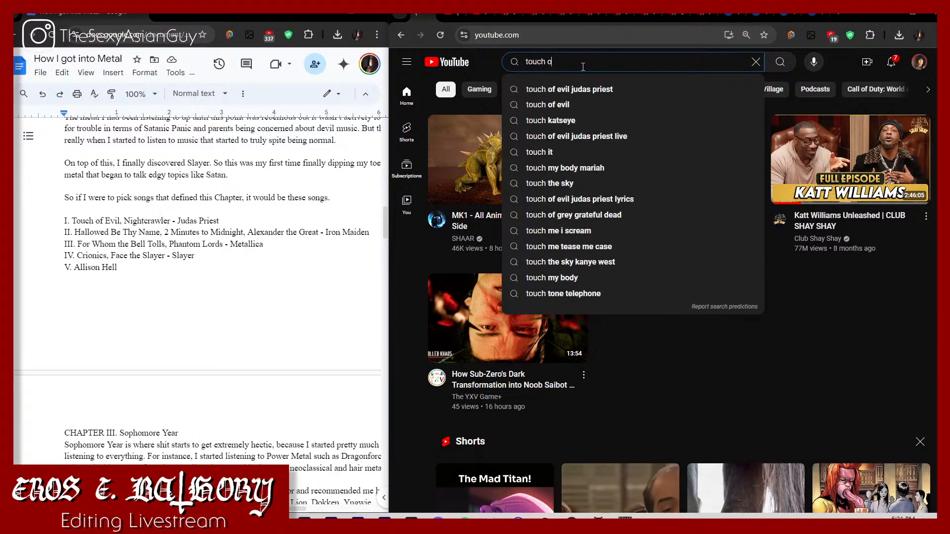
type("f evil ju")
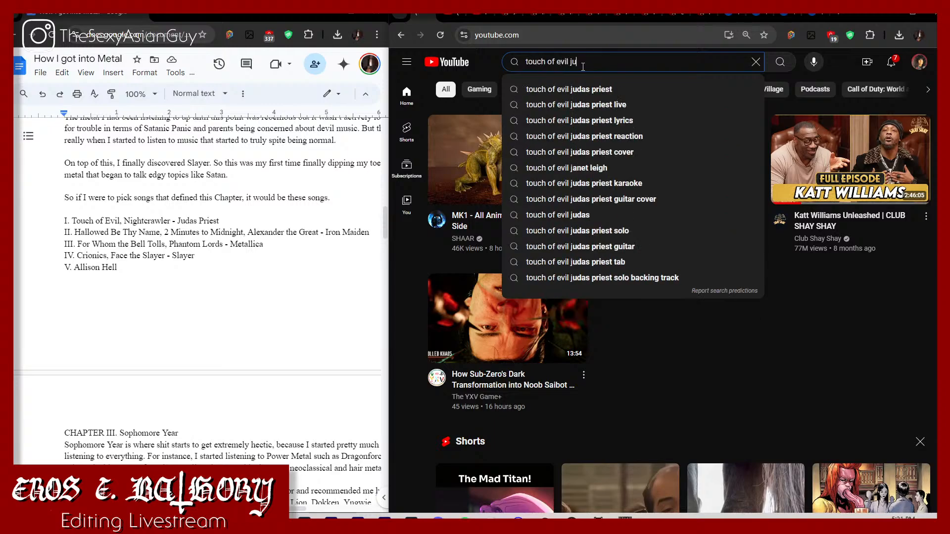
type("das priest")
key("Return")
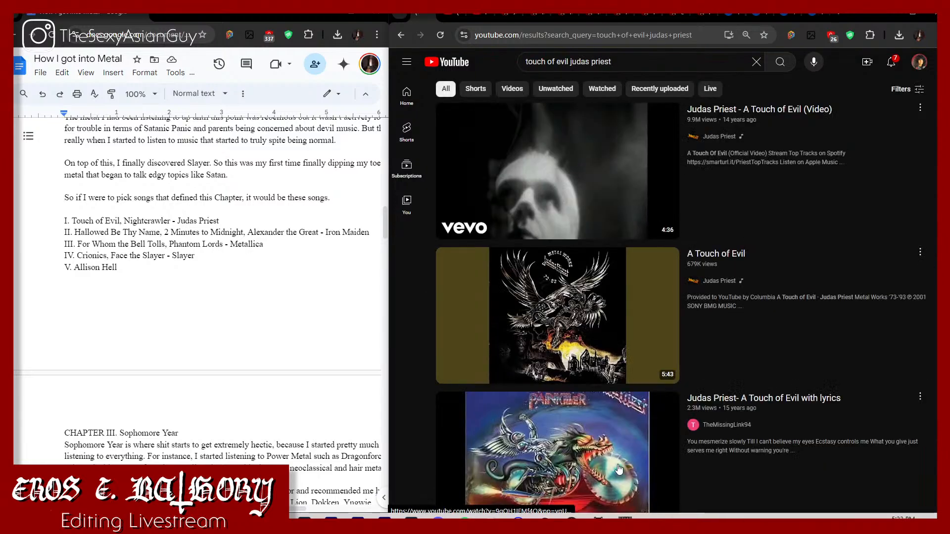
Step: Play "Judas Priest- A Touch of Evil with lyrics" and skip ahead through the song to sample it
scroll(619, 468, "down", 2)
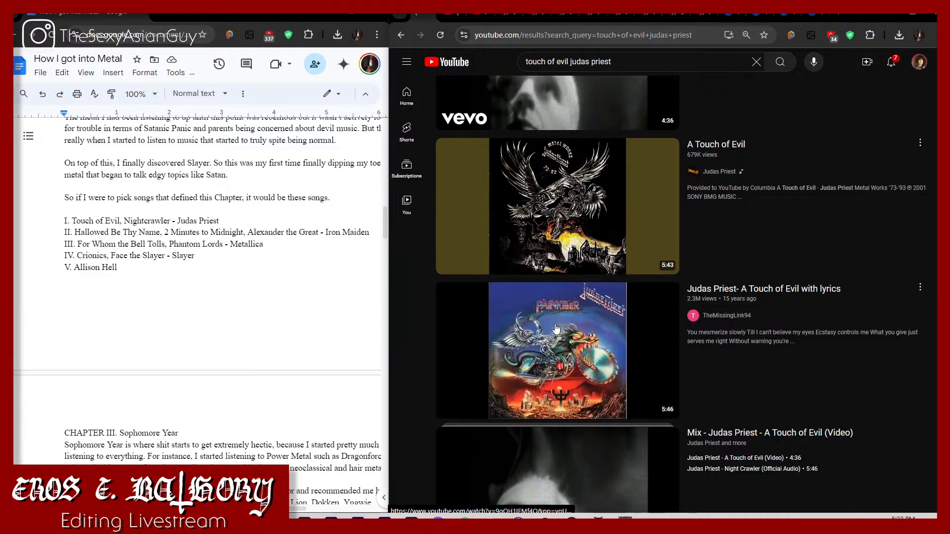
scroll(556, 328, "down", 3)
left_click(538, 220)
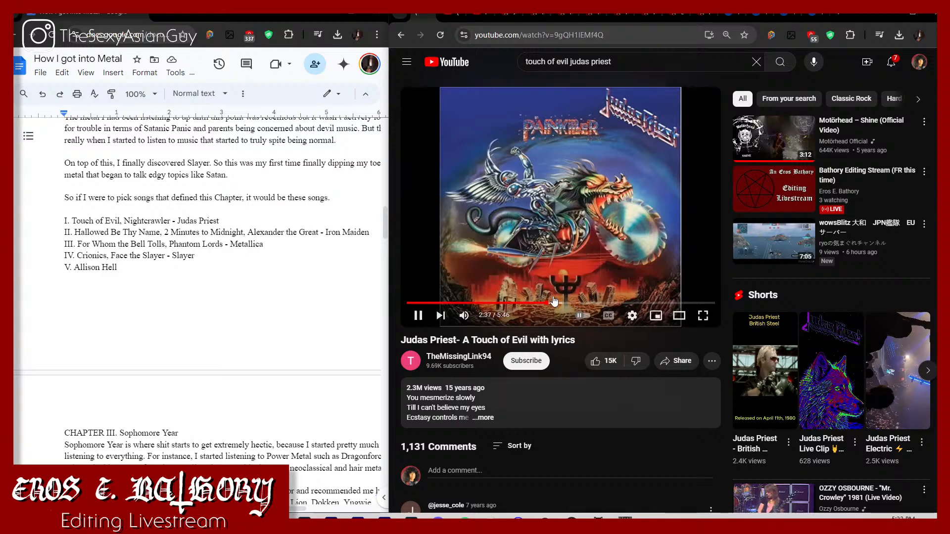
left_click_drag(546, 303, 565, 304)
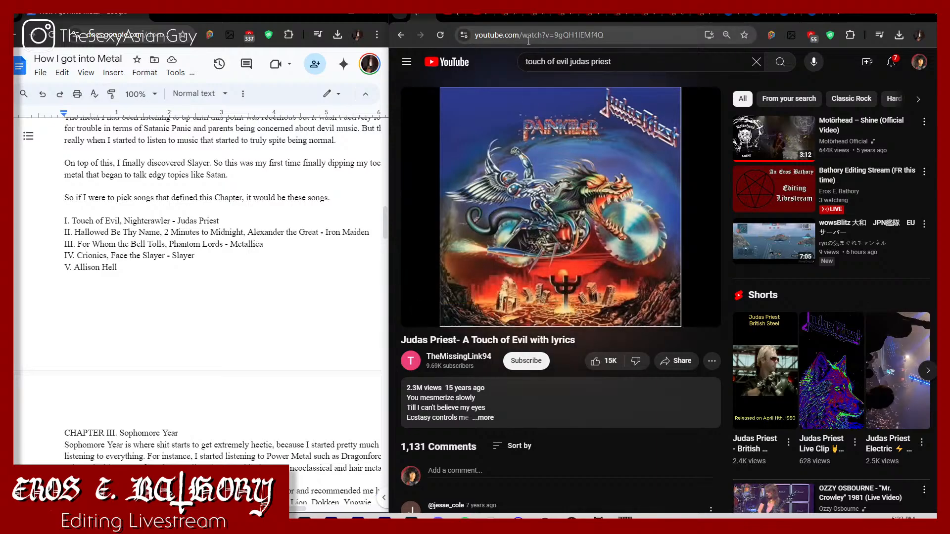
Step: Return to the search results and open "Judas Priest- A Touch of Evil with lyrics" in a new tab
left_click(399, 33)
right_click(585, 246)
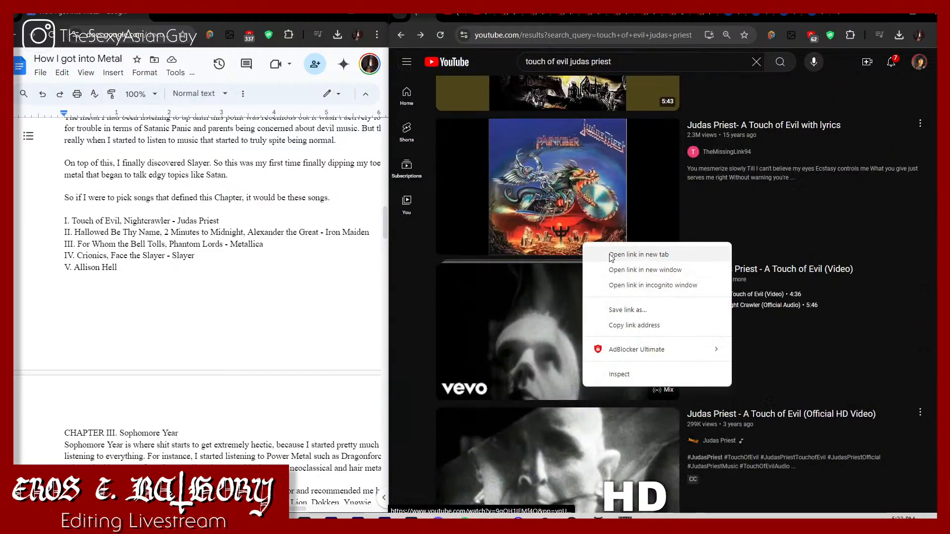
left_click(636, 254)
Step: Search for Judas Priest's Night Crawler and open the "Judas Priest - Night Crawler (Official Audio)" result in a new tab
left_click_drag(645, 70, 558, 57)
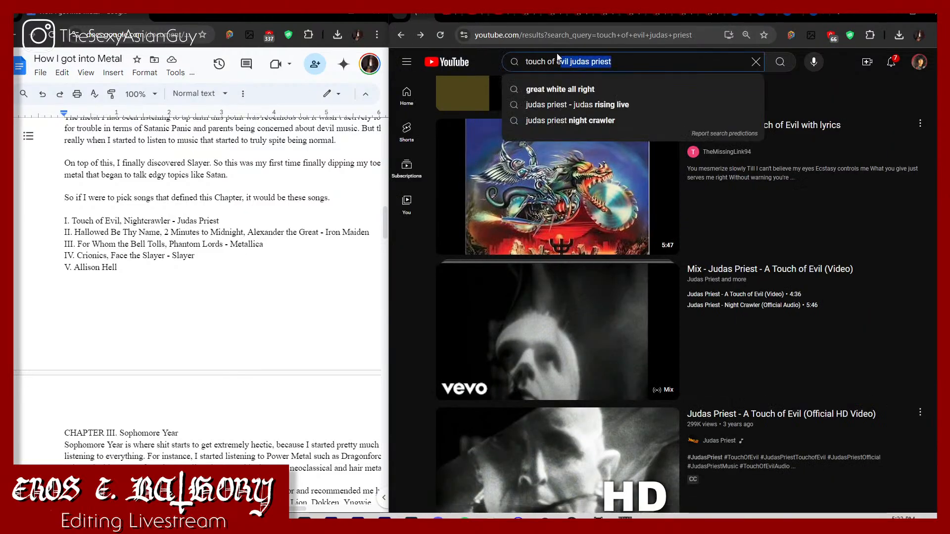
type("night ")
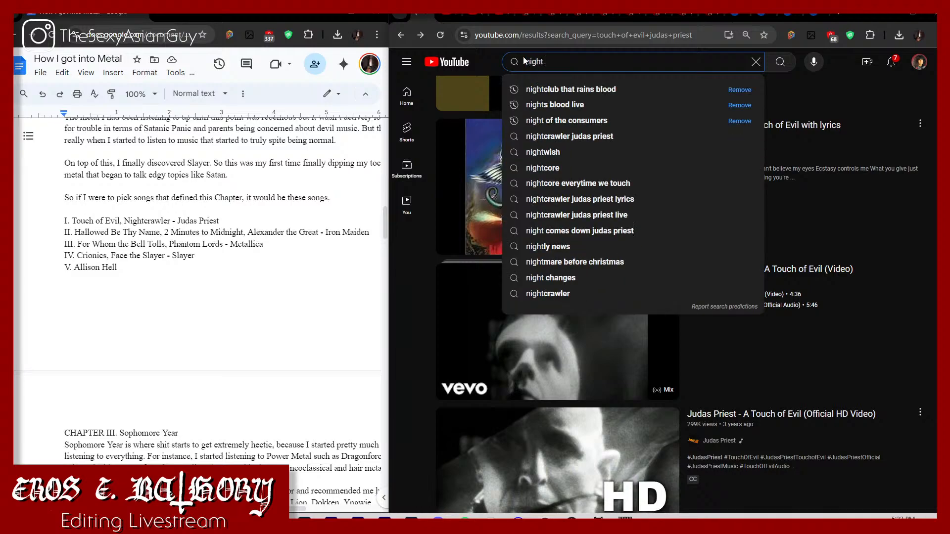
type("crwaler judas p[resit")
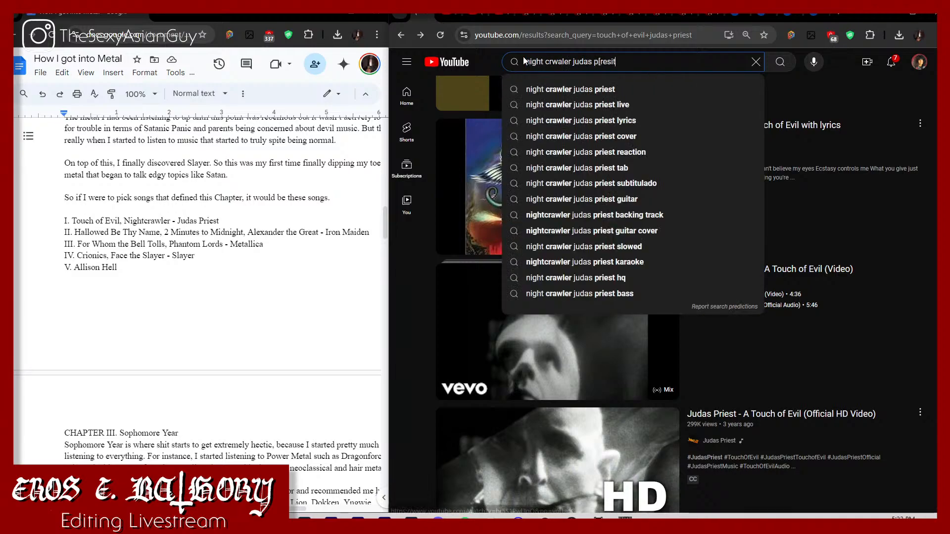
key("Return")
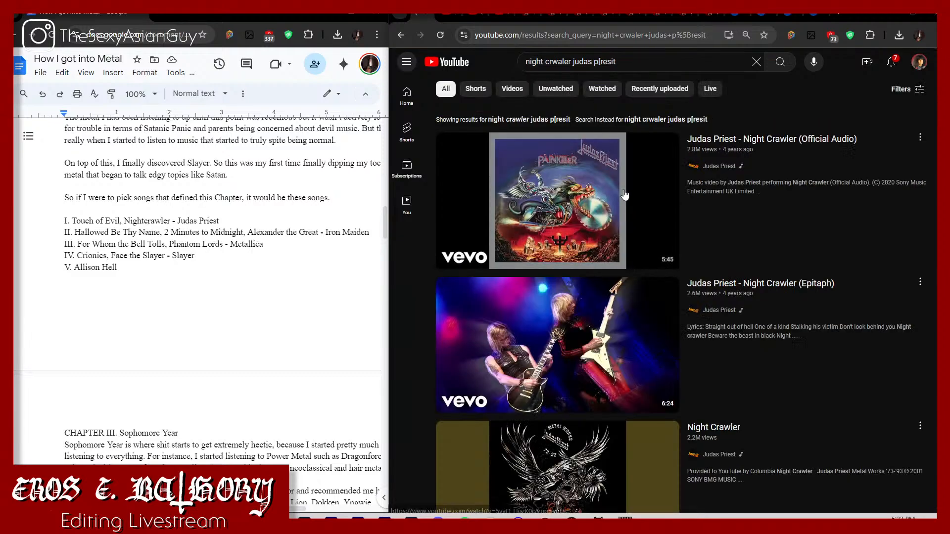
right_click(583, 205)
left_click(615, 217)
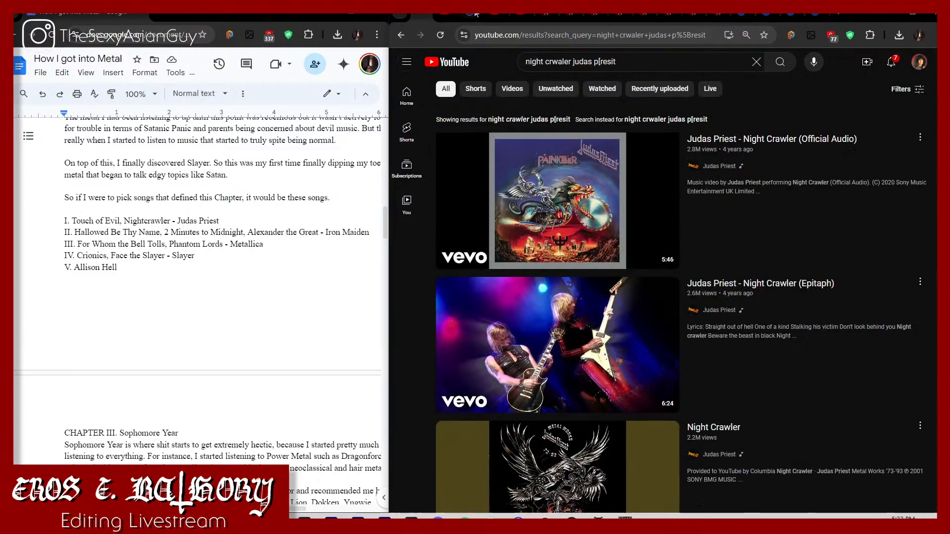
Step: Check the open Painkiller search and video tabs, and return to the Night Crawler search results
left_click(618, 53)
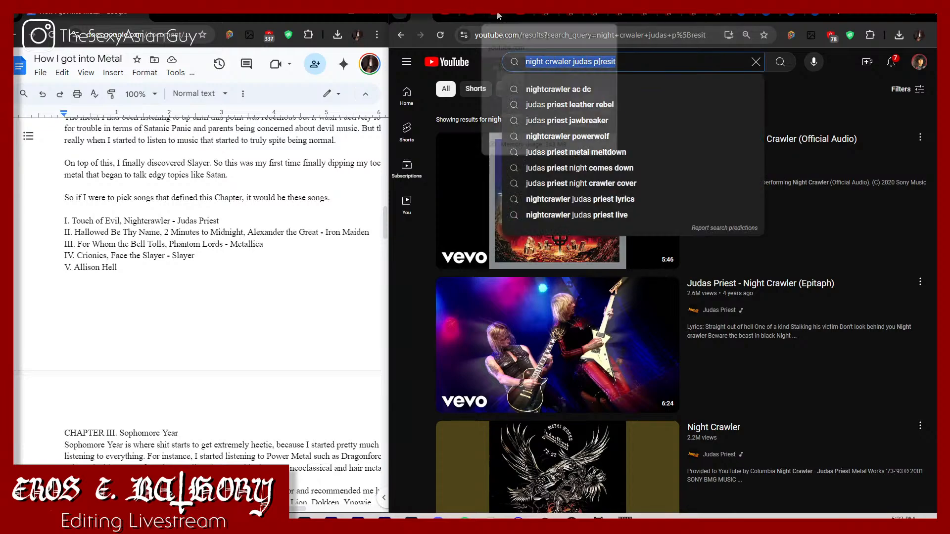
mouse_move(498, 16)
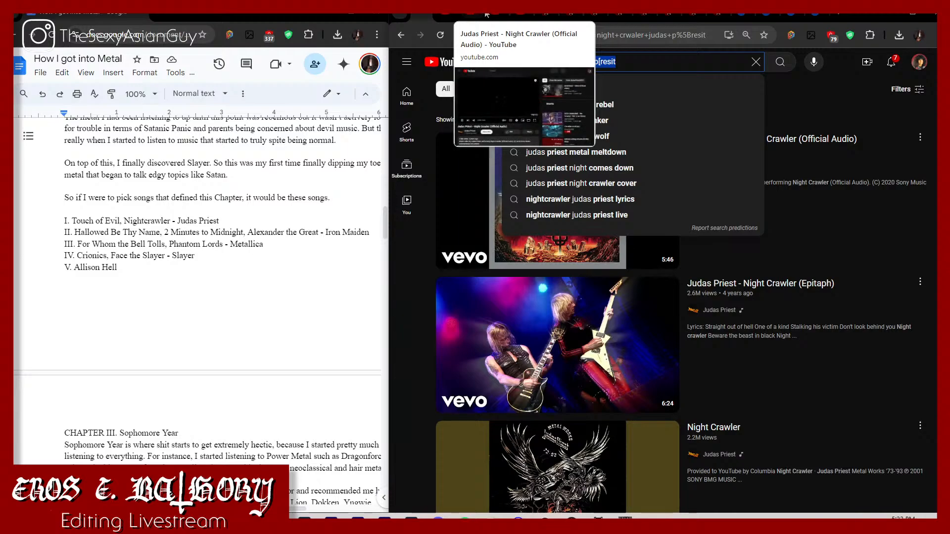
left_click(499, 16)
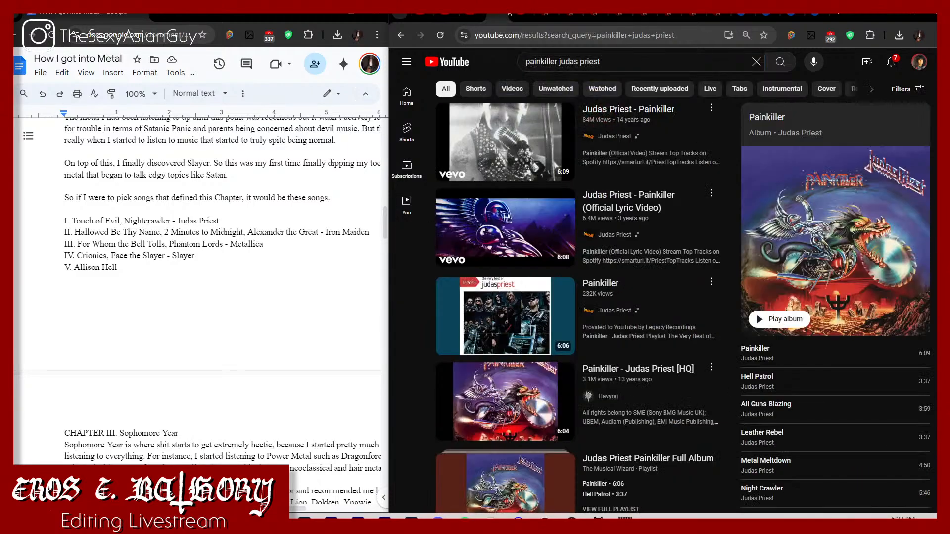
left_click(502, 13)
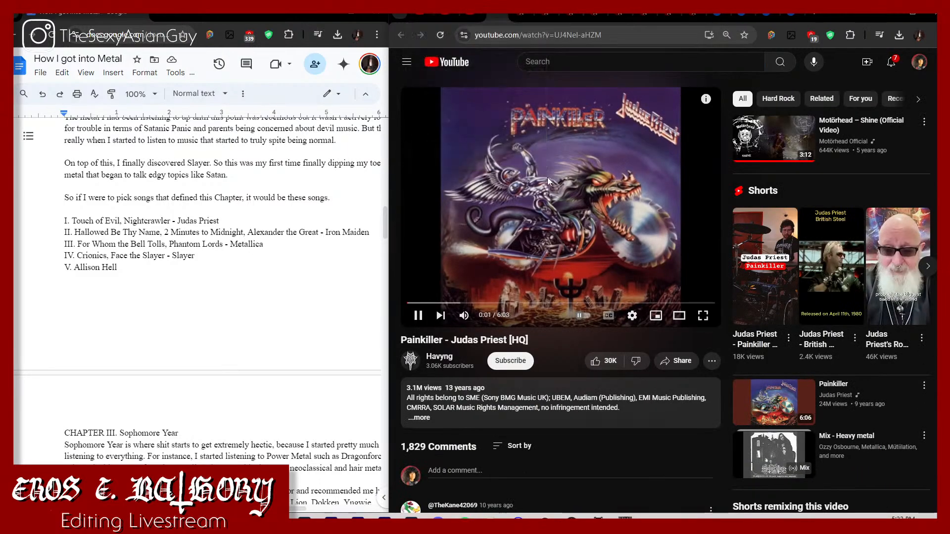
left_click(419, 16)
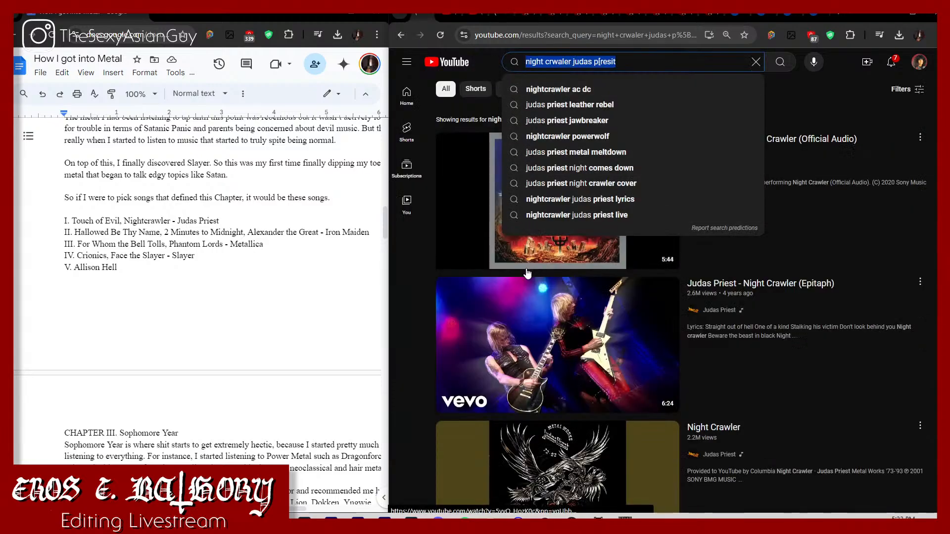
Step: Search for "hallowed be the name" and bring up the link options of Iron Maiden's "Hallowed Be Thy Name (2015 Remaster)"
type("hallowed")
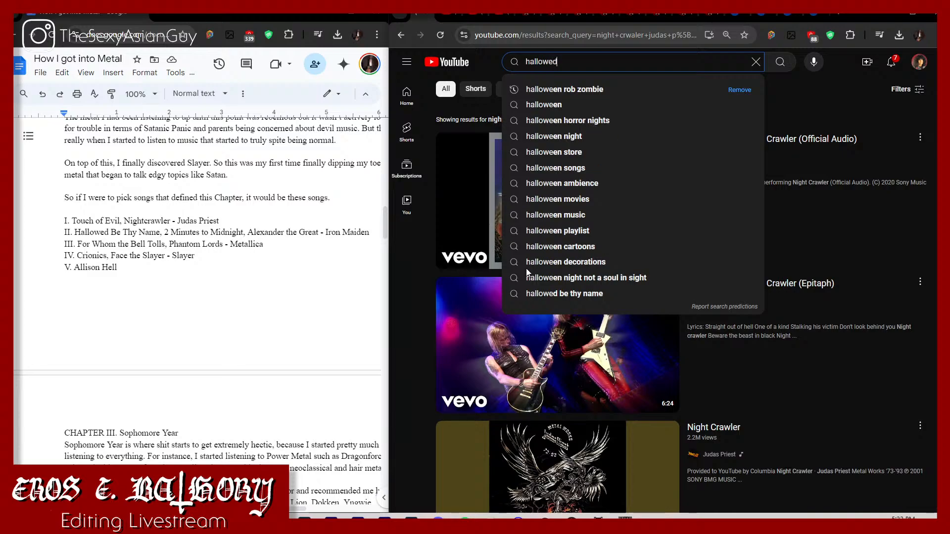
type(" be the name")
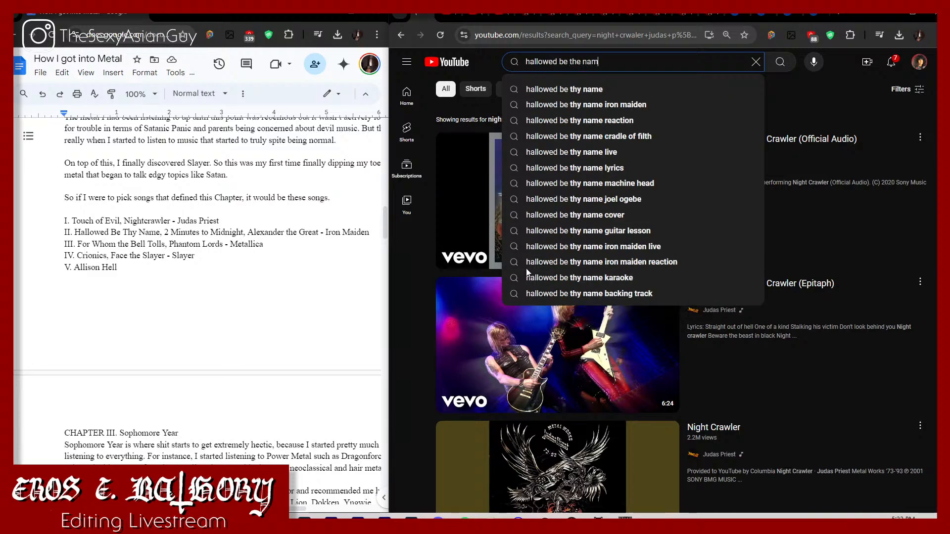
key("Return")
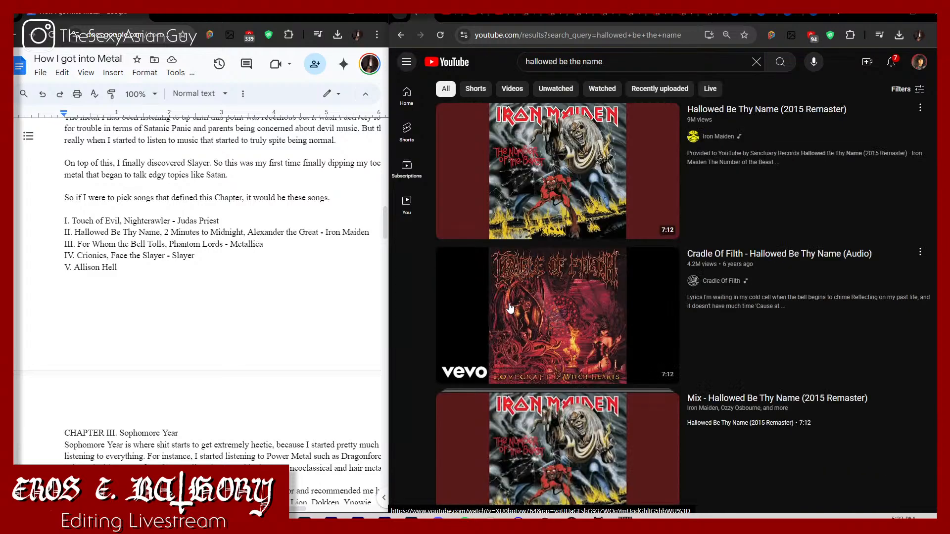
right_click(590, 179)
key("Escape")
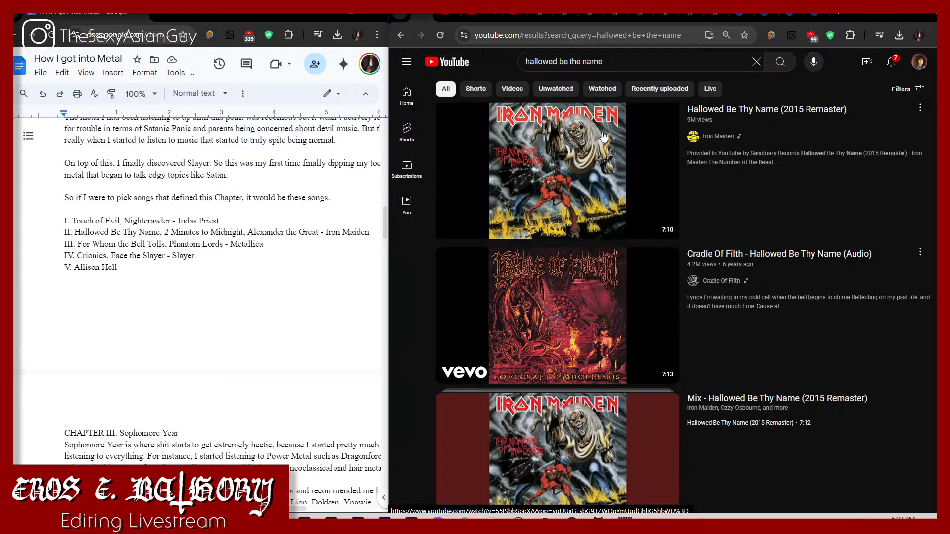
Step: Replace the search query with "2 minutes to midnight" and run the search
left_click(545, 61)
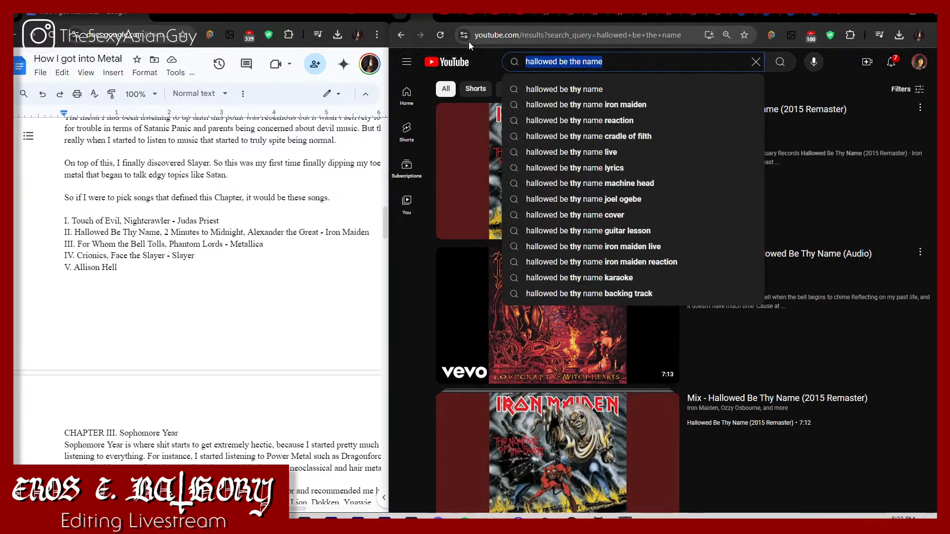
type("2 minutes to")
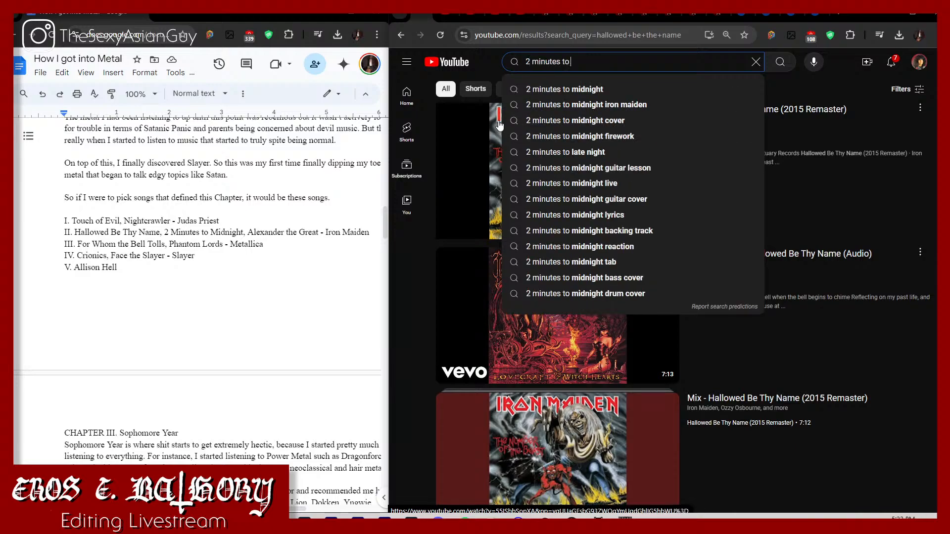
type(" midnight")
key("Return")
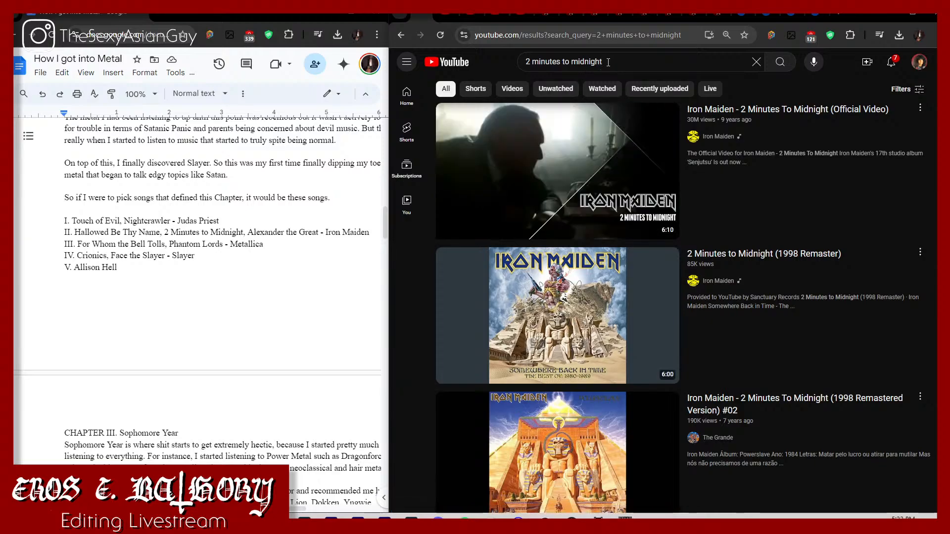
Step: Search for "powrslave" and play Iron Maiden's "Powerslave (2015 Remaster)"
left_click_drag(612, 63, 487, 41)
type("powrslave")
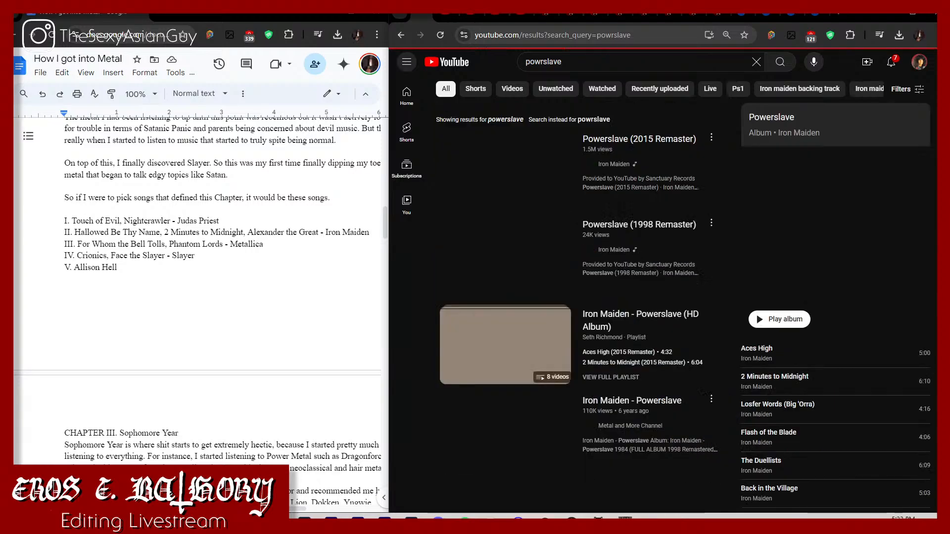
left_click(522, 174)
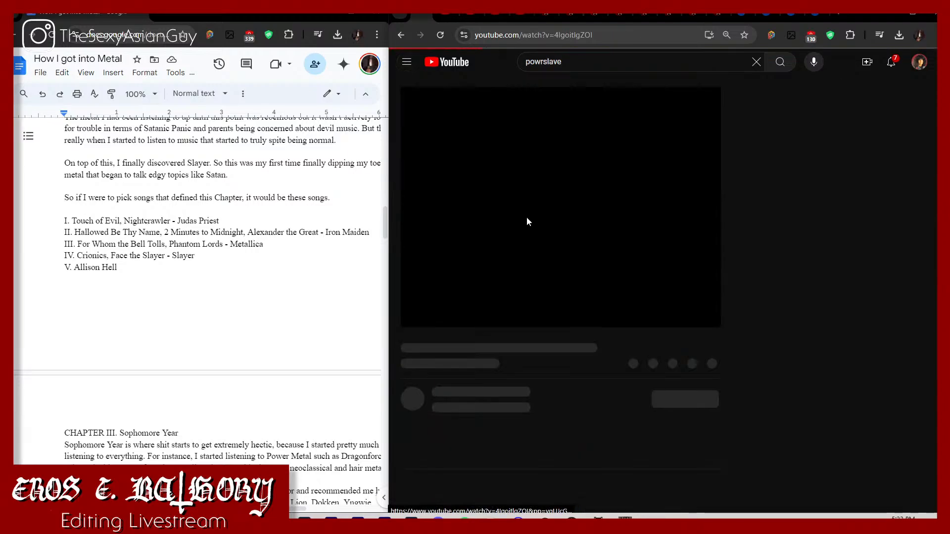
Step: Sample the Powerslave song by skipping to about 3:37 and going back to about 3:11
left_click(566, 383)
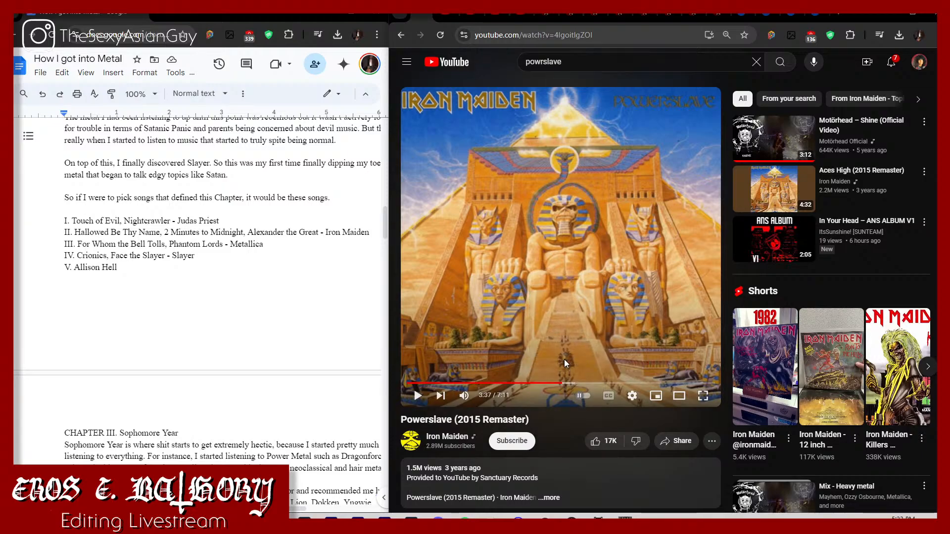
left_click(564, 363)
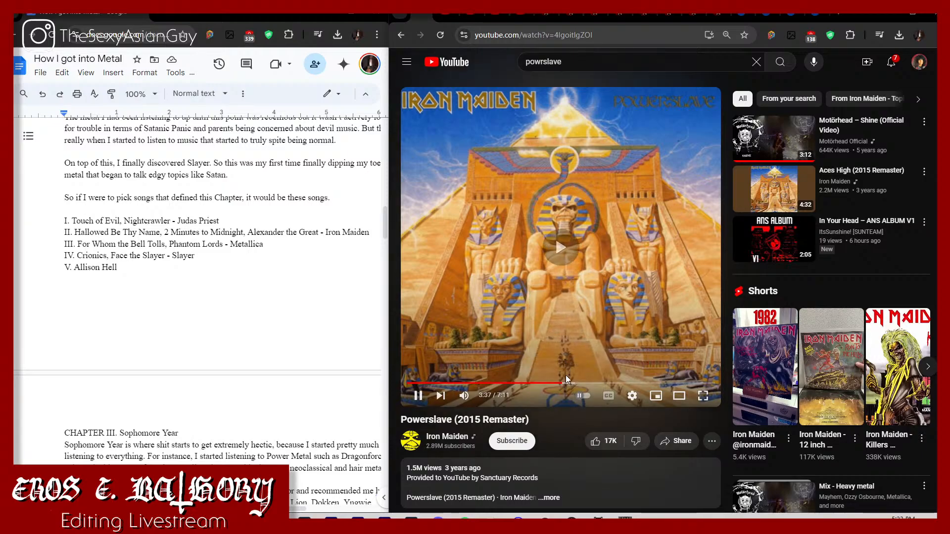
left_click_drag(566, 384, 550, 384)
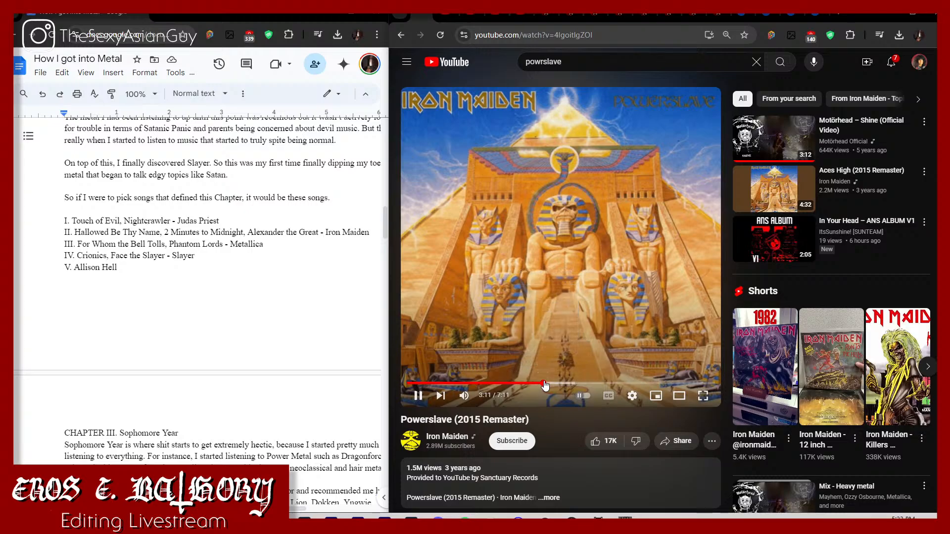
left_click(545, 384)
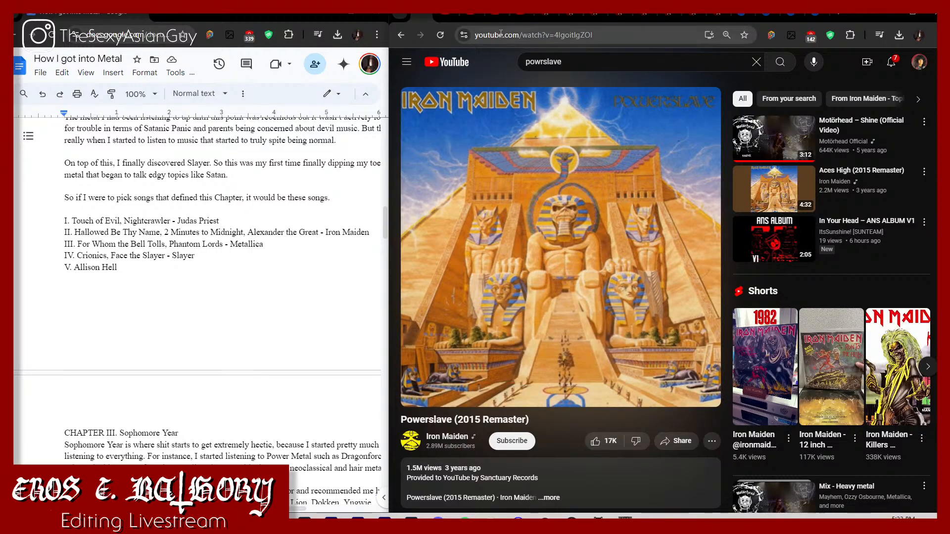
Step: Return to the search results and open "Powerslave (2015 Remaster)" in a new tab
left_click(403, 37)
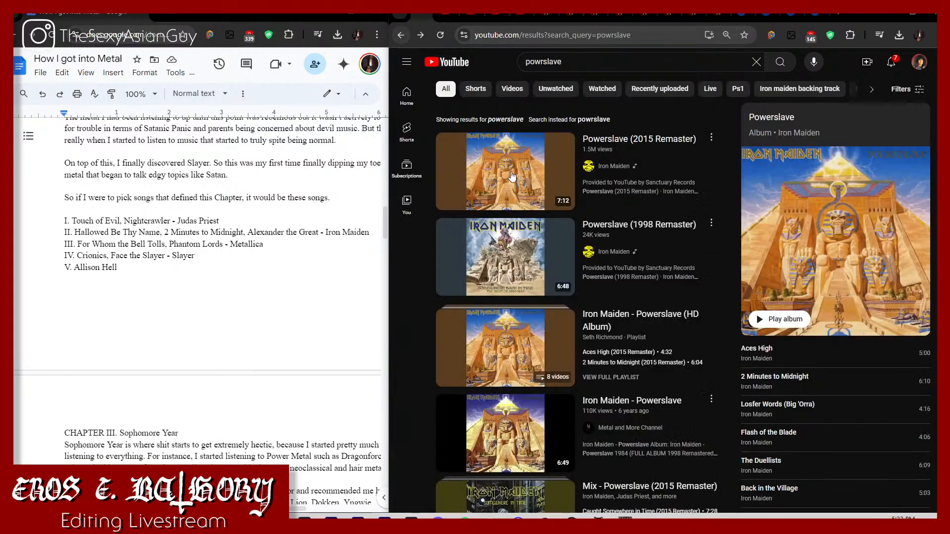
right_click(512, 173)
left_click(548, 193)
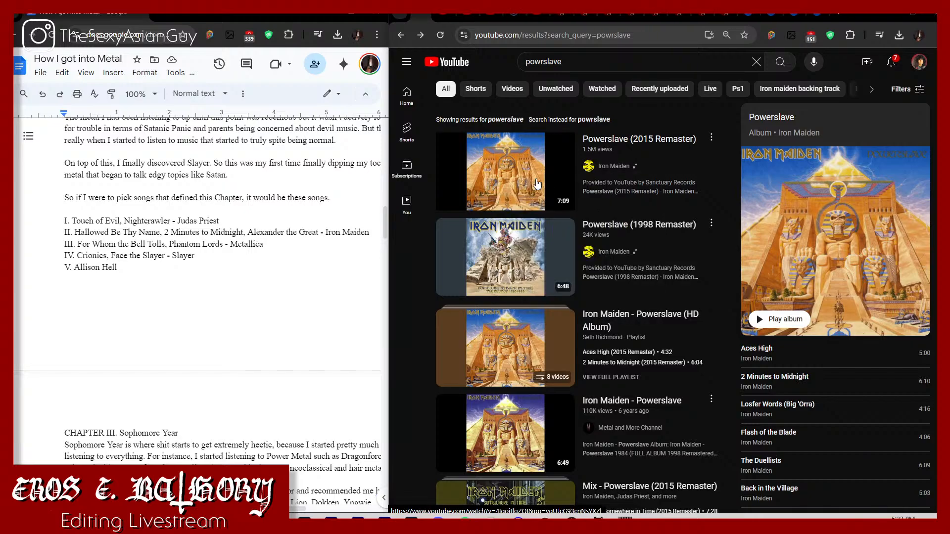
scroll(556, 255, "down", 3)
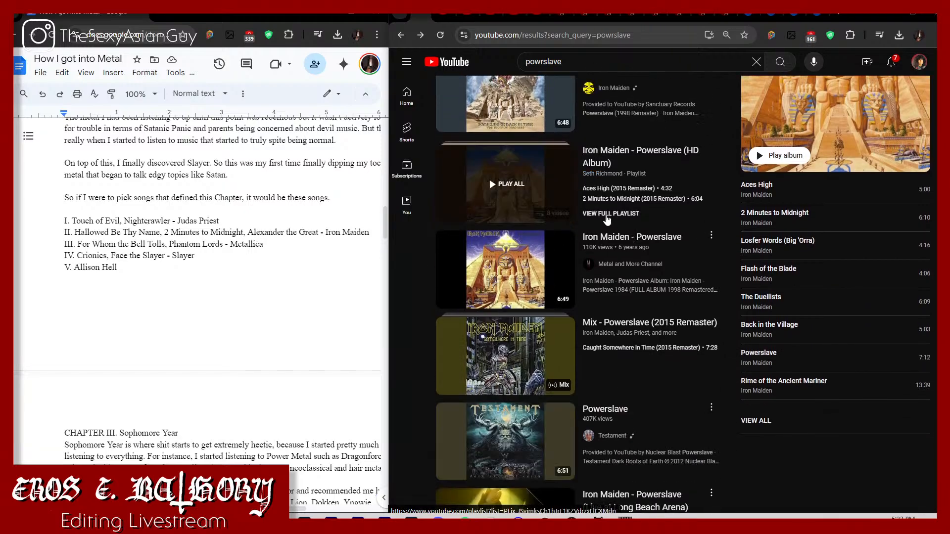
Step: Open the full "Iron Maiden - Powerslave (HD Album)" playlist and sample "Rime of the Ancient Mariner (2015 Remaster)" from about 8:45
left_click(611, 213)
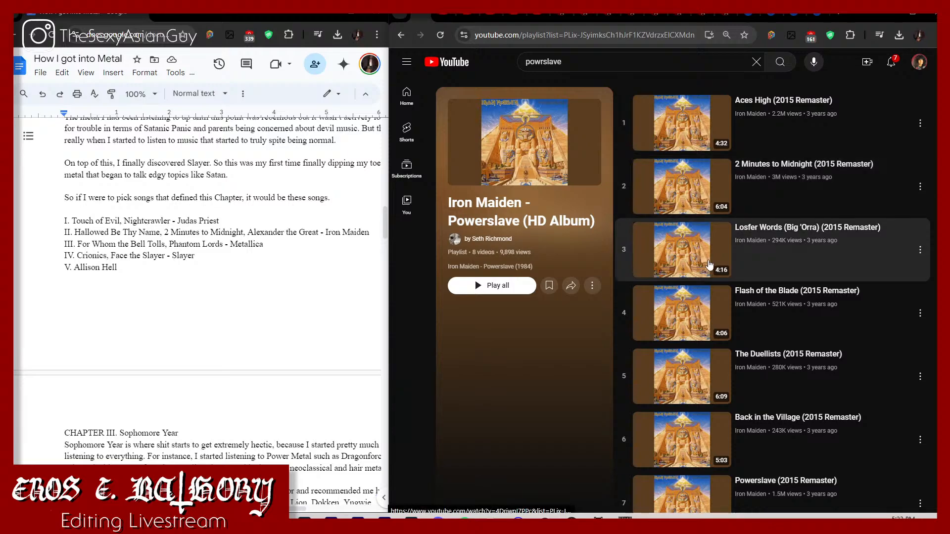
scroll(698, 297, "down", 3)
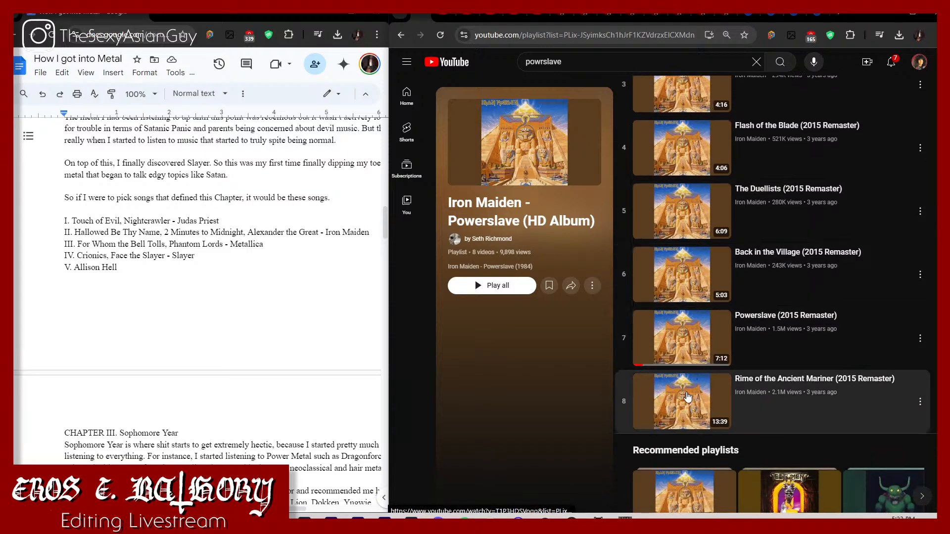
left_click(688, 395)
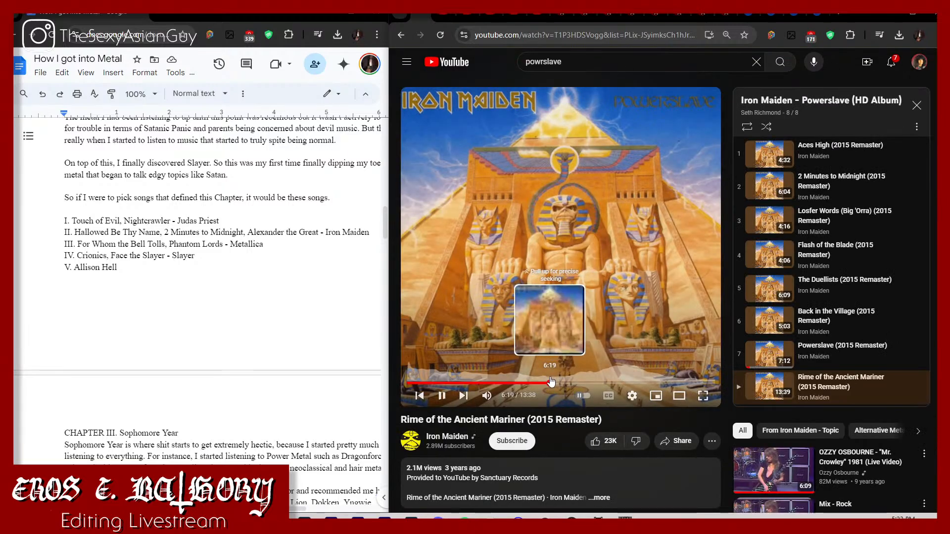
left_click(597, 384)
left_click(606, 383)
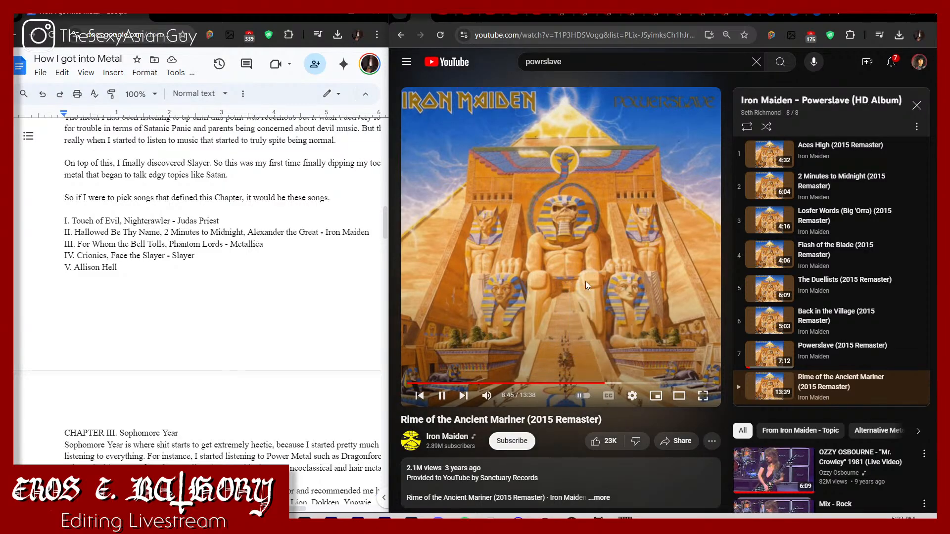
Step: Search for "alexander the great iron maiden" and open "Alexander the Great (356-323) (2015 Remaster)" in a new tab
left_click_drag(579, 71, 514, 66)
type("al")
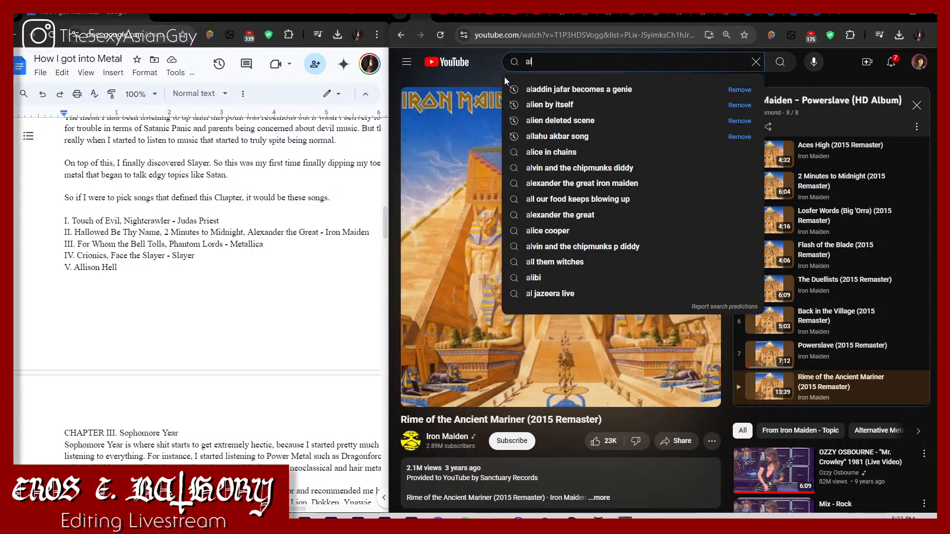
type("exander the g")
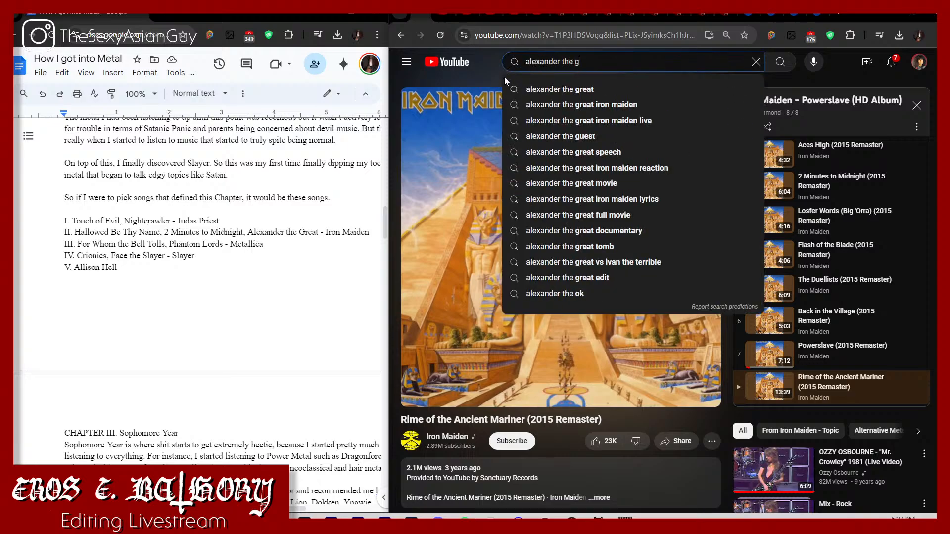
type("reat iron maiden")
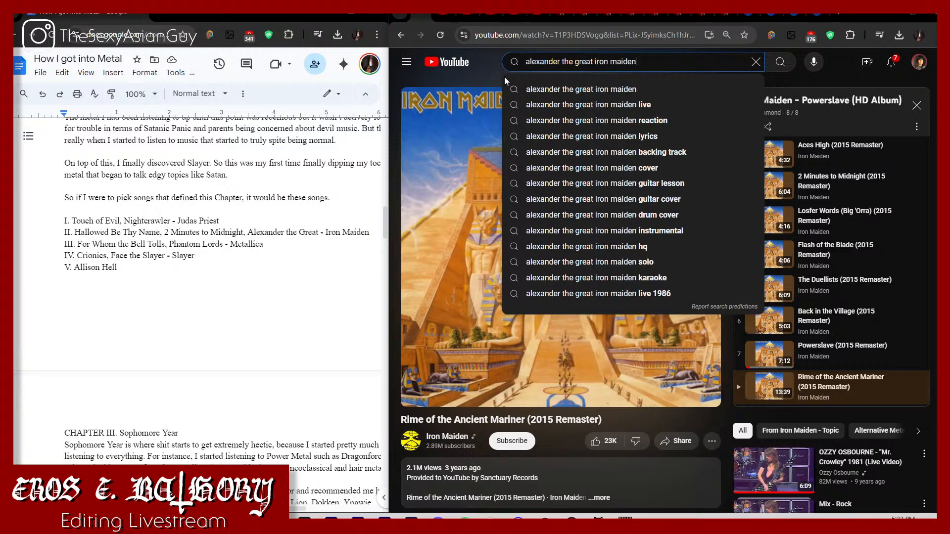
key("Return")
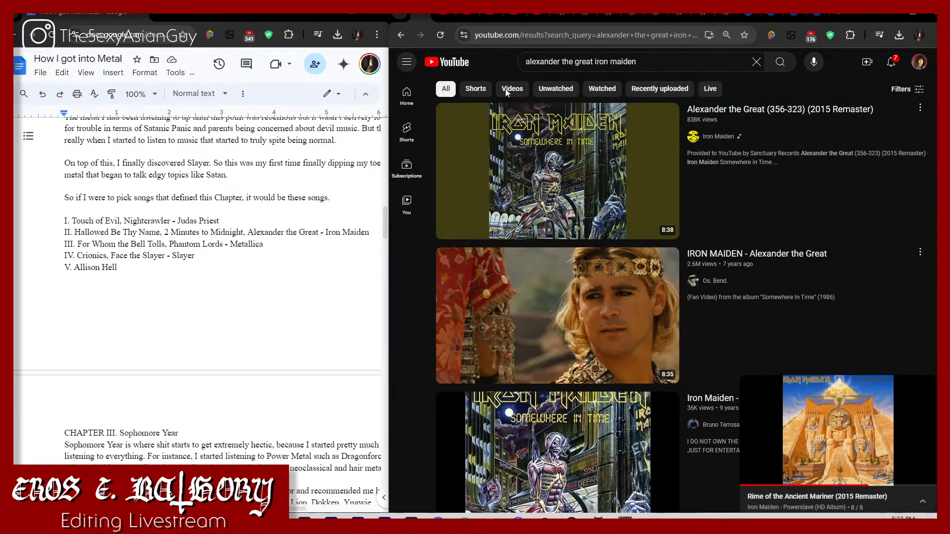
right_click(568, 212)
left_click(617, 226)
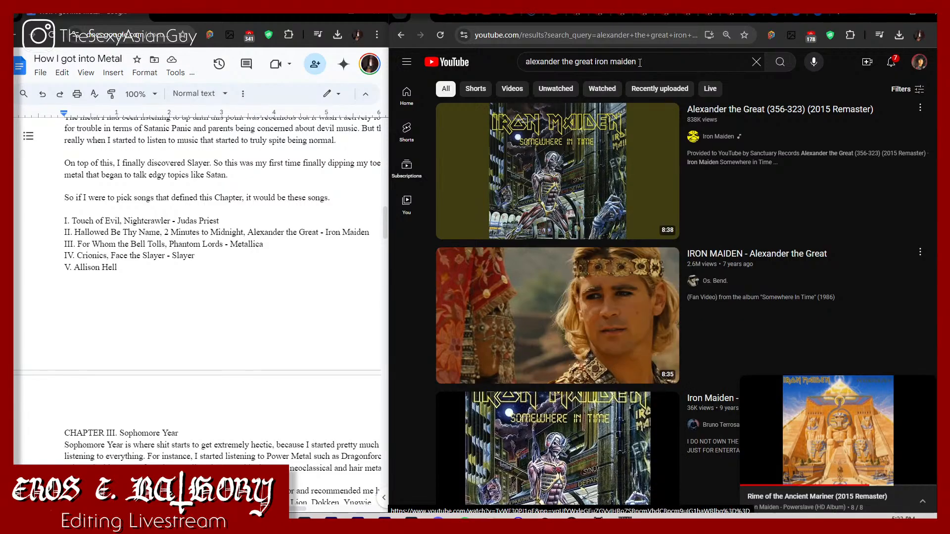
Step: Search for "for whom the bell tolls" and open Metallica's "For Whom The Bell Tolls (Remastered)" in a new tab
left_click_drag(644, 63, 506, 55)
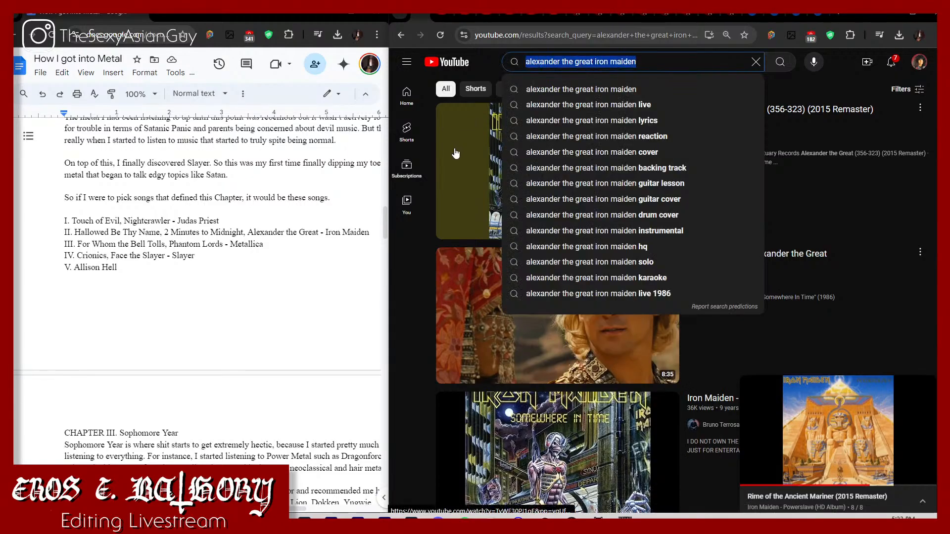
type("for whom")
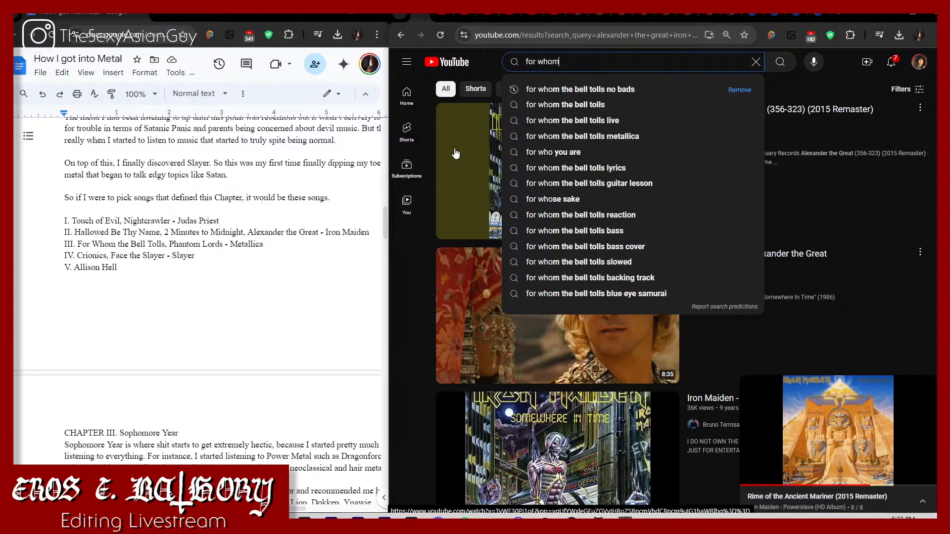
type(" the bell tolls")
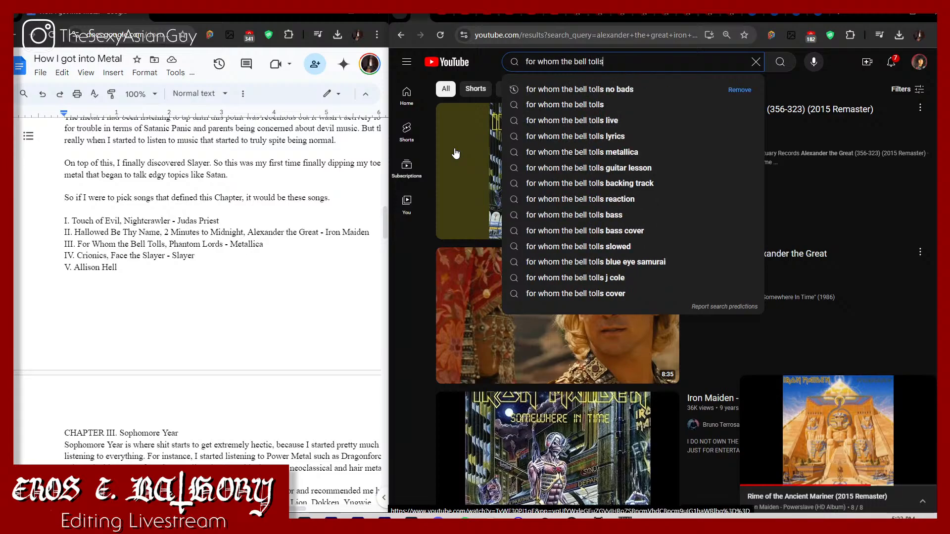
key("Return")
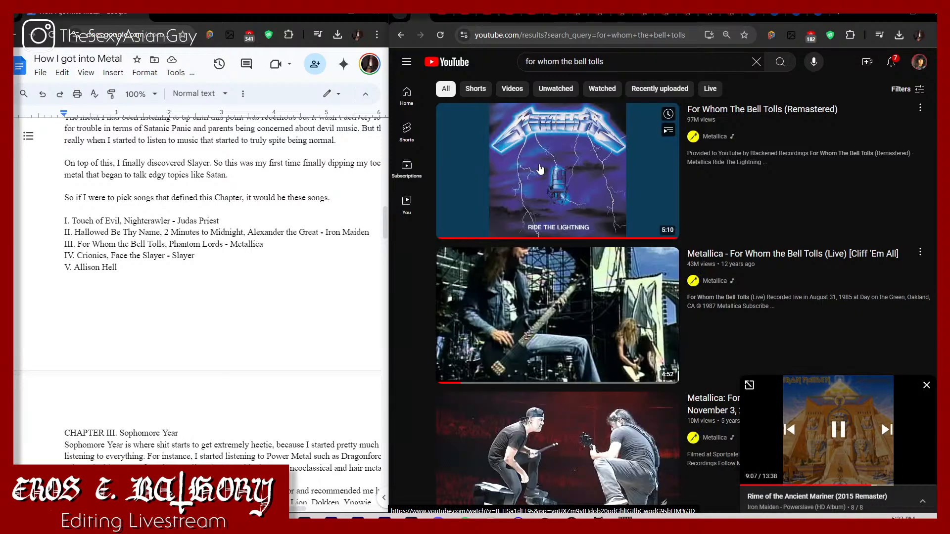
right_click(539, 169)
left_click(594, 178)
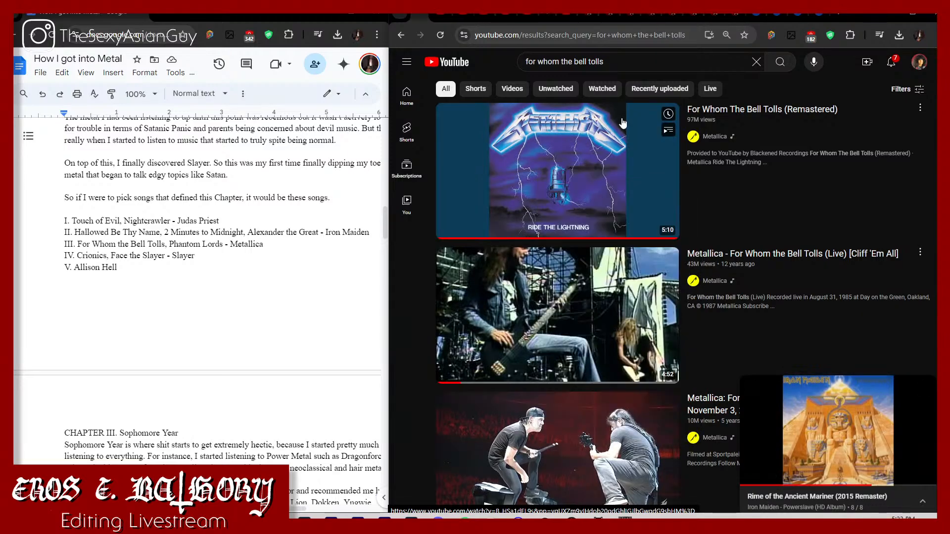
Step: Search for "phantom lords metallica" and open "Phantom Lord (Remastered)" in a new tab
left_click_drag(614, 58, 522, 60)
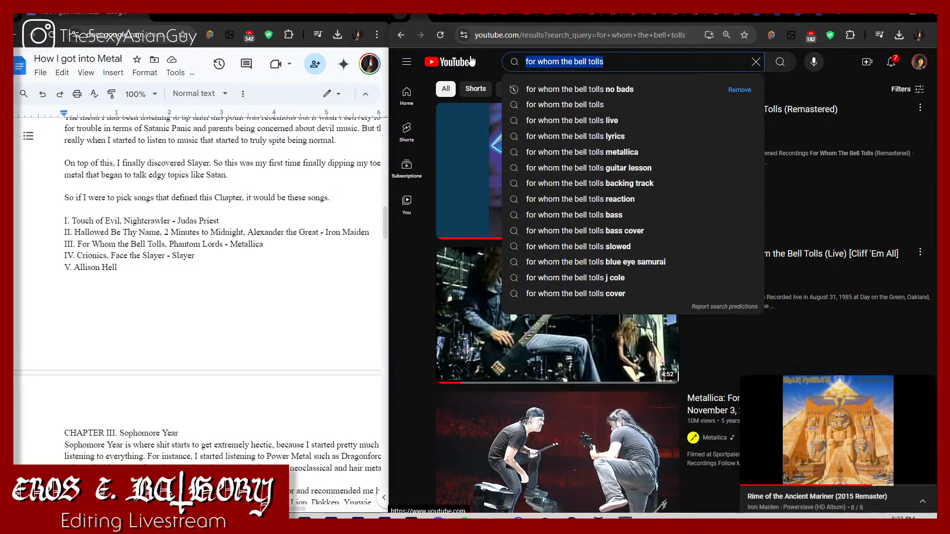
type("pha")
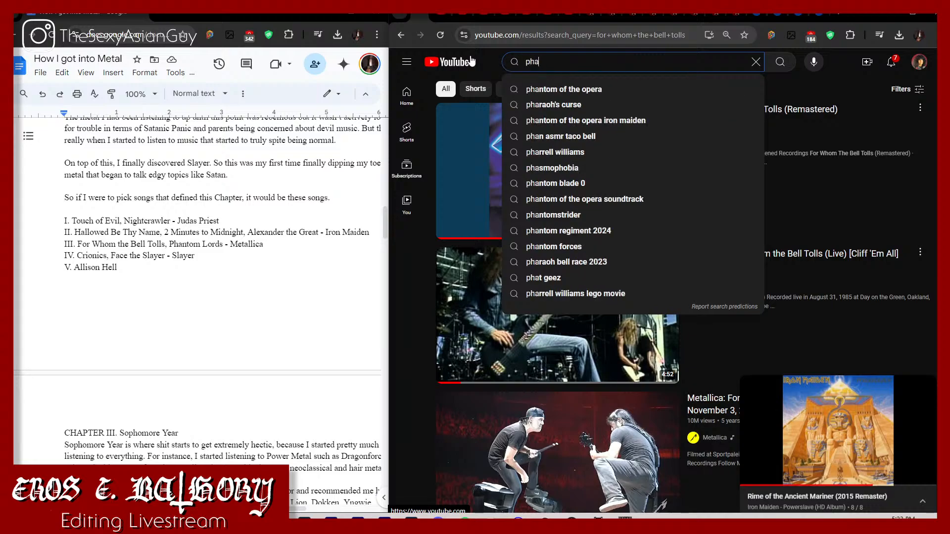
type("ntom lords me")
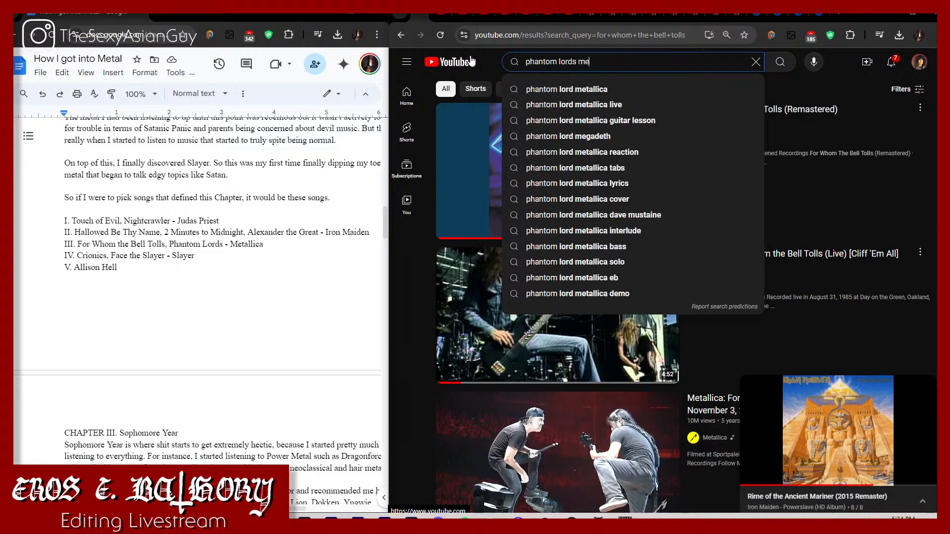
type("tallica")
key("Return")
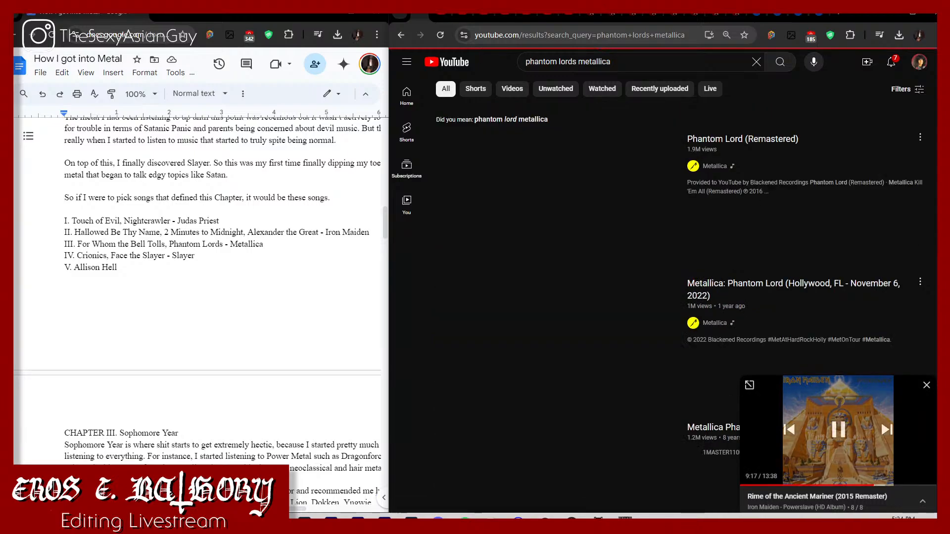
right_click(565, 215)
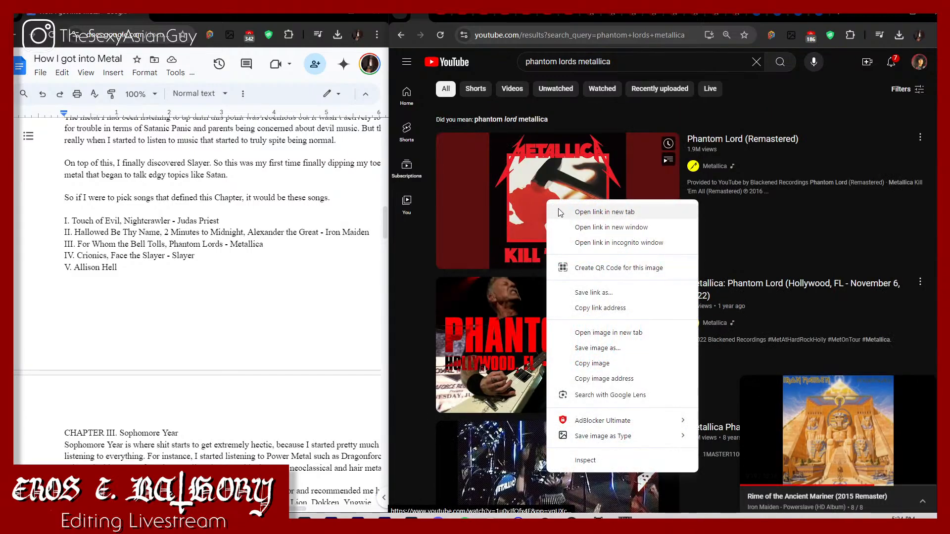
key("Escape")
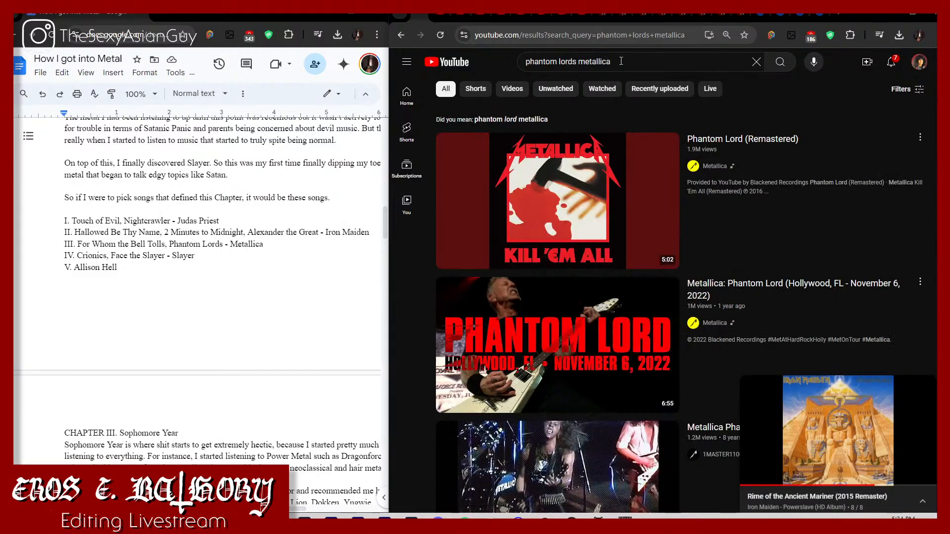
Step: Search for "allison hell" and play the video "Annihilator - Crystal Ann/Alison Hell"
left_click(621, 61)
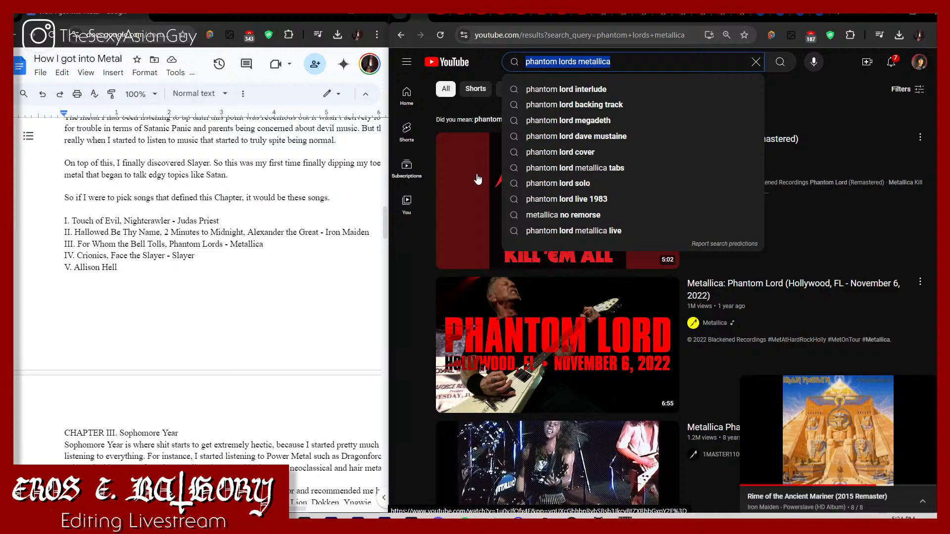
type("all")
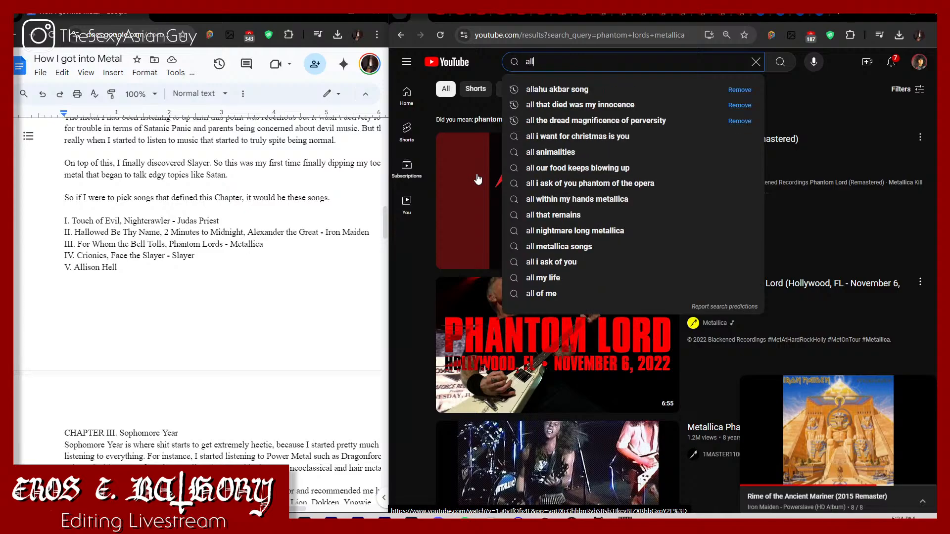
type("ison hell")
key("Return")
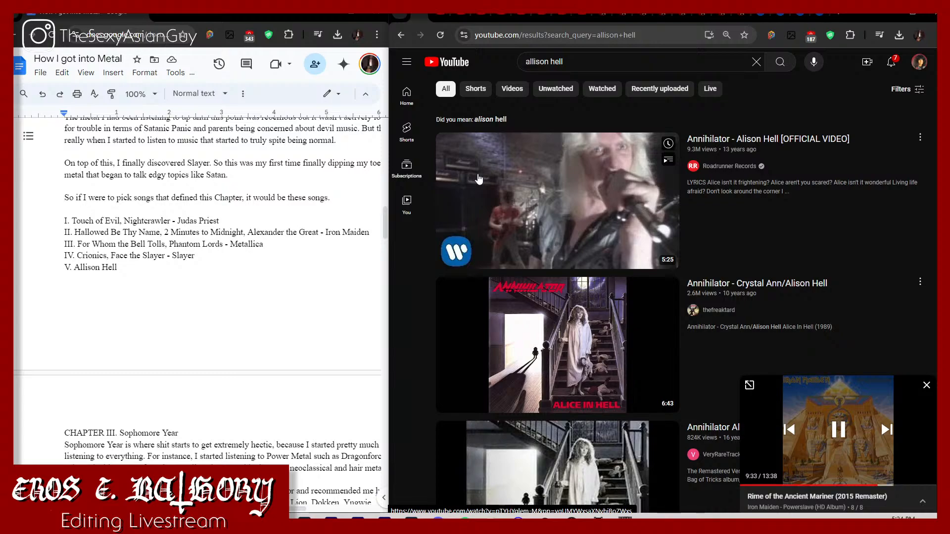
left_click(601, 393)
Step: Copy the Annihilator video's address, switch to ytmp3.ms and convert the video to MP3
left_click(508, 34)
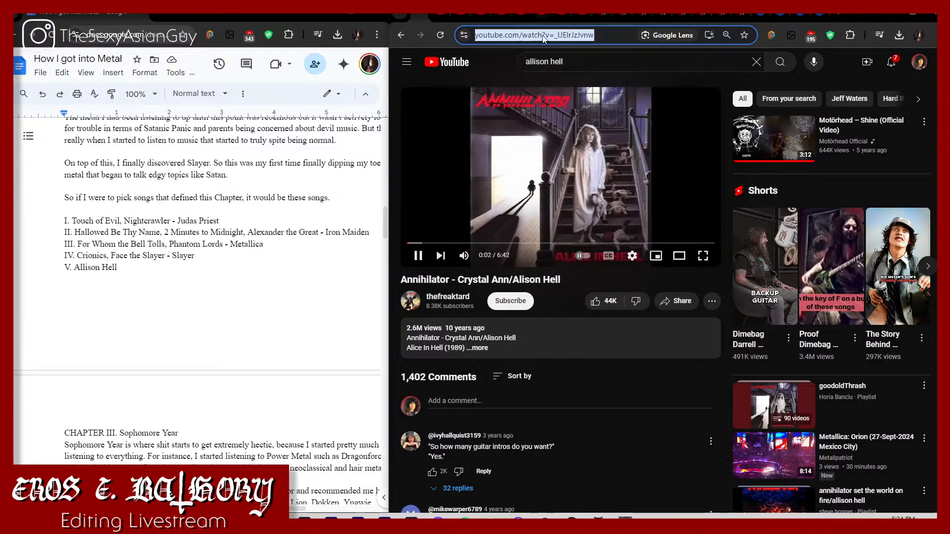
key("ctrl+f")
left_click(615, 35)
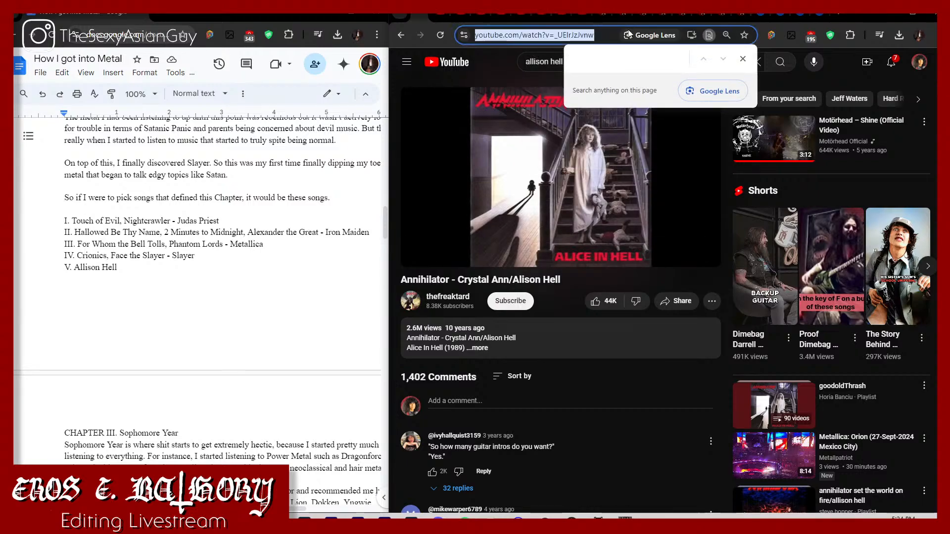
left_click(509, 72)
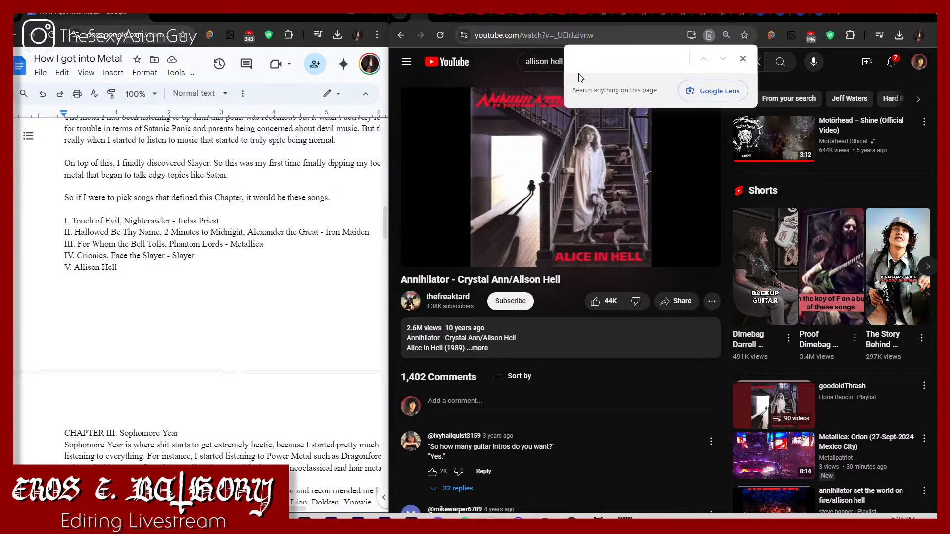
left_click(742, 58)
left_click(755, 23)
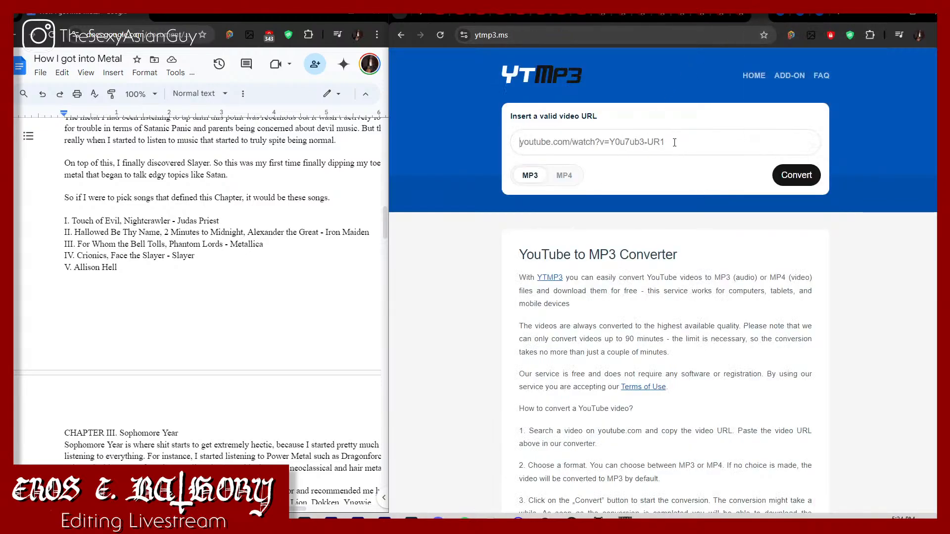
left_click(674, 142)
key("ctrl+v")
left_click(794, 175)
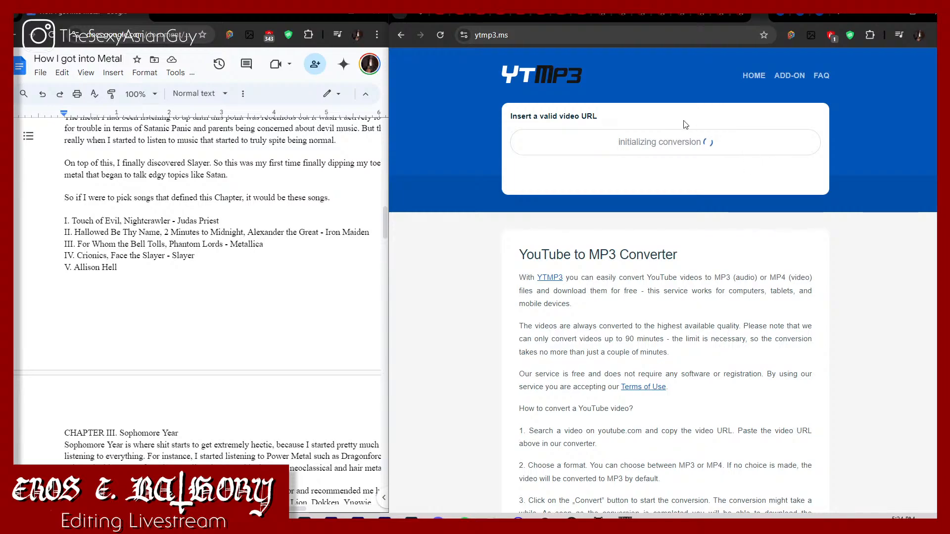
Step: Return to the Annihilator video on YouTube, play it from the beginning and pause it at about 3:43
left_click(443, 23)
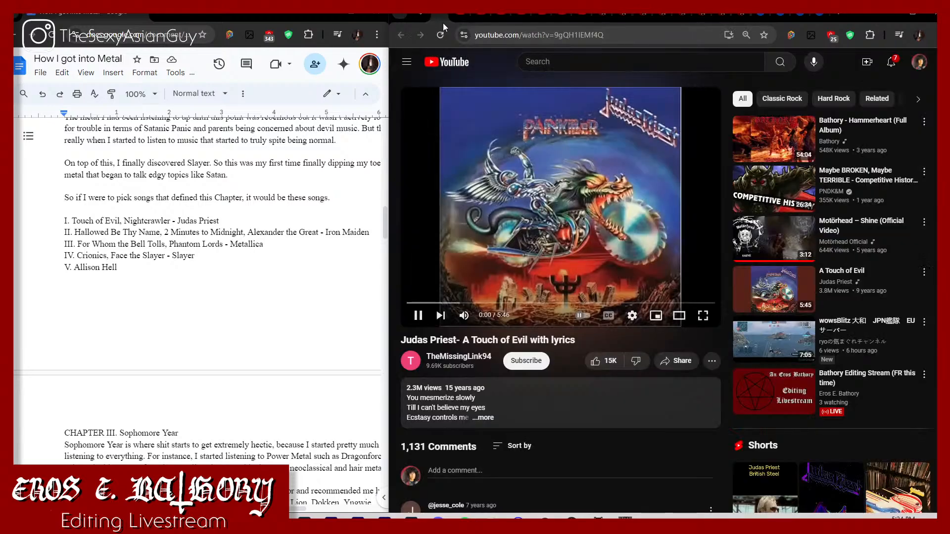
left_click(420, 15)
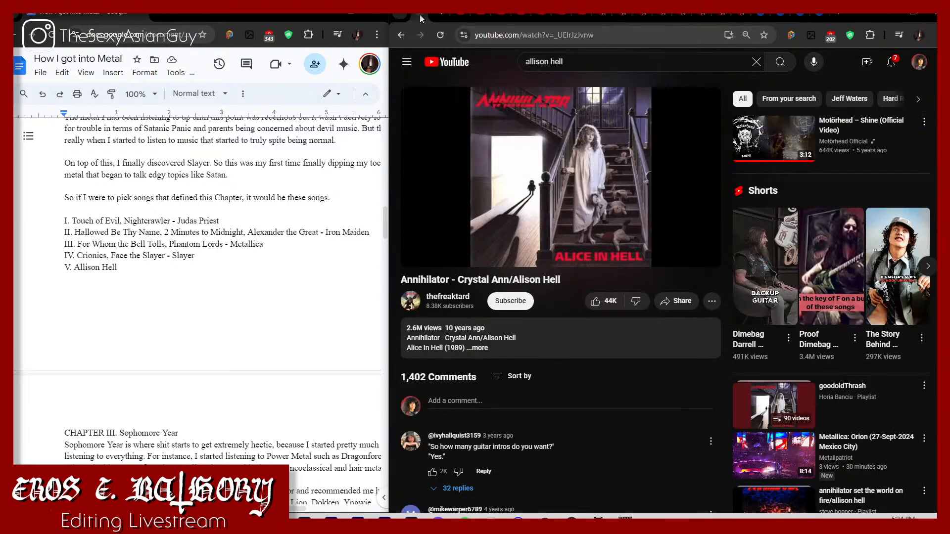
left_click(580, 218)
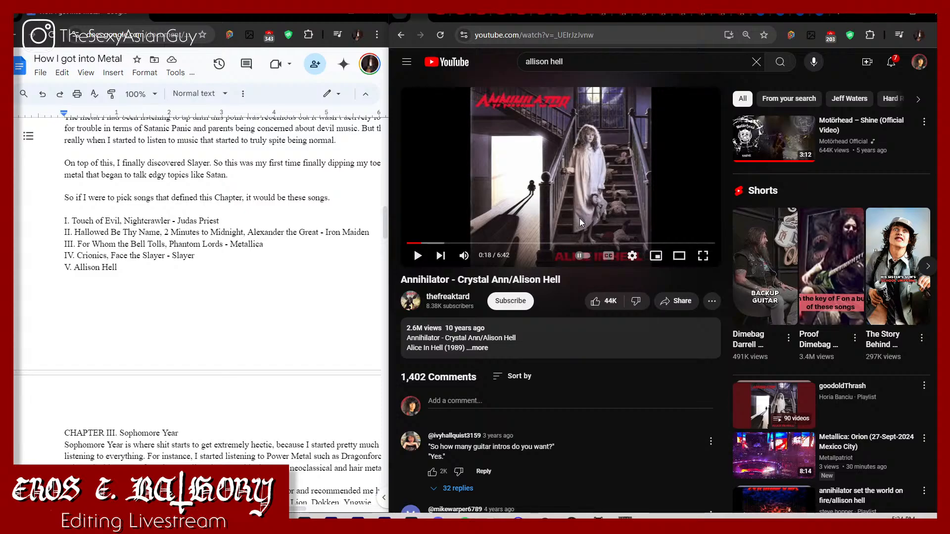
key("0")
left_click(580, 218)
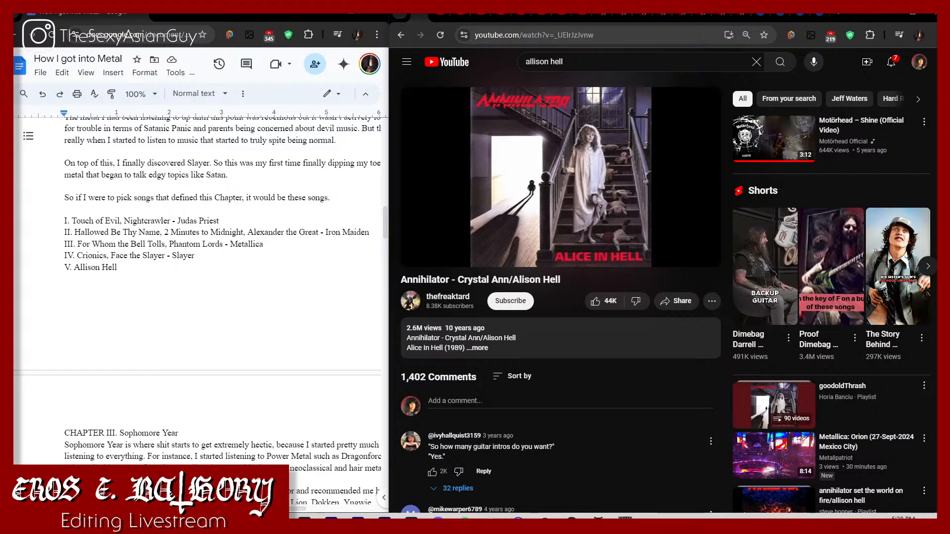
left_click(580, 218)
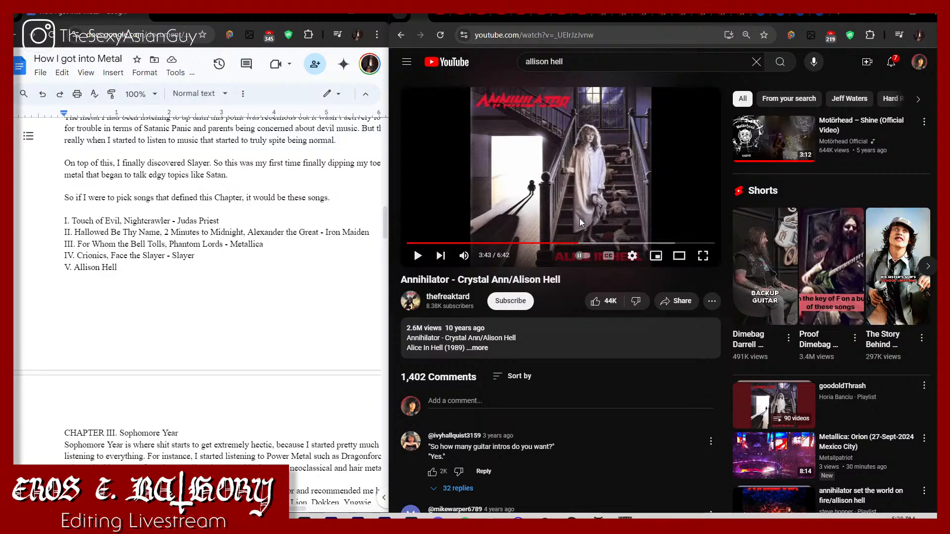
Step: Switch back to ytmp3.ms and download the converted MP3 of "Annihilator - Crystal Ann/Alison Hell"
left_click(780, 14)
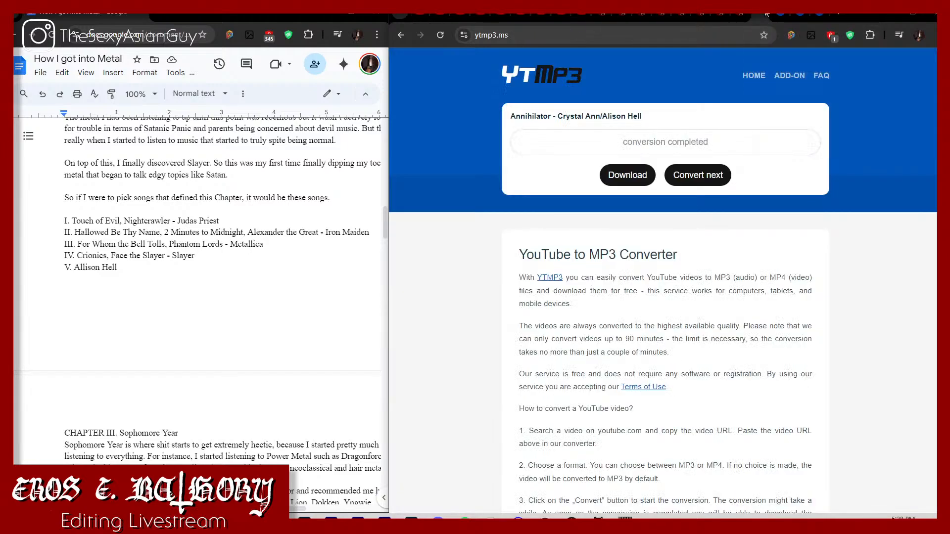
left_click(633, 178)
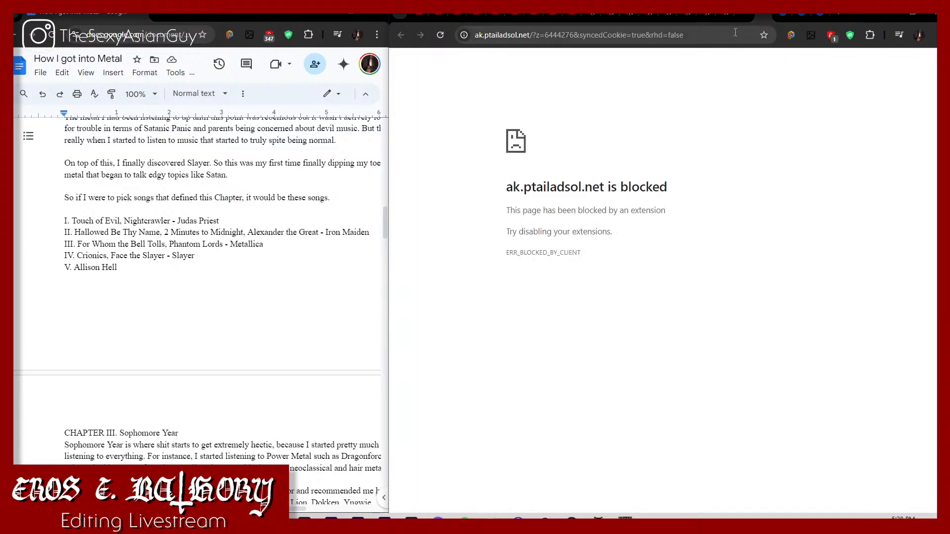
Step: Return to YouTube, search for "As long as its not about love" and open the DIO 2019 remaster in a new tab
left_click(764, 13)
left_click(539, 65)
left_click(423, 13)
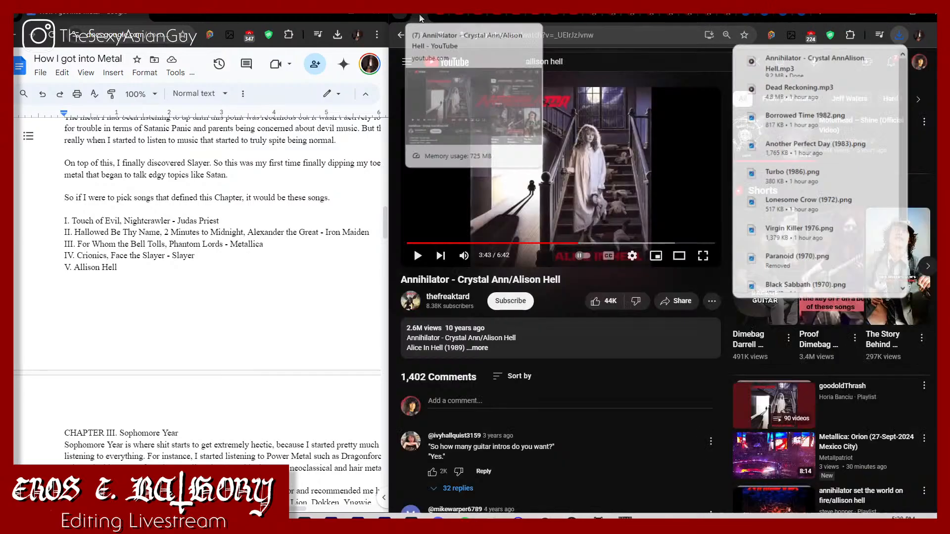
triple_click(579, 66)
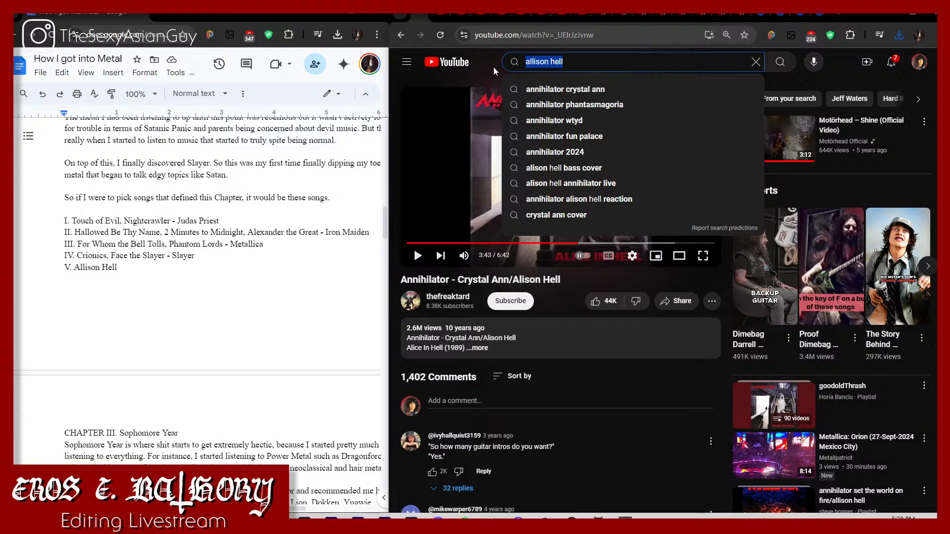
type("As lon")
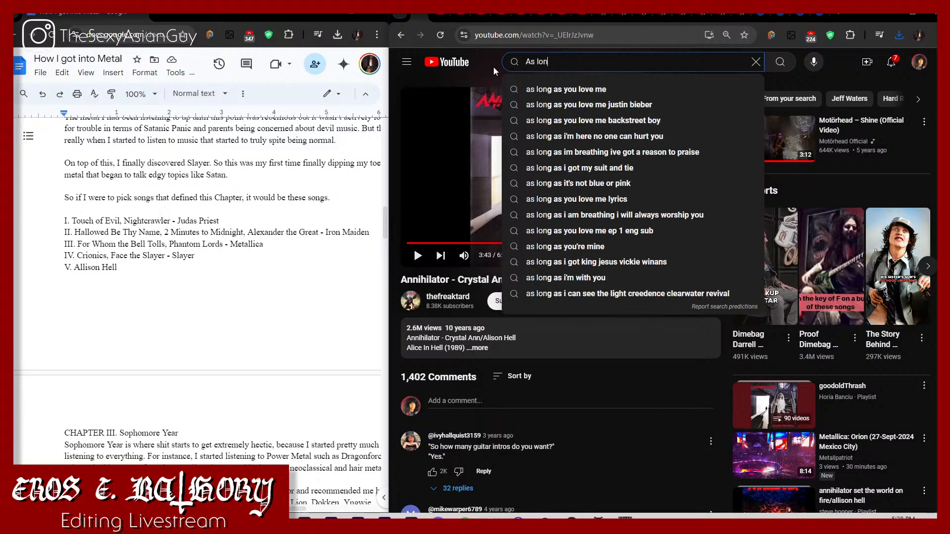
type("g as its not abo")
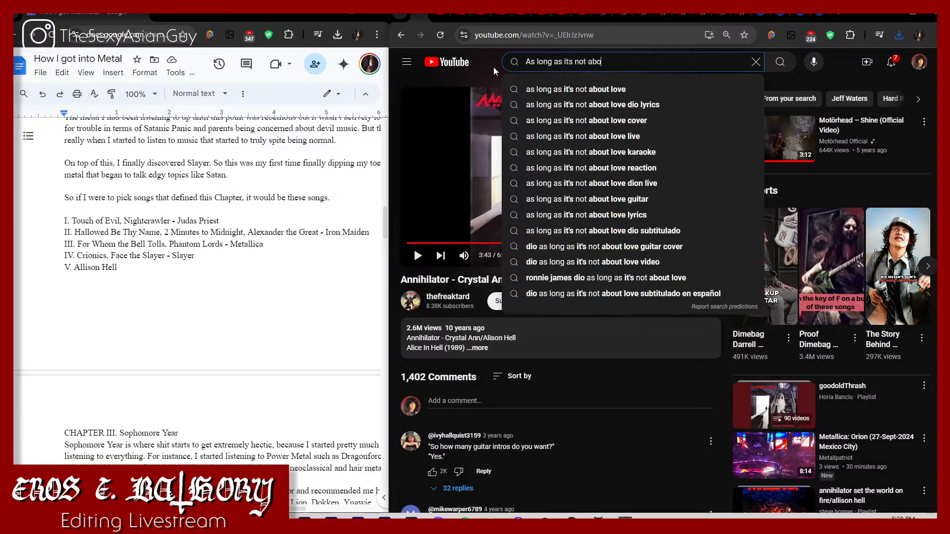
type("ut love")
key("Return")
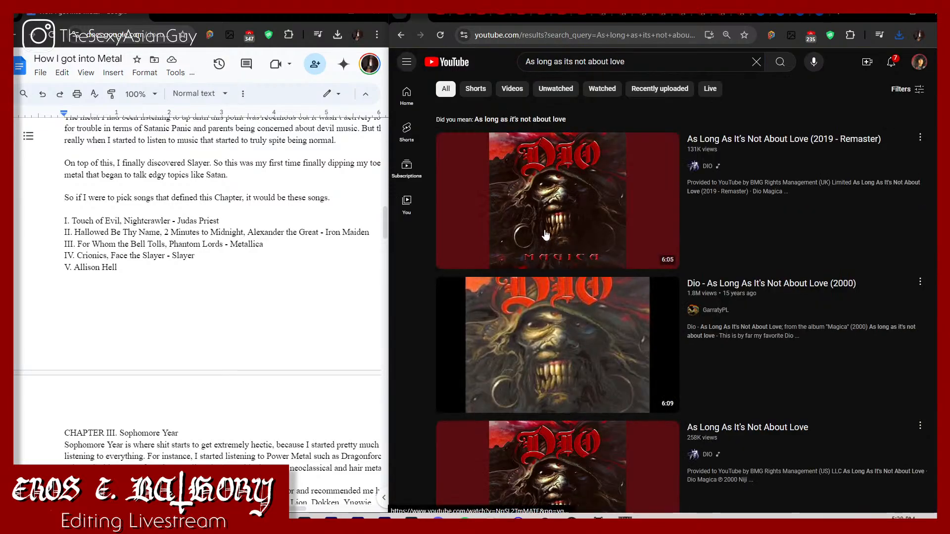
right_click(544, 231)
left_click(566, 247)
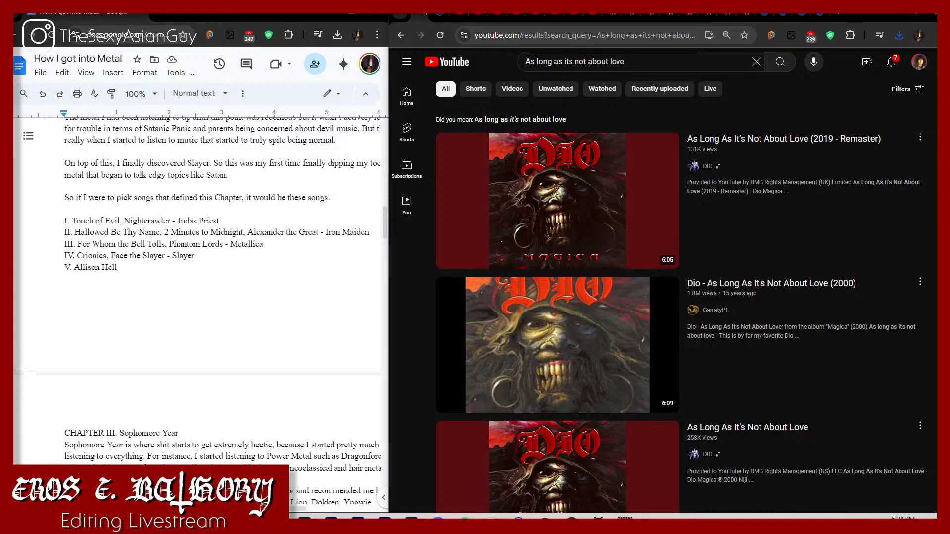
Step: Search Google for "dio metallum" and open the band's Encyclopaedia Metallum page
left_click(506, 44)
type("dio")
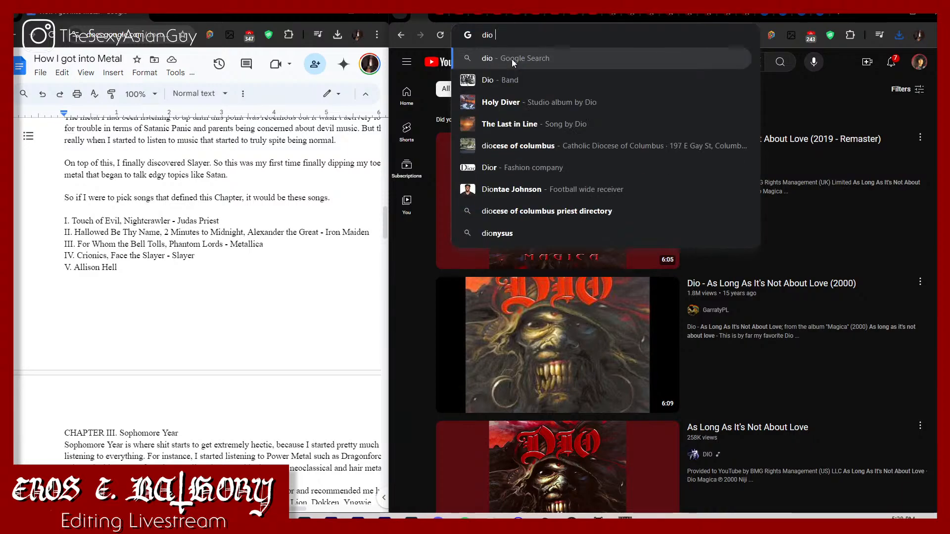
type(" metallum")
key("Return")
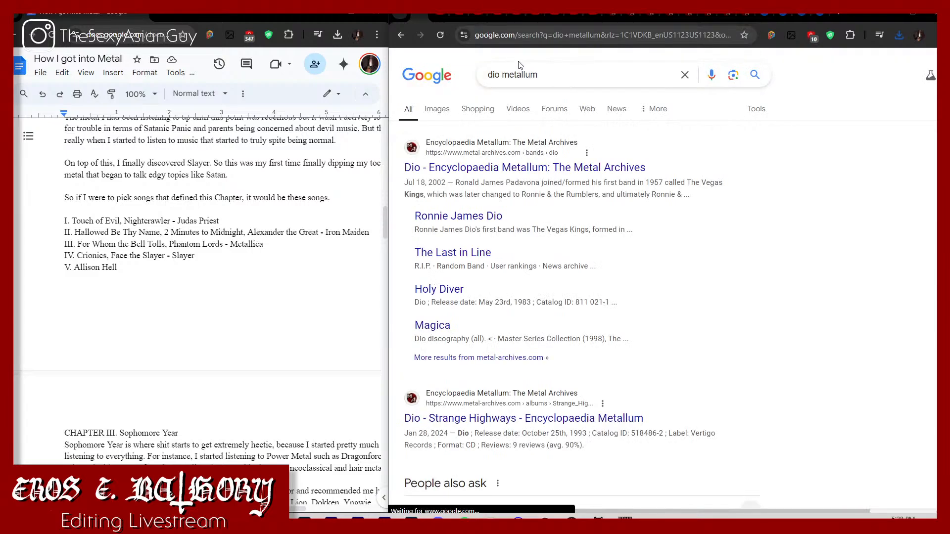
left_click(533, 174)
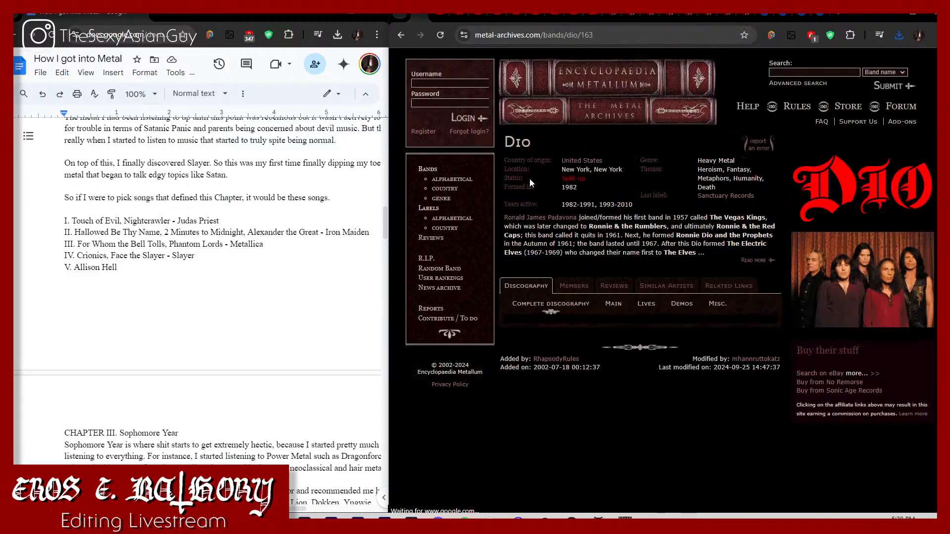
Step: Pause the "As Long As It's Not About Love (2019 - Remaster)" video and return to Dio's Encyclopaedia Metallum page
scroll(544, 347, "down", 2)
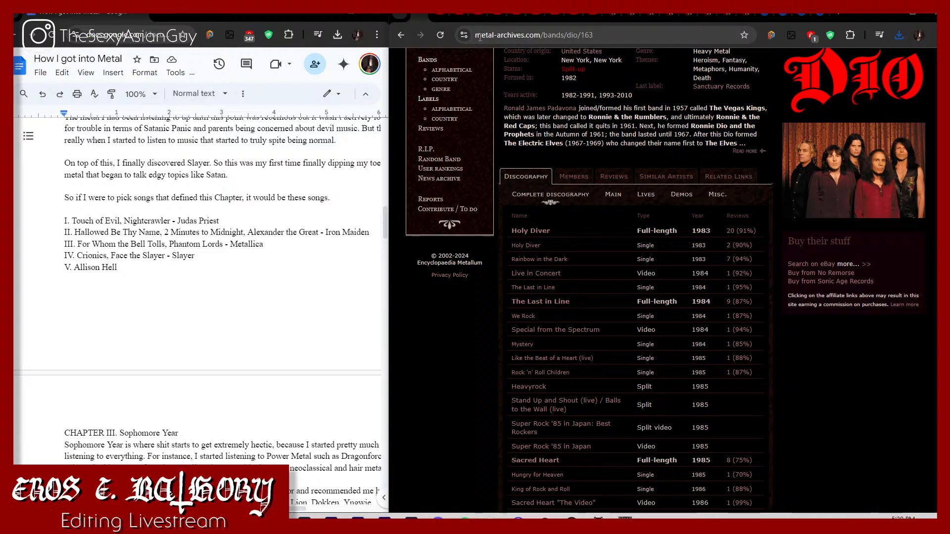
left_click(438, 12)
left_click(450, 160)
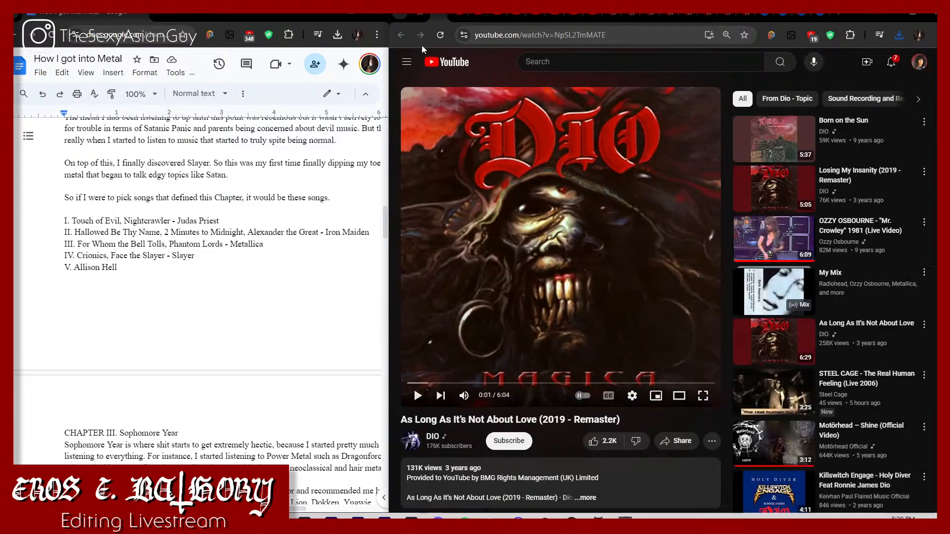
left_click(418, 15)
Step: Open the 2000 full-length album Magica from Dio's discography in a new tab and display its page
scroll(623, 378, "down", 3)
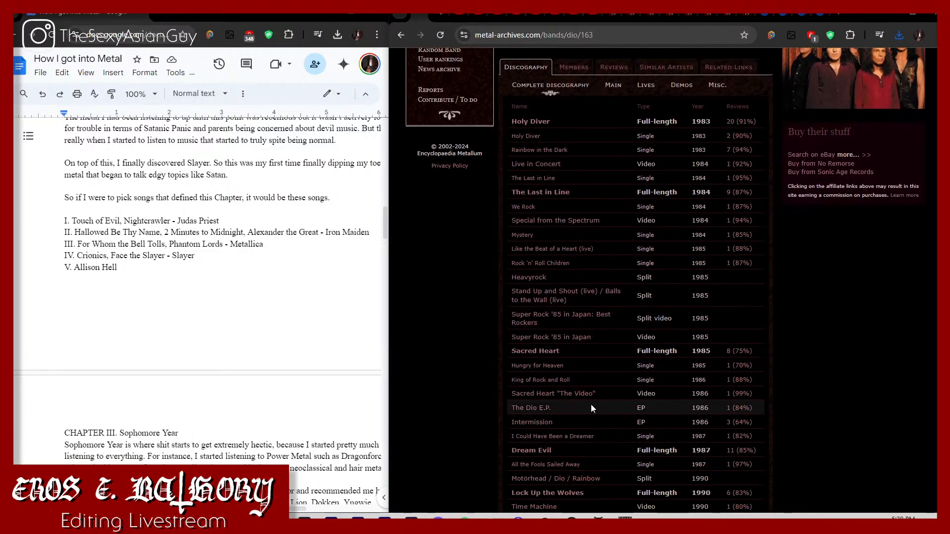
scroll(554, 360, "down", 3)
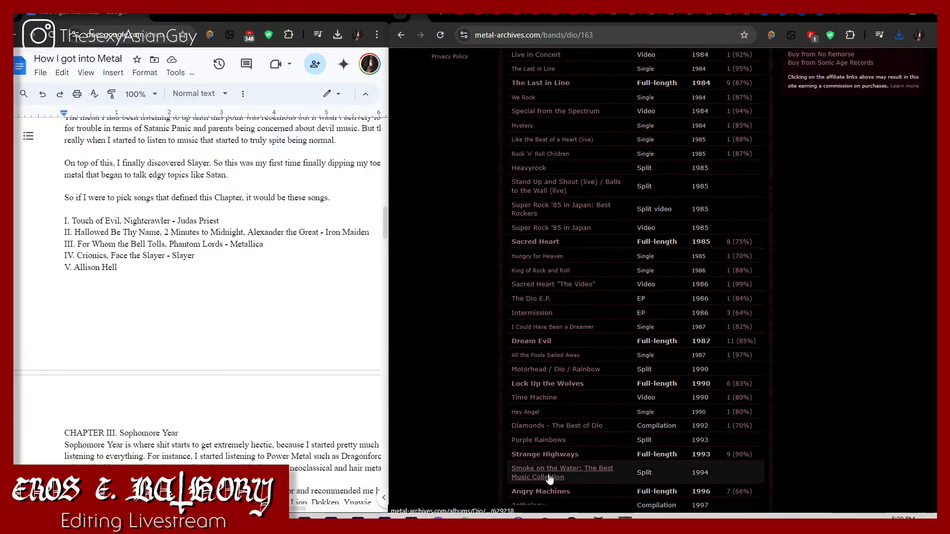
scroll(545, 470, "down", 2)
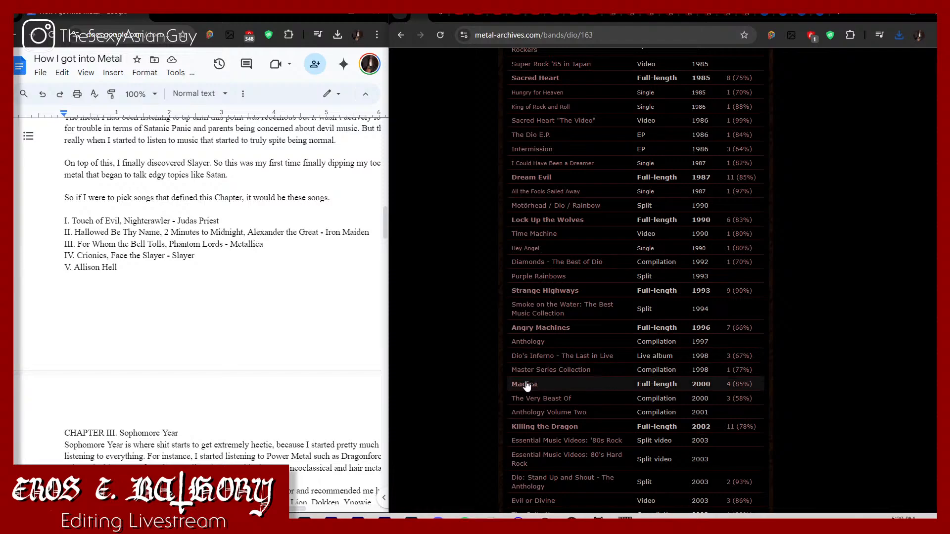
right_click(526, 387)
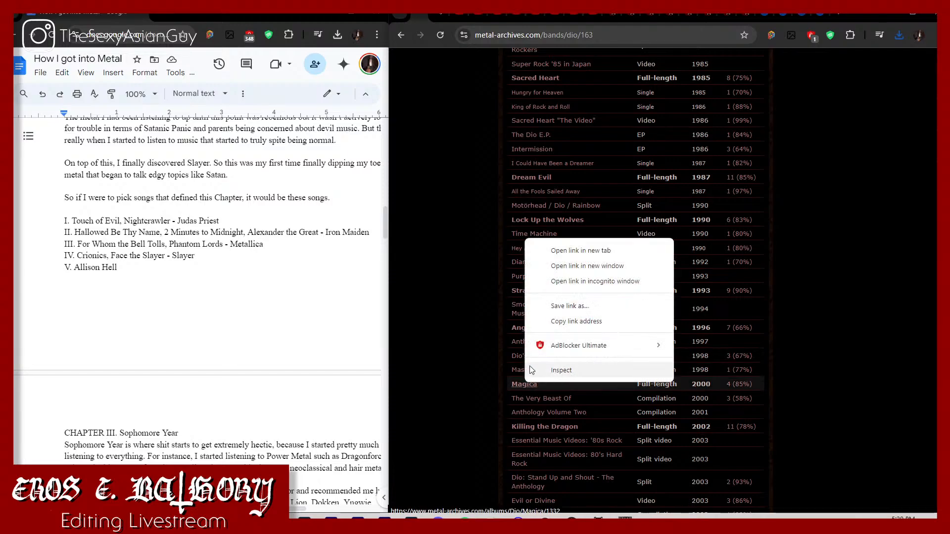
left_click(554, 248)
left_click(568, 13)
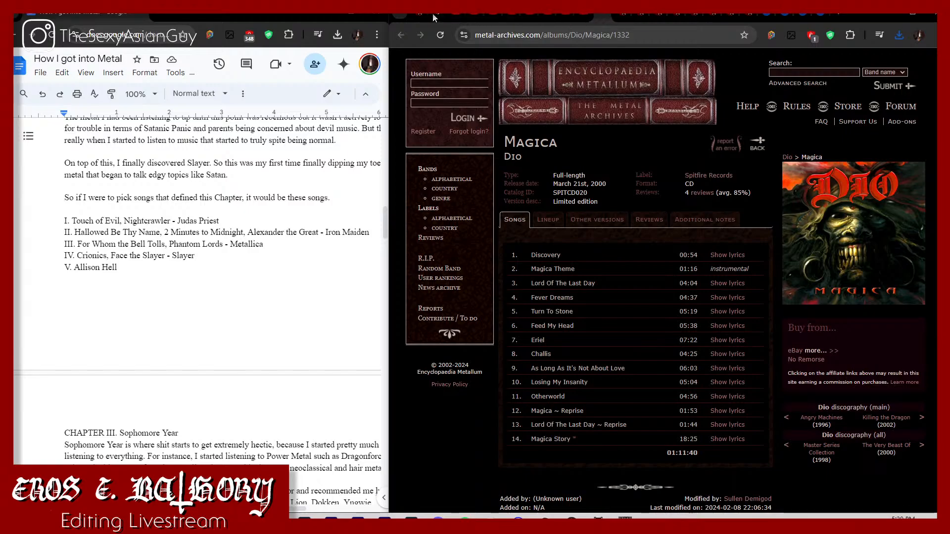
Step: Copy the address of Dio's "As Long As It's Not About Love" video and convert it to MP3 on ytmp3.ms
left_click(432, 13)
left_click(528, 35)
key("ctrl+c")
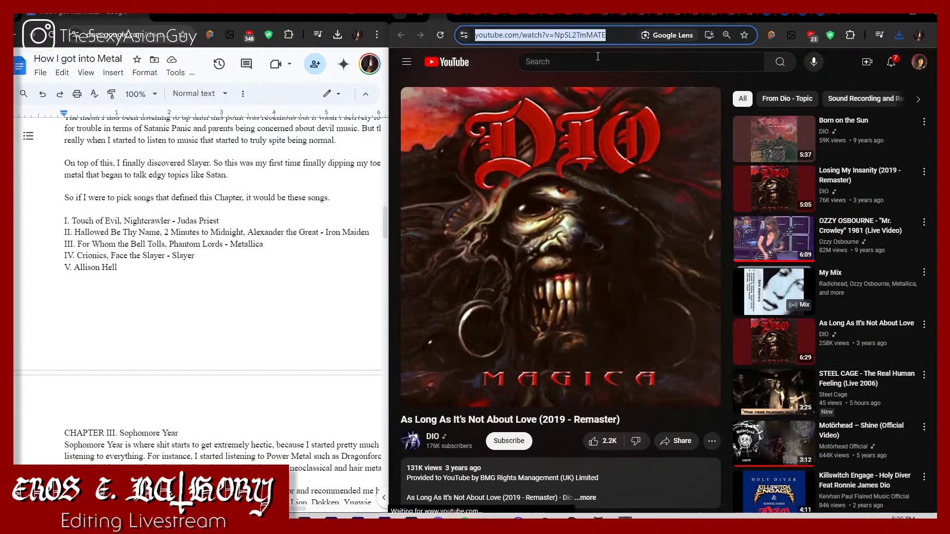
left_click(765, 14)
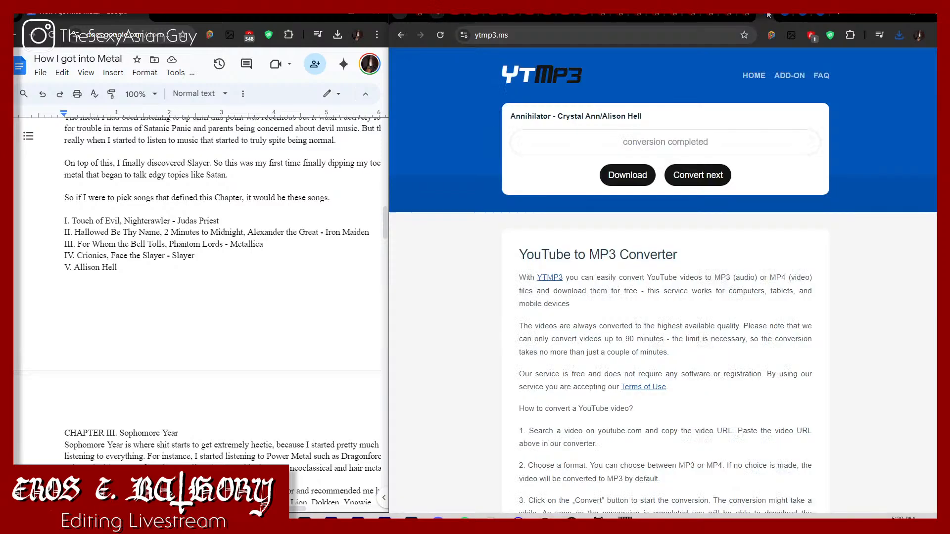
left_click(704, 178)
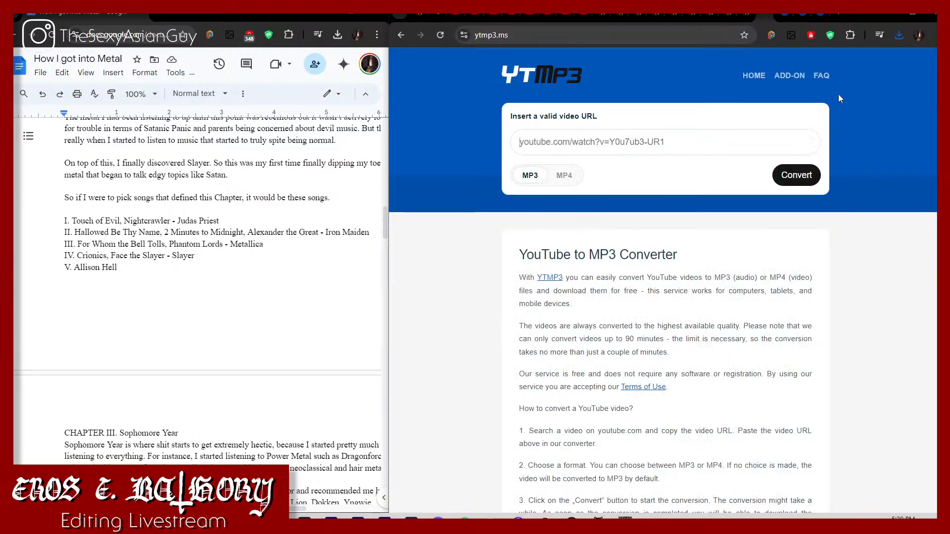
left_click(899, 34)
left_click(644, 141)
key("ctrl+v")
left_click(812, 186)
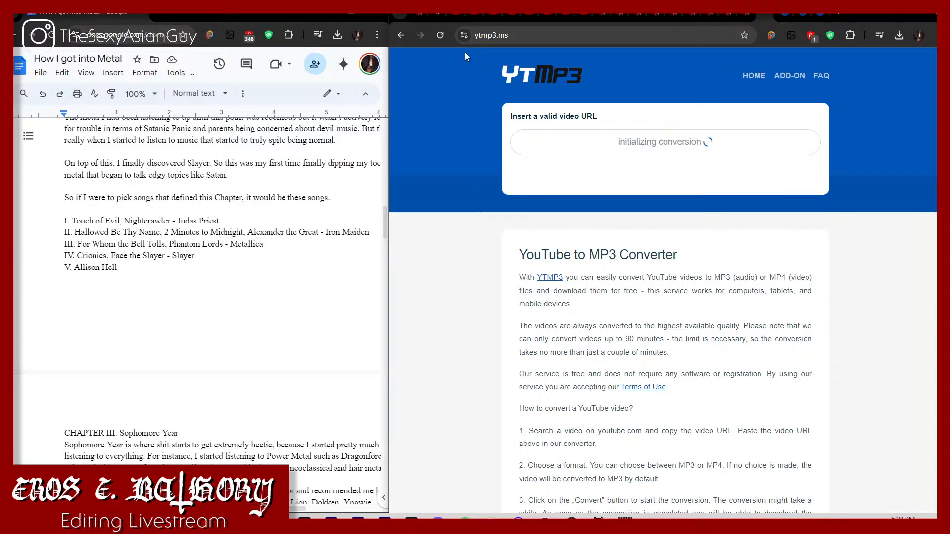
Step: Copy the address of "Judas Priest- A Touch of Evil with lyrics" and convert it to MP3 in a second ytmp3.ms tab
left_click(448, 16)
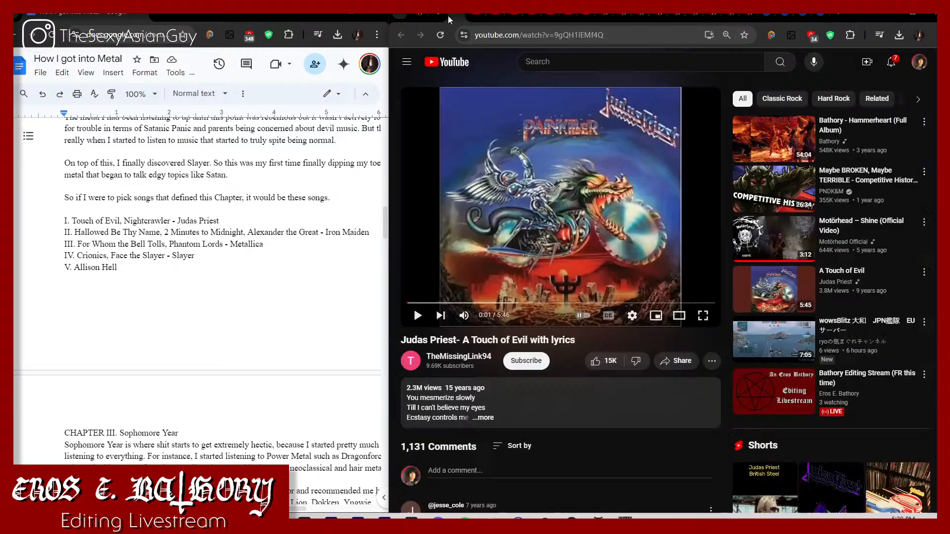
left_click(500, 34)
key("ctrl+c")
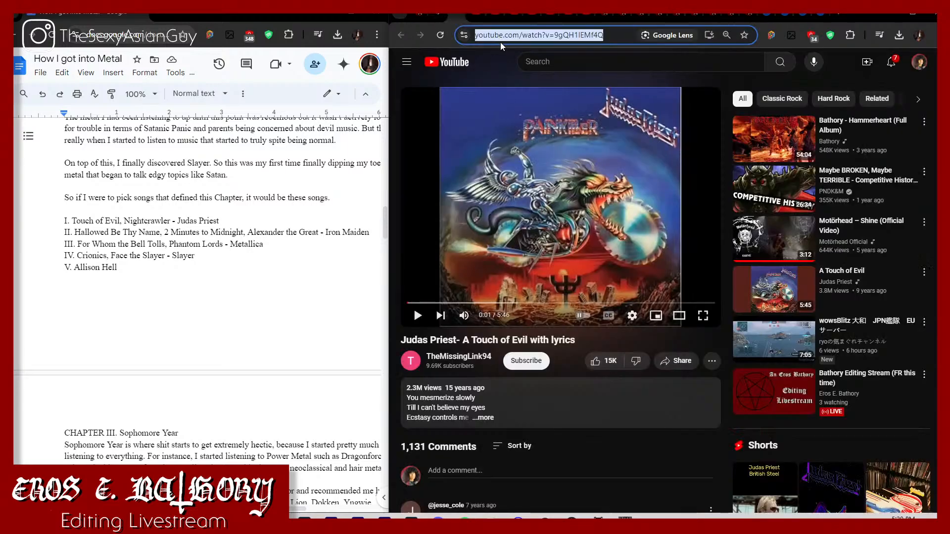
left_click(785, 16)
left_click(760, 139)
key("ctrl+v")
left_click(785, 175)
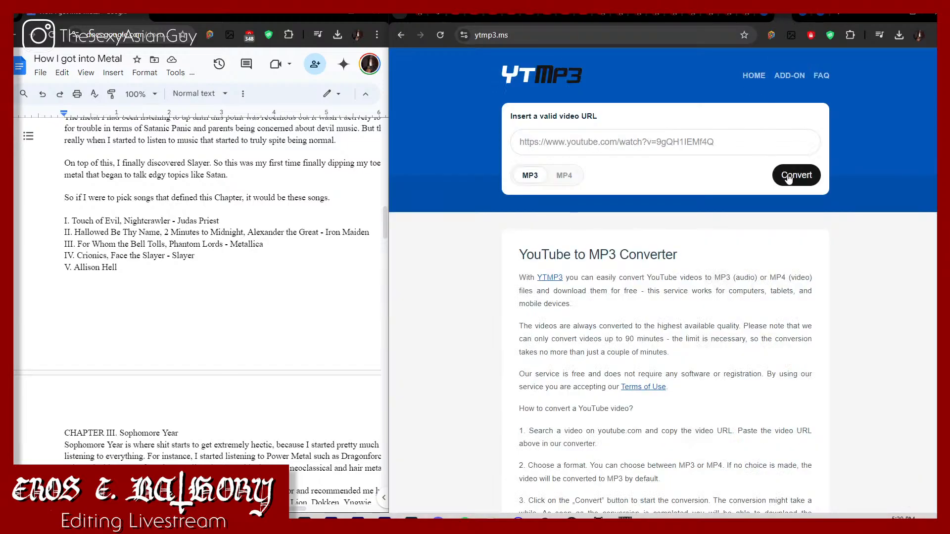
Step: Pause "Judas Priest - Night Crawler (Official Audio)", copy its address and convert it to MP3 in another ytmp3.ms tab
left_click(473, 15)
left_click(554, 113)
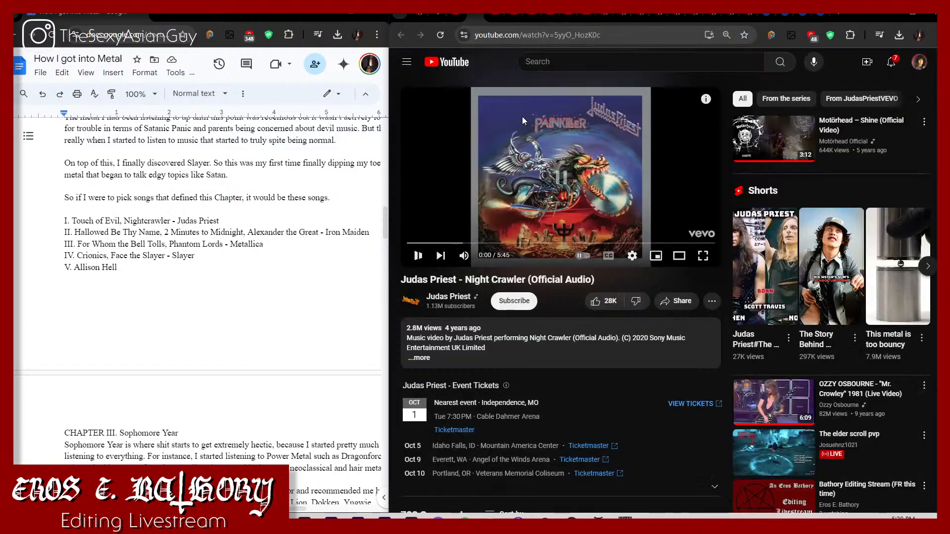
left_click(649, 38)
key("ctrl+c")
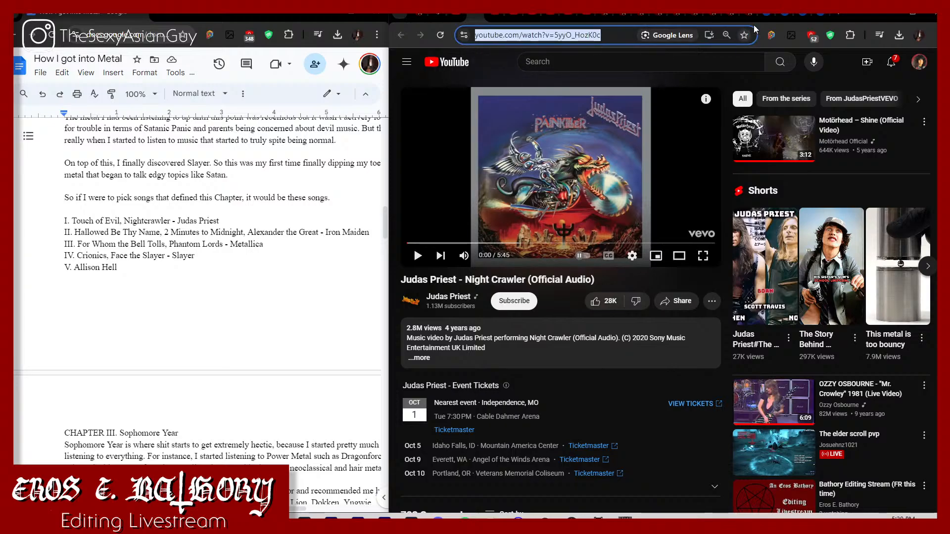
left_click(797, 14)
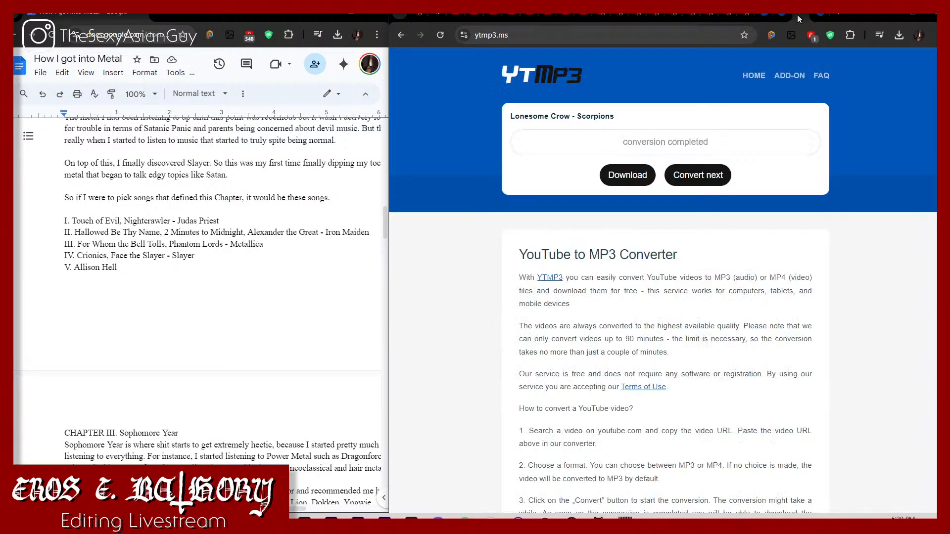
left_click(696, 175)
key("ctrl+v")
left_click(780, 176)
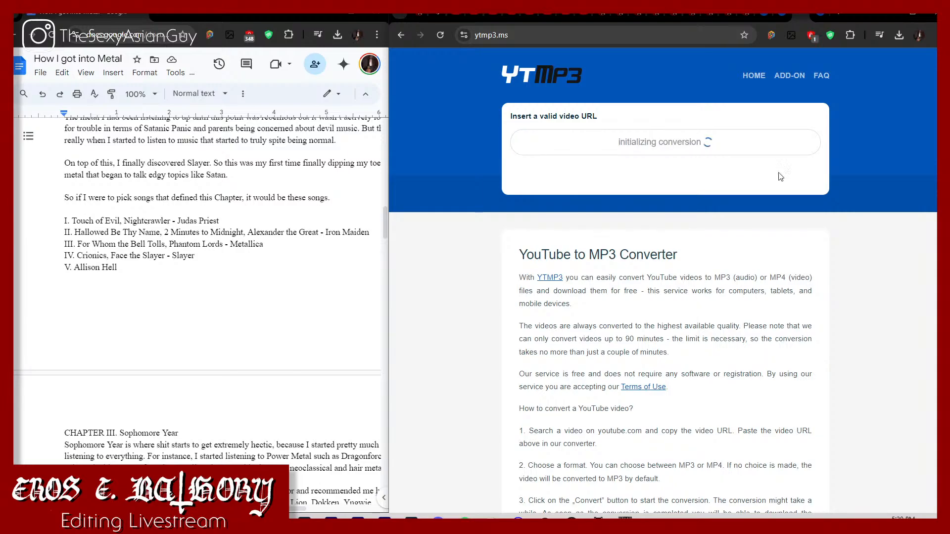
Step: Copy the address of Iron Maiden's "Hallowed Be Thy Name (2015 Remaster)" and convert it to MP3 in the next ytmp3.ms tab
left_click(445, 15)
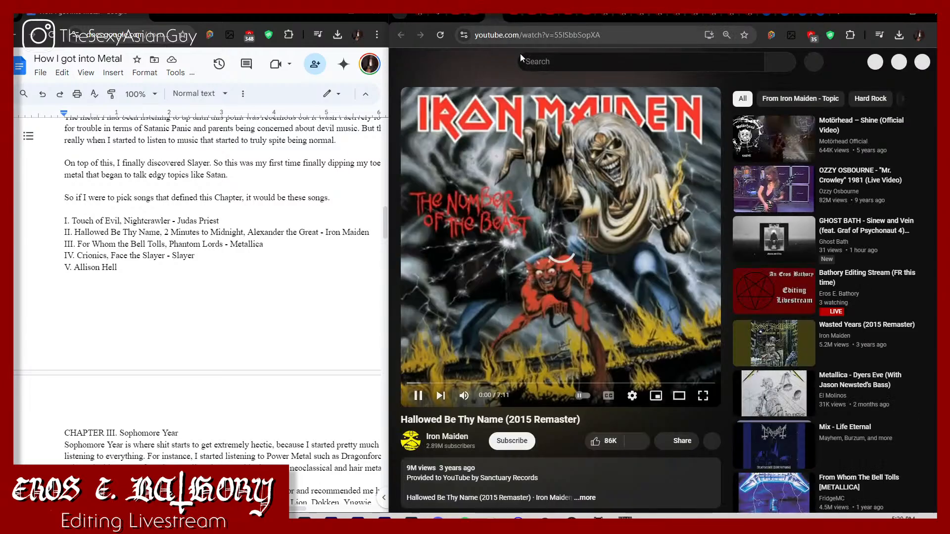
left_click(517, 42)
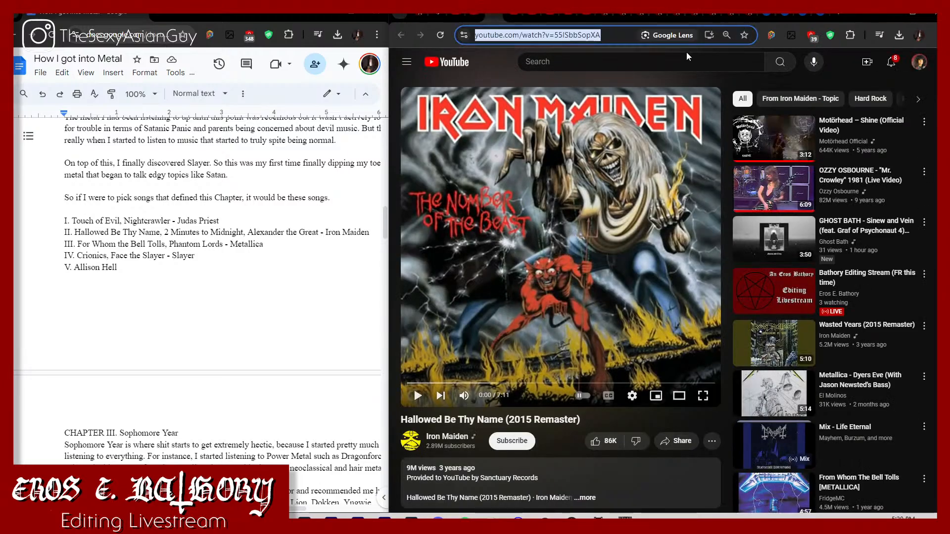
left_click(817, 16)
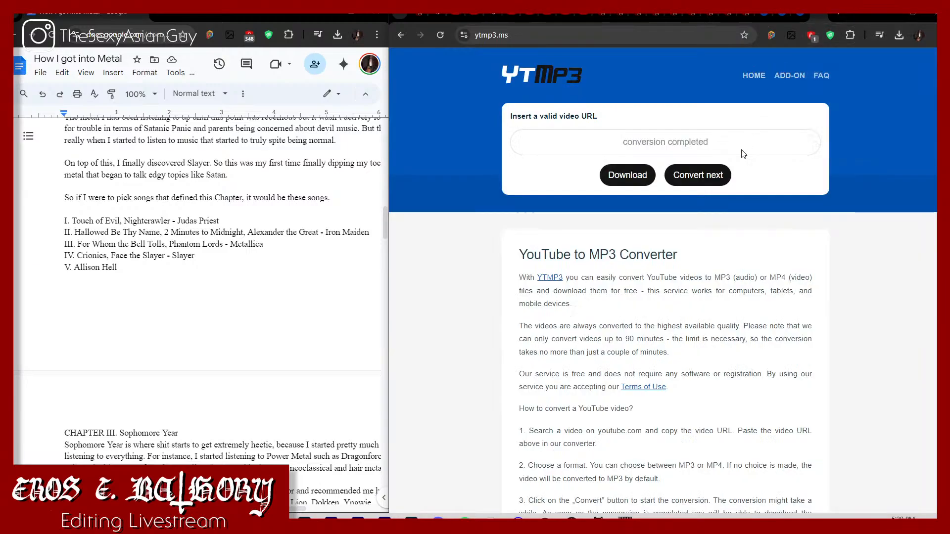
left_click(722, 176)
type("https://www.youtube.com/watch?v=55lSbbSopXA")
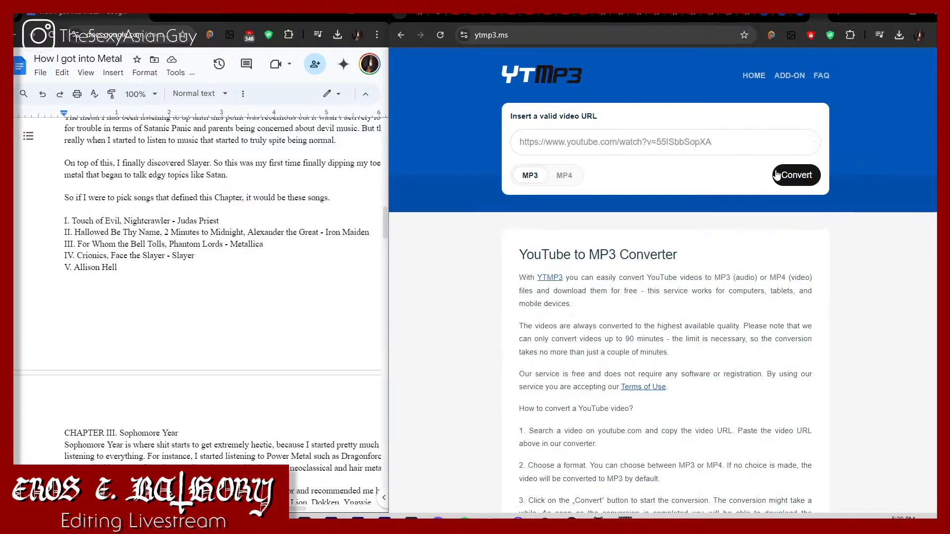
left_click(775, 175)
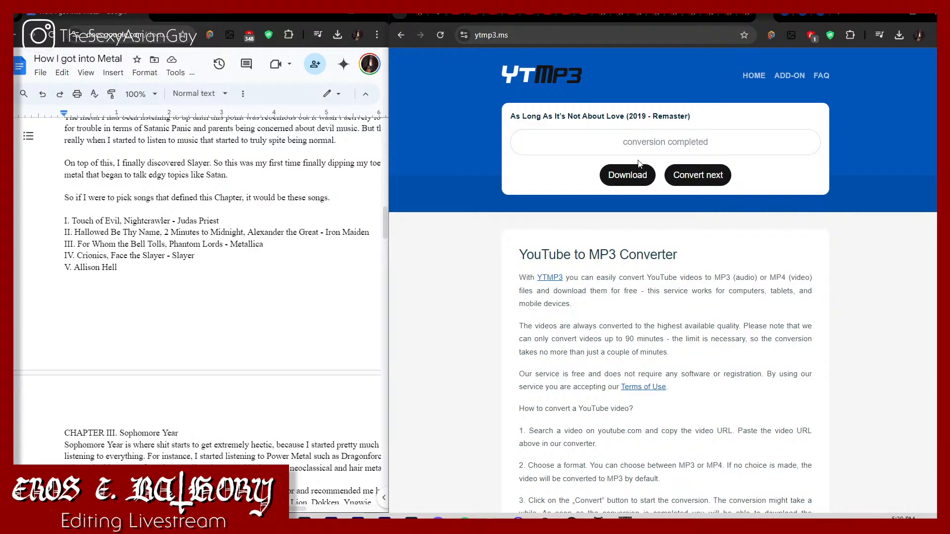
Step: Download the converted MP3s of "As Long As It's Not About Love", "A Touch of Evil" and "Night Crawler" from their ytmp3.ms tabs
left_click(628, 174)
left_click(765, 14)
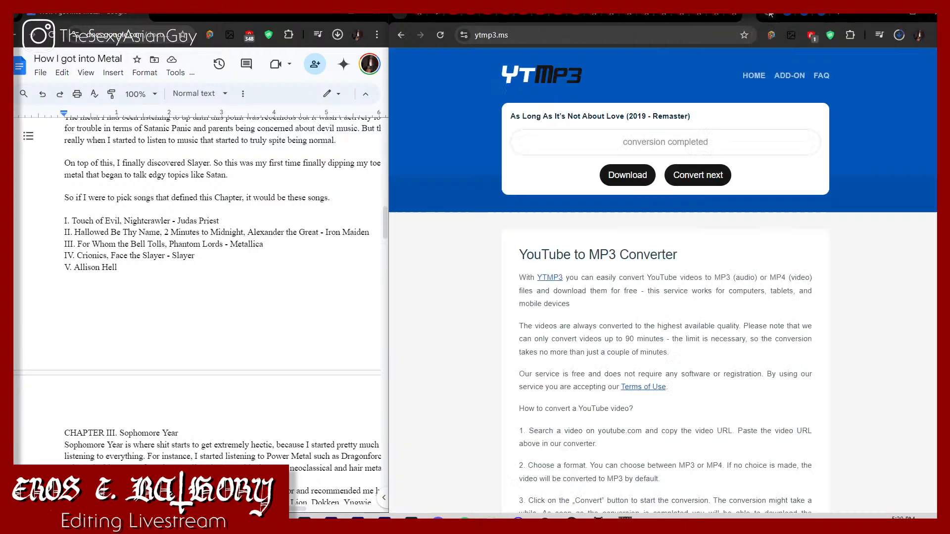
left_click(765, 14)
left_click(628, 175)
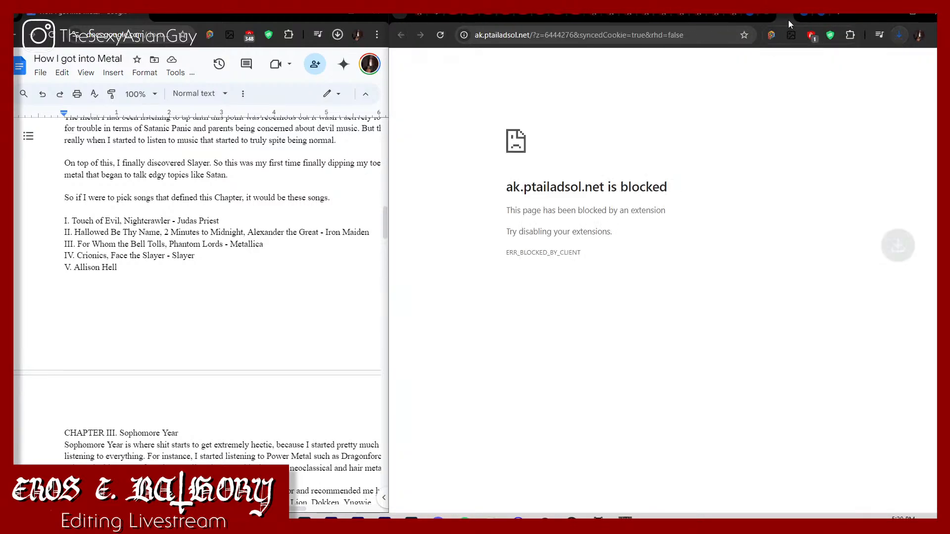
left_click(783, 14)
left_click(643, 175)
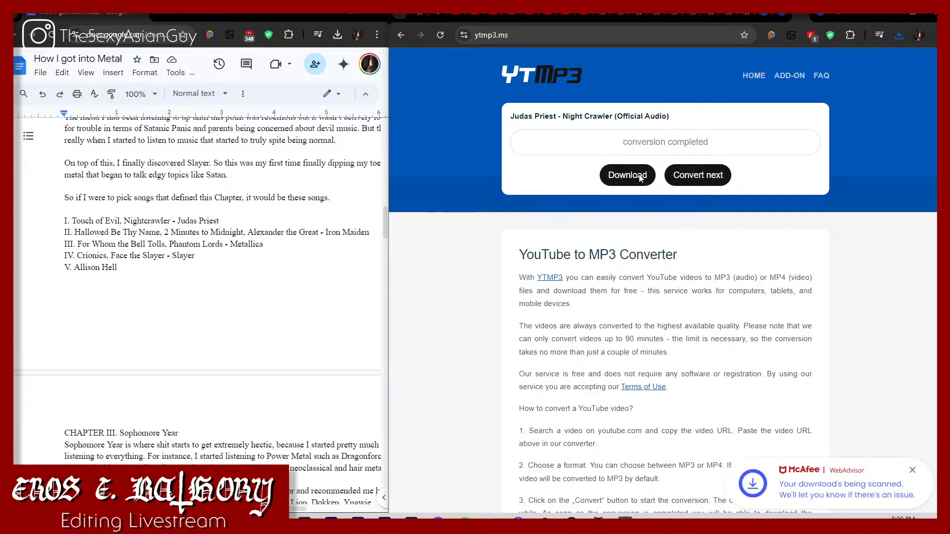
Step: Download the converted MP3 of "Hallowed Be Thy Name (2015 Remaster)" from its ytmp3.ms tab and close the pop-up tabs
left_click(805, 16)
left_click(805, 16)
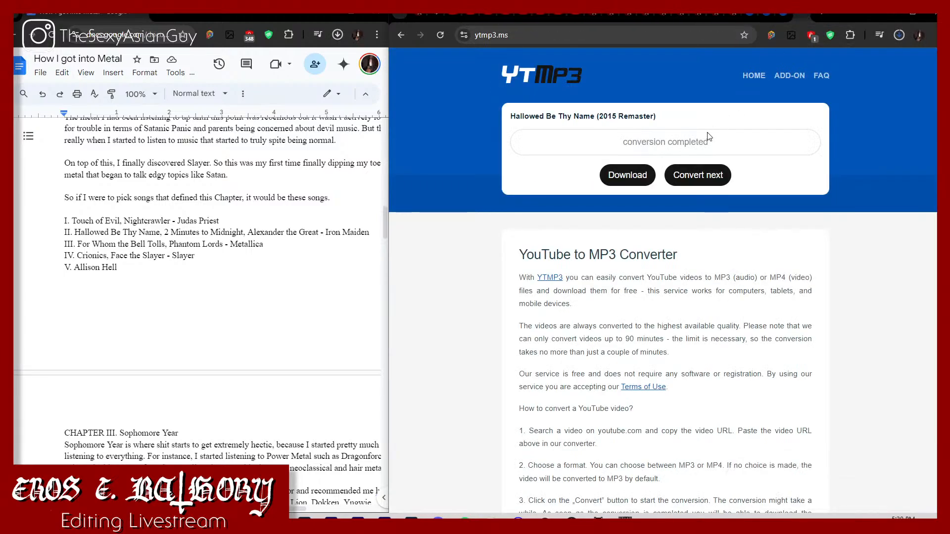
left_click(627, 174)
left_click(815, 19)
Step: Pause Iron Maiden's "Powerslave (2015 Remaster)", copy its address and paste it into the ytmp3.ms tab used for "As Long As It's Not About Love"
left_click(459, 17)
left_click(459, 16)
left_click(459, 16)
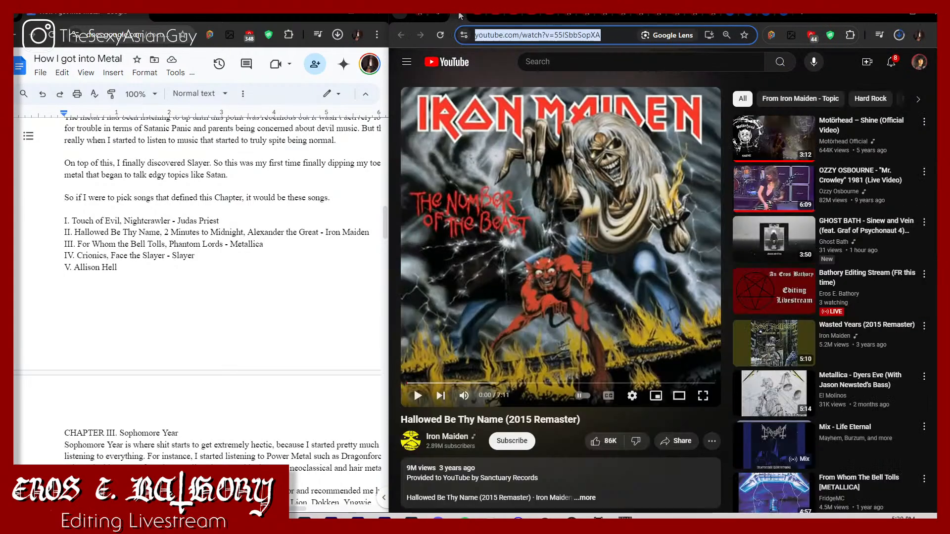
left_click(460, 16)
left_click(498, 132)
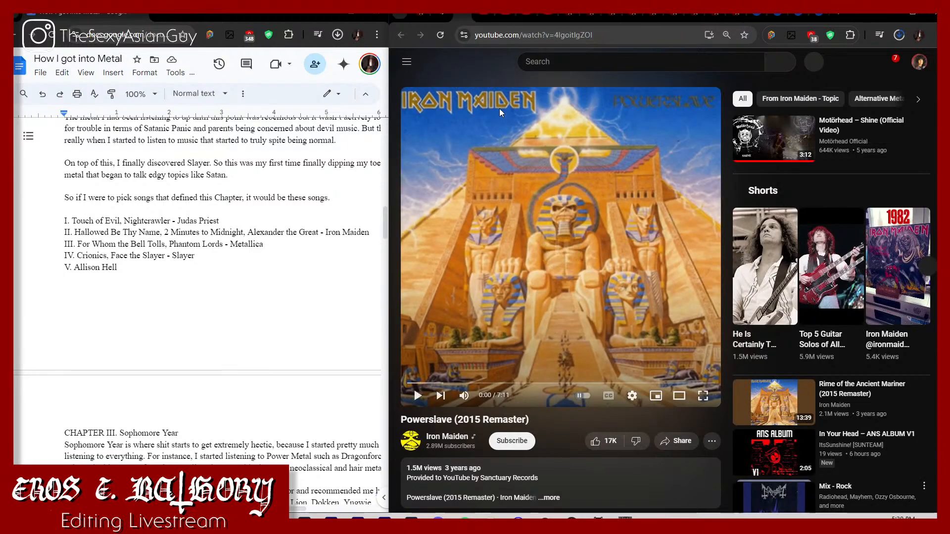
left_click(549, 38)
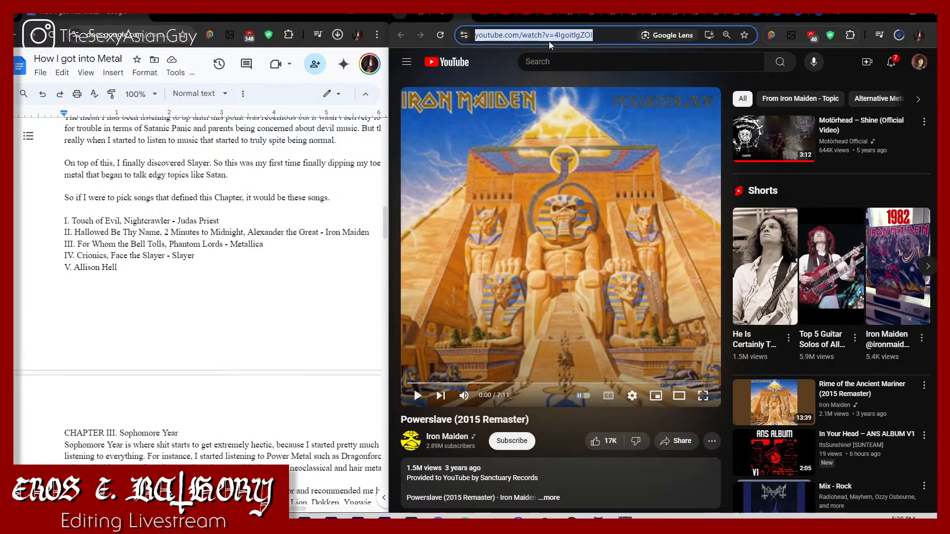
left_click(752, 16)
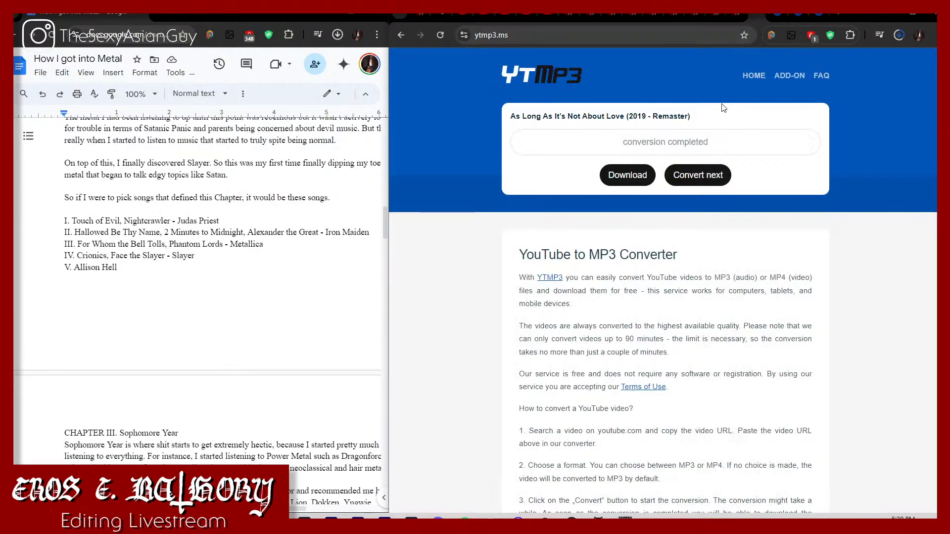
left_click(703, 176)
type("https://www.youtube.com/watch?v=4IgoitlgZOI")
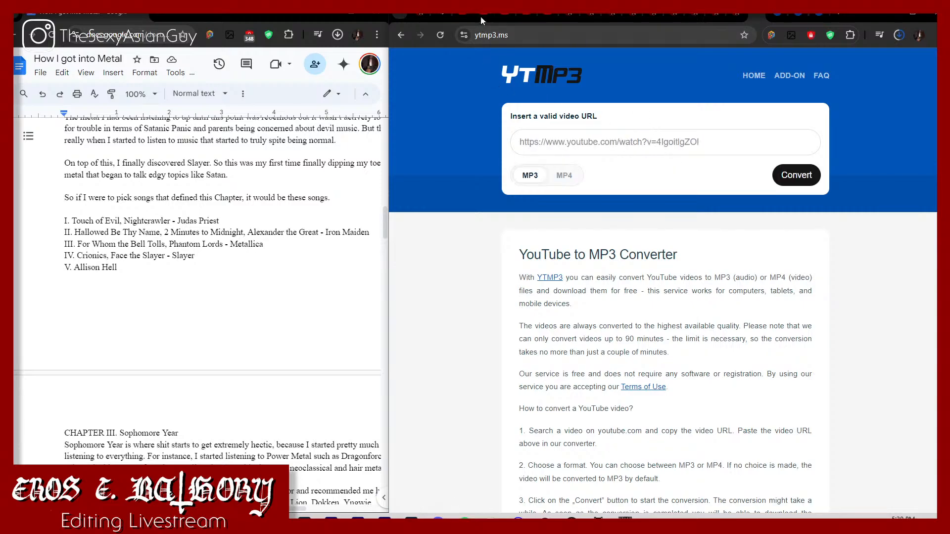
Step: Copy "Alexander the Great (356-323) (2015 Remaster)" into the "A Touch of Evil" ytmp3.ms tab, then start the MP3 conversions of it and "Powerslave"
left_click(480, 17)
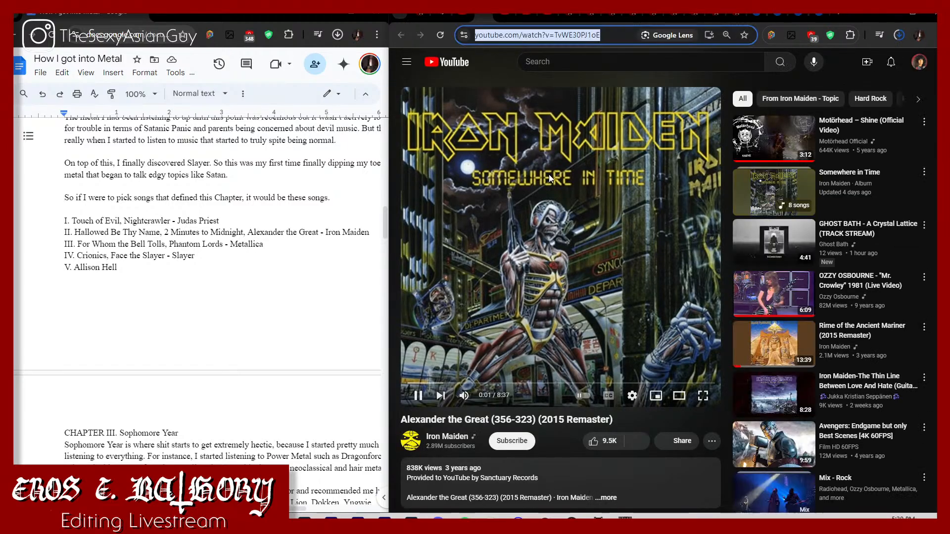
left_click(752, 16)
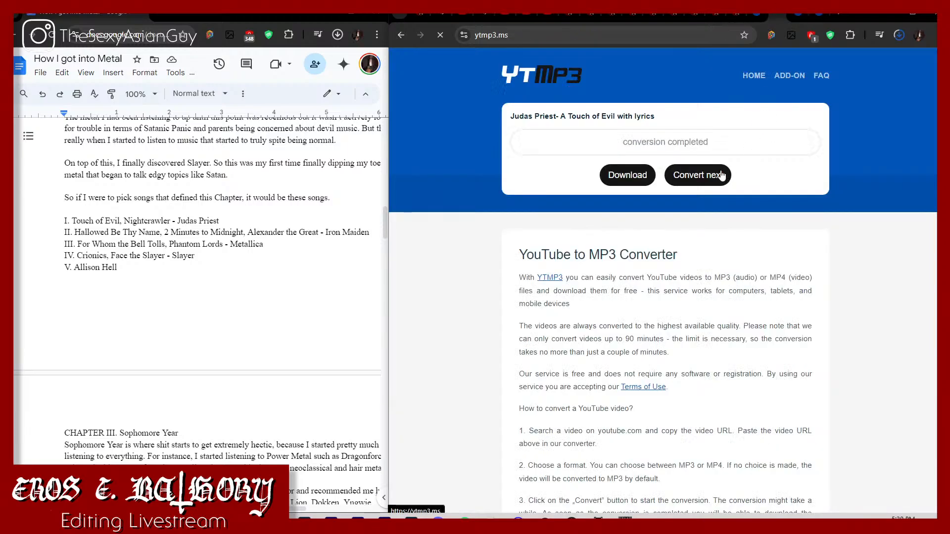
left_click(722, 176)
key("ctrl+v")
left_click(790, 176)
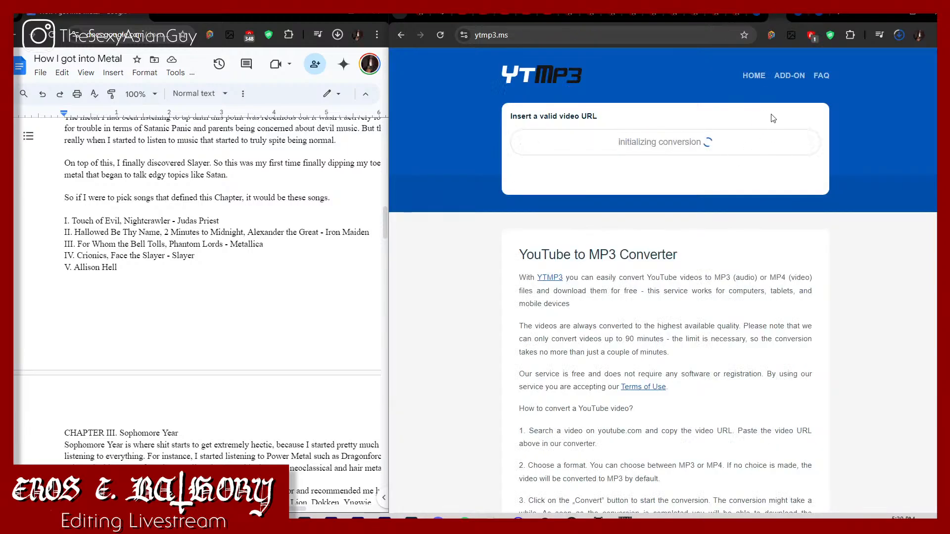
left_click(755, 19)
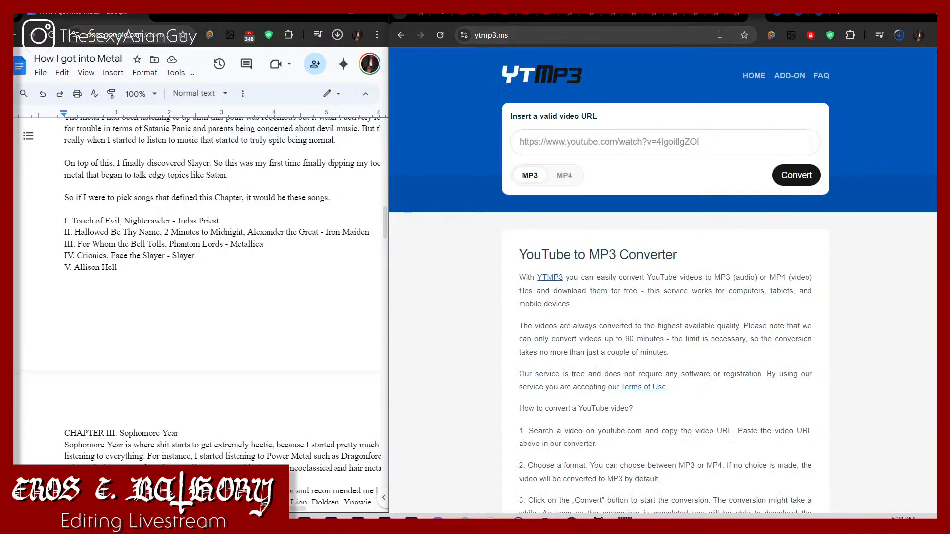
left_click(787, 170)
Step: Pause Metallica's "For Whom The Bell Tolls (Remastered)", copy its address and convert it to MP3 in the "Night Crawler" ytmp3.ms tab
left_click(508, 18)
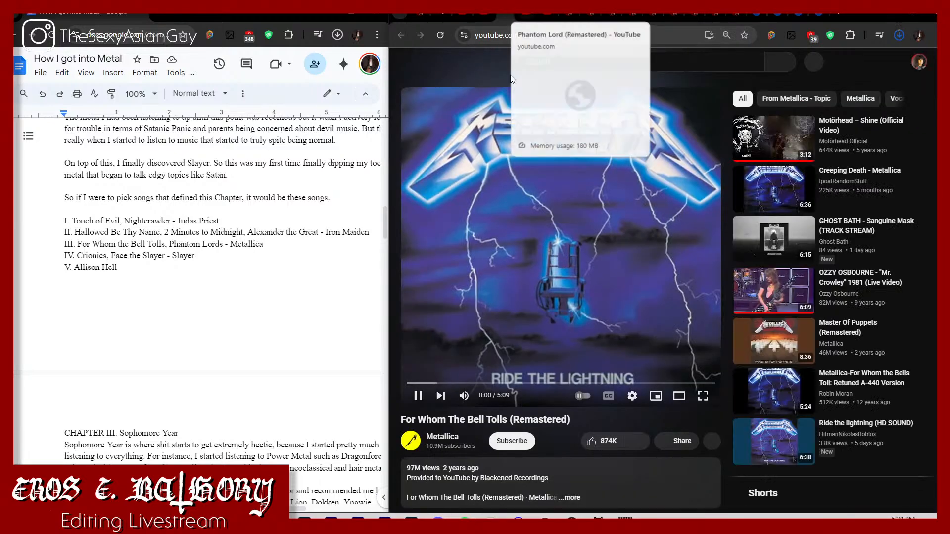
left_click(530, 164)
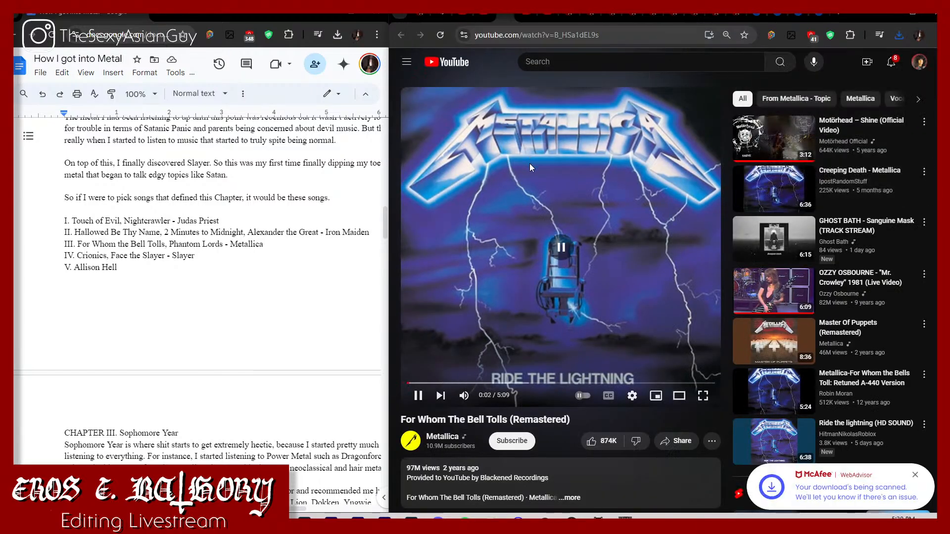
left_click(798, 14)
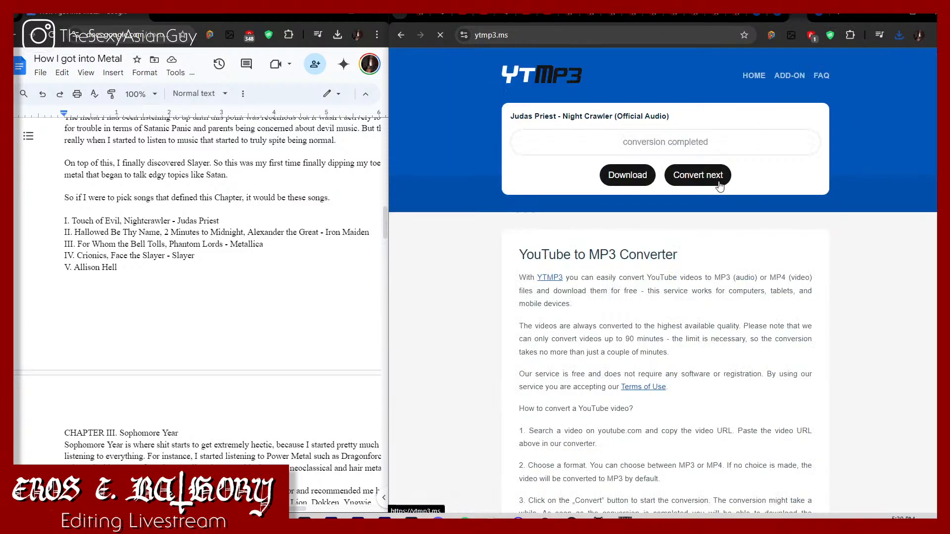
left_click(695, 174)
type("https://www.youtube.com/watch?v=UJ4Nel-aHZM")
left_click(783, 176)
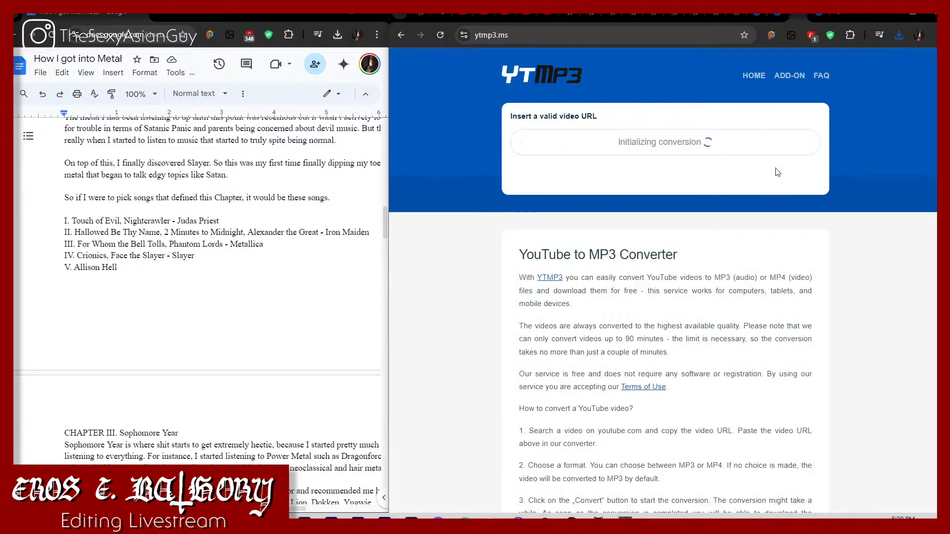
Step: Pause "Phantom Lord (Remastered)", search YouTube for "metal militia" and open Metallica's "Metal Militia (Remastered)"
left_click(544, 19)
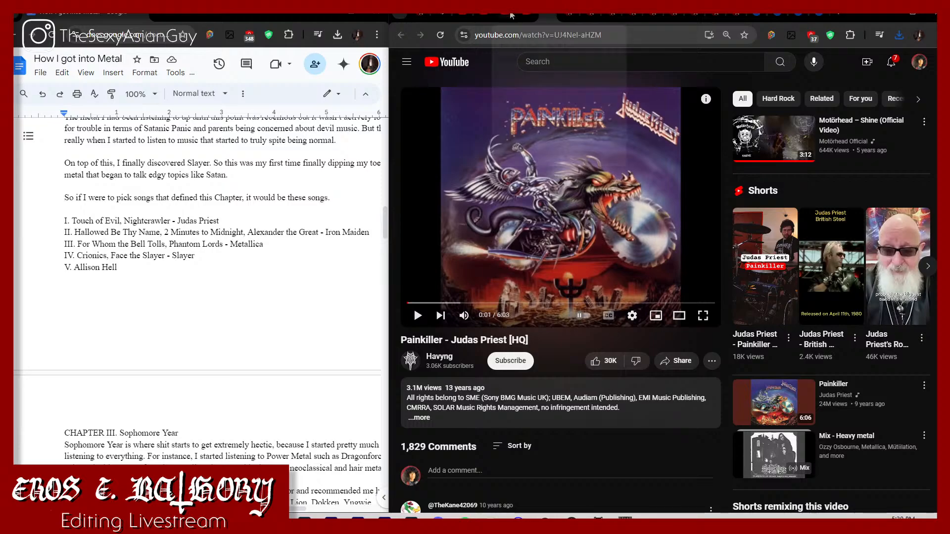
left_click(527, 19)
left_click(553, 152)
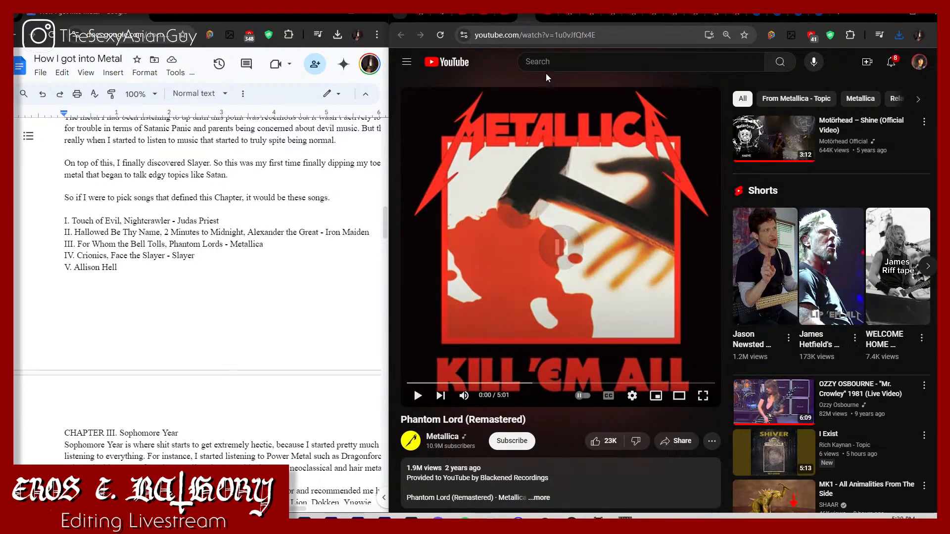
left_click(559, 60)
type("metal m")
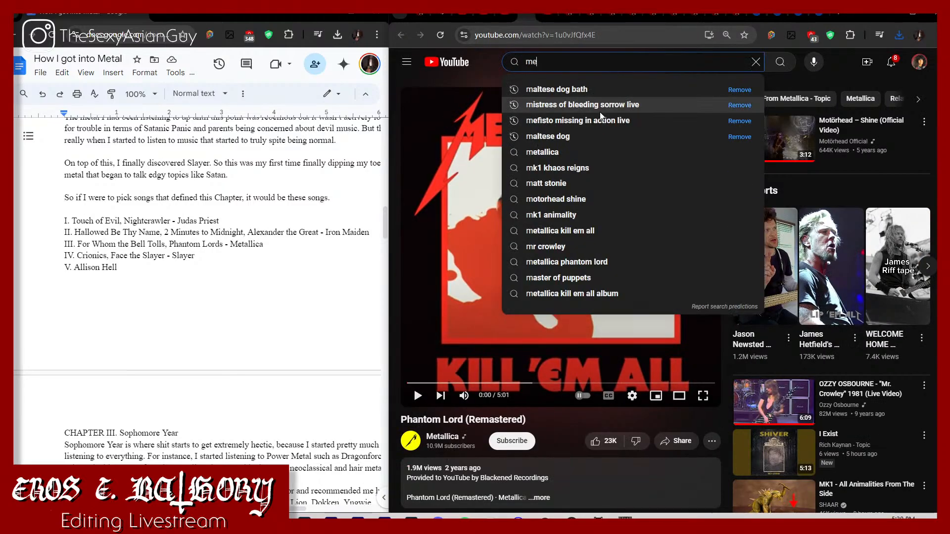
type("ilitia")
key("Return")
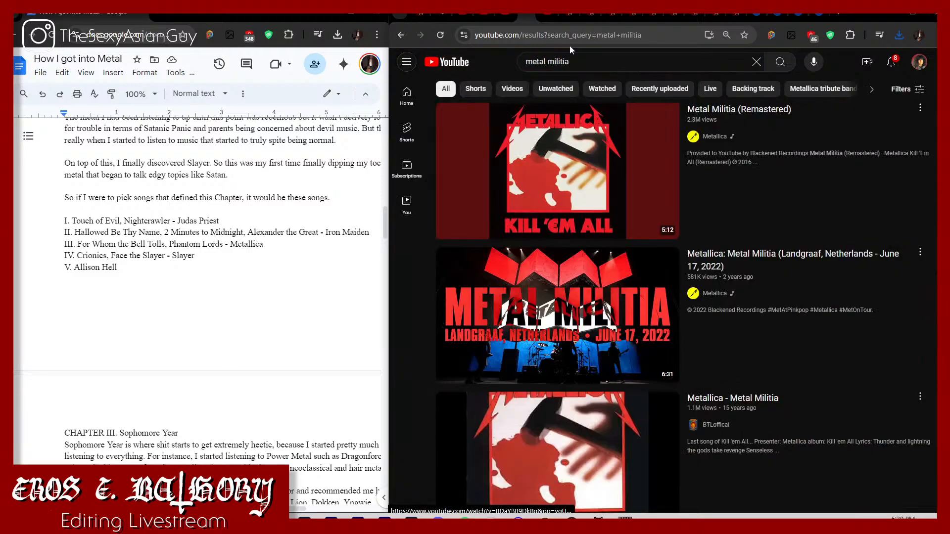
left_click(570, 148)
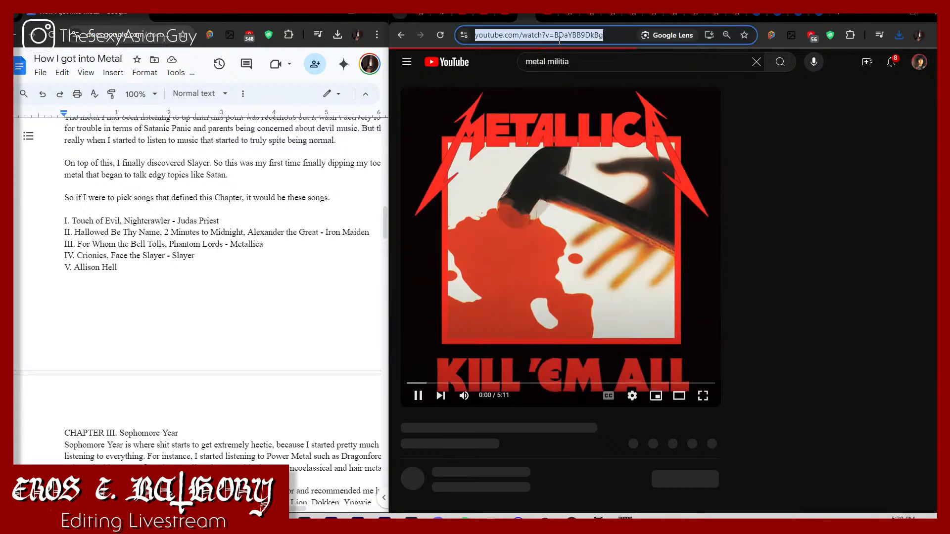
Step: Pause "Metal Militia (Remastered)" and convert its copied address to MP3 in the ytmp3.ms tab used for "Hallowed Be Thy Name"
left_click(587, 175)
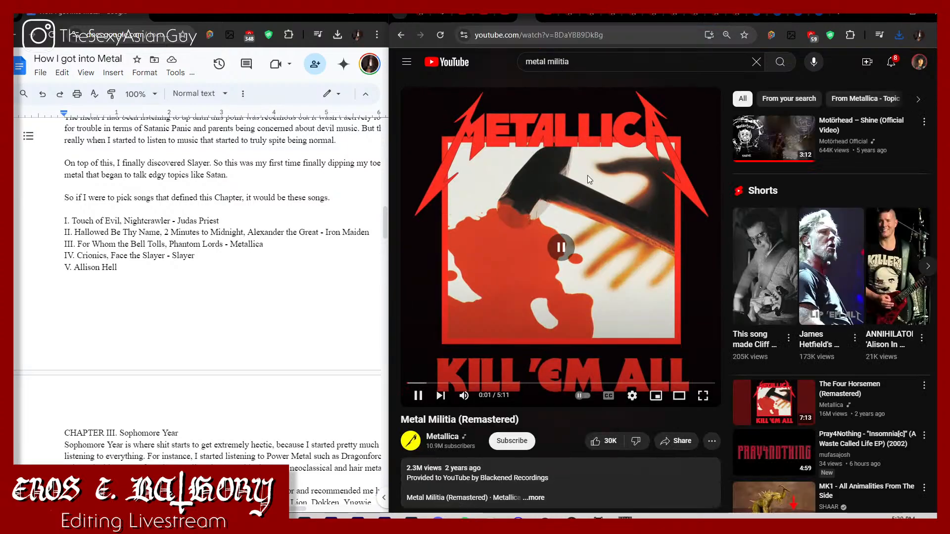
left_click(849, 8)
left_click(697, 171)
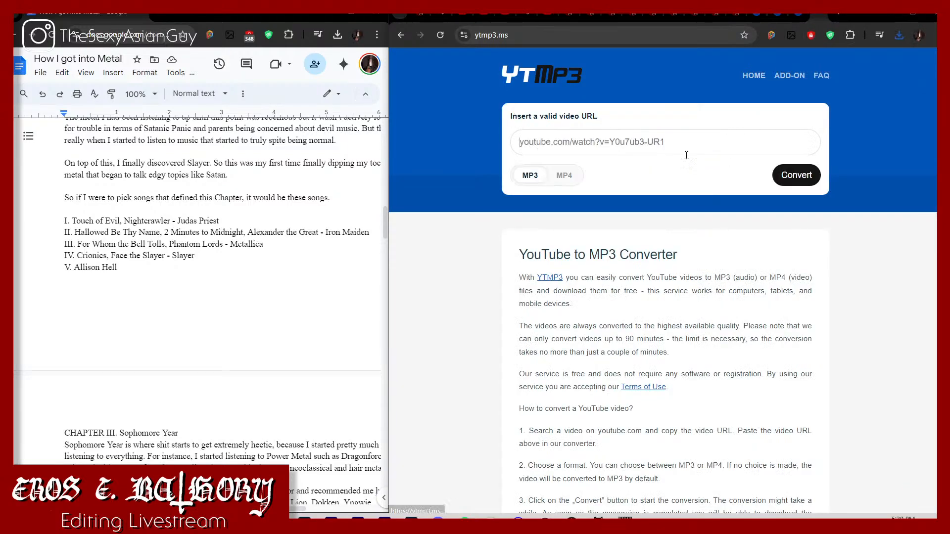
type("https://www.youtube.com/watch?v=BDaYBB9DkBg")
left_click(809, 178)
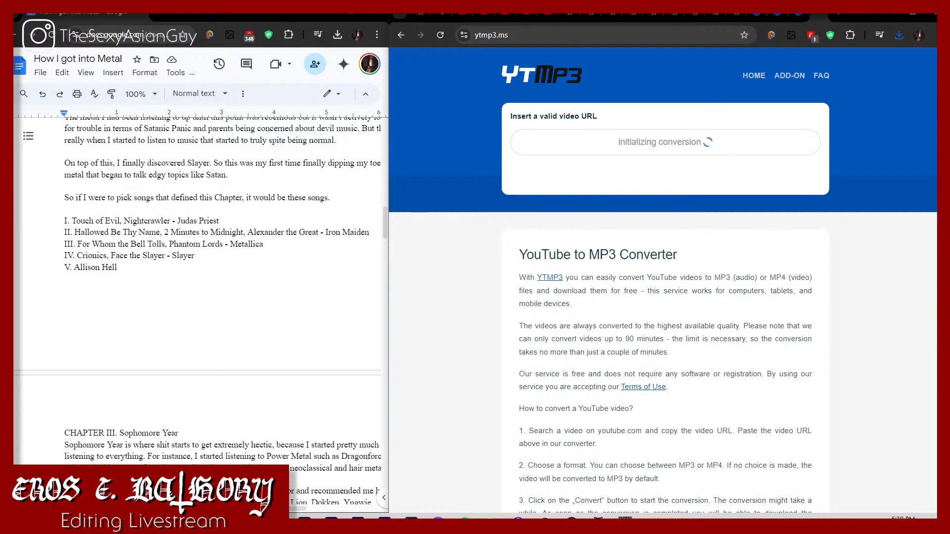
Step: Check the browser's recent downloads and download the converted MP3 of "Metal Militia (Remastered)"
left_click(900, 36)
left_click(700, 84)
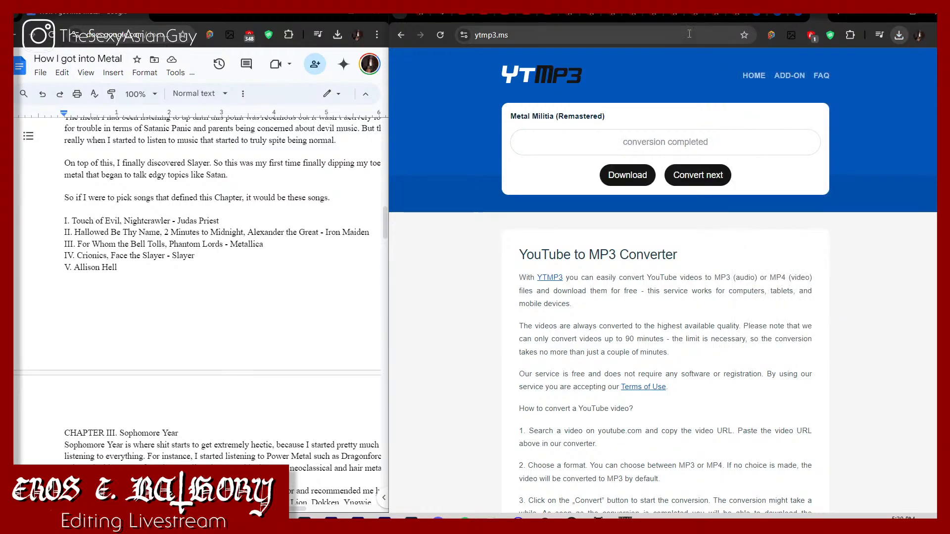
left_click(627, 175)
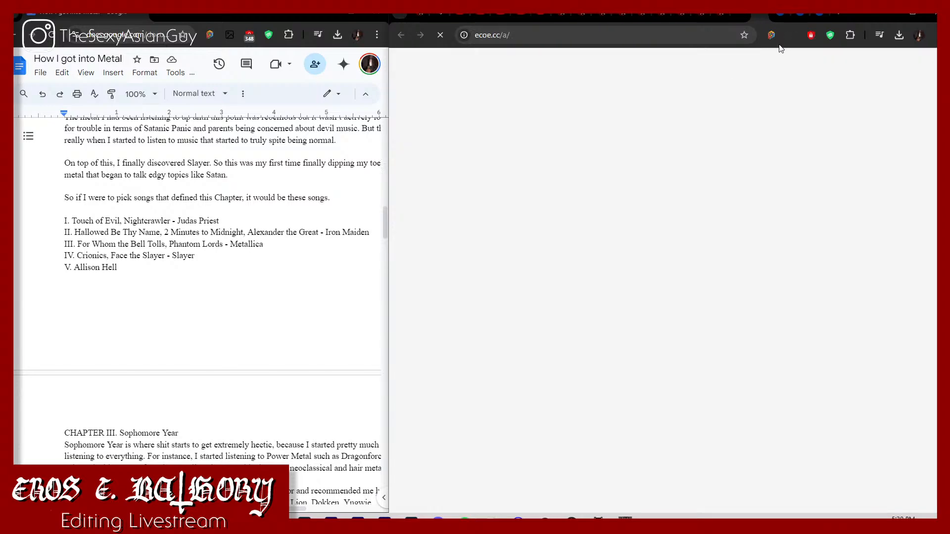
left_click(763, 16)
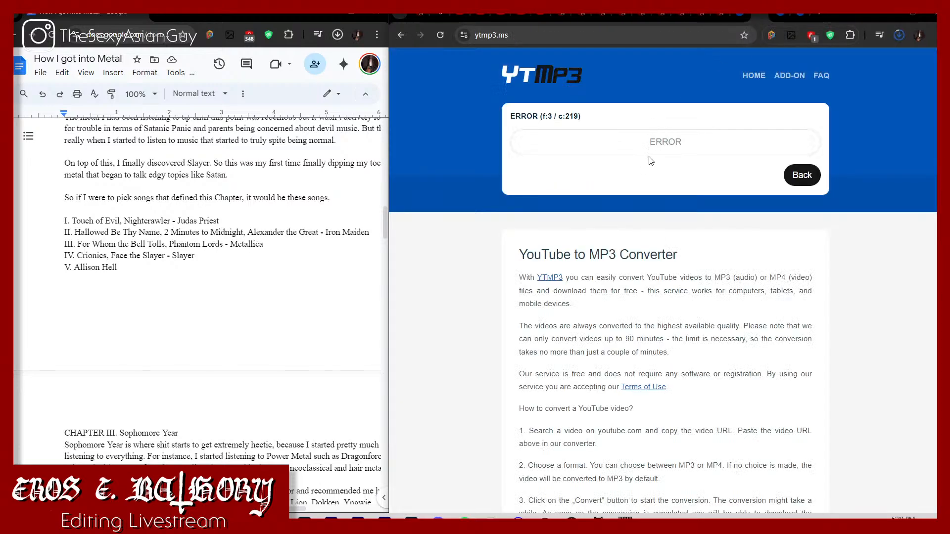
Step: Copy the address of "Alexander the Great (356-323) (2015 Remaster)" again and restart its MP3 conversion in its ytmp3.ms tab
left_click(458, 17)
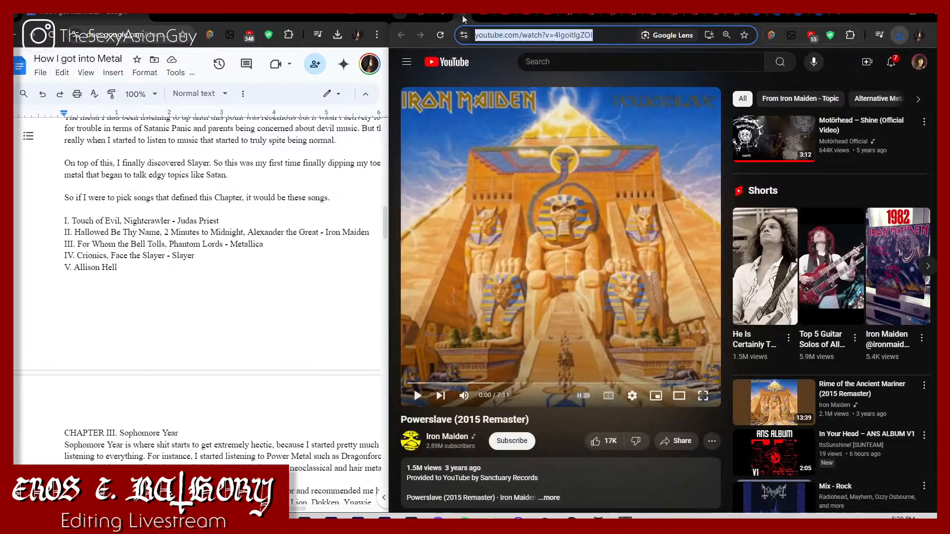
left_click(485, 18)
left_click(516, 35)
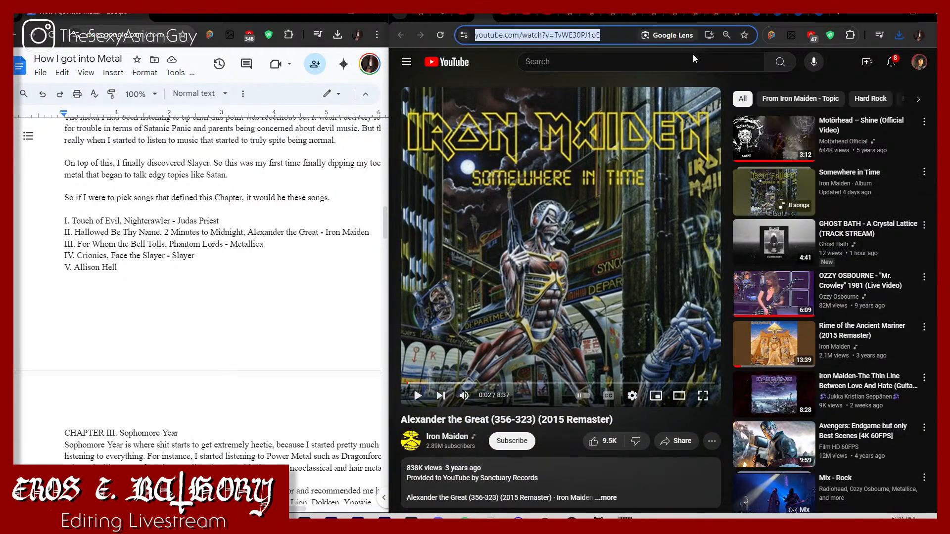
left_click(779, 19)
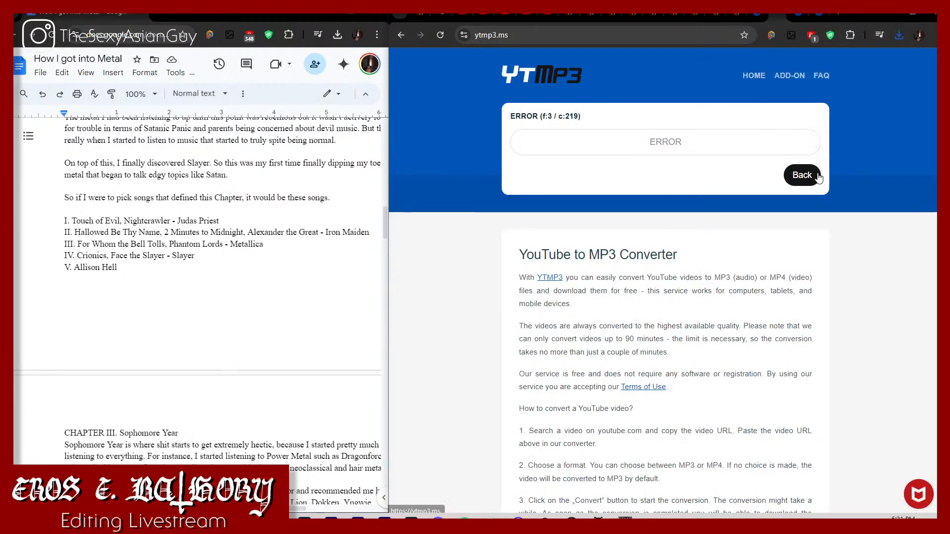
left_click(817, 175)
key("ctrl+v")
left_click(796, 175)
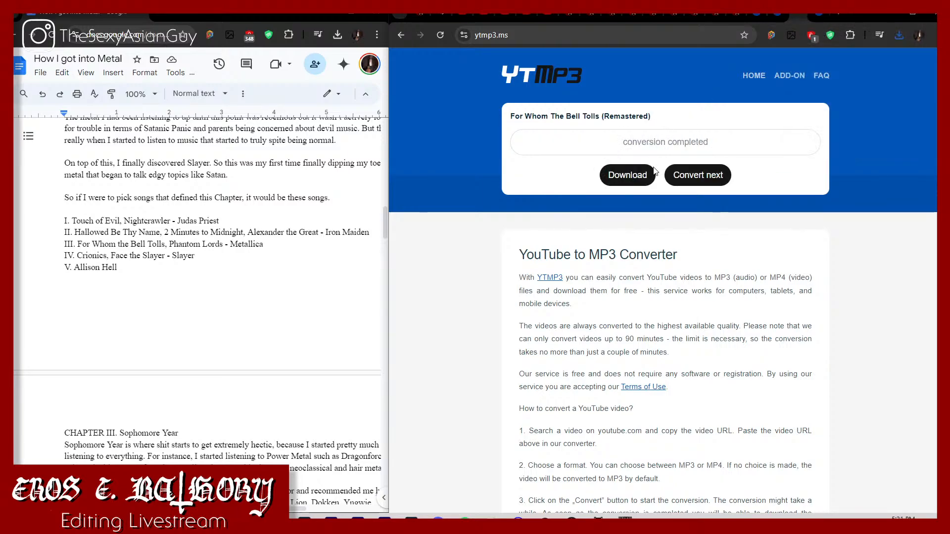
Step: Download the converted MP3s of "For Whom The Bell Tolls (Remastered)" and "Metal Militia (Remastered)", closing the pop-up tabs
left_click(649, 173)
left_click(799, 19)
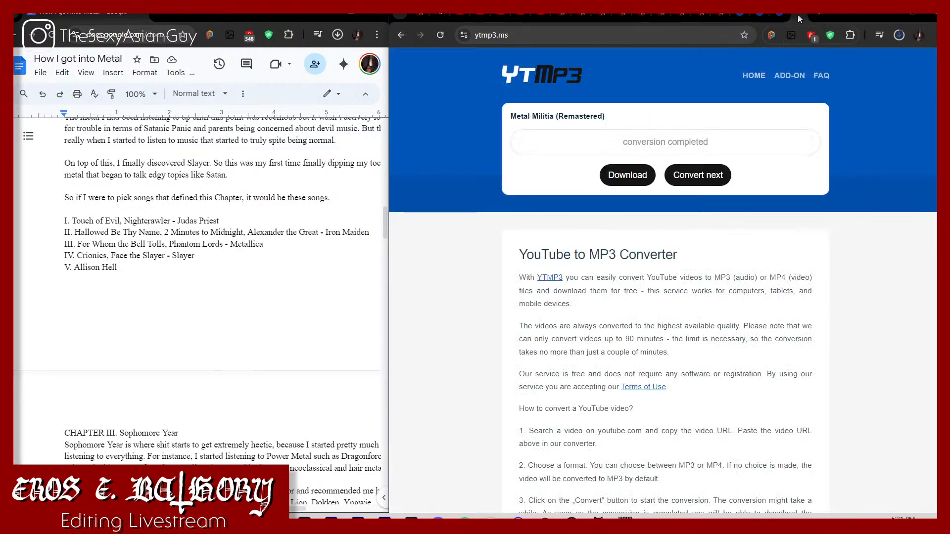
left_click(627, 176)
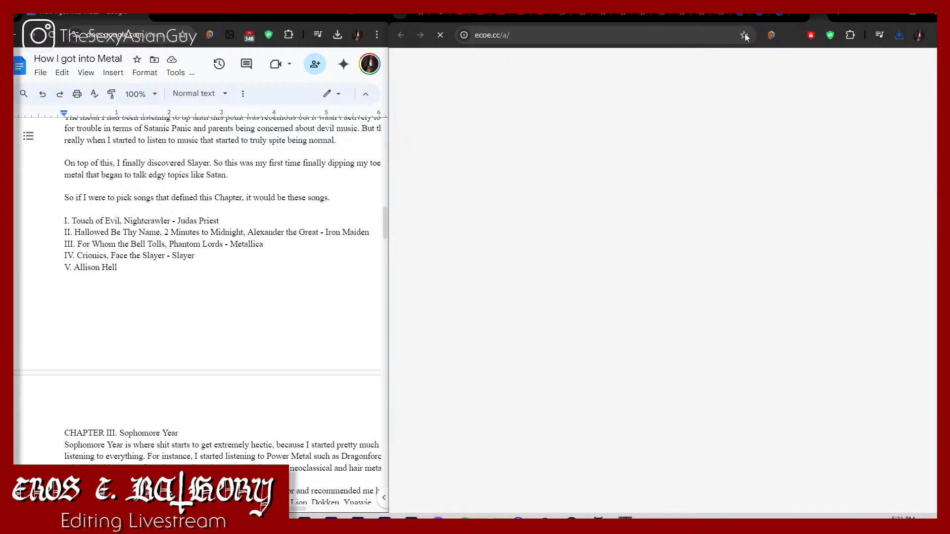
left_click(788, 16)
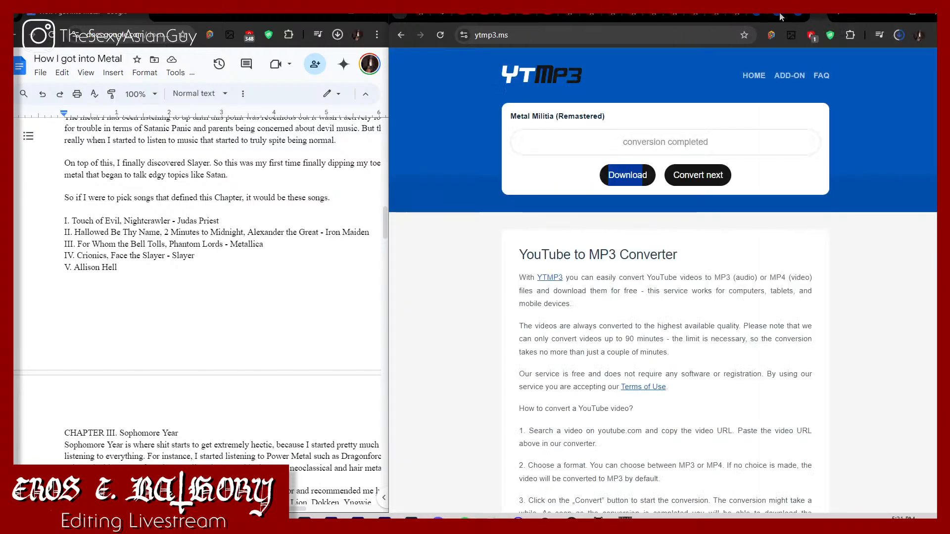
Step: Copy the address of "Painkiller - Judas Priest [HQ]" and convert it to MP3 in the ytmp3.ms tab used for "Powerslave (2015 Remaster)"
left_click(549, 18)
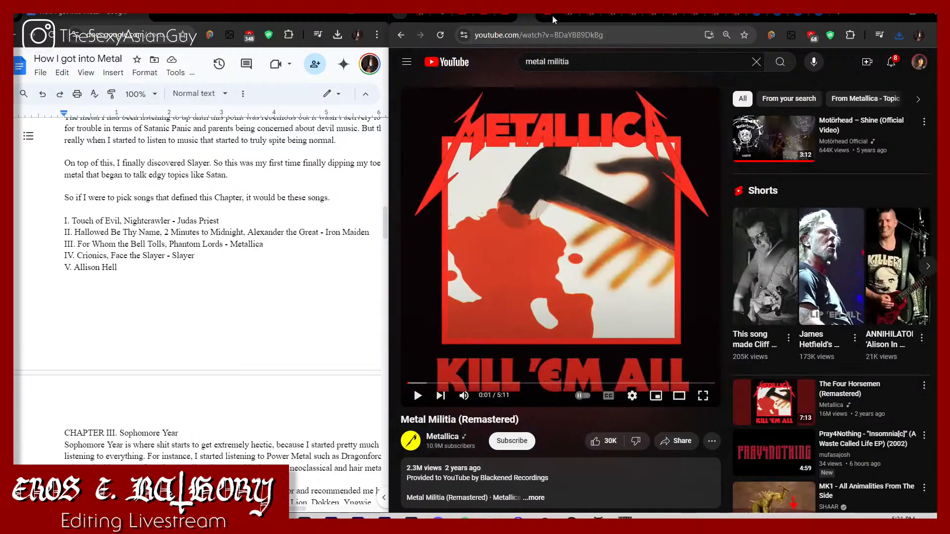
left_click(553, 20)
left_click(570, 35)
key("ctrl+c")
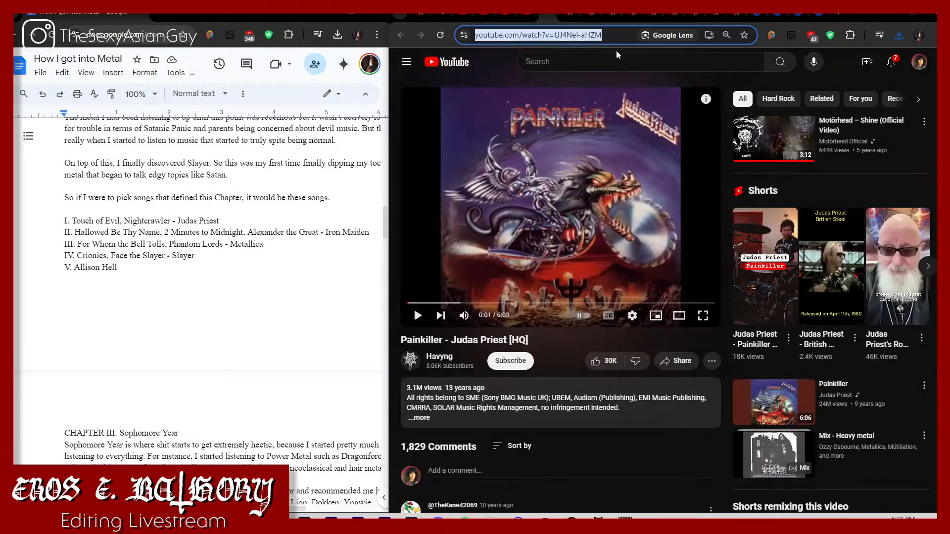
left_click(759, 16)
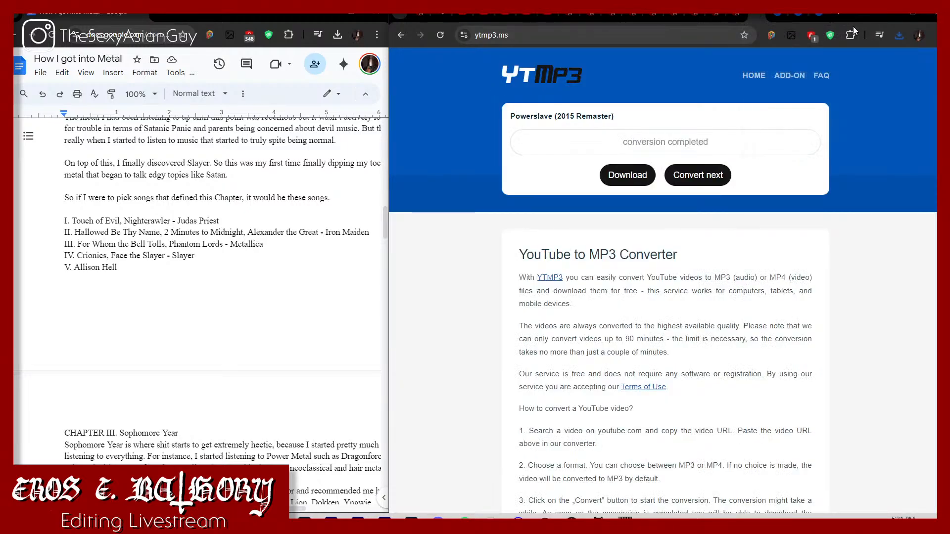
left_click(899, 35)
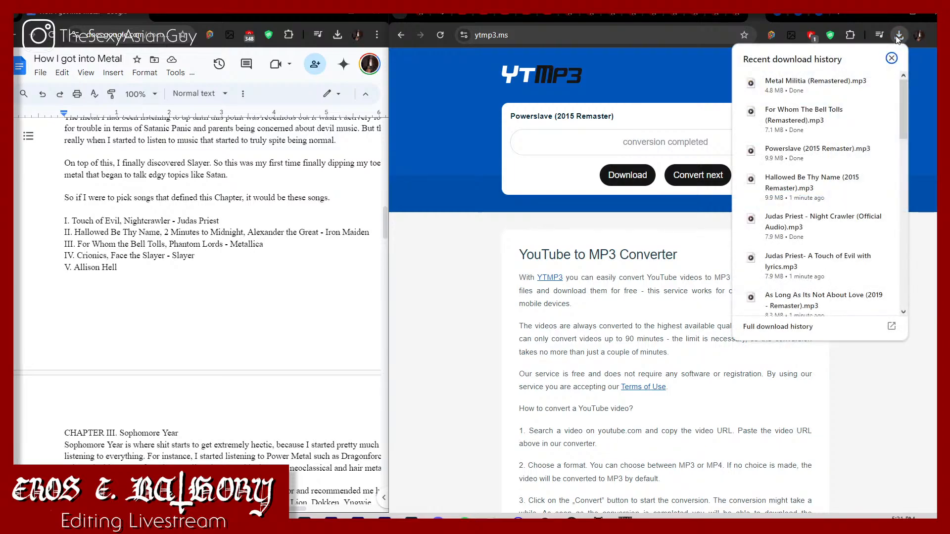
left_click(898, 35)
left_click(707, 178)
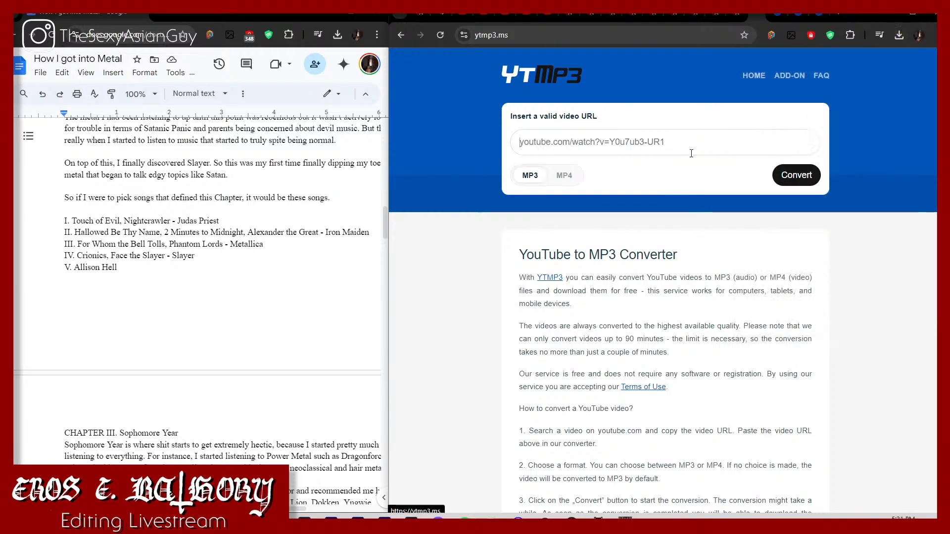
key("ctrl+v")
left_click(798, 175)
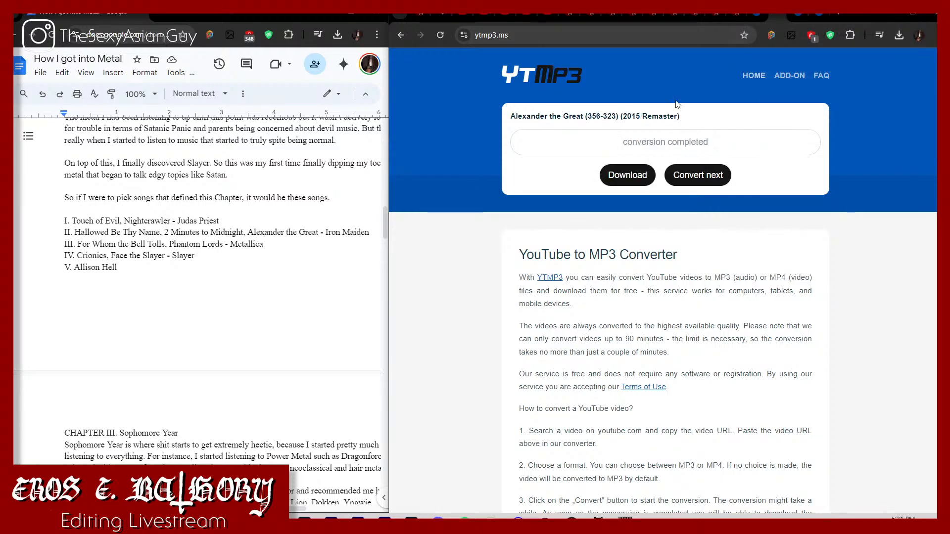
Step: Download the converted MP3s of "Alexander the Great (356-323) (2015 Remaster)" and "Painkiller - Judas Priest [HQ]"
left_click(624, 173)
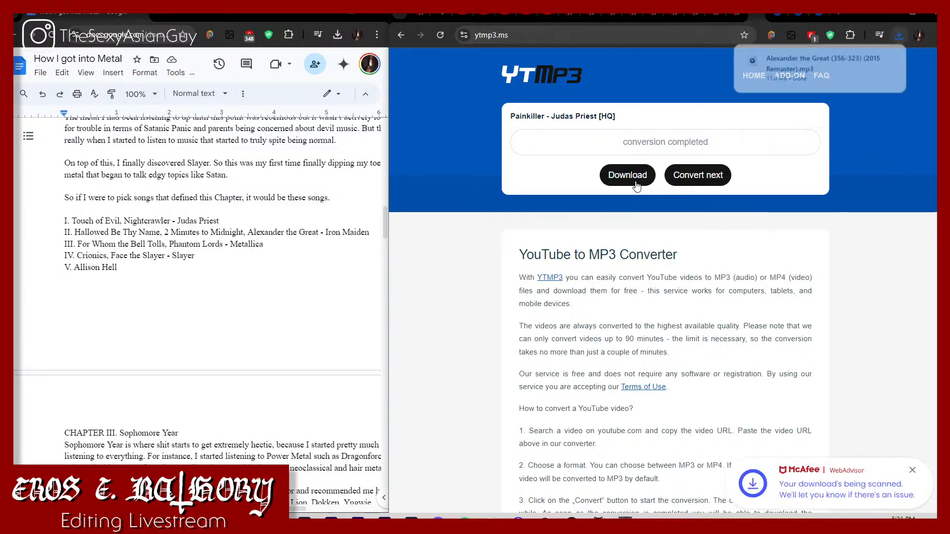
left_click(636, 177)
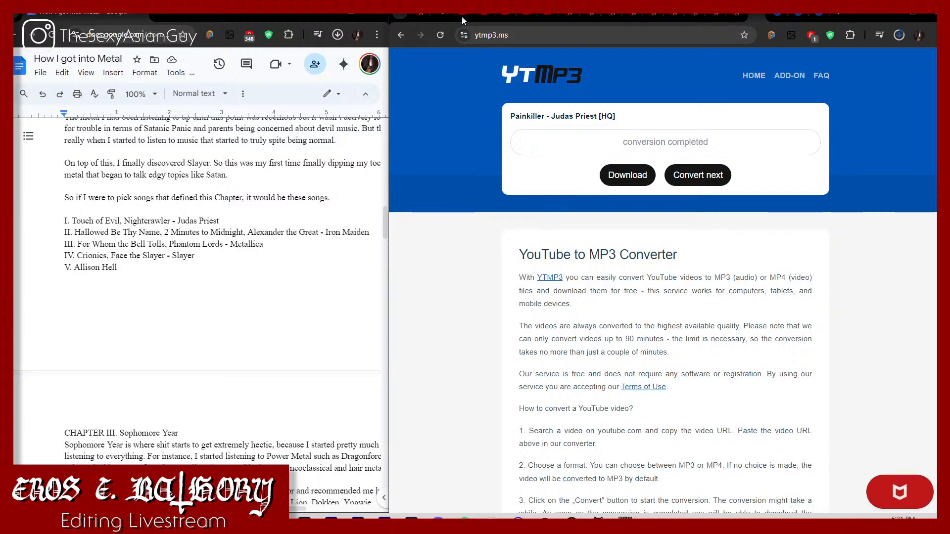
Step: Go to Dio's Magica album page on Encyclopaedia Metallum and start saving its cover image as a PNG
left_click(464, 17)
left_click(466, 15)
left_click(468, 15)
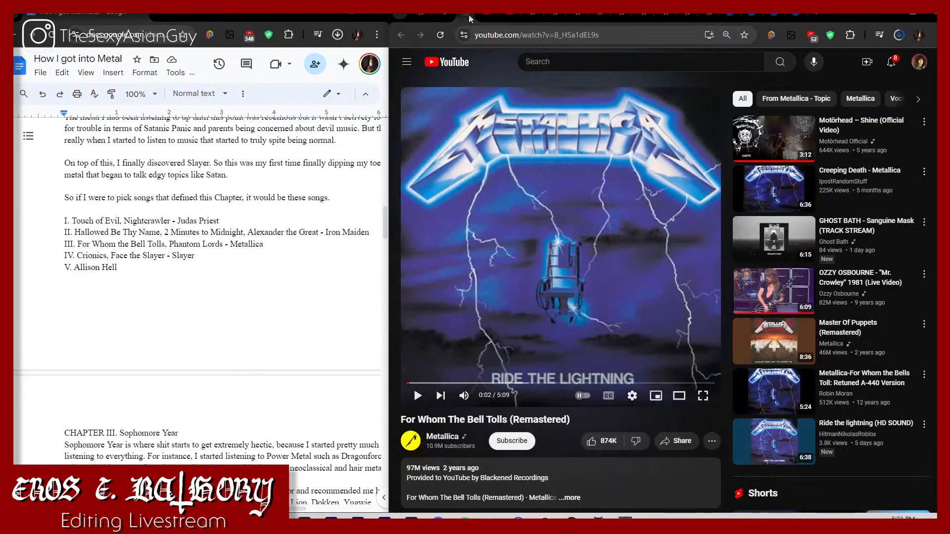
left_click(468, 15)
left_click(468, 14)
left_click(468, 14)
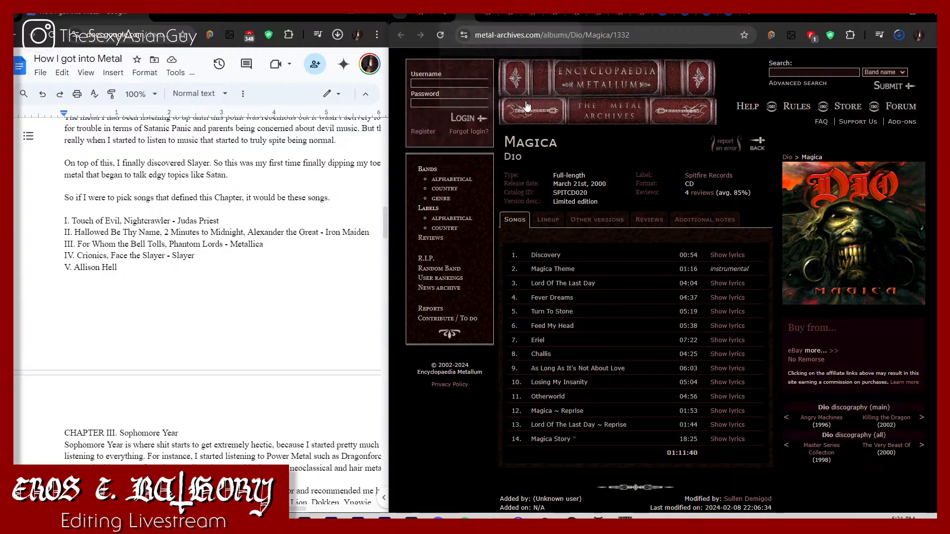
right_click(850, 254)
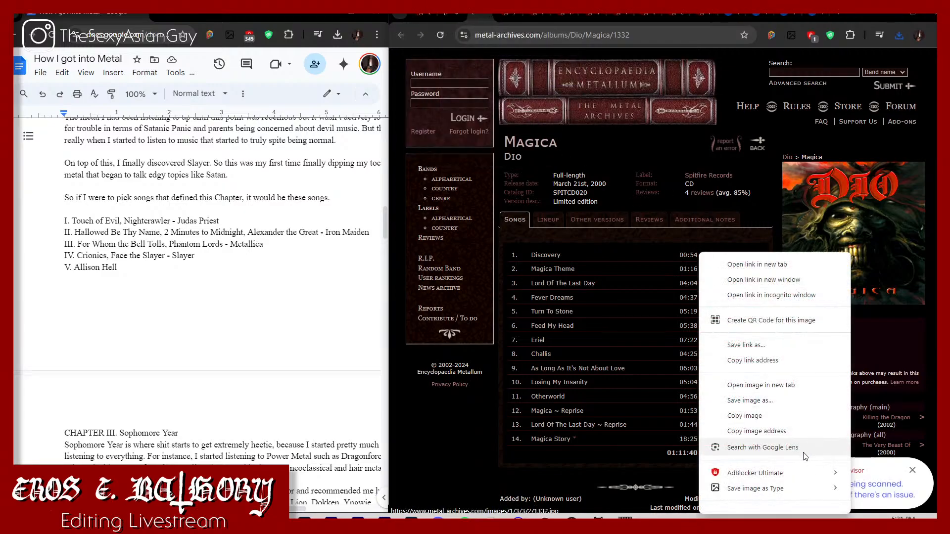
mouse_move(801, 487)
left_click(868, 469)
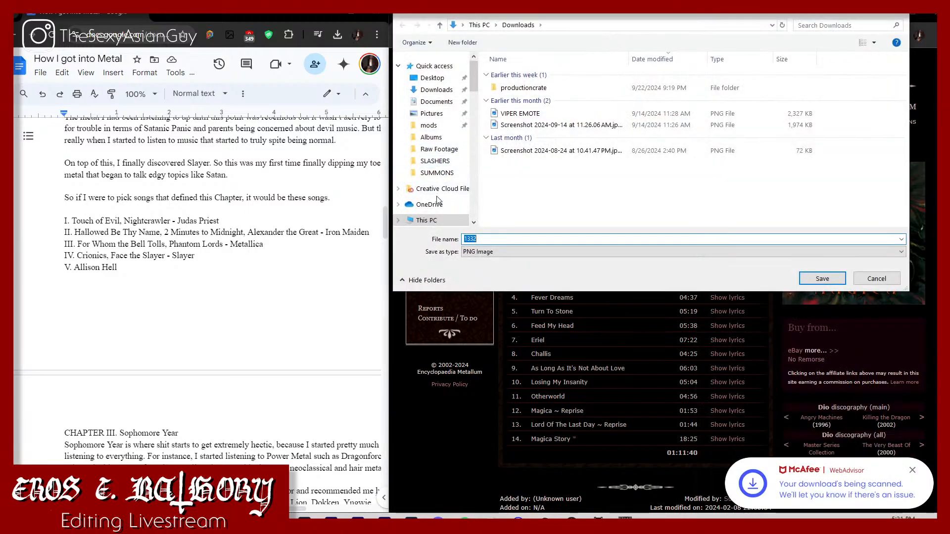
Step: Browse to the Music folder inside How I got into Metal and create a folder named "Chapter II" there
scroll(427, 152, "down", 10)
scroll(426, 152, "down", 3)
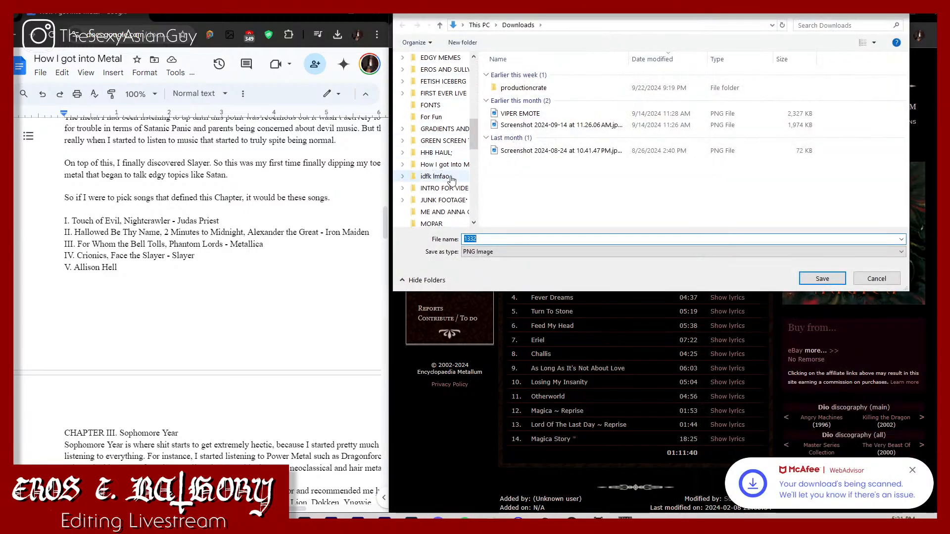
left_click(442, 164)
double_click(637, 111)
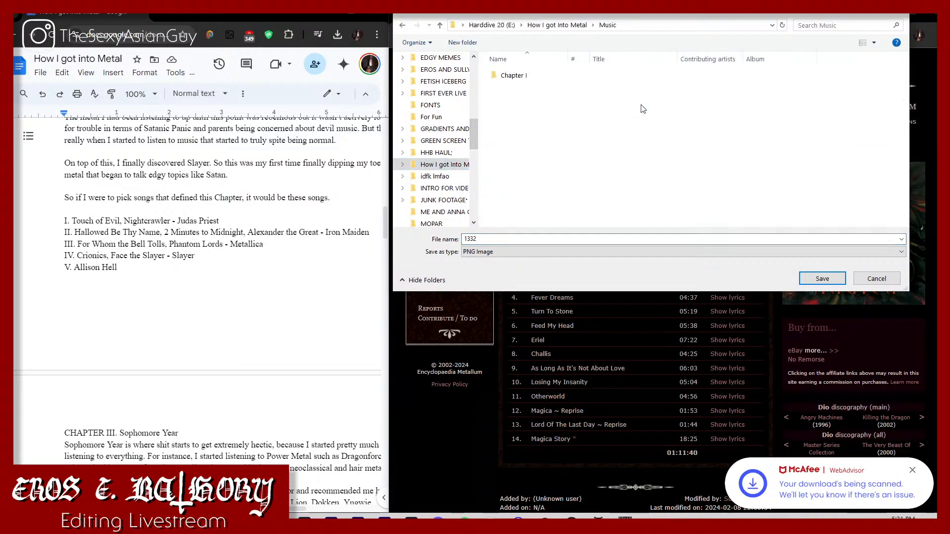
right_click(583, 120)
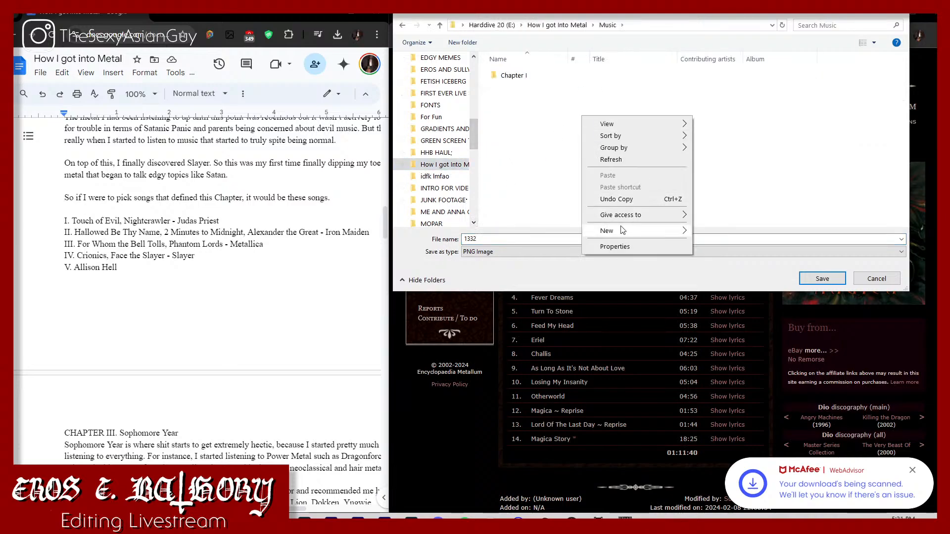
mouse_move(624, 232)
left_click(729, 232)
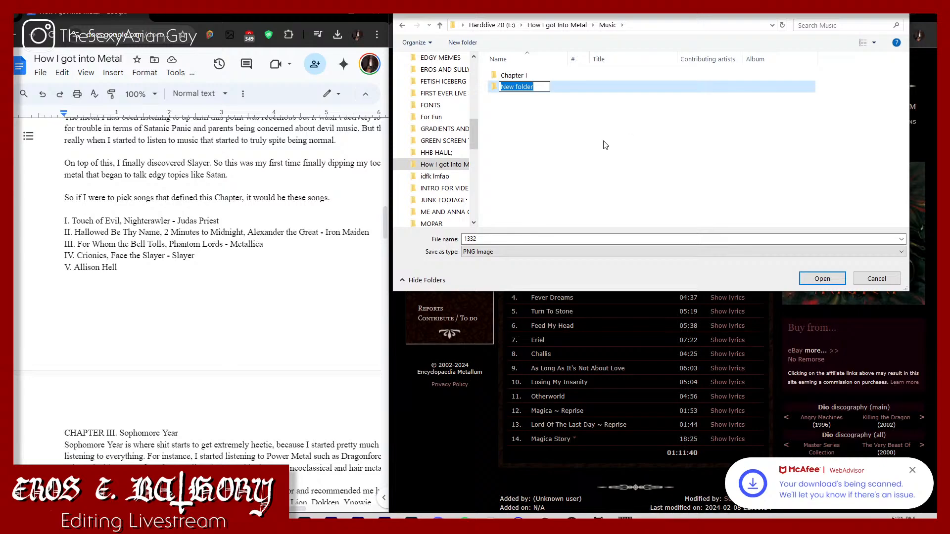
type("Chapter II")
key("Return")
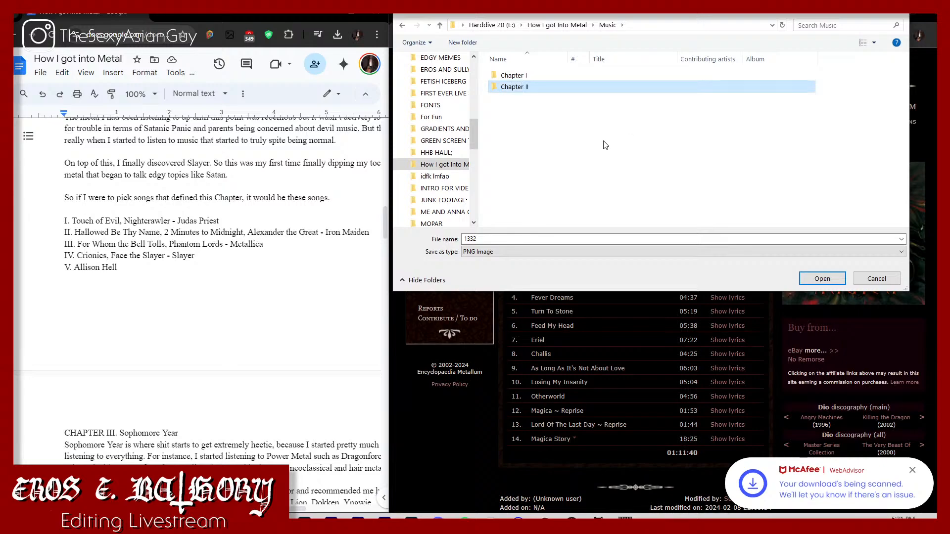
Step: Create a folder named "ALBUMS" inside Chapter II and open it as the save location
double_click(562, 91)
right_click(546, 106)
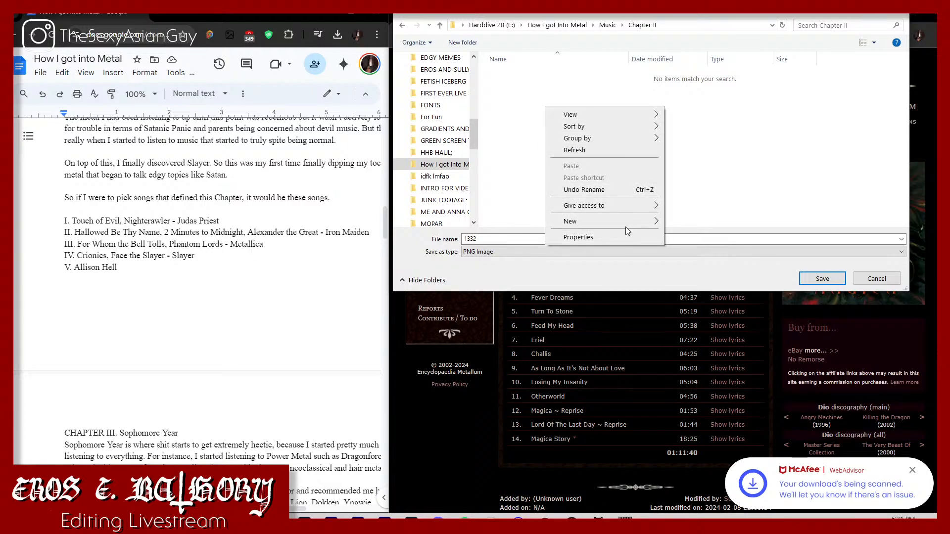
mouse_move(629, 222)
left_click(690, 221)
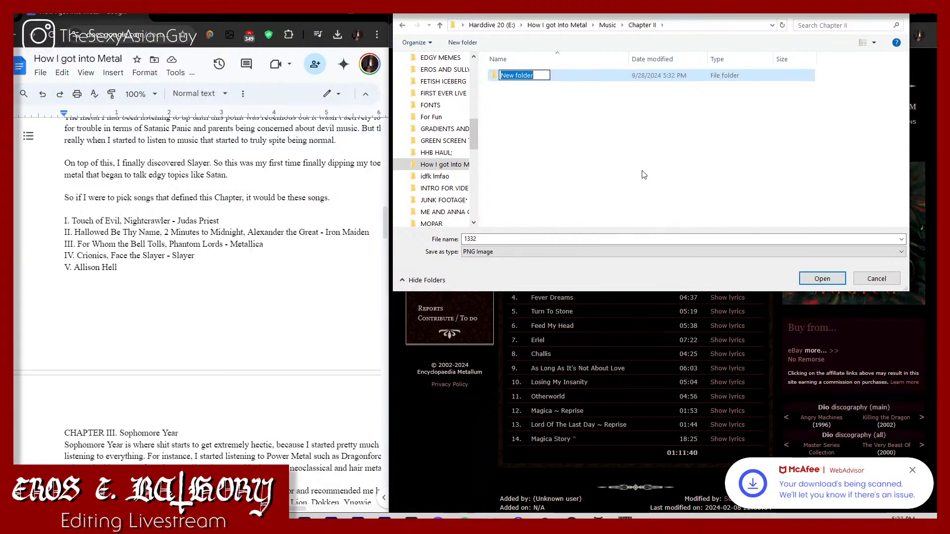
type("ALBUMS")
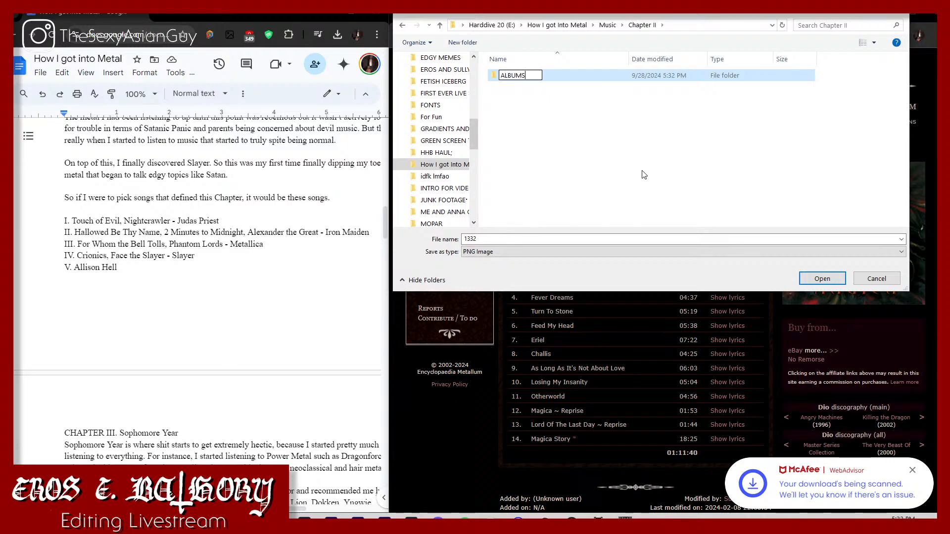
key("Return")
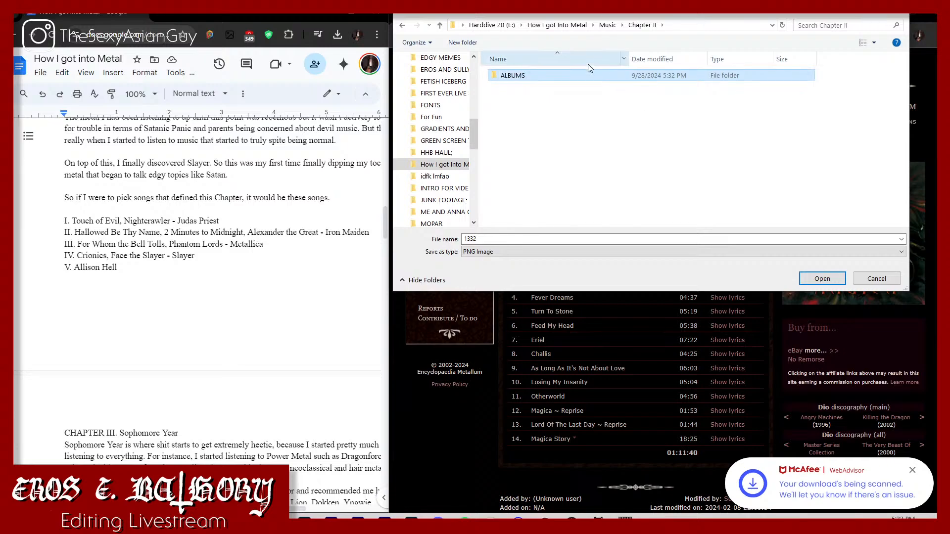
double_click(596, 79)
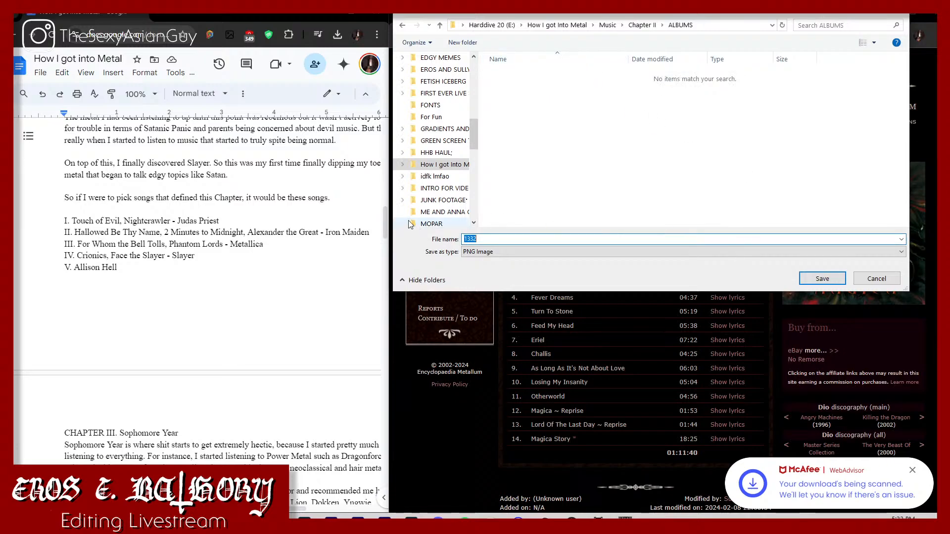
Step: Name the Dio cover image "Magica (2000)" and save it in the ALBUMS folder
type("Magicka (")
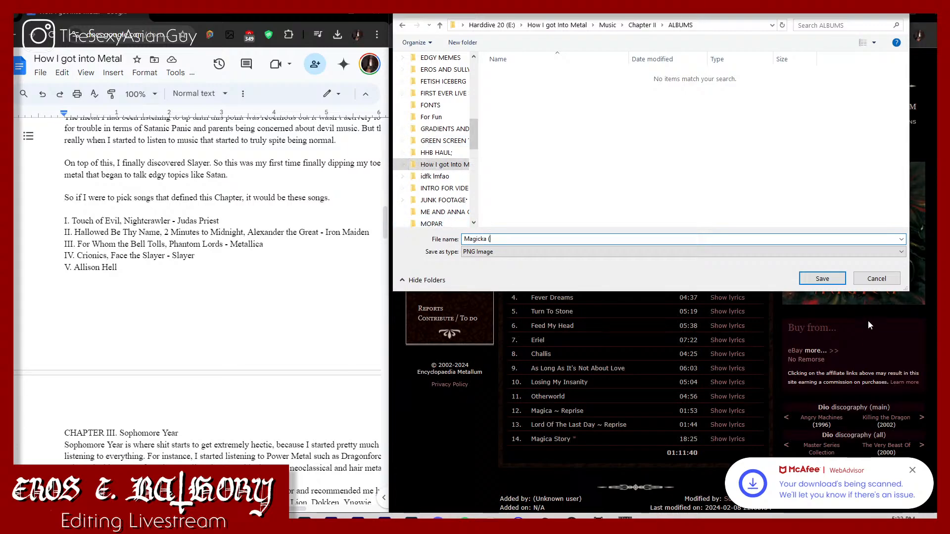
left_click_drag(735, 16, 669, 29)
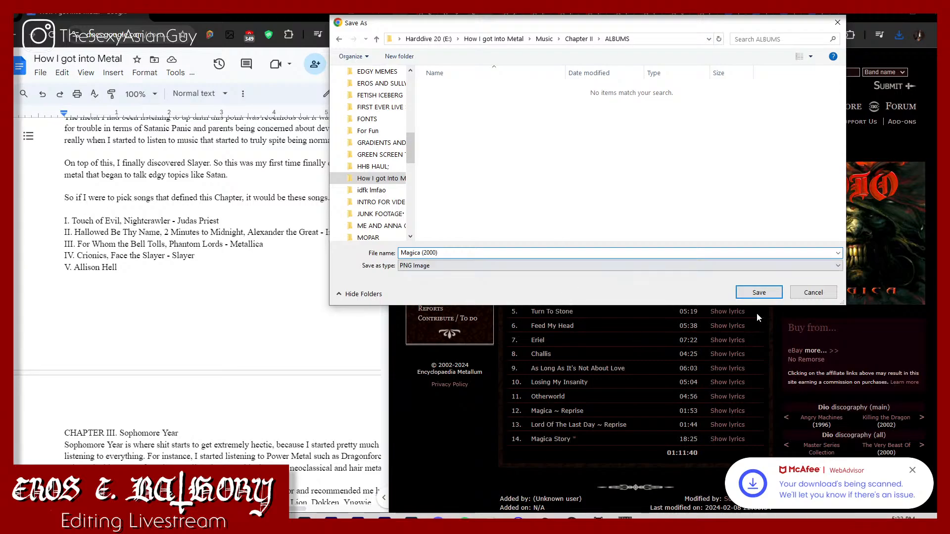
left_click(759, 292)
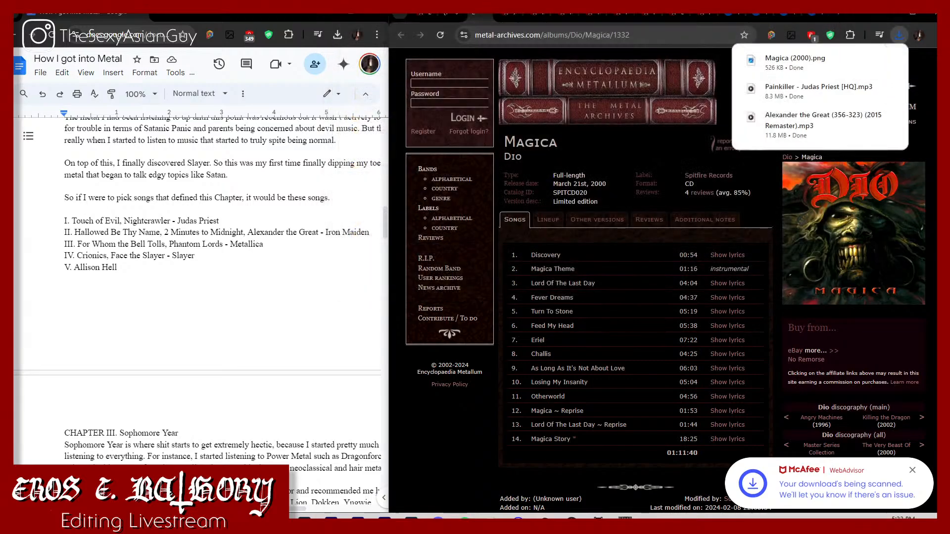
Step: Start saving the cover image from Judas Priest's Painkiller album page as a PNG named "Painkiller (1990)"
left_click(498, 14)
right_click(906, 238)
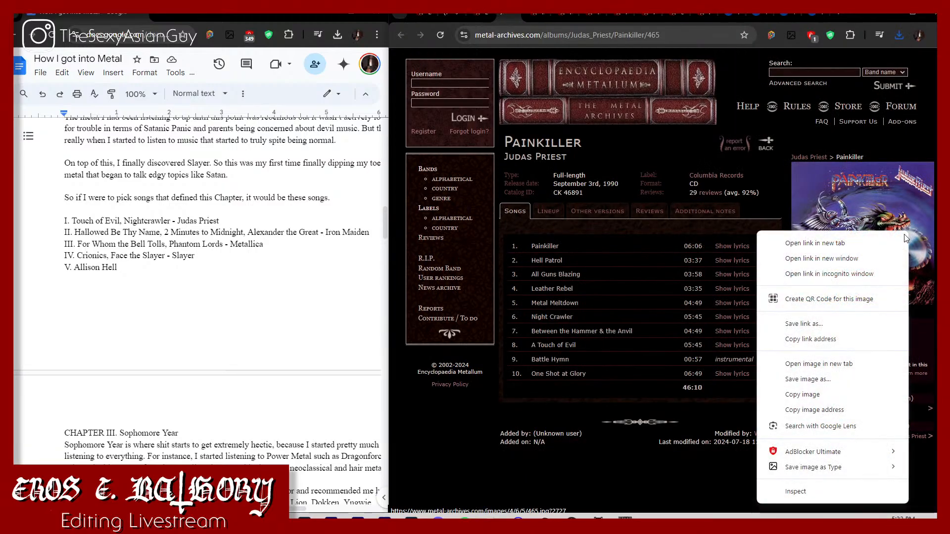
mouse_move(881, 468)
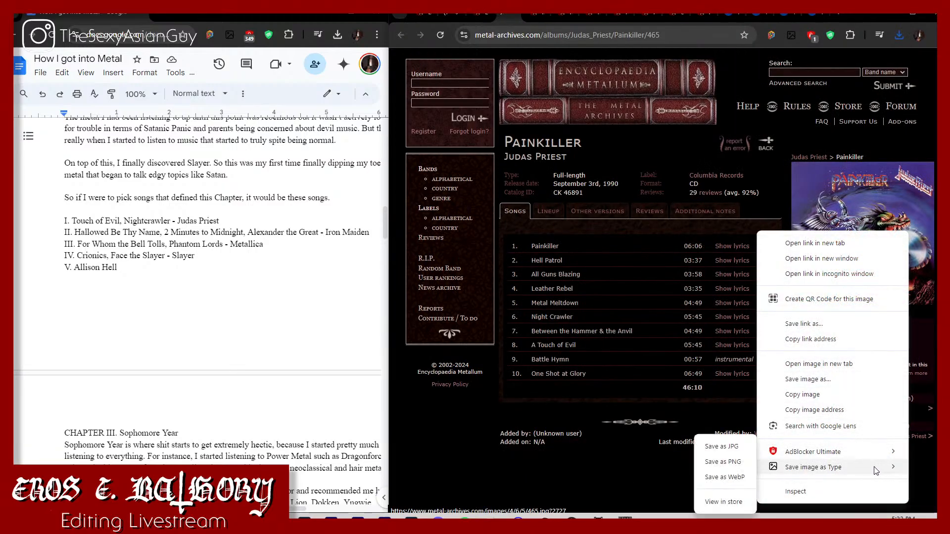
left_click(727, 463)
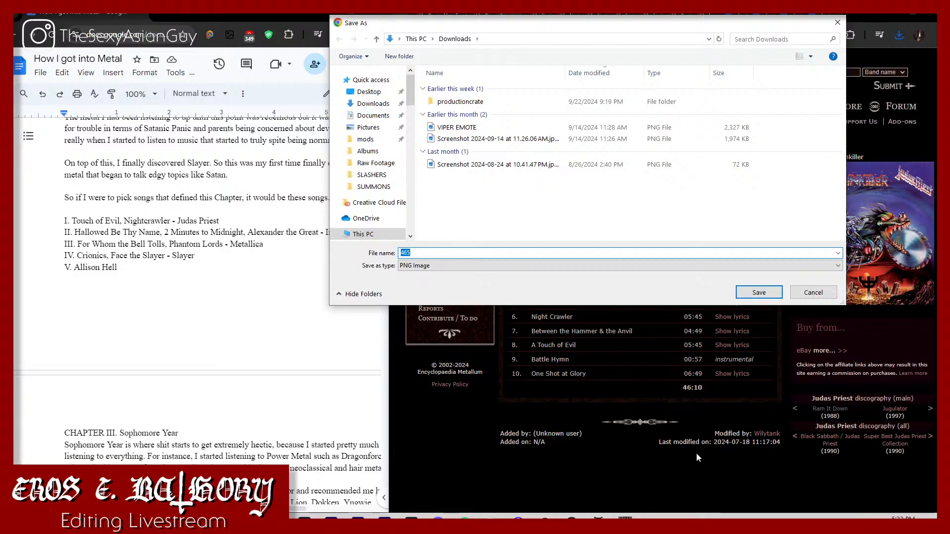
type("Painkill")
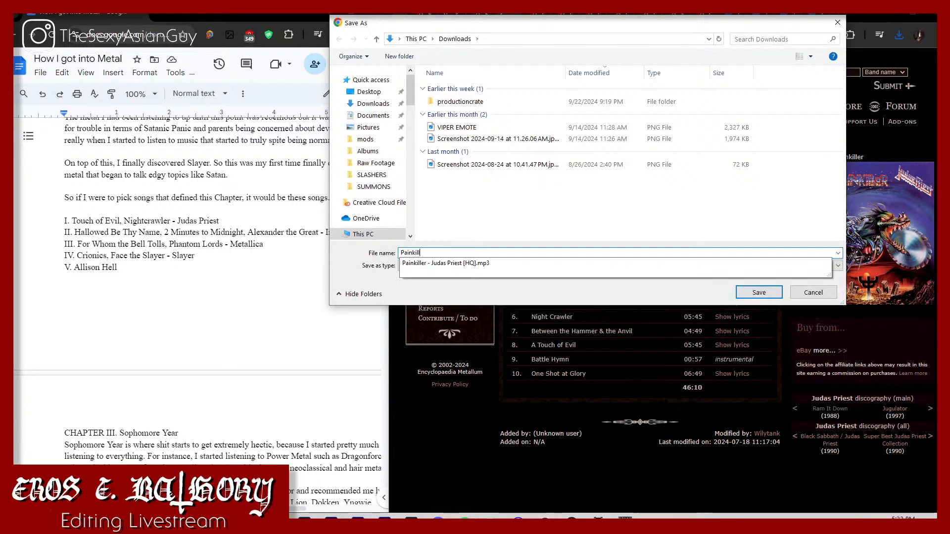
type("er (1990")
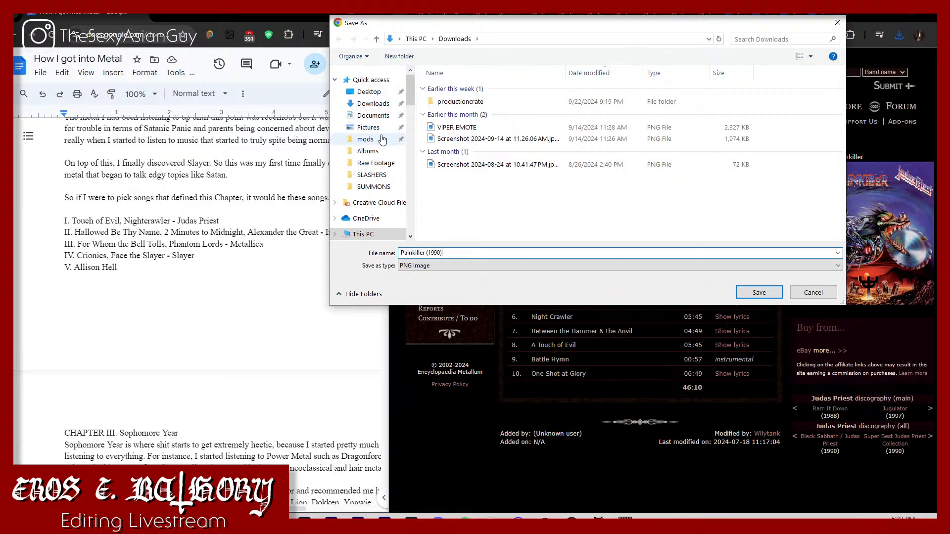
Step: Save the Painkiller cover in How I got into Metal > Music > Chapter II > ALBUMS, and go to The Number of the Beast album page
scroll(369, 207, "down", 10)
scroll(366, 225, "down", 3)
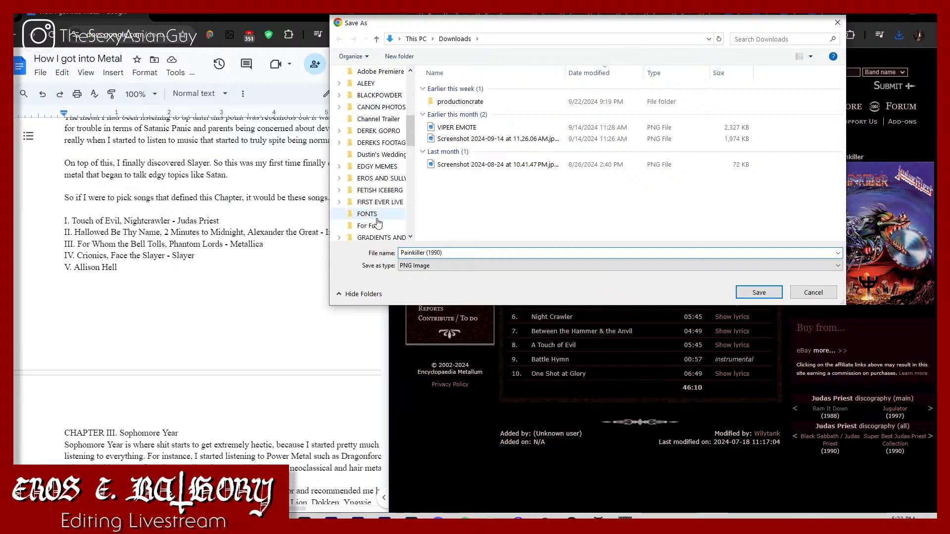
left_click(384, 227)
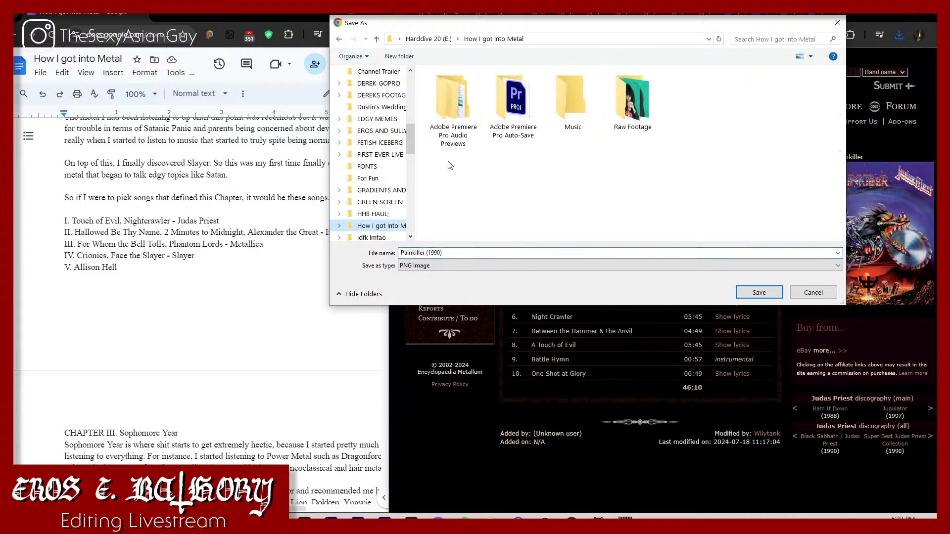
double_click(574, 85)
double_click(526, 98)
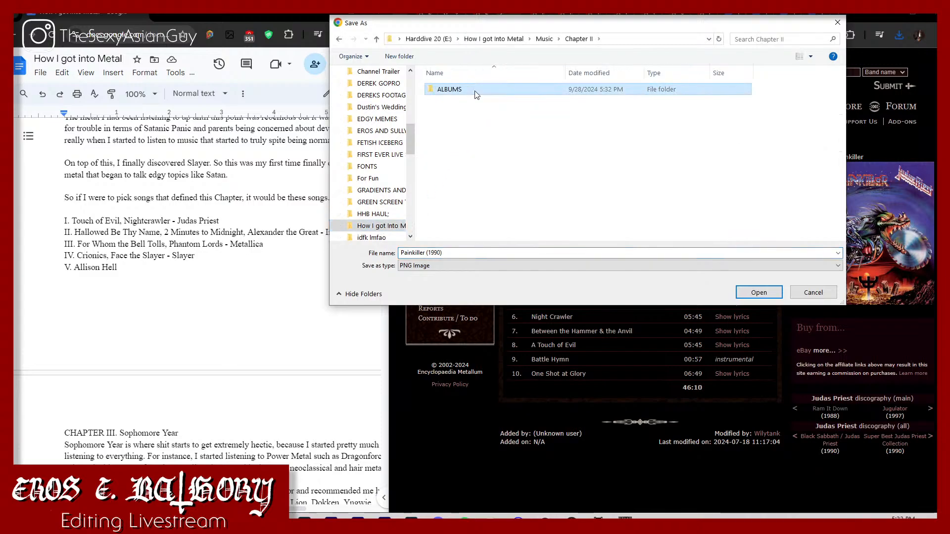
double_click(476, 91)
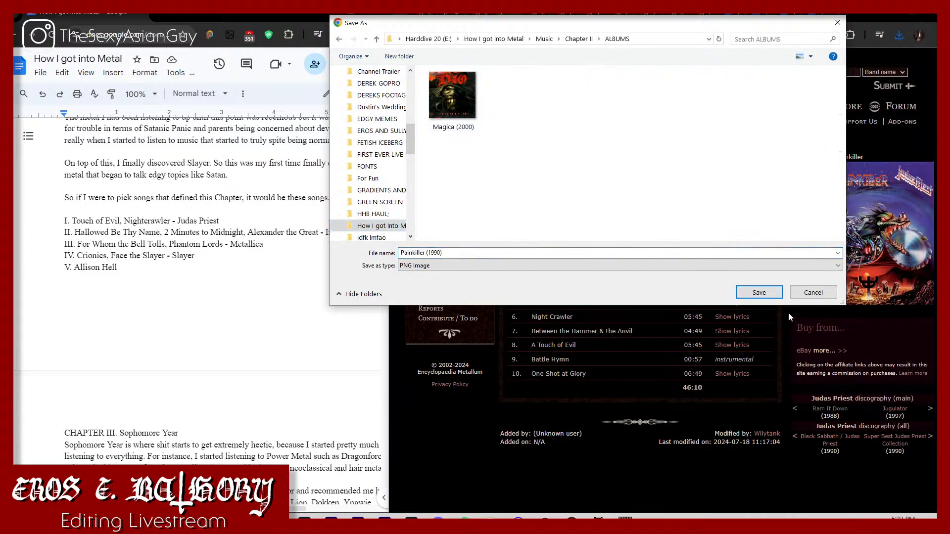
left_click(759, 292)
key("alt+Left")
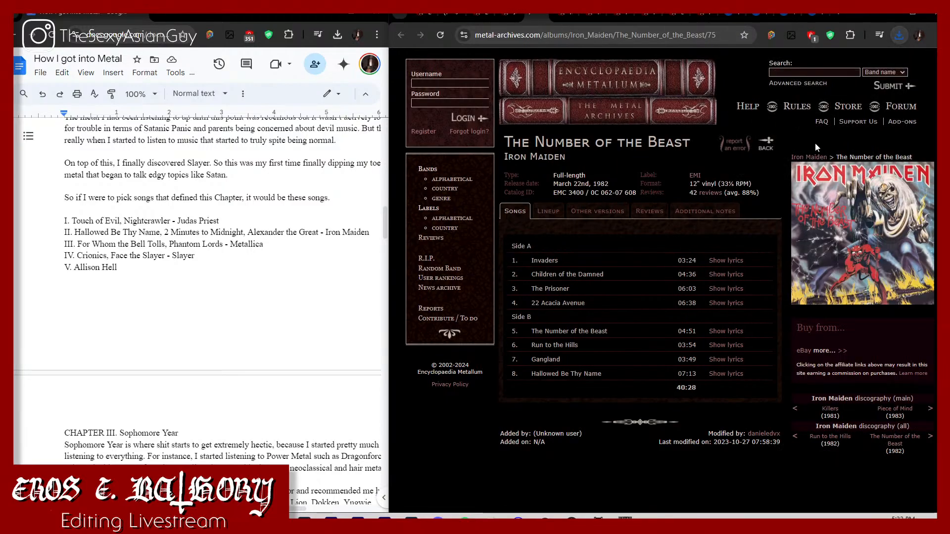
Step: Start saving the cover image from Iron Maiden's The Number of the Beast page as a PNG named "The Number of th Beast (1982)"
right_click(848, 208)
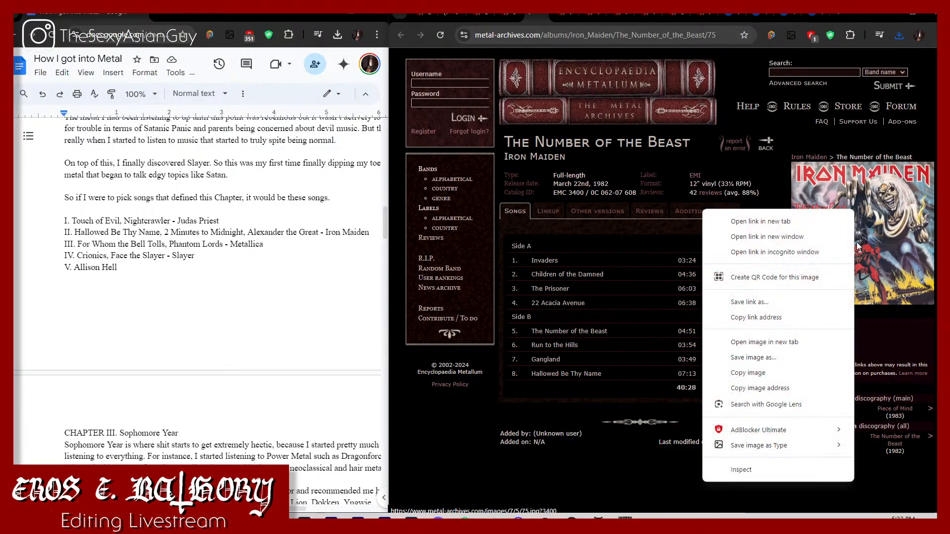
mouse_move(847, 453)
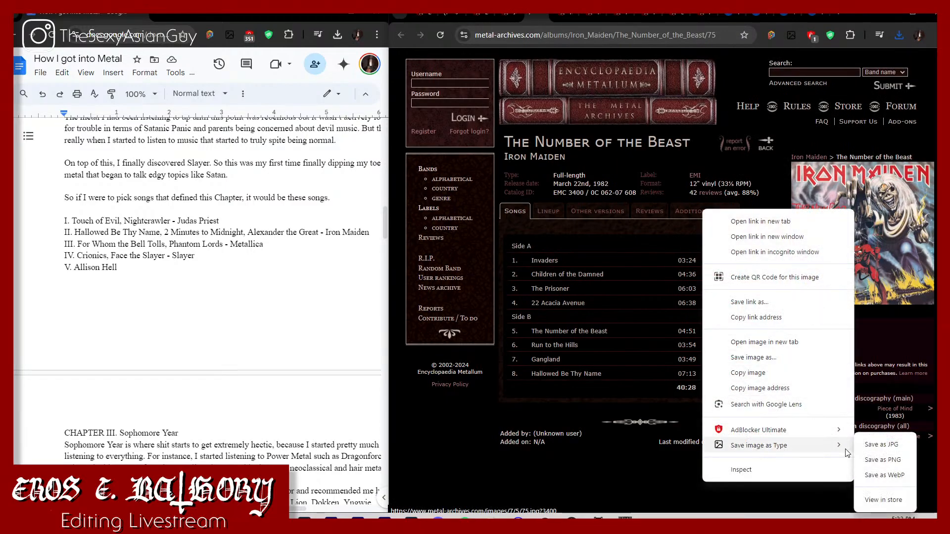
left_click(883, 459)
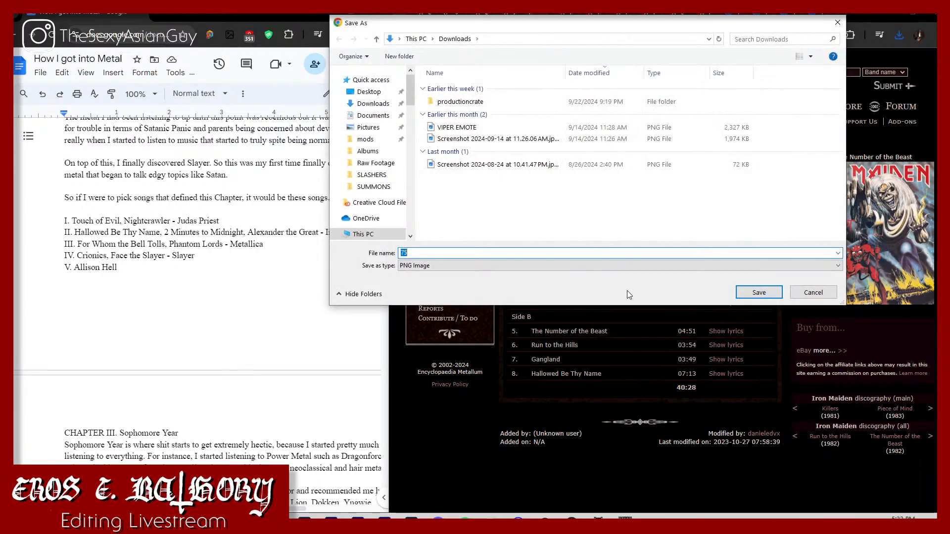
type("The Number of th Beast (198")
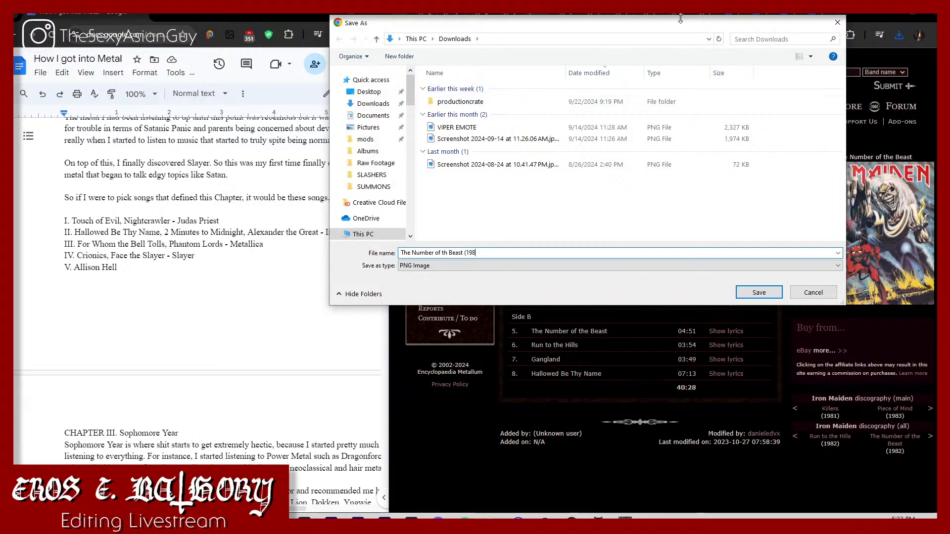
left_click_drag(683, 25, 566, 85)
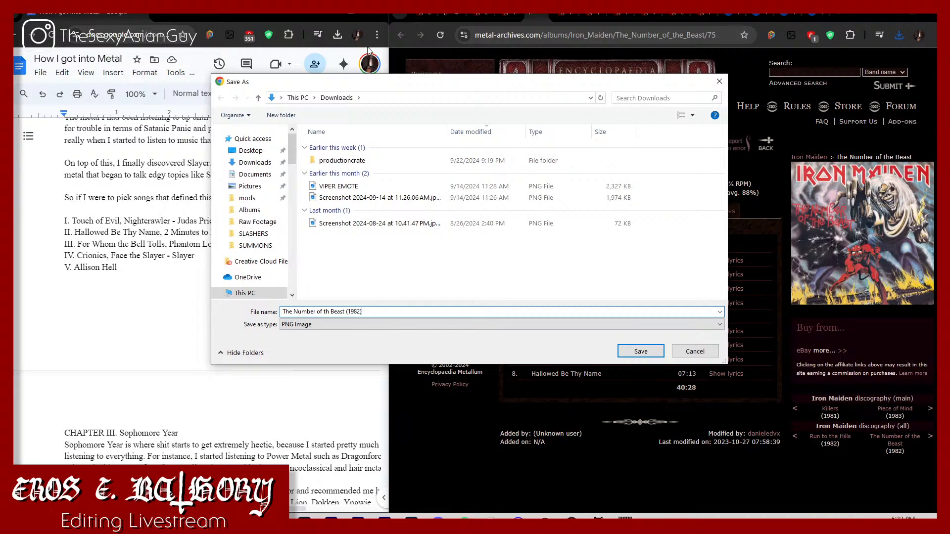
Step: Save The Number of the Beast cover in How I got into Metal > Music > Chapter II > ALBUMS
scroll(295, 218, "down", 10)
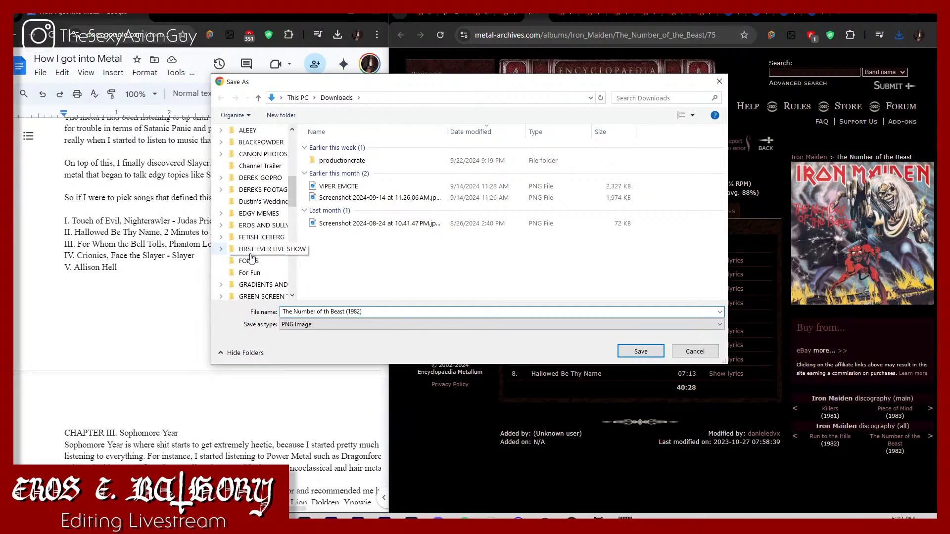
left_click(260, 272)
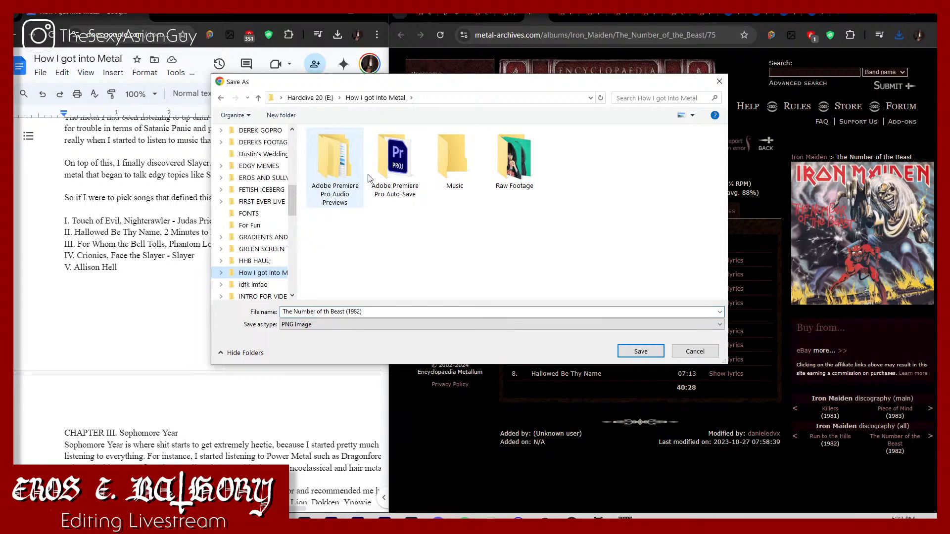
double_click(463, 159)
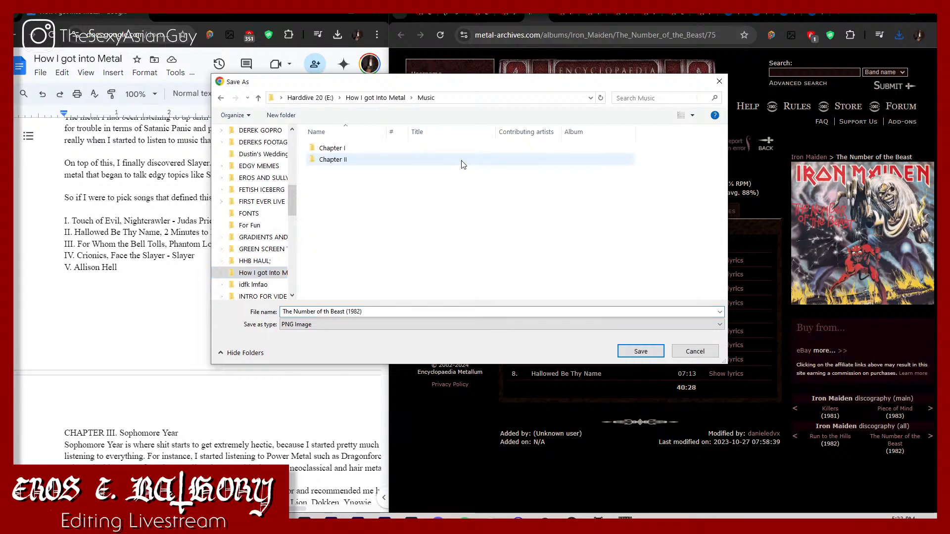
double_click(384, 158)
double_click(366, 148)
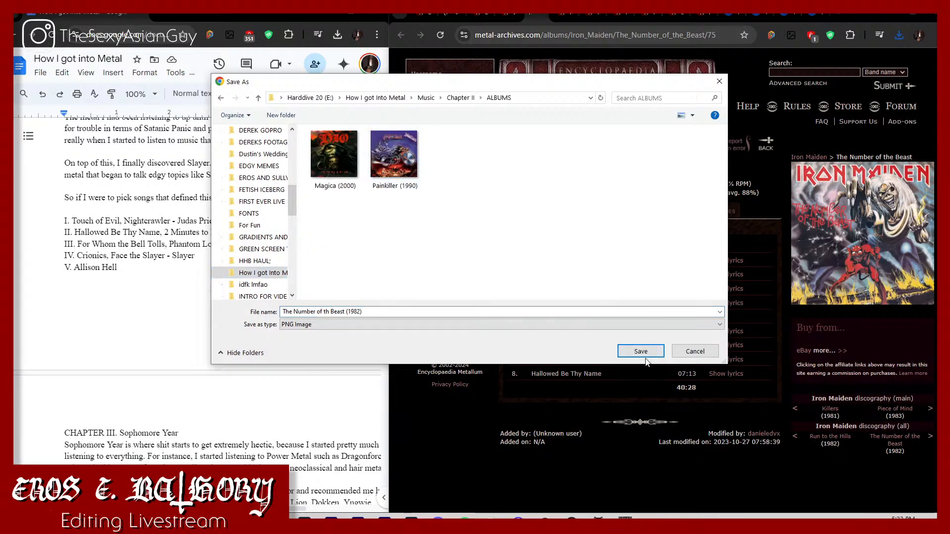
left_click(644, 354)
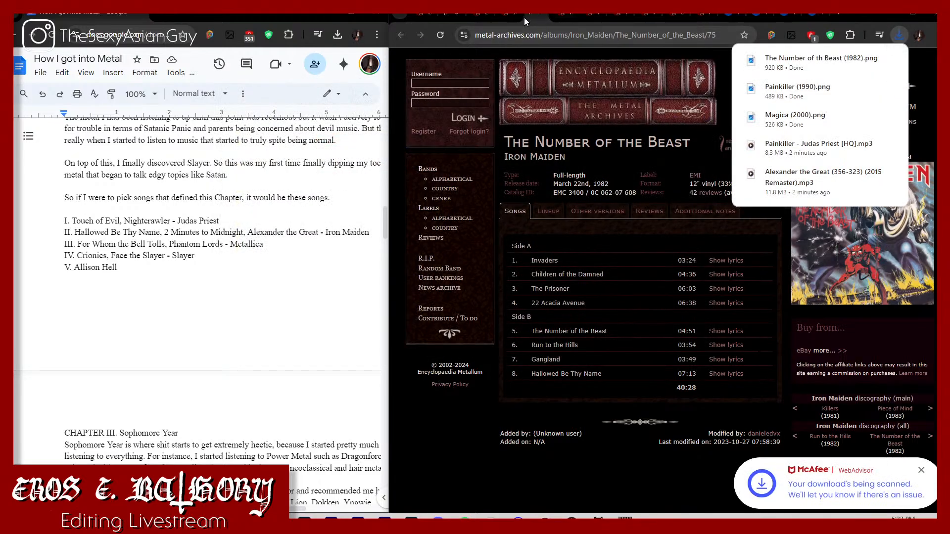
Step: Go to Iron Maiden's Powerslave album page and start saving its cover image as a PNG named "Powerslave (1984)"
left_click(494, 18)
left_click(488, 18)
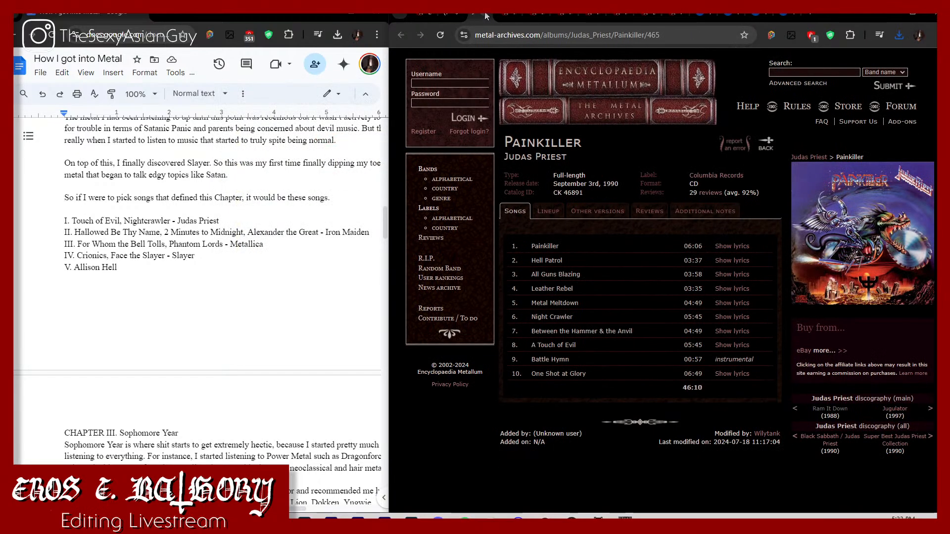
left_click(488, 17)
left_click(487, 17)
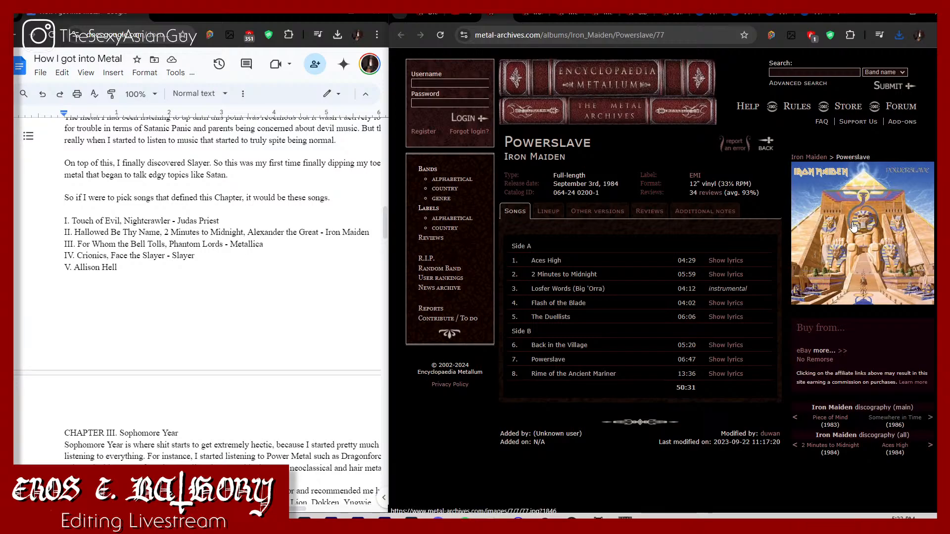
right_click(850, 223)
mouse_move(808, 466)
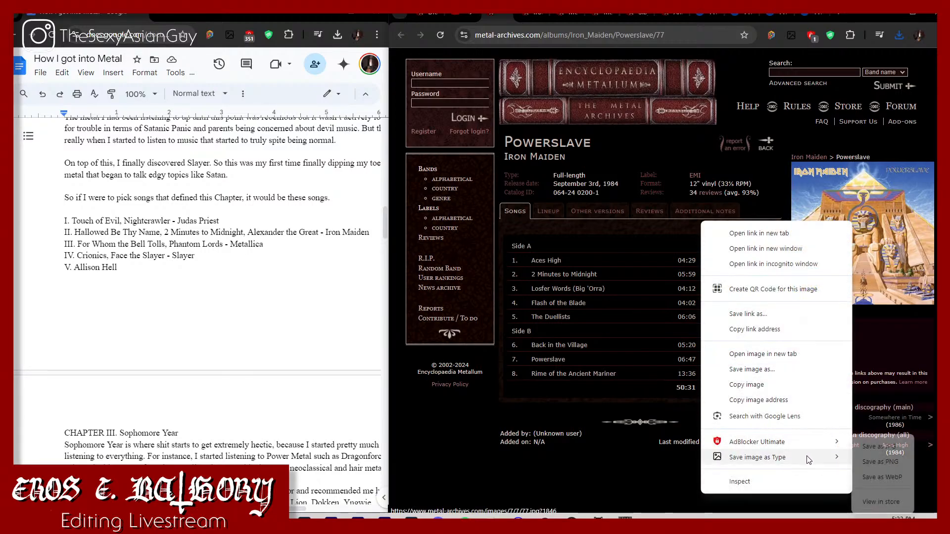
left_click(871, 464)
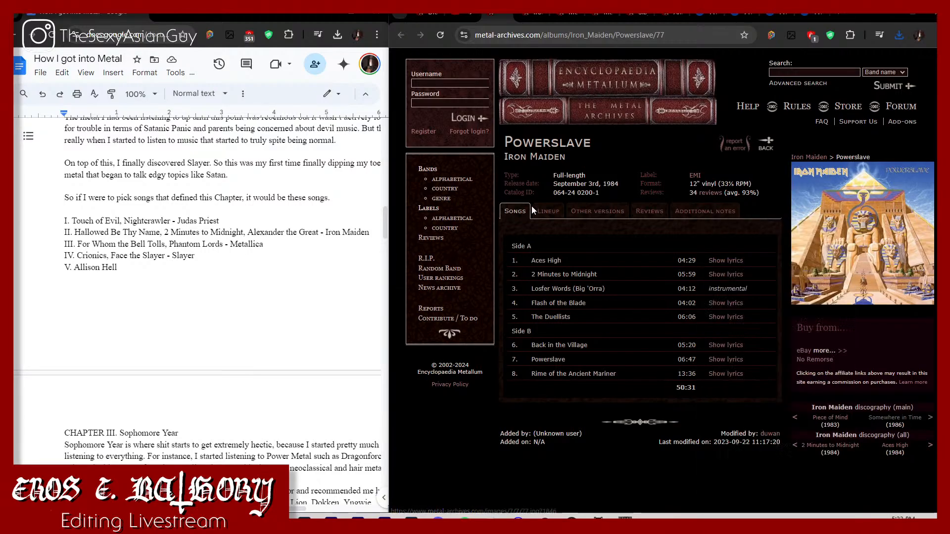
type("P")
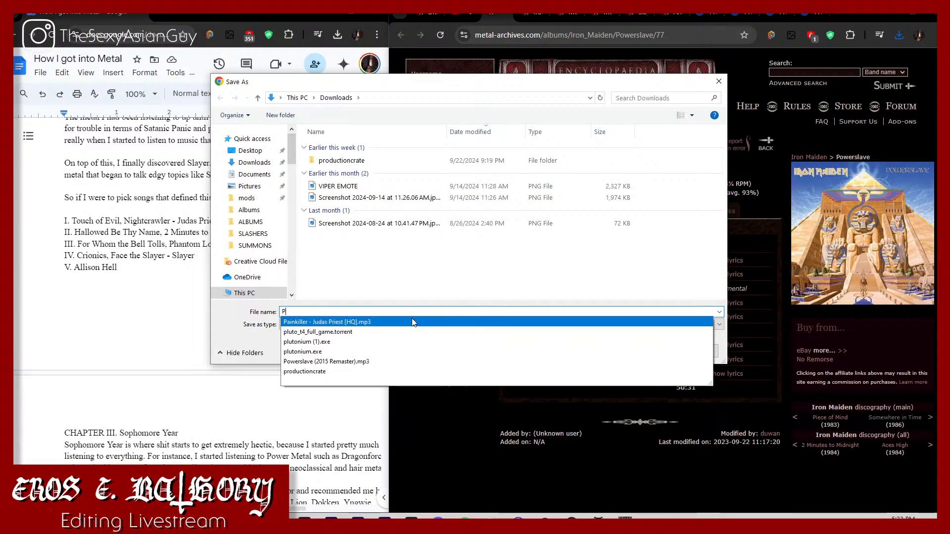
type("owerslave ")
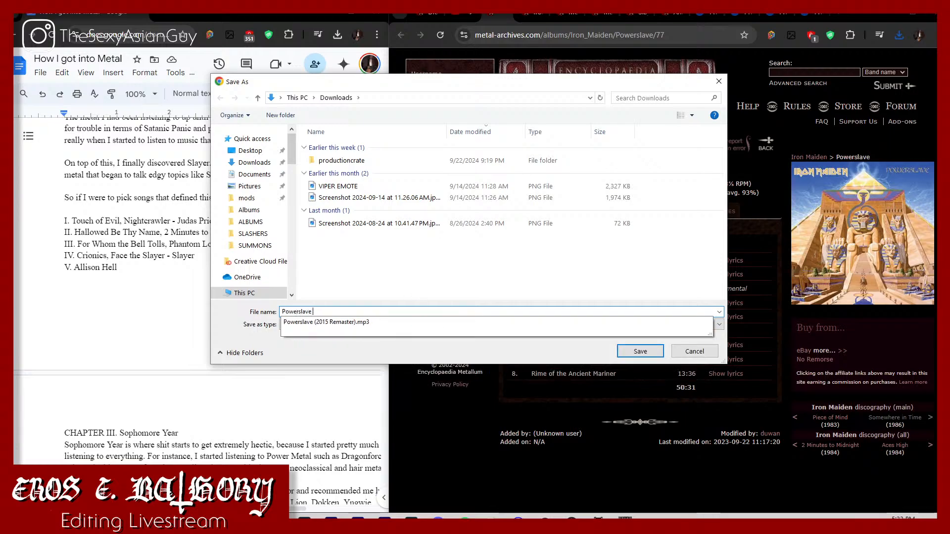
type("(1984")
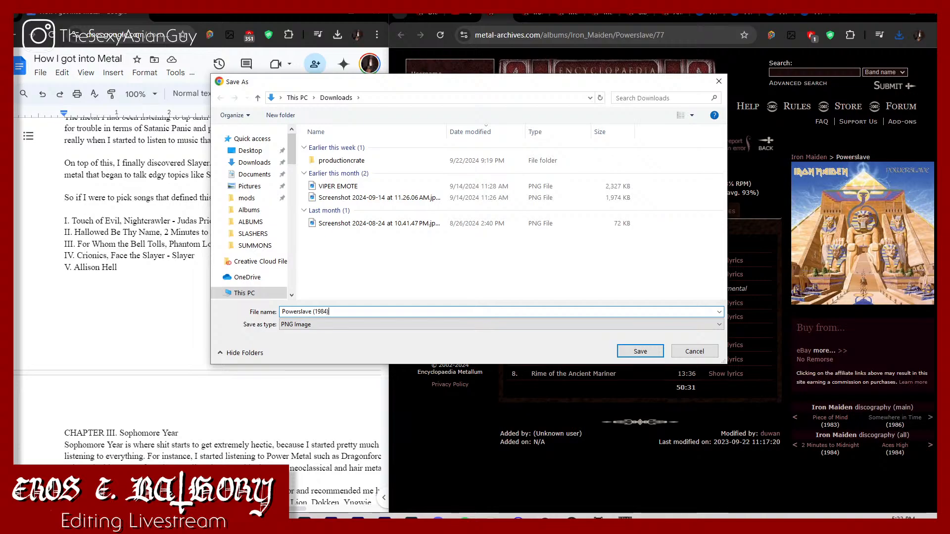
Step: Save the Powerslave cover in How I got into Metal > Music > Chapter II > ALBUMS
scroll(255, 262, "down", 10)
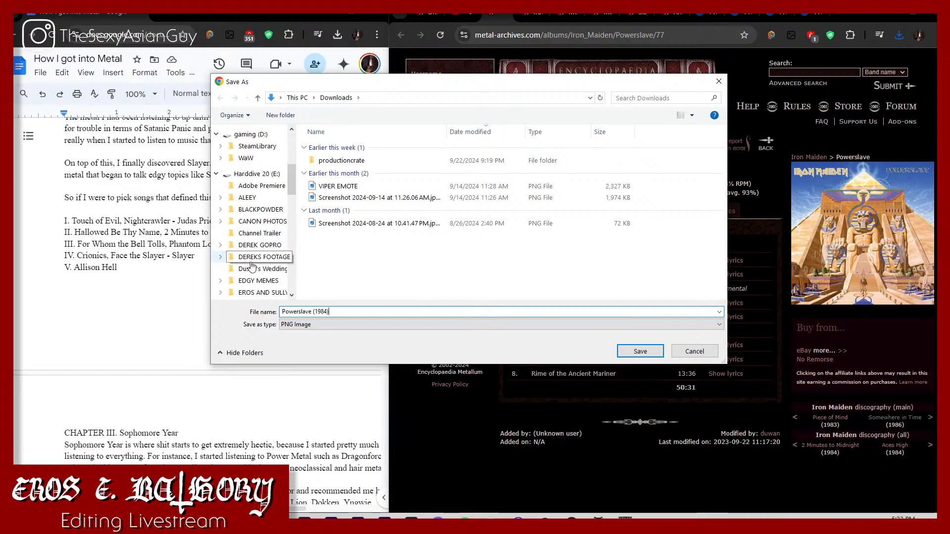
scroll(258, 276, "down", 1)
left_click(261, 296)
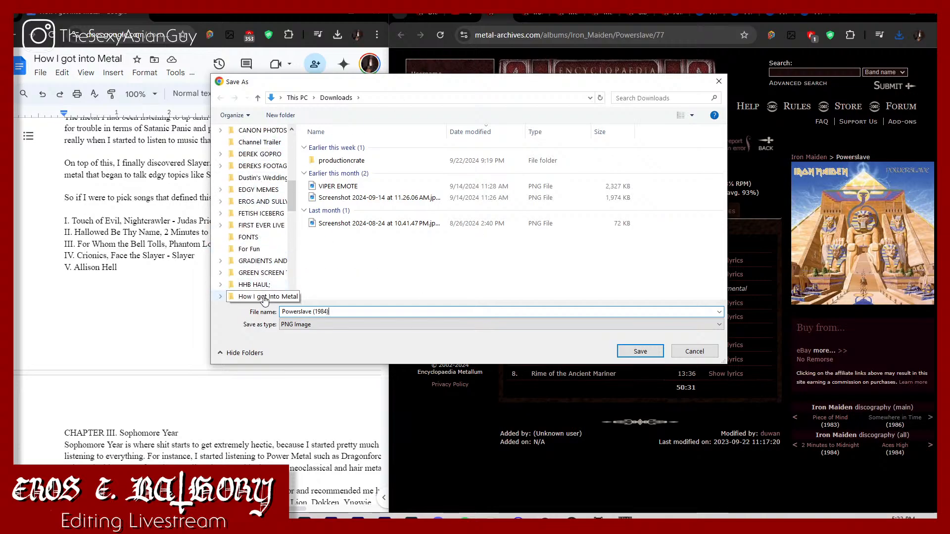
double_click(433, 160)
double_click(424, 159)
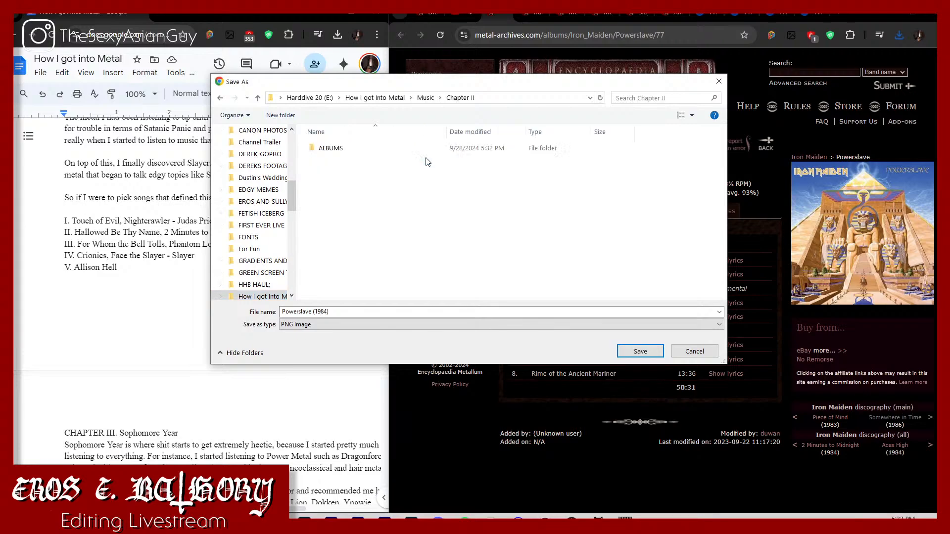
left_click(417, 148)
double_click(417, 148)
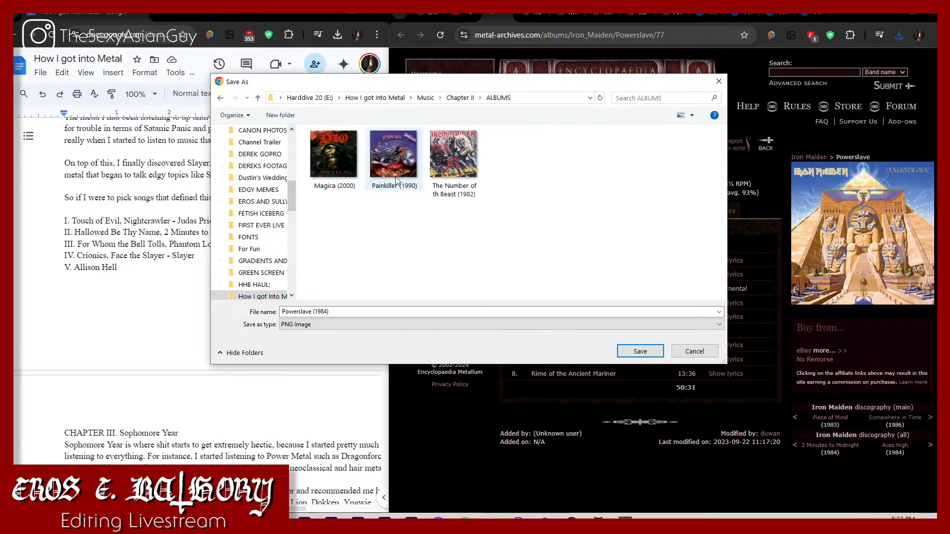
left_click(658, 351)
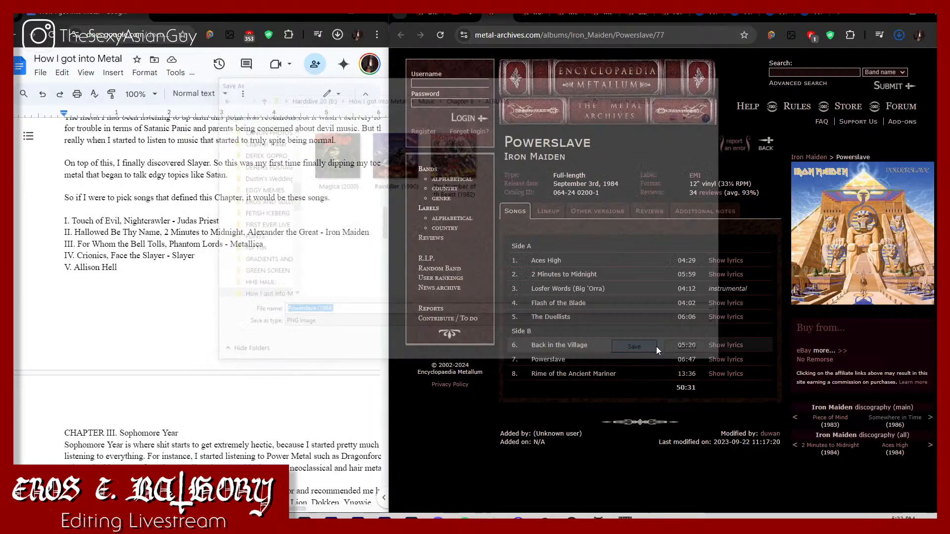
Step: Go to Iron Maiden's Somewhere in Time album page and start saving its cover image as a PNG named "Somewhere in Time (1986)"
left_click(523, 15)
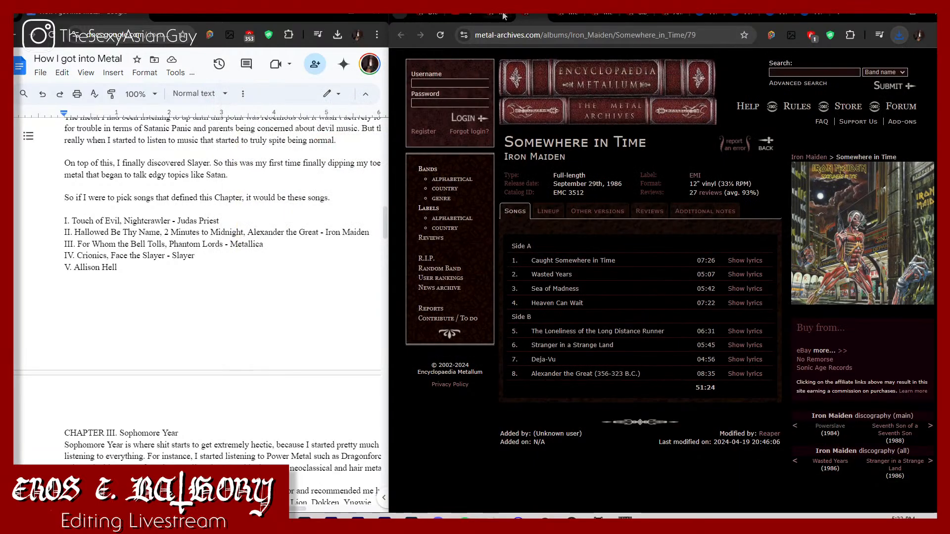
left_click(502, 15)
left_click(508, 15)
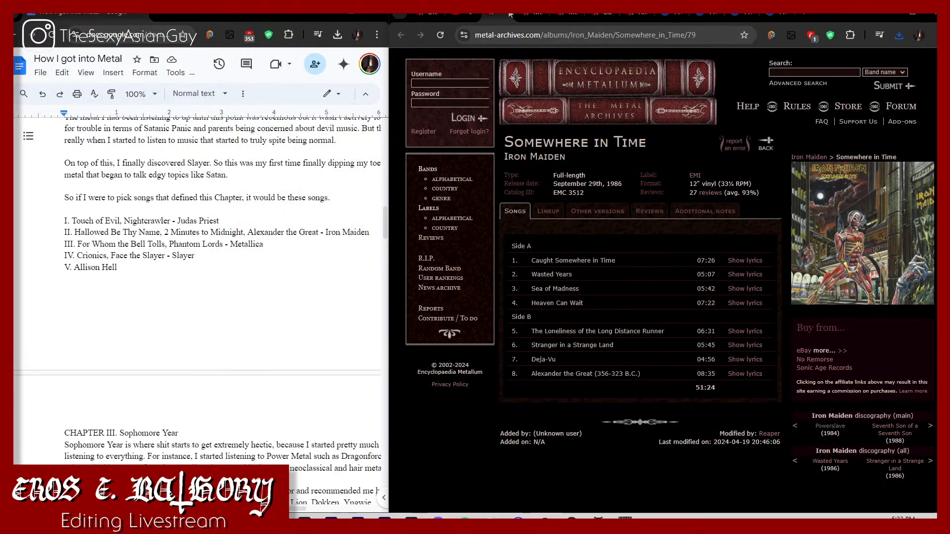
right_click(839, 231)
mouse_move(810, 465)
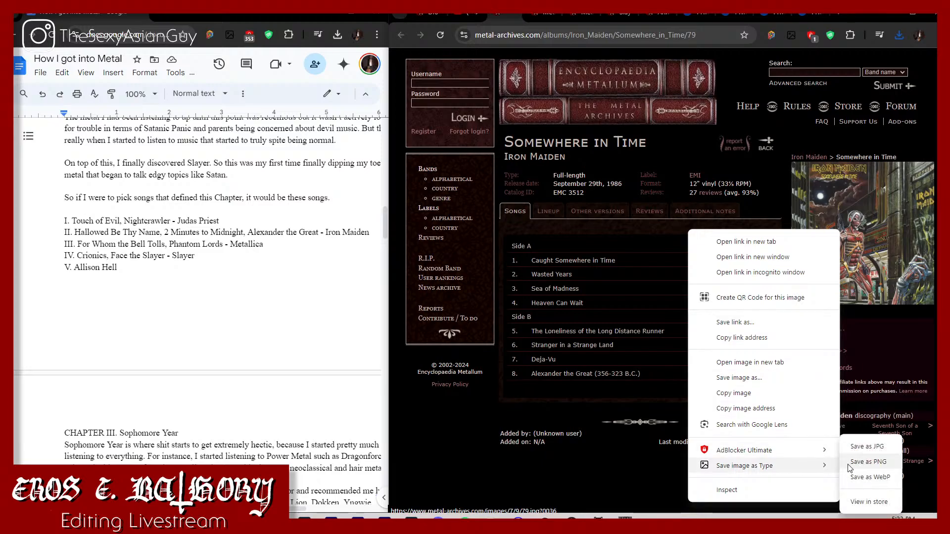
left_click(849, 465)
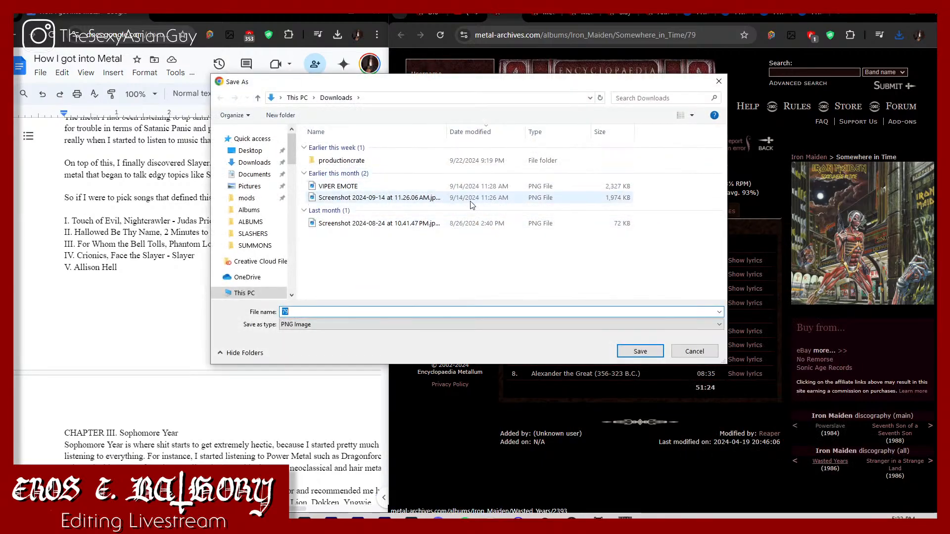
type("Somewhere in Time (1986")
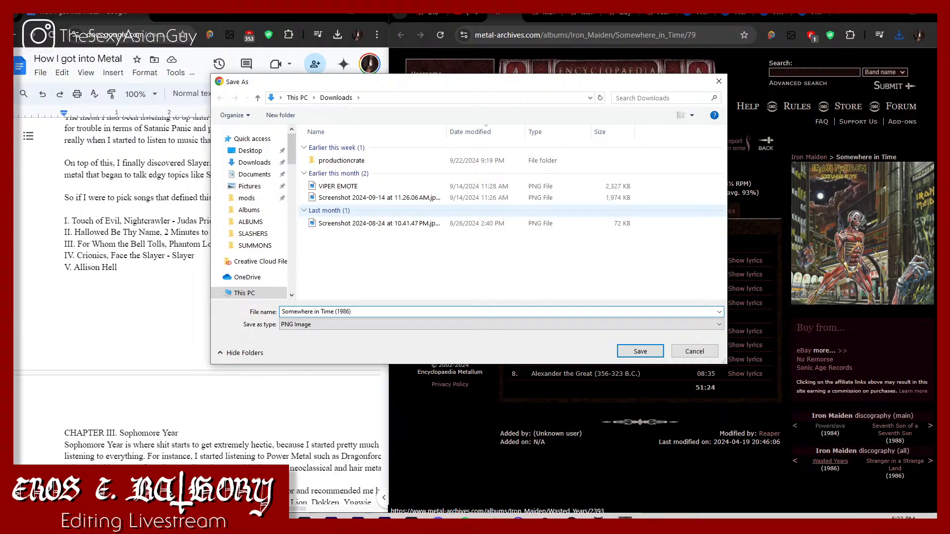
Step: Save the Somewhere in Time cover in How I got into Metal > Music > Chapter II > ALBUMS
scroll(241, 263, "down", 10)
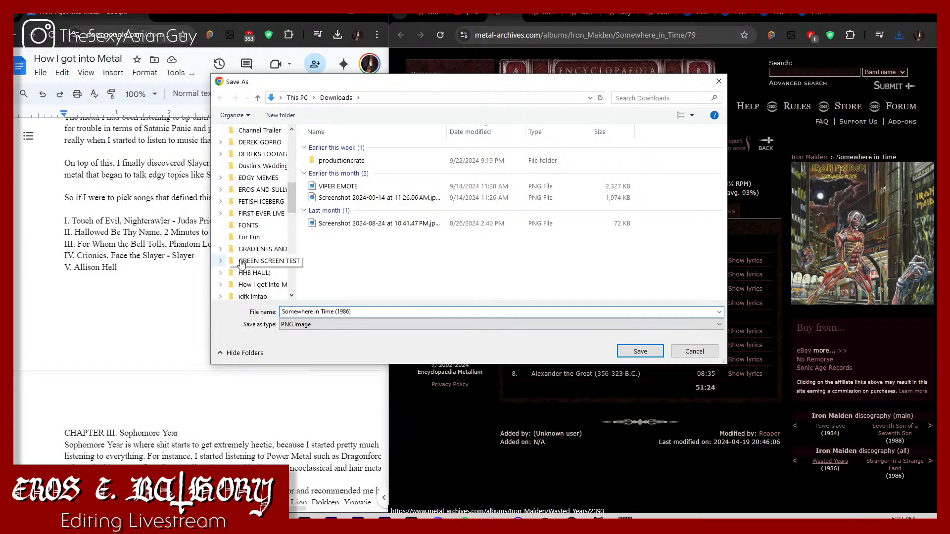
left_click(258, 285)
double_click(454, 170)
left_click(418, 158)
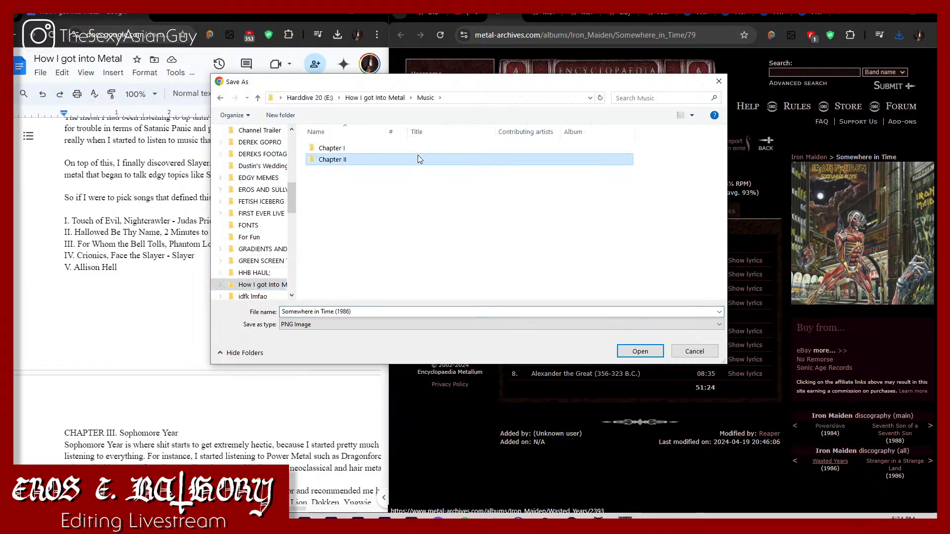
double_click(418, 159)
left_click(346, 148)
left_click(639, 352)
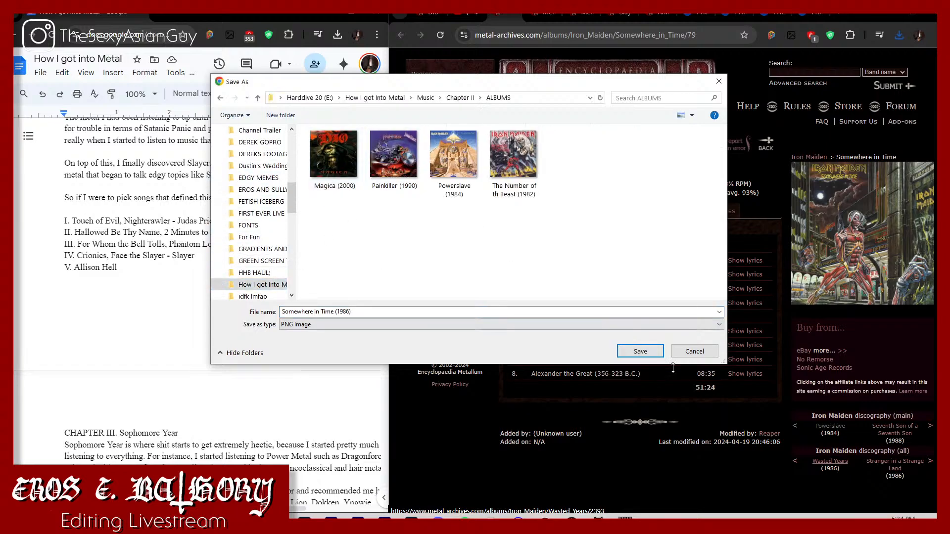
left_click(641, 351)
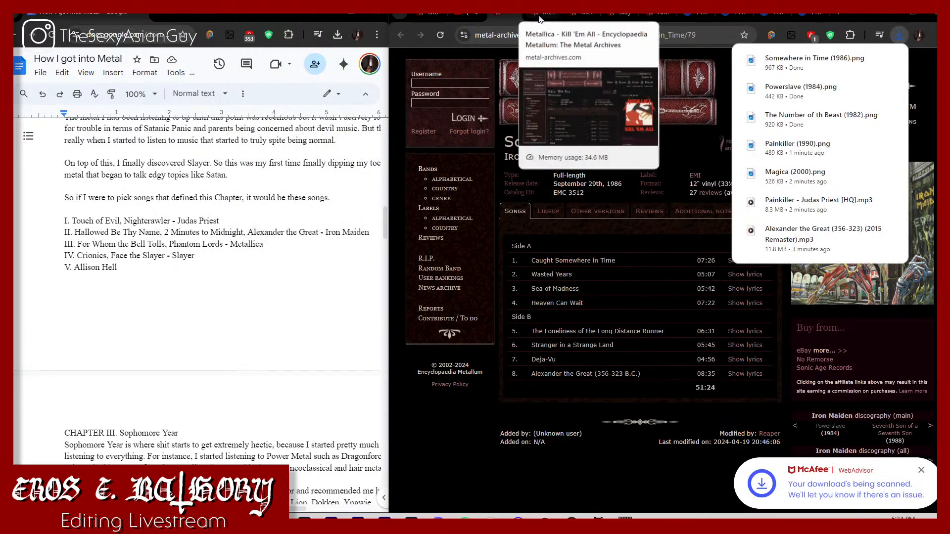
Step: Go to Metallica's Kill 'Em All album page and start saving its cover image as a PNG named "Kill Em All (1983)"
left_click(544, 20)
left_click(521, 16)
left_click(514, 15)
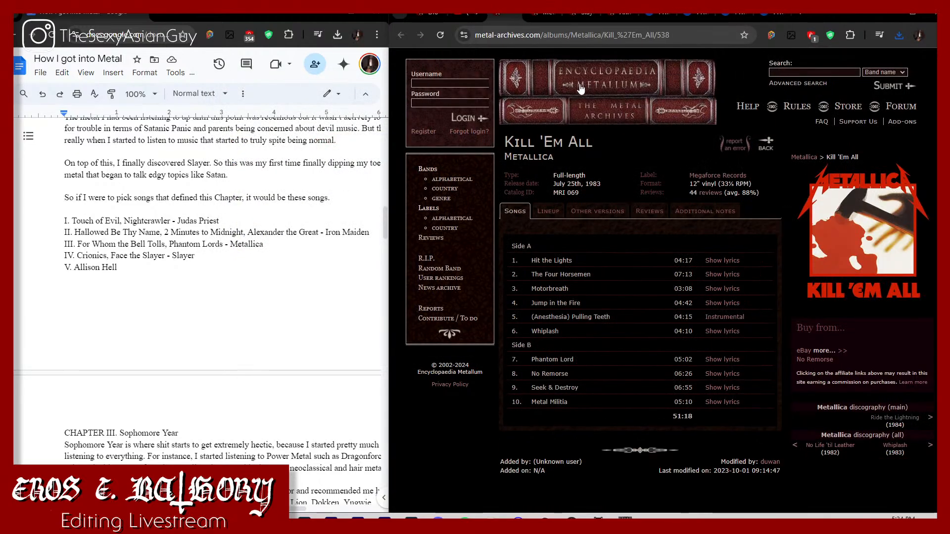
right_click(842, 223)
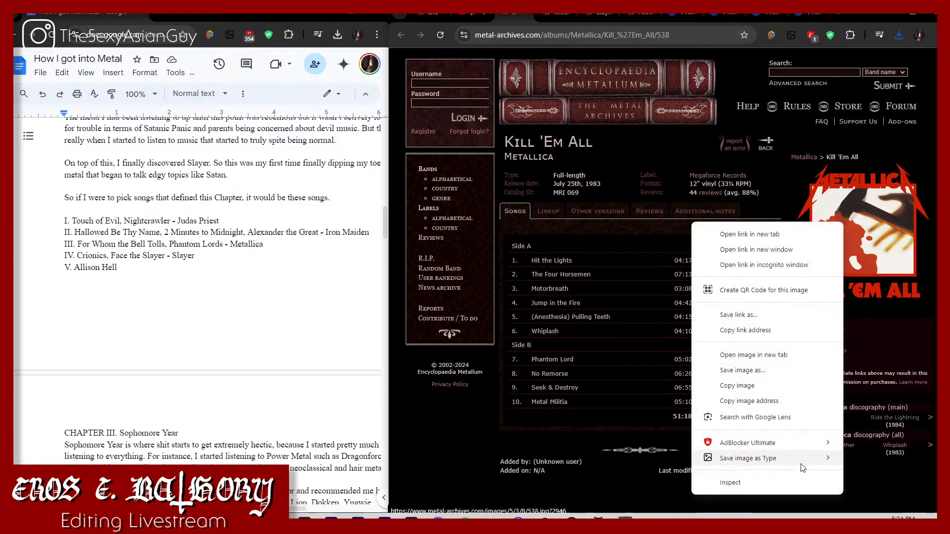
mouse_move(801, 459)
left_click(852, 465)
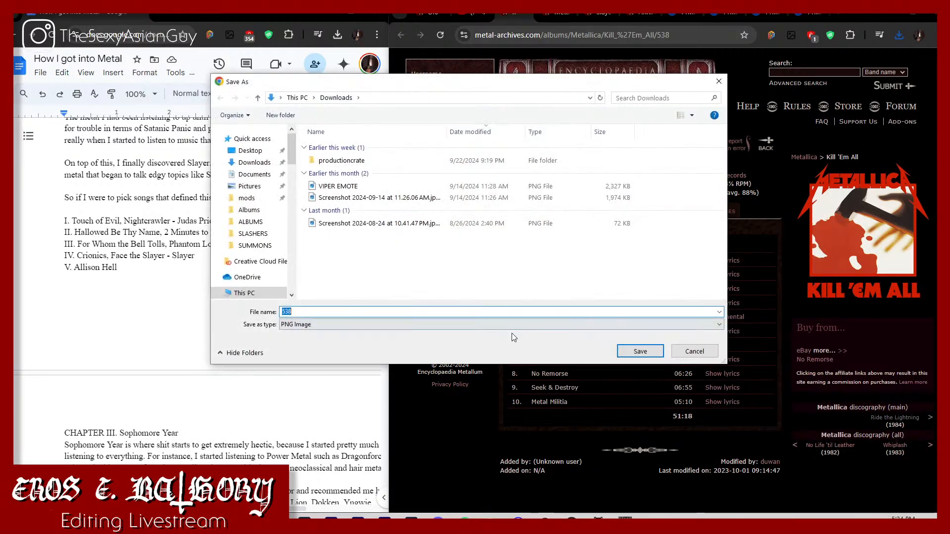
type("Kill Em All (1983")
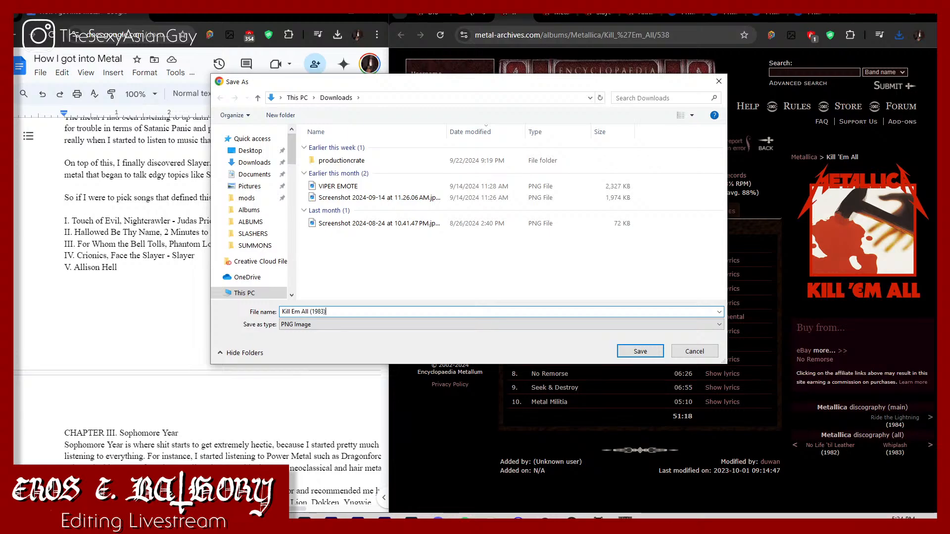
Step: Save the Kill 'Em All cover in How I got into Metal > Music > Chapter II > ALBUMS
scroll(249, 254, "down", 4)
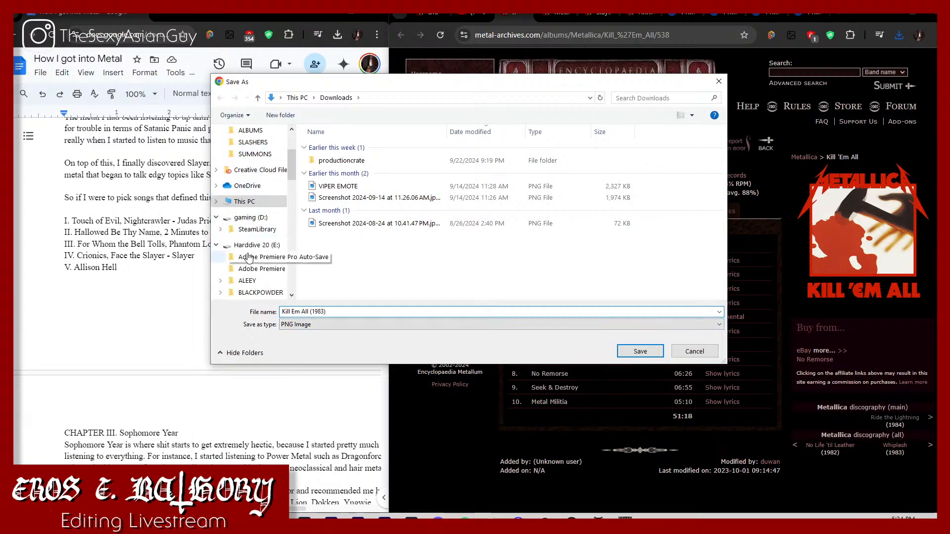
scroll(249, 257, "down", 4)
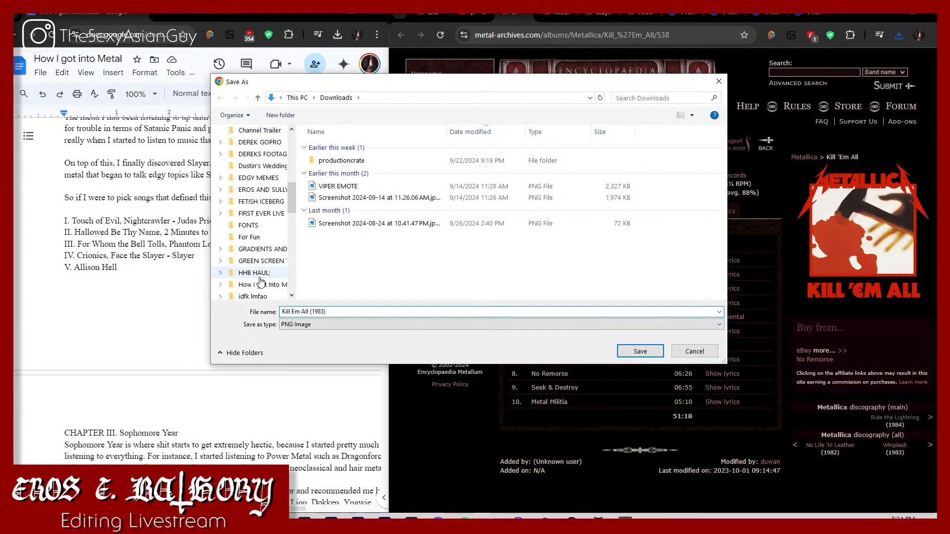
left_click(265, 286)
double_click(446, 163)
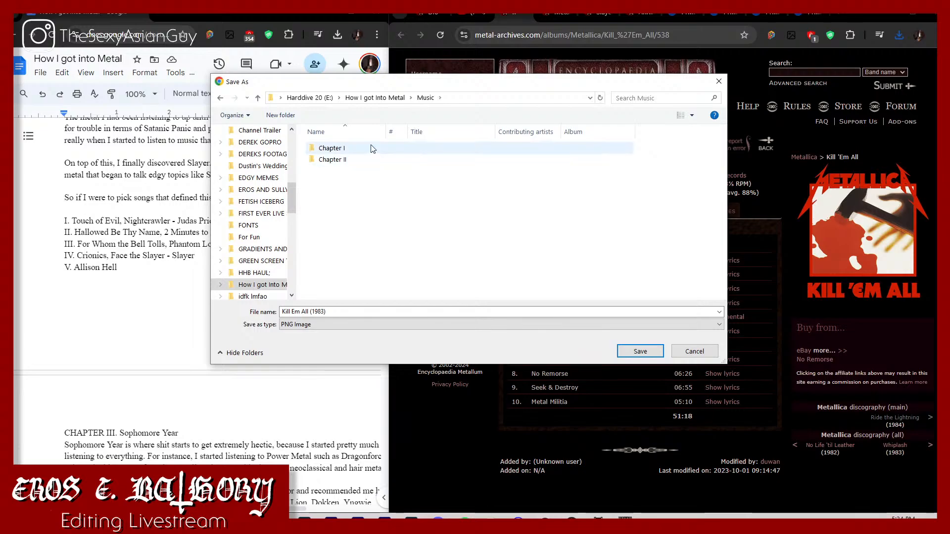
double_click(381, 160)
double_click(344, 149)
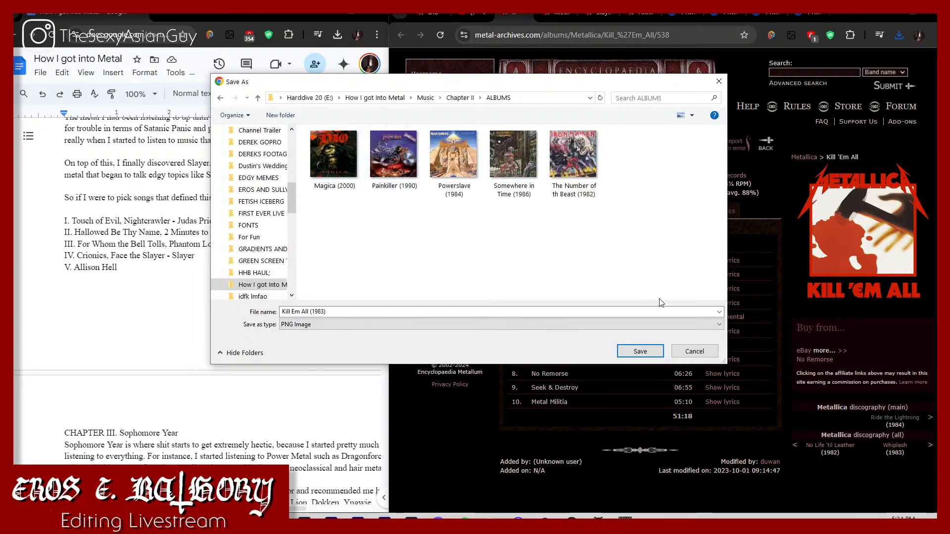
left_click(653, 351)
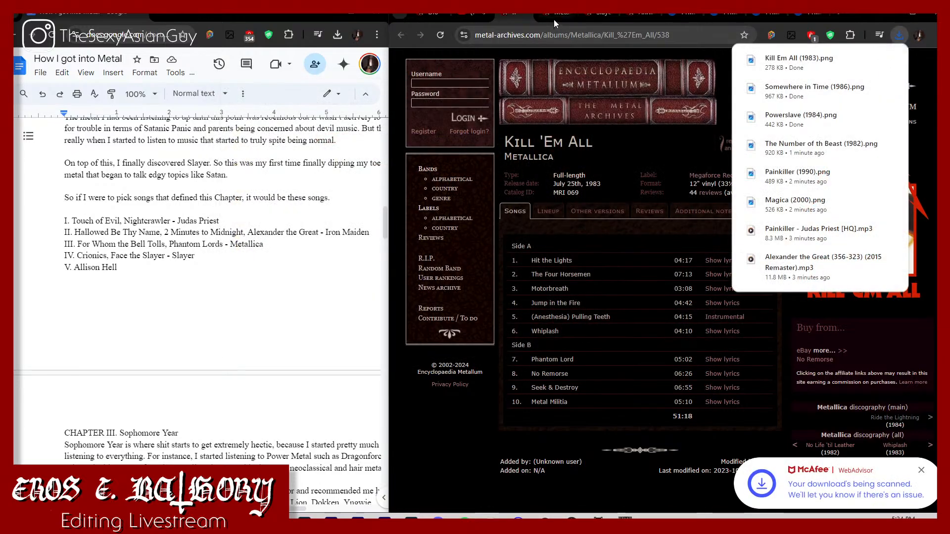
Step: Go to Metallica's Ride the Lightning album page and start saving its cover image as a PNG named "Ride the Lightning (1984)"
left_click(554, 20)
left_click(526, 16)
middle_click(527, 14)
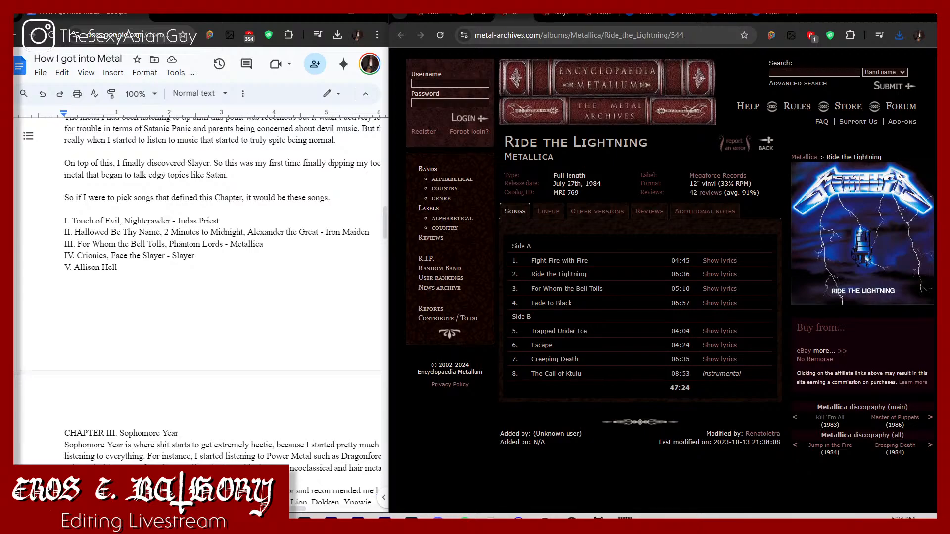
right_click(850, 238)
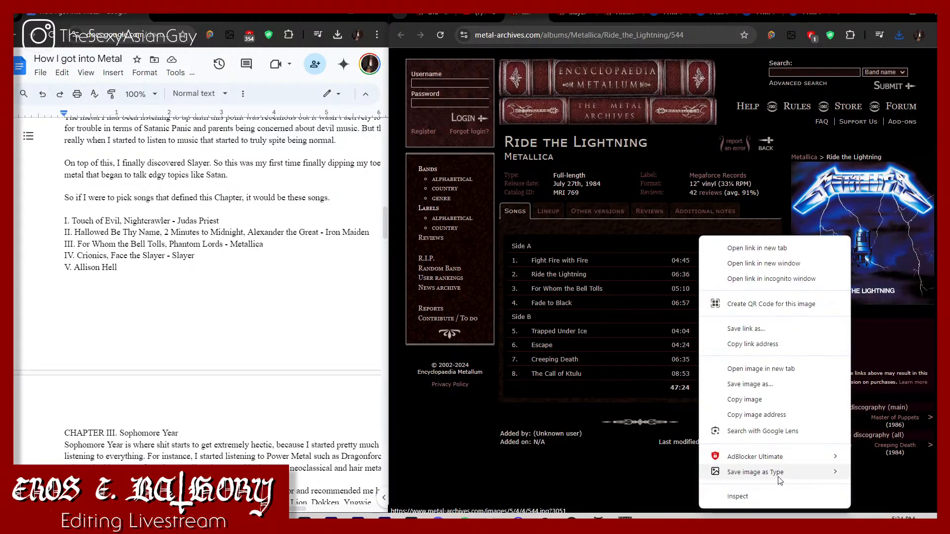
mouse_move(786, 474)
left_click(874, 464)
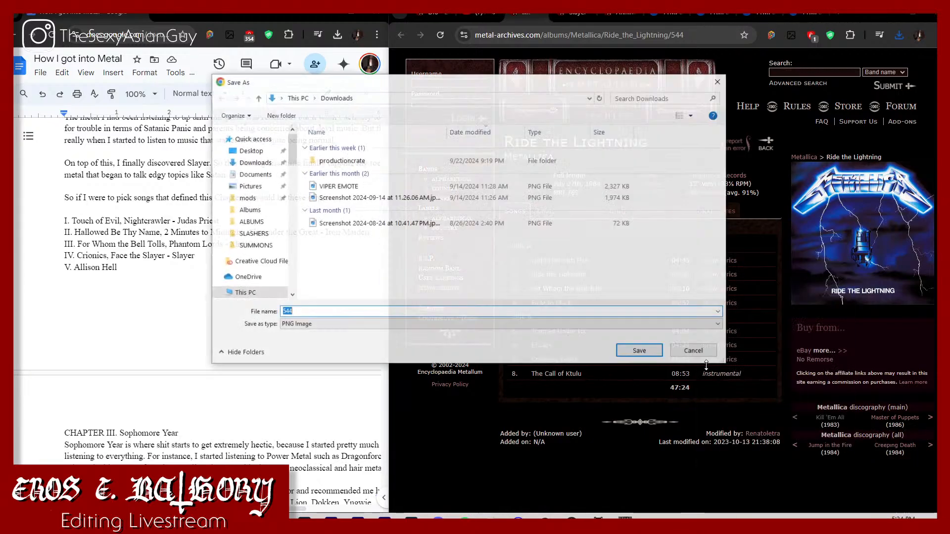
type("Ride the Lightning (1984")
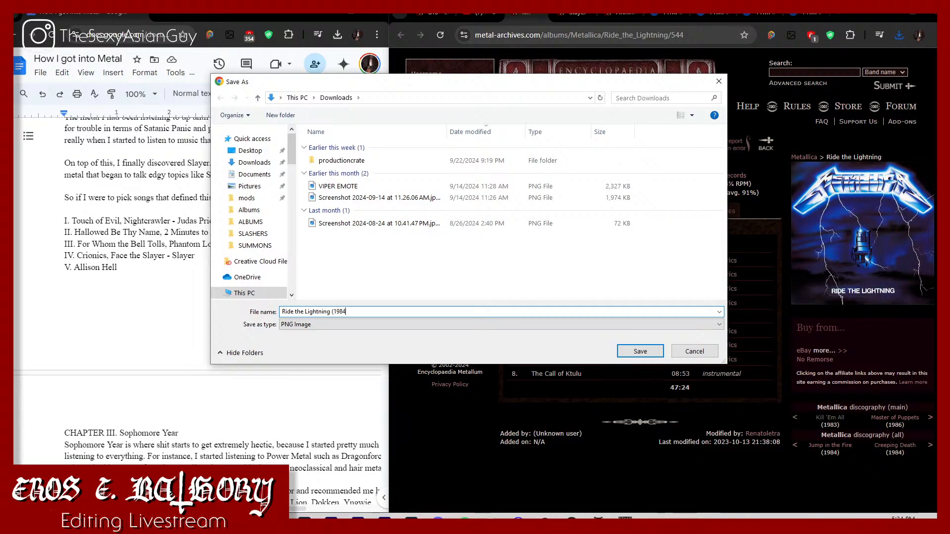
Step: Save the Ride the Lightning cover in How I got into Metal > Music > Chapter II > ALBUMS
scroll(250, 254, "down", 8)
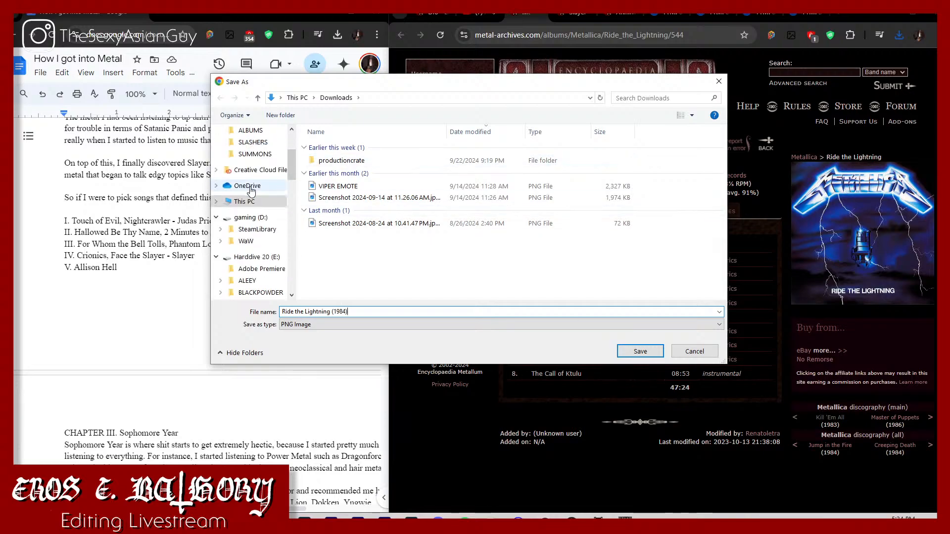
scroll(253, 257, "down", 2)
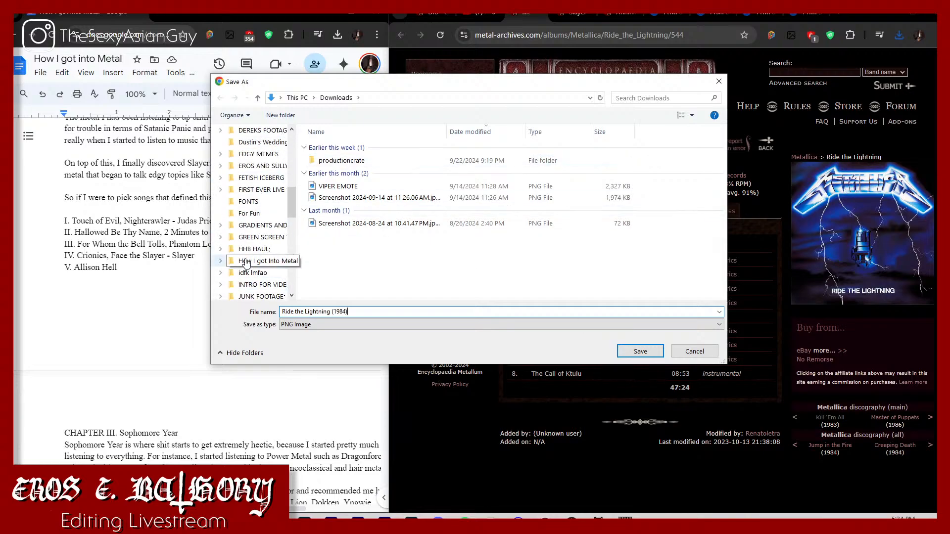
left_click(257, 261)
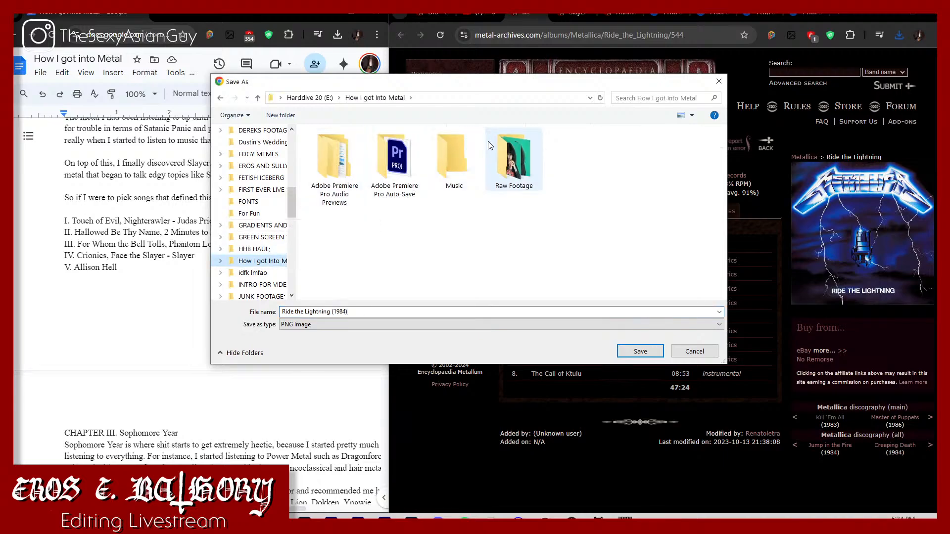
double_click(448, 154)
double_click(430, 159)
double_click(429, 148)
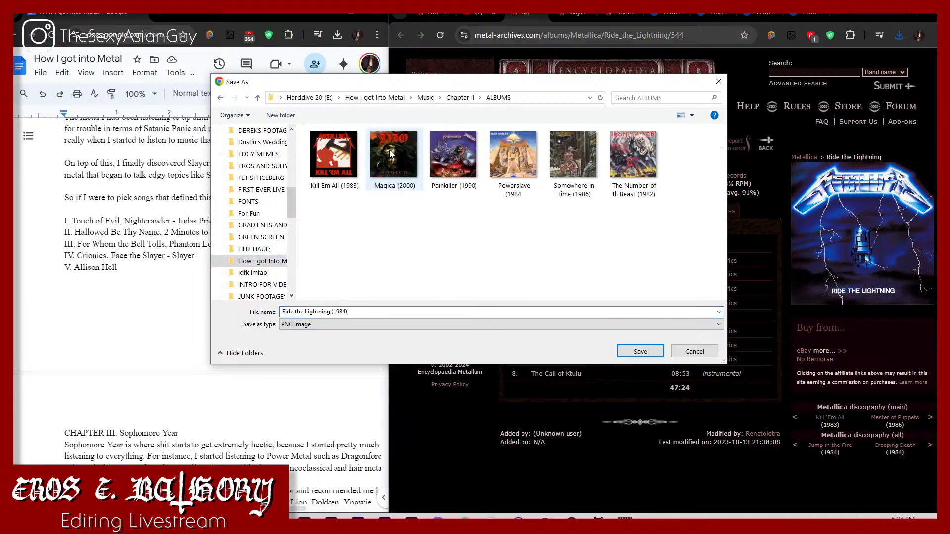
left_click(641, 351)
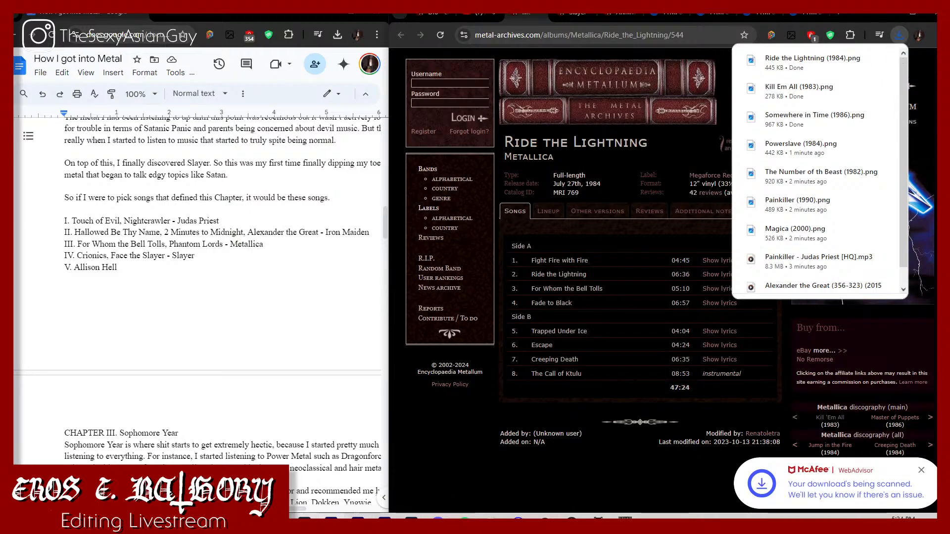
left_click(358, 517)
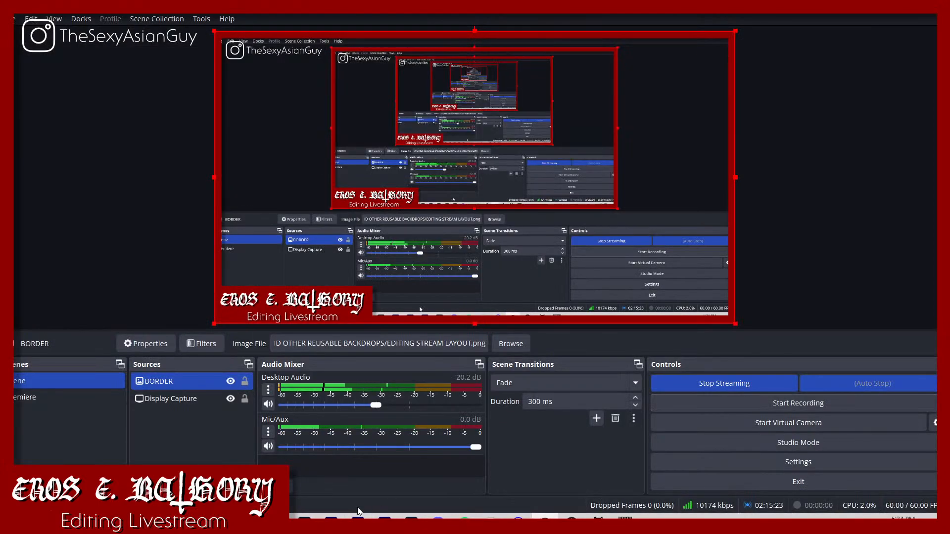
left_click(251, 520)
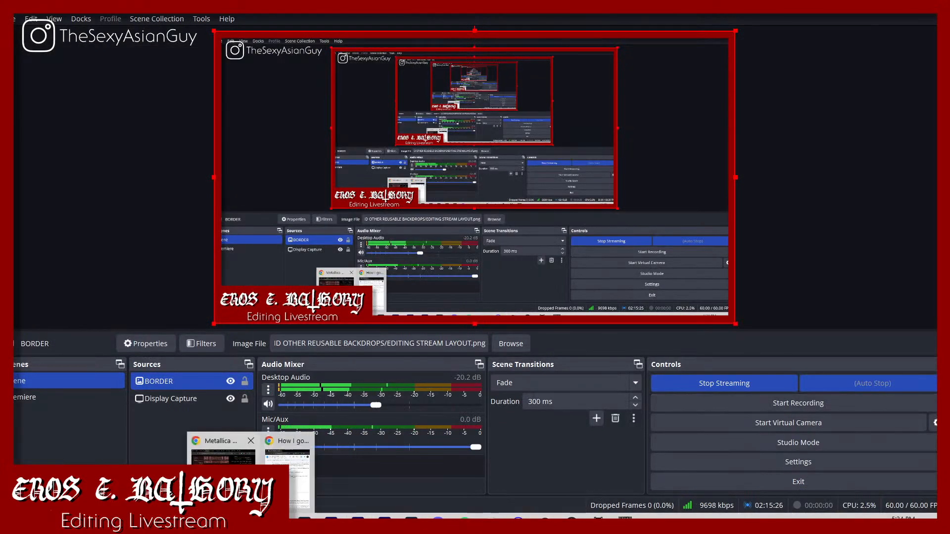
left_click(221, 452)
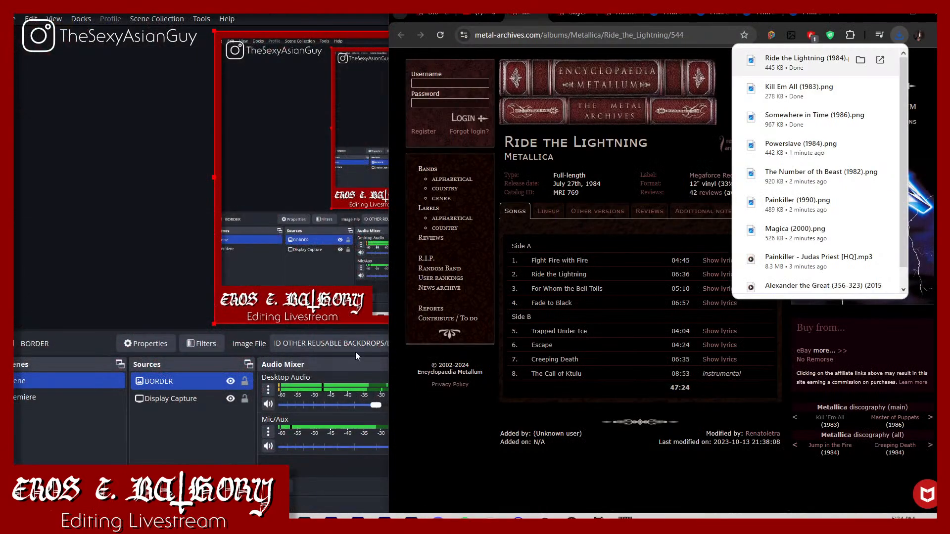
Step: Go to Slayer's Show No Mercy album page and start saving its cover image as a PNG named "Show No Mercy (1983)"
left_click(574, 12)
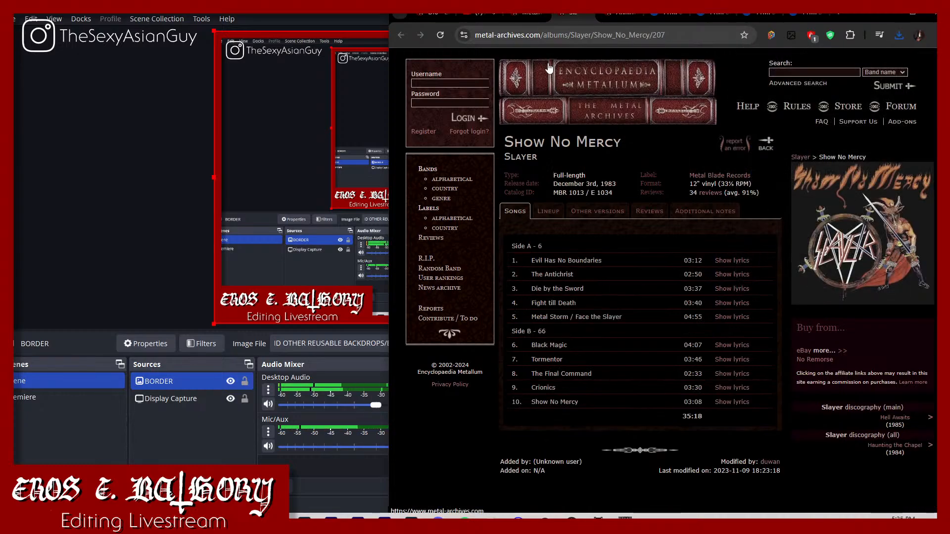
left_click(544, 17)
left_click(543, 17)
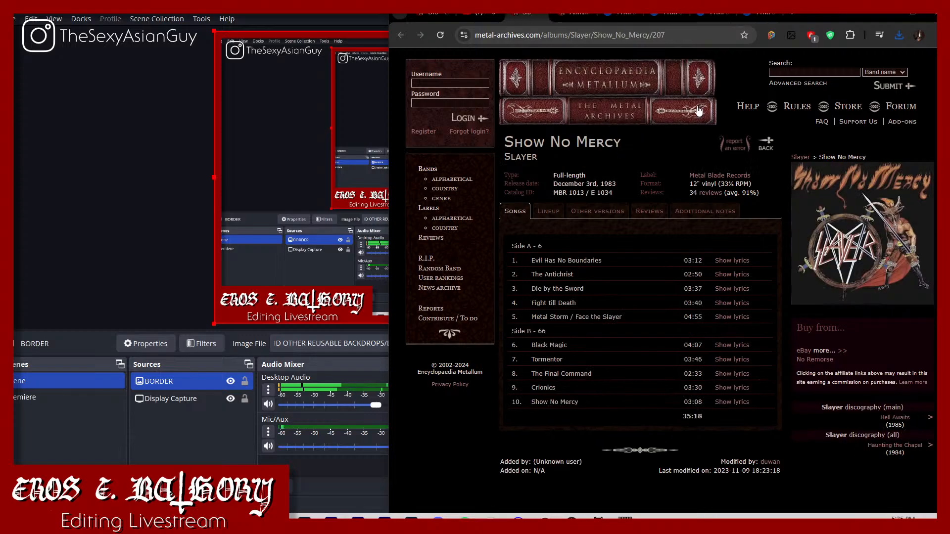
right_click(871, 247)
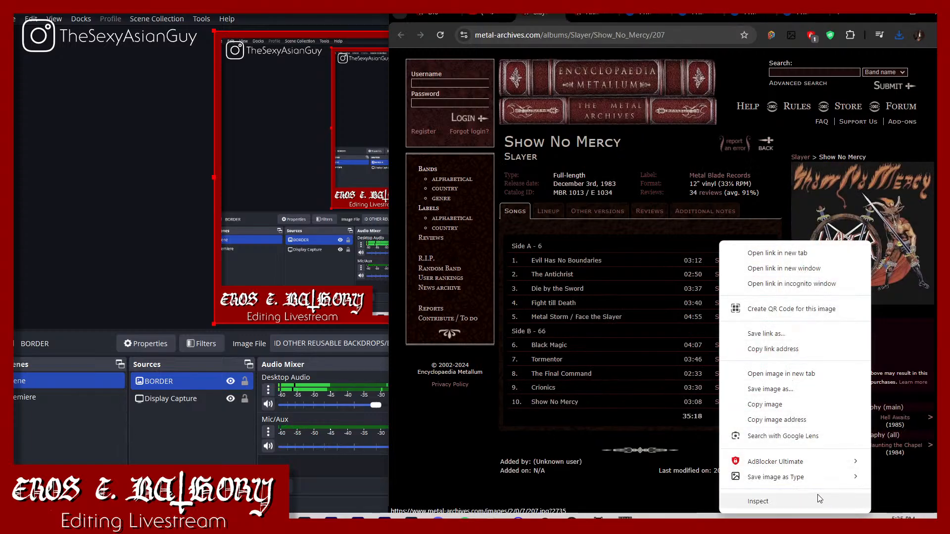
mouse_move(817, 478)
left_click(900, 463)
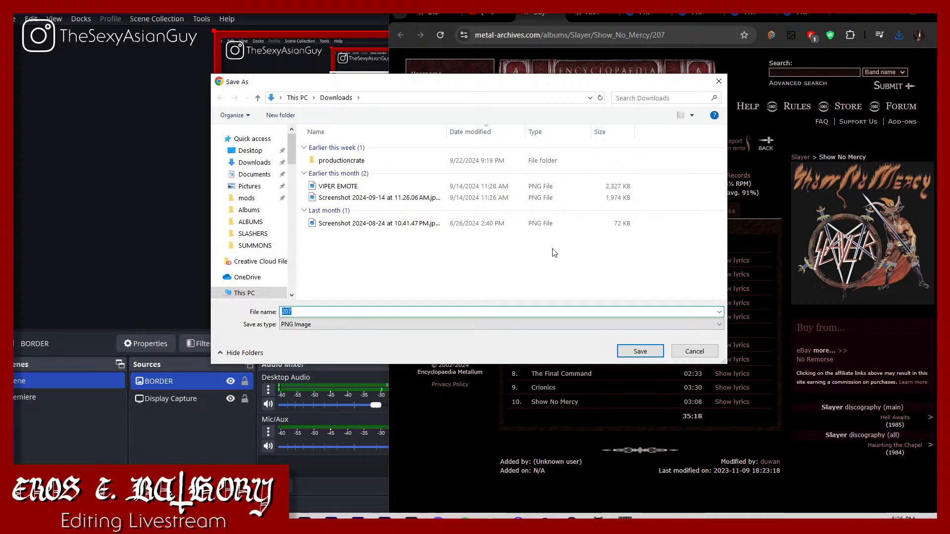
type("Show No Mercy (198")
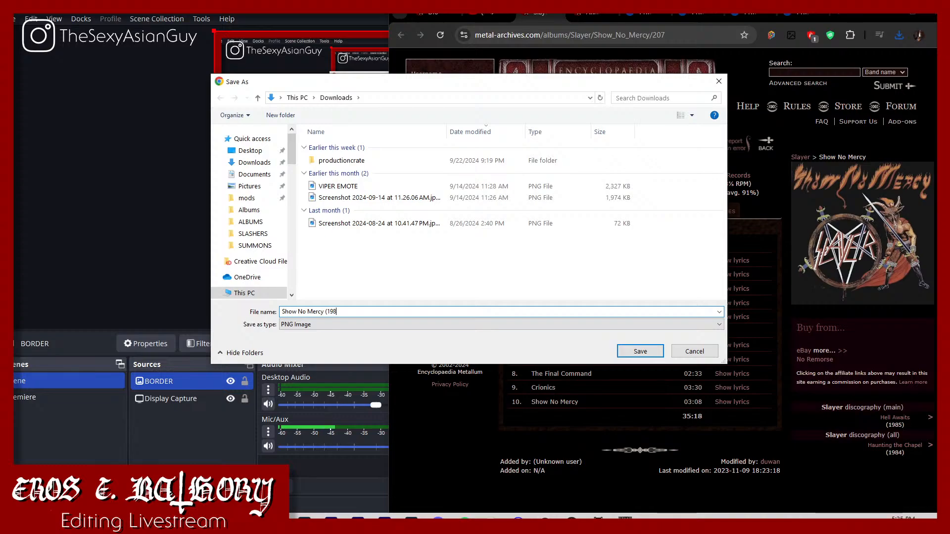
type("2")
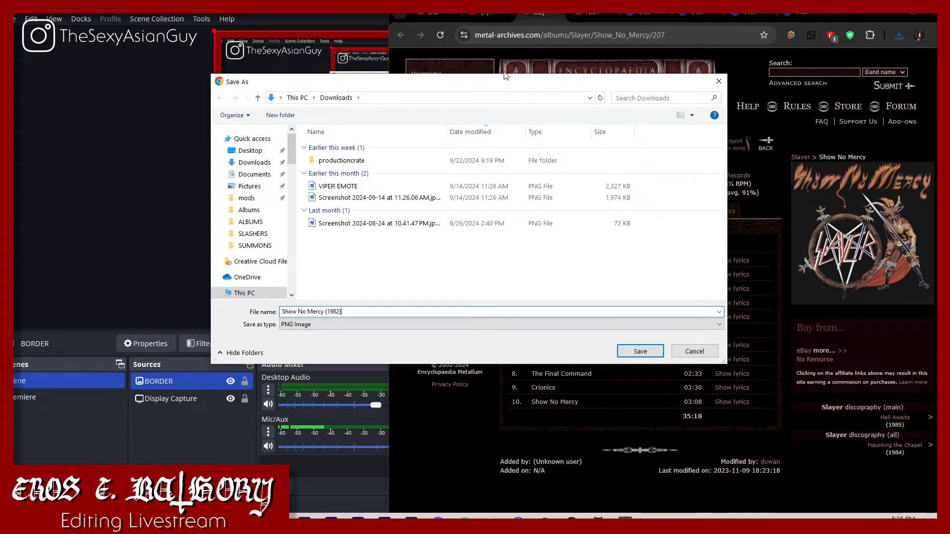
left_click_drag(507, 76, 489, 113)
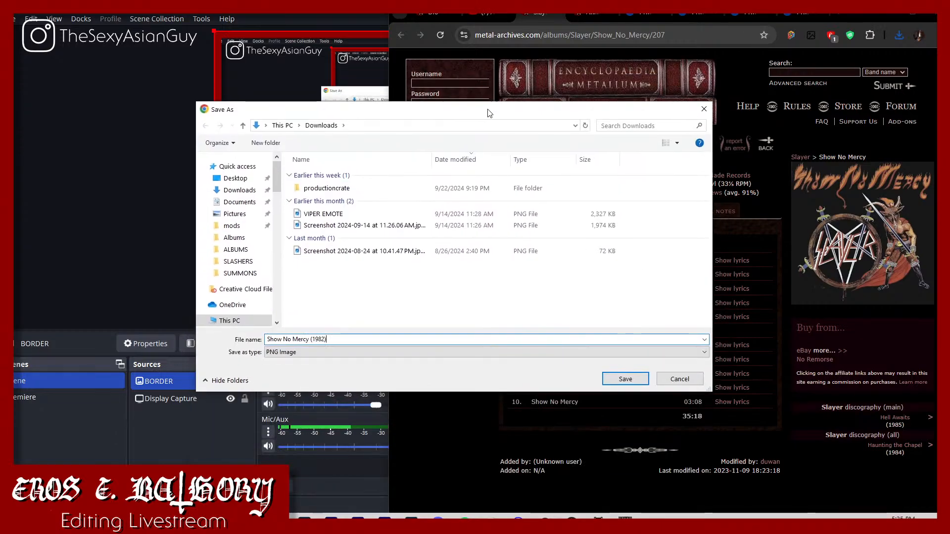
key("BackSpace")
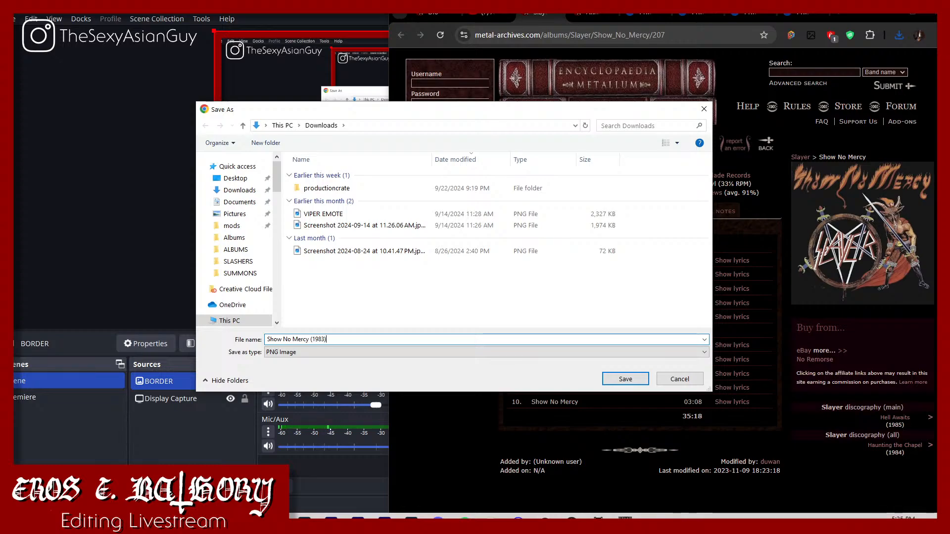
Step: Save the Show No Mercy cover in How I got into Metal > Music > Chapter II > ALBUMS
scroll(237, 297, "down", 10)
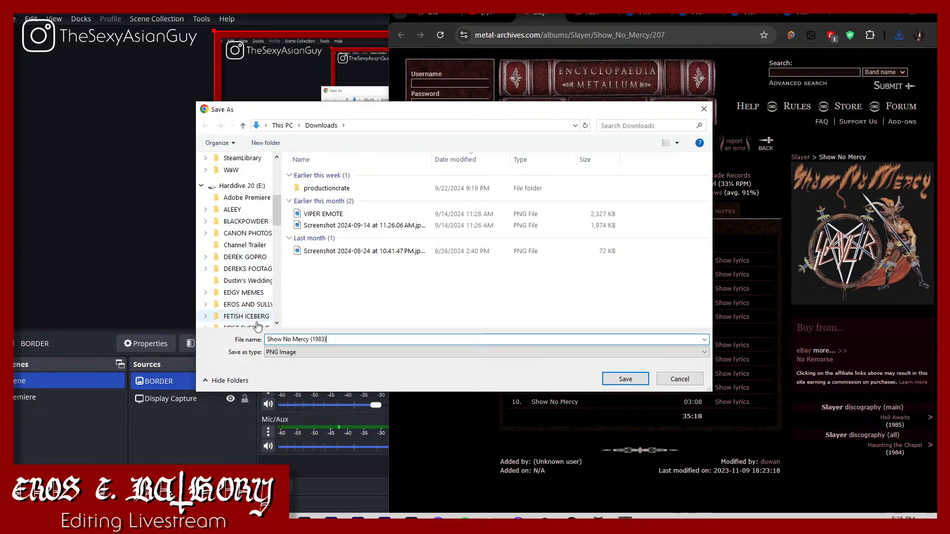
scroll(243, 311, "down", 4)
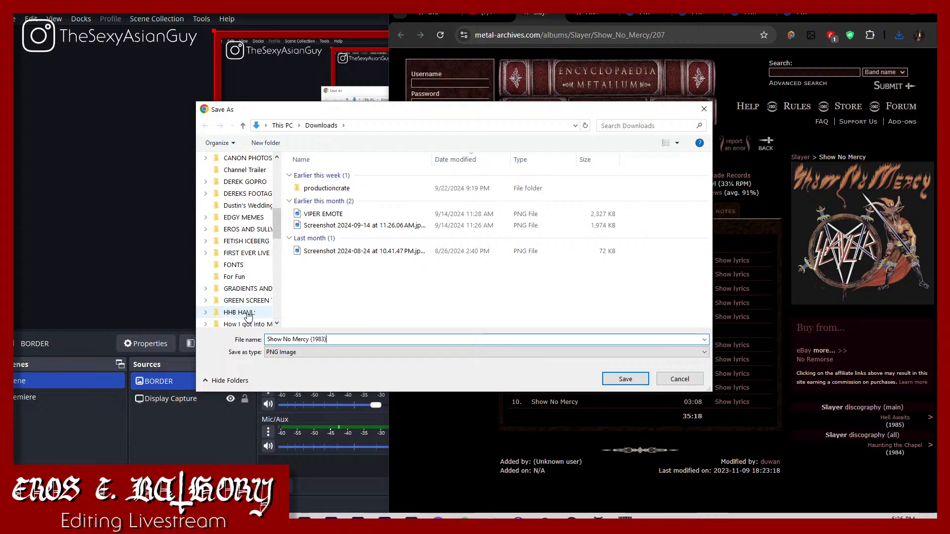
left_click(247, 315)
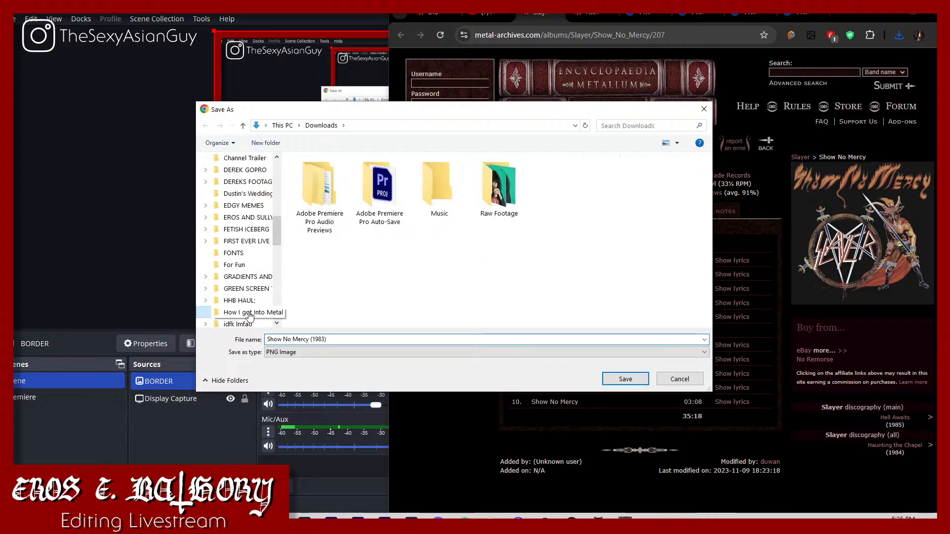
double_click(447, 187)
double_click(402, 188)
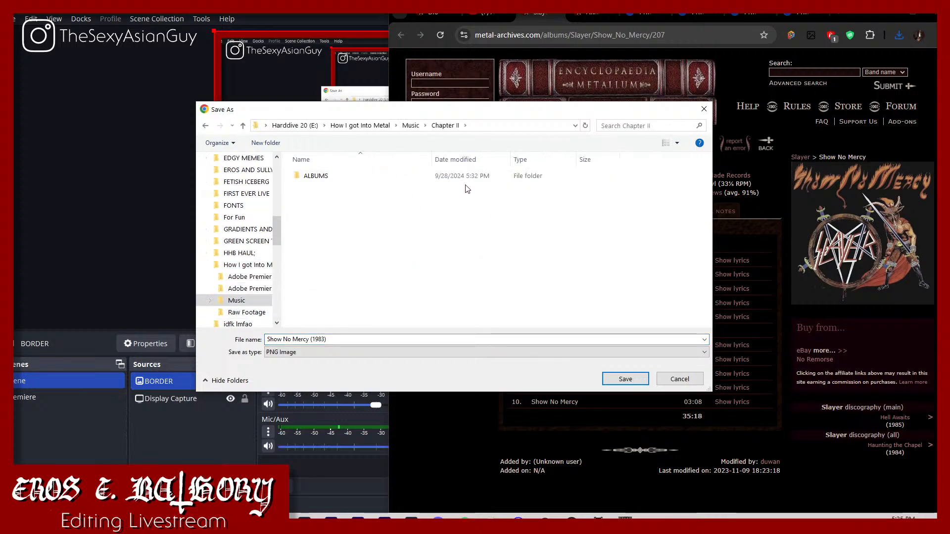
left_click(456, 177)
double_click(429, 177)
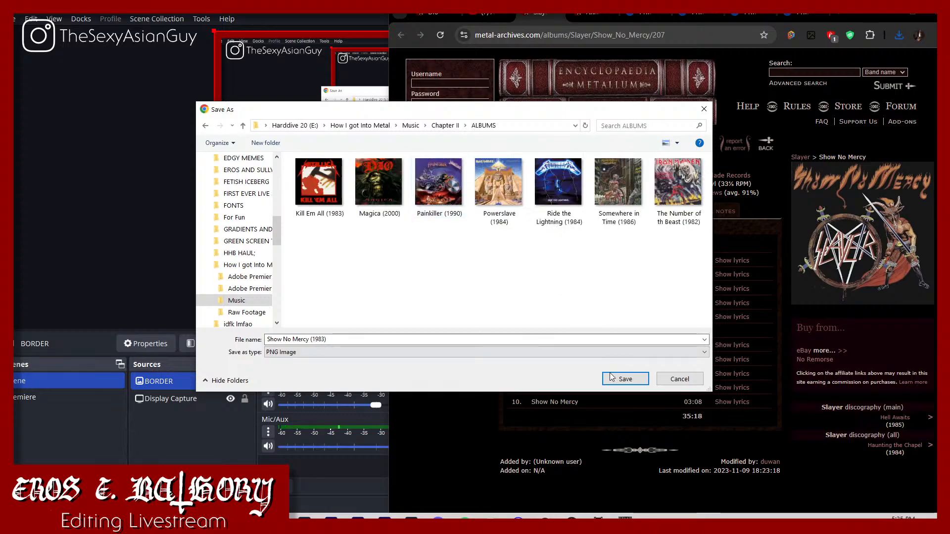
left_click(625, 379)
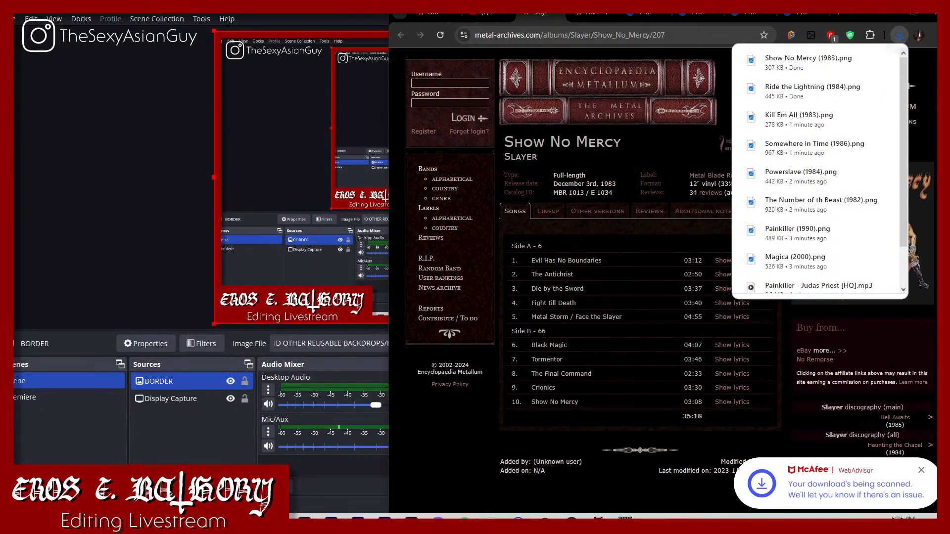
Step: Go to Annihilator's Alice in Hell album page and start saving its cover image as a PNG named "Alice in Hell (1989)"
left_click(558, 14)
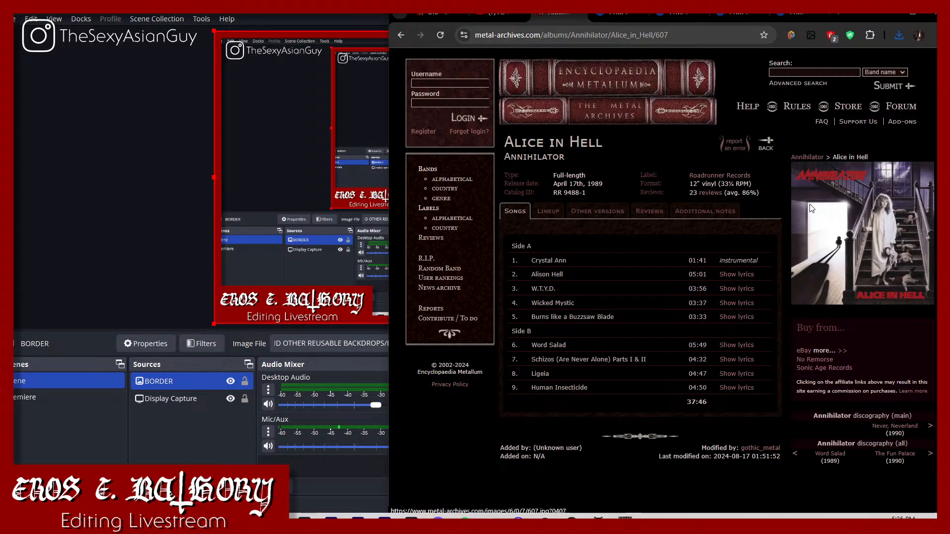
right_click(810, 203)
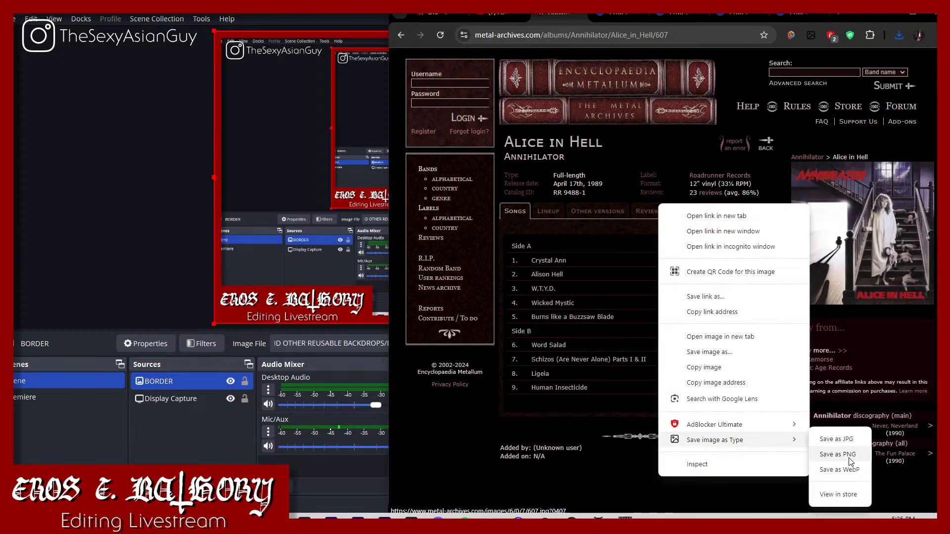
left_click(847, 451)
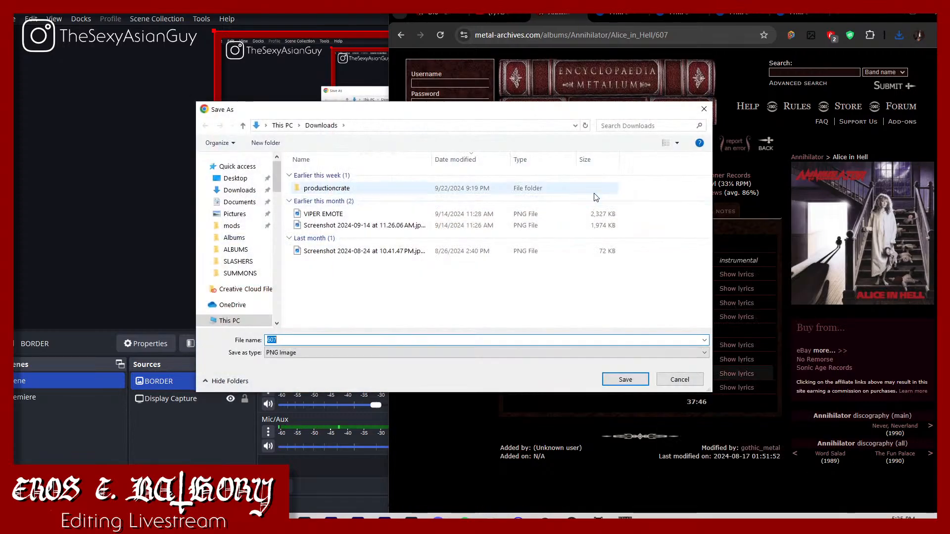
type("Aliv")
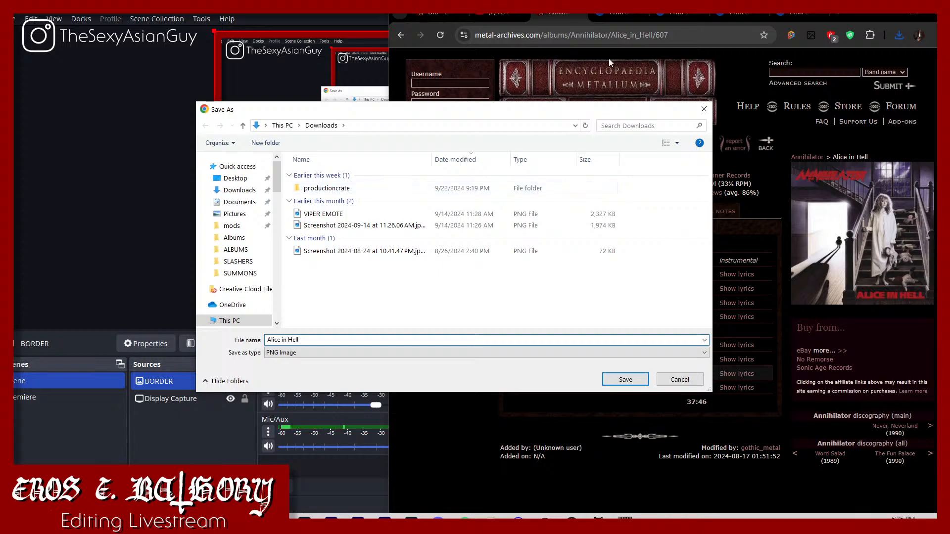
left_click_drag(503, 116, 516, 131)
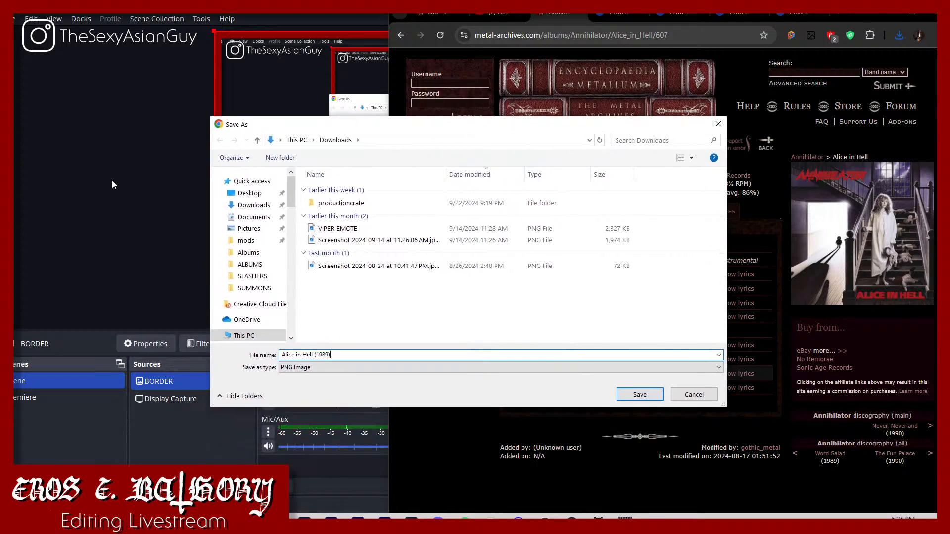
Step: Save the Alice in Hell cover in How I got Into Metal > Music > Chapter II > ALBUMS
scroll(243, 297, "down", 10)
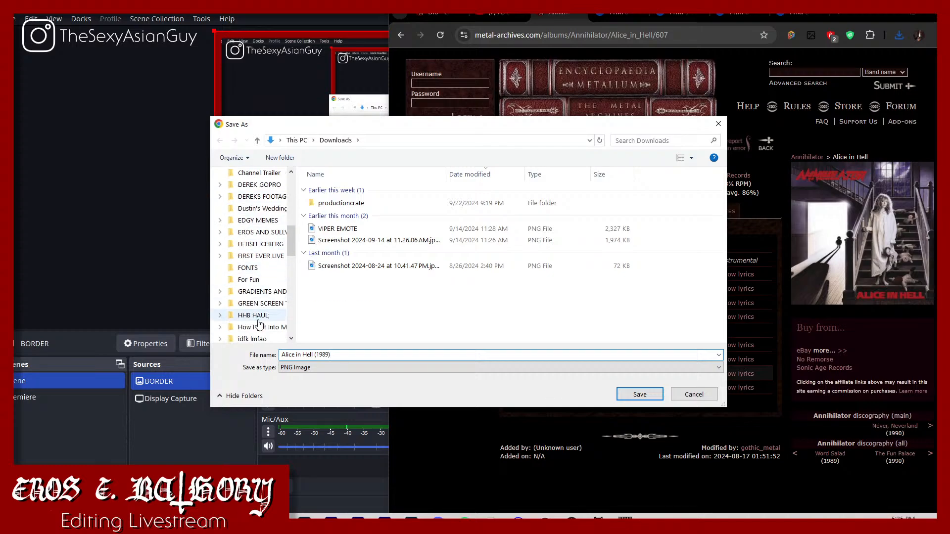
left_click(258, 339)
scroll(264, 316, "down", 1)
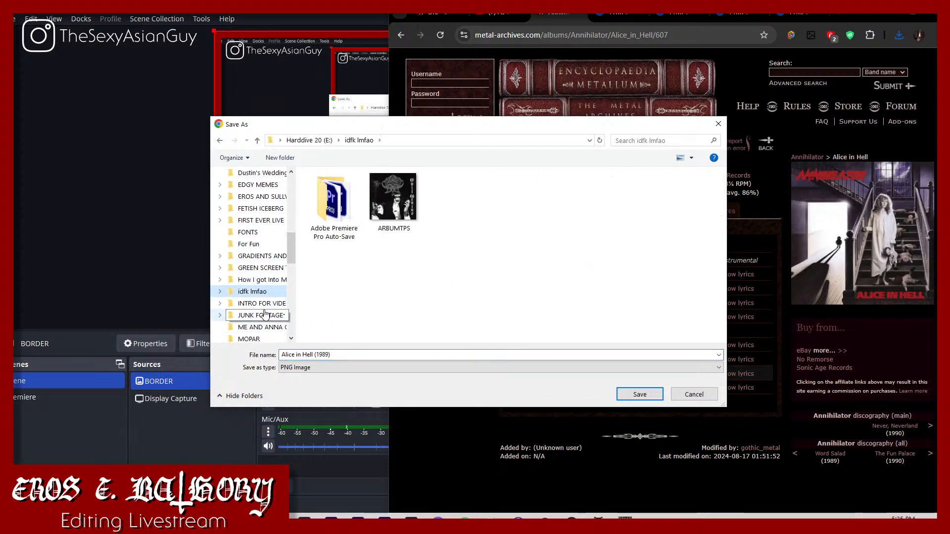
left_click(264, 280)
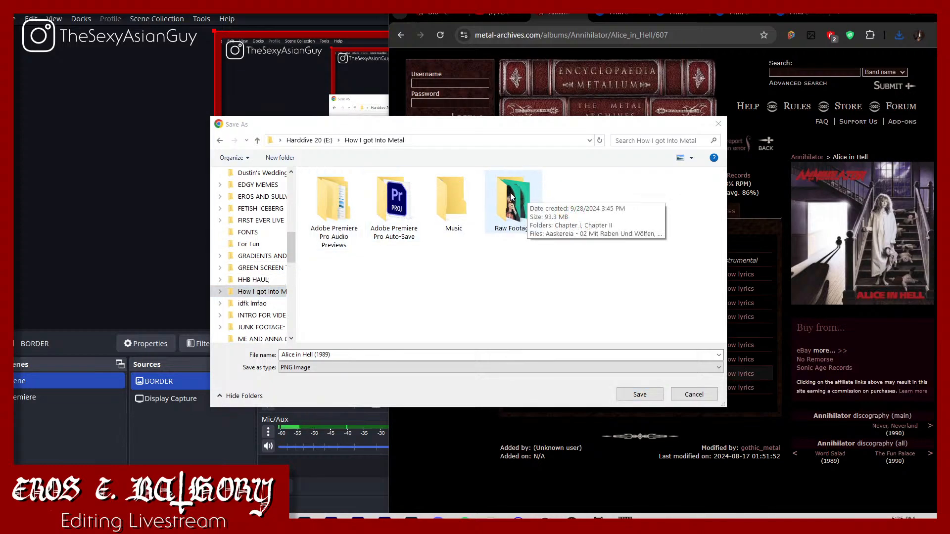
double_click(455, 203)
double_click(431, 202)
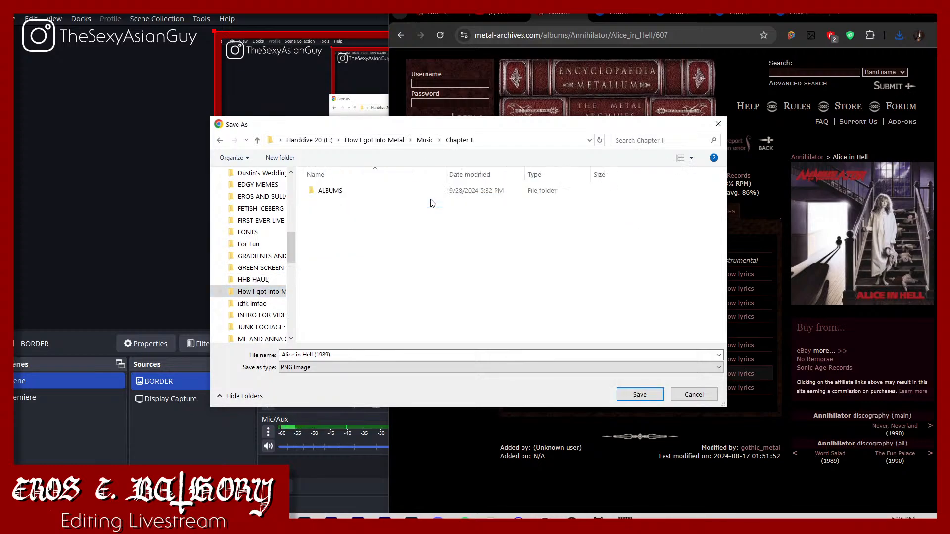
double_click(357, 191)
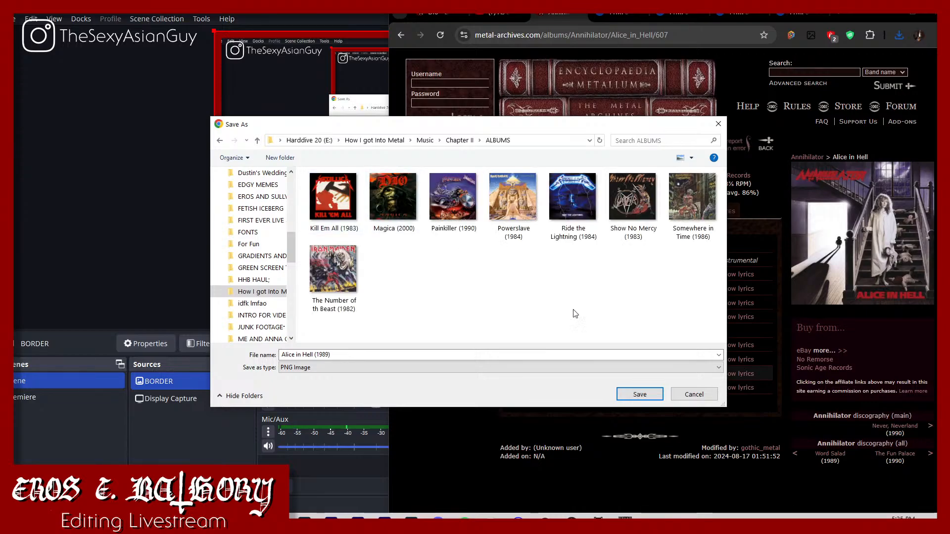
left_click(636, 394)
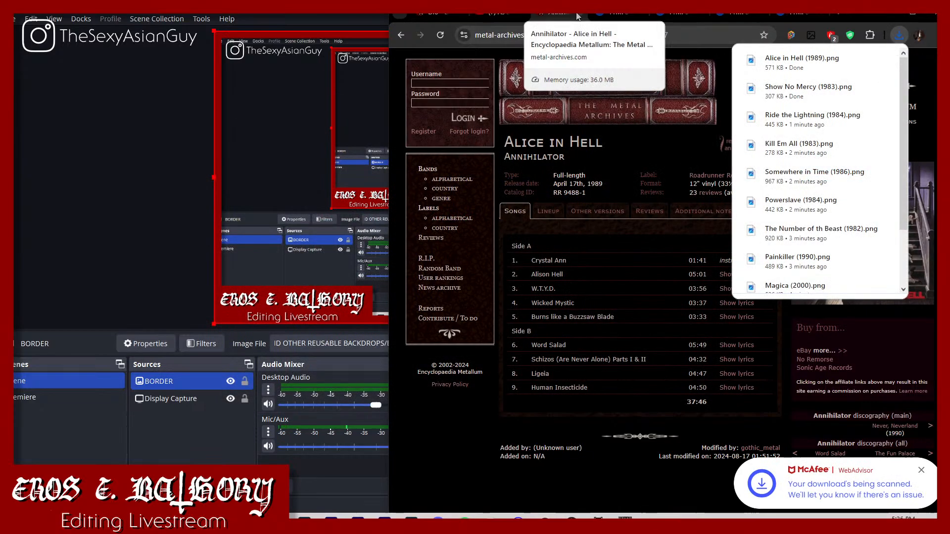
Step: Close the Alice in Hell album page and return to the YouTube video of Dio's As Long As It's Not About Love
left_click(577, 13)
left_click(450, 15)
left_click(513, 13)
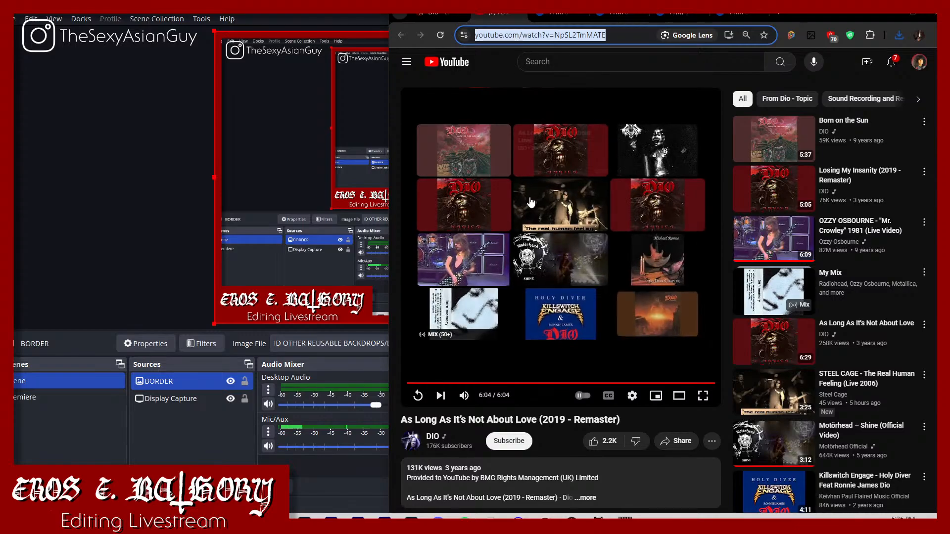
Step: Bring up the Downloads folder in File Explorer and open How I got Into Metal > Music > Chapter II in the other window
left_click(224, 524)
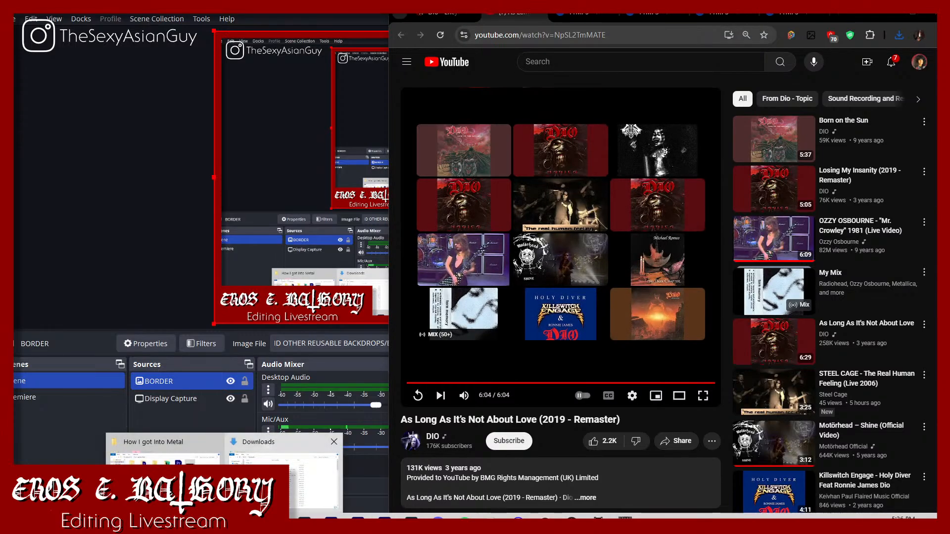
left_click(282, 459)
left_click(224, 524)
left_click(194, 463)
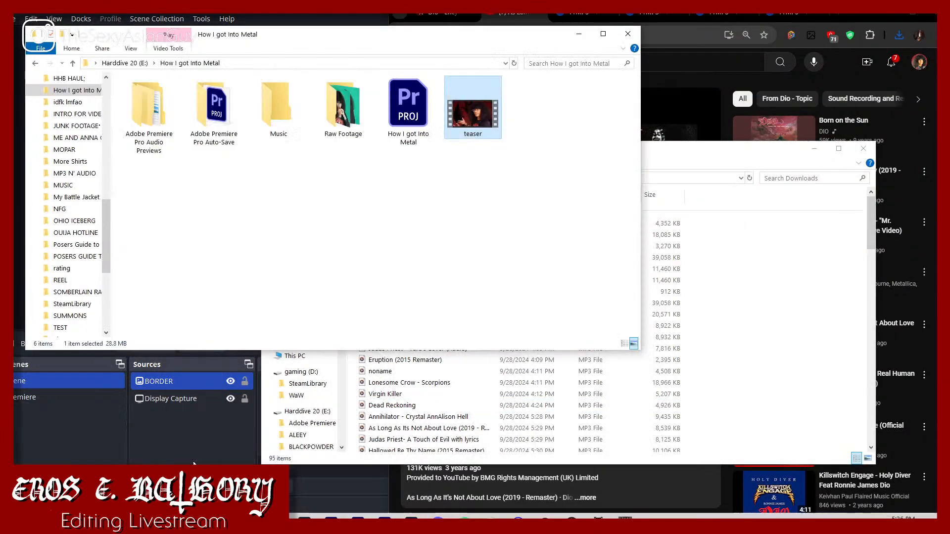
double_click(297, 104)
double_click(197, 110)
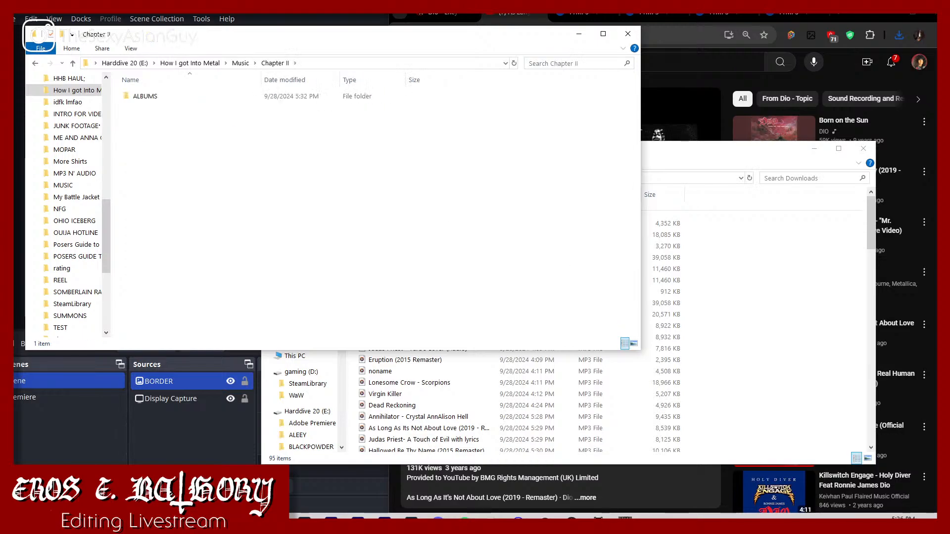
Step: Copy the ten MP3s from "Annihilator - Crystal AnnAlison Hell" through "Painkiller - Judas Priest [HQ]" from Downloads into the Chapter II folder
left_click(777, 342)
scroll(406, 341, "down", 2)
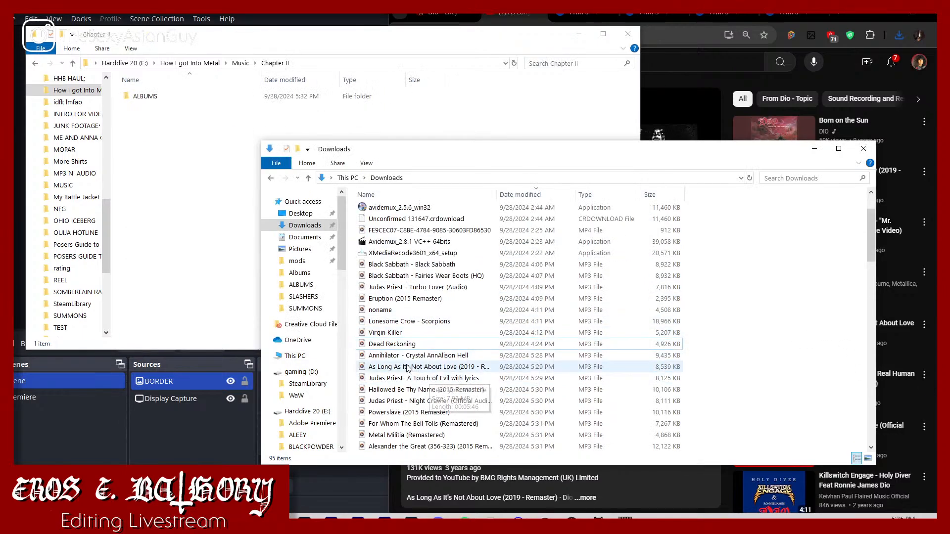
left_click(387, 356)
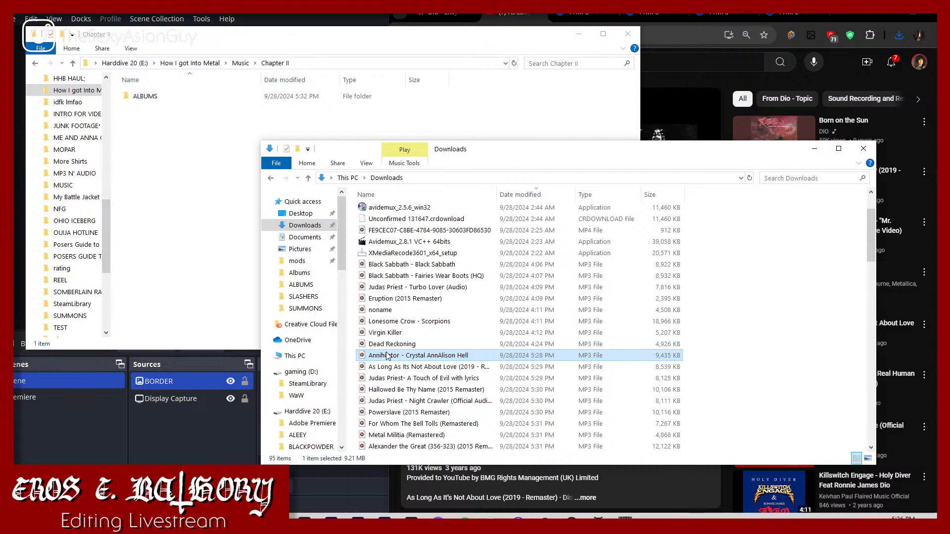
scroll(391, 367, "down", 1)
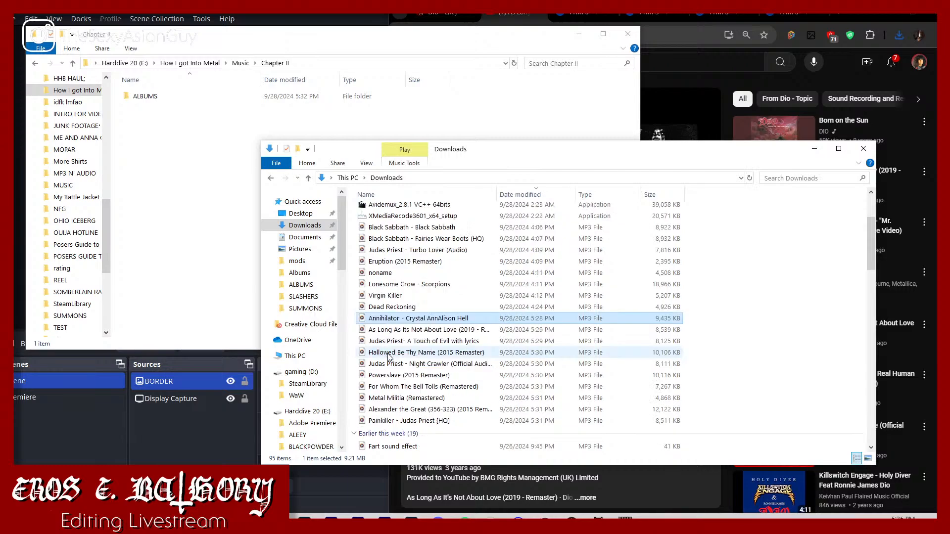
left_click(408, 421, "shift")
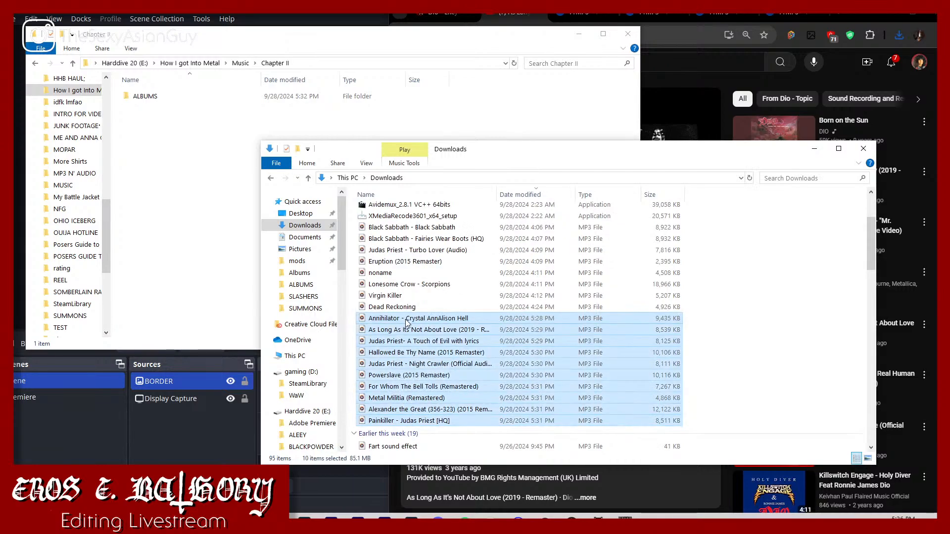
left_click_drag(407, 323, 207, 200)
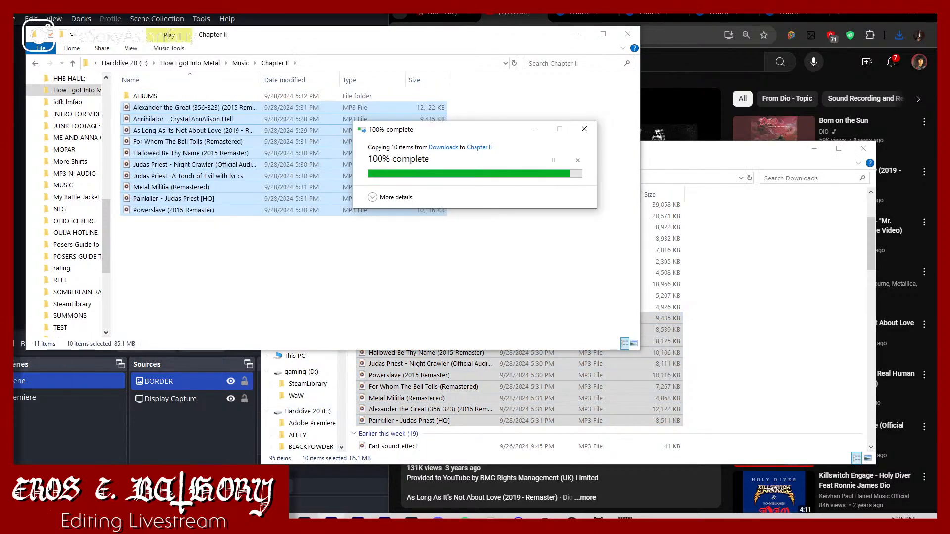
Step: Switch to the How I got Into Metal project in Premiere Pro and close extra bin panels, including Raw Footage and 4x3 Overlays
left_click(331, 521)
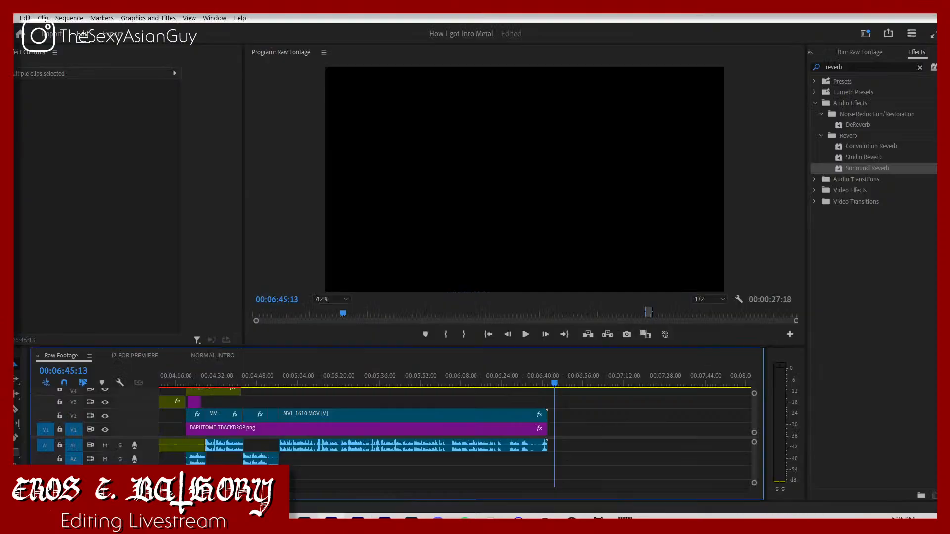
left_click(811, 52)
left_click(888, 54)
left_click(879, 55)
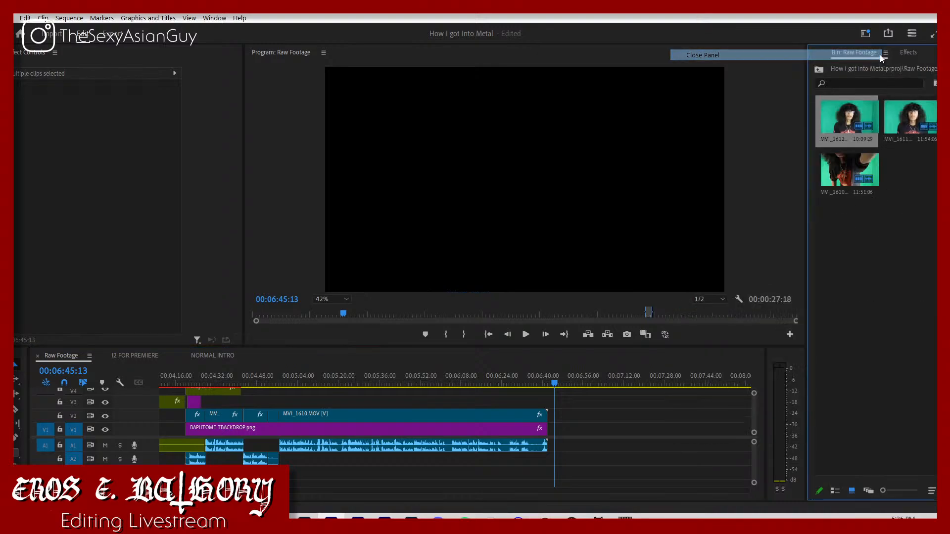
left_click(886, 53)
left_click(873, 53)
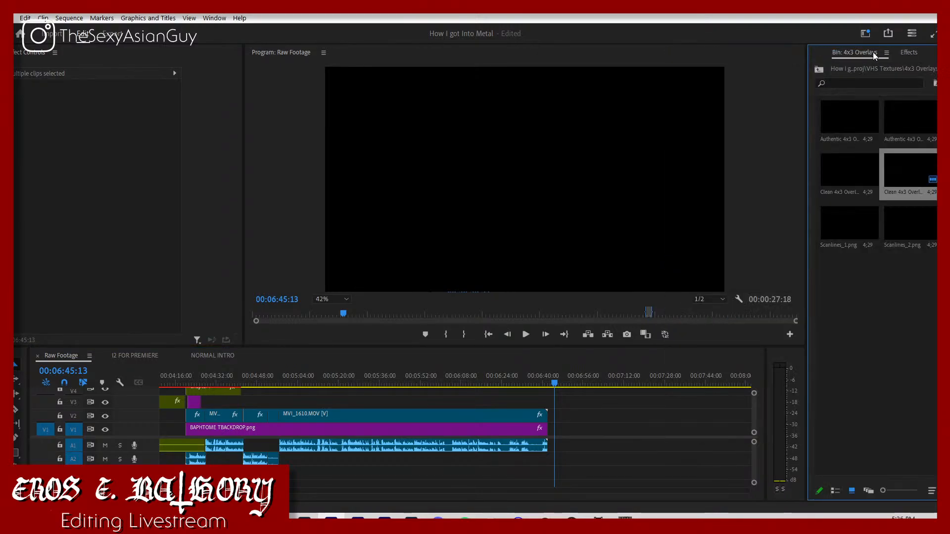
left_click(873, 52)
left_click(866, 54)
Step: Maximize the Effects panel group and switch to the Editing workspace
key("grave")
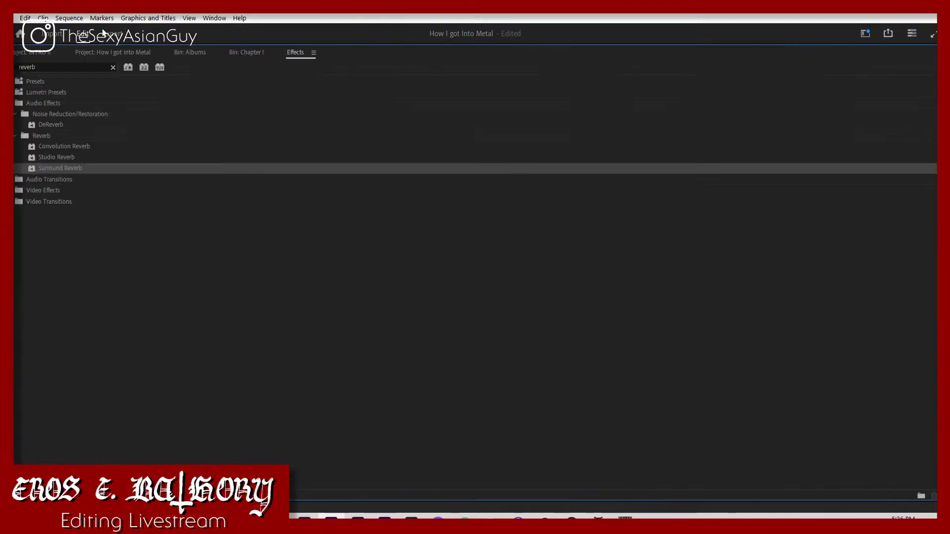
left_click(214, 18)
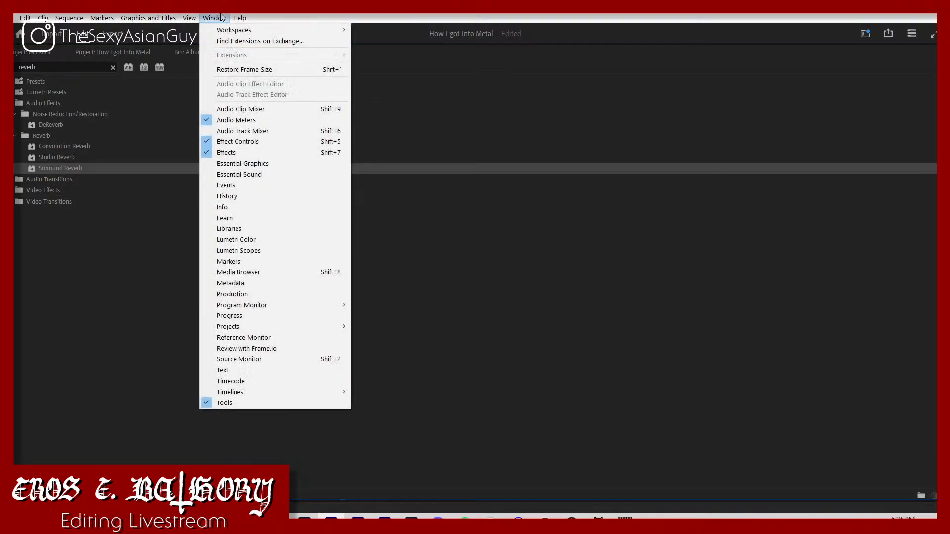
mouse_move(225, 30)
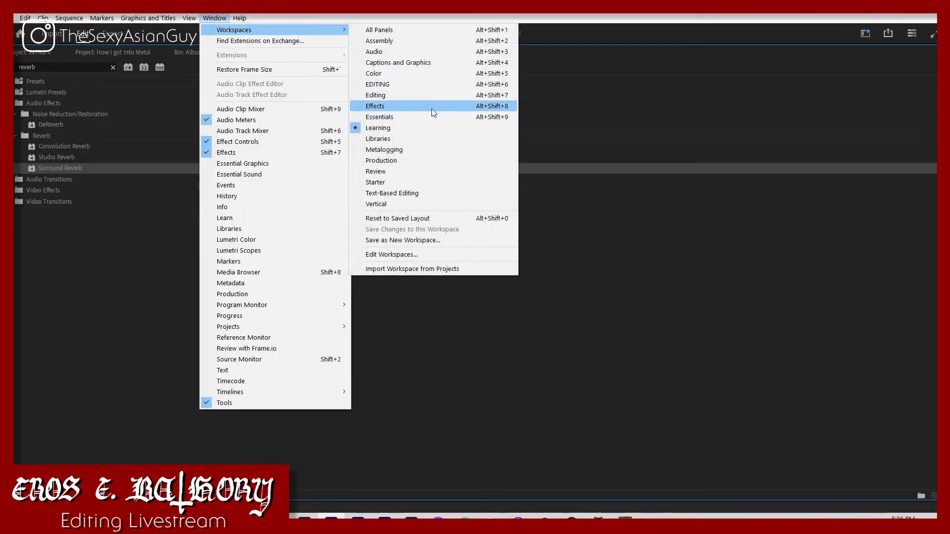
left_click(407, 95)
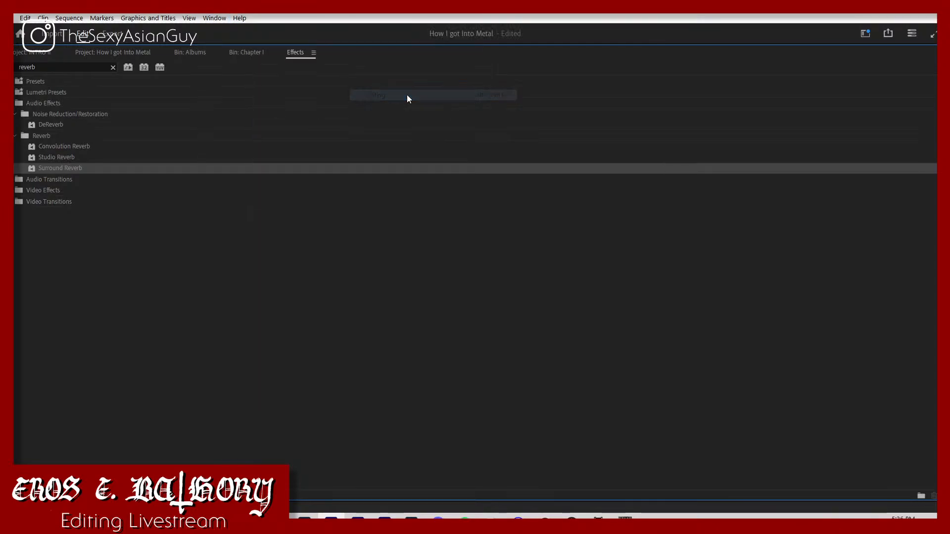
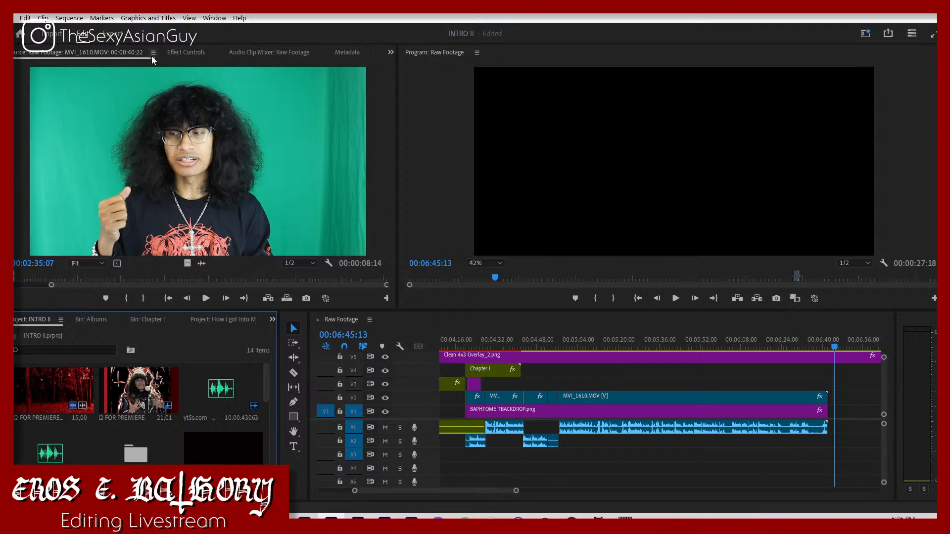
Step: Close the Source monitor panel and the INTRO II project
left_click(152, 54)
left_click(192, 55)
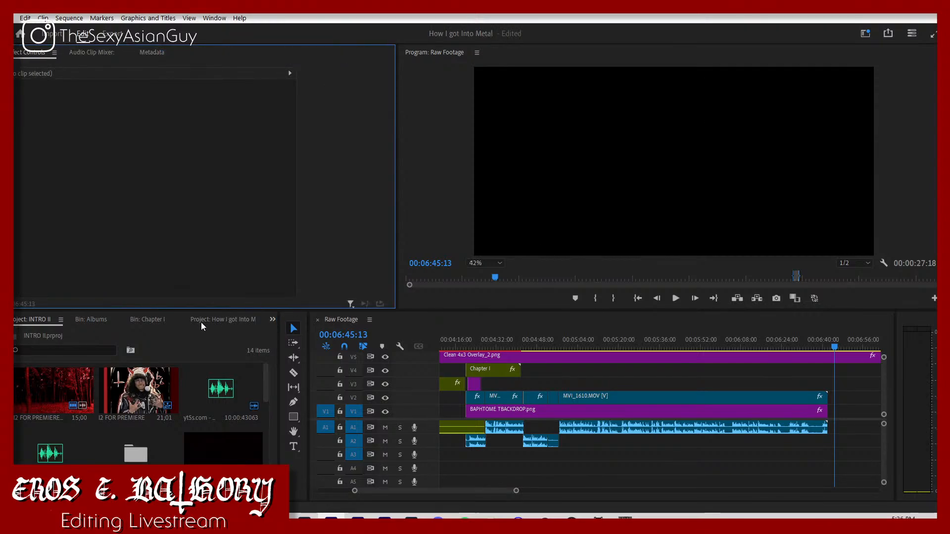
left_click(57, 319)
left_click(113, 126)
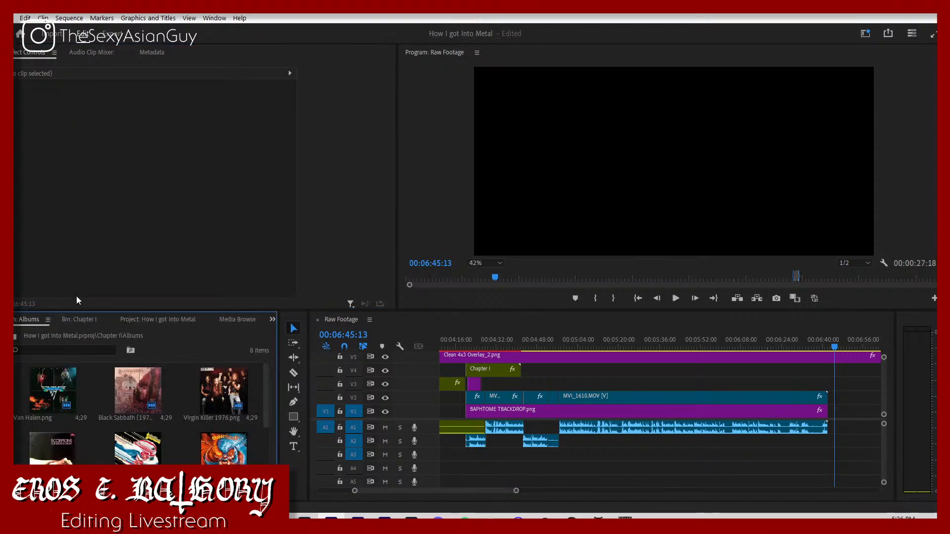
Step: Dock the How I got Into Metal project panel in its own full-height column beside the Program monitor and group Effects with it
left_click(79, 320)
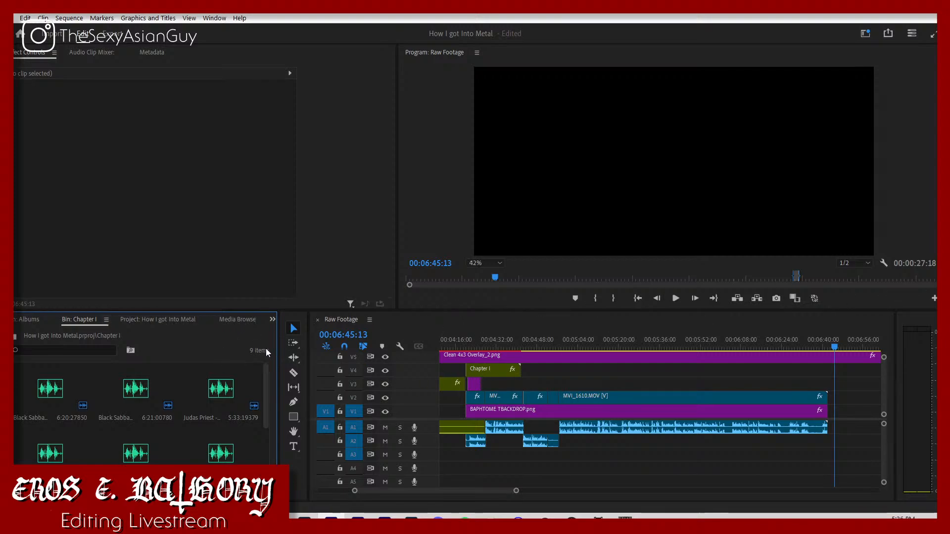
left_click(272, 320)
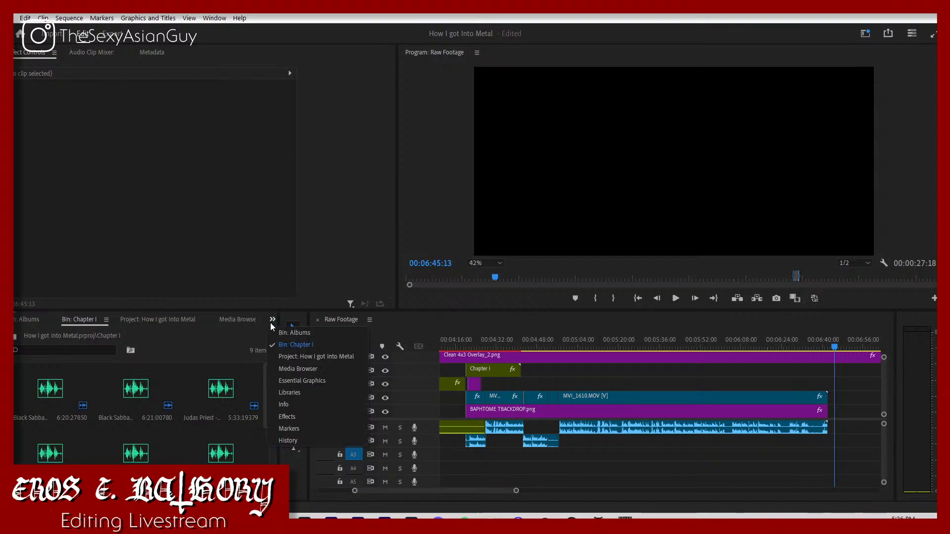
left_click(272, 325)
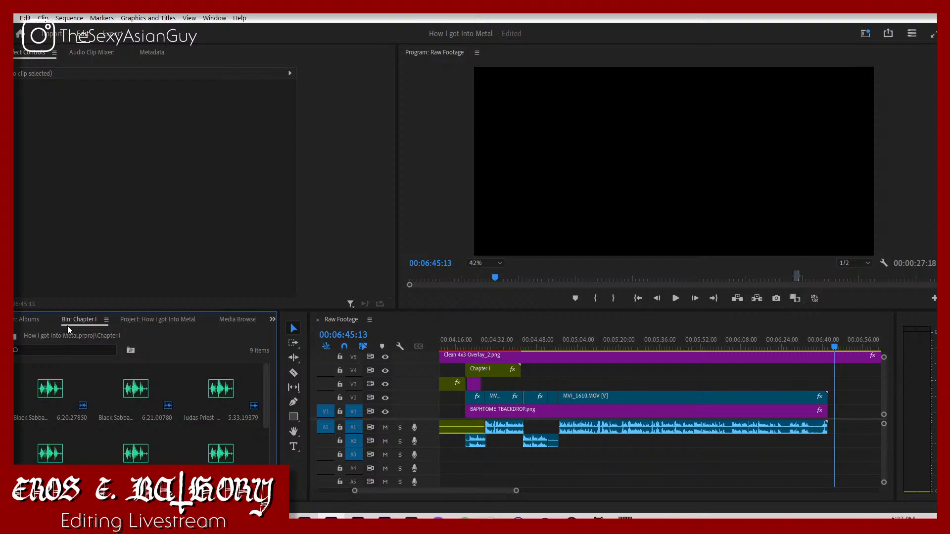
left_click(158, 319)
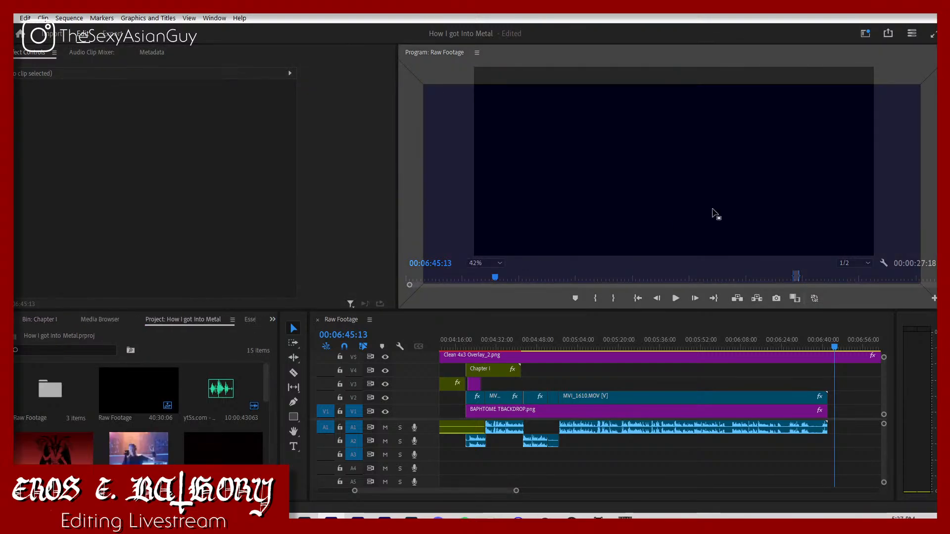
left_click_drag(158, 319, 934, 163)
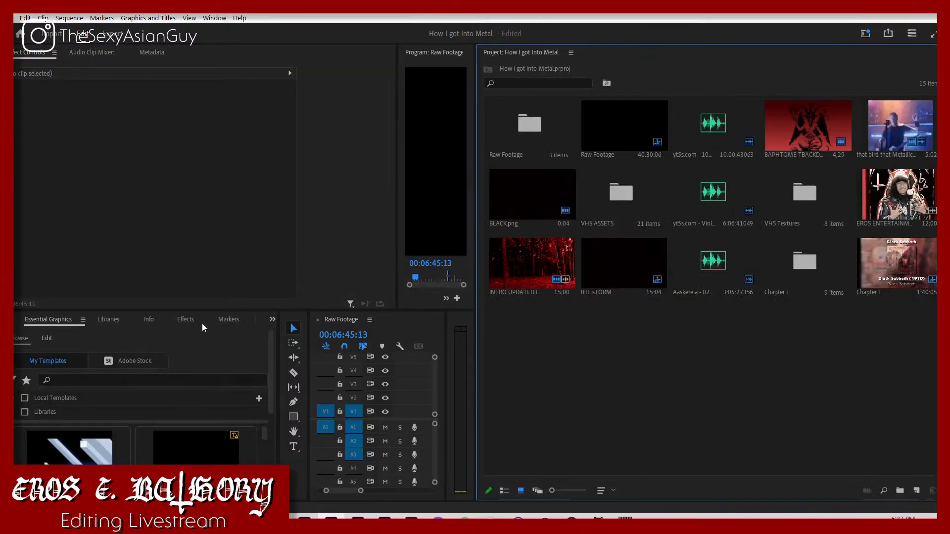
left_click_drag(185, 321, 609, 55)
left_click_drag(530, 54, 501, 57)
Step: Close the Essential Graphics panel and the Chapter I and Albums bin panels
left_click(71, 322)
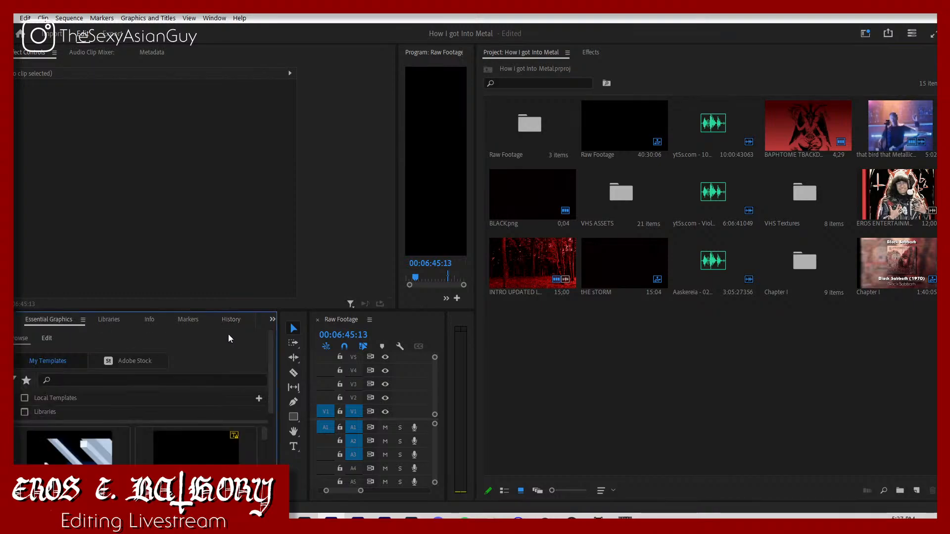
right_click(72, 324)
left_click(102, 328)
right_click(69, 323)
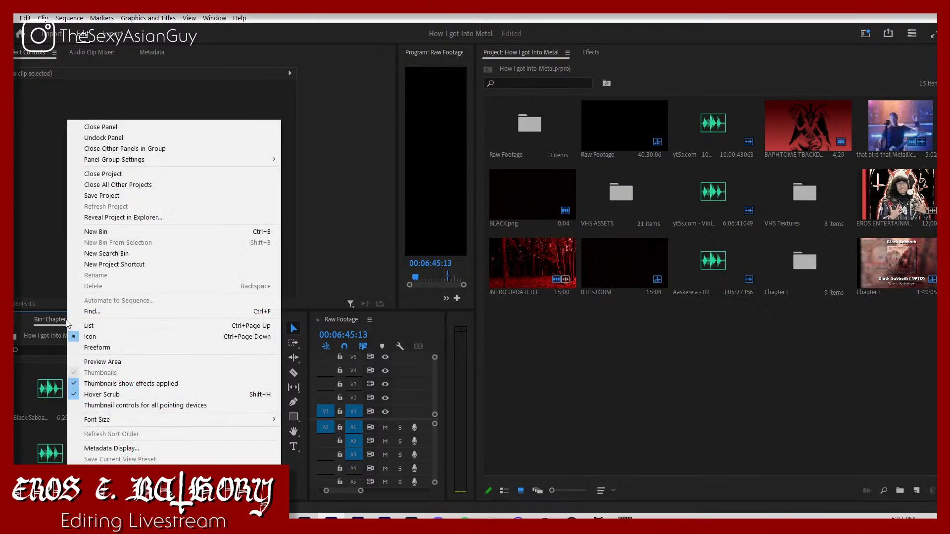
left_click(104, 127)
right_click(38, 318)
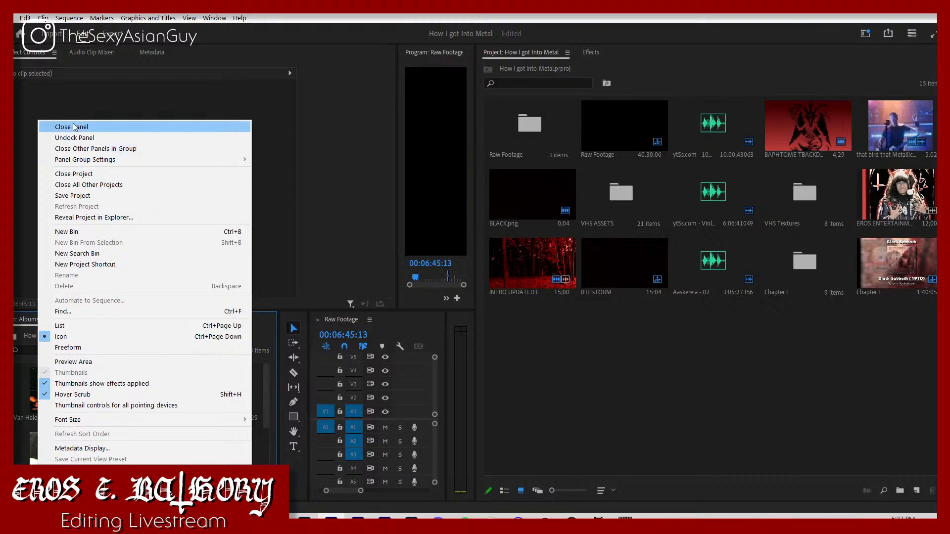
left_click(64, 126)
Step: Close the Libraries, Info, Markers and History panels
right_click(22, 321)
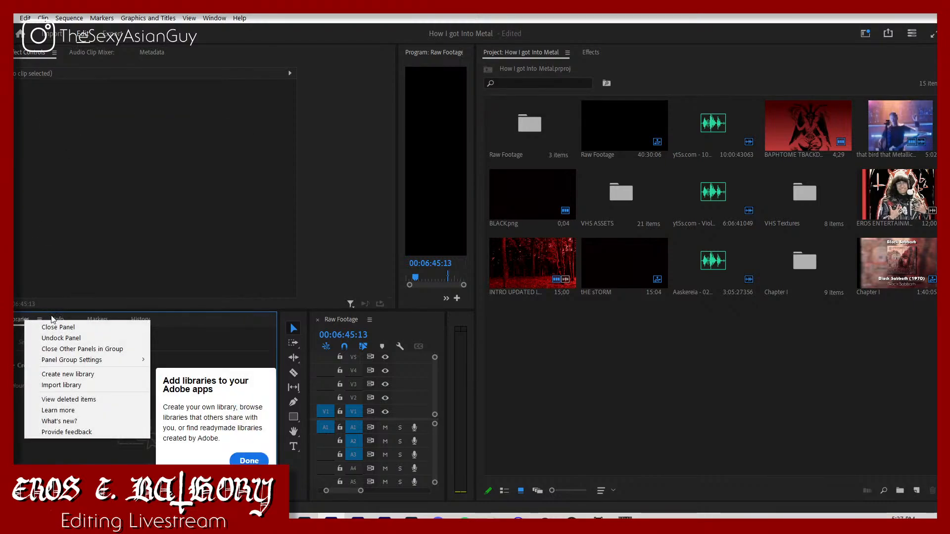
left_click(51, 327)
right_click(24, 320)
left_click(51, 327)
right_click(30, 320)
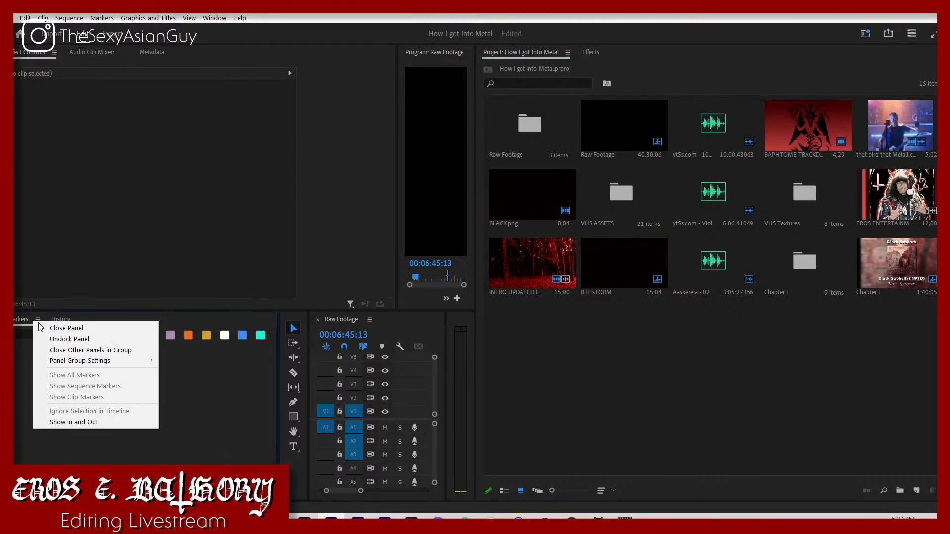
left_click(49, 329)
right_click(25, 319)
left_click(51, 328)
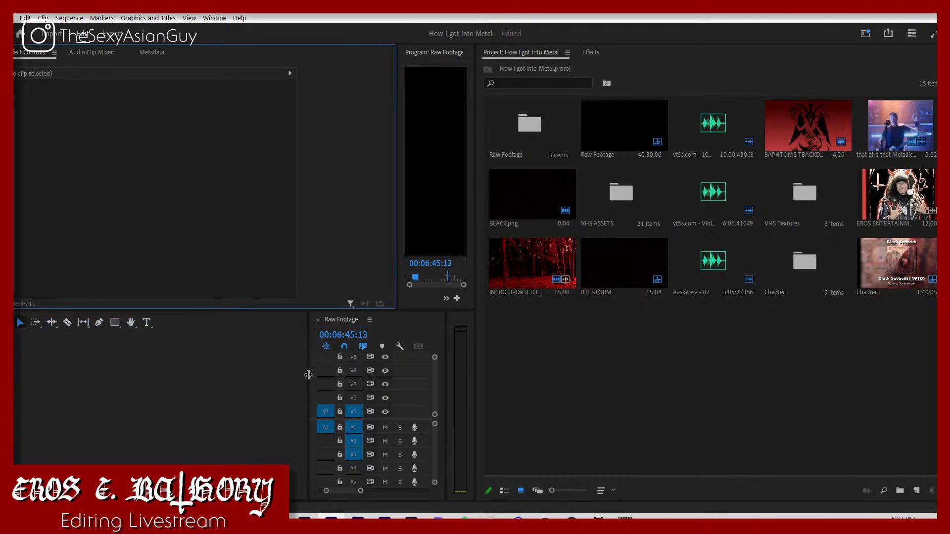
Step: Resize the layout: widen the timeline, narrow the project and audio meter areas, enlarge the Program monitor and narrow Effect Controls
left_click_drag(307, 378, 30, 378)
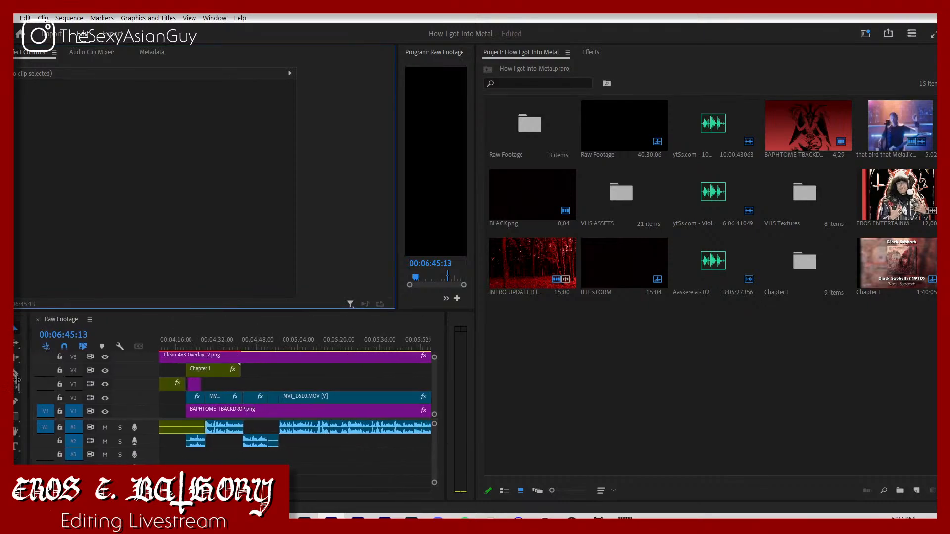
left_click_drag(476, 382, 815, 391)
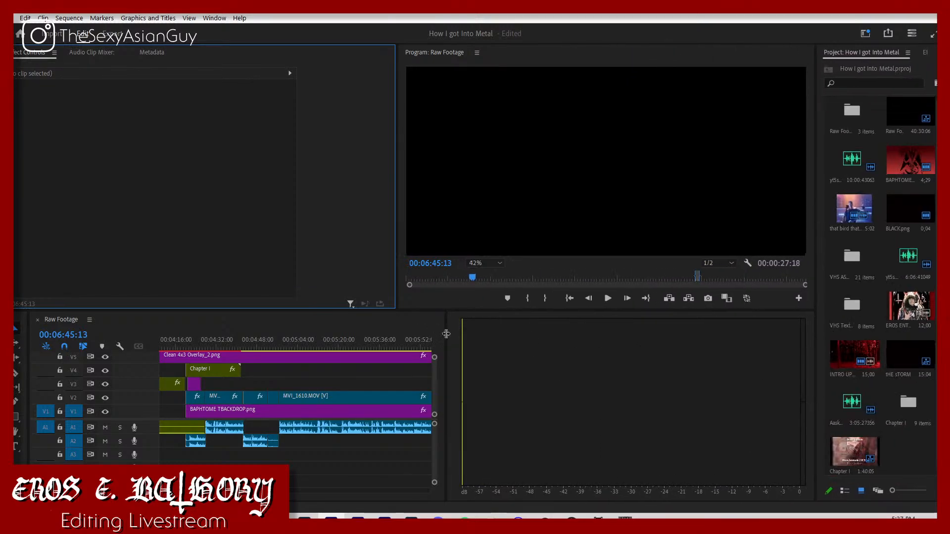
left_click_drag(447, 328, 776, 381)
left_click_drag(666, 311, 668, 379)
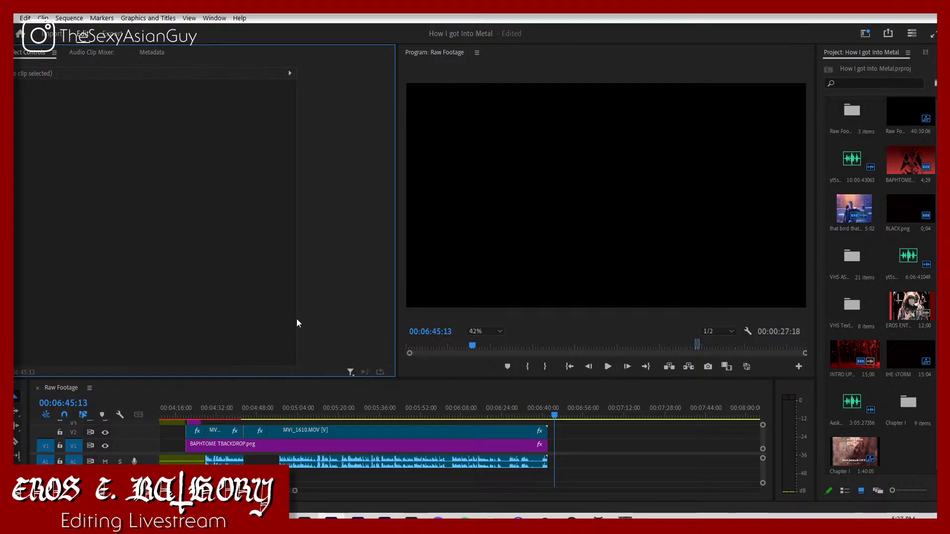
left_click_drag(296, 318, 174, 317)
left_click_drag(397, 315, 245, 315)
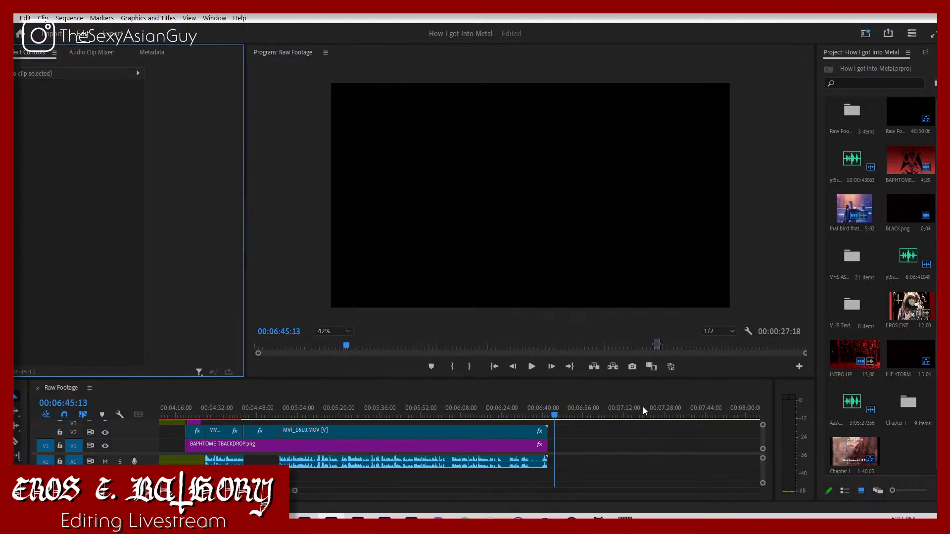
Step: Save the current panel layout as a new workspace named ED
left_click(902, 447)
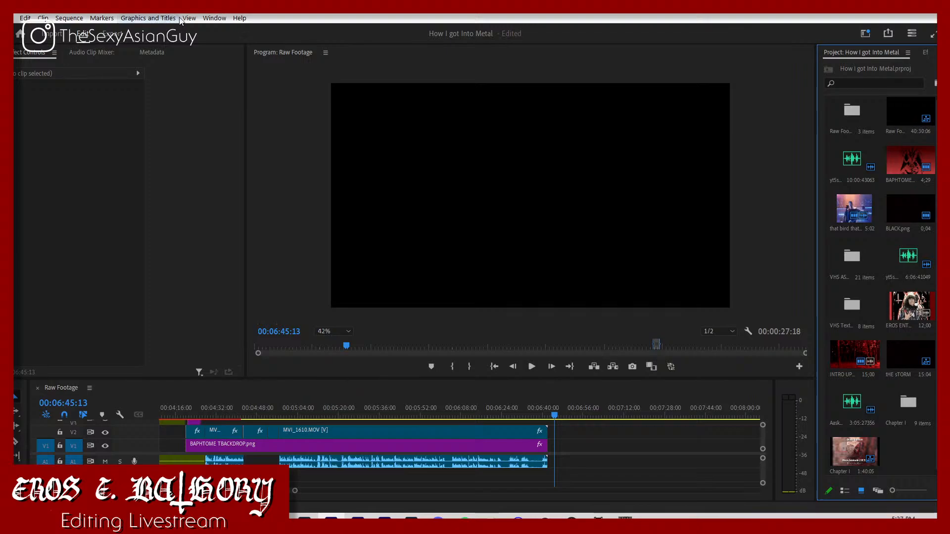
left_click(197, 21)
mouse_move(214, 18)
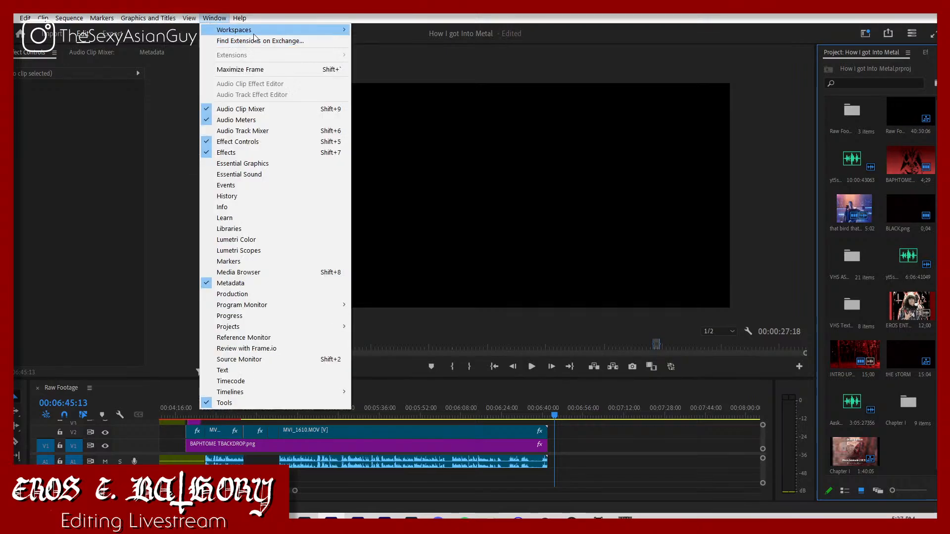
mouse_move(265, 33)
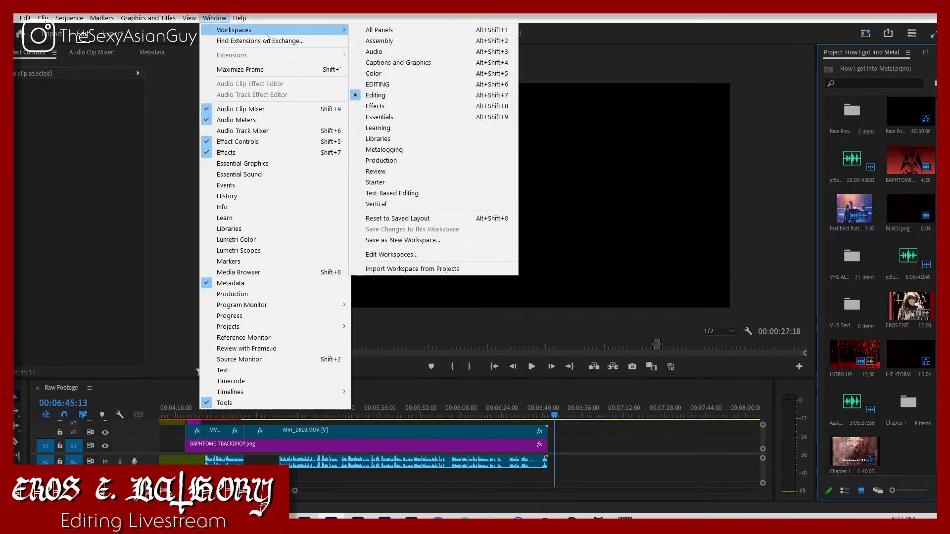
left_click(447, 242)
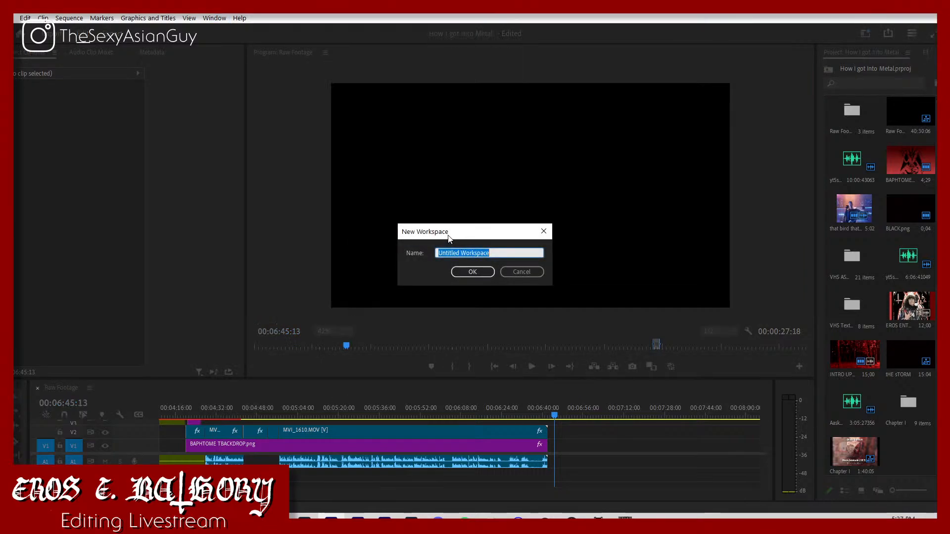
type("EDIT")
key("Return")
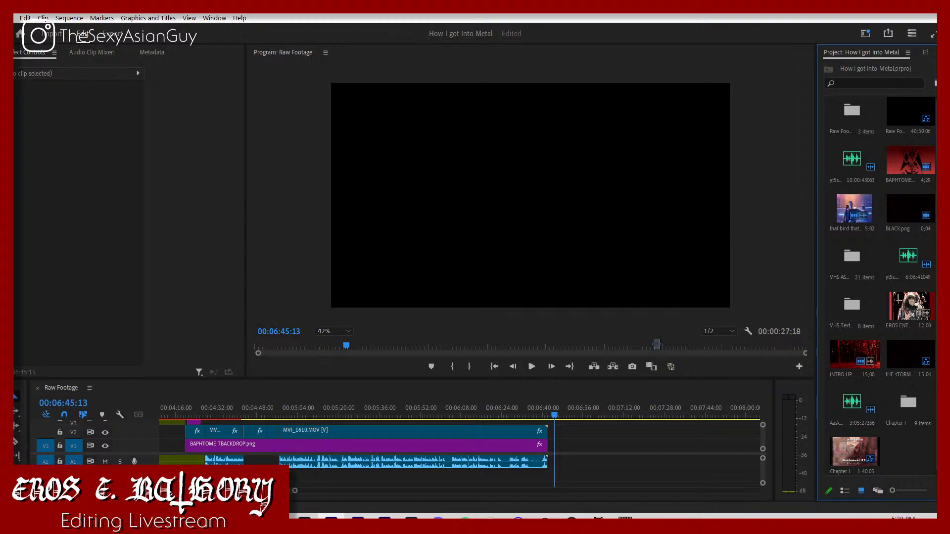
Step: Import the Chapter II folder from How I got Into Metal > Music into the project and open its bin
left_click(225, 522)
left_click(165, 477)
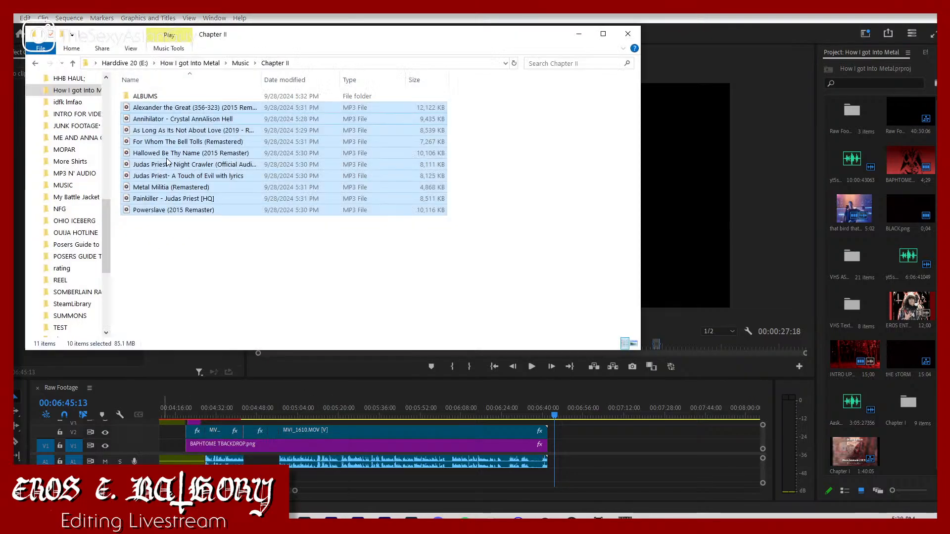
left_click(34, 63)
left_click_drag(147, 107, 914, 459)
double_click(904, 459)
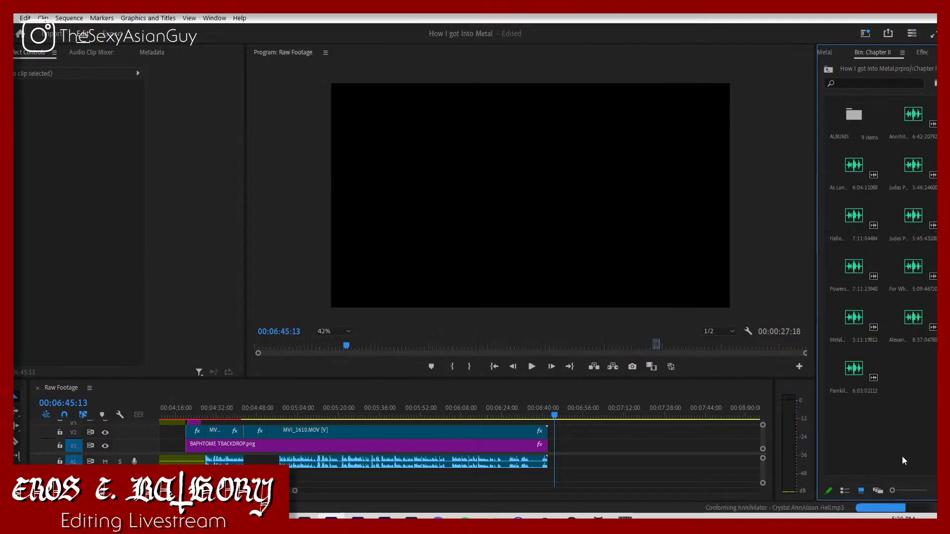
Step: Check the Chapter II song list in the script document and place "Judas Priest- A Touch of Evil with lyrics" on track A2 near 00:06:40
left_click(251, 523)
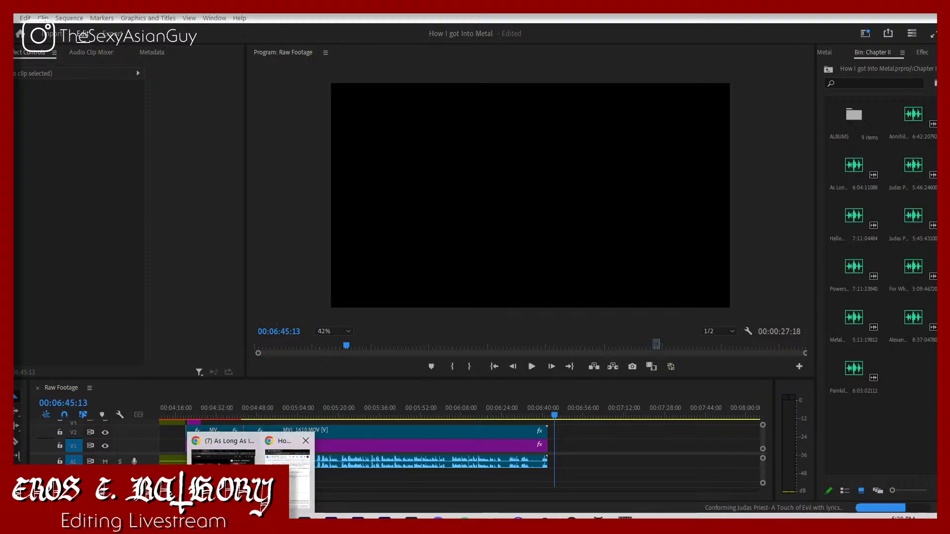
left_click(287, 460)
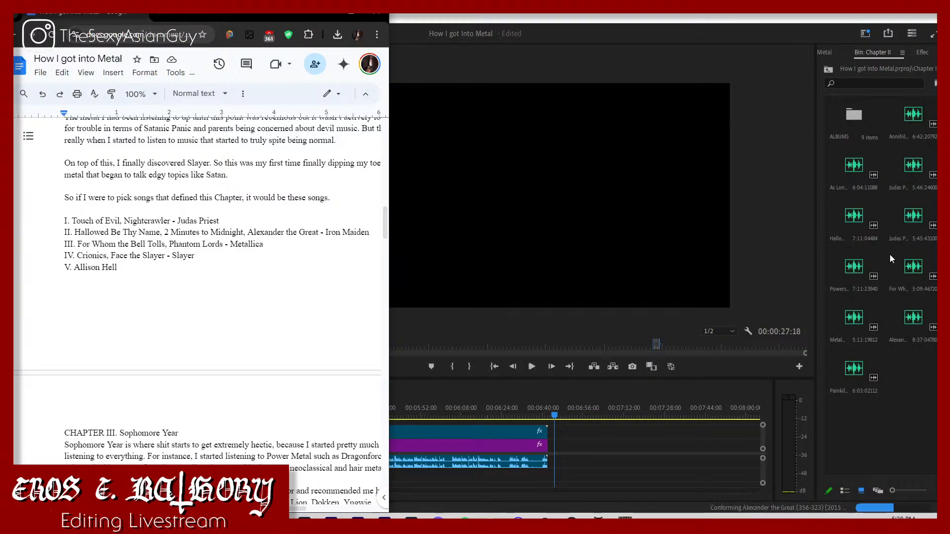
left_click(910, 433)
left_click(865, 374)
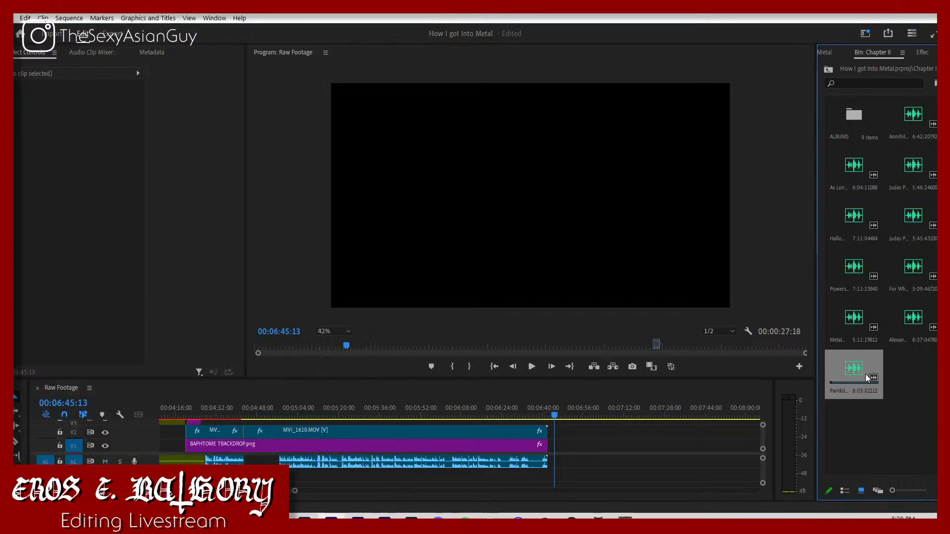
left_click(919, 165)
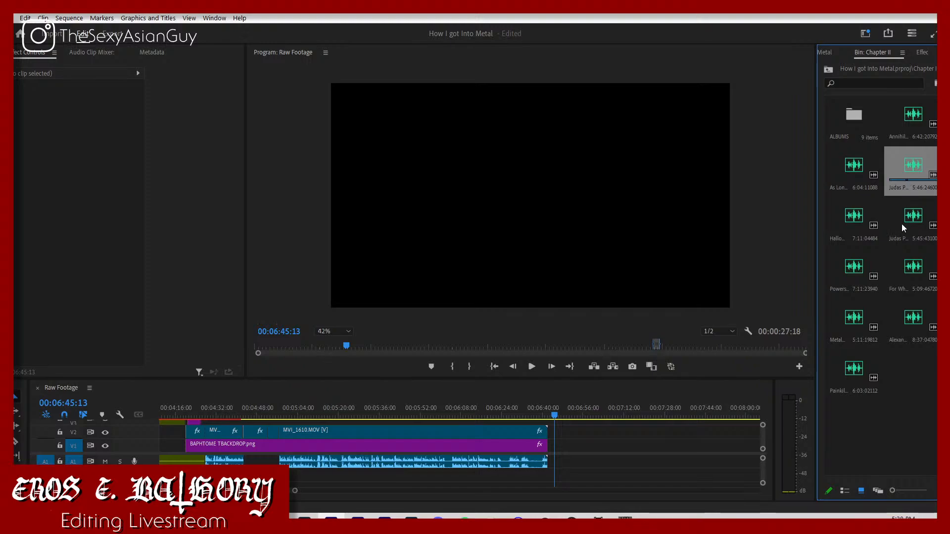
left_click_drag(914, 173, 535, 478)
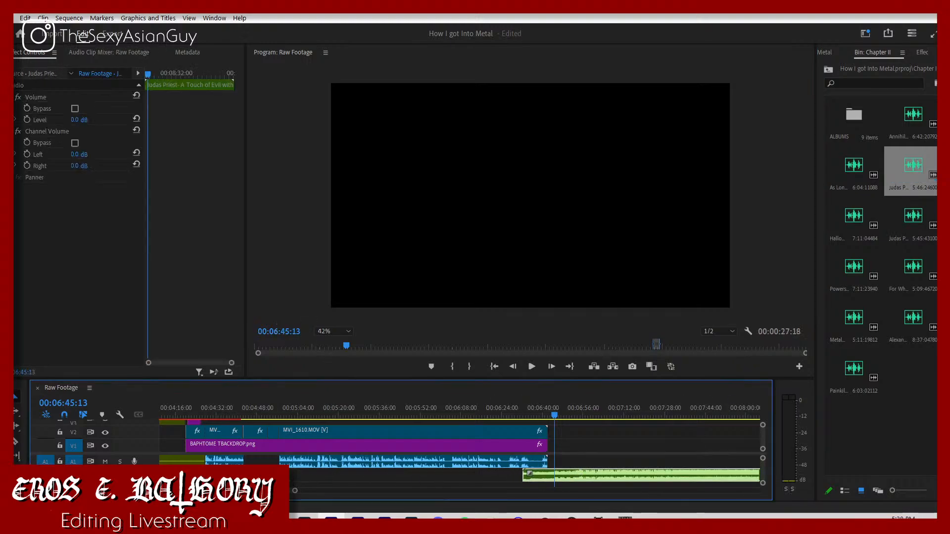
Step: Select the MVI_1611 and MVI_1612 section and place the Judas Priest Night Crawler song on track A1 at about 00:08:32
left_click_drag(295, 491, 755, 491)
left_click_drag(698, 467, 562, 448)
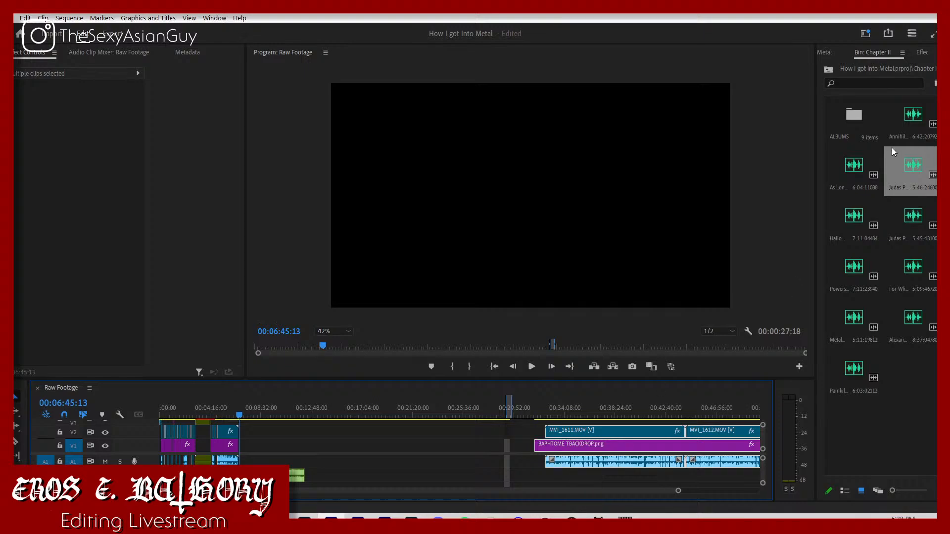
left_click_drag(903, 228, 261, 461)
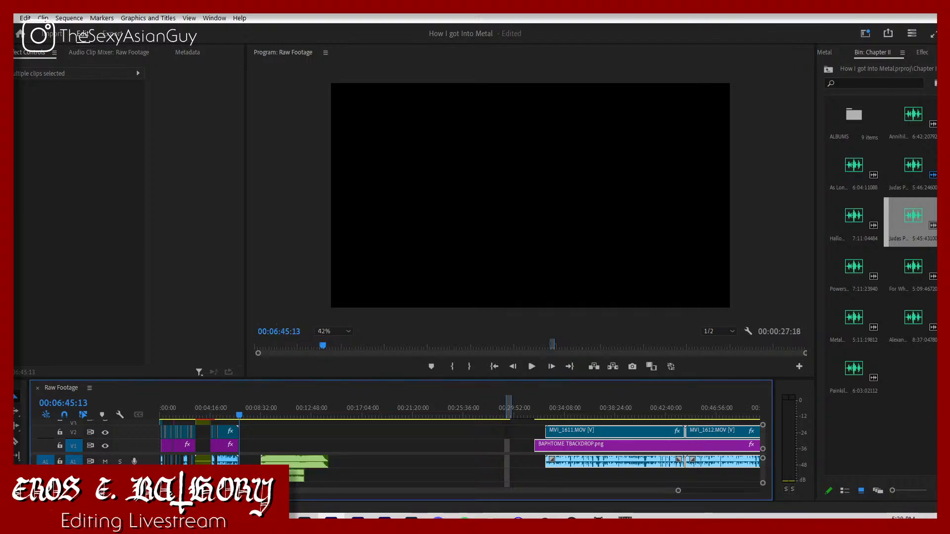
Step: Recheck the script's song list, place "Hallowed Be Thy Name (2015 Remaster)" on track A2 at about 00:12:48, and save the project
left_click(251, 521)
left_click(286, 460)
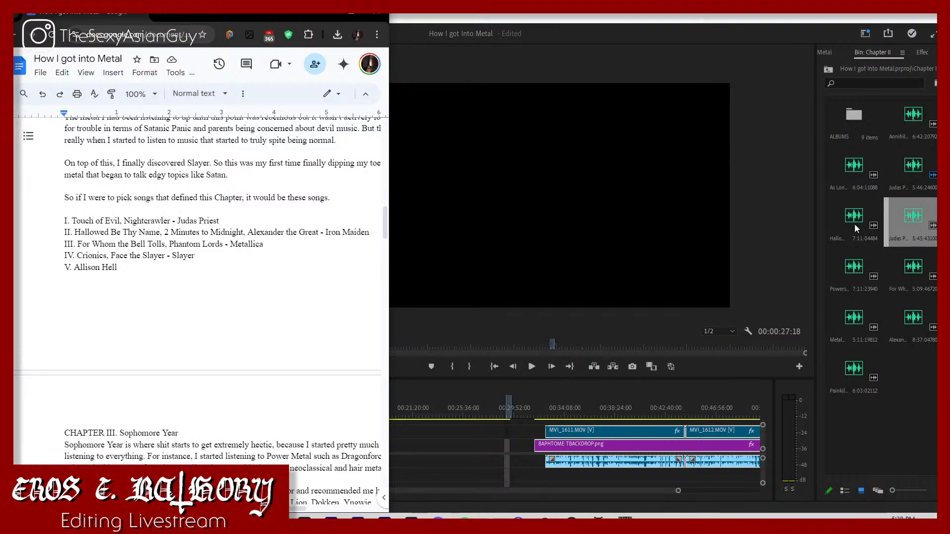
left_click_drag(854, 224, 322, 485)
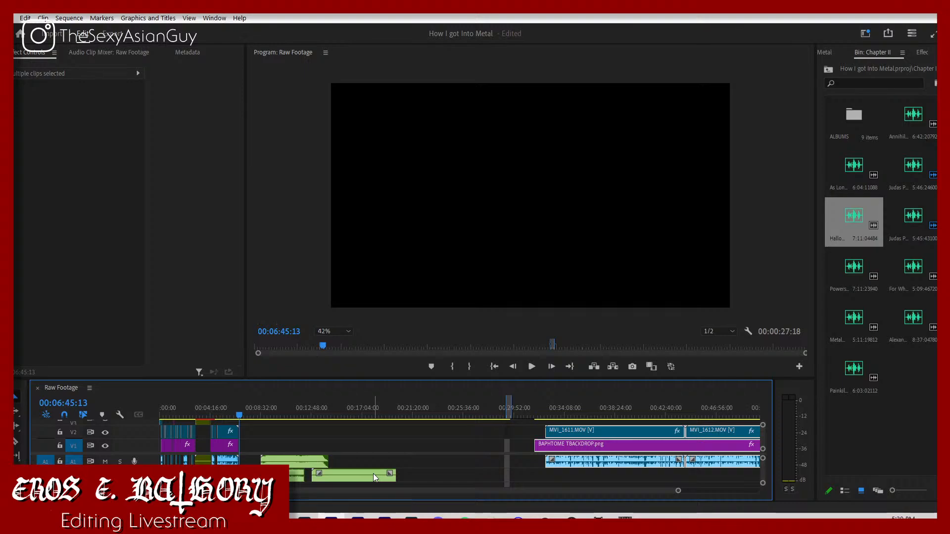
key("ctrl+s")
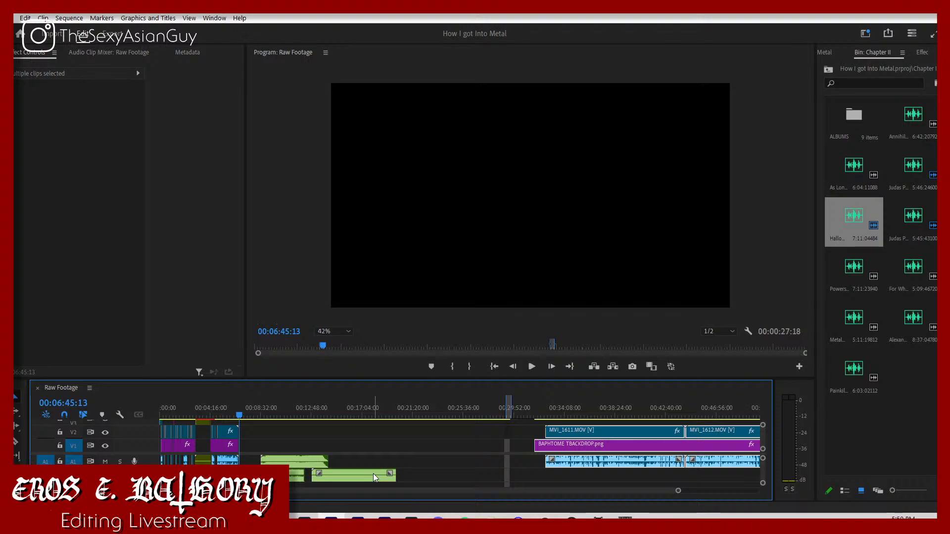
Step: Play the Raw Footage sequence briefly from 00:06:45:13, stop playback, and switch to OBS
key("space")
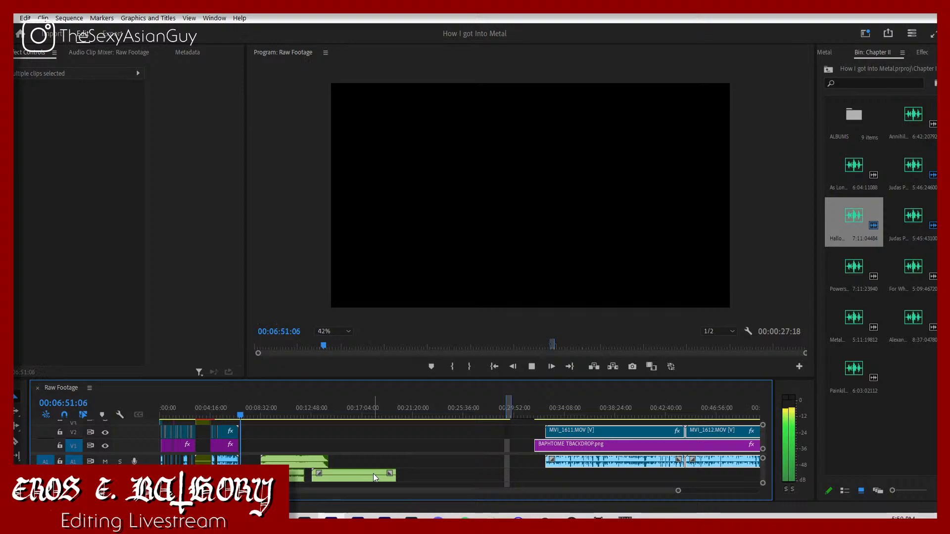
key("space")
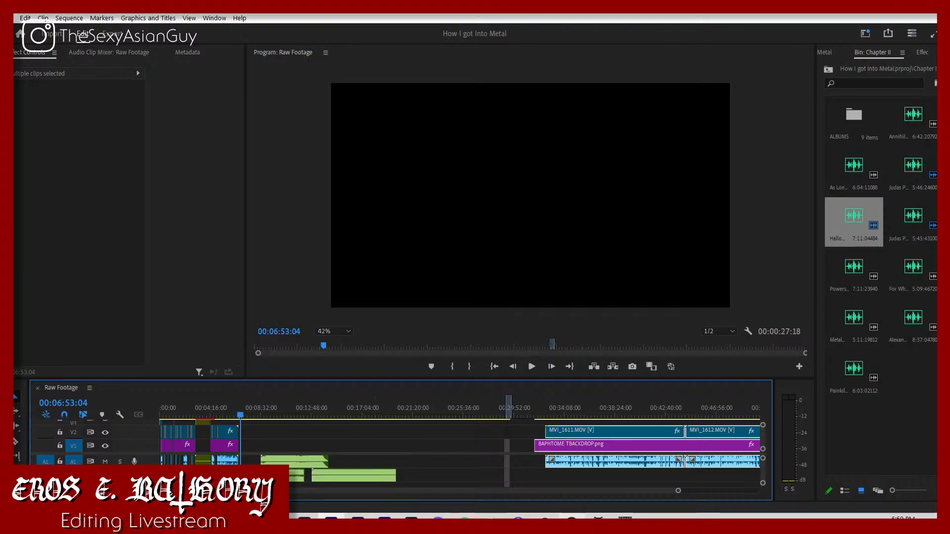
mouse_move(545, 518)
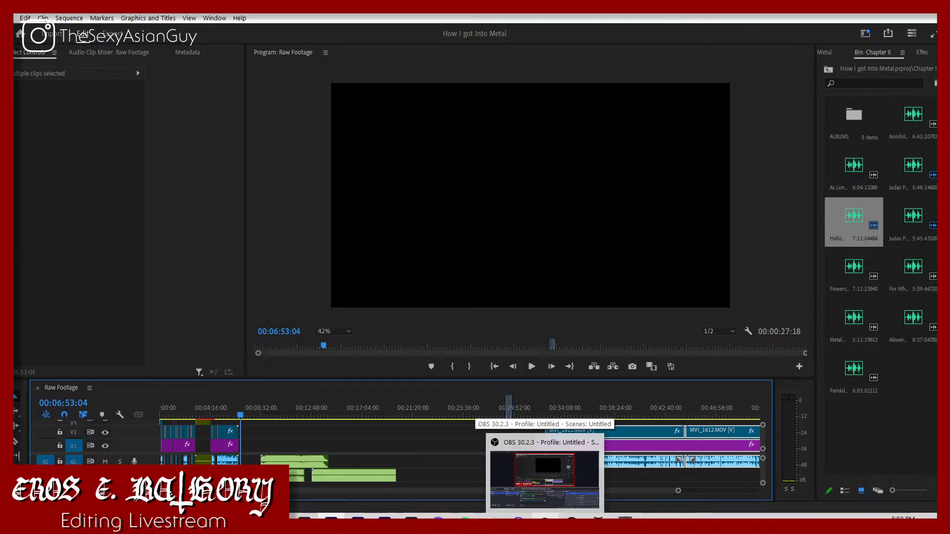
left_click(542, 515)
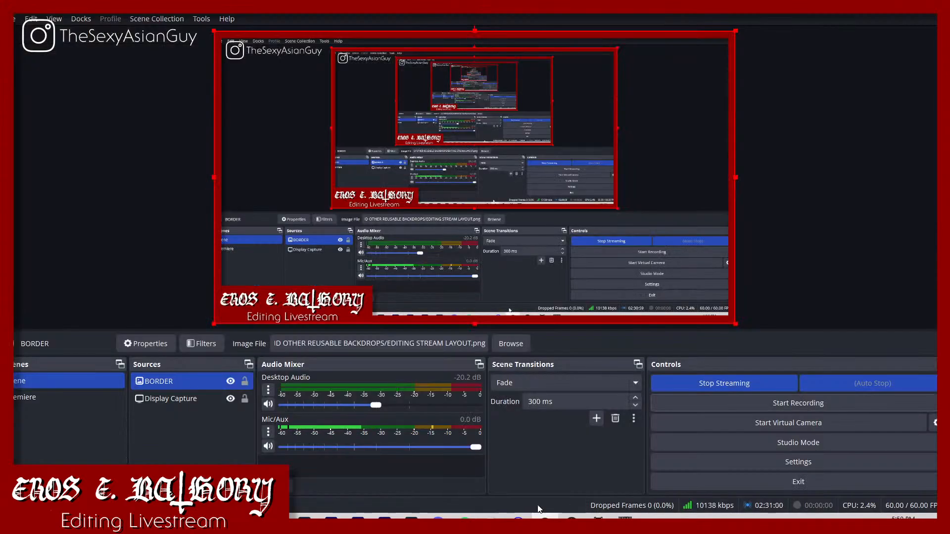